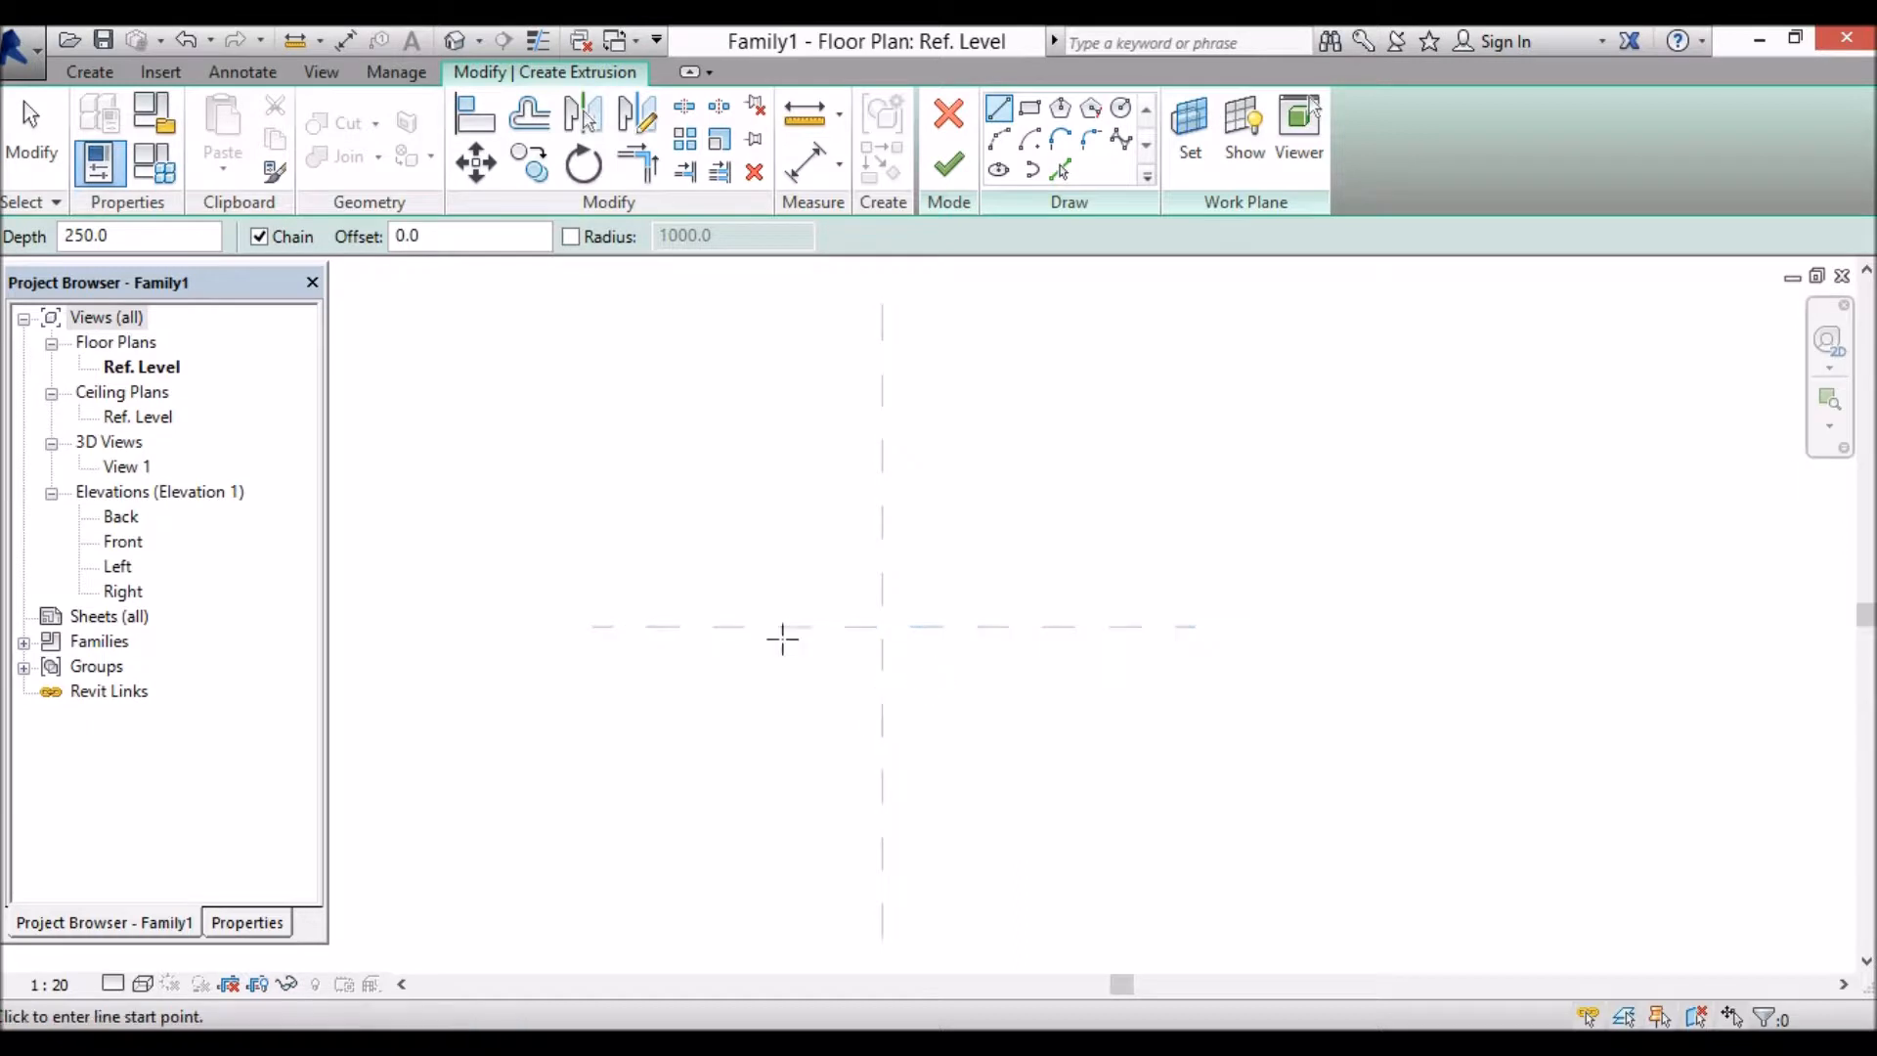
Step: Sketch a closed L-shaped extrusion profile around the reference plane intersection, about 1600 wide overall with a lower-left notch about 600 wide
{"action": "left_click", "coordinate": [1027, 541]}
{"action": "left_click", "coordinate": [1020, 912]}
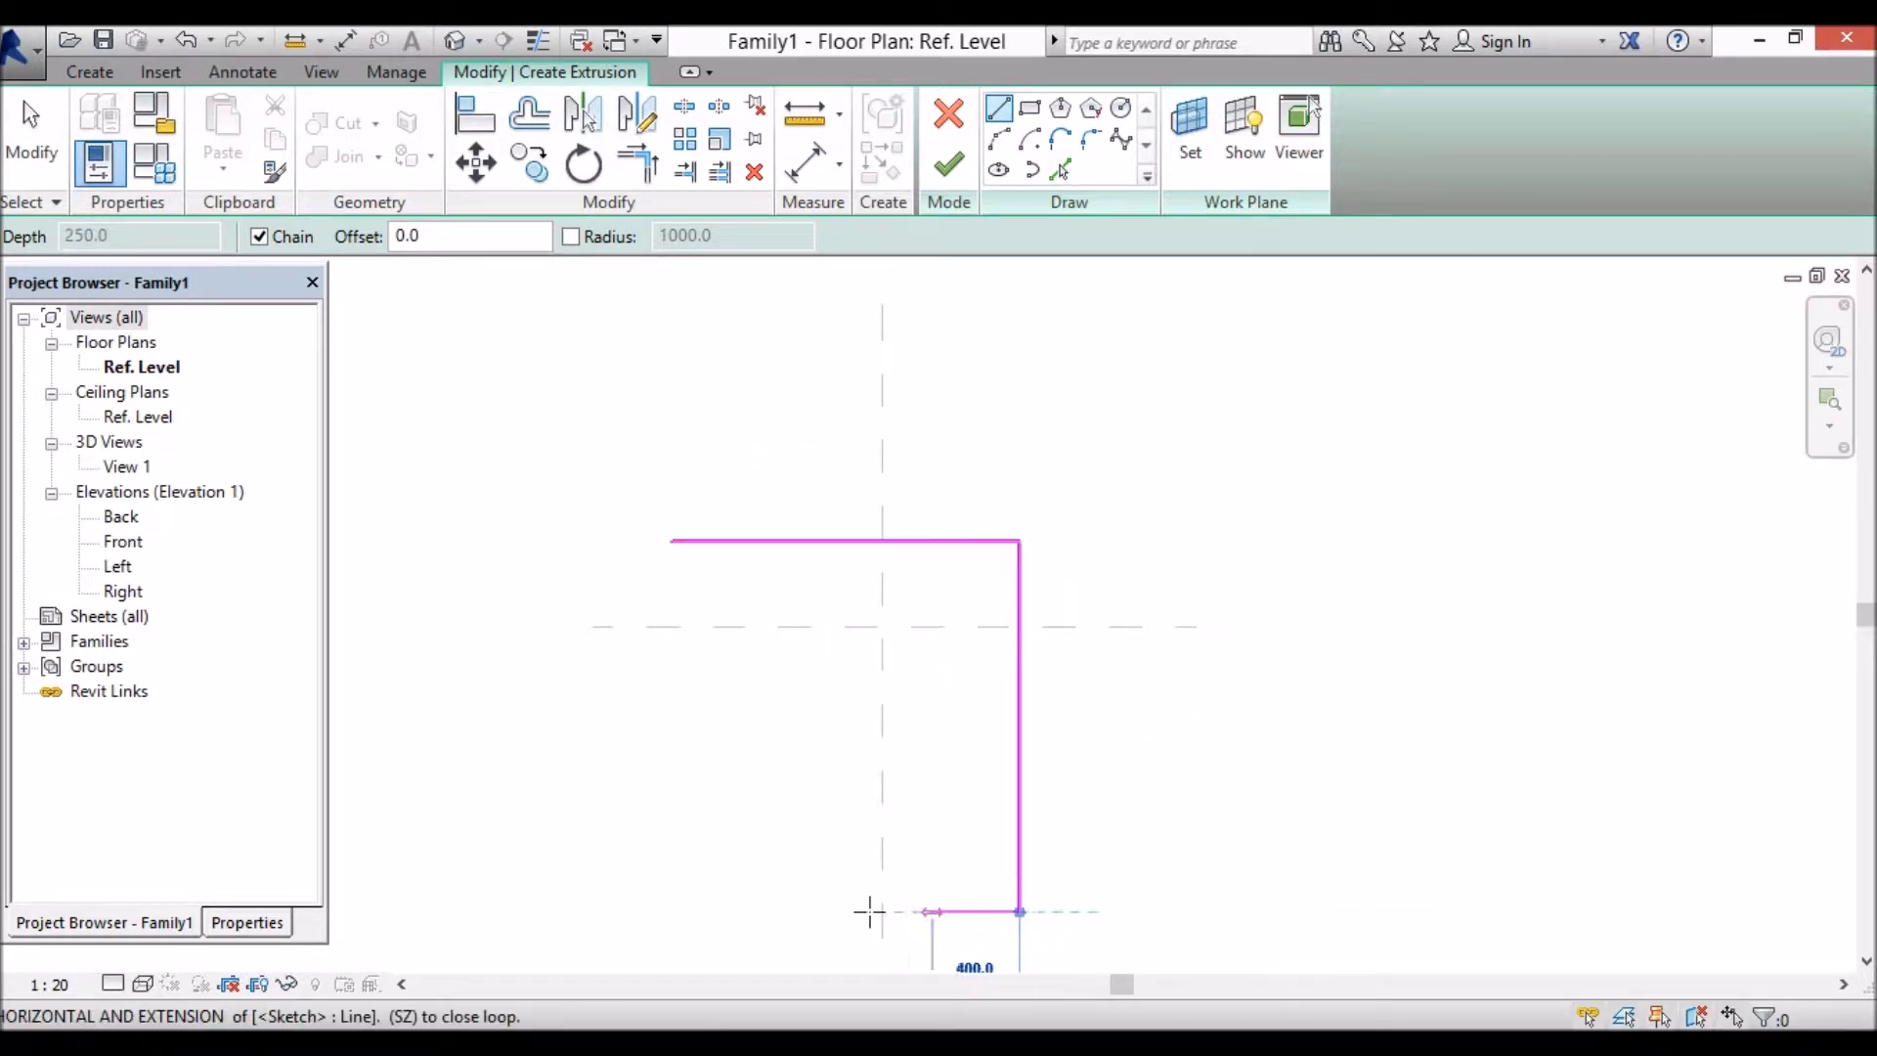
{"action": "left_click", "coordinate": [802, 911]}
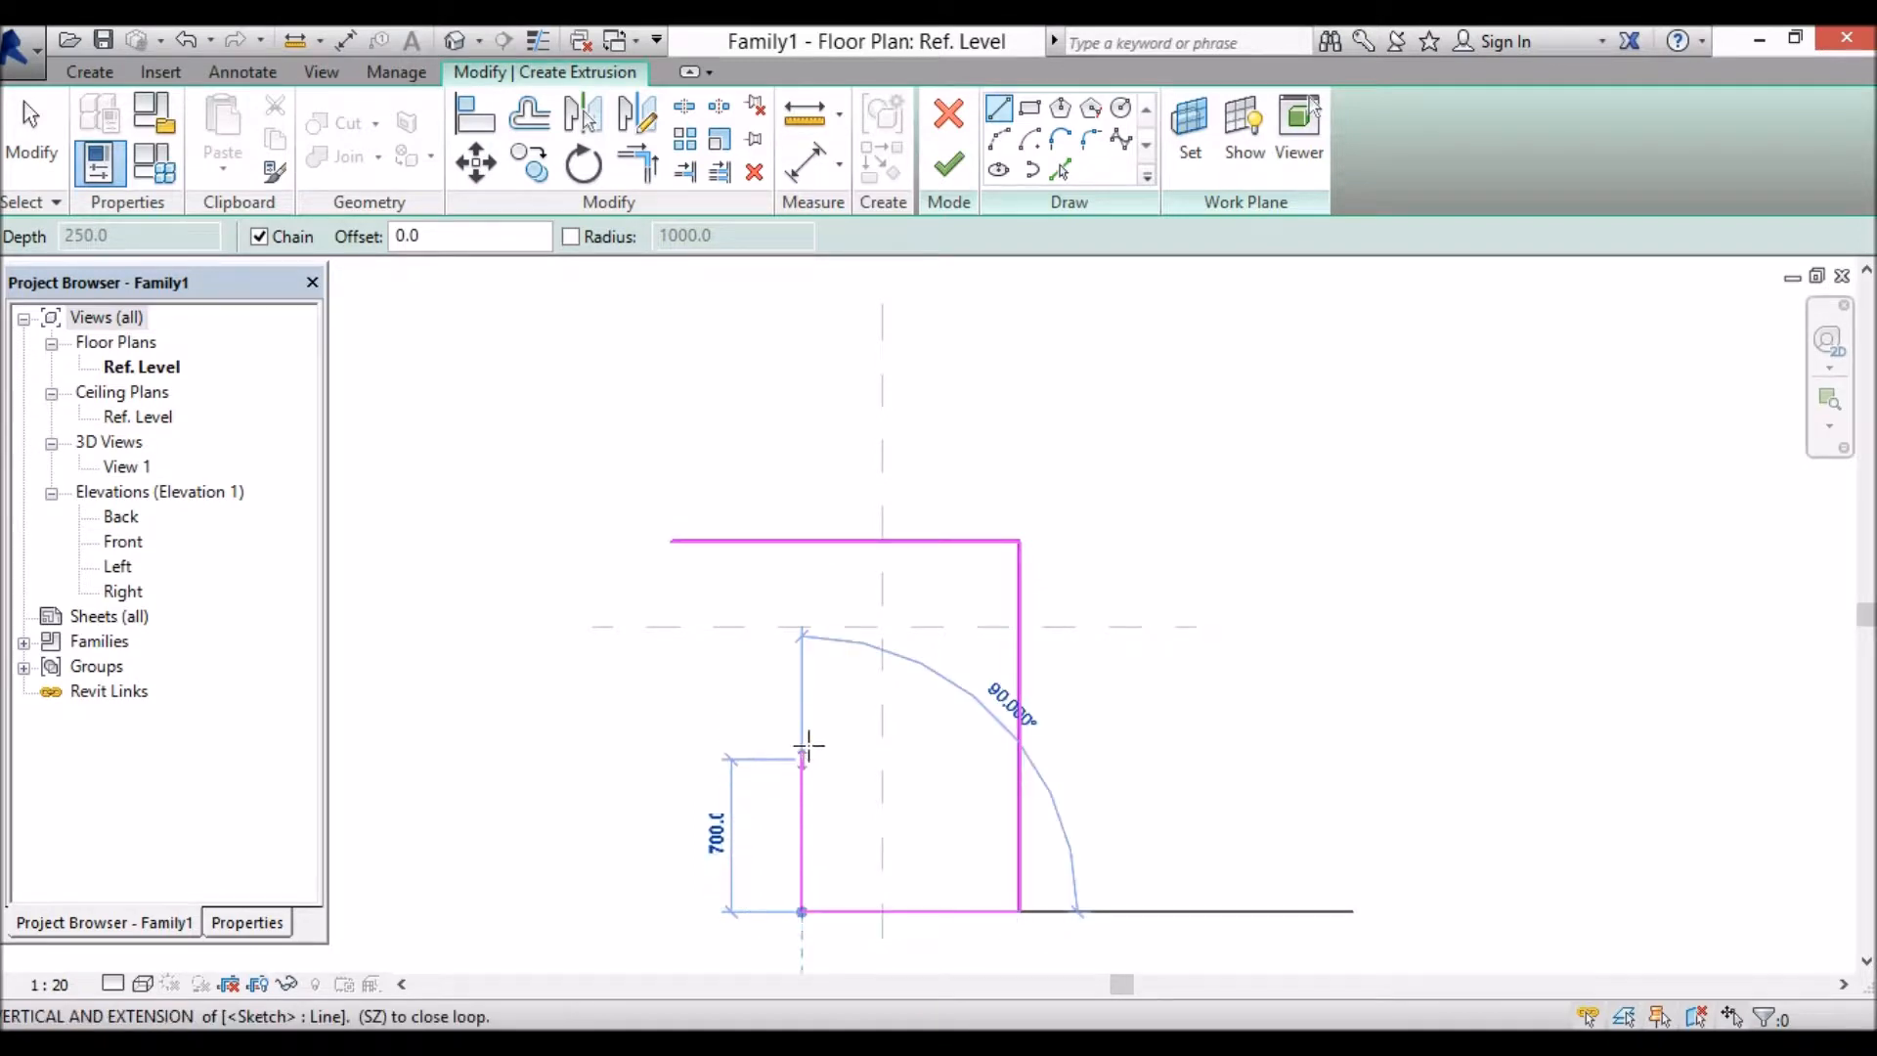
{"action": "left_click", "coordinate": [803, 694]}
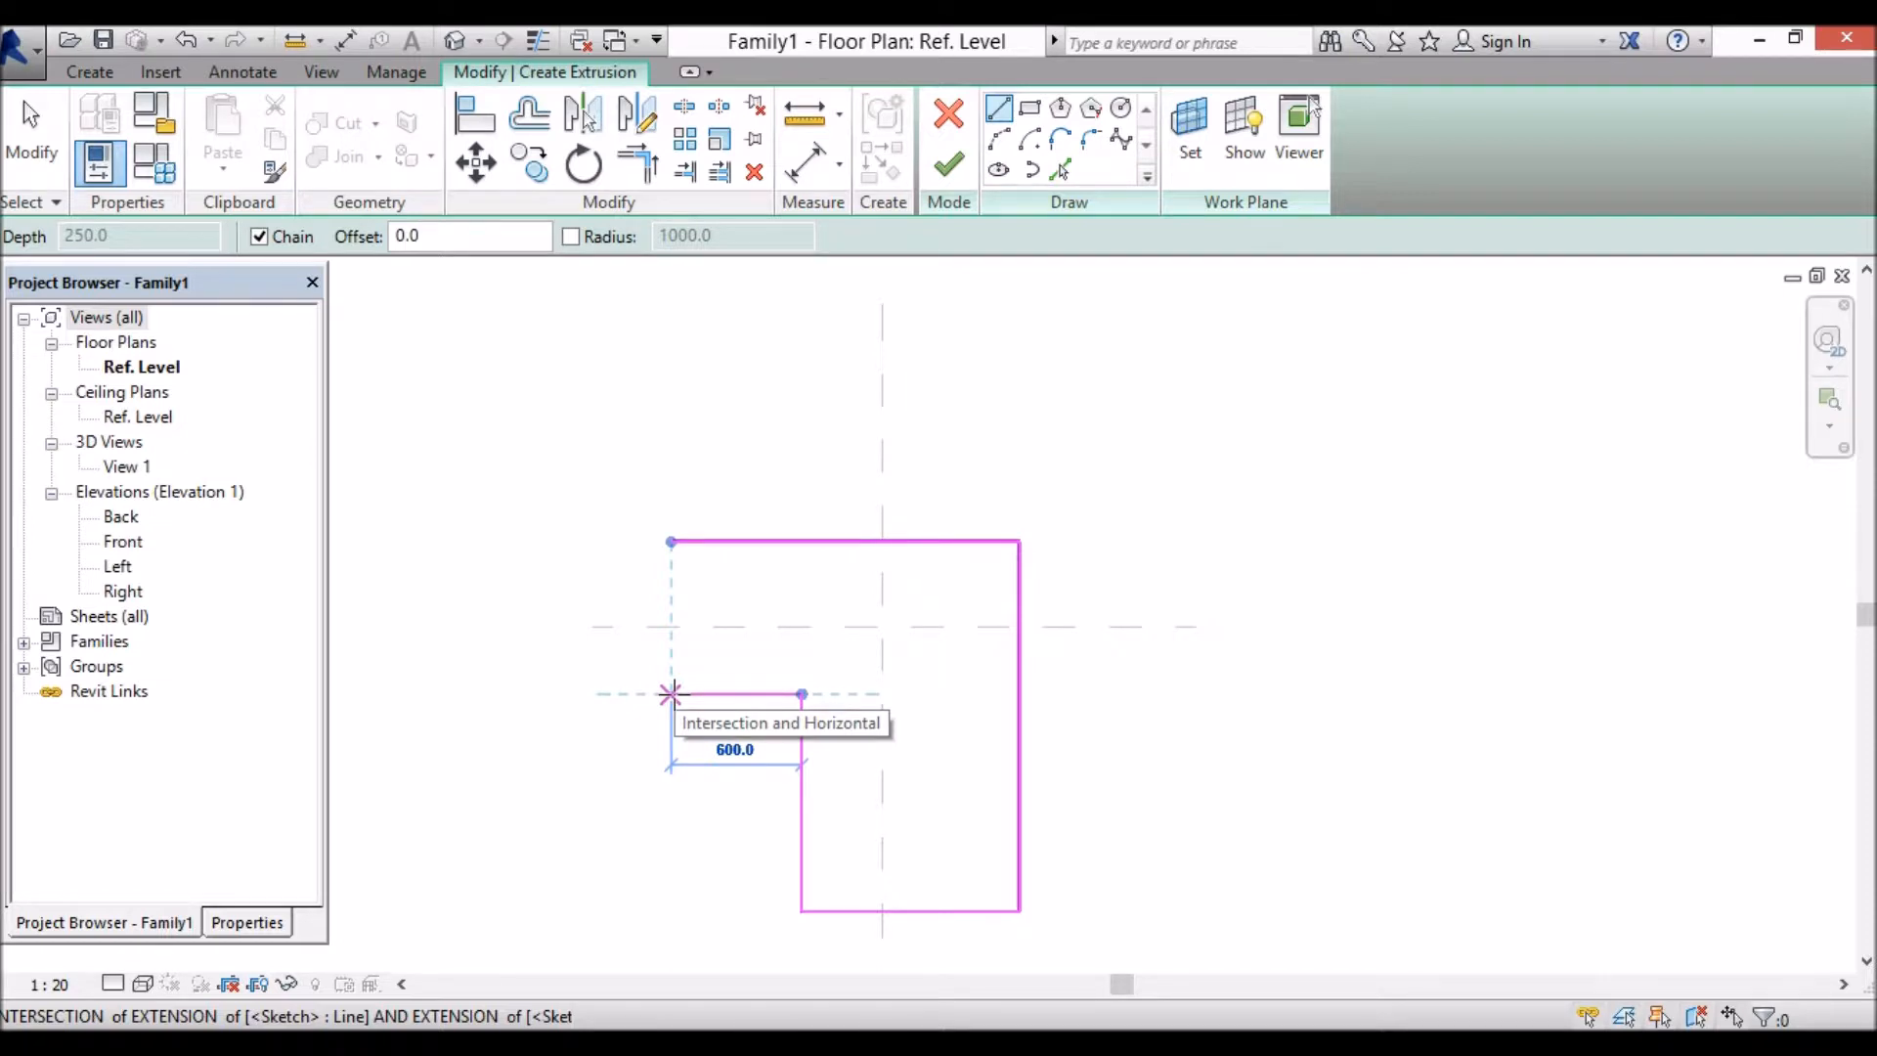
{"action": "left_click", "coordinate": [671, 694]}
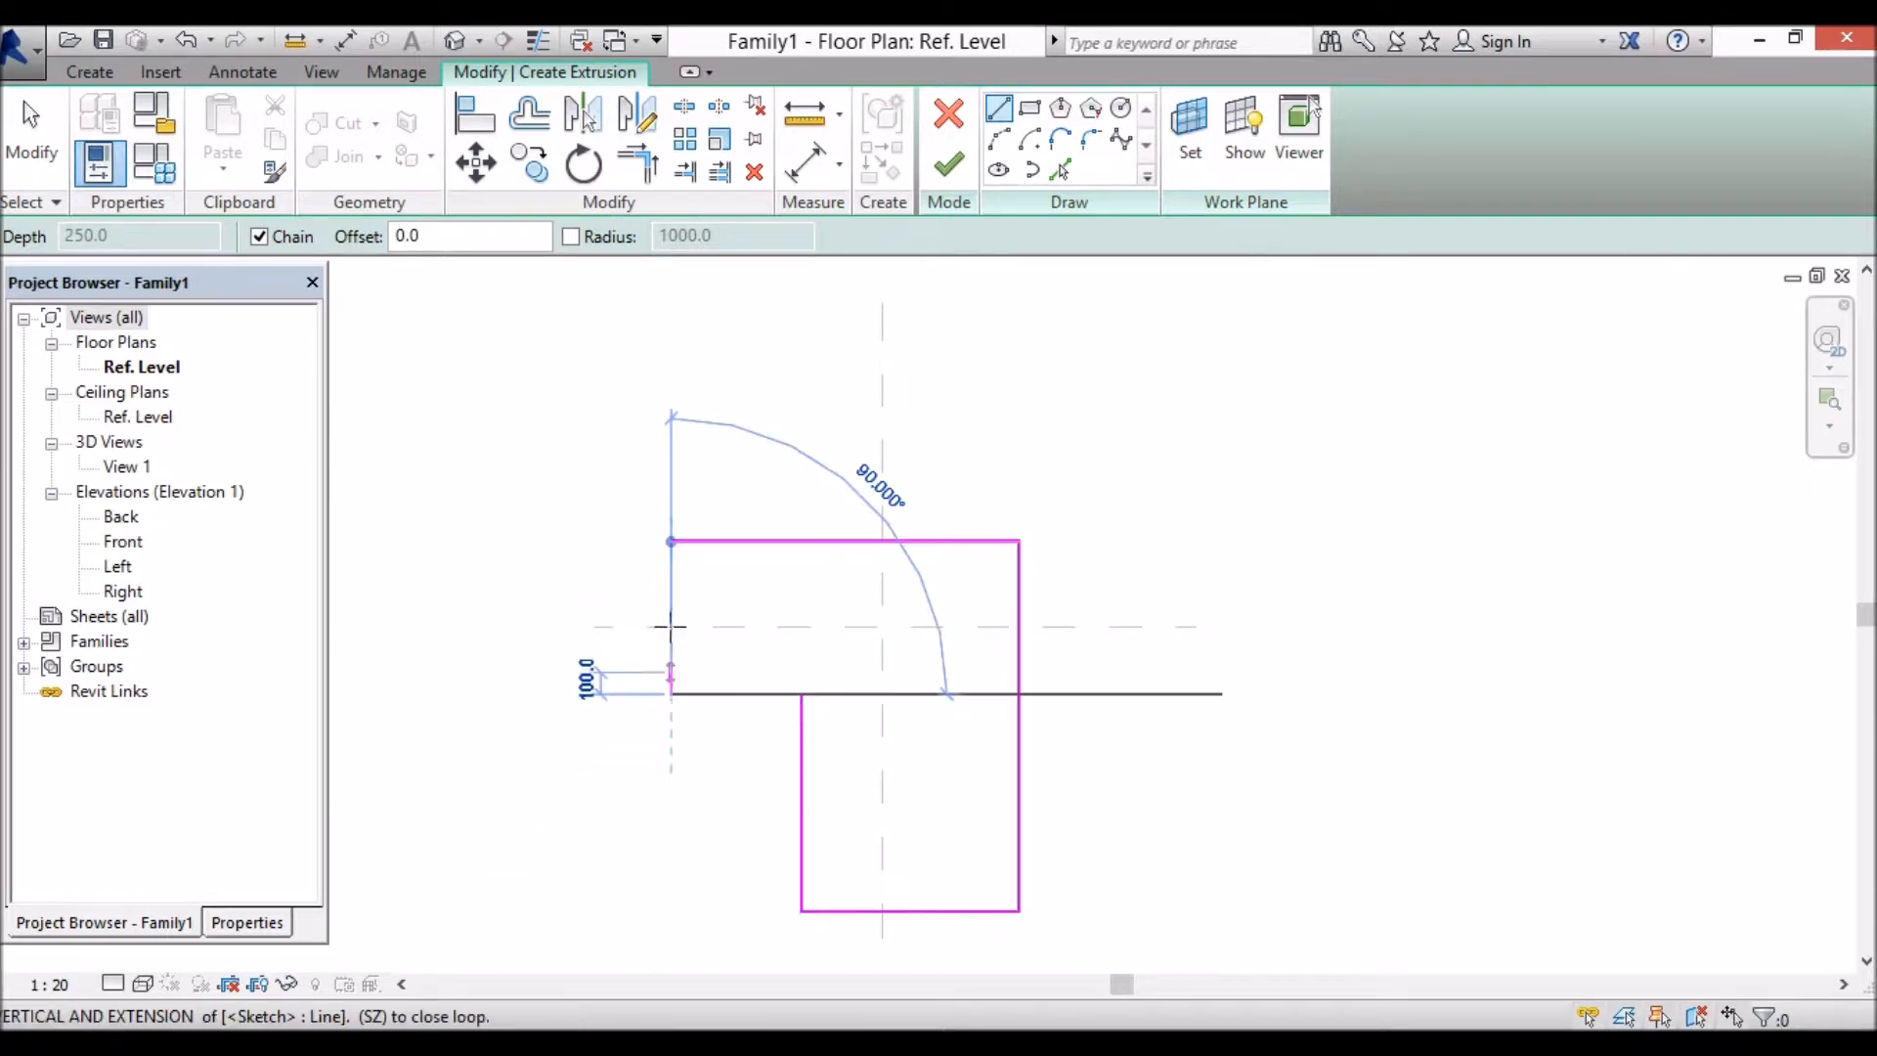
{"action": "left_click", "coordinate": [670, 541]}
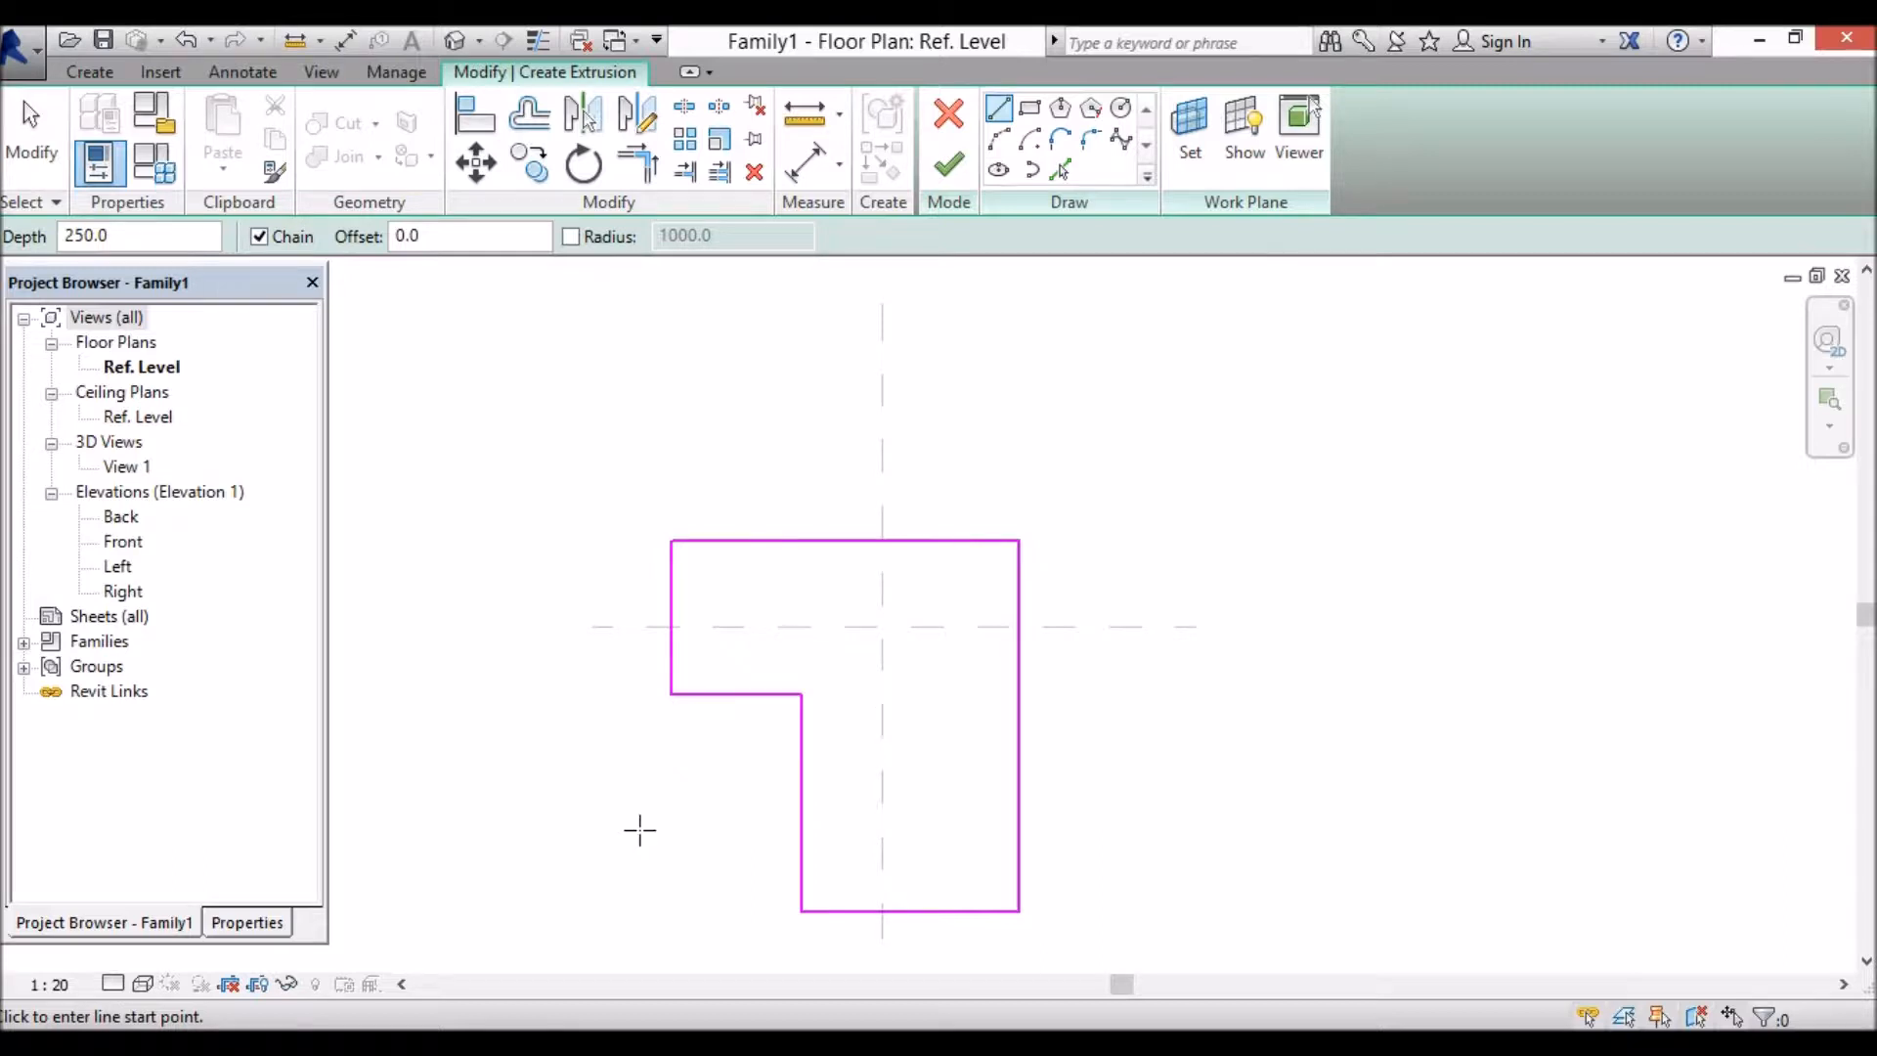
{"action": "key", "text": "Escape"}
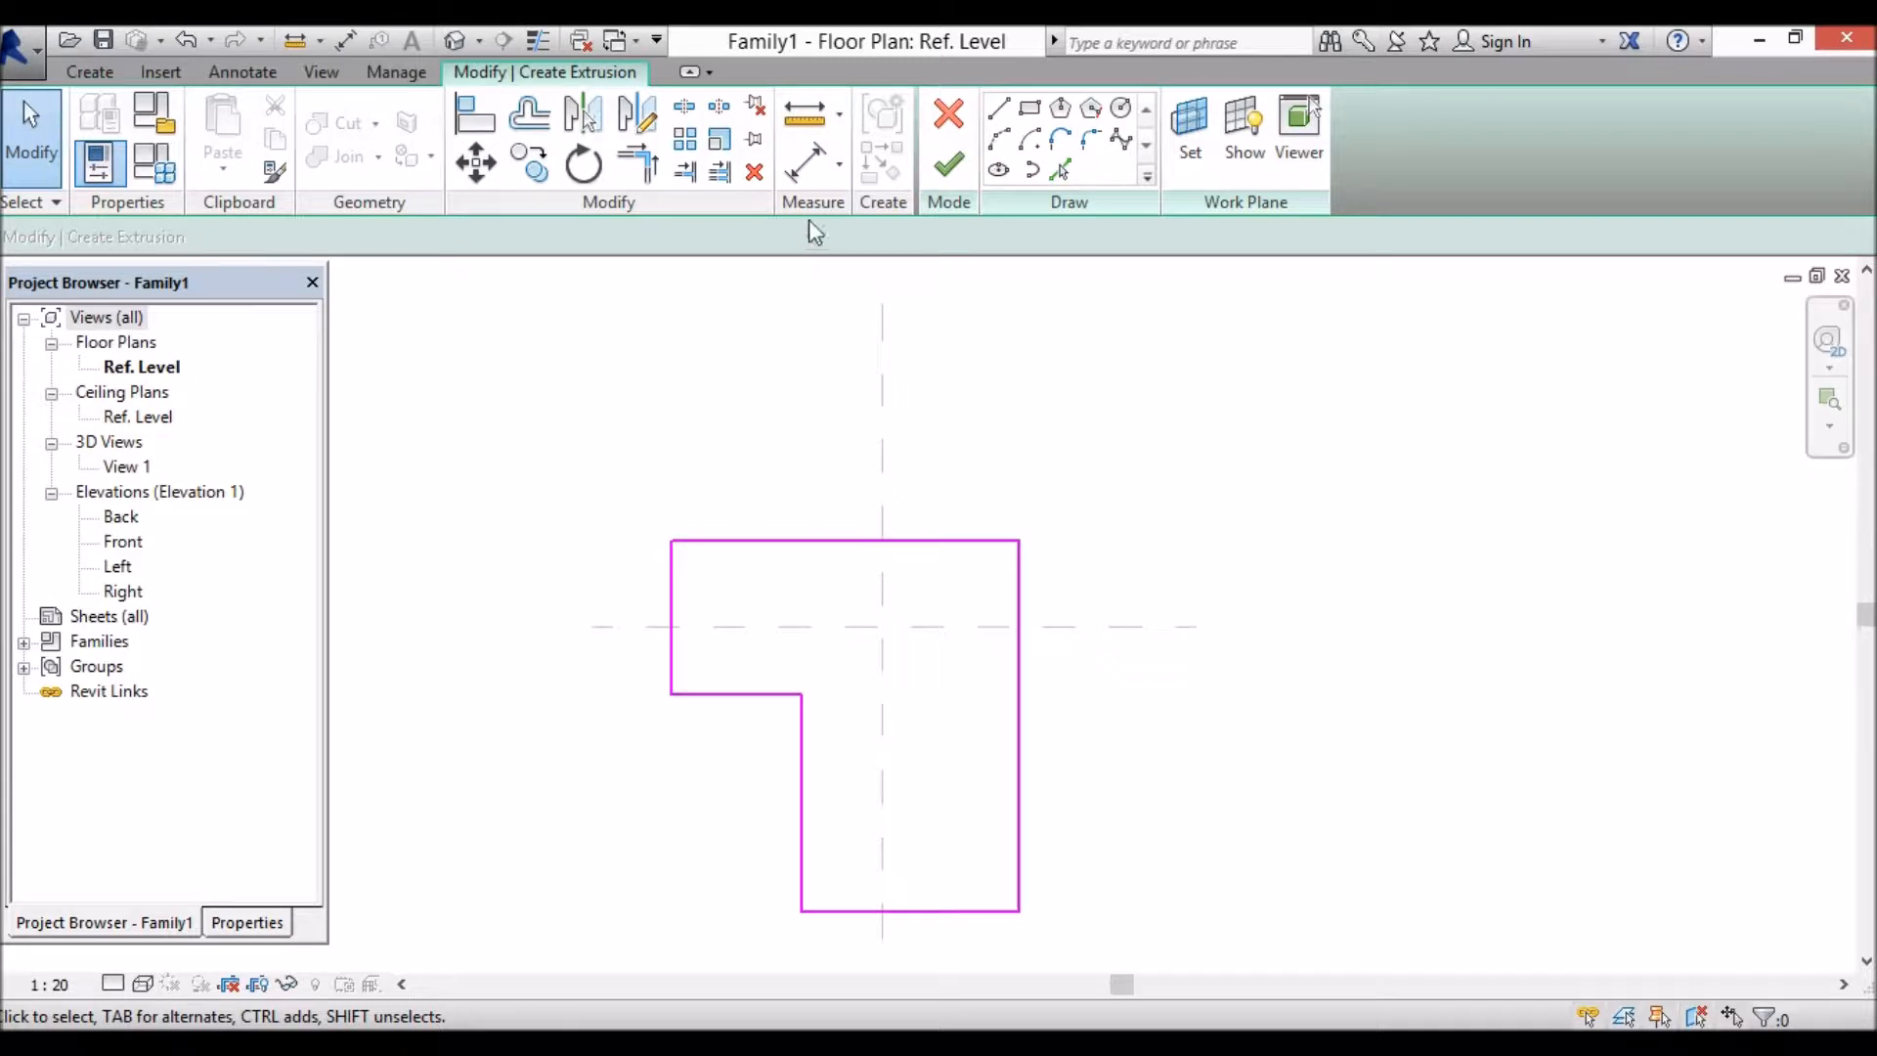
Step: Dimension the upper arm's two horizontal edges with the Center (Front/Back) plane between them and make the segments equal
{"action": "left_click", "coordinate": [809, 164]}
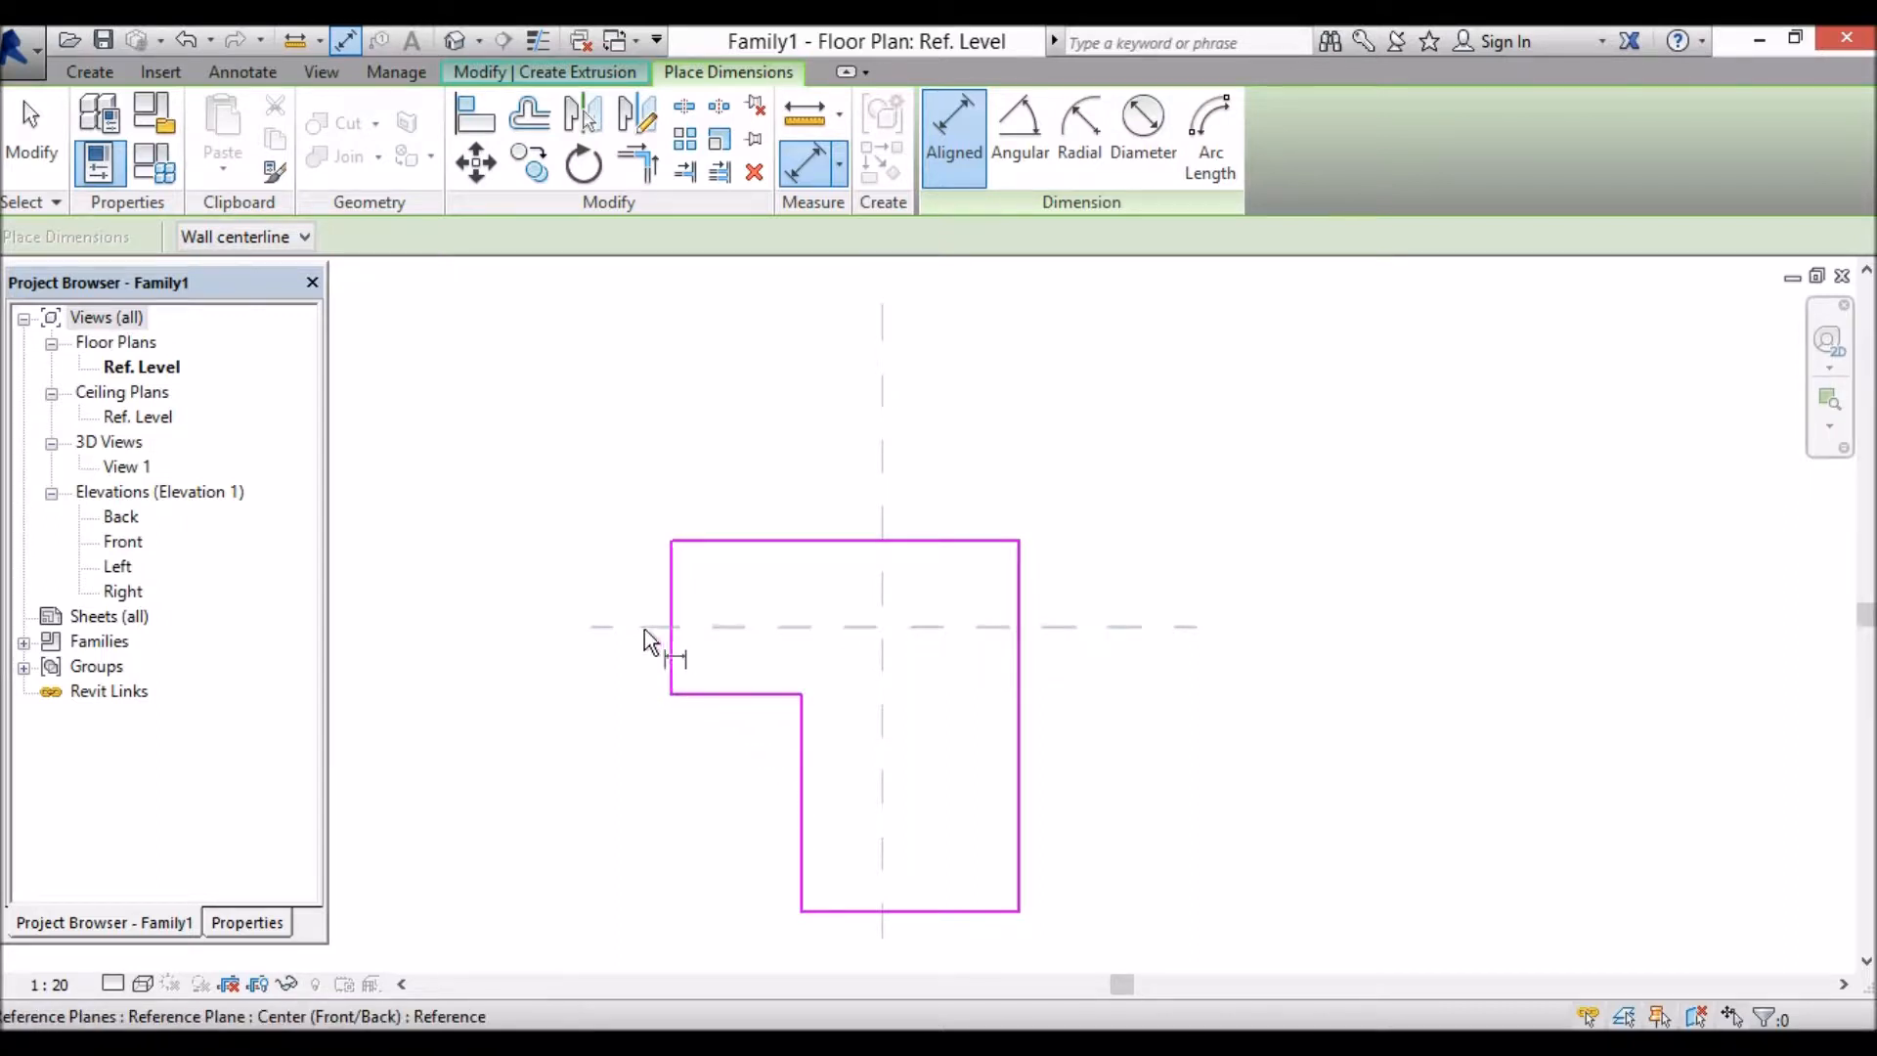
{"action": "left_click", "coordinate": [736, 695]}
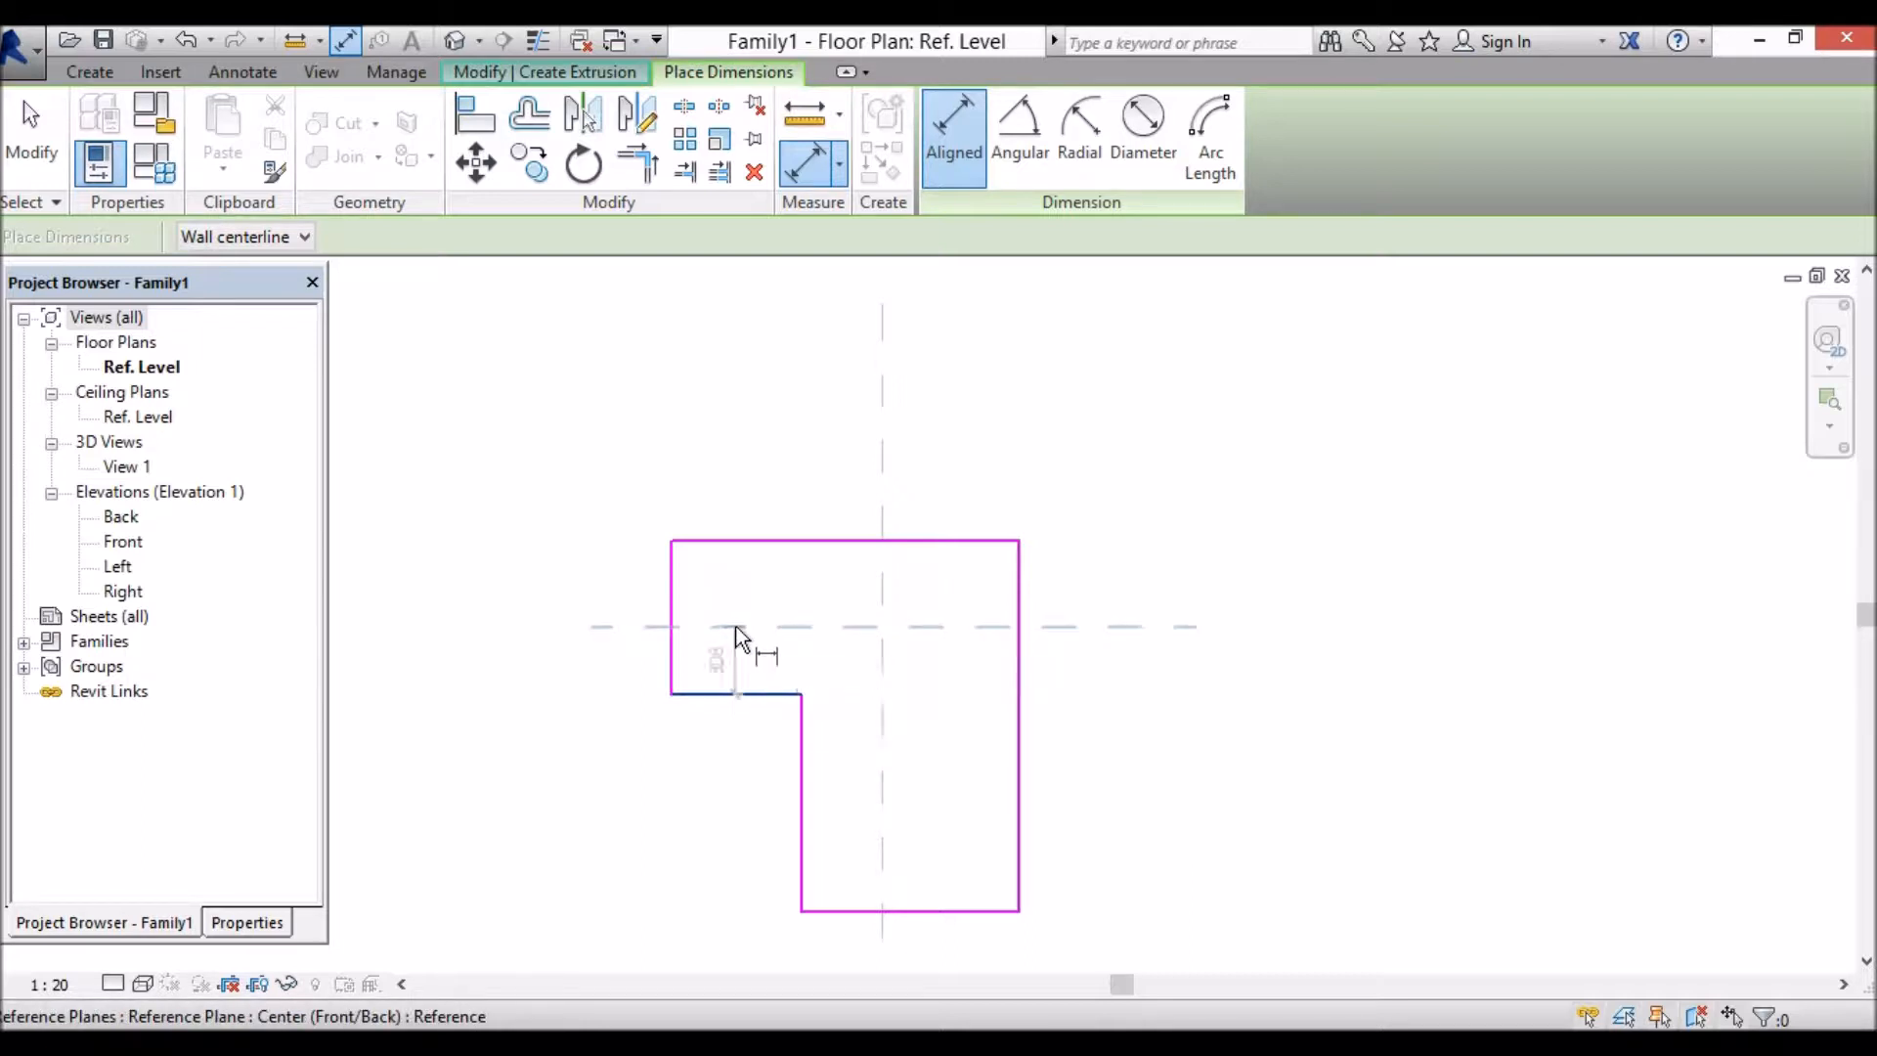
{"action": "left_click", "coordinate": [736, 628]}
{"action": "left_click", "coordinate": [730, 540]}
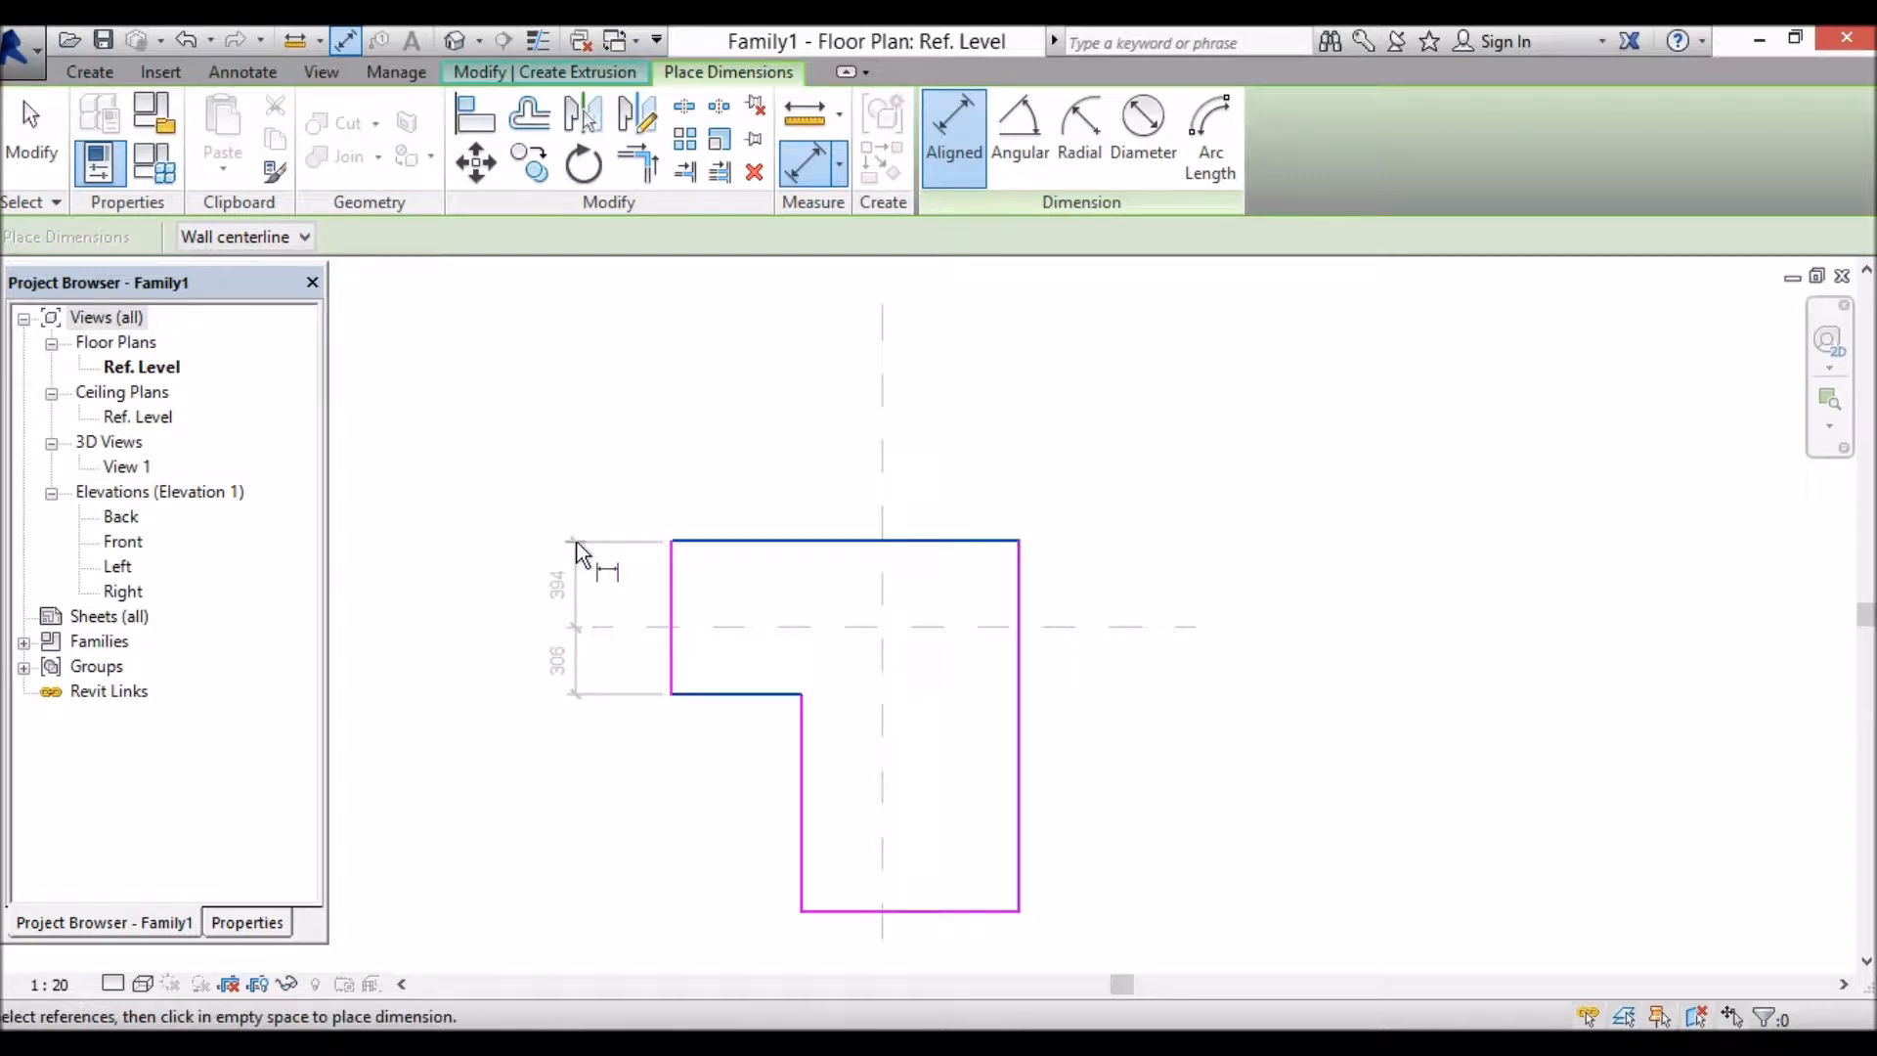
{"action": "left_click", "coordinate": [577, 551]}
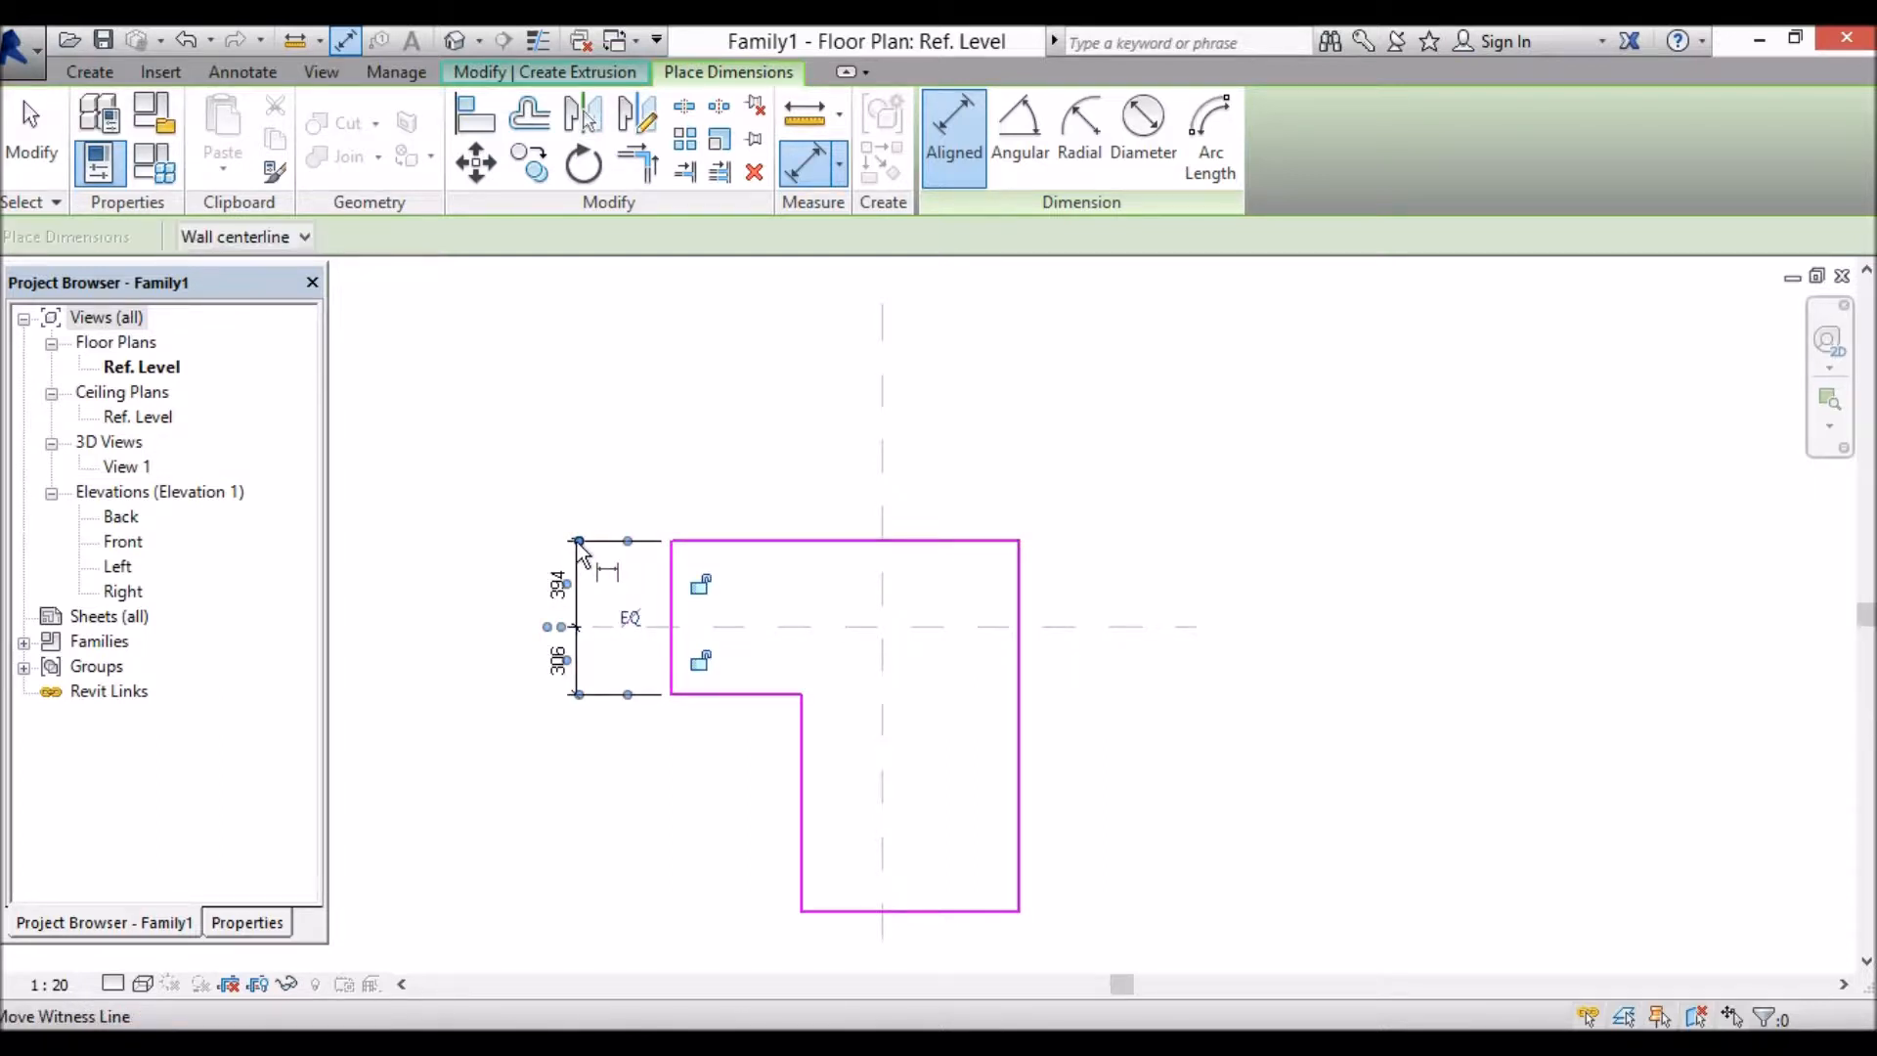
{"action": "left_click", "coordinate": [631, 620]}
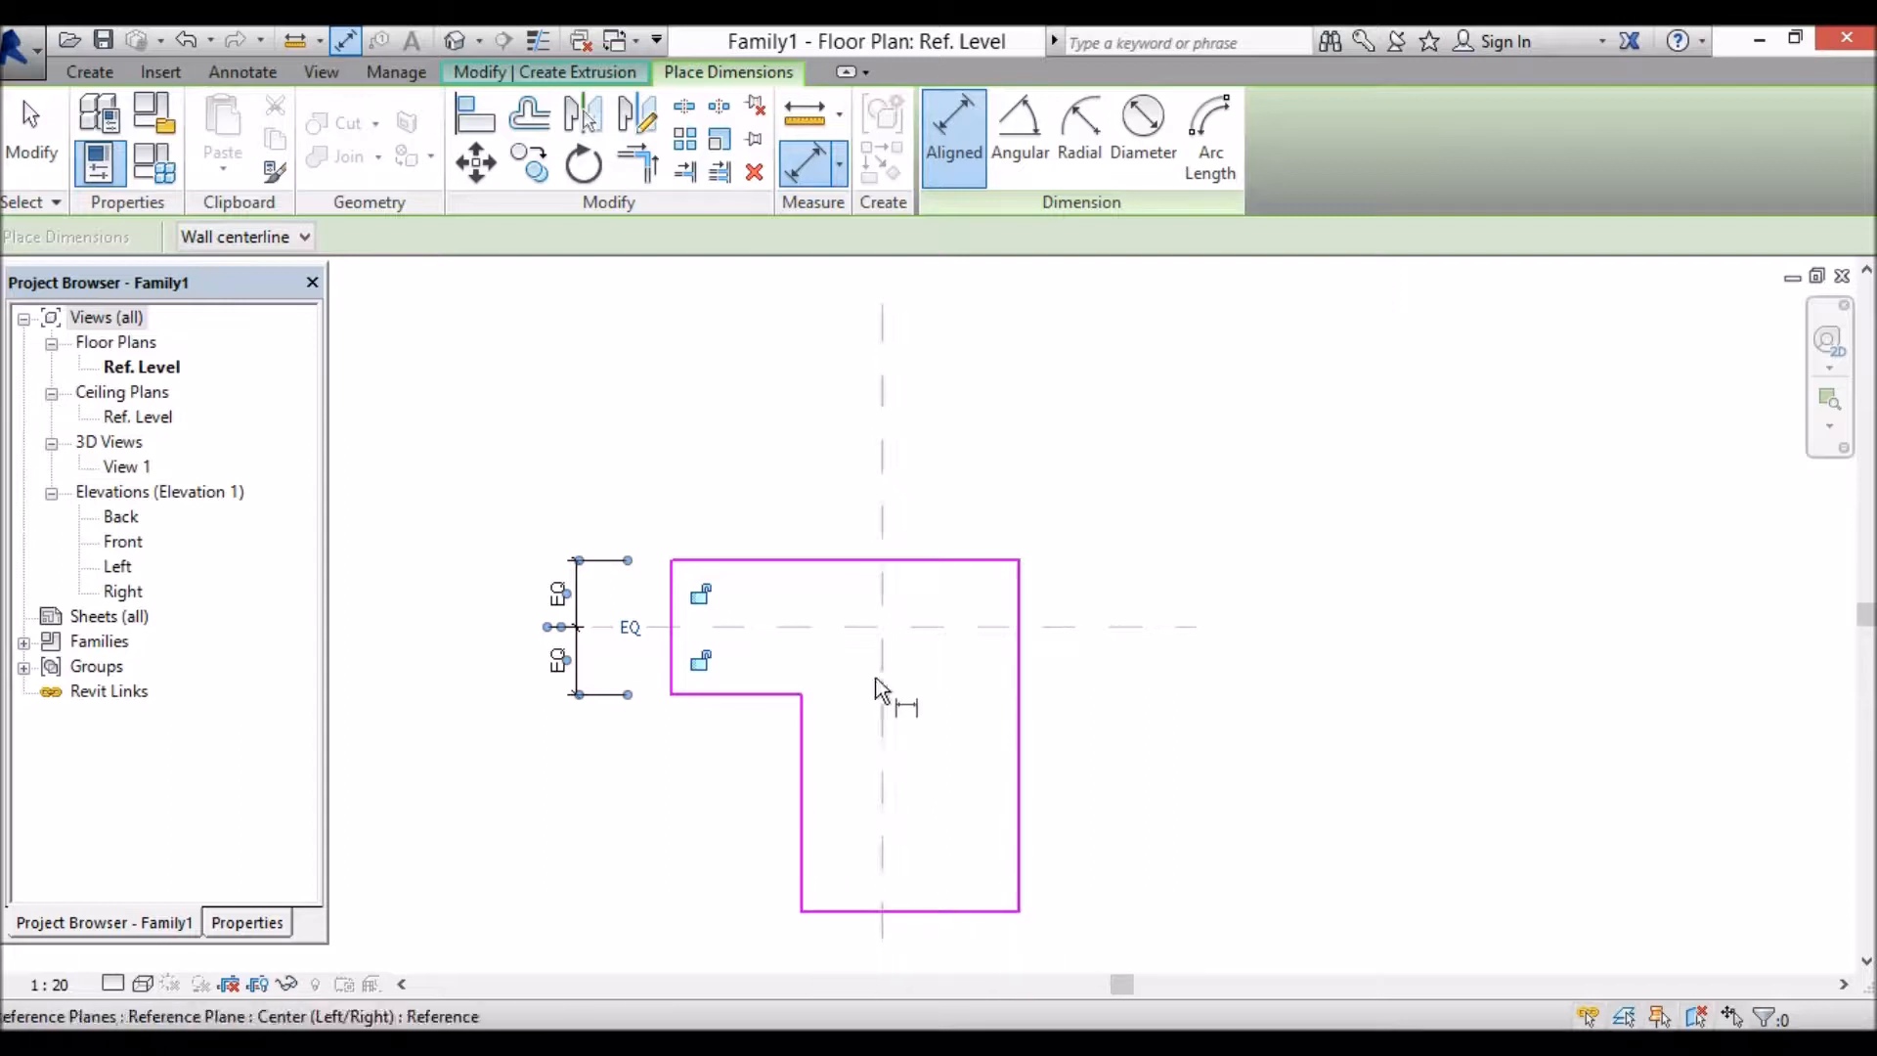
Step: Dimension the lower leg's two vertical edges with the Center (Left/Right) plane between them and make the segments equal
{"action": "left_click", "coordinate": [802, 860]}
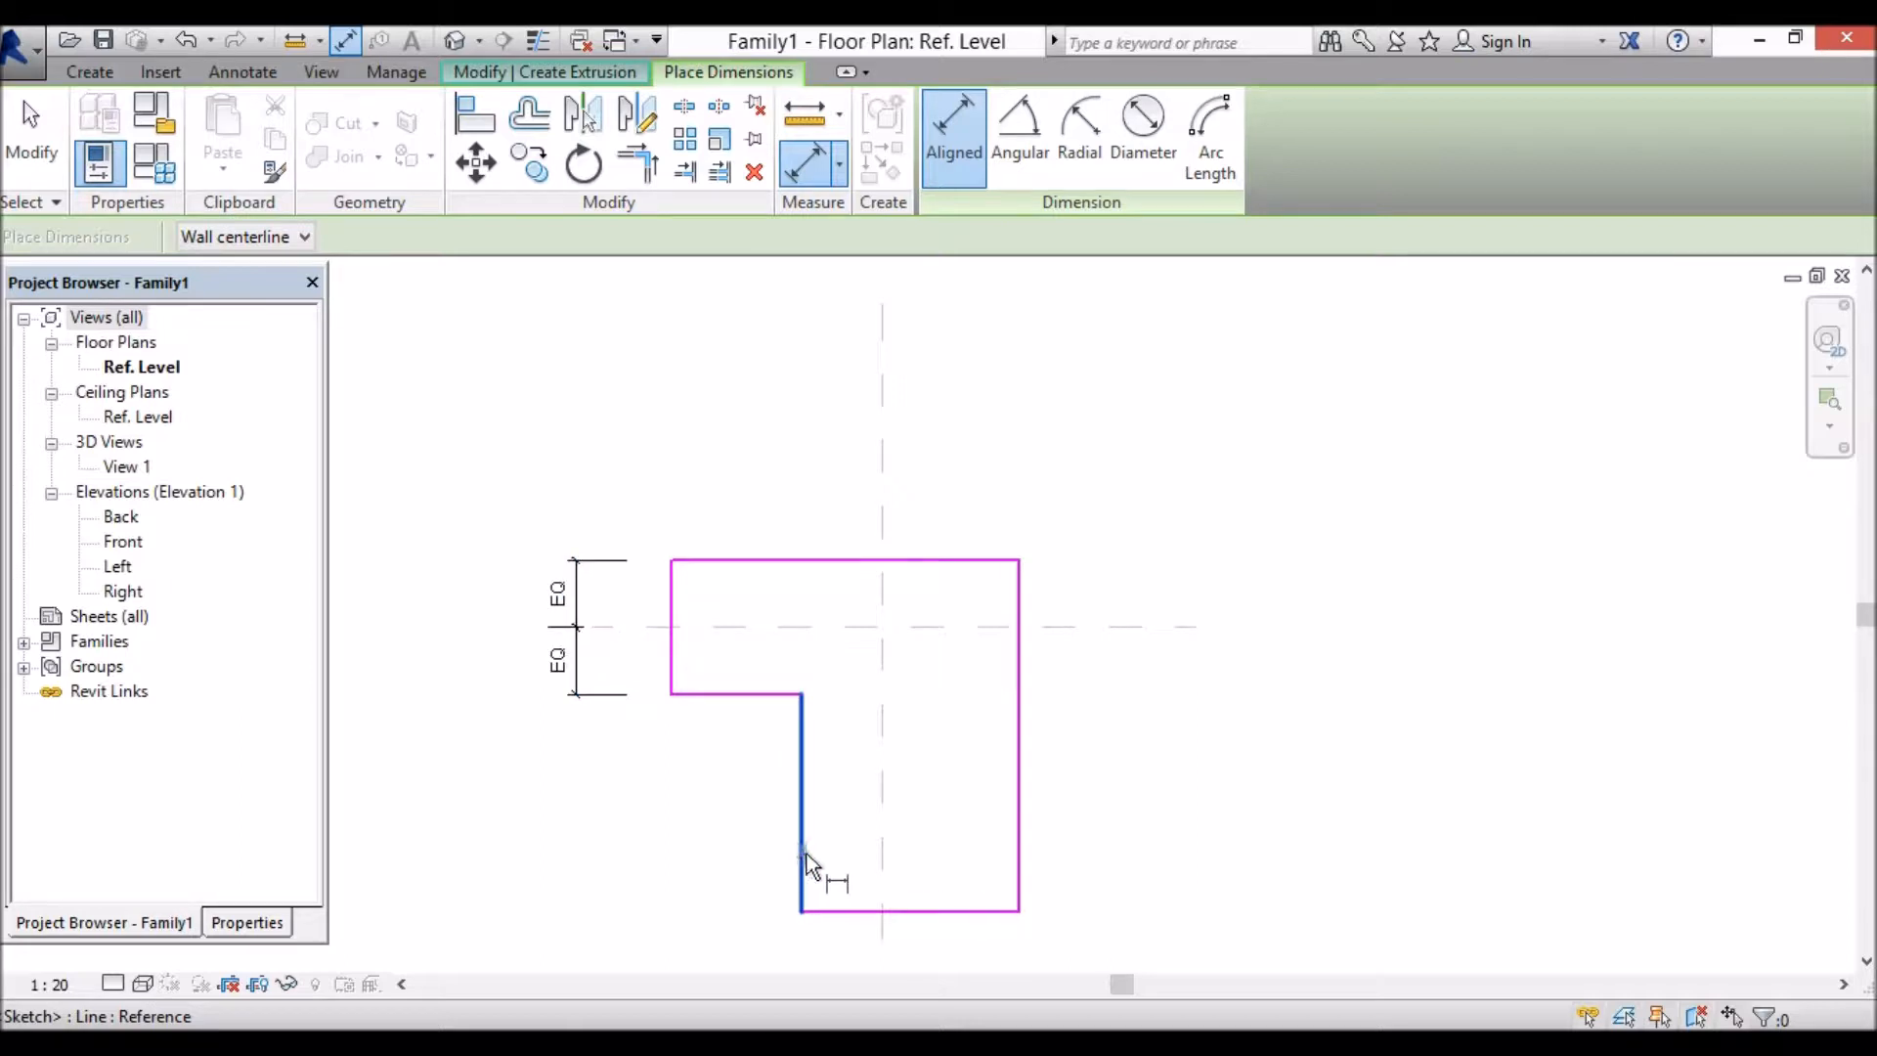
{"action": "left_click", "coordinate": [883, 860]}
{"action": "left_click", "coordinate": [1019, 867]}
{"action": "left_click", "coordinate": [1013, 964]}
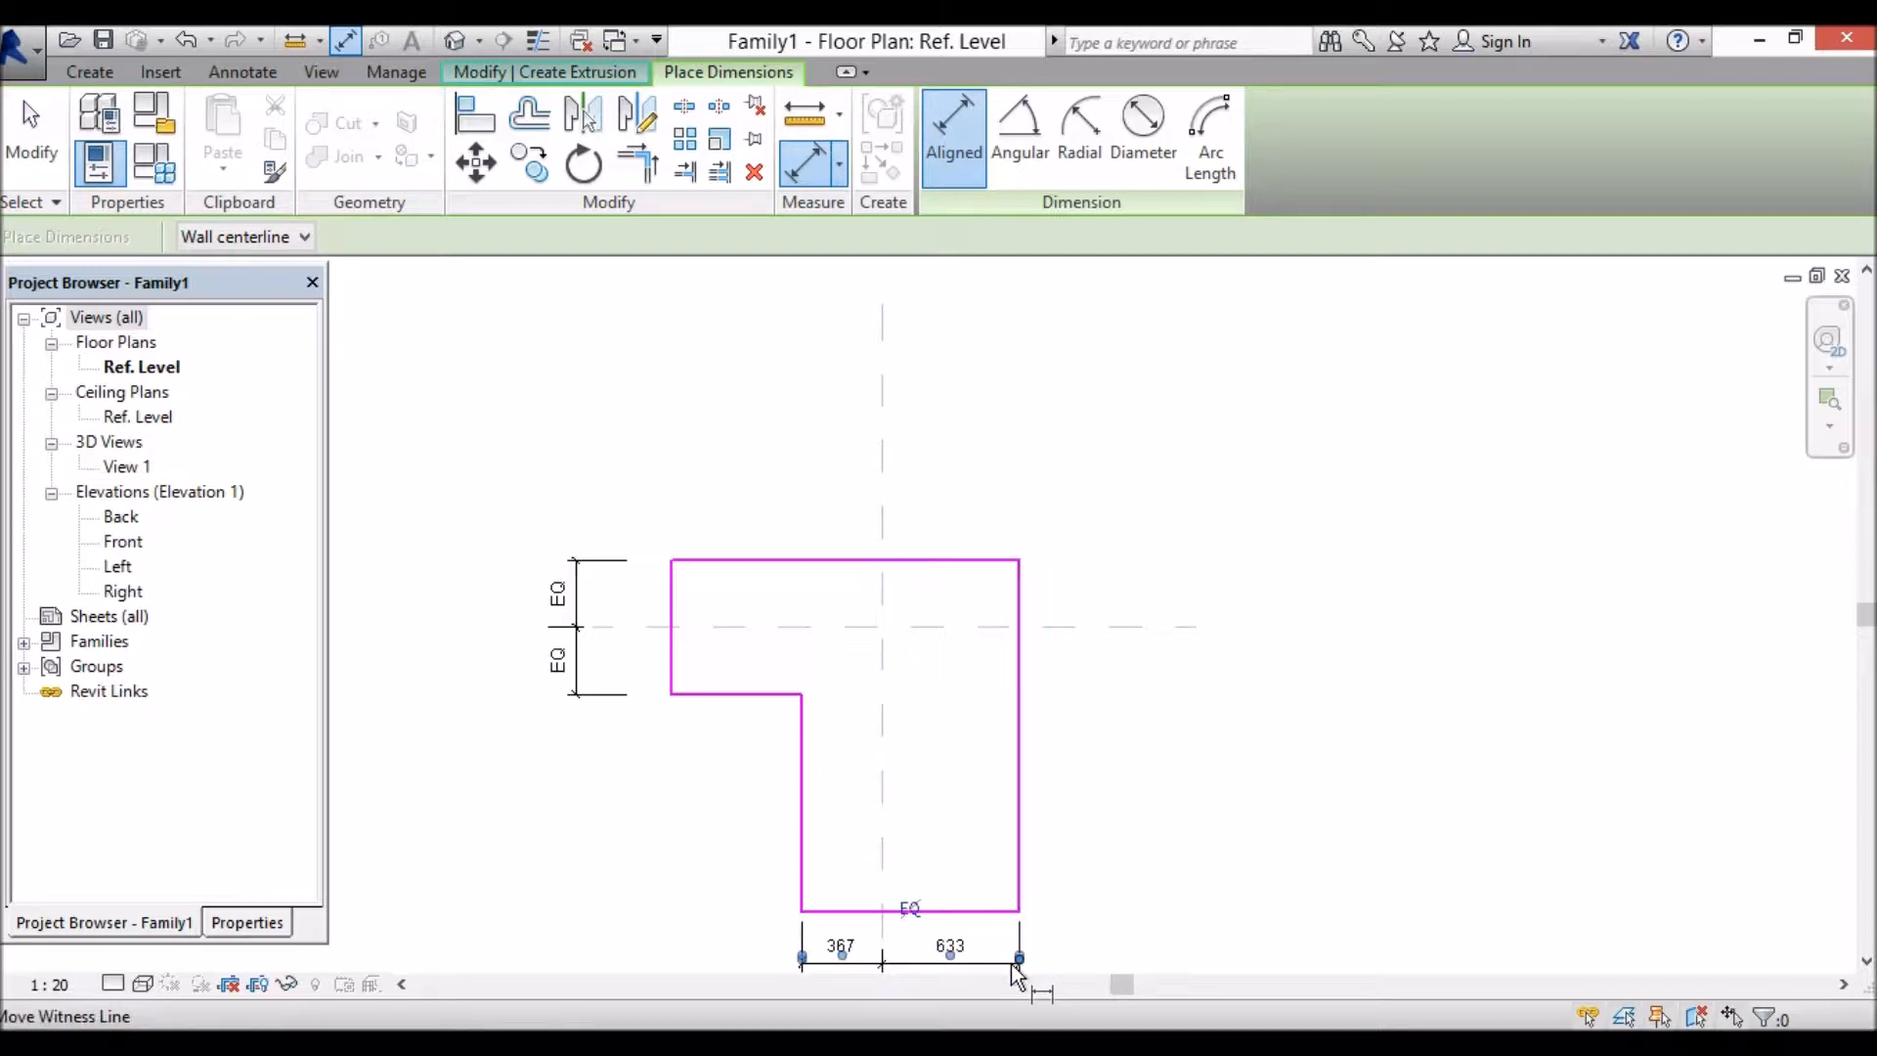
{"action": "left_click", "coordinate": [909, 908]}
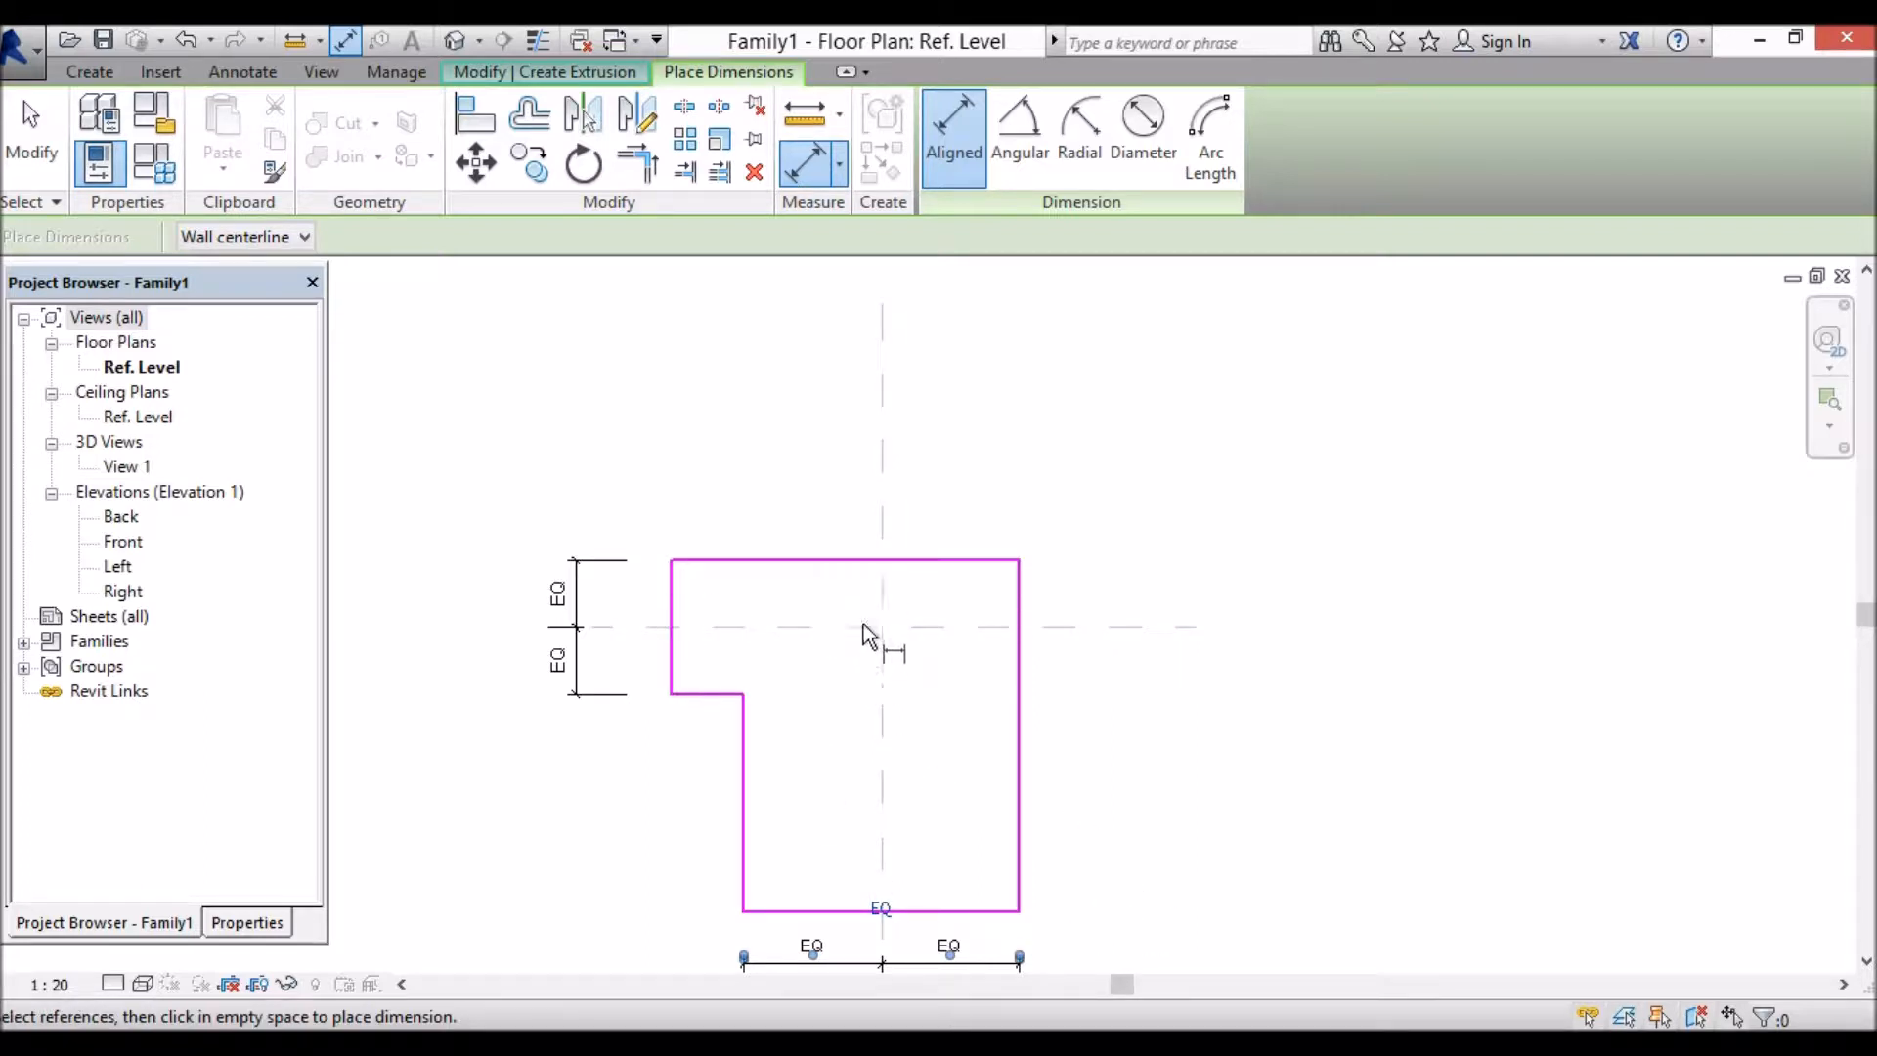
Step: Add aligned dimensions for the L-shaped profile's overall width above it and overall height beside it
{"action": "left_click", "coordinate": [669, 611]}
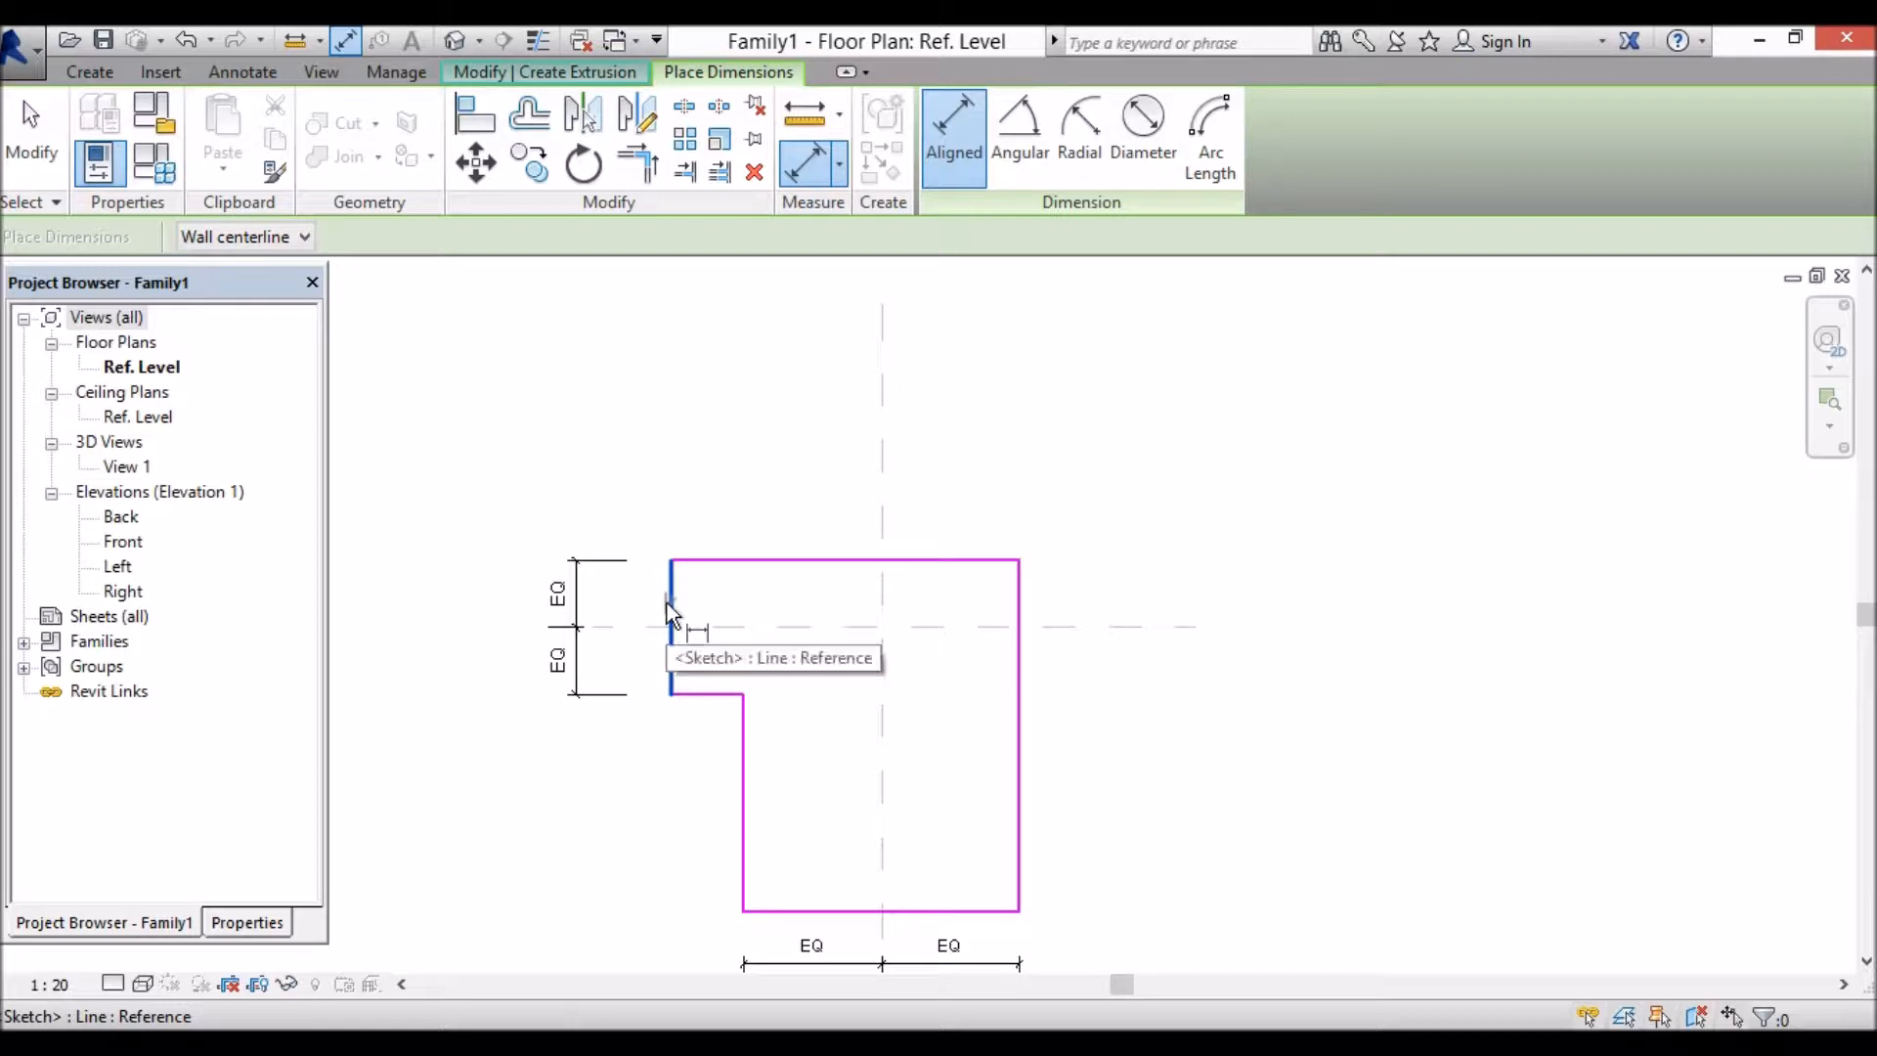
{"action": "left_click", "coordinate": [1019, 635]}
{"action": "left_click", "coordinate": [1029, 460]}
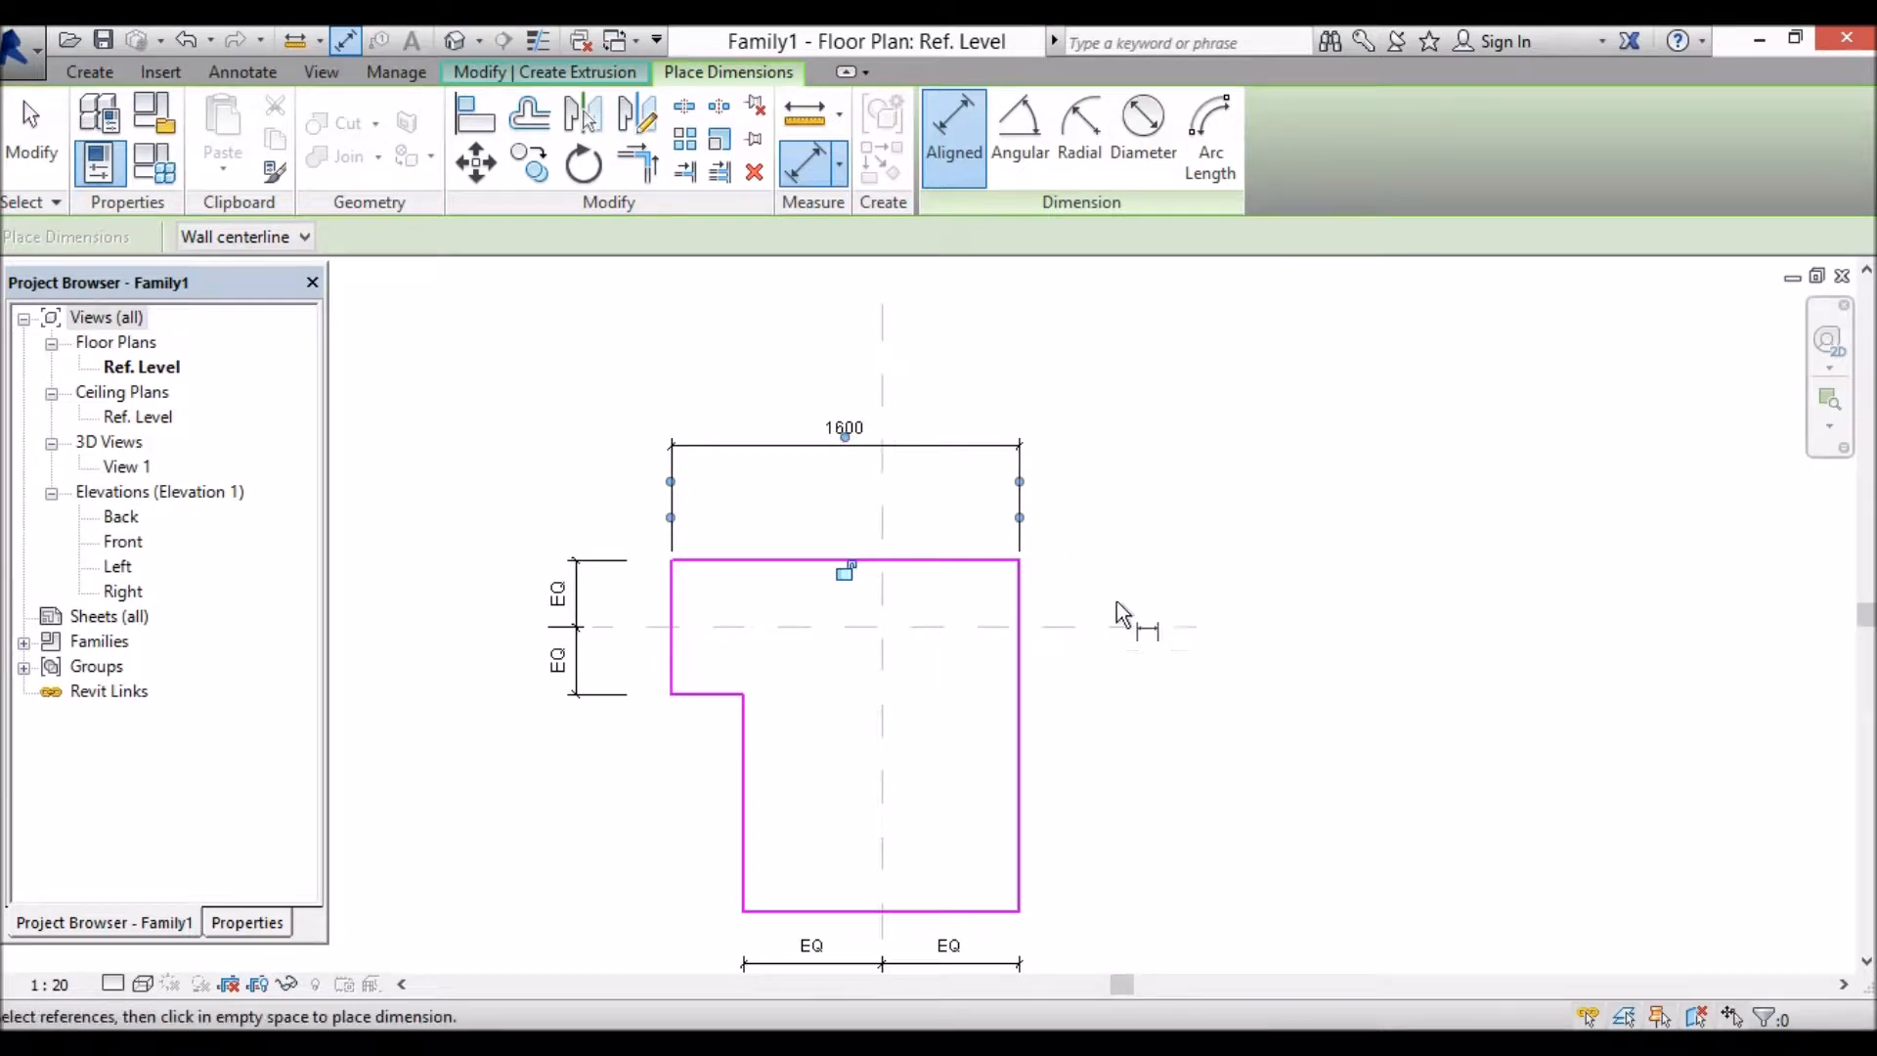
{"action": "left_click", "coordinate": [987, 561]}
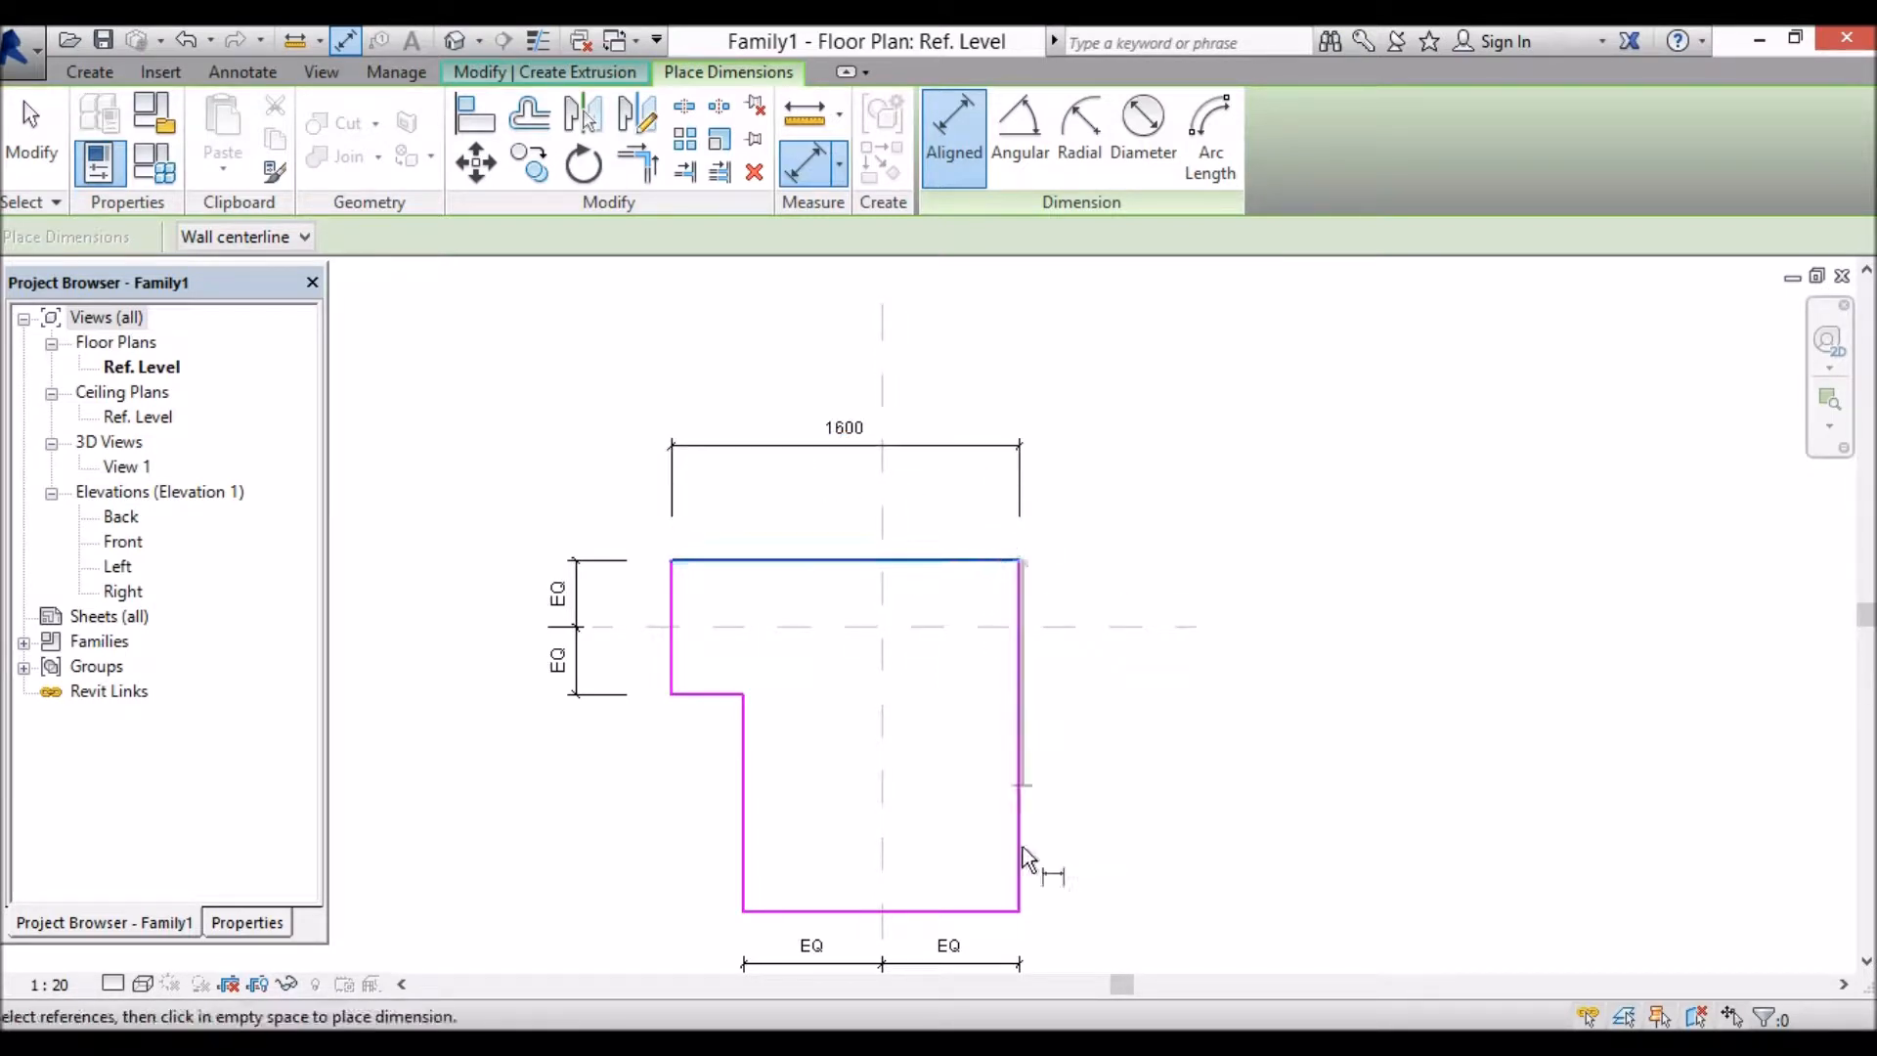
{"action": "left_click", "coordinate": [983, 913]}
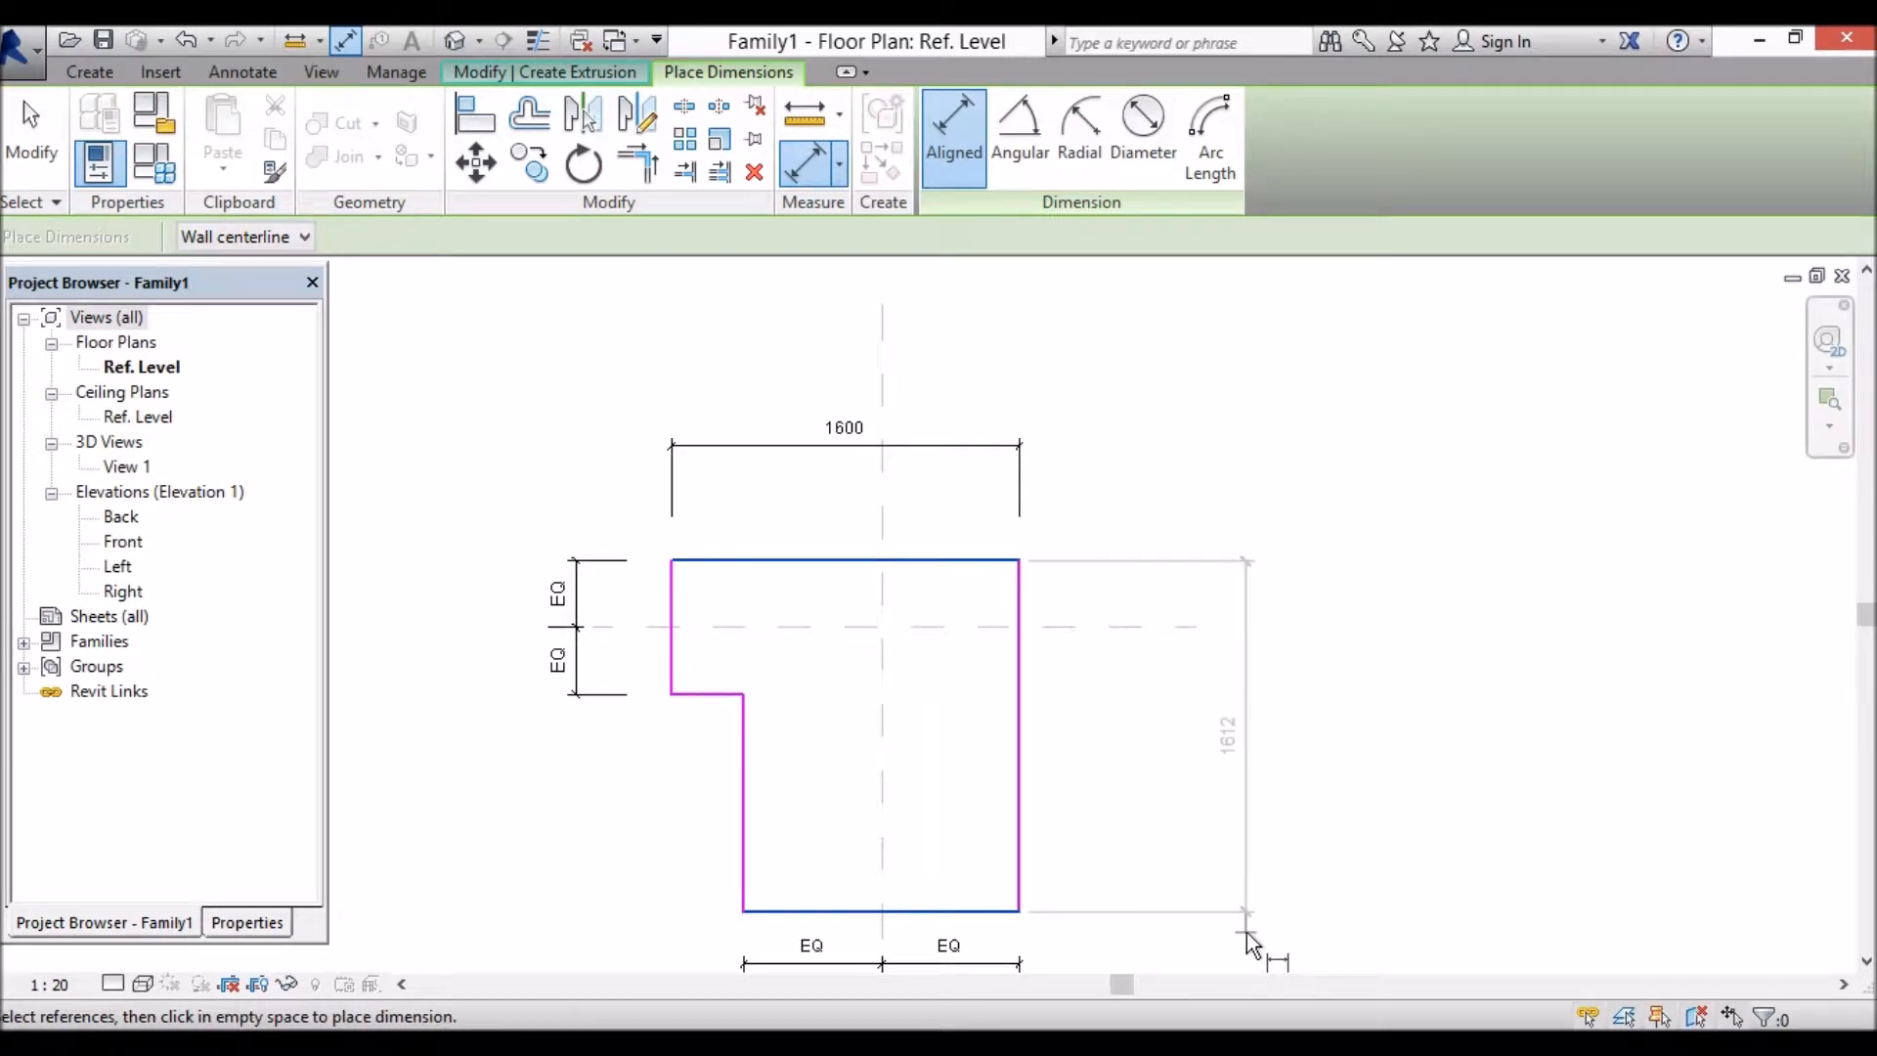
{"action": "left_click", "coordinate": [1248, 941]}
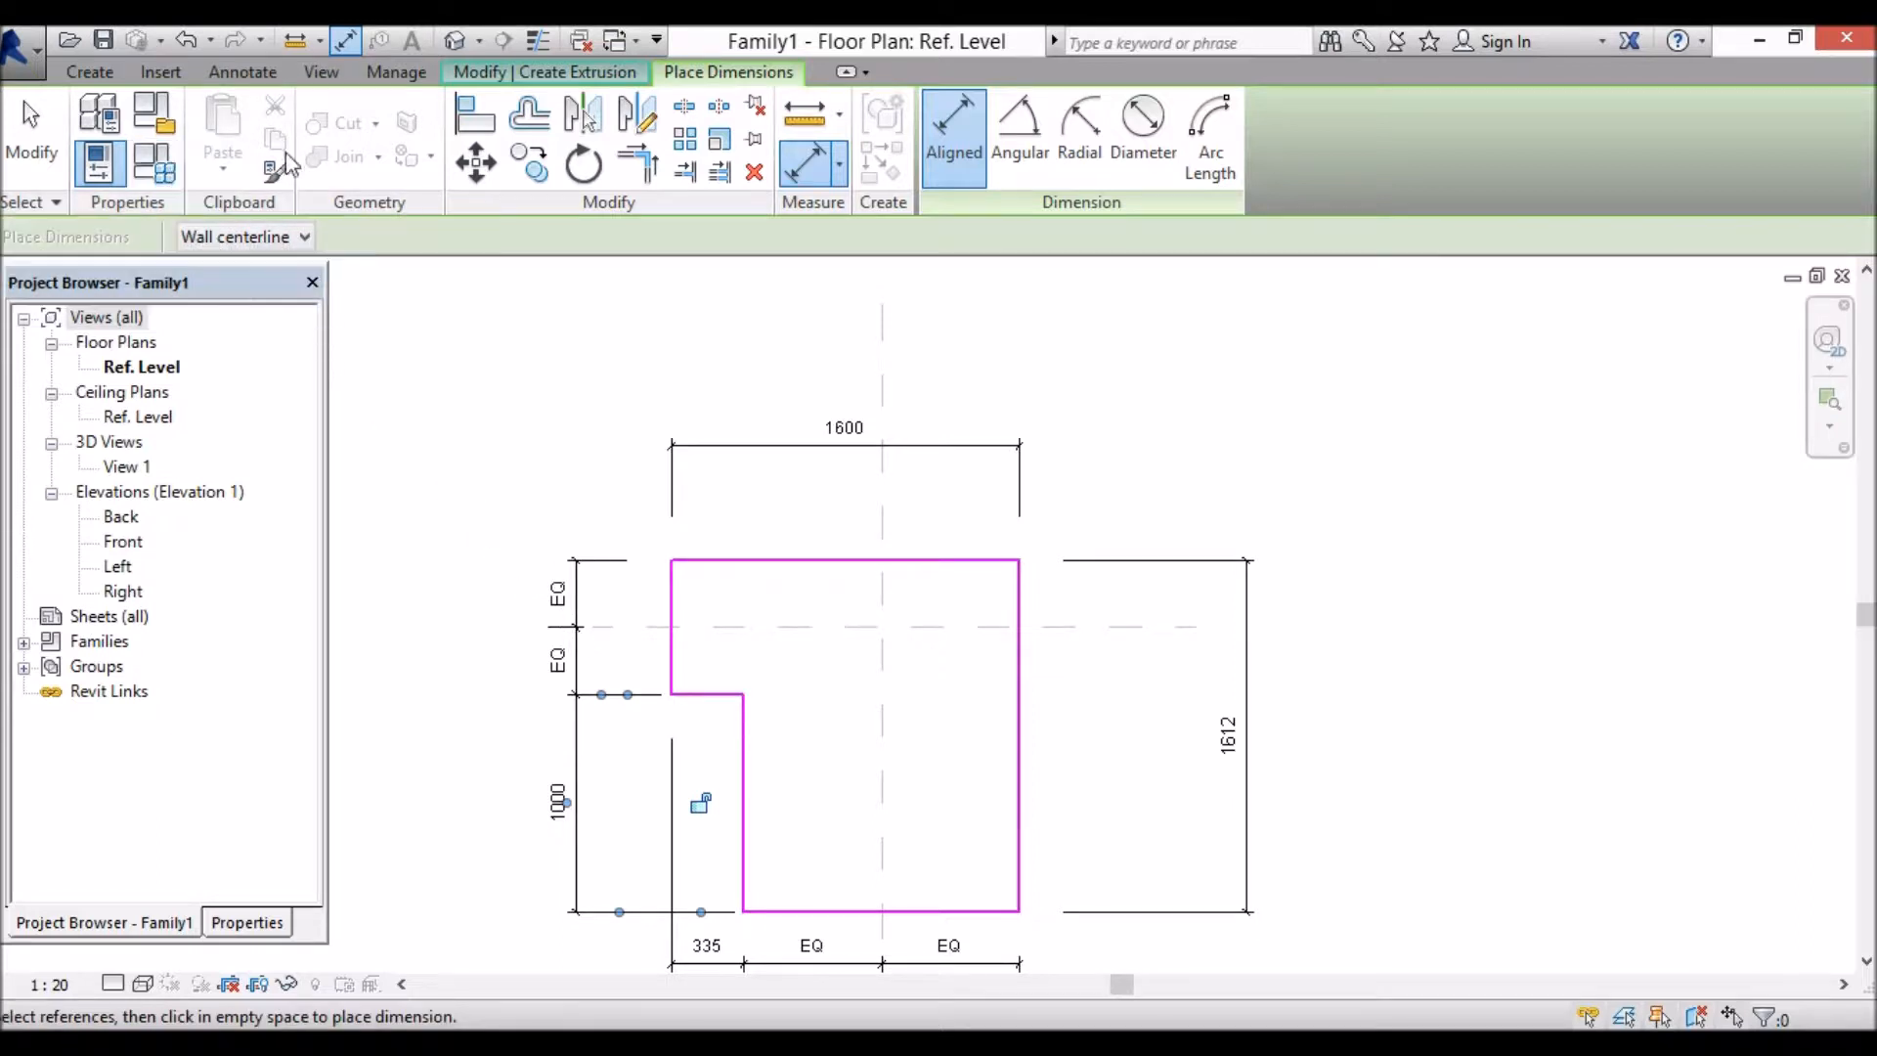
Step: Add two length-type family parameters under Dimensions, named Base outer width and Base outer length
{"action": "left_click", "coordinate": [156, 166]}
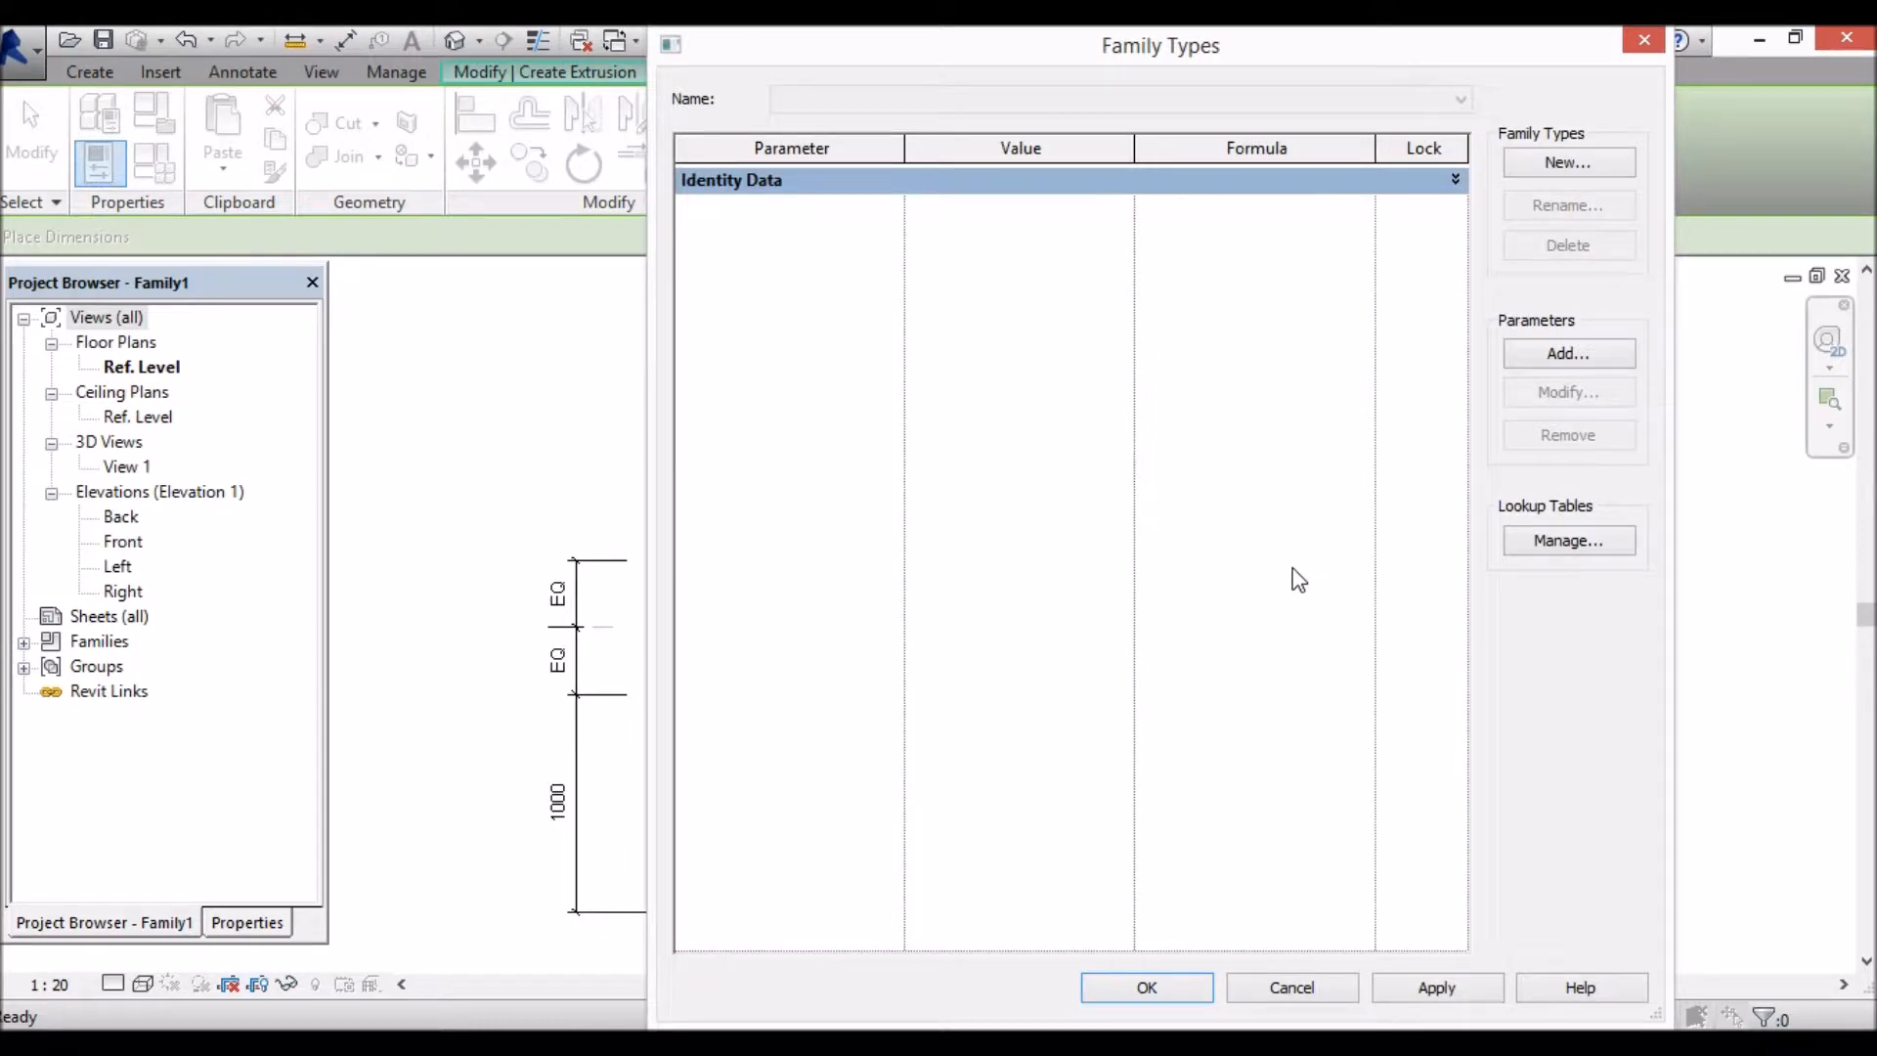
{"action": "left_click", "coordinate": [1563, 356]}
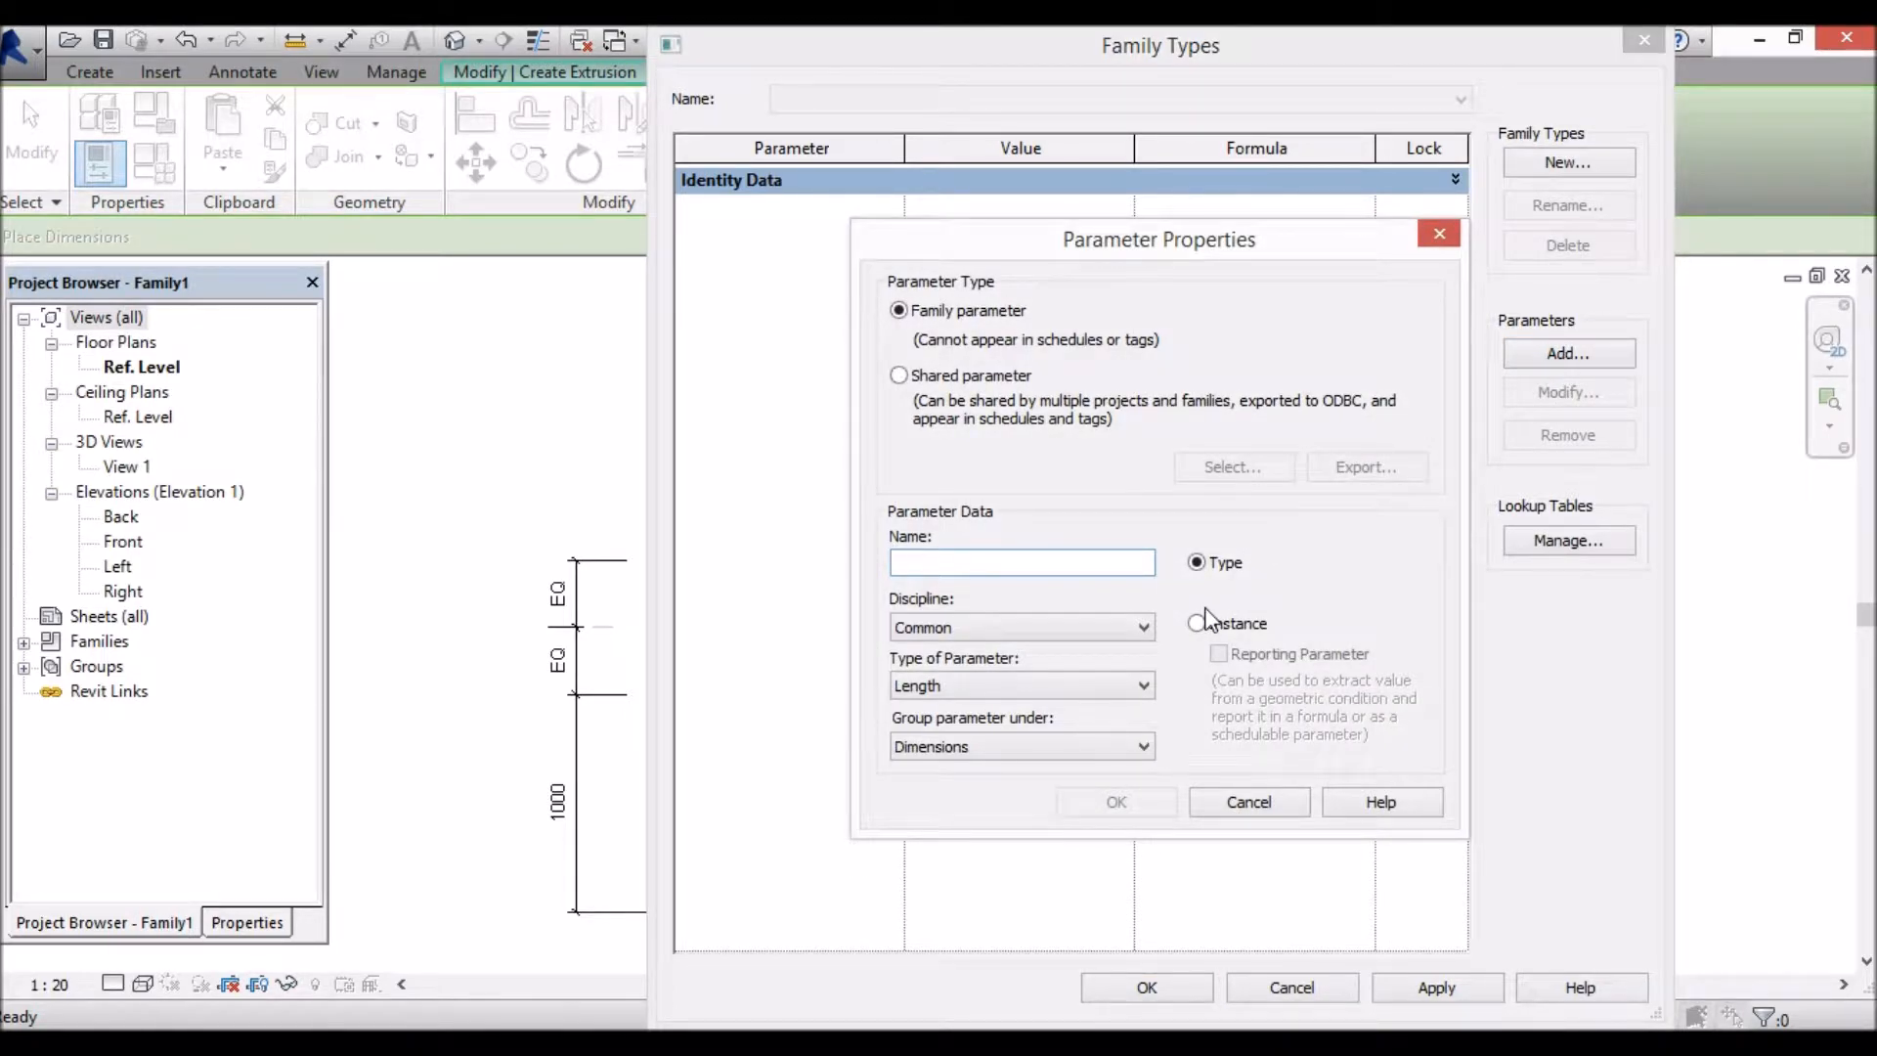
{"action": "type", "text": "Base outer "}
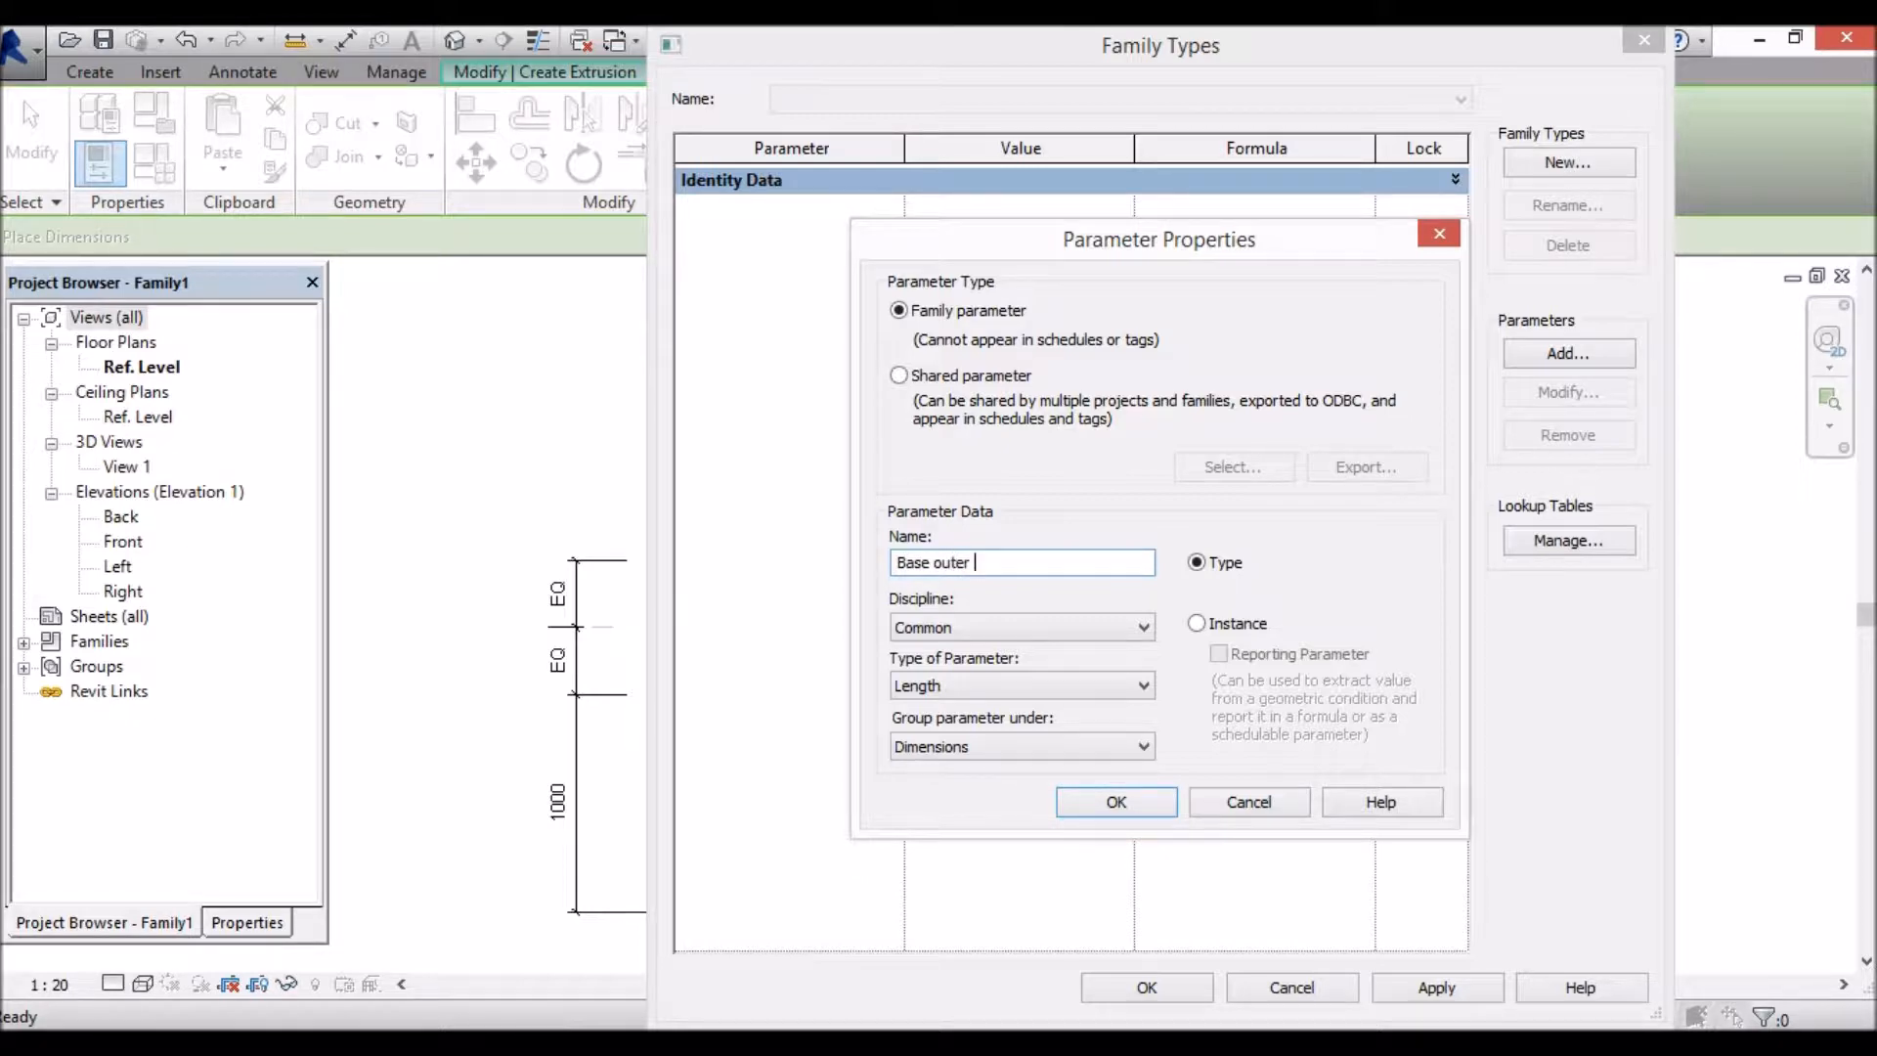
{"action": "type", "text": "width"}
{"action": "left_click", "coordinate": [1139, 800]}
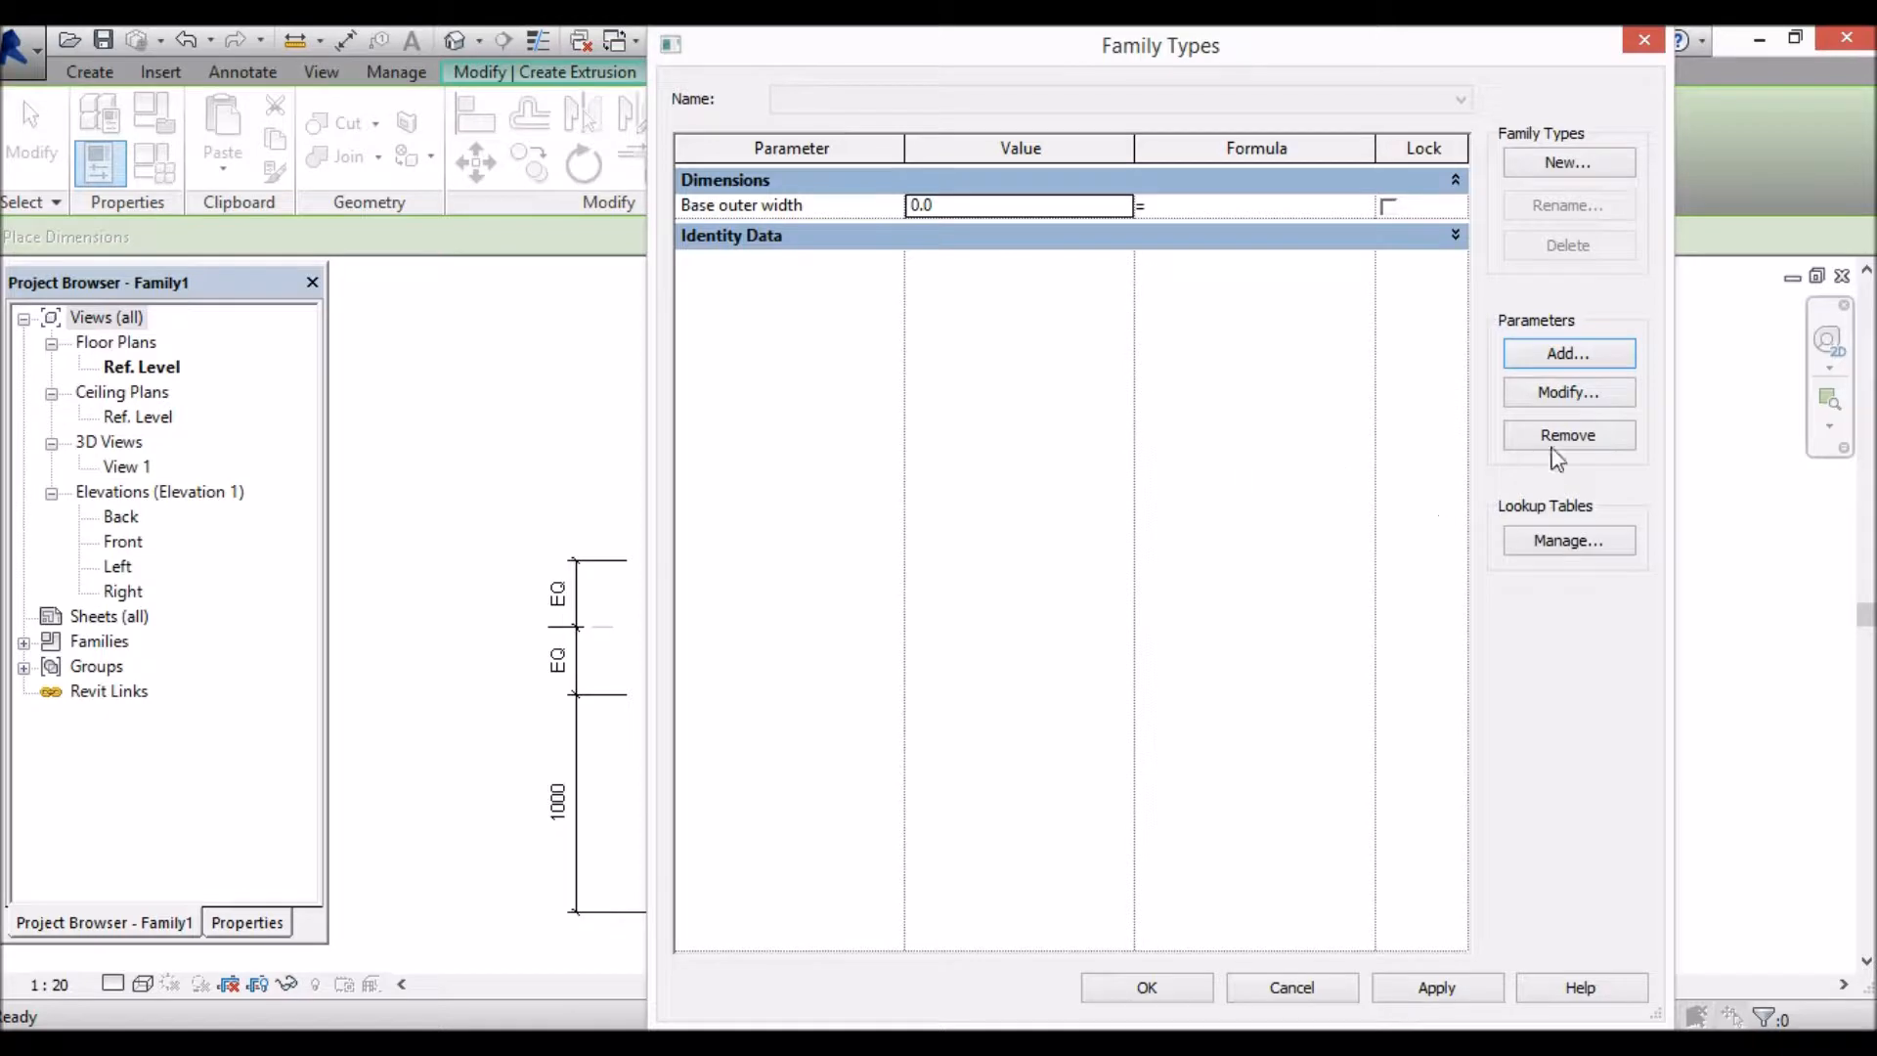
{"action": "left_click", "coordinate": [1588, 360]}
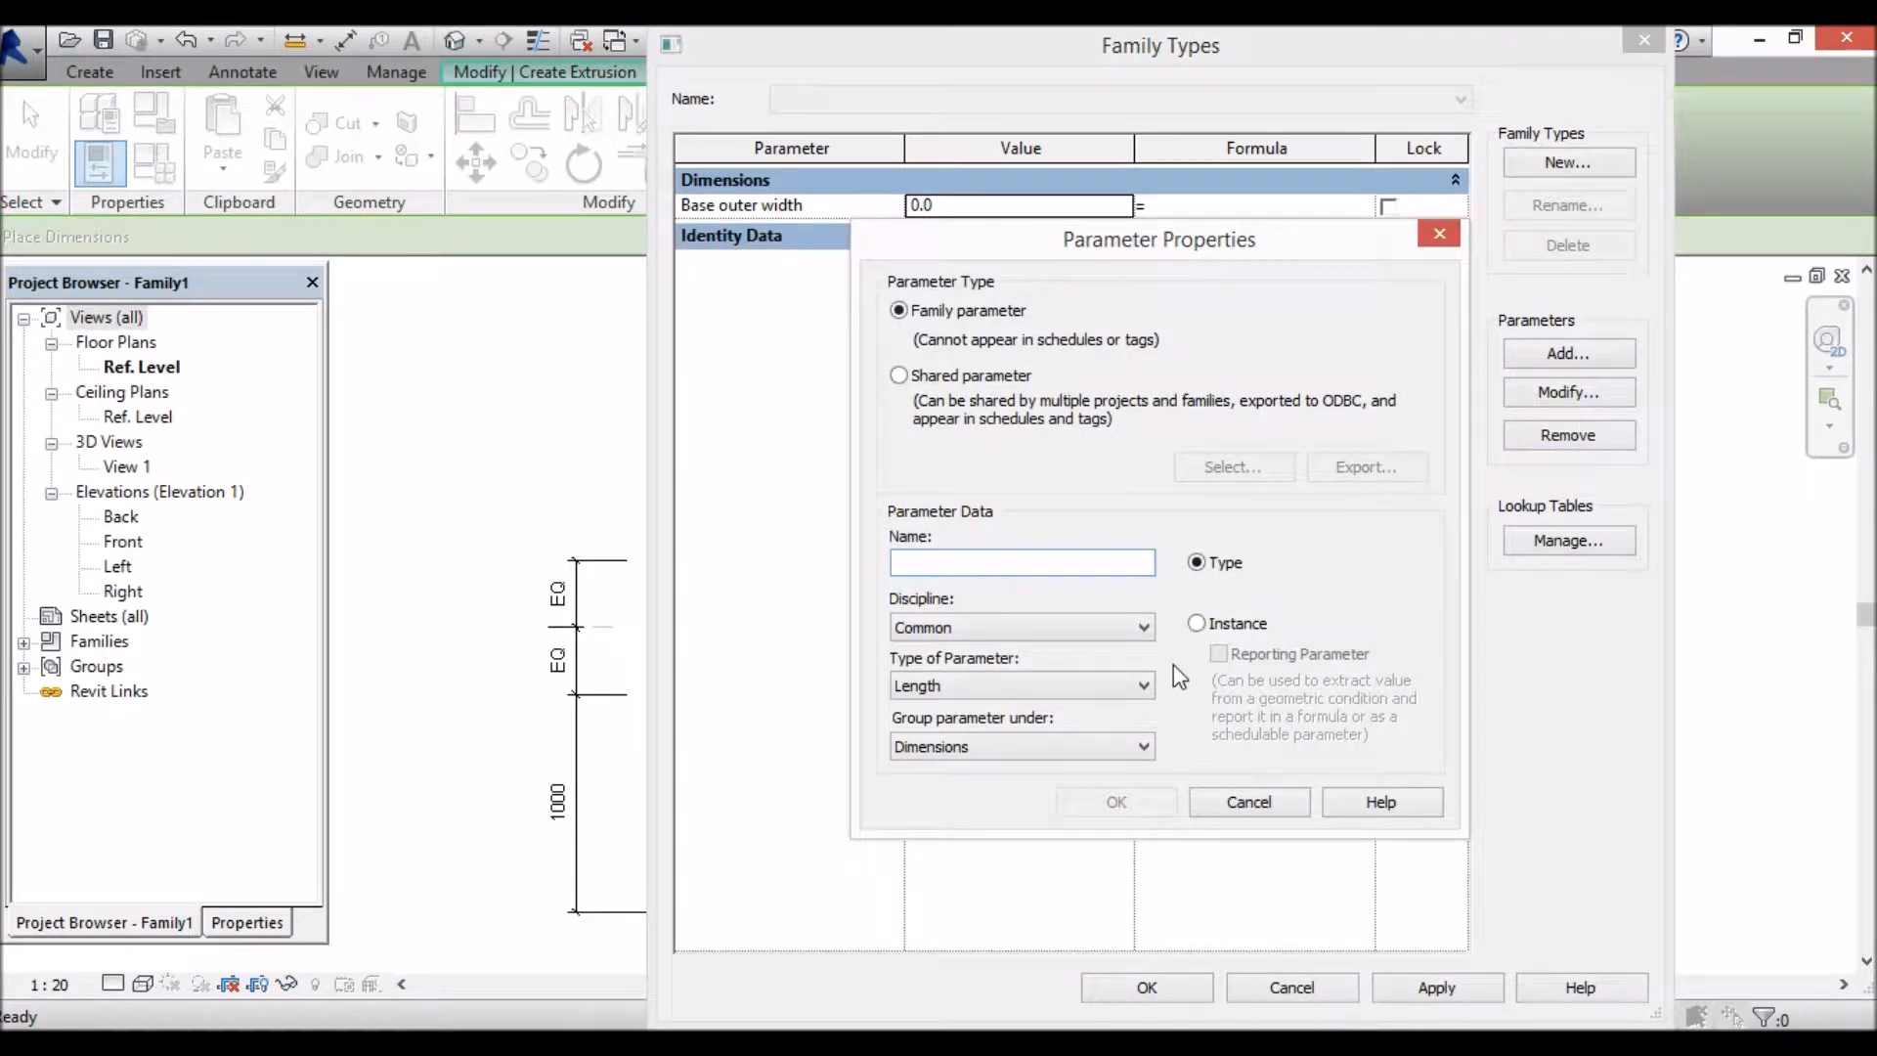
{"action": "type", "text": "Base "}
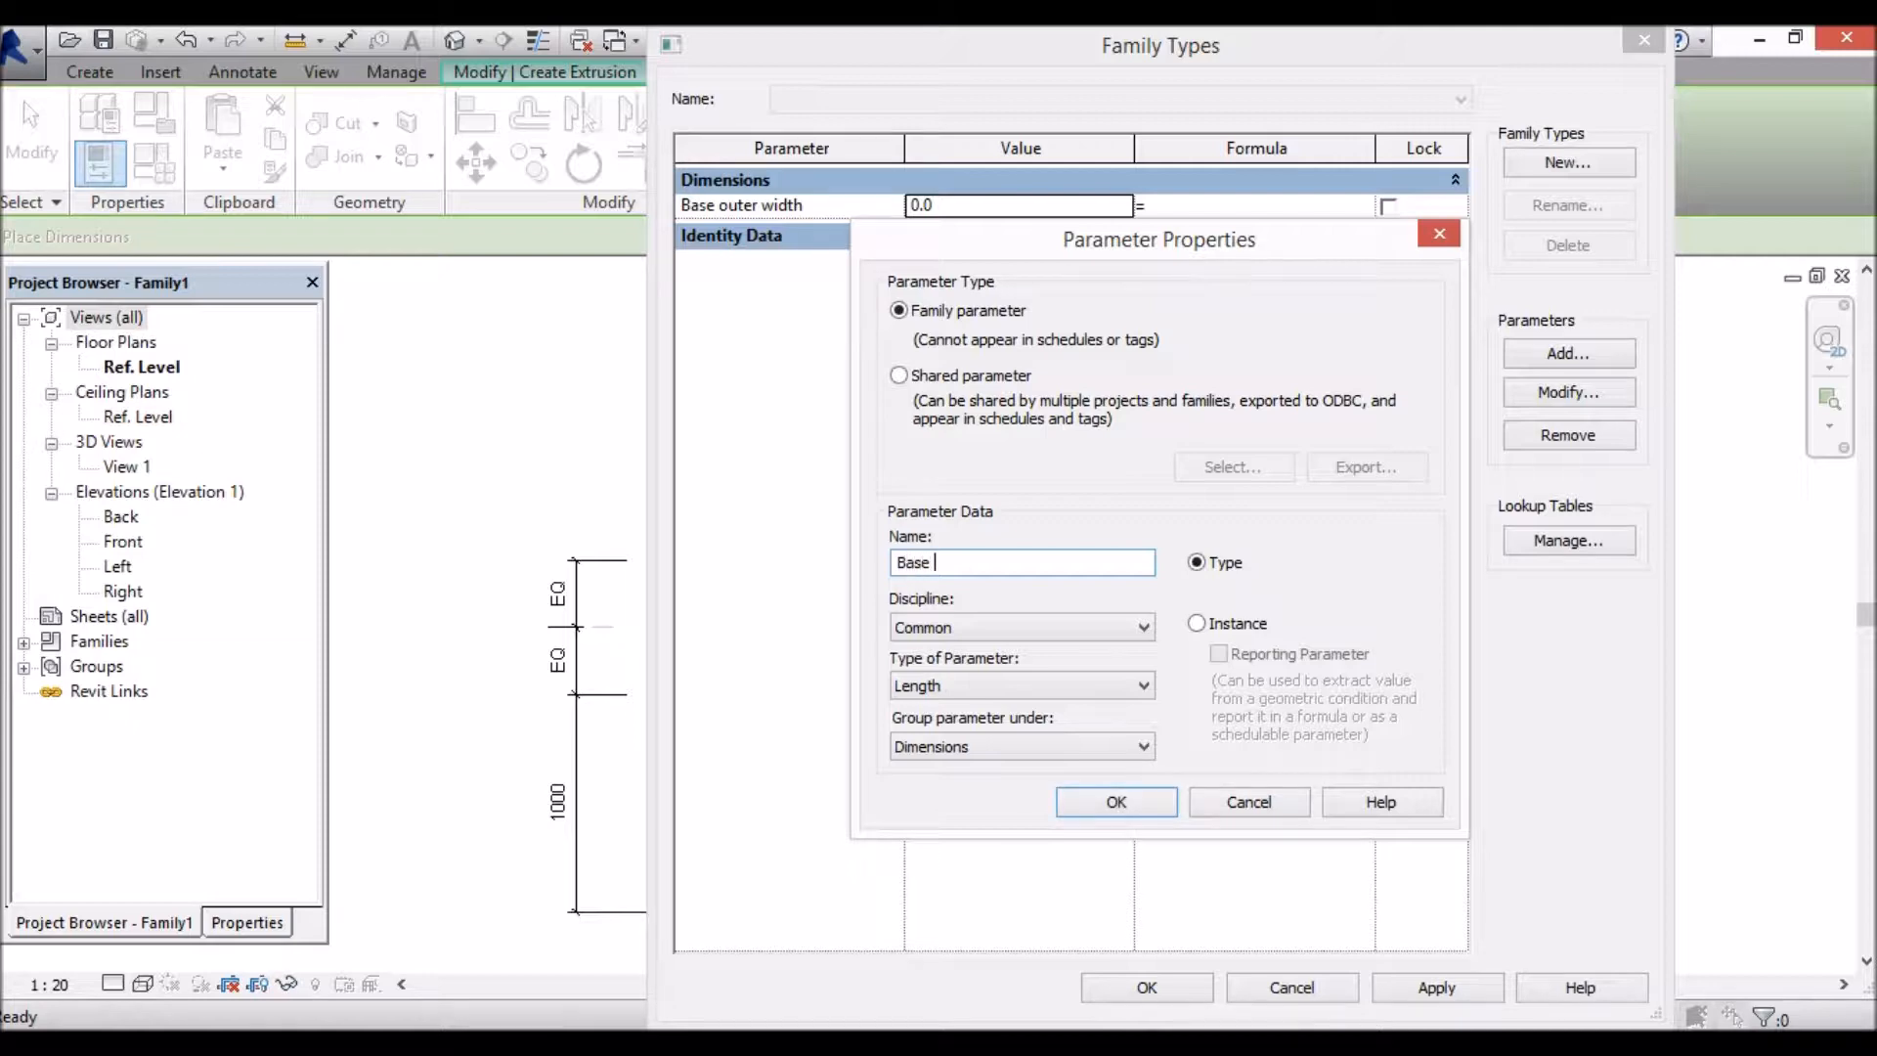
{"action": "type", "text": "outer length"}
{"action": "left_click", "coordinate": [1117, 801]}
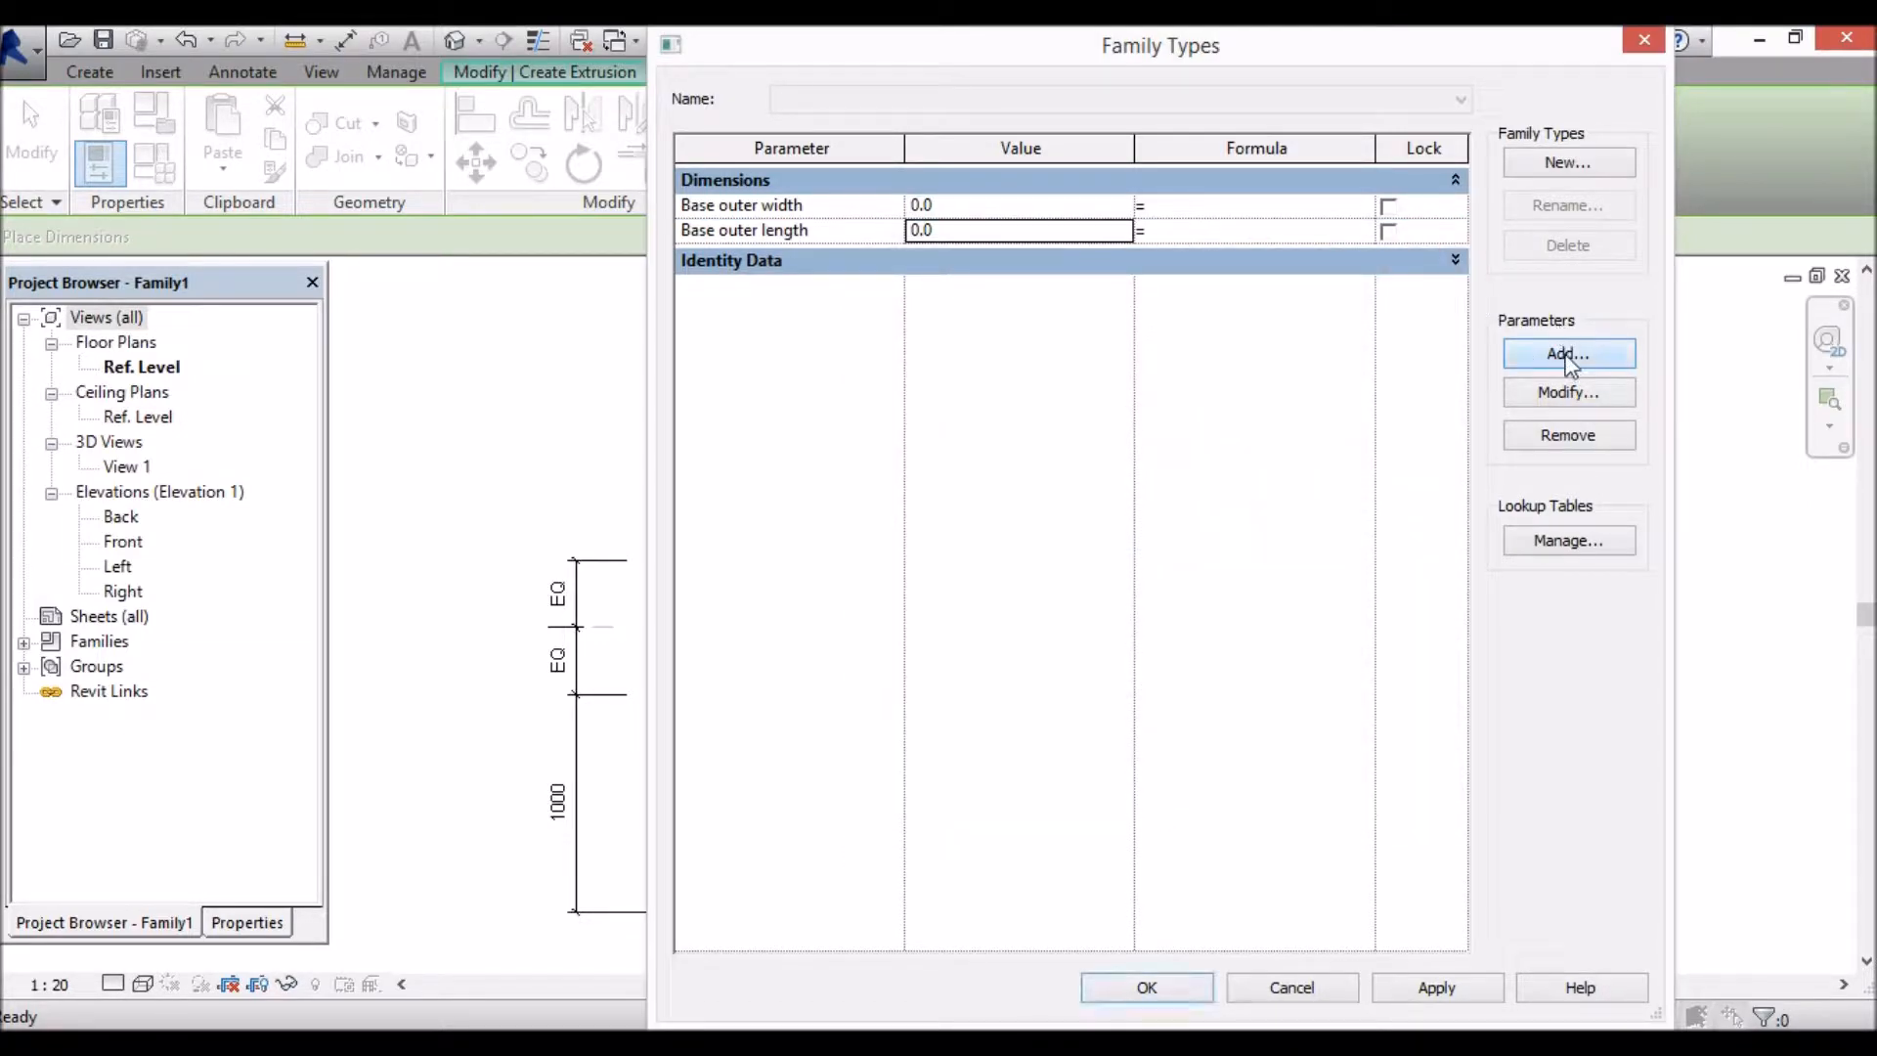
Step: Add two more length-type family parameters under Dimensions, named Base inner length and Base inner width
{"action": "left_click", "coordinate": [1562, 355]}
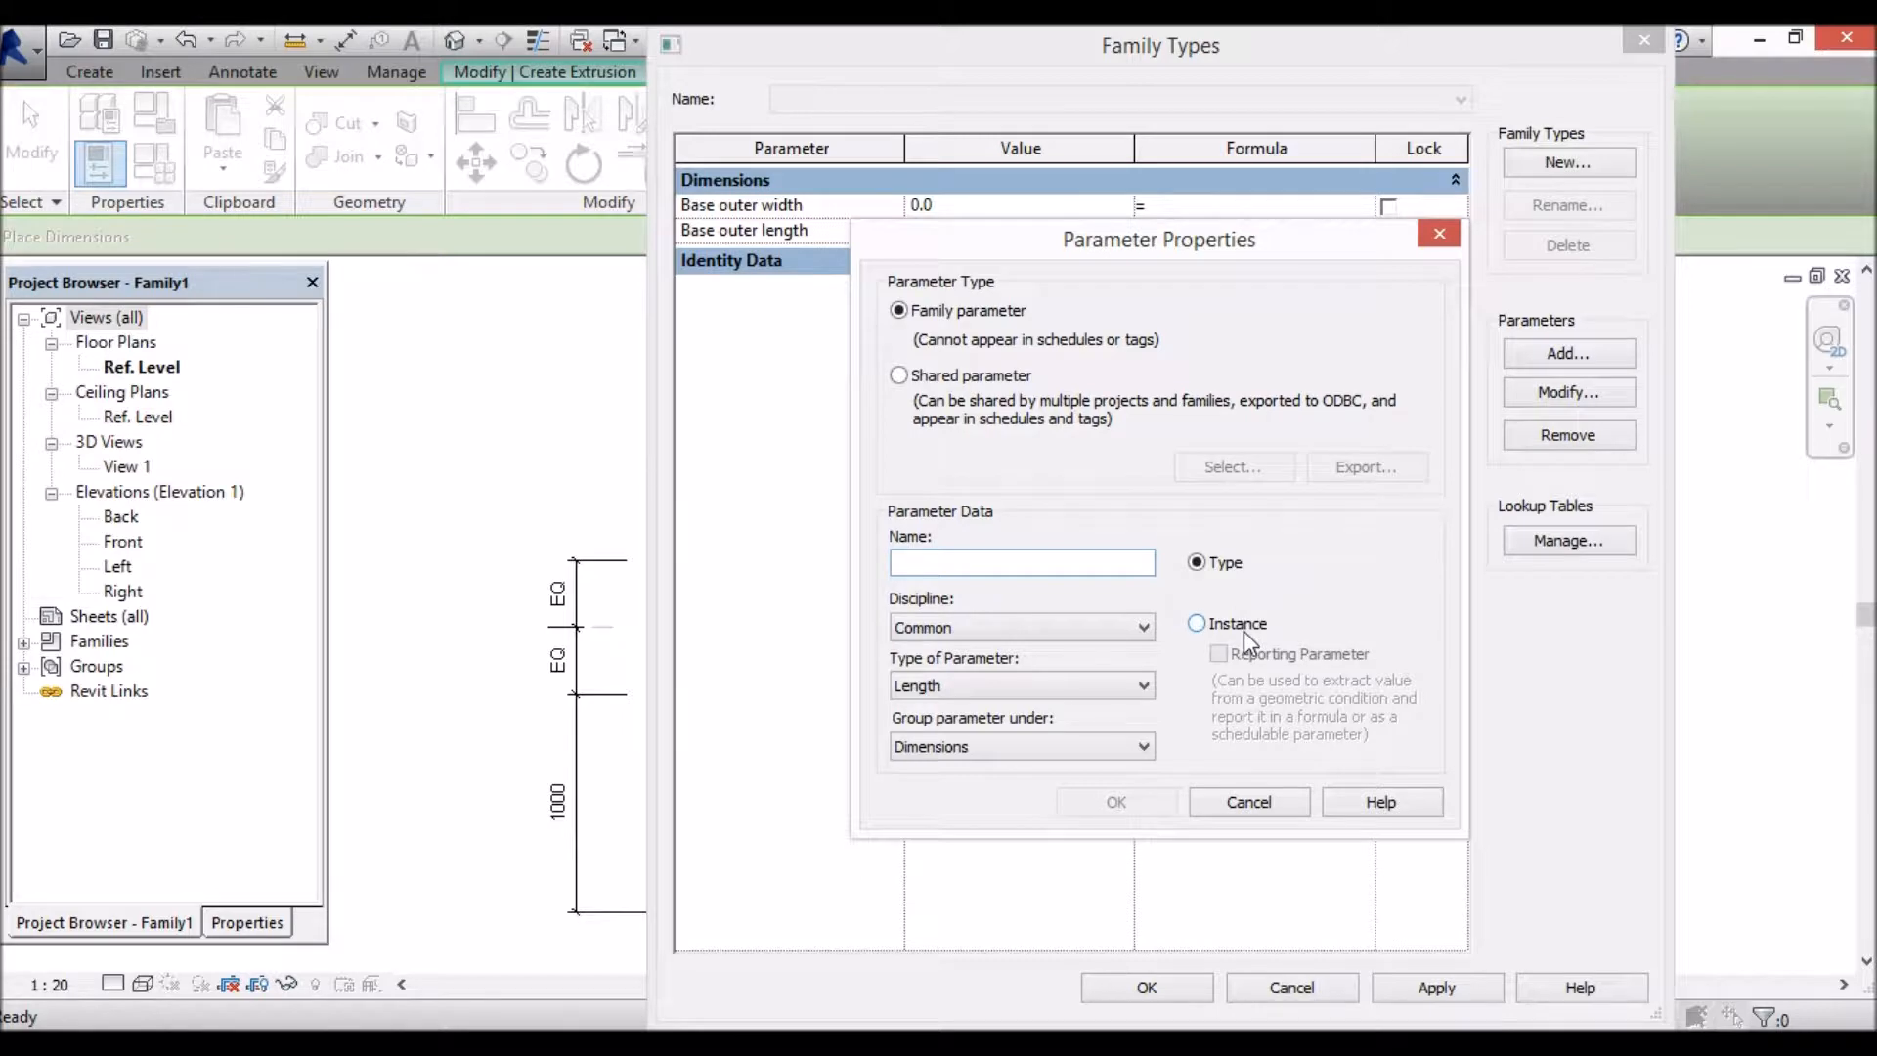
{"action": "type", "text": "Base inner length"}
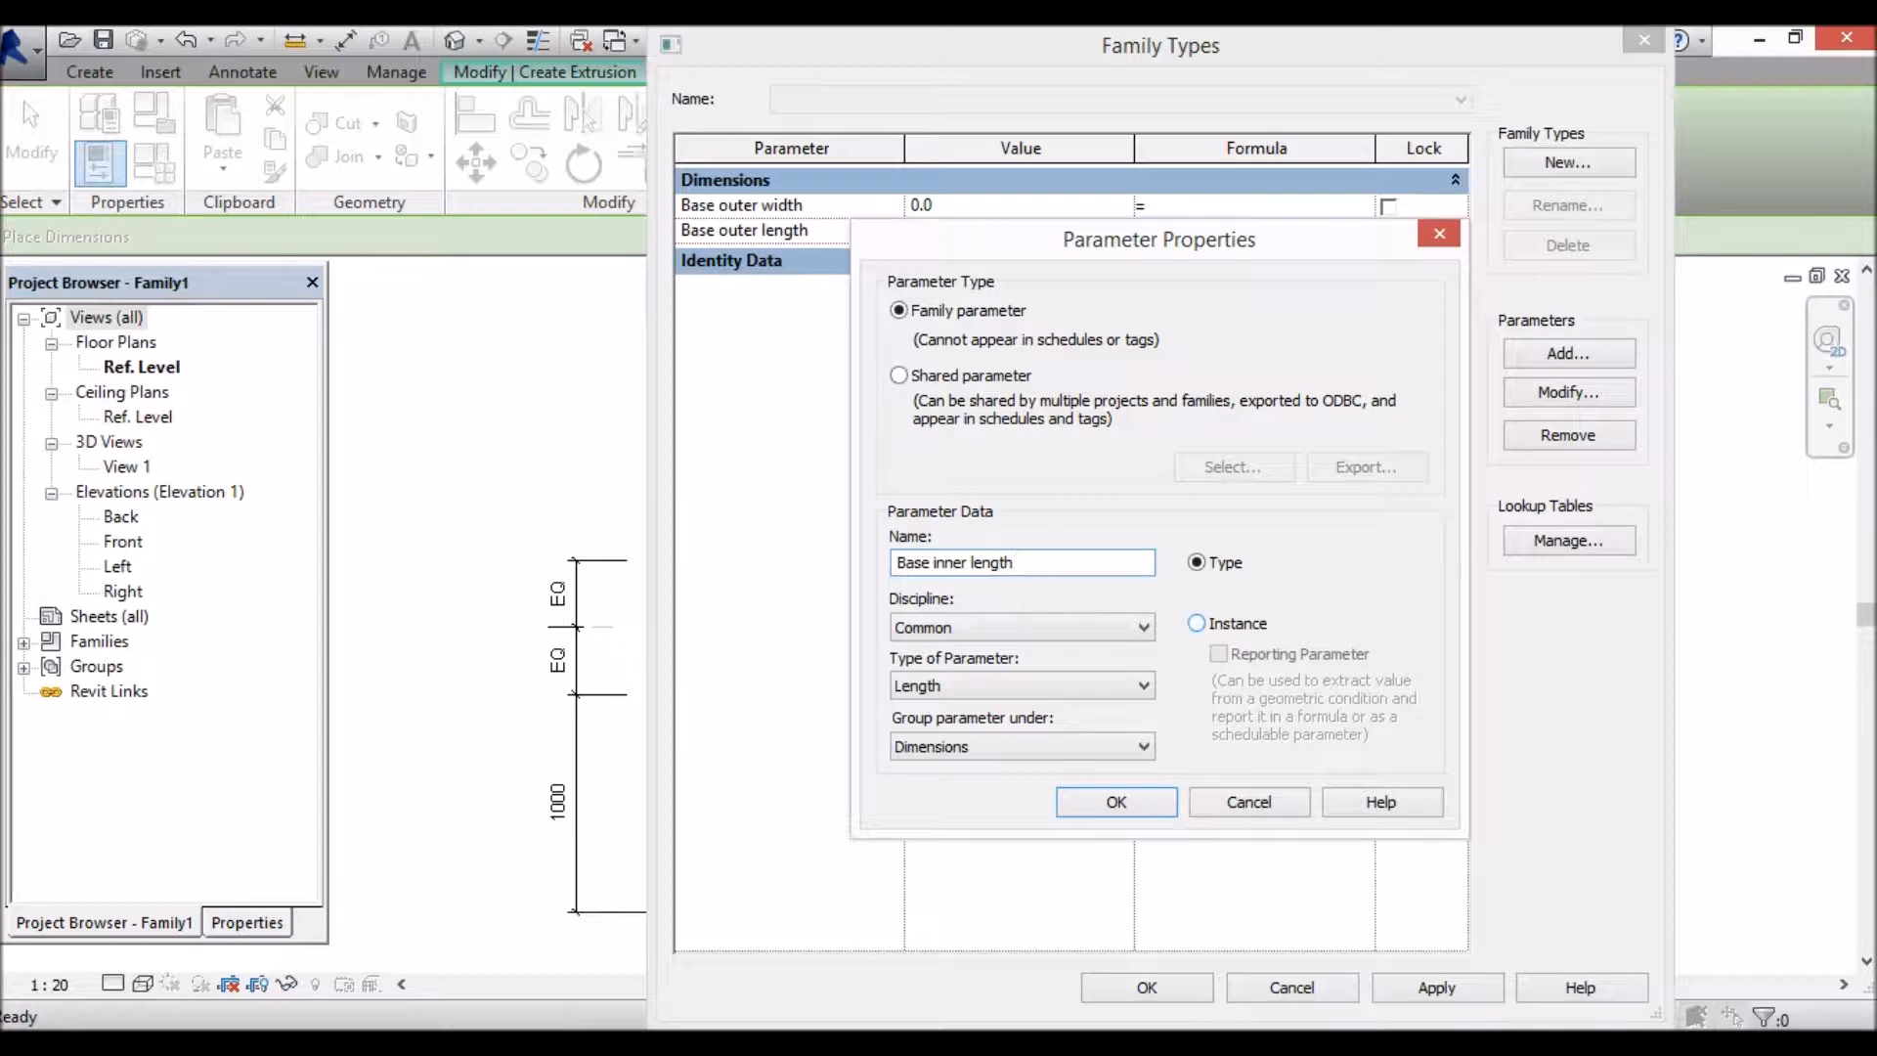
{"action": "left_click", "coordinate": [1131, 810]}
{"action": "left_click", "coordinate": [1564, 364]}
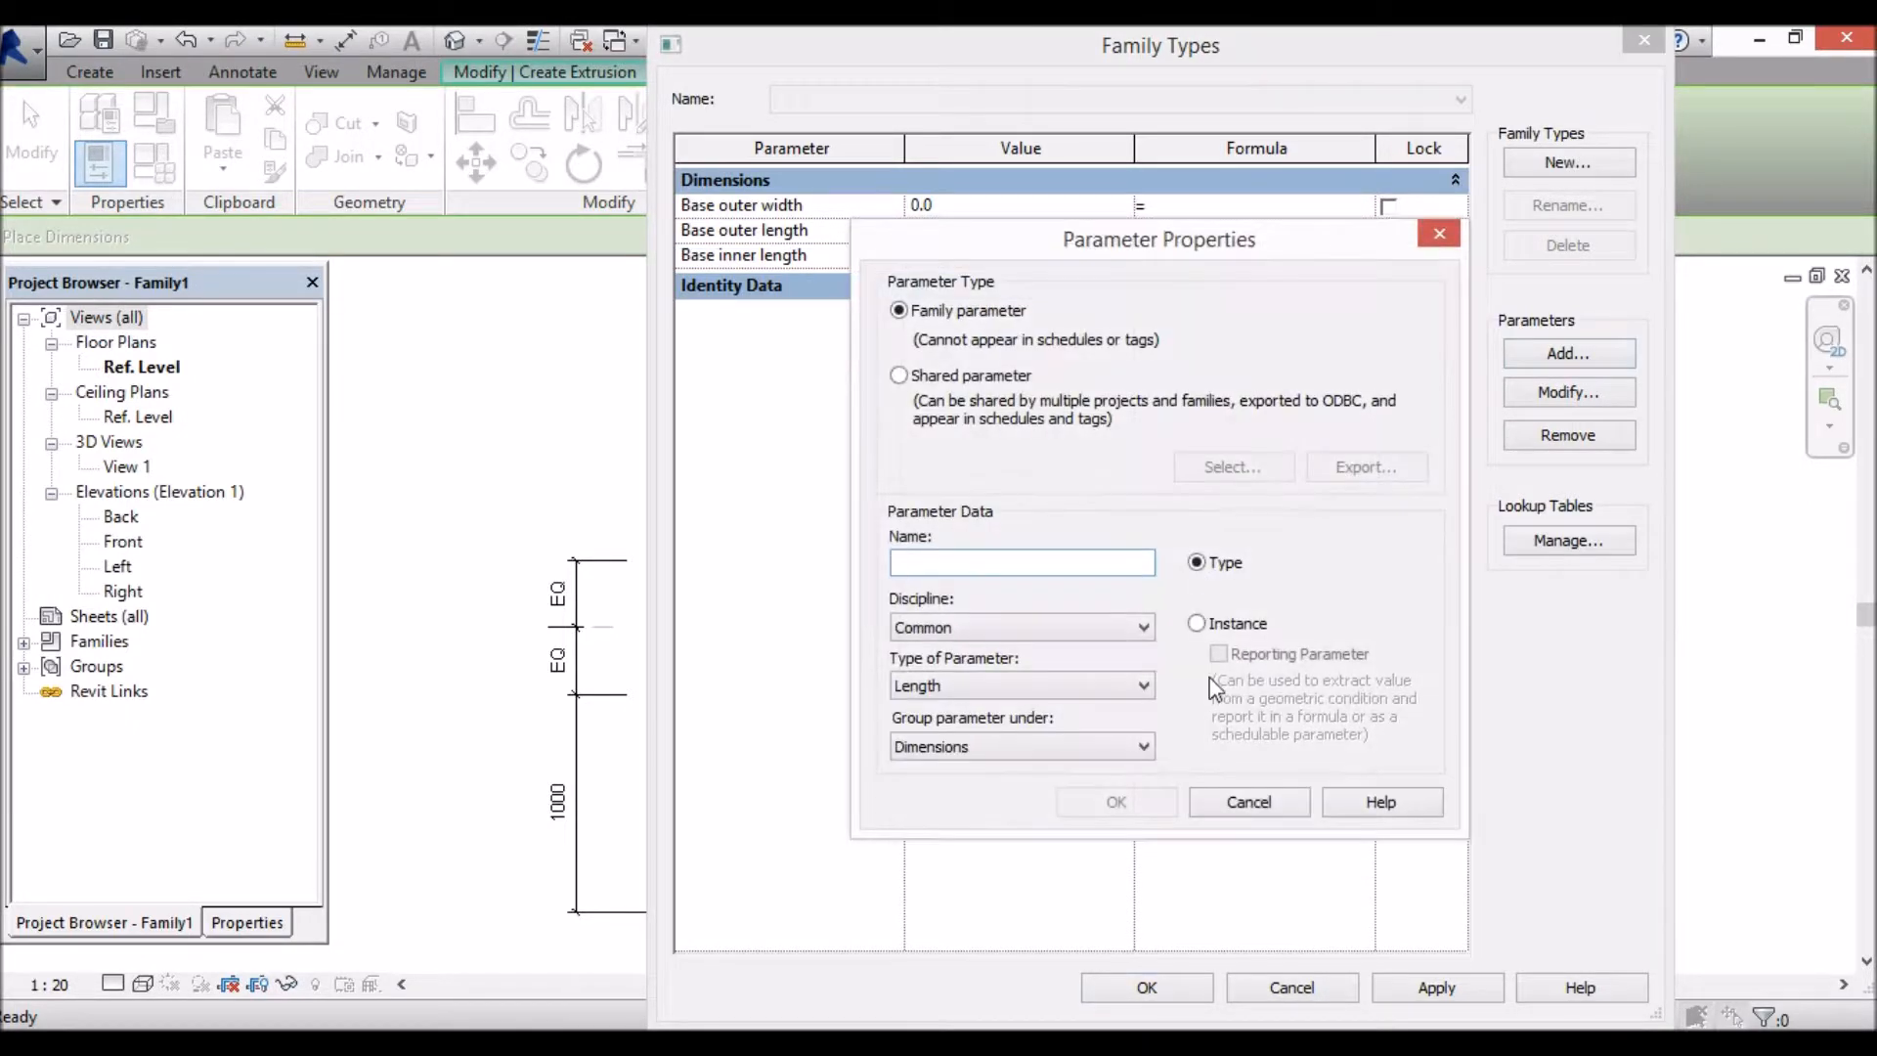
{"action": "type", "text": "Base inner width"}
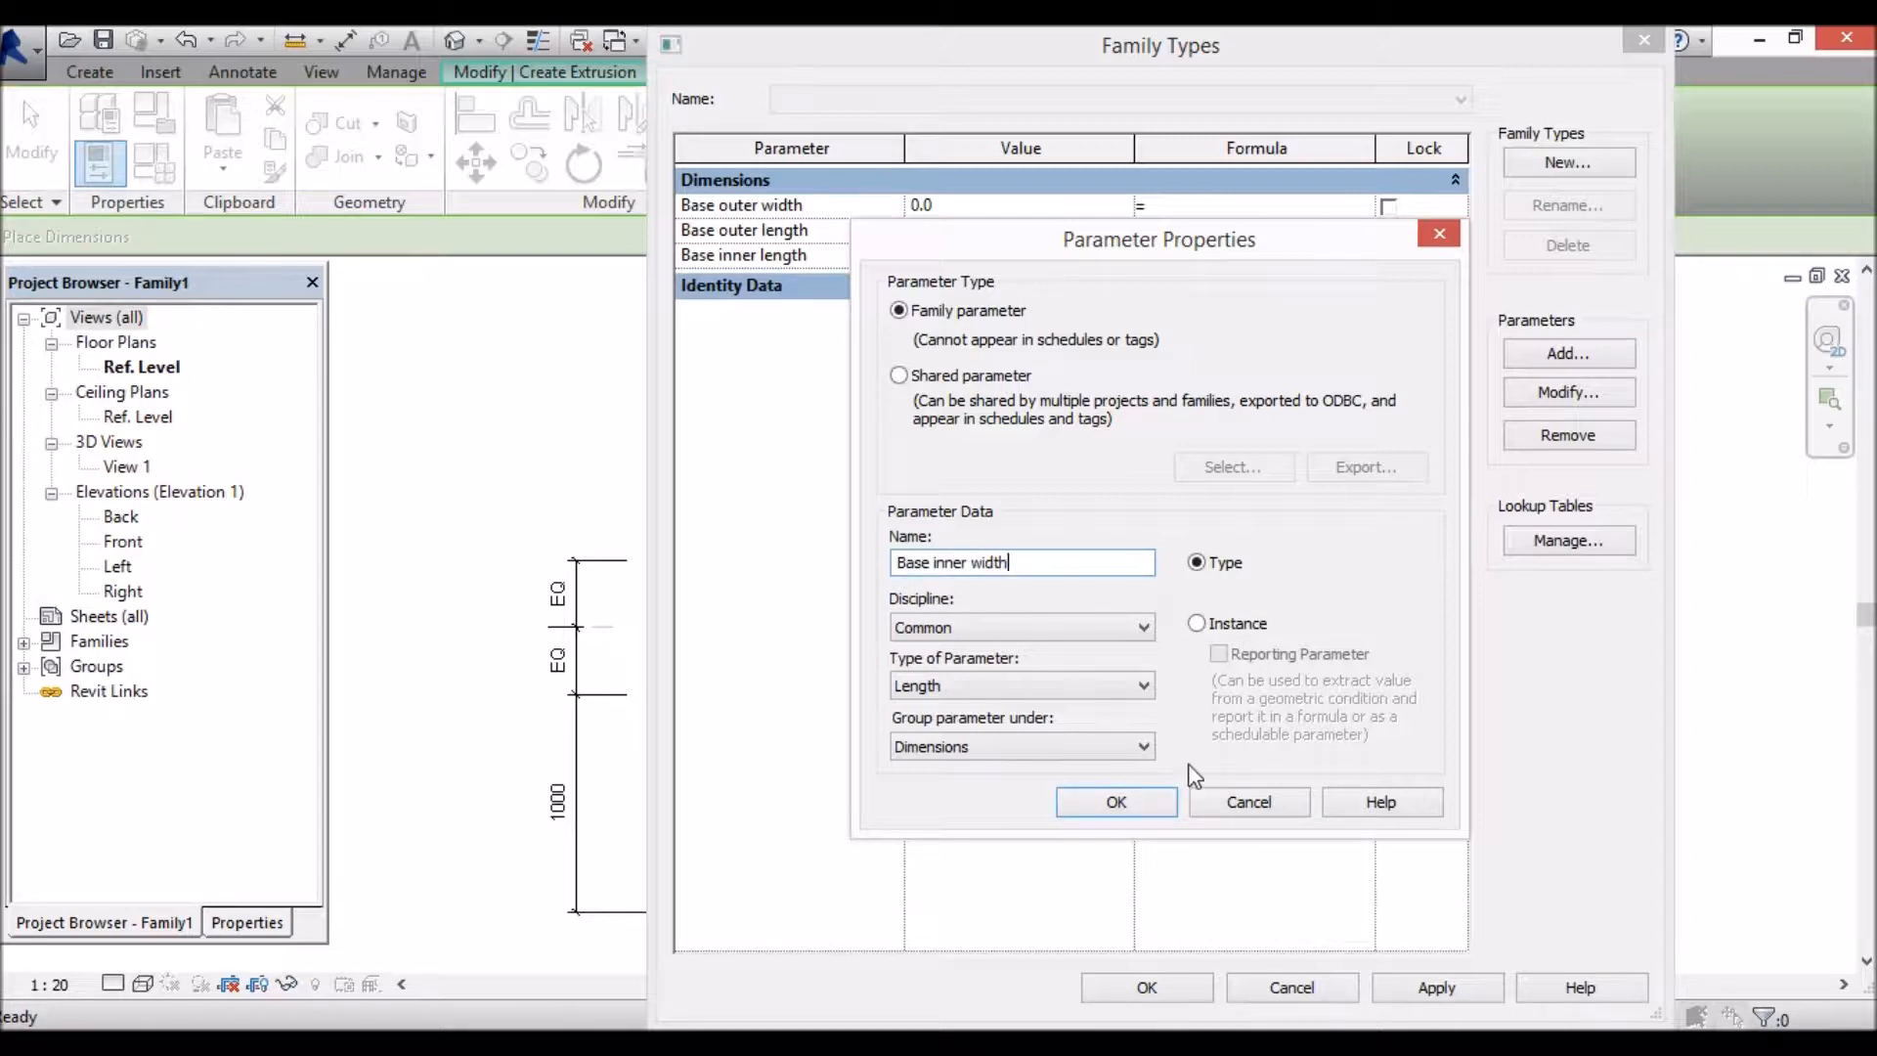
{"action": "left_click", "coordinate": [1121, 806]}
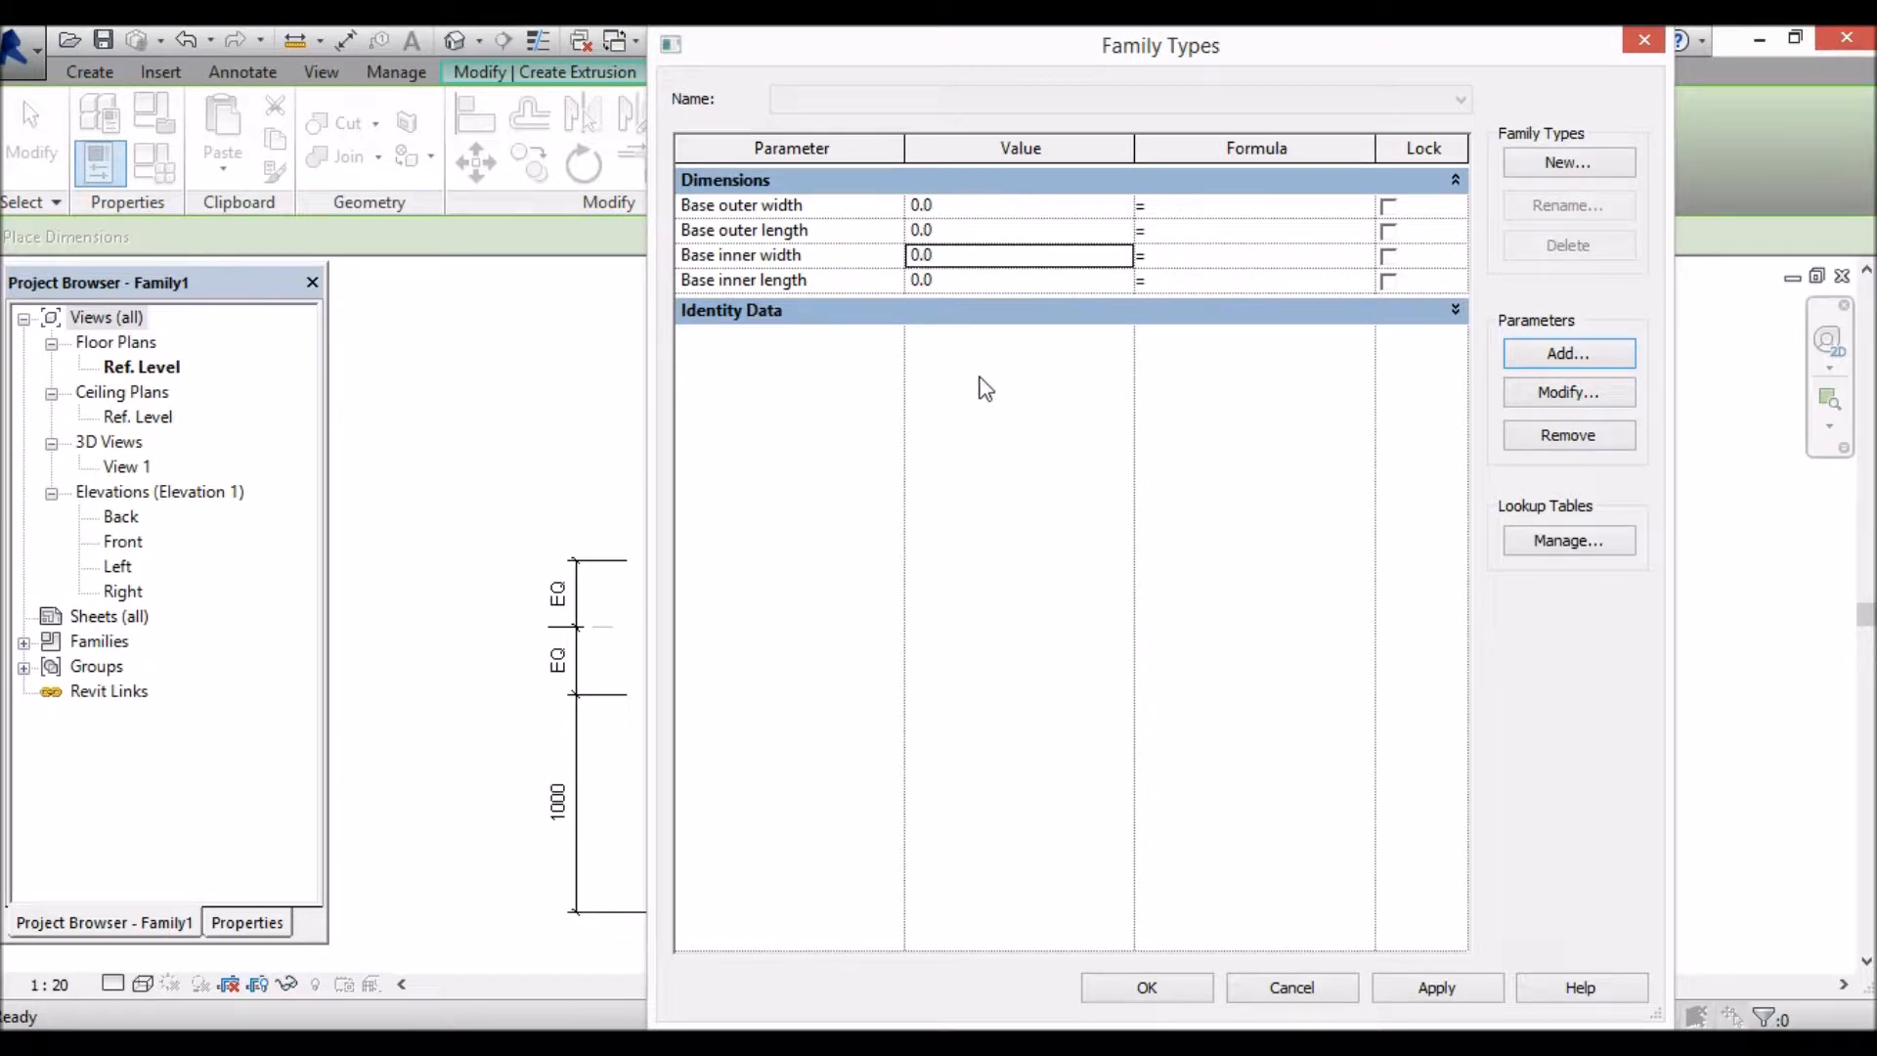
Step: Set Base outer width to 850, Base outer length to 1259, Base inner width to 500 and Base inner length to 959
{"action": "left_click", "coordinate": [923, 205]}
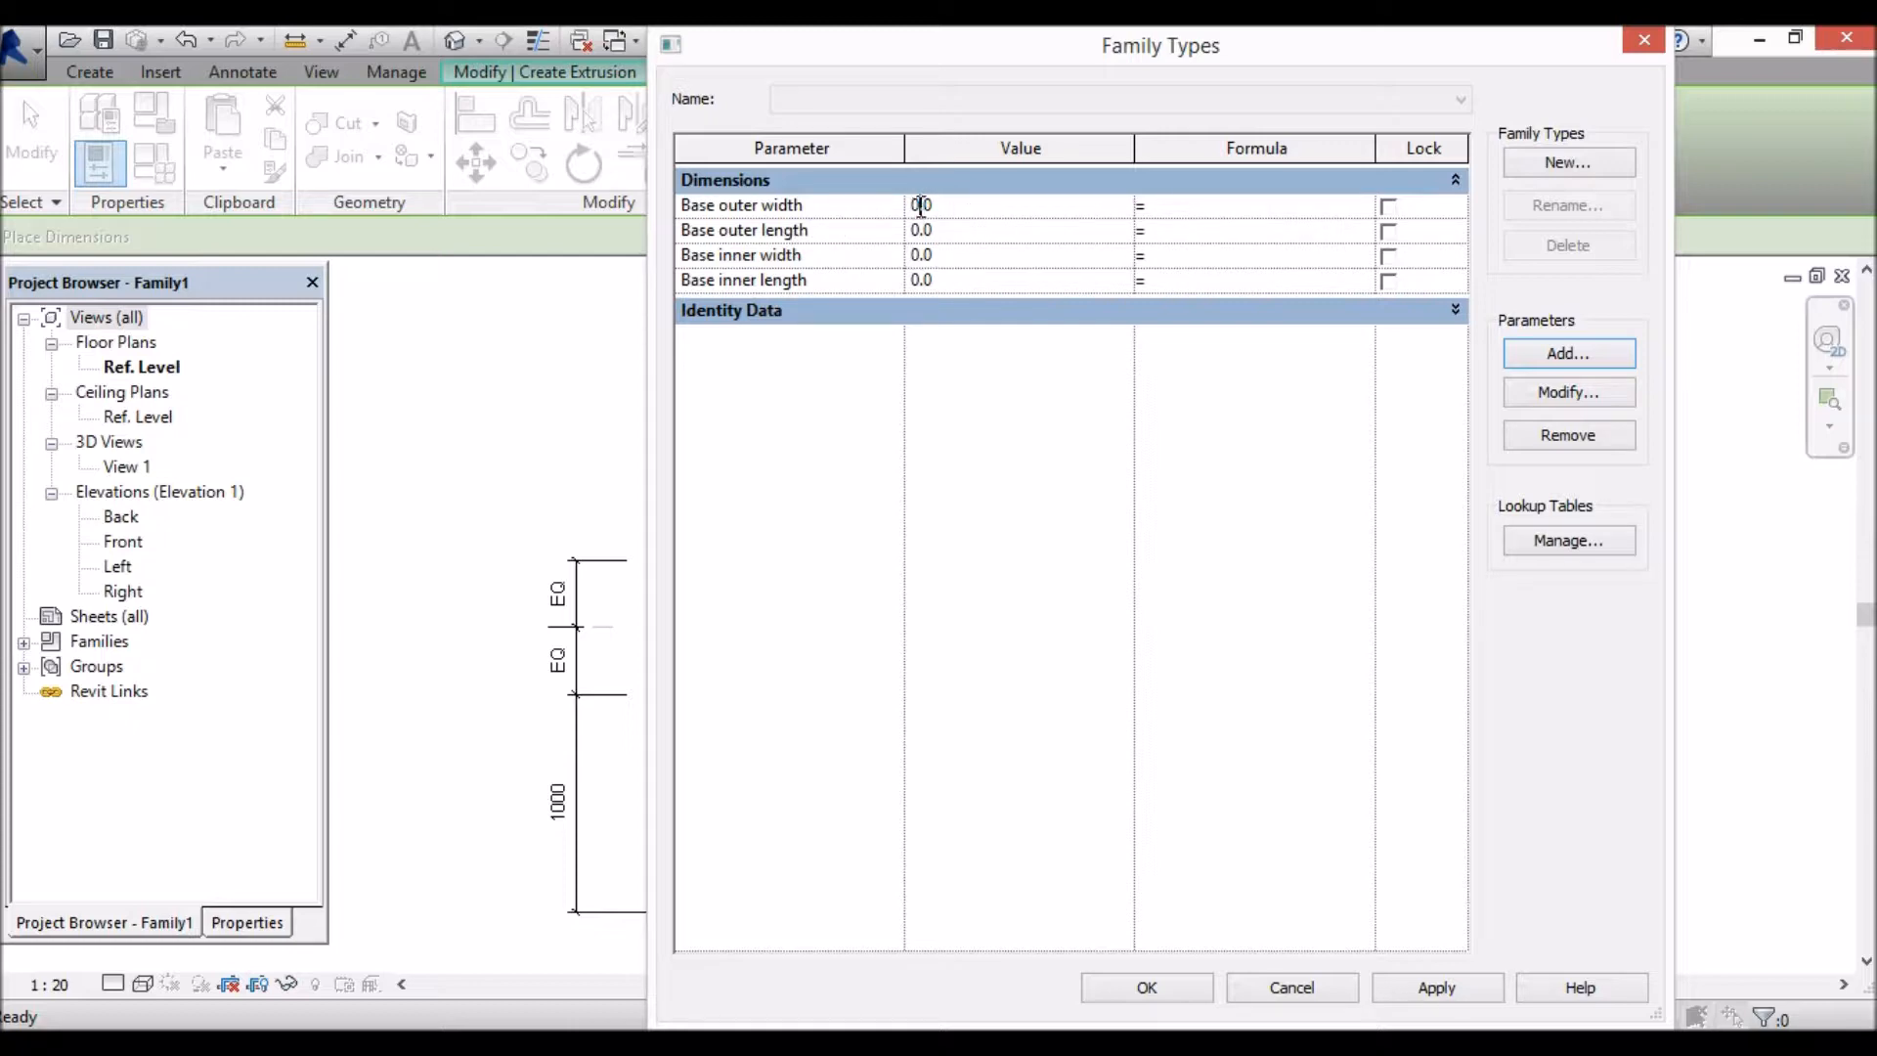
{"action": "left_click", "coordinate": [920, 212]}
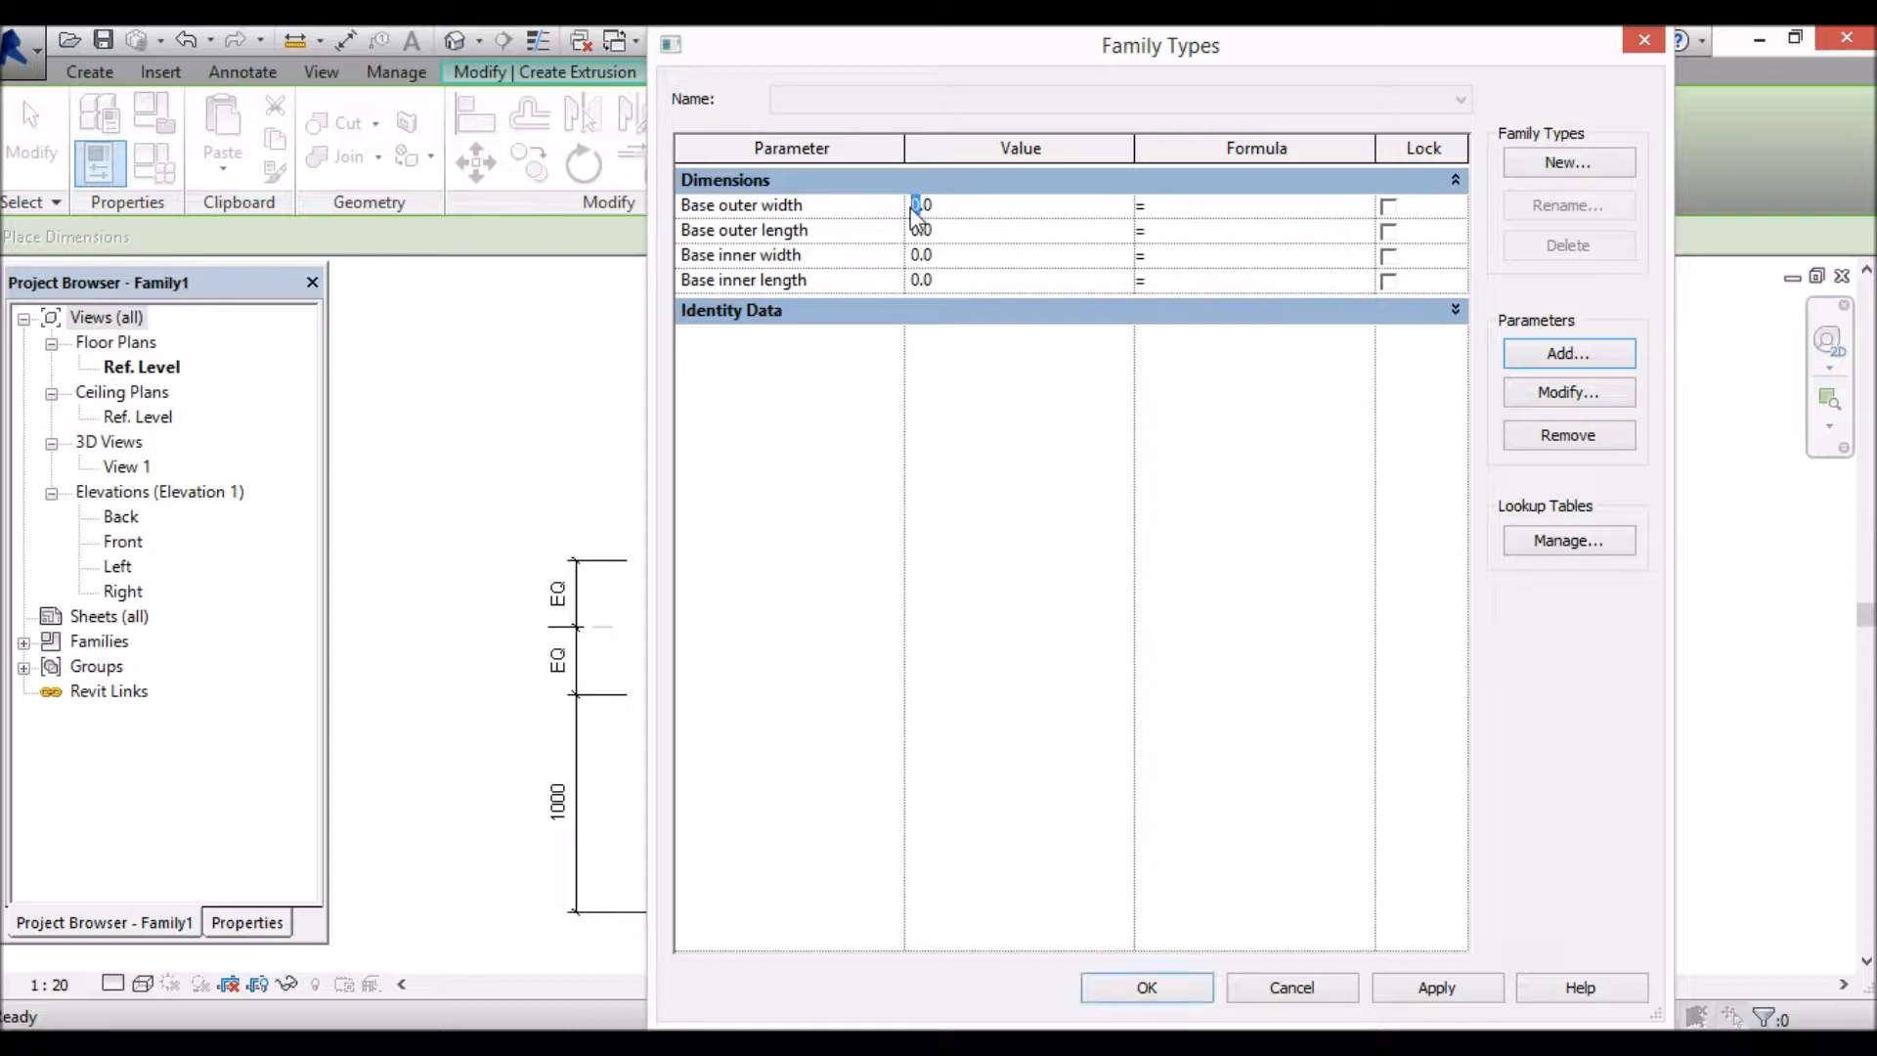
{"action": "type", "text": "85"}
{"action": "left_click", "coordinate": [1050, 234]}
{"action": "left_click_drag", "start_coordinate": [921, 232], "coordinate": [905, 232]}
{"action": "type", "text": "1259"}
{"action": "left_click", "coordinate": [964, 256]}
{"action": "left_click_drag", "start_coordinate": [934, 256], "coordinate": [912, 256]}
{"action": "type", "text": "500"}
{"action": "left_click", "coordinate": [1025, 280]}
{"action": "type", "text": "959"}
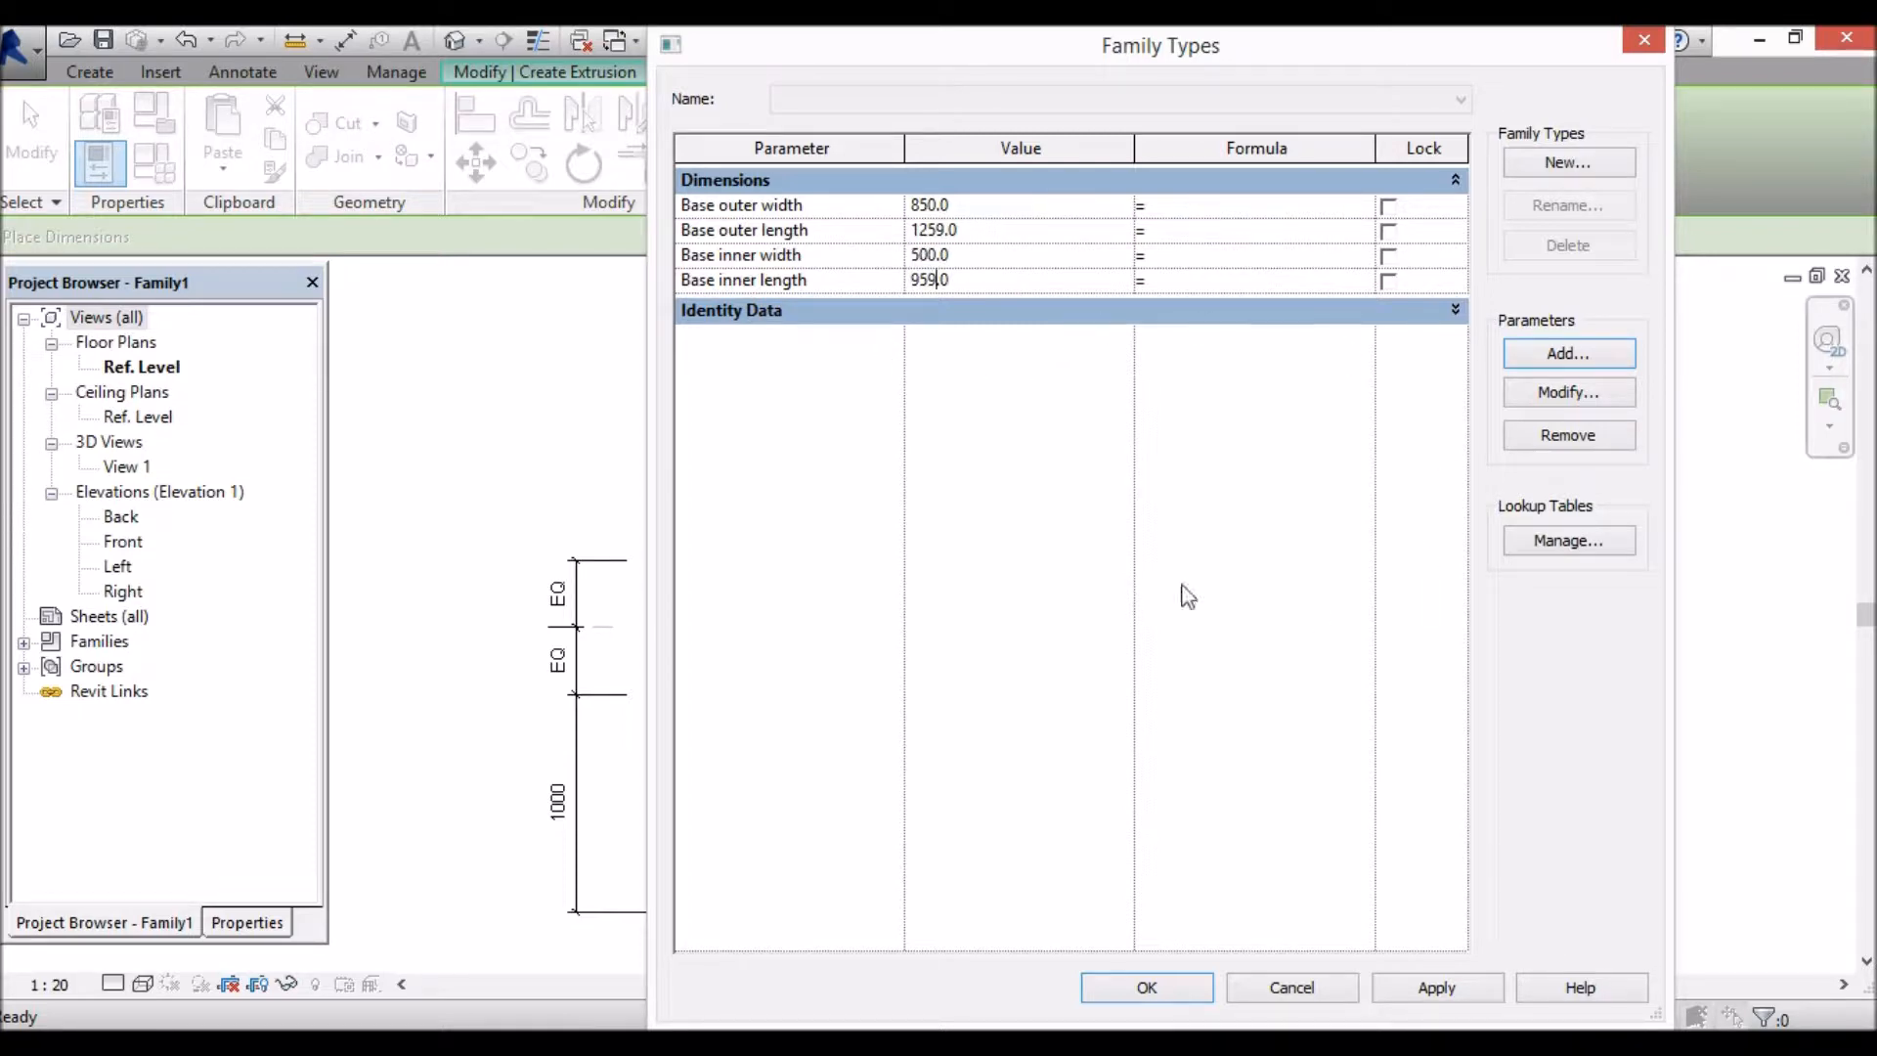
Step: Lock the four base width and length parameters and accept the family type settings
{"action": "left_click", "coordinate": [1388, 208]}
{"action": "left_click", "coordinate": [1386, 232]}
{"action": "left_click", "coordinate": [1386, 233]}
{"action": "left_click", "coordinate": [1390, 258]}
{"action": "left_click", "coordinate": [1387, 280]}
{"action": "left_click", "coordinate": [1194, 987]}
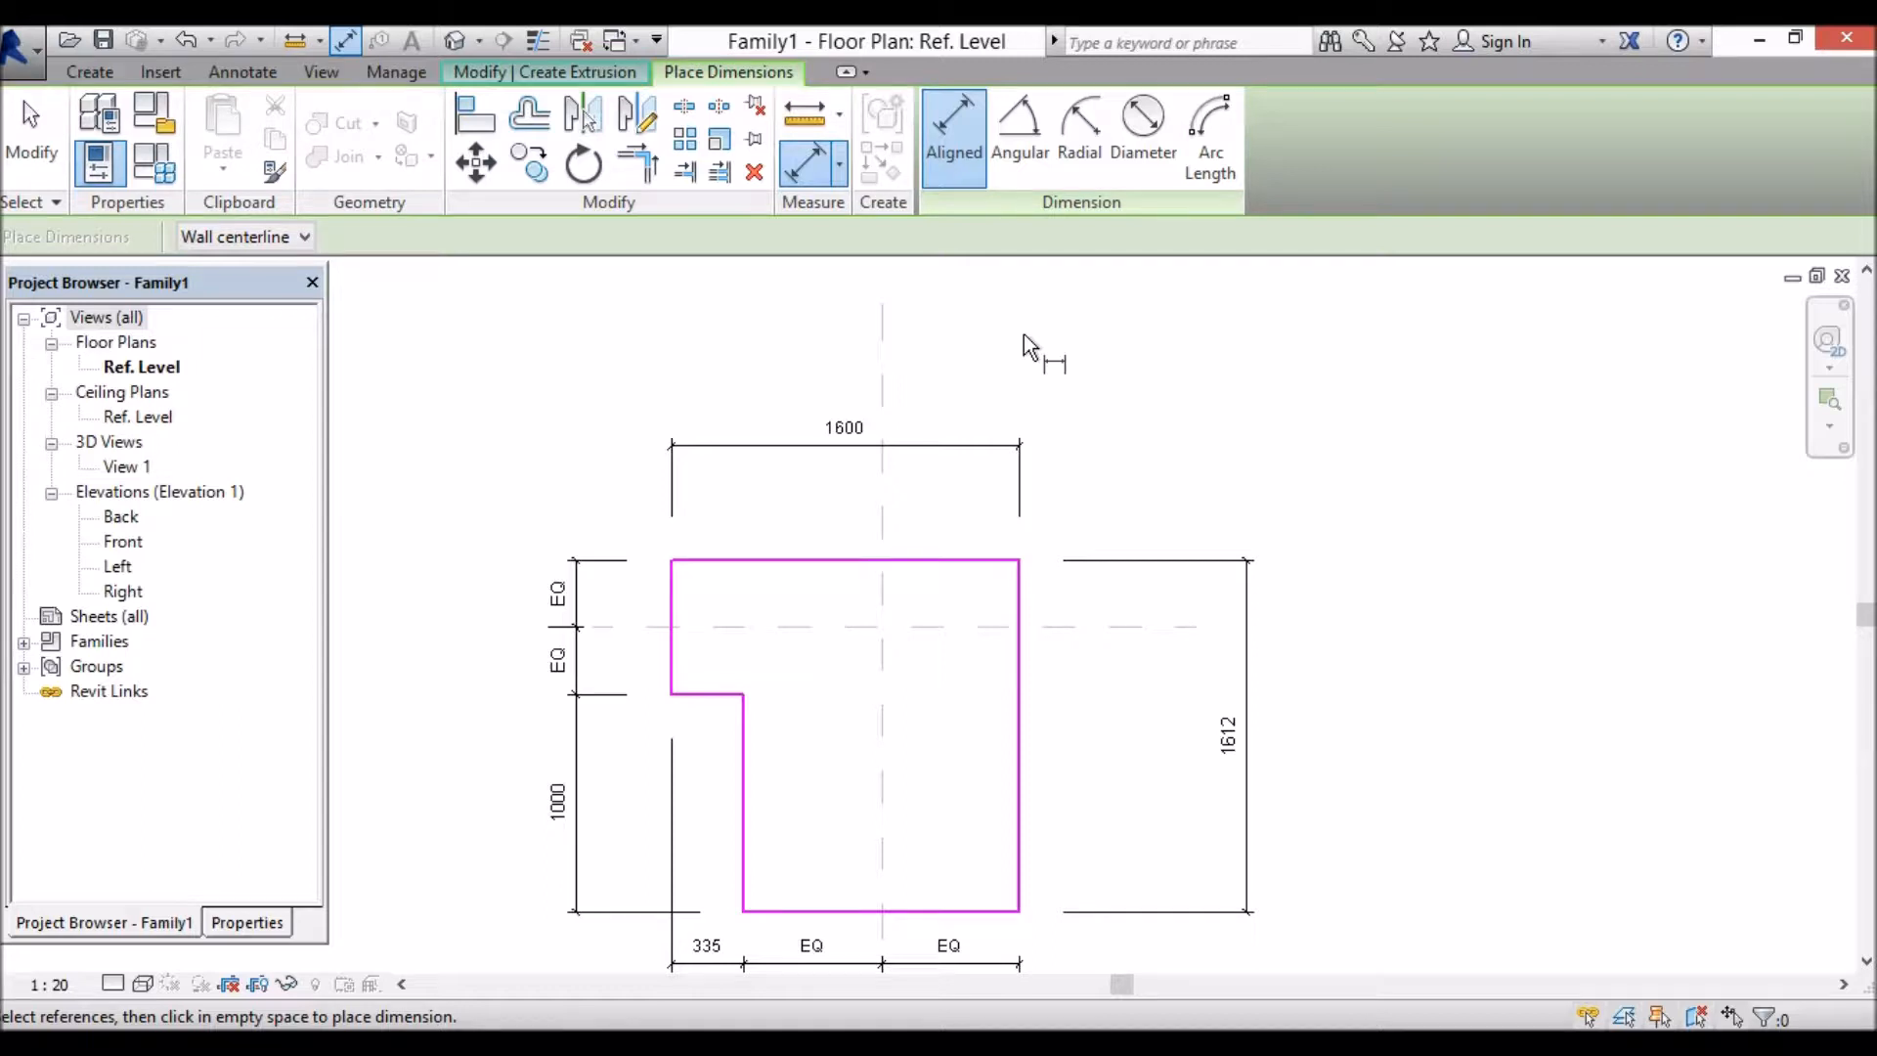
Step: Label the notch's horizontal dimension with Base inner width and its vertical dimension with Base inner length
{"action": "key", "text": "Escape"}
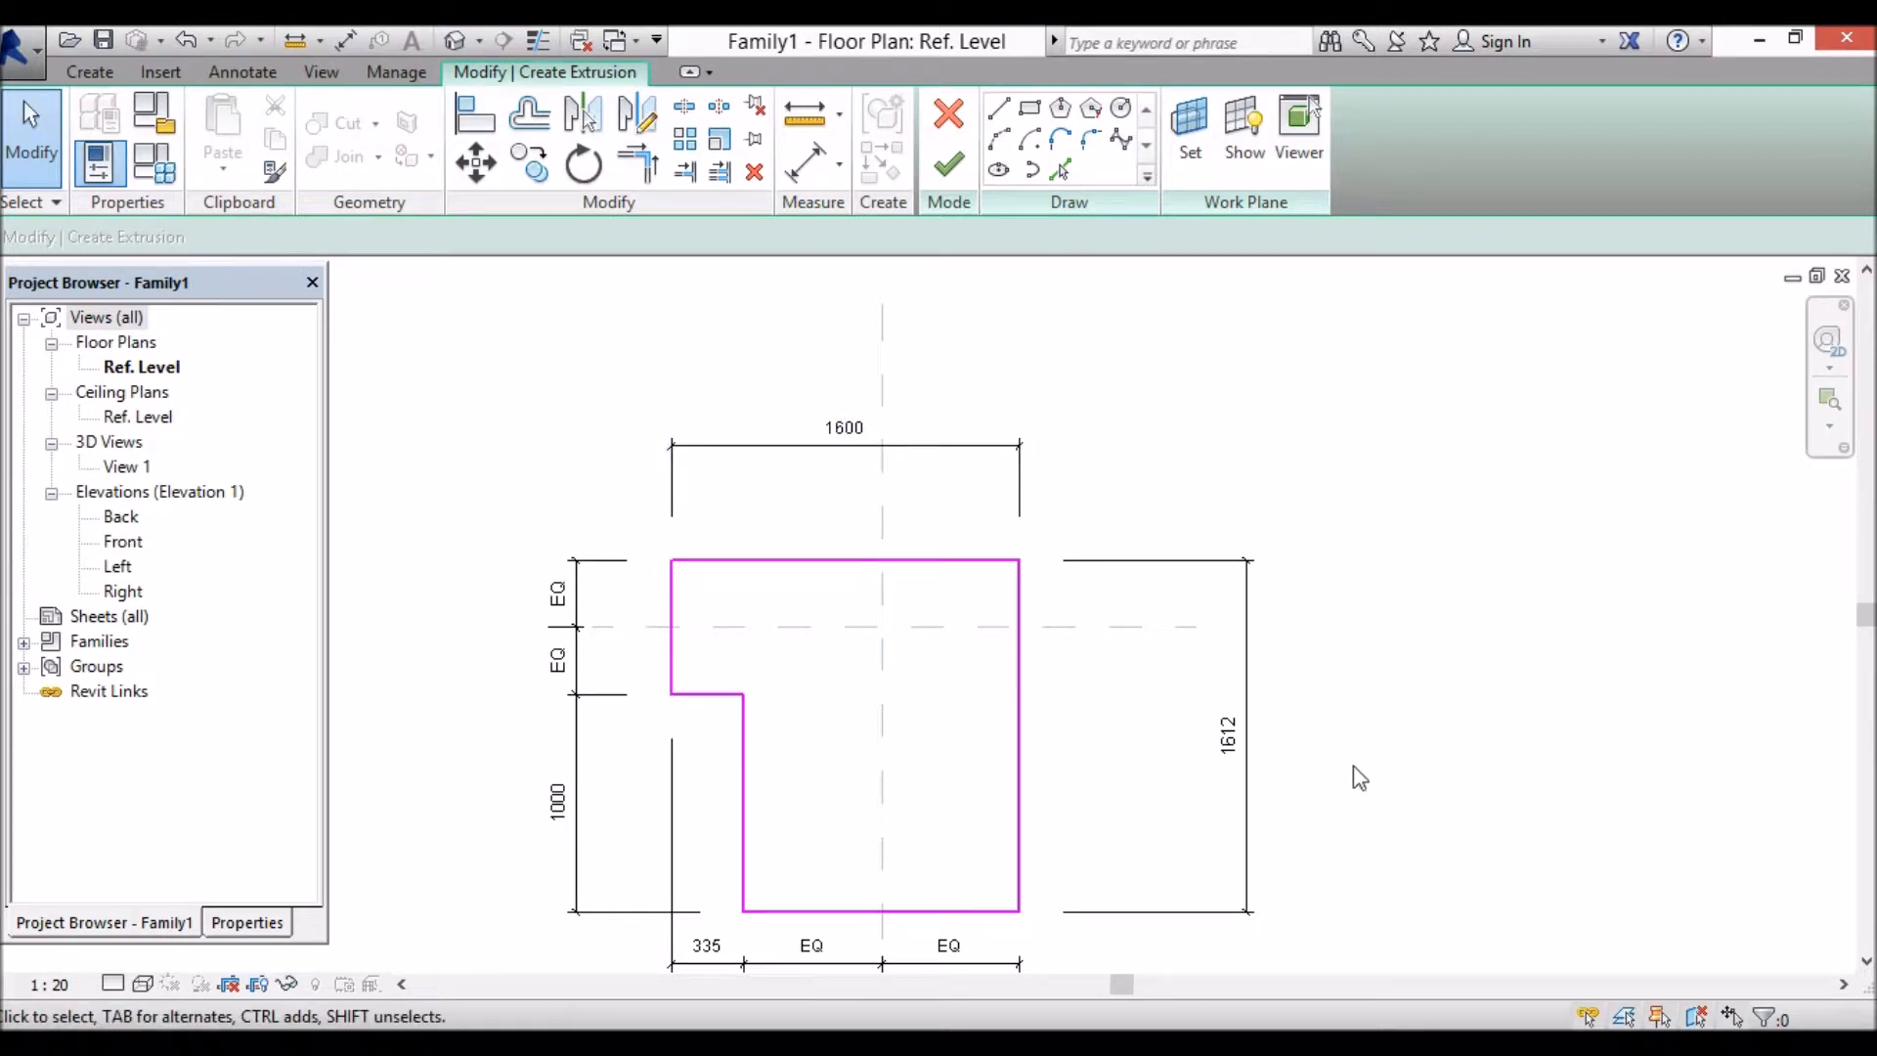
{"action": "left_click", "coordinate": [724, 973]}
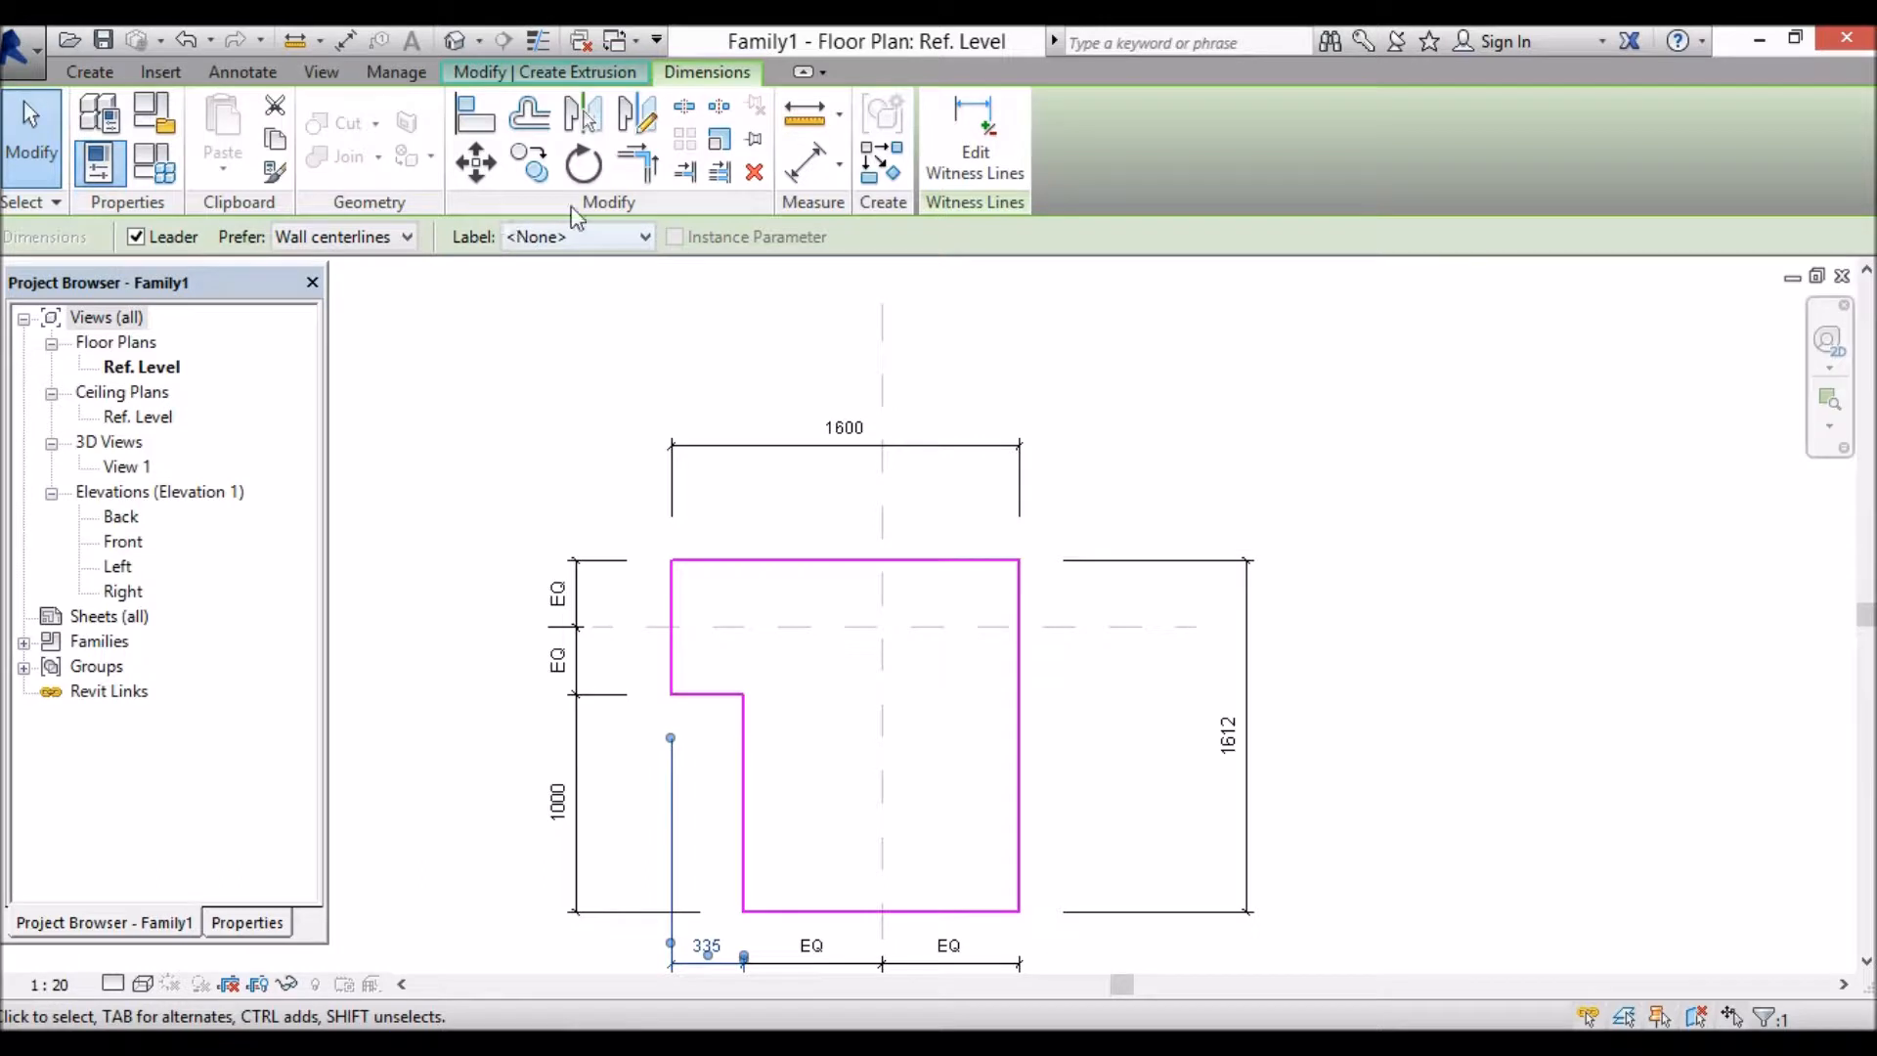
{"action": "left_click", "coordinate": [645, 237]}
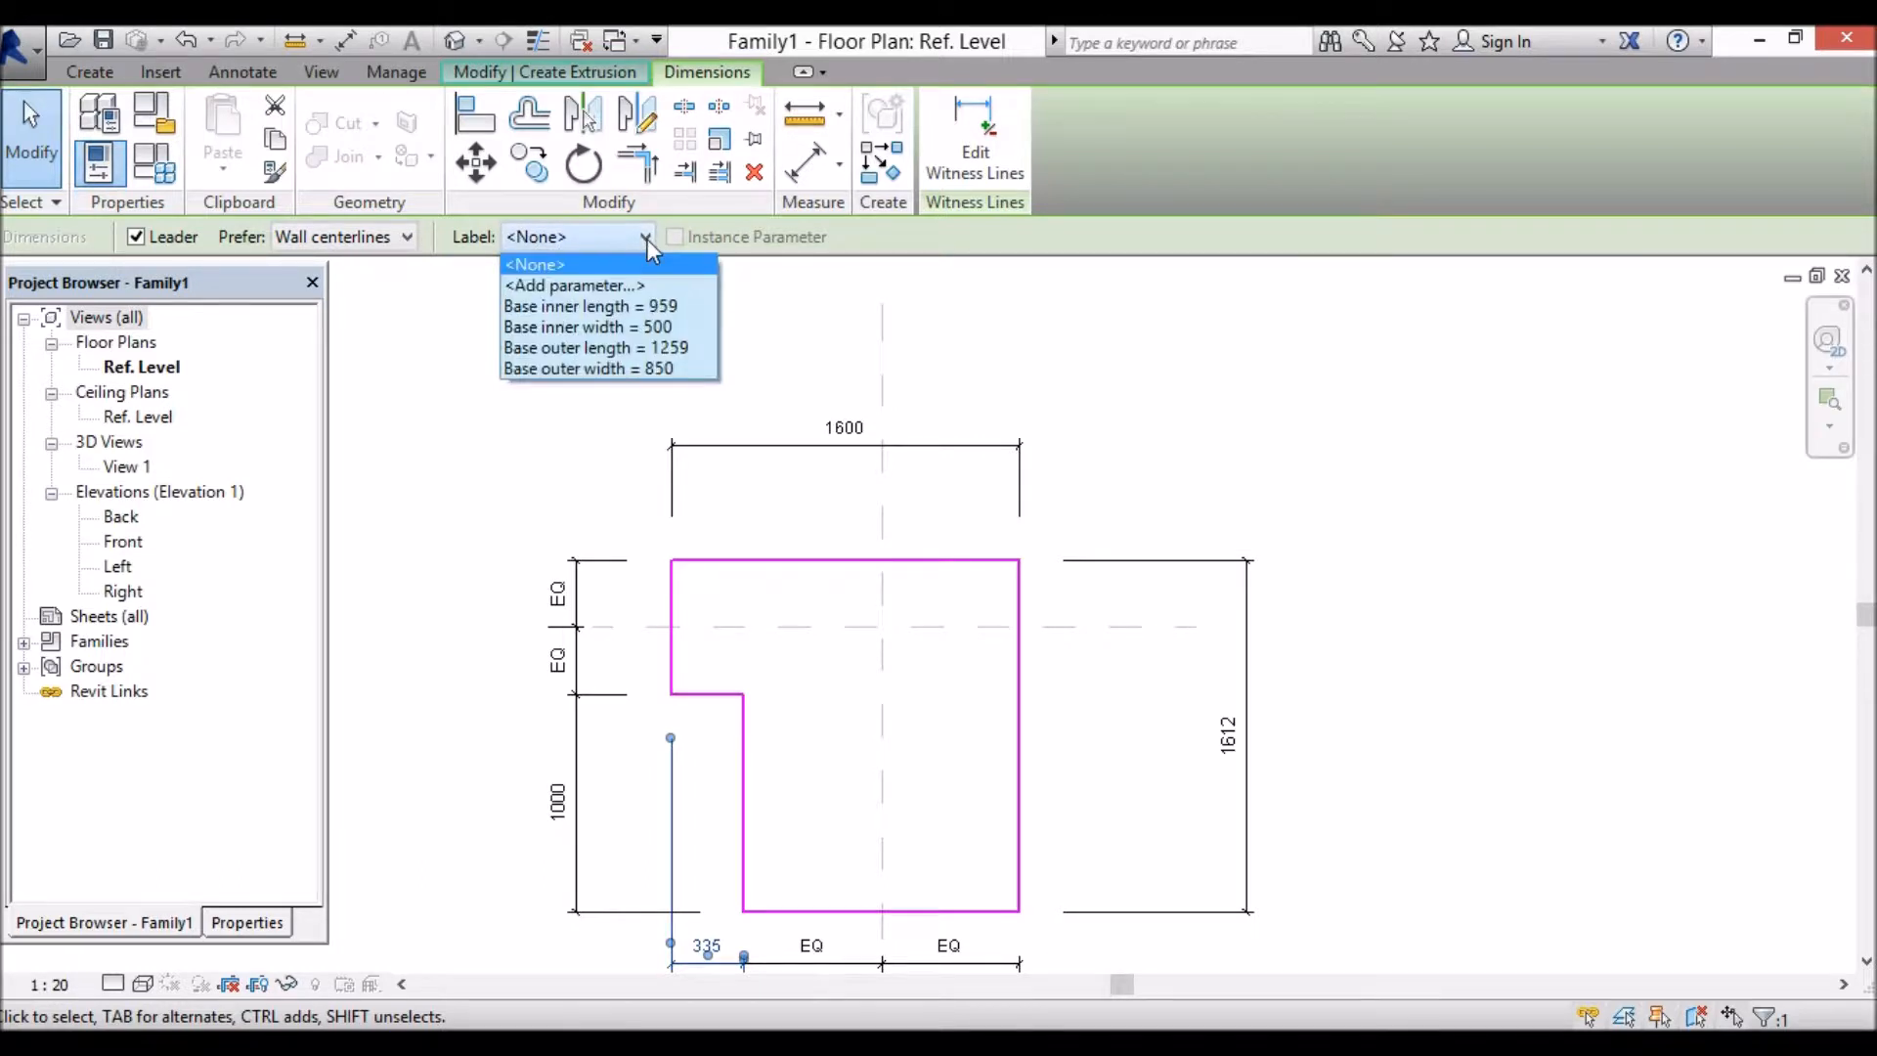
{"action": "left_click", "coordinate": [660, 327]}
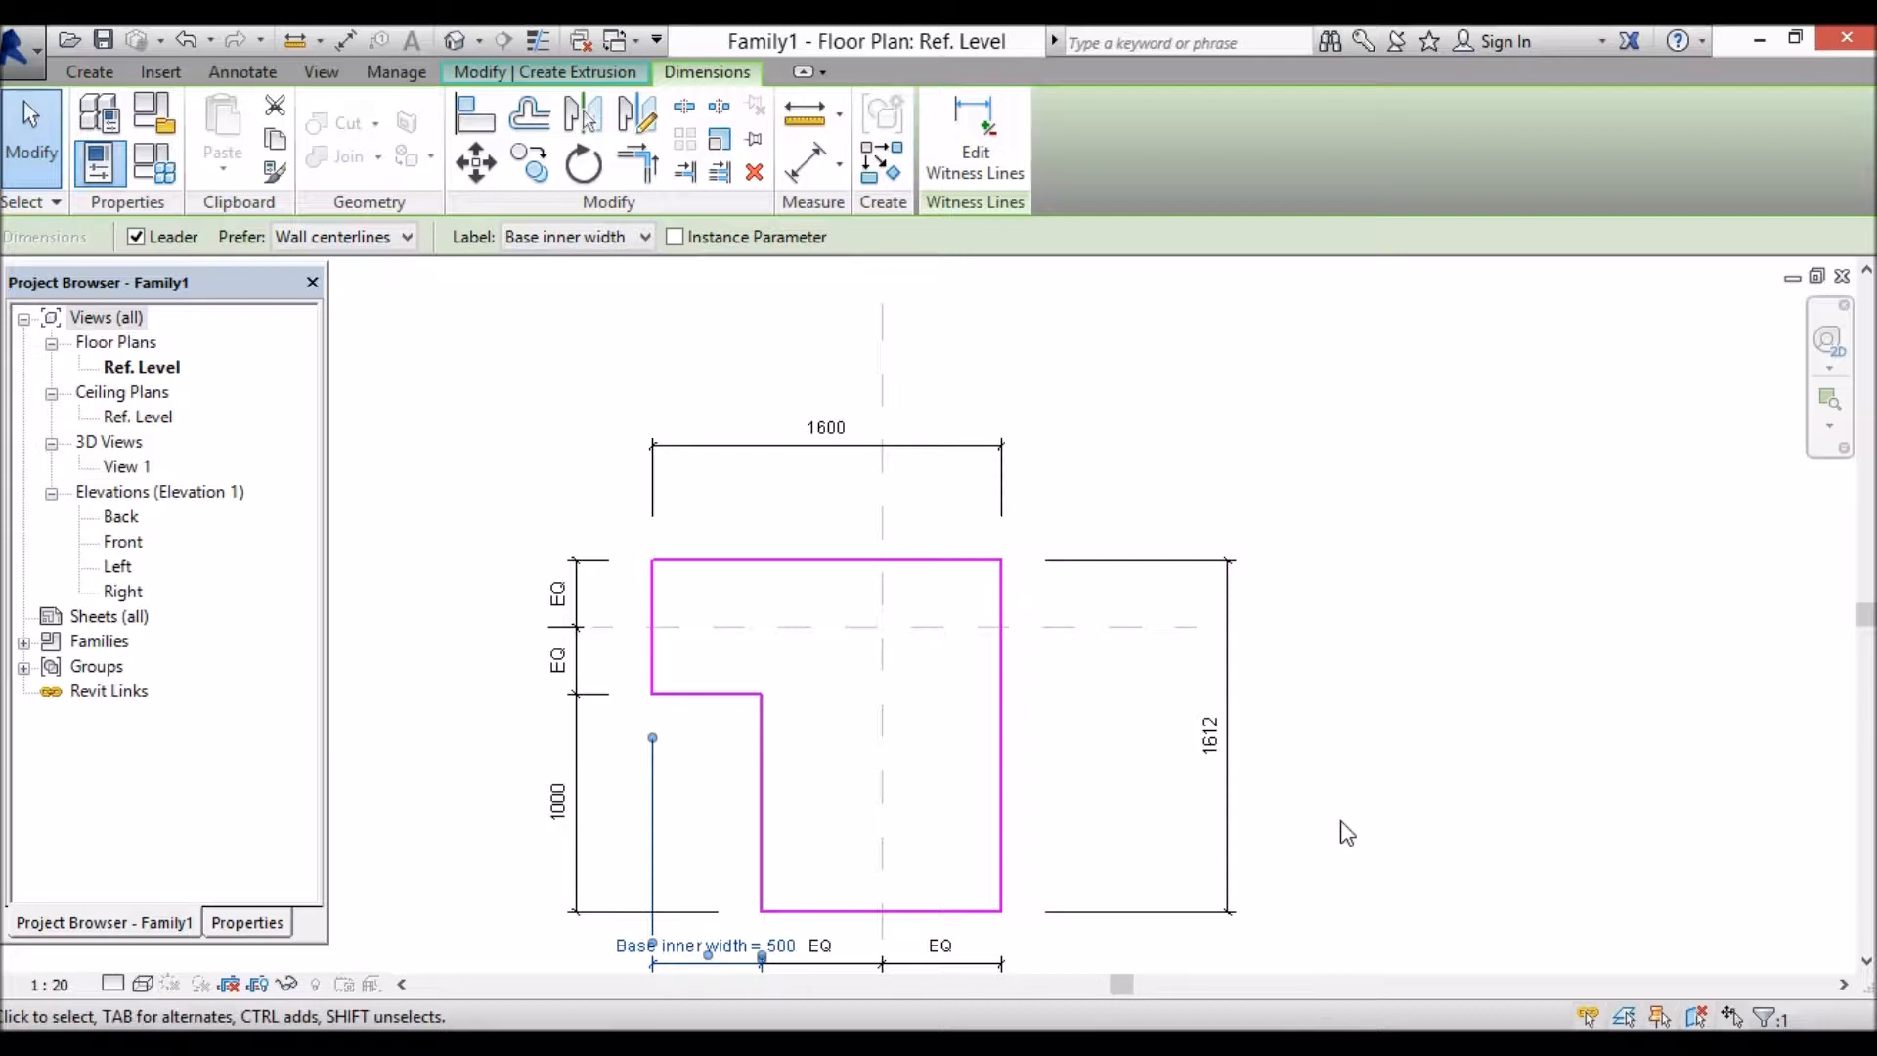
{"action": "left_click", "coordinate": [580, 808]}
{"action": "left_click", "coordinate": [646, 238]}
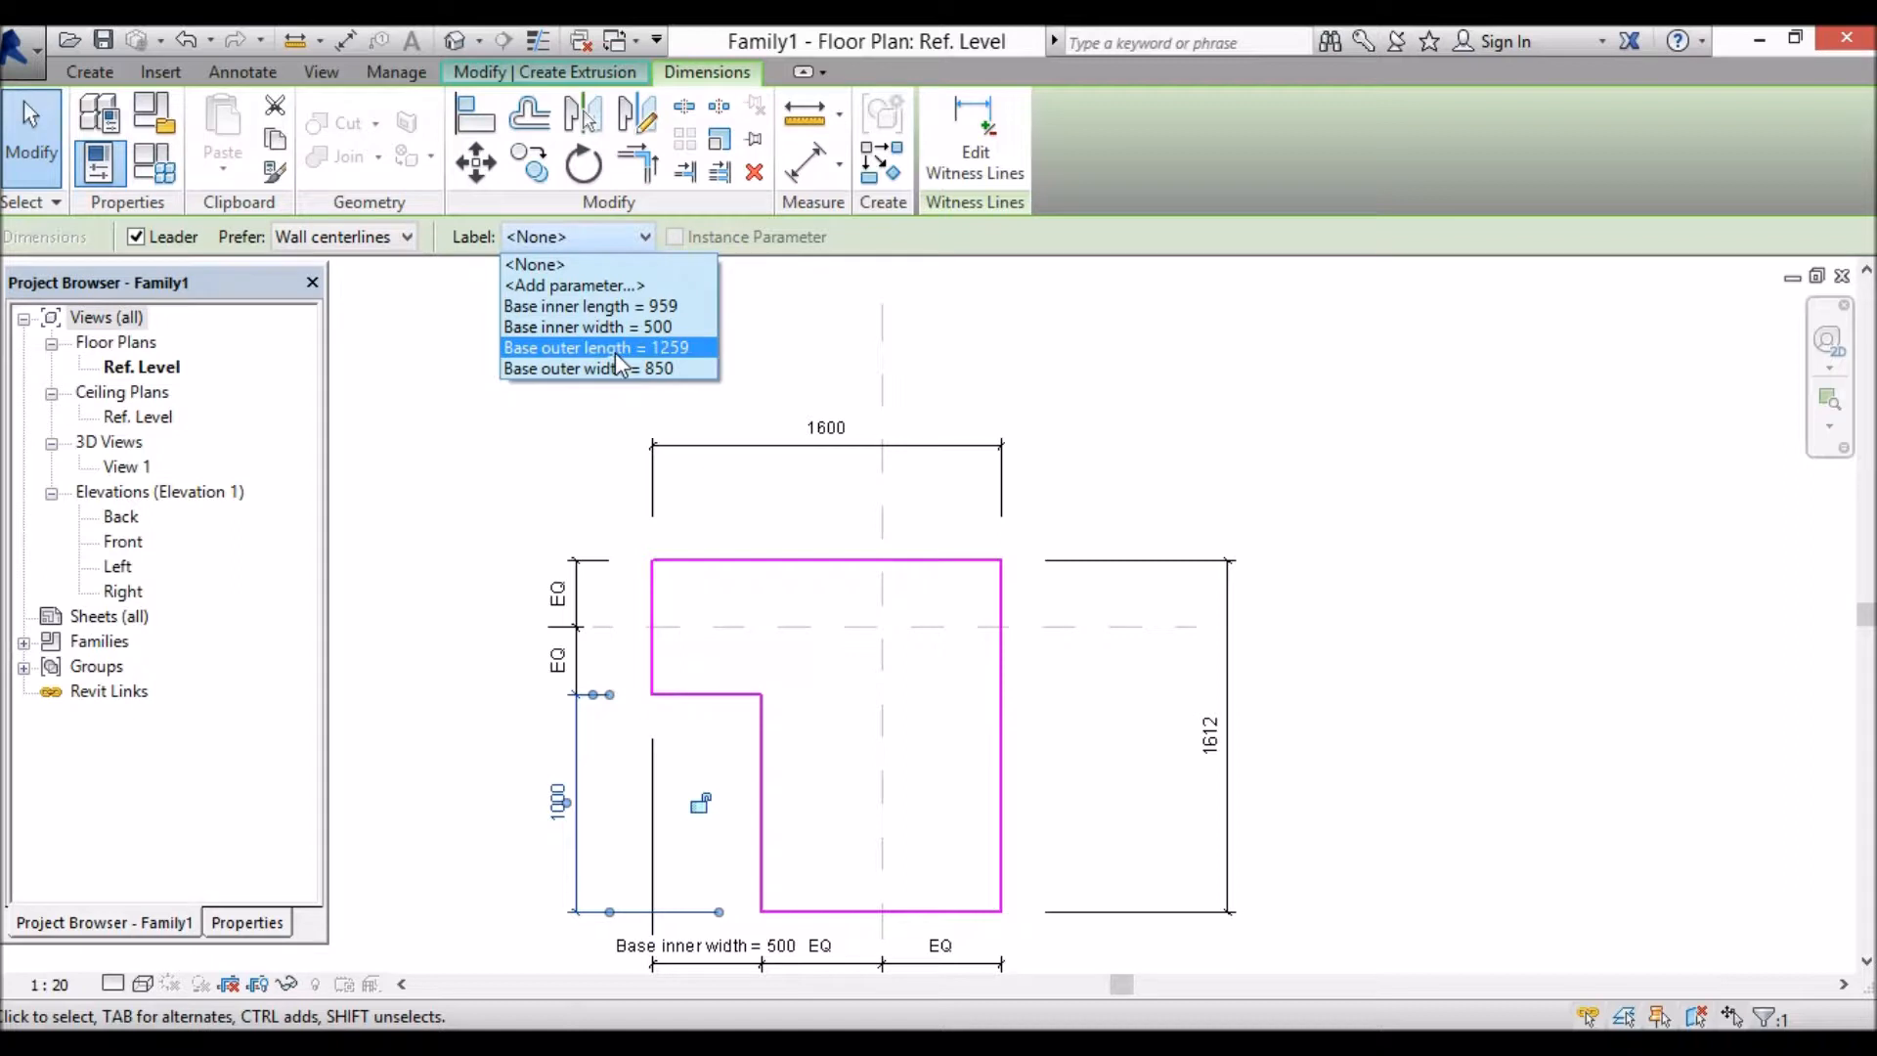
{"action": "left_click", "coordinate": [590, 307]}
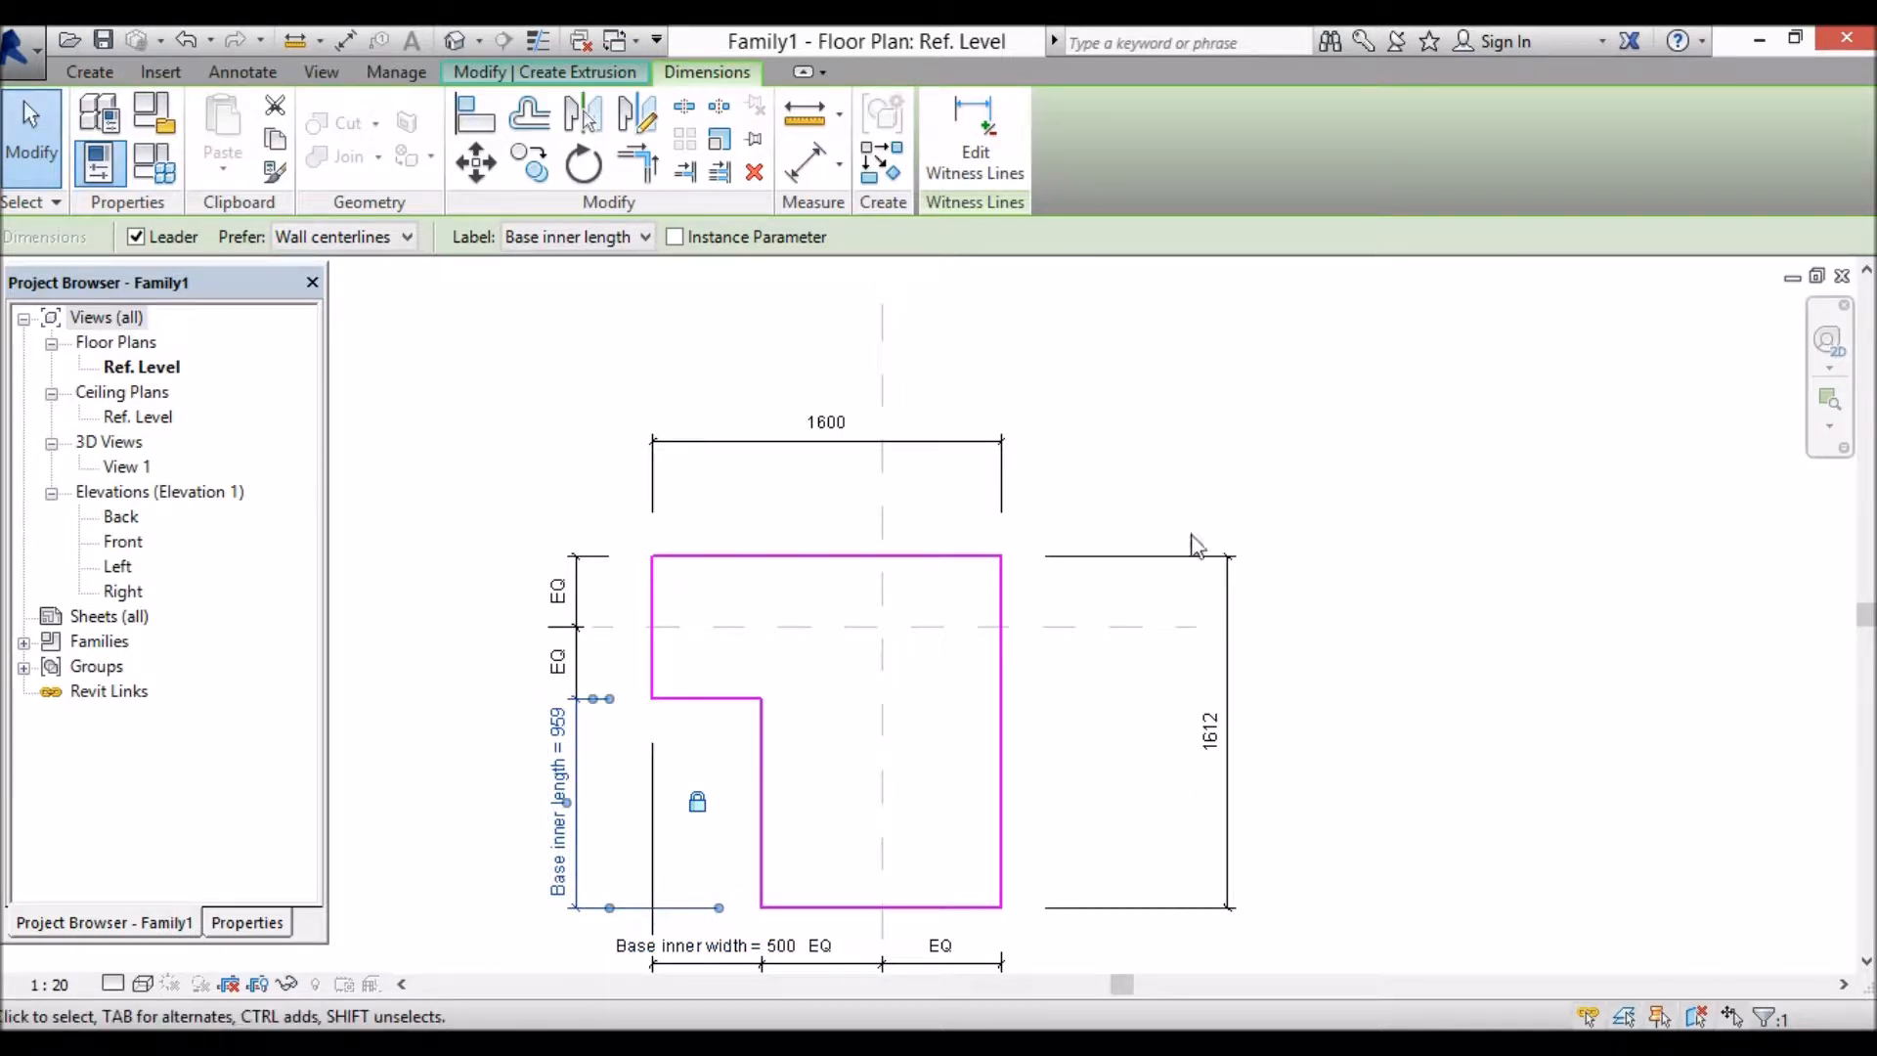
Step: Label the sketch's overall horizontal dimension with Base outer width and its overall vertical dimension with Base outer length
{"action": "left_click", "coordinate": [802, 458]}
{"action": "left_click", "coordinate": [632, 241]}
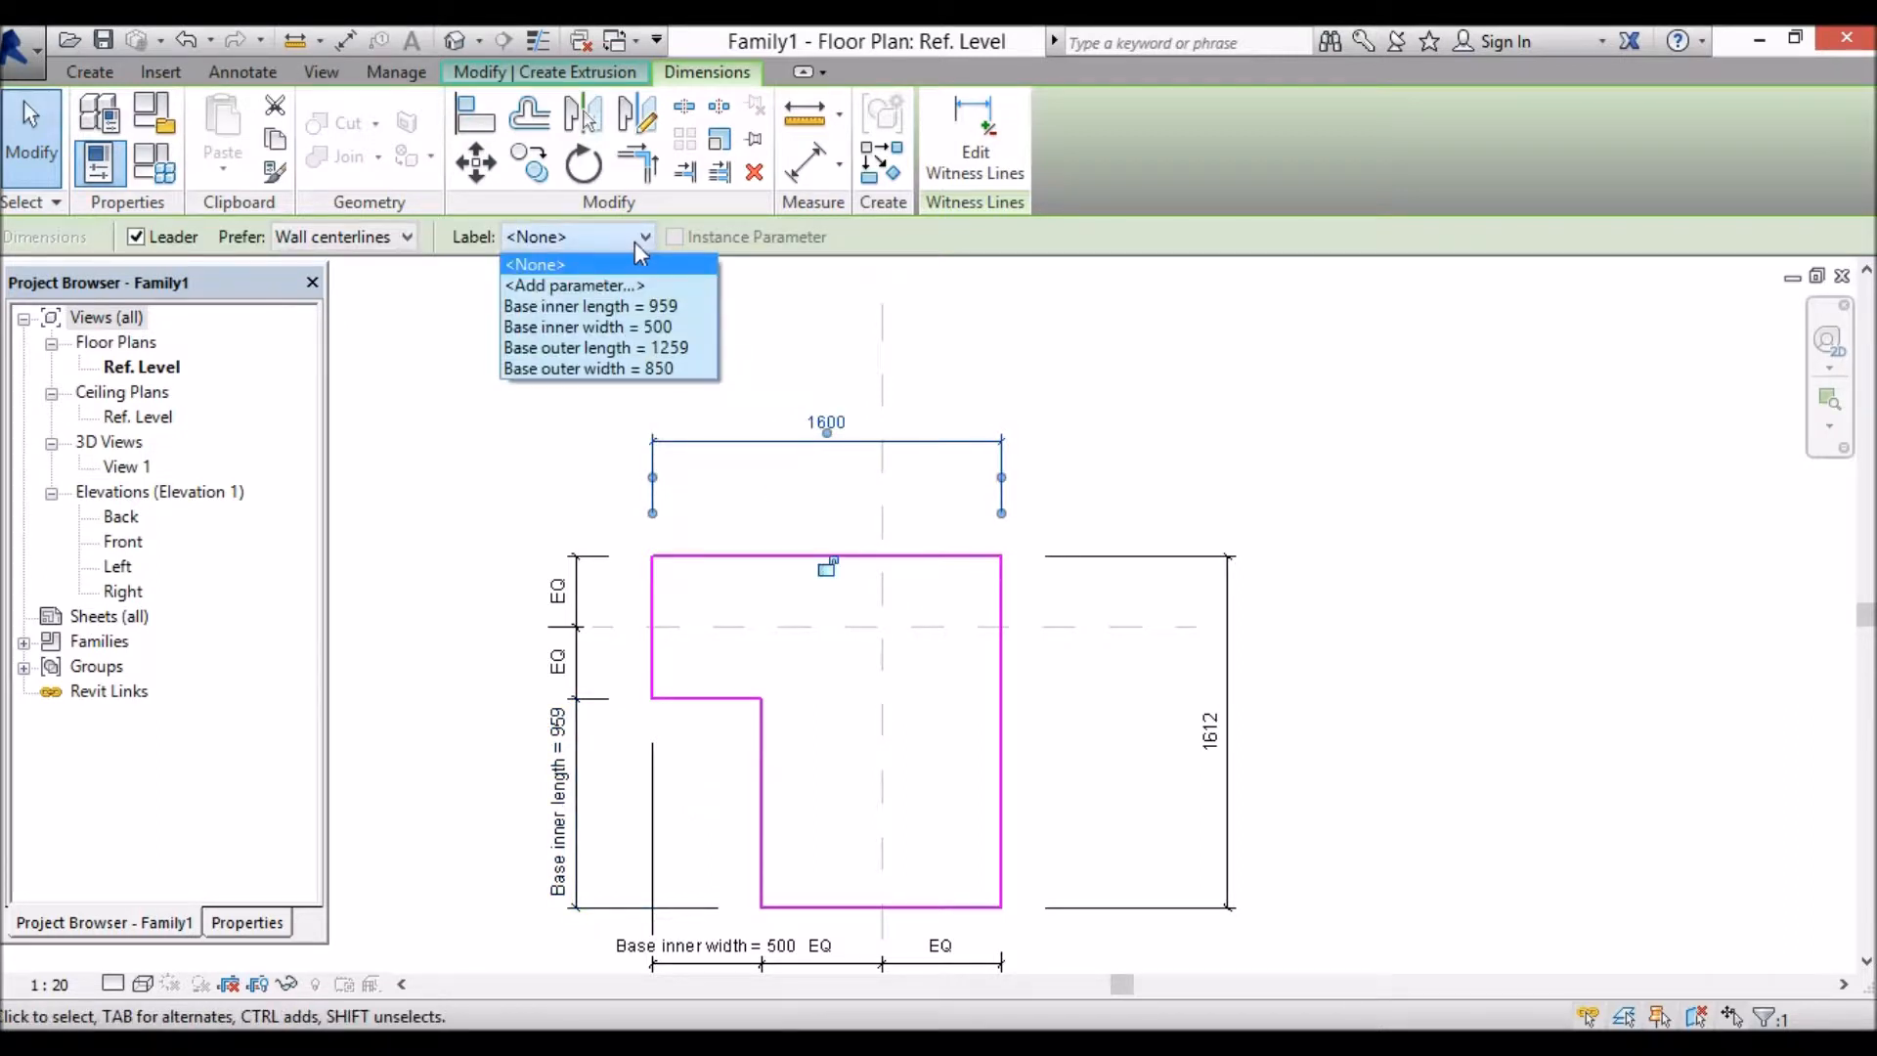
{"action": "left_click", "coordinate": [655, 370]}
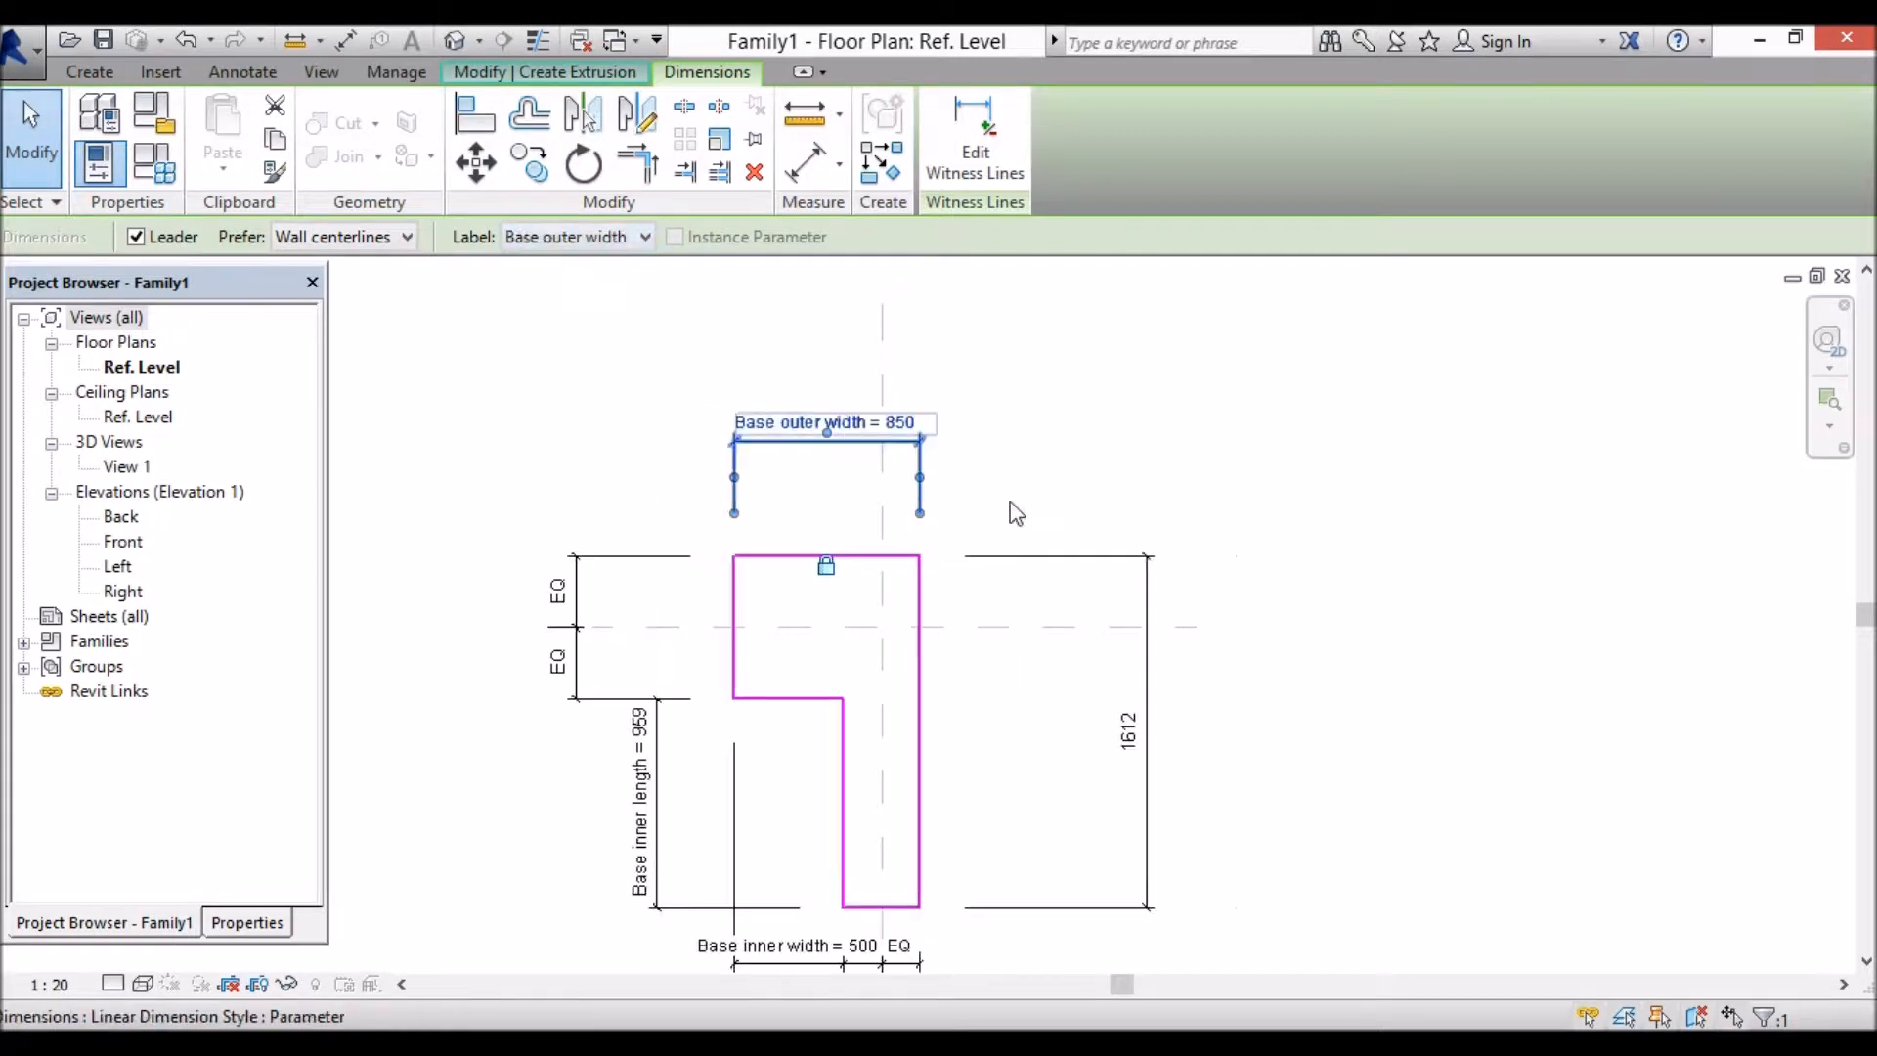
{"action": "left_click", "coordinate": [1146, 758]}
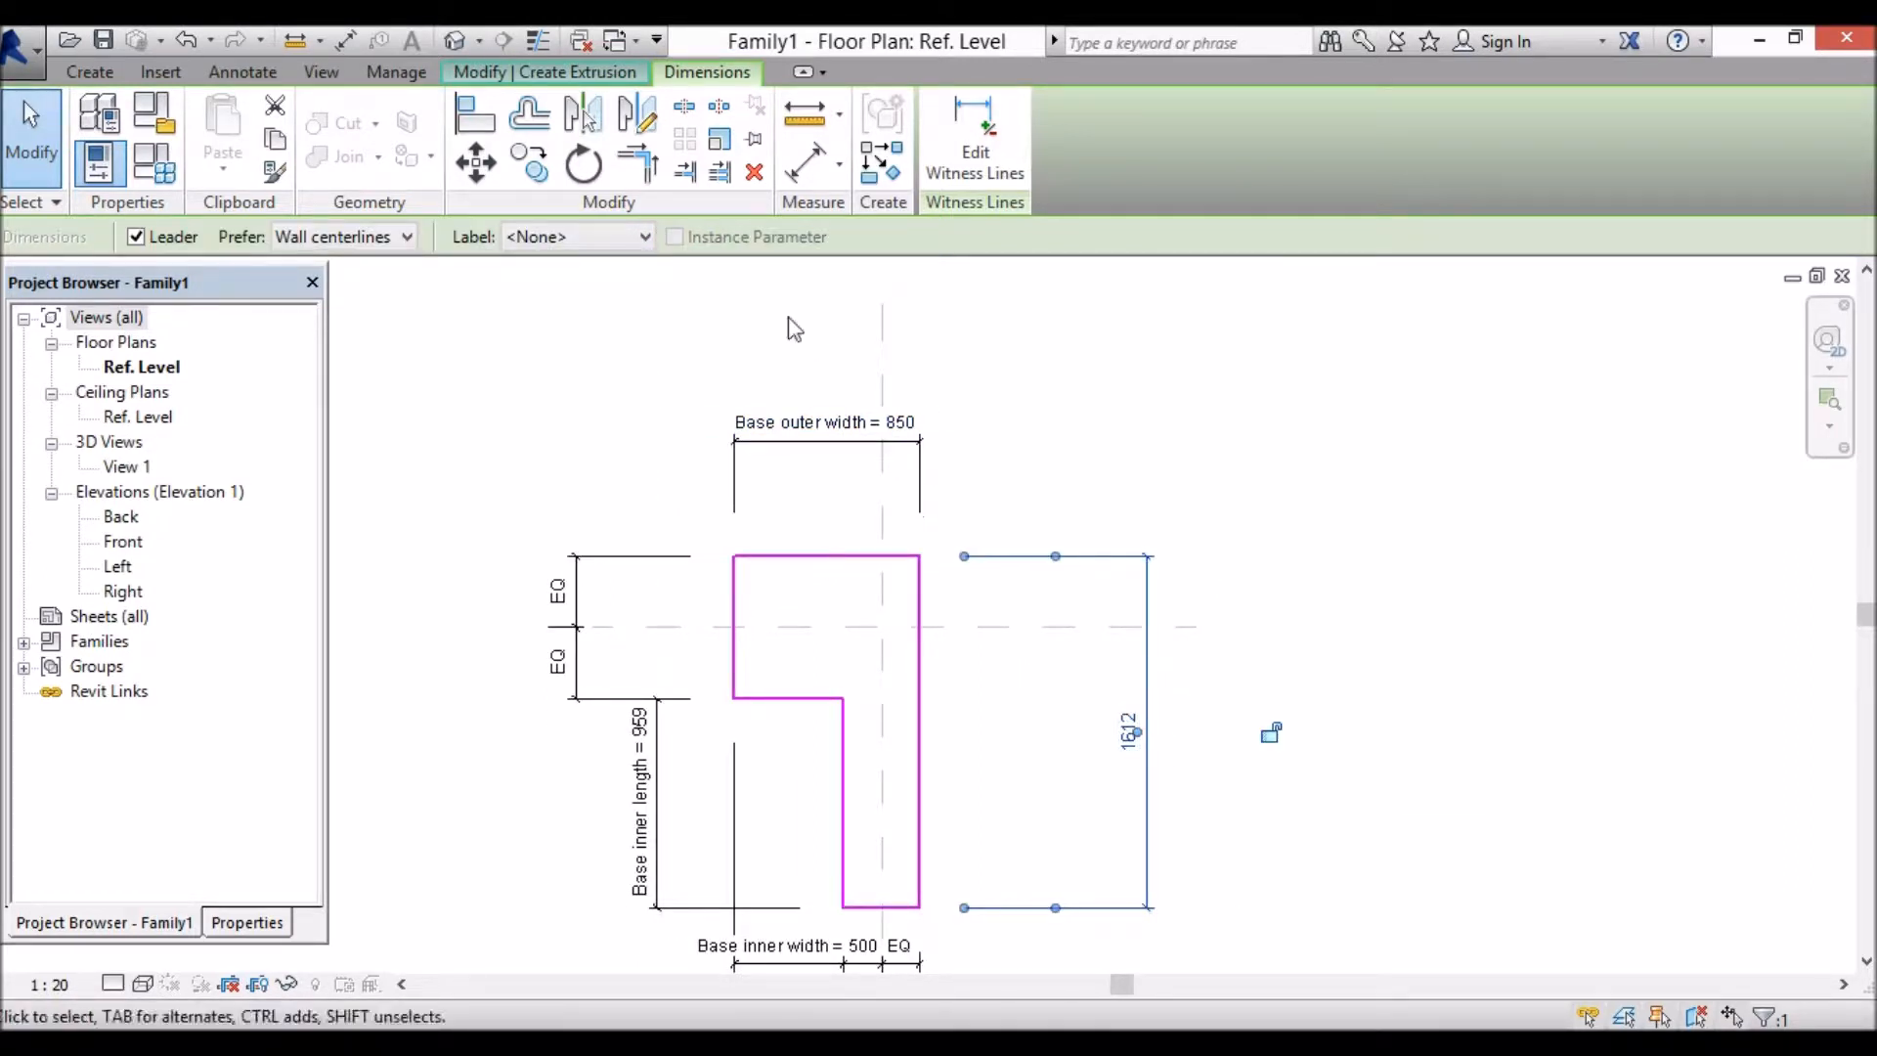
{"action": "left_click", "coordinate": [631, 237]}
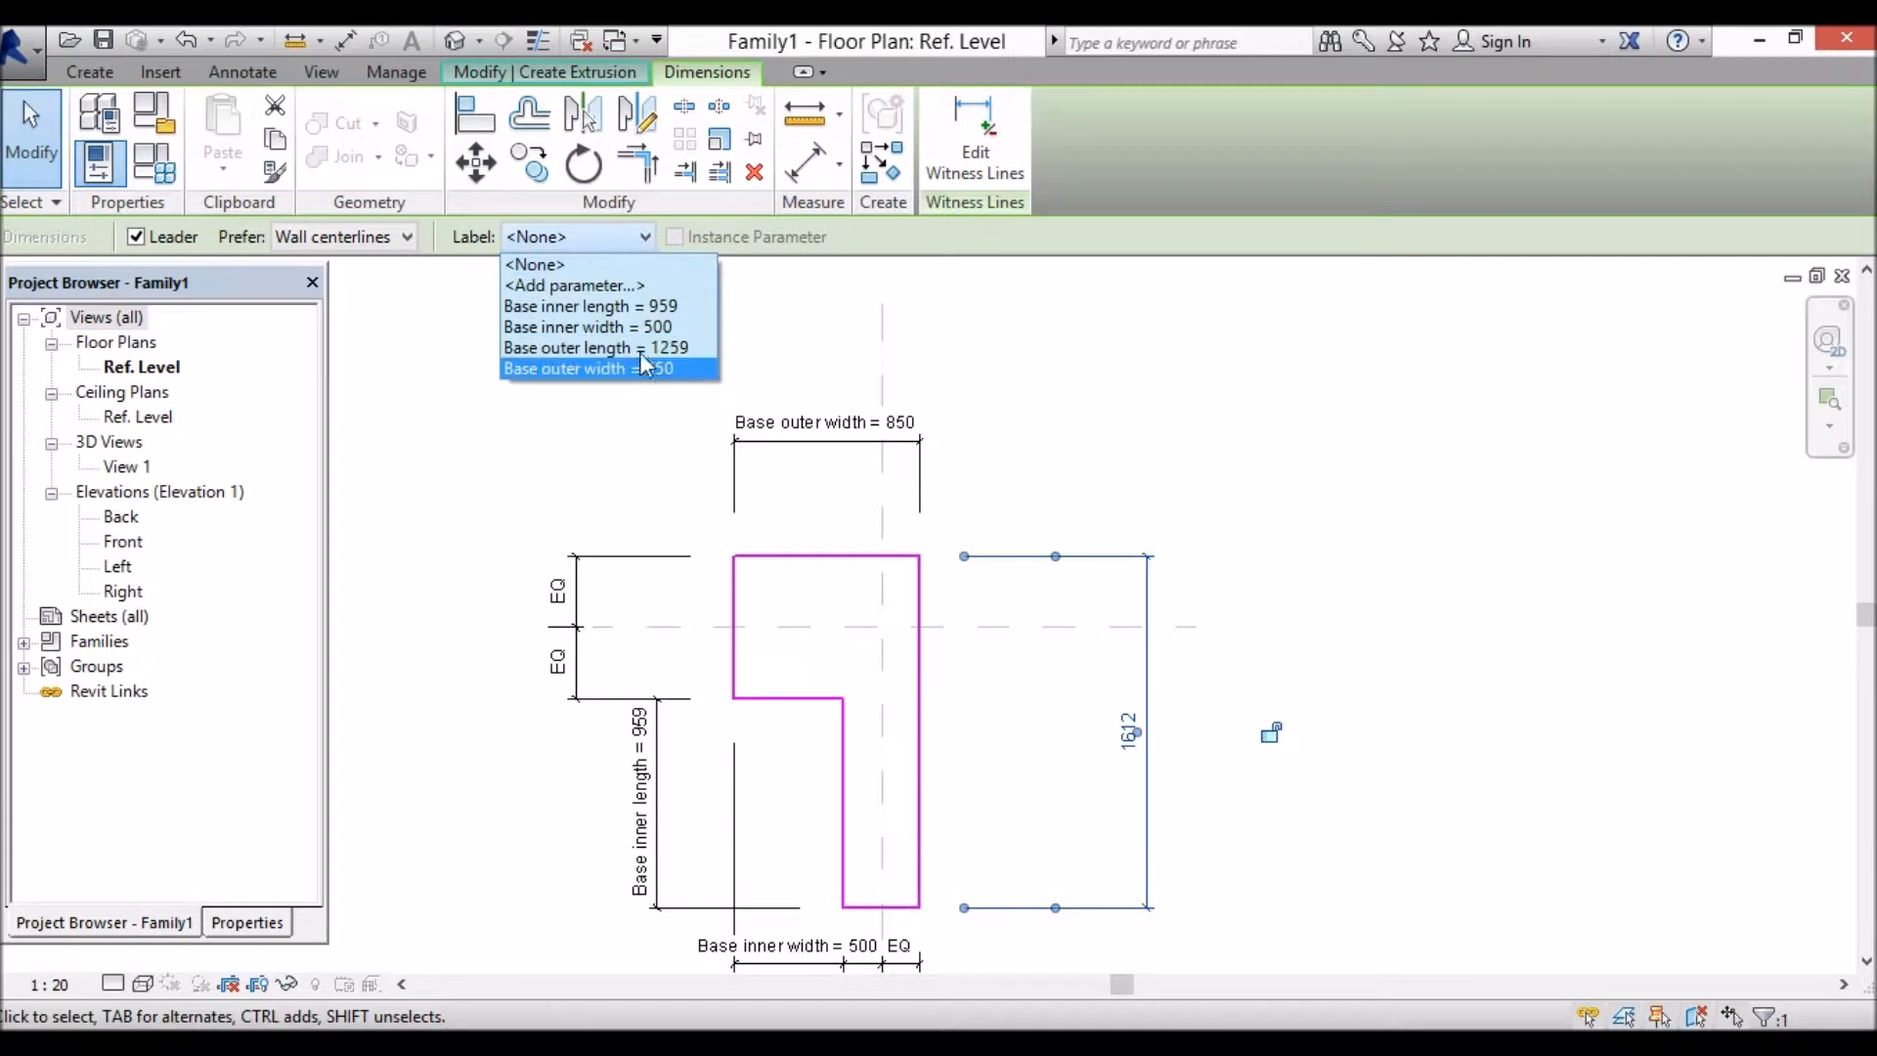
{"action": "left_click", "coordinate": [642, 350]}
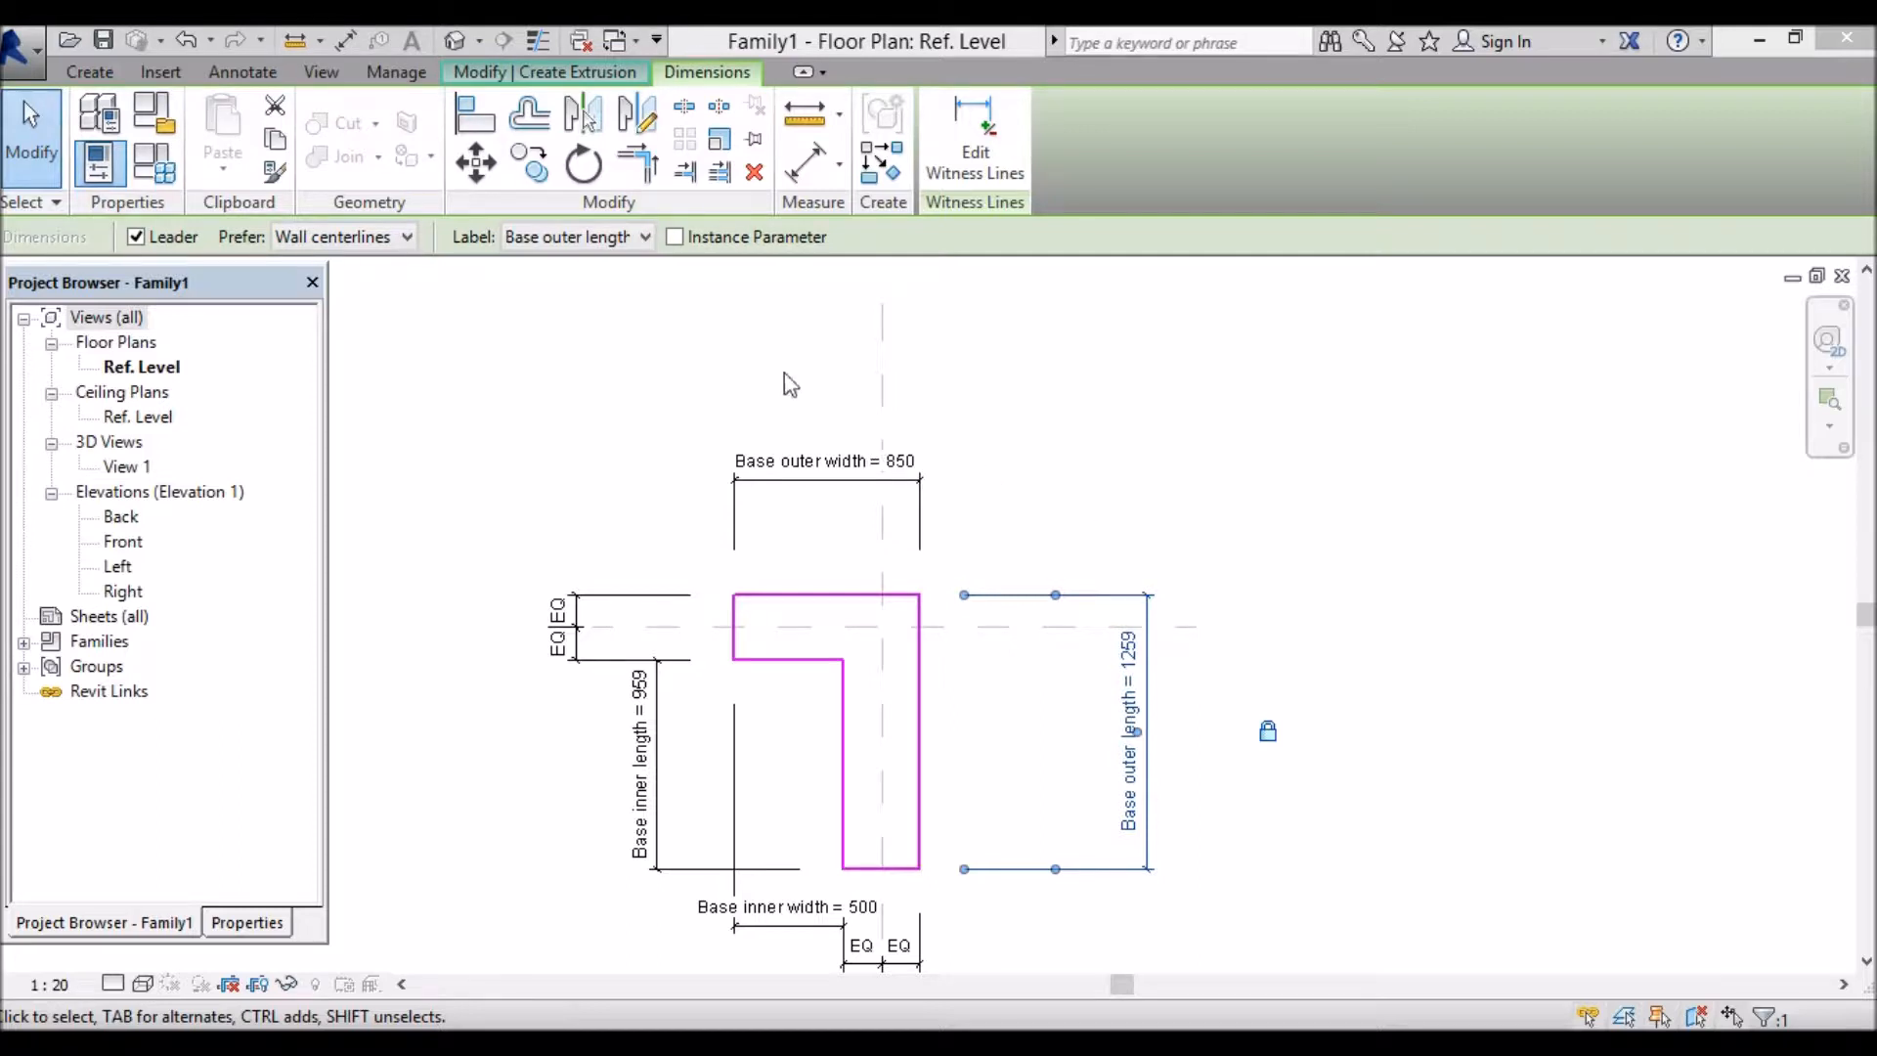
Step: Finish the L-shaped extrusion sketch and open the Front elevation
{"action": "left_click", "coordinate": [589, 74]}
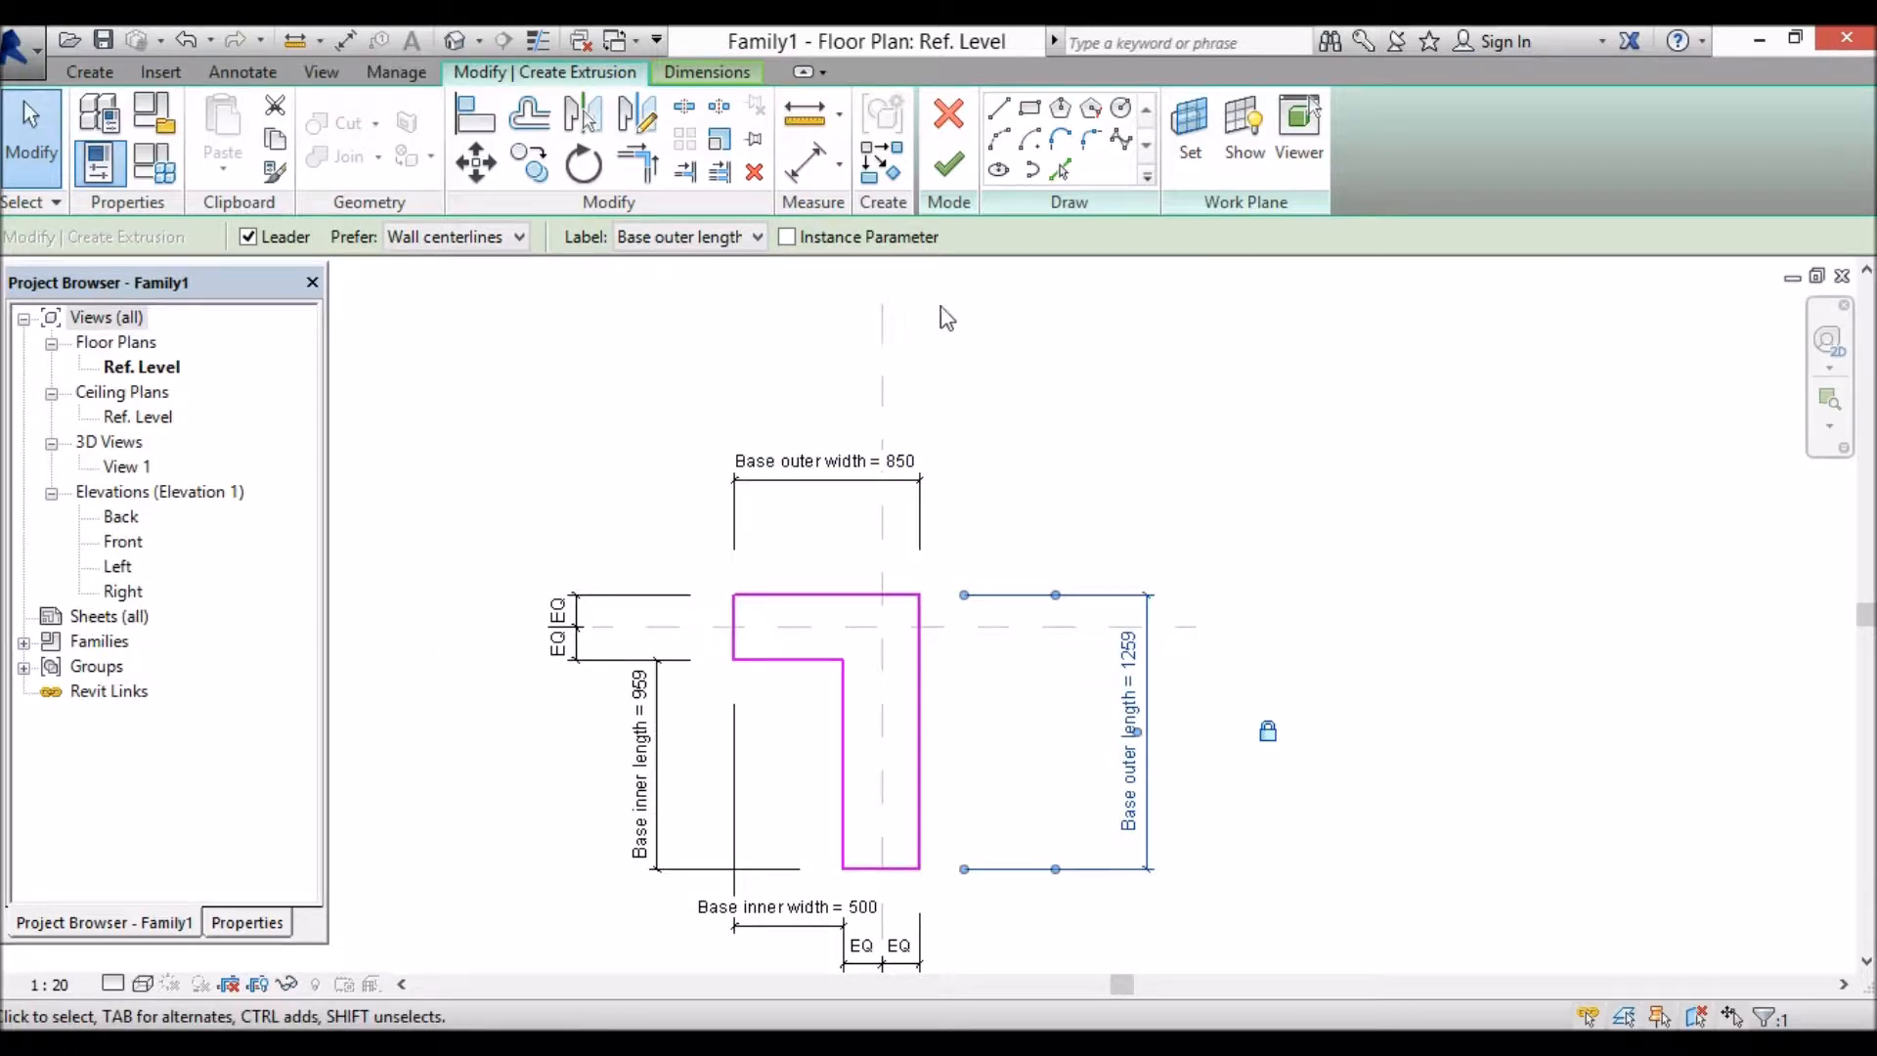
{"action": "left_click", "coordinate": [960, 174]}
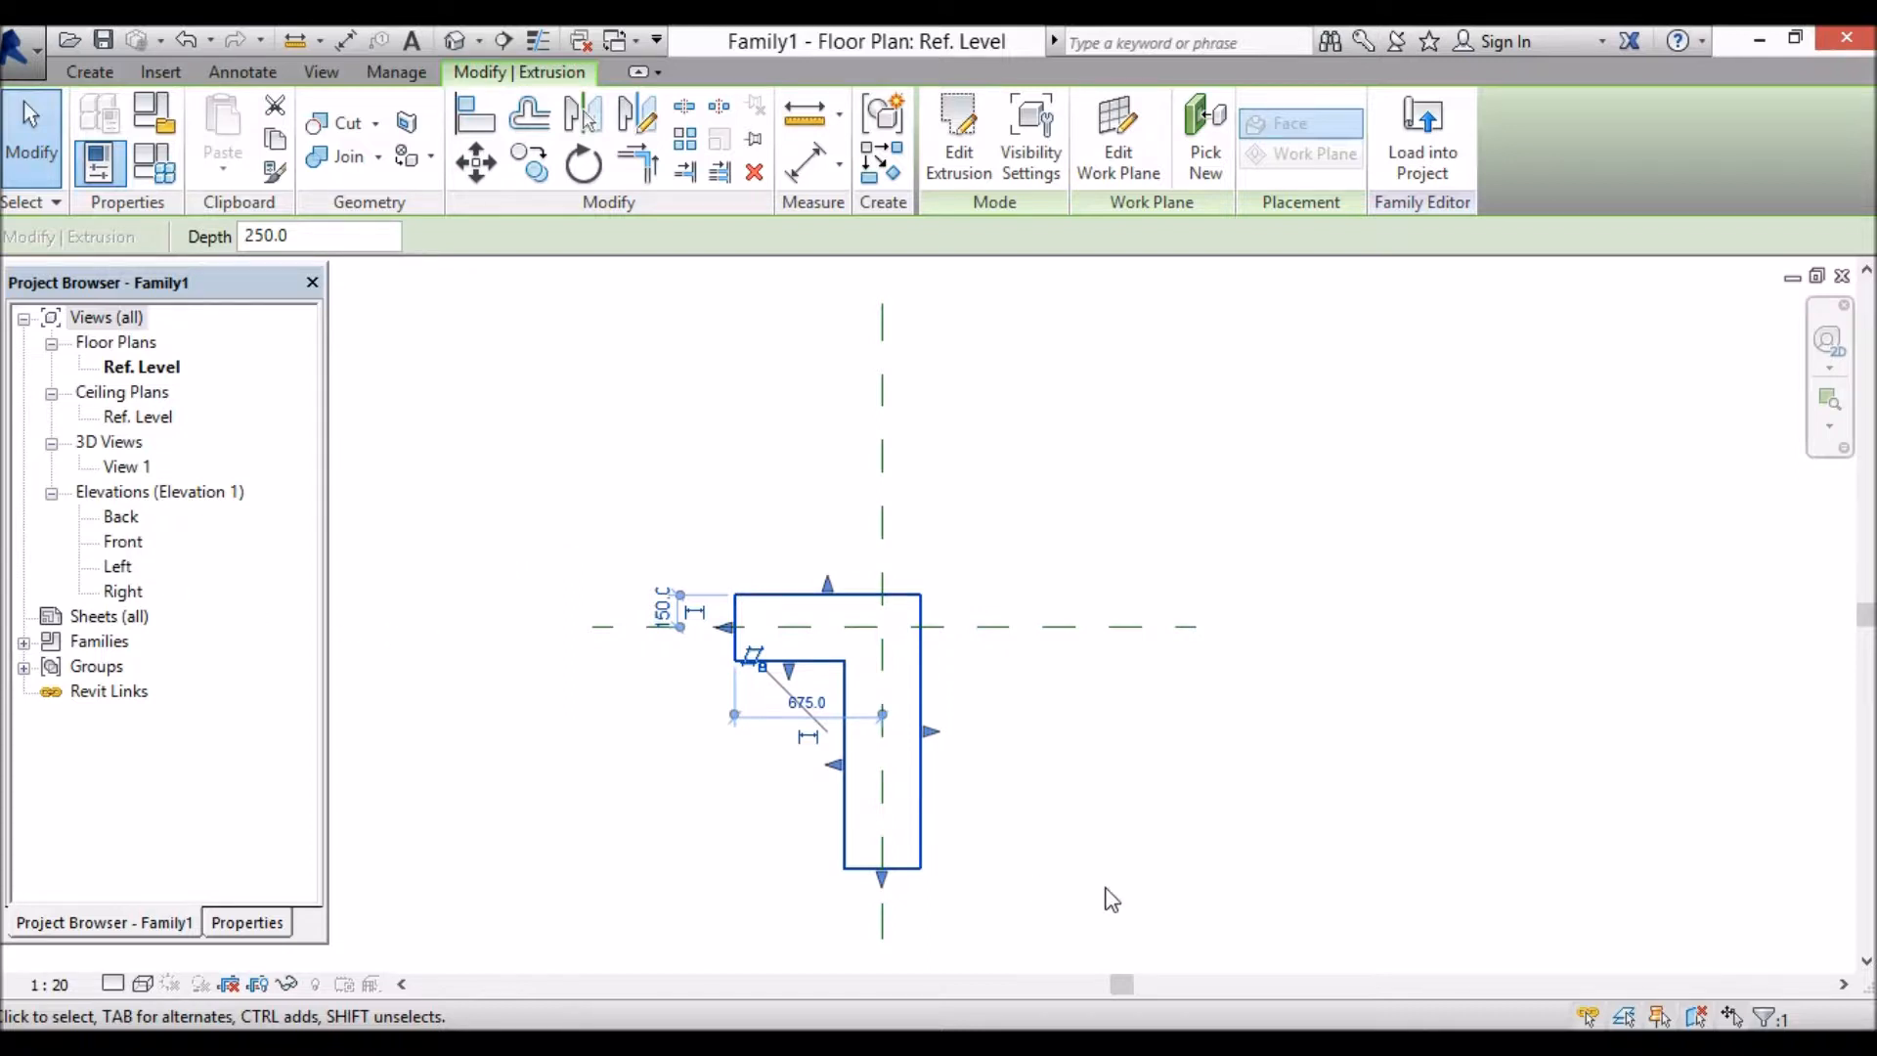
{"action": "double_click", "coordinate": [131, 544]}
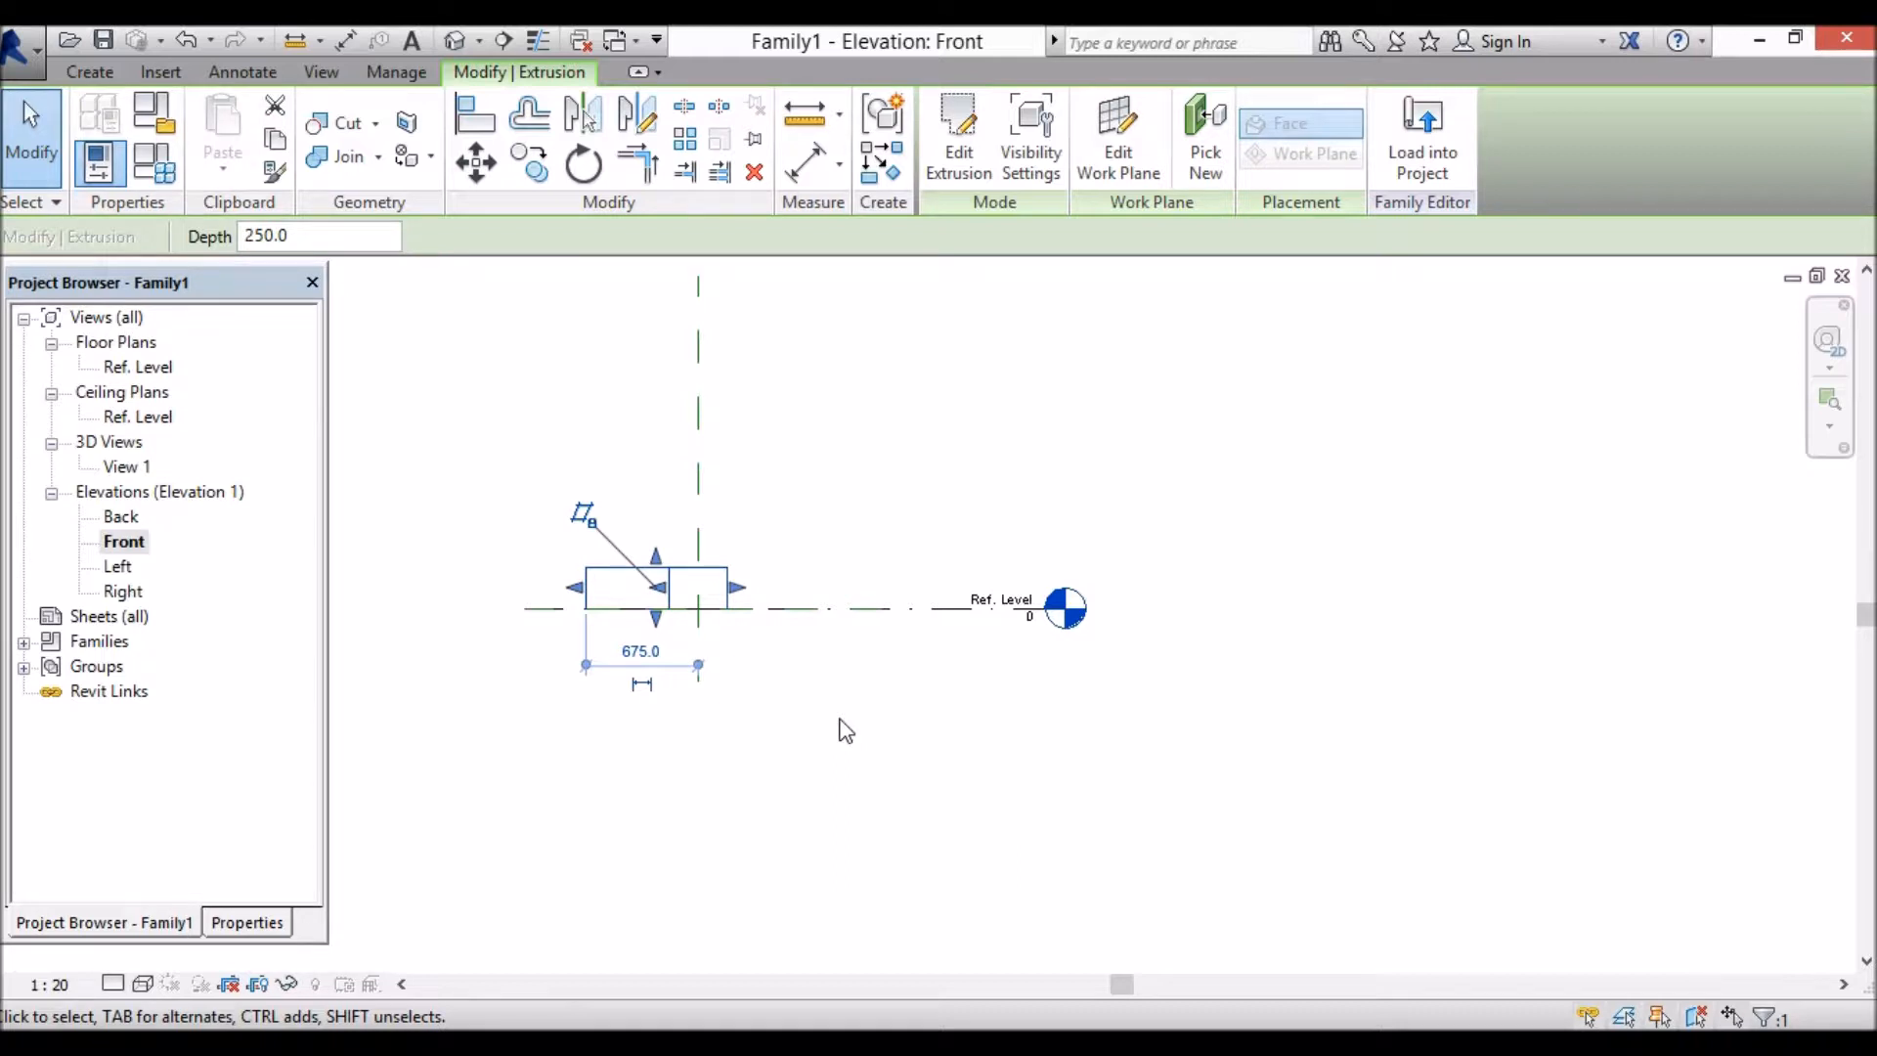
Step: Add an aligned dimension for the extrusion's height between its bottom and top edges in the Front elevation
{"action": "left_click", "coordinate": [619, 585]}
{"action": "left_click", "coordinate": [811, 176]}
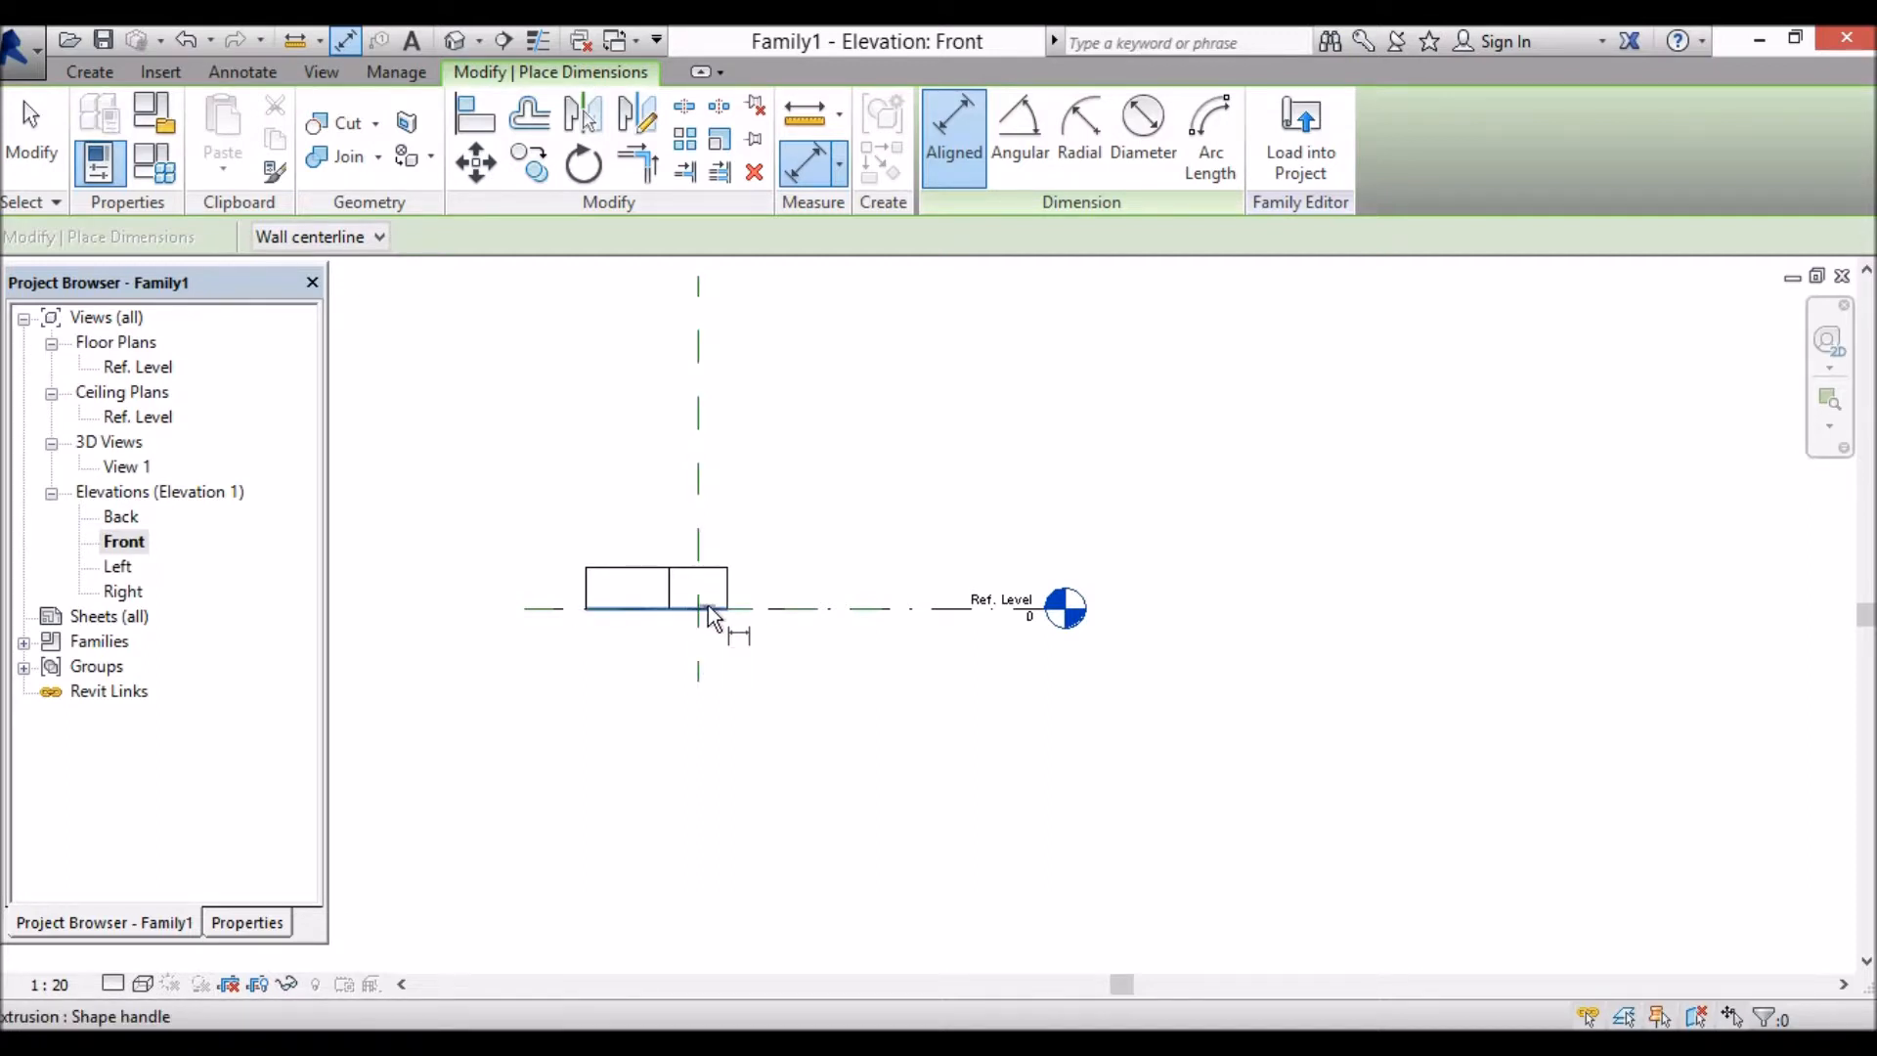
{"action": "left_click", "coordinate": [711, 571]}
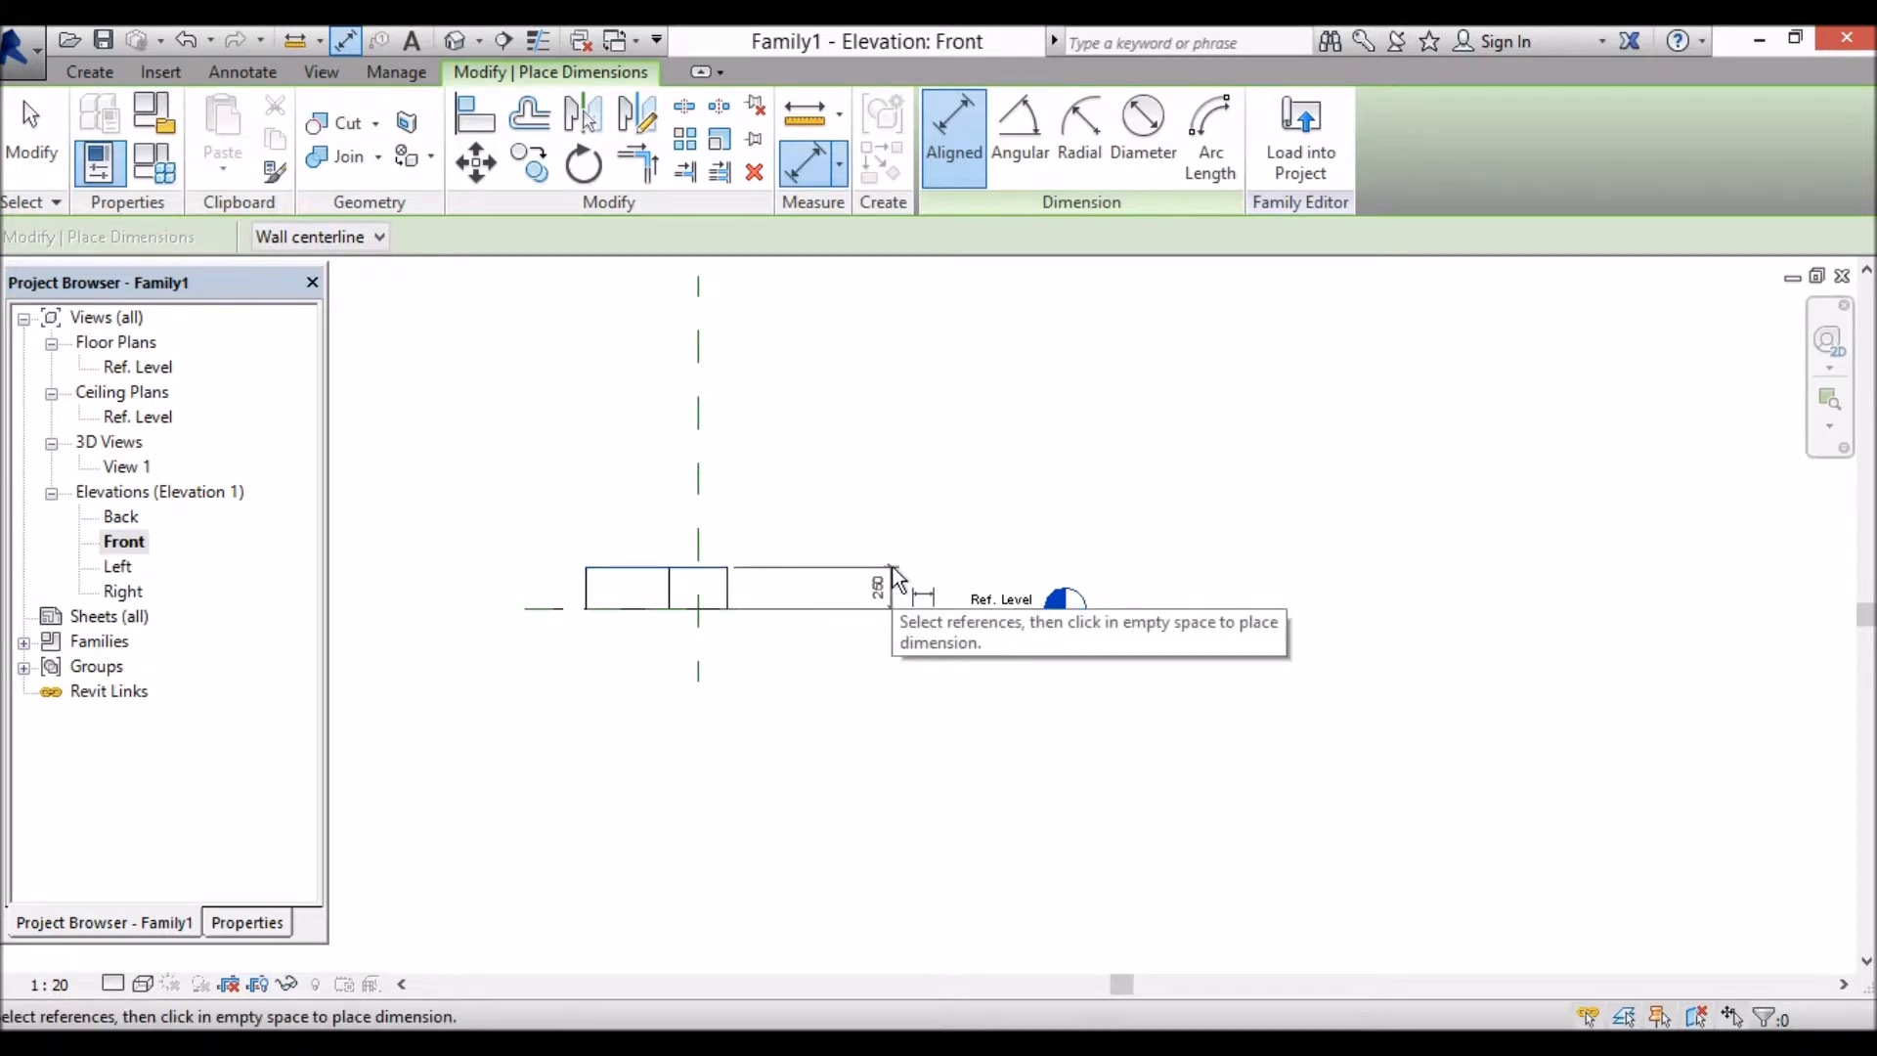
{"action": "left_click", "coordinate": [894, 579]}
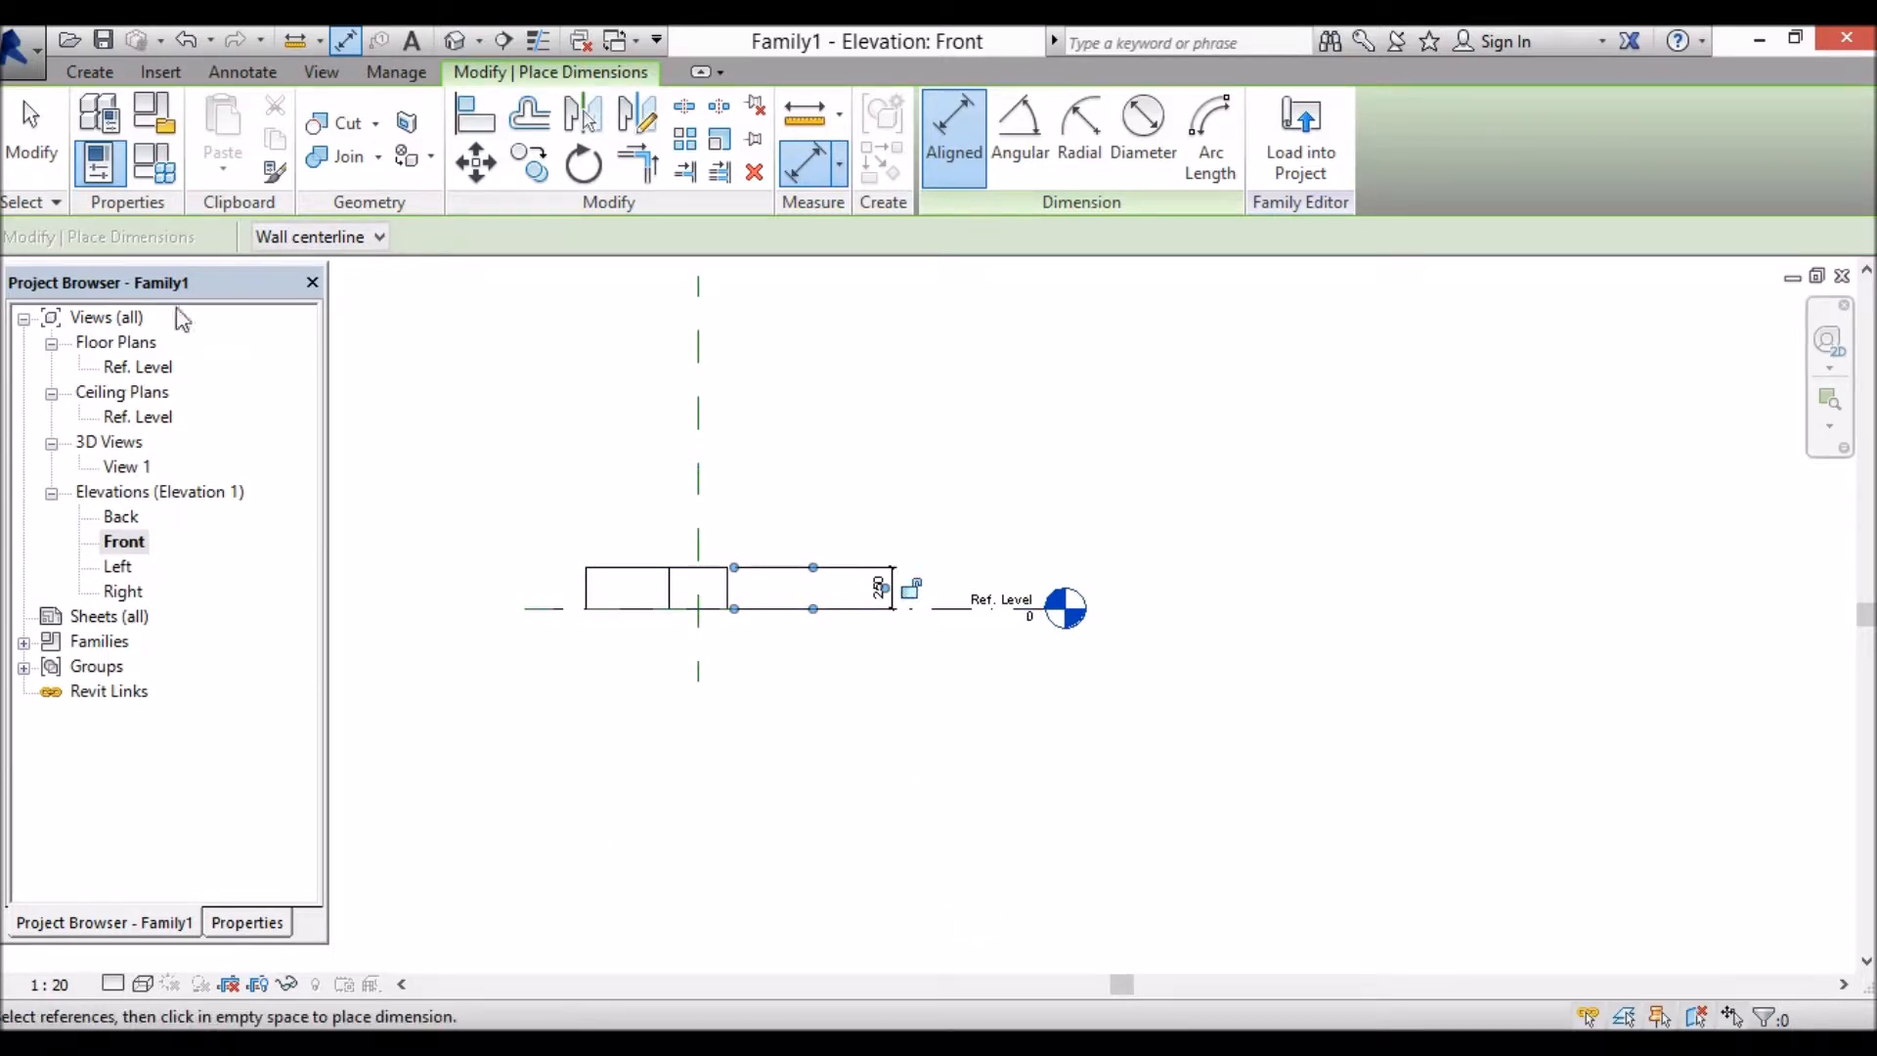
{"action": "left_click", "coordinate": [983, 769]}
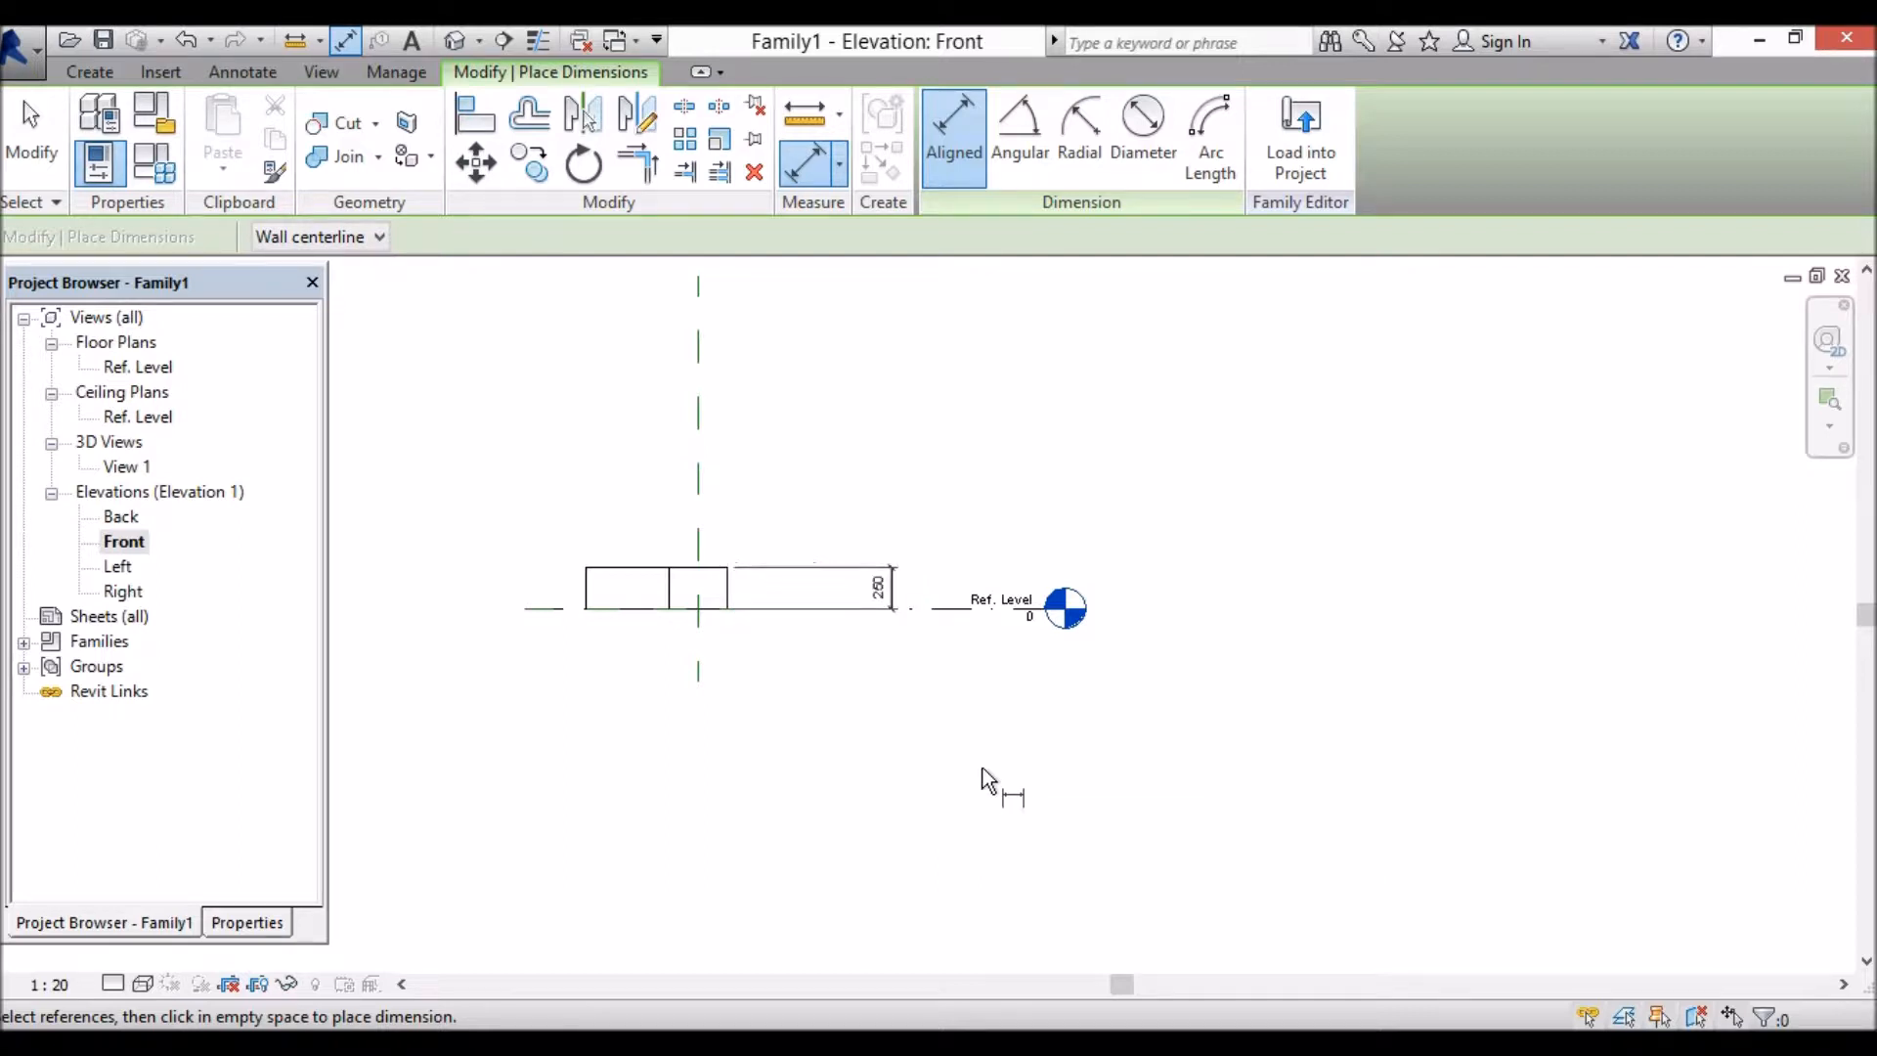
{"action": "key", "text": "Escape"}
{"action": "key", "text": "Escape"}
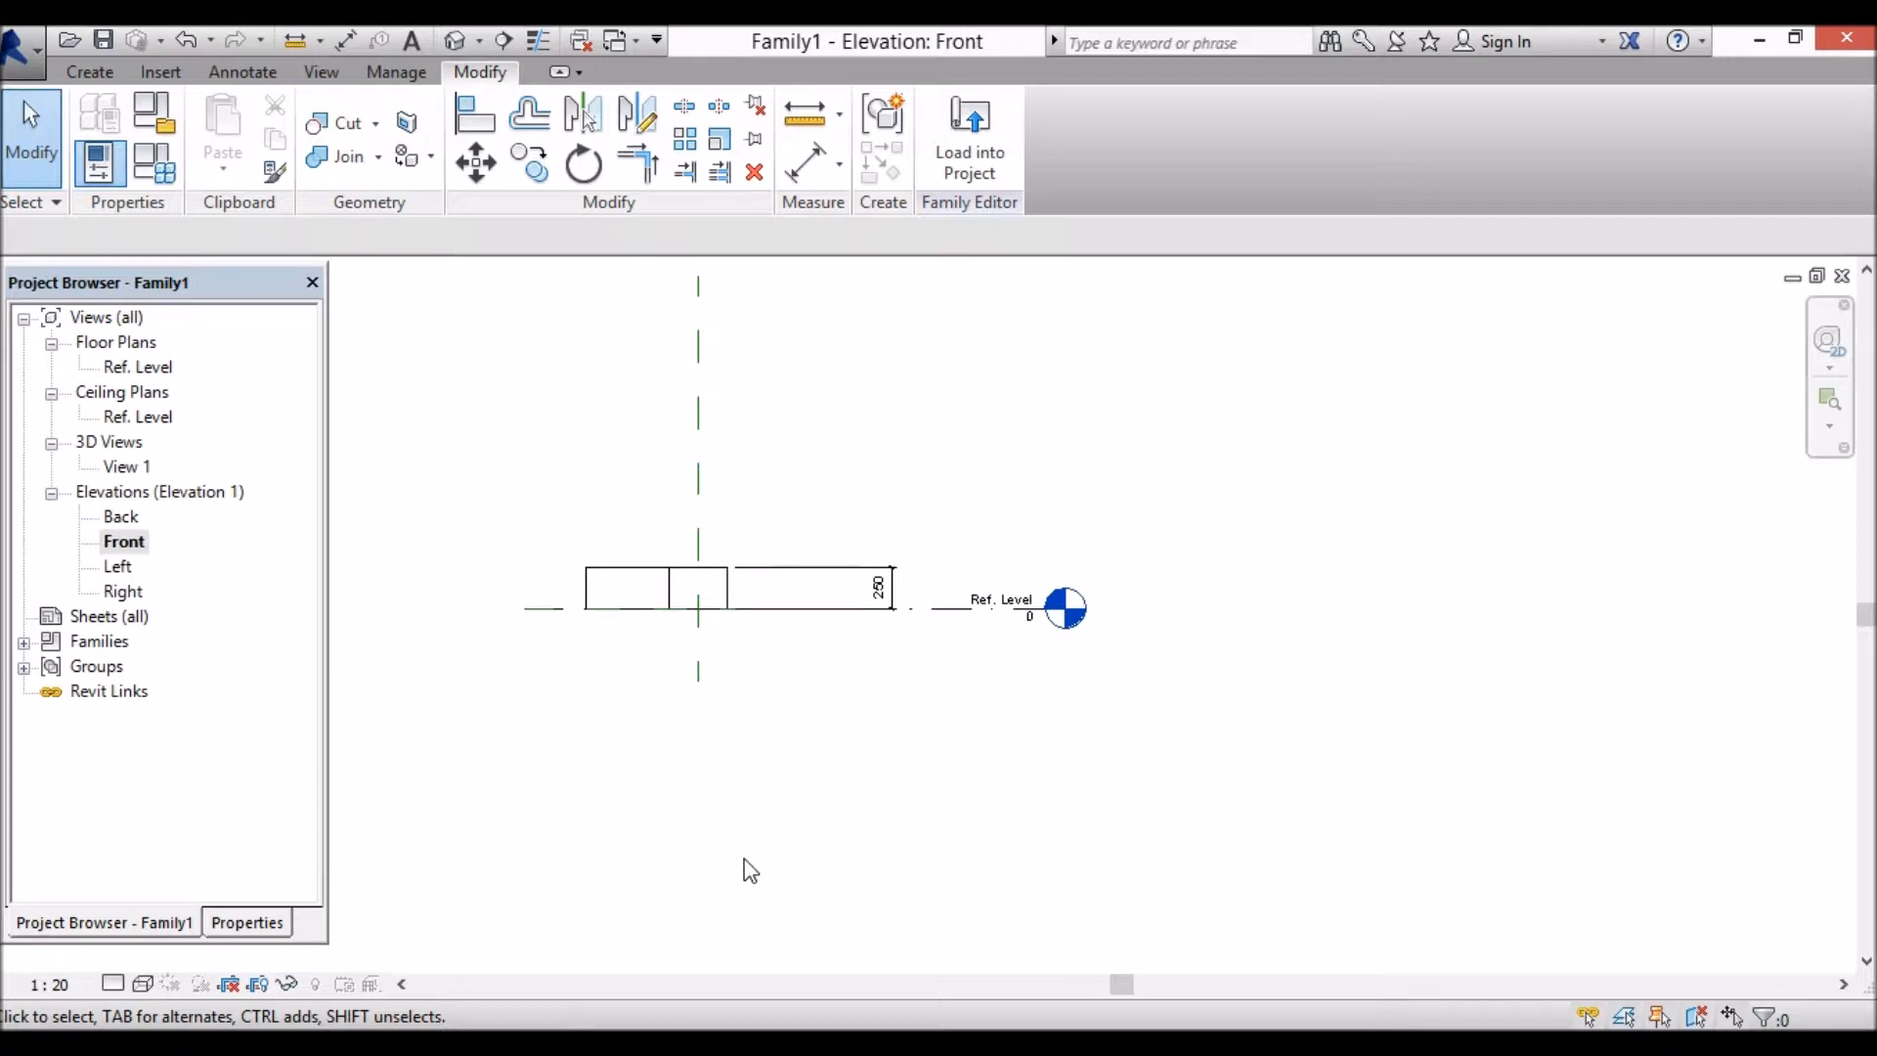
Step: Add a length-type family parameter under Dimensions, named Base height, and set its value to 100
{"action": "left_click", "coordinate": [169, 178]}
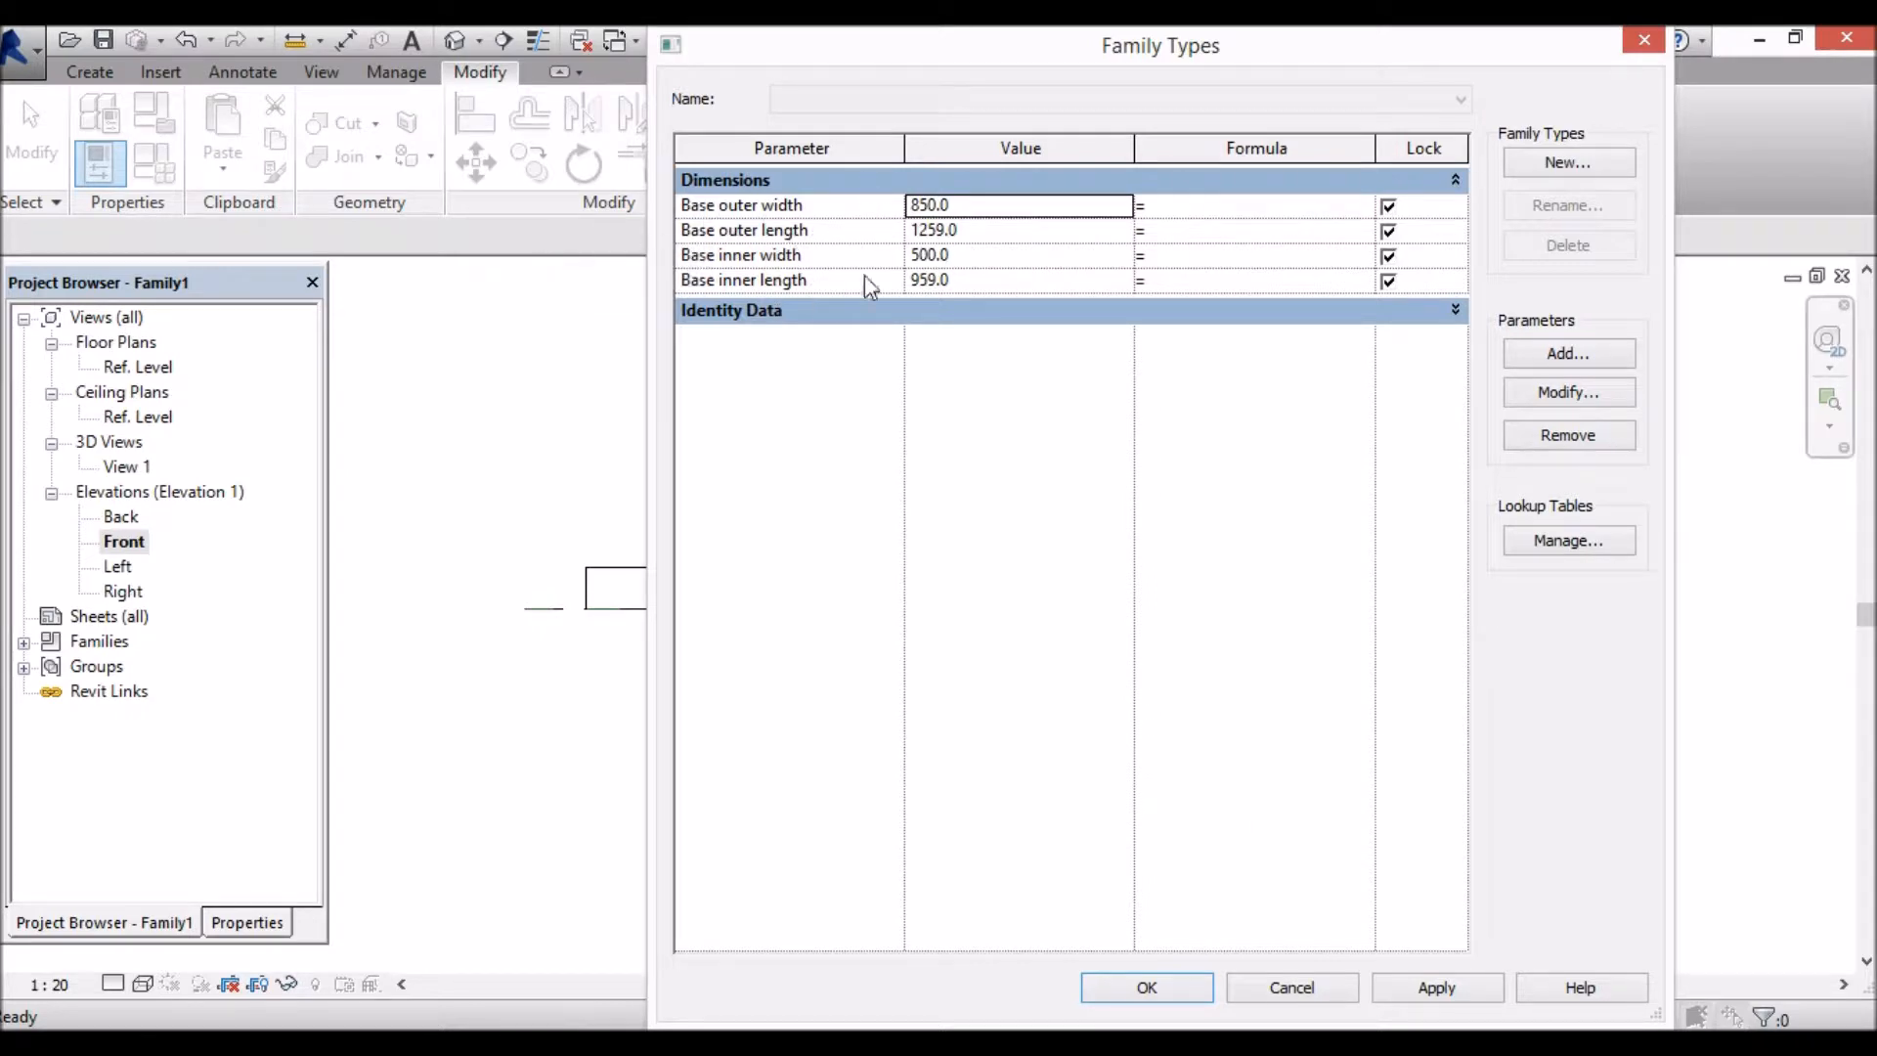
{"action": "left_click", "coordinate": [1604, 361]}
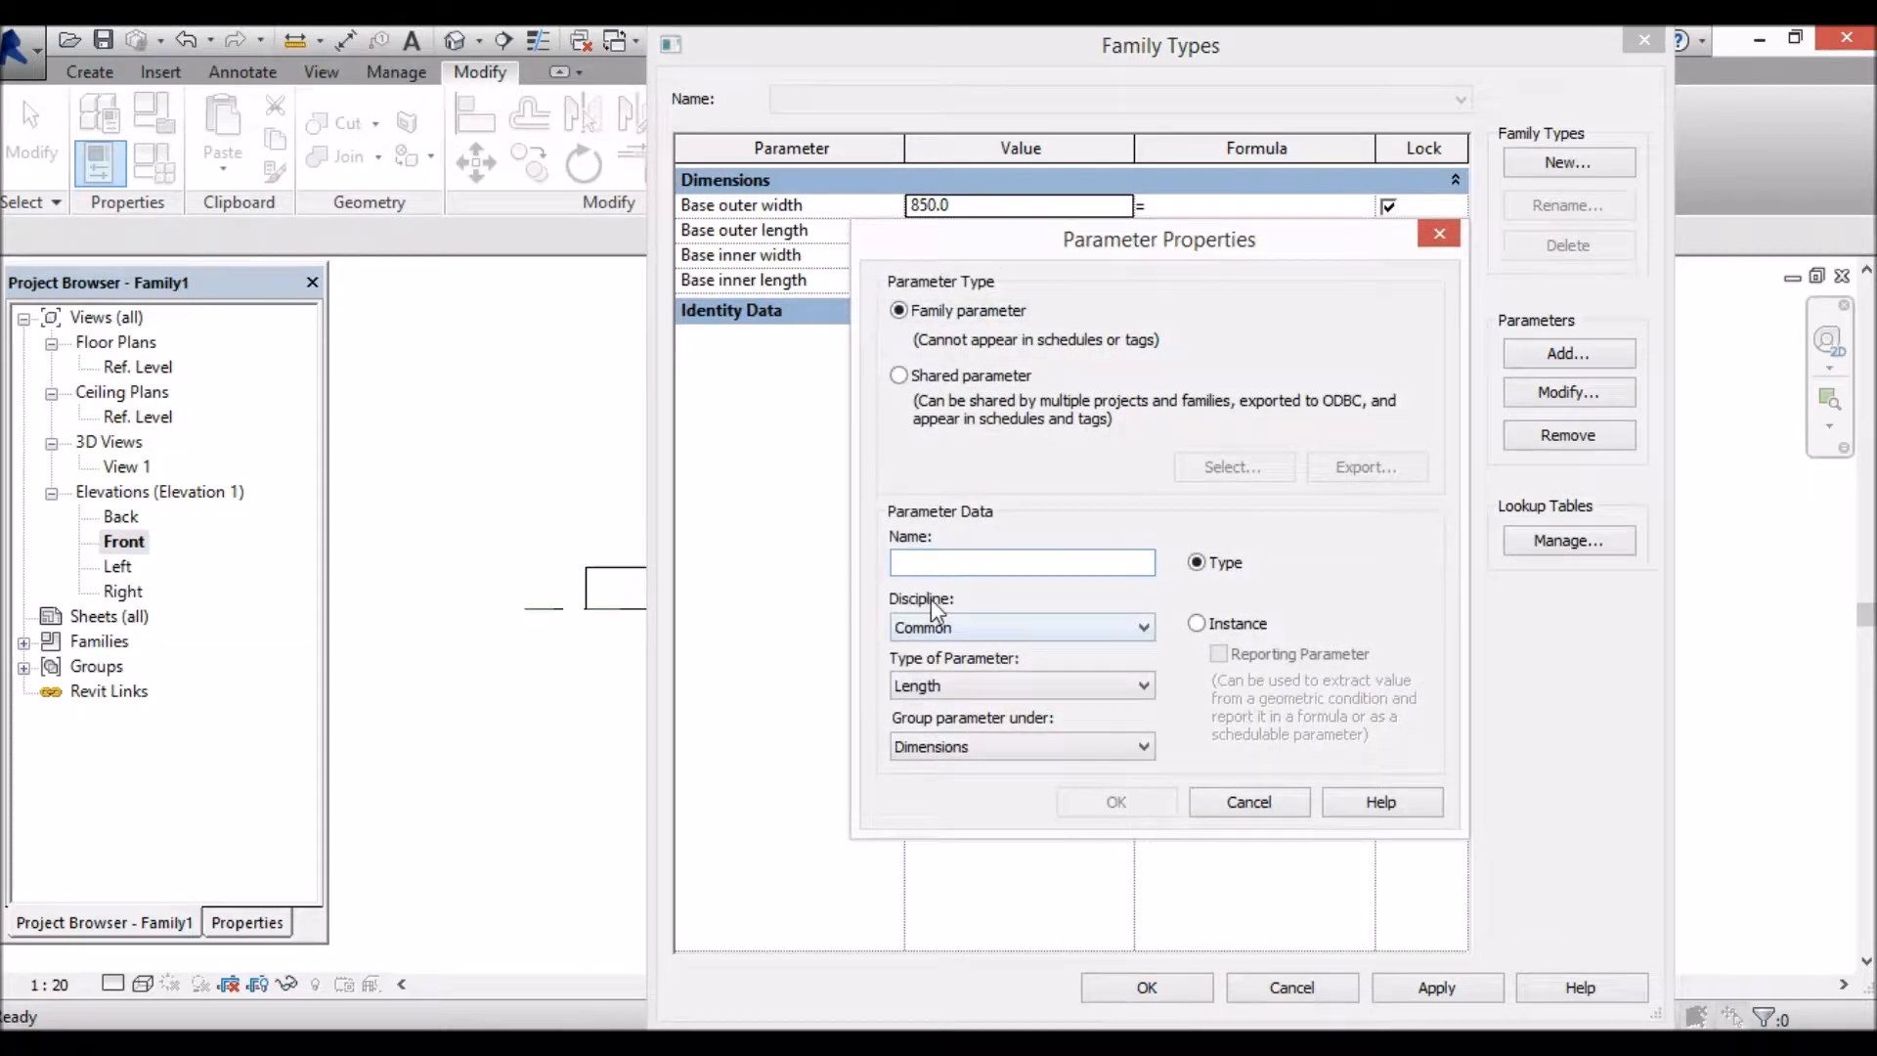
{"action": "type", "text": "Base height"}
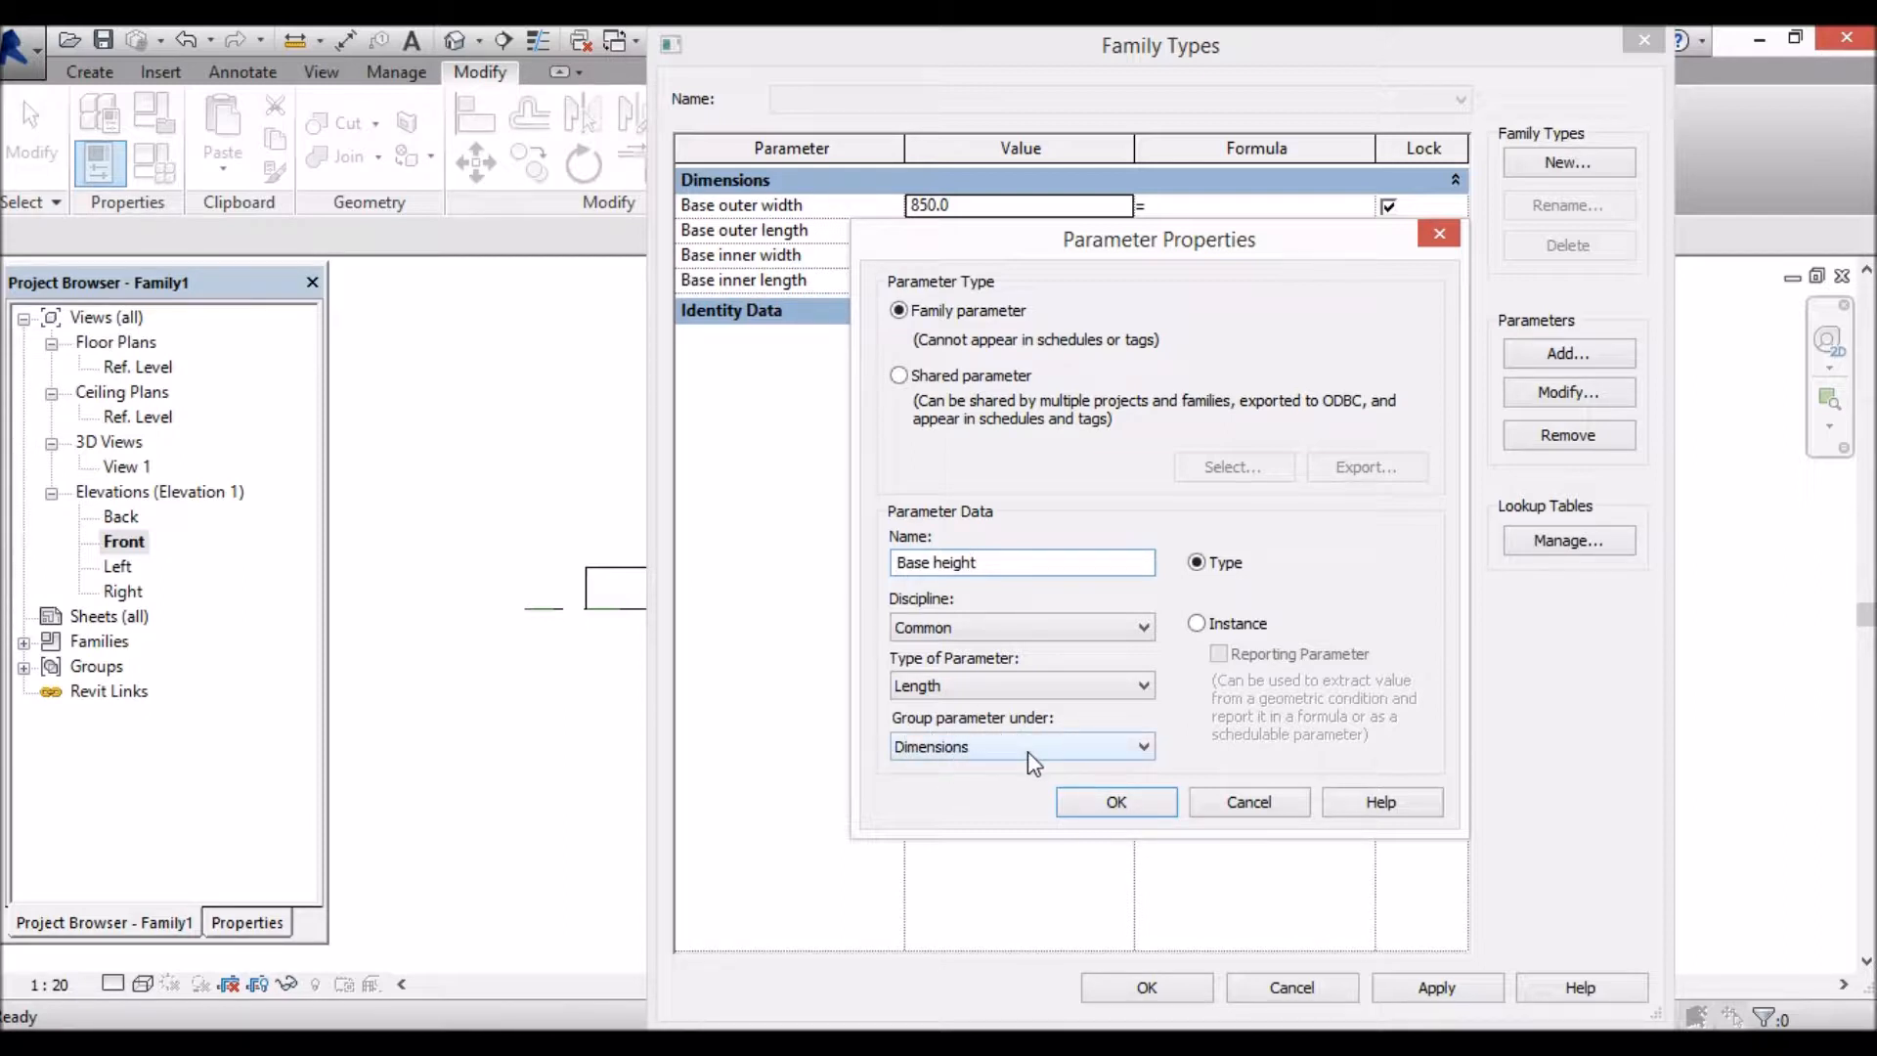
{"action": "left_click", "coordinate": [1117, 804]}
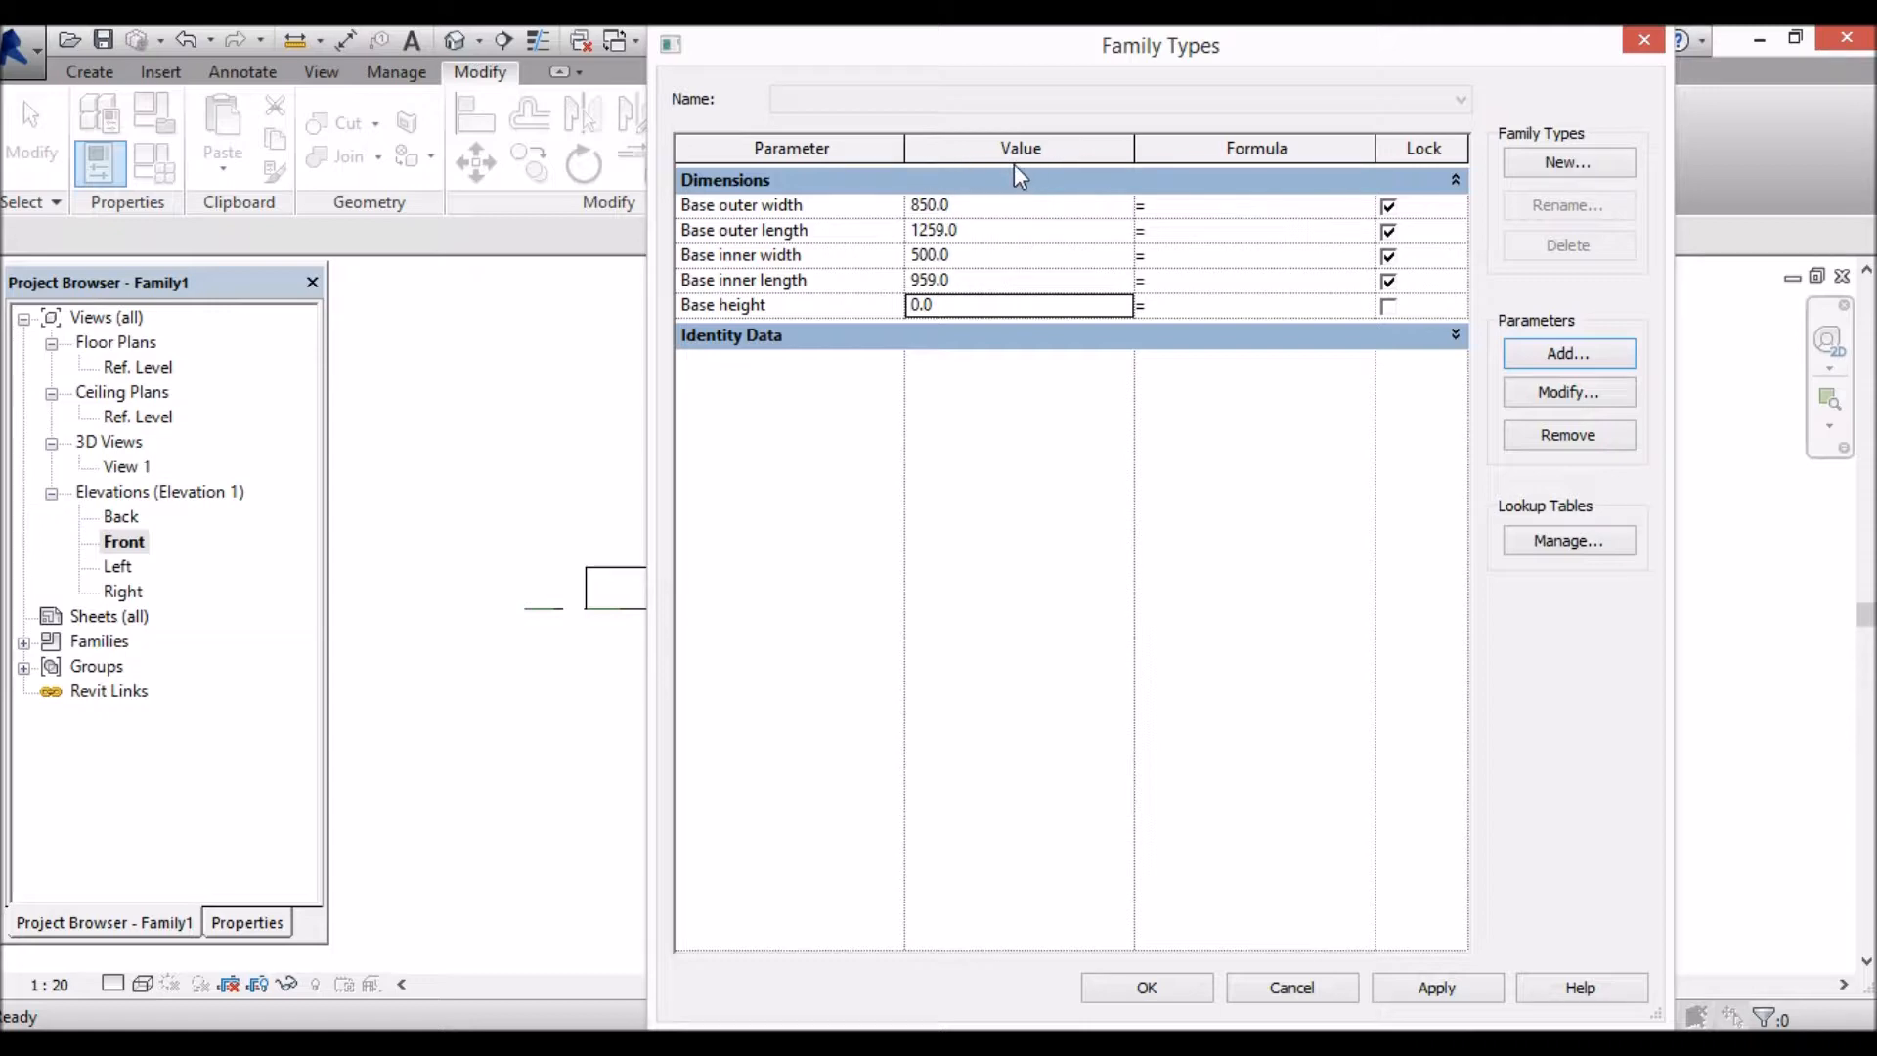
{"action": "left_click", "coordinate": [919, 306]}
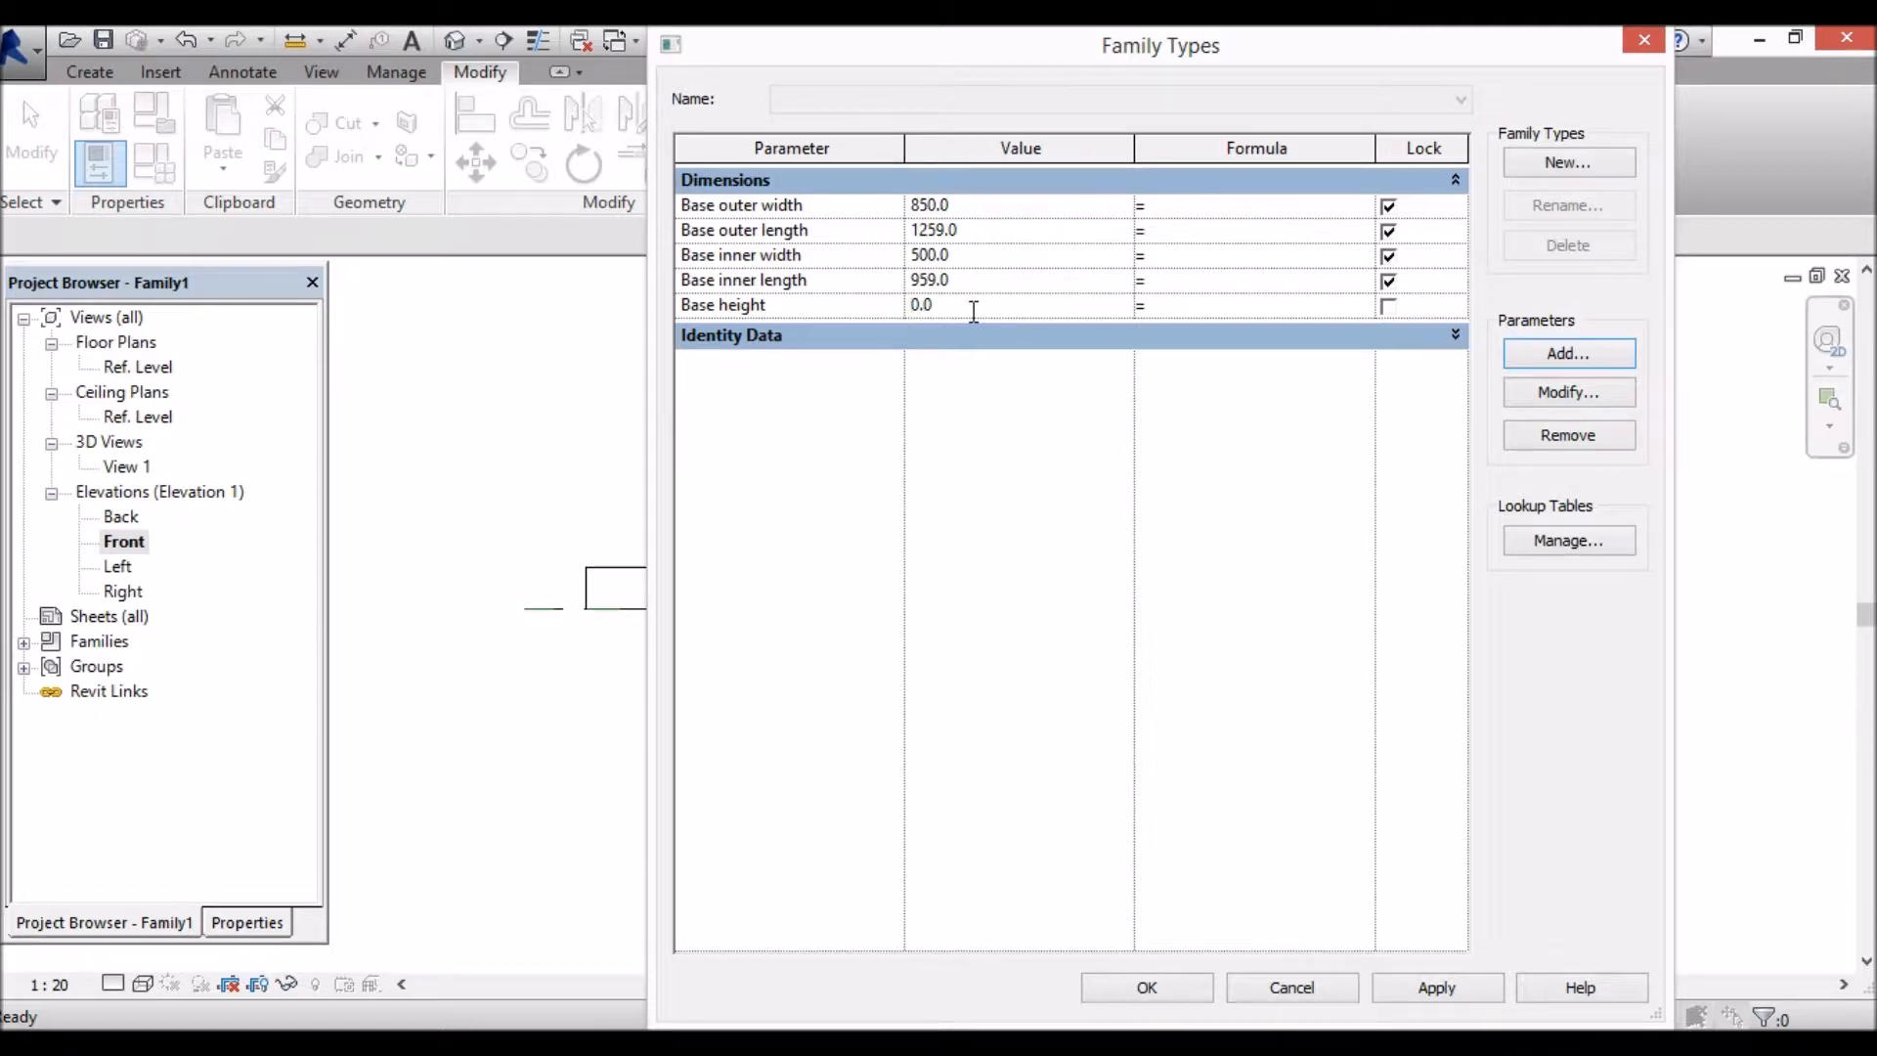
{"action": "type", "text": "10"}
{"action": "left_click", "coordinate": [1181, 997]}
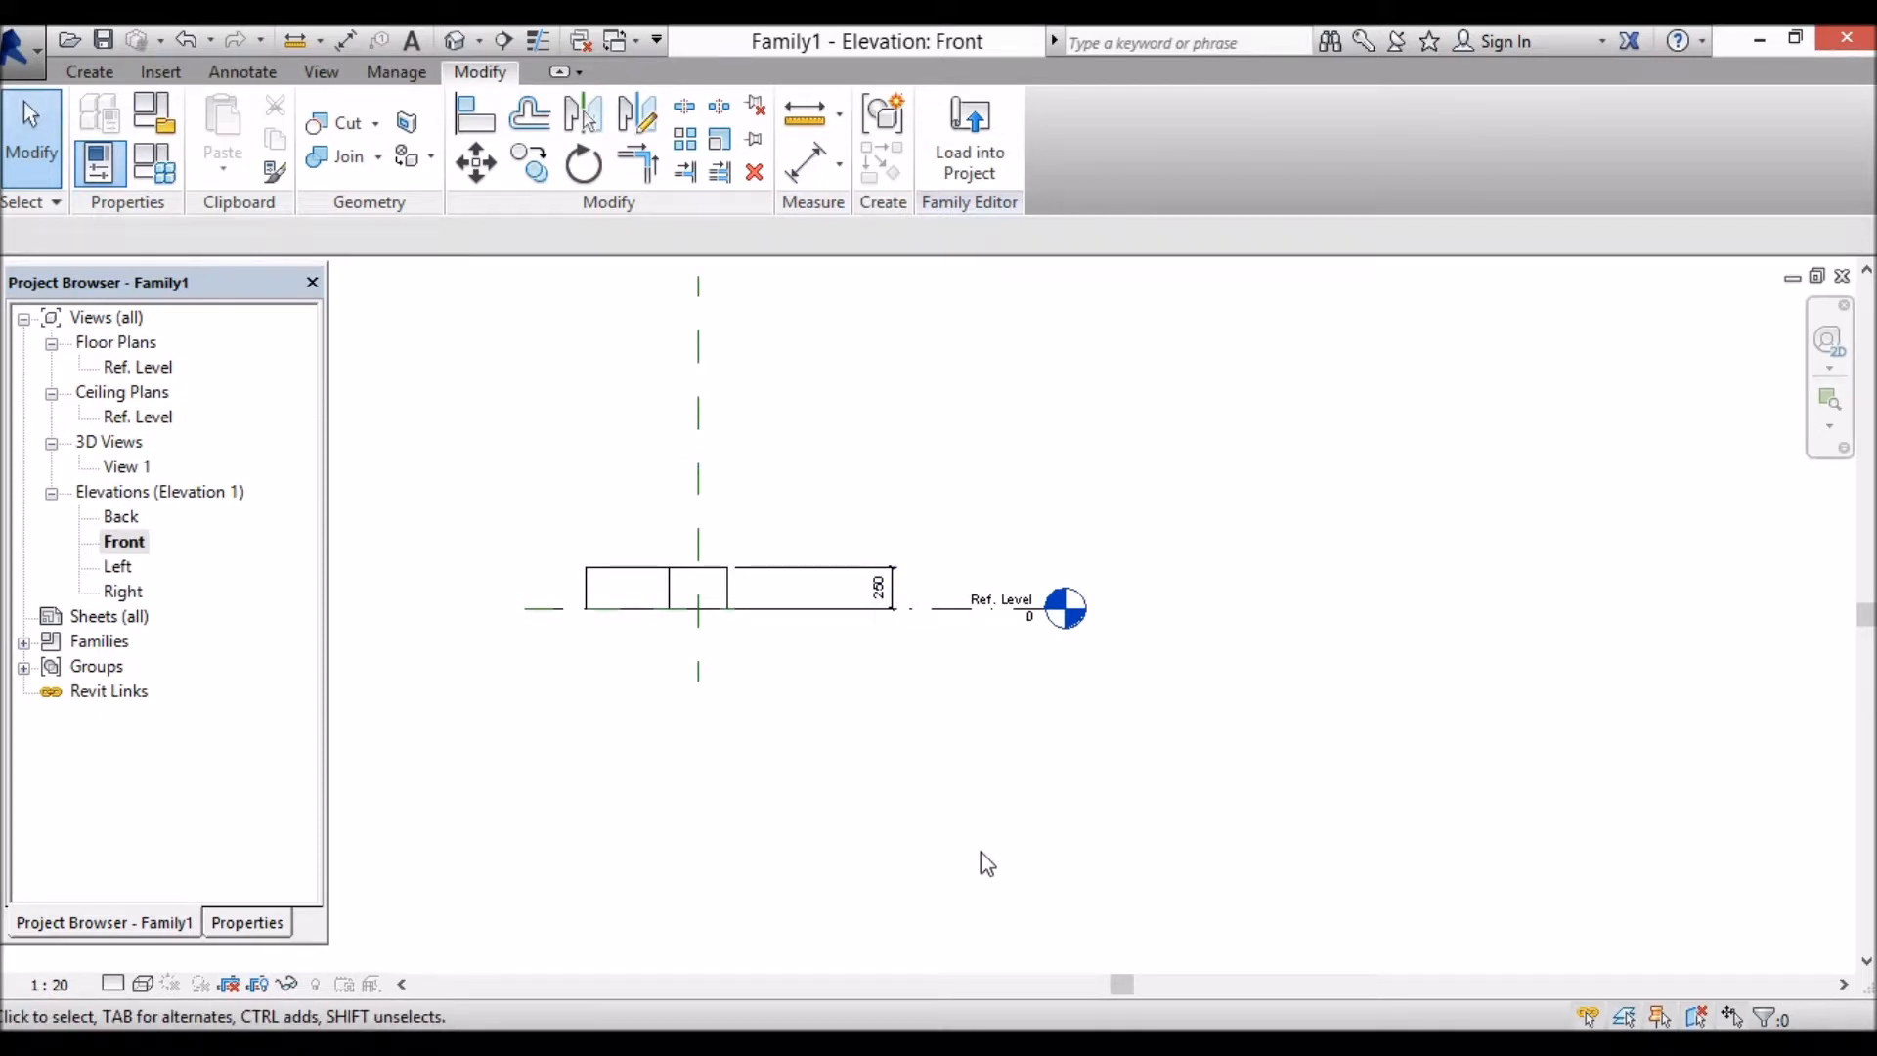
Step: Label the extrusion's height dimension with Base height and lock the dimension
{"action": "left_click", "coordinate": [897, 595]}
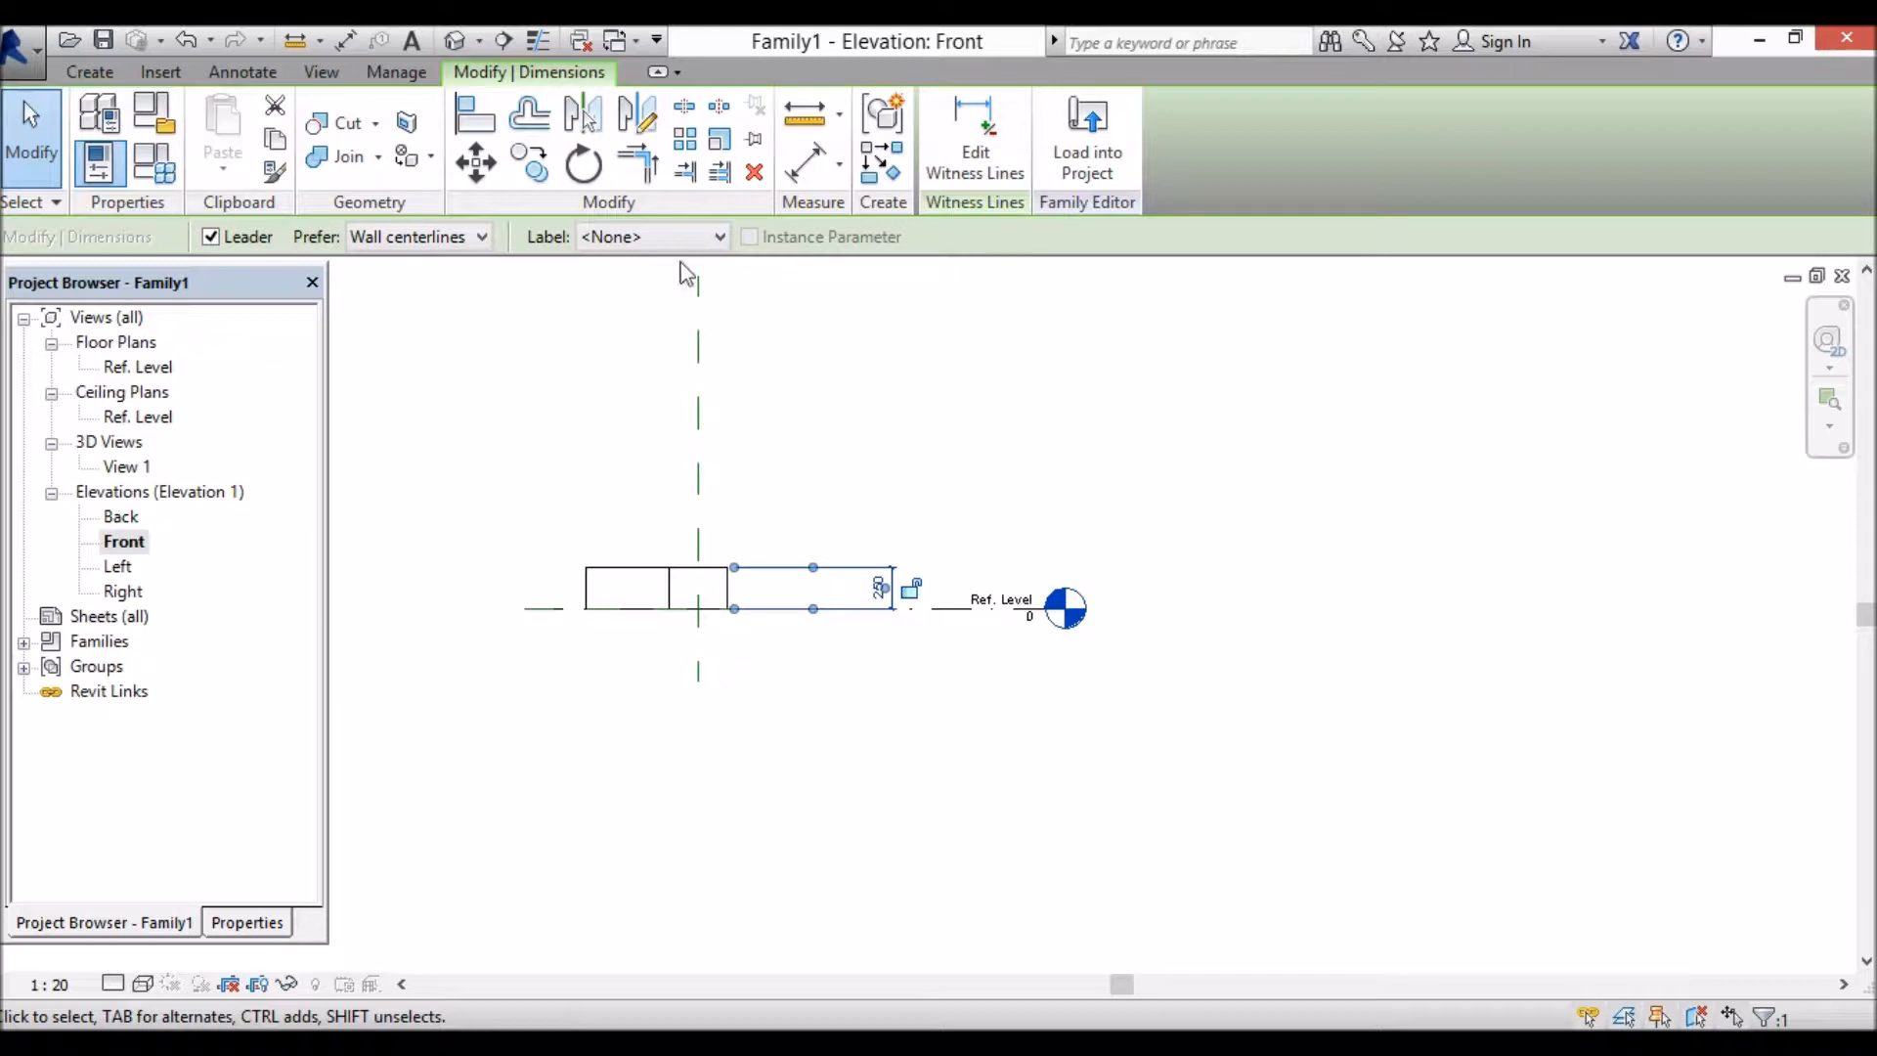
{"action": "left_click", "coordinate": [688, 238]}
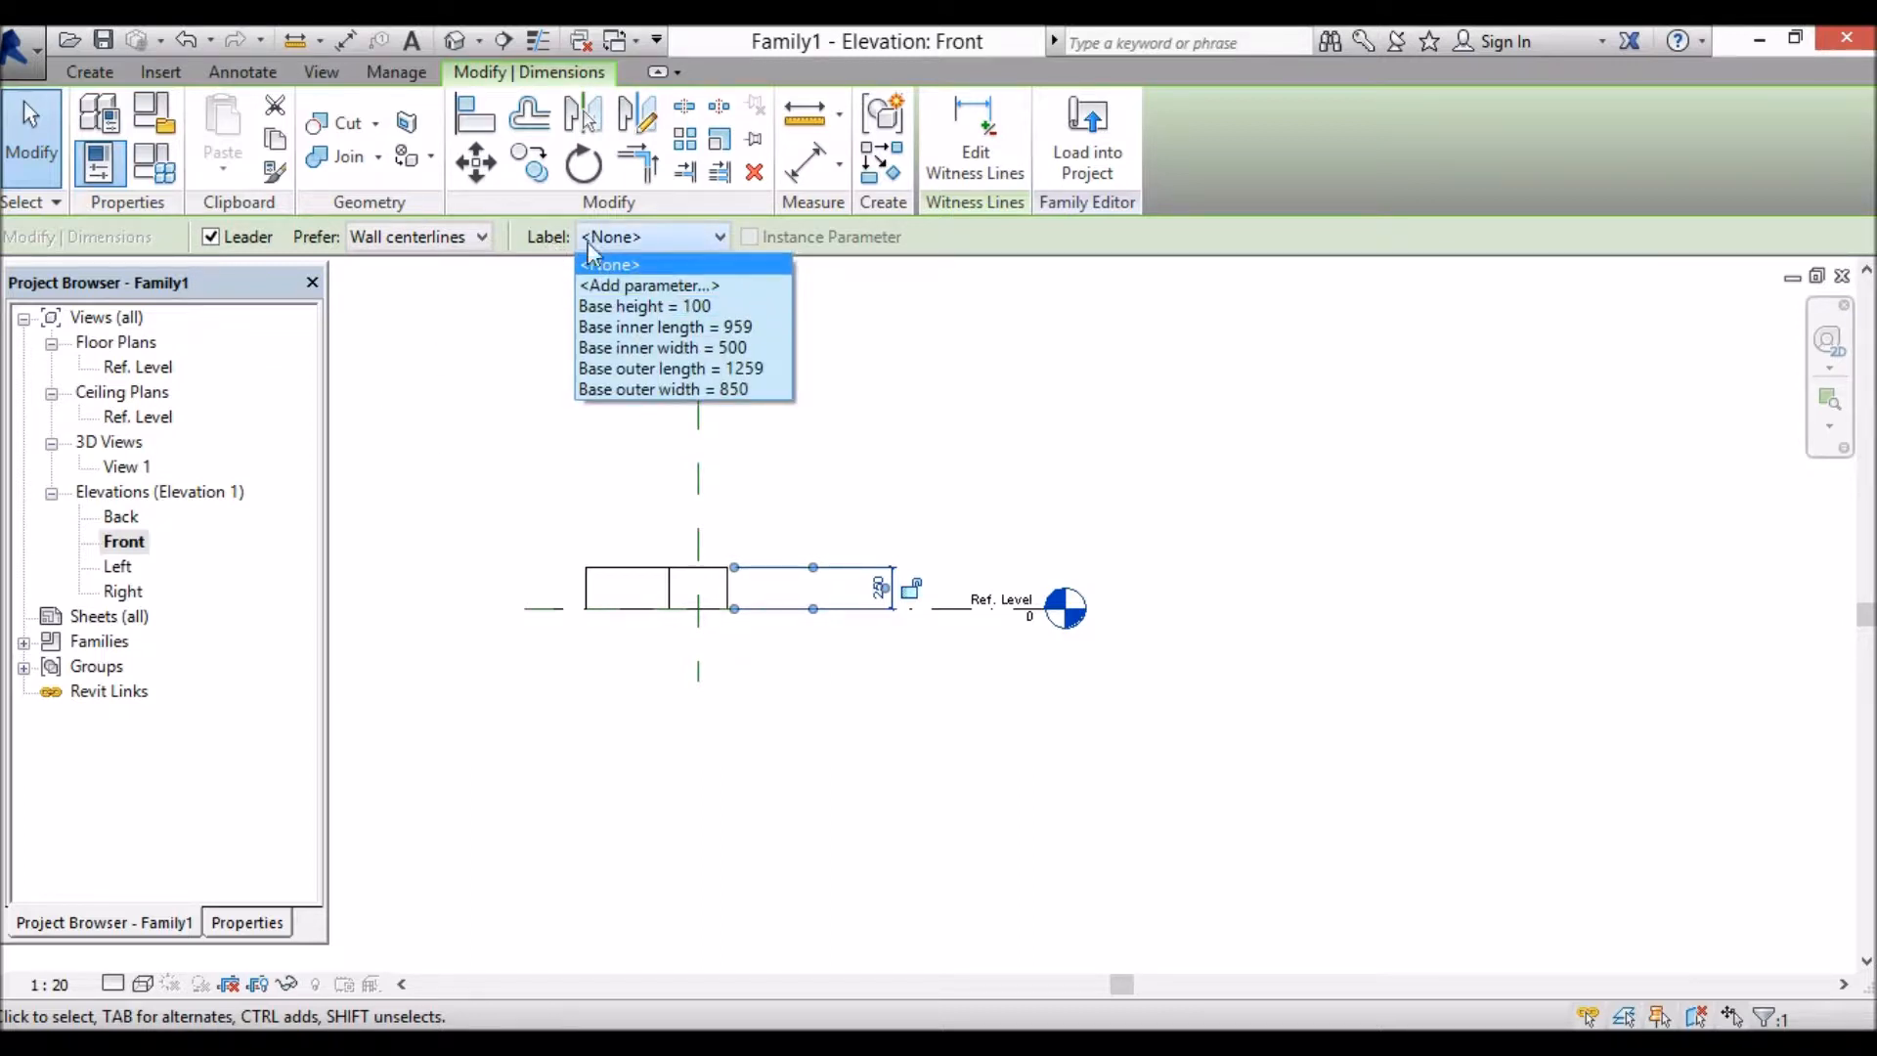
{"action": "left_click", "coordinate": [693, 307]}
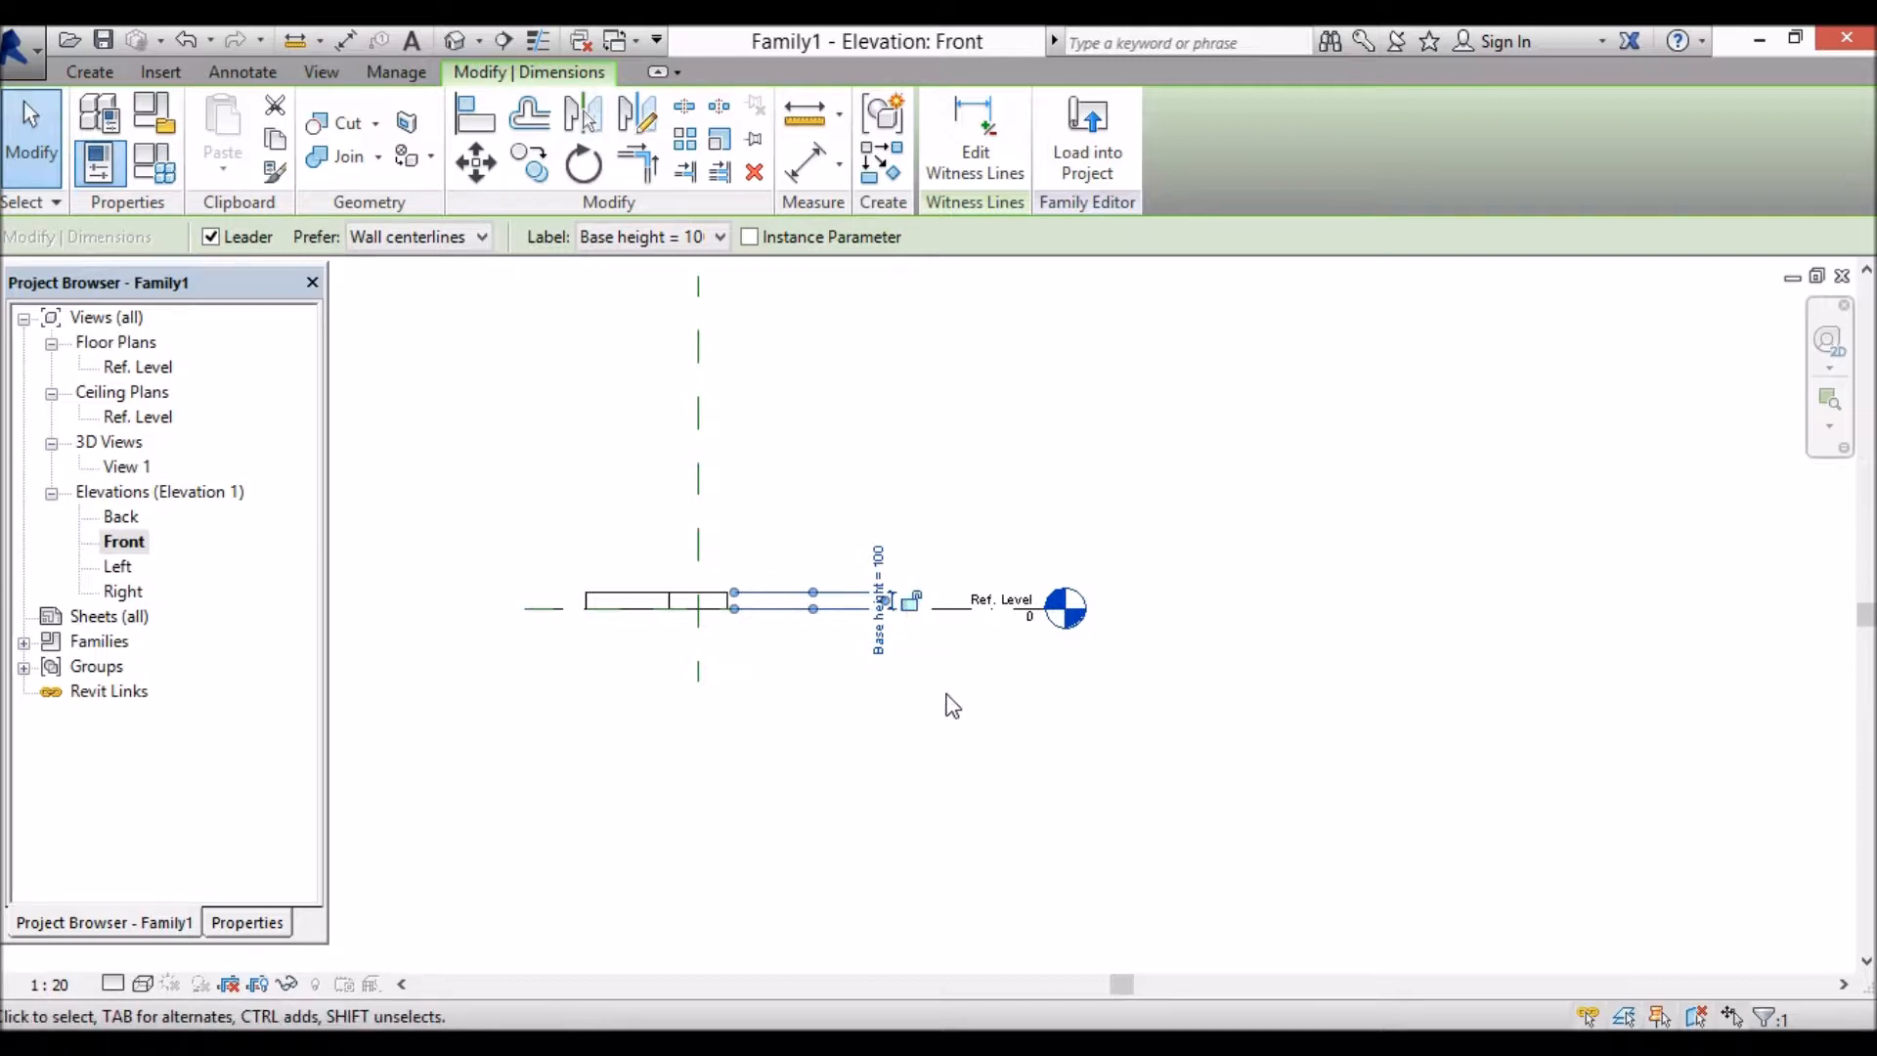
{"action": "left_click", "coordinate": [909, 602]}
{"action": "left_click", "coordinate": [876, 753]}
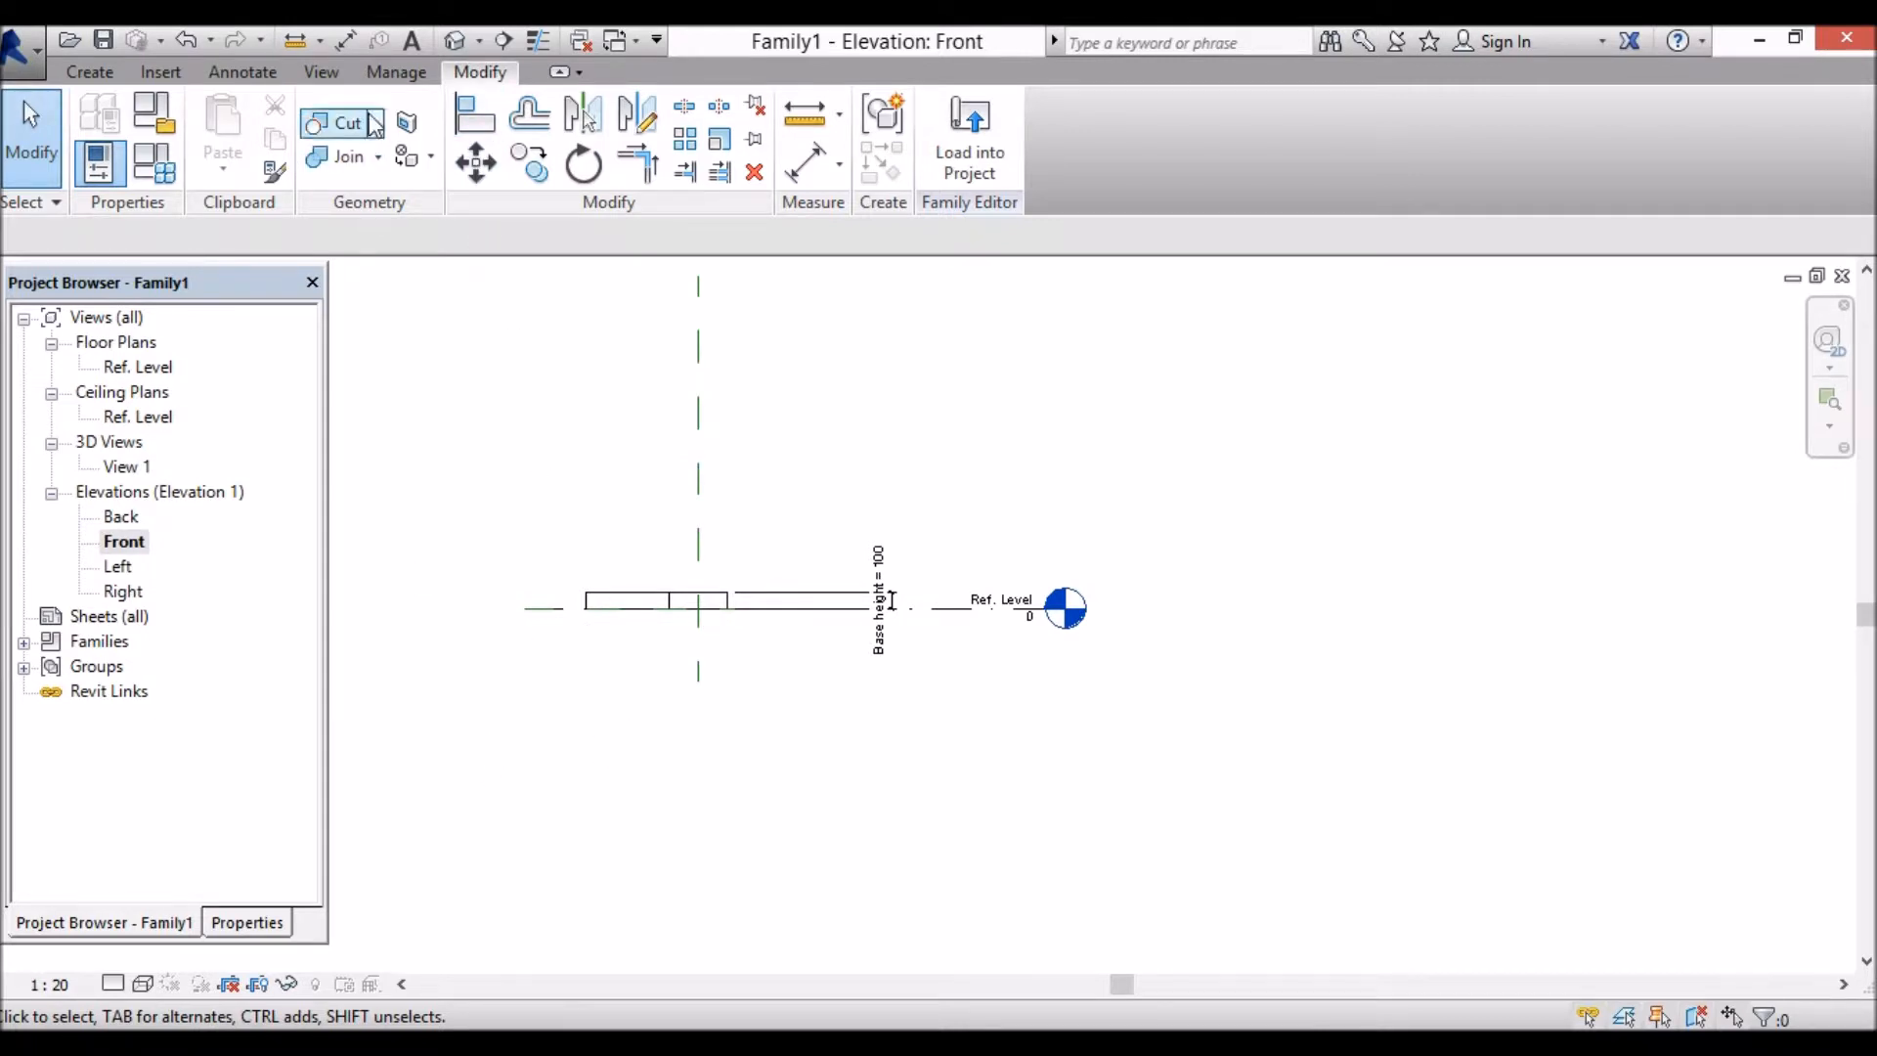
Step: Open the default 3D view of the extrusion
{"action": "left_click", "coordinate": [465, 46]}
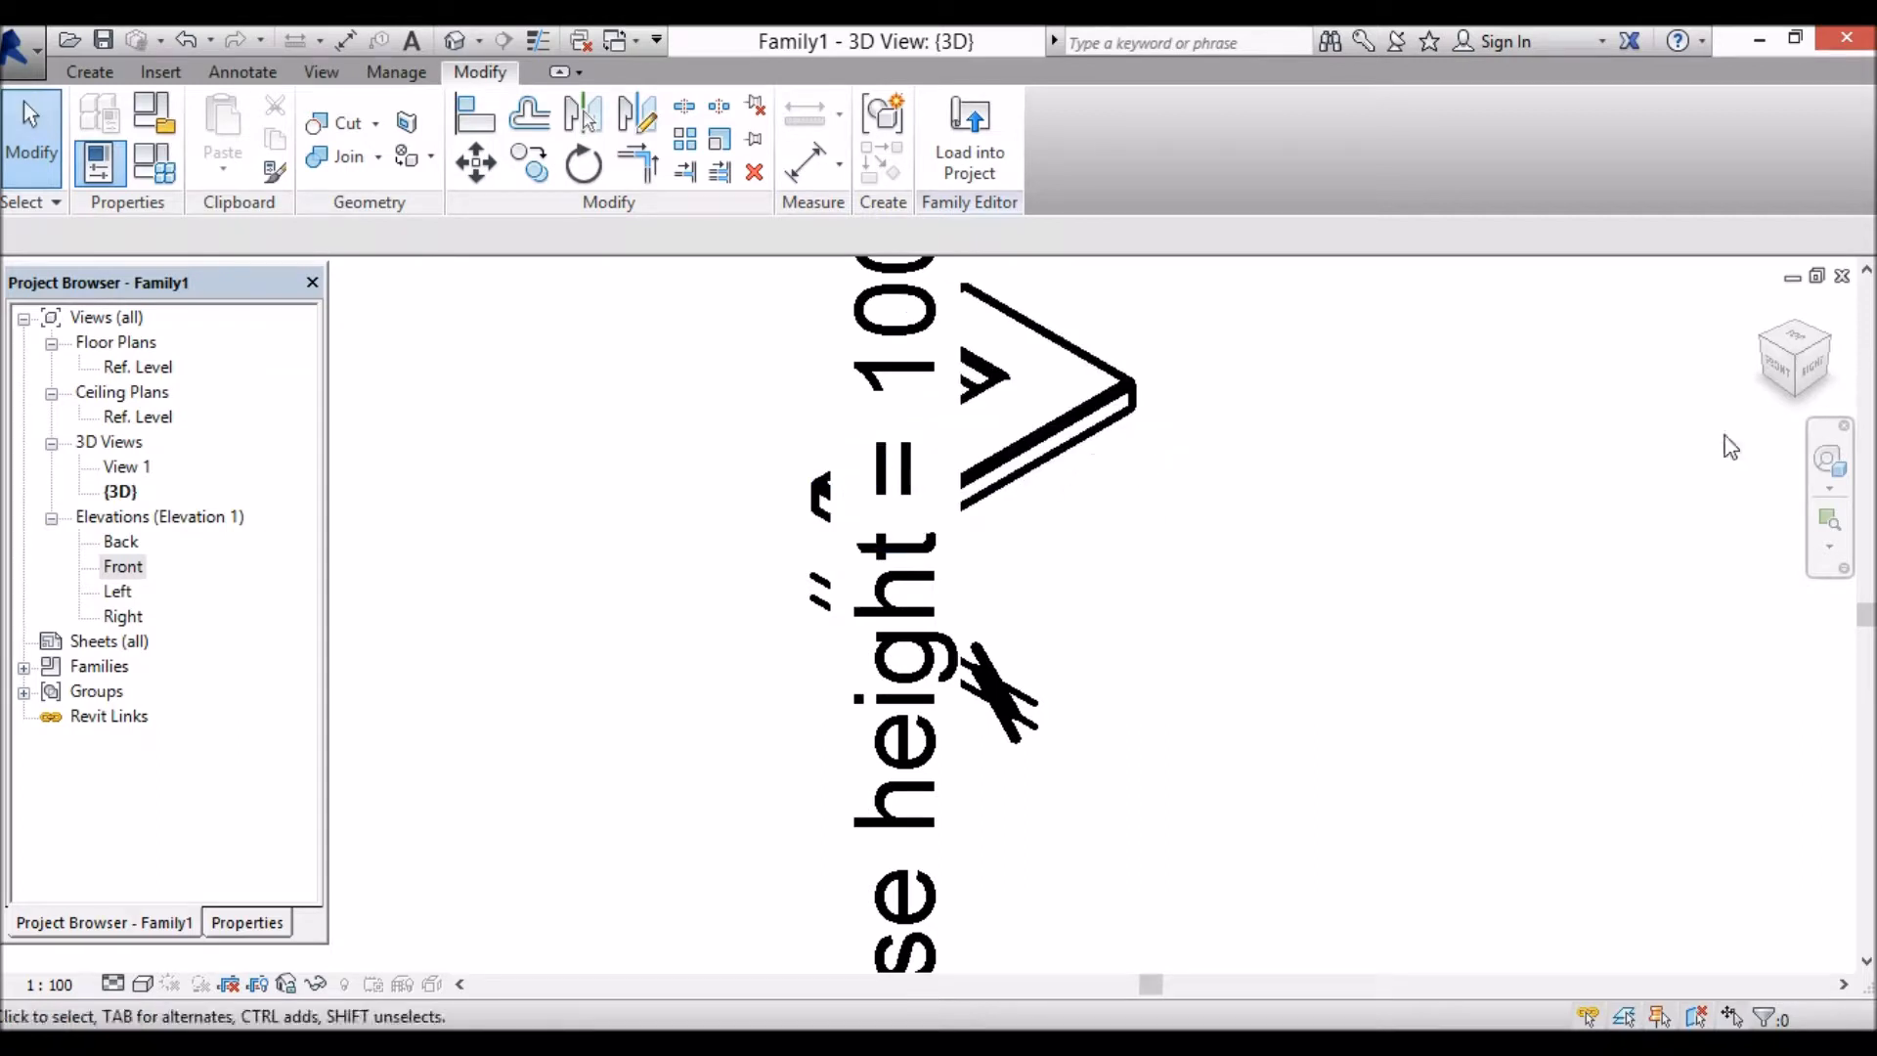
{"action": "mouse_move", "coordinate": [1797, 360]}
{"action": "left_mouse_down"}
{"action": "mouse_move", "coordinate": [1817, 364]}
{"action": "mouse_move", "coordinate": [1782, 367]}
{"action": "left_mouse_up"}
{"action": "scroll", "coordinate": [1152, 621], "scroll_direction": "down", "scroll_amount": 2}
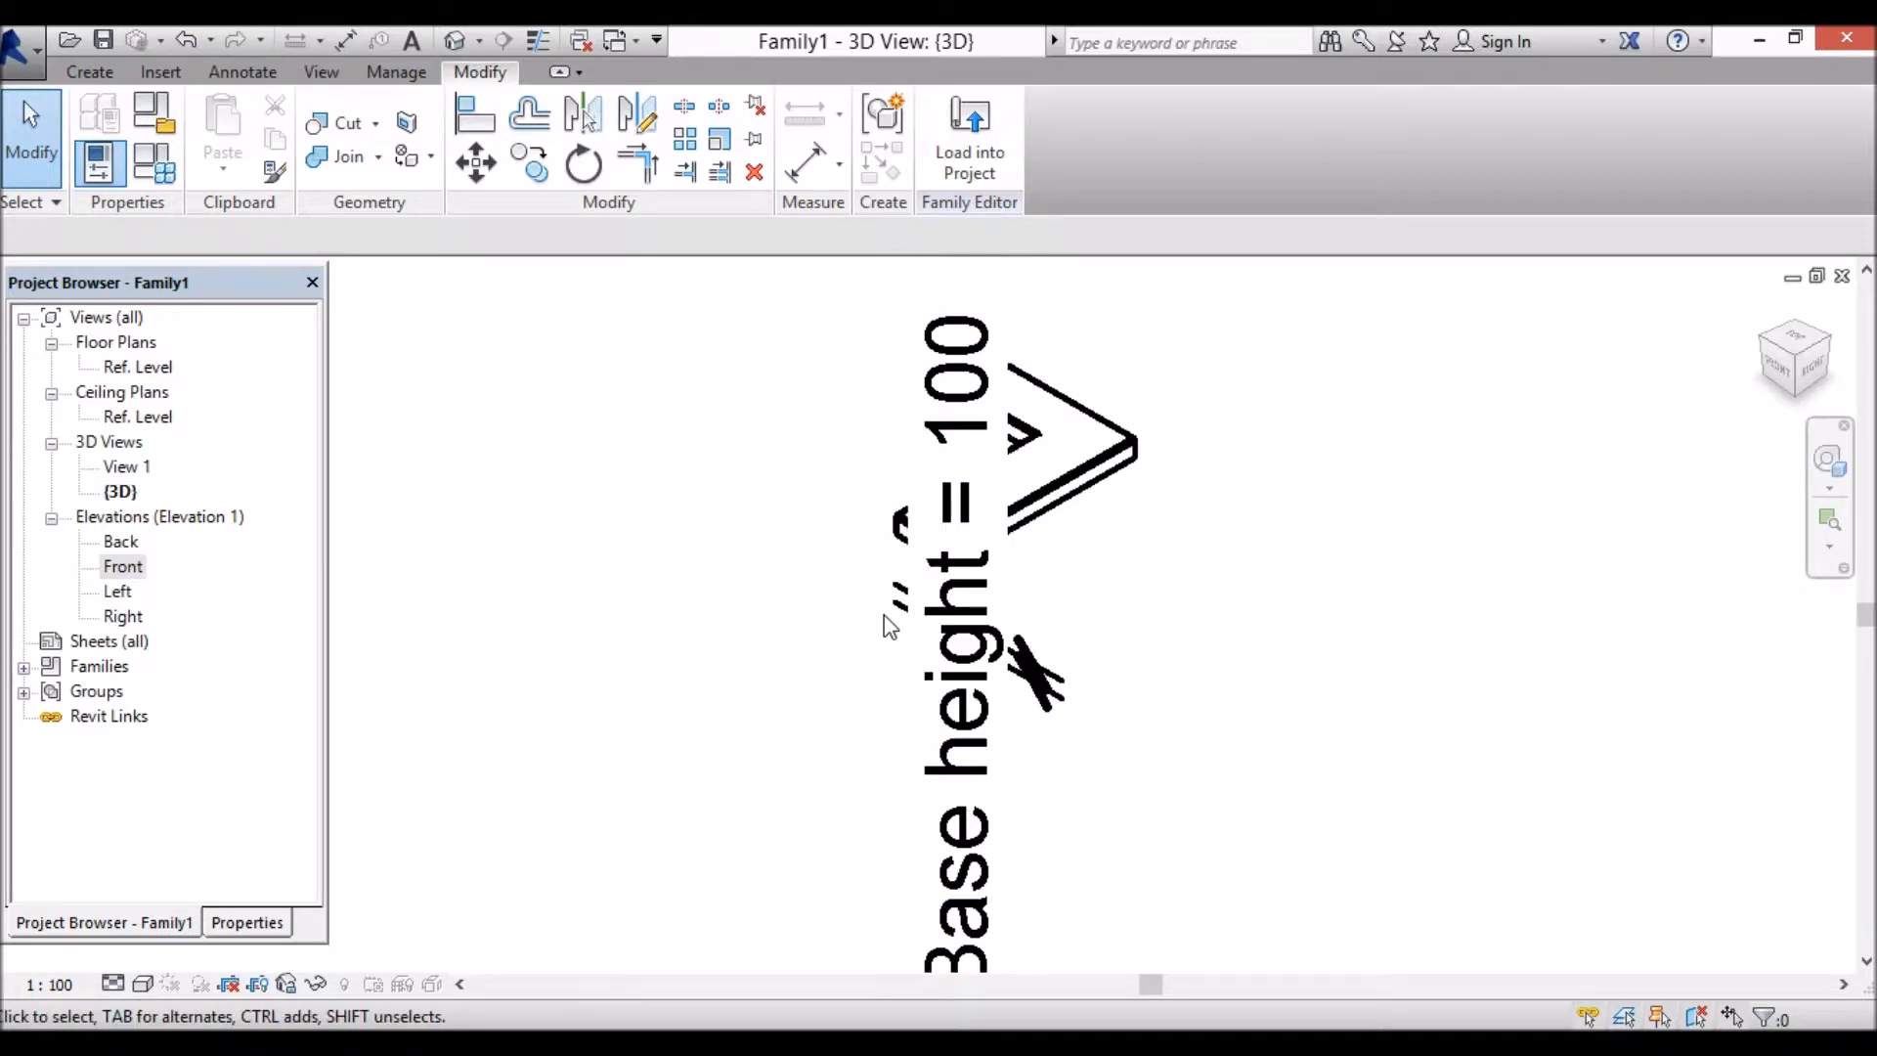
Step: Turn off visibility of the Dimensions annotation category in the 3D view and apply the override
{"action": "left_click", "coordinate": [322, 72]}
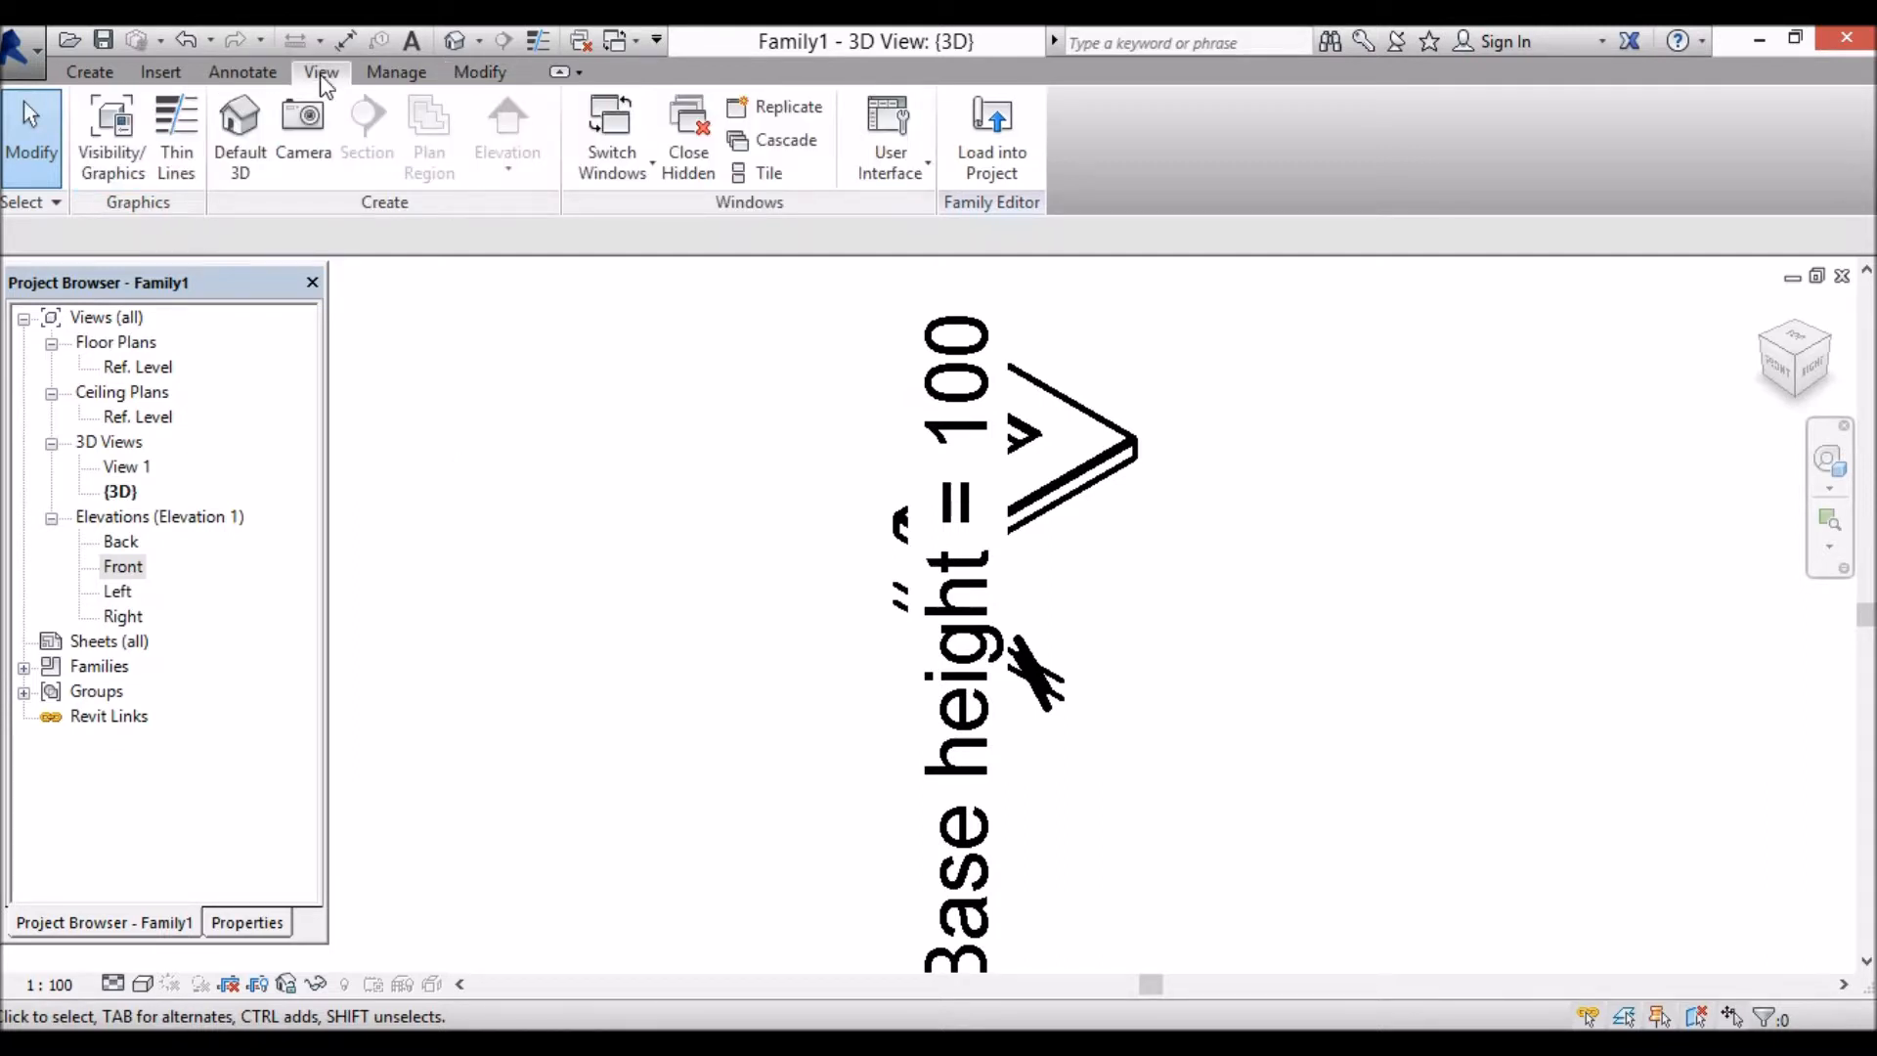
{"action": "left_click", "coordinate": [95, 172]}
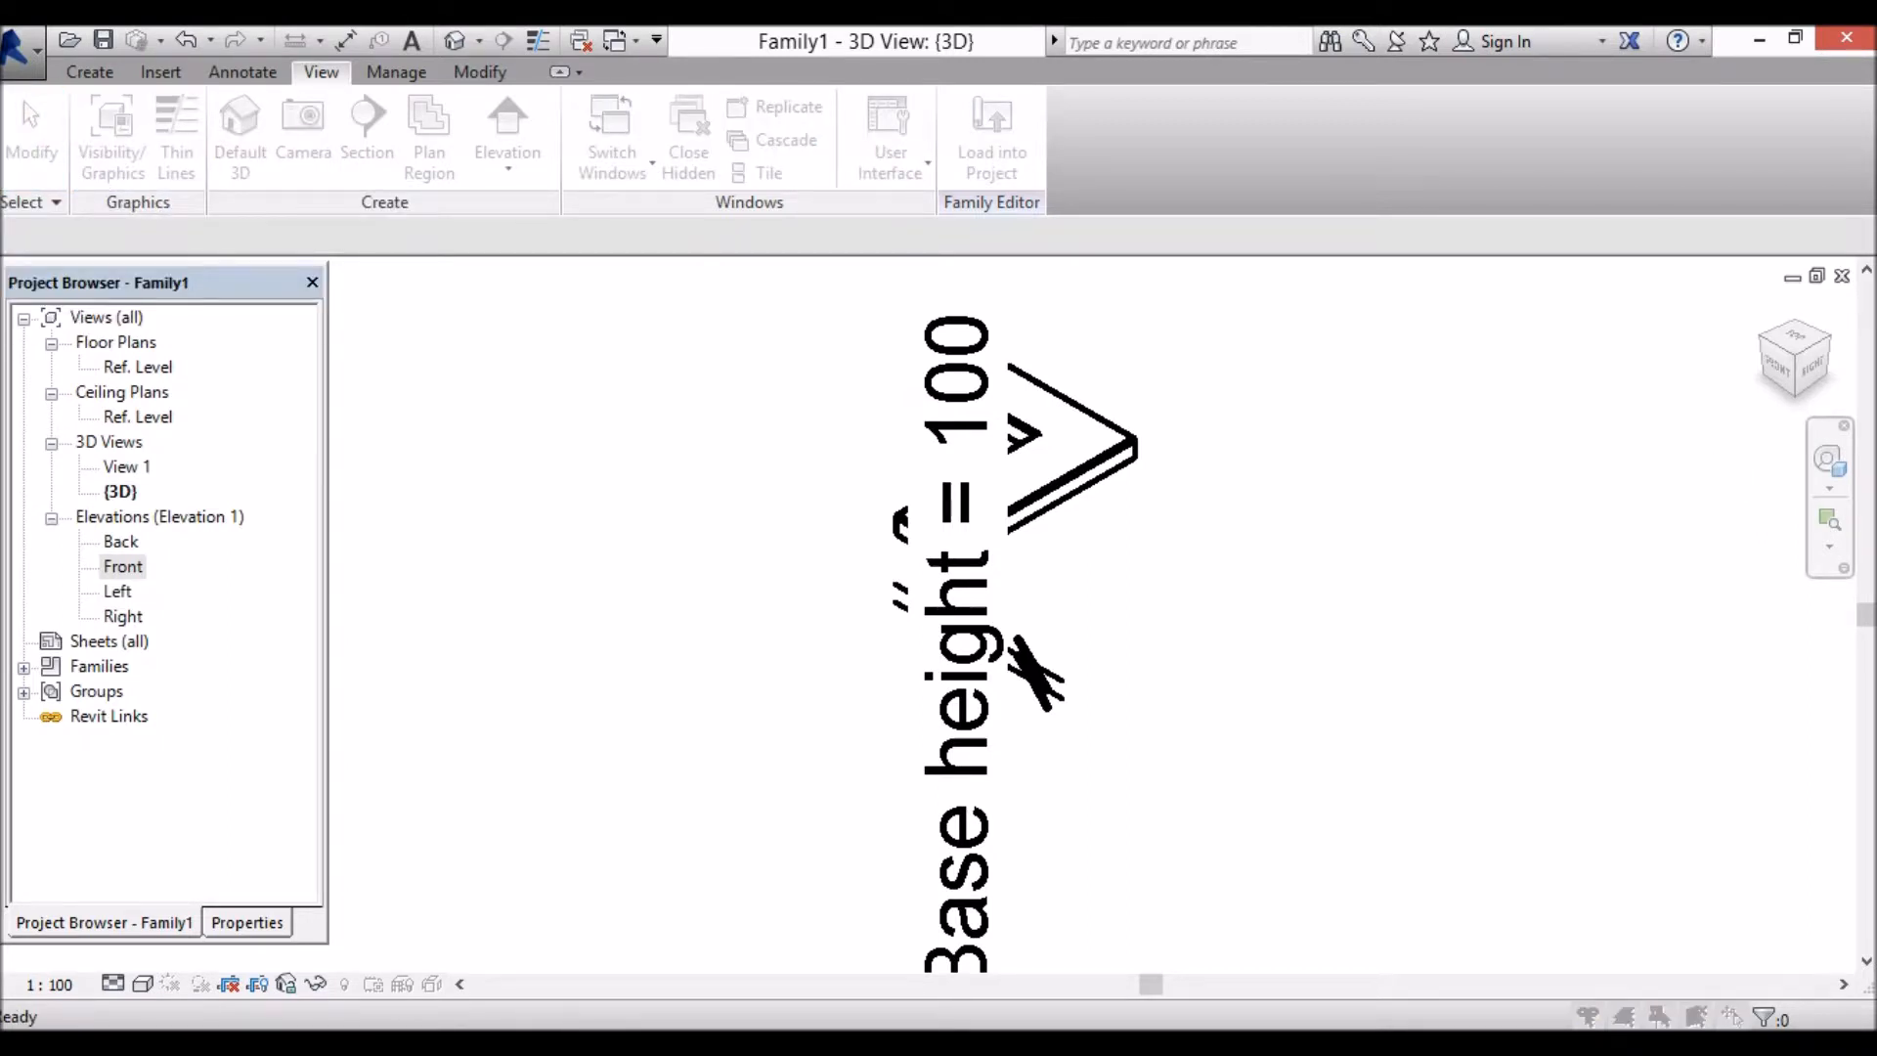
{"action": "left_click_drag", "start_coordinate": [1872, 184], "coordinate": [729, 166]}
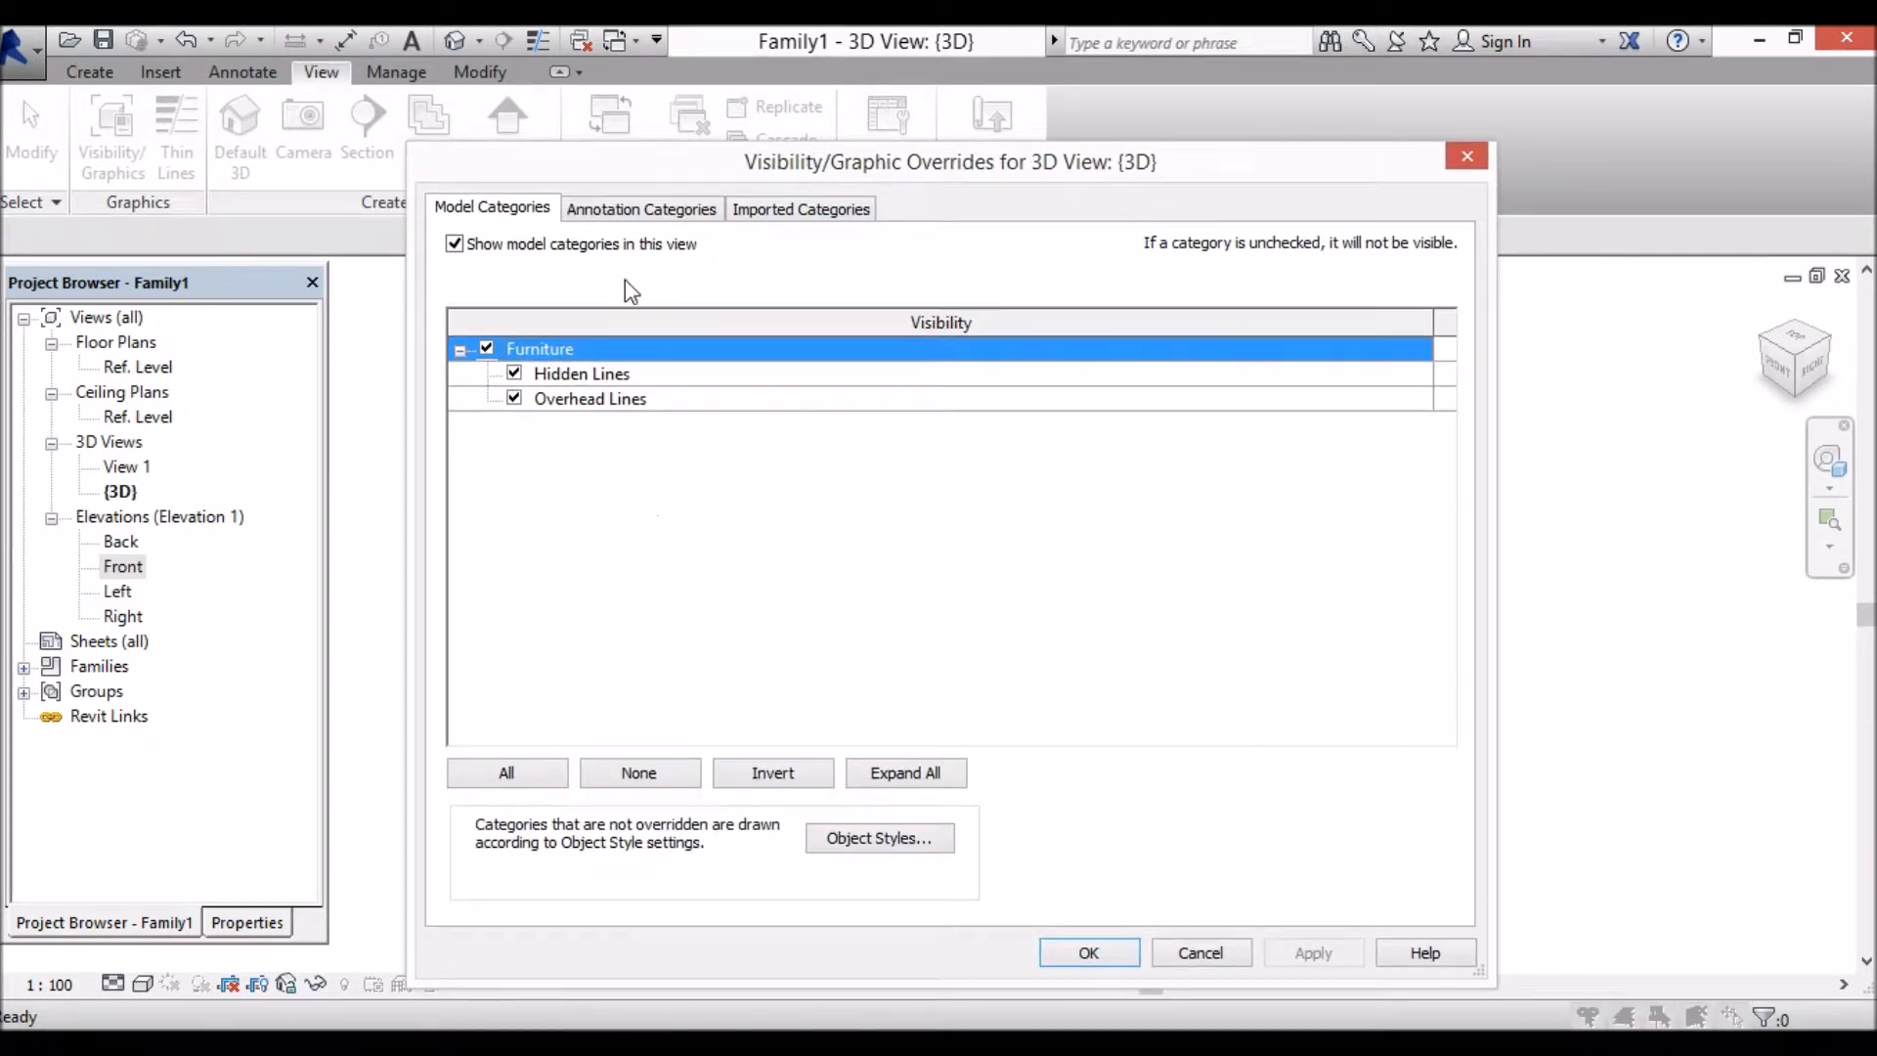
{"action": "left_click", "coordinate": [658, 221]}
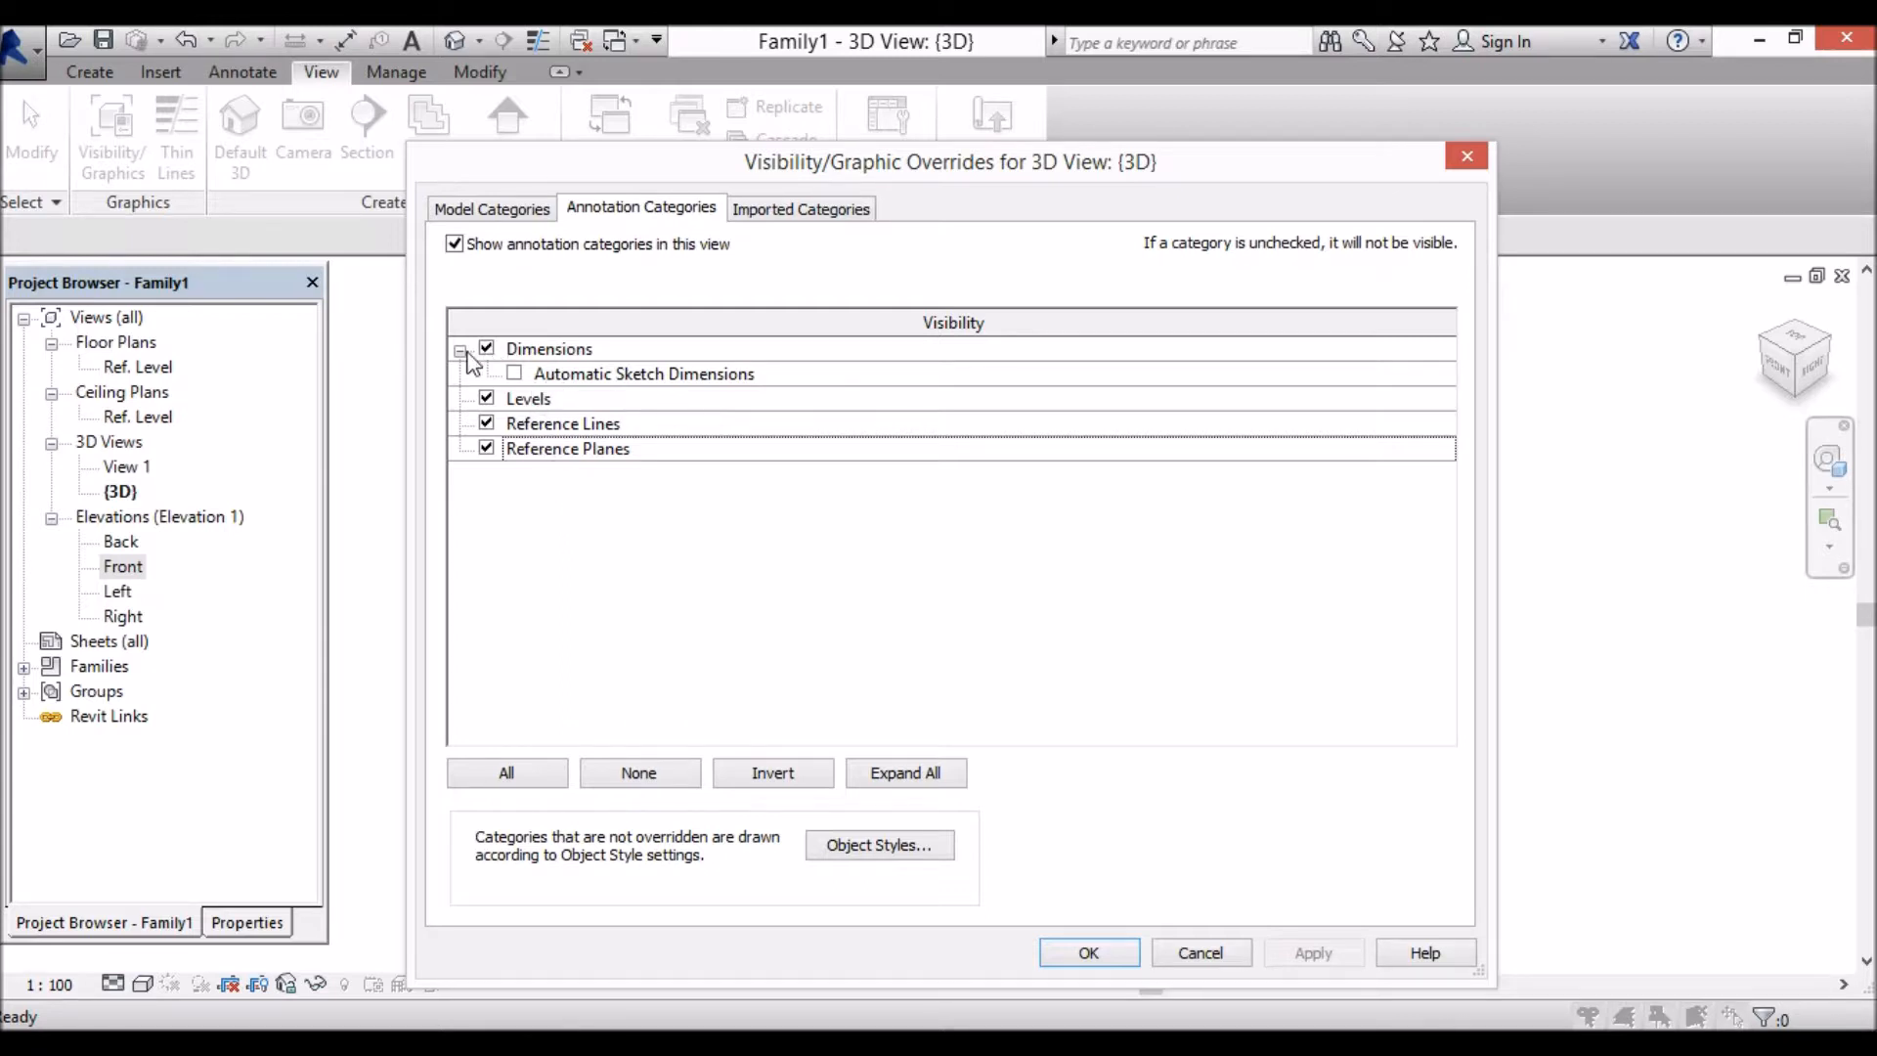
{"action": "left_click", "coordinate": [486, 350]}
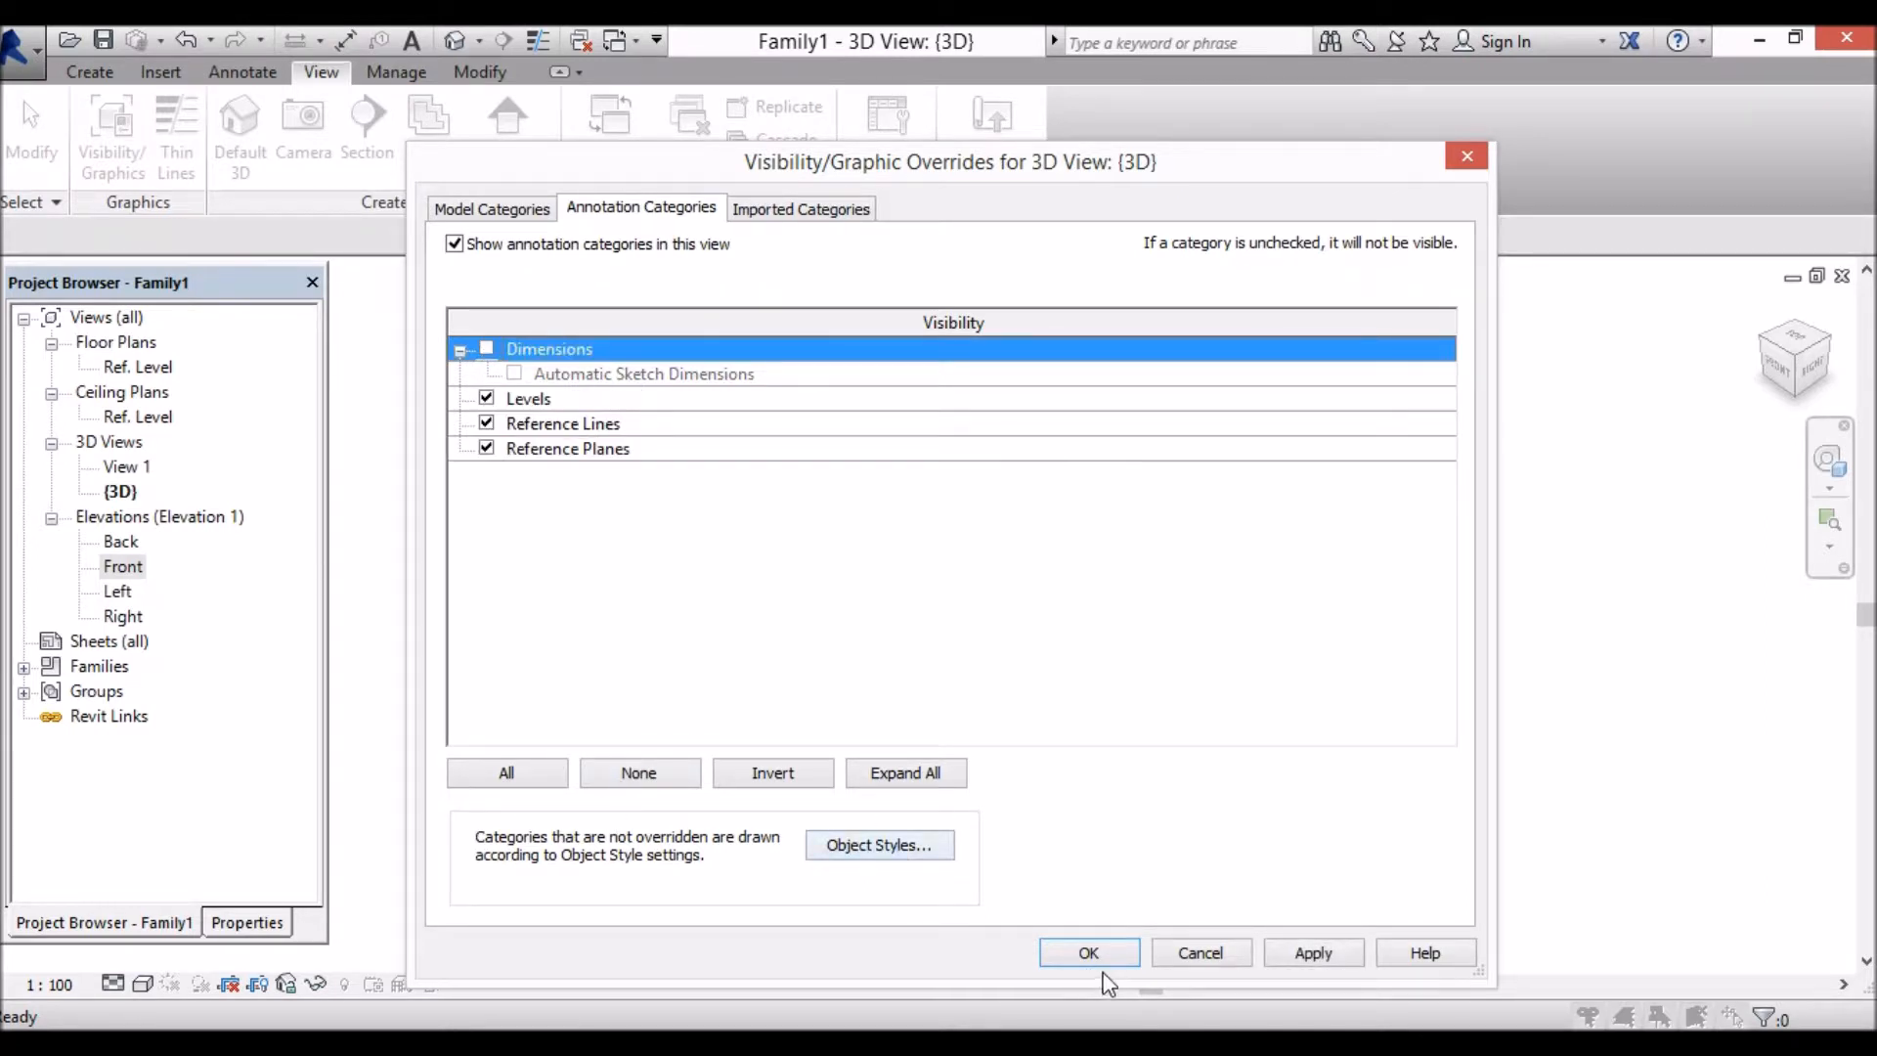
{"action": "left_click", "coordinate": [1313, 954]}
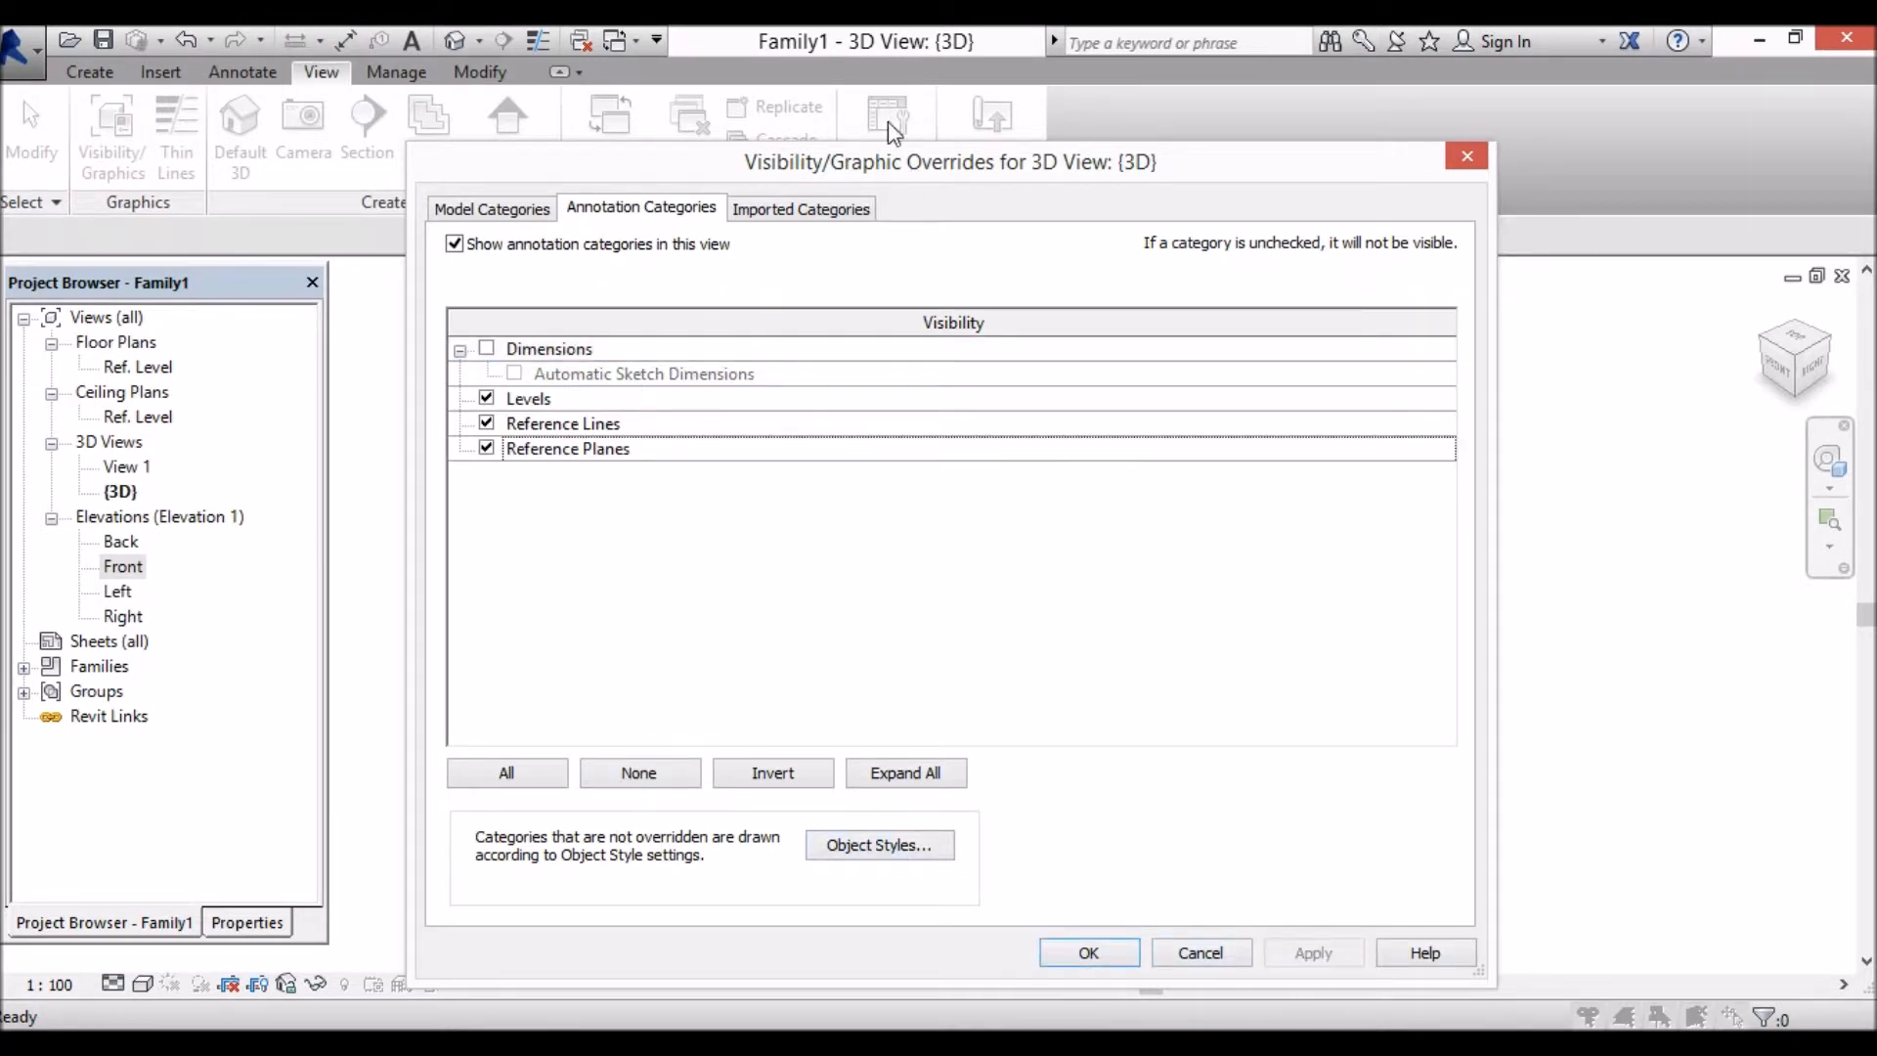
{"action": "left_click_drag", "start_coordinate": [872, 176], "coordinate": [1701, 206]}
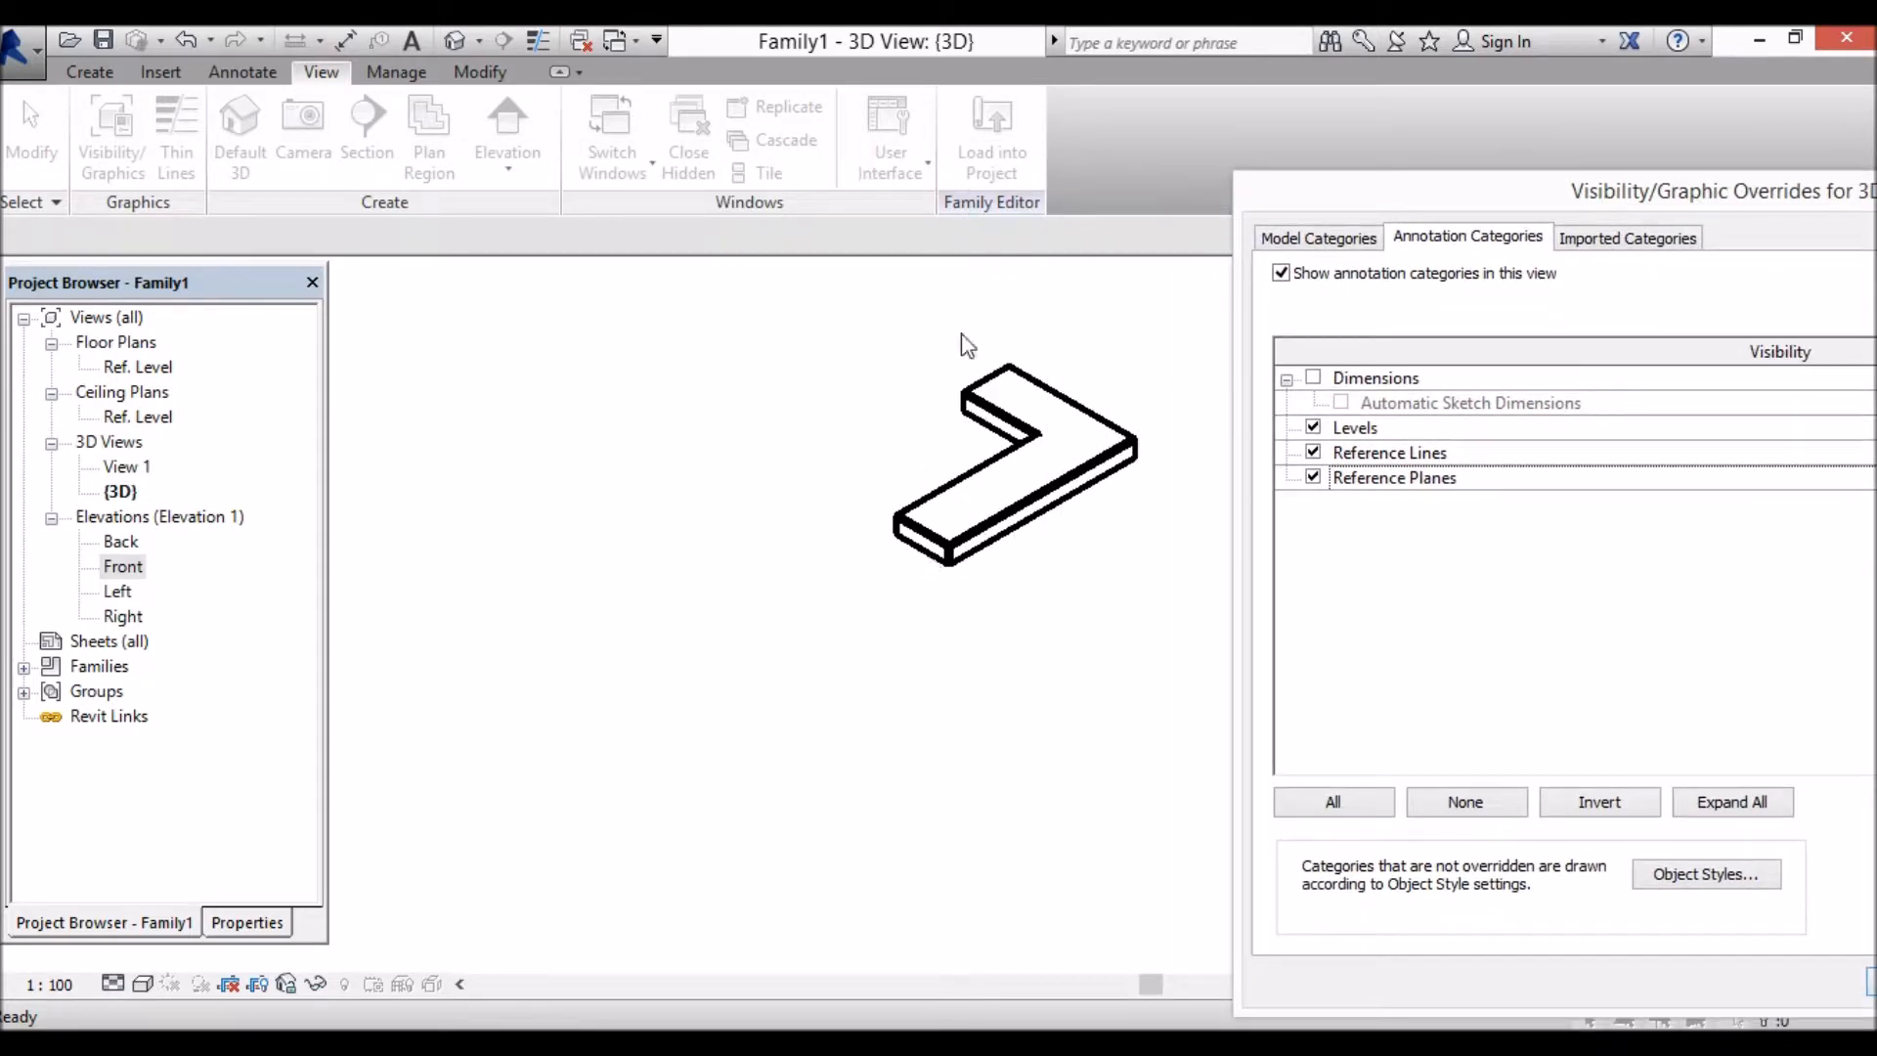
{"action": "left_click_drag", "start_coordinate": [1469, 191], "coordinate": [763, 144]}
{"action": "left_click", "coordinate": [1234, 936]}
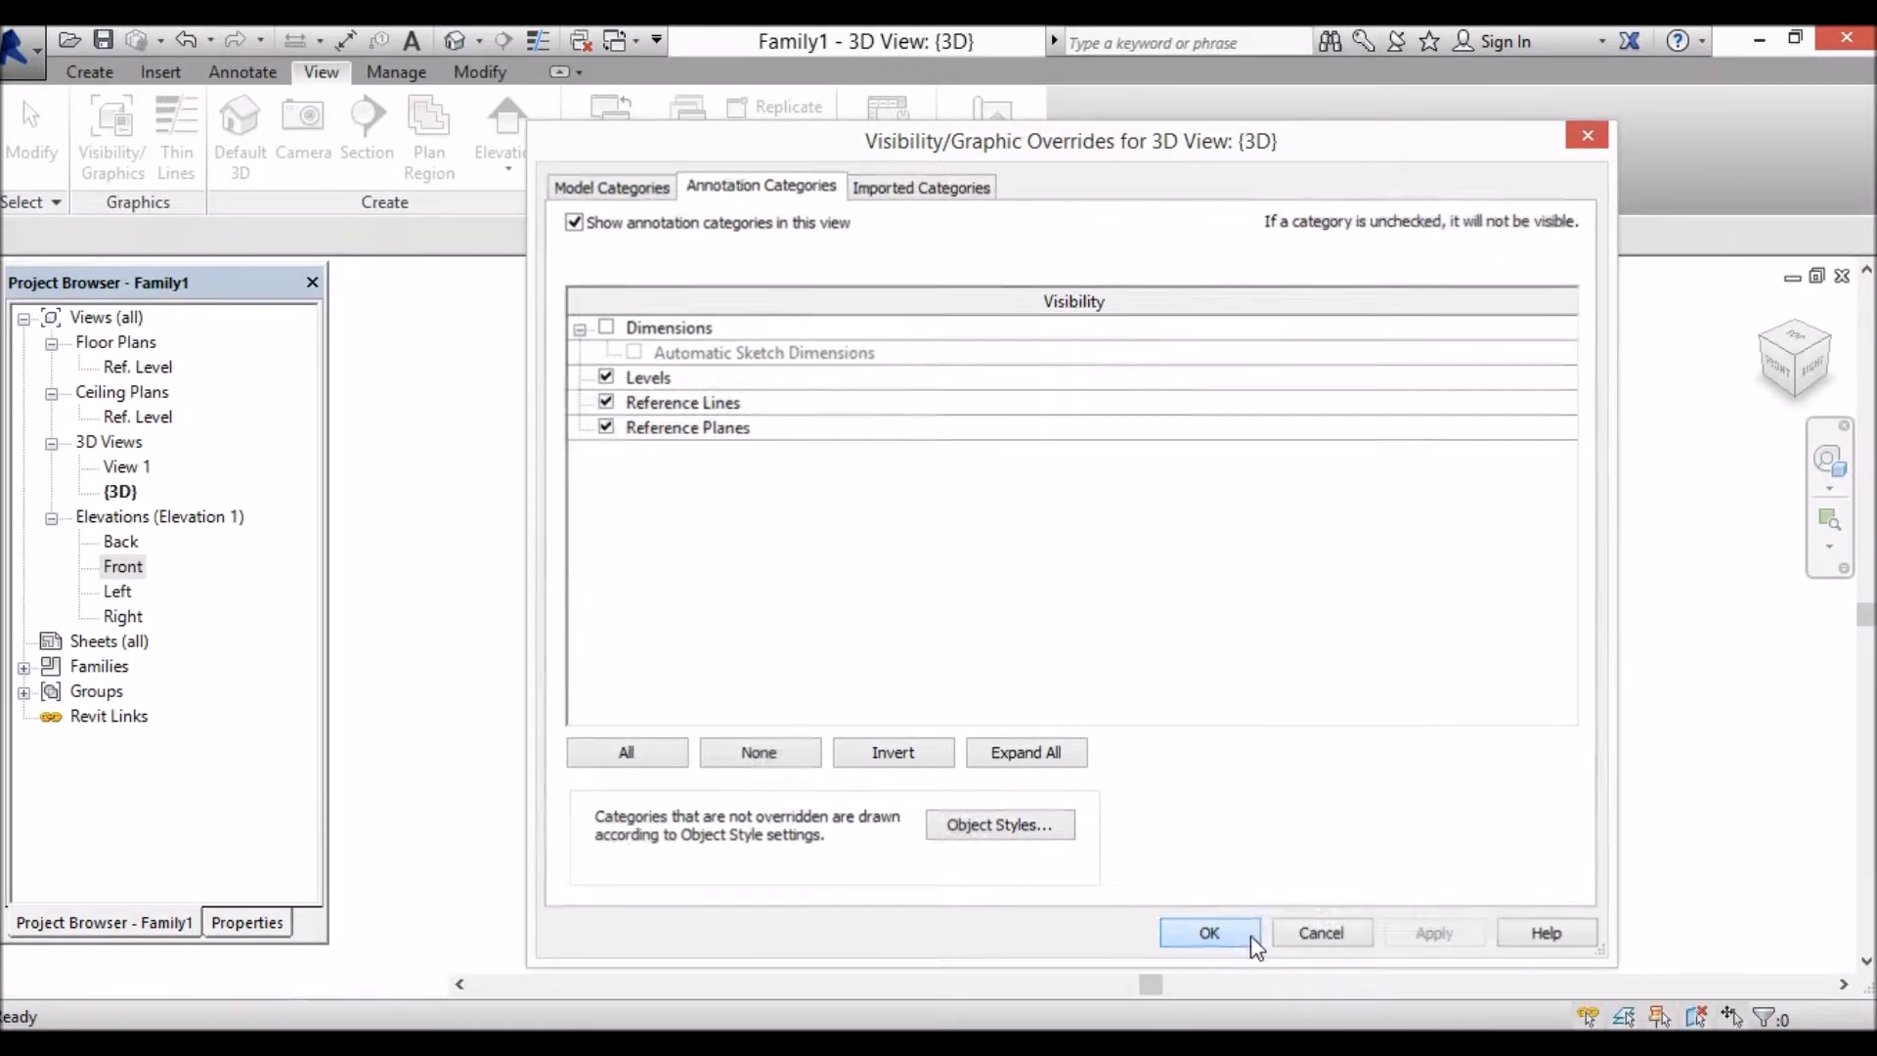
{"action": "left_click", "coordinate": [1812, 374]}
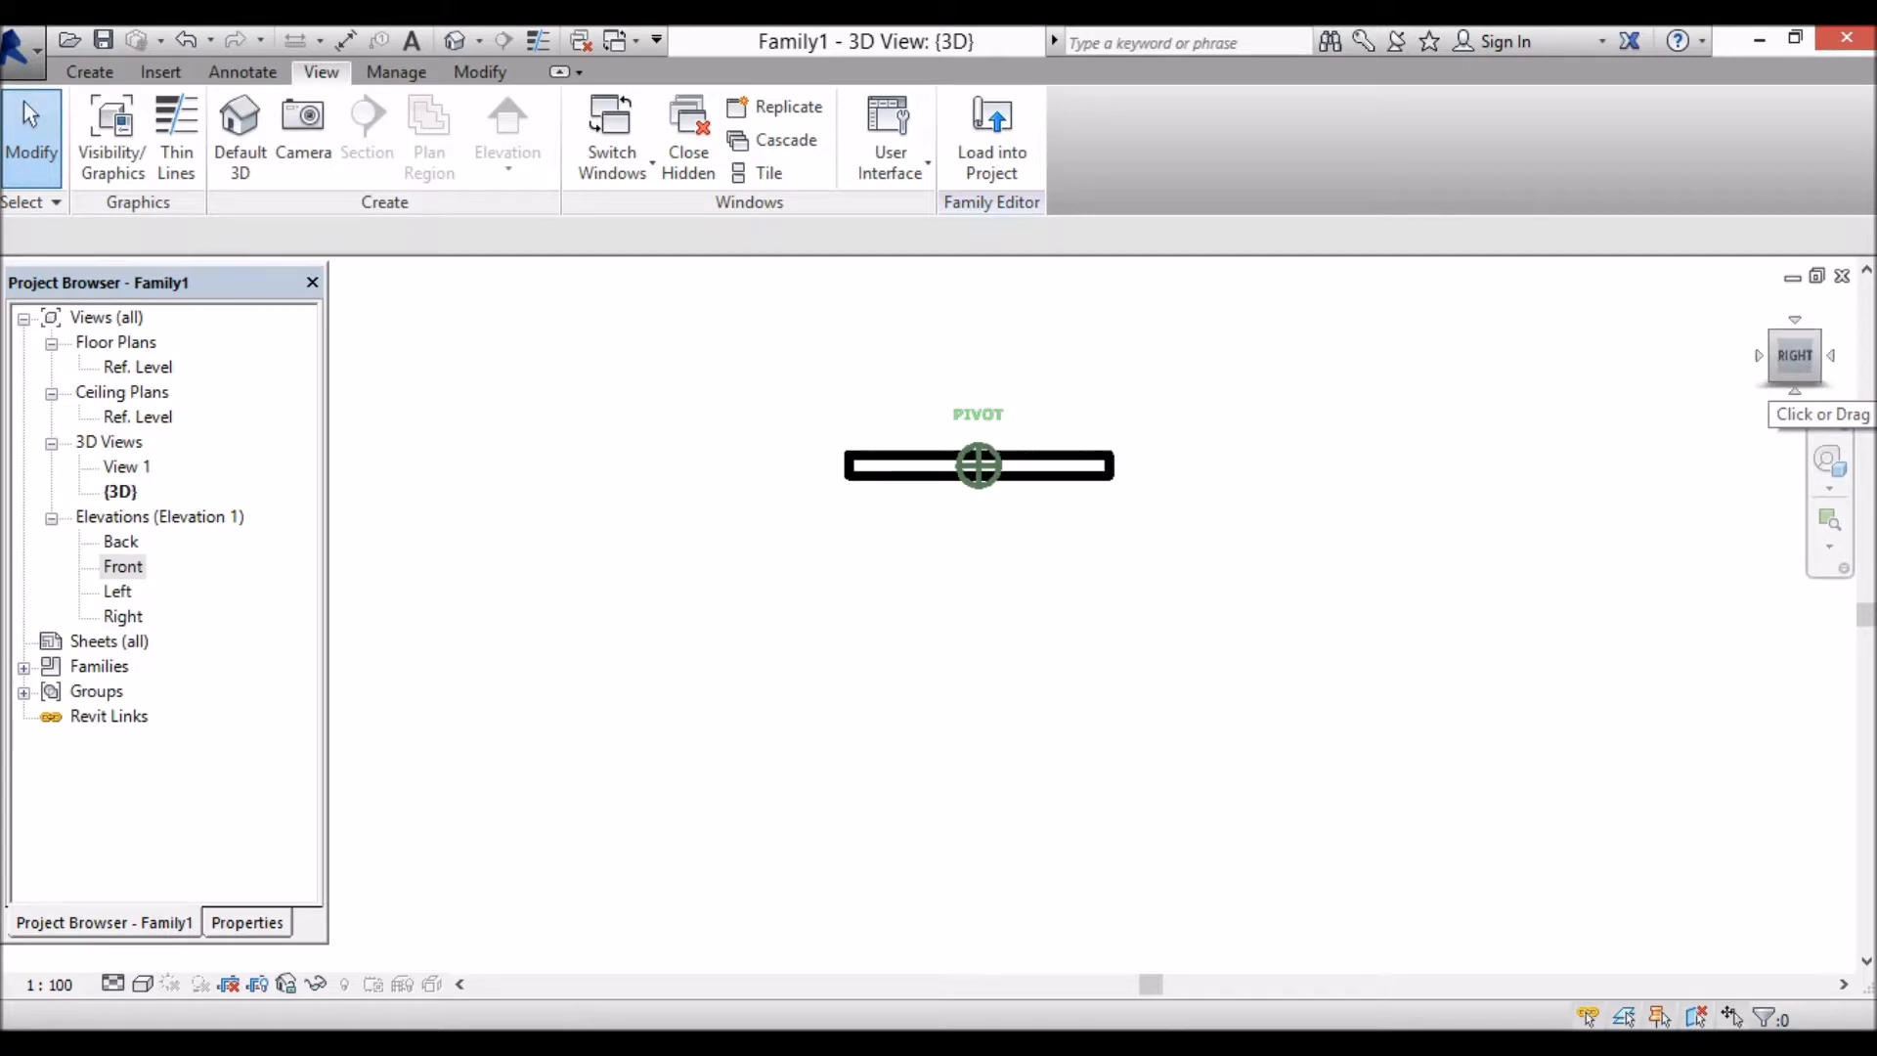
{"action": "mouse_move", "coordinate": [1812, 385]}
{"action": "left_mouse_down"}
{"action": "mouse_move", "coordinate": [1843, 397]}
{"action": "mouse_move", "coordinate": [1817, 363]}
{"action": "mouse_move", "coordinate": [1830, 347]}
{"action": "left_mouse_up"}
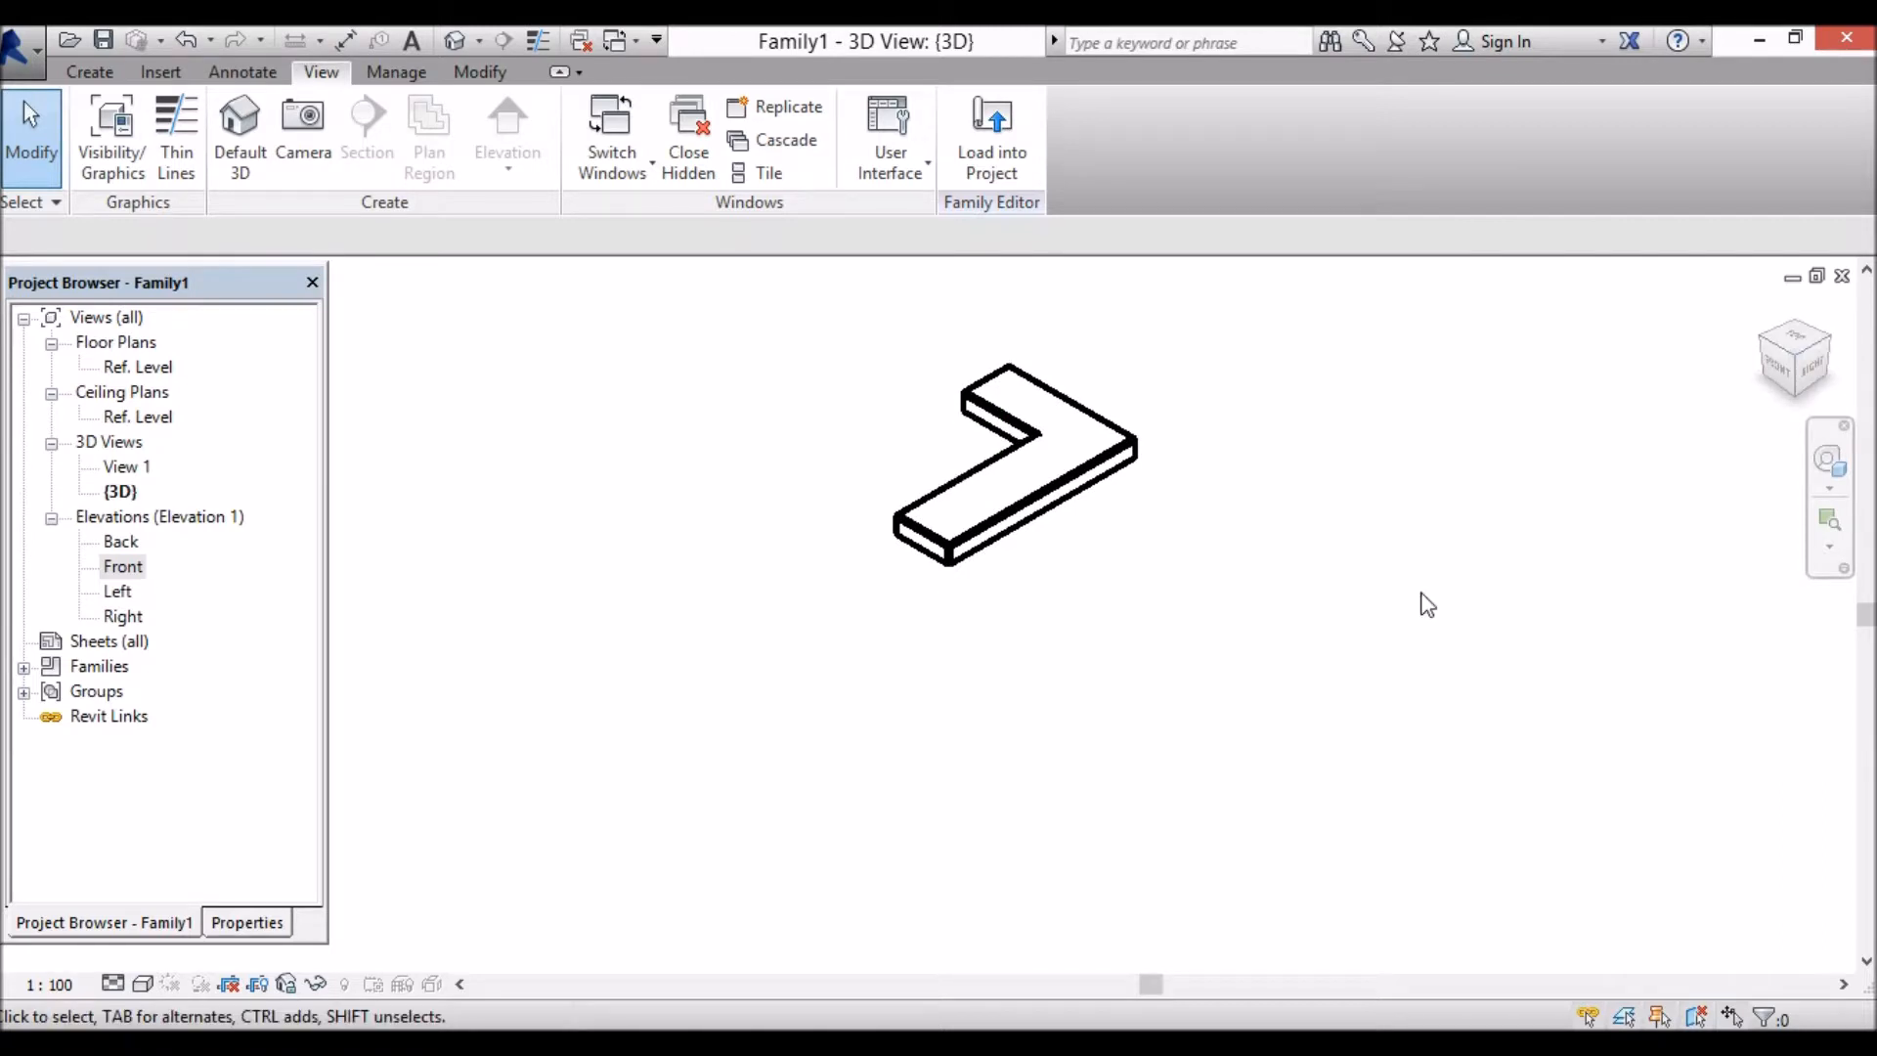
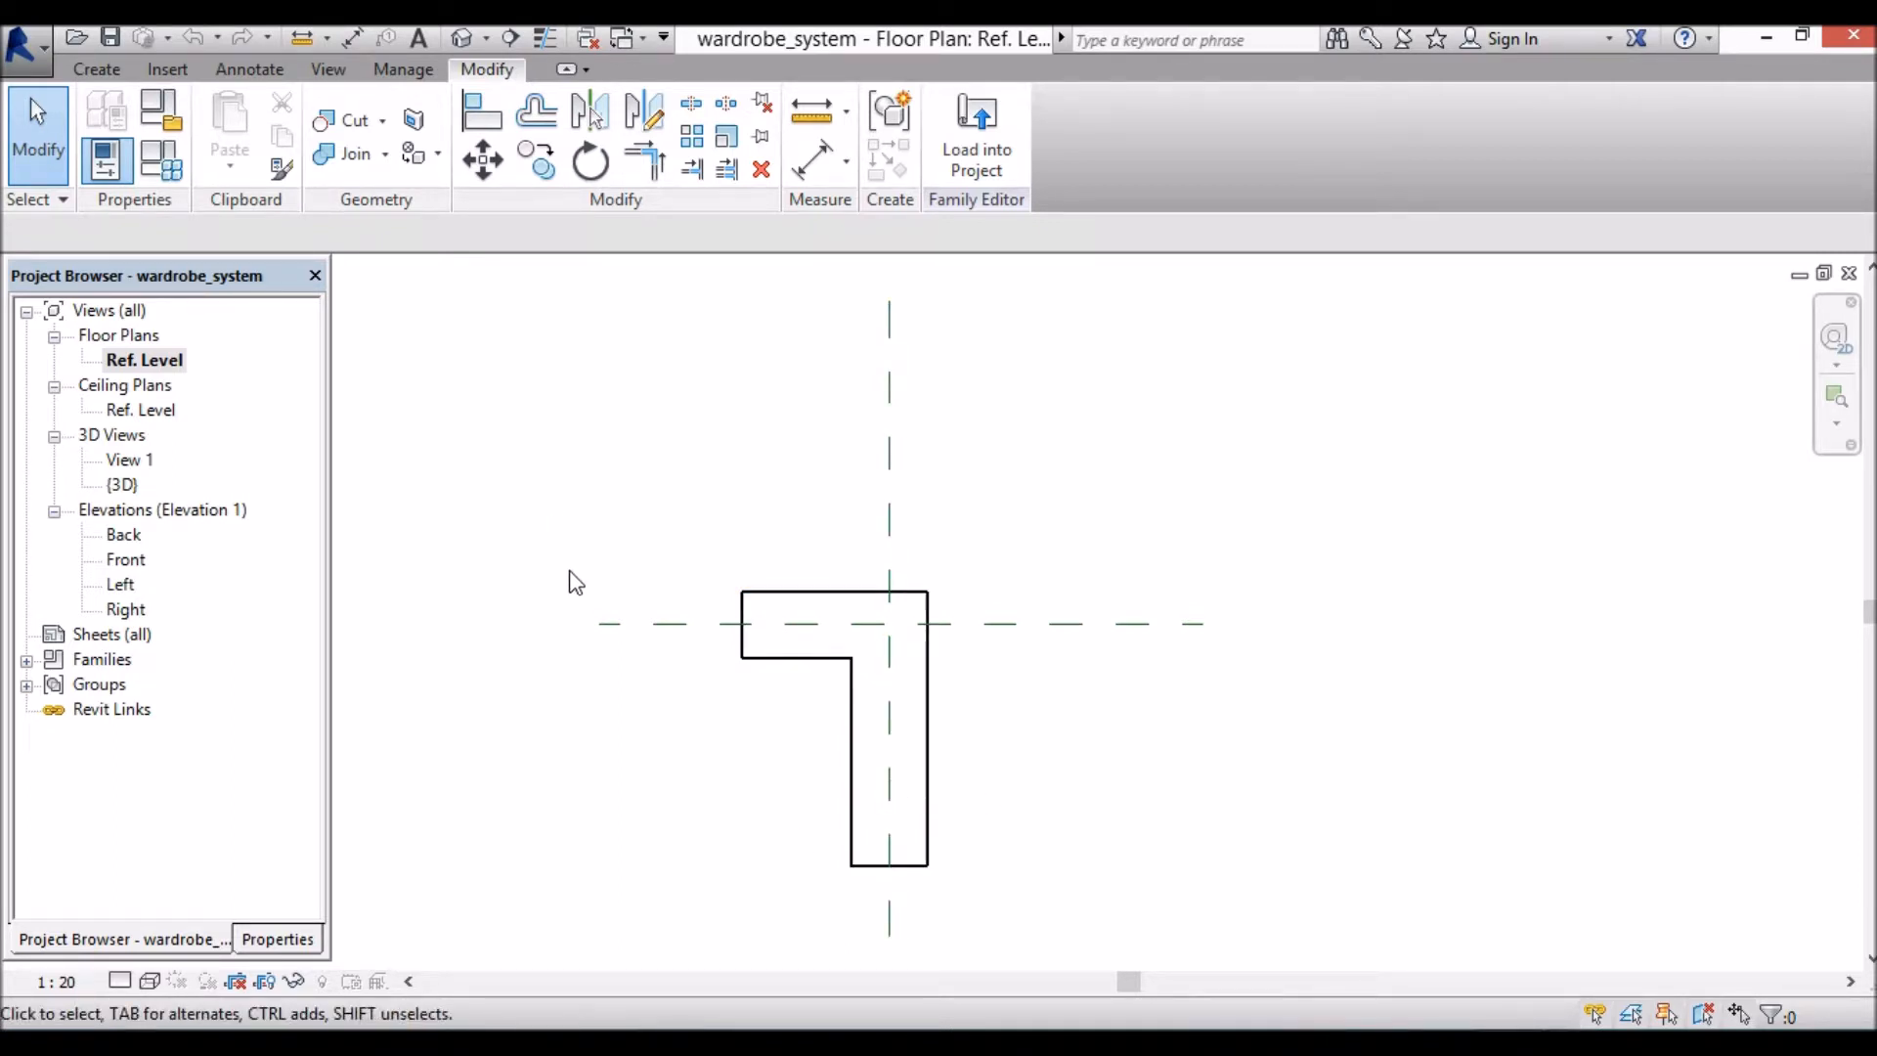
Step: Start a new extrusion in the Ref. Level plan and sketch a rectangle about 900 by 1300 from the existing L-shape's upper outer corner
{"action": "left_click", "coordinate": [108, 78]}
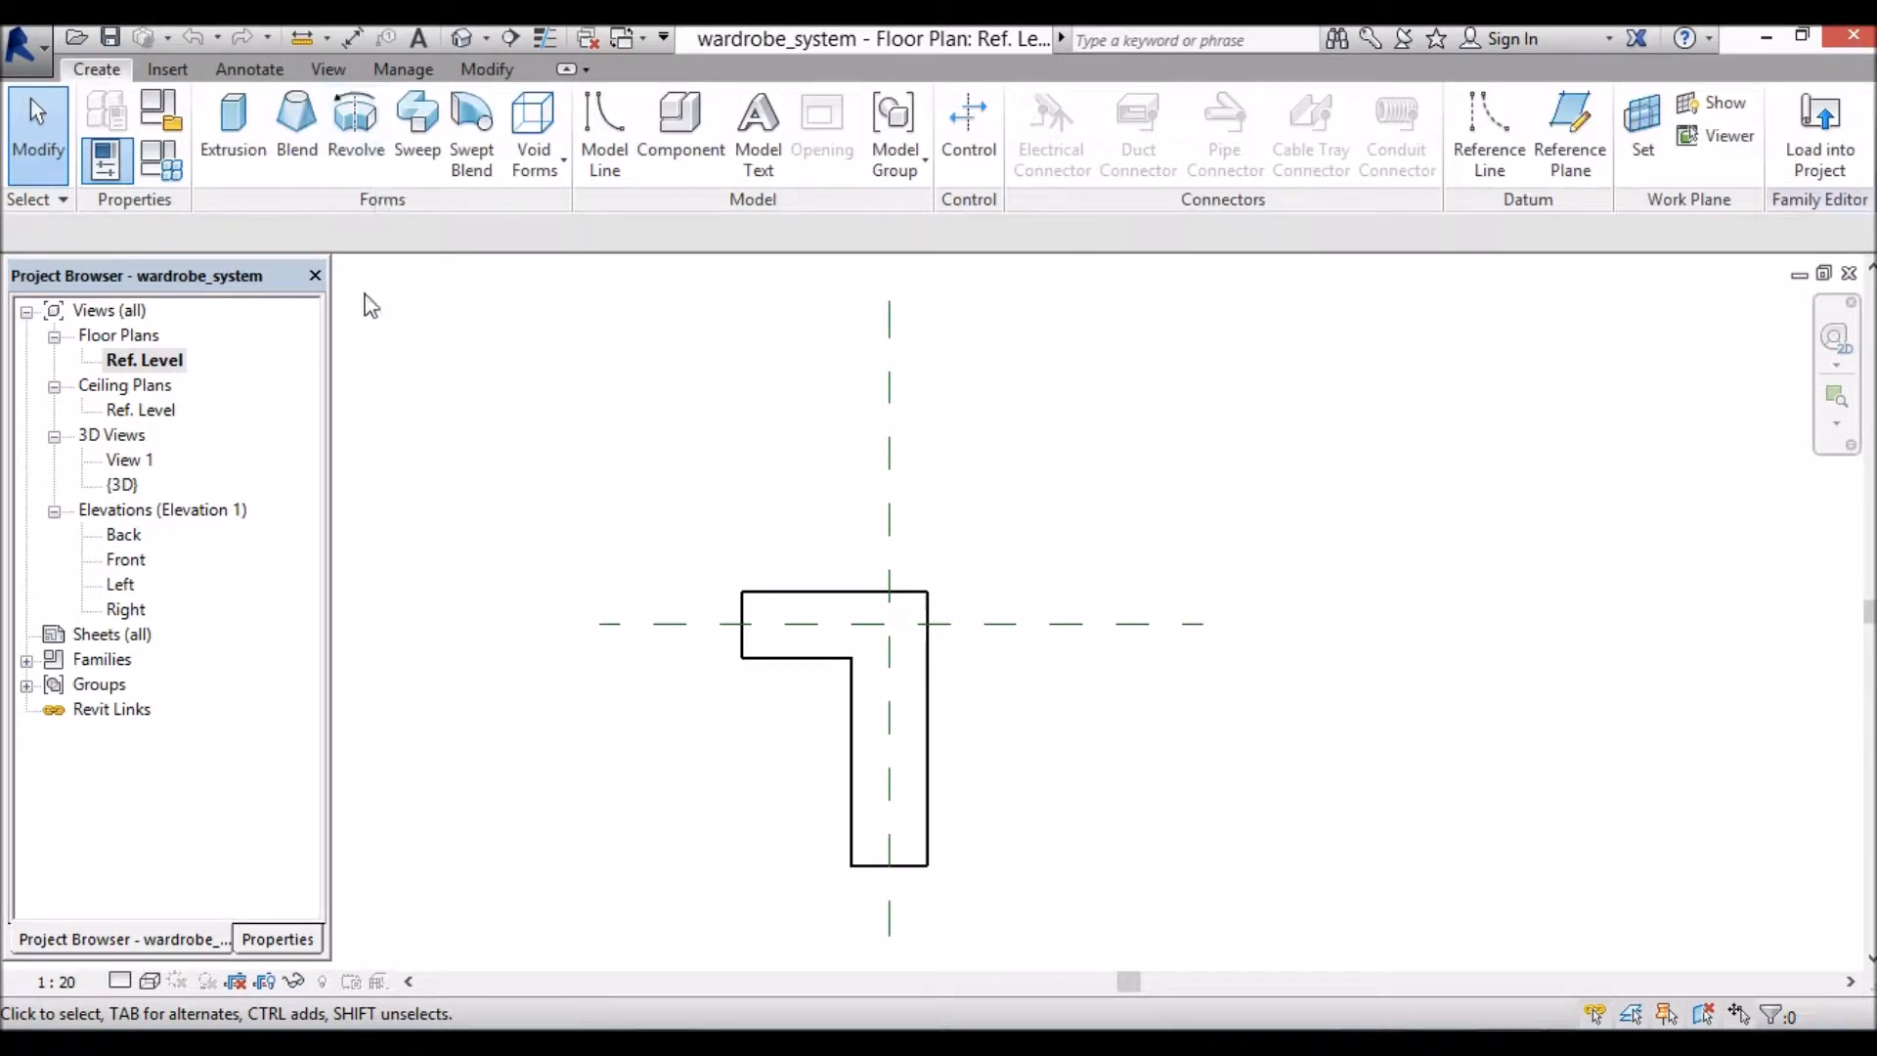
{"action": "left_click", "coordinate": [236, 147]}
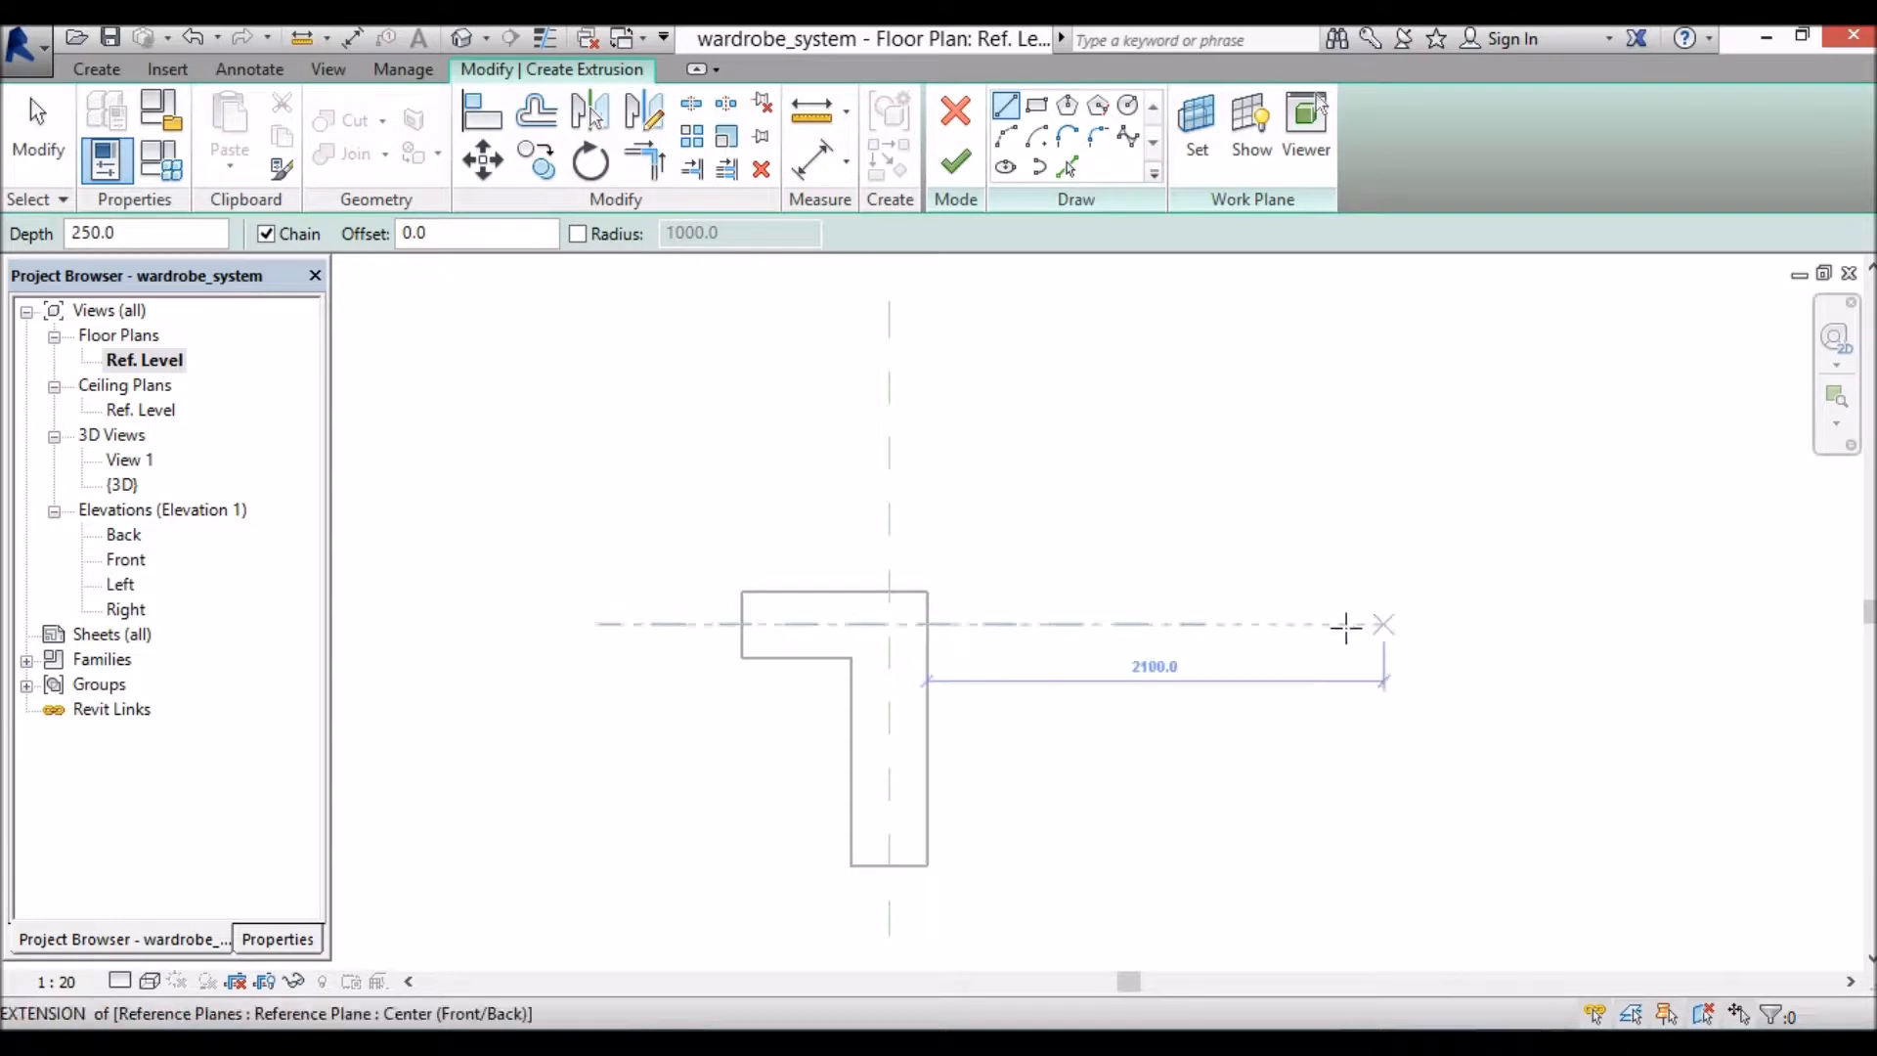
{"action": "left_click", "coordinate": [1041, 111]}
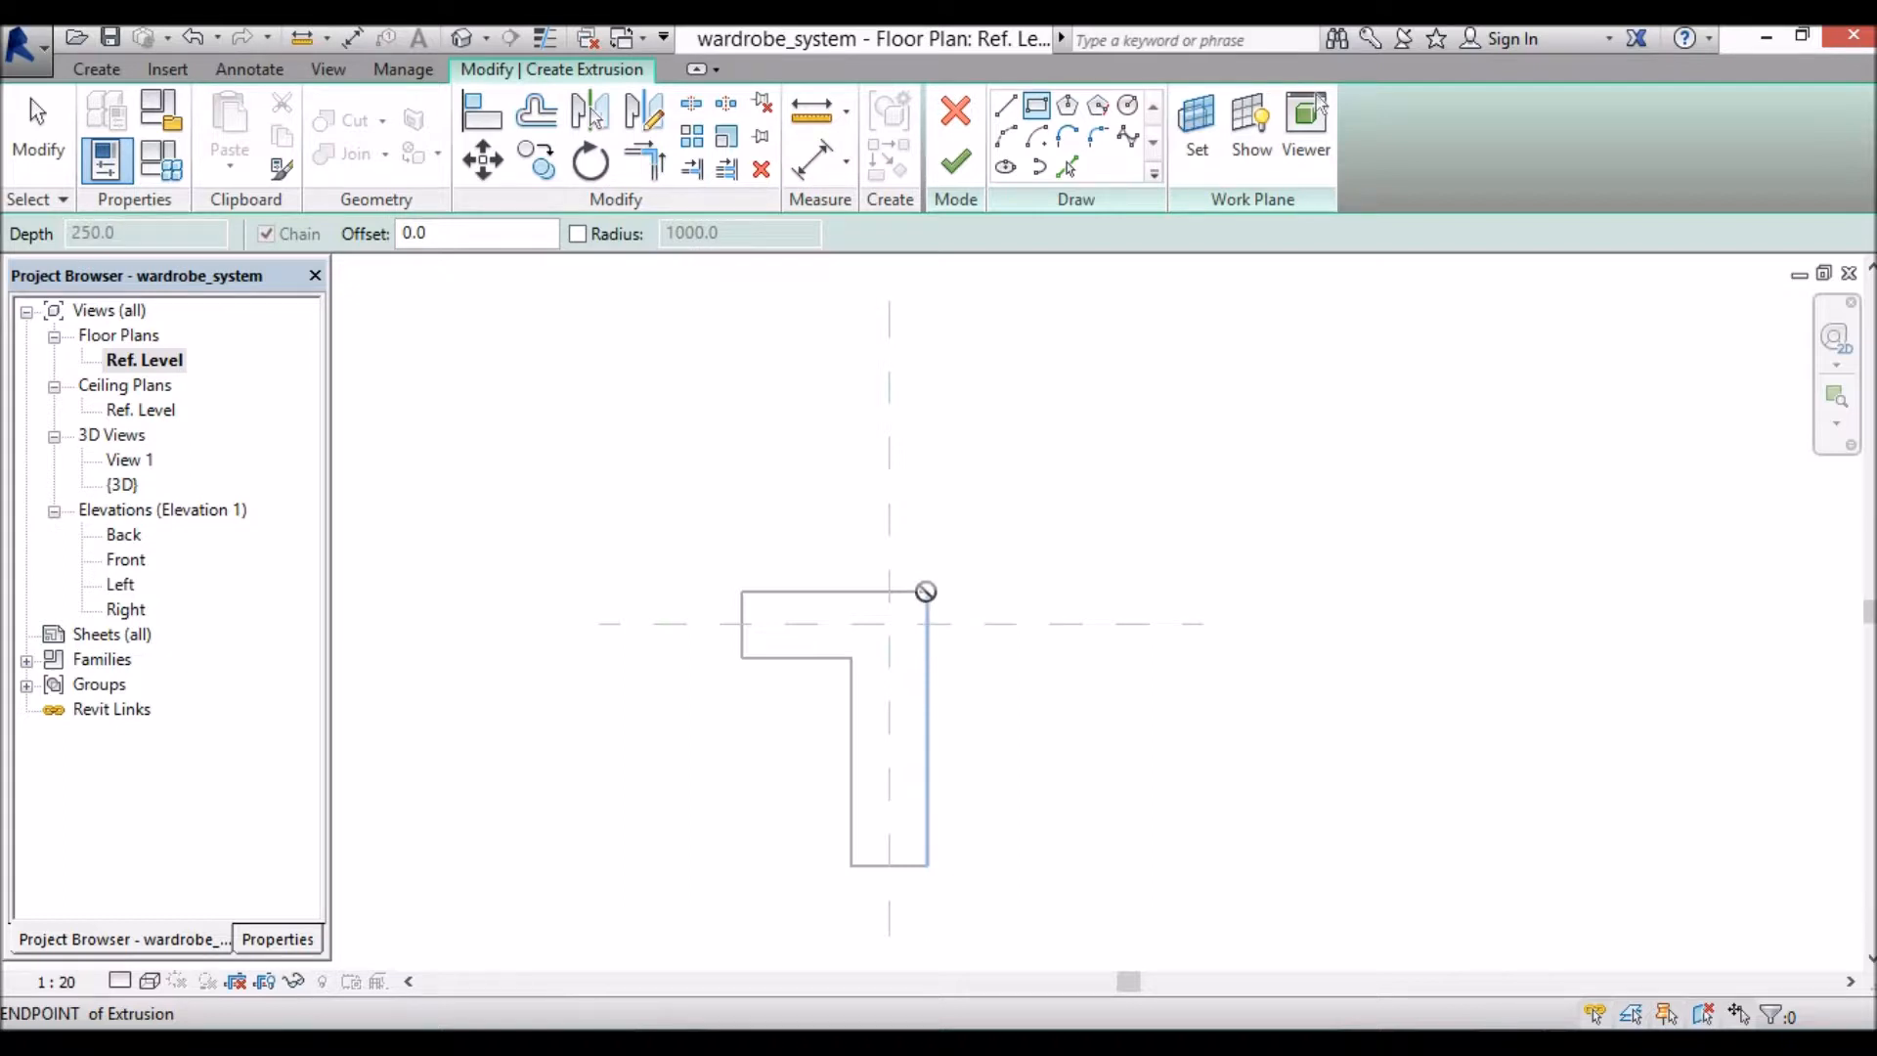
{"action": "left_click", "coordinate": [927, 592]}
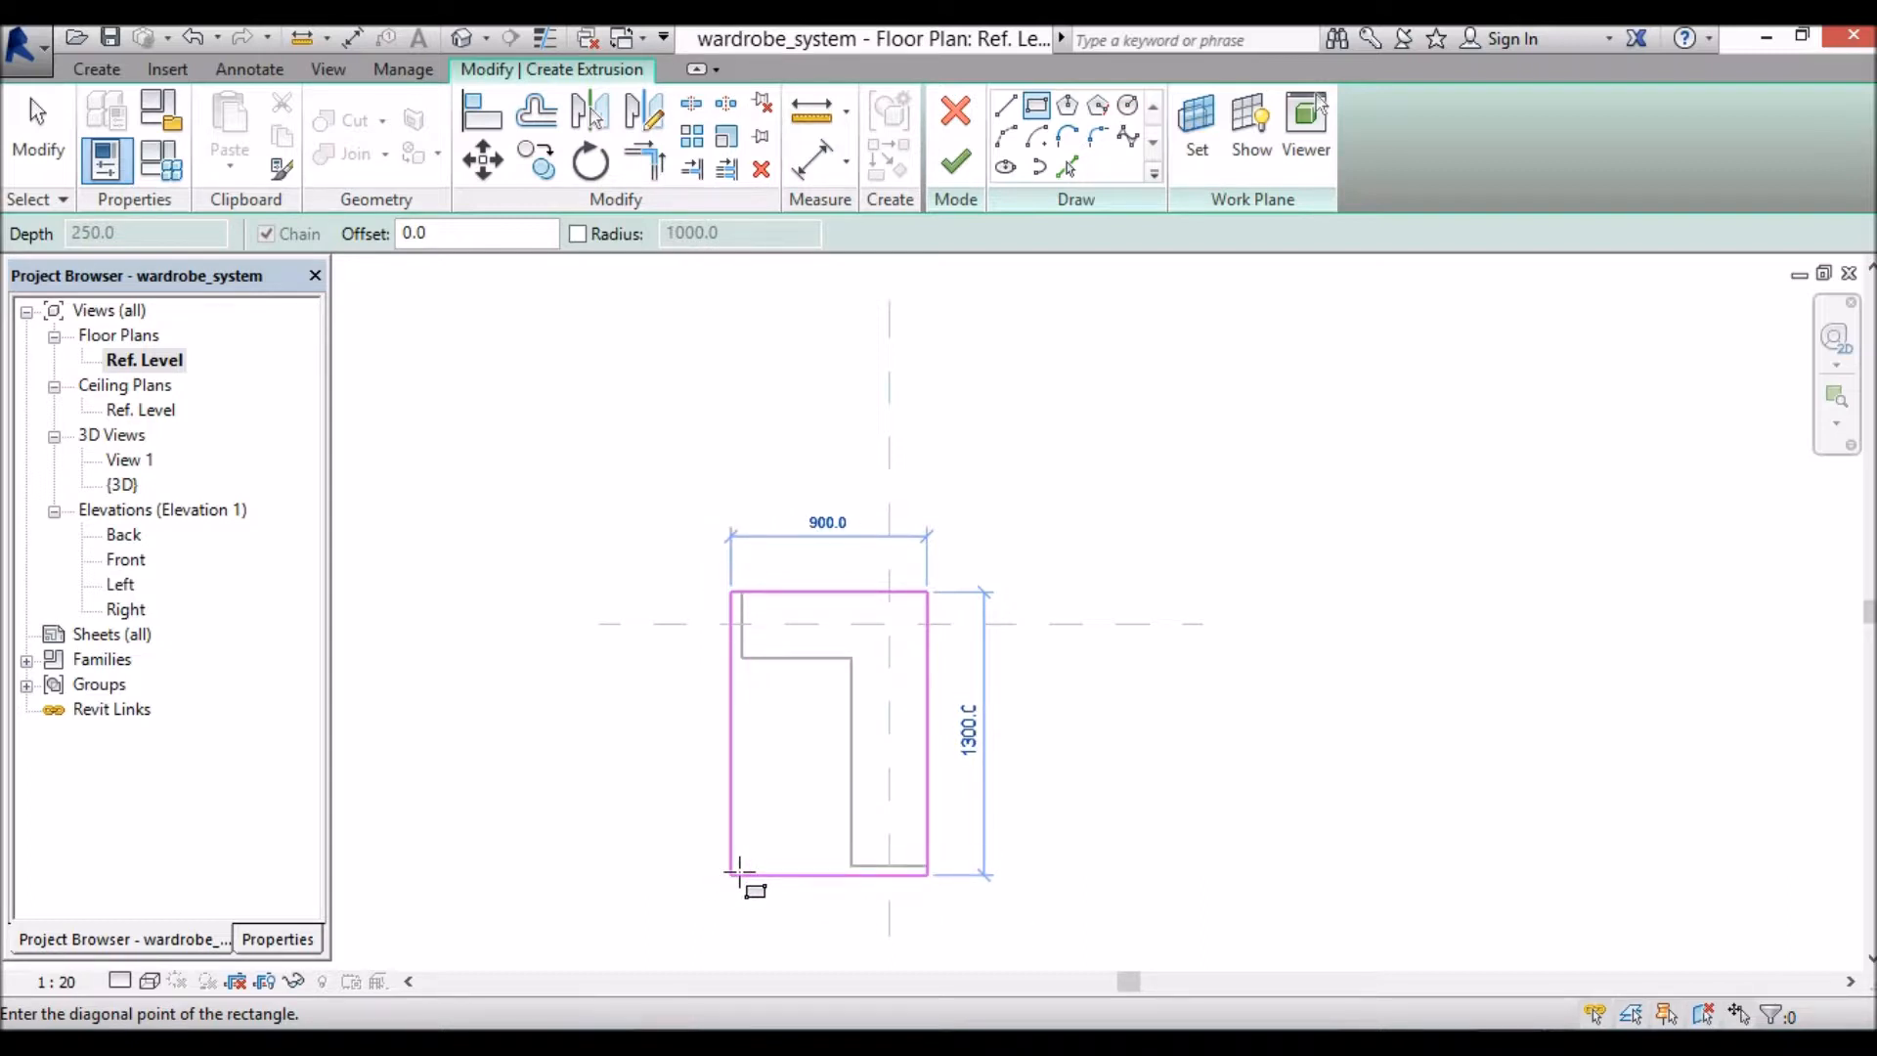
{"action": "left_click", "coordinate": [740, 870]}
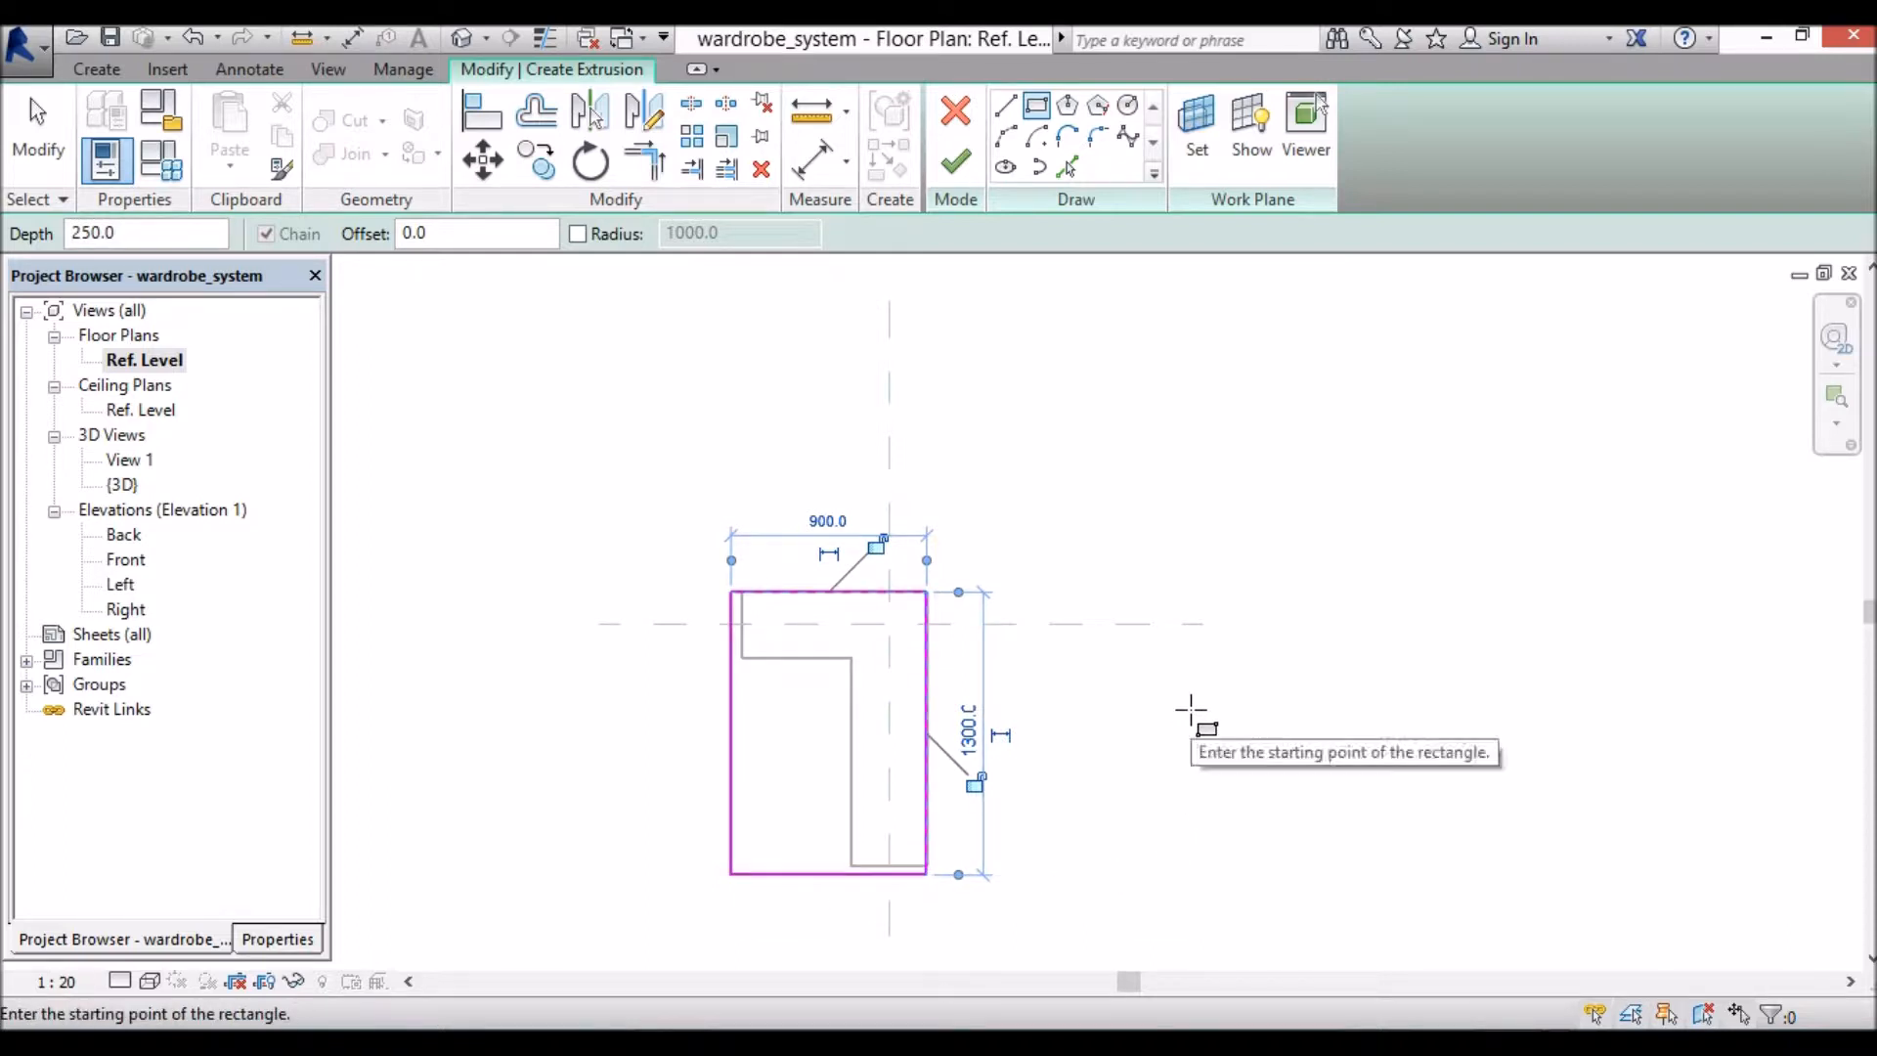
{"action": "key", "text": "Escape"}
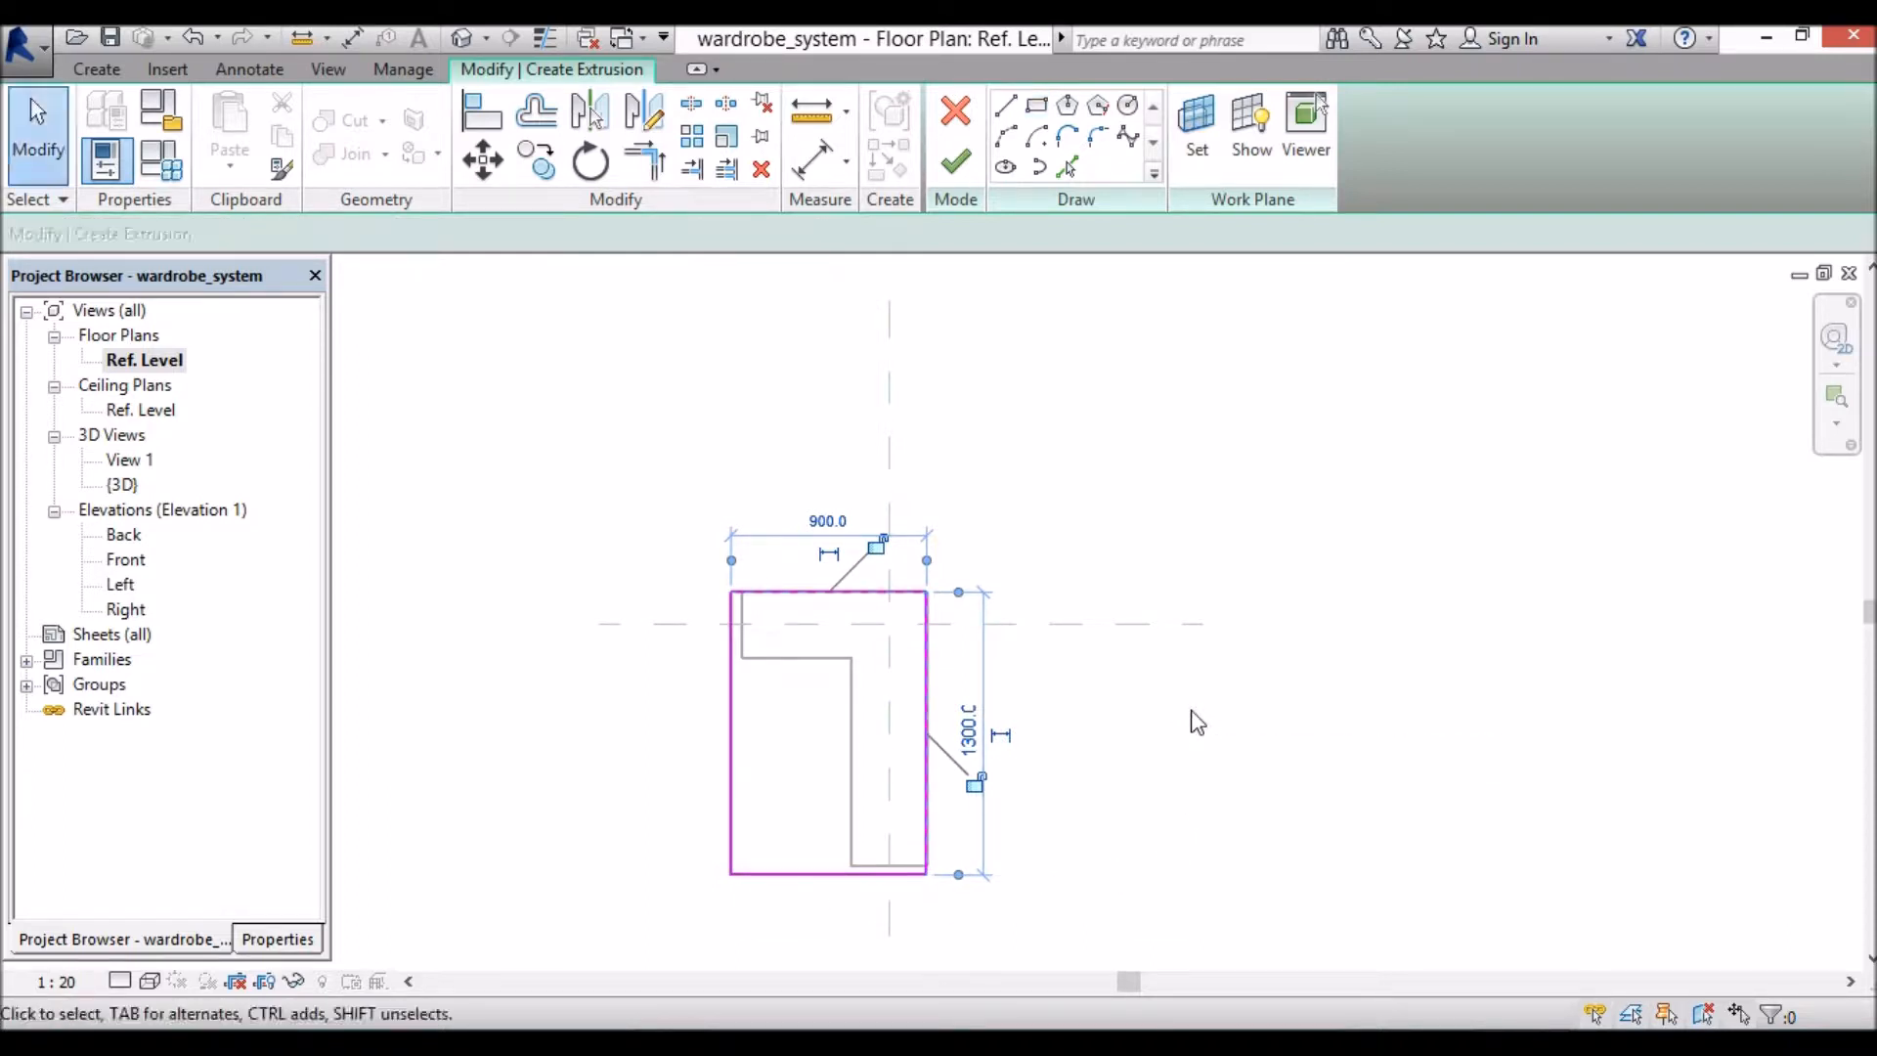
{"action": "key", "text": "Escape"}
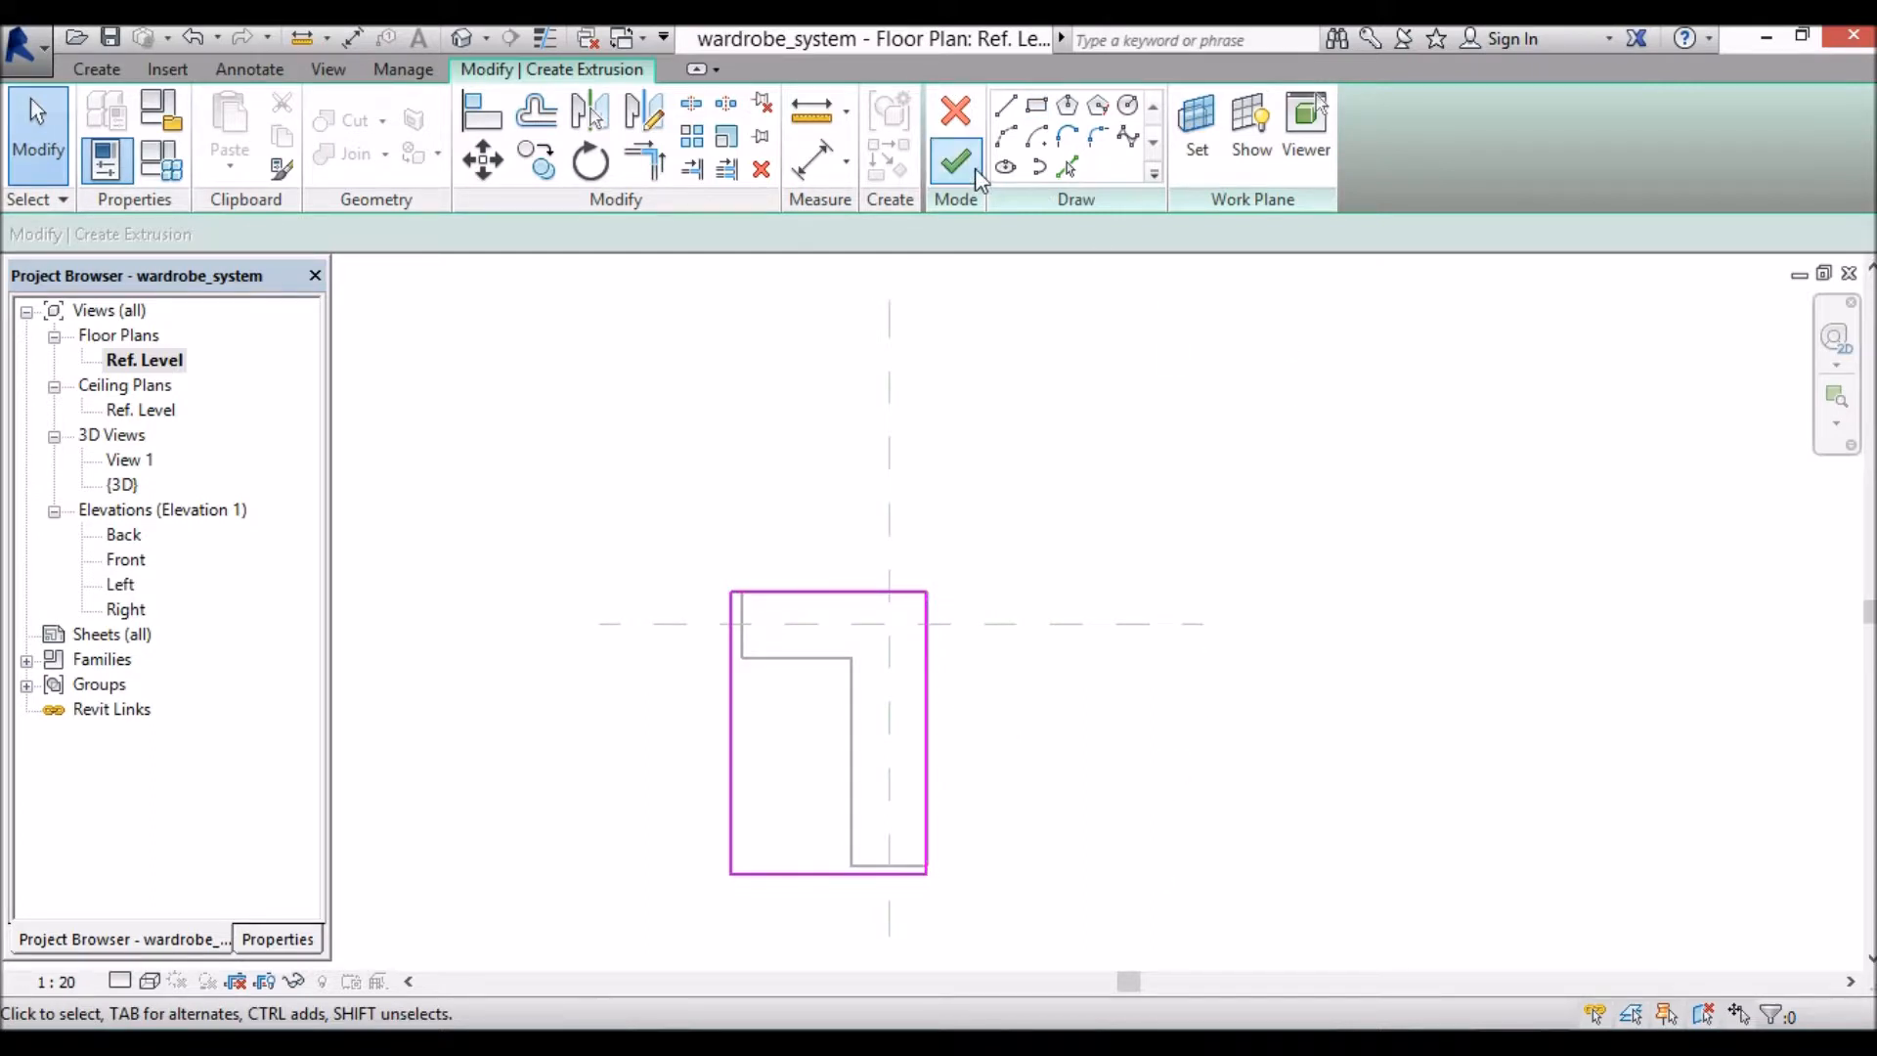
Step: Draw inner lines from the rectangle's left edge, about 500 horizontally, then about 900 straight down to its bottom edge
{"action": "left_click", "coordinate": [1007, 108]}
{"action": "left_click", "coordinate": [730, 678]}
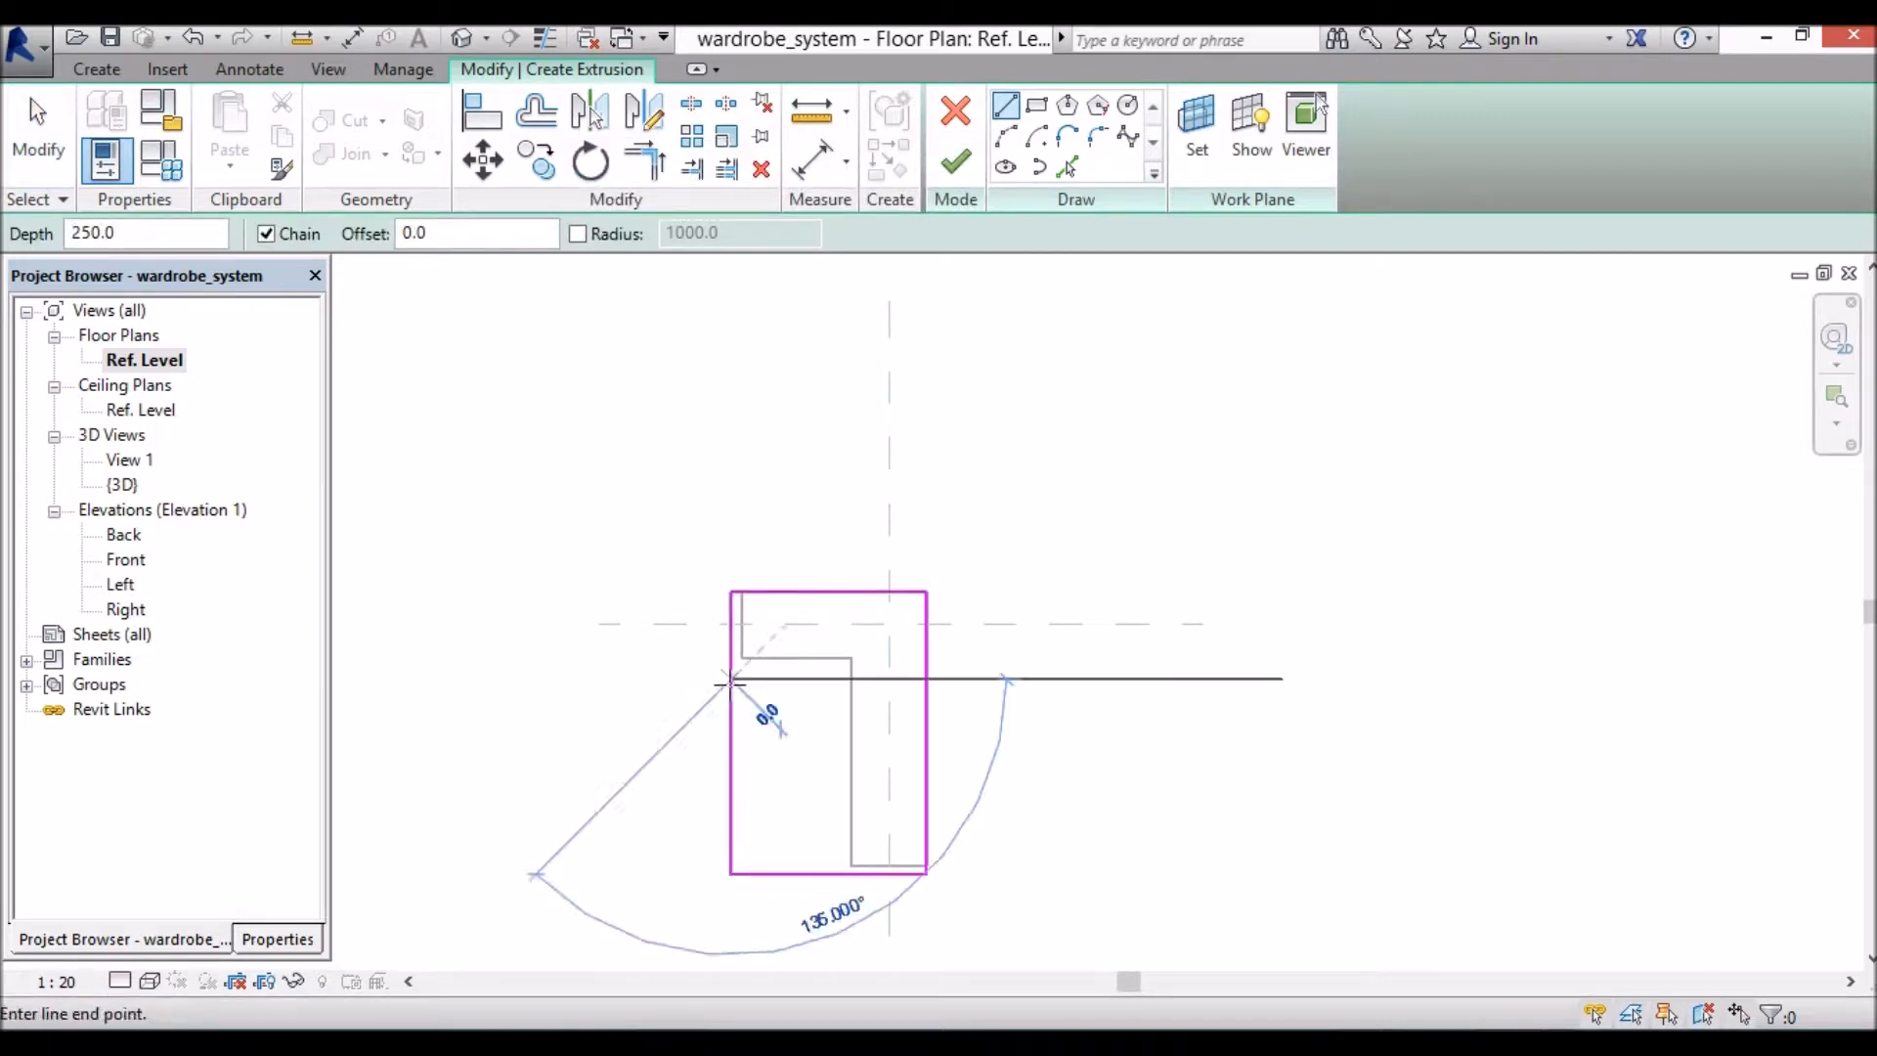
{"action": "left_click", "coordinate": [839, 678]}
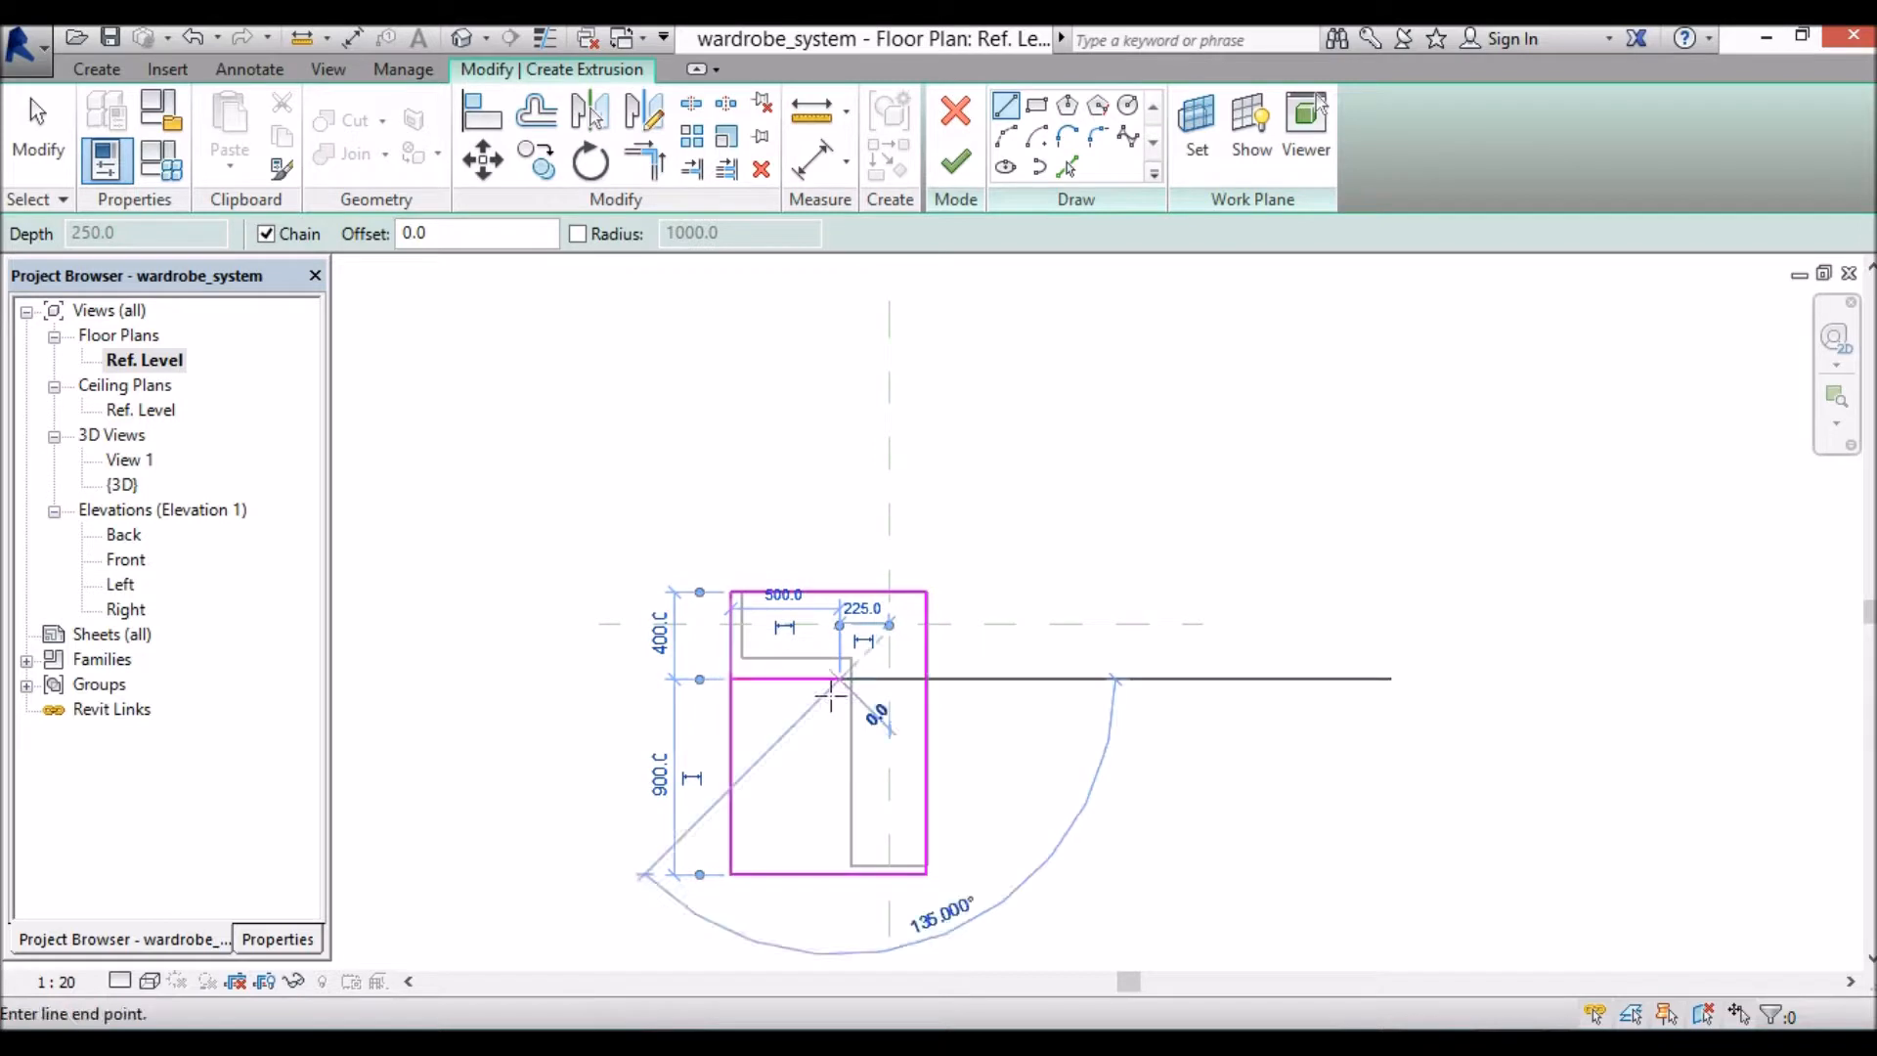
{"action": "left_click", "coordinate": [839, 873]}
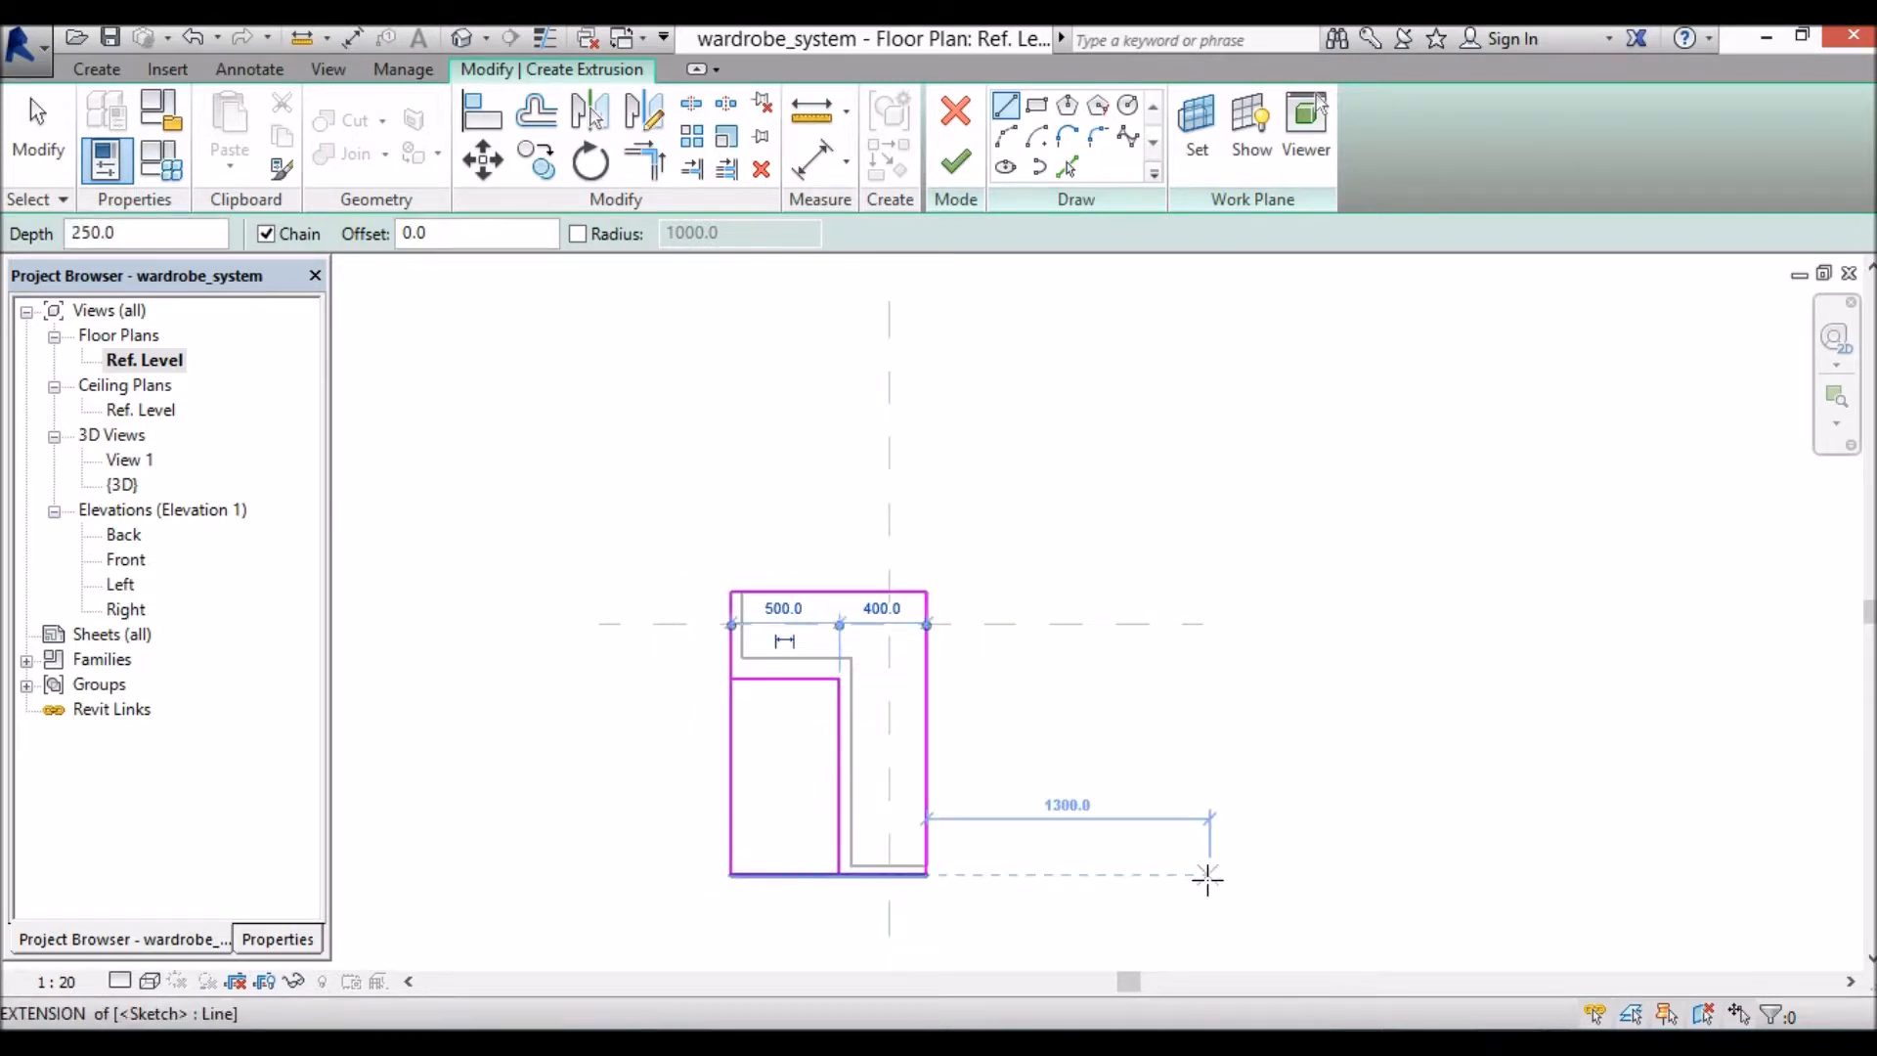
{"action": "key", "text": "Escape"}
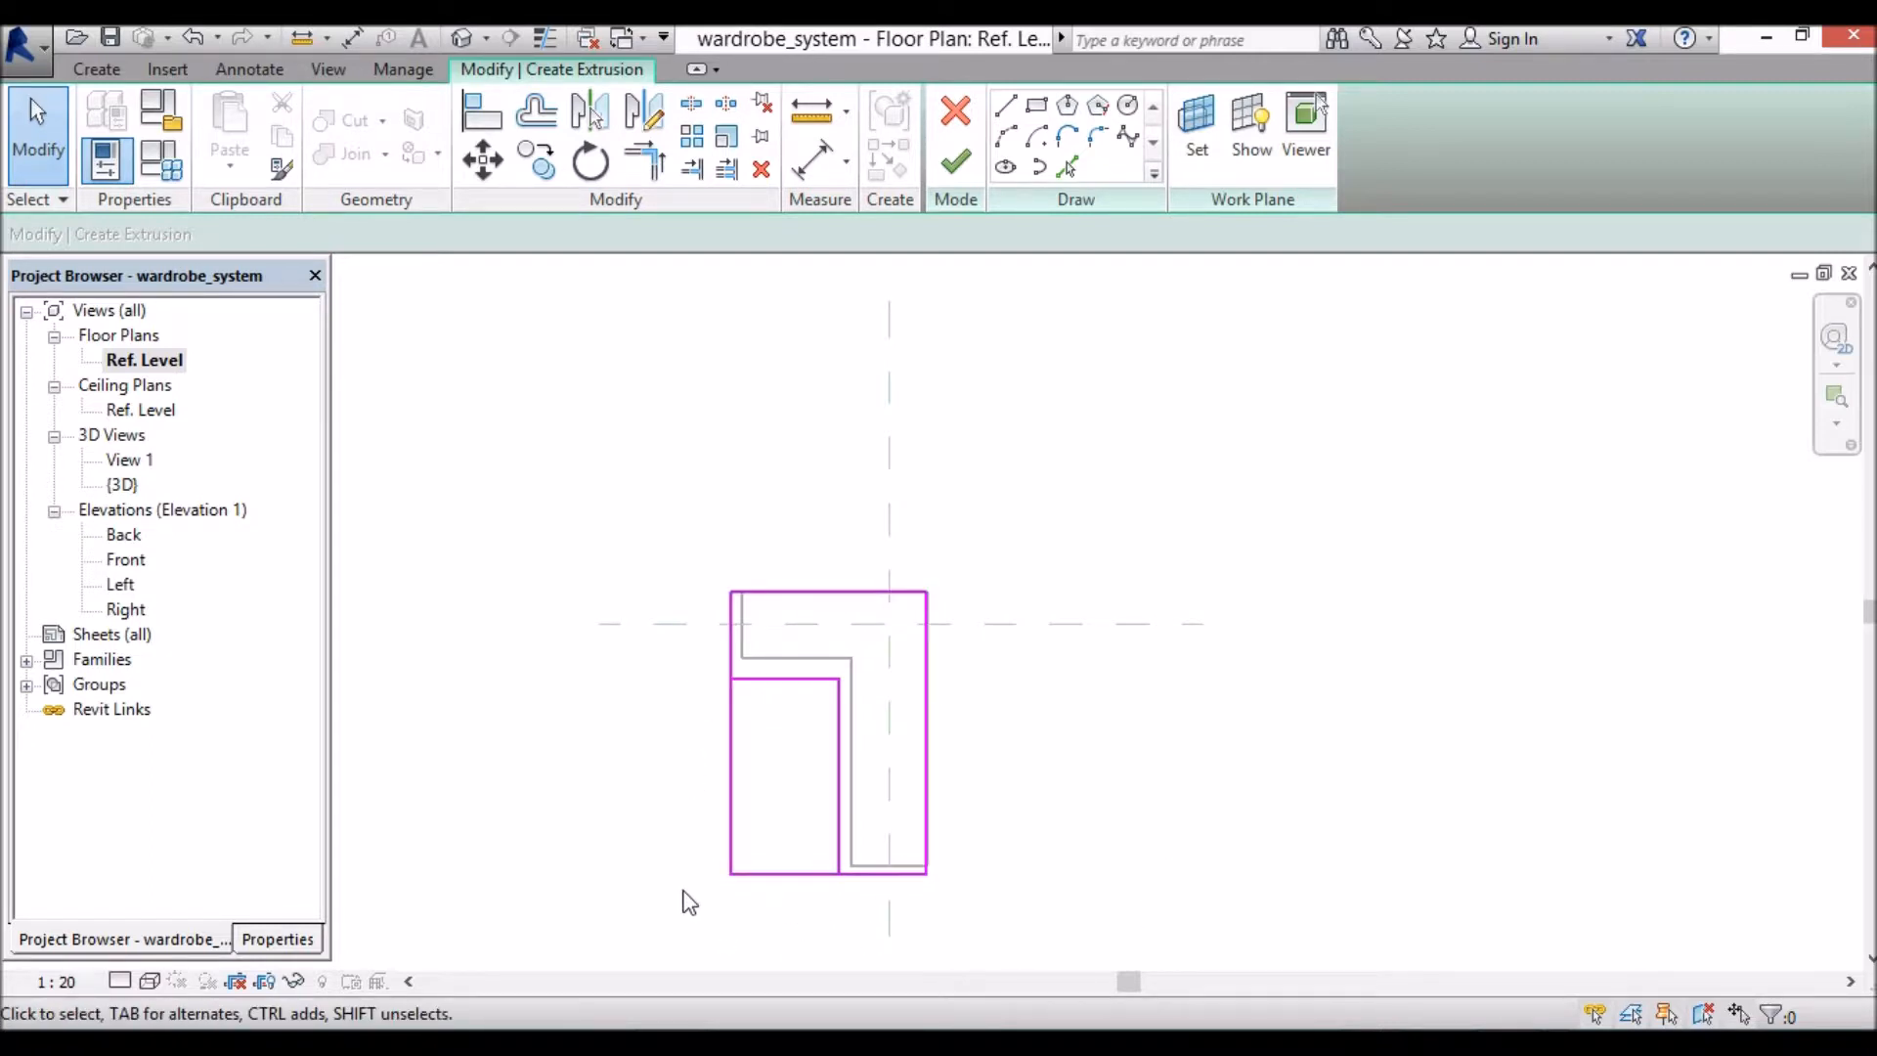
Step: Shorten the rectangle's left and bottom lines to meet the inner lines, leaving a closed L-shaped profile
{"action": "left_click", "coordinate": [732, 826]}
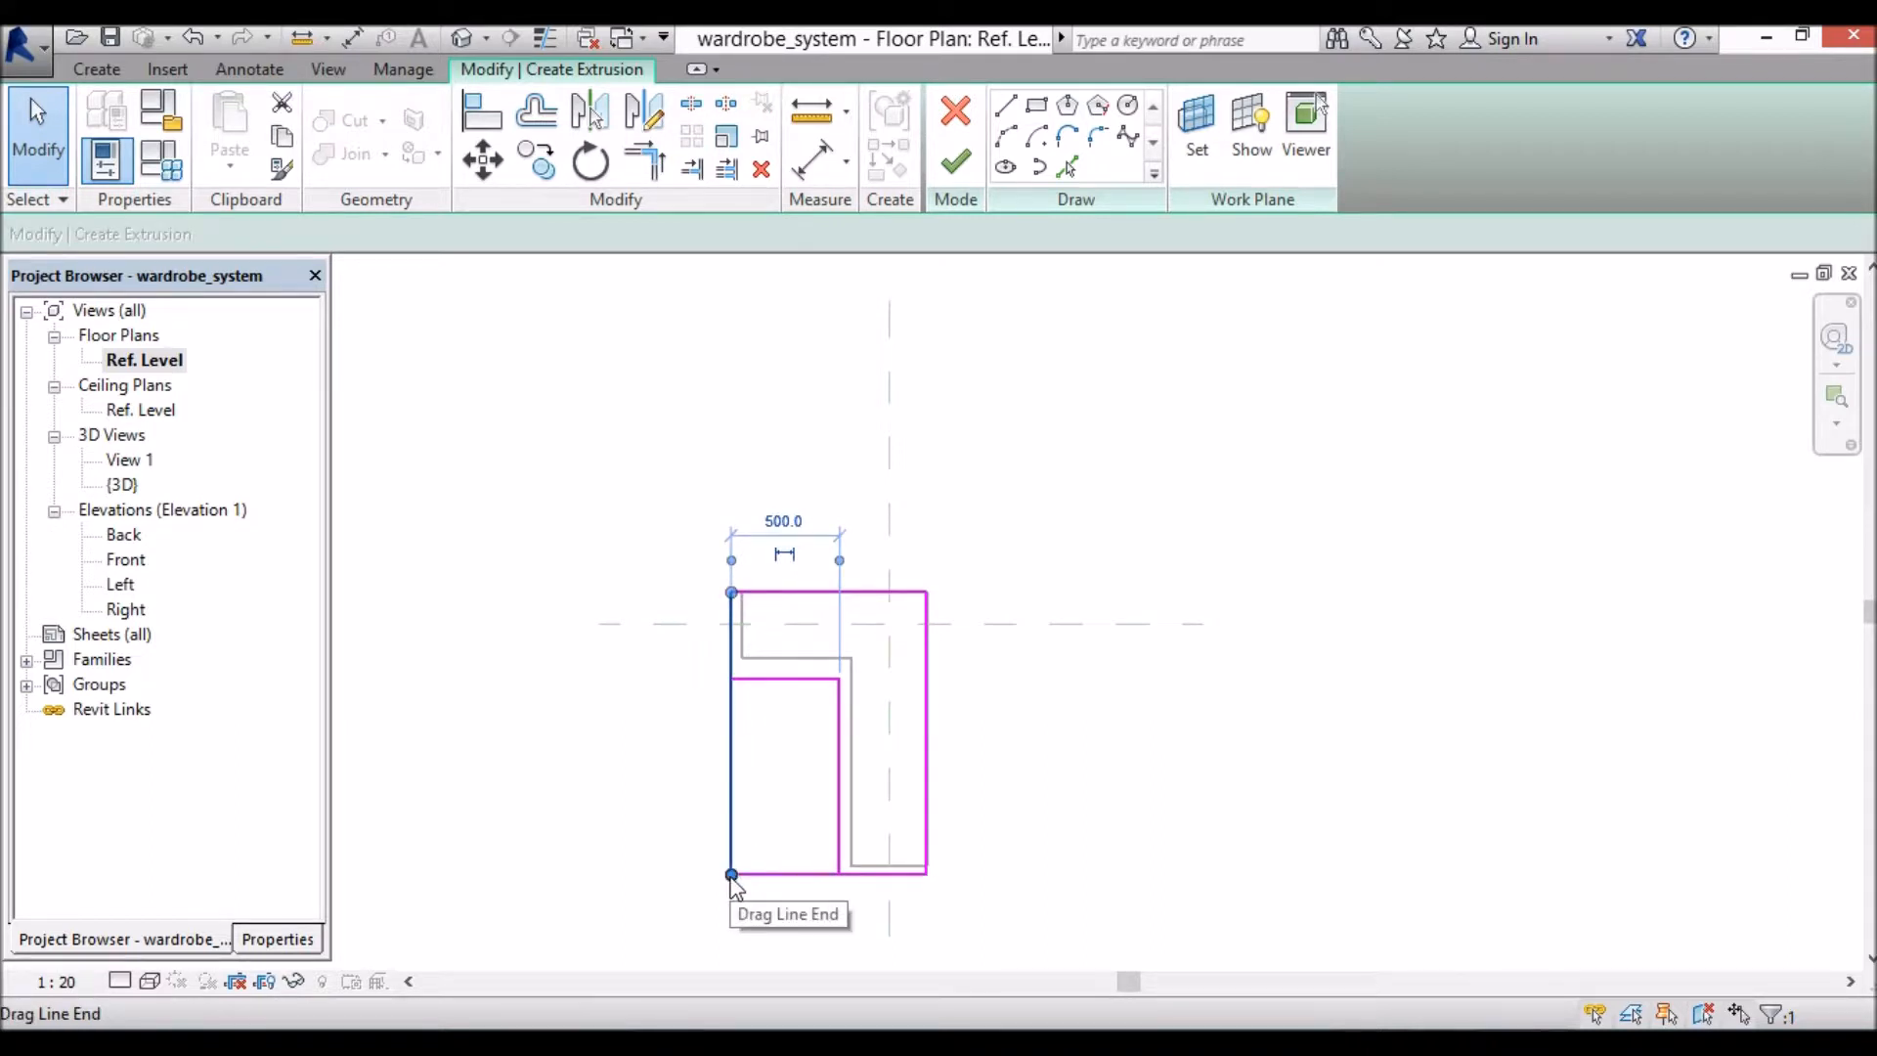
{"action": "mouse_move", "coordinate": [732, 877]}
{"action": "left_mouse_down"}
{"action": "mouse_move", "coordinate": [748, 697]}
{"action": "mouse_move", "coordinate": [732, 680]}
{"action": "left_mouse_up"}
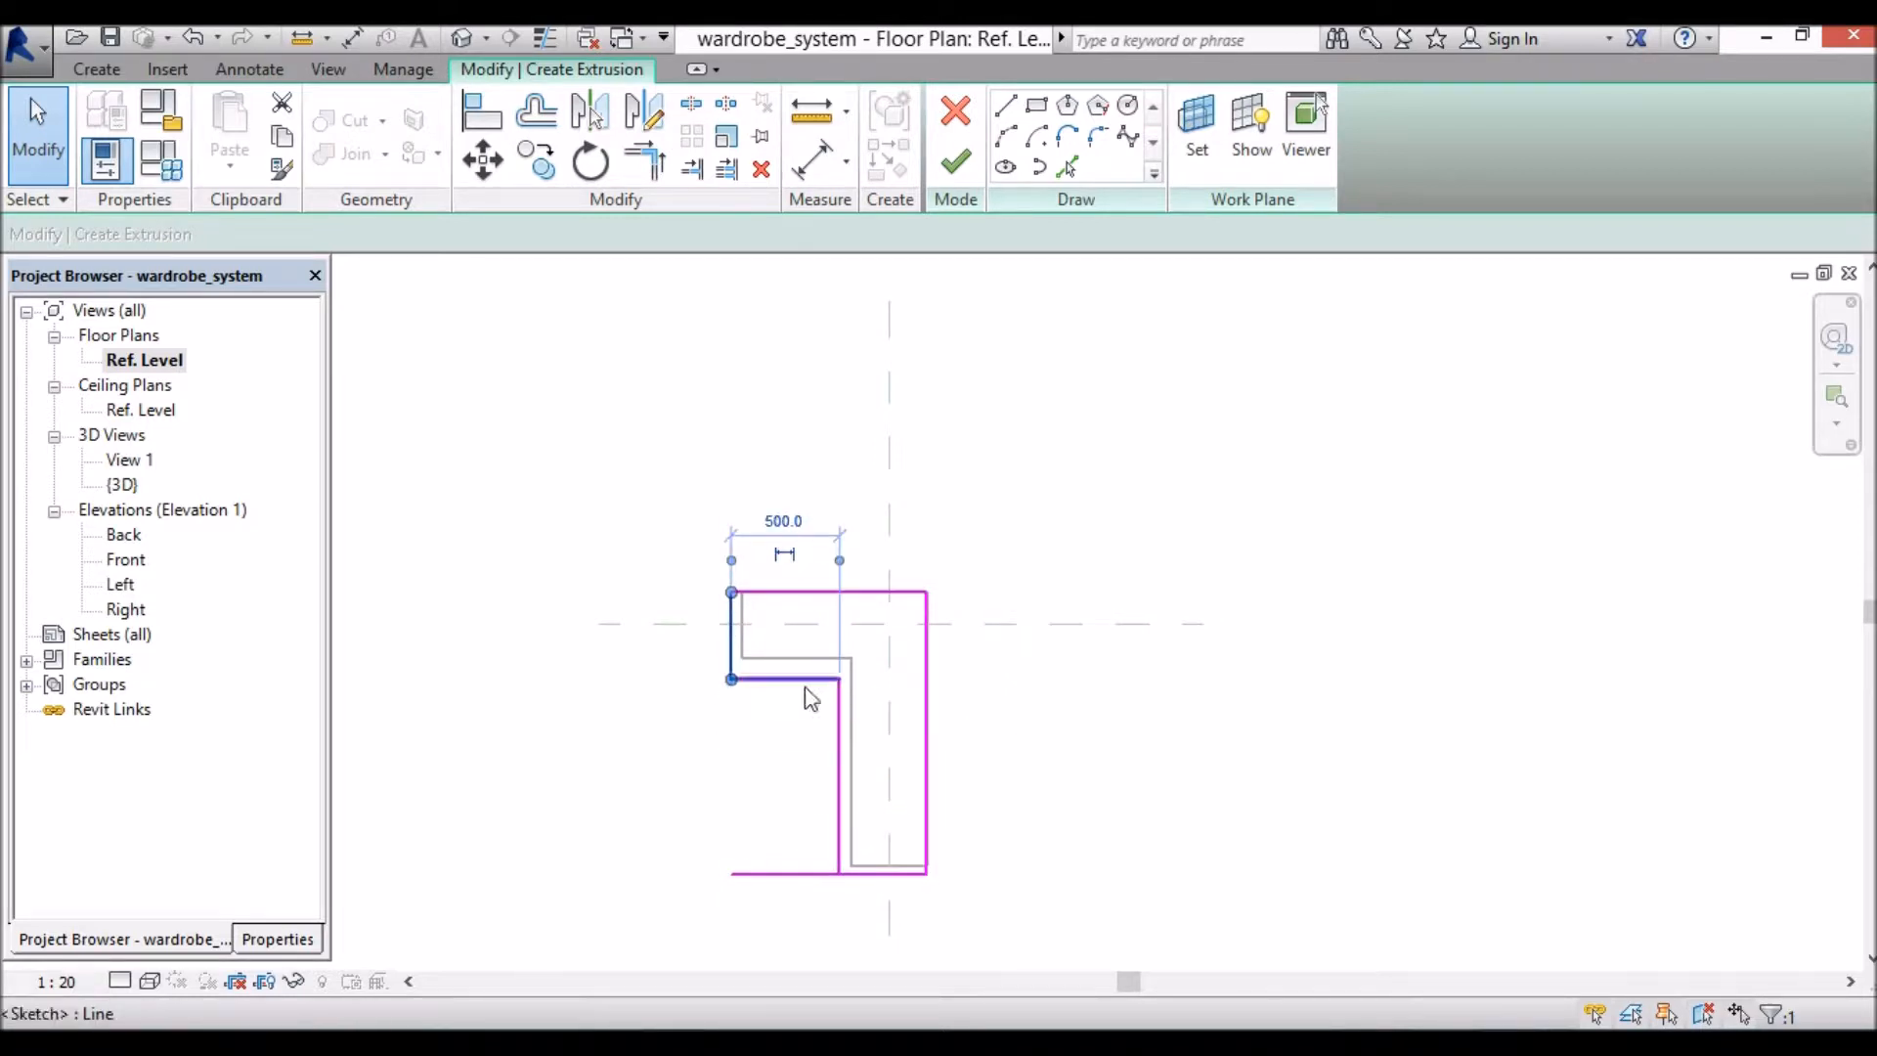
{"action": "left_click", "coordinate": [782, 875]}
{"action": "left_click_drag", "start_coordinate": [733, 876], "coordinate": [839, 875]}
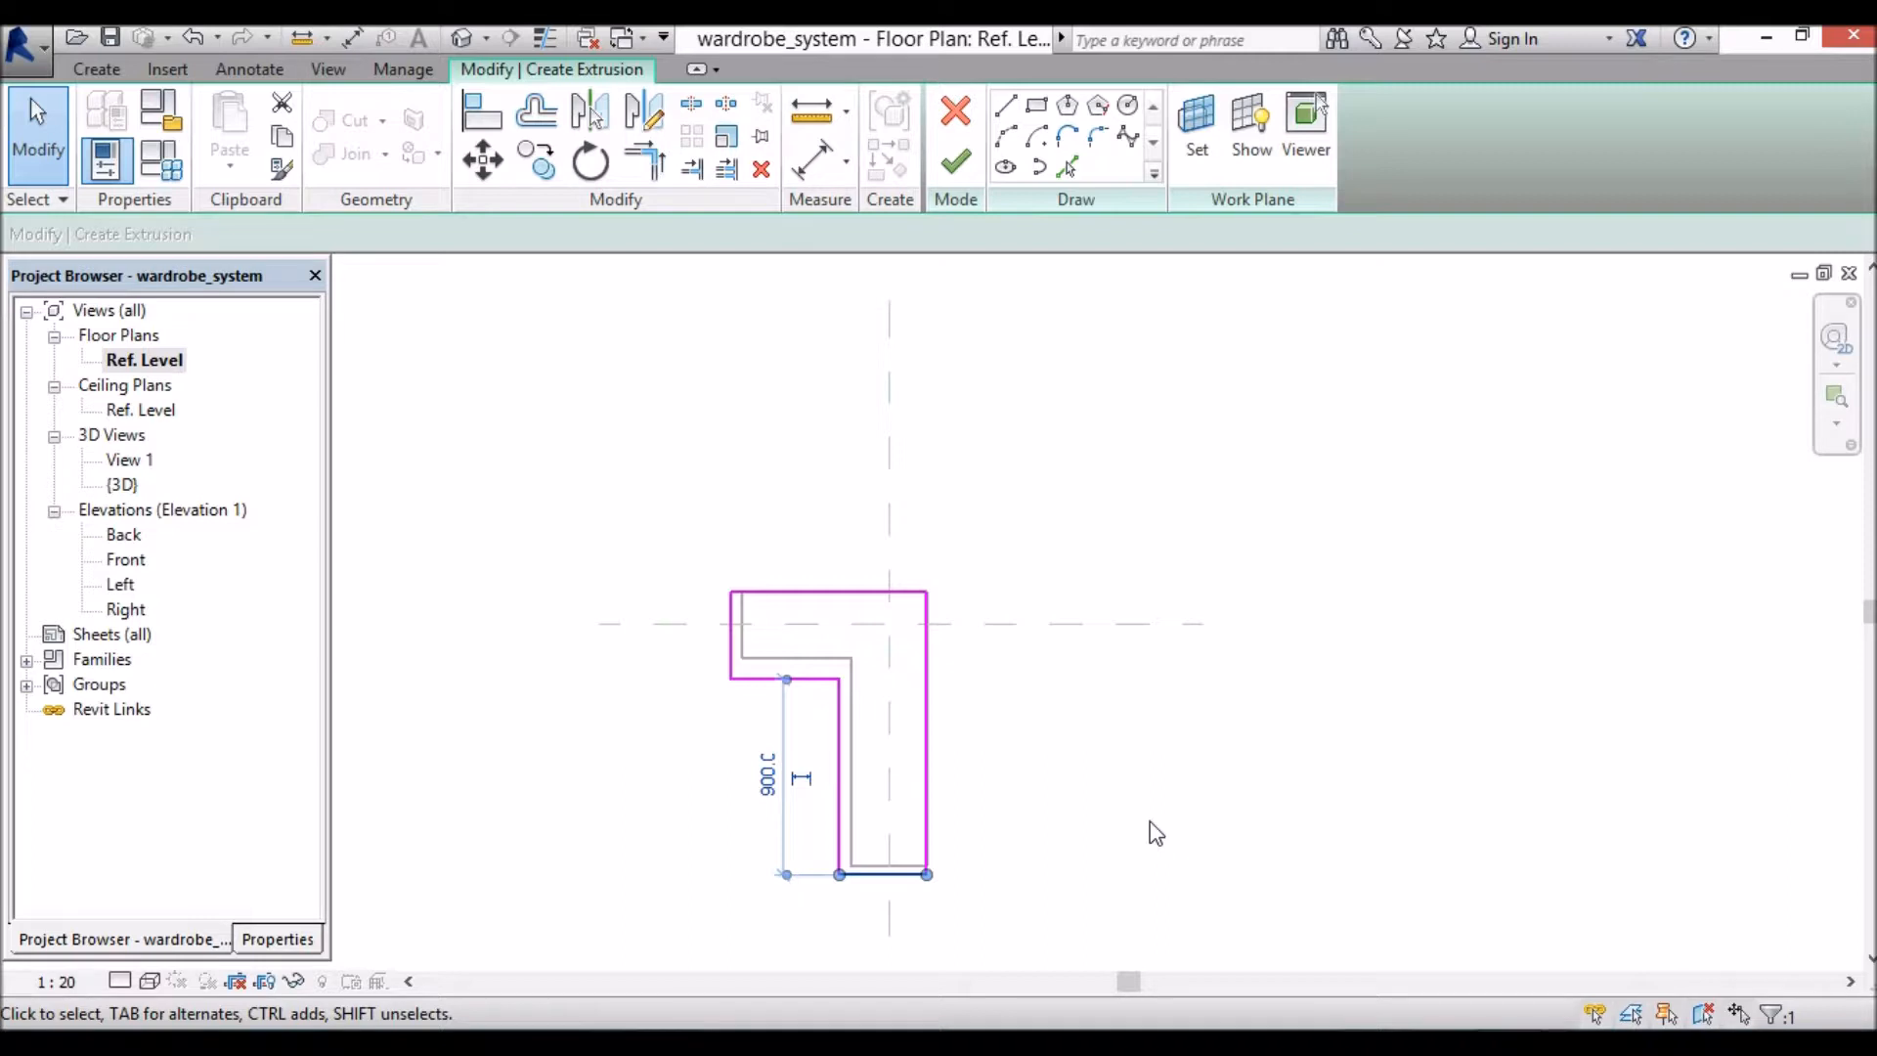
{"action": "left_click", "coordinate": [1101, 761]}
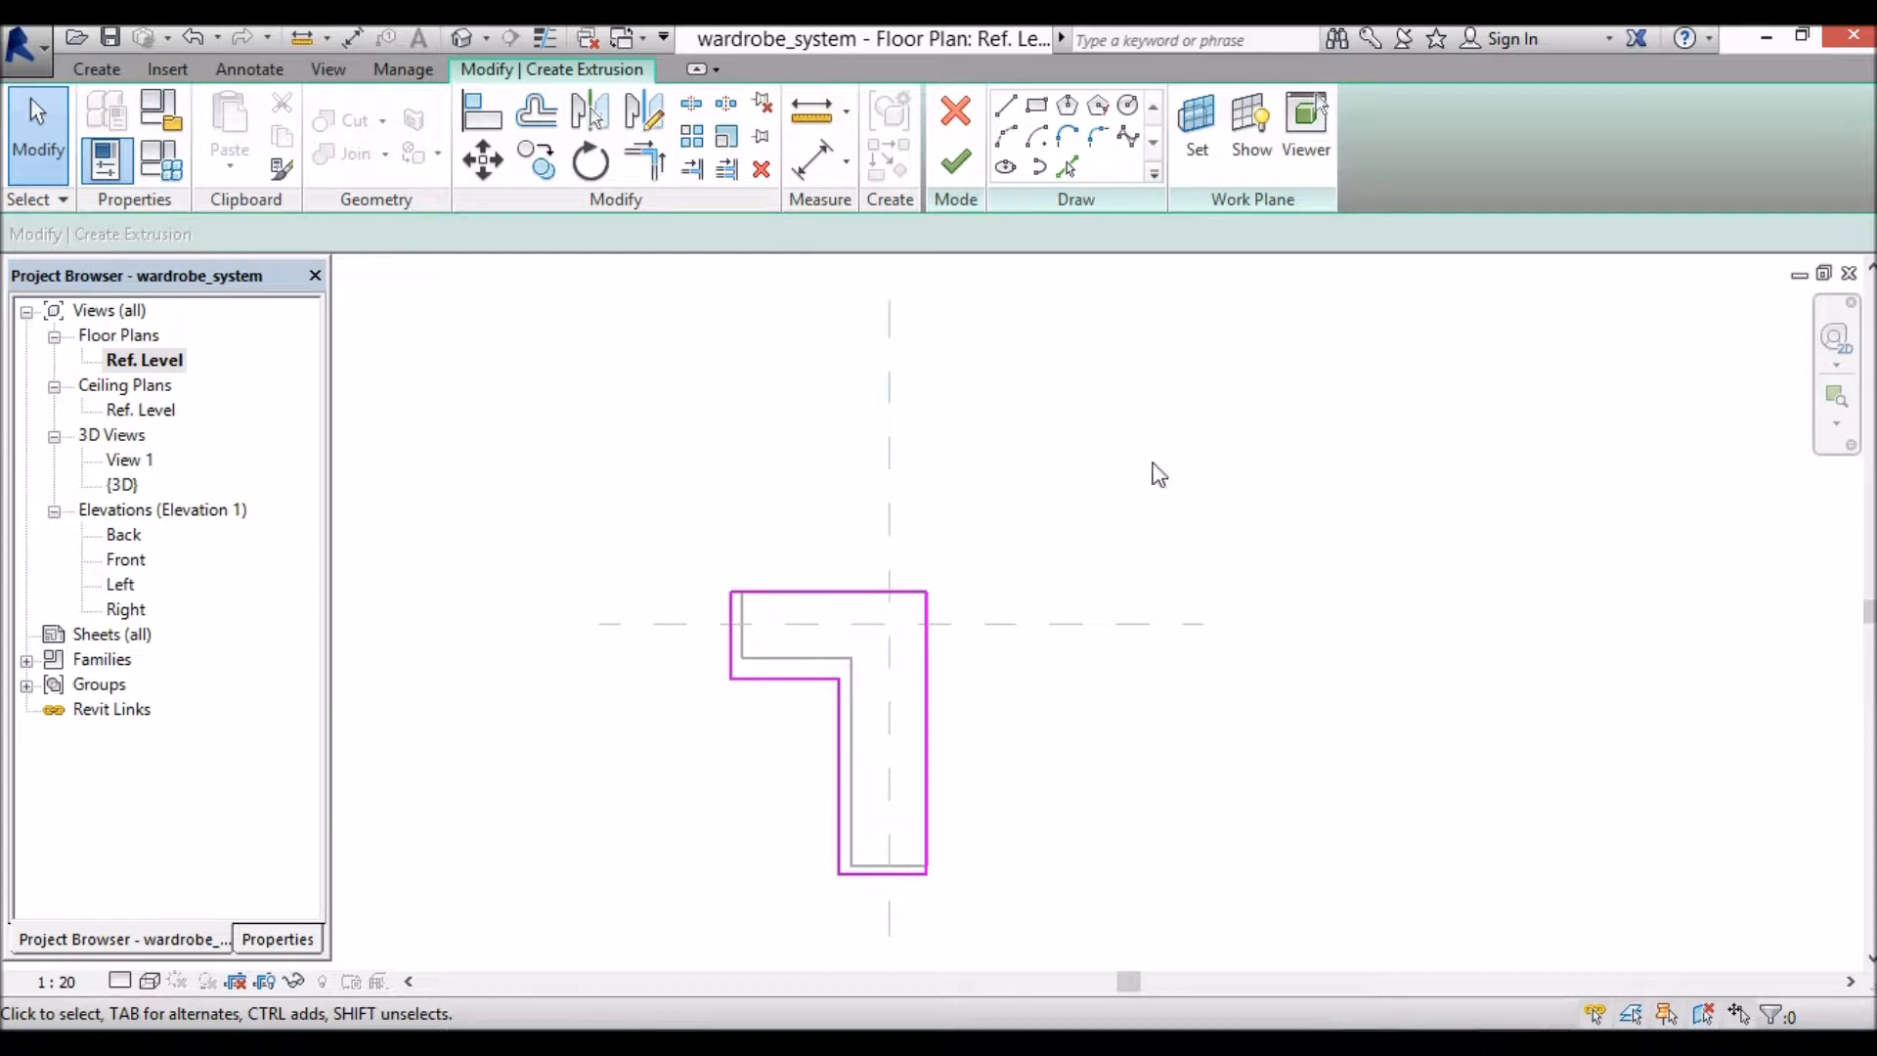
Step: Add an aligned dimension for the new L-profile's overall width, placed above the sketch
{"action": "left_click", "coordinate": [806, 169]}
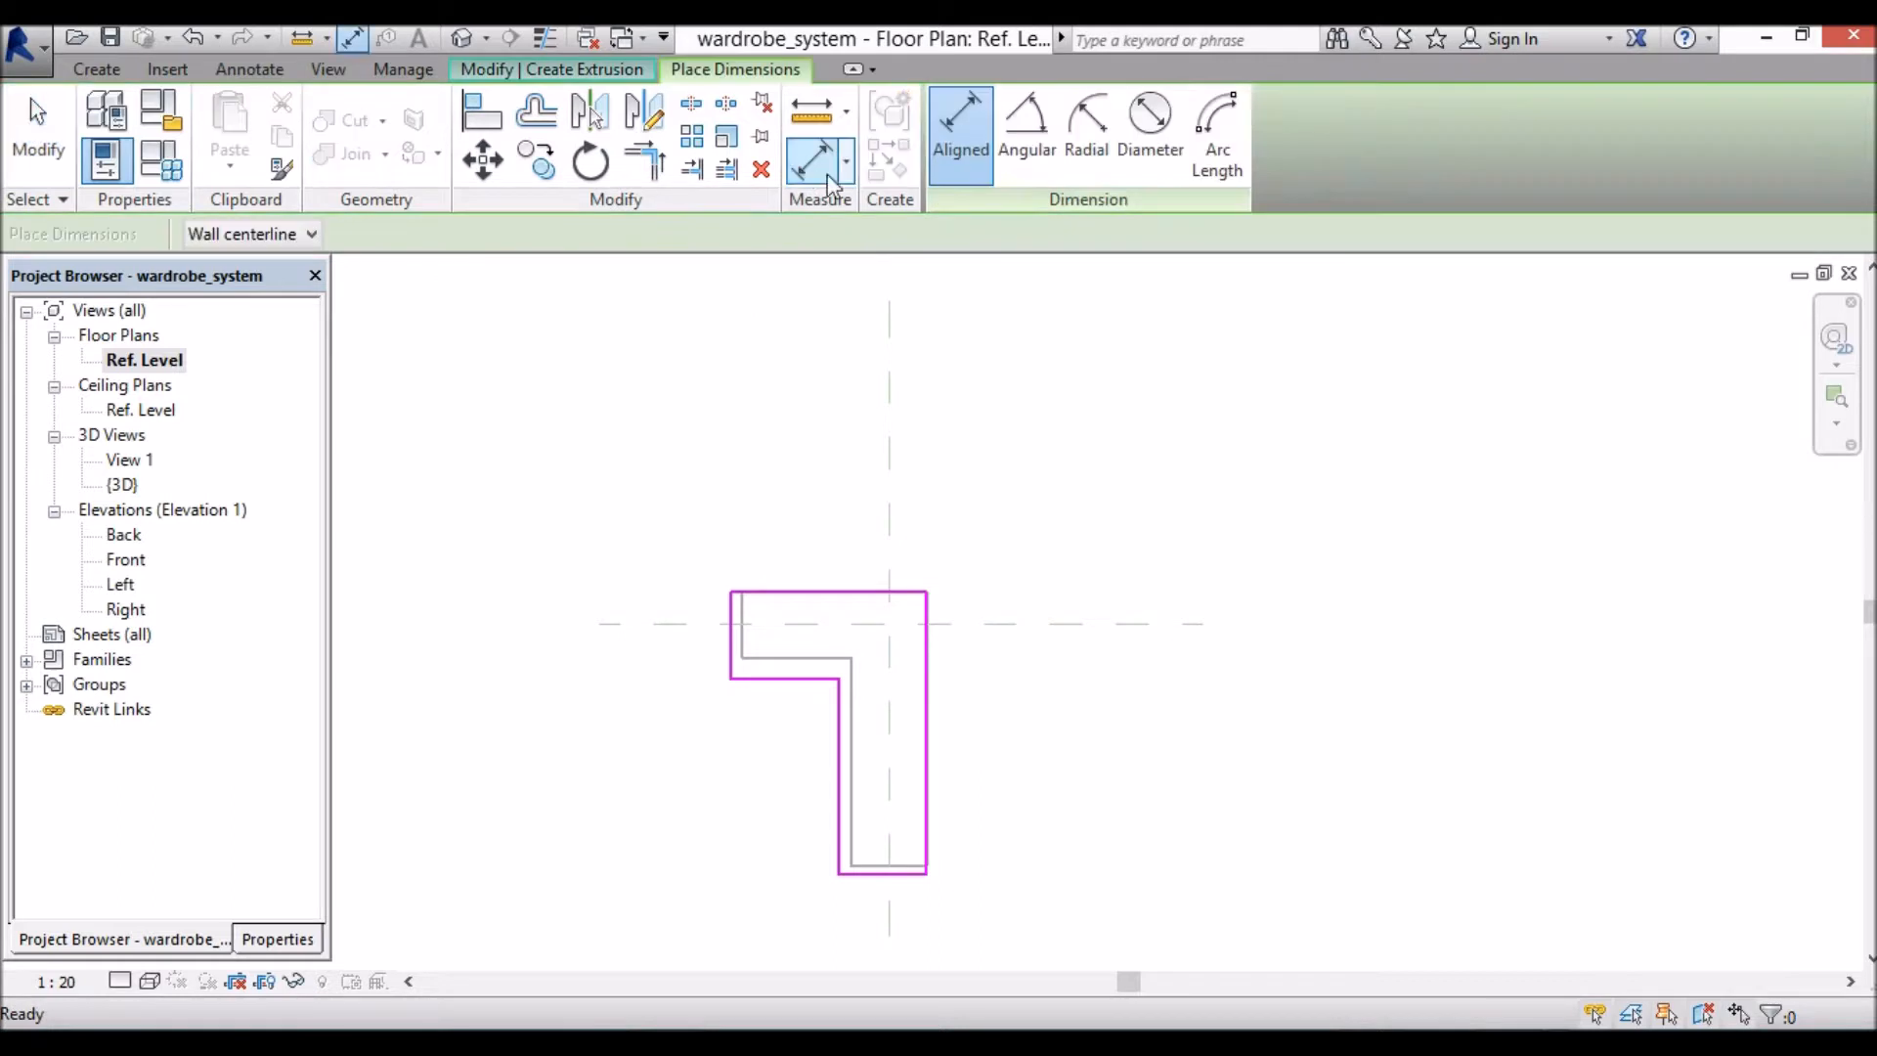
{"action": "left_click", "coordinate": [728, 621]}
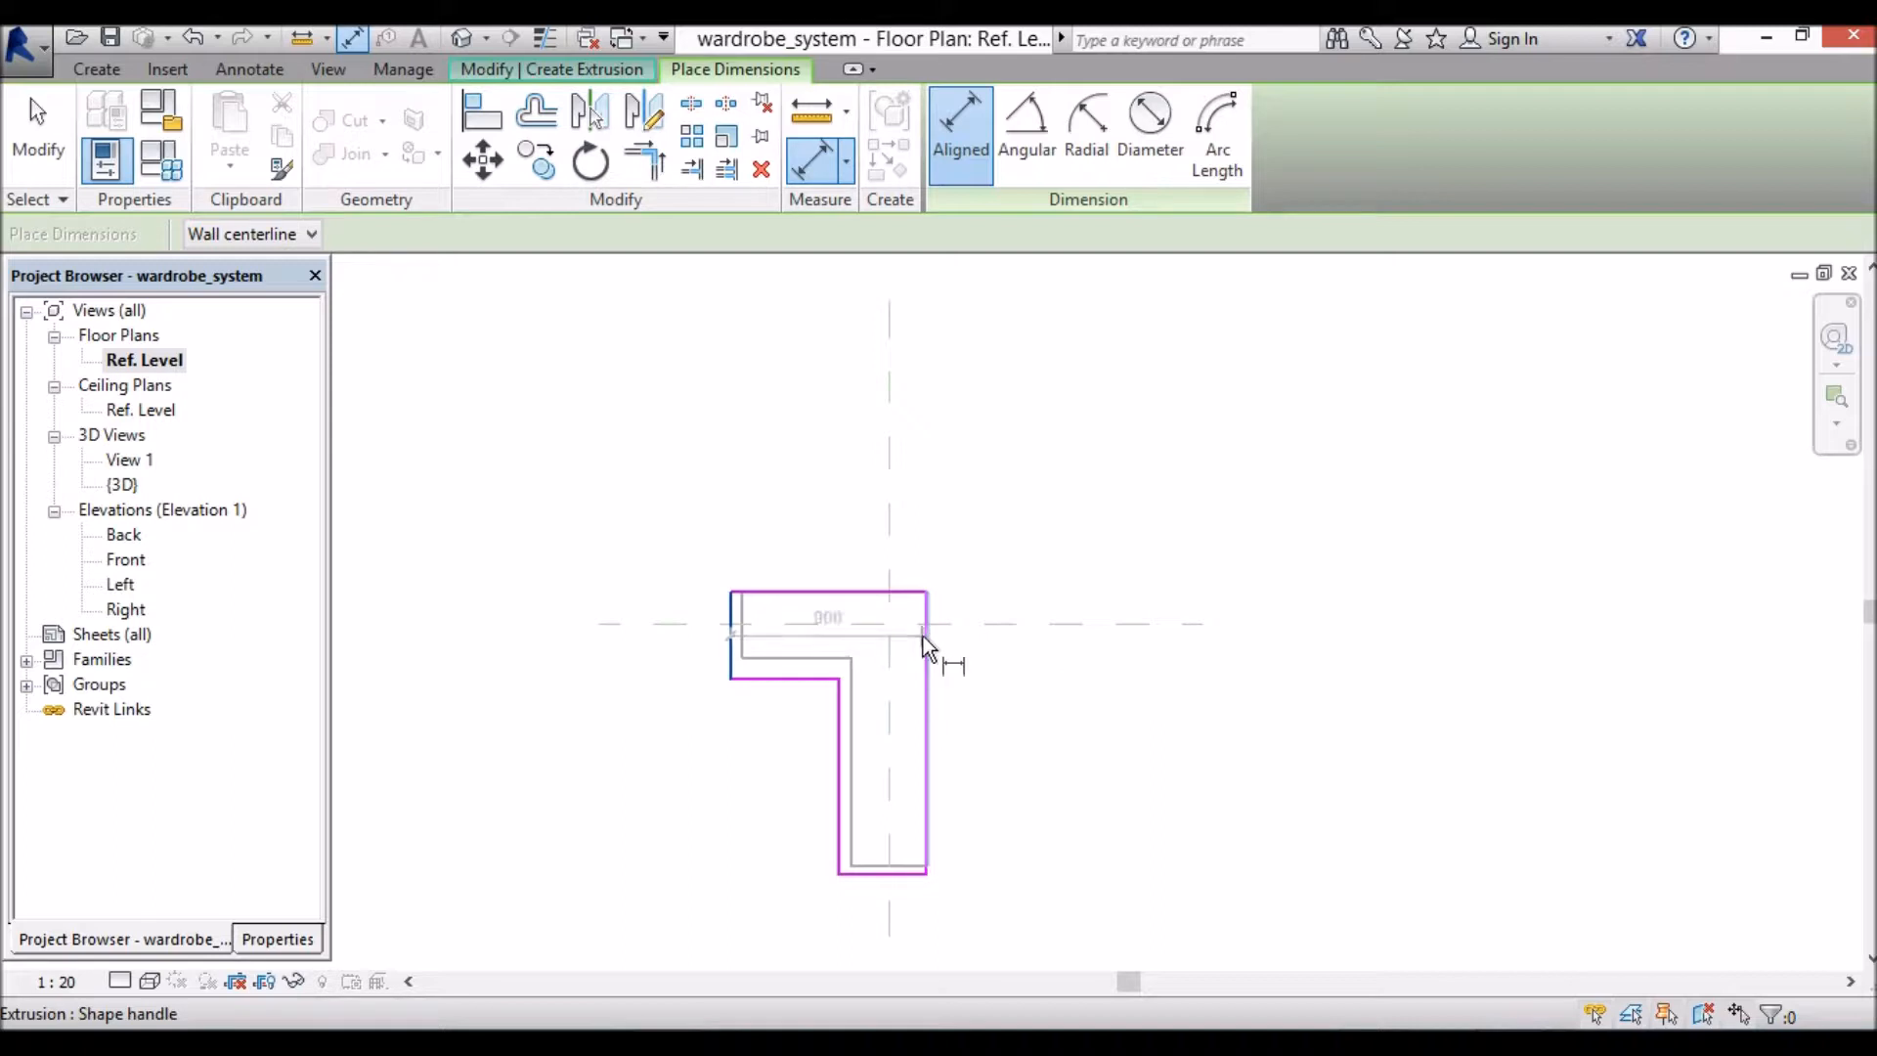
{"action": "left_click", "coordinate": [920, 598]}
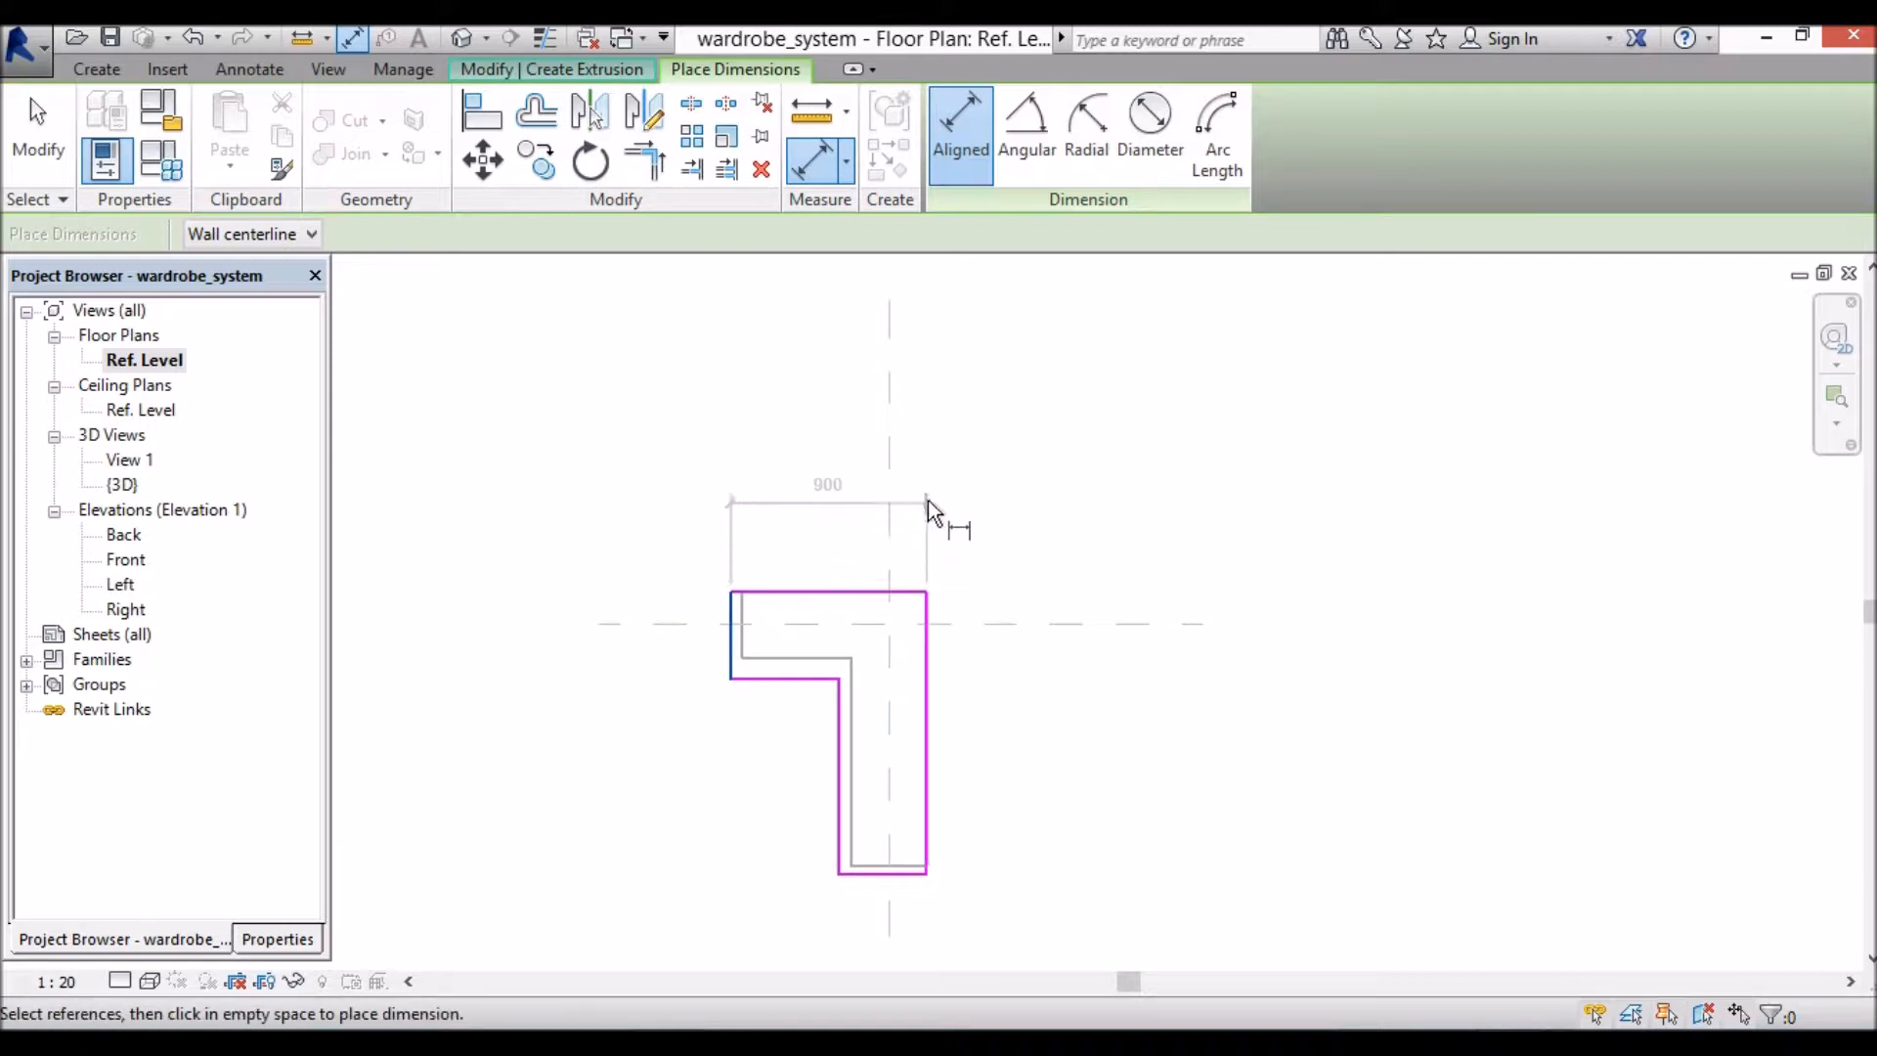
{"action": "left_click", "coordinate": [934, 508]}
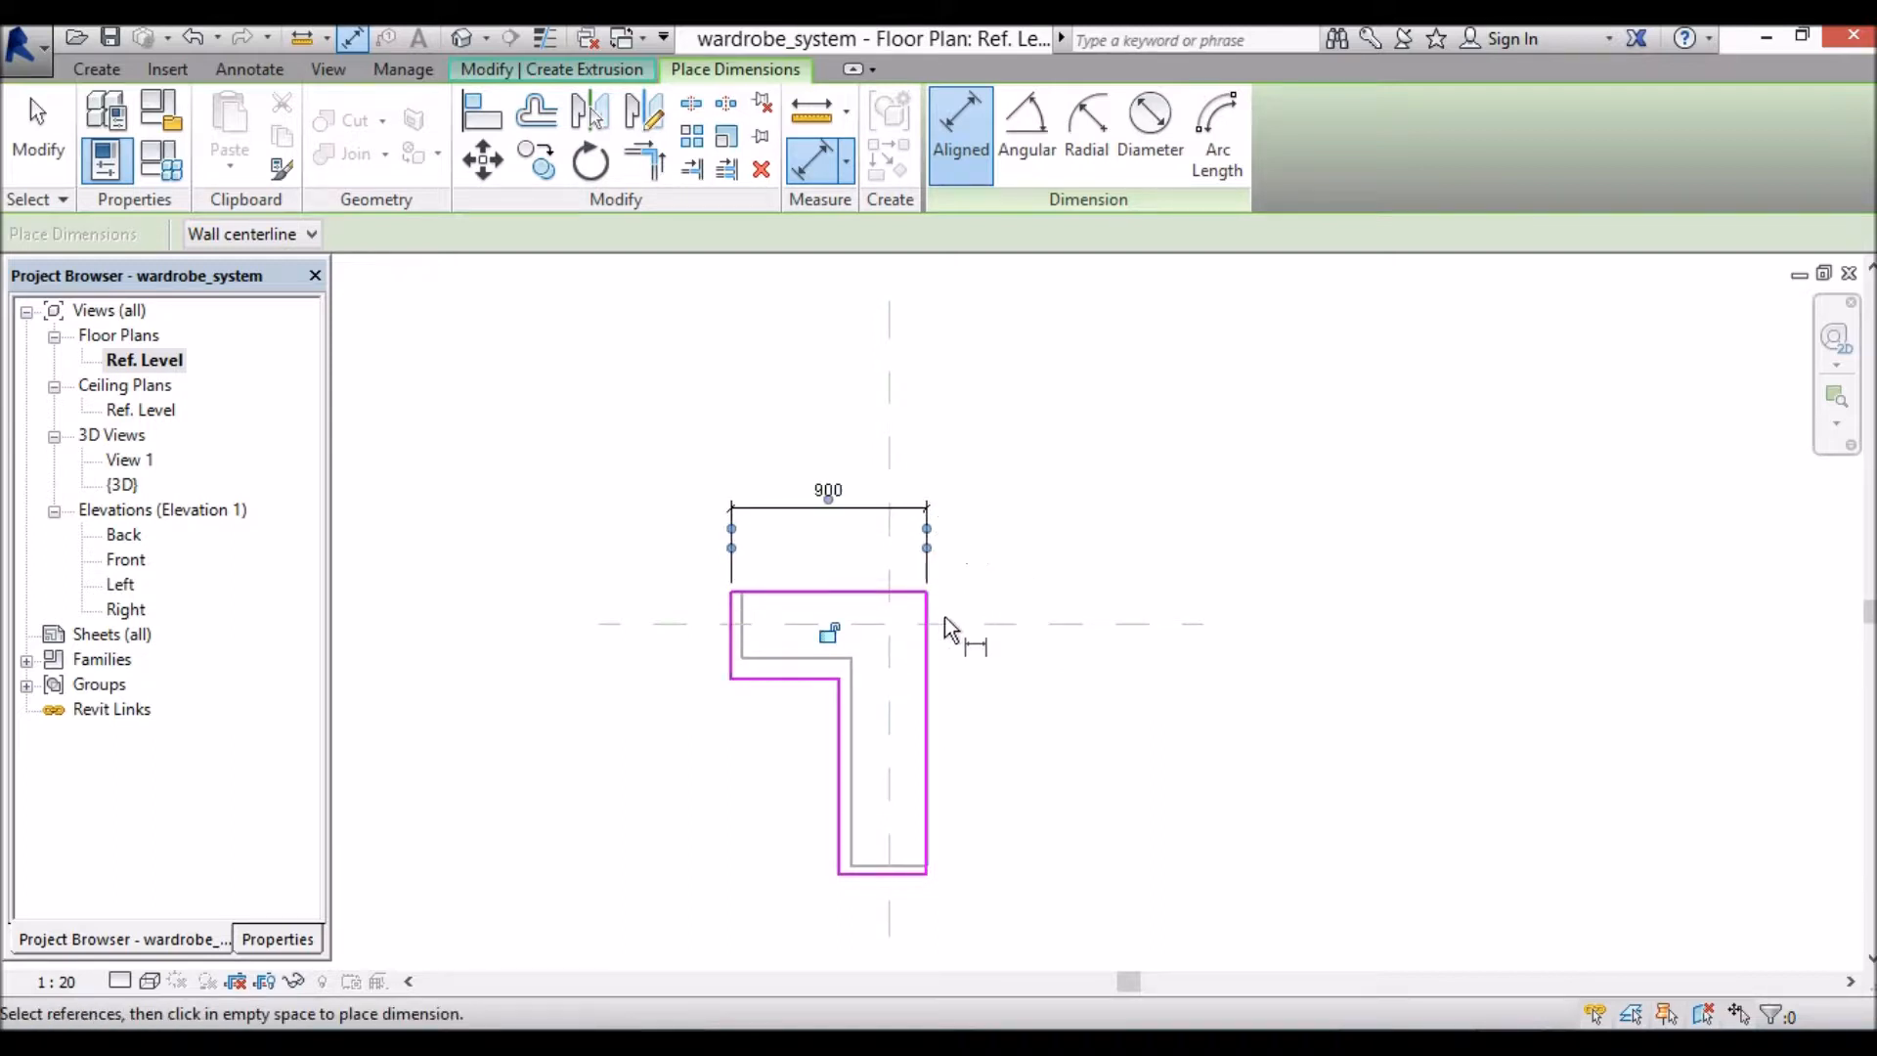
Step: Try to dimension the overall length down to the existing extrusion's bottom edge, and undo that dimension
{"action": "left_click", "coordinate": [891, 589]}
{"action": "left_click", "coordinate": [896, 877]}
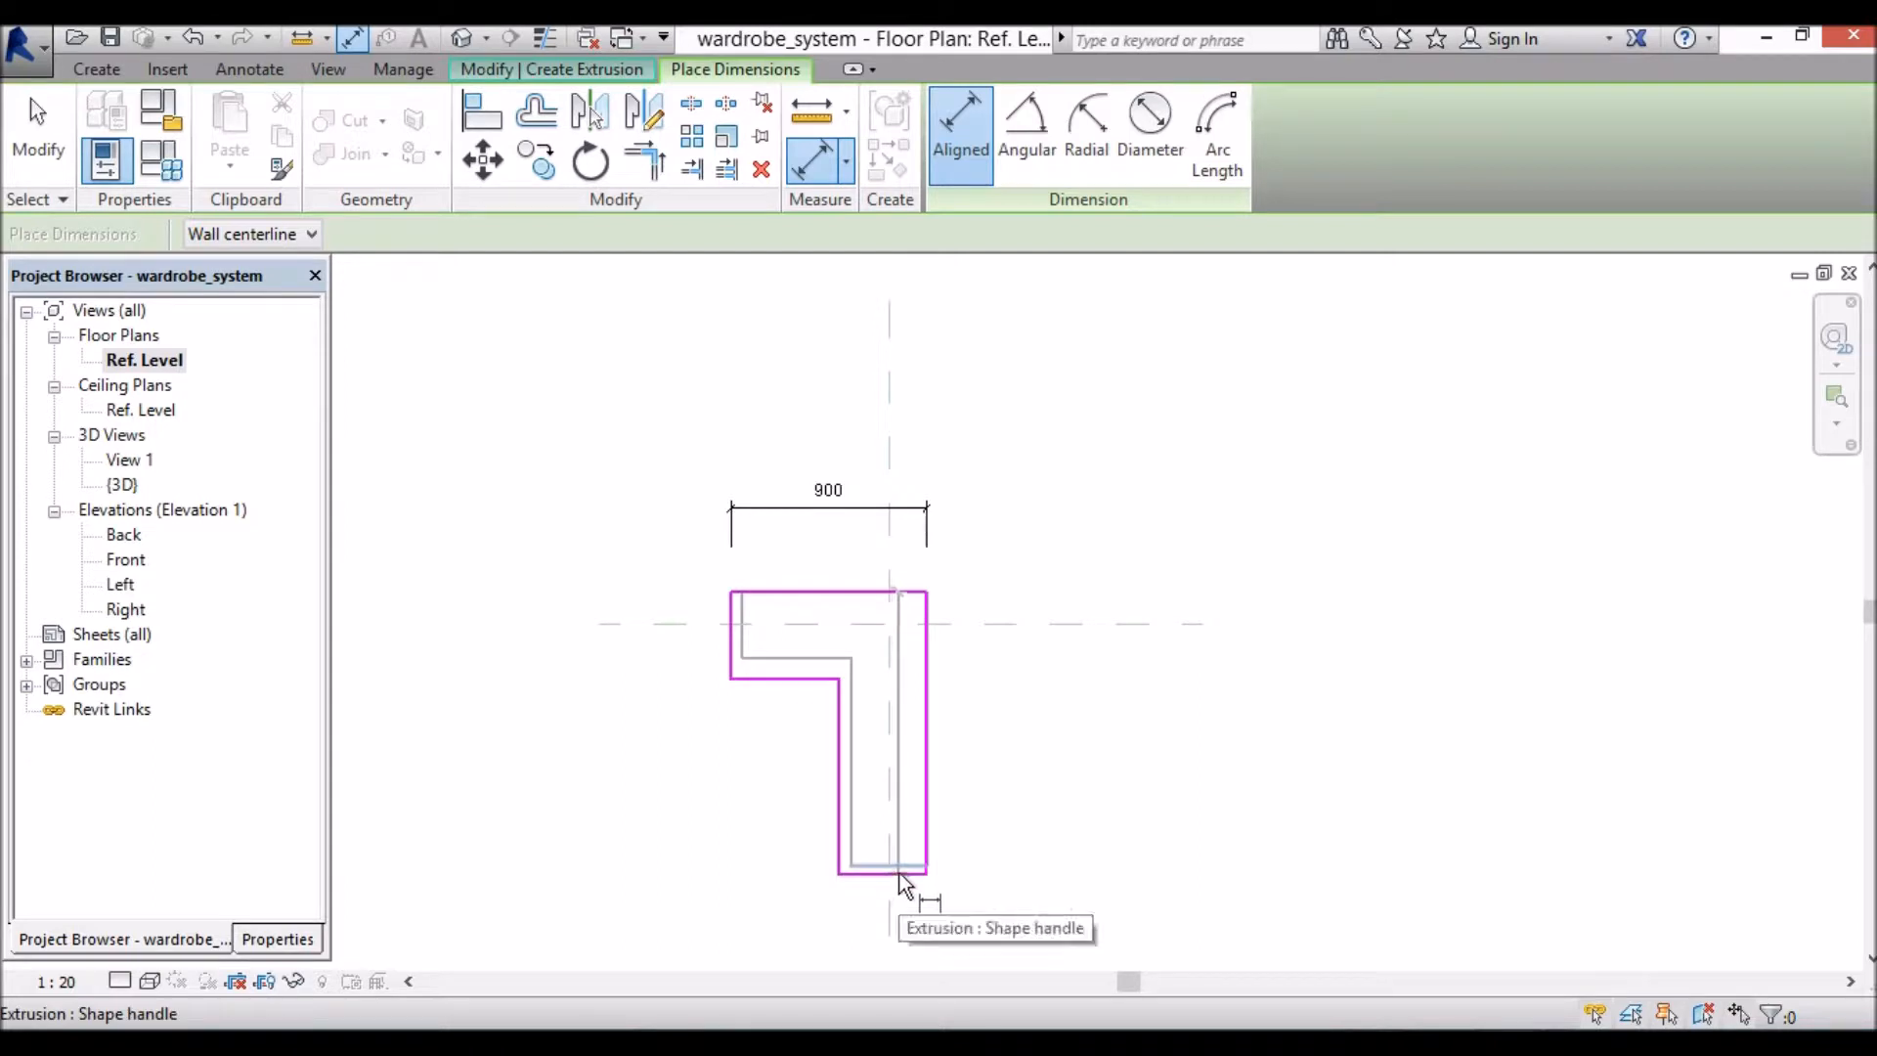
{"action": "left_click", "coordinate": [1048, 878]}
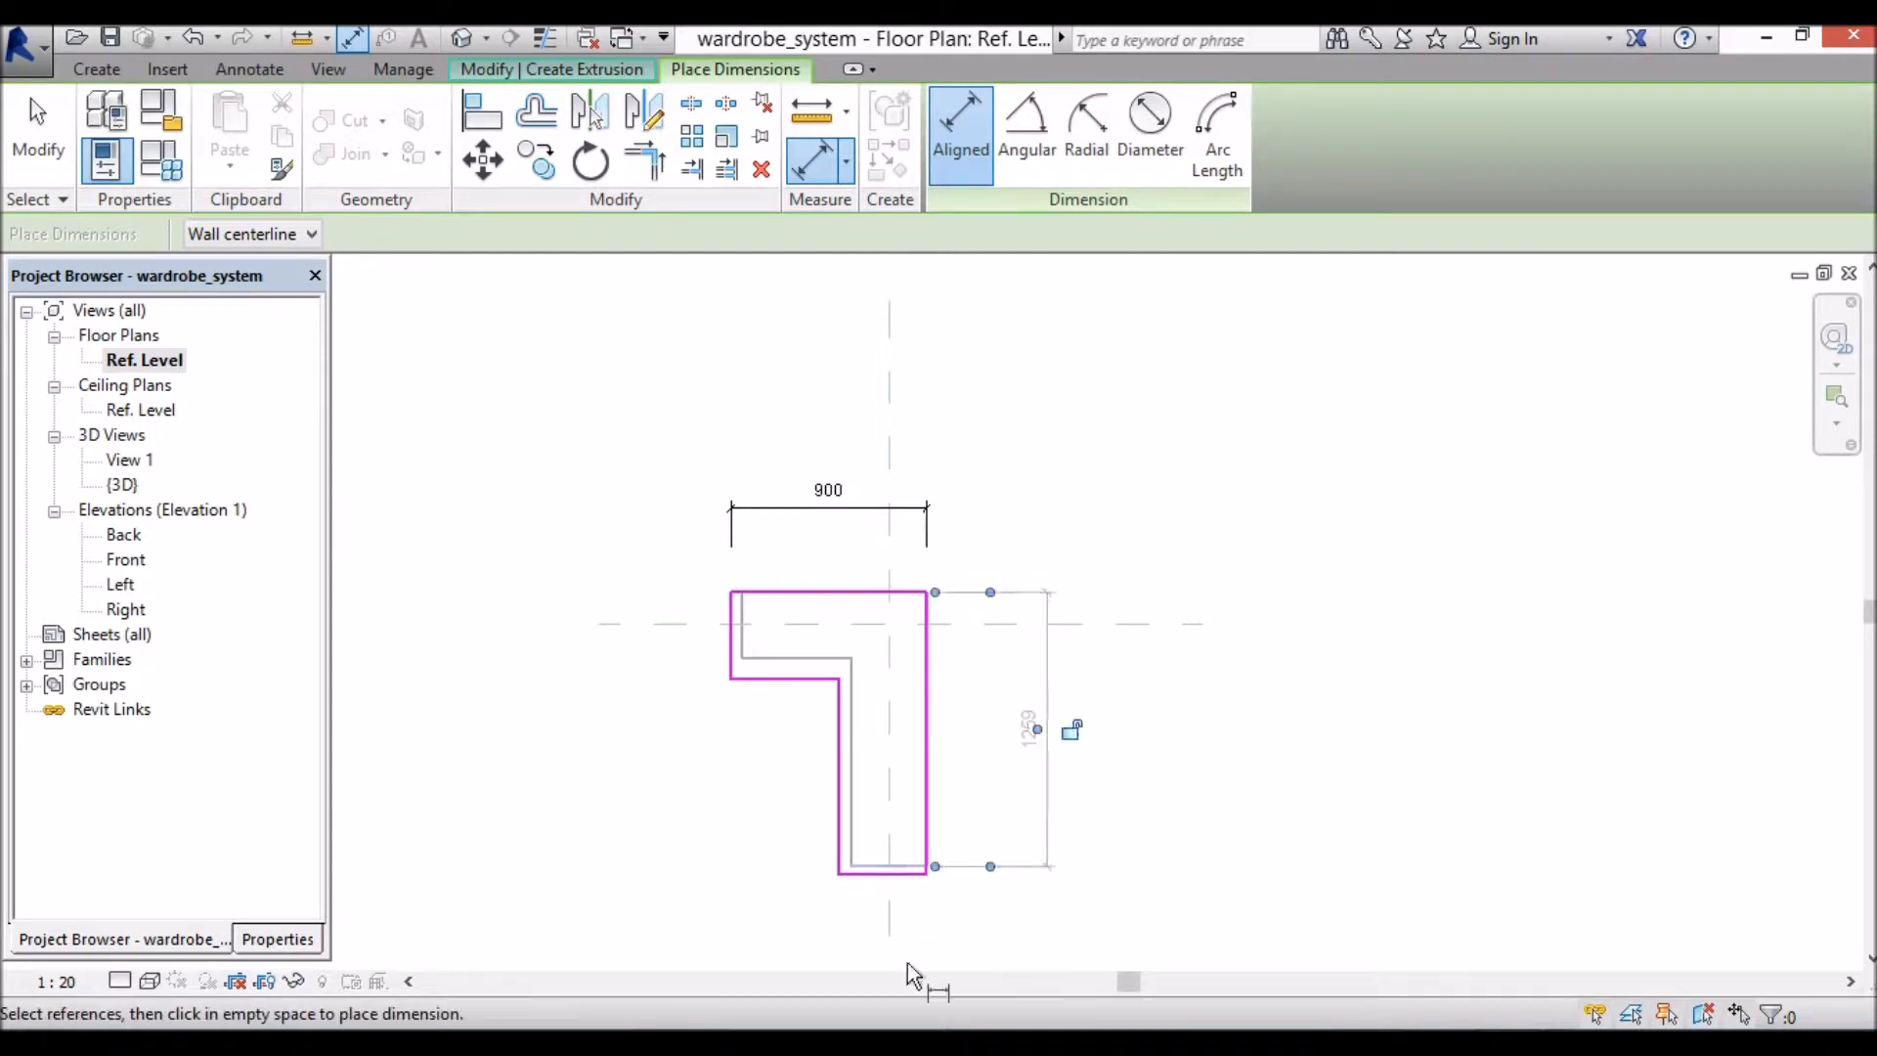
{"action": "key", "text": "ctrl+z"}
Step: Add an aligned dimension for the new L-profile's overall length between its top and bottom sketch lines, placed beside the profile
{"action": "key", "text": "d"}
{"action": "key", "text": "i"}
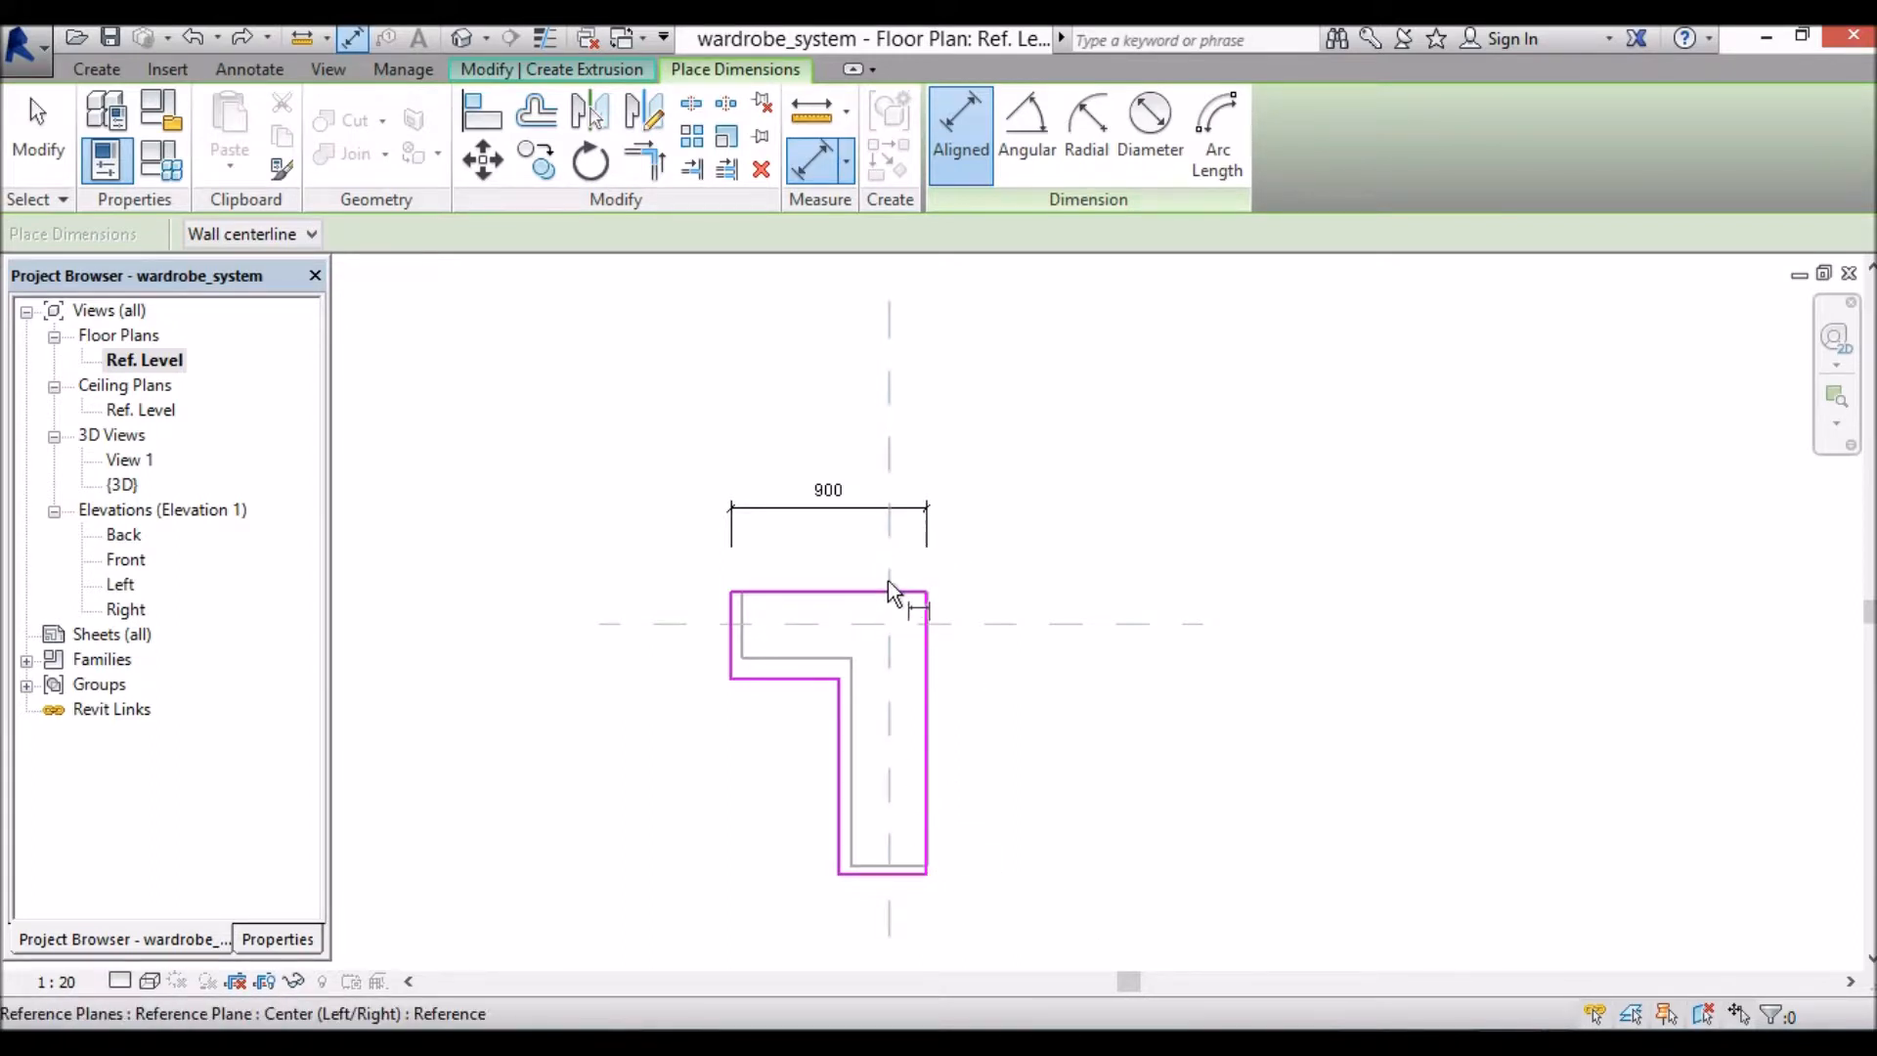
{"action": "left_click", "coordinate": [913, 874]}
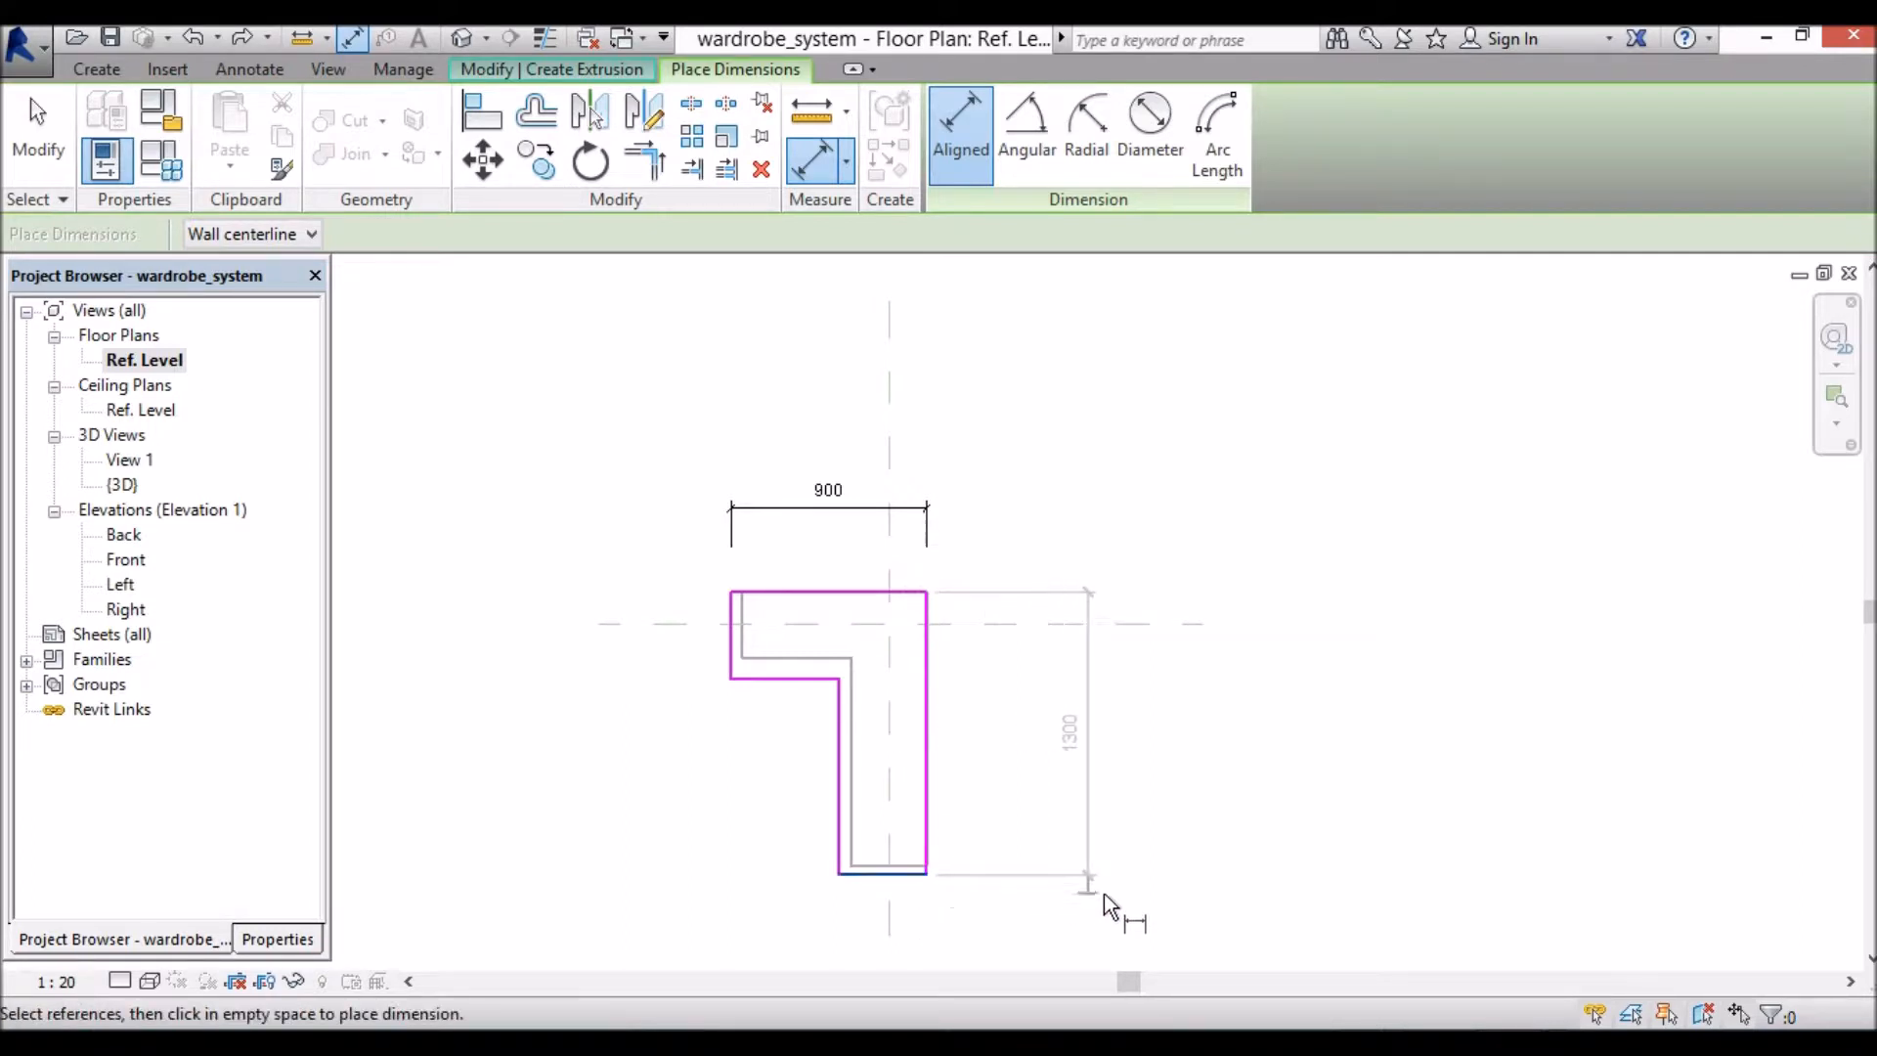
{"action": "left_click", "coordinate": [1093, 900]}
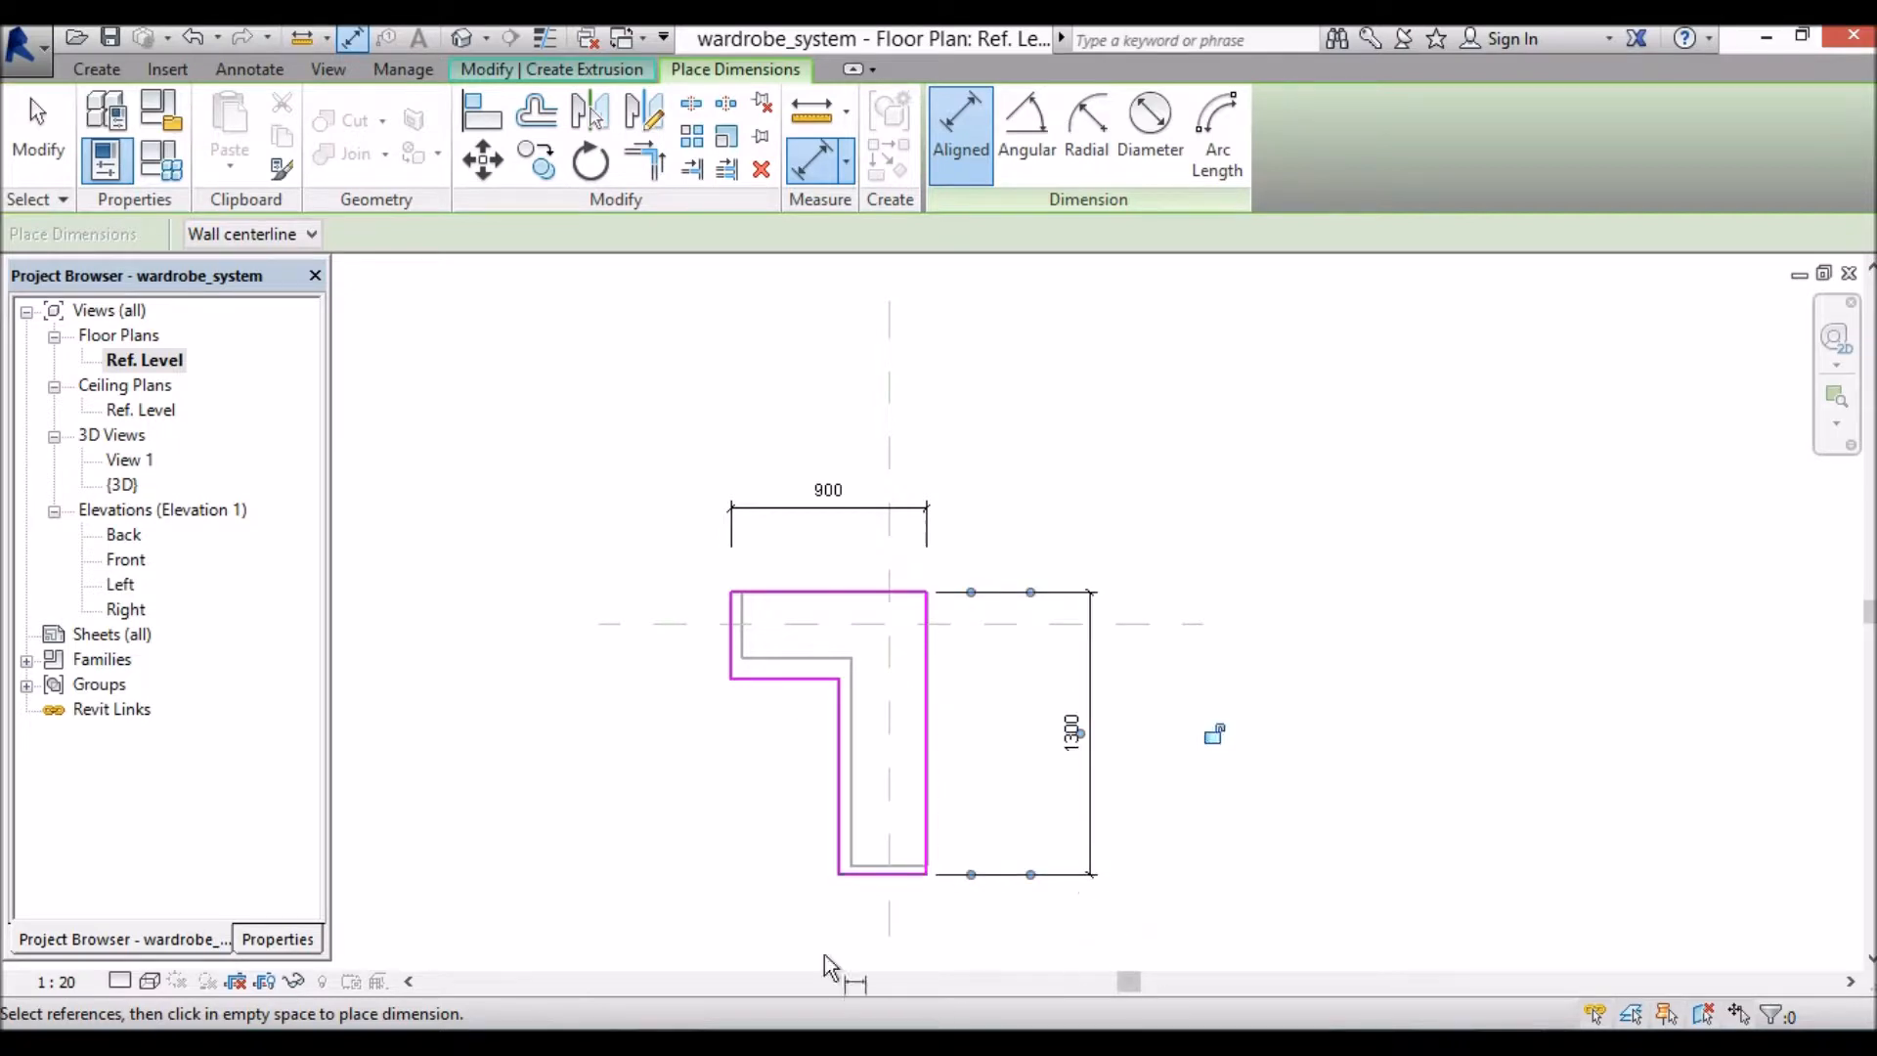
Step: Add an aligned dimension for the width of the L-profile's vertical leg, placed below the sketch
{"action": "left_click", "coordinate": [838, 849]}
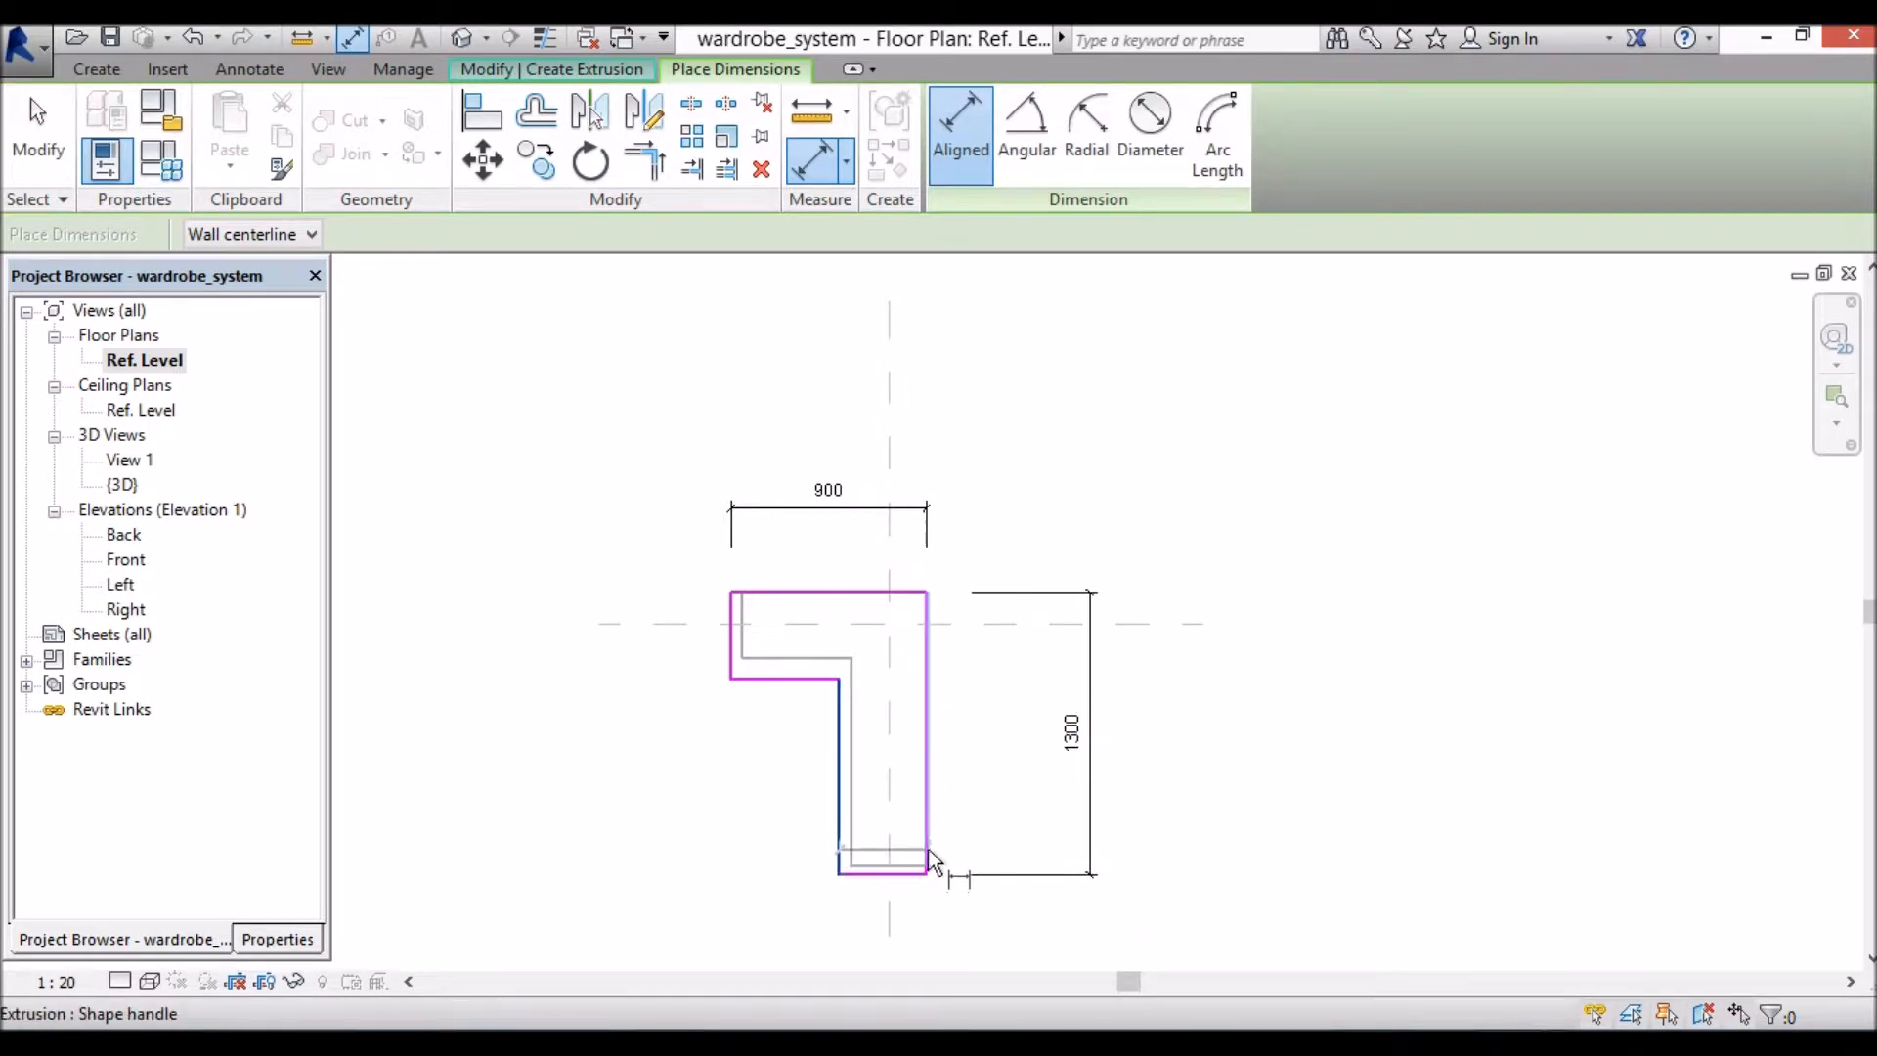
{"action": "left_click", "coordinate": [927, 865]}
{"action": "left_click", "coordinate": [919, 927]}
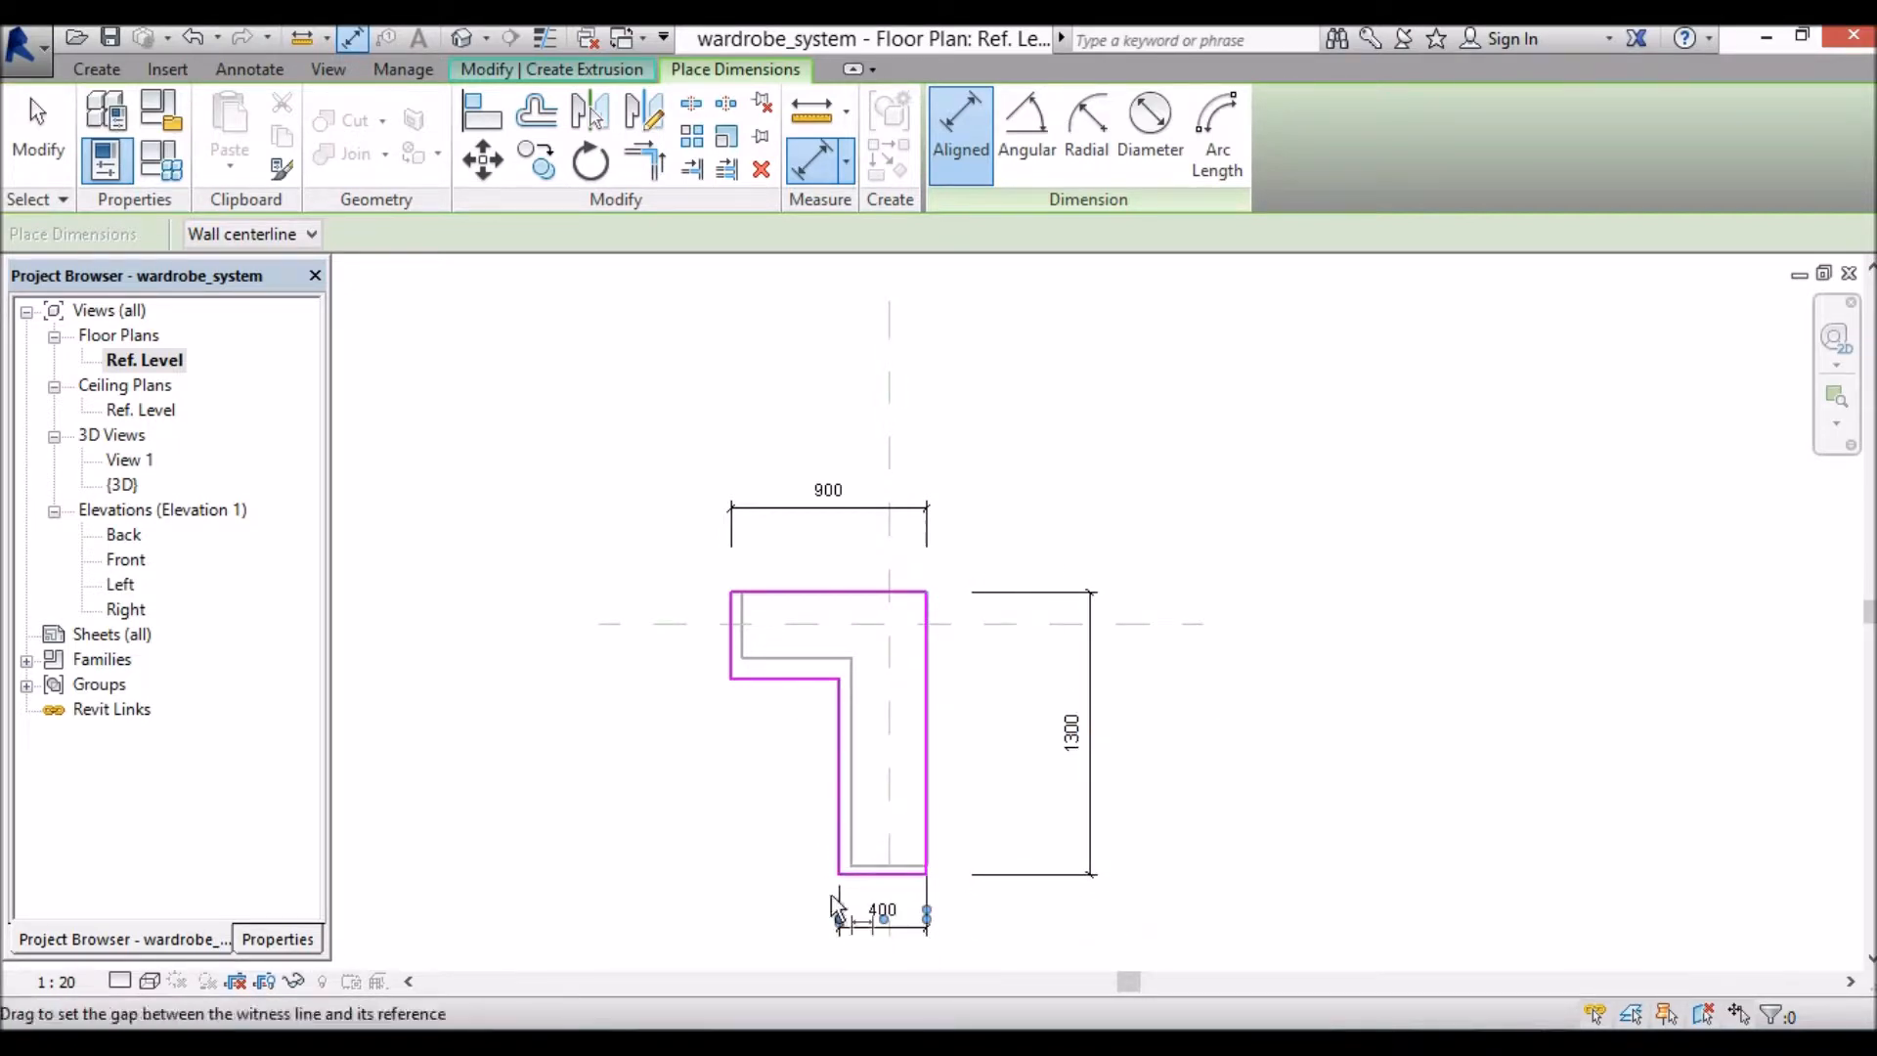
Step: Add an aligned dimension for the L-profile's inner length, from its bottom sketch line to the inner horizontal line, placed on the open side
{"action": "left_click", "coordinate": [870, 875]}
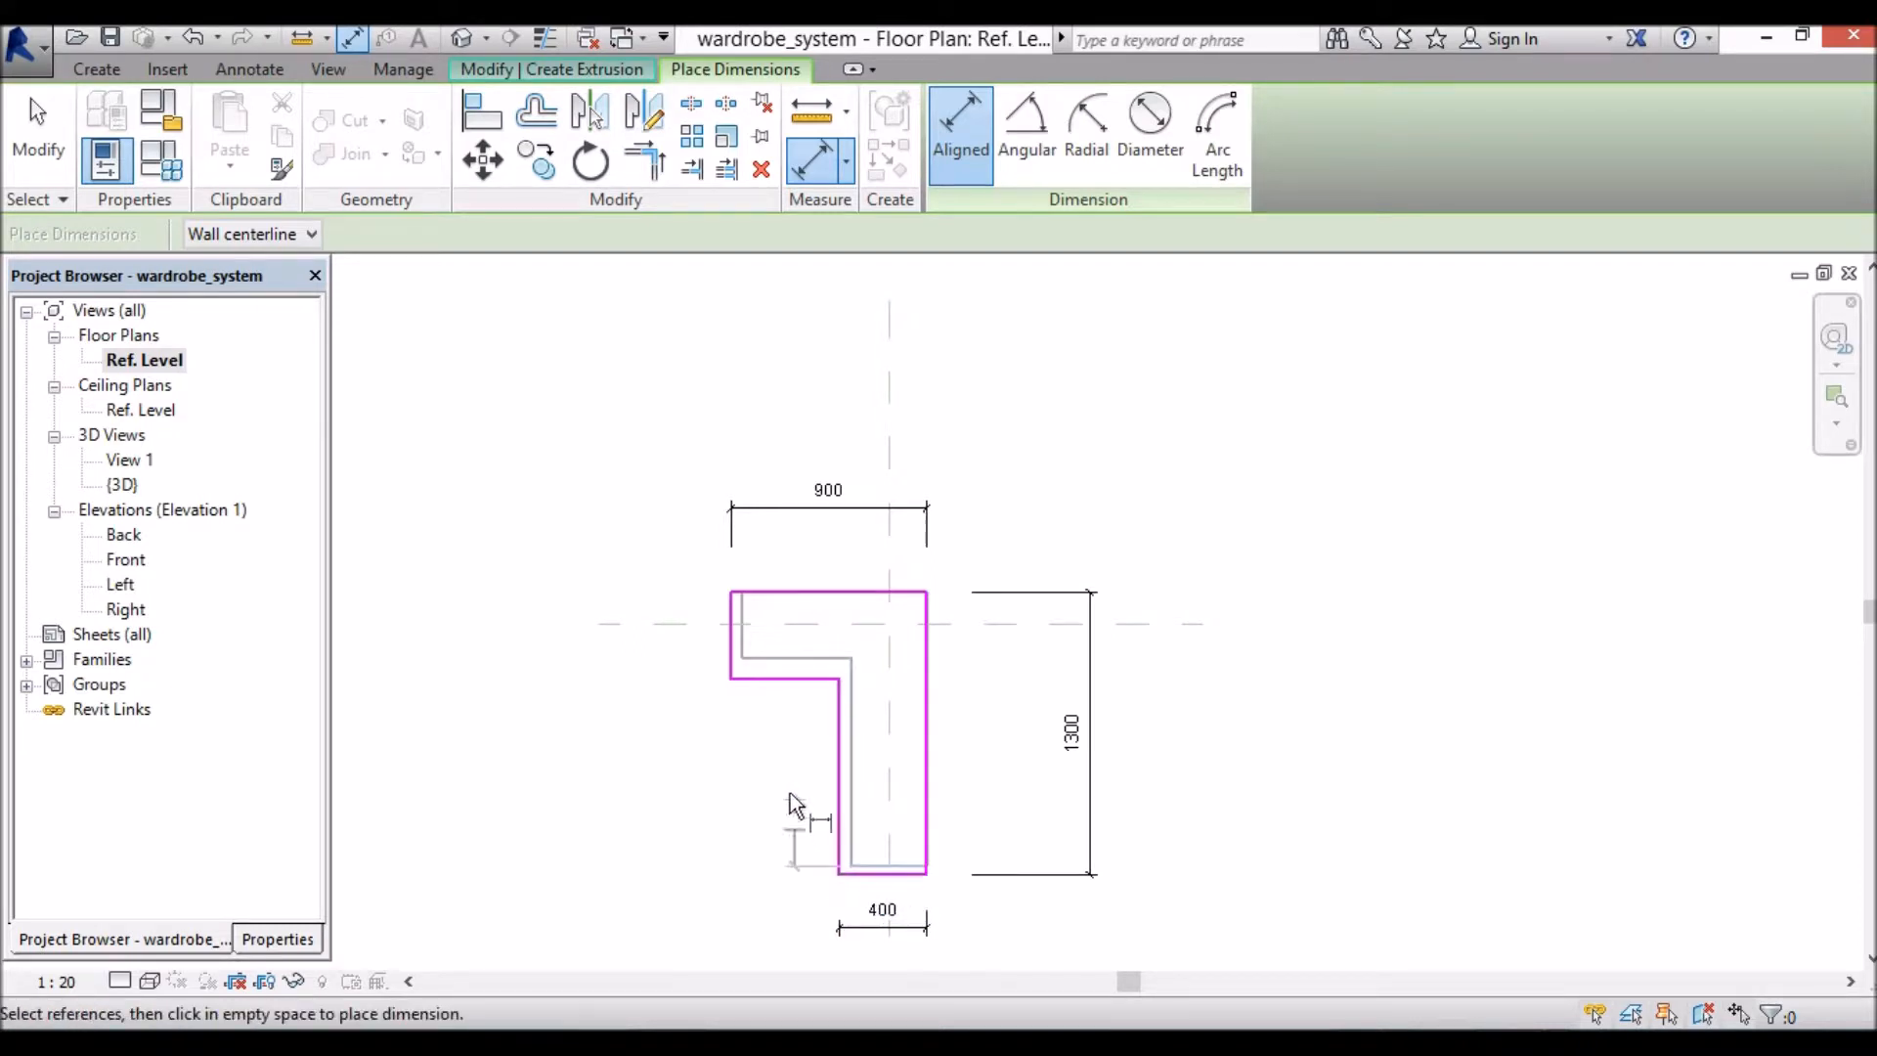
{"action": "key", "text": "Escape"}
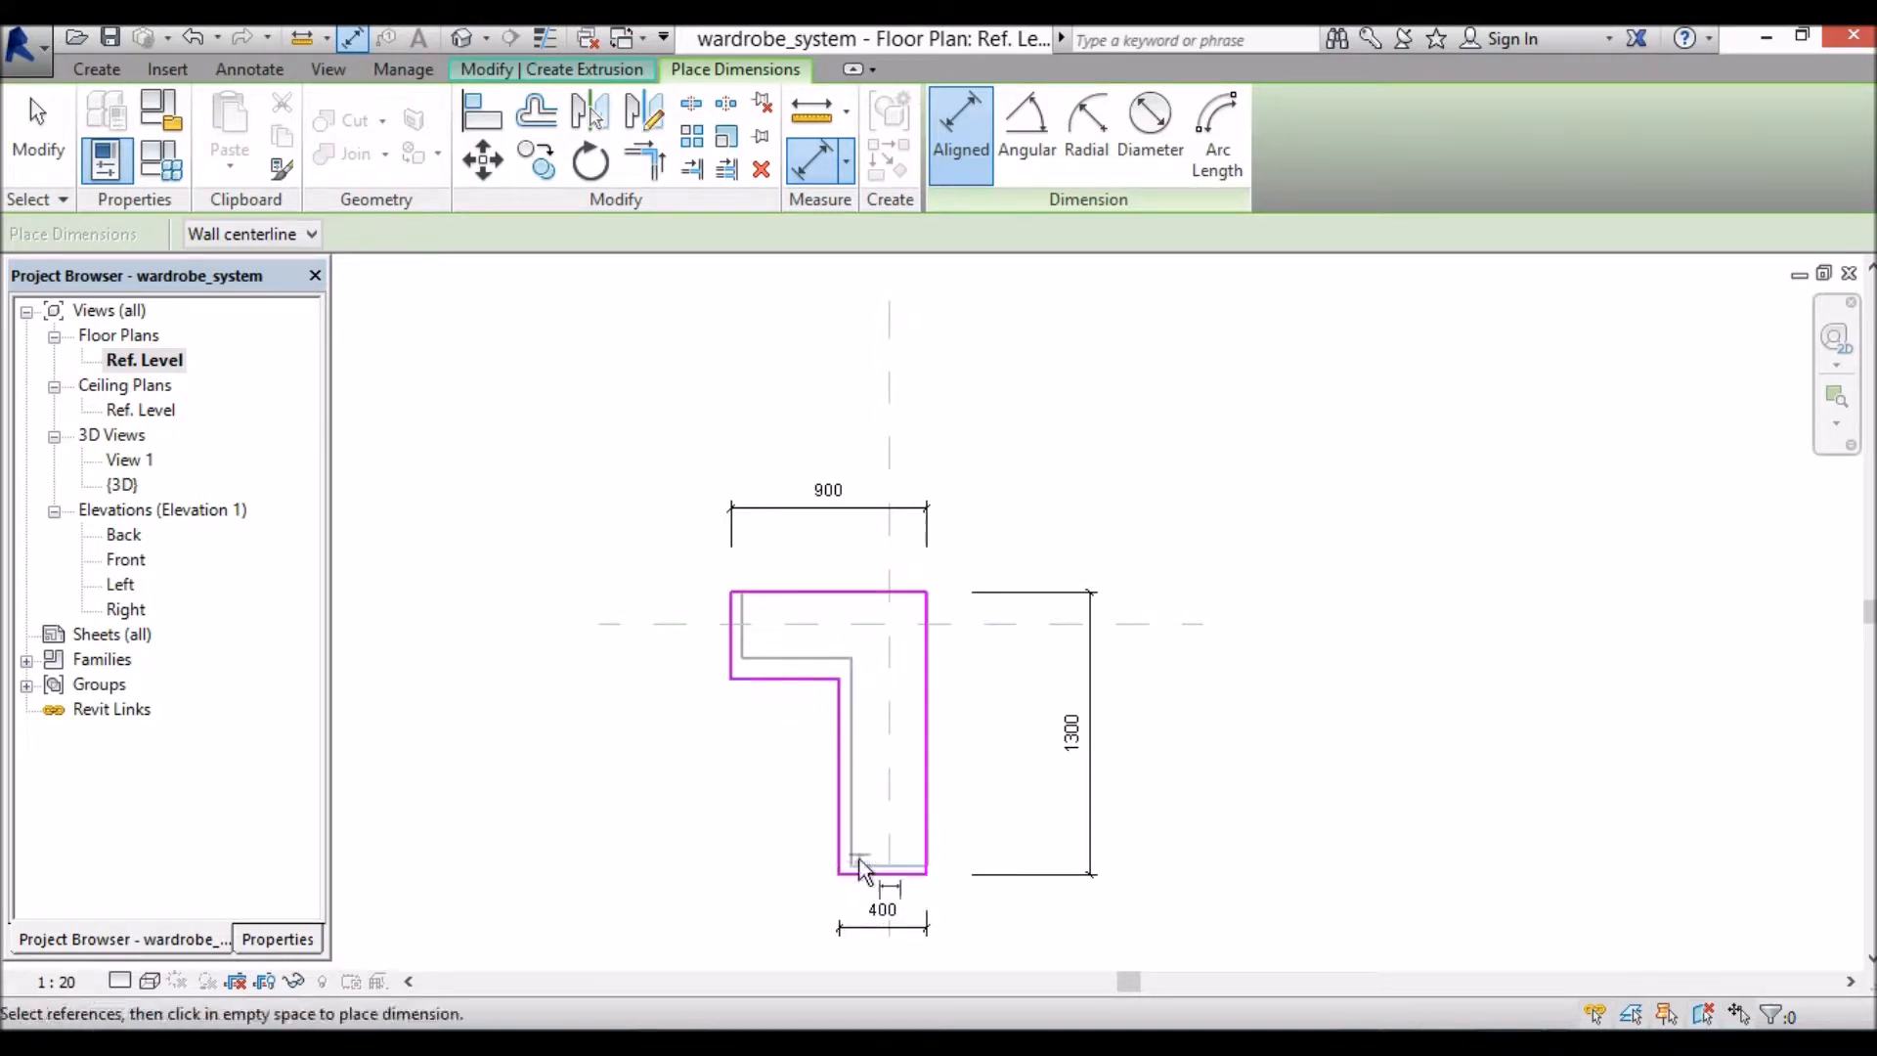
{"action": "key", "text": "Escape"}
{"action": "key", "text": "d"}
{"action": "key", "text": "i"}
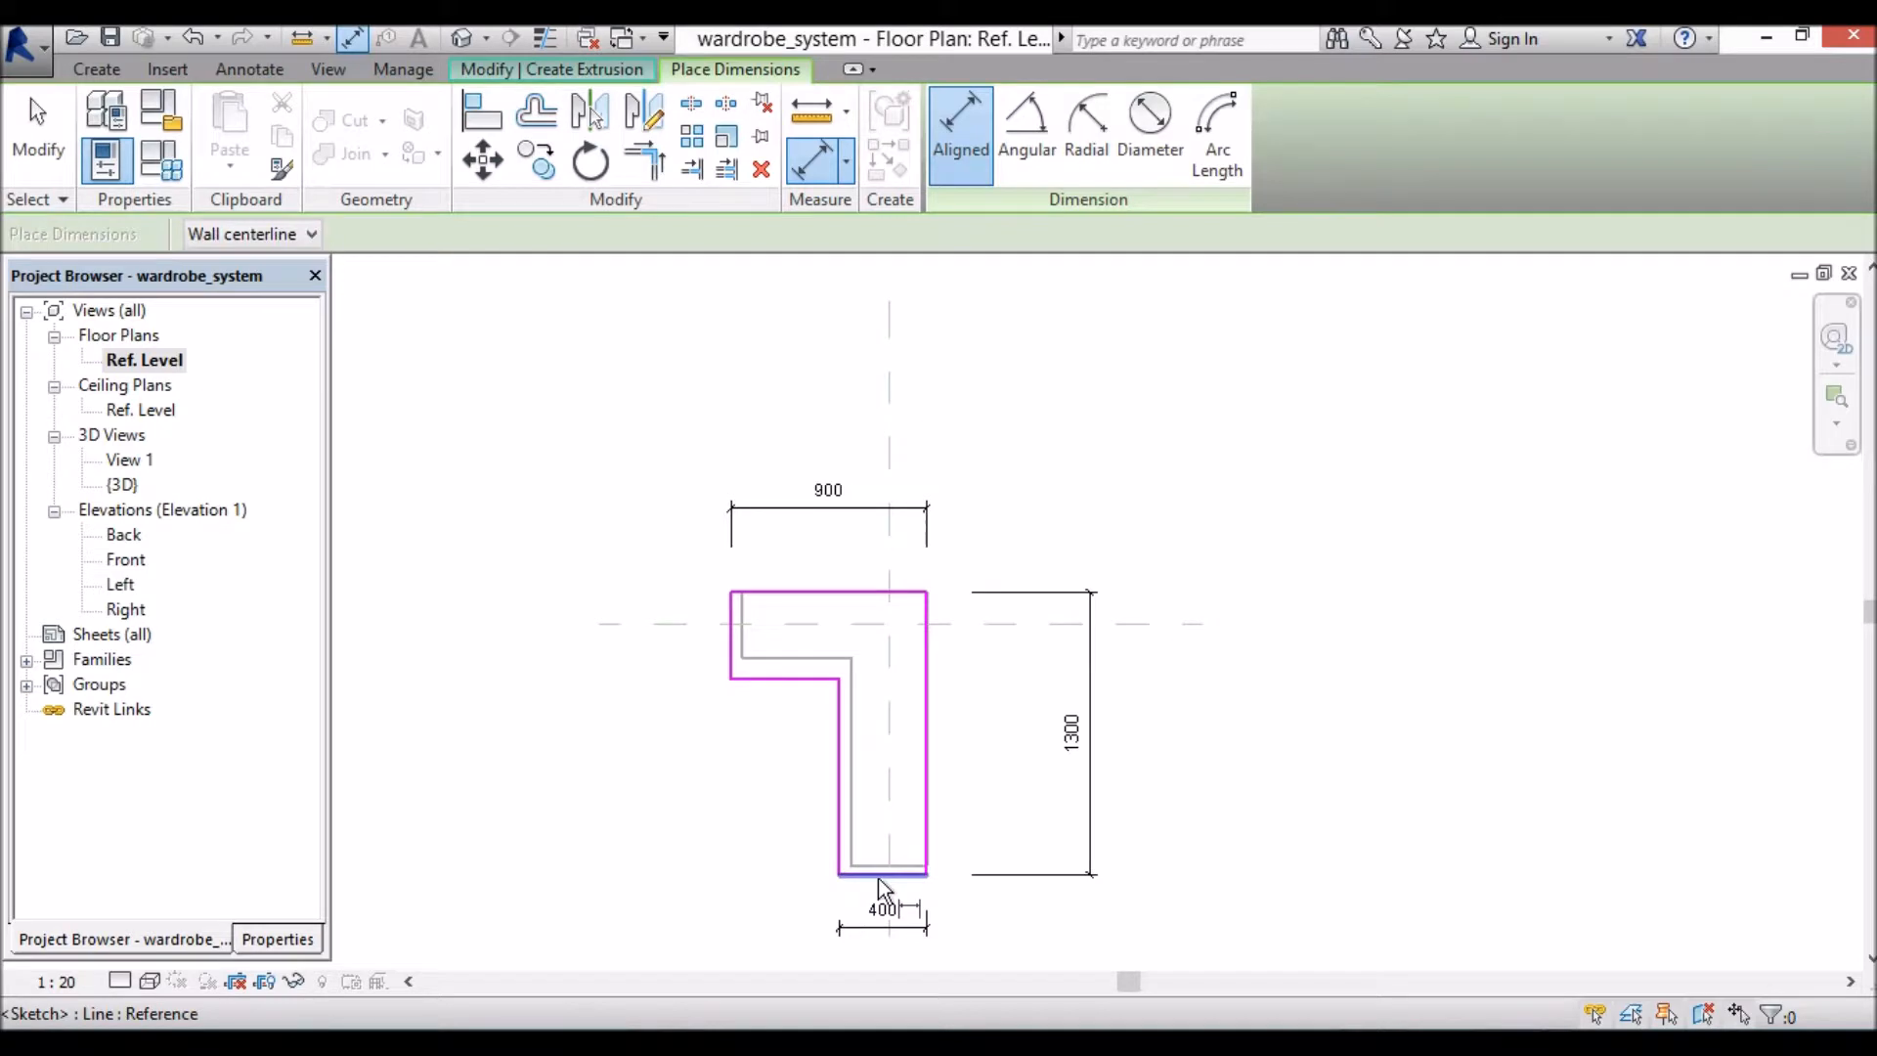
{"action": "left_click", "coordinate": [879, 876]}
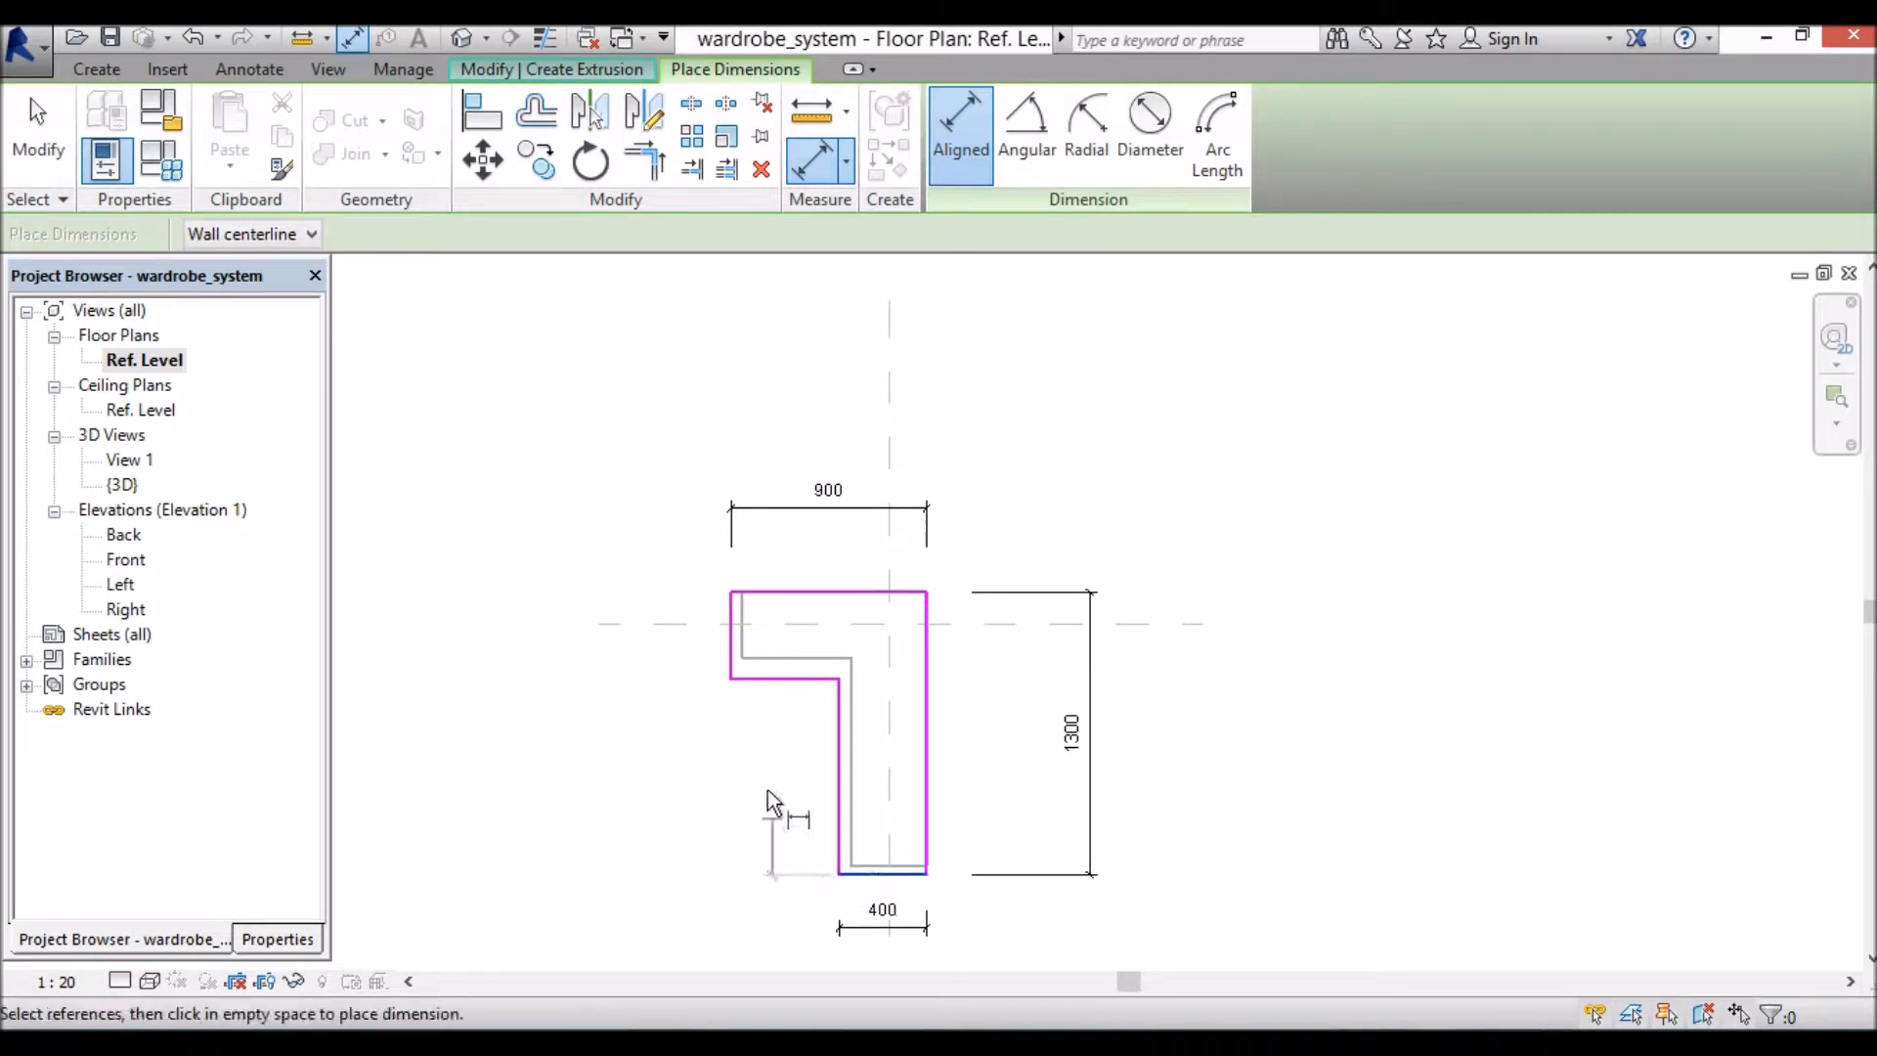
{"action": "left_click", "coordinate": [794, 682]}
{"action": "left_click", "coordinate": [661, 702]}
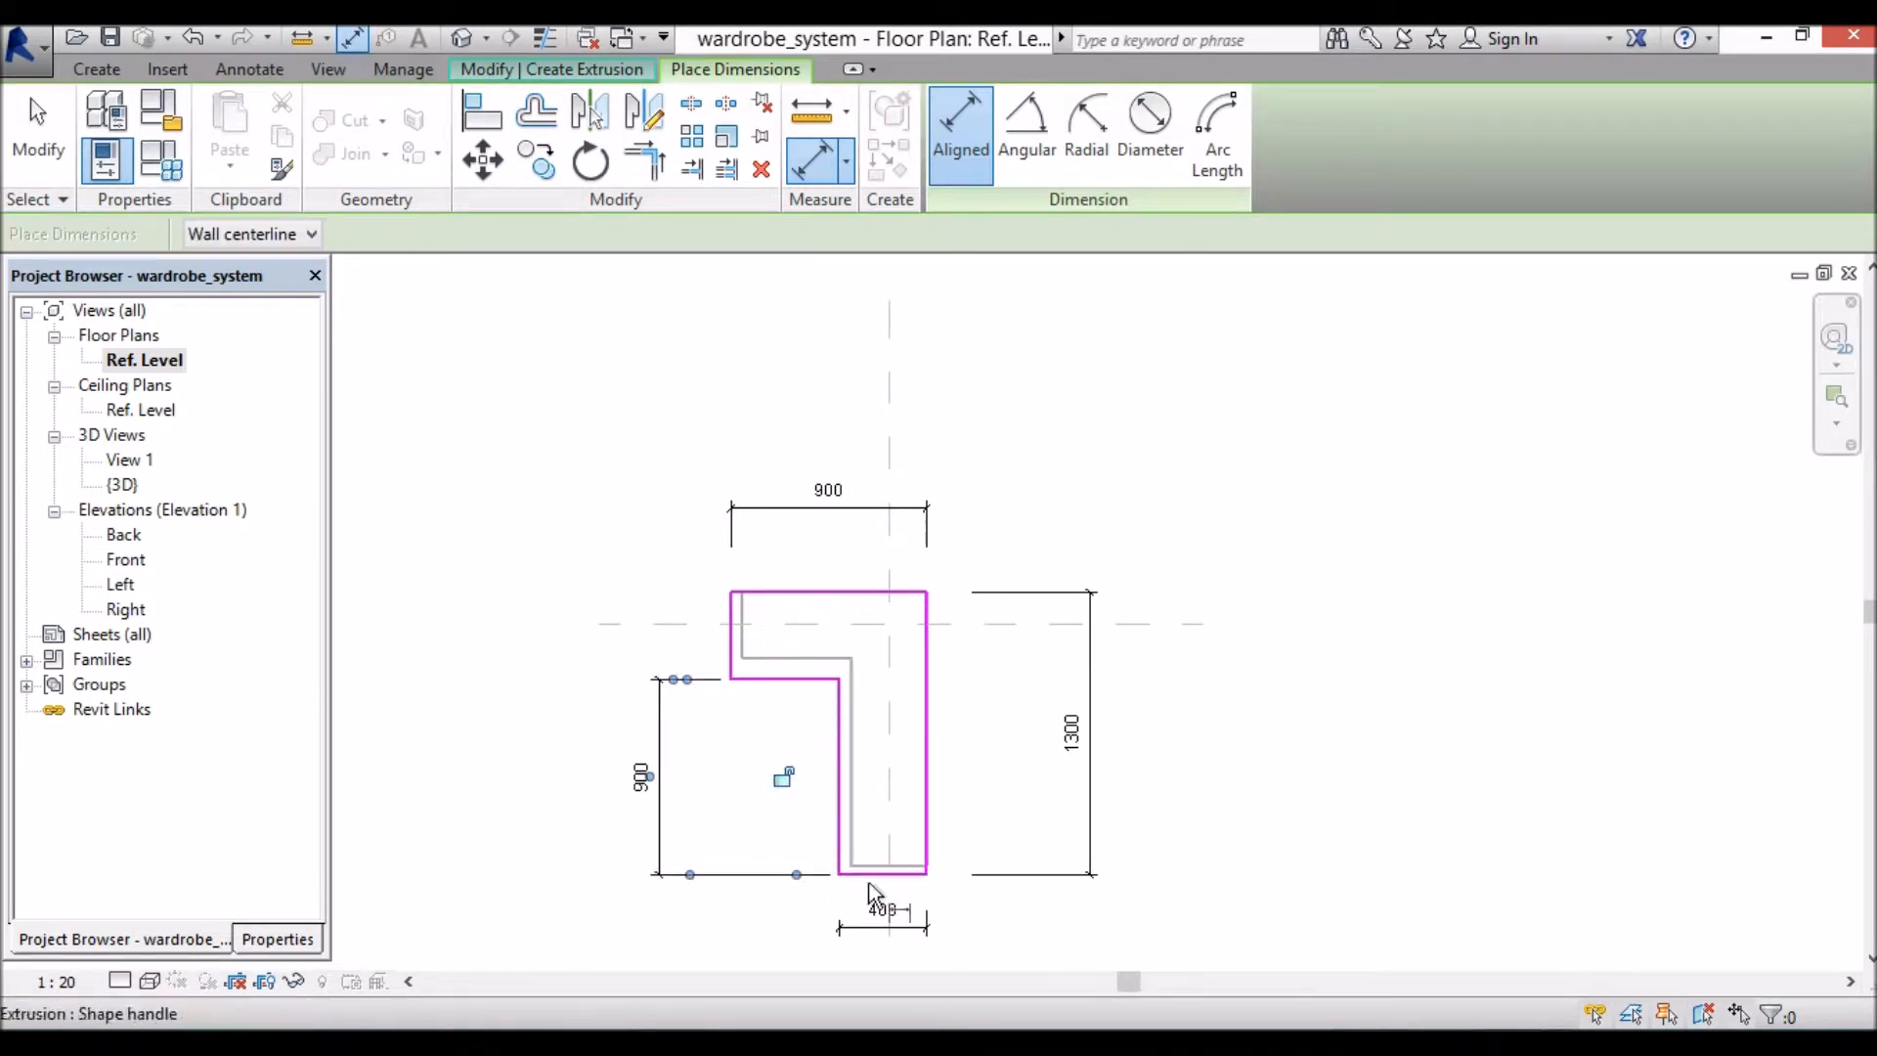
Step: Add aligned dimensions for the L-profile's inner width, in line with the leg-width dimension, and for the upper arm's depth, above the inner-length dimension
{"action": "left_click", "coordinate": [732, 643]}
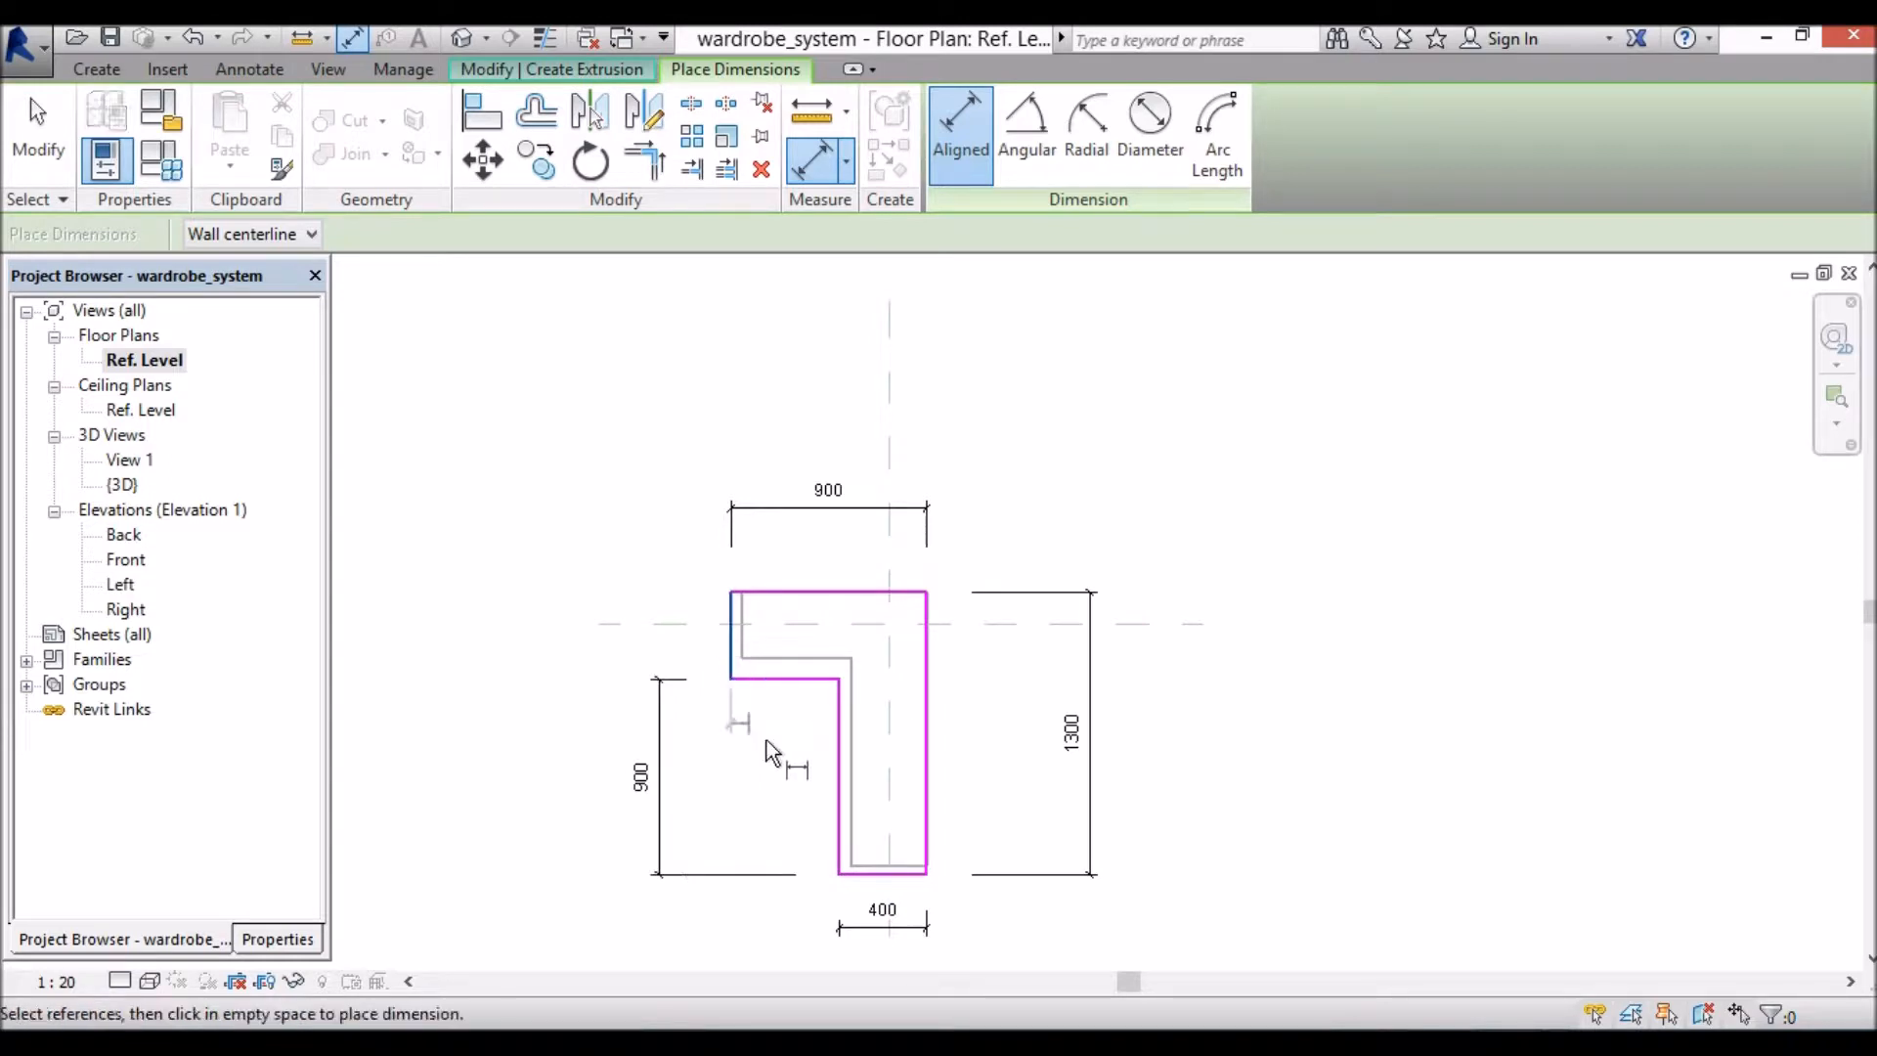
{"action": "left_click", "coordinate": [844, 756]}
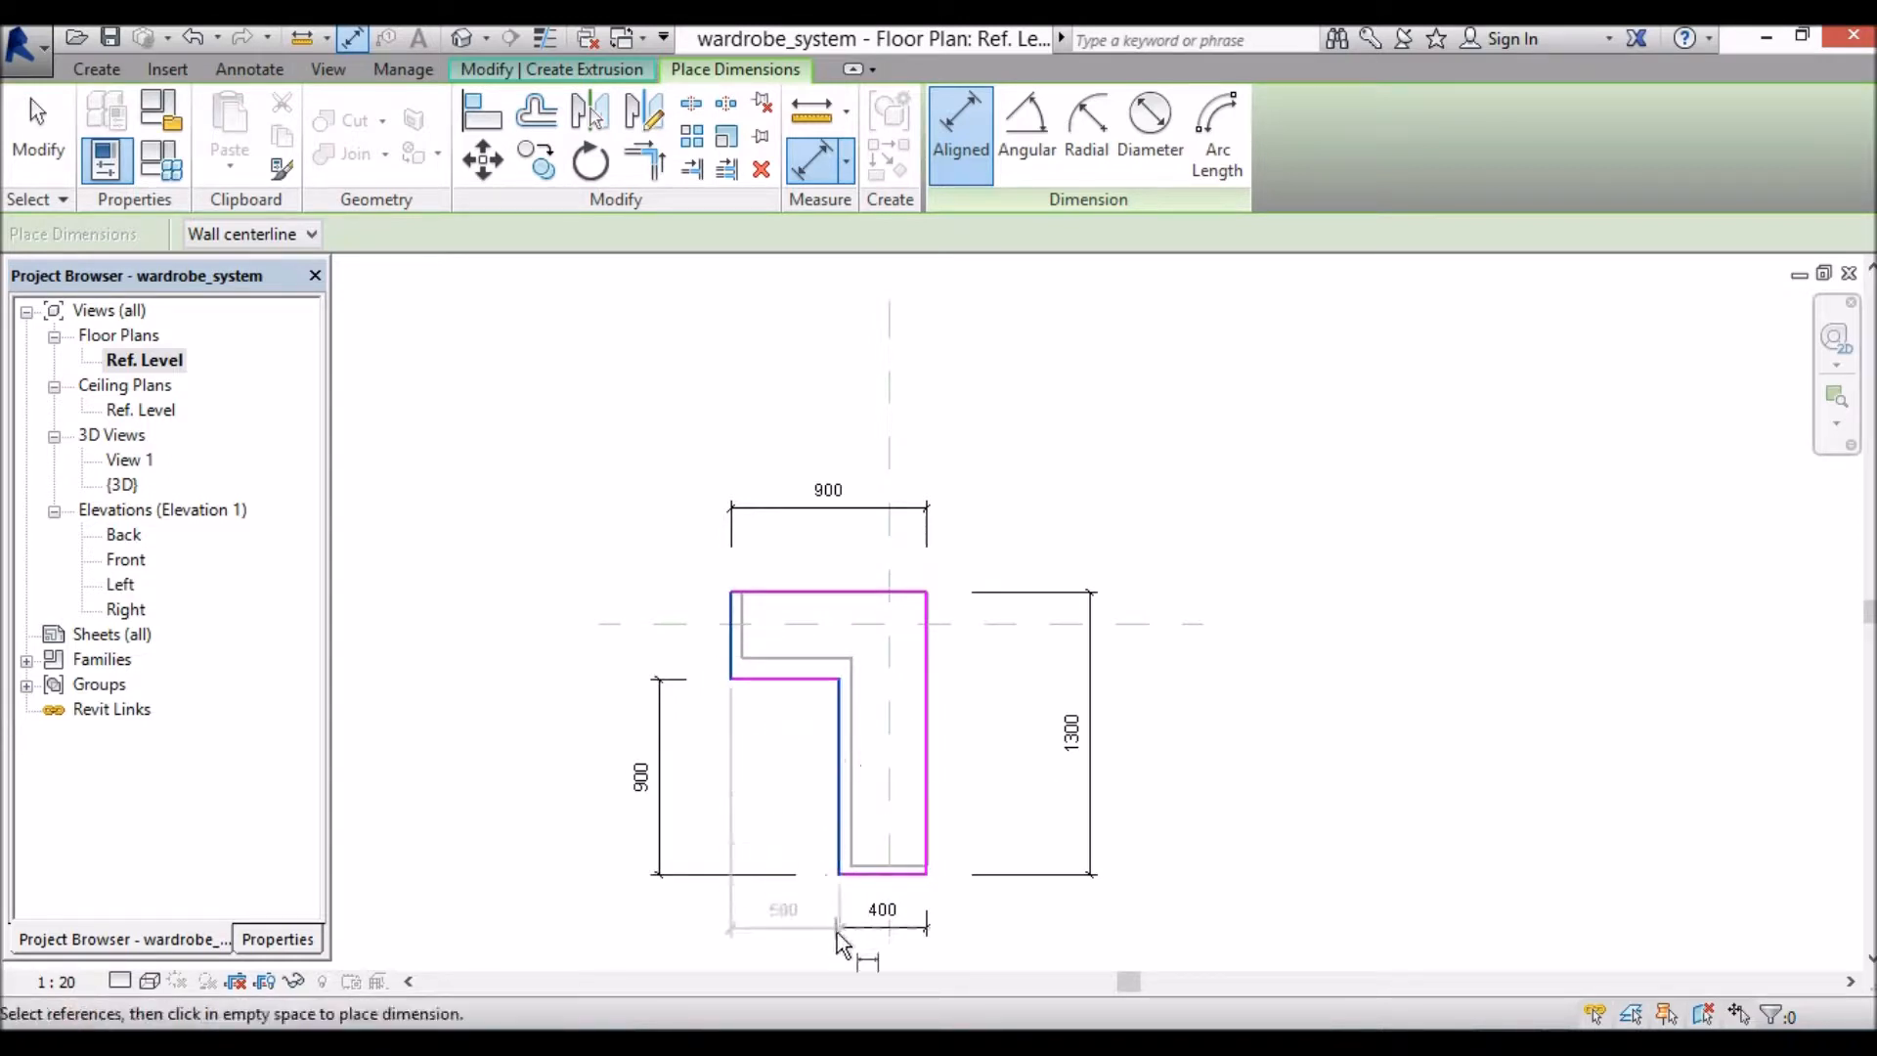
{"action": "left_click", "coordinate": [843, 941]}
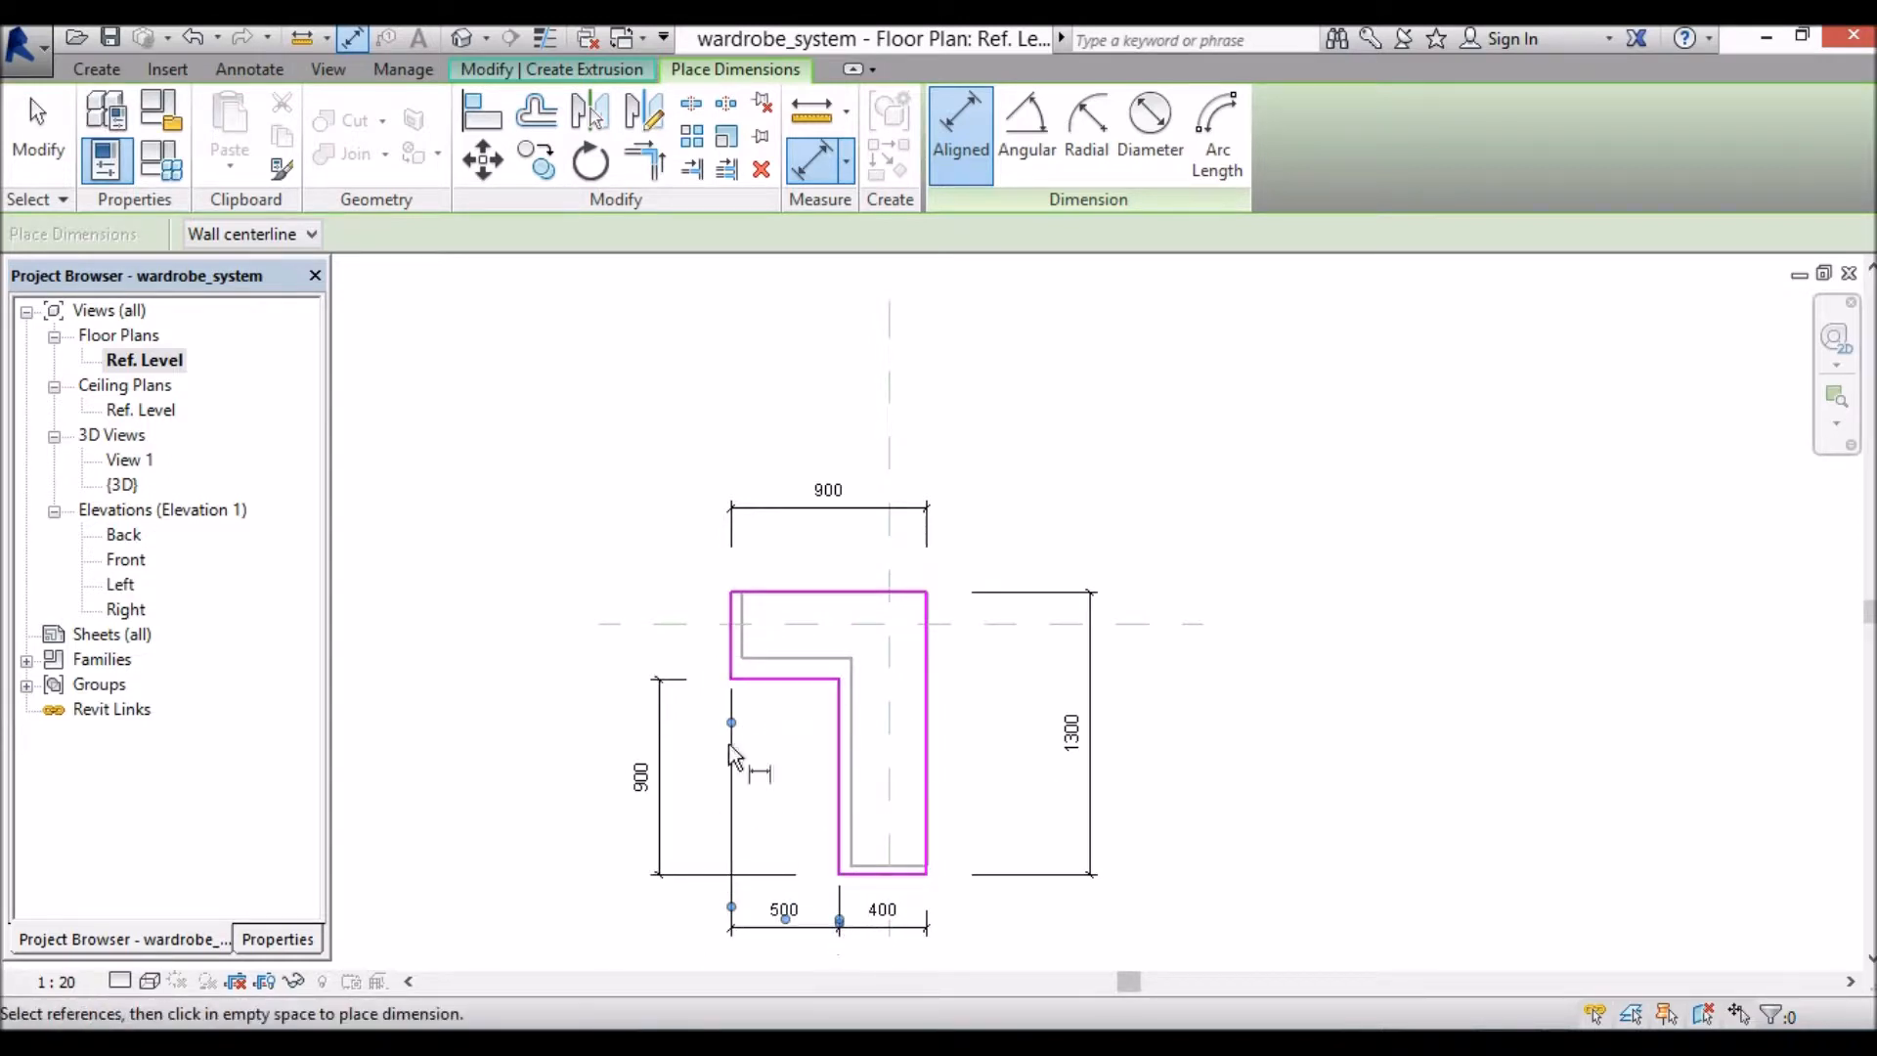
{"action": "left_click", "coordinate": [749, 679]}
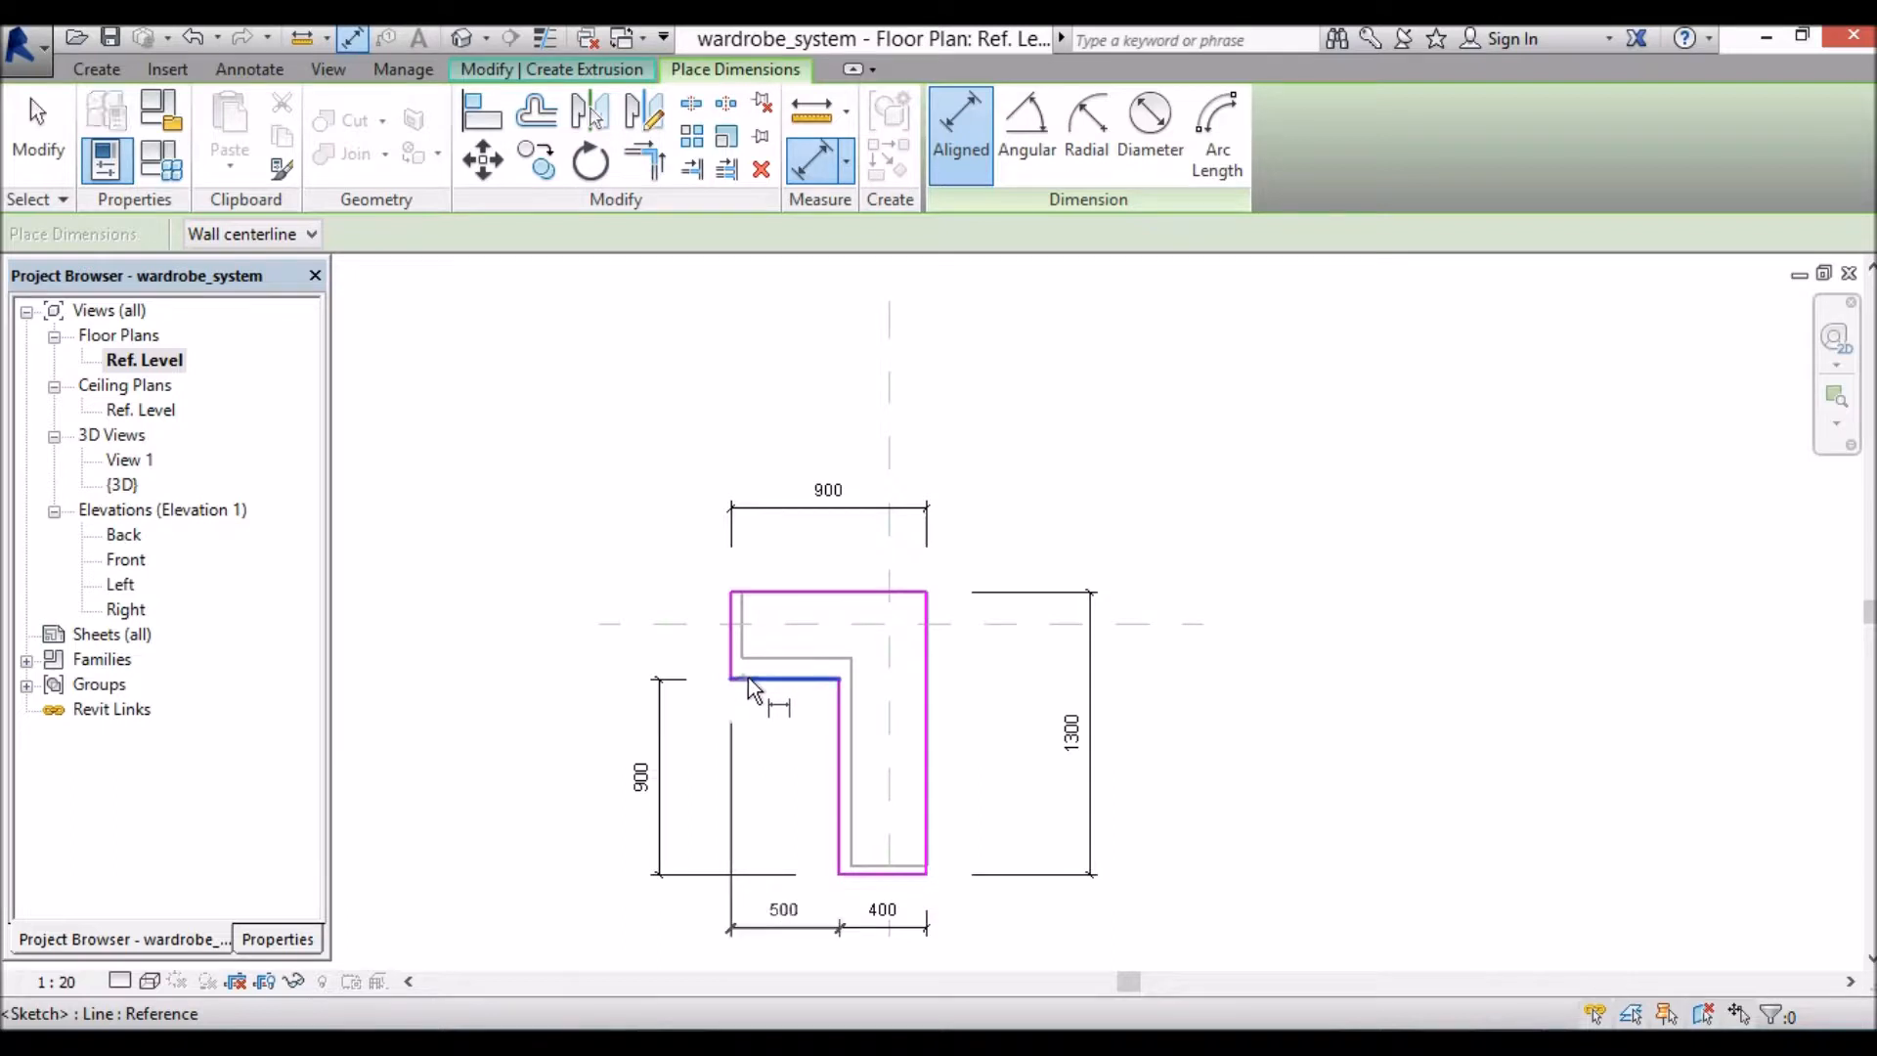
{"action": "left_click", "coordinate": [741, 591]}
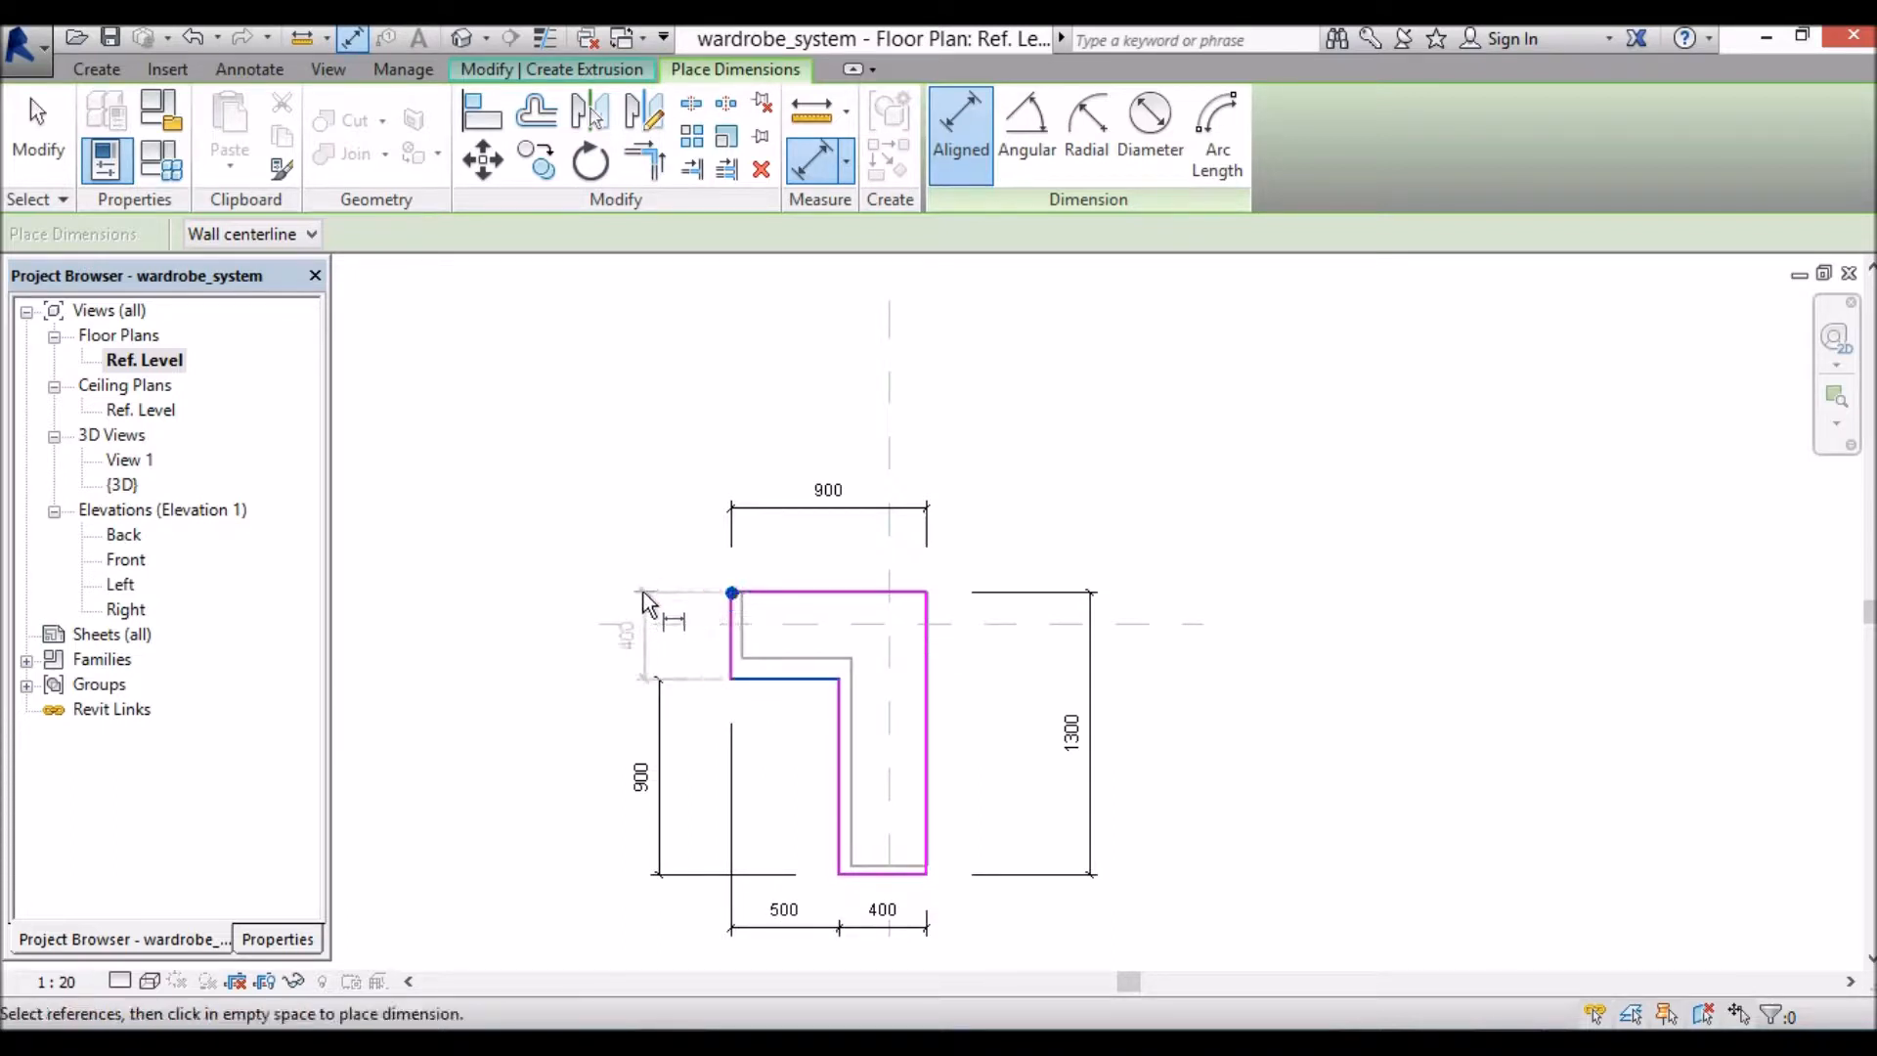
{"action": "left_click", "coordinate": [657, 599]}
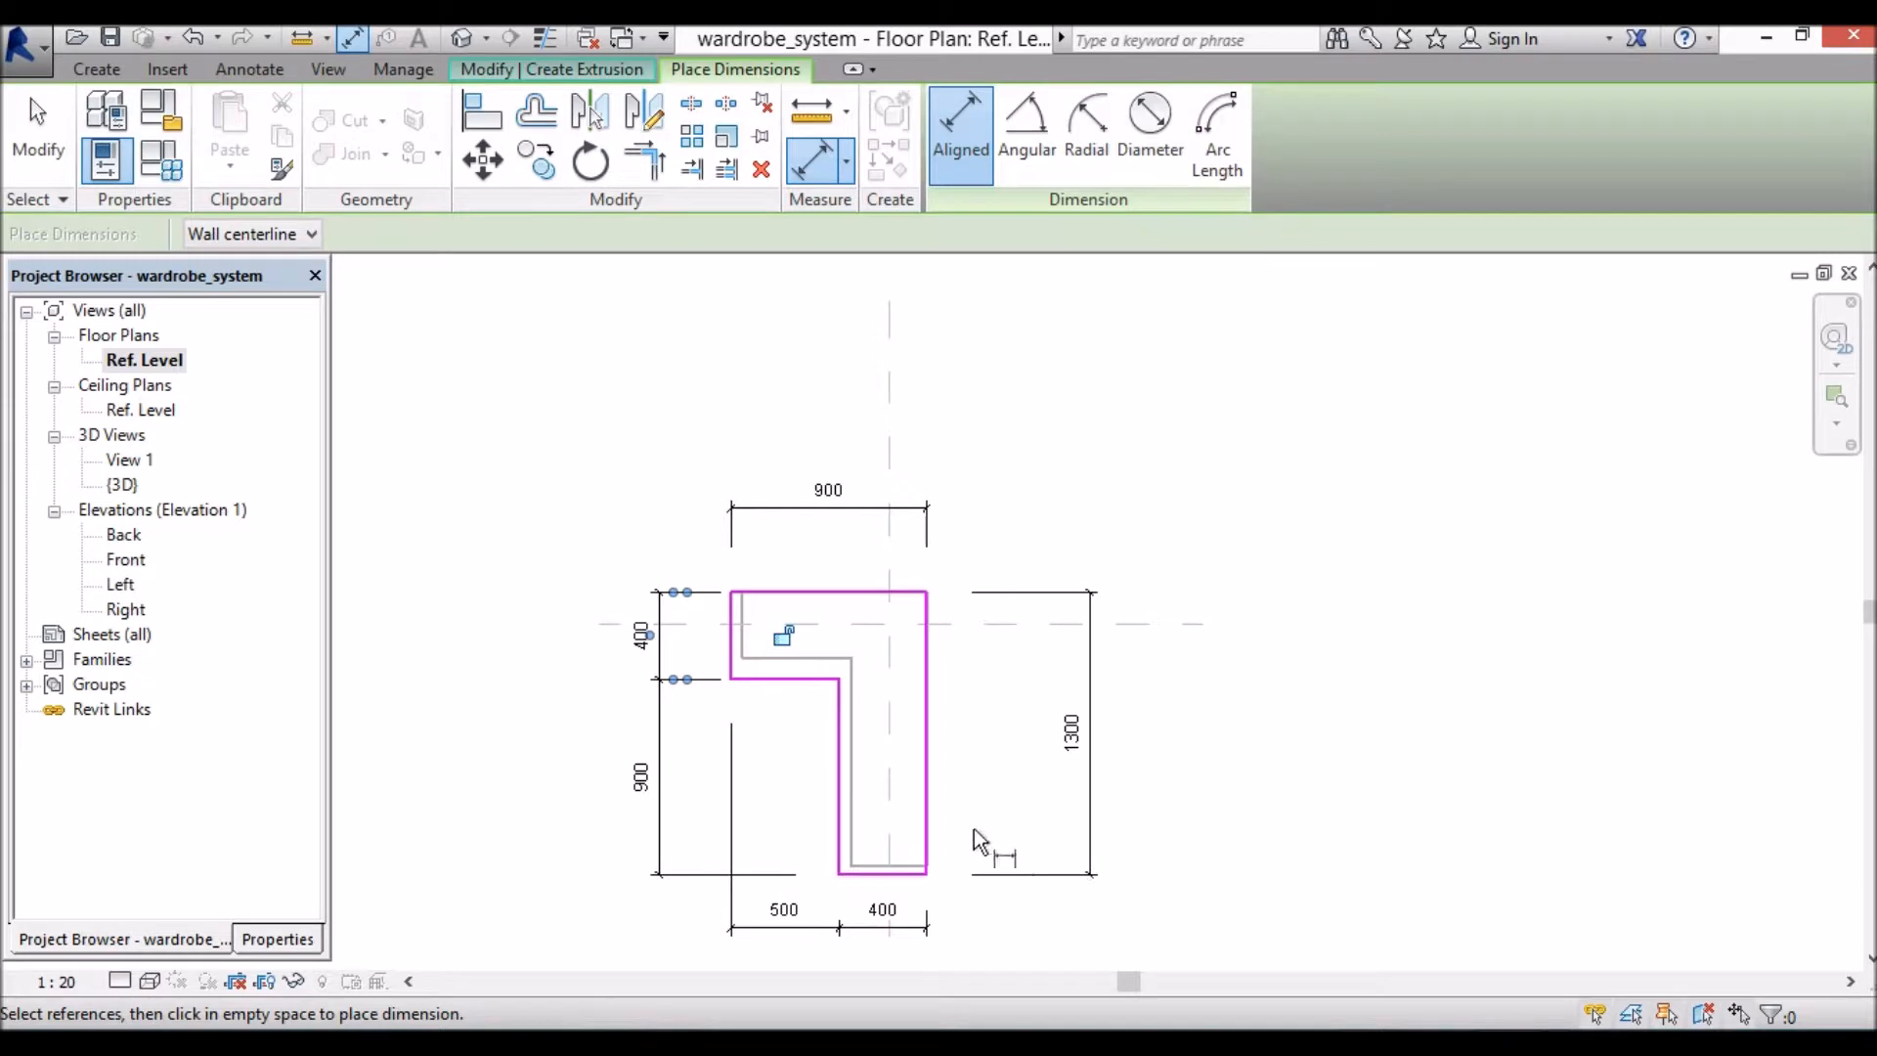
{"action": "key", "text": "Escape"}
{"action": "key", "text": "Escape"}
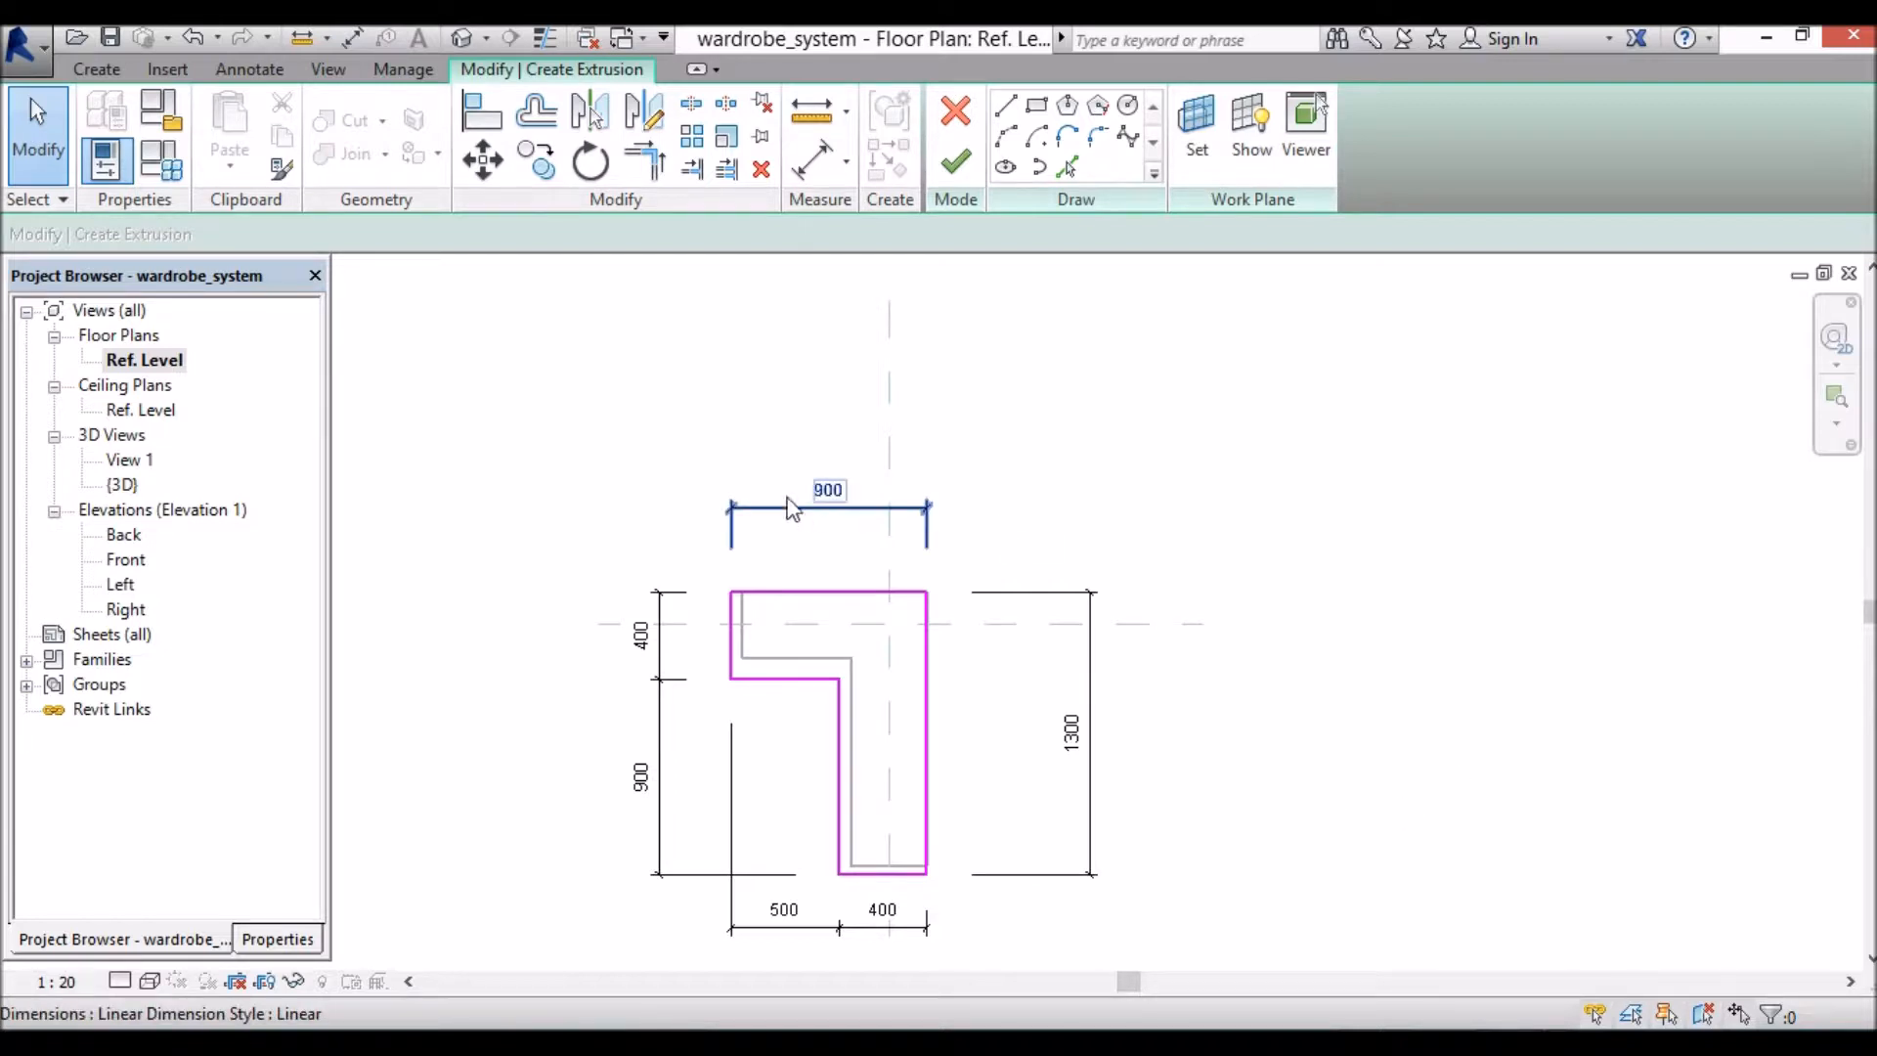
Step: Add a length-type family parameter named "Floor outer width 1", grouped under Dimensions
{"action": "left_click", "coordinate": [178, 184]}
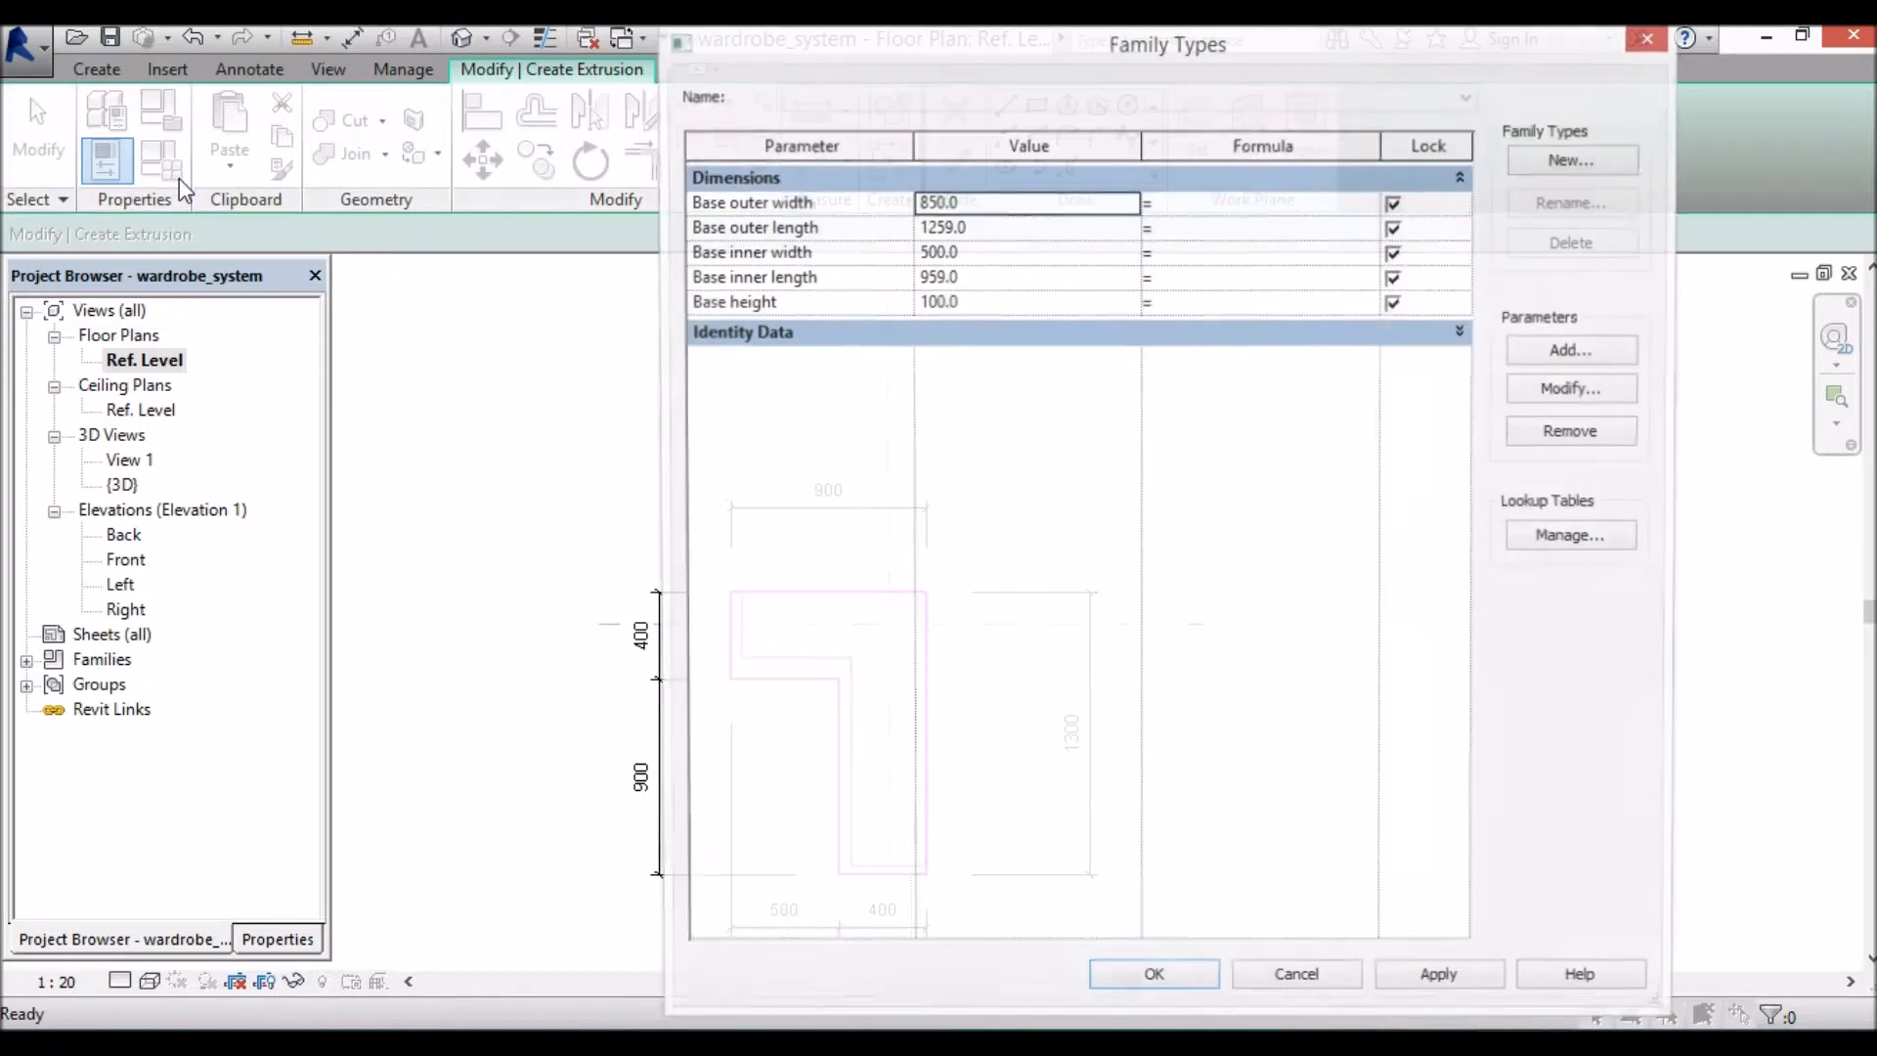
{"action": "left_click", "coordinate": [1599, 360]}
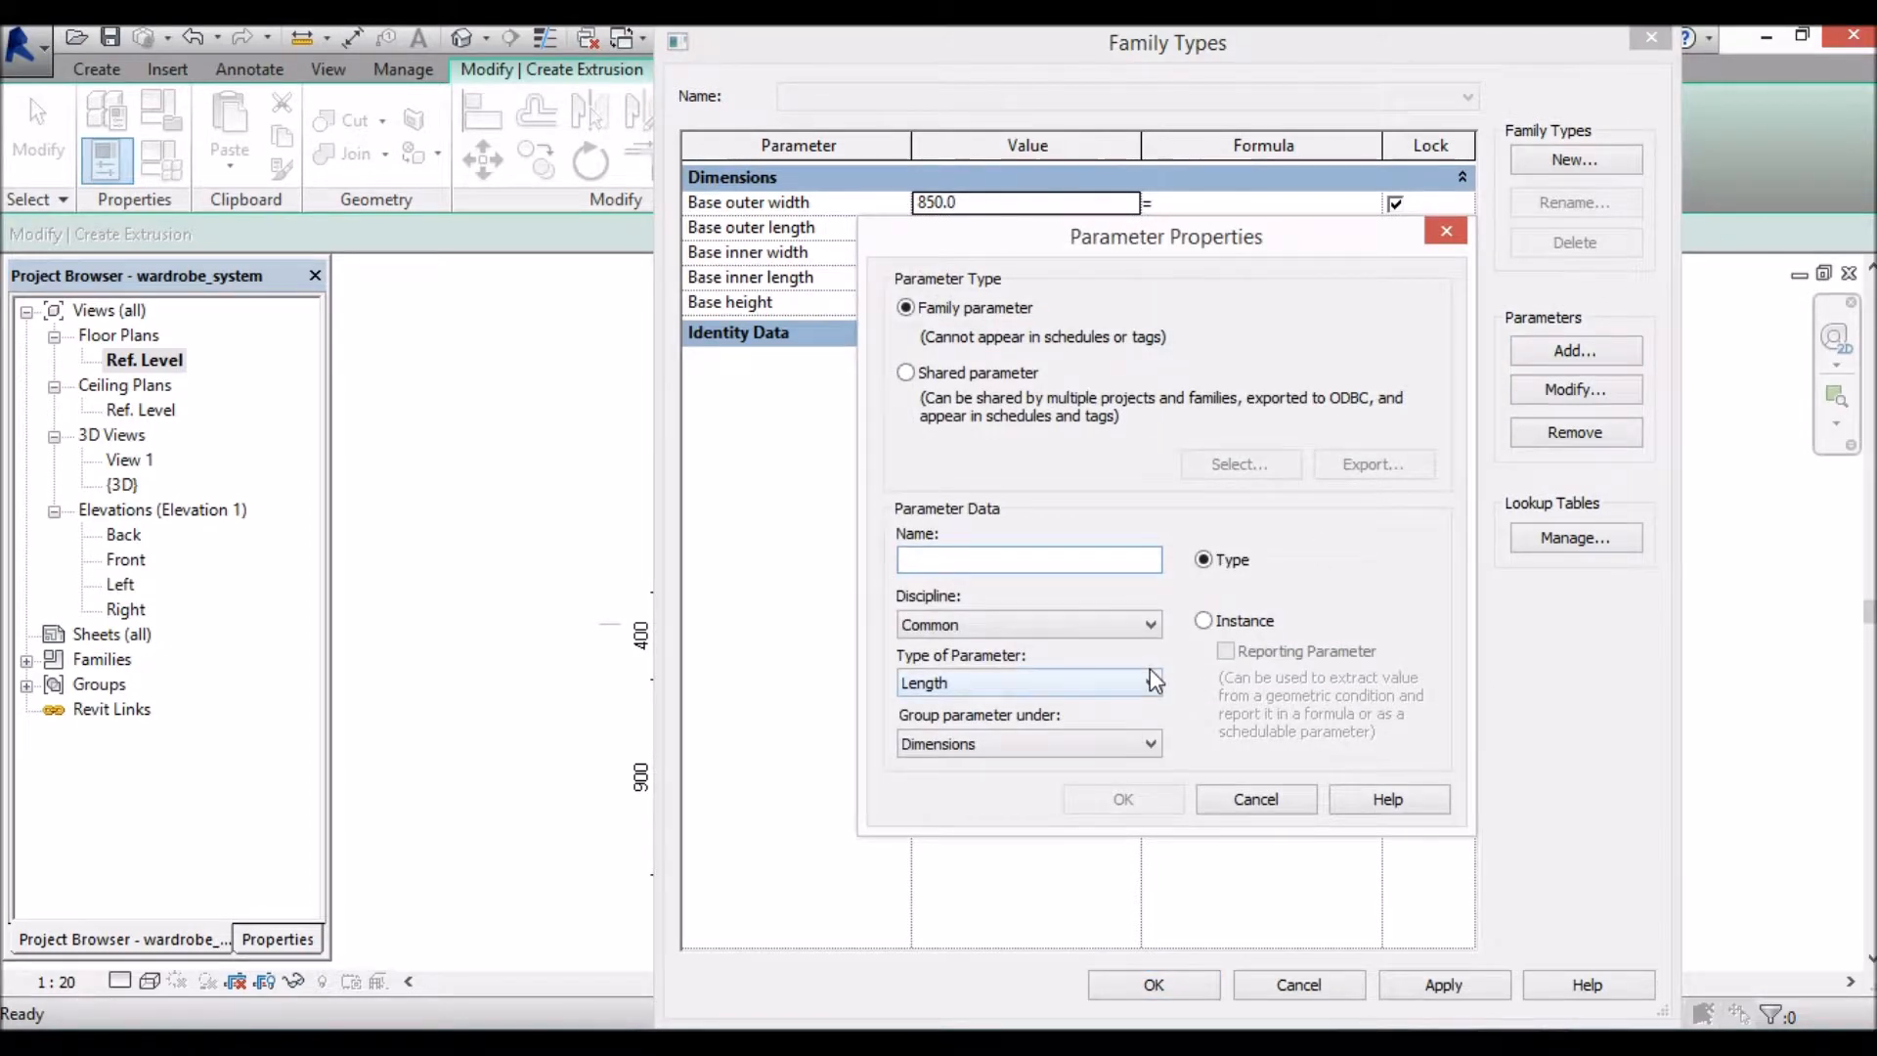
{"action": "type", "text": "Floor outer width 1"}
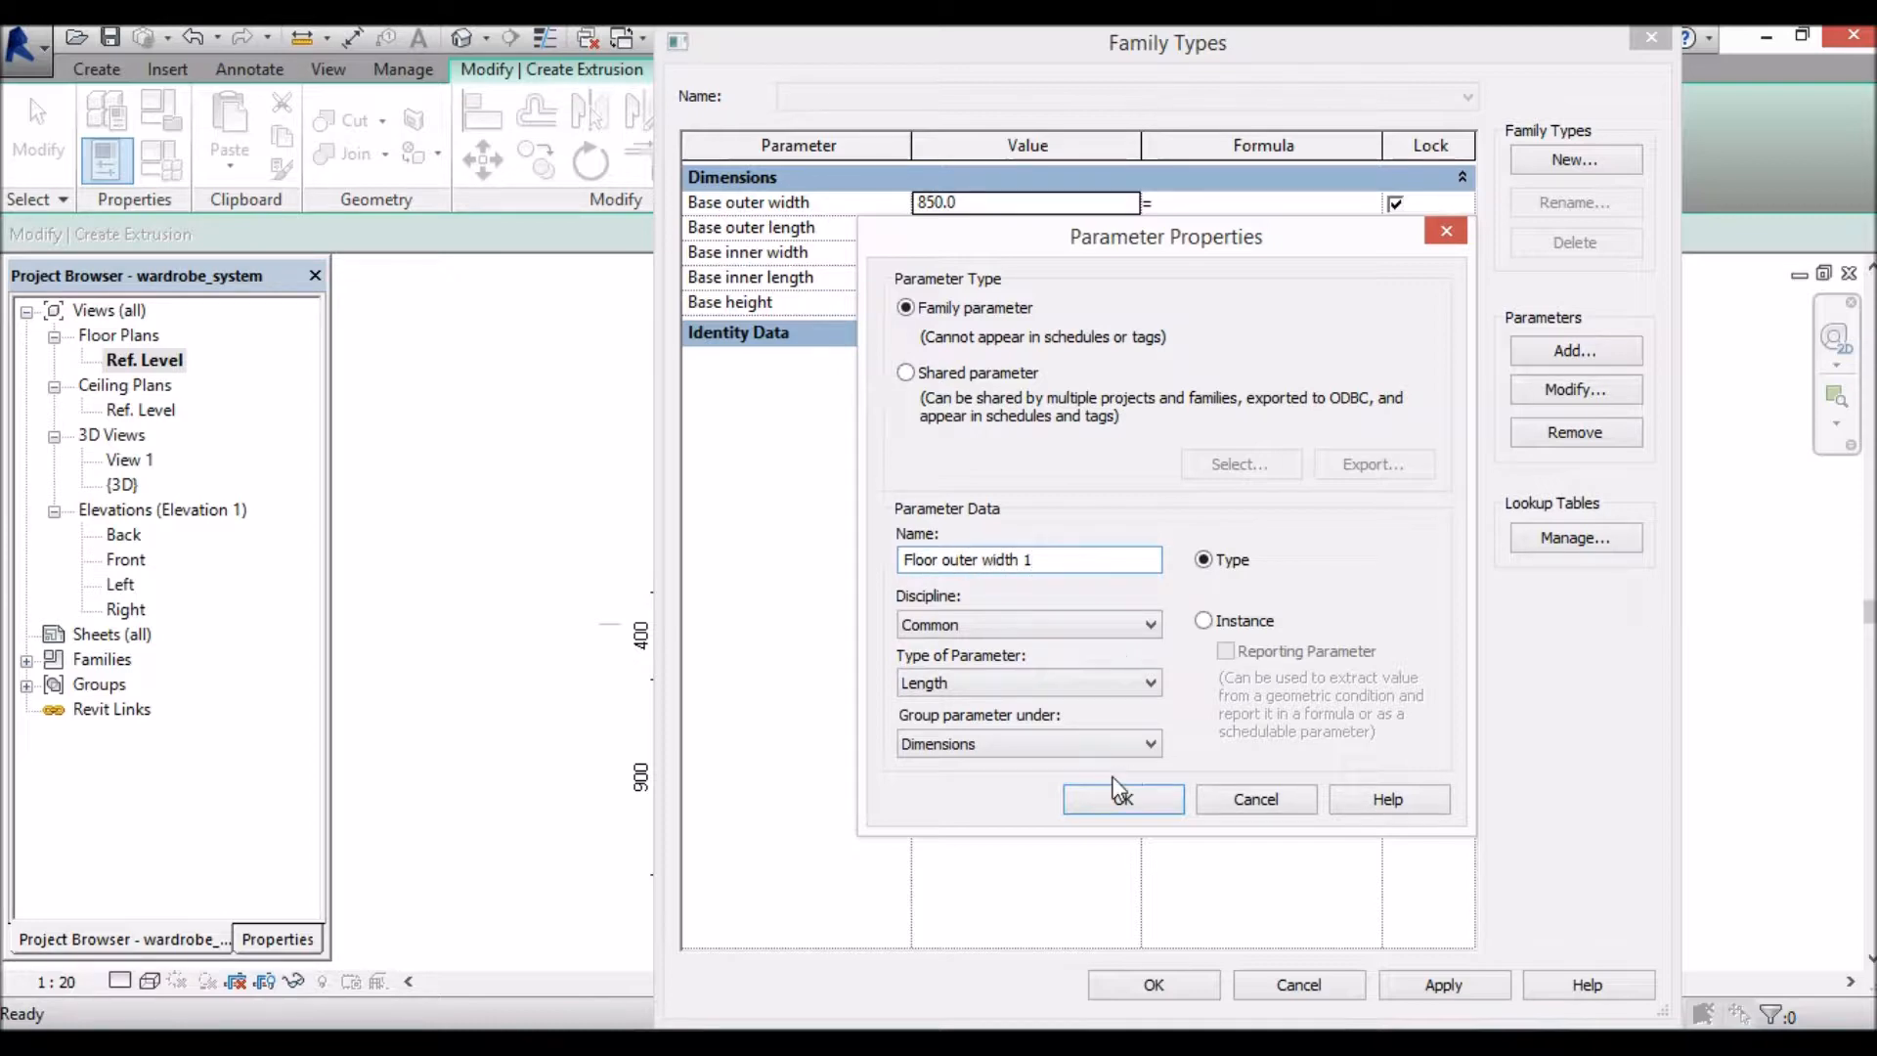
{"action": "left_click", "coordinate": [1131, 804]}
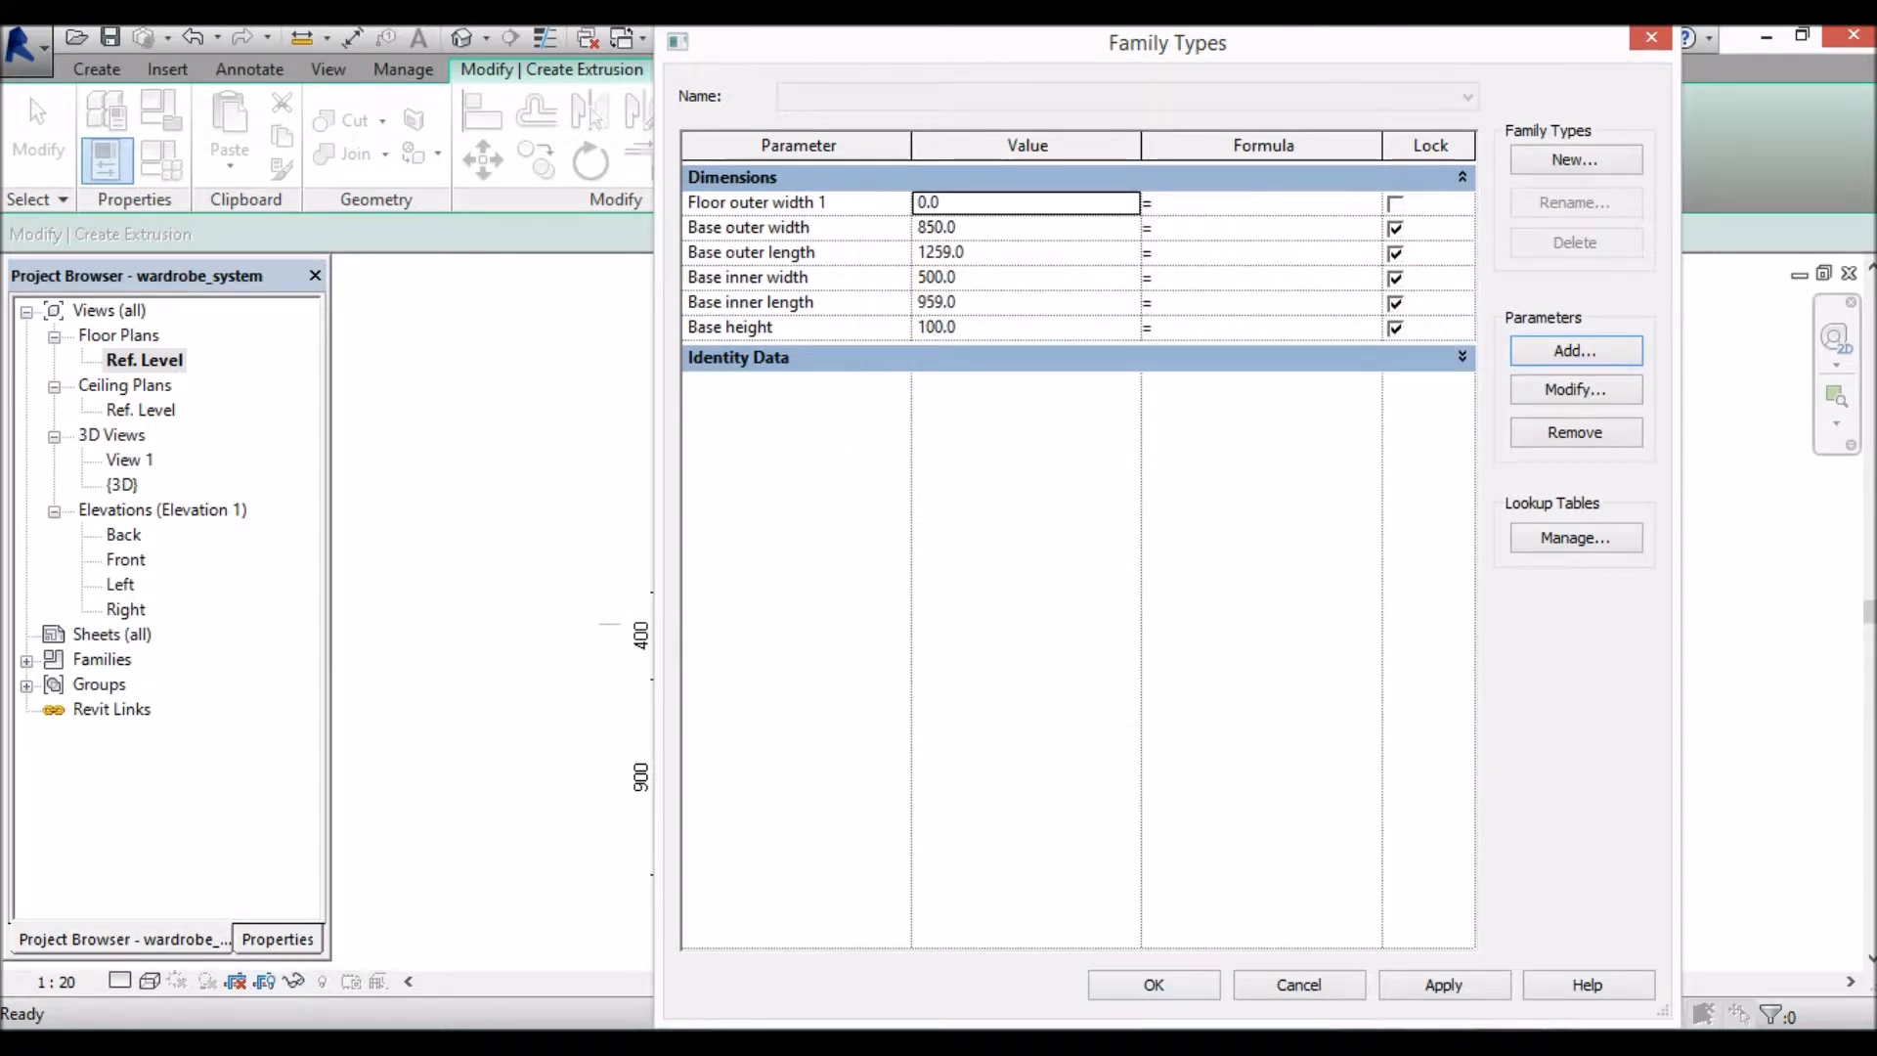
{"action": "key", "text": "Return"}
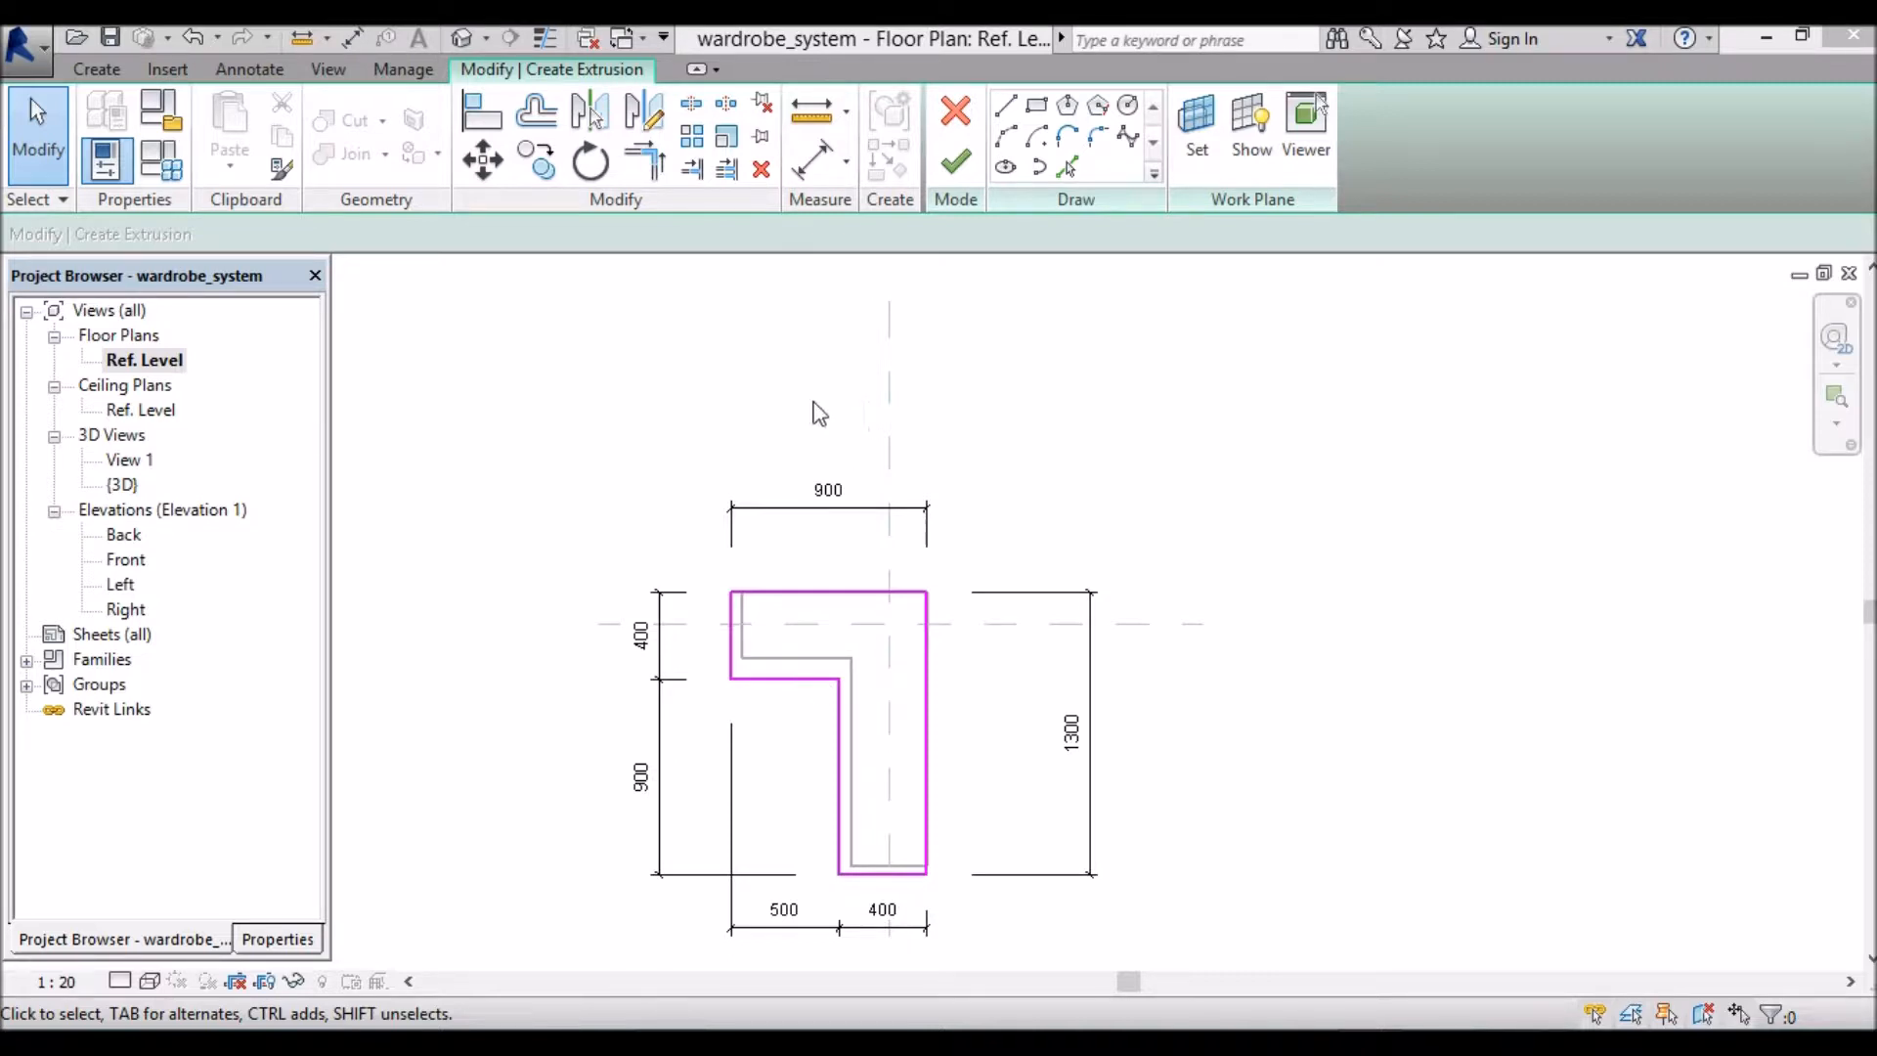
Step: Move the L-profile's top sketch line 50 mm straight down
{"action": "left_click", "coordinate": [876, 592]}
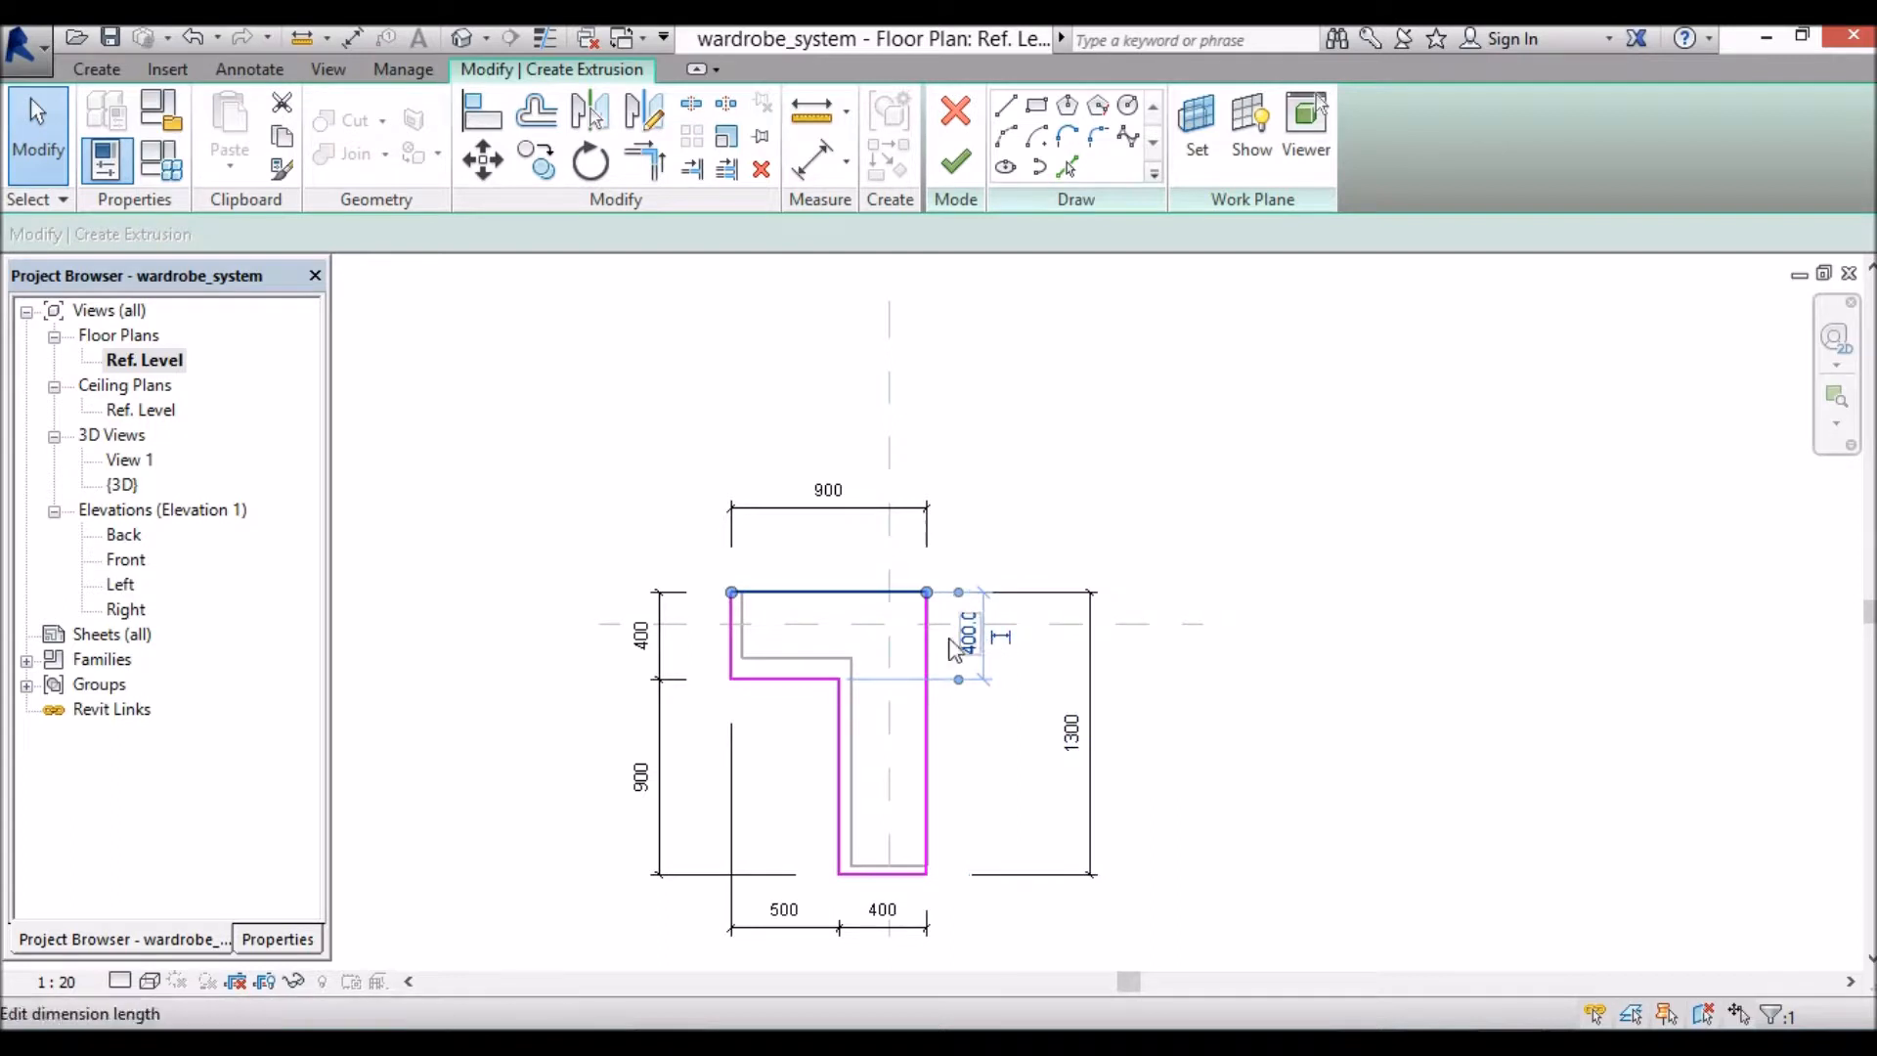
{"action": "left_click", "coordinate": [486, 171]}
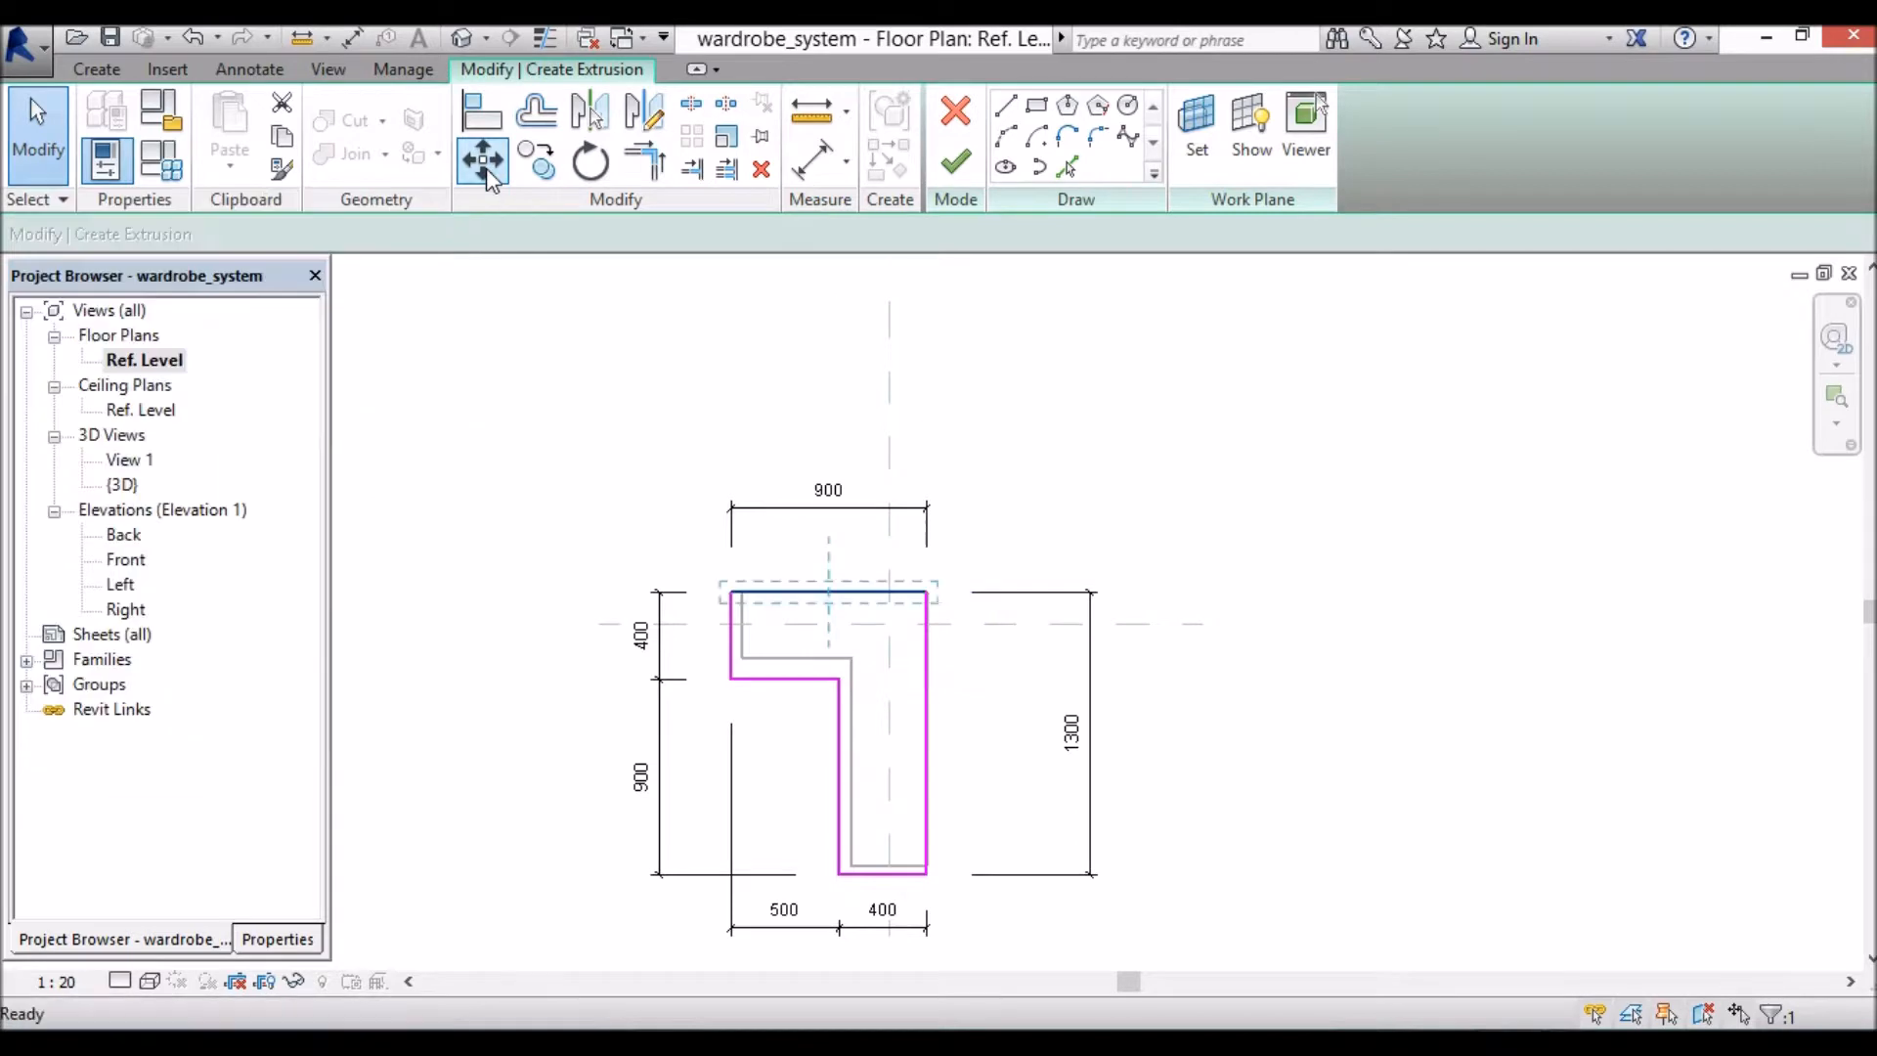
{"action": "left_click", "coordinate": [890, 591]}
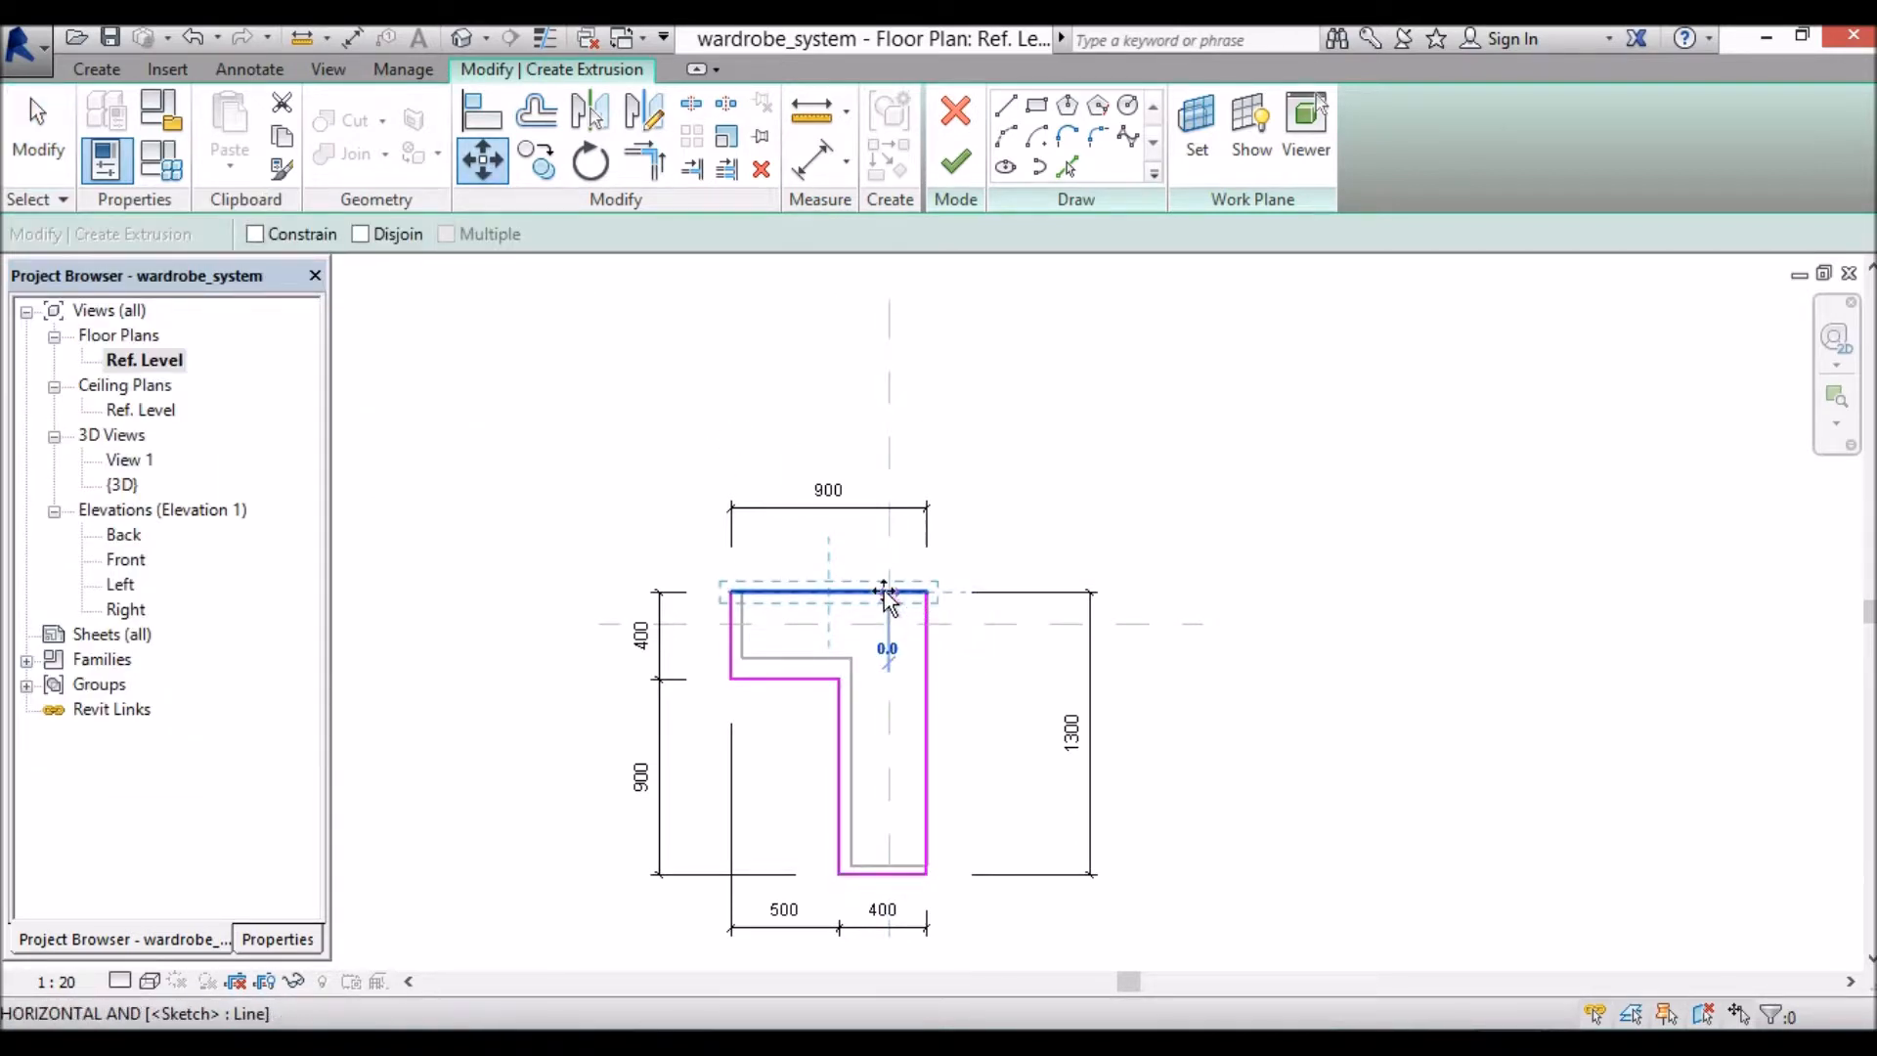
{"action": "left_click", "coordinate": [885, 616]}
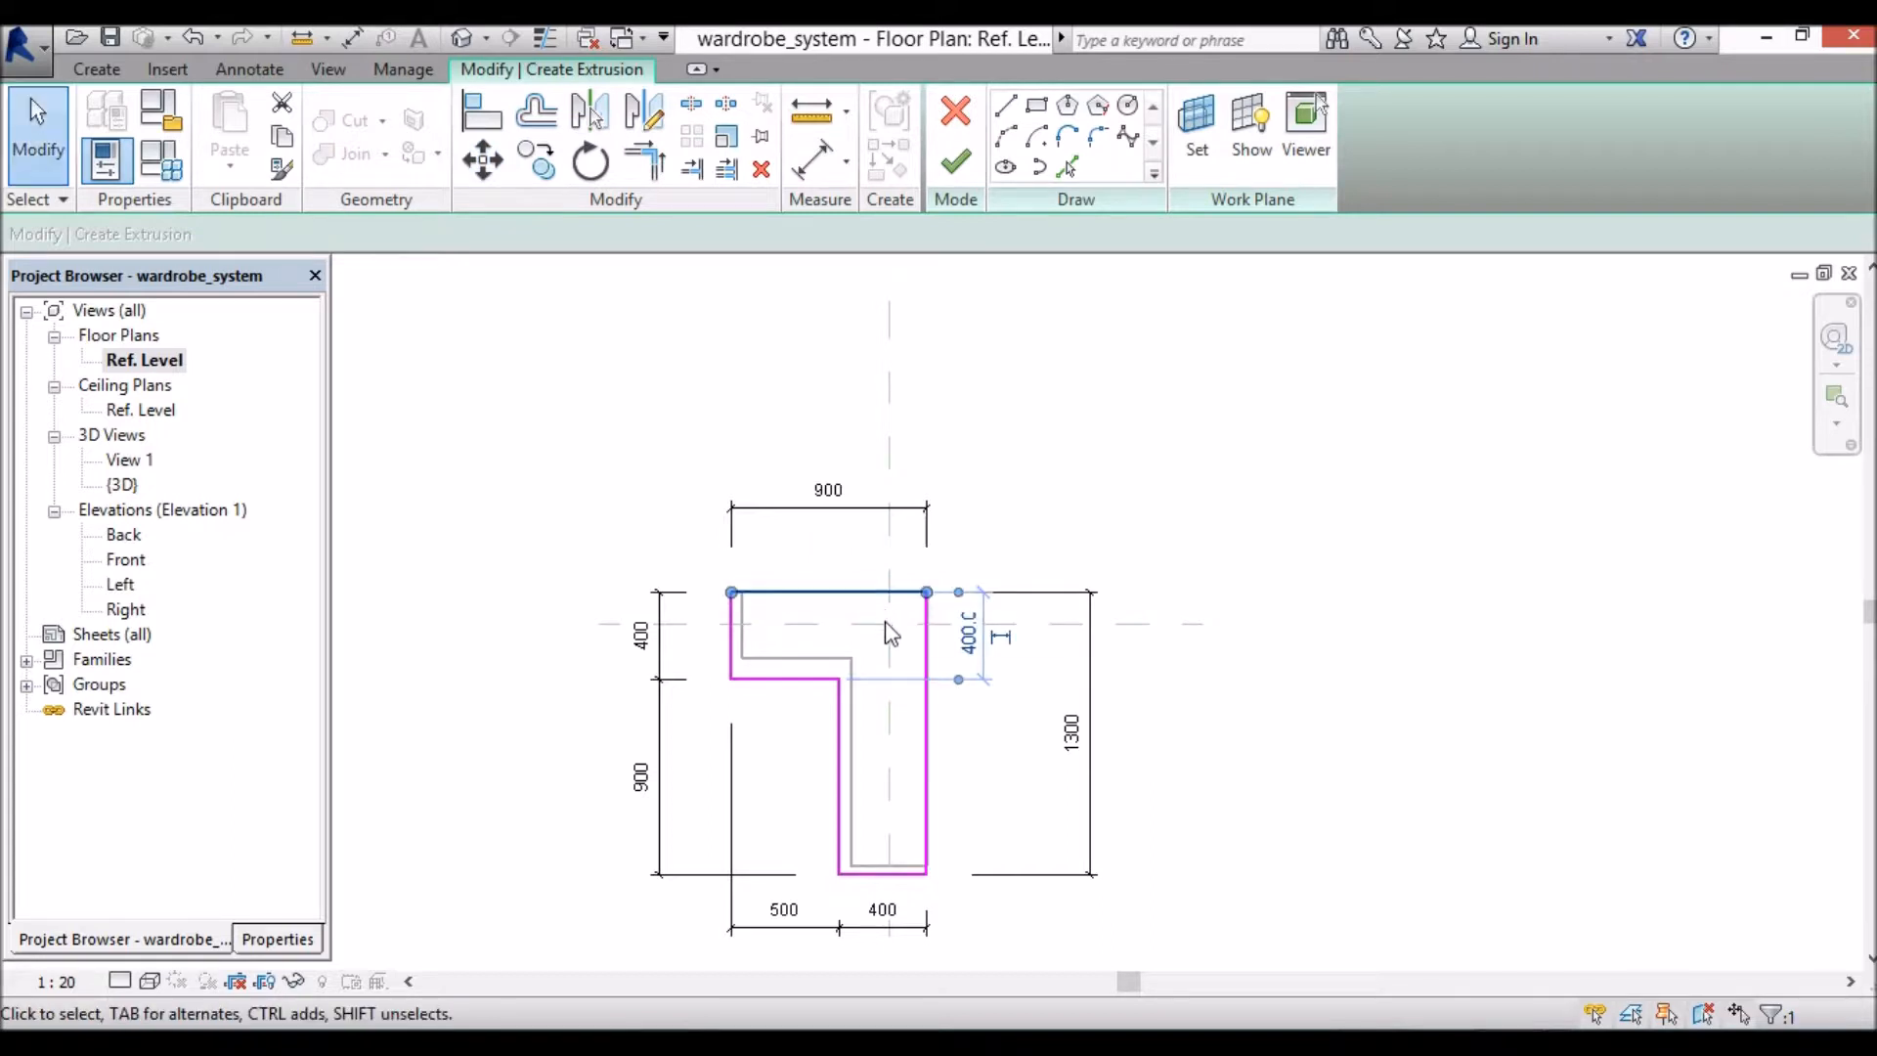
{"action": "left_click", "coordinate": [482, 159]}
{"action": "left_click", "coordinate": [829, 592]}
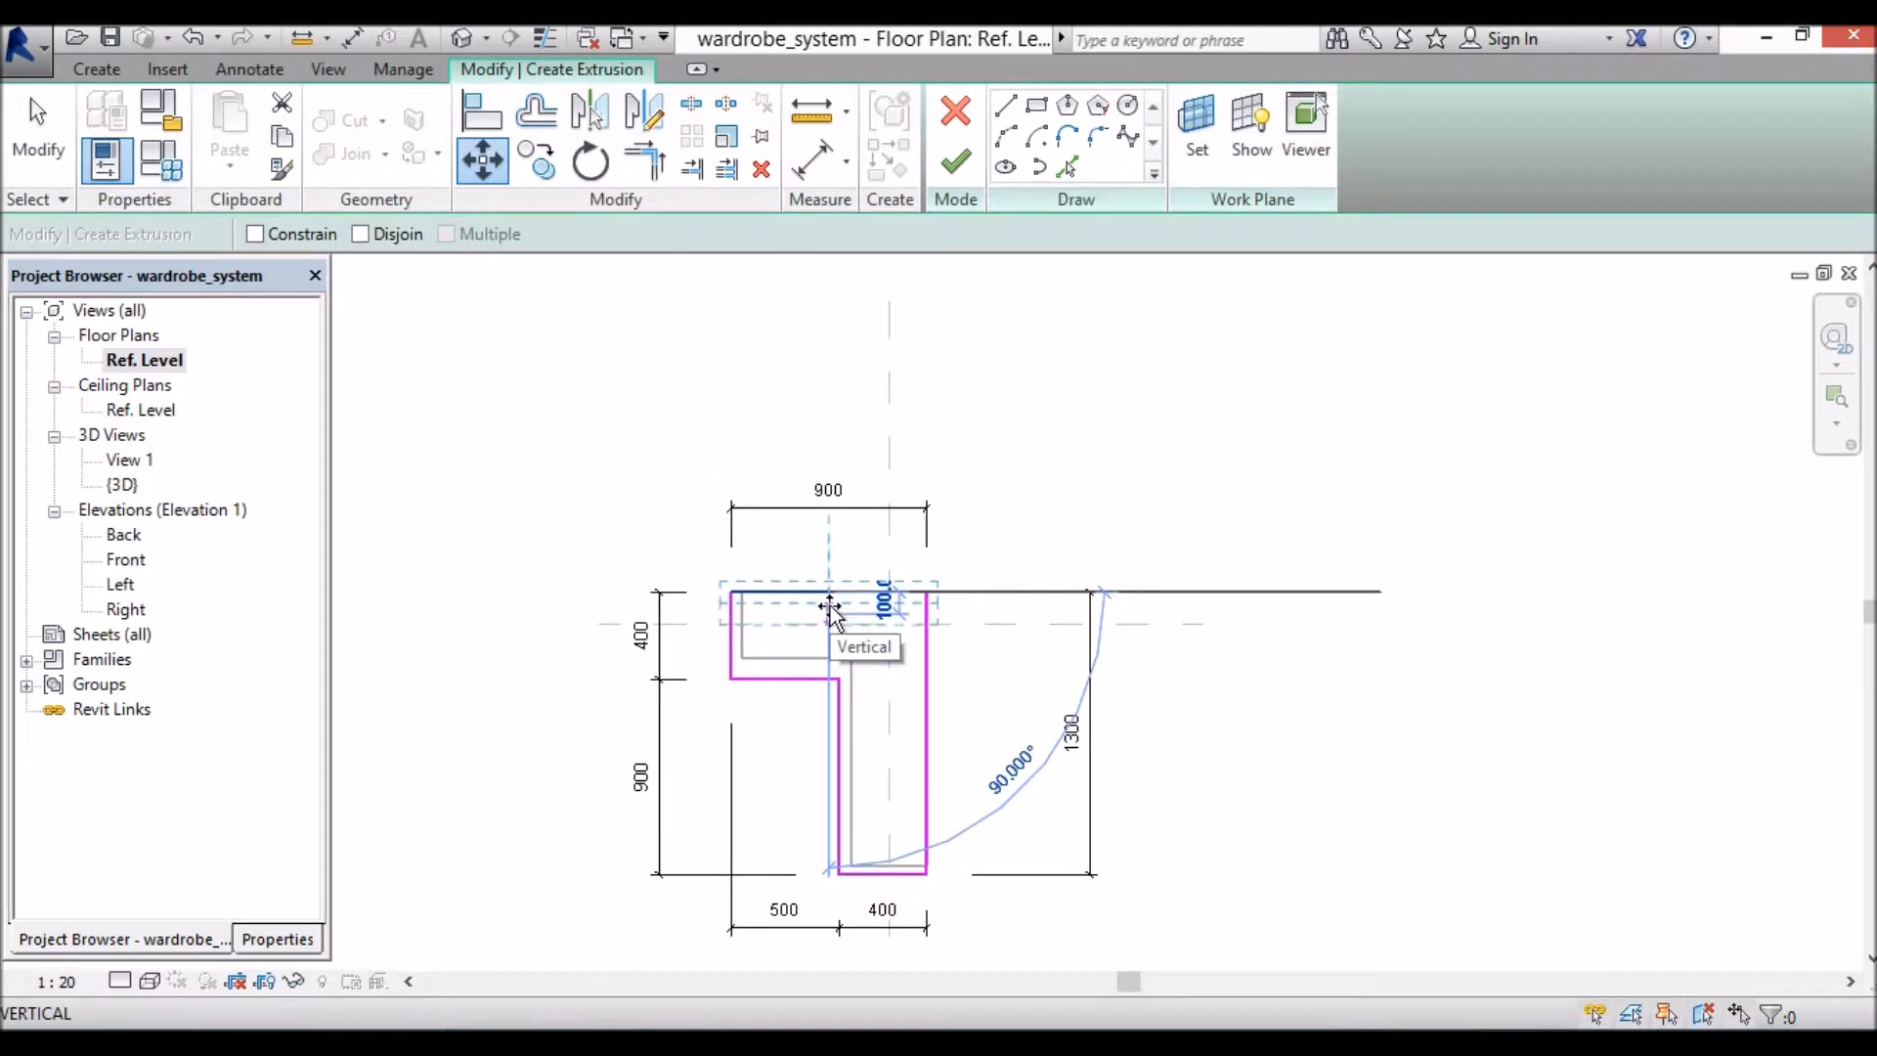
{"action": "type", "text": "5"}
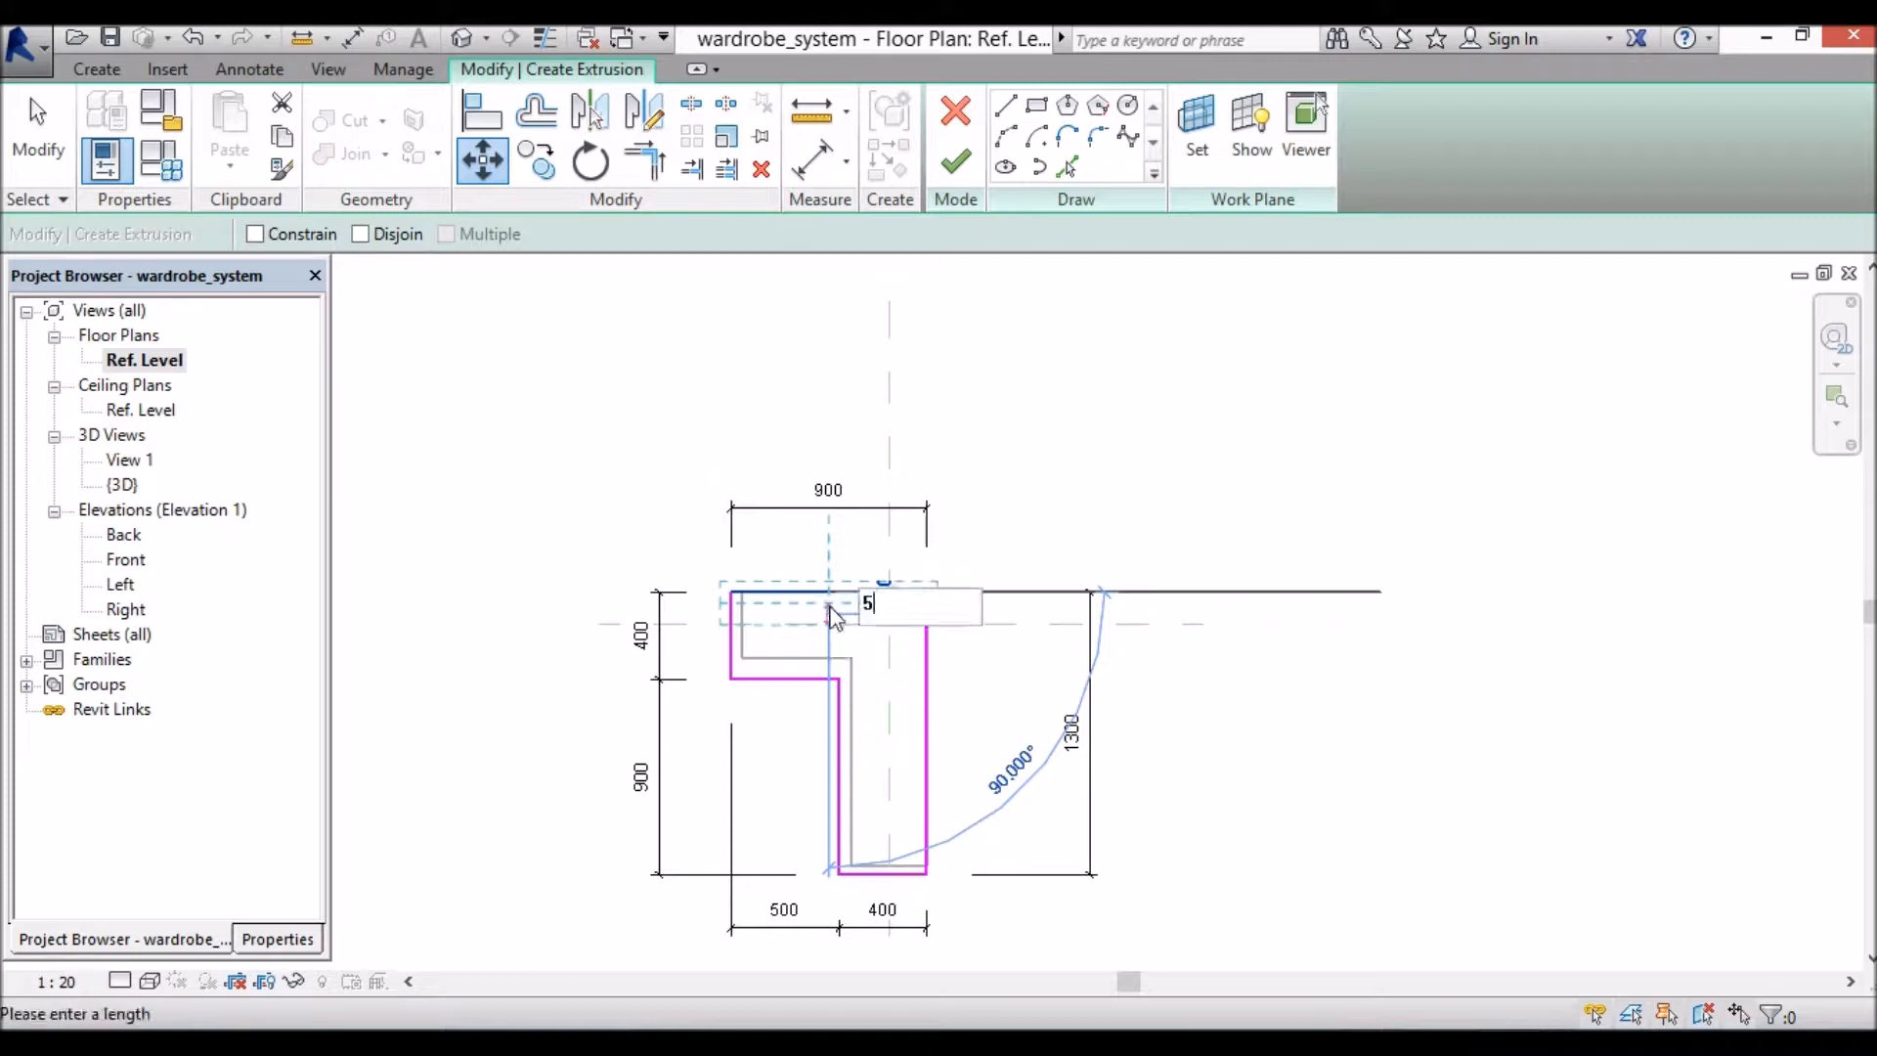
{"action": "type", "text": "0"}
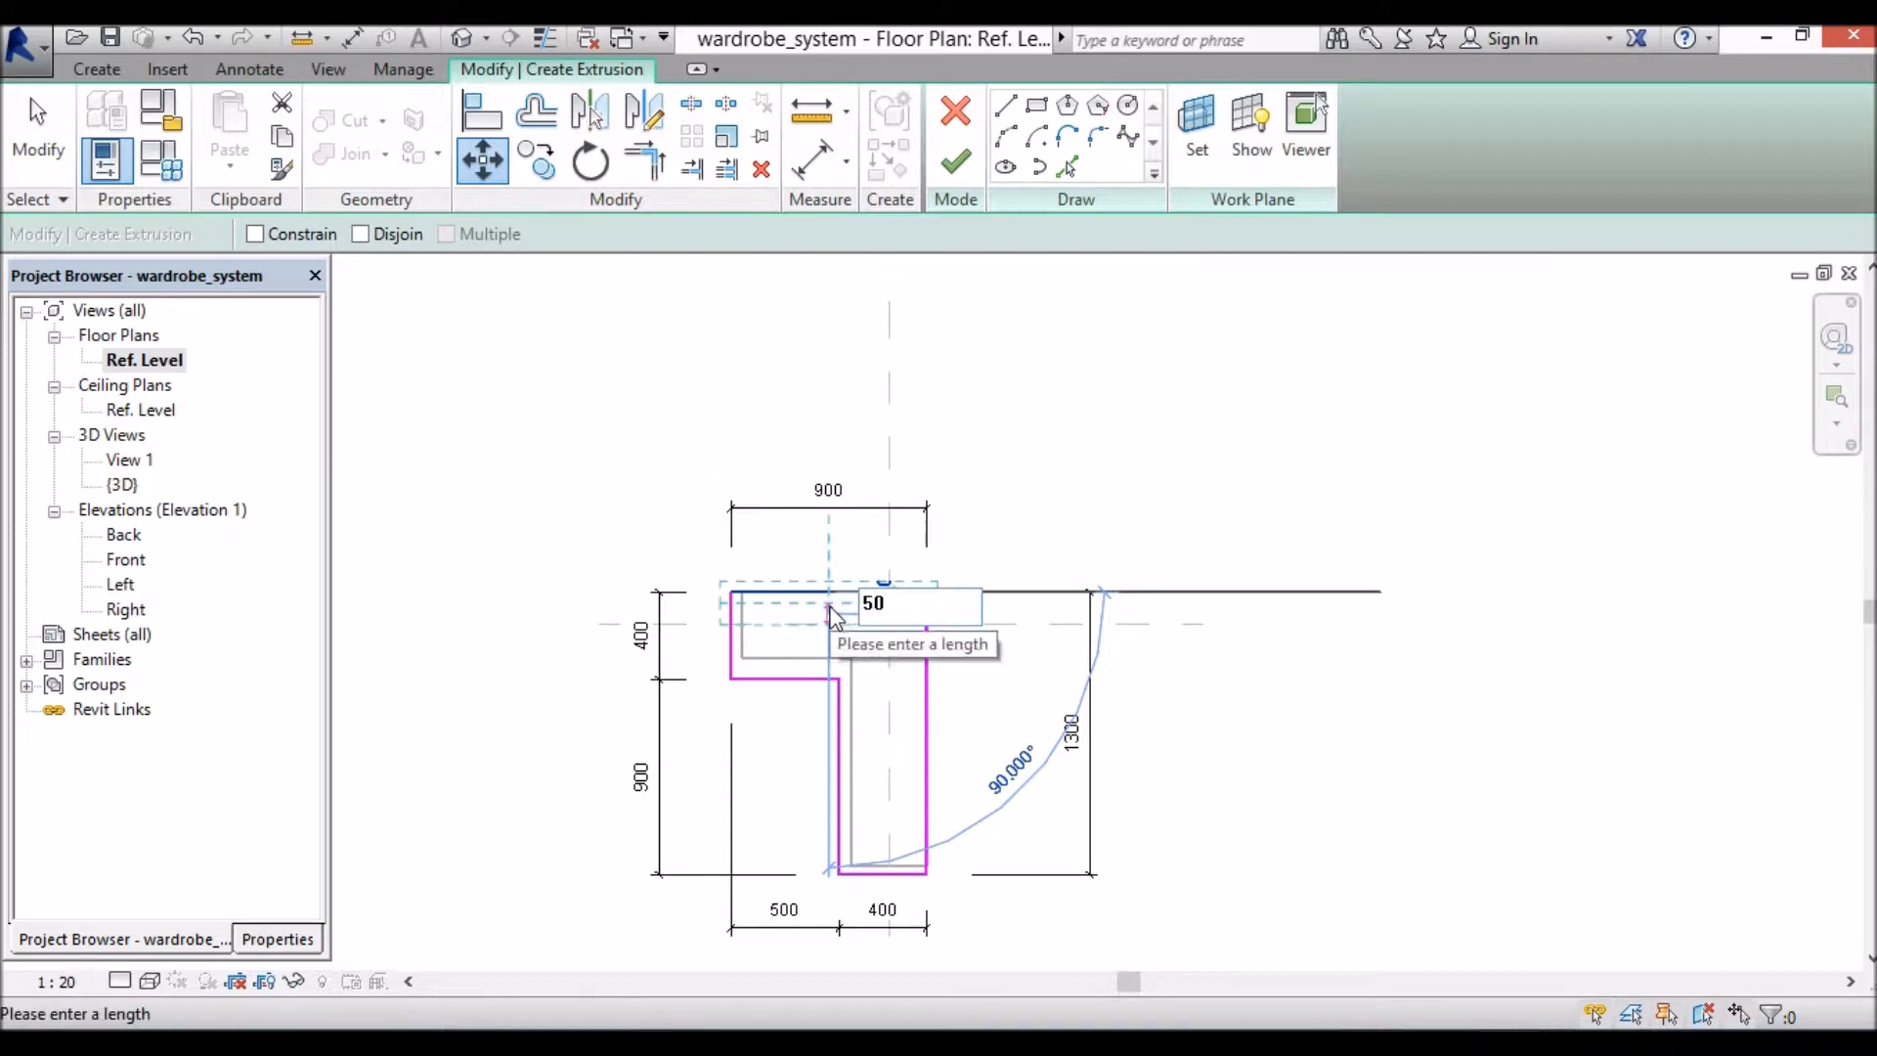
{"action": "key", "text": "Return"}
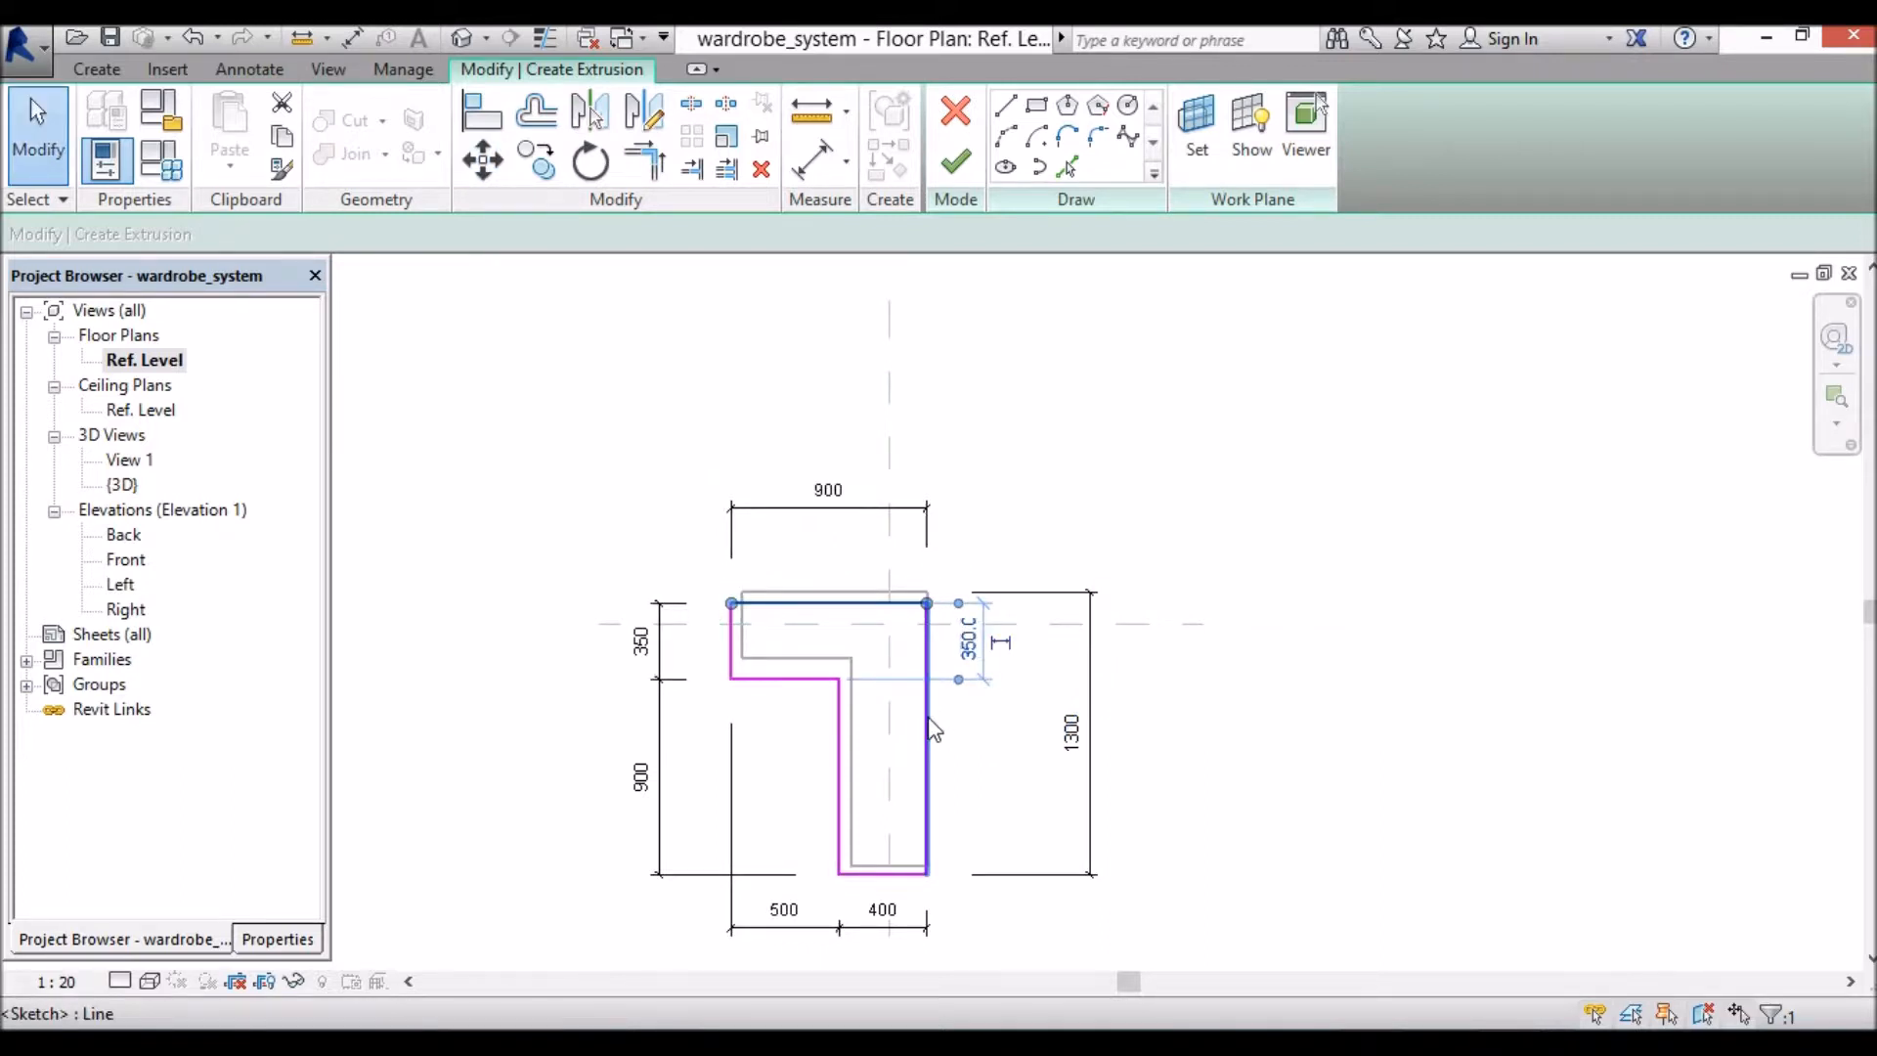
Step: Set the family's Base inner length parameter to 909 and apply it
{"action": "key", "text": "d"}
{"action": "key", "text": "i"}
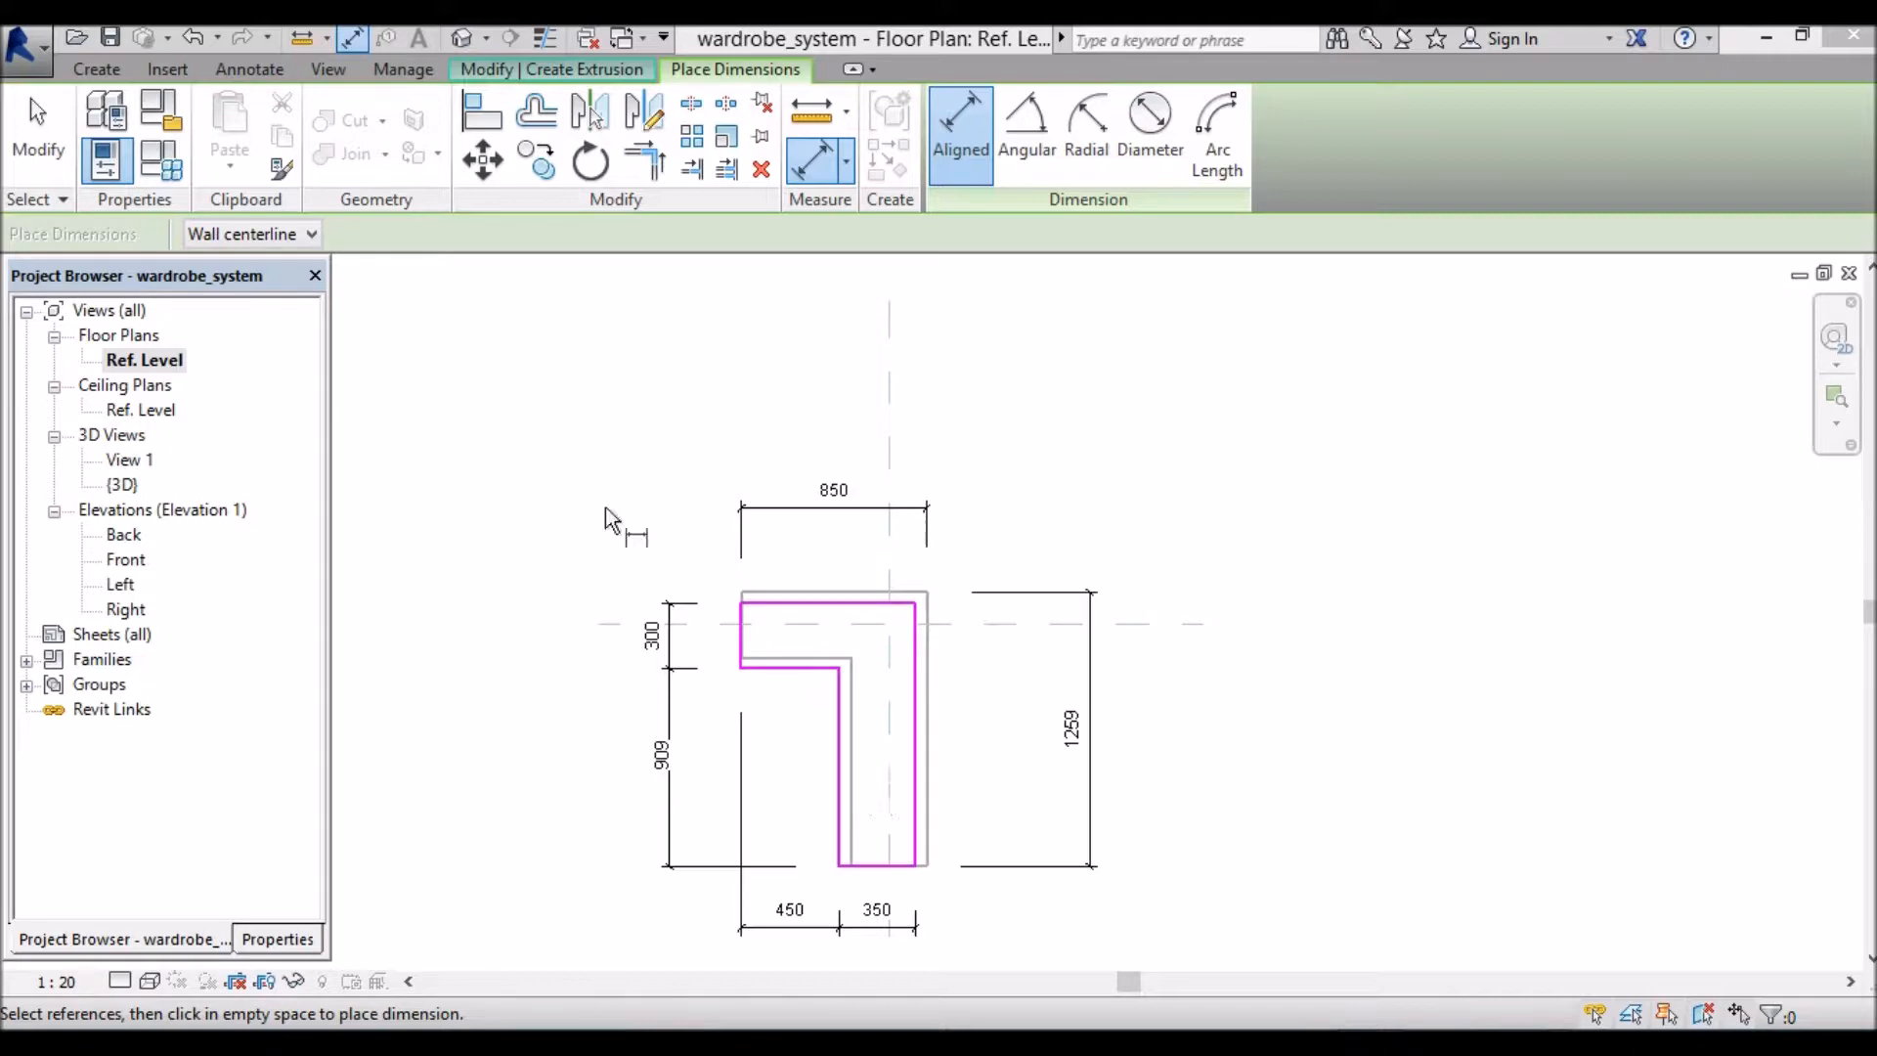
{"action": "left_click", "coordinate": [168, 171]}
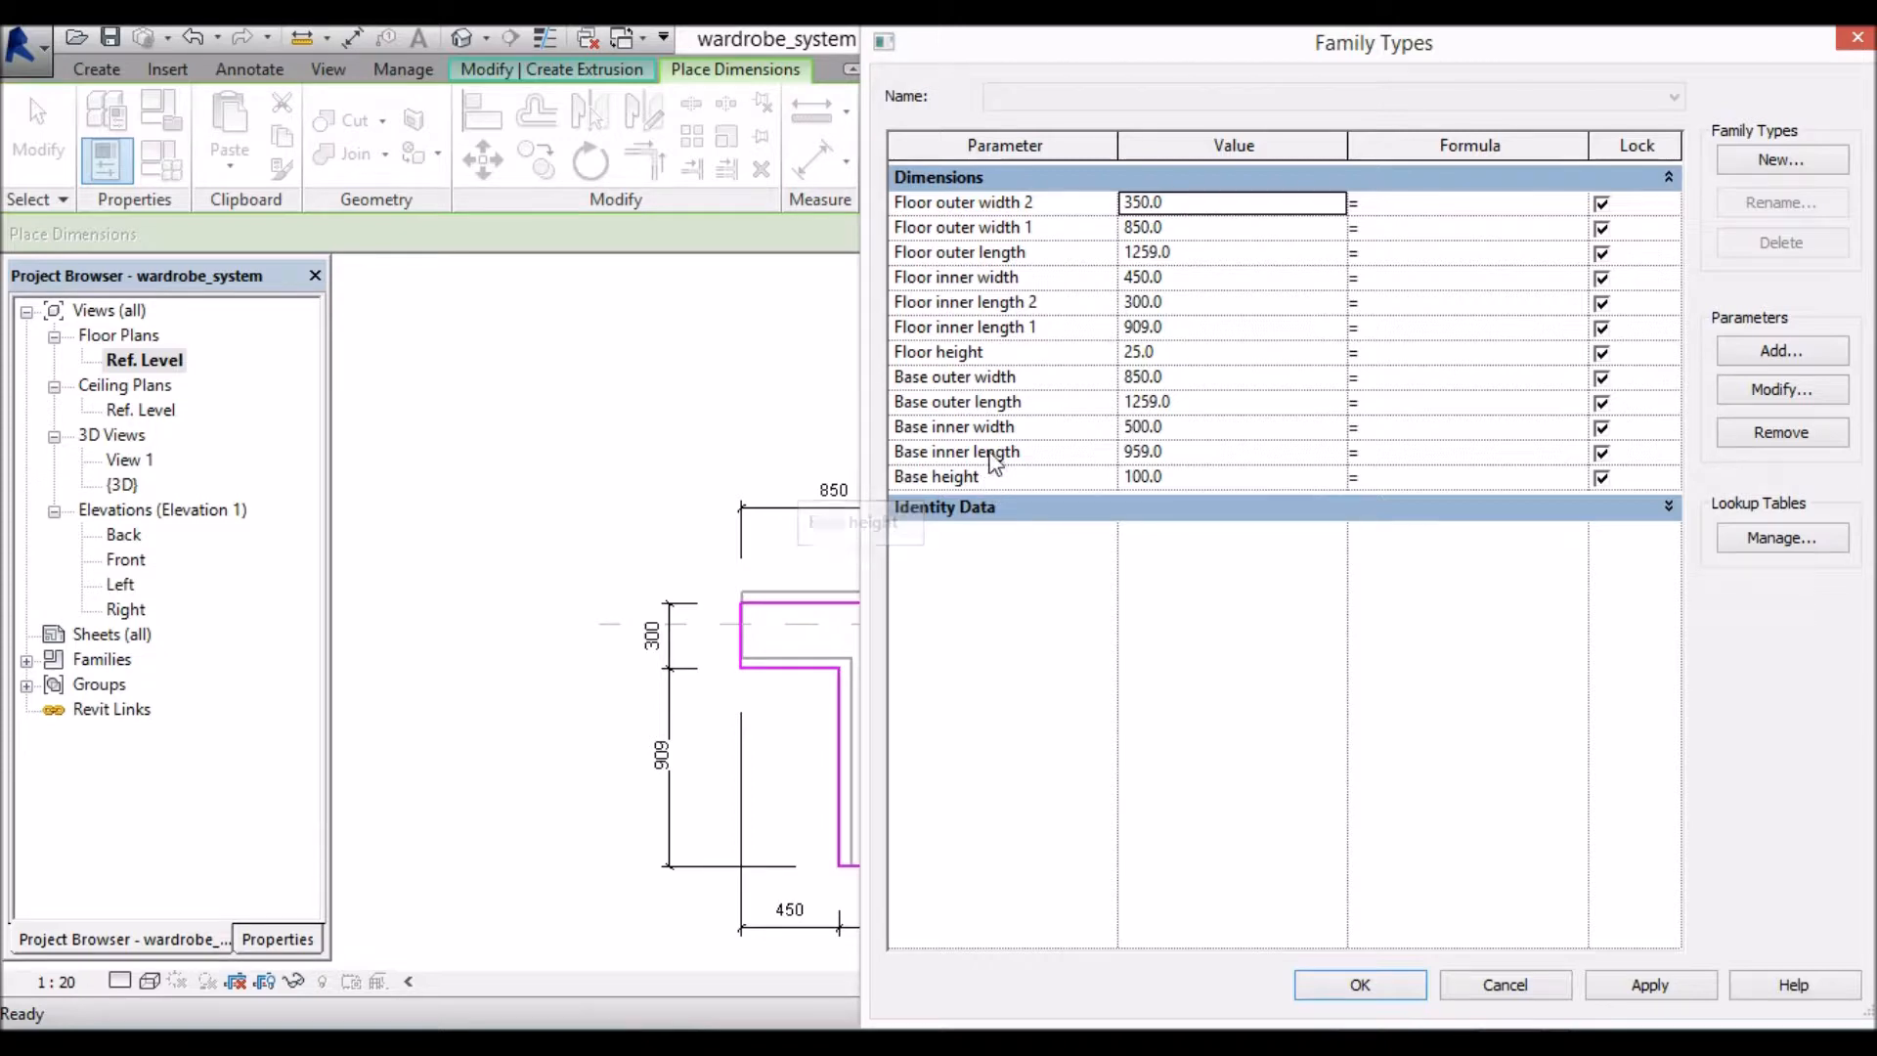
{"action": "left_click", "coordinate": [1155, 451]}
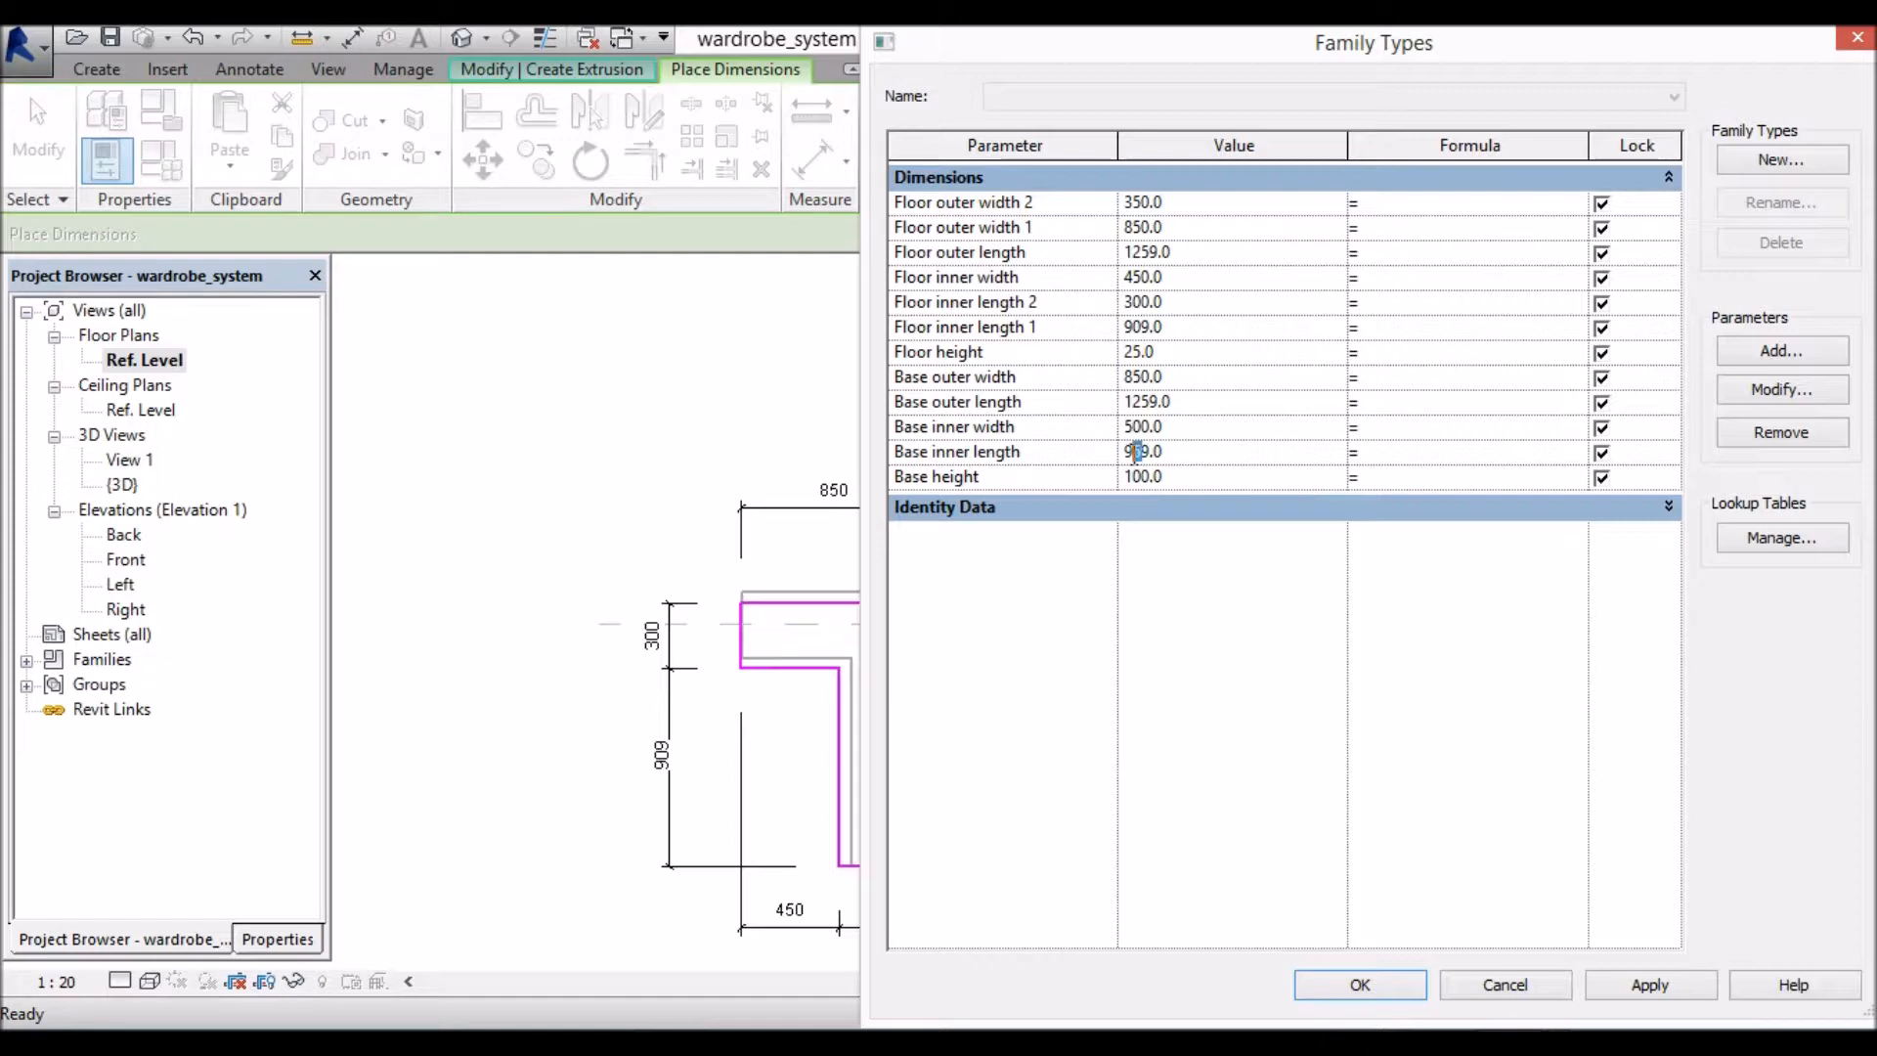
{"action": "type", "text": "0"}
{"action": "left_click", "coordinate": [1675, 990]}
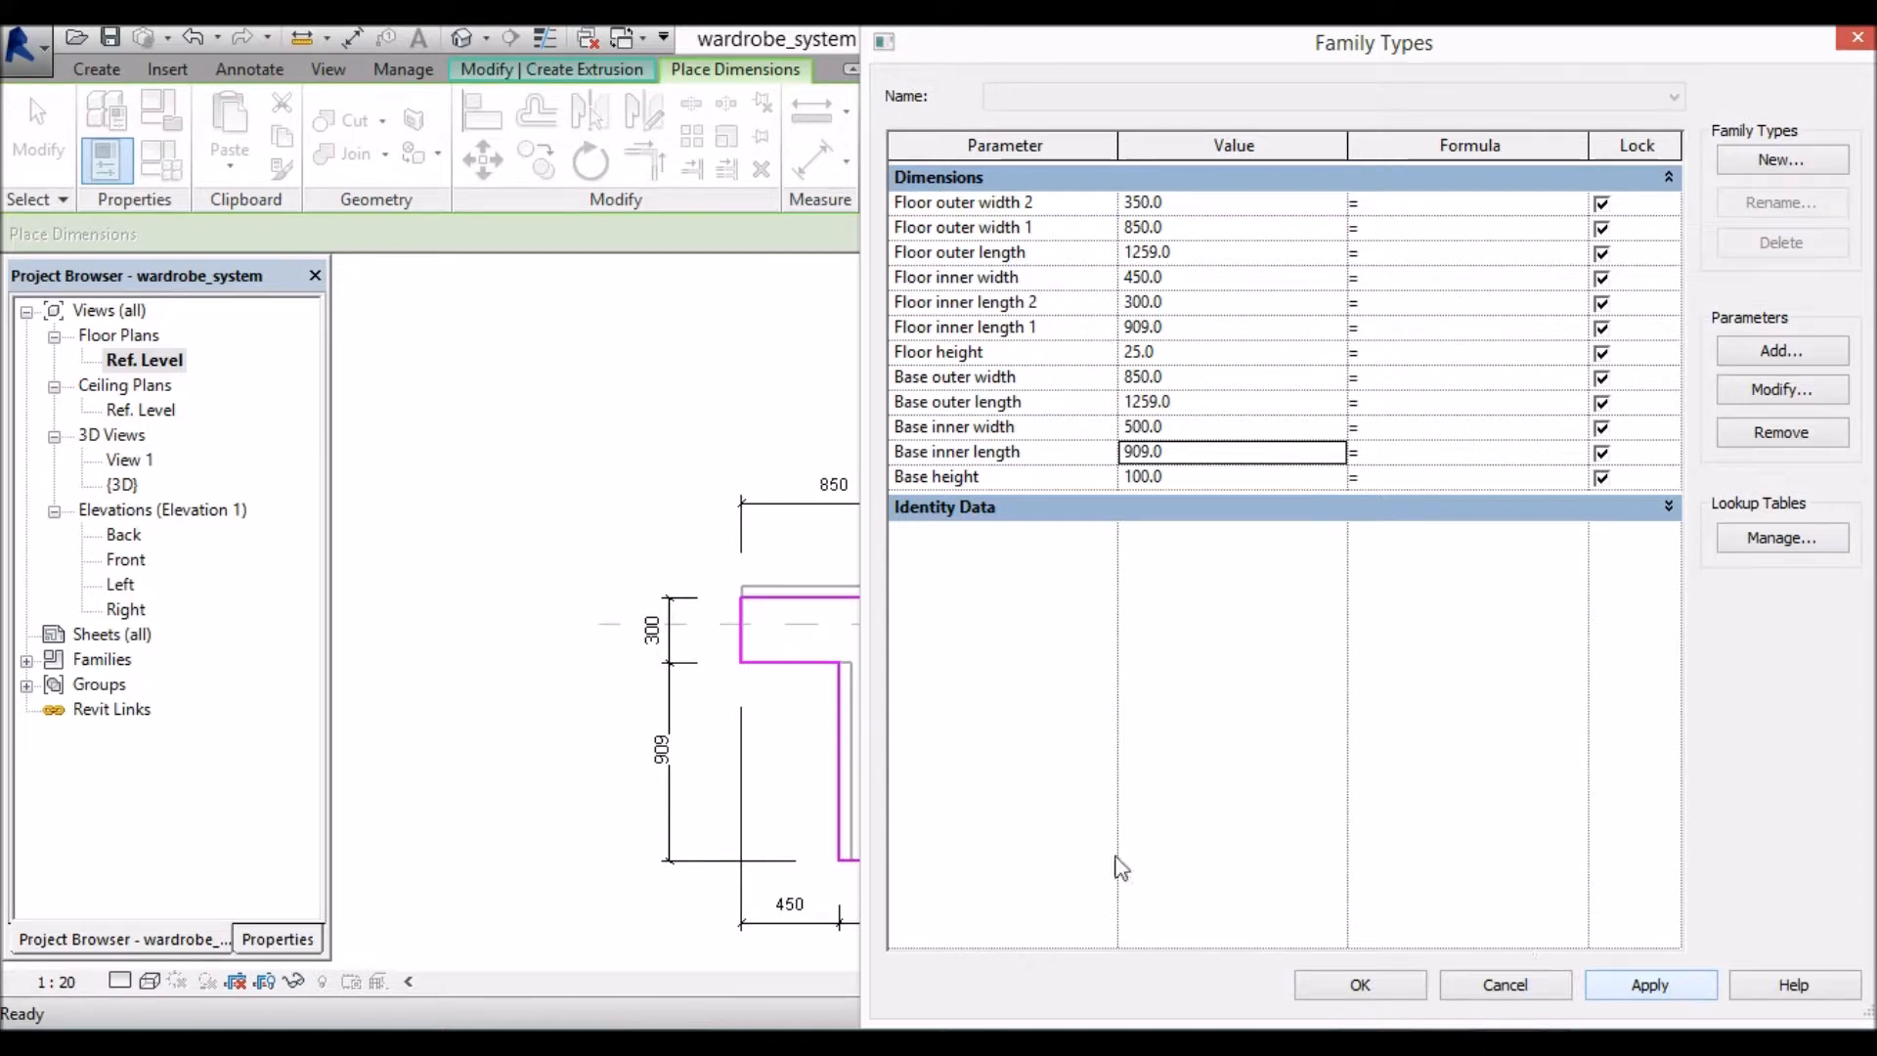
{"action": "left_click", "coordinate": [1390, 989]}
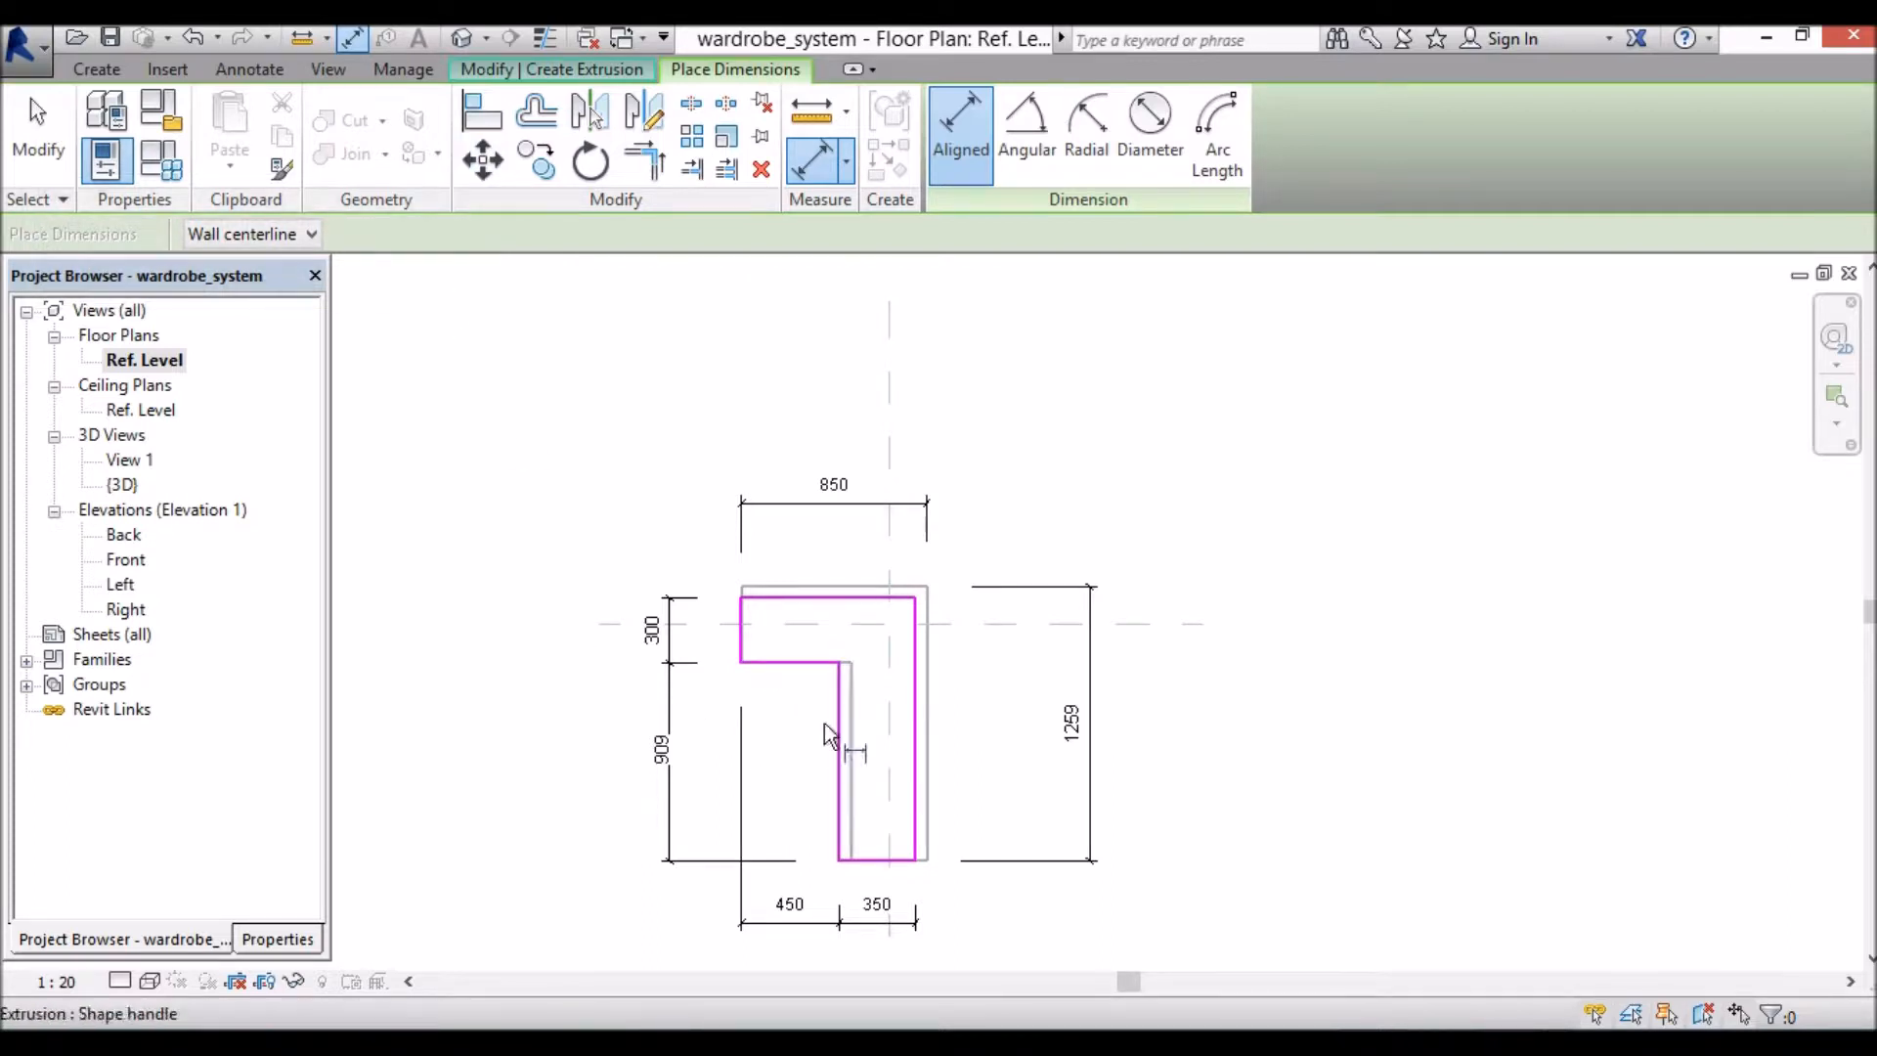
{"action": "key", "text": "Escape"}
{"action": "key", "text": "Escape"}
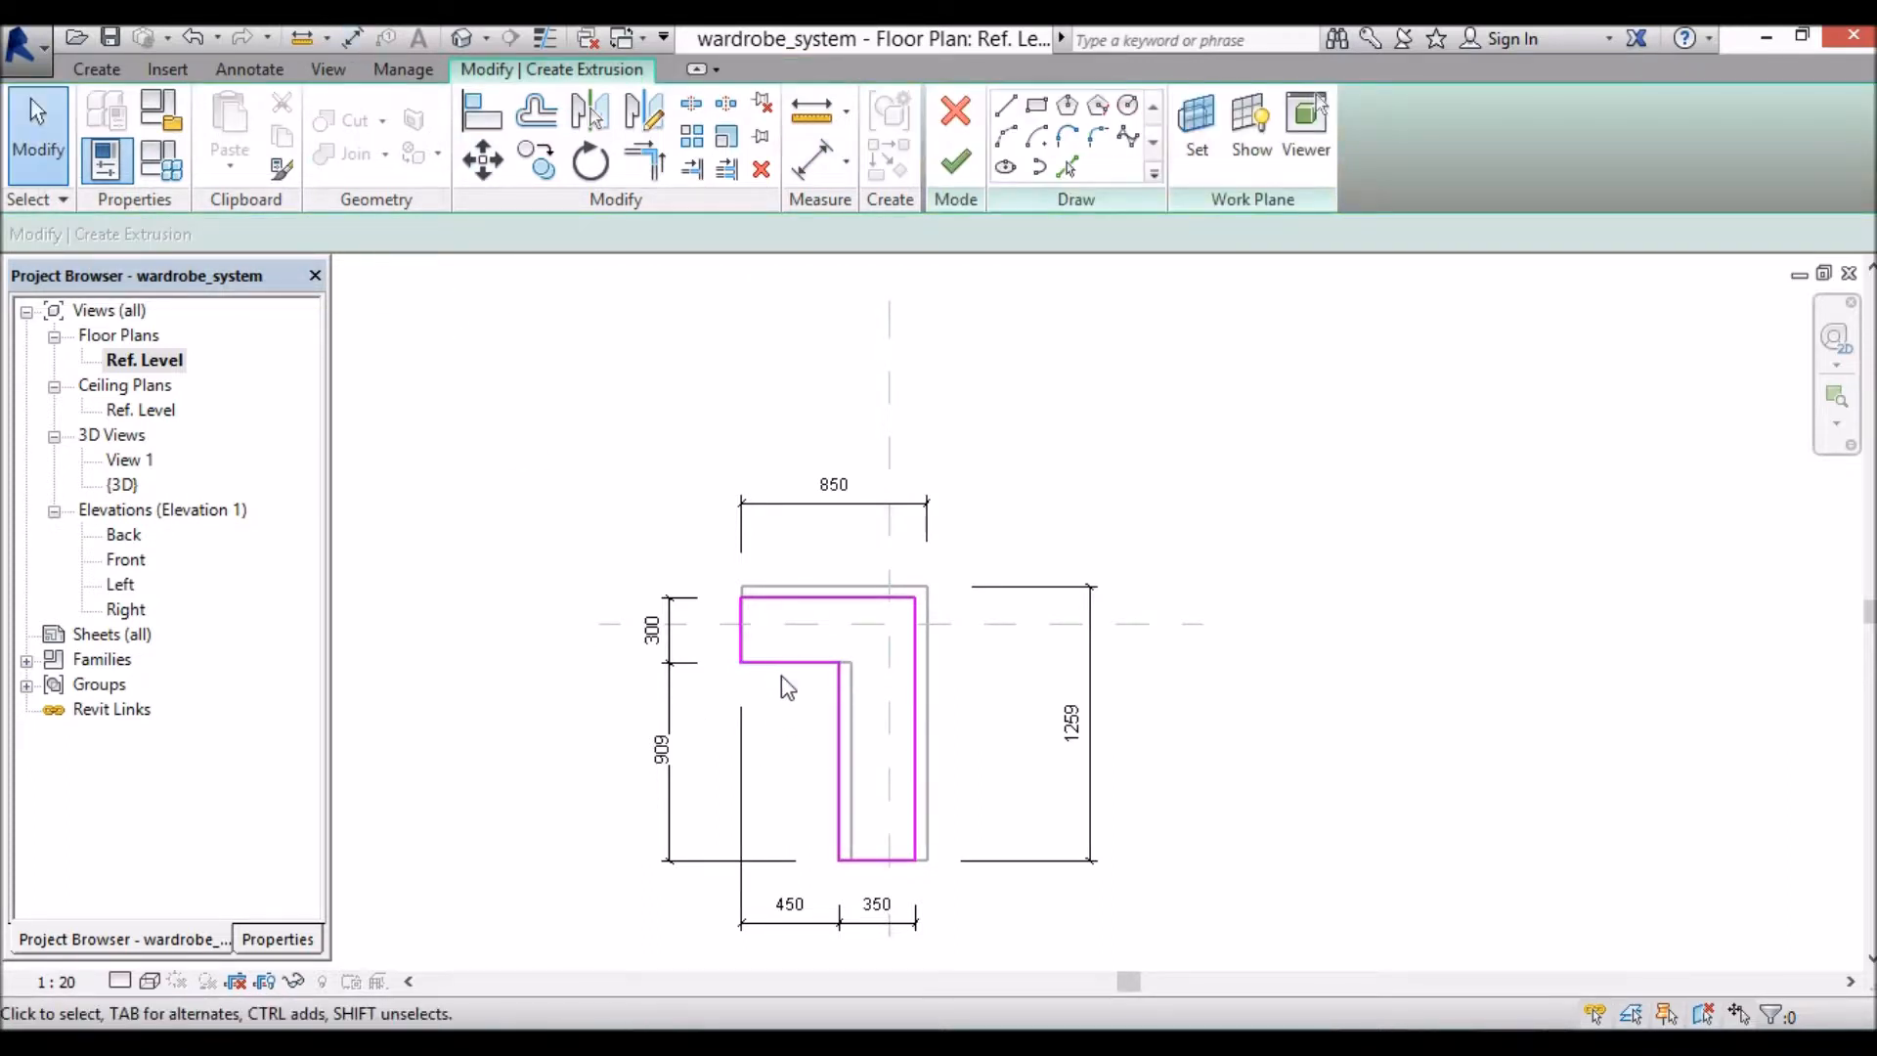
Step: Move the upper arm's lower inner sketch line 50 mm straight down
{"action": "left_click", "coordinate": [796, 664]}
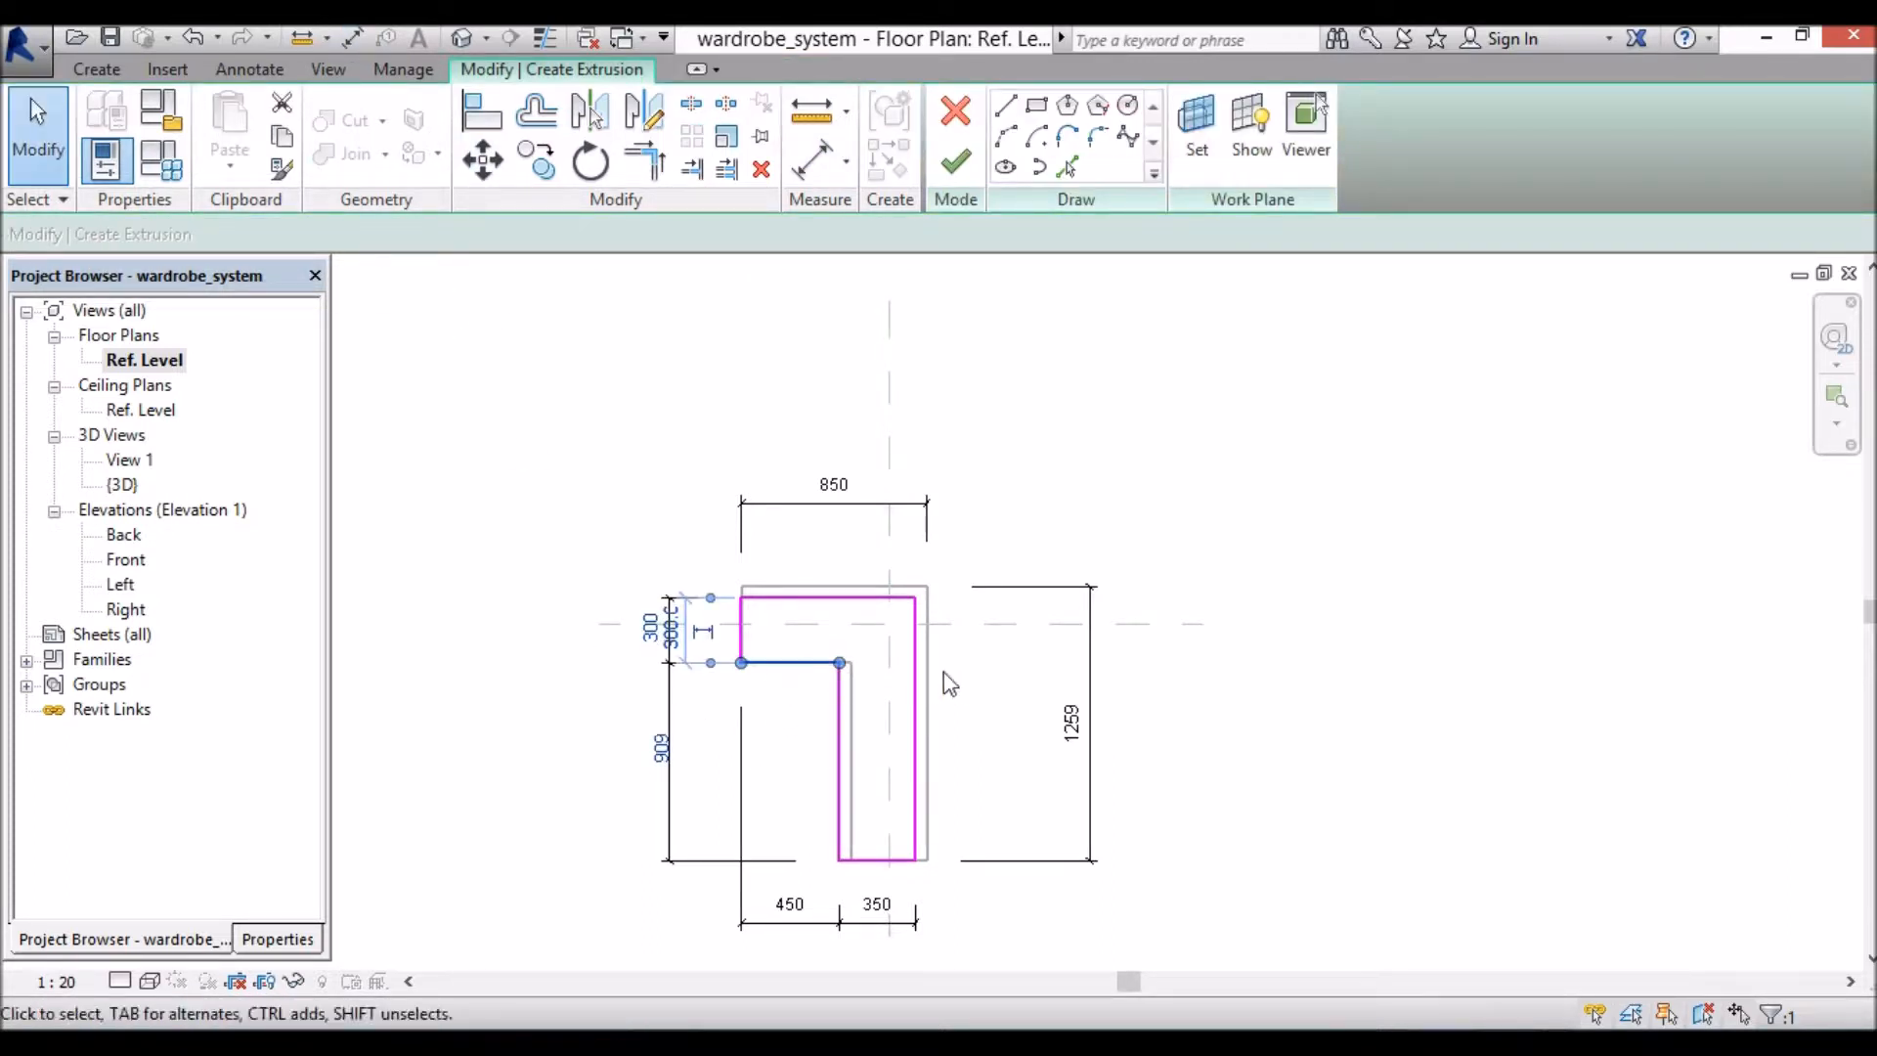
{"action": "left_click", "coordinate": [482, 160]}
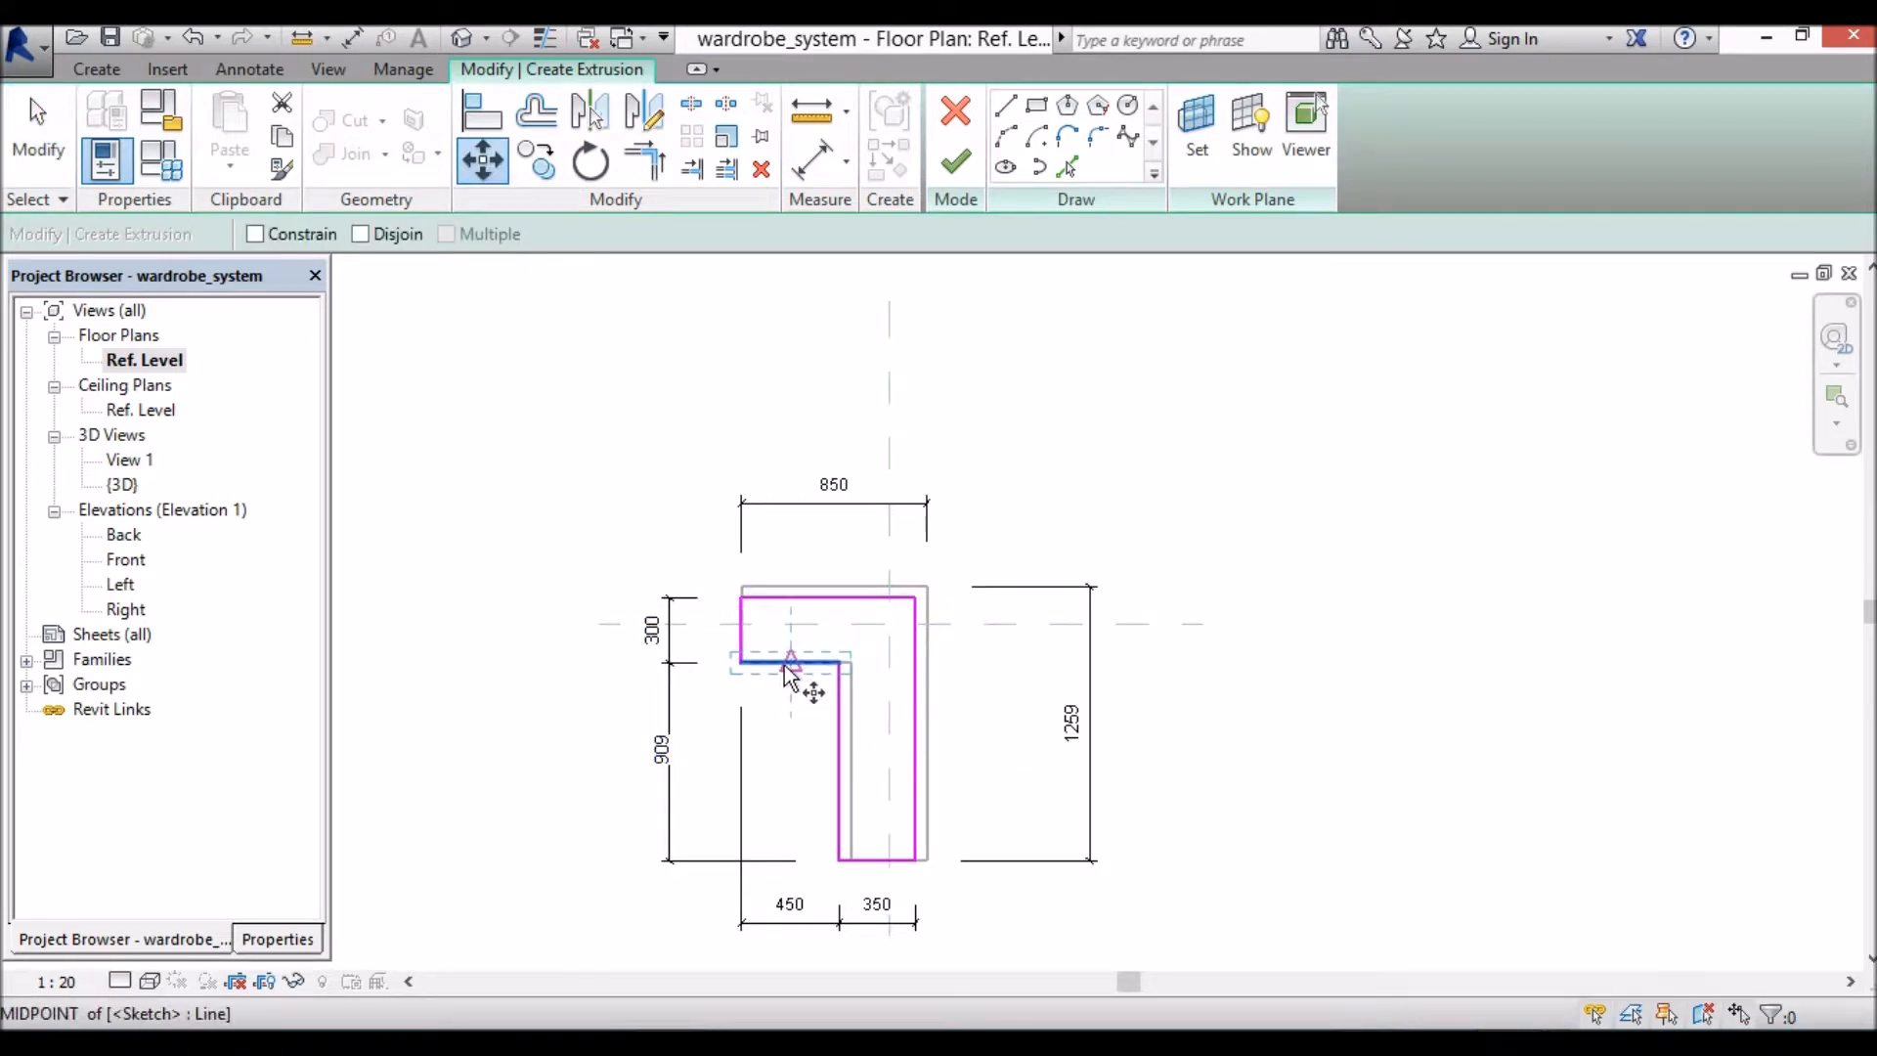
{"action": "left_click", "coordinate": [790, 664]}
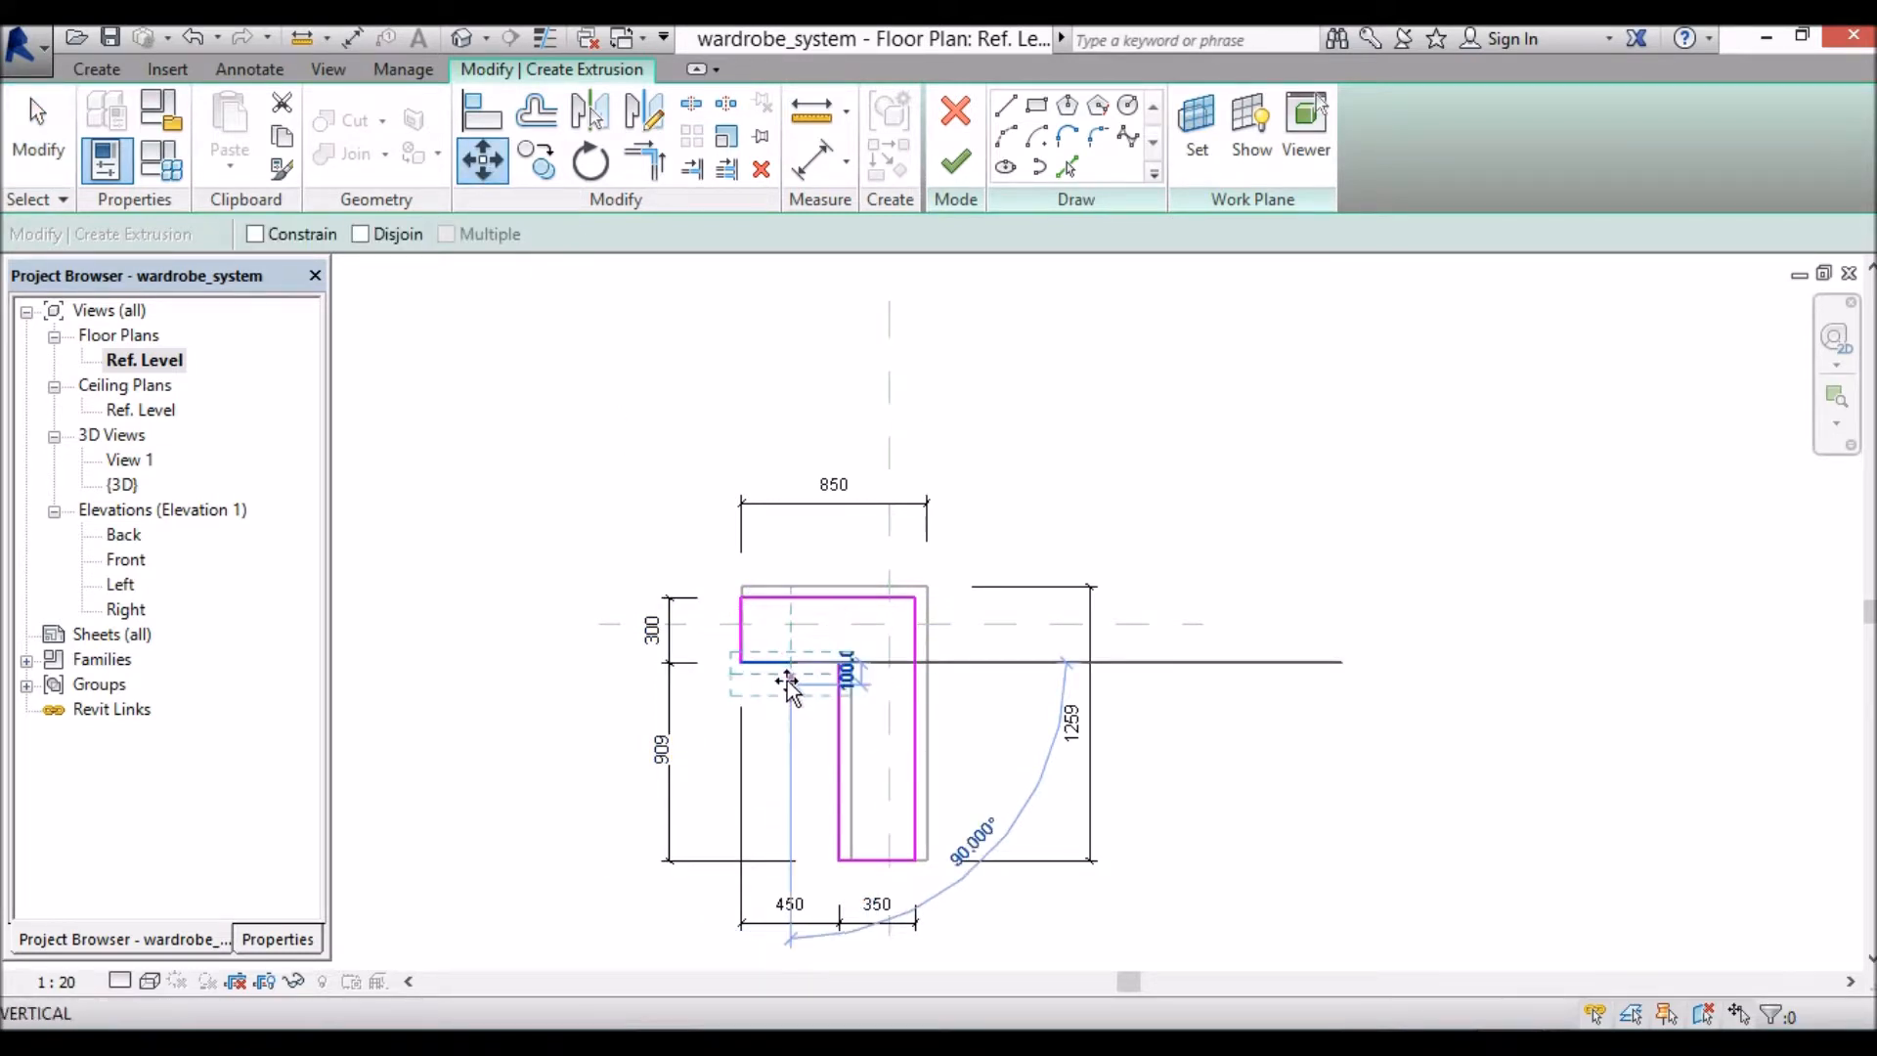
{"action": "type", "text": "50"}
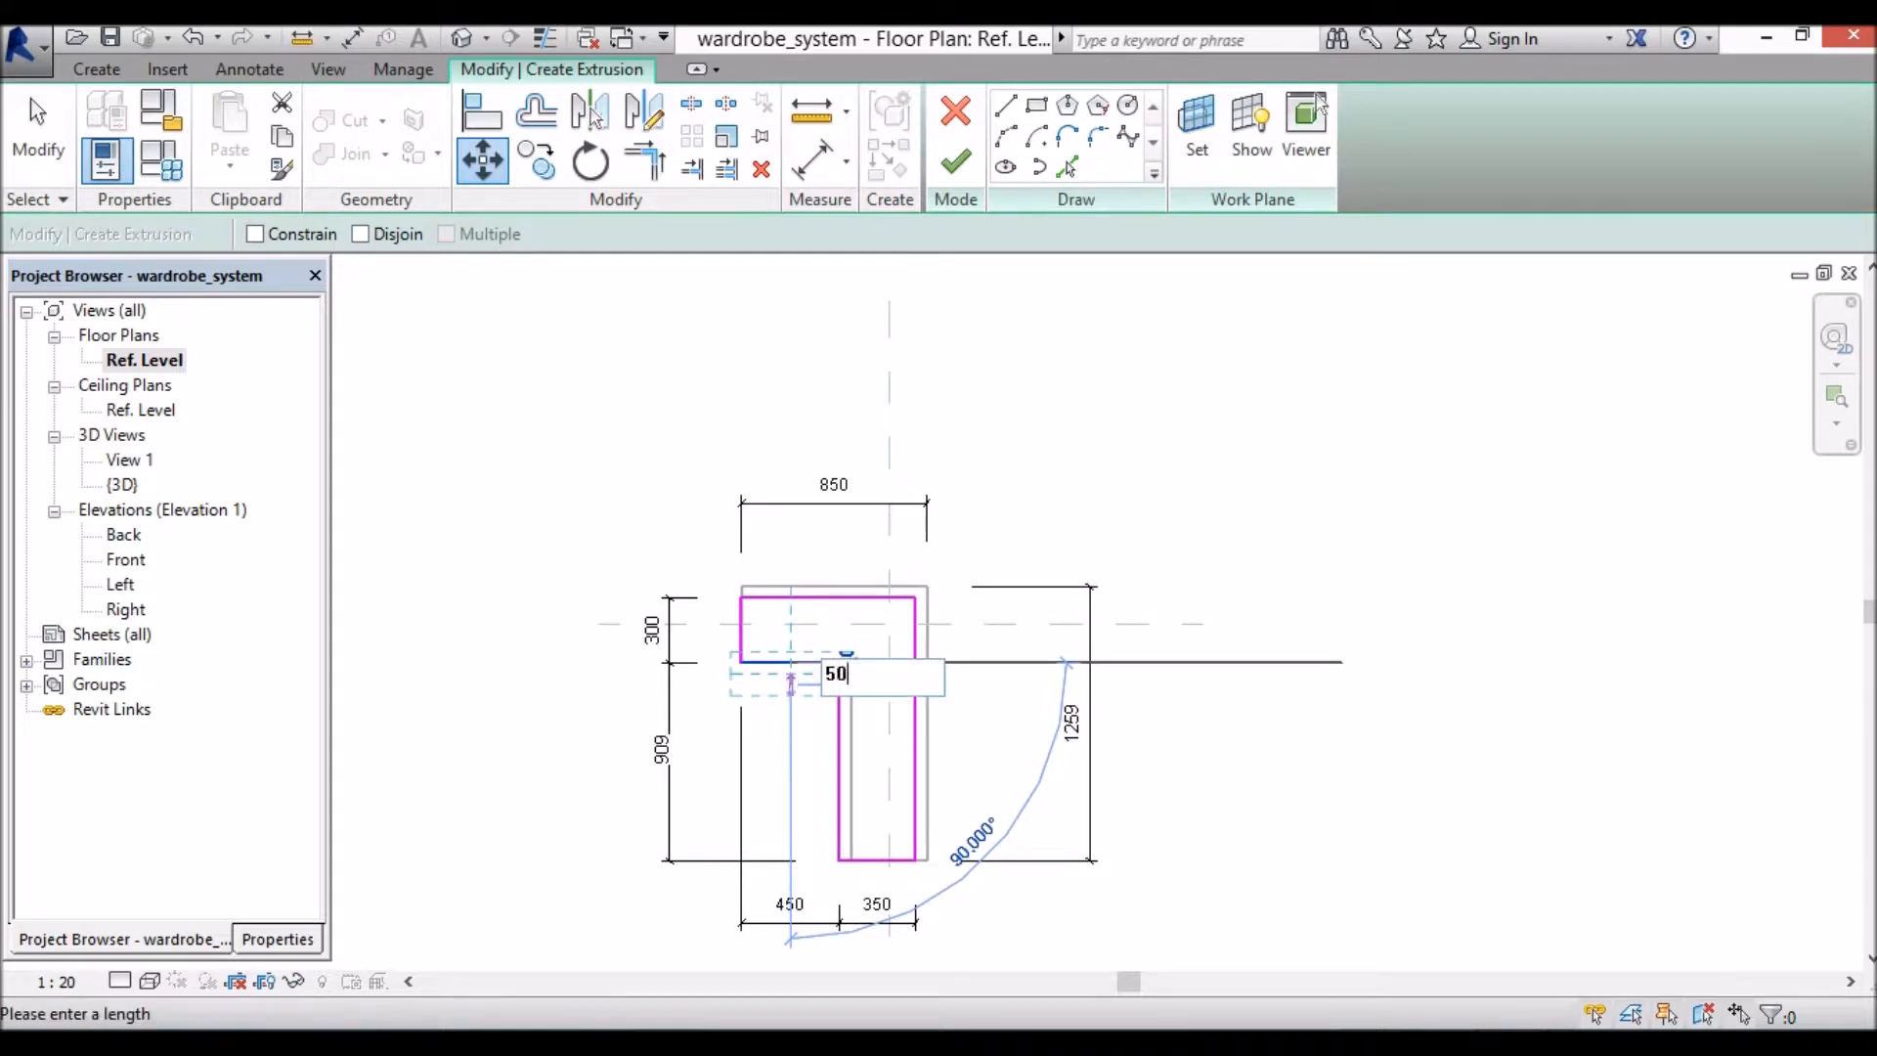
{"action": "key", "text": "Return"}
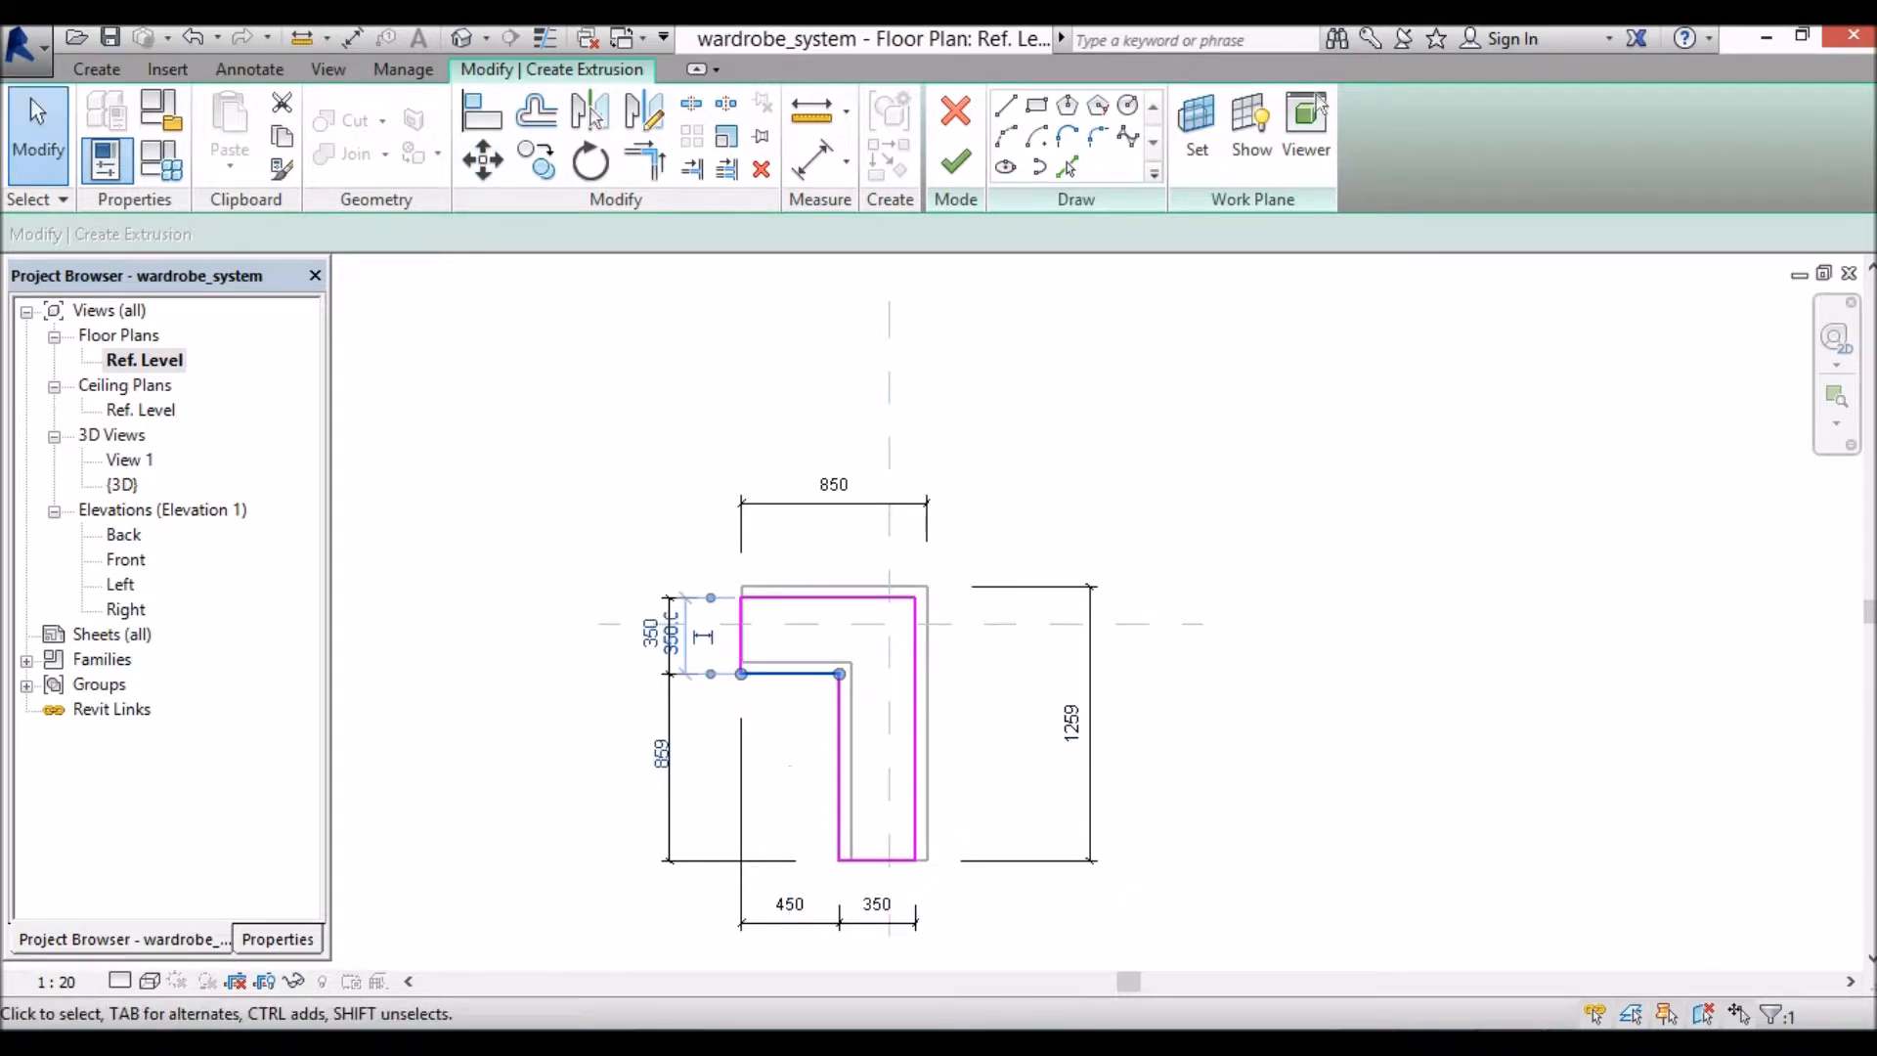
{"action": "left_click", "coordinate": [1195, 892]}
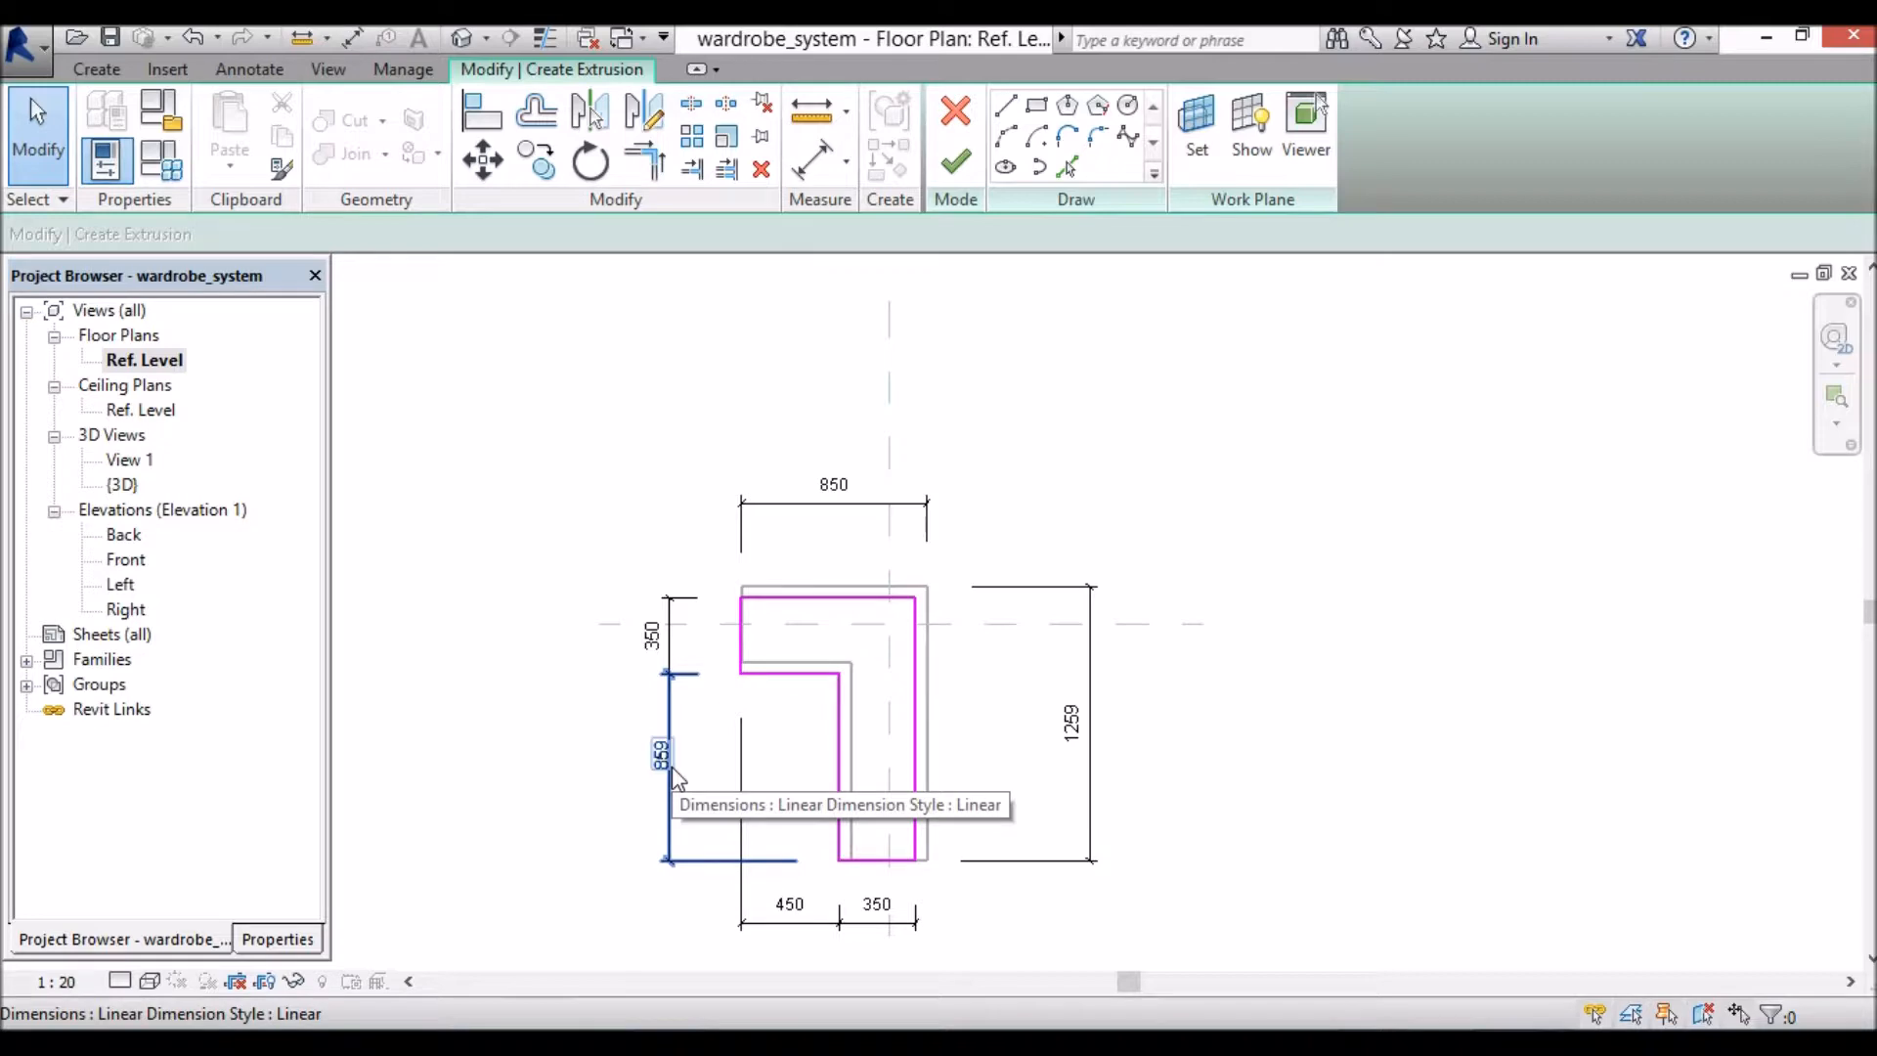
Step: Set the family's Floor inner length 1 parameter to 859 and accept the family types
{"action": "left_click", "coordinate": [162, 174]}
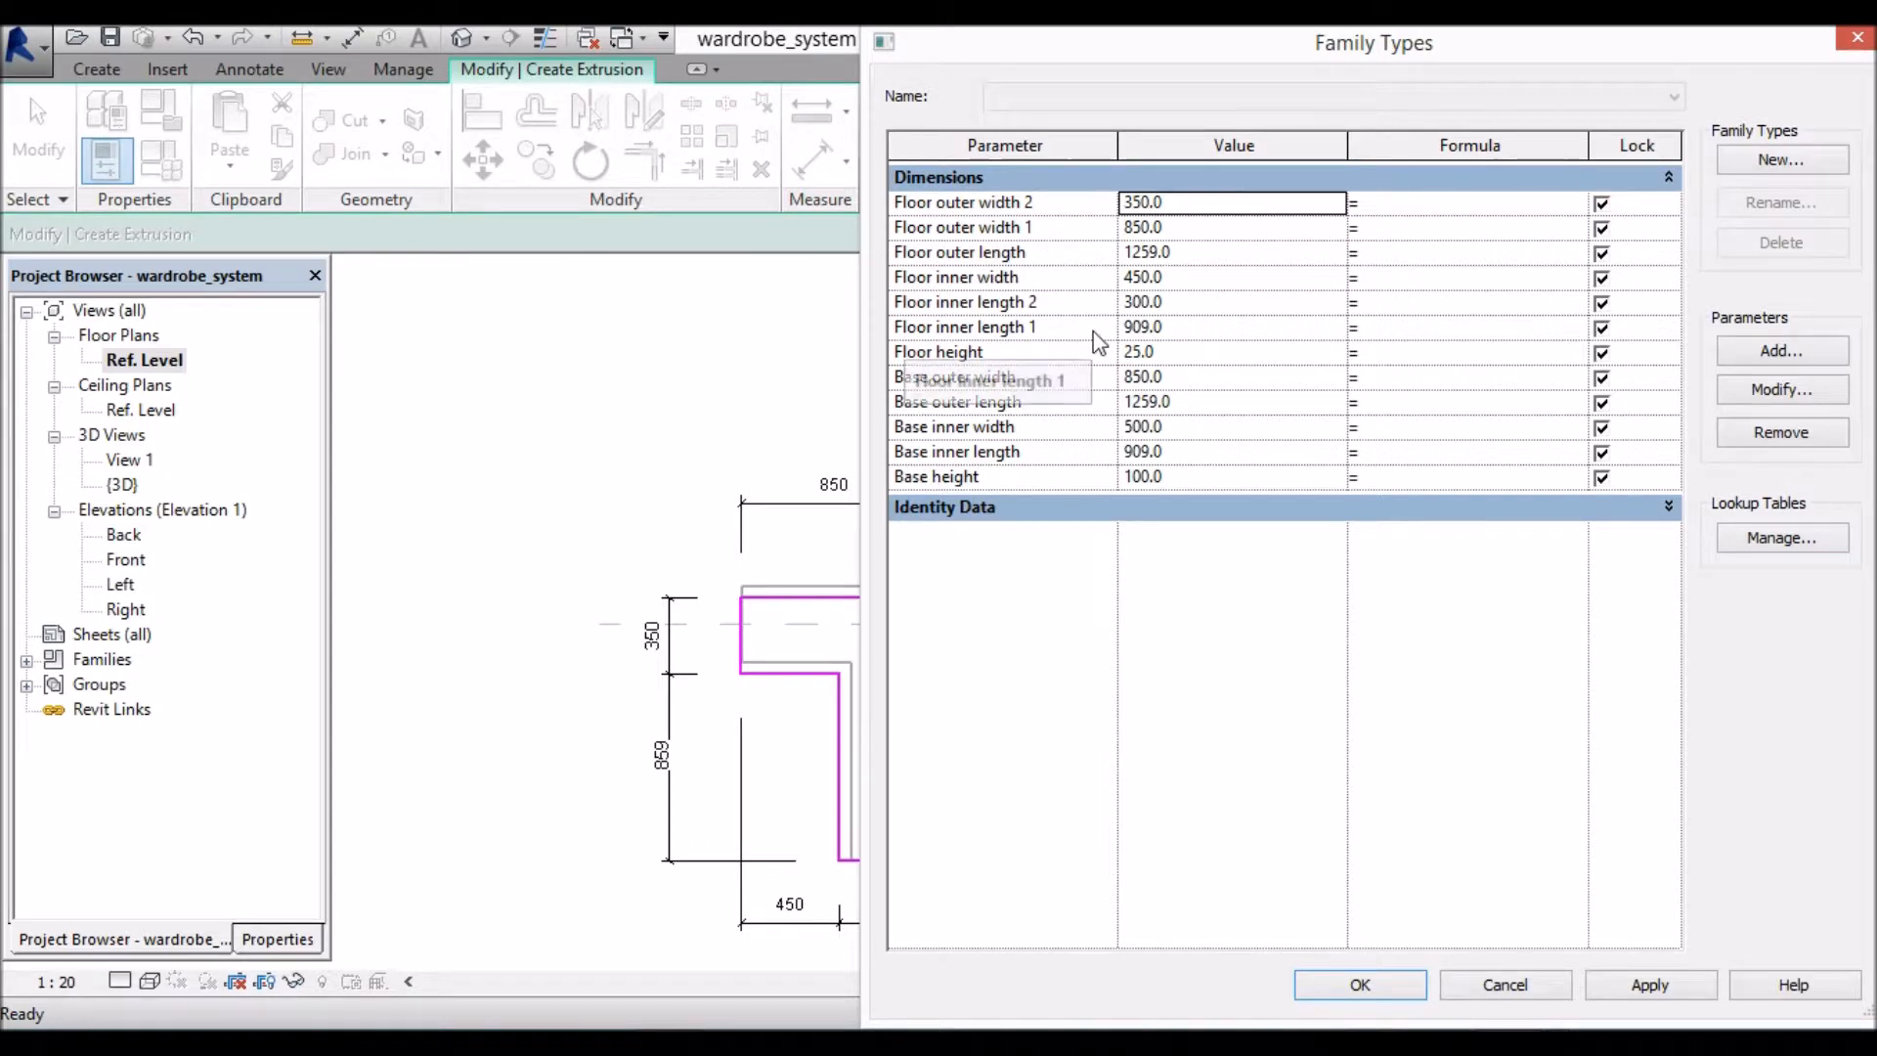
{"action": "left_click", "coordinate": [1146, 329]}
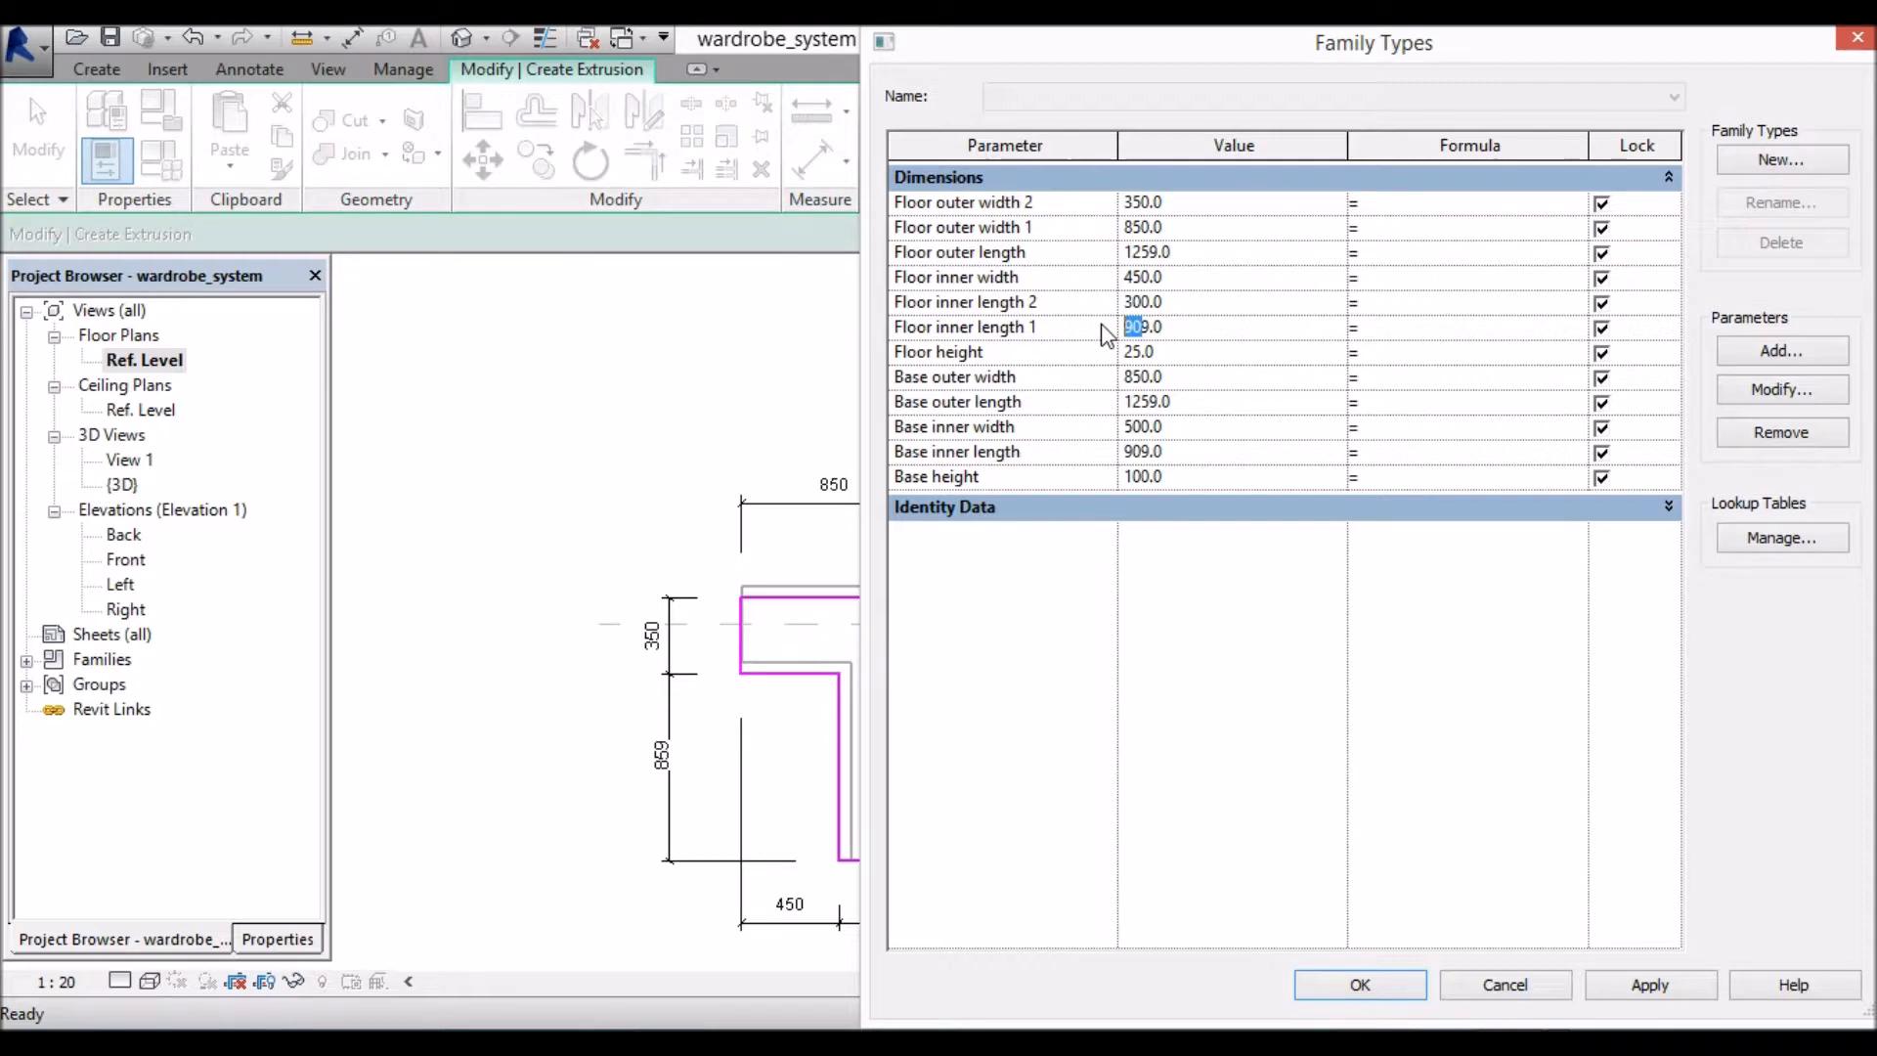
{"action": "type", "text": "85"}
{"action": "left_click", "coordinate": [1396, 984]}
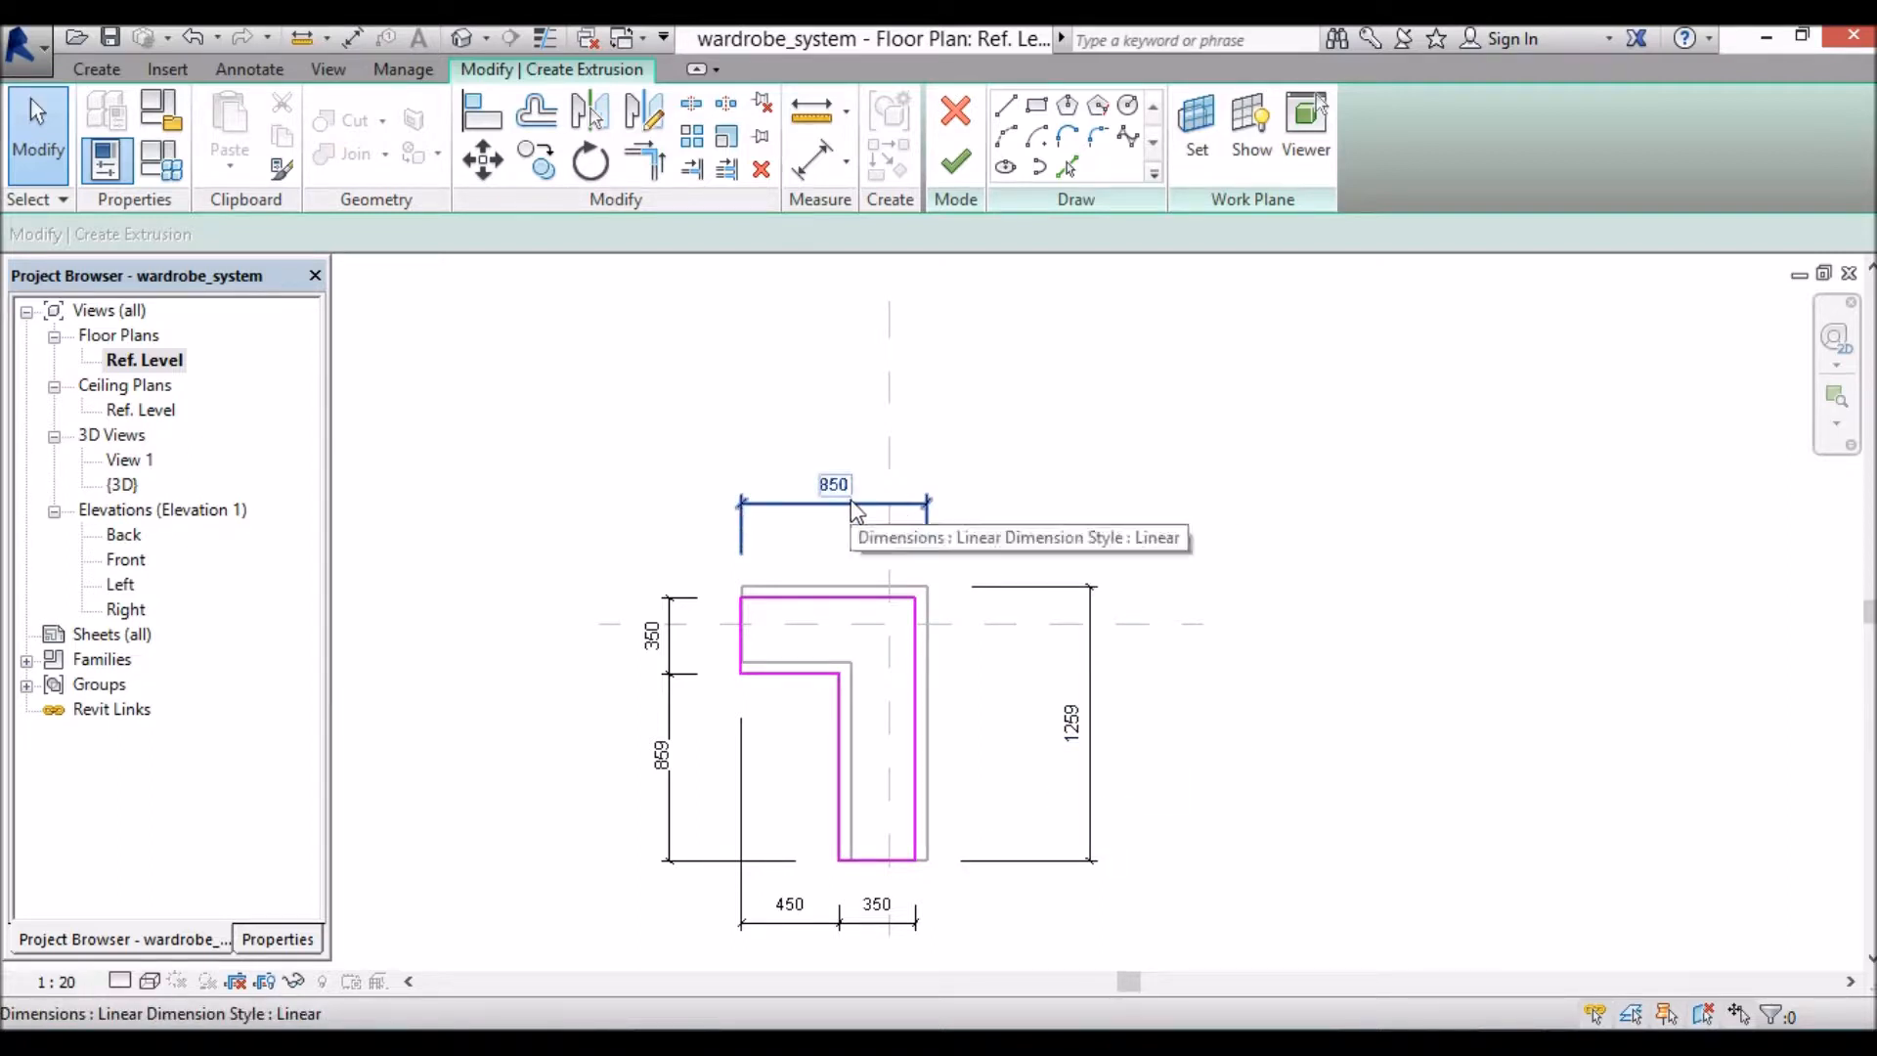
Step: Label the overall width dimension above the L-profile with the Floor outer width 1 parameter
{"action": "left_click", "coordinate": [892, 512]}
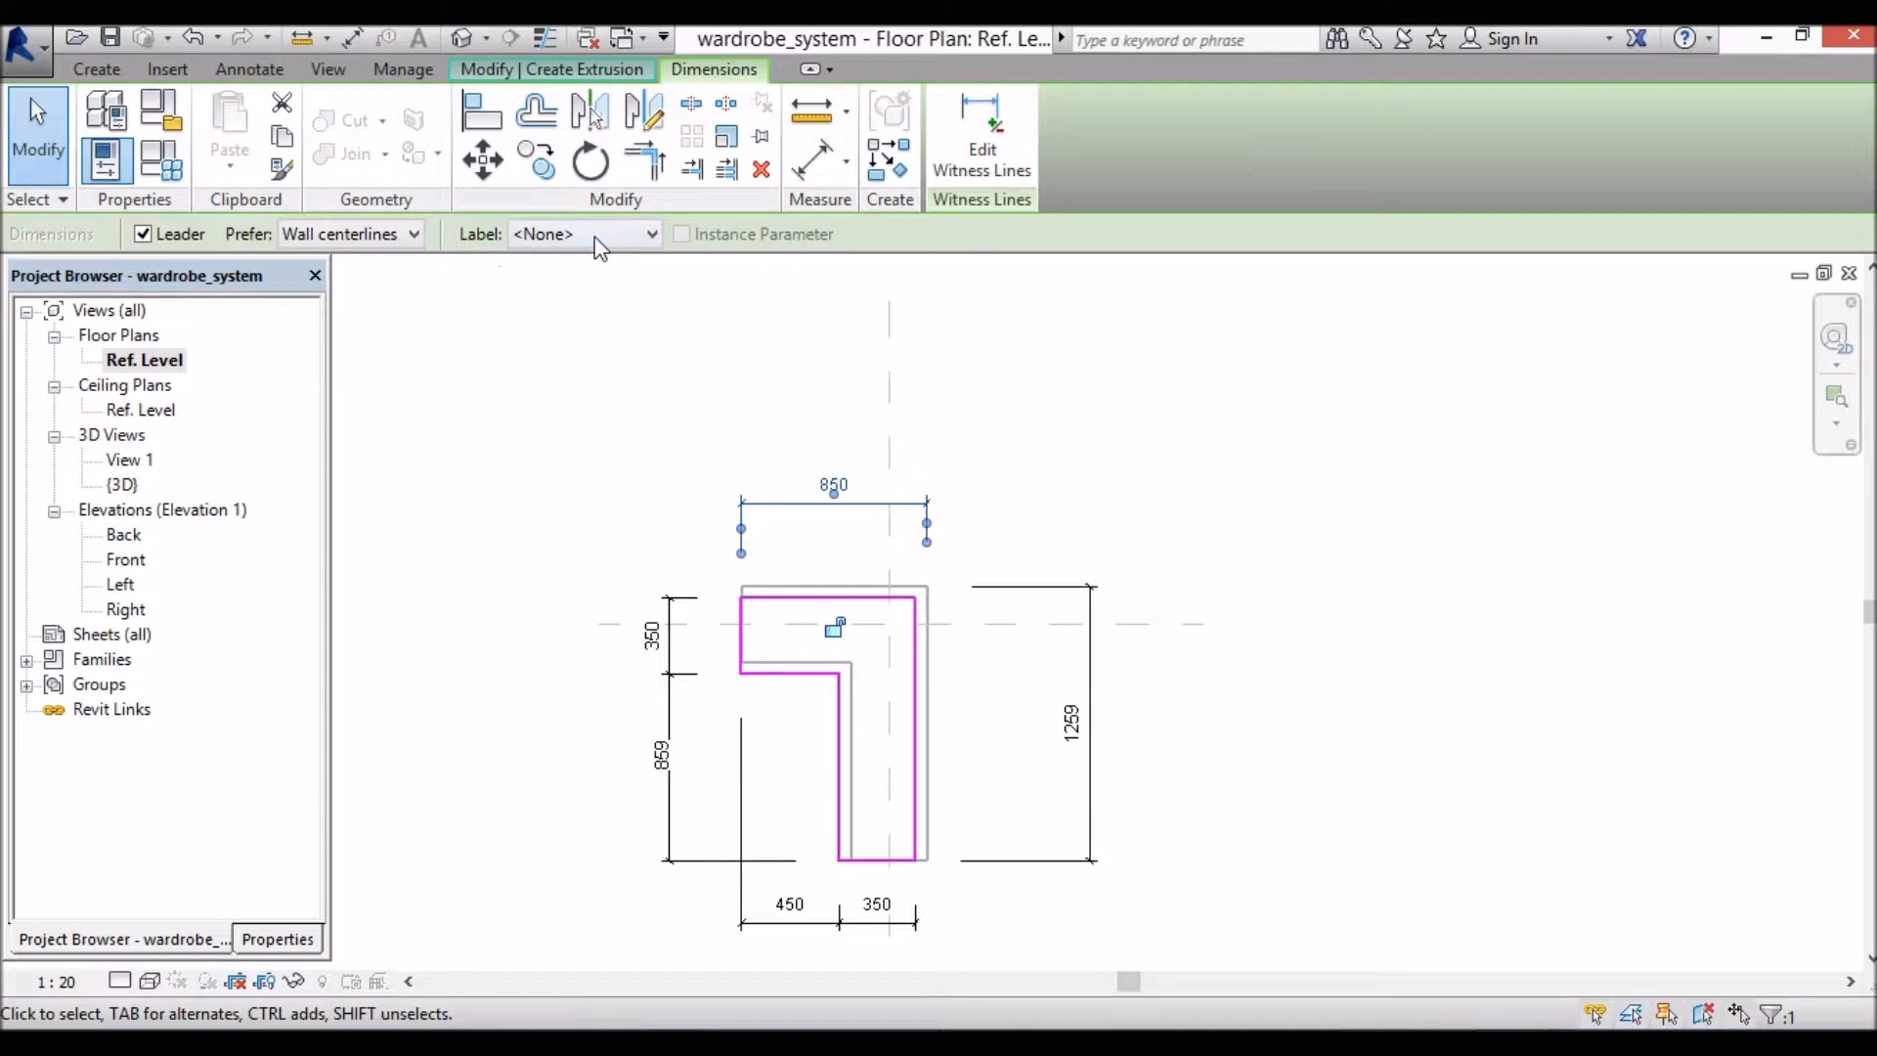
{"action": "left_click", "coordinate": [635, 235]}
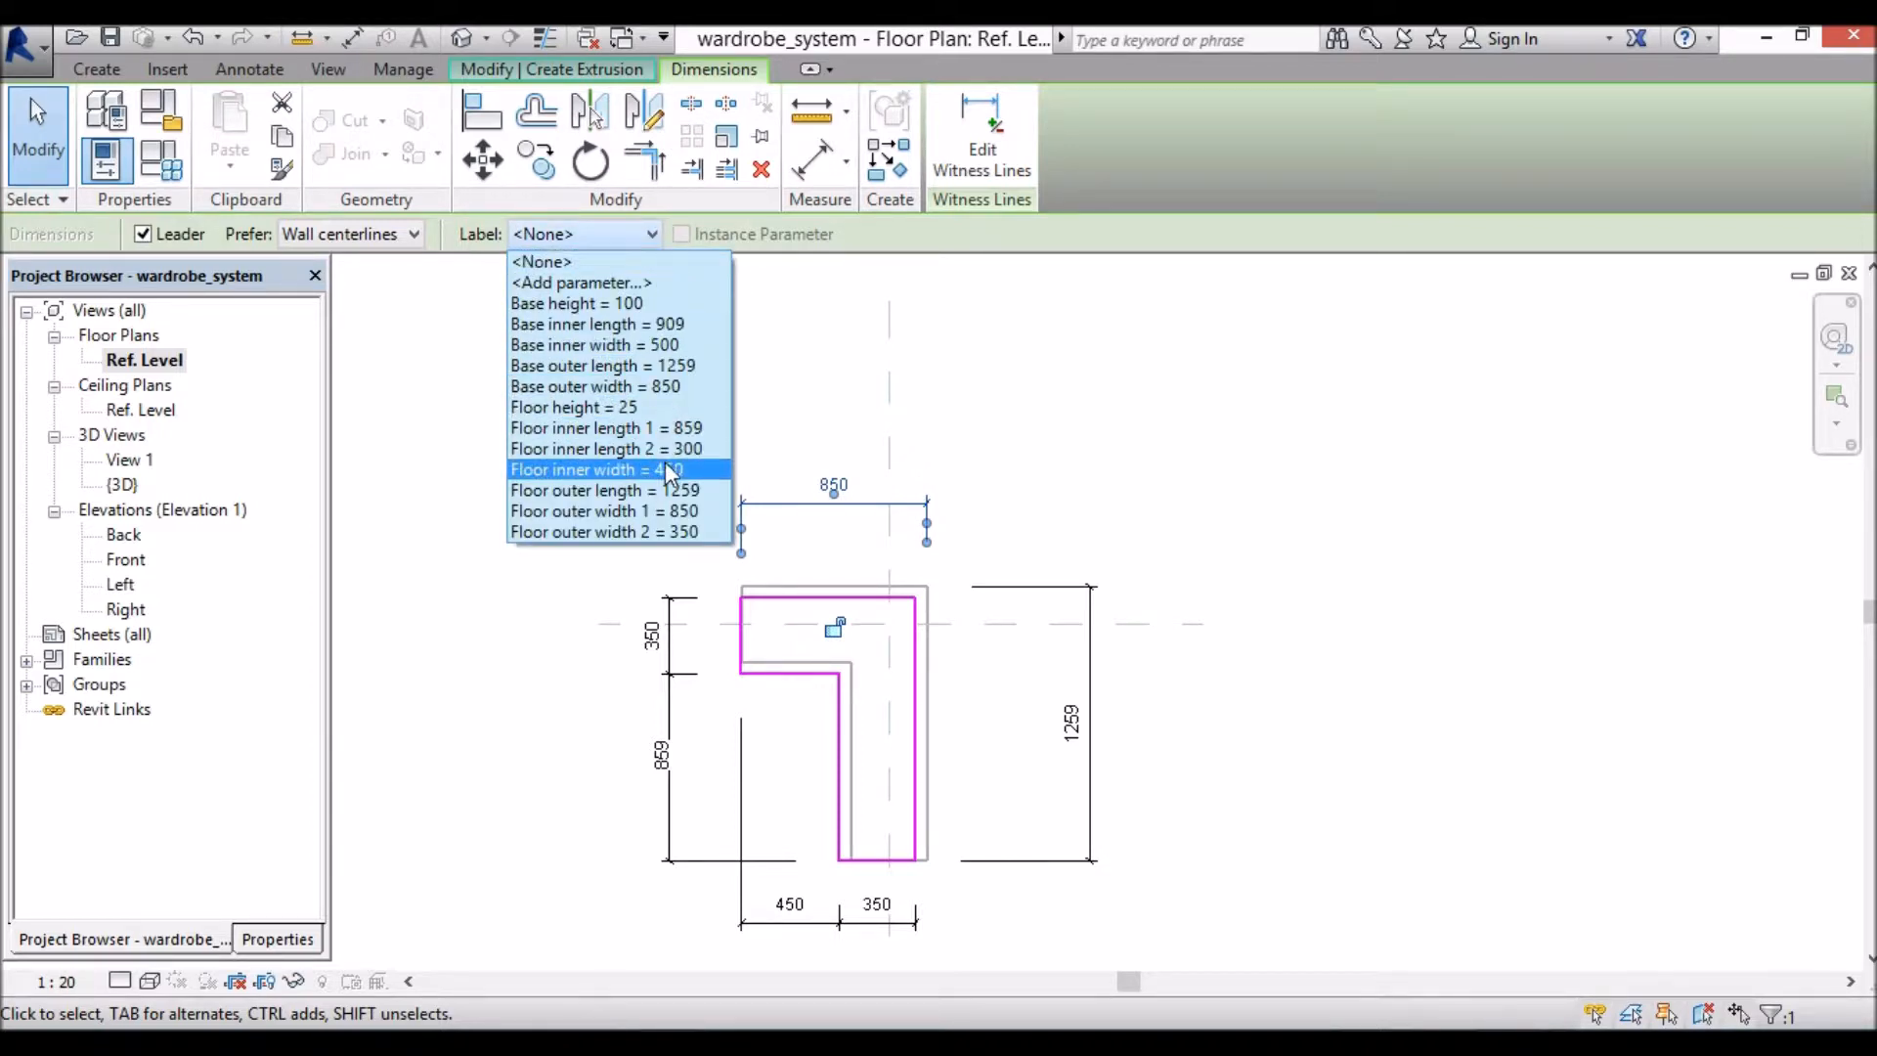
{"action": "left_click", "coordinate": [671, 518]}
{"action": "left_click", "coordinate": [670, 521]}
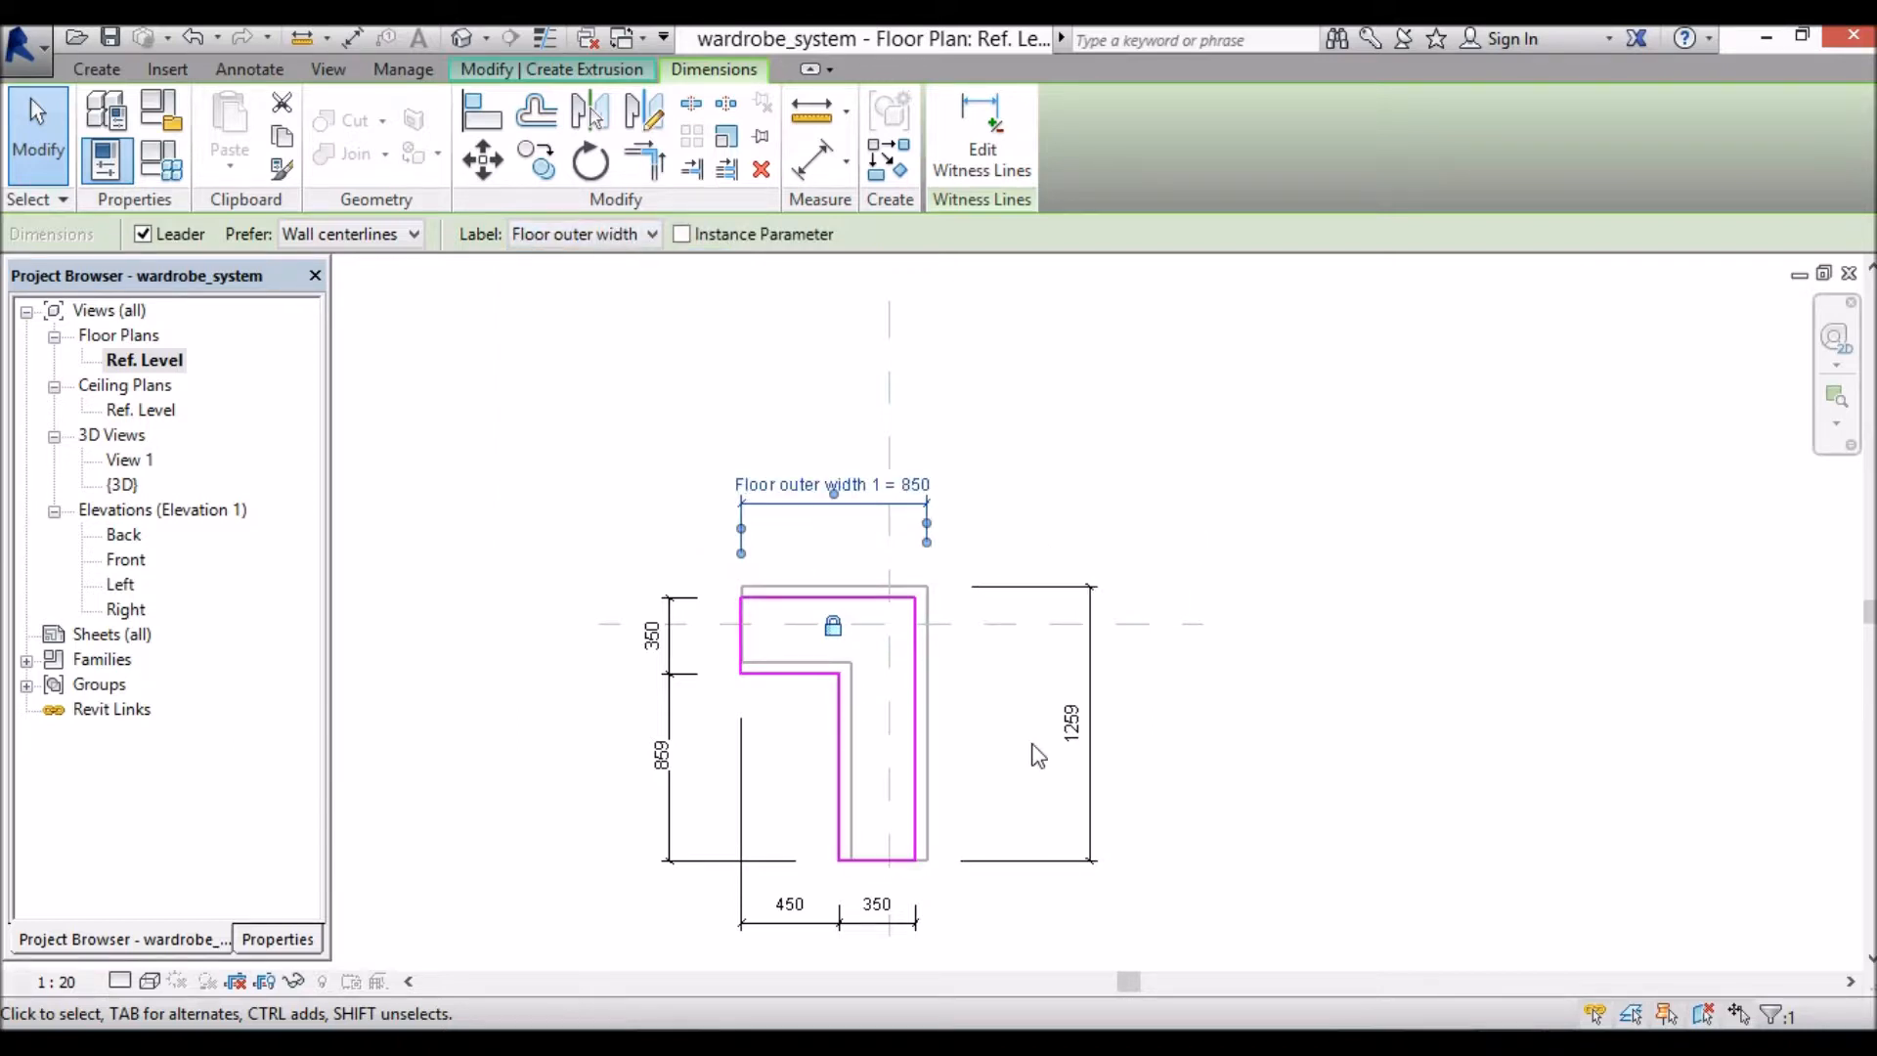
Step: Label the overall length dimension with Floor outer length, and the remaining sketch dimensions with their matching floor width and length parameters
{"action": "left_click", "coordinate": [1092, 772]}
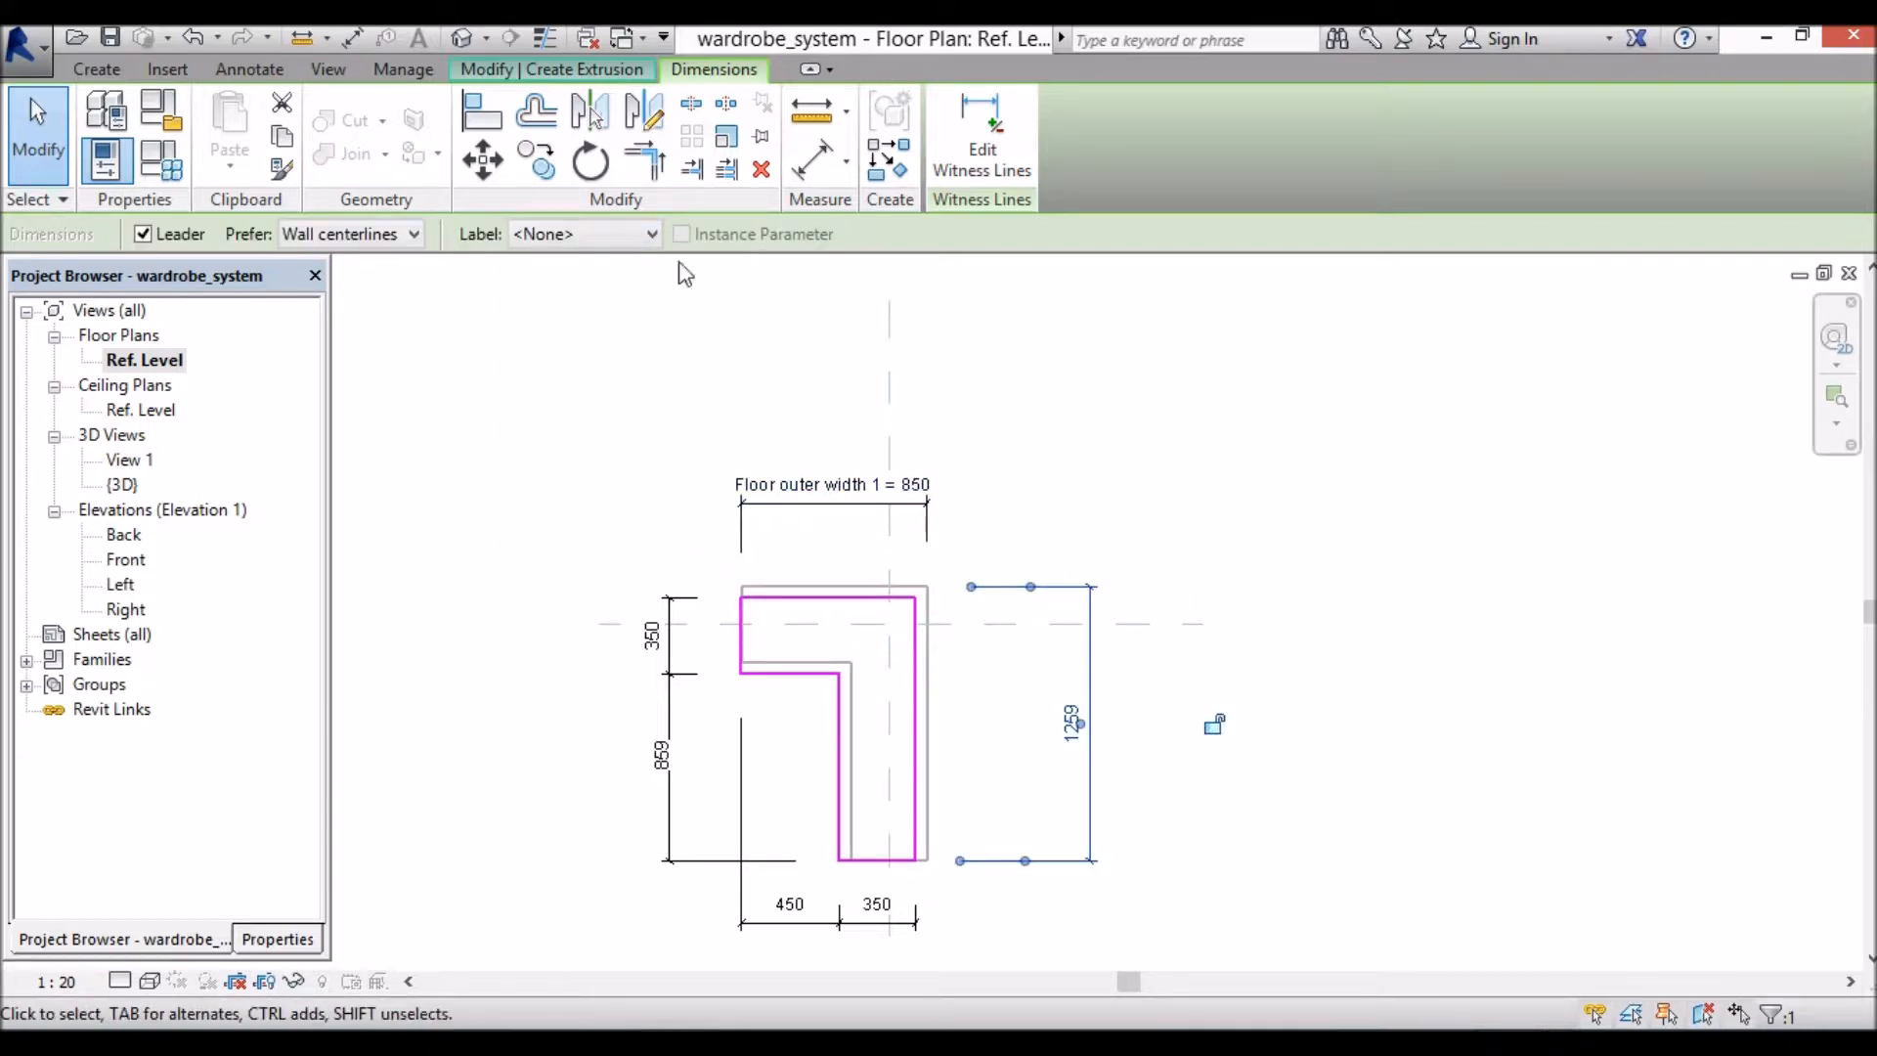
{"action": "left_click", "coordinate": [652, 238]}
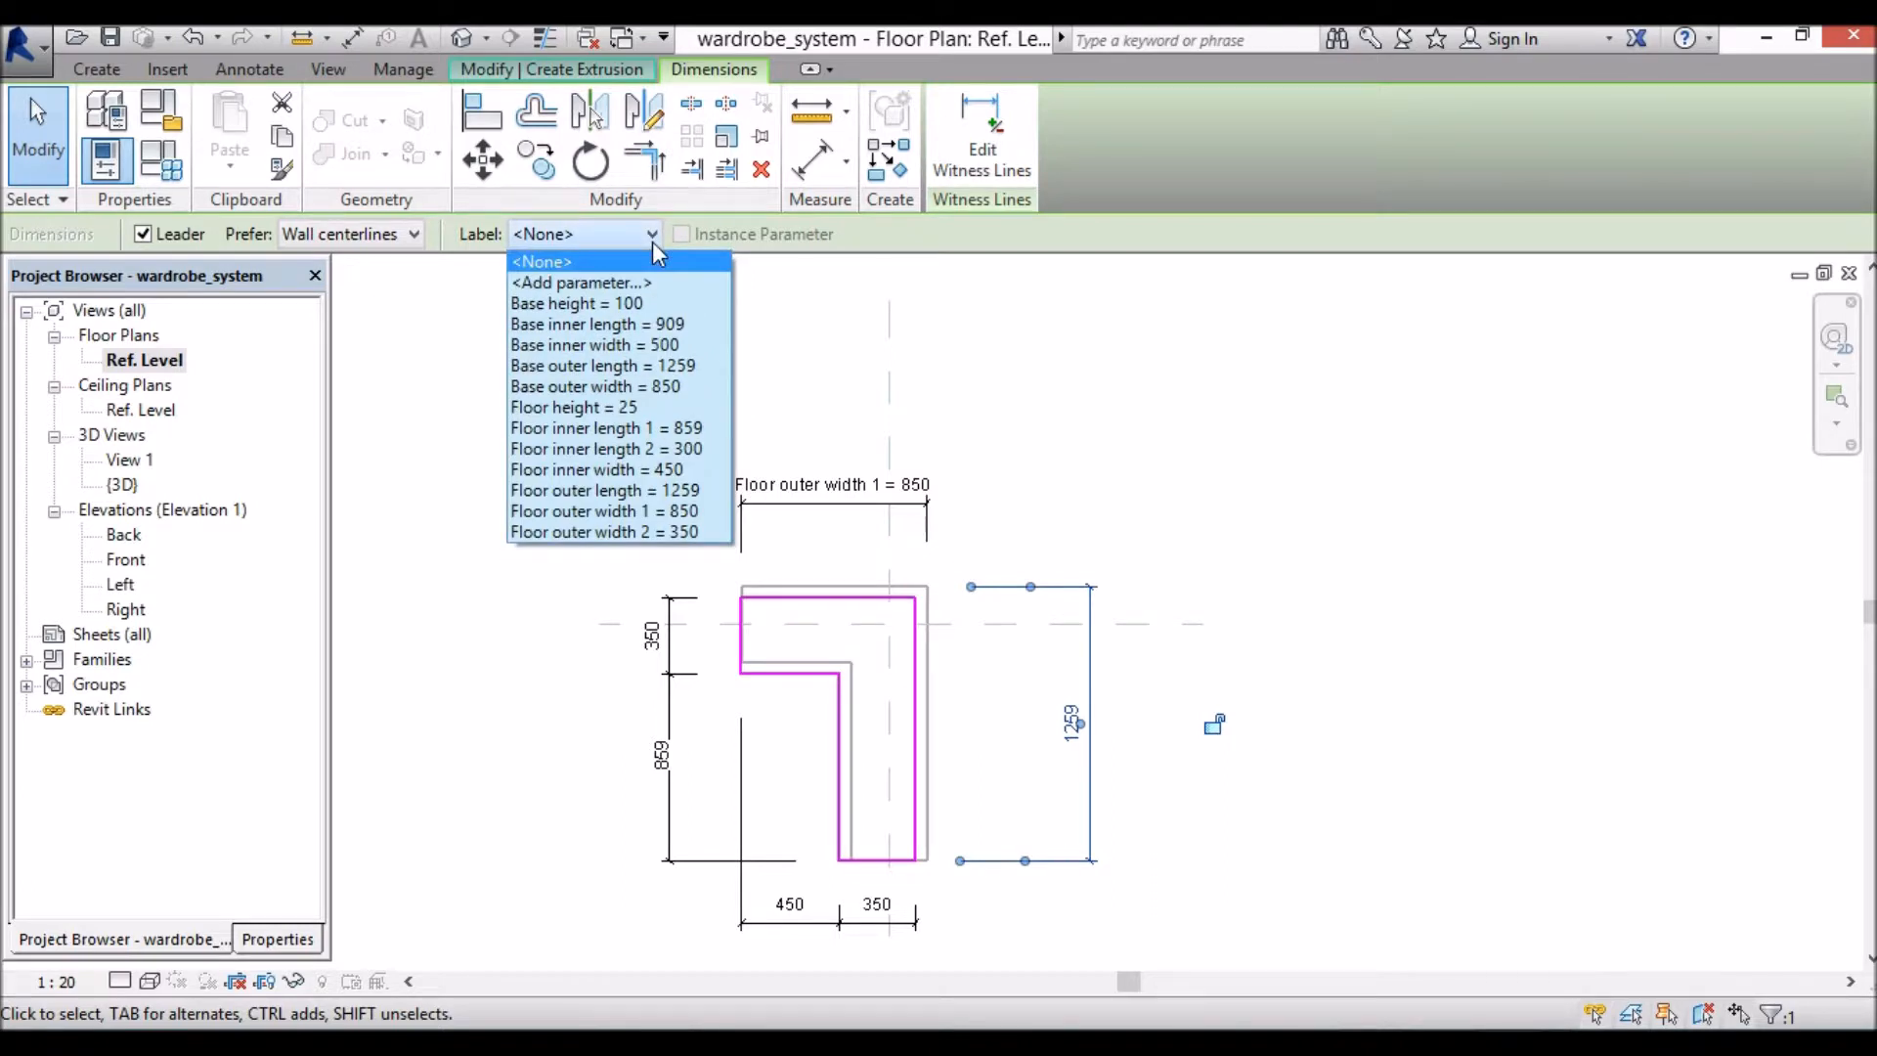
{"action": "left_click", "coordinate": [654, 490]}
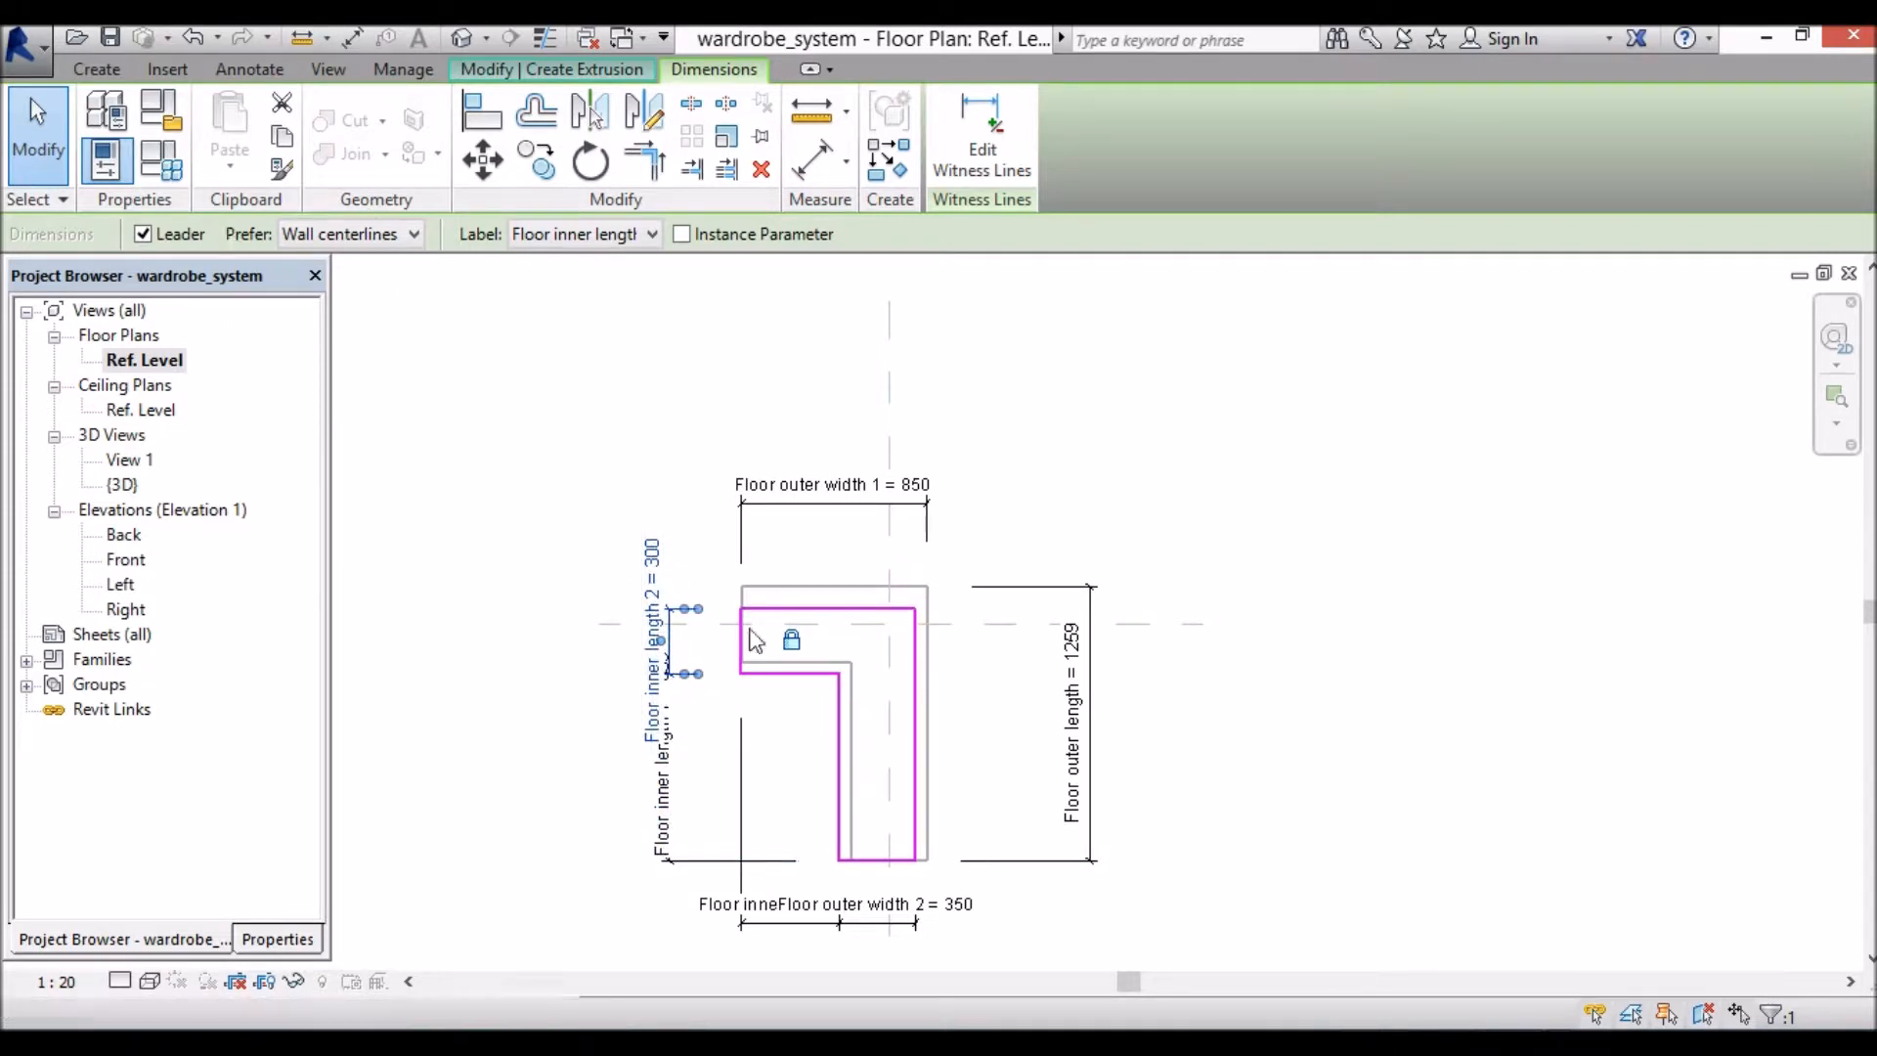
{"action": "left_click", "coordinate": [772, 363]}
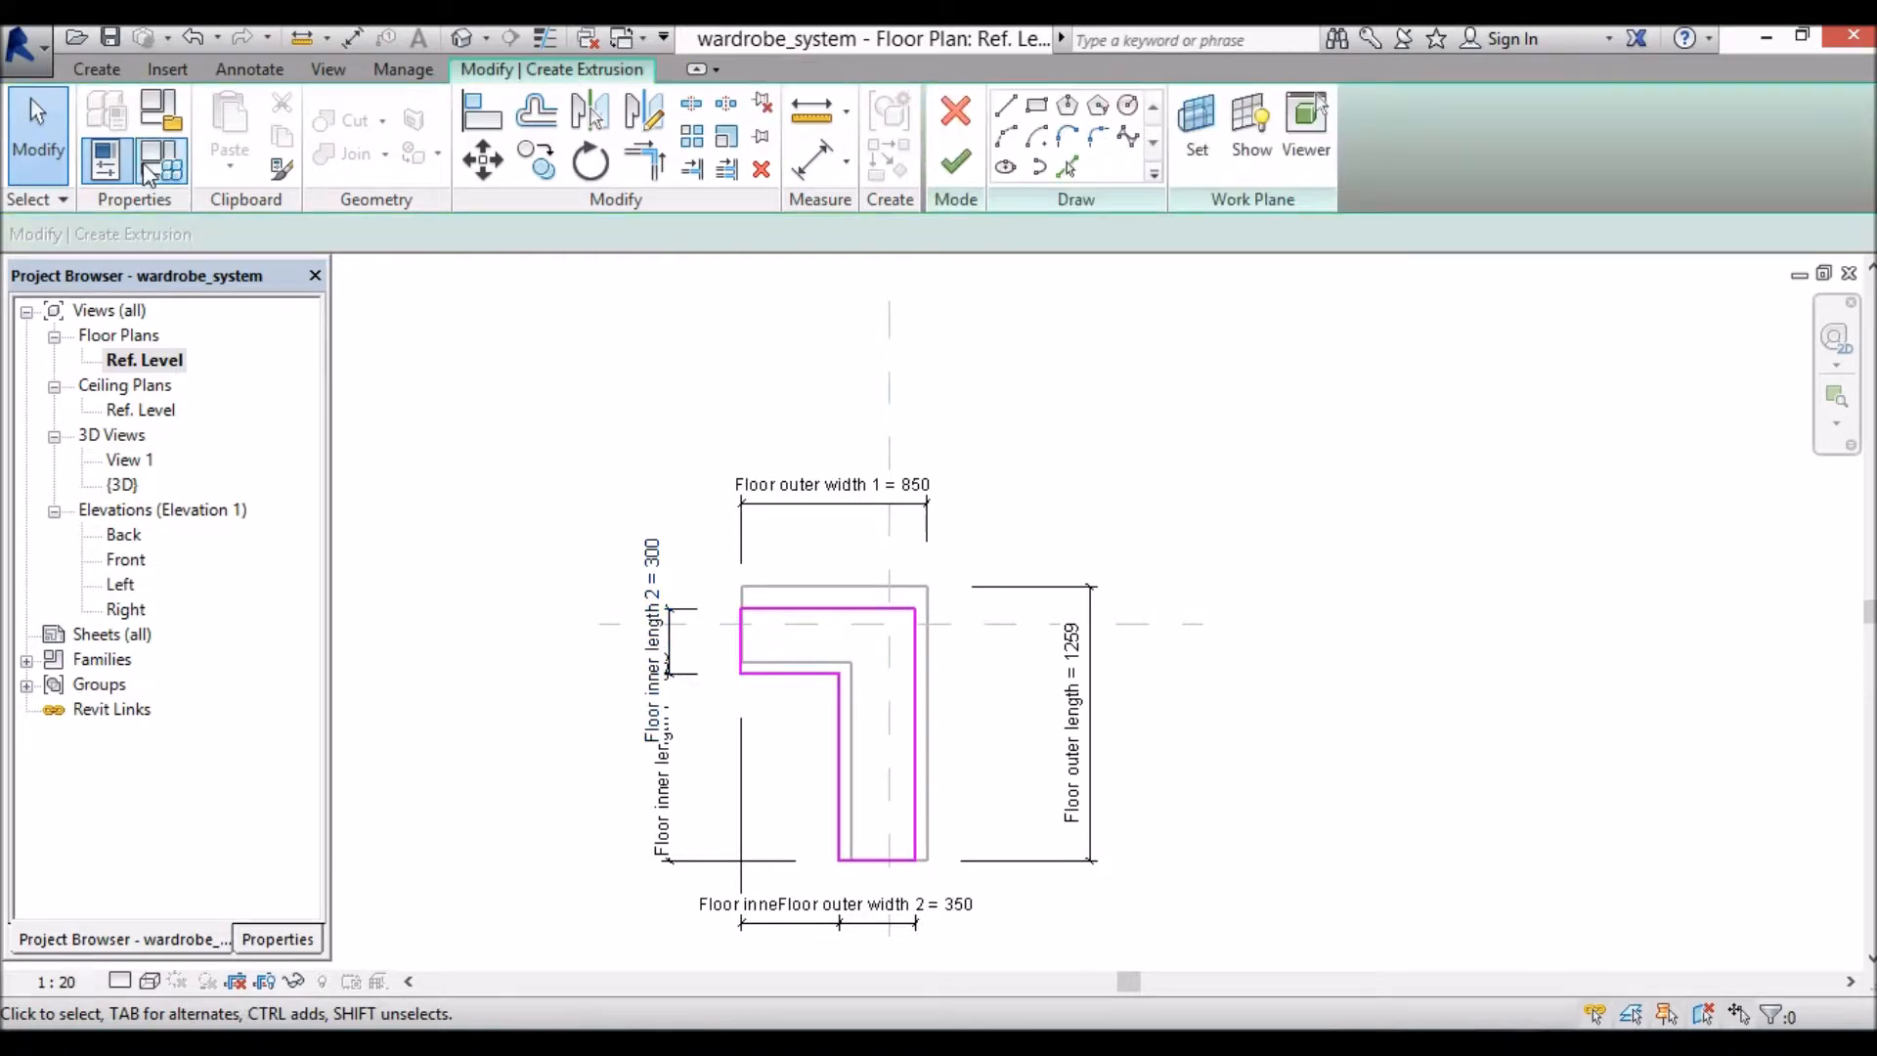
Step: Set the Floor inner length 2 parameter to 350, apply it, and finish the floor extrusion sketch
{"action": "left_click", "coordinate": [163, 161]}
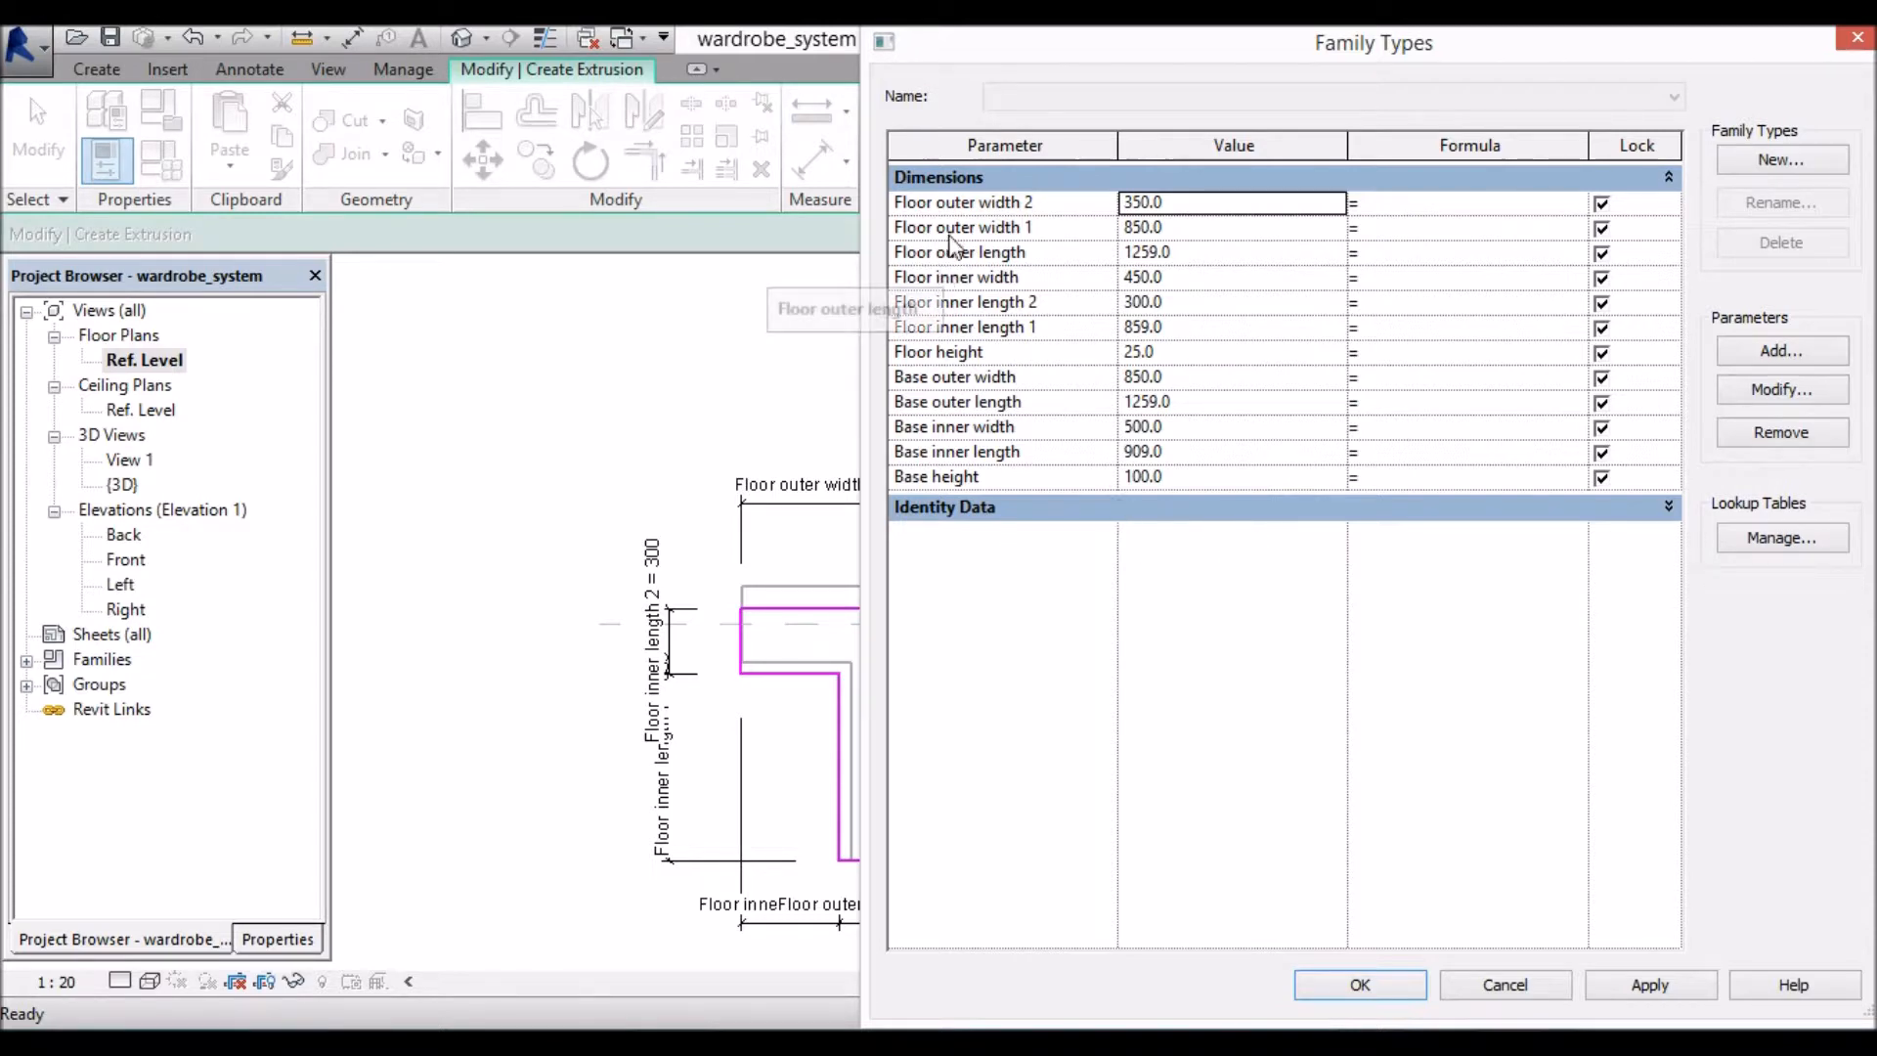
{"action": "left_click", "coordinate": [1147, 302]}
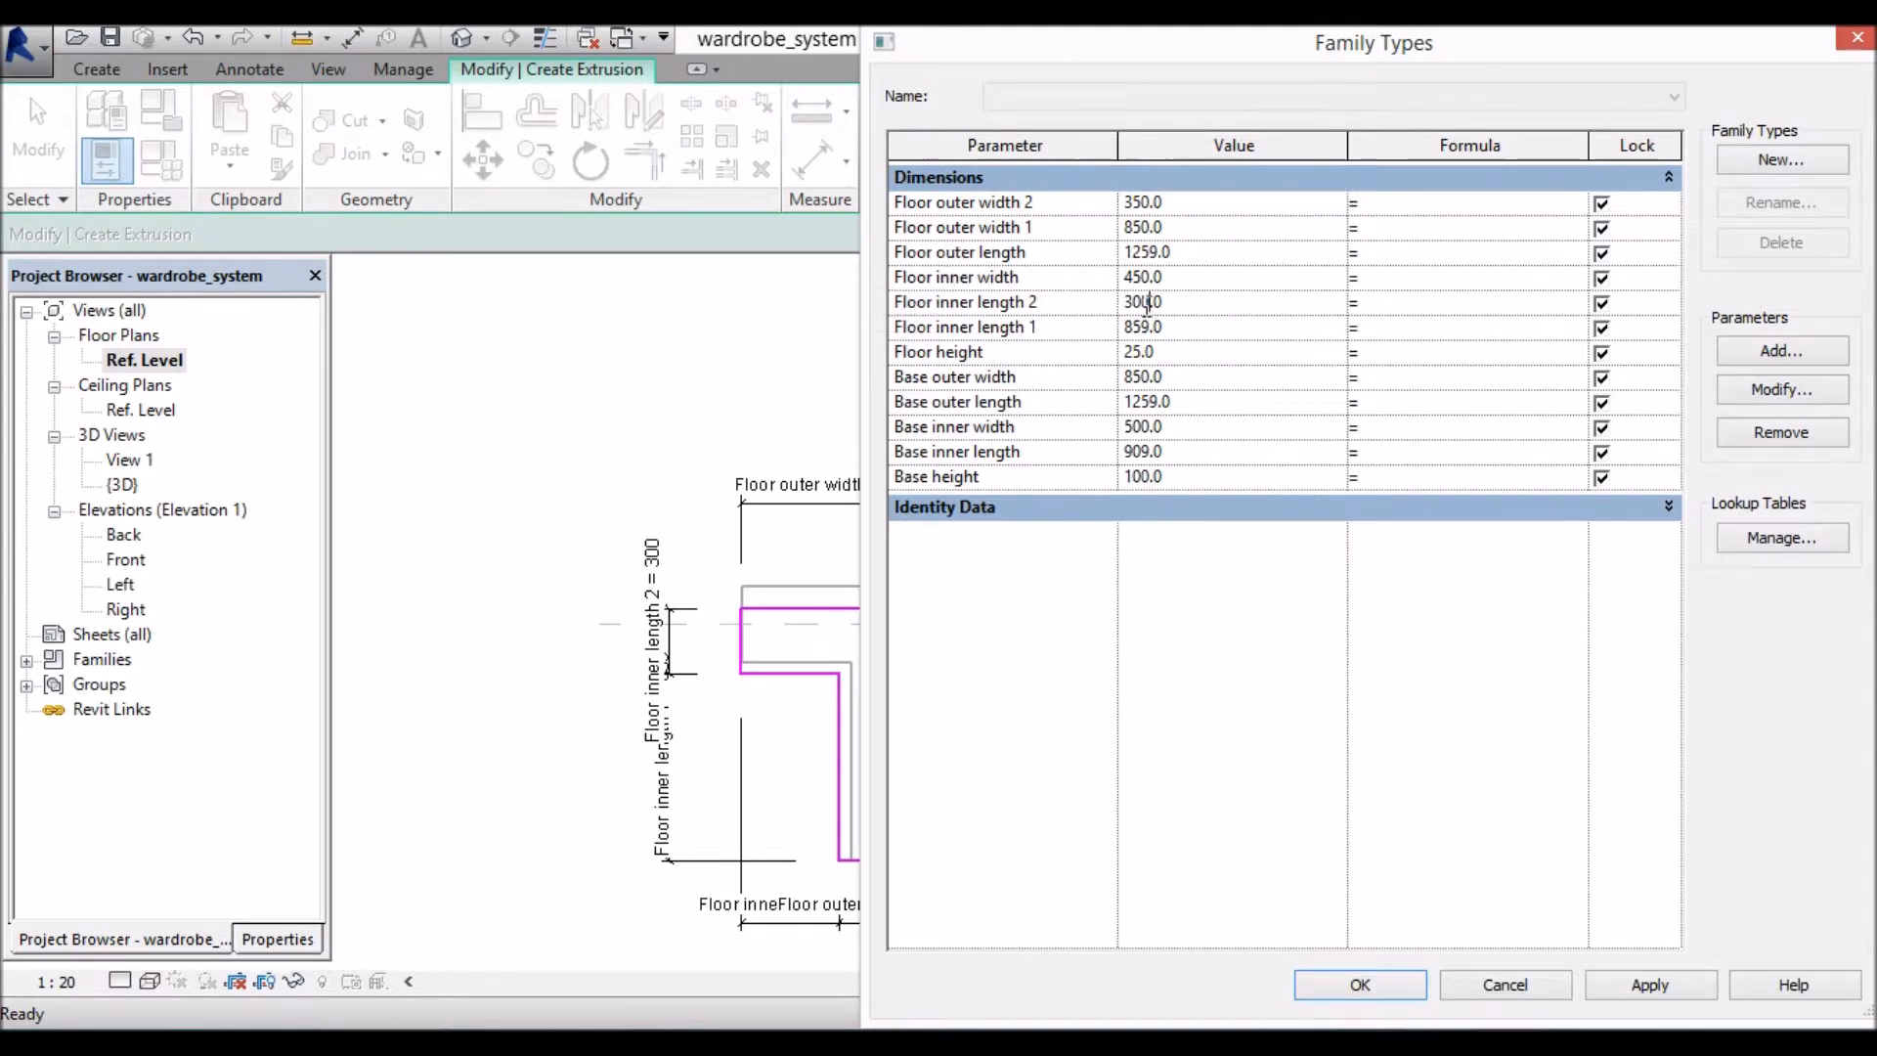
{"action": "type", "text": "5"}
{"action": "left_click", "coordinate": [1671, 993]}
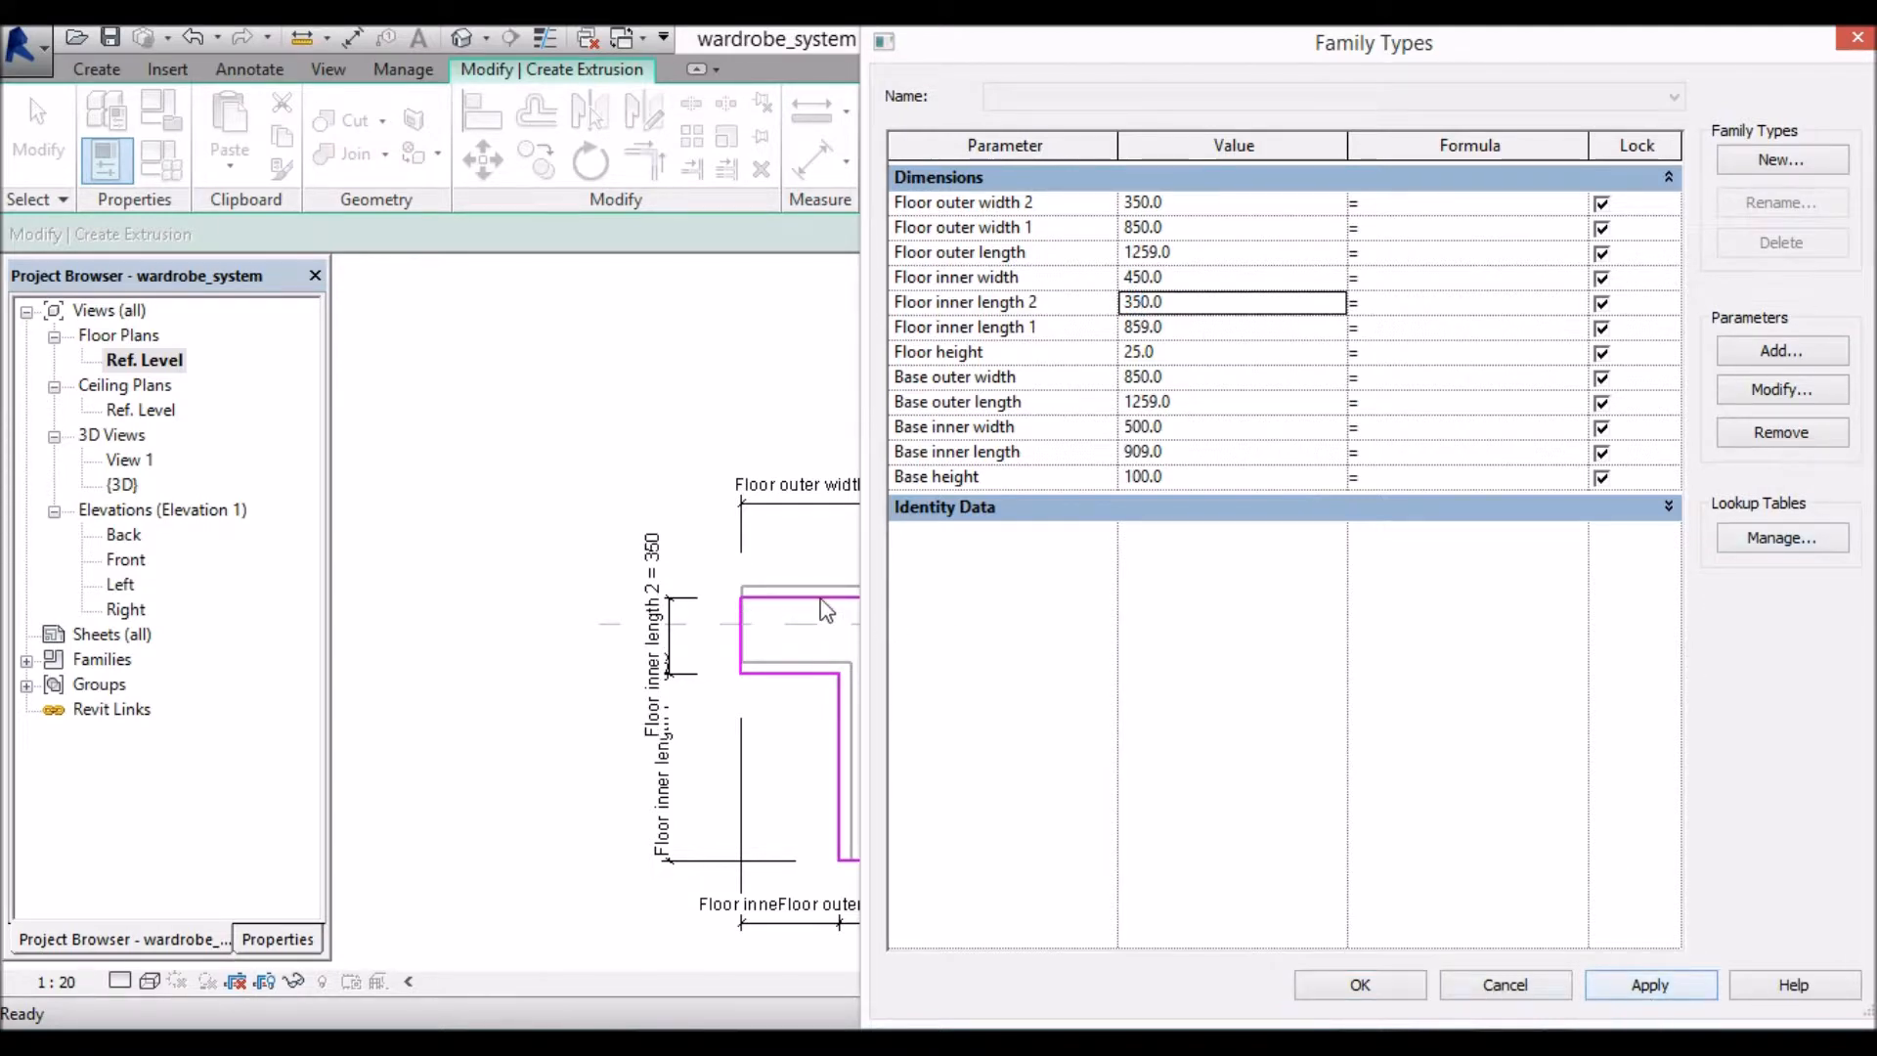
{"action": "left_click", "coordinate": [1363, 985]}
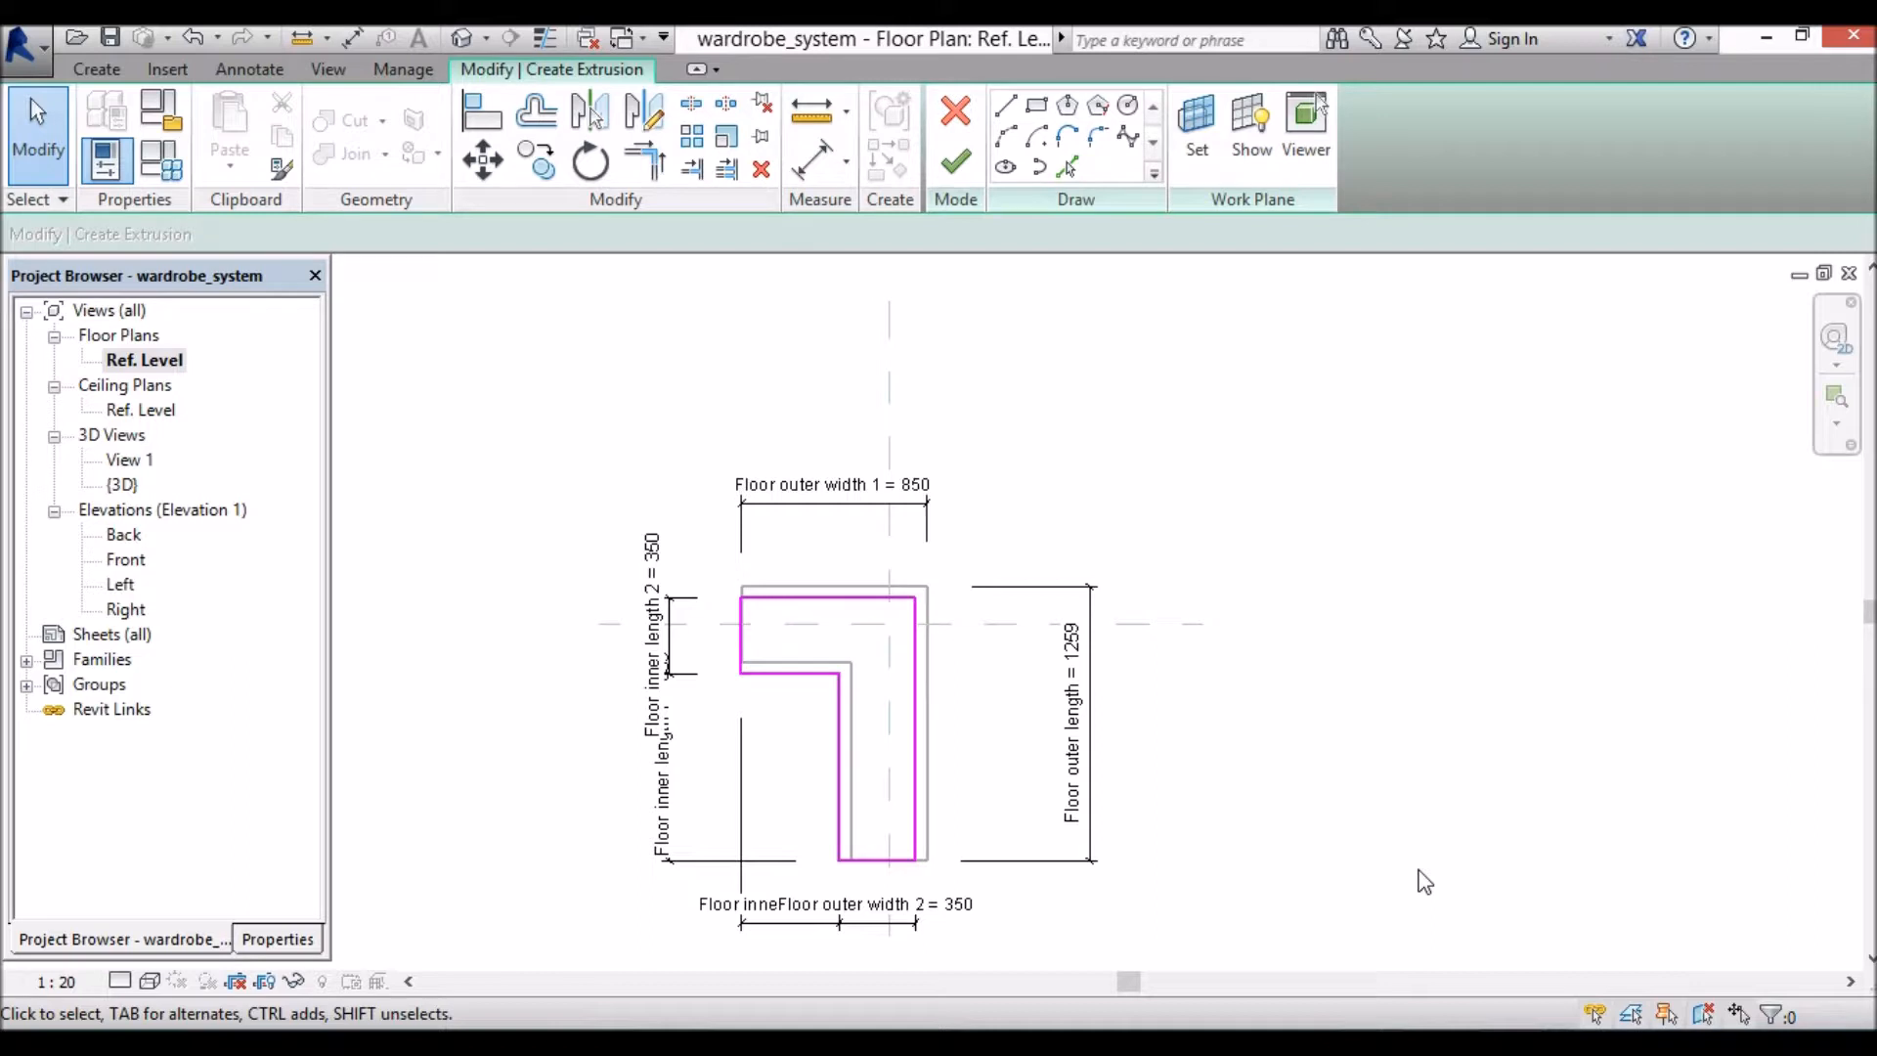
{"action": "left_click", "coordinate": [963, 168]}
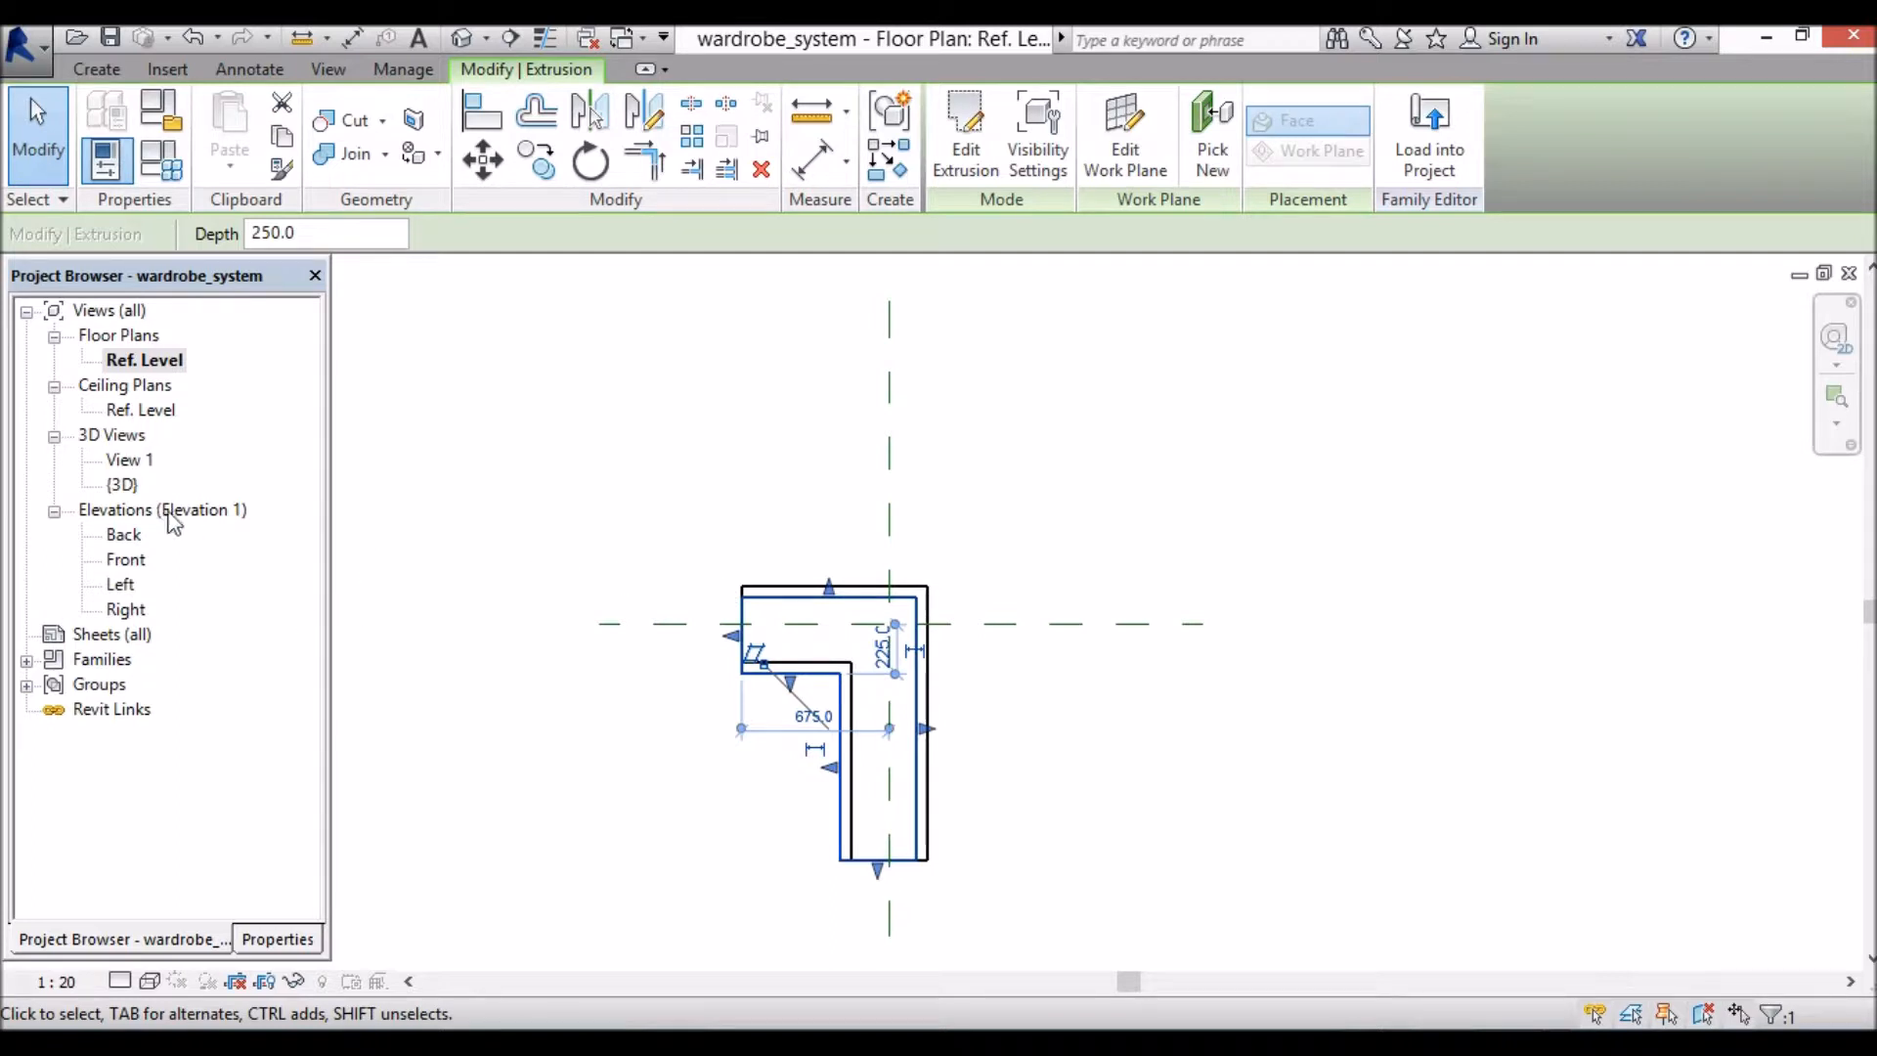
Step: In the Front elevation, raise the floor extrusion's underside to the top edge of the base
{"action": "left_click", "coordinate": [117, 567]}
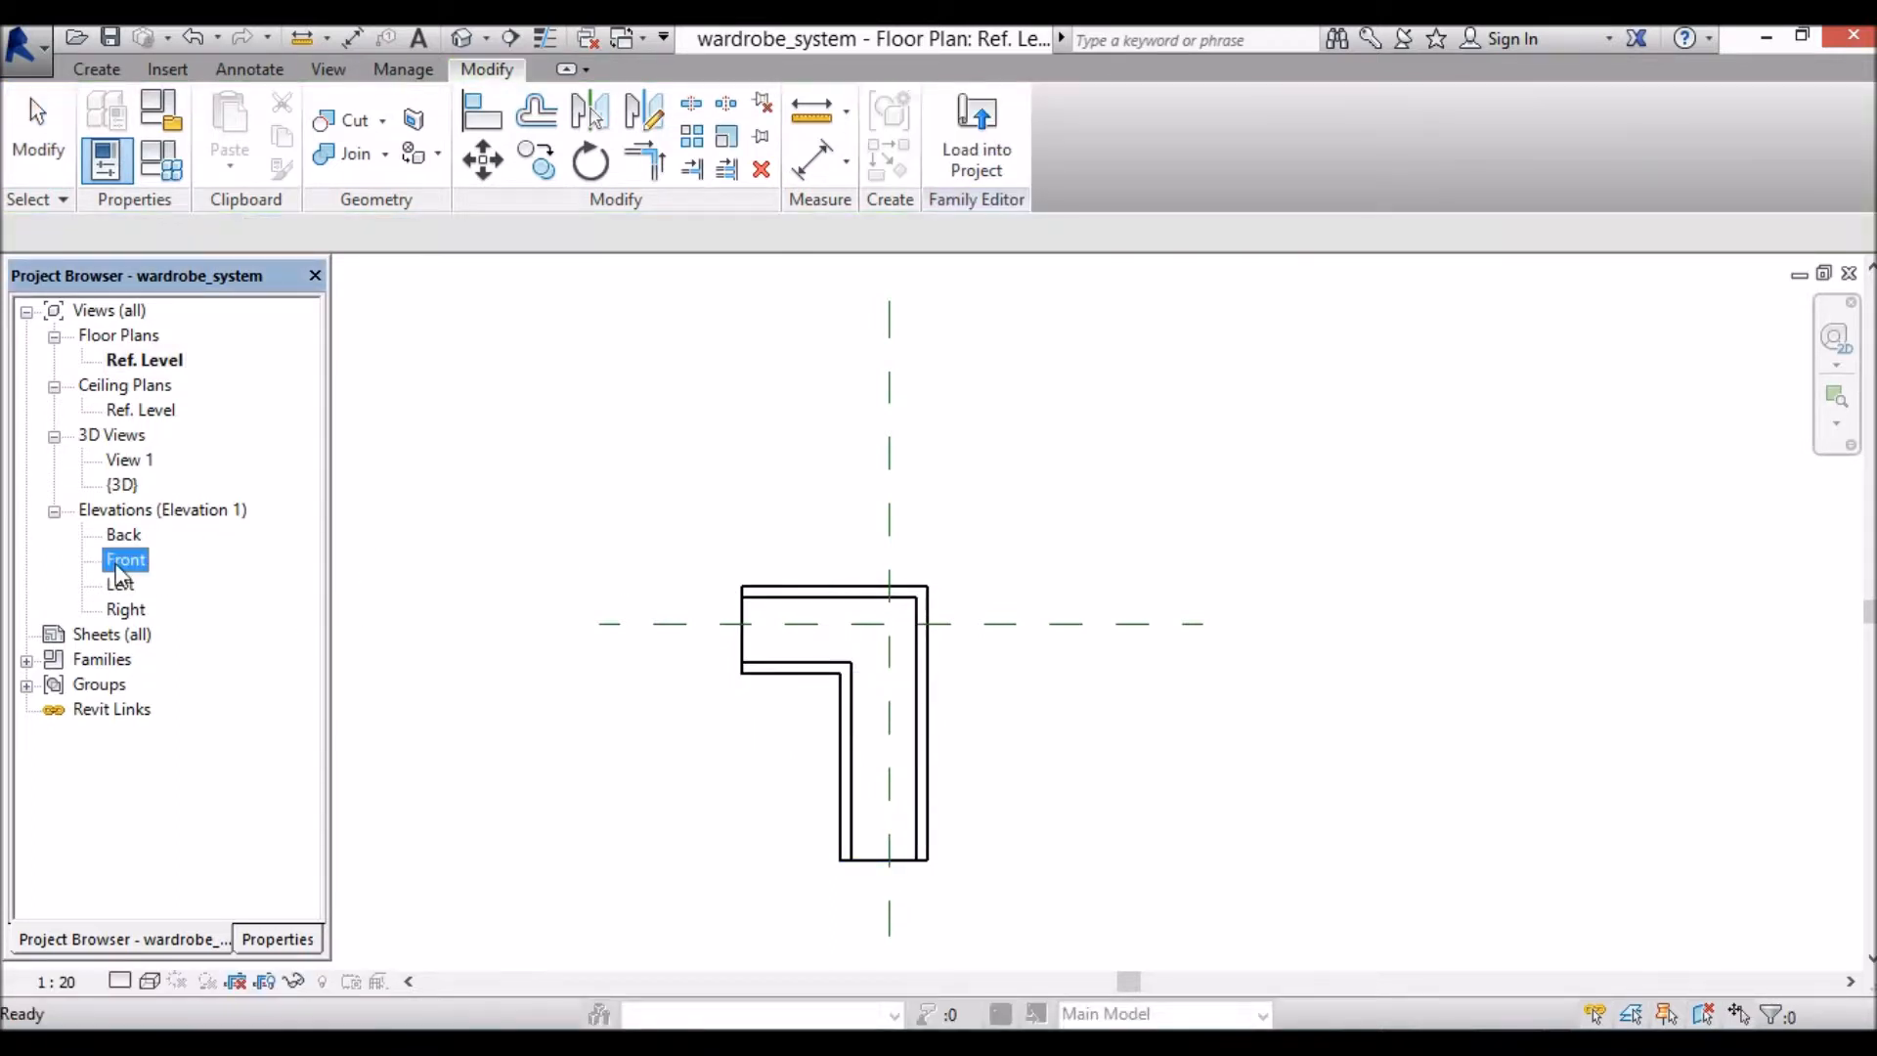
{"action": "double_click", "coordinate": [123, 561]}
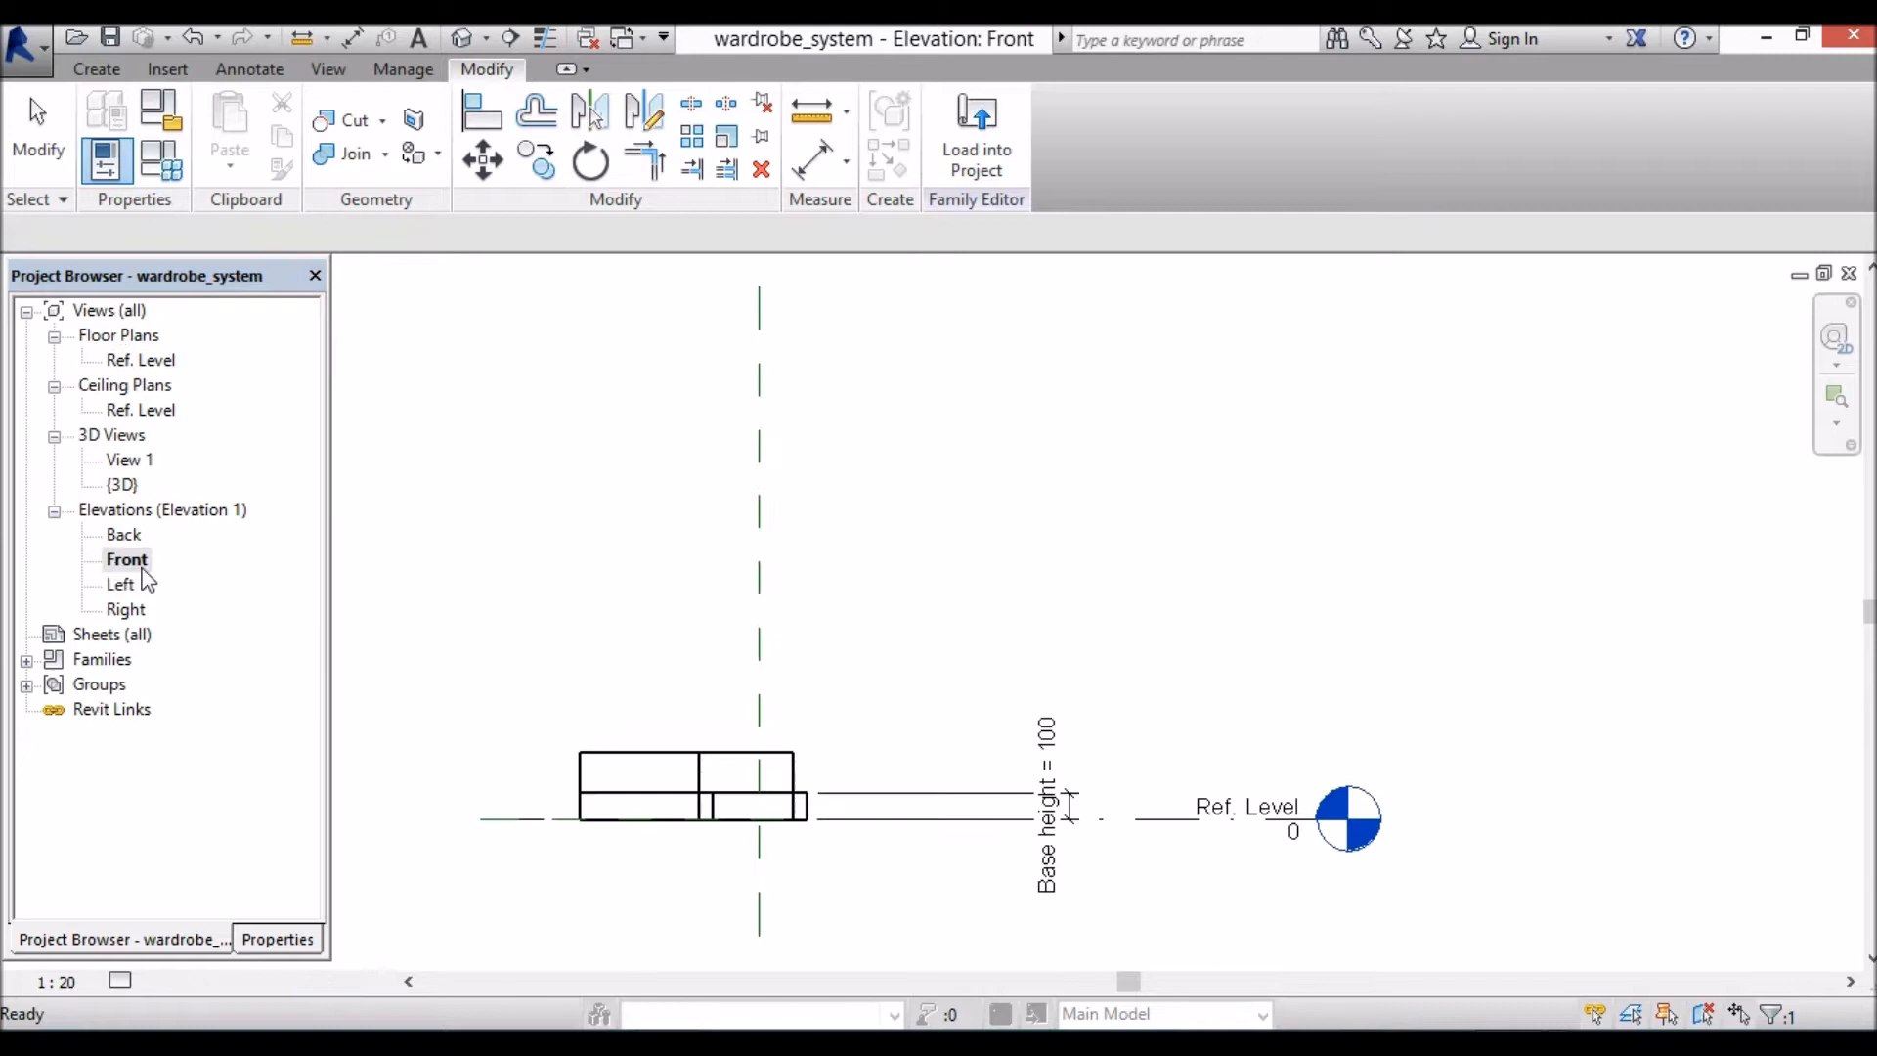
{"action": "left_click", "coordinate": [773, 818]}
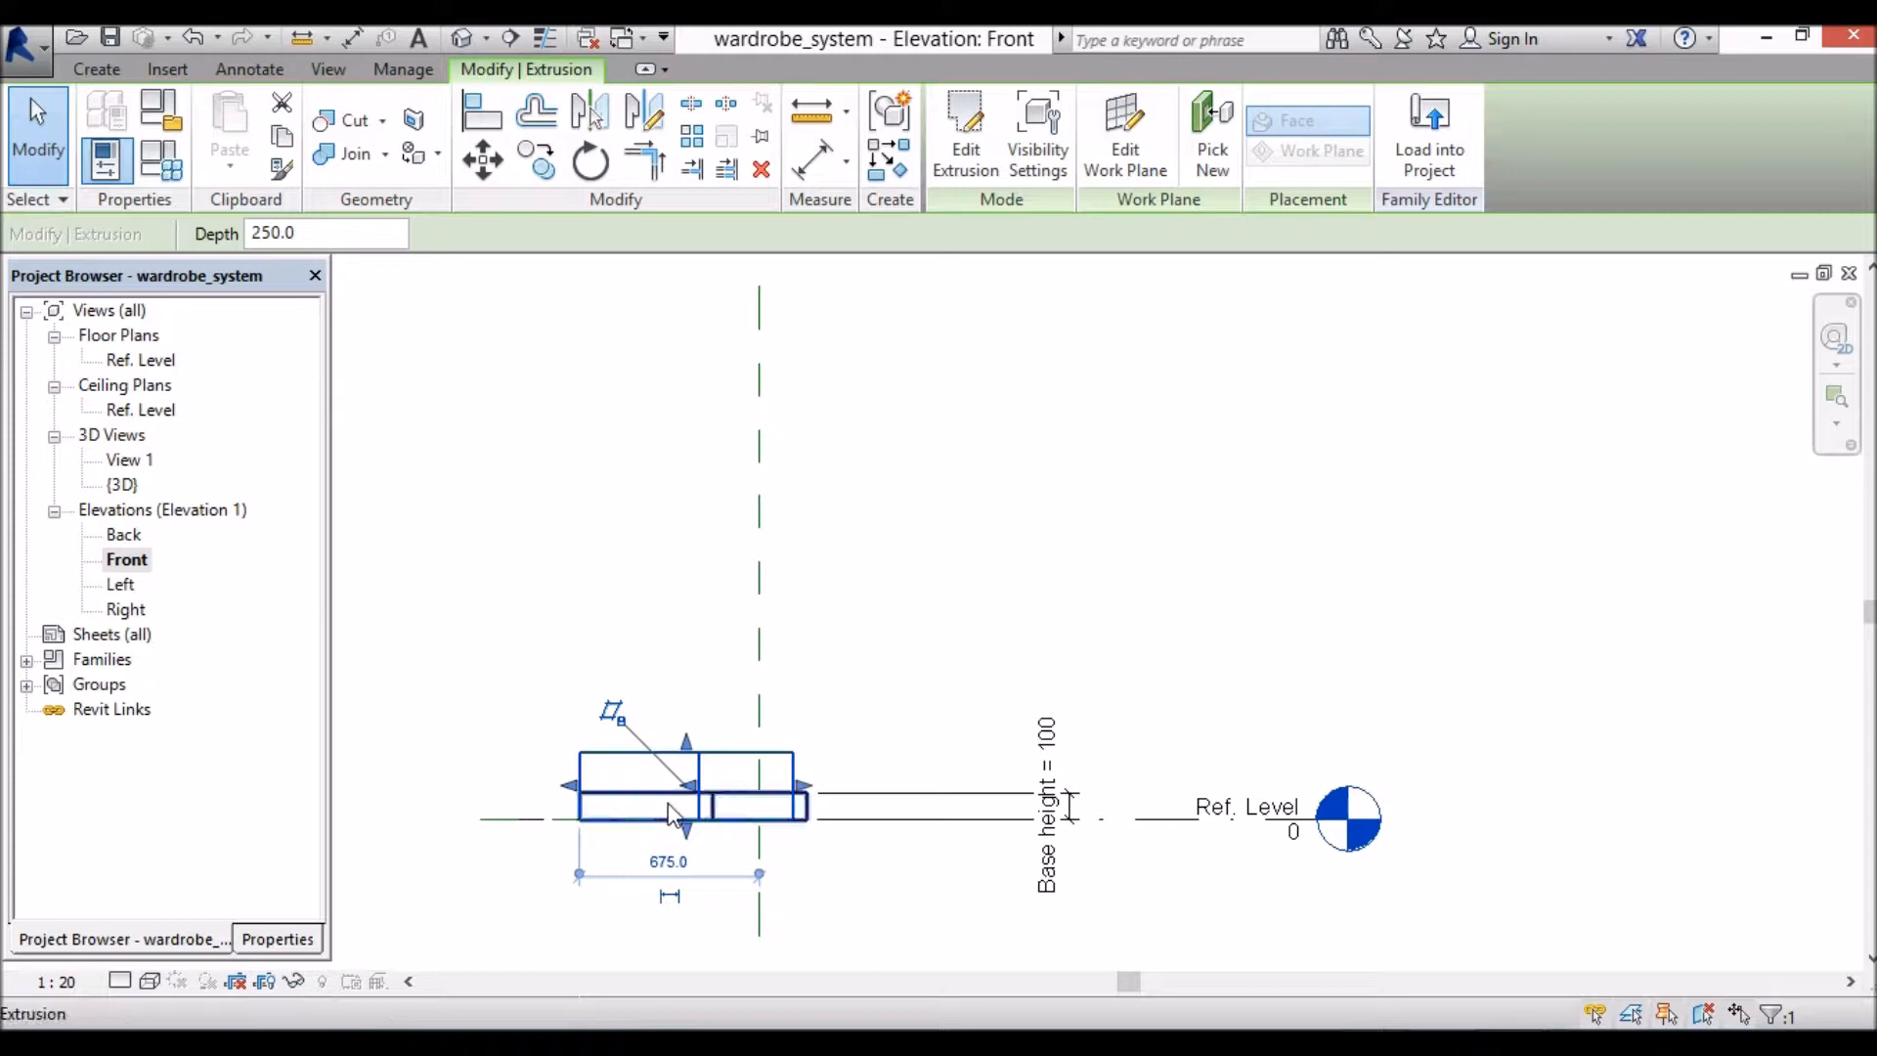
{"action": "left_click_drag", "start_coordinate": [685, 828], "coordinate": [693, 800]}
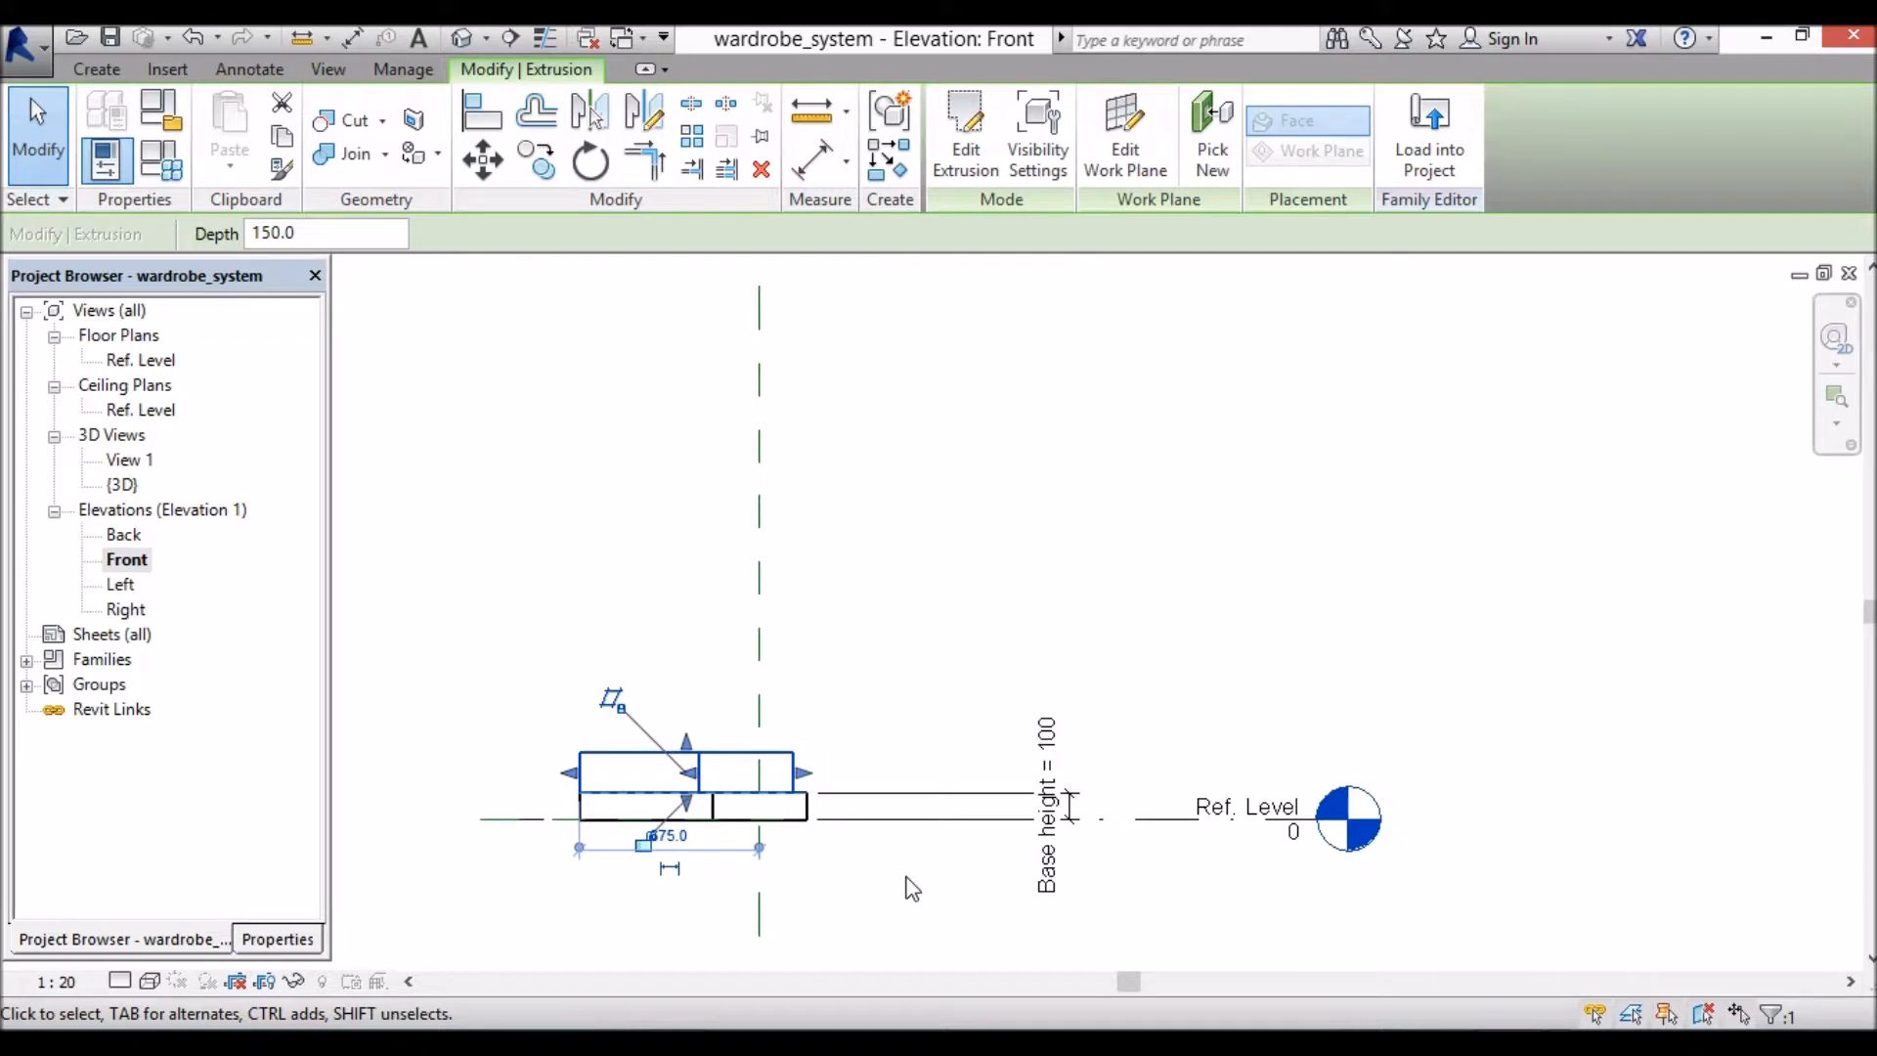
Step: Add an aligned dimension for the floor extrusion's height, beside the base height dimension
{"action": "left_click", "coordinate": [804, 174]}
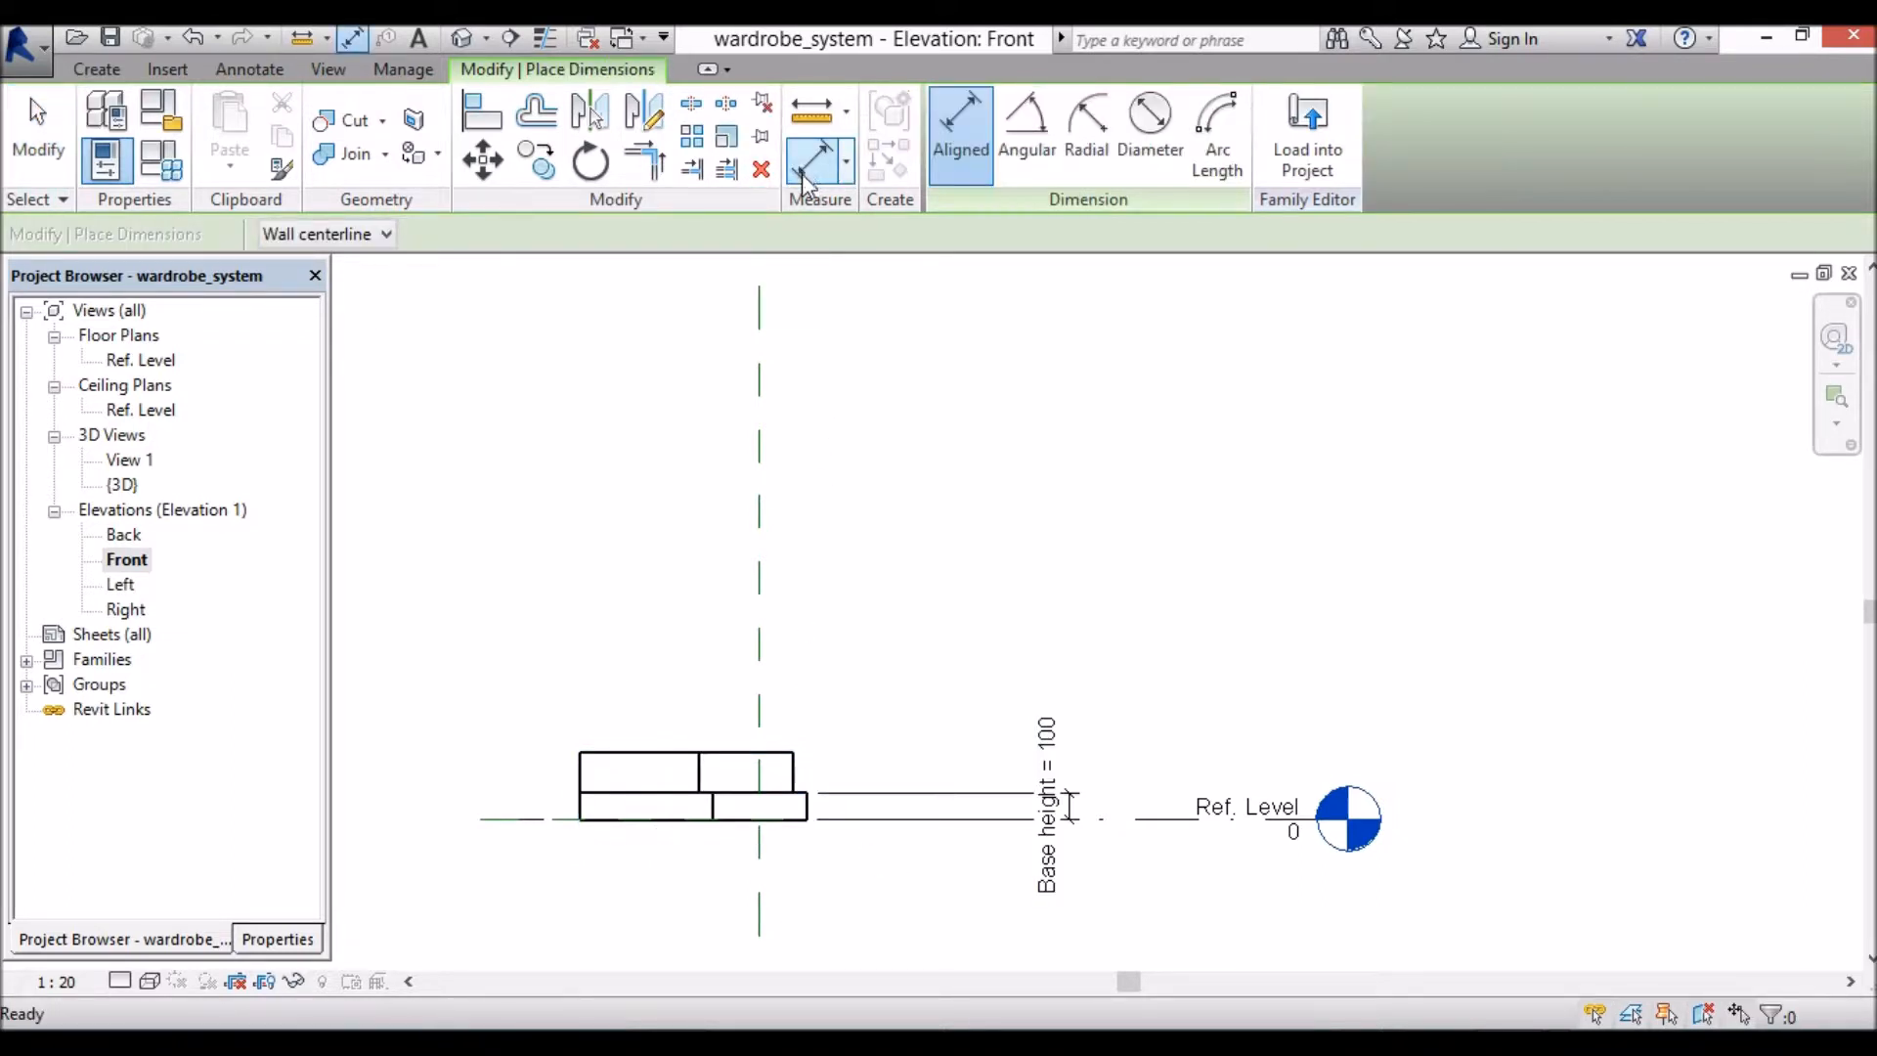
{"action": "left_click", "coordinate": [790, 800]}
{"action": "left_click", "coordinate": [778, 753]}
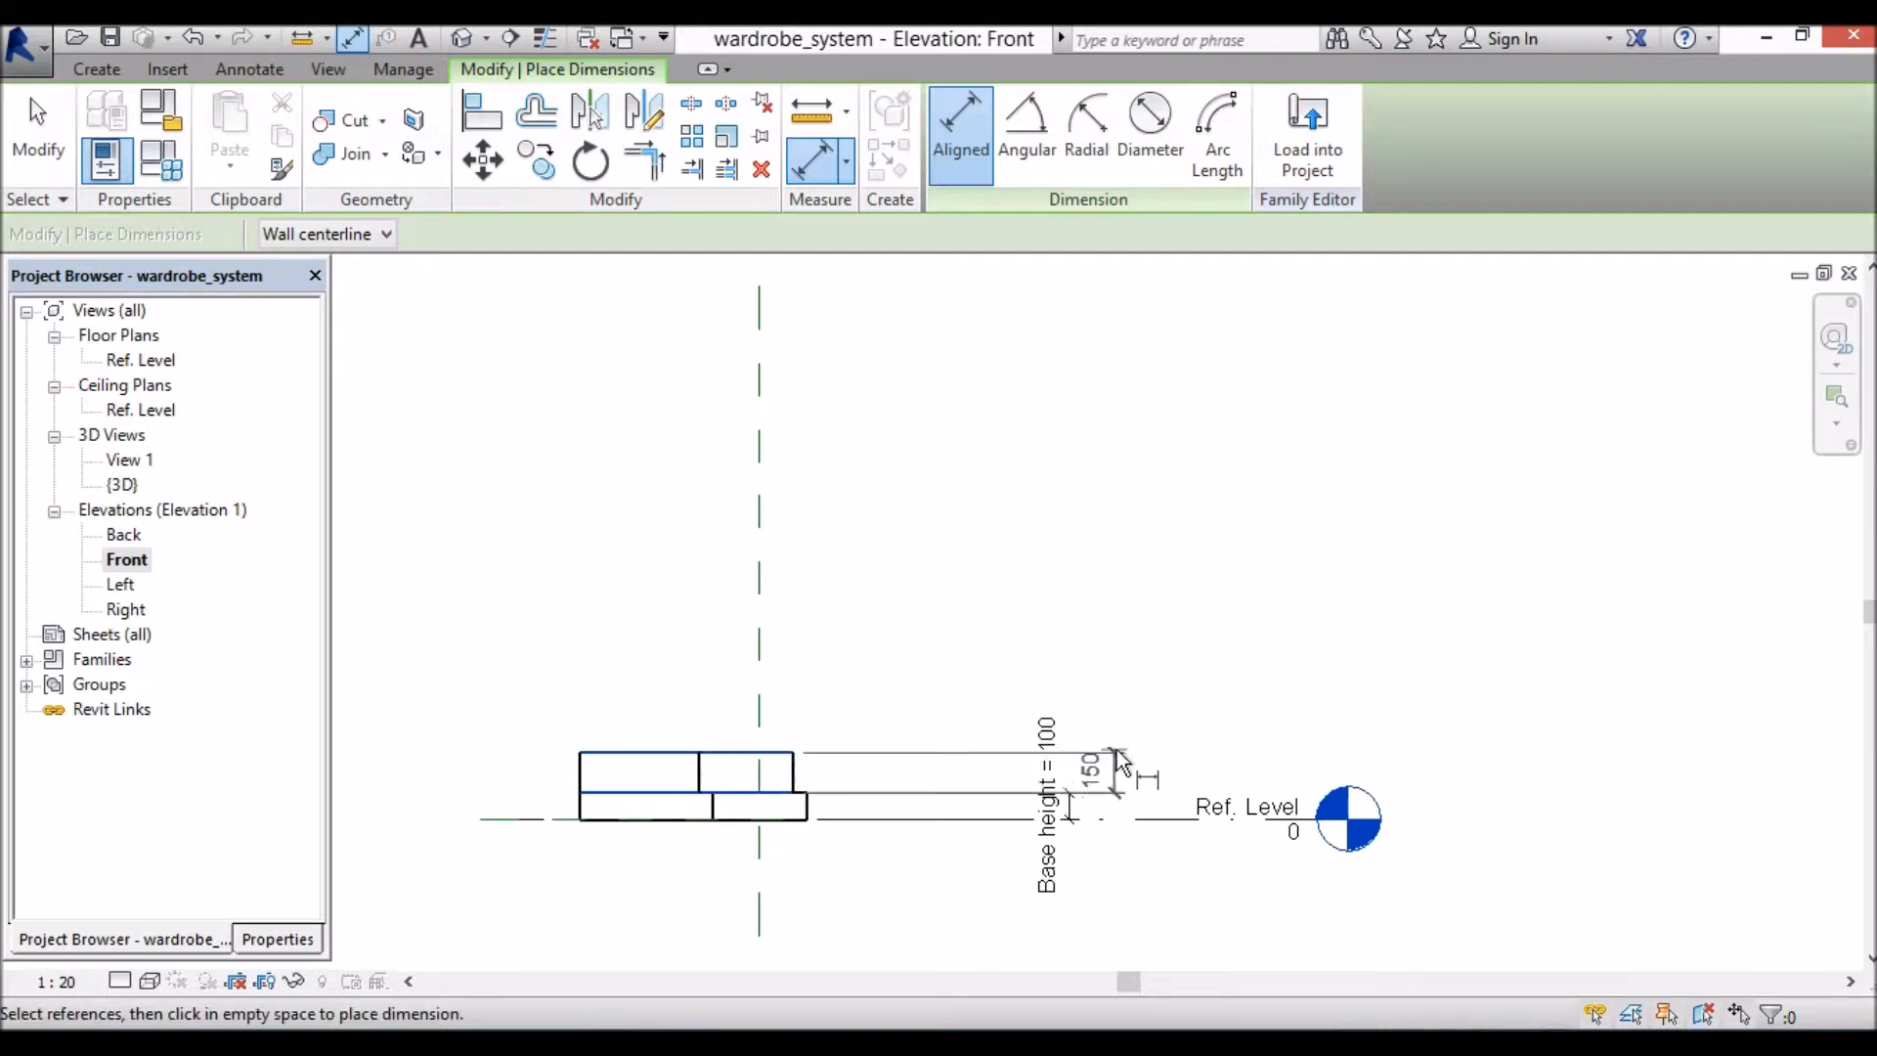
{"action": "left_click", "coordinate": [1120, 768]}
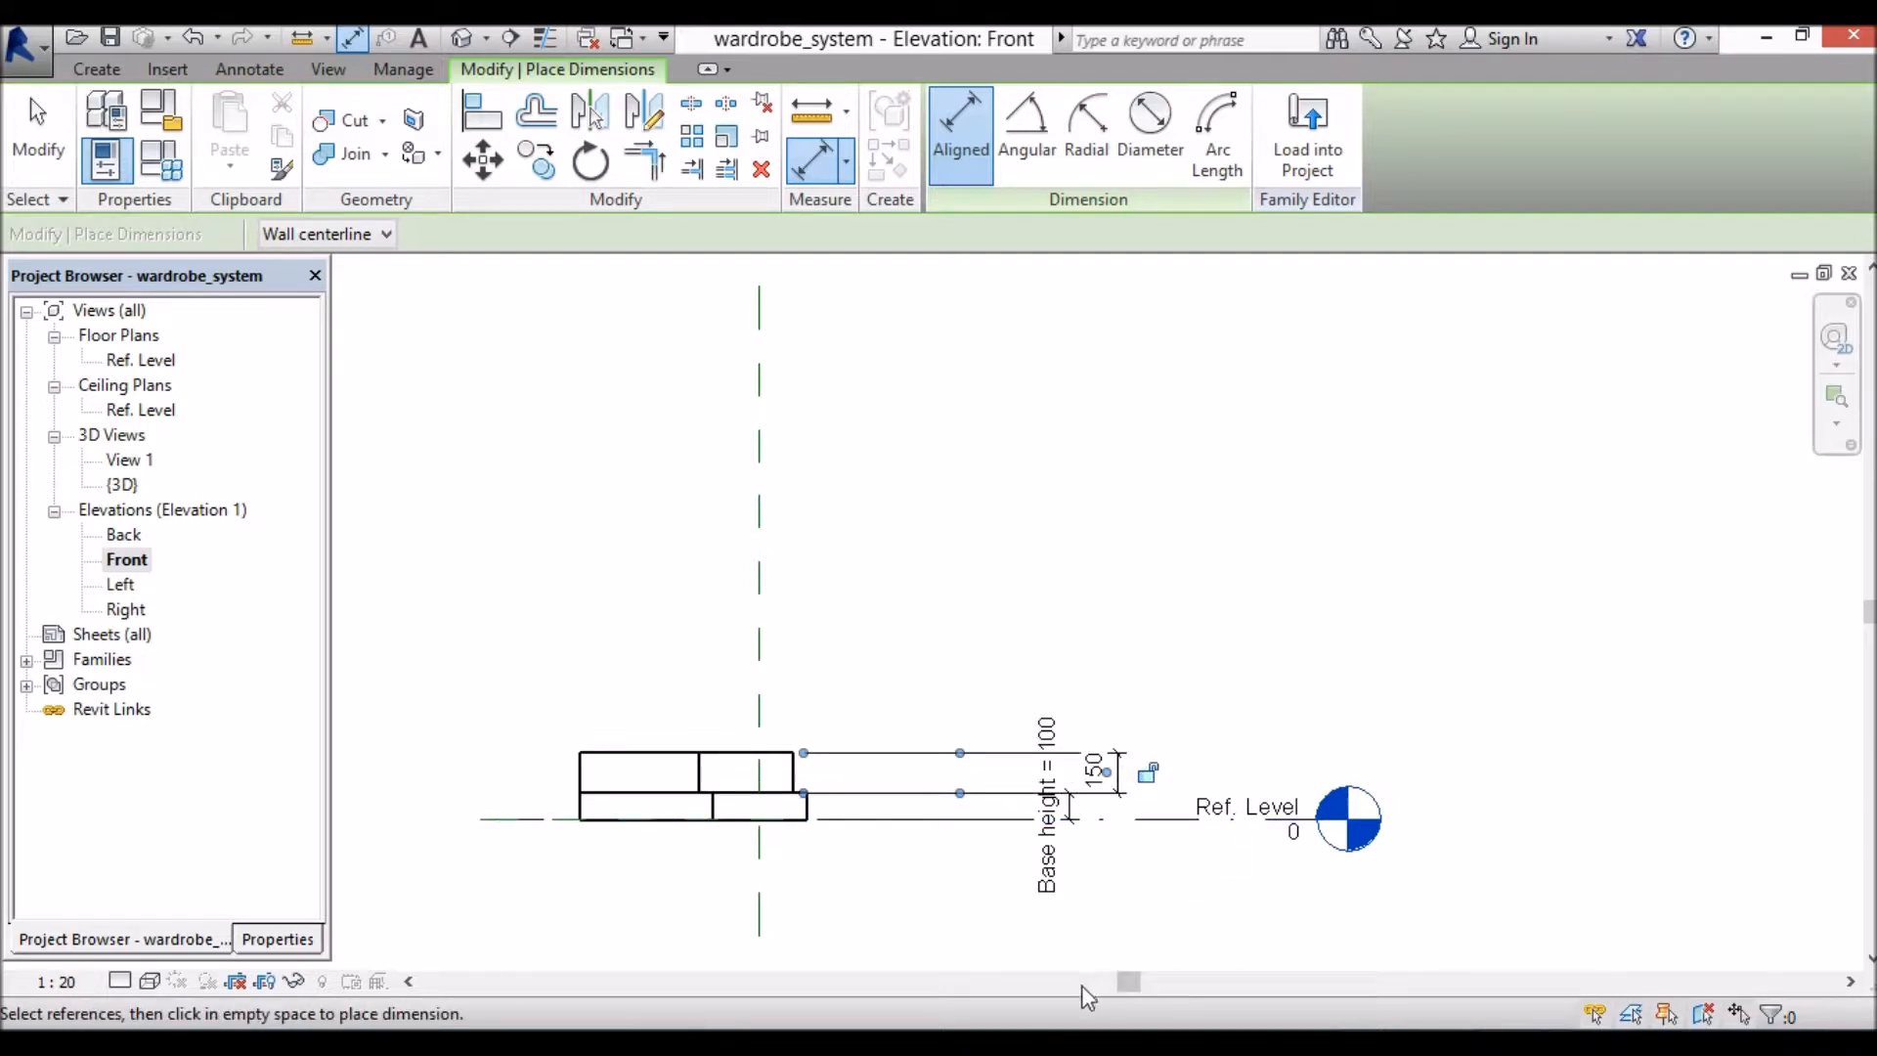
{"action": "key", "text": "Escape"}
{"action": "key", "text": "Escape"}
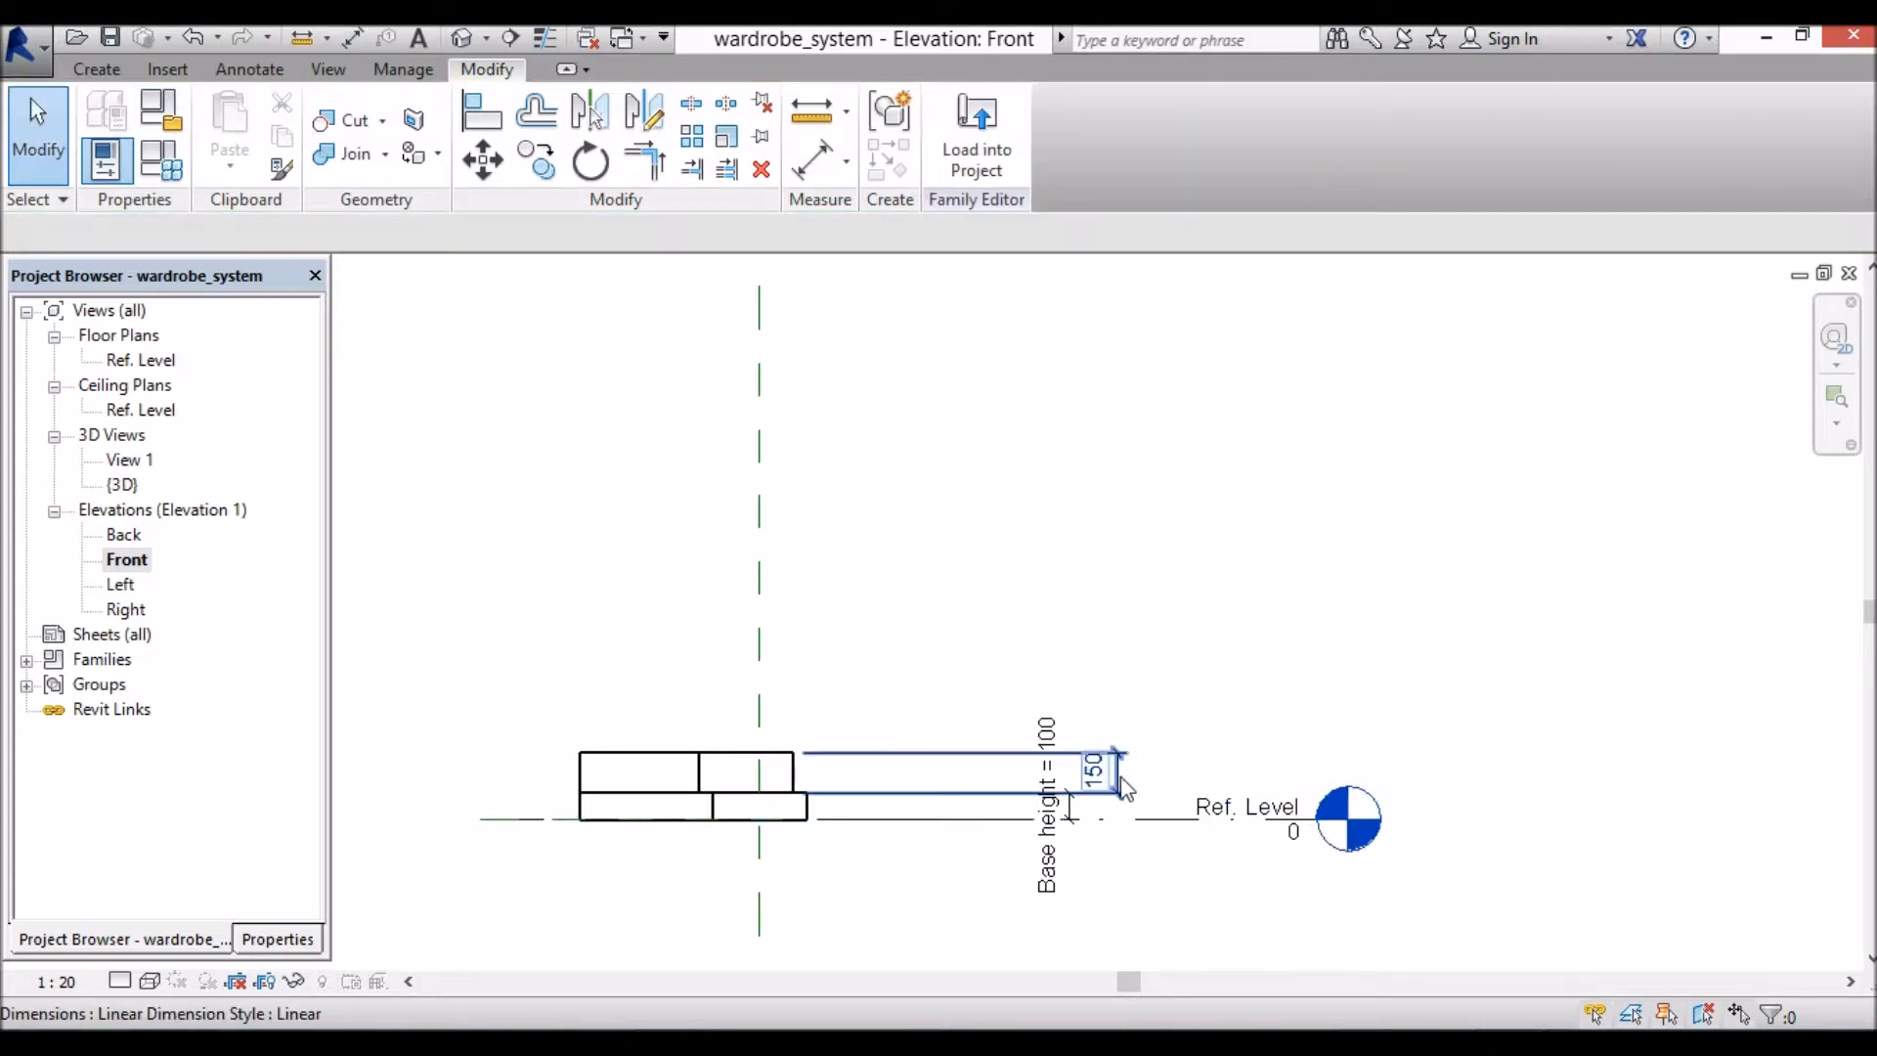
Step: Label the new floor extrusion height dimension with the Floor height parameter
{"action": "left_click", "coordinate": [1136, 804]}
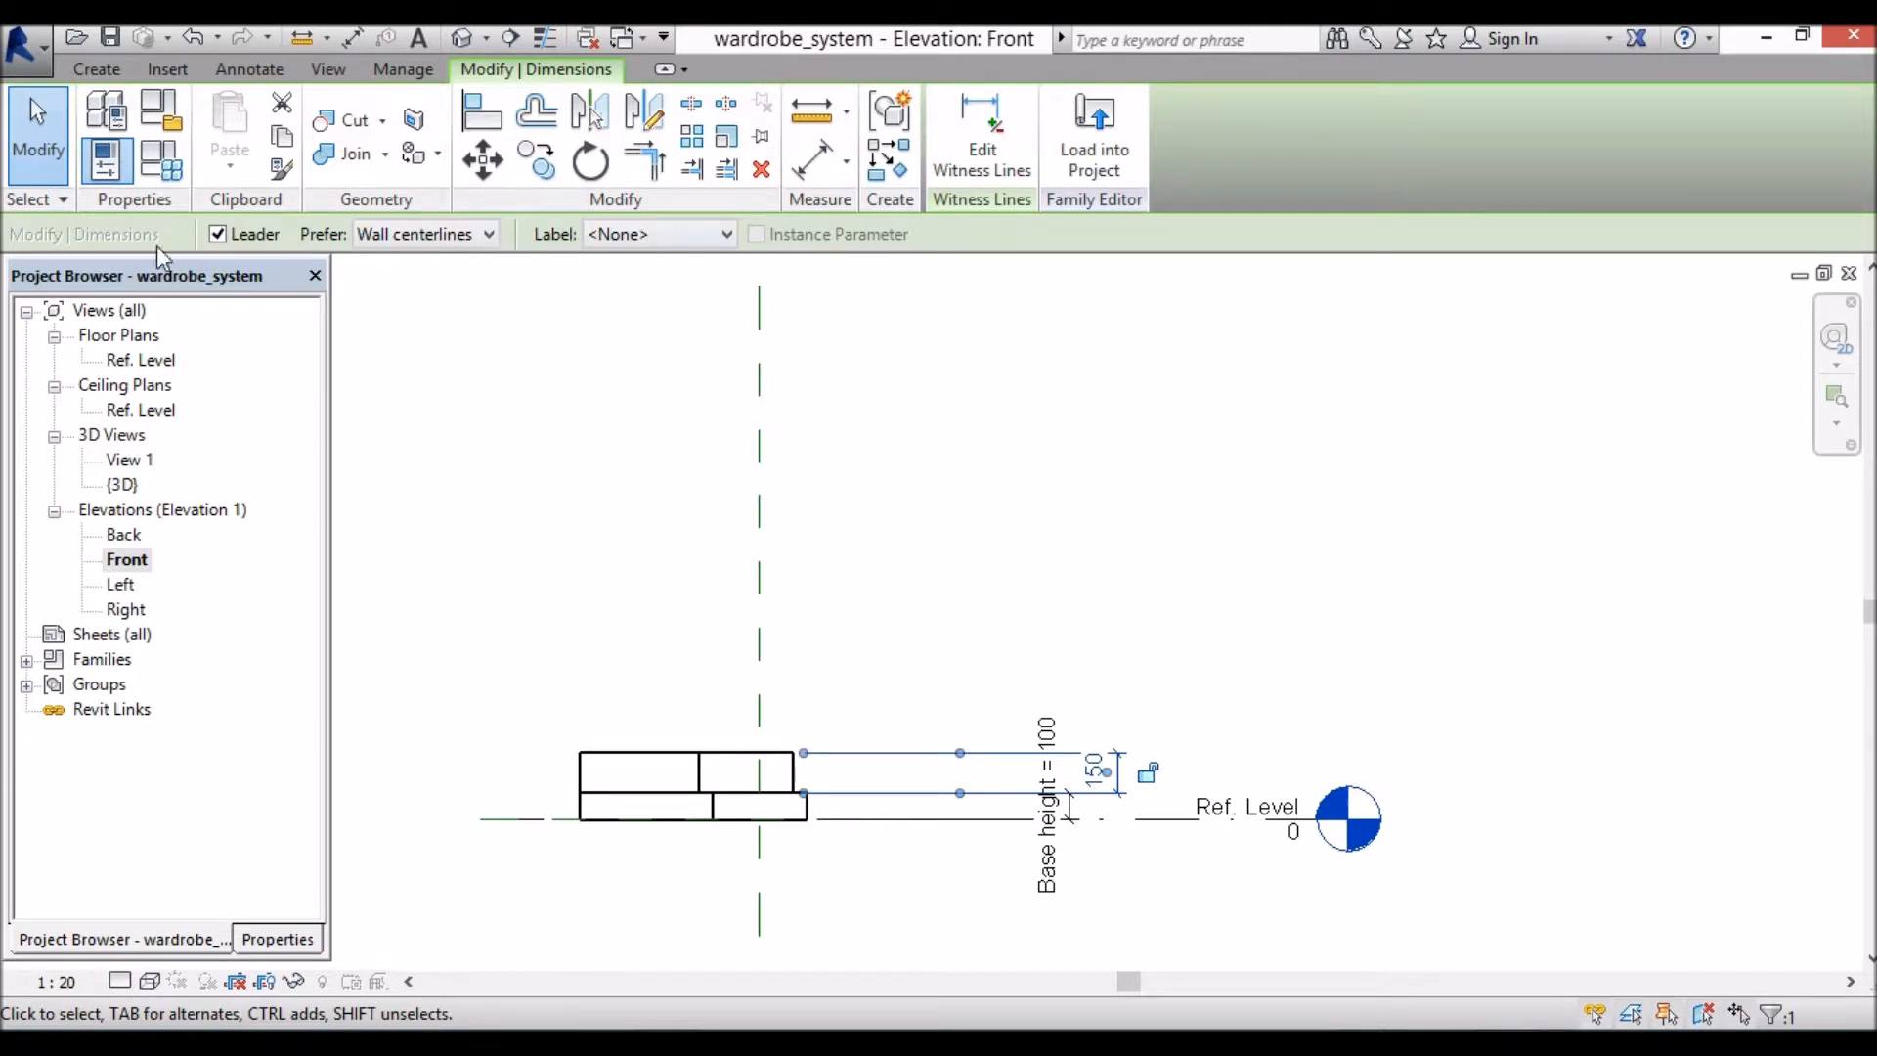
{"action": "left_click", "coordinate": [727, 235]}
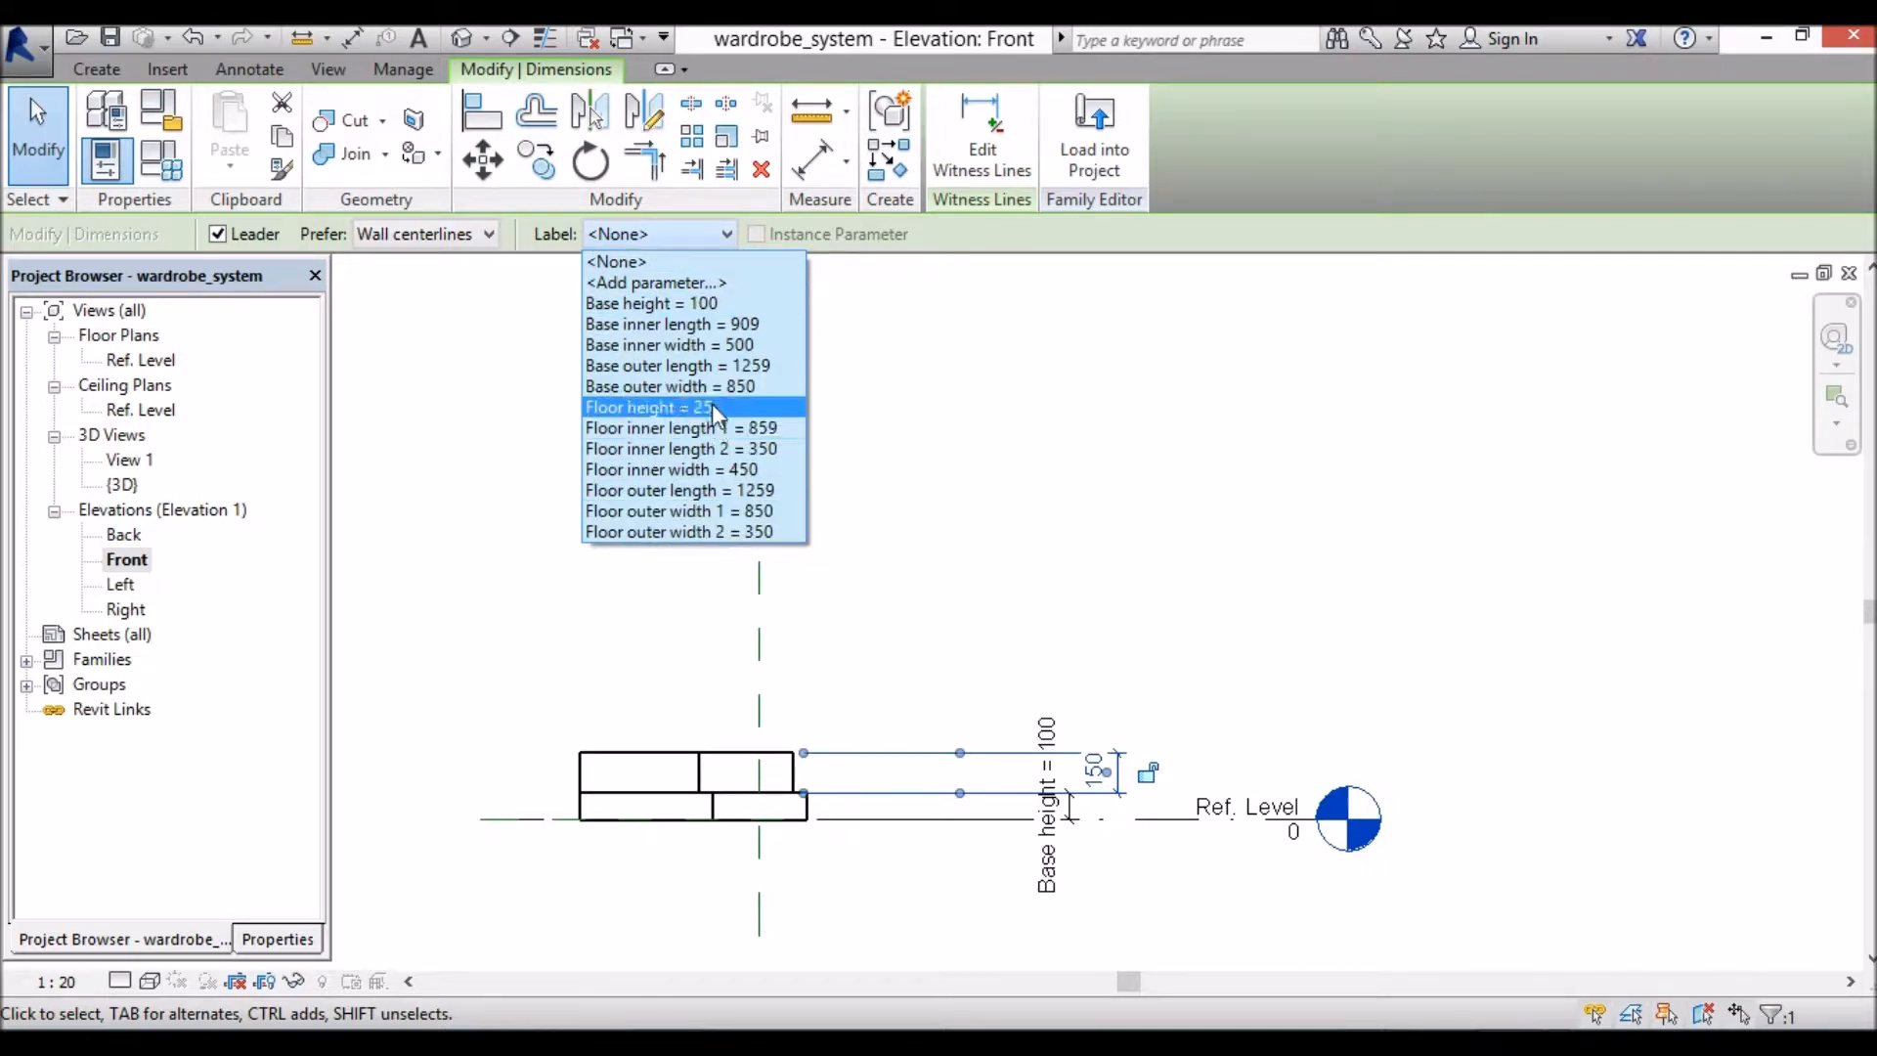
{"action": "left_click", "coordinate": [698, 410]}
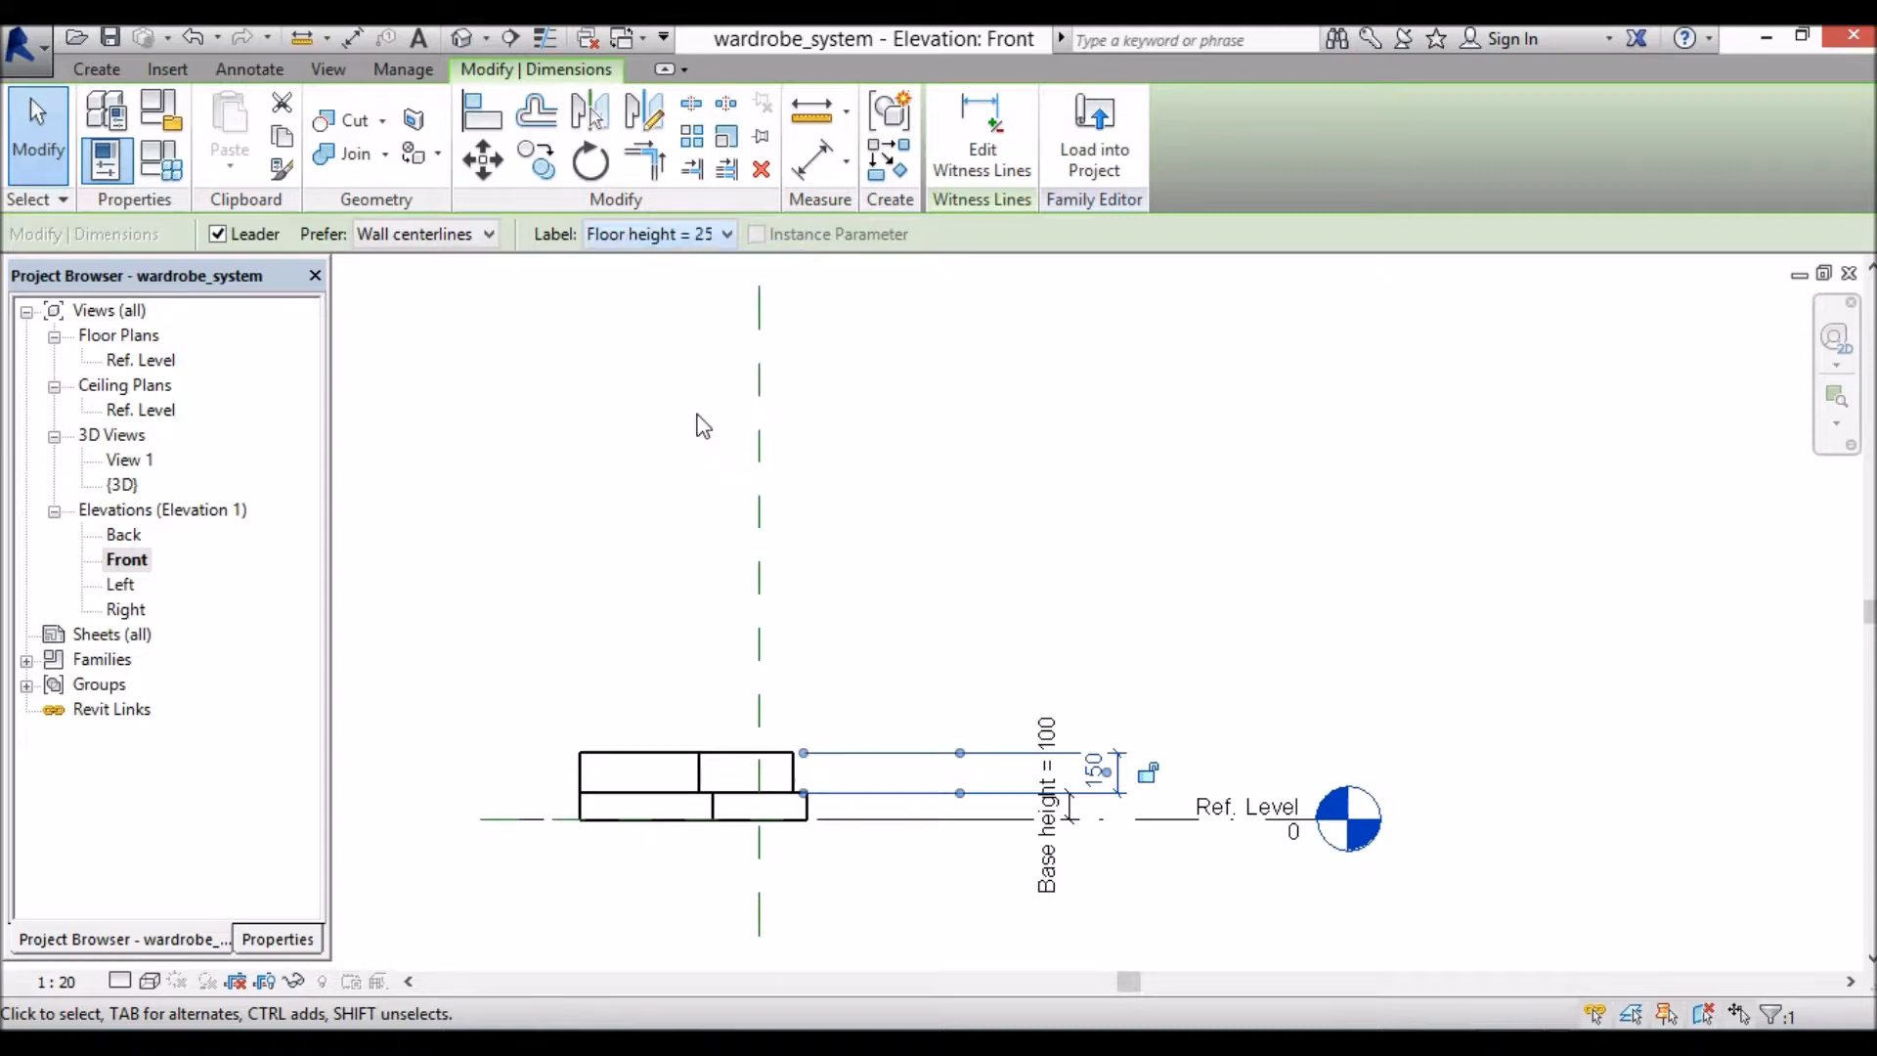
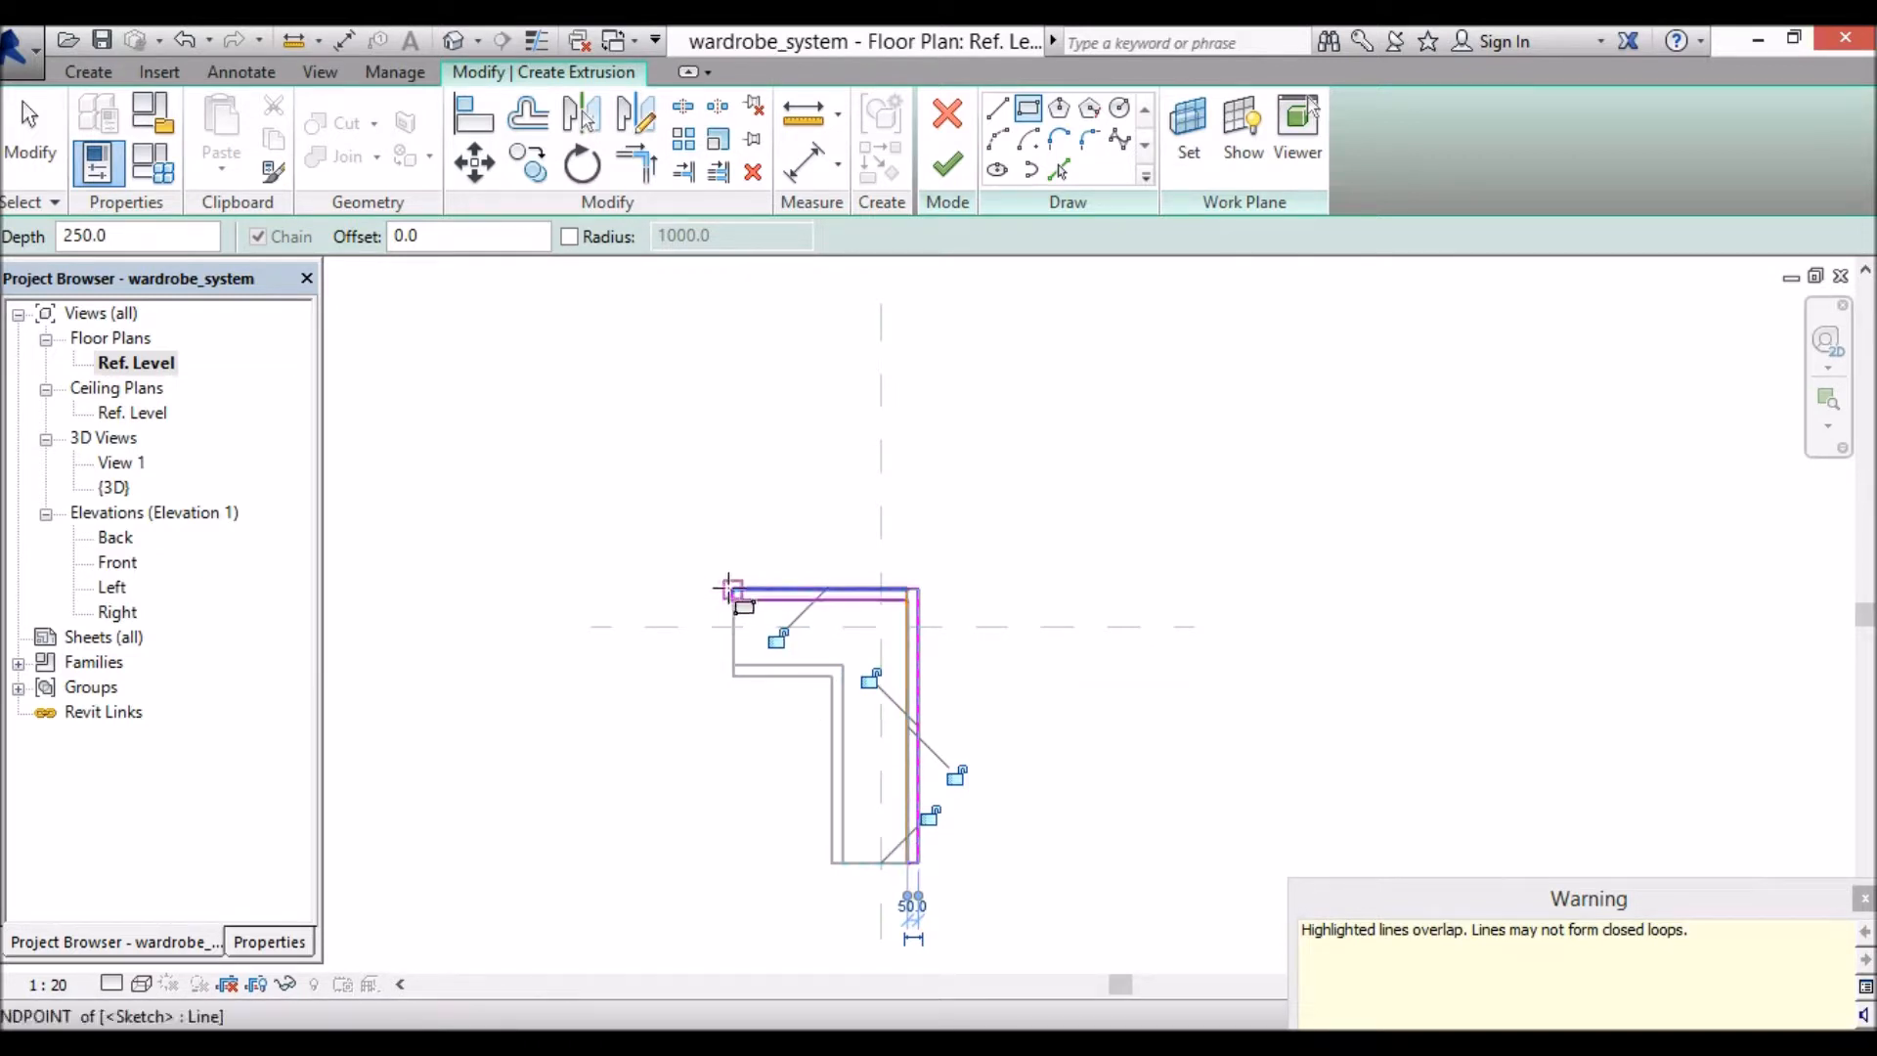
Step: Sketch a rectangle about 100 mm wide and 400 mm long against the outer end of the L's upper arm
{"action": "left_click", "coordinate": [733, 591]}
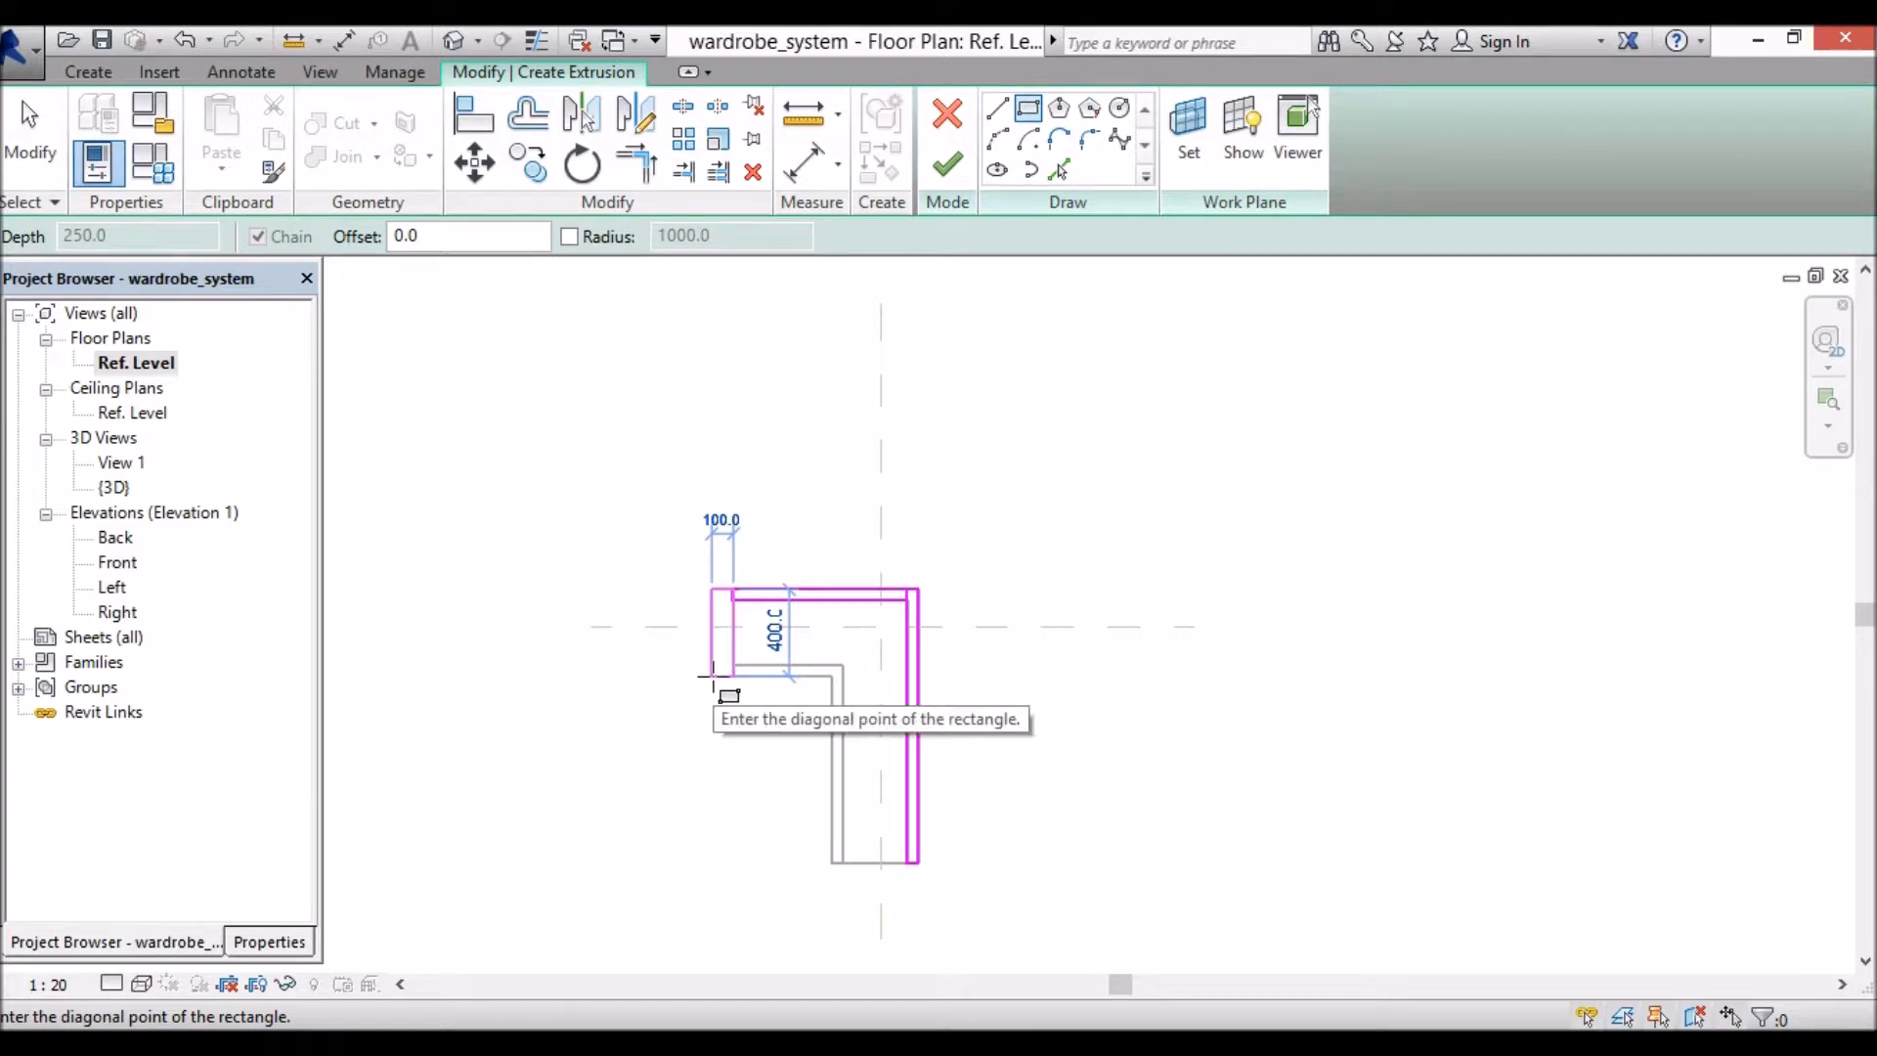
{"action": "left_click", "coordinate": [713, 675]}
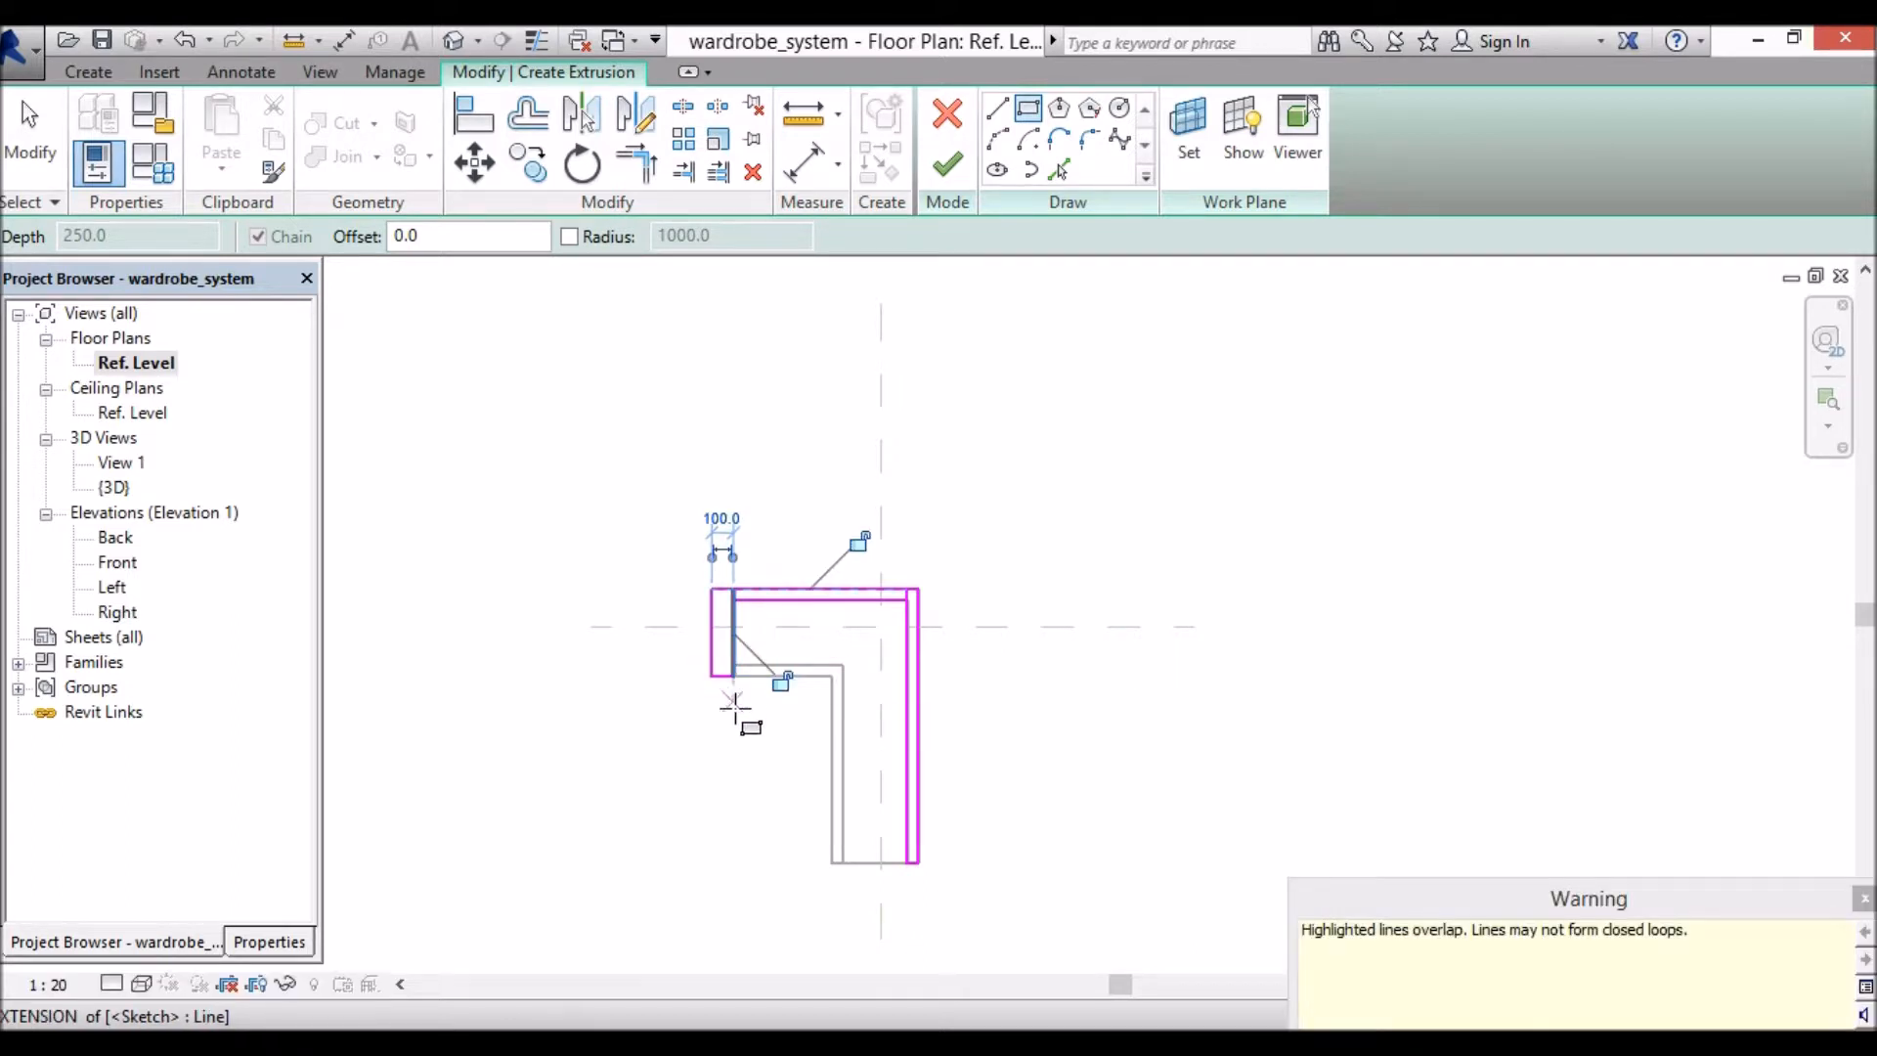
Step: Sketch a rectangle about 400 mm wide and 100 mm deep against the lower end of the L's long arm
{"action": "left_click", "coordinate": [915, 861]}
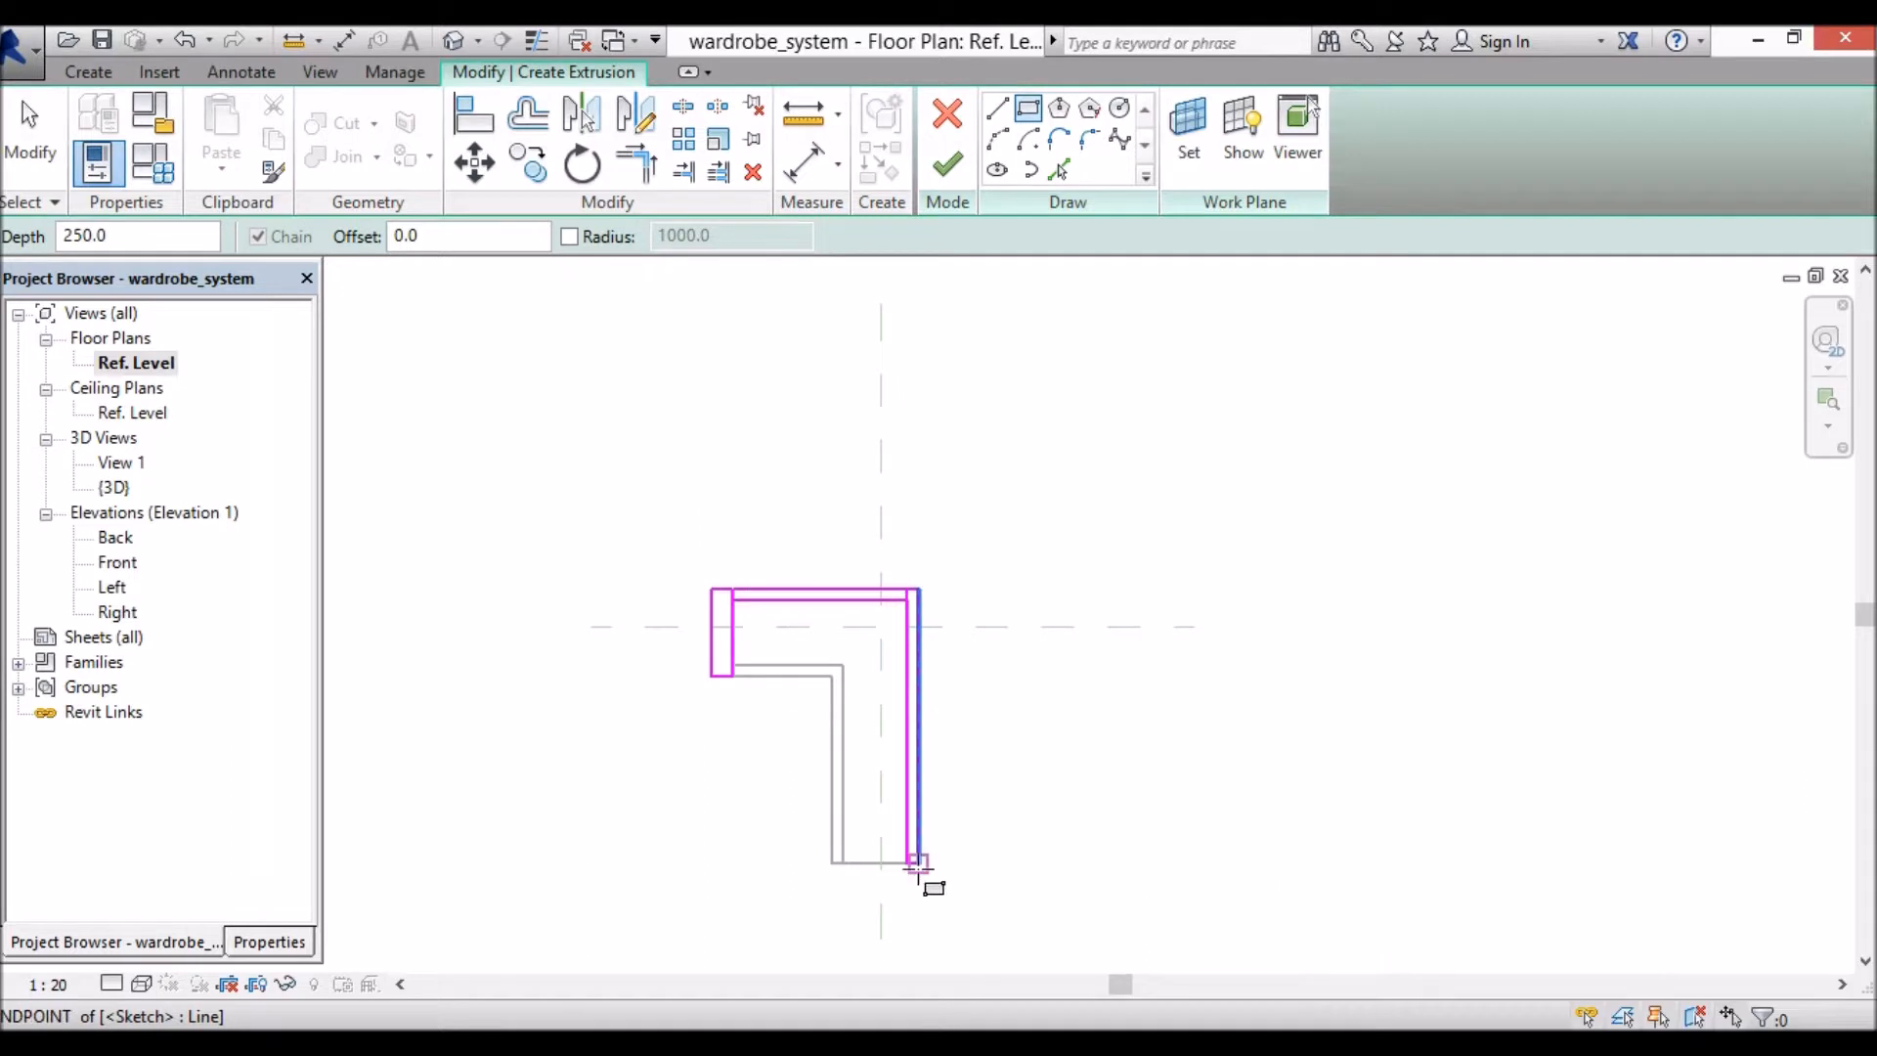
{"action": "left_click", "coordinate": [825, 882]}
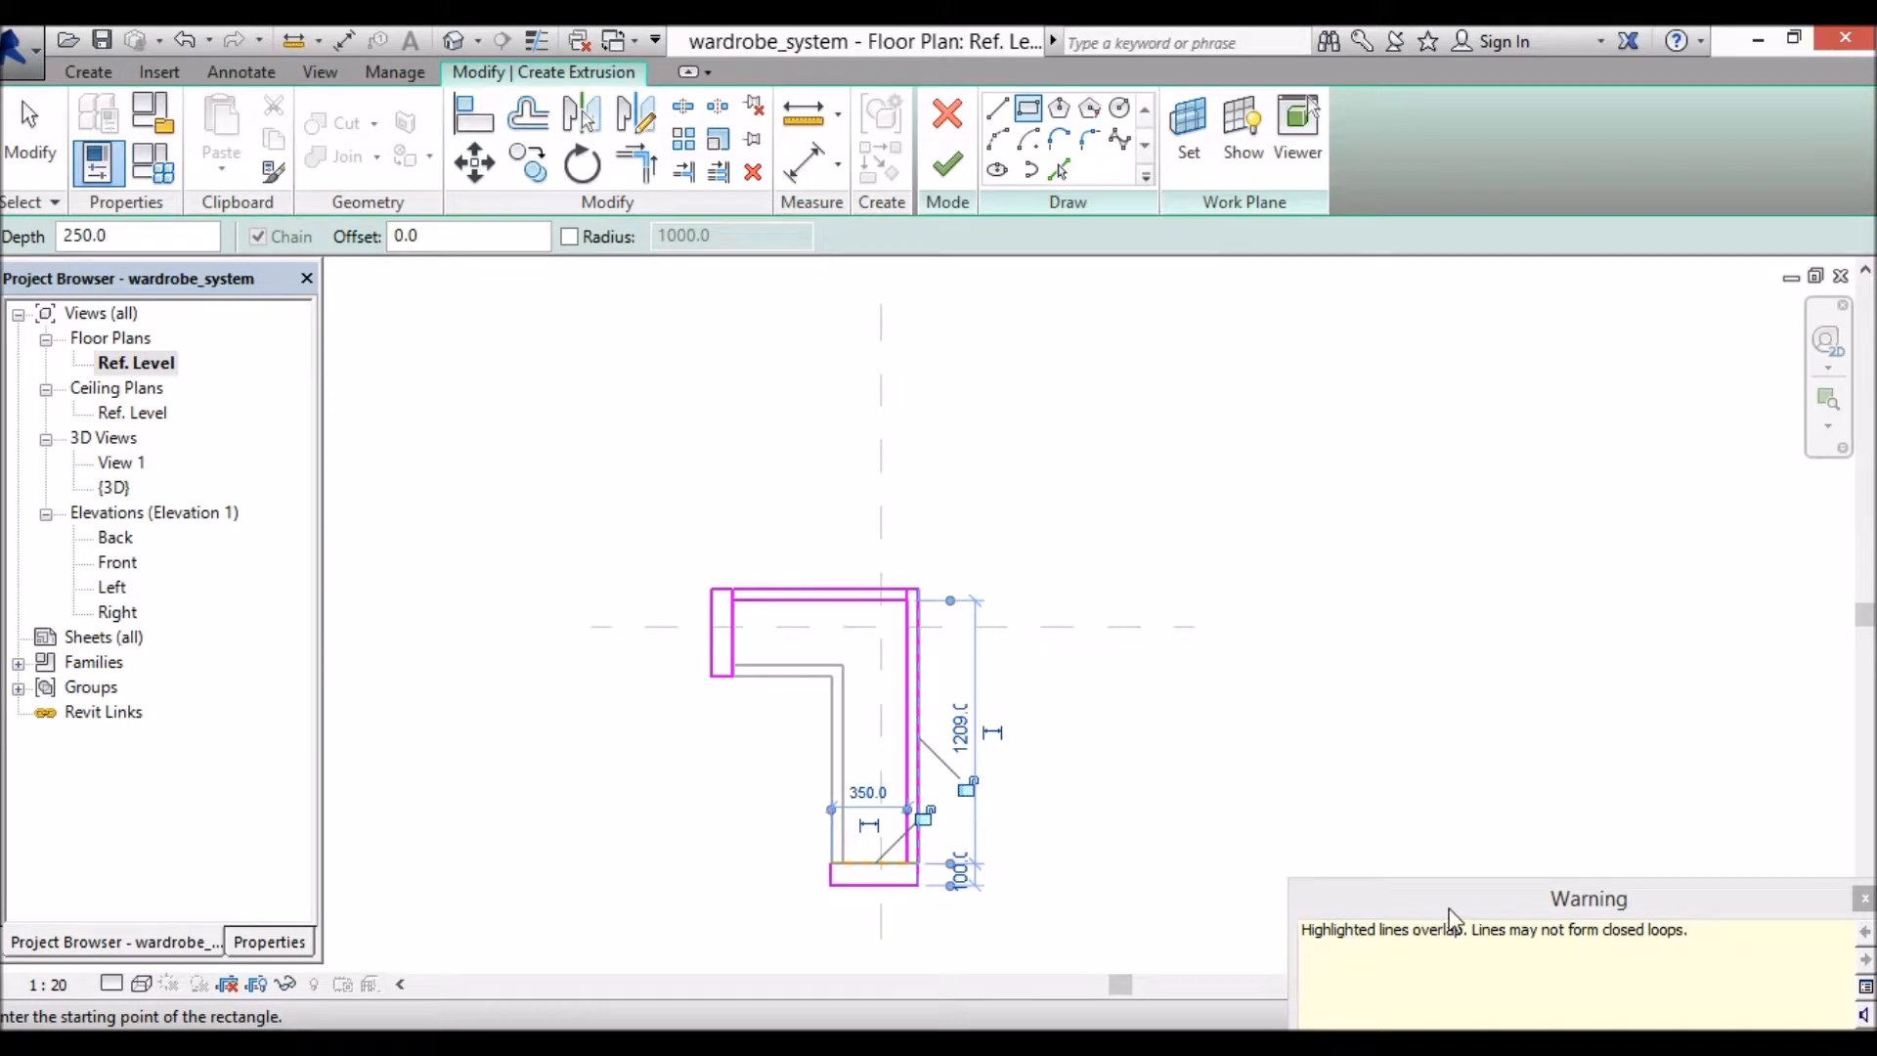
{"action": "key", "text": "Escape"}
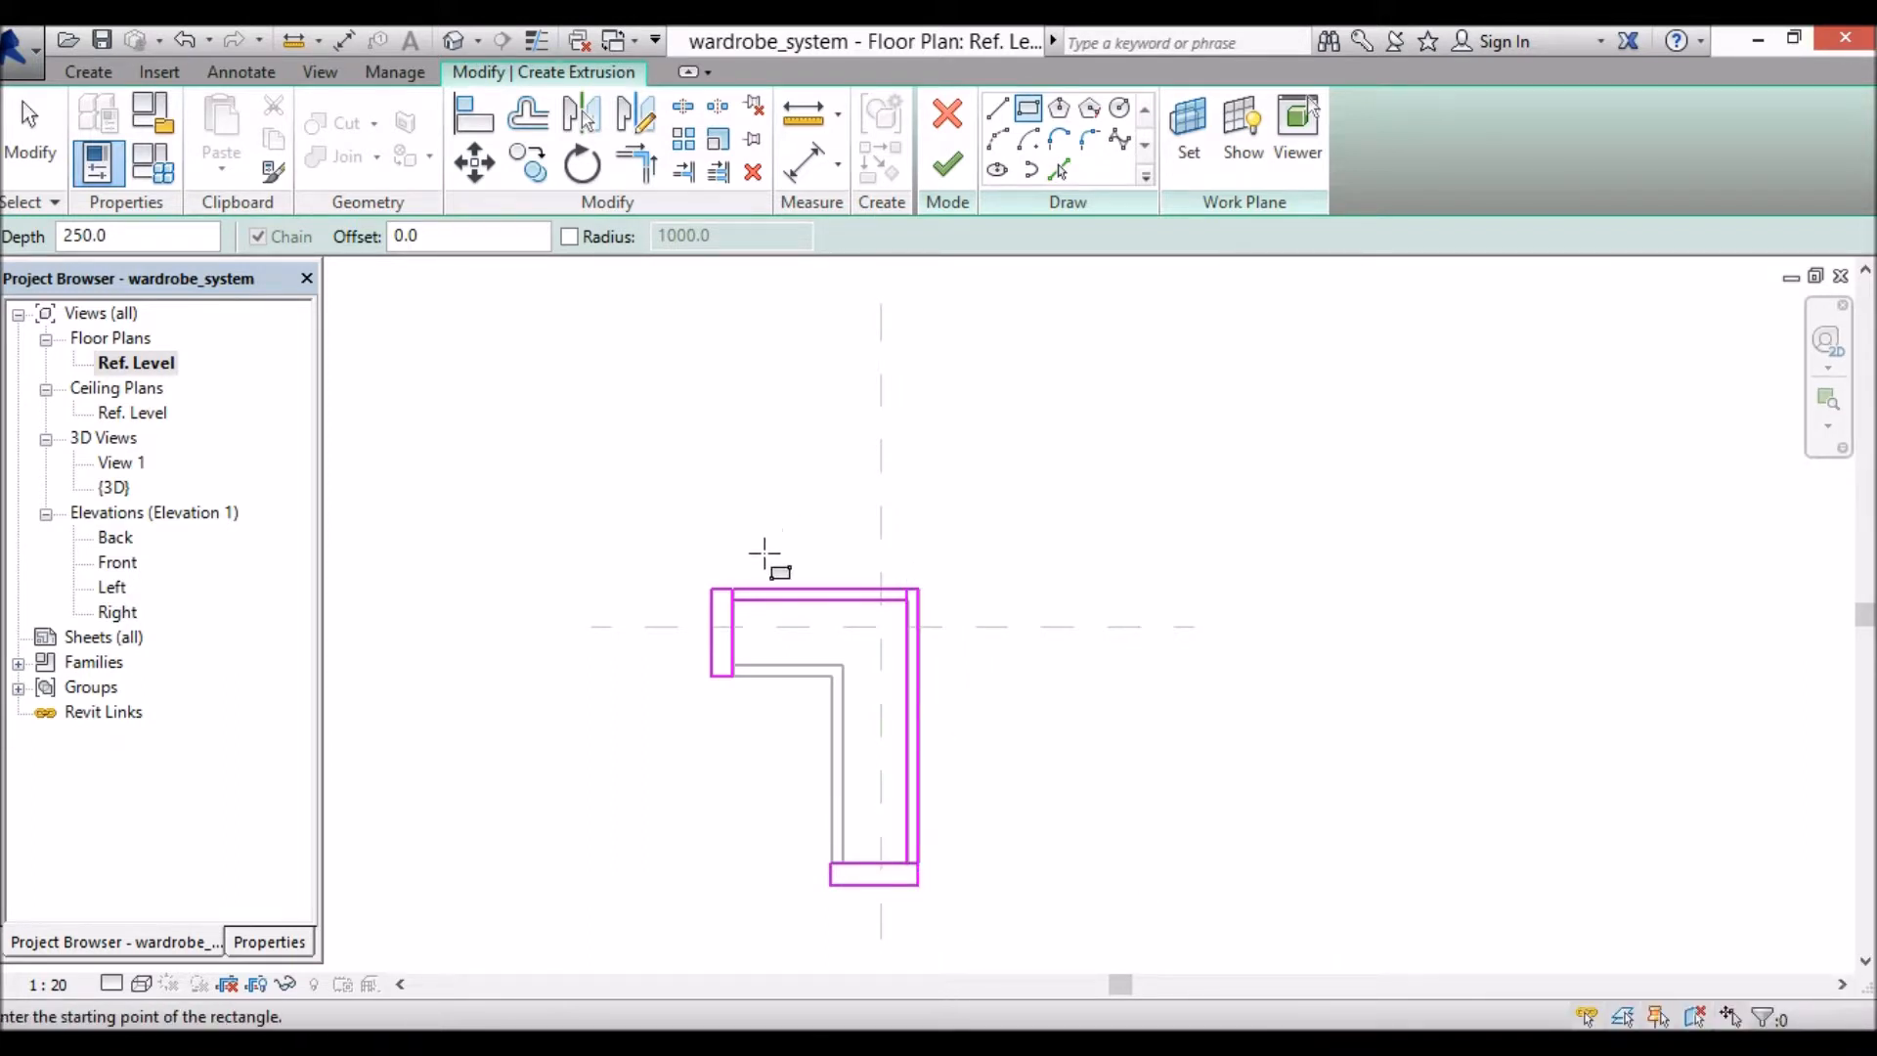
{"action": "scroll", "coordinate": [731, 843], "scroll_direction": "up", "scroll_amount": 4}
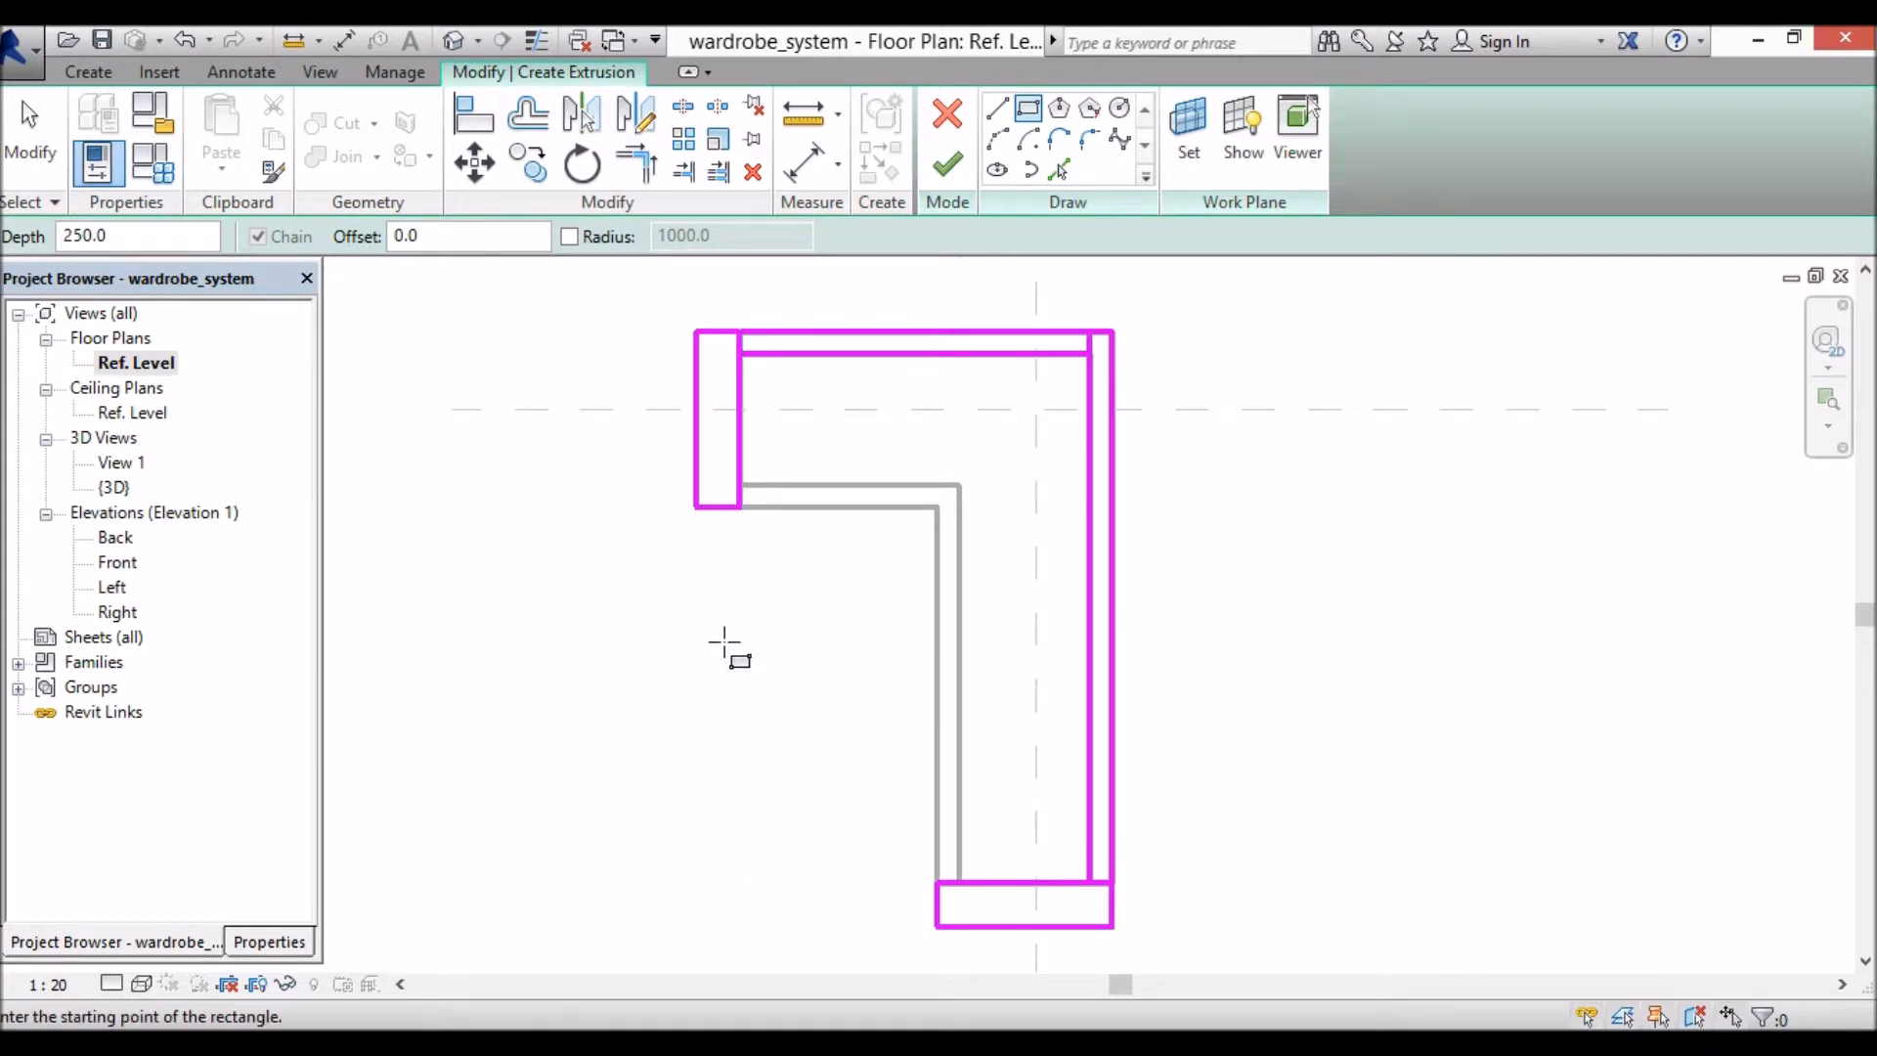
{"action": "left_click", "coordinate": [695, 420]}
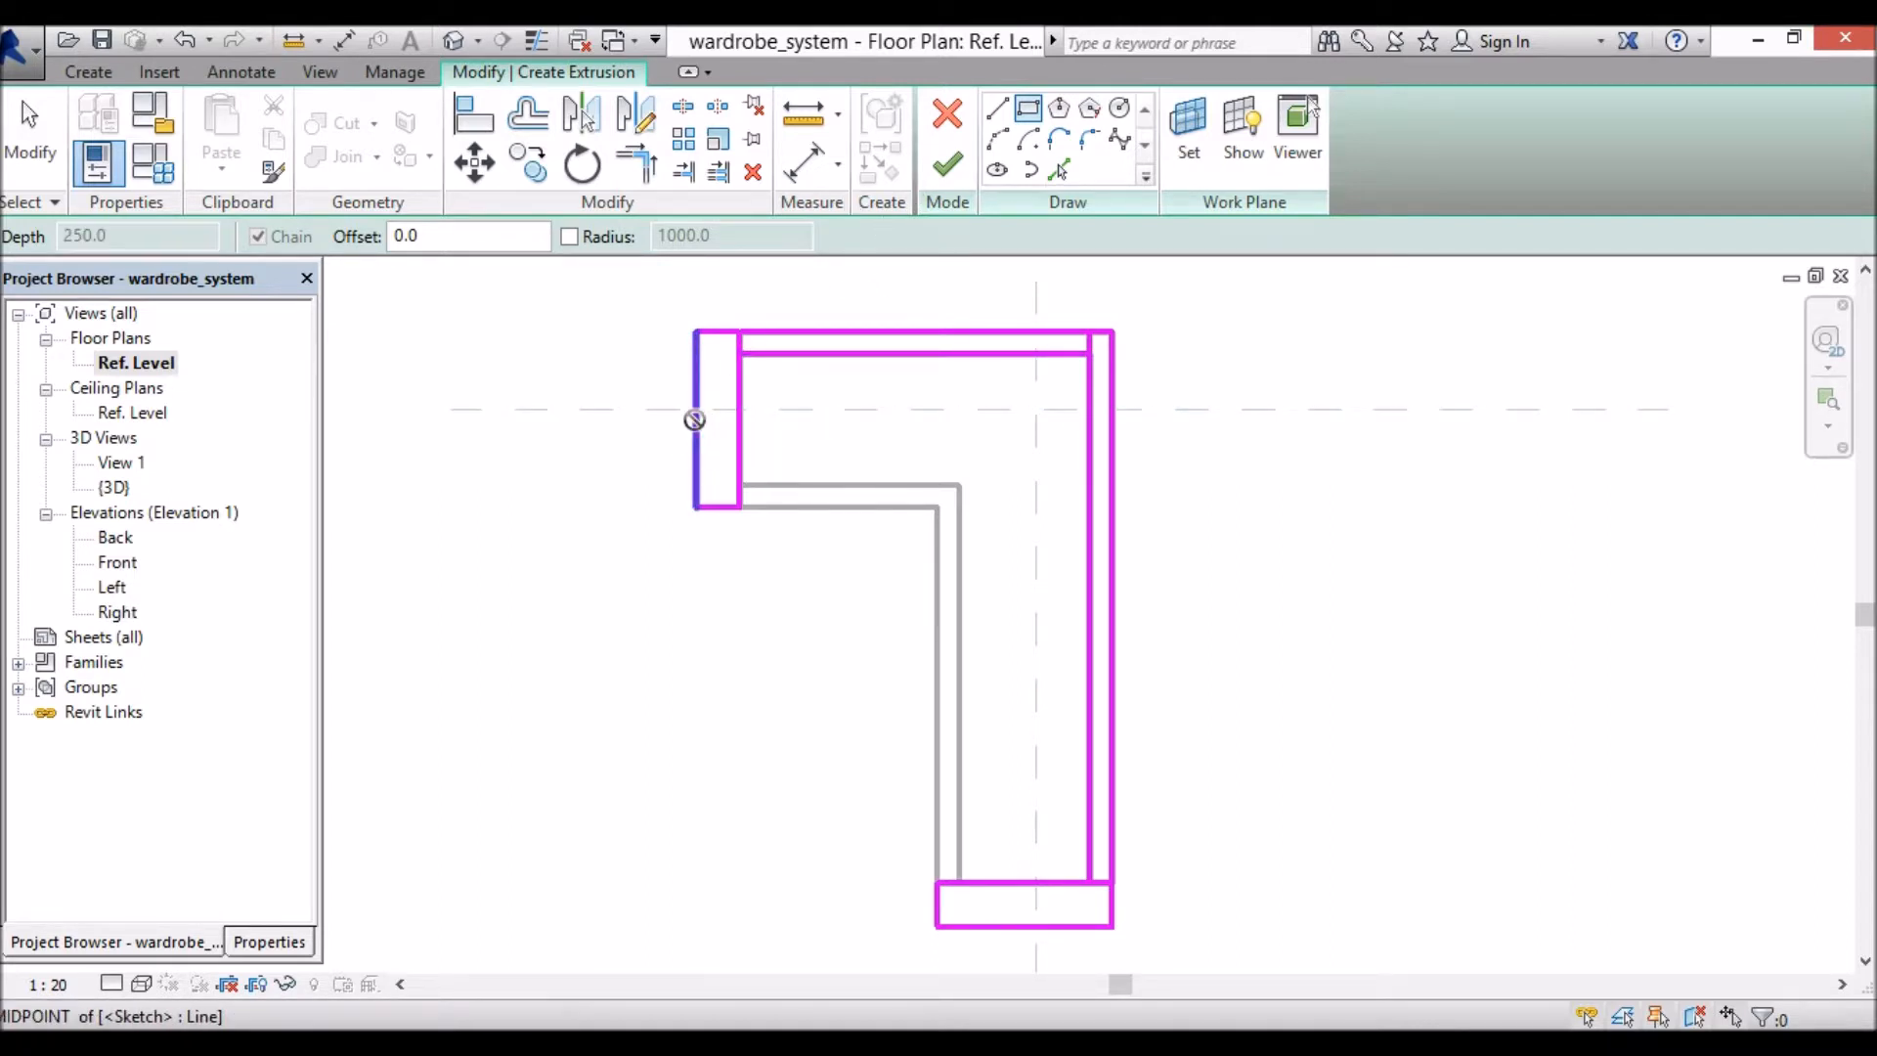
{"action": "left_click", "coordinate": [694, 423]}
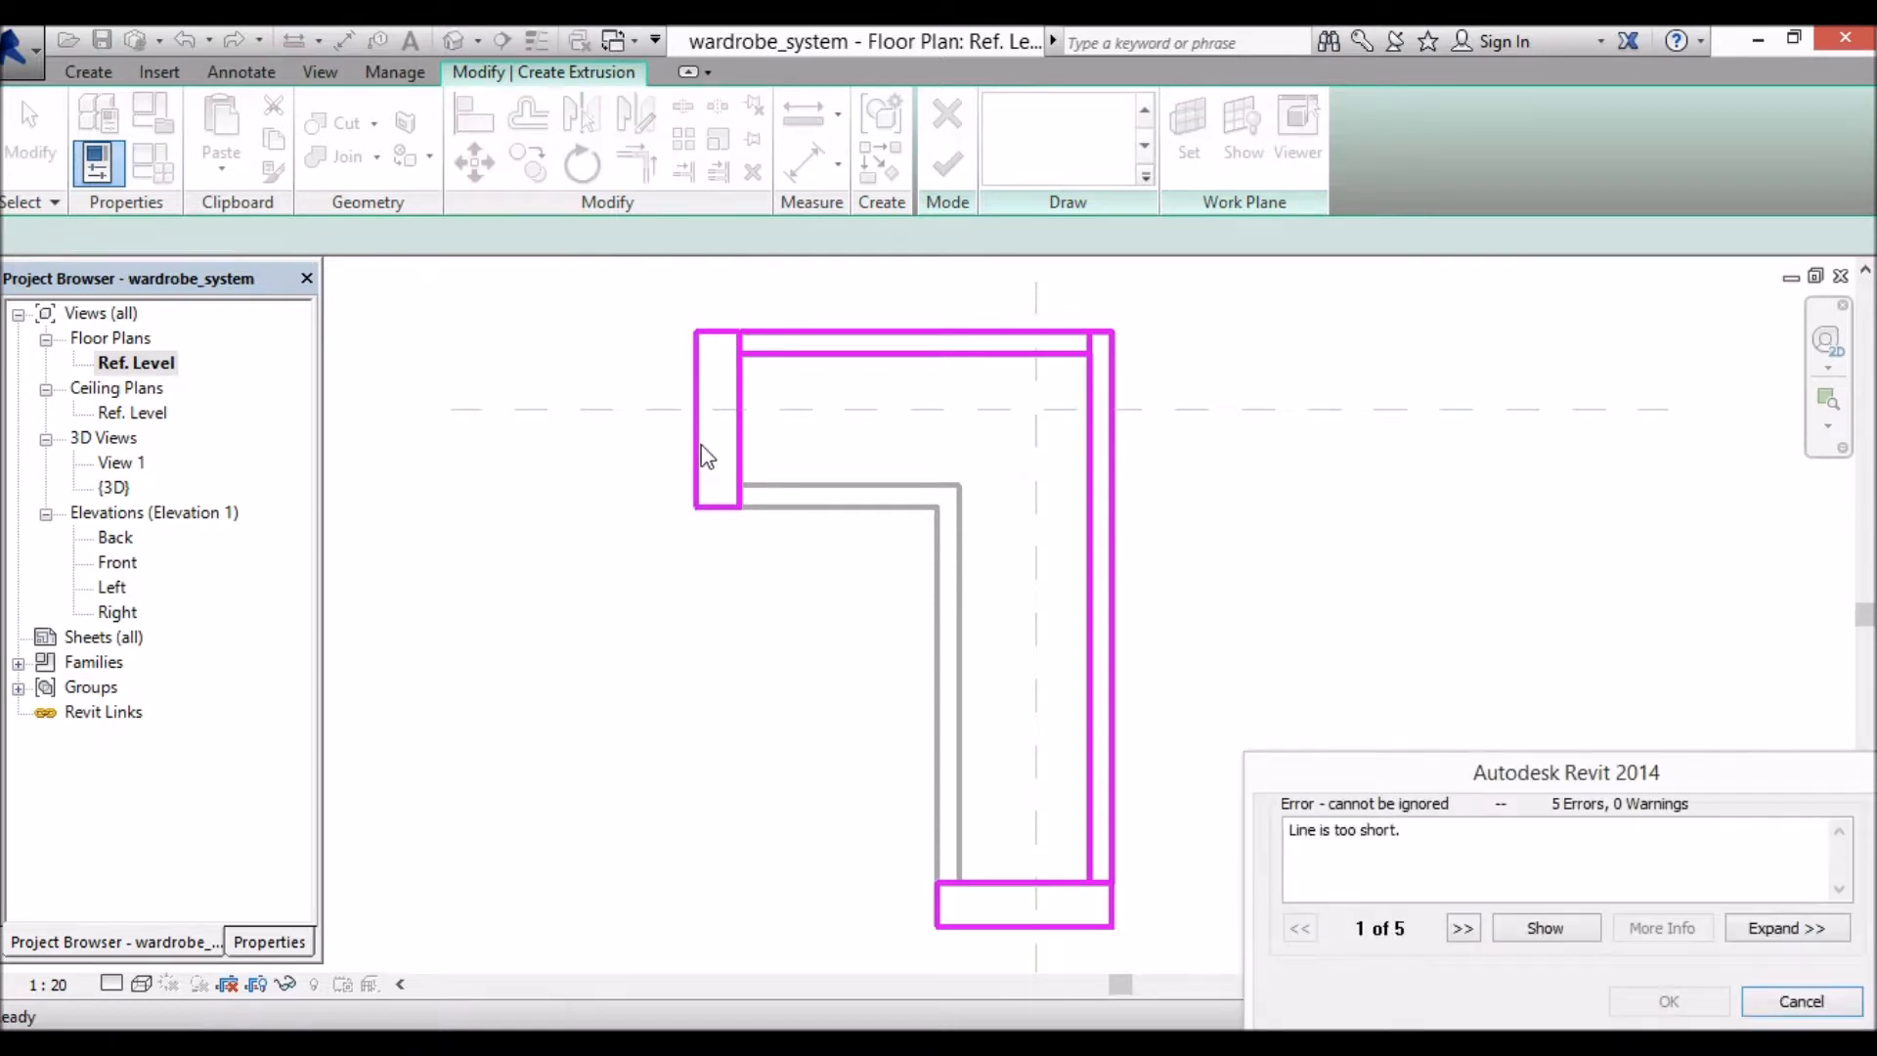
{"action": "left_click", "coordinate": [1791, 1002]}
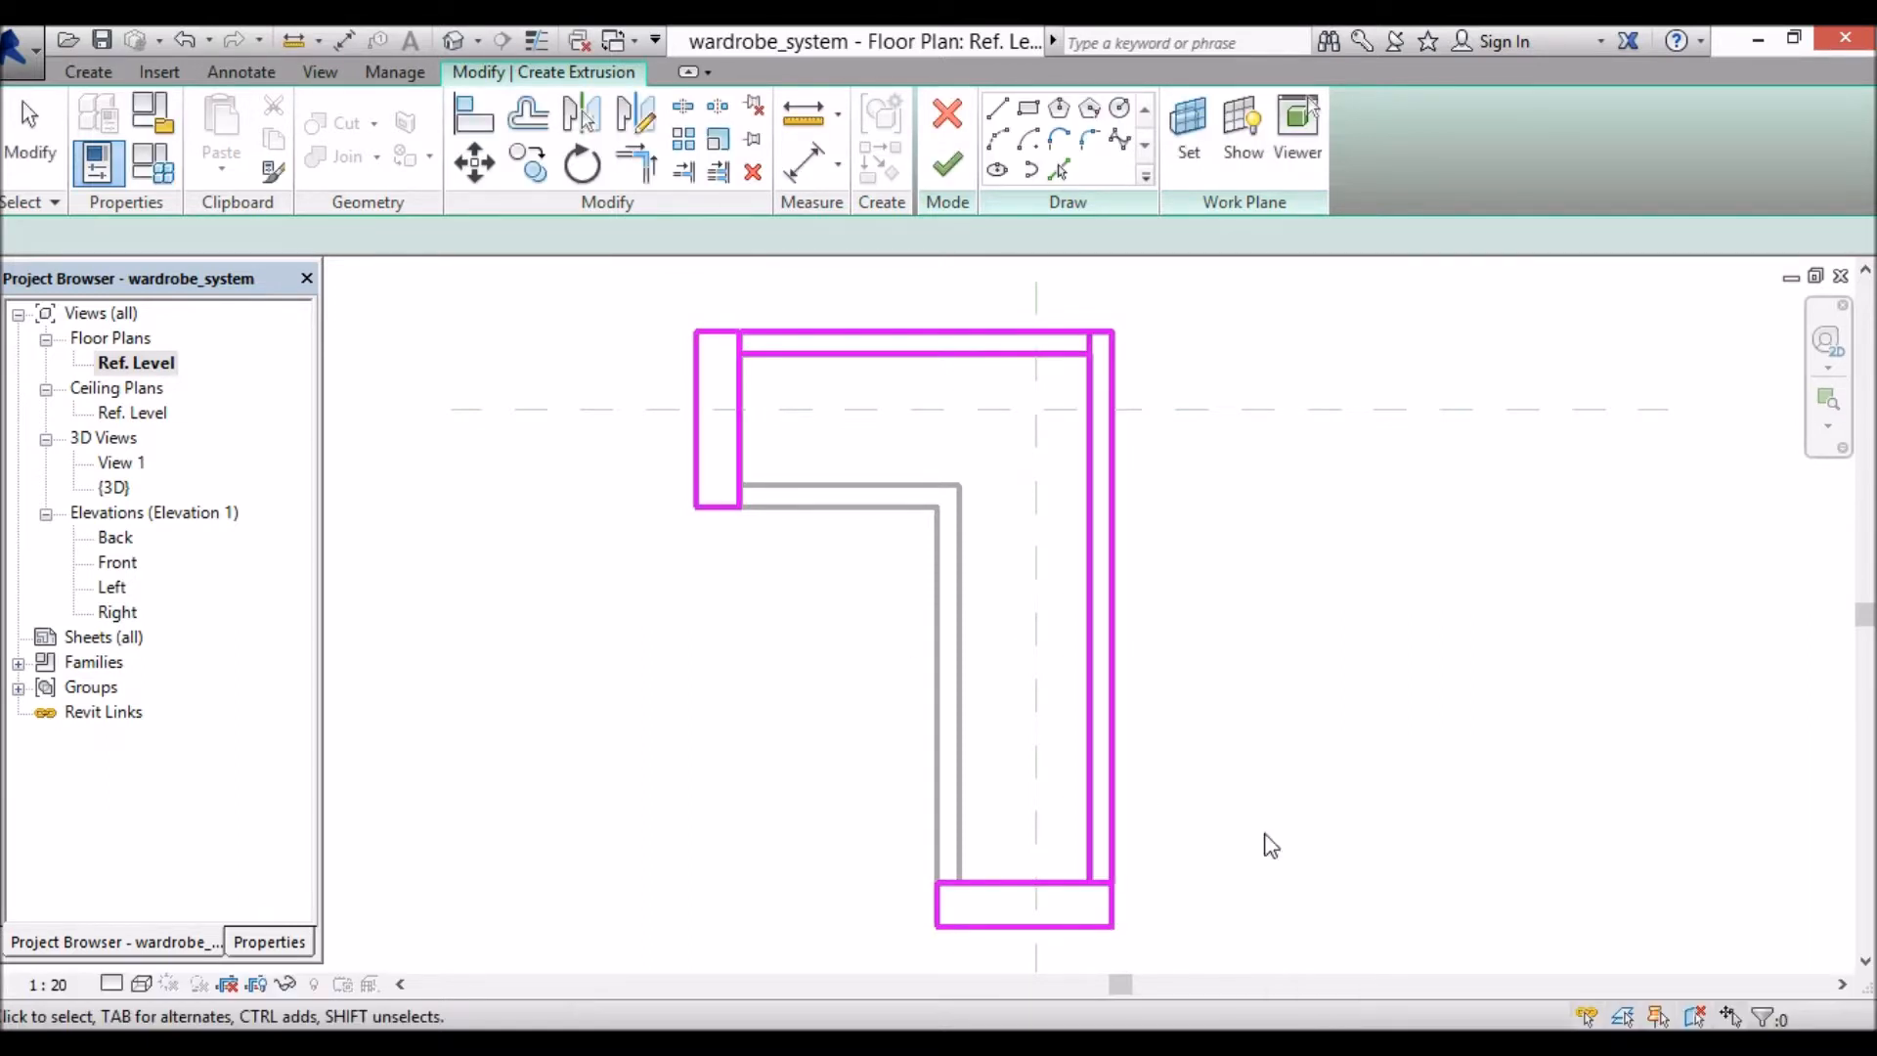
Step: Set the width of the end-panel rectangle on the L's upper arm to 50 mm
{"action": "left_click", "coordinate": [697, 445]}
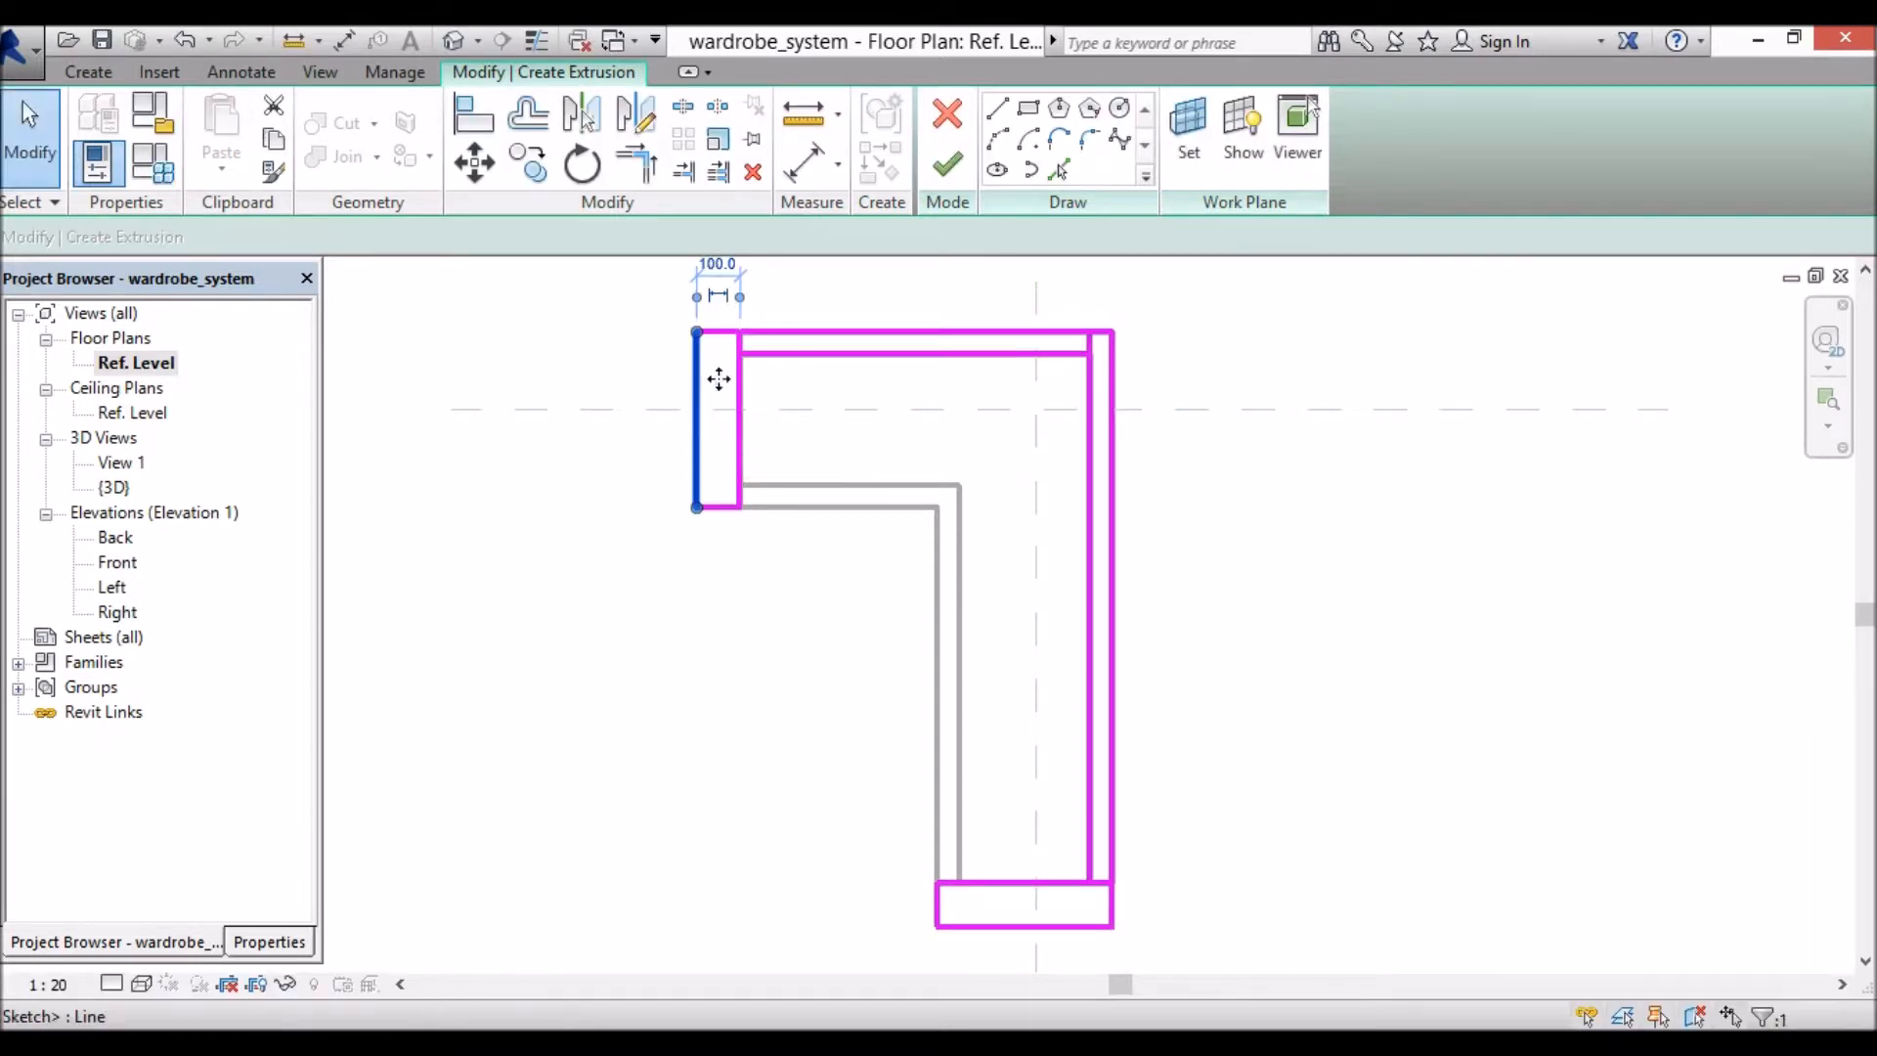
{"action": "left_click", "coordinate": [689, 264]}
{"action": "scroll", "coordinate": [937, 489], "scroll_direction": "up", "scroll_amount": 1}
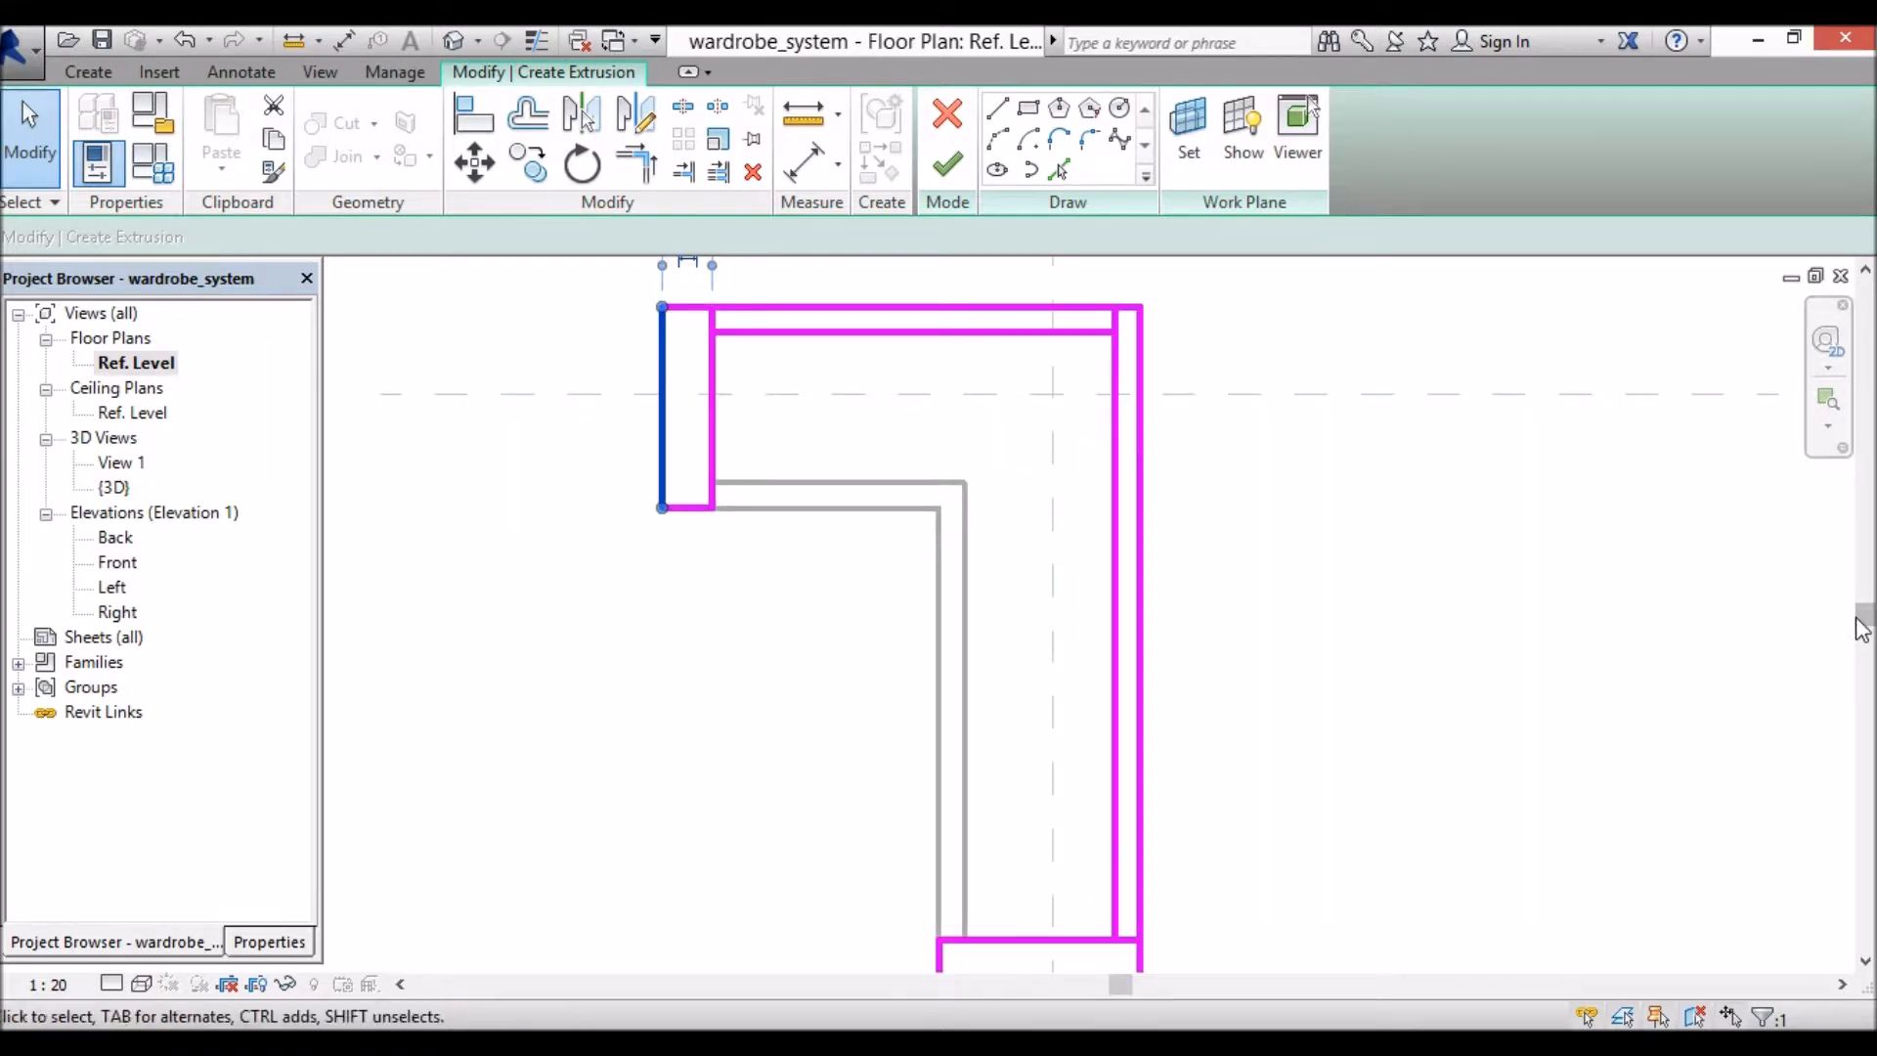
{"action": "left_click_drag", "start_coordinate": [1865, 626], "coordinate": [1865, 602]}
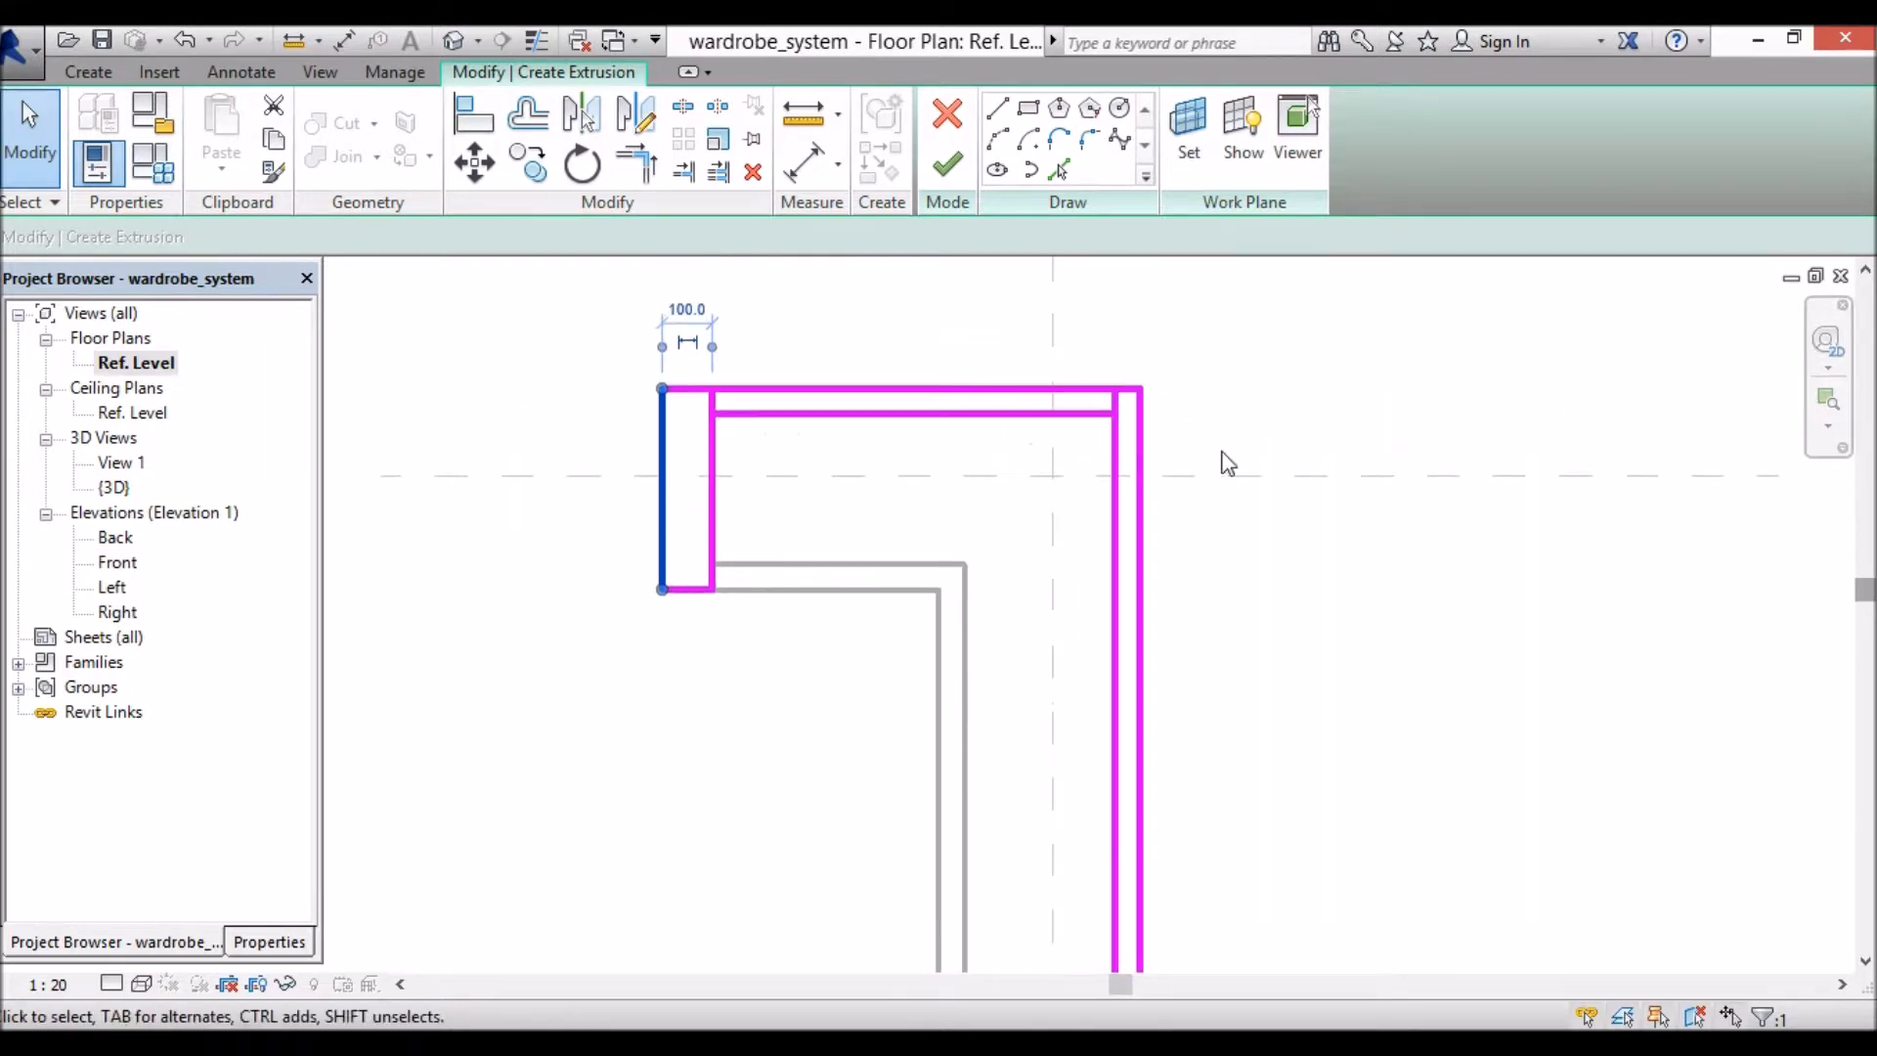
{"action": "left_click", "coordinate": [688, 309]}
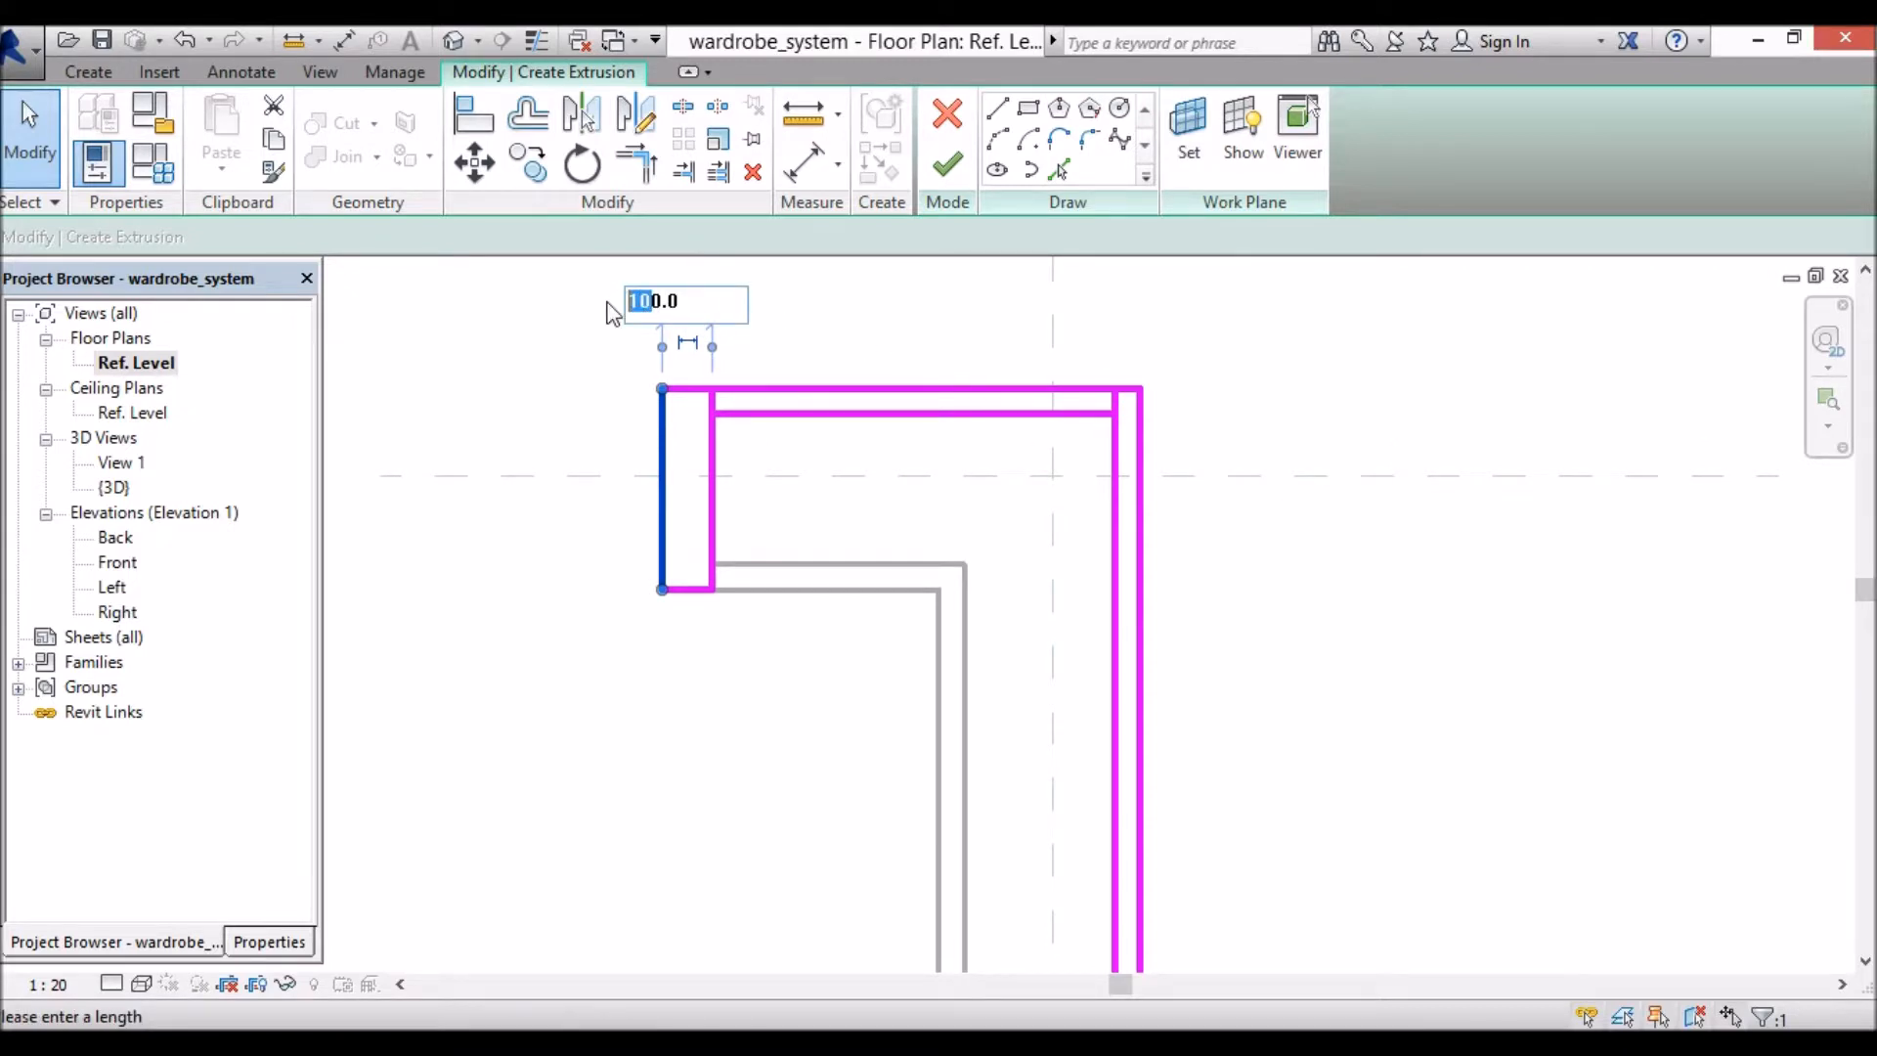
{"action": "type", "text": "5"}
{"action": "key", "text": "Return"}
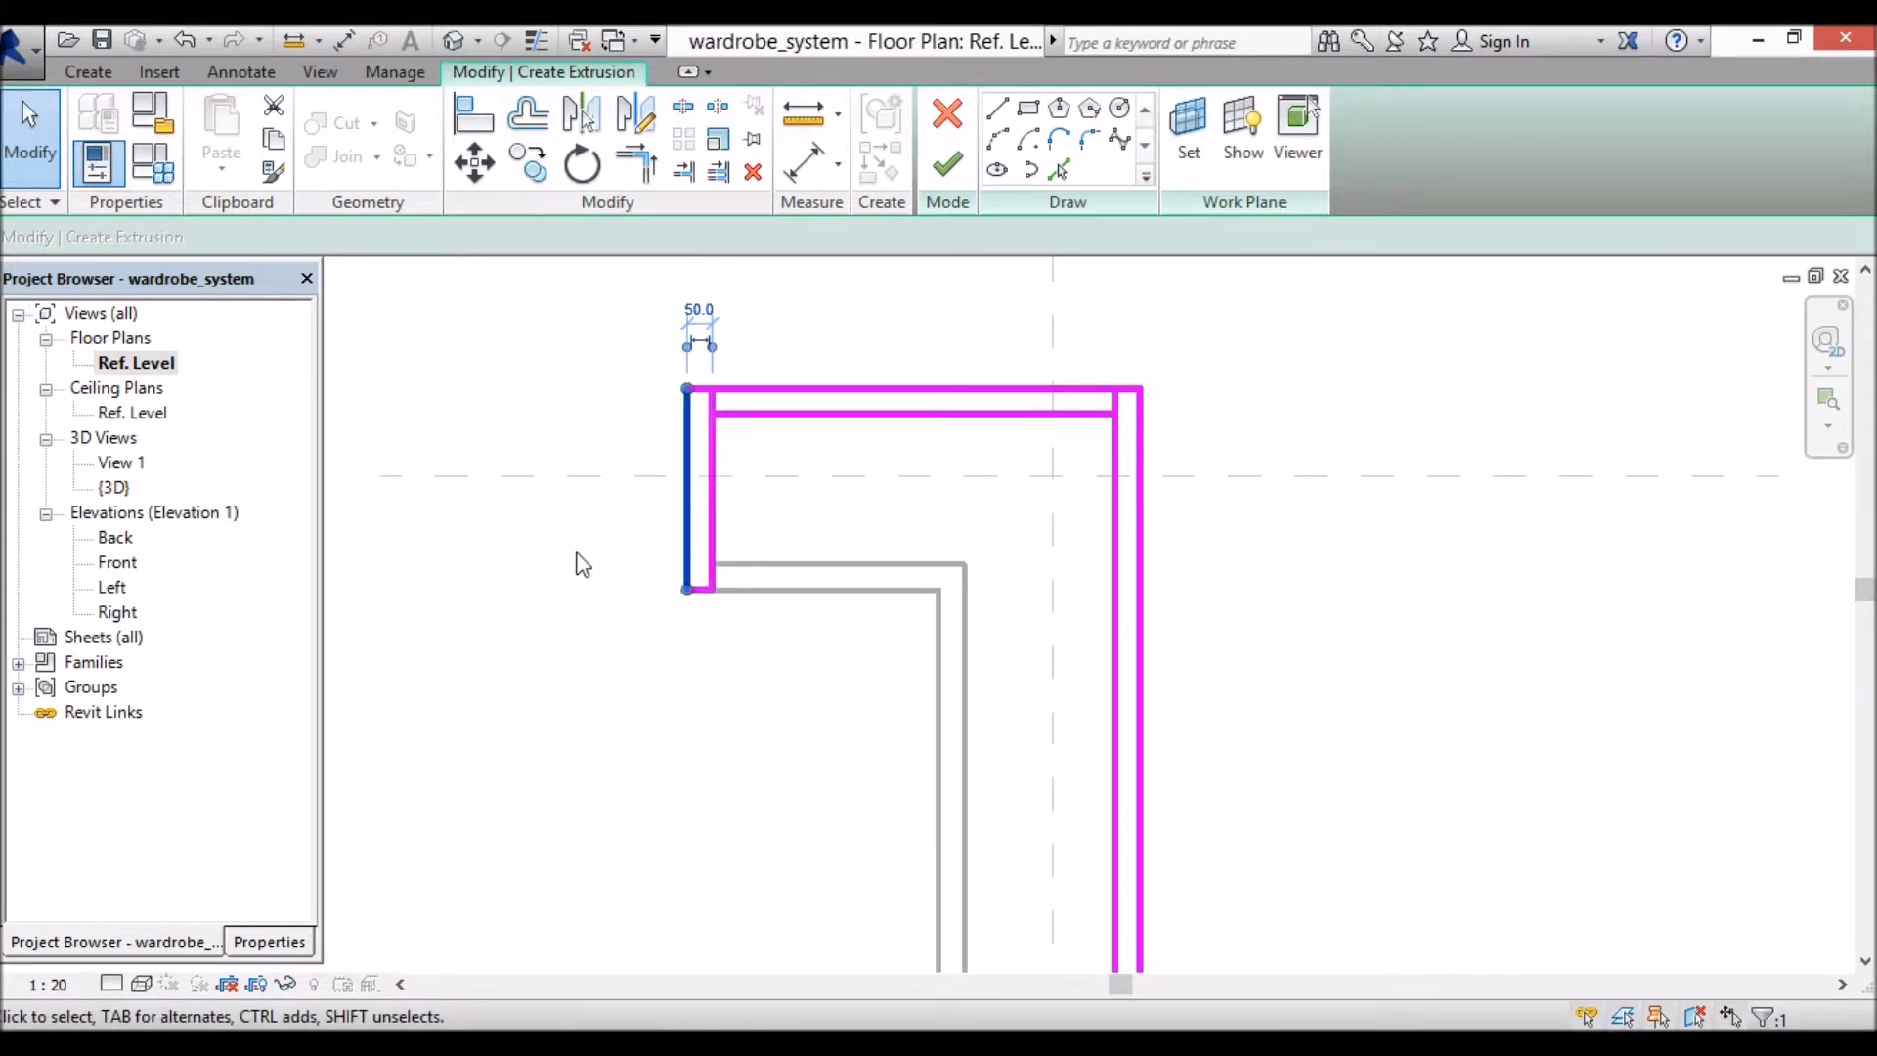
Step: Check the back panels' thickness and set the end-panel rectangle at the long arm's lower end to 50 mm deep
{"action": "left_click", "coordinate": [786, 393]}
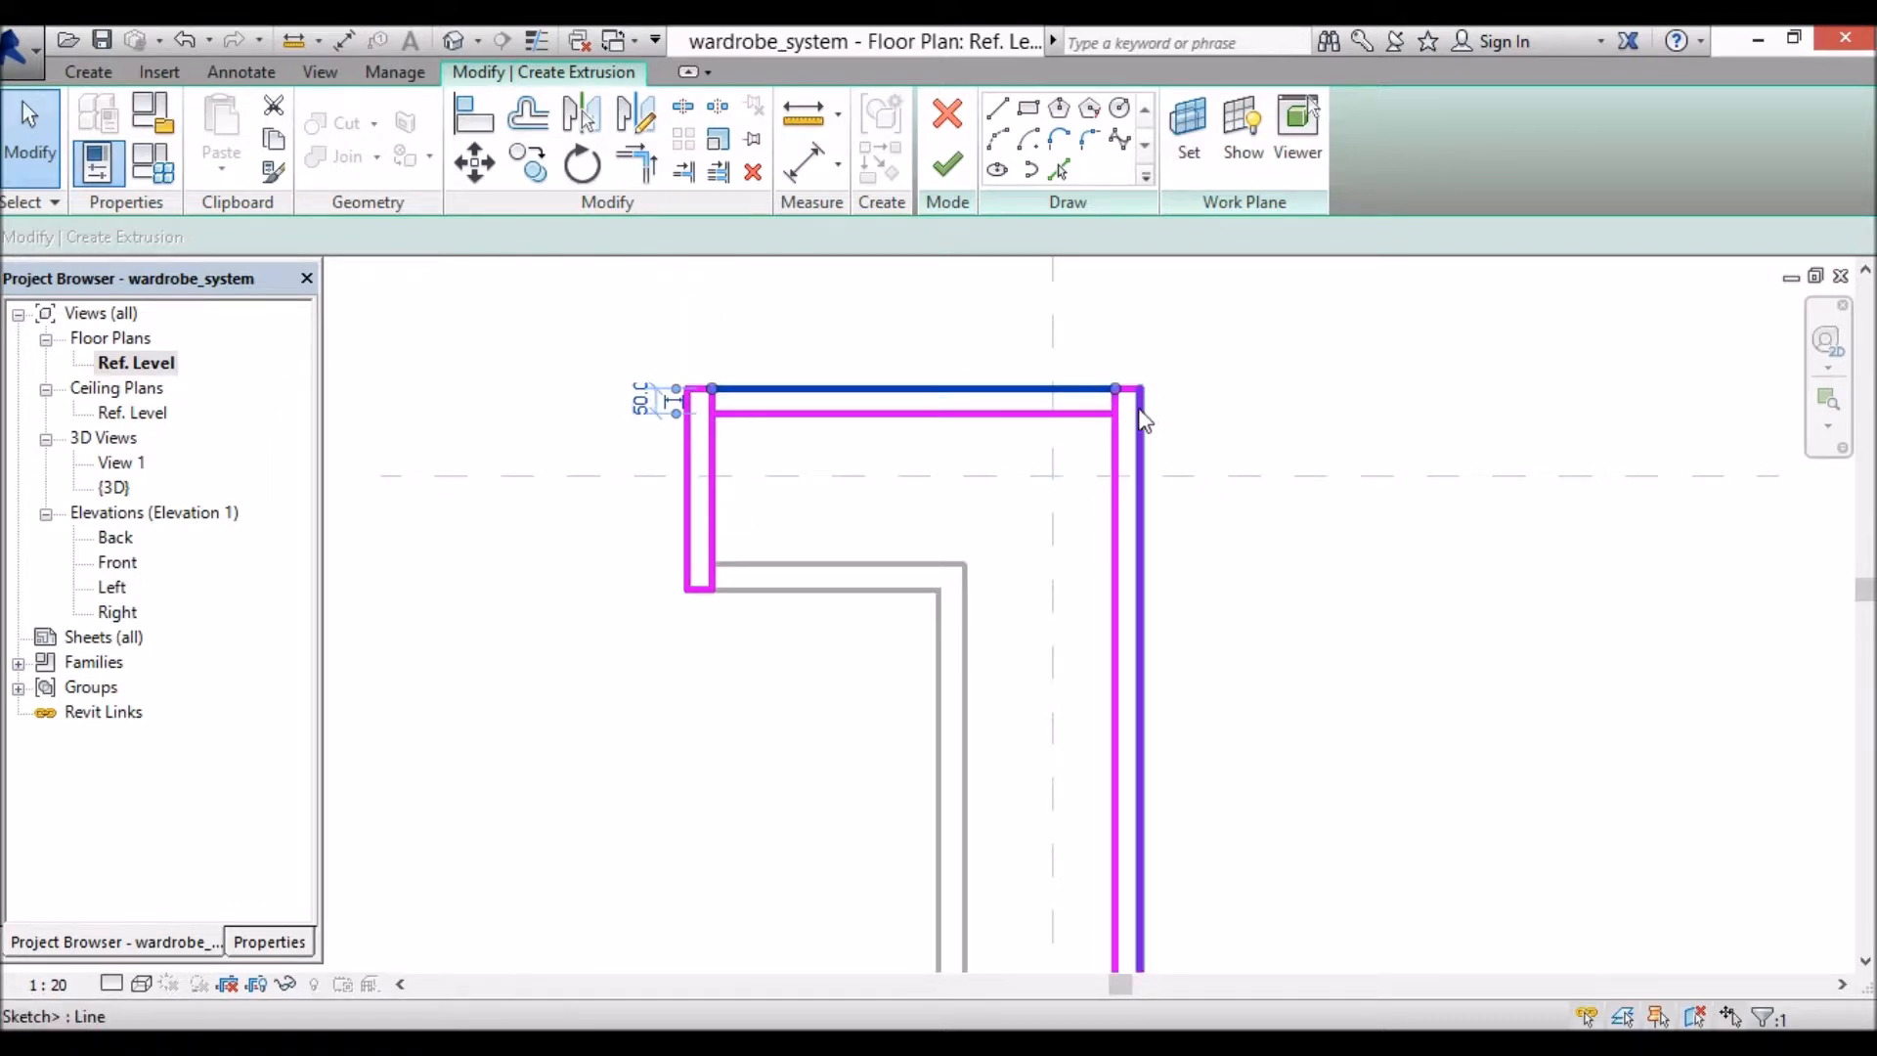
{"action": "left_click", "coordinate": [1140, 421]}
{"action": "left_click", "coordinate": [1117, 408]}
{"action": "left_click_drag", "start_coordinate": [1123, 392], "coordinate": [1130, 391]}
{"action": "scroll", "coordinate": [1207, 717], "scroll_direction": "down", "scroll_amount": 4}
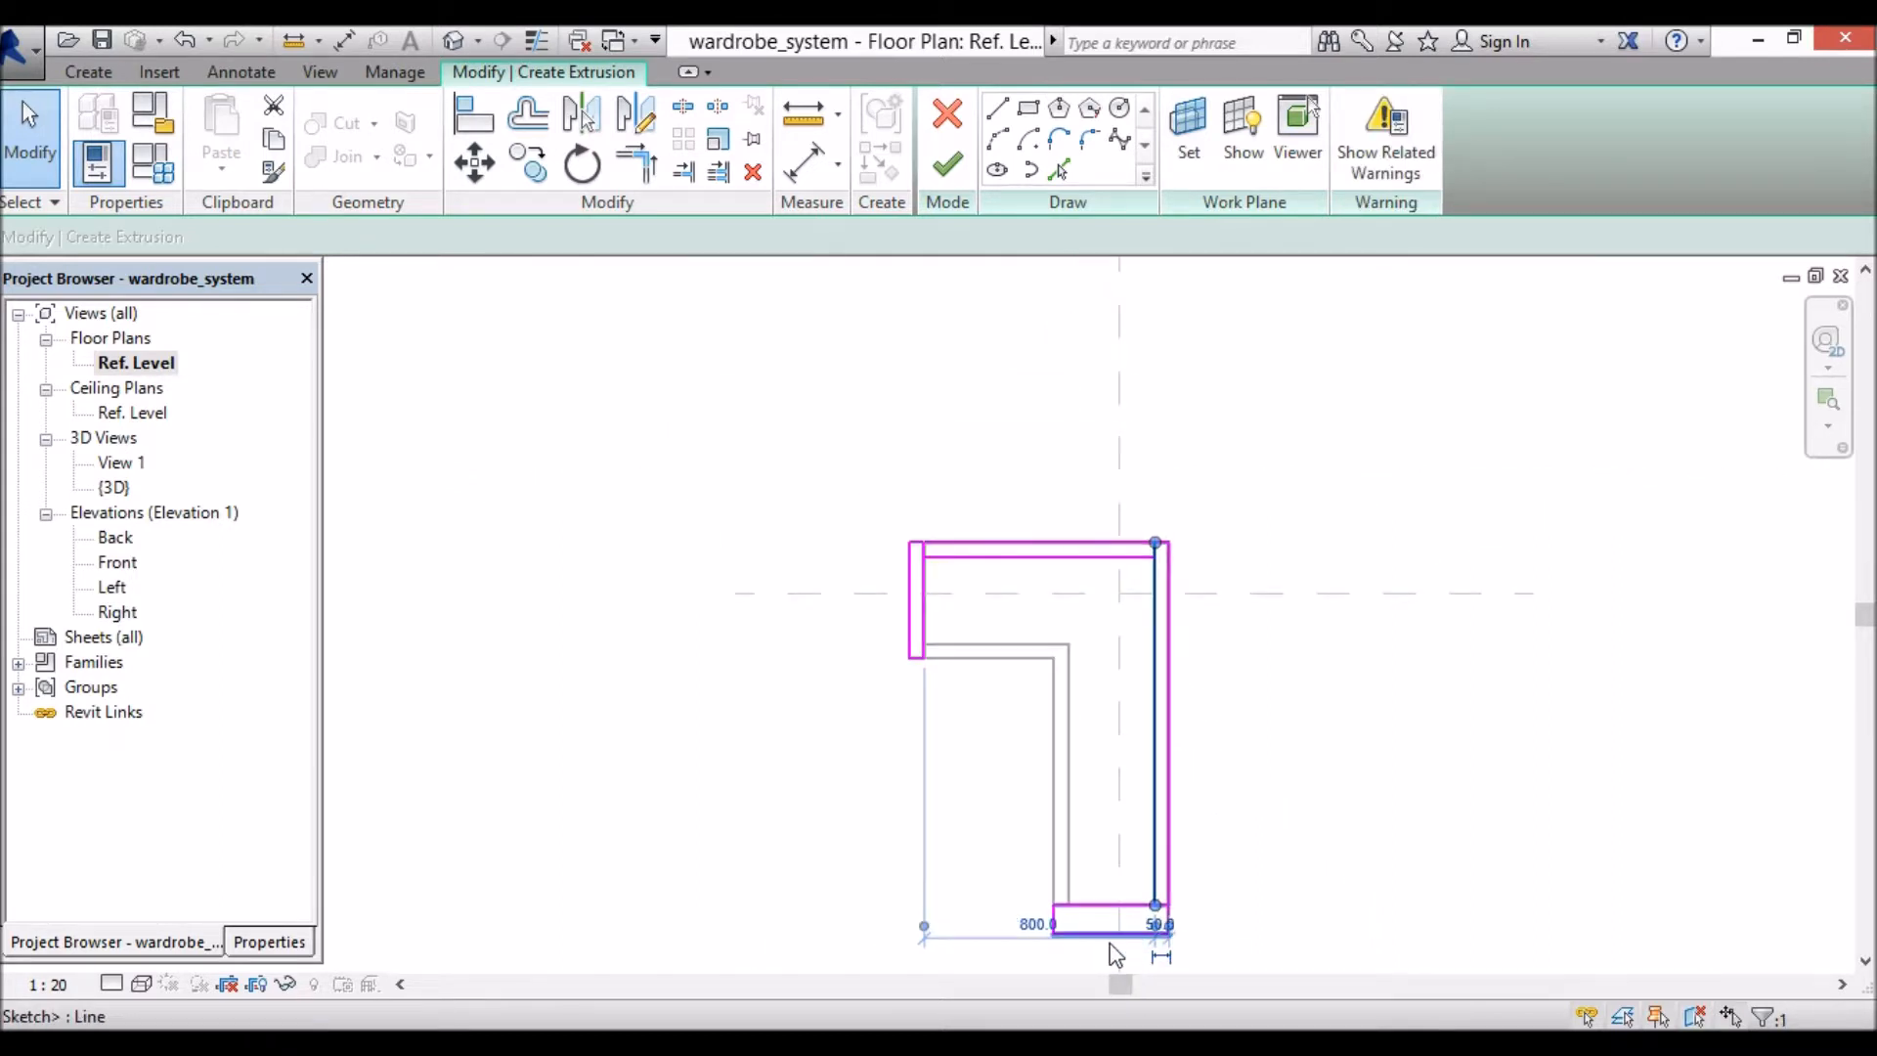
{"action": "left_click", "coordinate": [1103, 937]}
{"action": "left_click", "coordinate": [987, 923]}
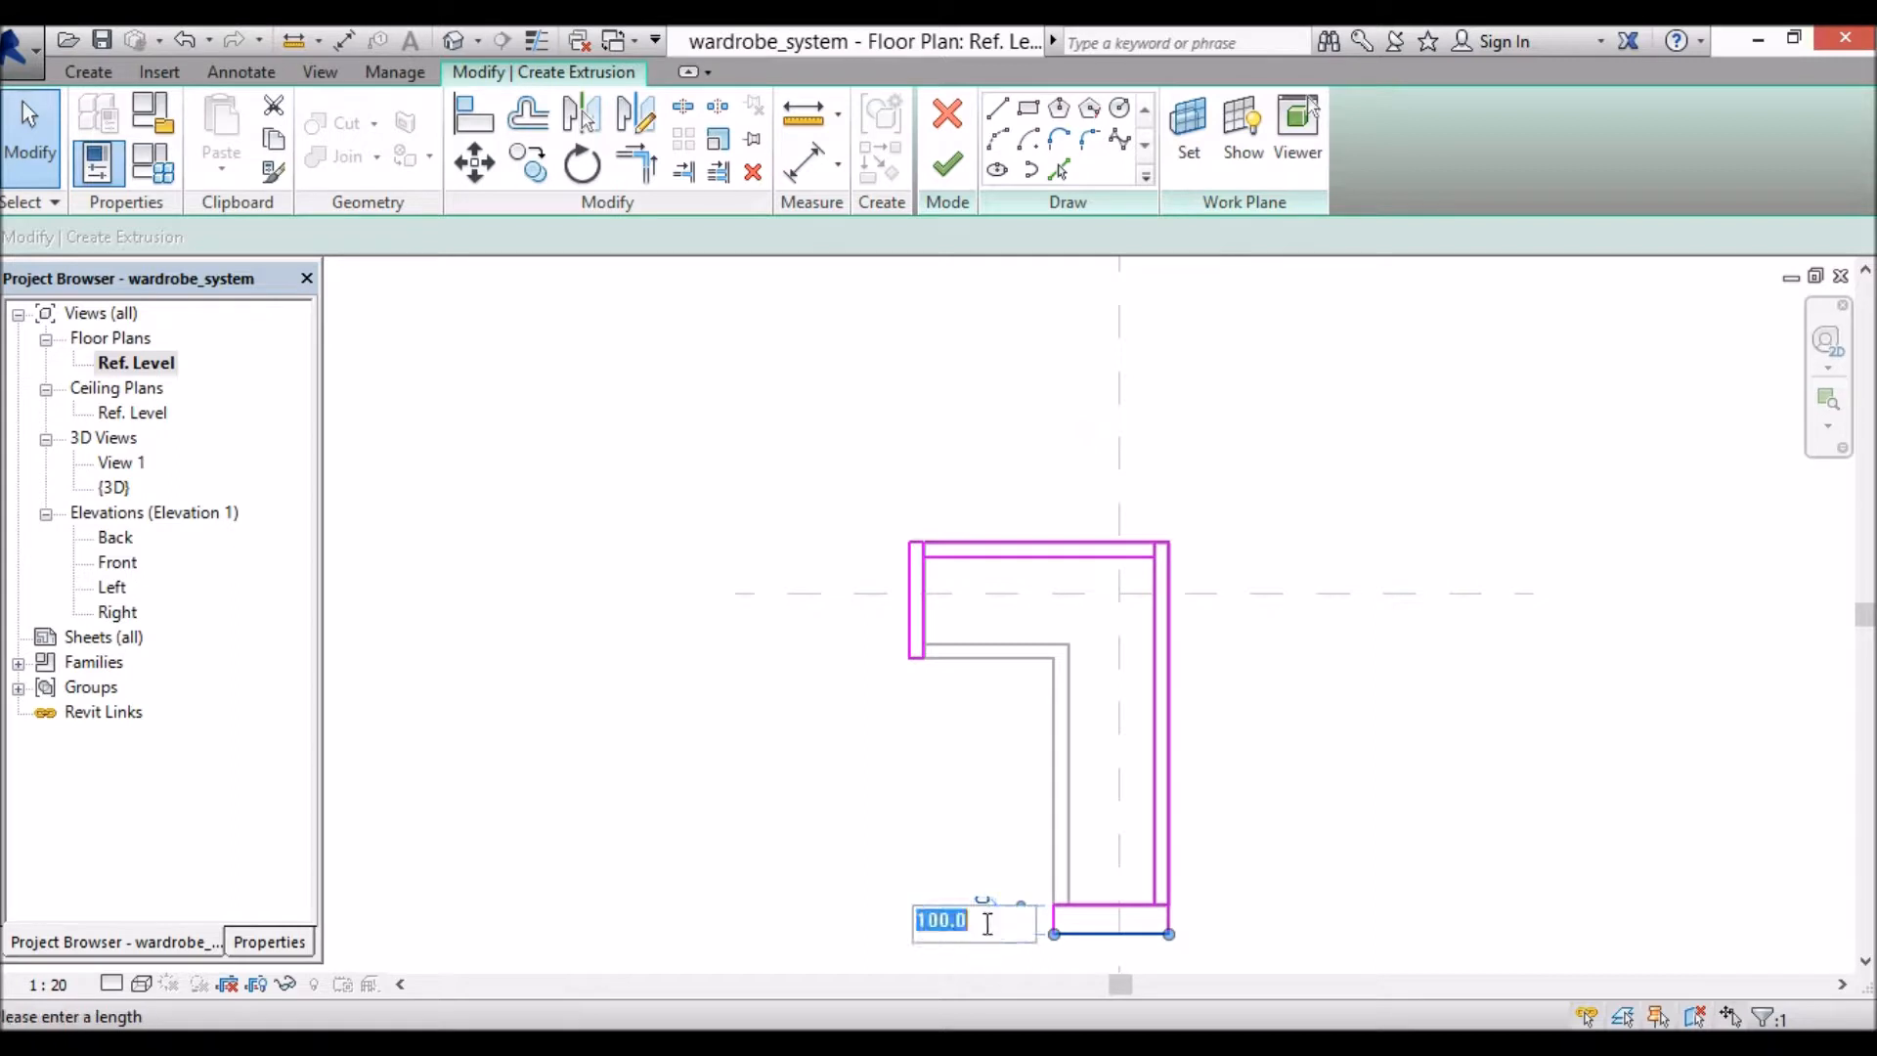
{"action": "left_click", "coordinate": [927, 919]}
{"action": "type", "text": "5"}
{"action": "key", "text": "Return"}
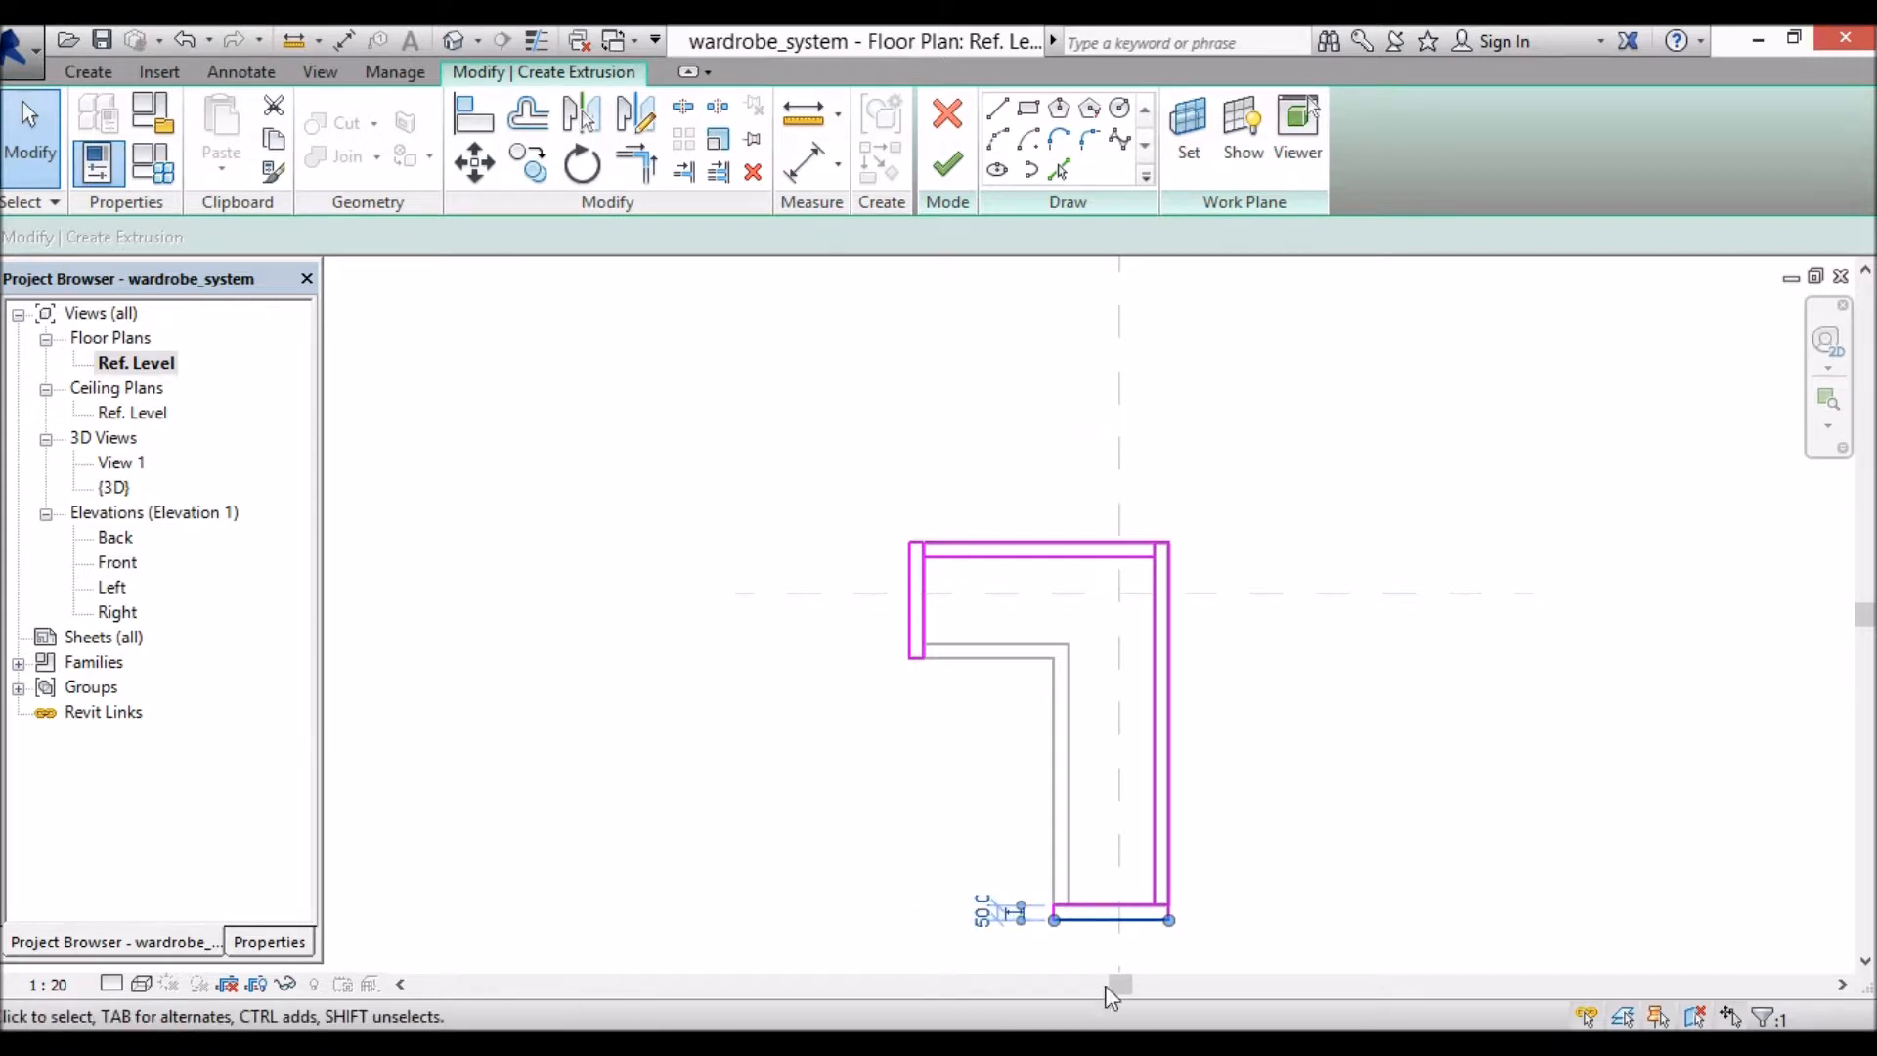
{"action": "left_click", "coordinate": [1261, 923]}
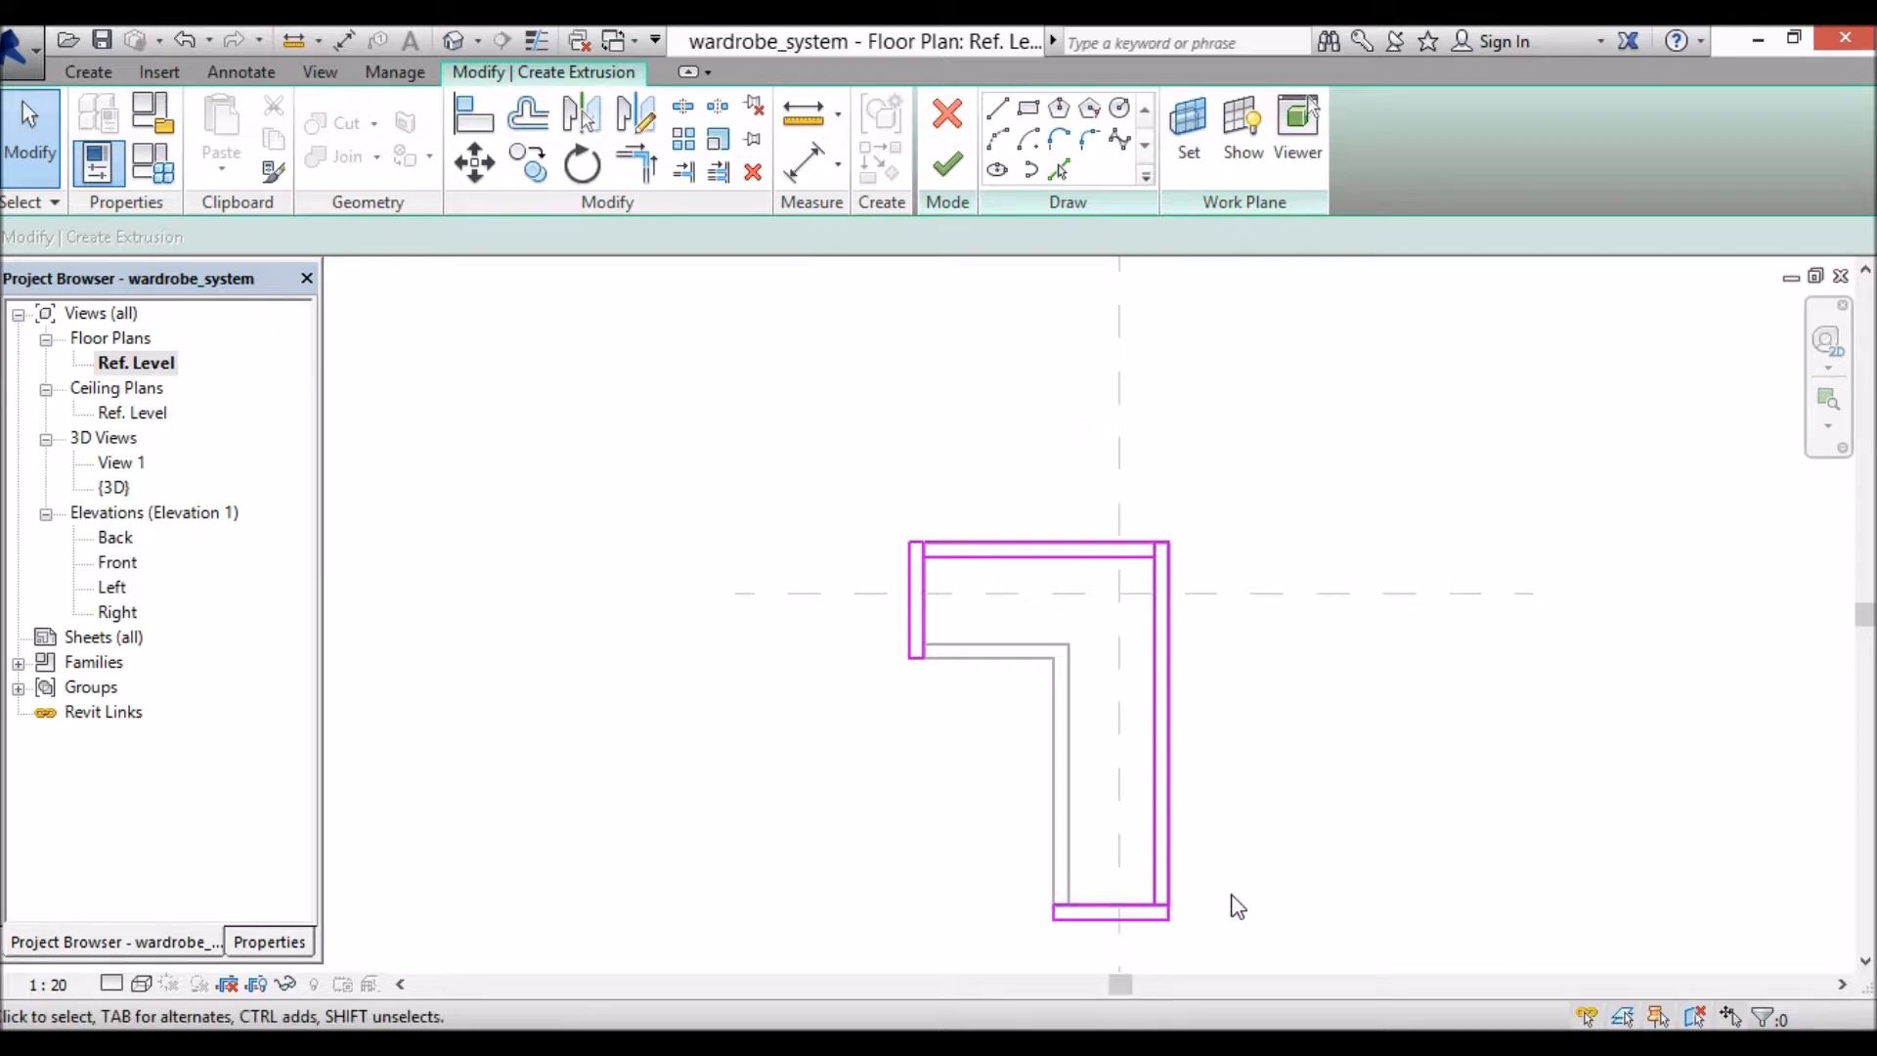
Step: Shorten the upper end panel's inner line to the back panel's inner edge and delete the overlapping segment across their junction
{"action": "scroll", "coordinate": [954, 548], "scroll_direction": "up", "scroll_amount": 6}
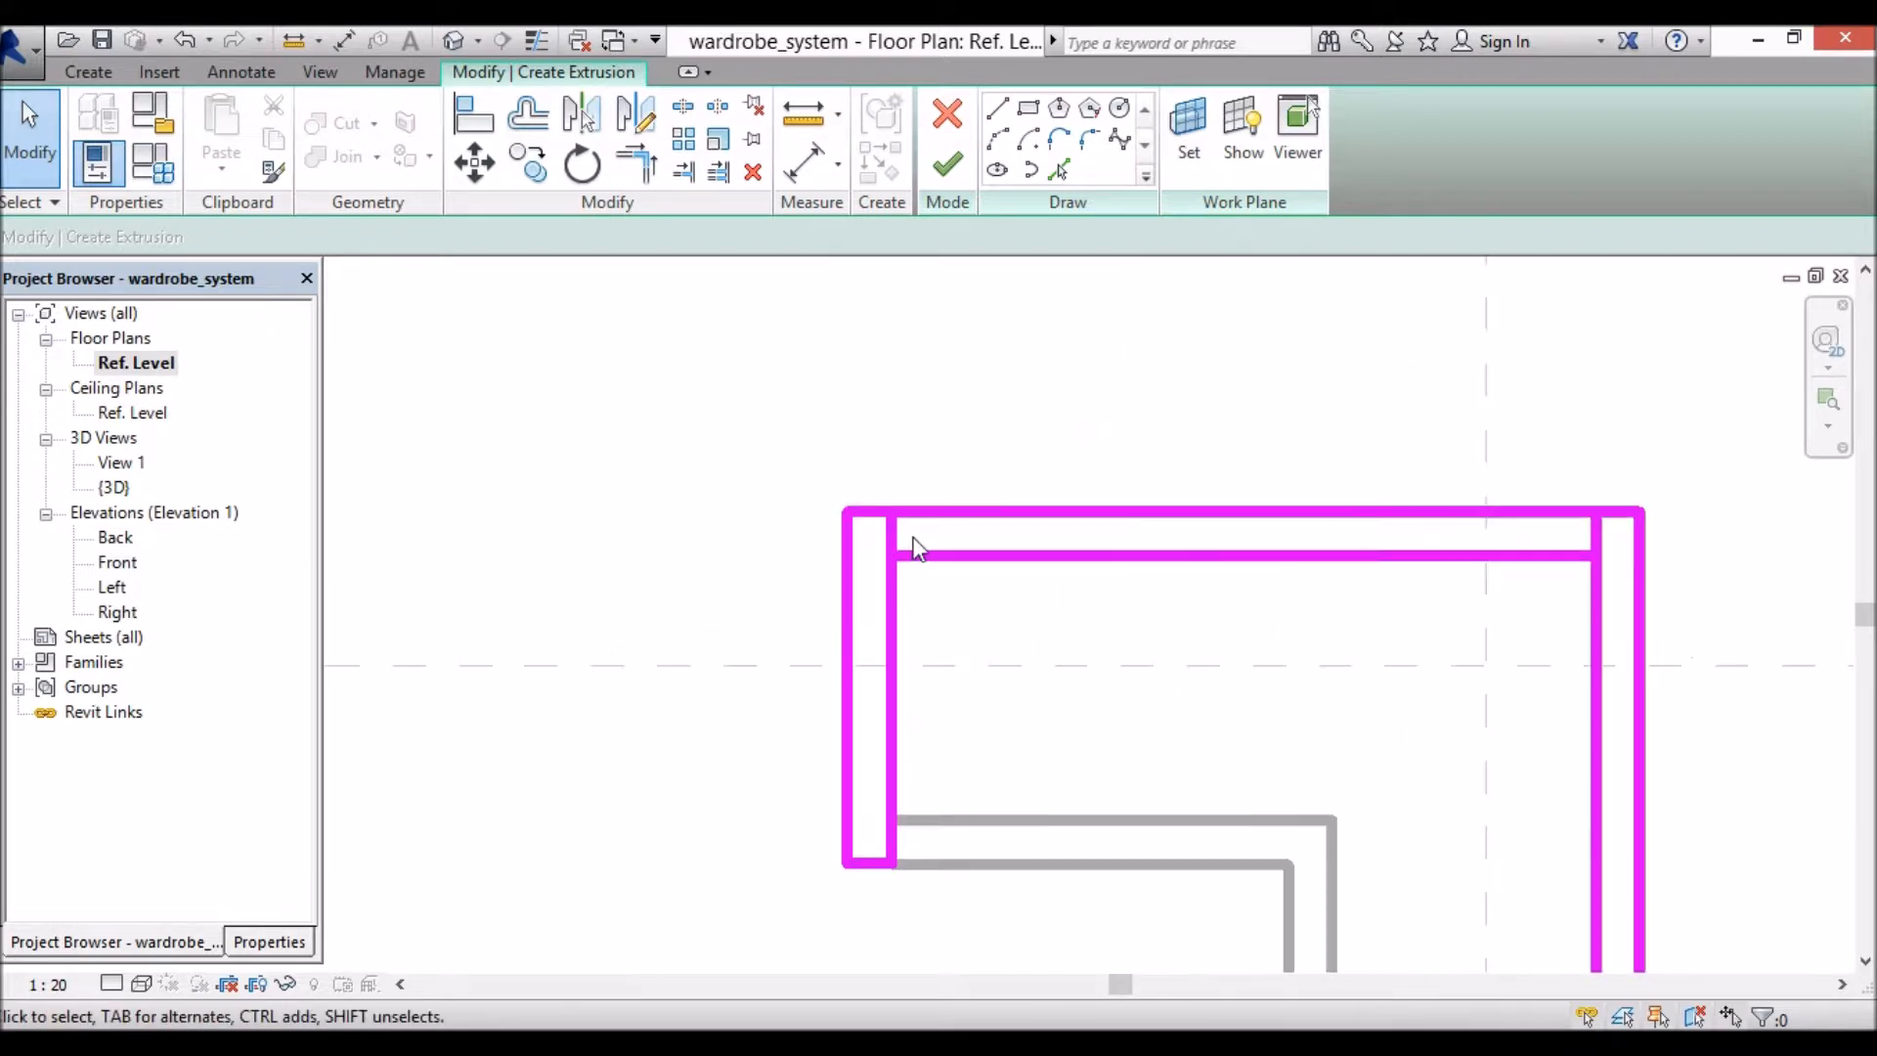
{"action": "scroll", "coordinate": [919, 548], "scroll_direction": "up", "scroll_amount": 1}
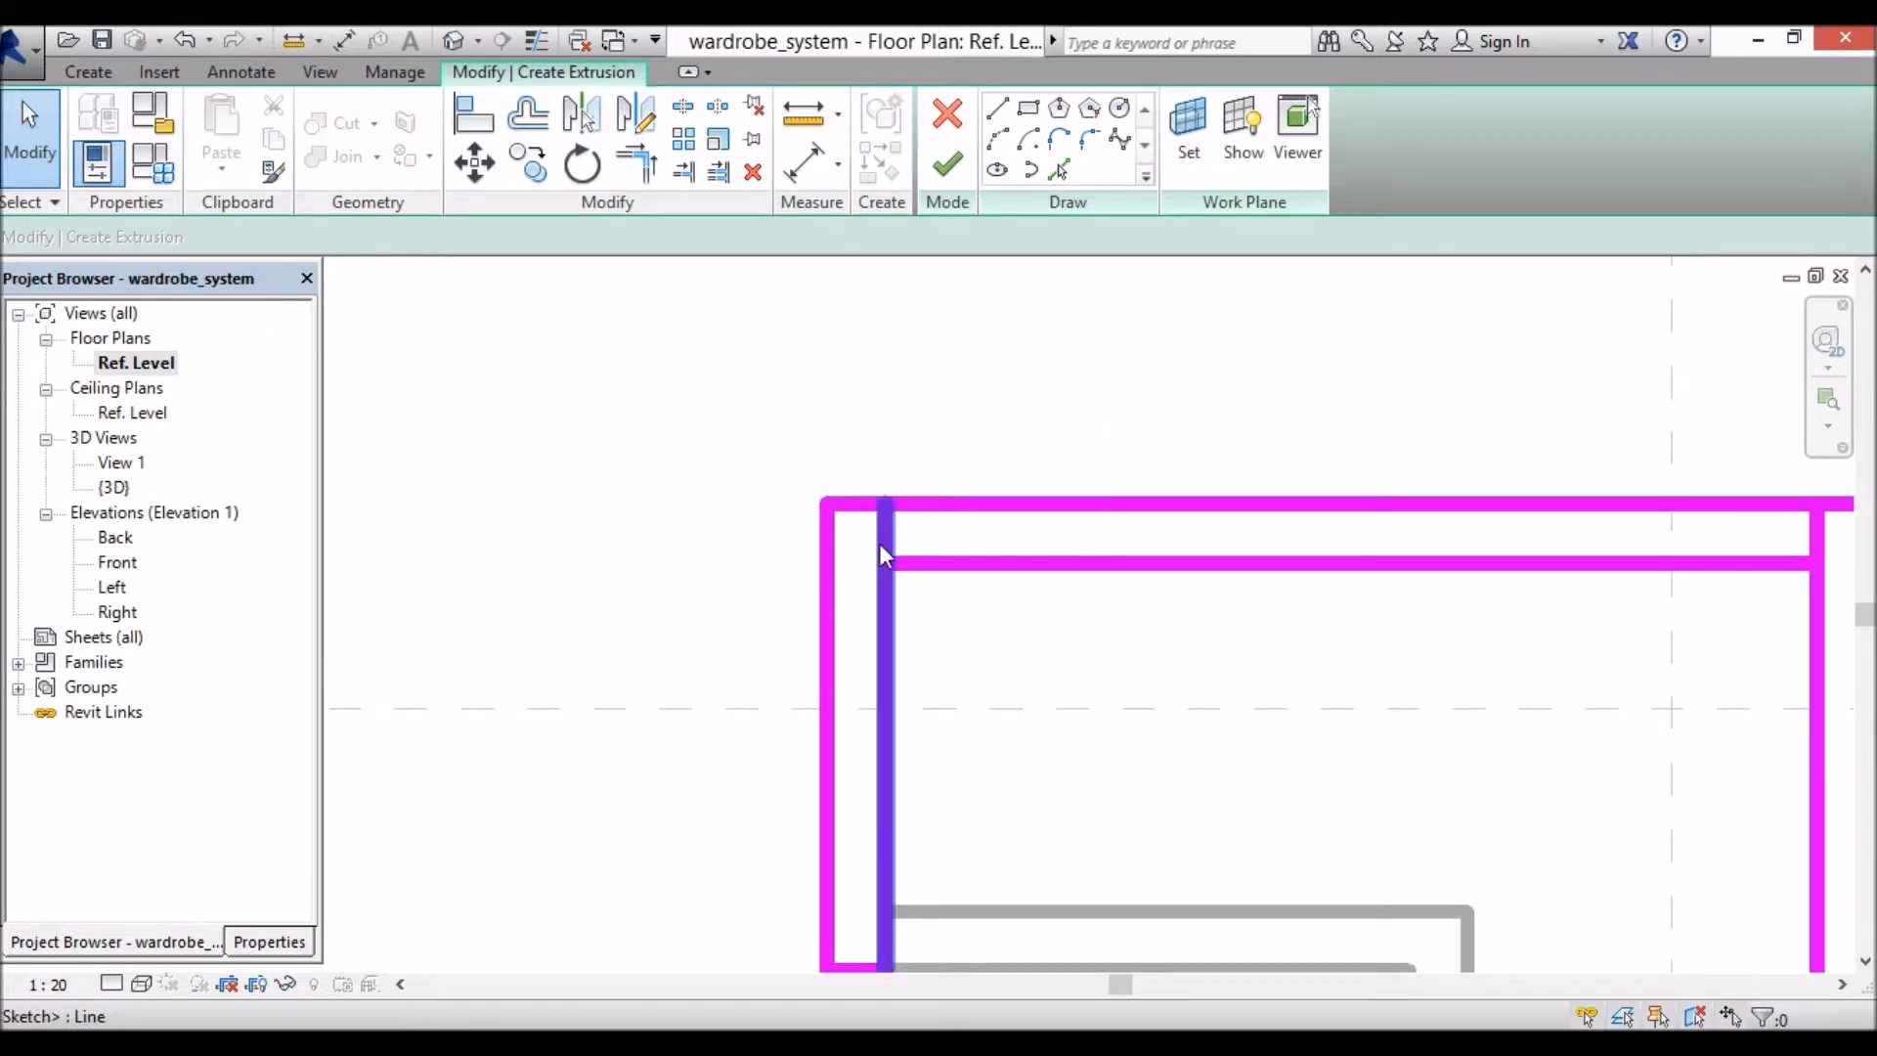
{"action": "scroll", "coordinate": [989, 683], "scroll_direction": "down", "scroll_amount": 1}
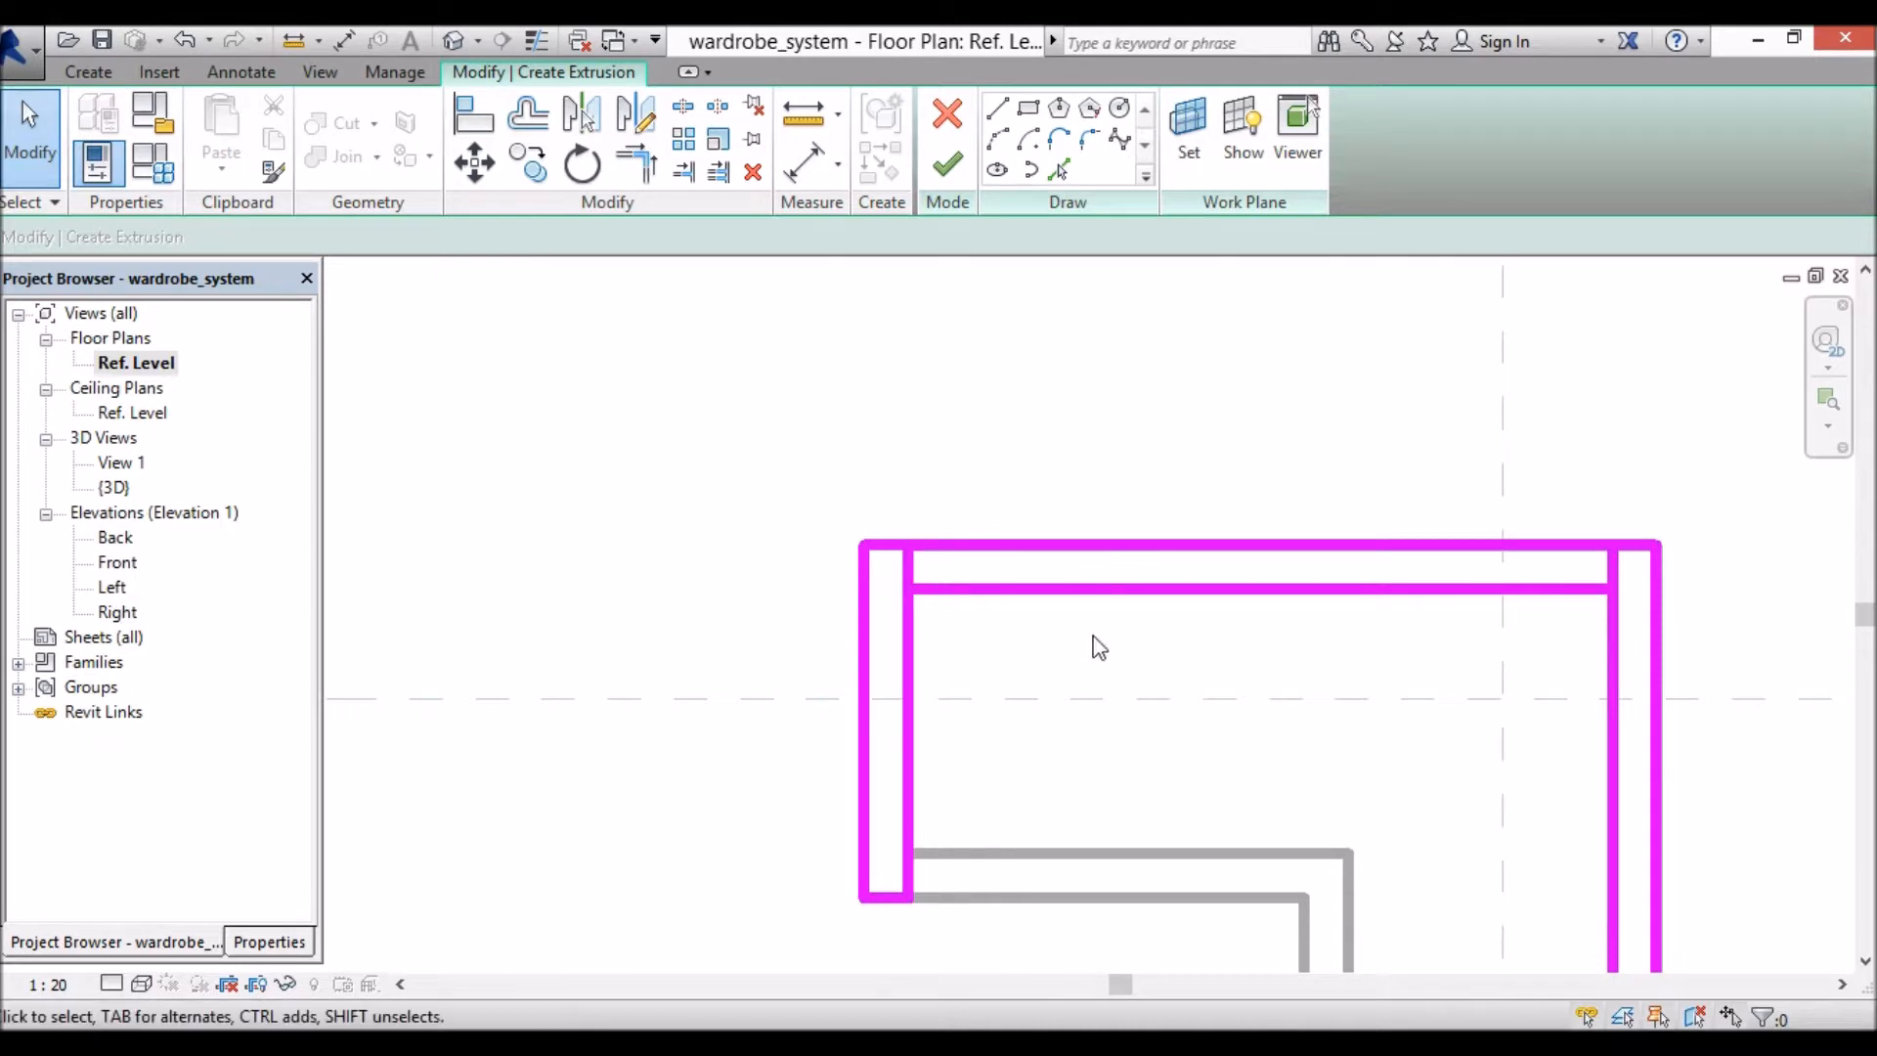
{"action": "scroll", "coordinate": [1094, 640], "scroll_direction": "down", "scroll_amount": 2}
{"action": "scroll", "coordinate": [1204, 616], "scroll_direction": "down", "scroll_amount": 3}
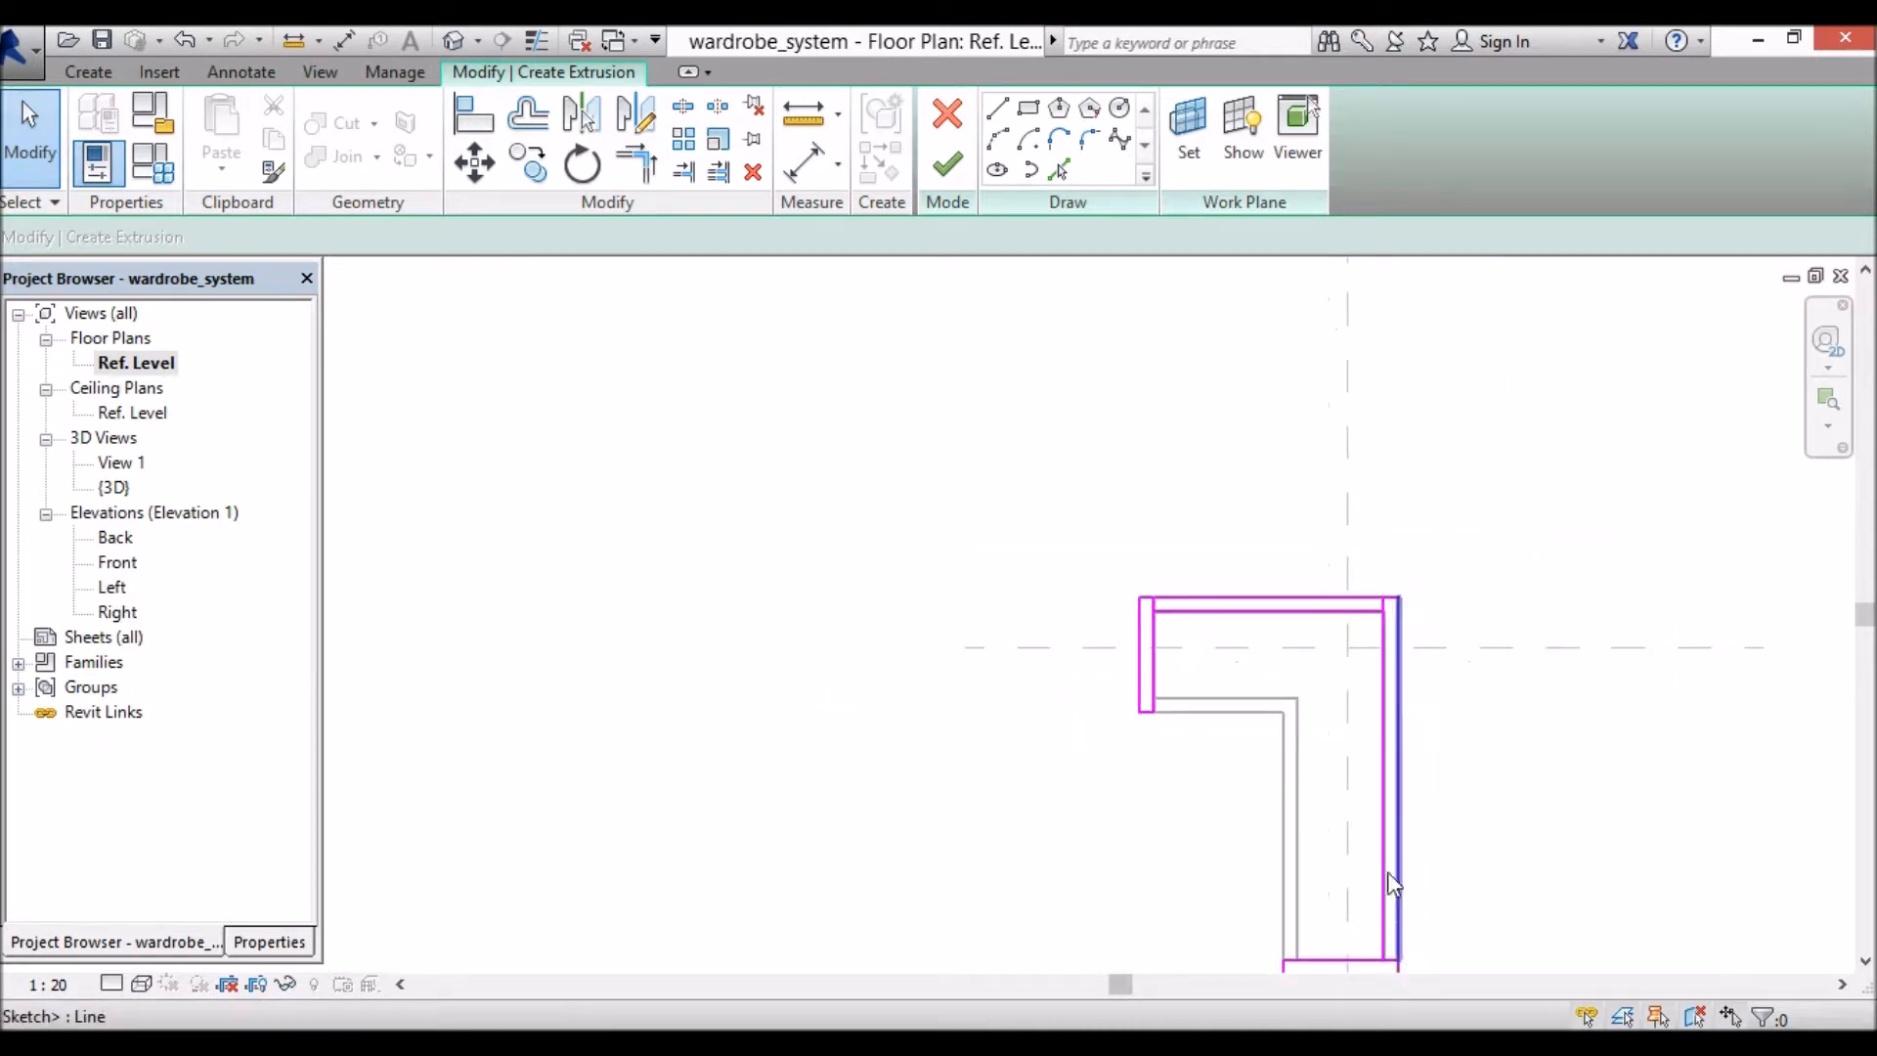
{"action": "scroll", "coordinate": [1163, 621], "scroll_direction": "up", "scroll_amount": 1}
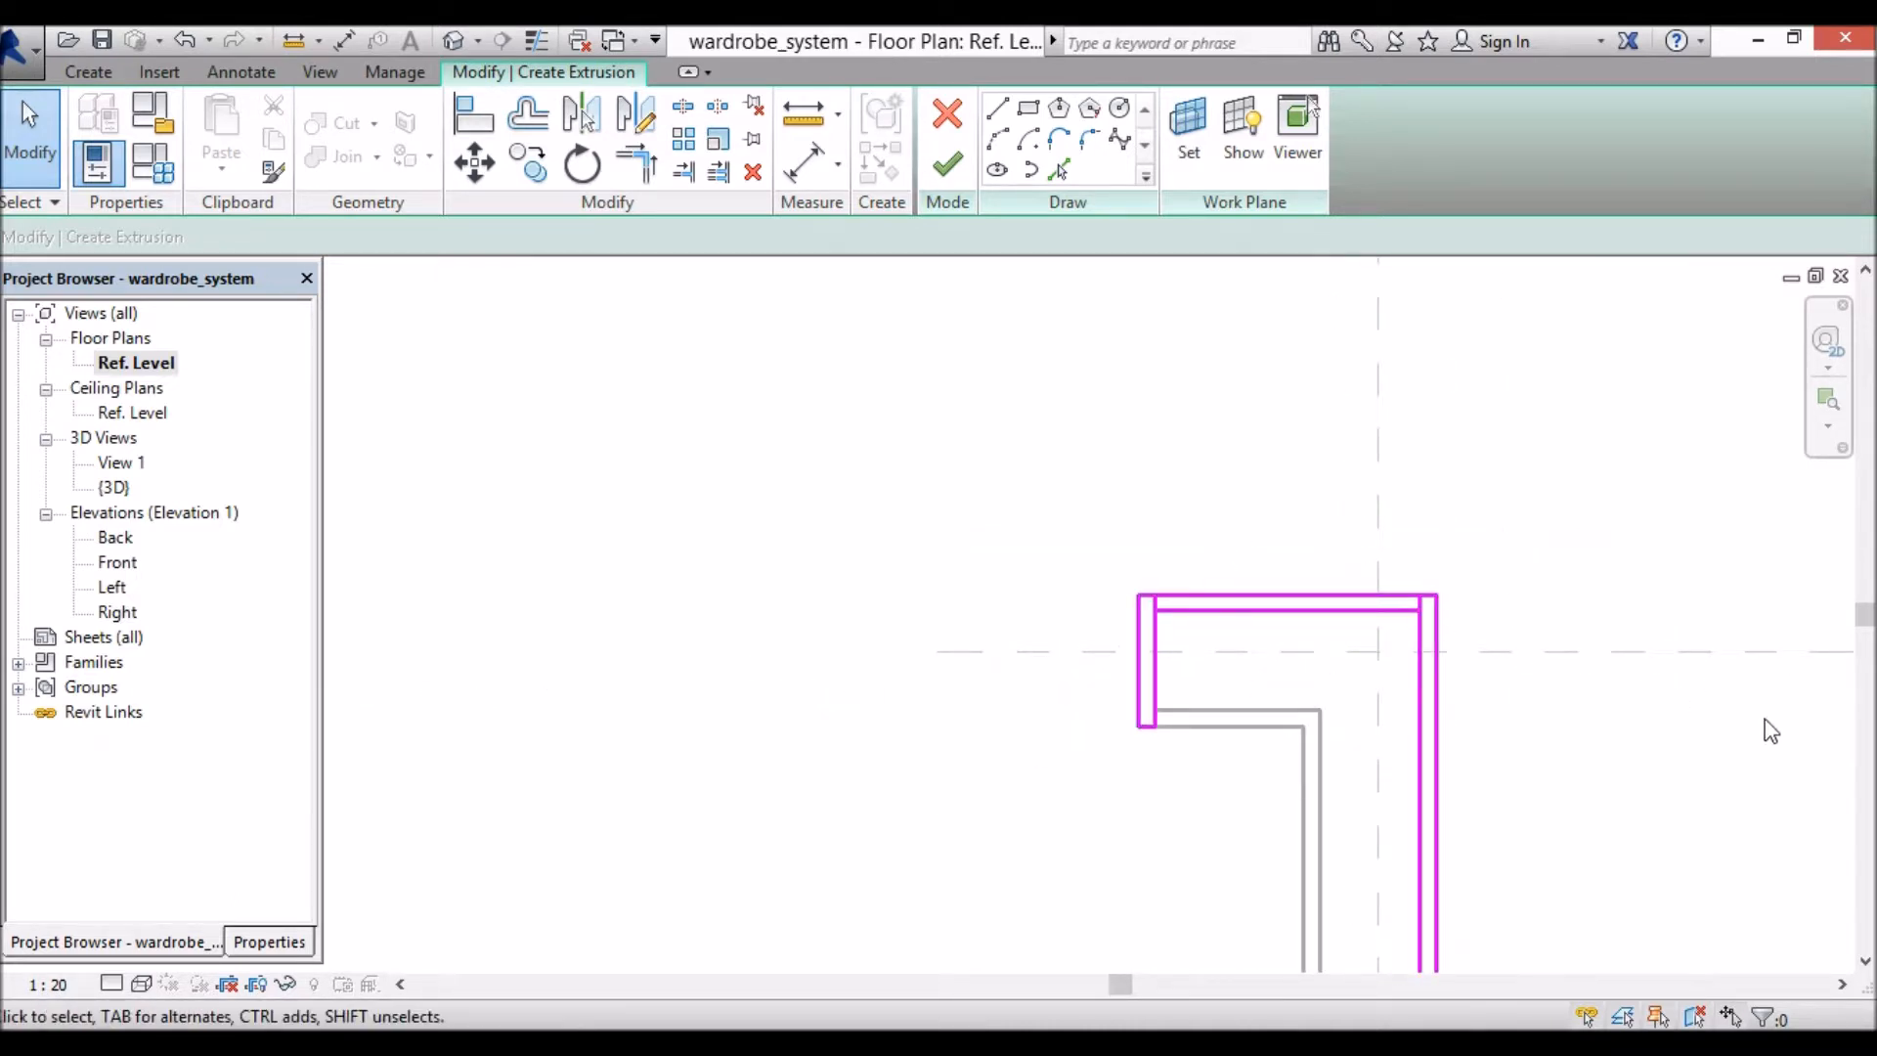
{"action": "left_click_drag", "start_coordinate": [1865, 616], "coordinate": [1865, 658]}
{"action": "scroll", "coordinate": [1437, 578], "scroll_direction": "up", "scroll_amount": 1}
{"action": "scroll", "coordinate": [1018, 508], "scroll_direction": "up", "scroll_amount": 4}
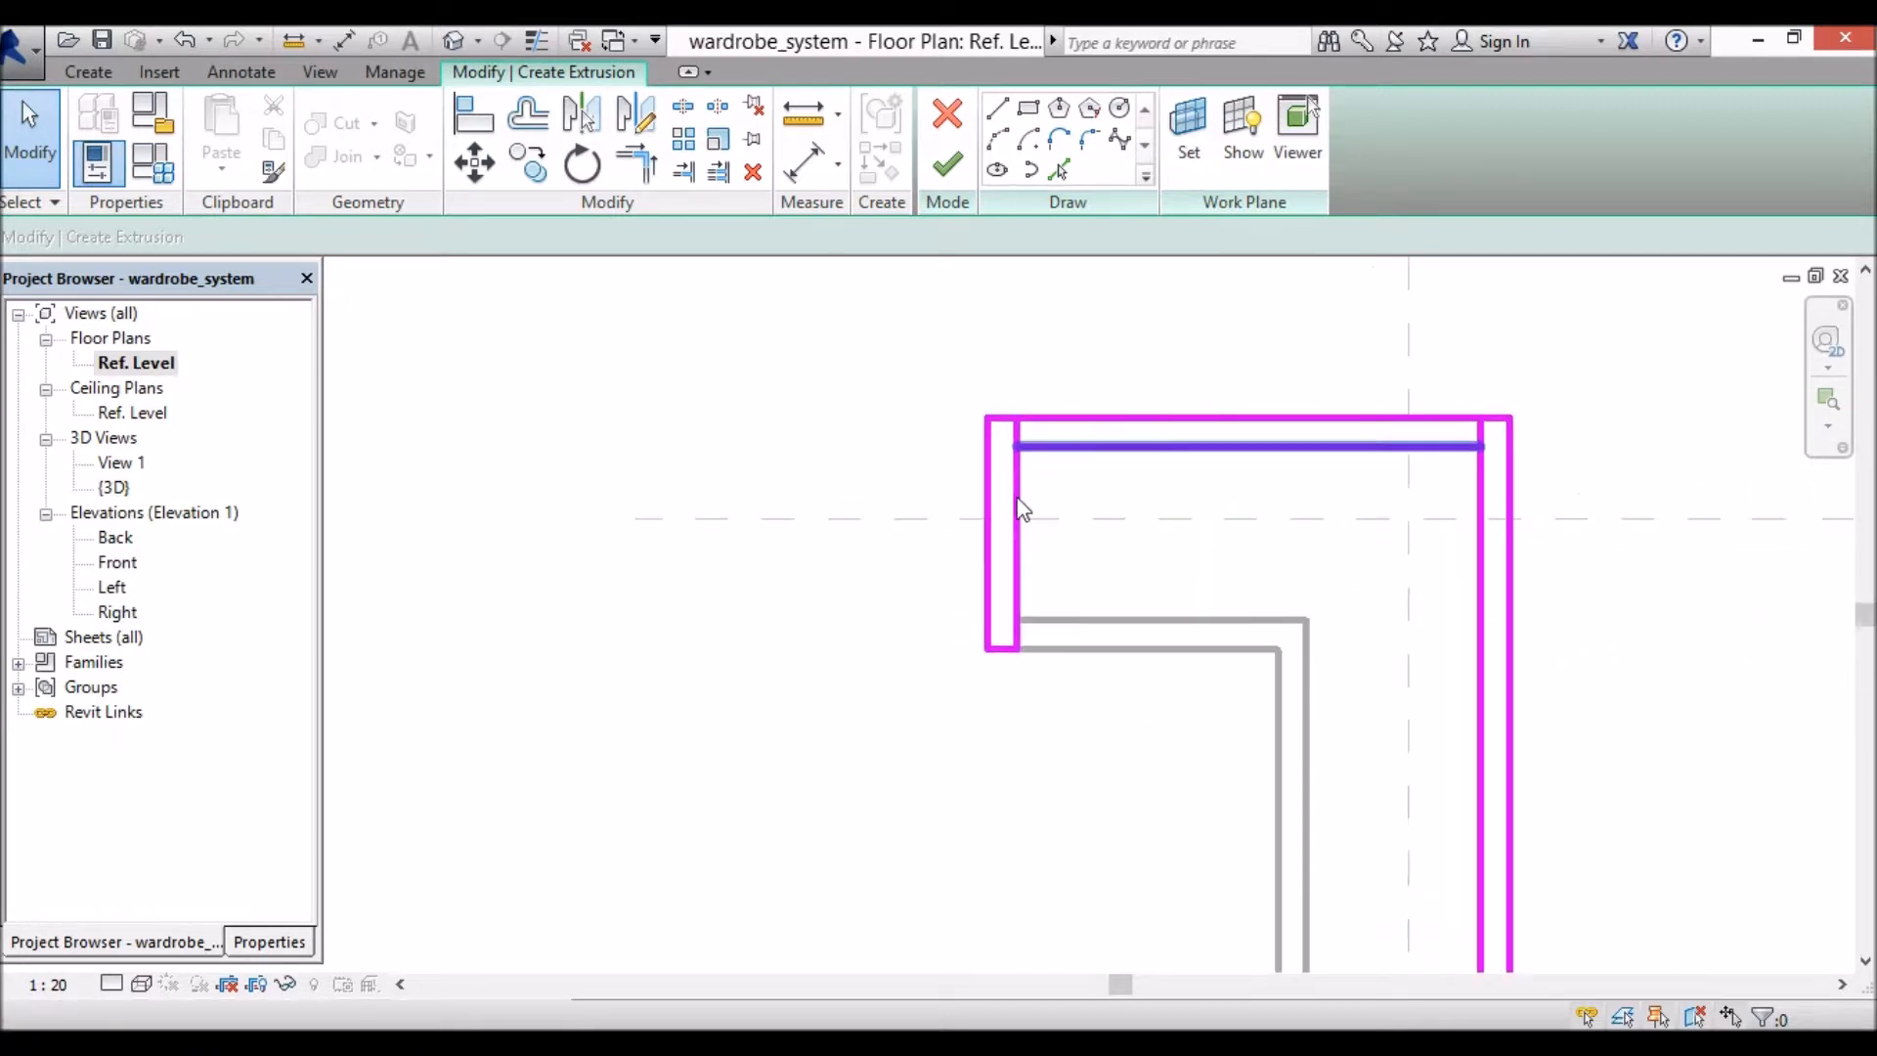
{"action": "left_click", "coordinate": [1023, 391]}
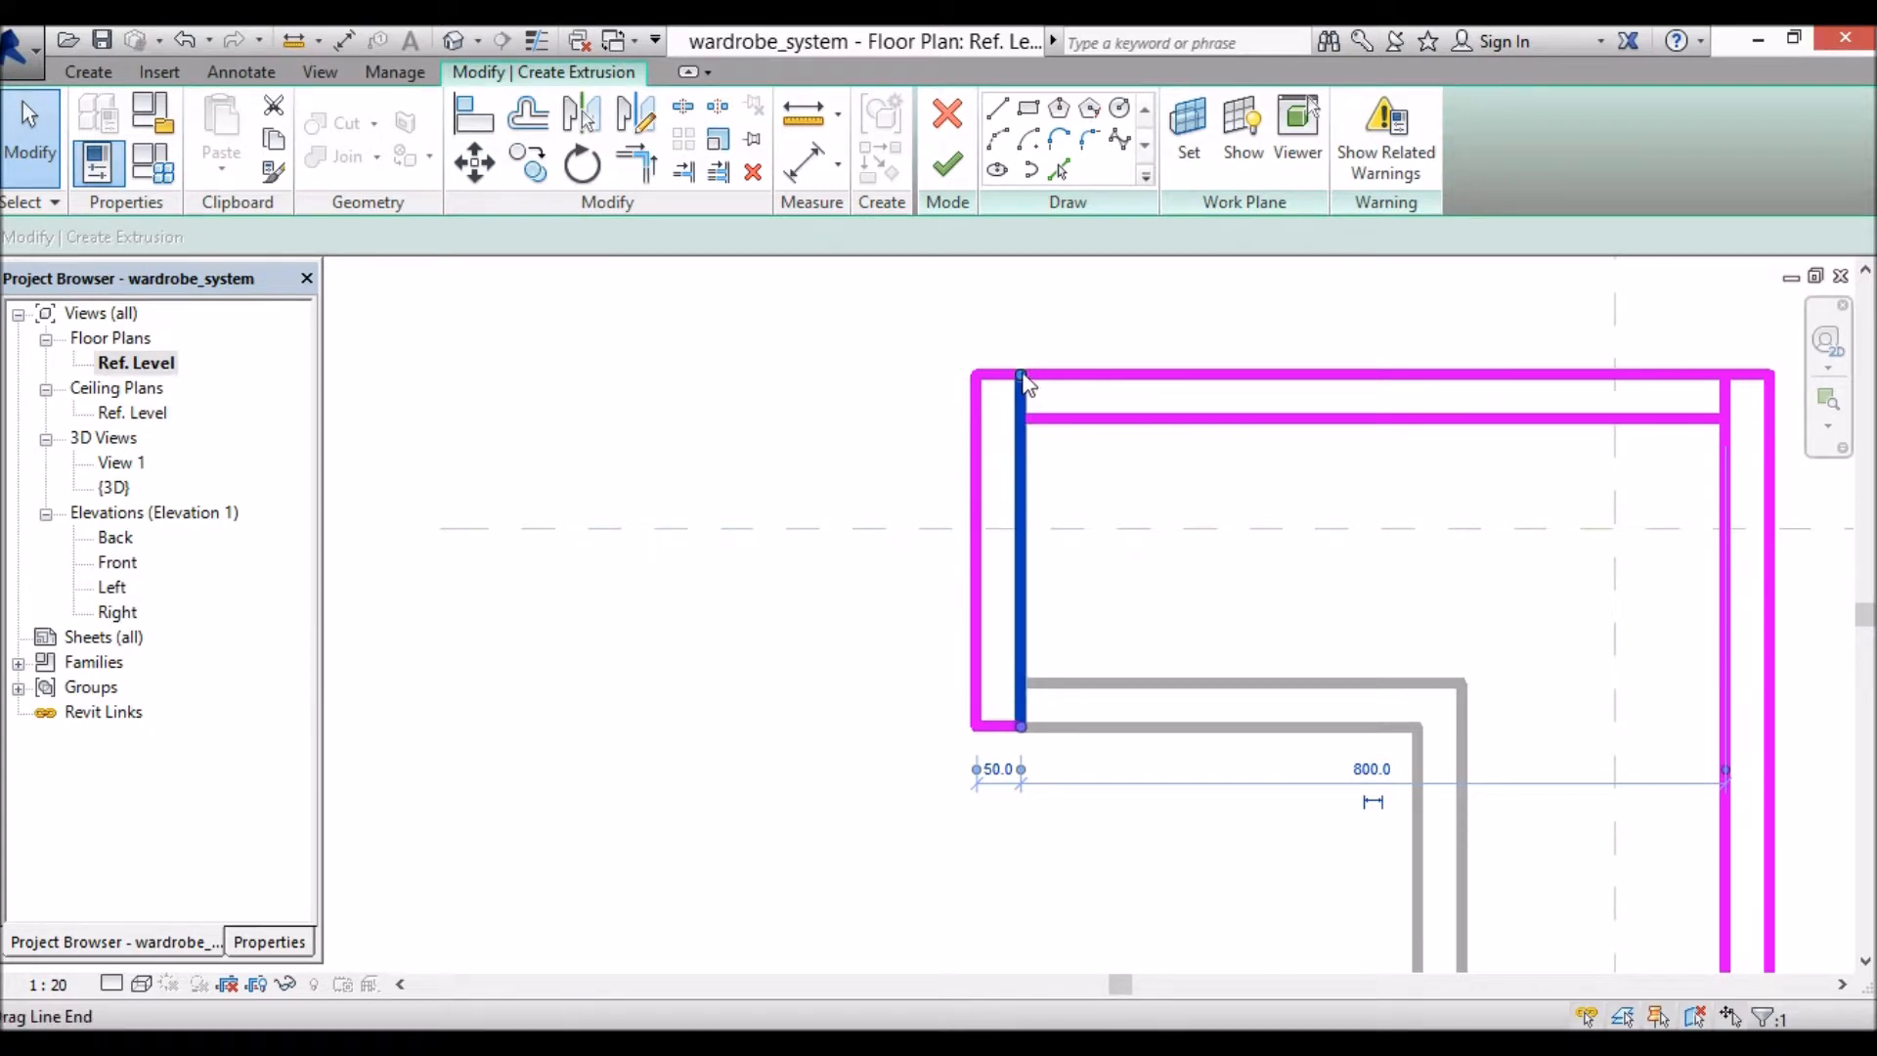
{"action": "left_click_drag", "start_coordinate": [1022, 376], "coordinate": [1020, 418]}
{"action": "left_click_drag", "start_coordinate": [1021, 420], "coordinate": [1020, 373]}
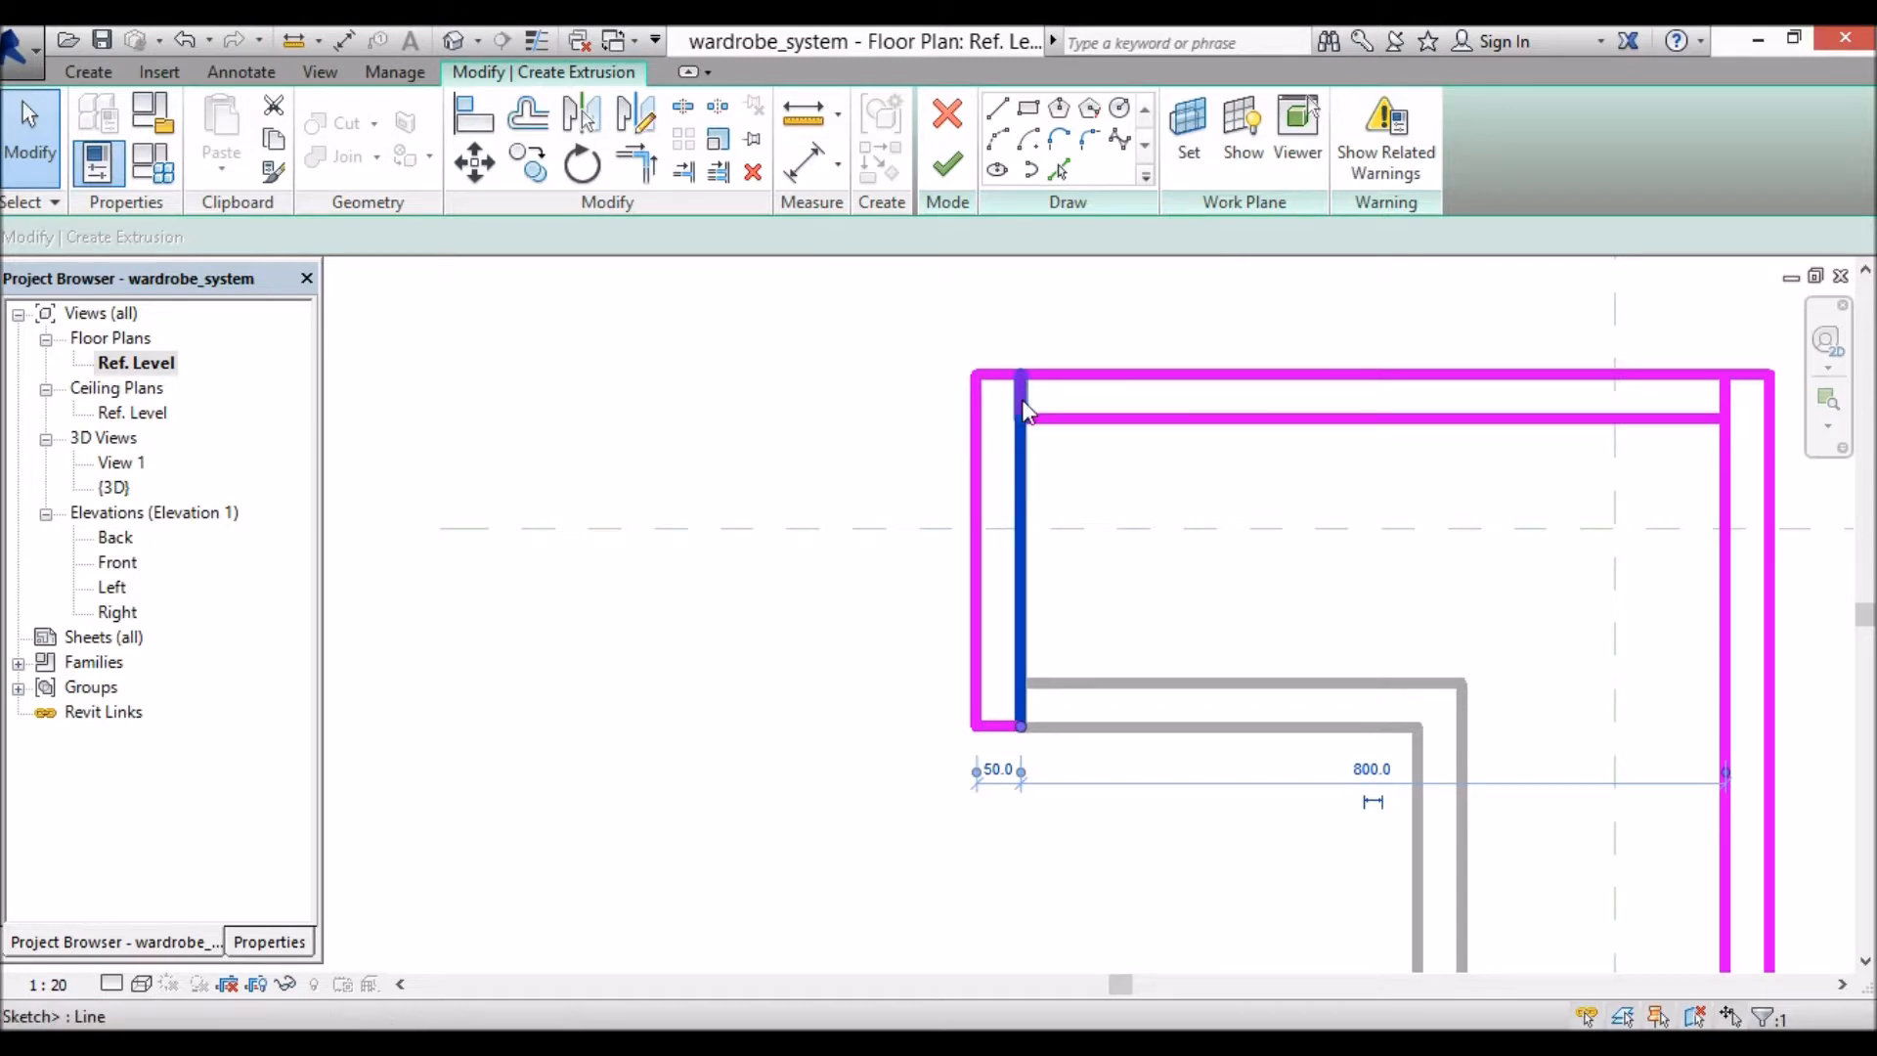
{"action": "left_click", "coordinate": [1023, 395]}
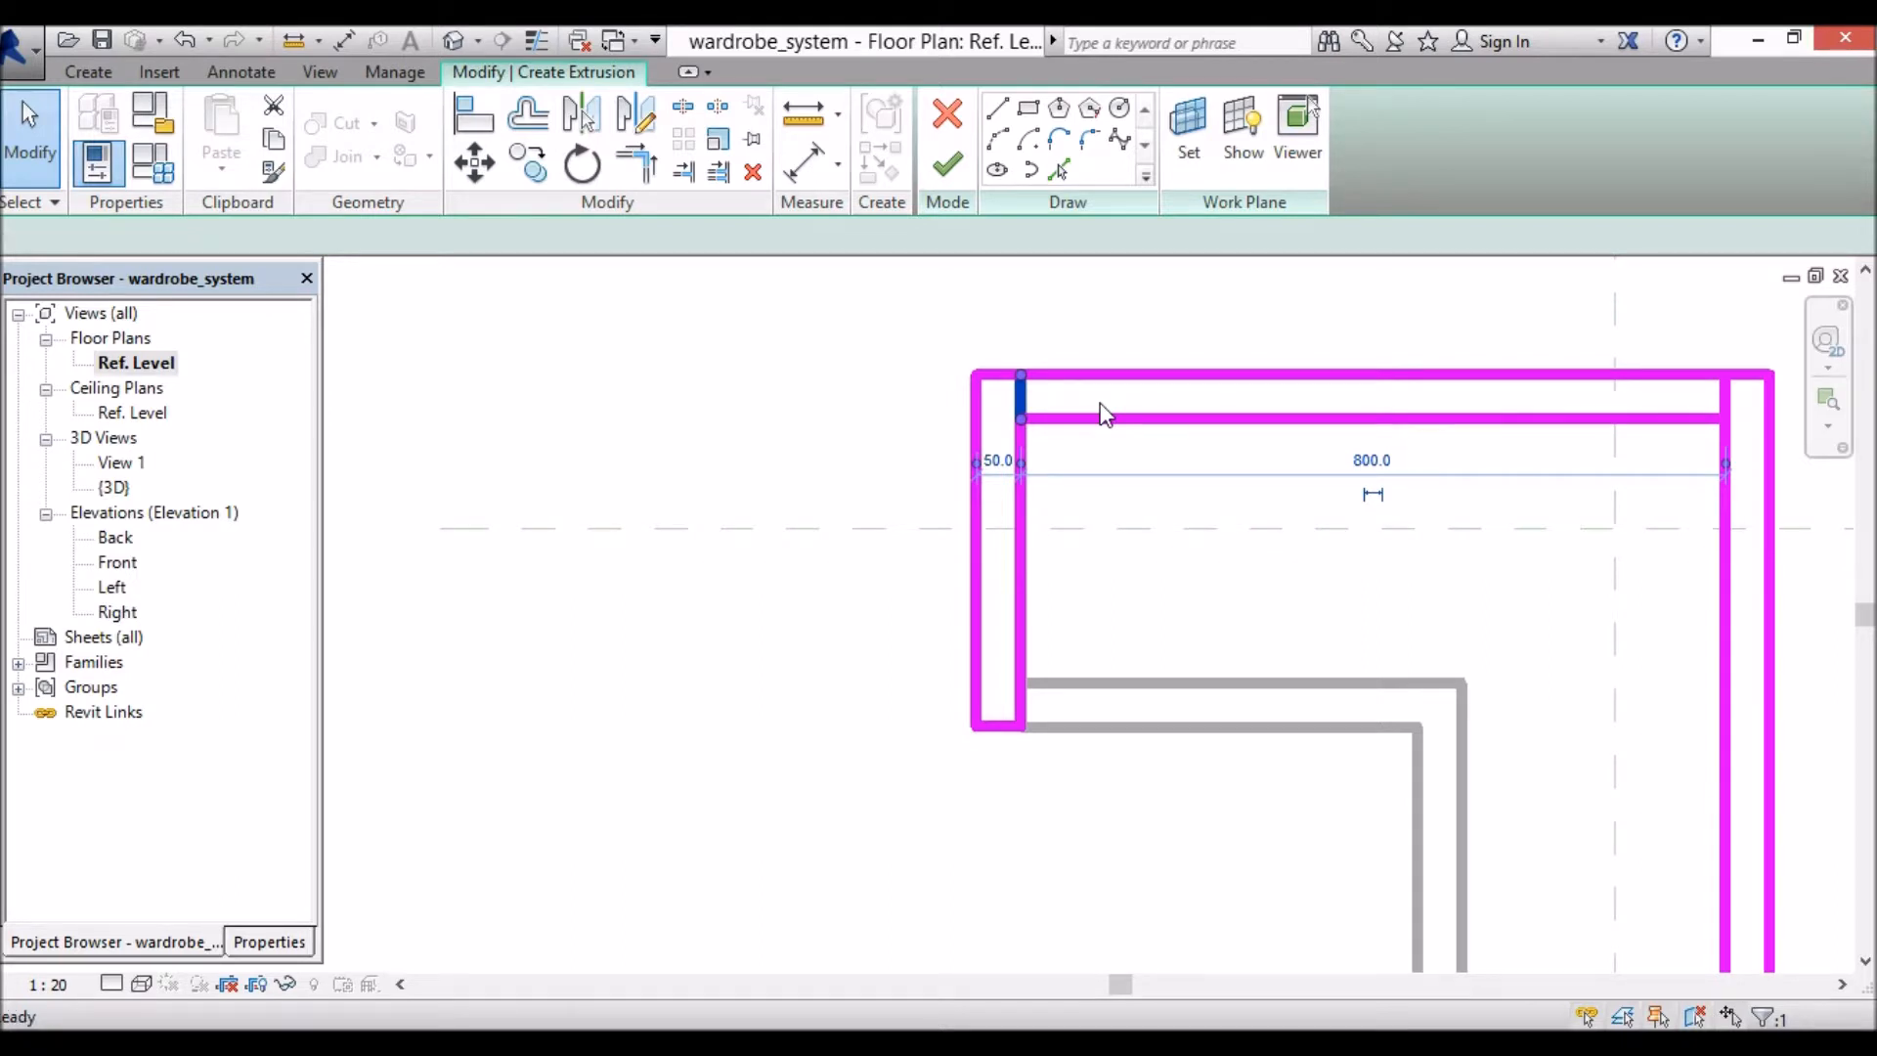
{"action": "key", "text": "Delete"}
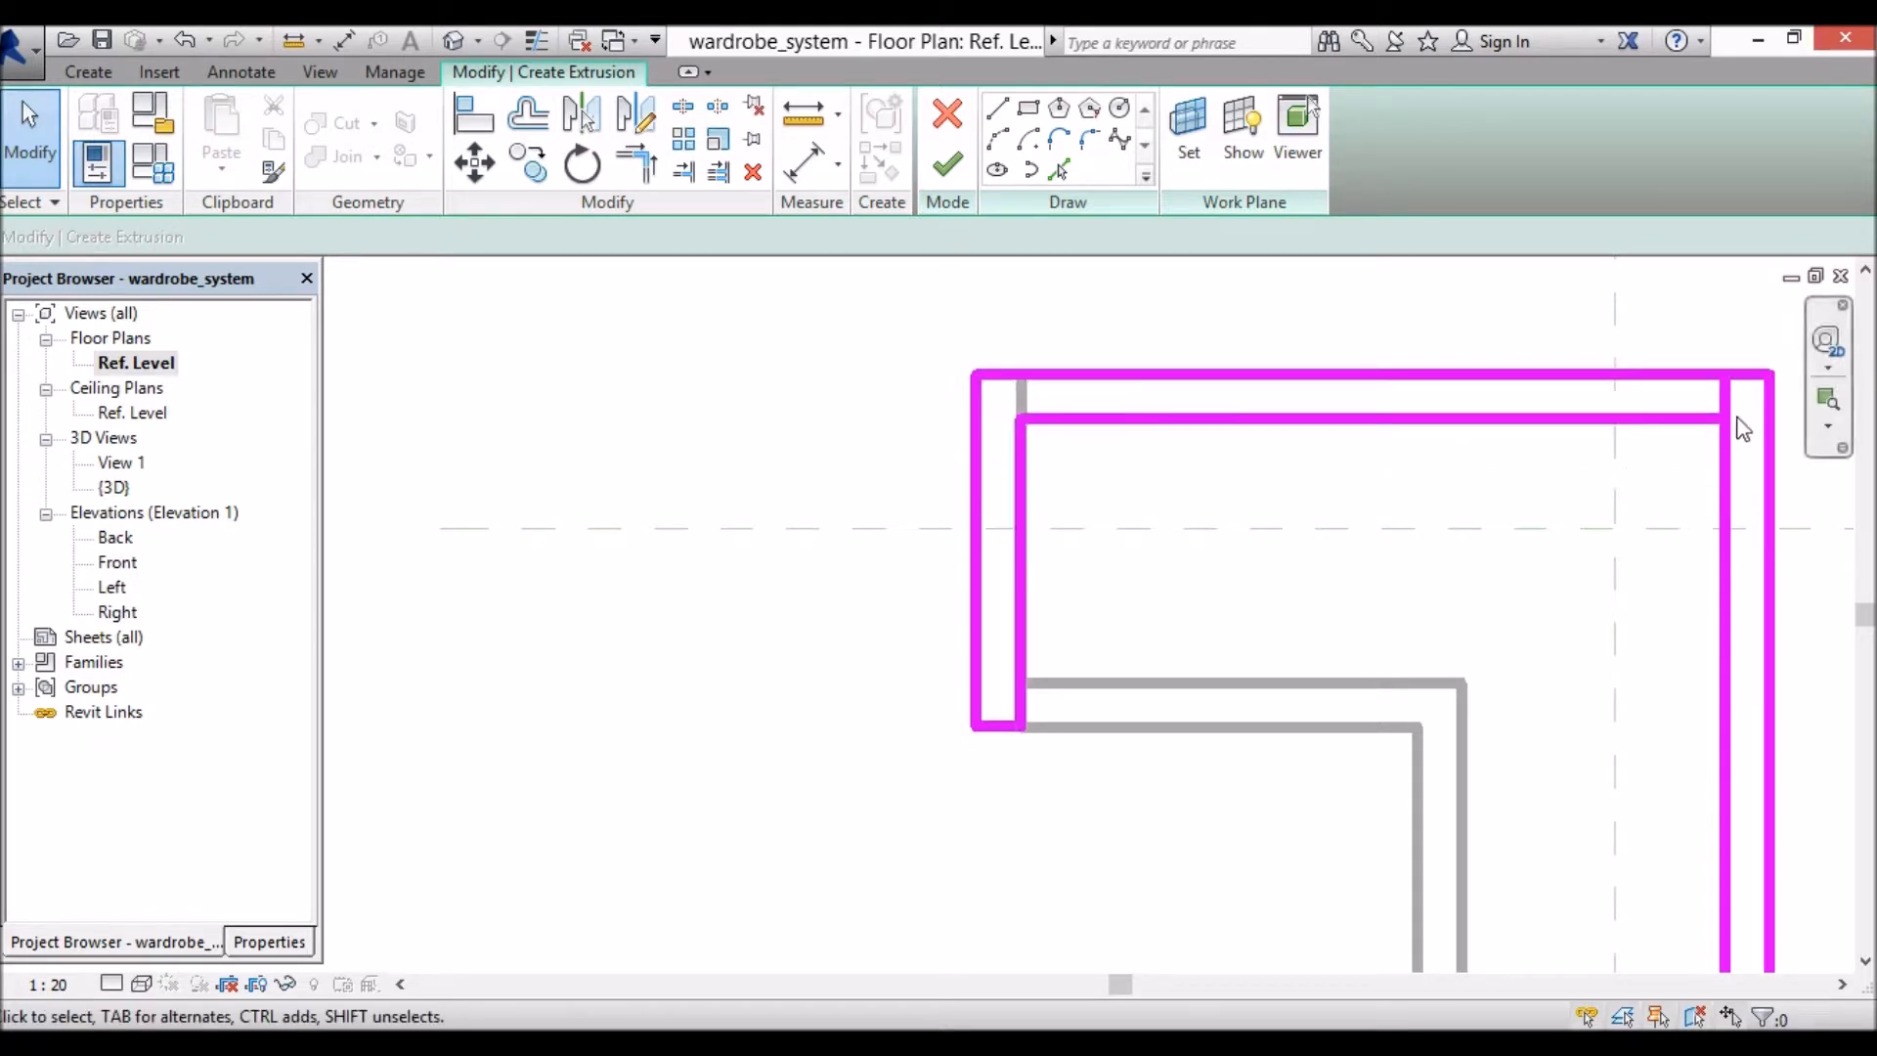
Step: Shorten the long arm's inner panel line to the upper panel's inner edge and delete the segment crossing the L's outer corner
{"action": "left_click", "coordinate": [1729, 415]}
{"action": "left_click_drag", "start_coordinate": [1726, 375], "coordinate": [1728, 418]}
{"action": "left_click", "coordinate": [1727, 396]}
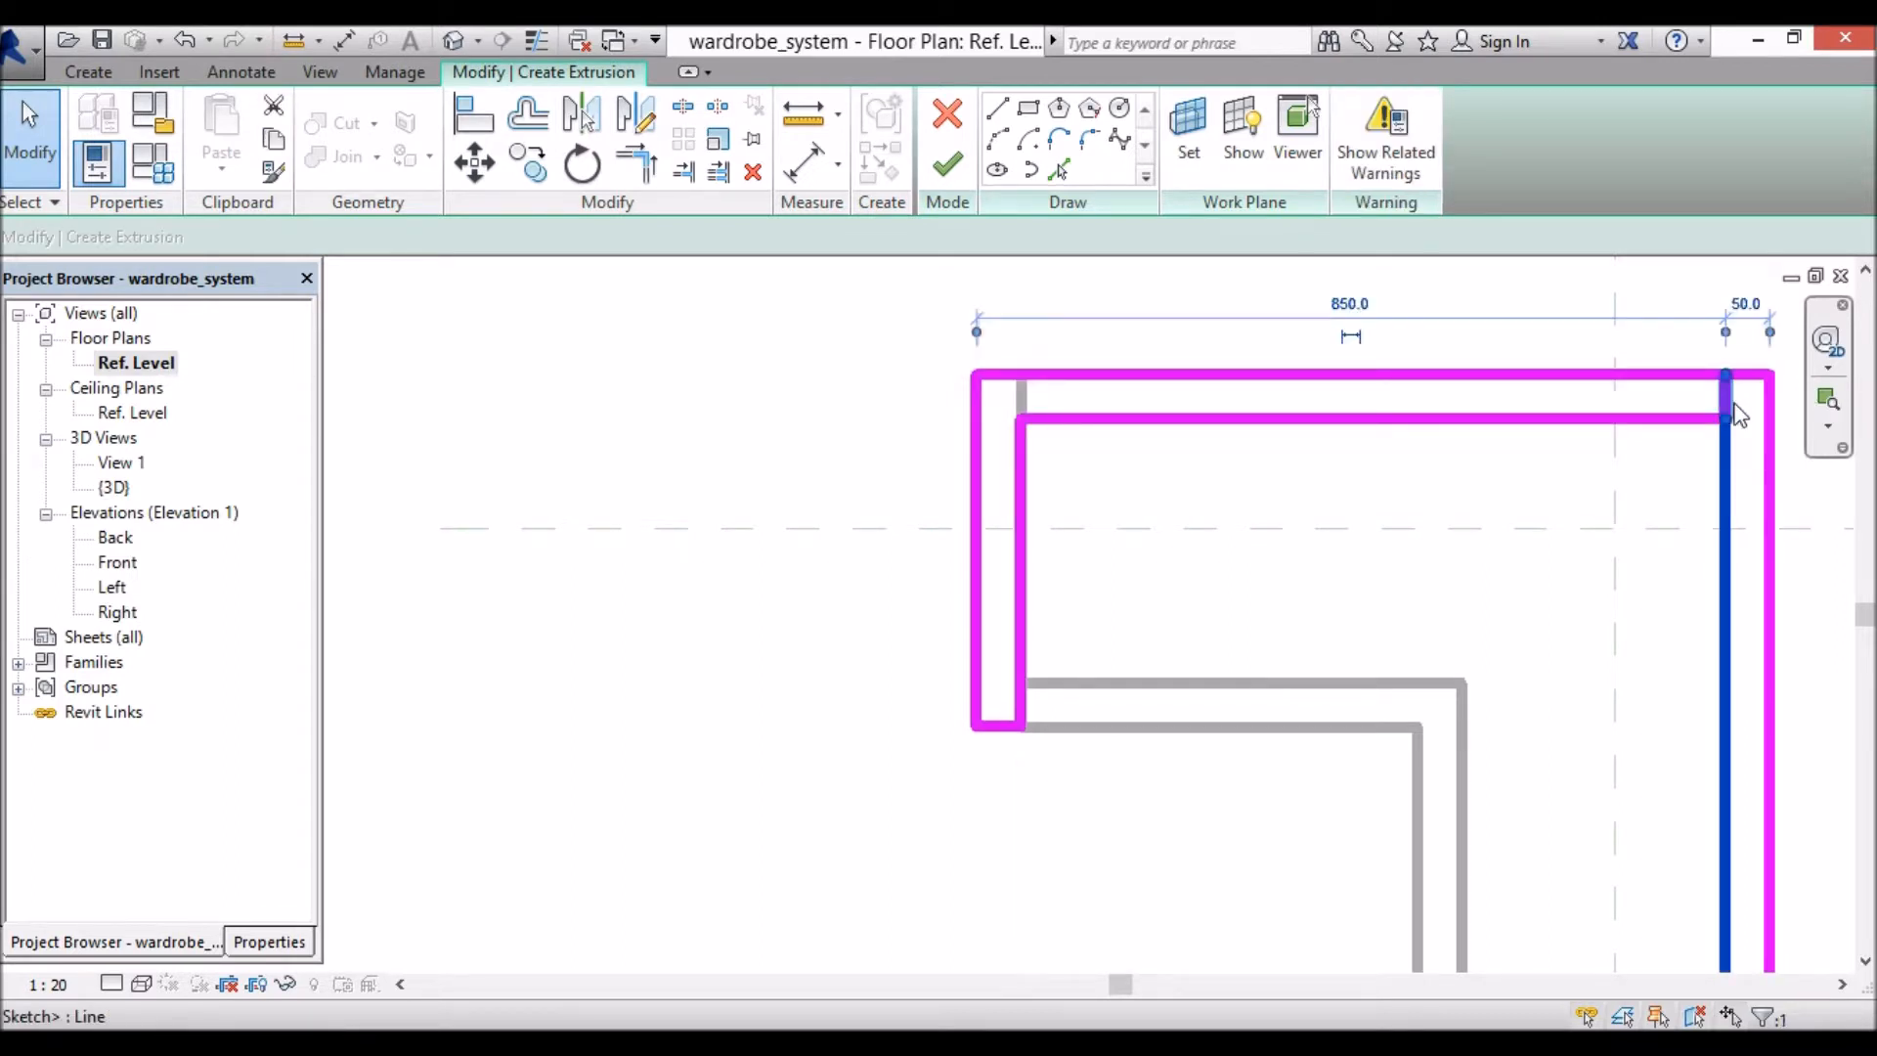
{"action": "key", "text": "Delete"}
Step: Shorten the lower end panel's inner line to the long panel's inner edge and delete the segment closing off their junction
{"action": "scroll", "coordinate": [1565, 533], "scroll_direction": "down", "scroll_amount": 4}
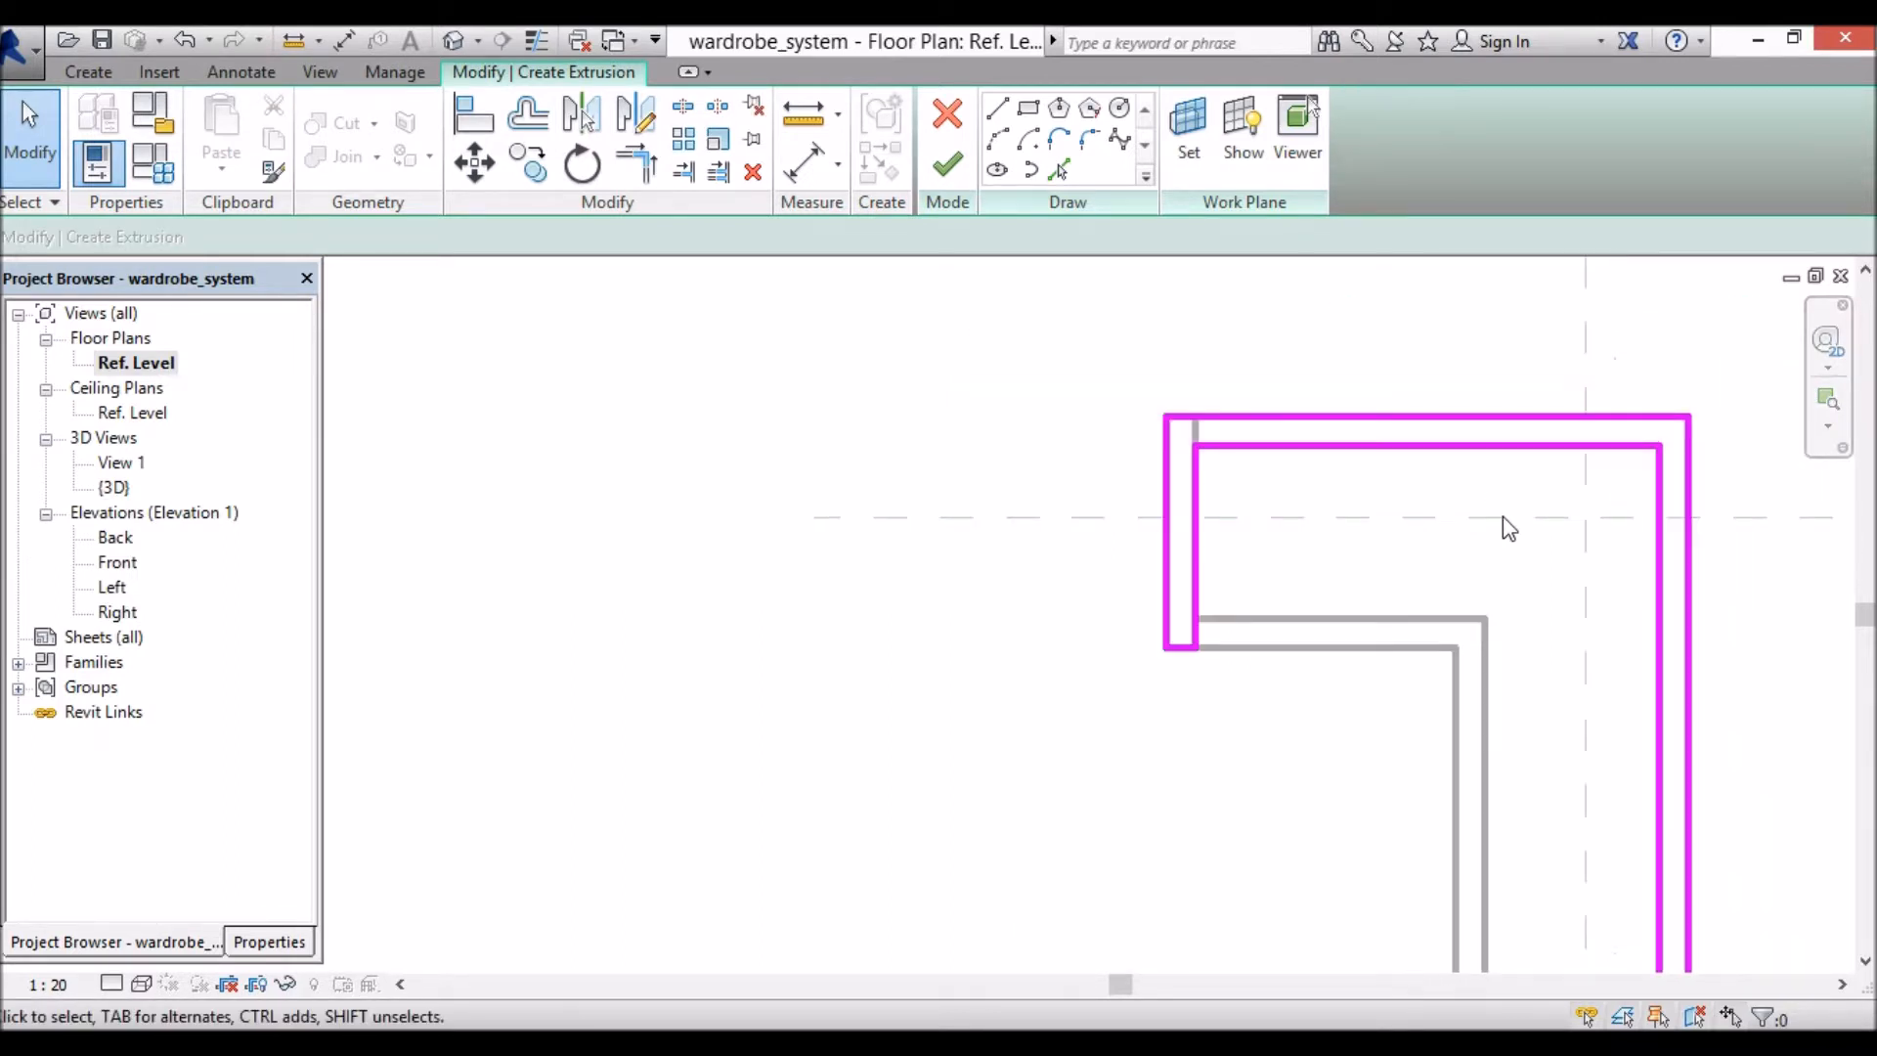
{"action": "scroll", "coordinate": [1639, 909], "scroll_direction": "up", "scroll_amount": 4}
{"action": "scroll", "coordinate": [1612, 861], "scroll_direction": "up", "scroll_amount": 2}
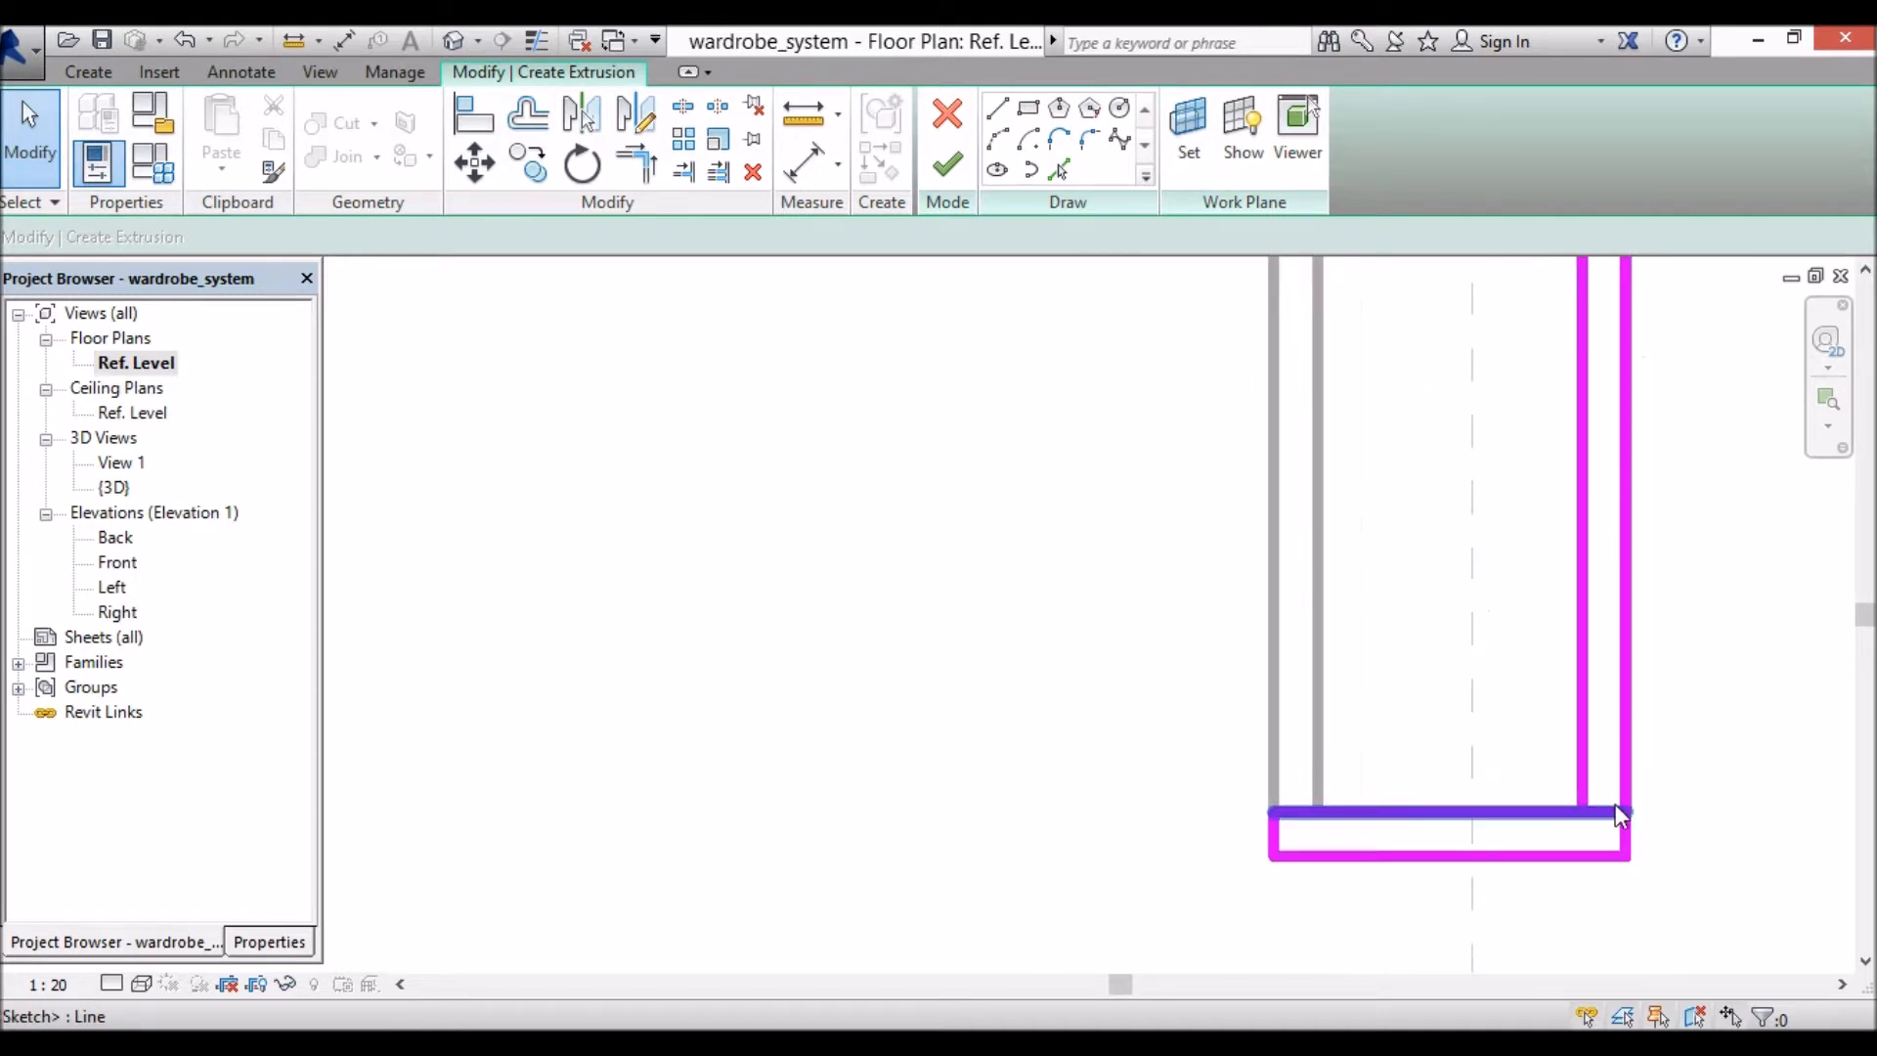
{"action": "left_click", "coordinate": [1626, 810]}
{"action": "left_click_drag", "start_coordinate": [1626, 810], "coordinate": [1583, 812]}
{"action": "left_click", "coordinate": [1604, 813]}
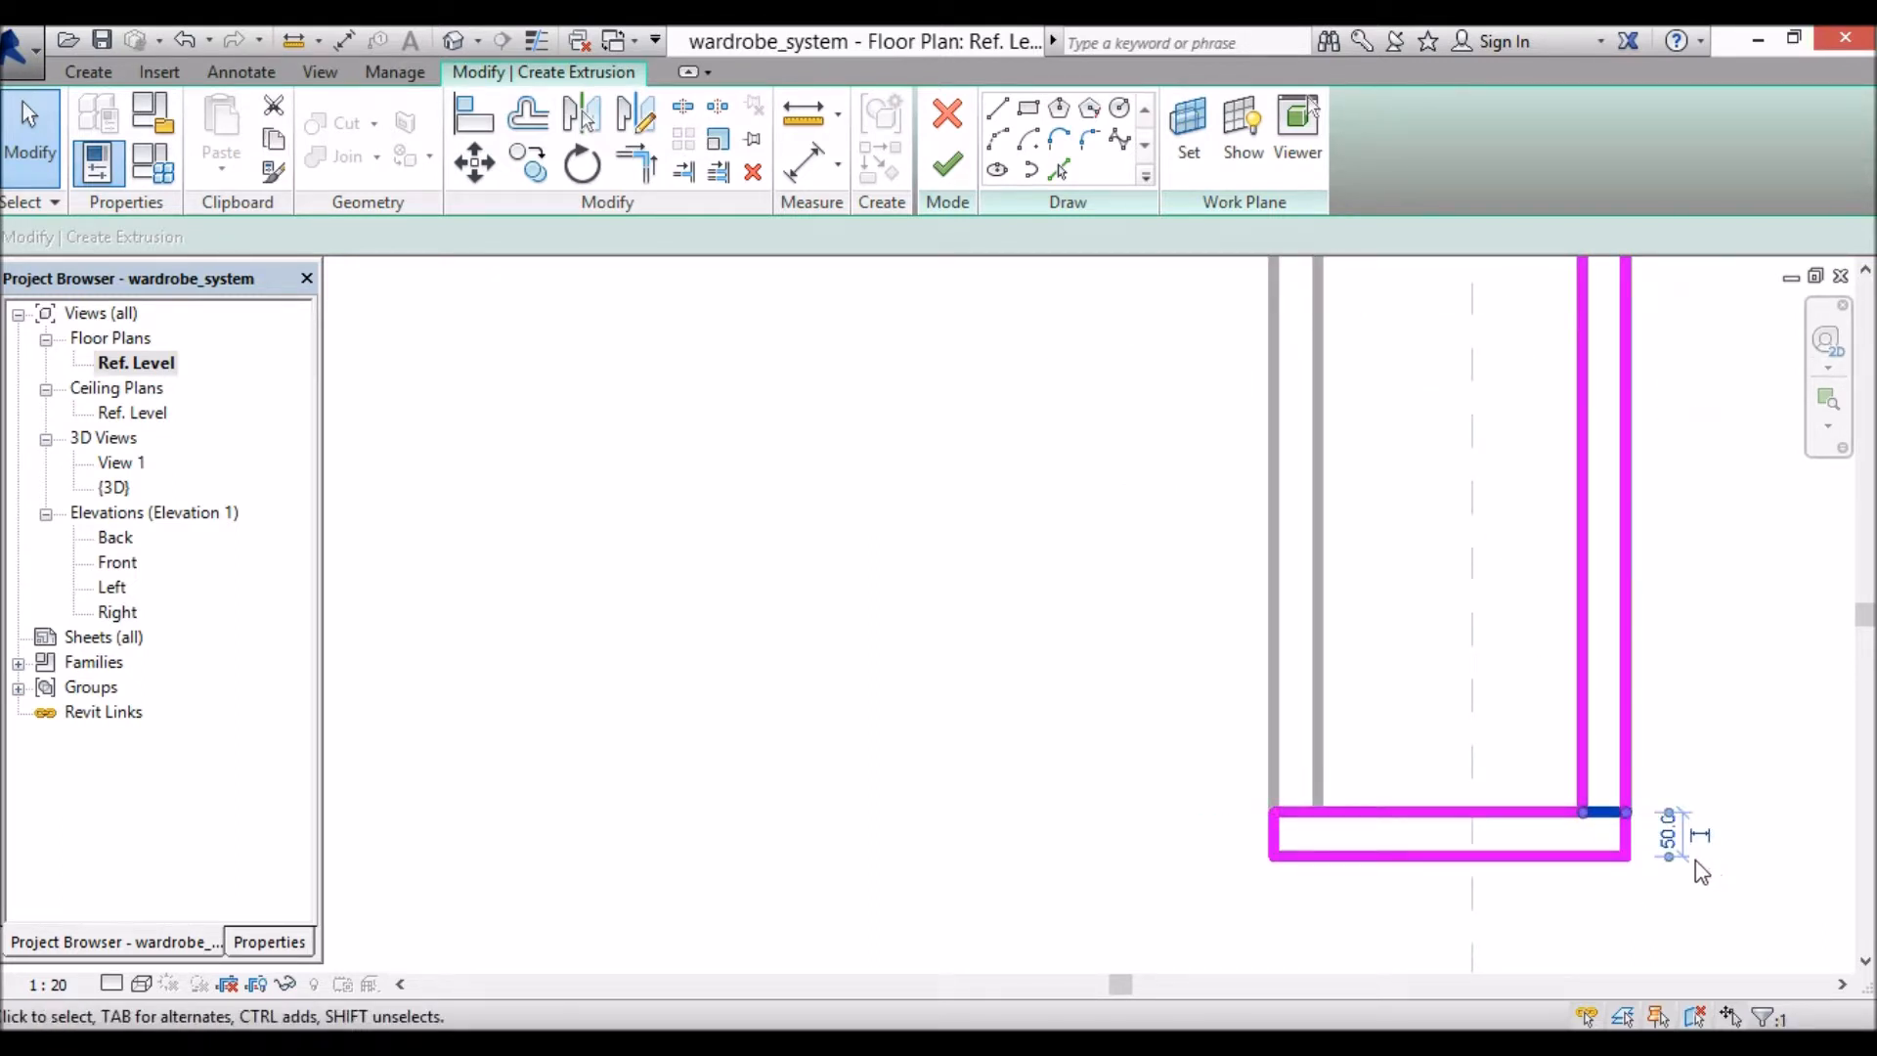
{"action": "key", "text": "Delete"}
Step: Add an aligned dimension along the short arm's end panel, from its lower edge to the L's top outer edge
{"action": "scroll", "coordinate": [1213, 914], "scroll_direction": "down", "scroll_amount": 1}
{"action": "scroll", "coordinate": [1211, 919], "scroll_direction": "down", "scroll_amount": 3}
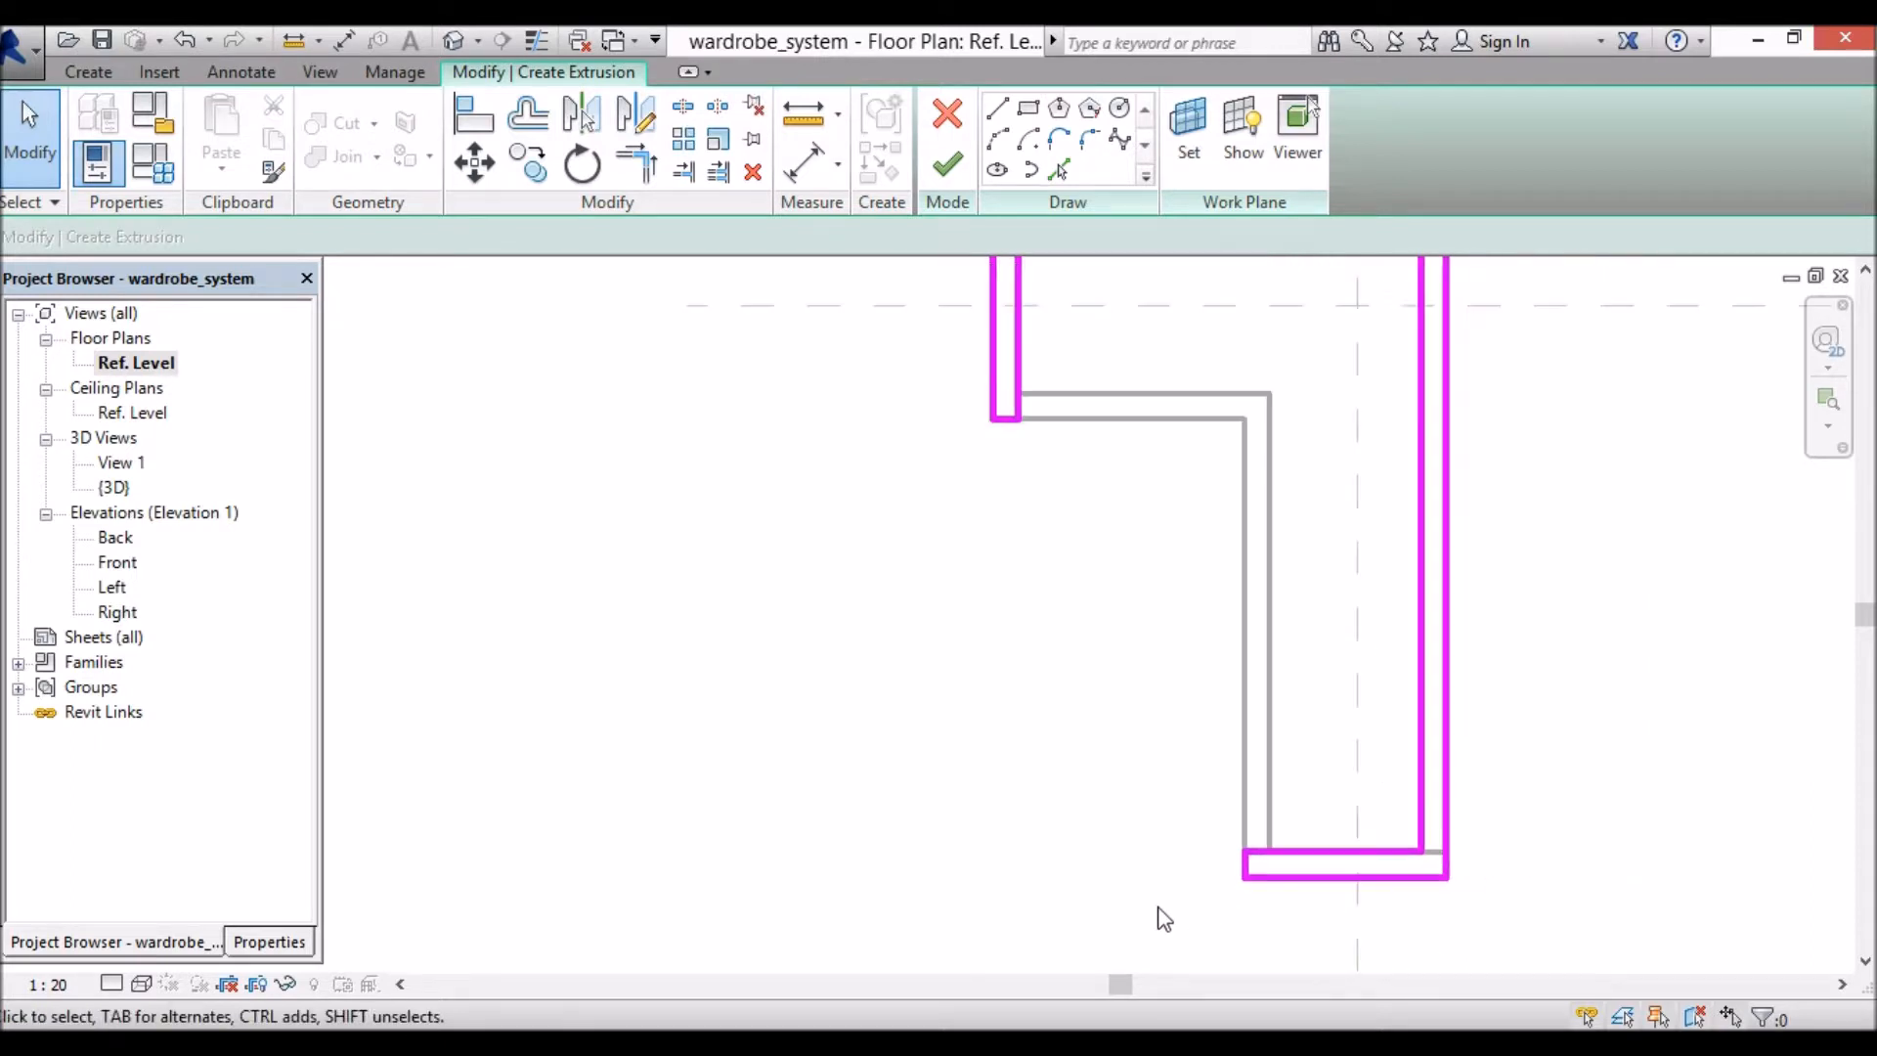
{"action": "scroll", "coordinate": [1242, 894], "scroll_direction": "up", "scroll_amount": 1}
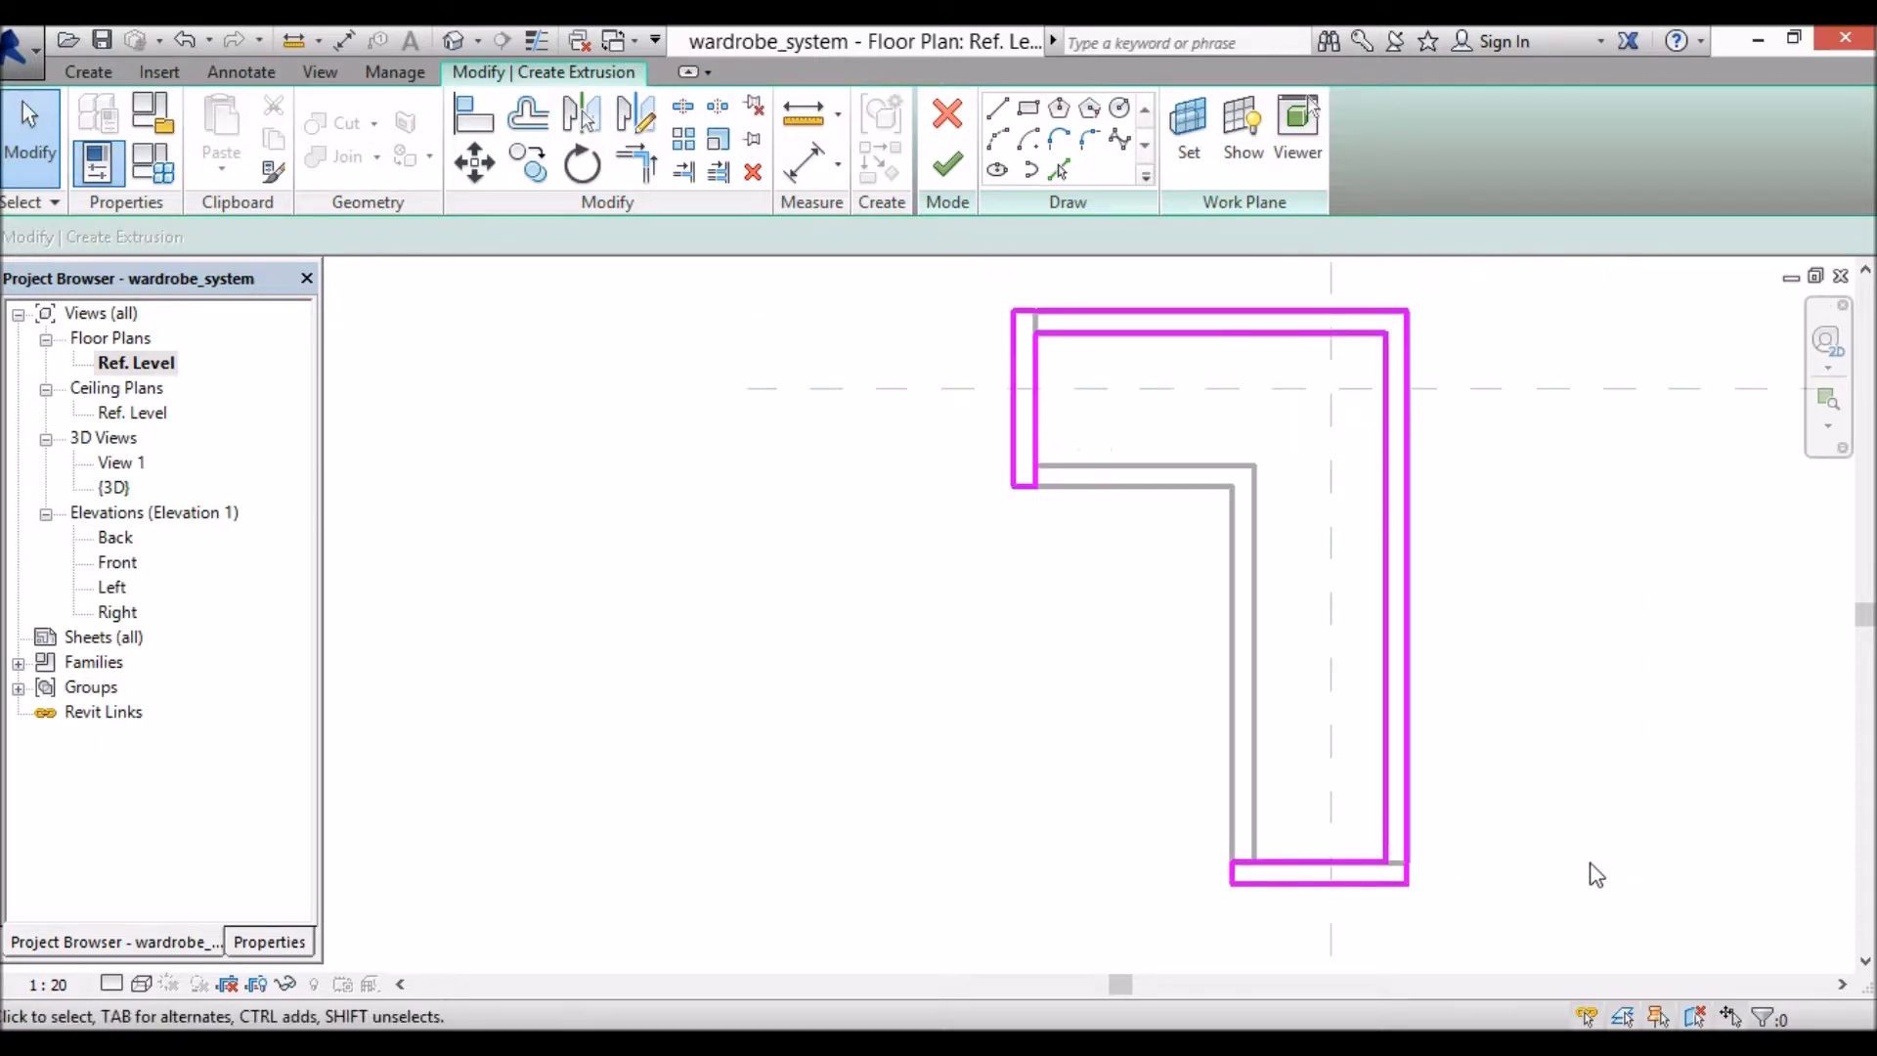
{"action": "scroll", "coordinate": [1589, 862], "scroll_direction": "down", "scroll_amount": 1}
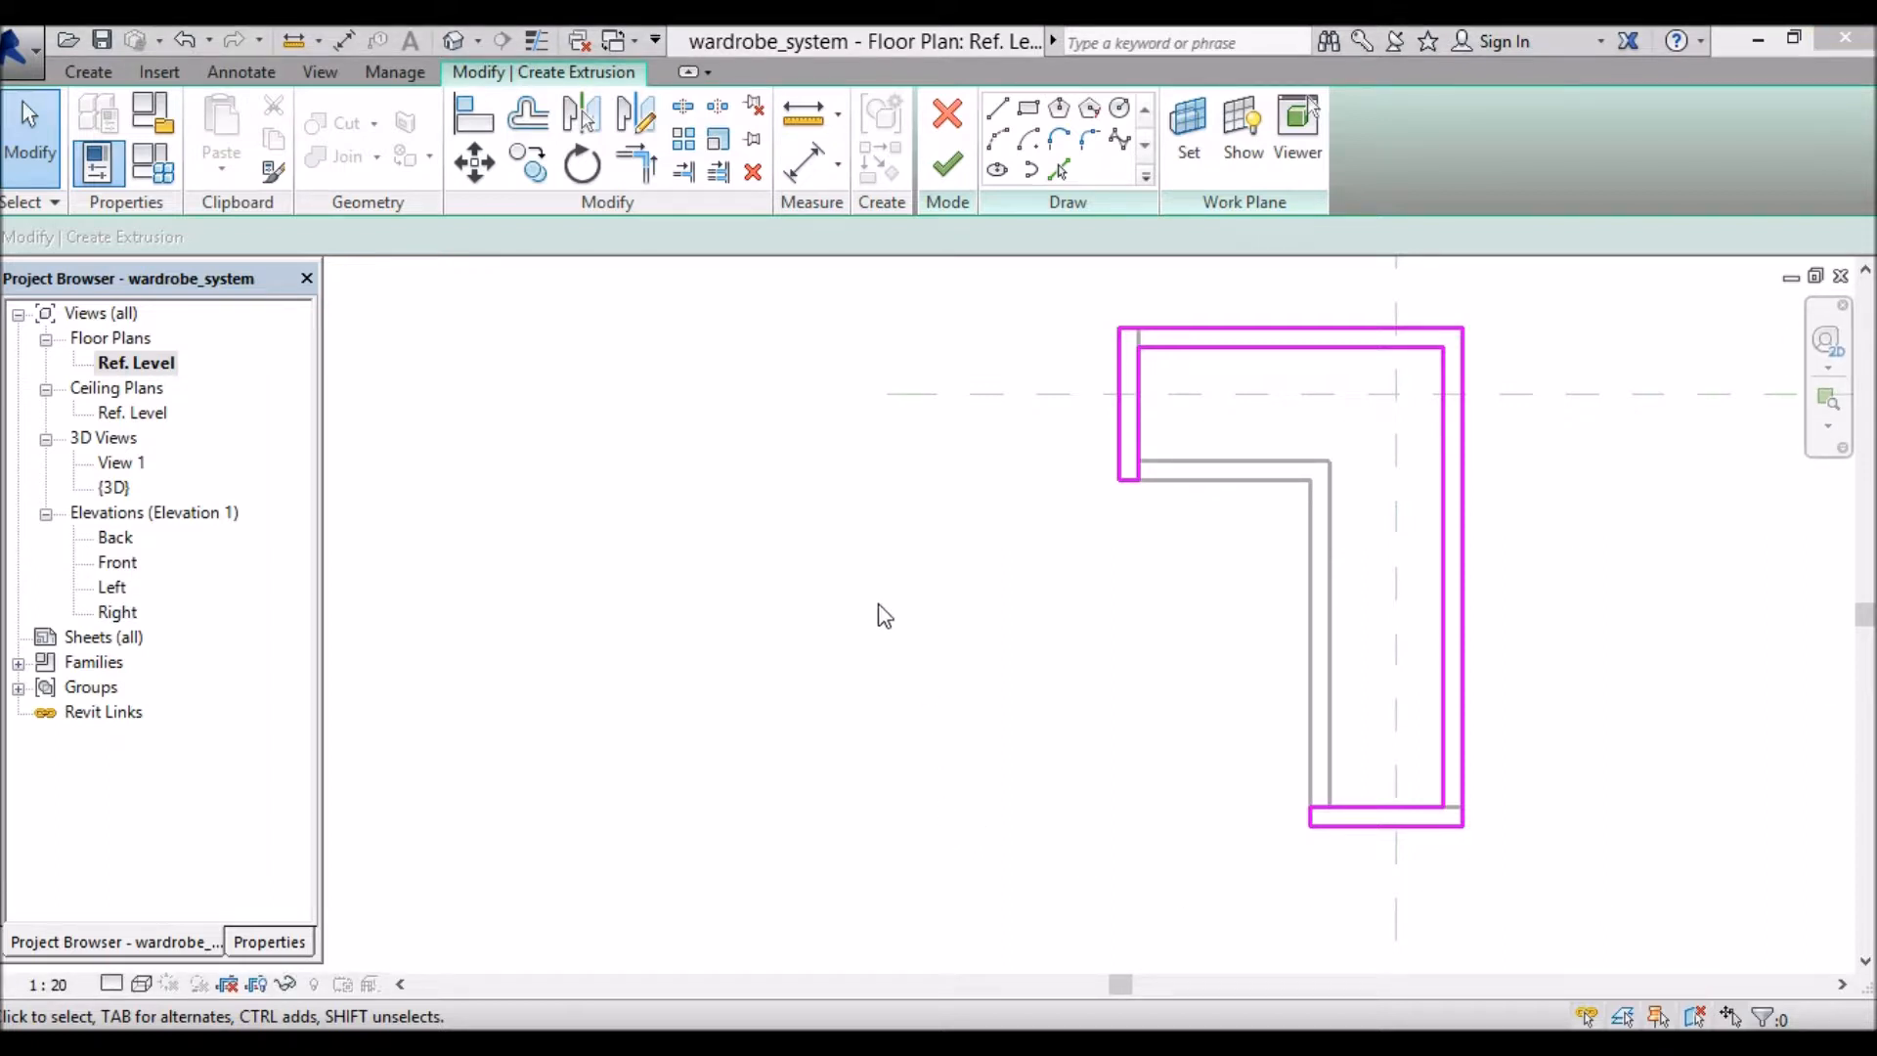
{"action": "left_click", "coordinate": [804, 179]}
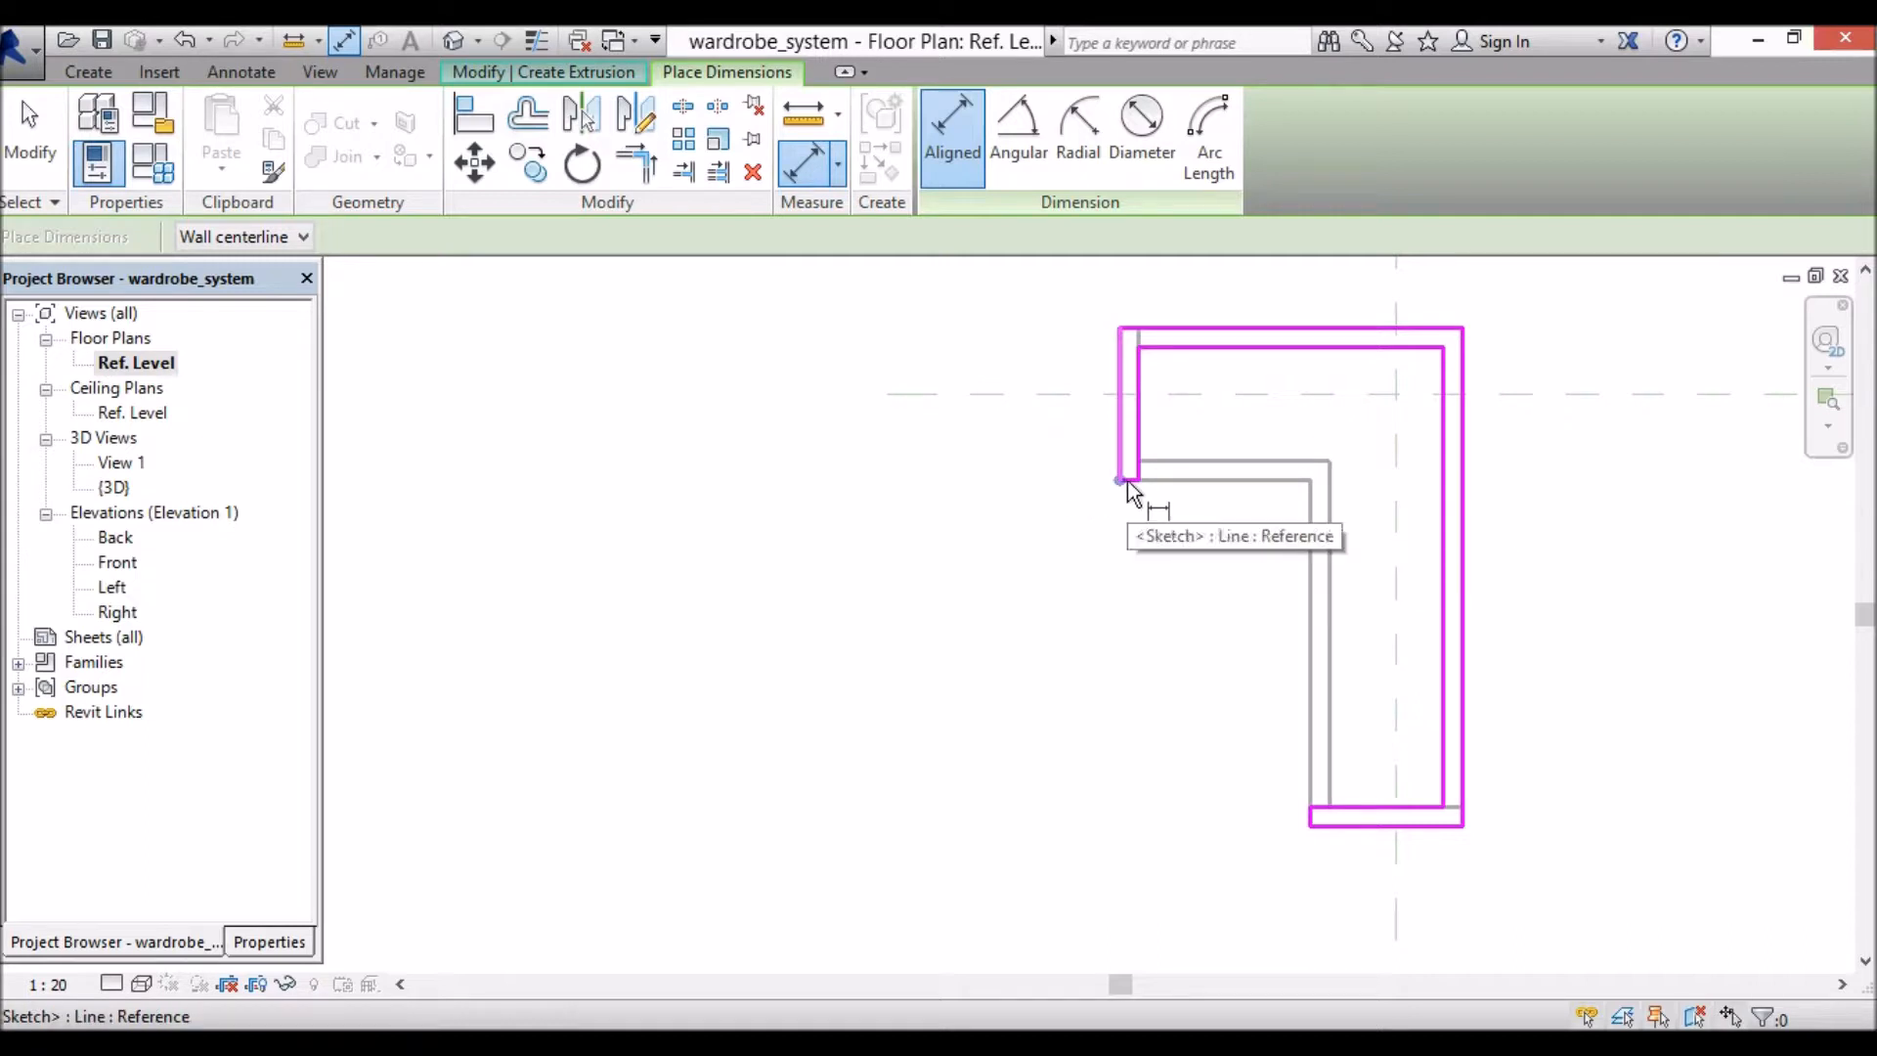
{"action": "scroll", "coordinate": [1132, 479], "scroll_direction": "up", "scroll_amount": 1}
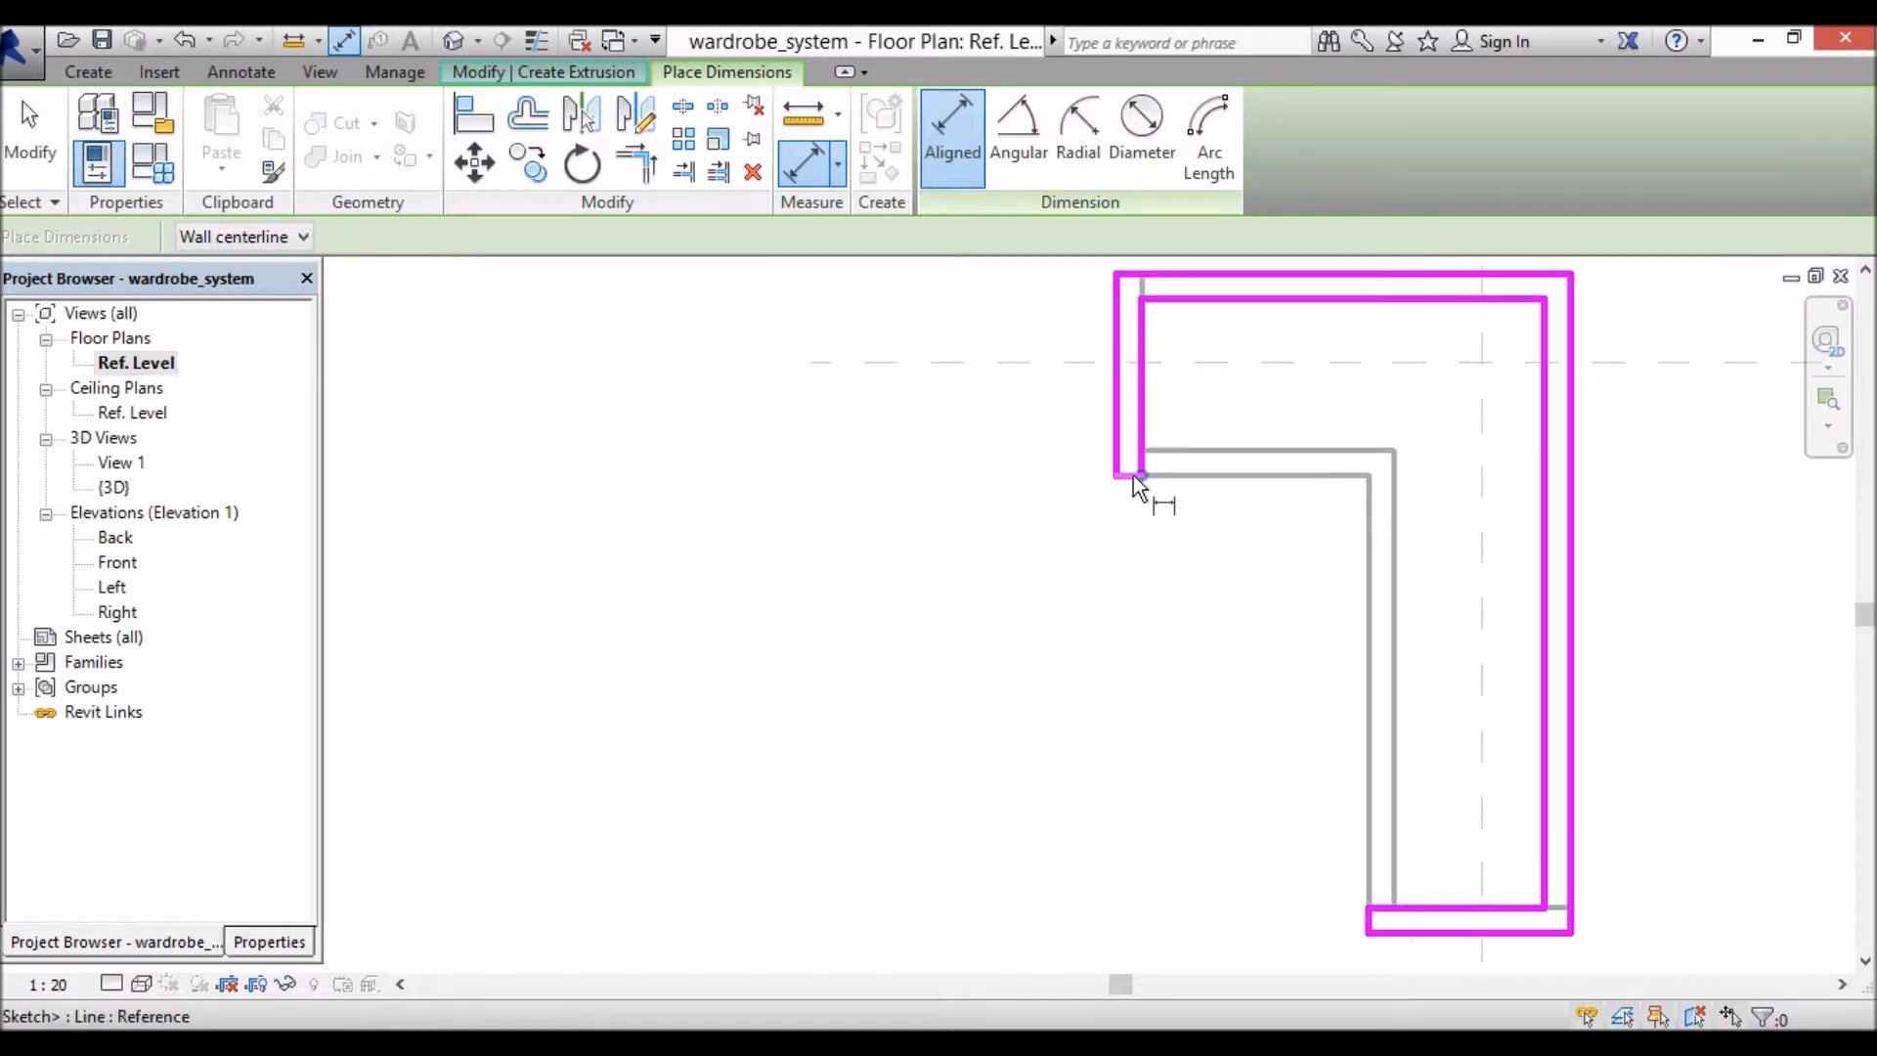
{"action": "left_click", "coordinate": [1129, 471]}
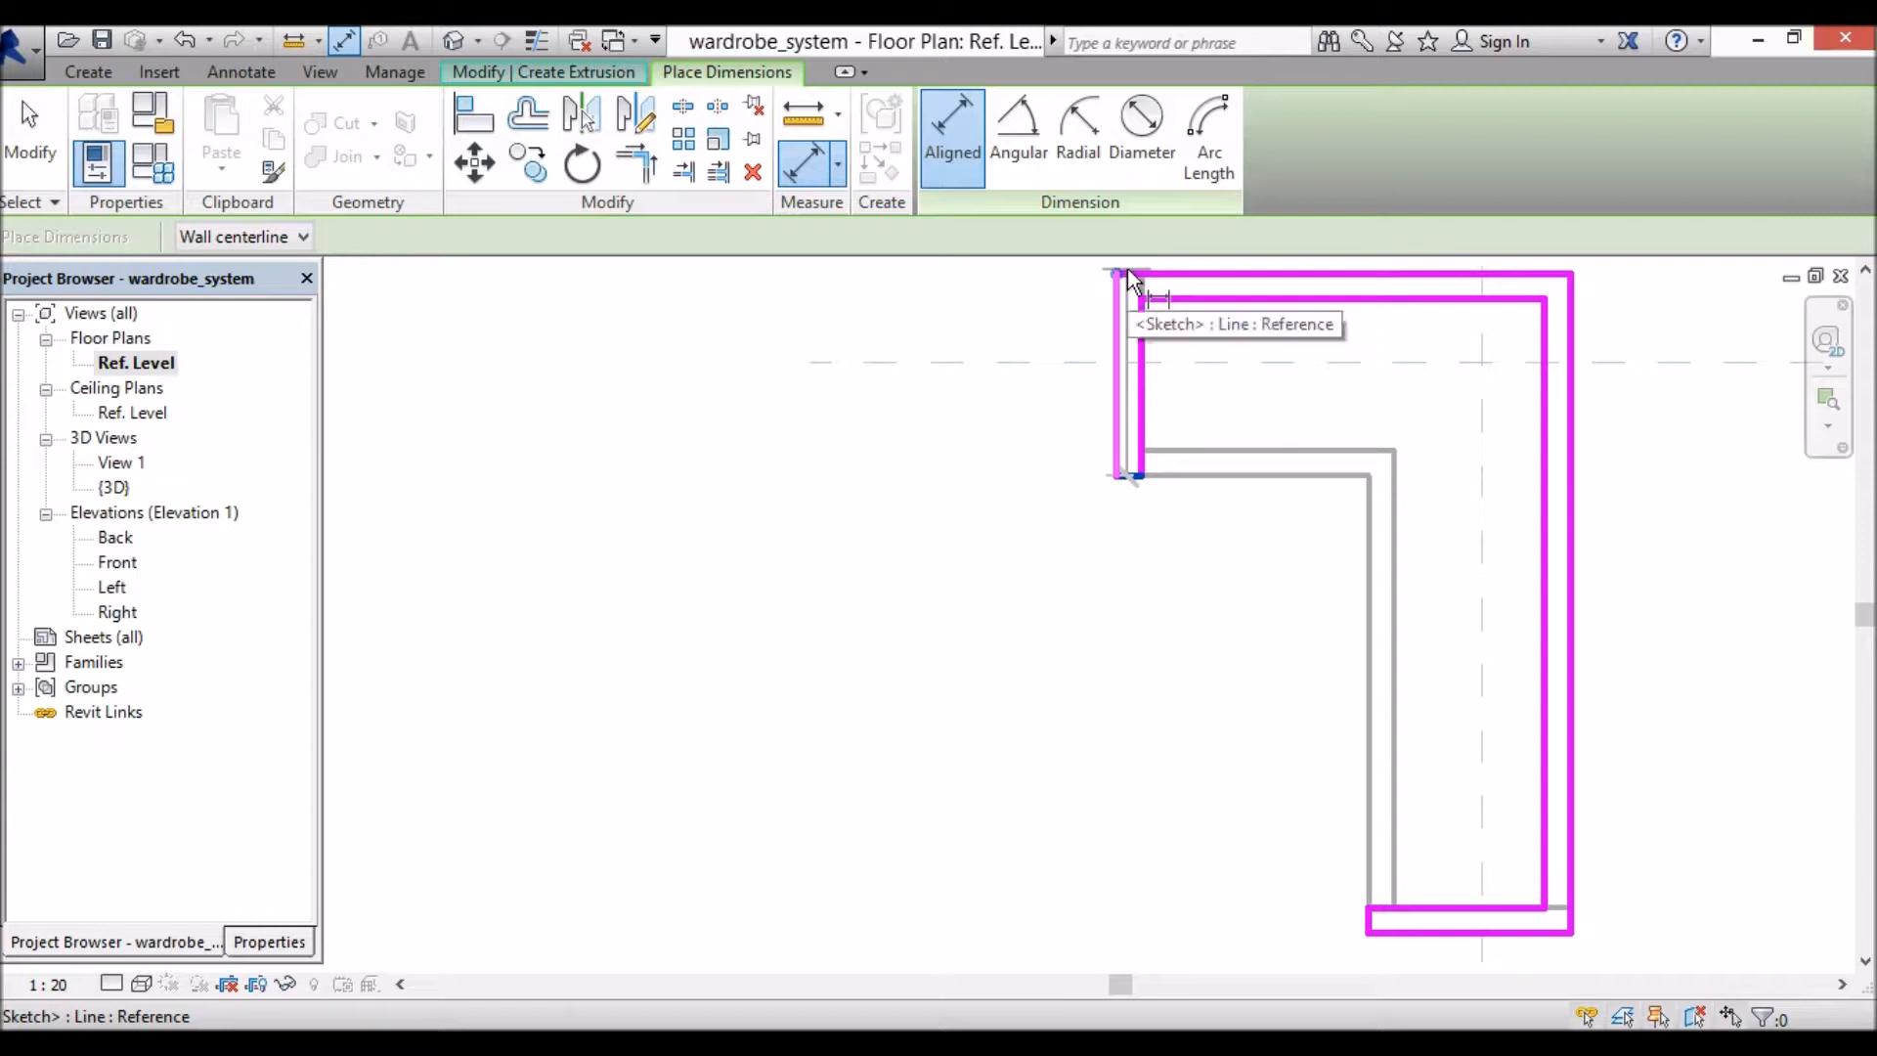
{"action": "left_click", "coordinate": [1126, 274]}
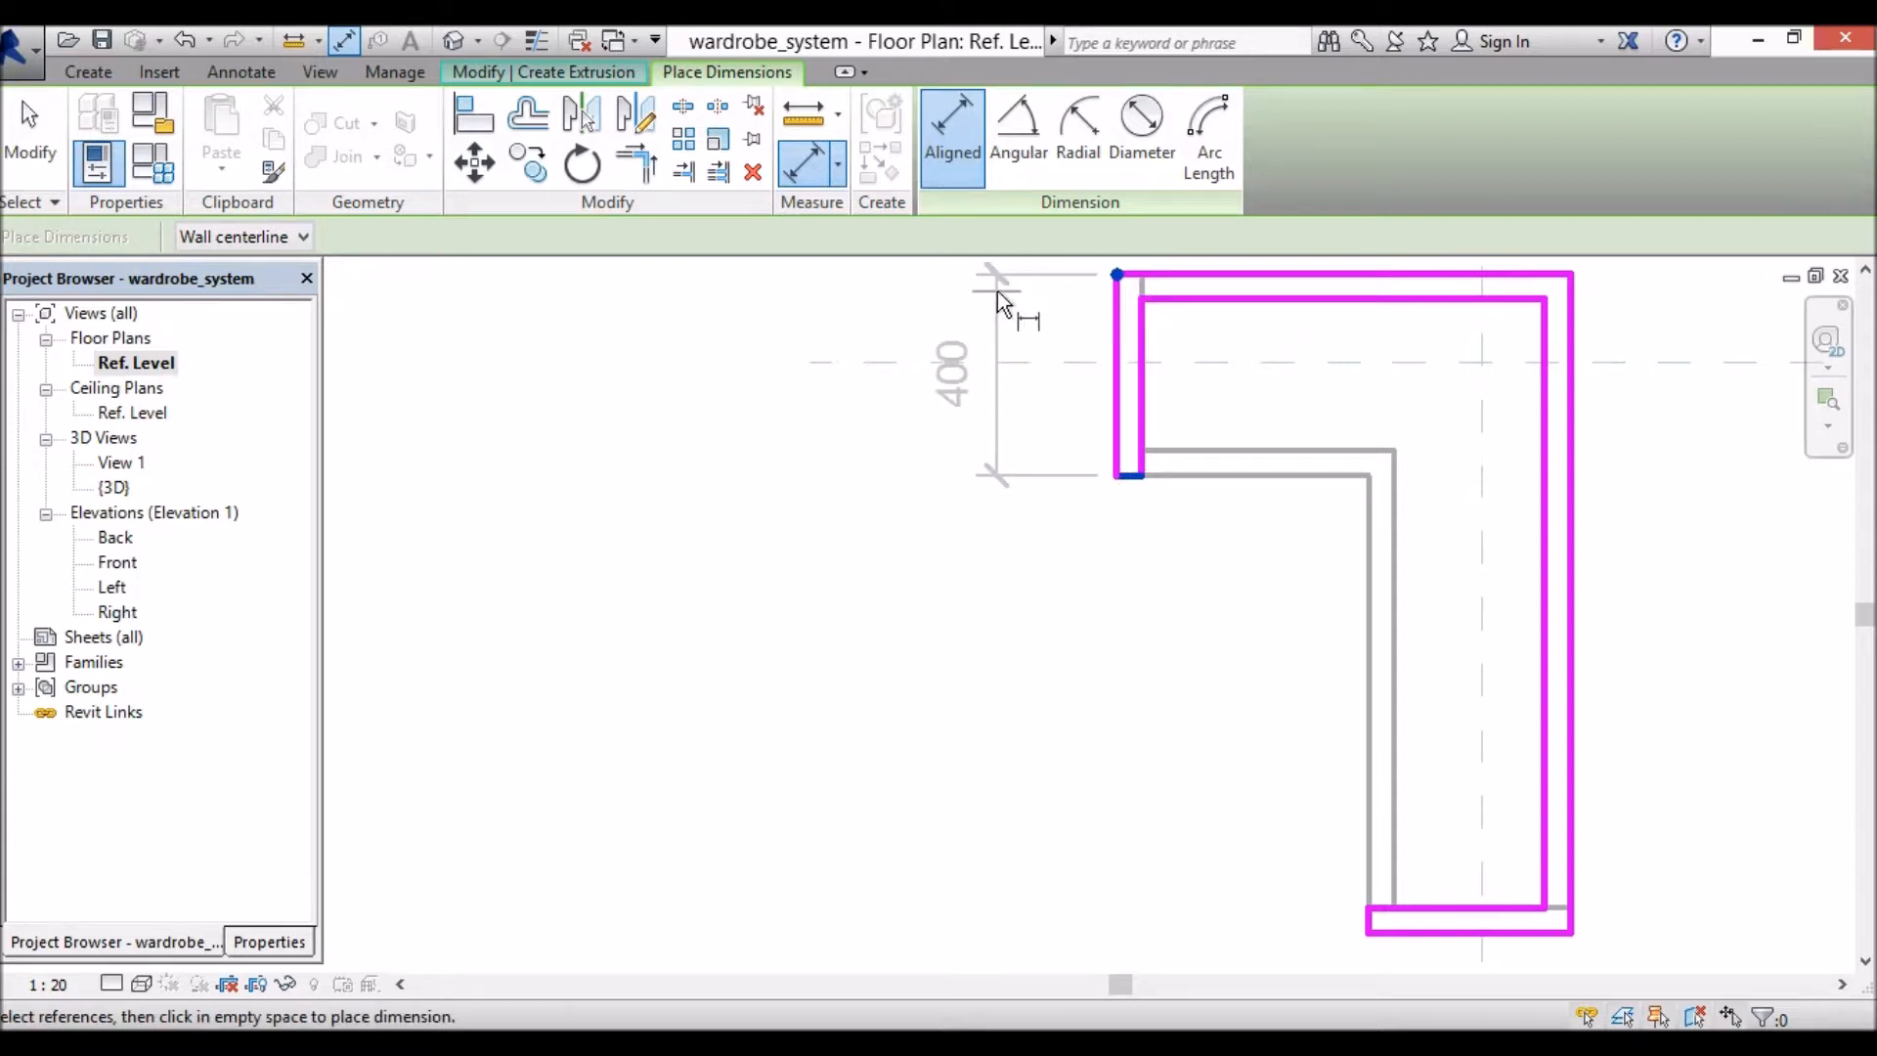
{"action": "left_click", "coordinate": [1000, 304]}
Step: Dimension the L-shaped wall's overall width above its upper panel and its overall length beside the long arm's outer panel
{"action": "left_click", "coordinate": [1118, 312]}
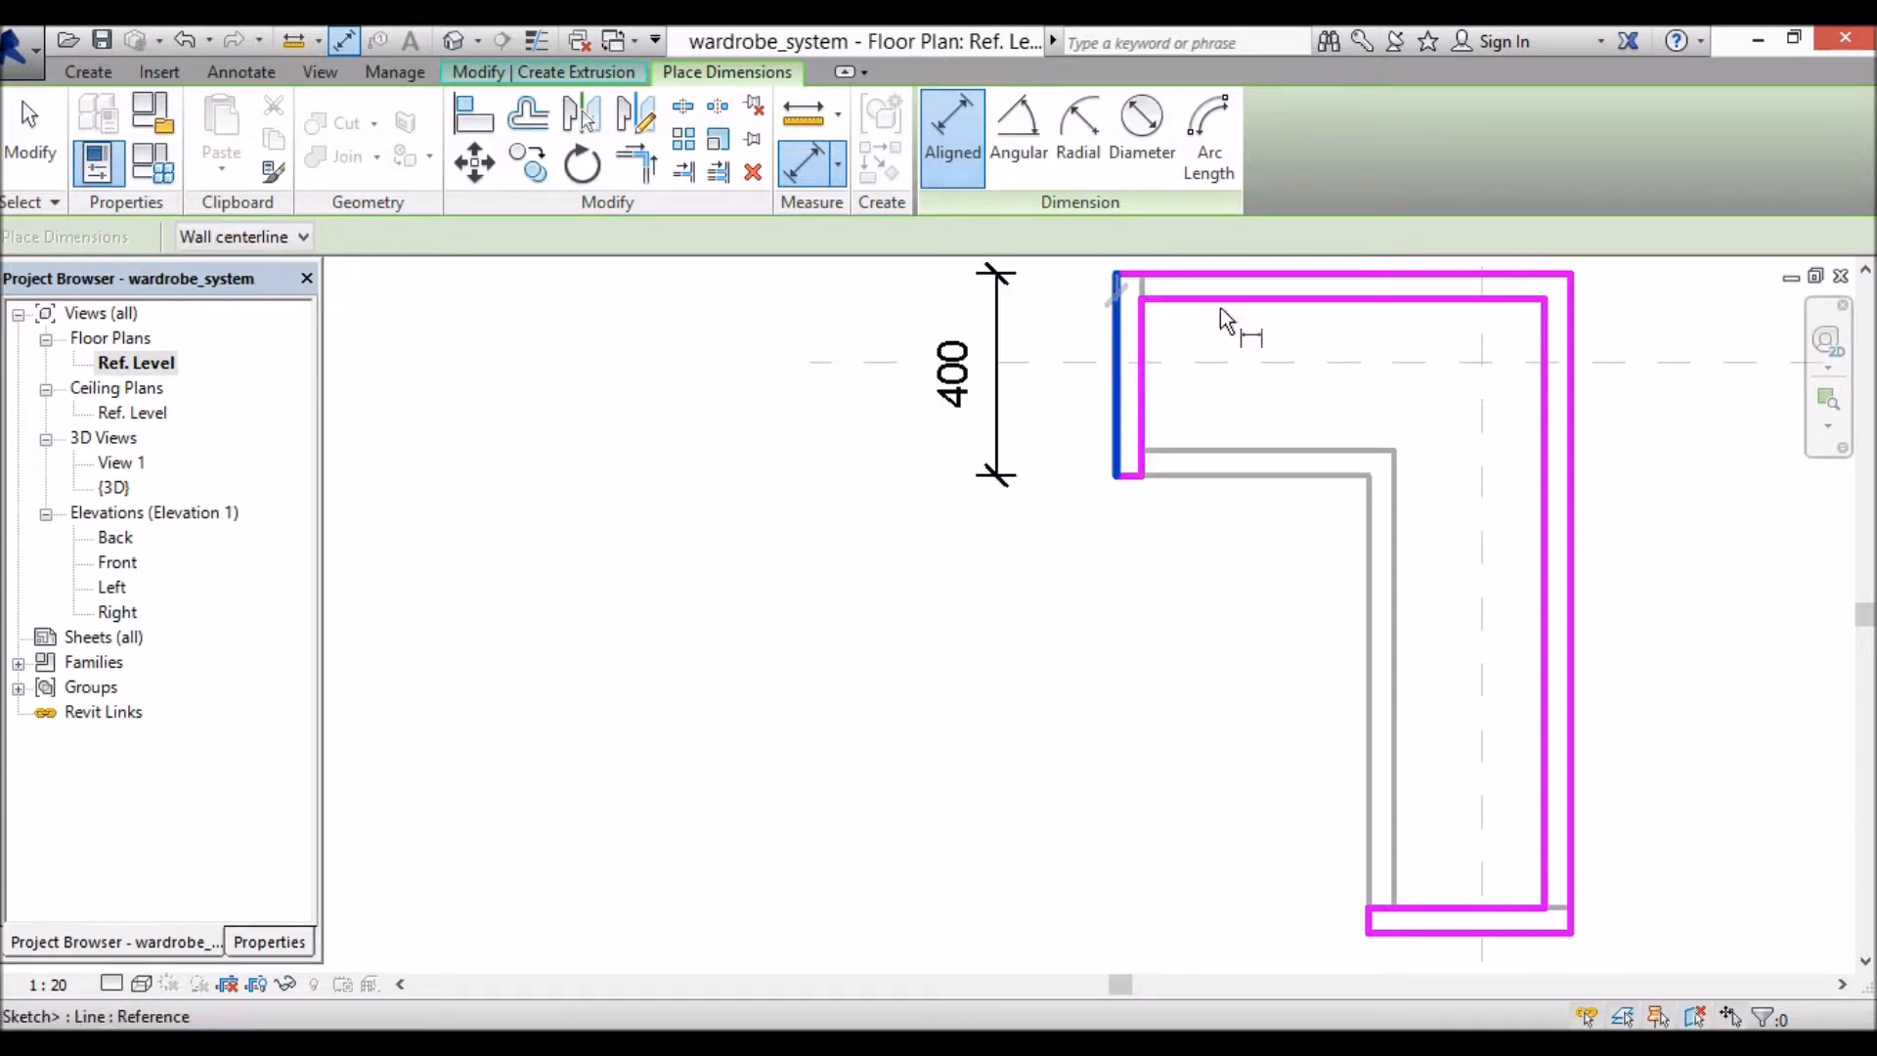
{"action": "left_click", "coordinate": [1572, 343]}
{"action": "scroll", "coordinate": [1571, 342], "scroll_direction": "down", "scroll_amount": 3}
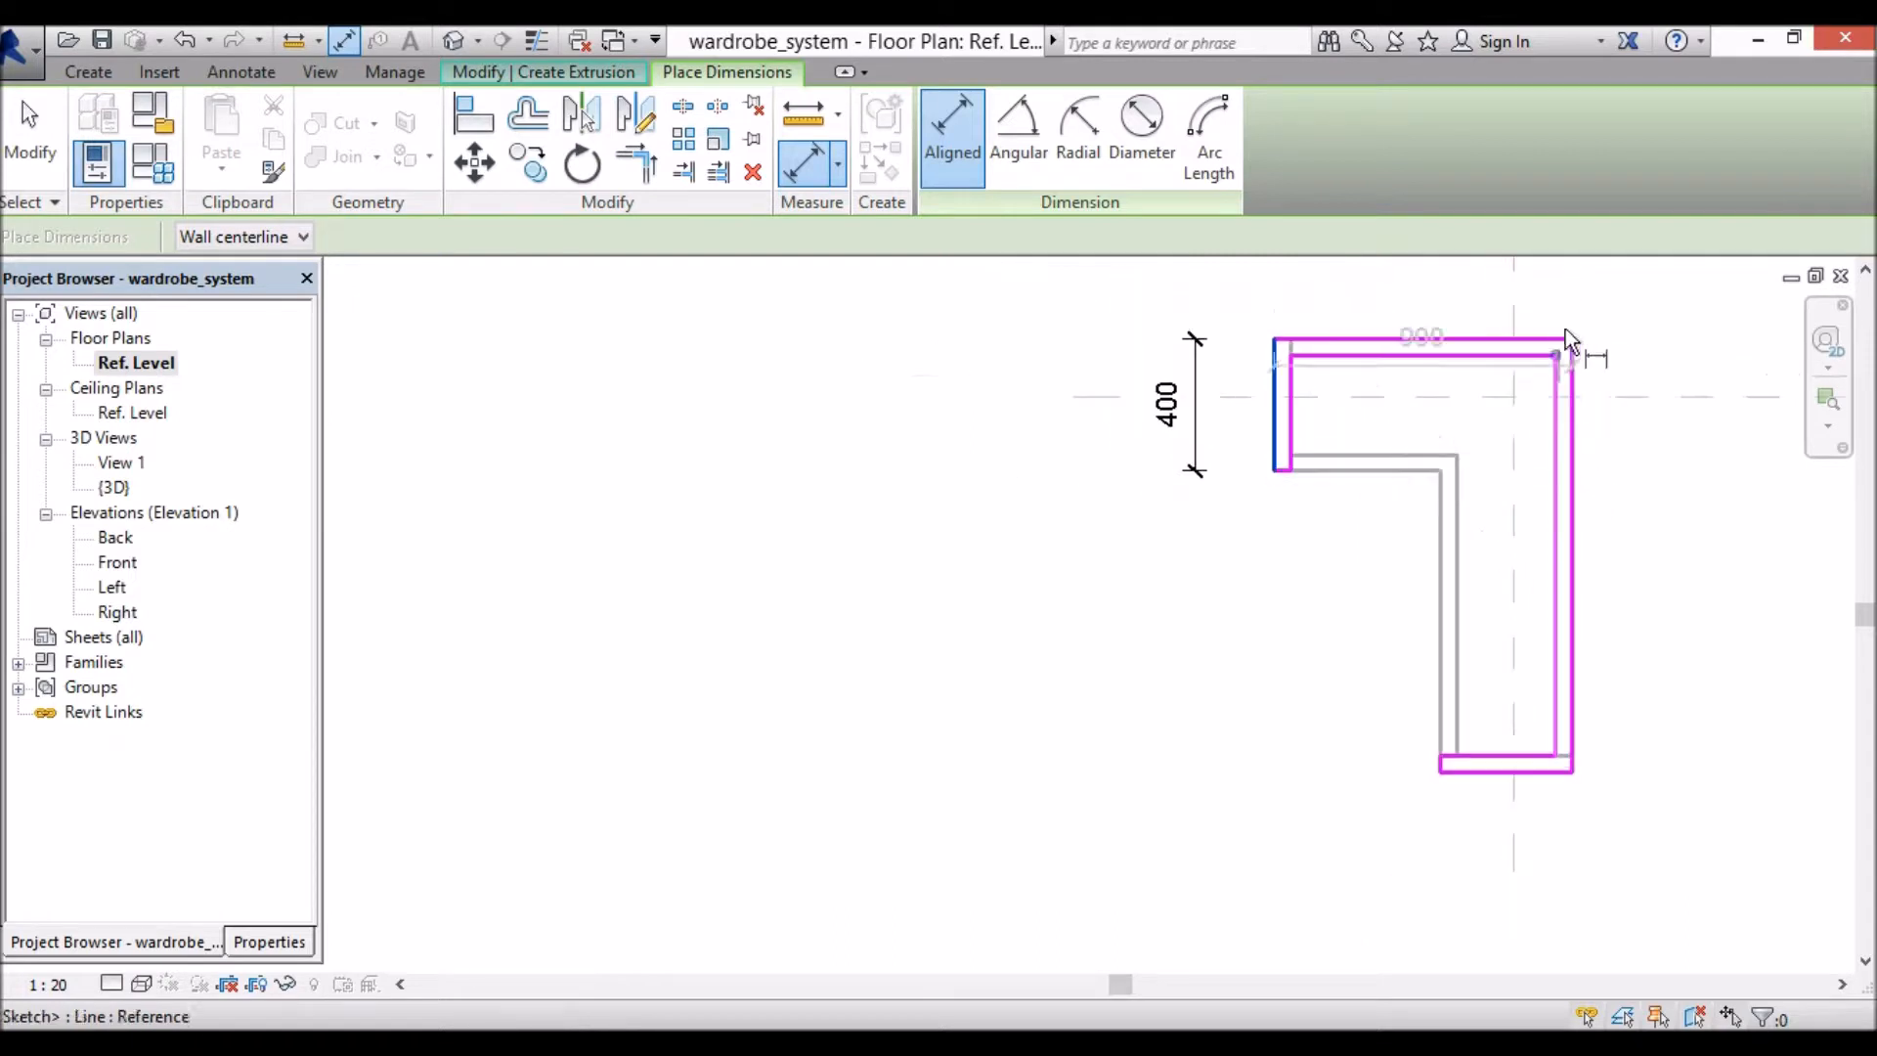
{"action": "left_click", "coordinate": [1572, 288]}
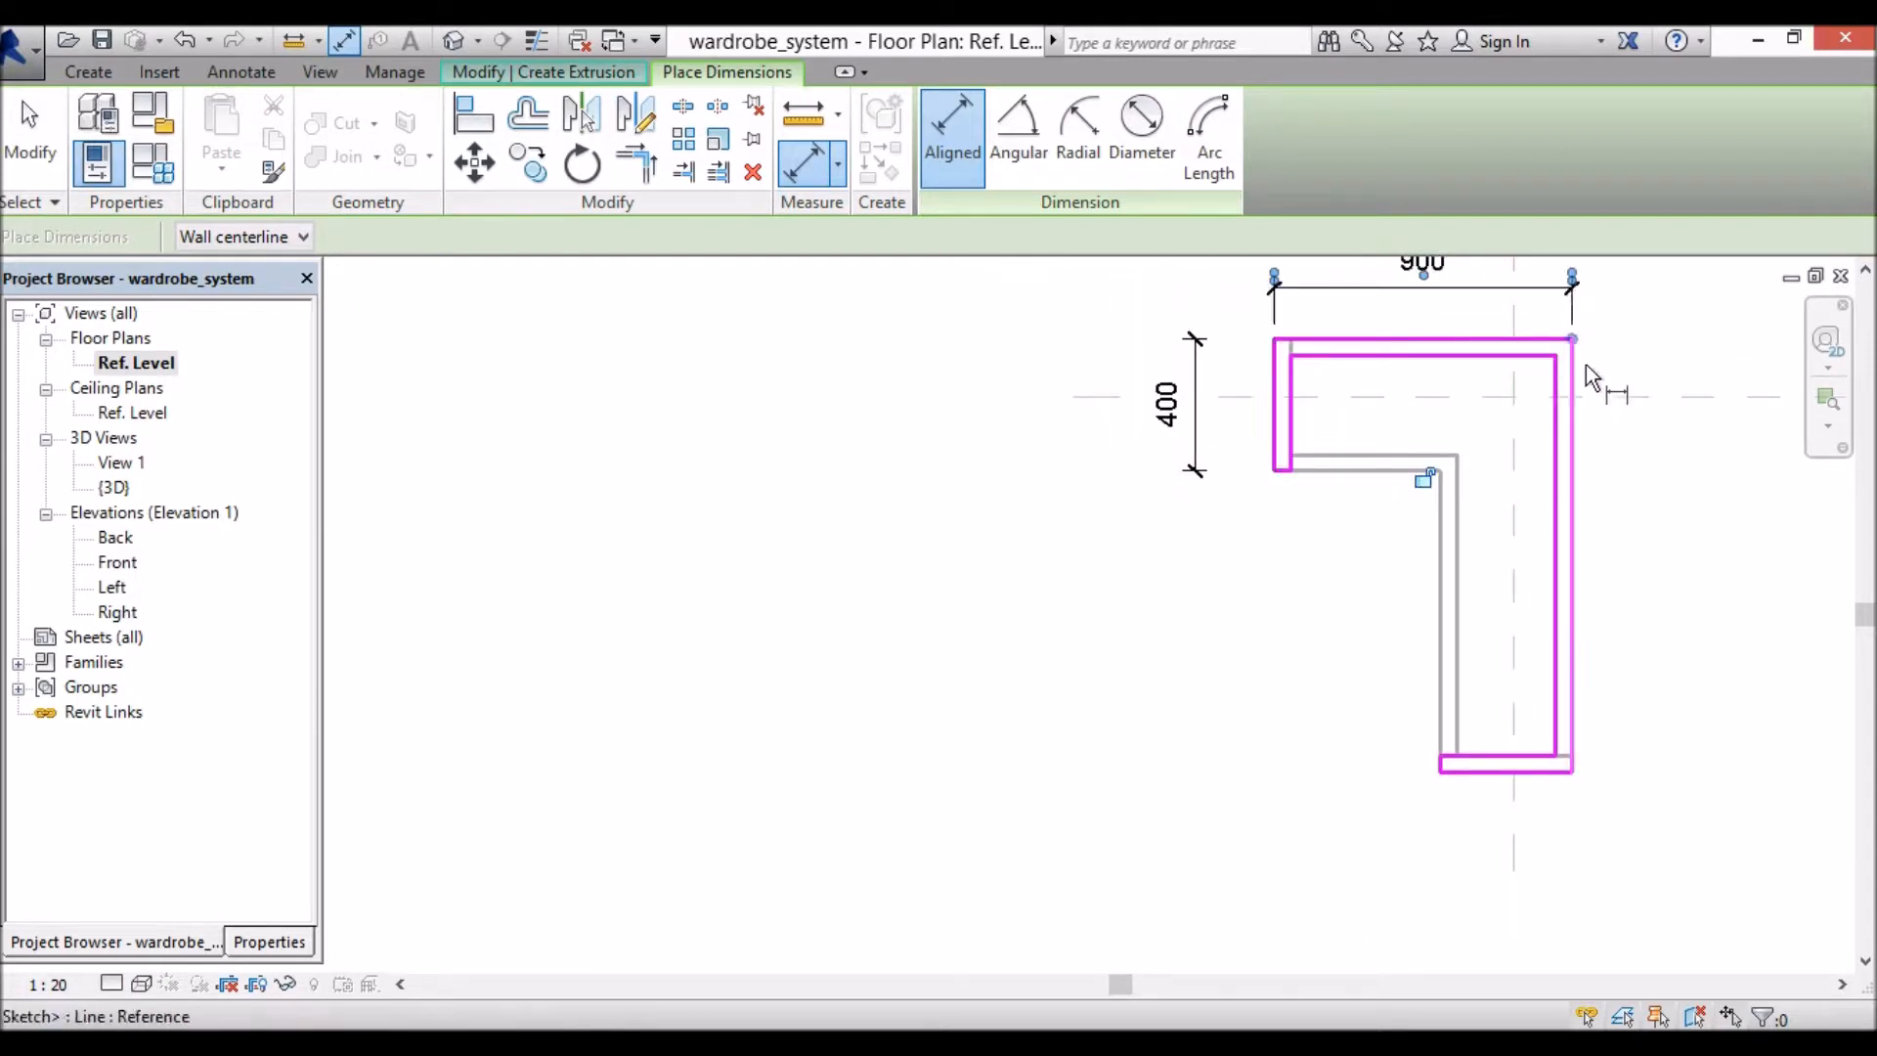
{"action": "left_click", "coordinate": [1534, 341]}
{"action": "left_click", "coordinate": [1559, 772]}
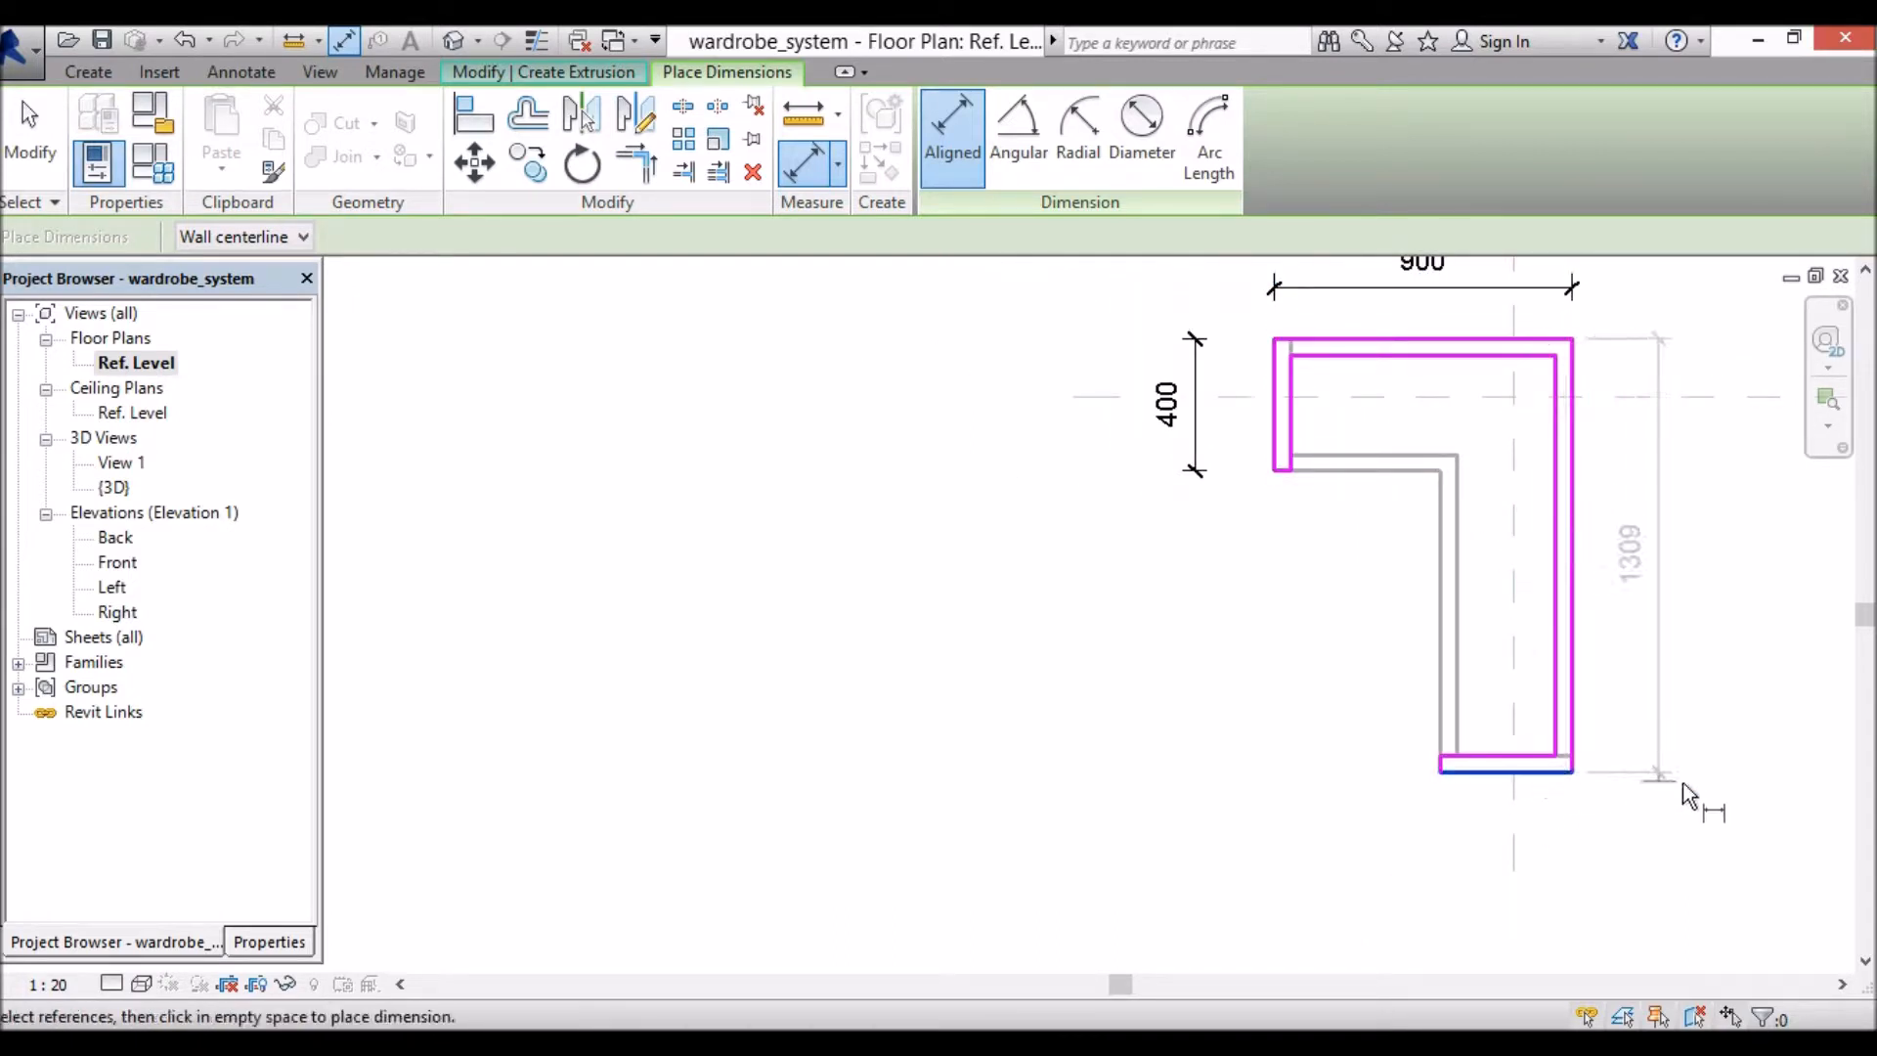
{"action": "left_click", "coordinate": [1716, 790]}
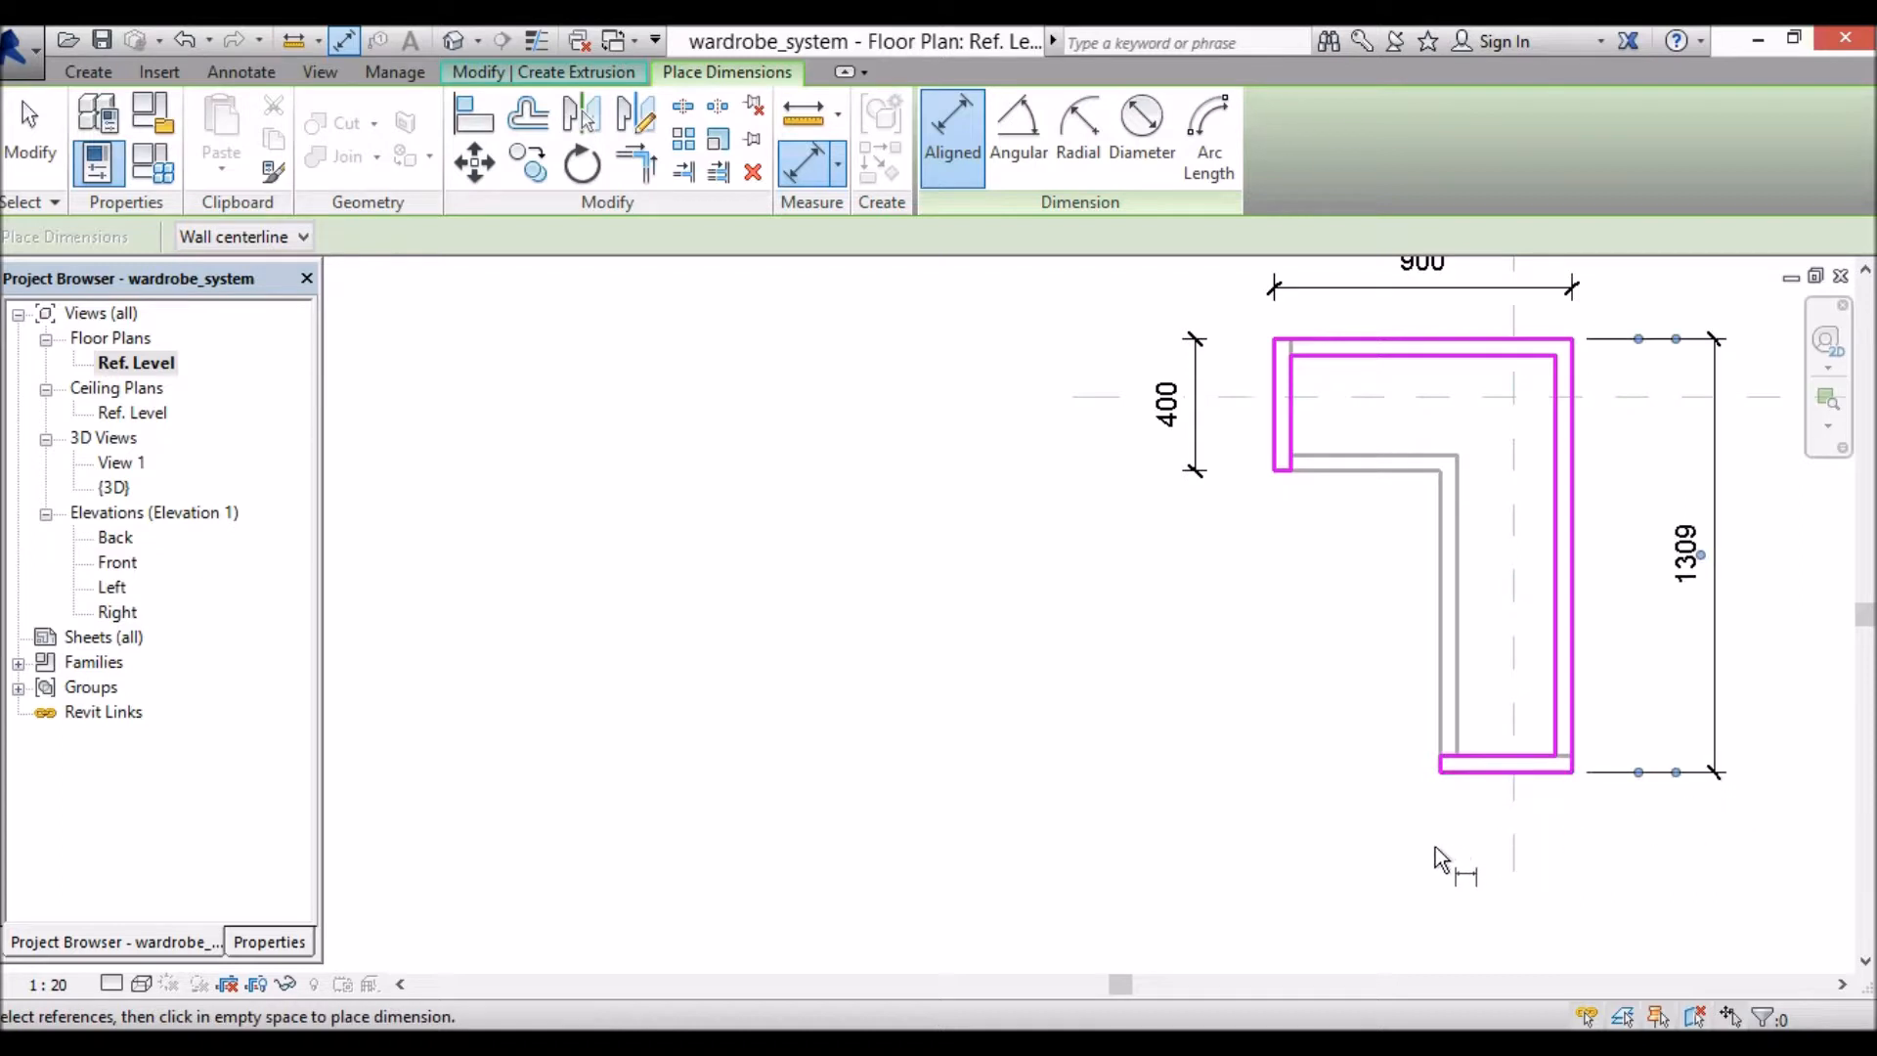
Step: Dimension the lower end panel's width and the thickness of both end panels
{"action": "left_click", "coordinate": [1442, 771]}
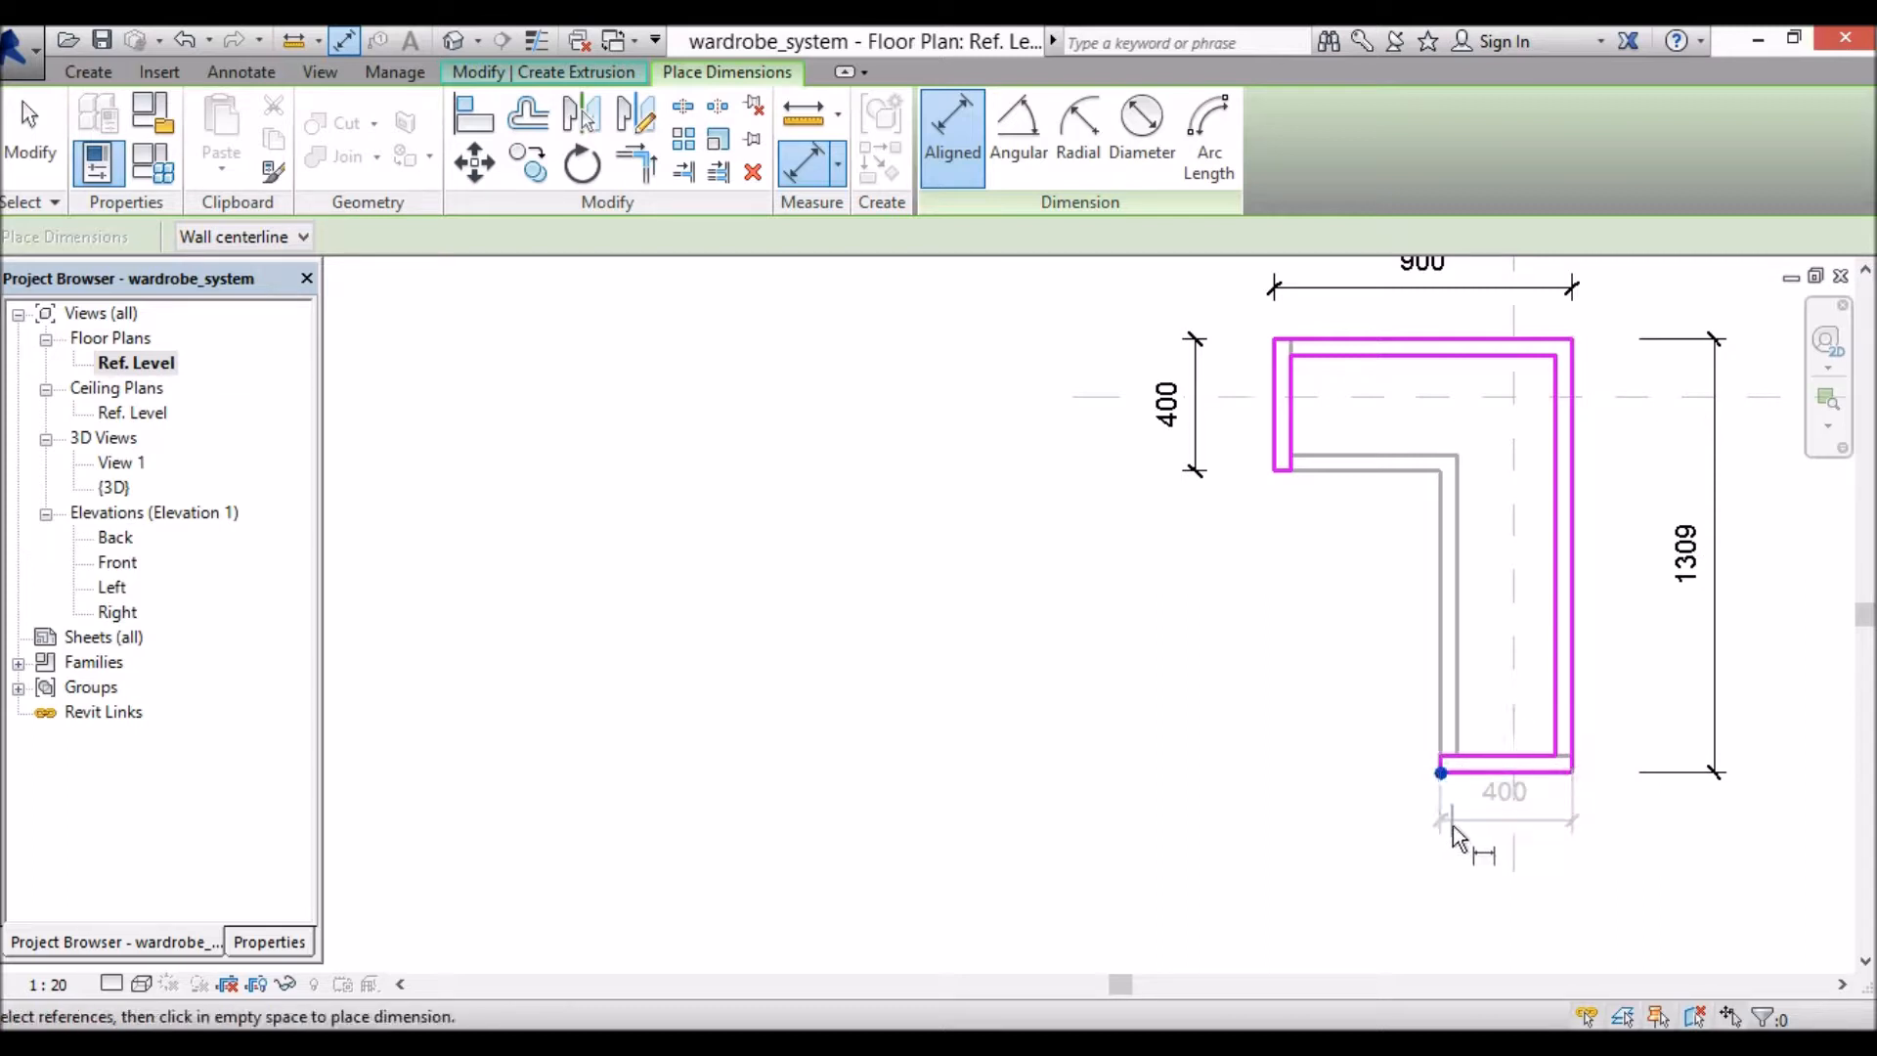
{"action": "left_click", "coordinate": [1445, 851]}
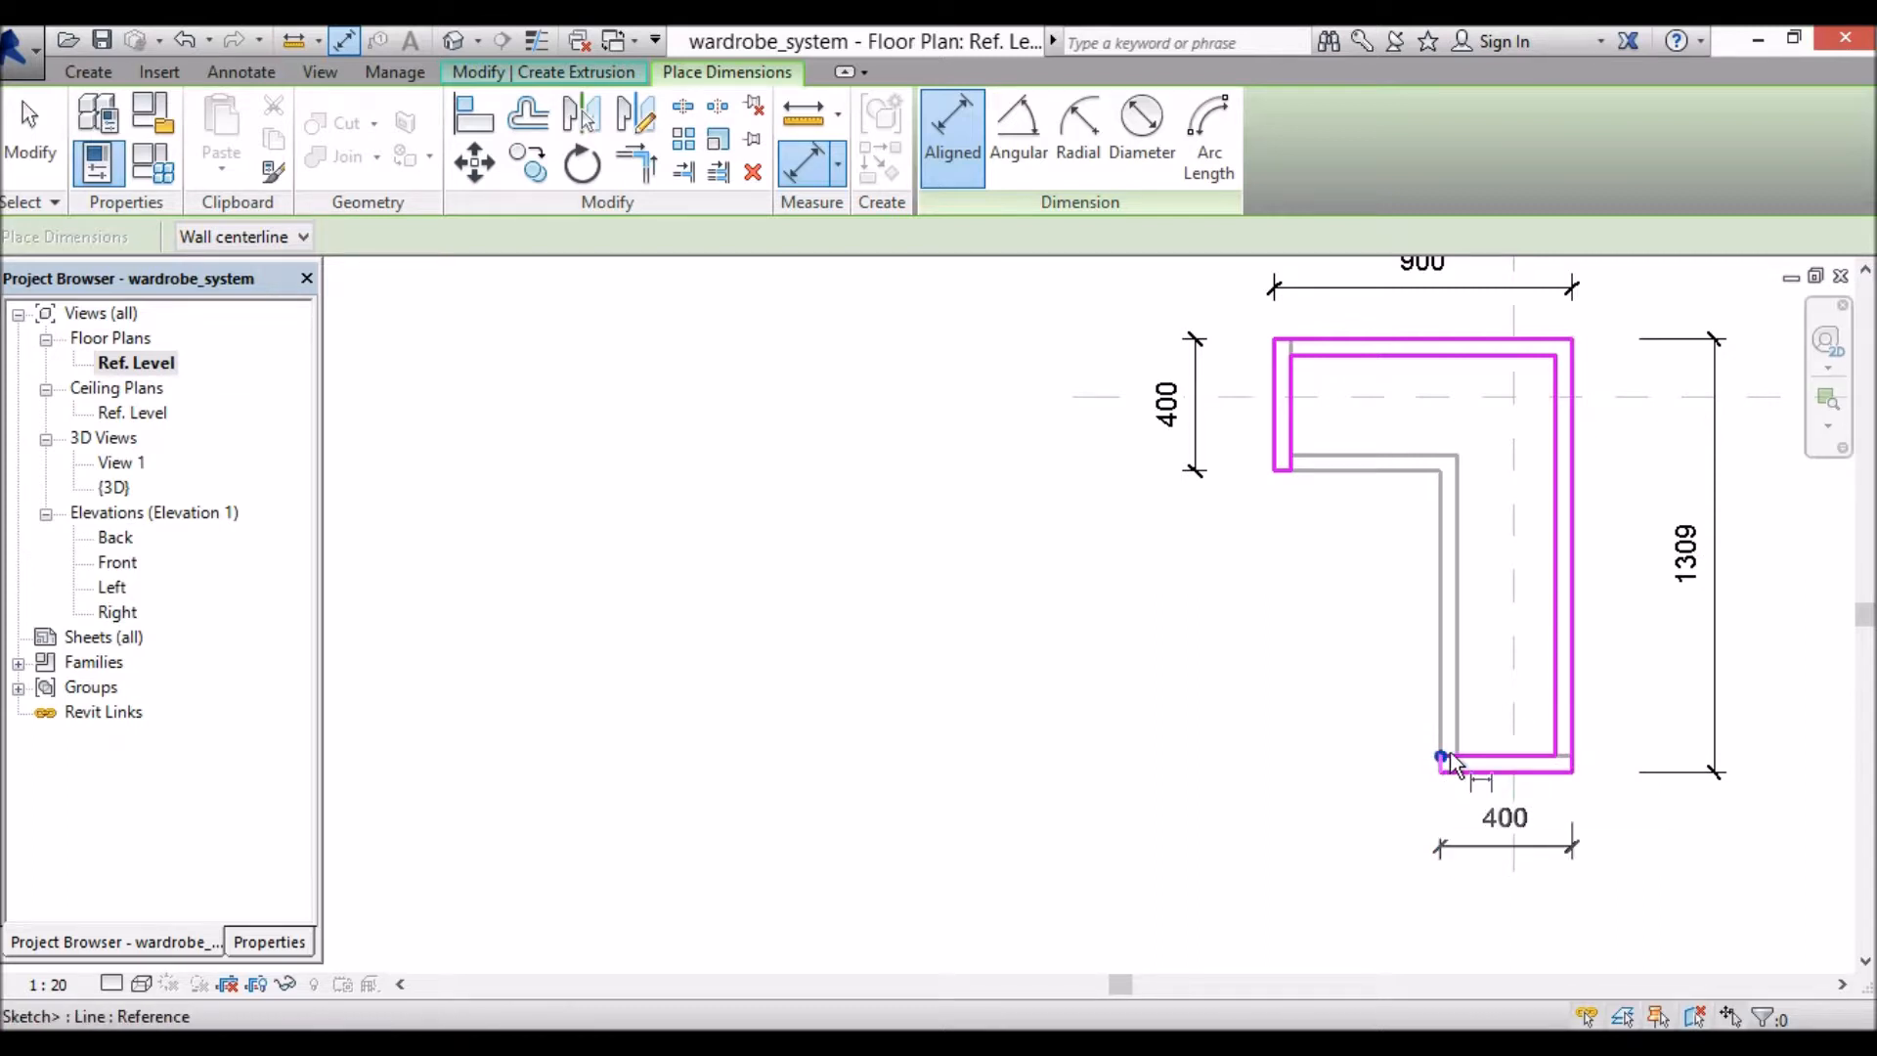
{"action": "left_click", "coordinate": [1454, 775]}
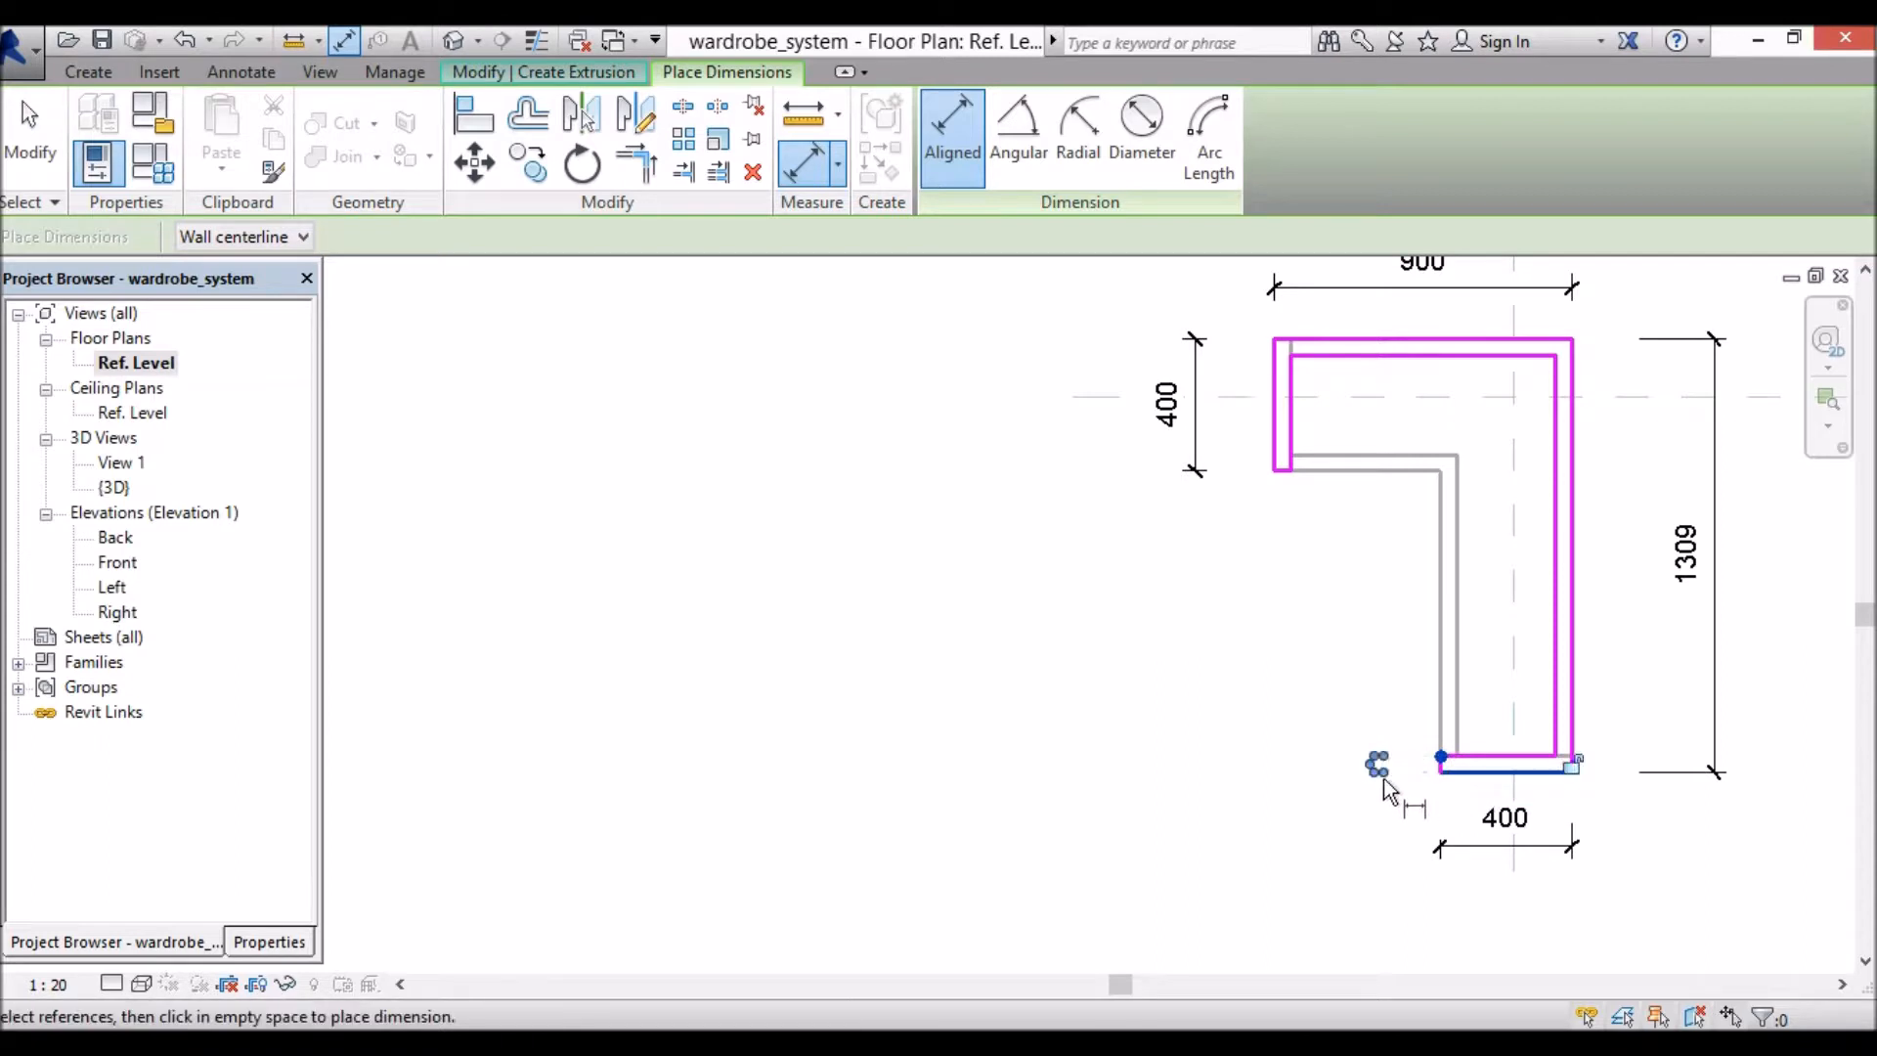
{"action": "left_click", "coordinate": [1376, 765]}
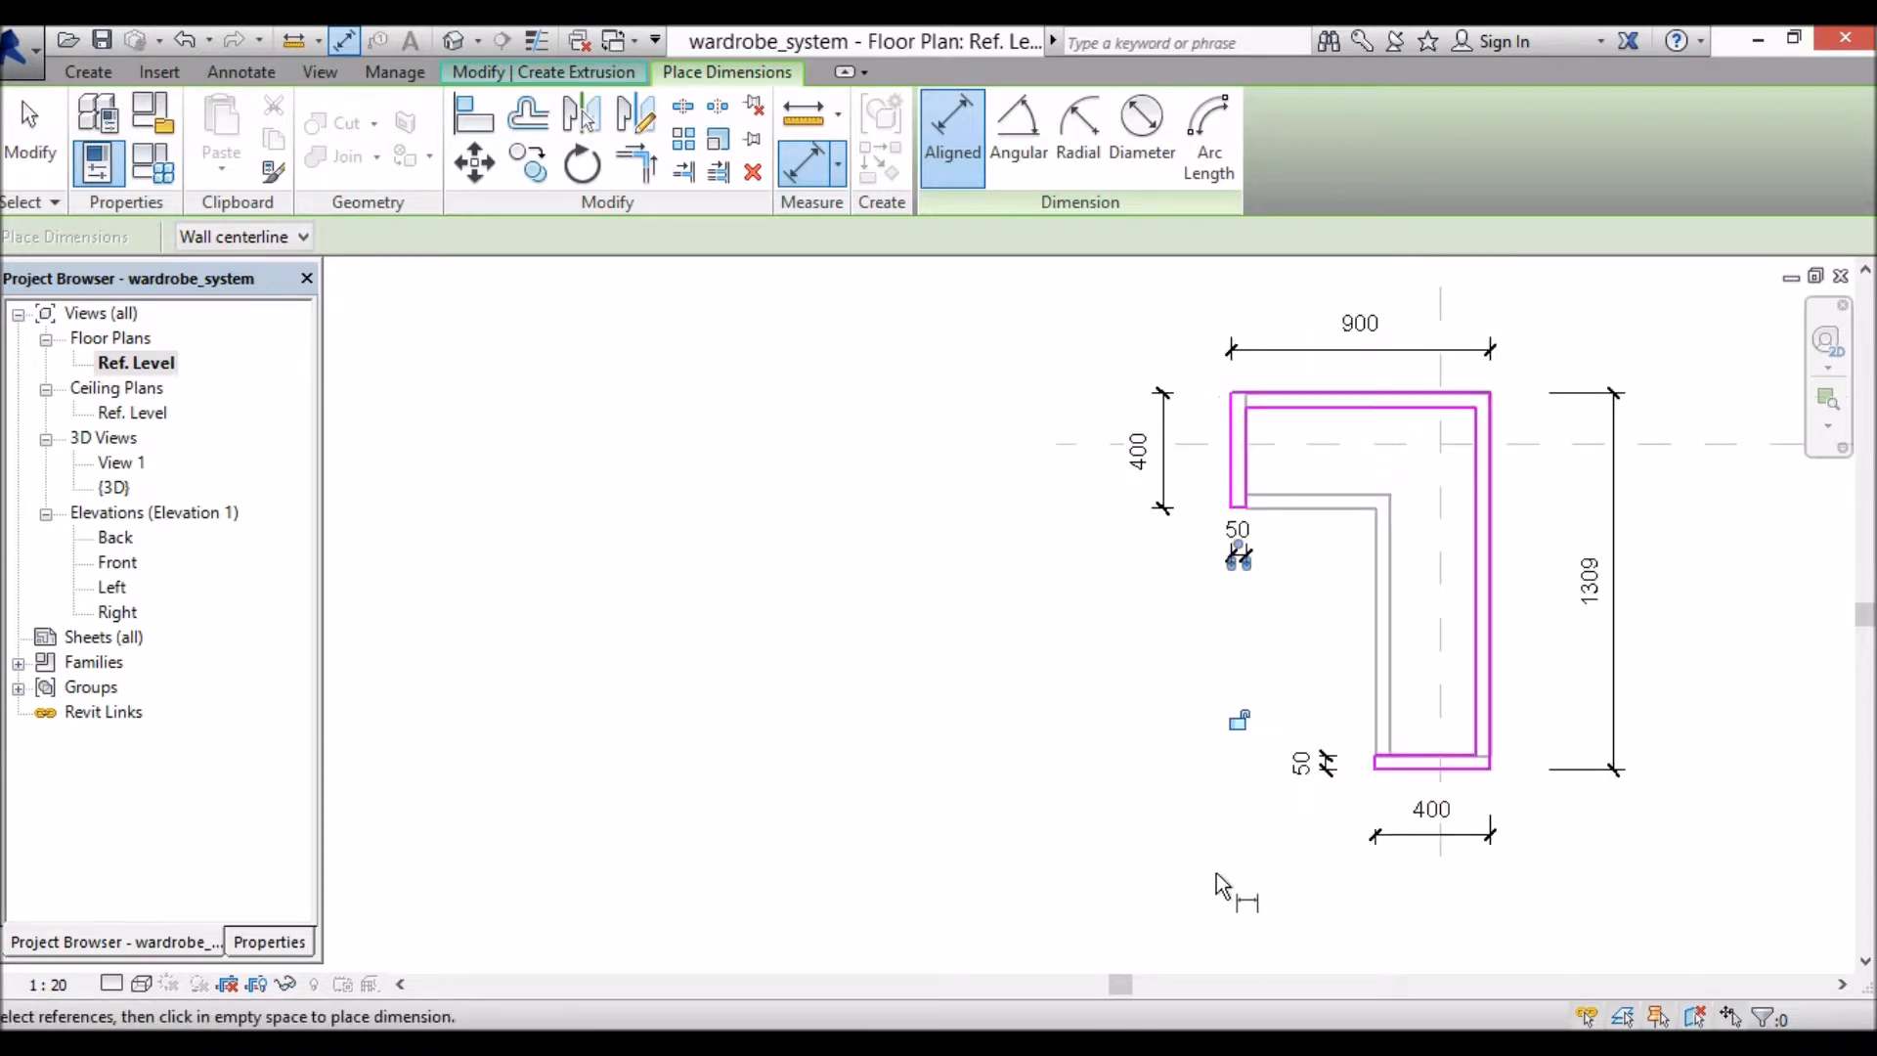
Step: Add length parameters Wall width 1 (900), Wall width 2 (400), Wall thickness (50), Wall outer length (1309), Wall inner length (400) and Wall height (2450)
{"action": "left_click", "coordinate": [155, 164]}
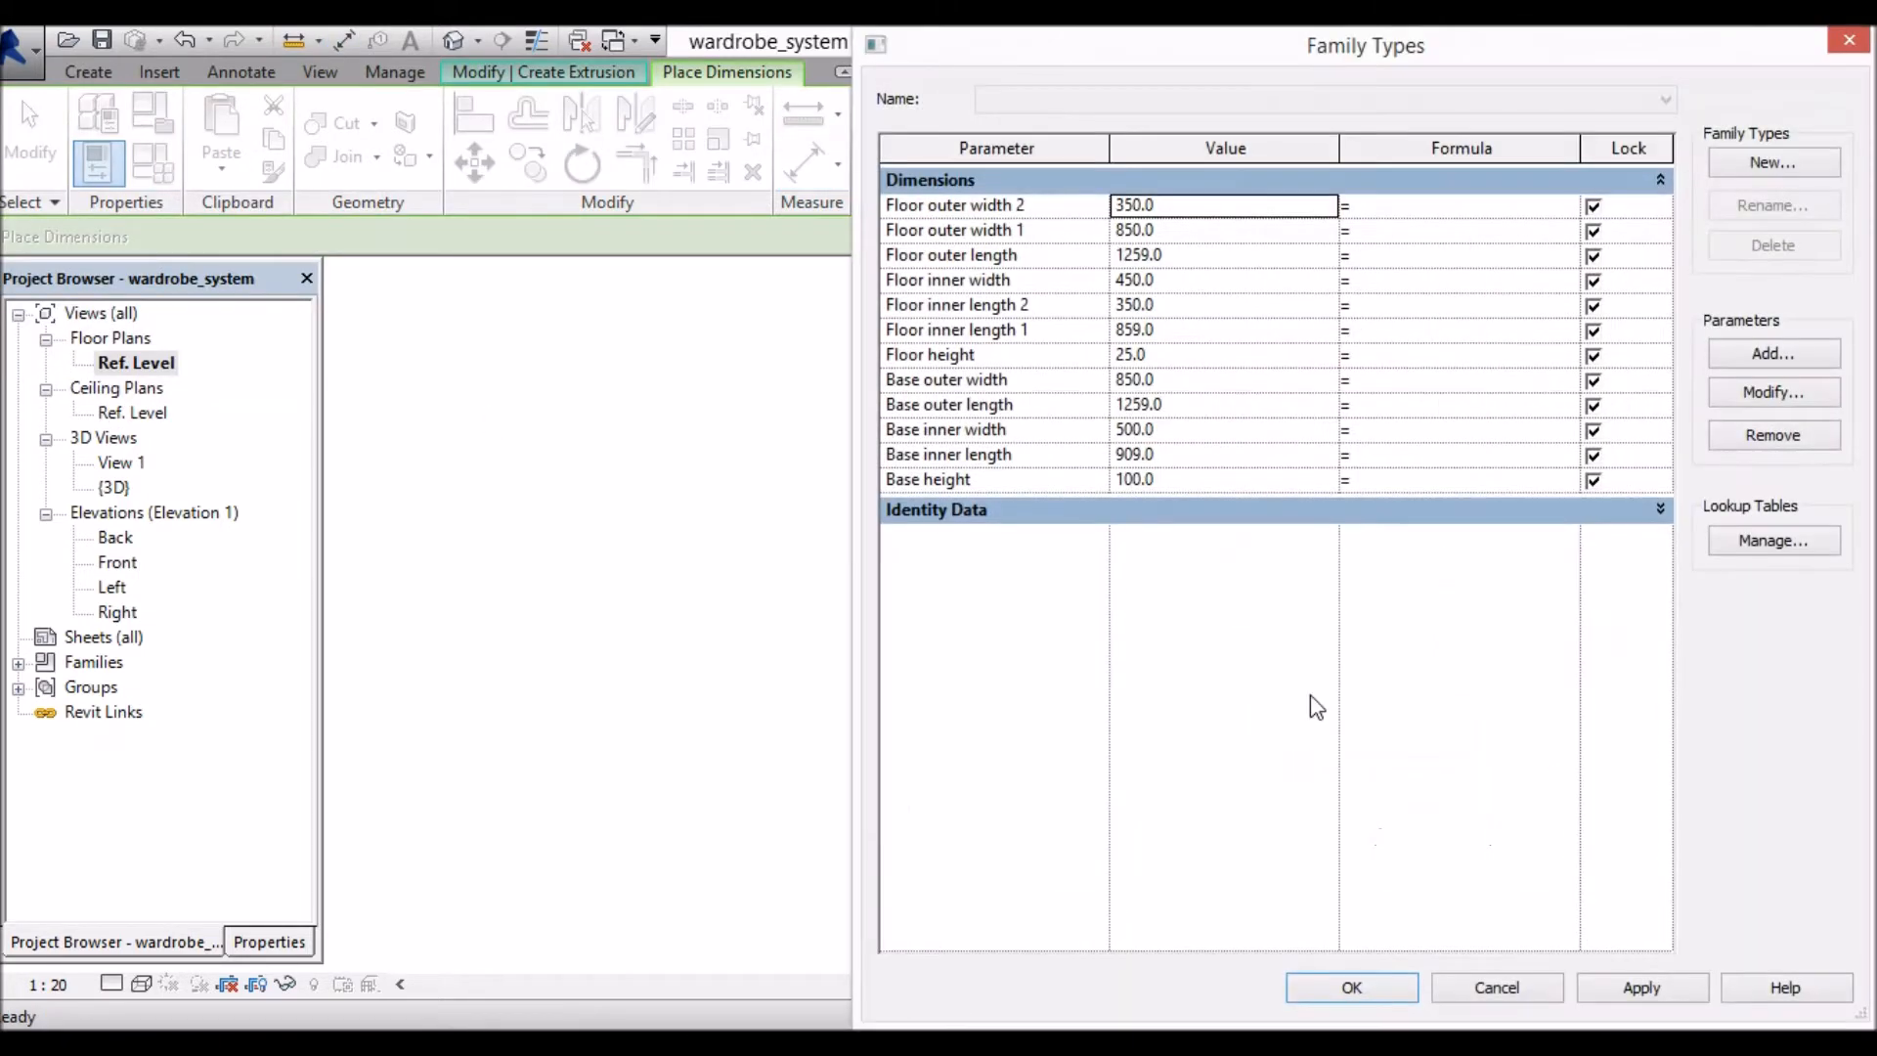
{"action": "left_click", "coordinate": [1756, 350]}
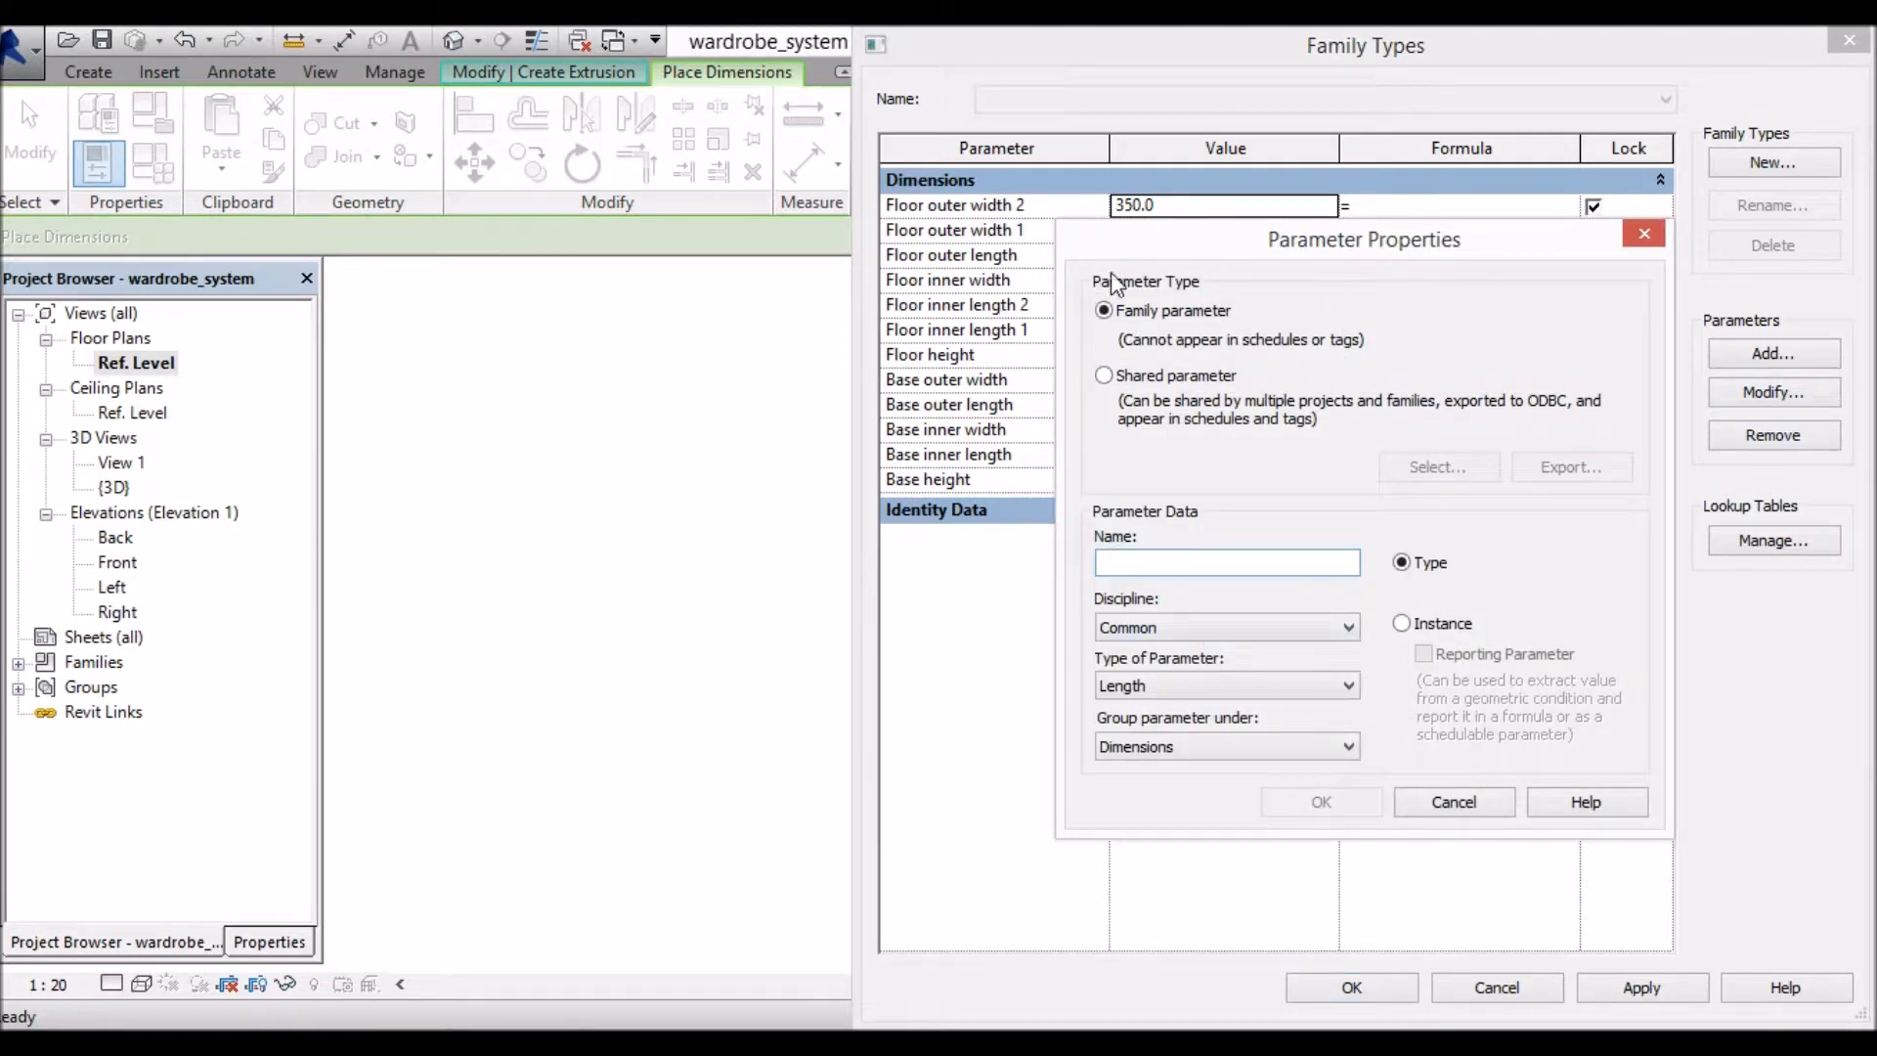
{"action": "left_click_drag", "start_coordinate": [1330, 252], "coordinate": [986, 497]}
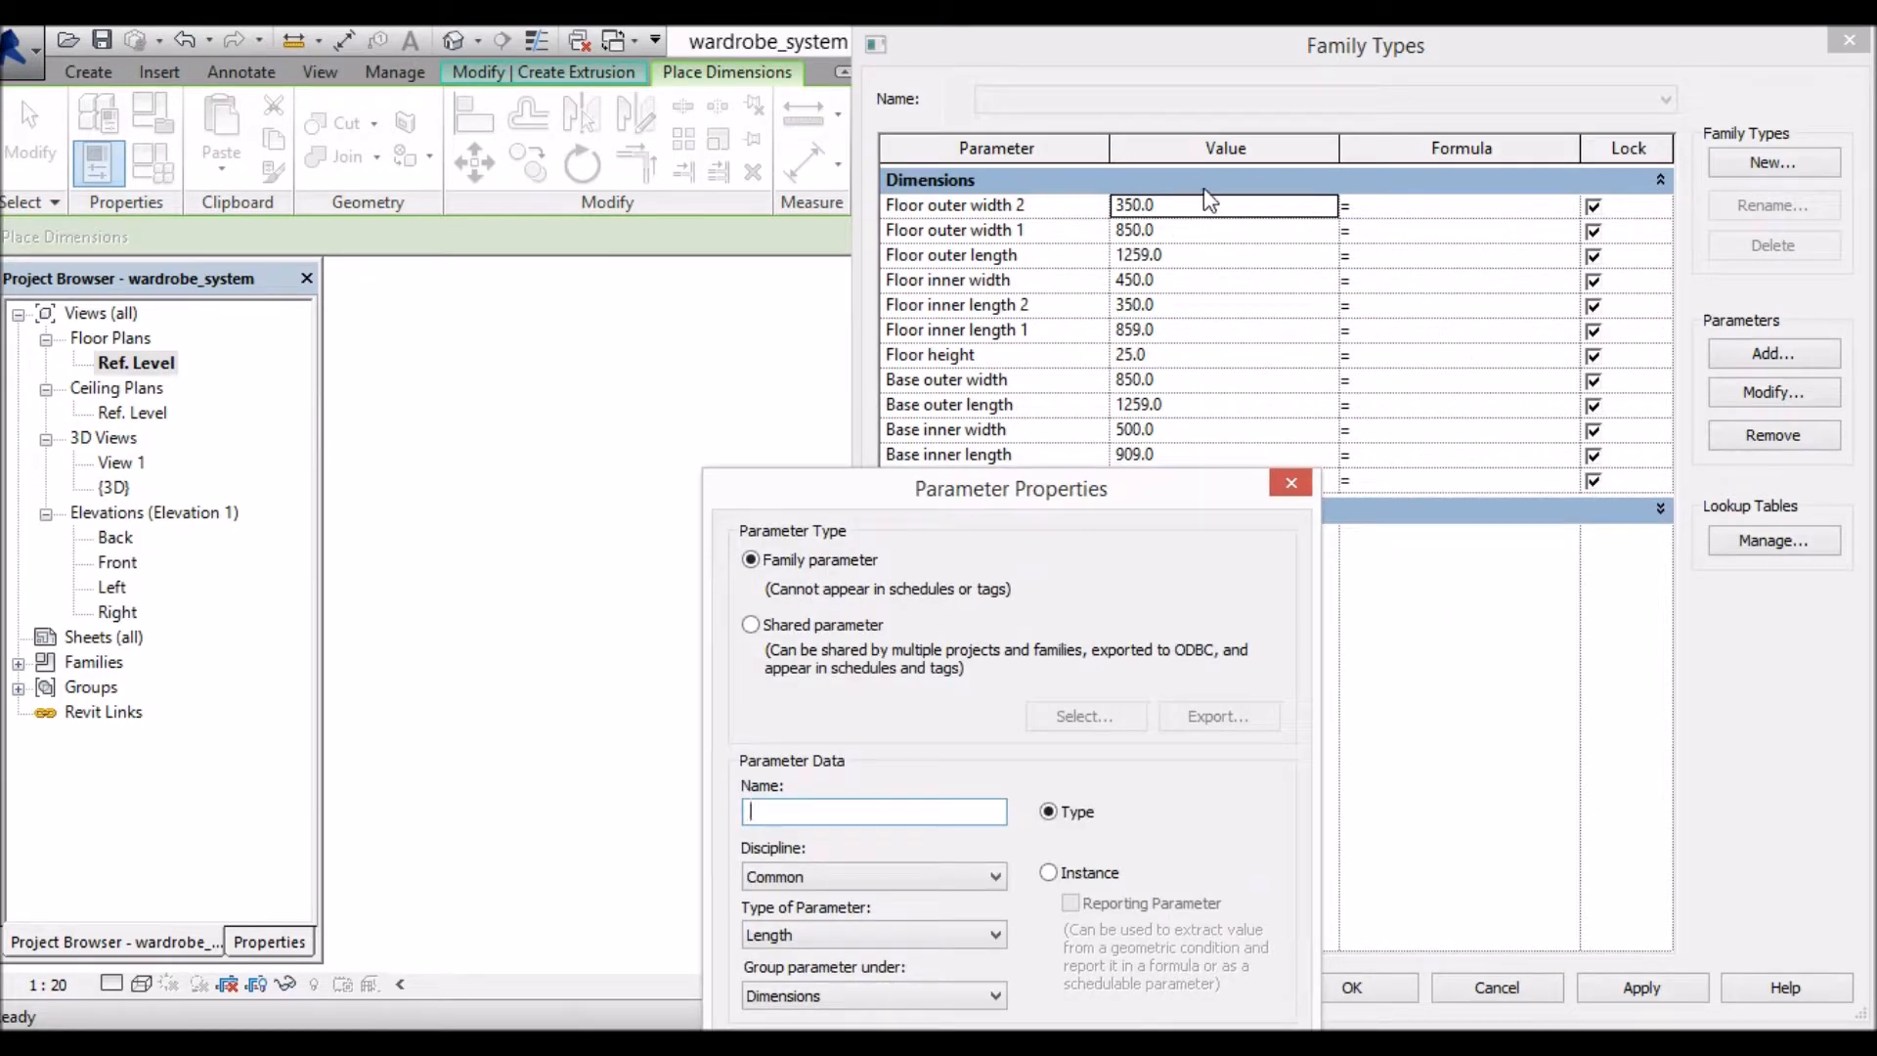
{"action": "left_click_drag", "start_coordinate": [1037, 501], "coordinate": [1463, 180]}
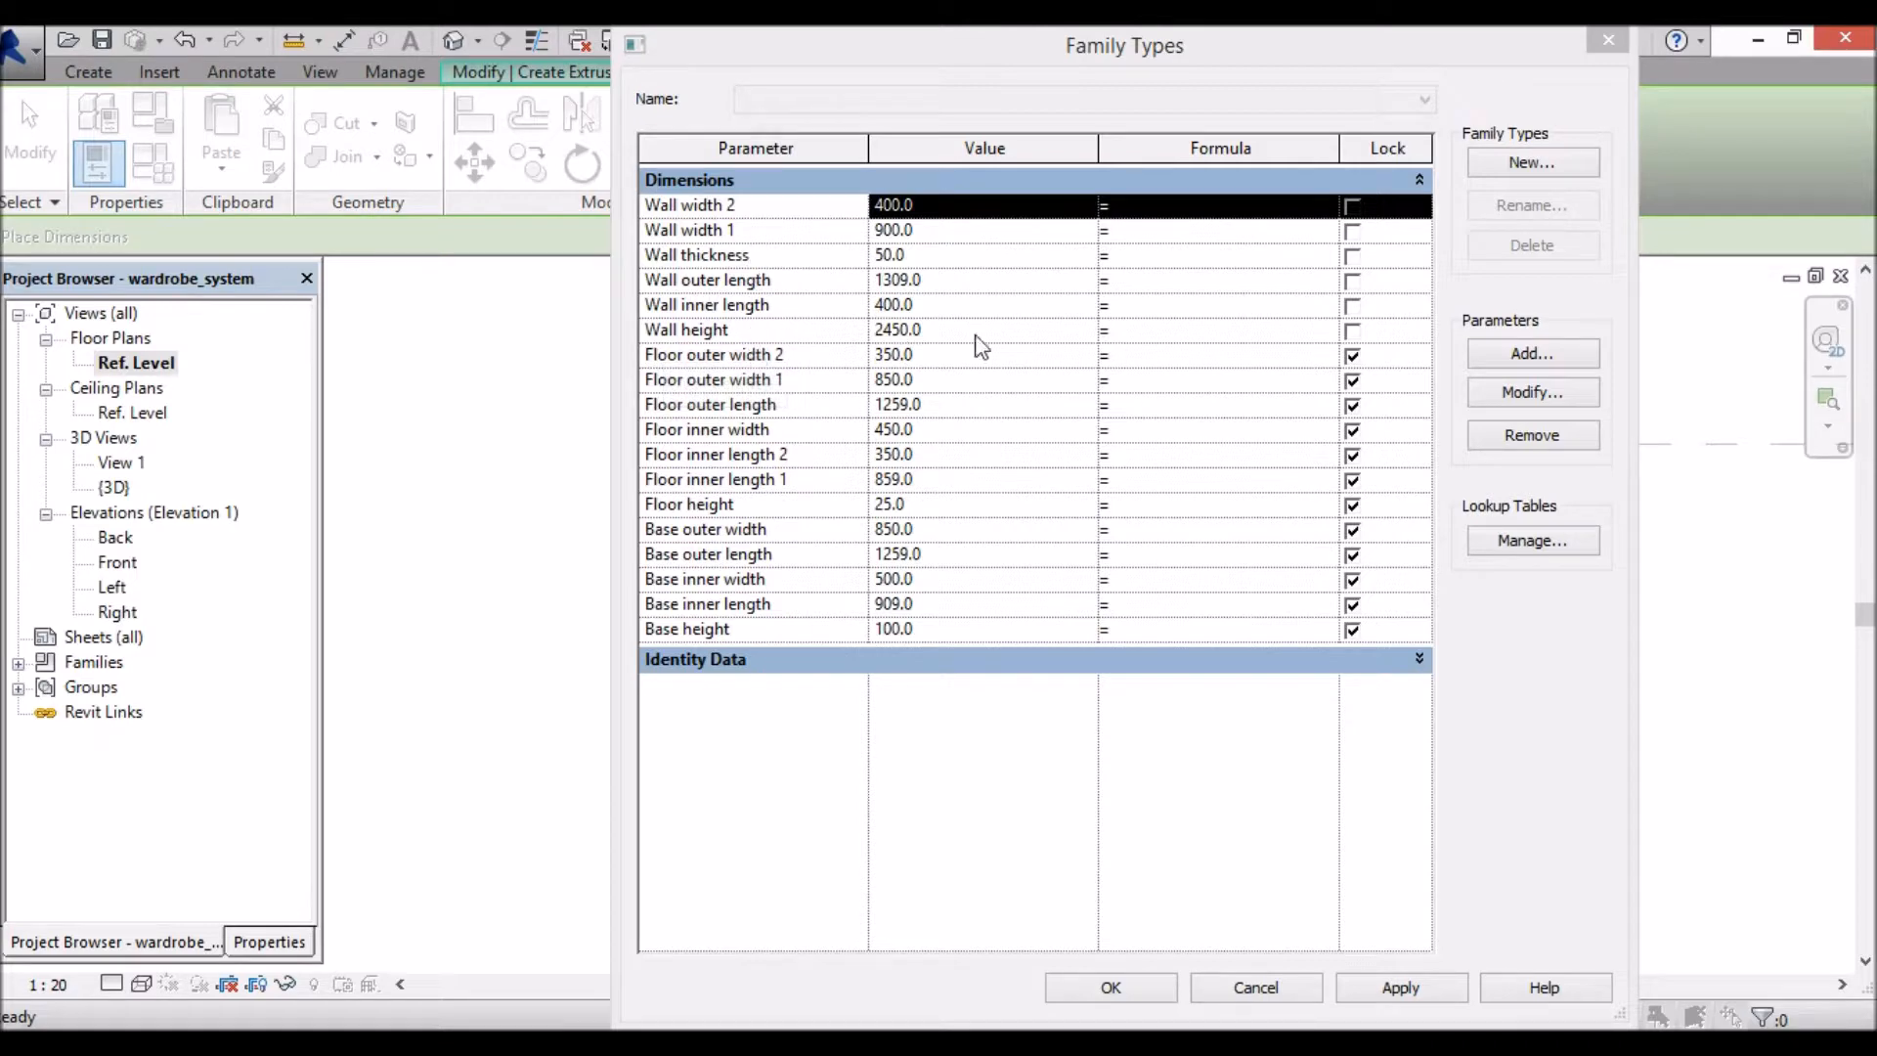
Step: Lock all six wall parameters in the family types and apply the changes
{"action": "left_click", "coordinate": [1352, 206]}
{"action": "left_click", "coordinate": [1352, 231]}
{"action": "left_click", "coordinate": [1352, 256]}
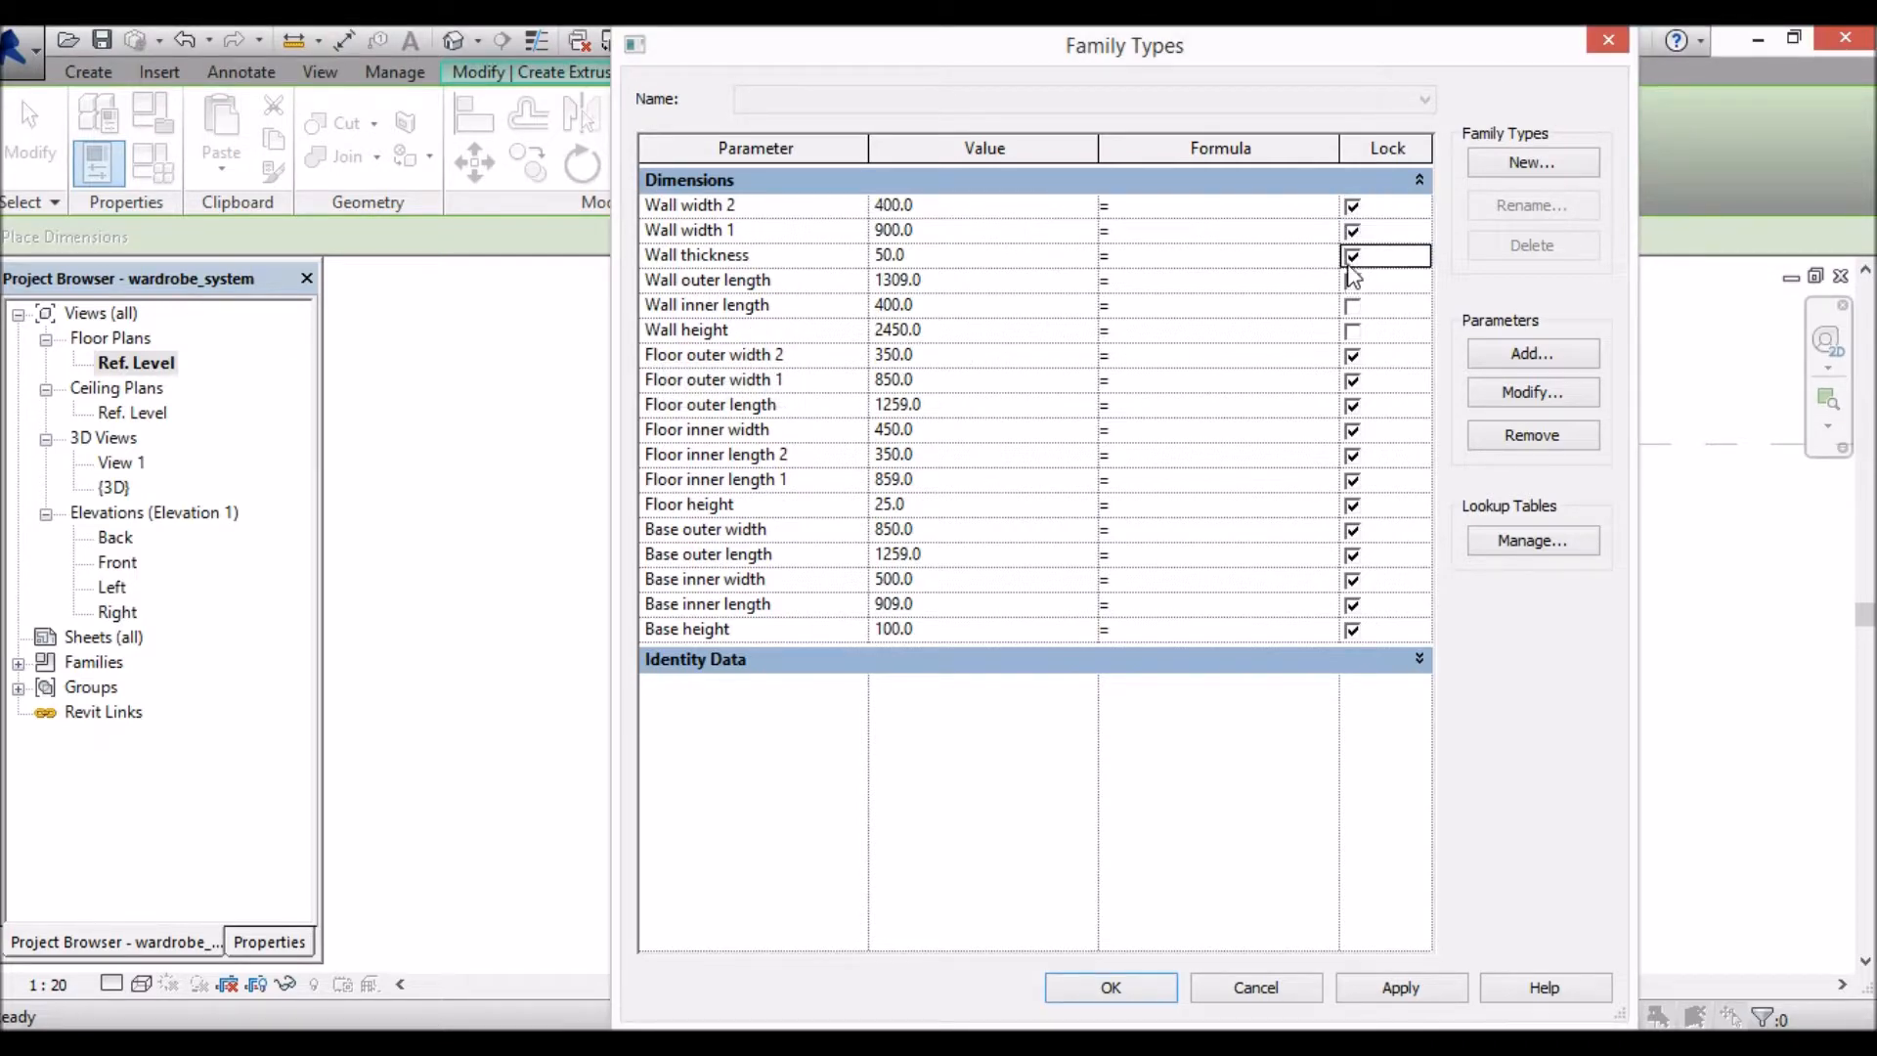
{"action": "left_click", "coordinate": [1352, 282]}
{"action": "left_click", "coordinate": [1355, 308]}
{"action": "left_click", "coordinate": [1353, 330]}
{"action": "left_click", "coordinate": [1114, 988]}
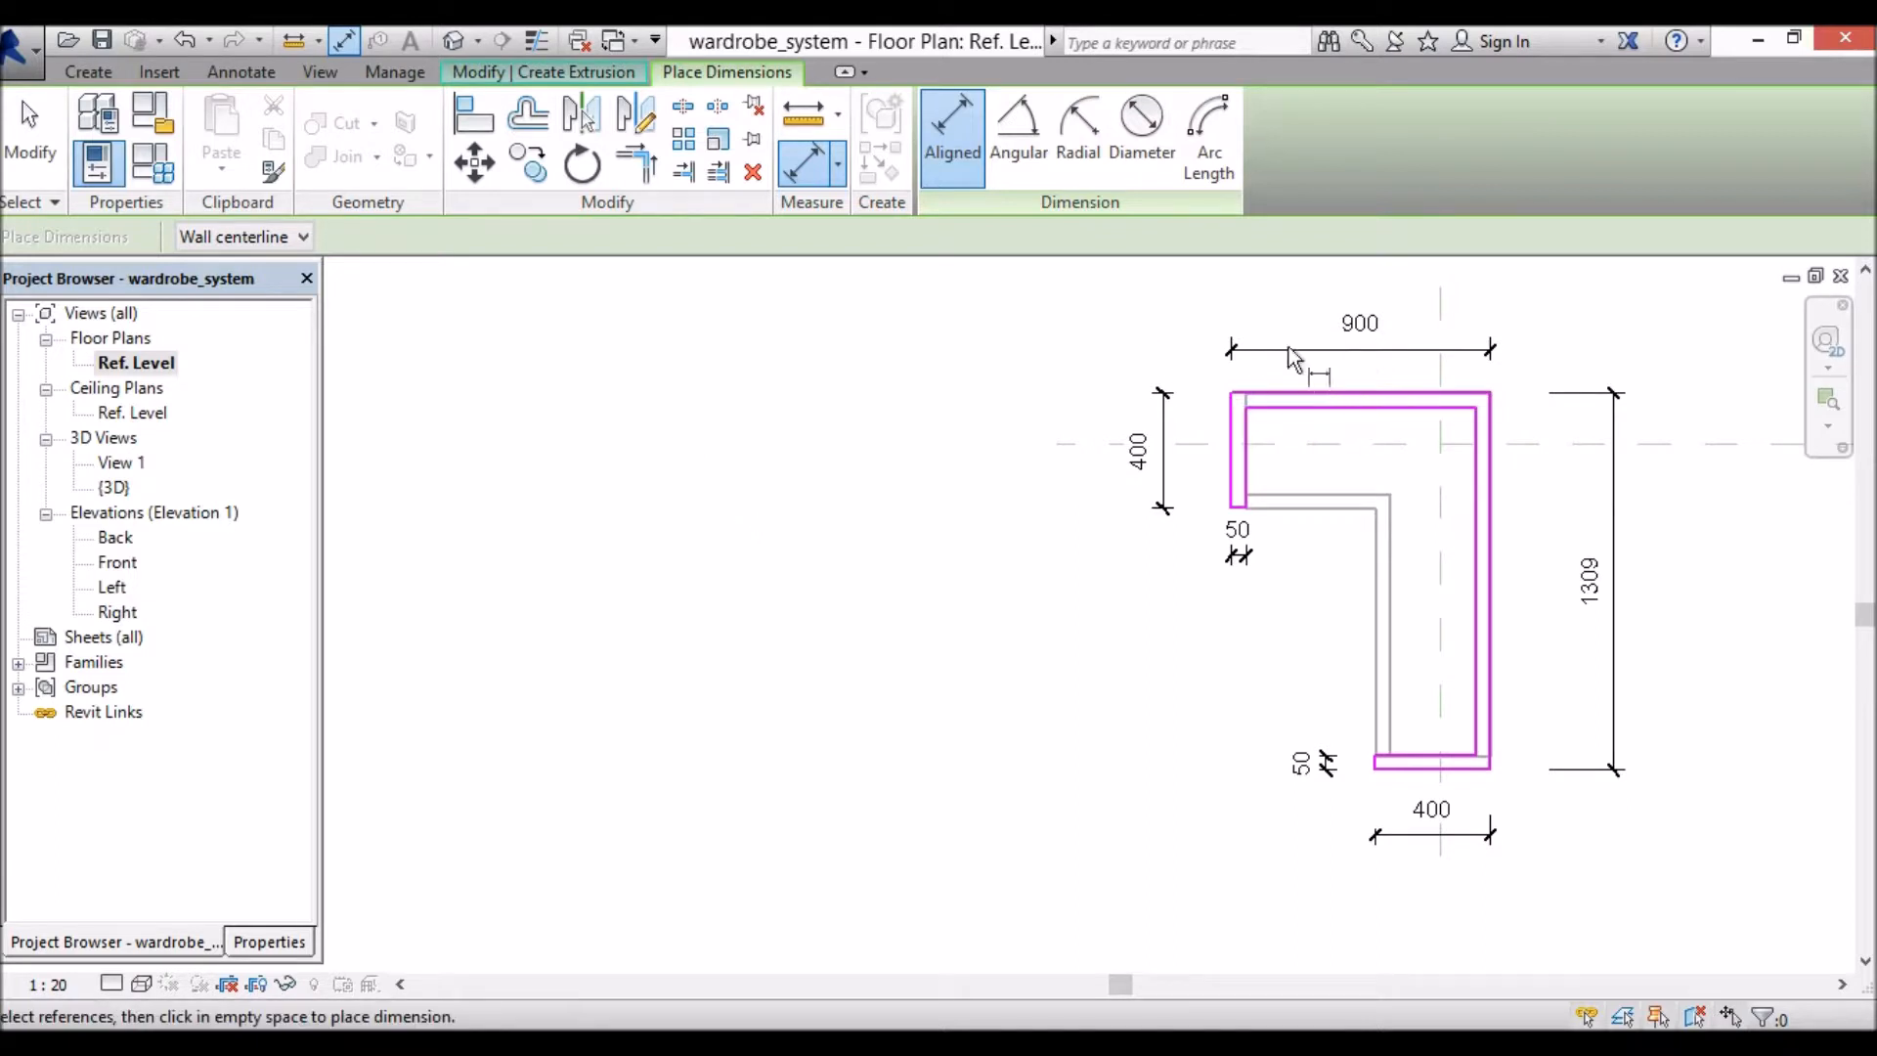
Step: Label the sketch dimensions as Wall width 1, Wall width 2, Wall inner length, Wall outer length and Wall thickness, and finish the extrusion sketch
{"action": "key", "text": "Escape"}
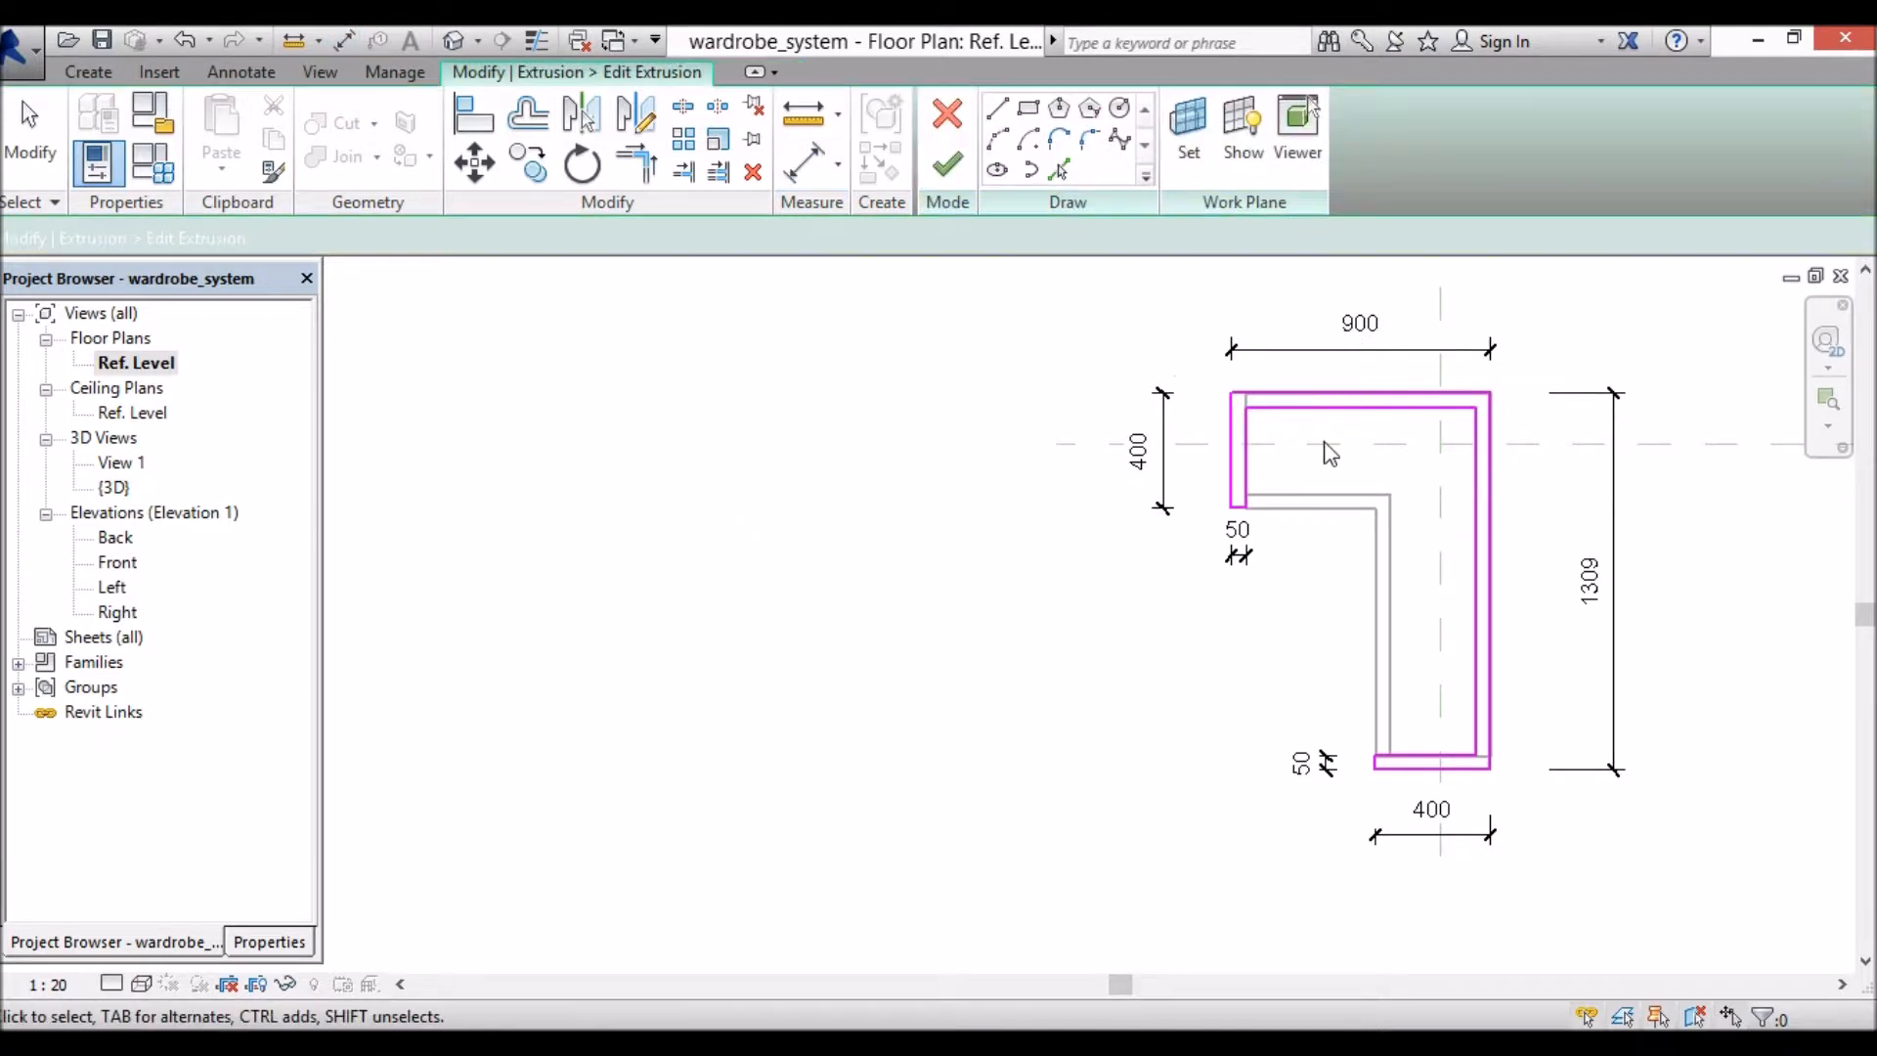
{"action": "left_click", "coordinate": [1352, 328]}
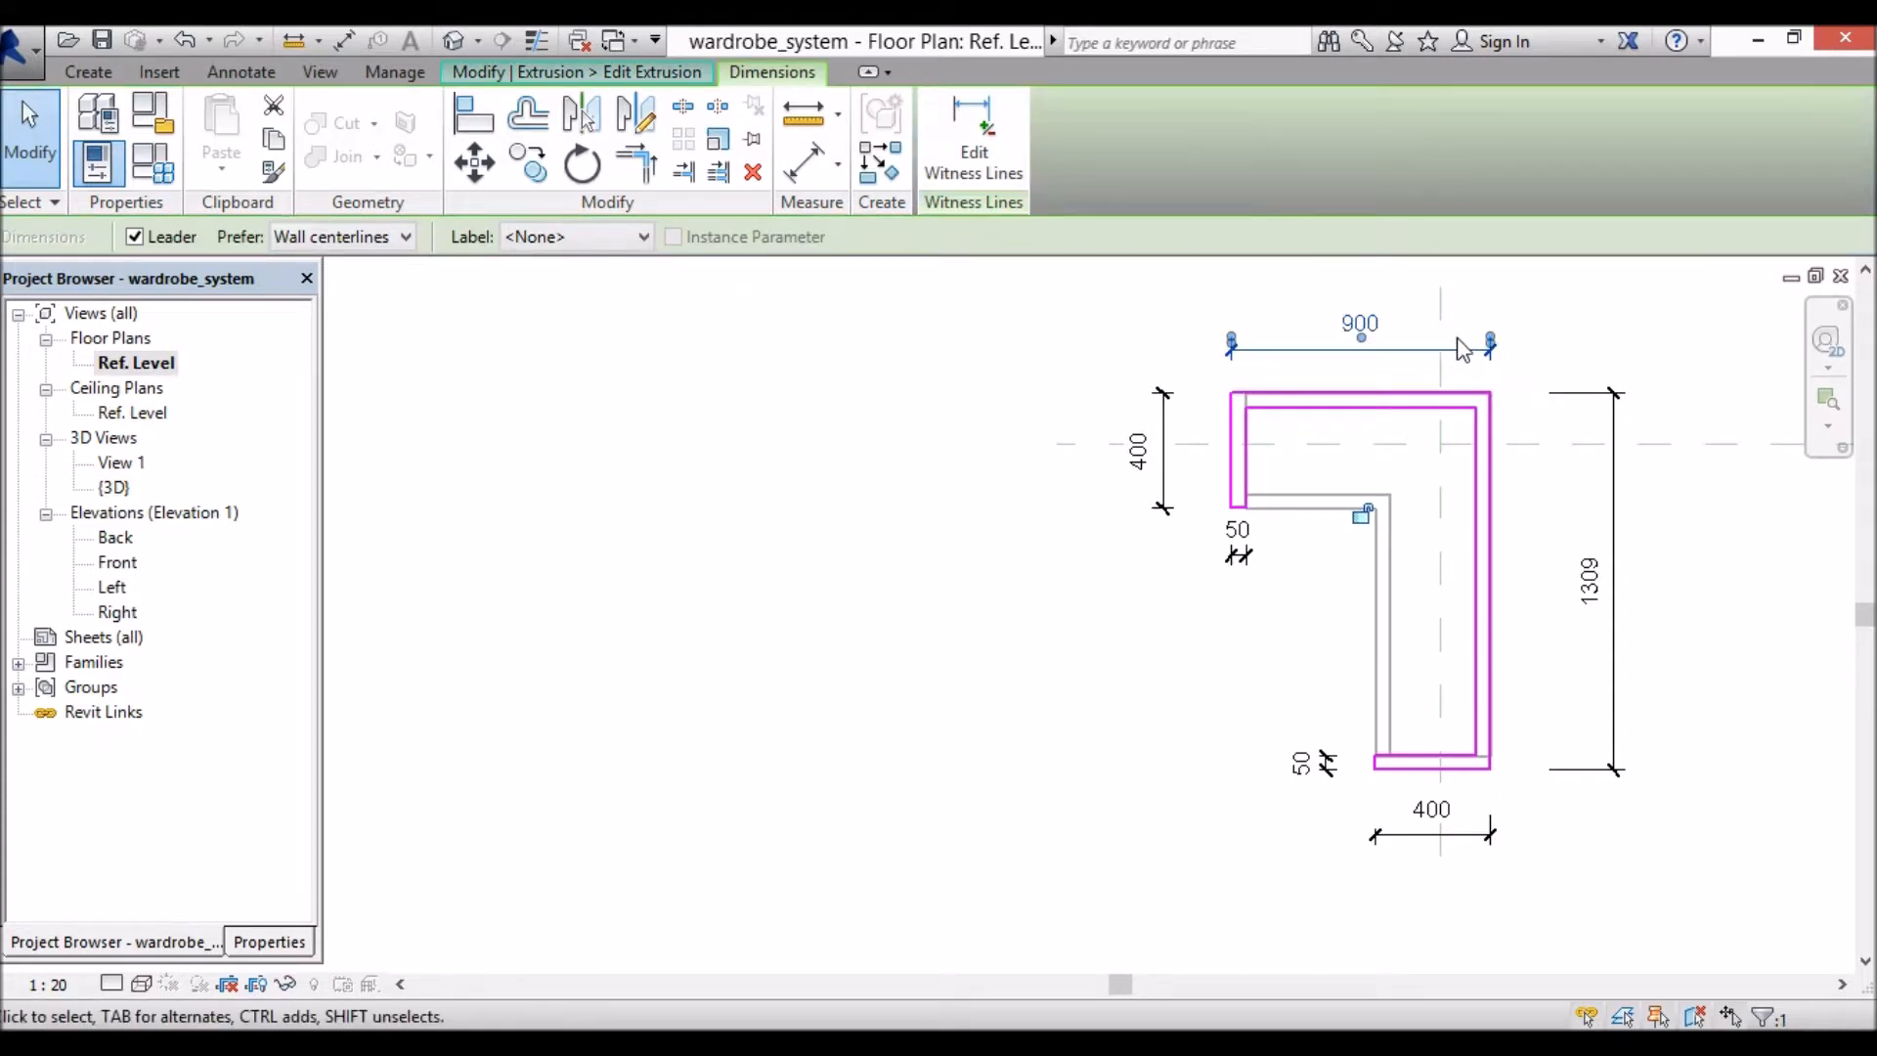
{"action": "left_click", "coordinate": [599, 239]}
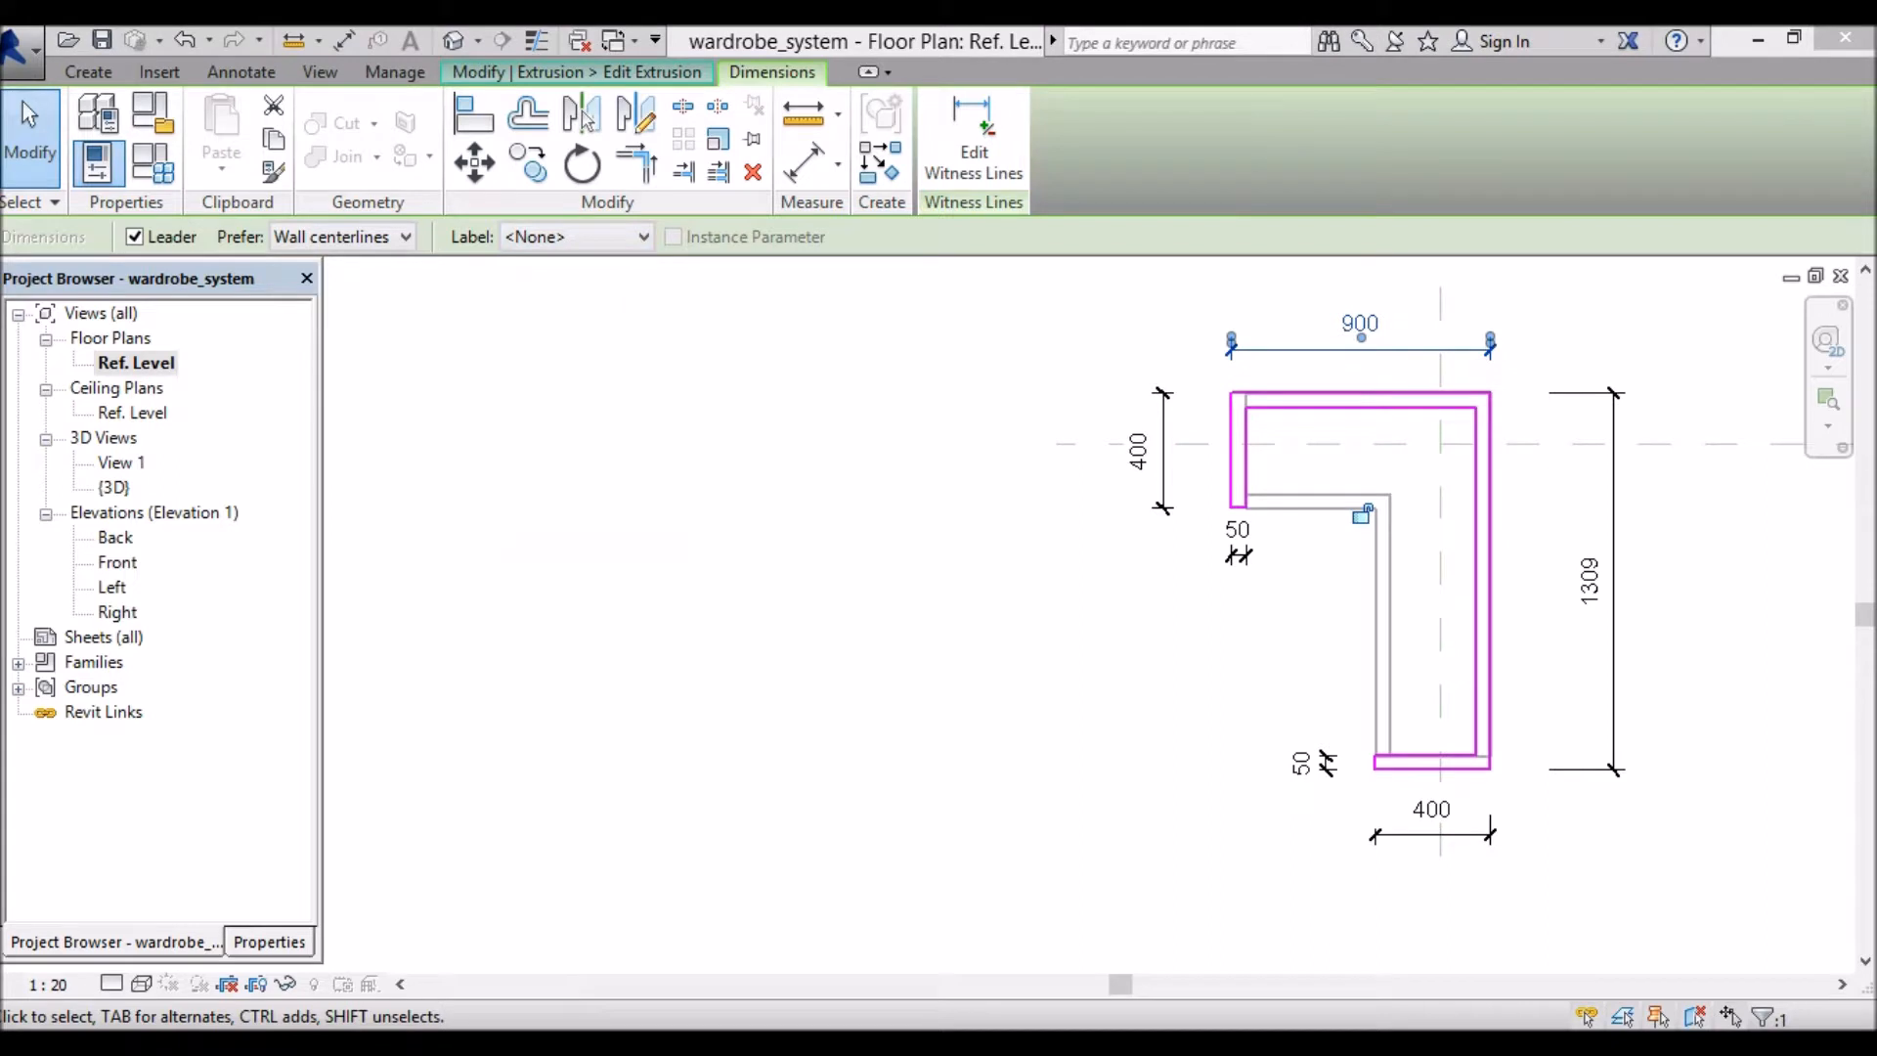
{"action": "left_click", "coordinate": [643, 237]}
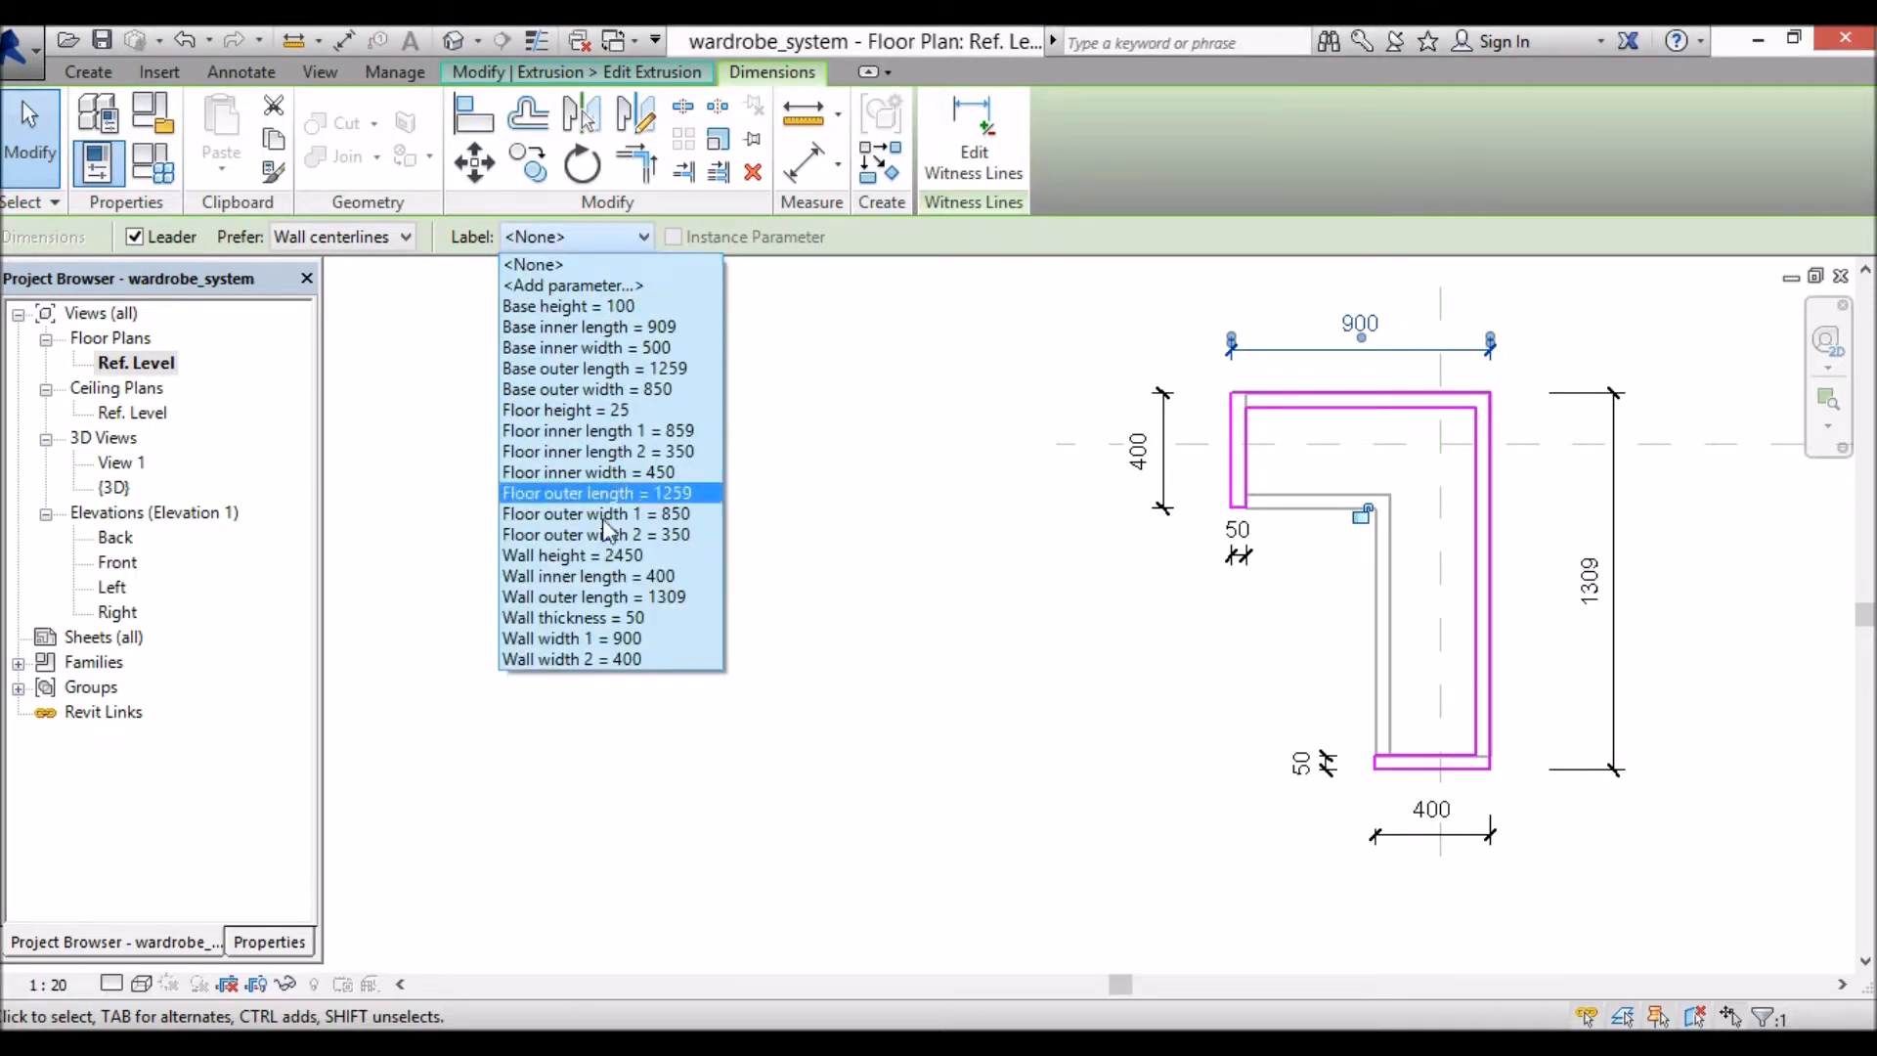
{"action": "left_click", "coordinate": [600, 640]}
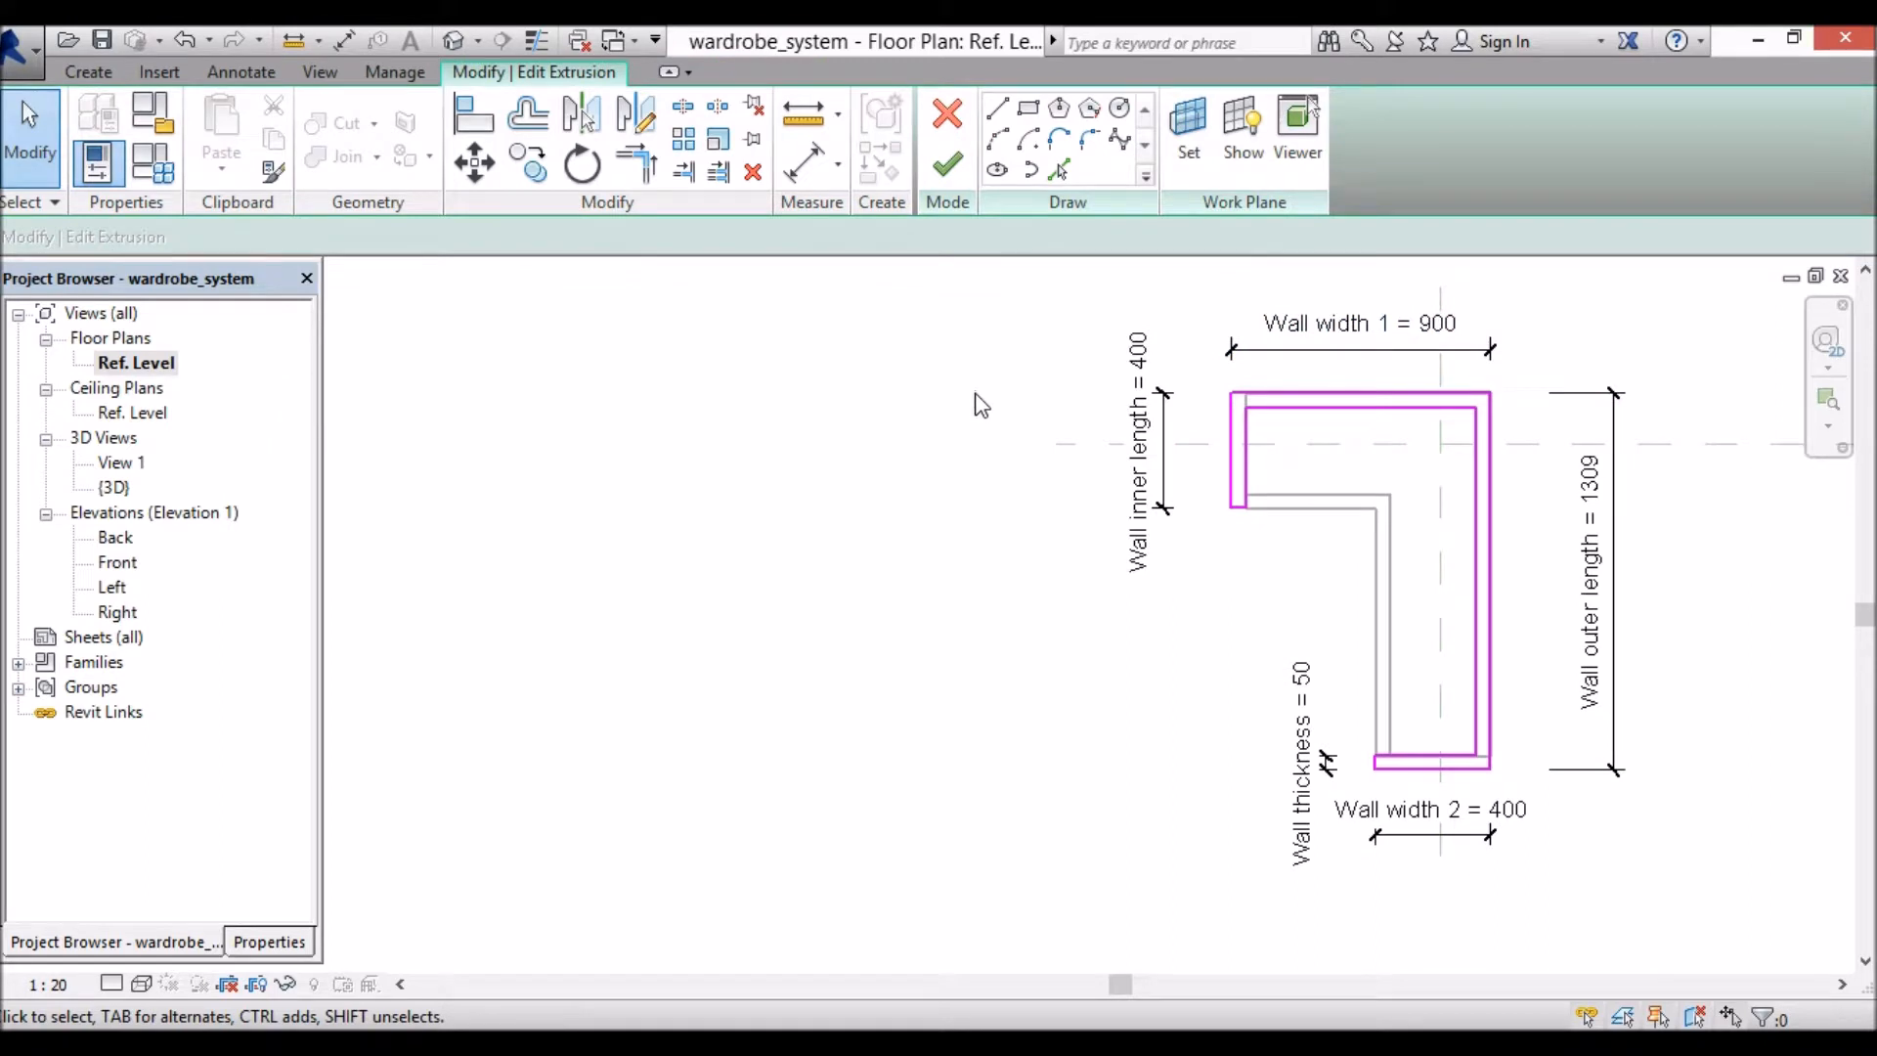
{"action": "left_click", "coordinate": [940, 172]}
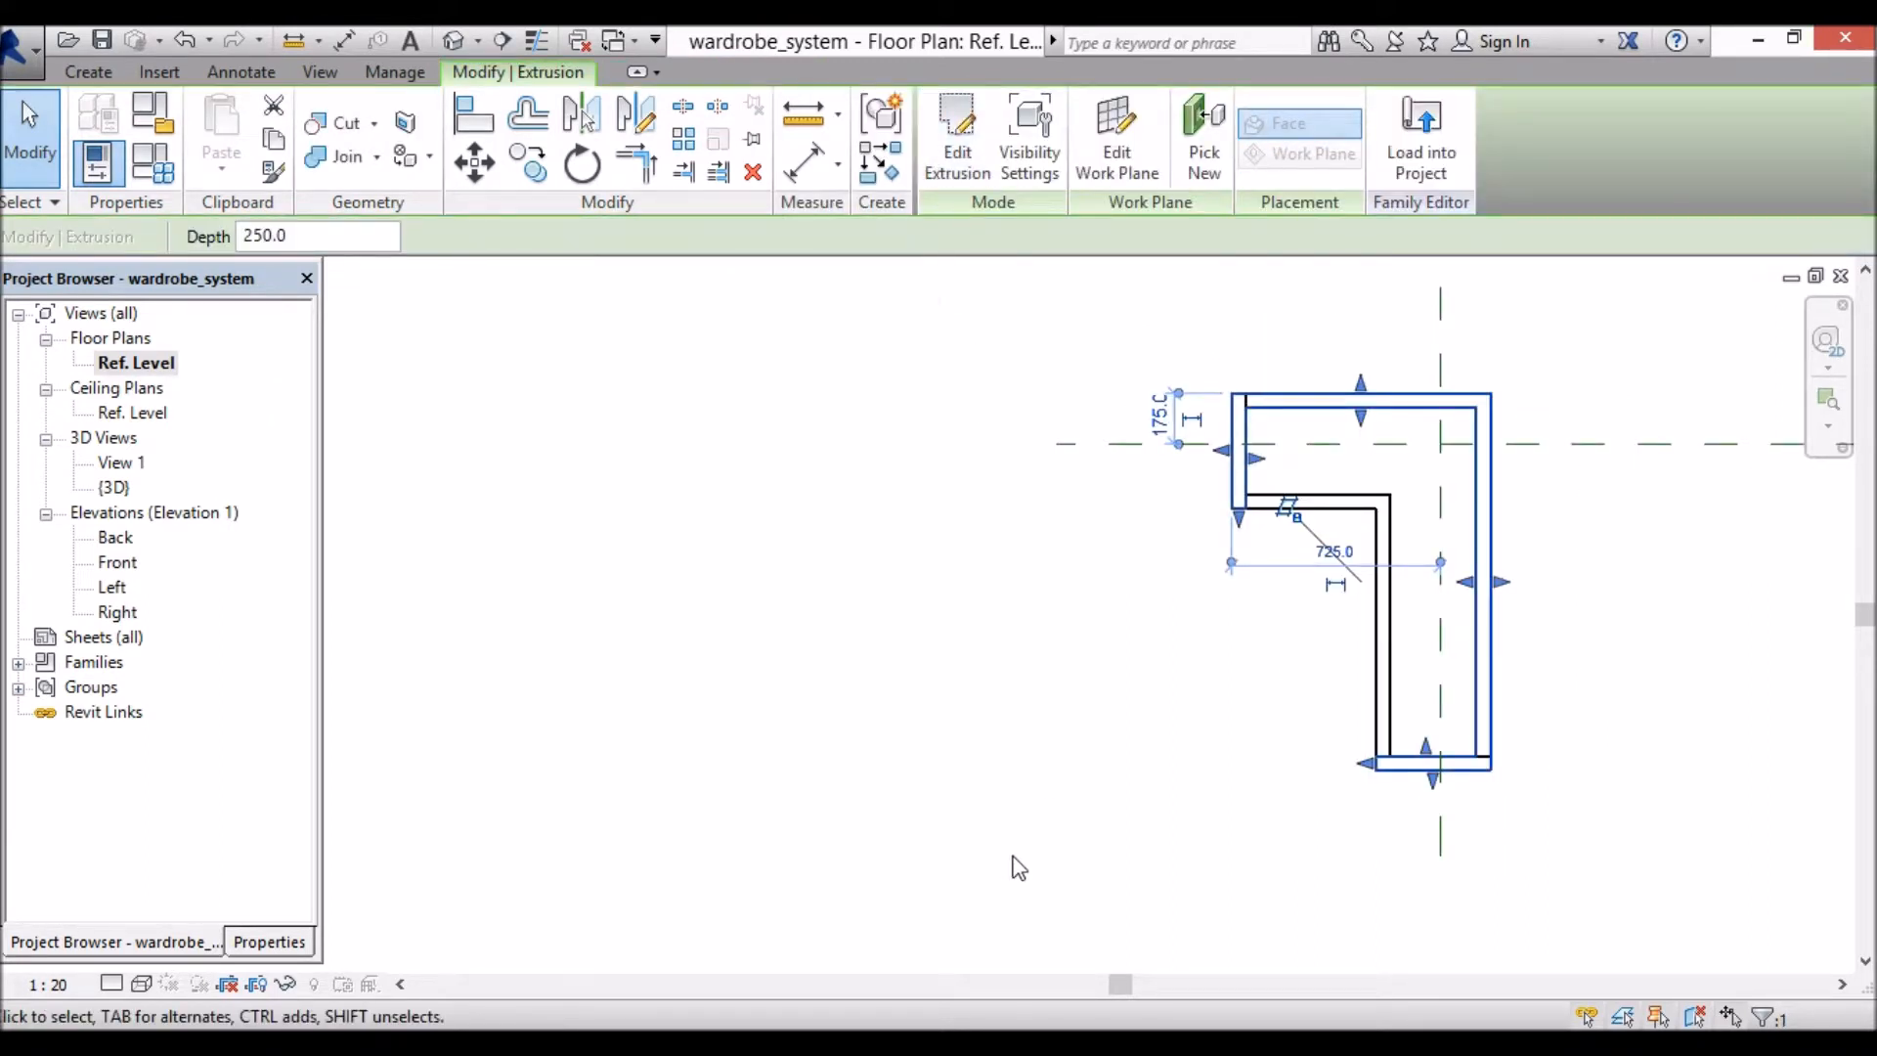
Step: In the Front elevation, raise the wall extrusion's underside to the top of the base for a depth of 150
{"action": "left_click", "coordinate": [116, 566]}
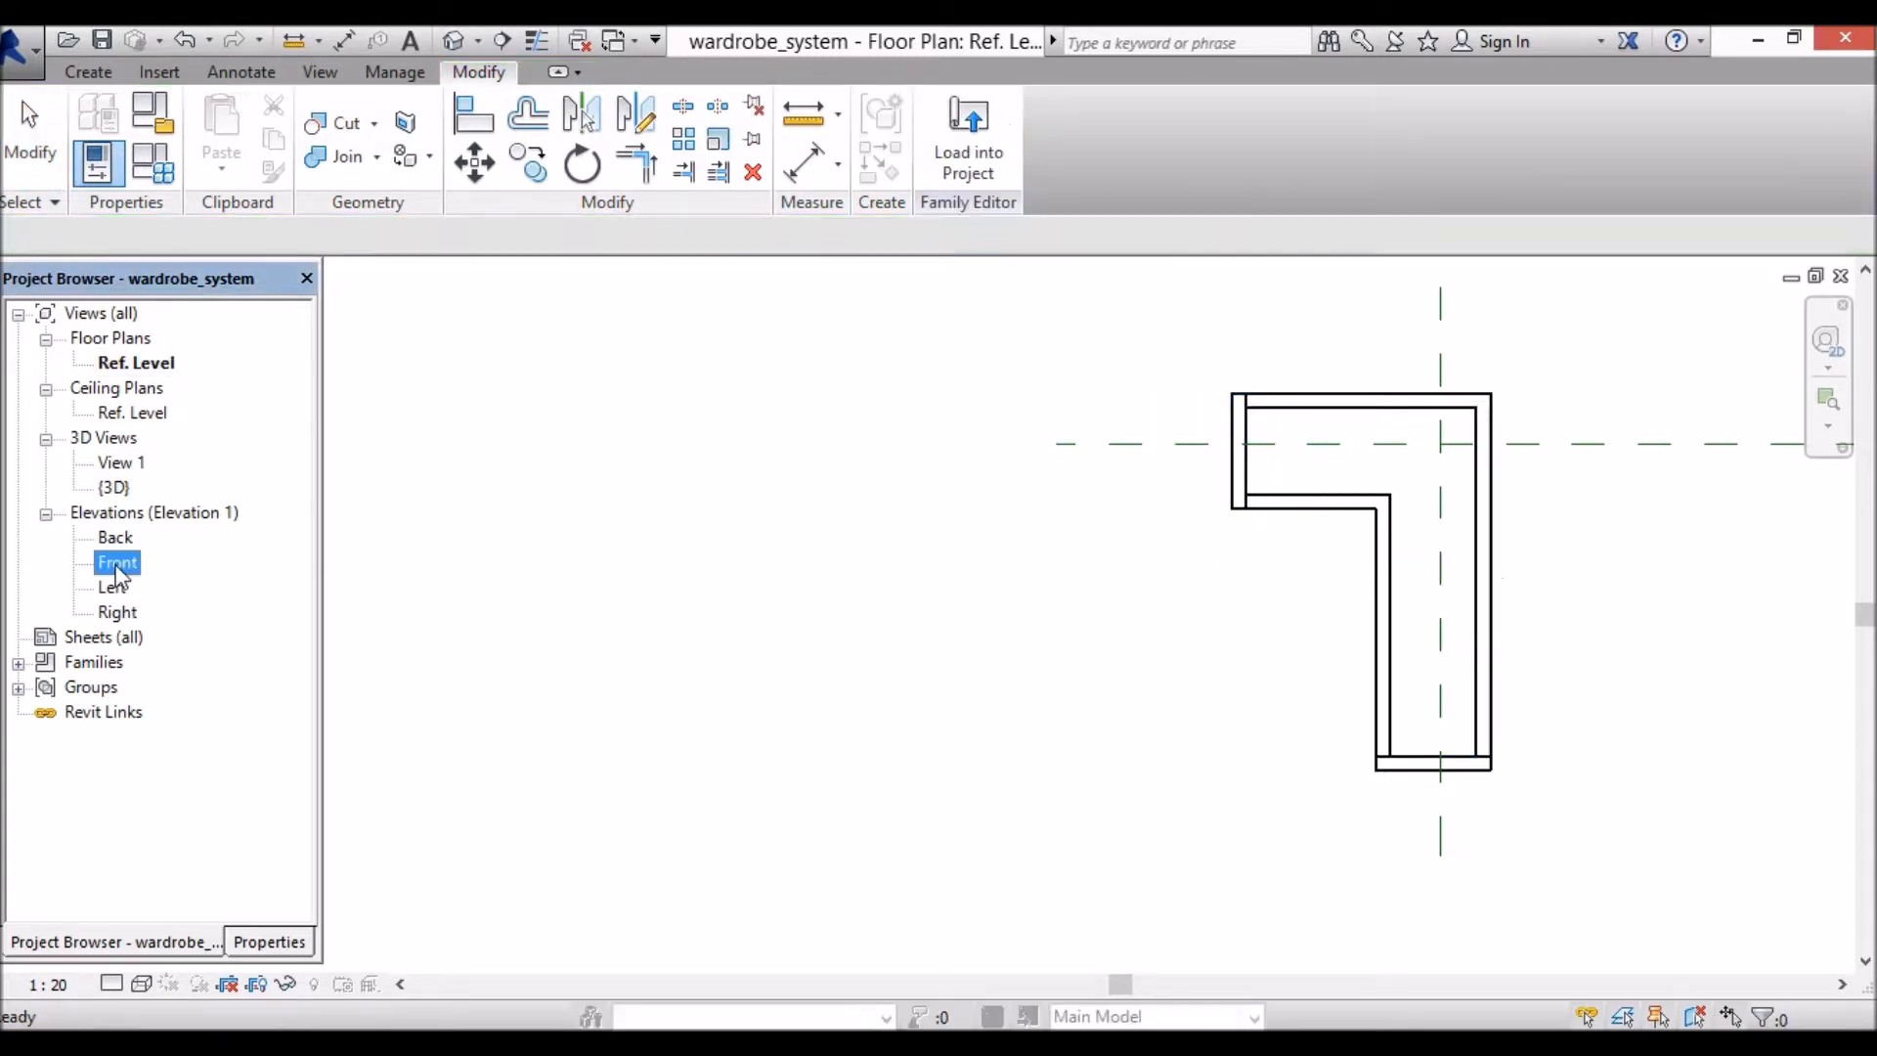
{"action": "double_click", "coordinate": [116, 565]}
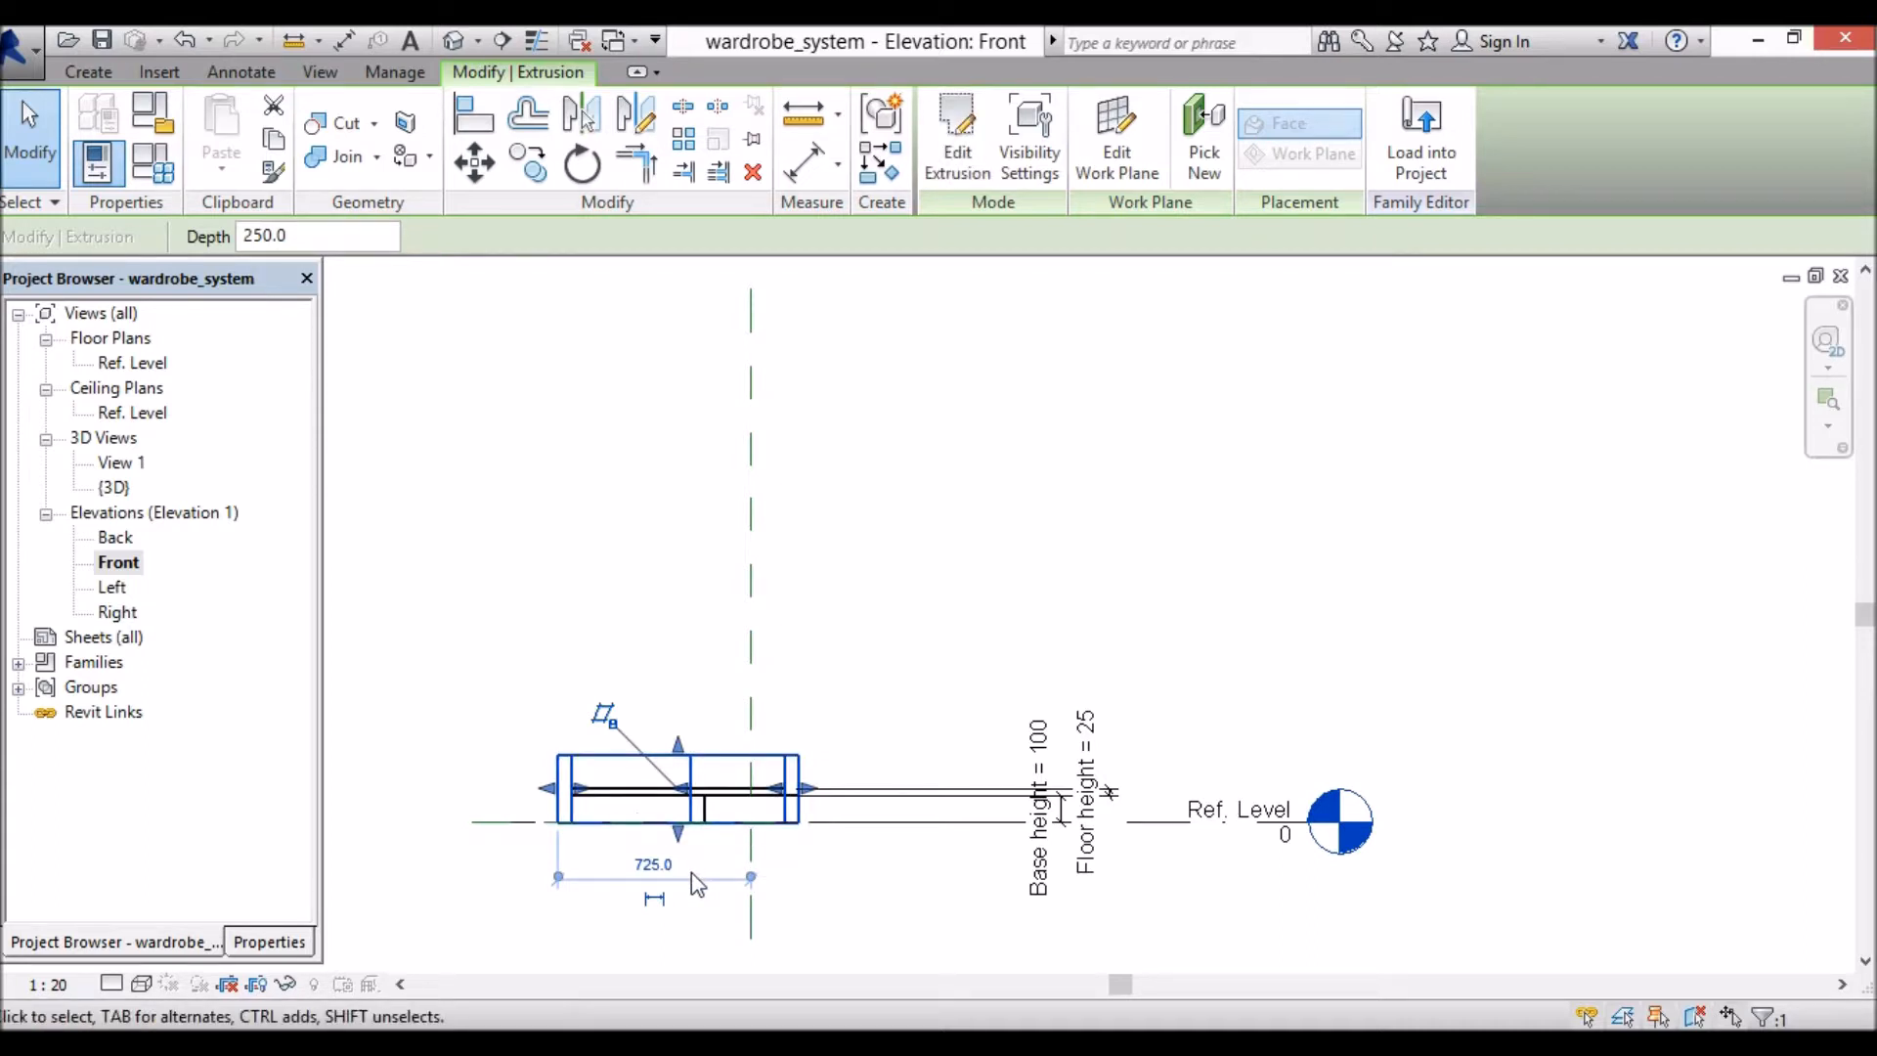
{"action": "left_click_drag", "start_coordinate": [677, 833], "coordinate": [691, 811]}
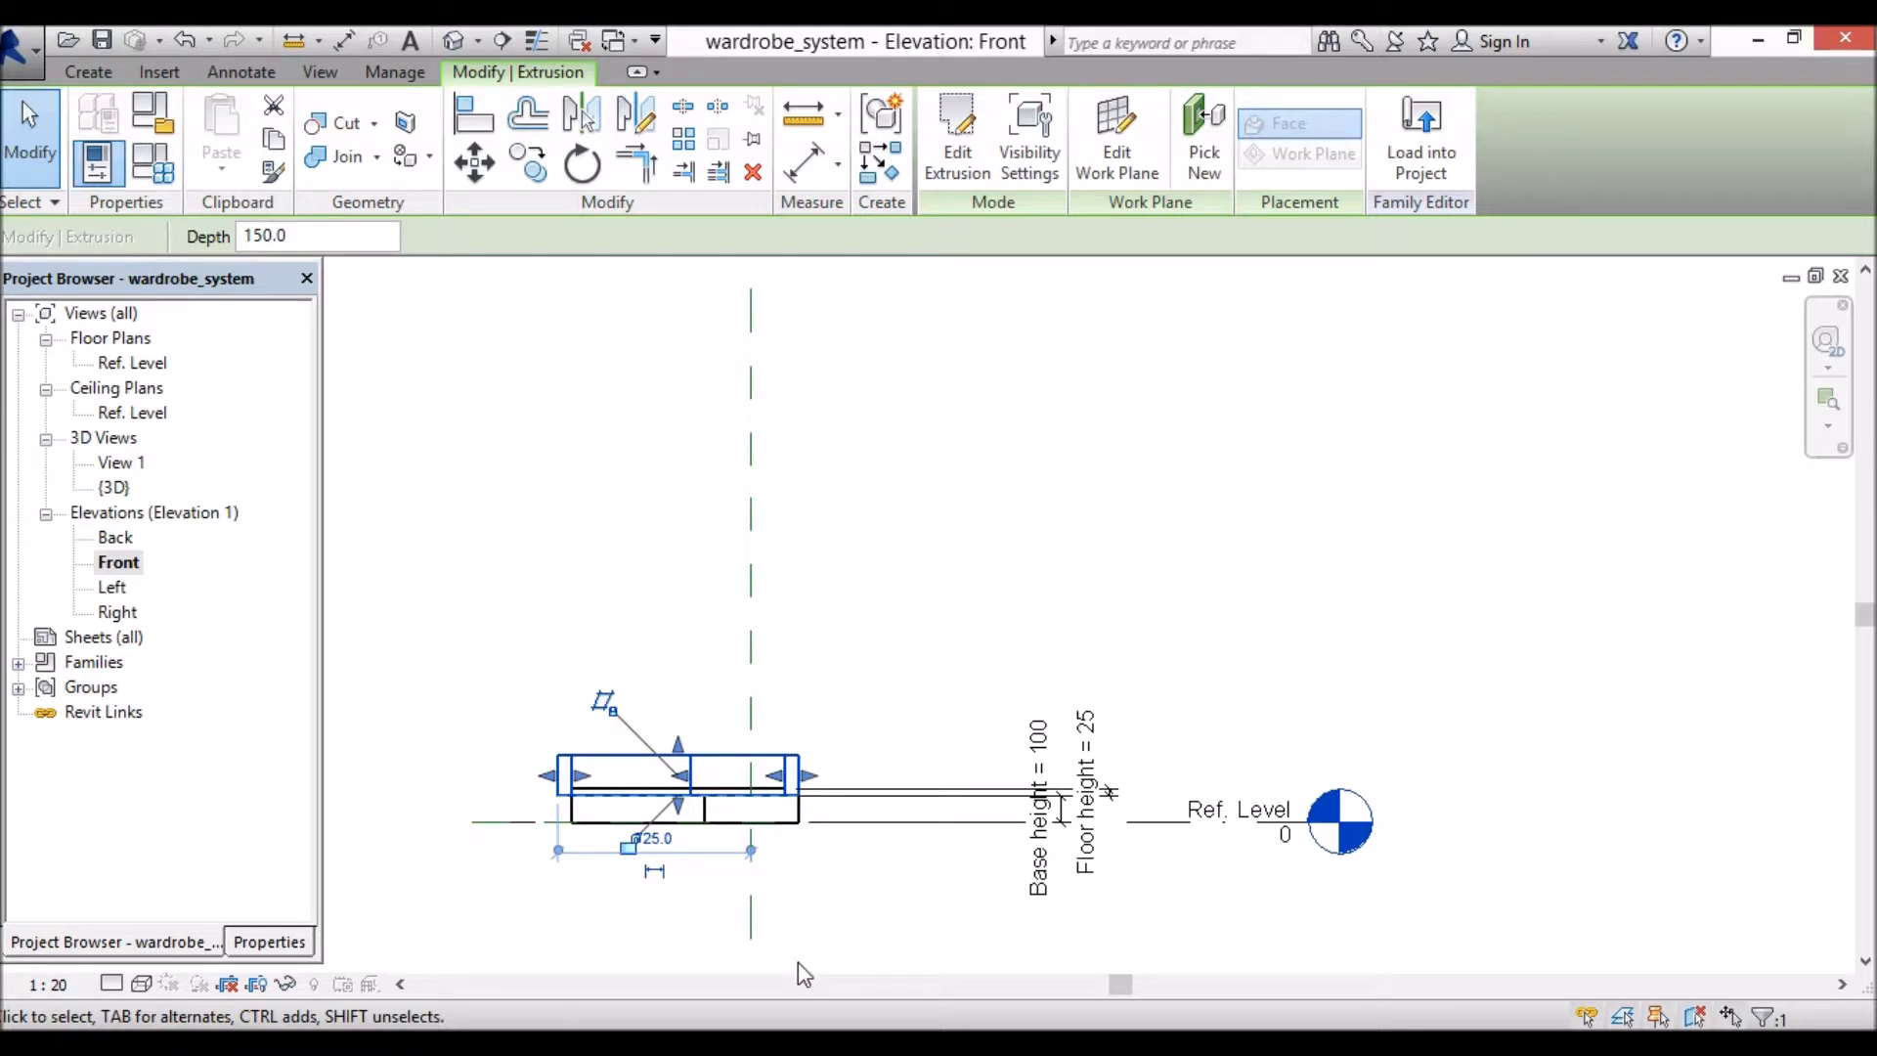
Step: Add an aligned dimension for the wall extrusion's height between its underside and top edge in the Front elevation
{"action": "left_click", "coordinate": [804, 178]}
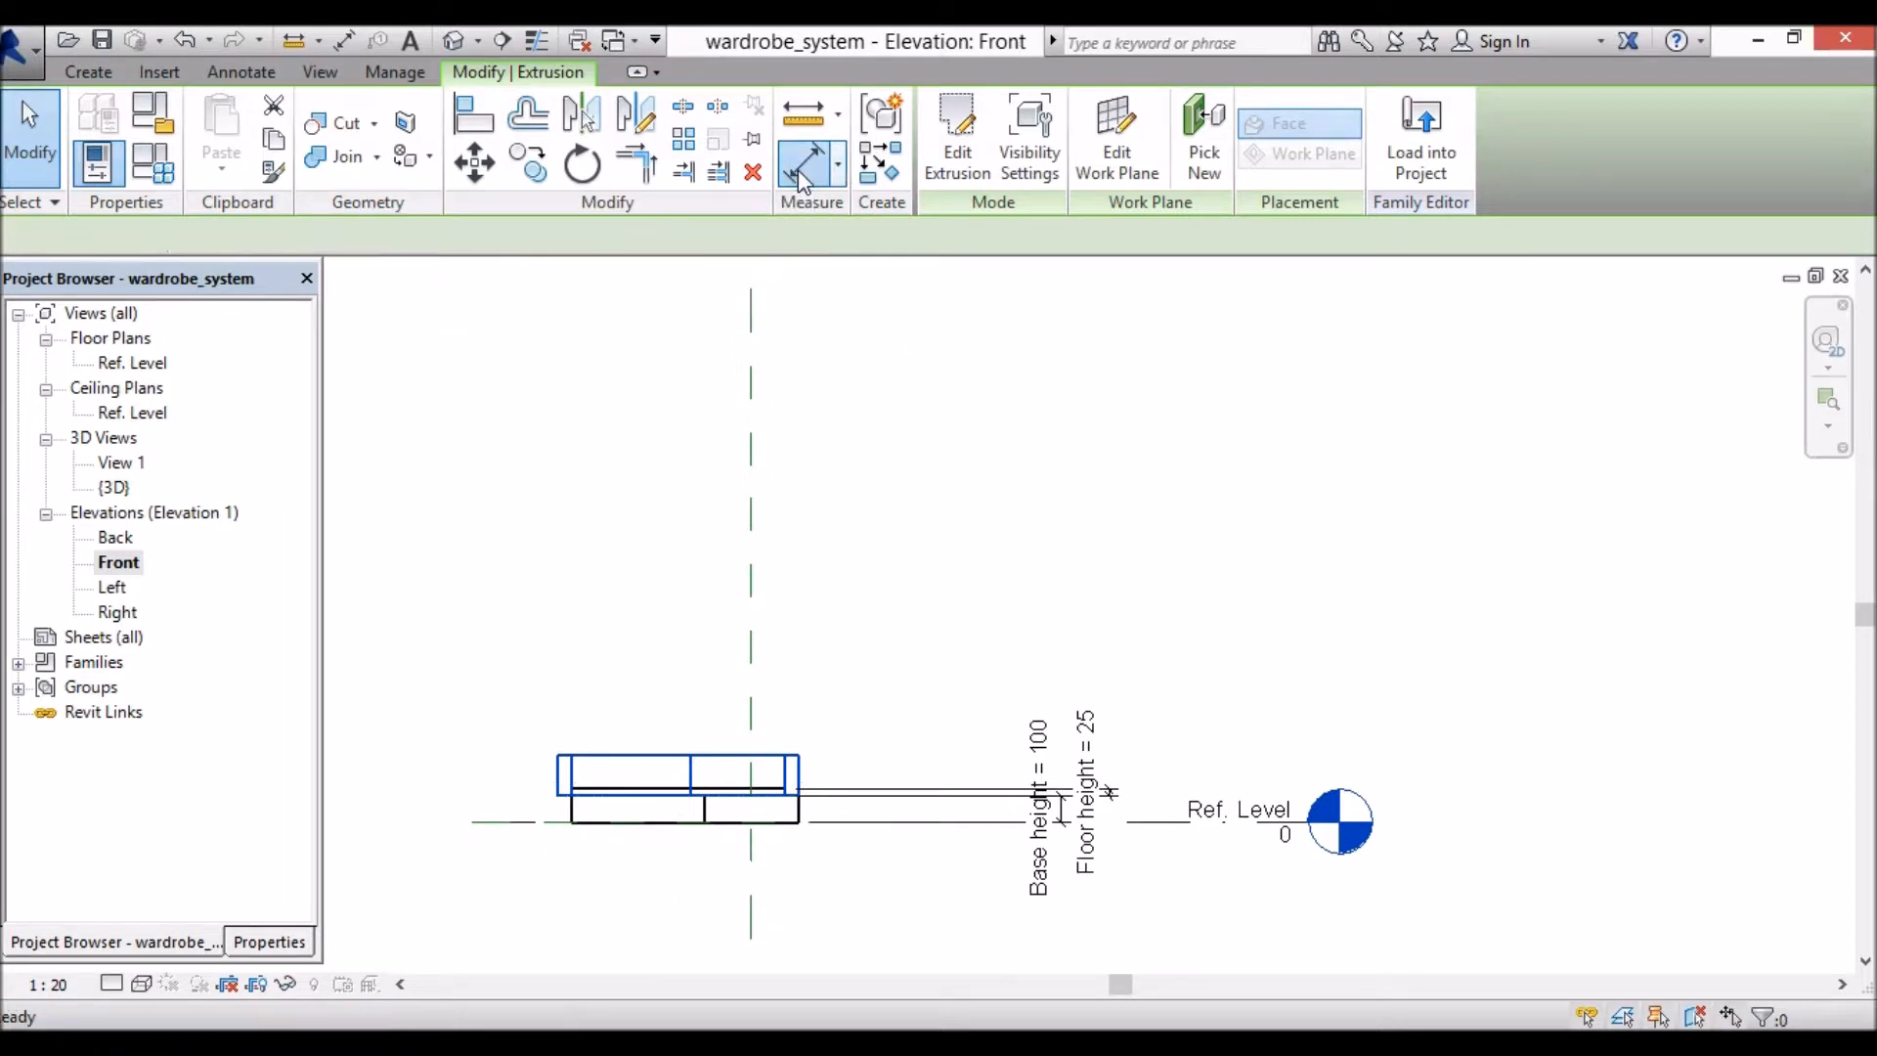
{"action": "left_click", "coordinate": [776, 755]}
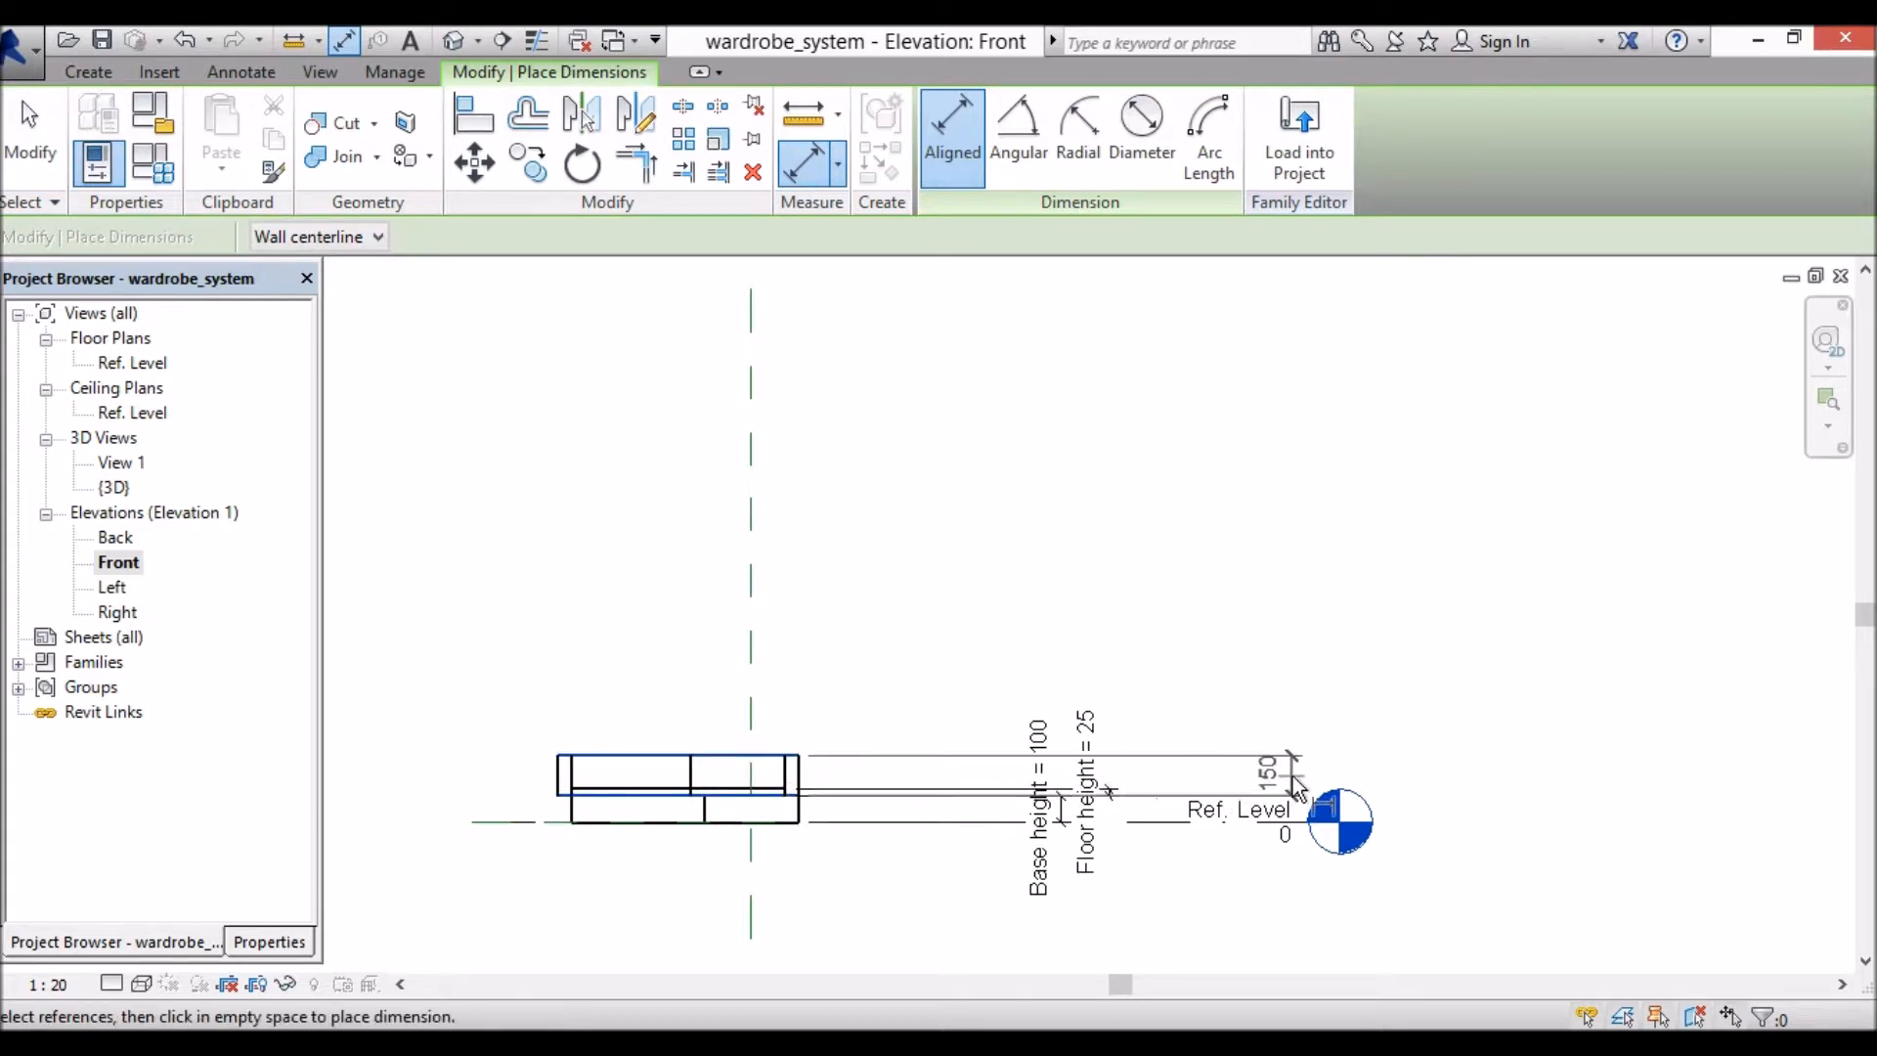
{"action": "left_click", "coordinate": [1156, 777]}
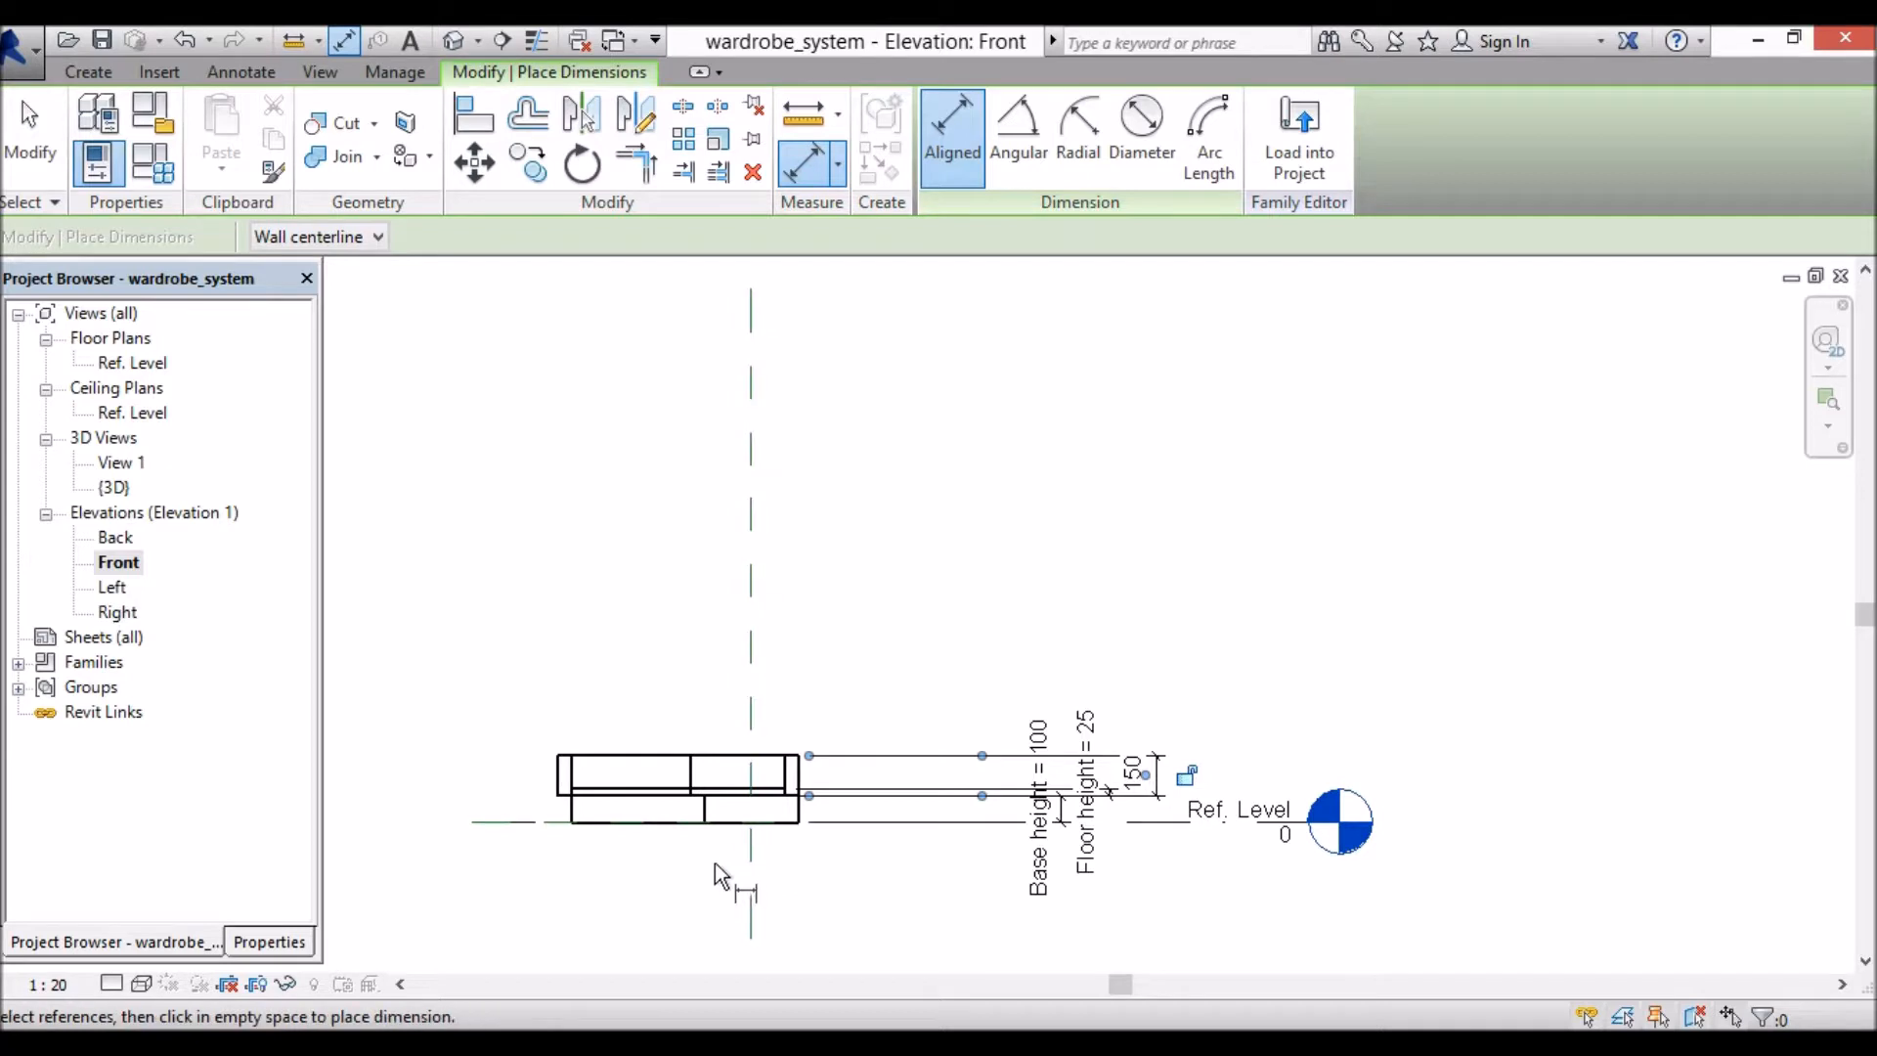
{"action": "key", "text": "Escape"}
{"action": "key", "text": "Escape"}
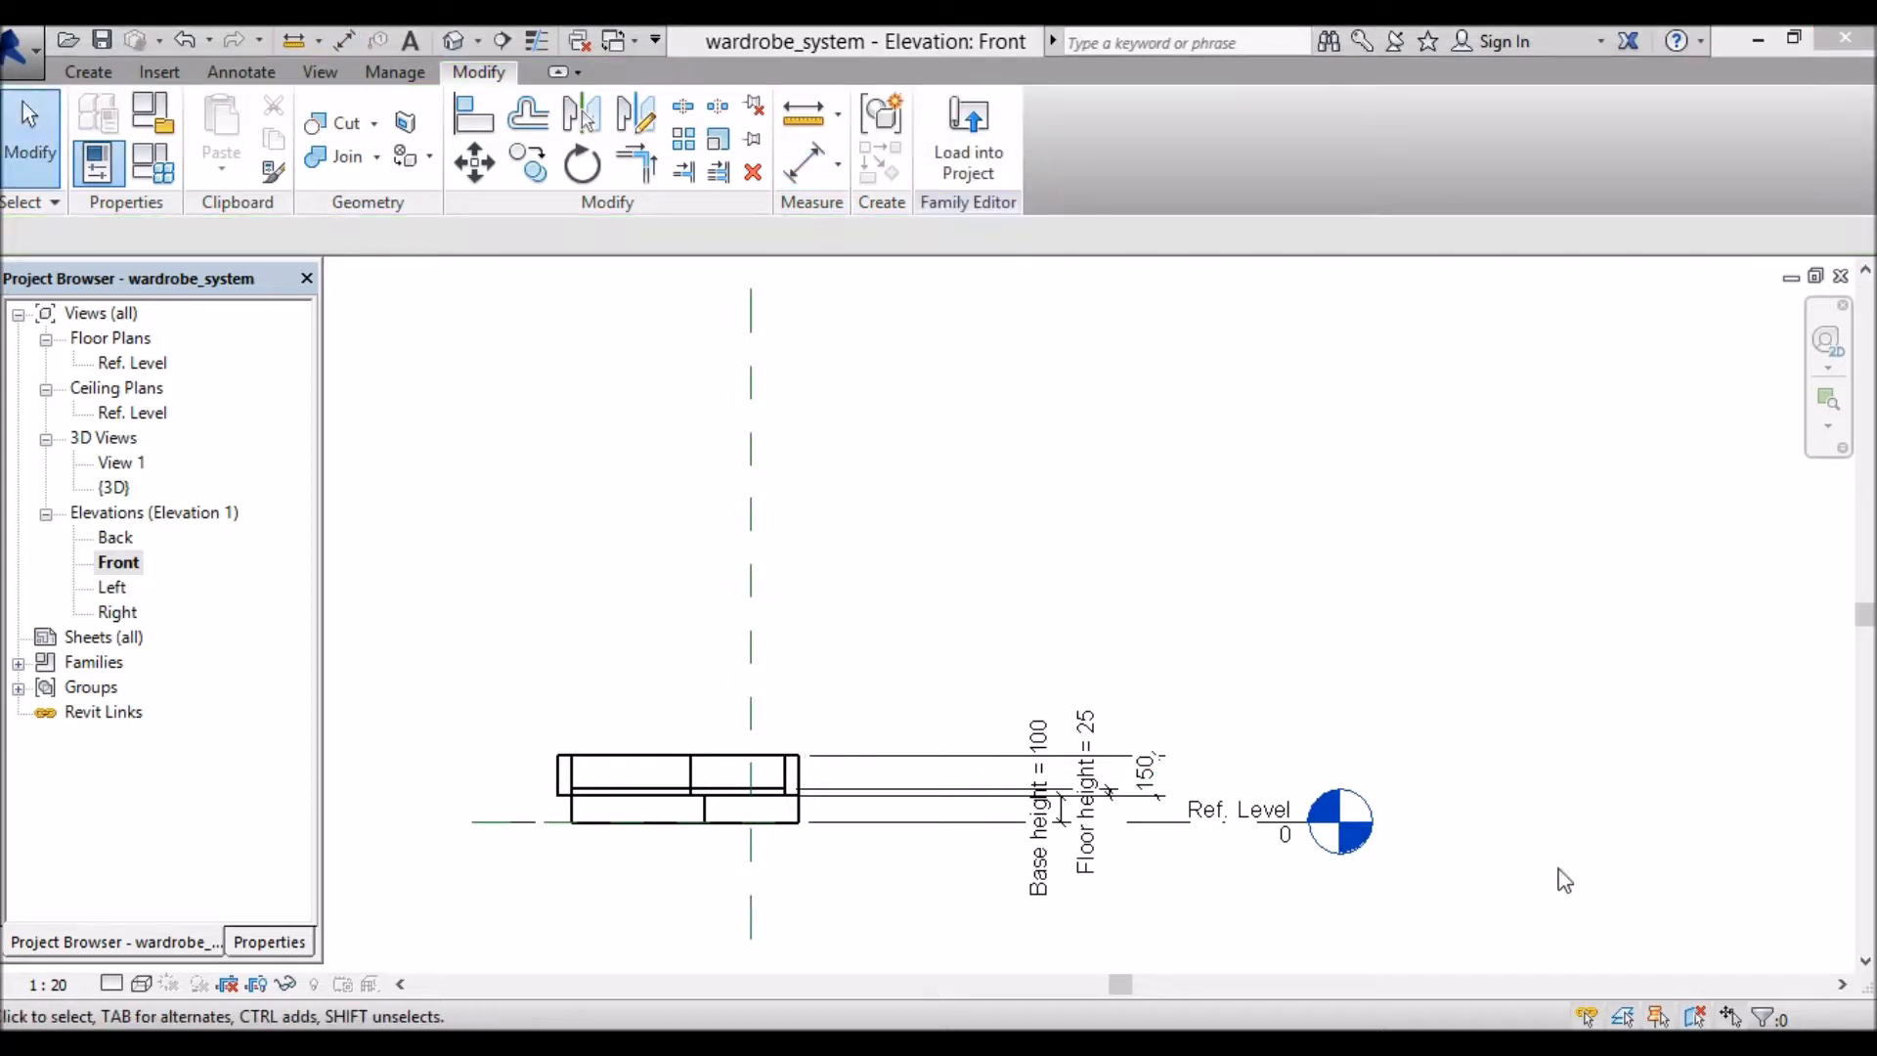
Step: Label the wall extrusion's height dimension in the Front elevation with the Wall height parameter
{"action": "left_click", "coordinate": [1148, 780]}
{"action": "left_click", "coordinate": [663, 237]}
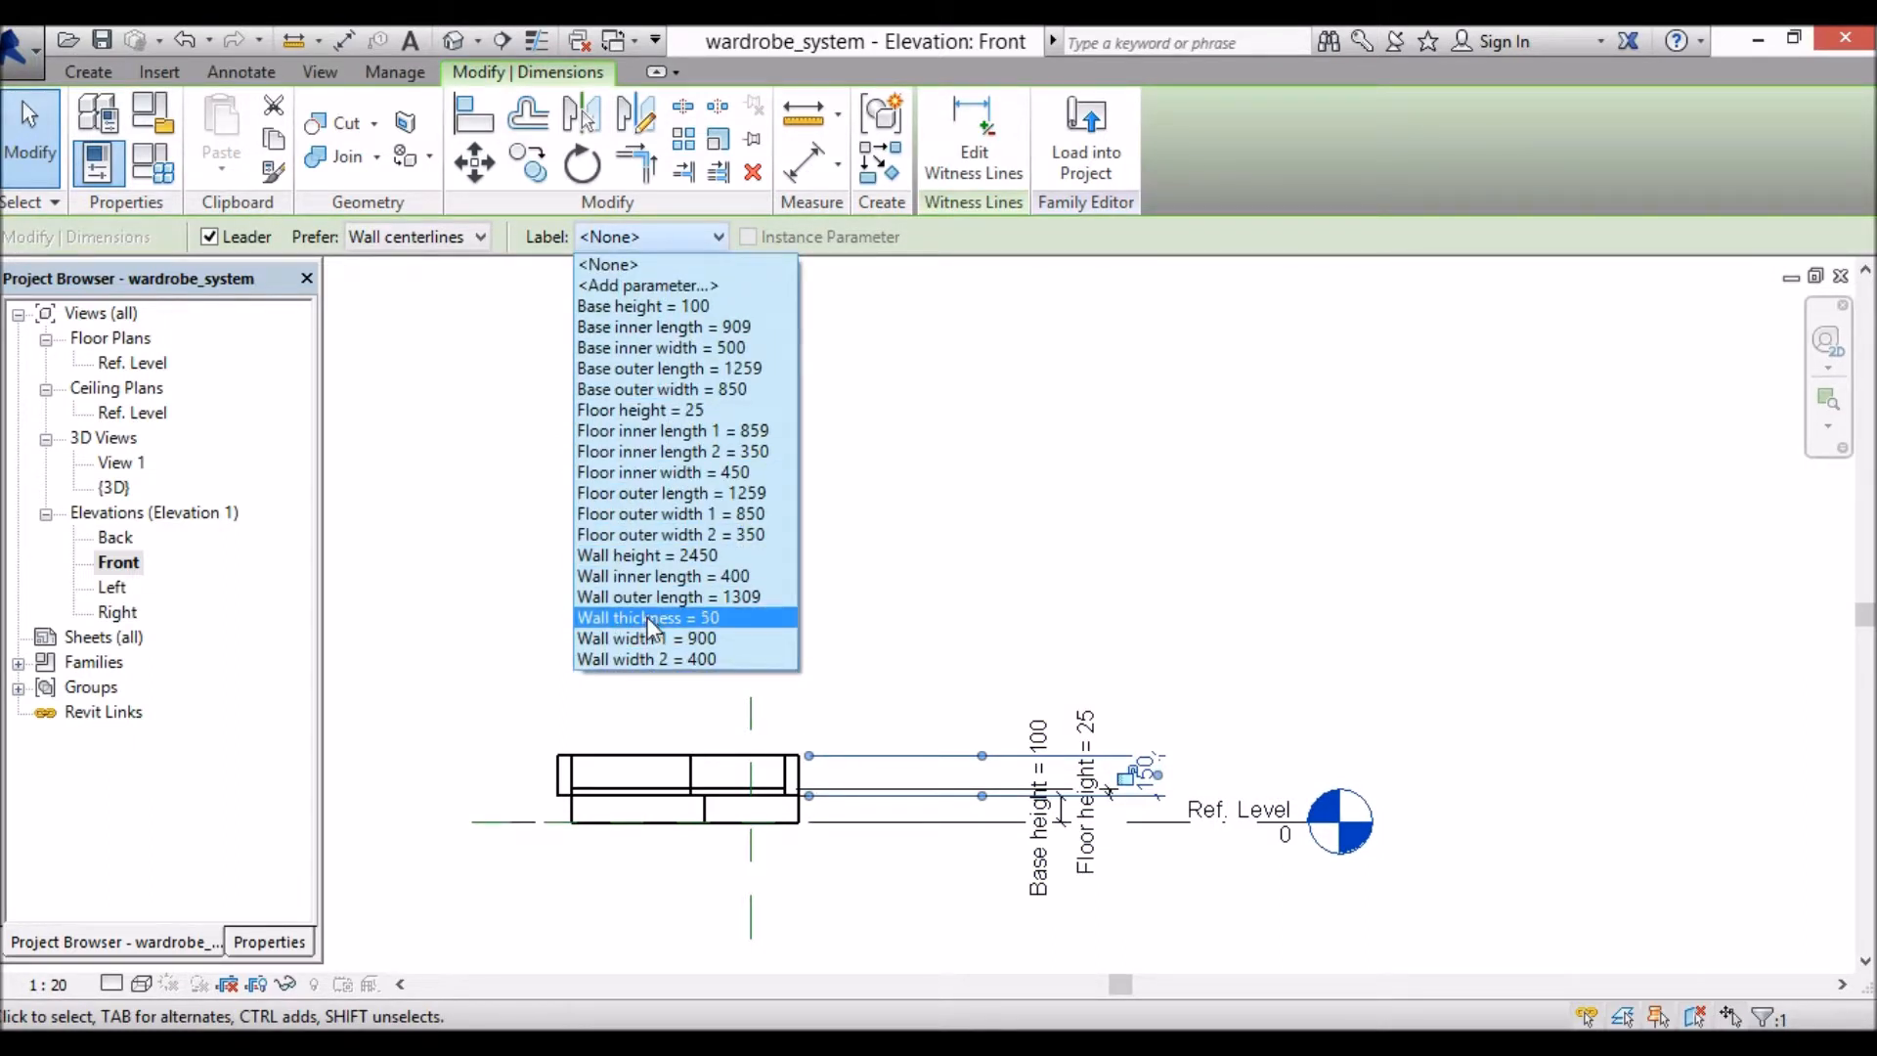
{"action": "left_click", "coordinate": [656, 557]}
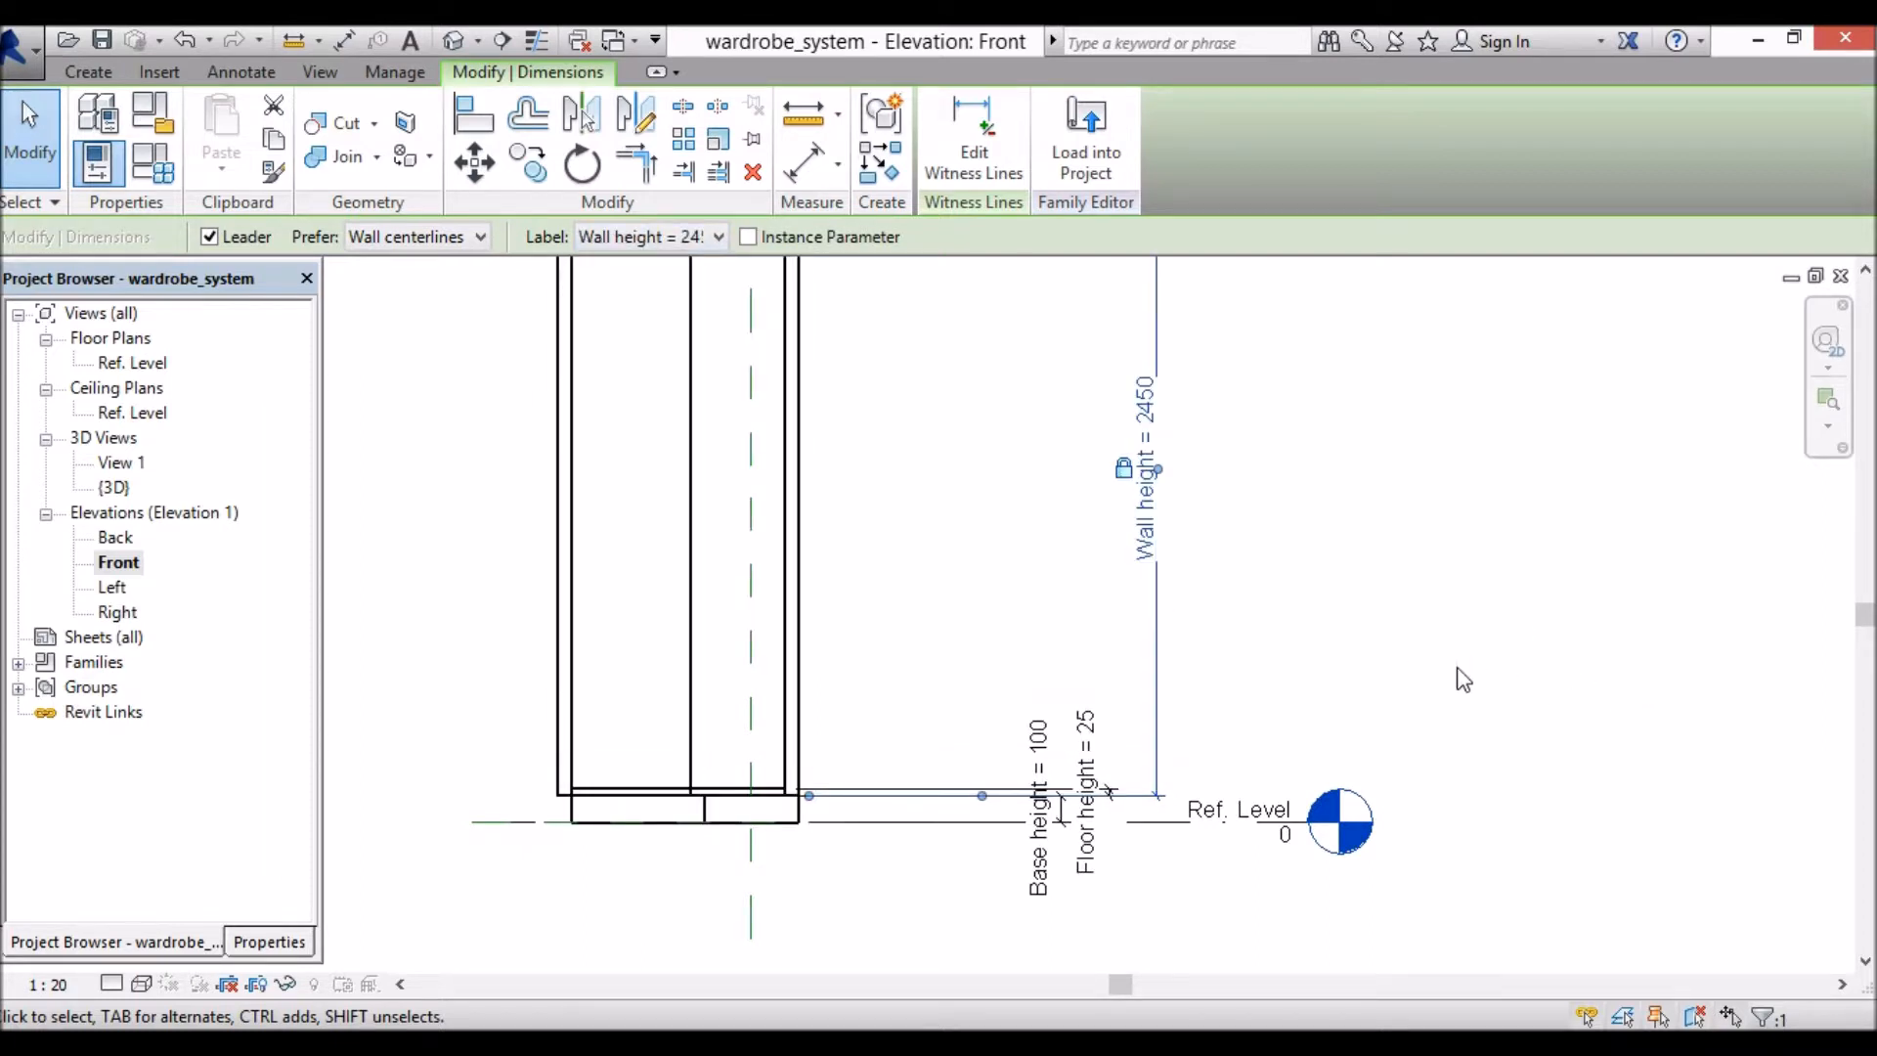
{"action": "scroll", "coordinate": [1458, 678], "scroll_direction": "down", "scroll_amount": 3}
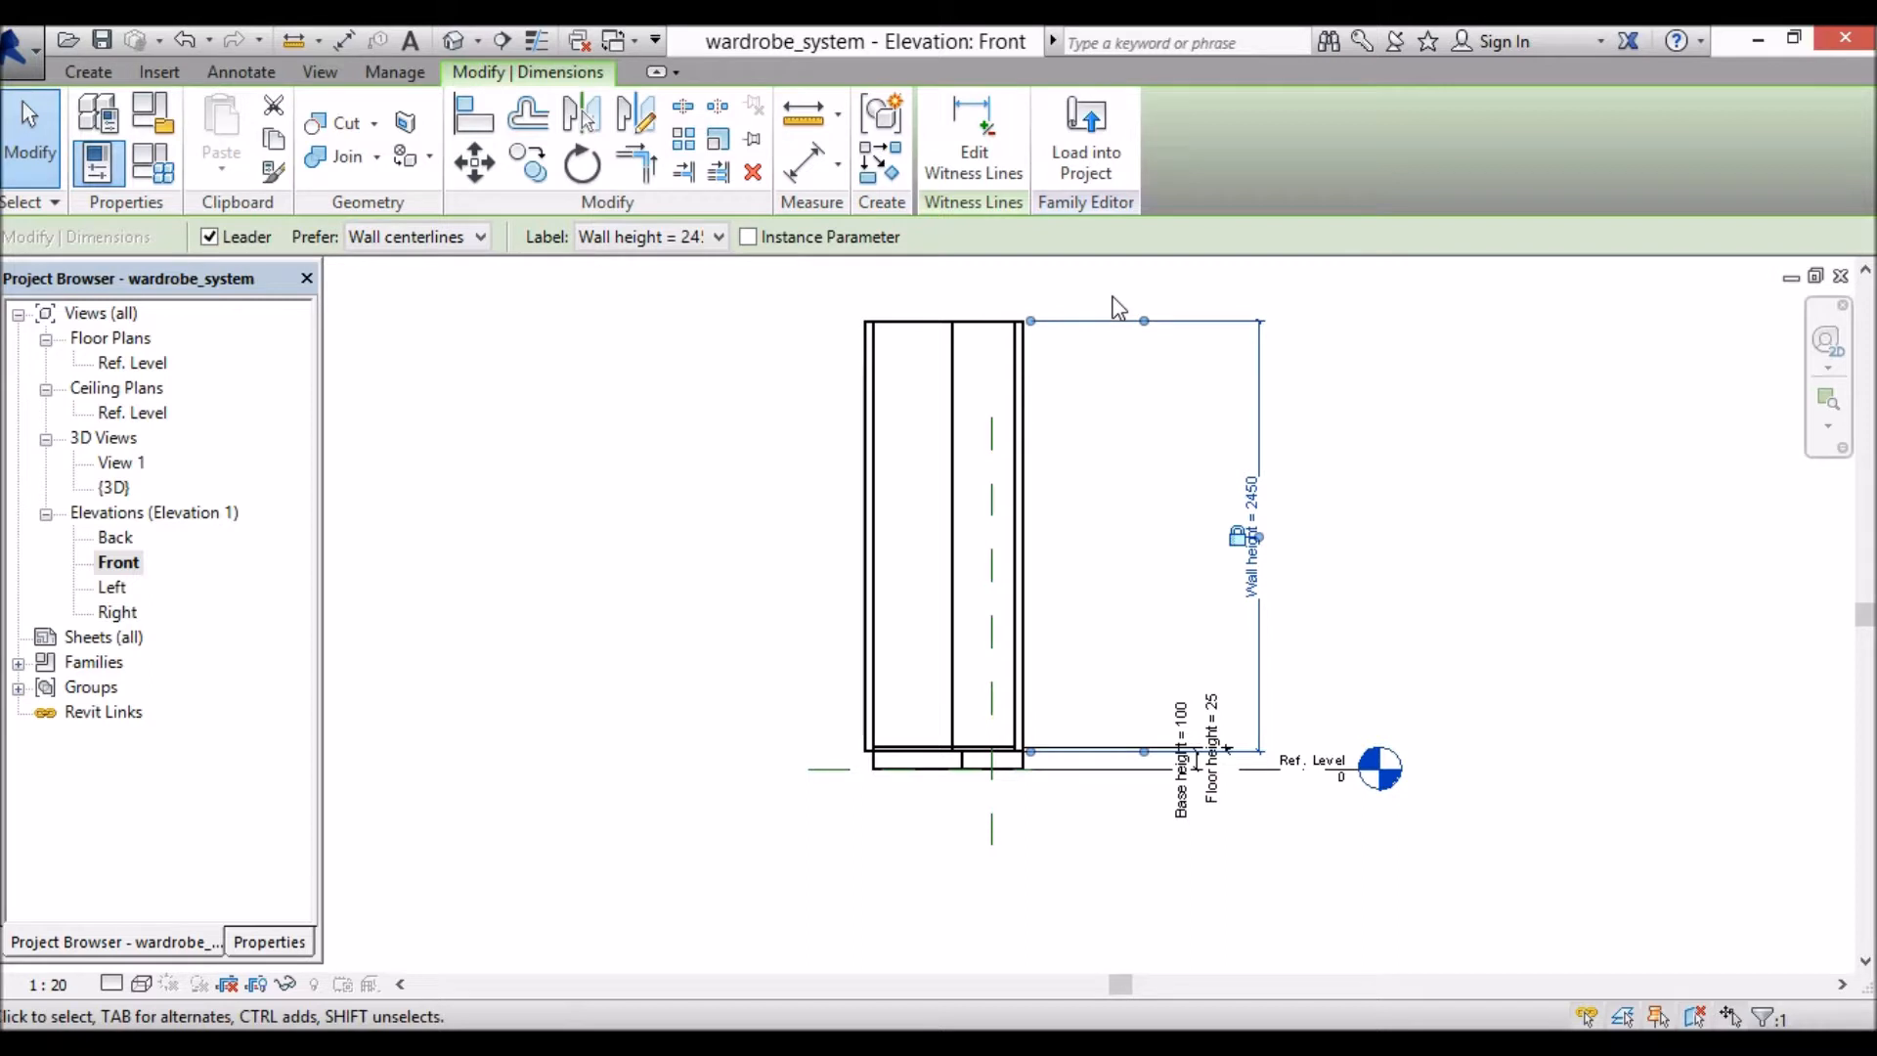
{"action": "left_click", "coordinate": [786, 822]}
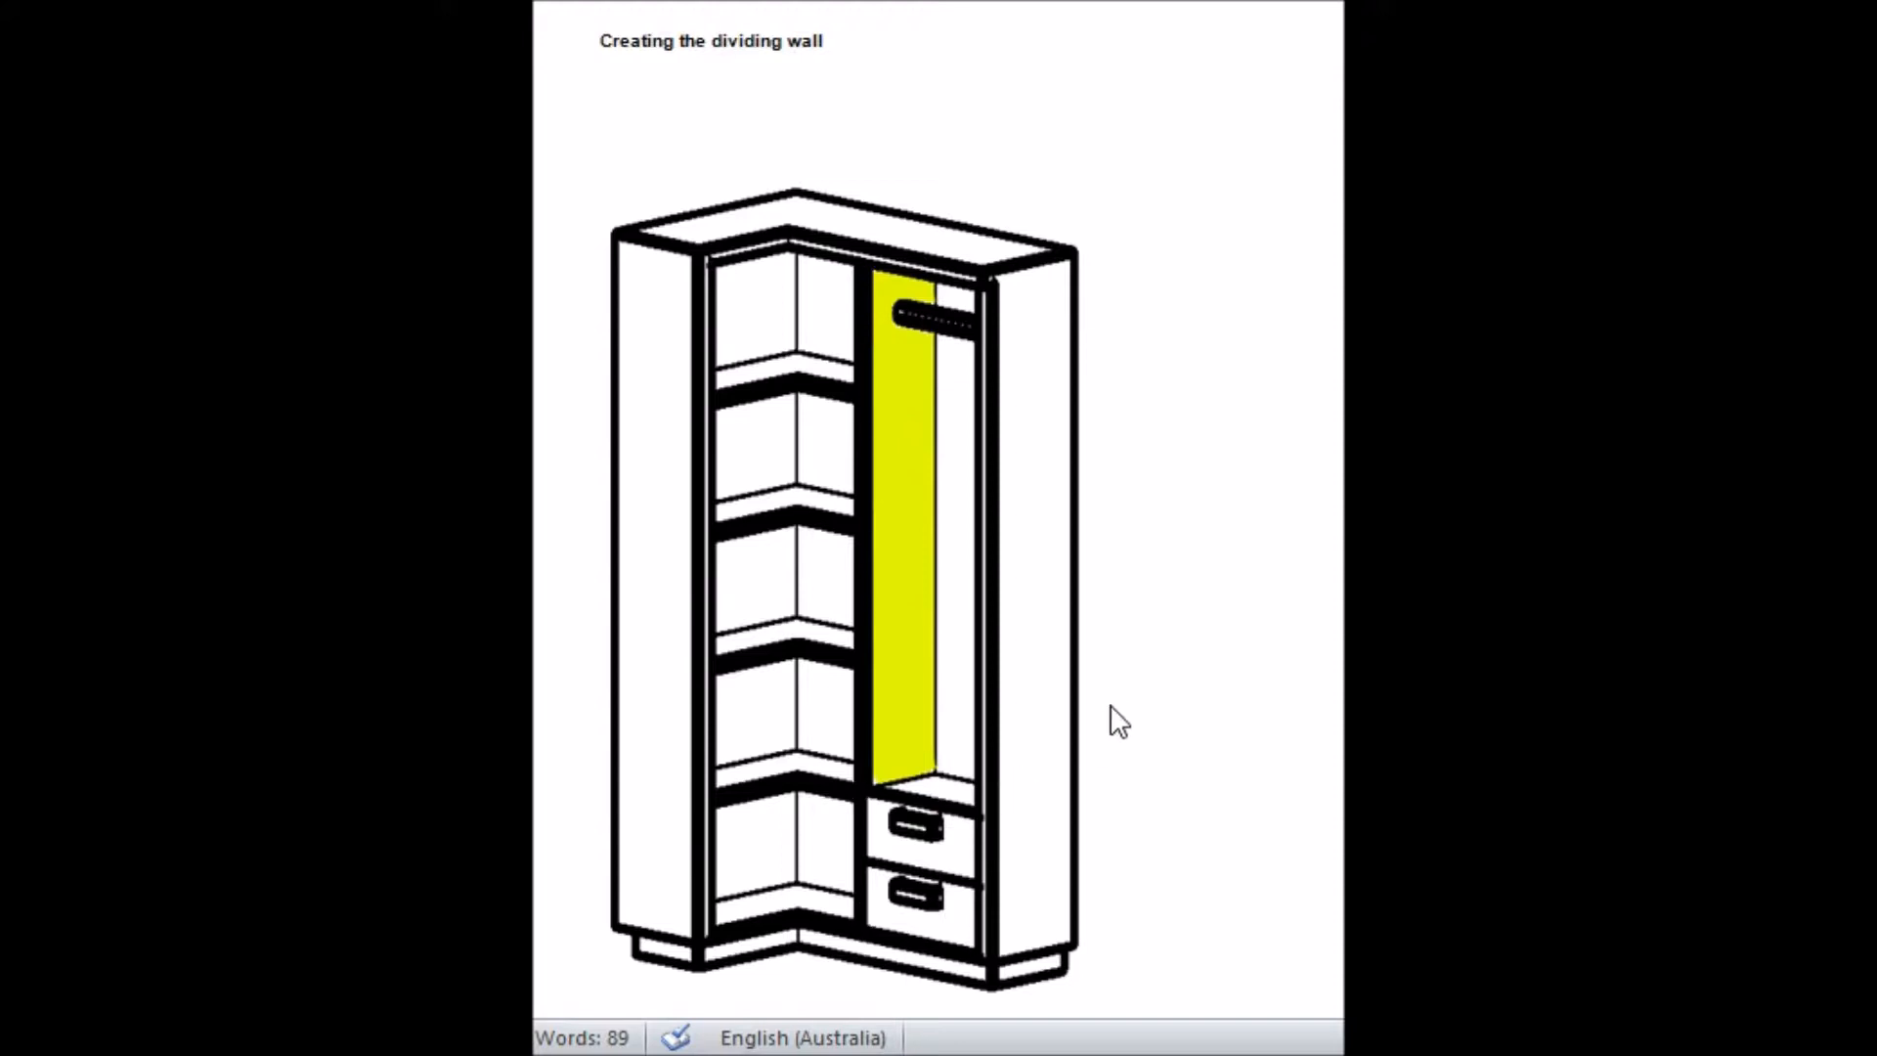
Step: Examine the dividing wall's drawing, measurements and workflow in the Word handout
{"action": "scroll", "coordinate": [1116, 712], "scroll_direction": "down", "scroll_amount": 4}
{"action": "scroll", "coordinate": [1118, 719], "scroll_direction": "down", "scroll_amount": 6}
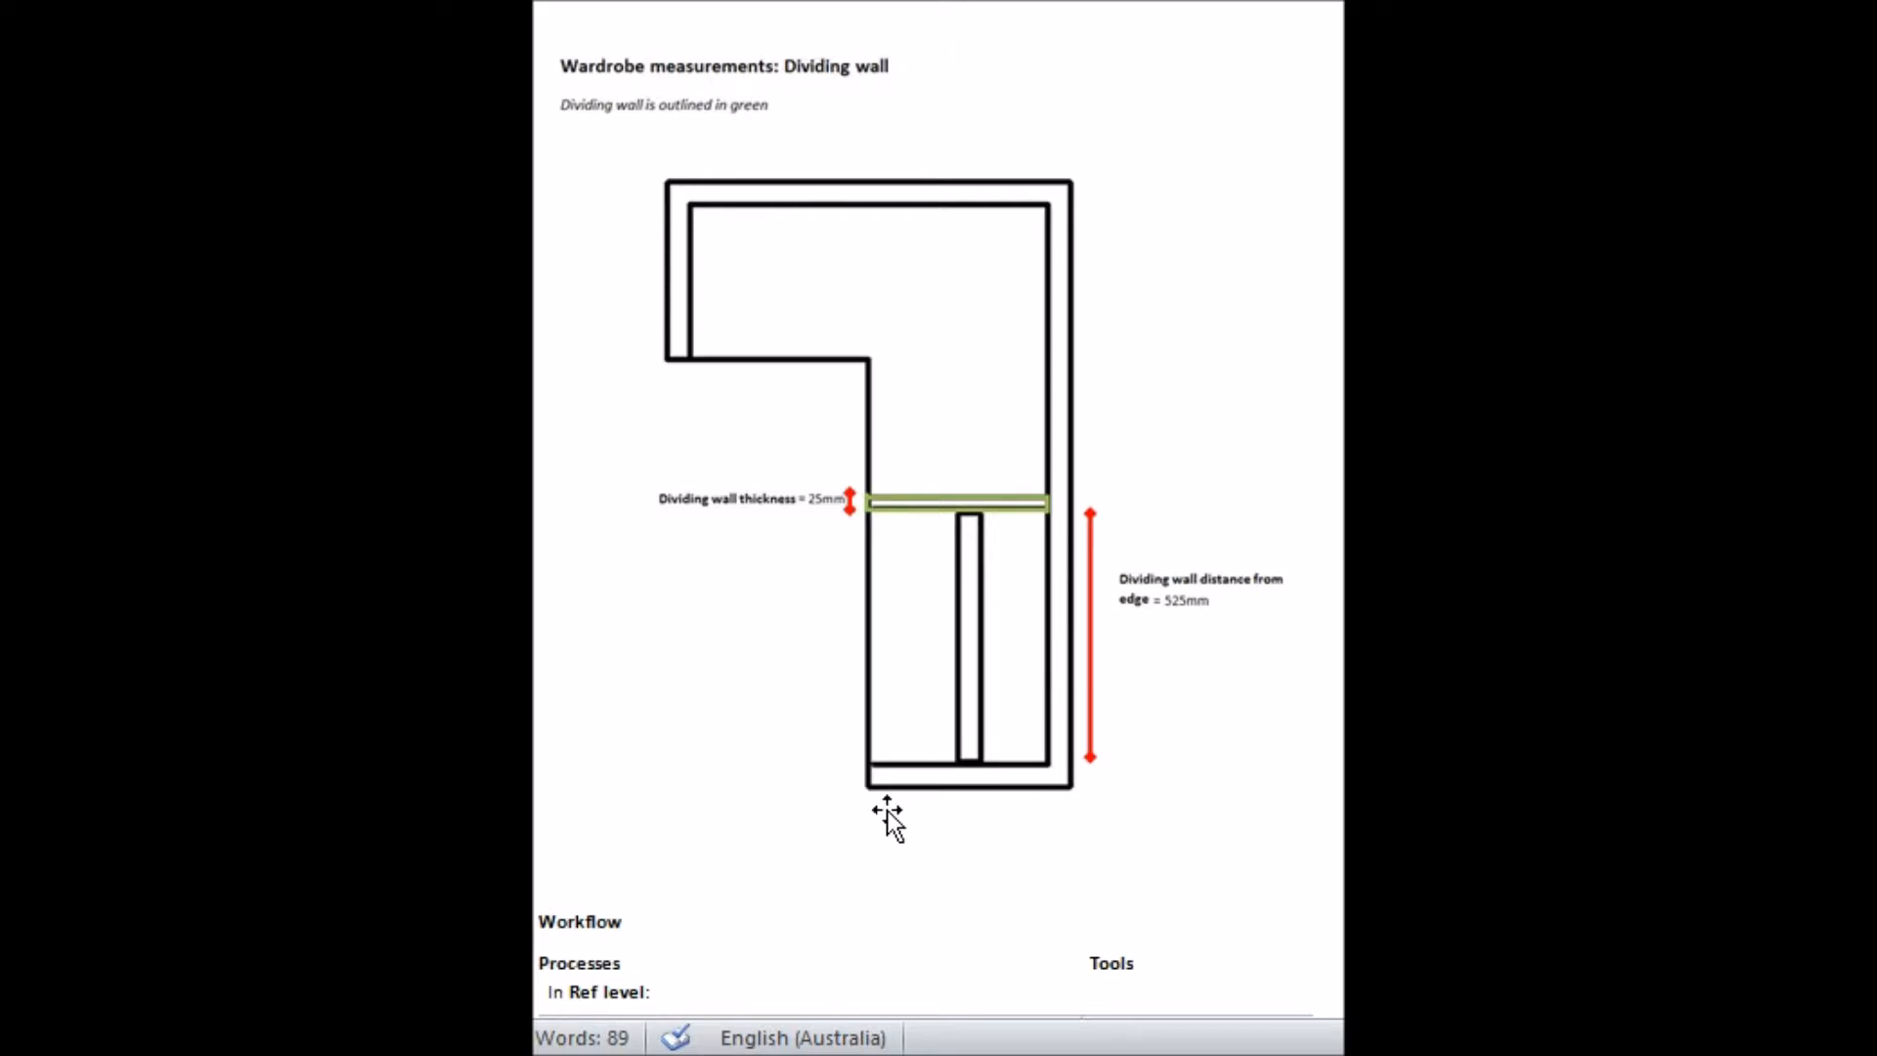
{"action": "scroll", "coordinate": [948, 884], "scroll_direction": "down", "scroll_amount": 6}
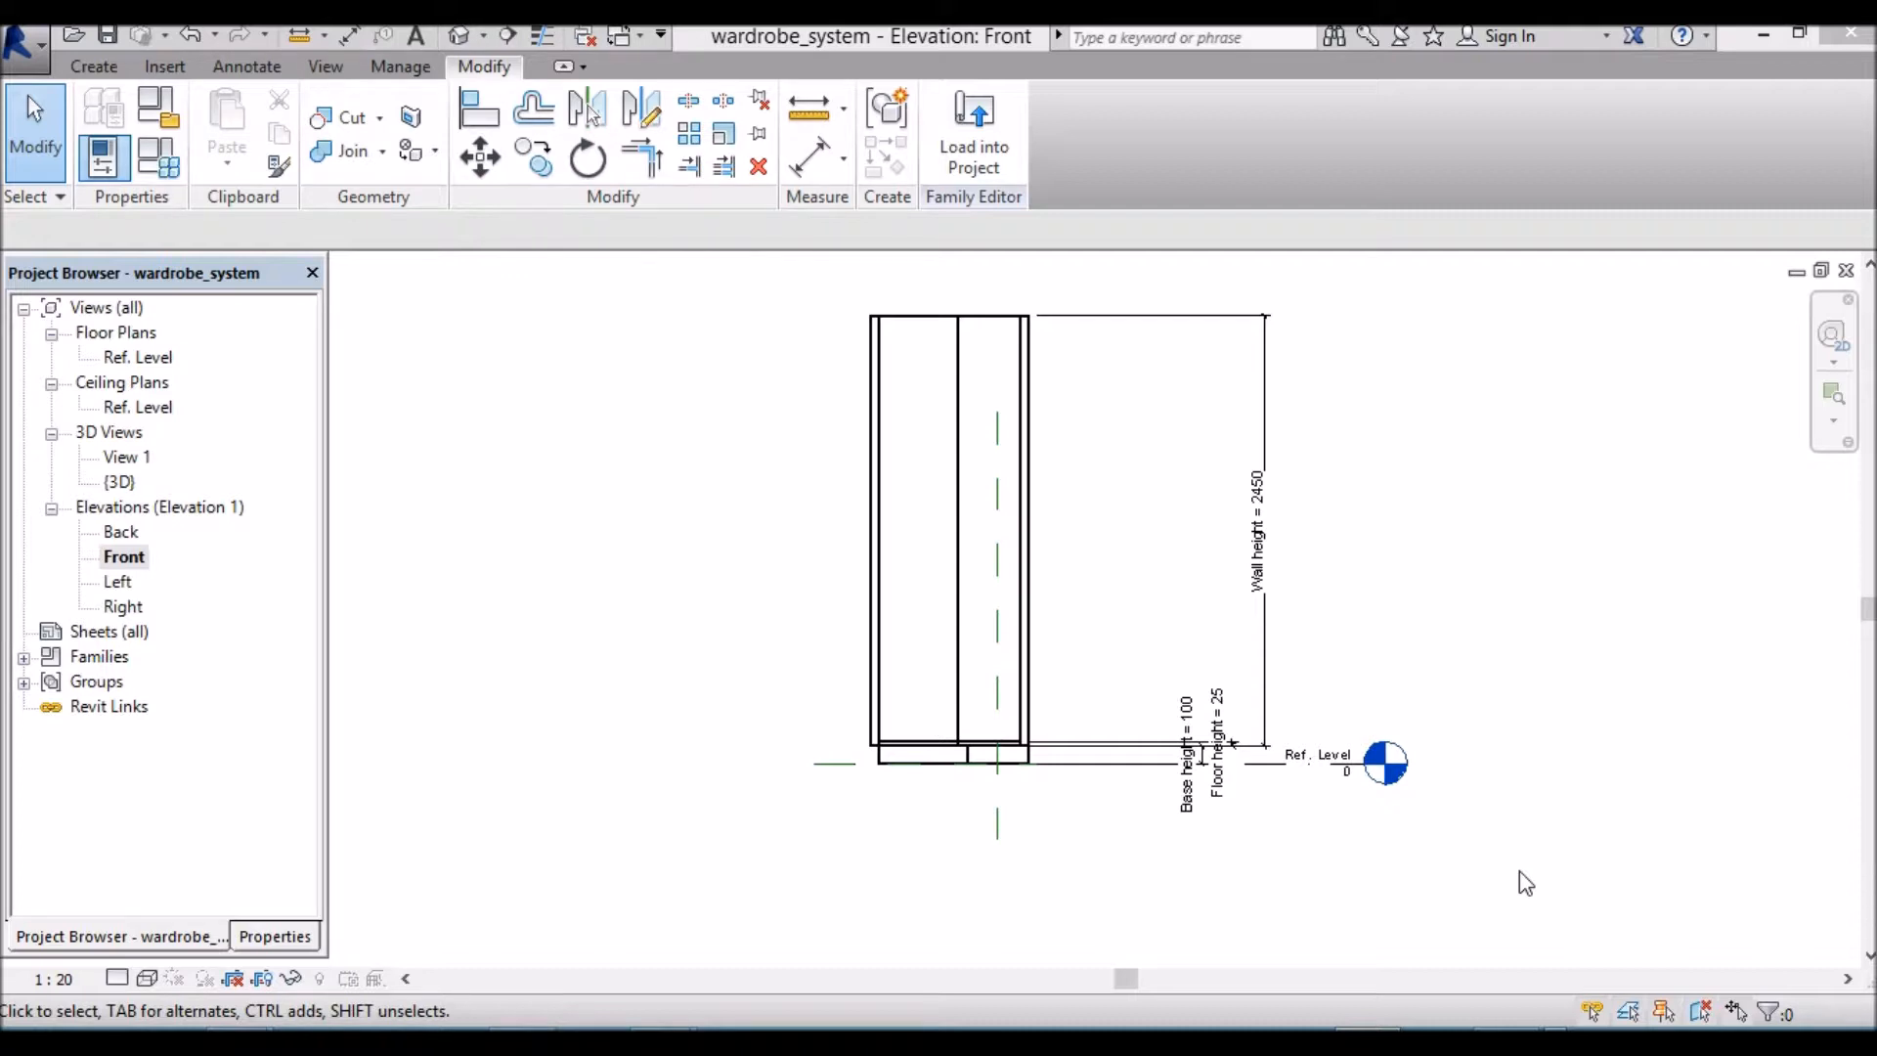
Step: In the Ref. Level floor plan, start an extrusion and sketch a rectangle about 350 by 56 mm against the long leg's end wall
{"action": "double_click", "coordinate": [161, 360]}
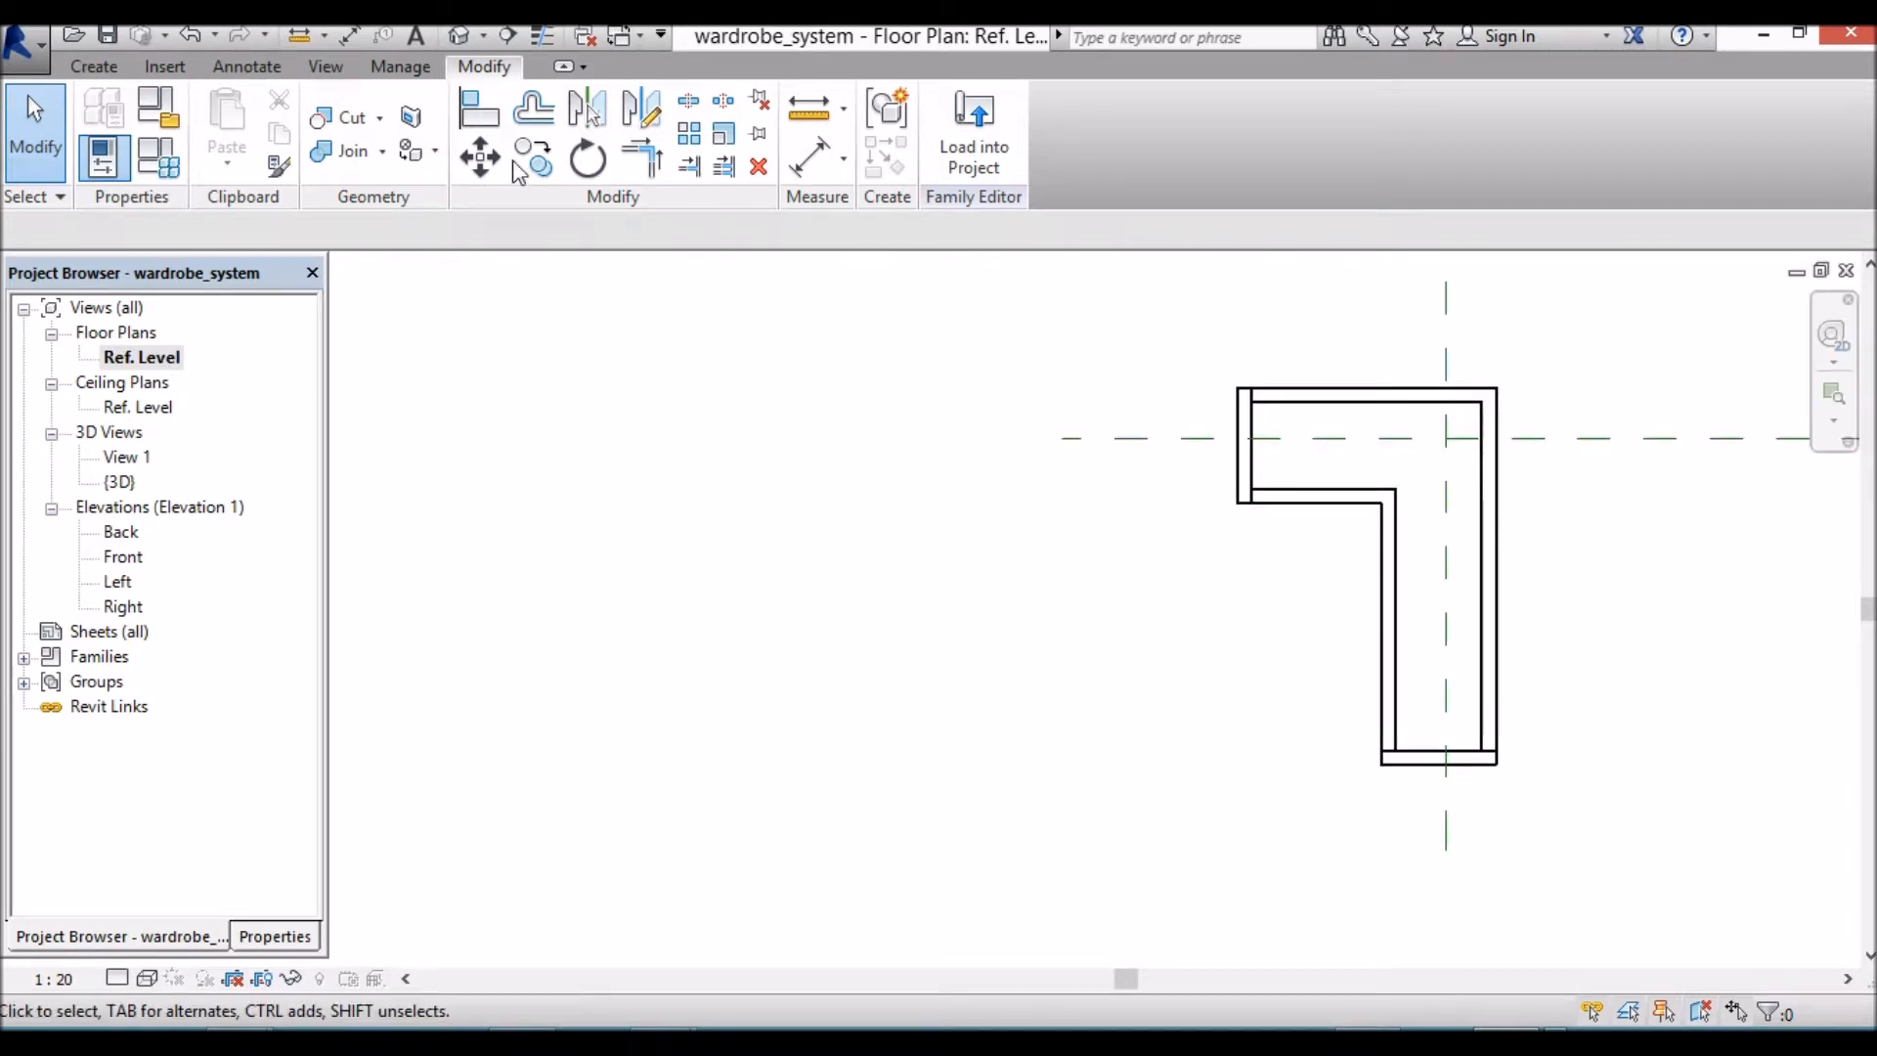
{"action": "left_click", "coordinate": [93, 66]}
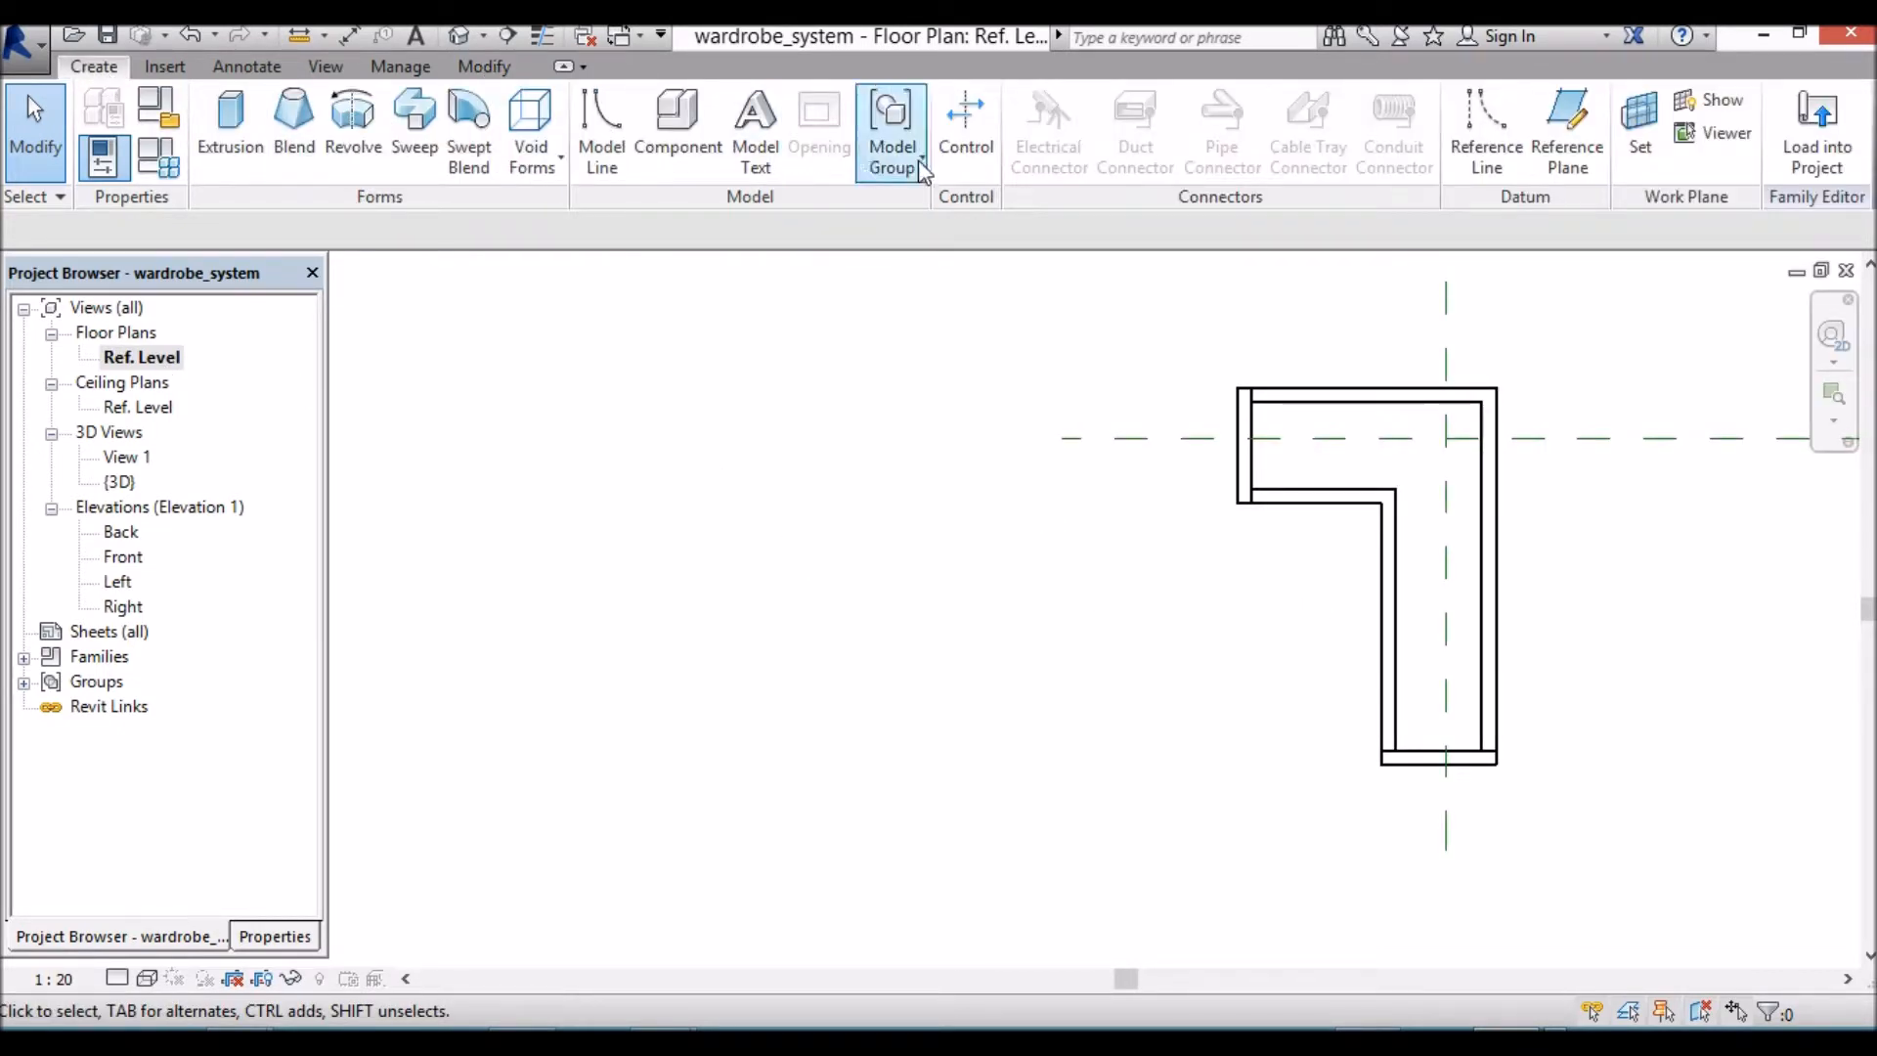
{"action": "left_click", "coordinate": [244, 137]}
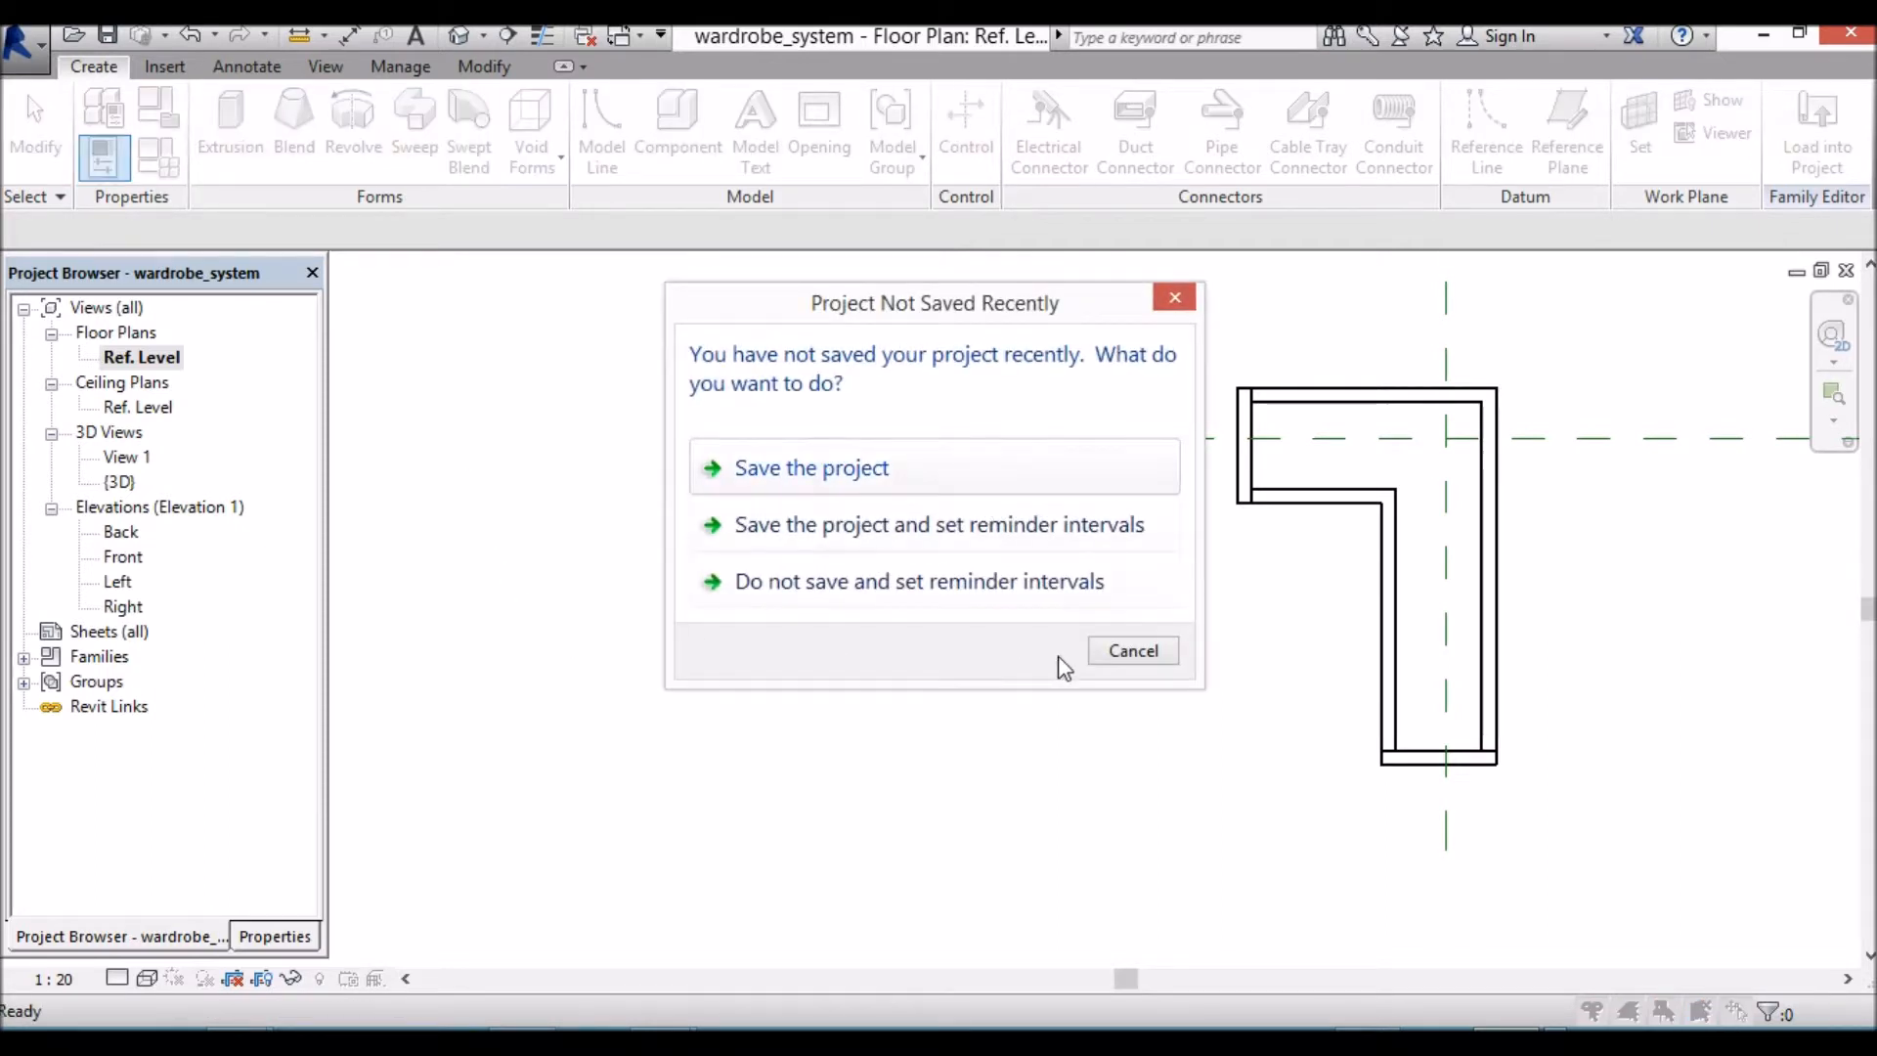
{"action": "left_click", "coordinate": [1115, 652]}
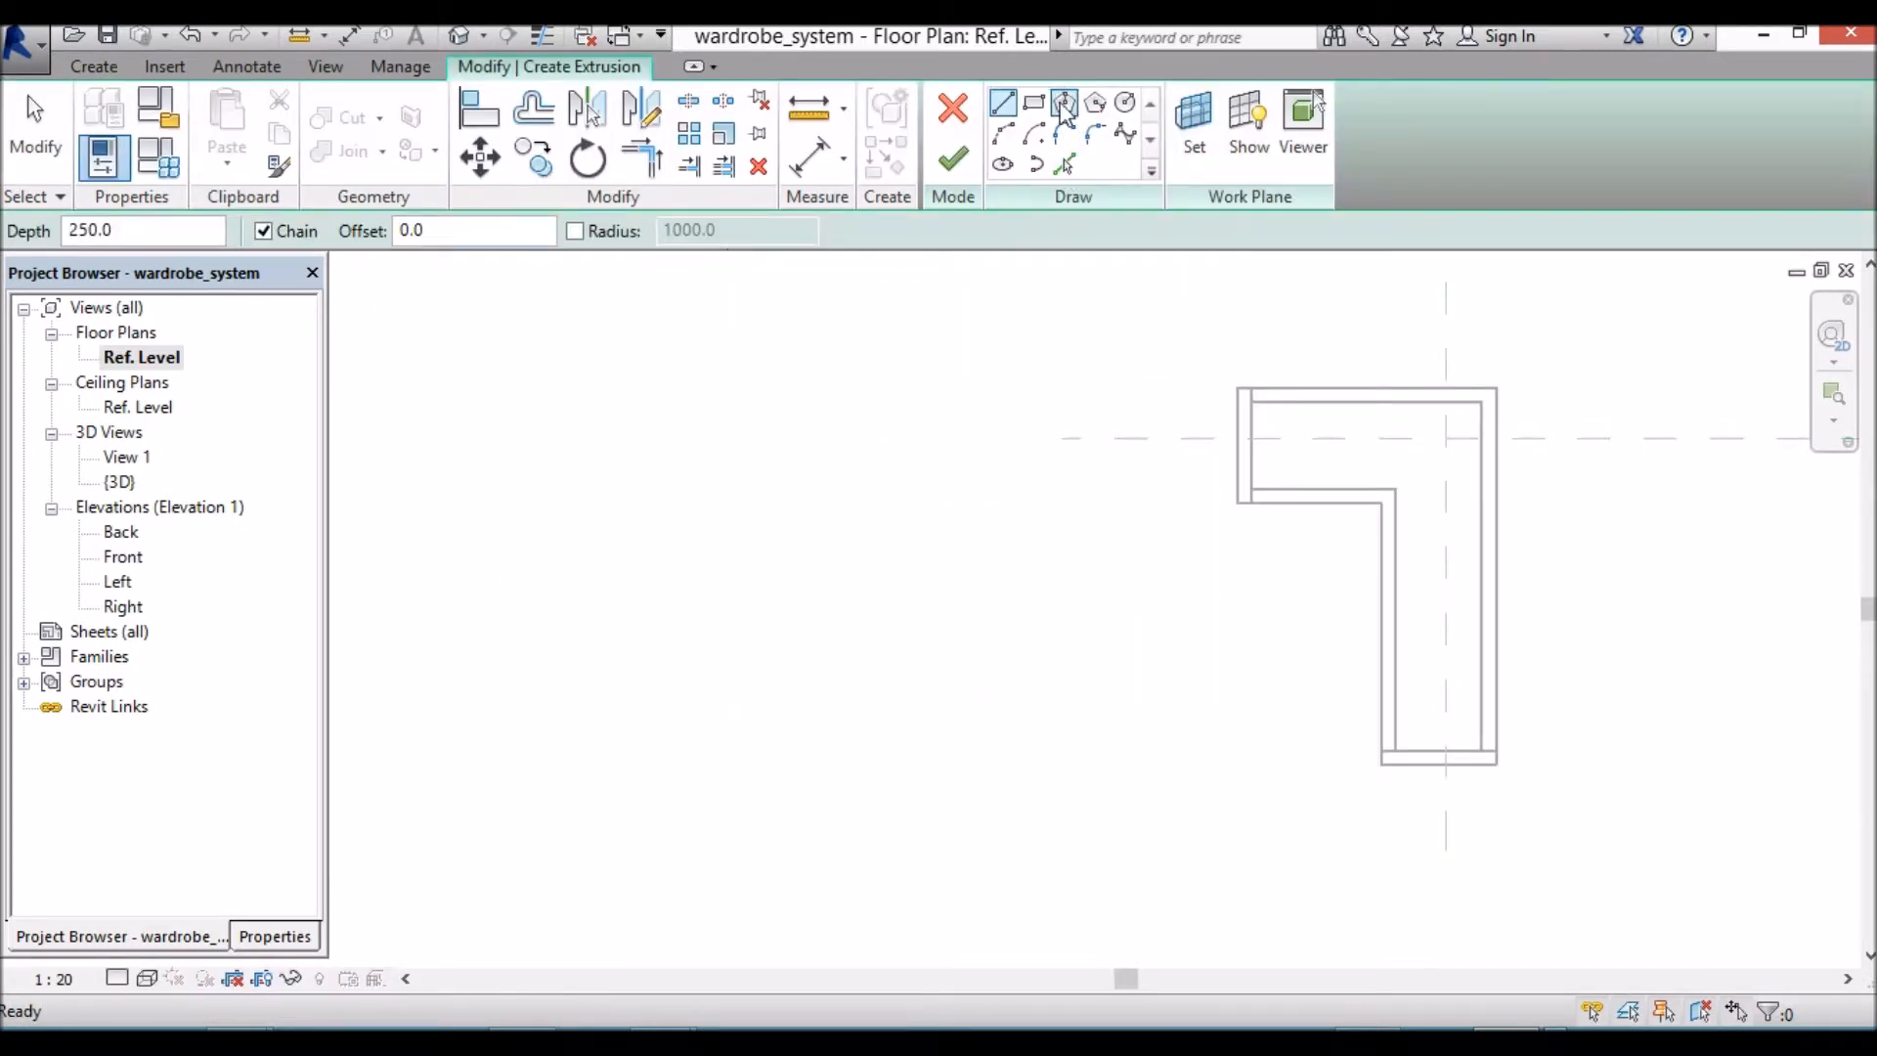
{"action": "left_click", "coordinate": [1034, 102]}
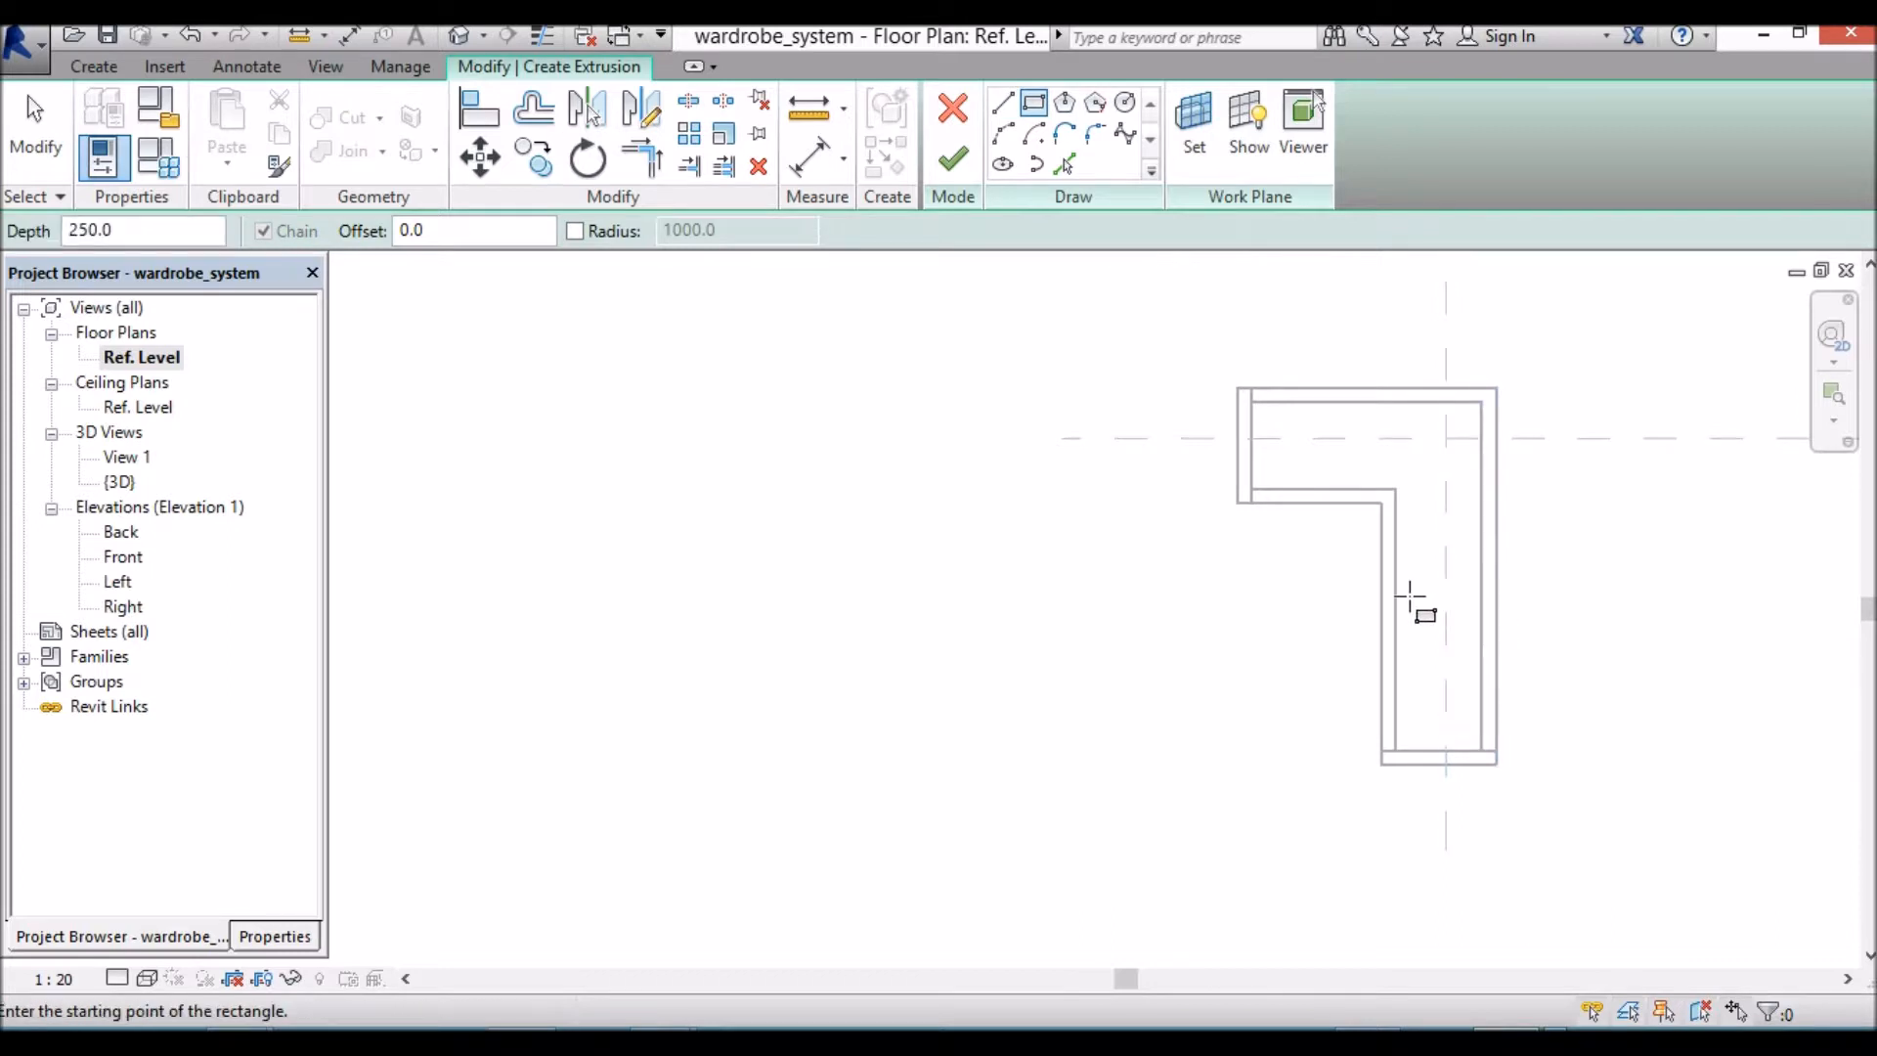
{"action": "left_click", "coordinate": [1475, 749]}
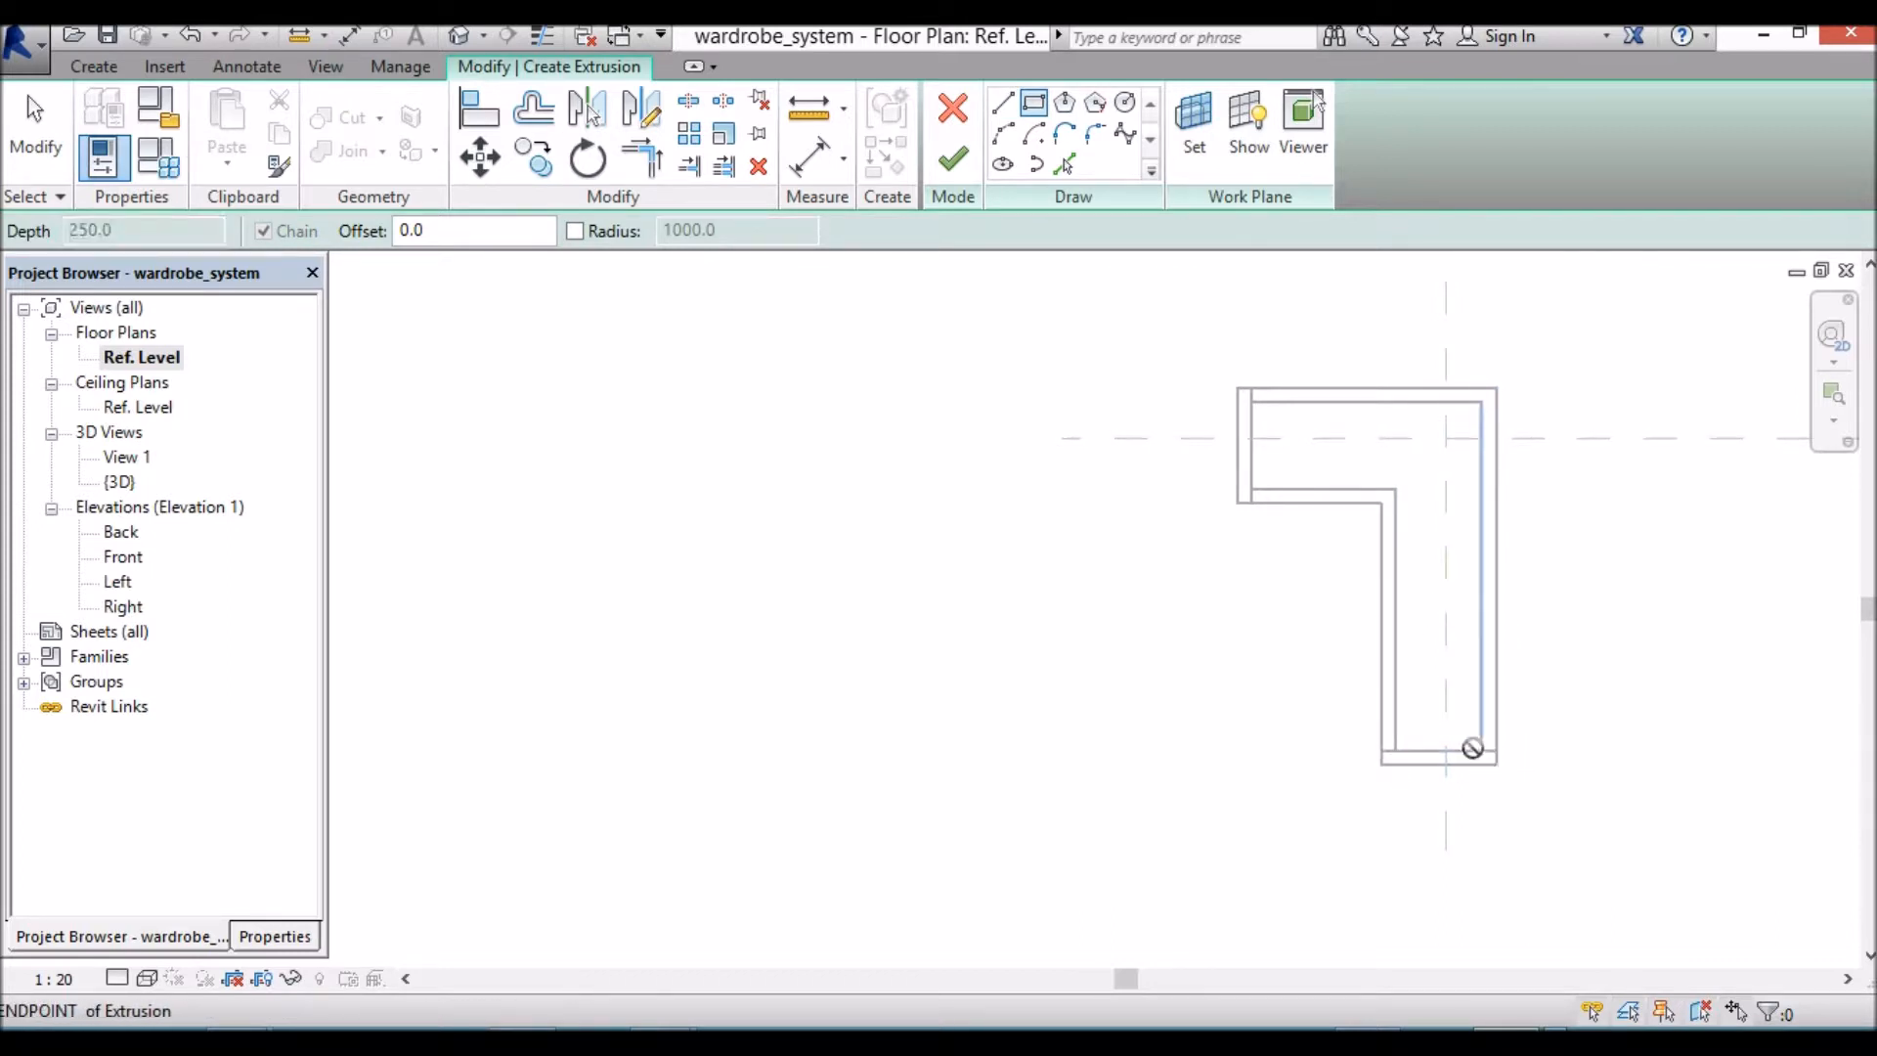
{"action": "left_click", "coordinate": [1381, 734]}
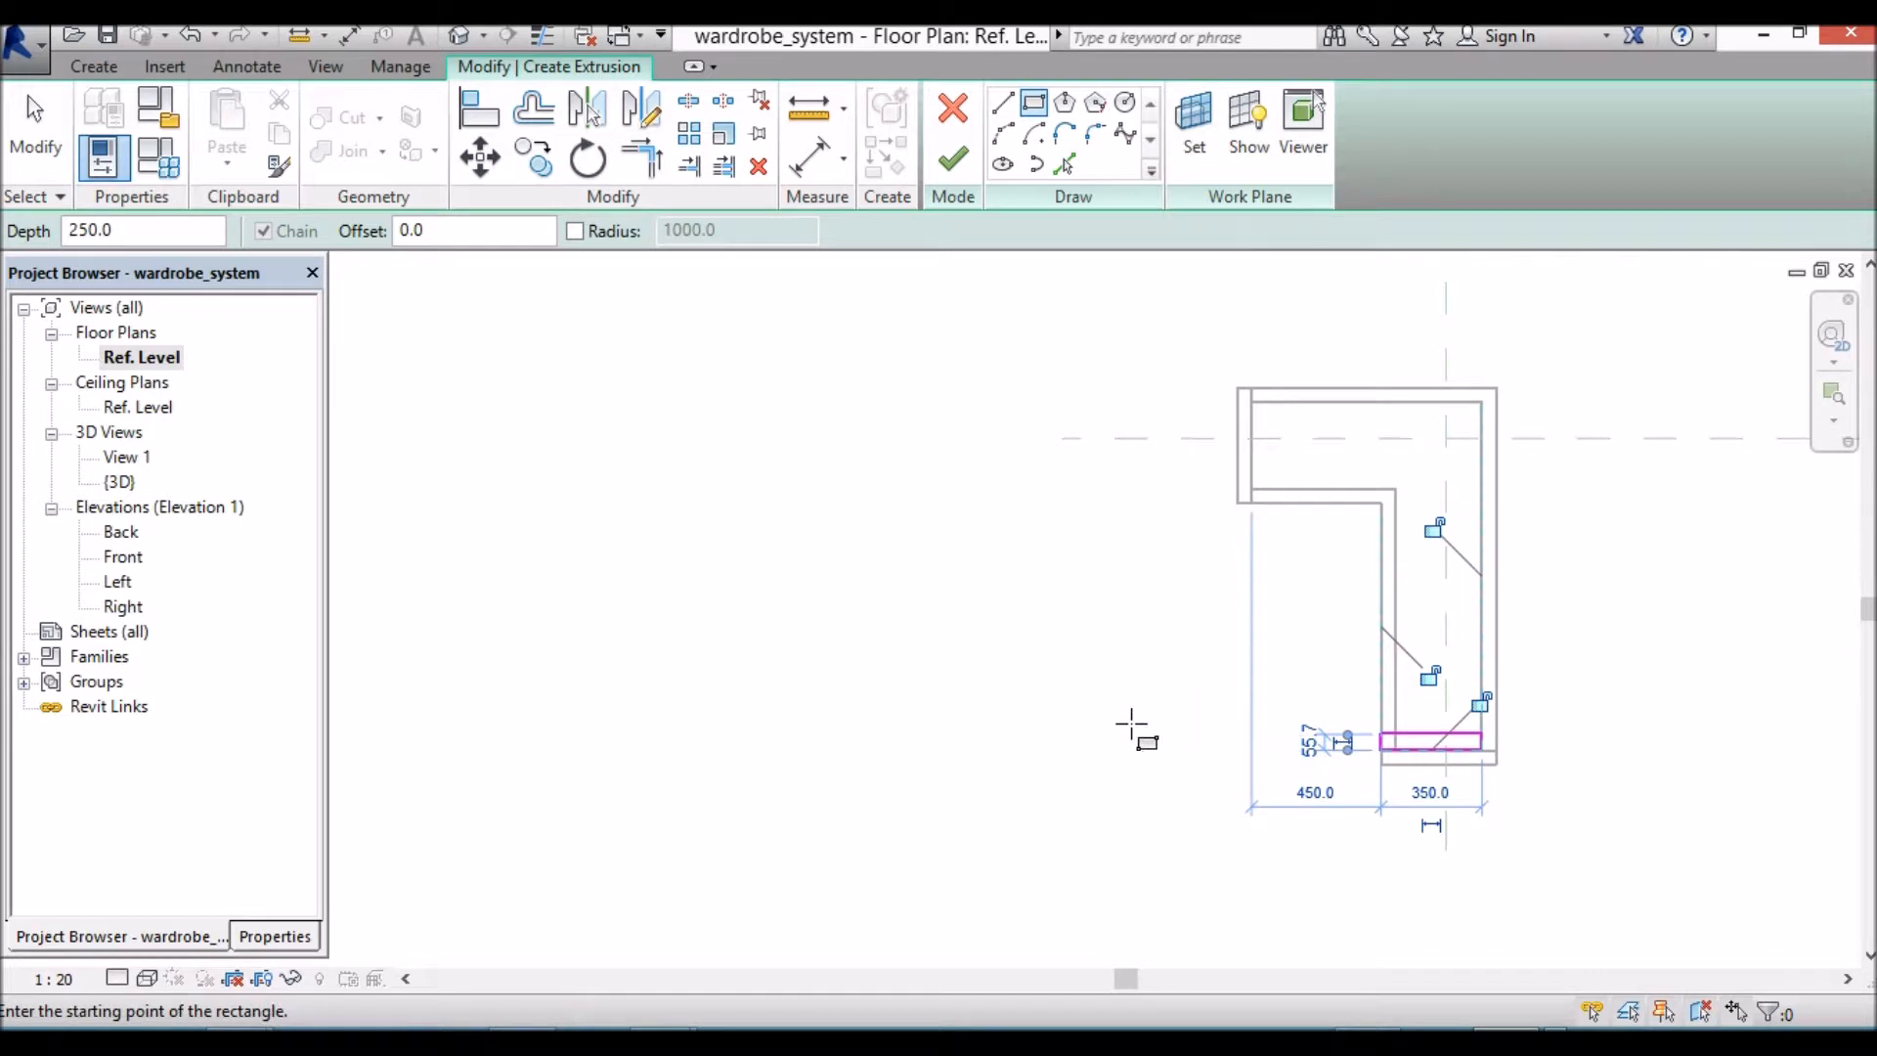
{"action": "key", "text": "Escape"}
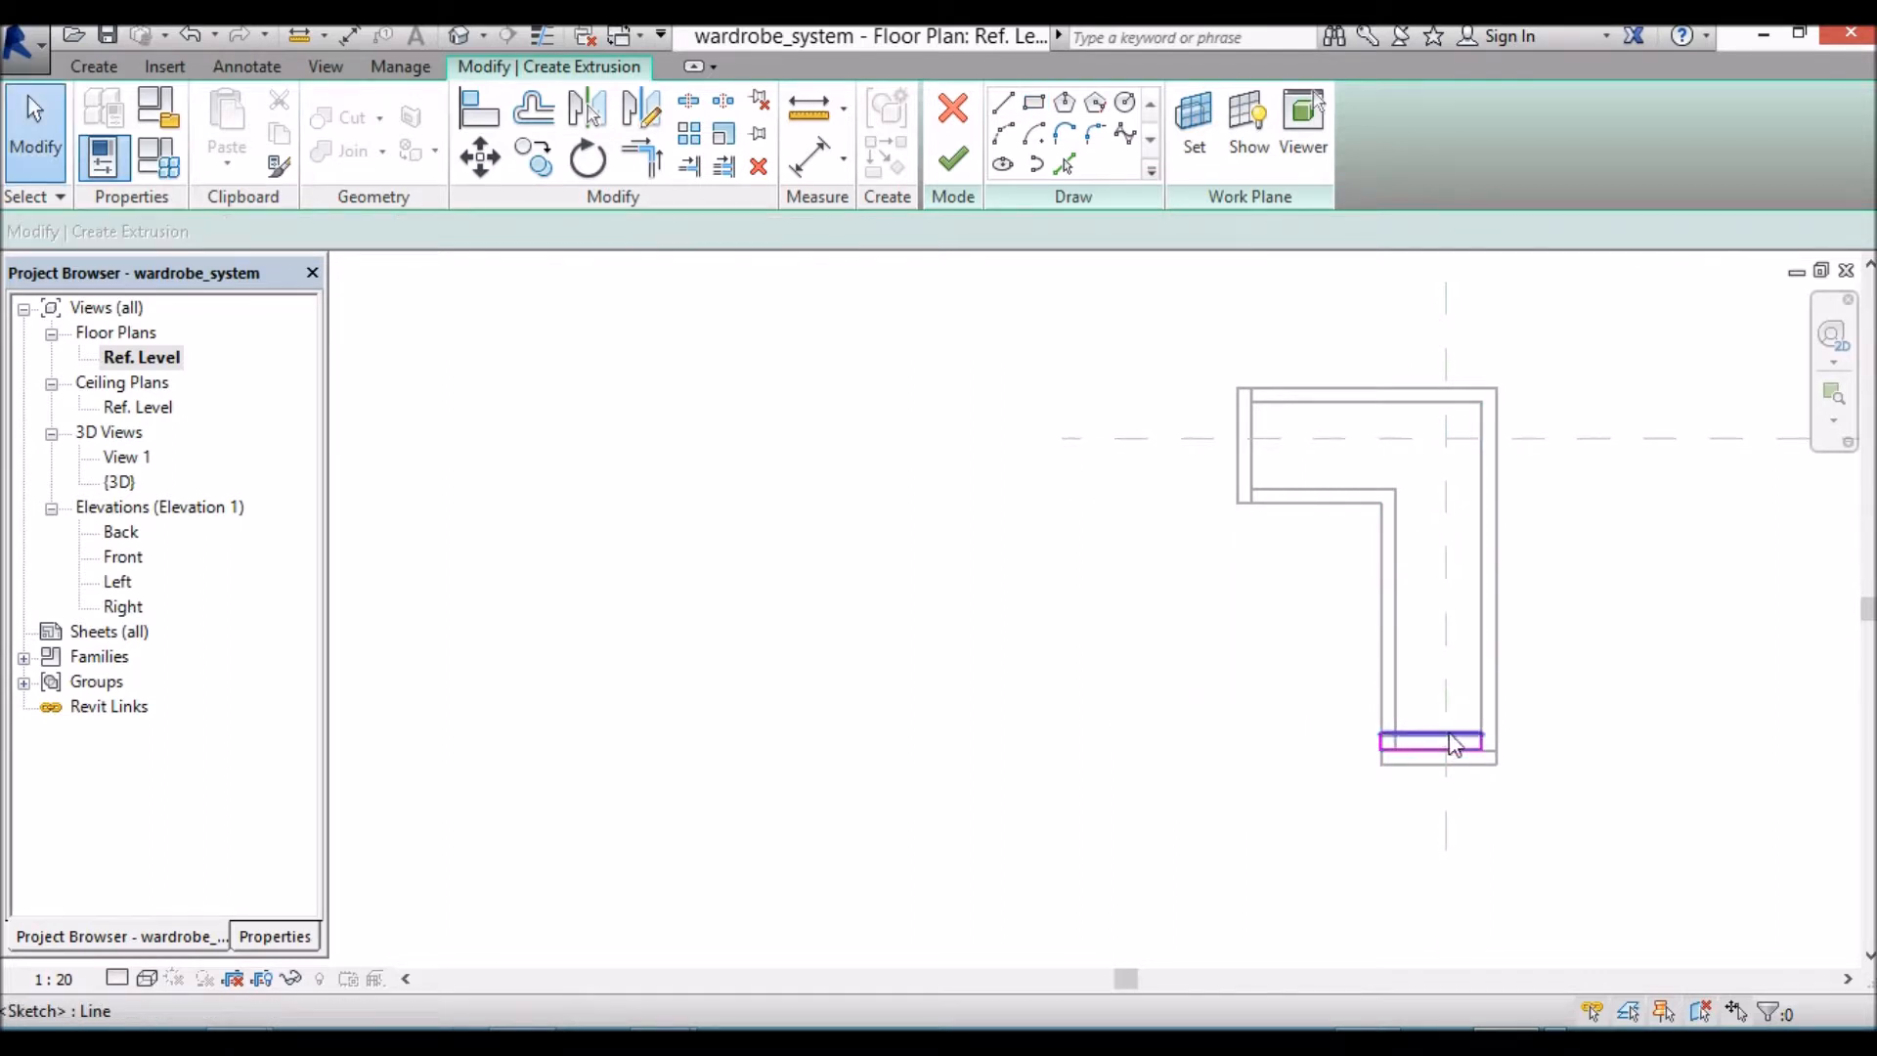
Step: Set the sketched rectangle's thickness to 25 mm
{"action": "left_click", "coordinate": [1452, 742]}
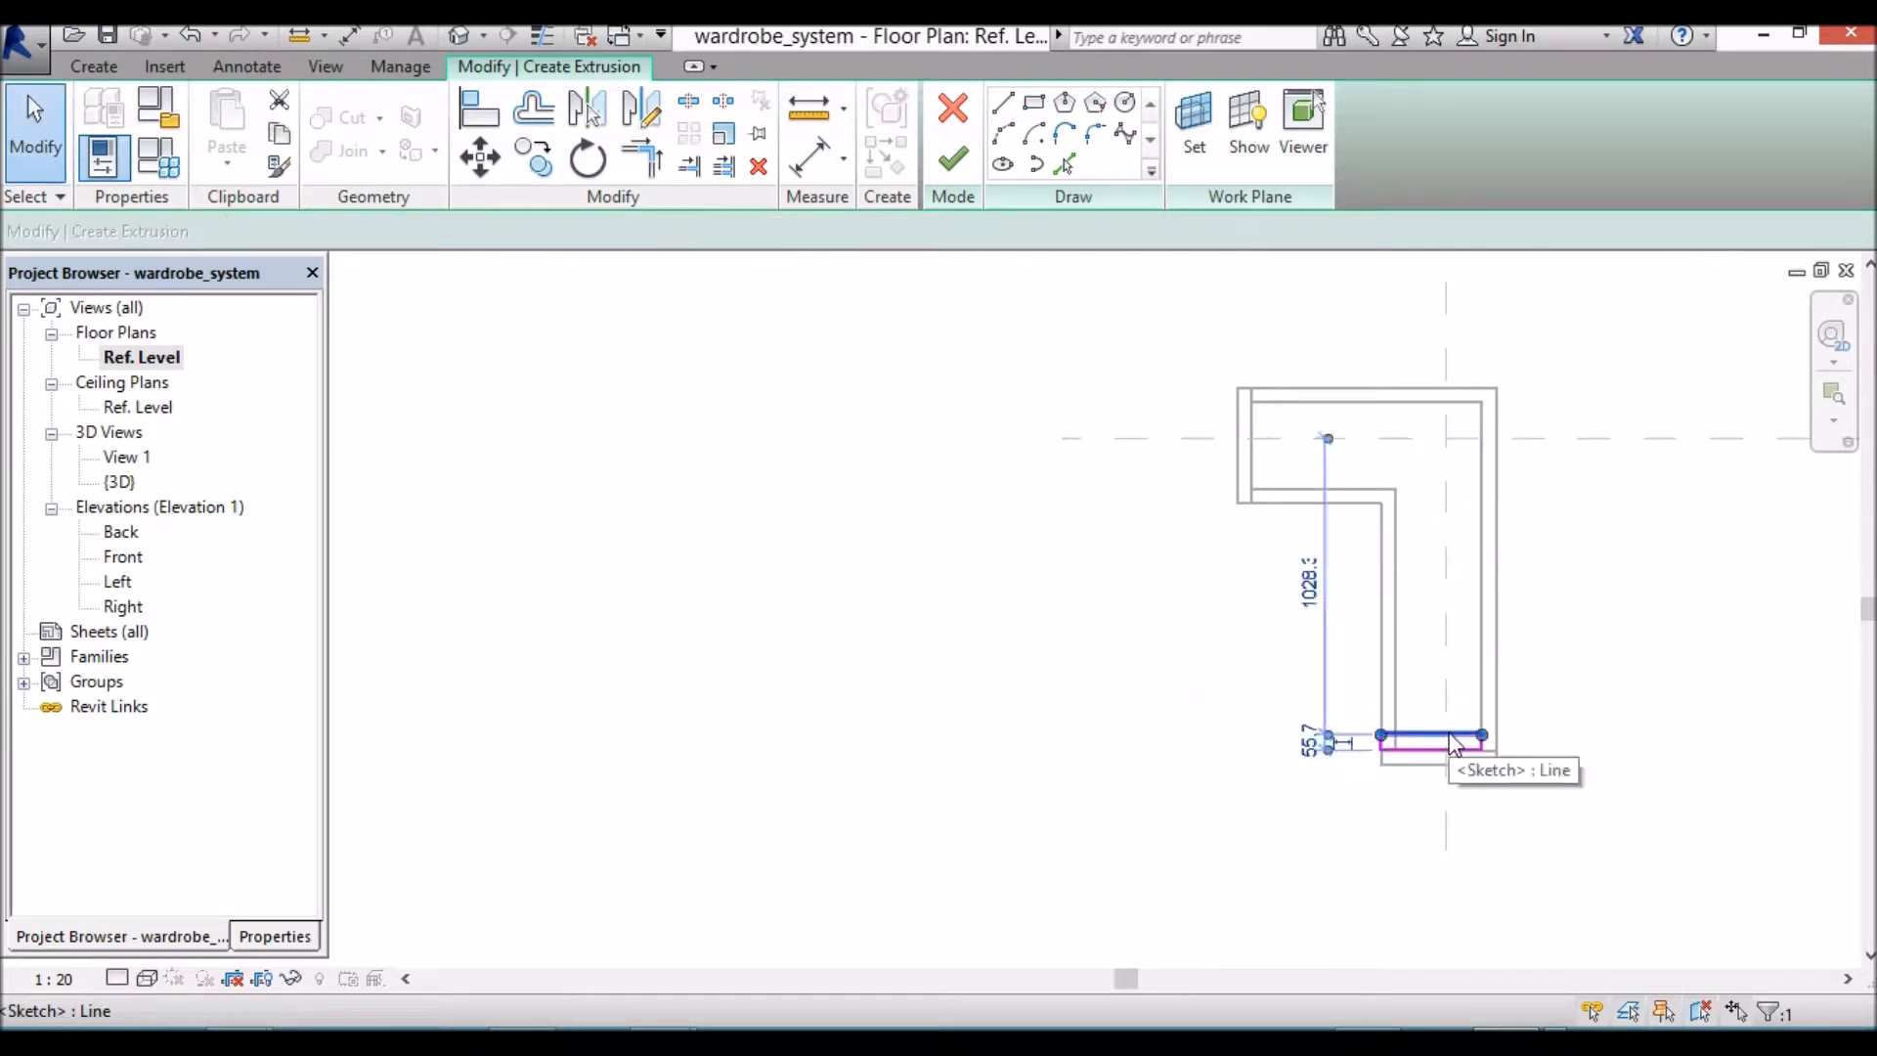
{"action": "left_click", "coordinate": [1315, 747]}
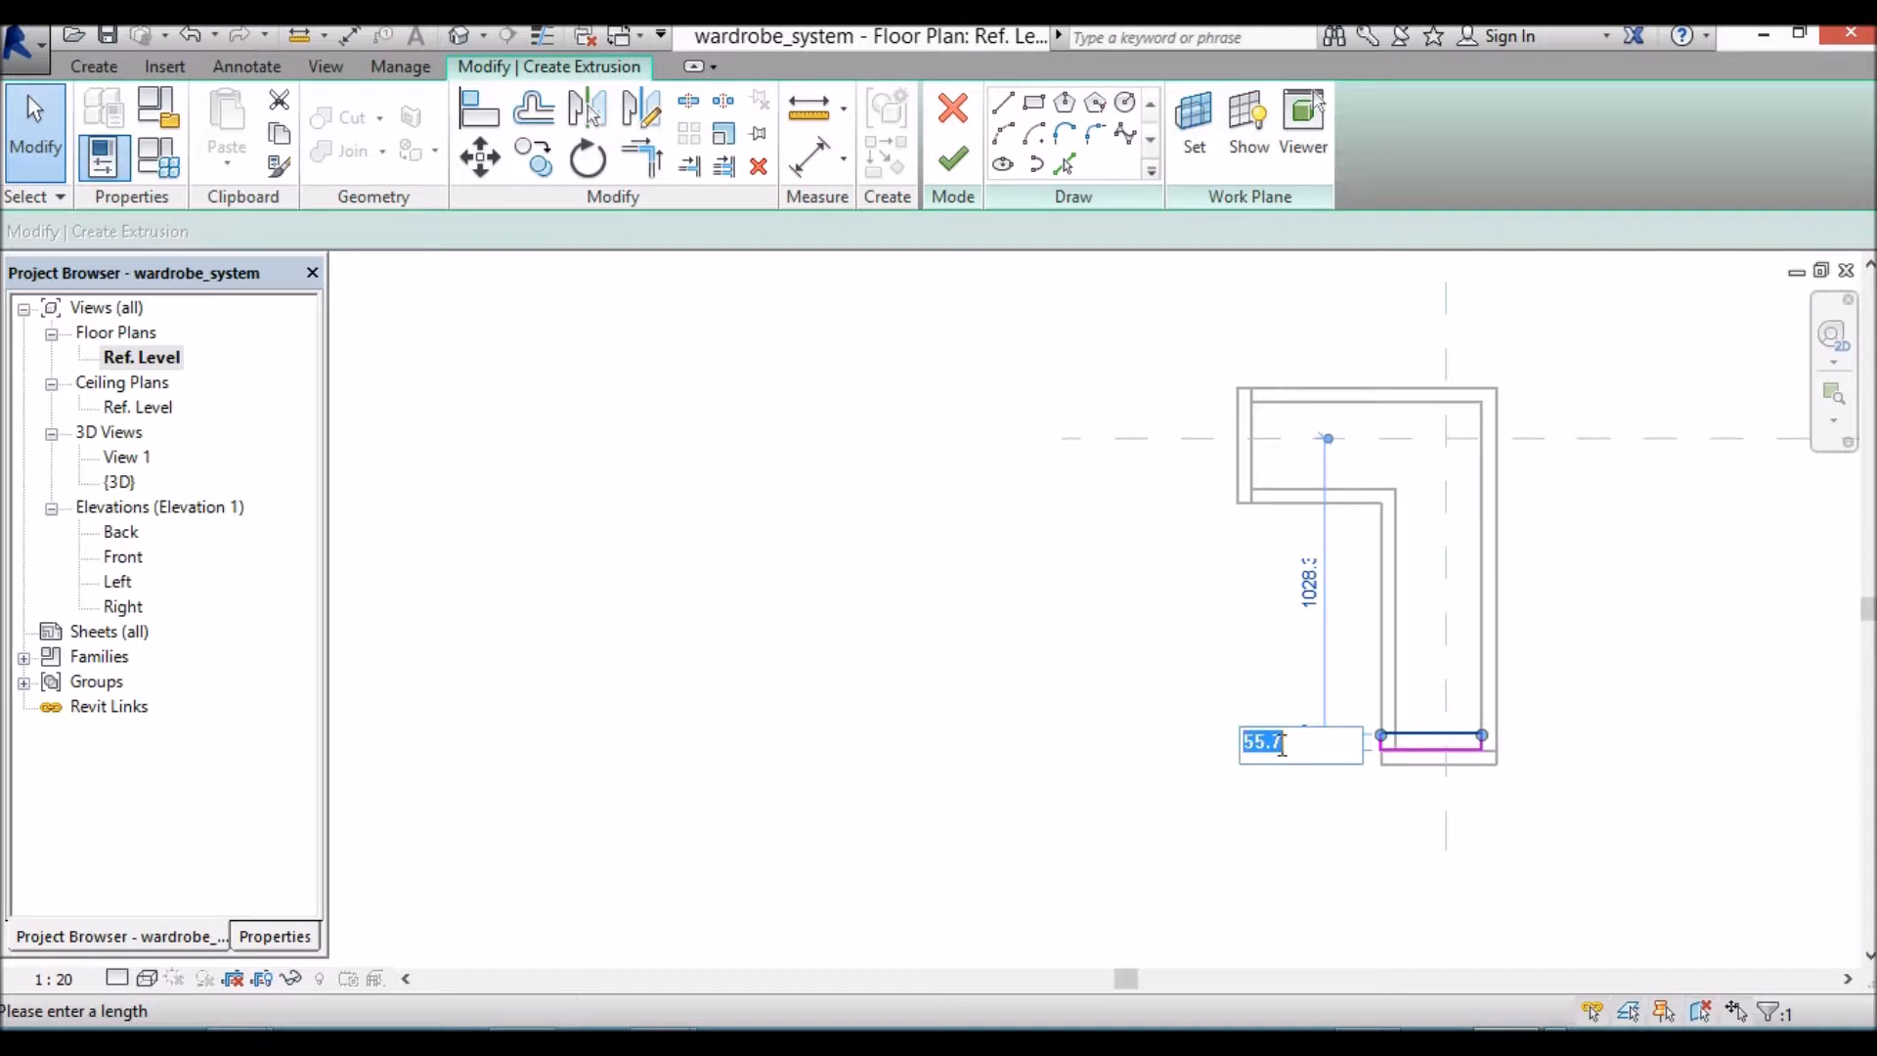
{"action": "type", "text": "25"}
{"action": "key", "text": "Return"}
{"action": "left_click", "coordinate": [1535, 796]}
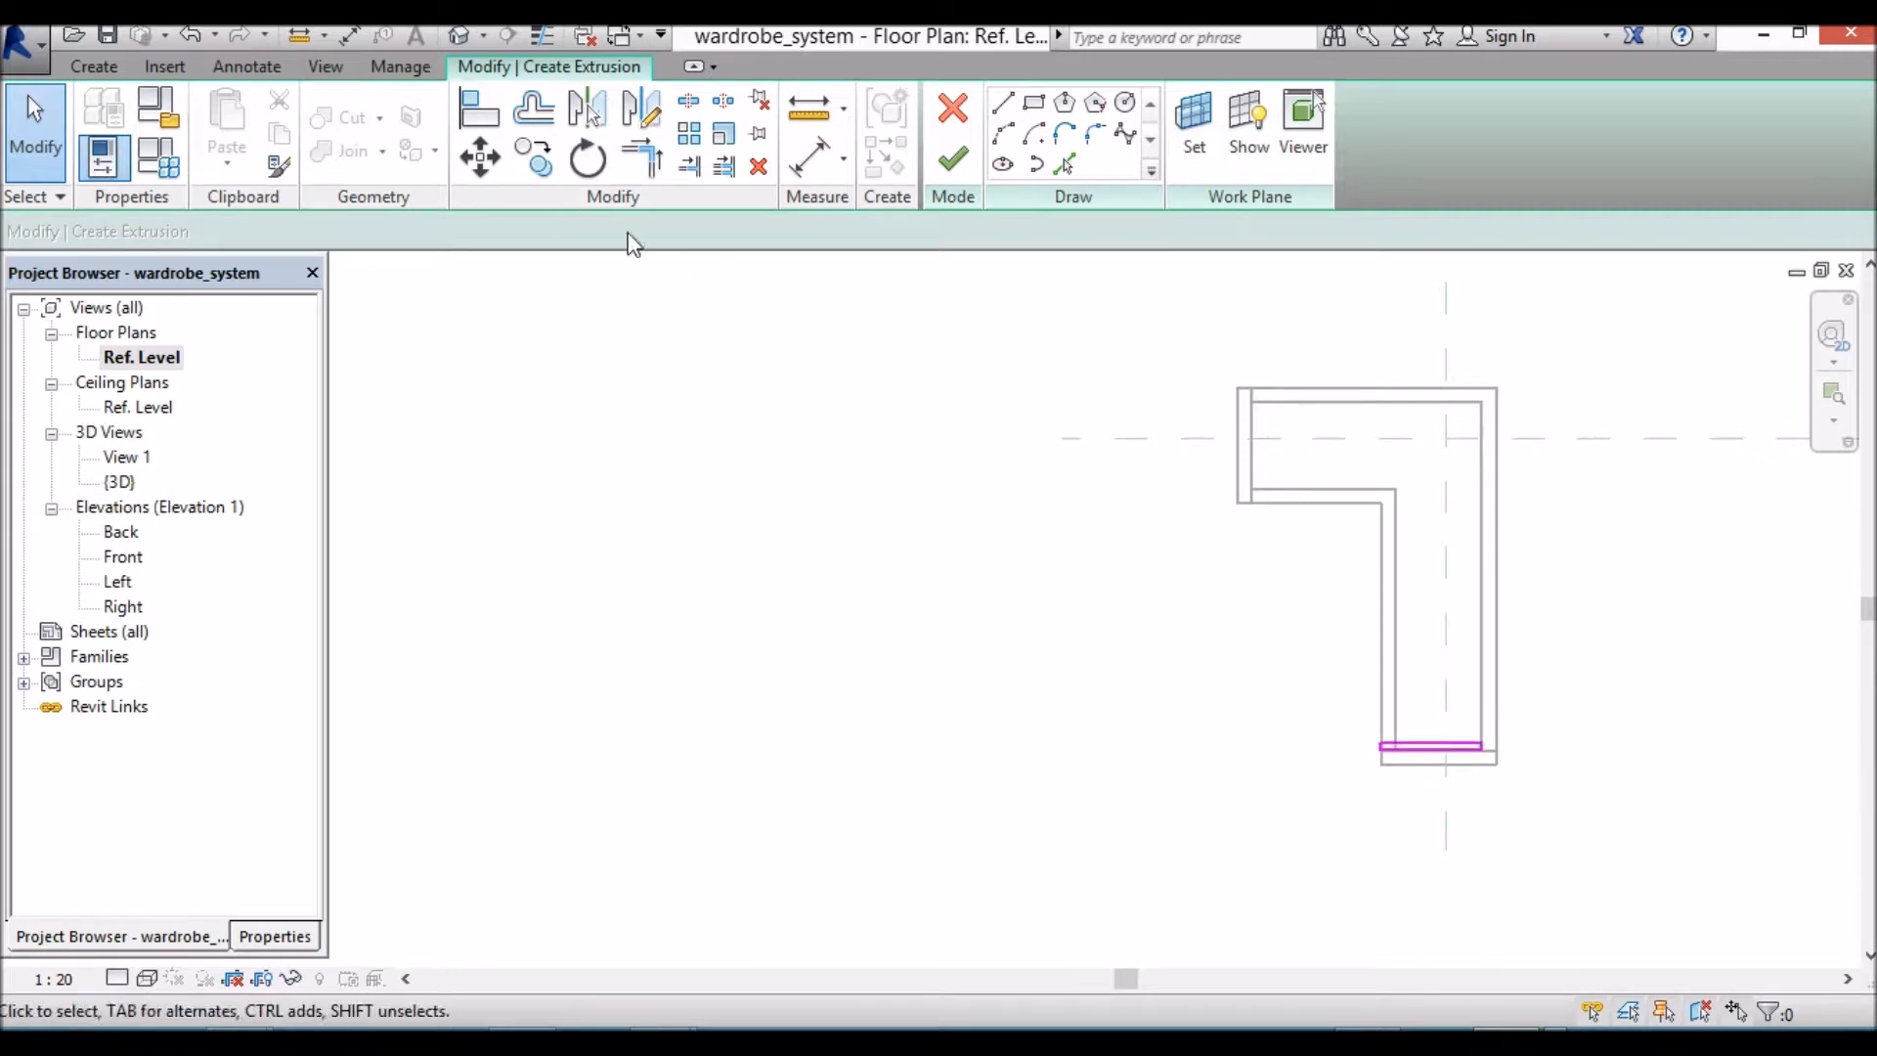
Step: Move all four lines of the rectangle 525 mm away from the end wall, straight up along the long leg
{"action": "left_click", "coordinate": [479, 158]}
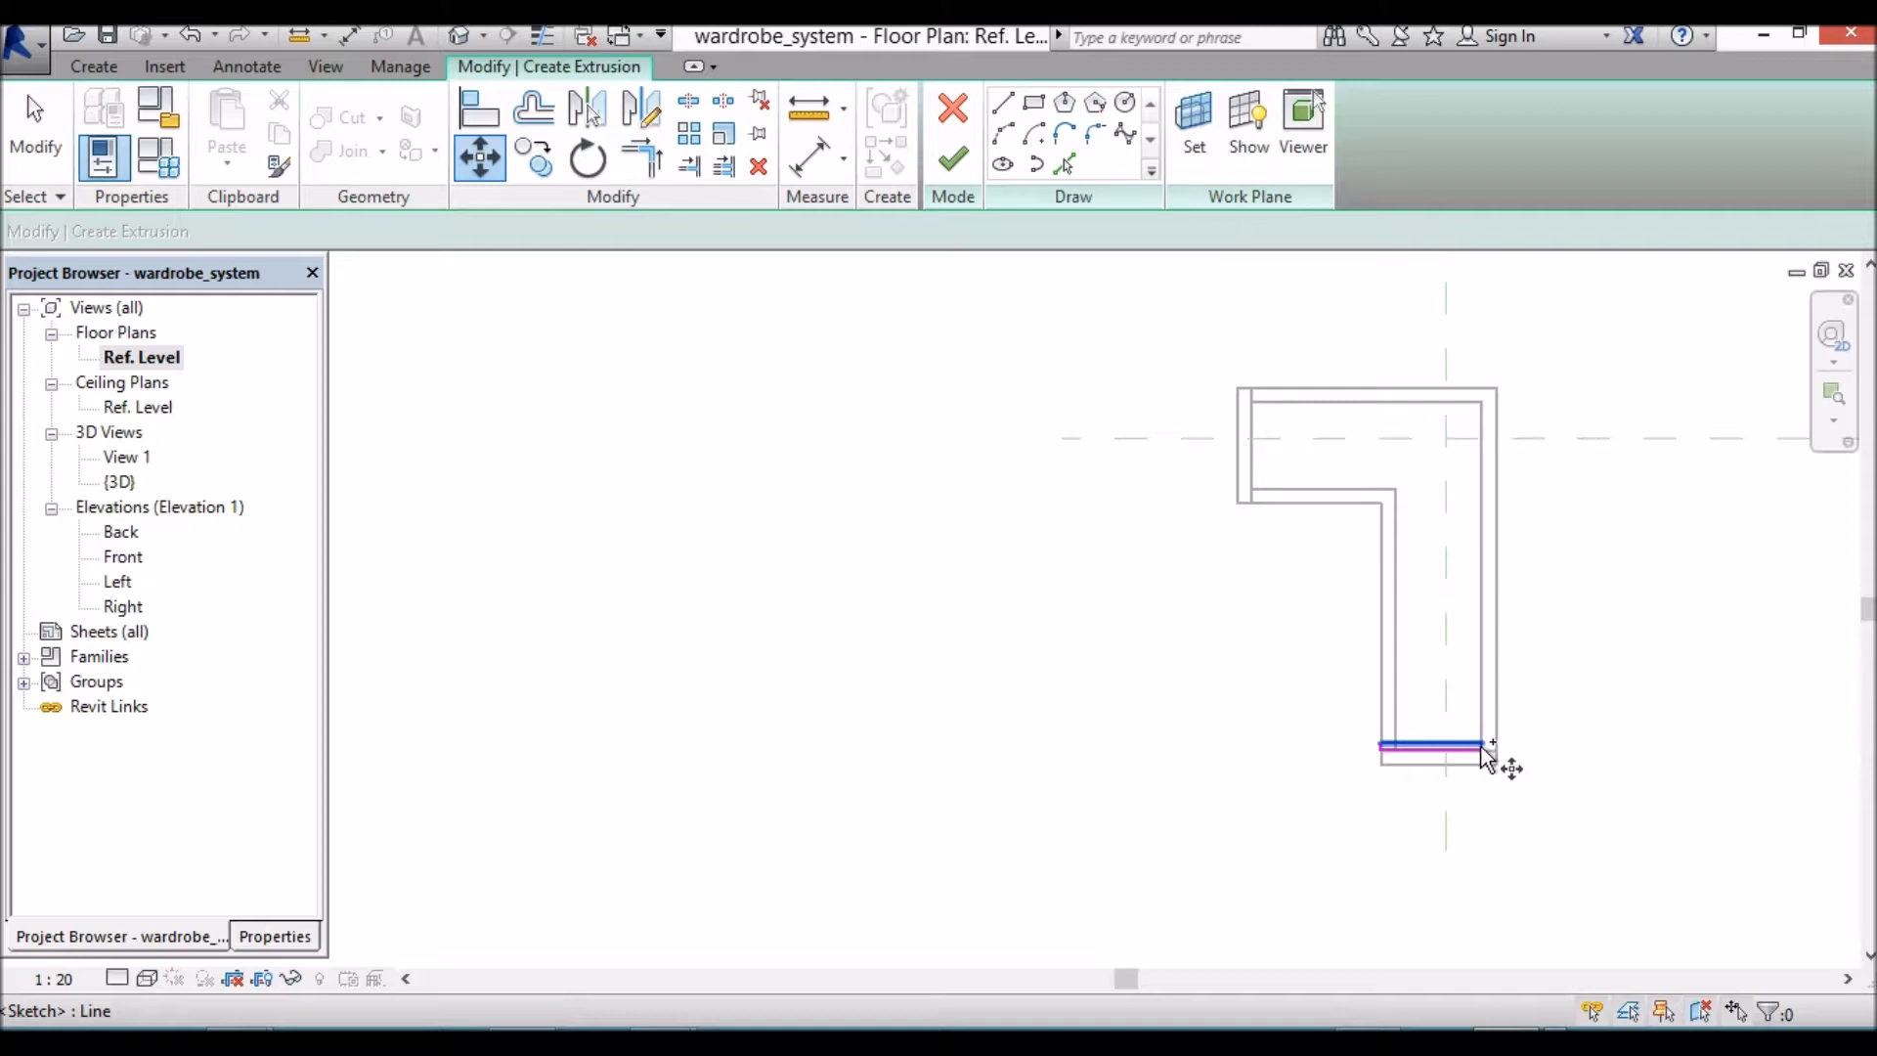
{"action": "scroll", "coordinate": [1476, 782], "scroll_direction": "up", "scroll_amount": 5}
{"action": "scroll", "coordinate": [1471, 777], "scroll_direction": "up", "scroll_amount": 2}
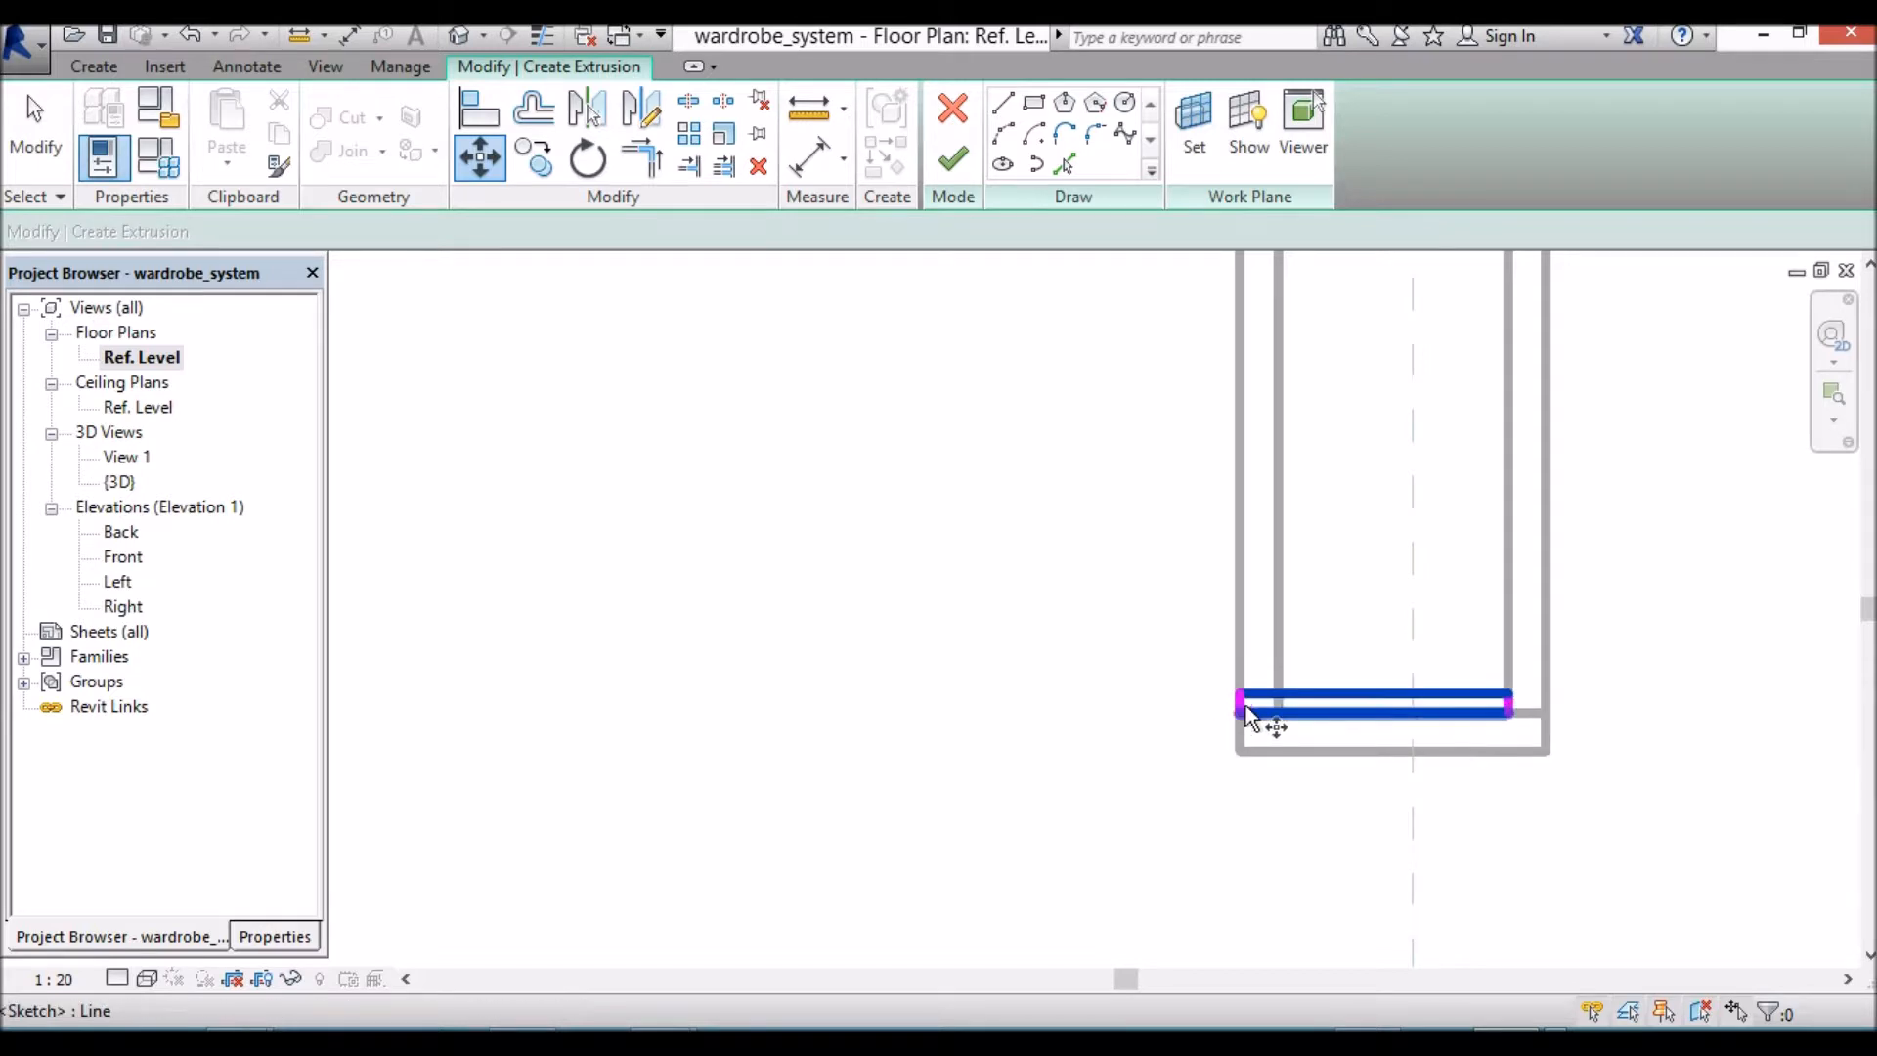
{"action": "scroll", "coordinate": [1279, 755], "scroll_direction": "up", "scroll_amount": 3}
{"action": "scroll", "coordinate": [1279, 751], "scroll_direction": "up", "scroll_amount": 1}
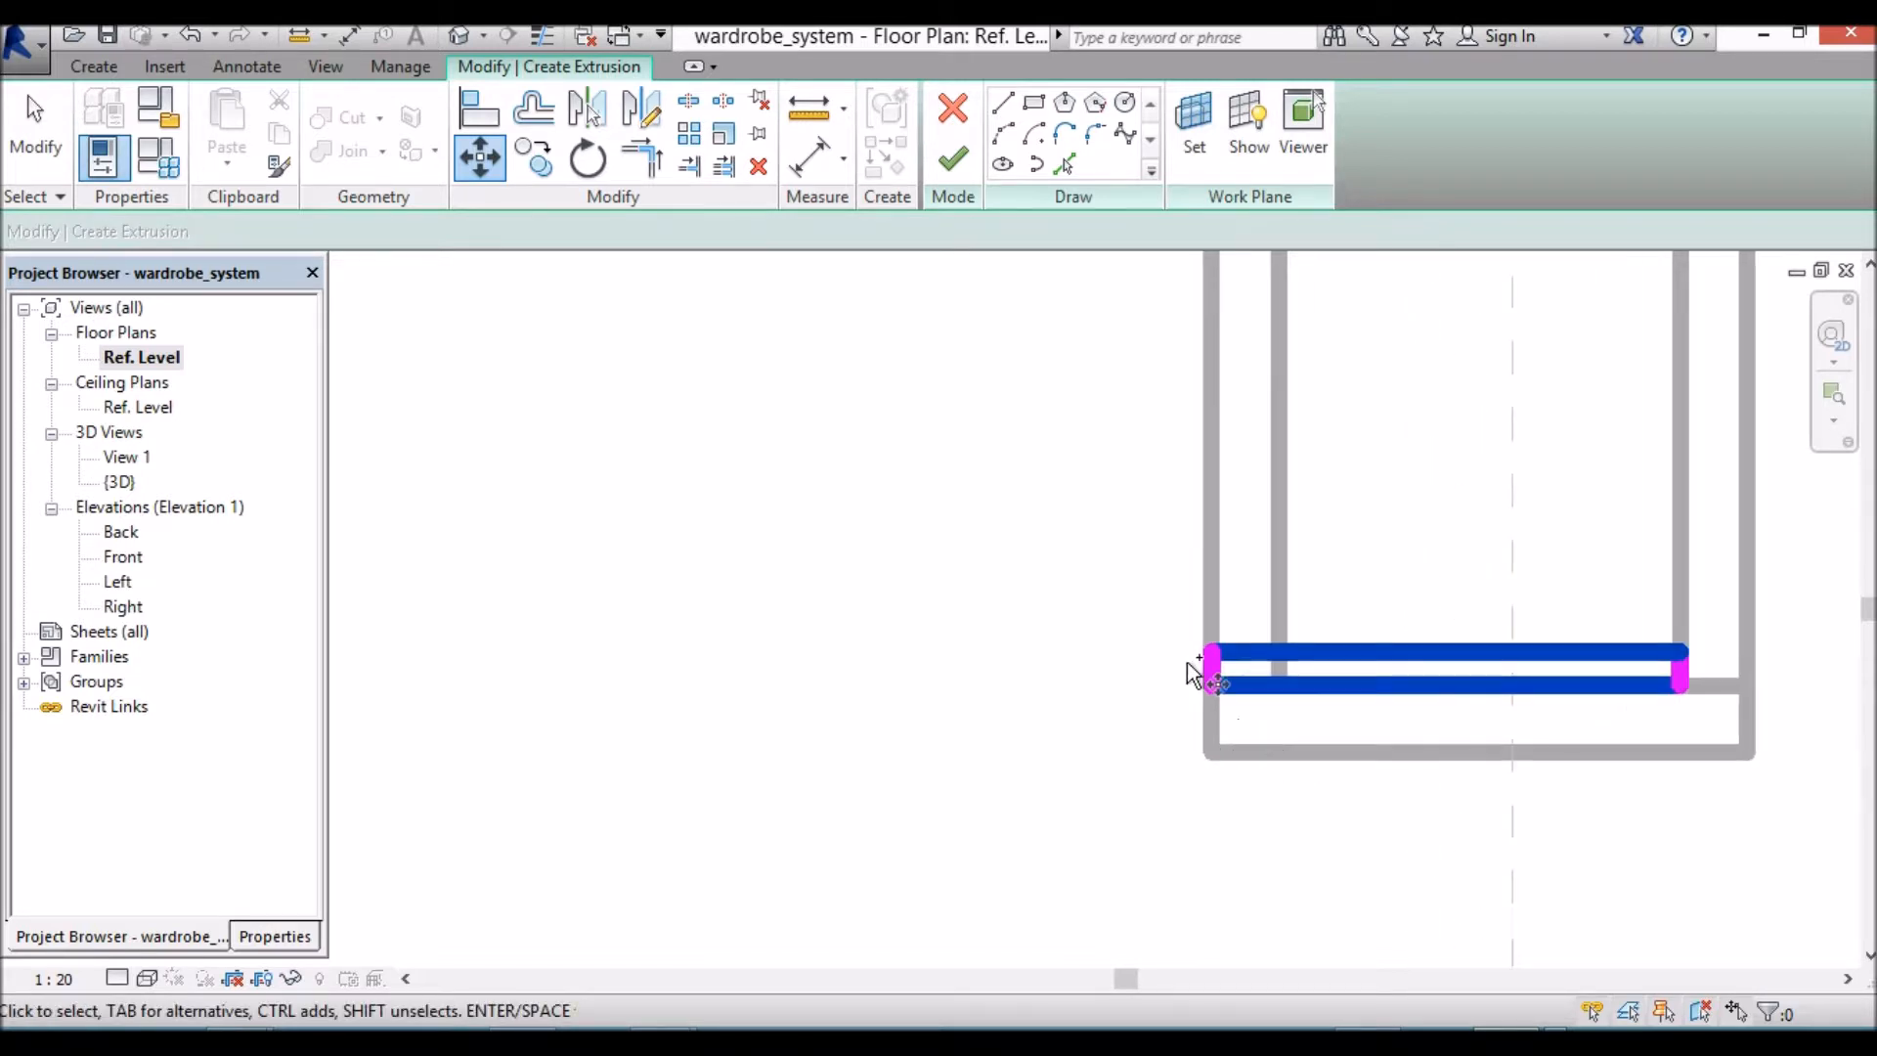
{"action": "left_click", "coordinate": [1218, 667], "text": "ctrl"}
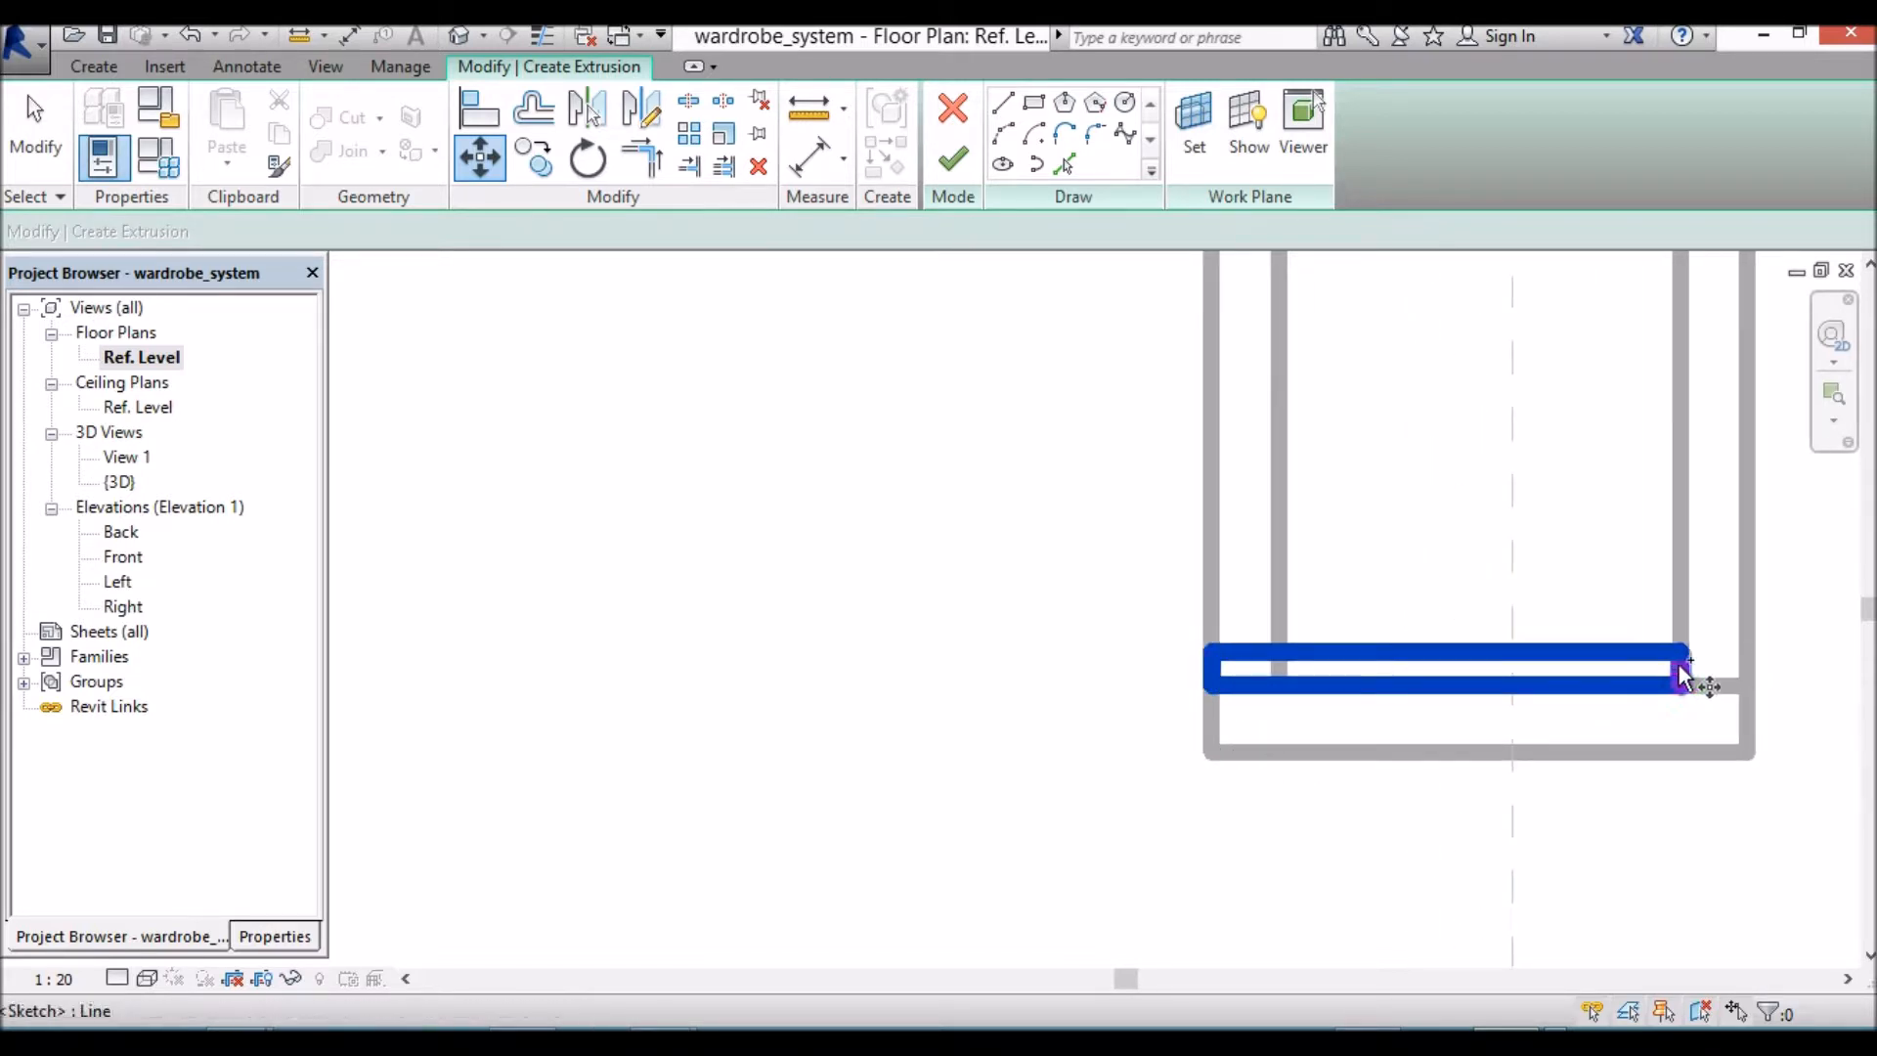
{"action": "scroll", "coordinate": [1283, 860], "scroll_direction": "down", "scroll_amount": 4}
{"action": "scroll", "coordinate": [1281, 861], "scroll_direction": "down", "scroll_amount": 1}
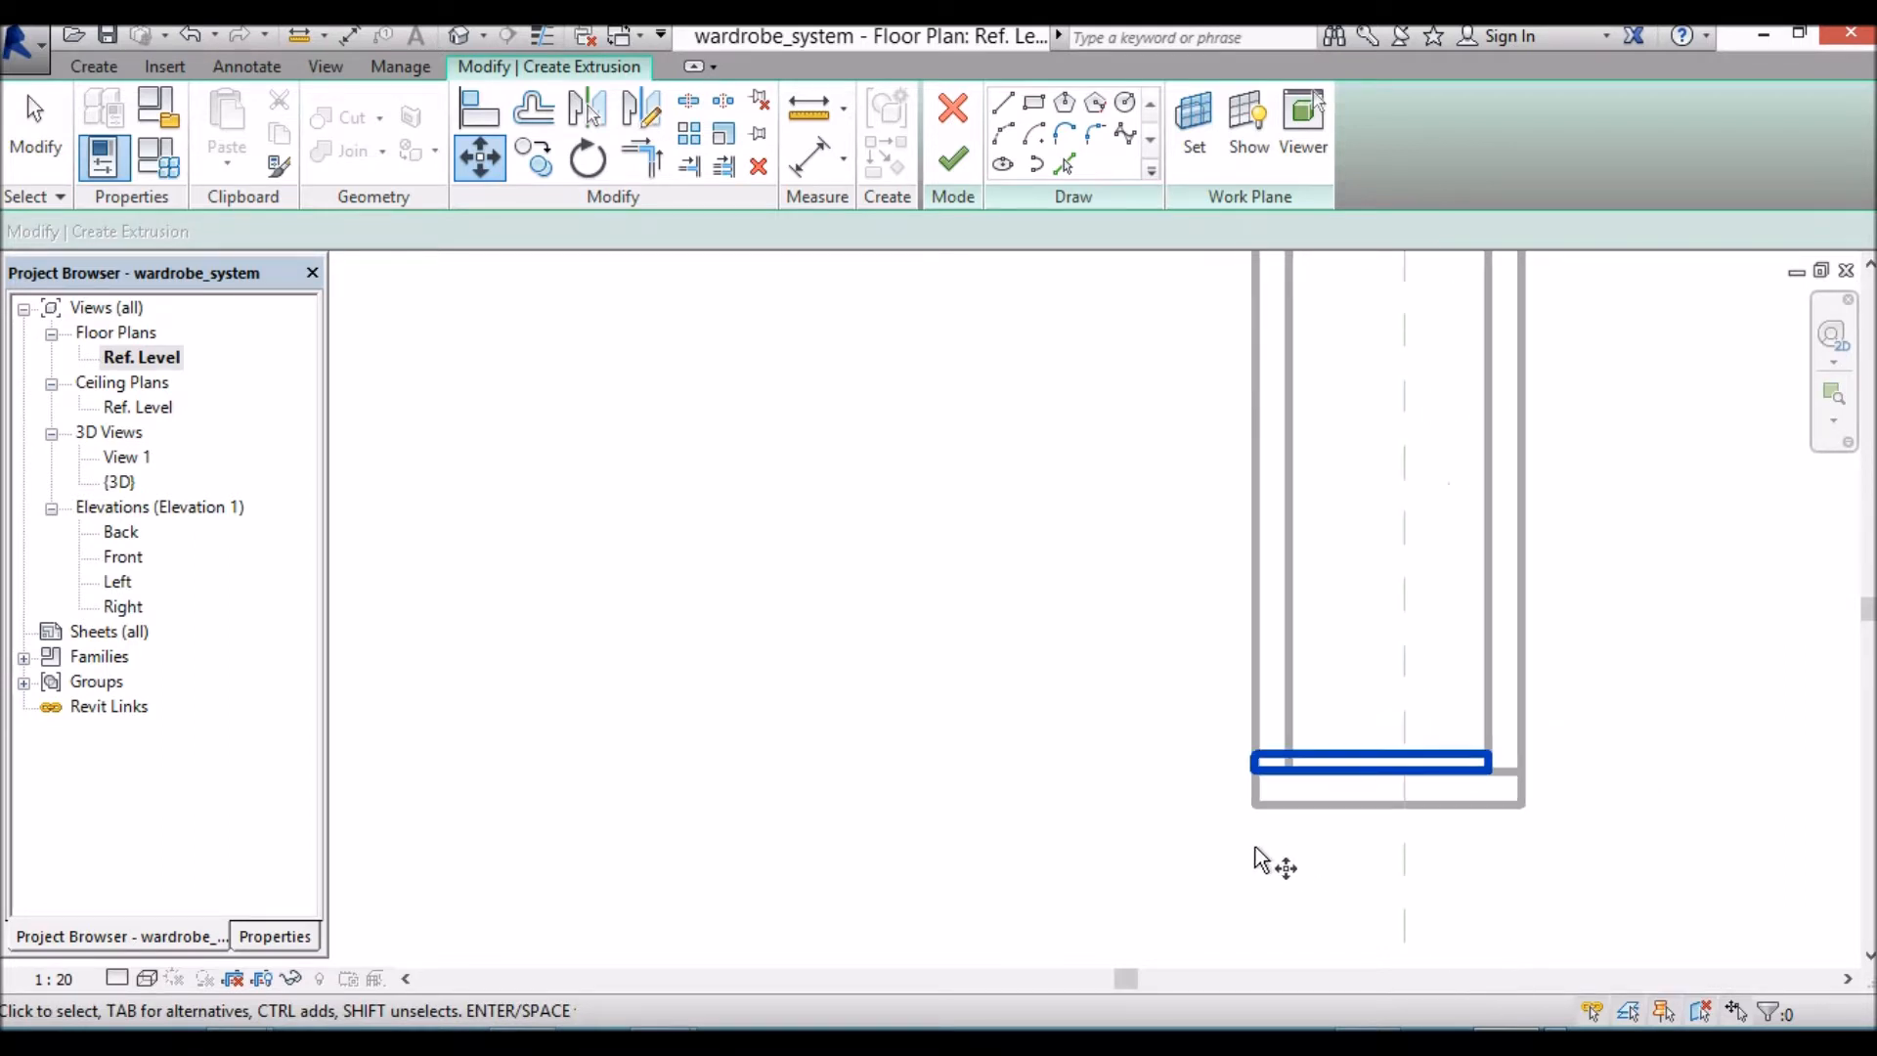
{"action": "left_click", "coordinate": [480, 159]}
{"action": "left_click", "coordinate": [1488, 771]}
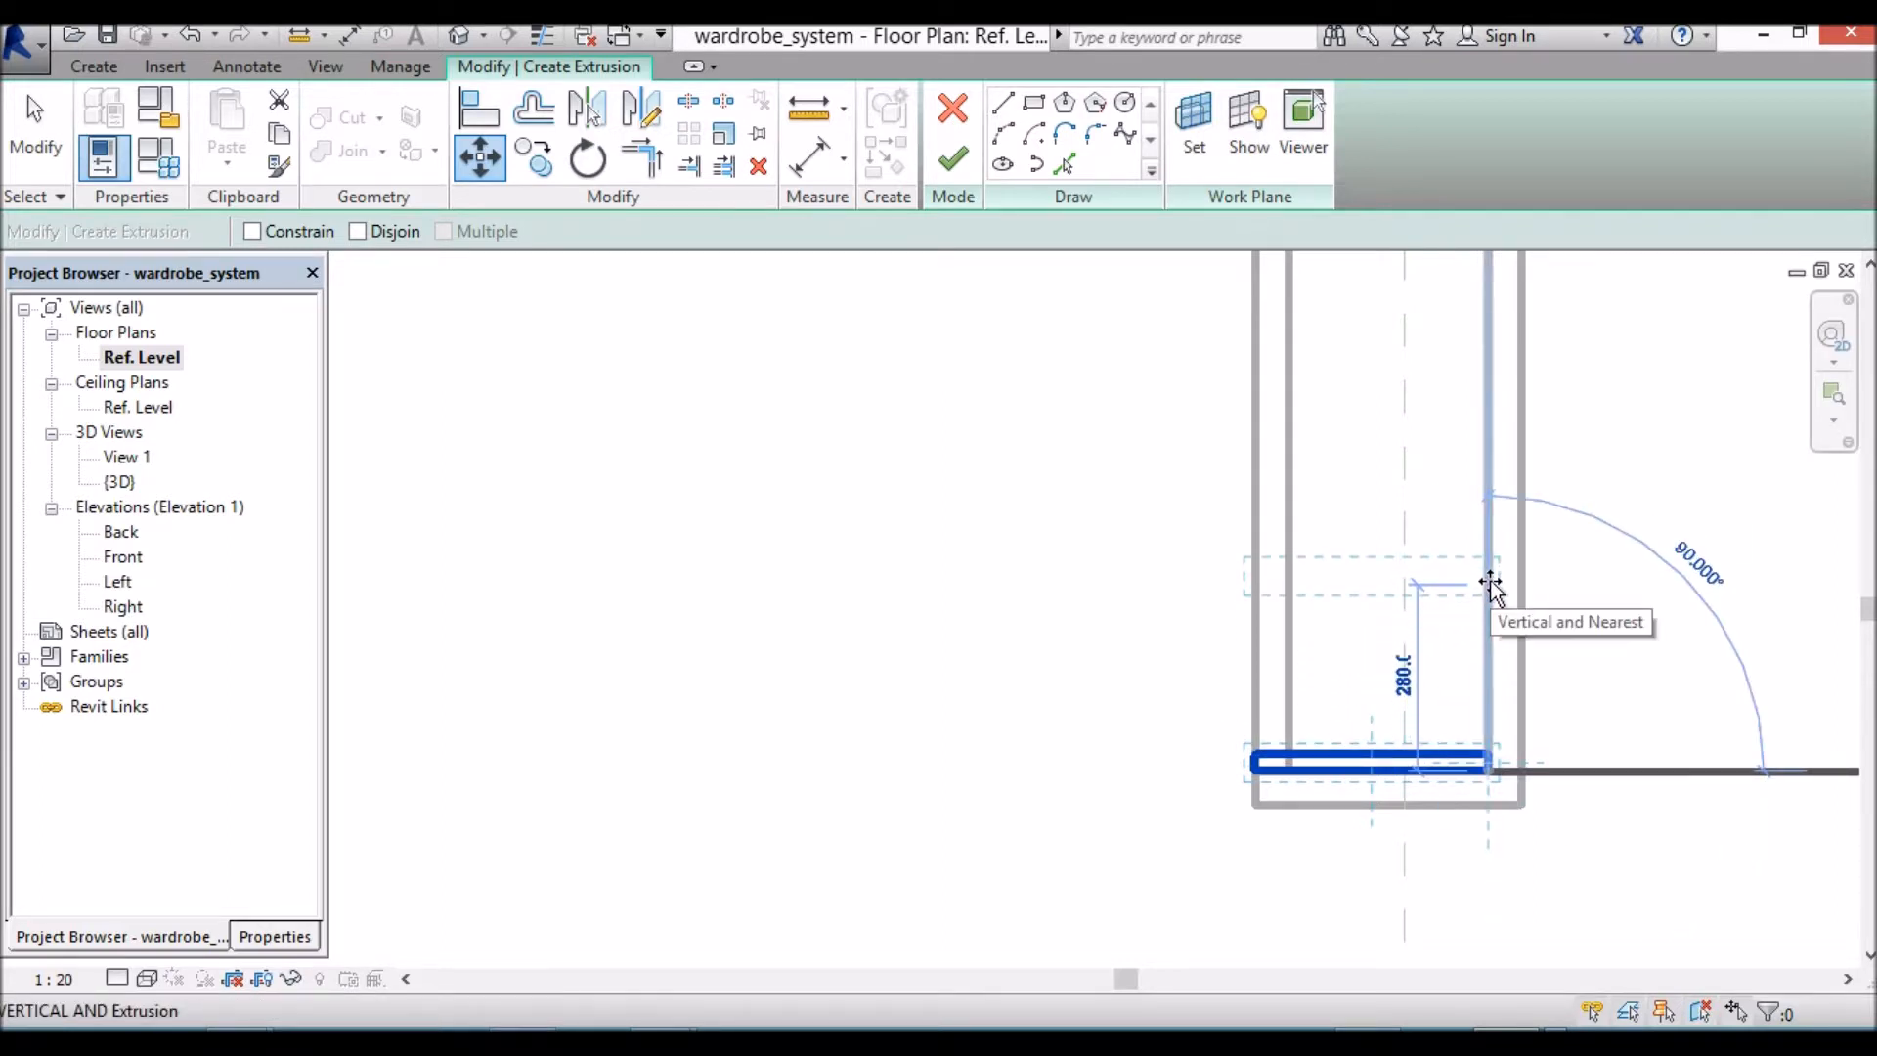
{"action": "type", "text": "525"}
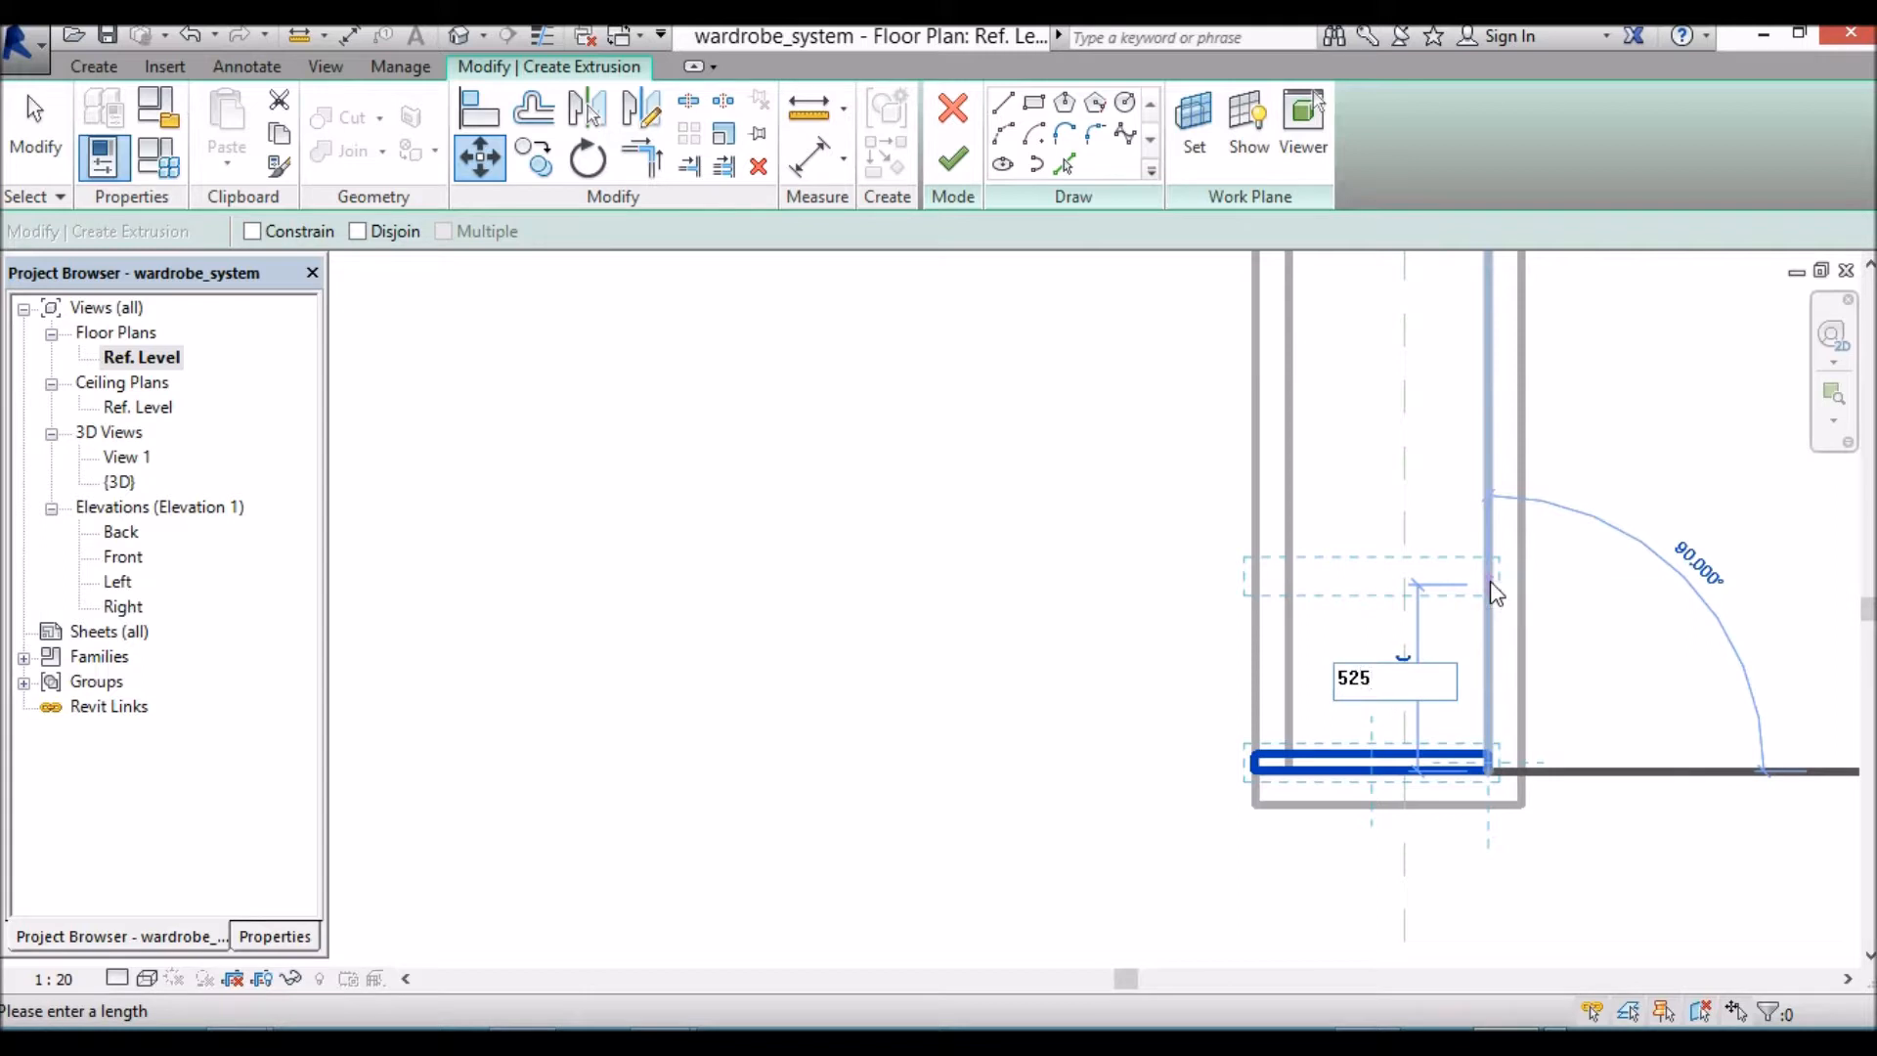
{"action": "key", "text": "Return"}
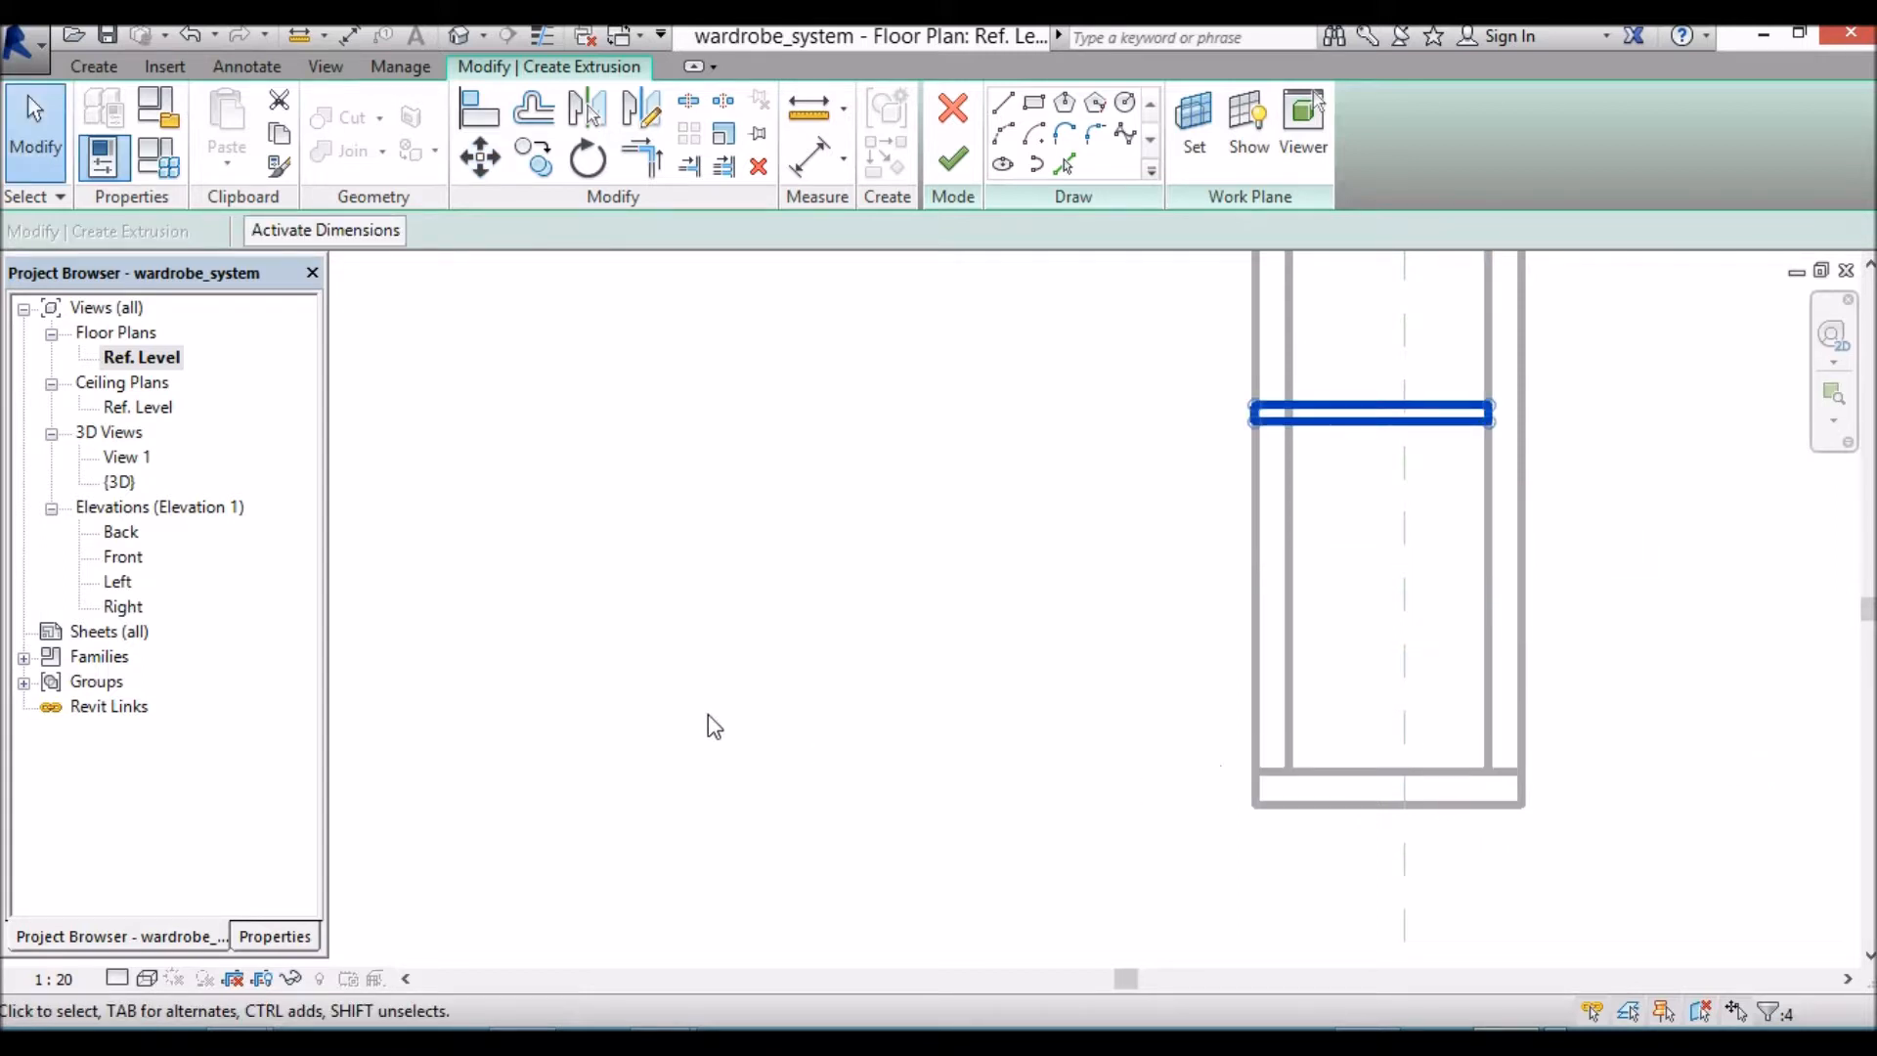
{"action": "left_click", "coordinate": [895, 616]}
Step: Add aligned dimensions for the dividing wall's distance from the end wall's inner face and for its thickness
{"action": "scroll", "coordinate": [900, 731], "scroll_direction": "down", "scroll_amount": 1}
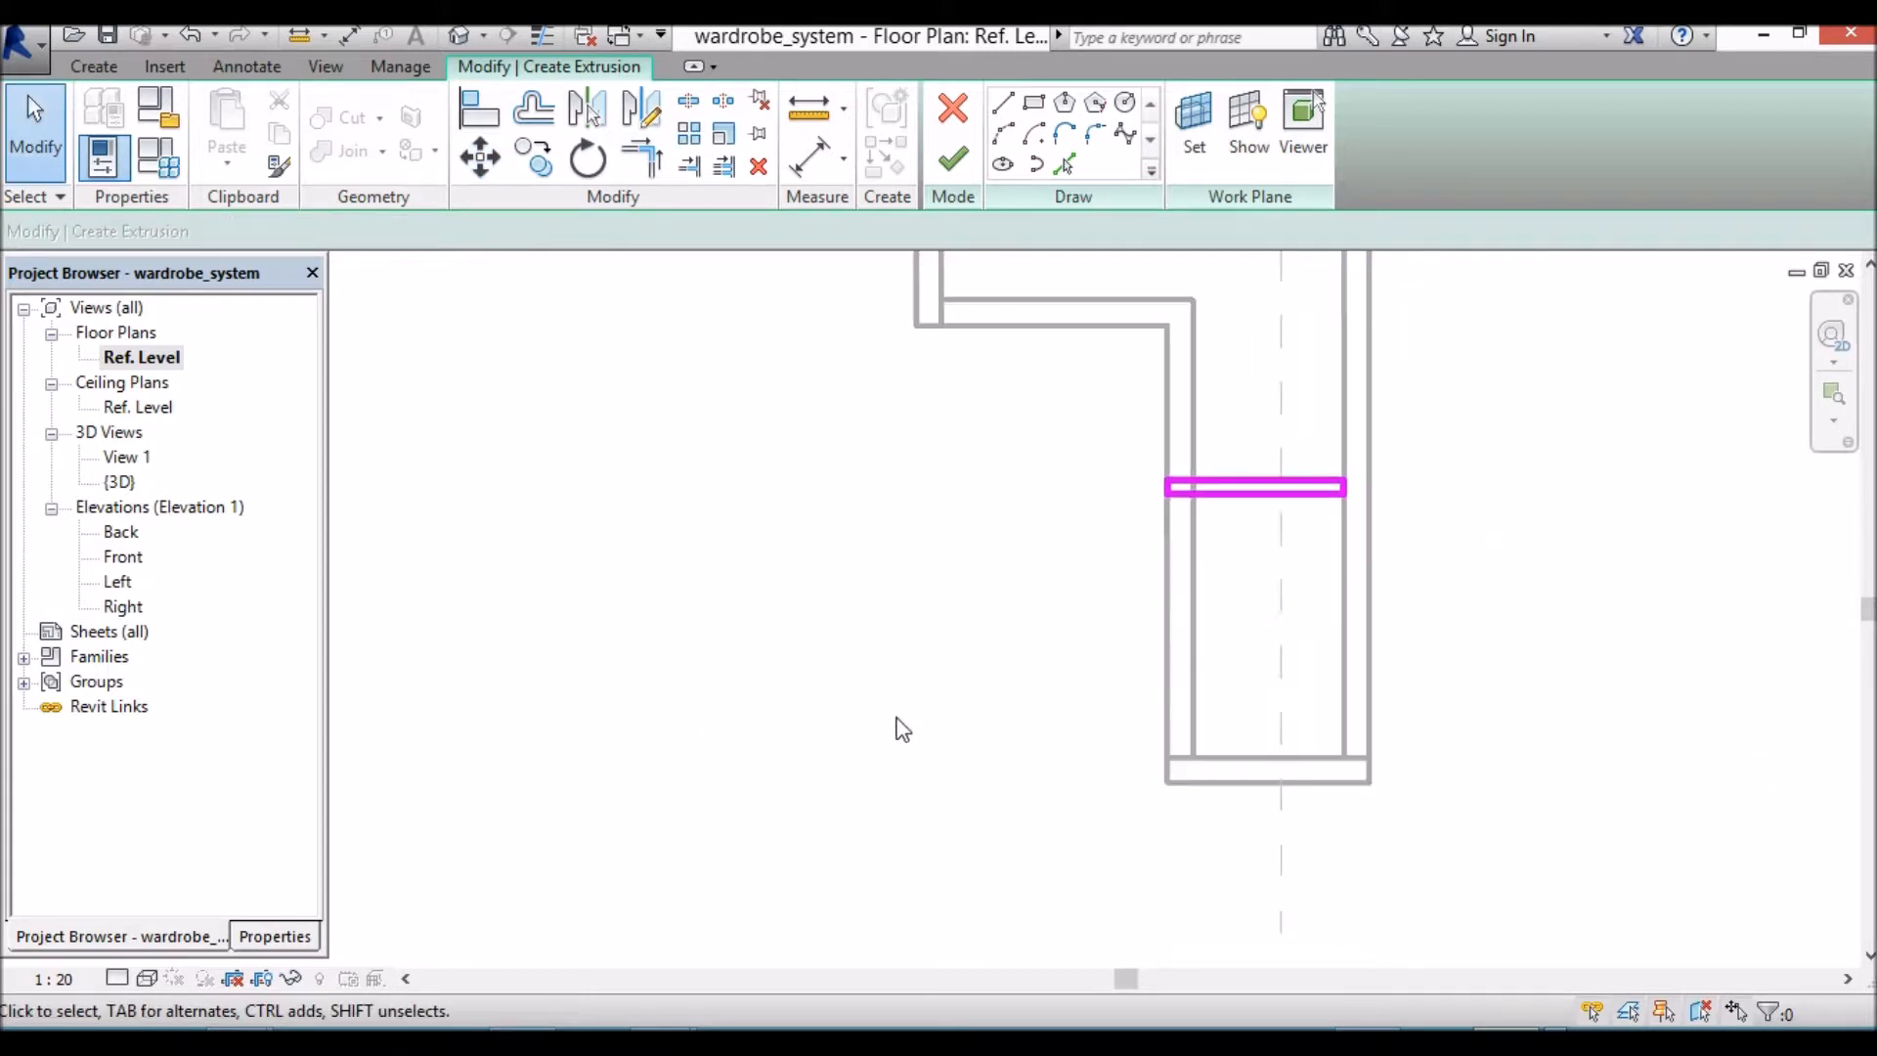
{"action": "scroll", "coordinate": [899, 728], "scroll_direction": "down", "scroll_amount": 1}
{"action": "left_click", "coordinate": [811, 156]}
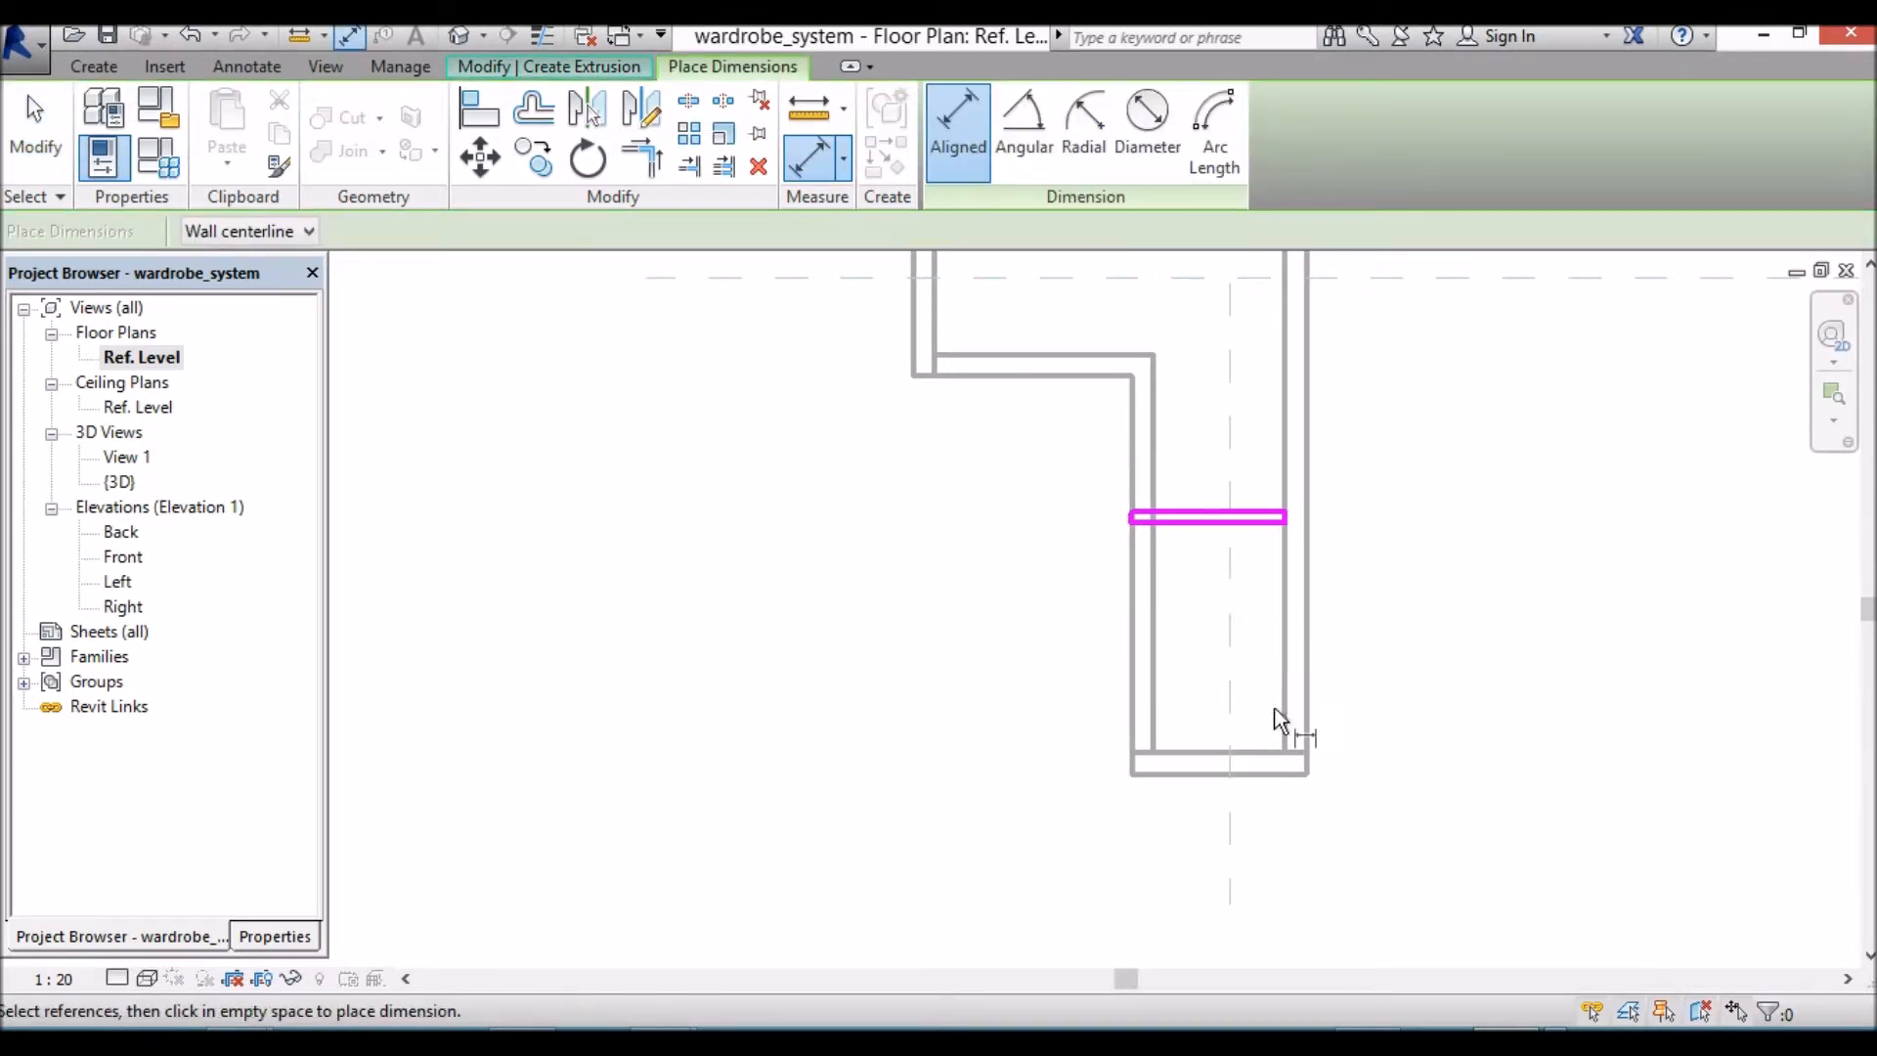
{"action": "left_click", "coordinate": [1244, 753]}
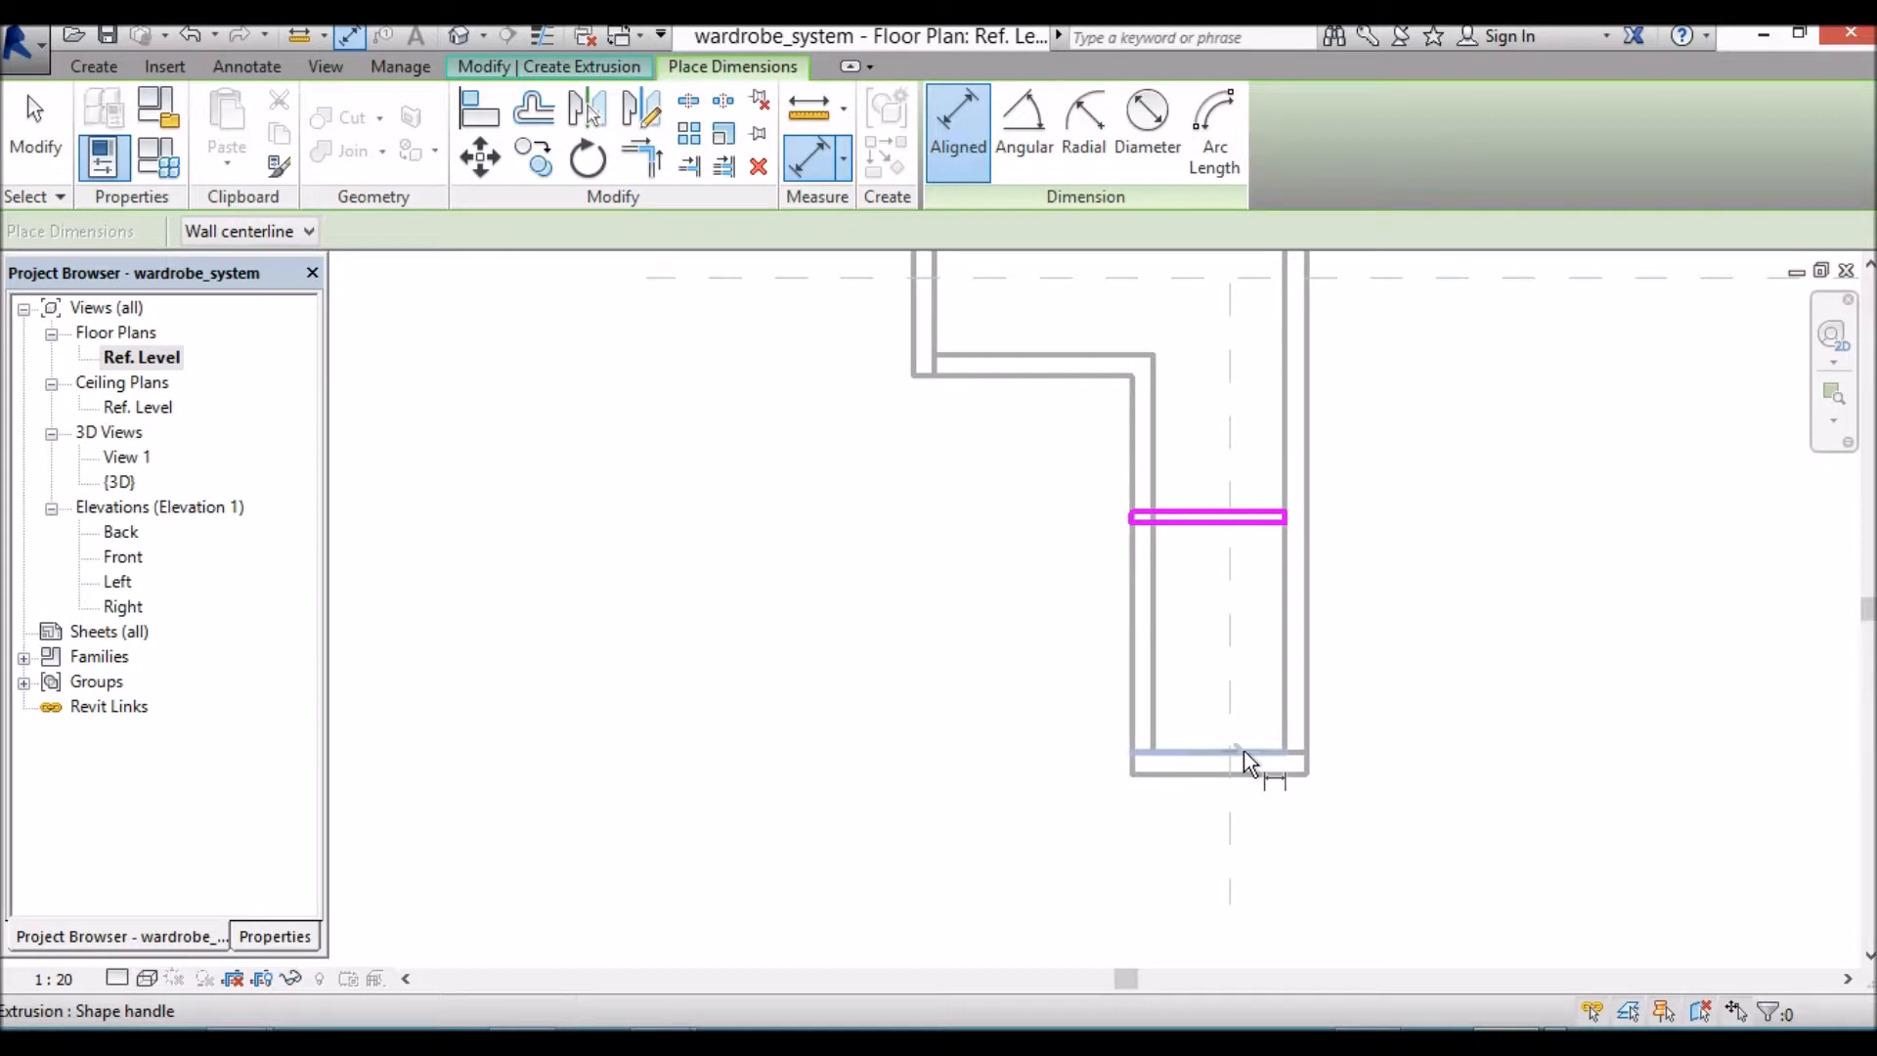
{"action": "left_click", "coordinate": [1258, 524]}
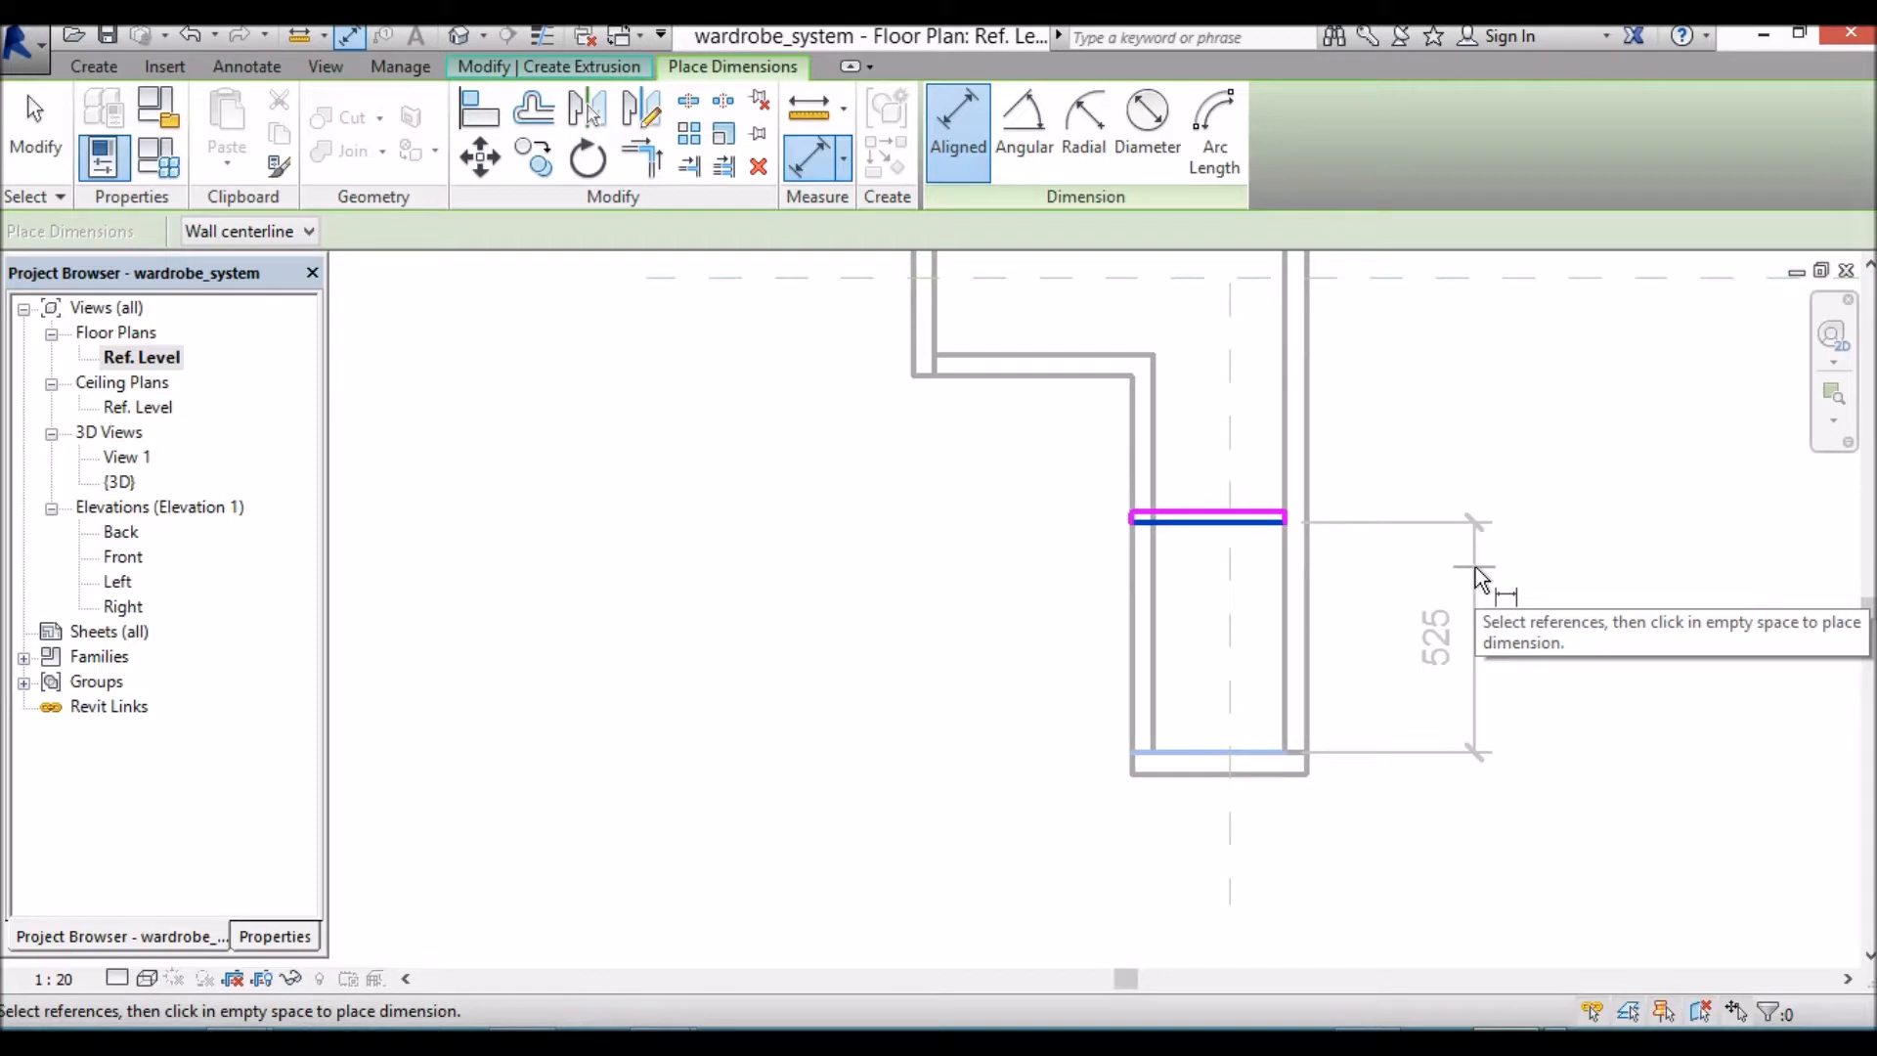
{"action": "left_click", "coordinate": [1475, 568]}
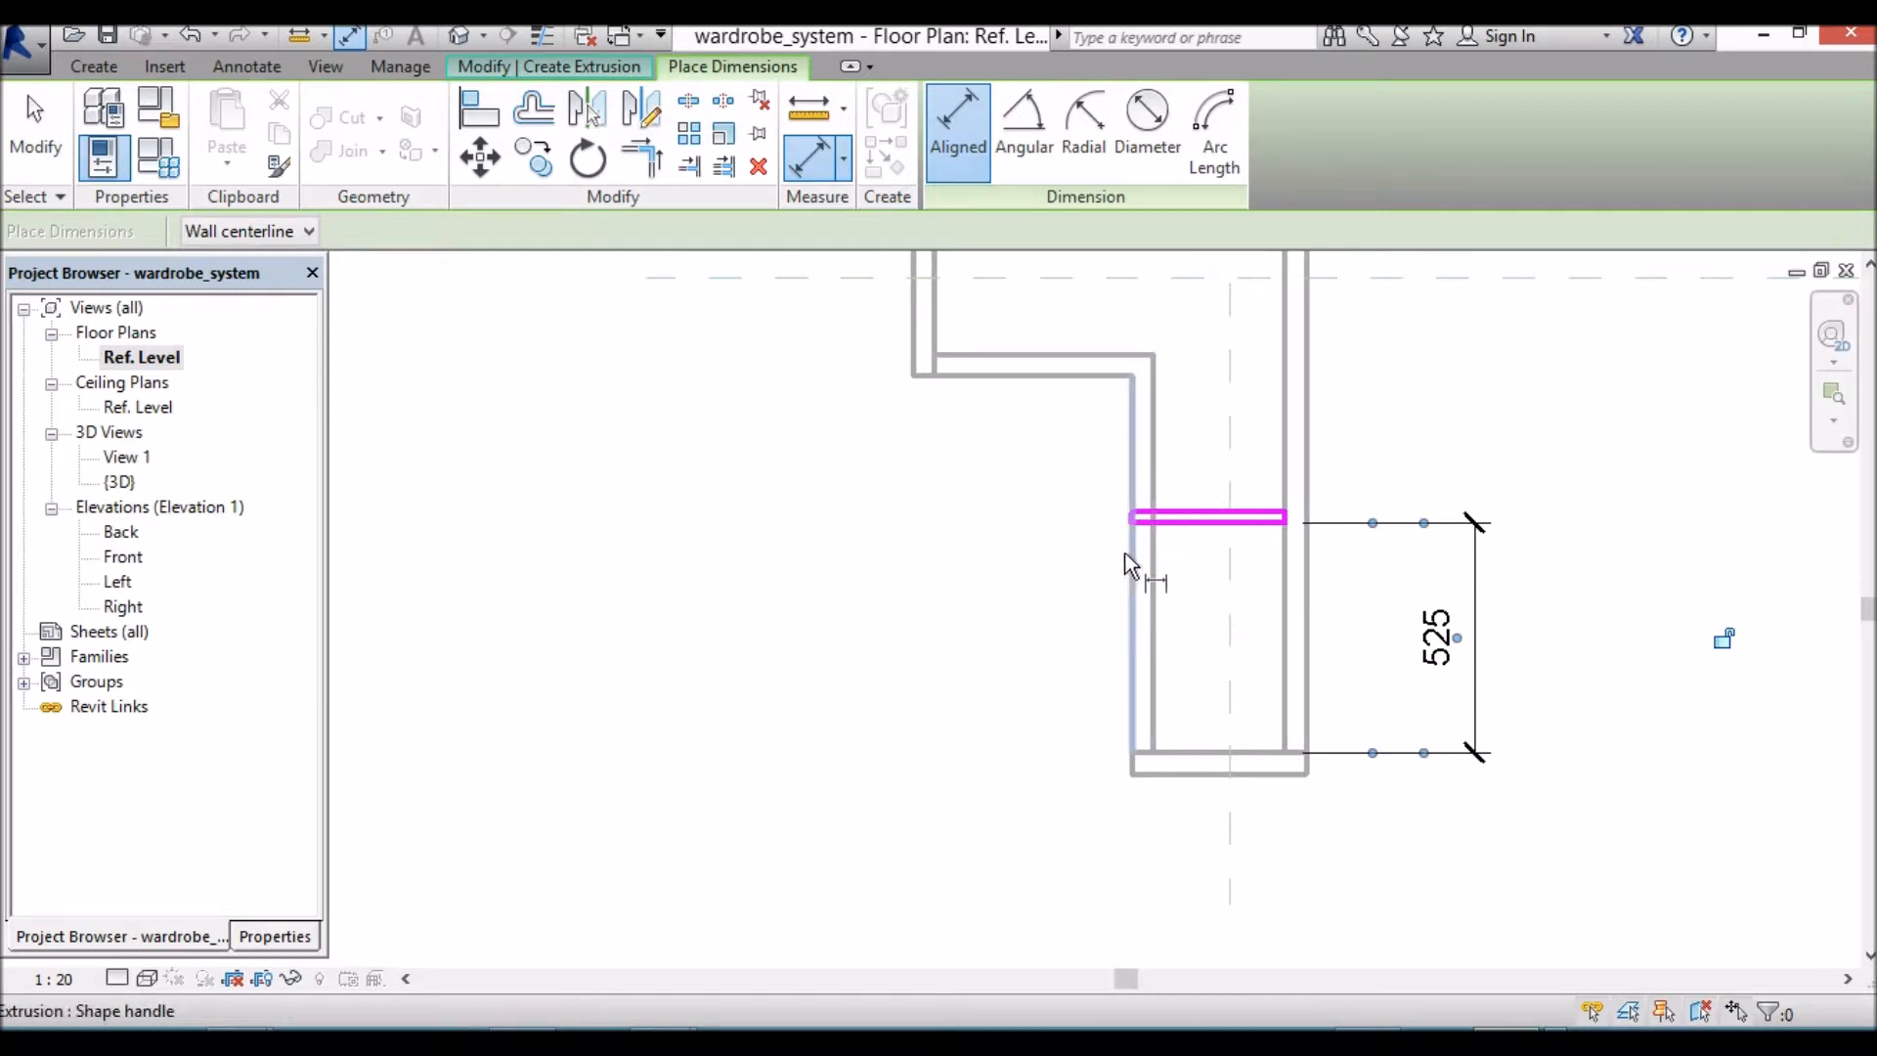
{"action": "left_click", "coordinate": [1206, 507]}
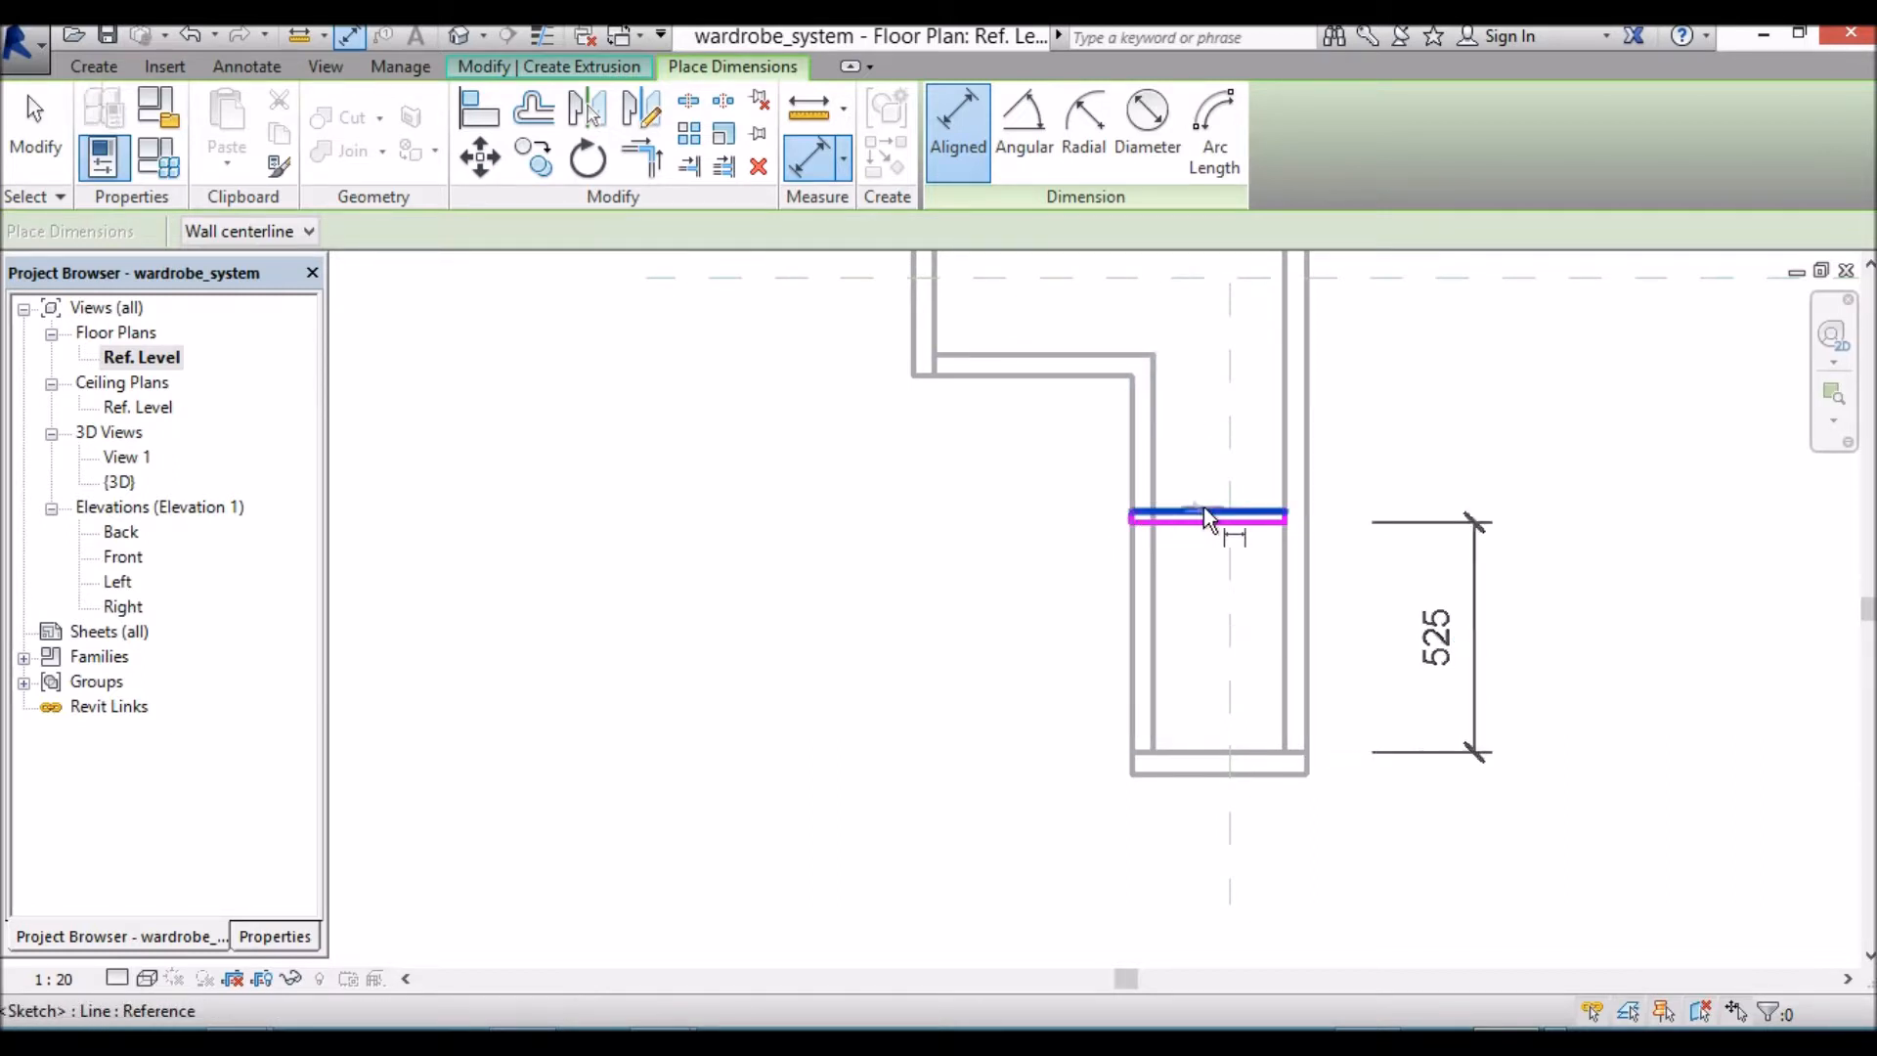
{"action": "left_click", "coordinate": [1200, 521]}
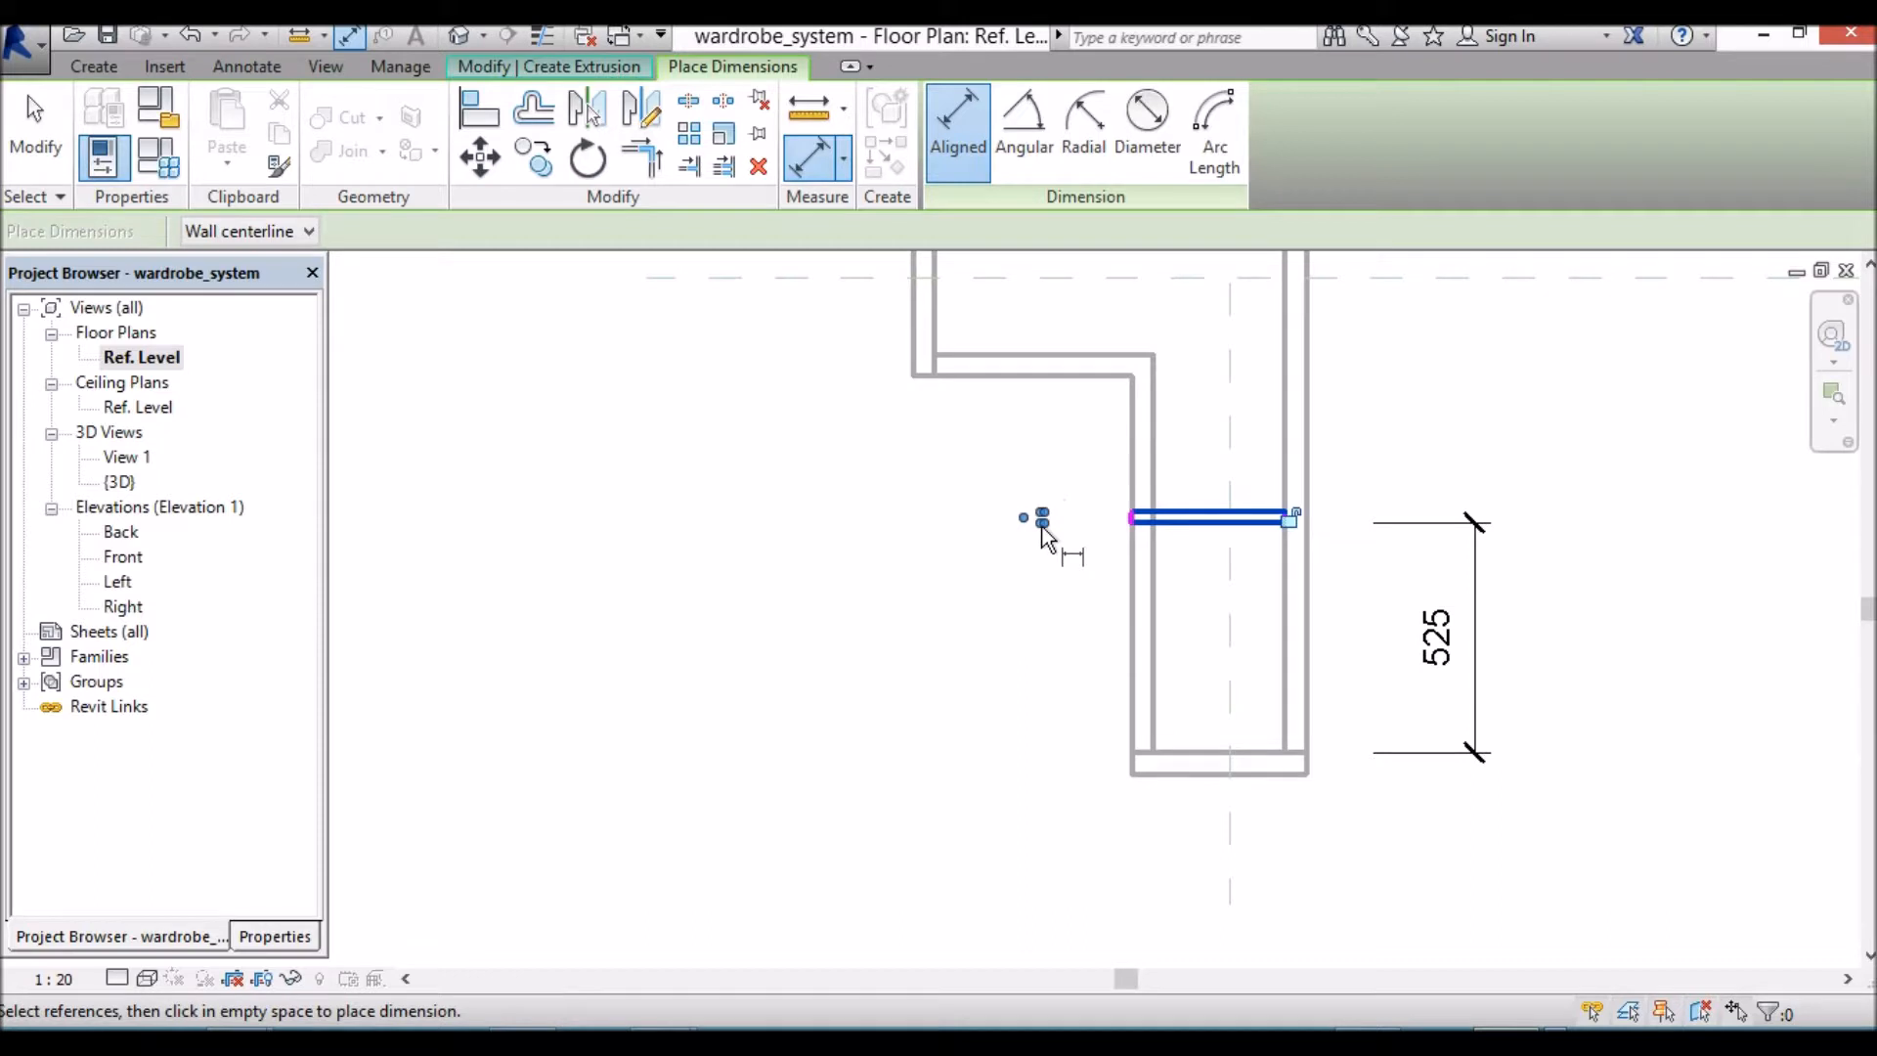
{"action": "left_click", "coordinate": [1039, 524]}
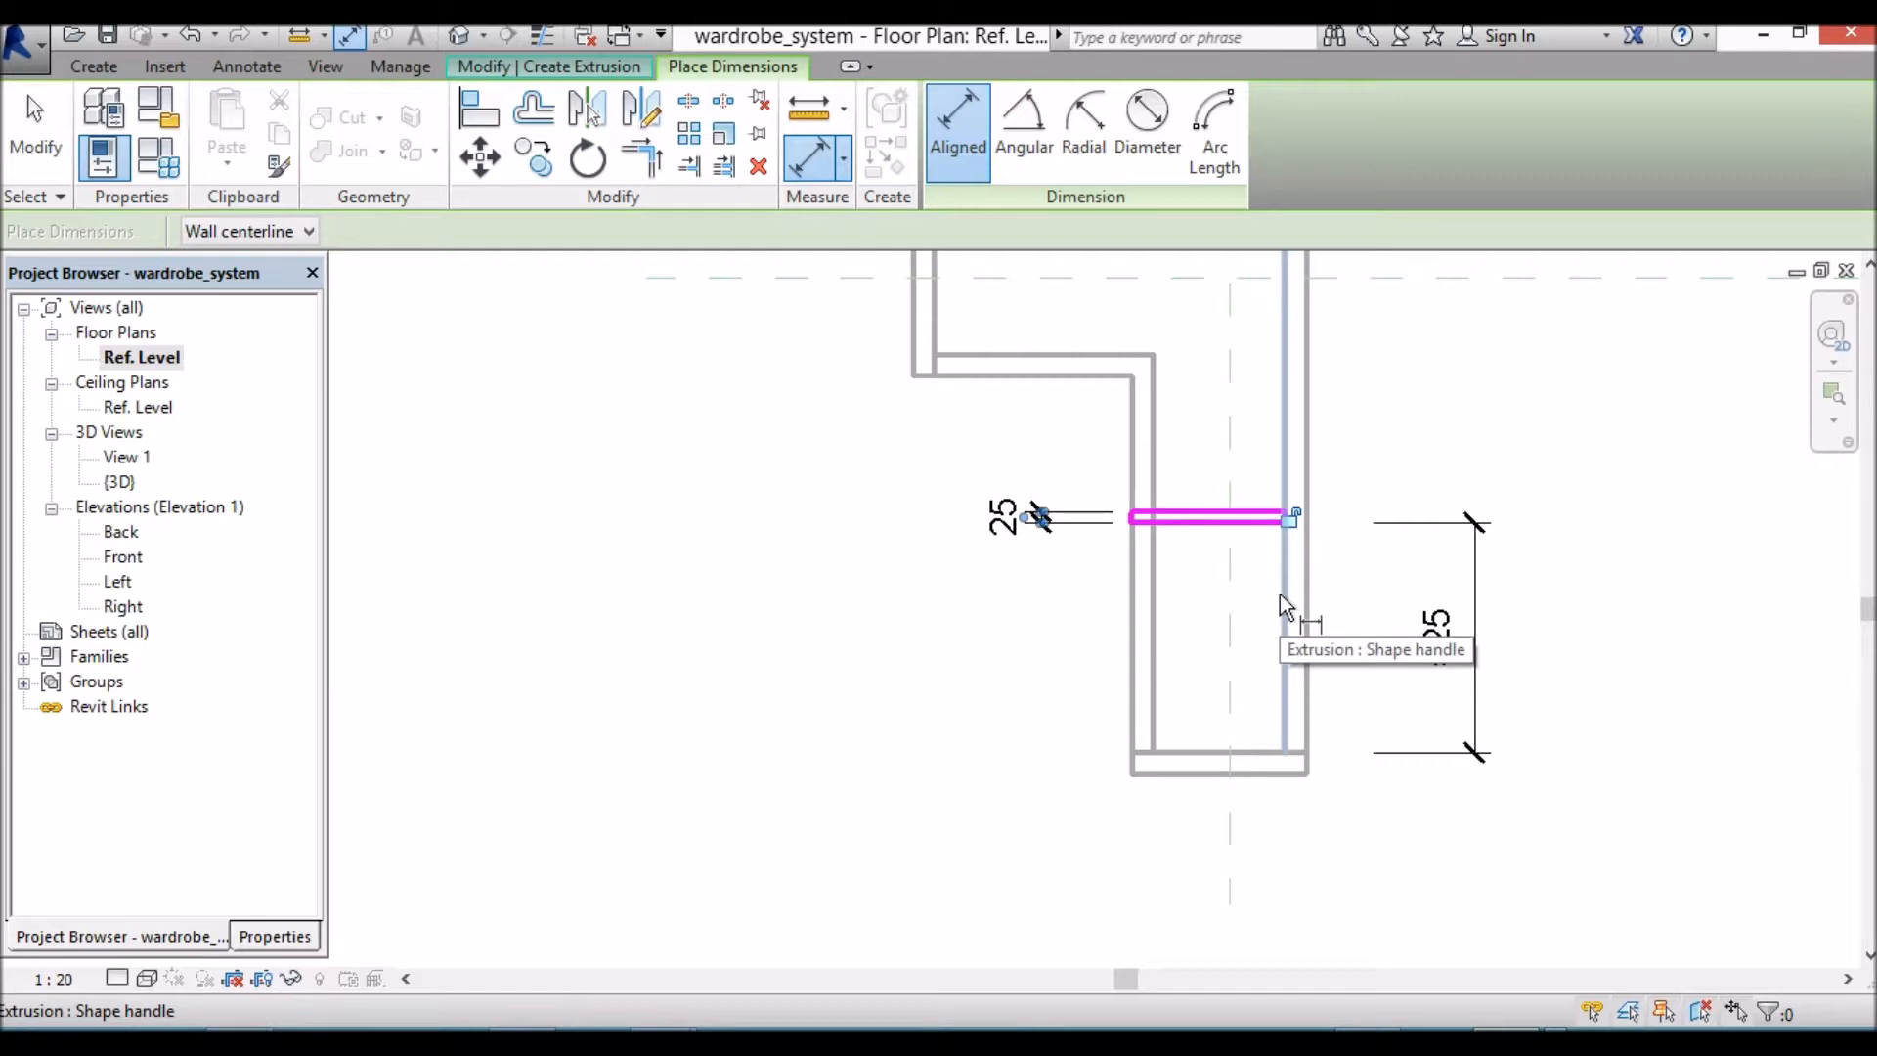
Step: Add three length type parameters under Dimensions: Dividing wall width, Dividing wall height and Dividing wall thickness
{"action": "left_click", "coordinate": [171, 168]}
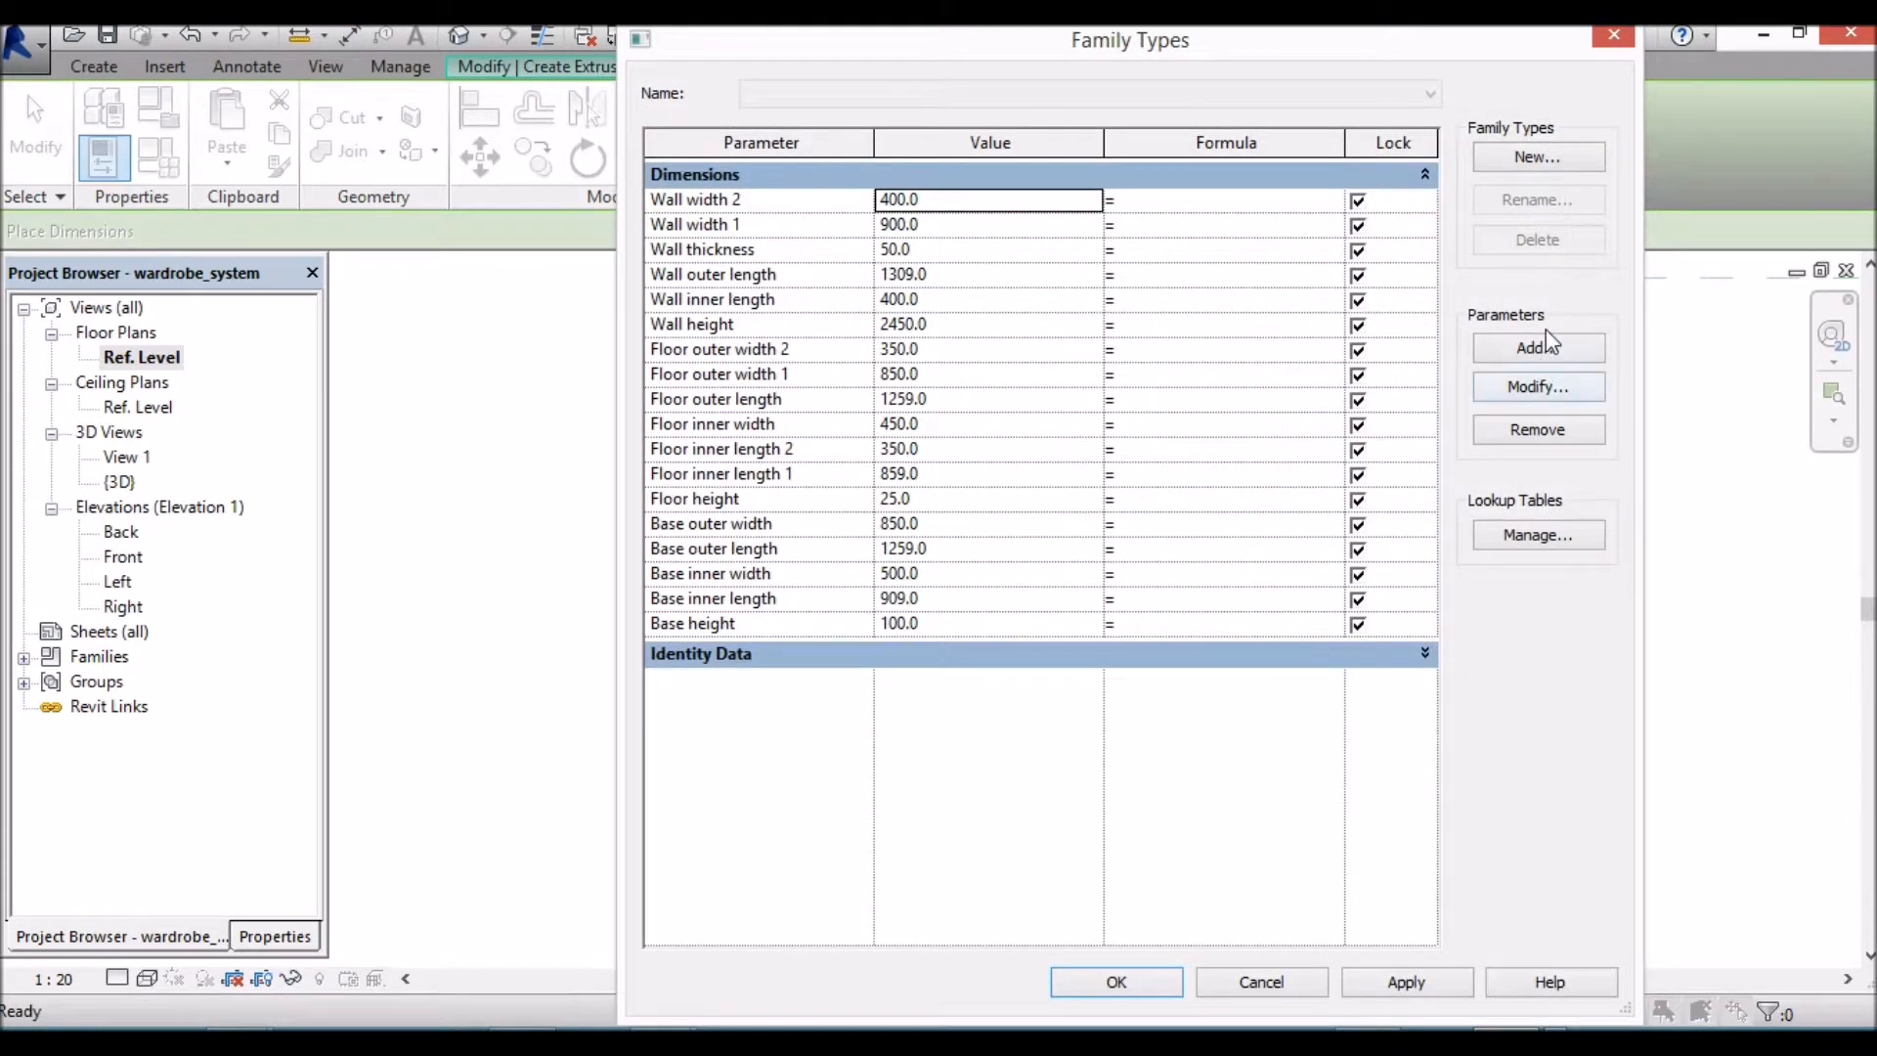
{"action": "left_click", "coordinate": [1545, 336]}
{"action": "type", "text": "Dividing wall width"}
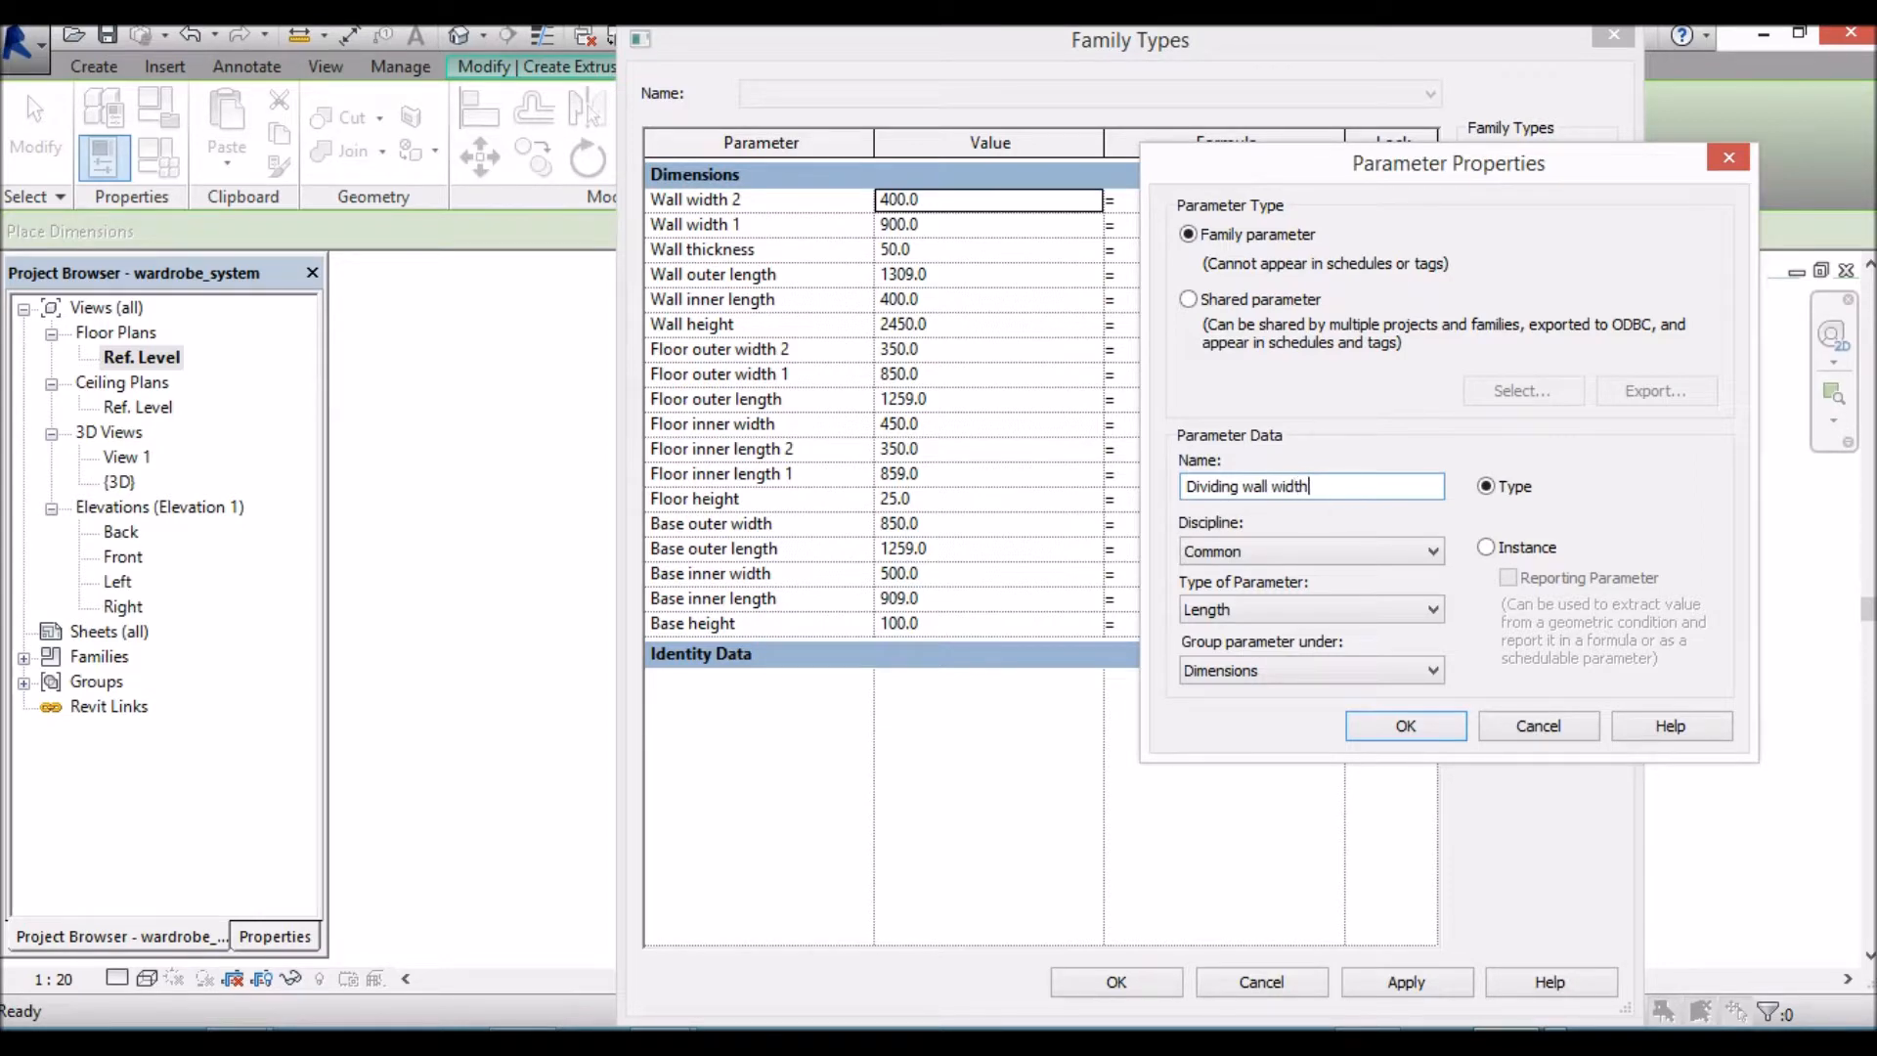
{"action": "left_click", "coordinate": [1408, 725]}
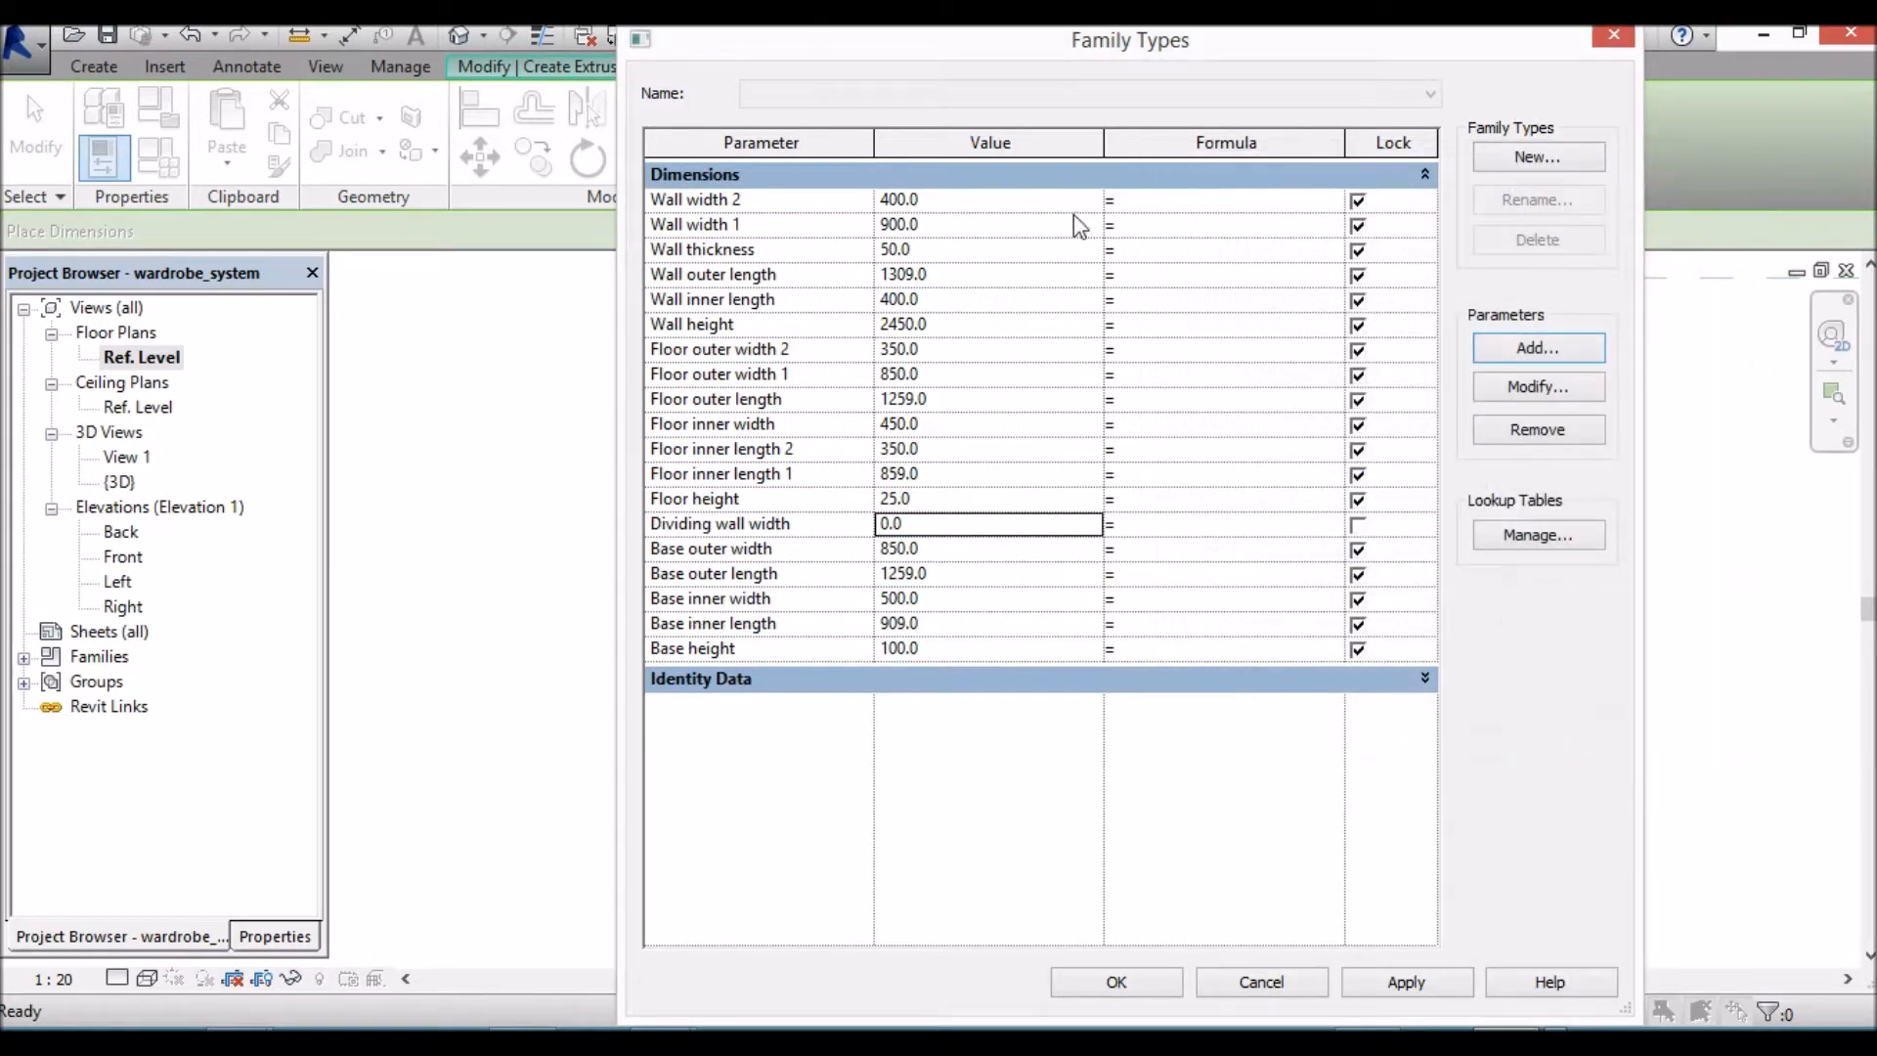
{"action": "left_click", "coordinate": [1538, 349]}
{"action": "type", "text": "Dividing wall height"}
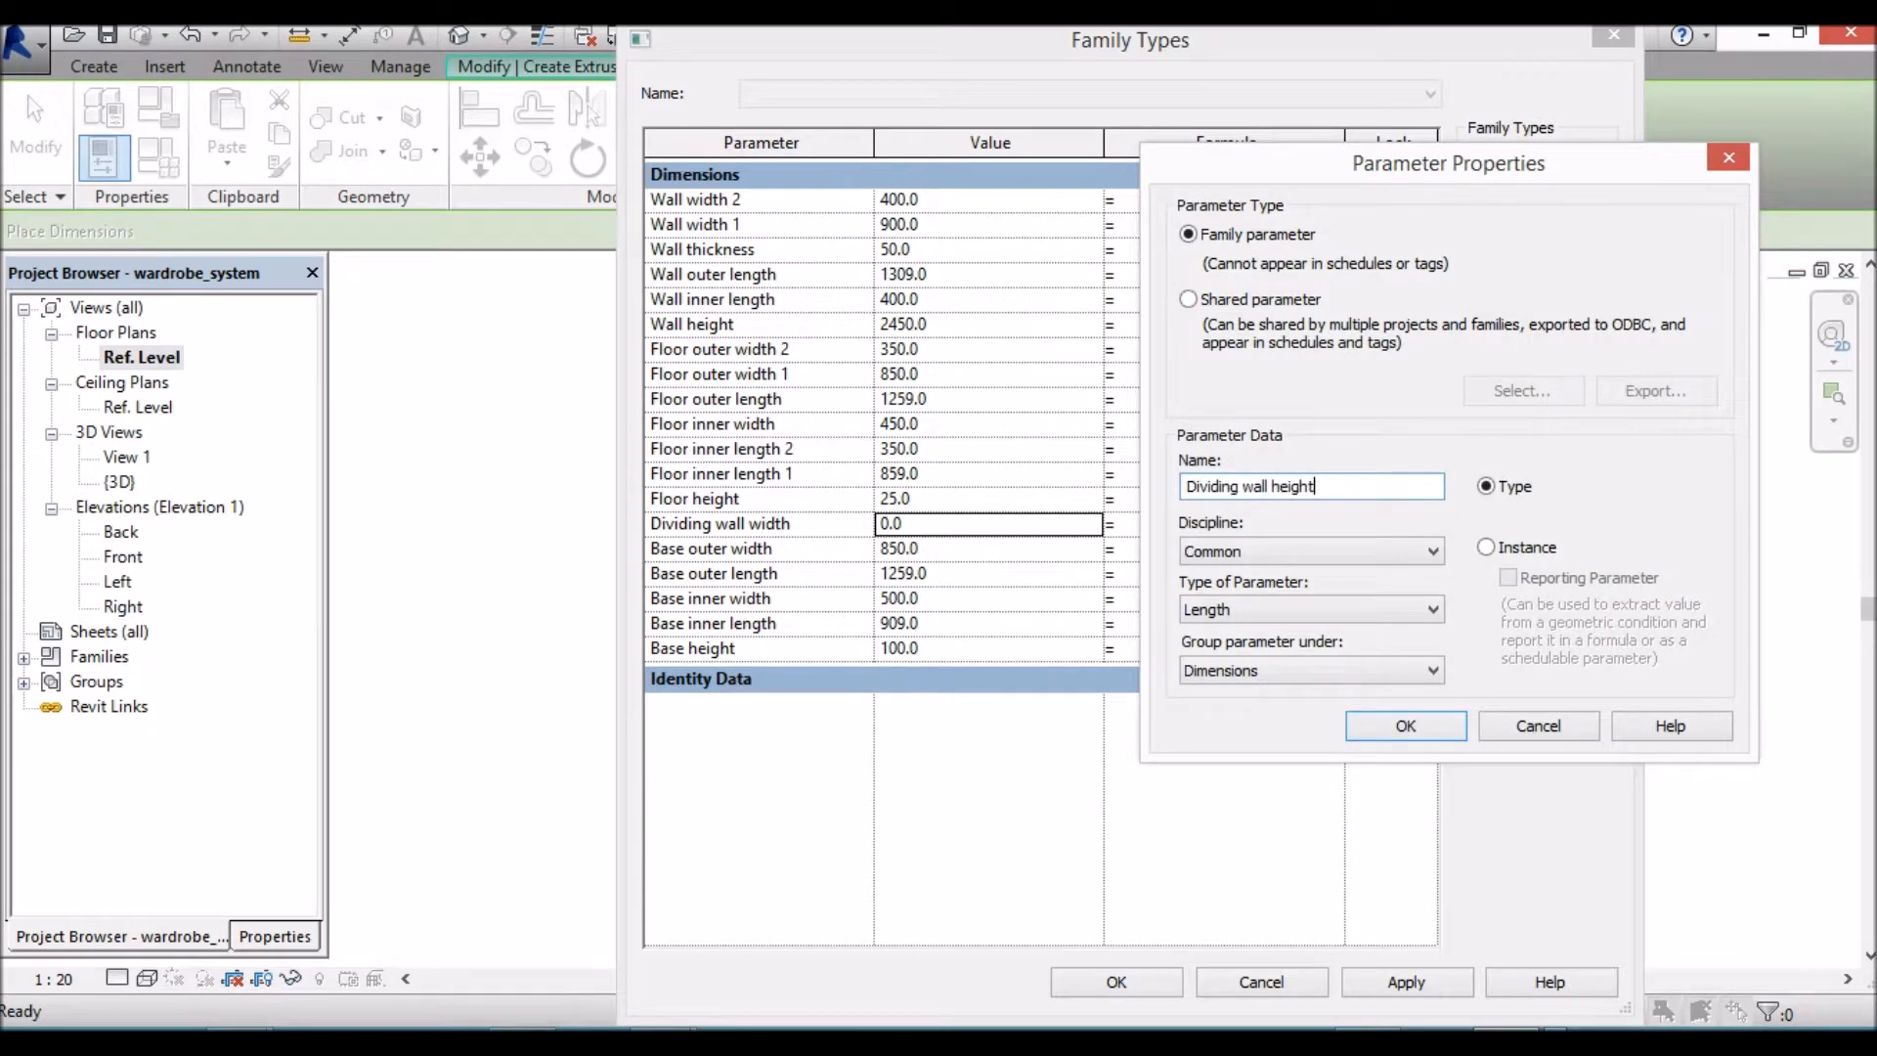
{"action": "left_click", "coordinate": [1398, 727]}
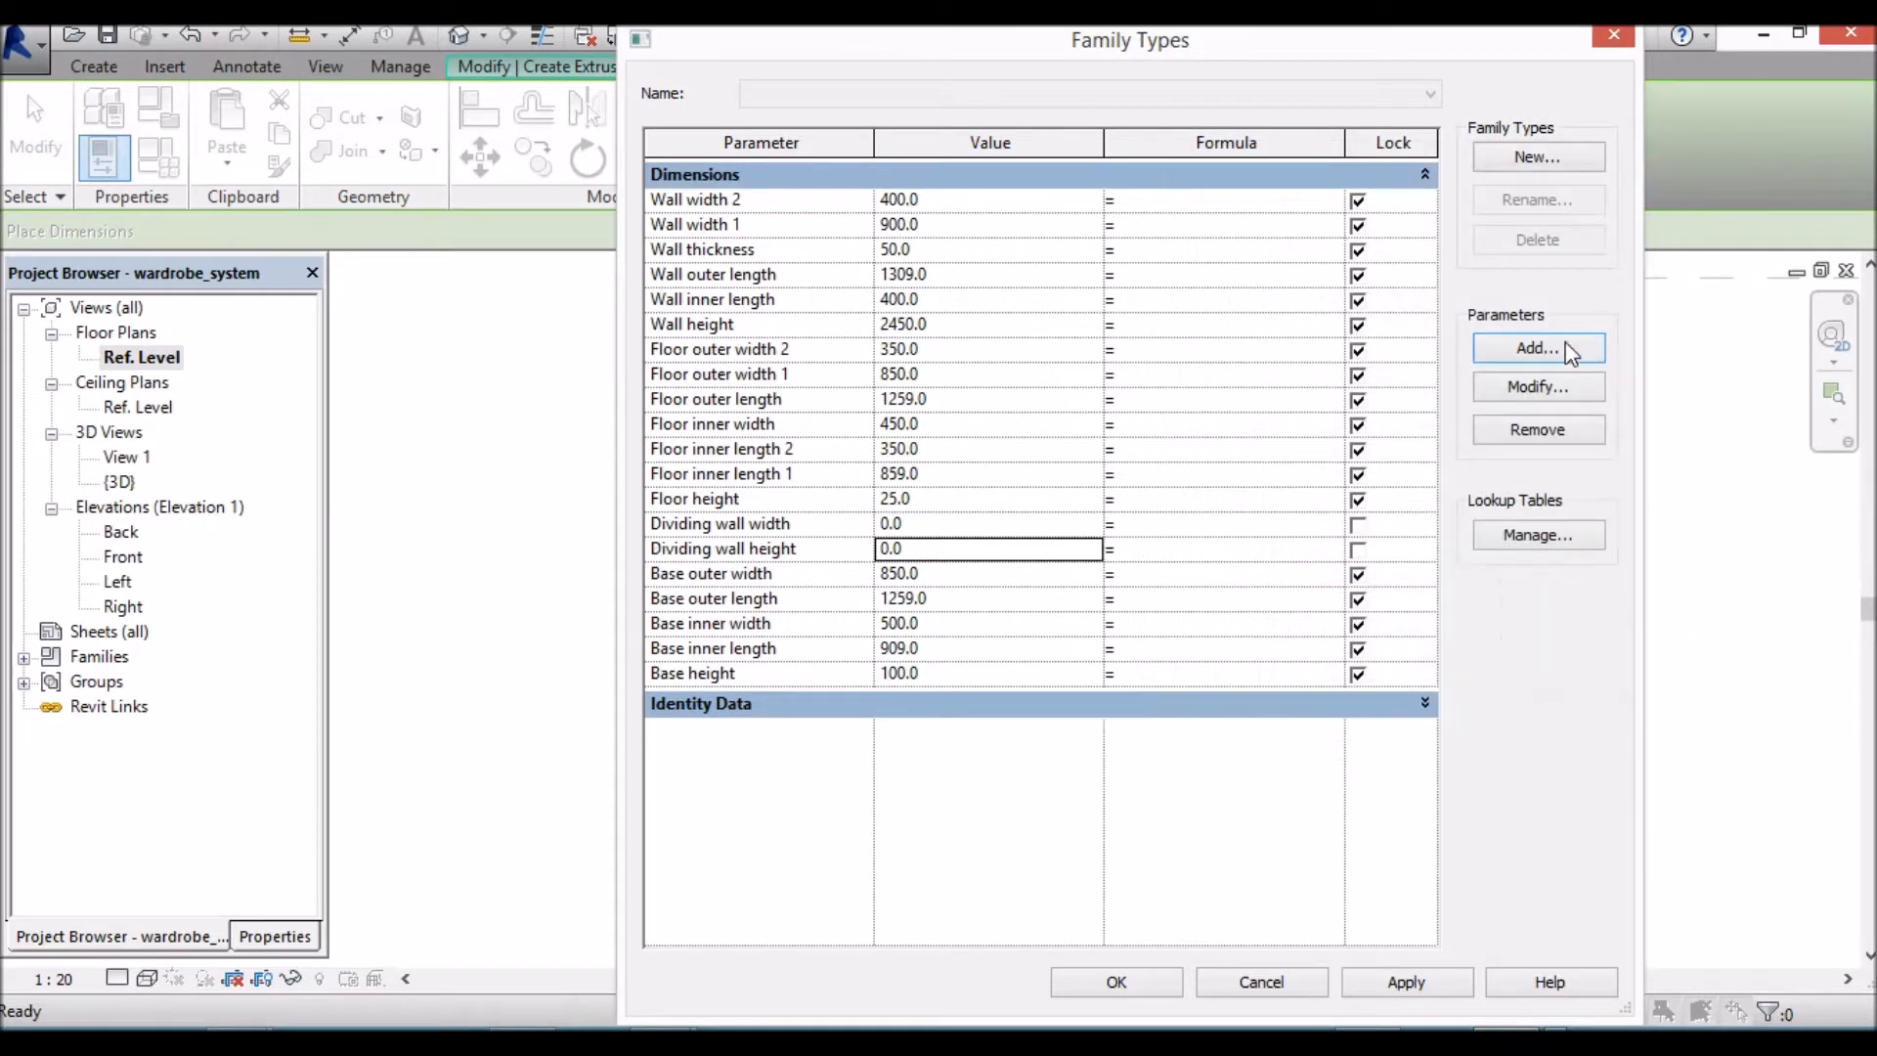
{"action": "left_click", "coordinate": [1554, 352]}
{"action": "type", "text": "Dividing wall thickness"}
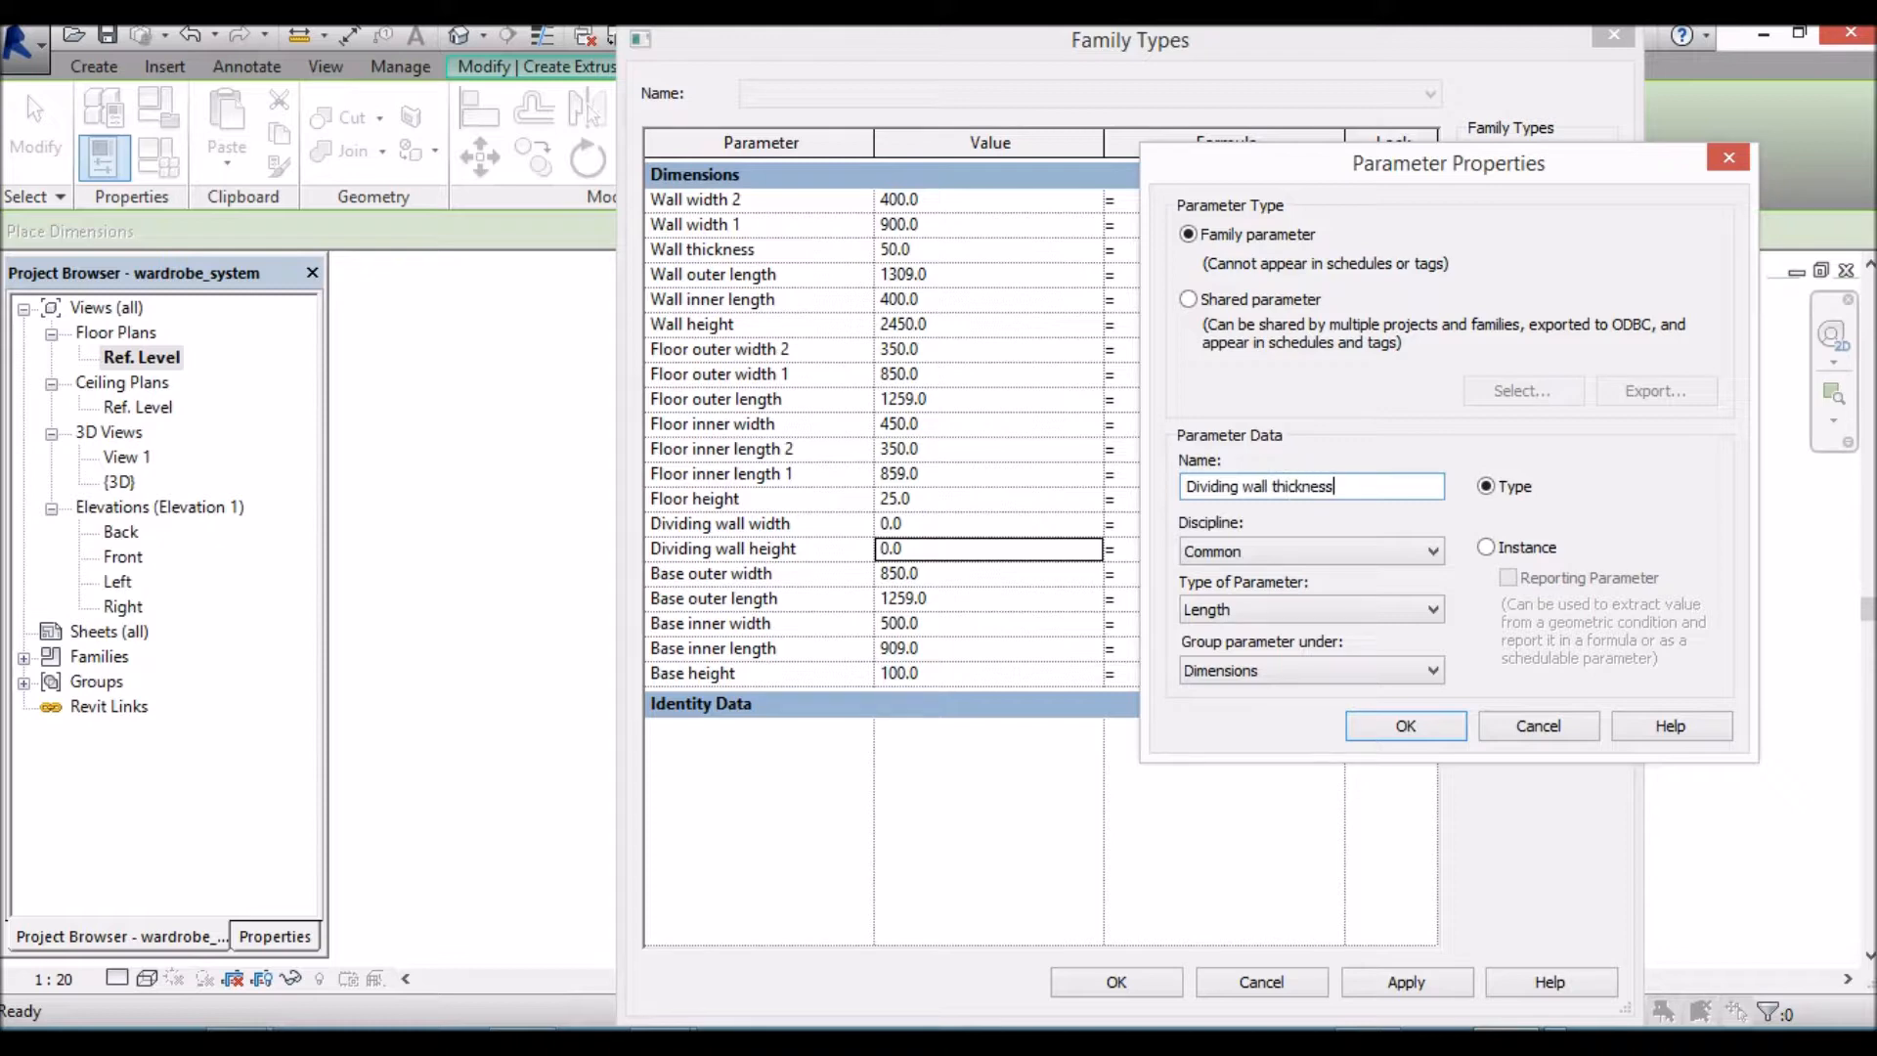
{"action": "left_click", "coordinate": [1408, 729]}
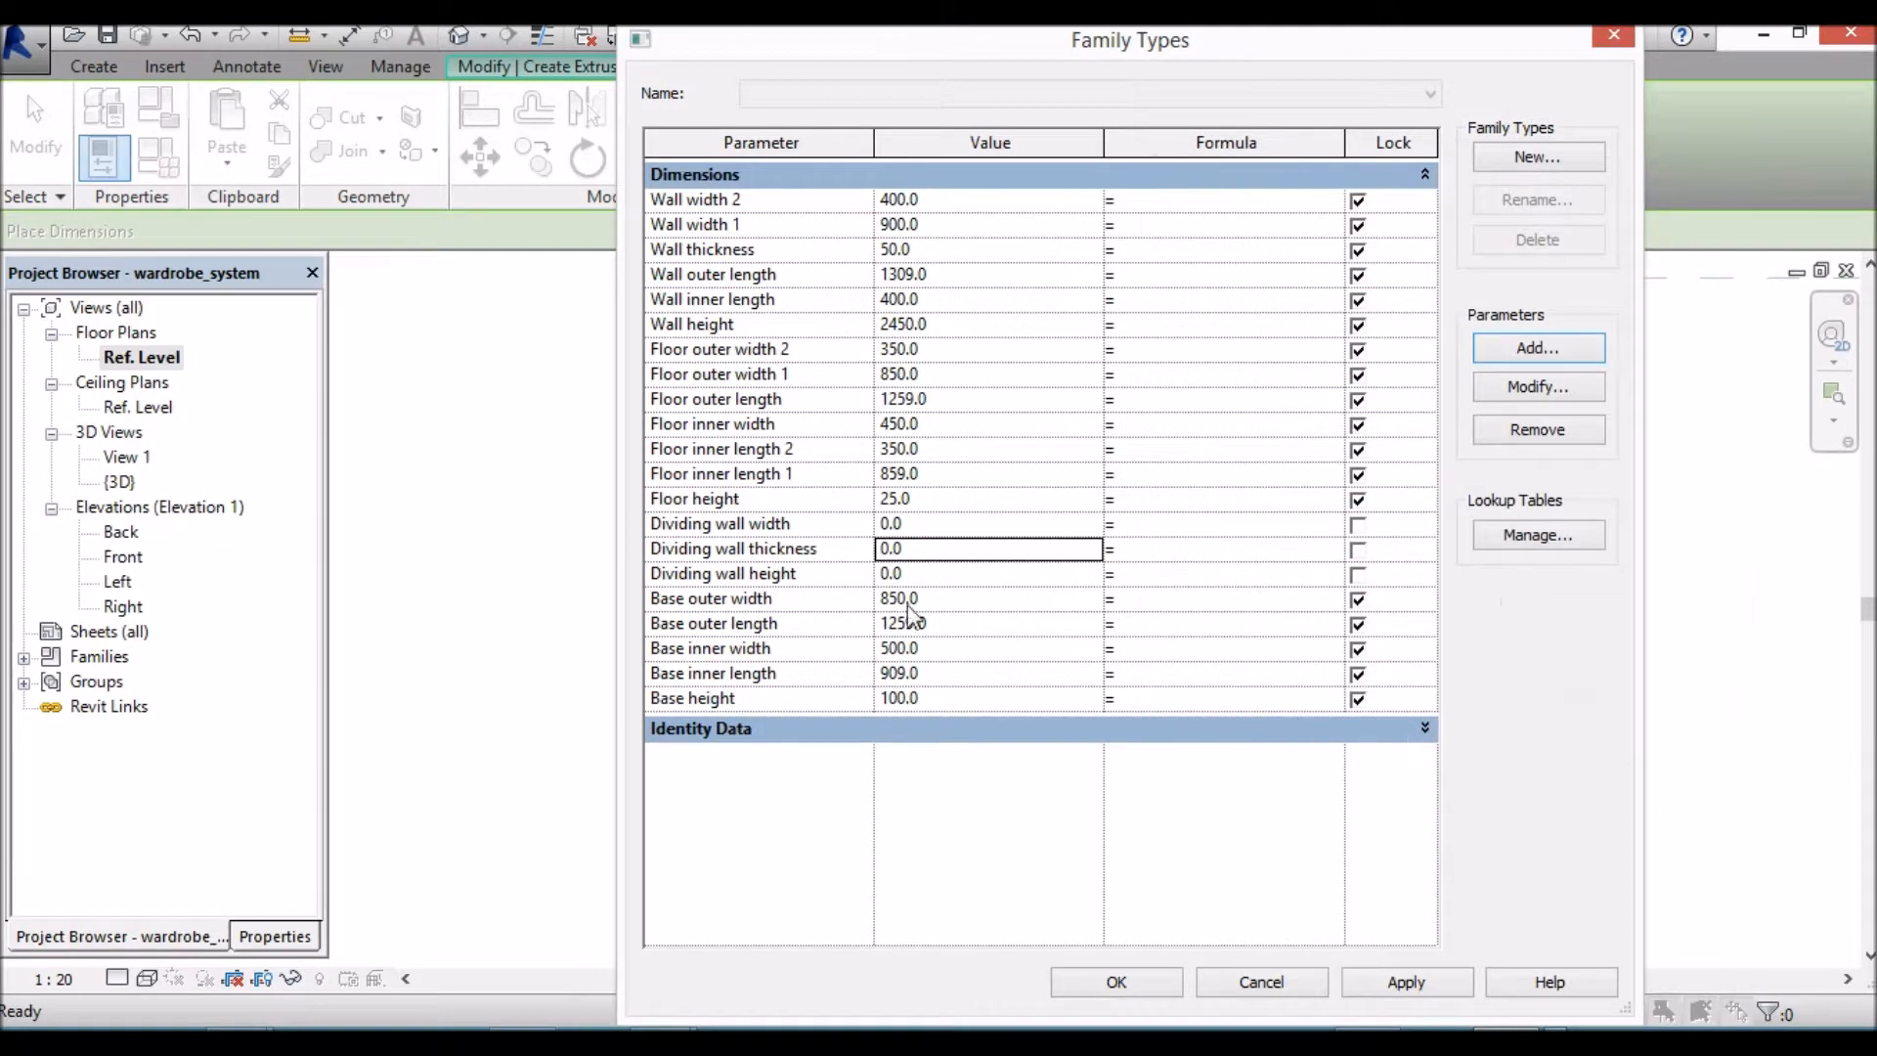
Step: Set the Dividing wall width parameter to 25 and the Dividing wall height parameter to 2425
{"action": "left_click", "coordinate": [904, 528]}
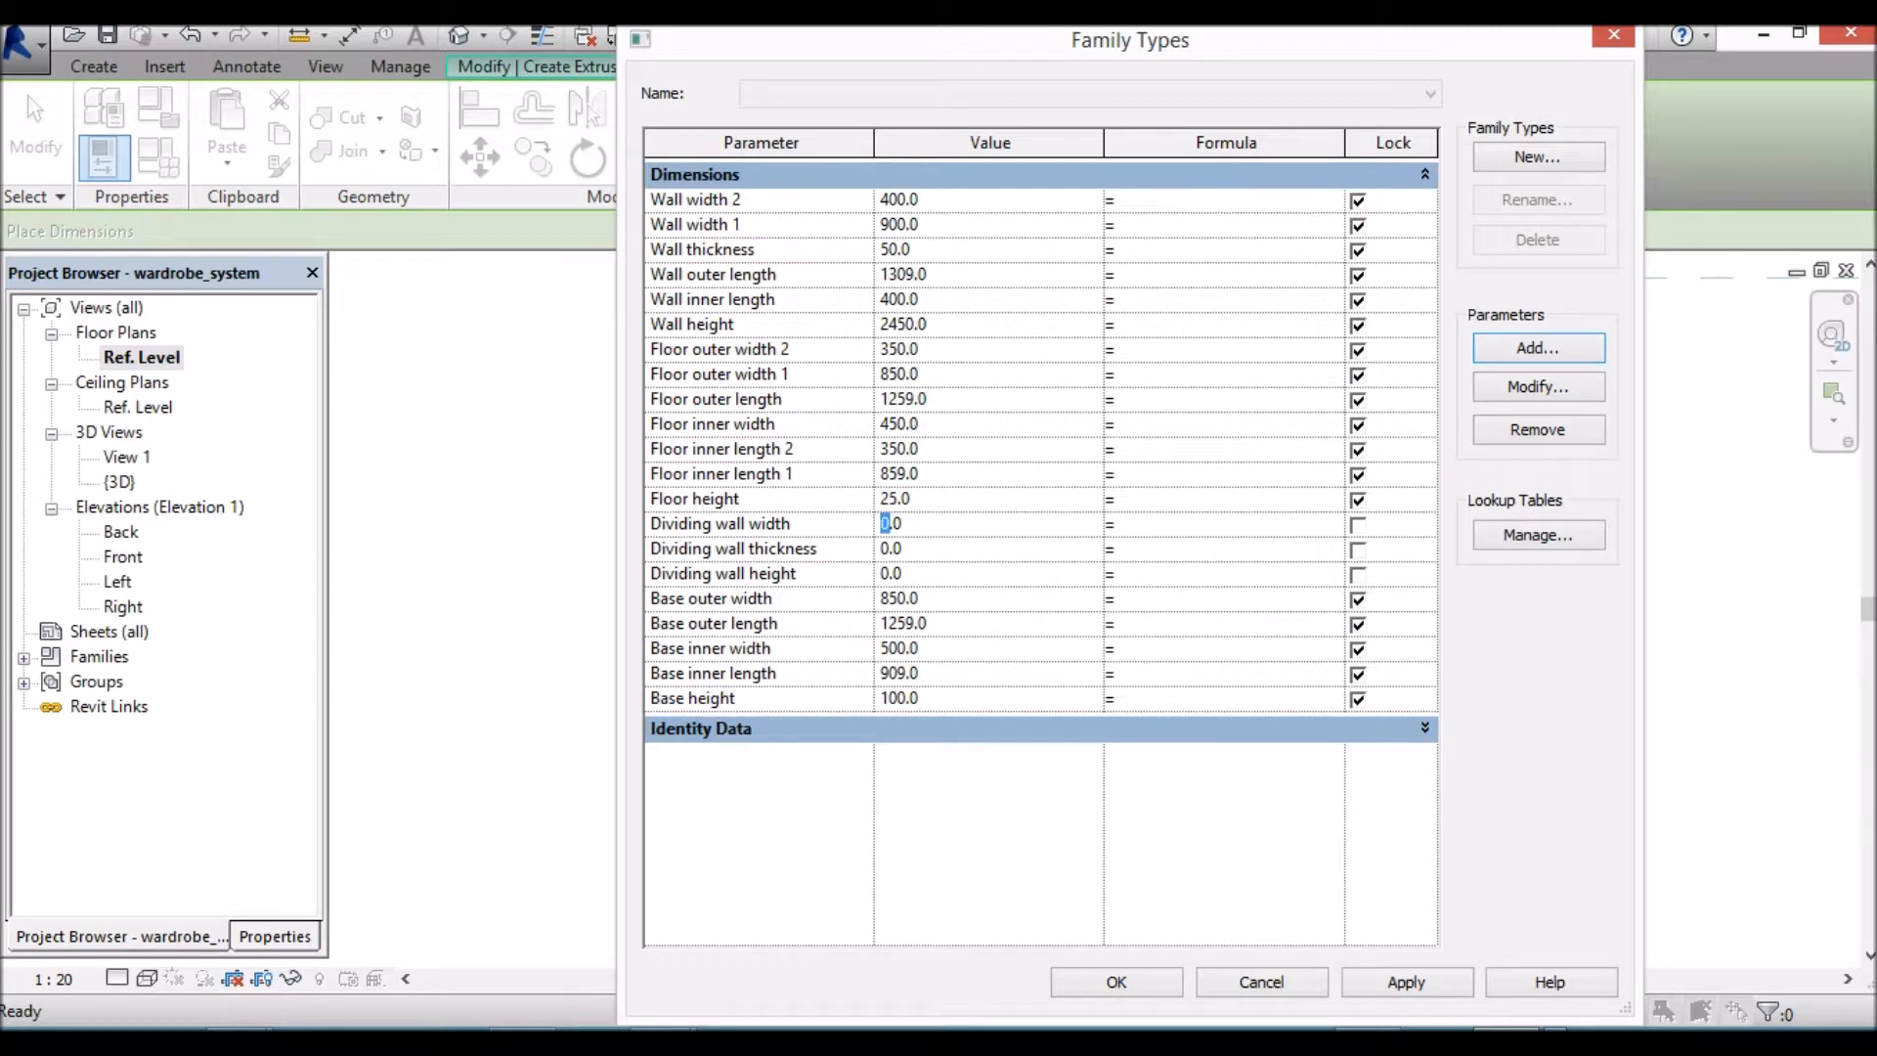
{"action": "type", "text": "256"}
{"action": "key", "text": "BackSpace"}
{"action": "left_click", "coordinate": [898, 550]}
{"action": "left_click_drag", "start_coordinate": [897, 523], "coordinate": [877, 526]}
{"action": "left_click", "coordinate": [892, 575]}
{"action": "left_click_drag", "start_coordinate": [889, 575], "coordinate": [879, 576]}
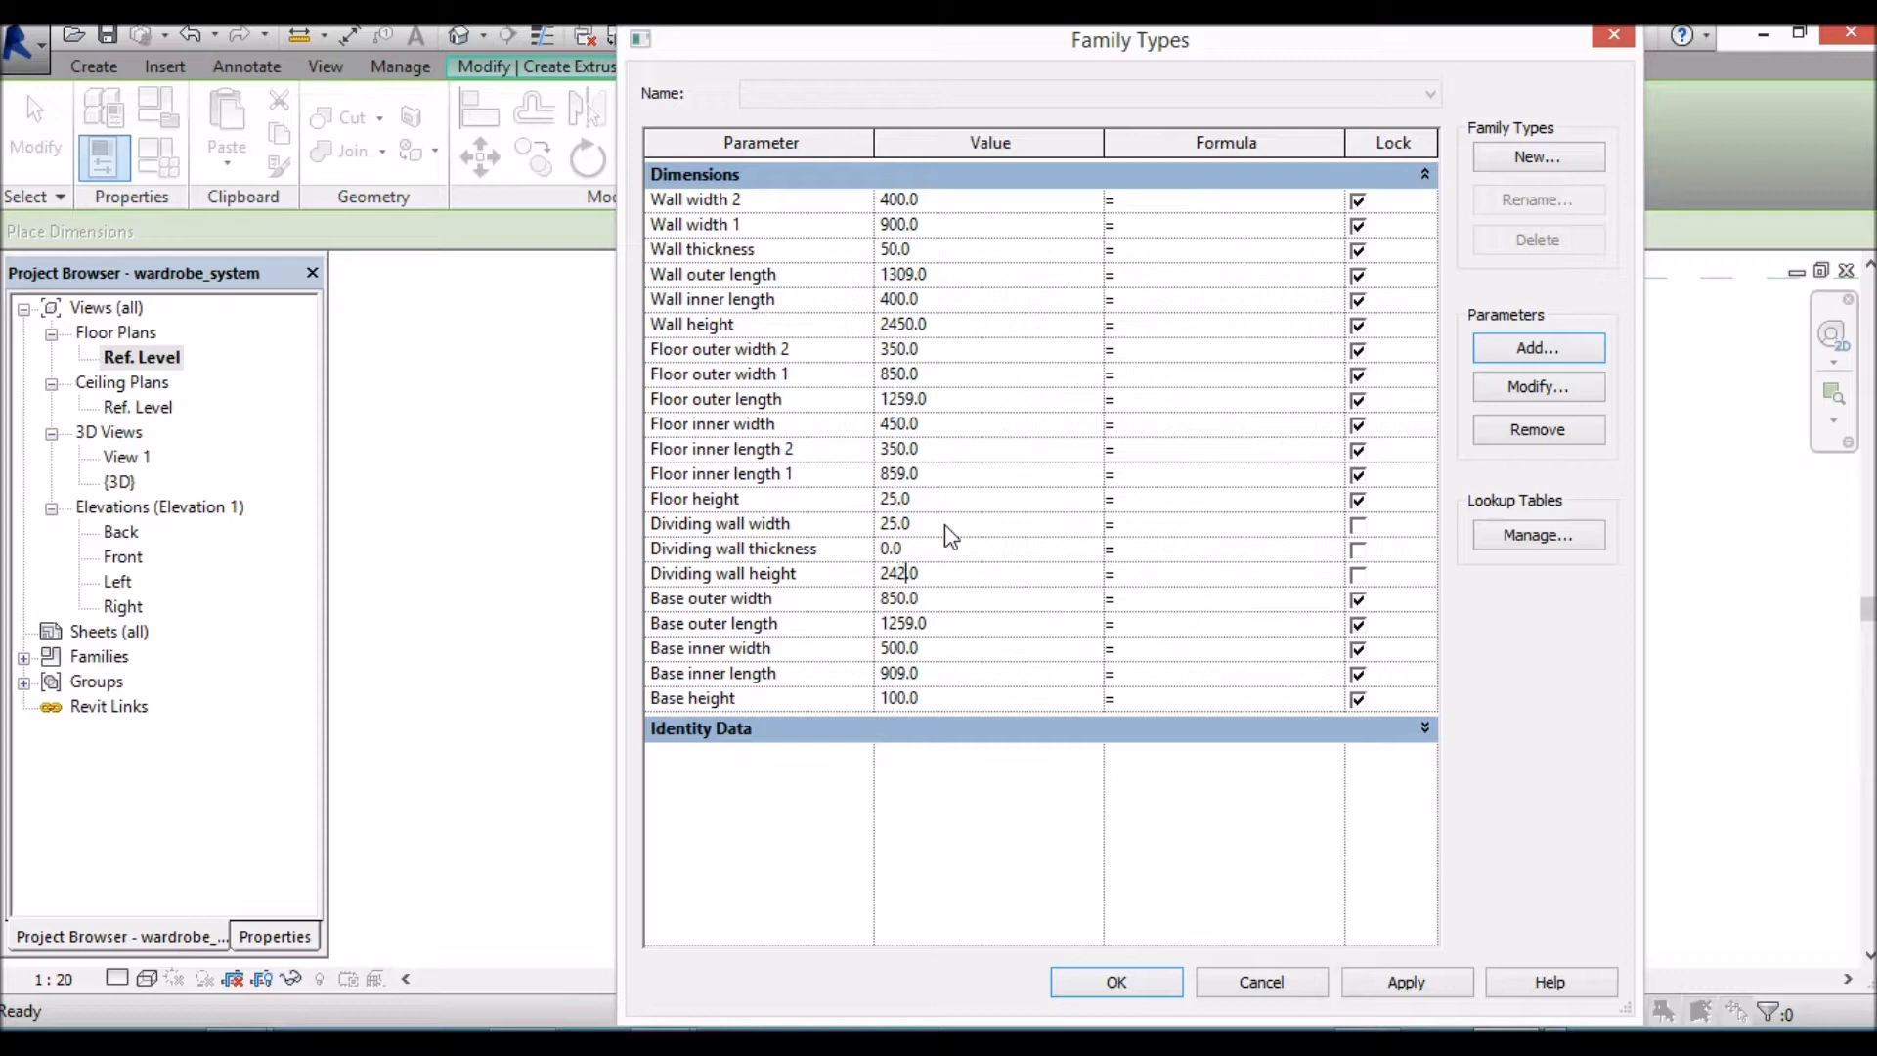
Step: Rename the Dividing wall thickness parameter to "Dividing wall distance from outer wall", set it to 525 and apply the family types
{"action": "left_click", "coordinate": [758, 550]}
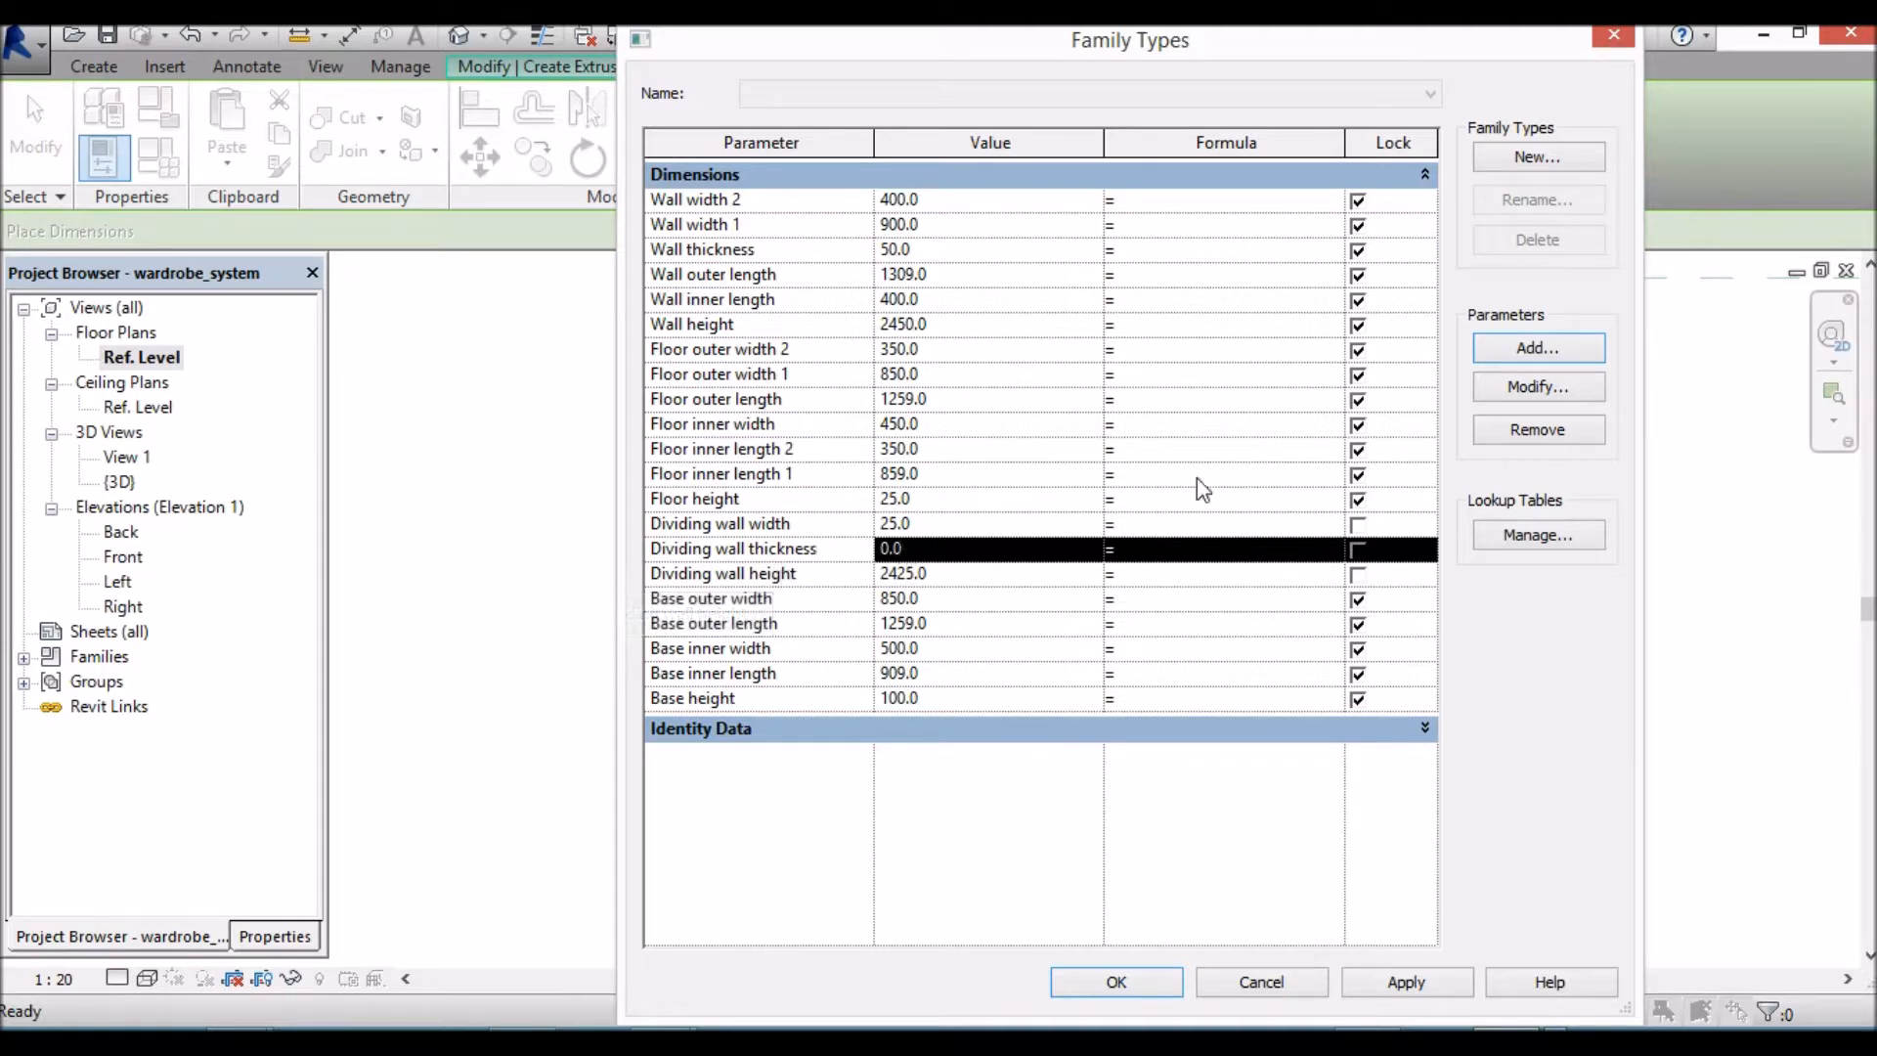
{"action": "left_click", "coordinate": [1572, 385]}
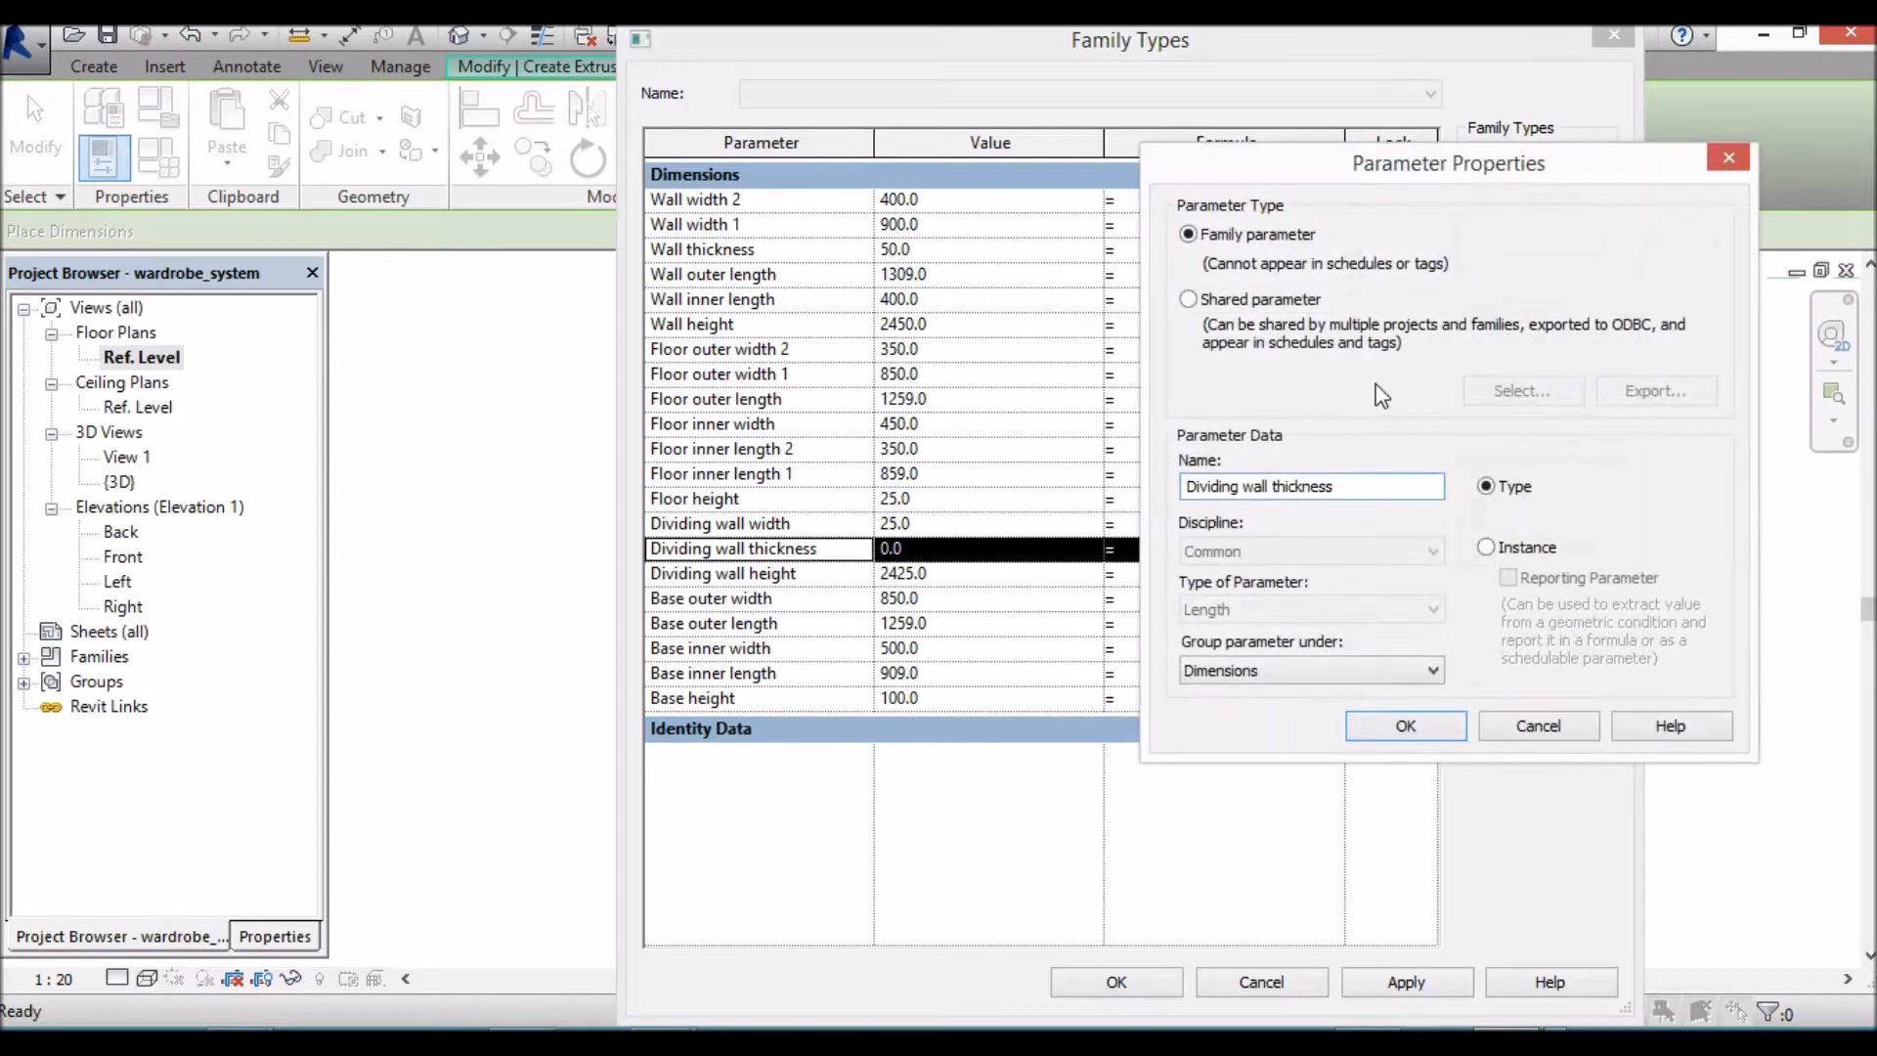
{"action": "double_click", "coordinate": [1299, 487]}
{"action": "type", "text": "distance from outer wall"}
{"action": "left_click", "coordinate": [1415, 721]}
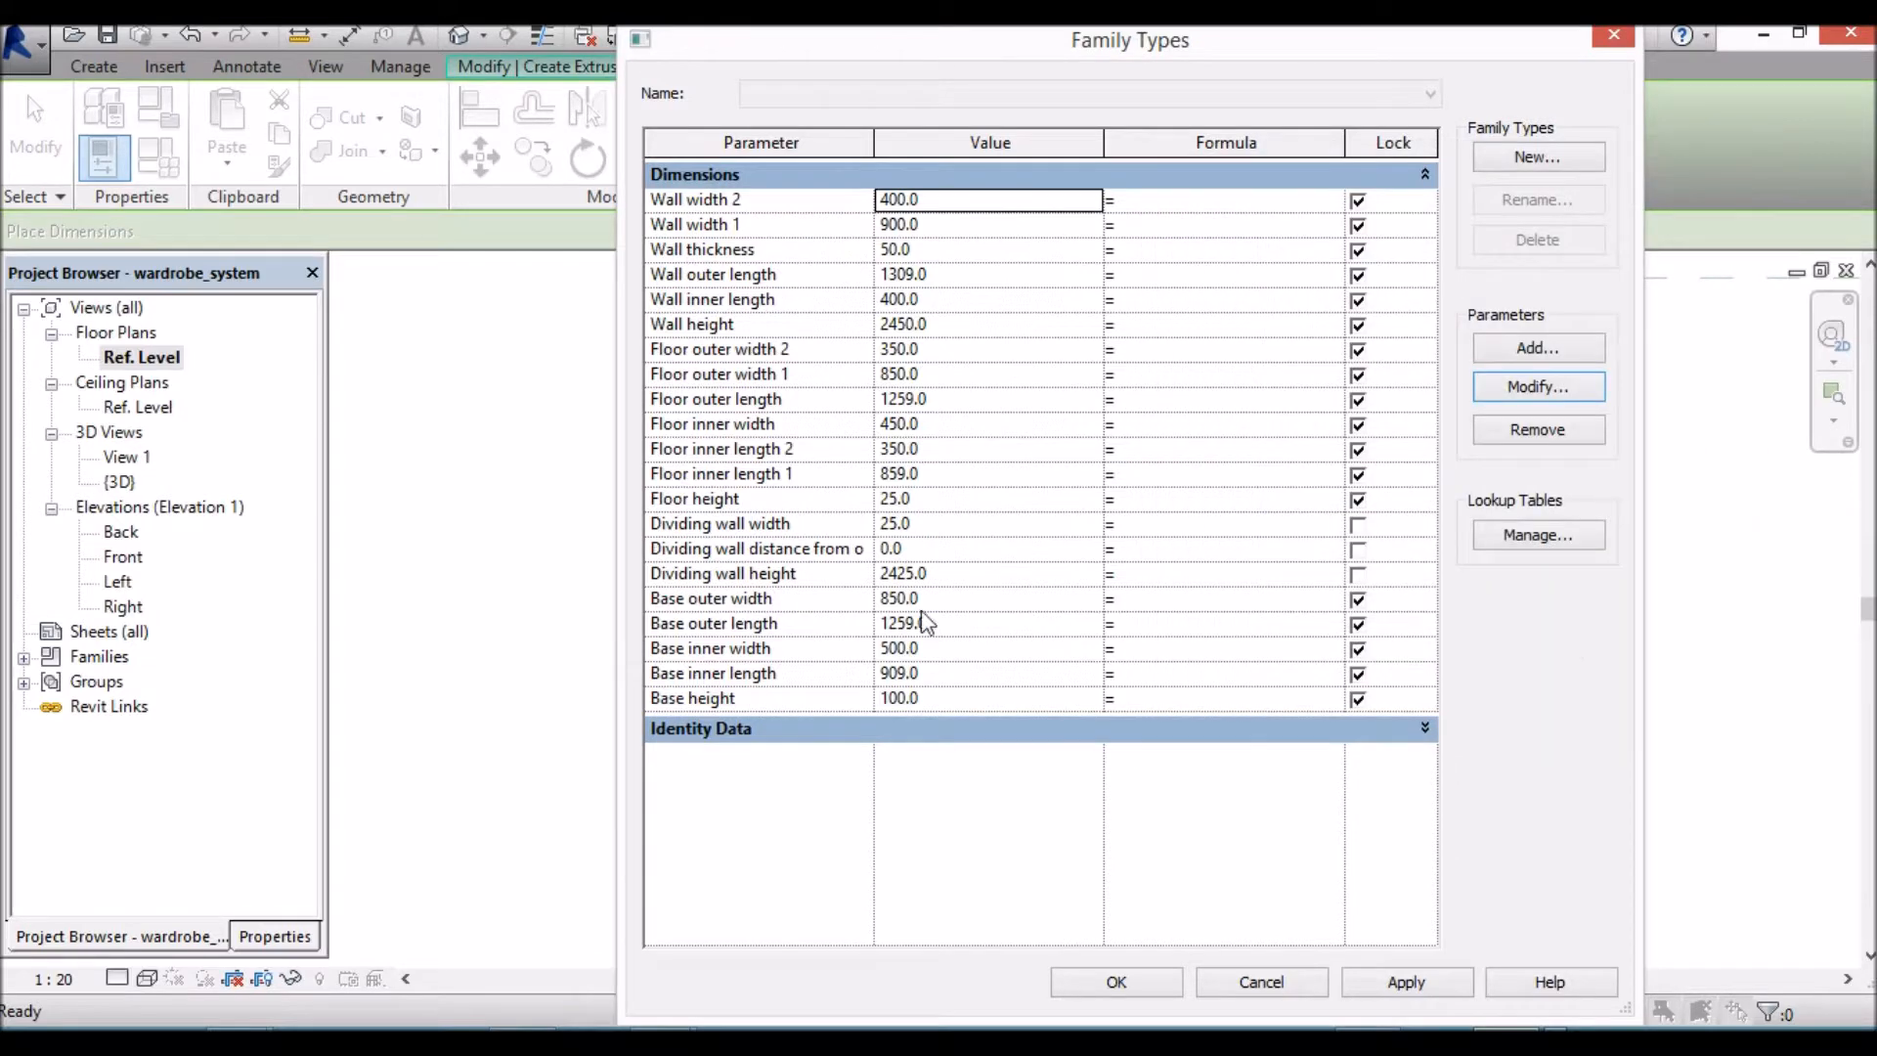
{"action": "left_click", "coordinate": [885, 548]}
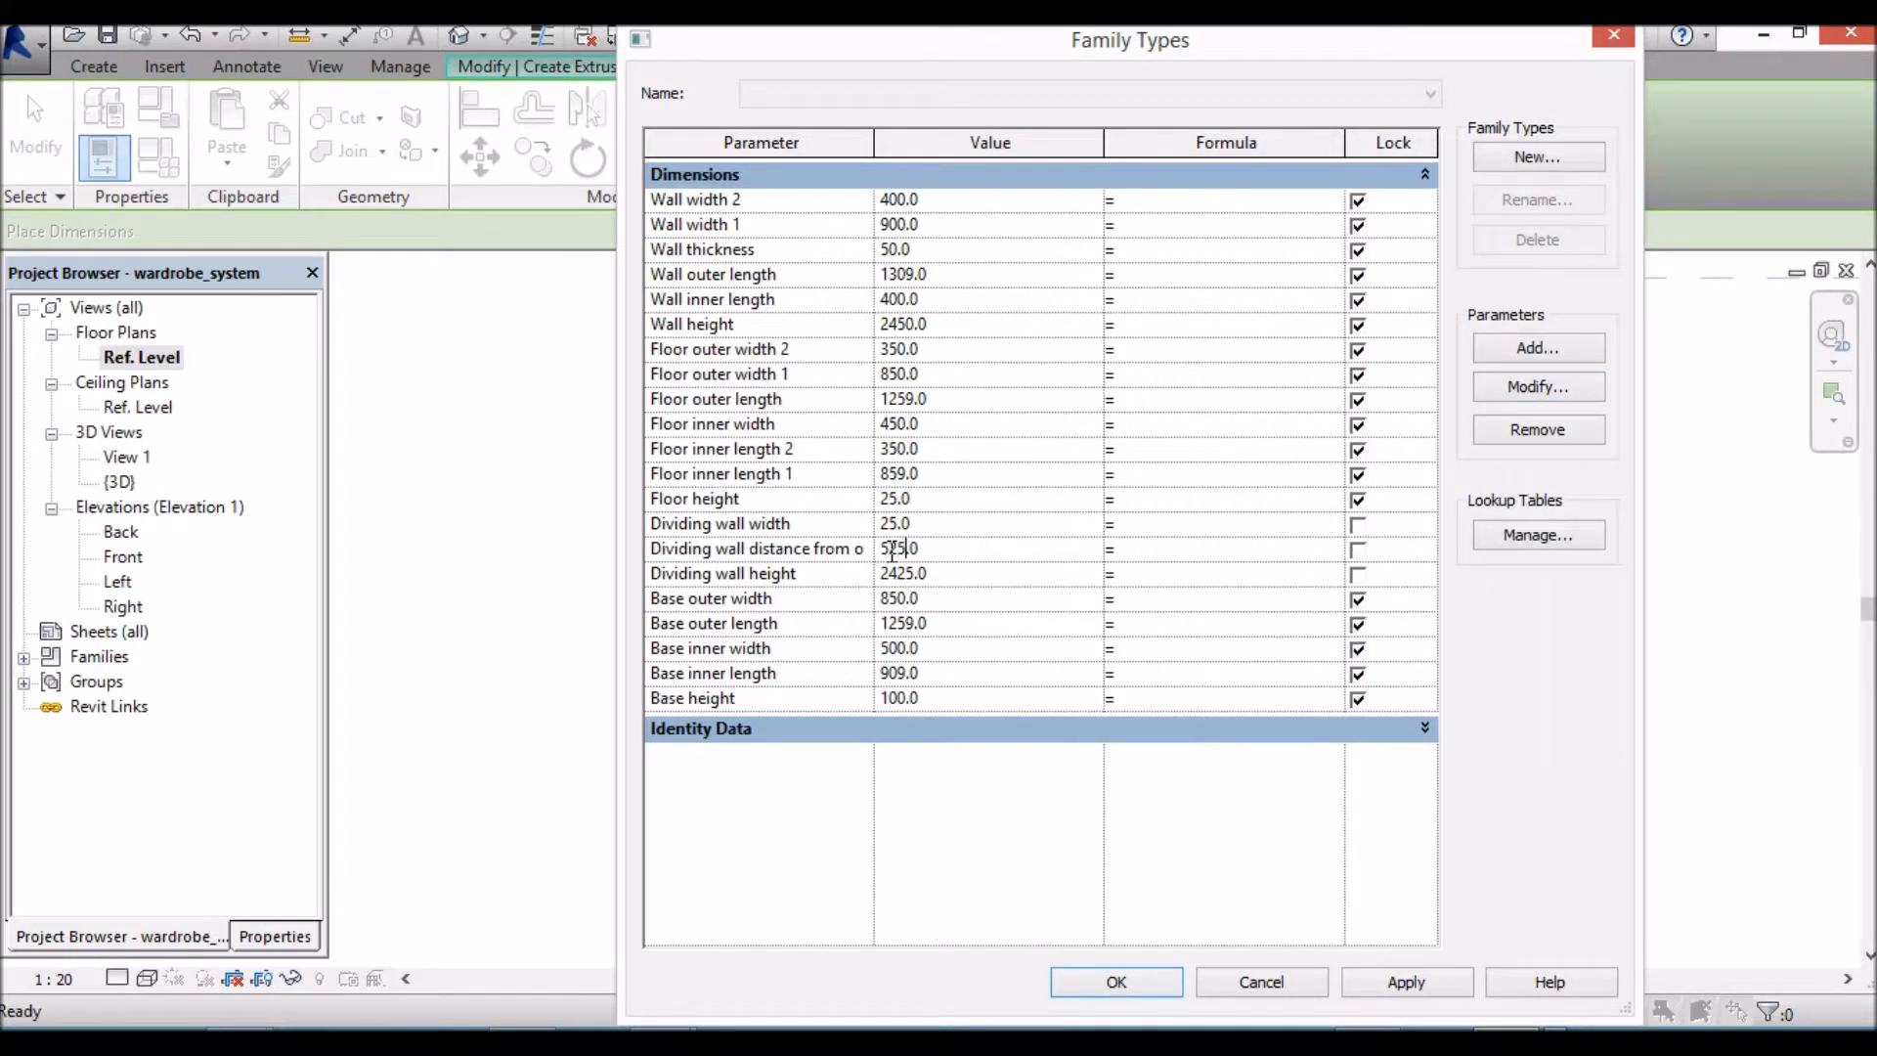
{"action": "left_click", "coordinate": [1134, 981]}
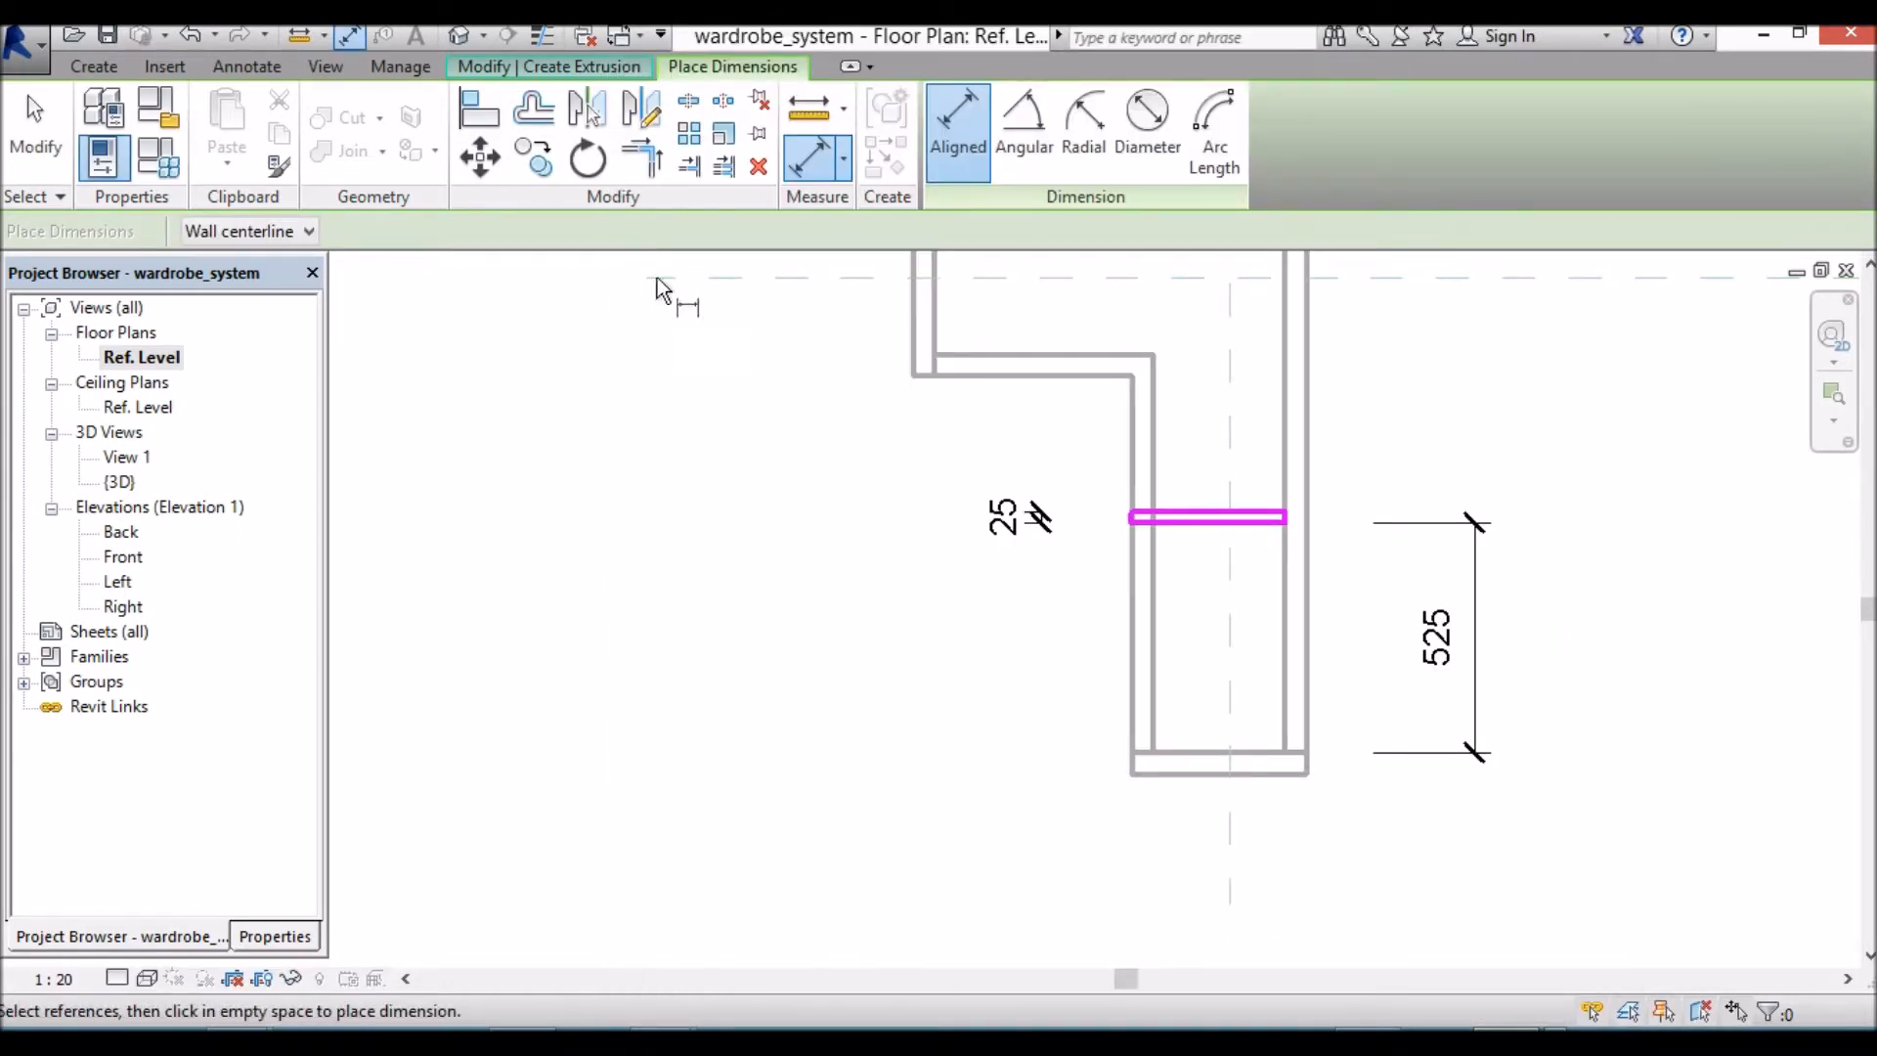
Step: Label the dividing wall's thickness dimension with the Dividing wall width parameter
{"action": "right_click", "coordinate": [1011, 520]}
{"action": "left_click", "coordinate": [1076, 541]}
{"action": "left_click", "coordinate": [1038, 526]}
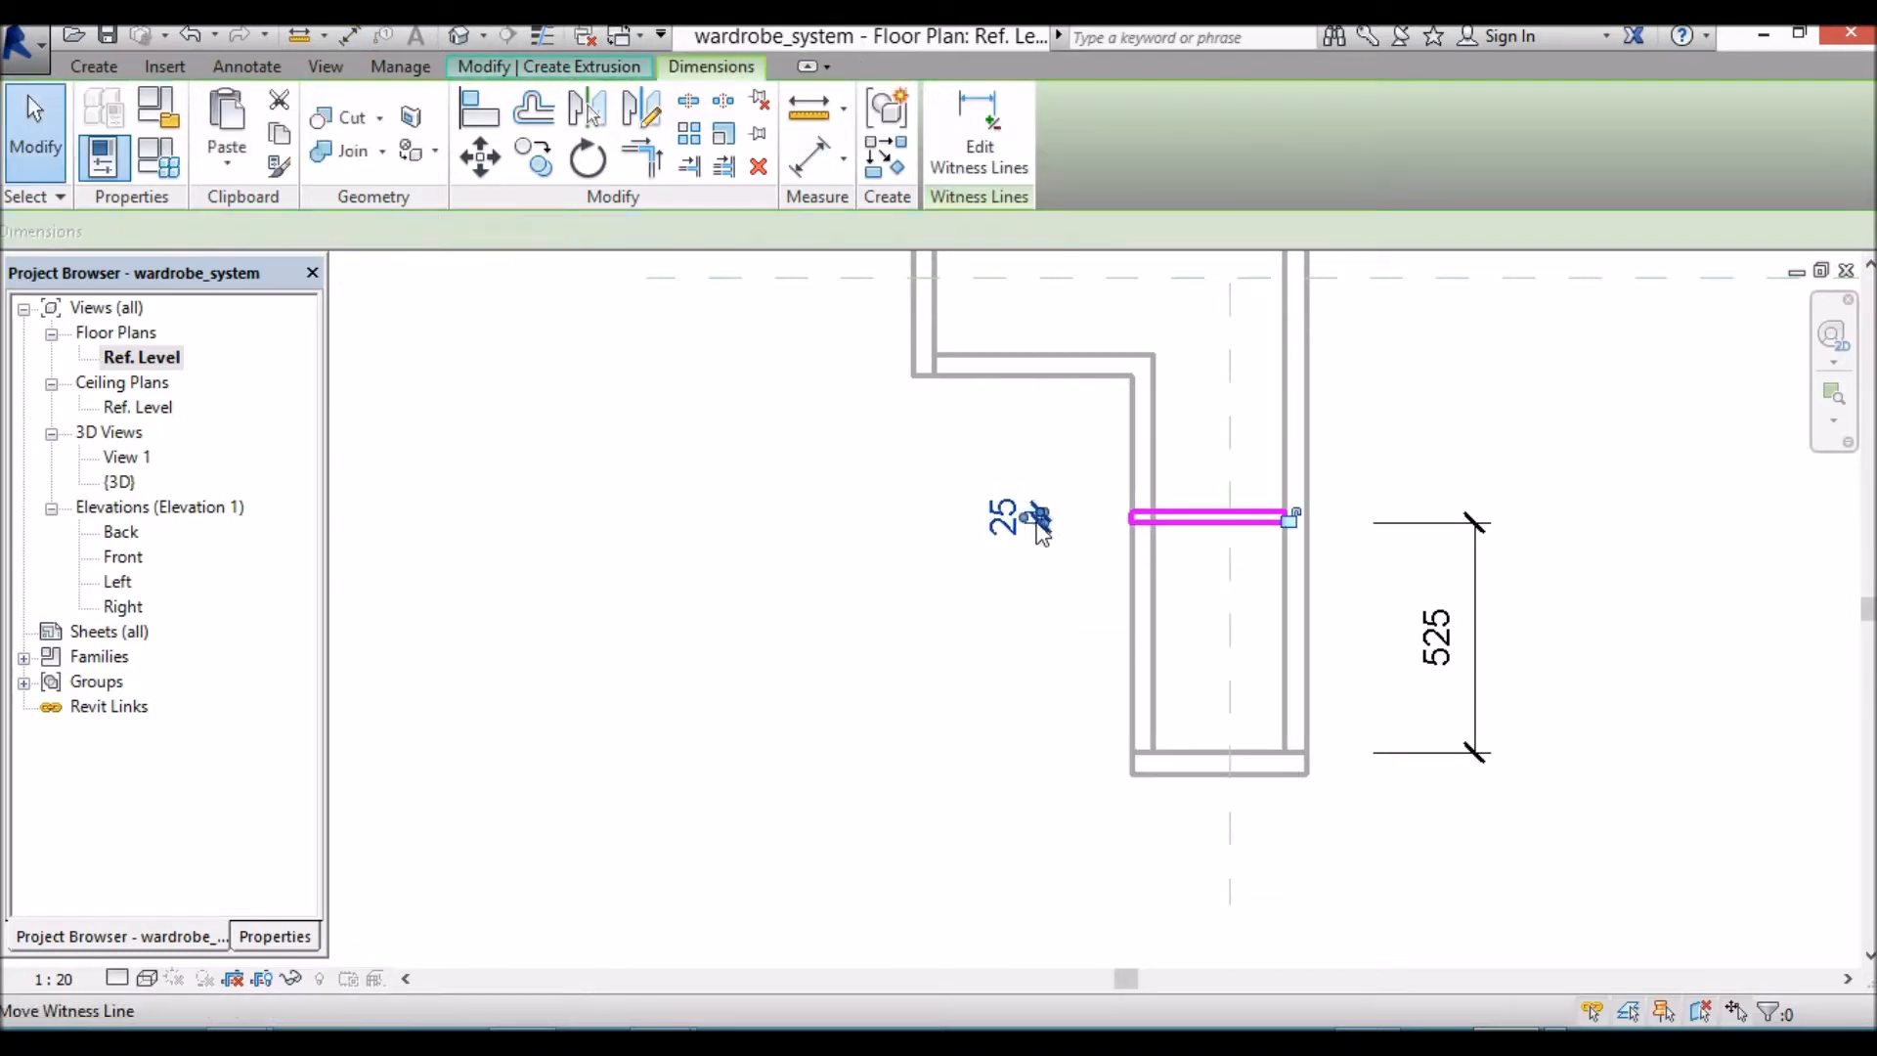
{"action": "left_click", "coordinate": [598, 231]}
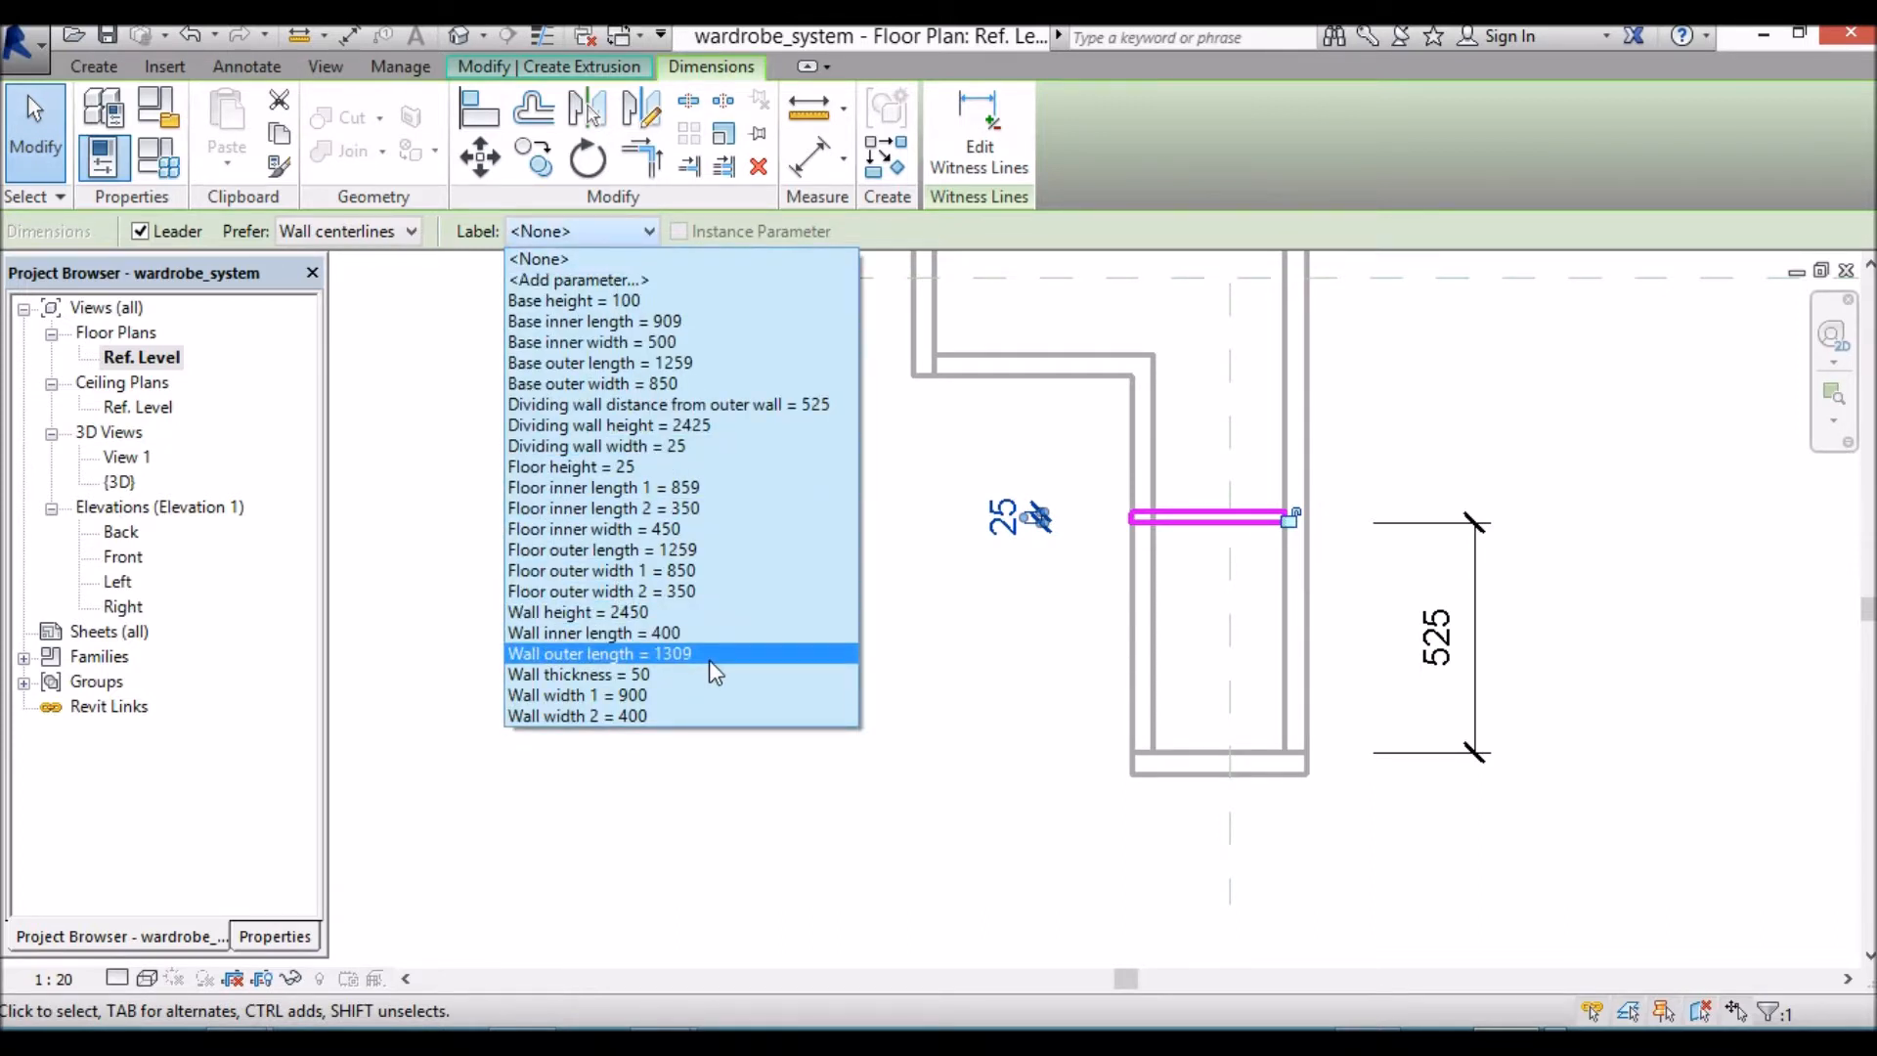
{"action": "left_click", "coordinate": [625, 449]}
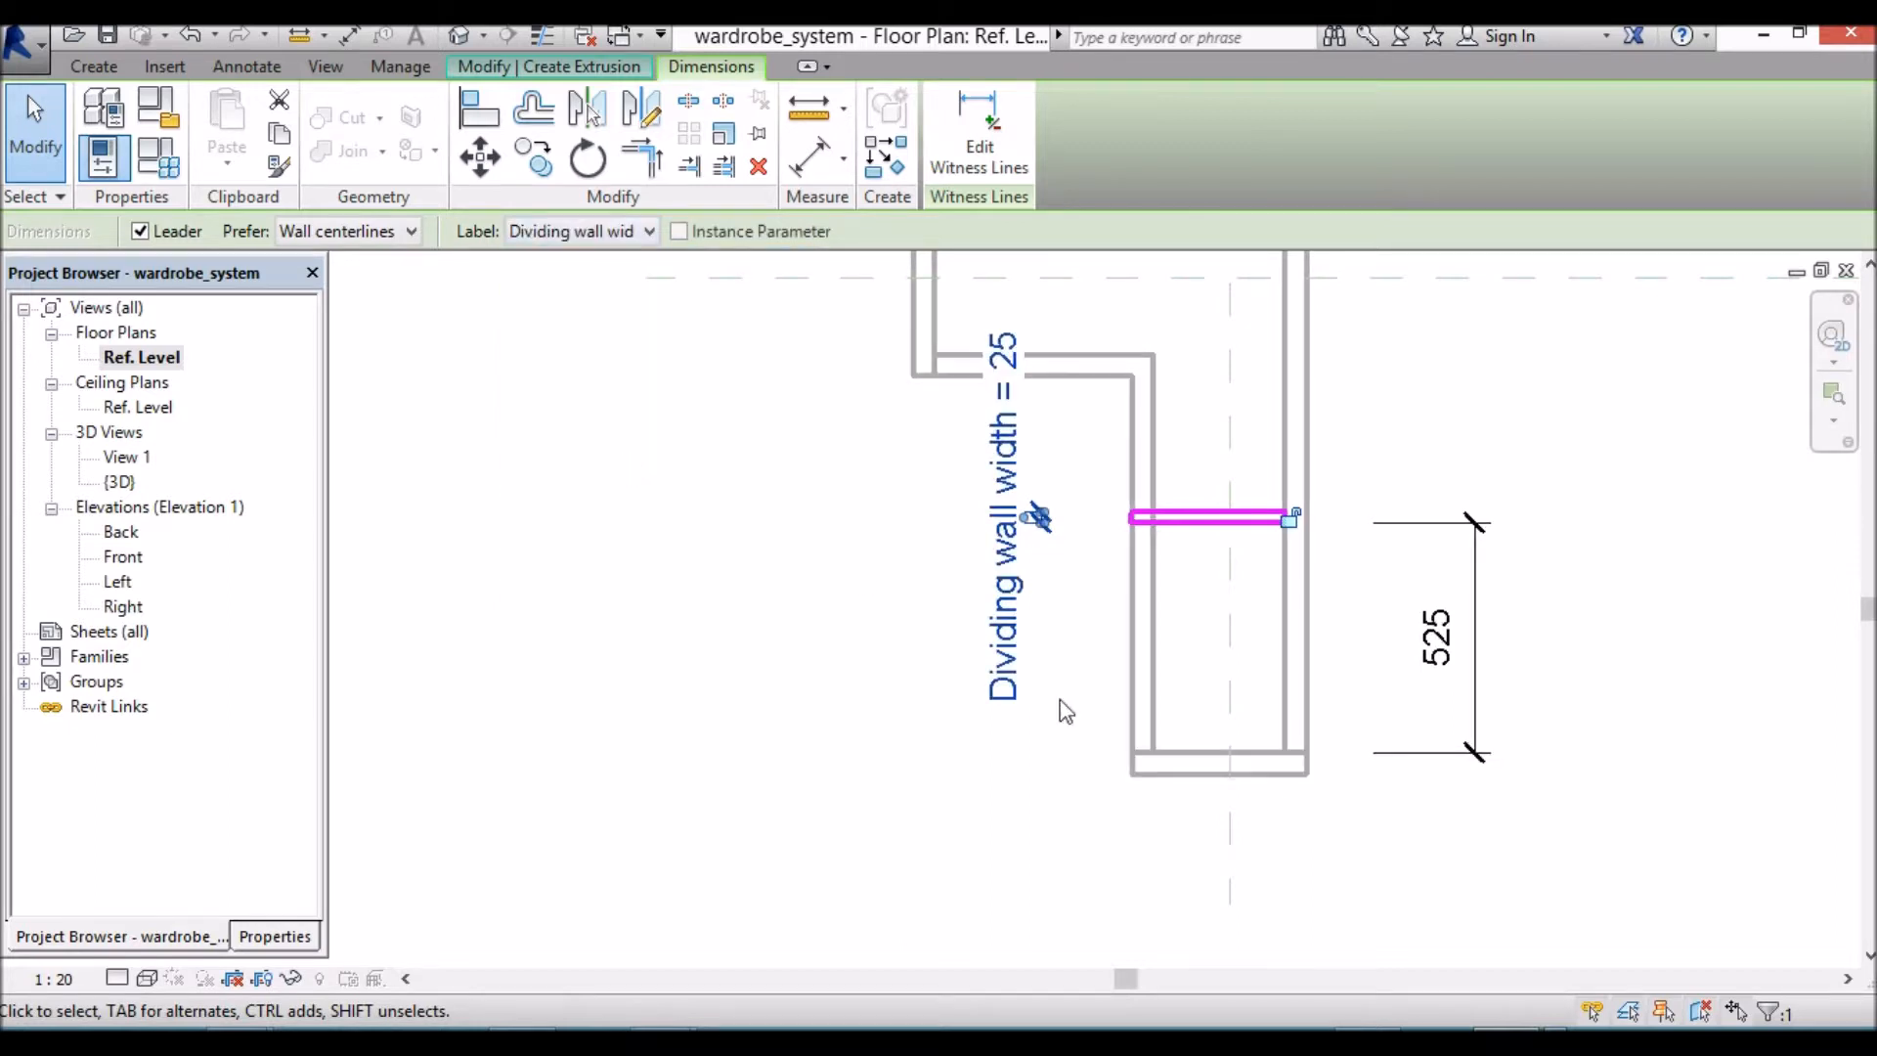
Step: Label the dimension to the end wall with the Dividing wall distance from outer wall parameter and finish the extrusion sketch
{"action": "left_click", "coordinate": [1472, 669]}
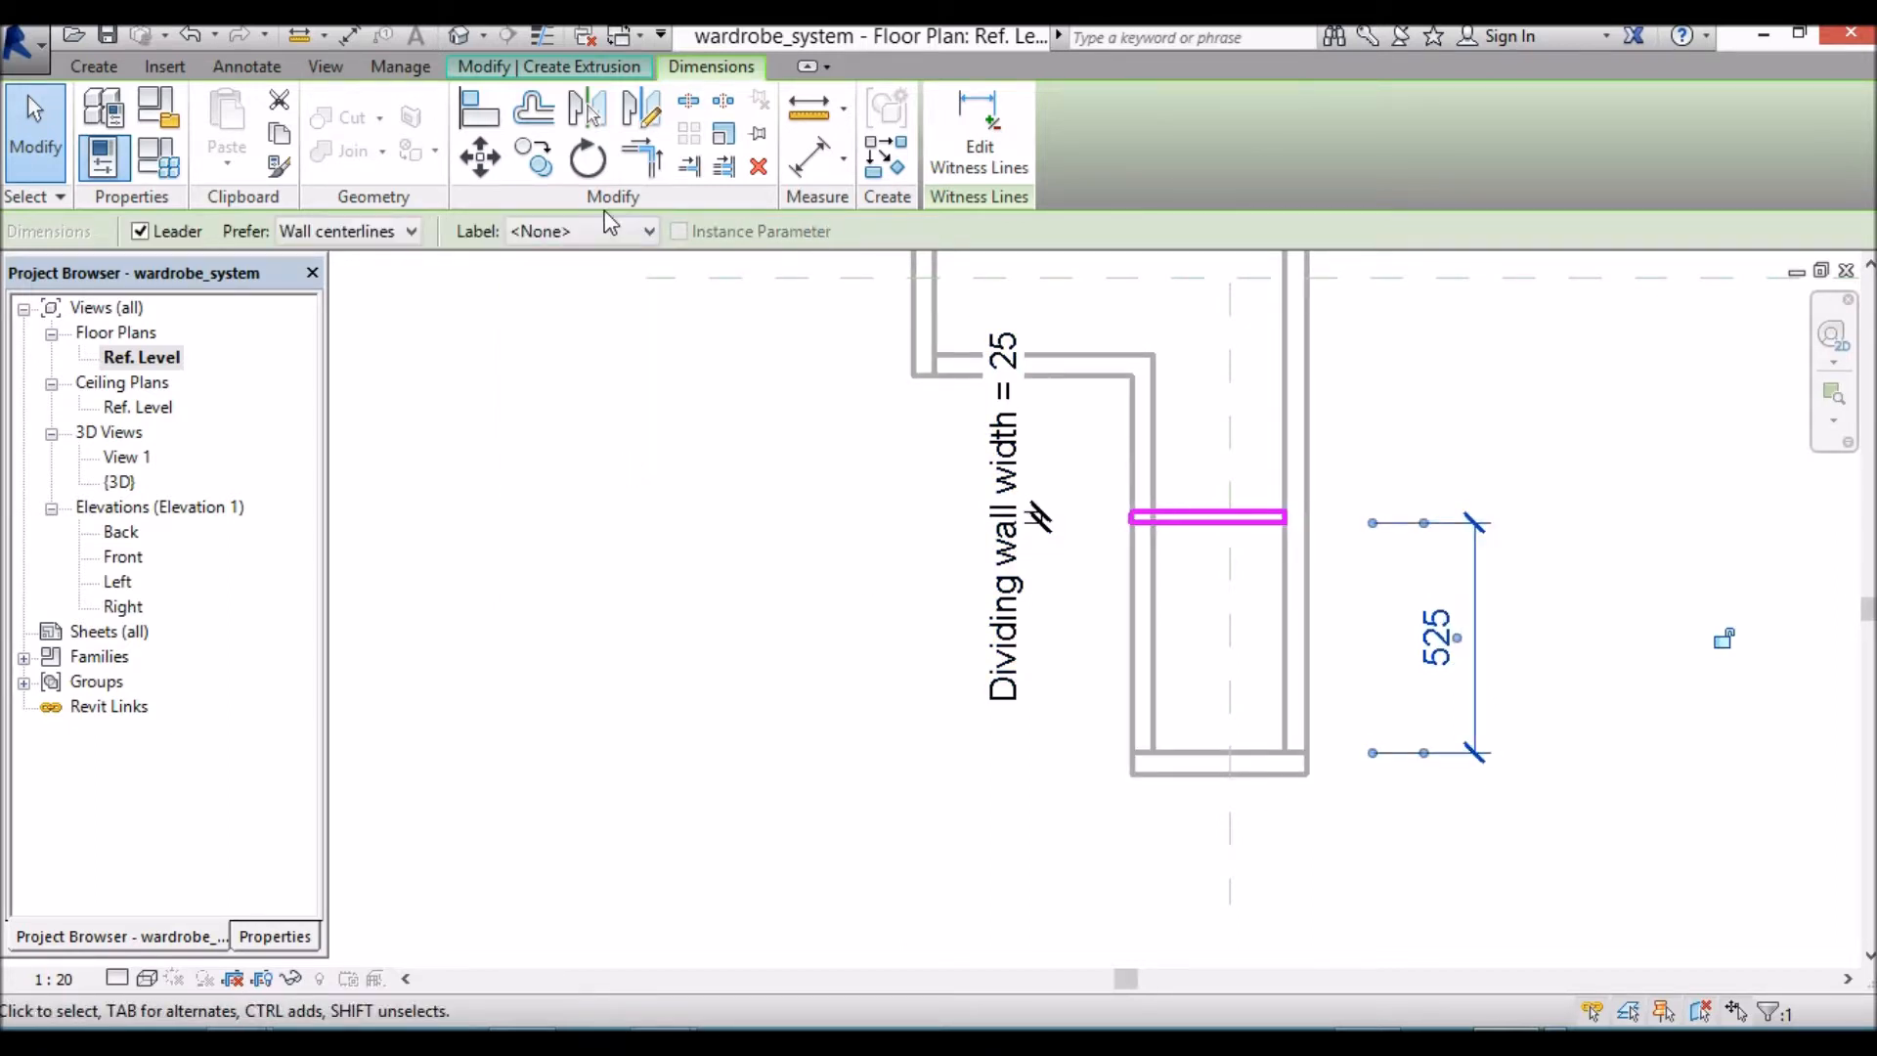
{"action": "left_click", "coordinate": [589, 235]}
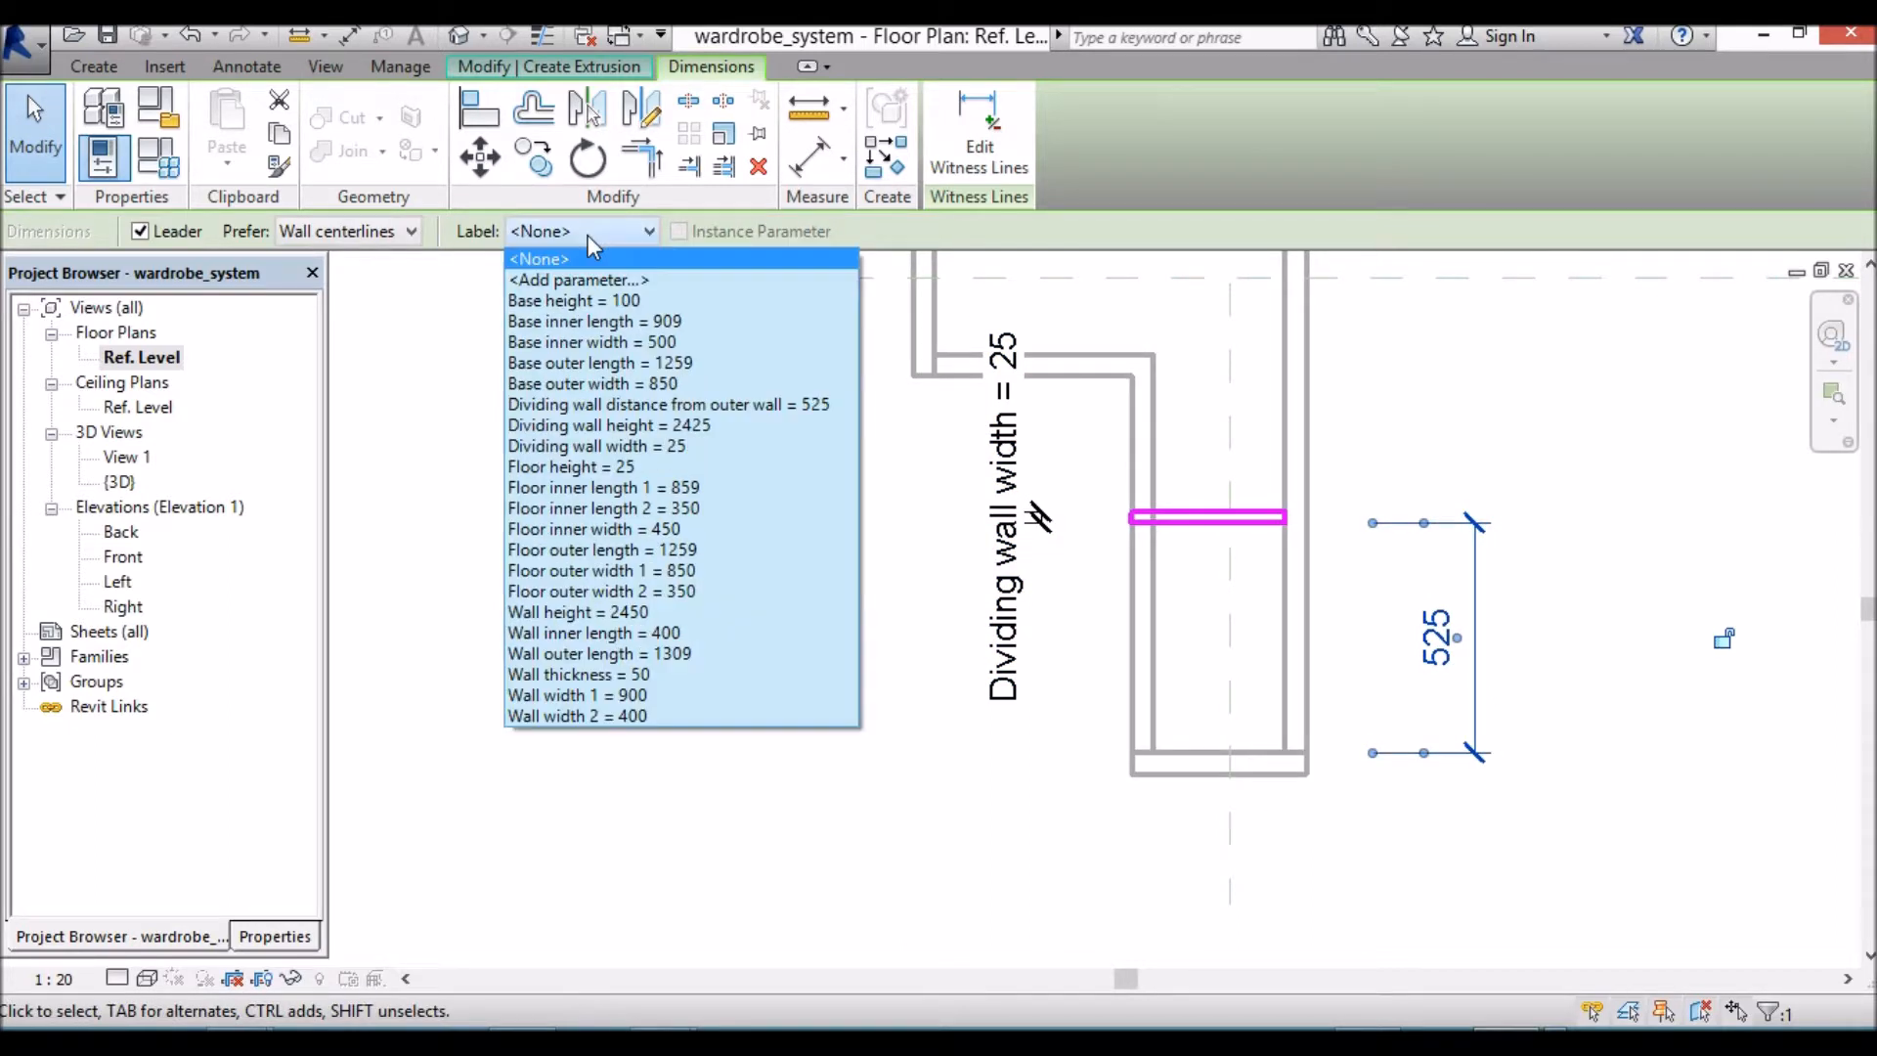
{"action": "left_click", "coordinate": [636, 402]}
{"action": "left_click", "coordinate": [839, 831]}
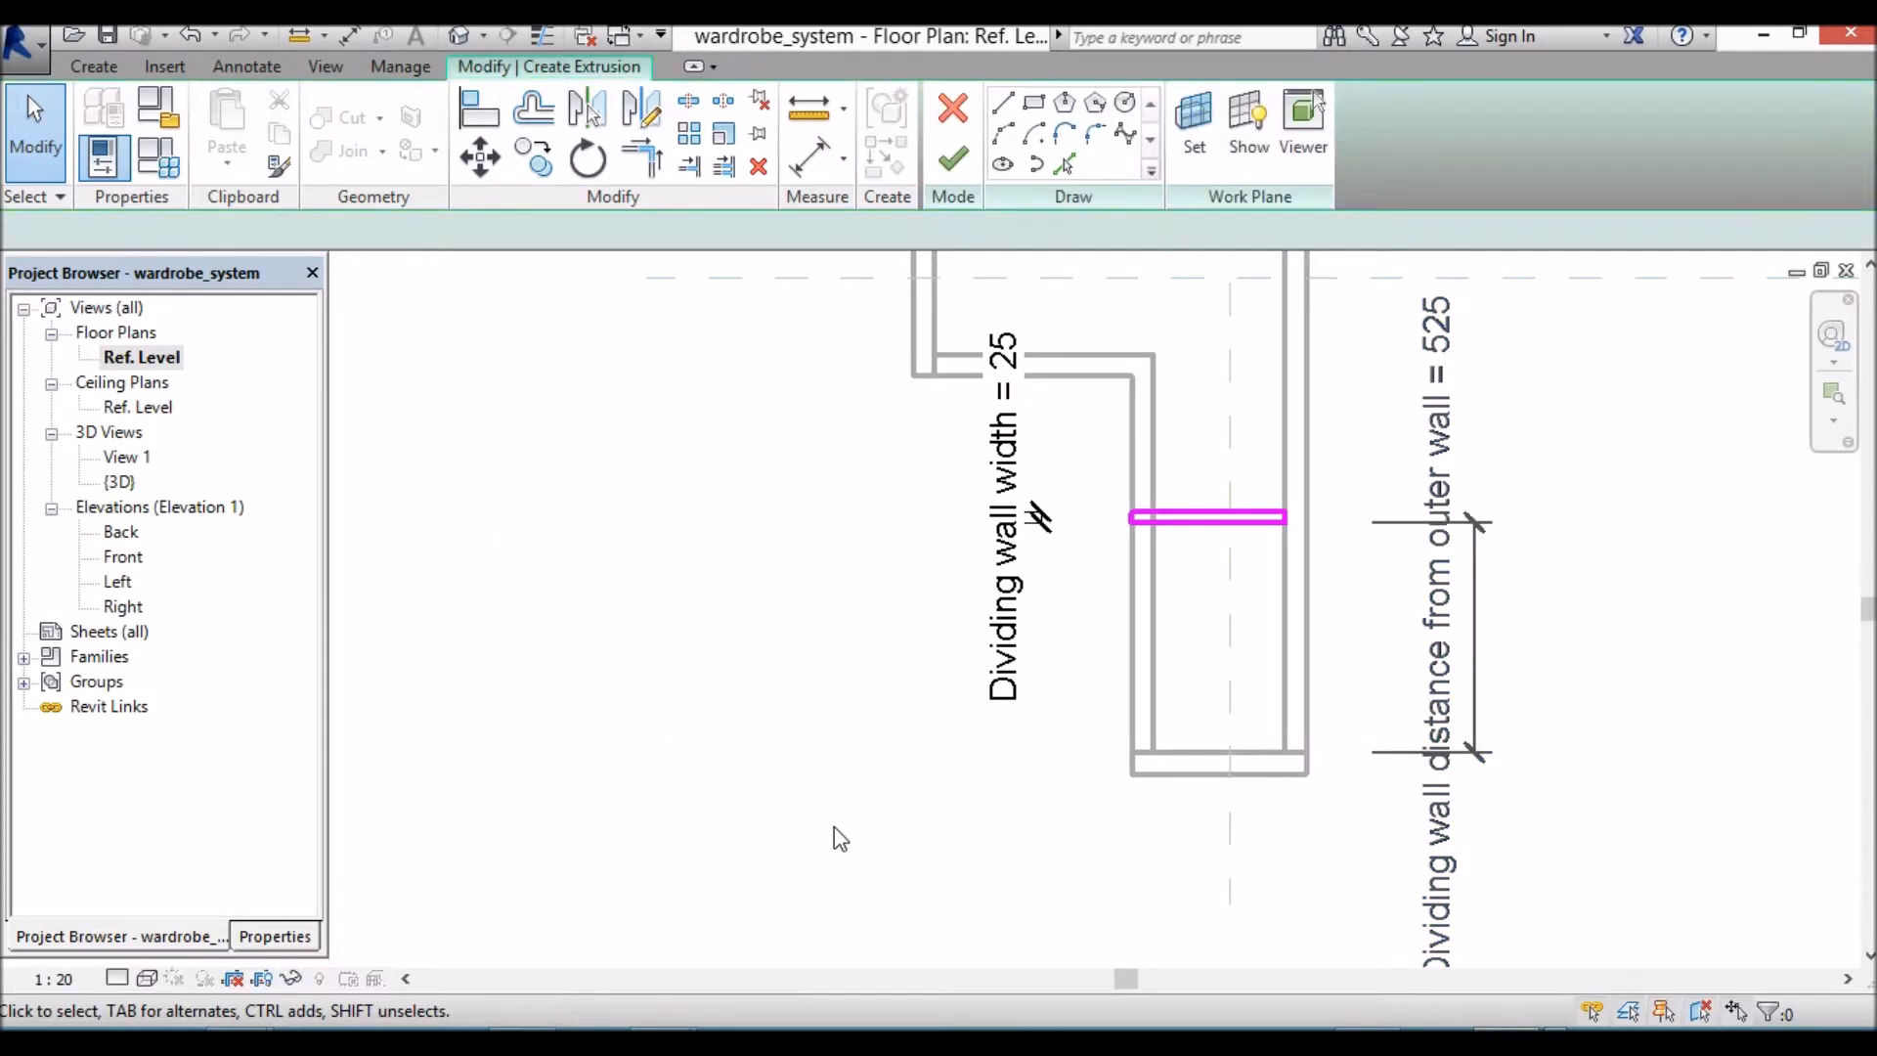
{"action": "left_click", "coordinate": [953, 164]}
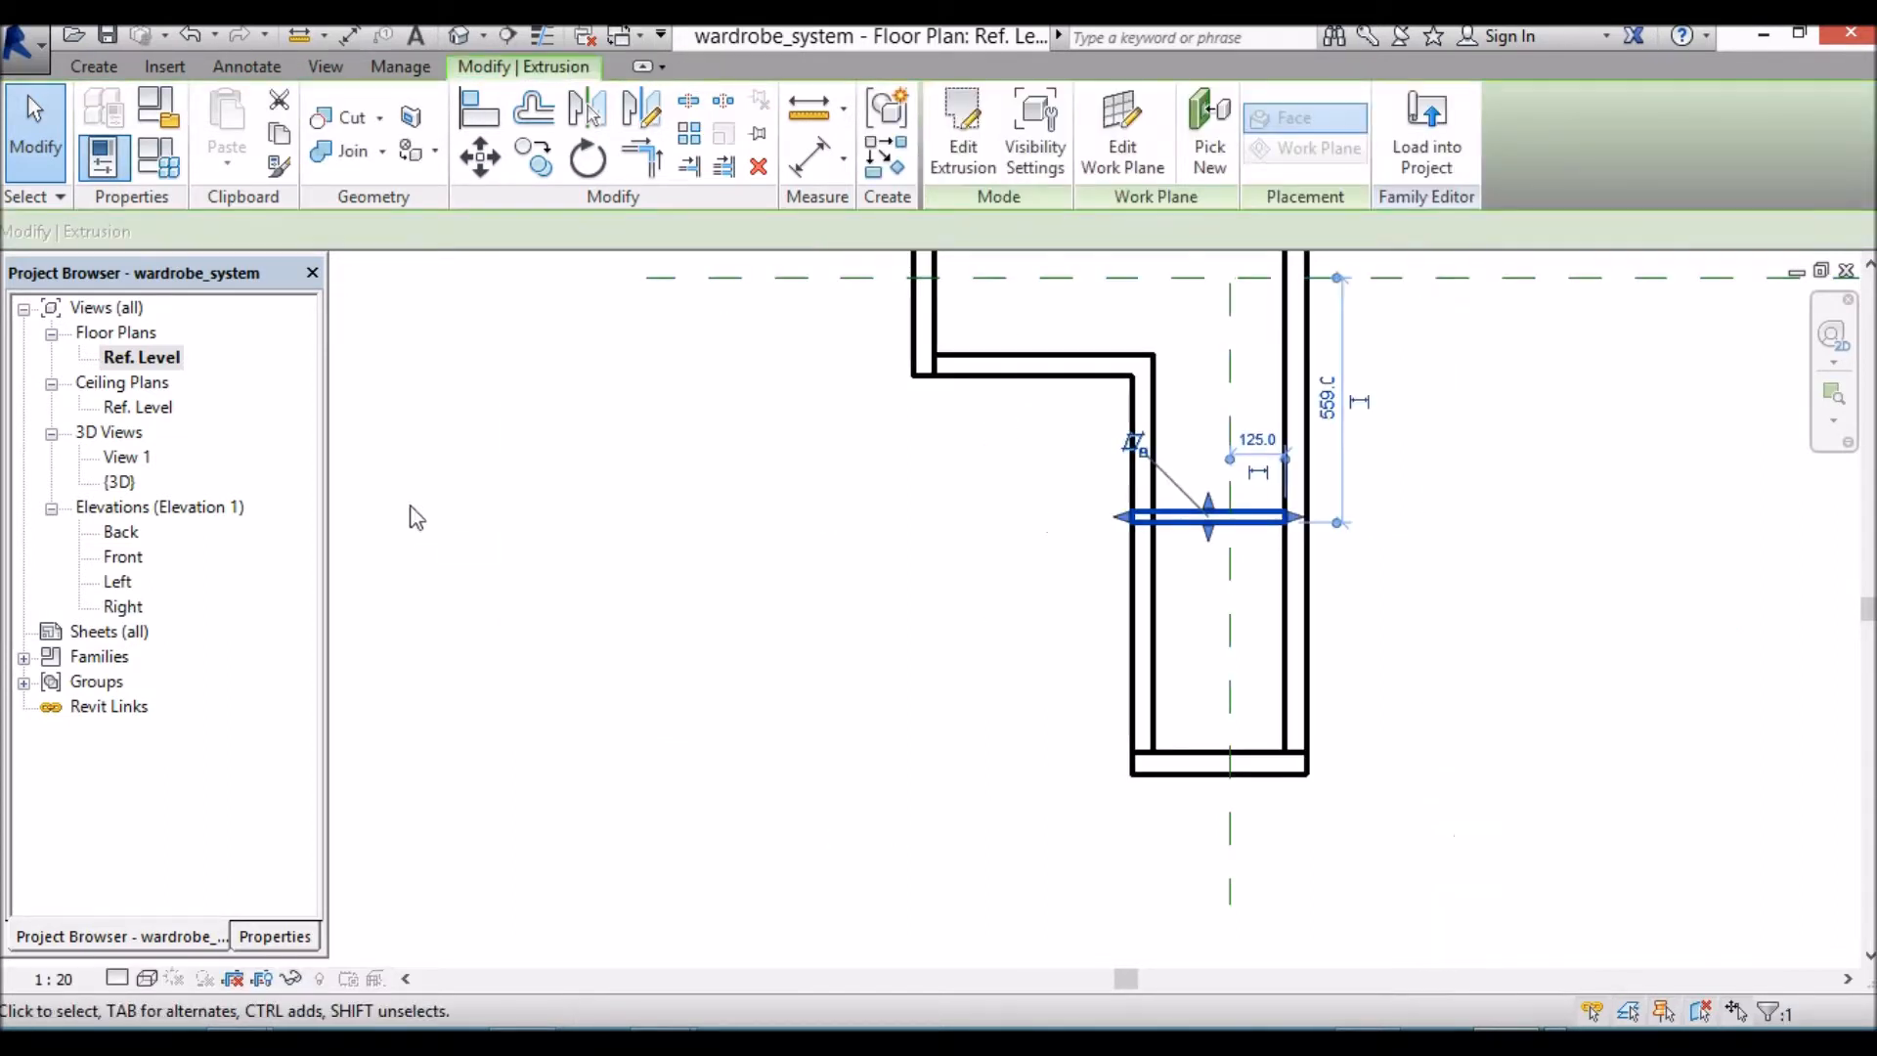
Step: In the Front elevation, raise the dividing wall extrusion's bottom edge to the top of the wardrobe floor
{"action": "left_click", "coordinate": [123, 556]}
{"action": "double_click", "coordinate": [122, 556]}
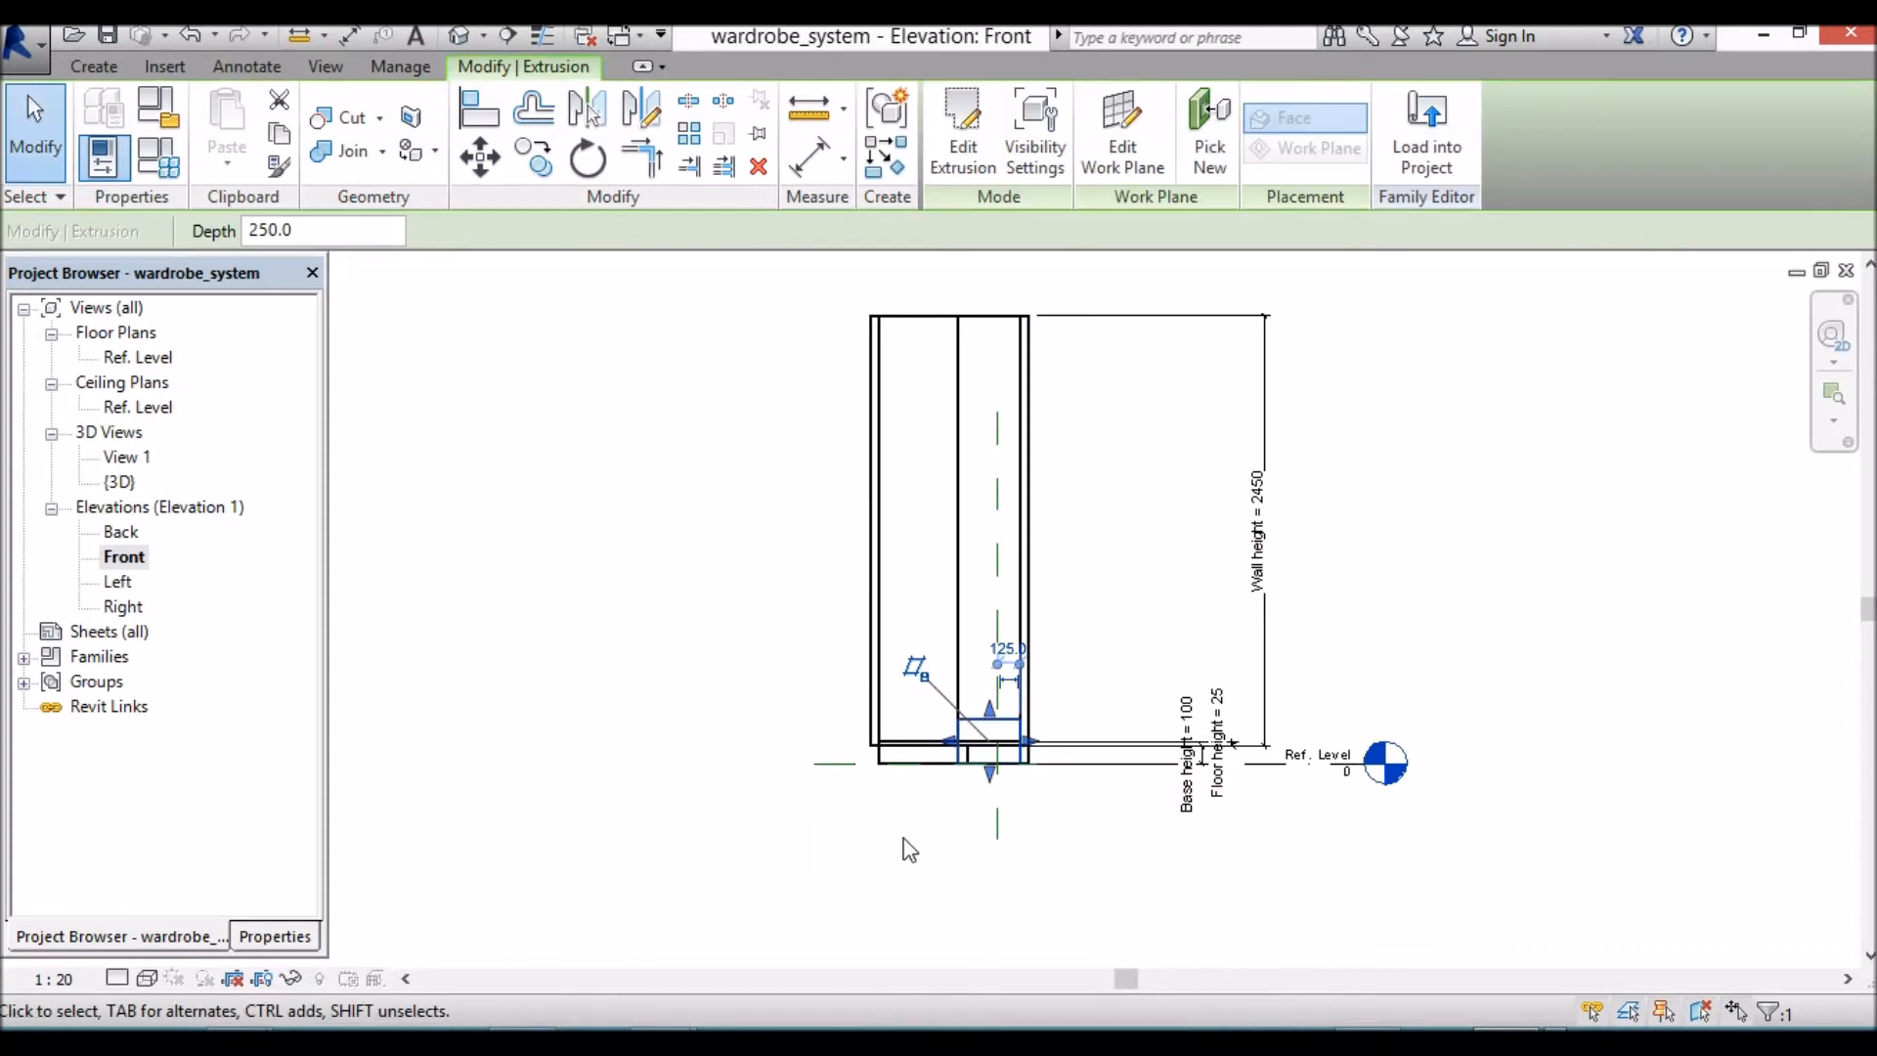
{"action": "scroll", "coordinate": [1007, 825], "scroll_direction": "up", "scroll_amount": 5}
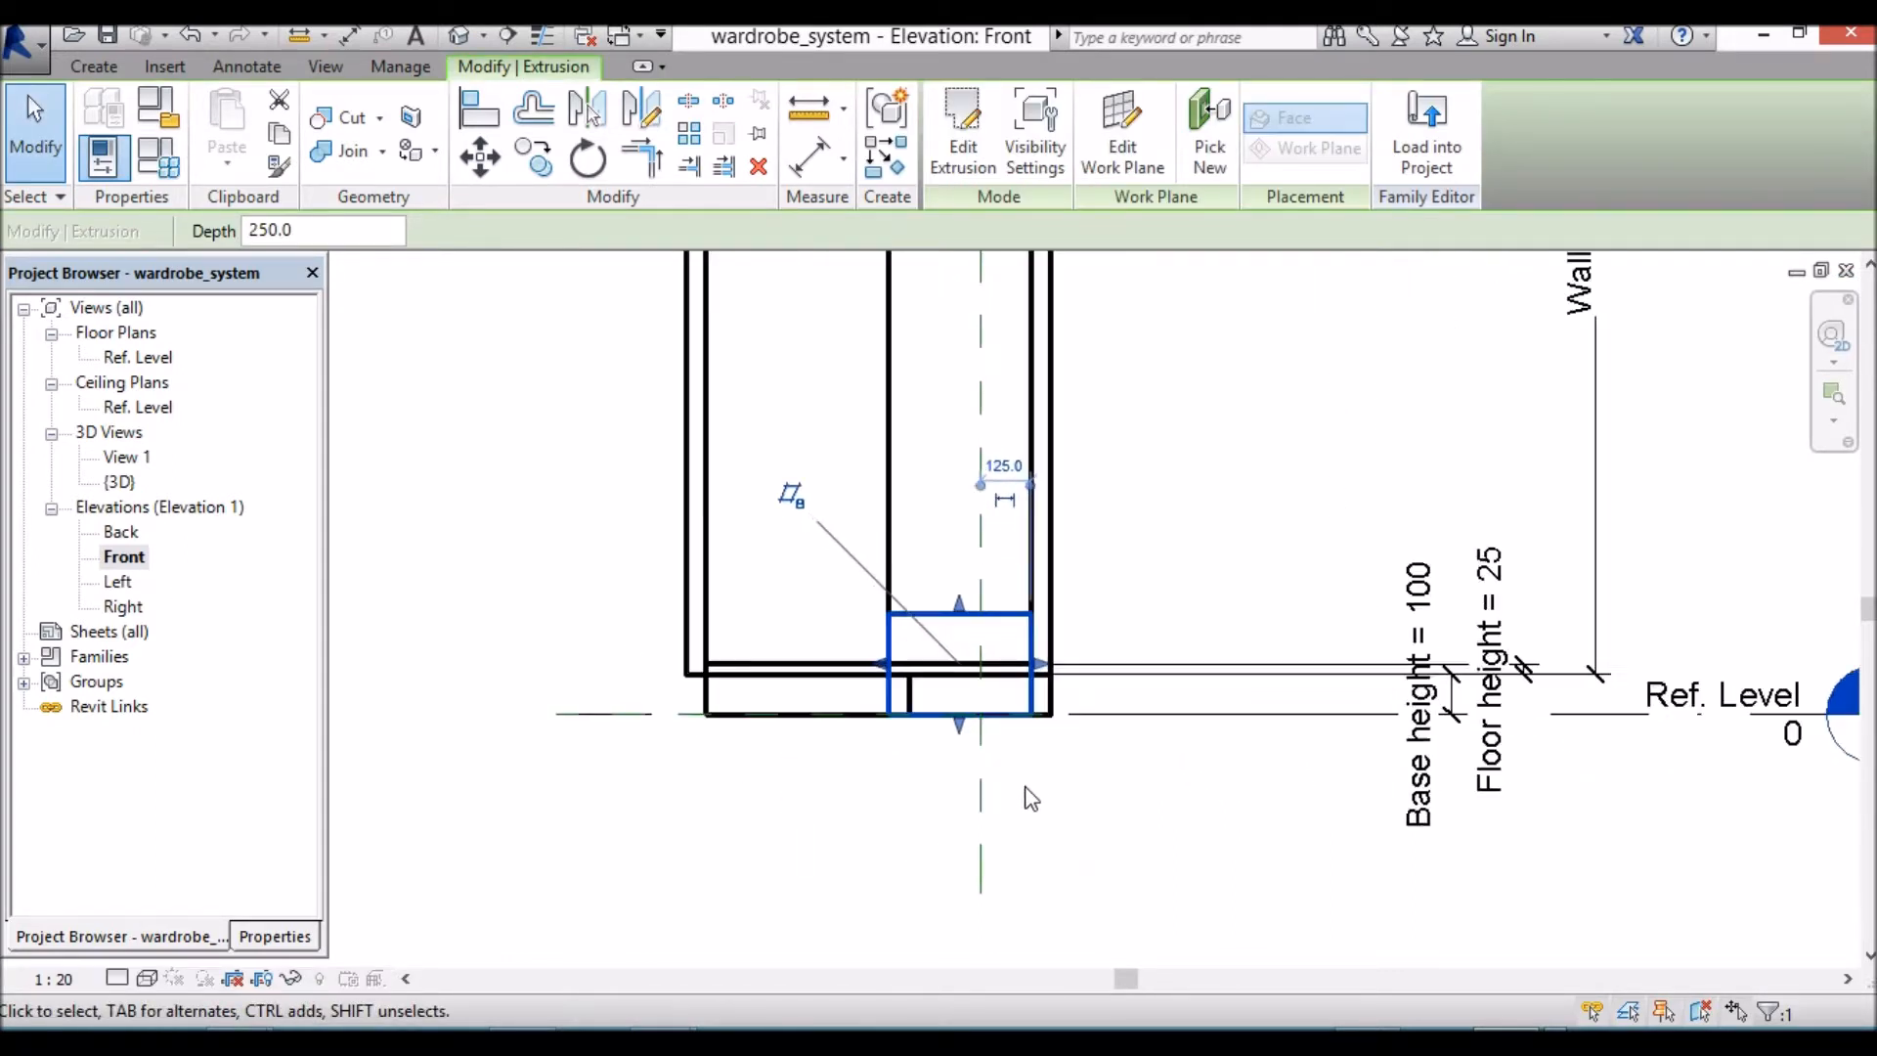
{"action": "left_click_drag", "start_coordinate": [989, 768], "coordinate": [959, 663]}
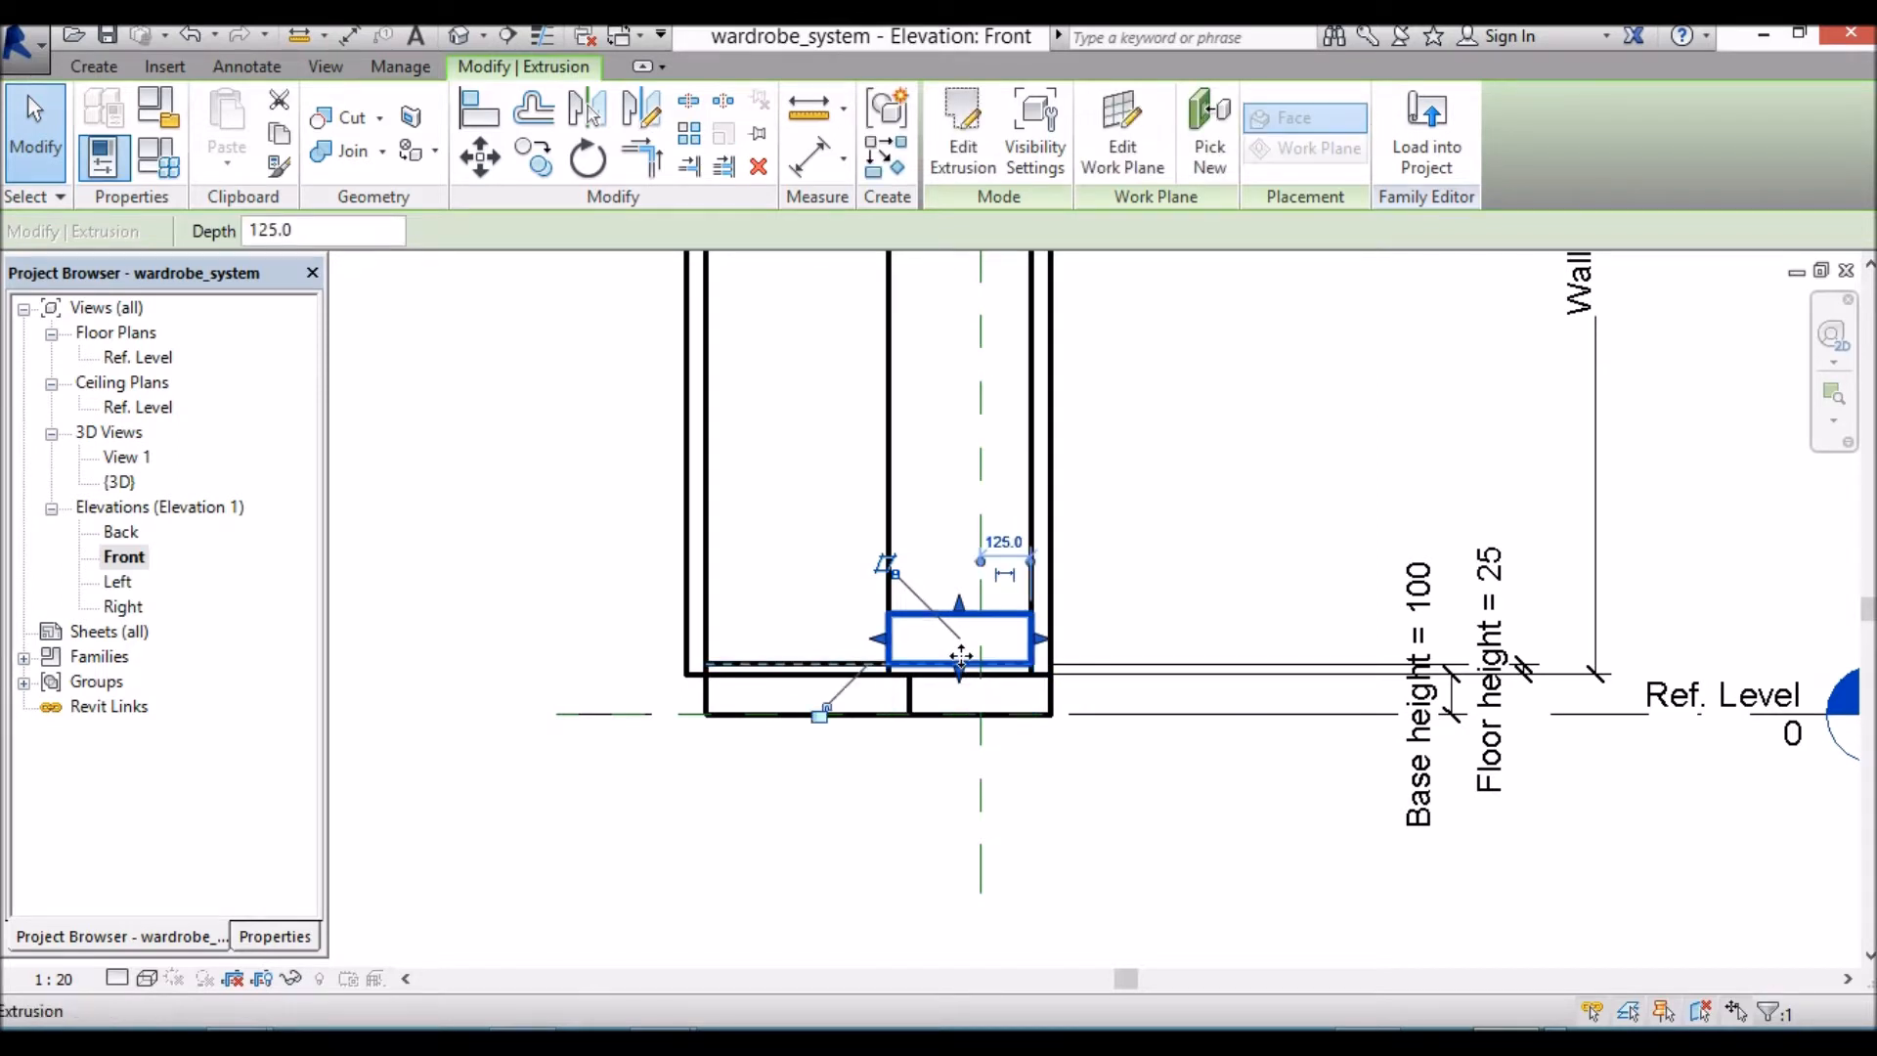
Step: Add an aligned dimension for the dividing wall's height, from the floor's top face to the extrusion's top edge
{"action": "scroll", "coordinate": [1066, 829], "scroll_direction": "down", "scroll_amount": 3}
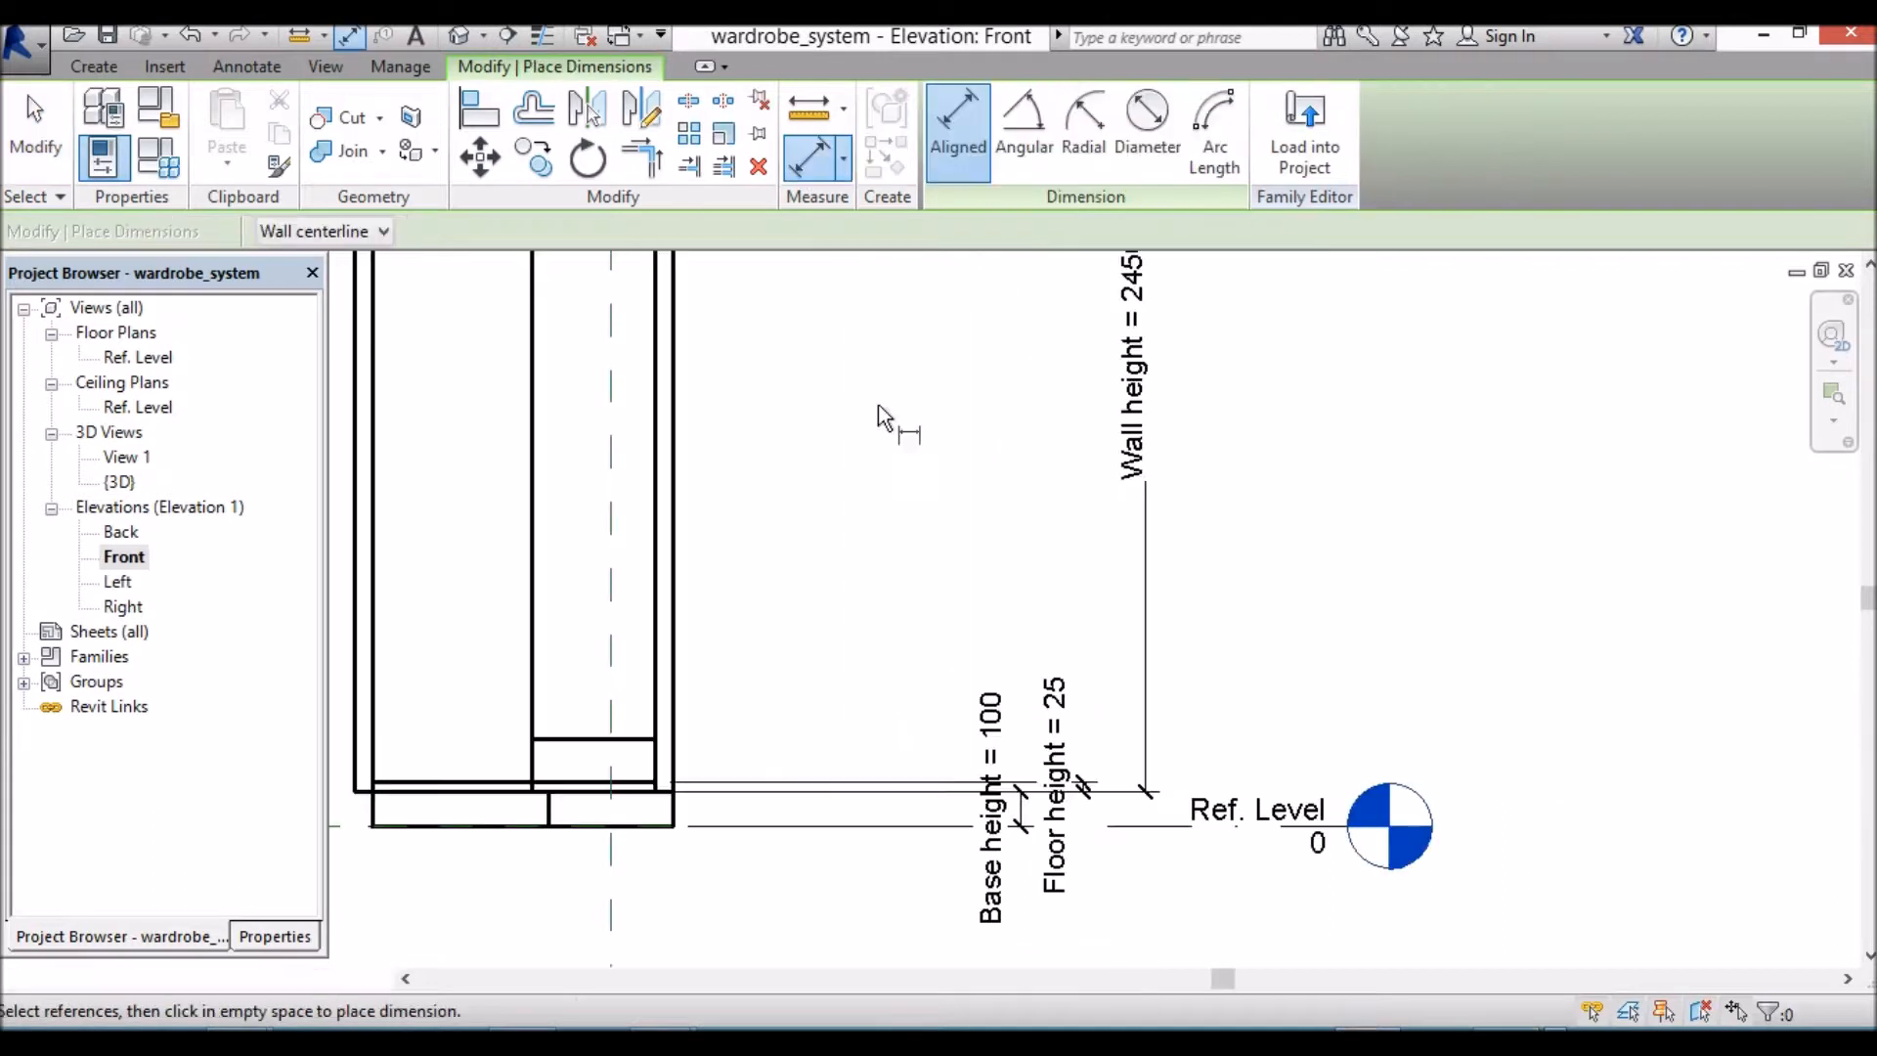
{"action": "left_click", "coordinate": [818, 161]}
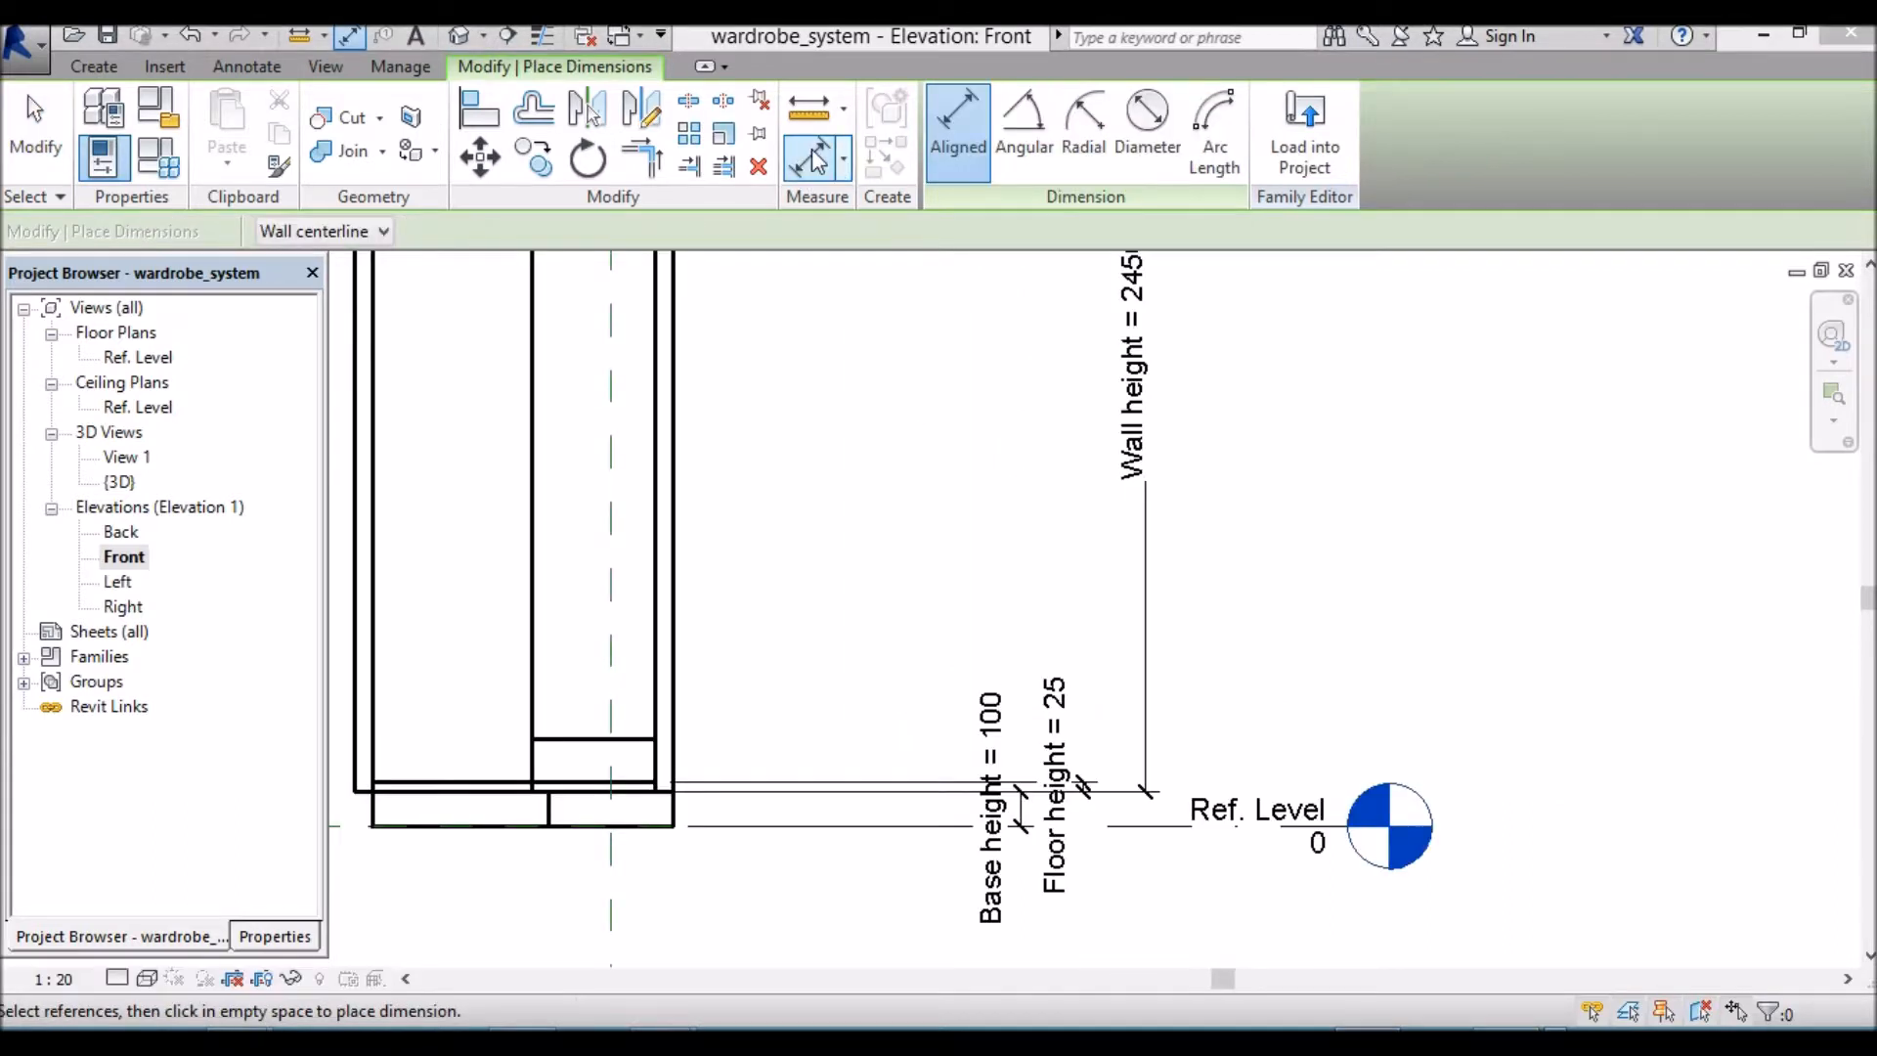
{"action": "left_click", "coordinate": [636, 784]}
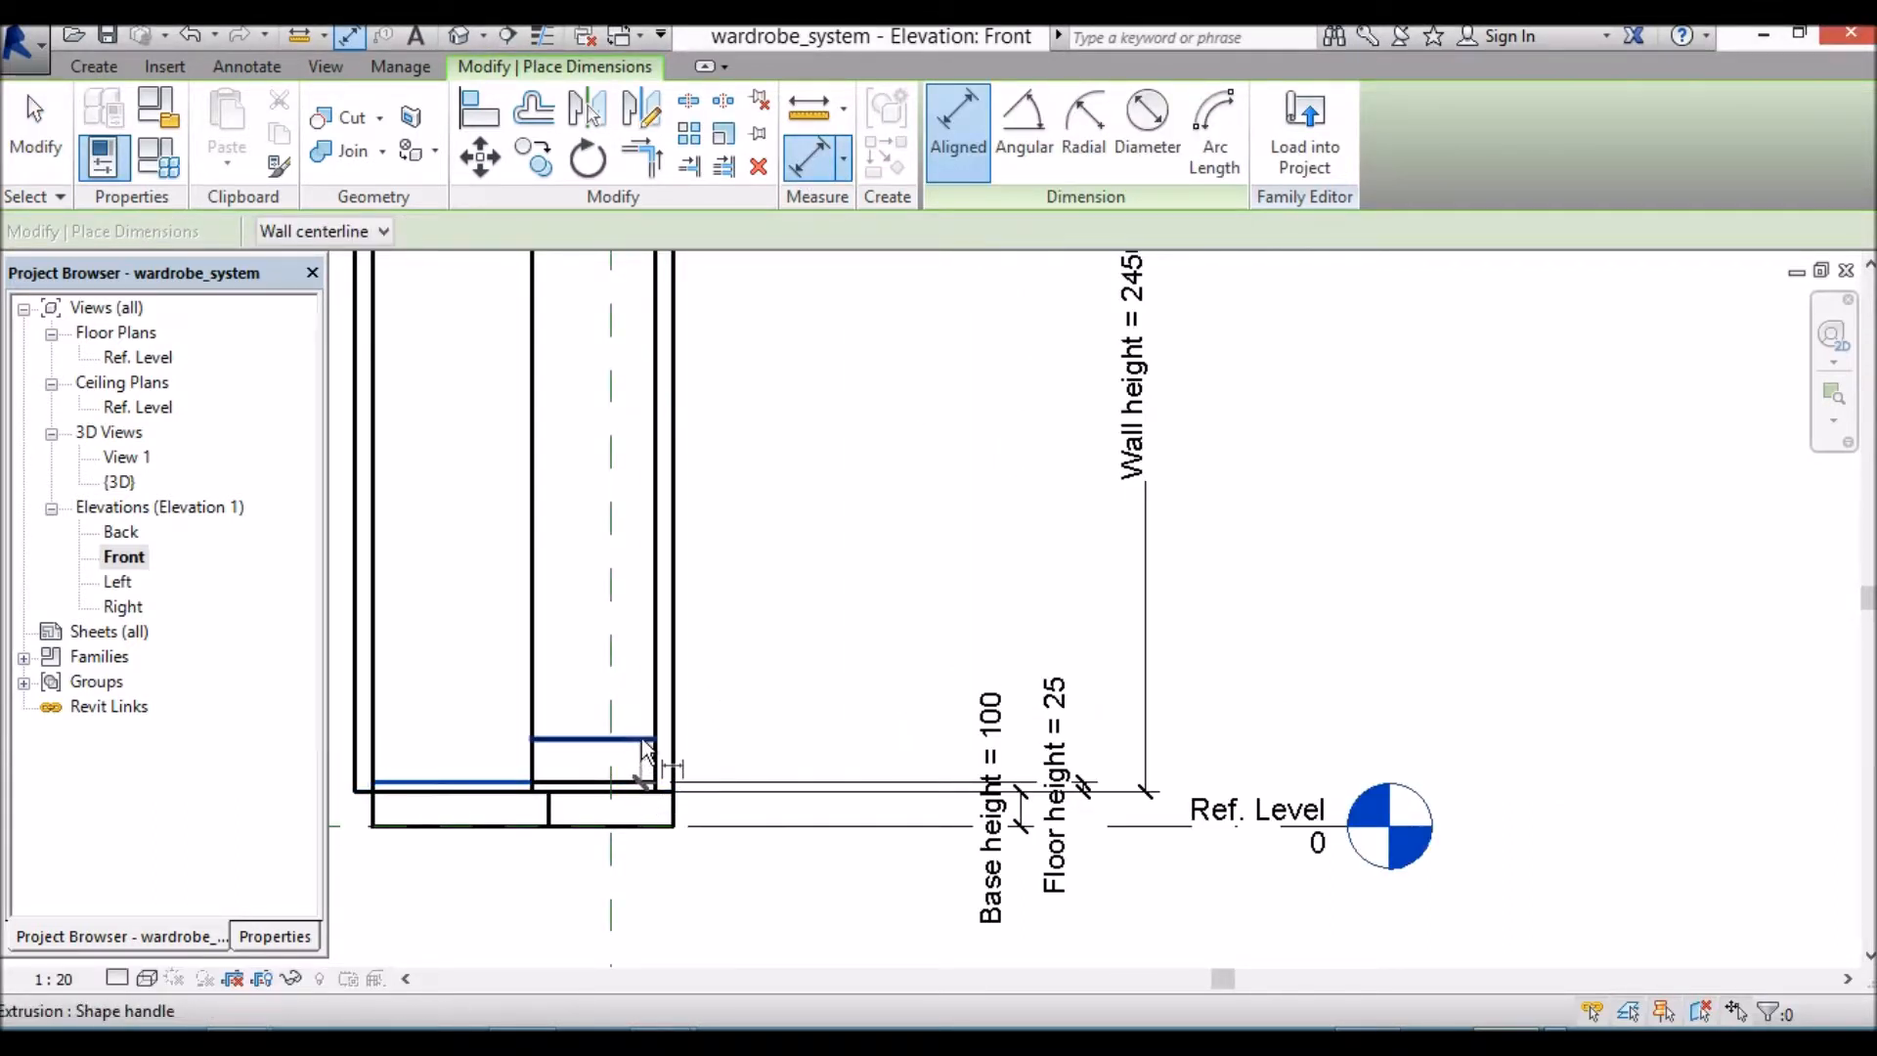
{"action": "left_click", "coordinate": [631, 740]}
{"action": "left_click", "coordinate": [1507, 777]}
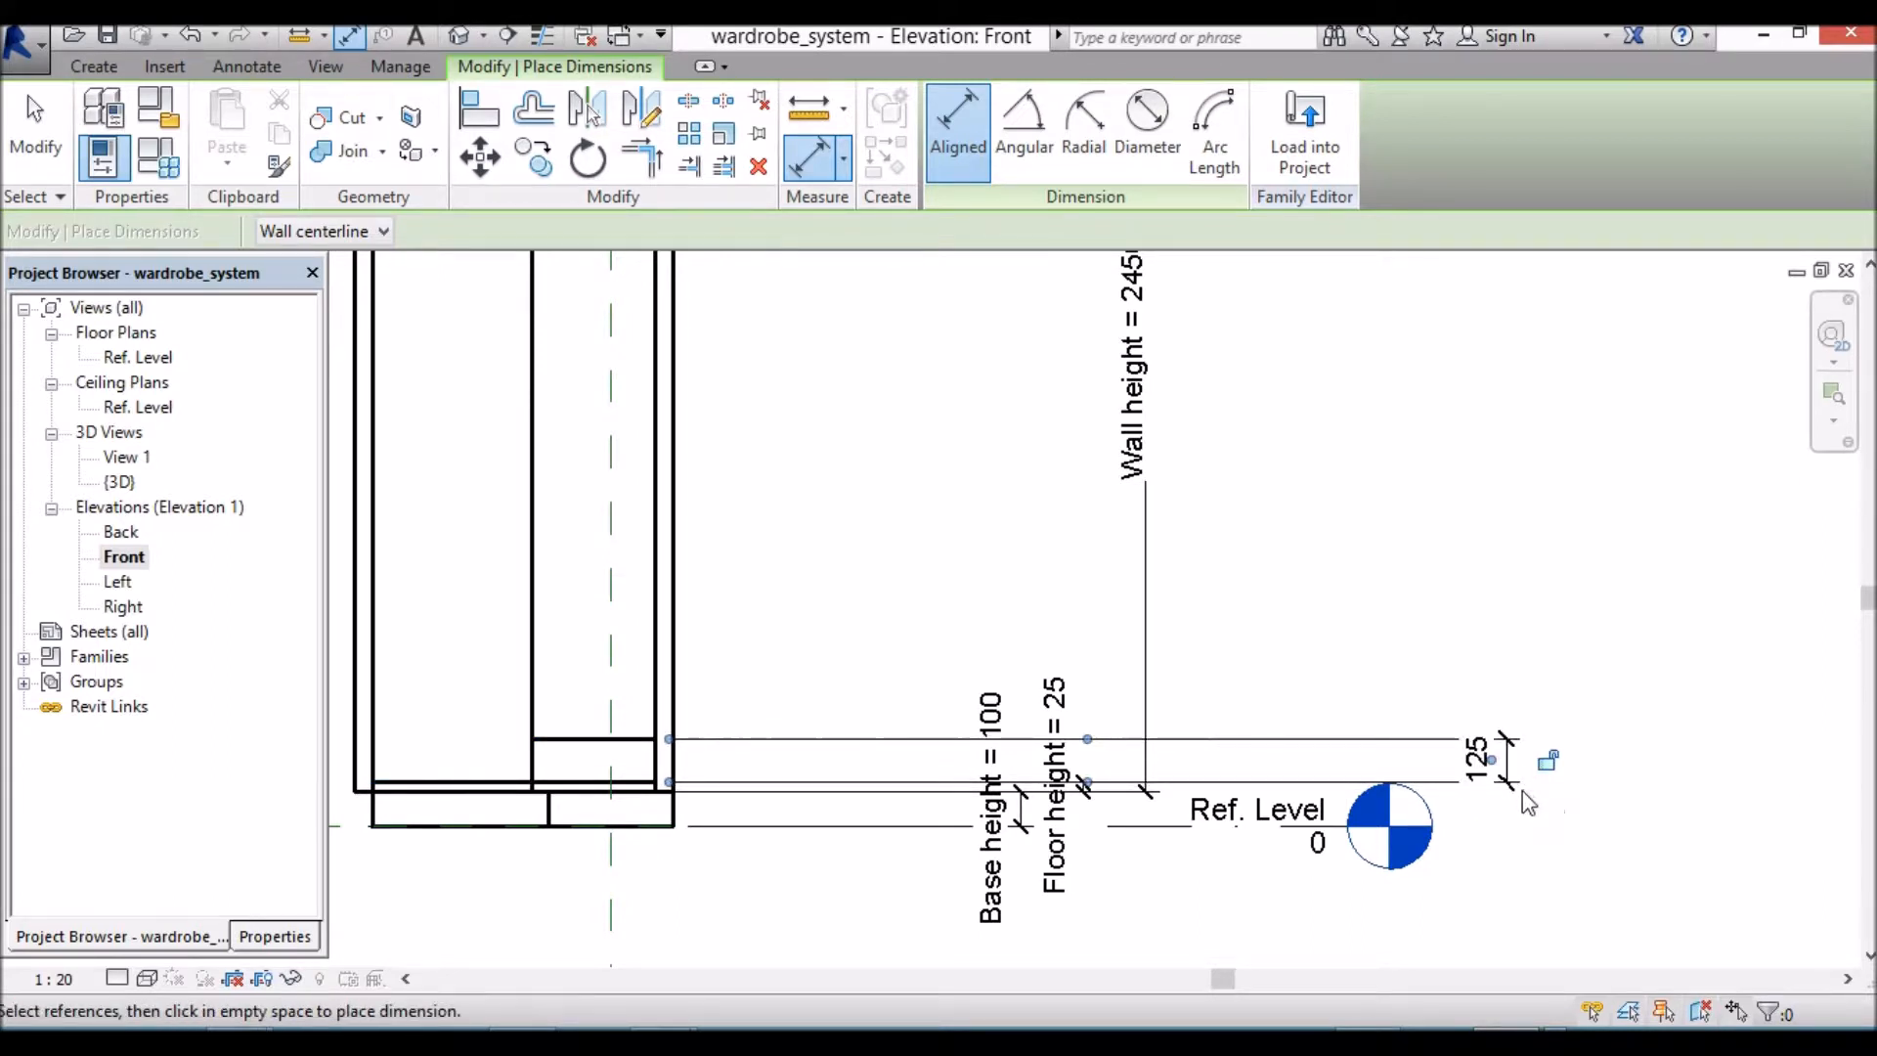
{"action": "right_click", "coordinate": [1522, 790]}
{"action": "left_click", "coordinate": [1595, 488]}
{"action": "right_click", "coordinate": [1535, 857]}
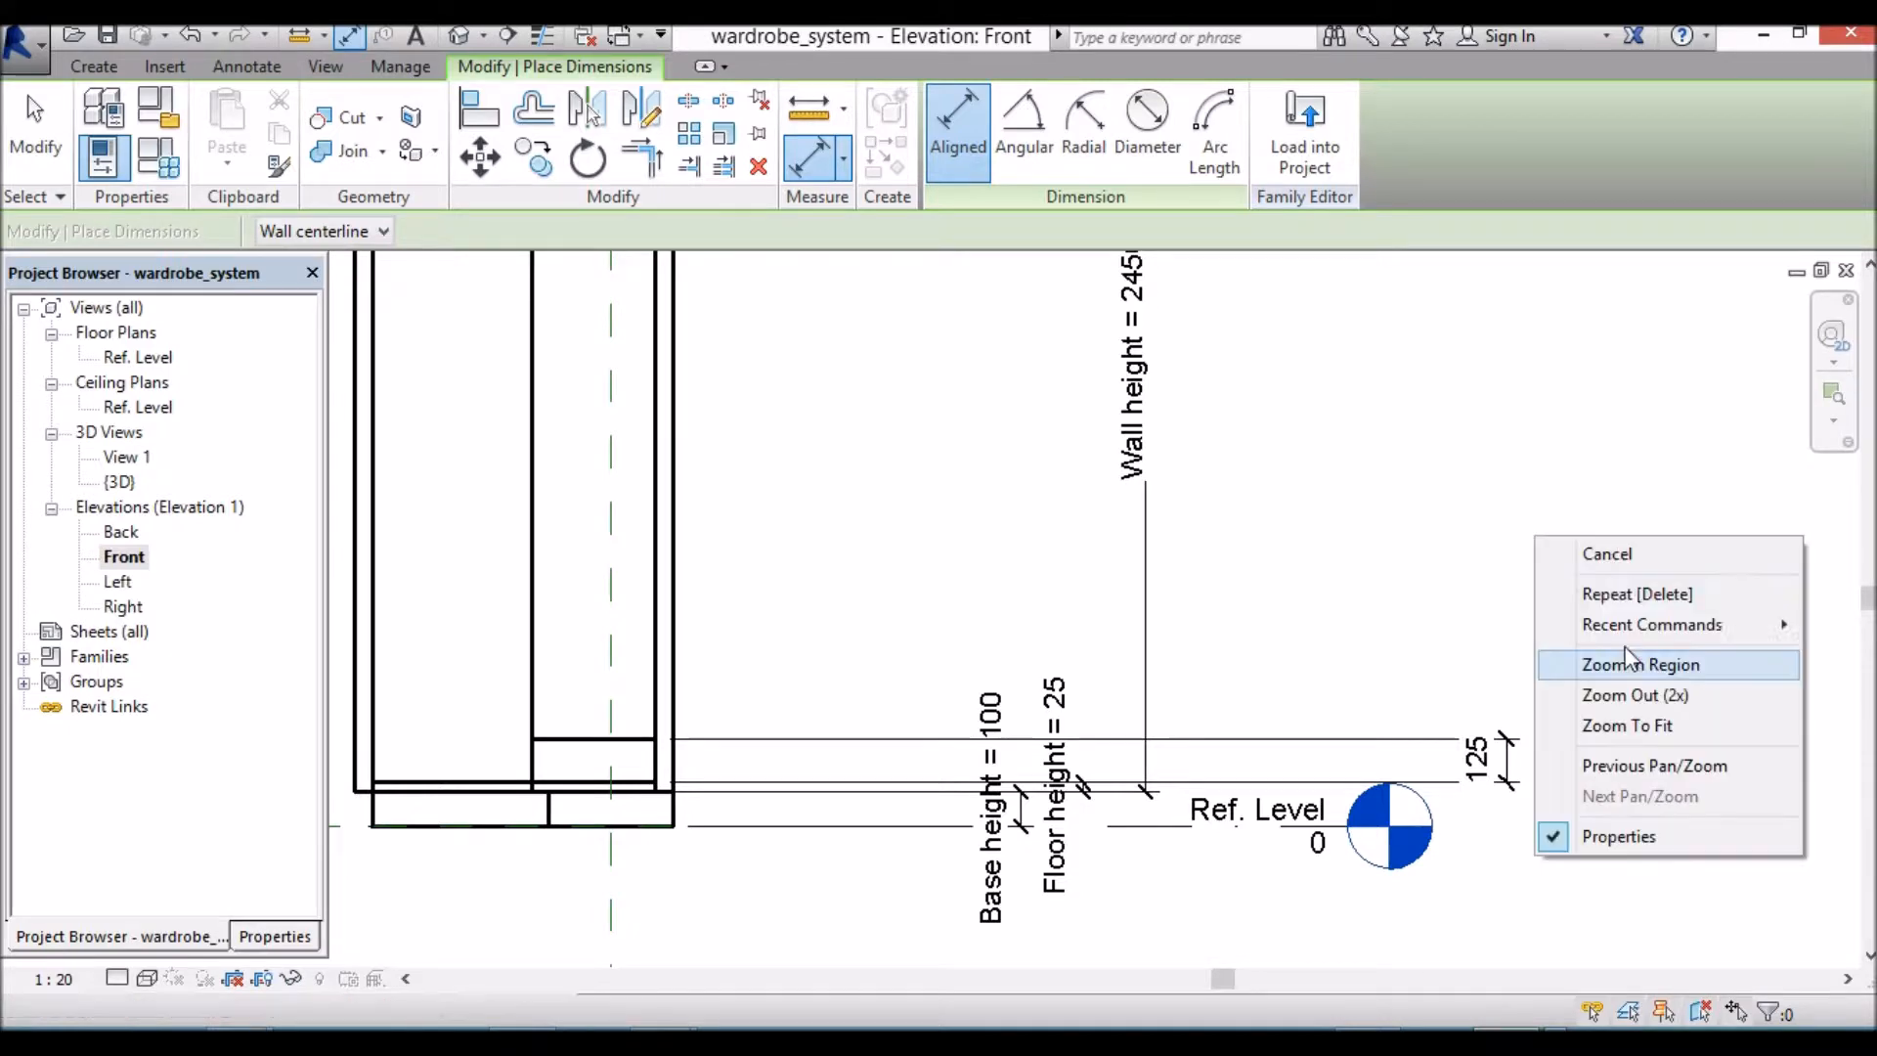
{"action": "left_click", "coordinate": [1623, 542]}
Step: Label the dividing wall's vertical dimension with the Dividing wall height parameter and check the wall's top against the outer walls
{"action": "left_click", "coordinate": [1505, 783]}
{"action": "left_click", "coordinate": [1504, 783]}
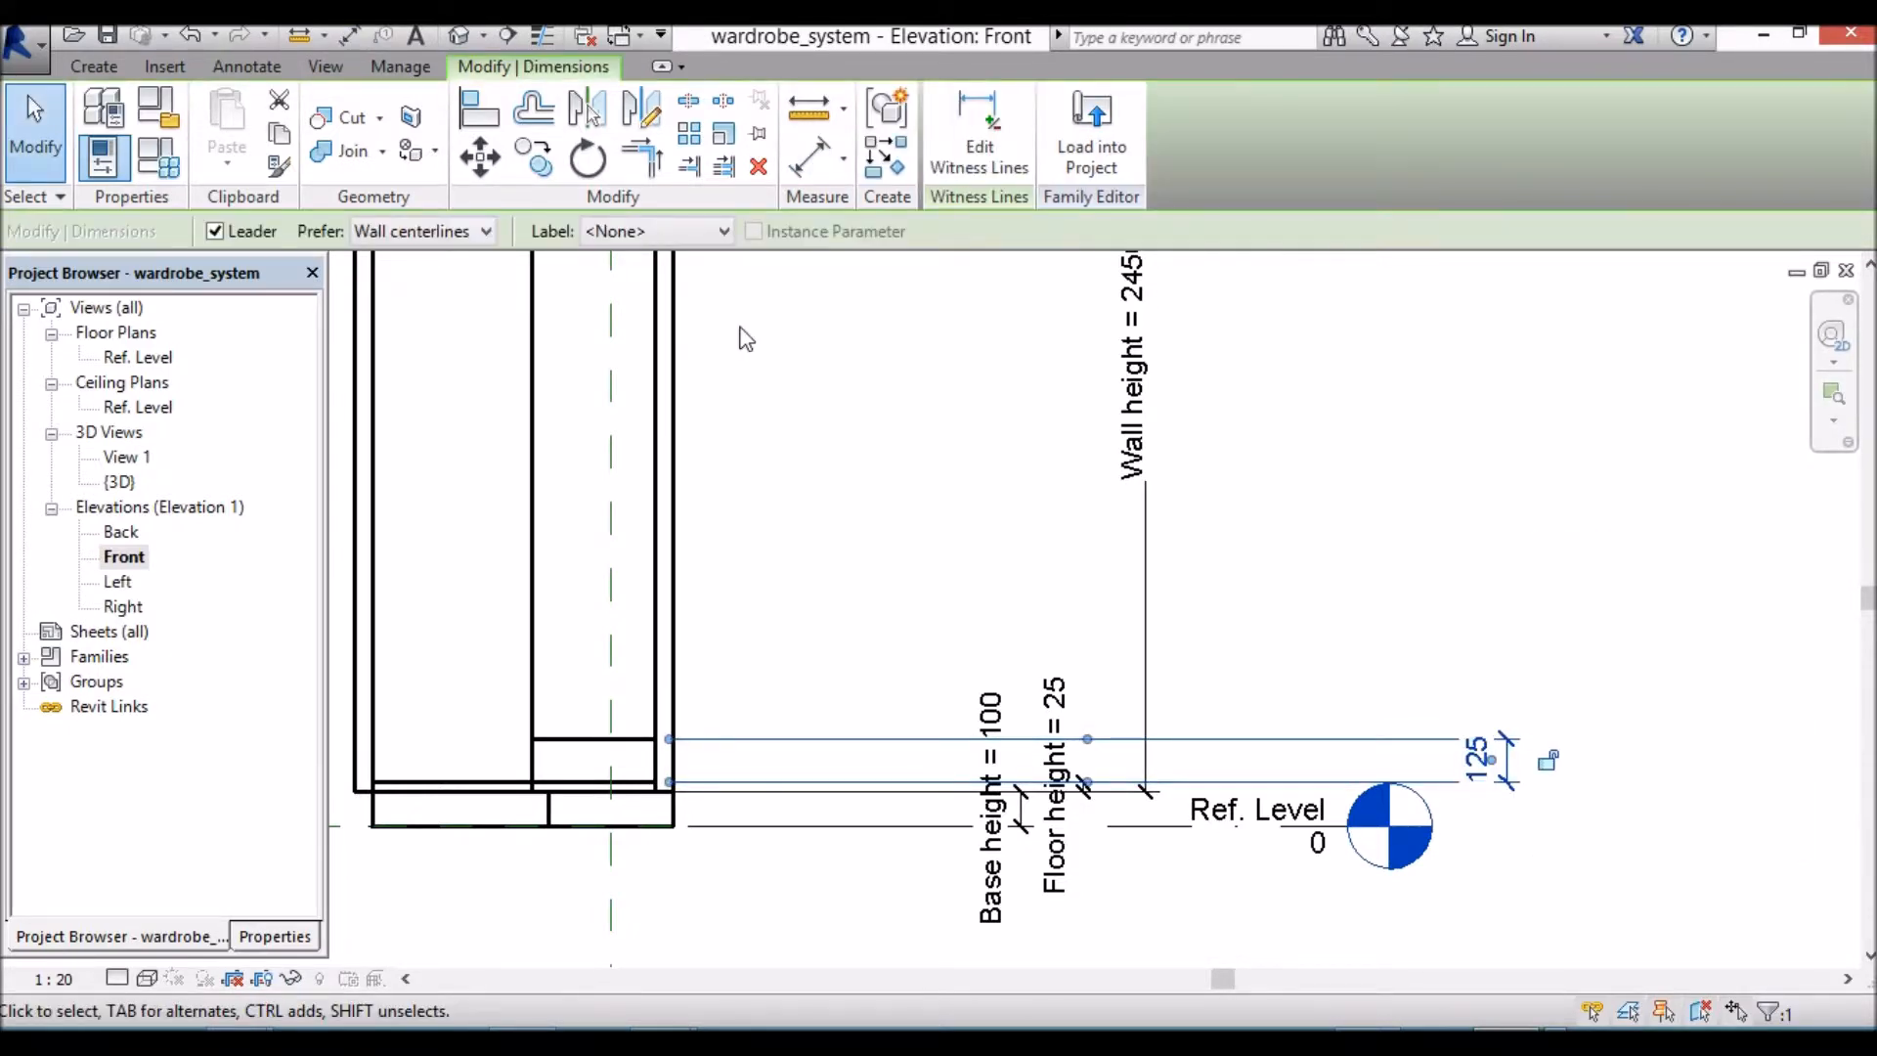
{"action": "left_click", "coordinate": [614, 231]}
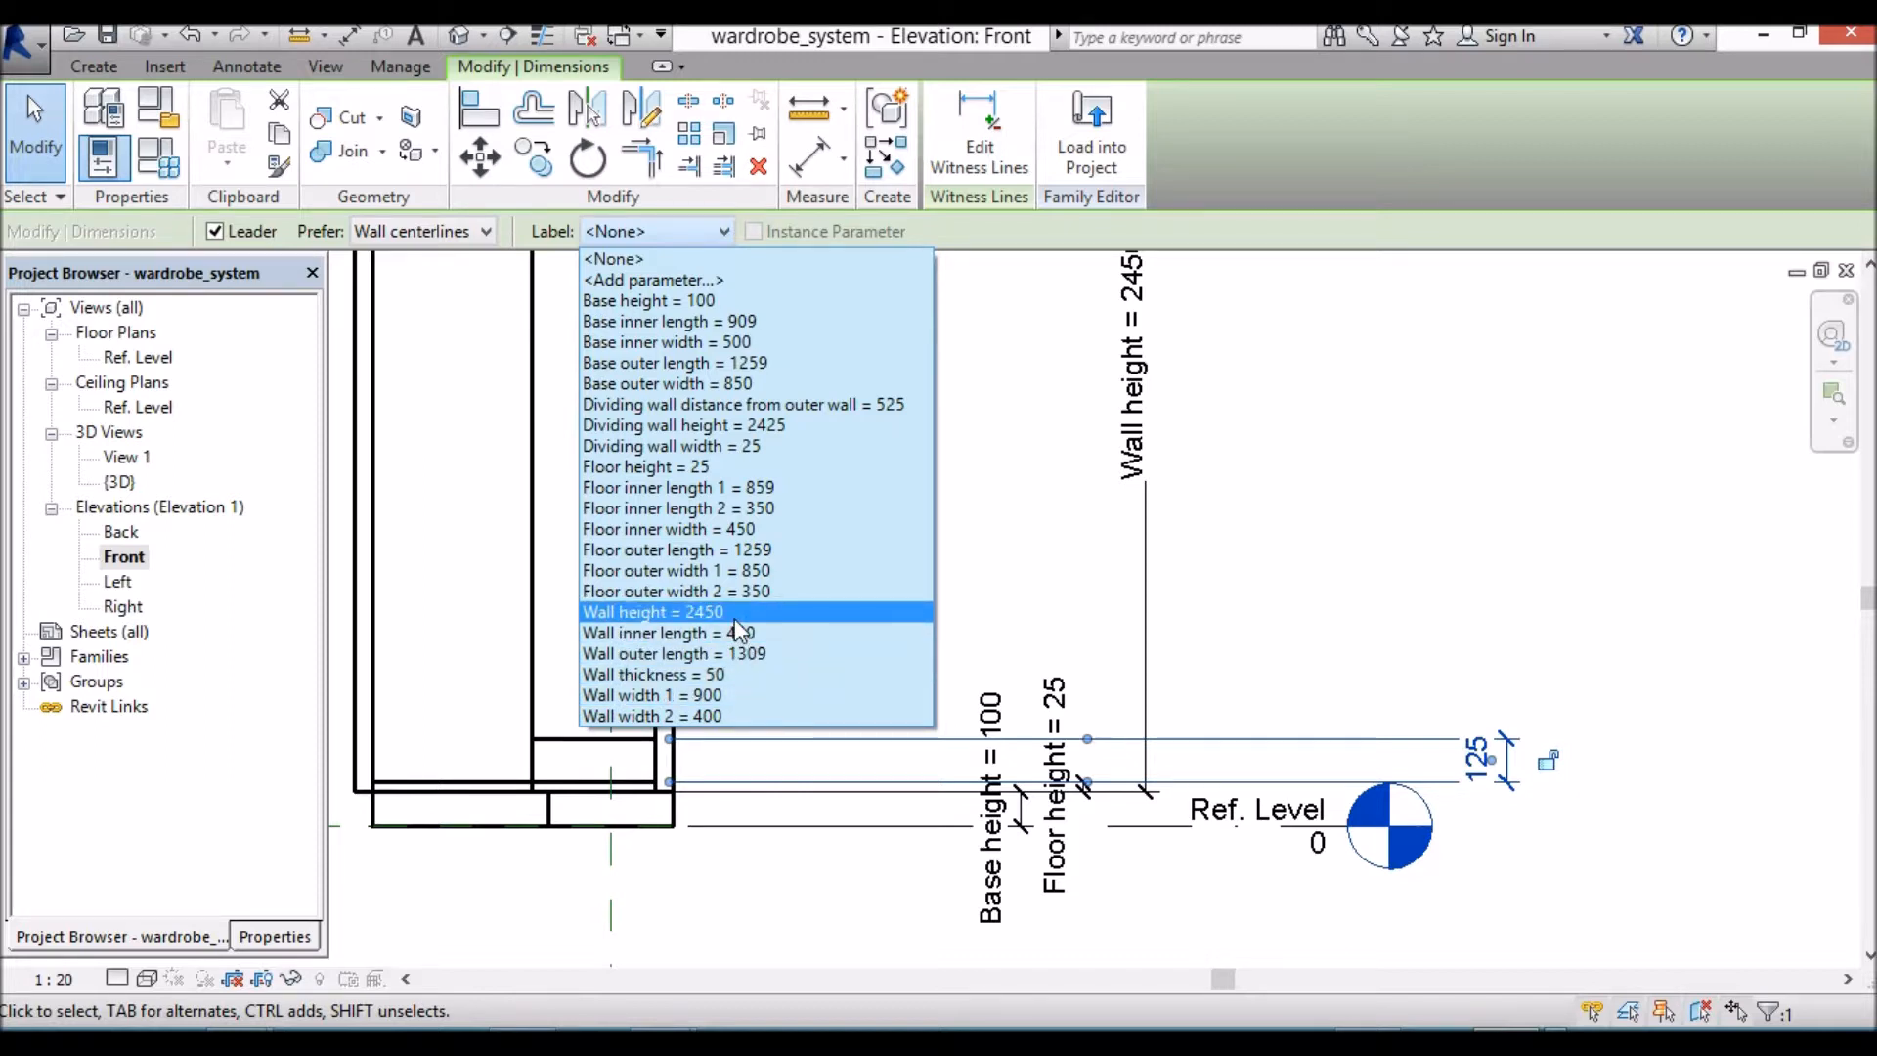
{"action": "left_click", "coordinate": [749, 430]}
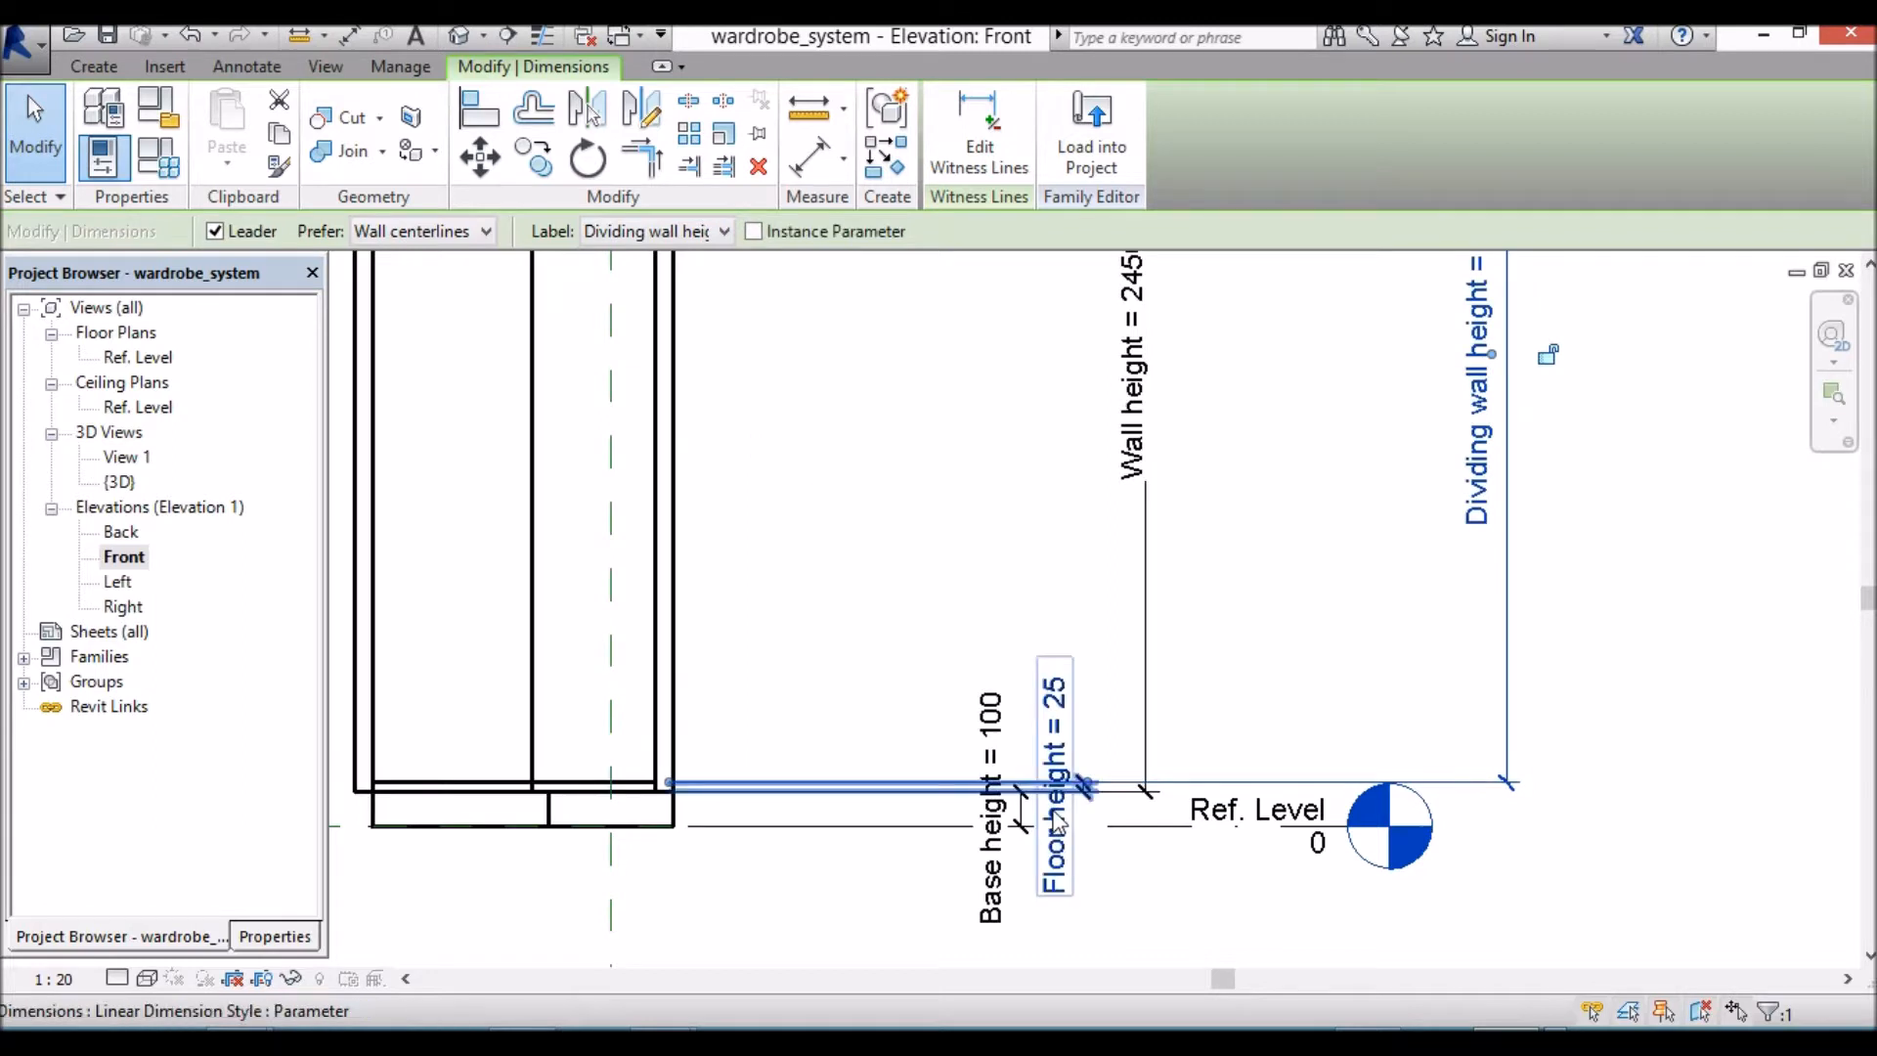
{"action": "scroll", "coordinate": [1048, 826], "scroll_direction": "down", "scroll_amount": 4}
{"action": "scroll", "coordinate": [910, 459], "scroll_direction": "up", "scroll_amount": 3}
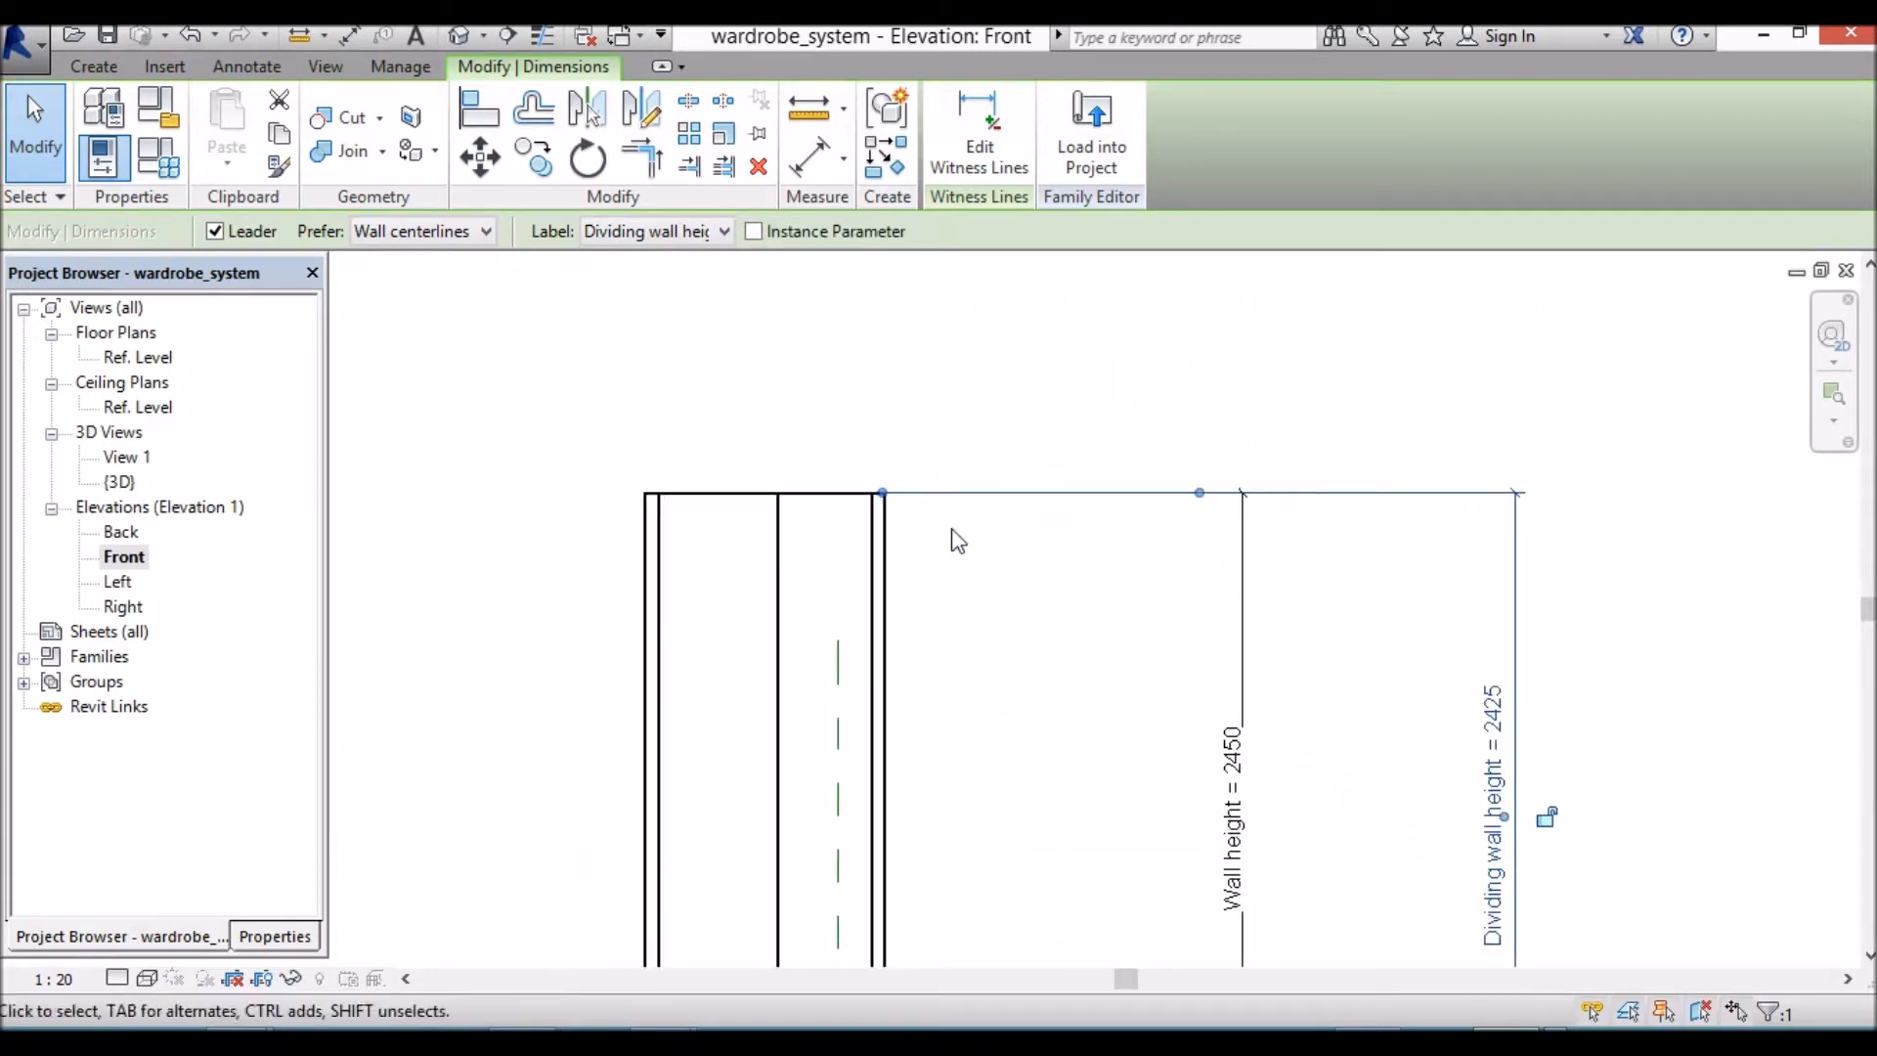
{"action": "scroll", "coordinate": [948, 533], "scroll_direction": "down", "scroll_amount": 3}
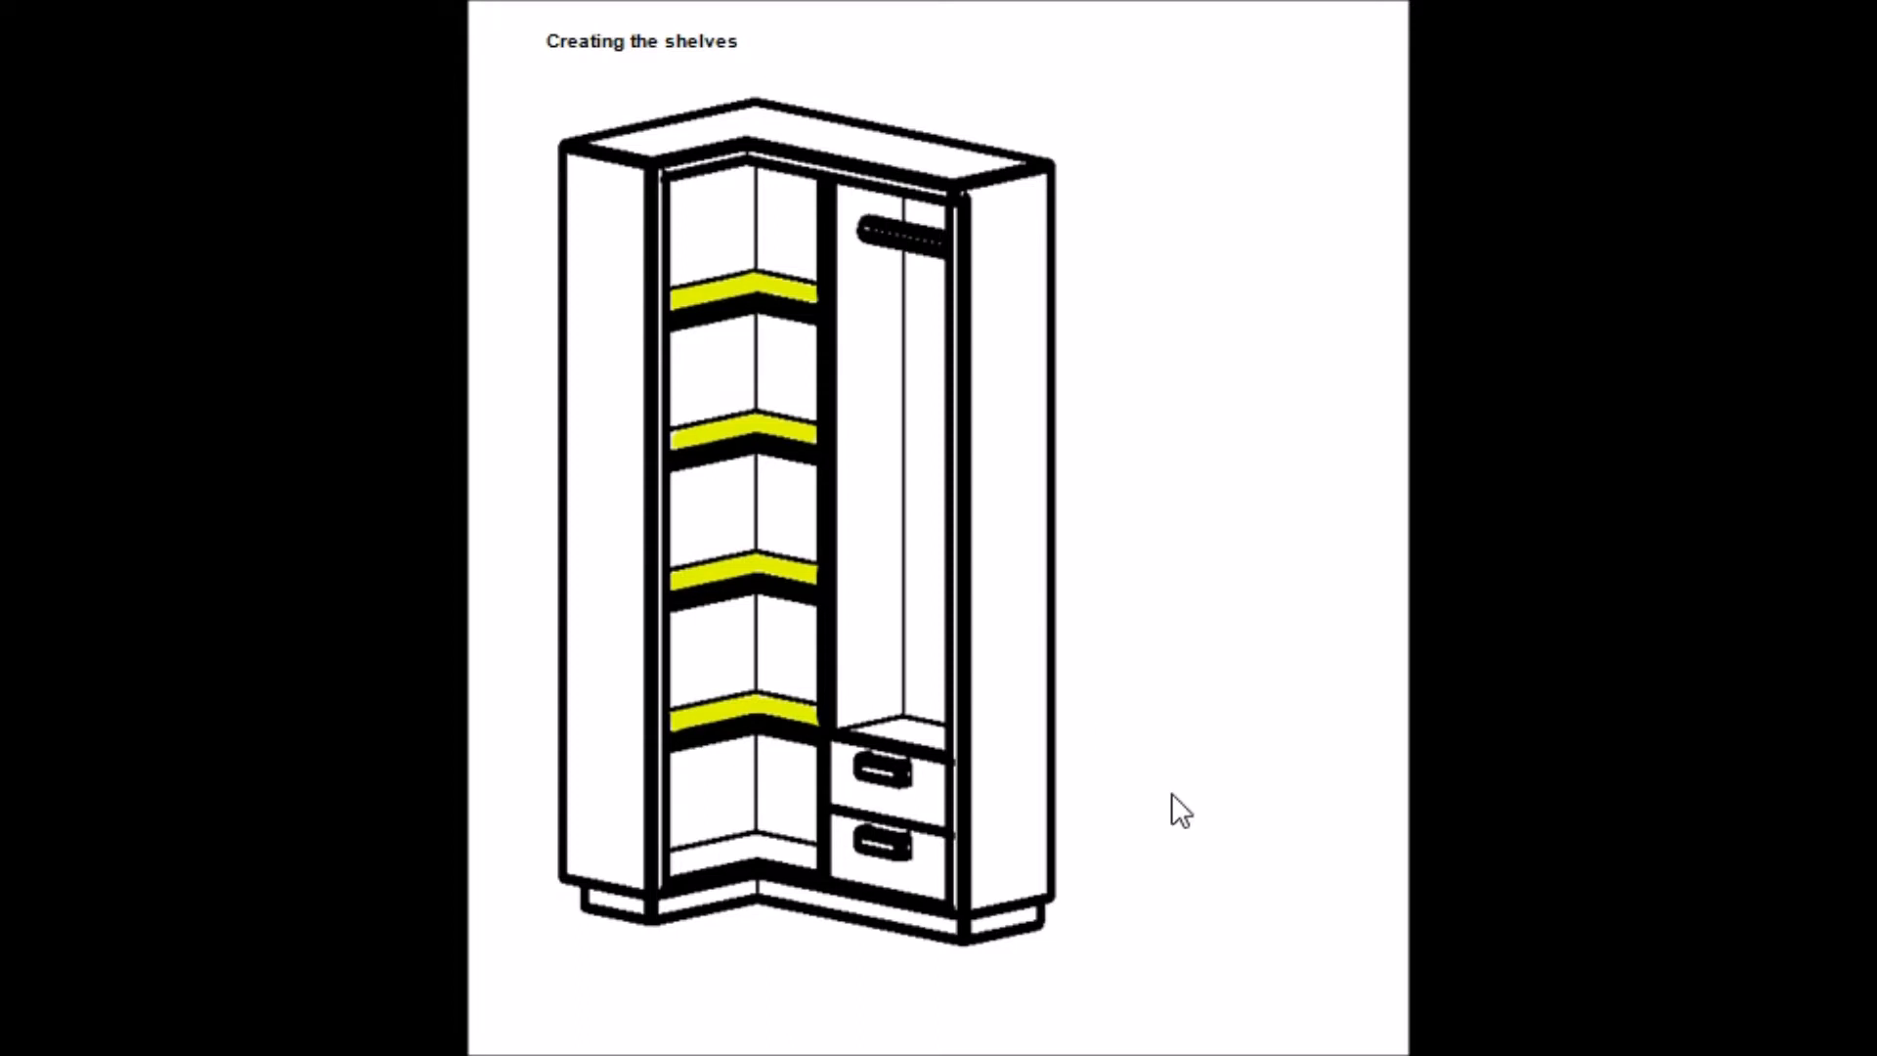
Step: Read through the shelf instructions, covering the parameter list, the wardrobe measurement diagram and the Front elevation steps
{"action": "scroll", "coordinate": [1189, 766], "scroll_direction": "down", "scroll_amount": 10}
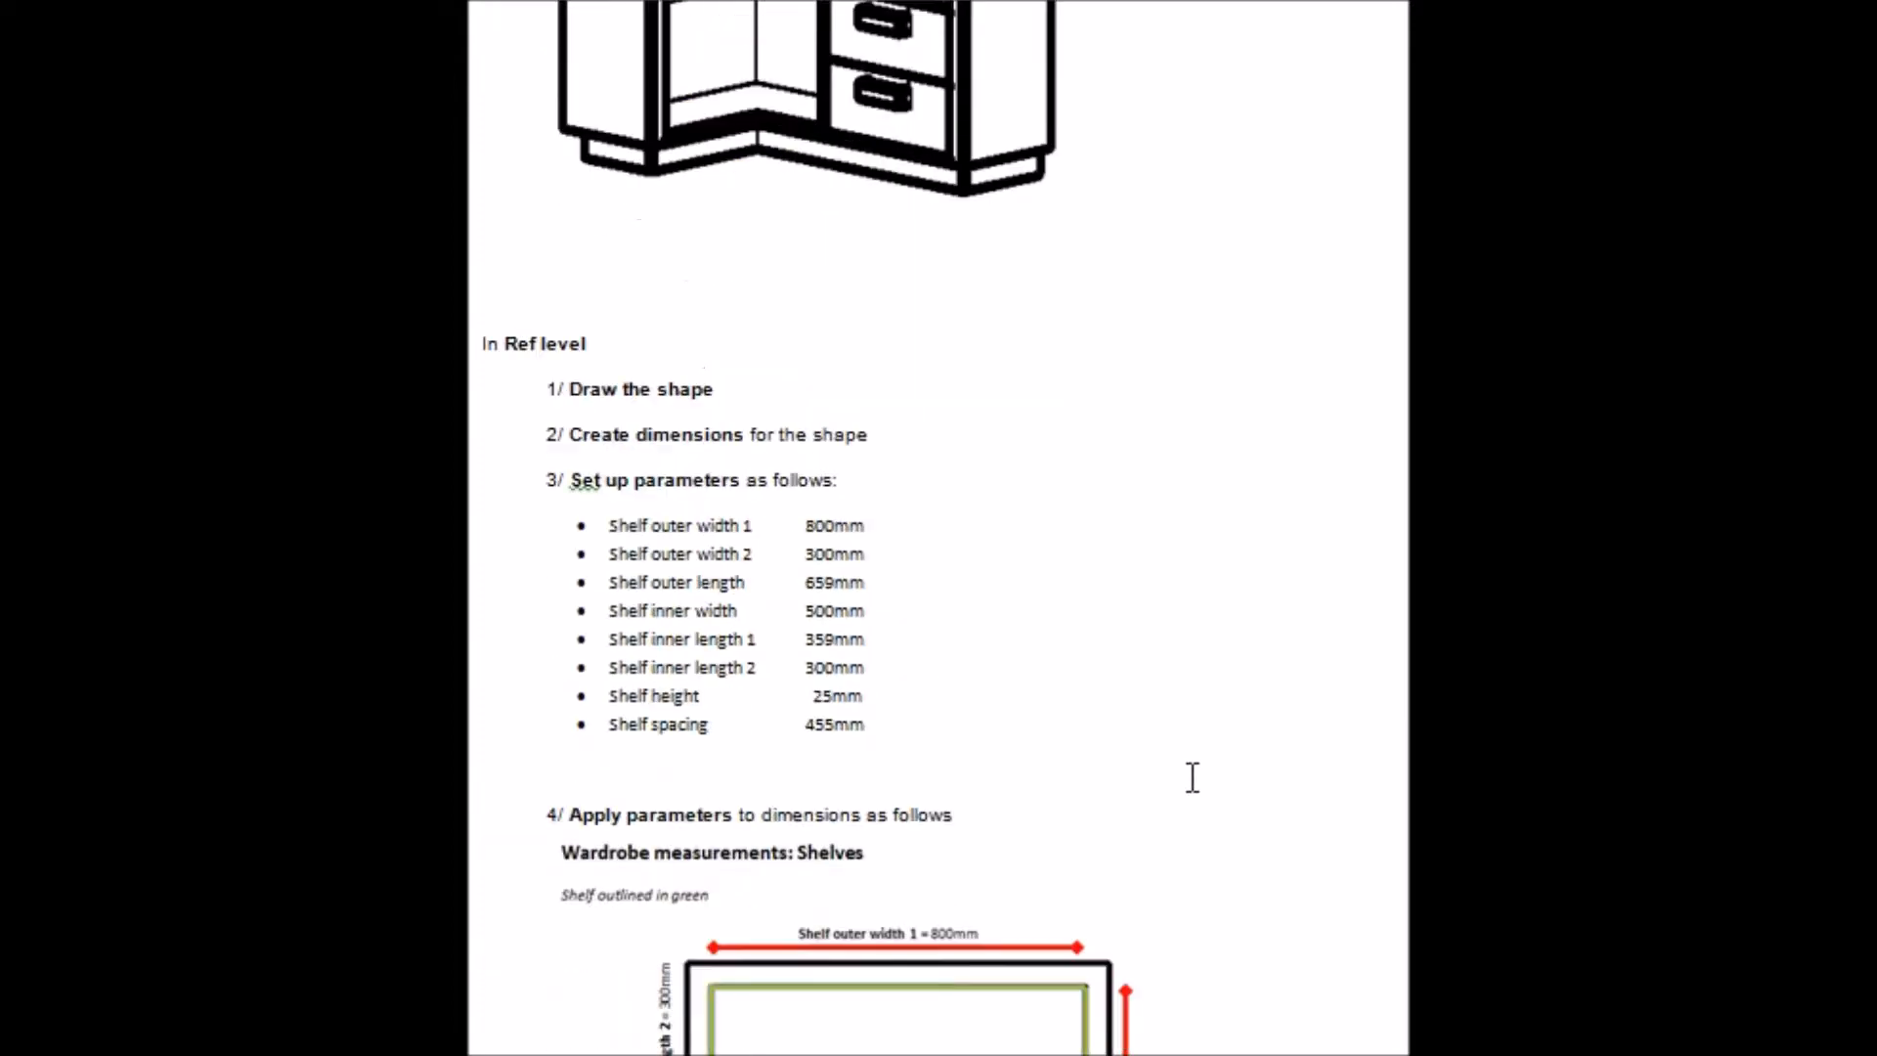
{"action": "scroll", "coordinate": [1189, 778], "scroll_direction": "down", "scroll_amount": 3}
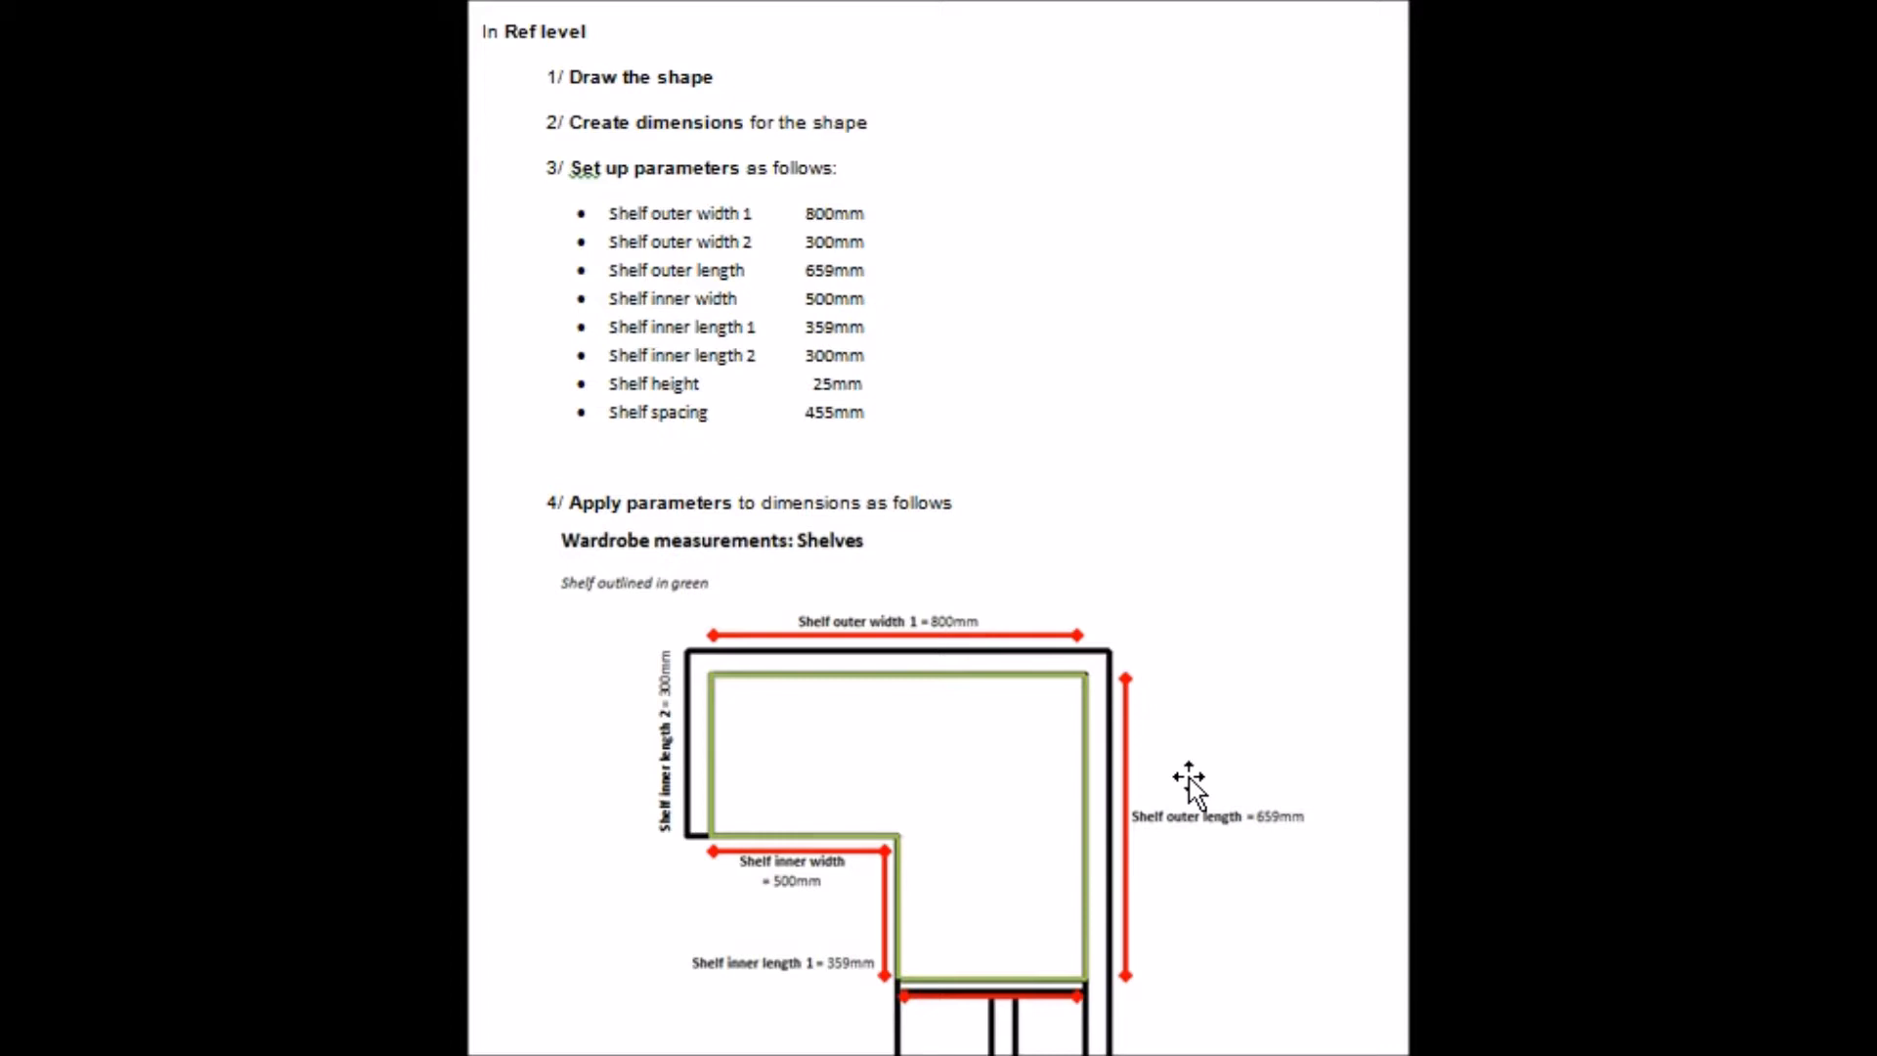
{"action": "scroll", "coordinate": [1004, 505], "scroll_direction": "down", "scroll_amount": 10}
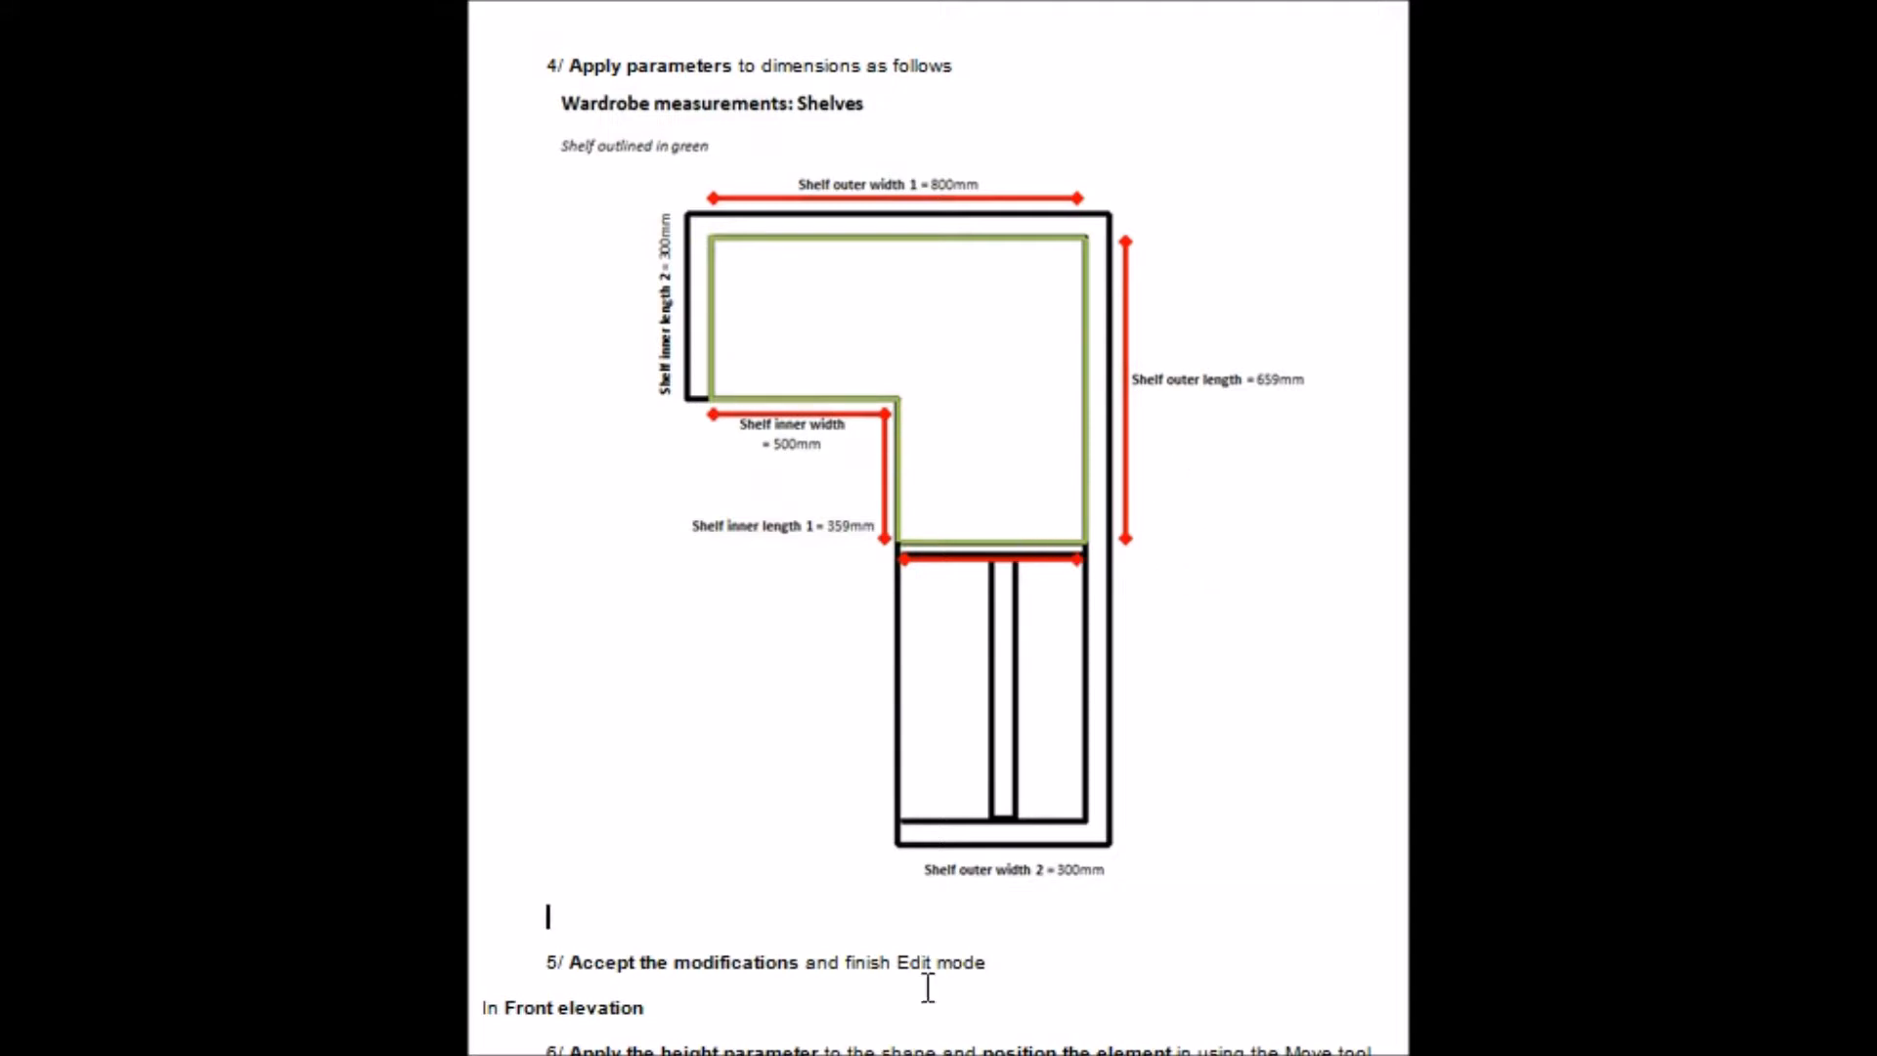
{"action": "scroll", "coordinate": [800, 1007], "scroll_direction": "down", "scroll_amount": 1}
{"action": "scroll", "coordinate": [800, 1007], "scroll_direction": "down", "scroll_amount": 1}
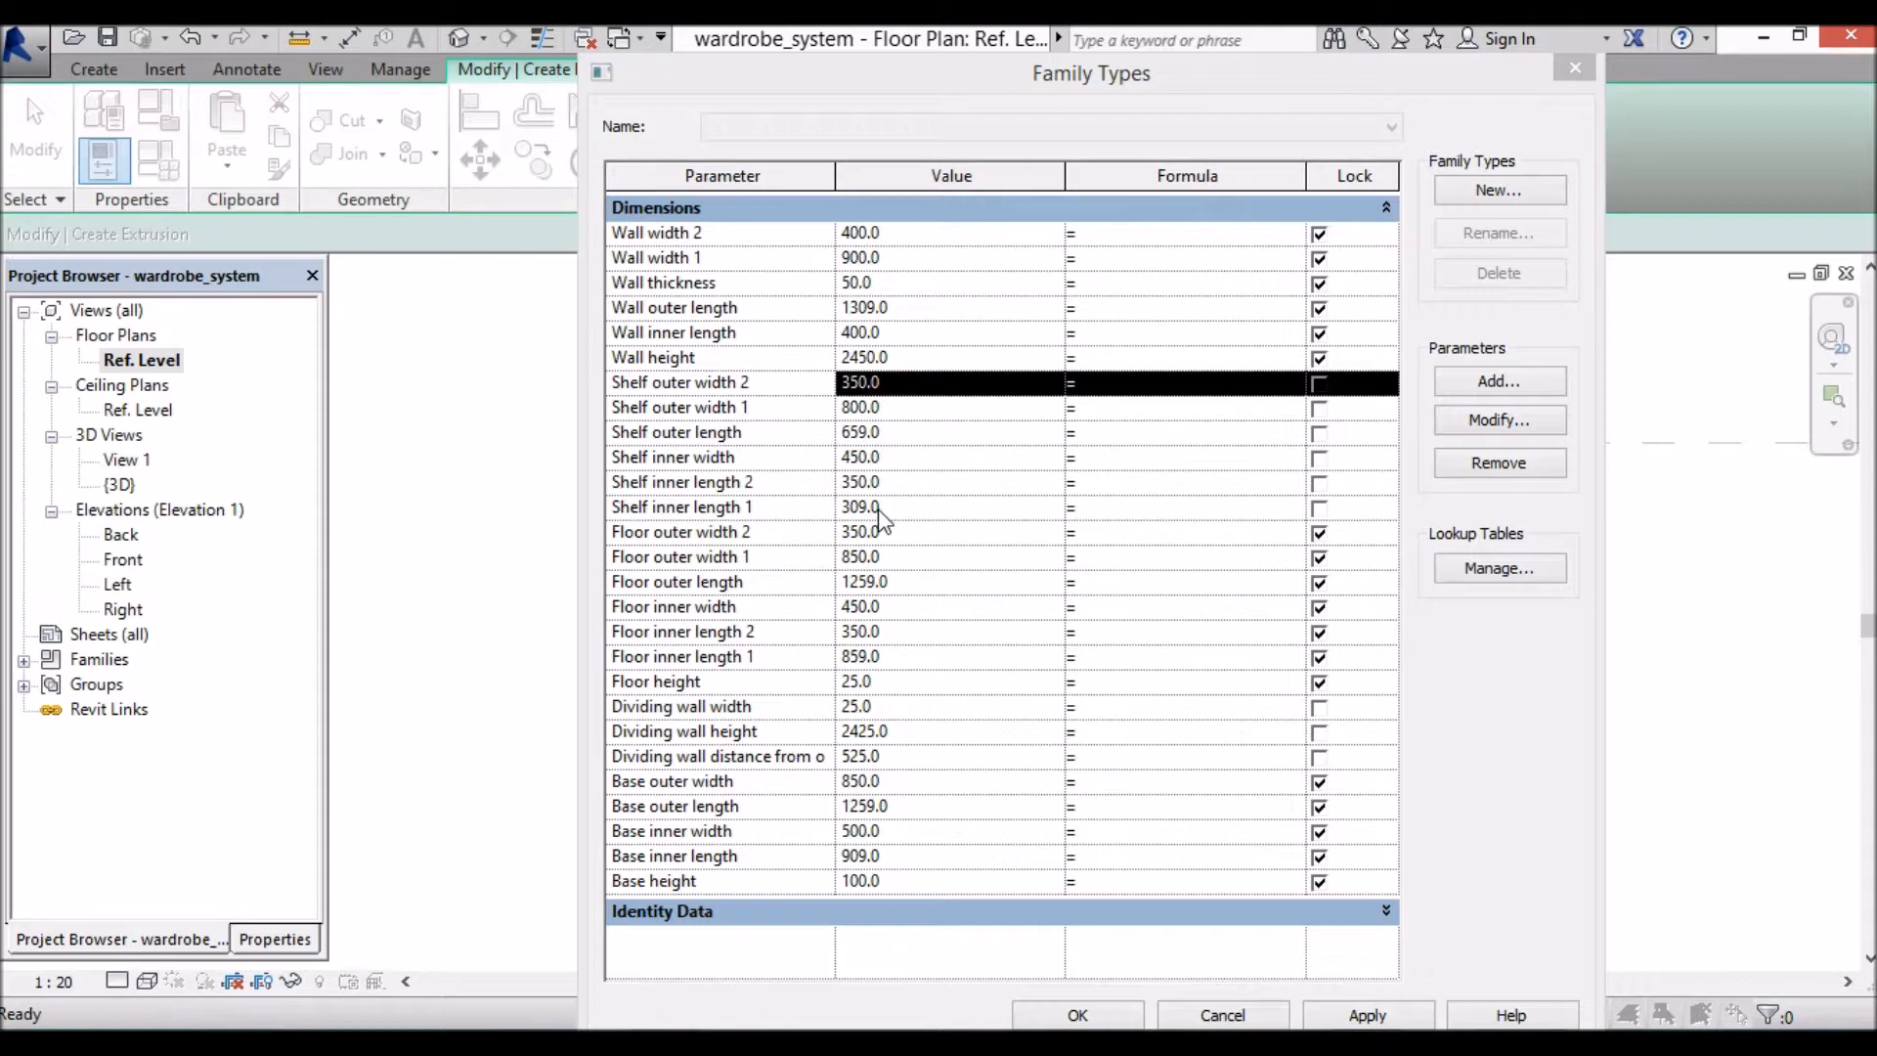
Step: Lock the Shelf outer and inner width and length parameters and the three Dividing wall parameters in the family types
{"action": "left_click", "coordinate": [1319, 383]}
{"action": "left_click", "coordinate": [1319, 408]}
{"action": "left_click", "coordinate": [1319, 433]}
{"action": "left_click", "coordinate": [1319, 458]}
{"action": "left_click", "coordinate": [1319, 483]}
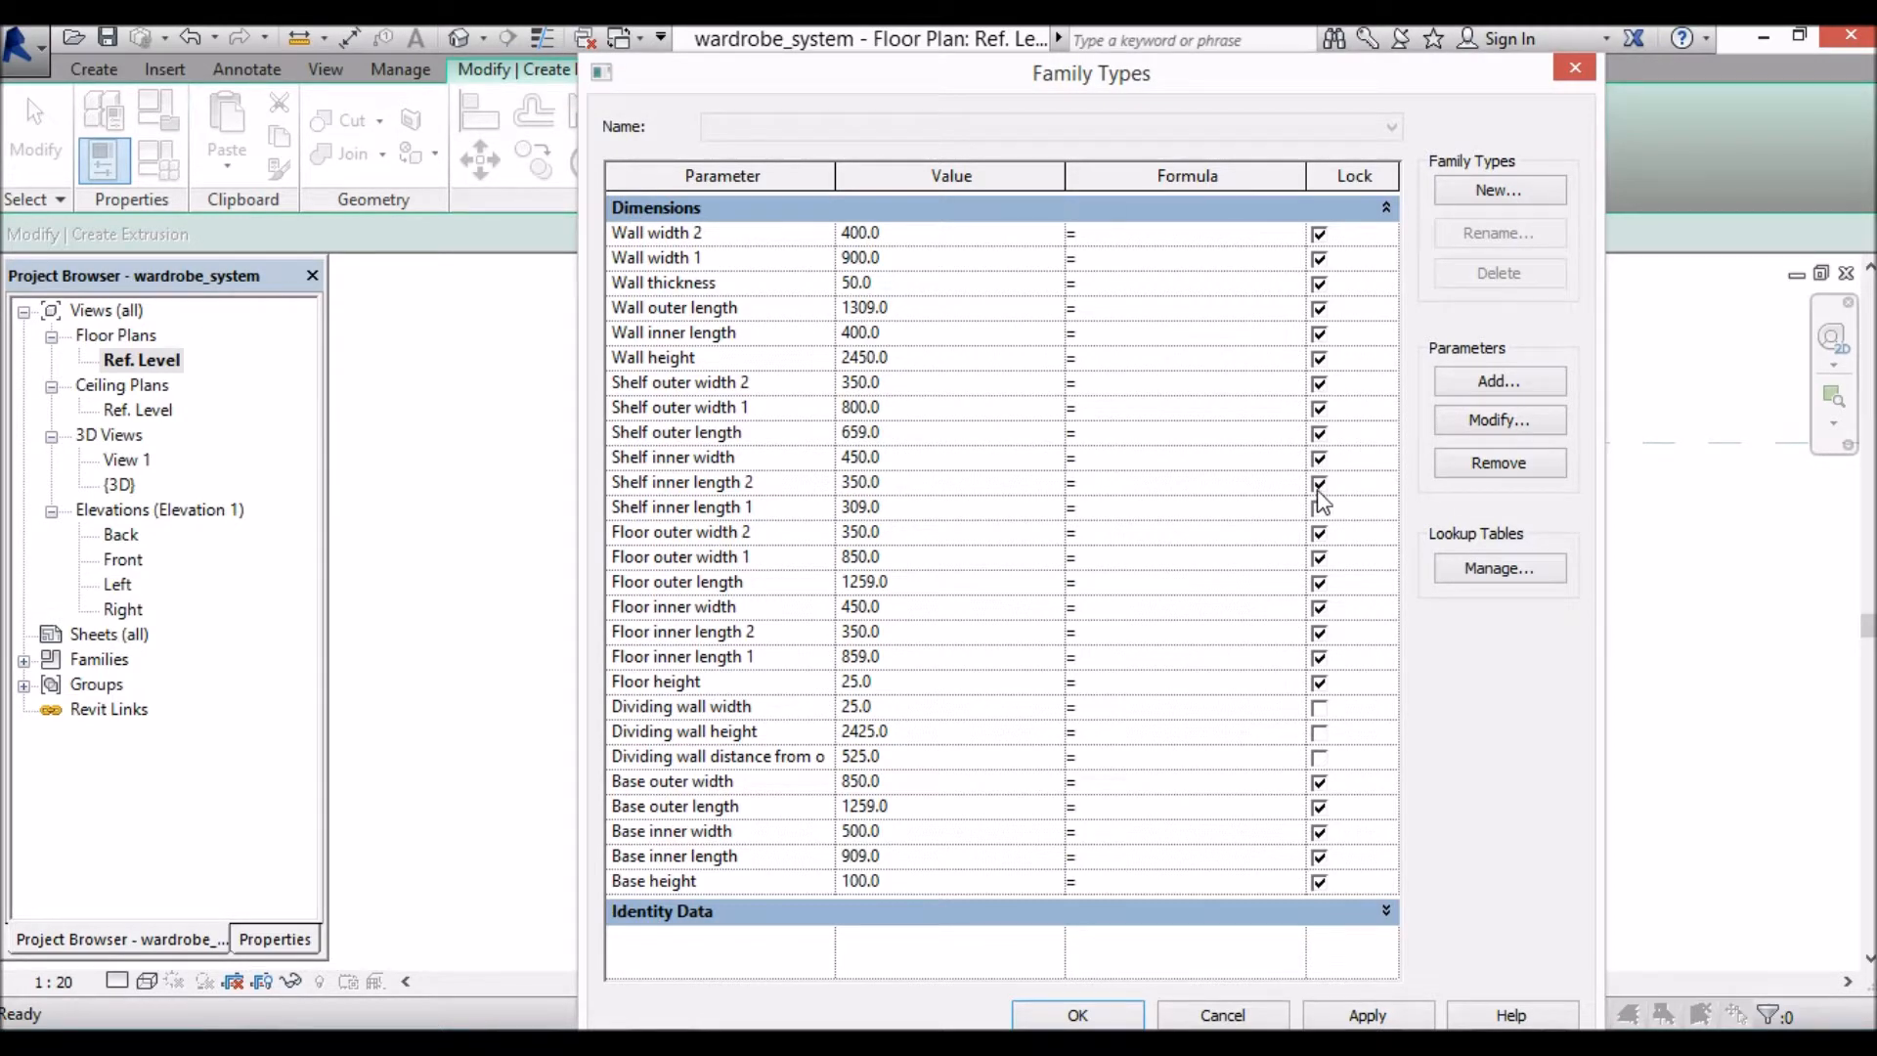
{"action": "left_click", "coordinate": [1320, 508]}
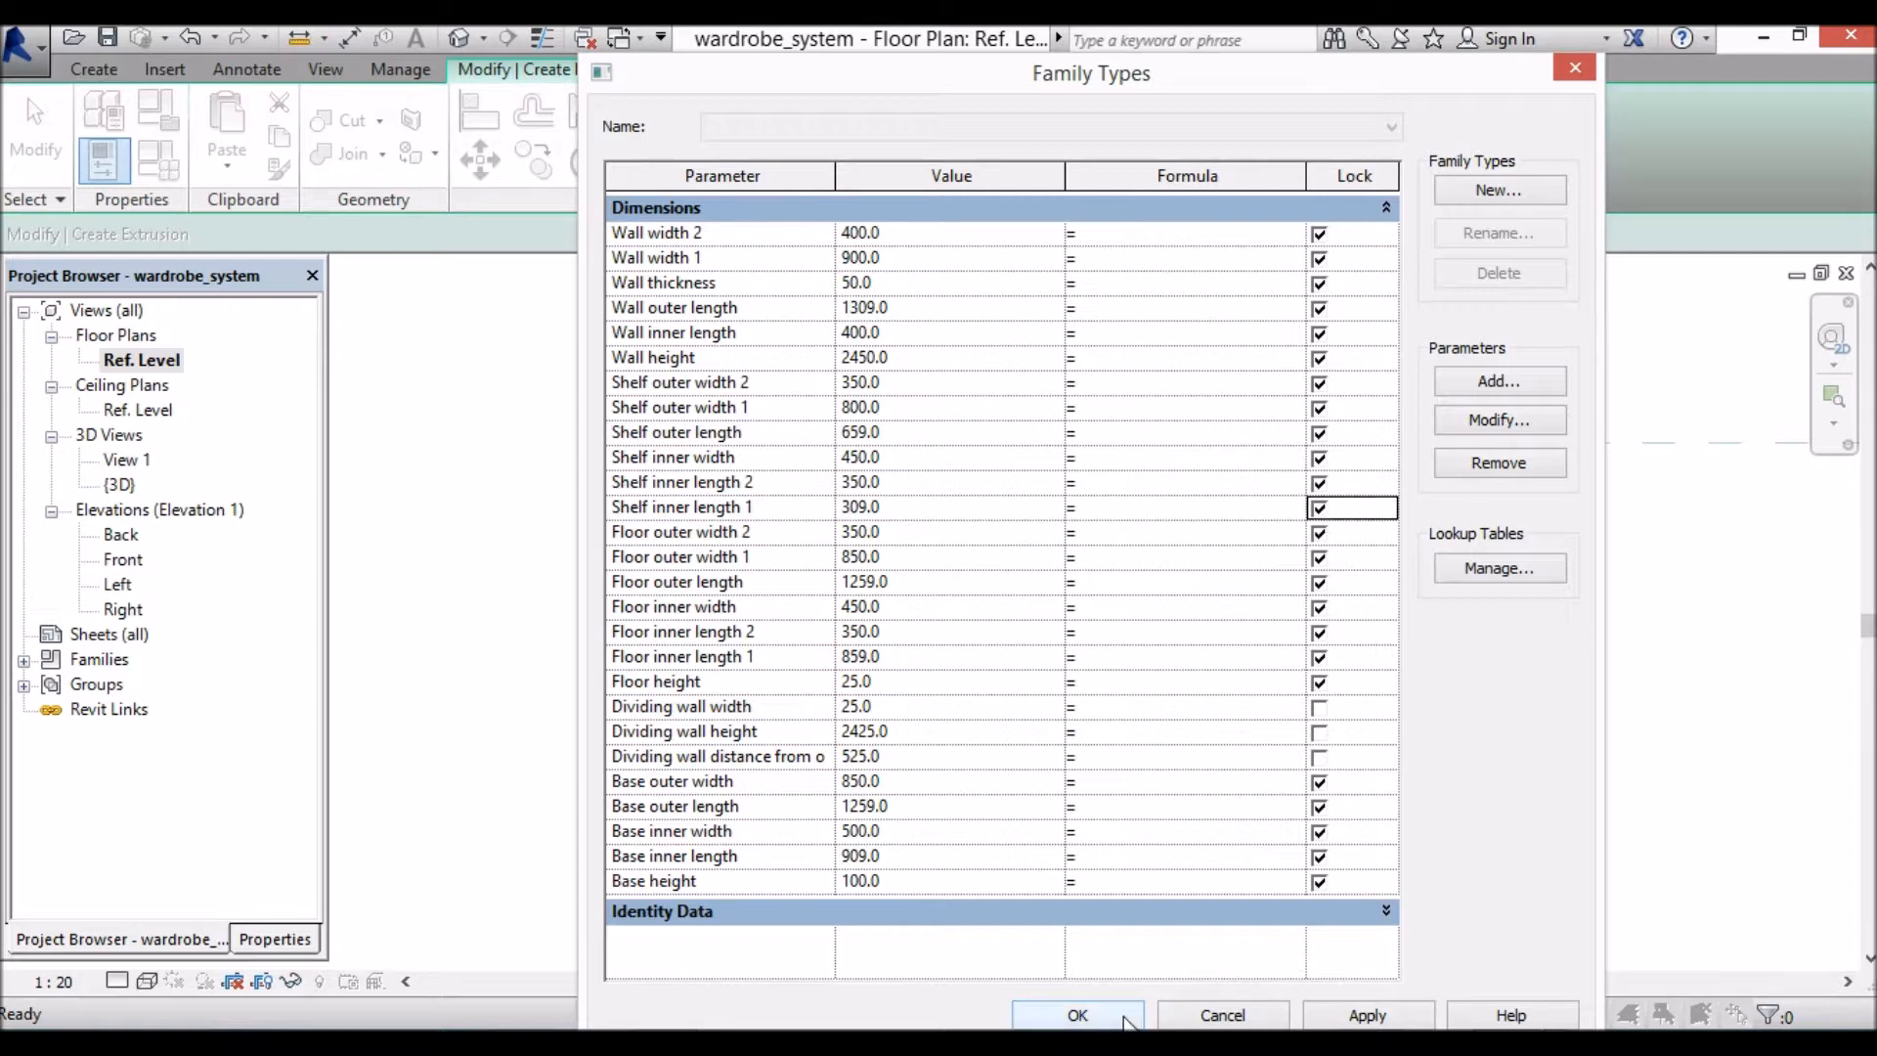
{"action": "left_click", "coordinate": [1320, 708]}
{"action": "left_click", "coordinate": [1321, 733]}
{"action": "left_click", "coordinate": [1320, 758]}
{"action": "left_click", "coordinate": [1112, 1022]}
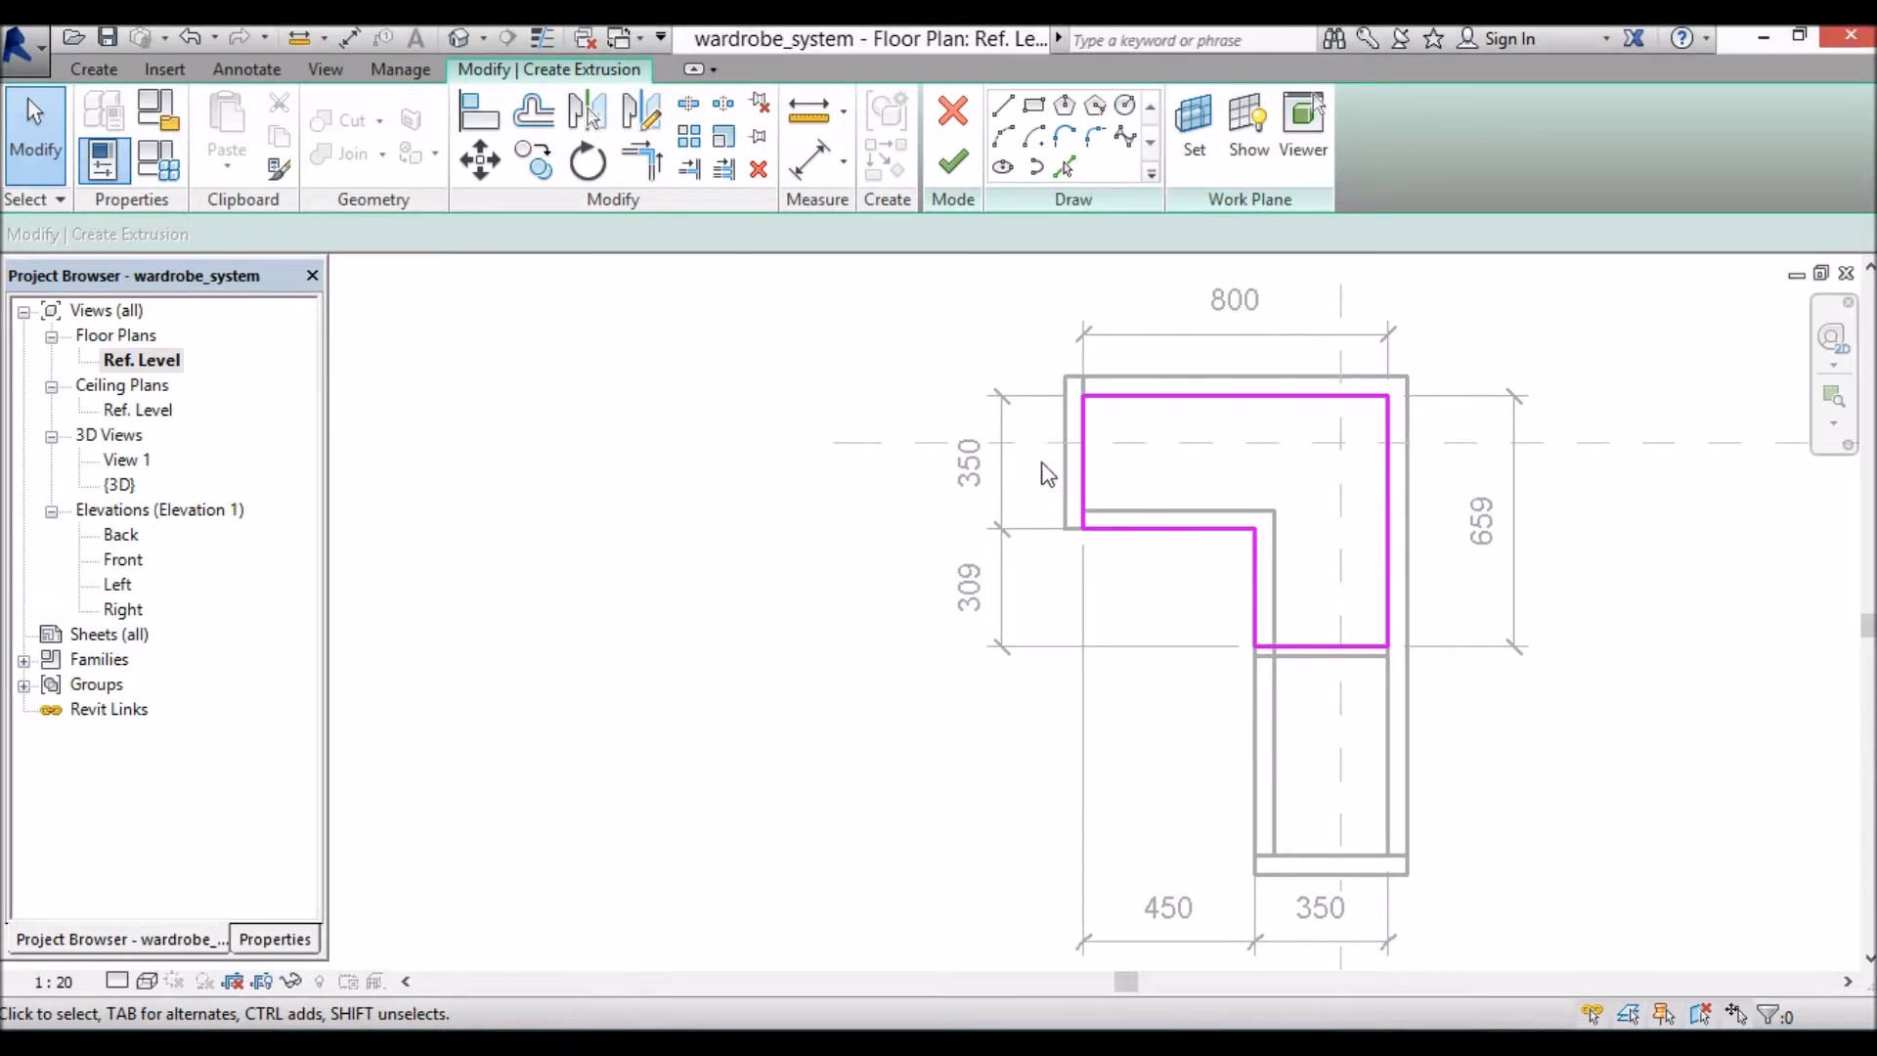
Step: Finish the shelf extrusion sketch and, in the Front elevation, raise the shelf's bottom edge above the wardrobe floor, leaving it about 46 mm thick
{"action": "left_click", "coordinate": [954, 161]}
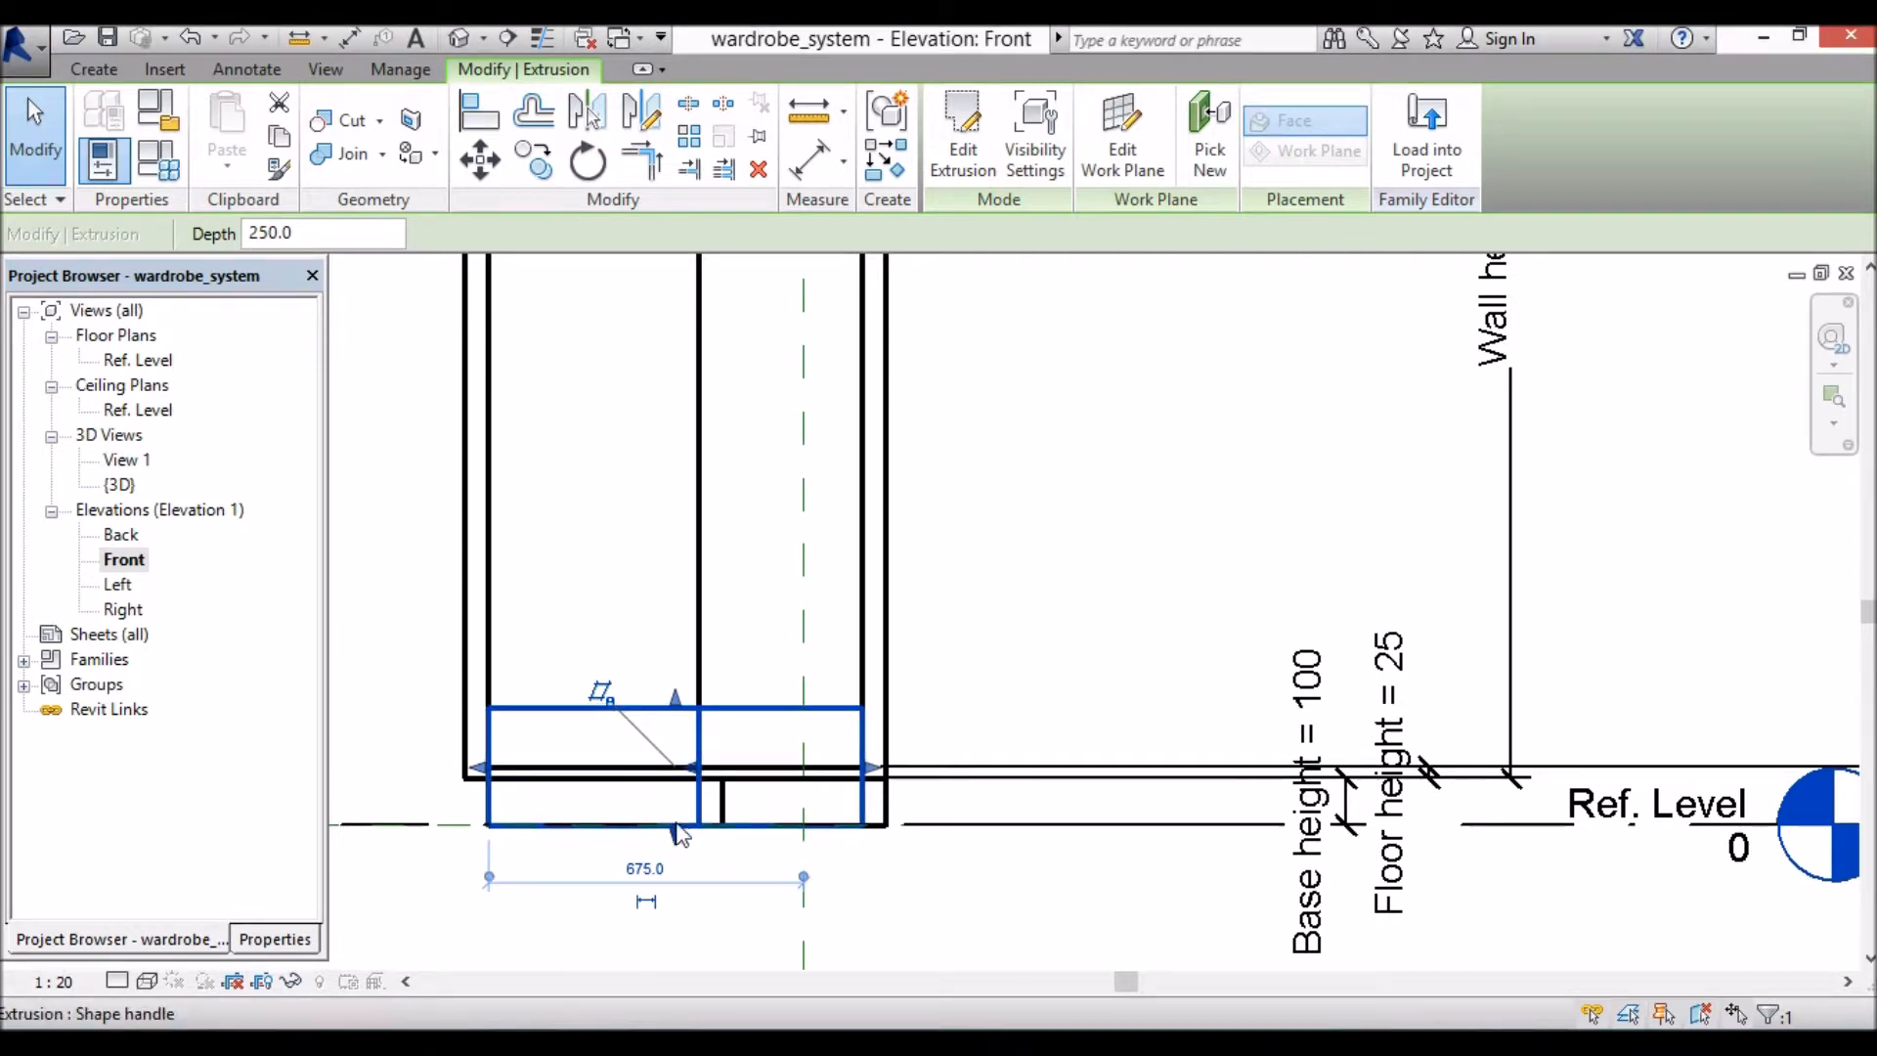
{"action": "left_click_drag", "start_coordinate": [675, 833], "coordinate": [683, 731]}
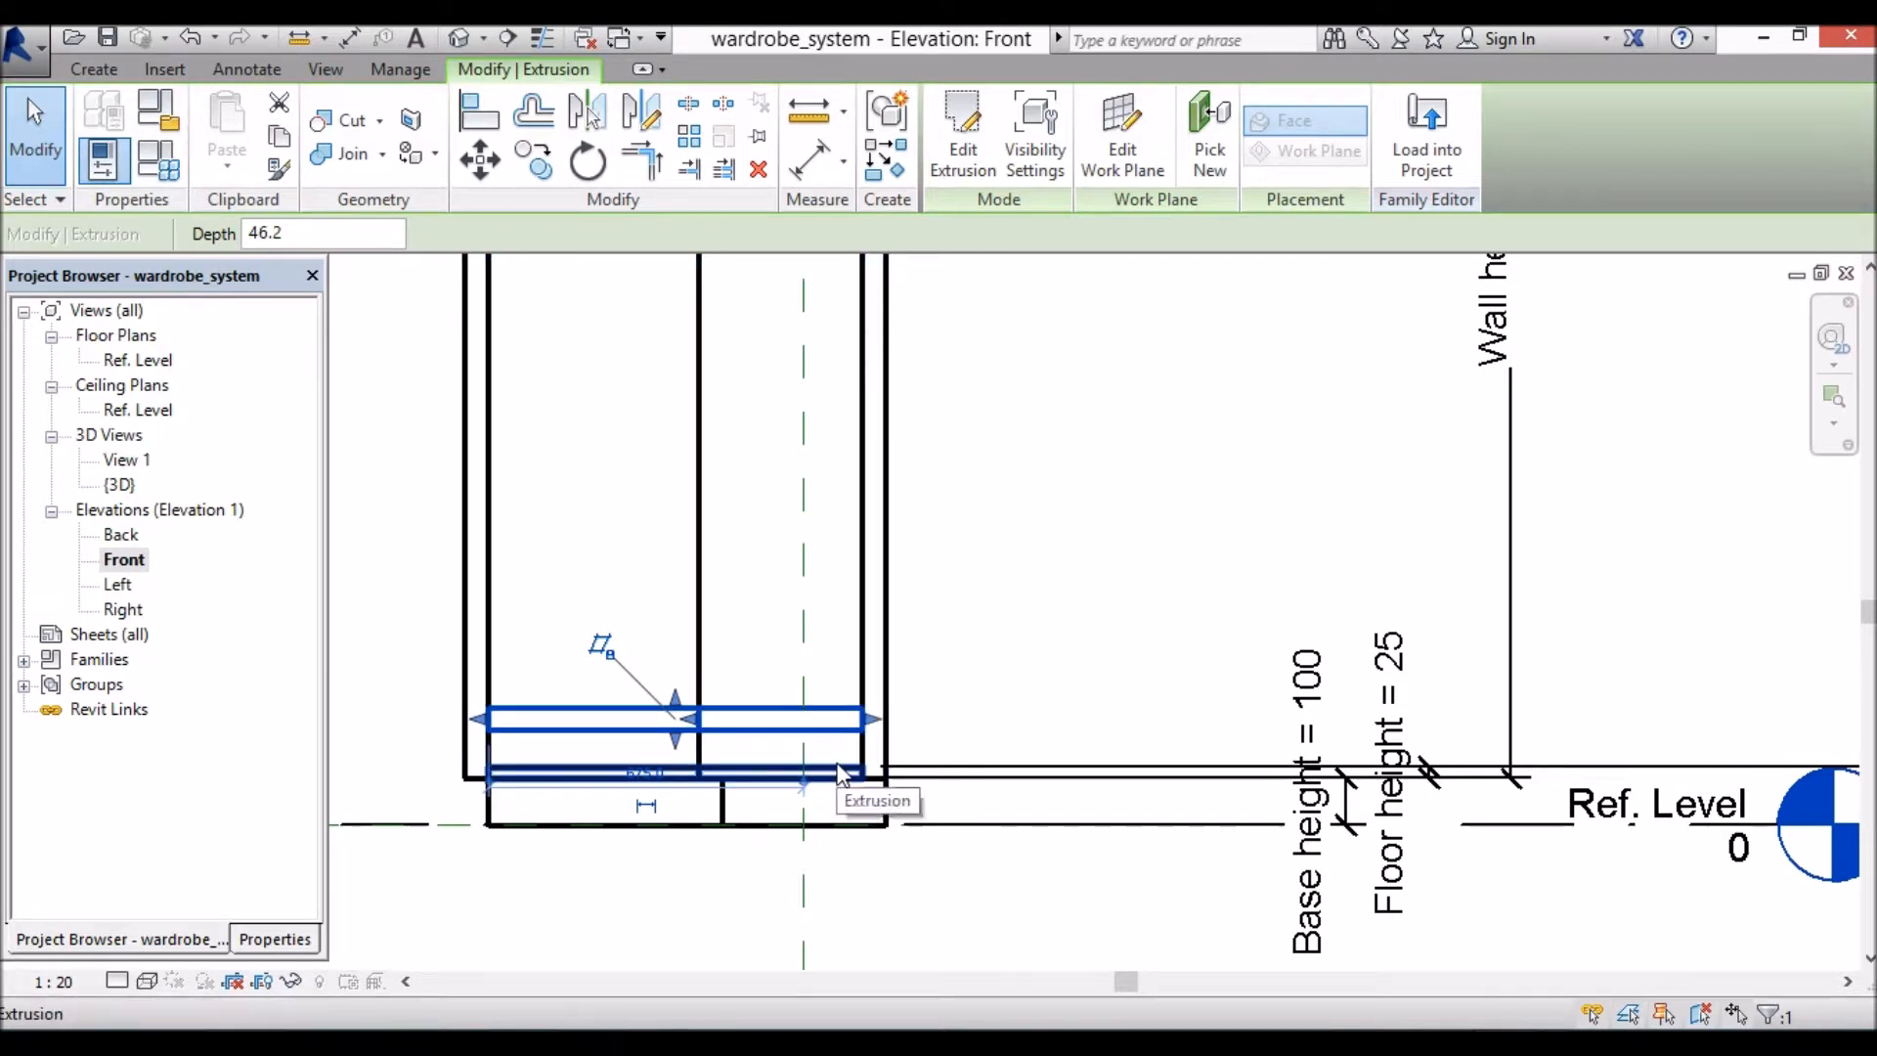
Step: Add a Shelf spacing length family parameter under Dimensions, set it to 455 and lock it
{"action": "left_click", "coordinate": [159, 156]}
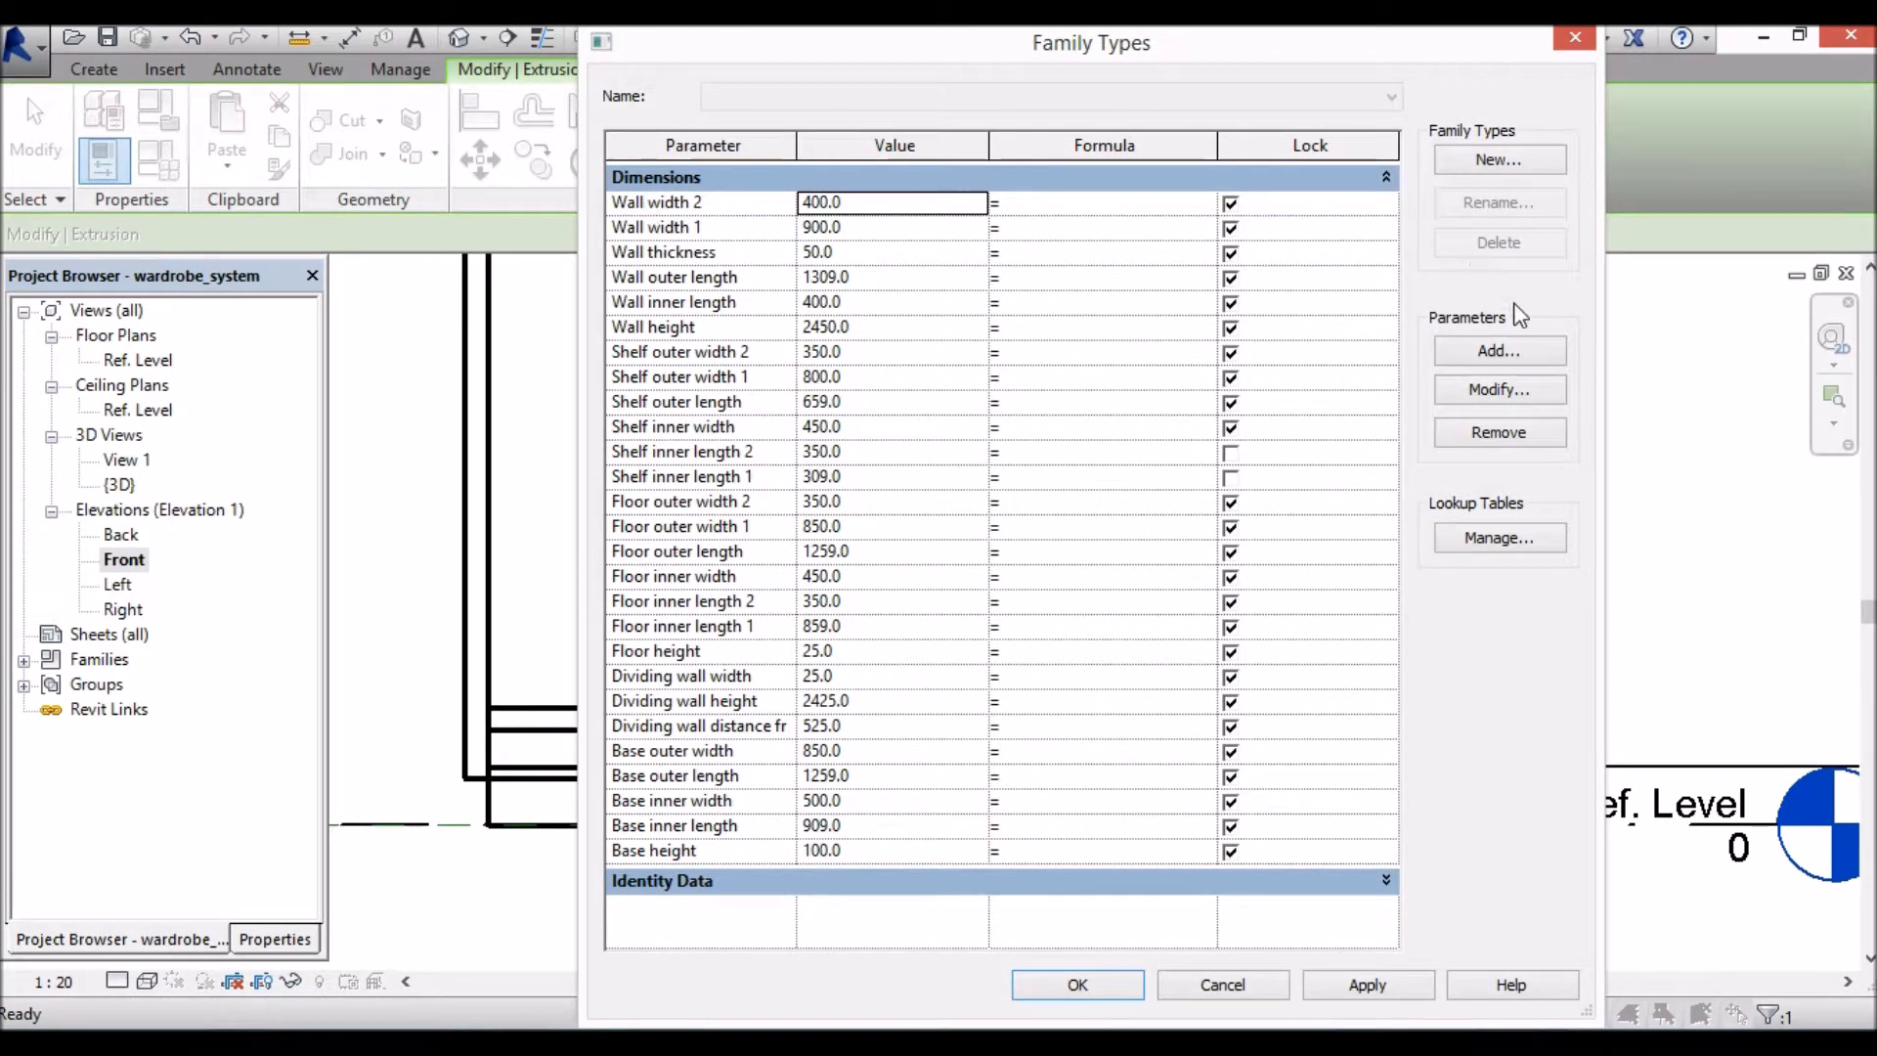
{"action": "left_click", "coordinate": [1539, 360]}
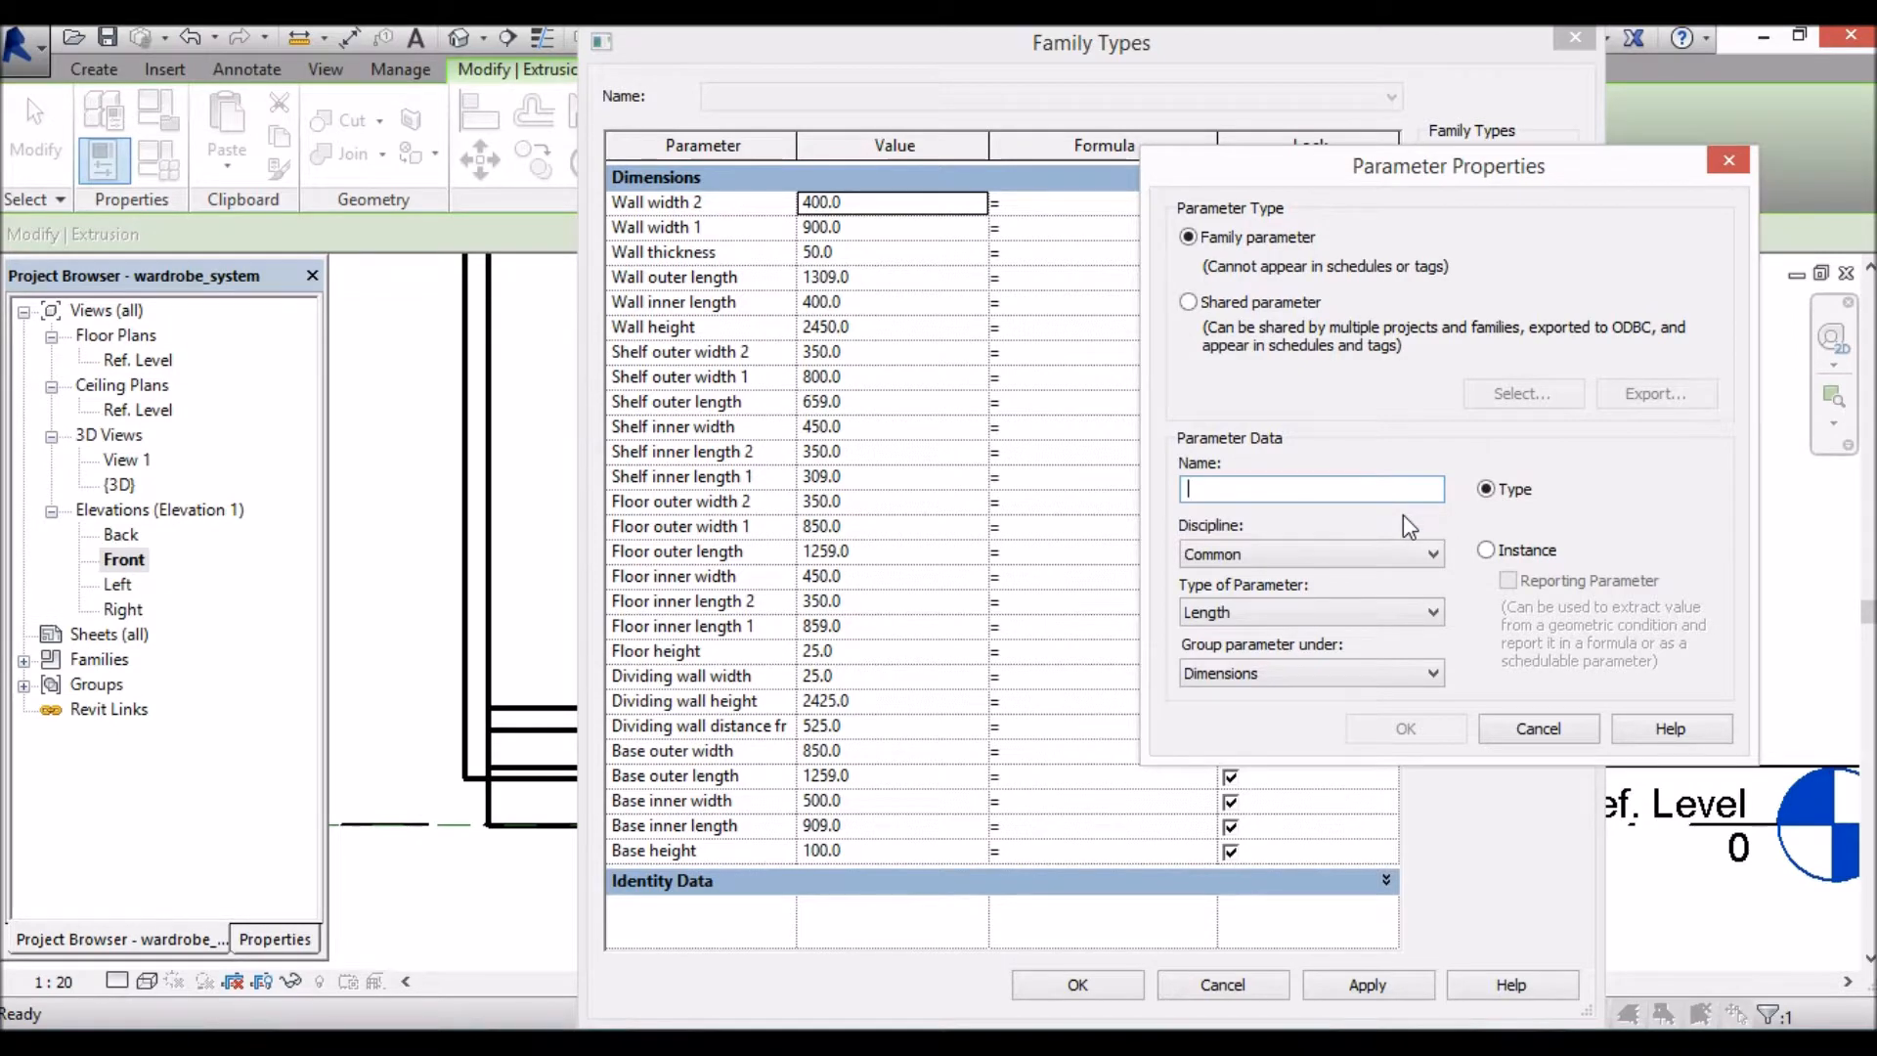
{"action": "type", "text": "Shelf spacing"}
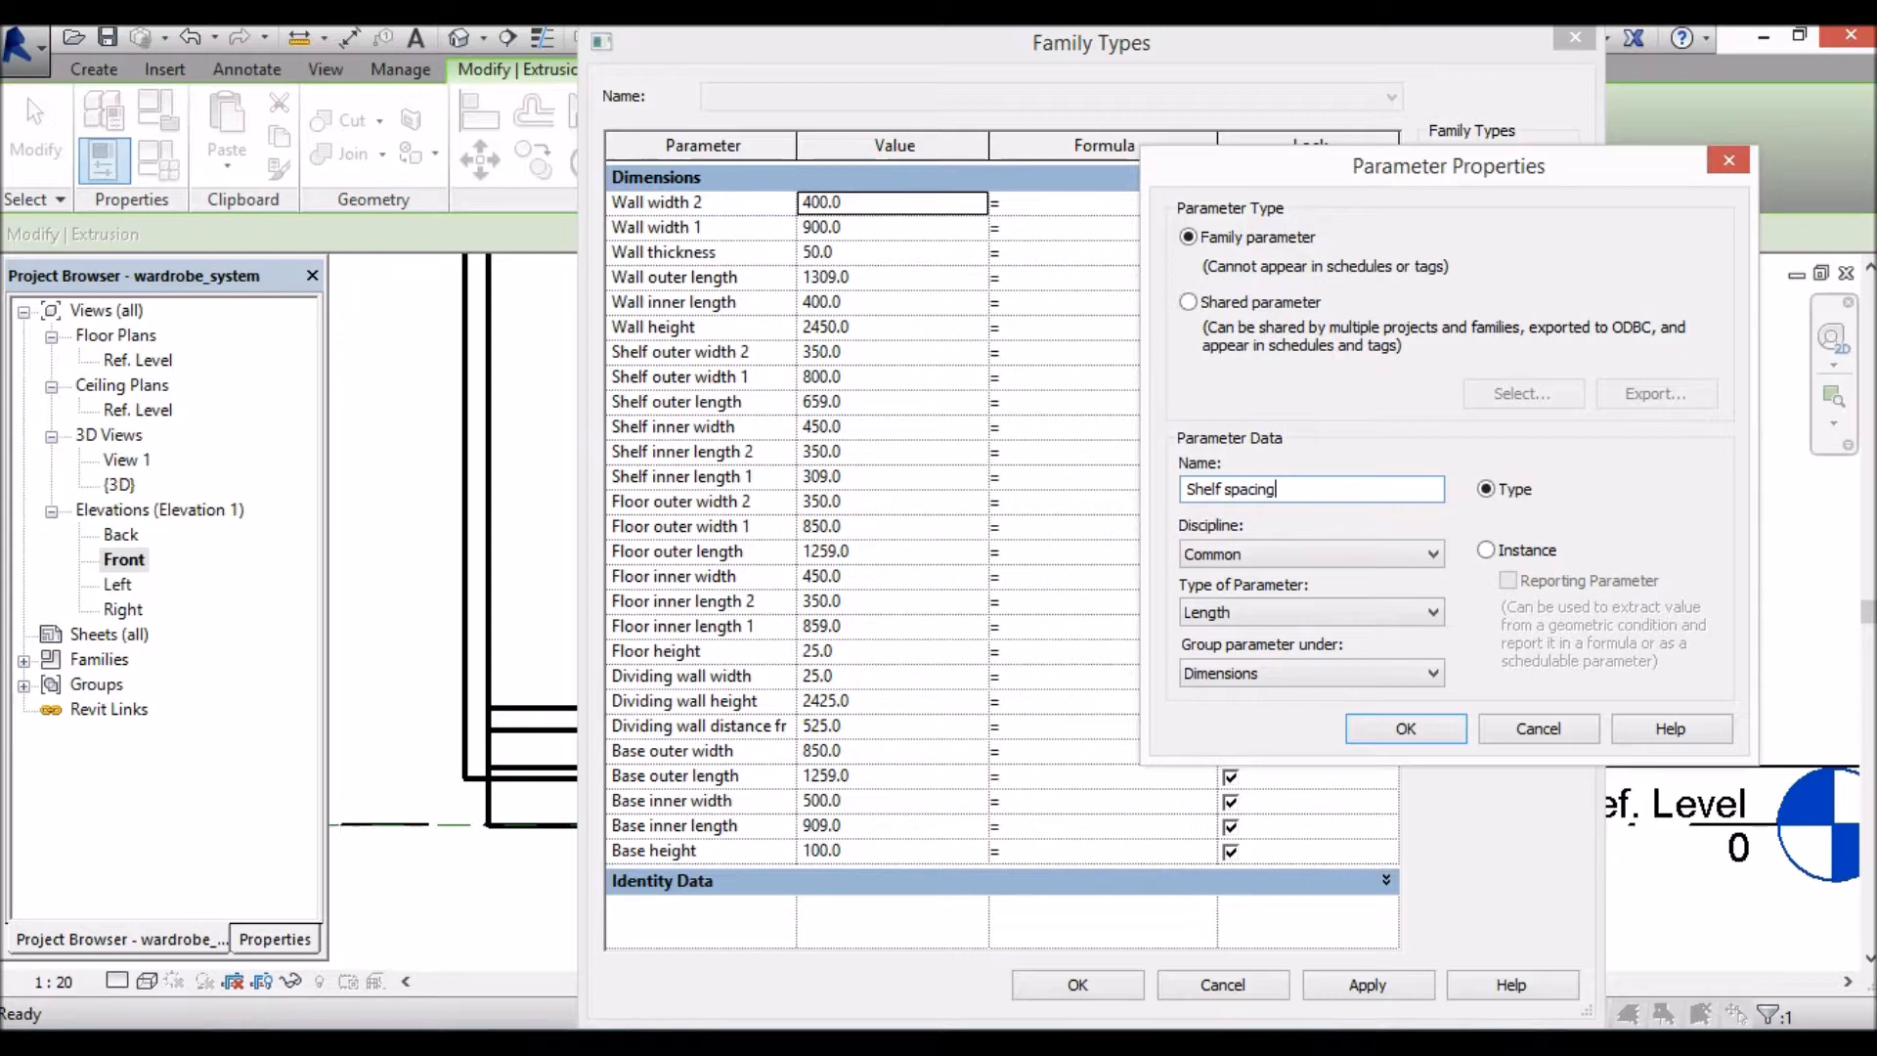
{"action": "left_click", "coordinate": [1408, 728]}
{"action": "left_click", "coordinate": [817, 352]}
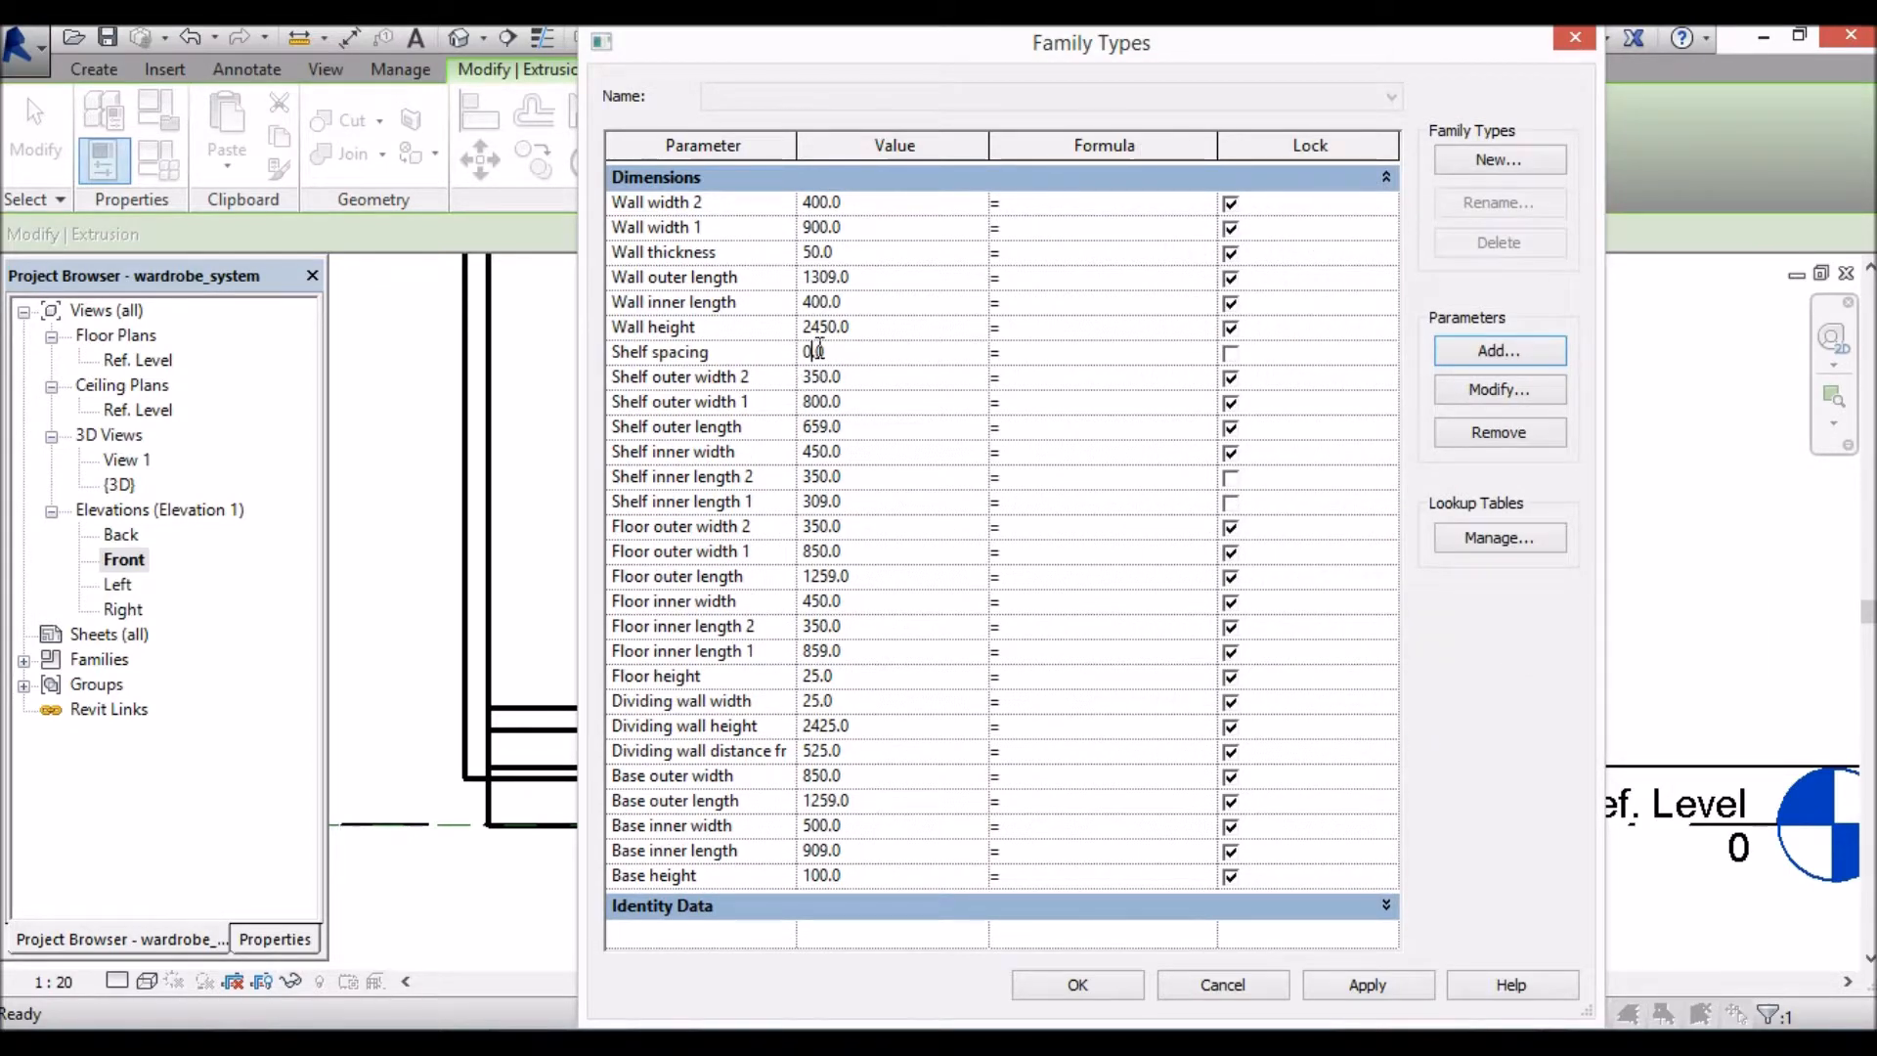
{"action": "left_click_drag", "start_coordinate": [813, 350], "coordinate": [792, 357]}
{"action": "type", "text": "455"}
{"action": "left_click", "coordinate": [1229, 353]}
{"action": "left_click", "coordinate": [1073, 985]}
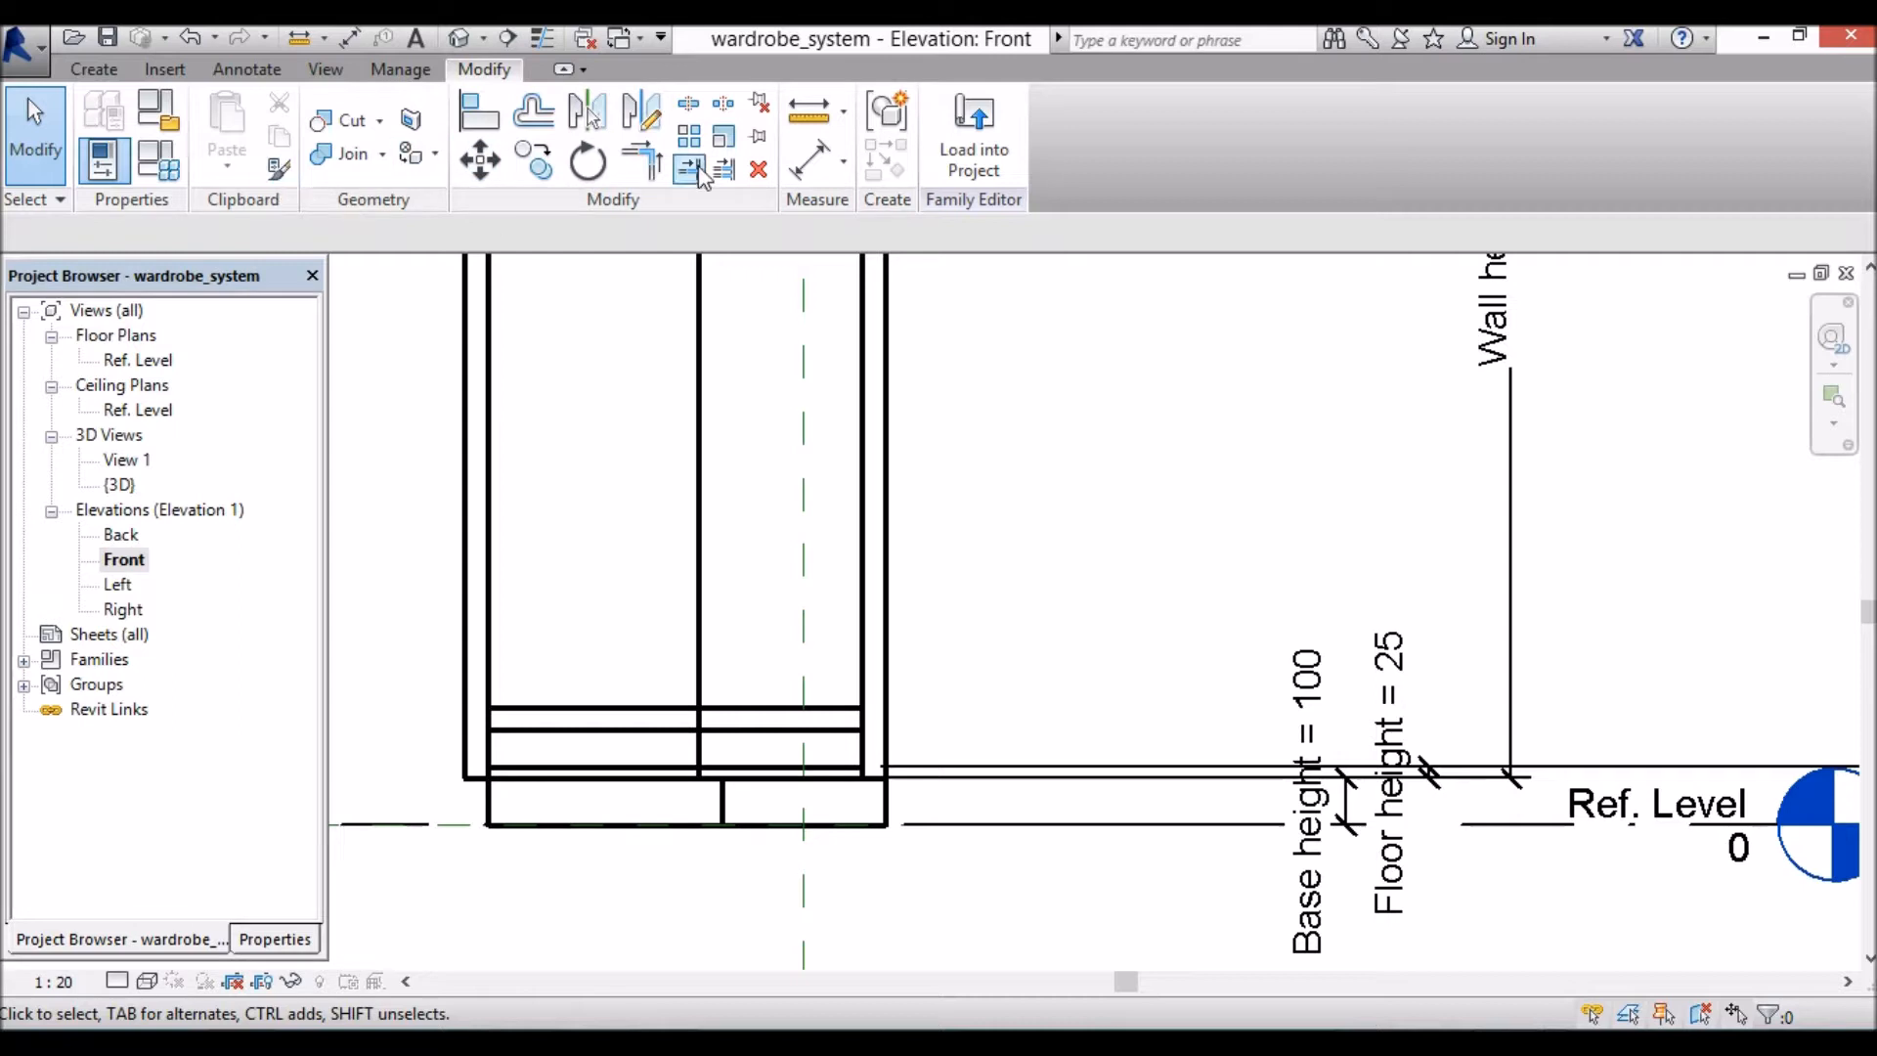
Step: Add an aligned dimension for the shelf's thickness, between its bottom and top edges, placed beyond the floor height dimension
{"action": "left_click", "coordinate": [810, 159]}
{"action": "left_click", "coordinate": [831, 740]}
{"action": "left_click", "coordinate": [834, 706]}
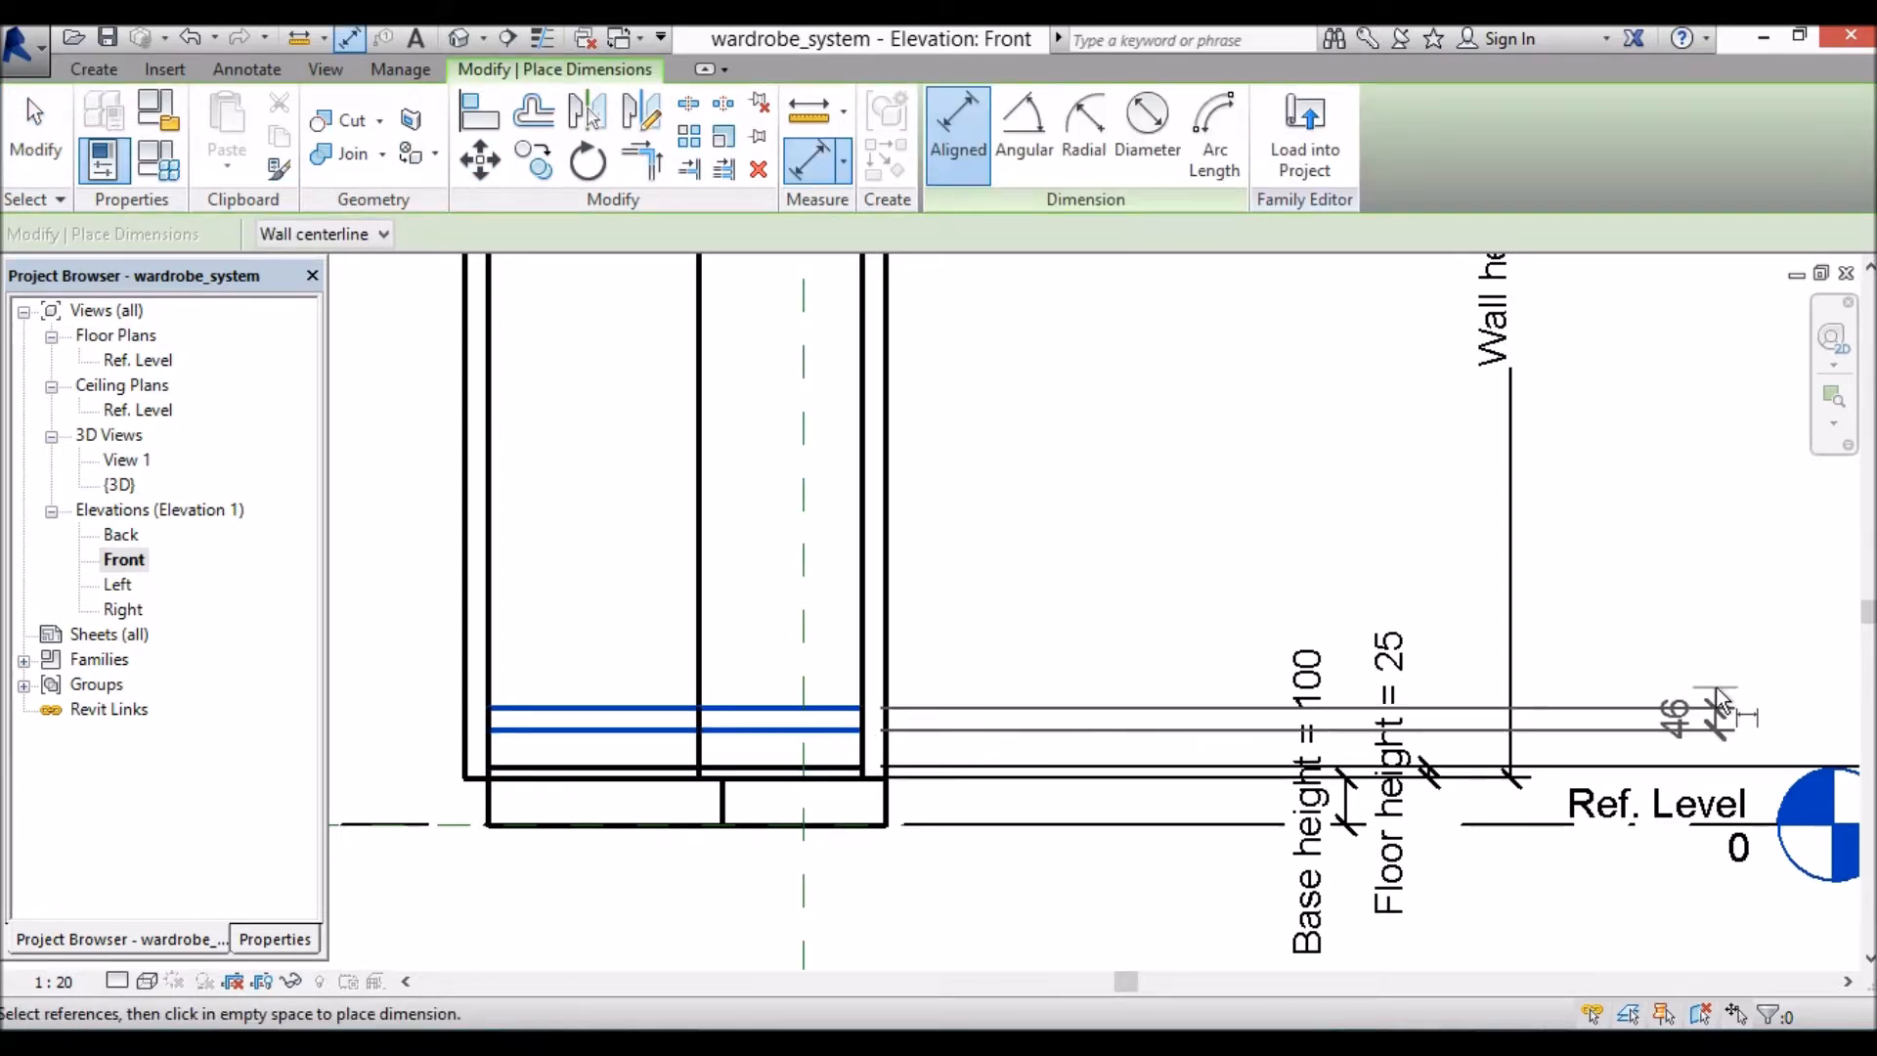
{"action": "left_click", "coordinate": [1739, 716]}
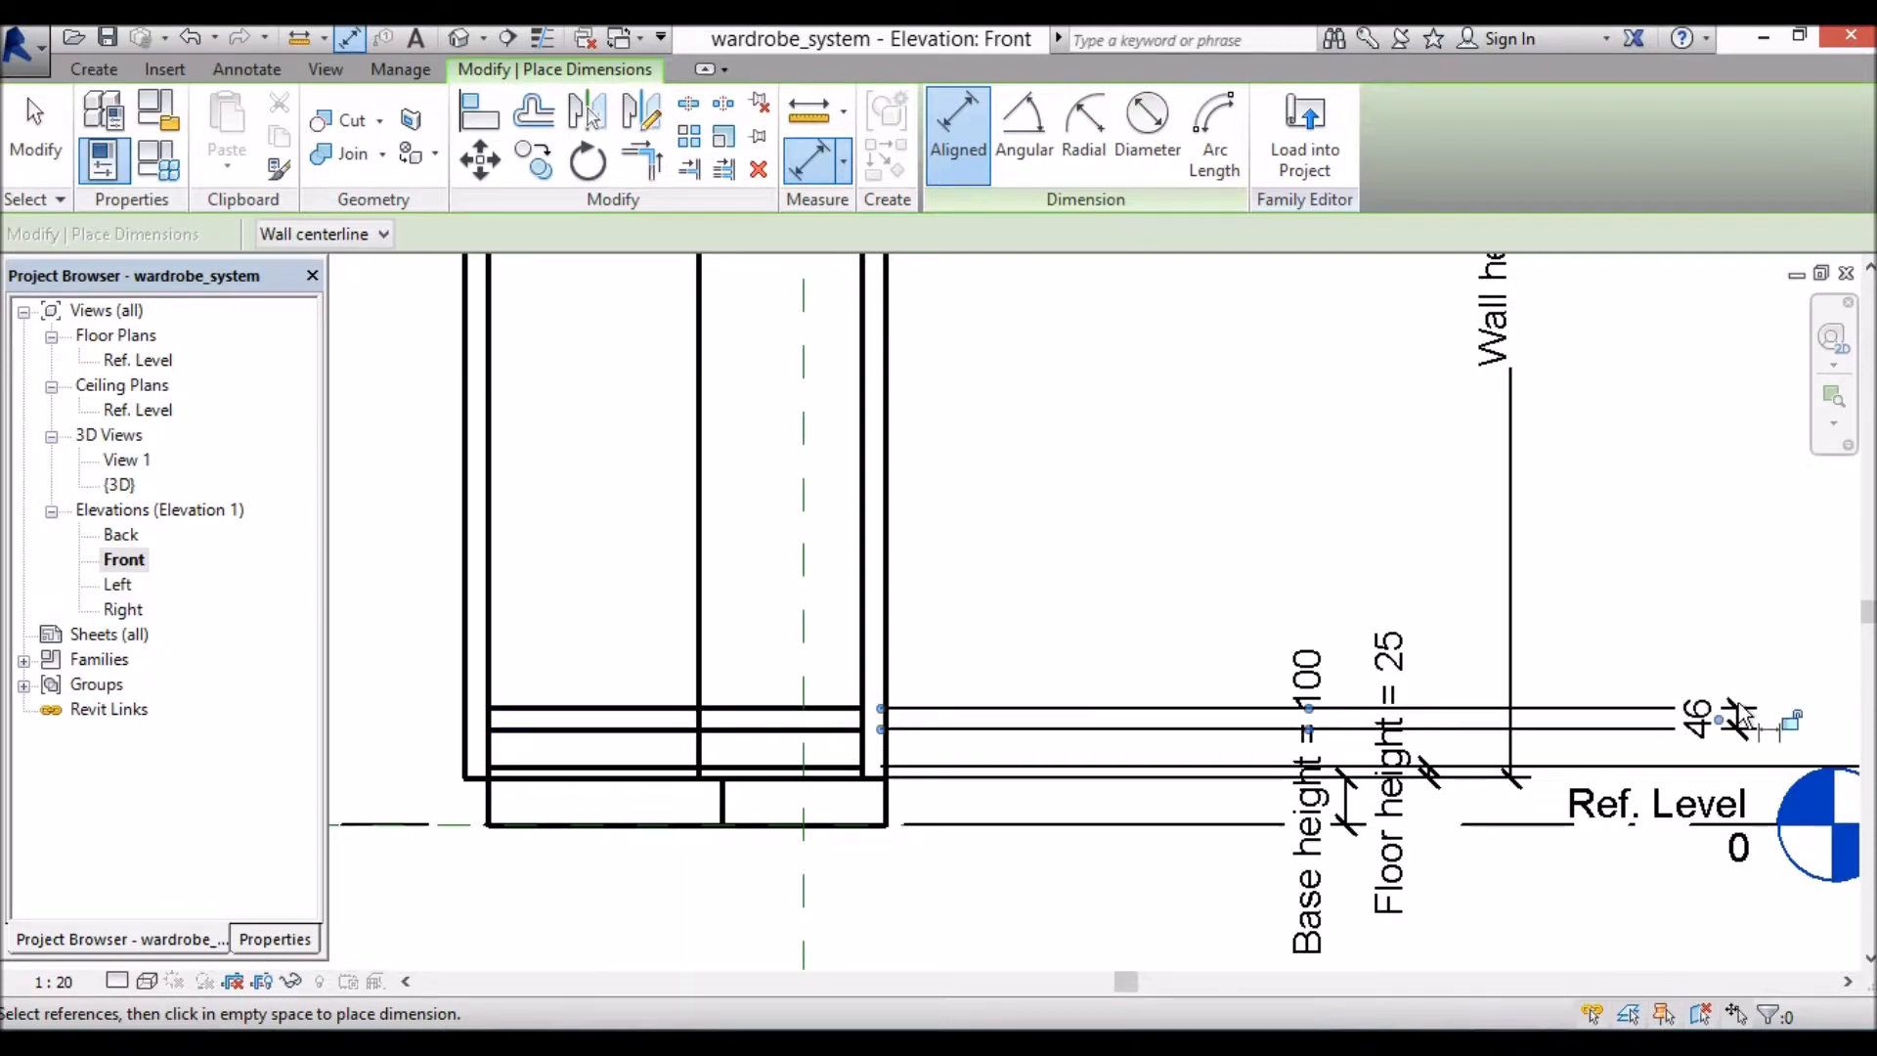
Step: Label the dimension across the shelf's thickness with a Shelf height parameter of 25
{"action": "right_click", "coordinate": [1107, 595]}
{"action": "left_click", "coordinate": [1227, 603]}
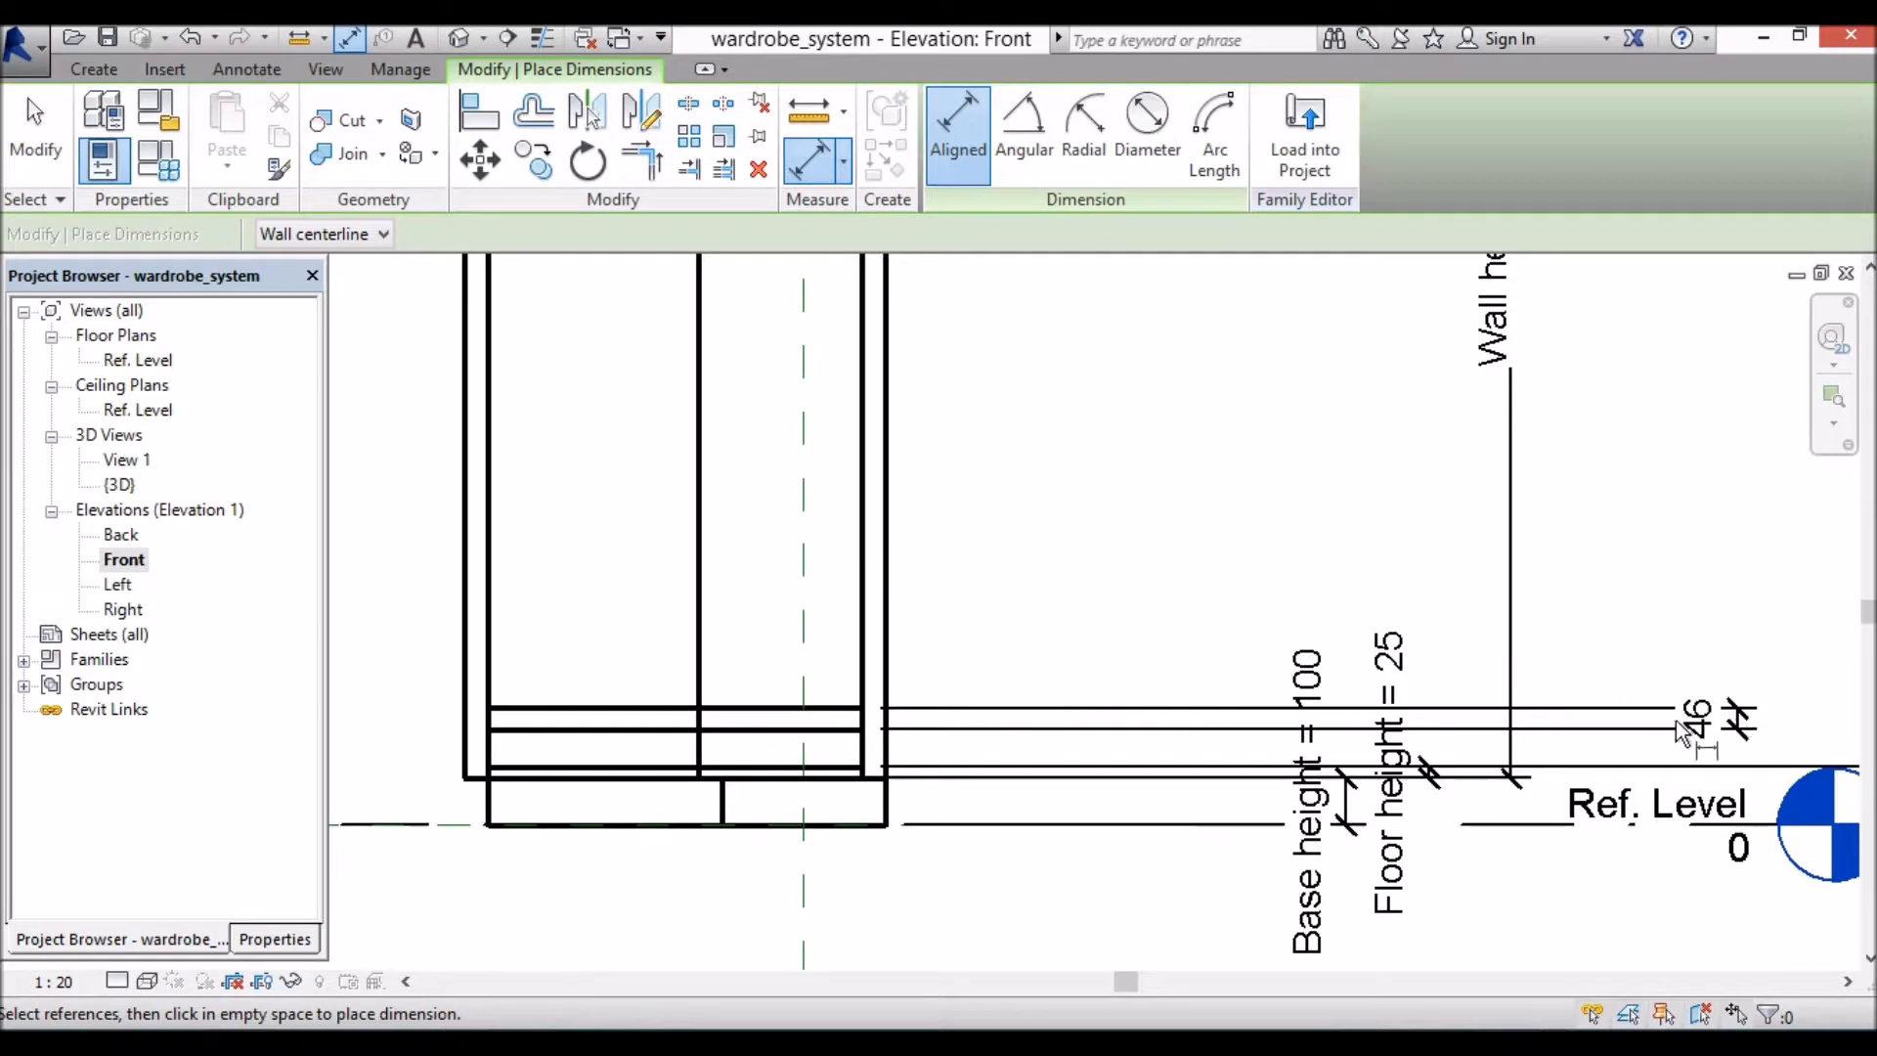
{"action": "right_click", "coordinate": [1562, 630]}
{"action": "left_click", "coordinate": [1652, 635]}
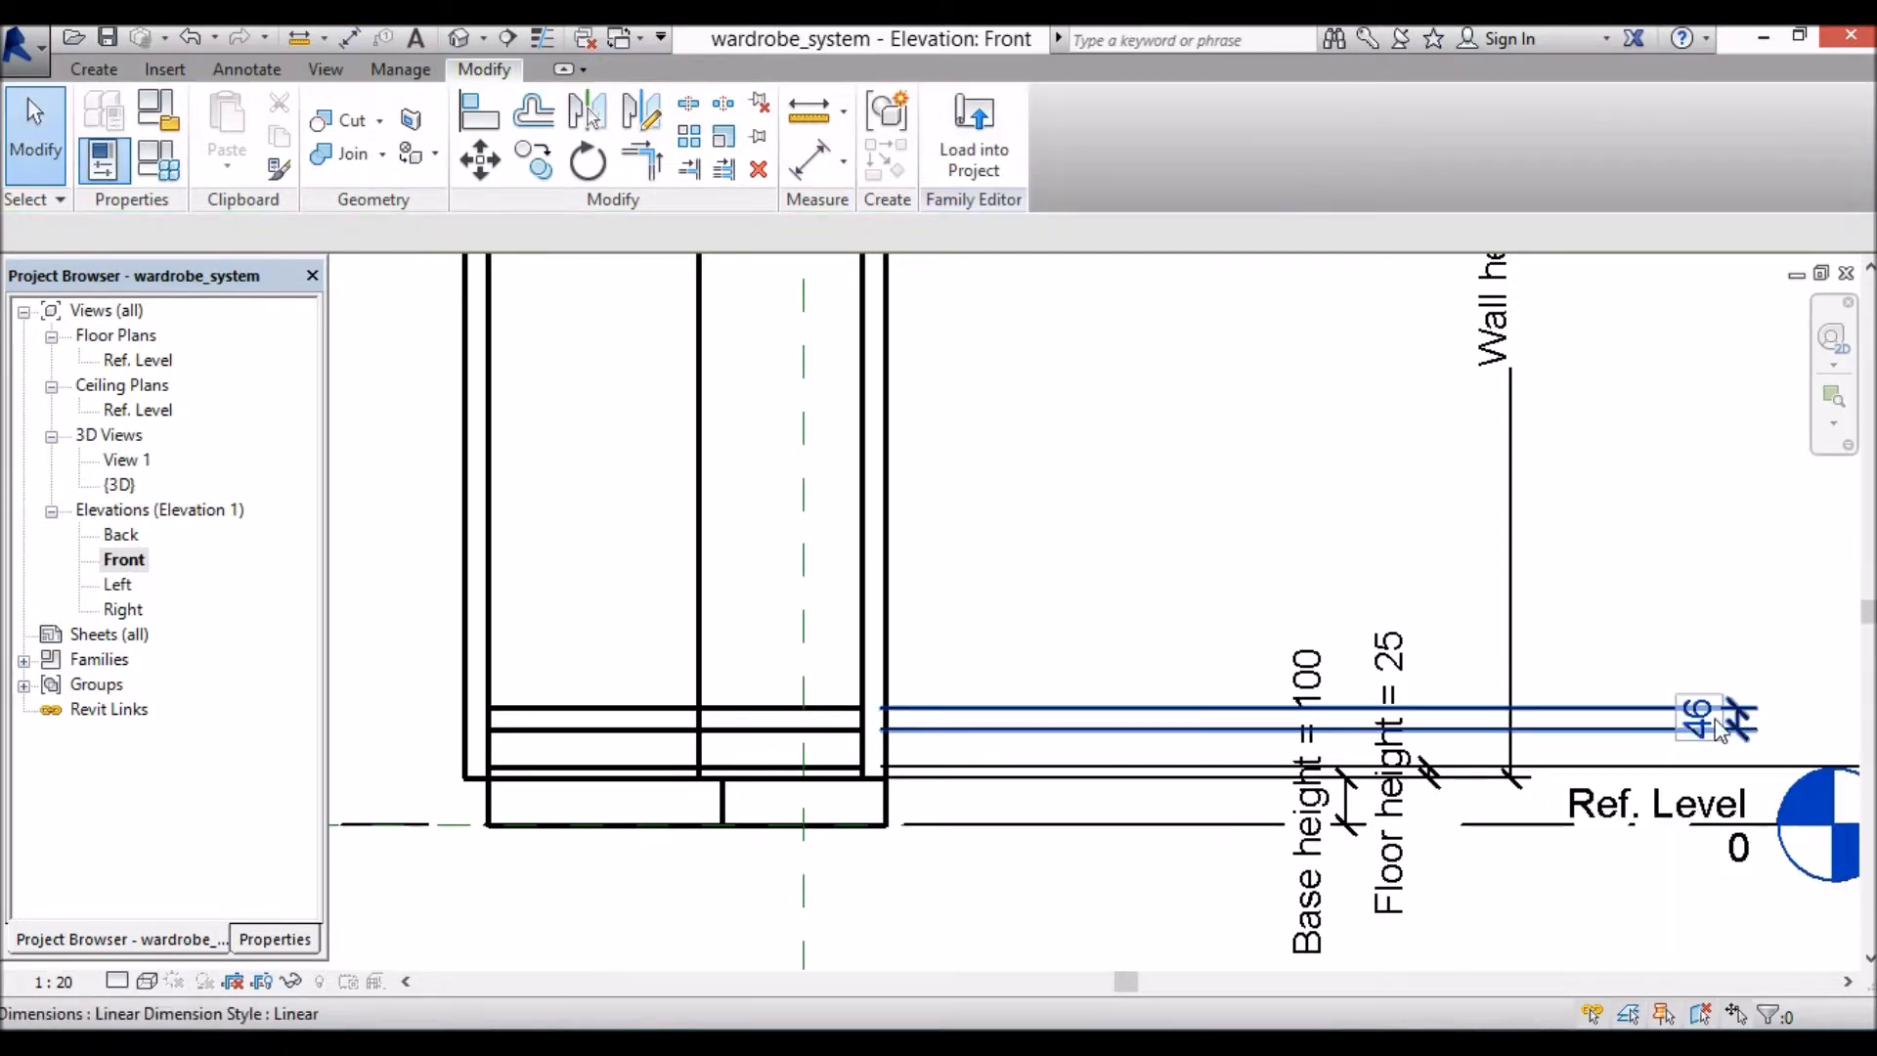
{"action": "left_click", "coordinate": [1745, 731]}
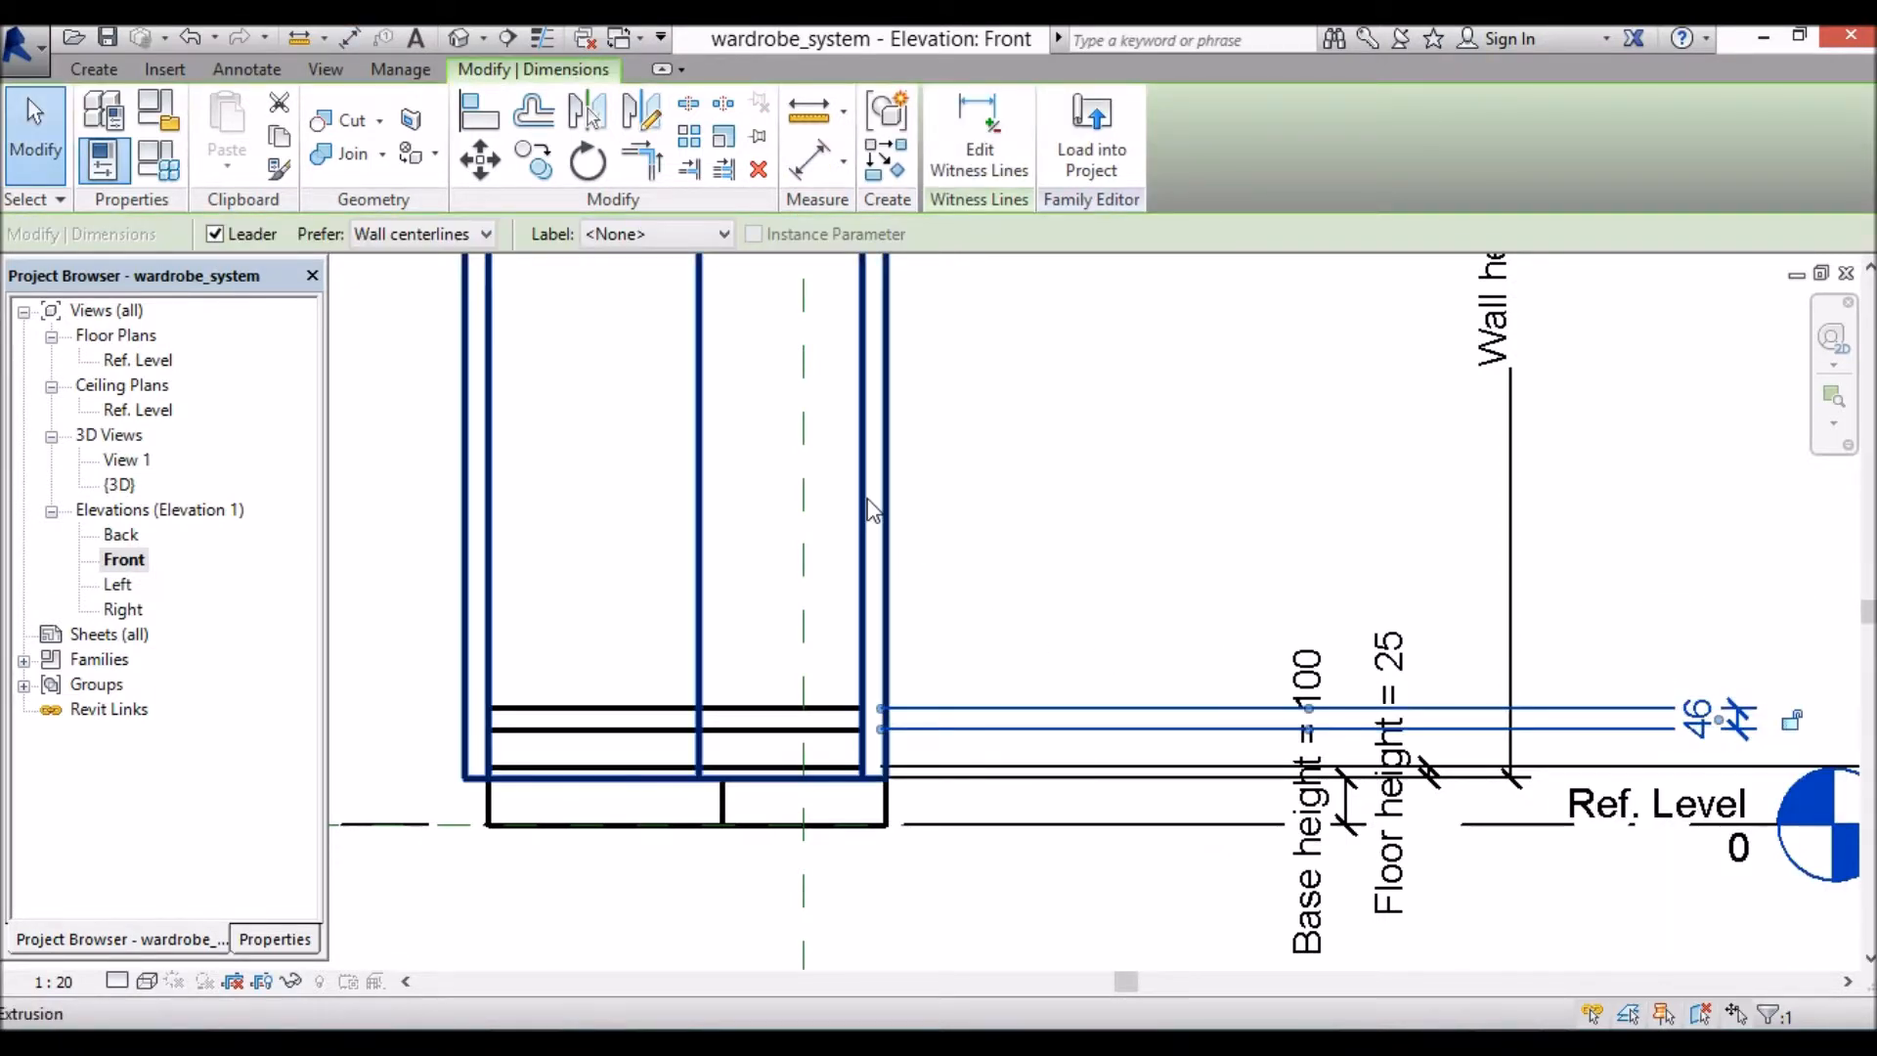
{"action": "left_click", "coordinate": [643, 235]}
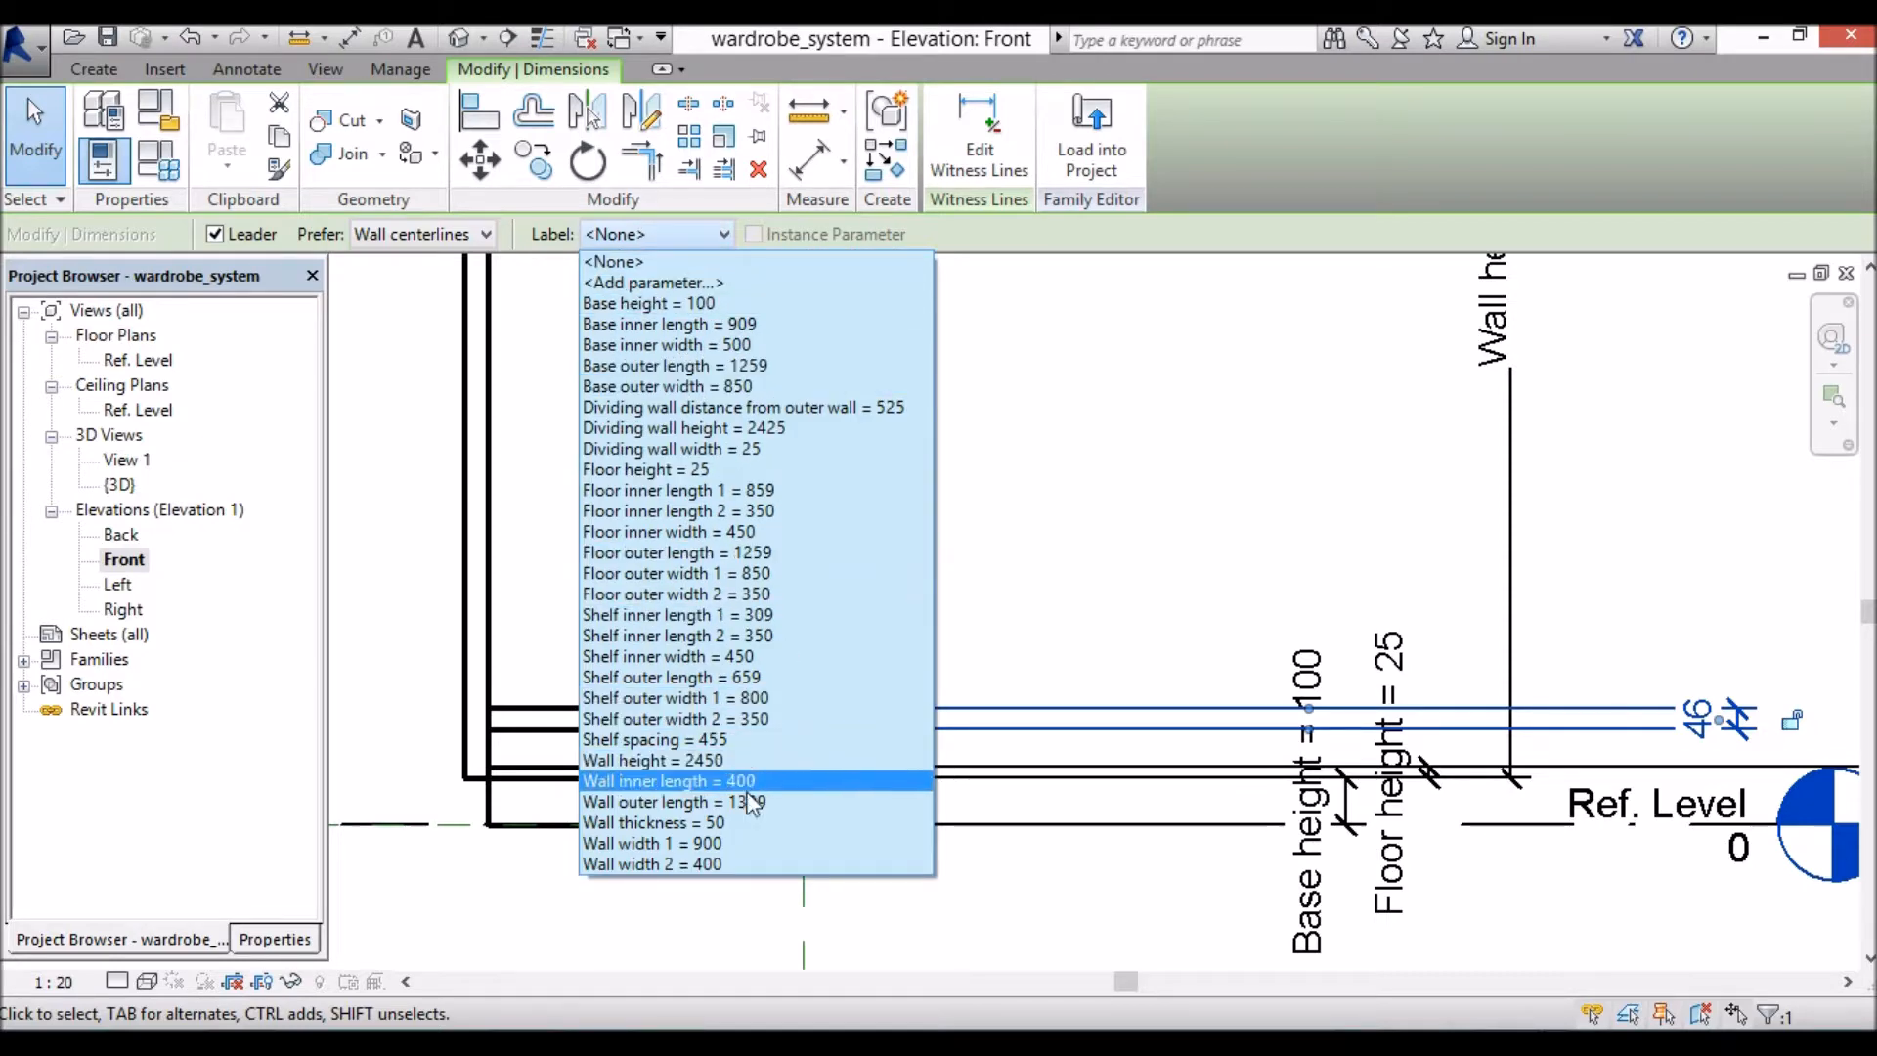
{"action": "left_click", "coordinate": [735, 675]}
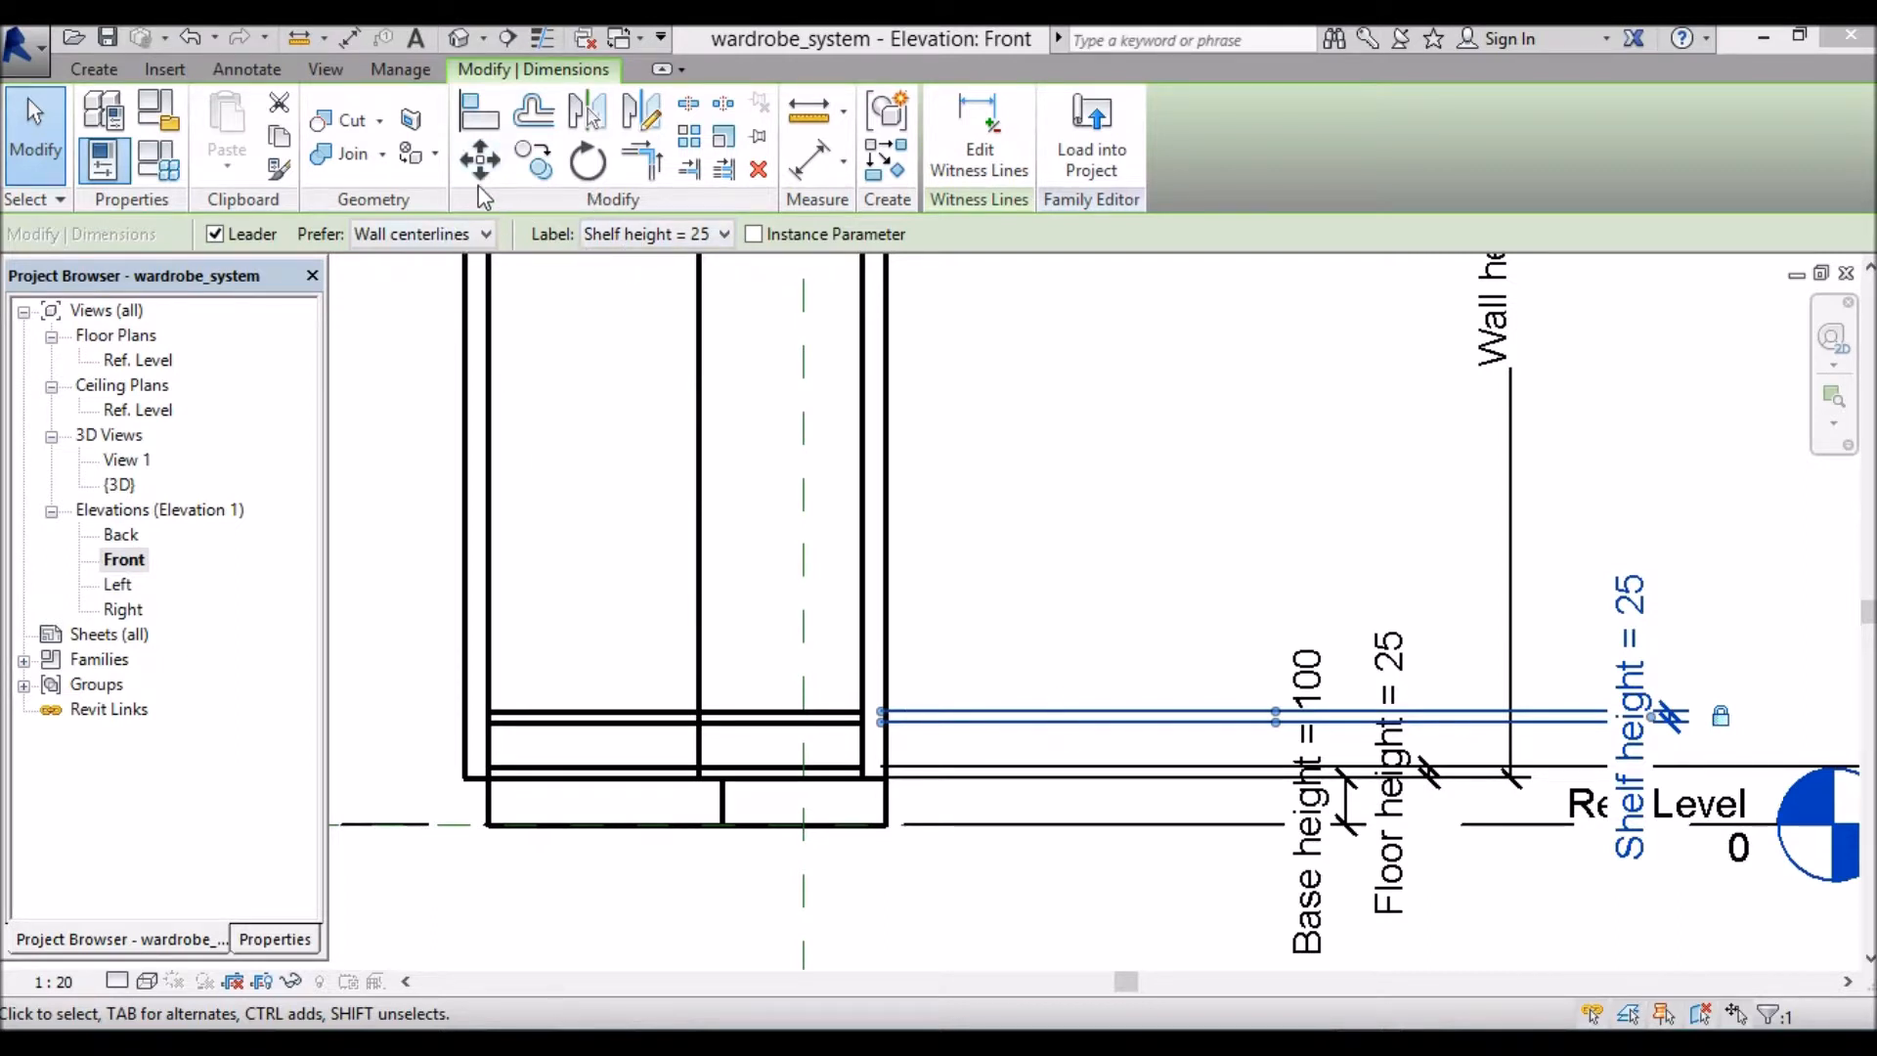
Step: Place an aligned dimension between the shelf's underside and the floor panel's upper edge, beyond the Dividing wall height dimension
{"action": "left_click", "coordinate": [811, 156]}
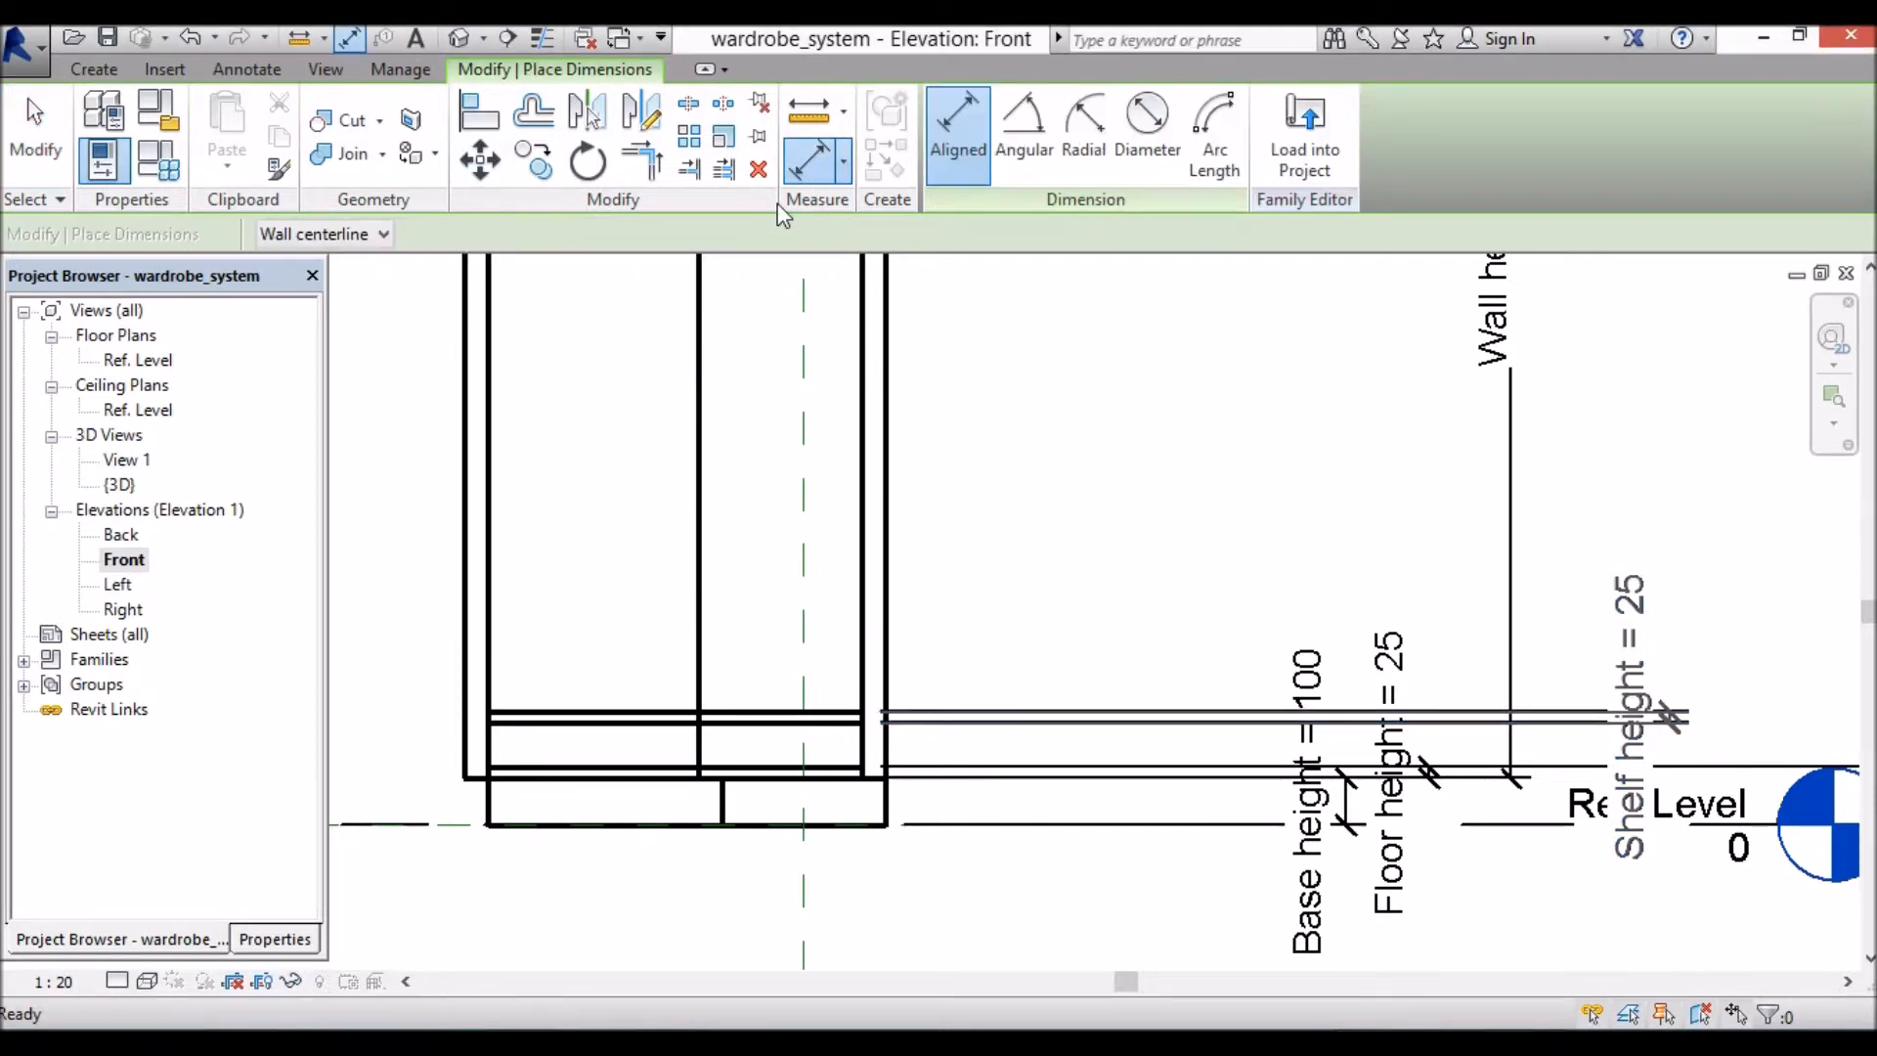
{"action": "left_click", "coordinate": [841, 726]}
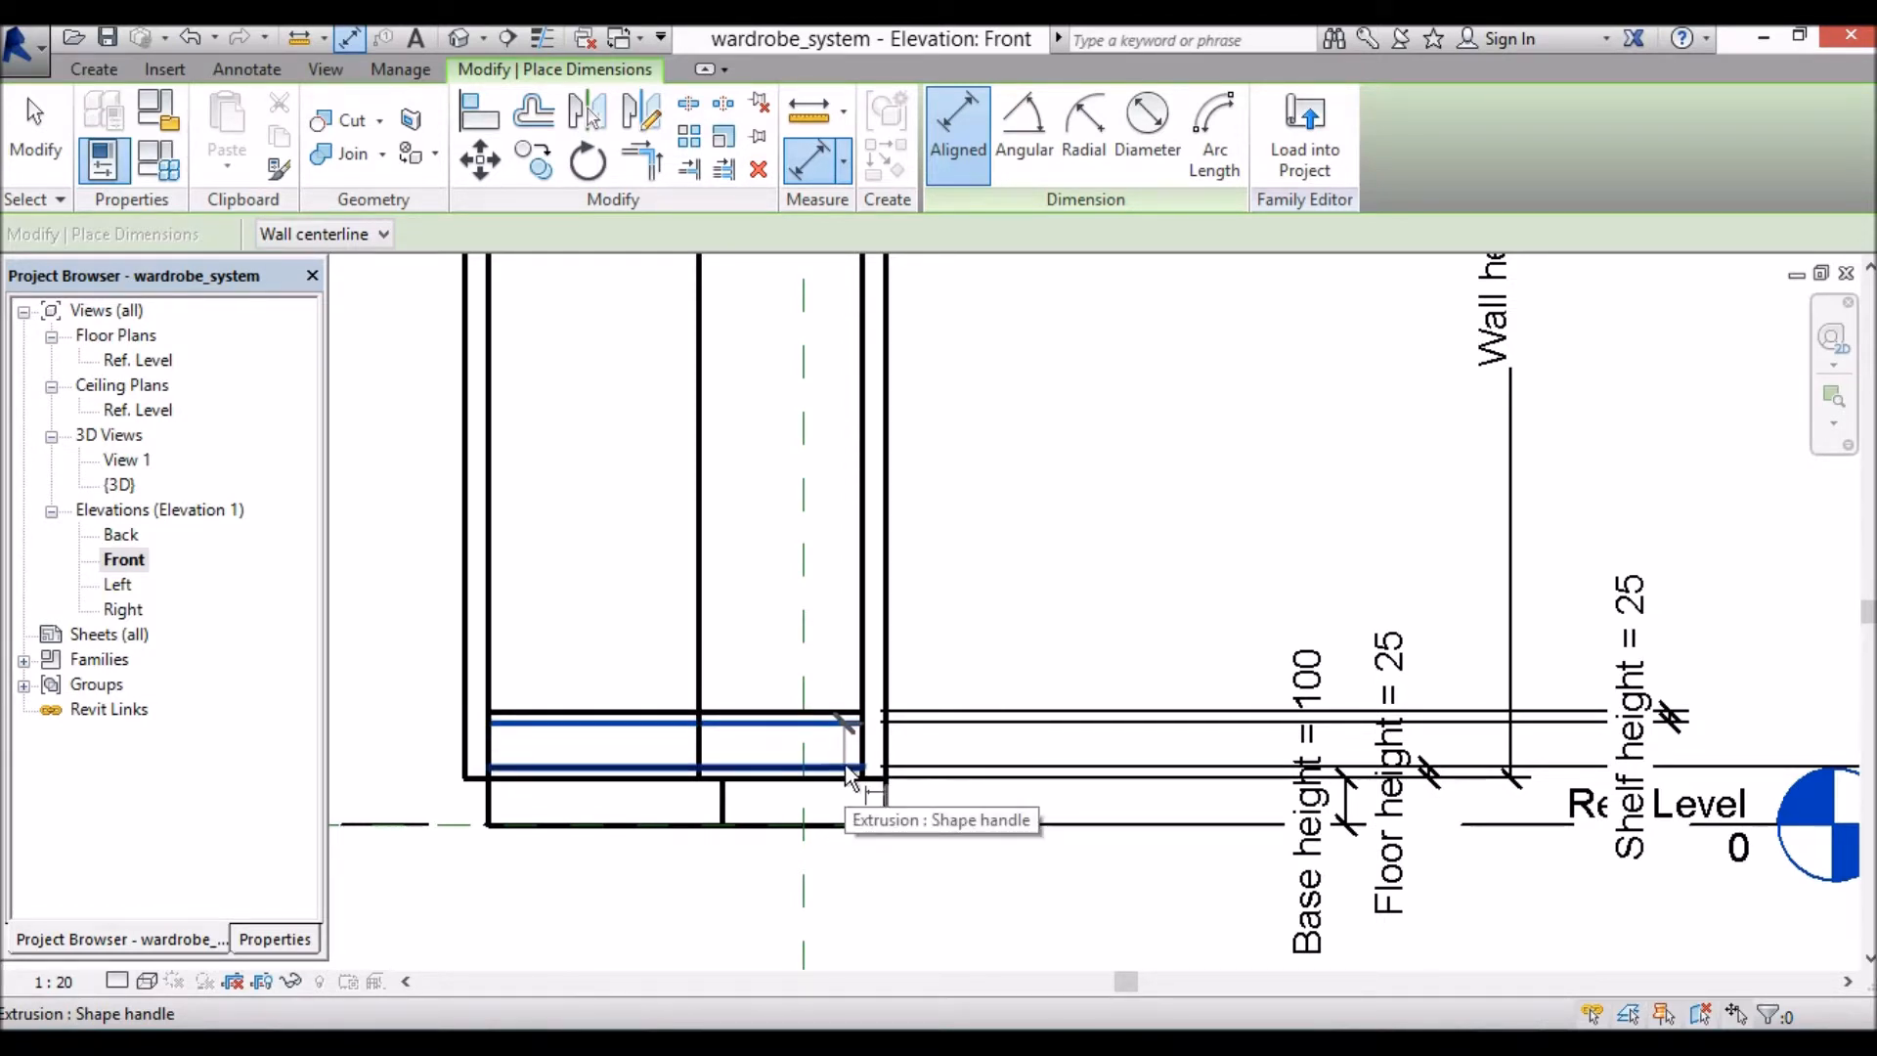
{"action": "left_click", "coordinate": [846, 771]}
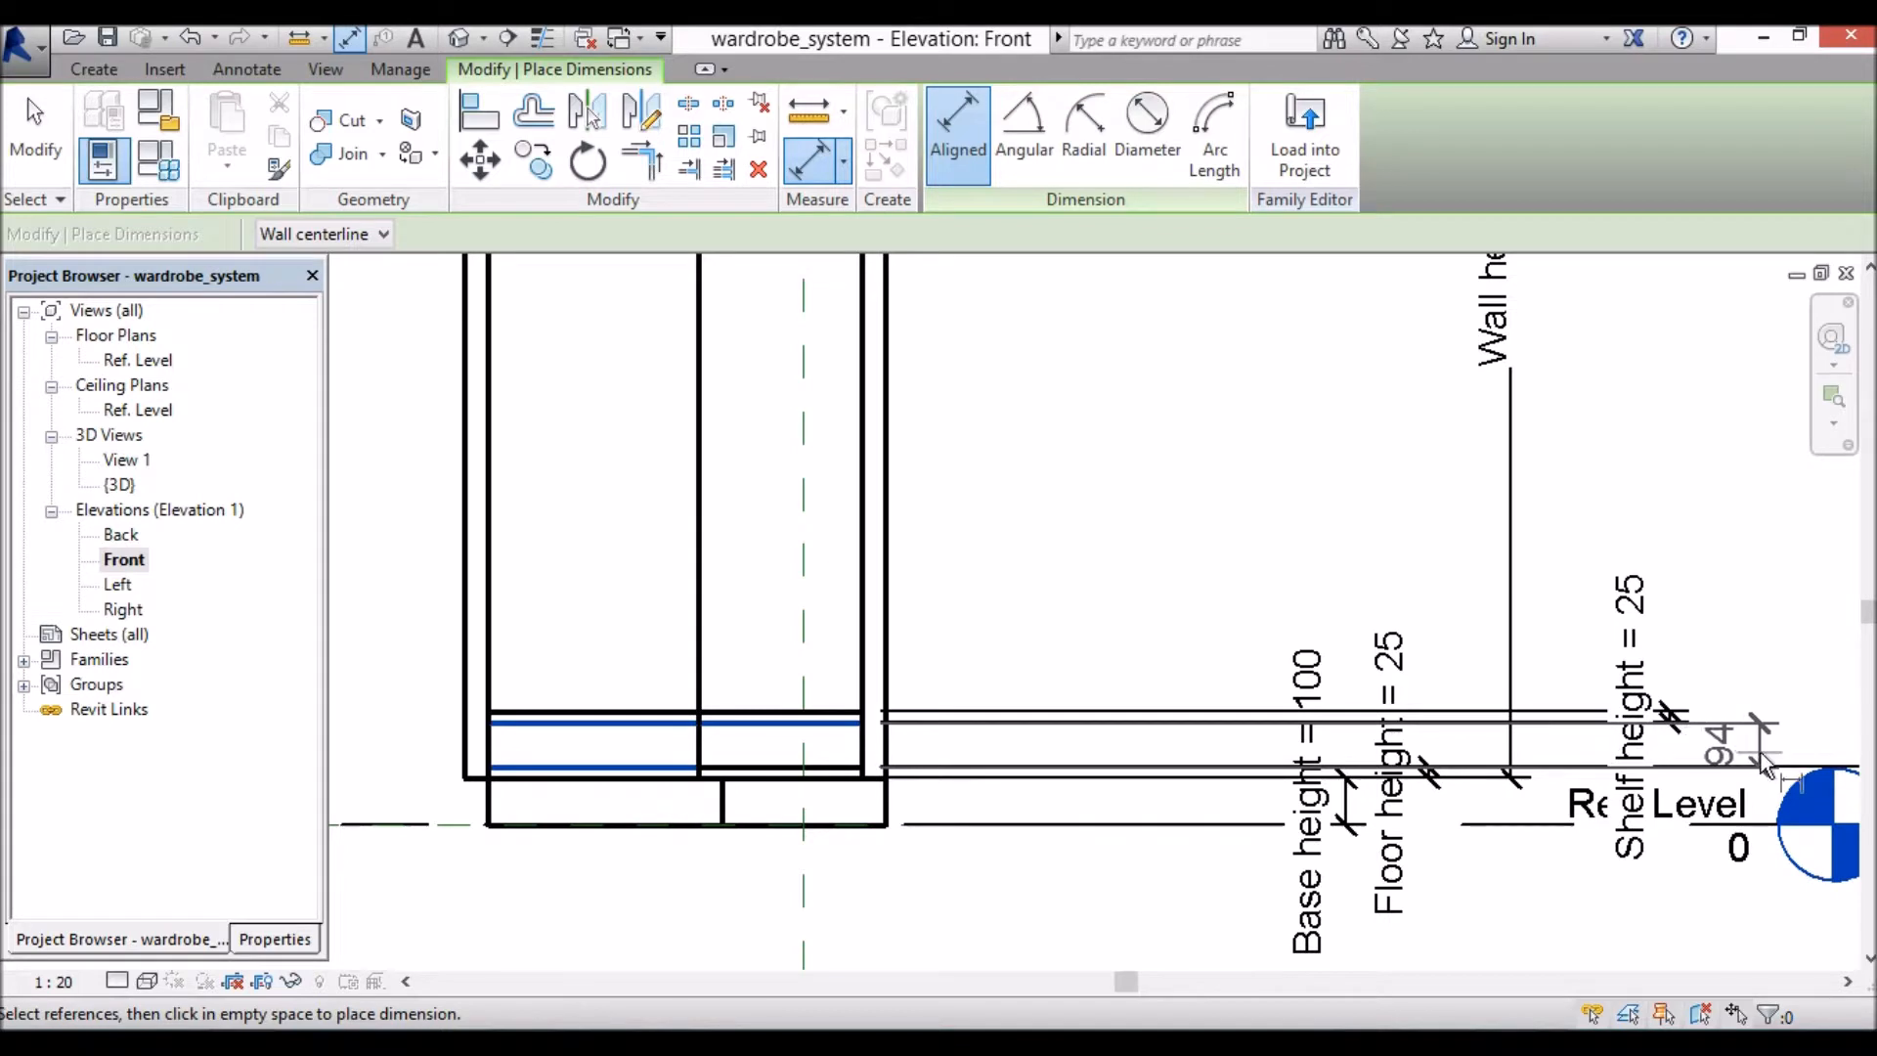
{"action": "scroll", "coordinate": [1427, 751], "scroll_direction": "down", "scroll_amount": 2}
{"action": "scroll", "coordinate": [1384, 762], "scroll_direction": "down", "scroll_amount": 1}
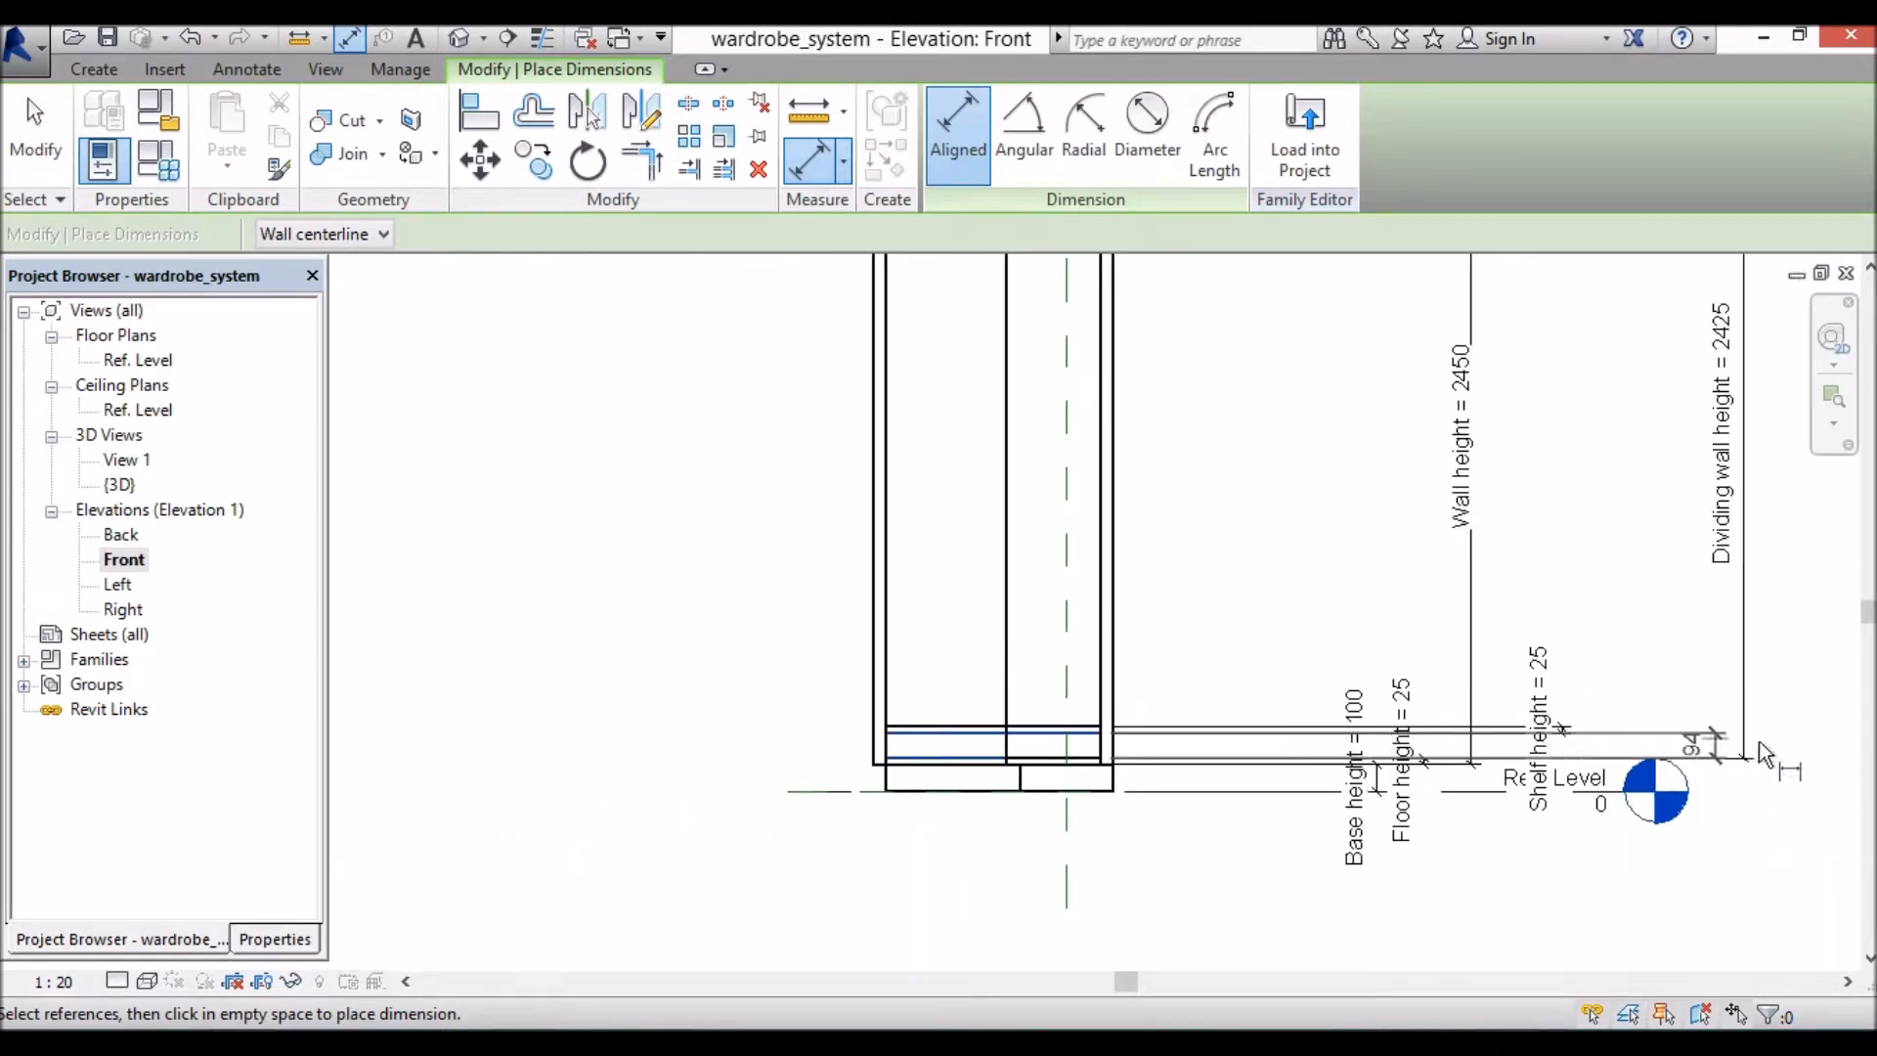
{"action": "left_click", "coordinate": [1809, 749]}
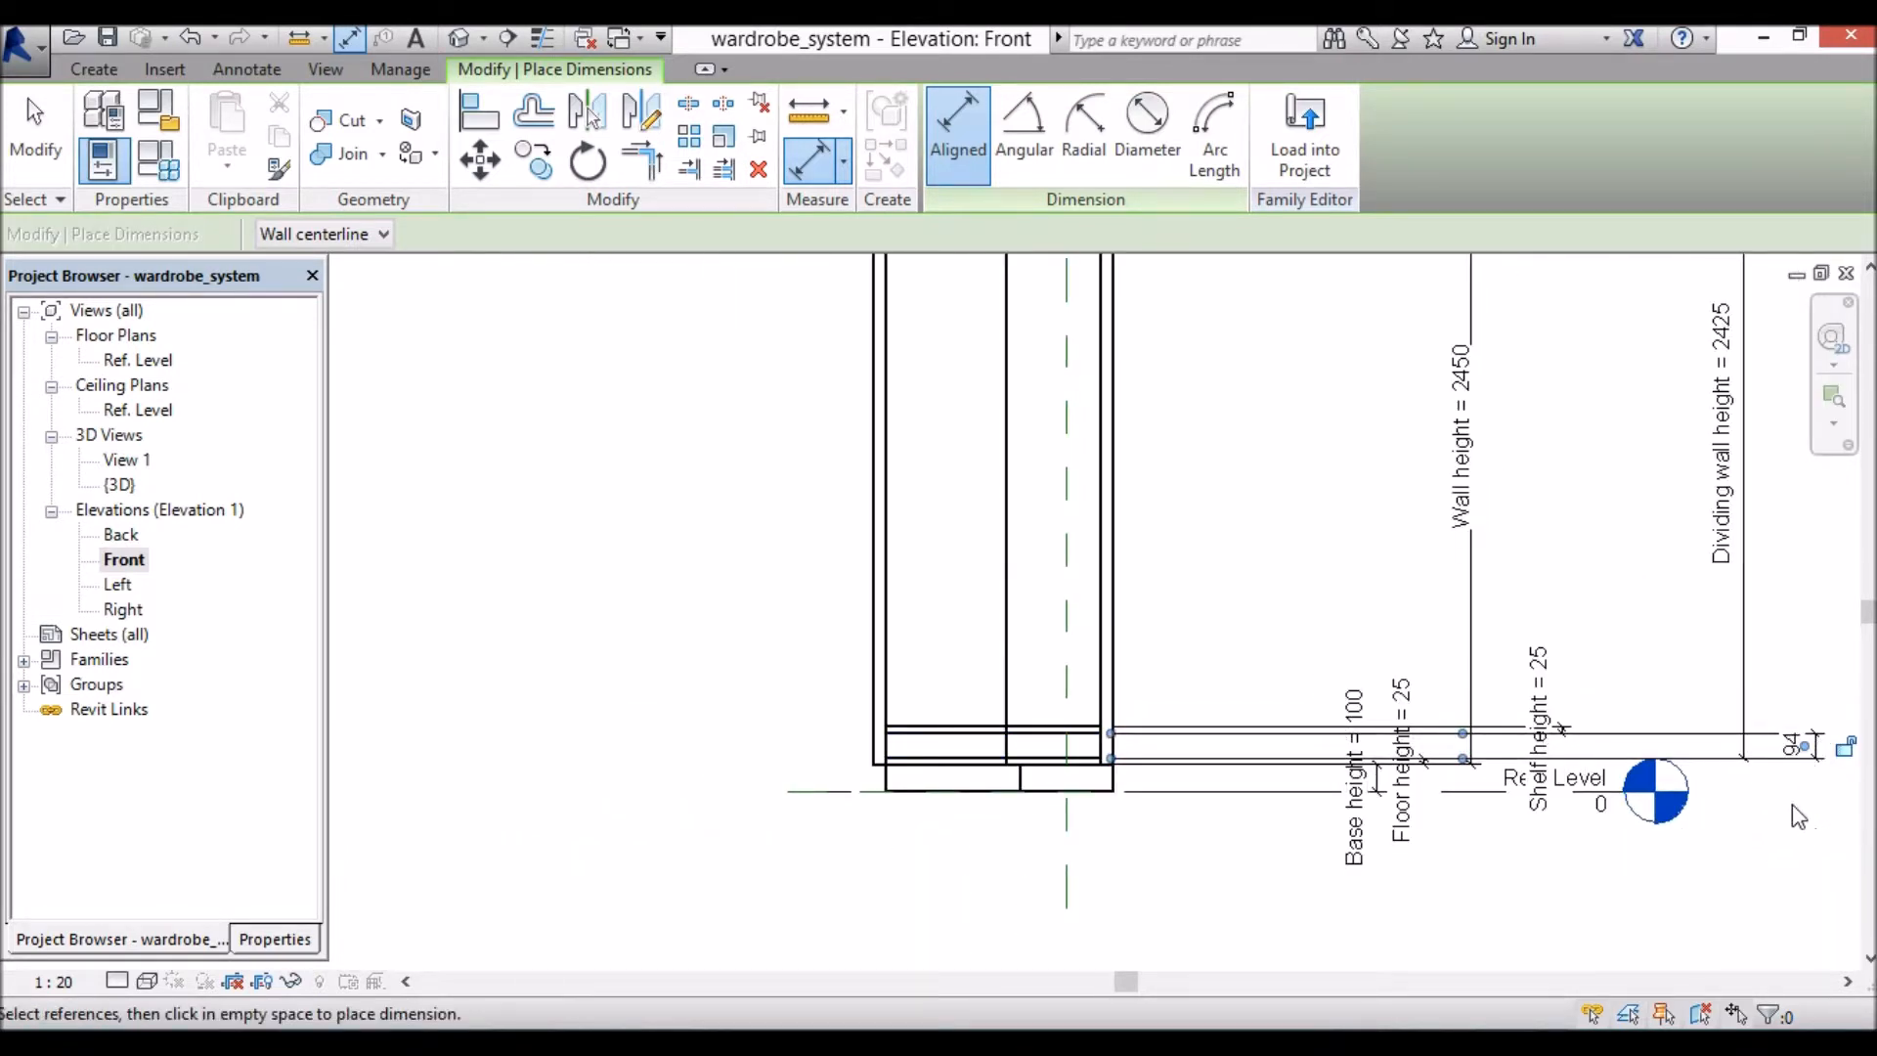
{"action": "right_click", "coordinate": [1792, 804]}
{"action": "left_click", "coordinate": [1762, 504]}
{"action": "right_click", "coordinate": [1772, 849]}
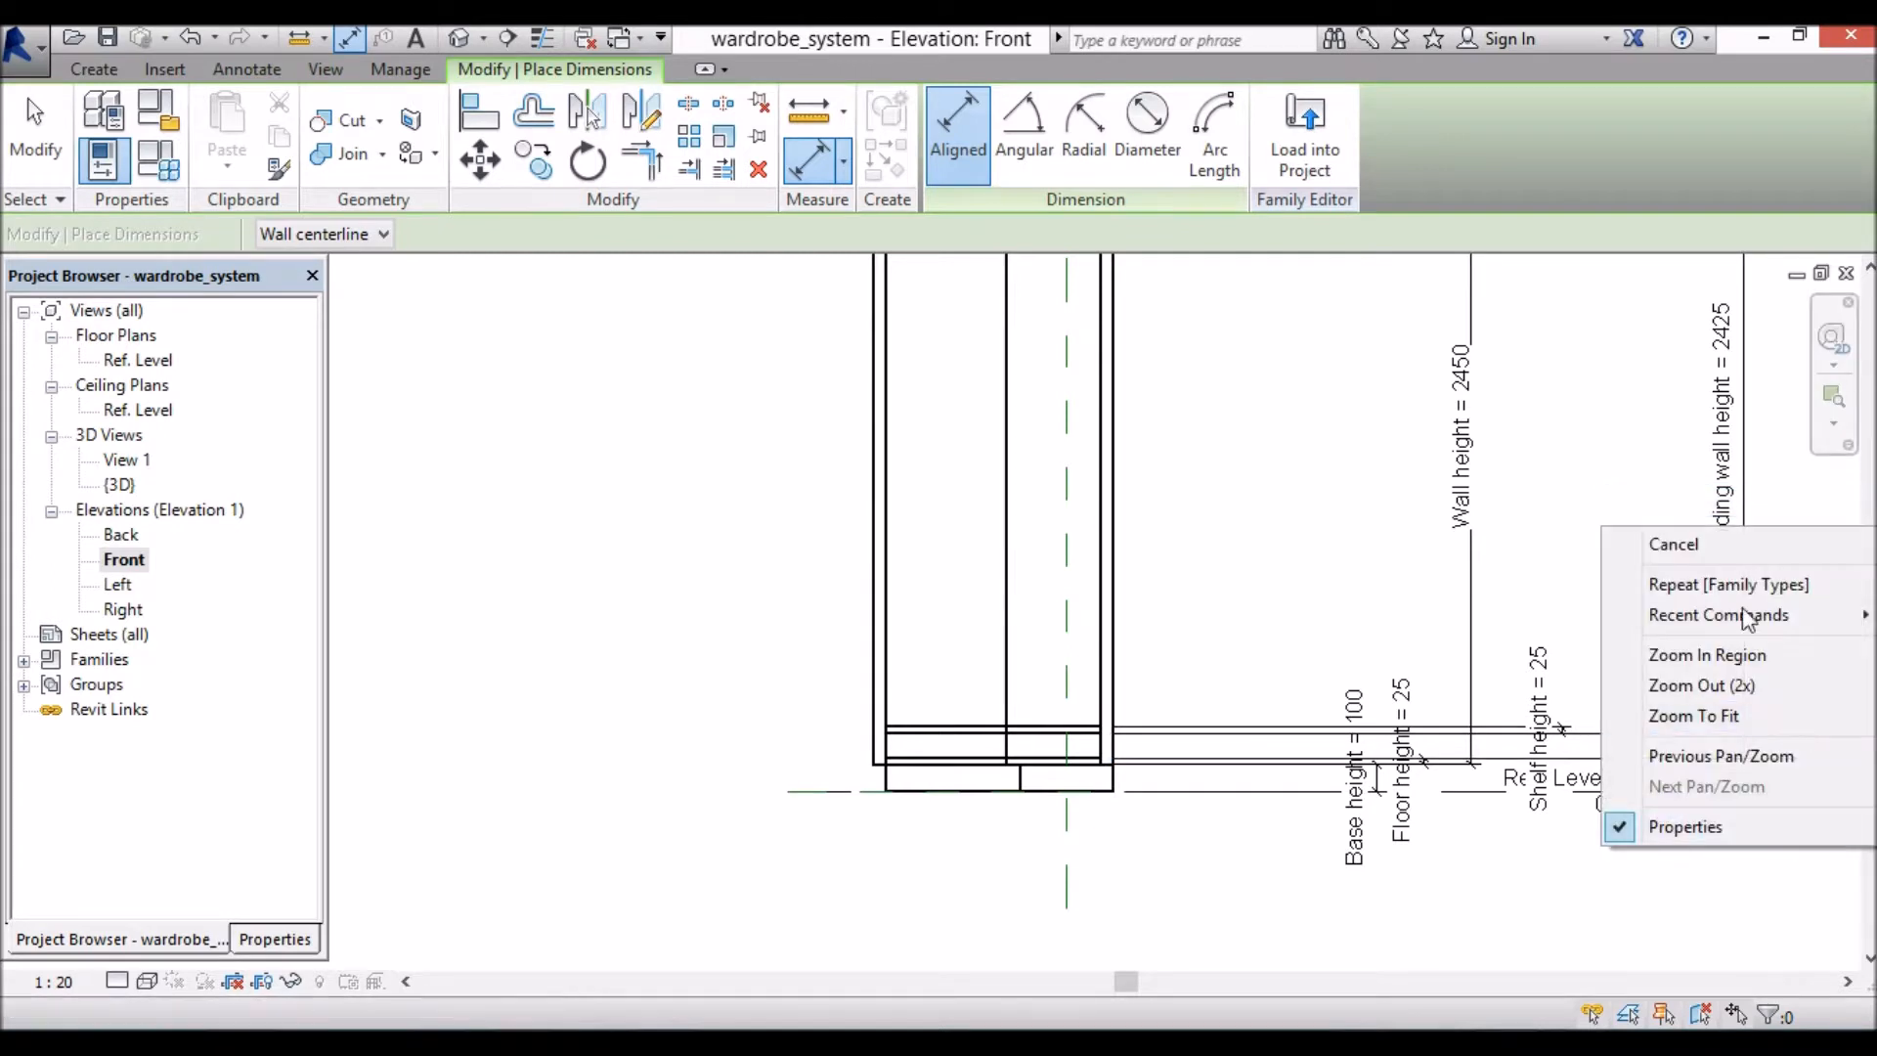
{"action": "left_click", "coordinate": [1721, 544]}
Step: Label the new dimension between shelf and floor panel with the Shelf spacing = 455 parameter
{"action": "left_click", "coordinate": [1825, 766]}
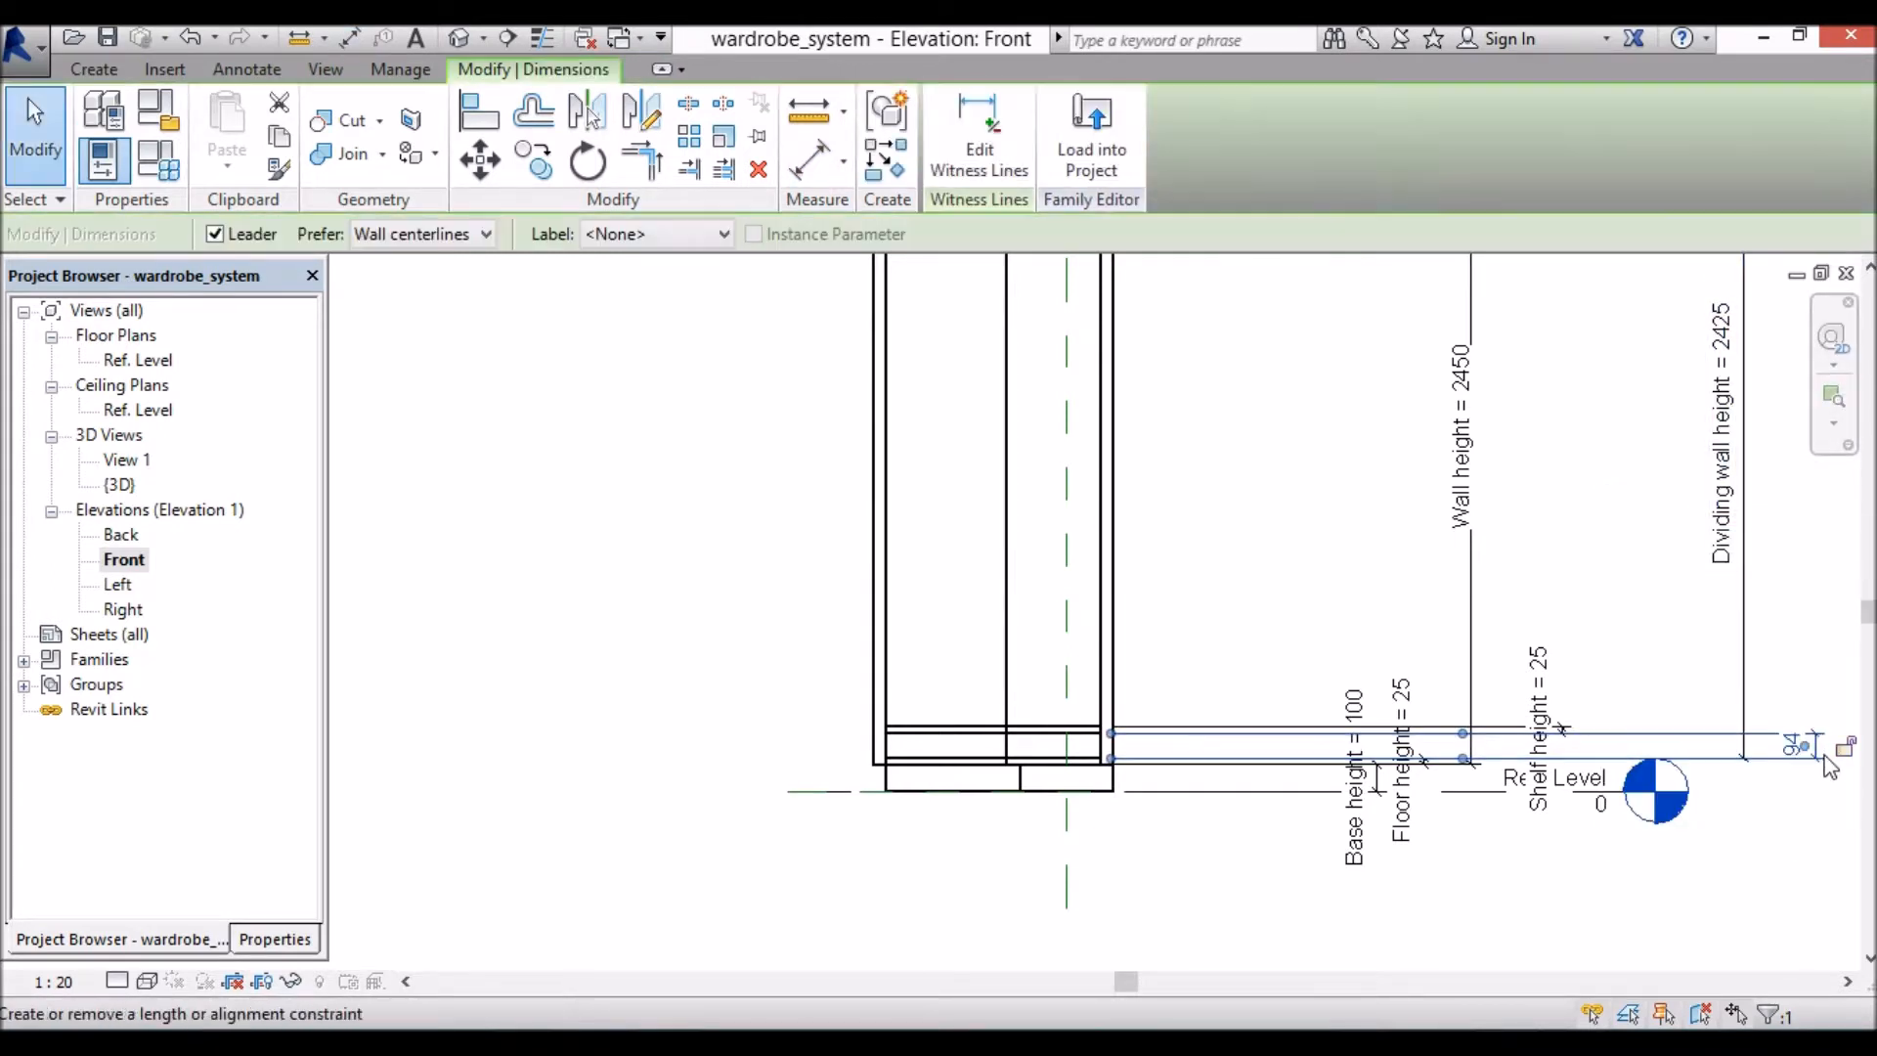
{"action": "left_click", "coordinate": [674, 237]}
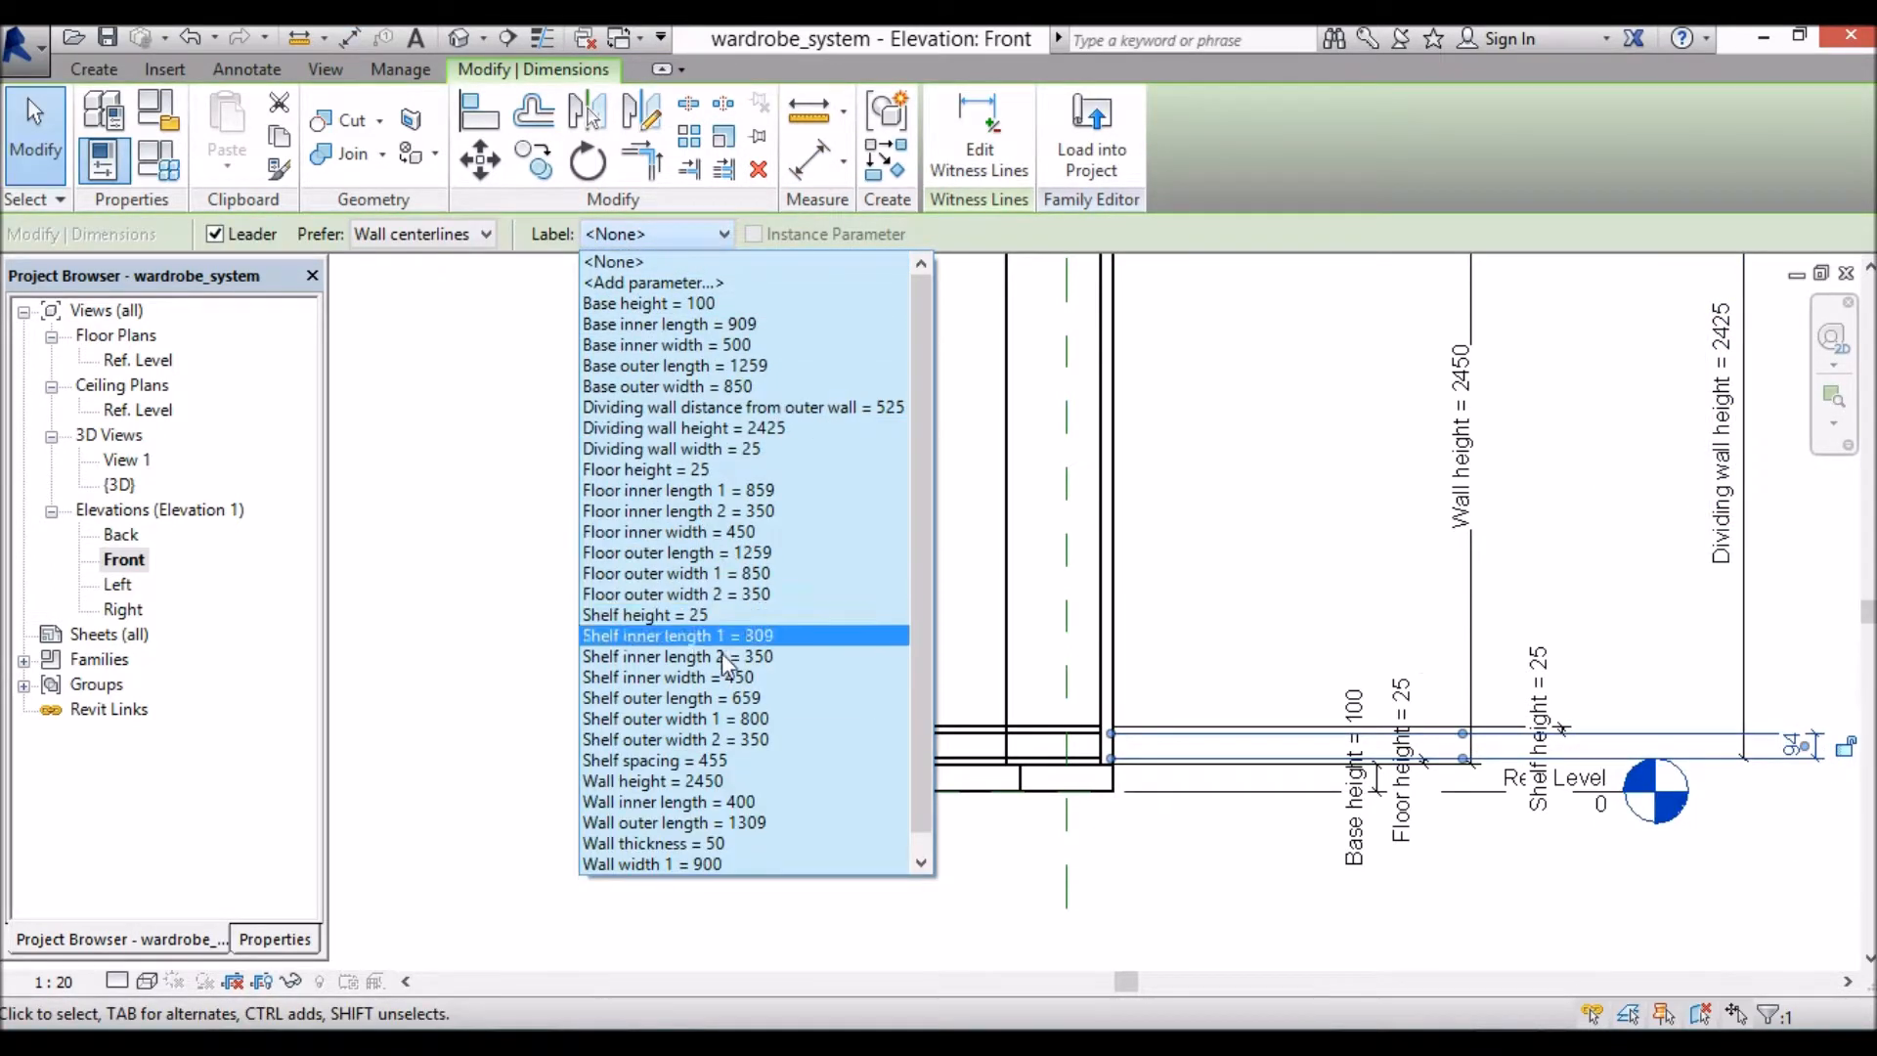
{"action": "left_click", "coordinate": [705, 768]}
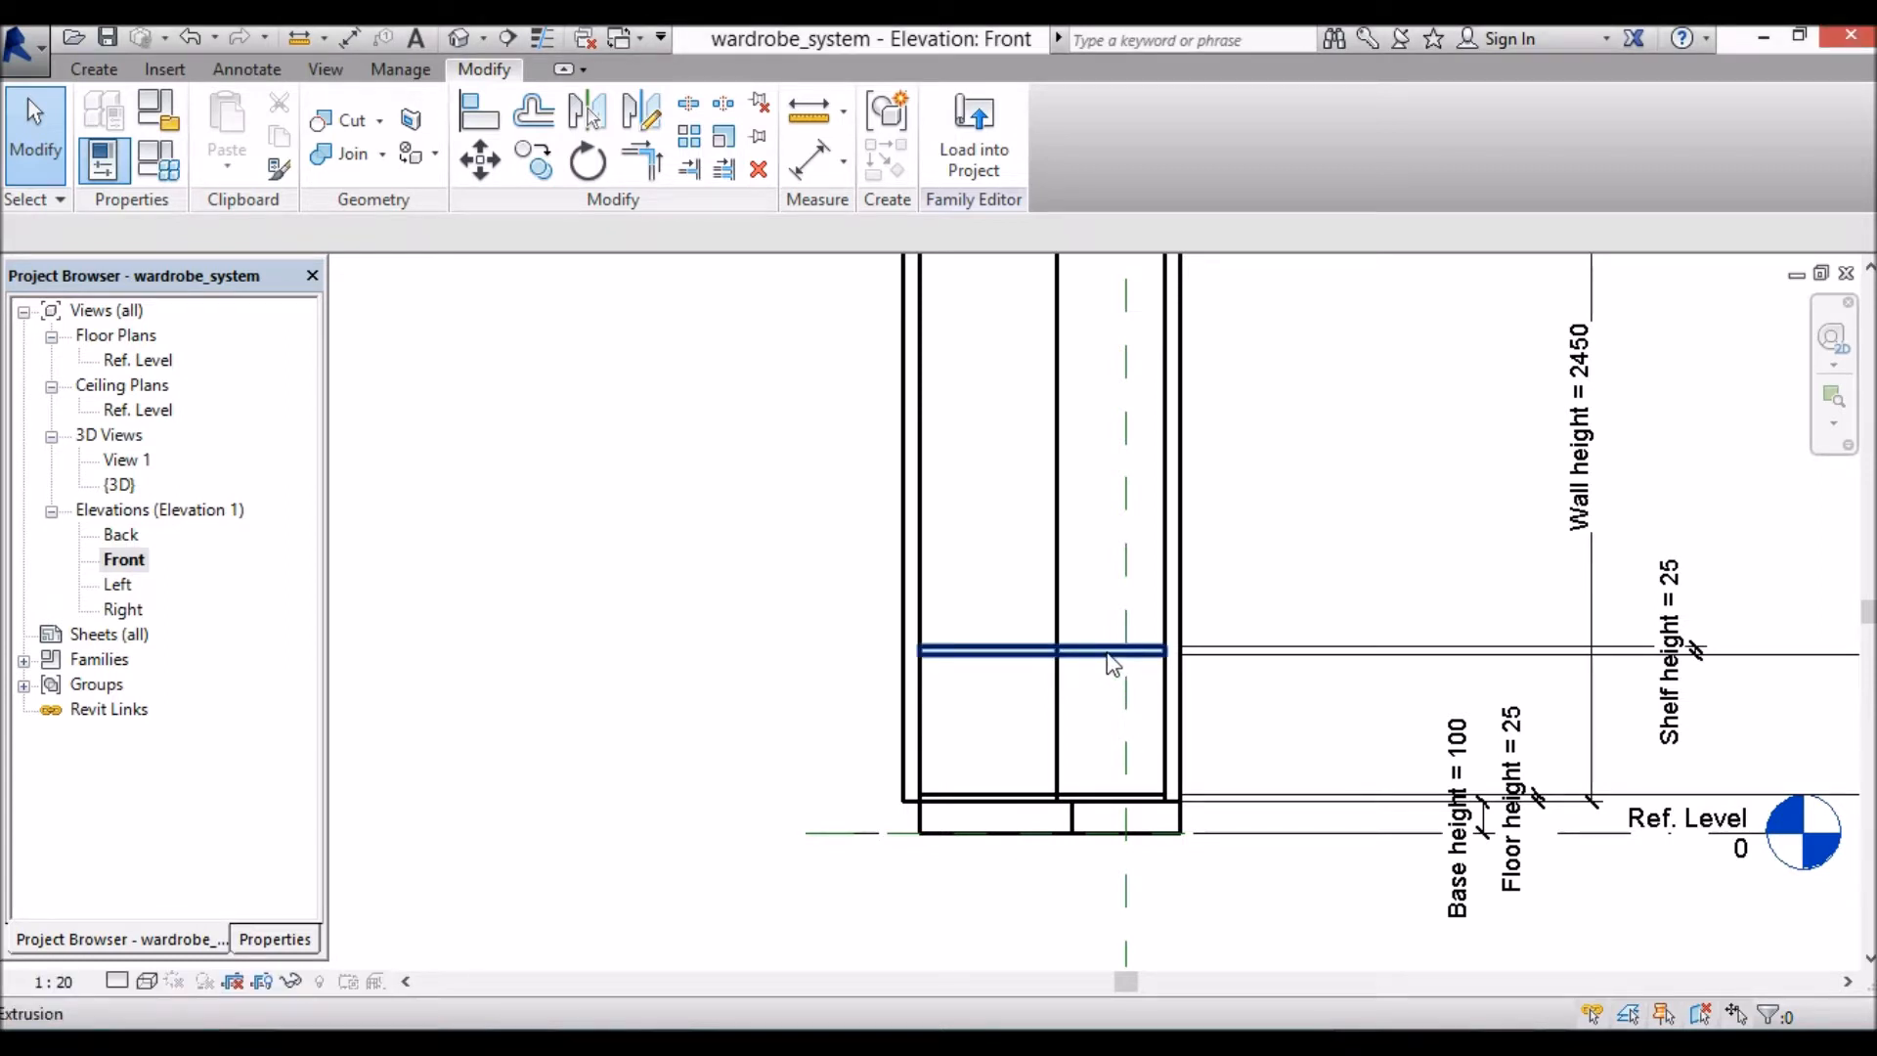
Step: Copy the shelf three times in a row to the left of the wardrobe with Multiple enabled, about 980, 980 and 1100 mm apart
{"action": "left_click", "coordinate": [1031, 668]}
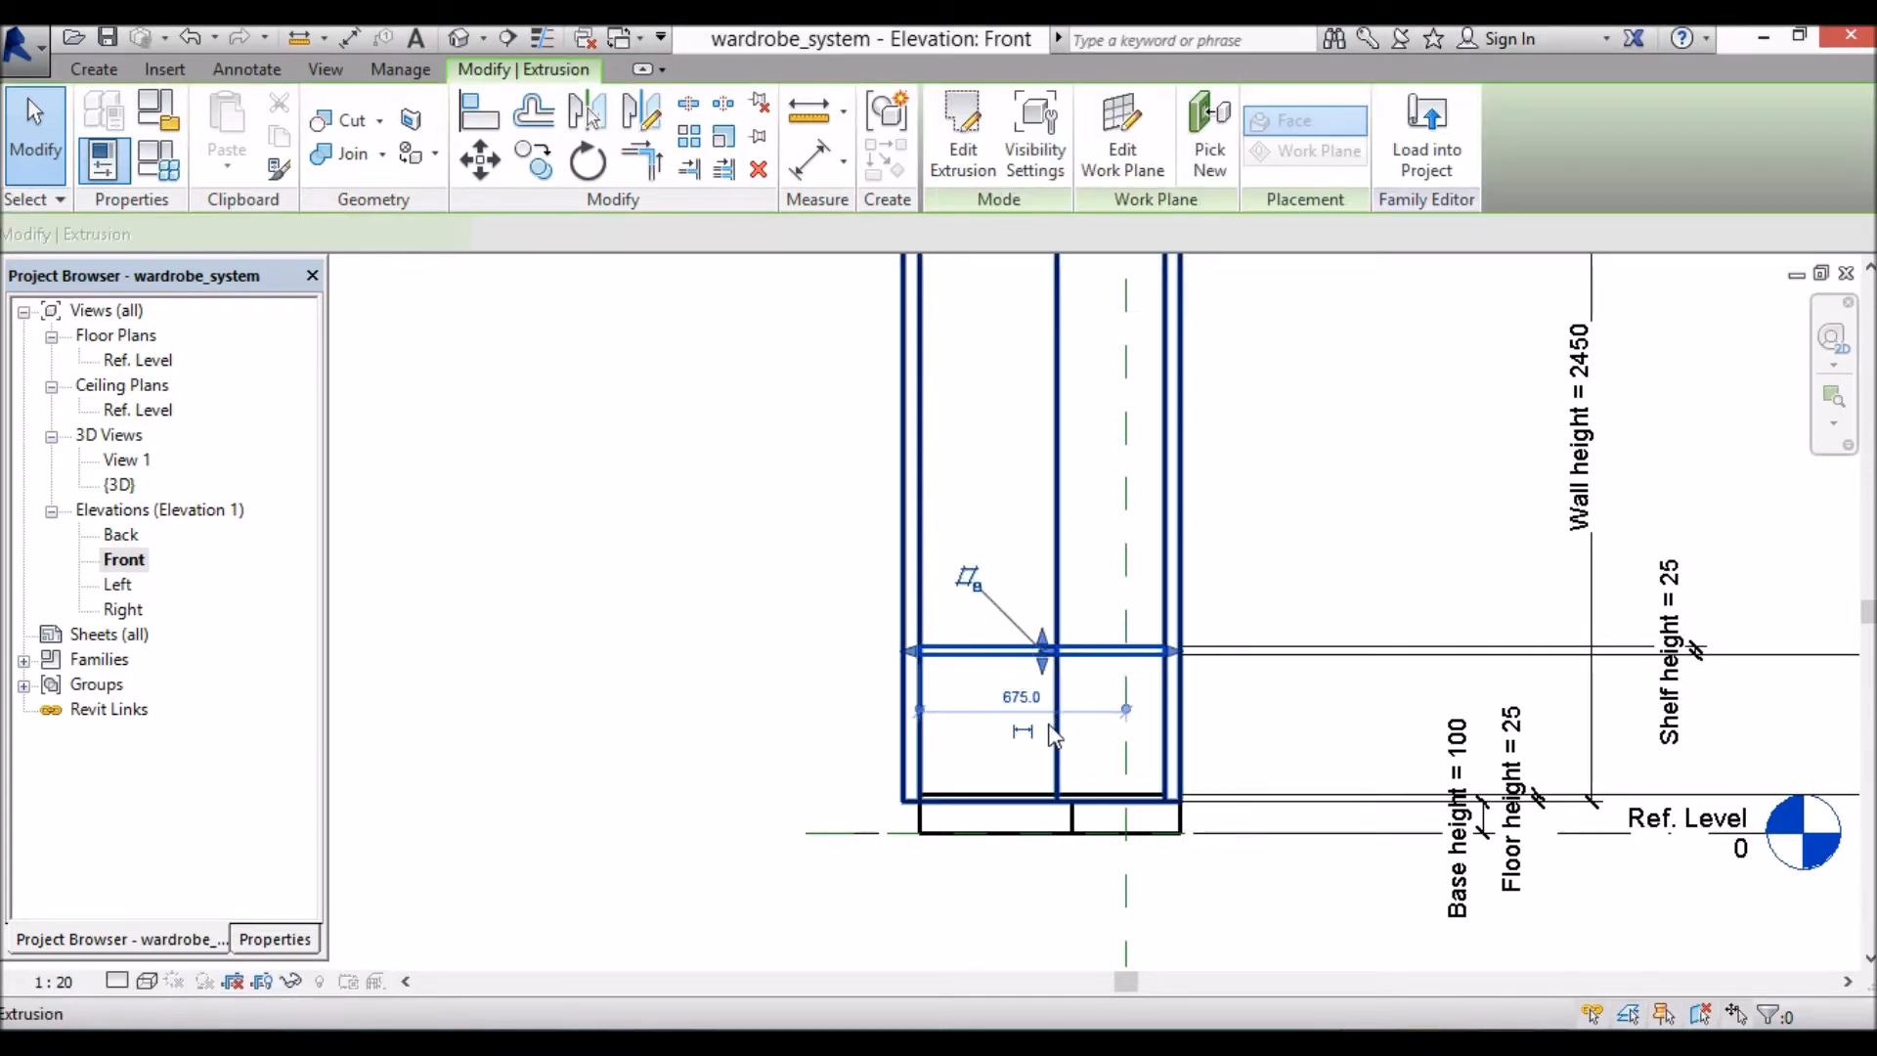
{"action": "left_click", "coordinate": [541, 176]}
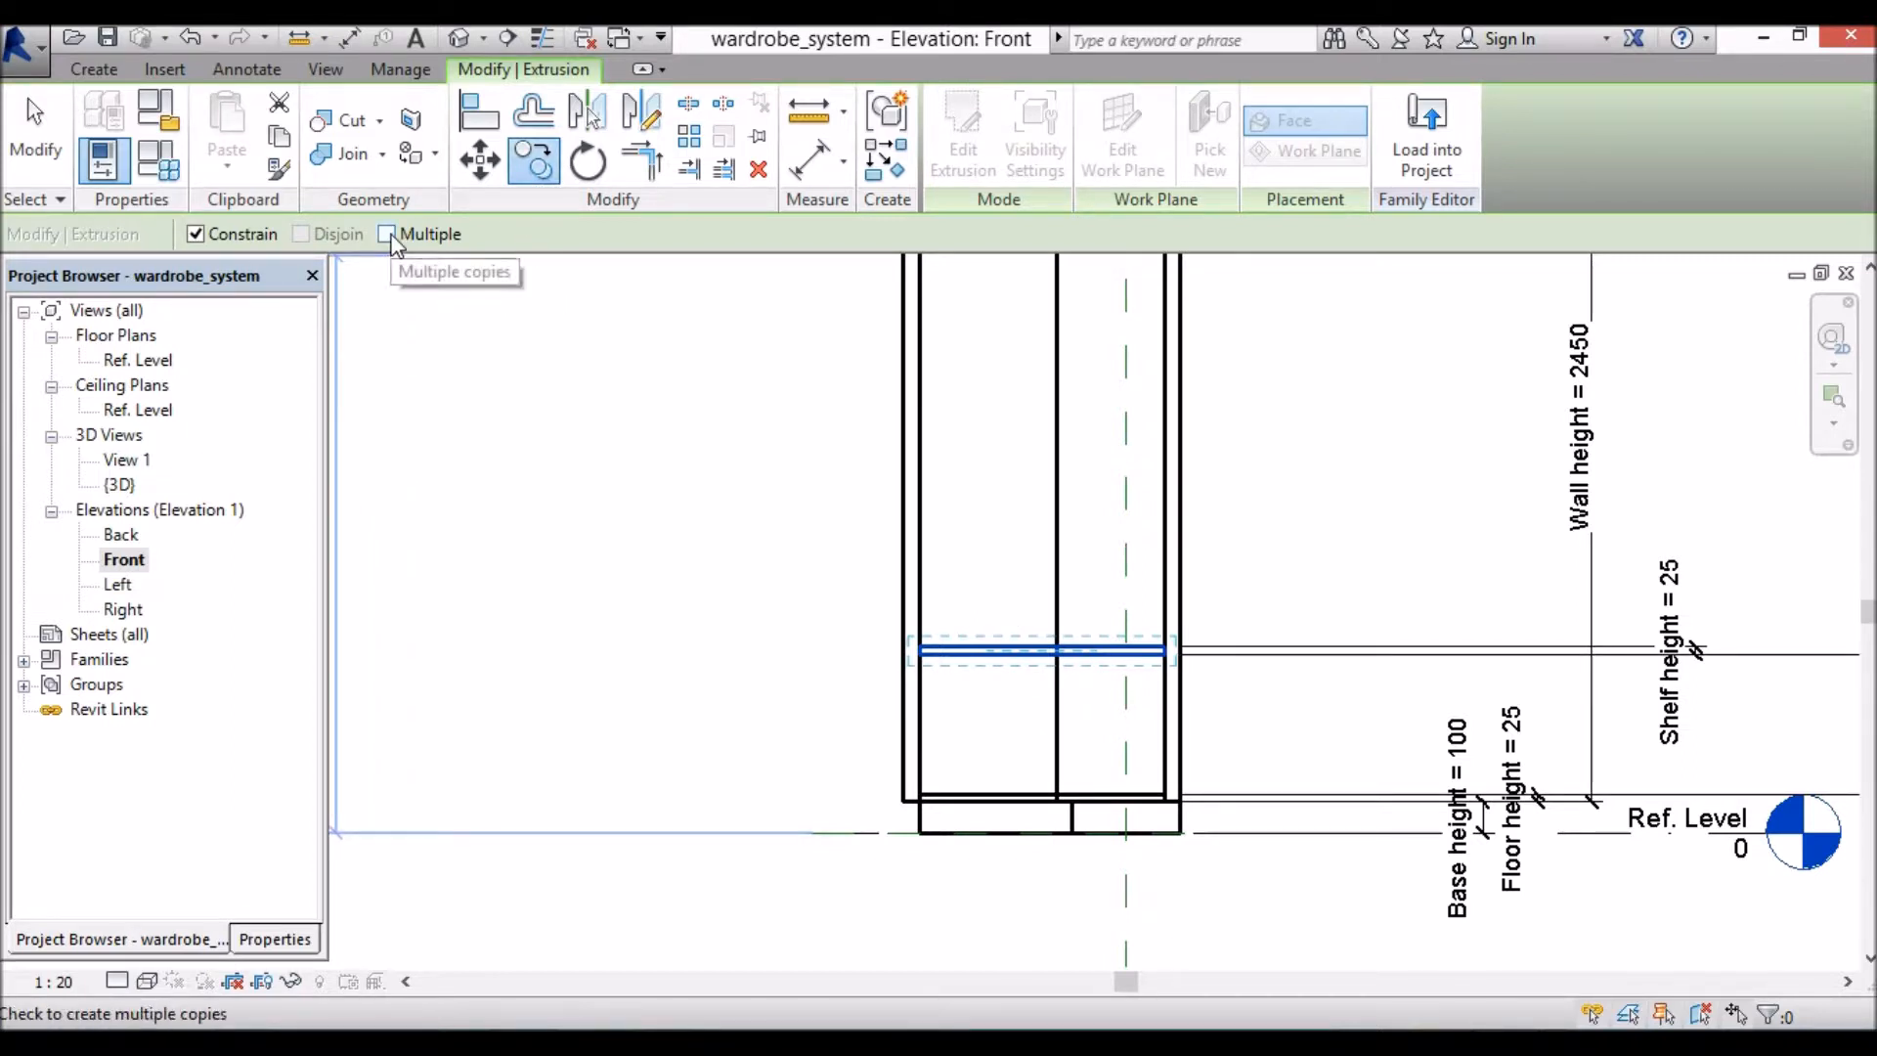
{"action": "left_click", "coordinate": [392, 240]}
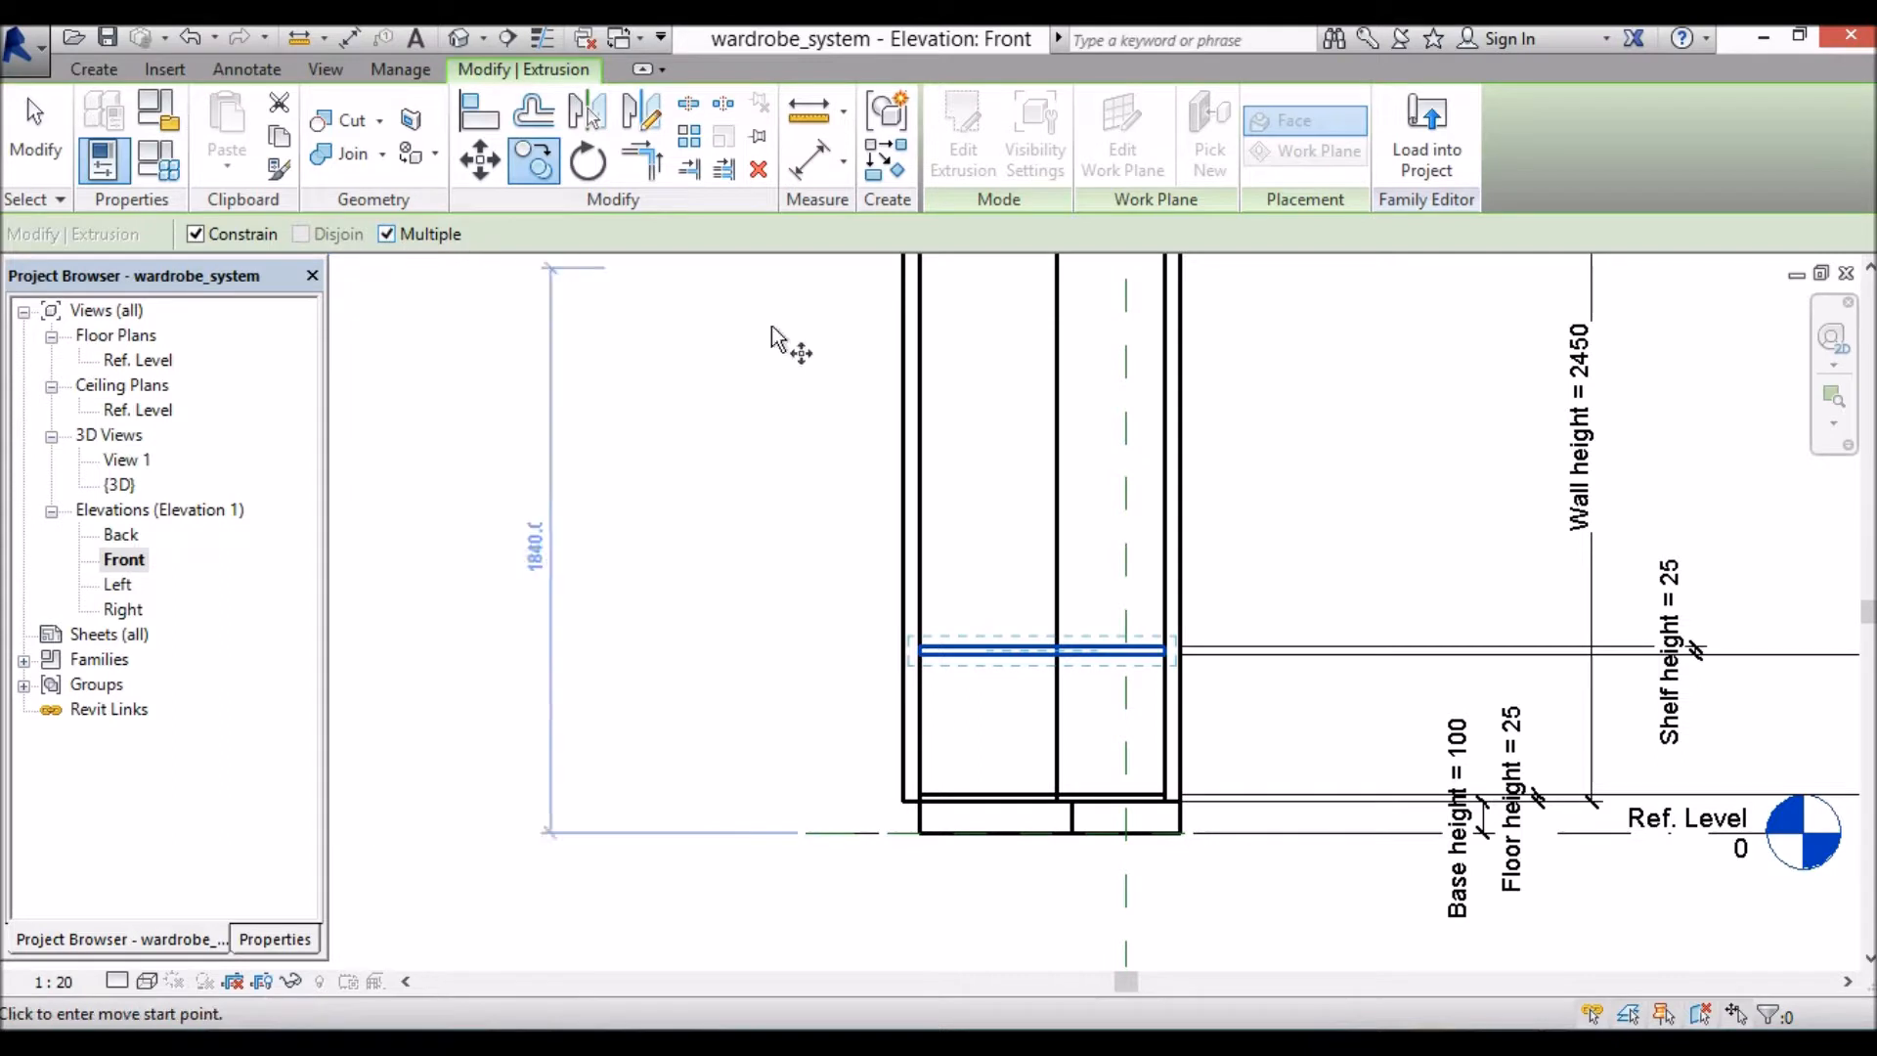
{"action": "left_click", "coordinate": [1166, 654]}
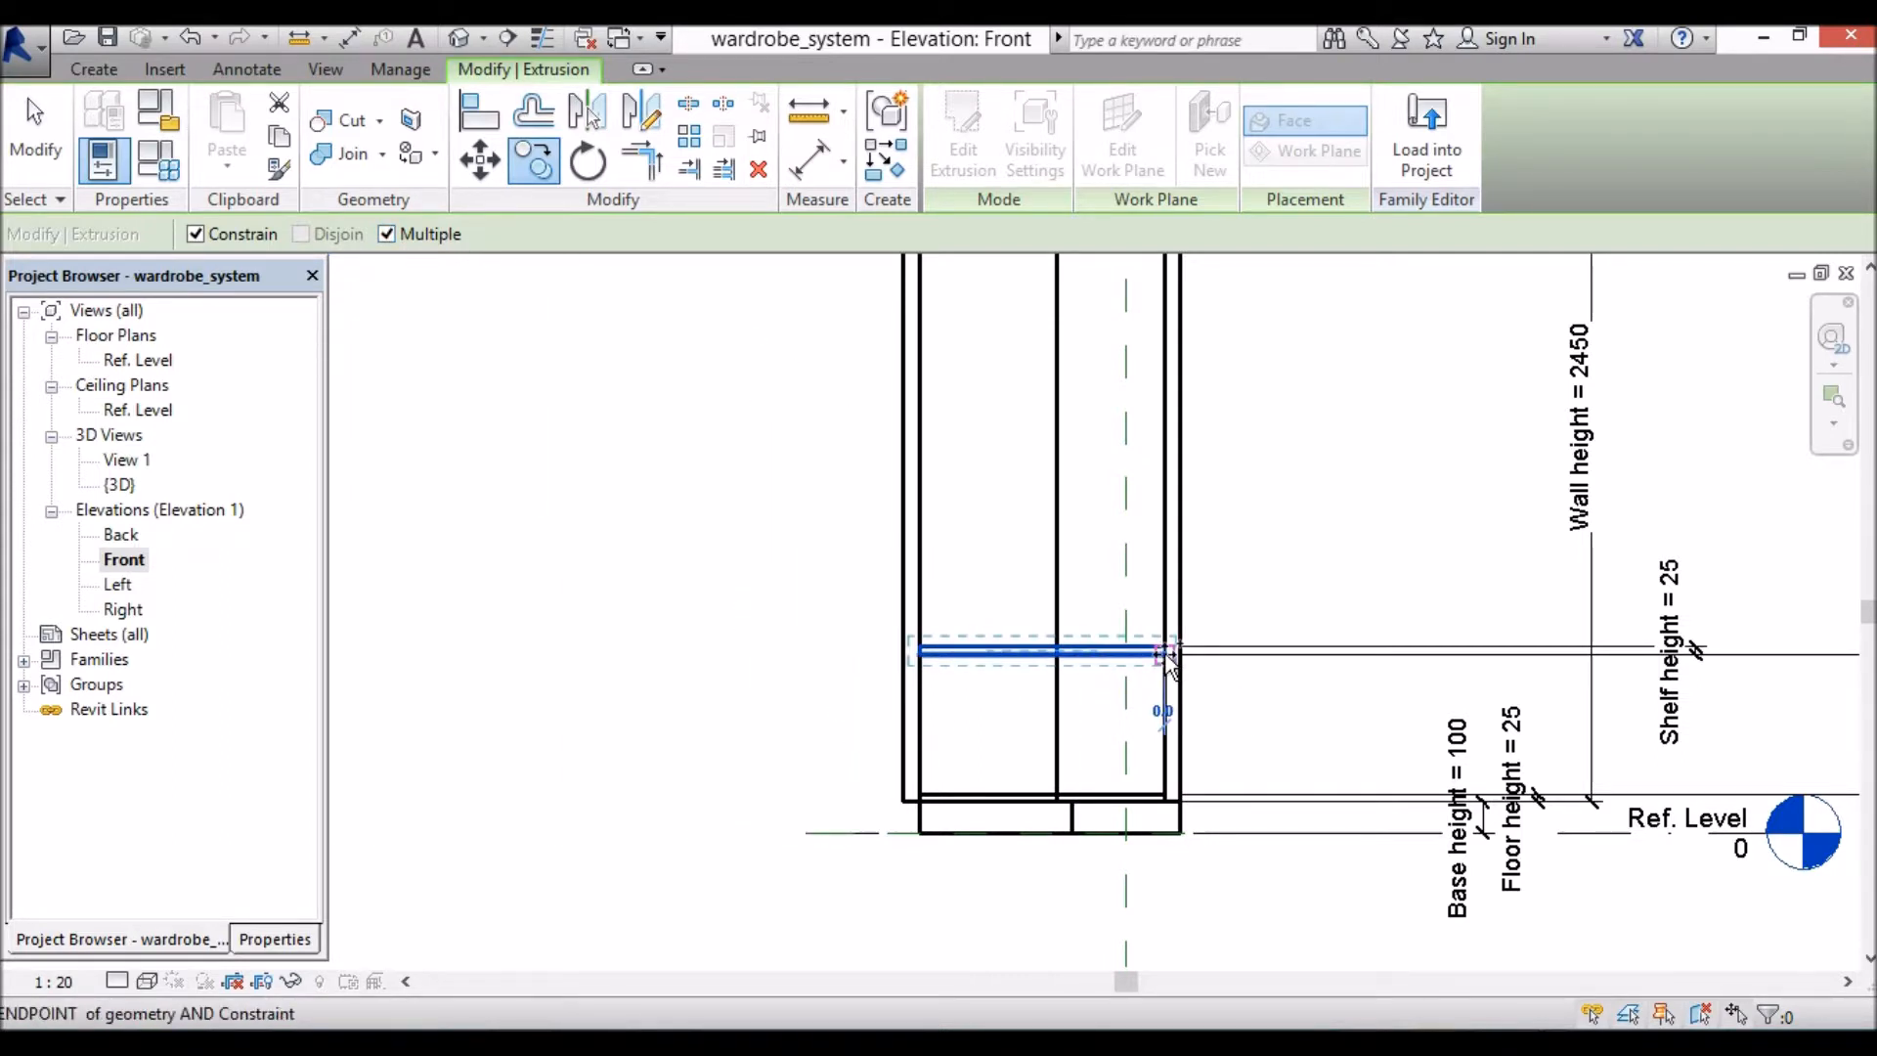
{"action": "left_click", "coordinate": [864, 653]}
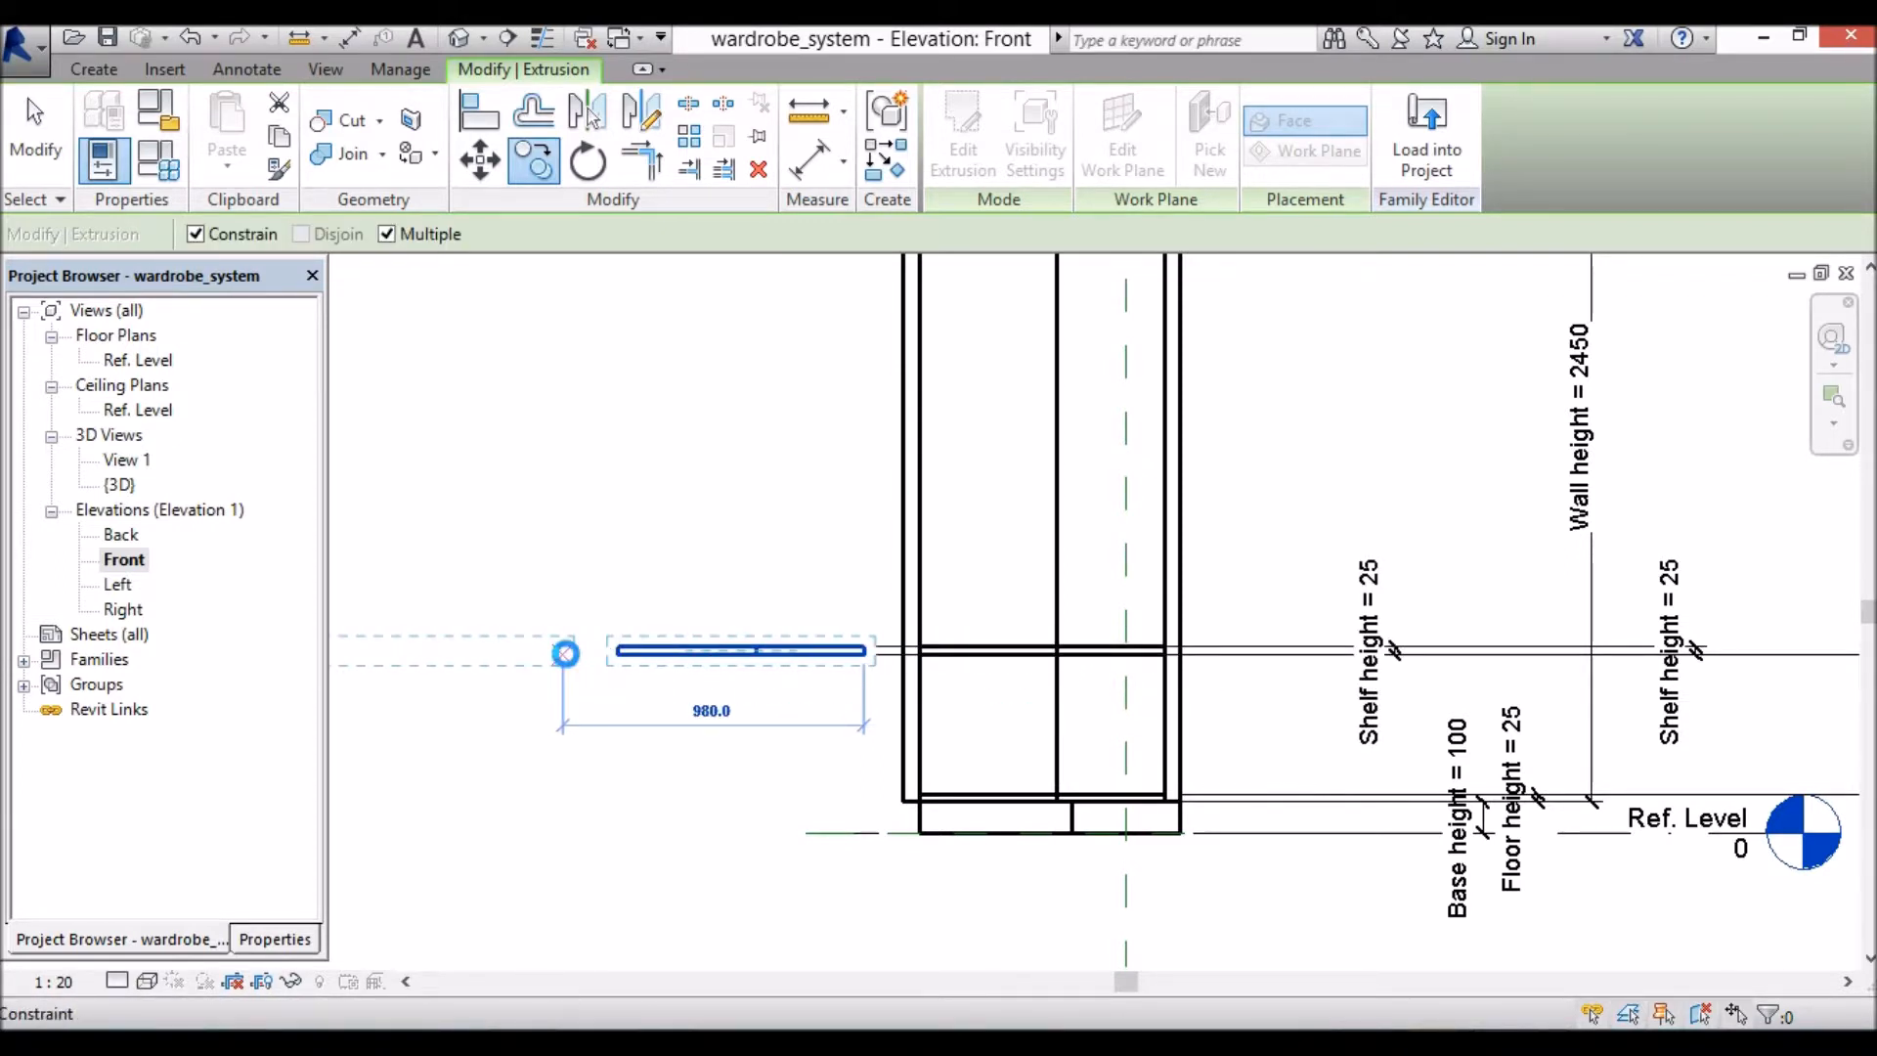
{"action": "left_click", "coordinate": [566, 653]}
{"action": "scroll", "coordinate": [566, 652], "scroll_direction": "down", "scroll_amount": 5}
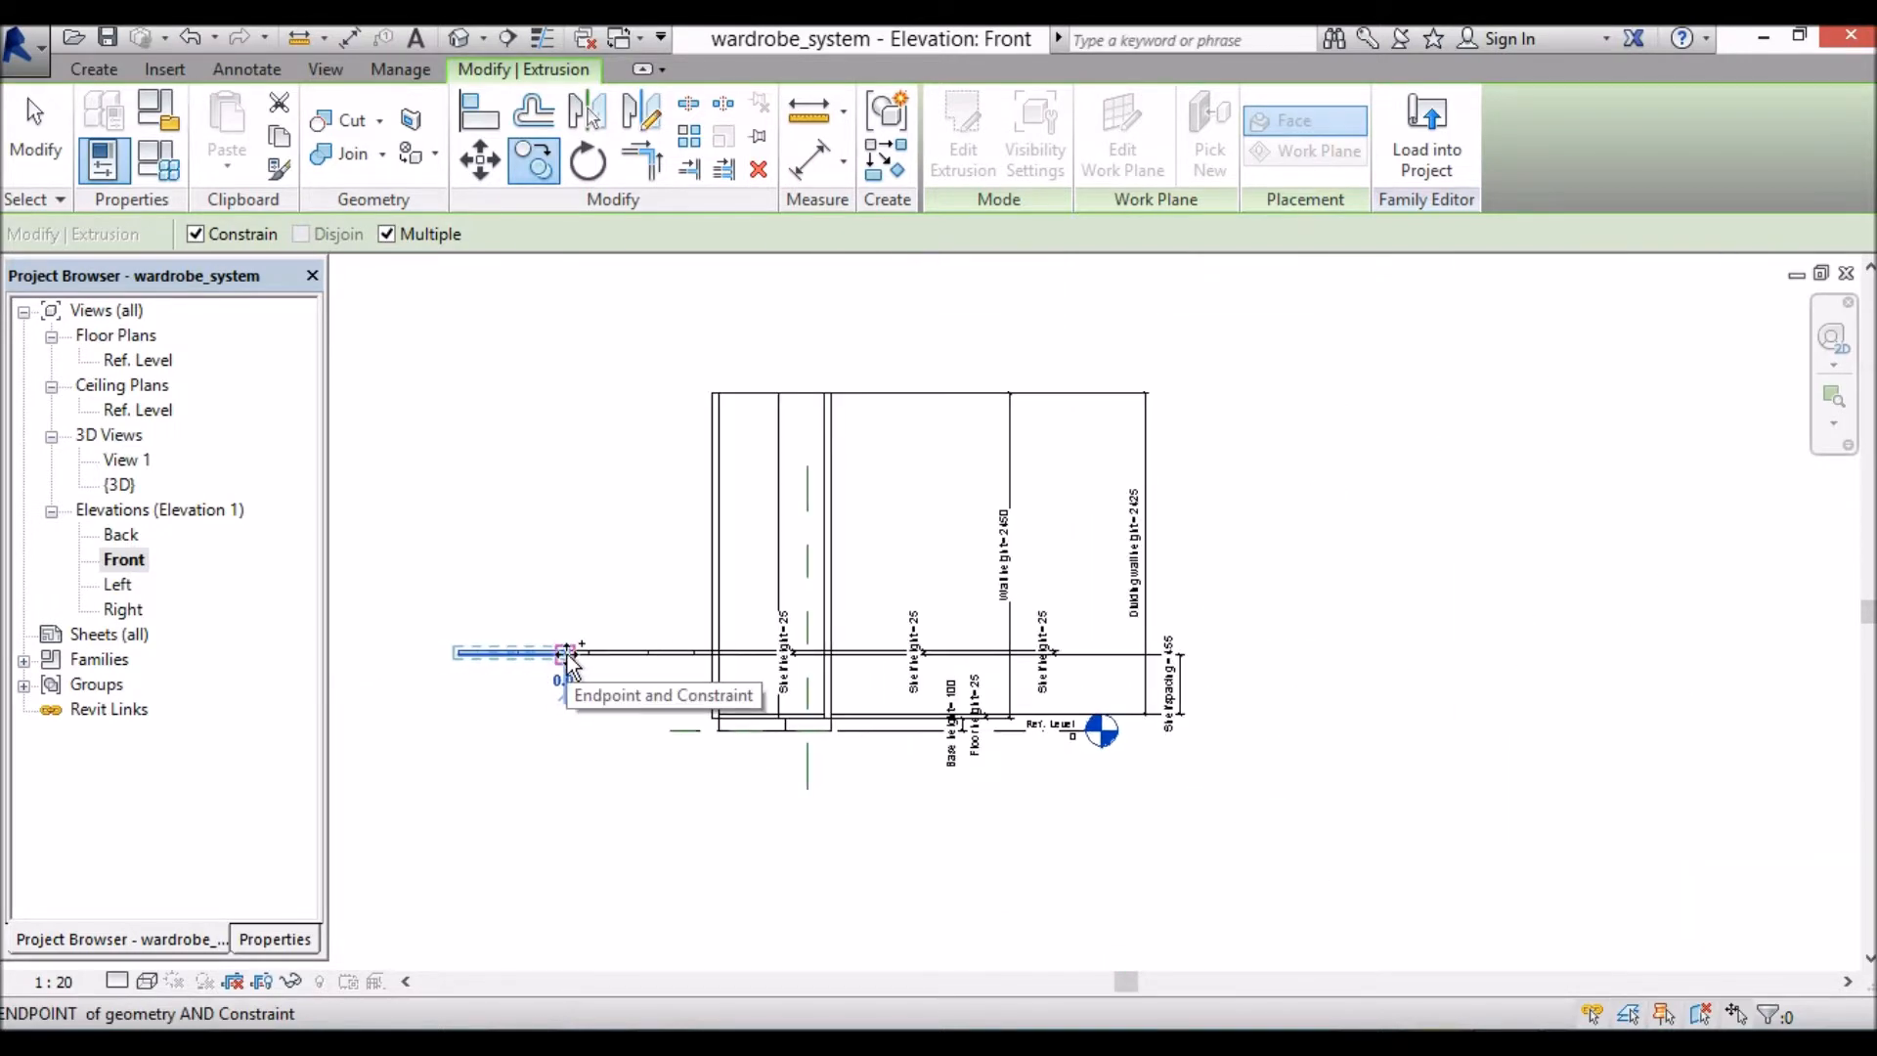
{"action": "scroll", "coordinate": [470, 657], "scroll_direction": "down", "scroll_amount": 2}
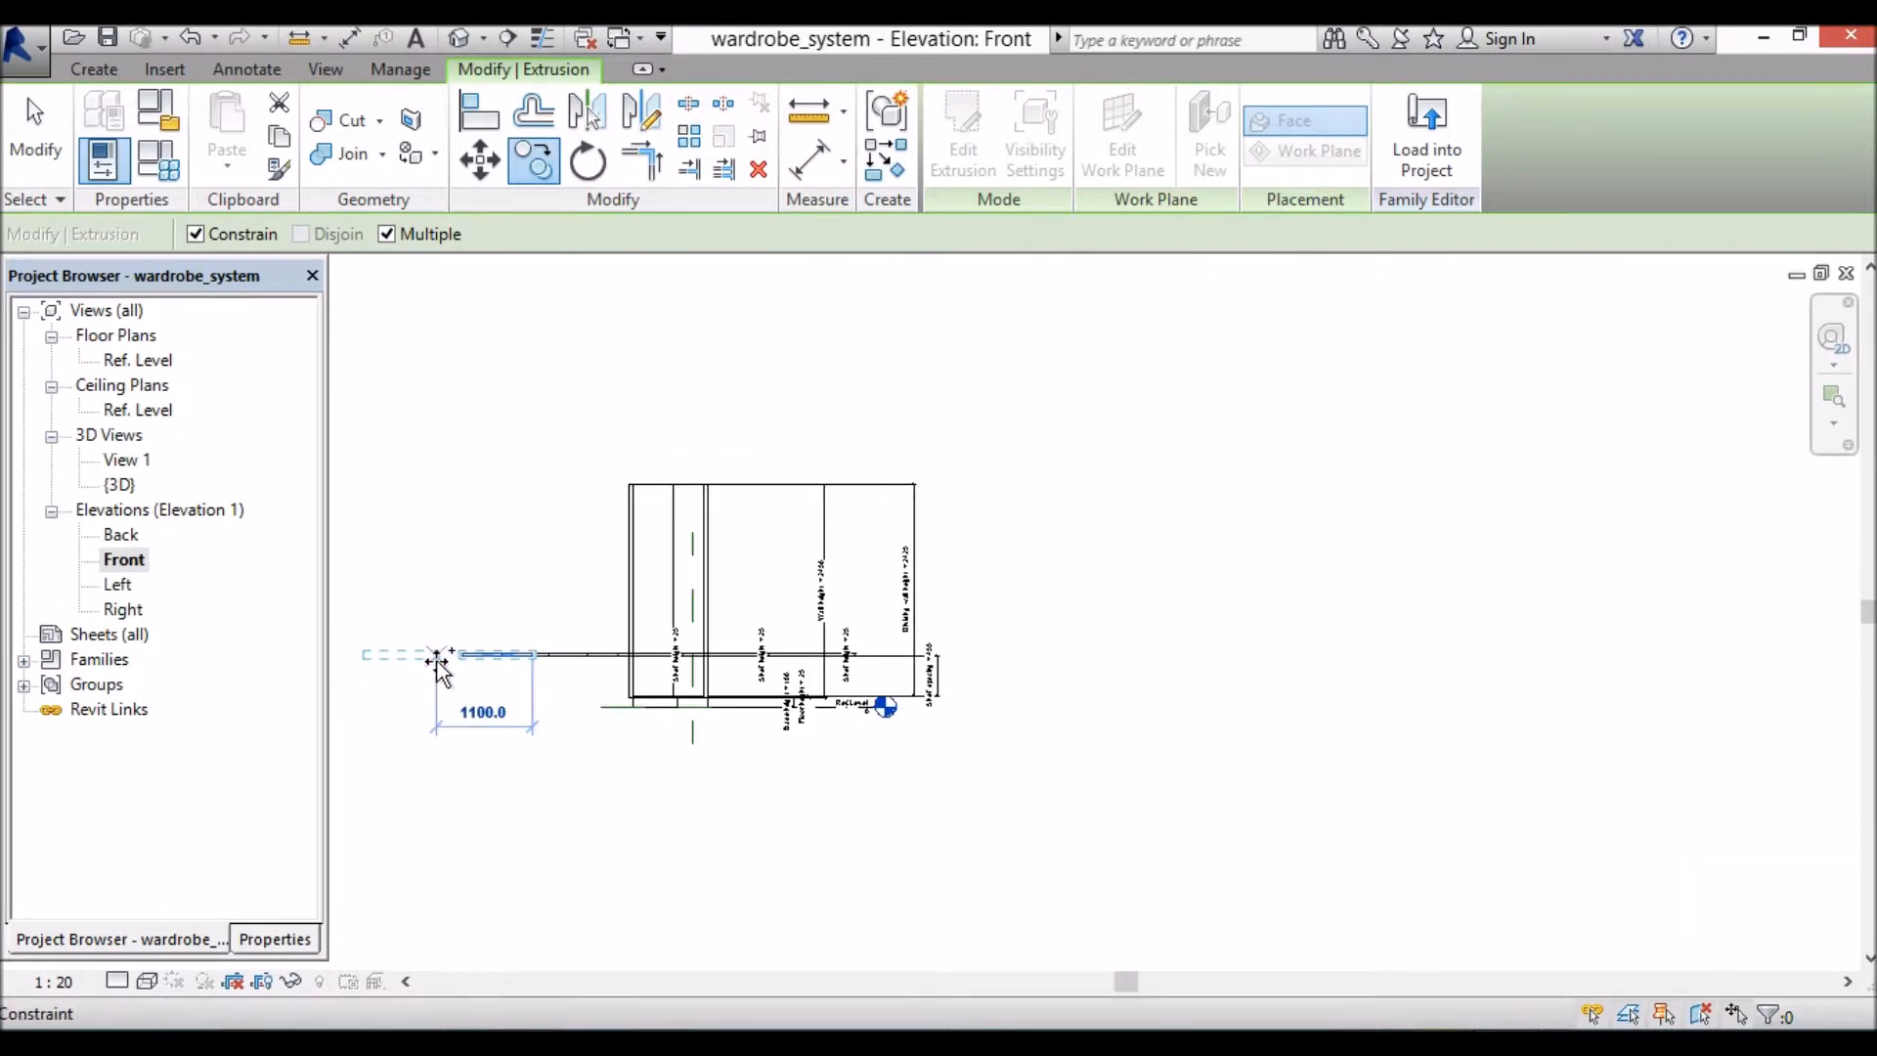
{"action": "left_click", "coordinate": [433, 662]}
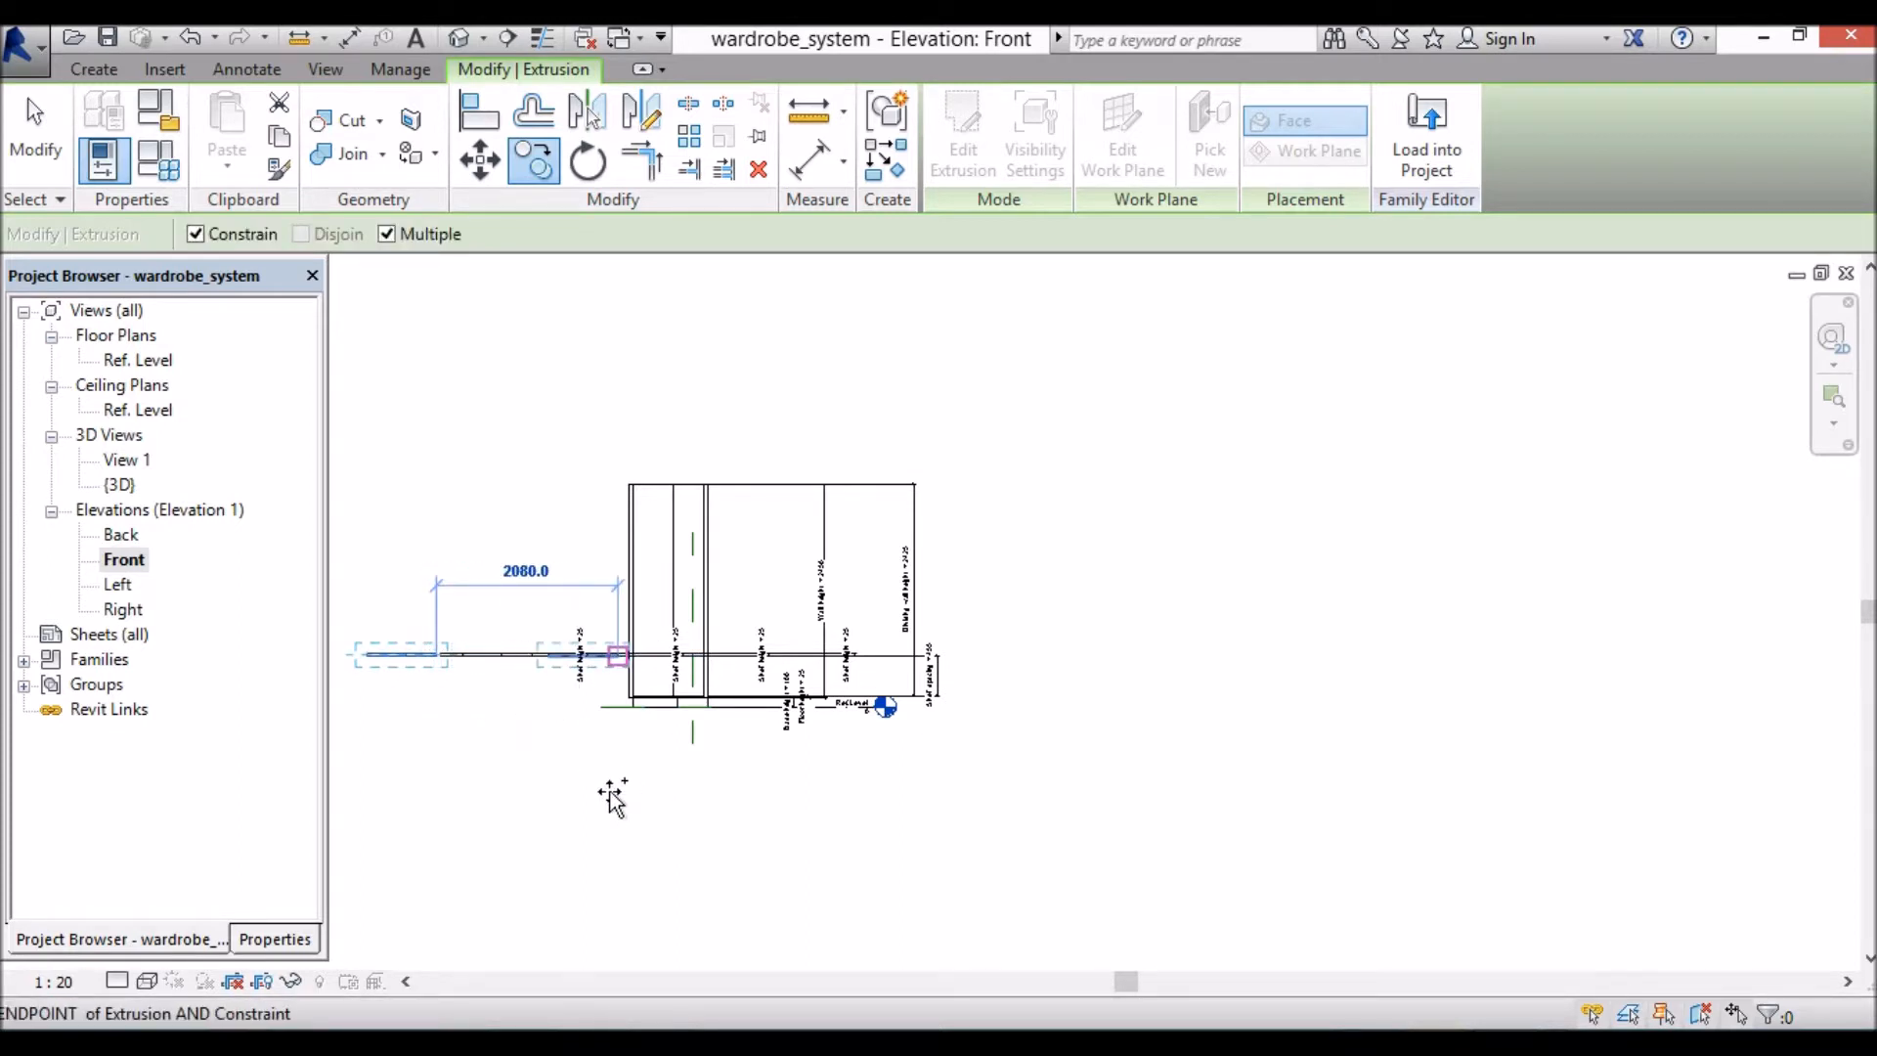
{"action": "right_click", "coordinate": [615, 792]}
{"action": "left_click", "coordinate": [834, 452]}
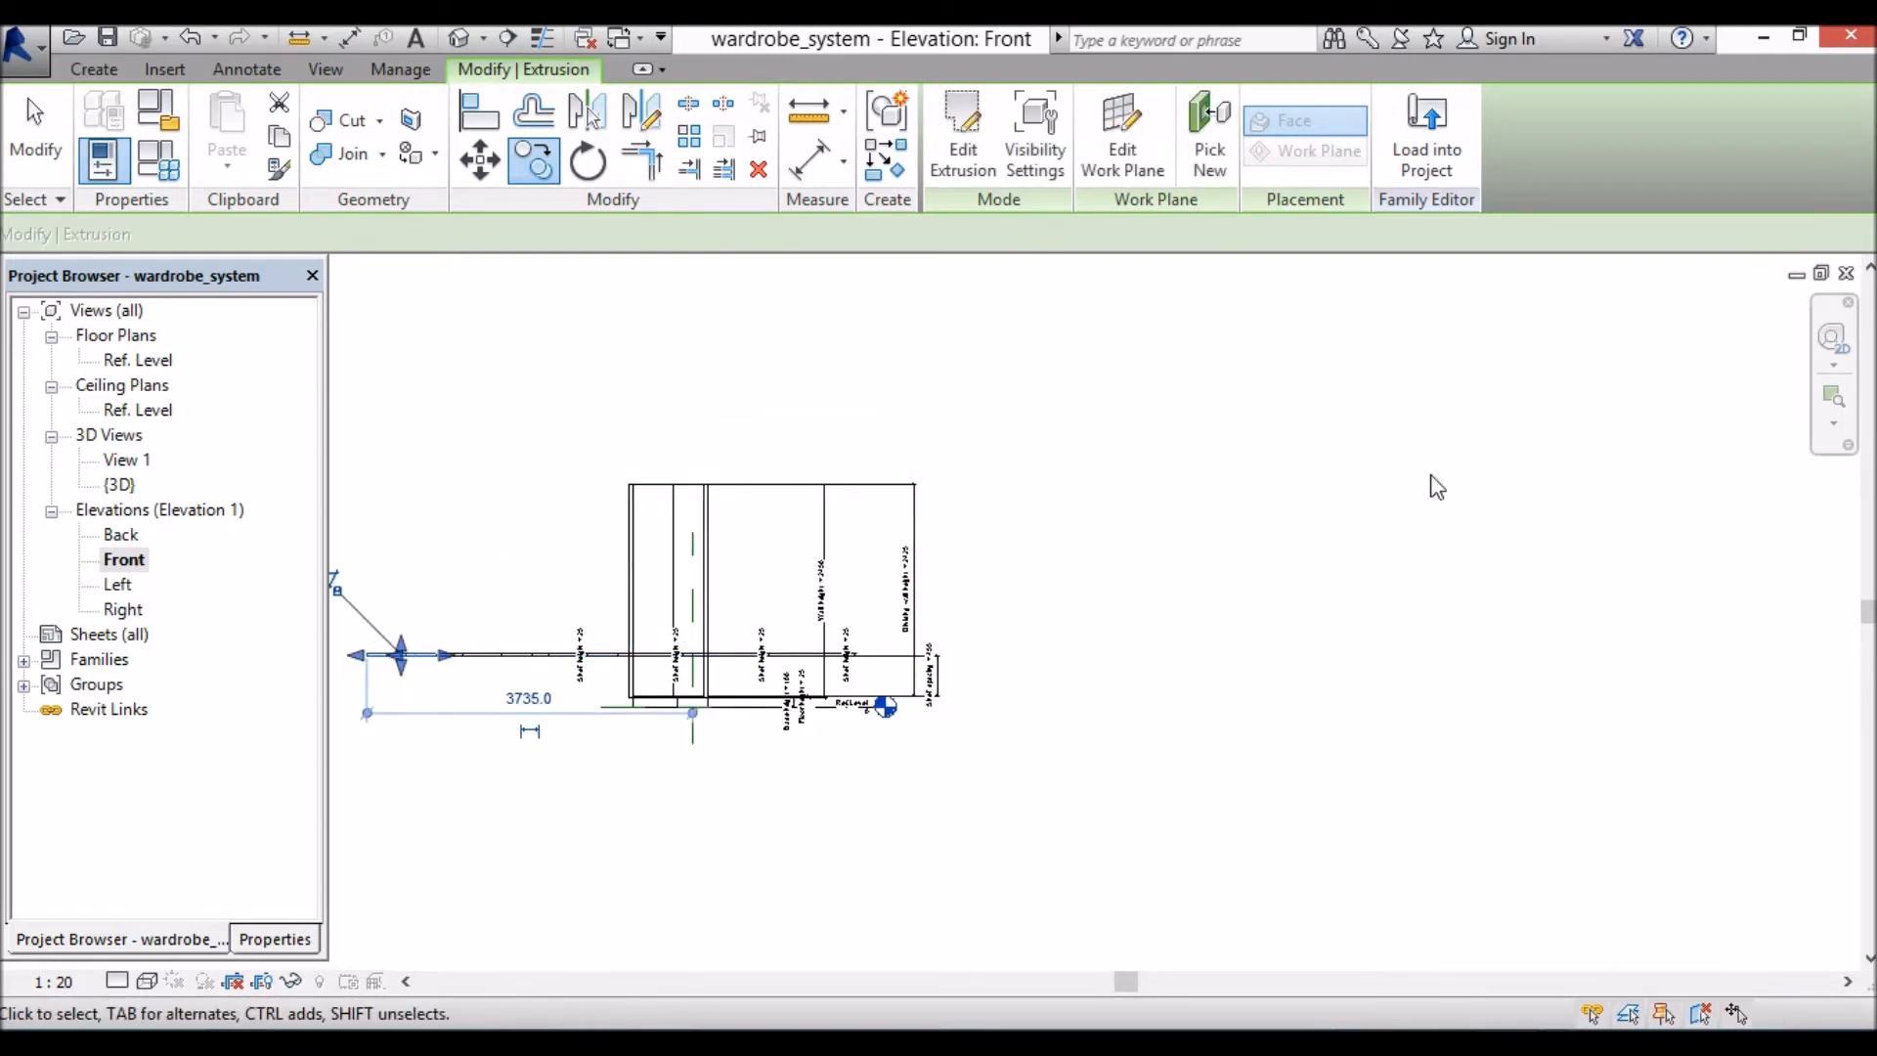
{"action": "scroll", "coordinate": [1428, 482], "scroll_direction": "down", "scroll_amount": 1}
{"action": "scroll", "coordinate": [670, 572], "scroll_direction": "up", "scroll_amount": 3}
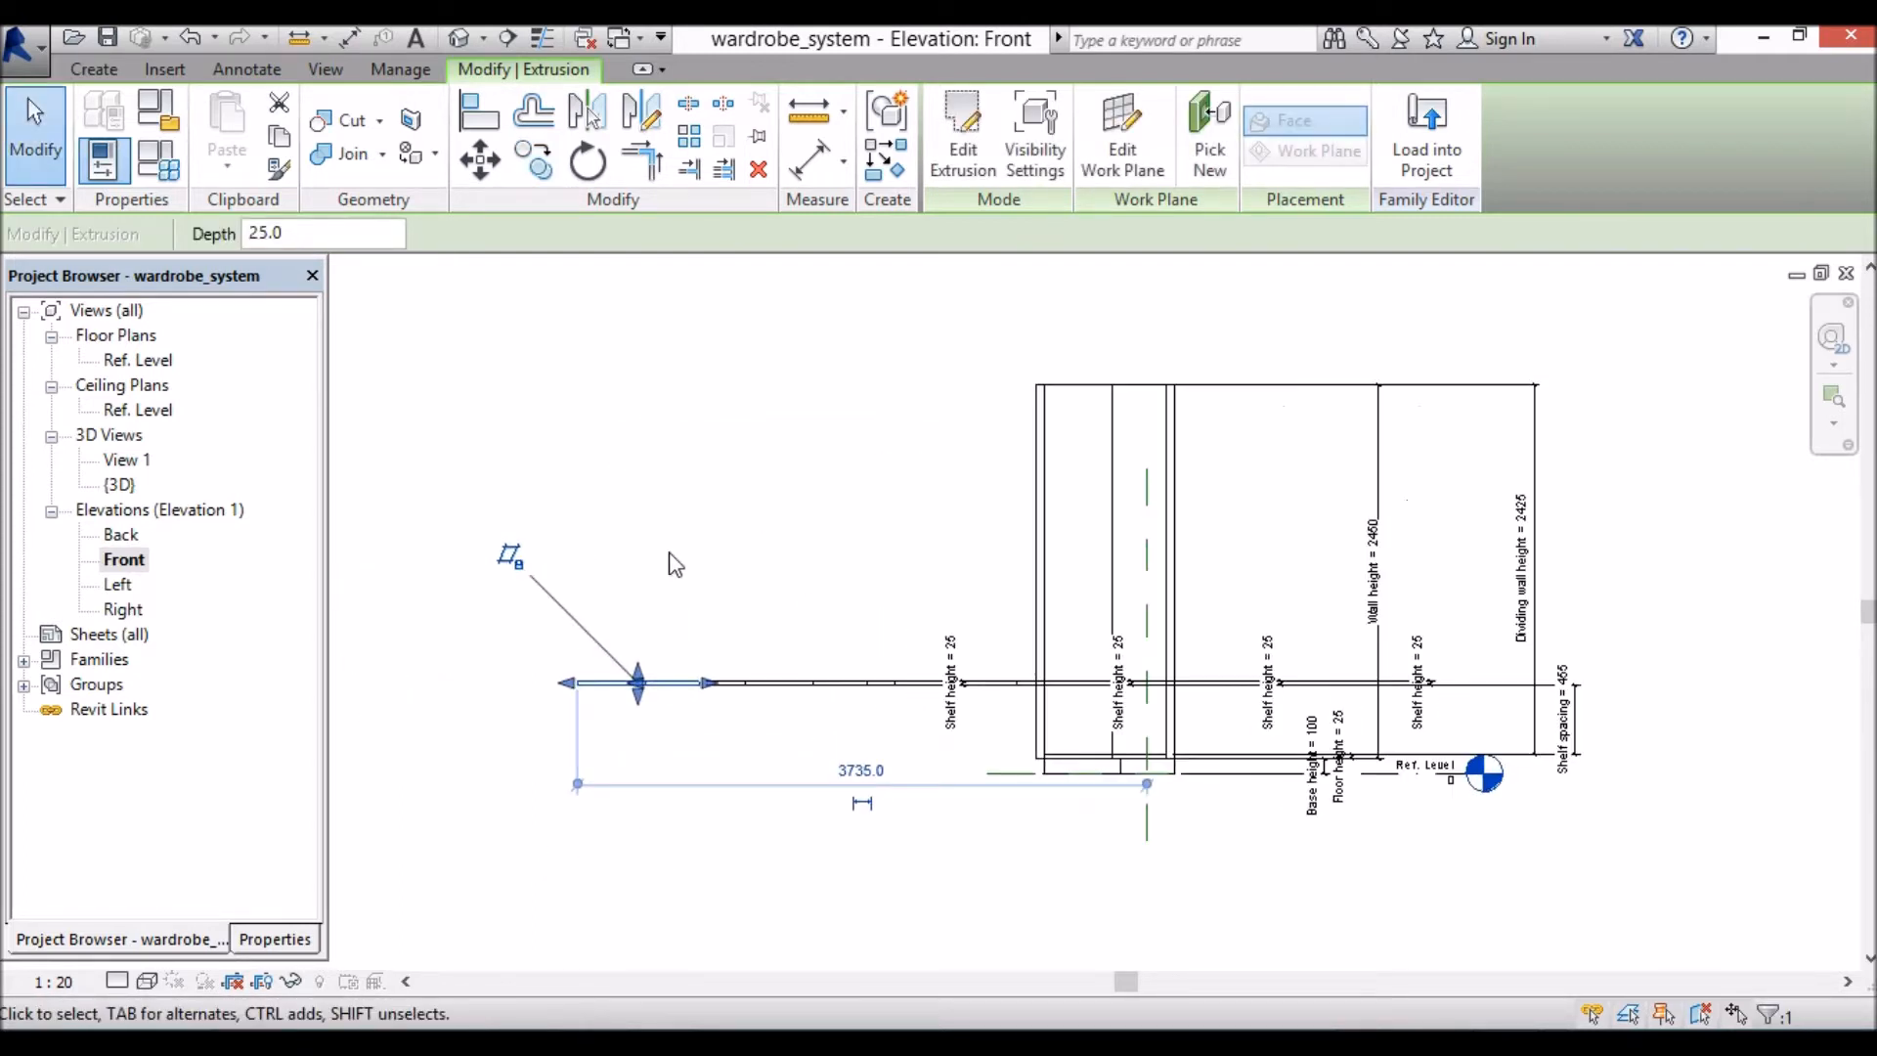
{"action": "left_click", "coordinate": [891, 768]}
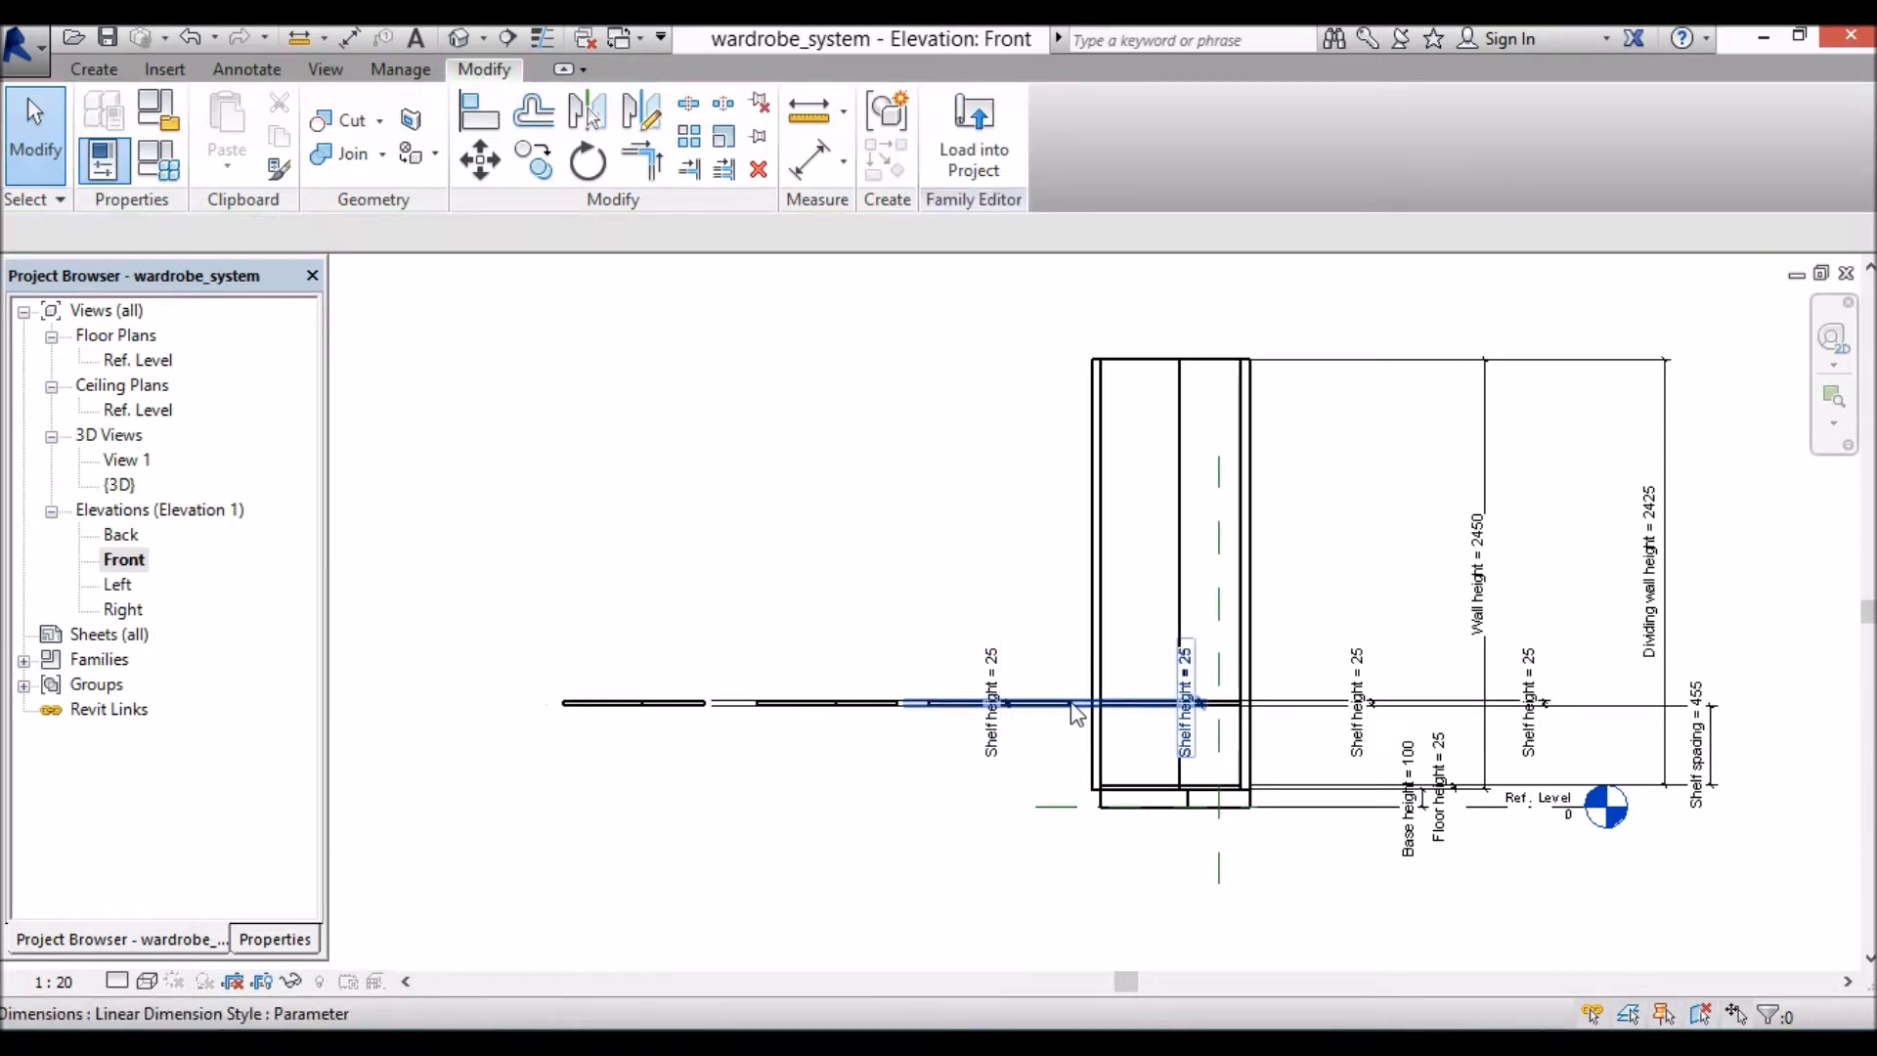
Step: Raise the leftmost shelf copy vertically above the row of other shelves
{"action": "scroll", "coordinate": [666, 713], "scroll_direction": "up", "scroll_amount": 1}
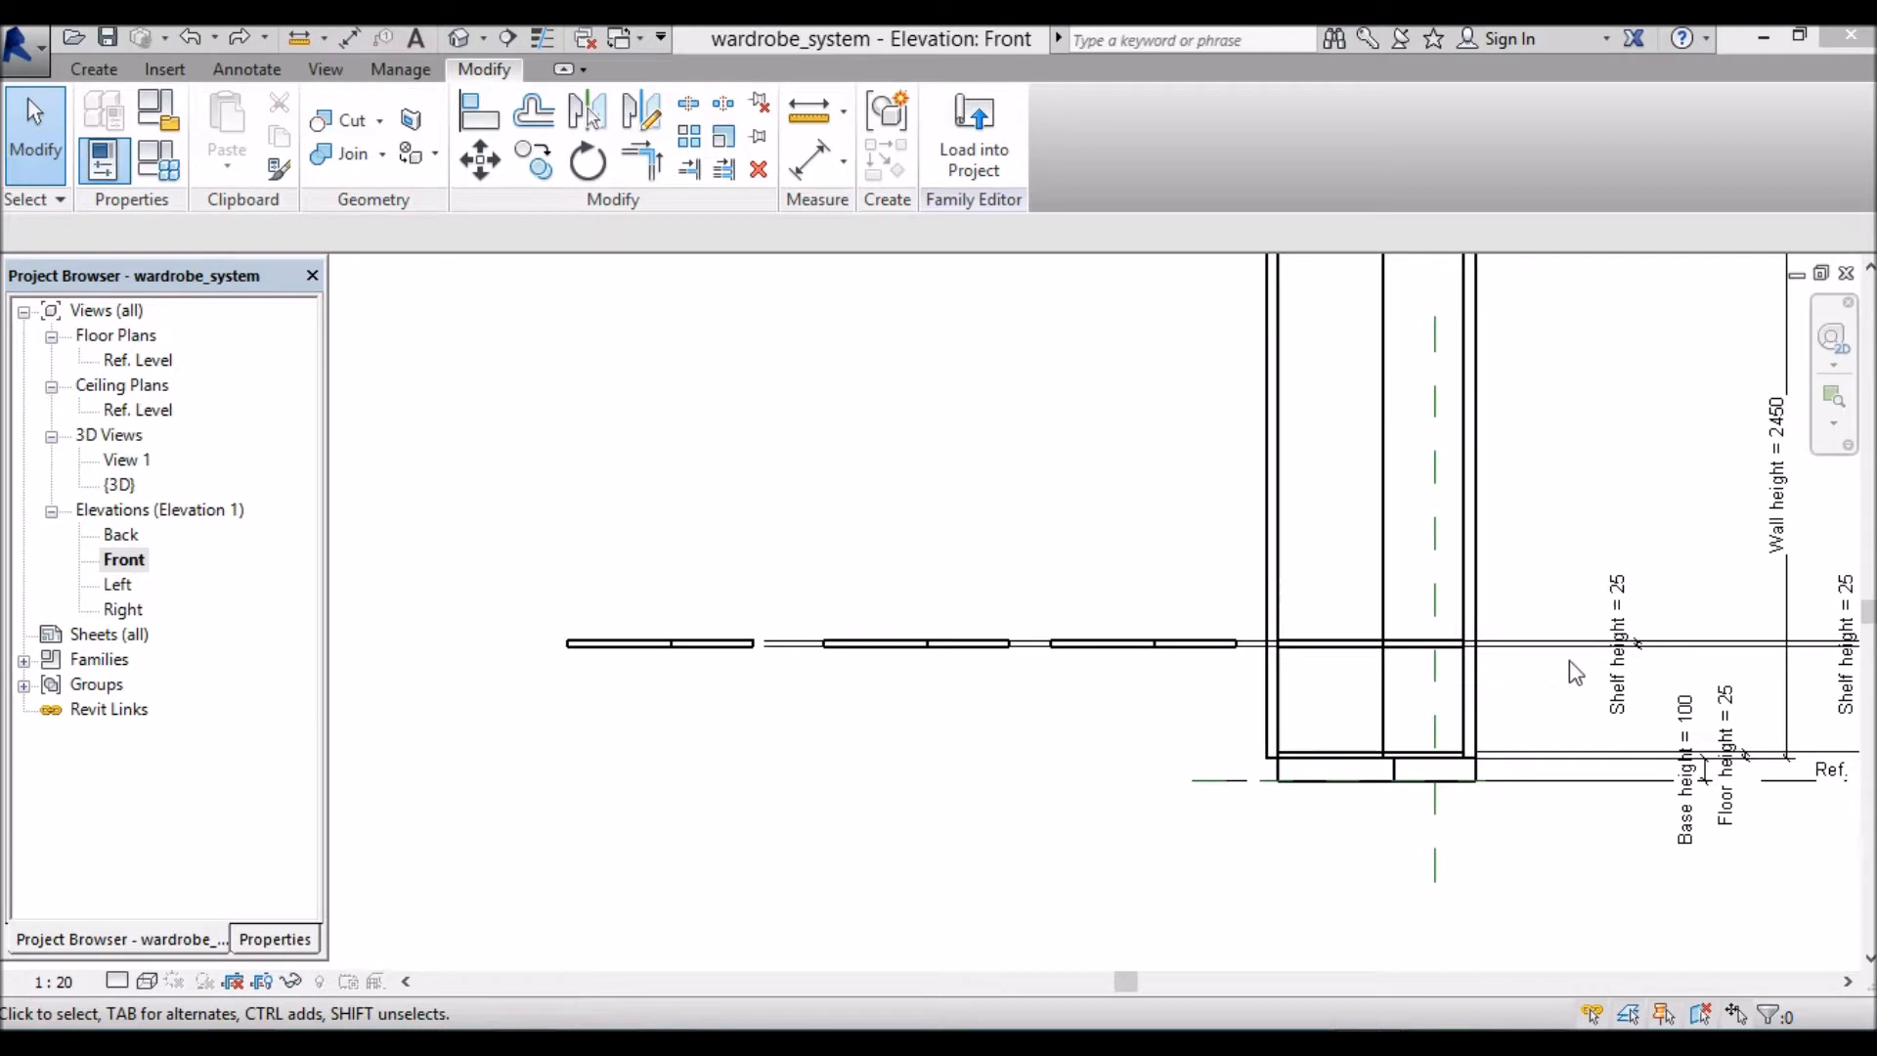
{"action": "left_click", "coordinate": [667, 653]}
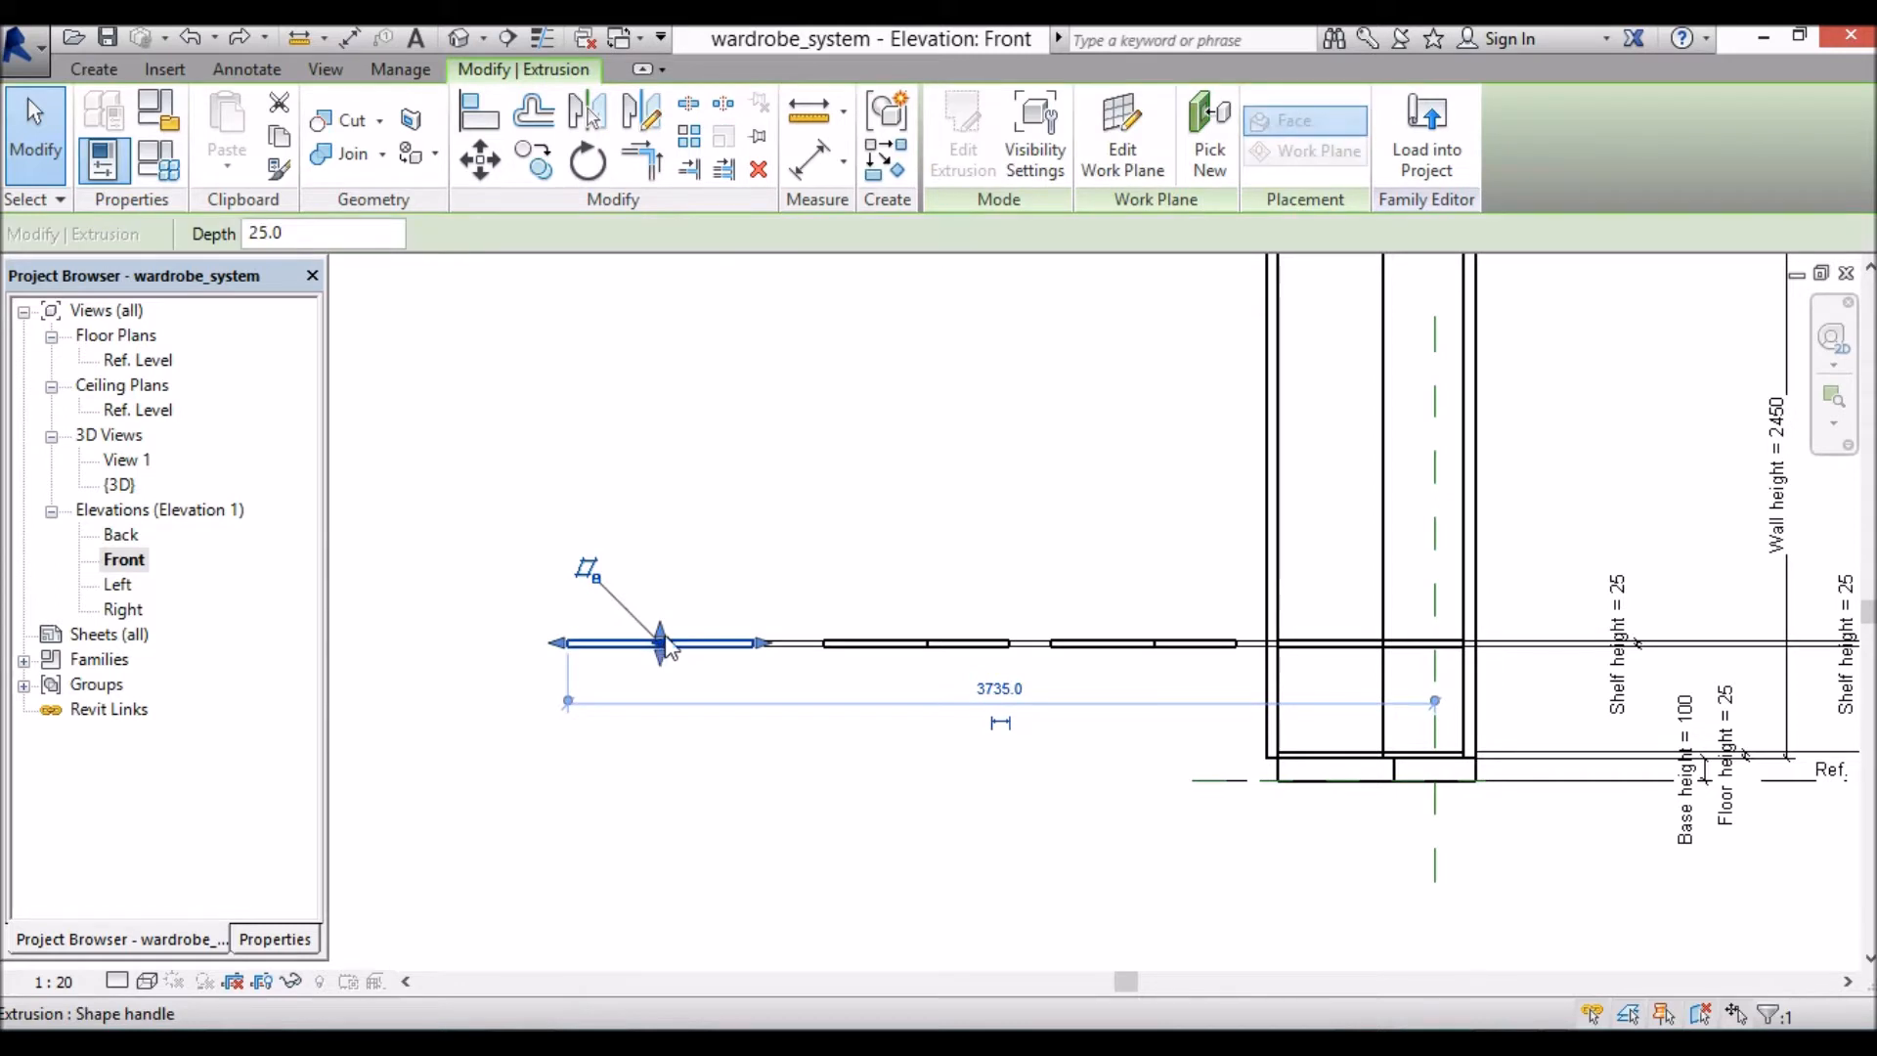
{"action": "left_click_drag", "start_coordinate": [661, 645], "coordinate": [661, 475]}
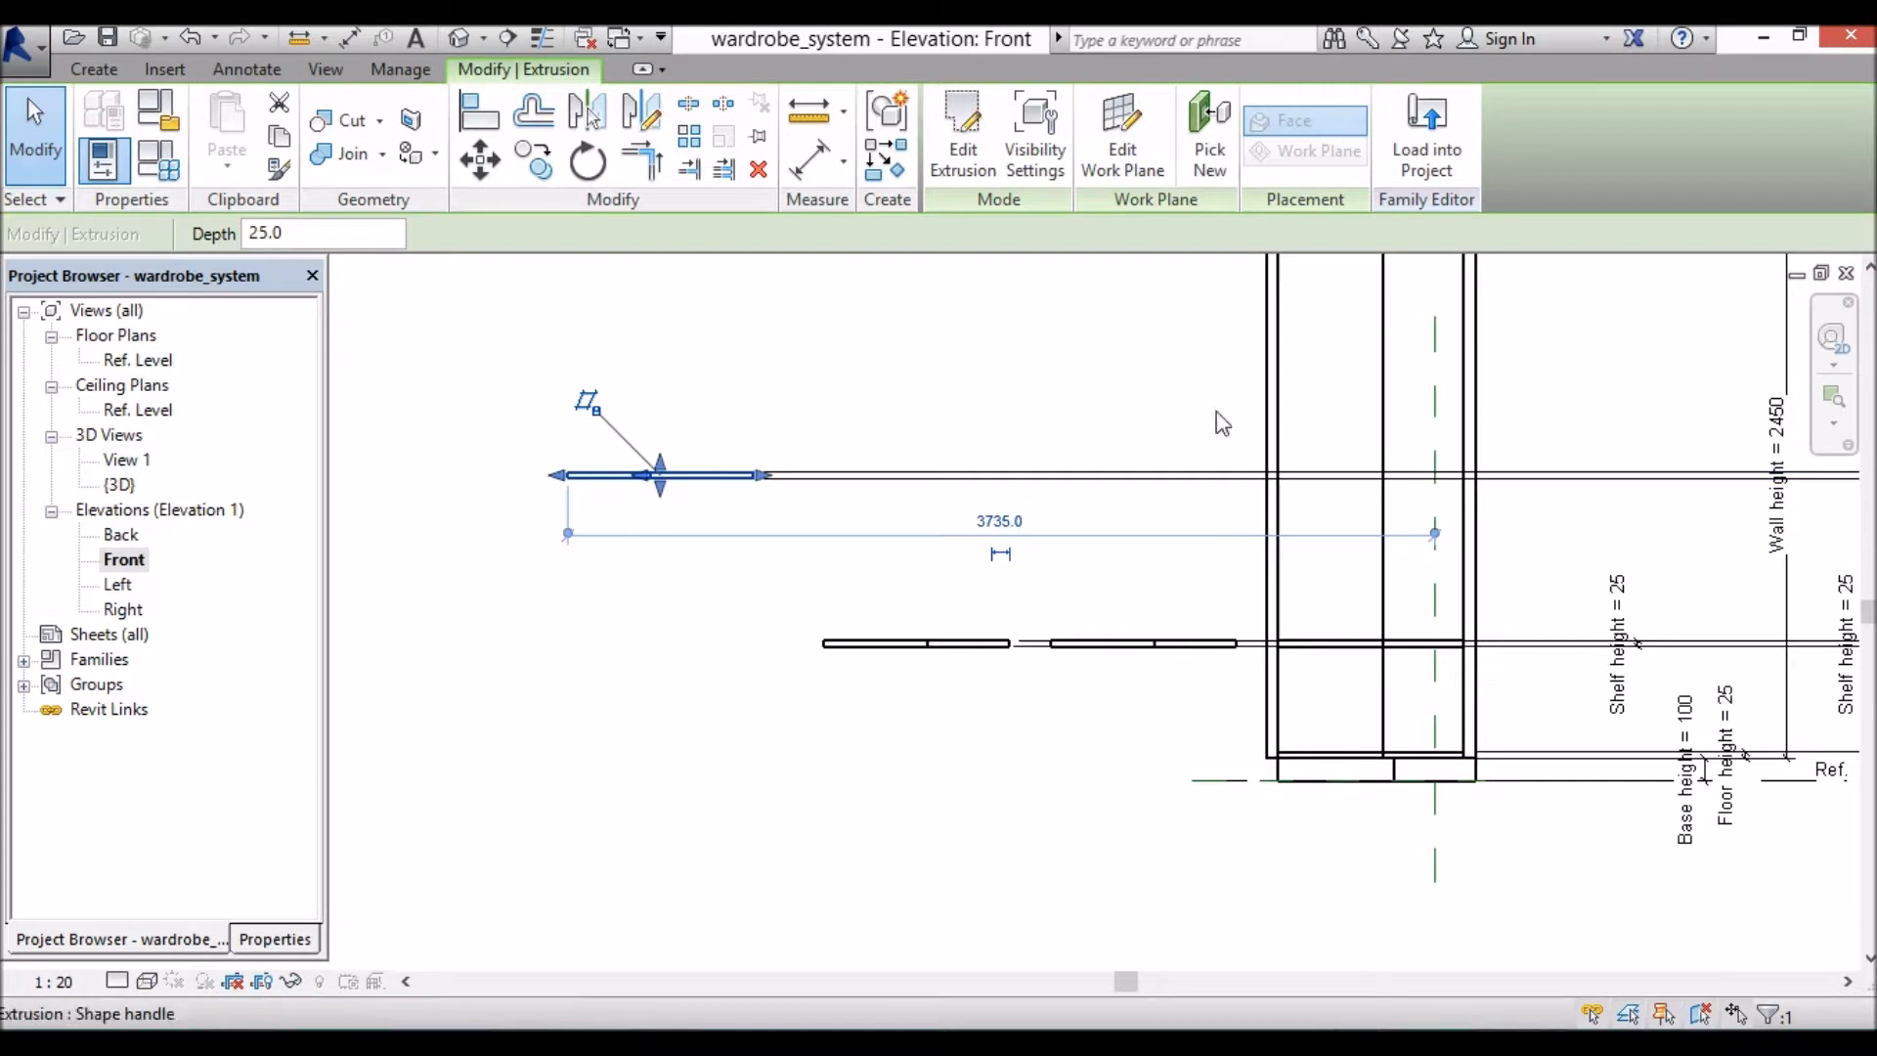
Step: Move the raised shelf horizontally into the wardrobe so its right end meets the right wall's inner face
{"action": "left_click", "coordinate": [475, 179]}
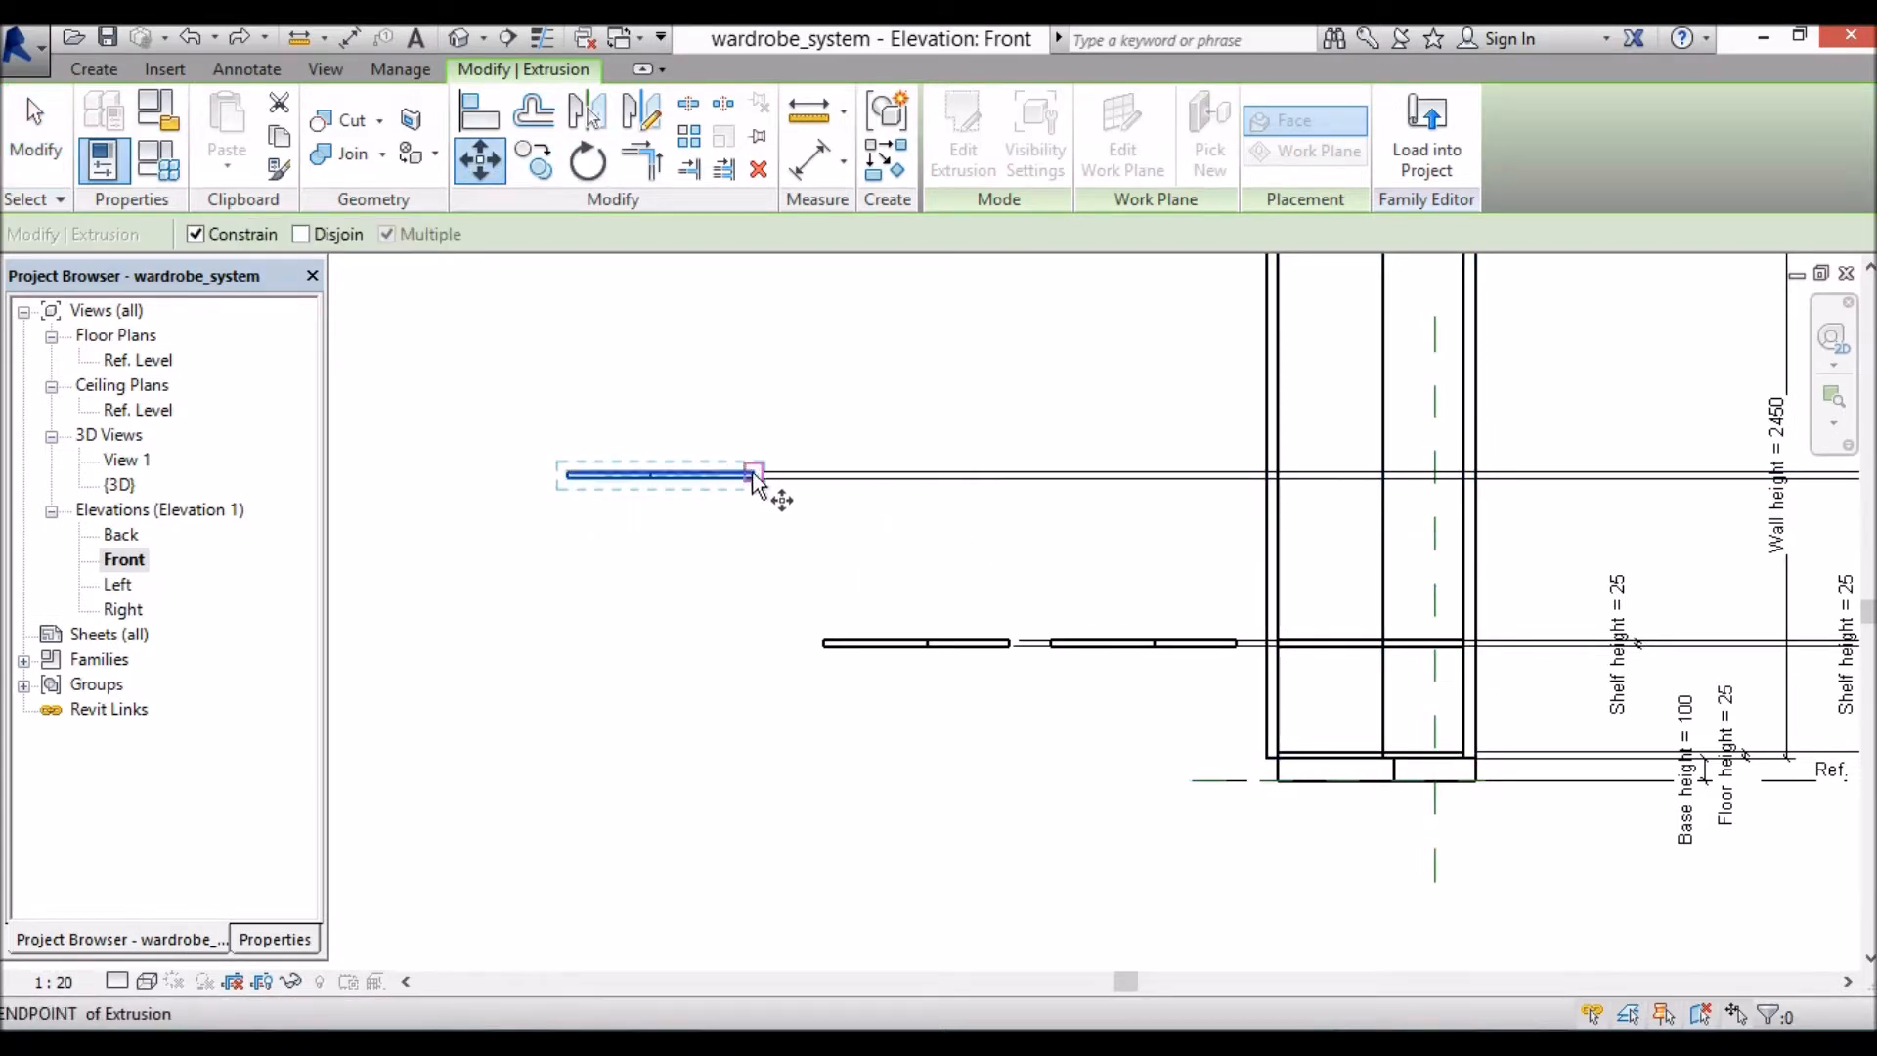
{"action": "left_click", "coordinate": [753, 479]}
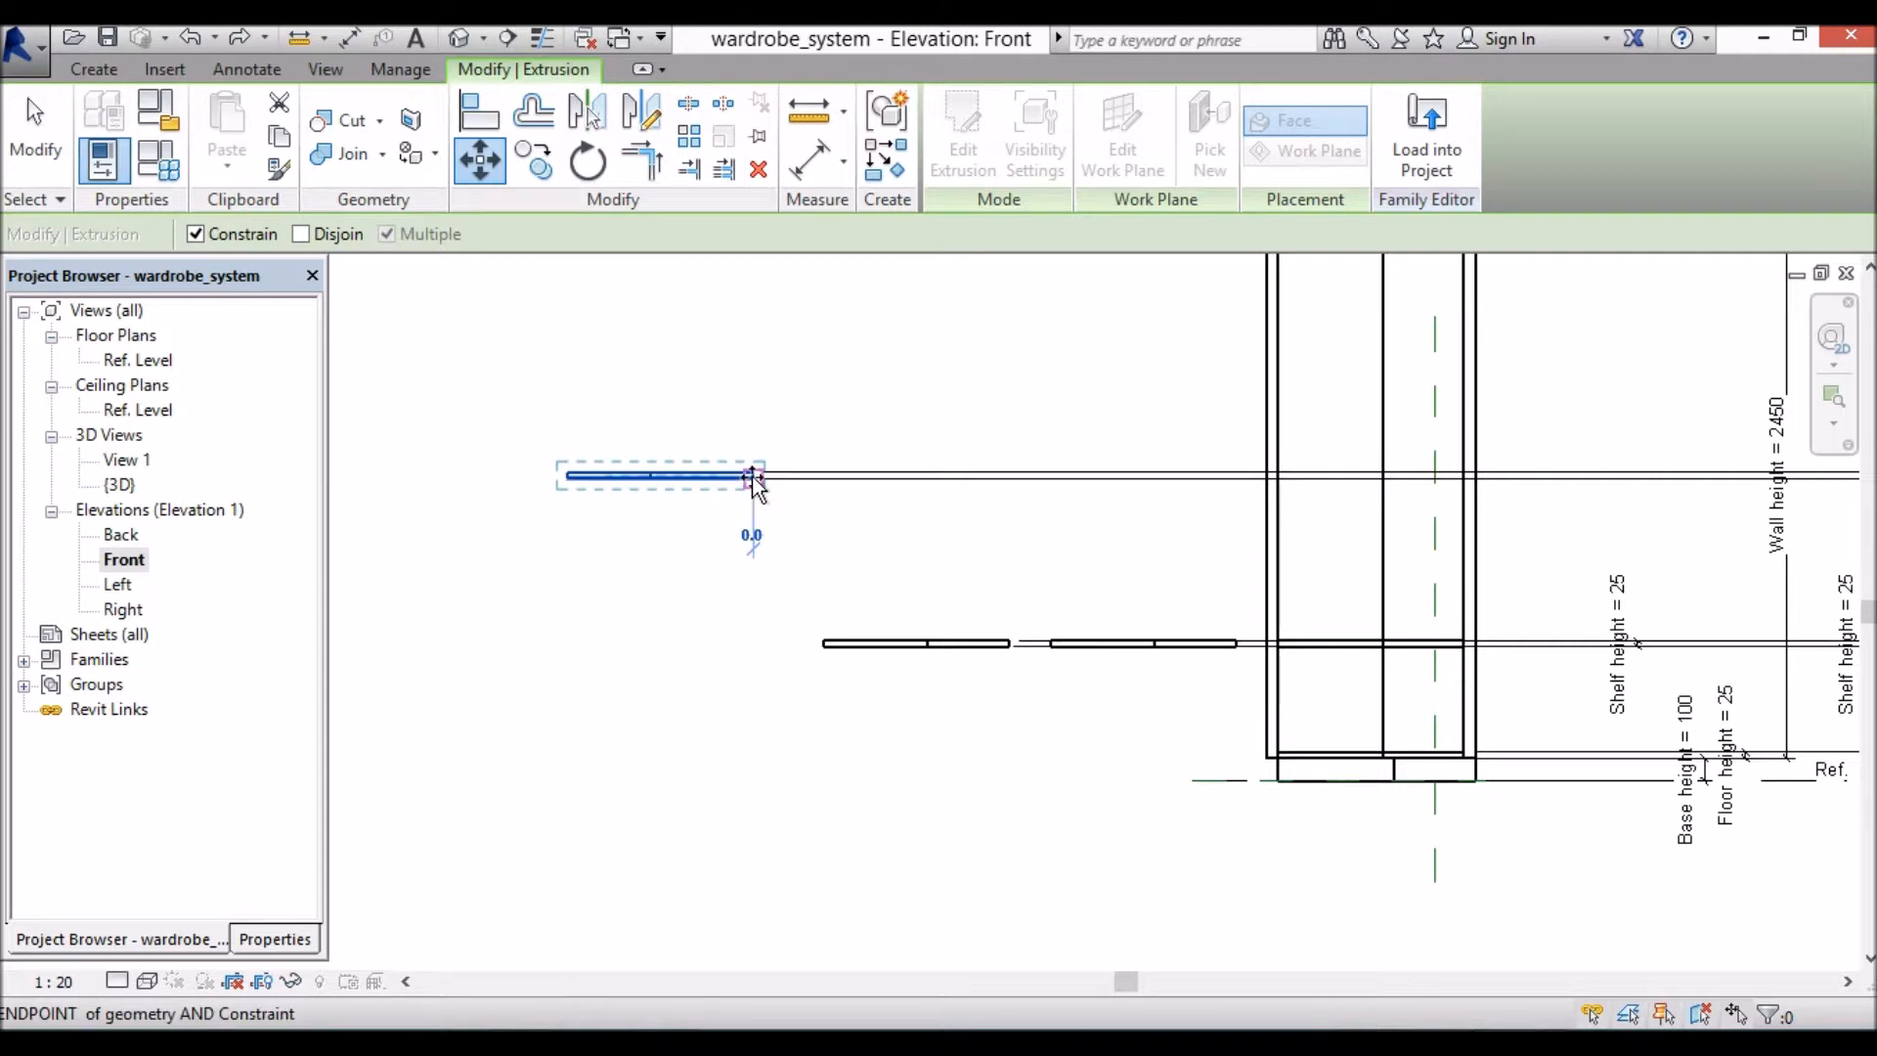
{"action": "left_click", "coordinate": [753, 479]}
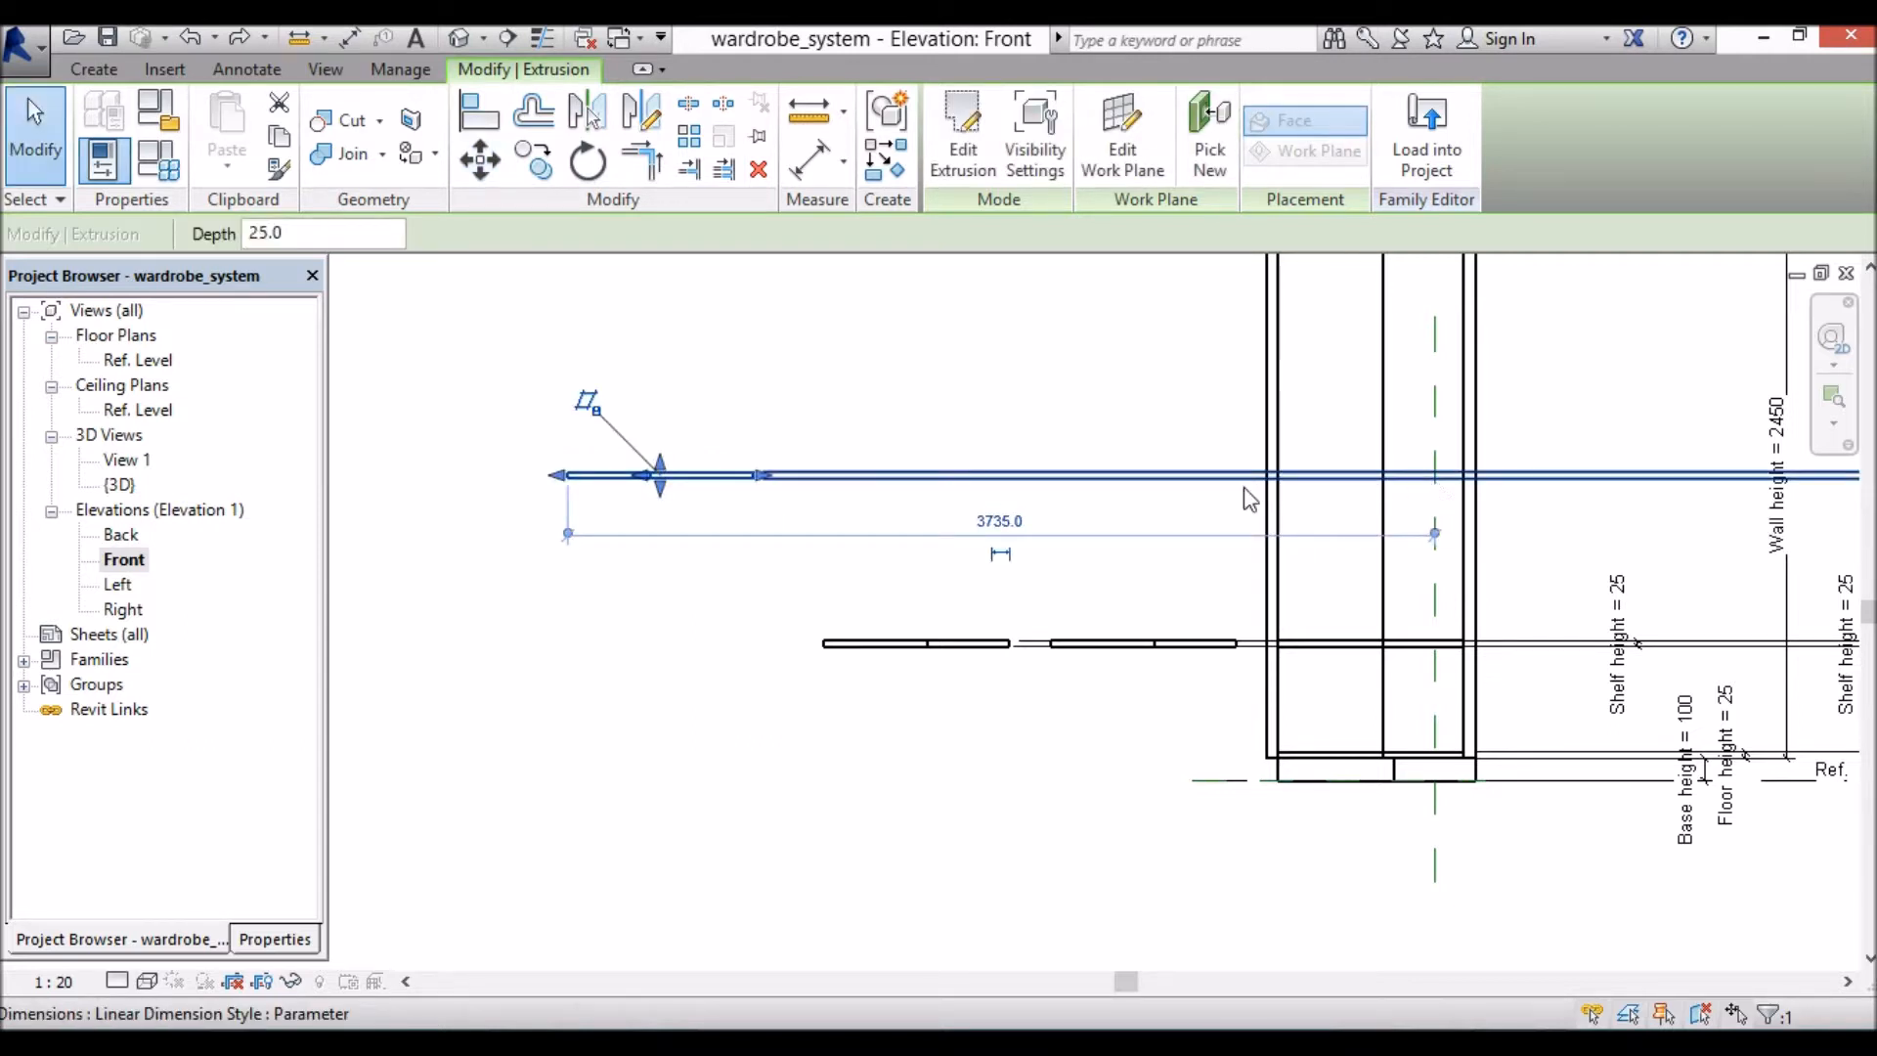
{"action": "left_click", "coordinate": [479, 159]}
{"action": "left_click", "coordinate": [755, 479]}
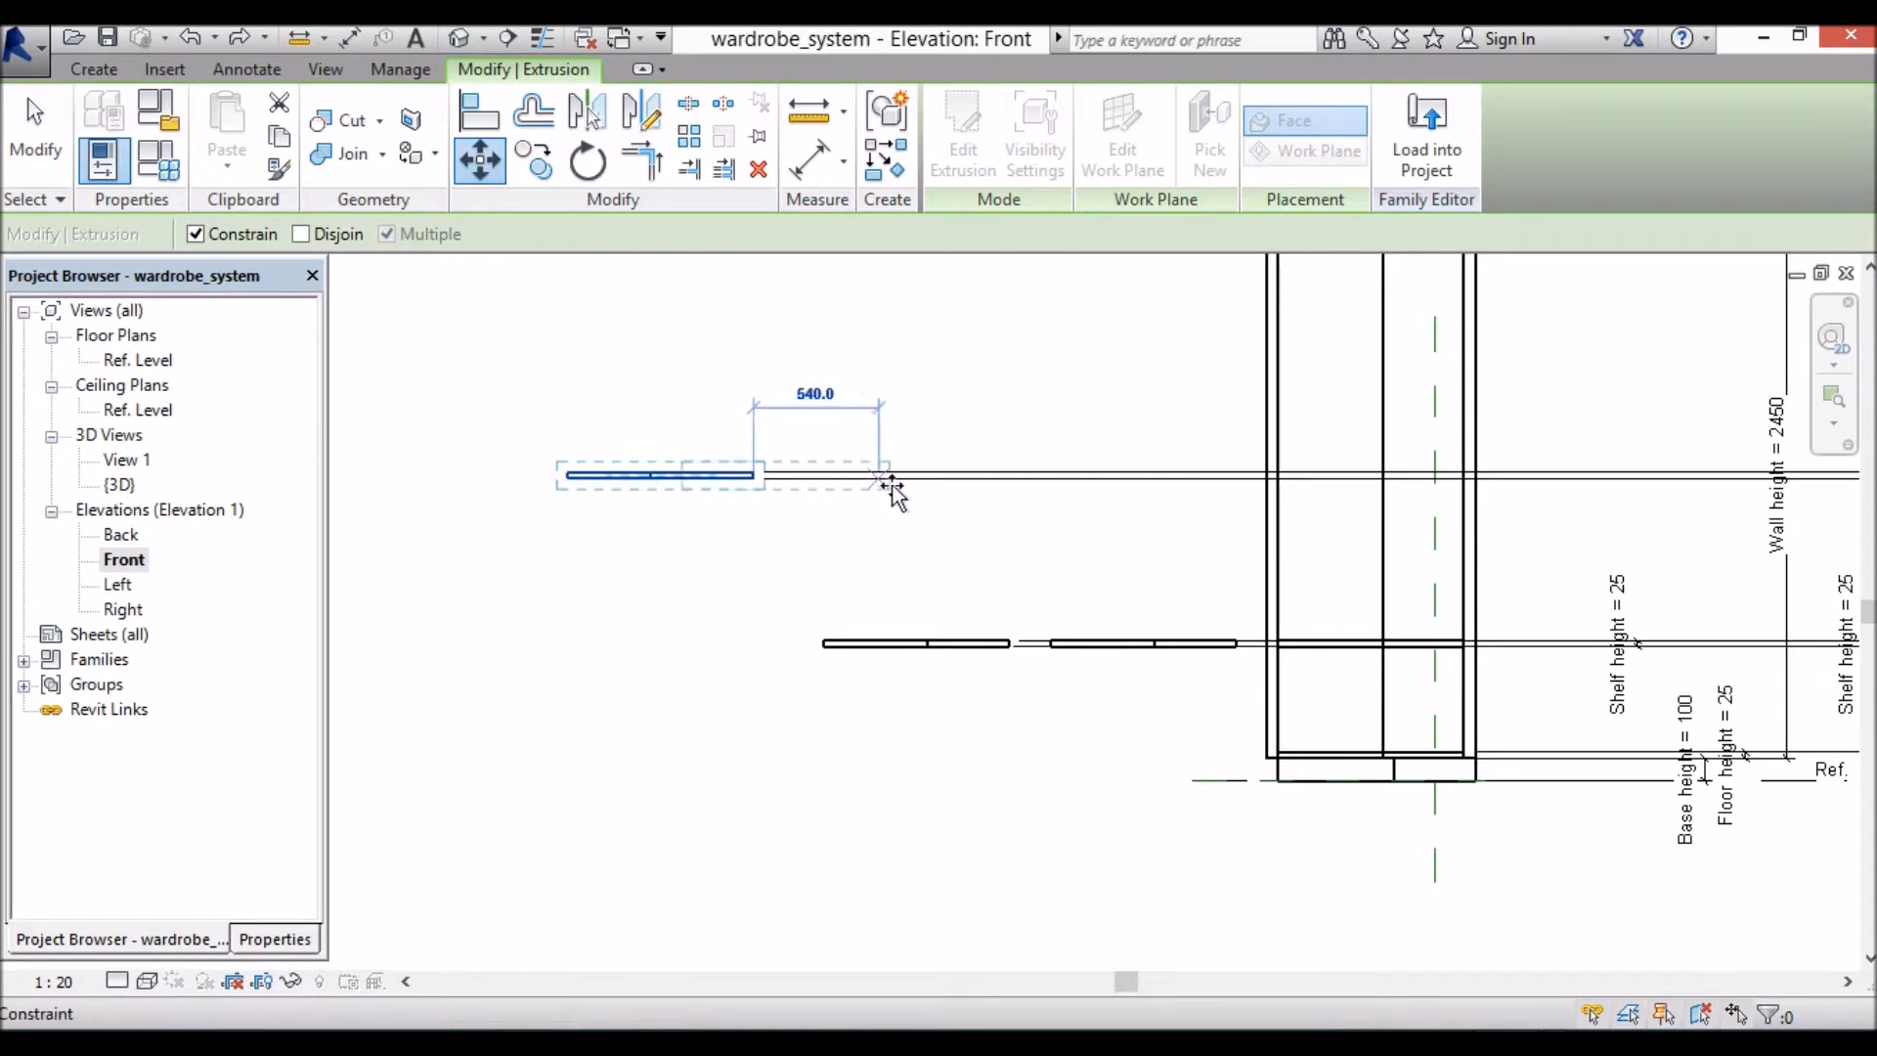
{"action": "left_click", "coordinate": [1467, 481]}
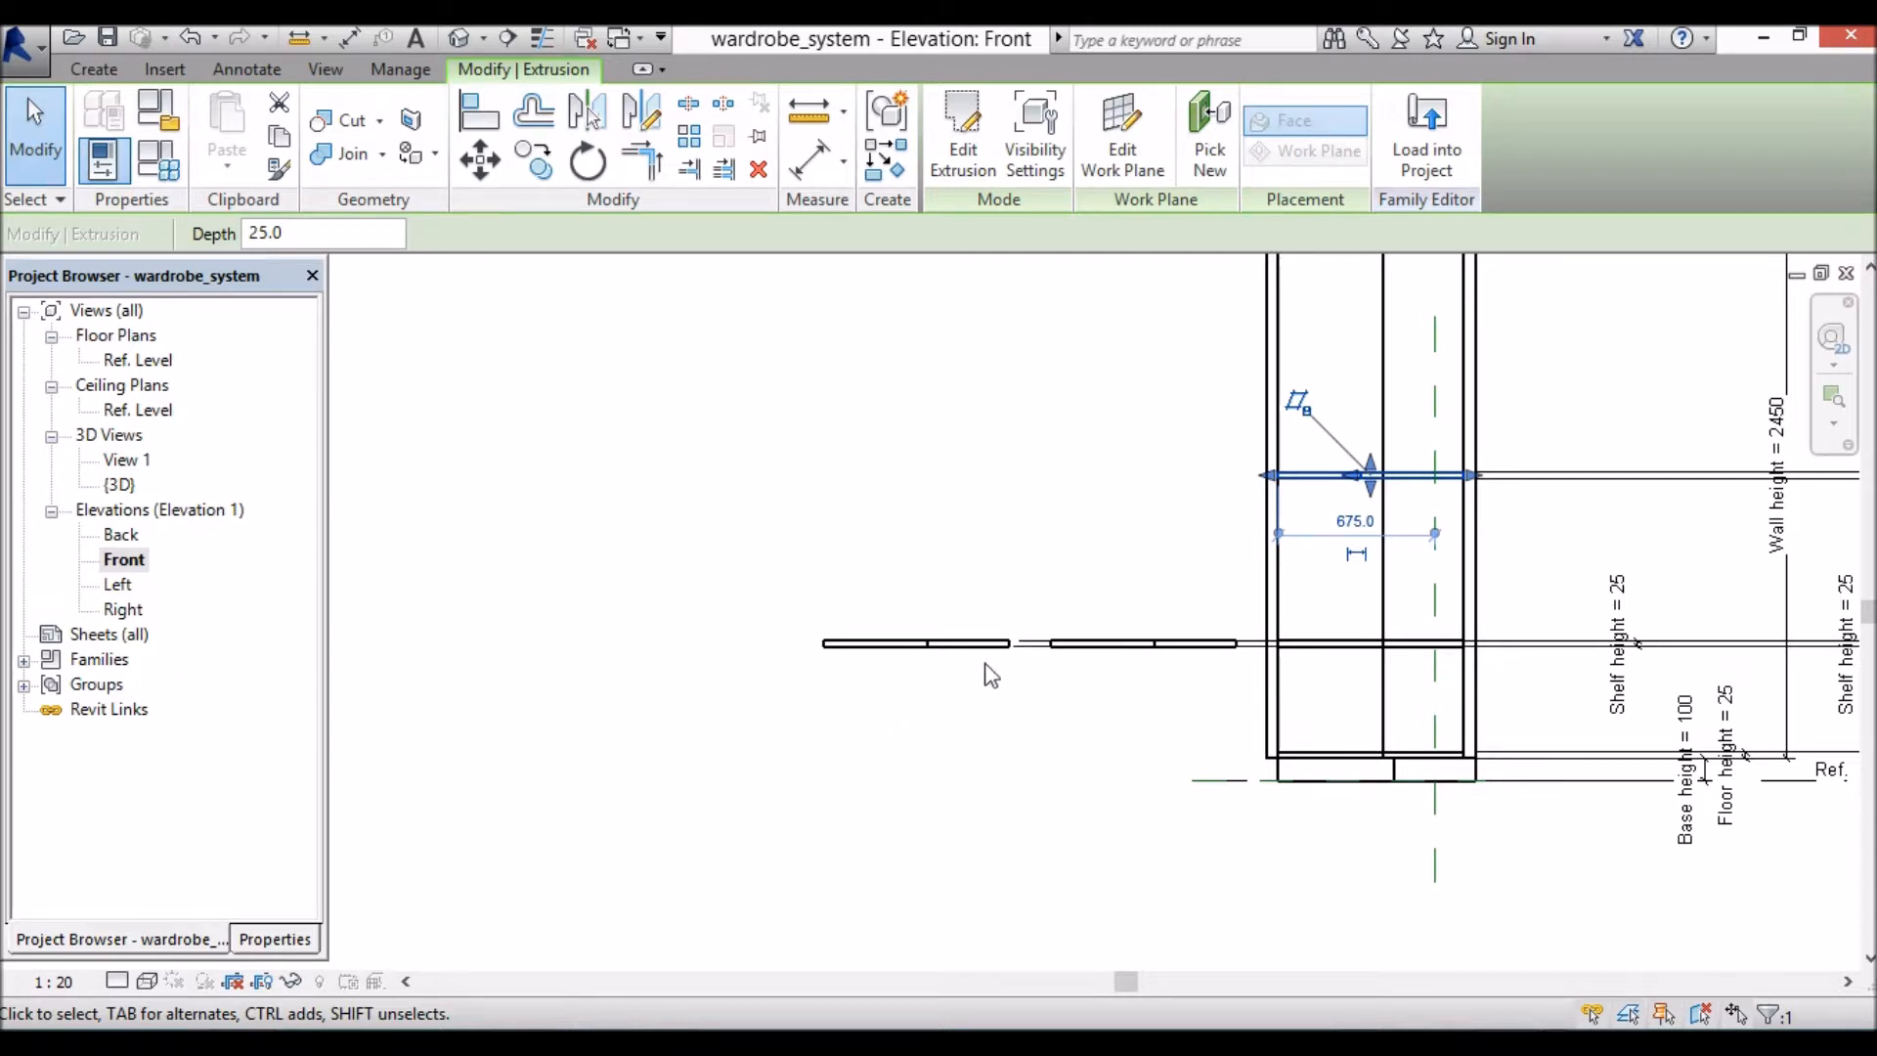
Step: Raise the leftmost remaining shelf copy above the second shelf, and move it horizontally until its right end meets the right wall's inner face
{"action": "left_click", "coordinate": [963, 644]}
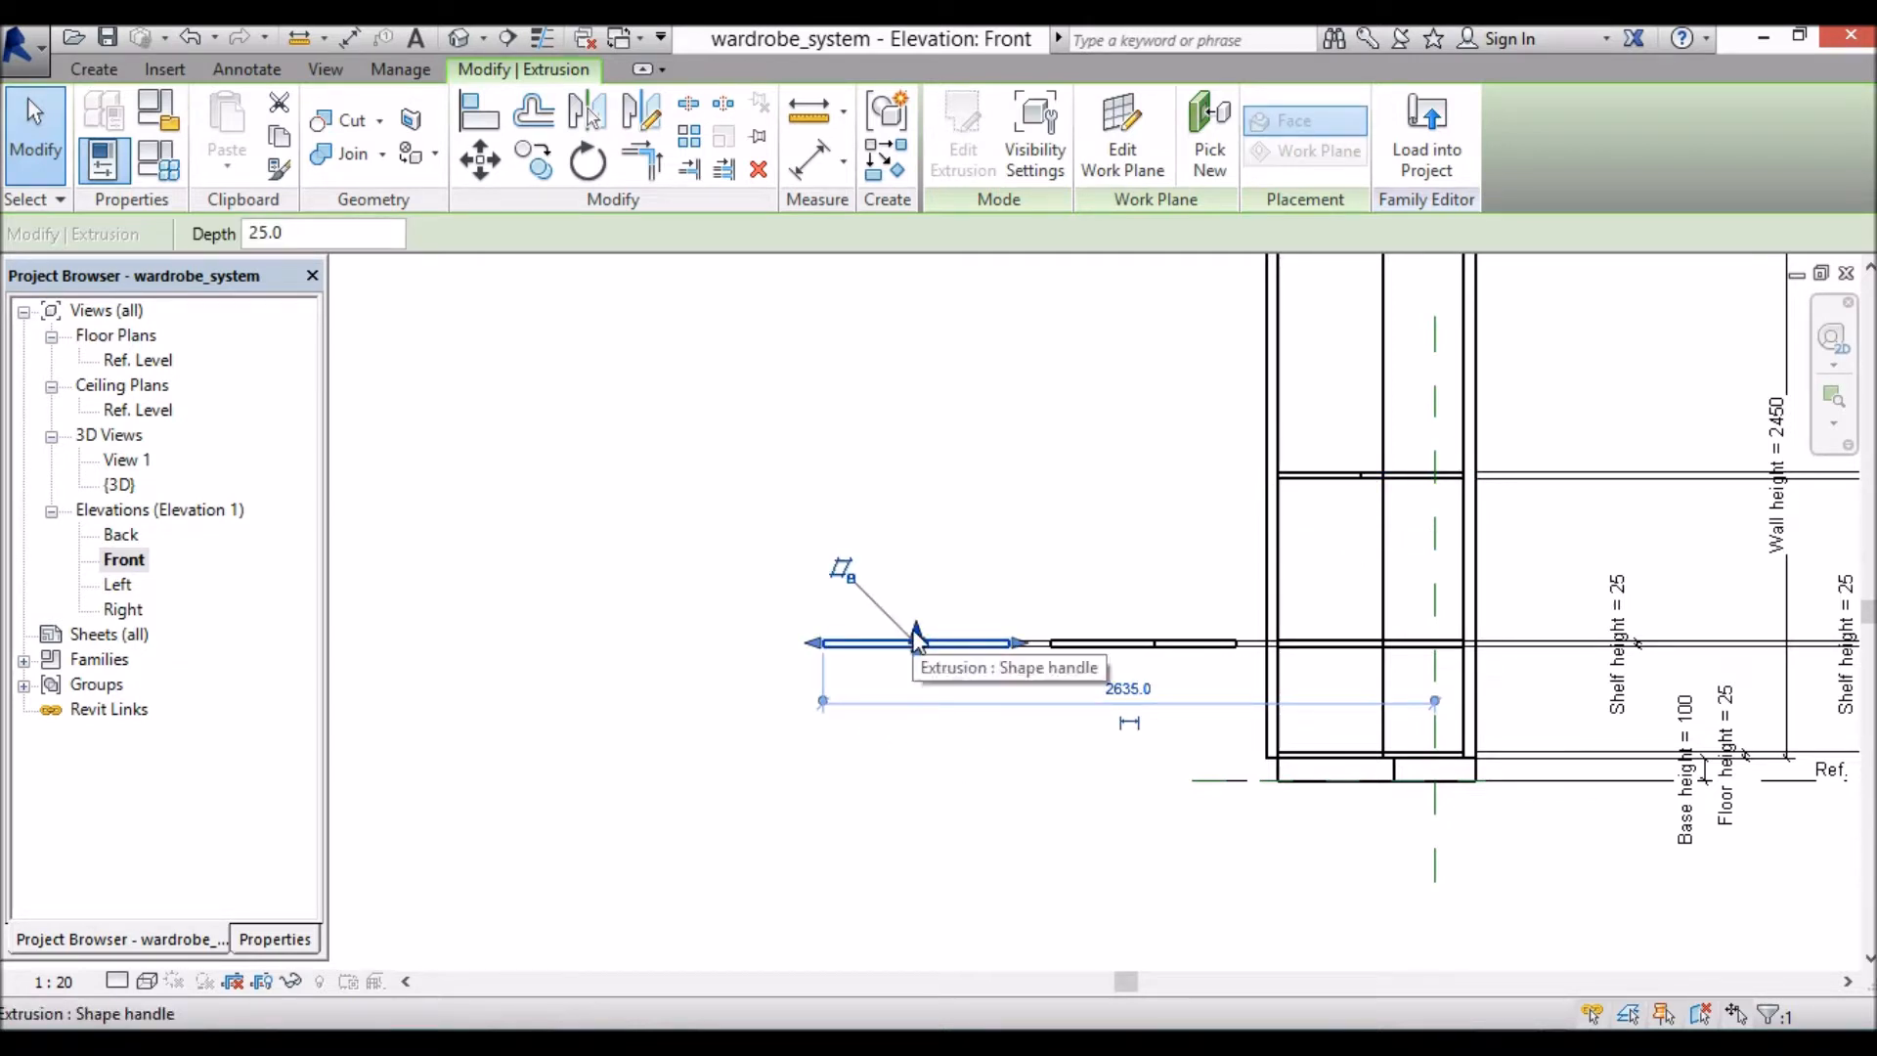
{"action": "left_click_drag", "start_coordinate": [917, 640], "coordinate": [933, 385]}
{"action": "left_click", "coordinate": [484, 171]}
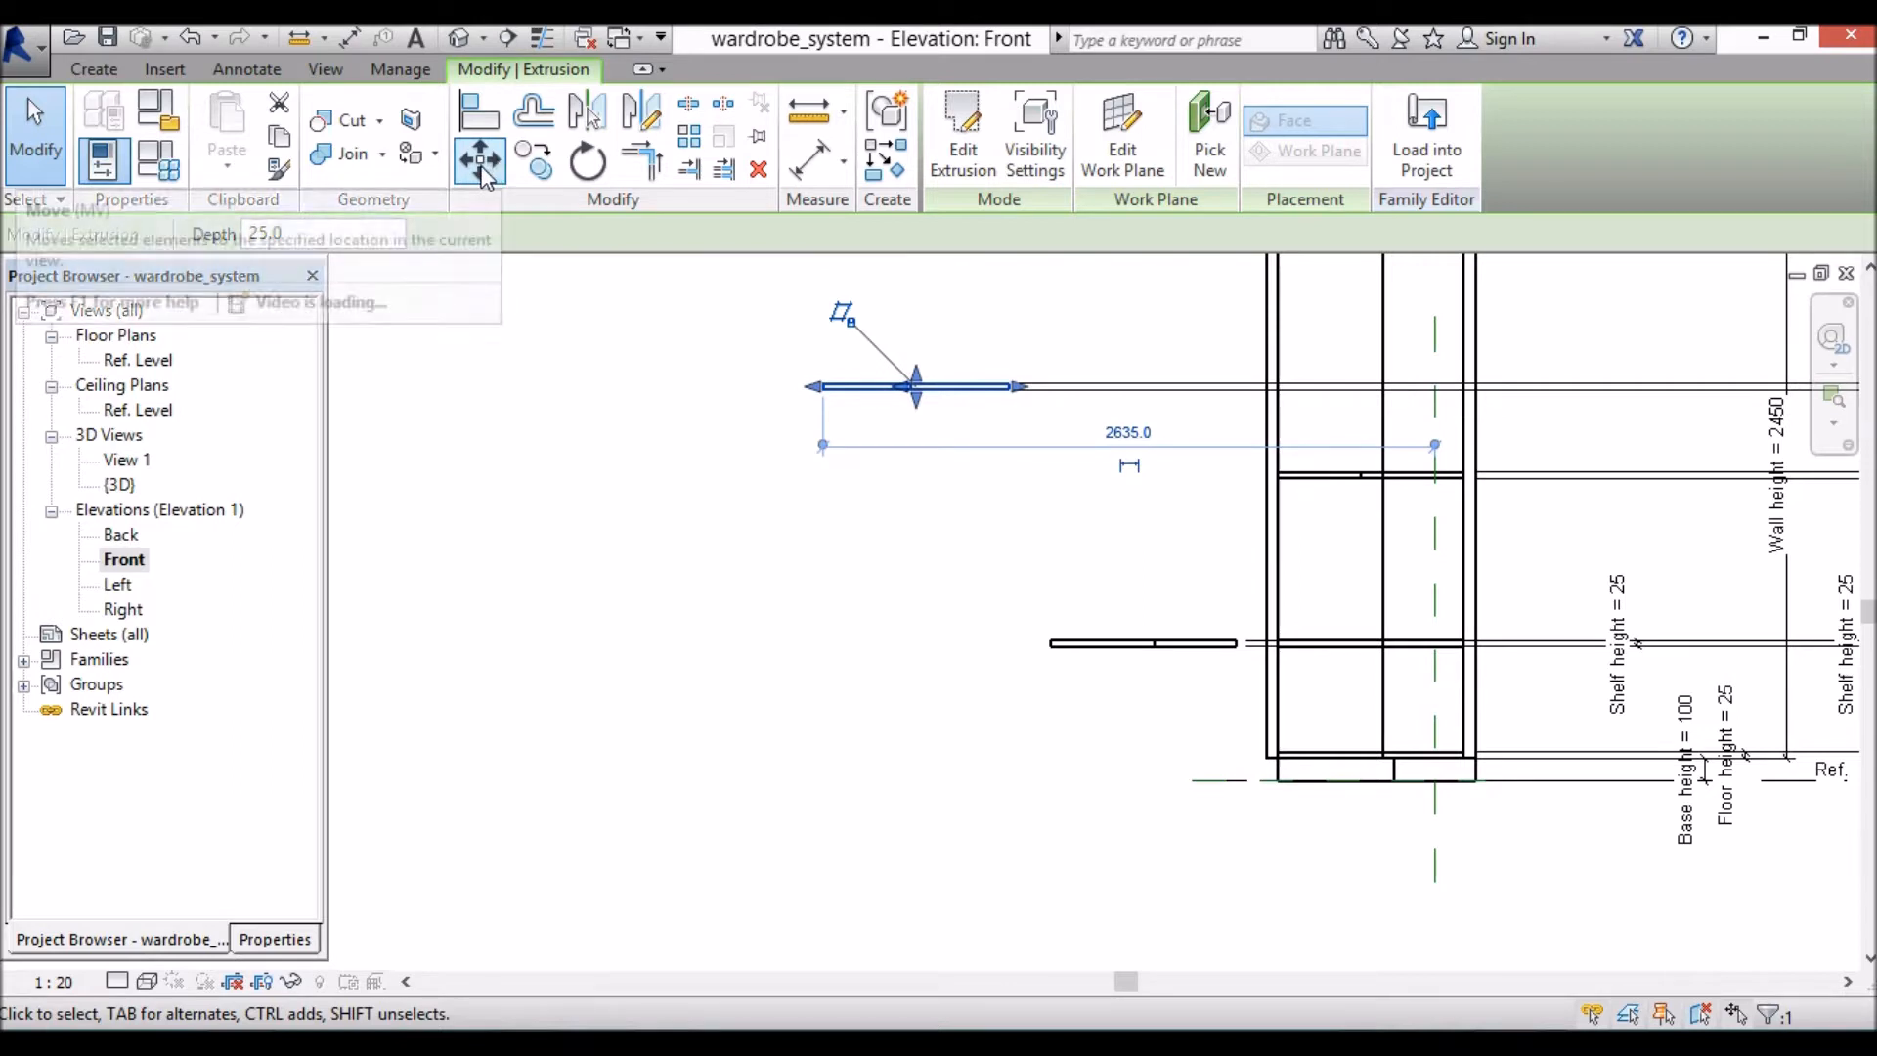
{"action": "left_click", "coordinate": [1006, 389]}
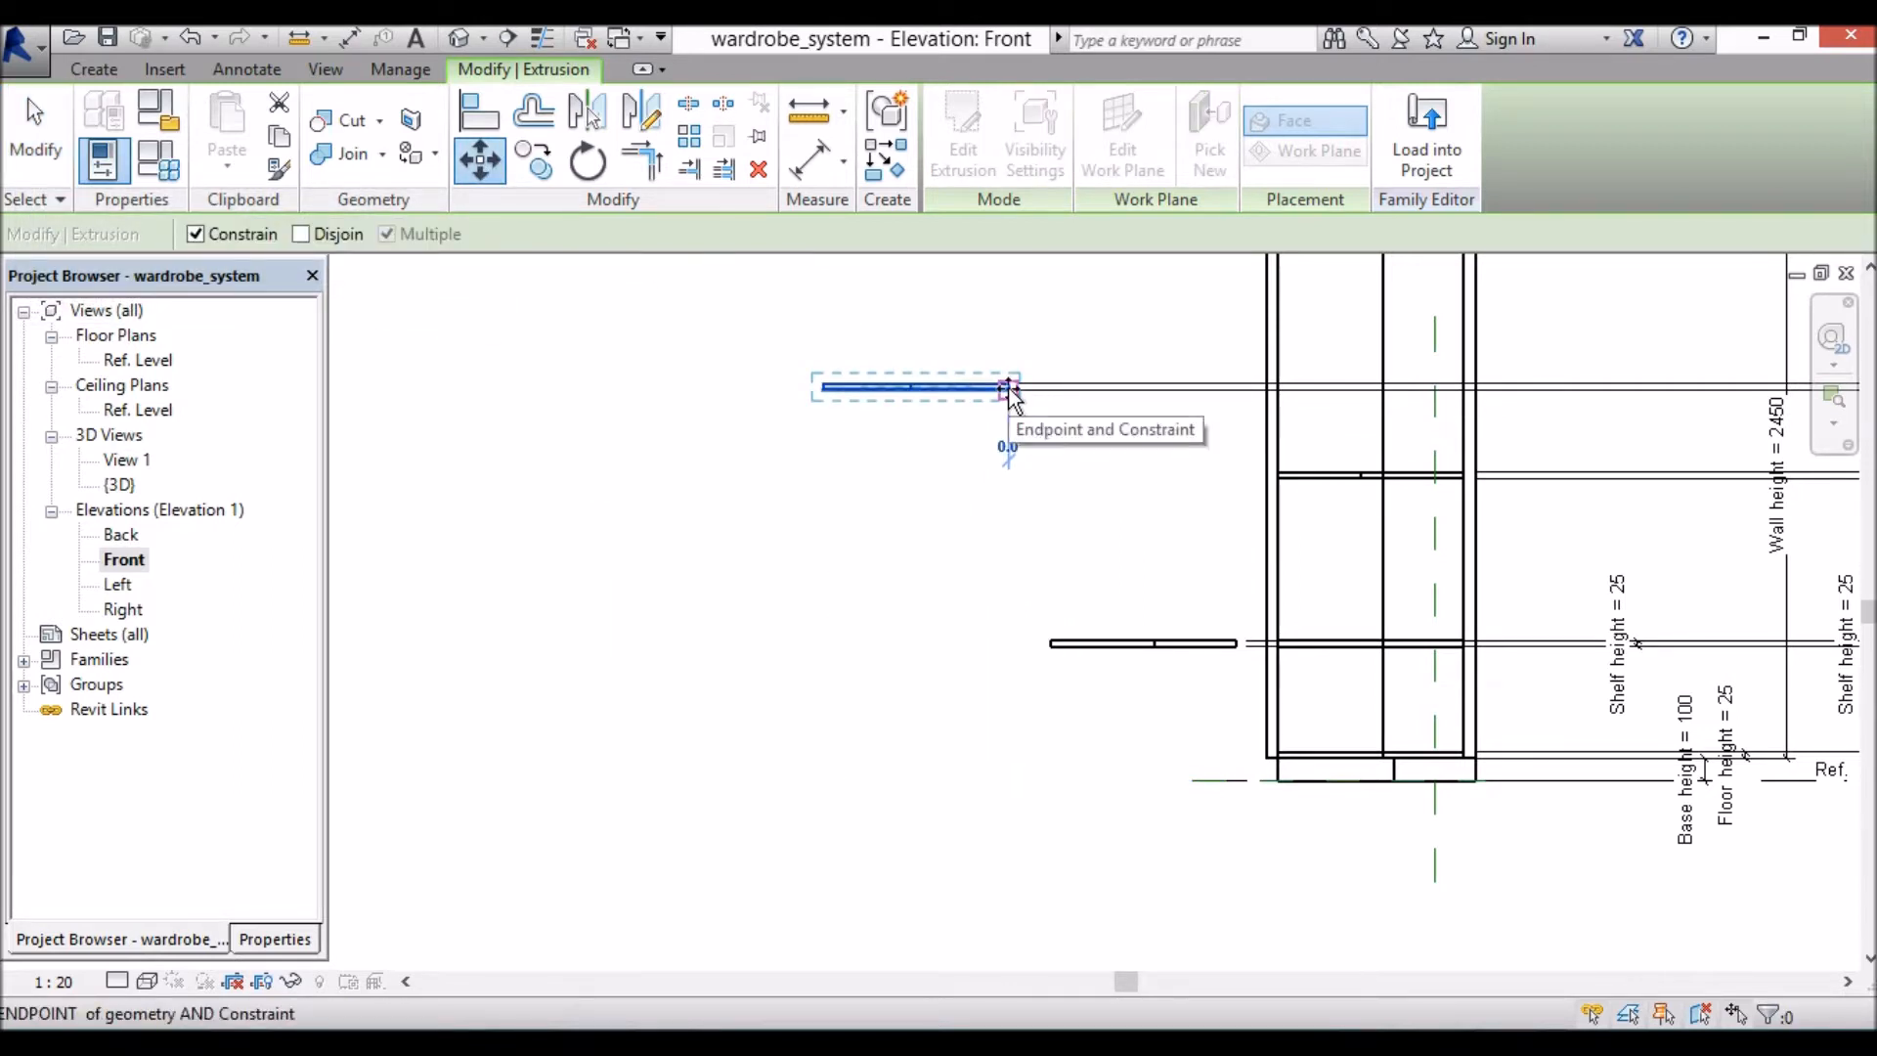
{"action": "left_click", "coordinate": [1464, 396]}
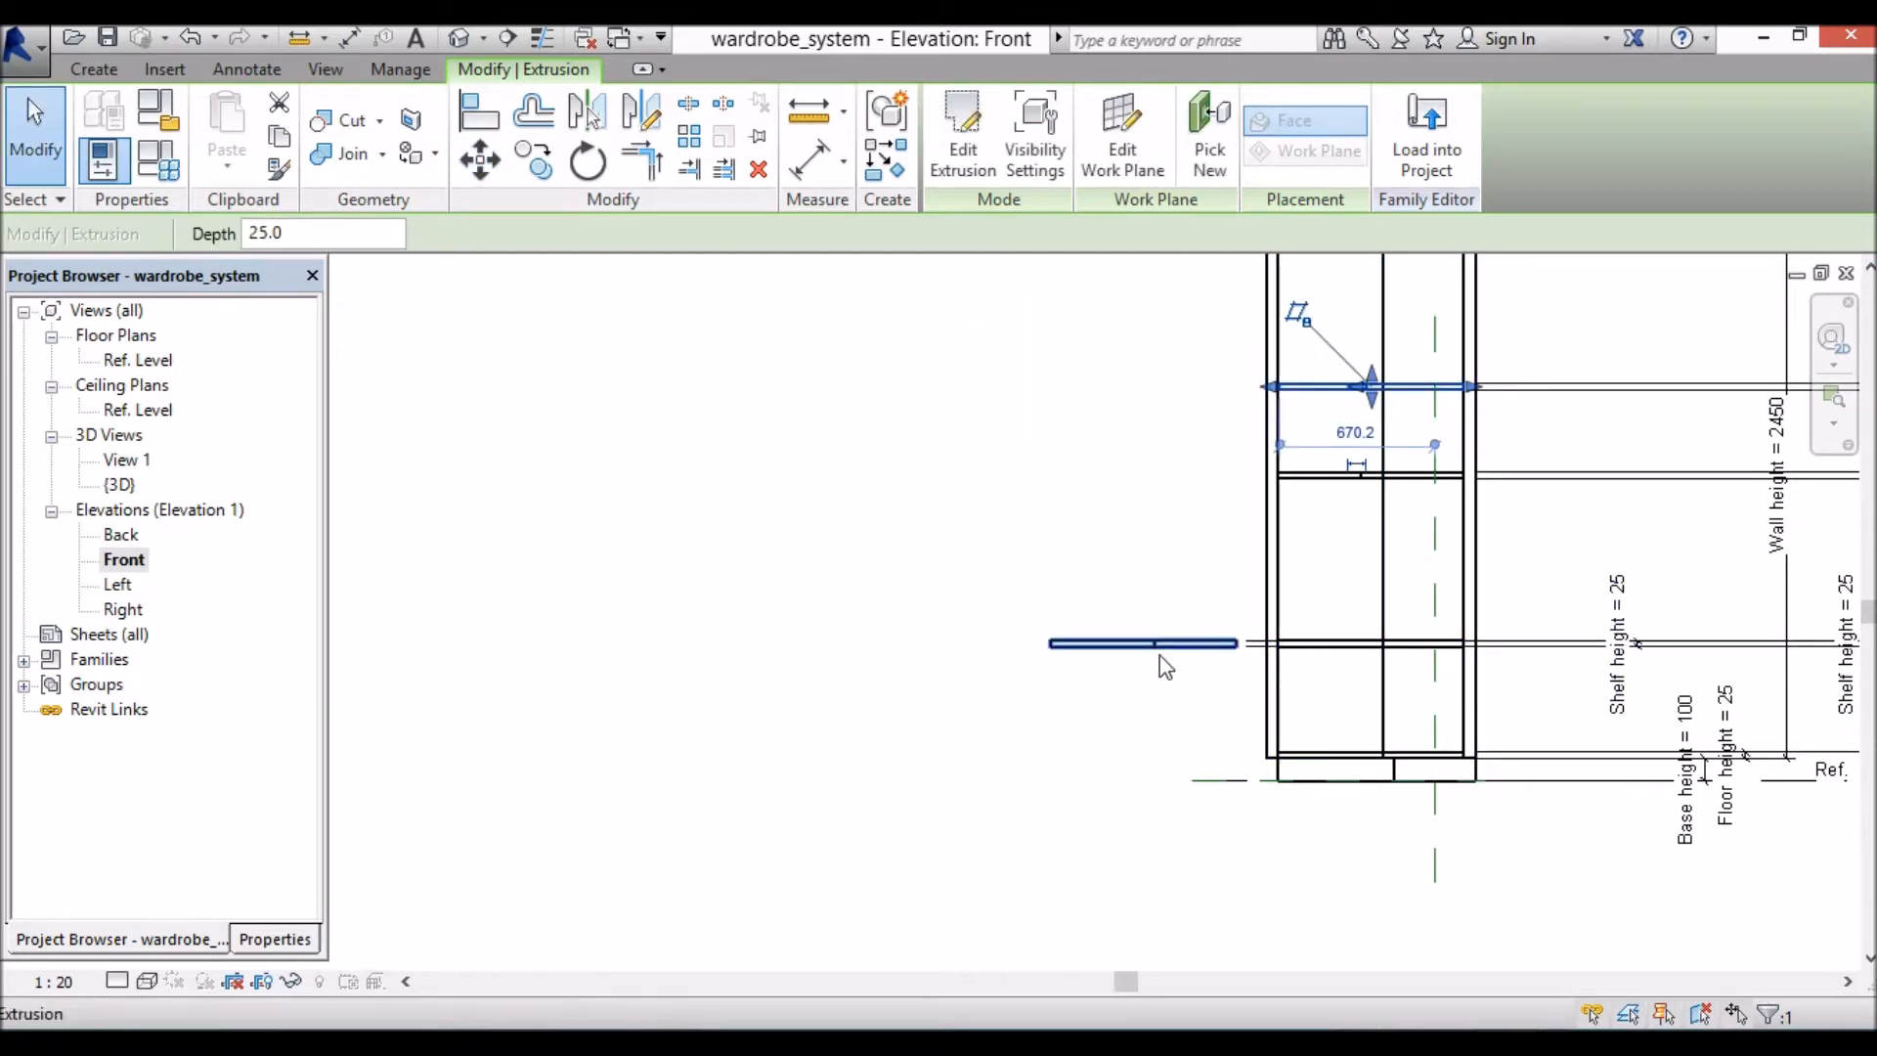
Step: Raise the last outside shelf copy above the third shelf, and move it into the wardrobe against the right wall's inner face
{"action": "left_click", "coordinate": [1131, 647]}
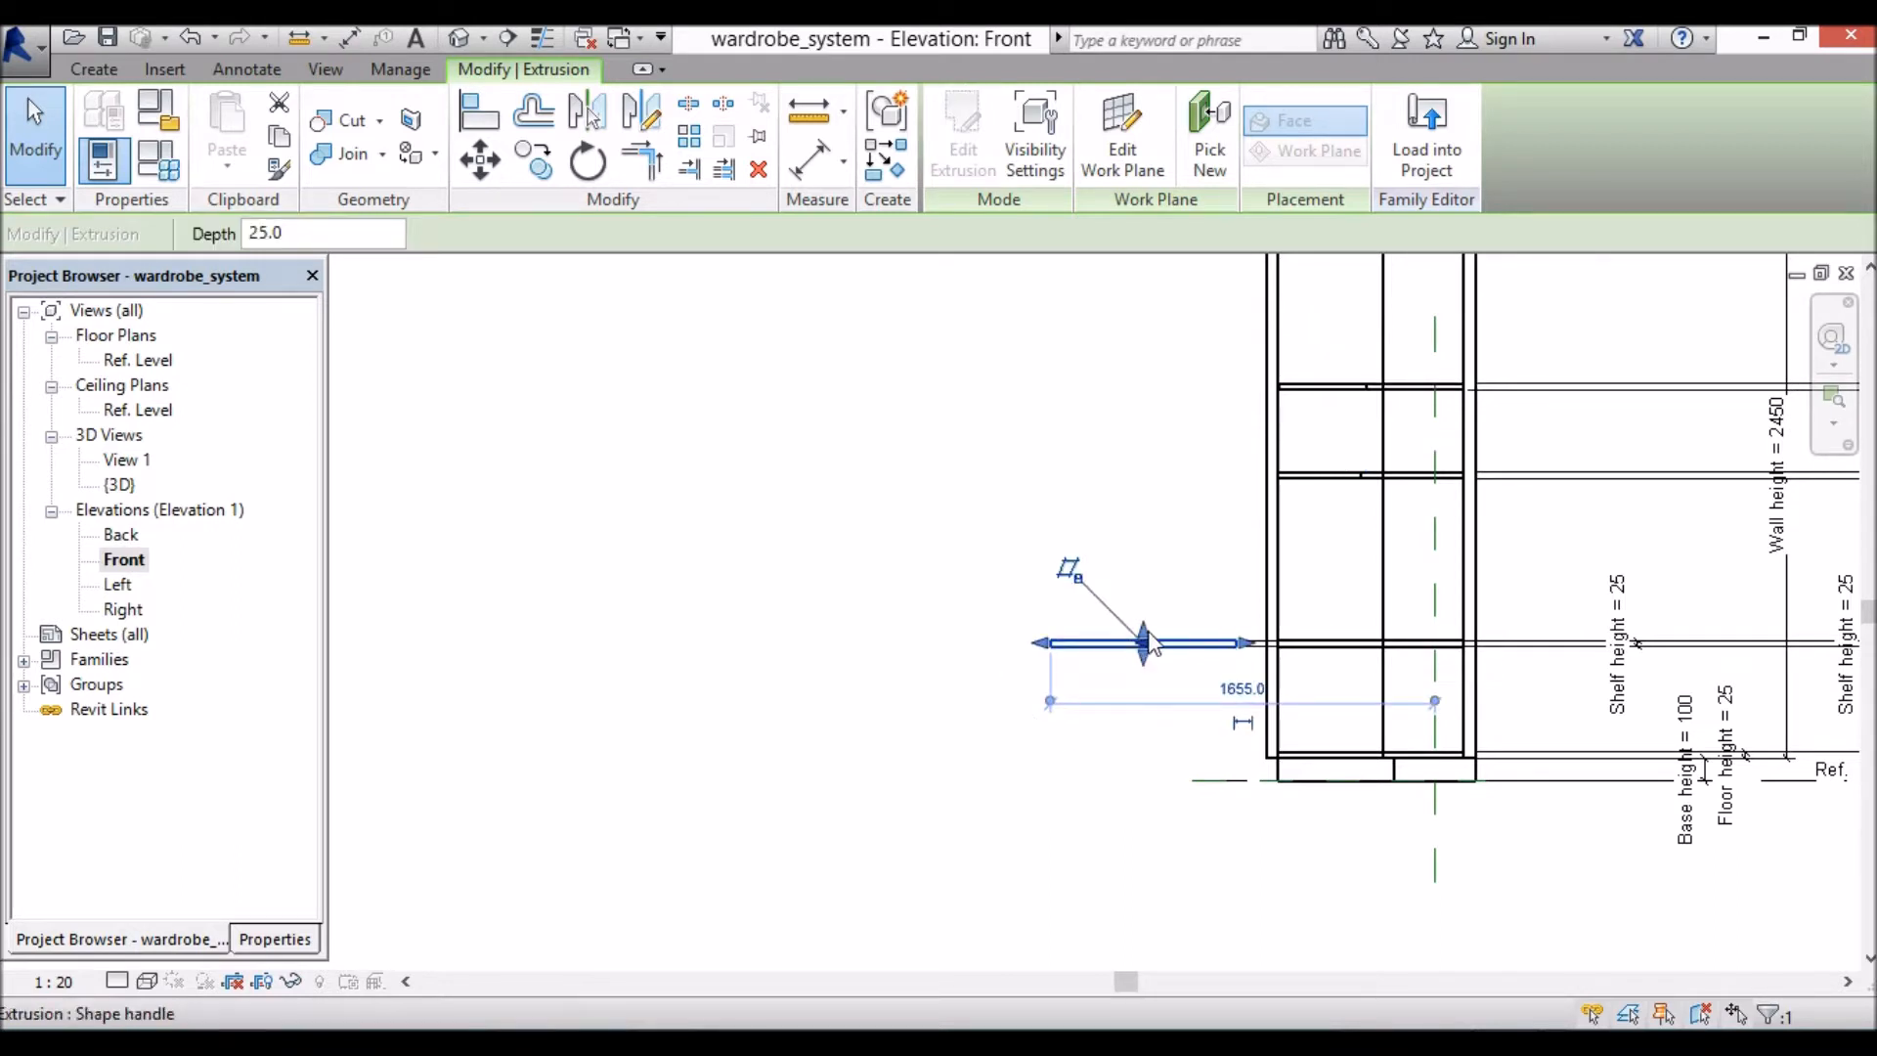
{"action": "left_click_drag", "start_coordinate": [1144, 644], "coordinate": [1146, 307]}
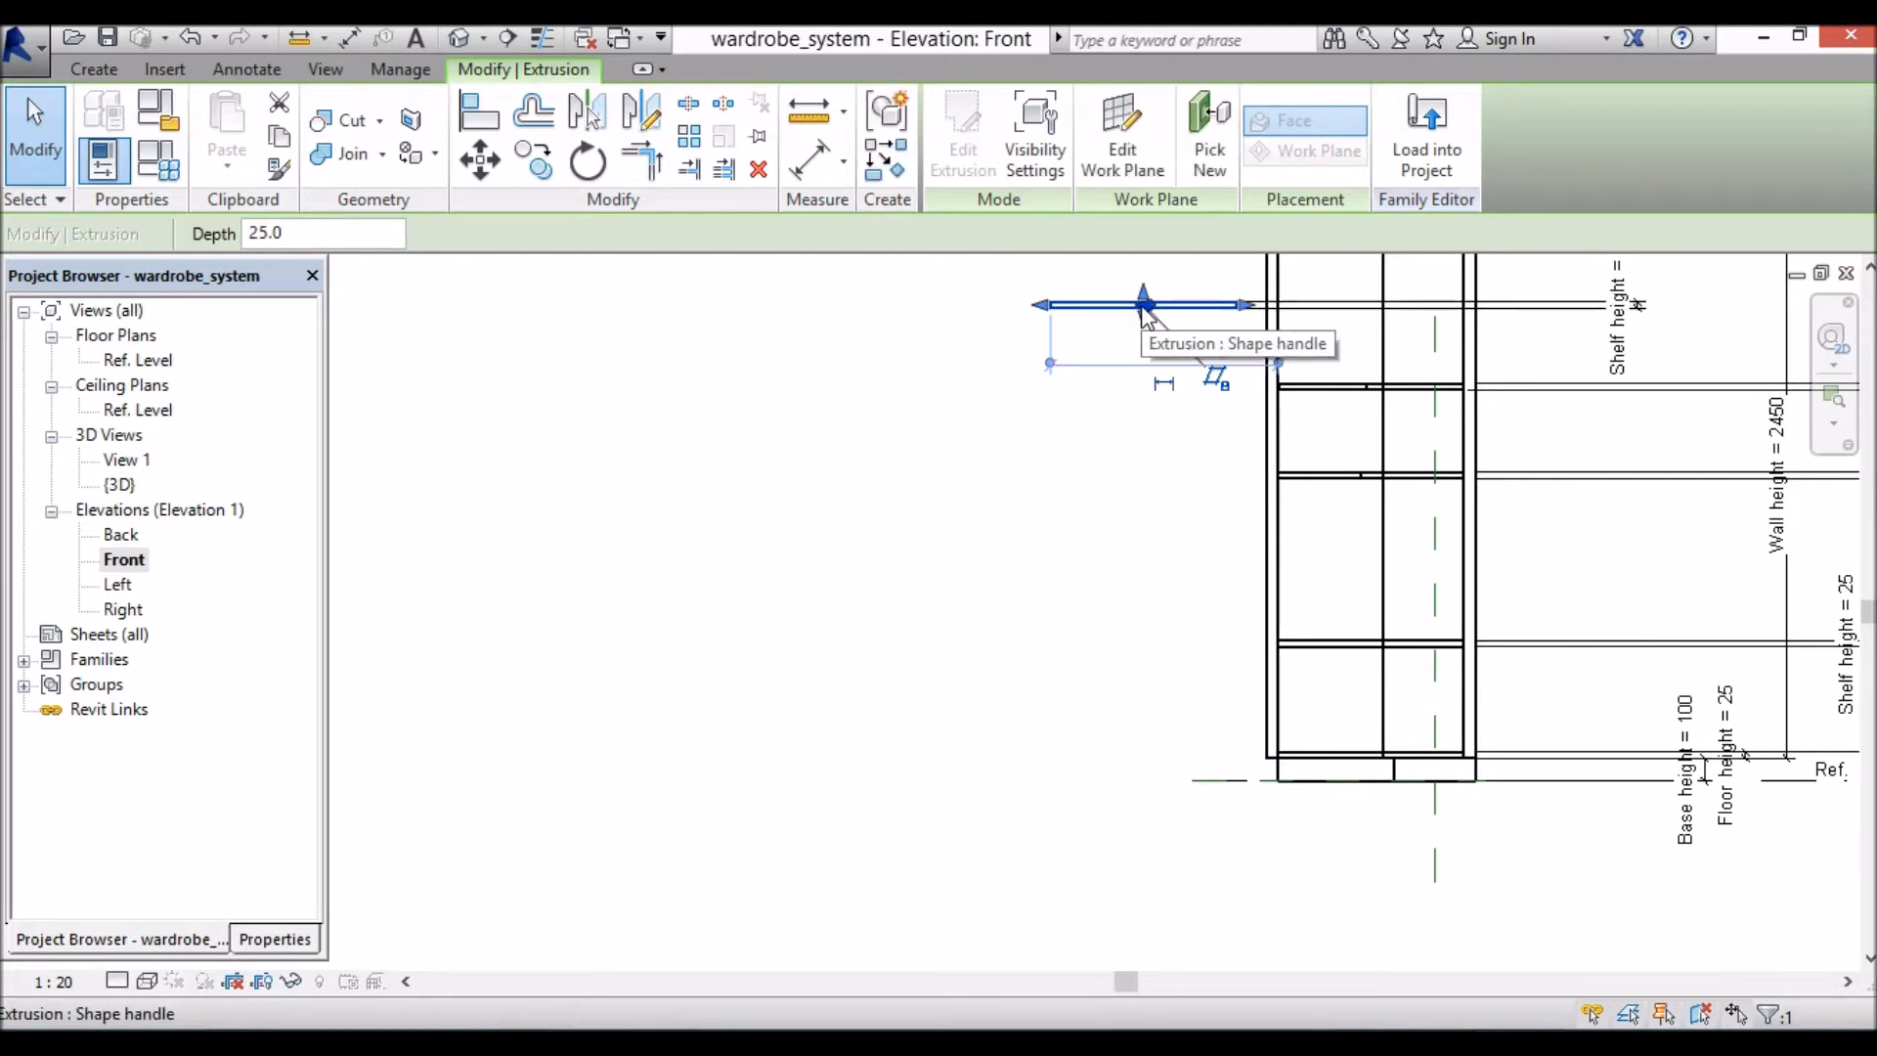
{"action": "left_click", "coordinate": [483, 176]}
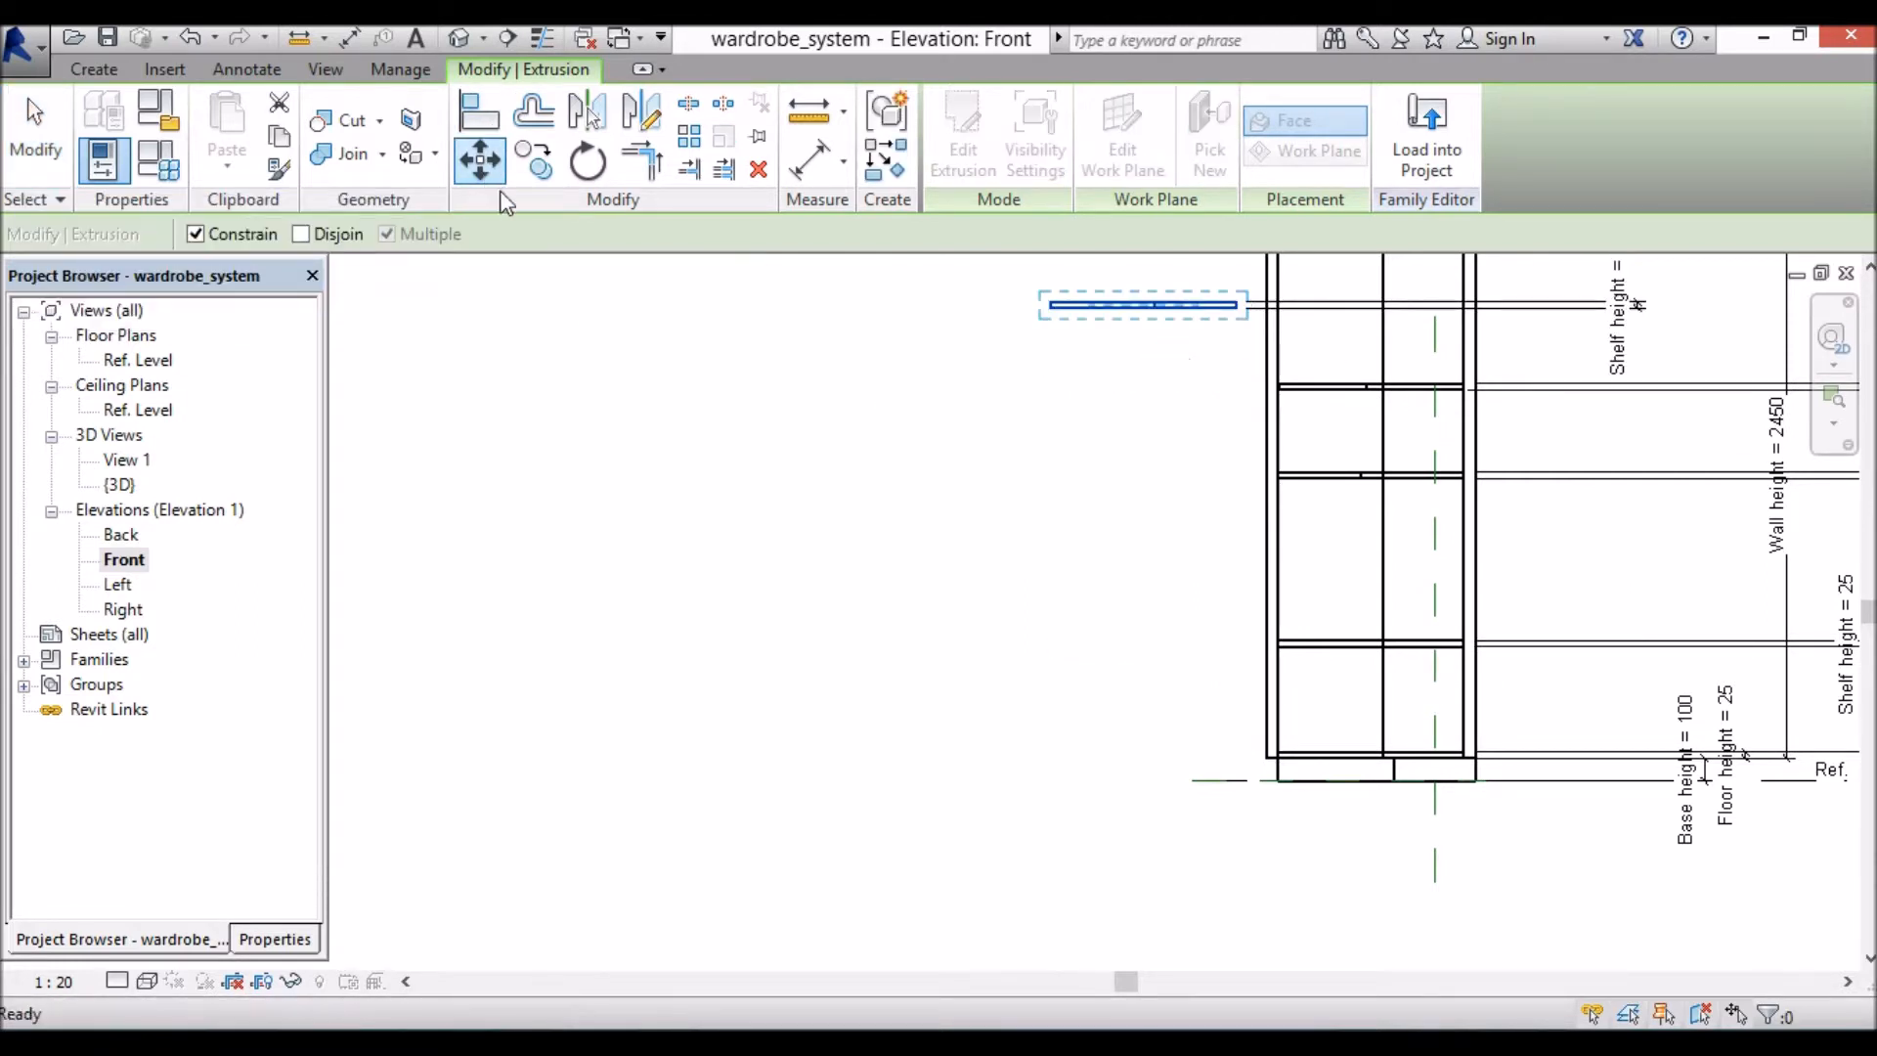
{"action": "left_click", "coordinate": [1234, 306]}
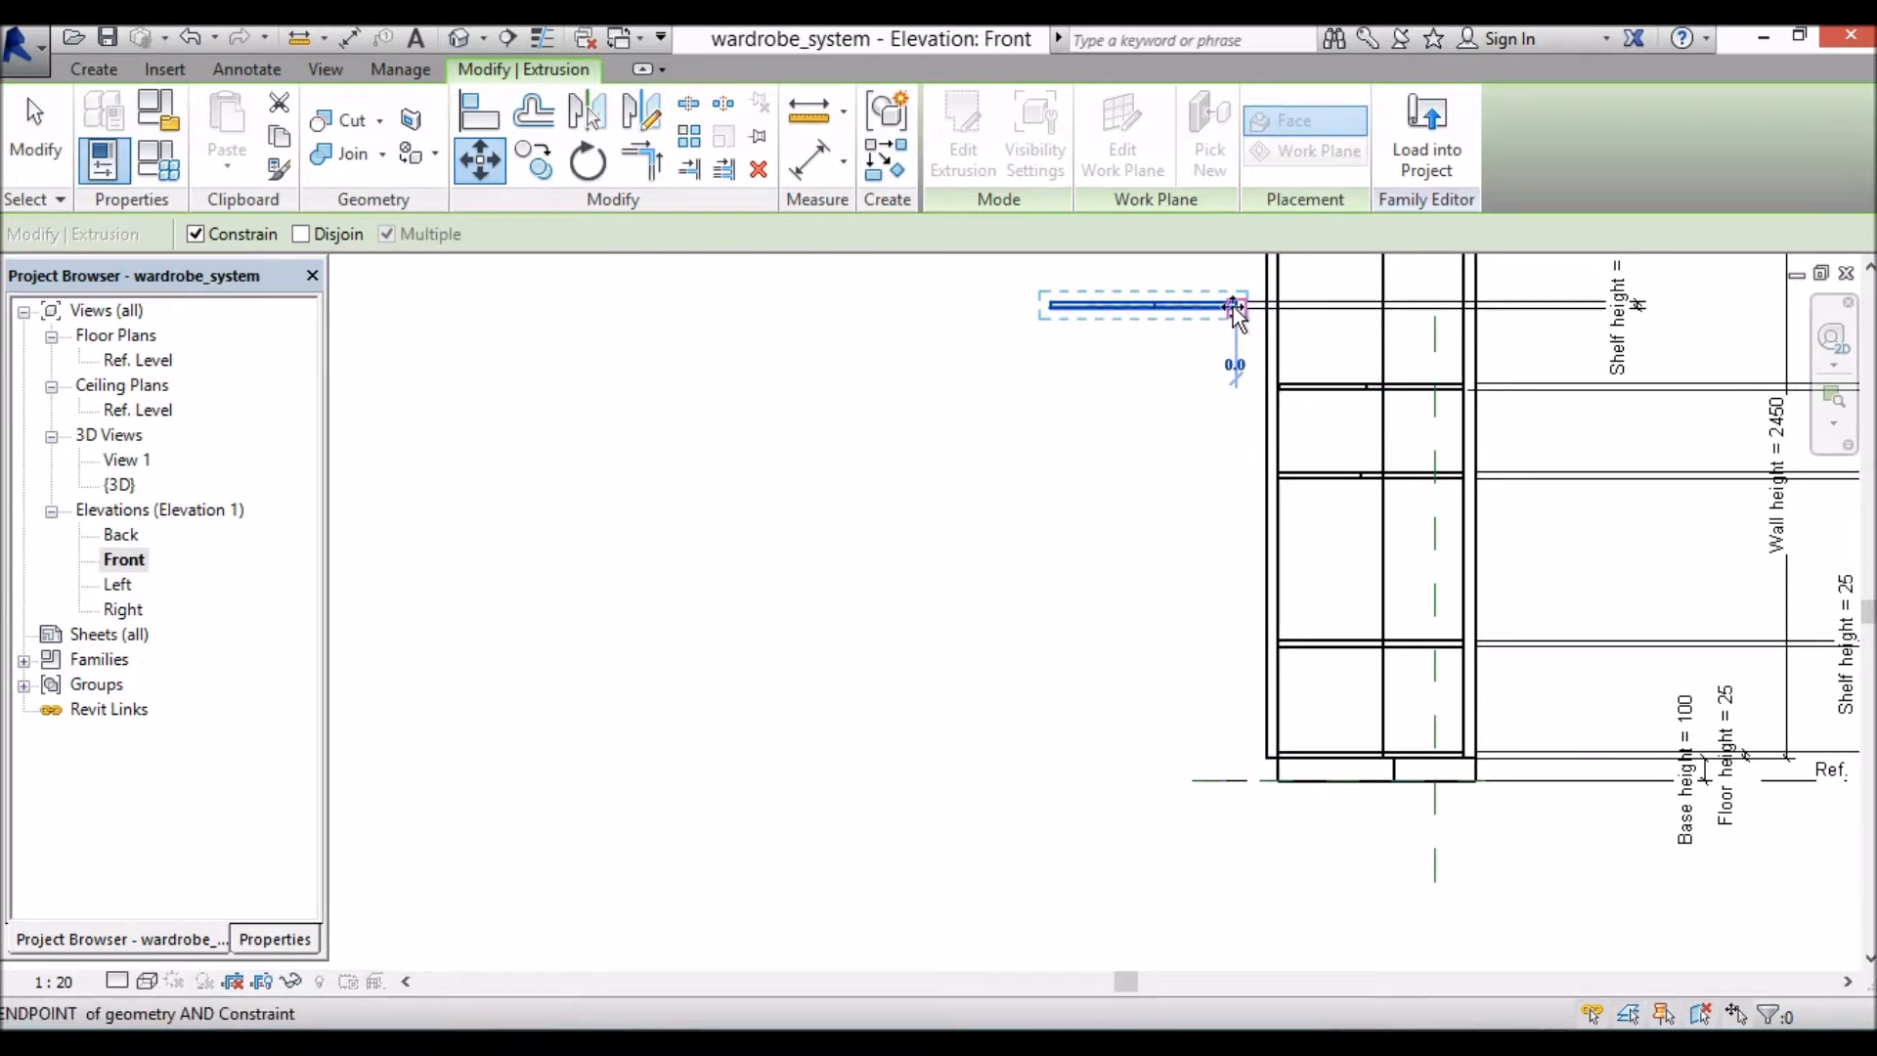
{"action": "left_click", "coordinate": [1463, 315]}
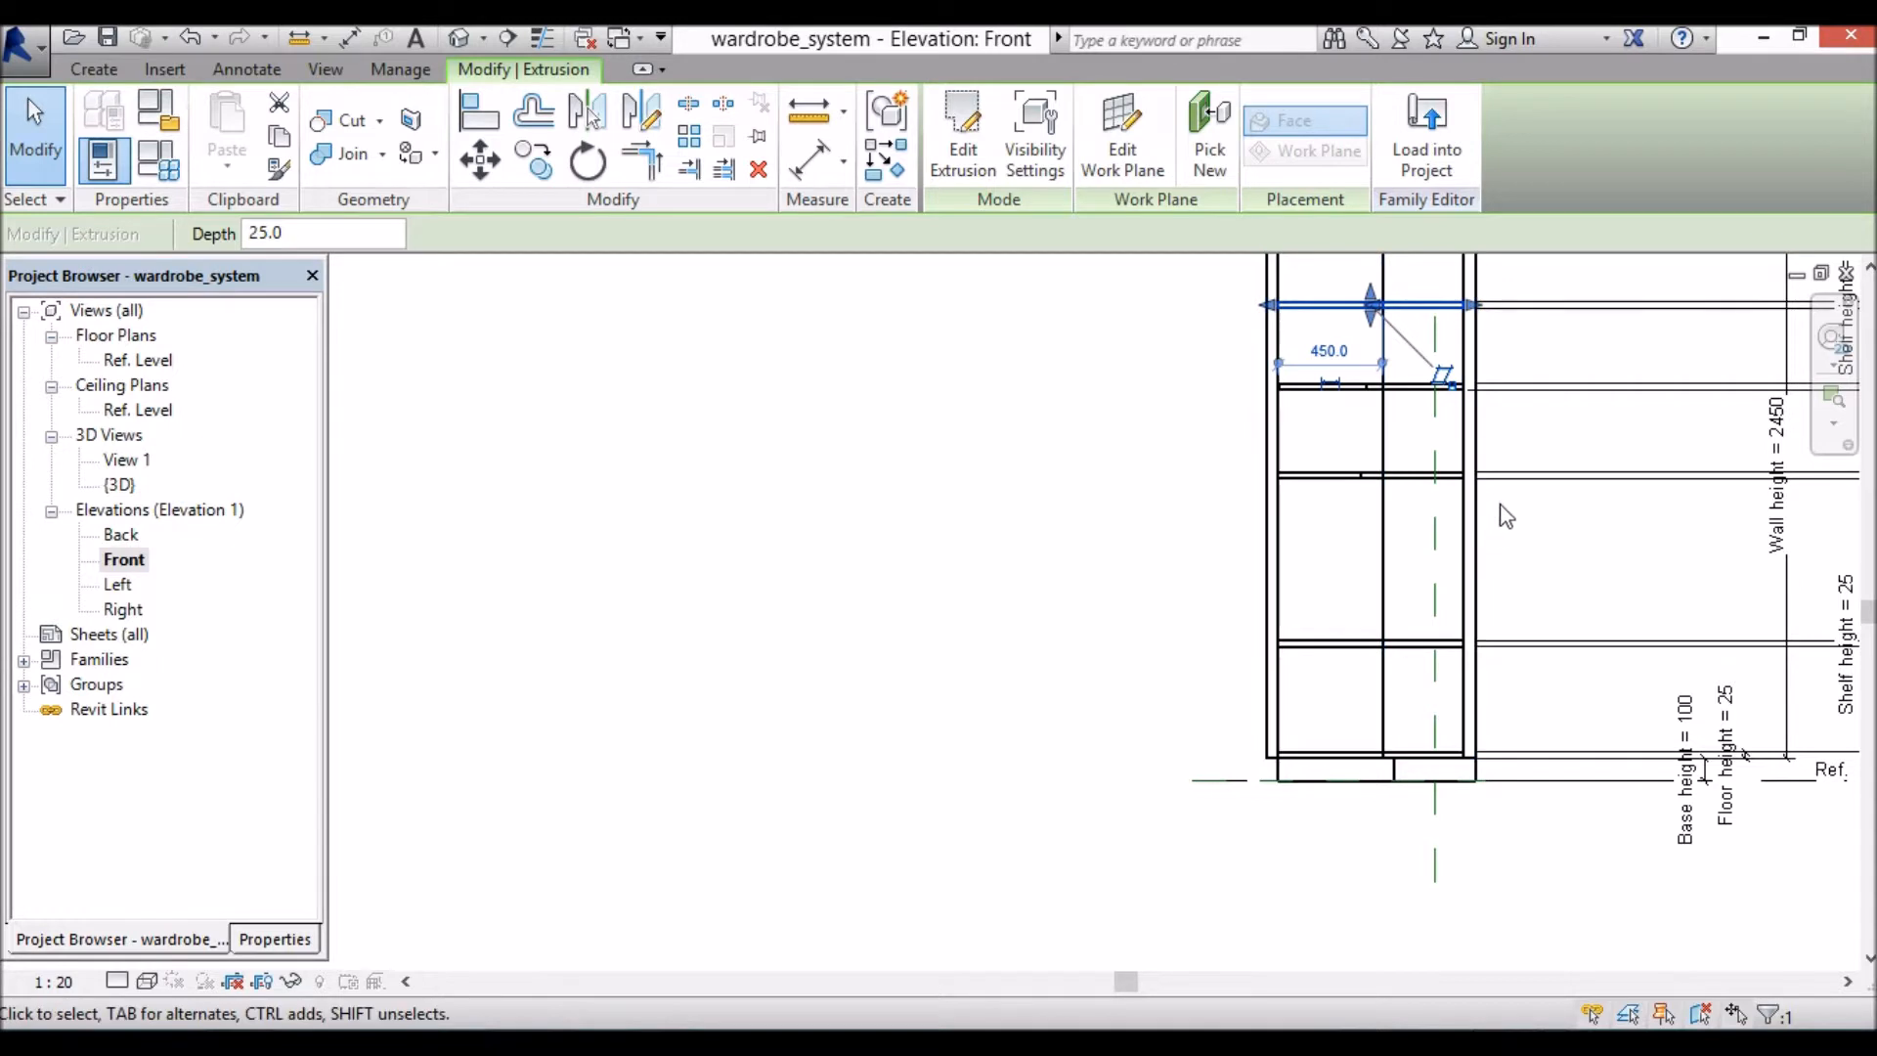
Step: Place an aligned dimension between the second shelf's underside and the lowest shelf's top edge, outside the existing dimensions beside the wardrobe
{"action": "scroll", "coordinate": [841, 636], "scroll_direction": "down", "scroll_amount": 1}
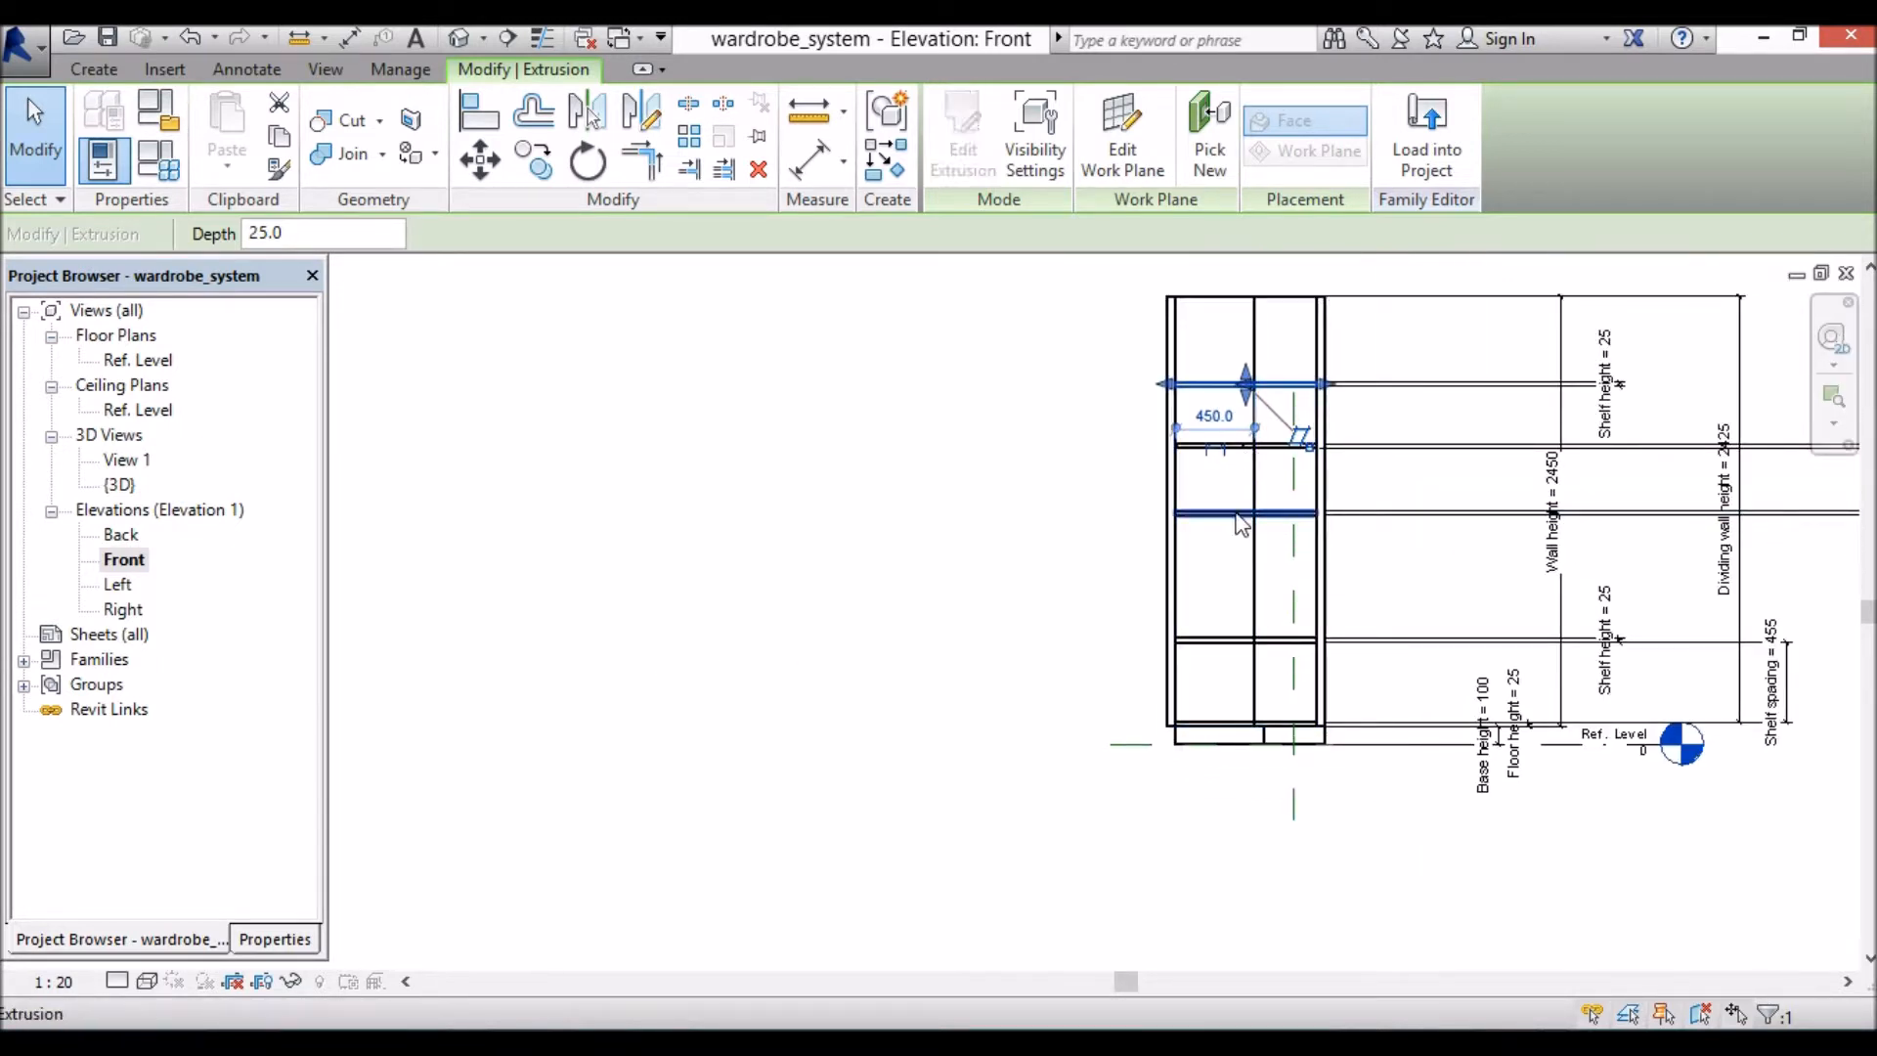
{"action": "left_click", "coordinate": [810, 160]}
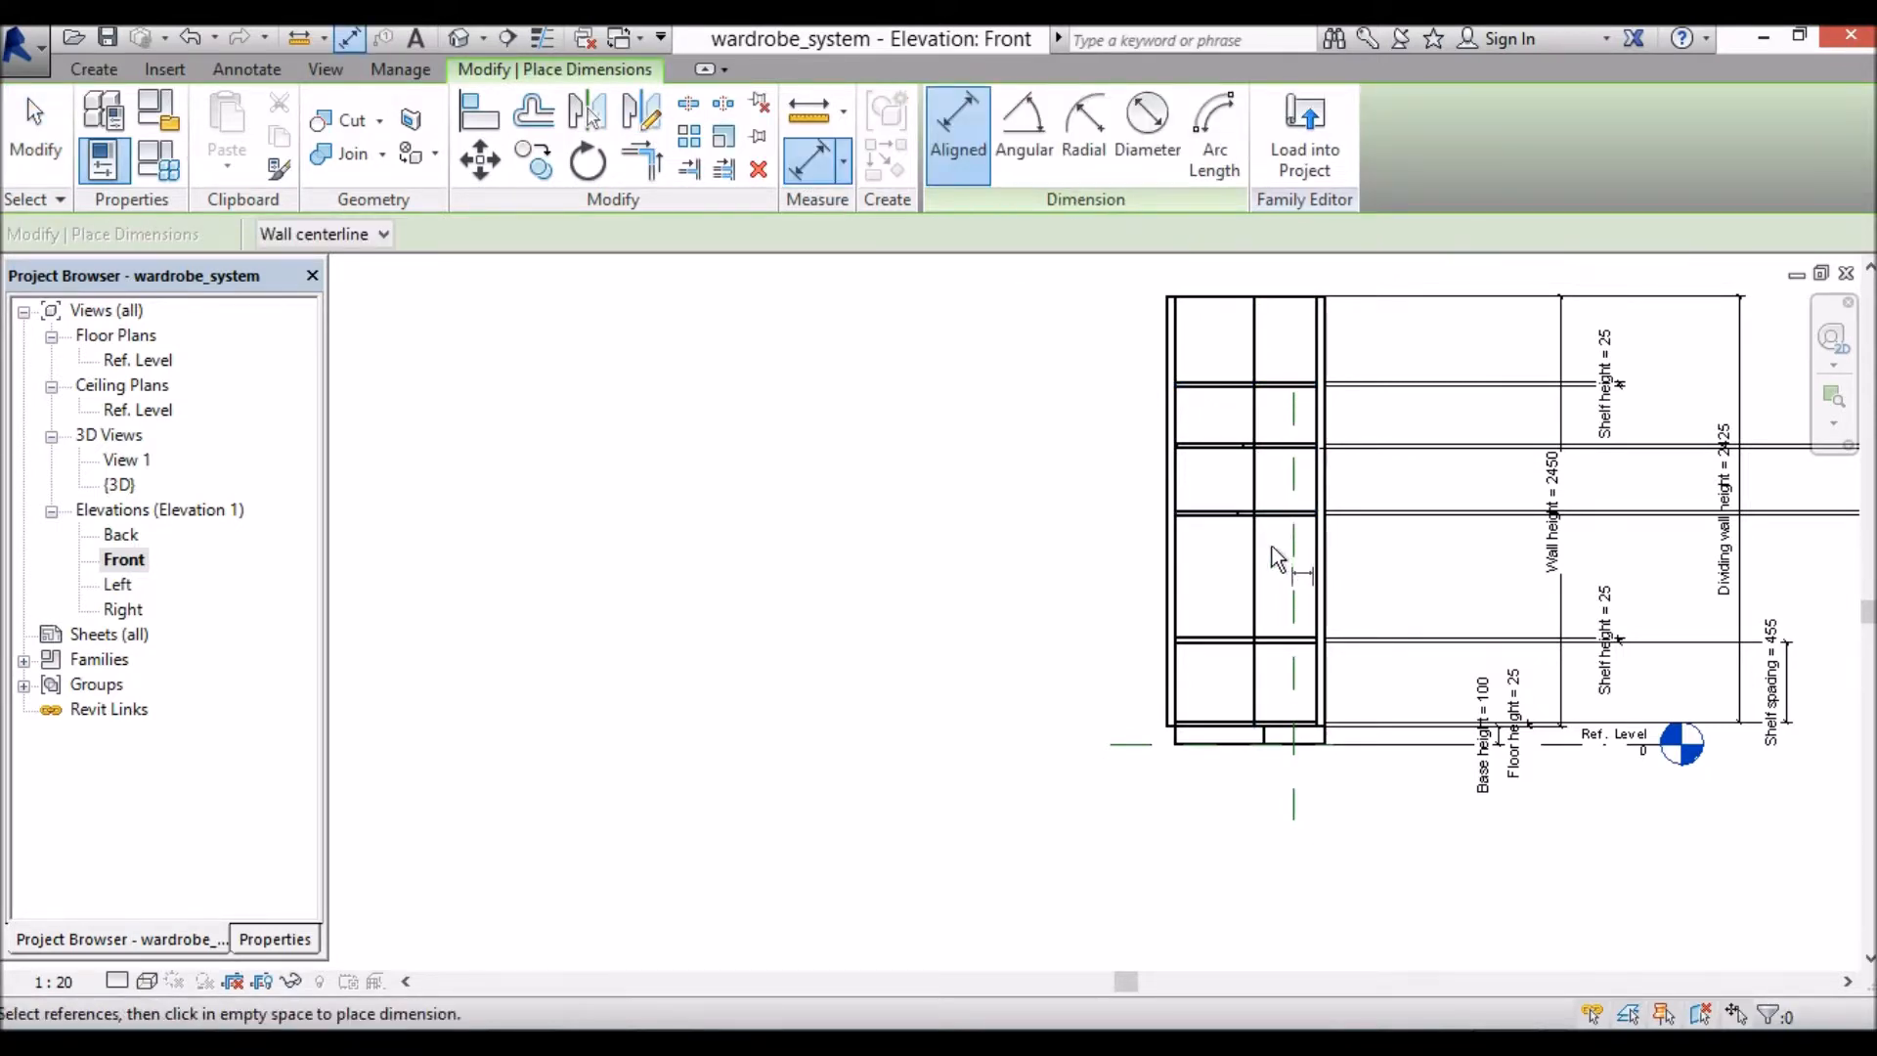
{"action": "scroll", "coordinate": [1310, 540], "scroll_direction": "up", "scroll_amount": 1}
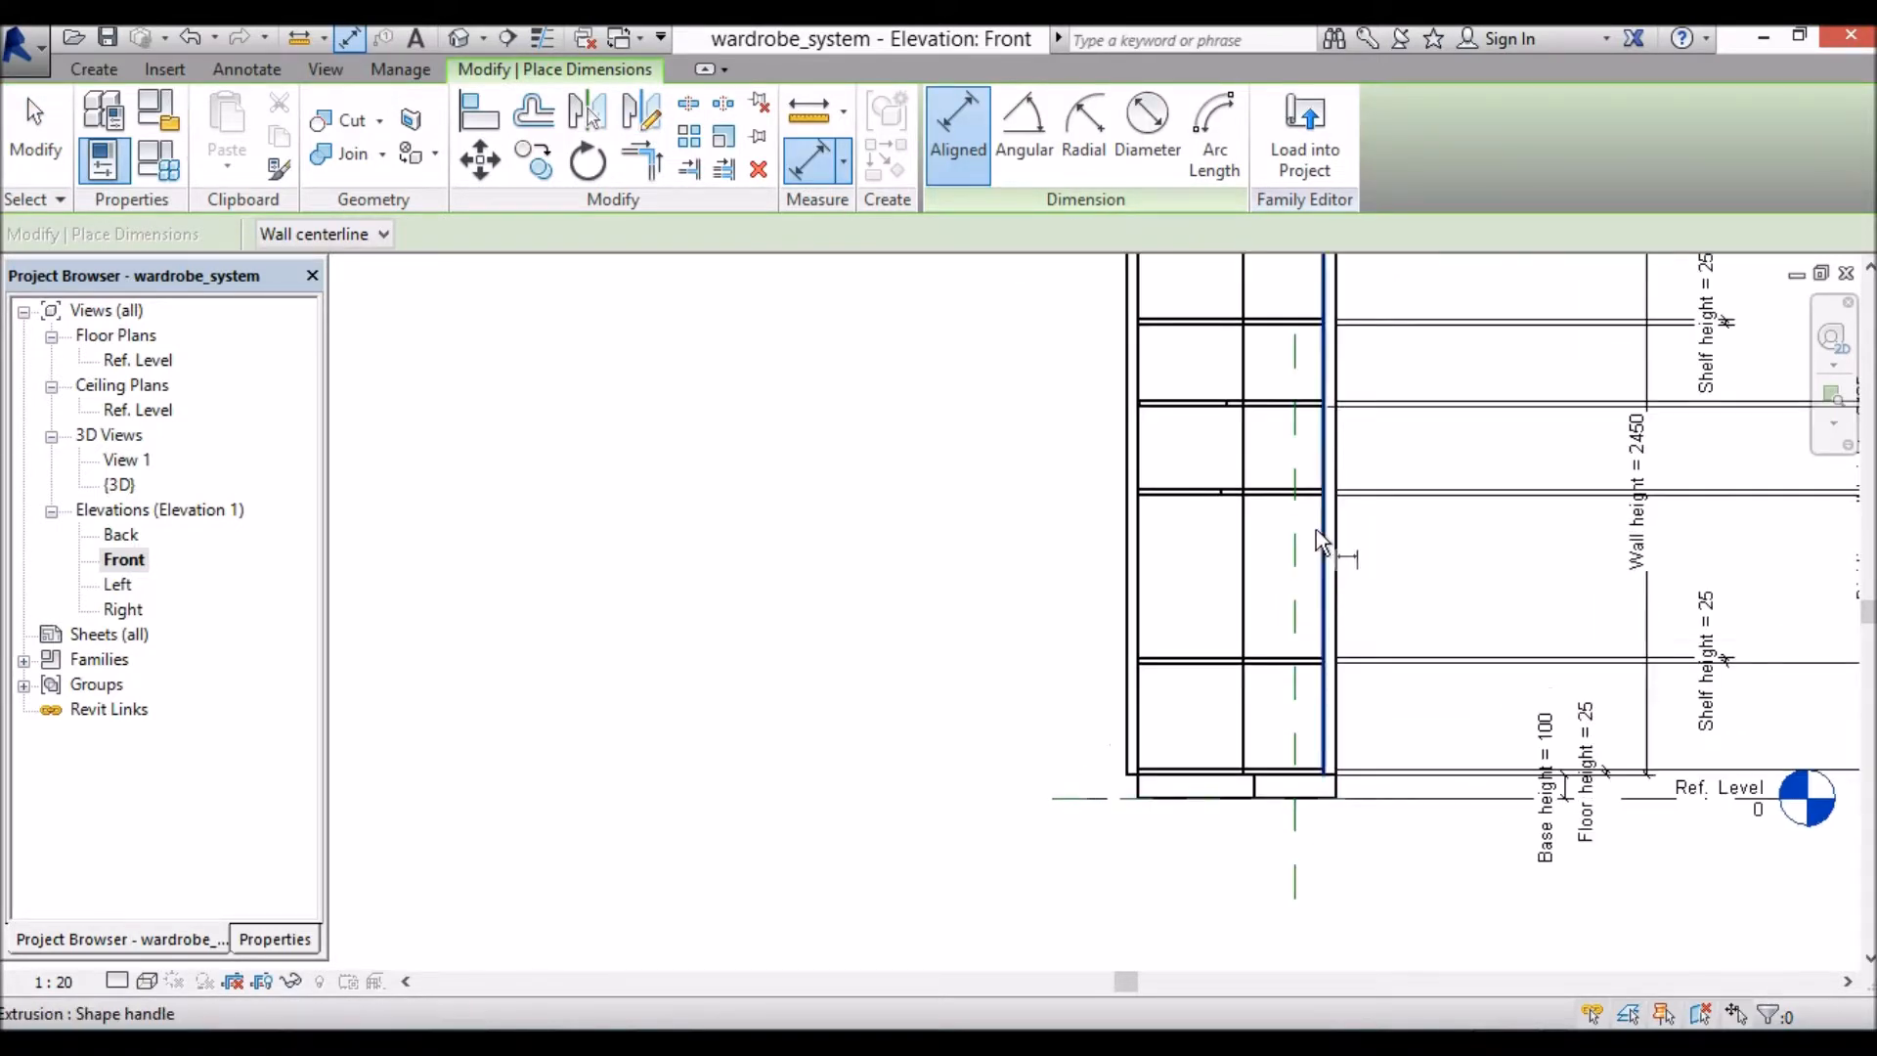
{"action": "scroll", "coordinate": [1261, 500], "scroll_direction": "up", "scroll_amount": 1}
{"action": "left_click", "coordinate": [1275, 494]}
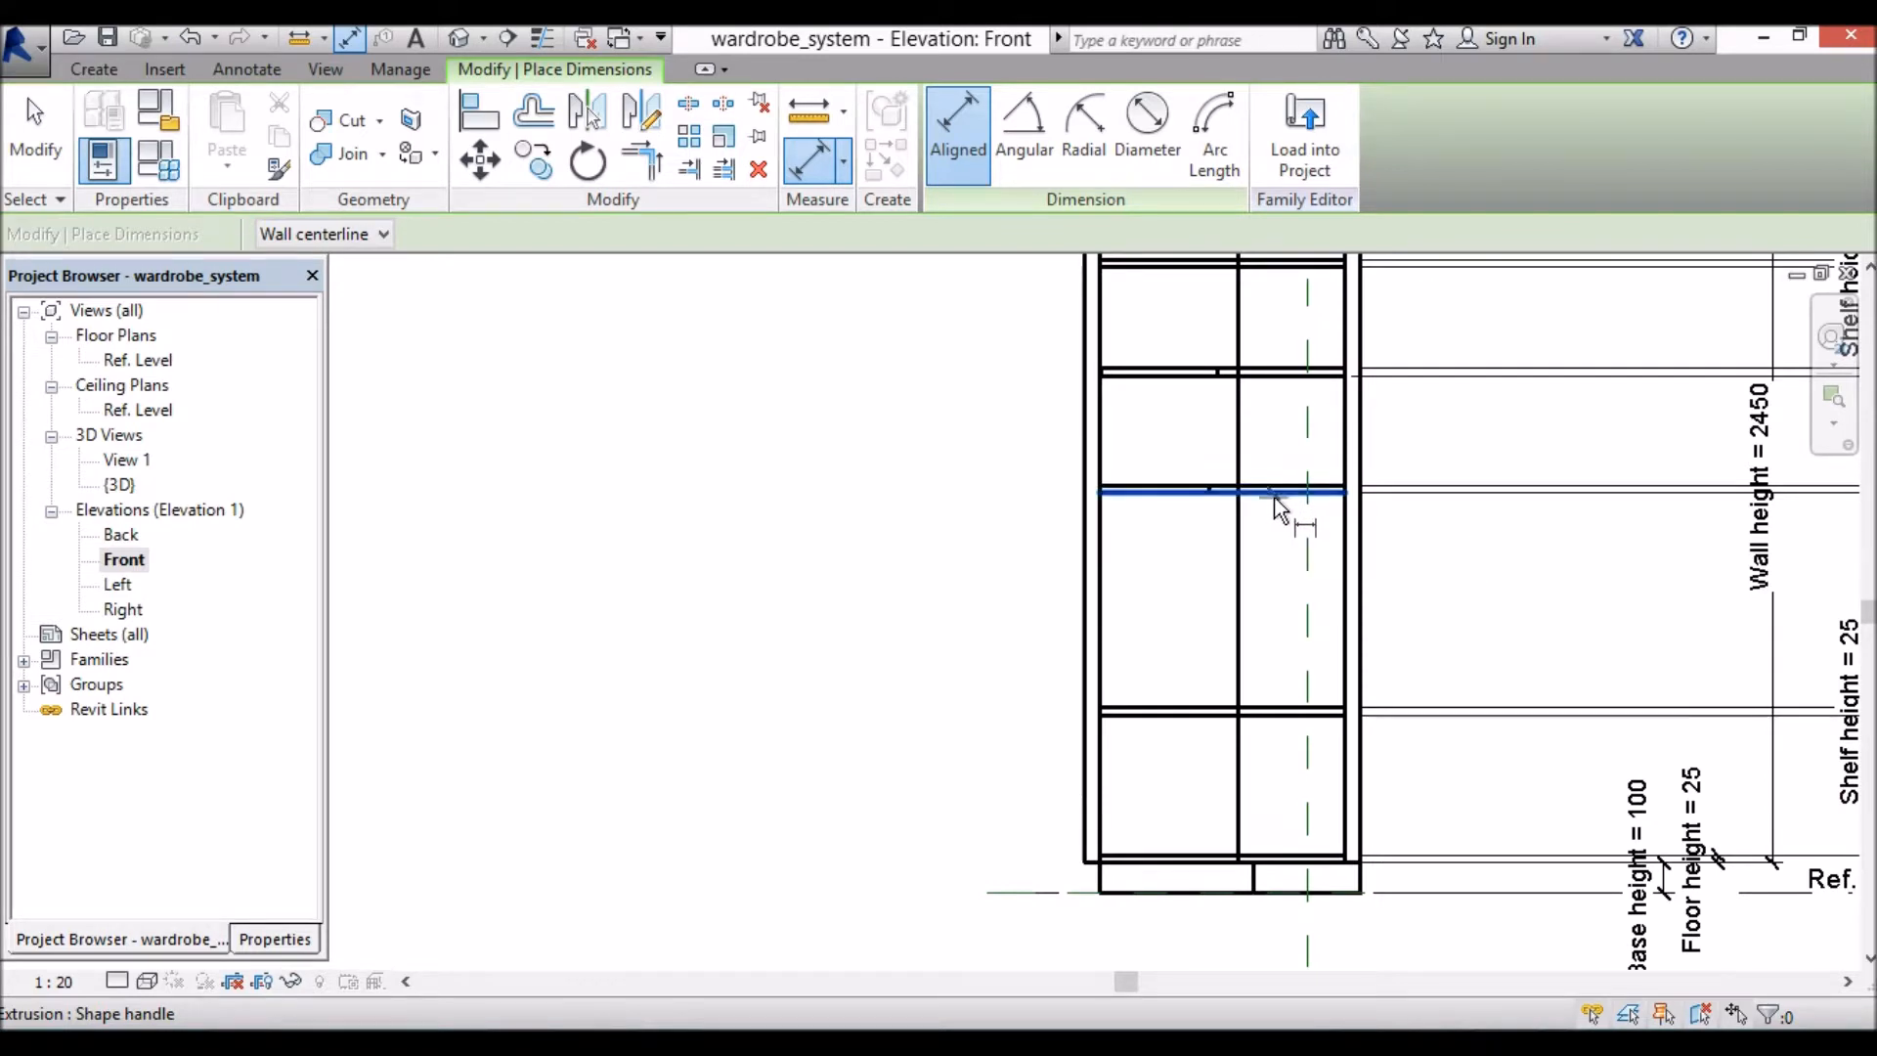
{"action": "left_click", "coordinate": [1287, 706]}
{"action": "scroll", "coordinate": [1242, 713], "scroll_direction": "down", "scroll_amount": 2}
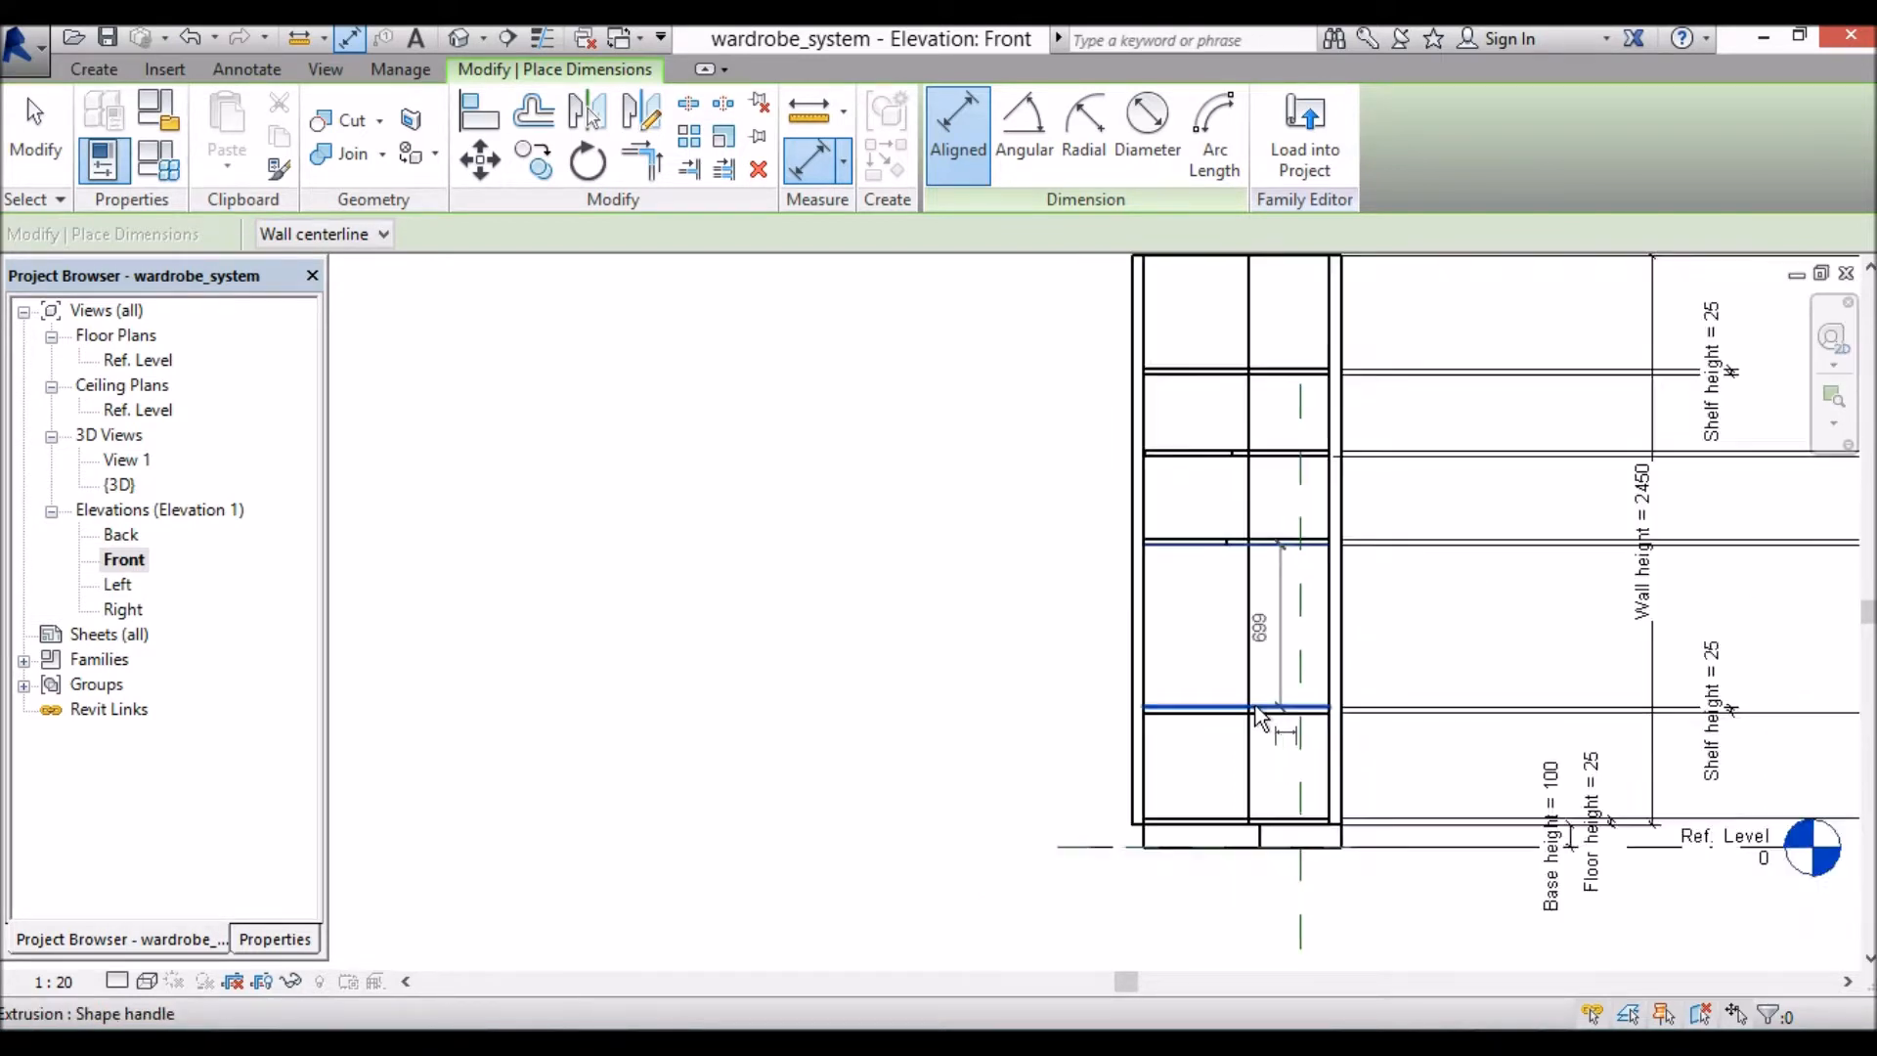
{"action": "scroll", "coordinate": [1139, 699], "scroll_direction": "down", "scroll_amount": 2}
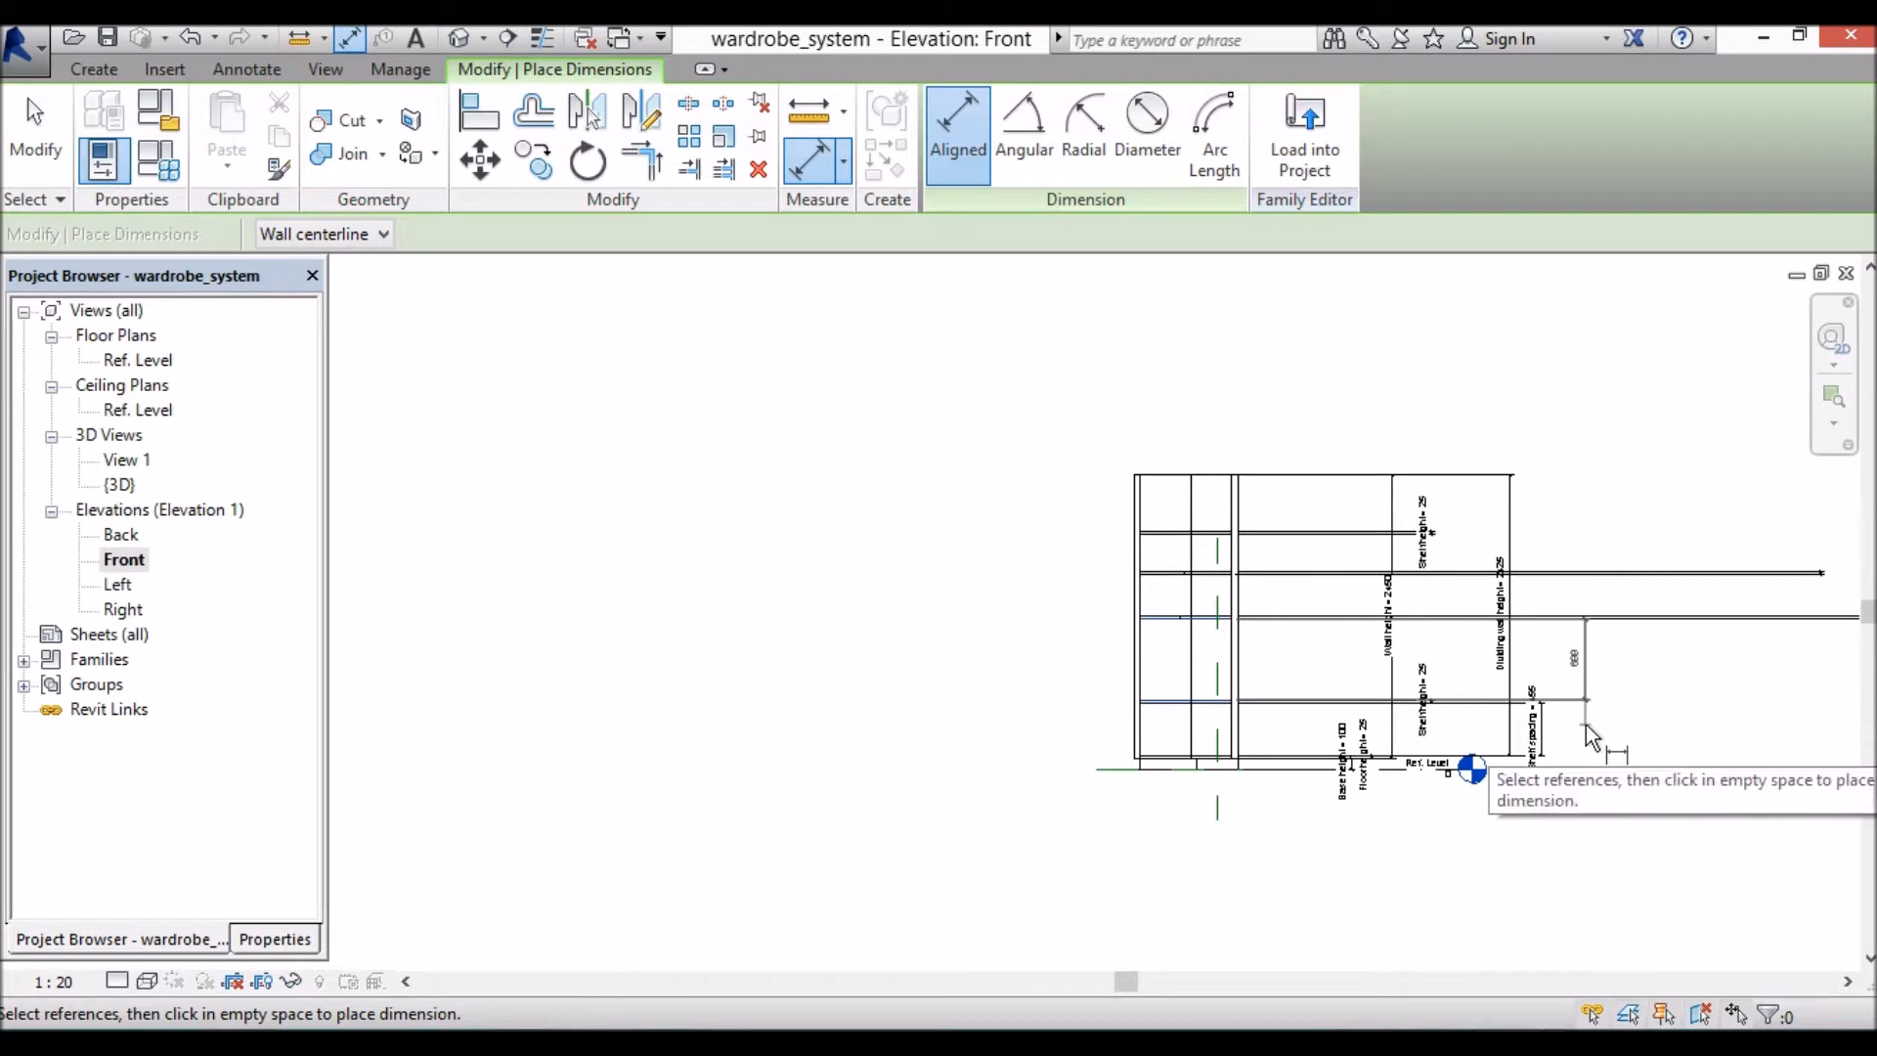
{"action": "left_click", "coordinate": [1586, 738]}
Step: Dimension the gap between the second and third shelves, placing it in line with the previous shelf gap dimension
{"action": "scroll", "coordinate": [1131, 587], "scroll_direction": "up", "scroll_amount": 3}
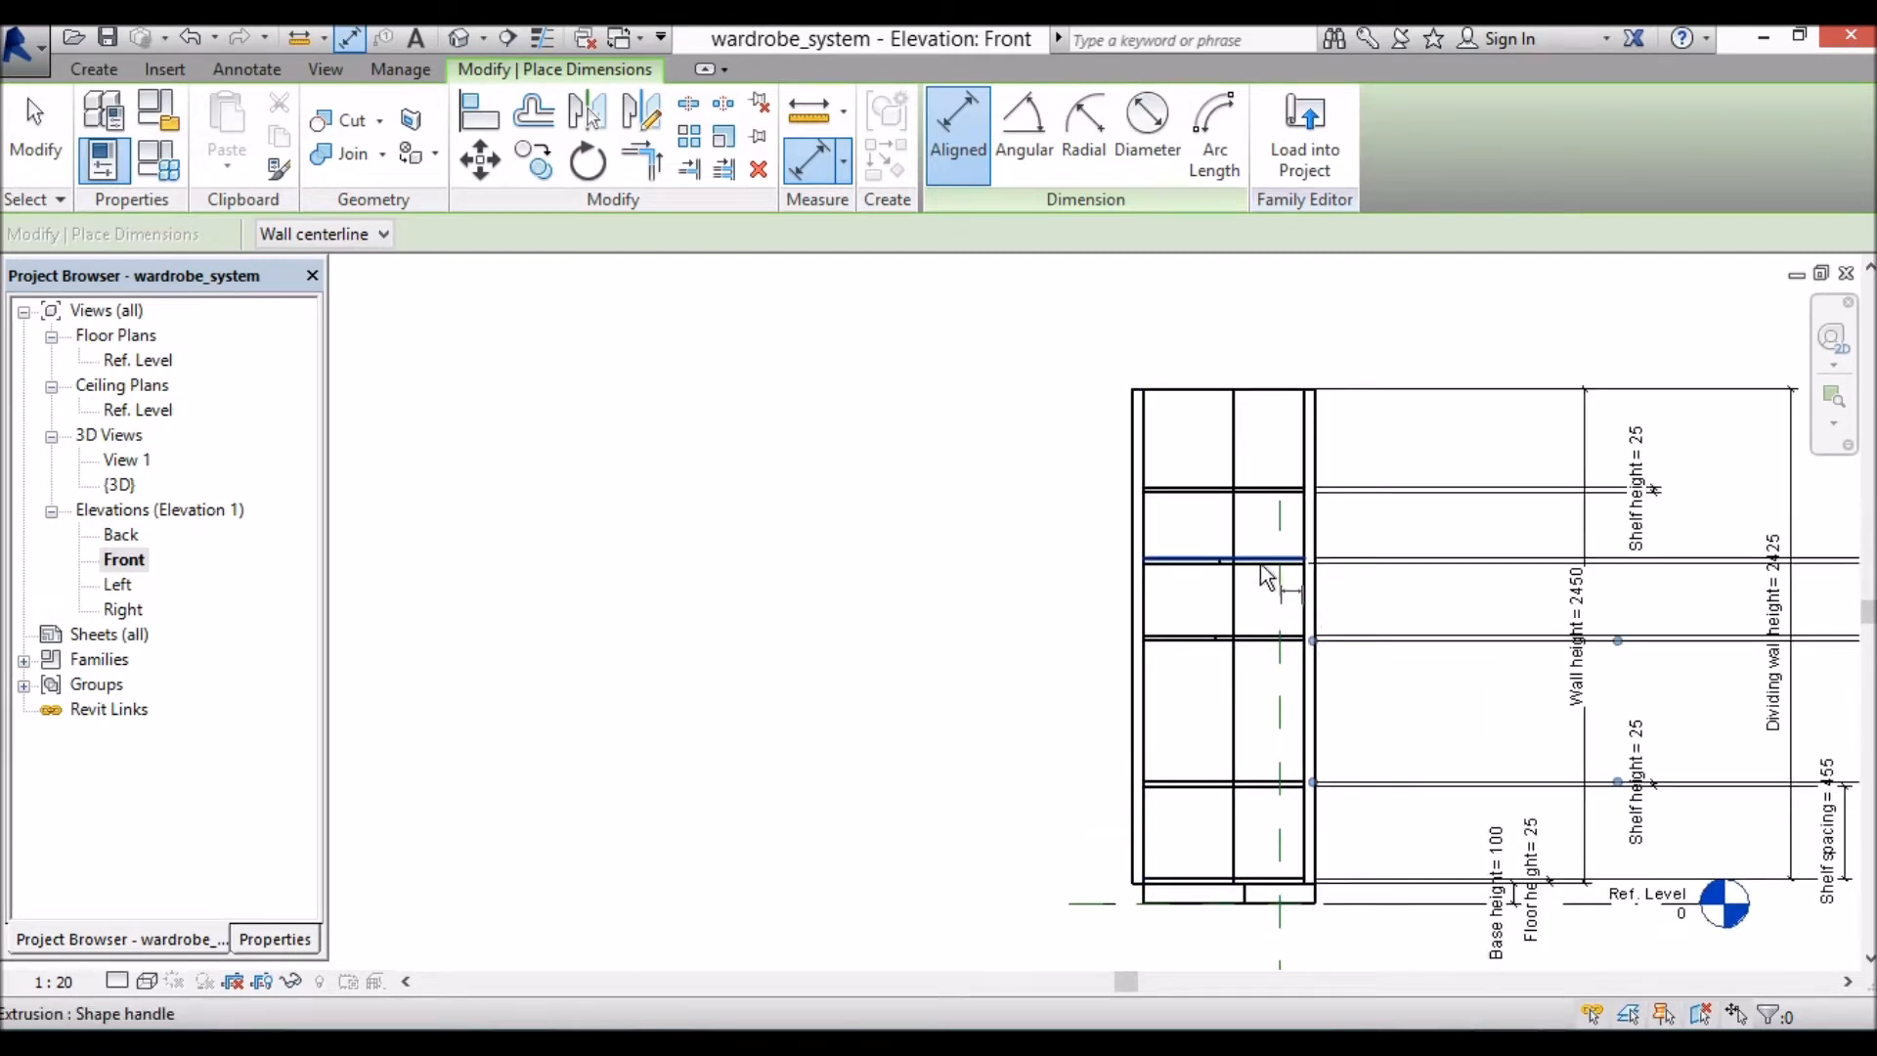
{"action": "left_click", "coordinate": [1268, 575]}
{"action": "left_click", "coordinate": [1270, 571]}
{"action": "scroll", "coordinate": [1274, 603], "scroll_direction": "down", "scroll_amount": 2}
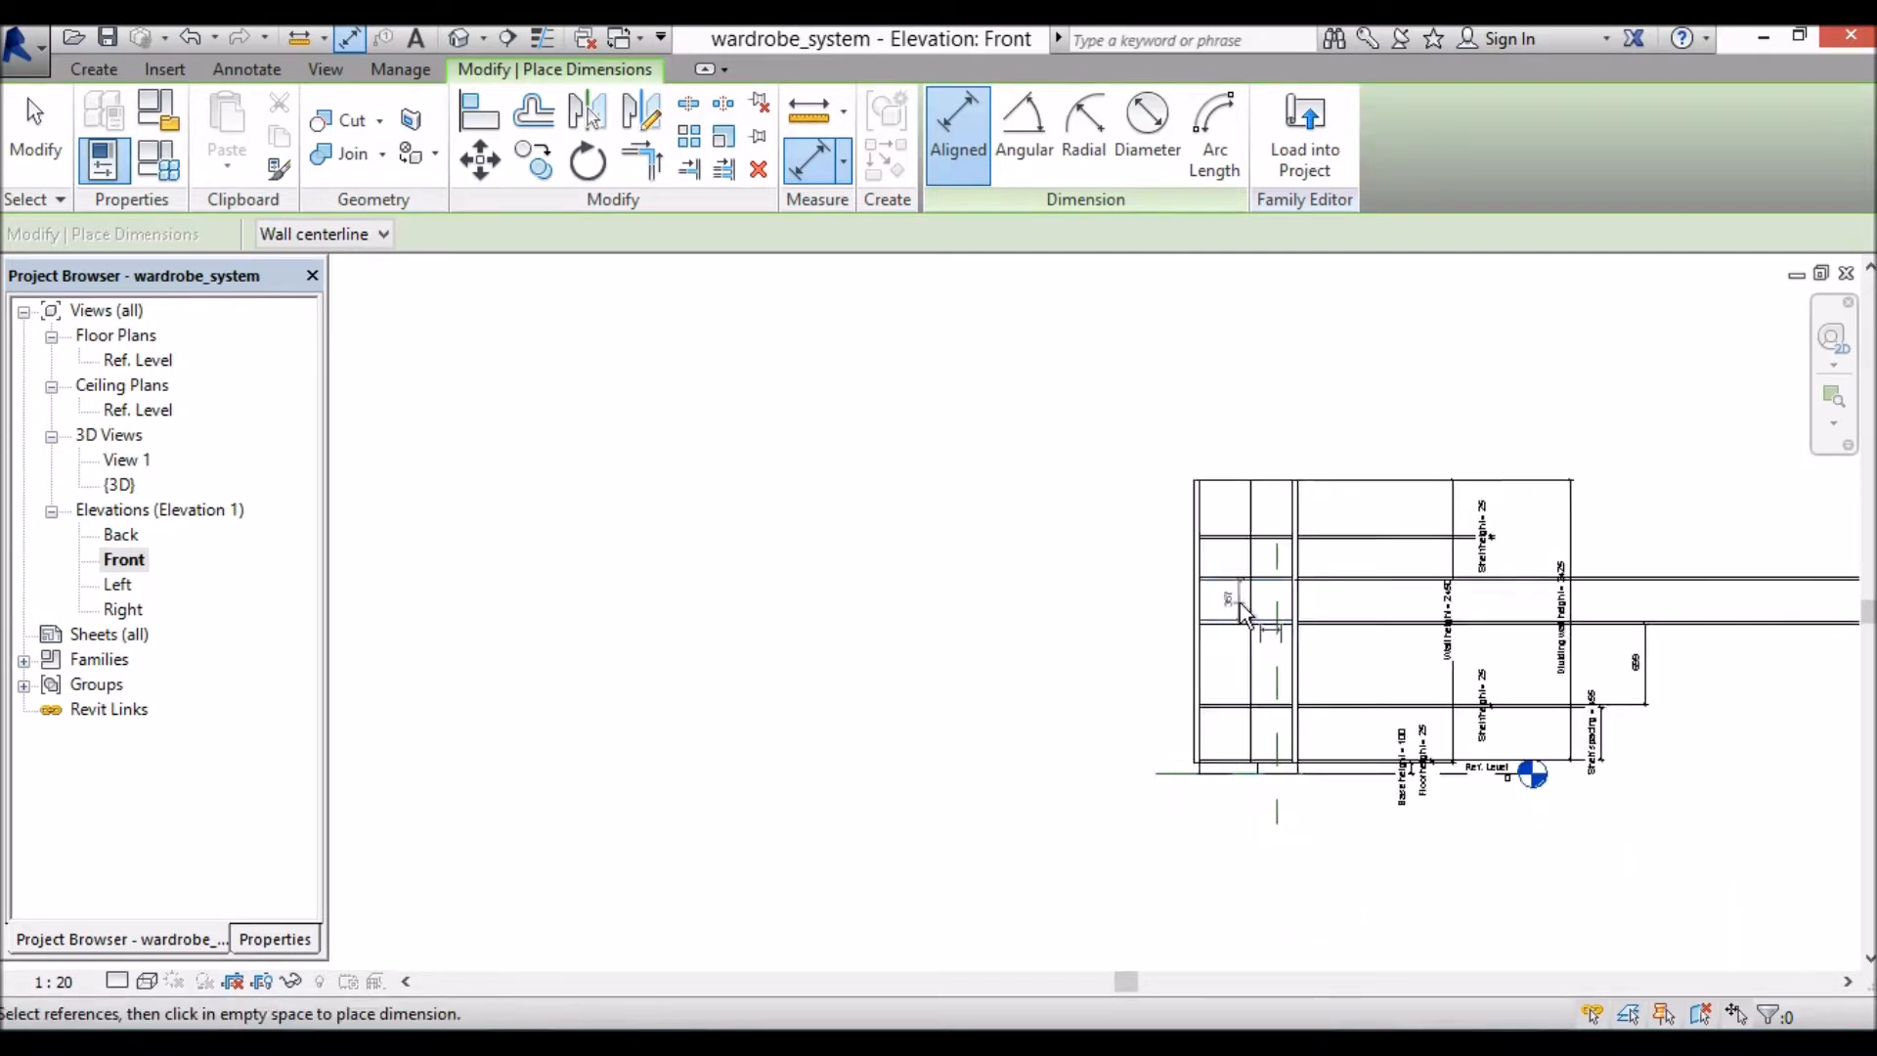
{"action": "scroll", "coordinate": [1240, 606], "scroll_direction": "down", "scroll_amount": 2}
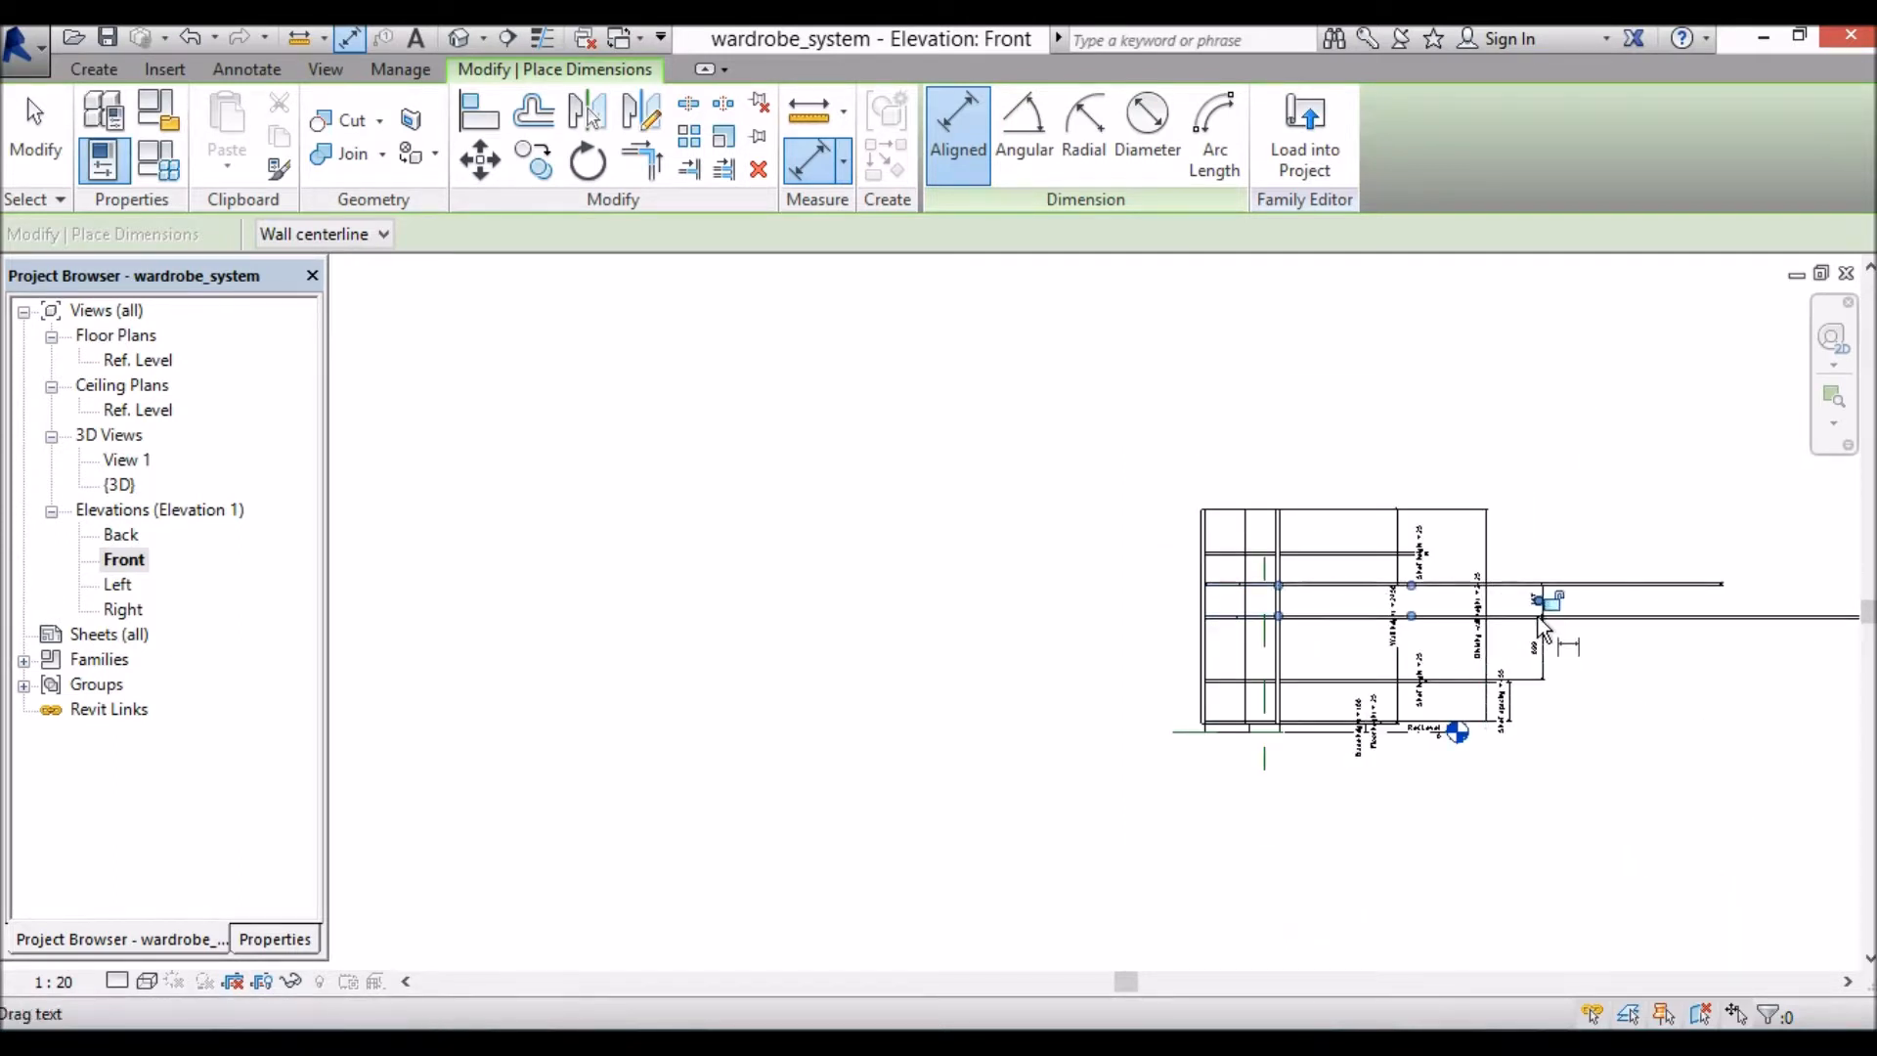
Step: Dimension the gap between the third shelf's top edge and the top shelf's underside, in line with the other two gap dimensions
{"action": "scroll", "coordinate": [1281, 581], "scroll_direction": "up", "scroll_amount": 5}
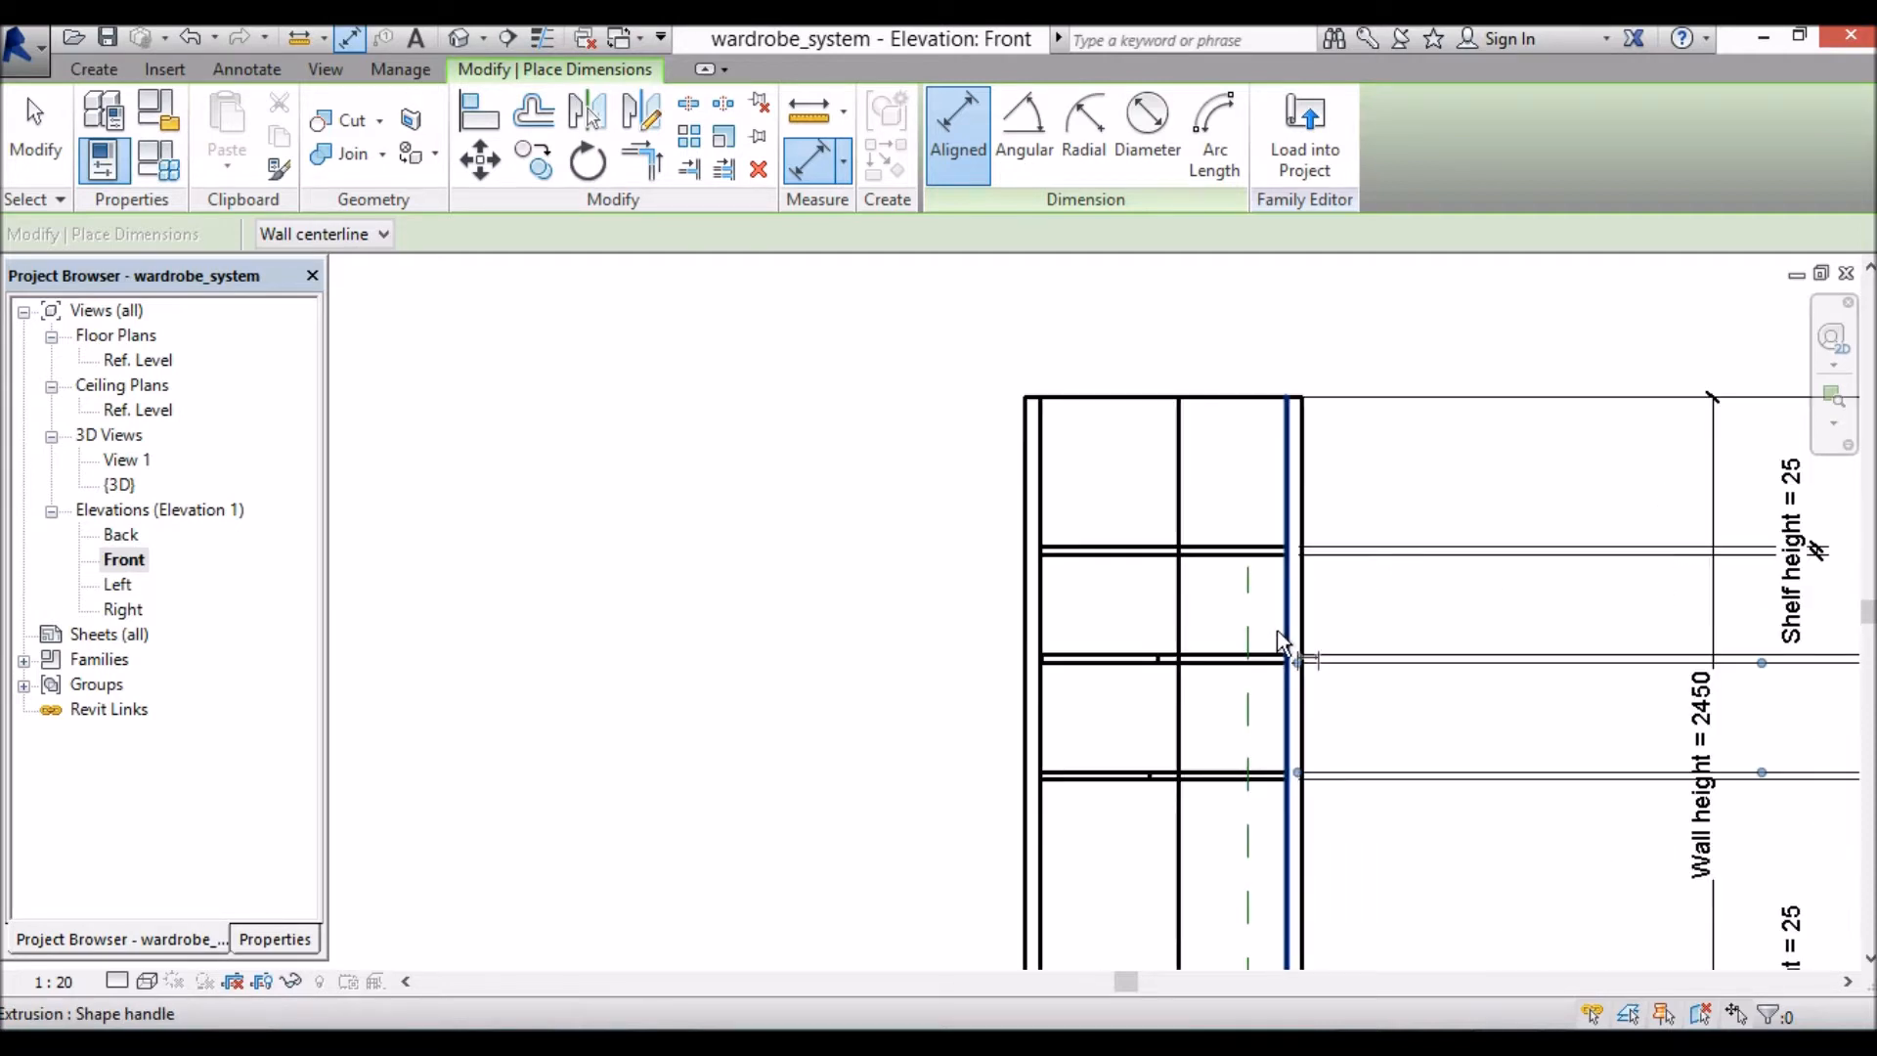
{"action": "left_click", "coordinate": [1226, 651]}
{"action": "left_click", "coordinate": [1230, 555]}
{"action": "left_click", "coordinate": [1412, 582]}
{"action": "scroll", "coordinate": [1565, 591], "scroll_direction": "down", "scroll_amount": 4}
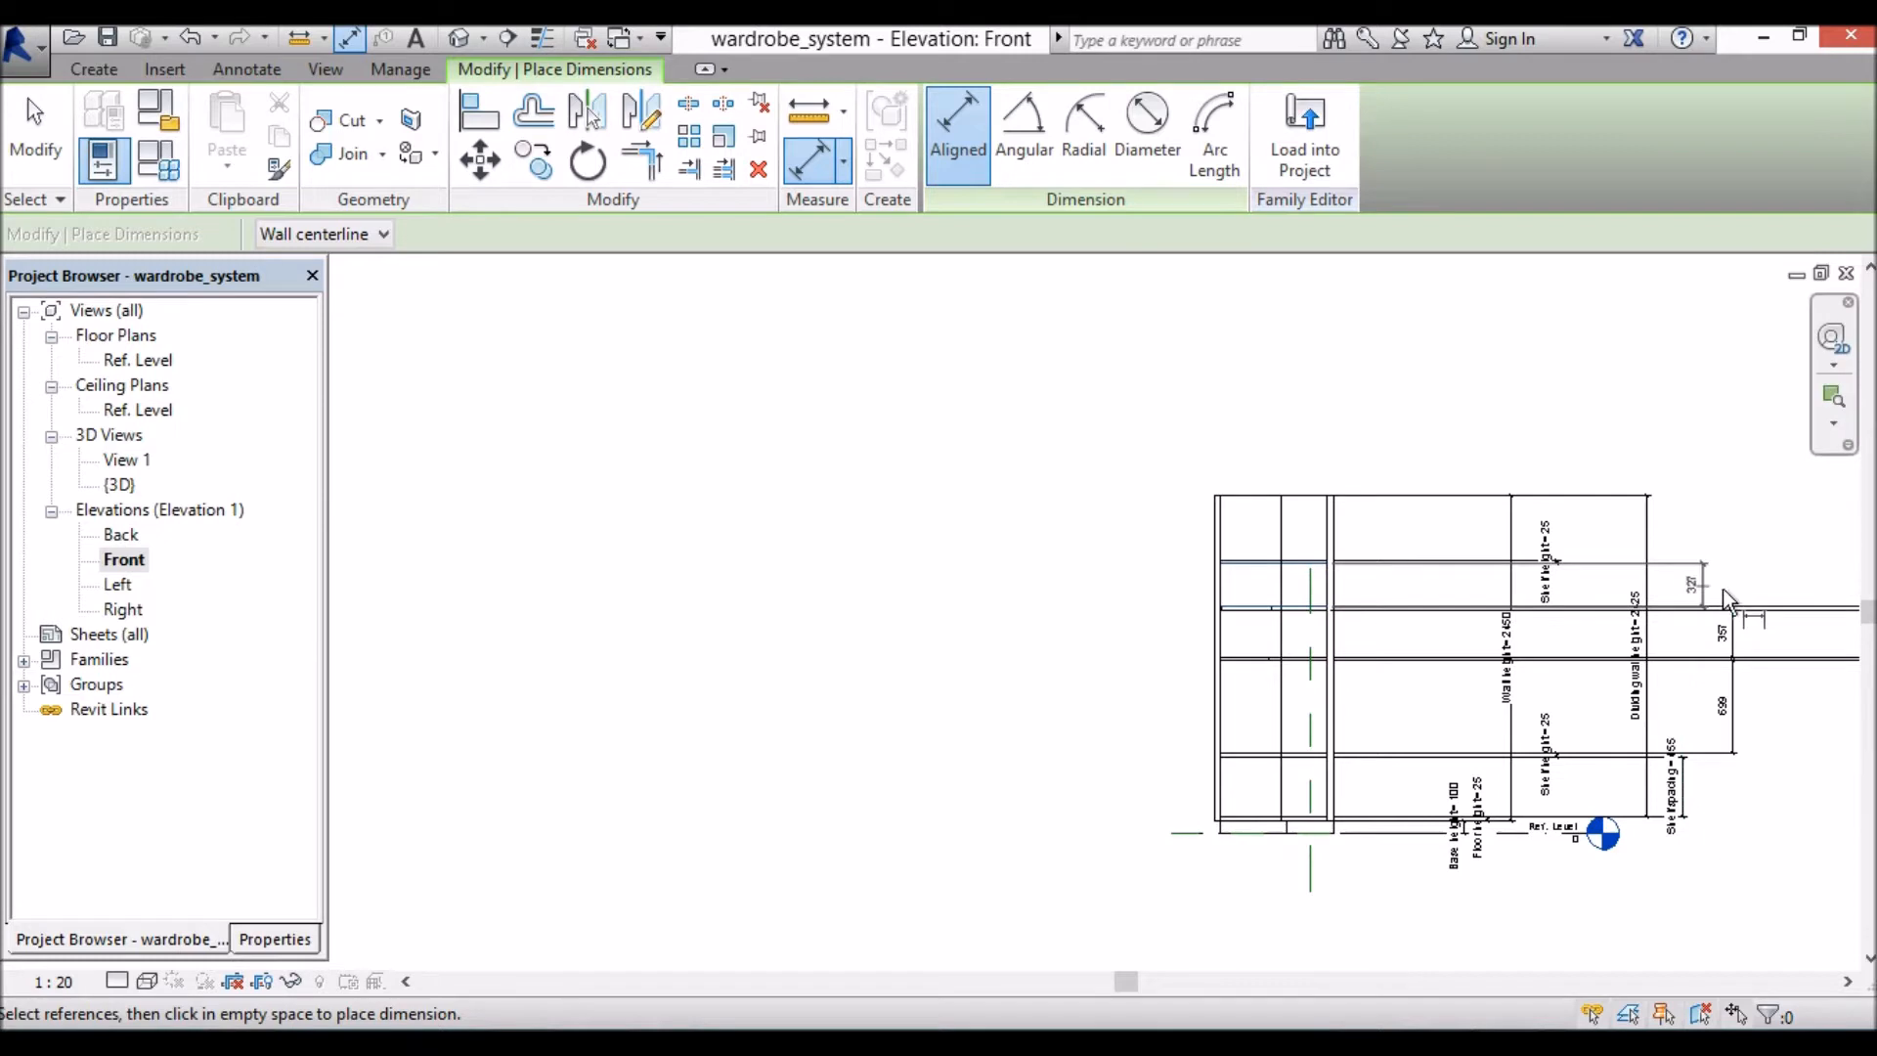
{"action": "left_click", "coordinate": [1734, 589]}
{"action": "key", "text": "Escape"}
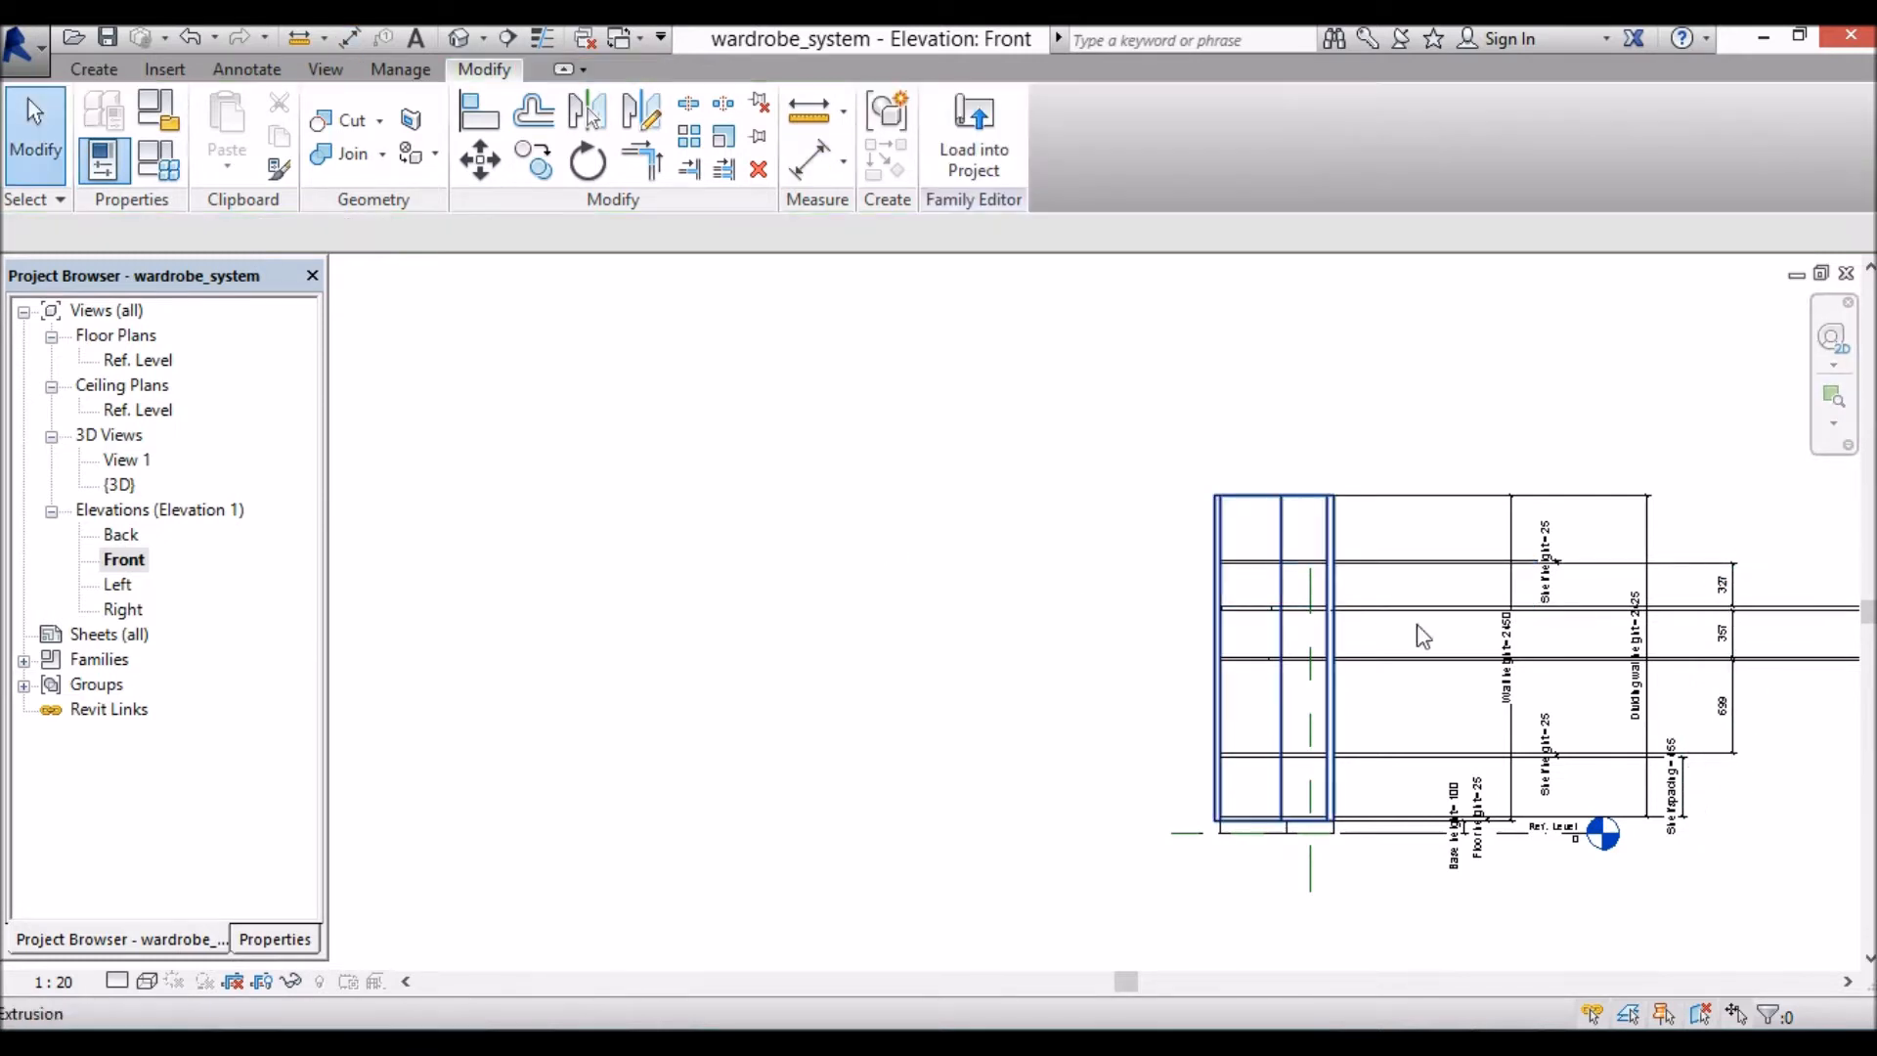
Step: Label the three new dimensions between the shelves with the Shelf spacing = 455 parameter, working from the lowest gap upwards
{"action": "left_click", "coordinate": [1738, 731]}
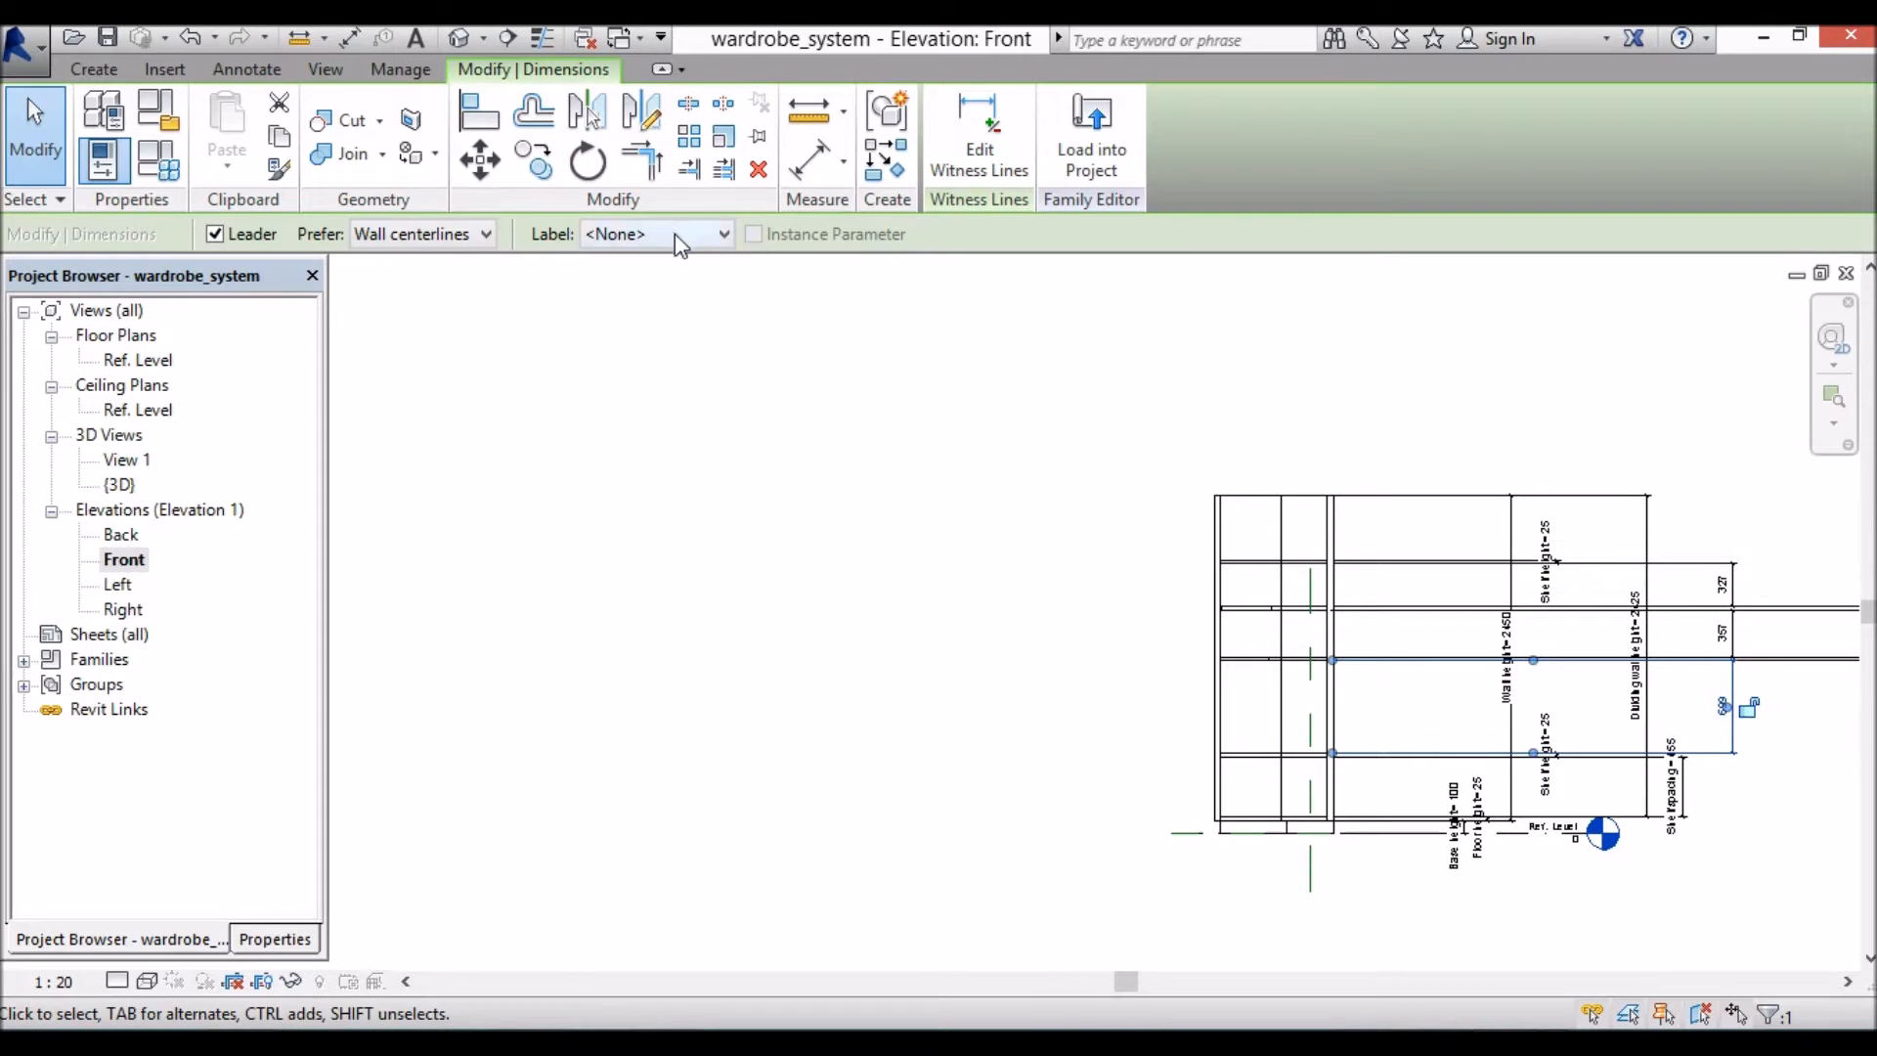
{"action": "left_click", "coordinate": [674, 235]}
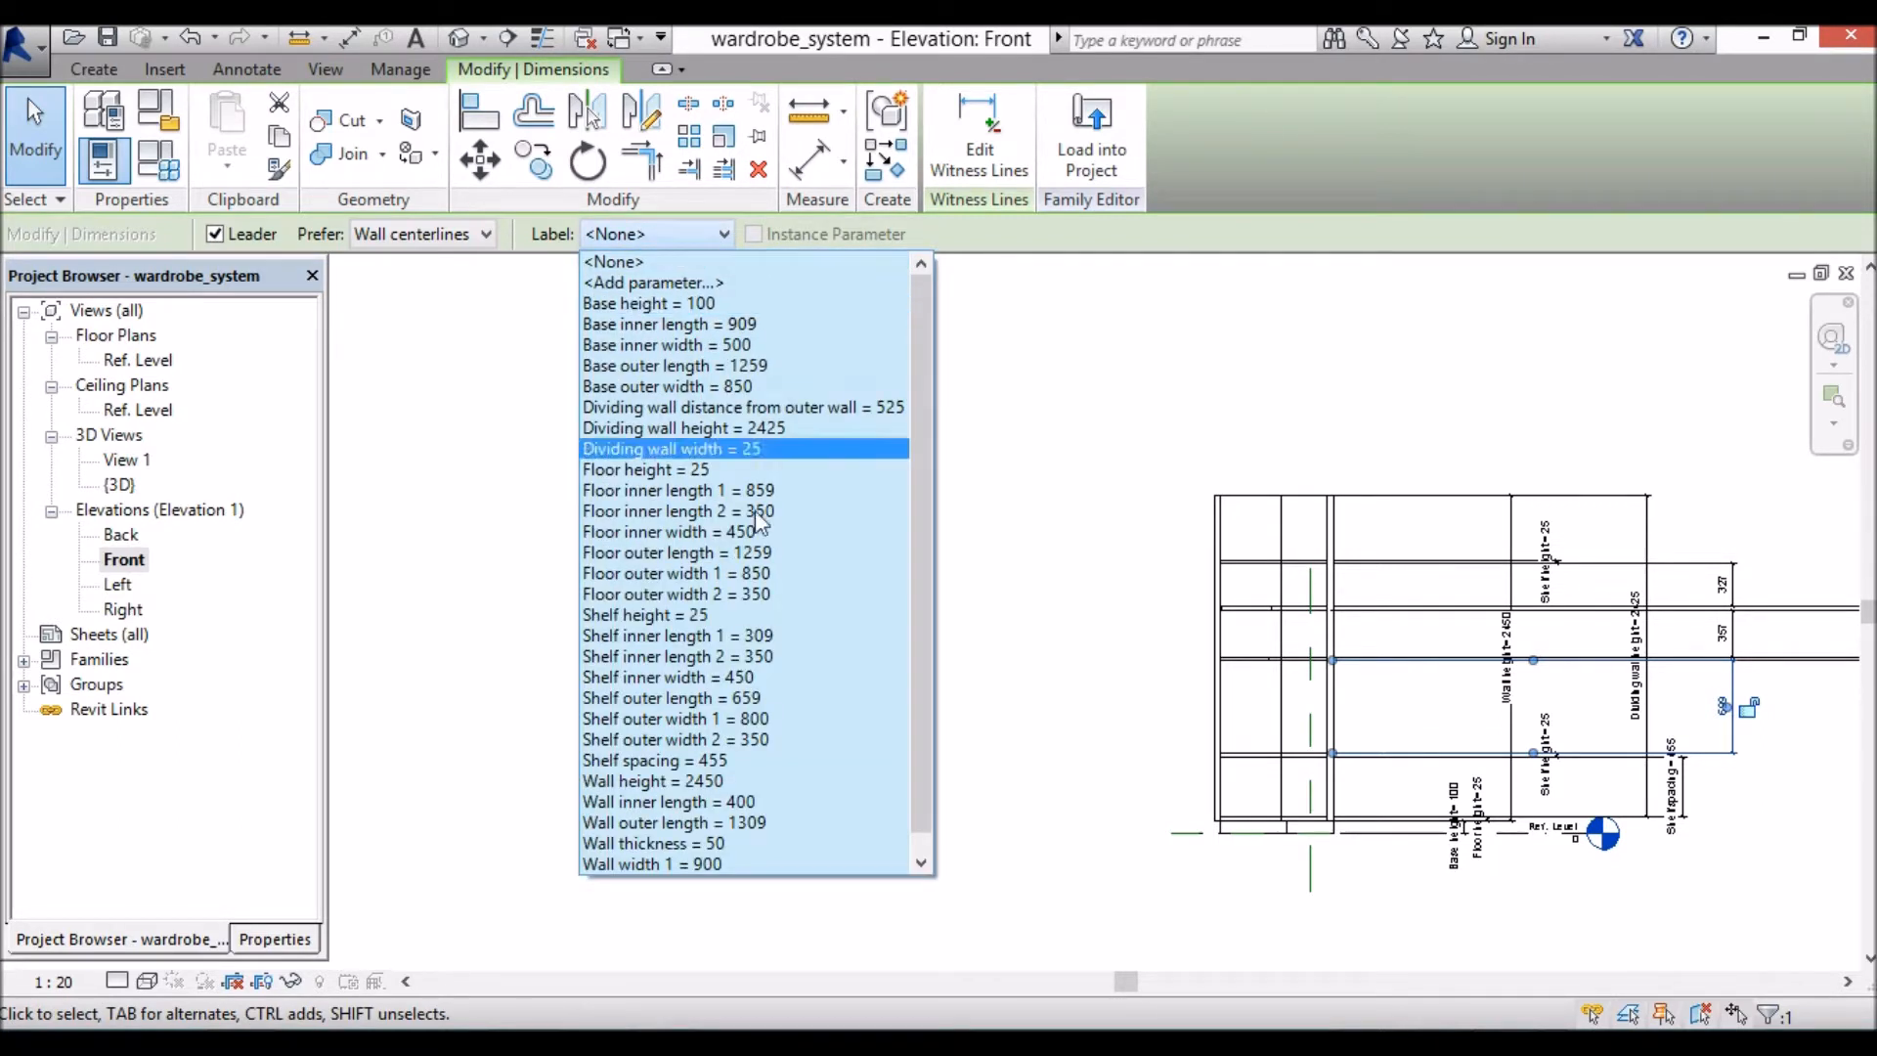
{"action": "left_click", "coordinate": [731, 760]}
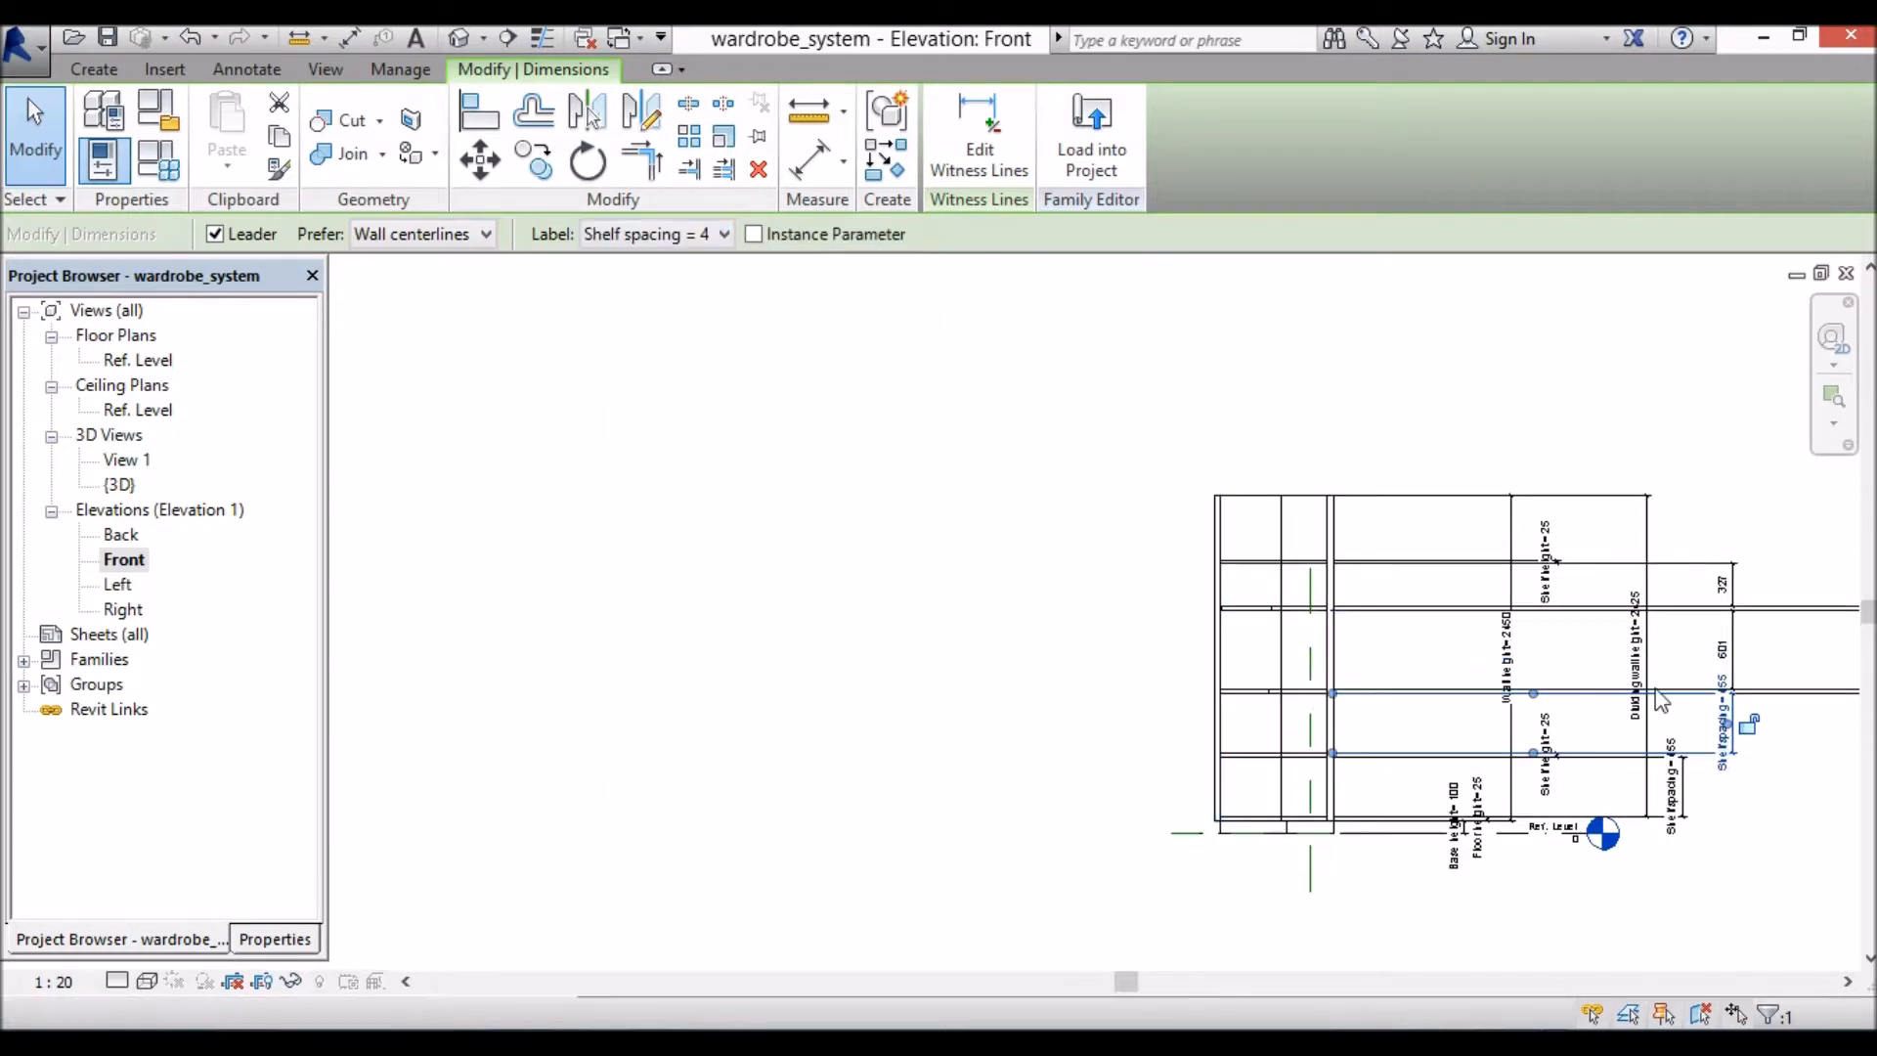
{"action": "left_click", "coordinate": [1743, 665]}
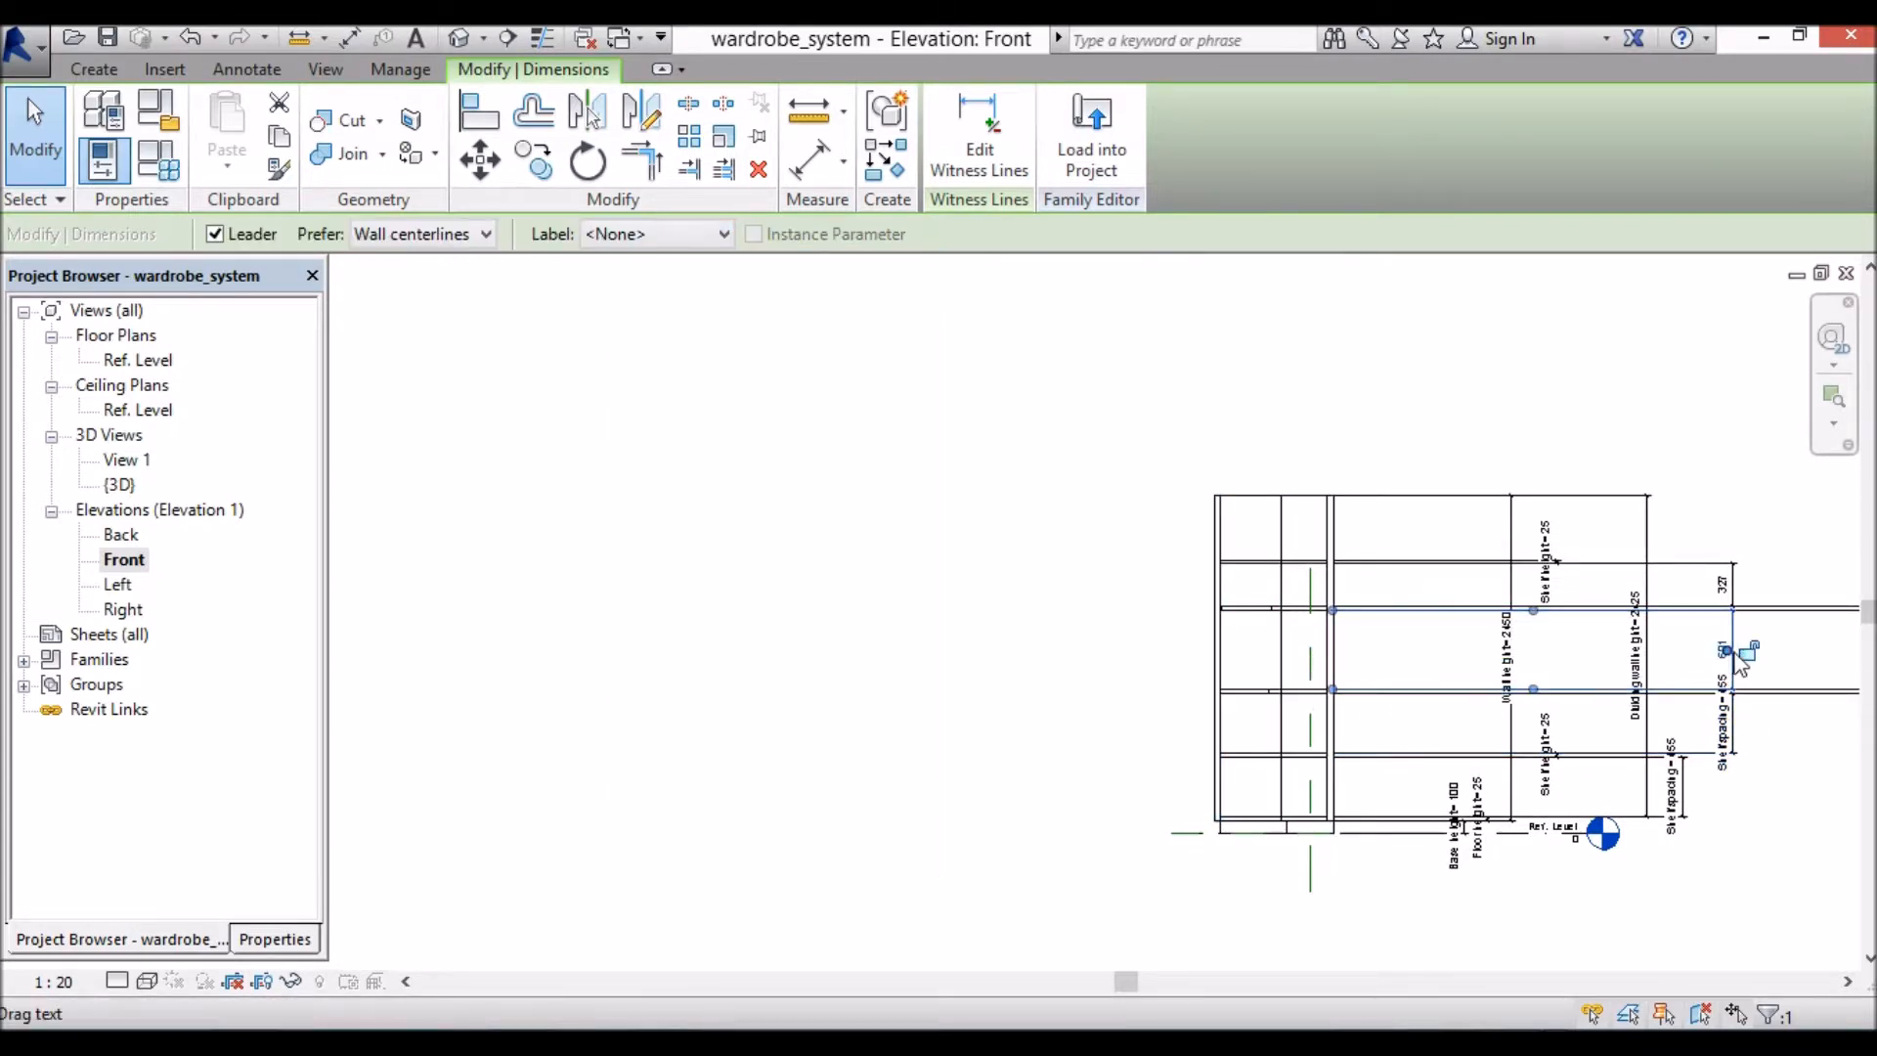
{"action": "left_click", "coordinate": [668, 244]}
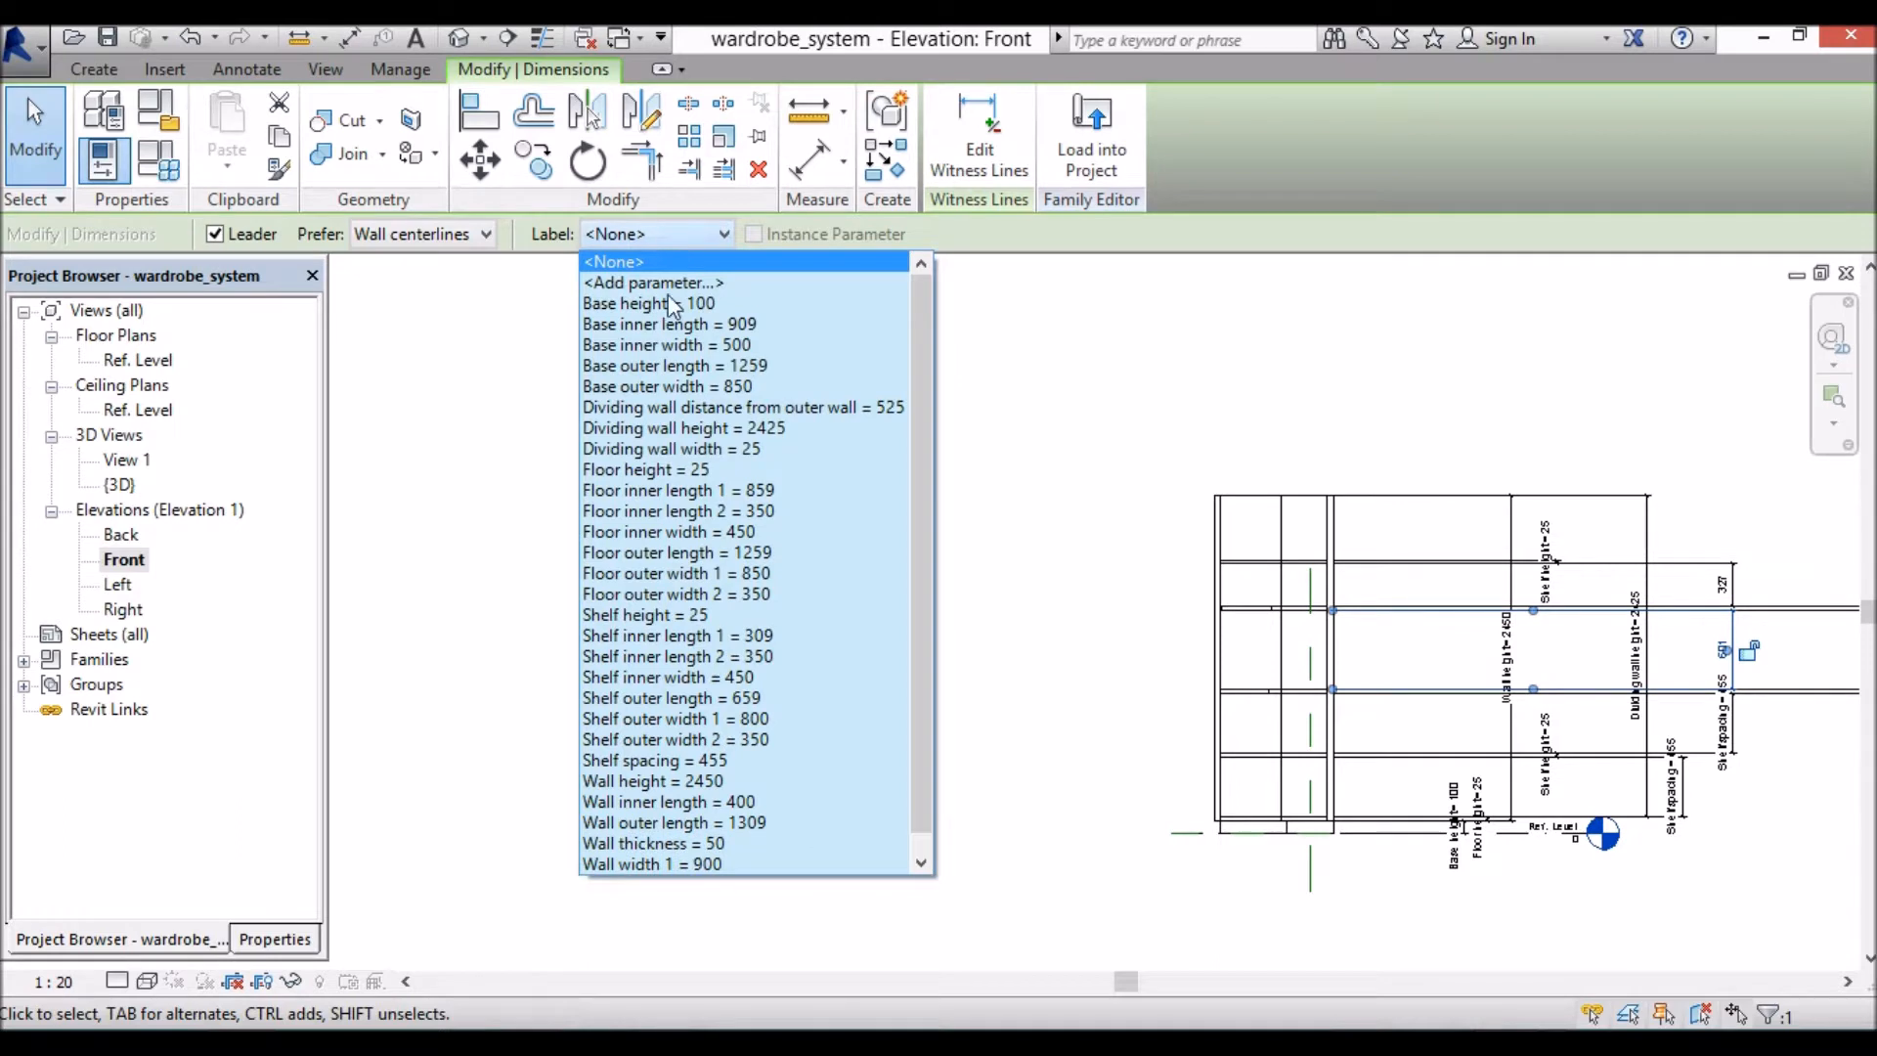
{"action": "left_click", "coordinate": [715, 776]}
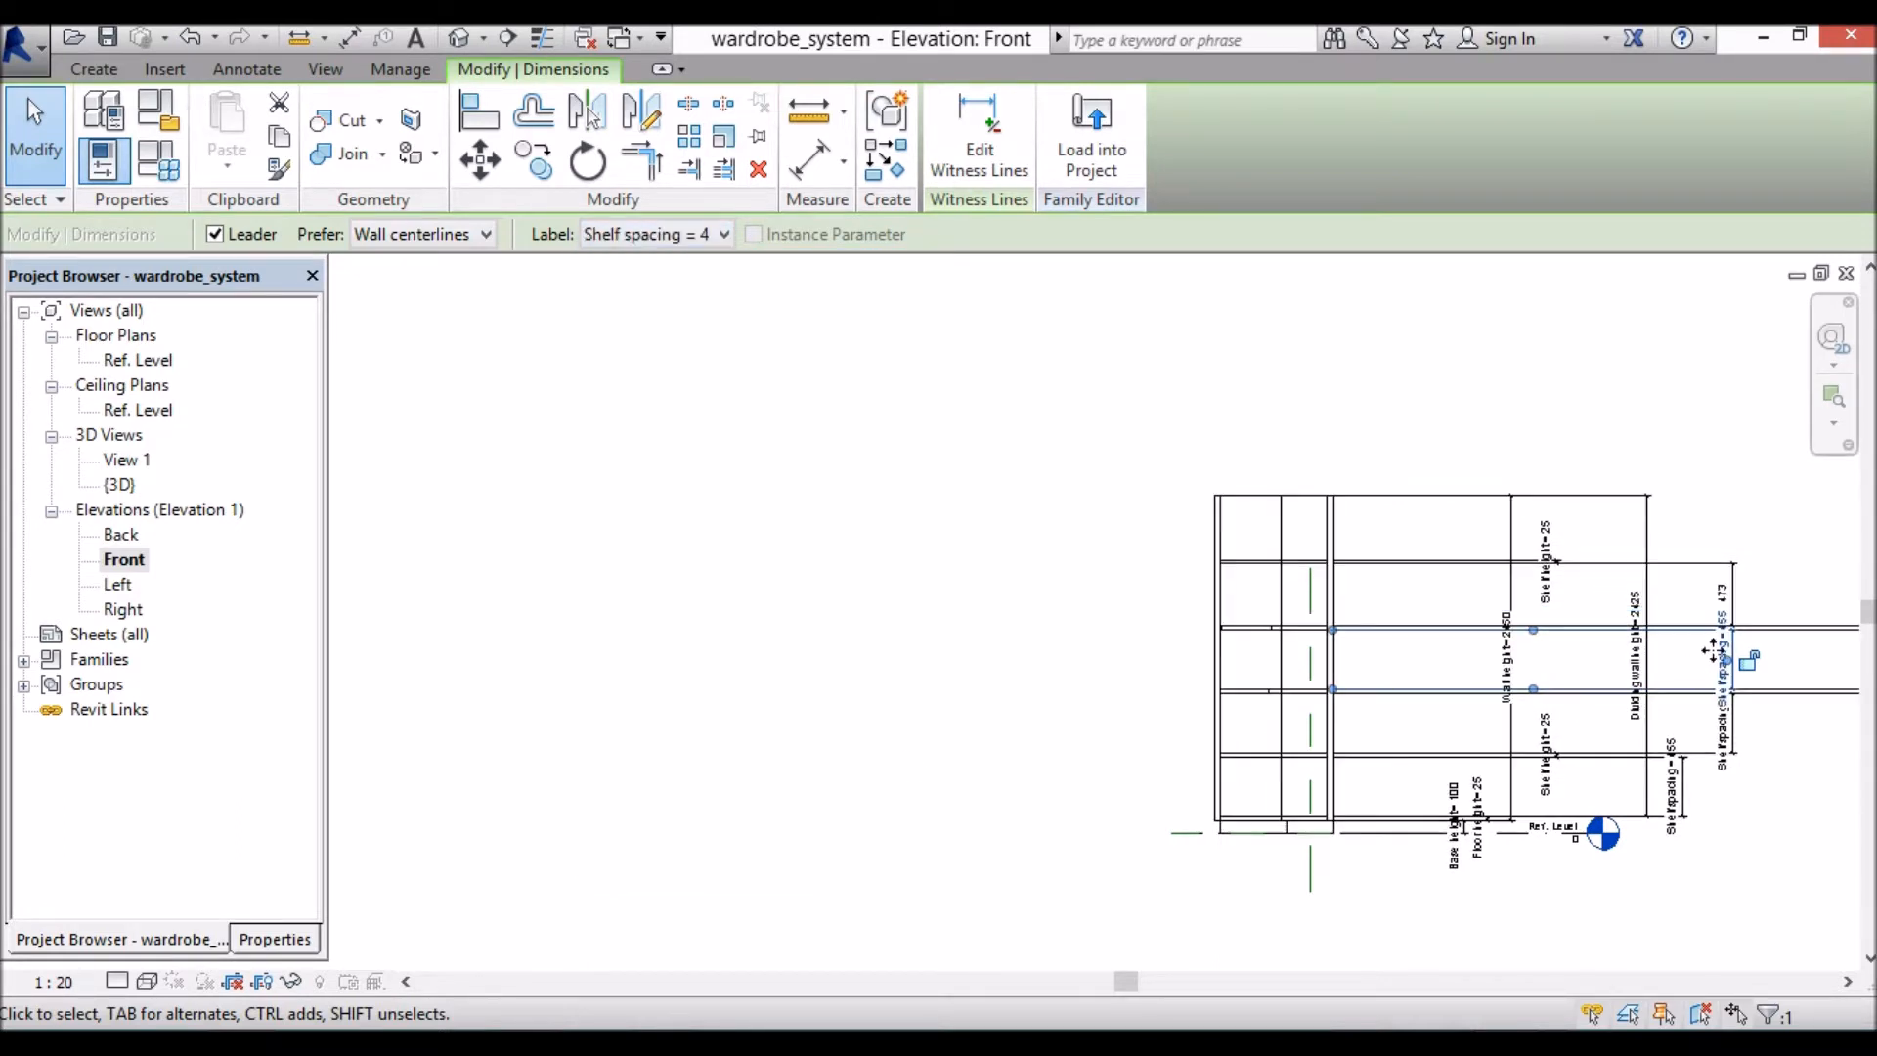
{"action": "left_click", "coordinate": [1739, 608]}
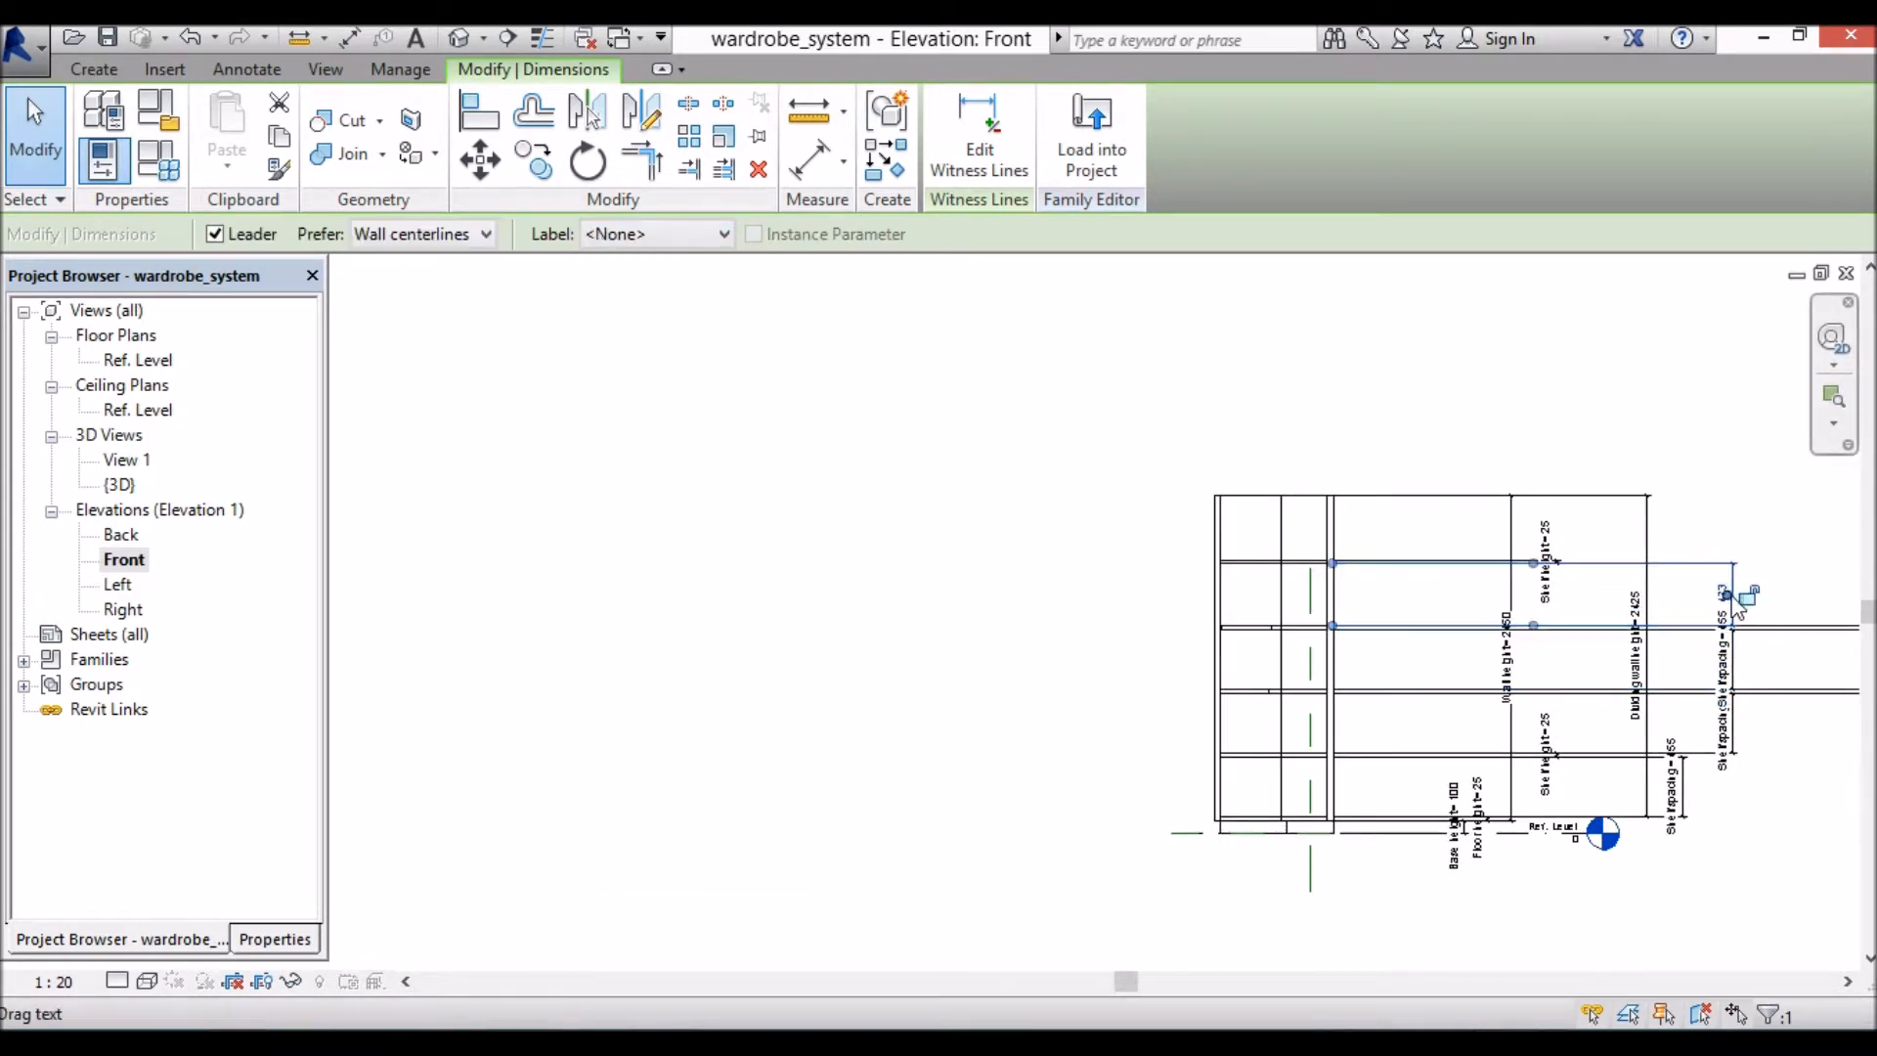
{"action": "left_click", "coordinate": [665, 235]}
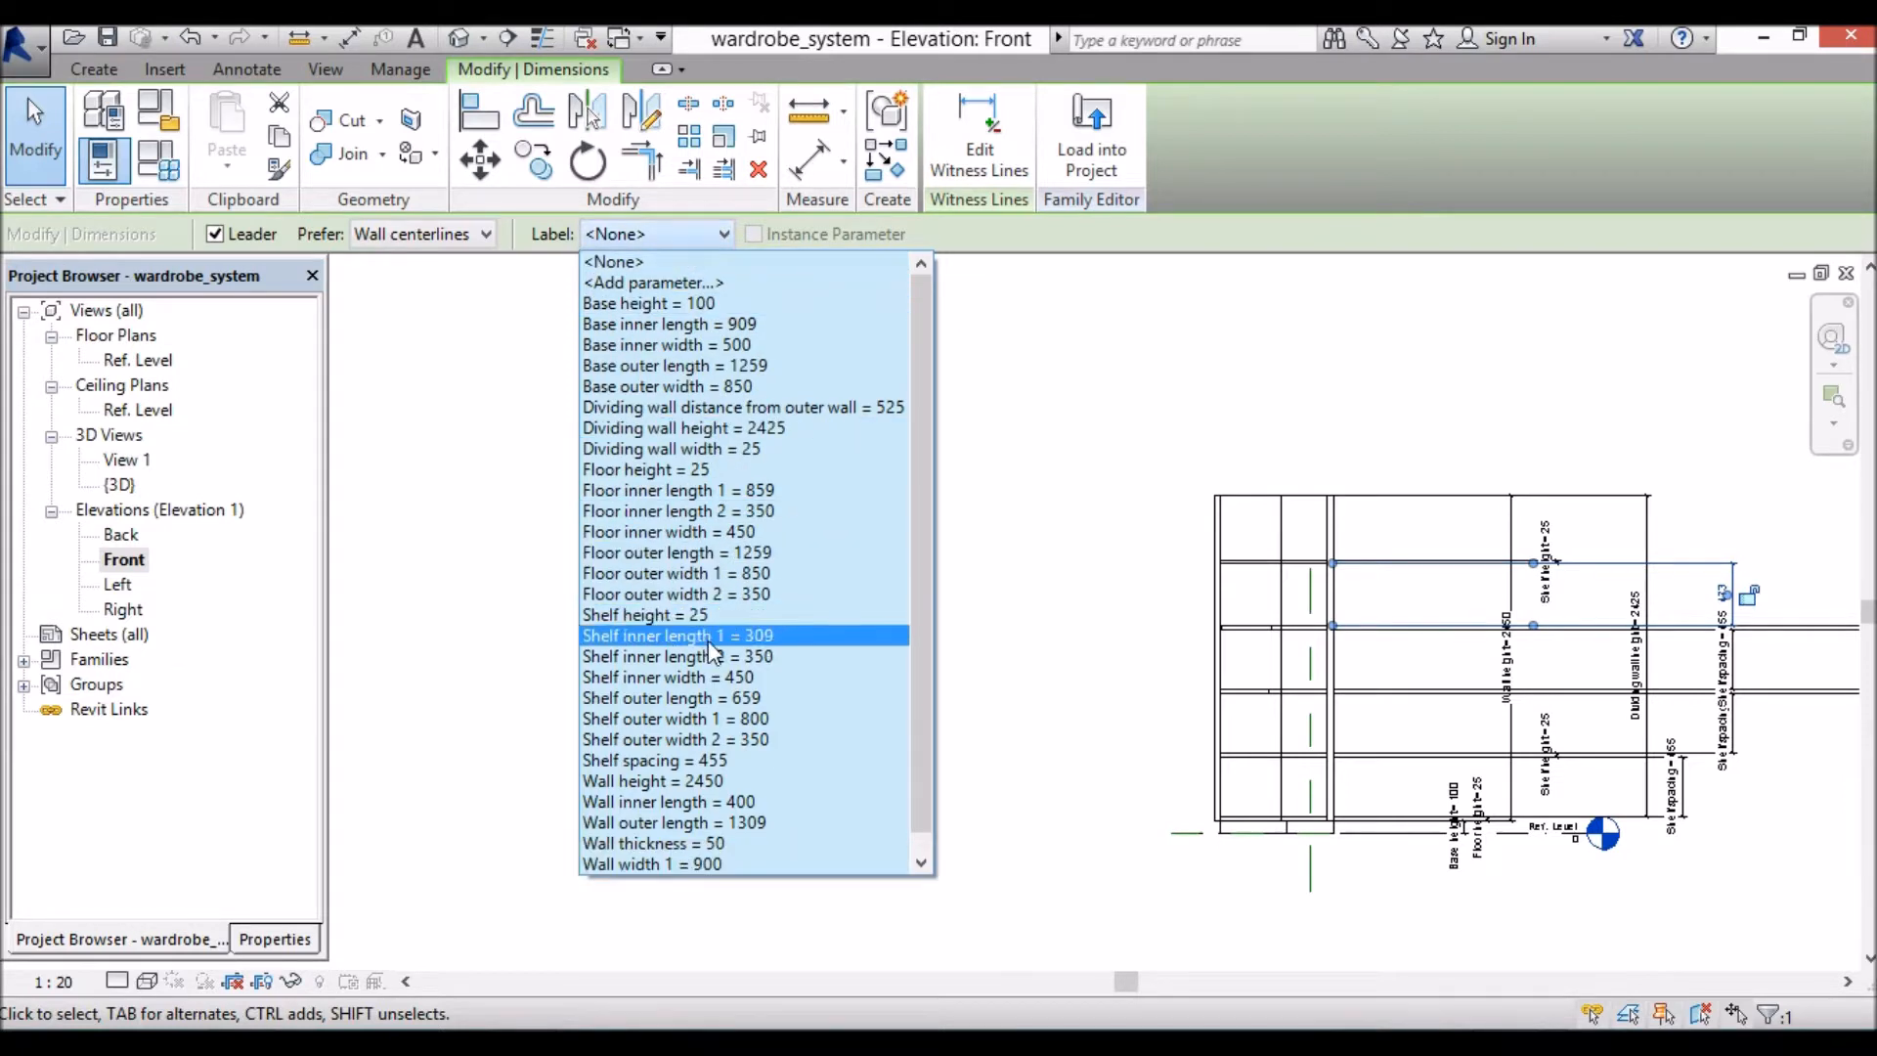
{"action": "left_click", "coordinate": [723, 763]}
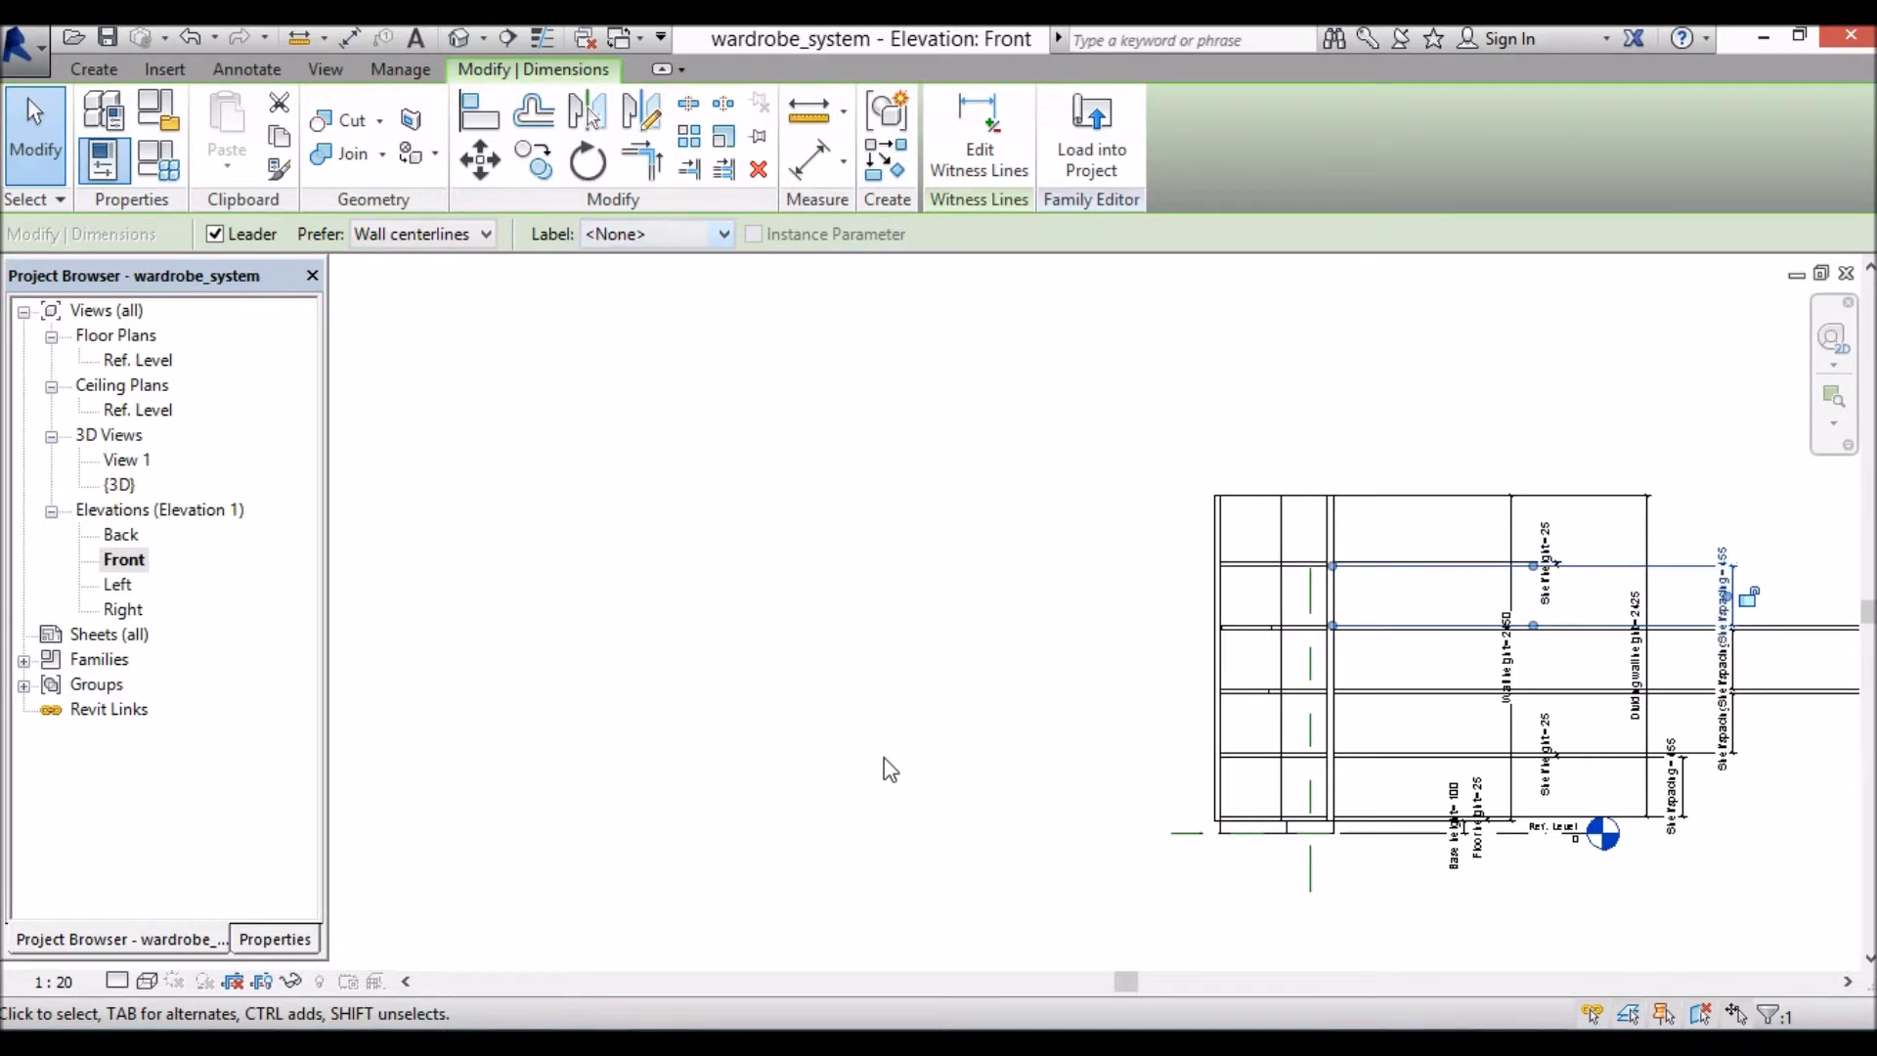
{"action": "left_click", "coordinate": [1009, 681]}
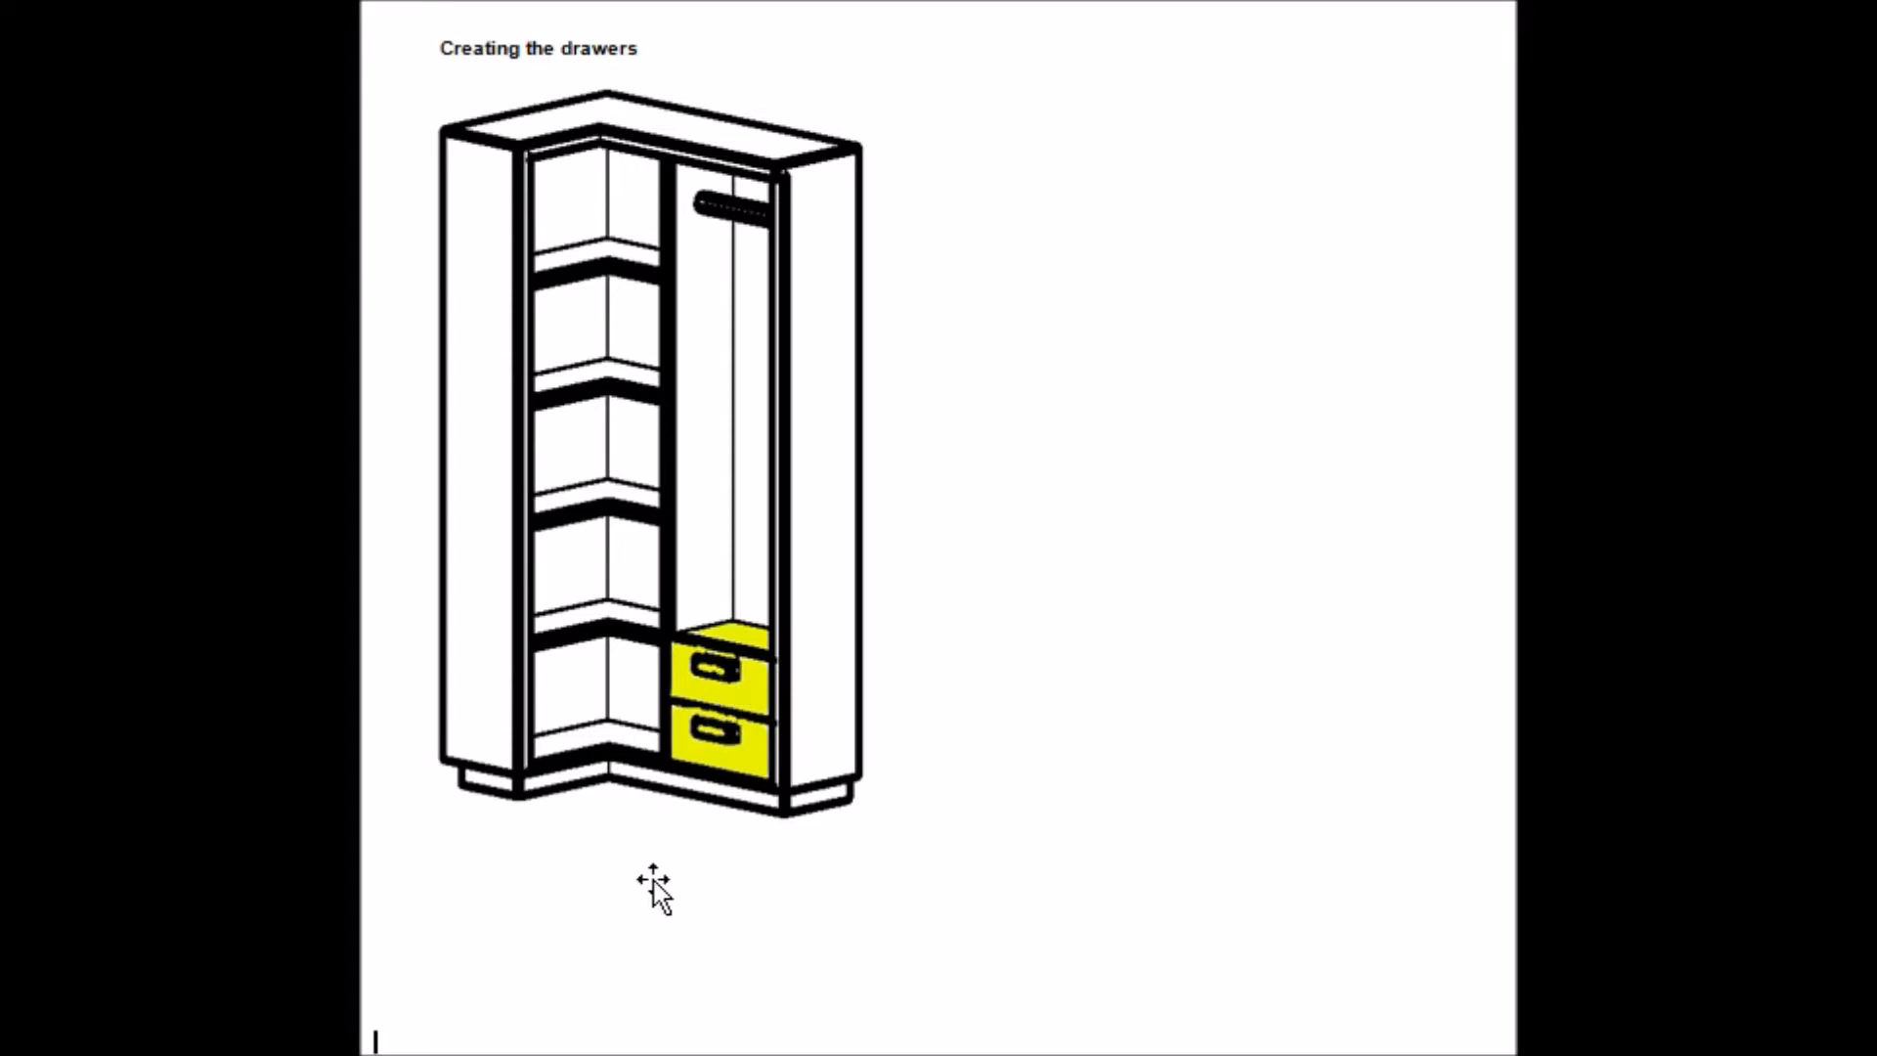
Step: Read the drawer instructions in the document, including the list of drawer parameters and the measurements drawing
{"action": "scroll", "coordinate": [653, 885], "scroll_direction": "down", "scroll_amount": 10}
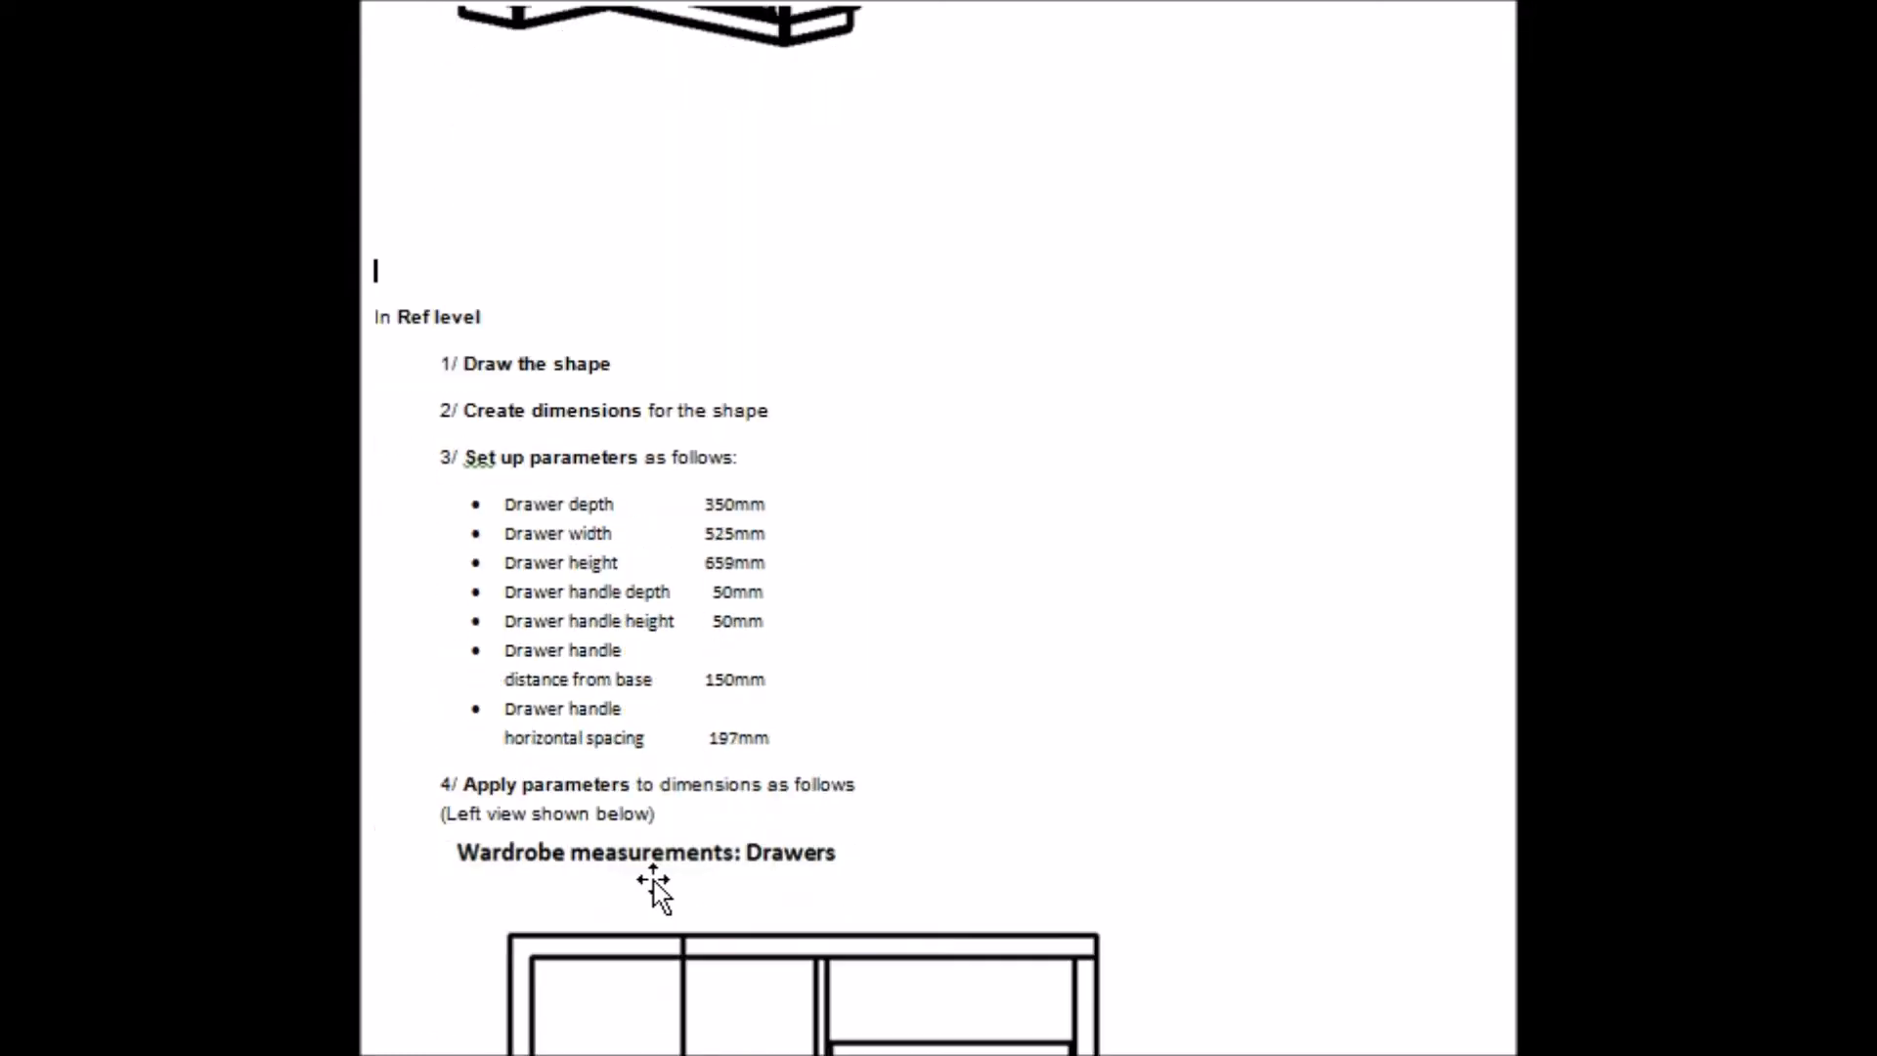
{"action": "scroll", "coordinate": [653, 885], "scroll_direction": "down", "scroll_amount": 3}
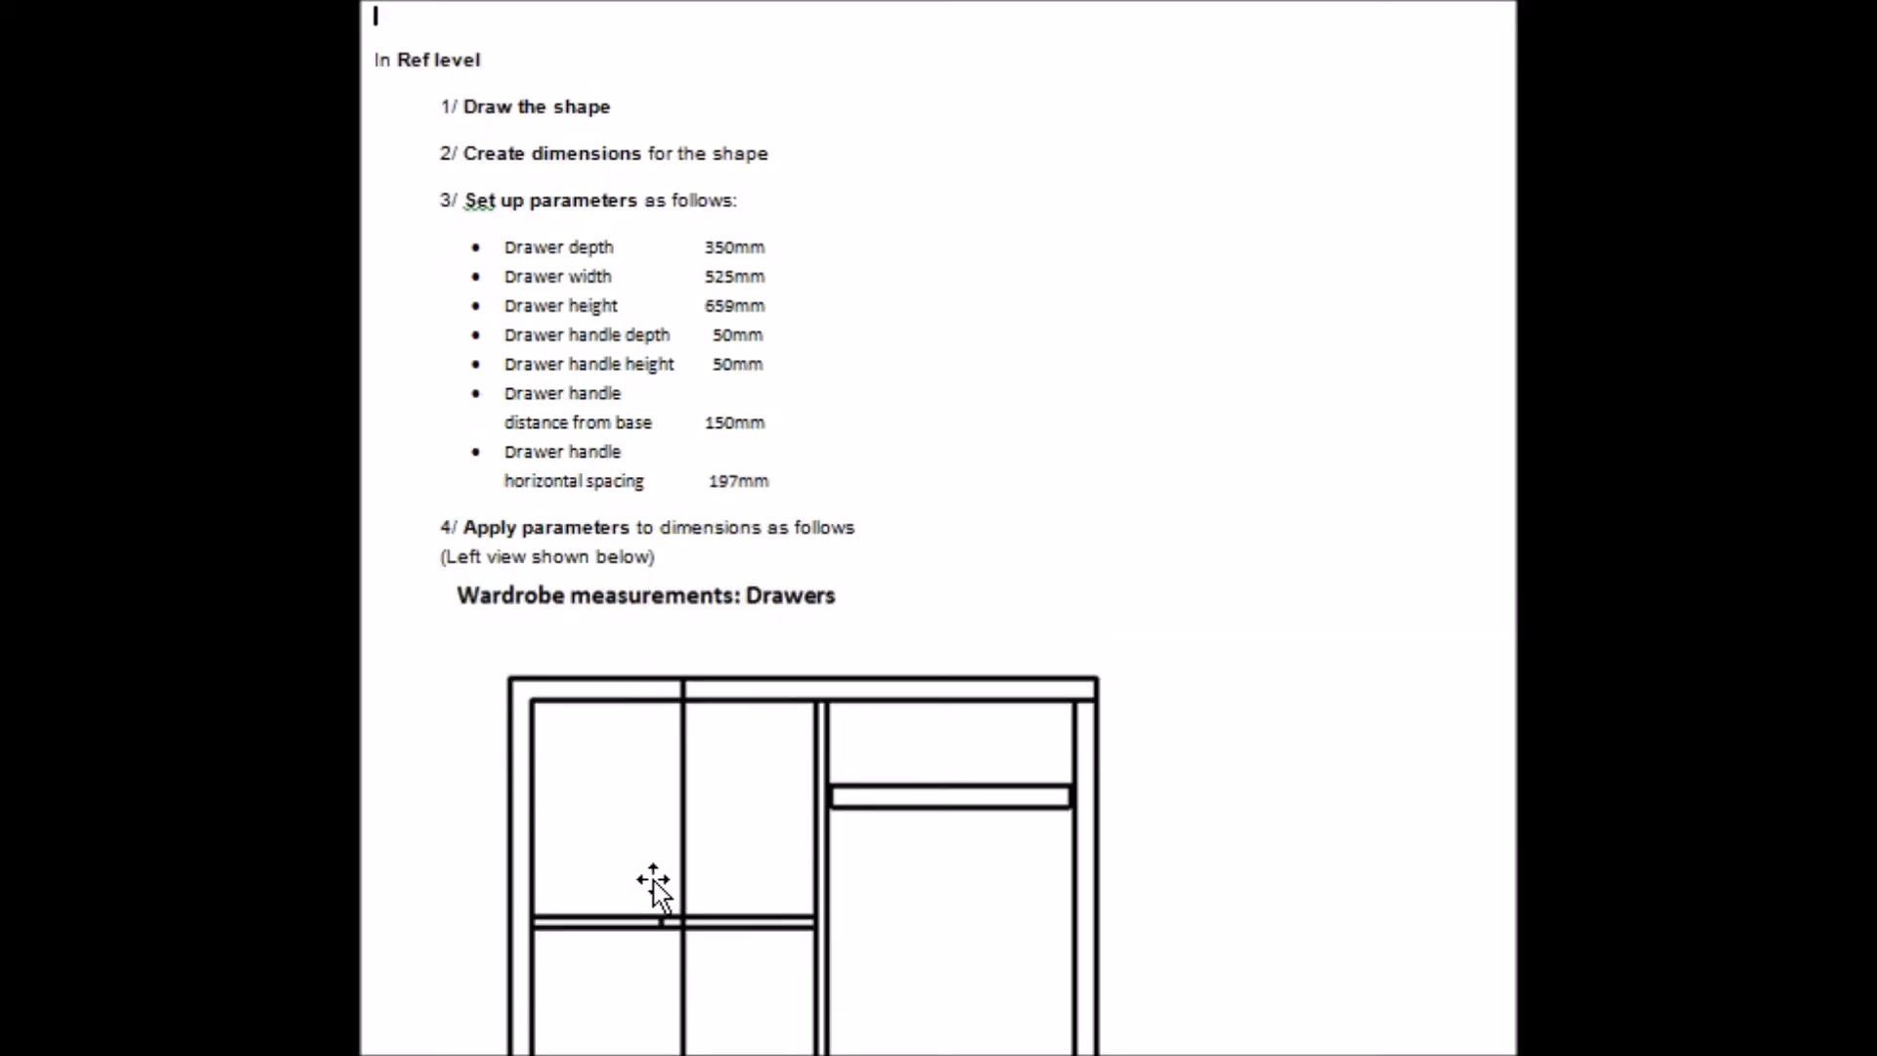
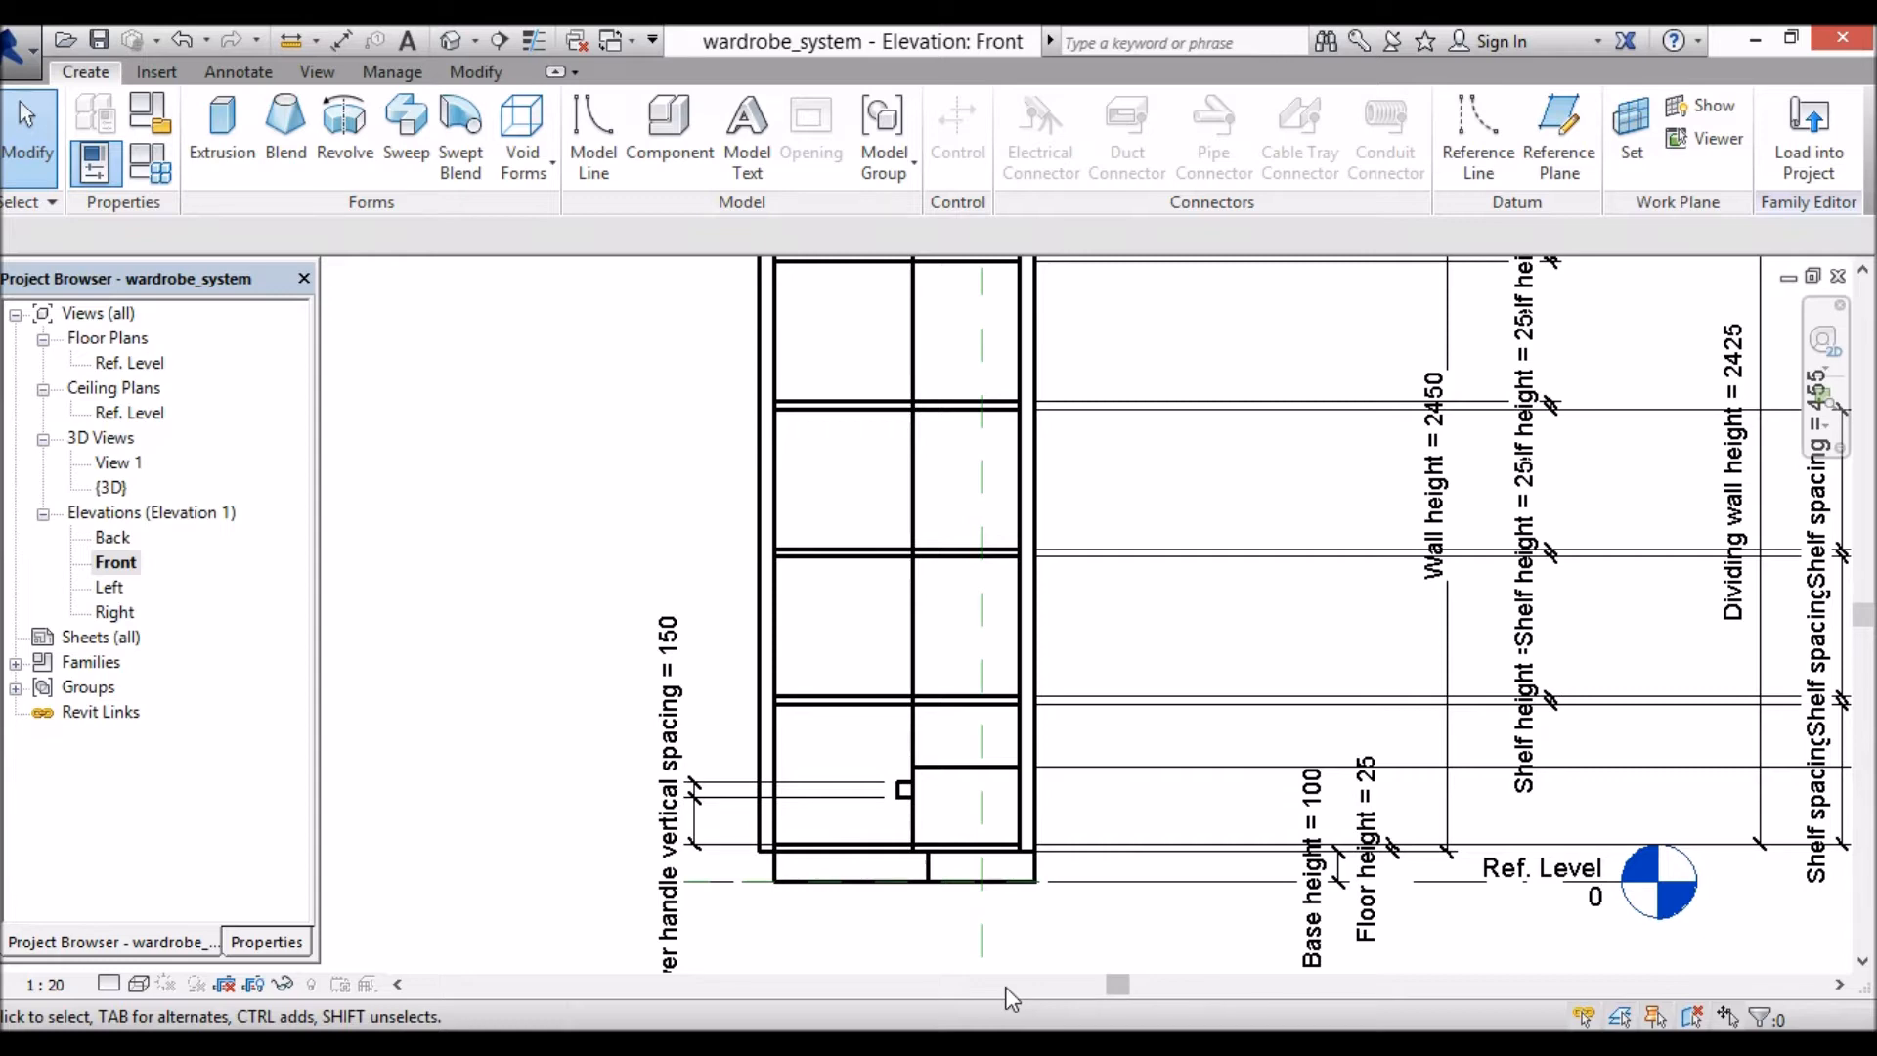
Step: Copy the lower drawer together with its handle about 1380 mm horizontally, out of the wardrobe on the handle side
{"action": "left_click", "coordinate": [971, 782]}
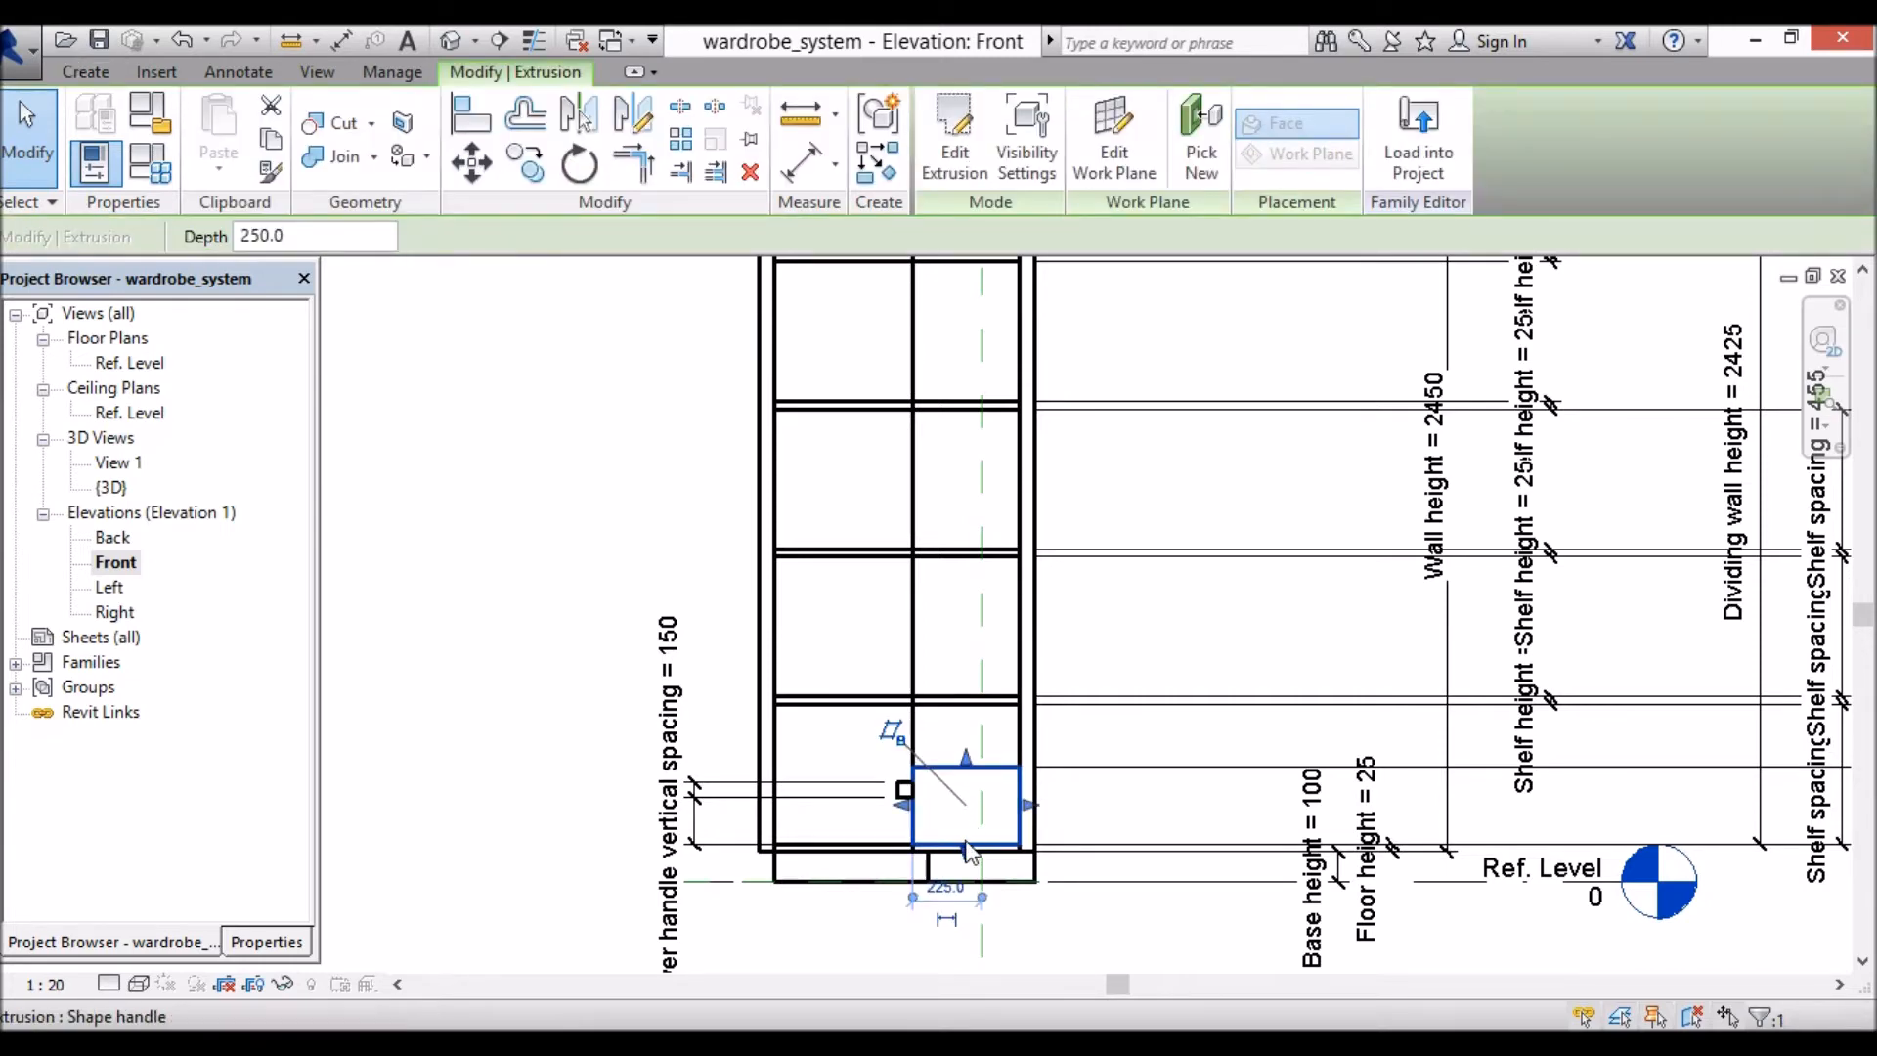
{"action": "left_click", "coordinate": [904, 792], "text": "ctrl"}
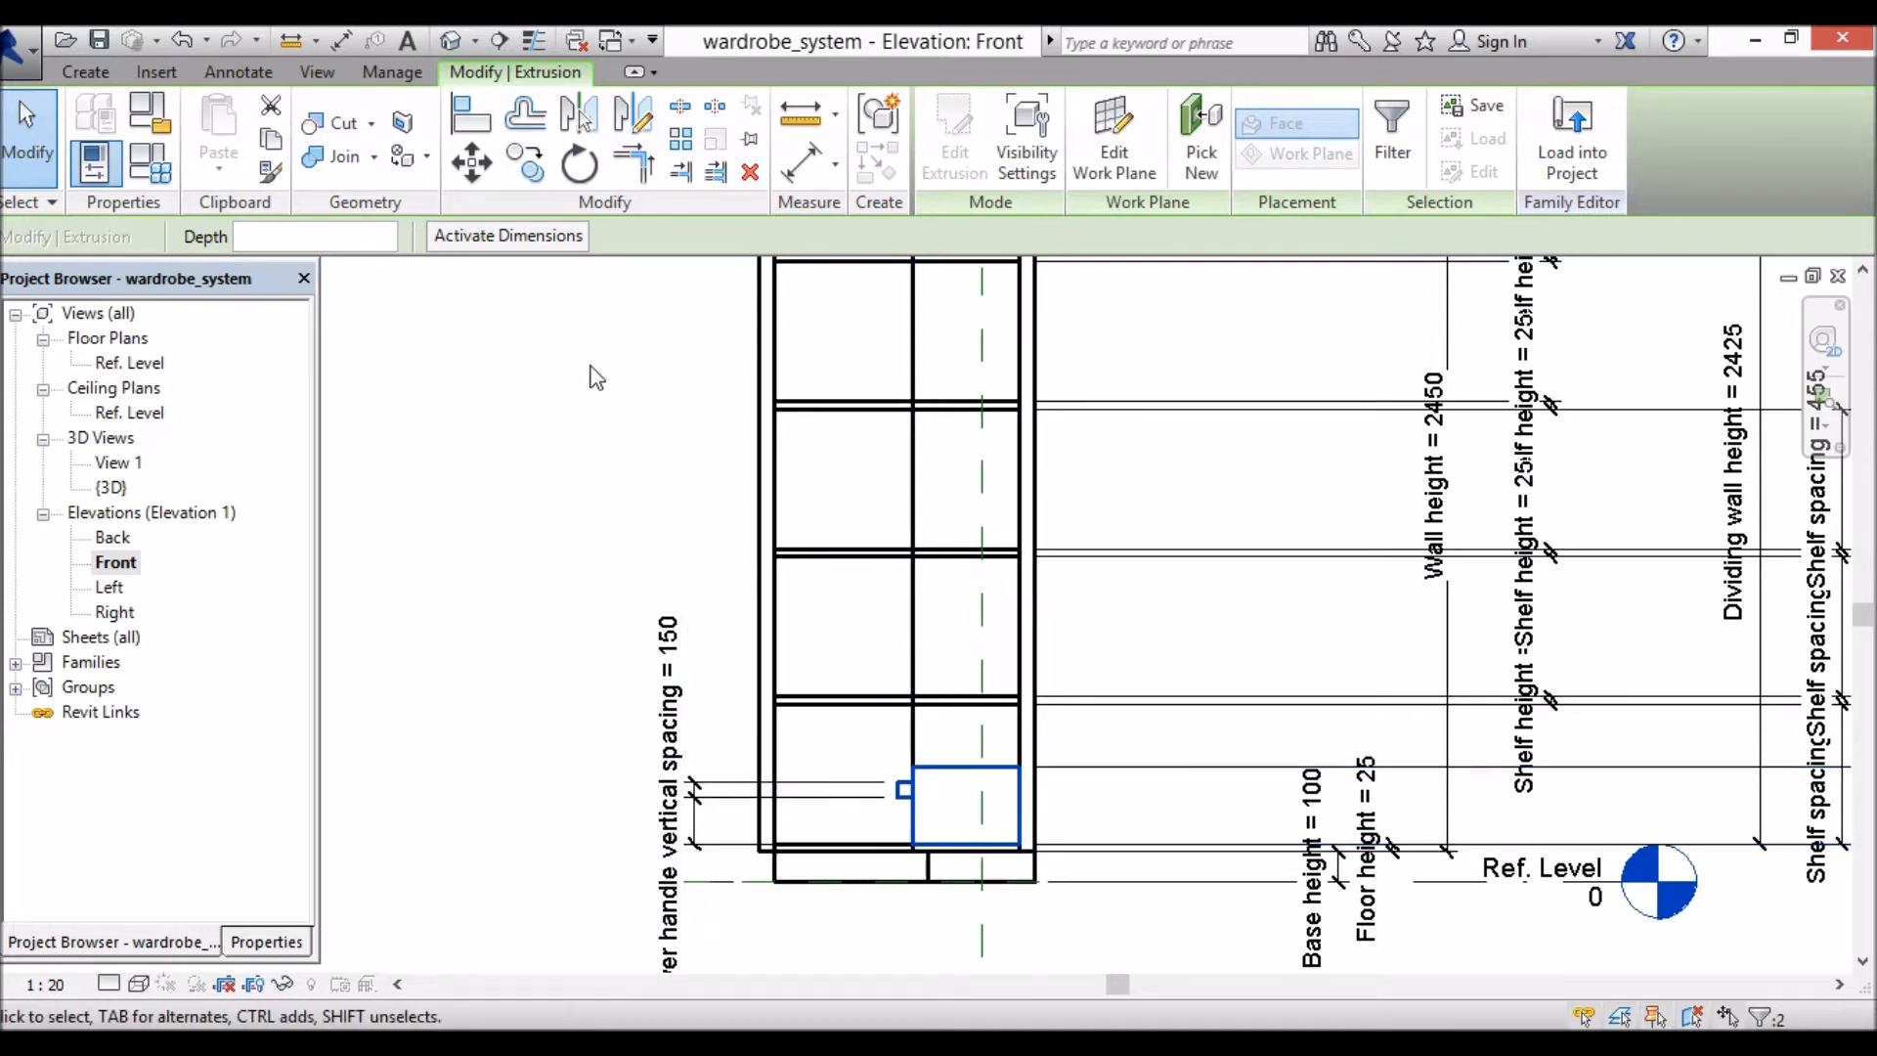
{"action": "left_click", "coordinate": [529, 174]}
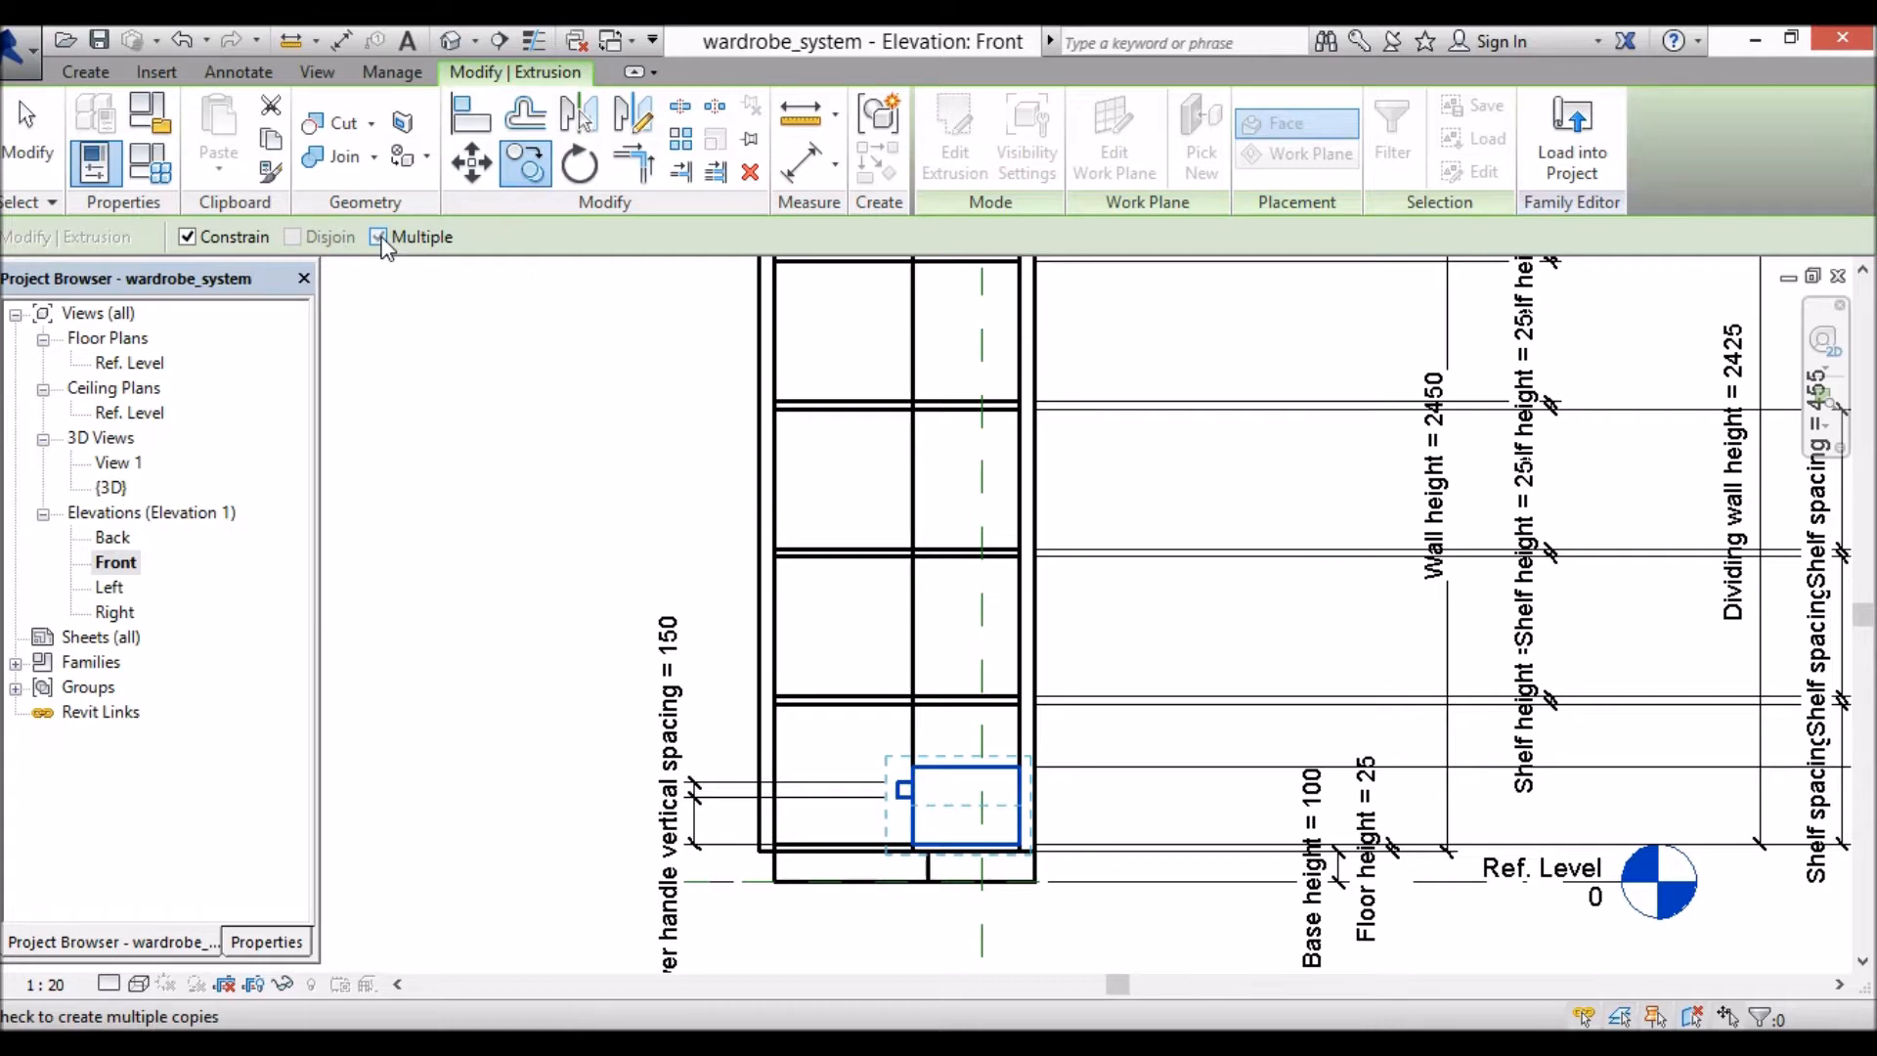
{"action": "left_click", "coordinate": [1020, 847]}
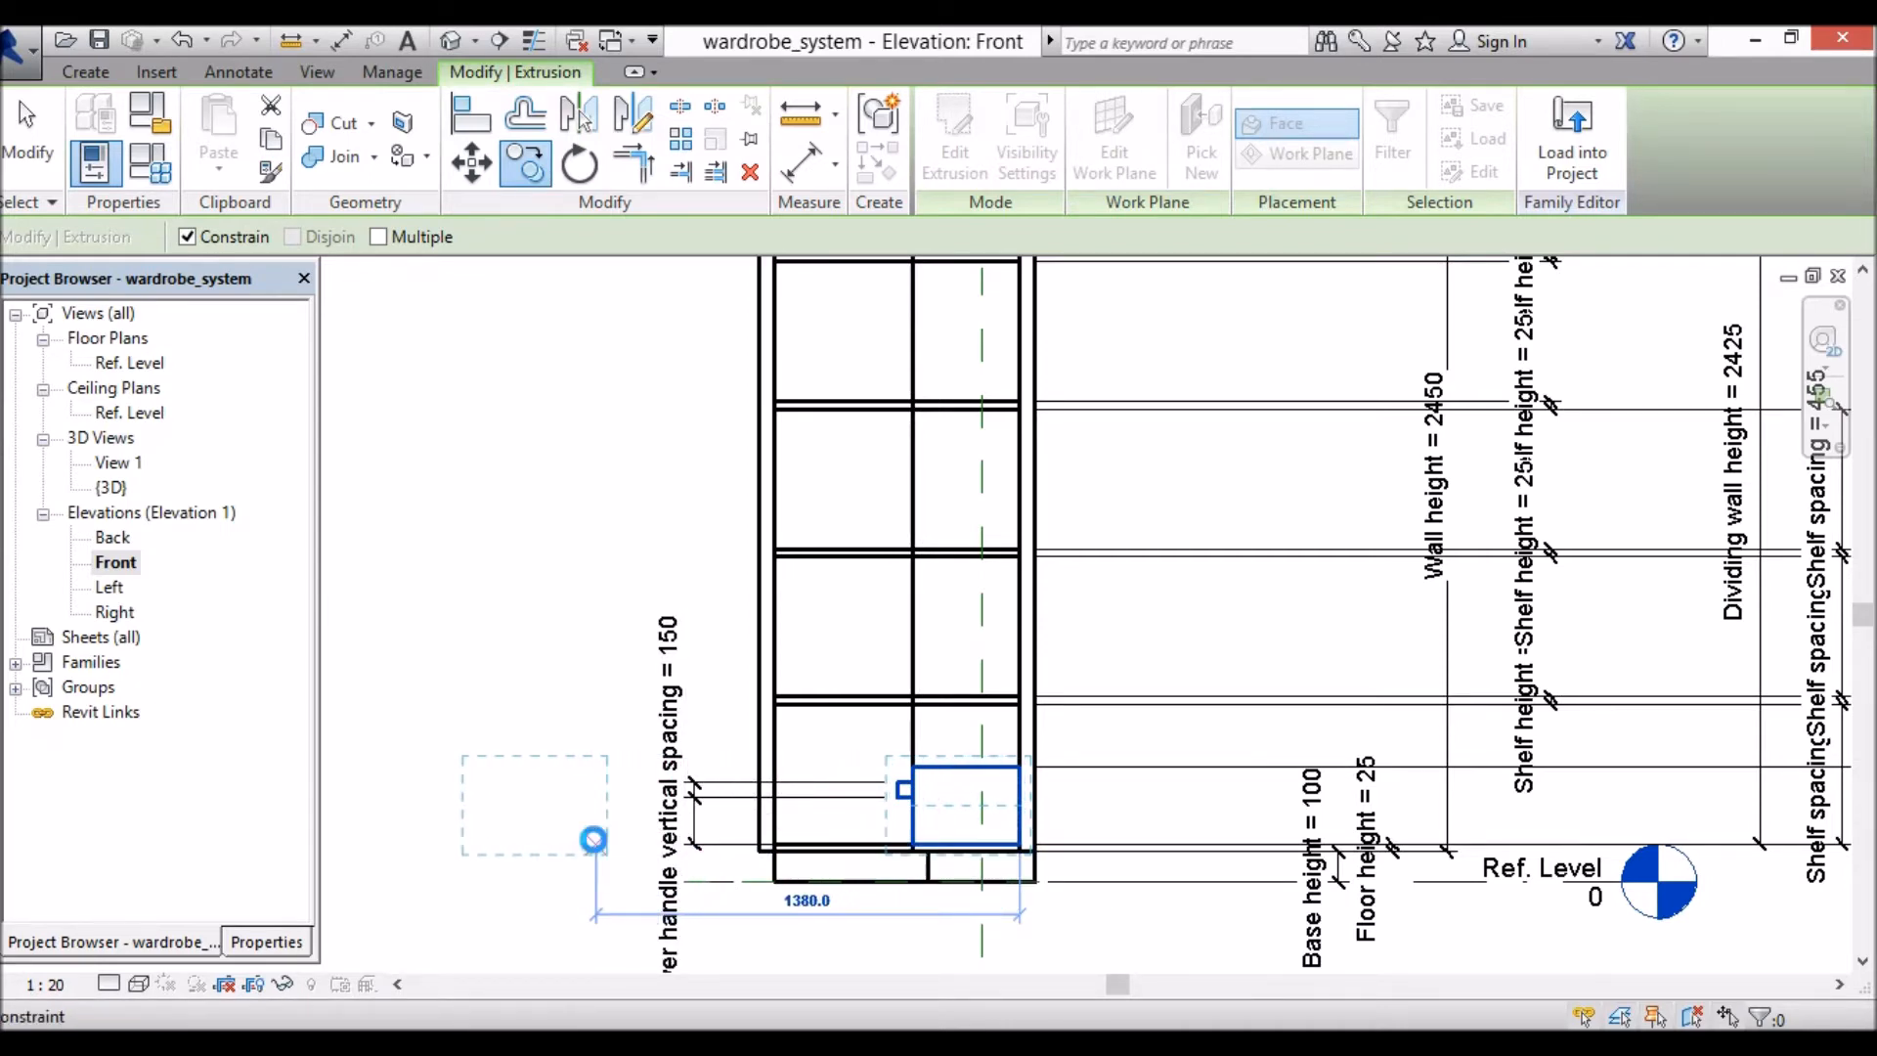
{"action": "left_click", "coordinate": [594, 839]}
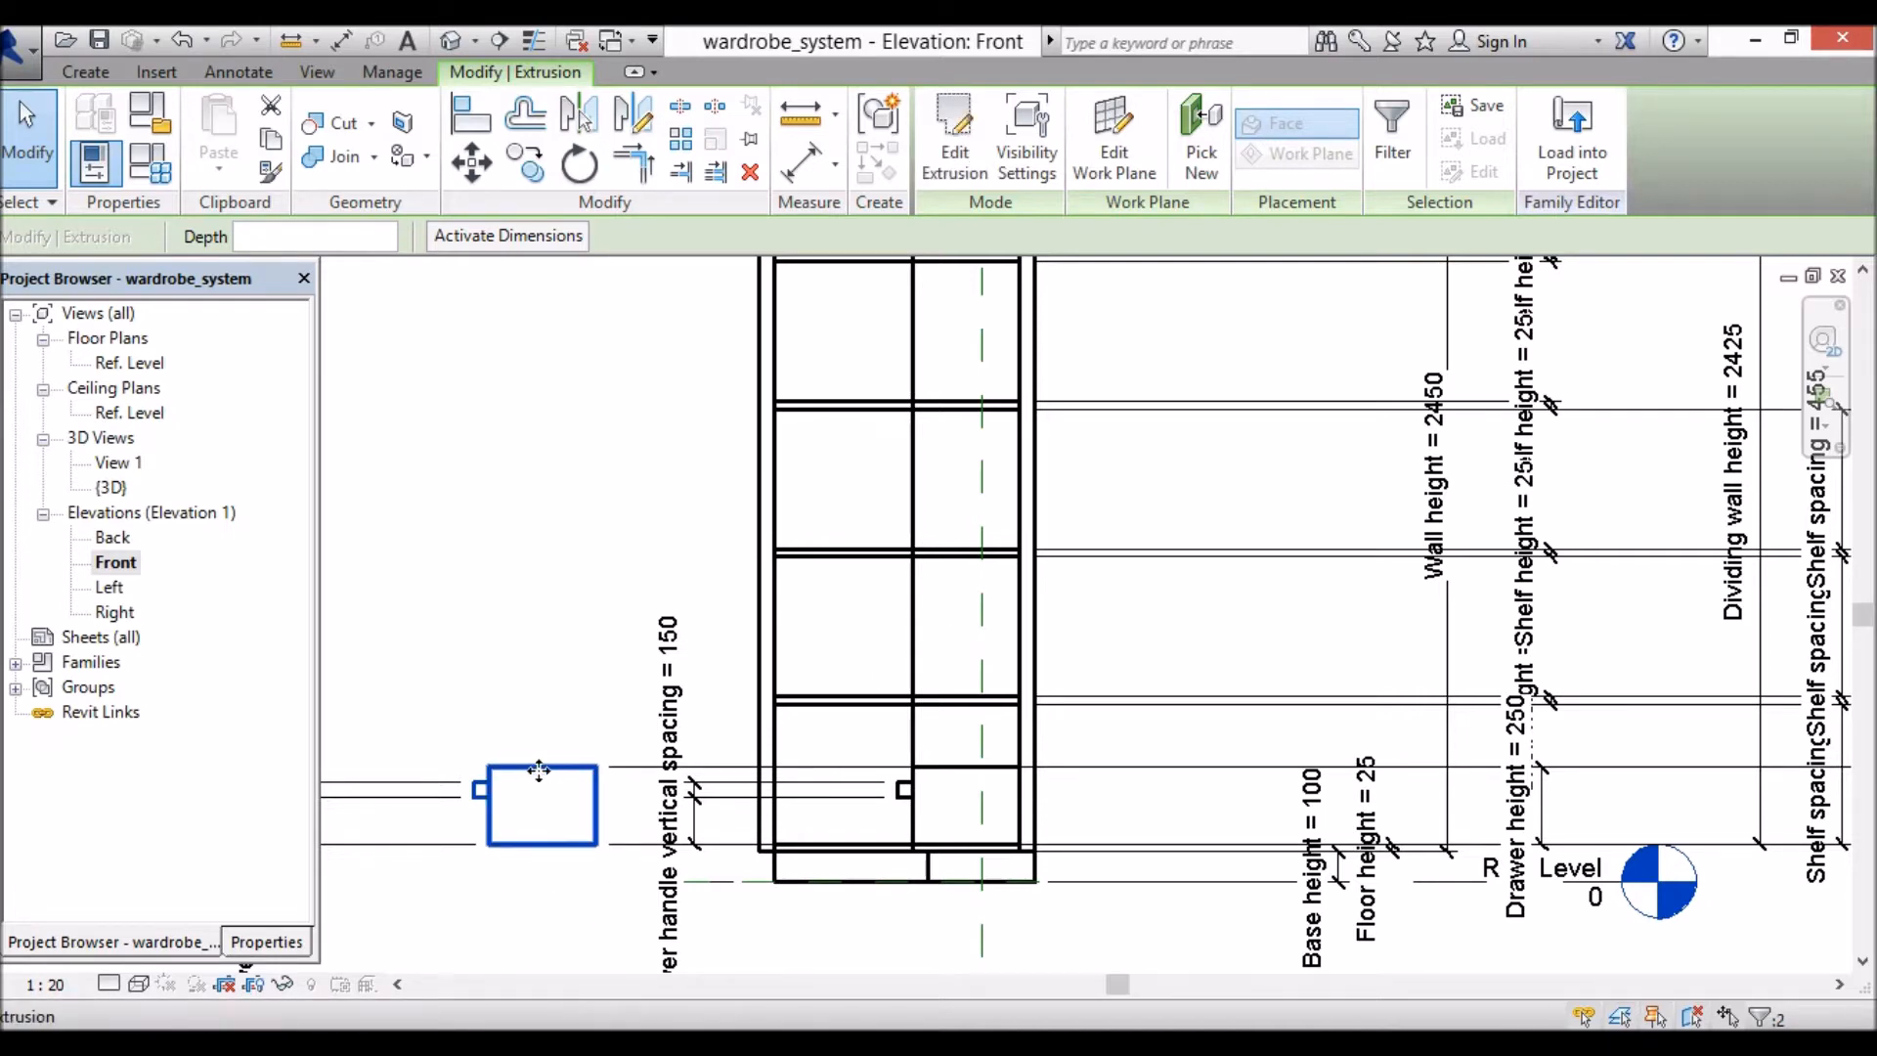
Step: Raise the copied drawer and handle above the original's height and move them back into the wardrobe, just above the first drawer
{"action": "left_click_drag", "start_coordinate": [538, 771], "coordinate": [554, 681]}
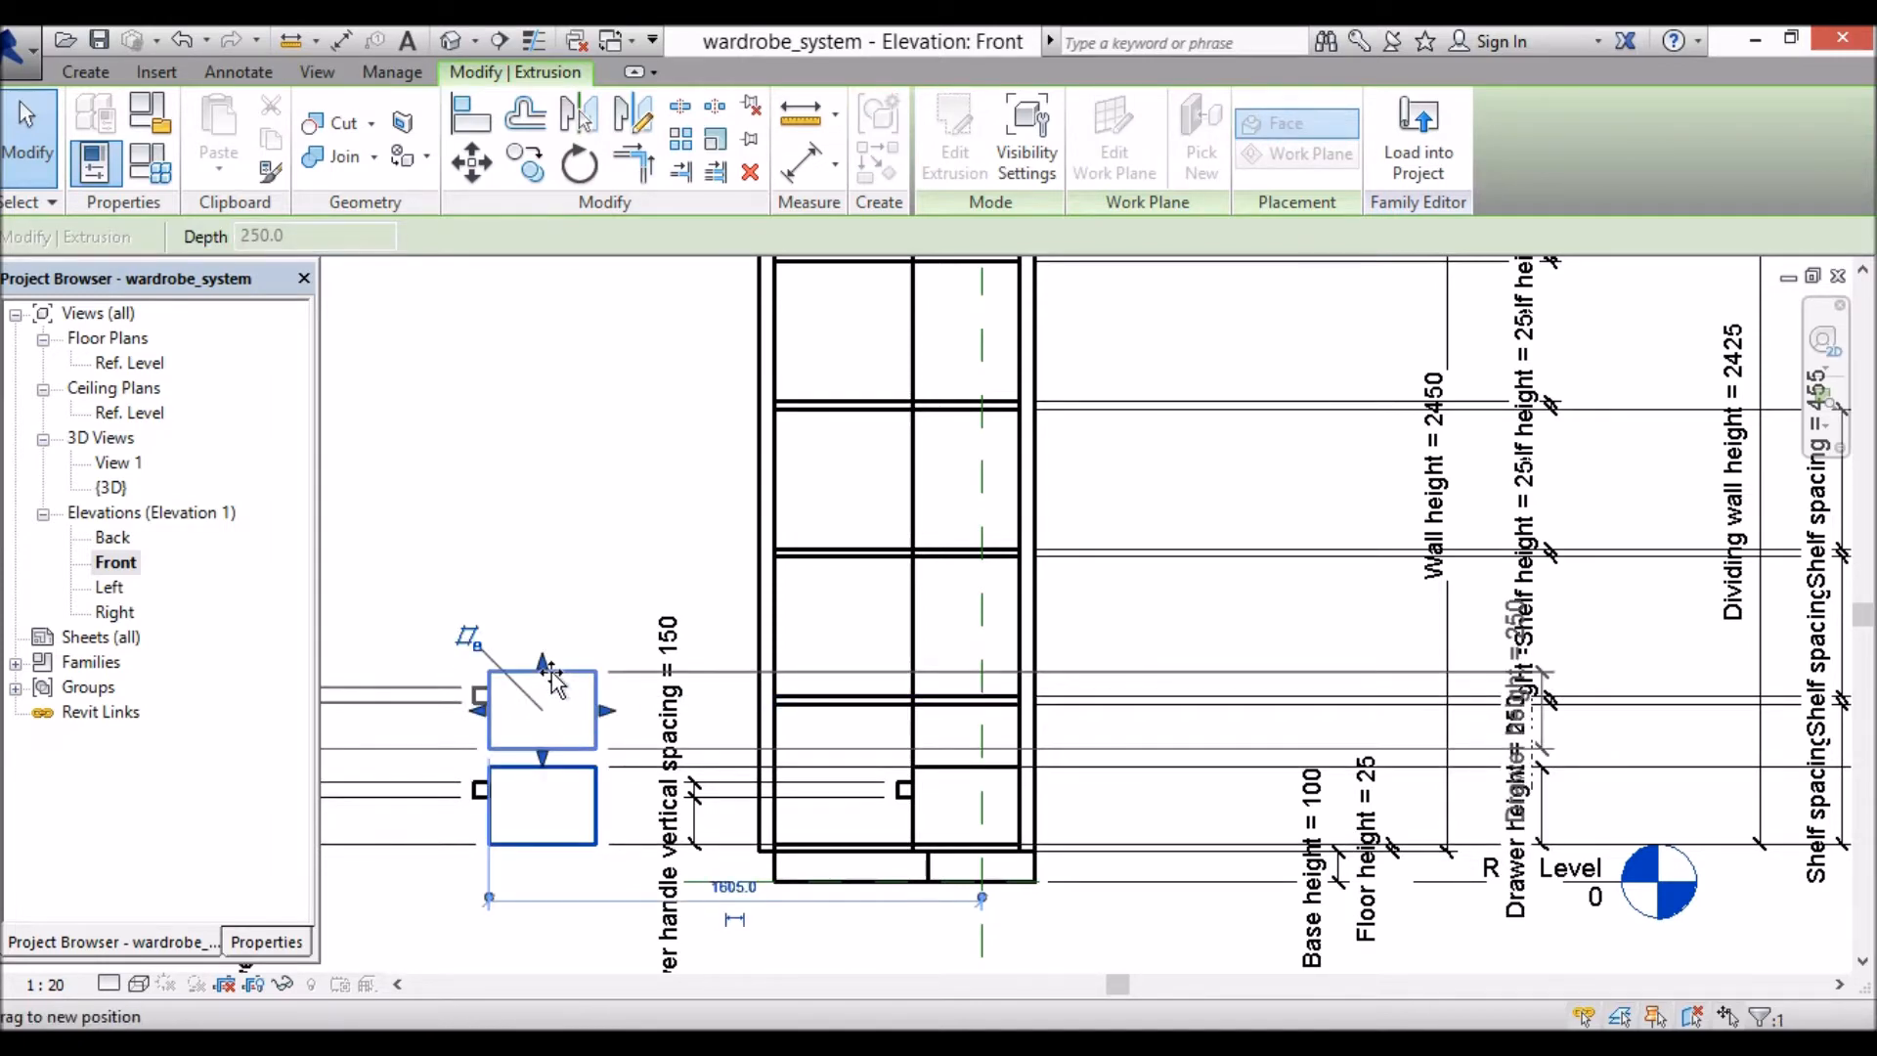
{"action": "left_click_drag", "start_coordinate": [551, 675], "coordinate": [527, 689]}
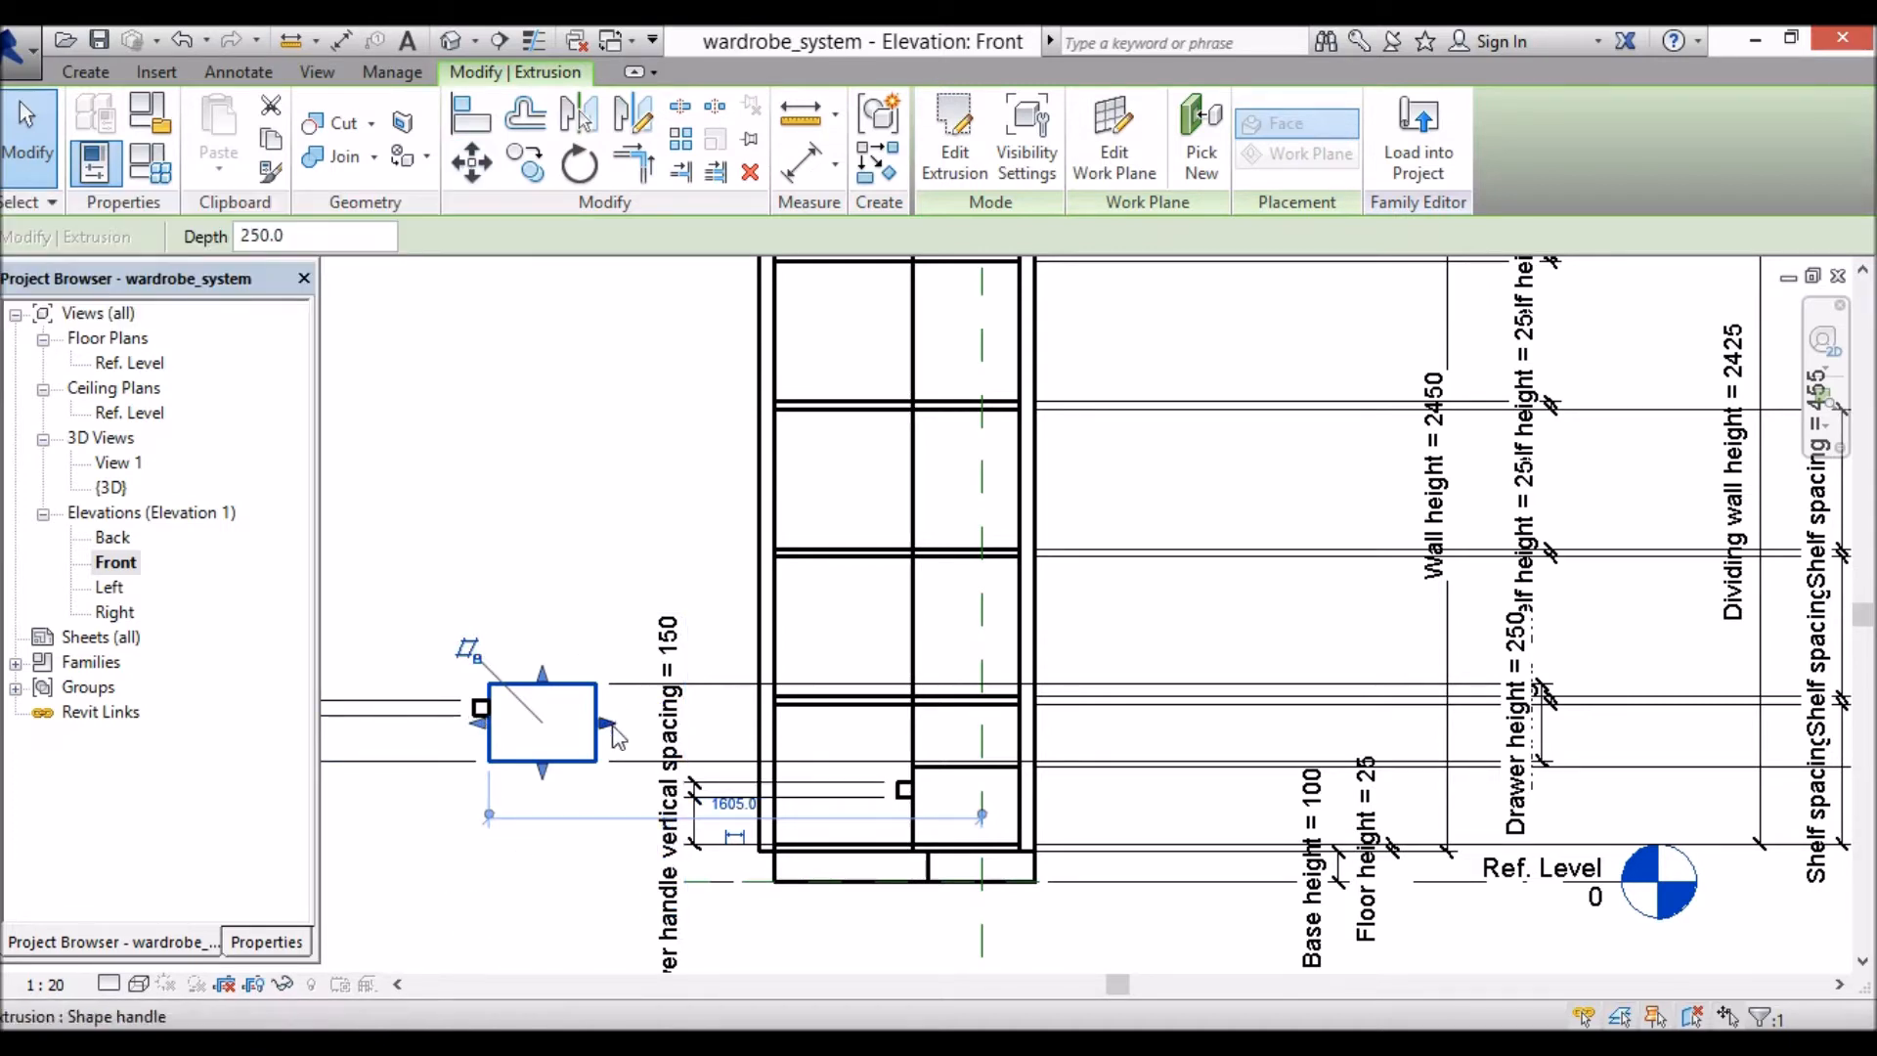
{"action": "left_click", "coordinate": [479, 708], "text": "ctrl"}
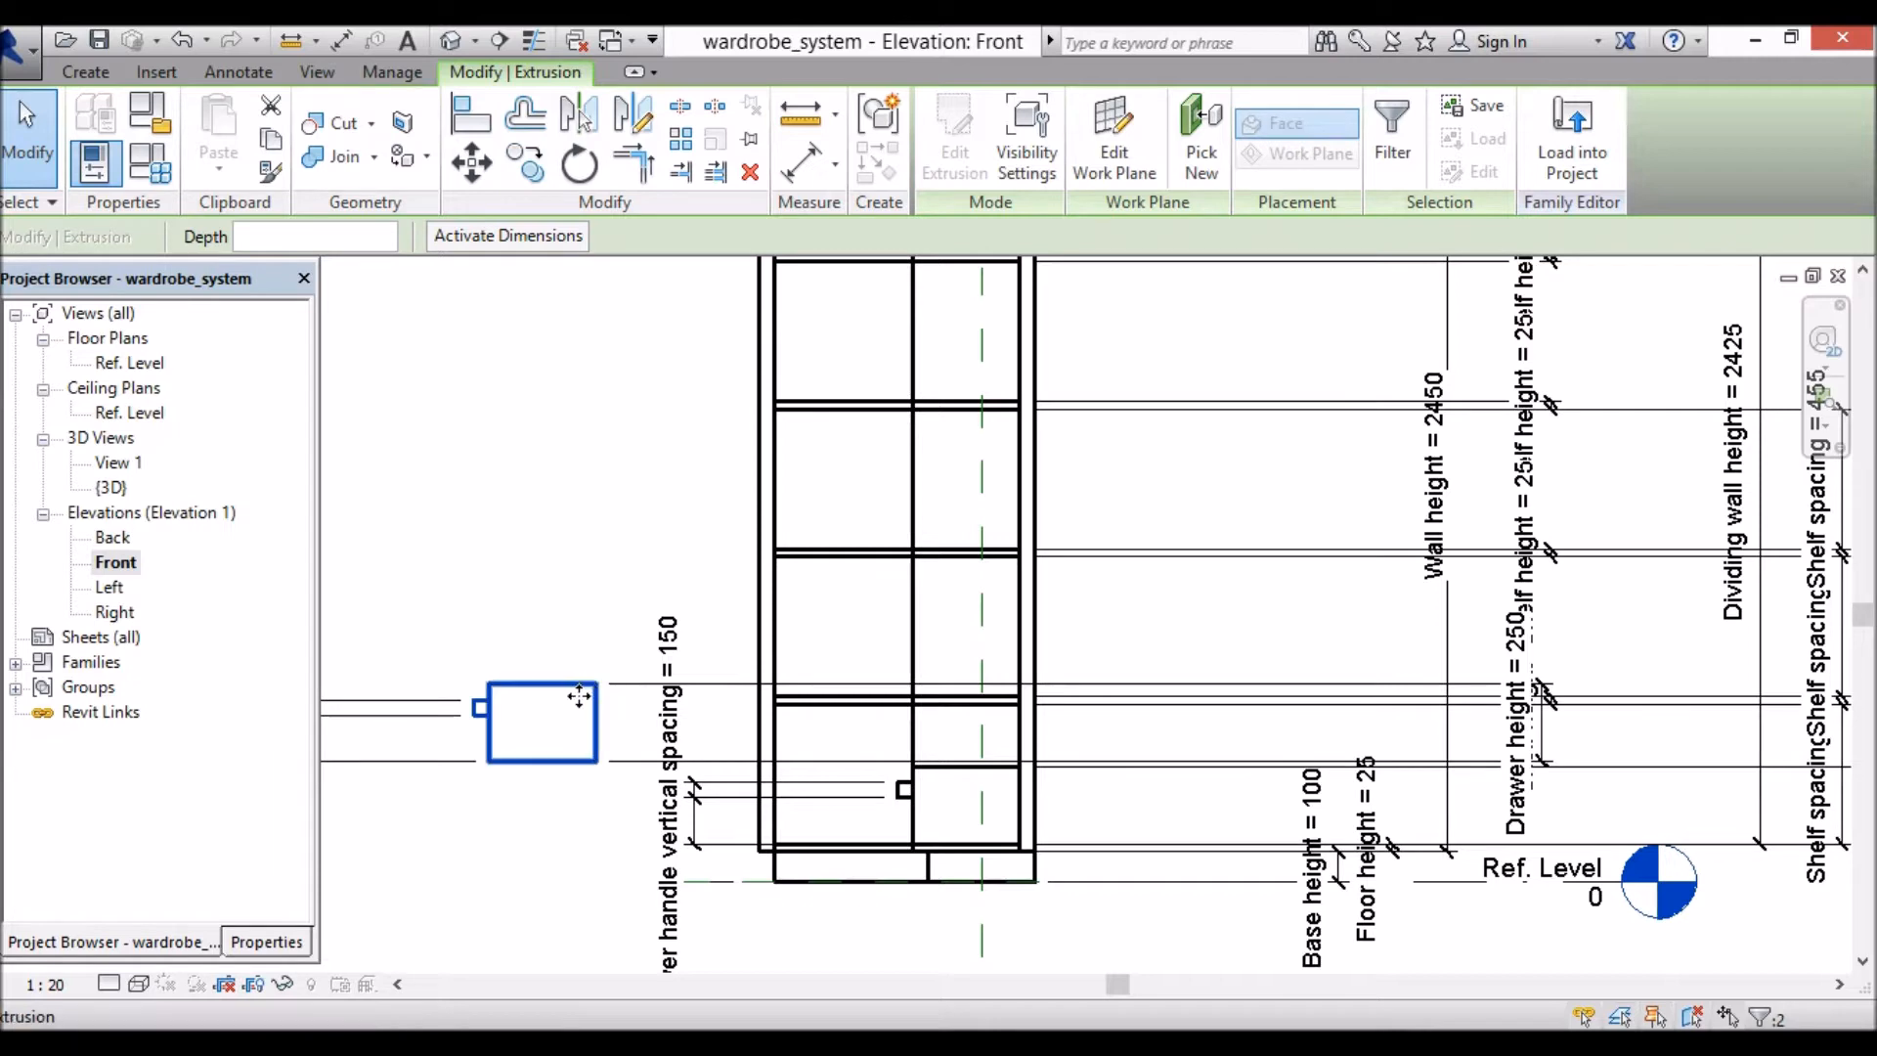
{"action": "left_click", "coordinate": [472, 164]}
{"action": "left_click", "coordinate": [596, 764]}
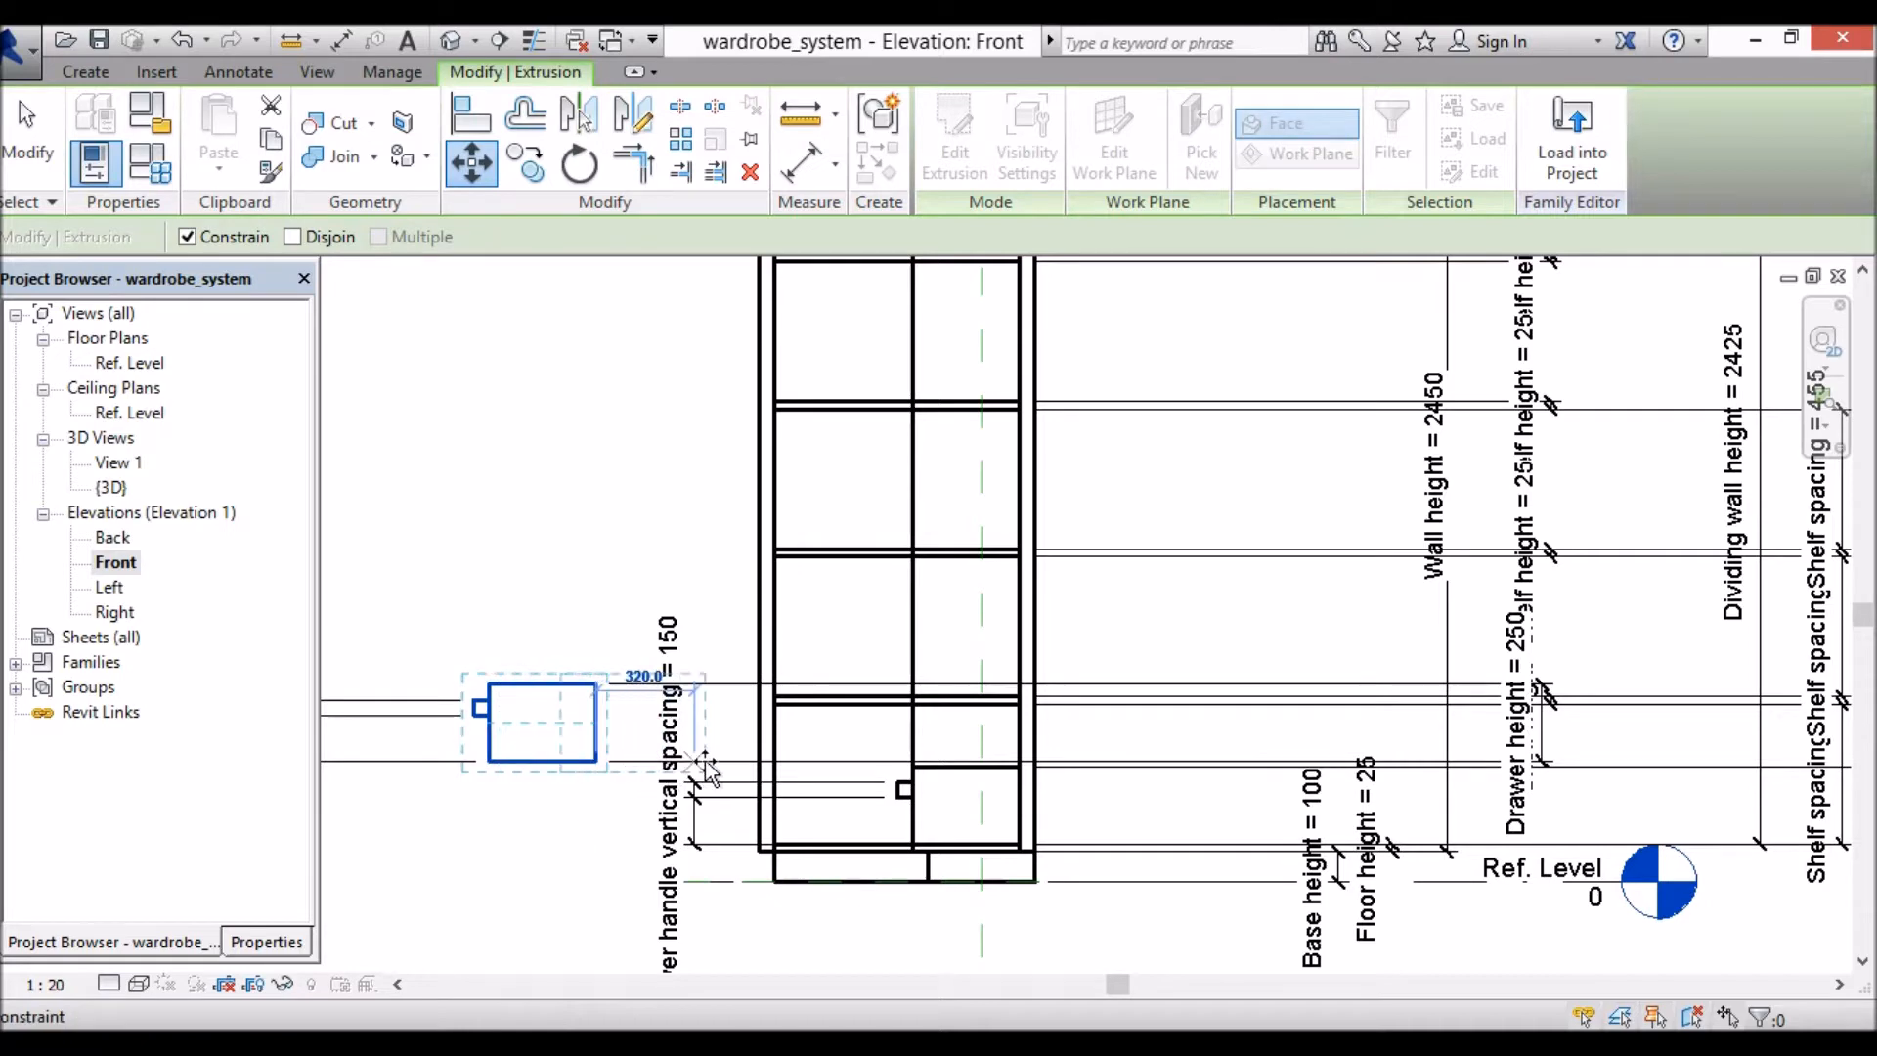
{"action": "left_click", "coordinate": [1018, 756]}
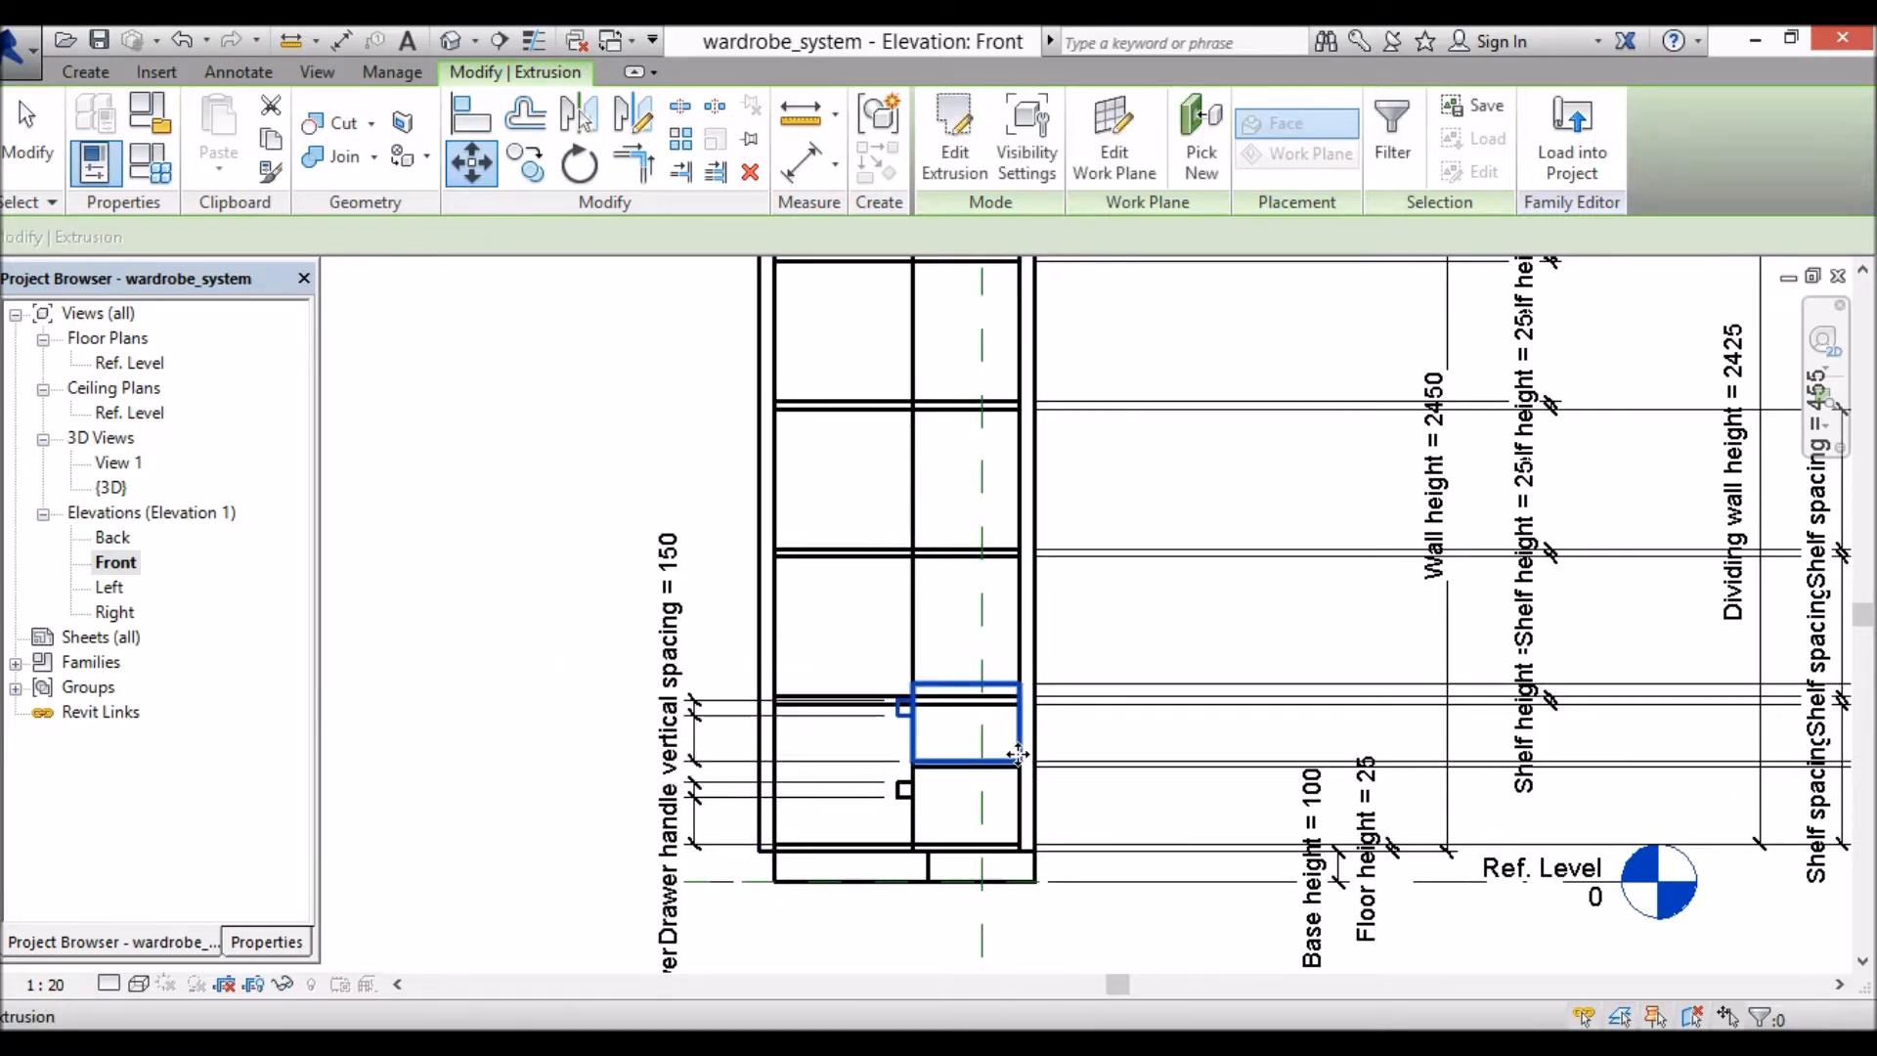
Step: Lower the second drawer so its bottom edge meets the top edge of the first drawer, and deselect it
{"action": "scroll", "coordinate": [982, 869], "scroll_direction": "up", "scroll_amount": 4}
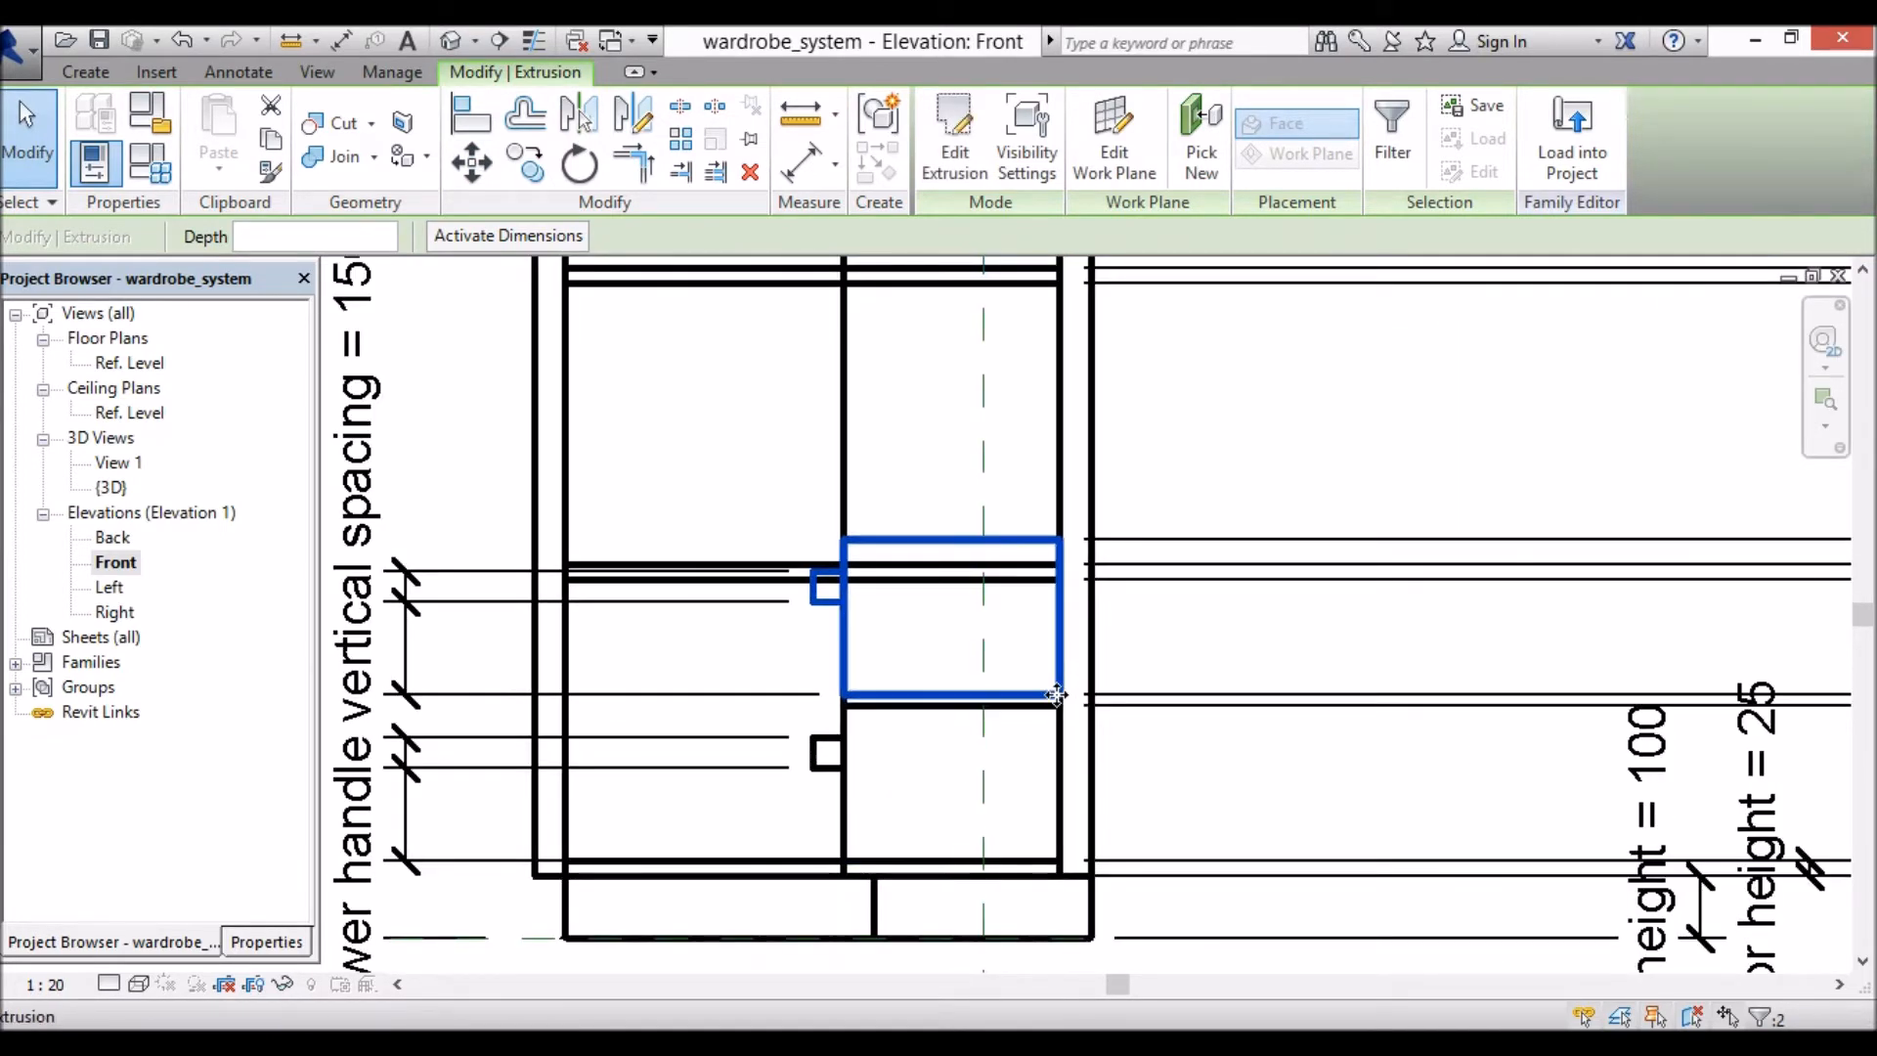
{"action": "left_click", "coordinate": [928, 694]}
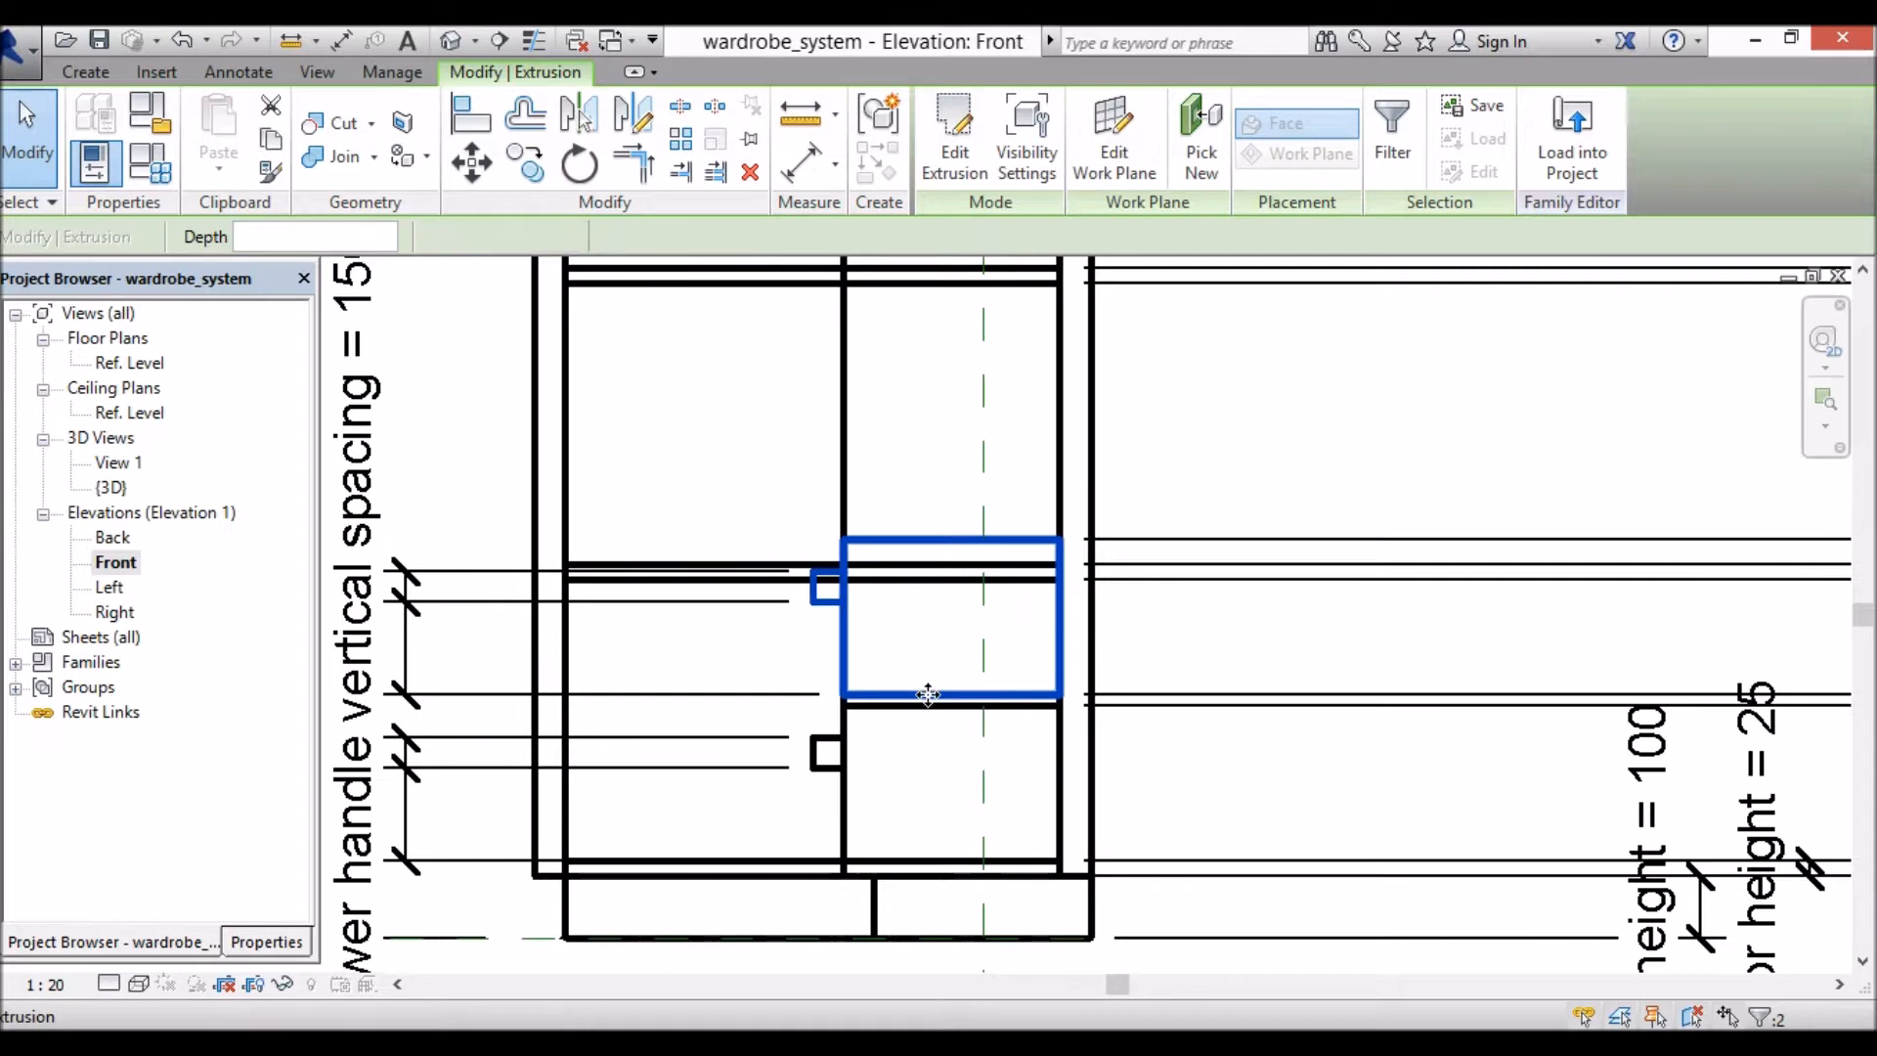
{"action": "left_click", "coordinate": [928, 694]}
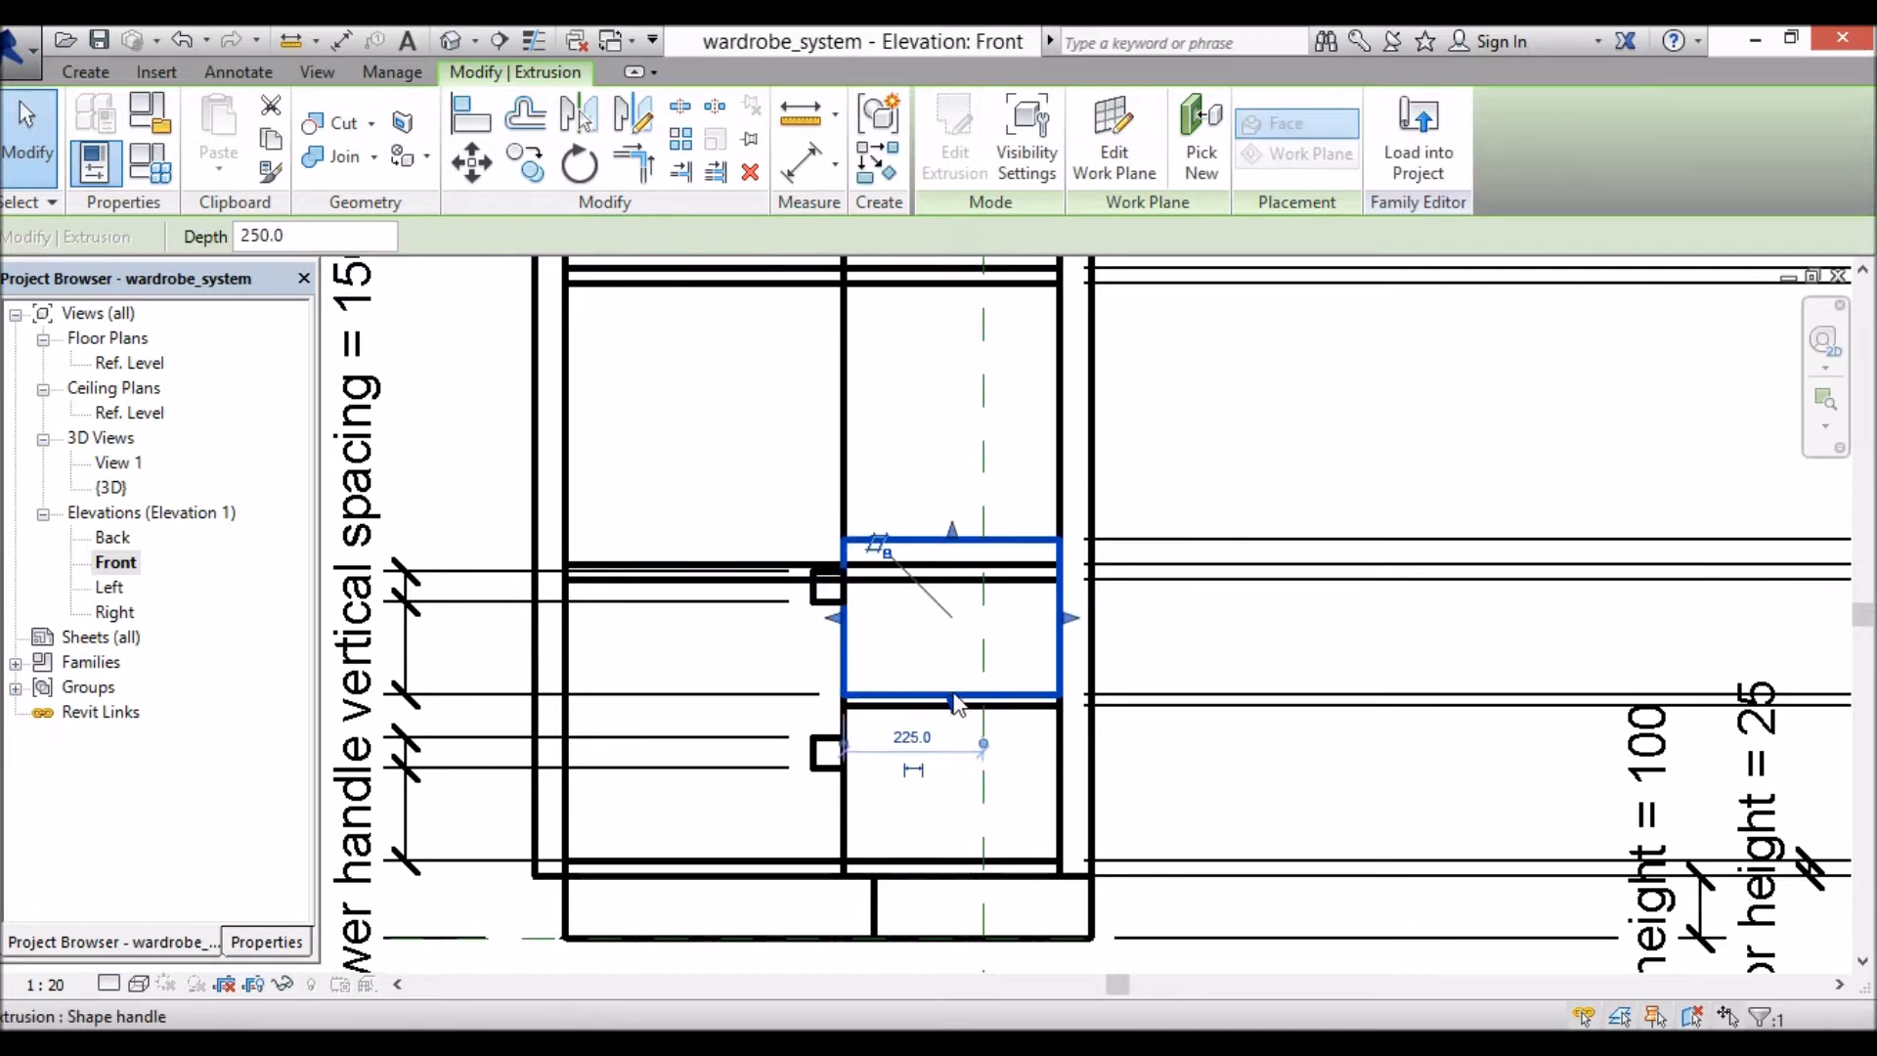
{"action": "left_click_drag", "start_coordinate": [956, 702], "coordinate": [955, 697]}
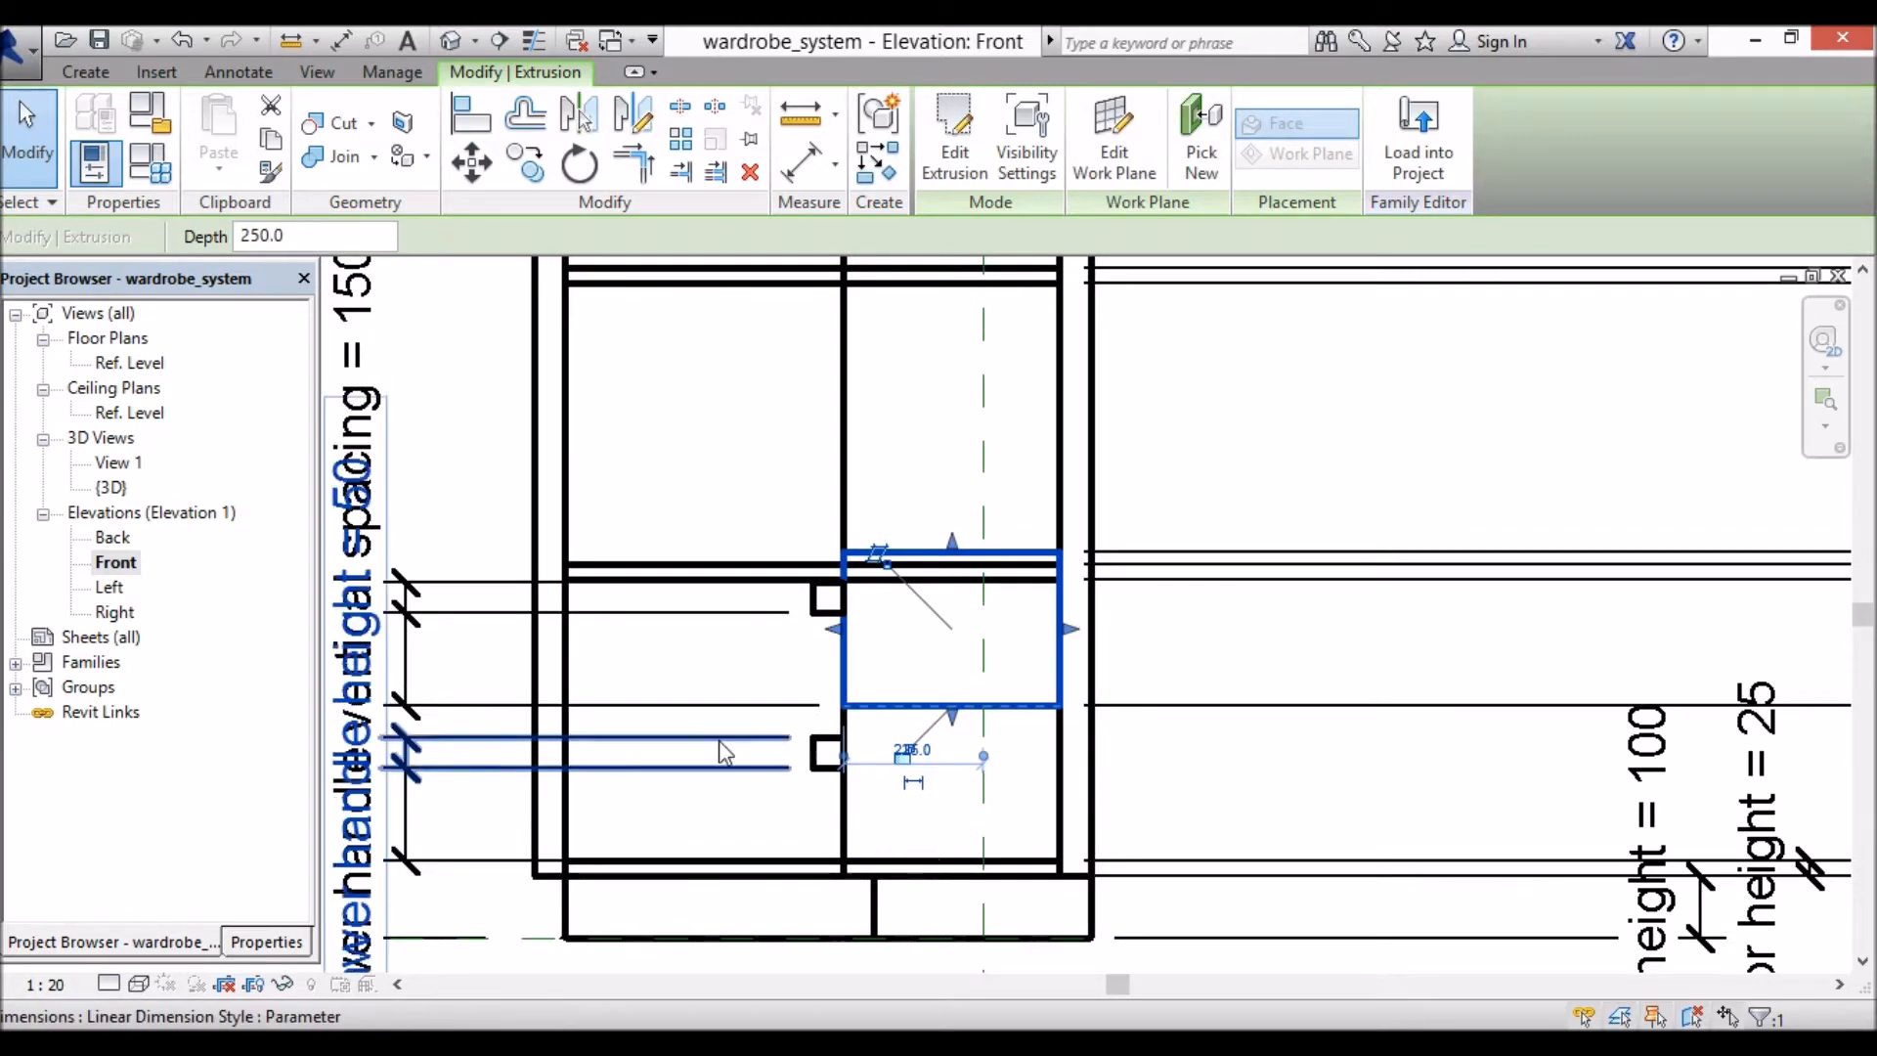
{"action": "left_click", "coordinate": [1235, 488]}
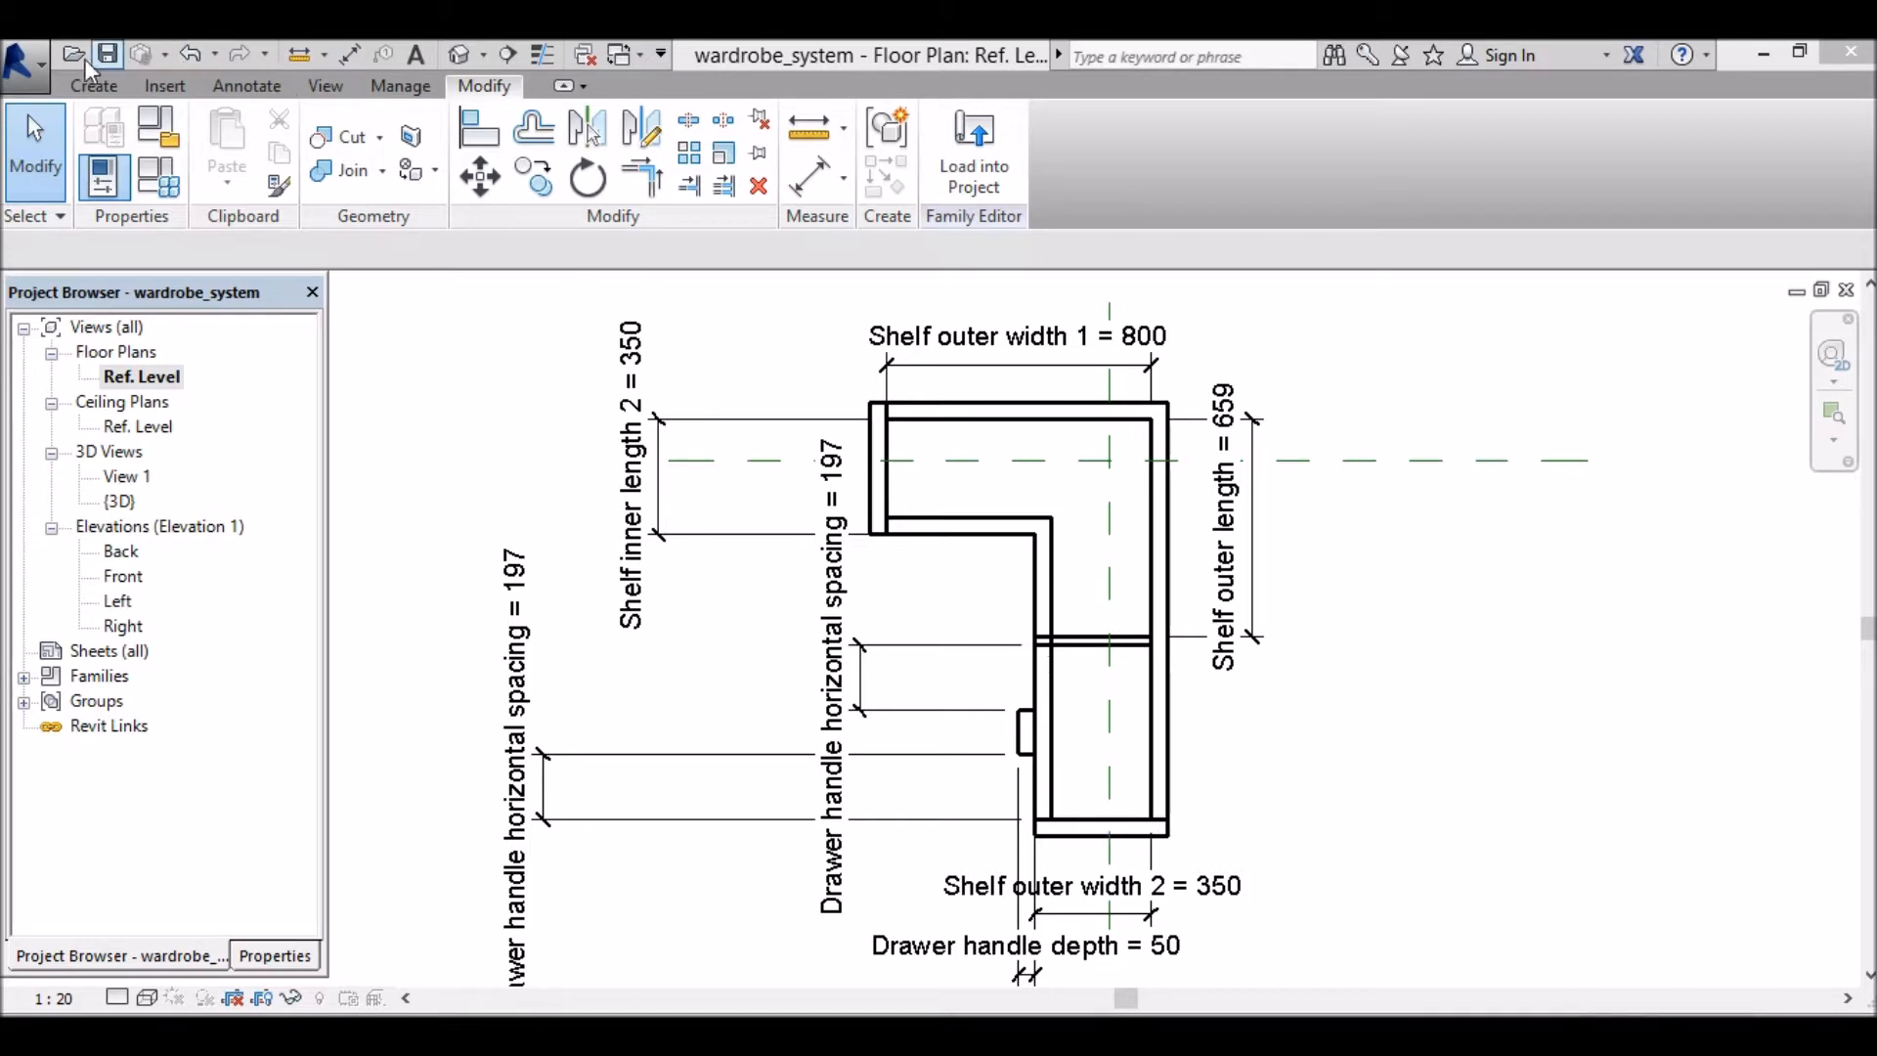
Step: Start an extrusion in the Ref. Level plan, sketch a circle centred on the dividing wall's lower line, and reduce its radius
{"action": "left_click", "coordinate": [92, 86]}
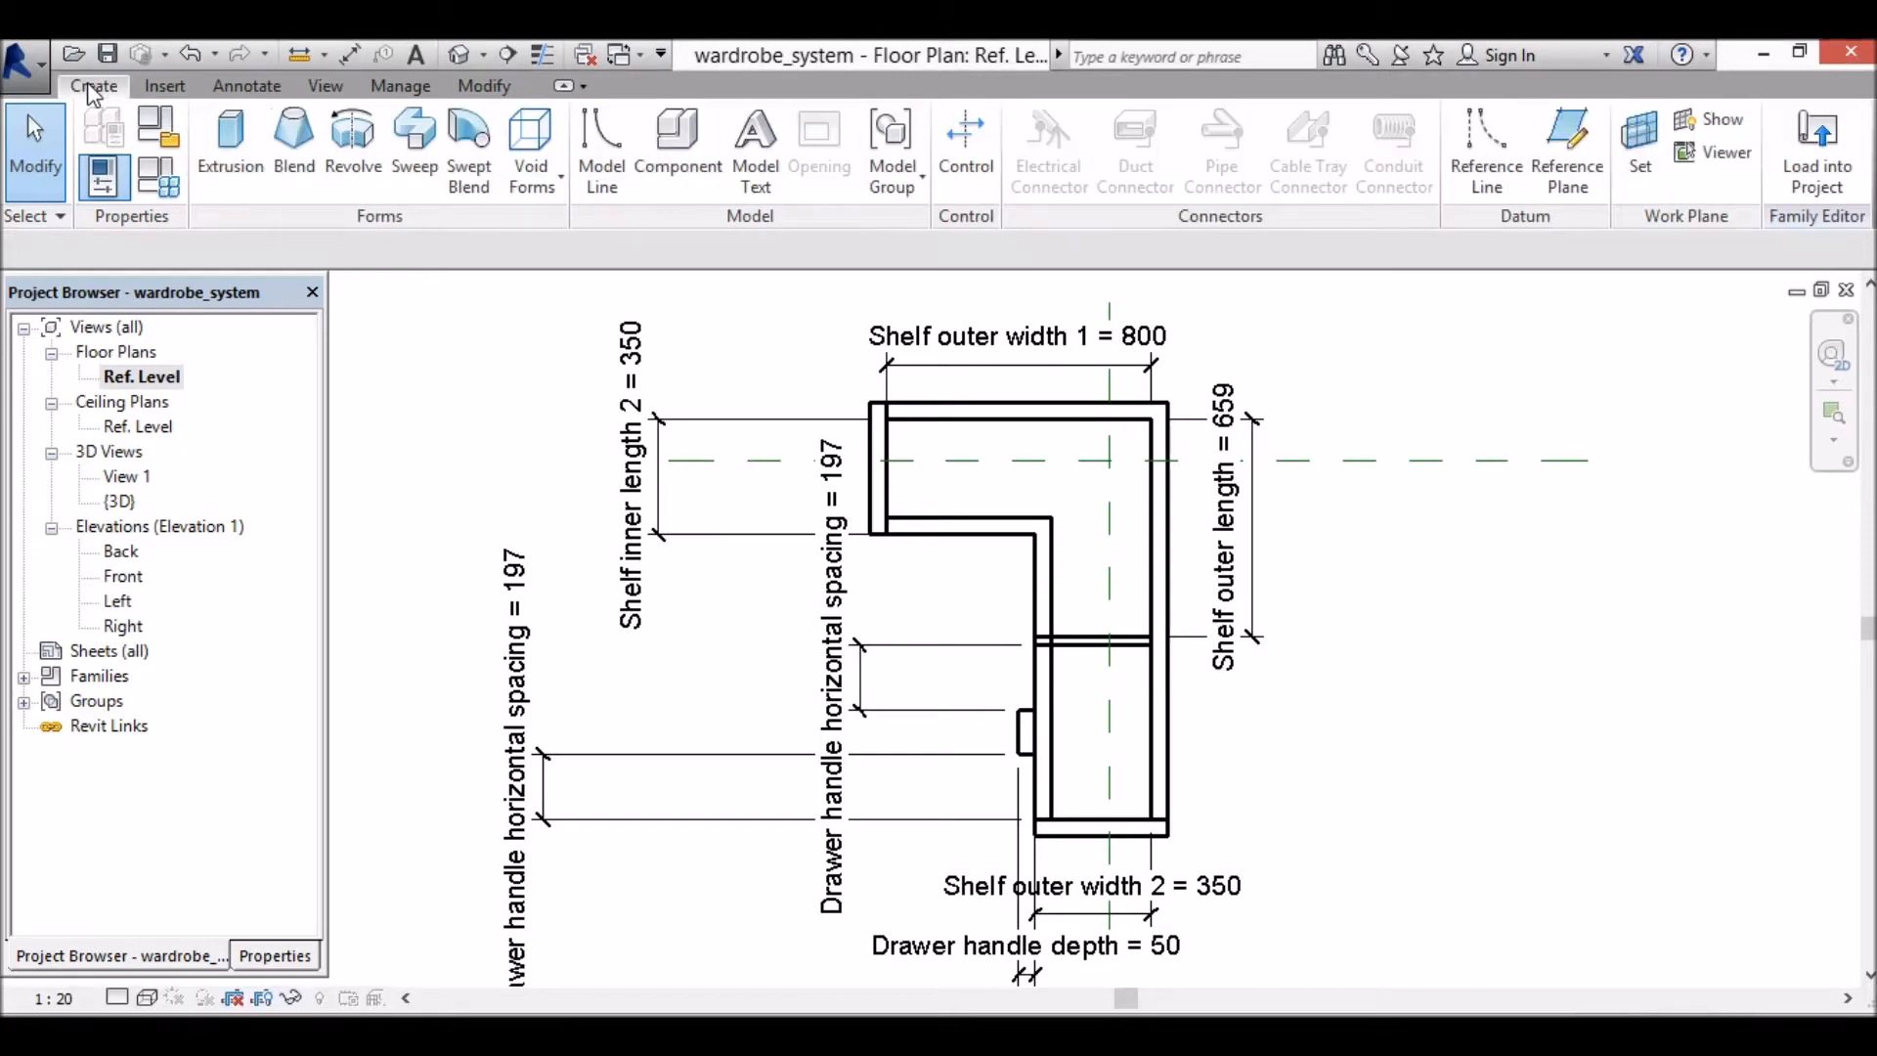
{"action": "left_click", "coordinate": [235, 137]}
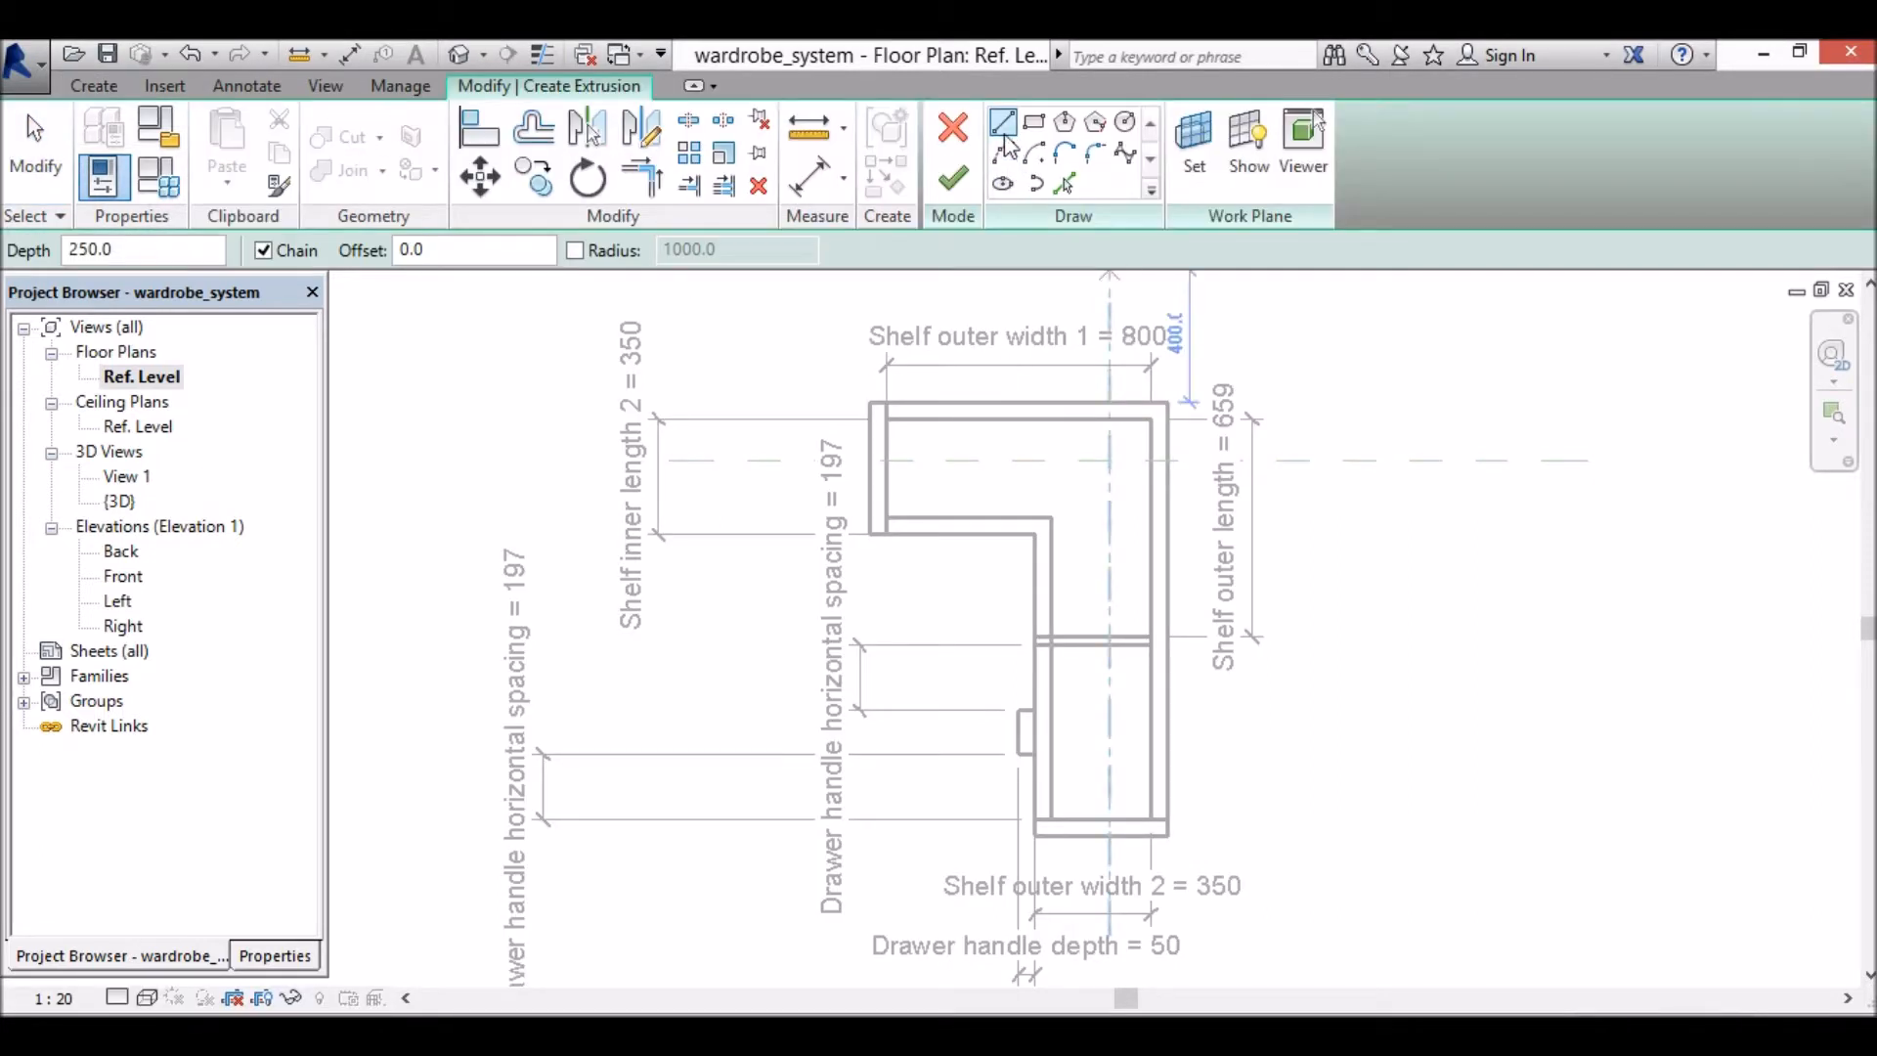
{"action": "left_click", "coordinate": [1127, 123]}
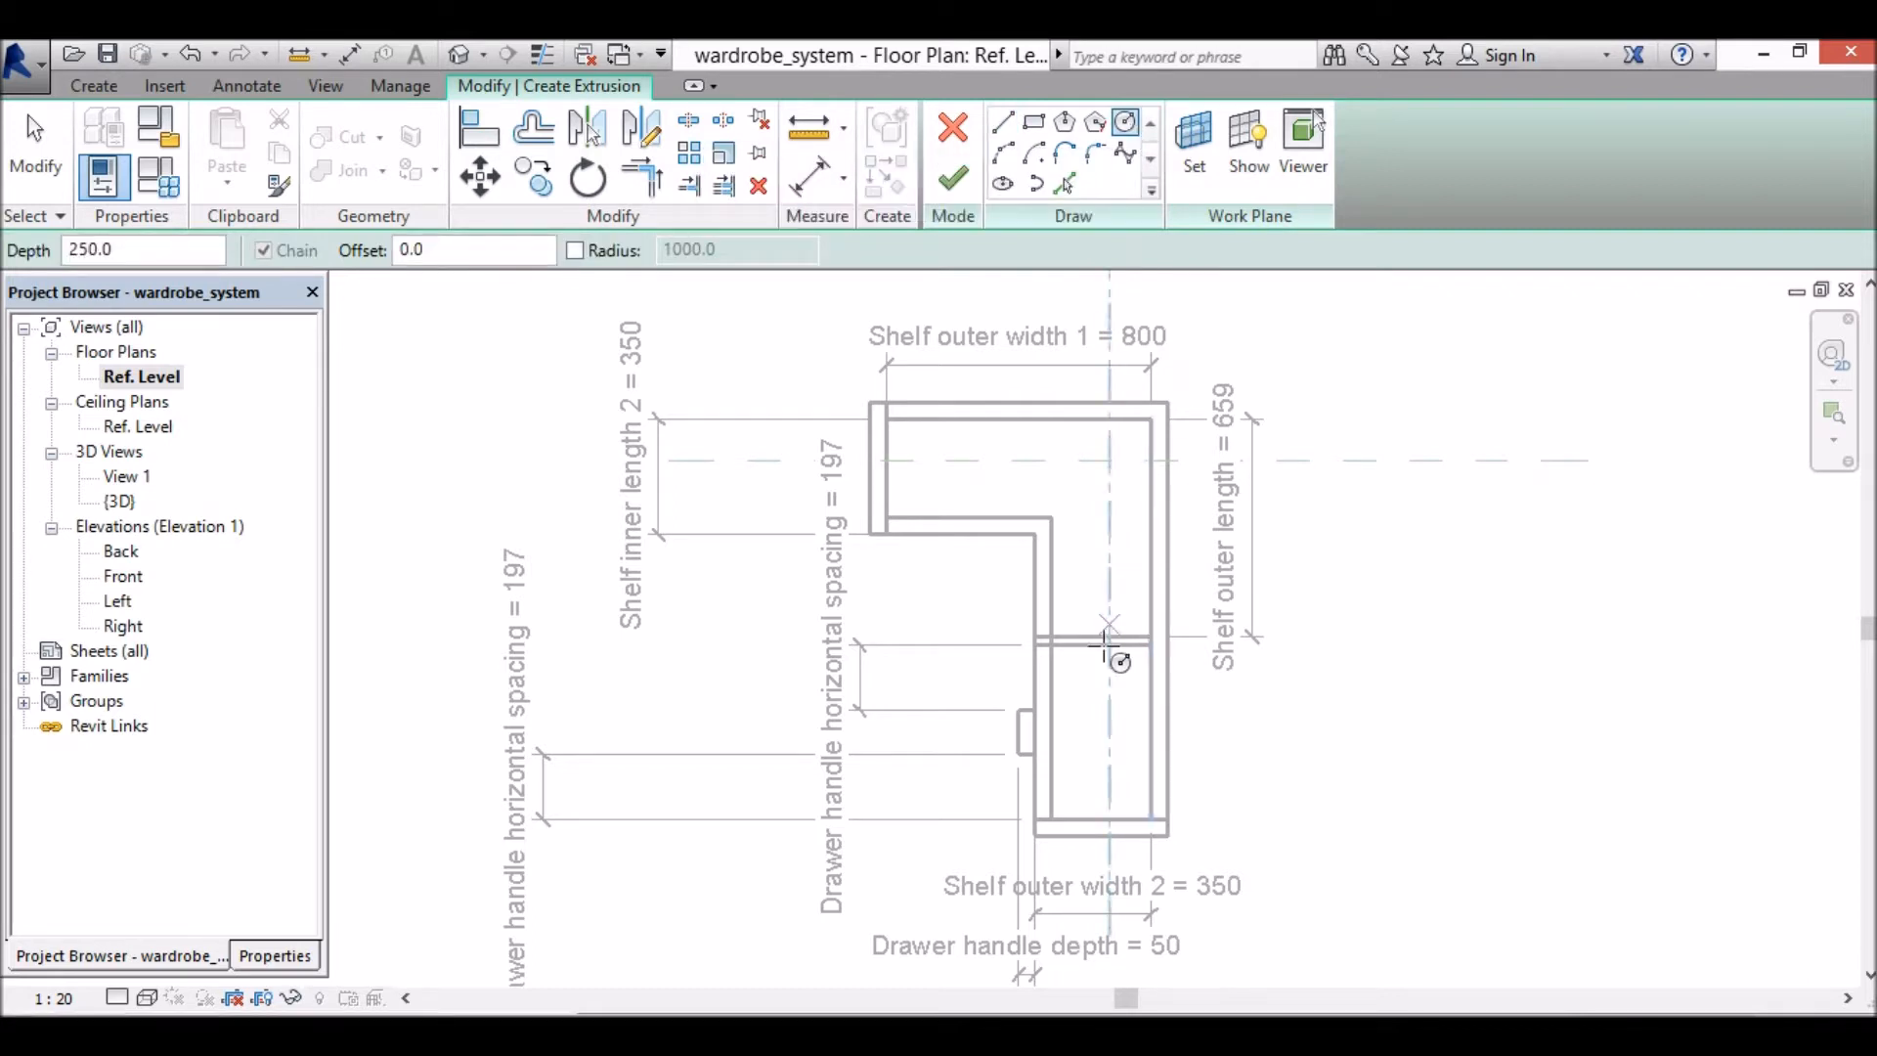
{"action": "scroll", "coordinate": [1105, 663], "scroll_direction": "up", "scroll_amount": 4}
{"action": "scroll", "coordinate": [1105, 665], "scroll_direction": "up", "scroll_amount": 1}
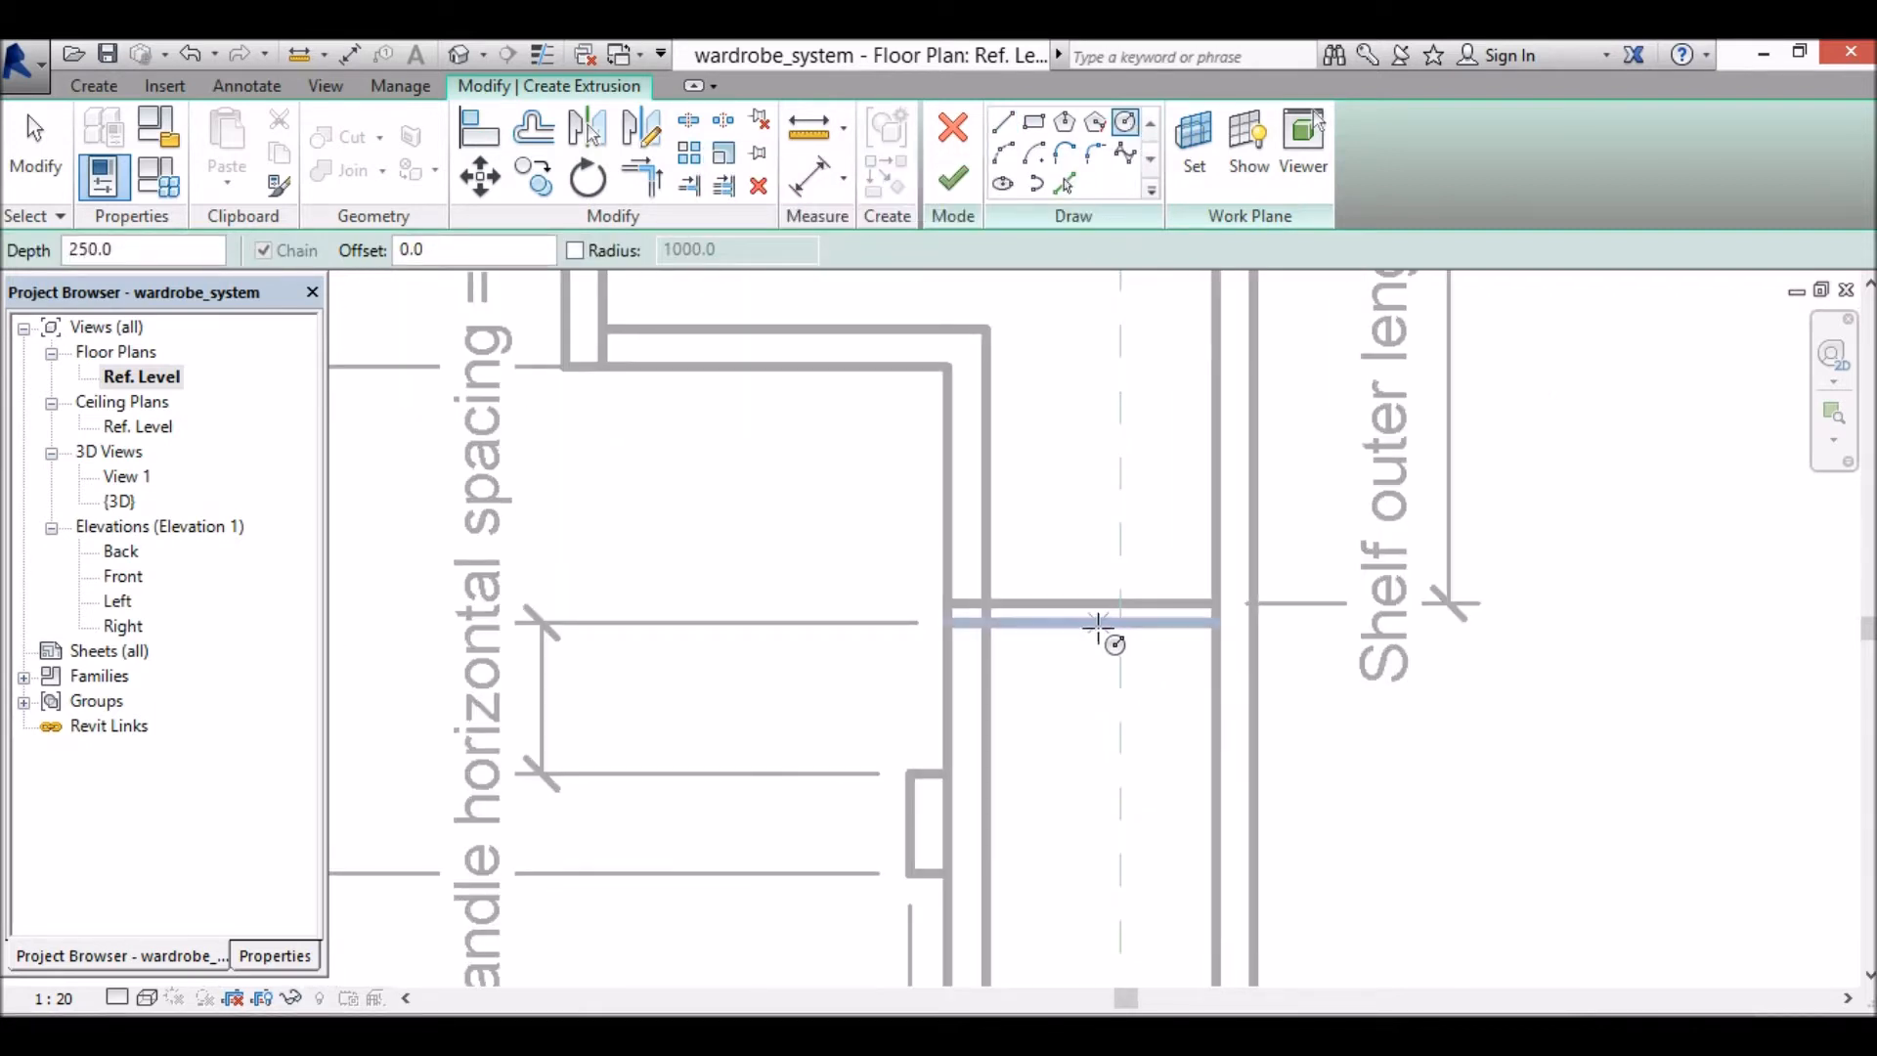
{"action": "left_click", "coordinate": [1083, 623]}
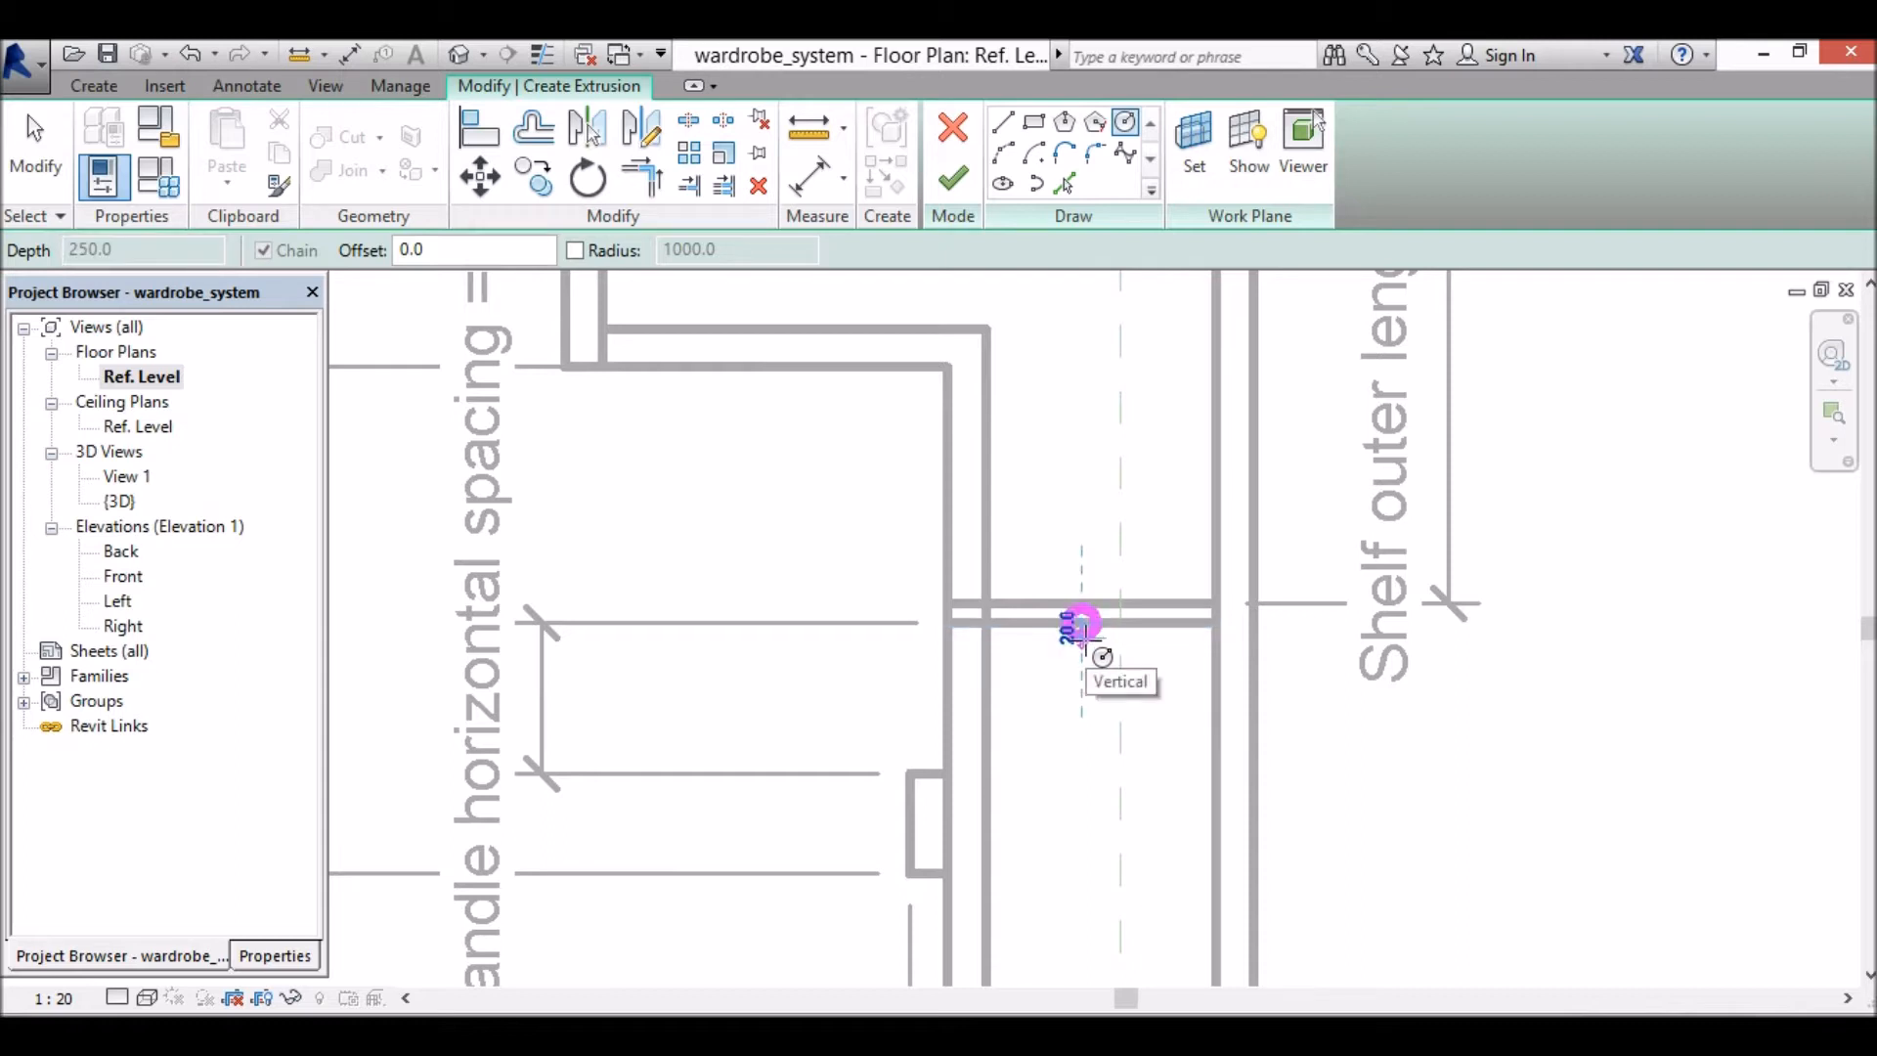
{"action": "left_click", "coordinate": [1096, 655]}
{"action": "right_click", "coordinate": [1313, 370]}
{"action": "left_click", "coordinate": [1354, 384]}
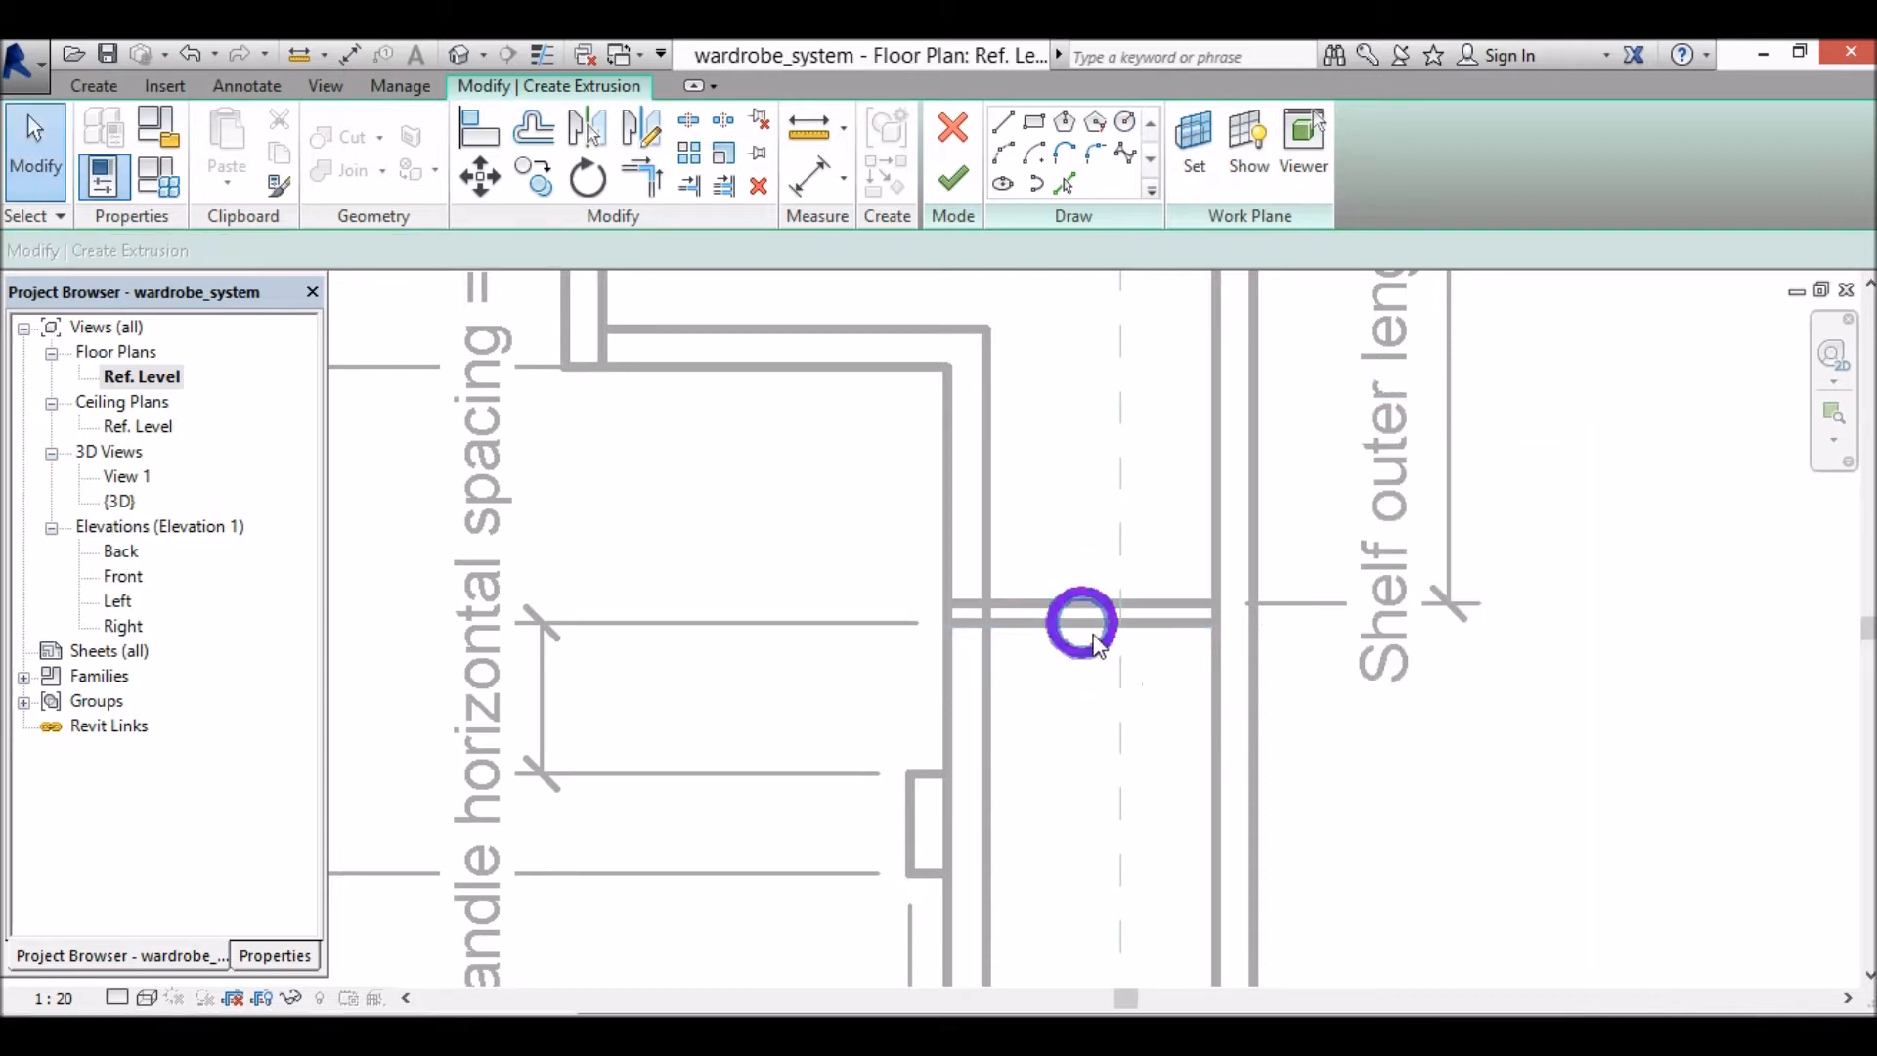
{"action": "left_click", "coordinate": [1113, 601]}
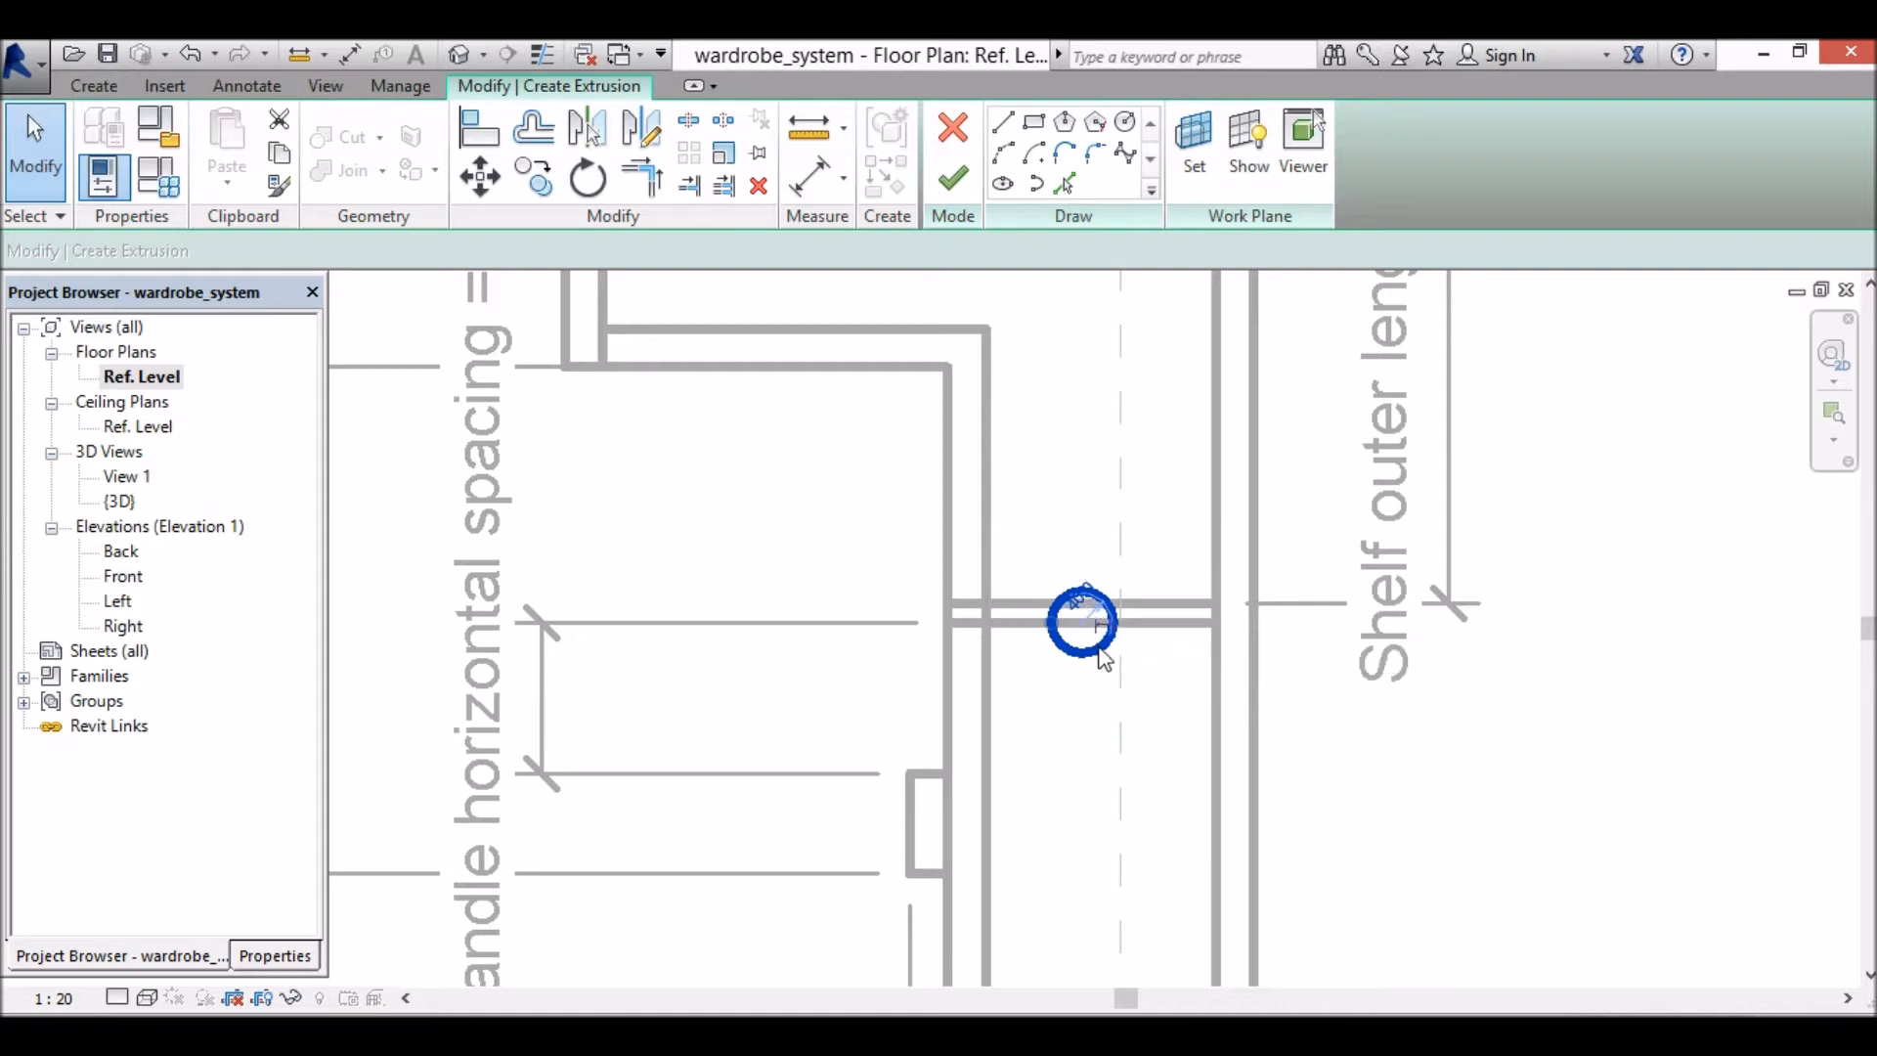
{"action": "left_click", "coordinate": [1091, 598]}
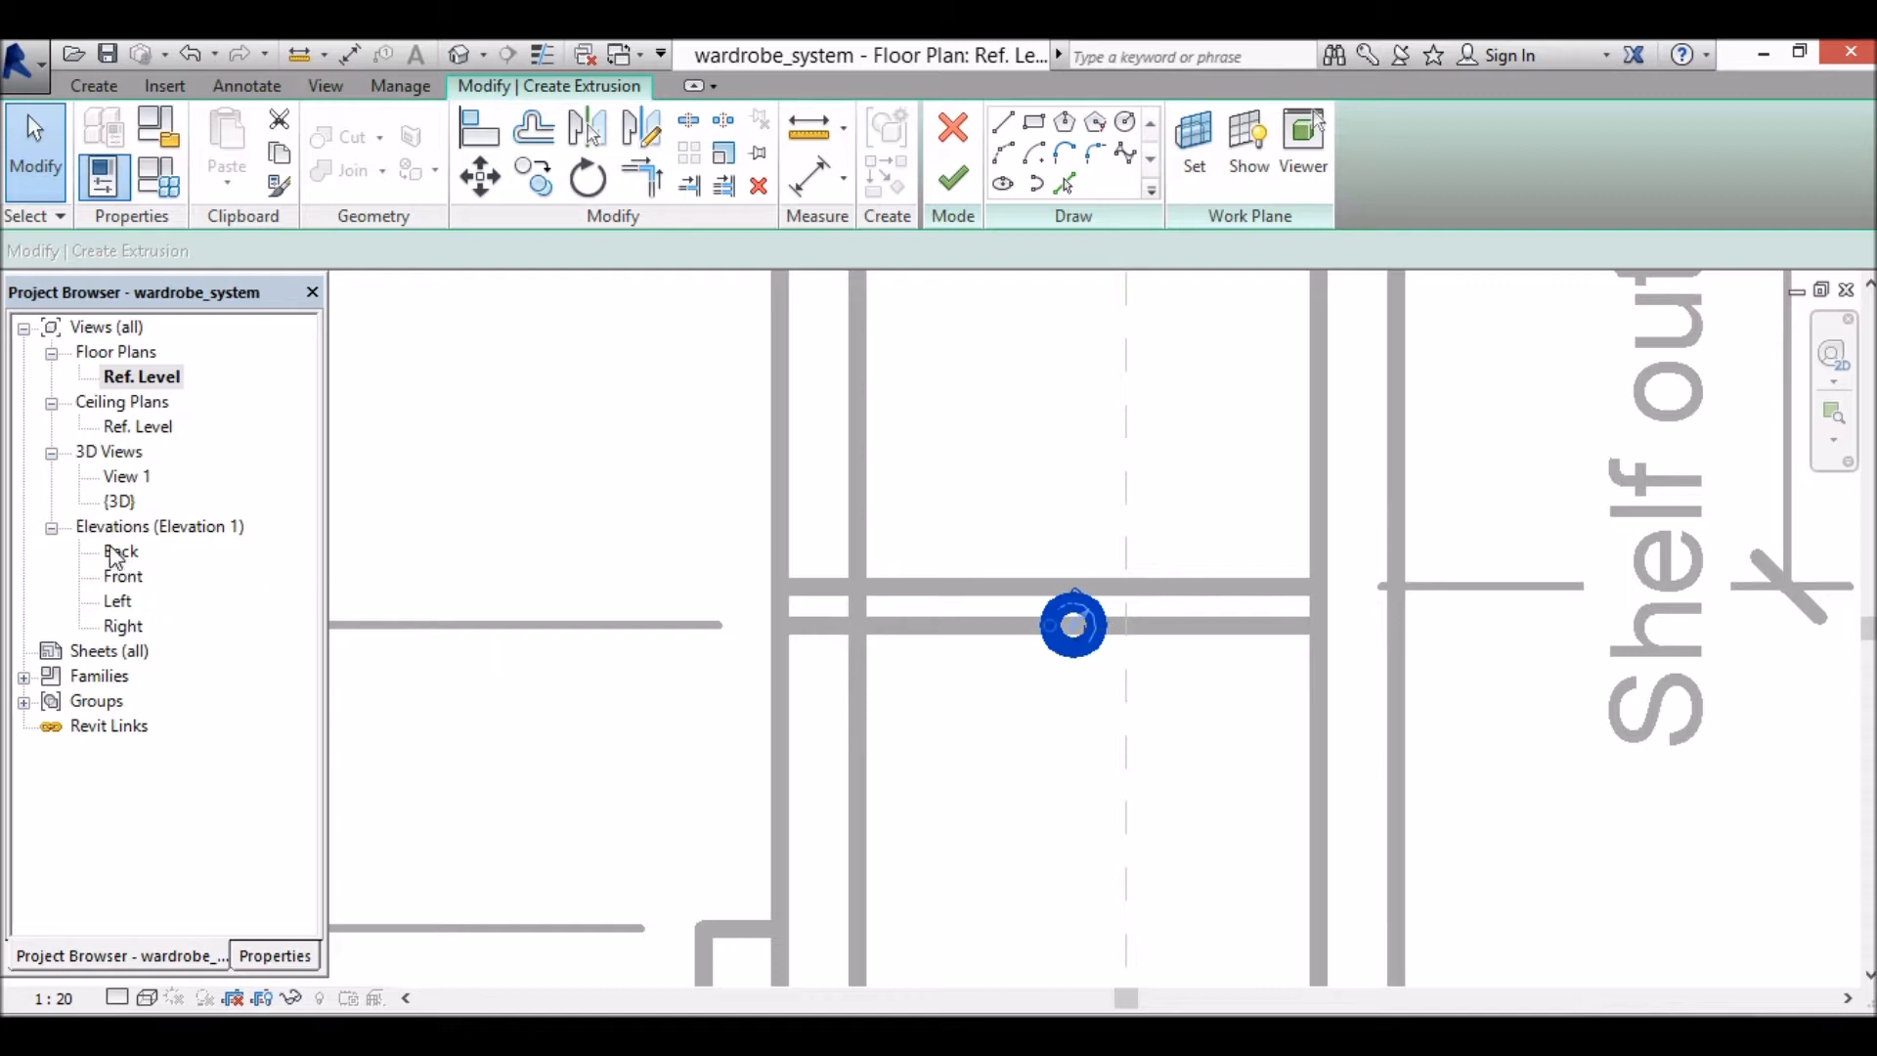
Step: Open the Front elevation and finish the circular extrusion with a depth of 250
{"action": "double_click", "coordinate": [123, 579]}
{"action": "scroll", "coordinate": [1092, 666], "scroll_direction": "up", "scroll_amount": 2}
{"action": "scroll", "coordinate": [1012, 638], "scroll_direction": "up", "scroll_amount": 8}
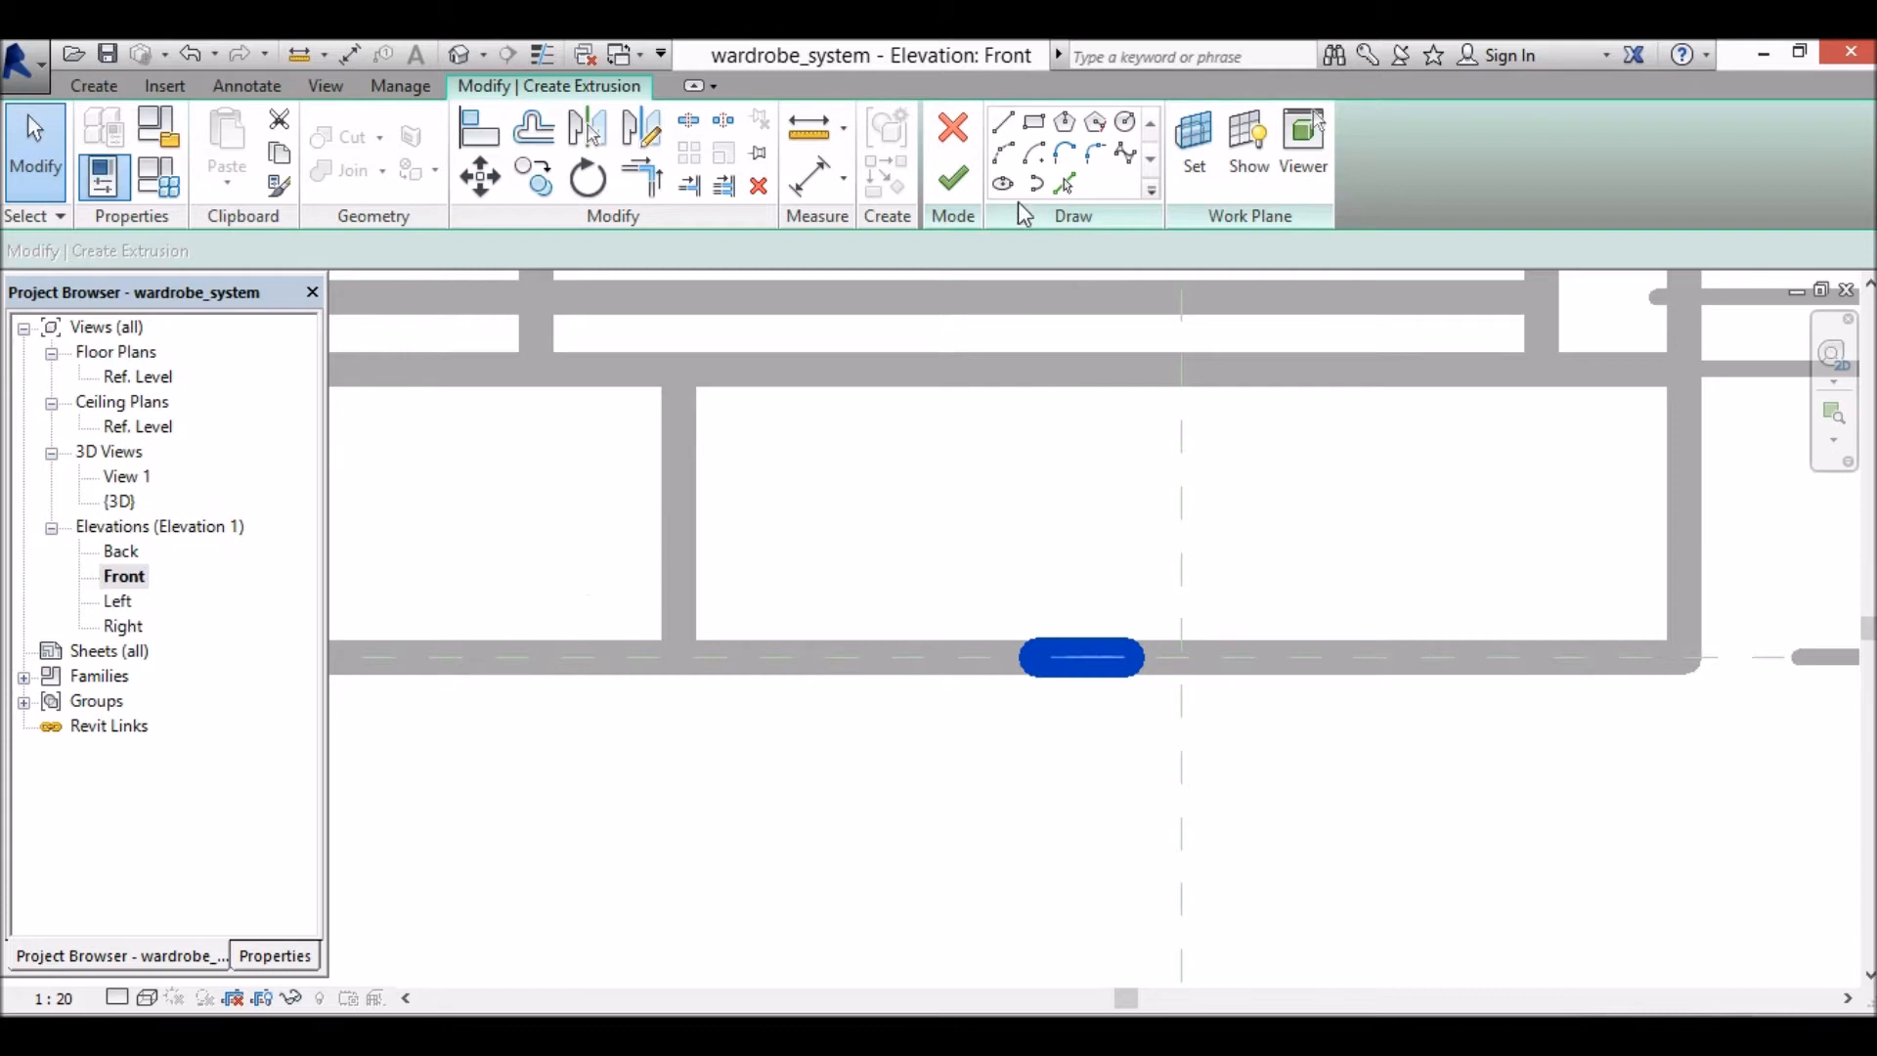
{"action": "left_click", "coordinate": [968, 191]}
{"action": "scroll", "coordinate": [1164, 794], "scroll_direction": "down", "scroll_amount": 2}
{"action": "scroll", "coordinate": [1169, 800], "scroll_direction": "down", "scroll_amount": 2}
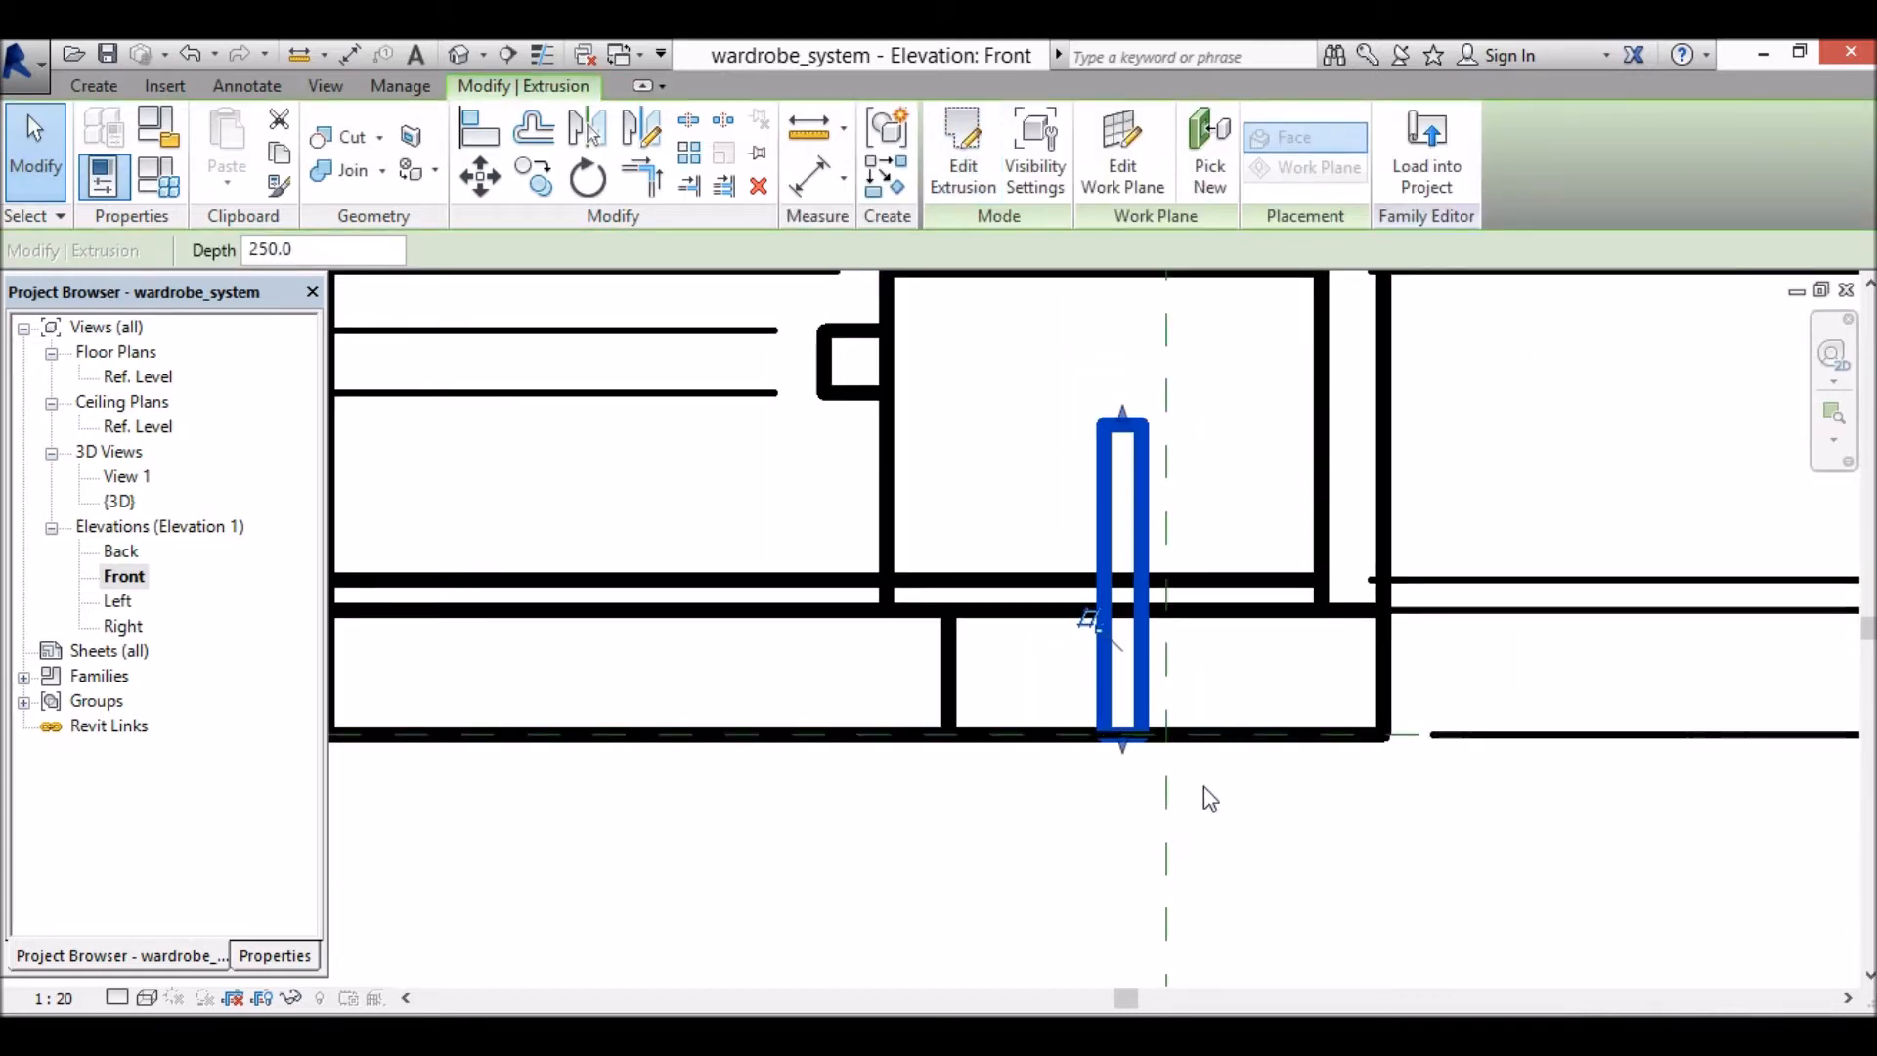
{"action": "scroll", "coordinate": [1223, 675], "scroll_direction": "down", "scroll_amount": 2}
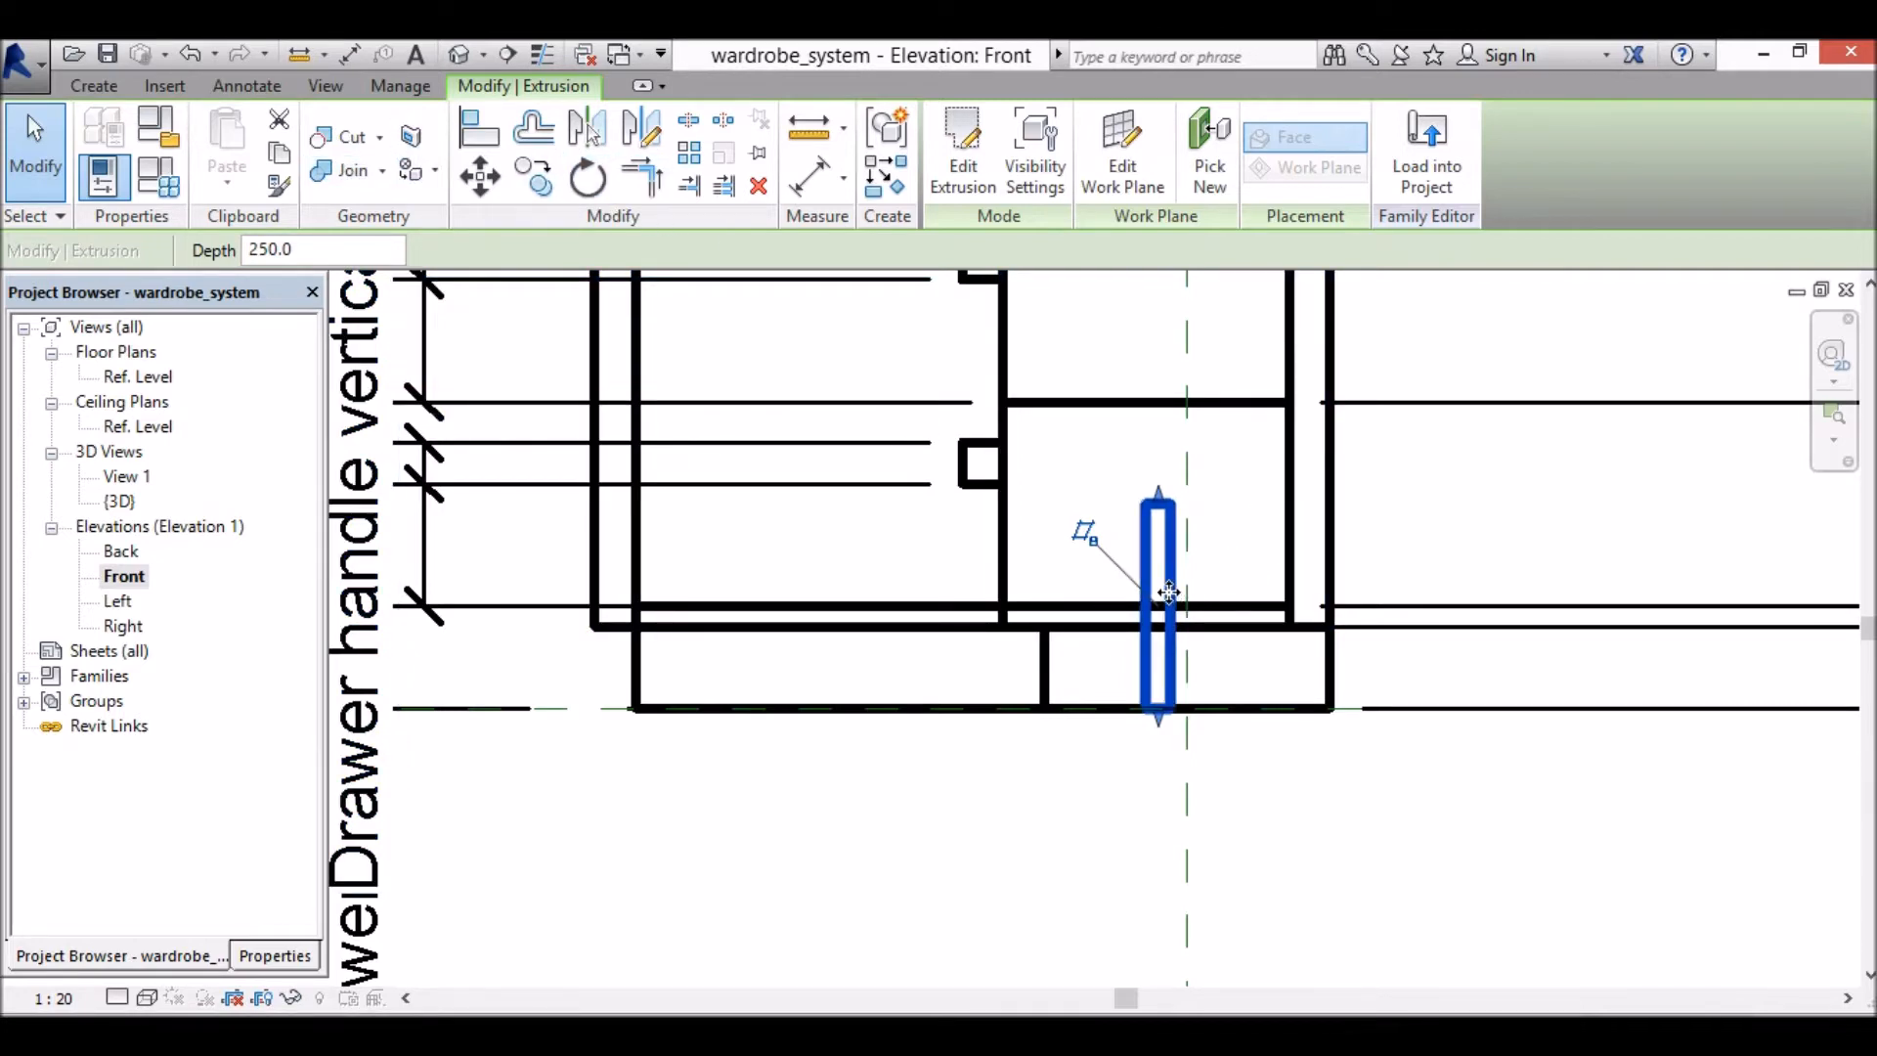
Step: Rotate the cylindrical rod 90° clockwise about its centre in the Front elevation so that it lies horizontally
{"action": "left_click", "coordinate": [587, 177]}
{"action": "mouse_move", "coordinate": [1124, 660]}
{"action": "left_mouse_down"}
{"action": "mouse_move", "coordinate": [1149, 606]}
{"action": "mouse_move", "coordinate": [1176, 627]}
{"action": "mouse_move", "coordinate": [1062, 585]}
{"action": "mouse_move", "coordinate": [1185, 601]}
{"action": "left_mouse_up"}
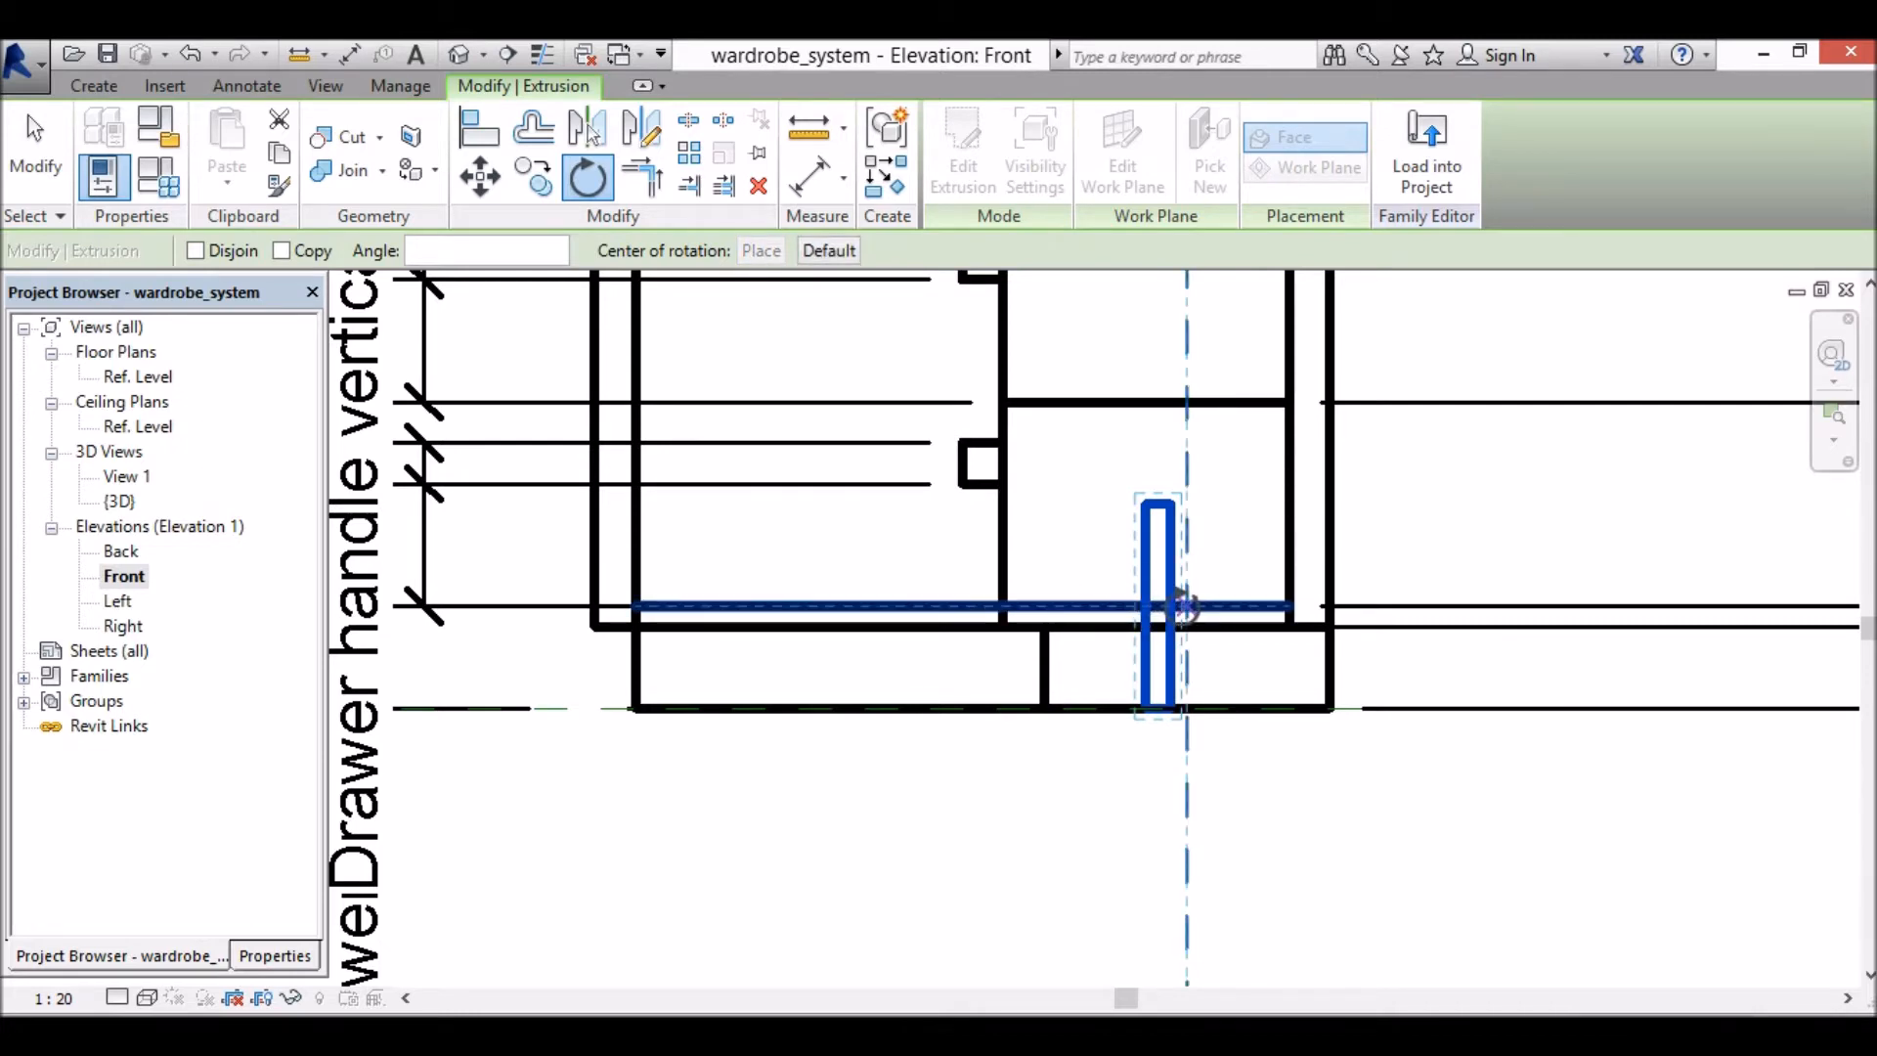
{"action": "left_click", "coordinate": [598, 184]}
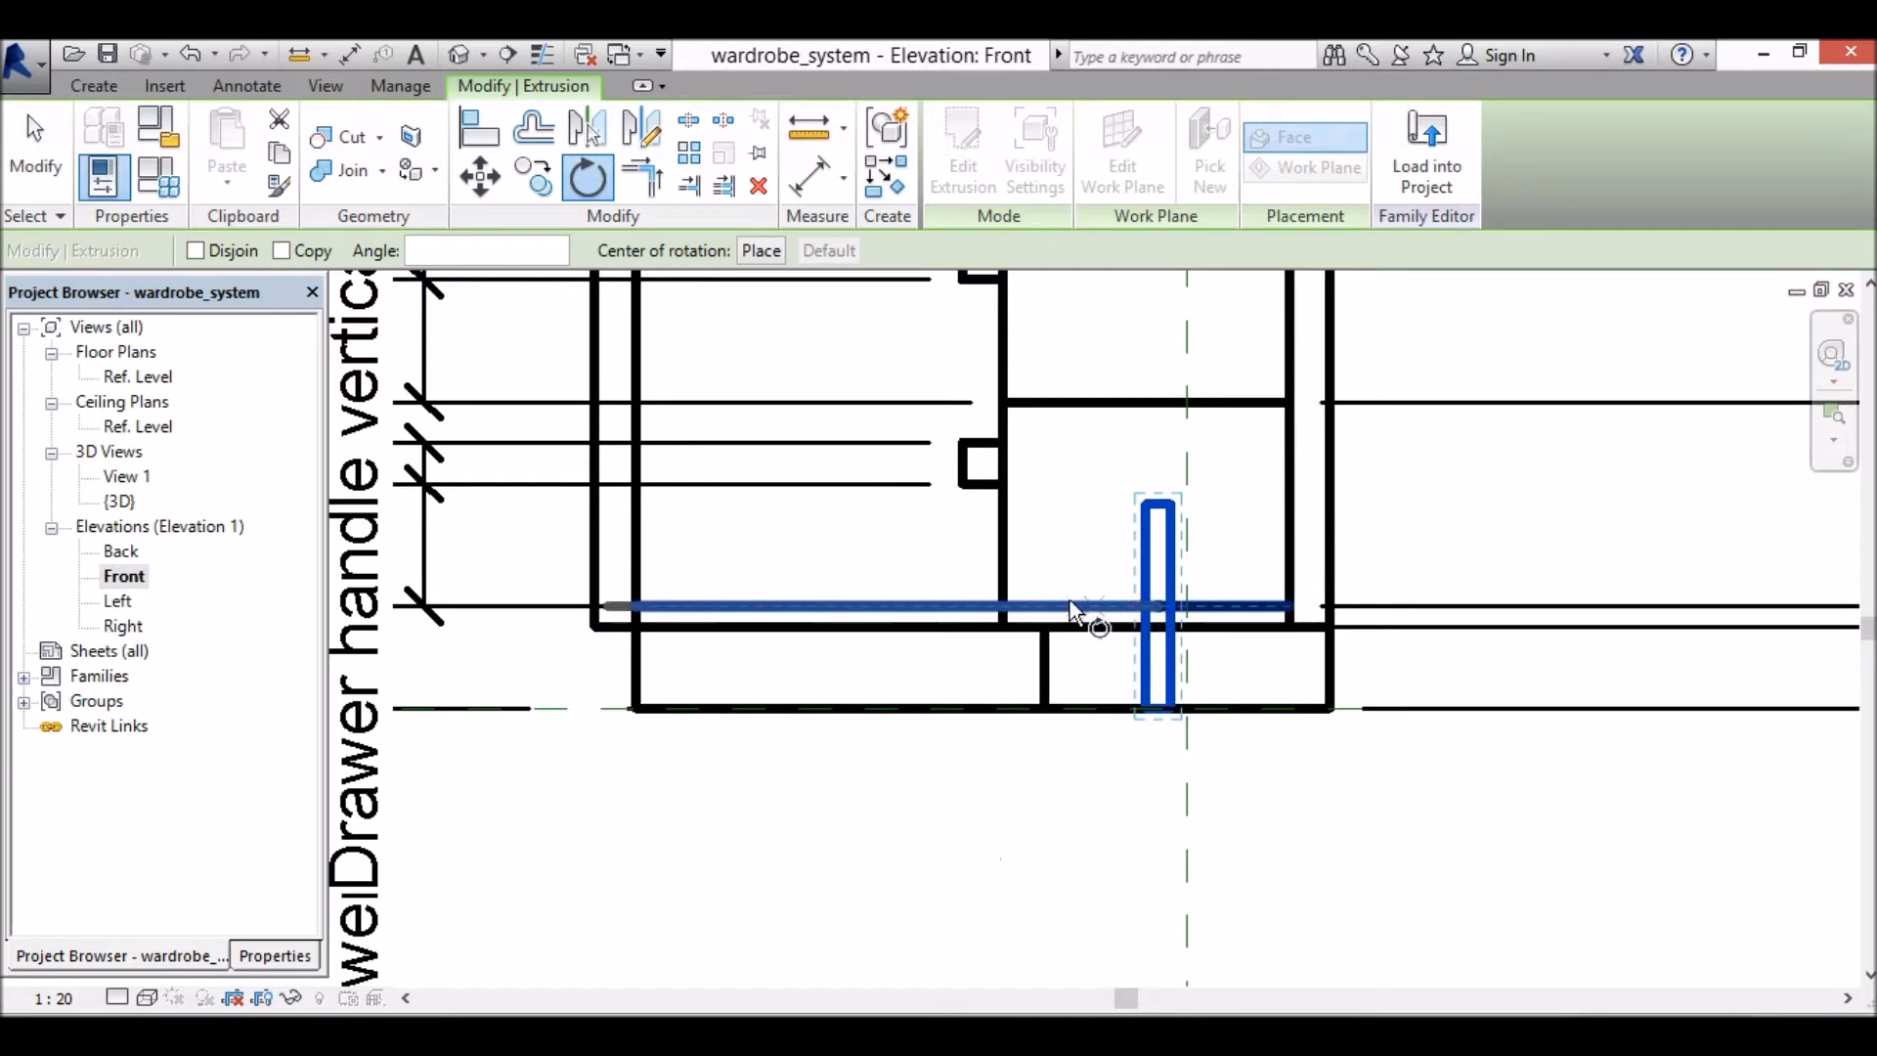
{"action": "left_click", "coordinate": [1156, 499]}
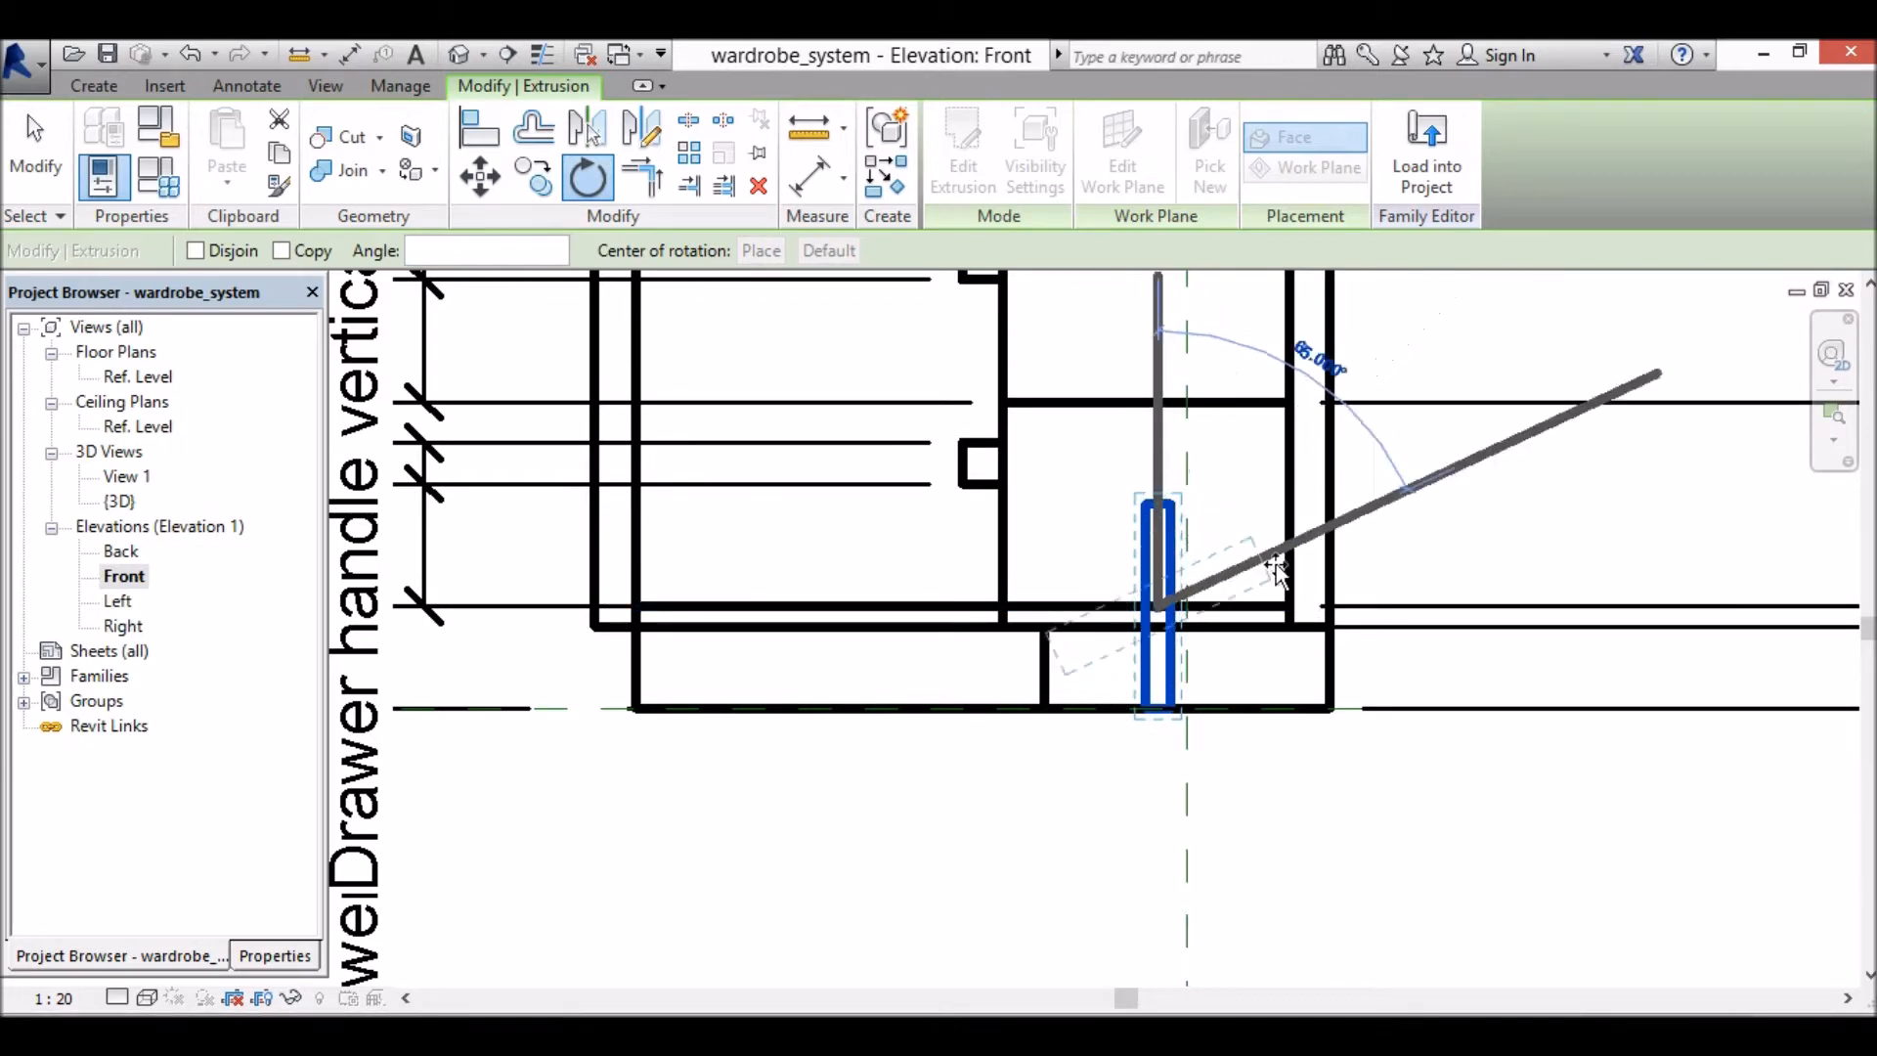
{"action": "left_click", "coordinate": [1286, 606]}
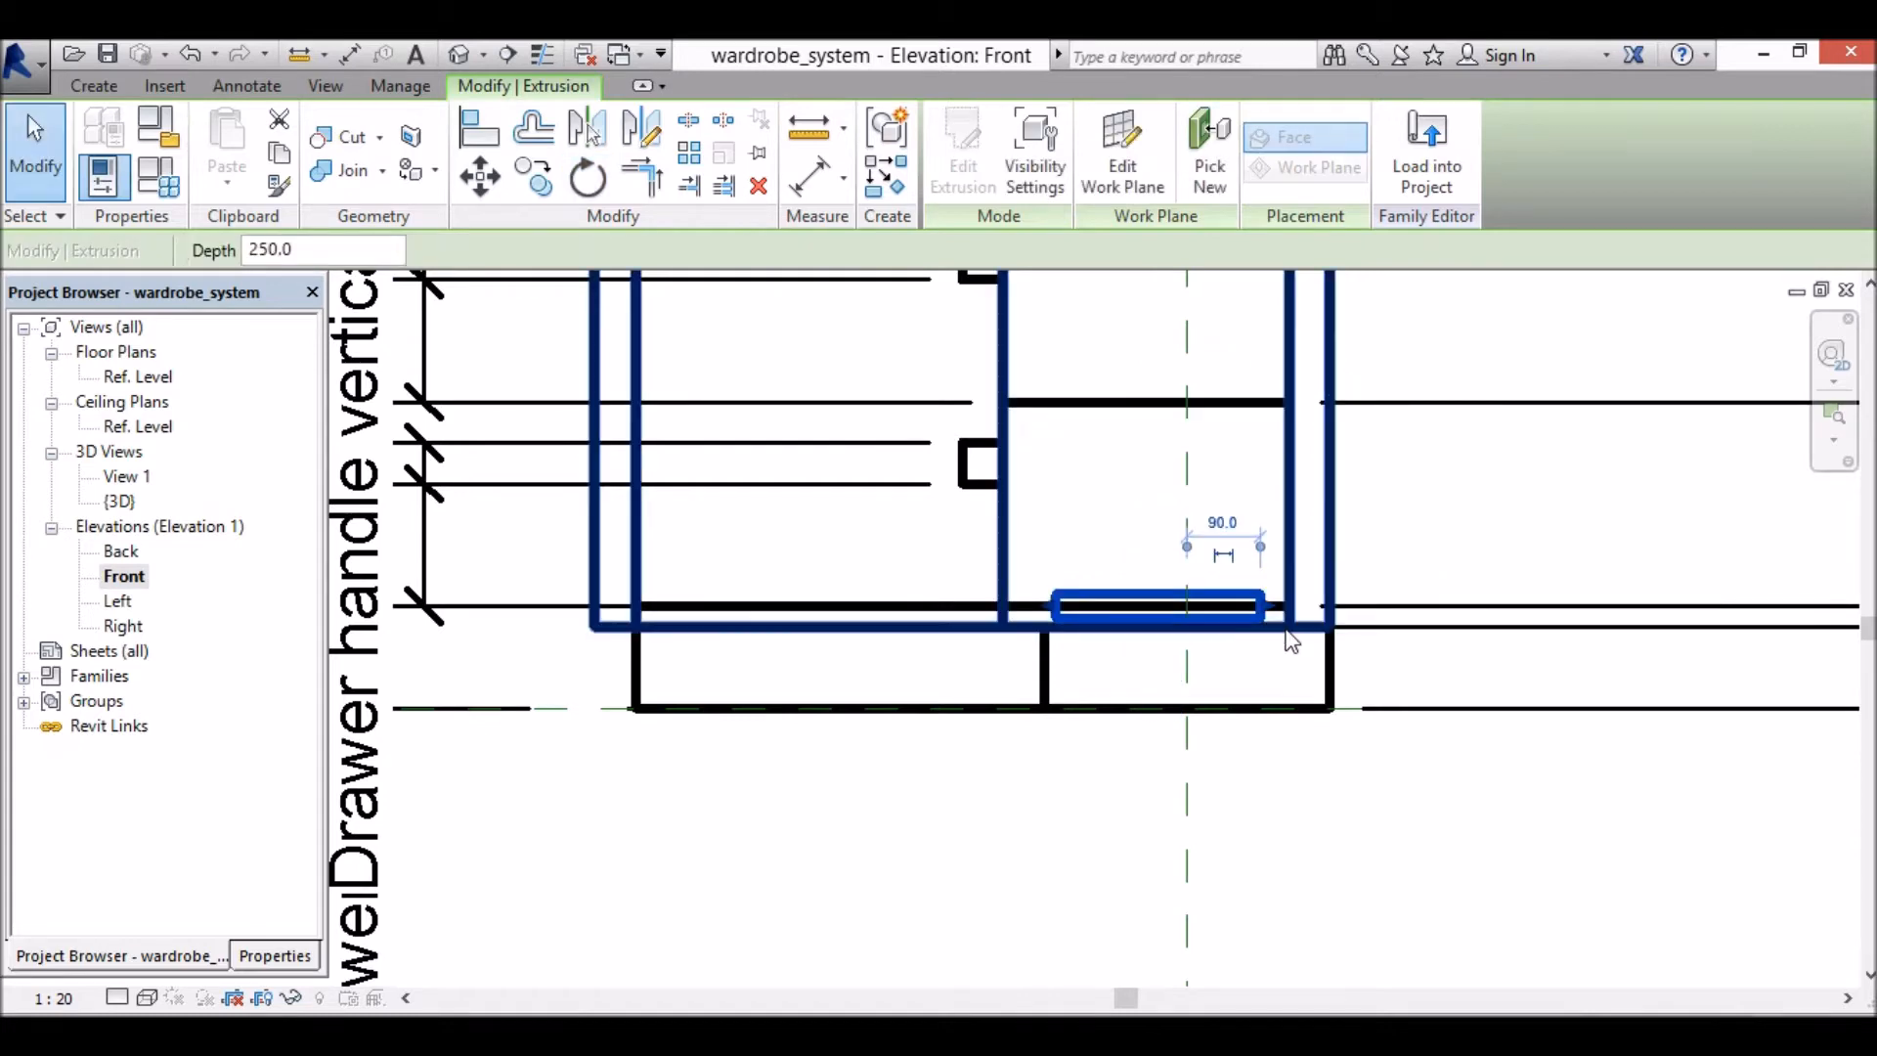
Step: Open the Ref. Level plan and rotate the rod 90° clockwise about its centre so it runs perpendicular to the dividing wall
{"action": "scroll", "coordinate": [968, 838], "scroll_direction": "down", "scroll_amount": 1}
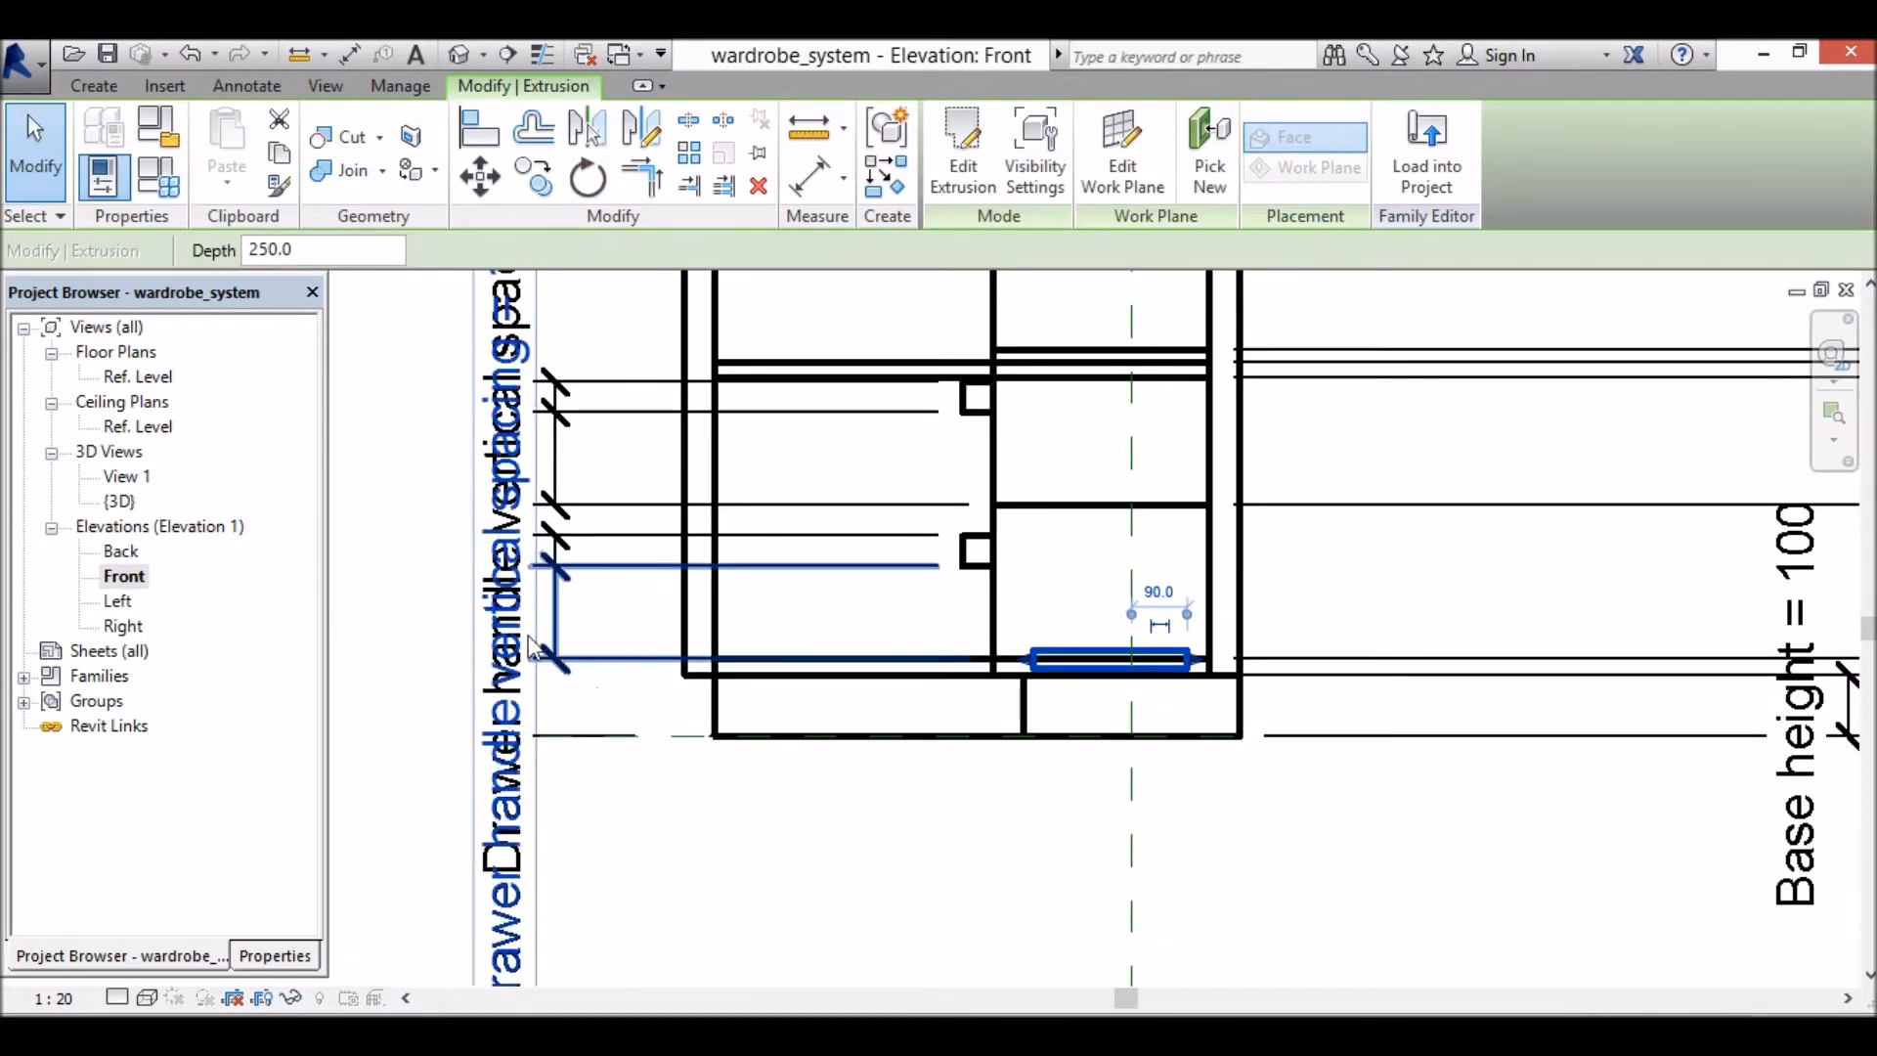
{"action": "double_click", "coordinate": [137, 376]}
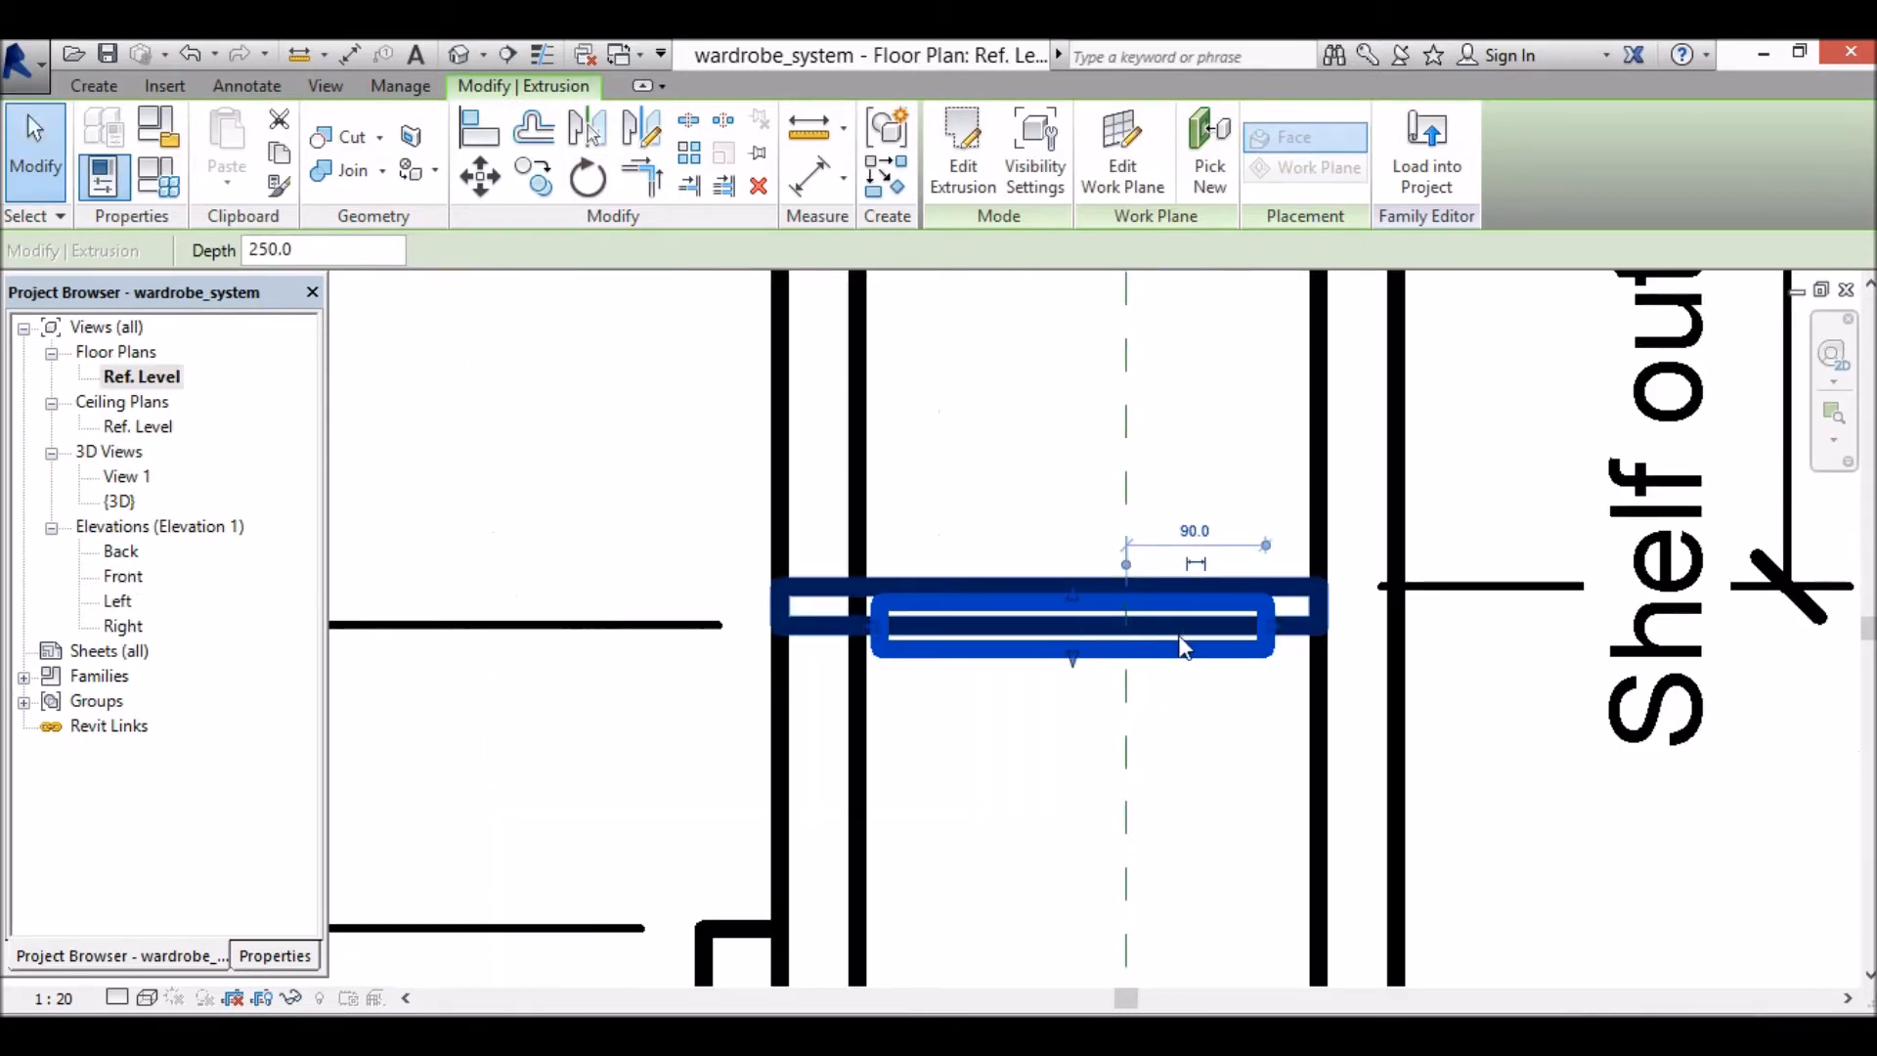
{"action": "scroll", "coordinate": [1173, 812], "scroll_direction": "down", "scroll_amount": 2}
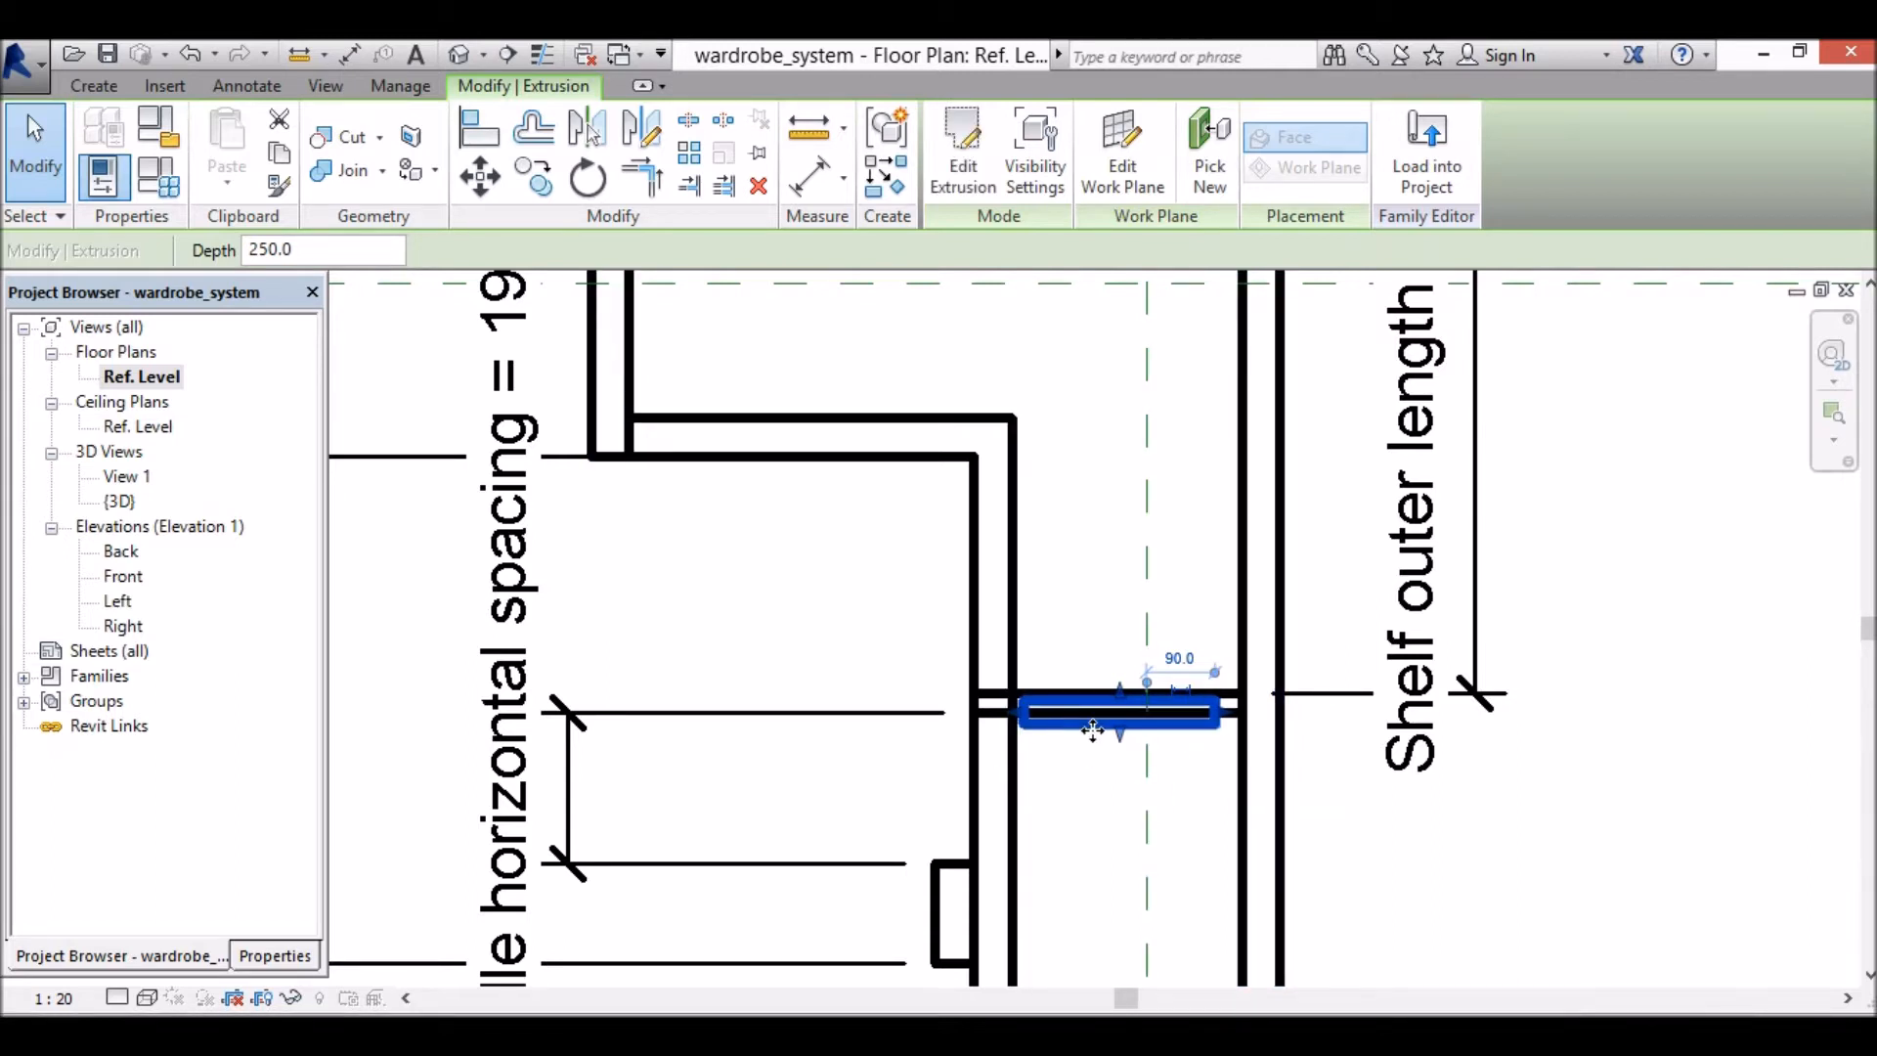
{"action": "left_click", "coordinate": [589, 177]}
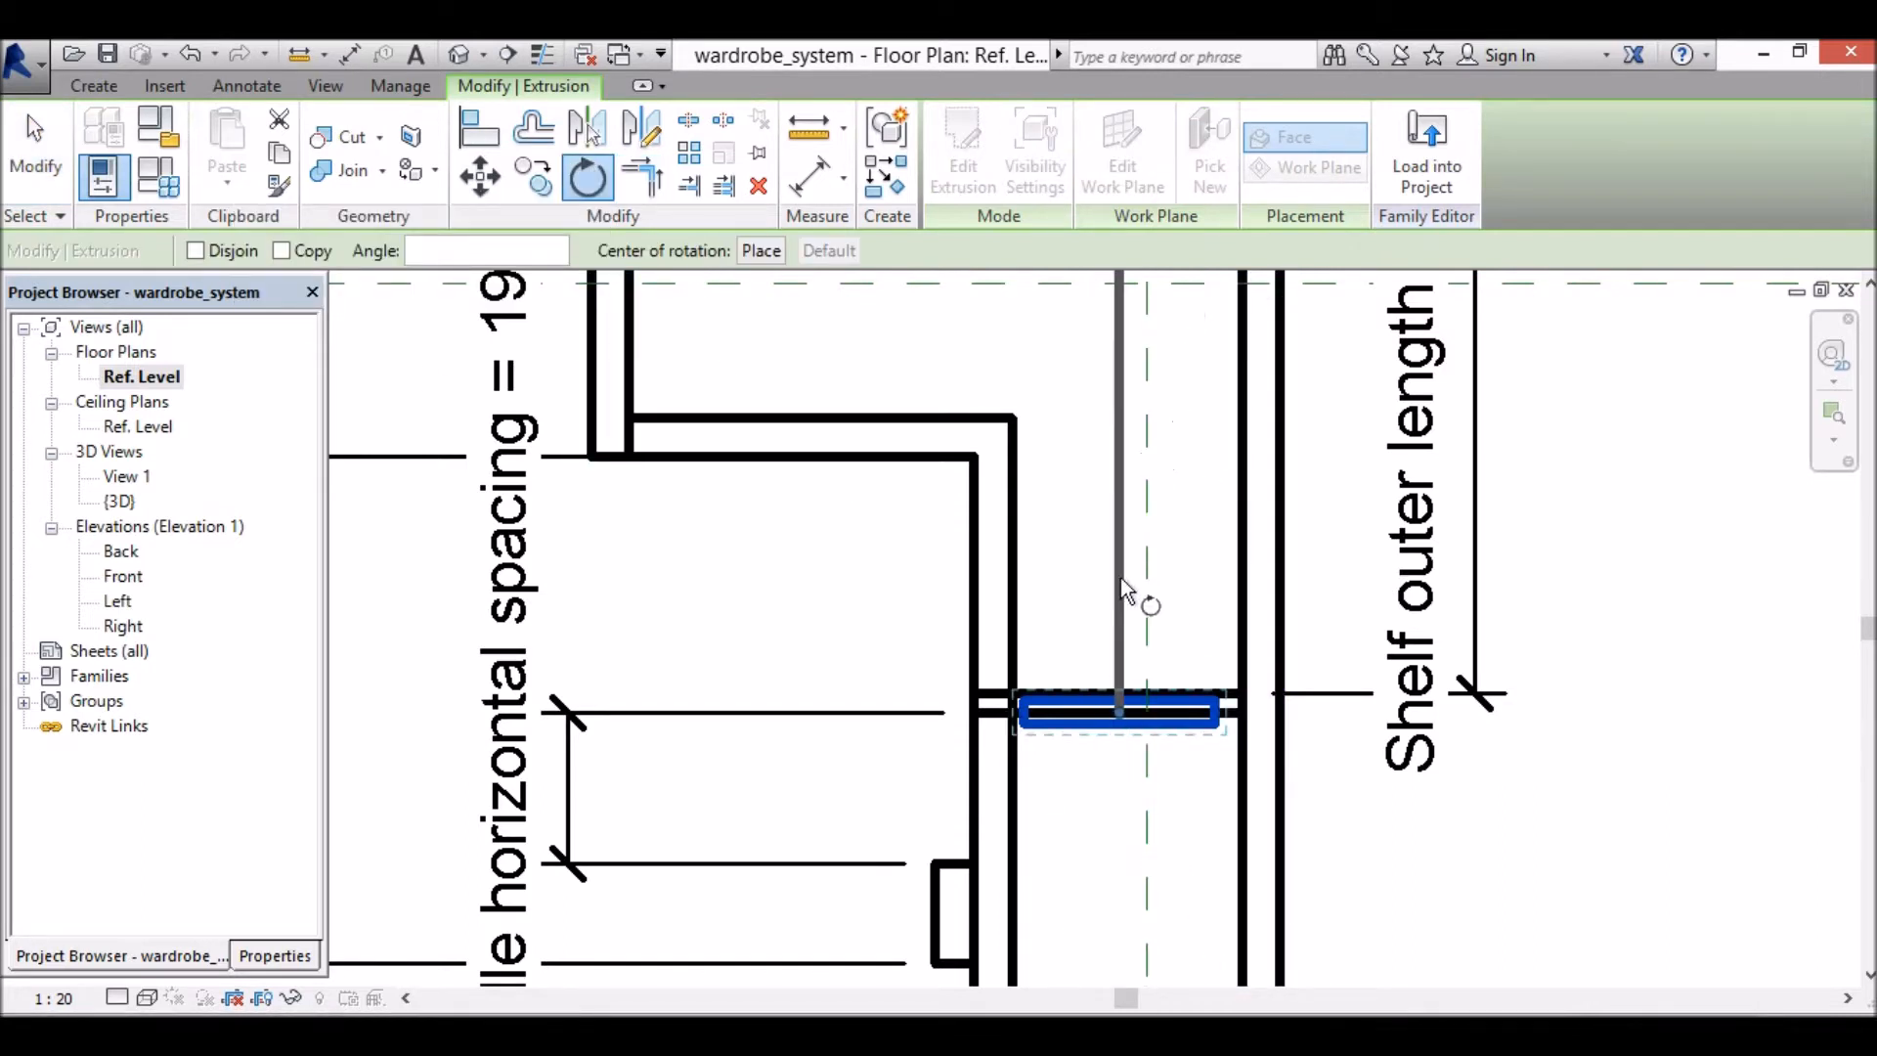
{"action": "left_click", "coordinate": [1122, 585]}
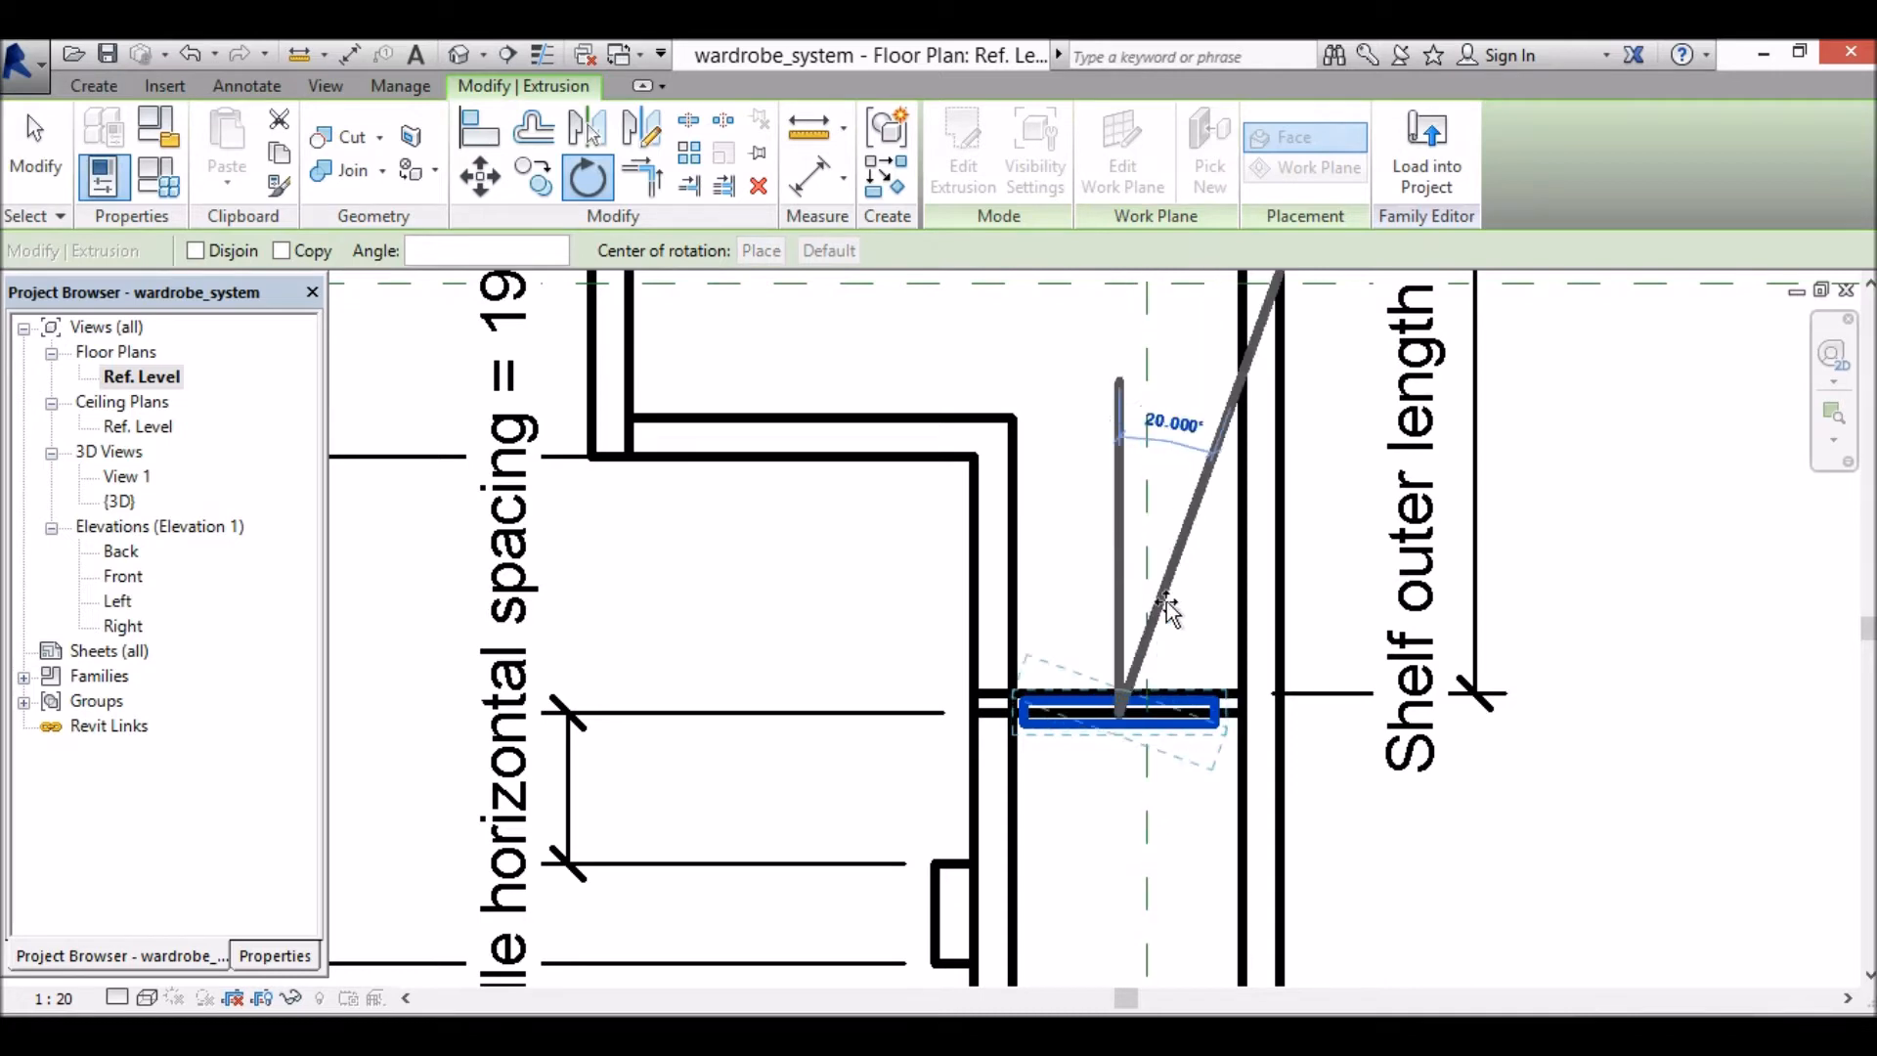
{"action": "left_click", "coordinate": [1224, 719]}
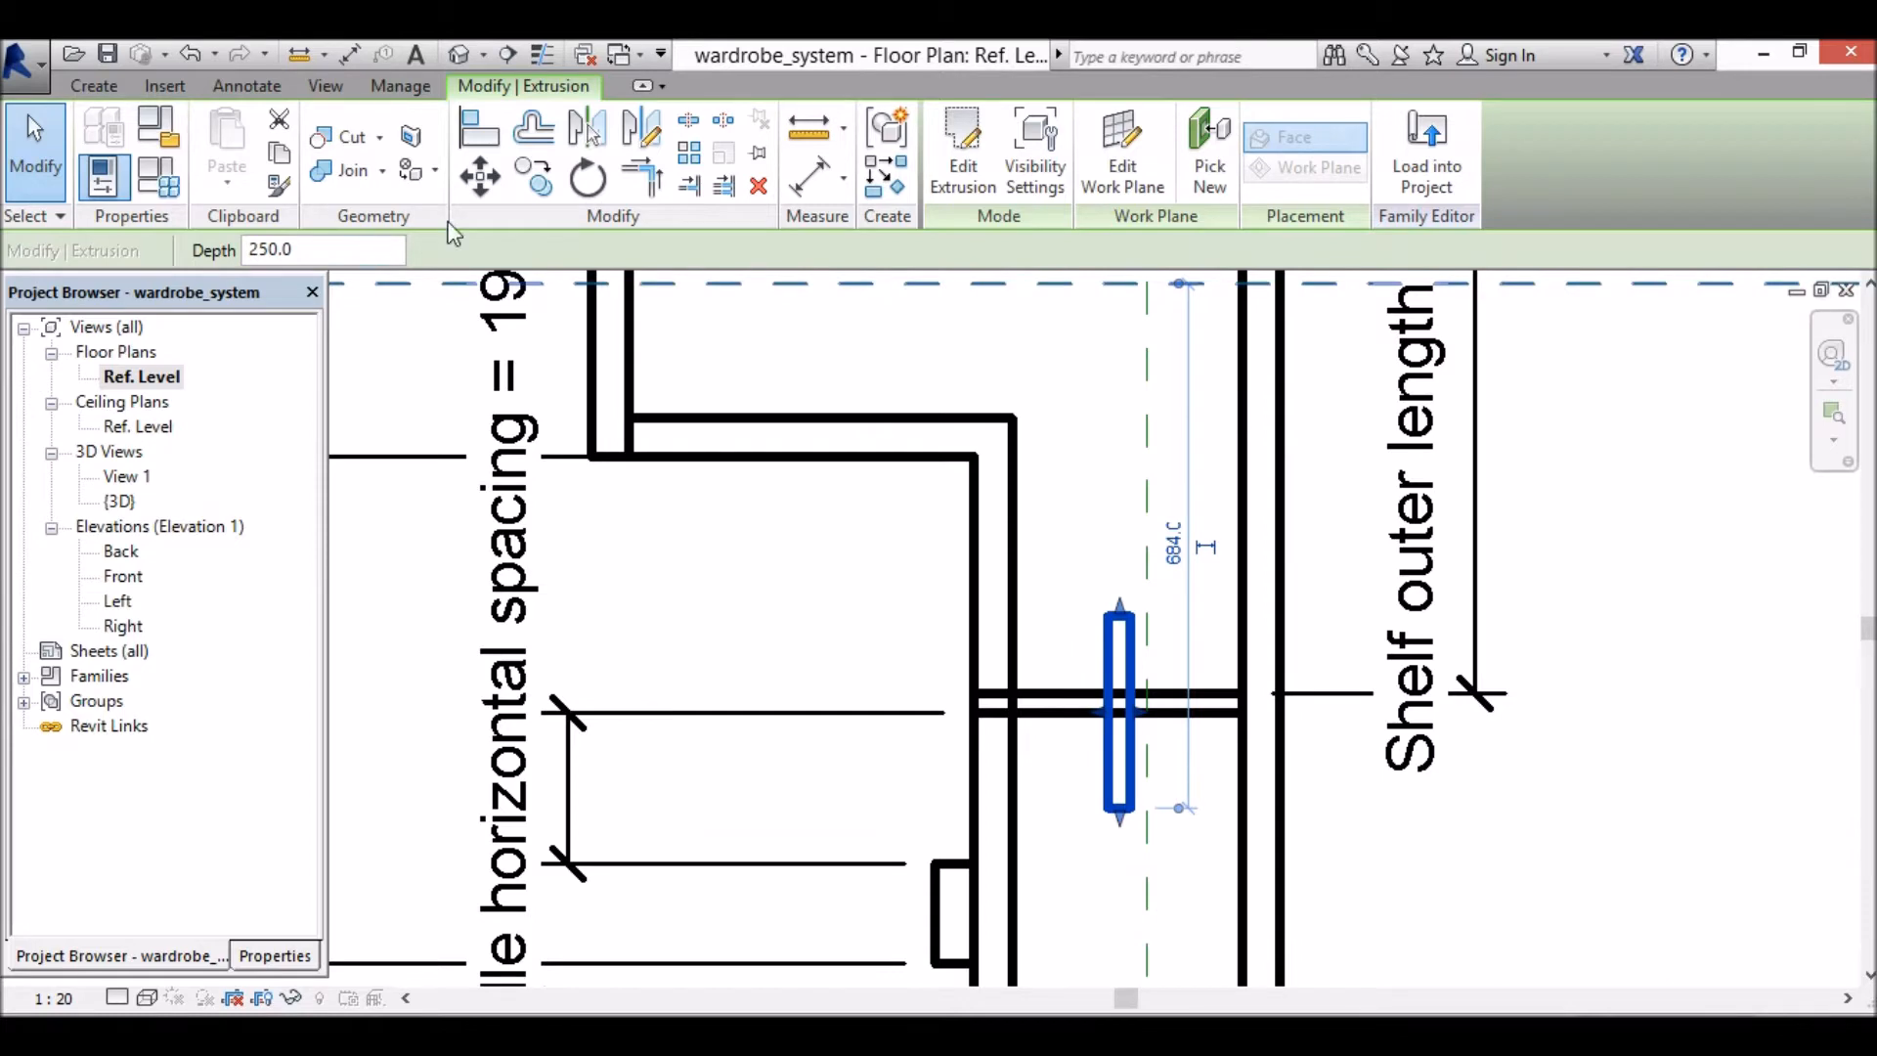
Step: Move the rod's upper end onto the dividing wall's lower line and stretch its other end to the side wall's inner edge, 525 long
{"action": "left_click", "coordinate": [480, 176]}
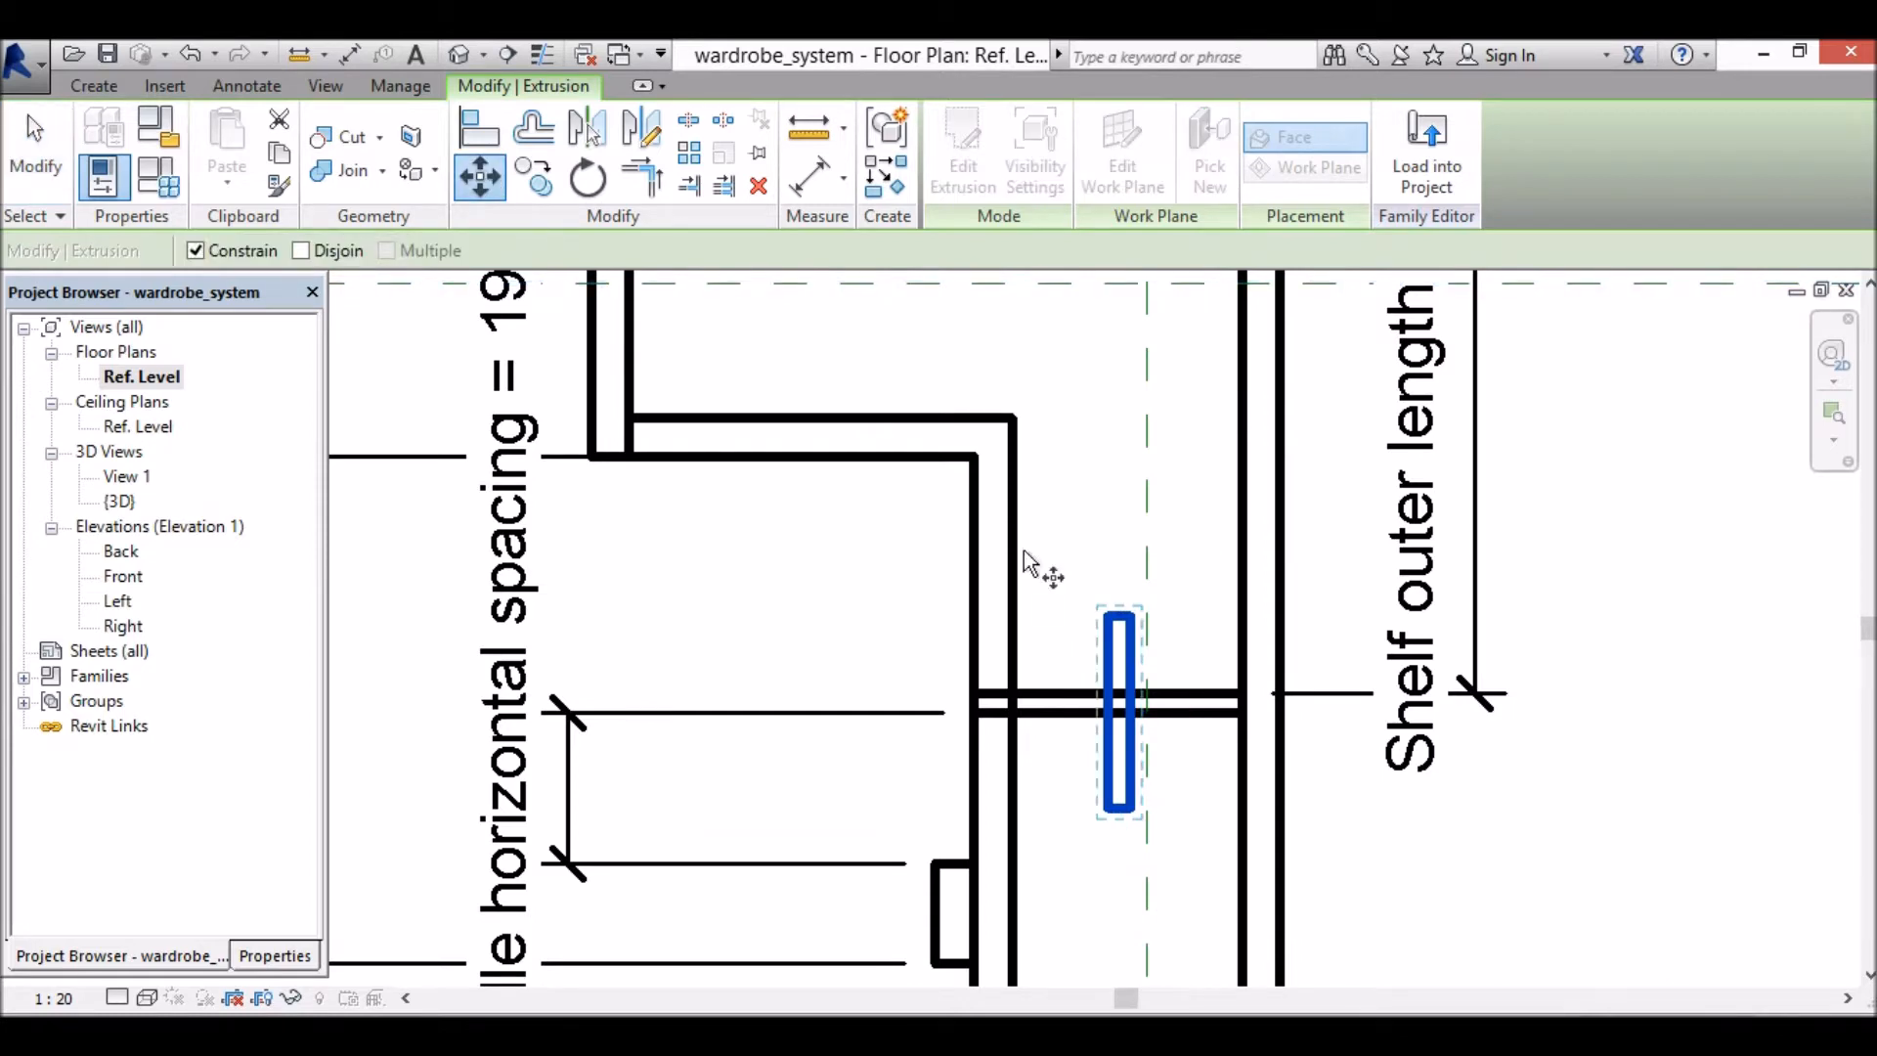
{"action": "left_click", "coordinate": [1119, 616]}
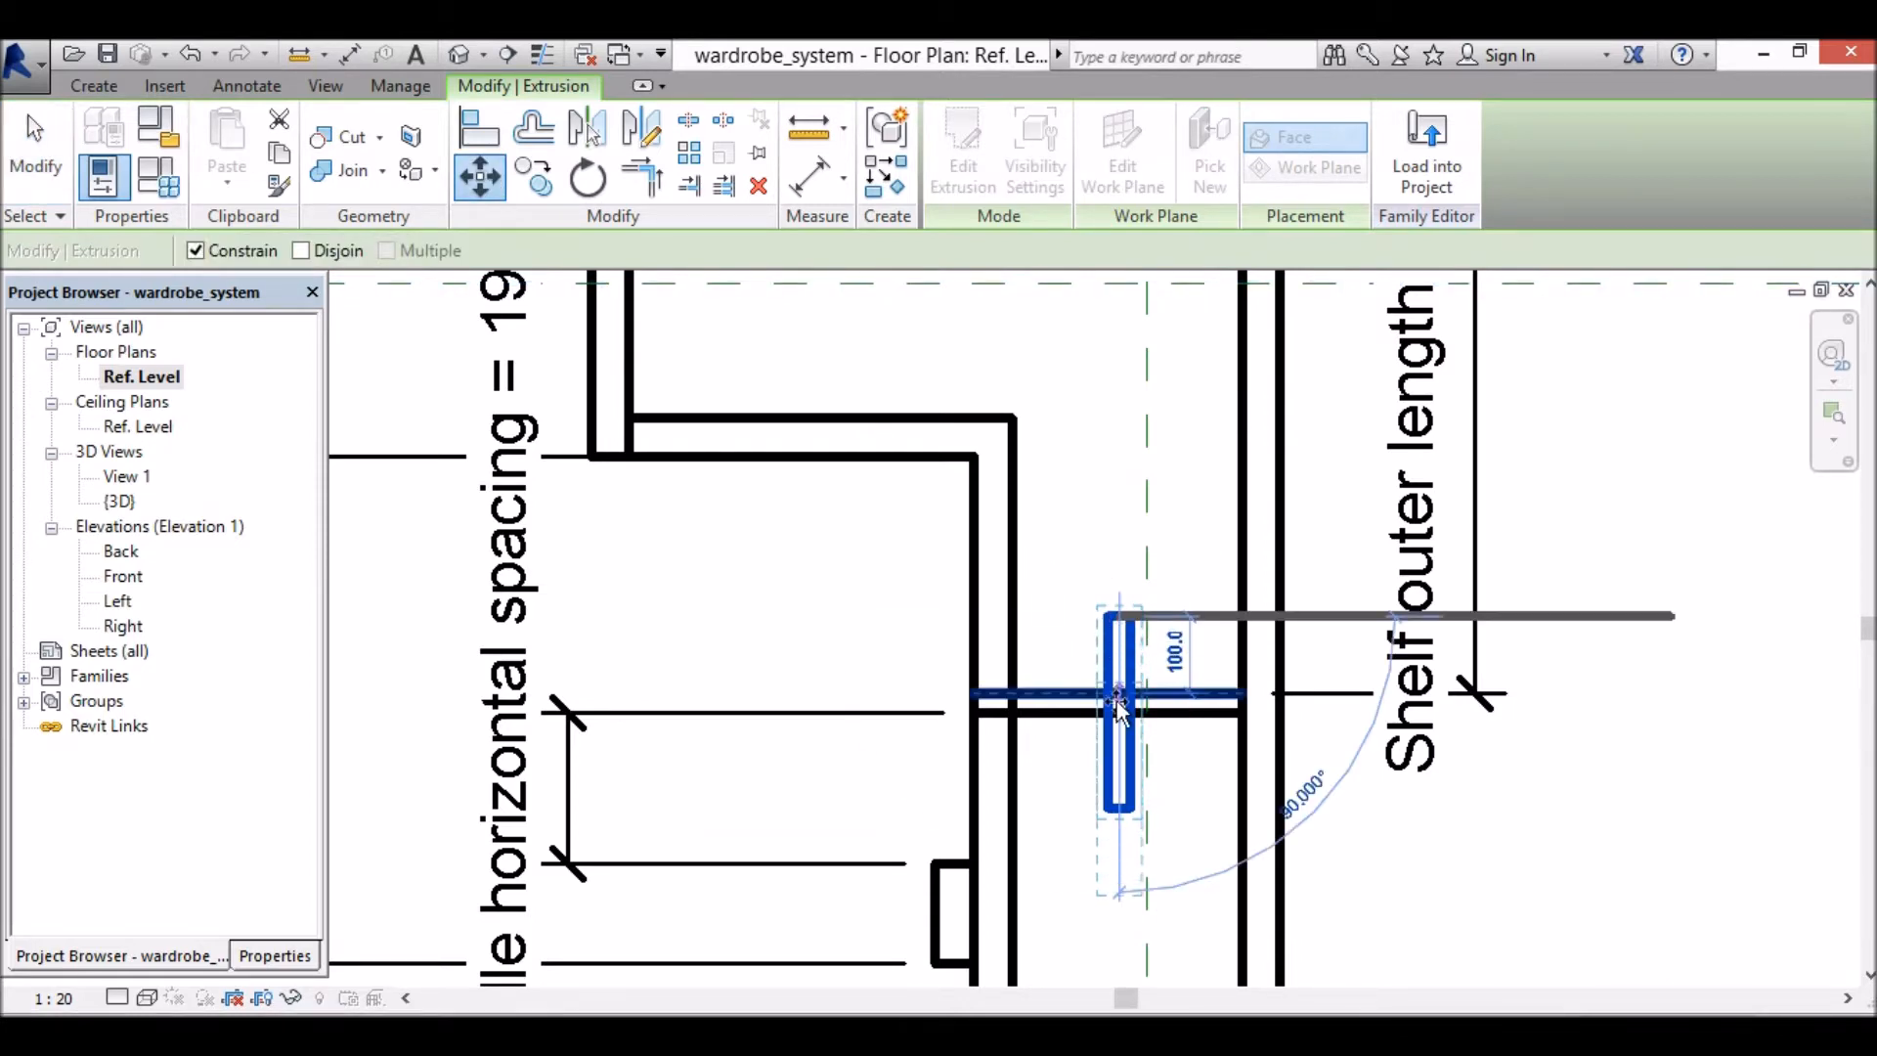
{"action": "left_click", "coordinate": [1119, 716]}
{"action": "scroll", "coordinate": [1215, 872], "scroll_direction": "down", "scroll_amount": 2}
{"action": "scroll", "coordinate": [1216, 875], "scroll_direction": "up", "scroll_amount": 2}
{"action": "scroll", "coordinate": [1216, 877], "scroll_direction": "up", "scroll_amount": 1}
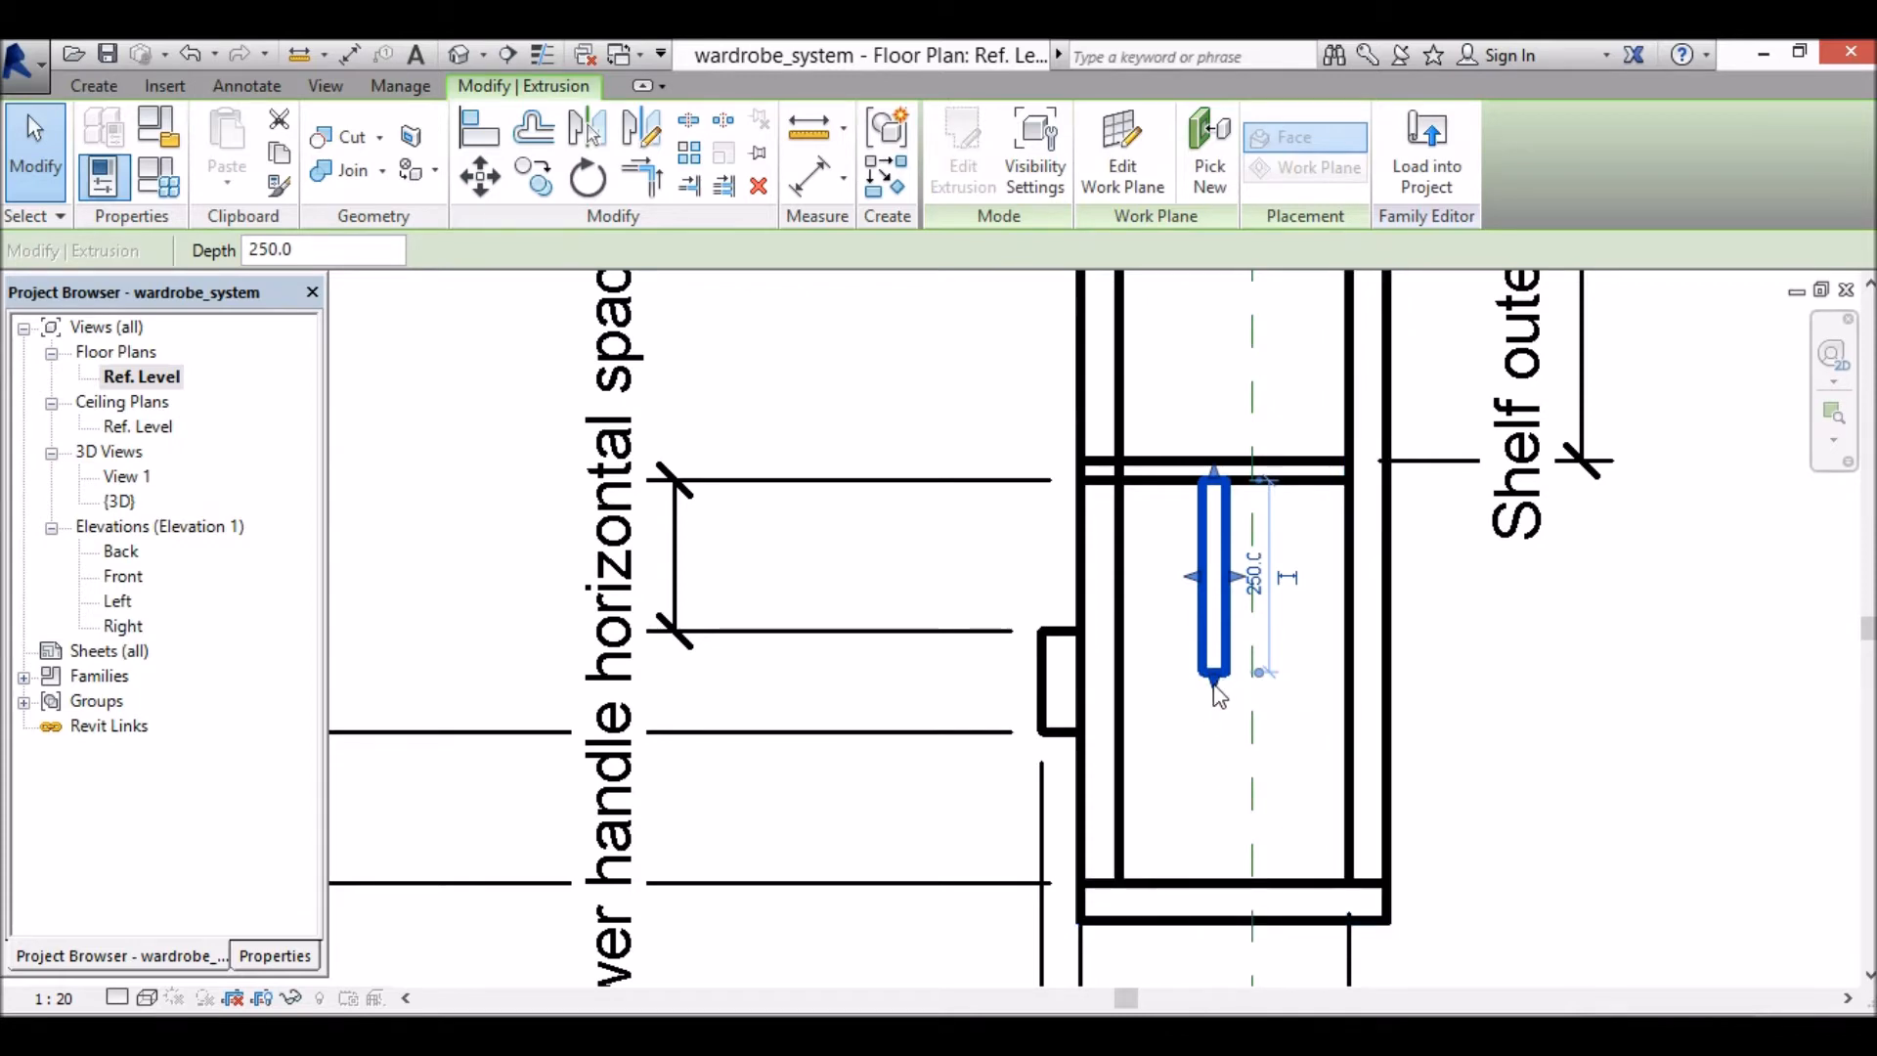
{"action": "left_click_drag", "start_coordinate": [1214, 684], "coordinate": [1210, 875]}
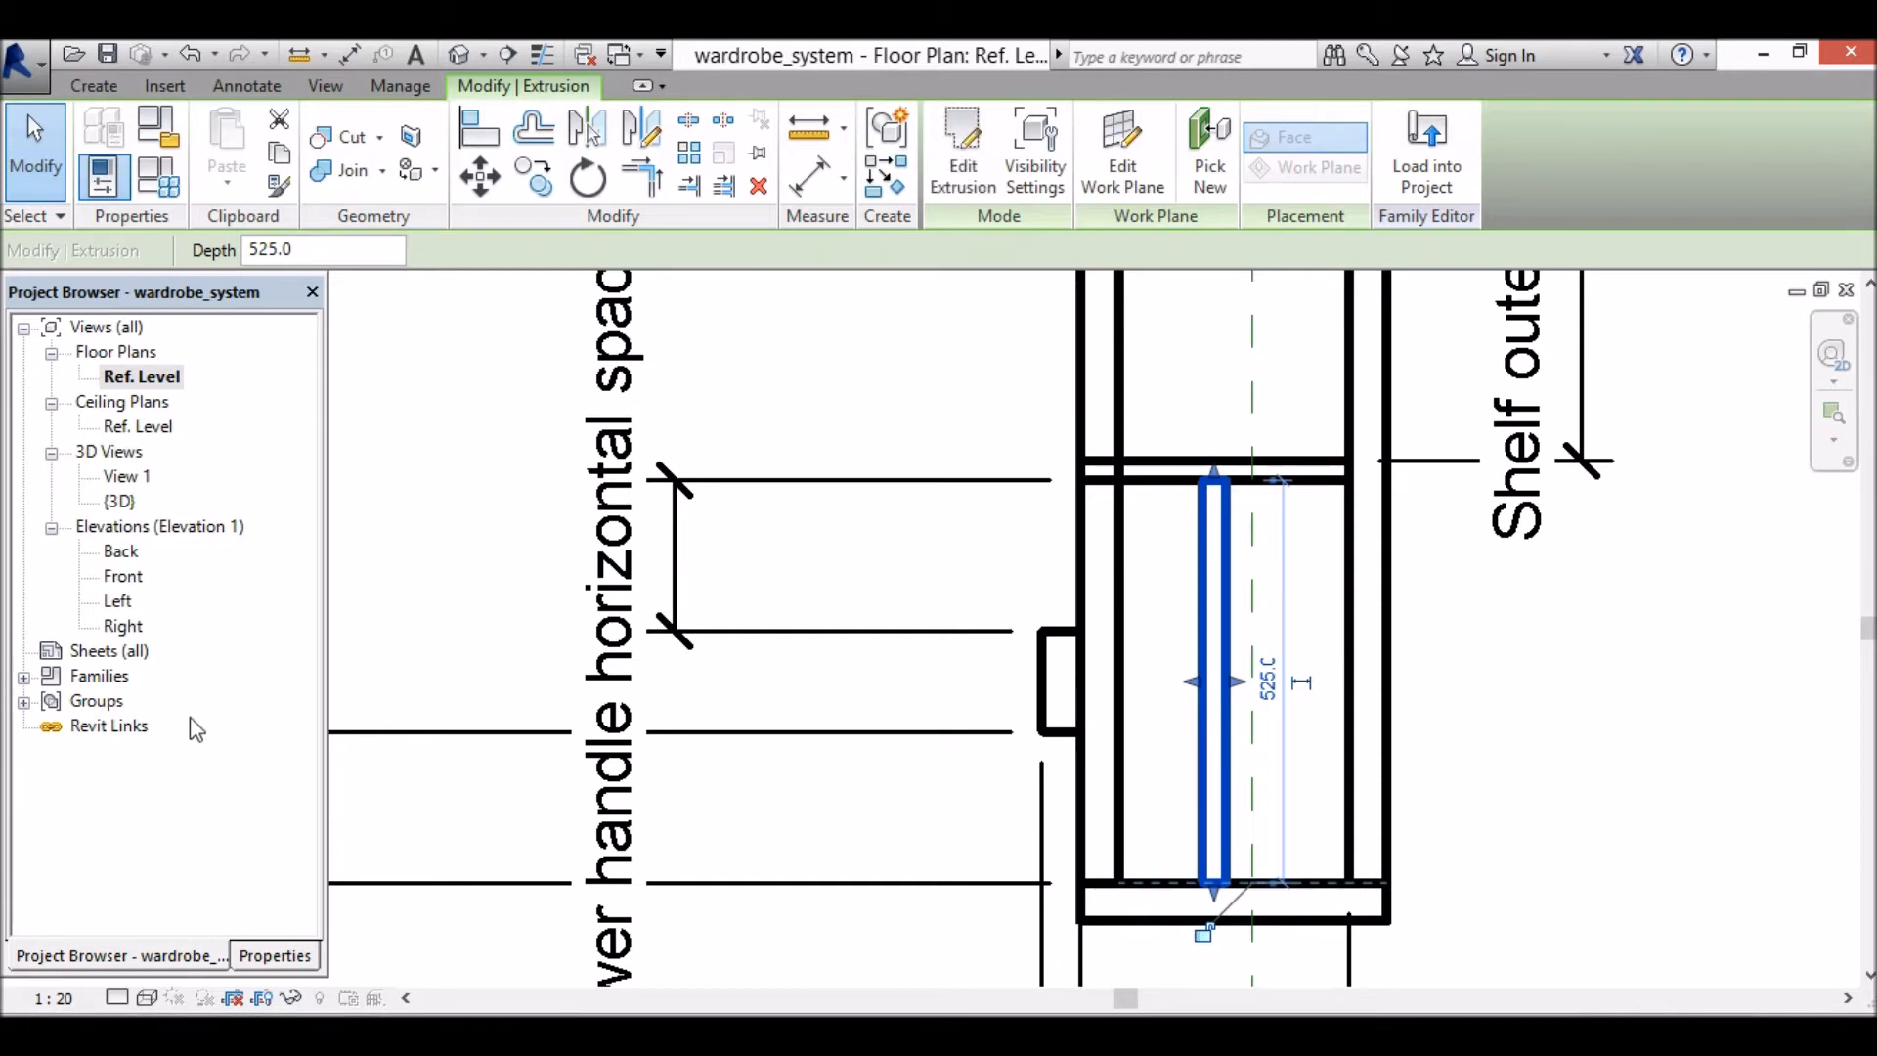
Step: Open the Front elevation and raise the rod from the floor into the compartment just above the drawers
{"action": "double_click", "coordinate": [122, 580]}
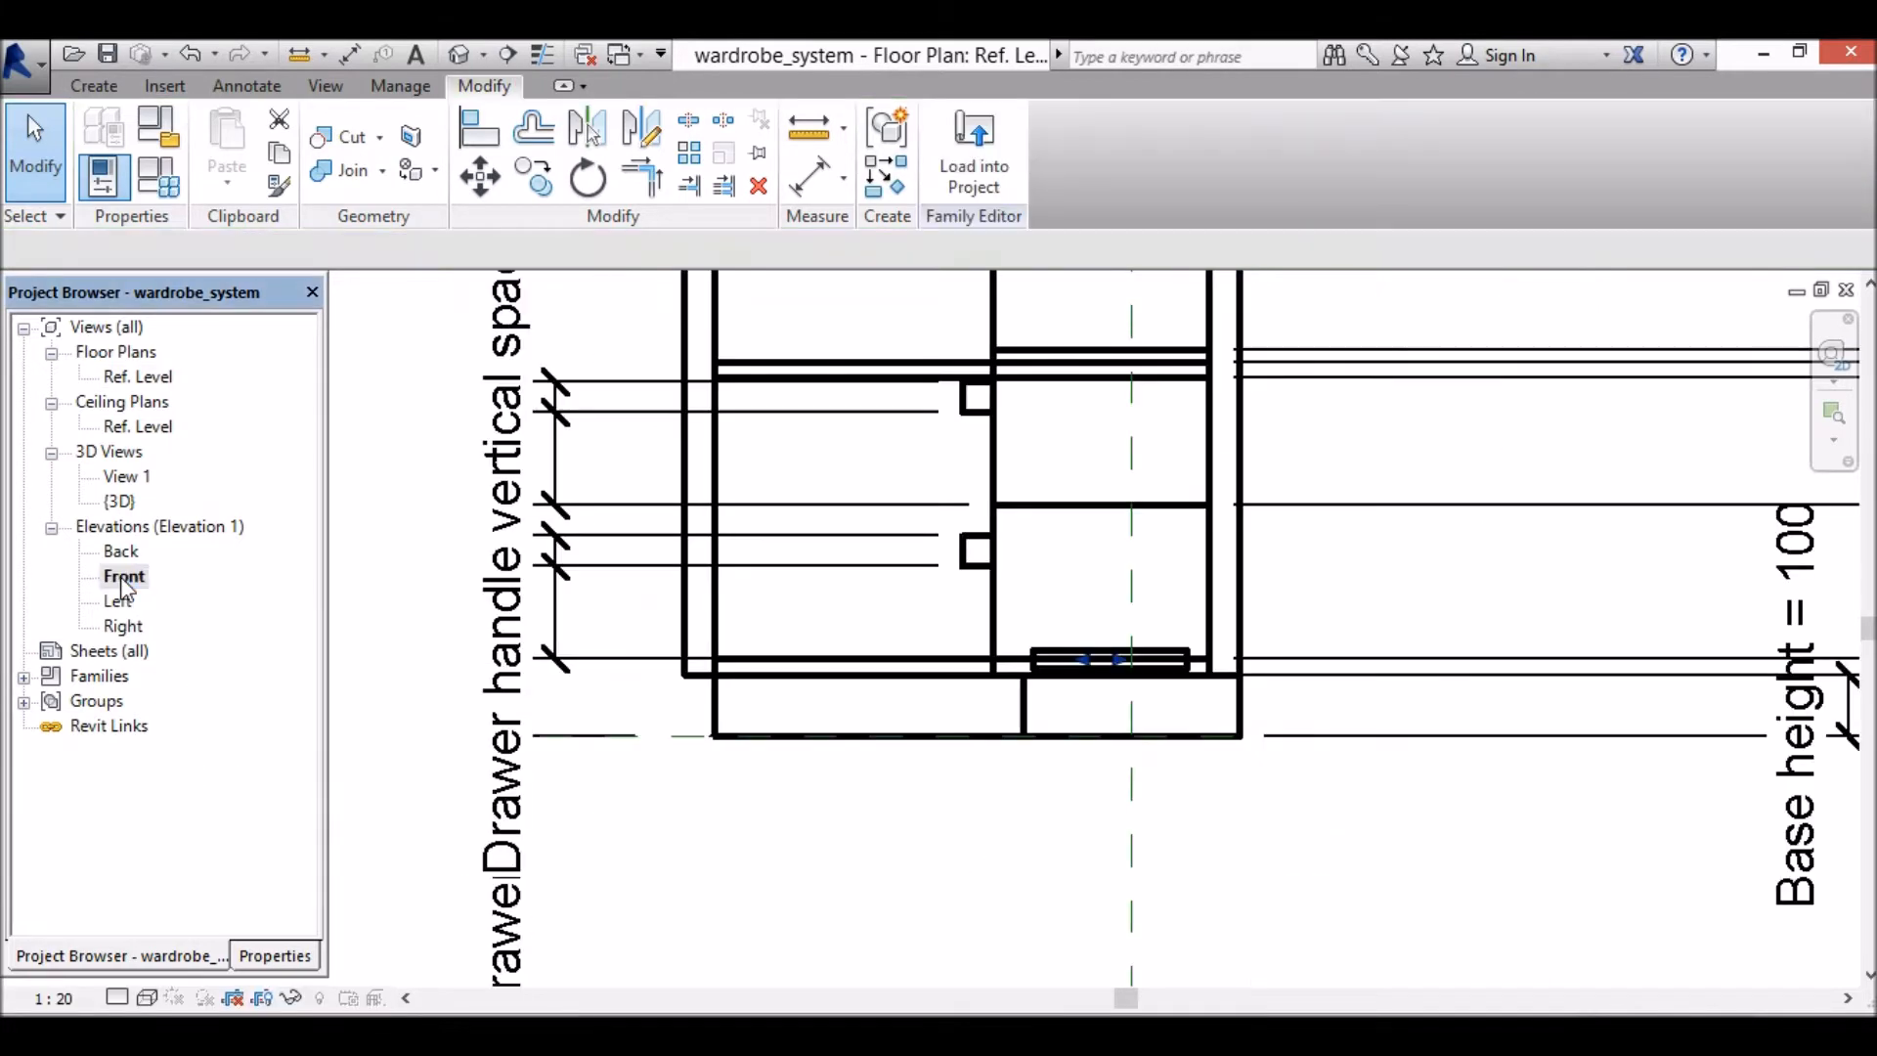
{"action": "scroll", "coordinate": [1042, 878], "scroll_direction": "down", "scroll_amount": 5}
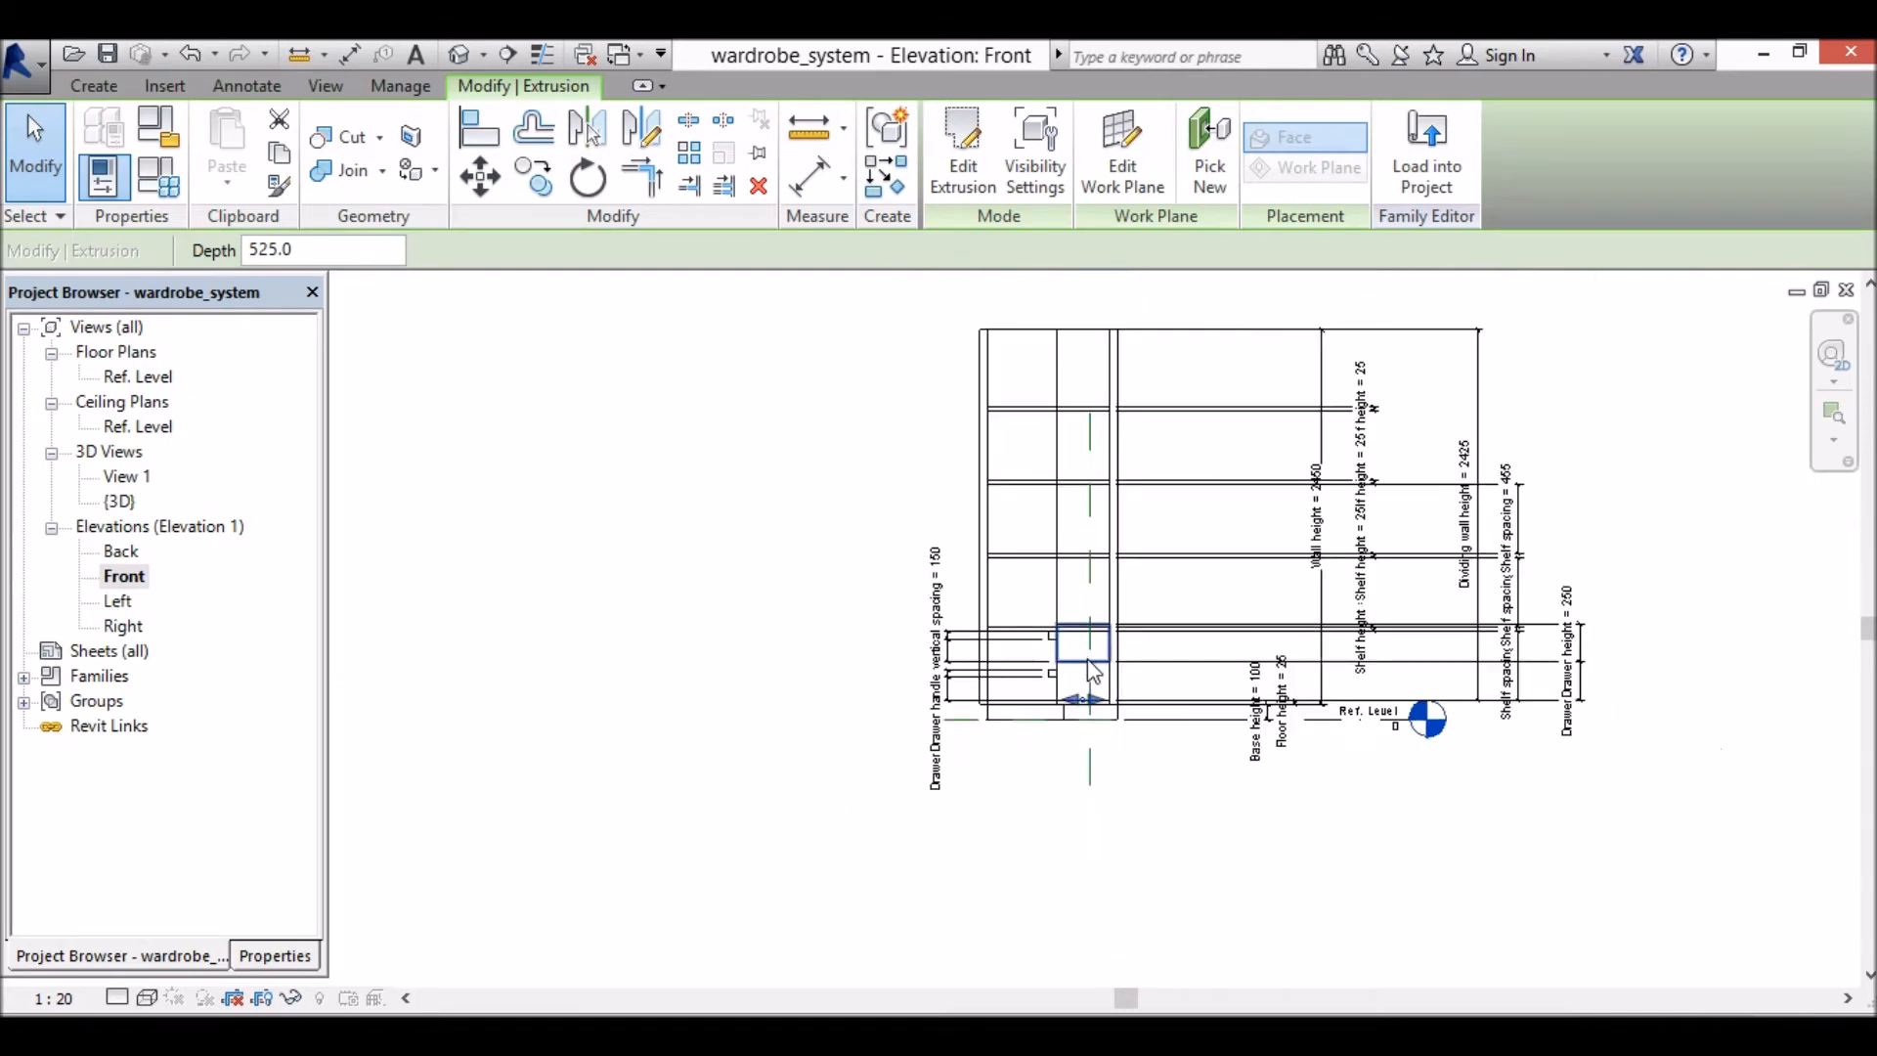
{"action": "scroll", "coordinate": [1078, 315], "scroll_direction": "up", "scroll_amount": 3}
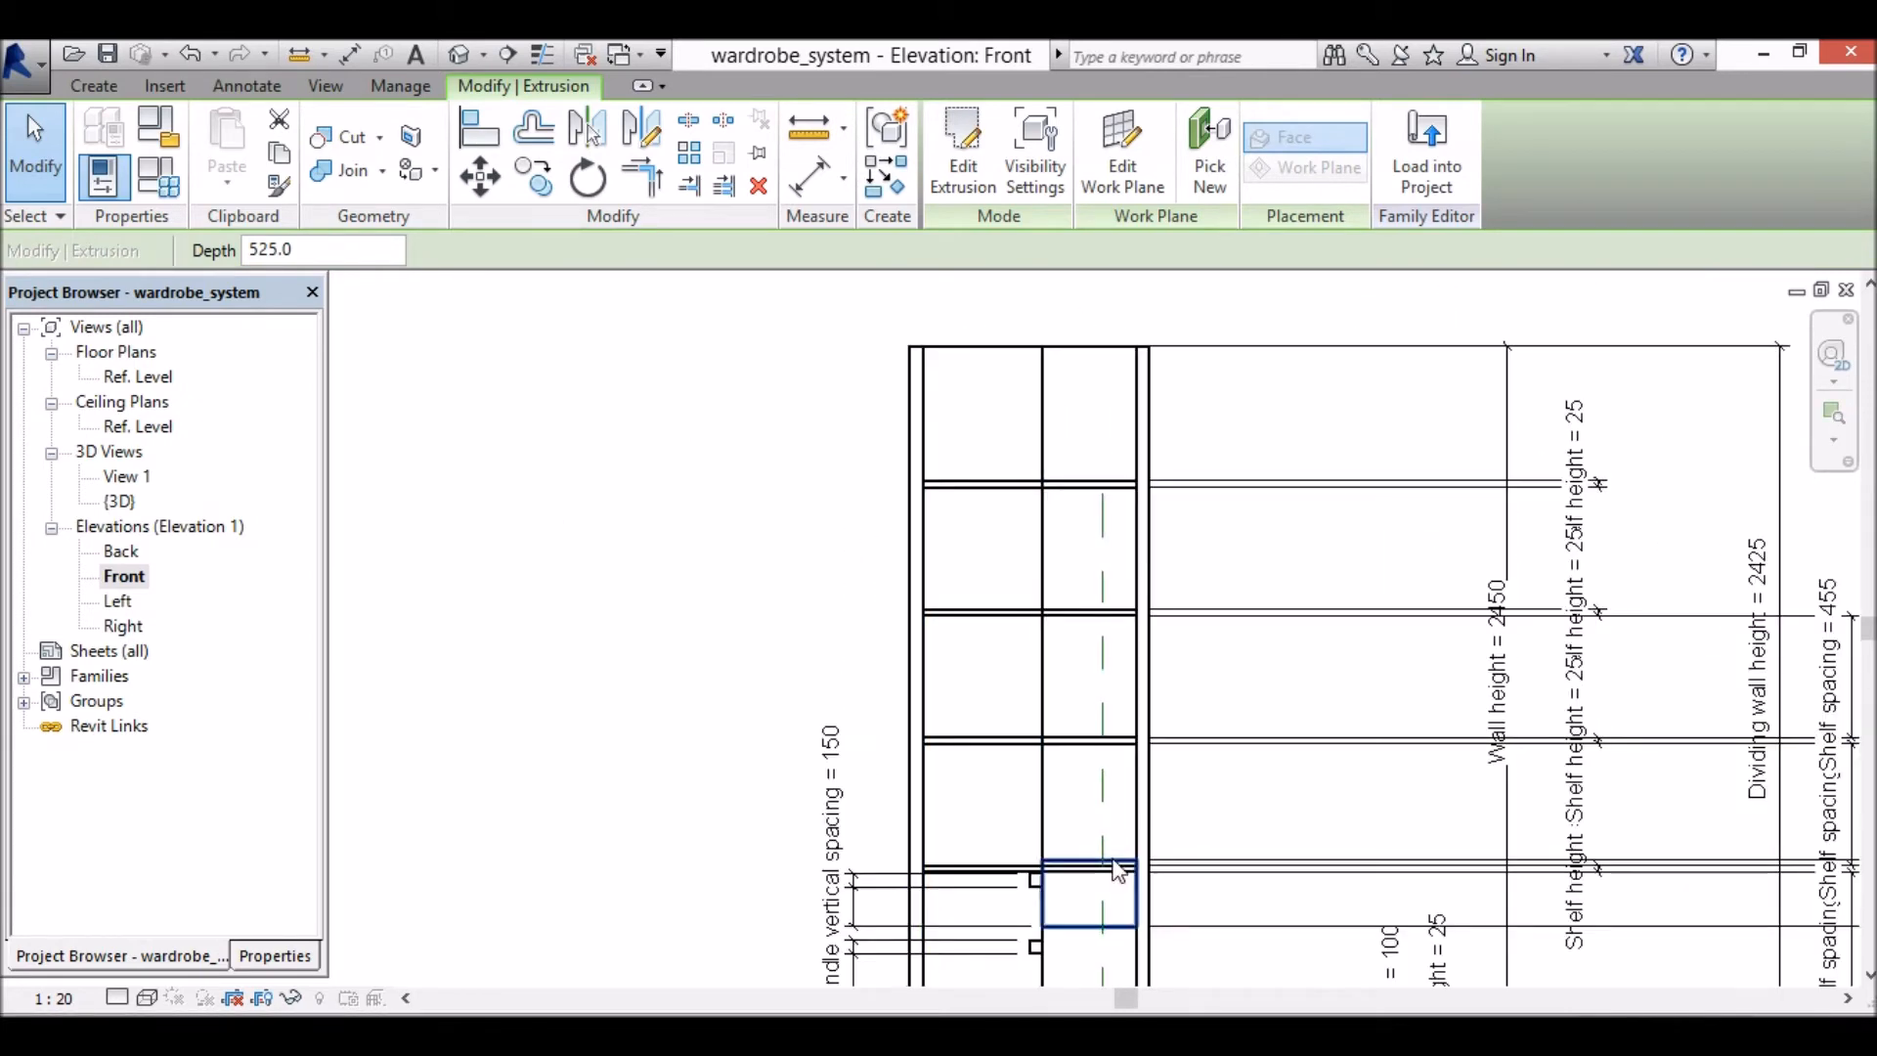
{"action": "scroll", "coordinate": [1137, 728], "scroll_direction": "down", "scroll_amount": 2}
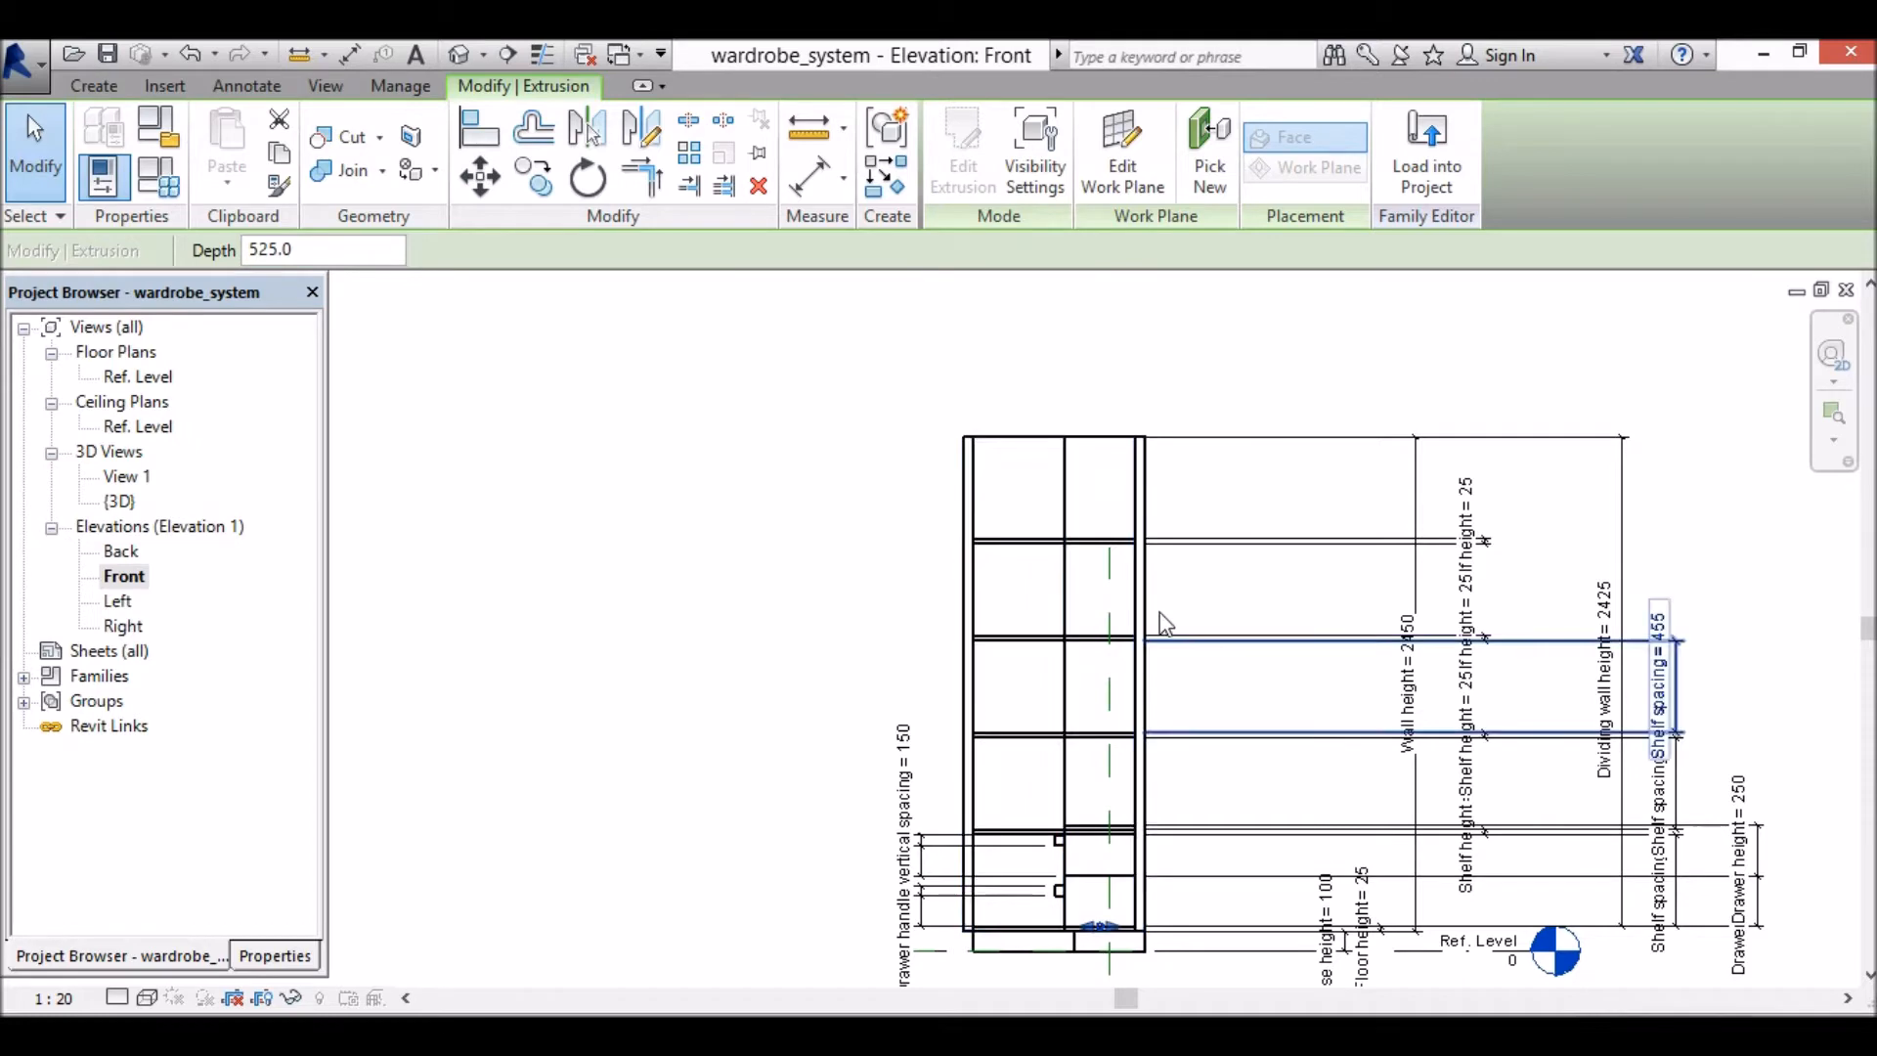
{"action": "scroll", "coordinate": [1110, 973], "scroll_direction": "up", "scroll_amount": 4}
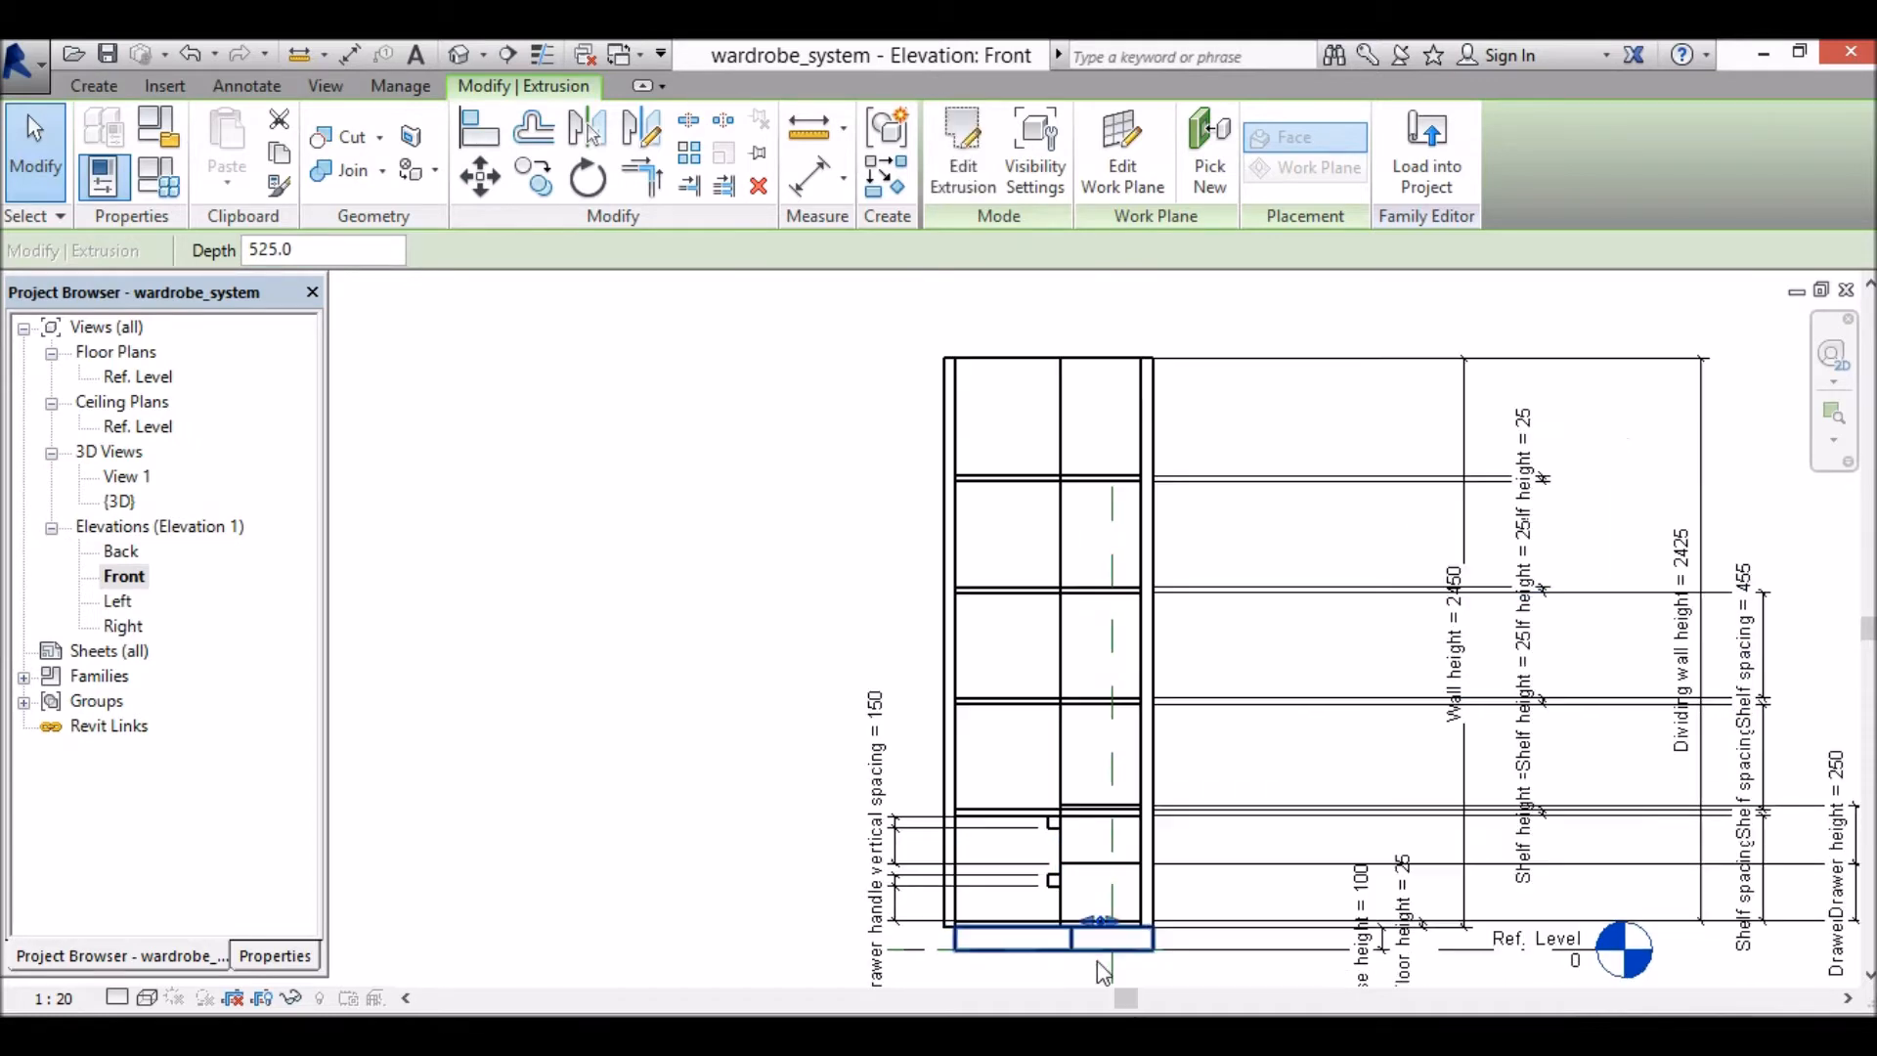
{"action": "scroll", "coordinate": [1119, 933], "scroll_direction": "up", "scroll_amount": 2}
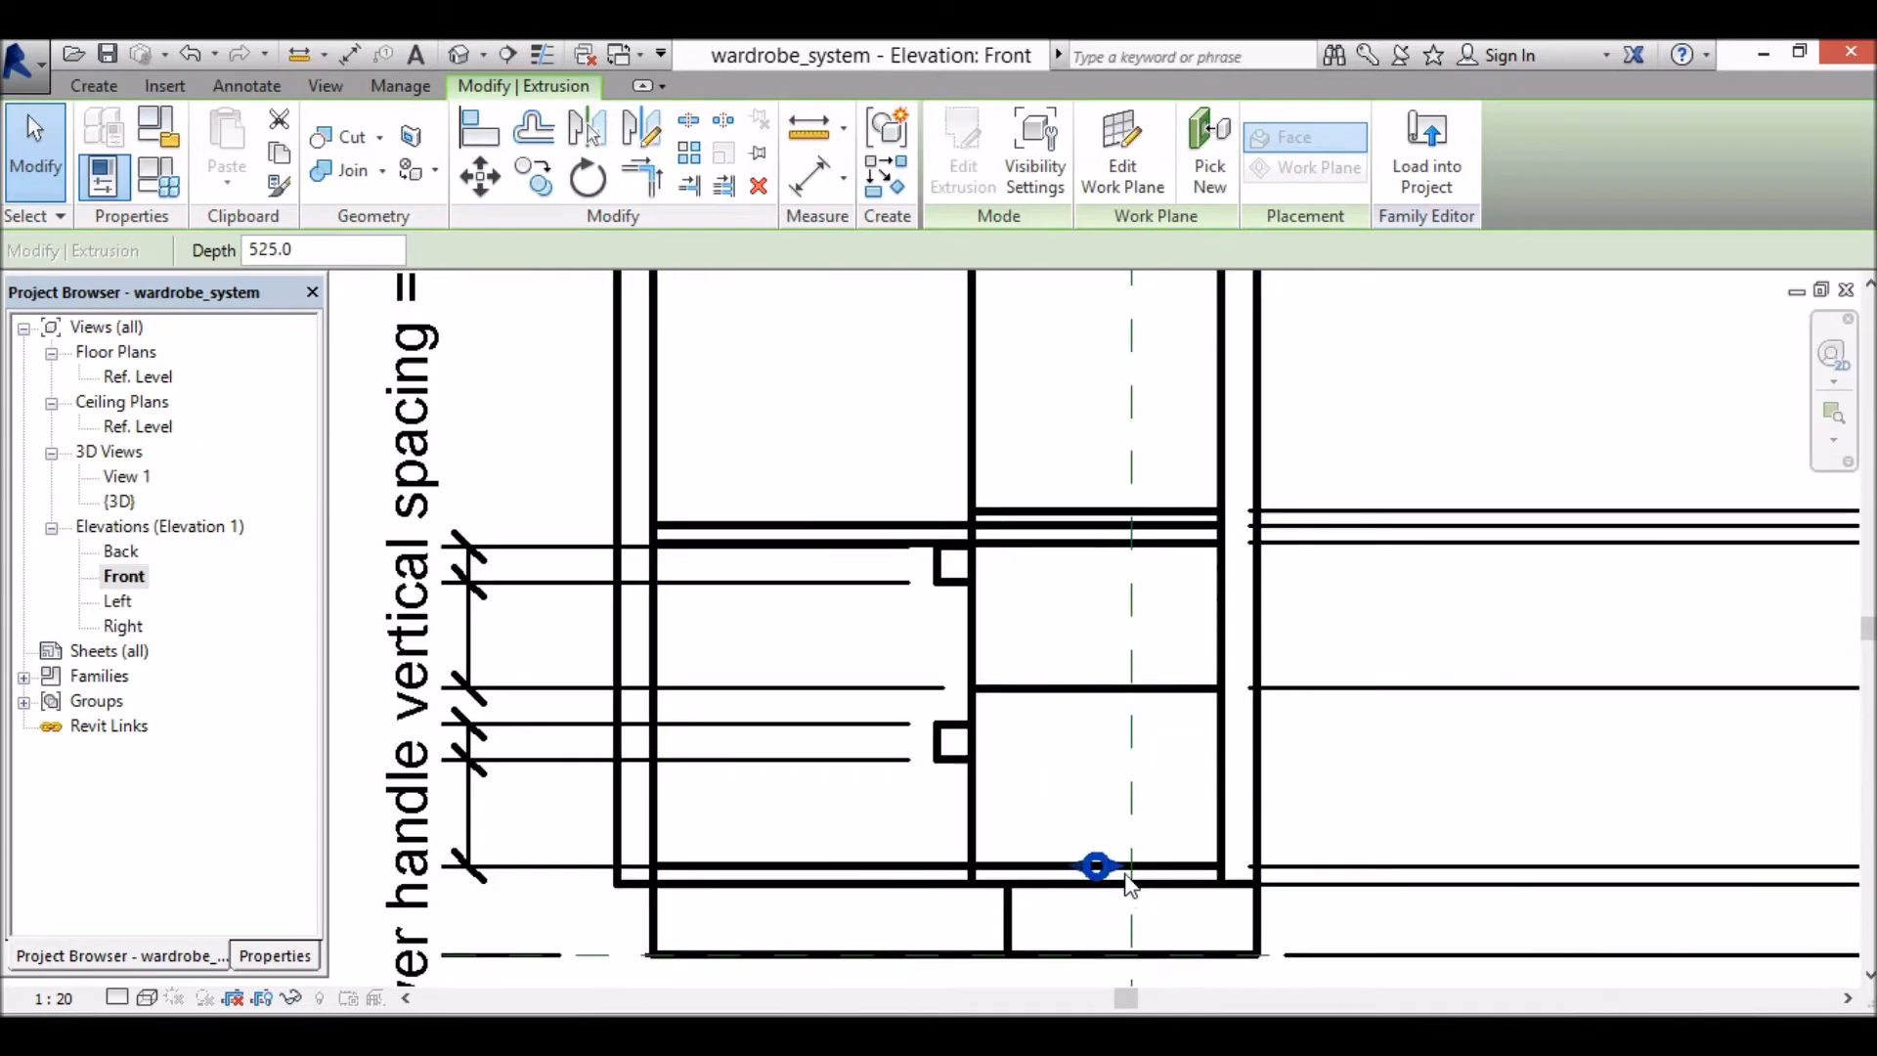
{"action": "left_click", "coordinate": [1098, 863]}
{"action": "left_click_drag", "start_coordinate": [1098, 866], "coordinate": [1102, 335]}
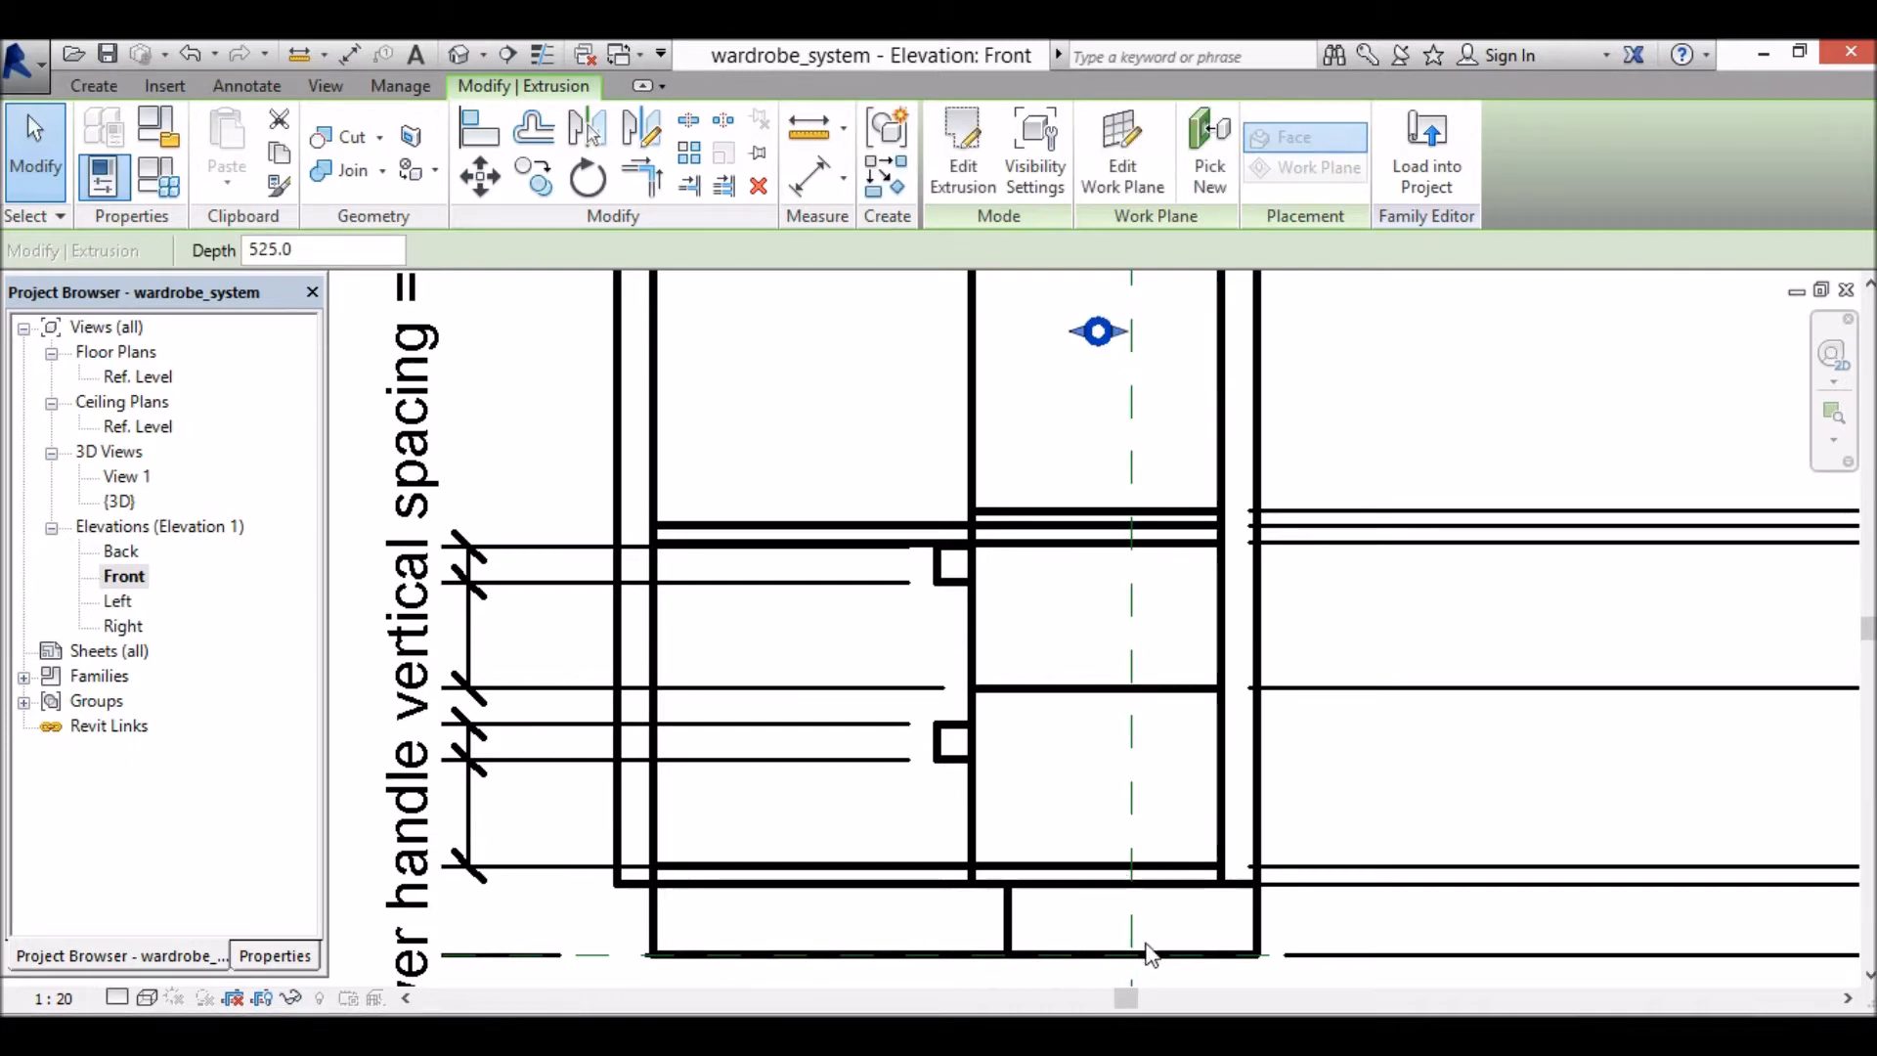
Step: Raise the rod further into the uppermost compartment, between the top shelf and the top of the wardrobe
{"action": "scroll", "coordinate": [1094, 724], "scroll_direction": "down", "scroll_amount": 4}
{"action": "scroll", "coordinate": [1164, 420], "scroll_direction": "down", "scroll_amount": 2}
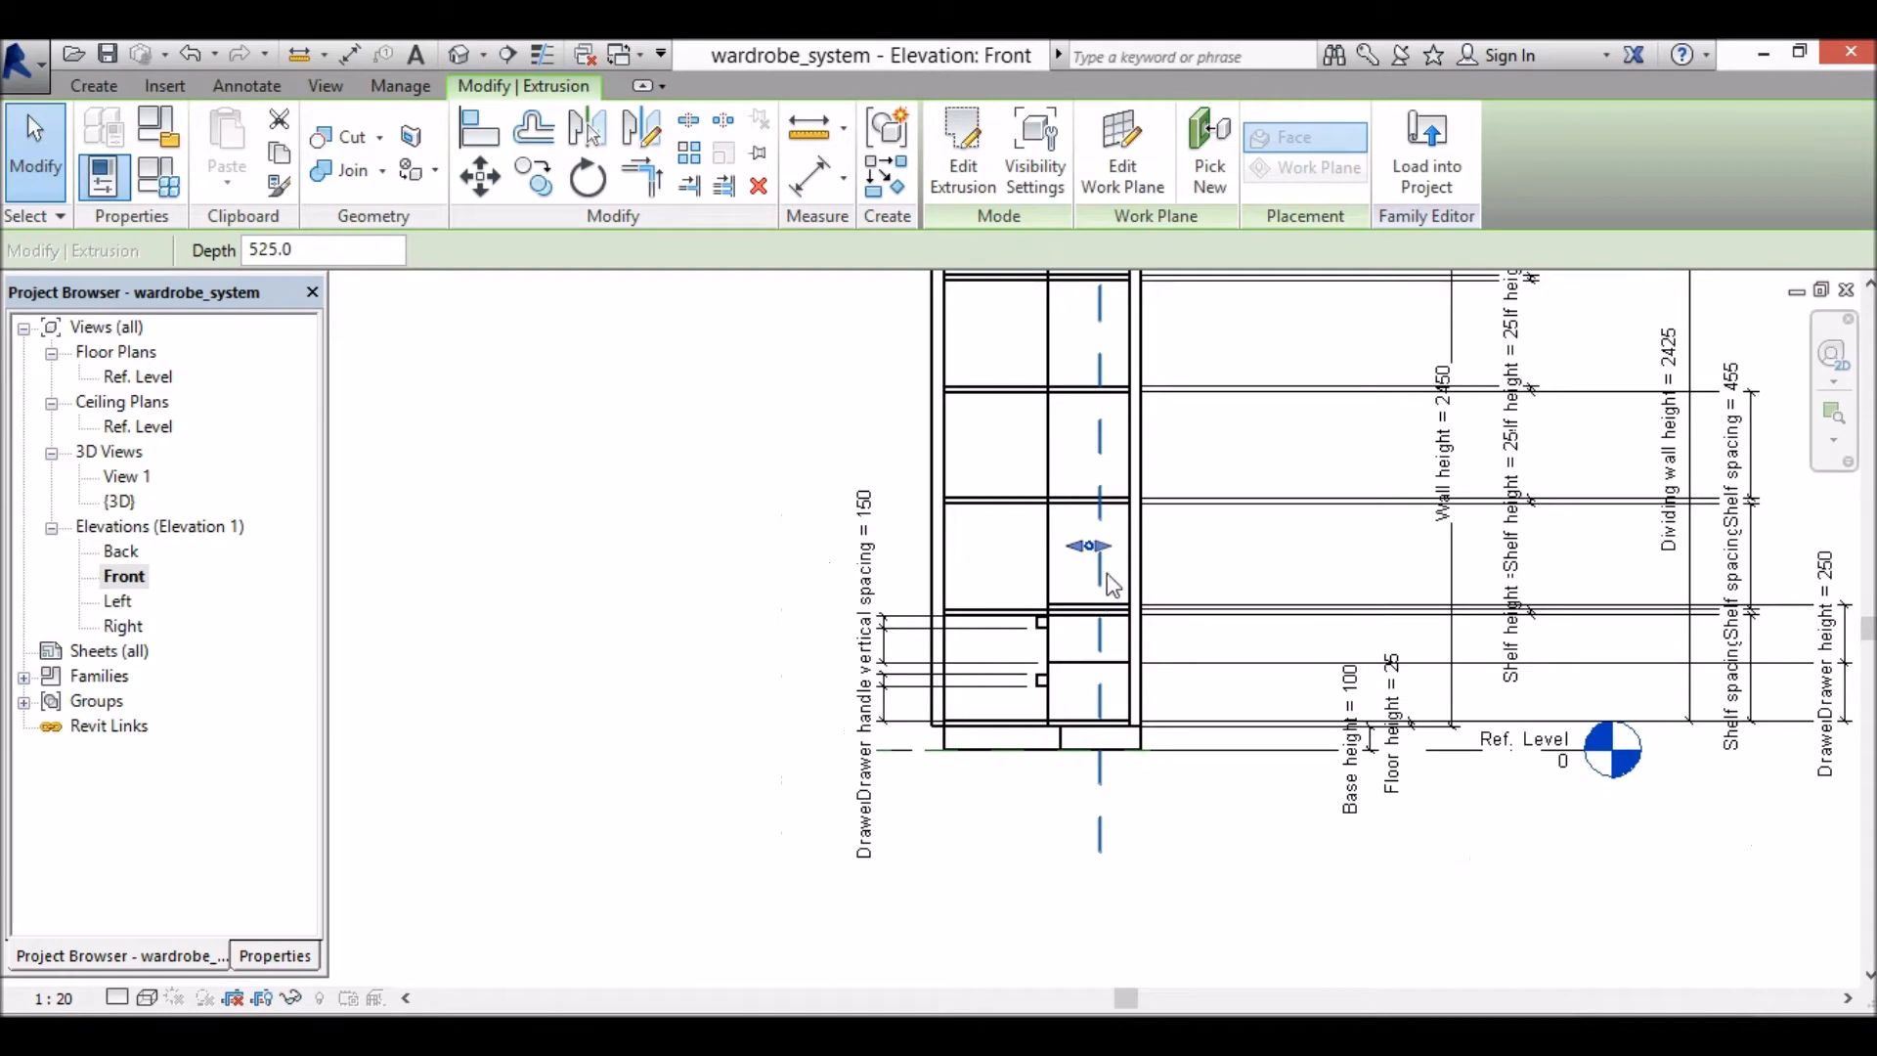
{"action": "scroll", "coordinate": [971, 494], "scroll_direction": "down", "scroll_amount": 2}
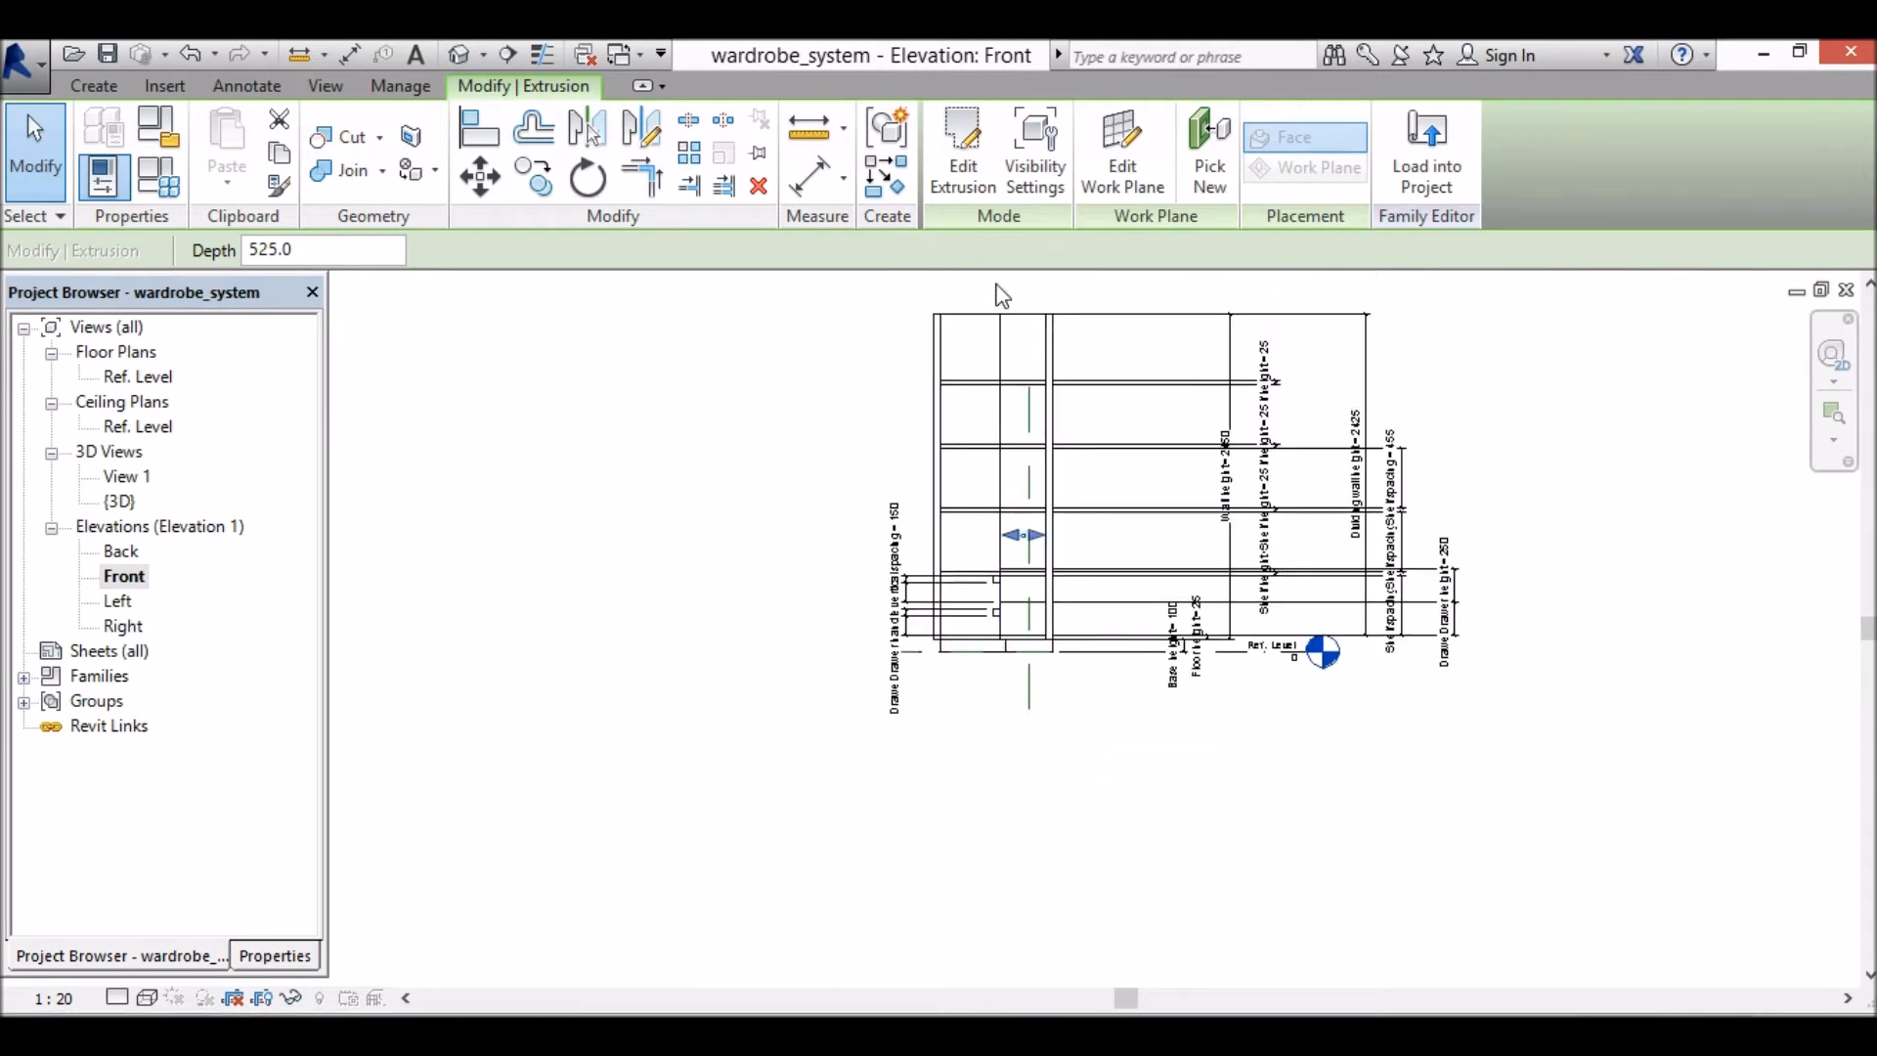
{"action": "scroll", "coordinate": [999, 293], "scroll_direction": "up", "scroll_amount": 3}
{"action": "left_click_drag", "start_coordinate": [1074, 868], "coordinate": [1072, 420]}
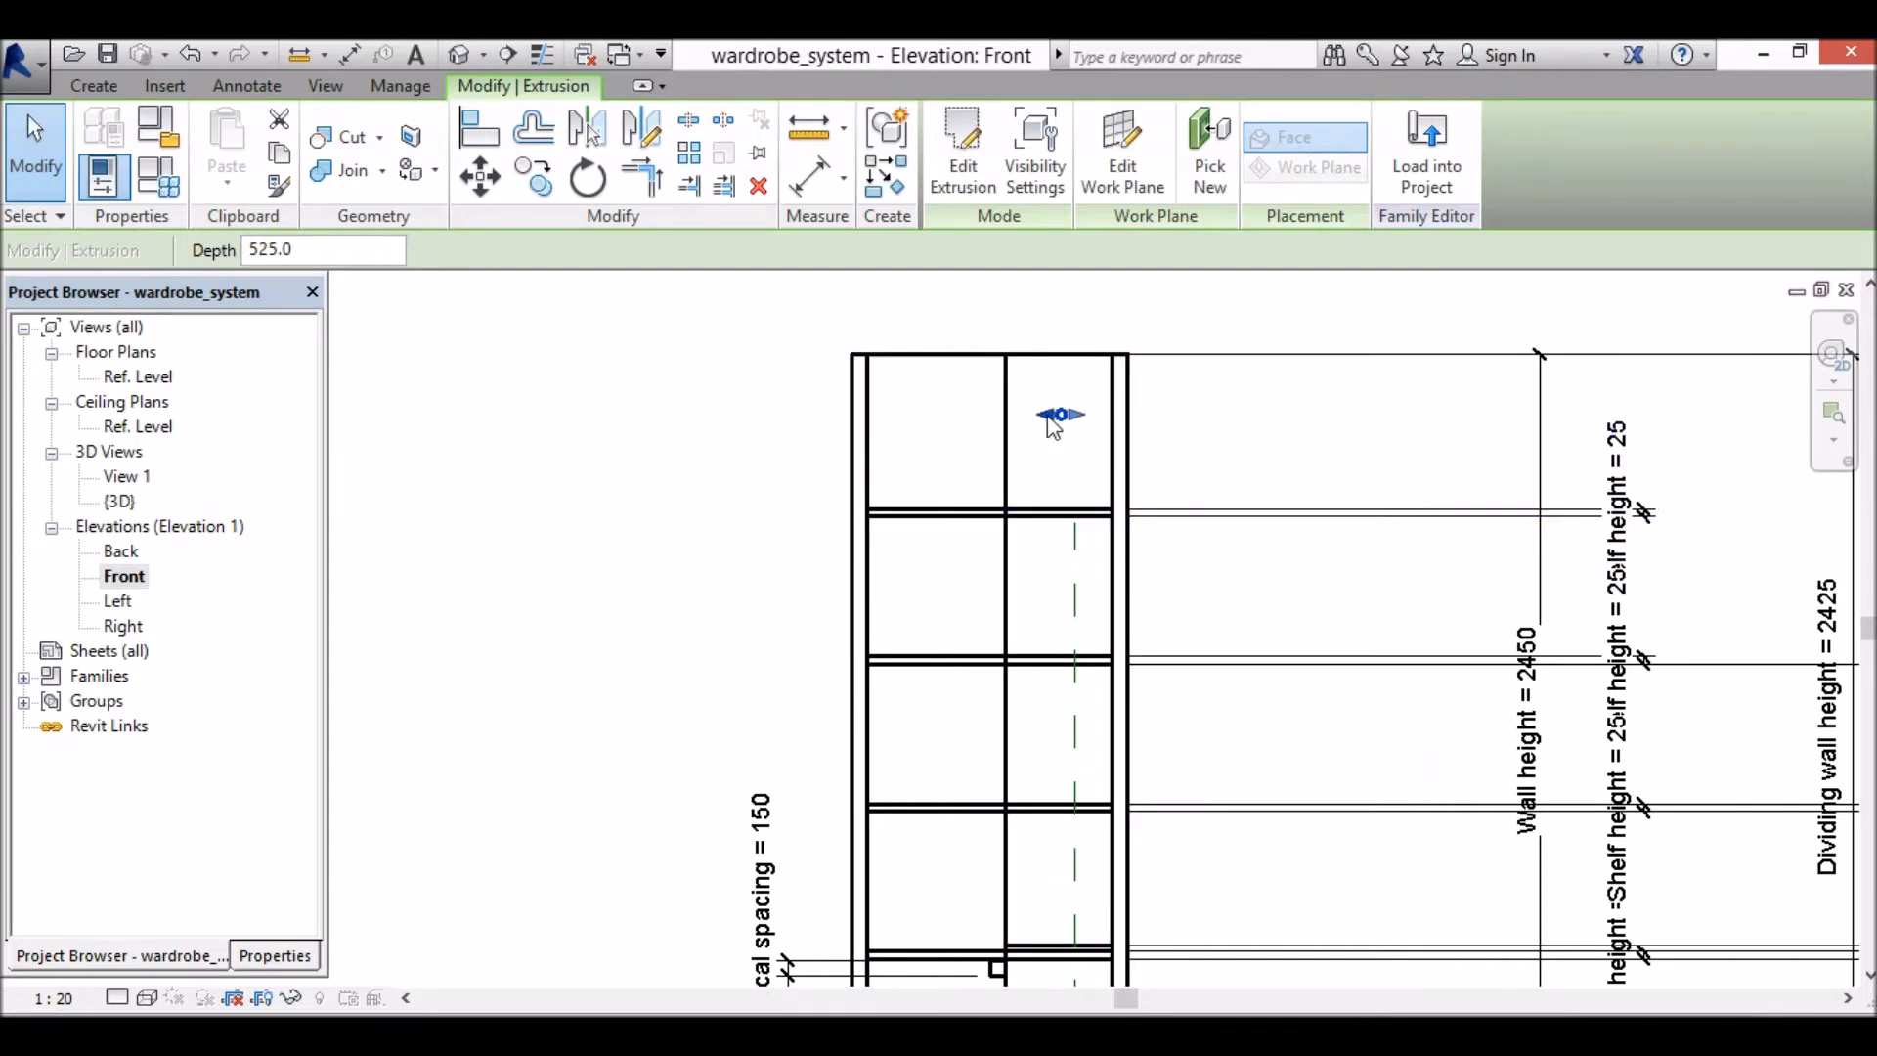
Step: Add an aligned vertical dimension from the floor's top edge to the rod, placed outside the drawer height dimensions, and deselect it
{"action": "scroll", "coordinate": [1134, 751], "scroll_direction": "down", "scroll_amount": 2}
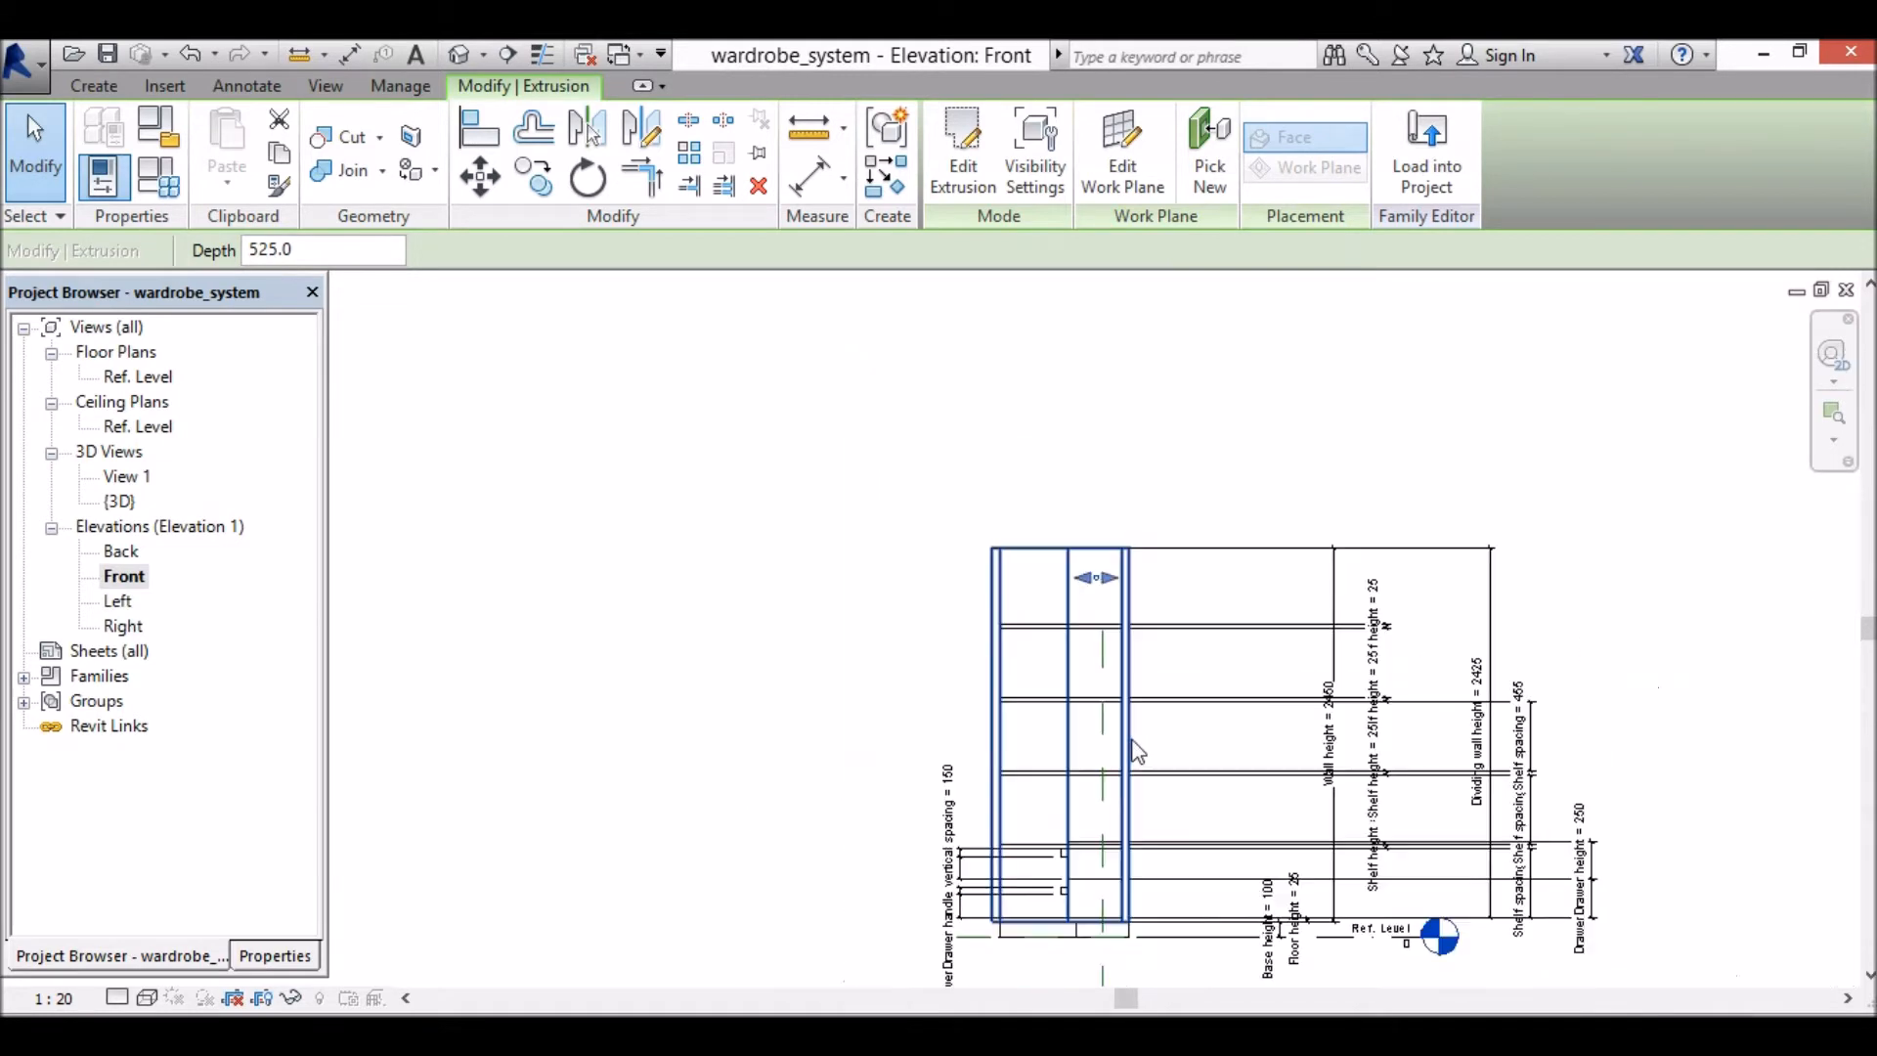
{"action": "scroll", "coordinate": [1111, 860], "scroll_direction": "up", "scroll_amount": 1}
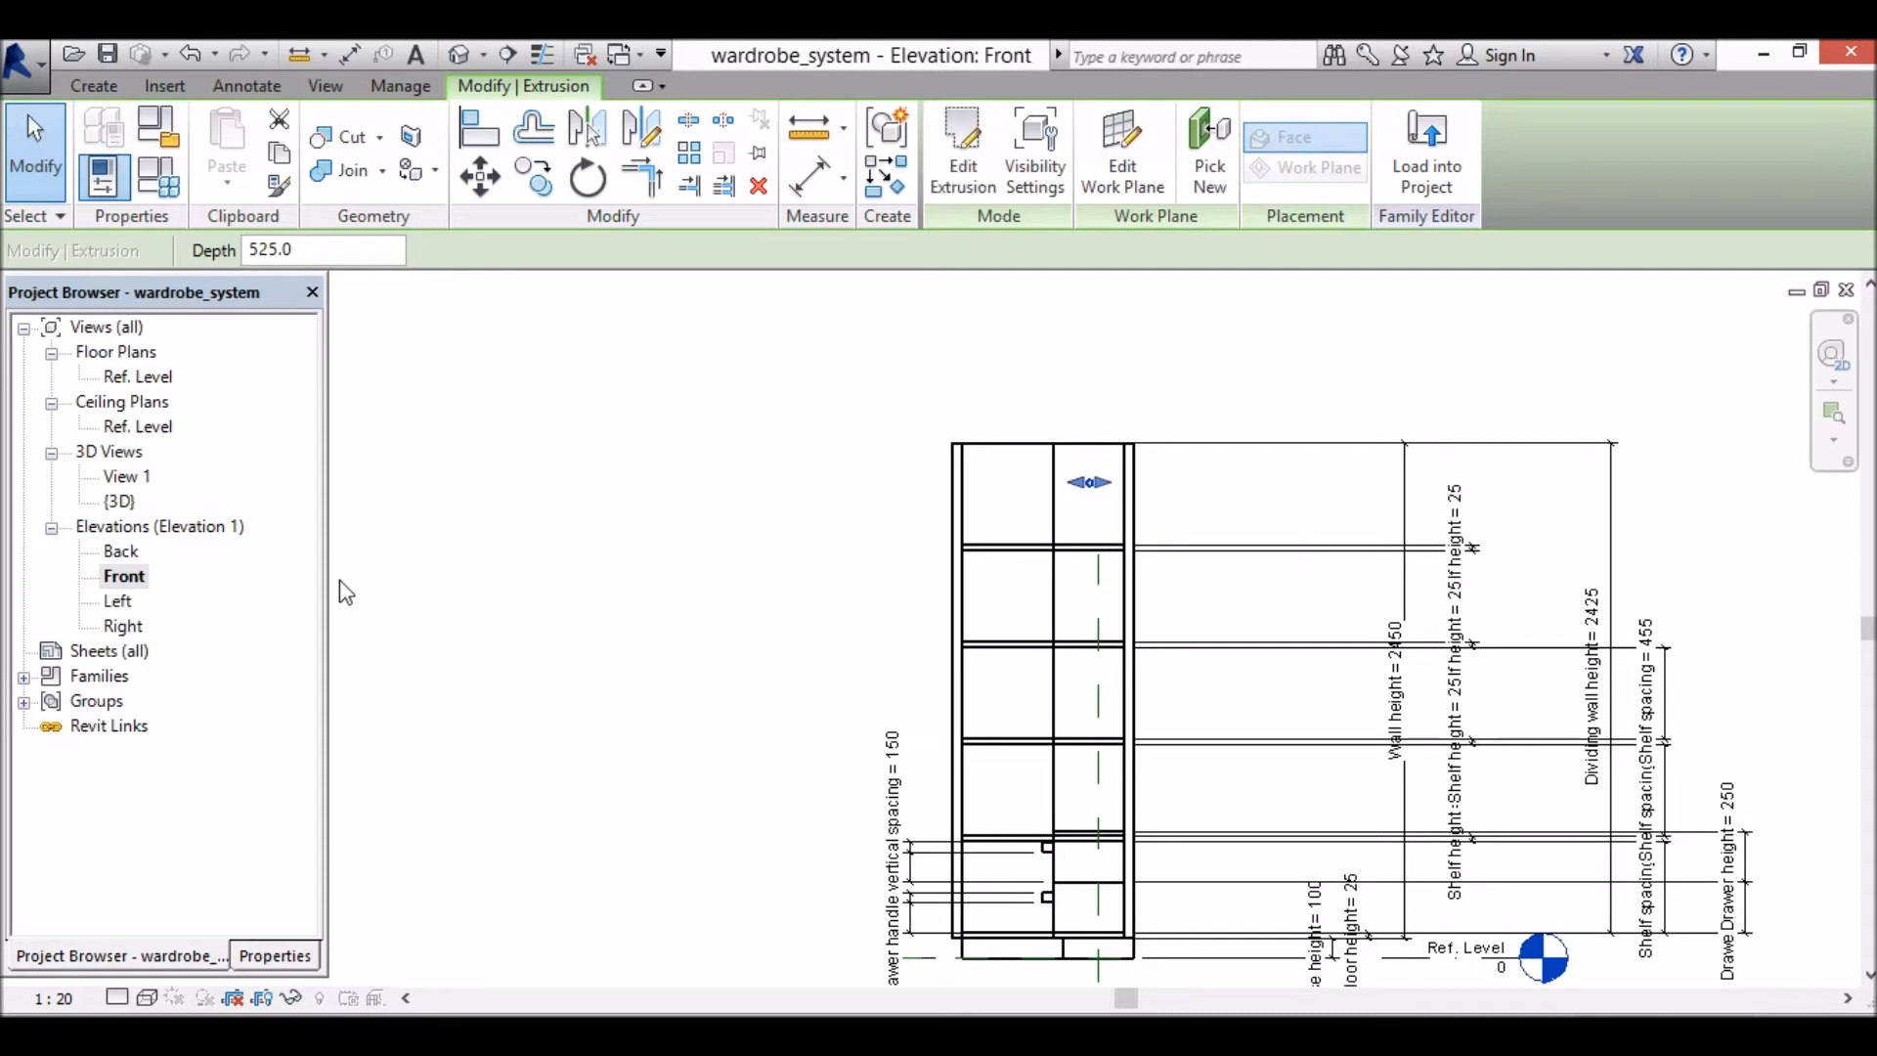
{"action": "left_click", "coordinate": [808, 177]}
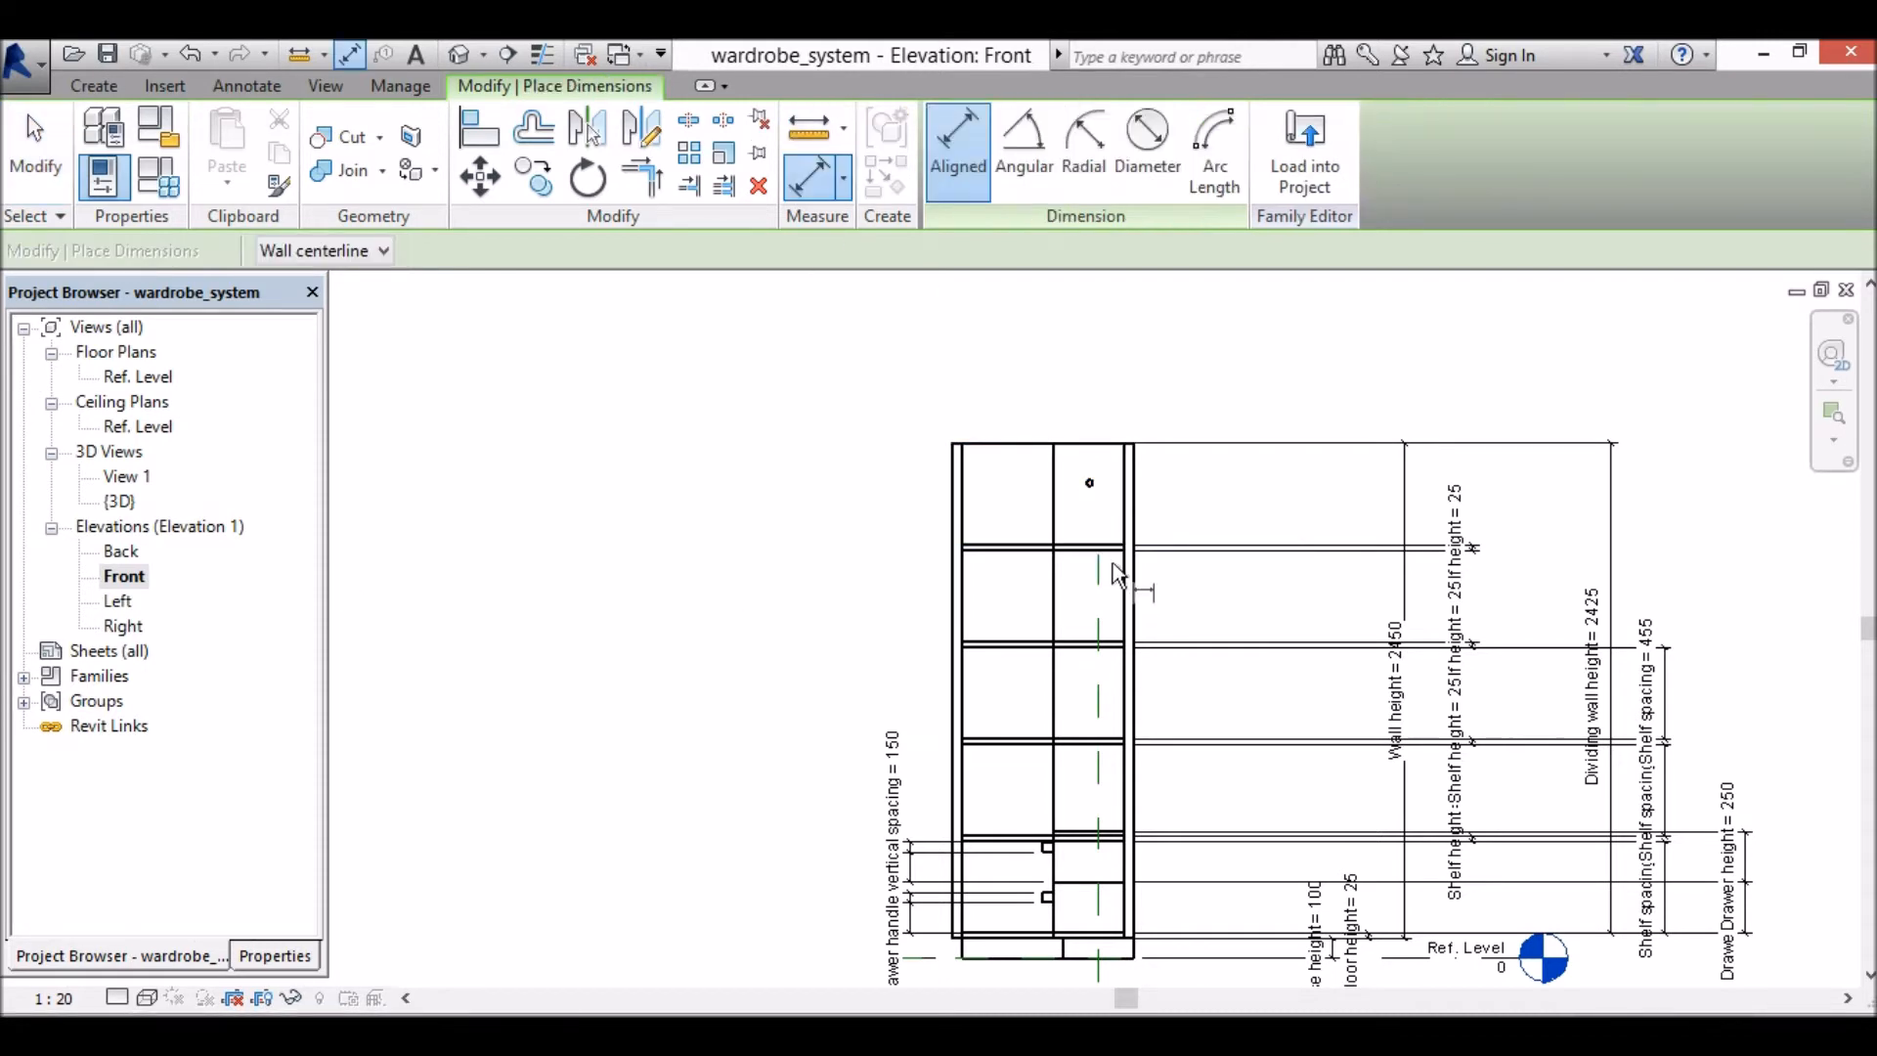
{"action": "scroll", "coordinate": [1118, 577], "scroll_direction": "up", "scroll_amount": 1}
{"action": "scroll", "coordinate": [1048, 923], "scroll_direction": "down", "scroll_amount": 3}
{"action": "scroll", "coordinate": [1095, 901], "scroll_direction": "up", "scroll_amount": 3}
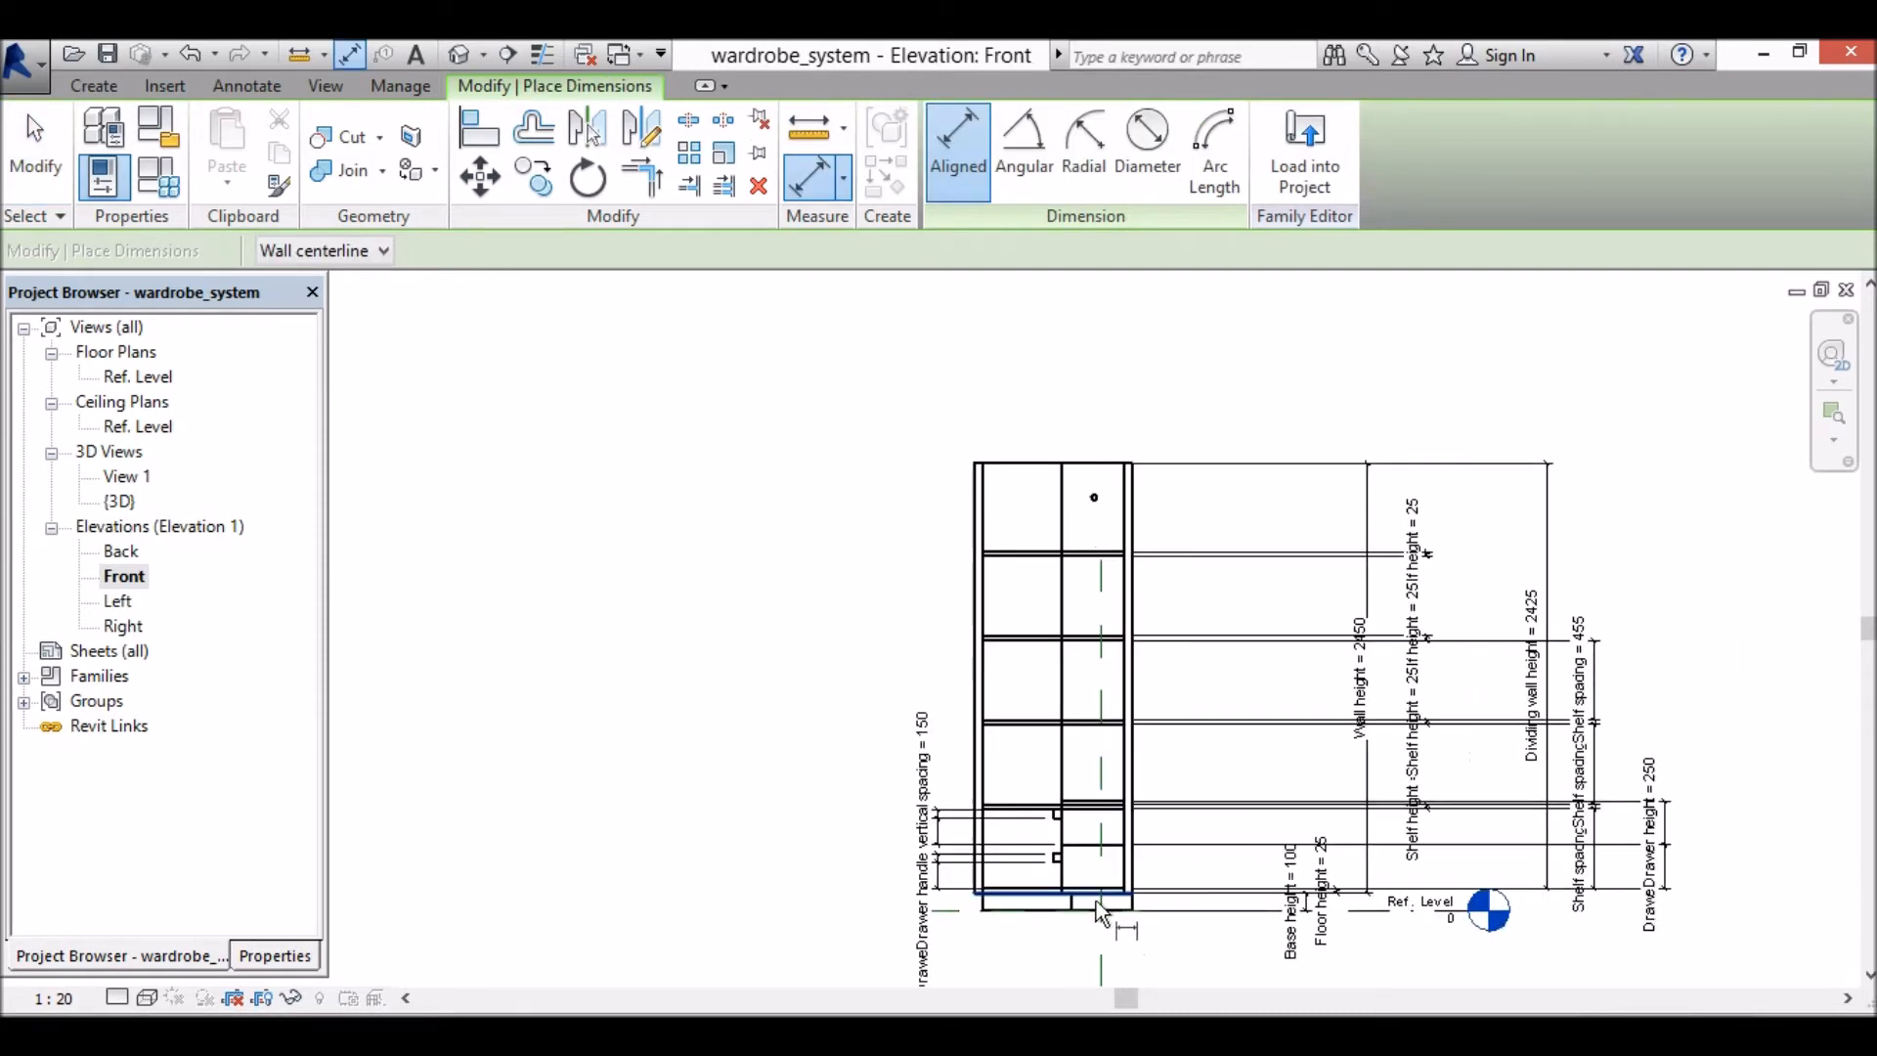
{"action": "scroll", "coordinate": [1095, 901], "scroll_direction": "up", "scroll_amount": 1}
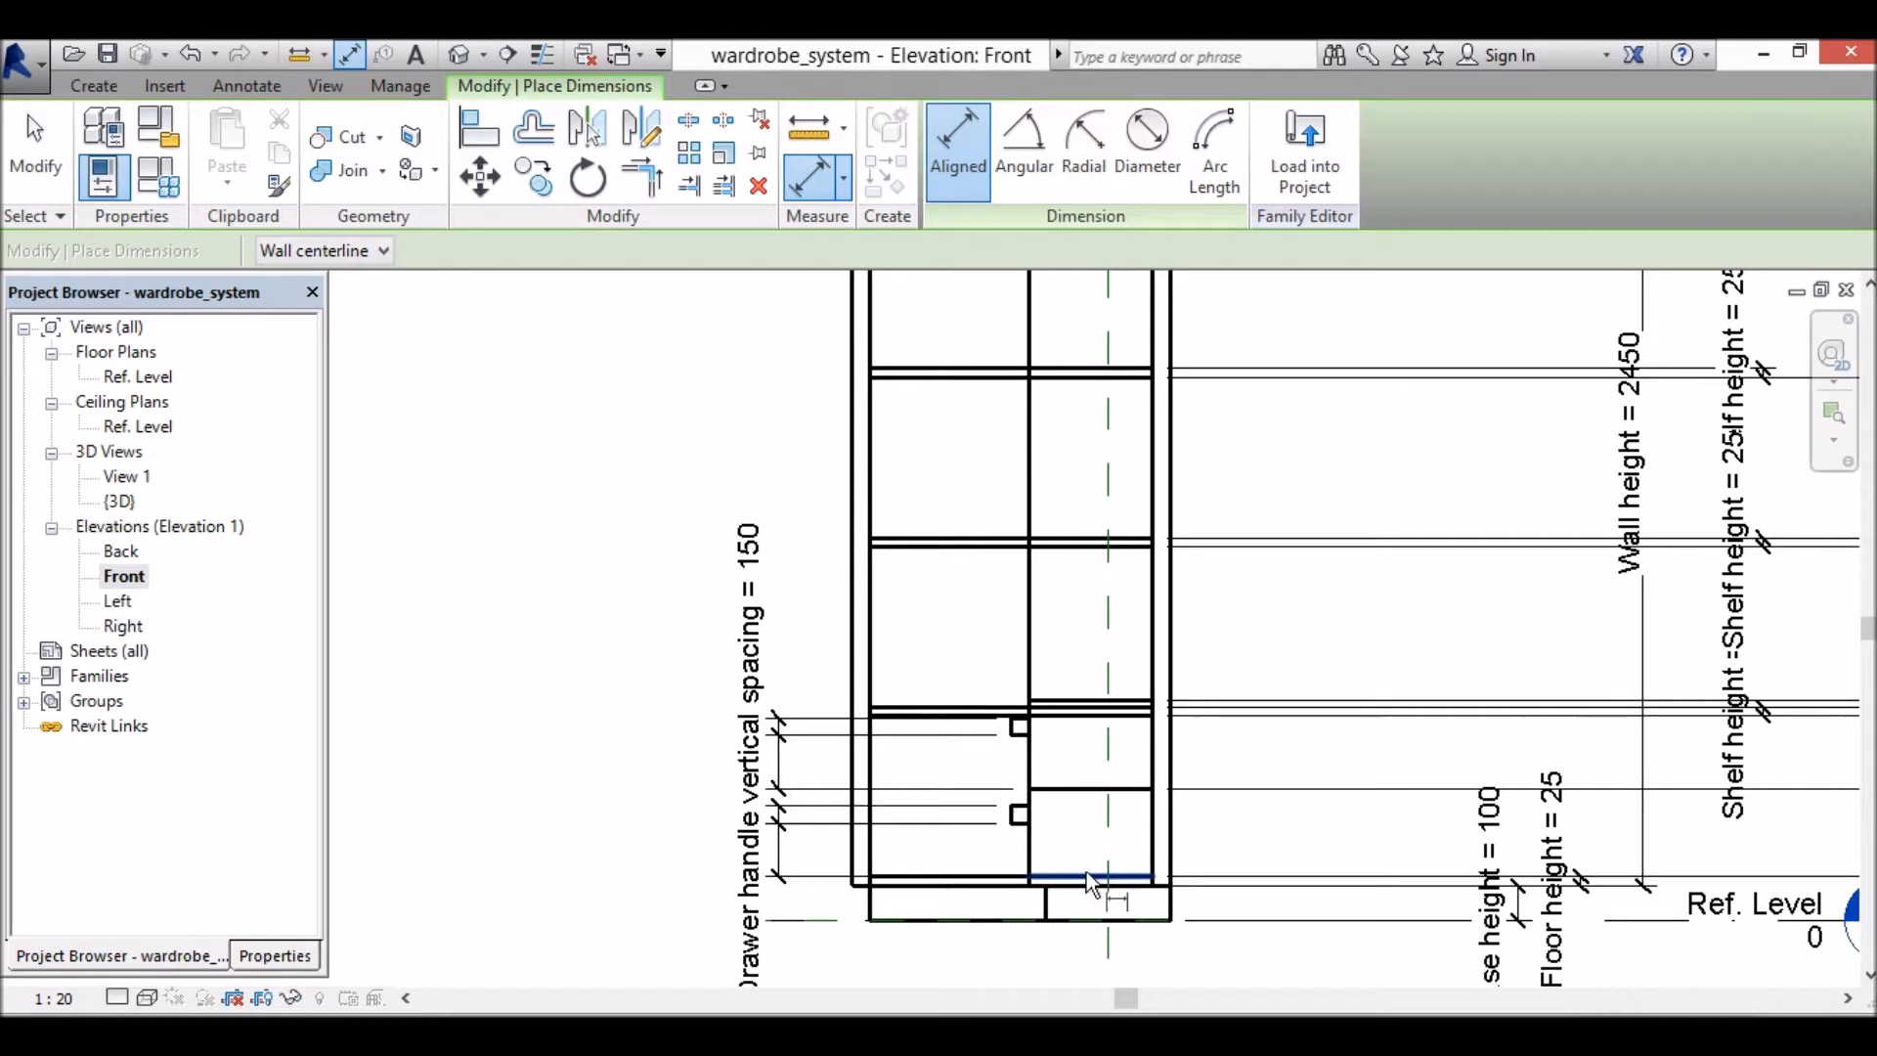
{"action": "left_click", "coordinate": [1024, 880]}
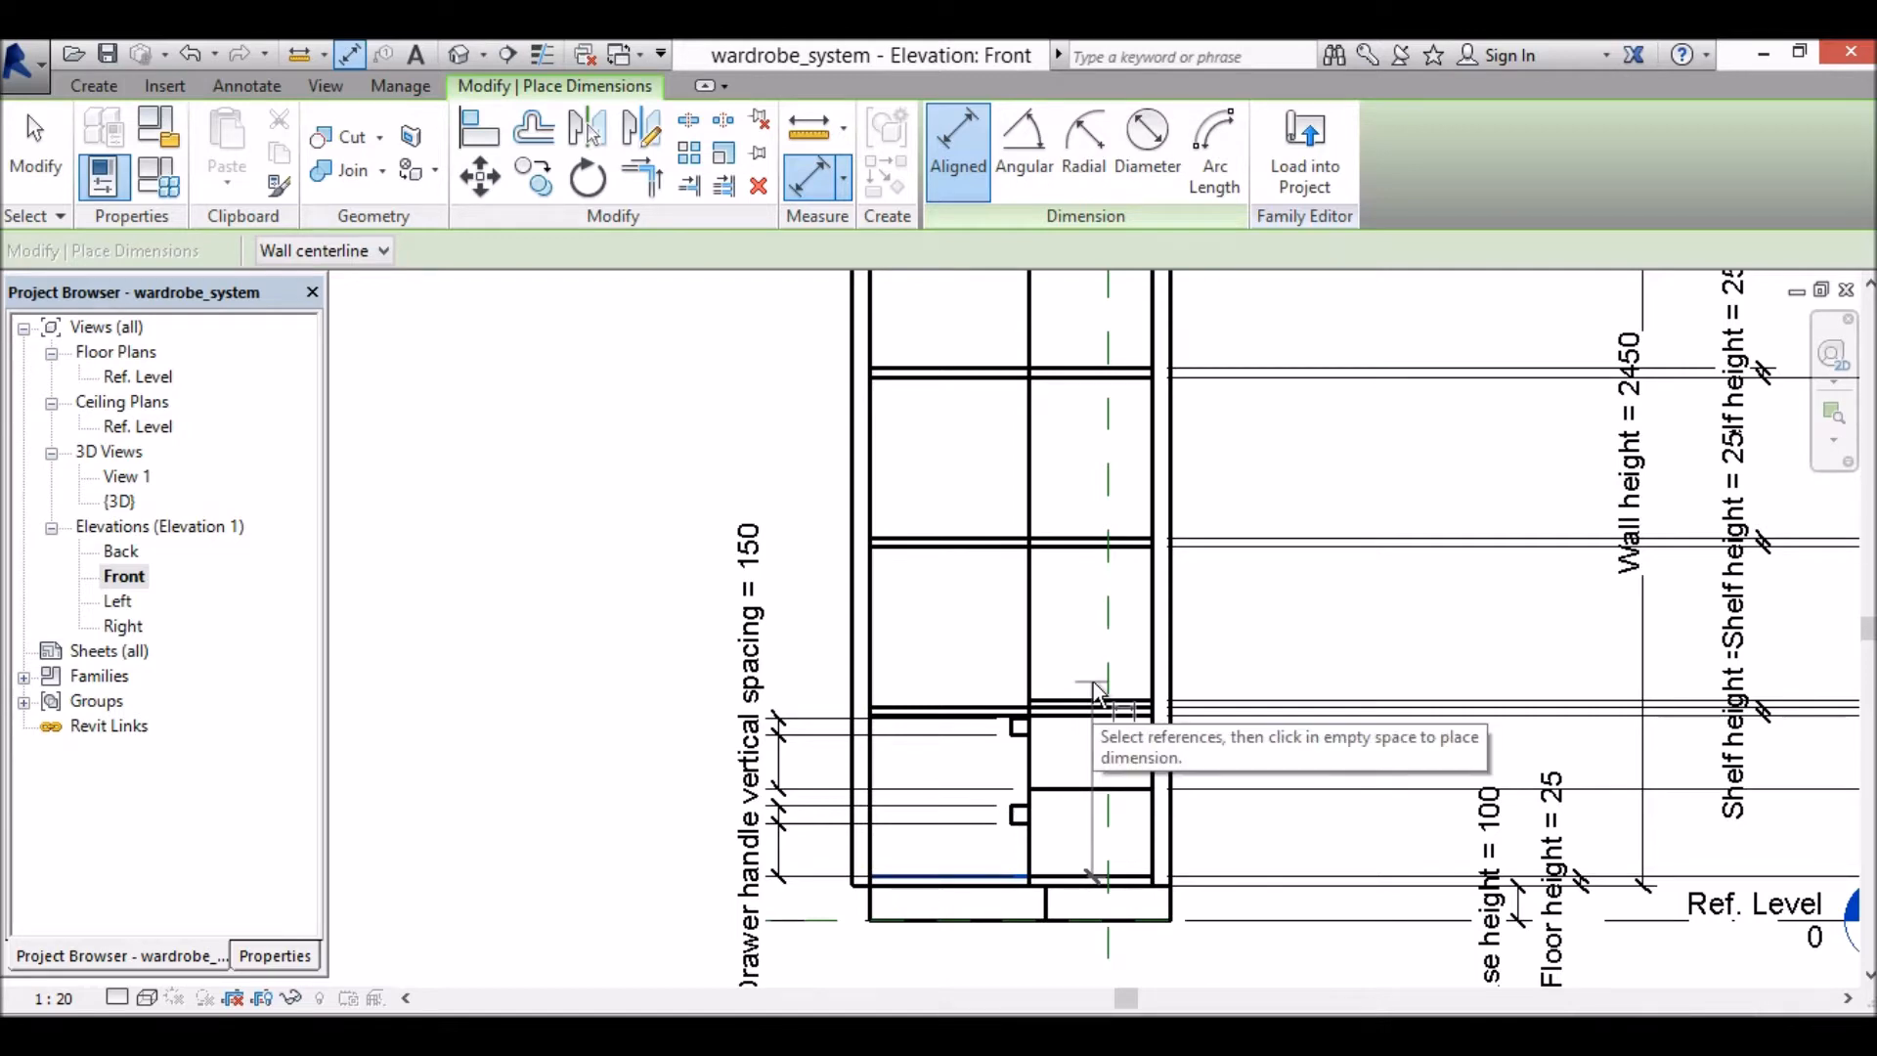
{"action": "scroll", "coordinate": [1093, 699], "scroll_direction": "down", "scroll_amount": 4}
{"action": "scroll", "coordinate": [1073, 438], "scroll_direction": "up", "scroll_amount": 2}
{"action": "scroll", "coordinate": [1074, 437], "scroll_direction": "up", "scroll_amount": 3}
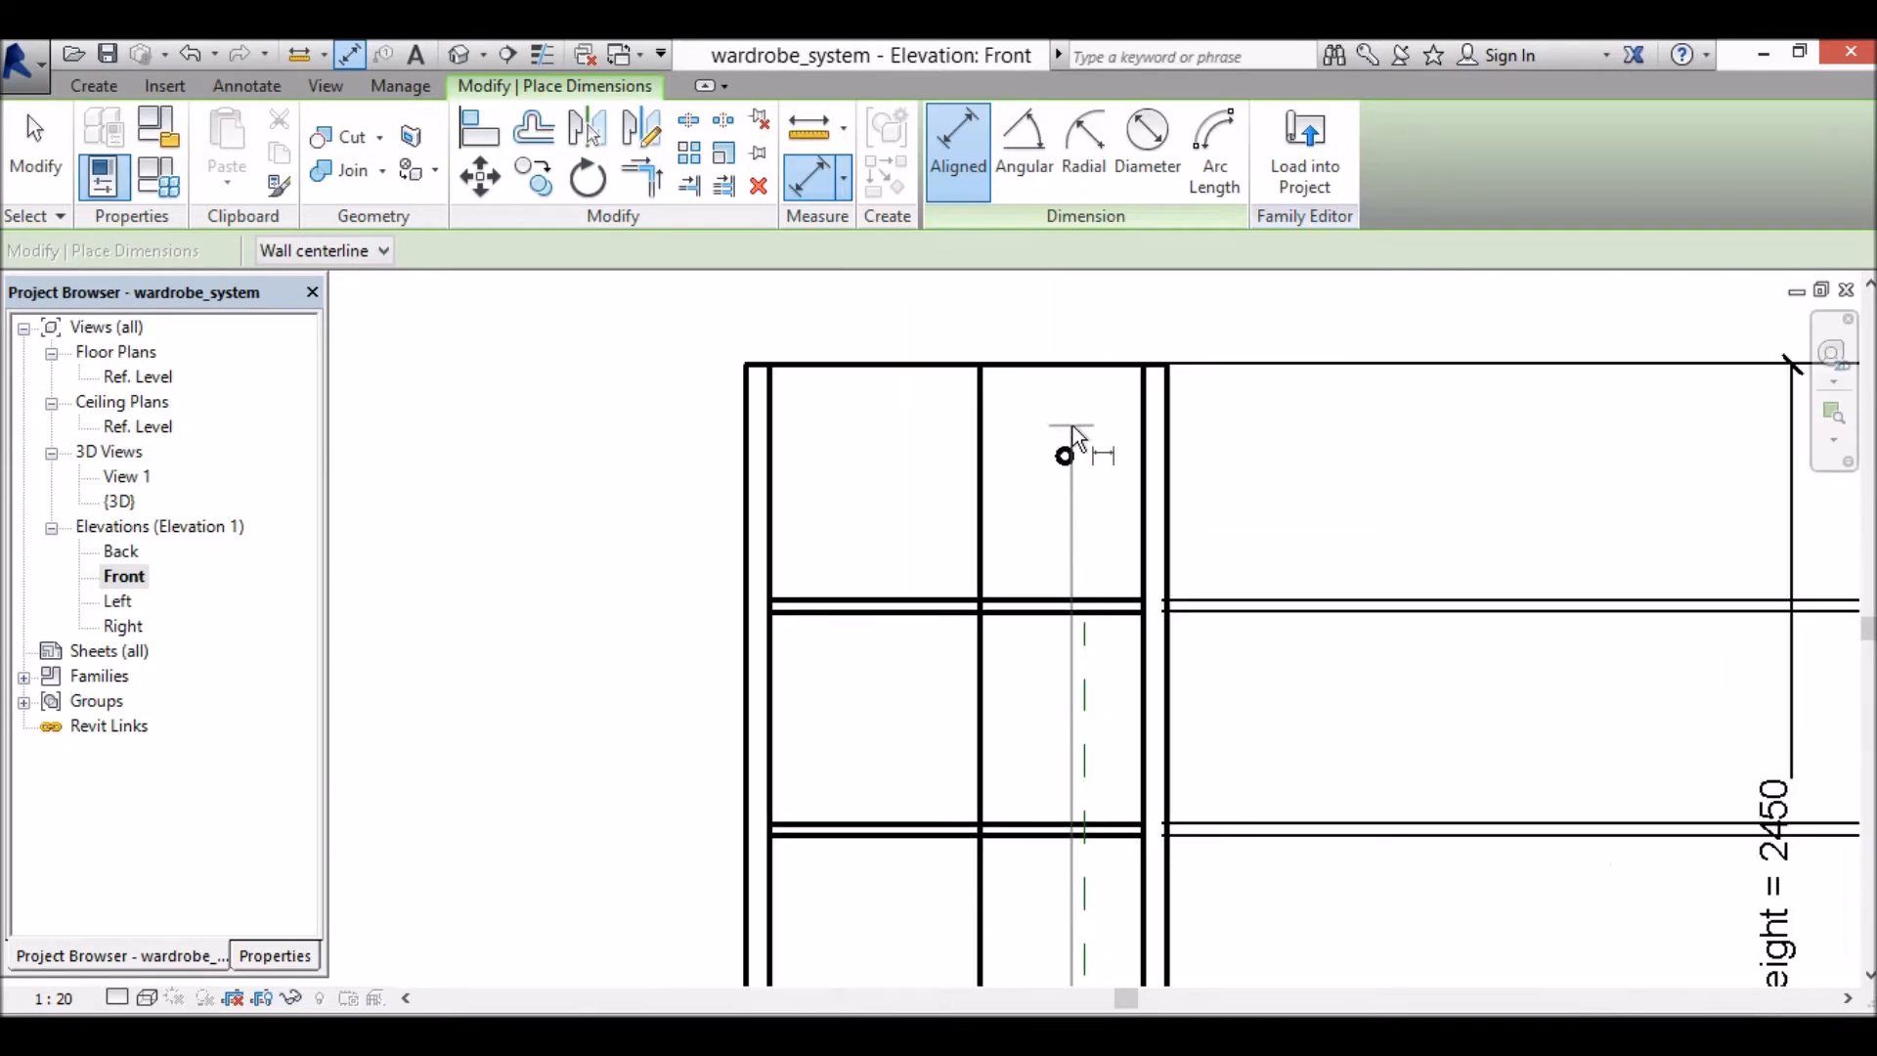
{"action": "scroll", "coordinate": [1069, 453], "scroll_direction": "up", "scroll_amount": 2}
{"action": "scroll", "coordinate": [1072, 474], "scroll_direction": "up", "scroll_amount": 3}
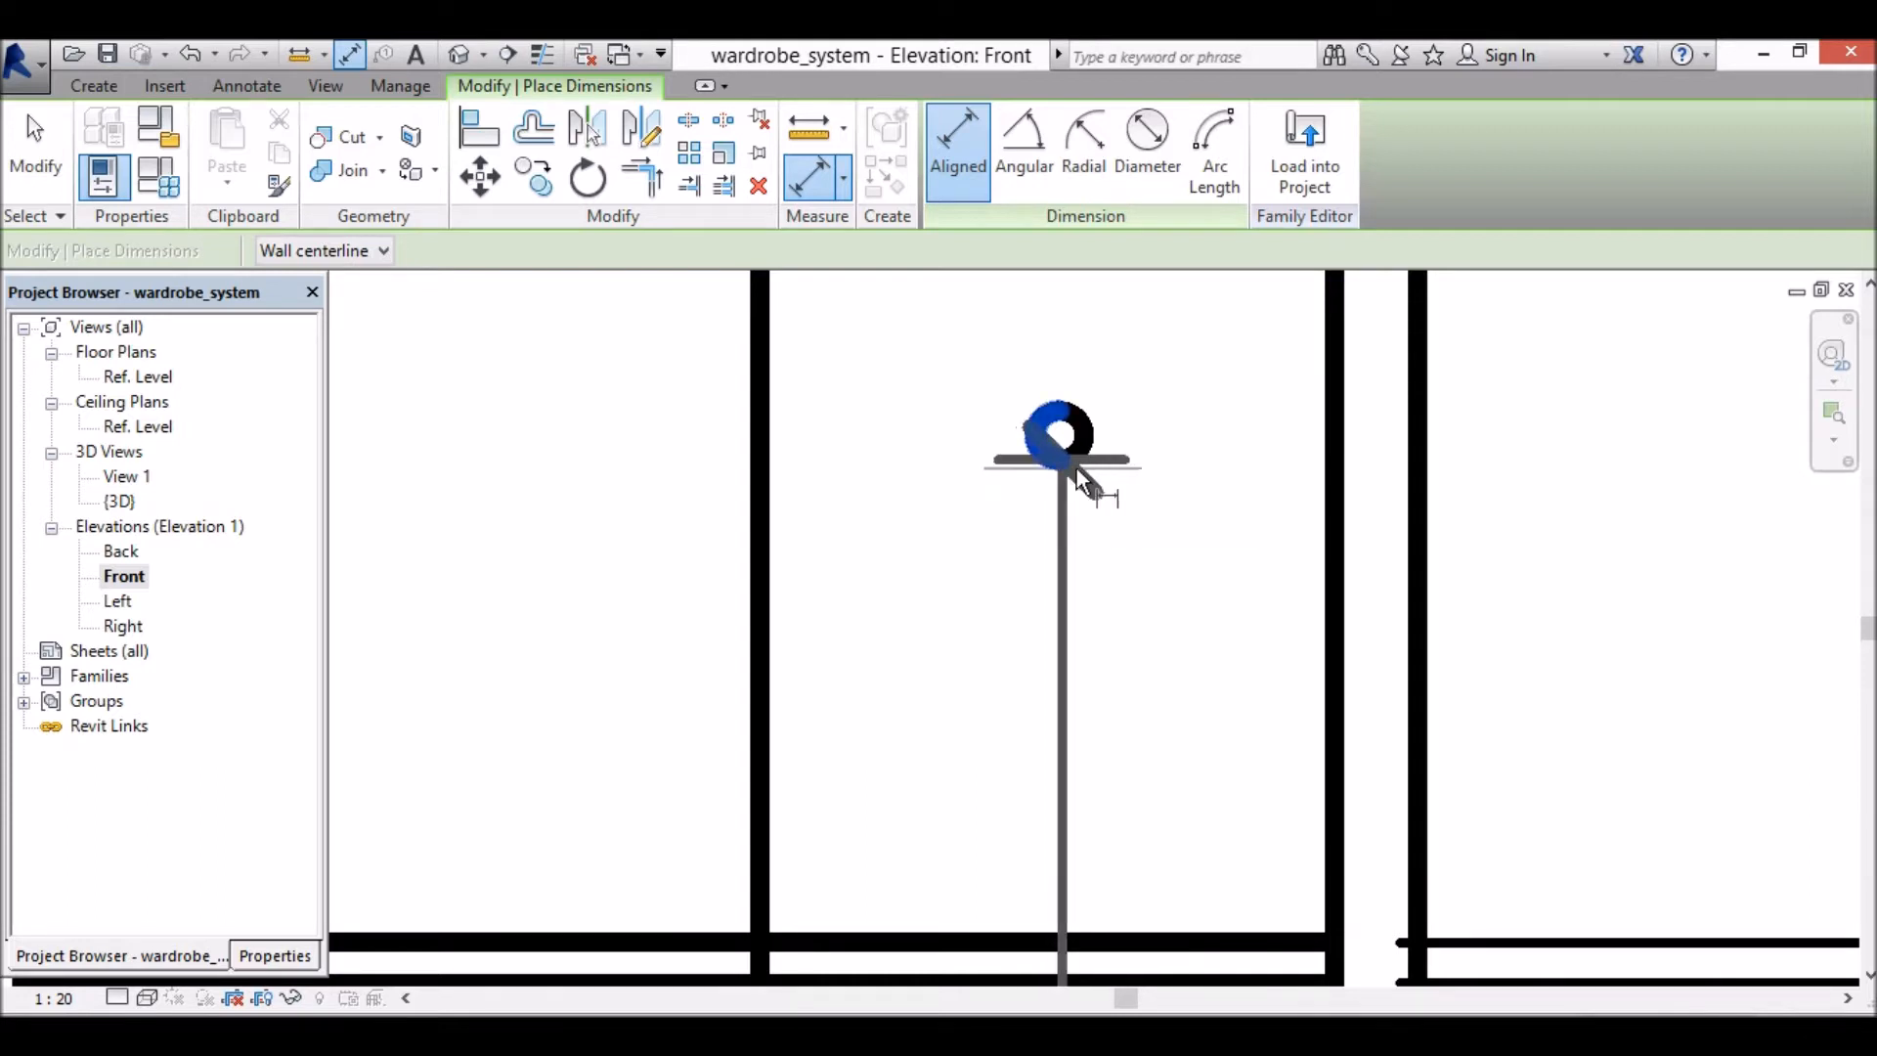
{"action": "scroll", "coordinate": [1287, 471], "scroll_direction": "down", "scroll_amount": 4}
{"action": "scroll", "coordinate": [1262, 474], "scroll_direction": "down", "scroll_amount": 5}
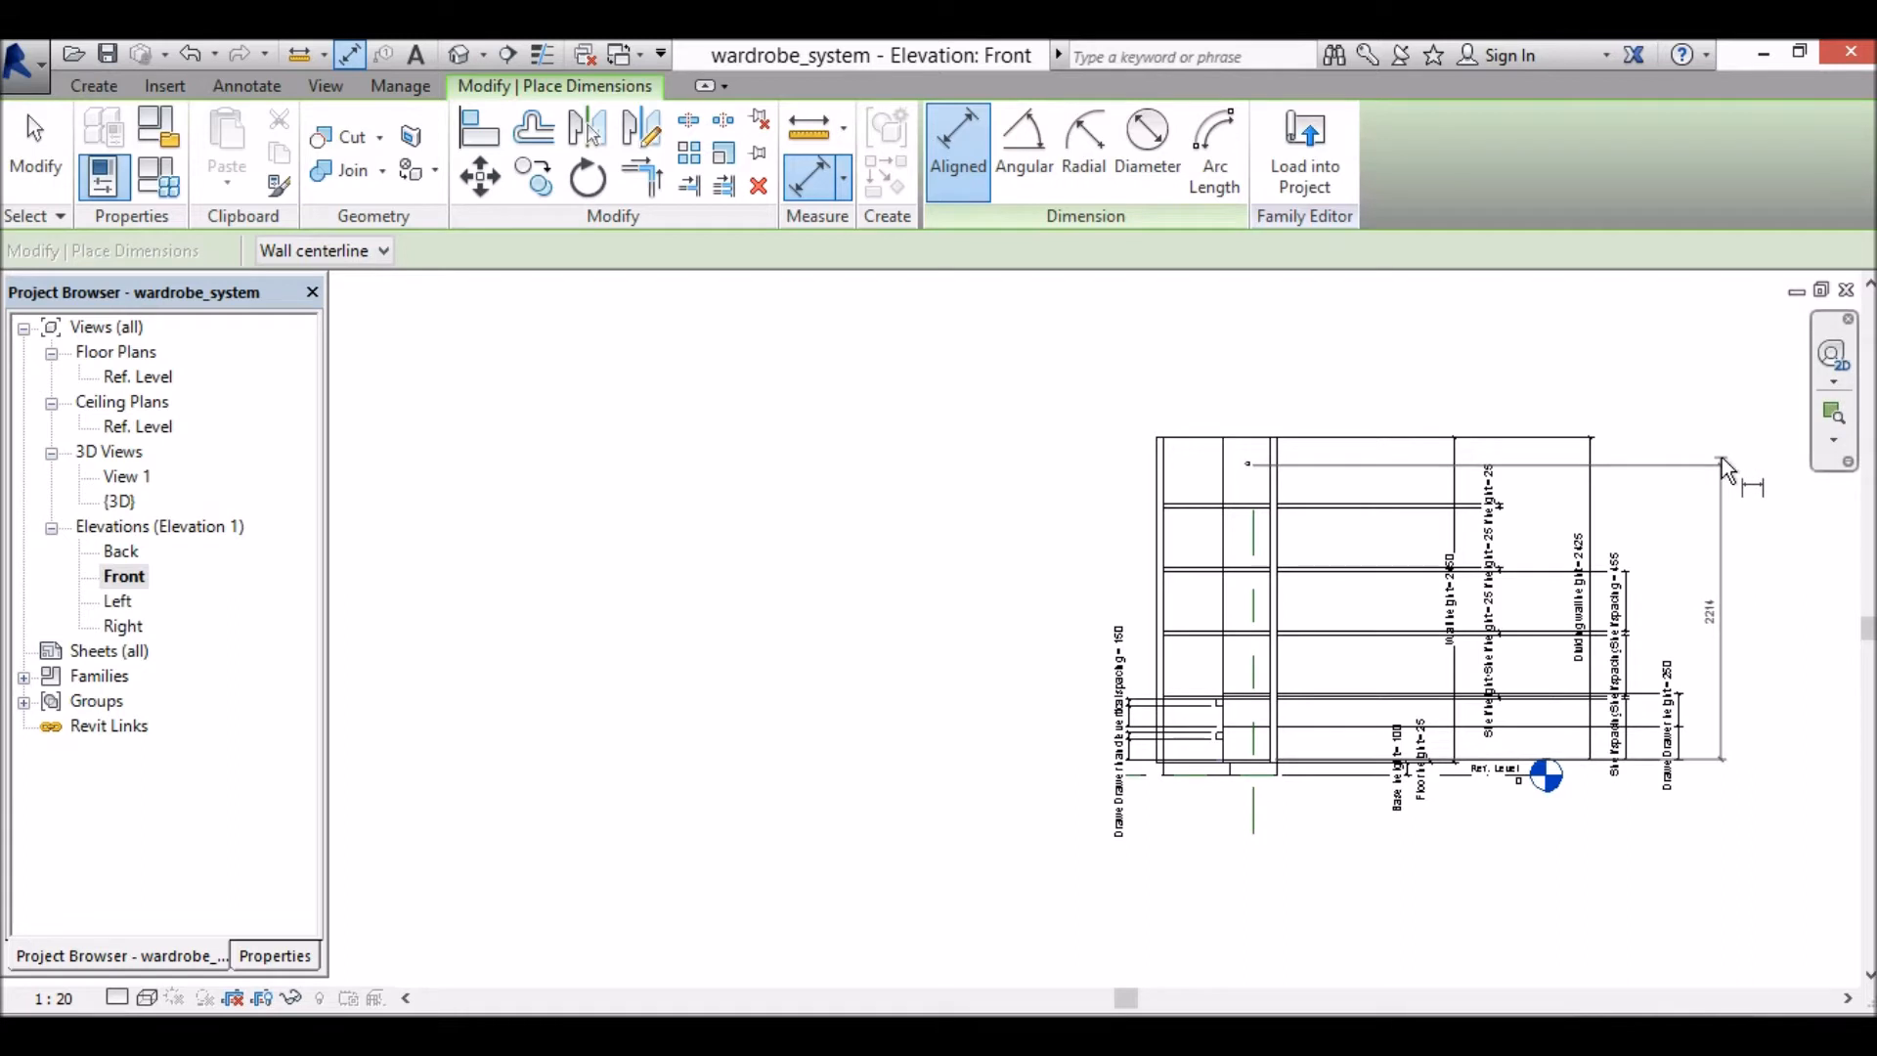
{"action": "left_click", "coordinate": [1722, 457]}
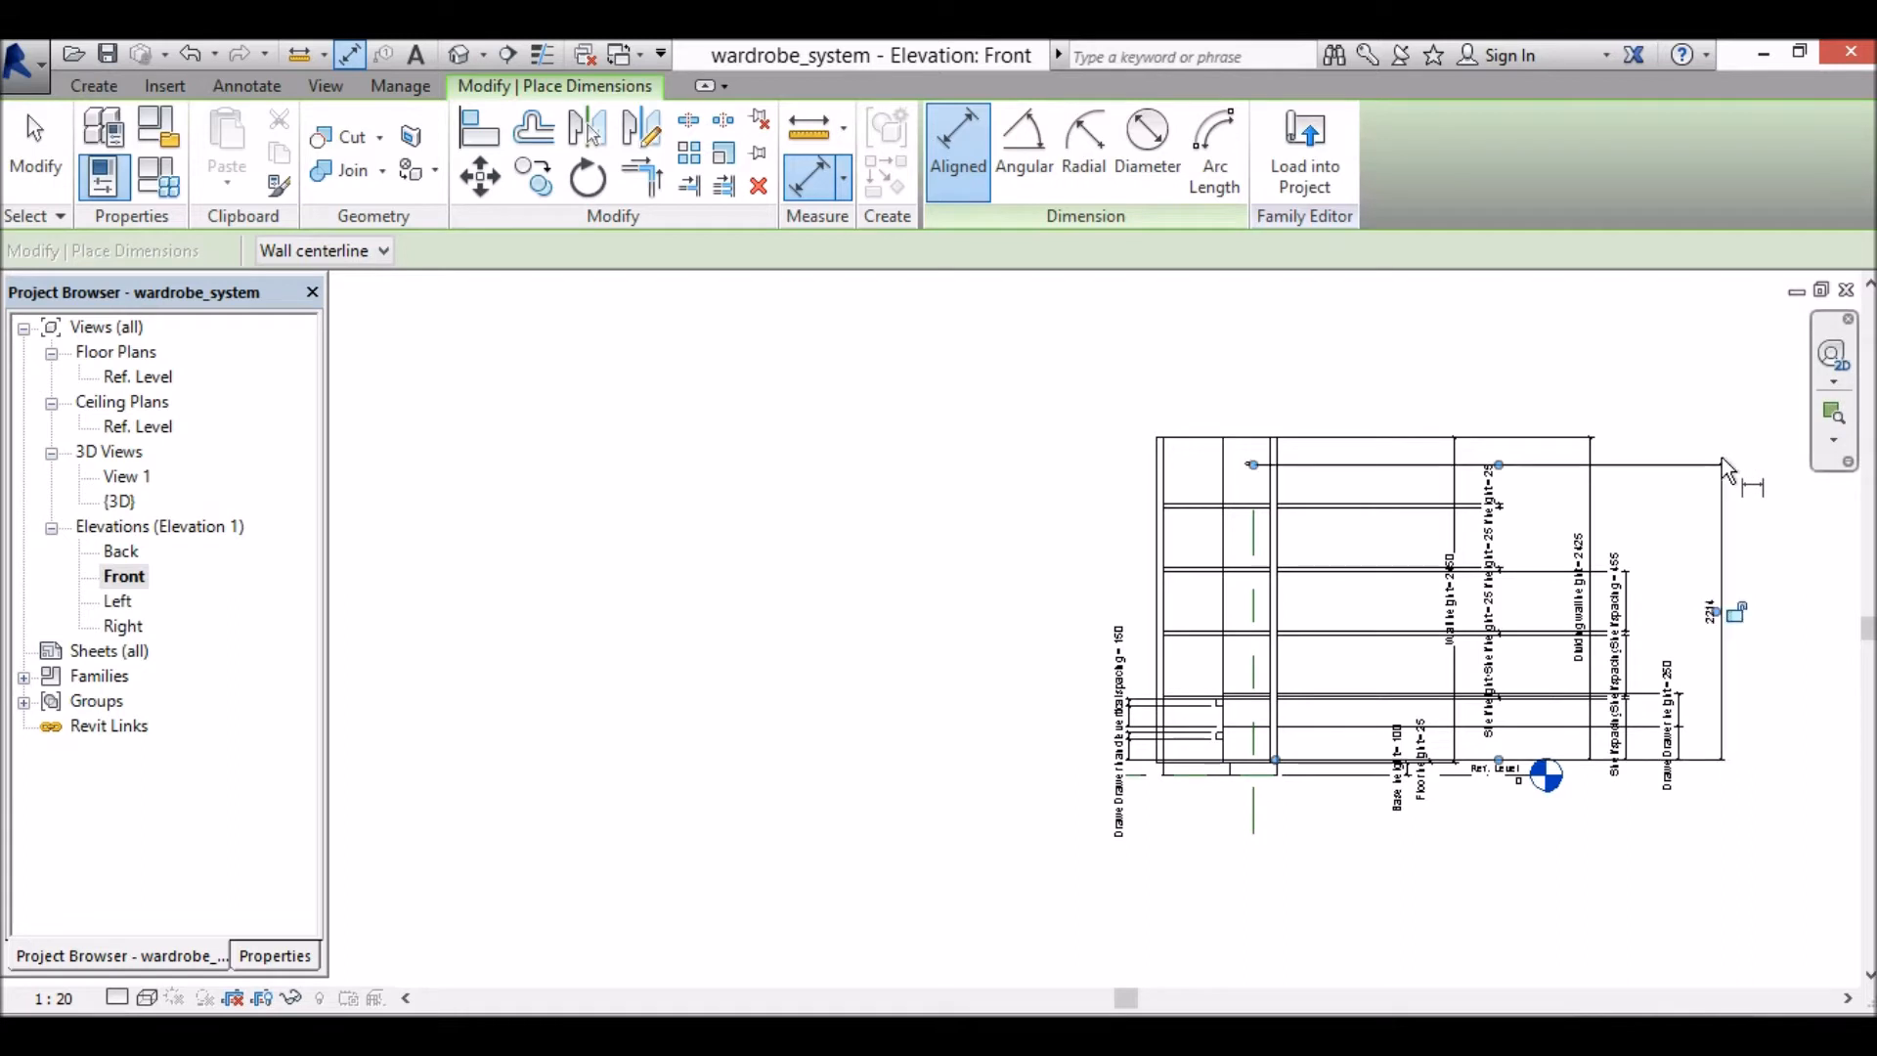
{"action": "right_click", "coordinate": [855, 720]}
{"action": "left_click", "coordinate": [966, 740]}
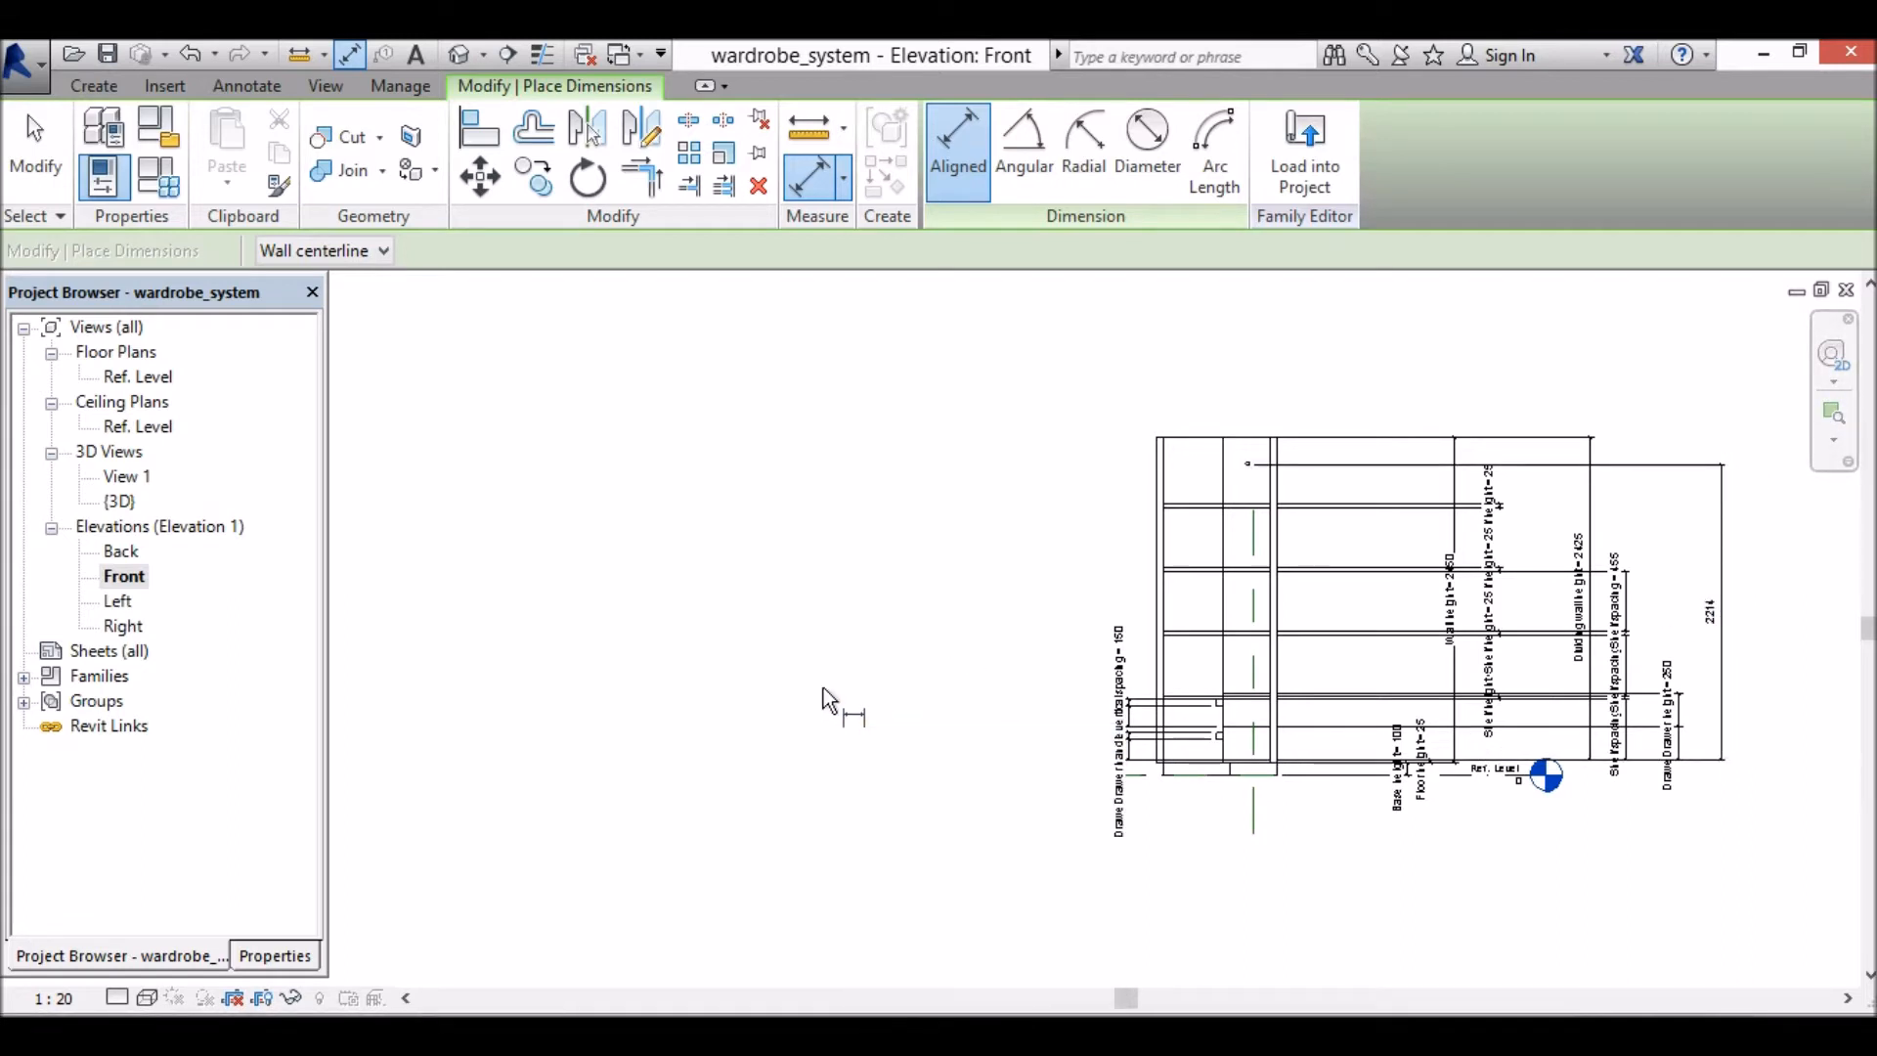
Step: Add a Length family parameter named "Hanging rail height from floor" as a type parameter grouped under Dimensions
{"action": "left_click", "coordinate": [158, 176]}
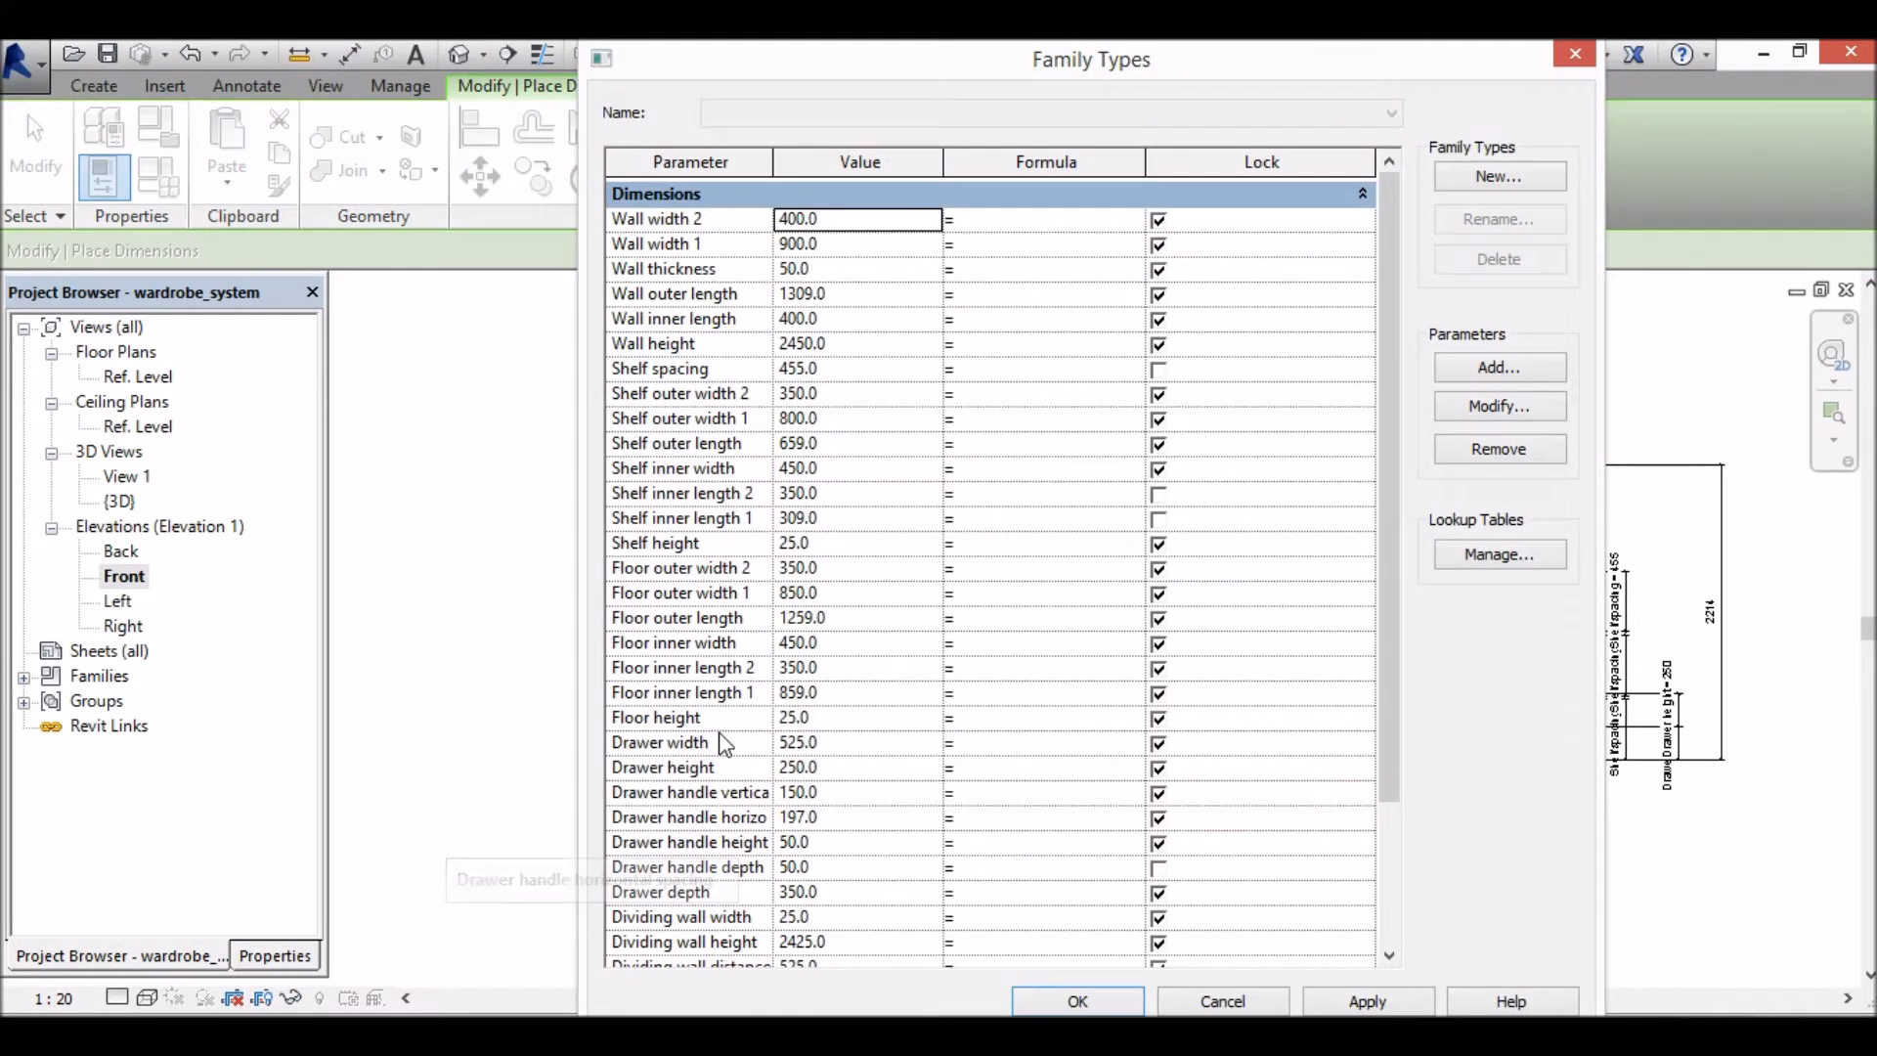
{"action": "scroll", "coordinate": [722, 745], "scroll_direction": "down", "scroll_amount": 3}
{"action": "scroll", "coordinate": [721, 745], "scroll_direction": "up", "scroll_amount": 3}
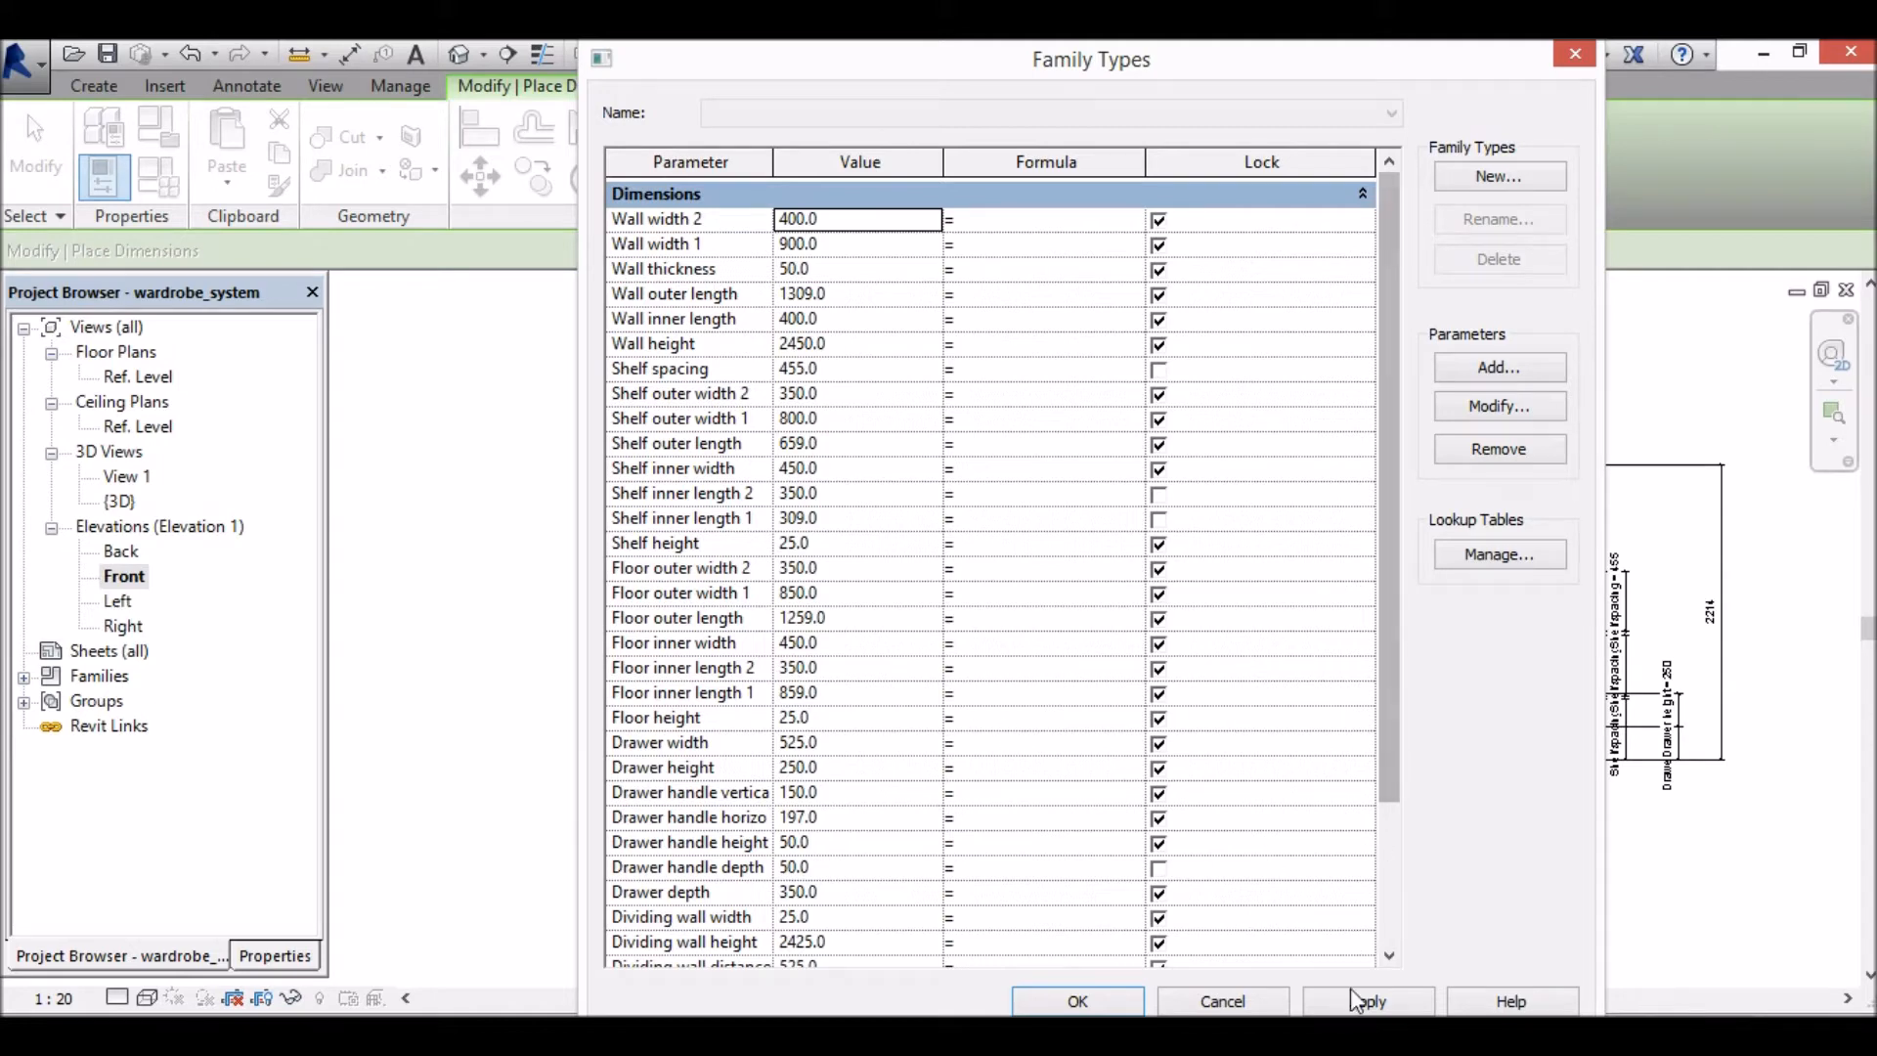
{"action": "left_click", "coordinate": [1501, 367]}
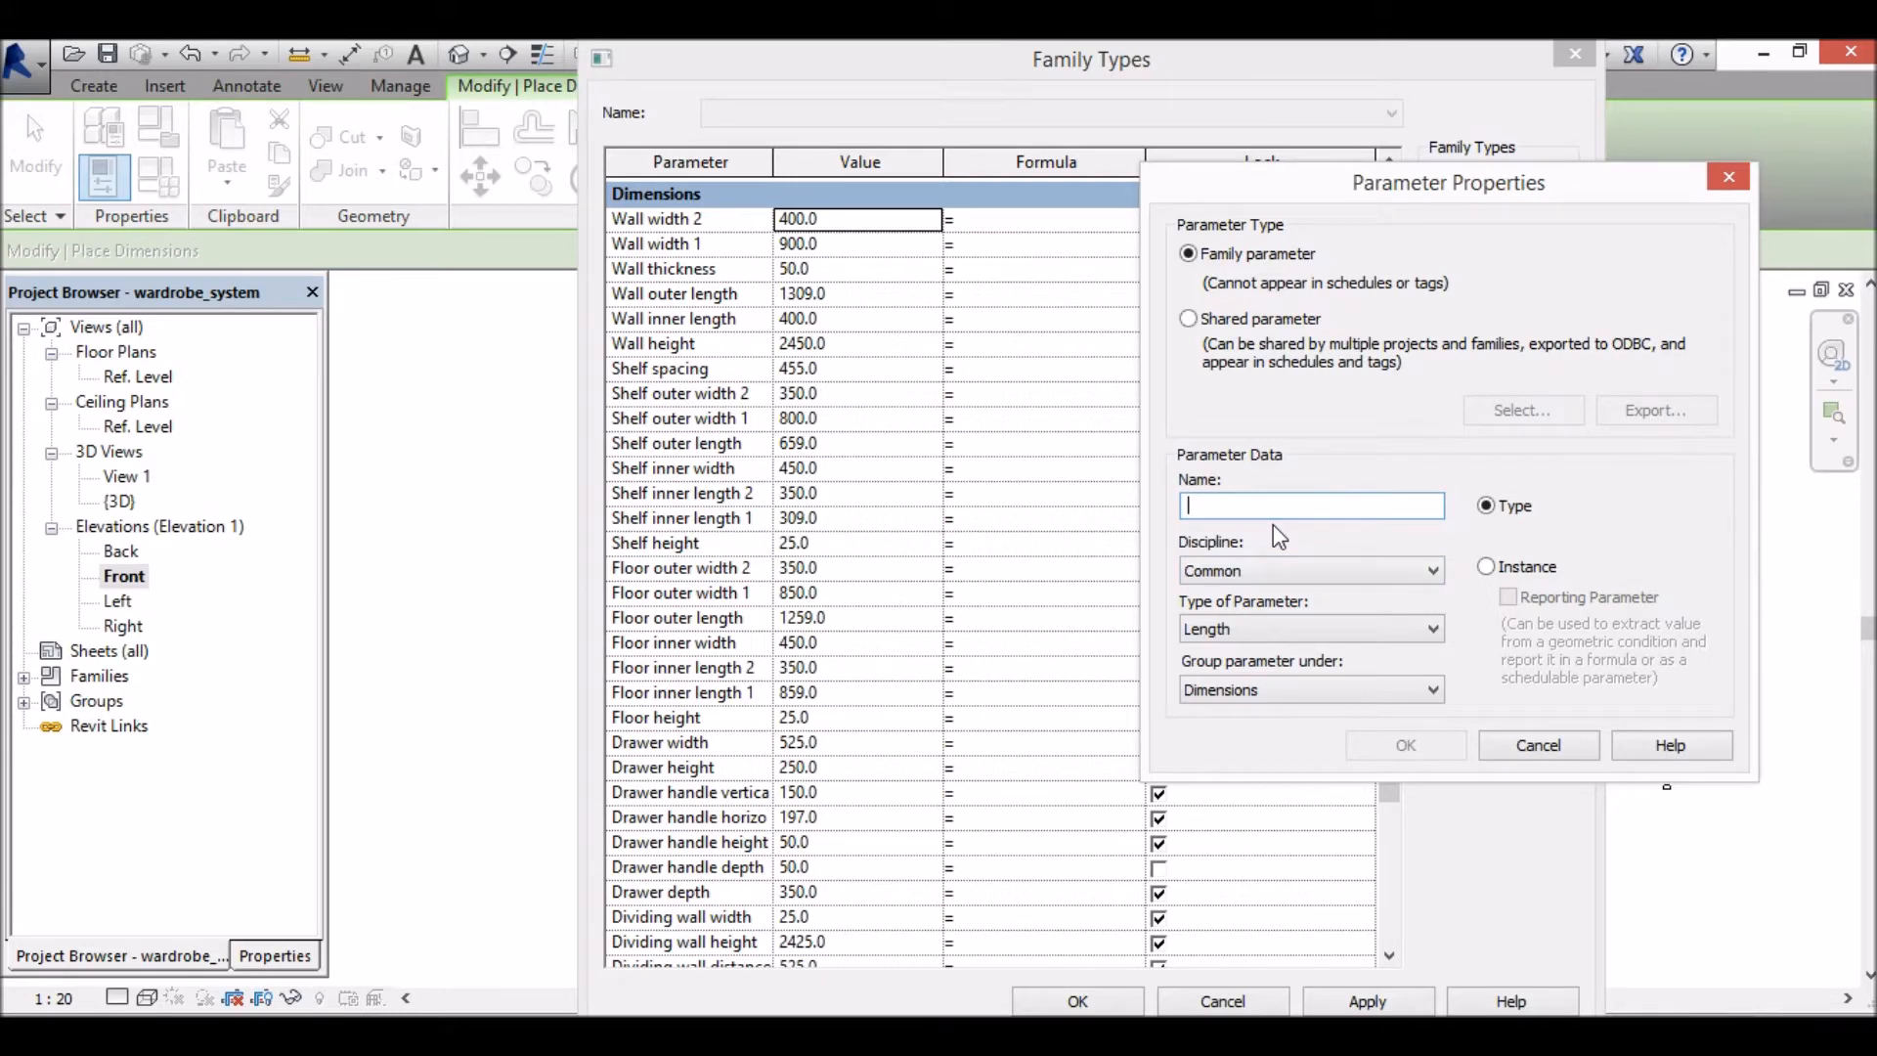
{"action": "type", "text": "Hanging rail height from floor"}
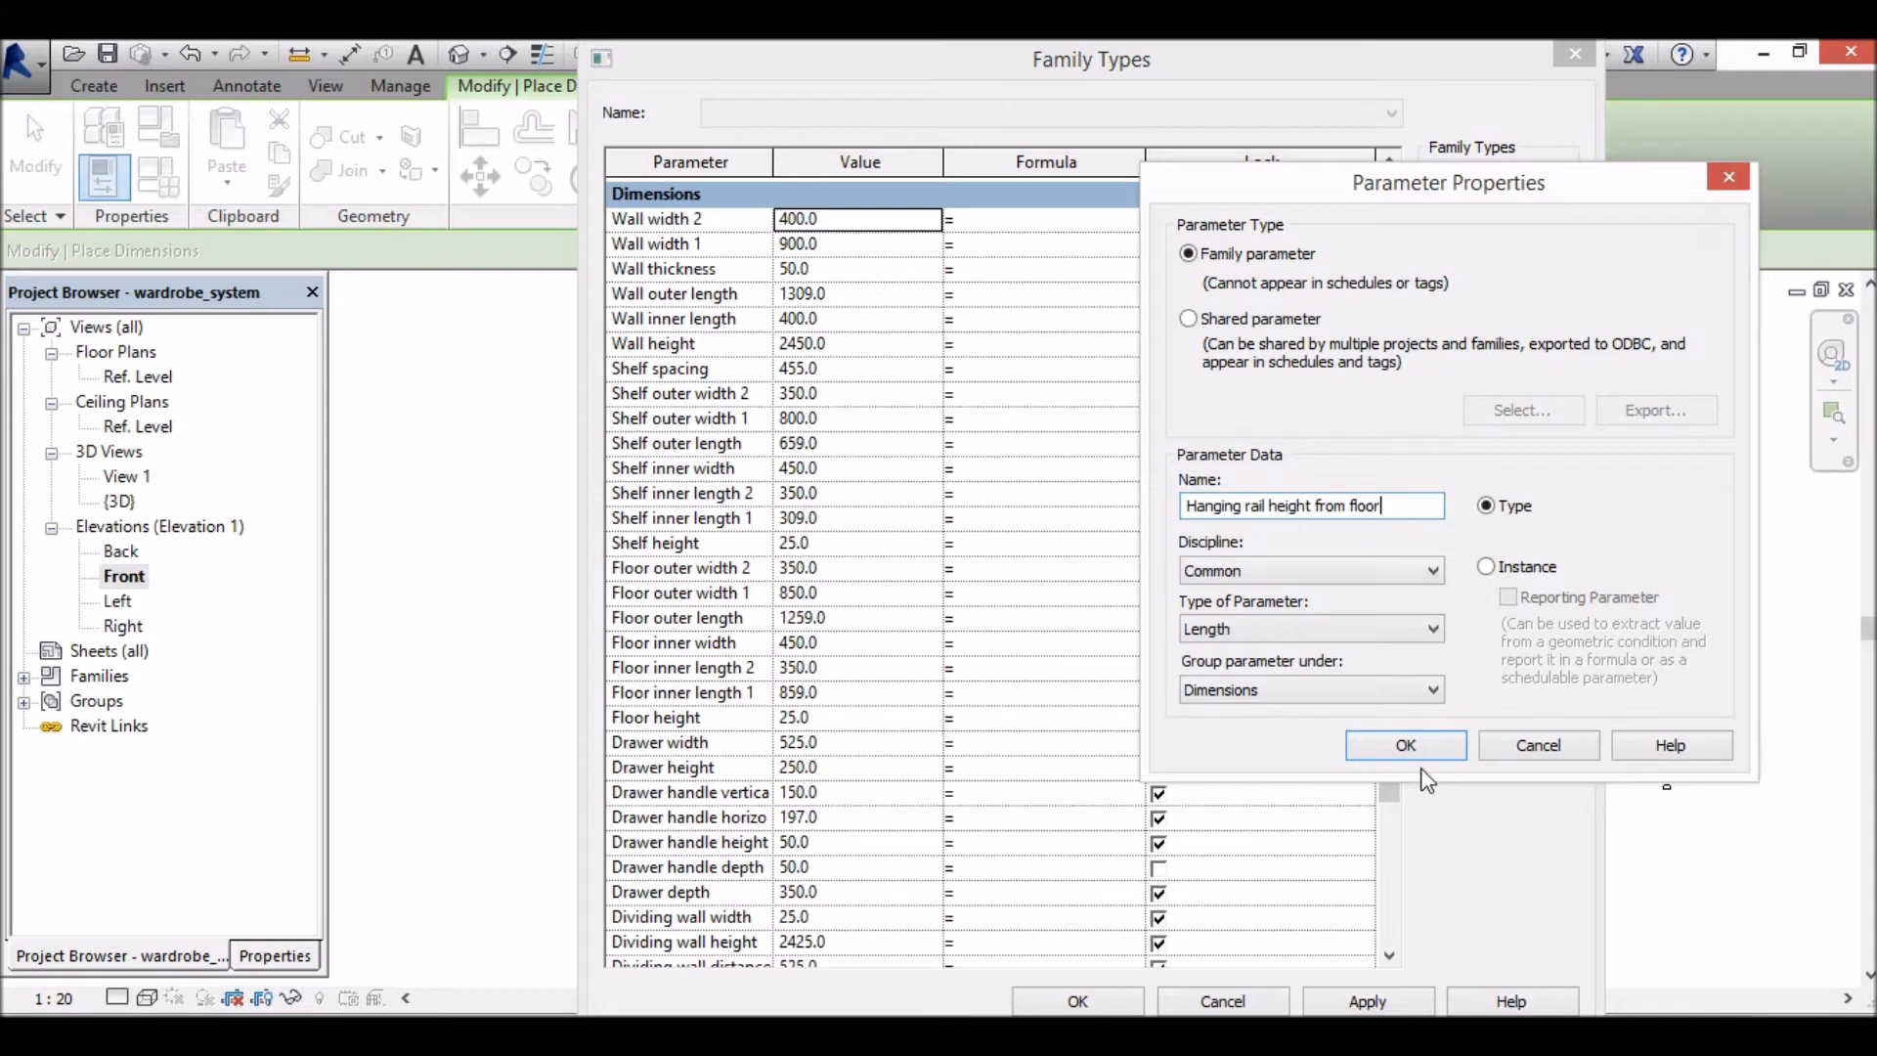
{"action": "left_click", "coordinate": [1439, 745]}
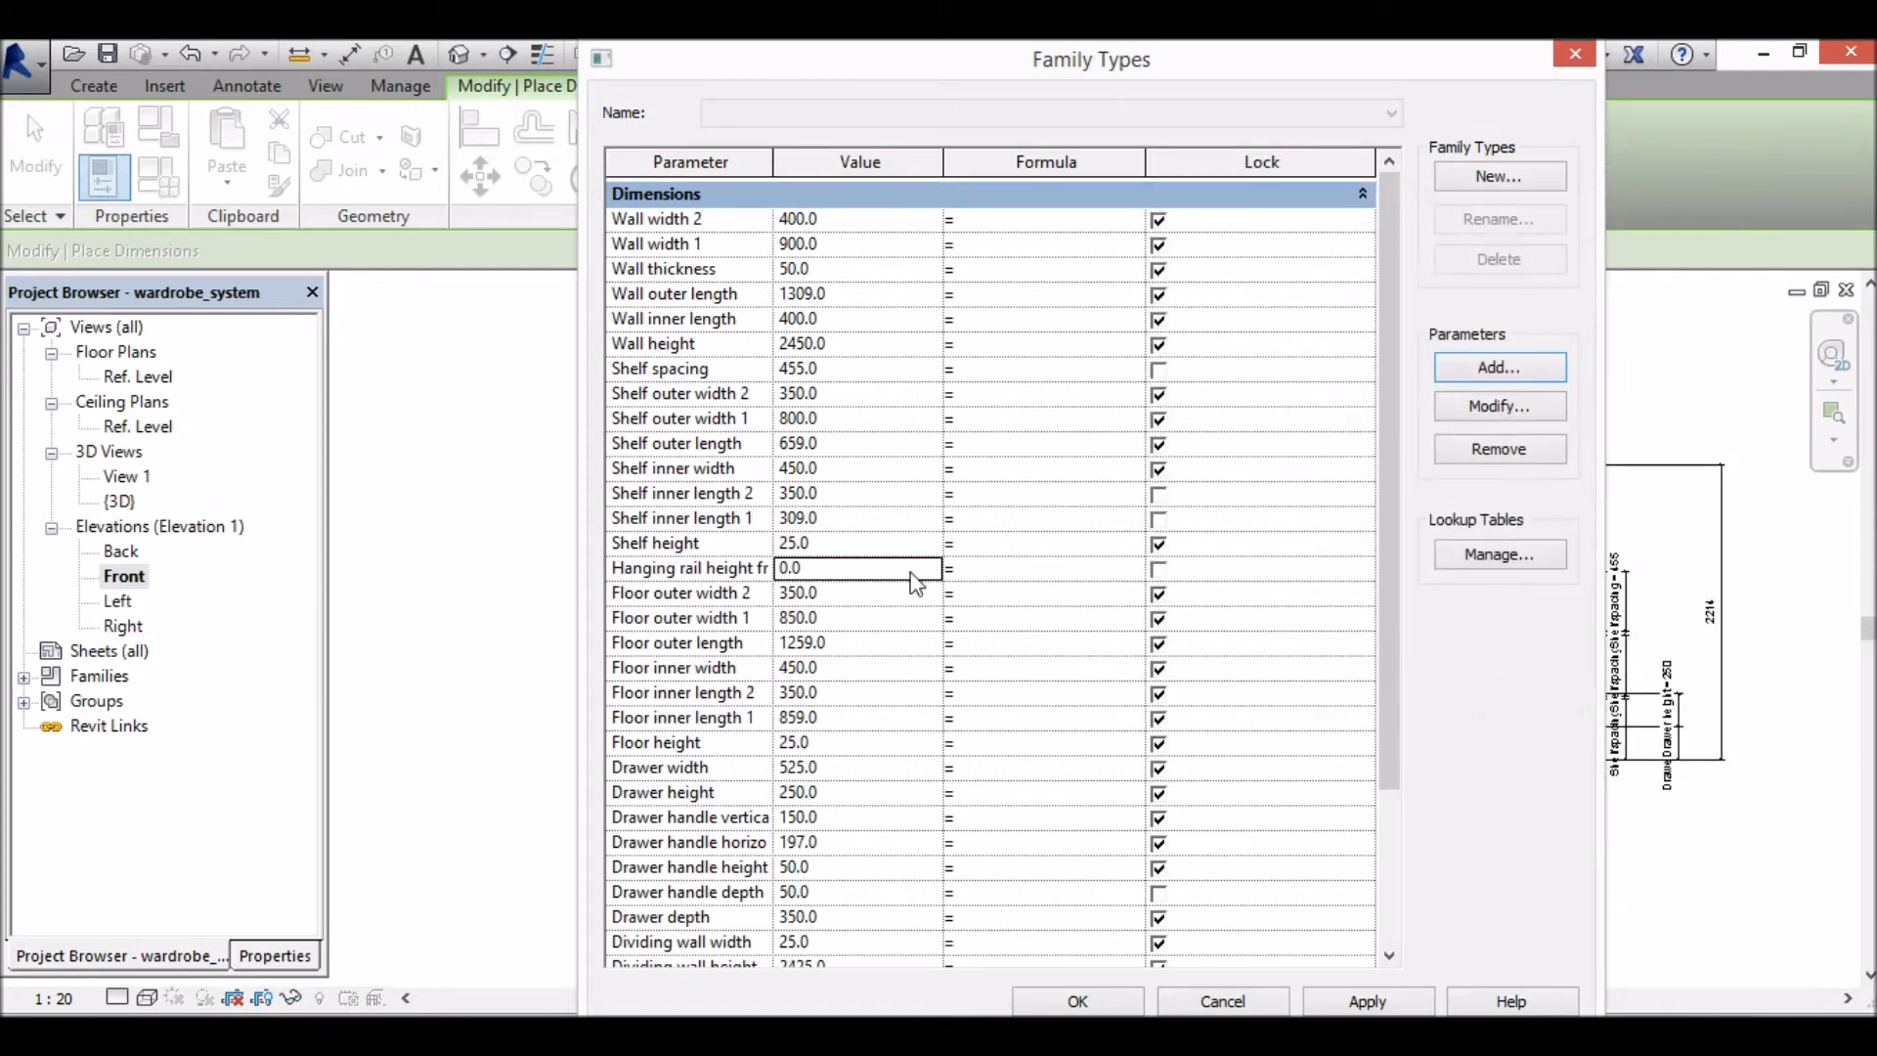
Step: Set the "Hanging rail height from floor" parameter to 2200, lock it, and accept the family types
{"action": "left_click", "coordinate": [784, 567]}
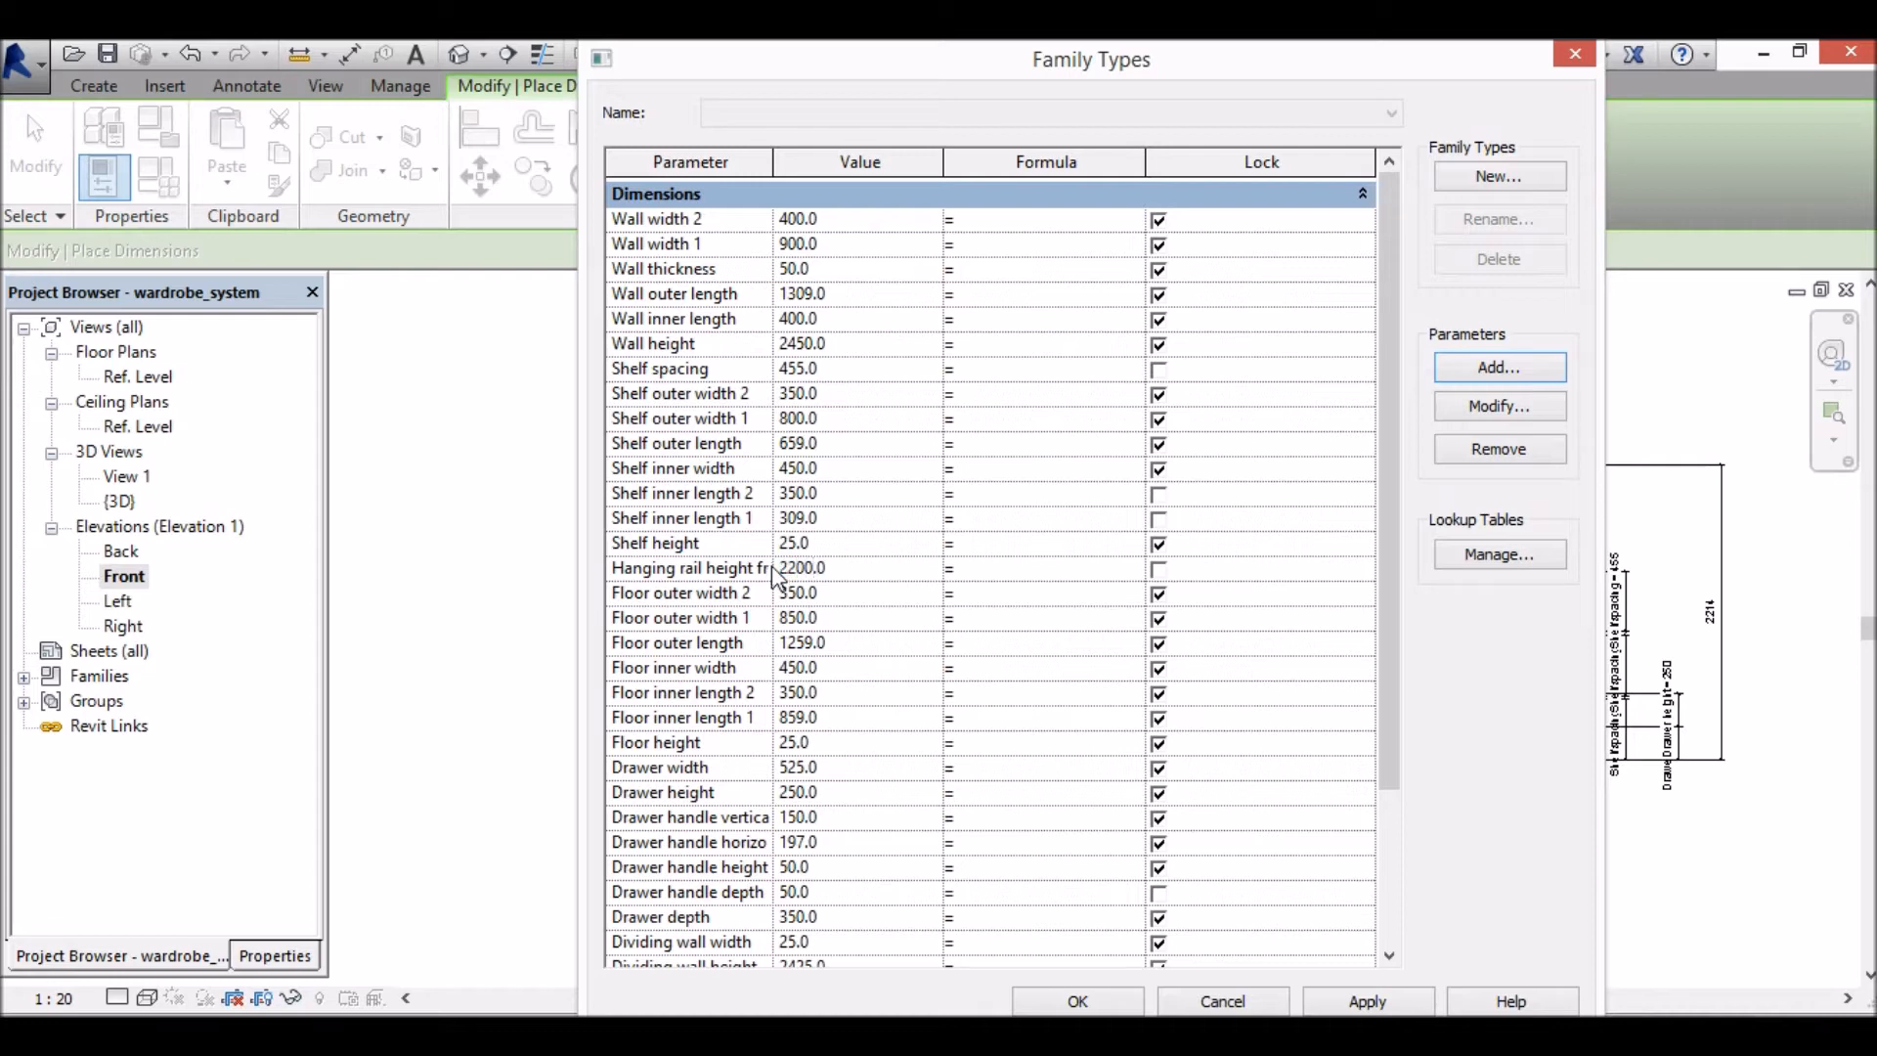
{"action": "left_click", "coordinate": [1162, 571]}
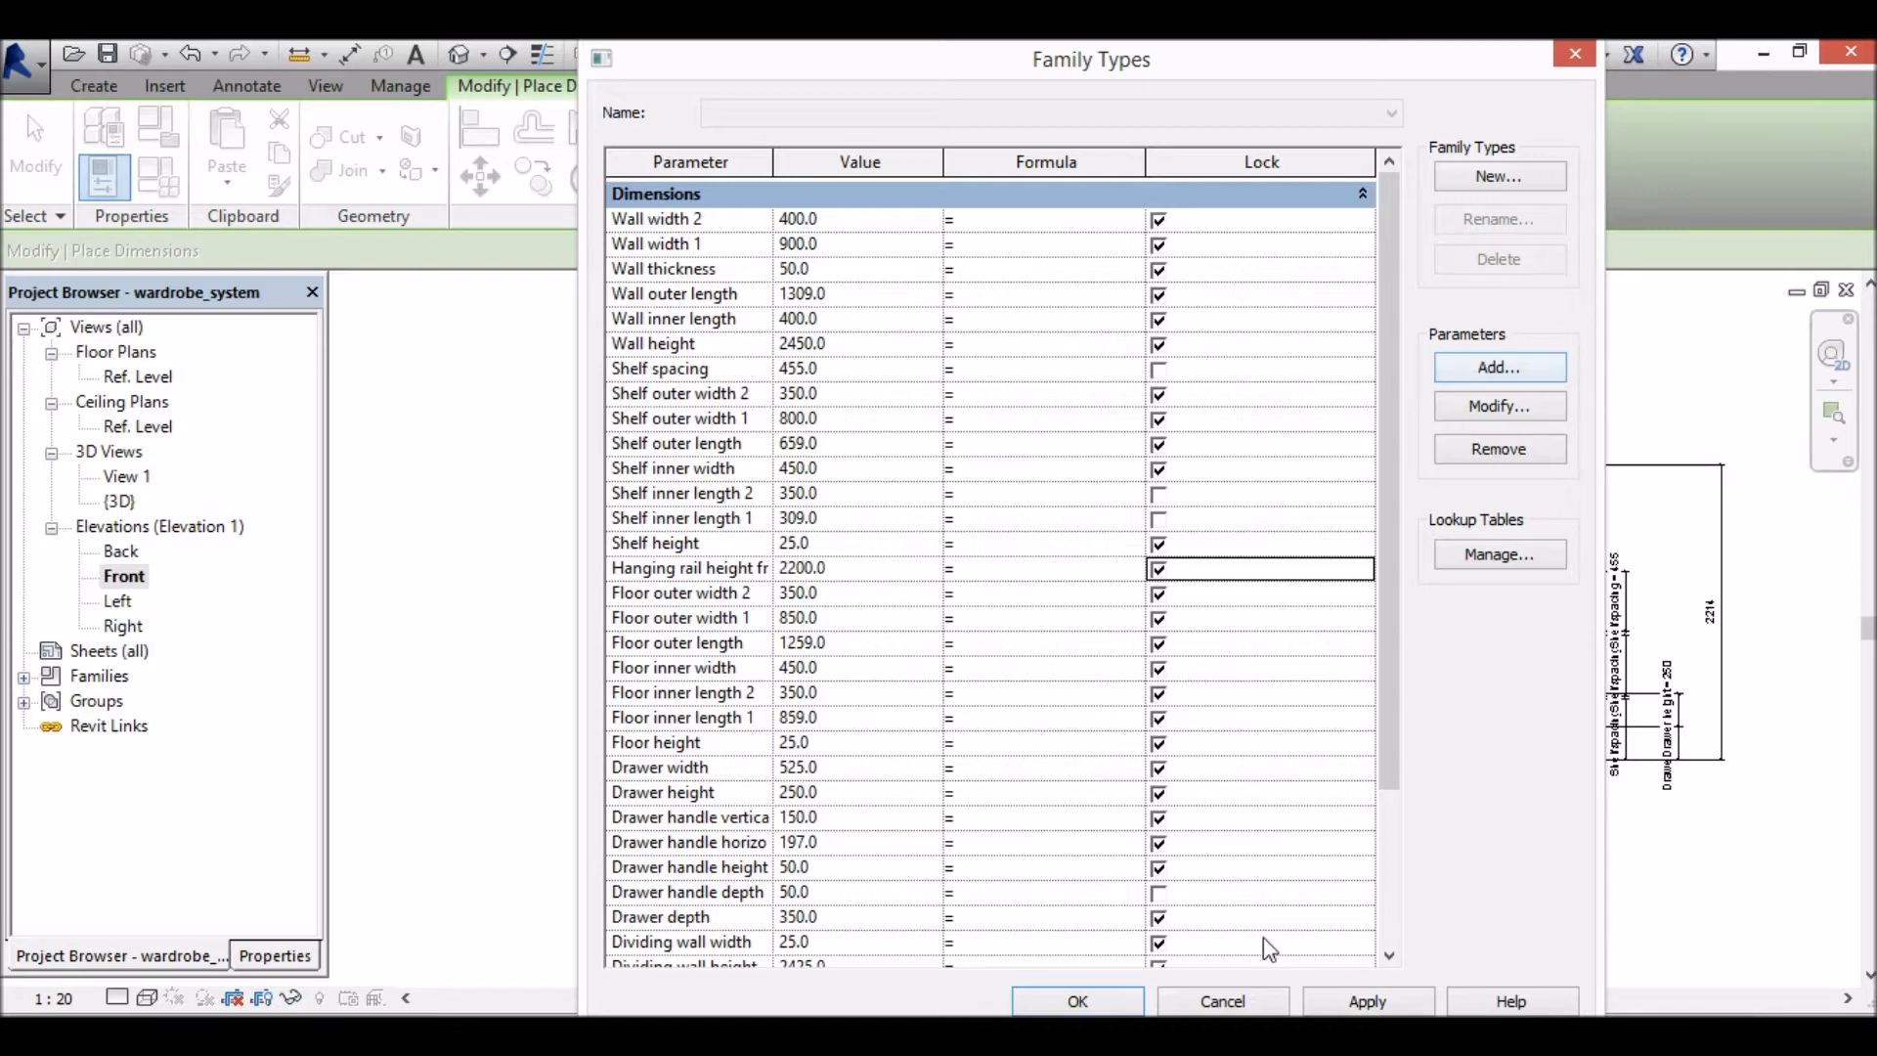
{"action": "left_click", "coordinate": [1075, 1001]}
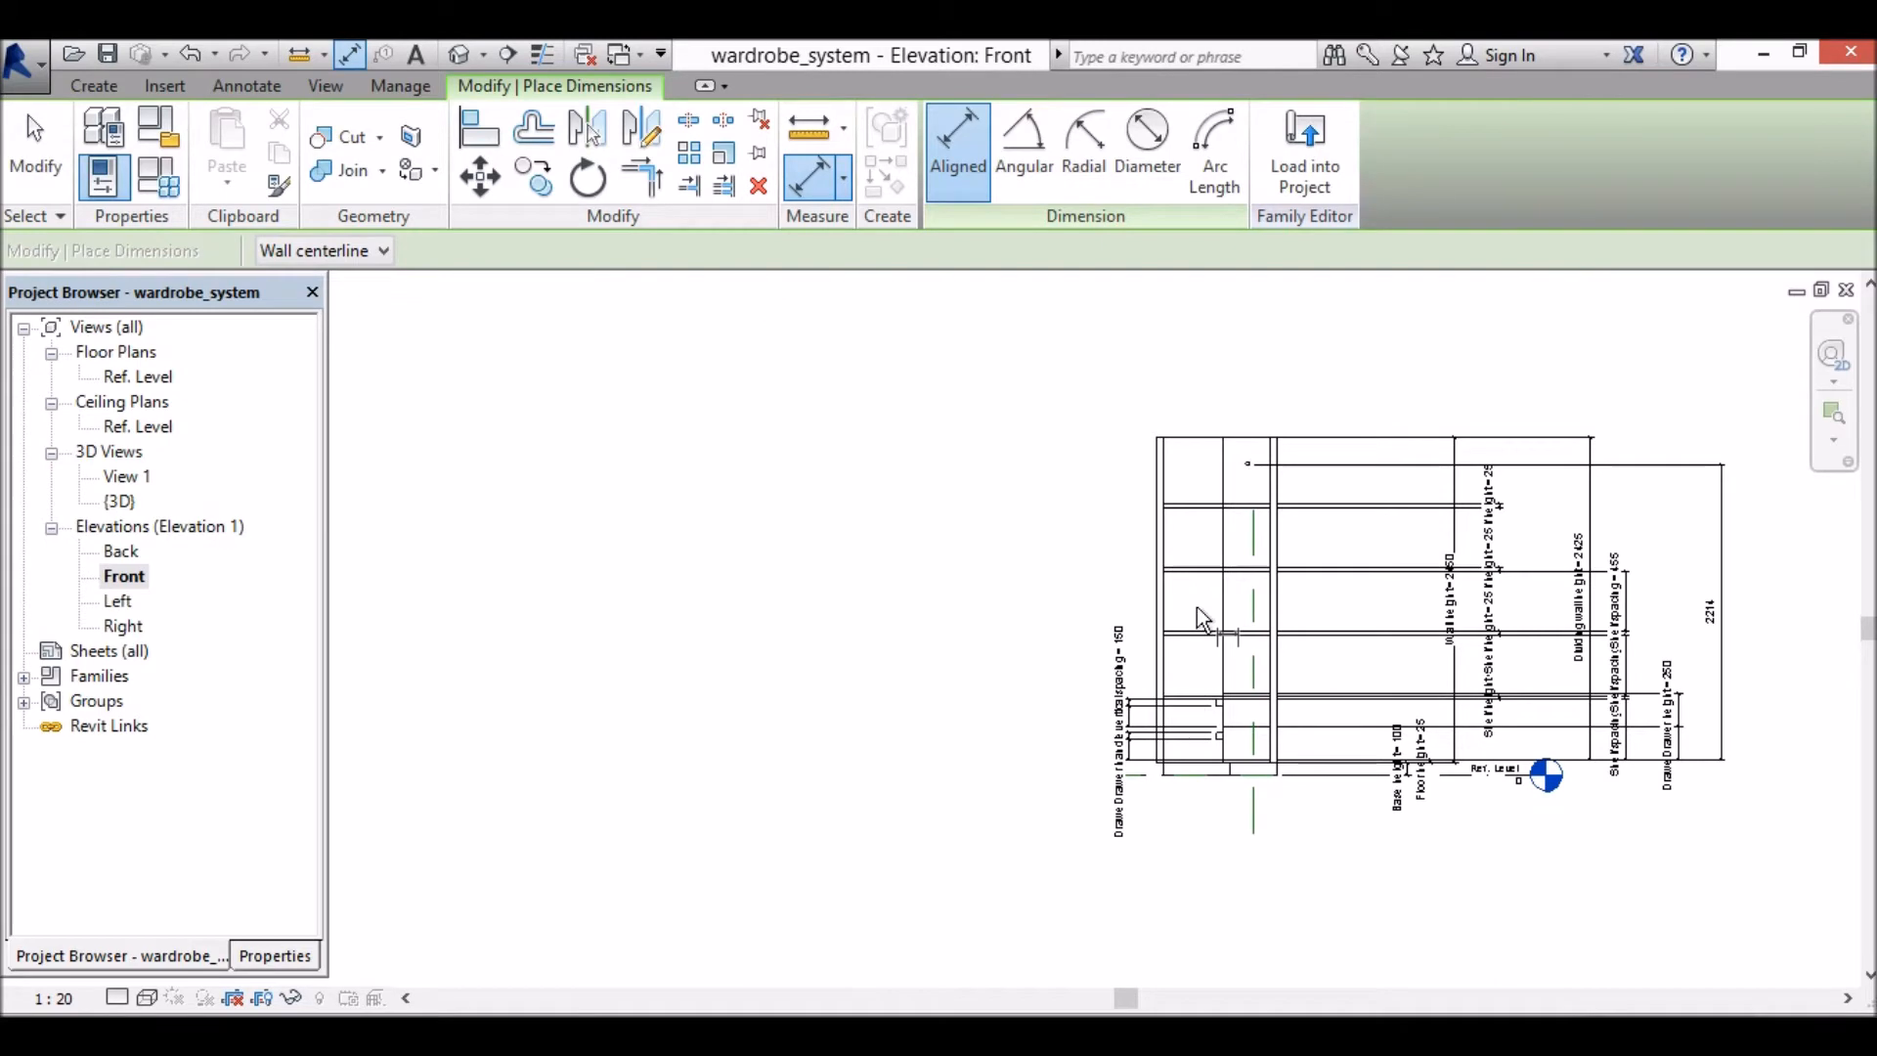
Step: Label the floor-to-rail dimension with the "Hanging rail height from floor" parameter, and check the rail in the {3D} view
{"action": "key", "text": "Escape"}
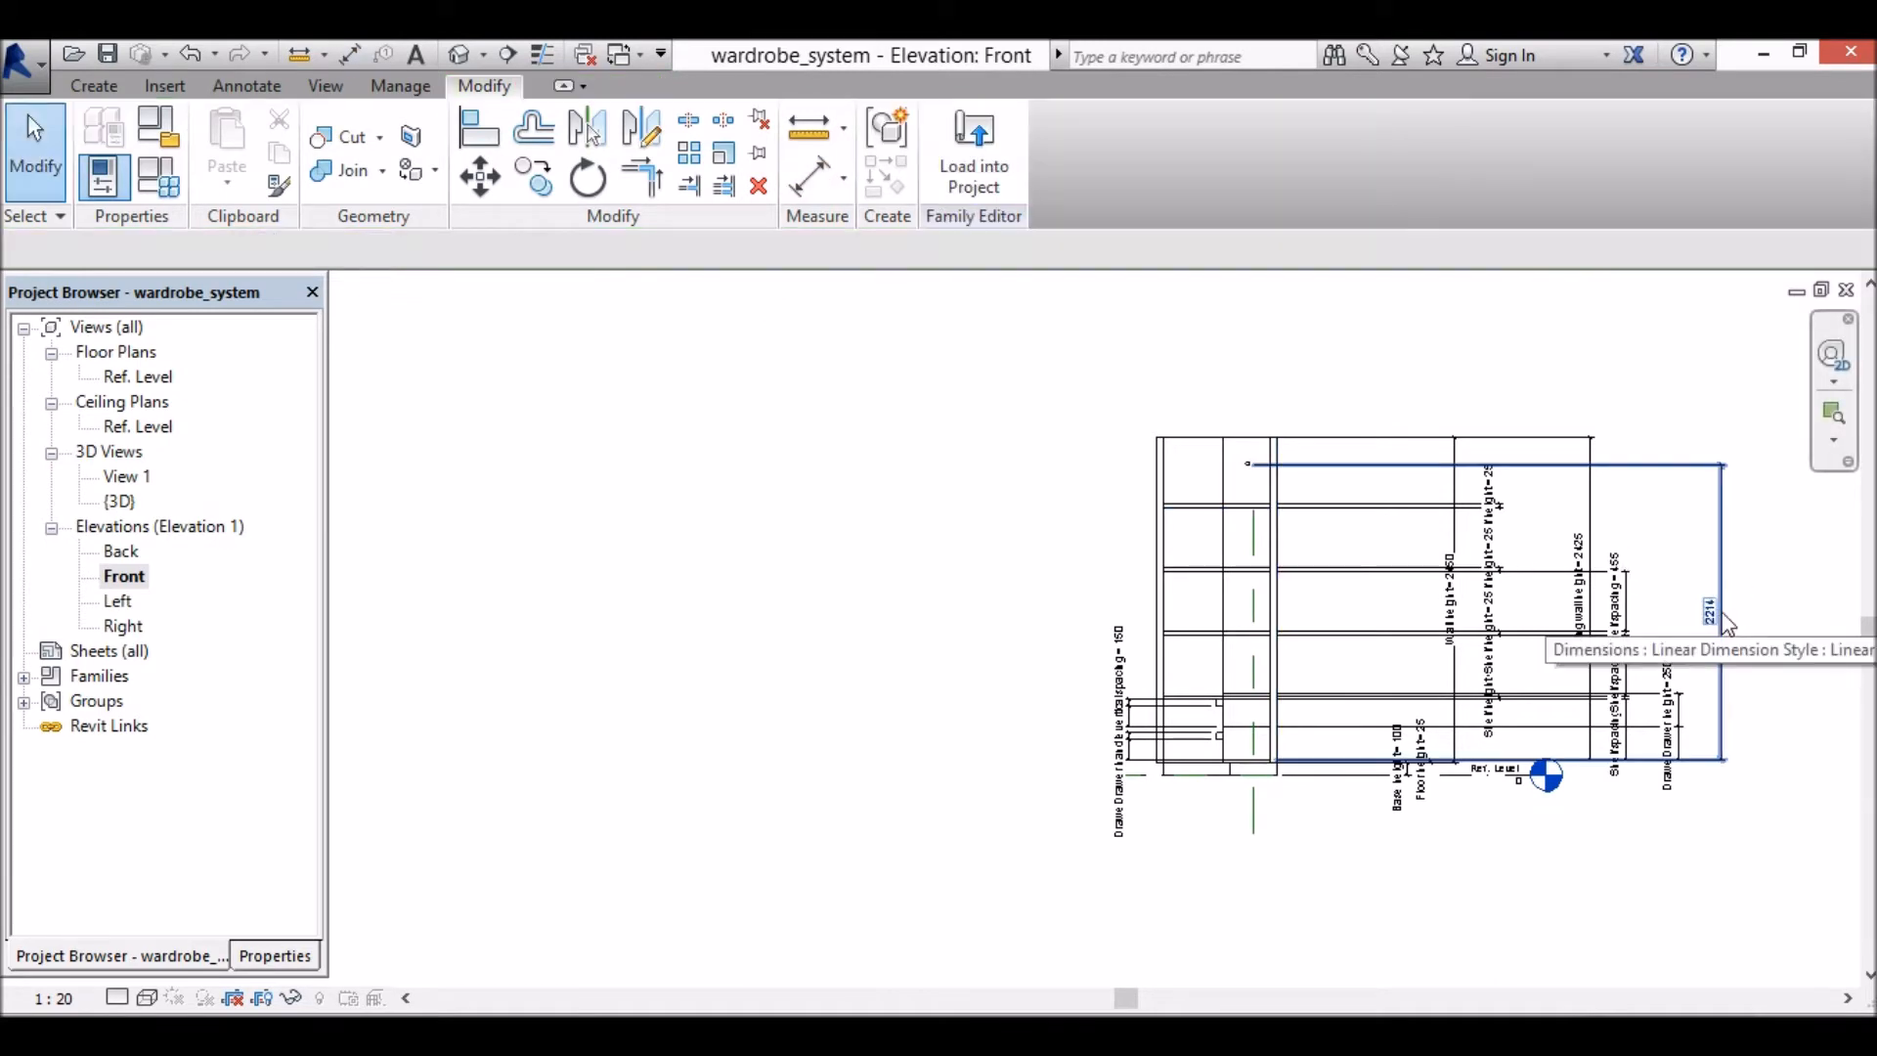
{"action": "left_click", "coordinate": [1725, 624]}
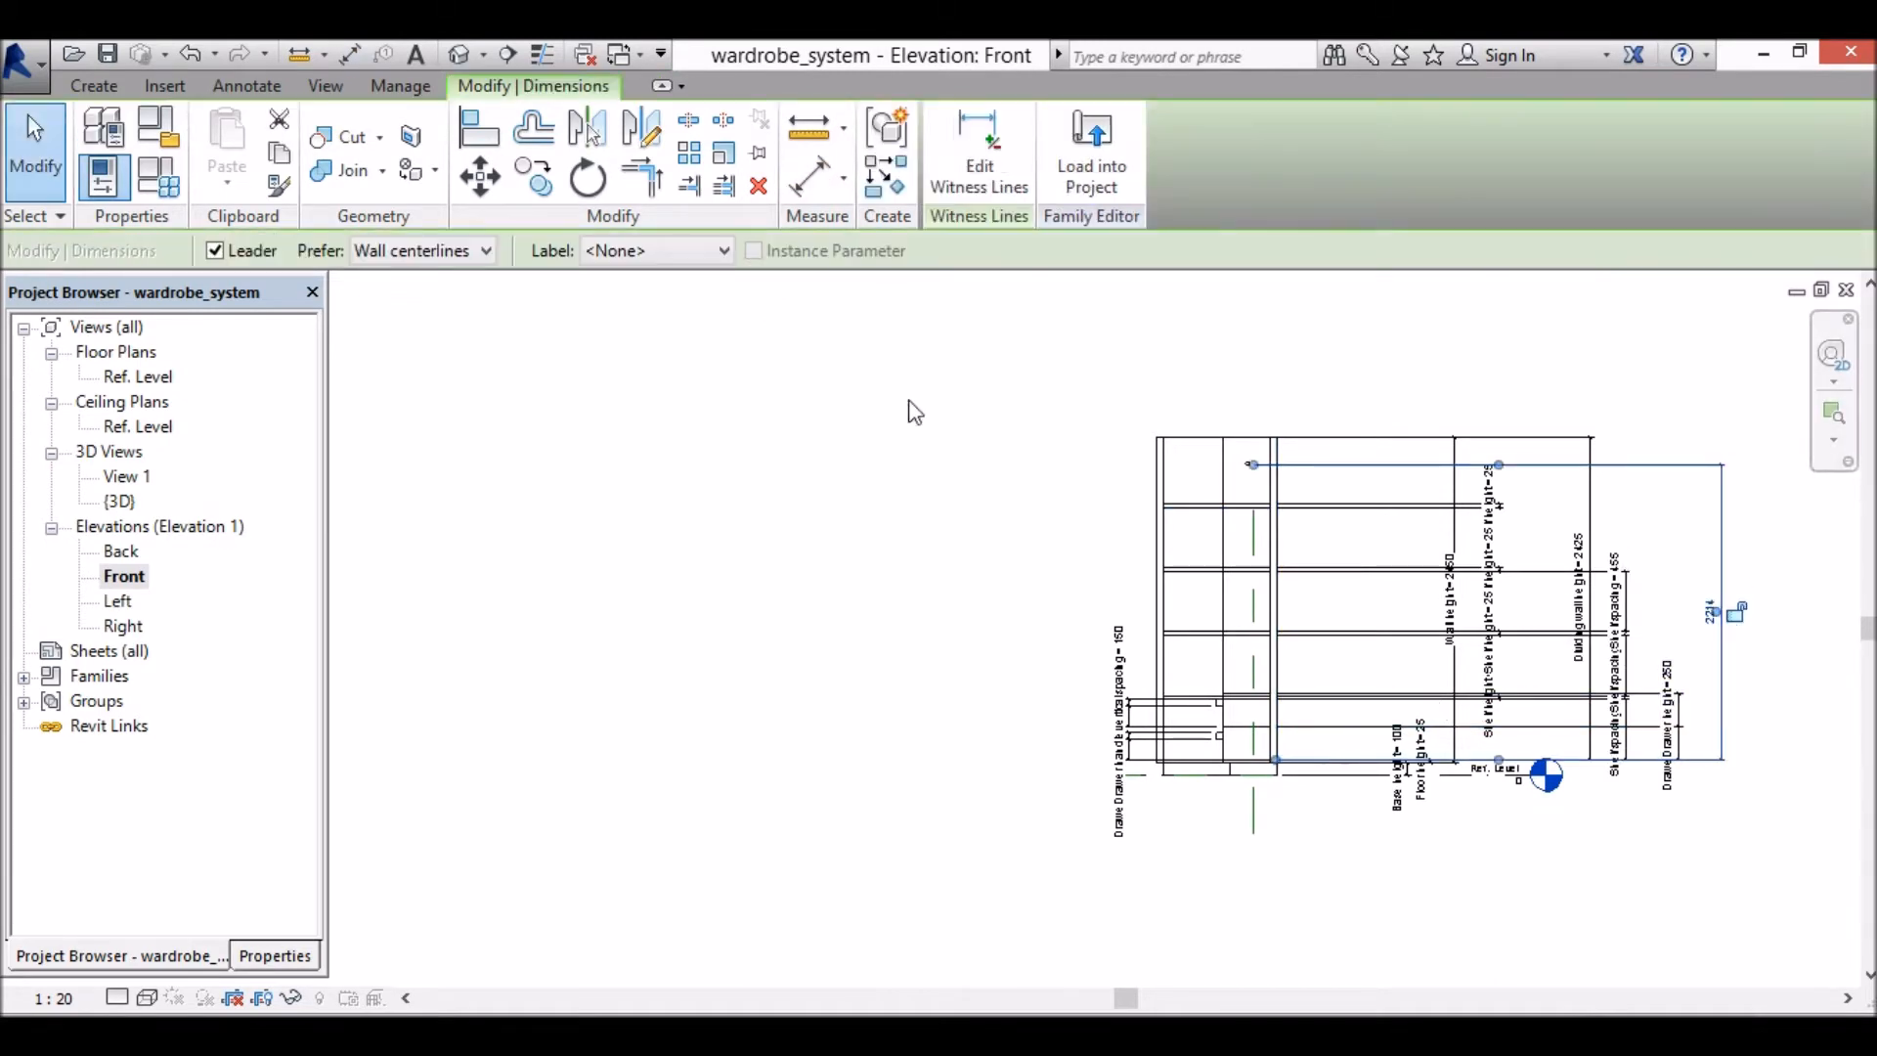
{"action": "left_click", "coordinate": [684, 250]}
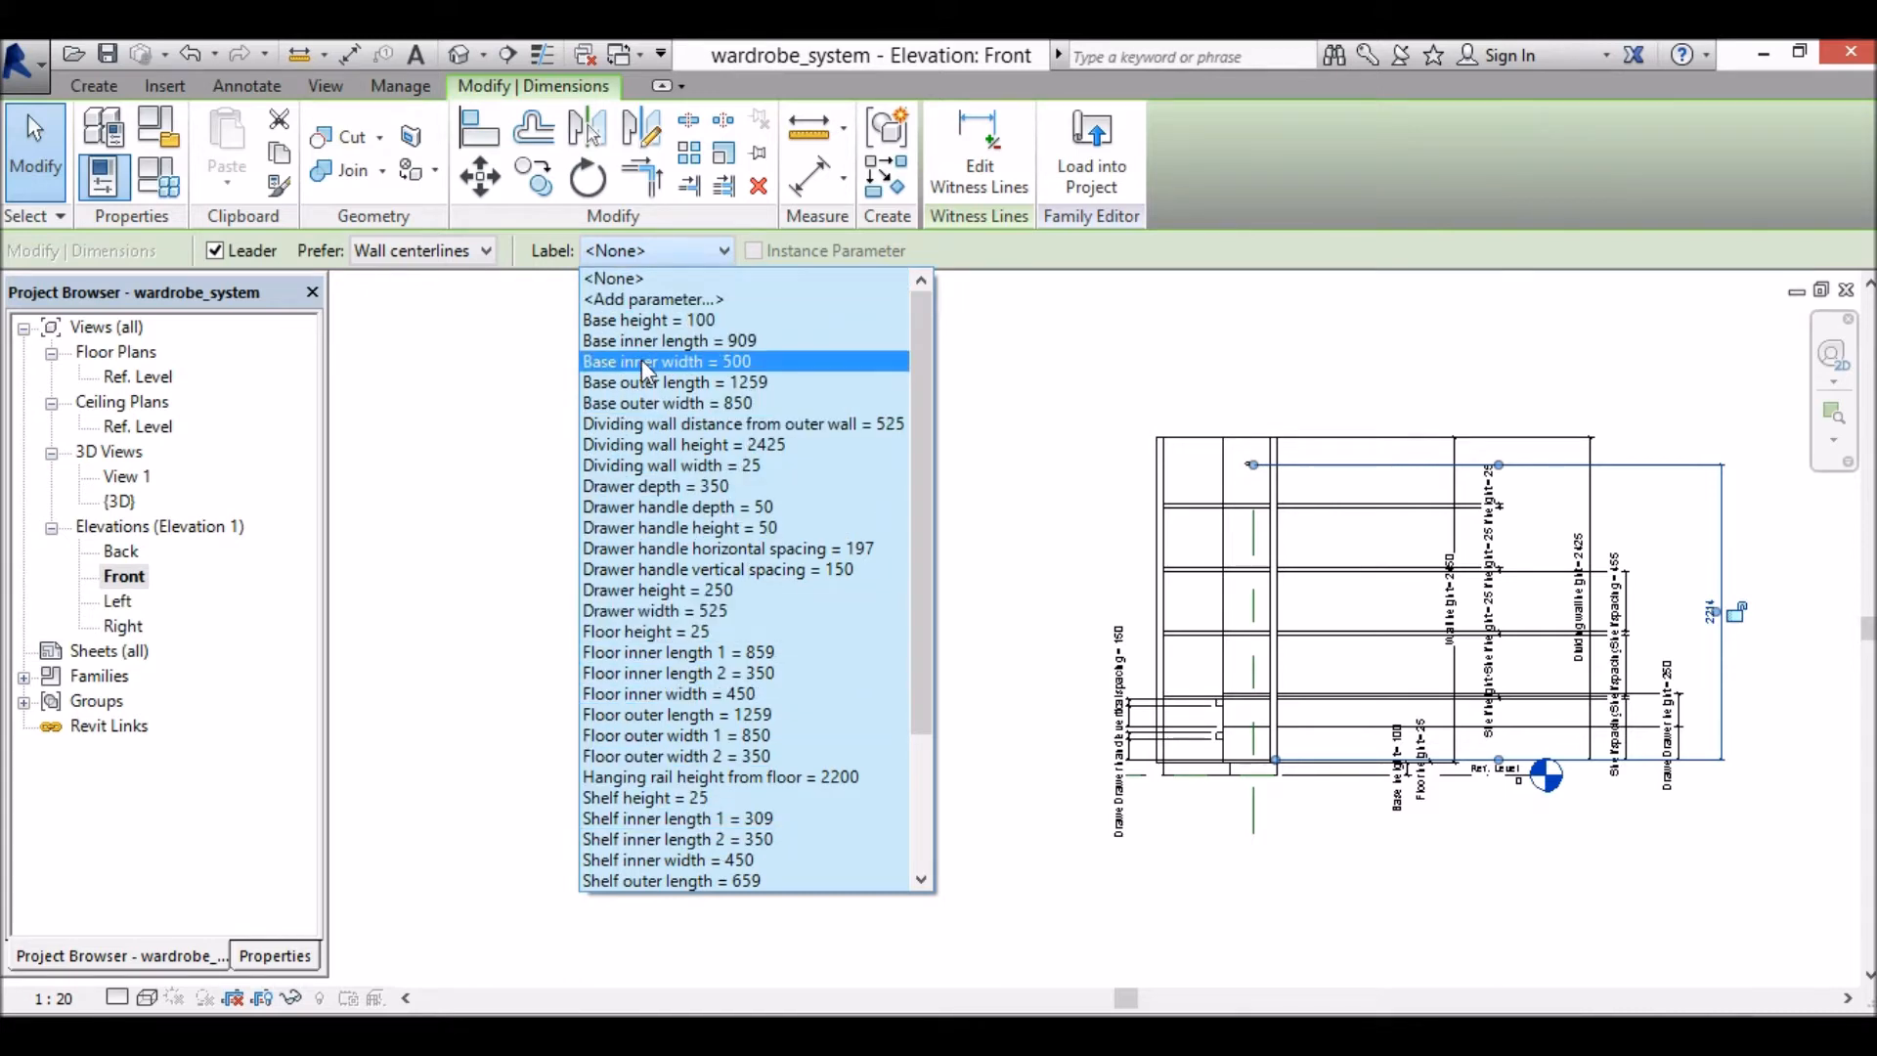
{"action": "left_click", "coordinate": [820, 773]}
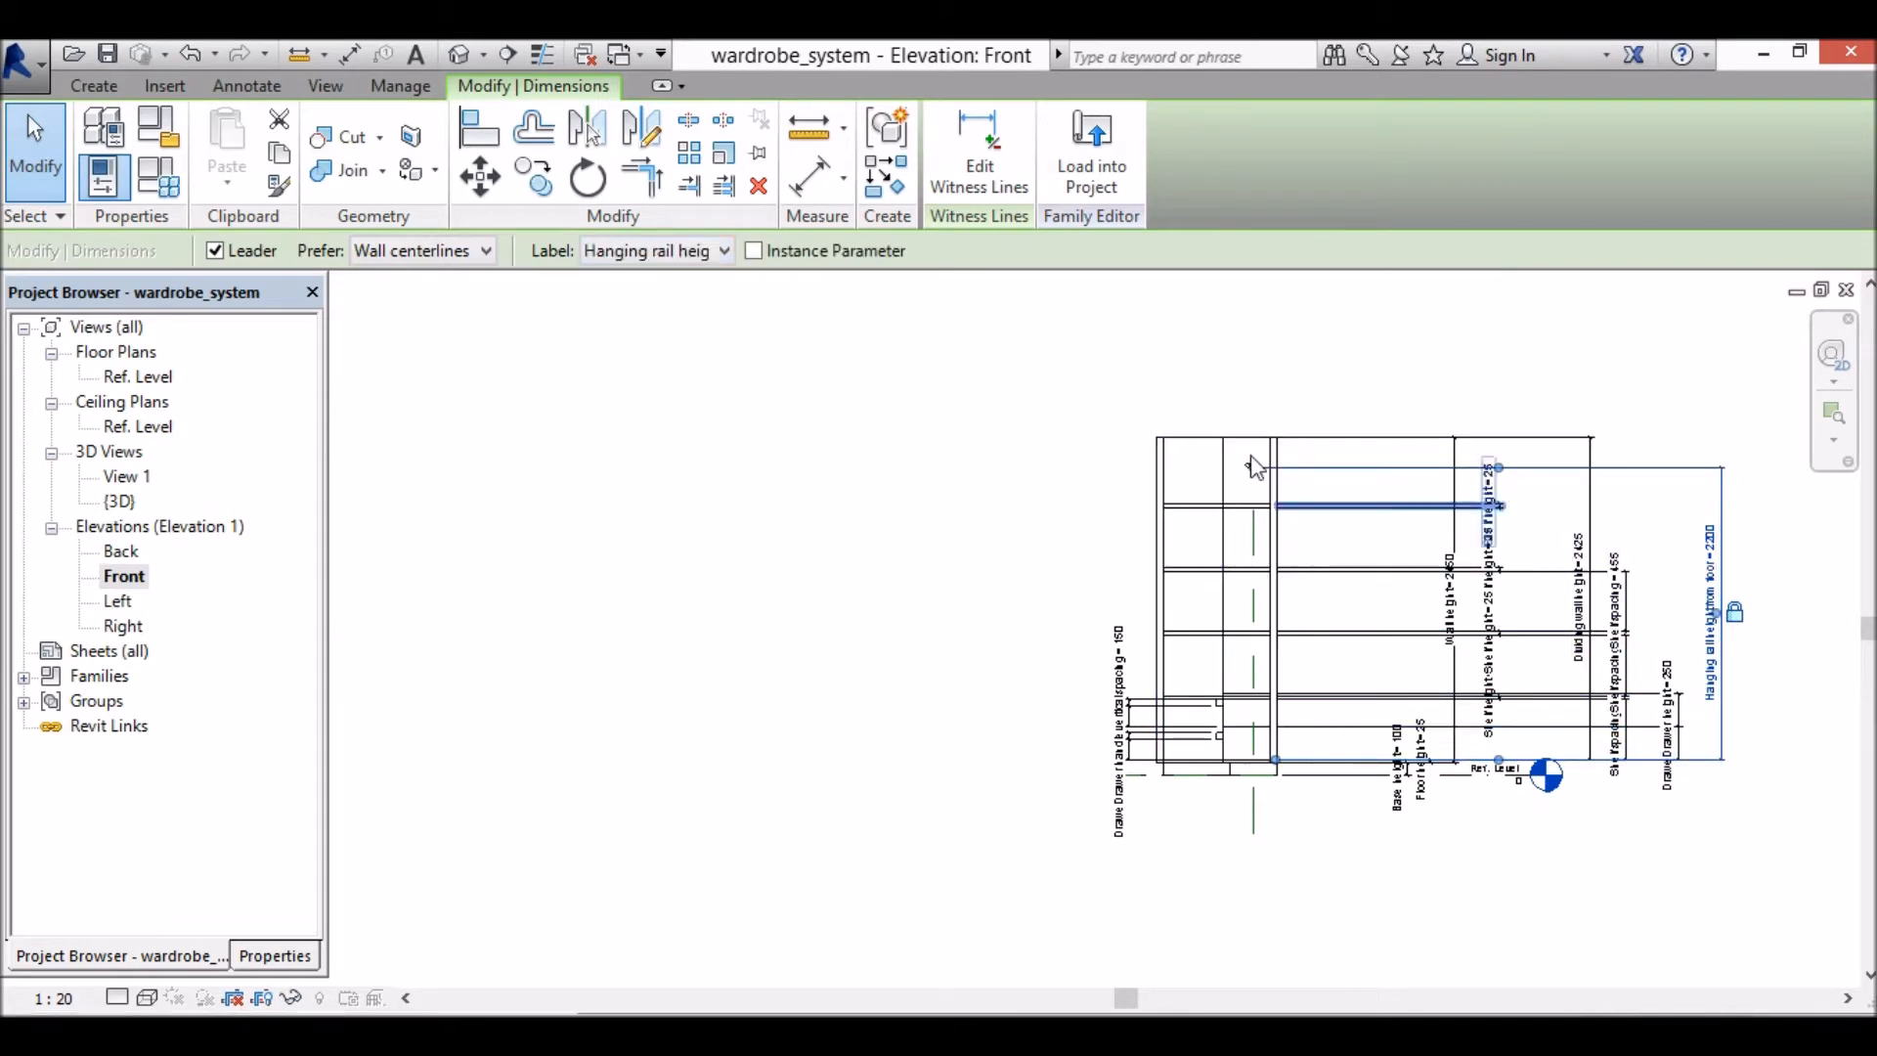
{"action": "scroll", "coordinate": [1261, 451], "scroll_direction": "up", "scroll_amount": 4}
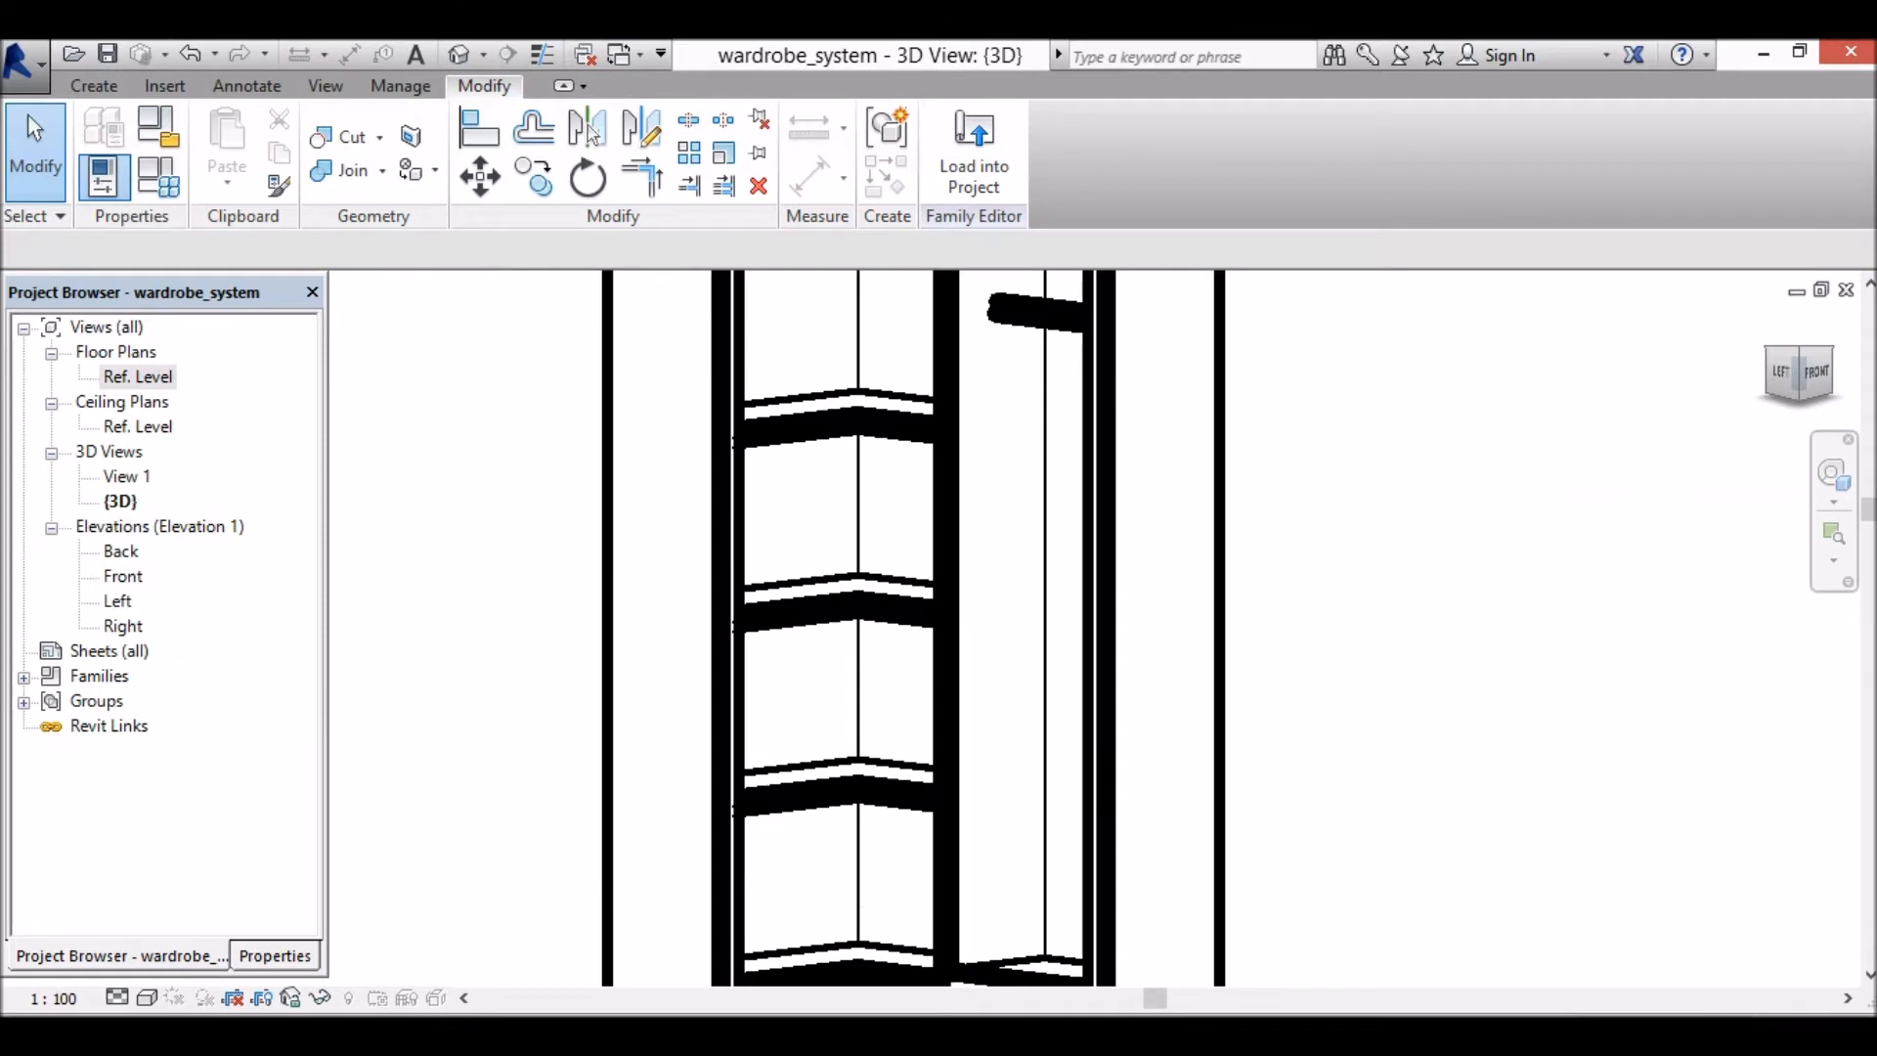
{"action": "scroll", "coordinate": [1481, 758], "scroll_direction": "down", "scroll_amount": 4}
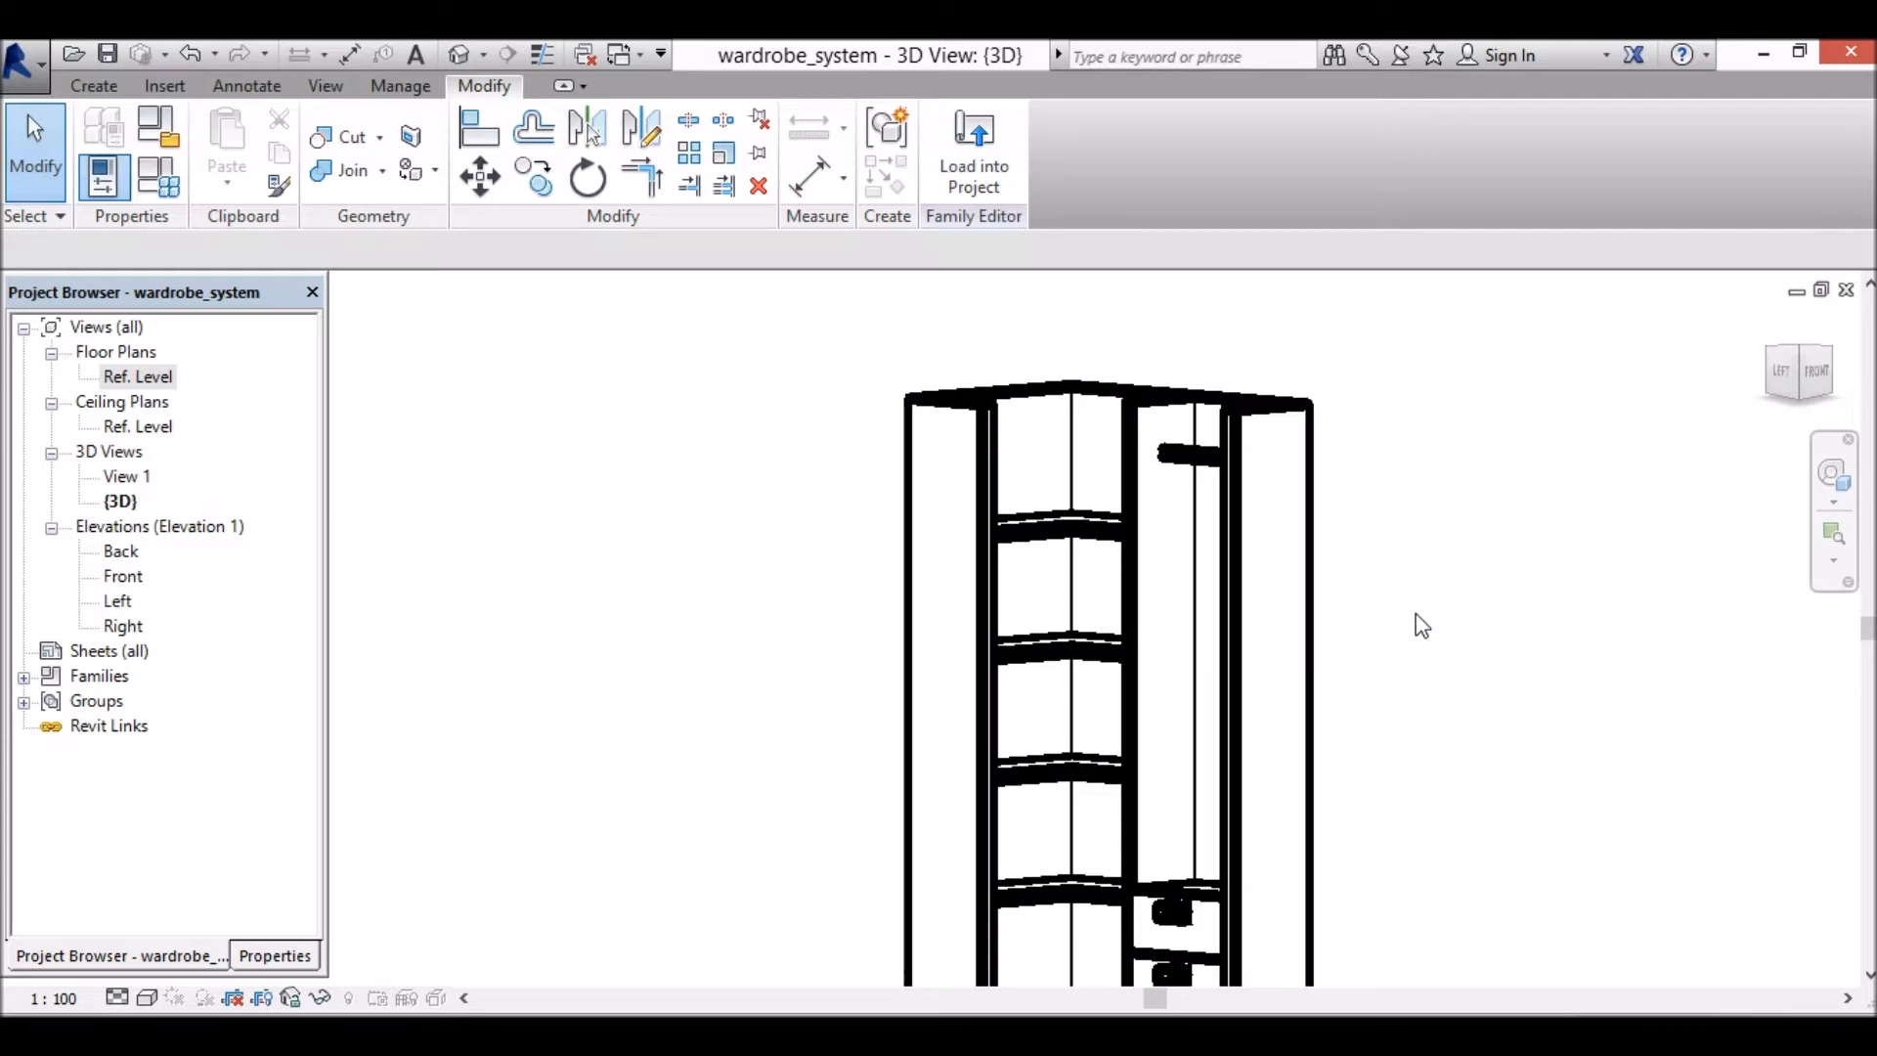
{"action": "scroll", "coordinate": [1441, 778], "scroll_direction": "down", "scroll_amount": 3}
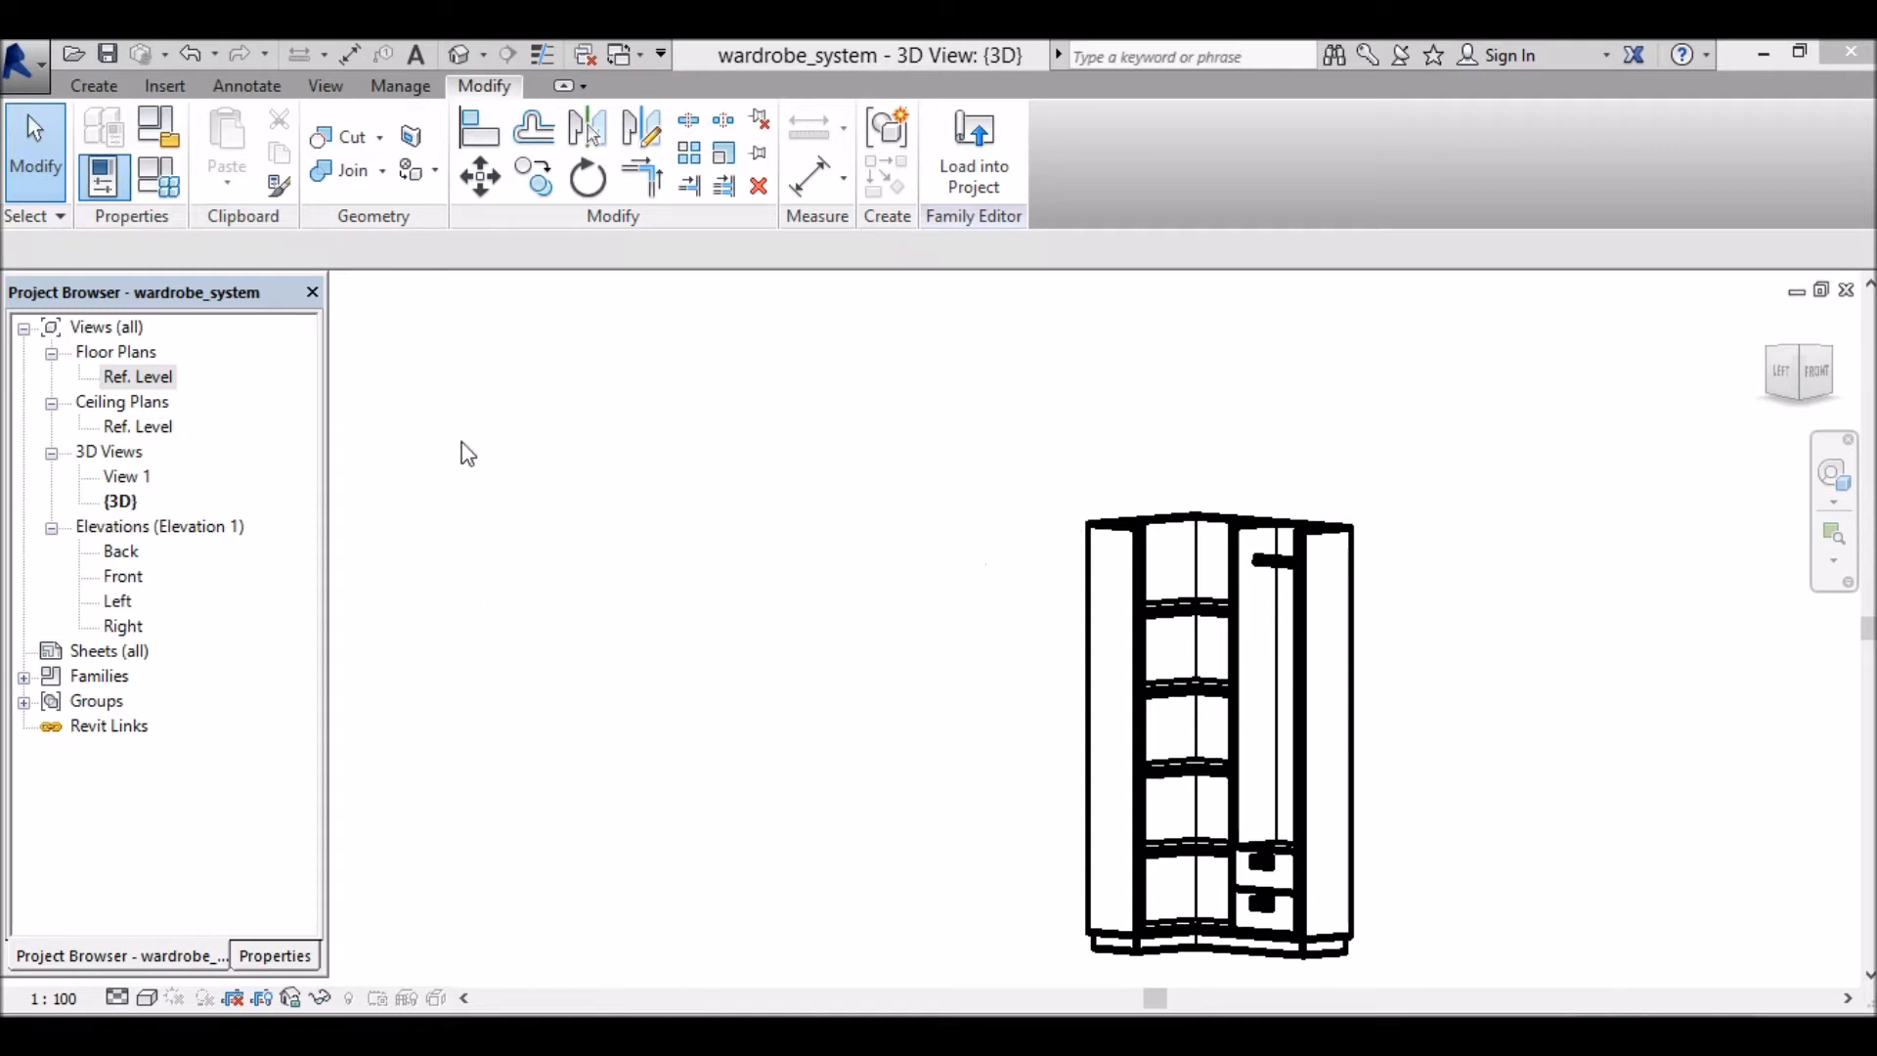
Step: Start an extrusion in the Ref. Level floor plan, dismissing the save reminder, and trace the wardrobe's outer short end and upper edge
{"action": "double_click", "coordinate": [154, 378]}
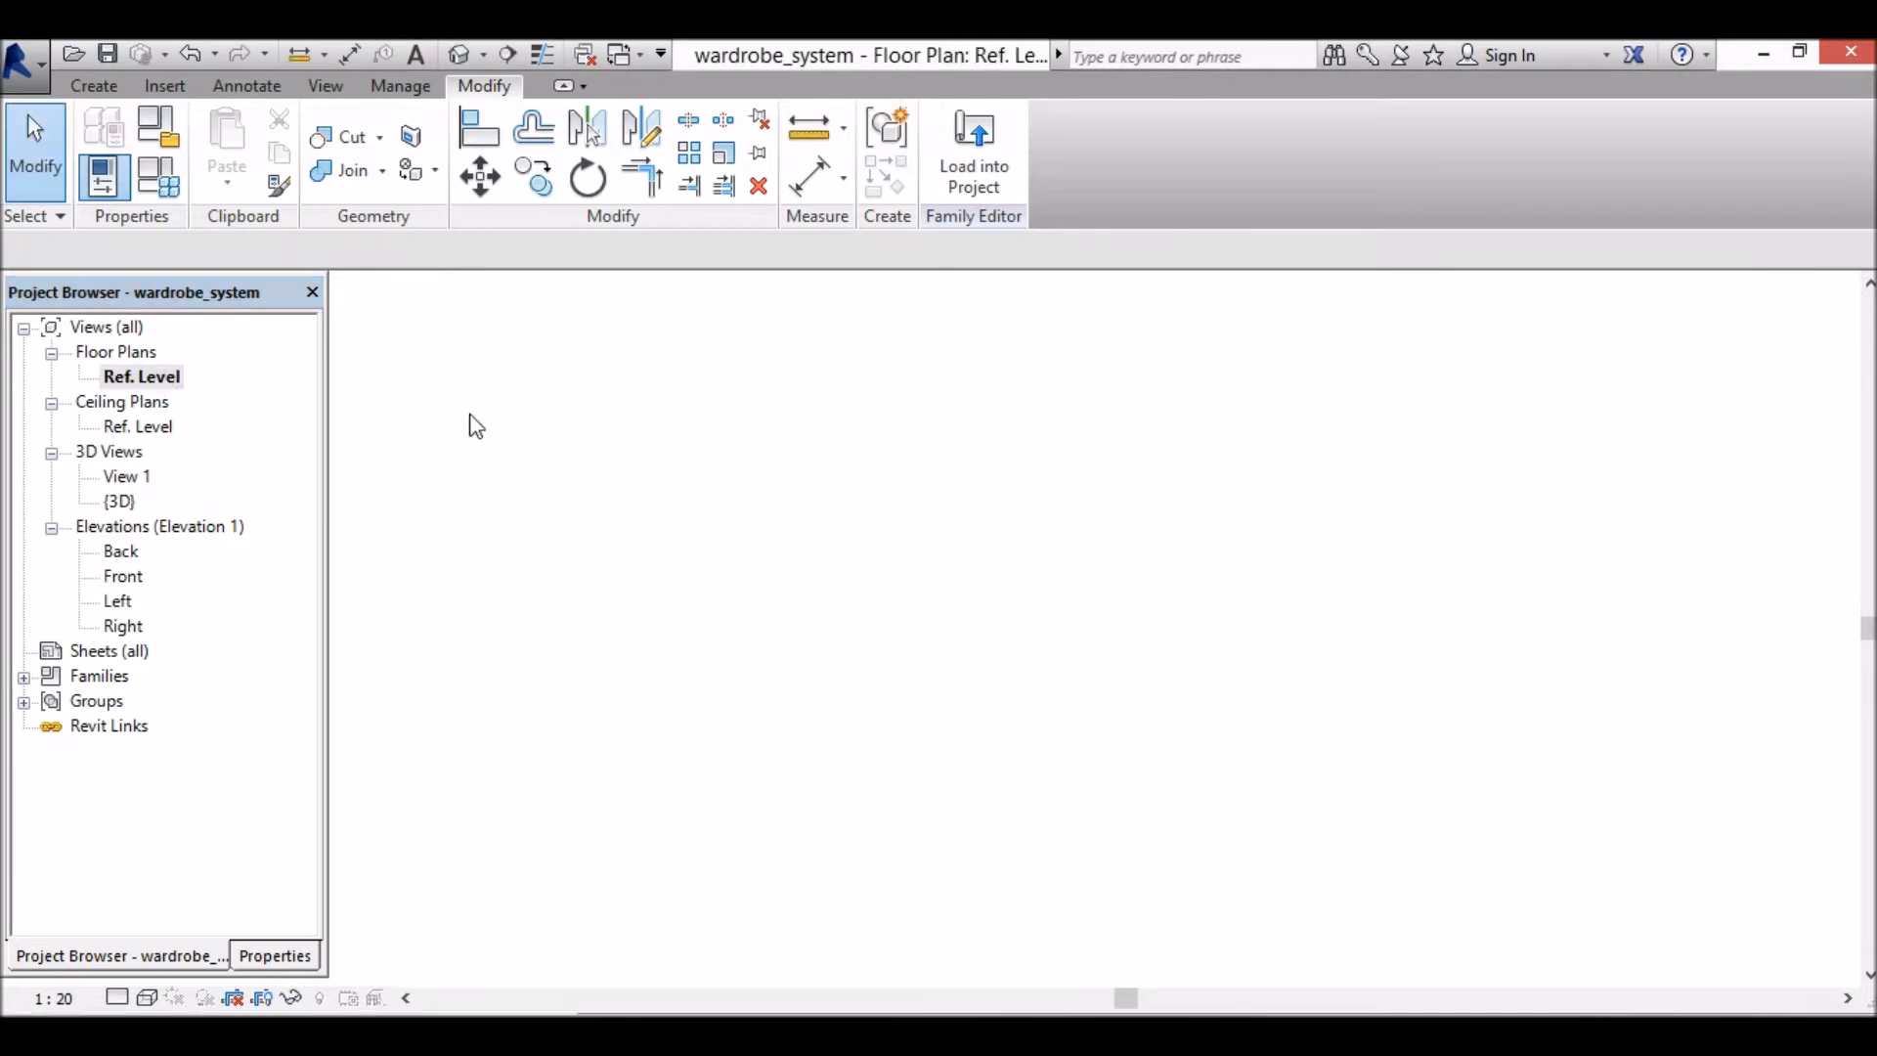
{"action": "left_click", "coordinate": [88, 86]}
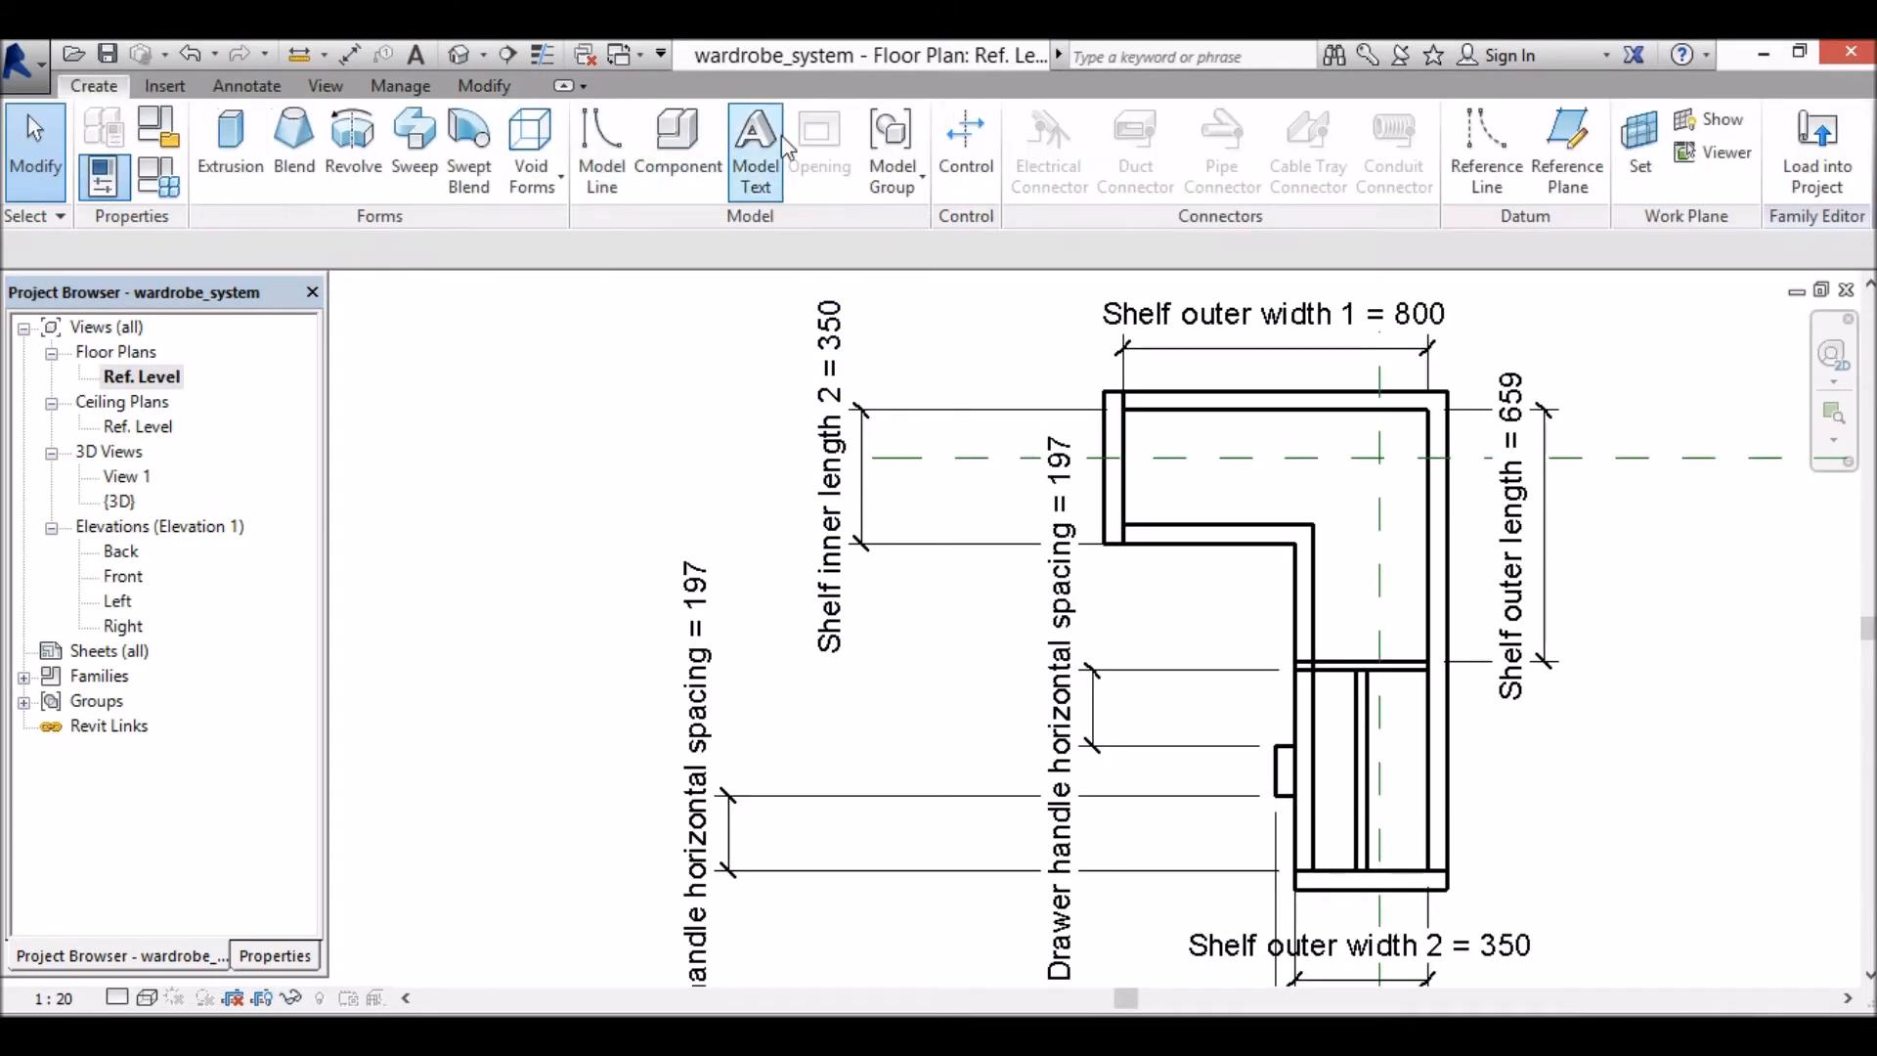
{"action": "left_click", "coordinate": [226, 167]}
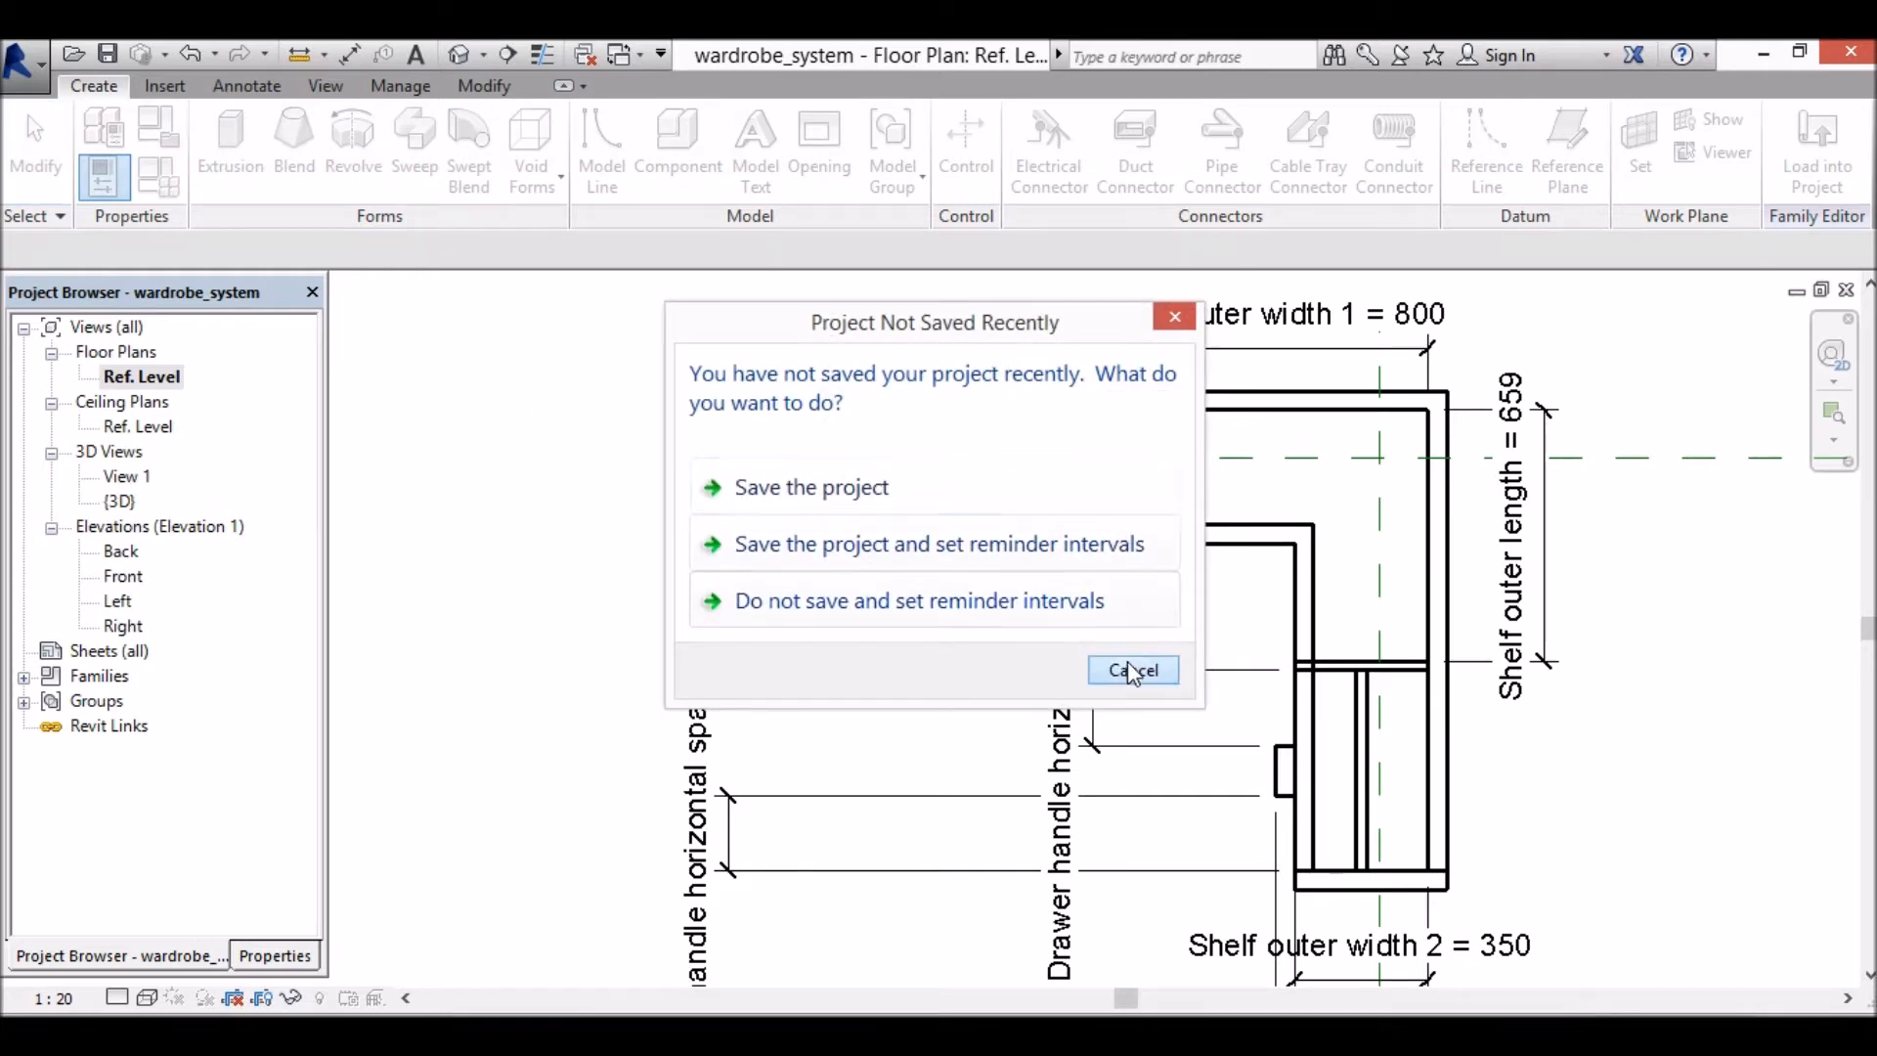
{"action": "left_click", "coordinate": [1131, 671]}
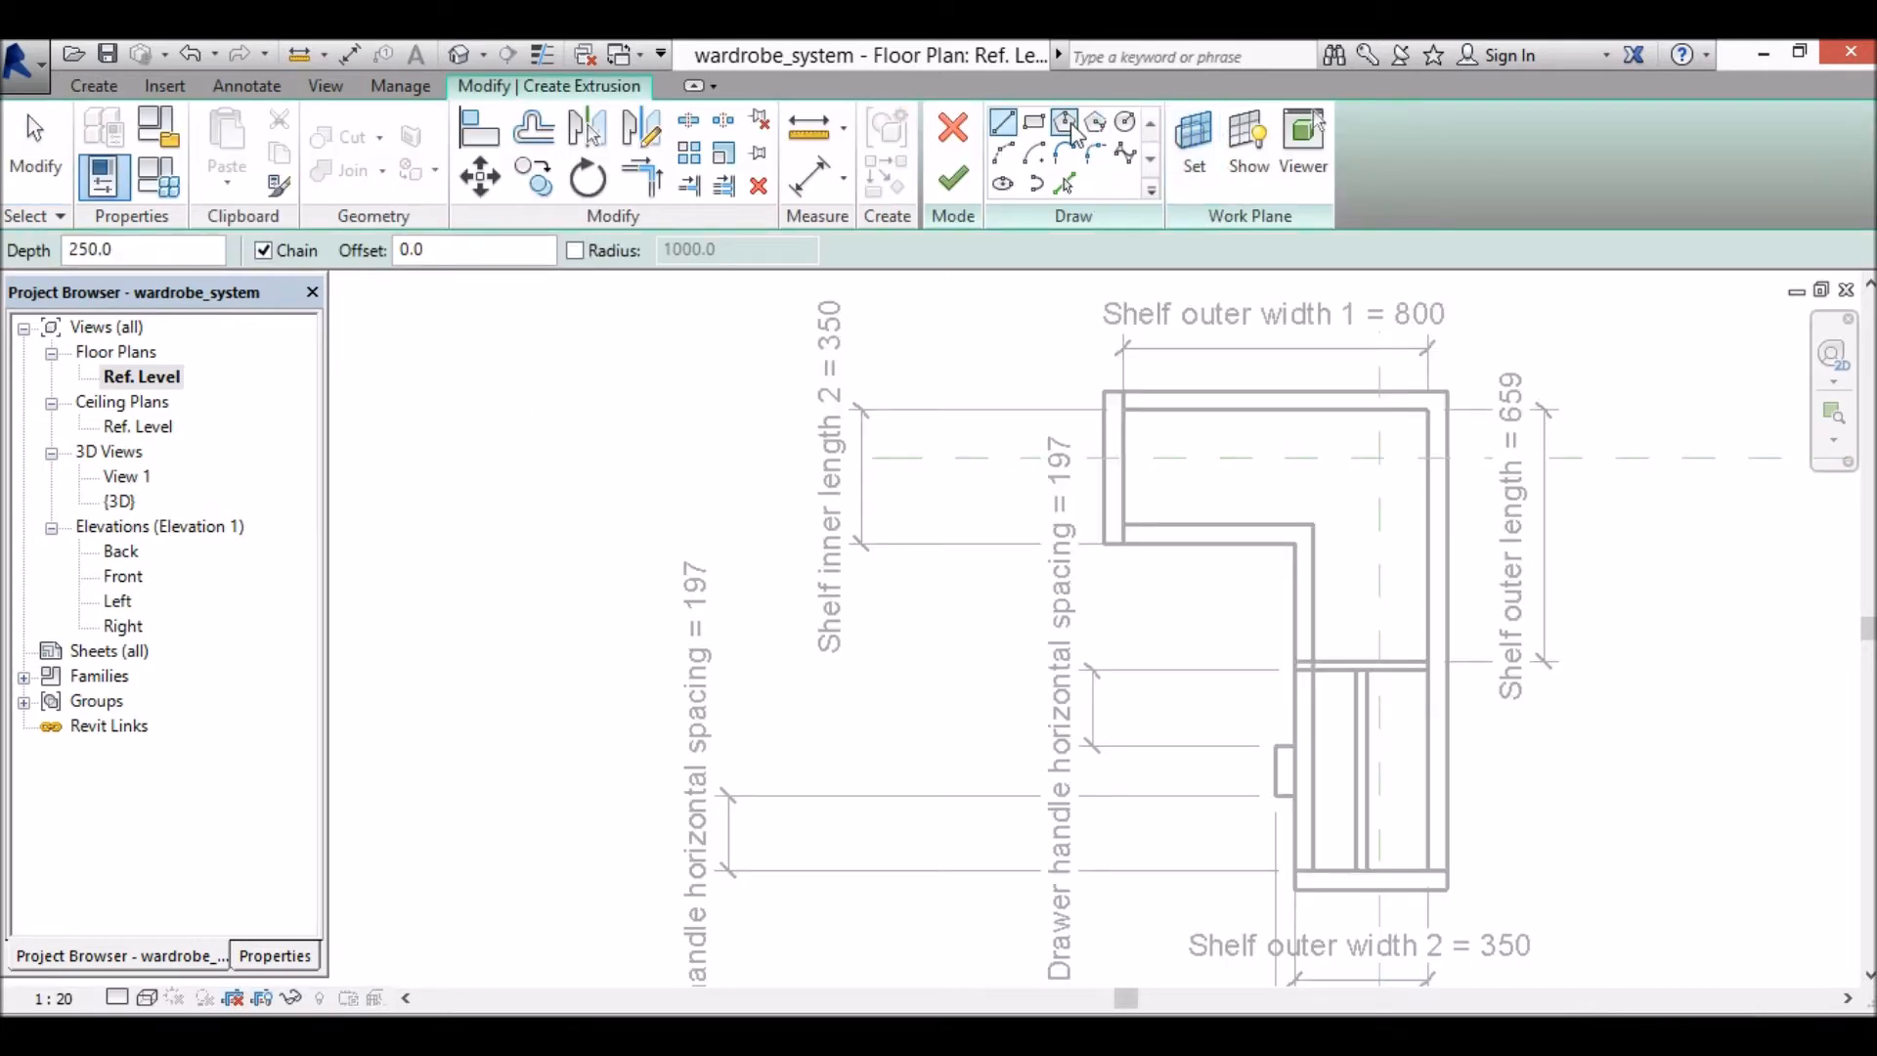
{"action": "left_click", "coordinate": [1003, 125]}
{"action": "left_click", "coordinate": [1105, 544]}
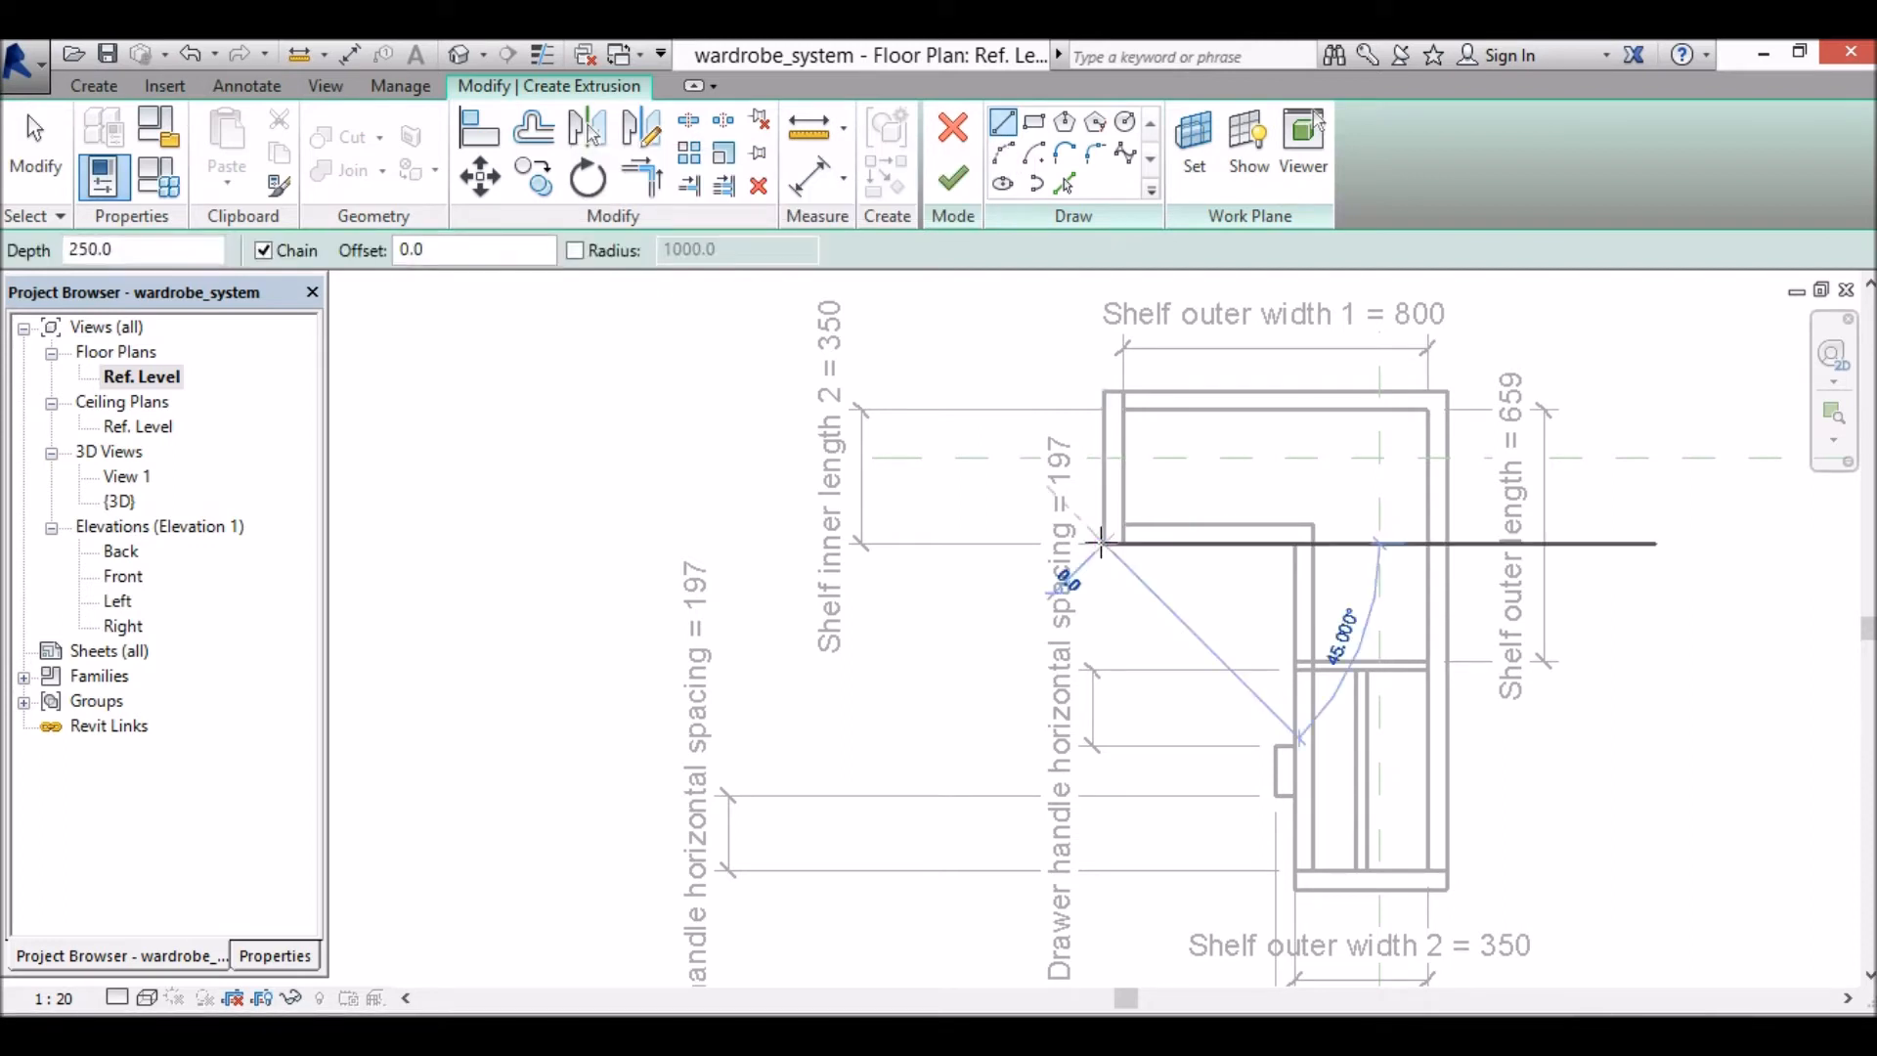
{"action": "left_click", "coordinate": [1105, 391]}
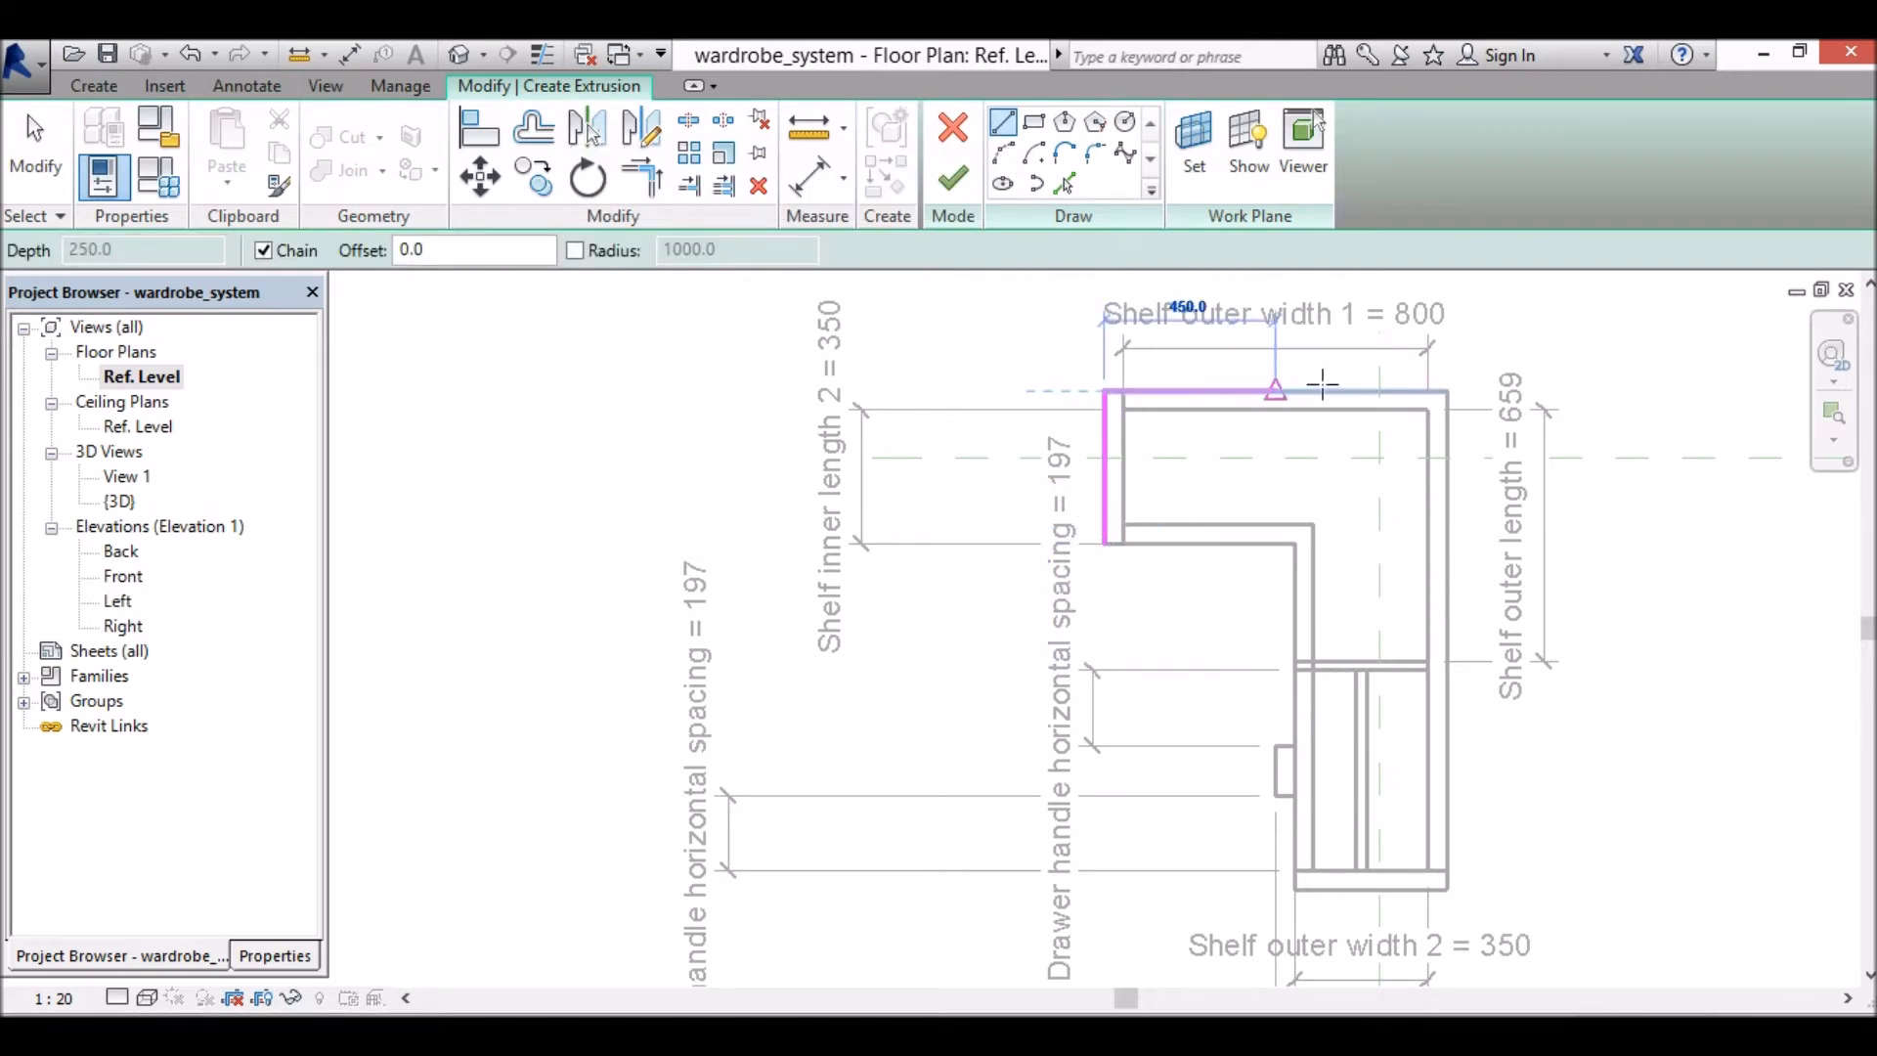
{"action": "left_click", "coordinate": [1447, 391]}
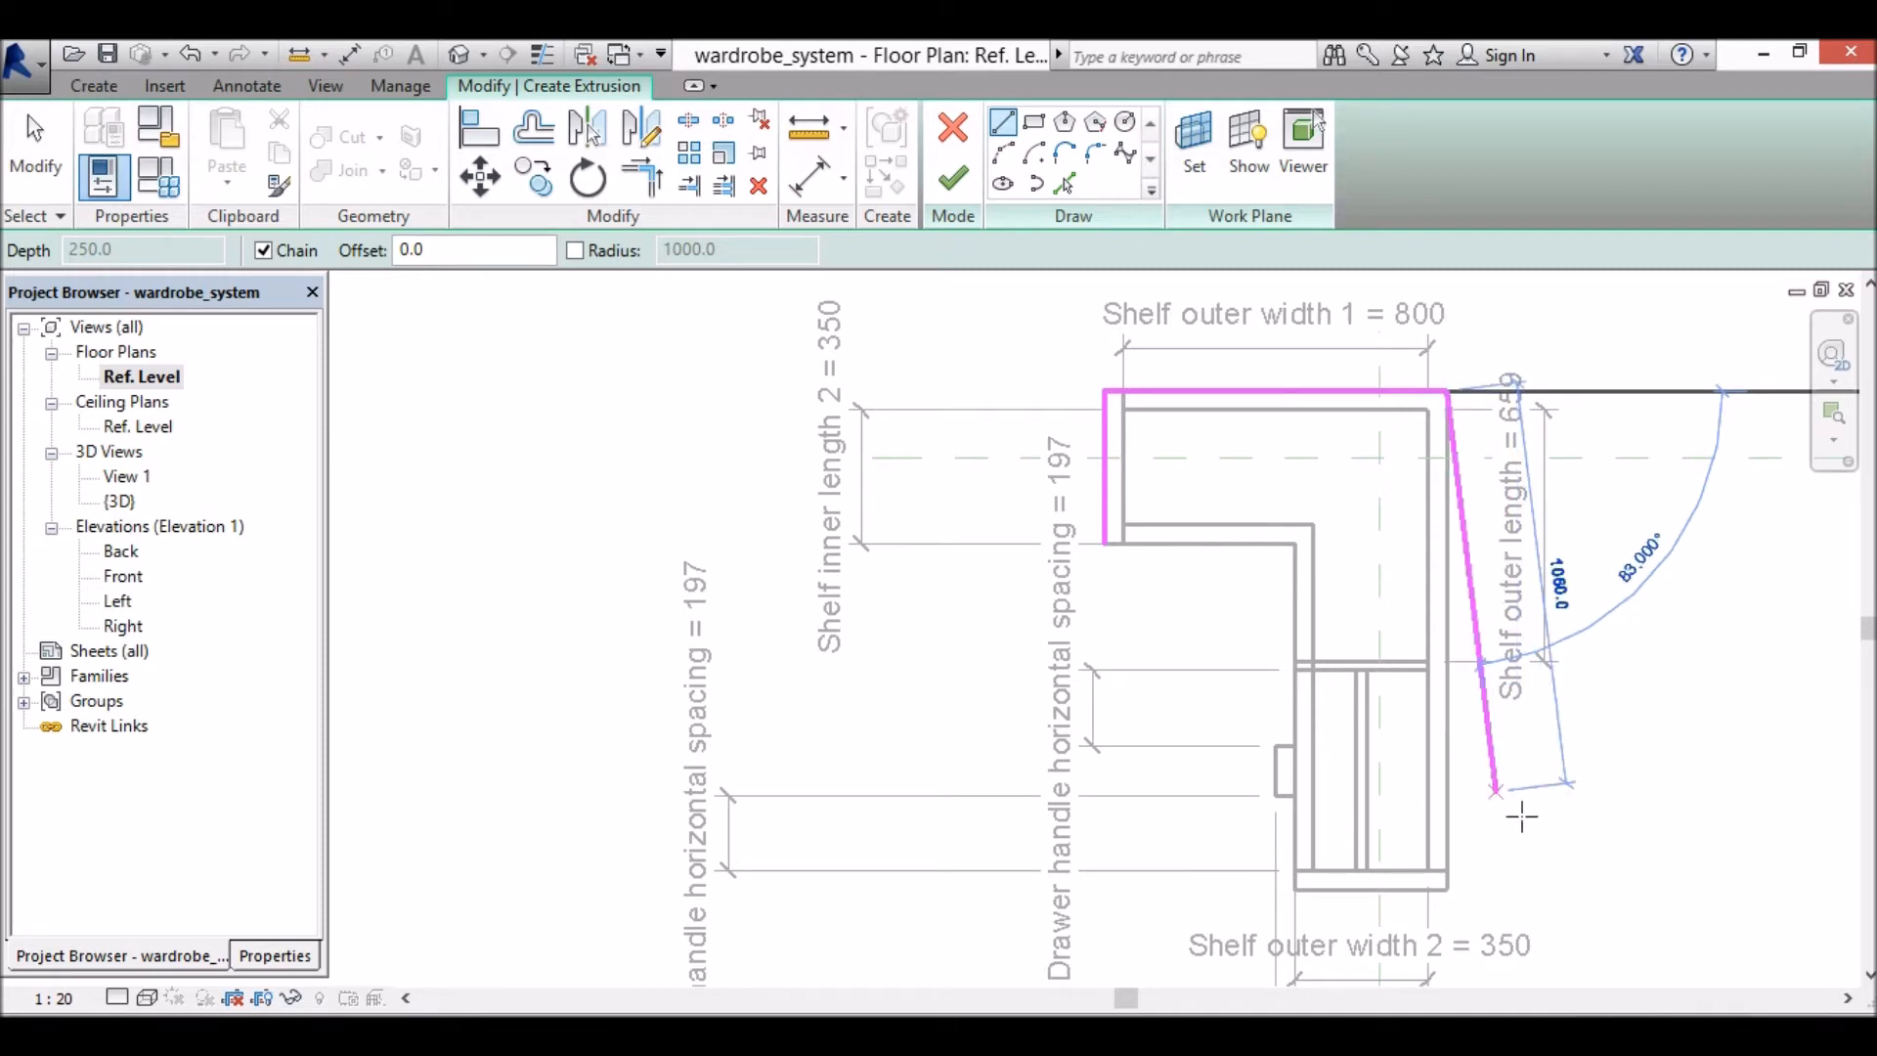
Step: Trace the remaining outer edges of the wardrobe to close the L-shaped extrusion outline and end line drawing
{"action": "left_click", "coordinate": [1445, 890]}
{"action": "left_click", "coordinate": [1295, 889]}
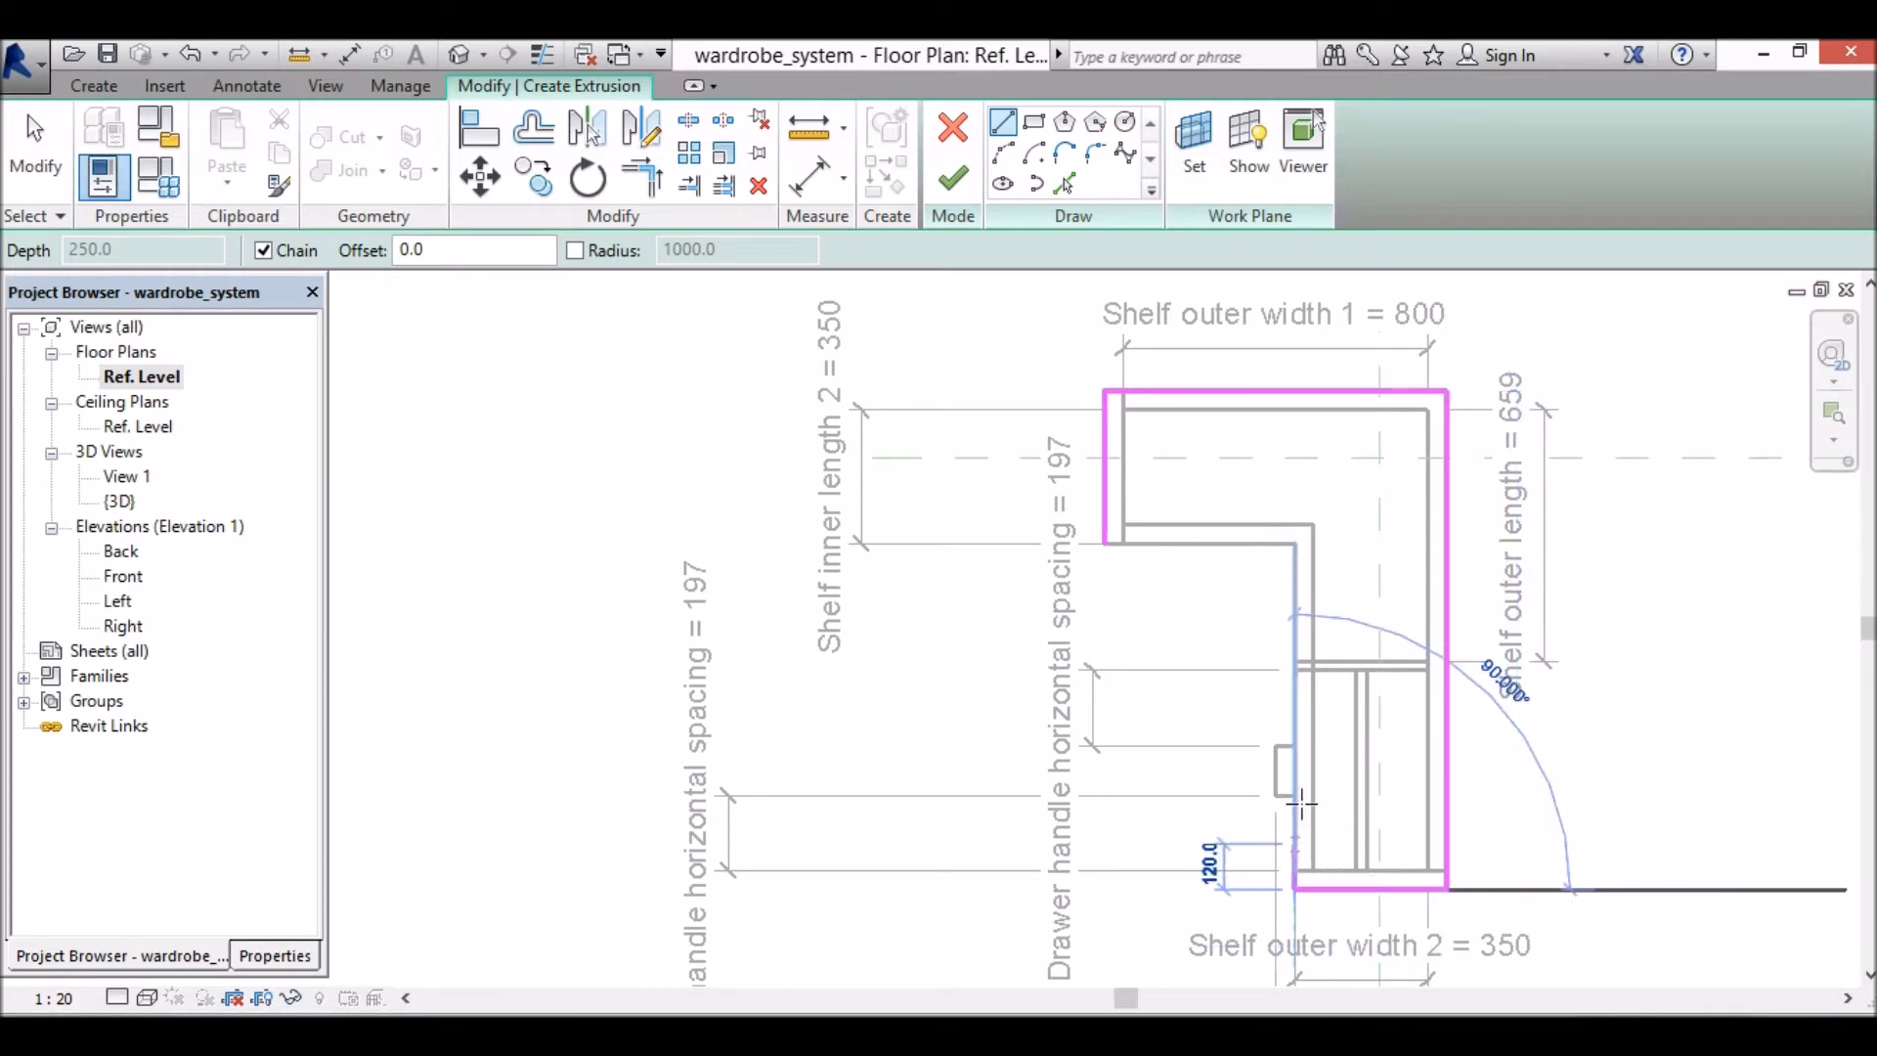
{"action": "left_click", "coordinate": [1288, 543]}
{"action": "left_click", "coordinate": [1103, 544]}
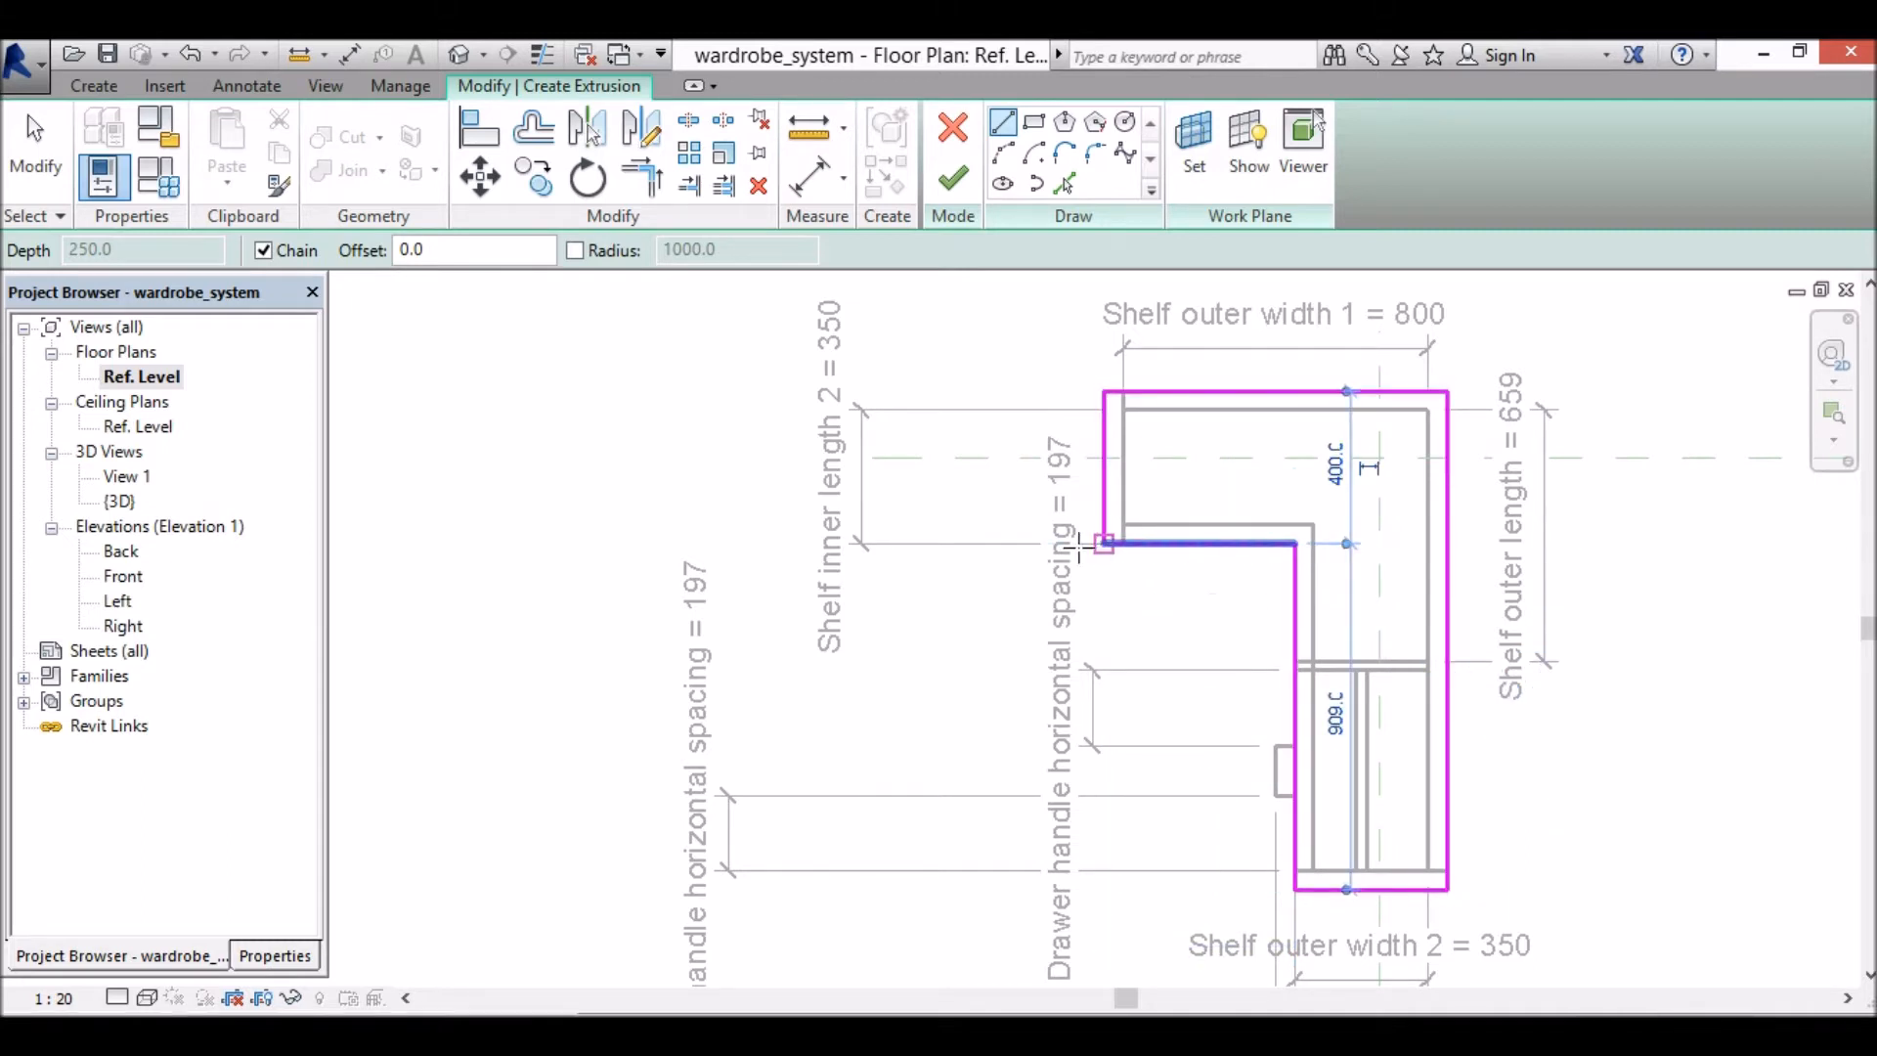
{"action": "right_click", "coordinate": [1103, 617]}
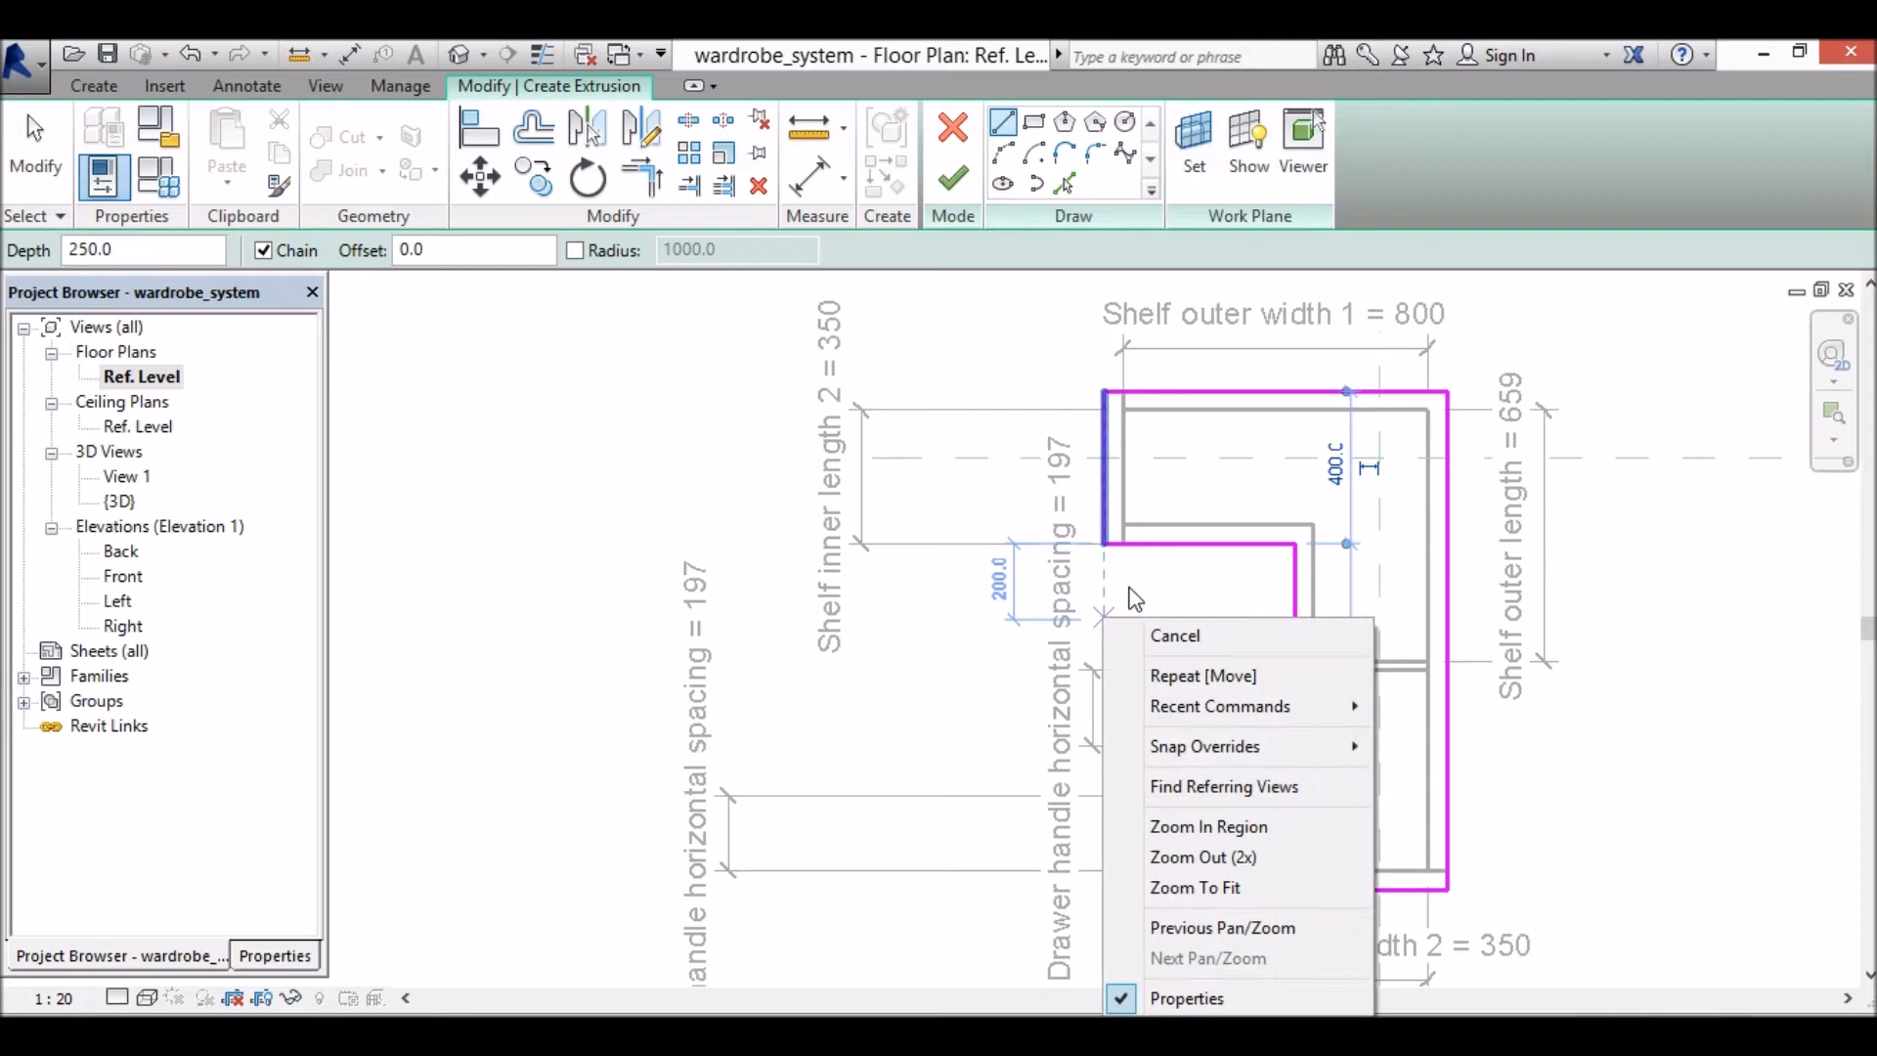
{"action": "left_click", "coordinate": [1154, 633]}
{"action": "right_click", "coordinate": [1142, 613]}
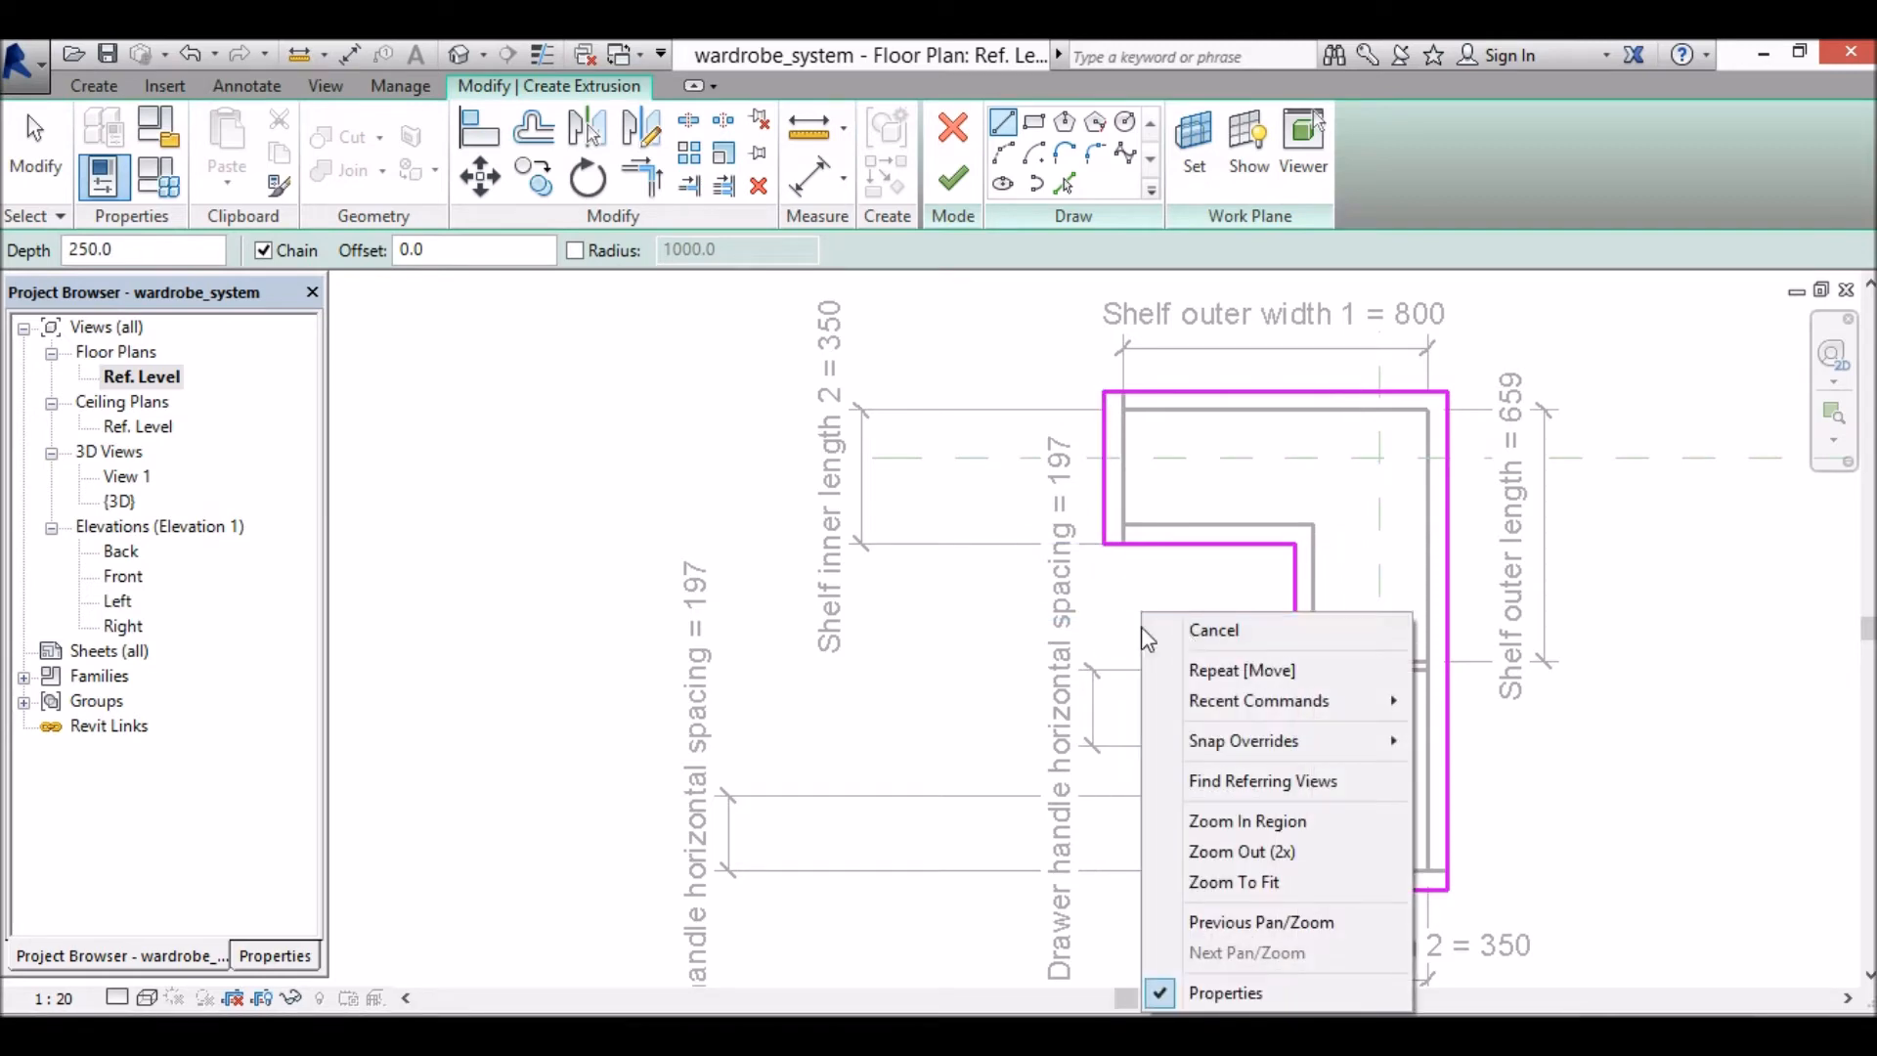
{"action": "left_click", "coordinate": [1154, 631]}
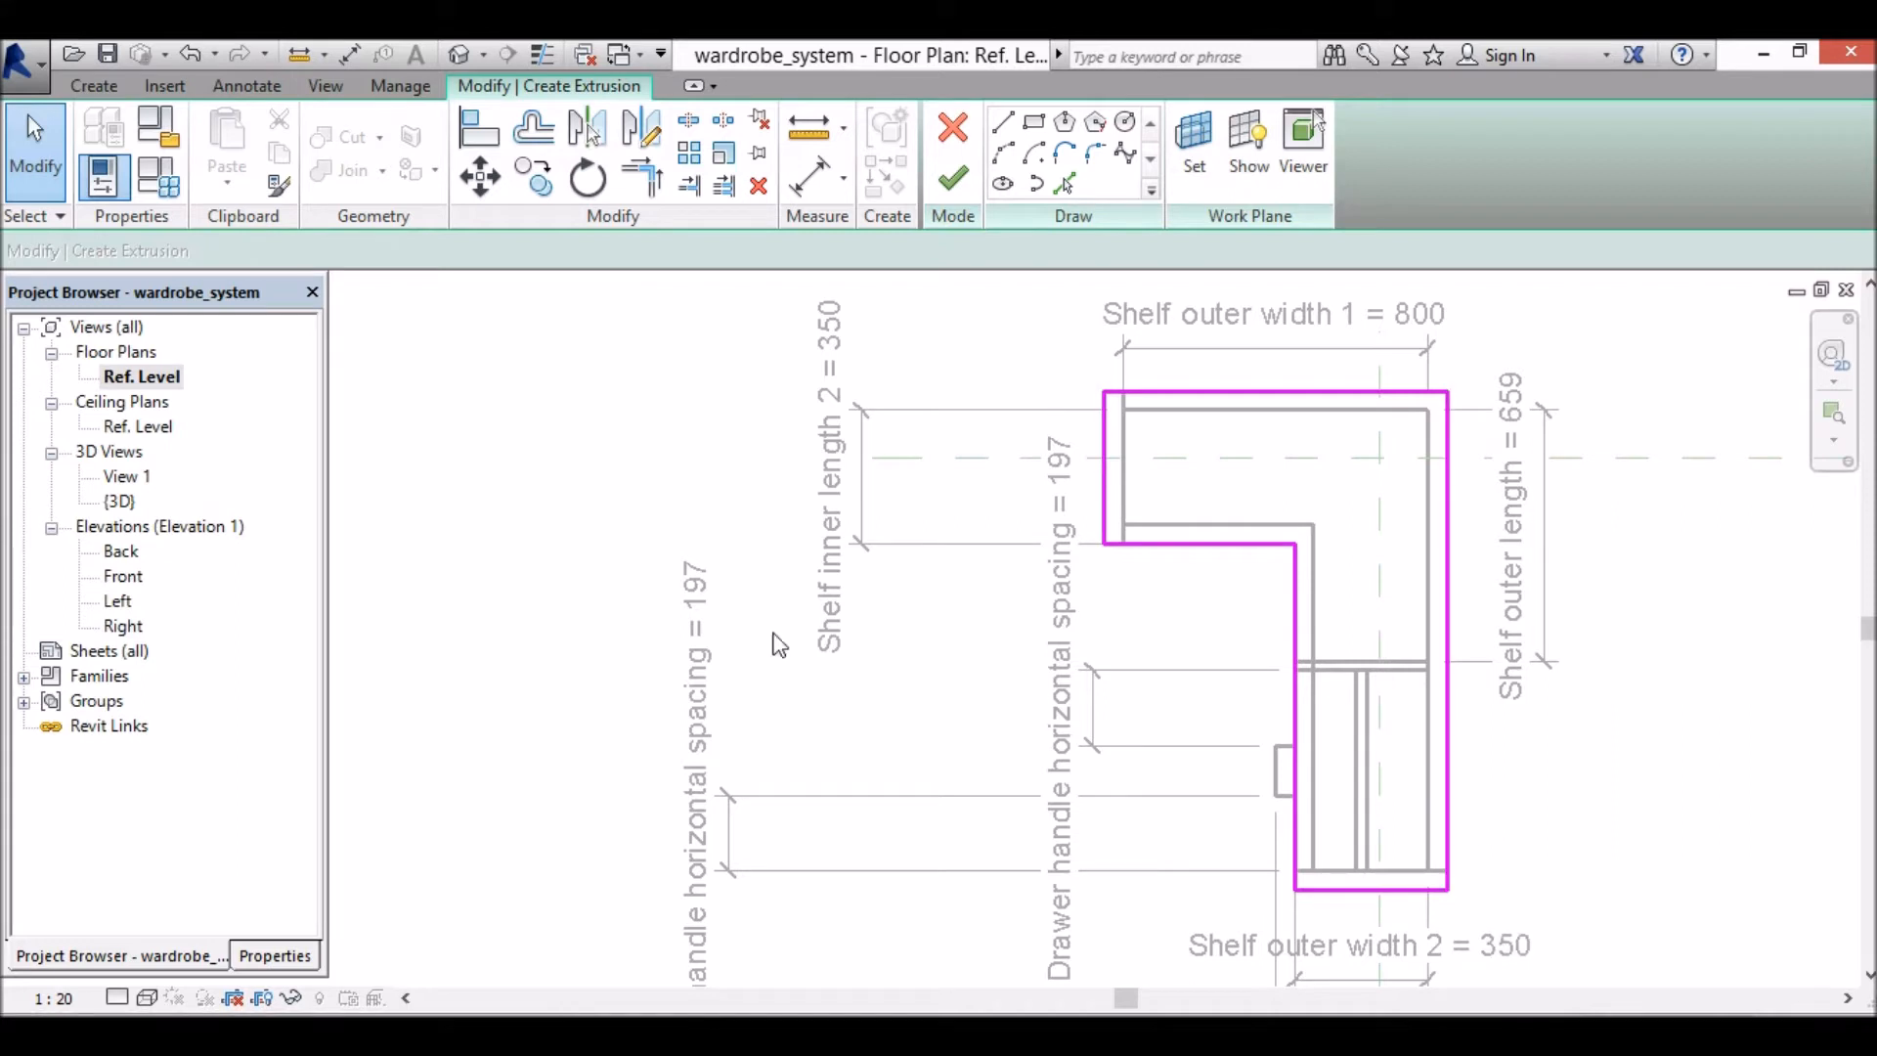
Step: Open the Front elevation and finish the L-shaped extrusion sketch with a depth of 250
{"action": "double_click", "coordinate": [122, 578]}
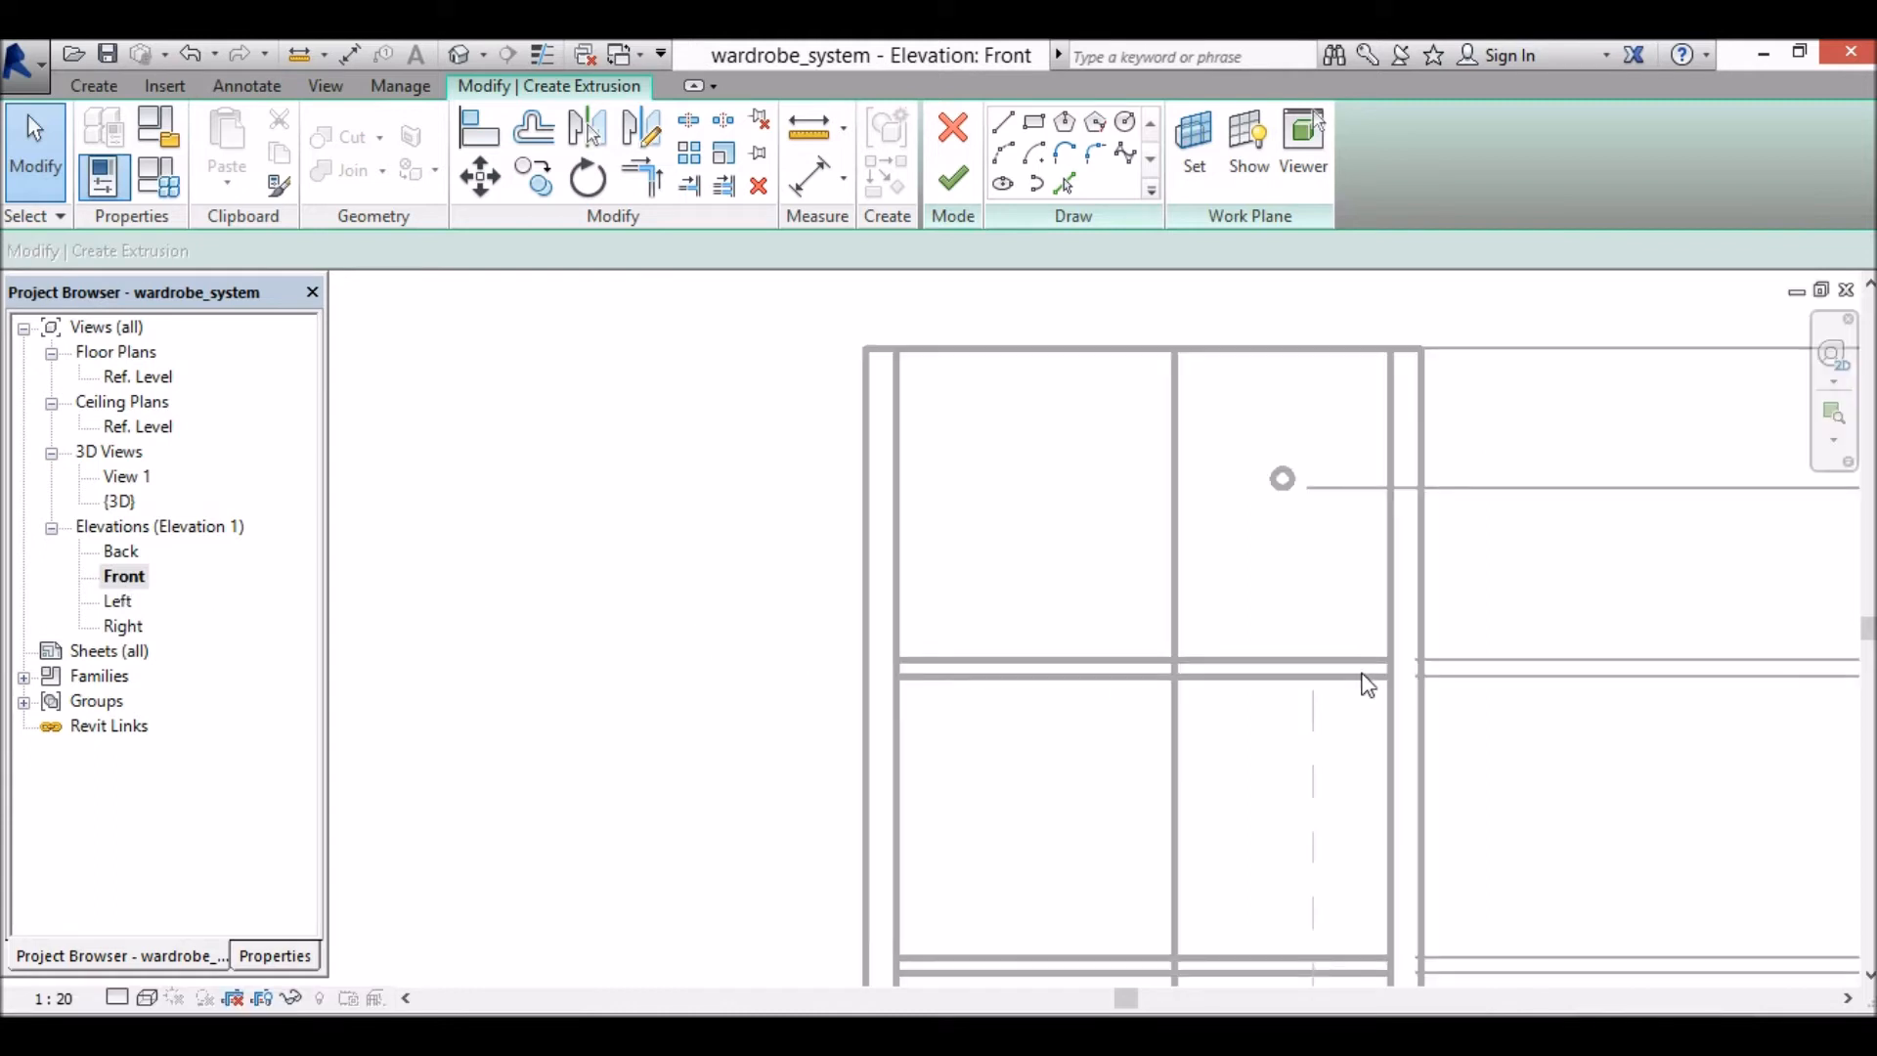
{"action": "scroll", "coordinate": [1369, 685], "scroll_direction": "down", "scroll_amount": 5}
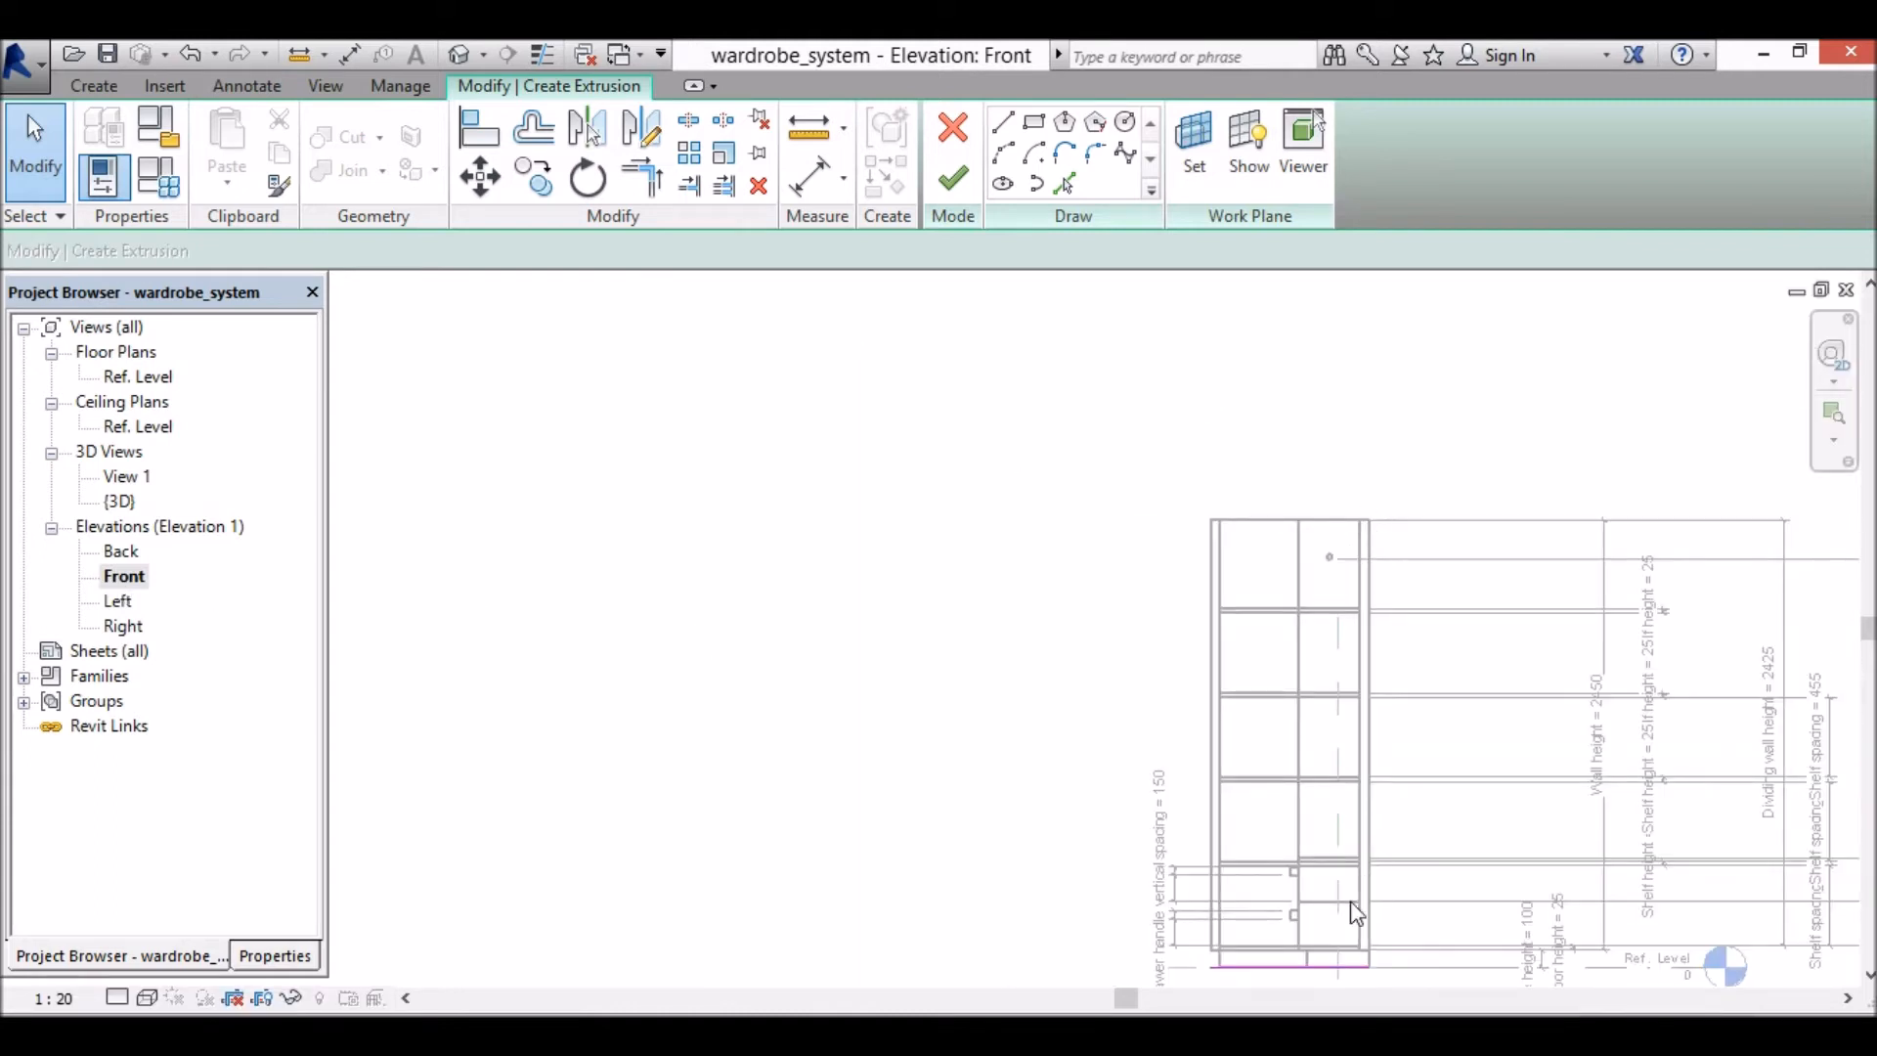
{"action": "scroll", "coordinate": [1315, 973], "scroll_direction": "up", "scroll_amount": 5}
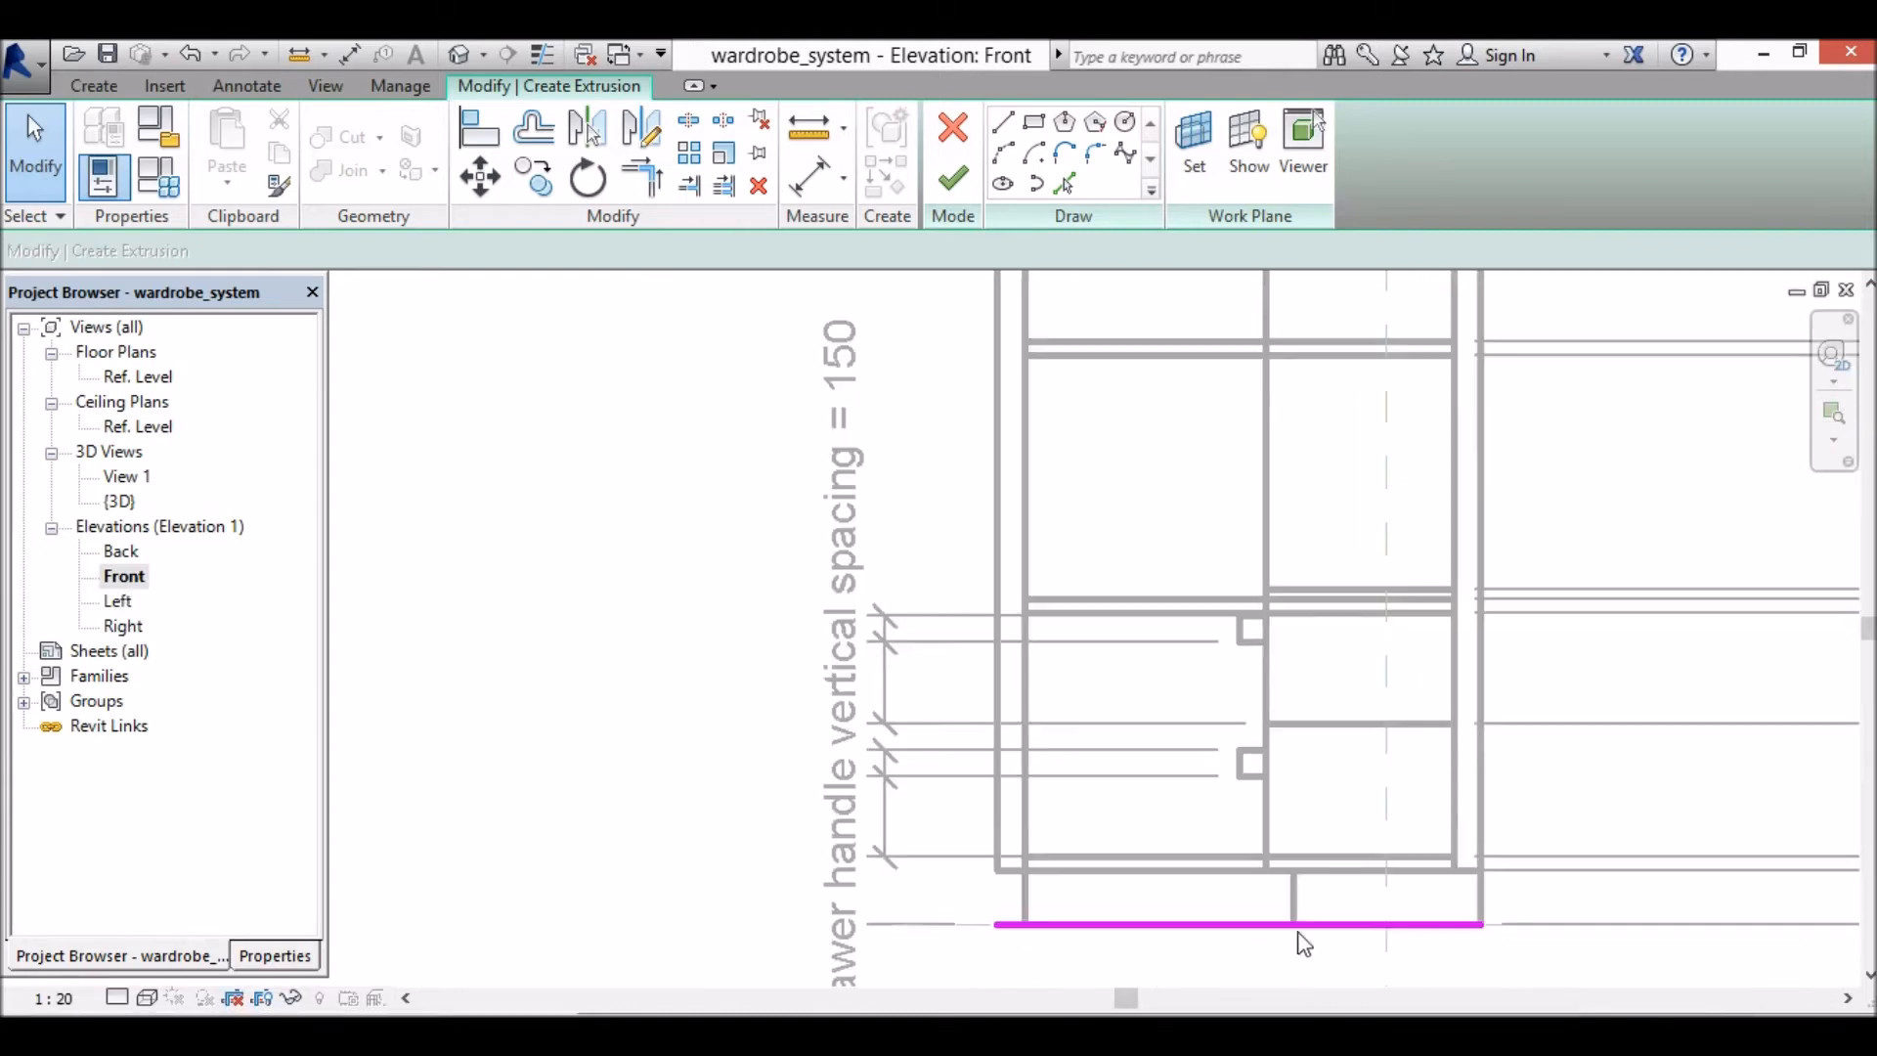
{"action": "left_click", "coordinate": [1162, 923]}
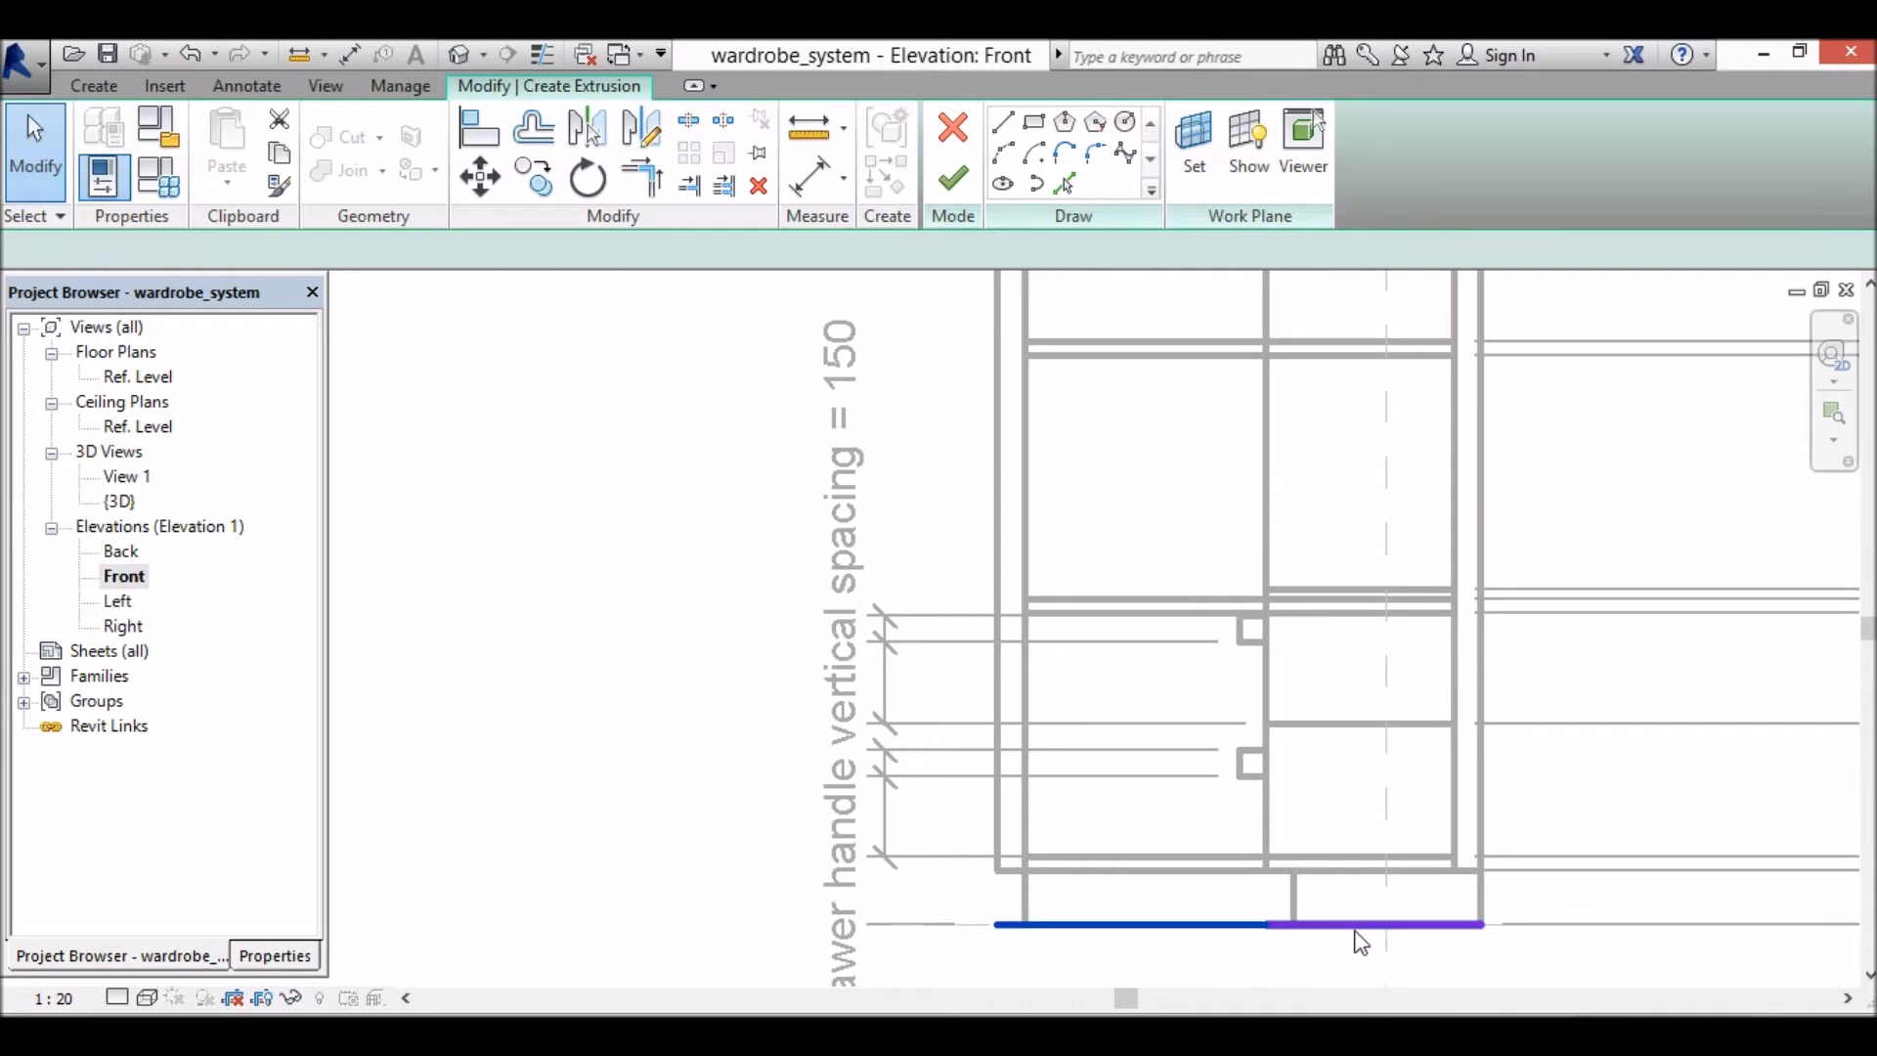
{"action": "left_click", "coordinate": [955, 186]}
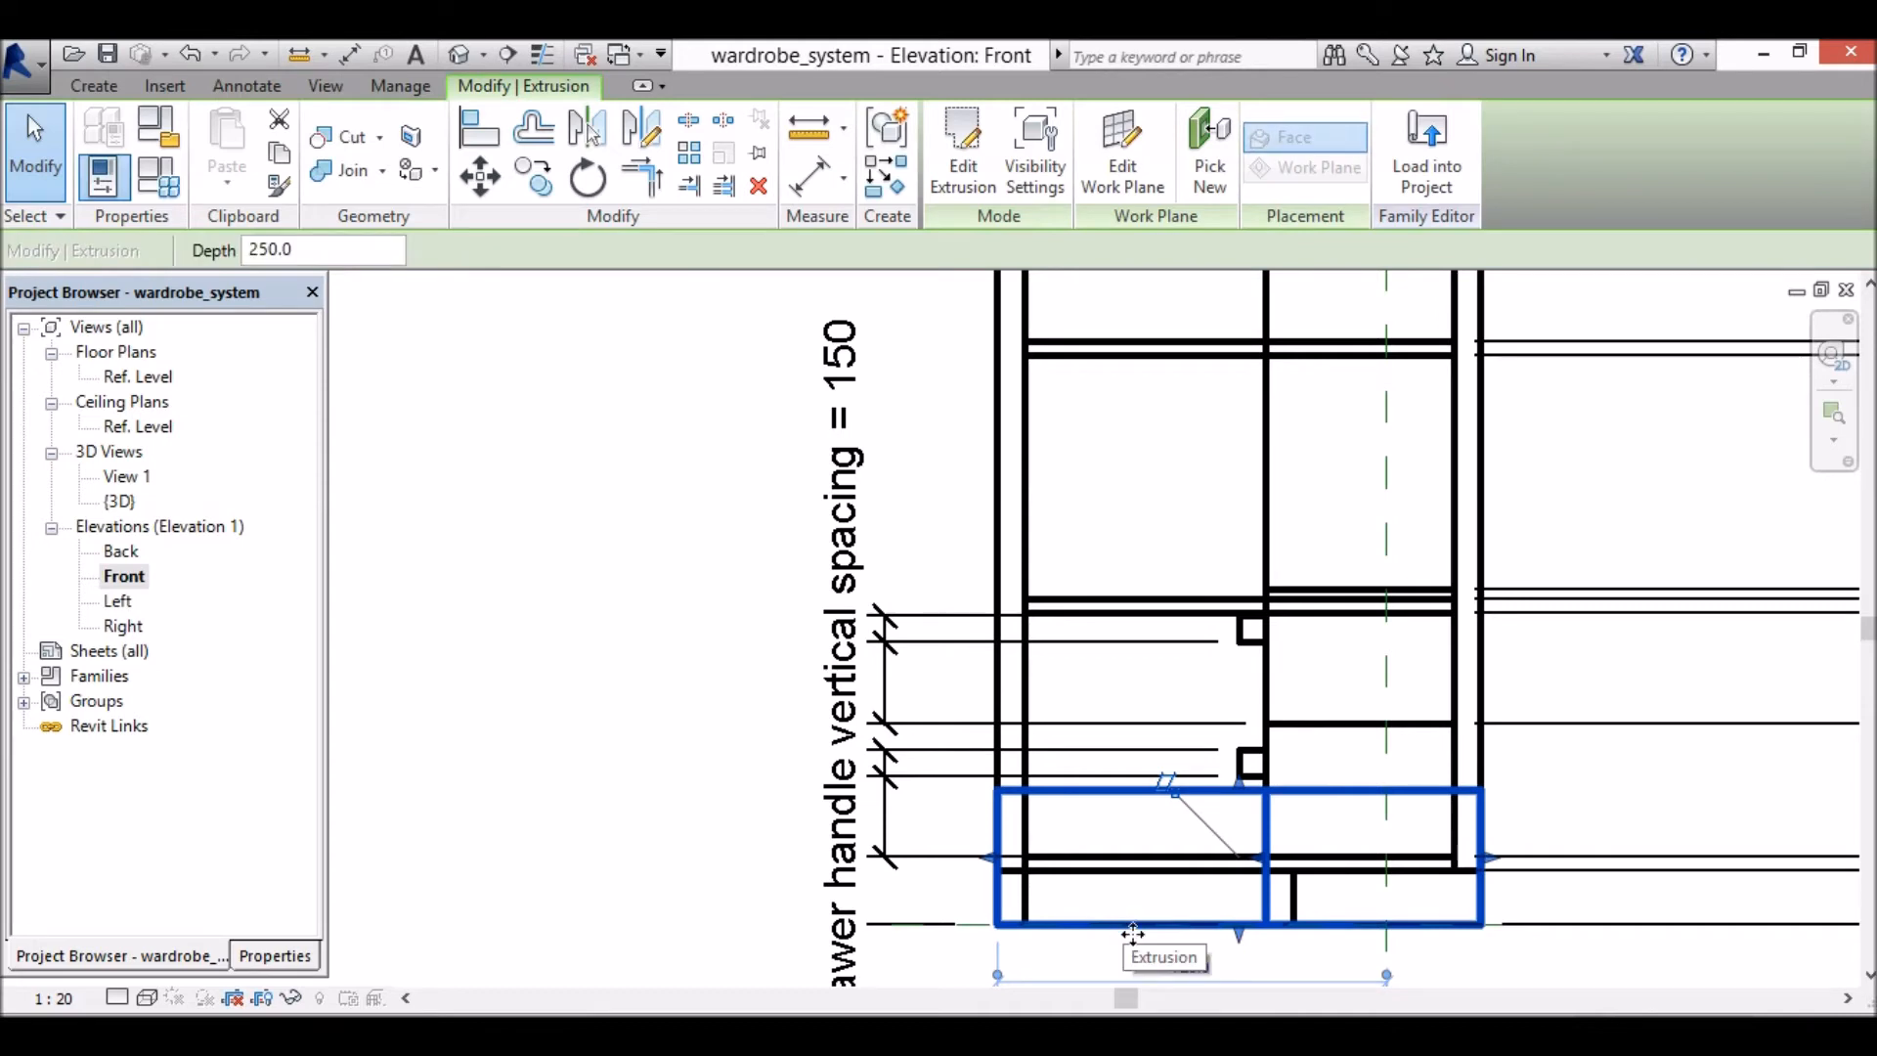
Step: Stretch the extrusion's upper and lower faces upward until it sits on the wardrobe walls, 250 deep with its top at 2800
{"action": "left_click_drag", "start_coordinate": [1232, 930], "coordinate": [1228, 376]}
{"action": "left_click_drag", "start_coordinate": [1240, 814], "coordinate": [1223, 412]}
{"action": "scroll", "coordinate": [1234, 599], "scroll_direction": "down", "scroll_amount": 2}
{"action": "left_click_drag", "start_coordinate": [1244, 606], "coordinate": [1278, 349]}
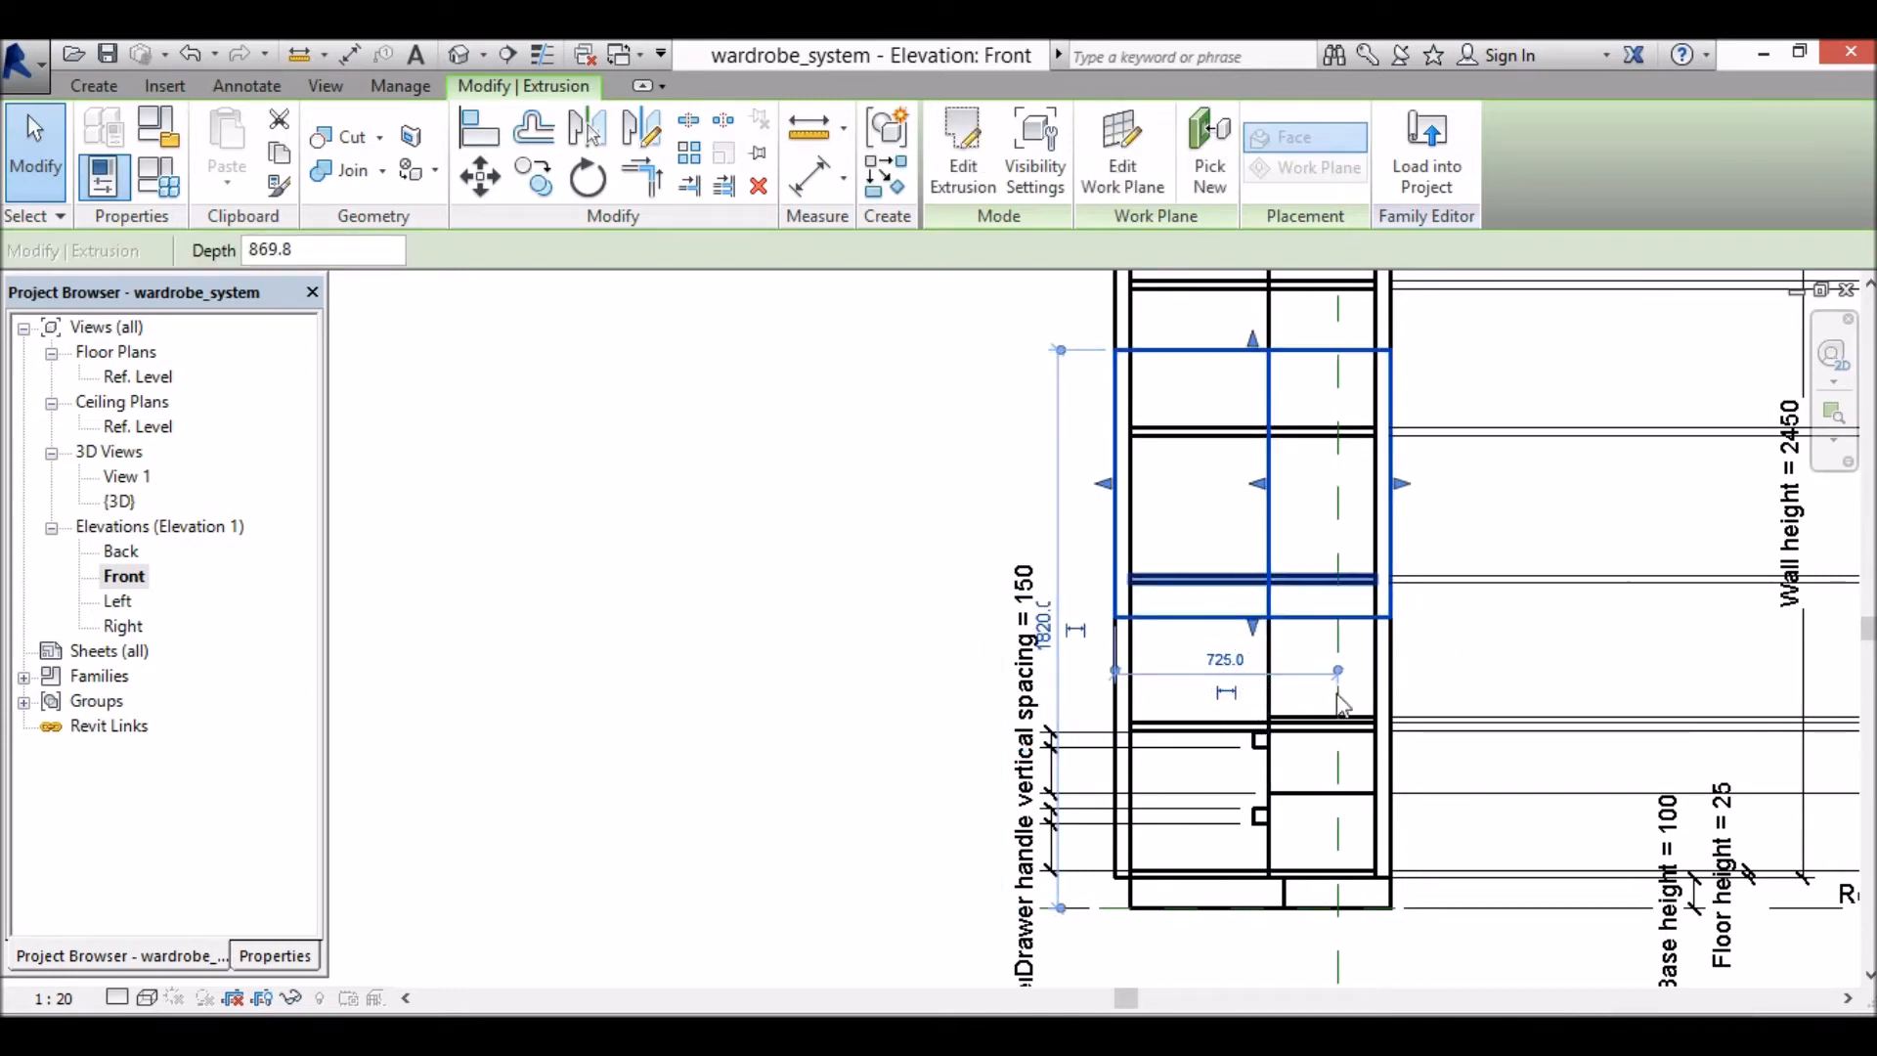
{"action": "left_click_drag", "start_coordinate": [1252, 627], "coordinate": [1256, 370]}
{"action": "scroll", "coordinate": [1364, 687], "scroll_direction": "down", "scroll_amount": 3}
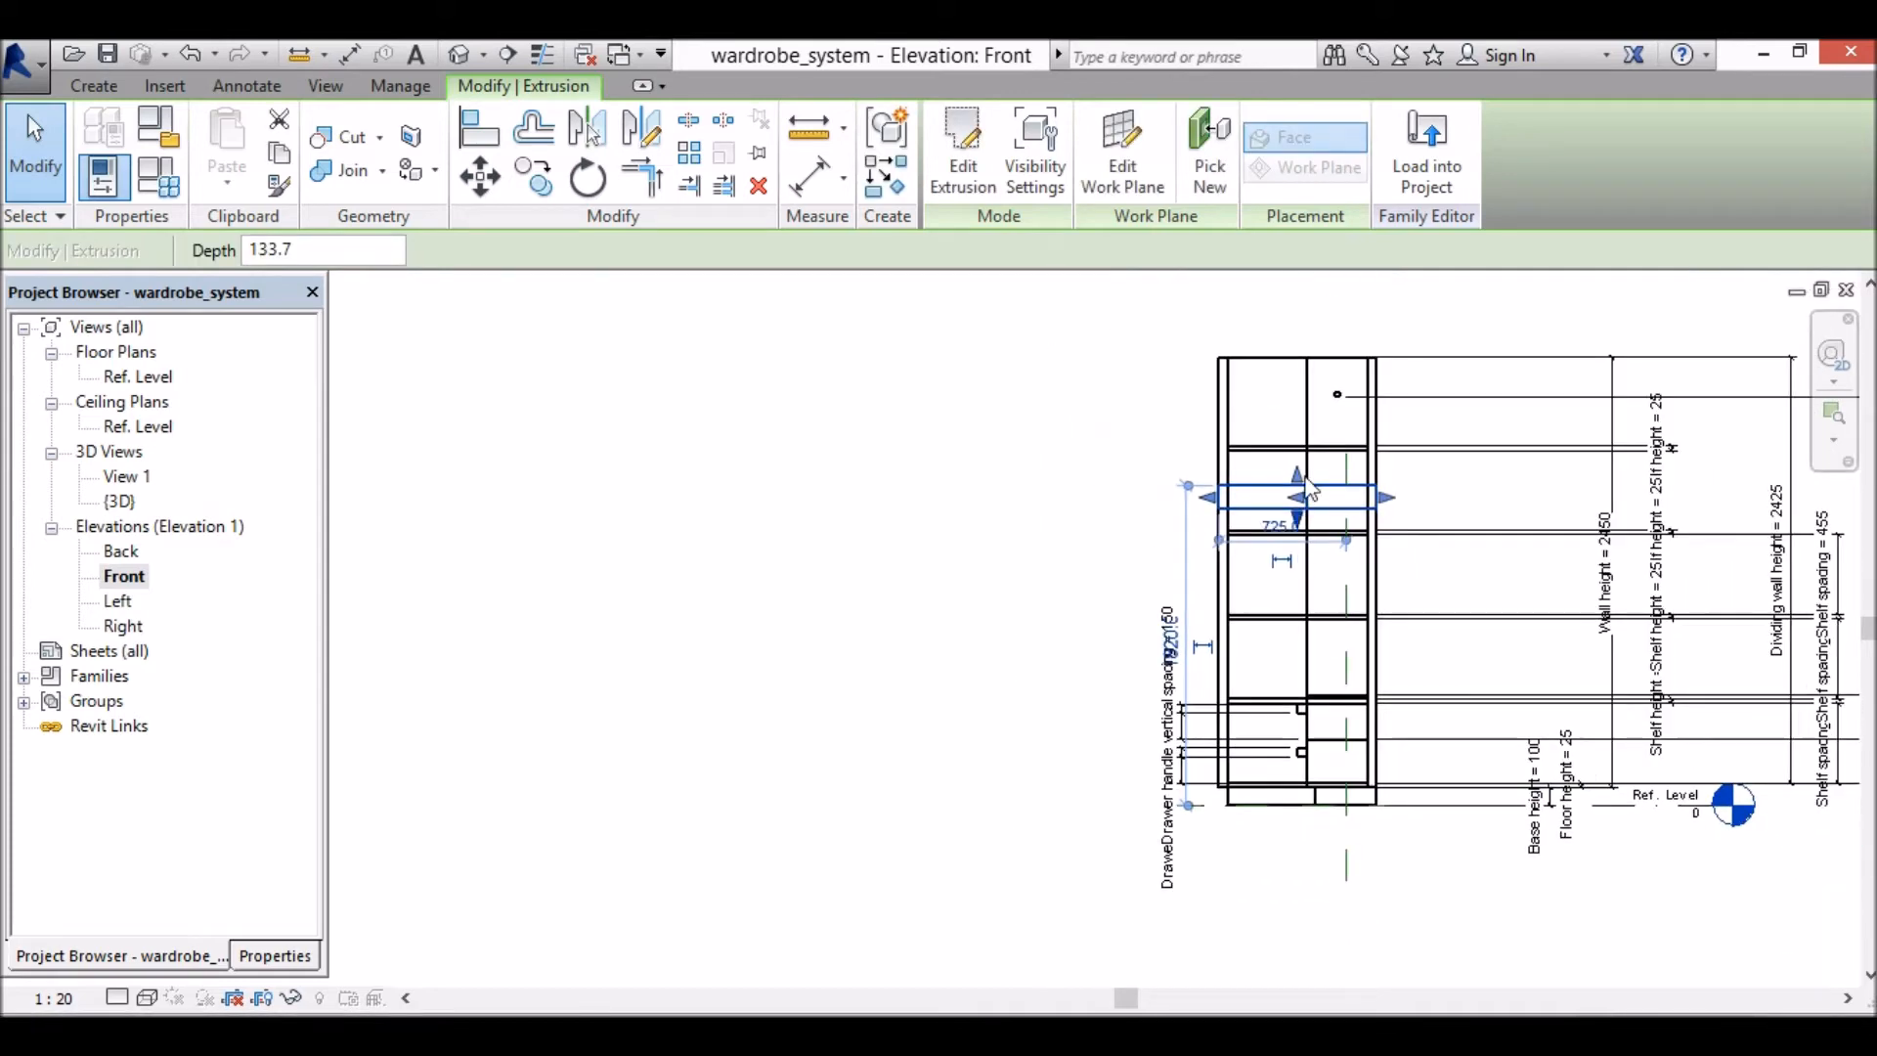
{"action": "left_click_drag", "start_coordinate": [1299, 487], "coordinate": [1300, 313]}
{"action": "left_click_drag", "start_coordinate": [1297, 516], "coordinate": [1318, 364]}
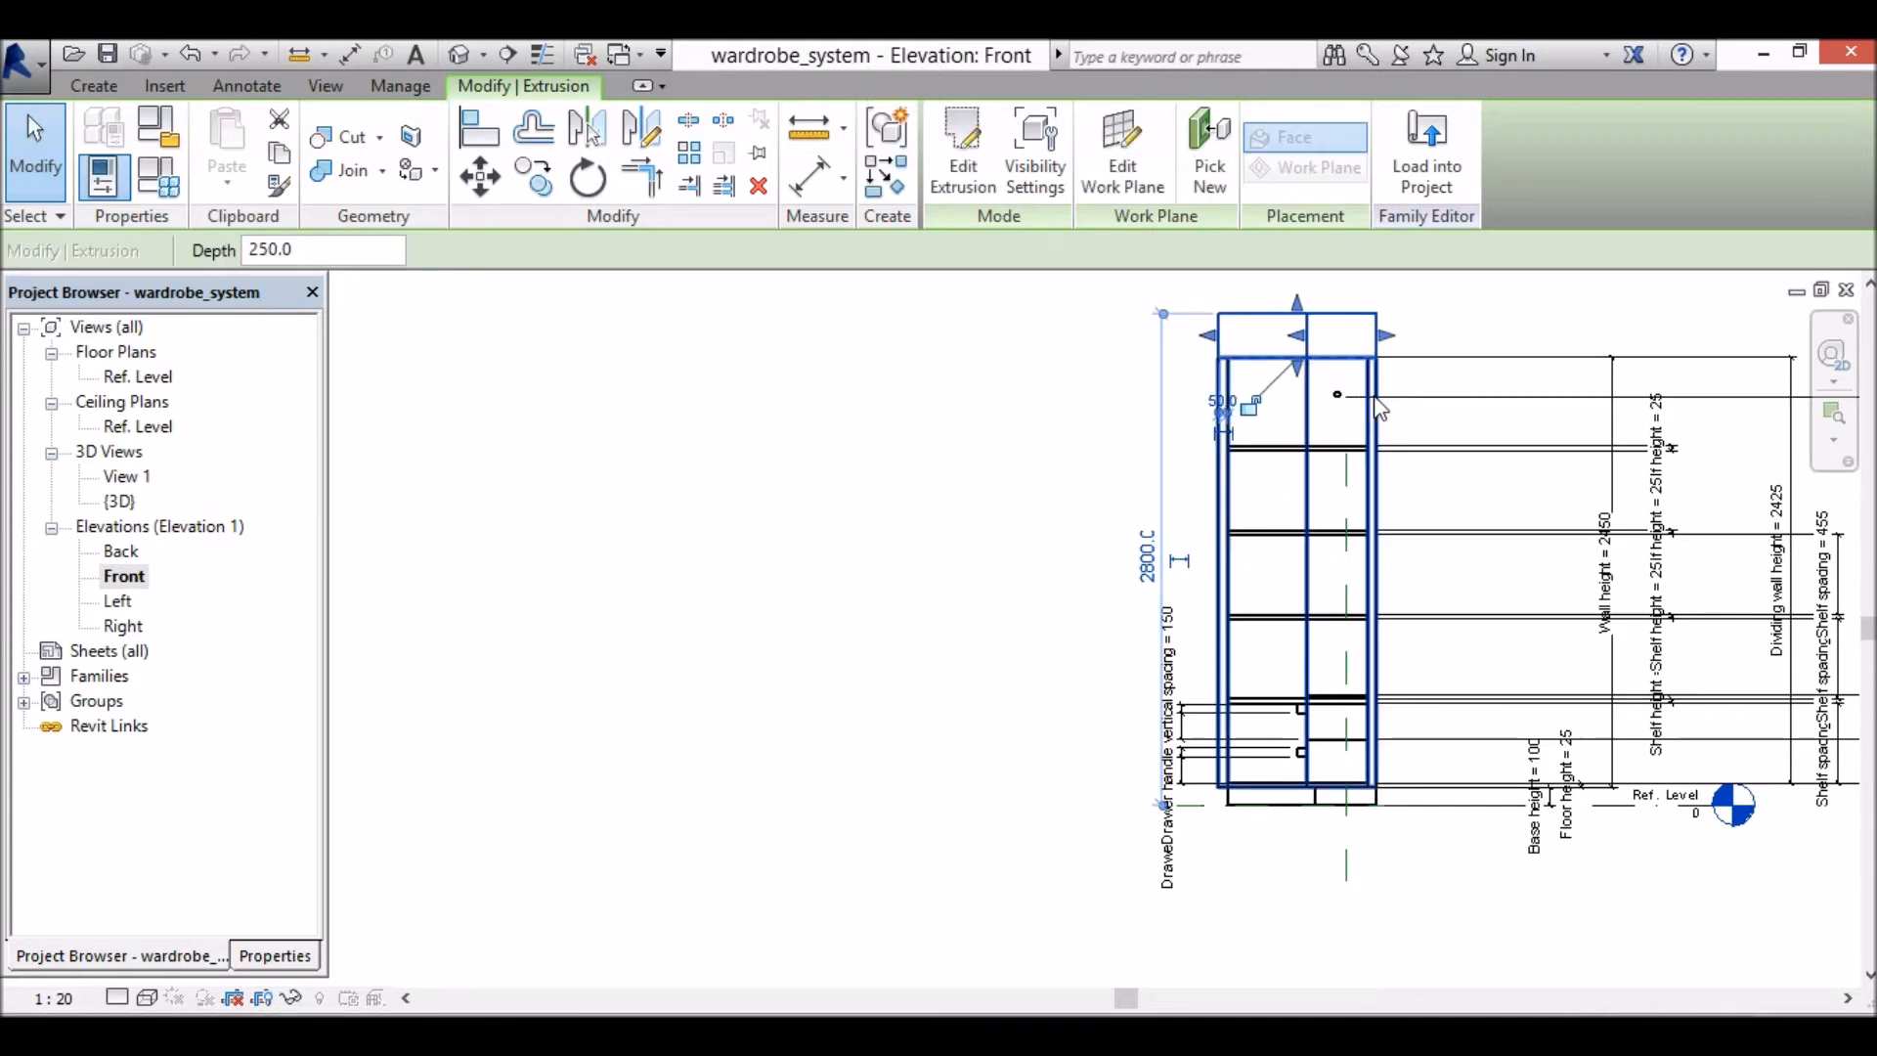
Step: Add an aligned dimension for the height of the L-shaped top extrusion, placed beyond the existing height dimensions in the Front elevation
{"action": "left_click", "coordinate": [1453, 311]}
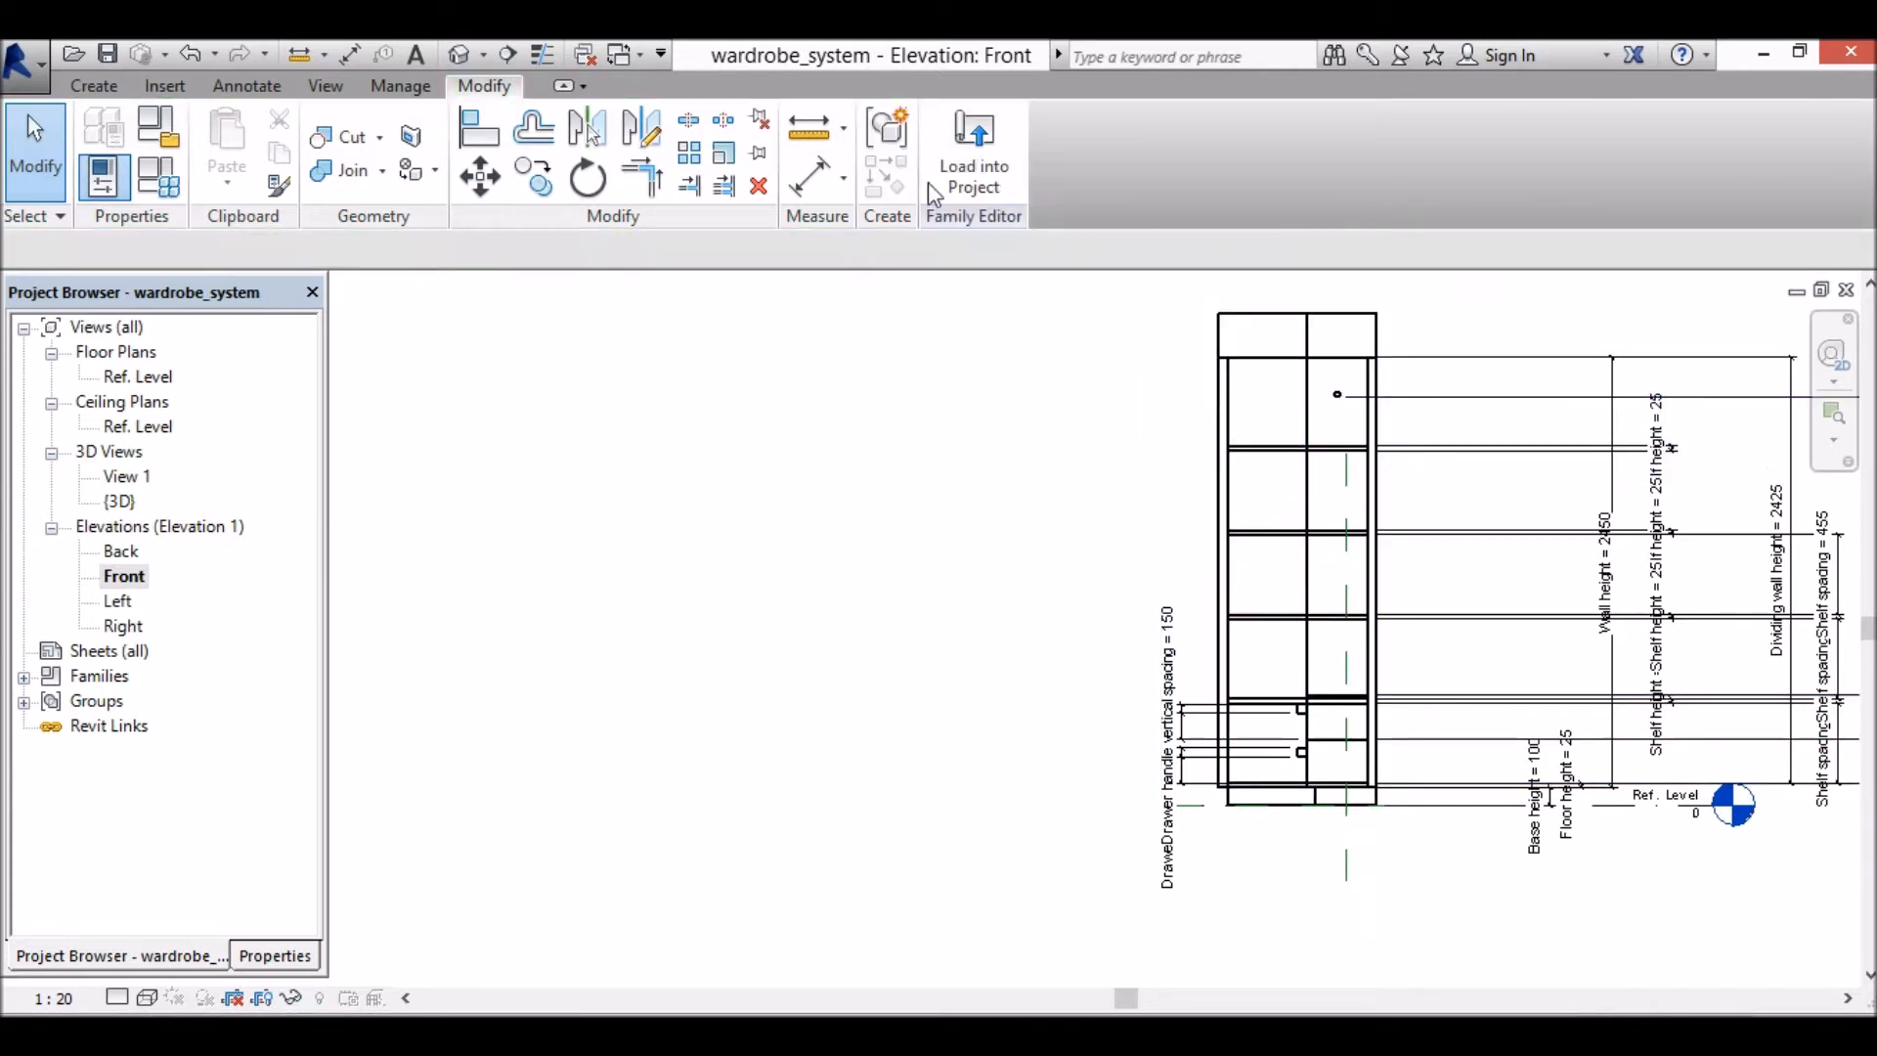
{"action": "left_click", "coordinate": [808, 178]}
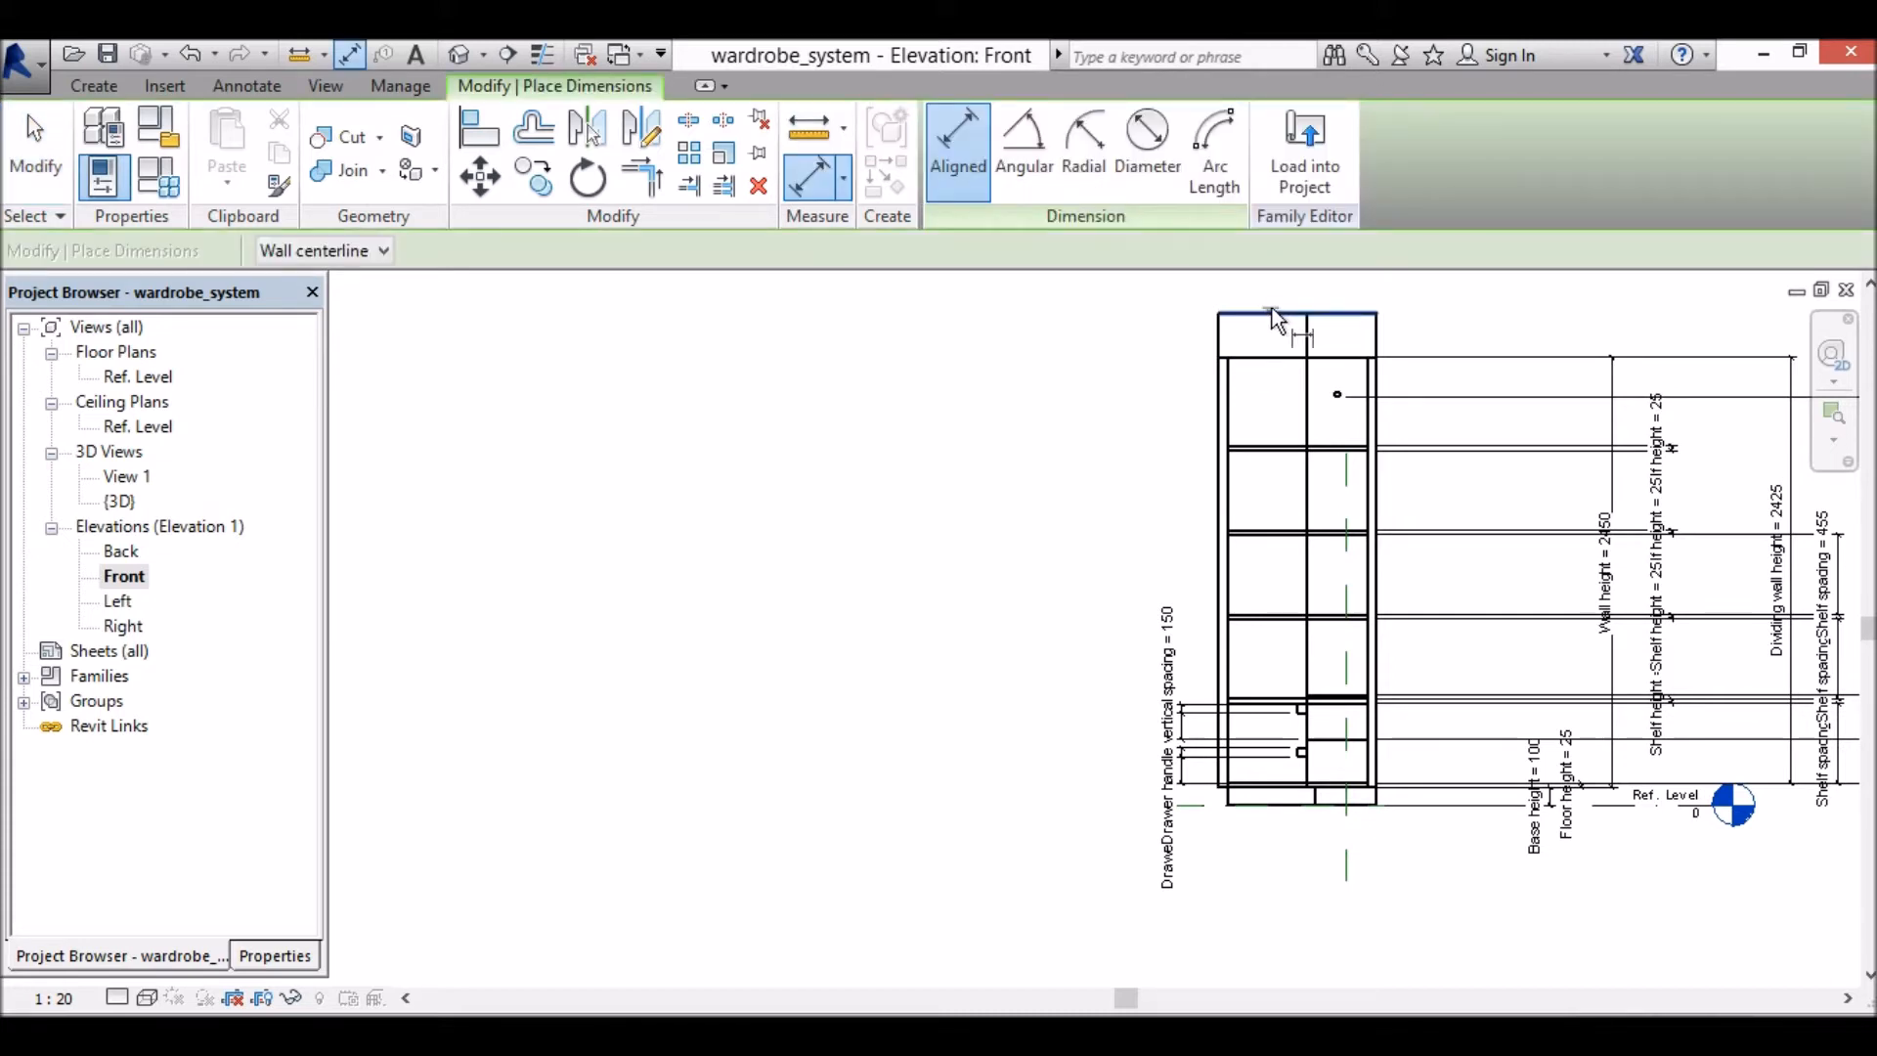
{"action": "left_click", "coordinate": [1269, 355]}
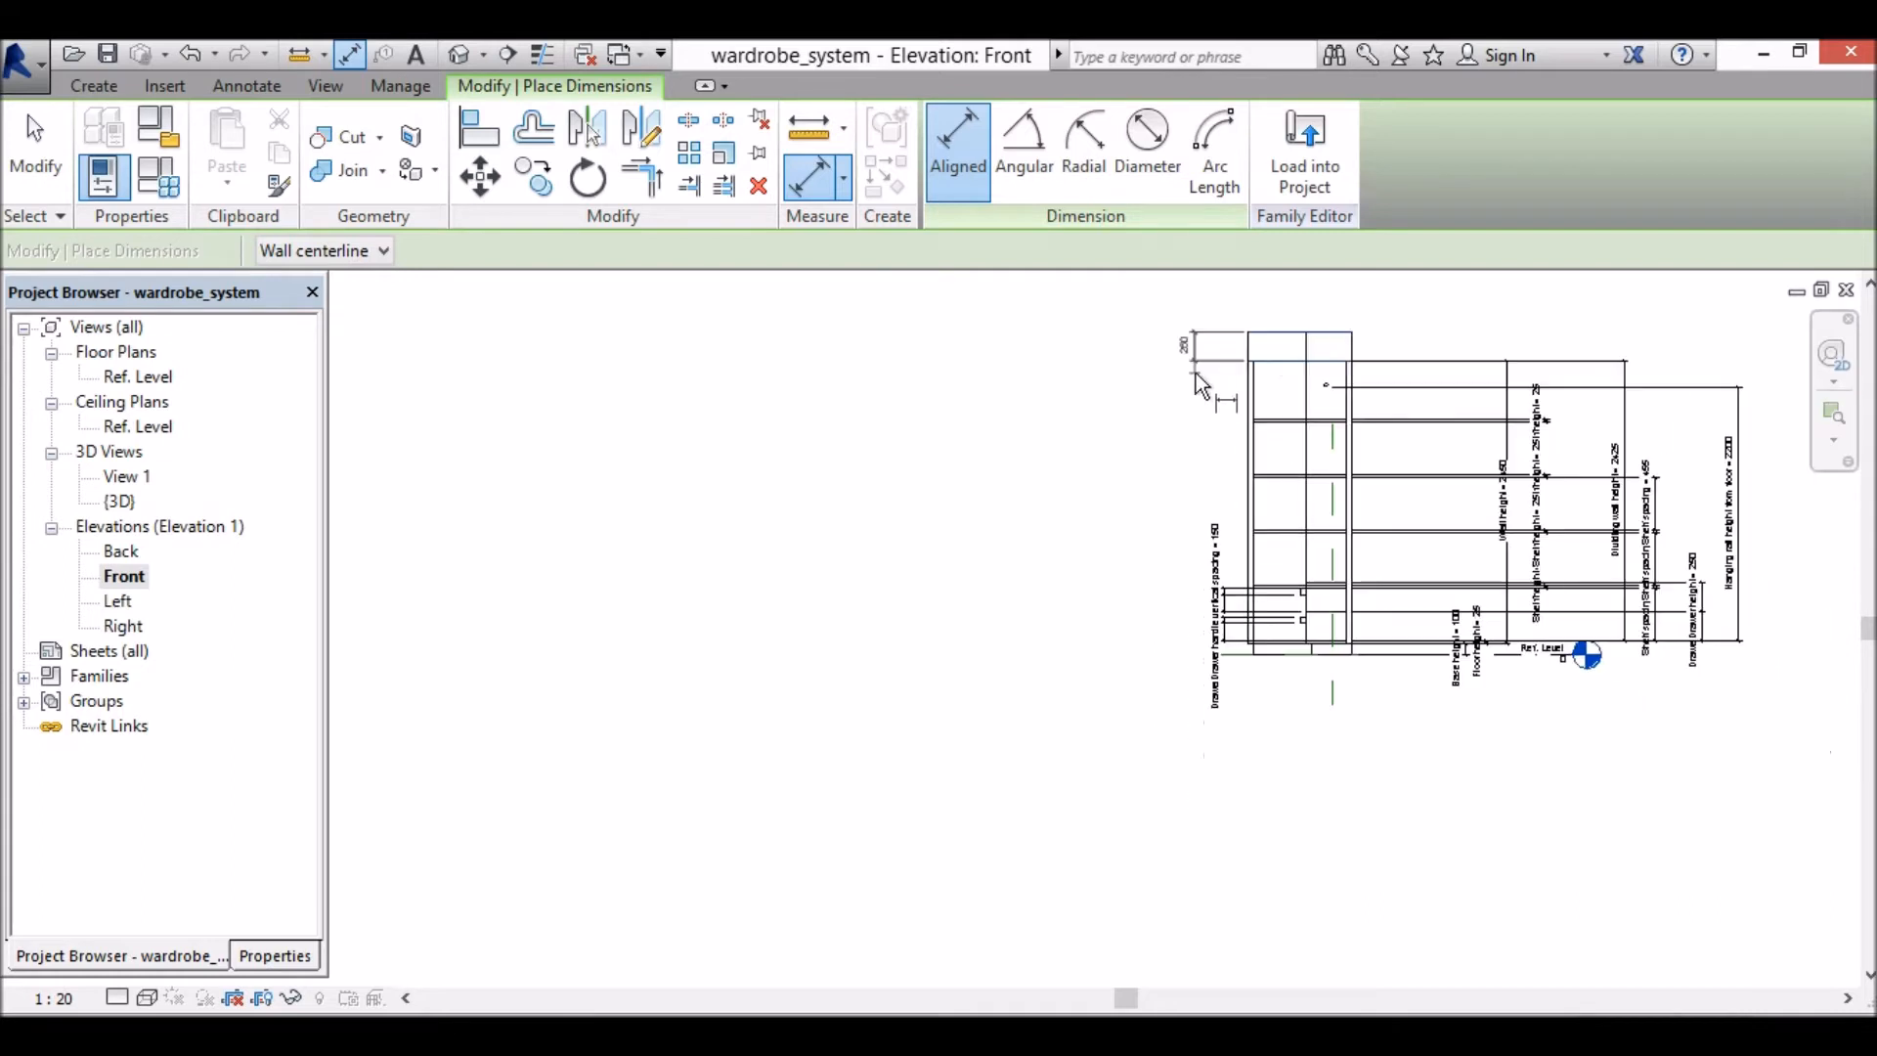
{"action": "scroll", "coordinate": [1194, 373], "scroll_direction": "down", "scroll_amount": 3}
{"action": "left_click", "coordinate": [1600, 371]}
{"action": "right_click", "coordinate": [1641, 401]}
{"action": "left_click", "coordinate": [1652, 416]}
{"action": "right_click", "coordinate": [1659, 405]}
{"action": "left_click", "coordinate": [1663, 422]}
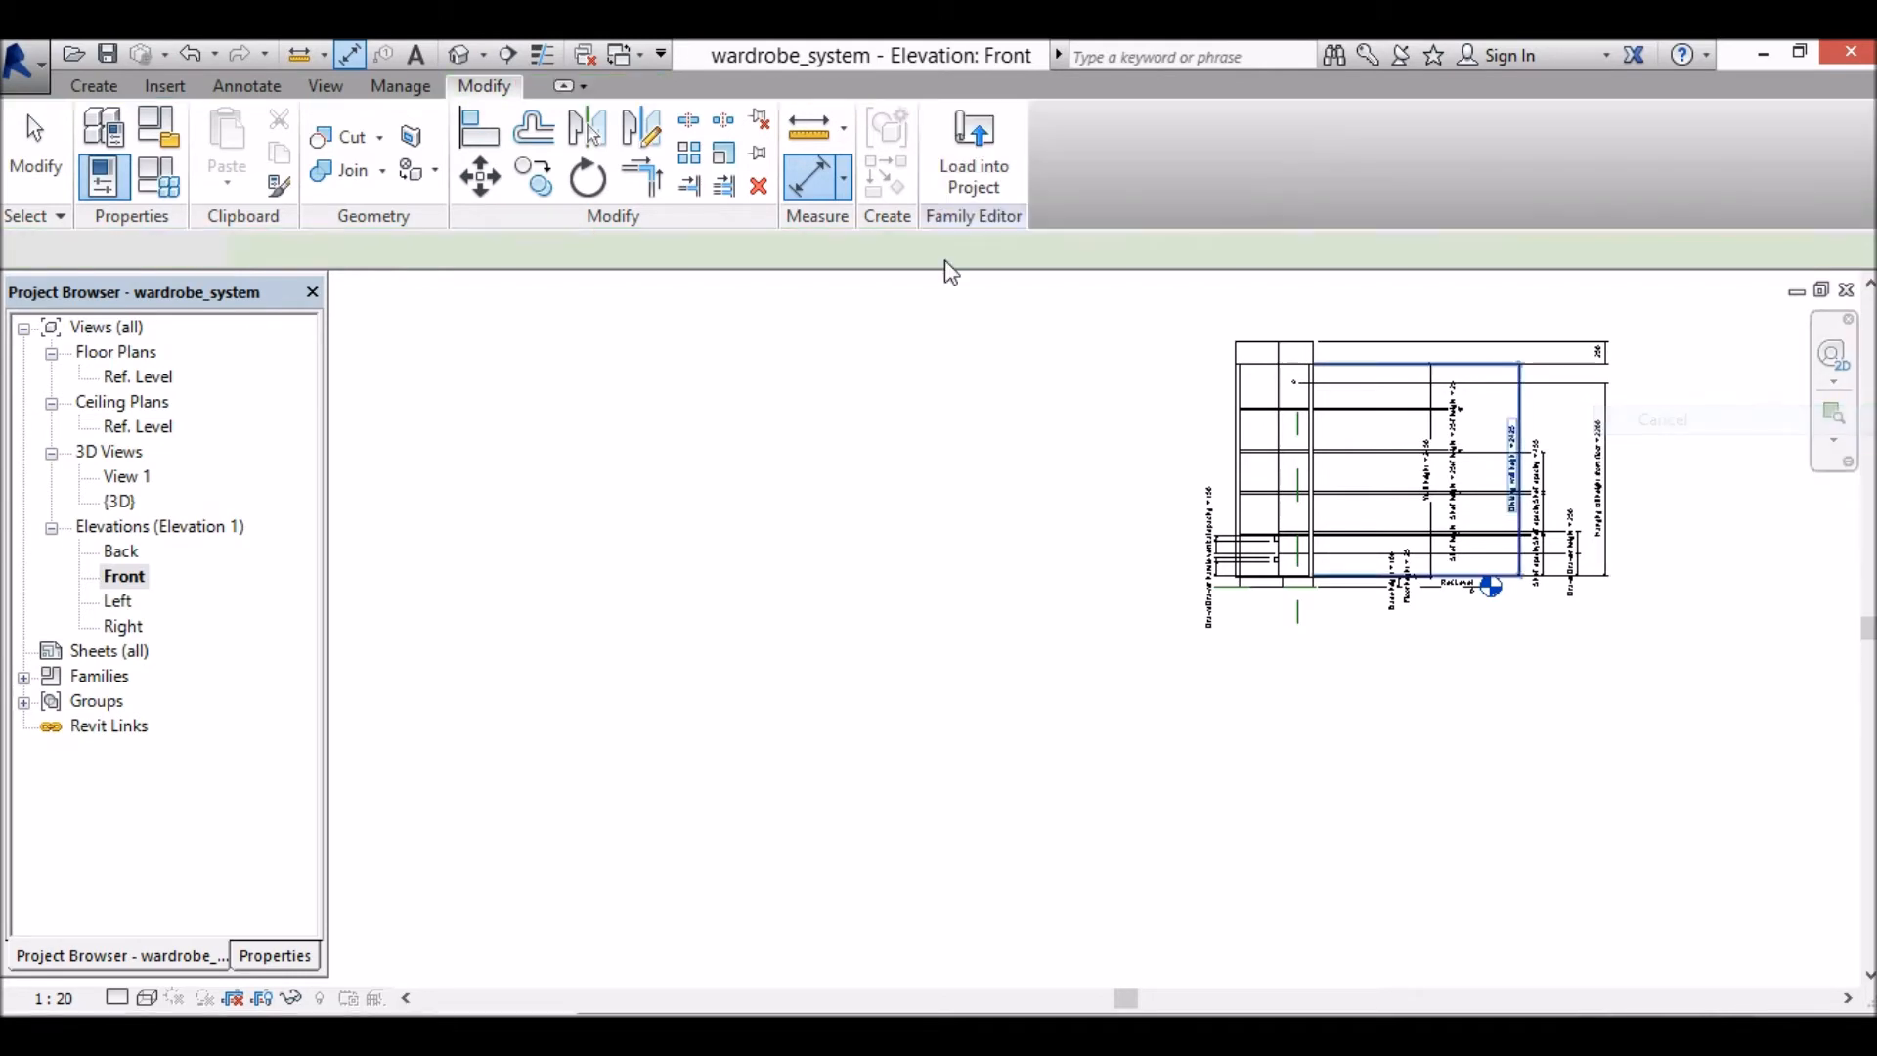
Step: Add a family length parameter named "Ceiling height" under Dimensions, lock it and set its value to 50
{"action": "left_click", "coordinate": [166, 181]}
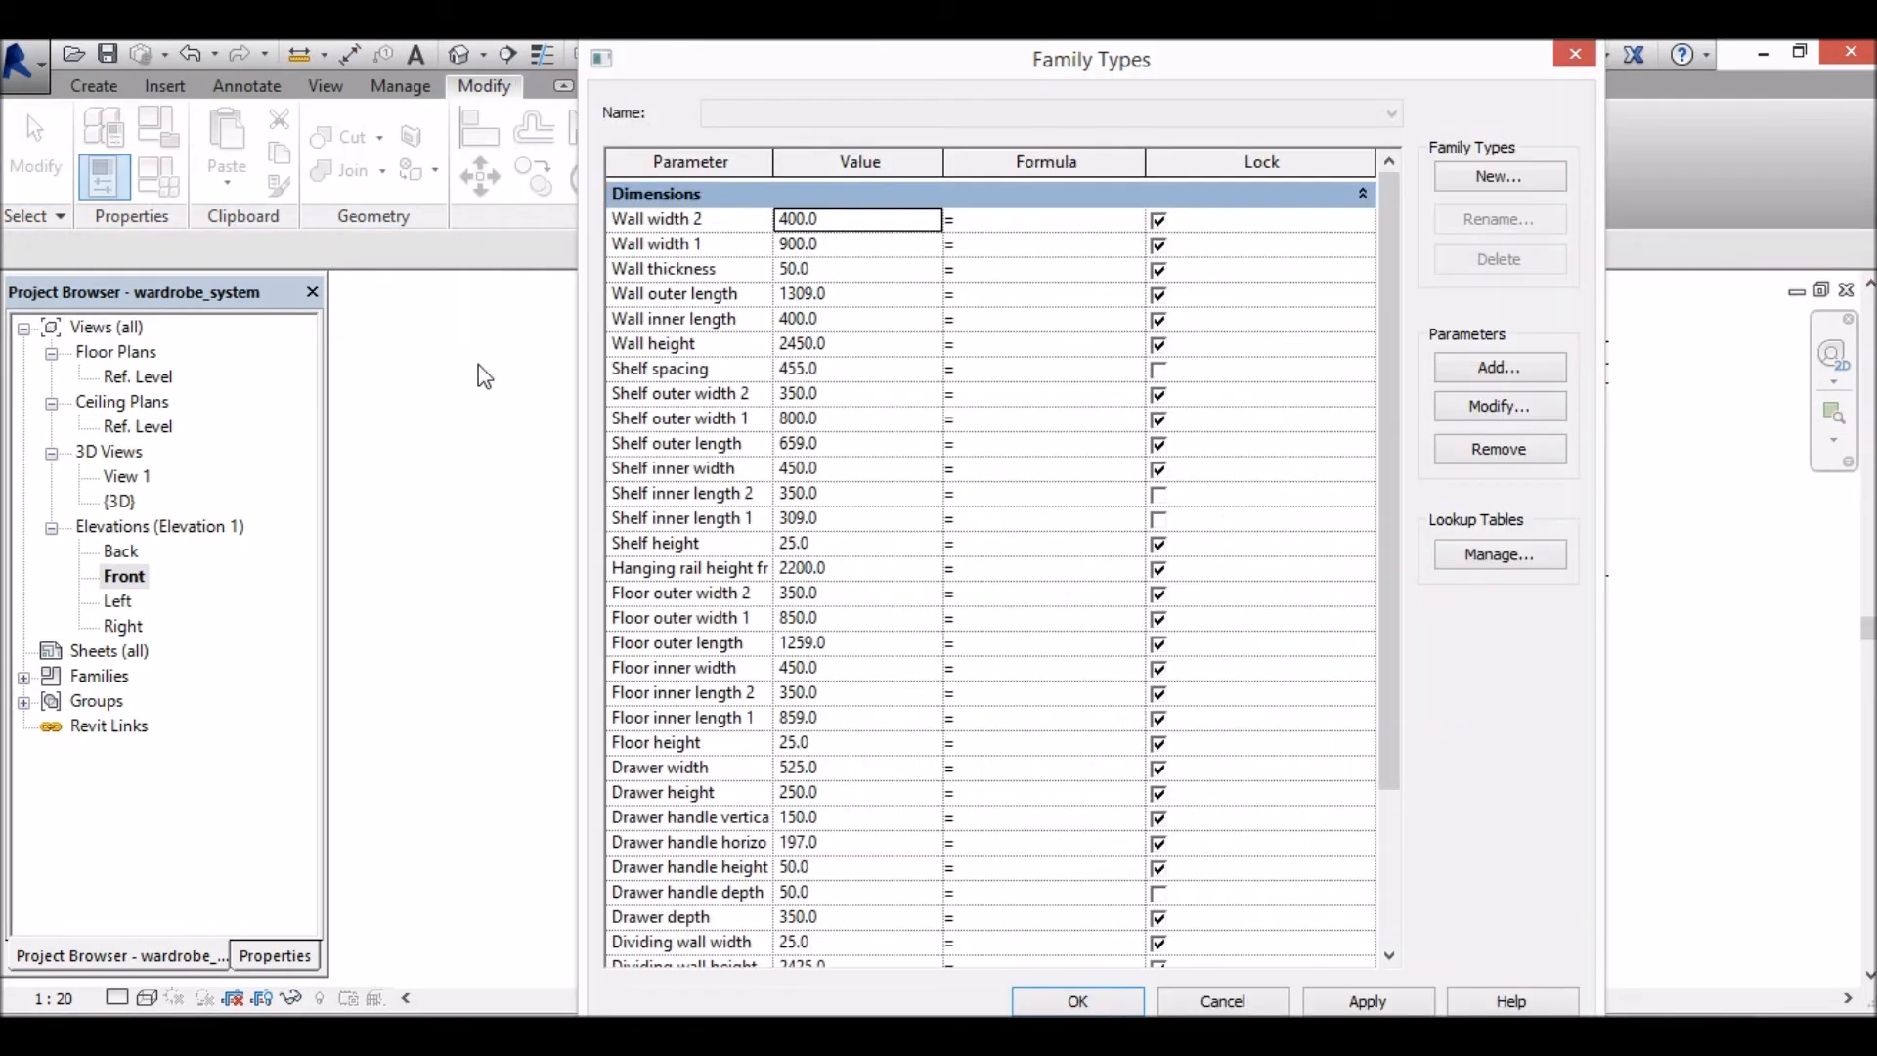
{"action": "left_click", "coordinate": [1499, 368]}
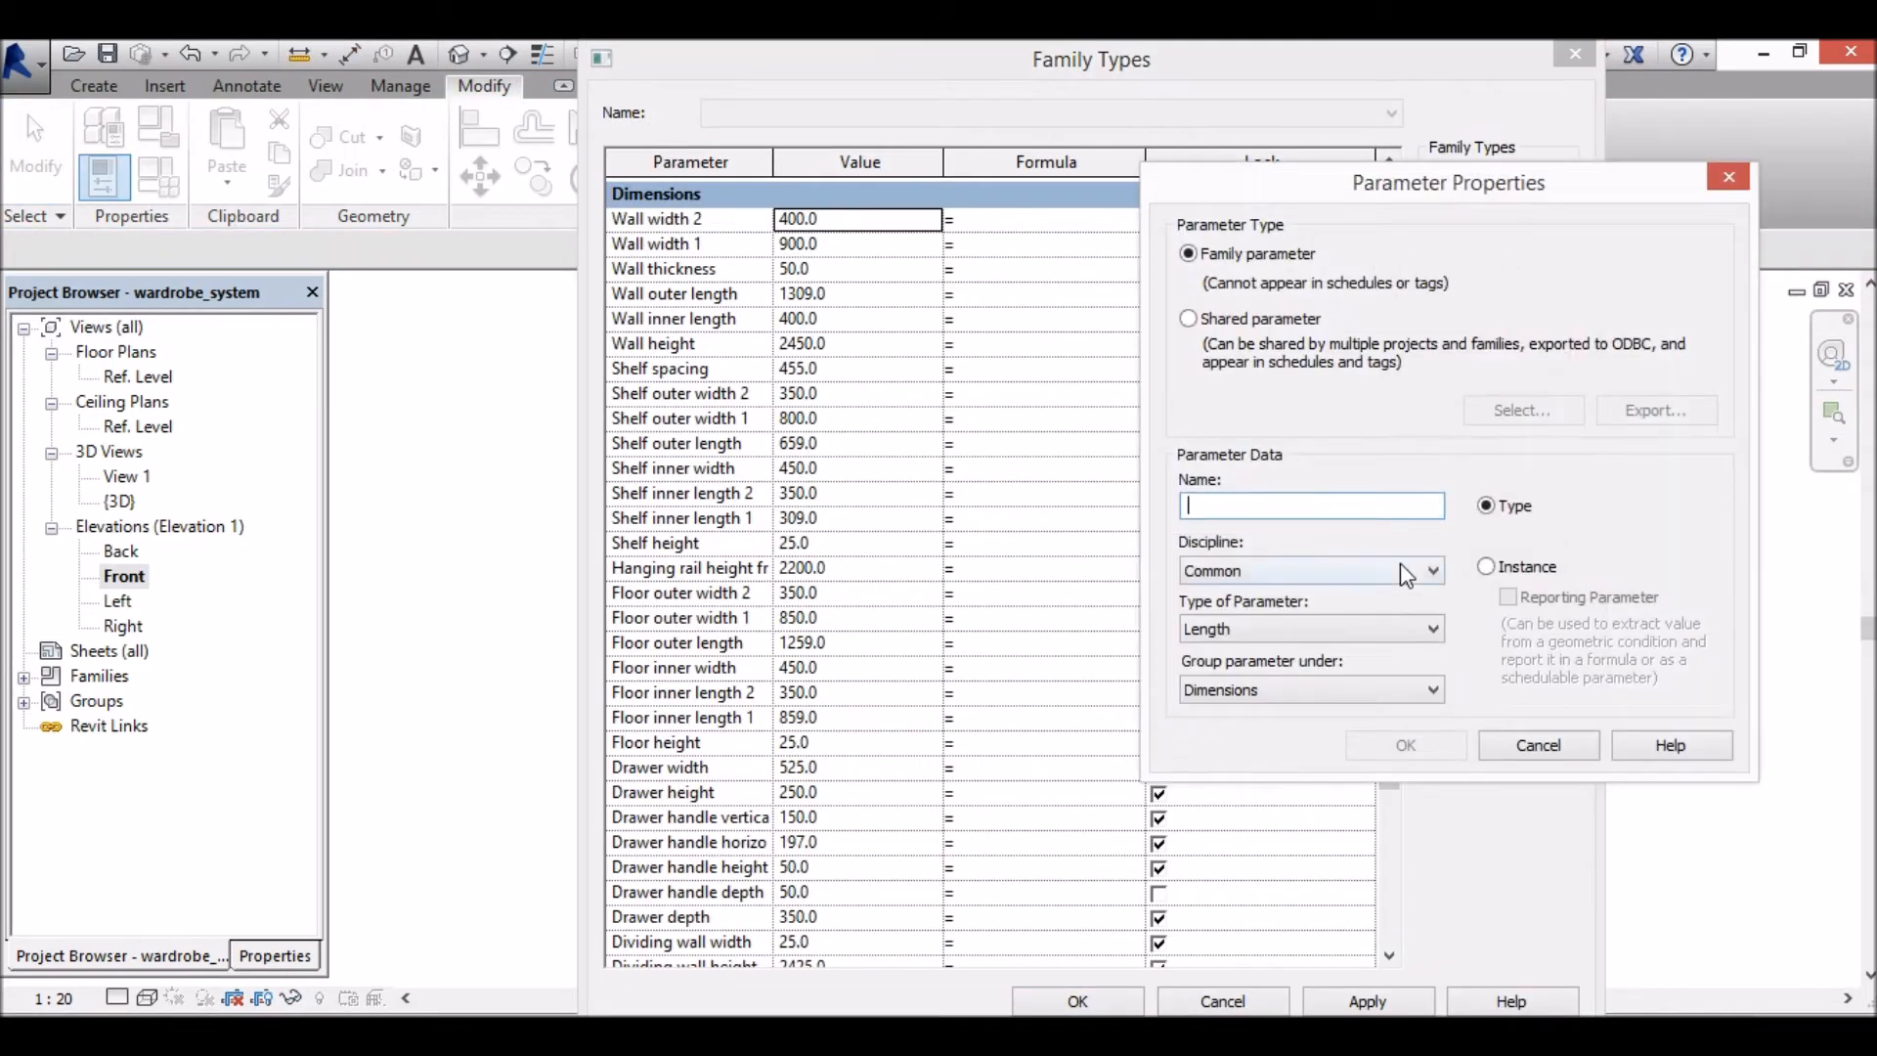
{"action": "type", "text": "Ceiling height"}
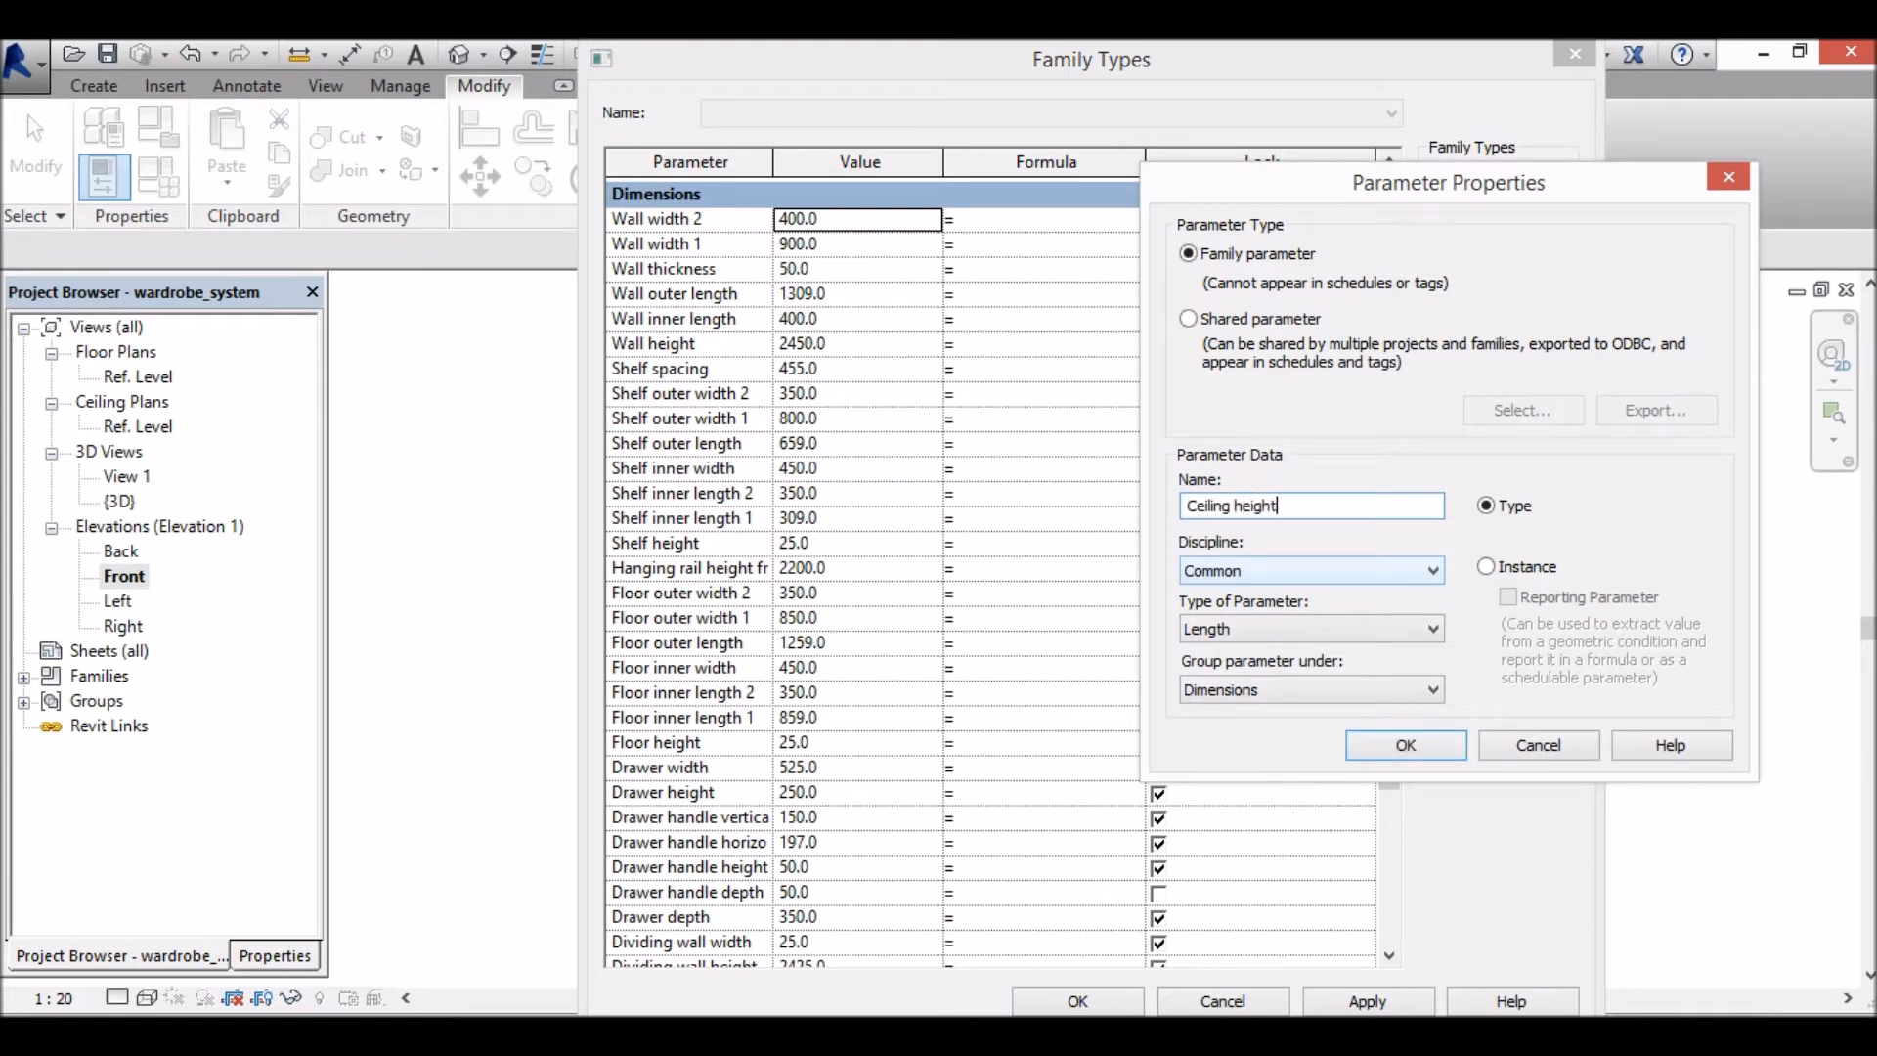
{"action": "left_click", "coordinate": [1429, 745]}
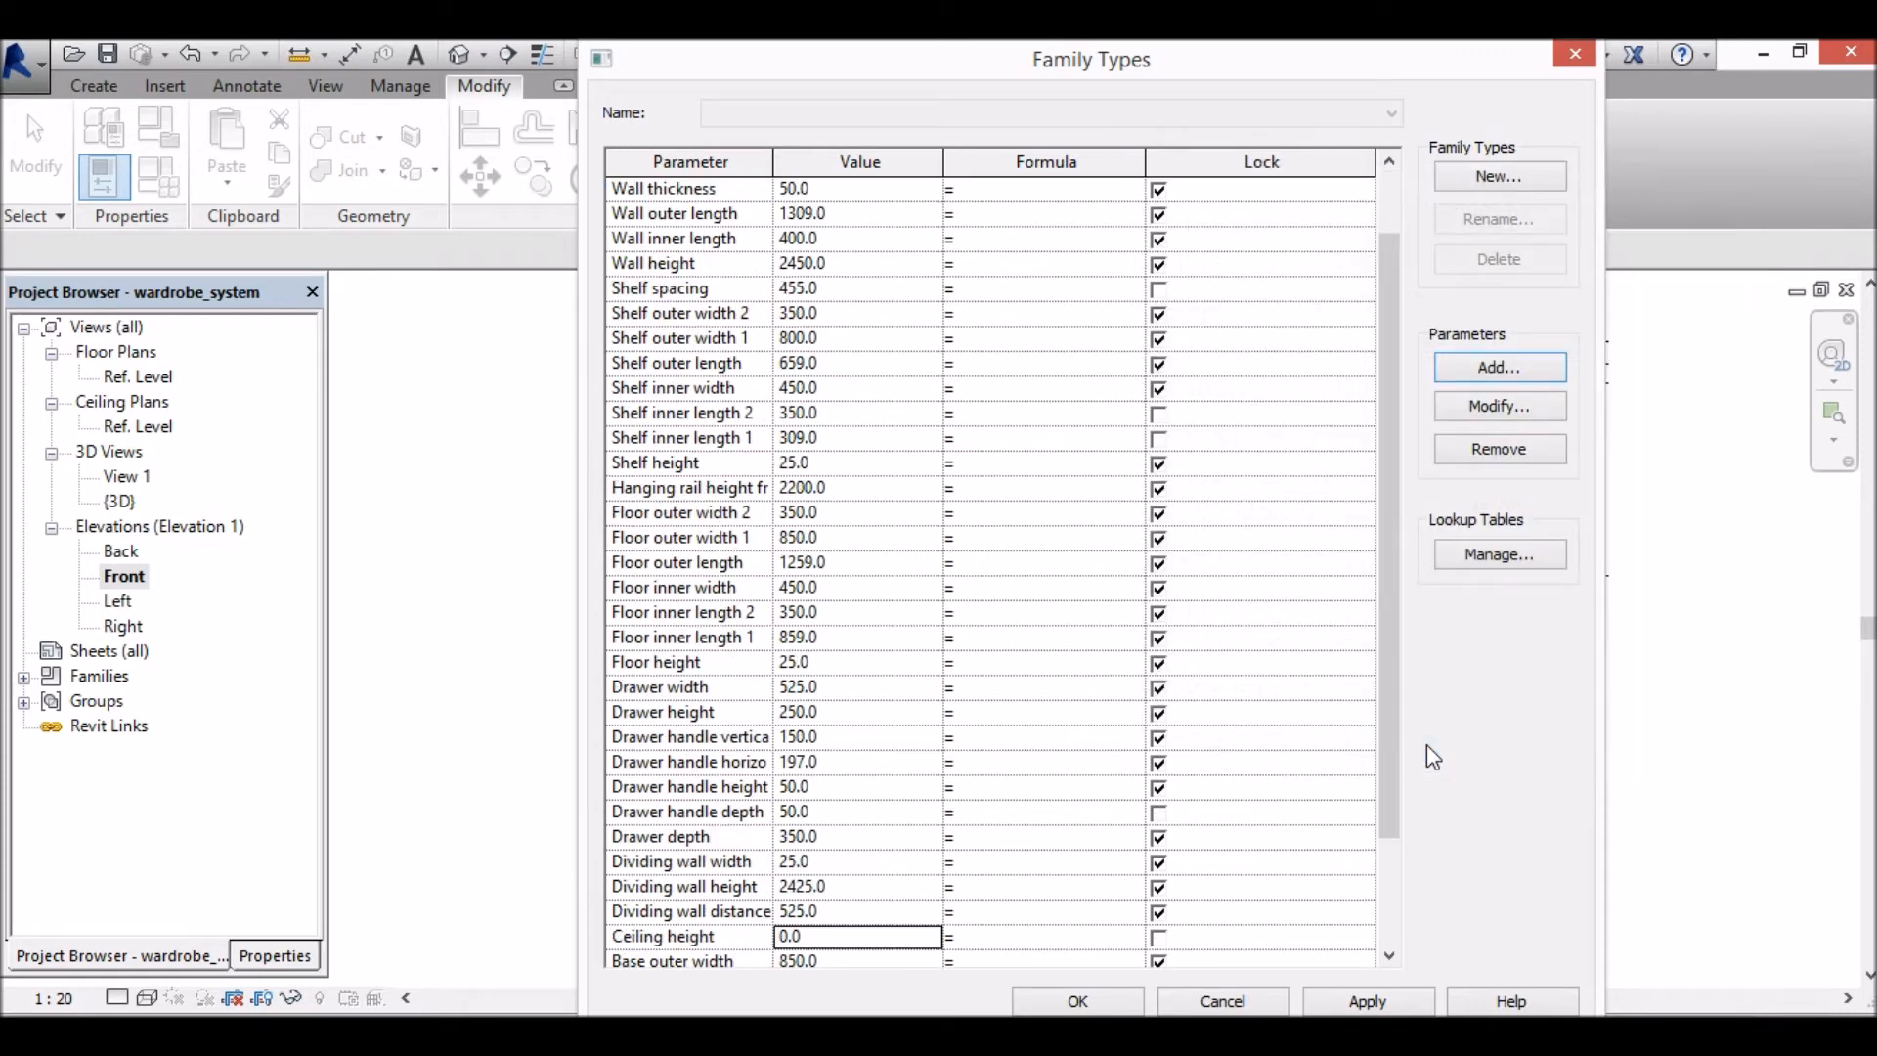
{"action": "left_click", "coordinate": [1160, 939]}
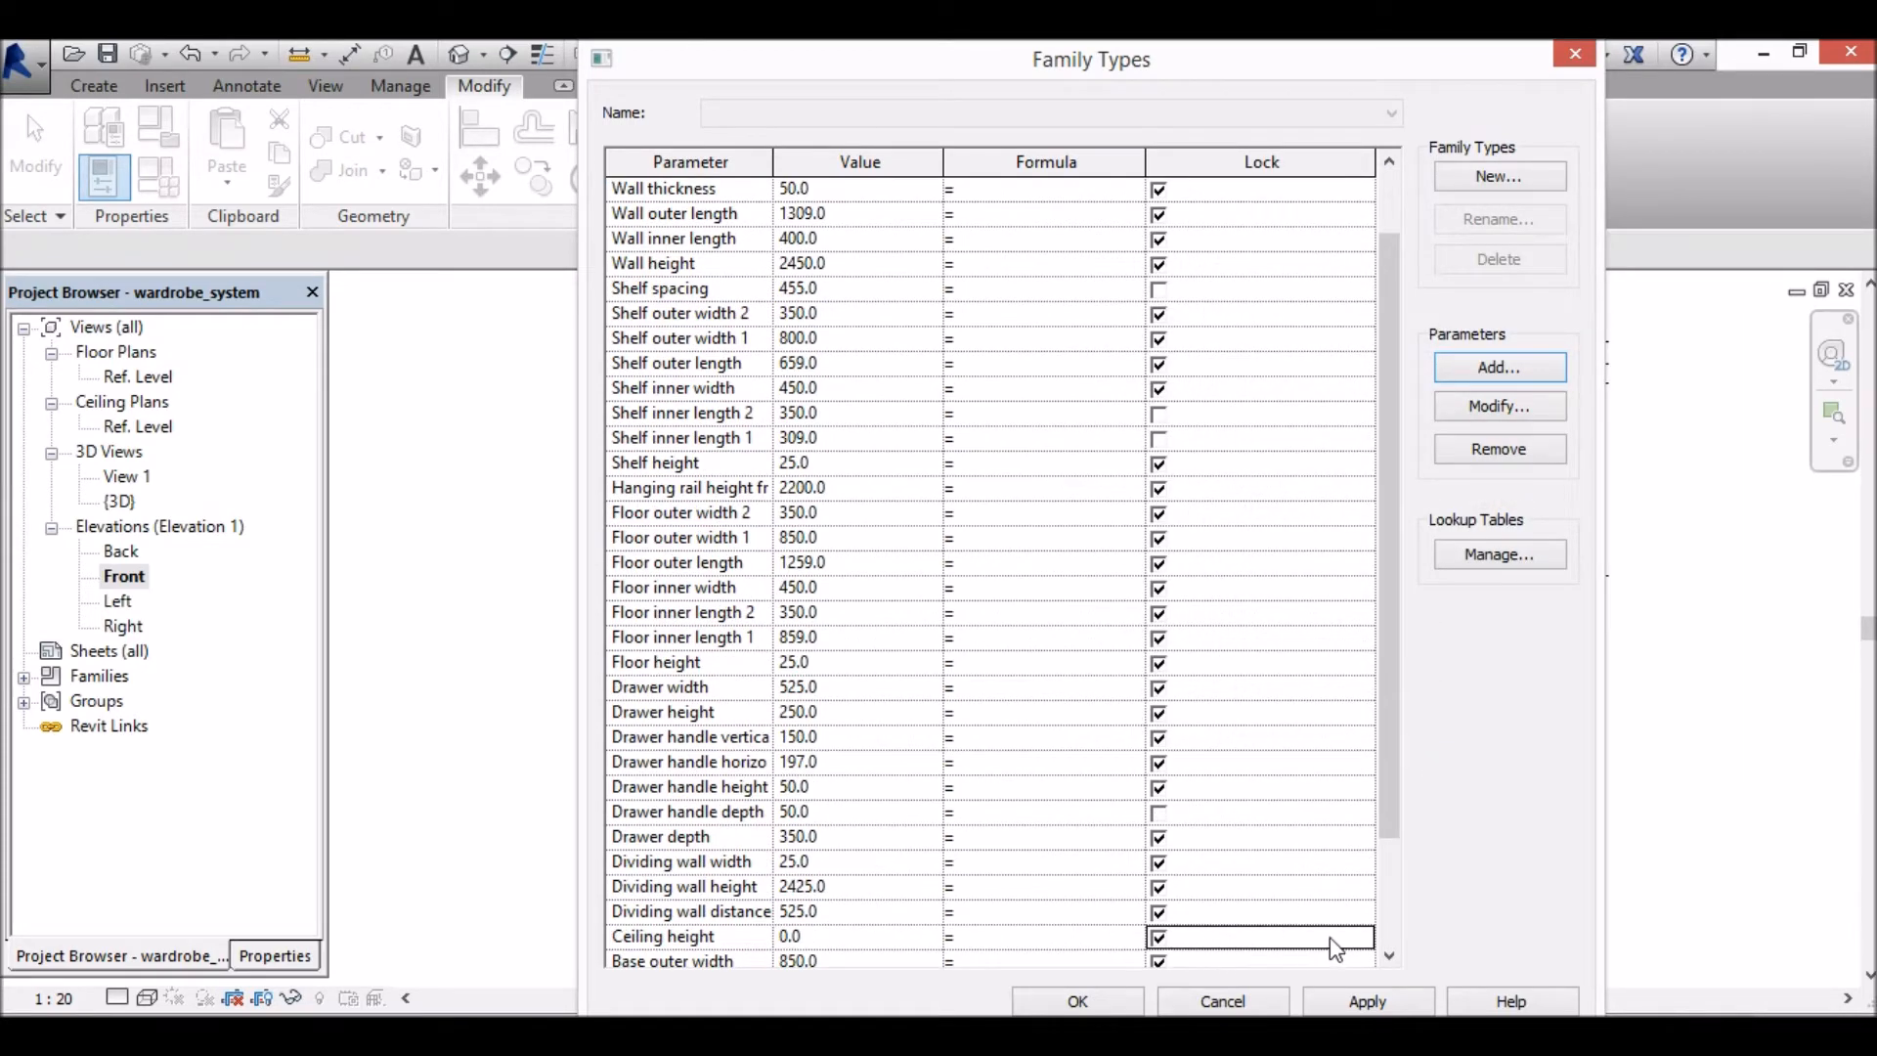
{"action": "left_click", "coordinate": [798, 936]}
{"action": "type", "text": "5"}
{"action": "left_click", "coordinate": [1078, 1003]}
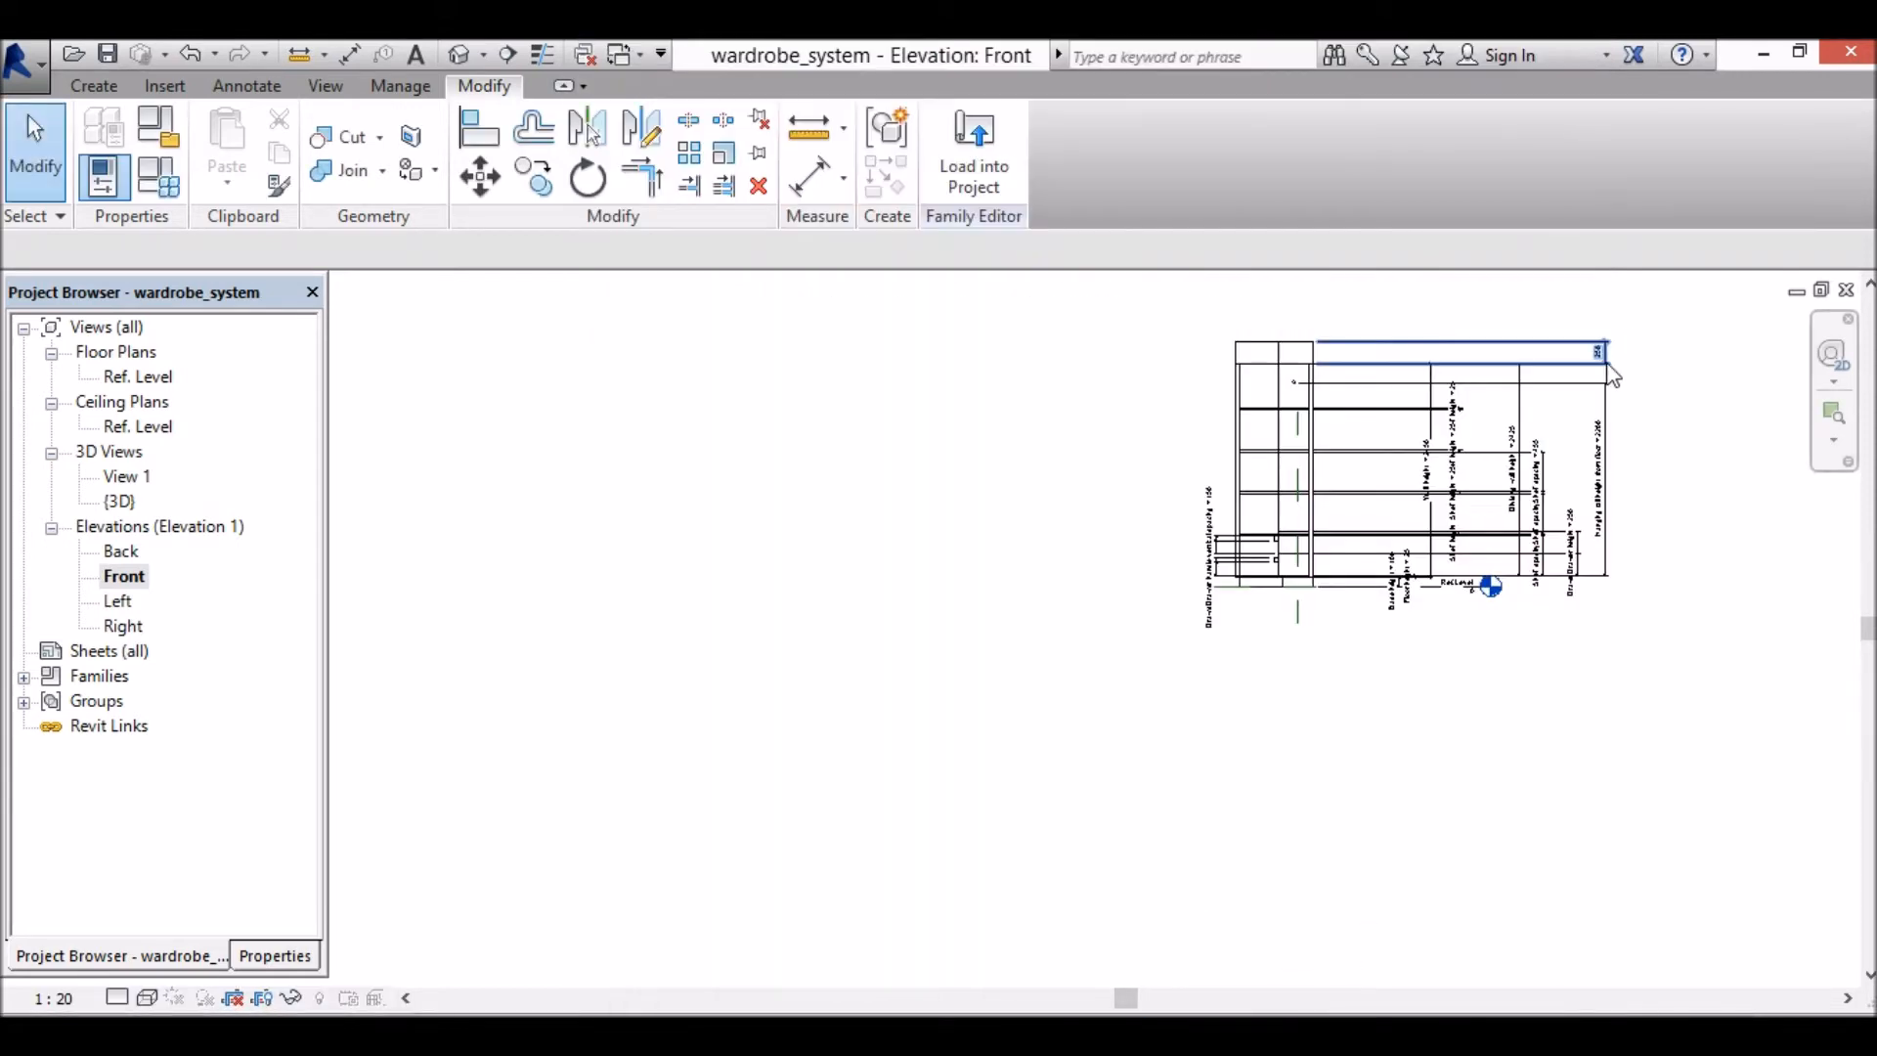
Step: Label the top extrusion's height dimension with the Ceiling height parameter
{"action": "left_click", "coordinate": [1609, 360]}
{"action": "left_click", "coordinate": [685, 251]}
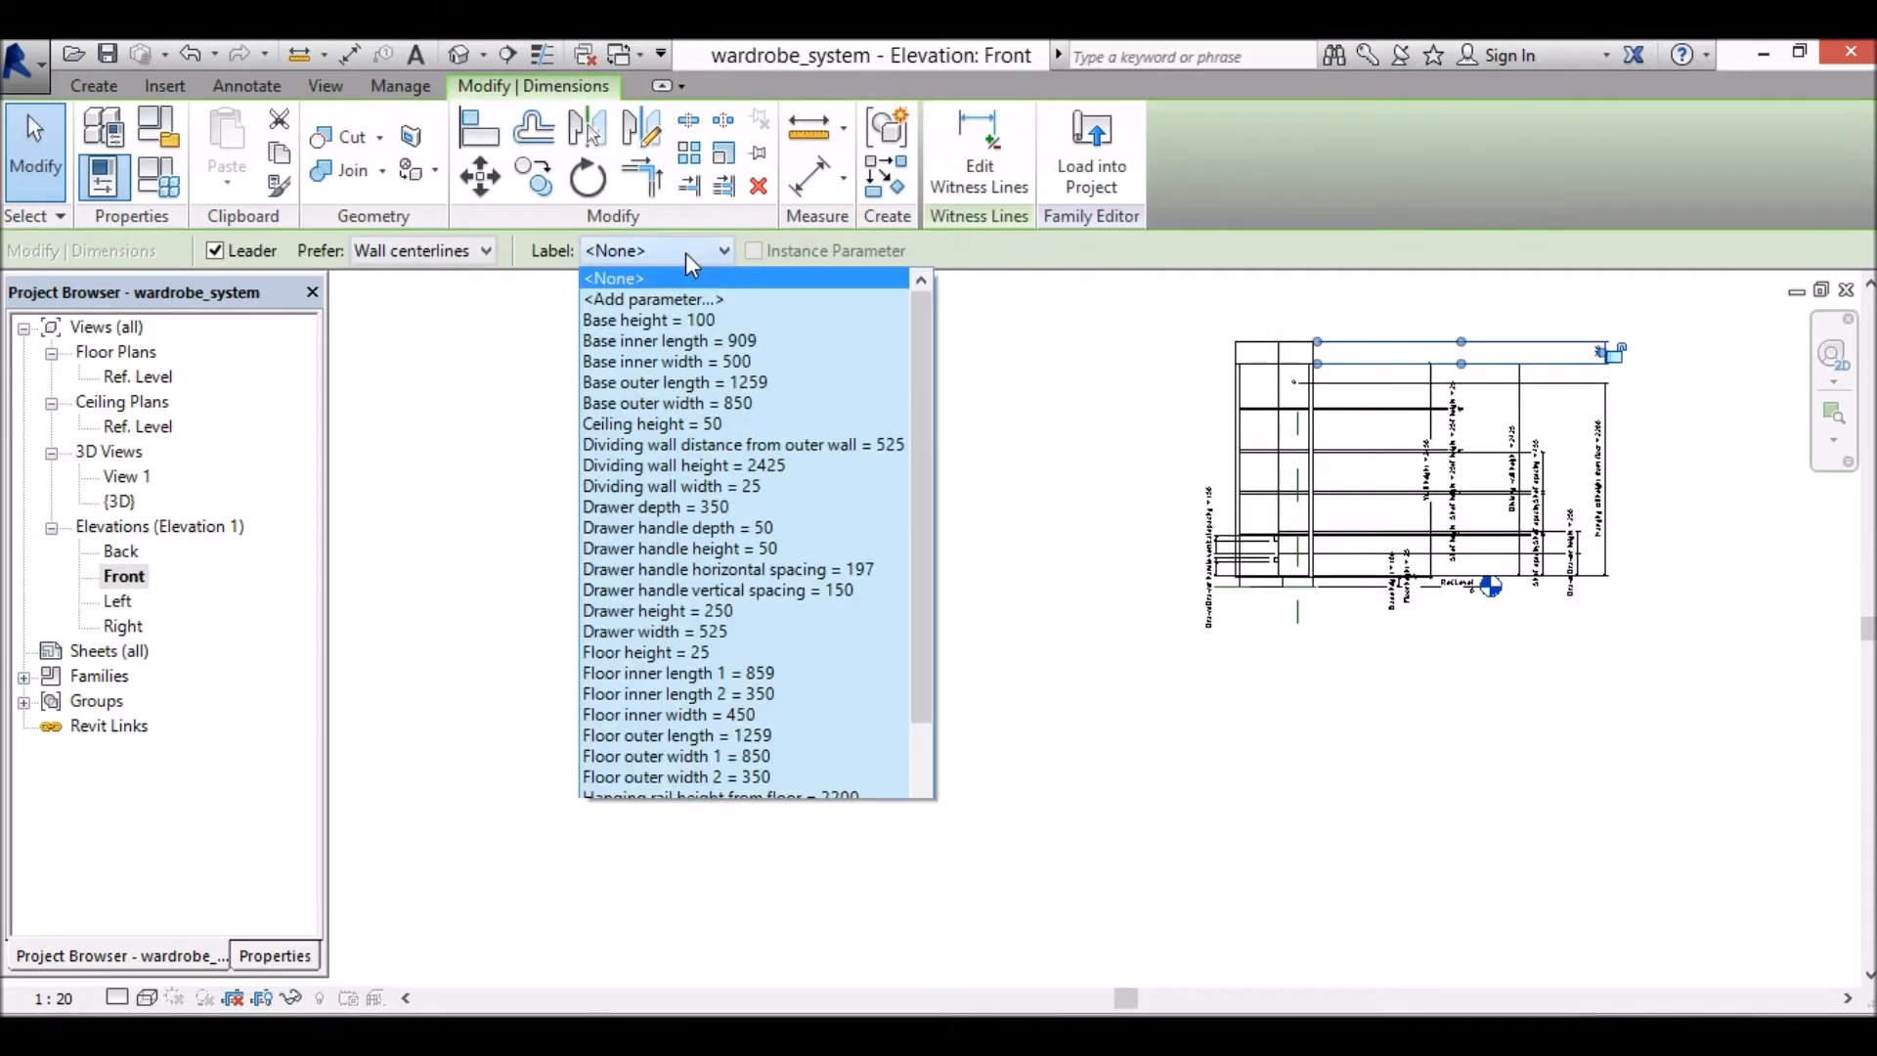
{"action": "left_click", "coordinate": [743, 423]}
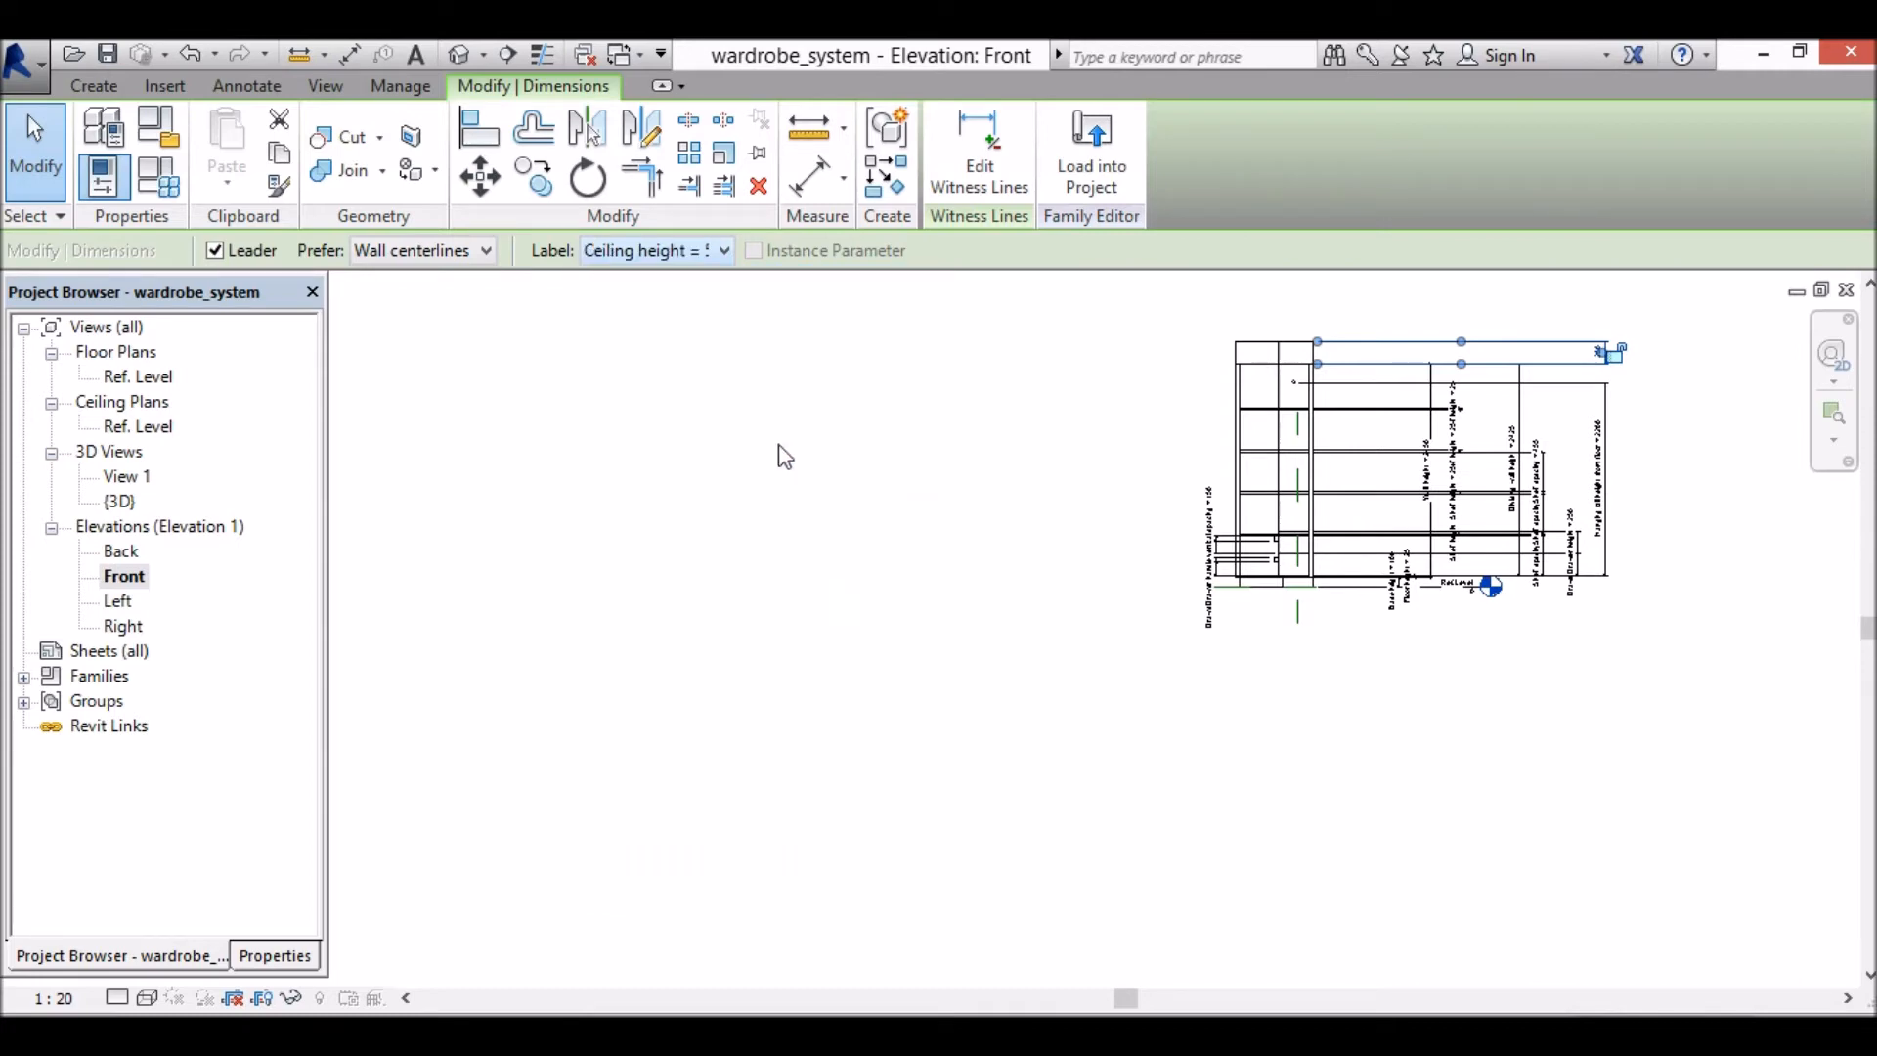
{"action": "scroll", "coordinate": [1383, 306], "scroll_direction": "up", "scroll_amount": 4}
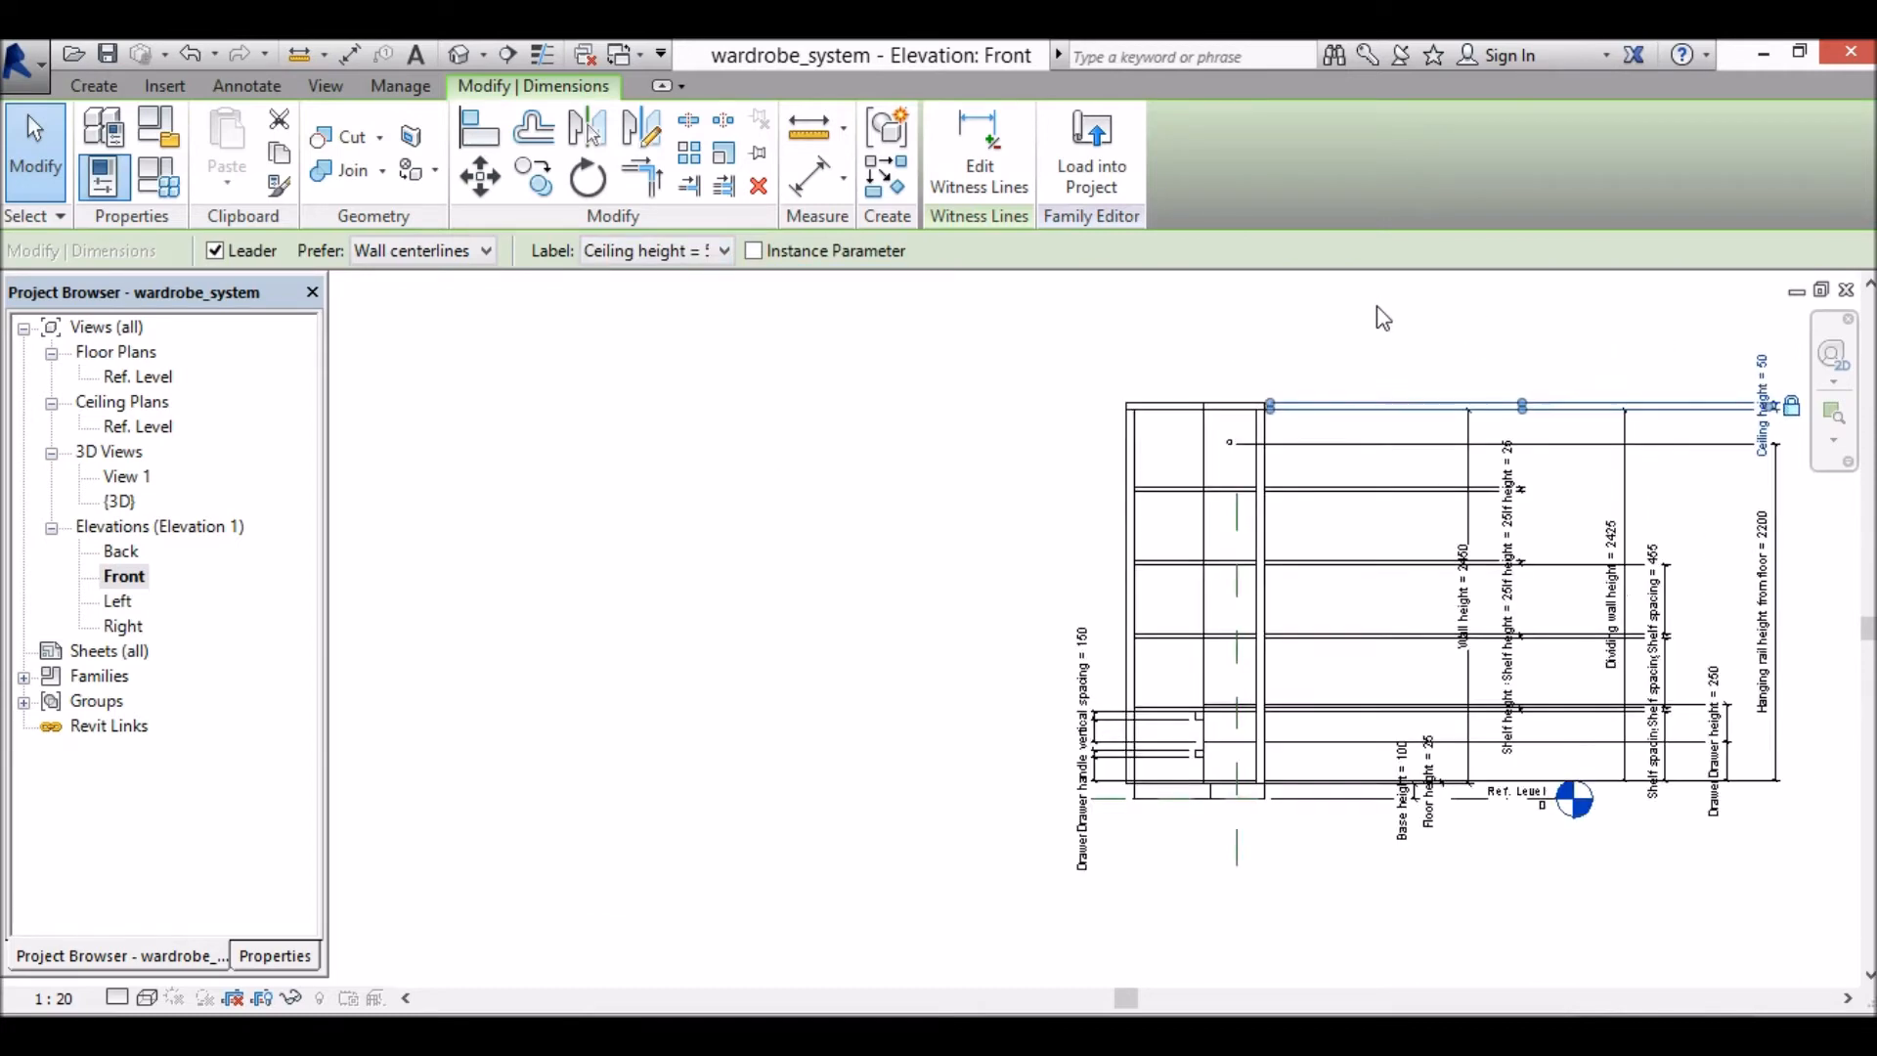
{"action": "left_click", "coordinate": [923, 335]}
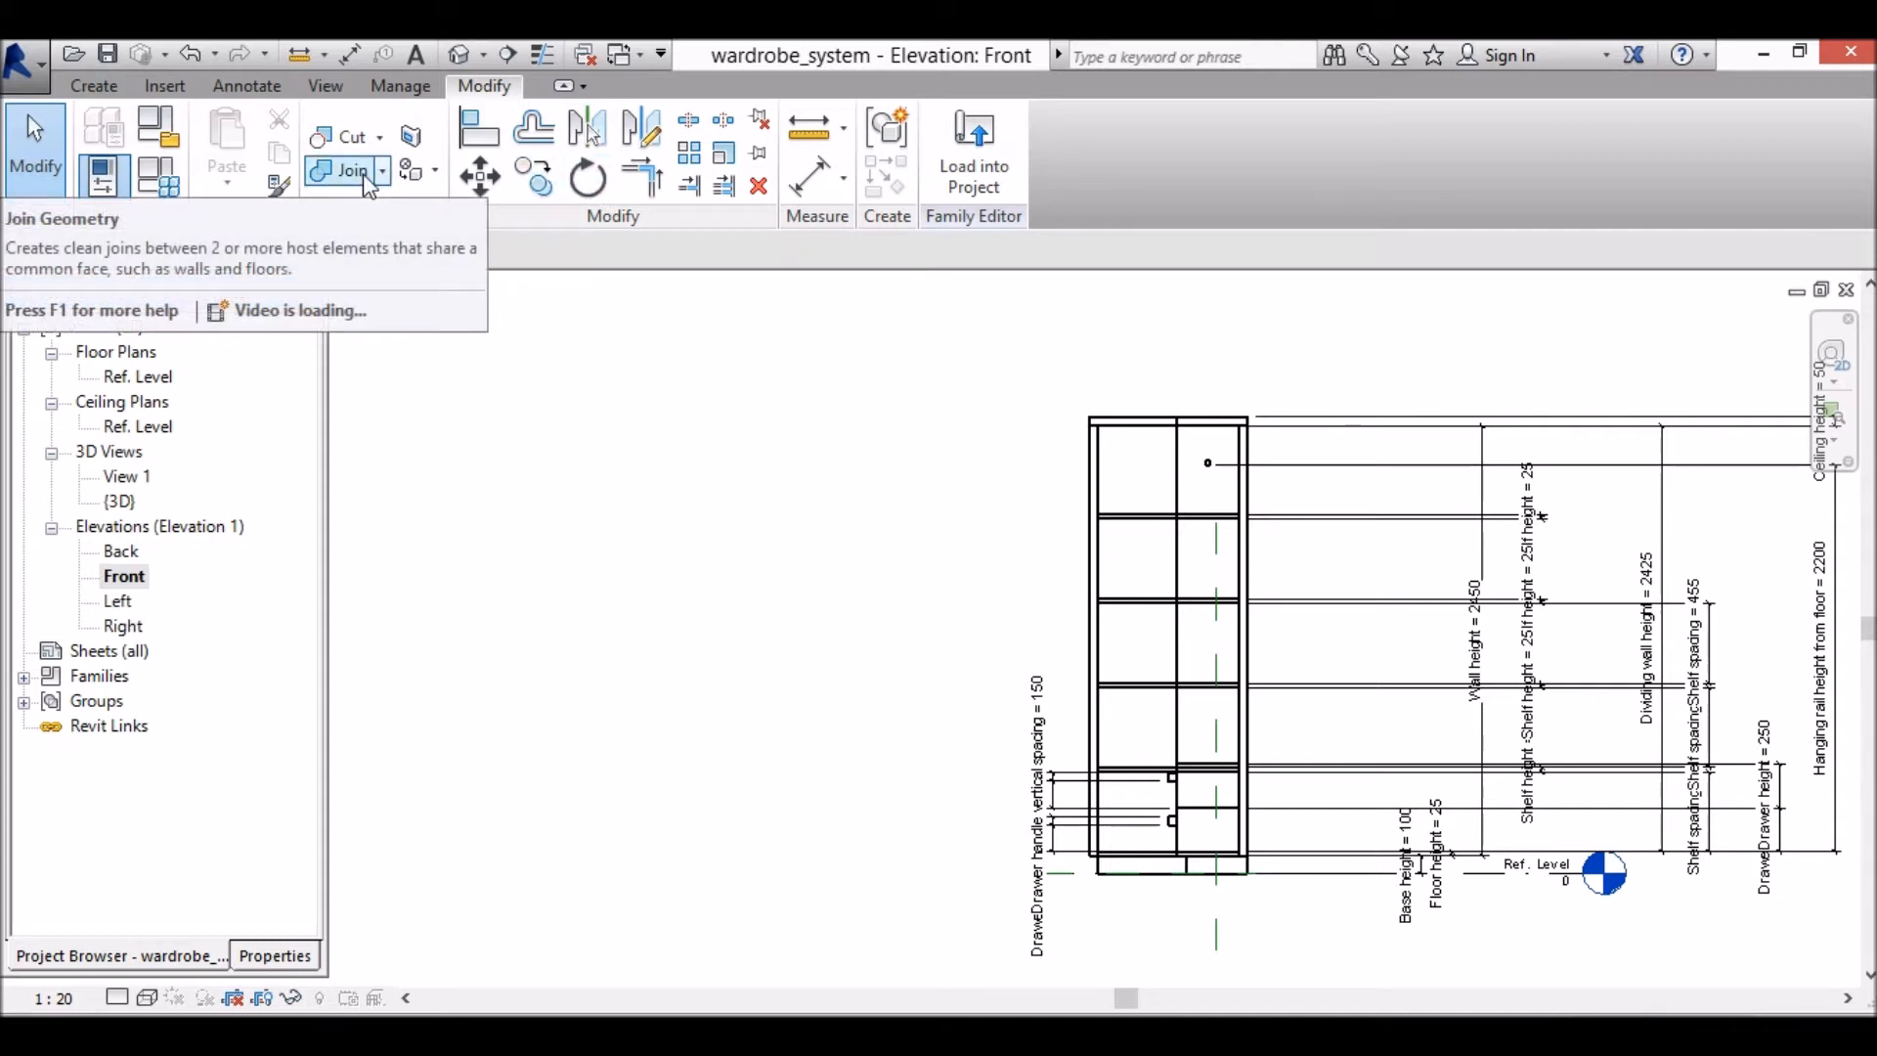
Step: Join the L-shaped top's geometry with the wardrobe walls and inspect the wardrobe in the default 3D view
{"action": "left_click", "coordinate": [1140, 435]}
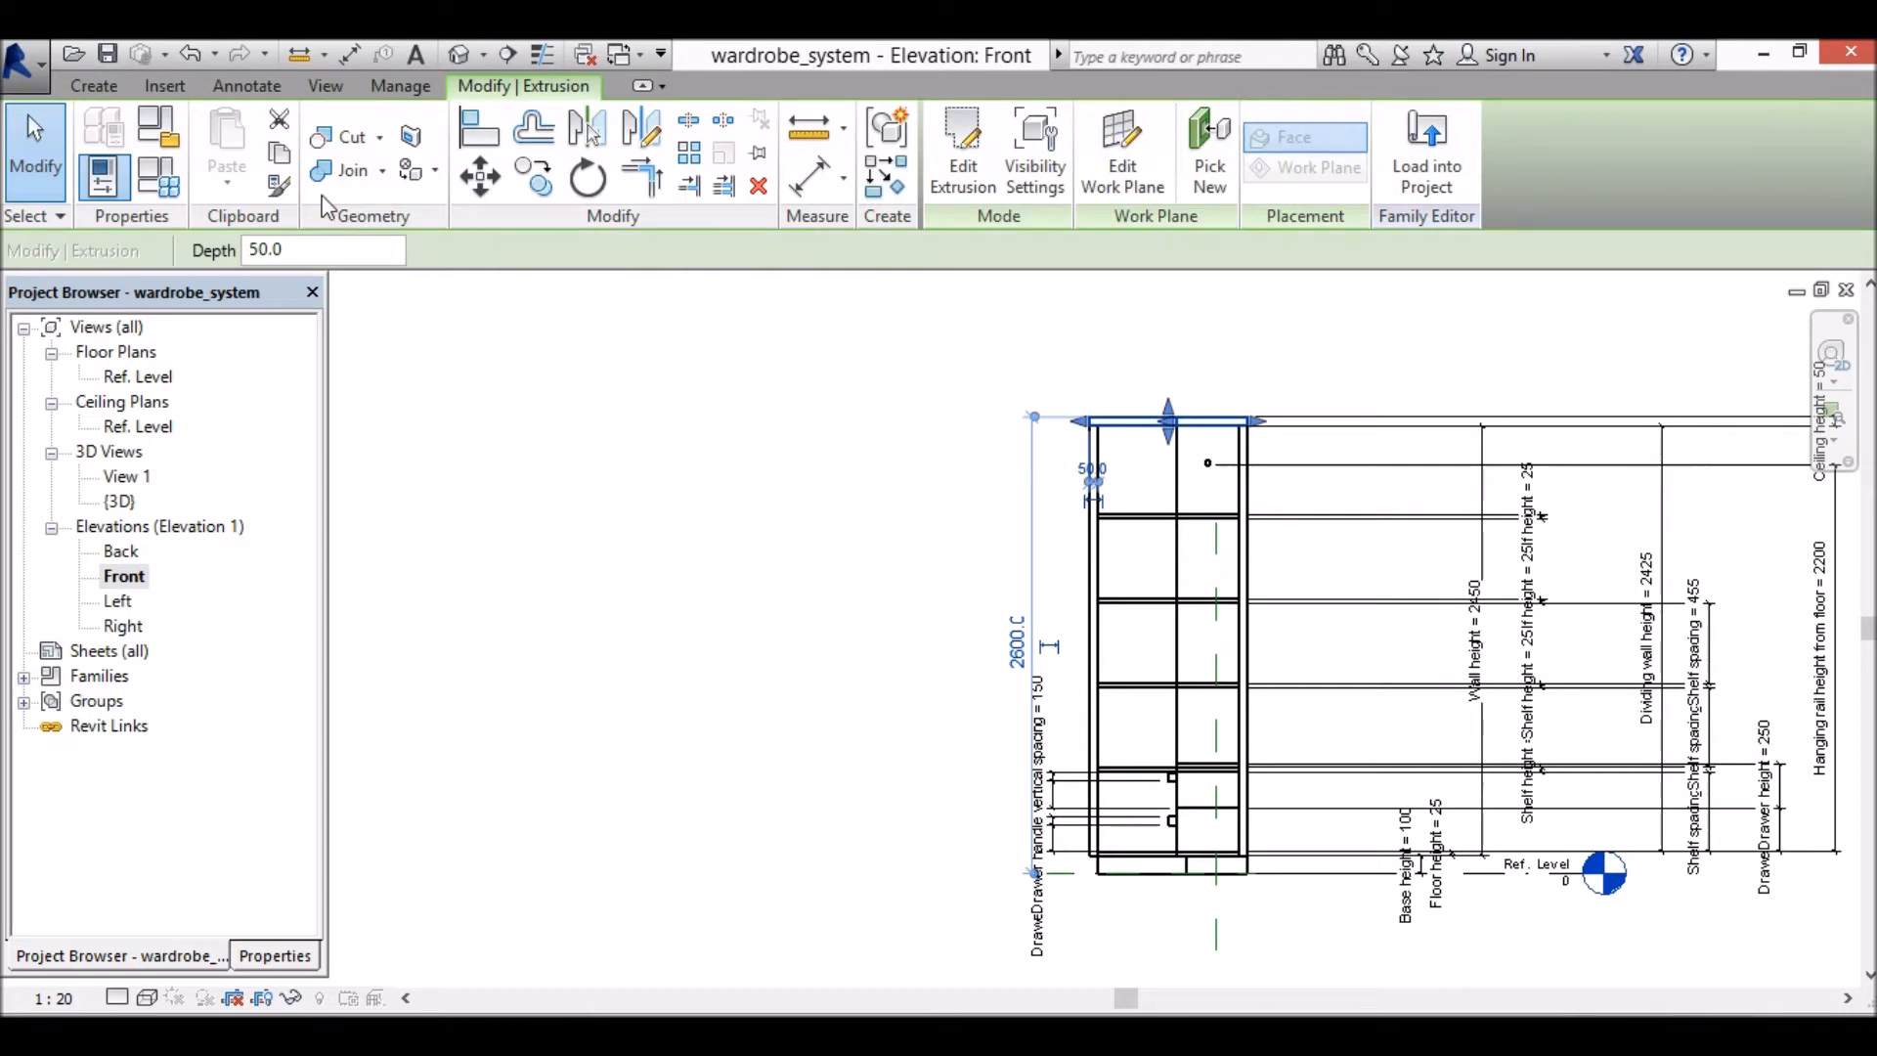
{"action": "left_click", "coordinate": [347, 171]}
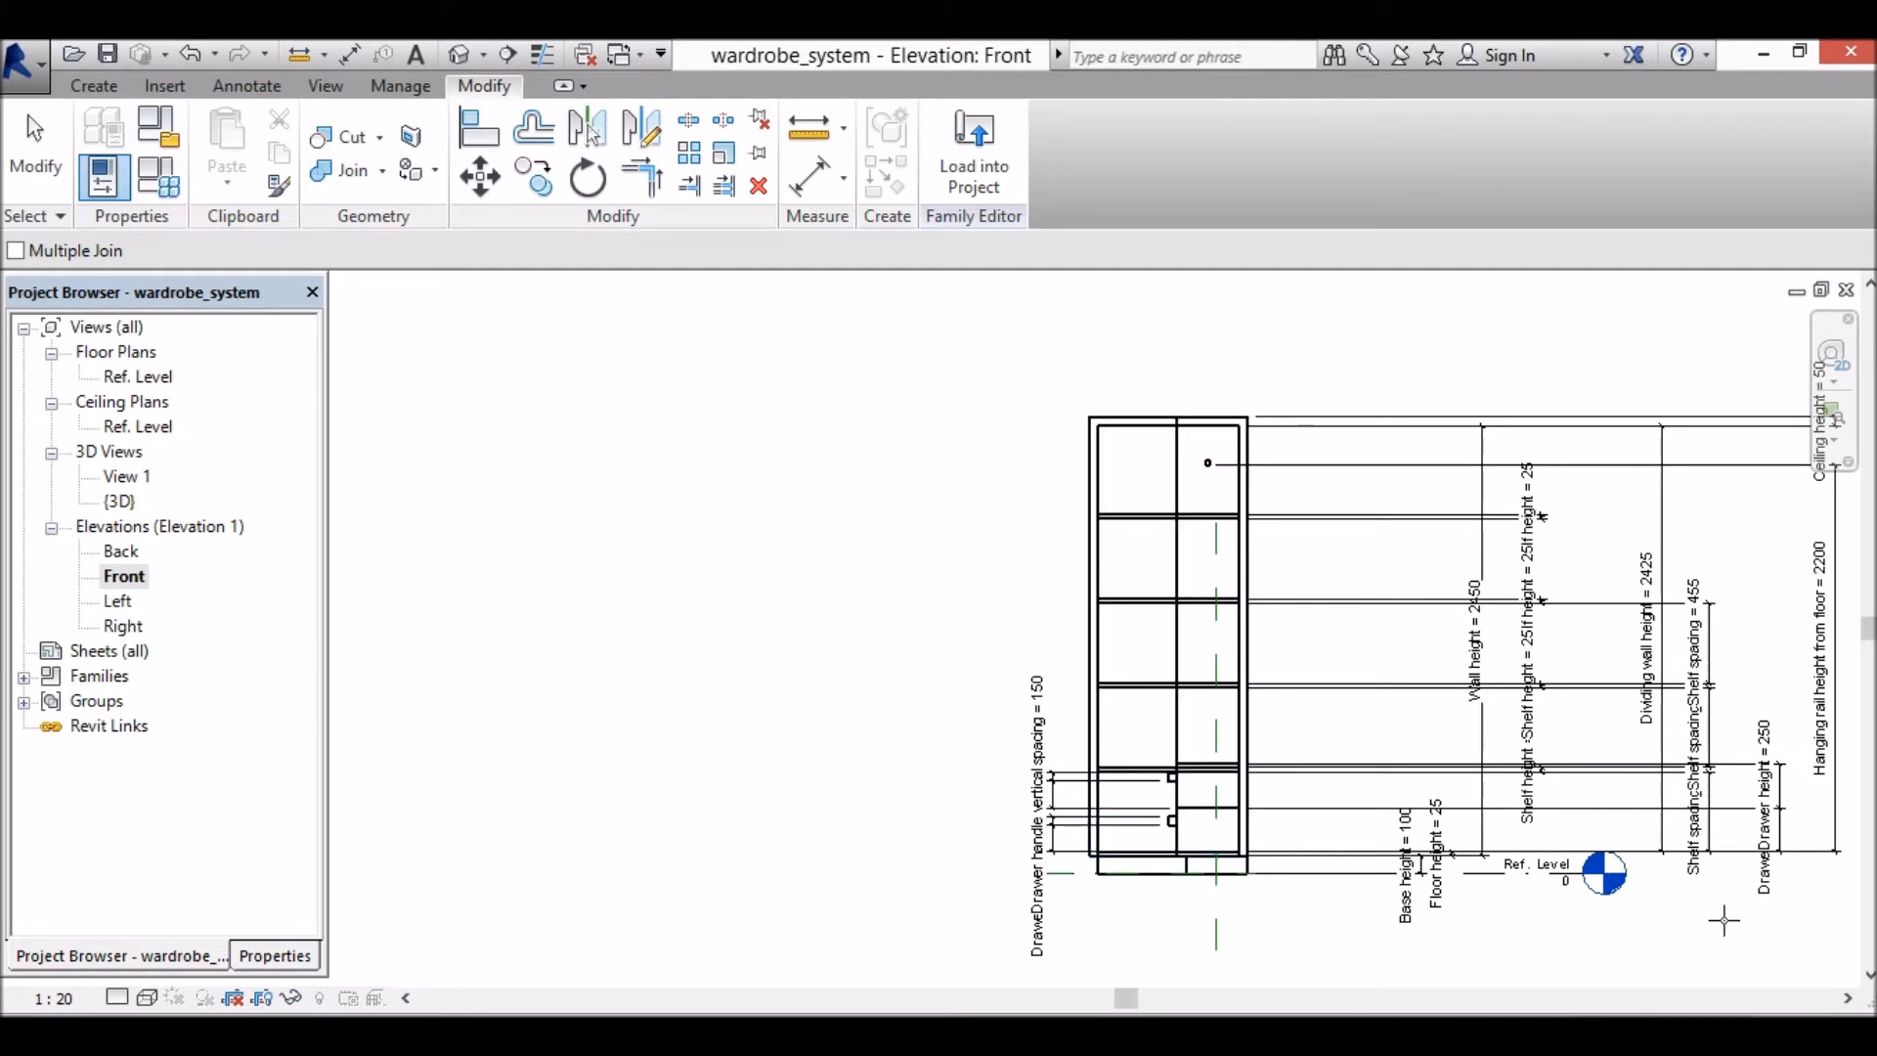
{"action": "left_click", "coordinate": [460, 54]}
{"action": "scroll", "coordinate": [1282, 495], "scroll_direction": "up", "scroll_amount": 5}
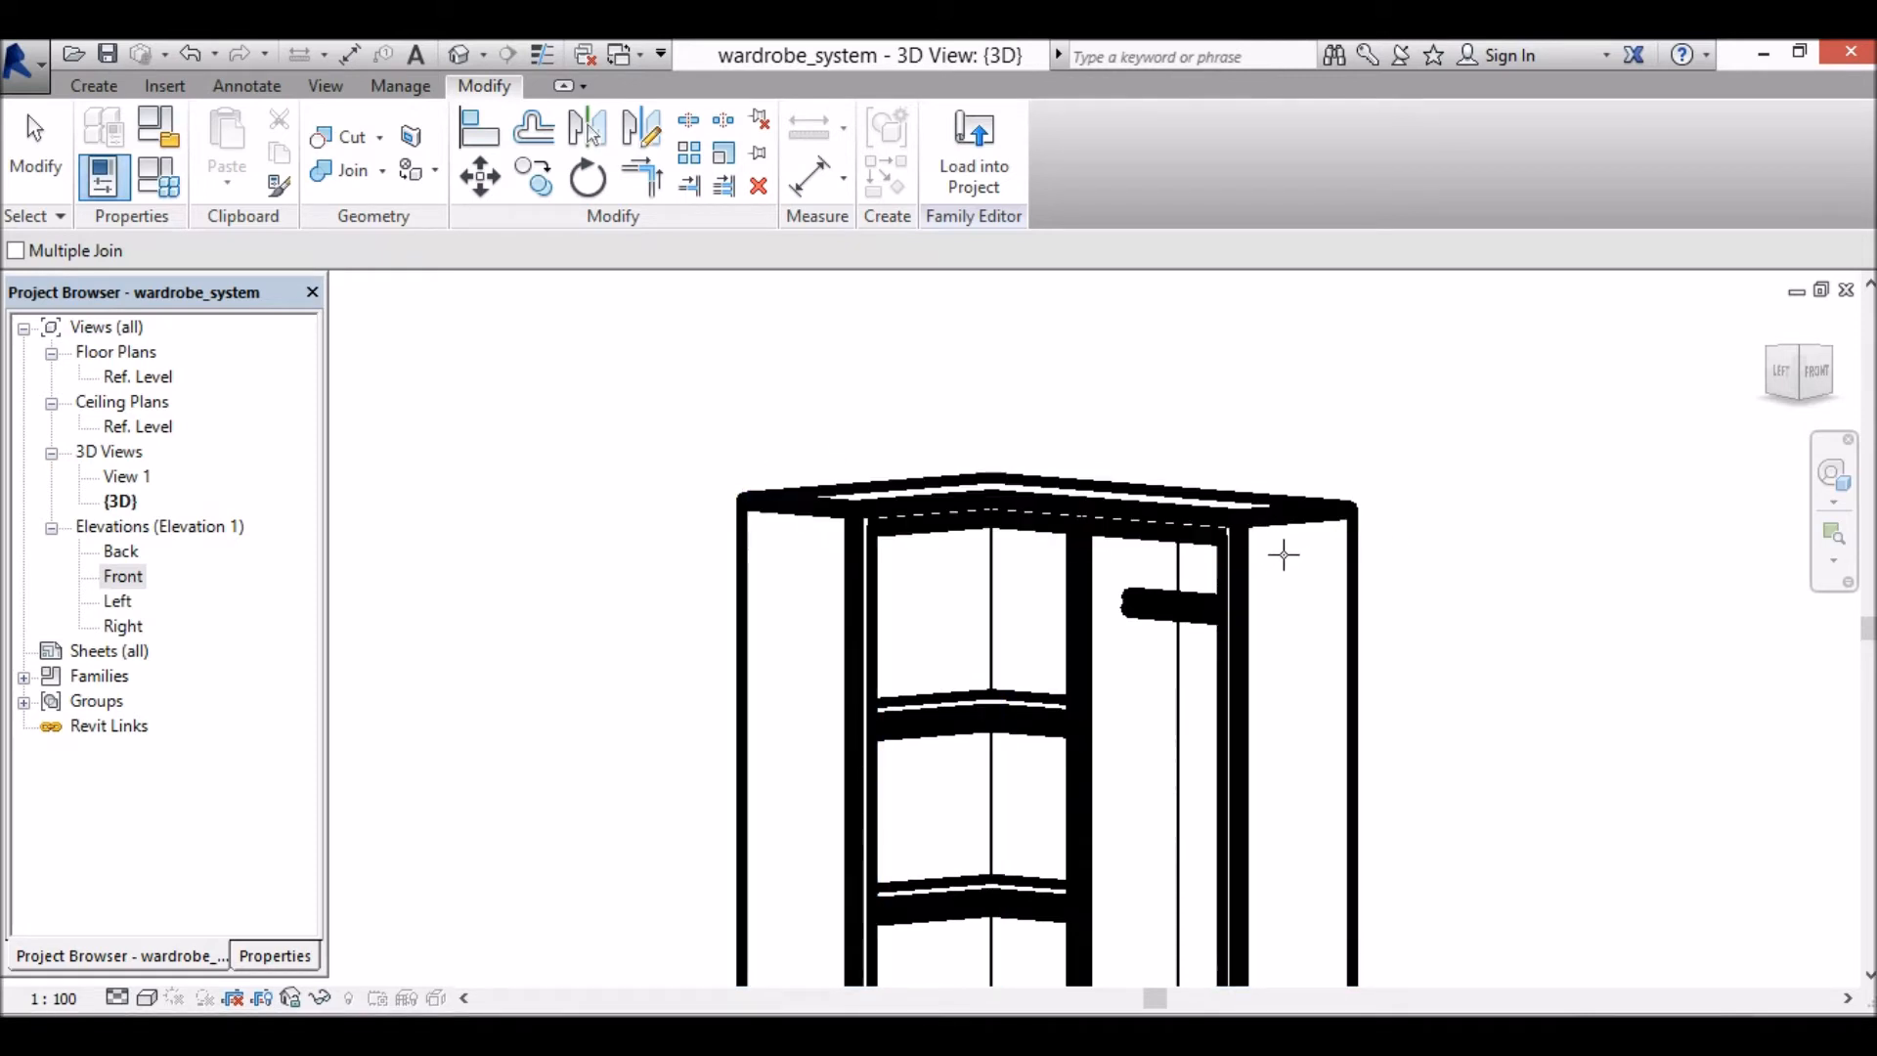
{"action": "scroll", "coordinate": [941, 428], "scroll_direction": "down", "scroll_amount": 5}
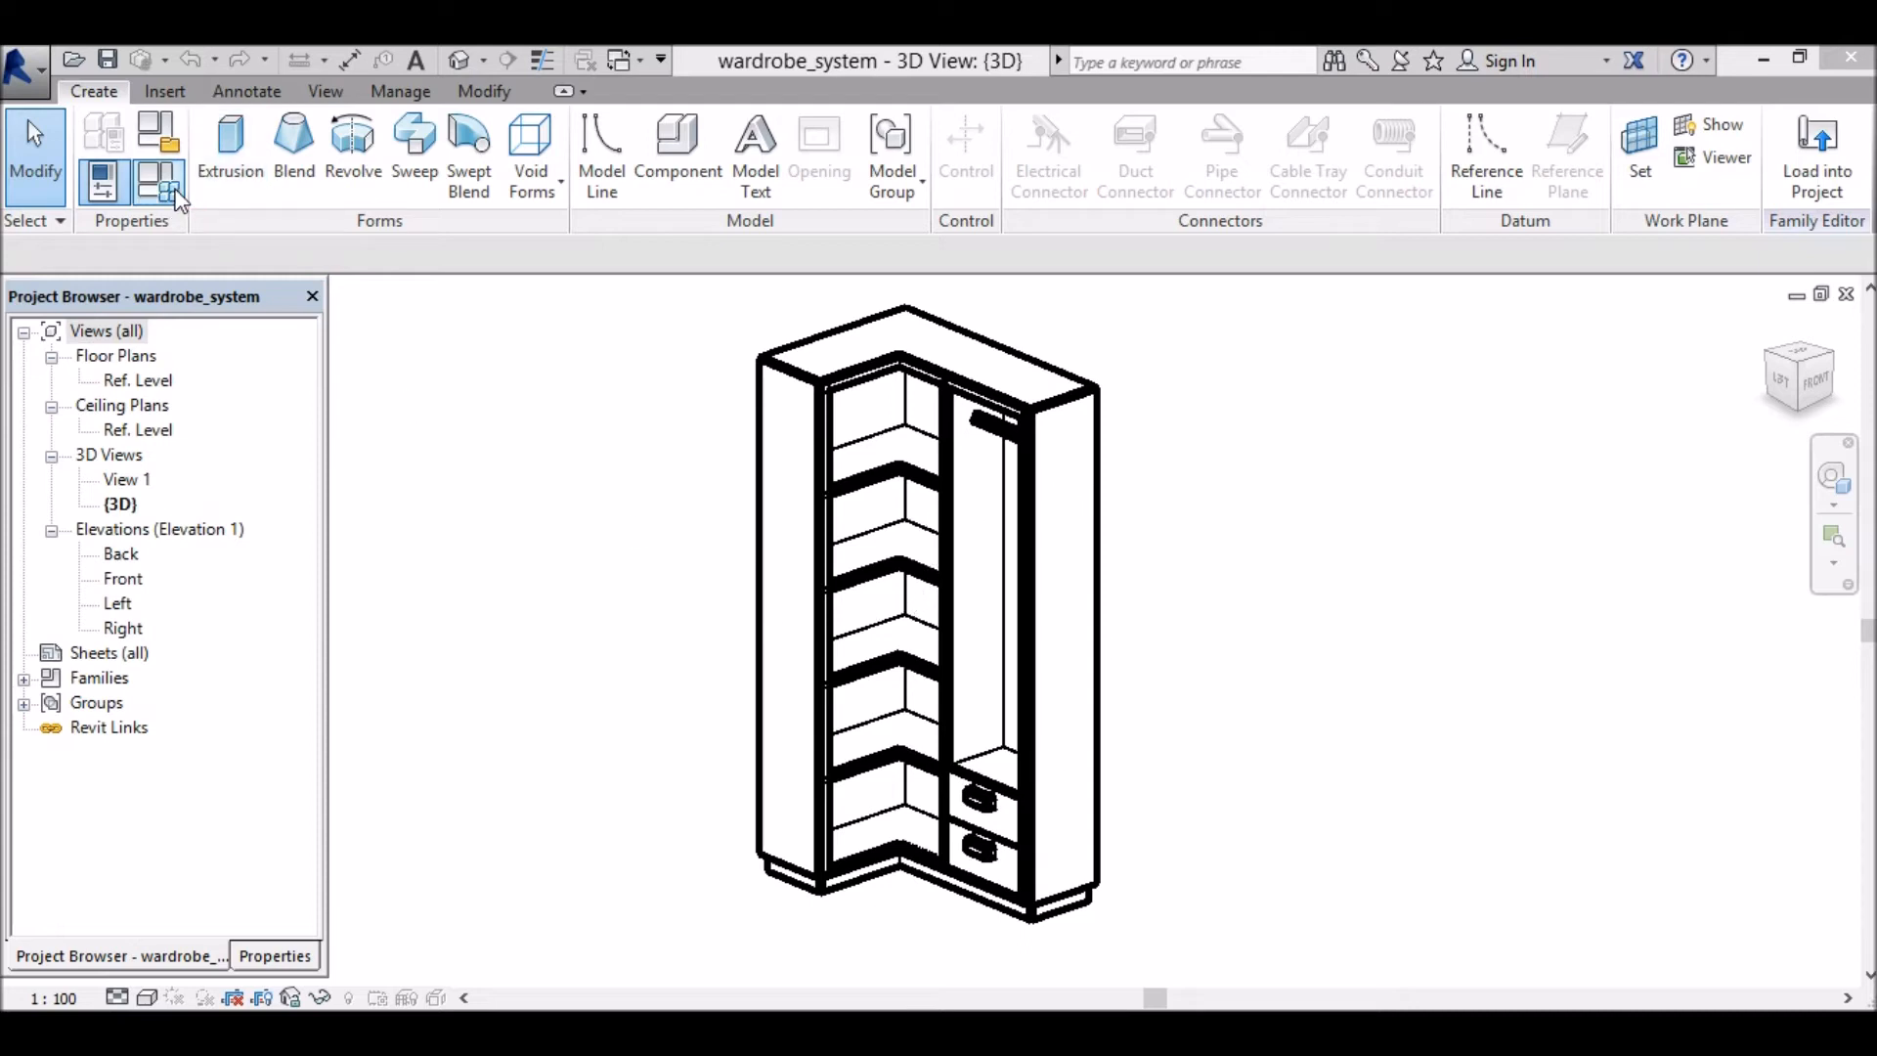
Step: Add a family type parameter named "Material for carcass" with parameter type Material, grouped under Materials and Finishes
{"action": "left_click", "coordinate": [178, 196]}
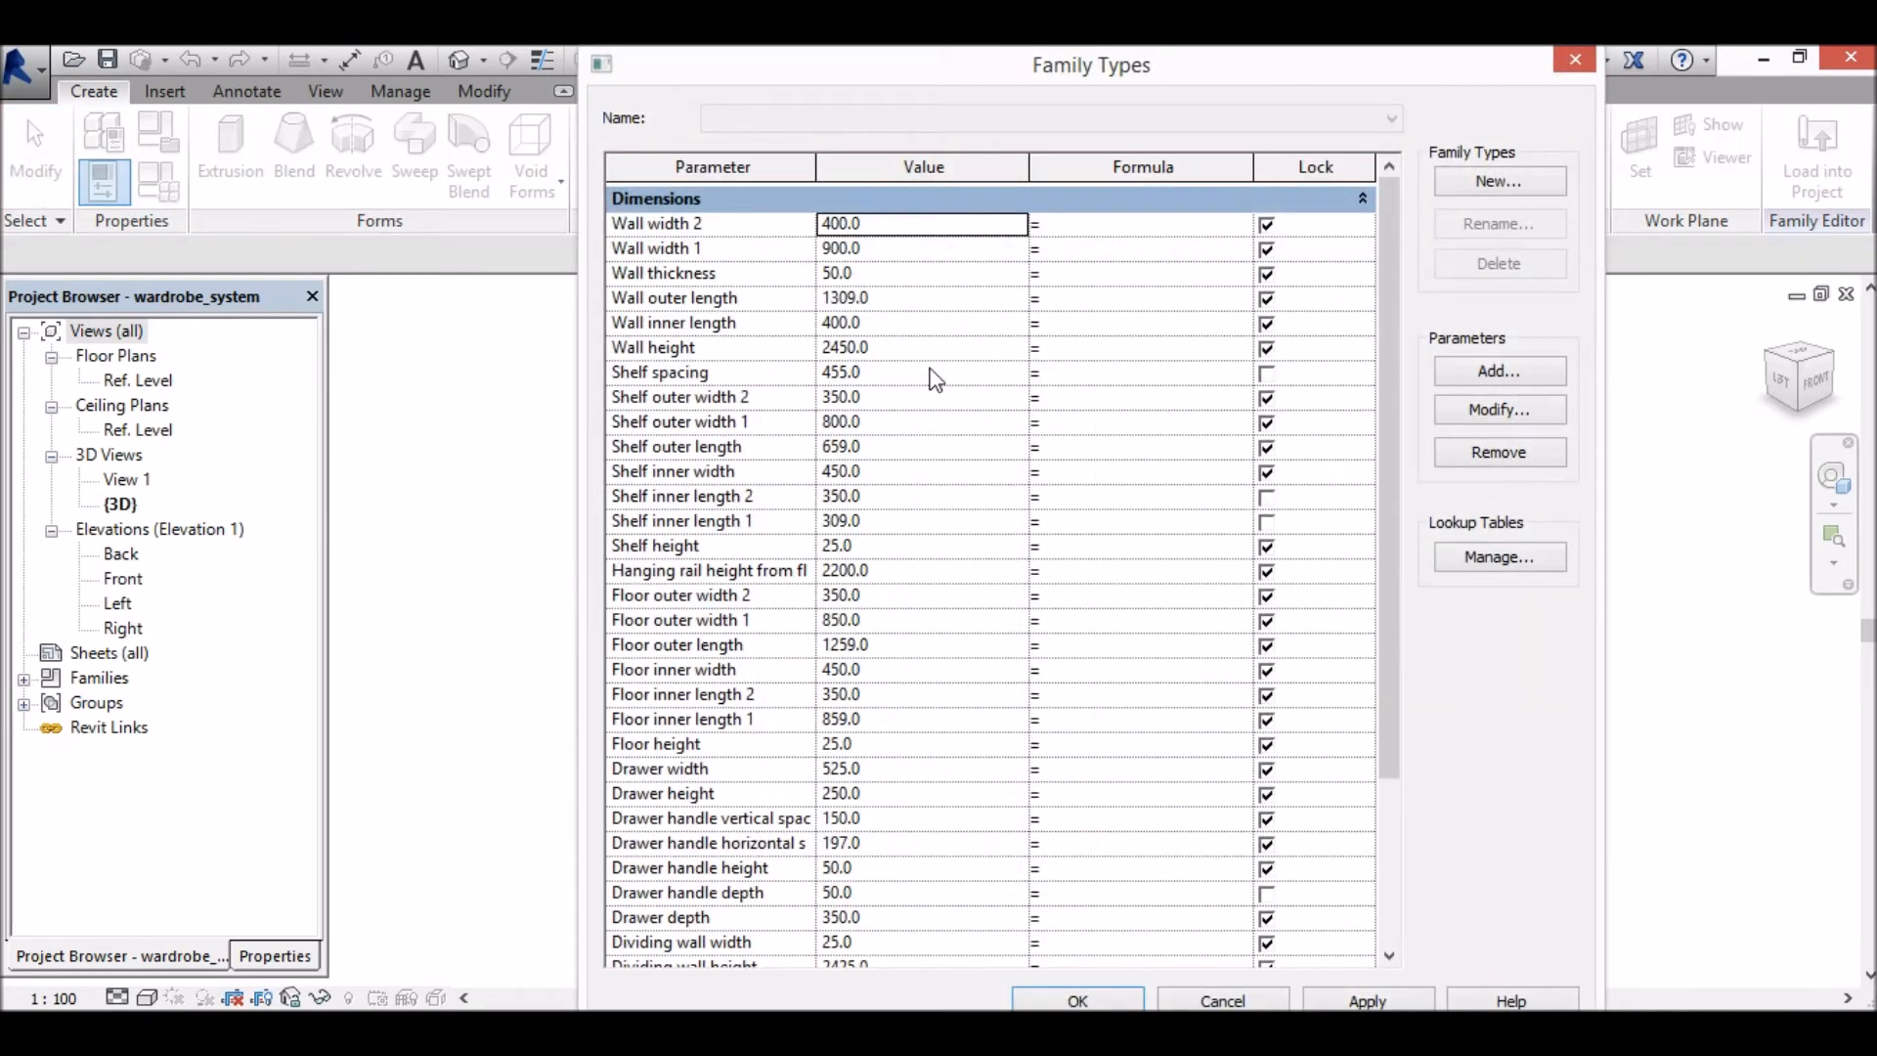
{"action": "left_click", "coordinate": [1499, 371]}
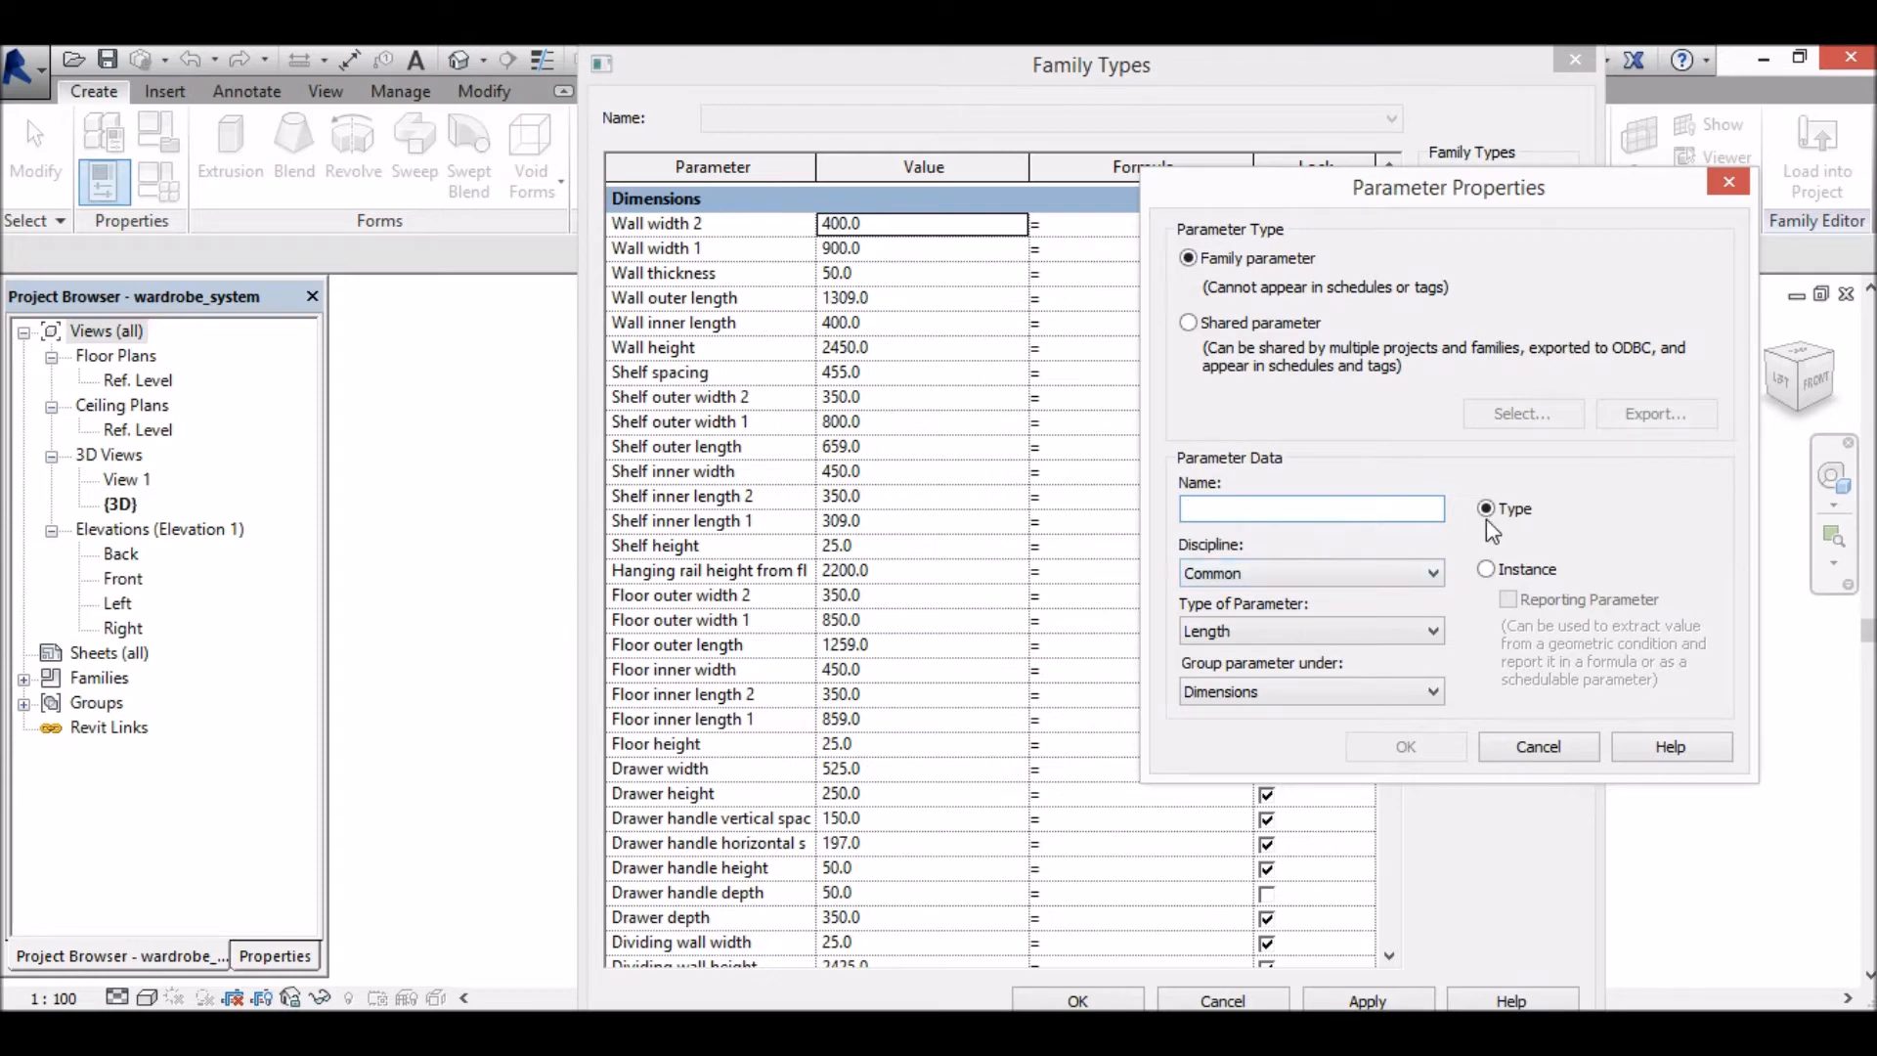
{"action": "type", "text": "Material for carcass"}
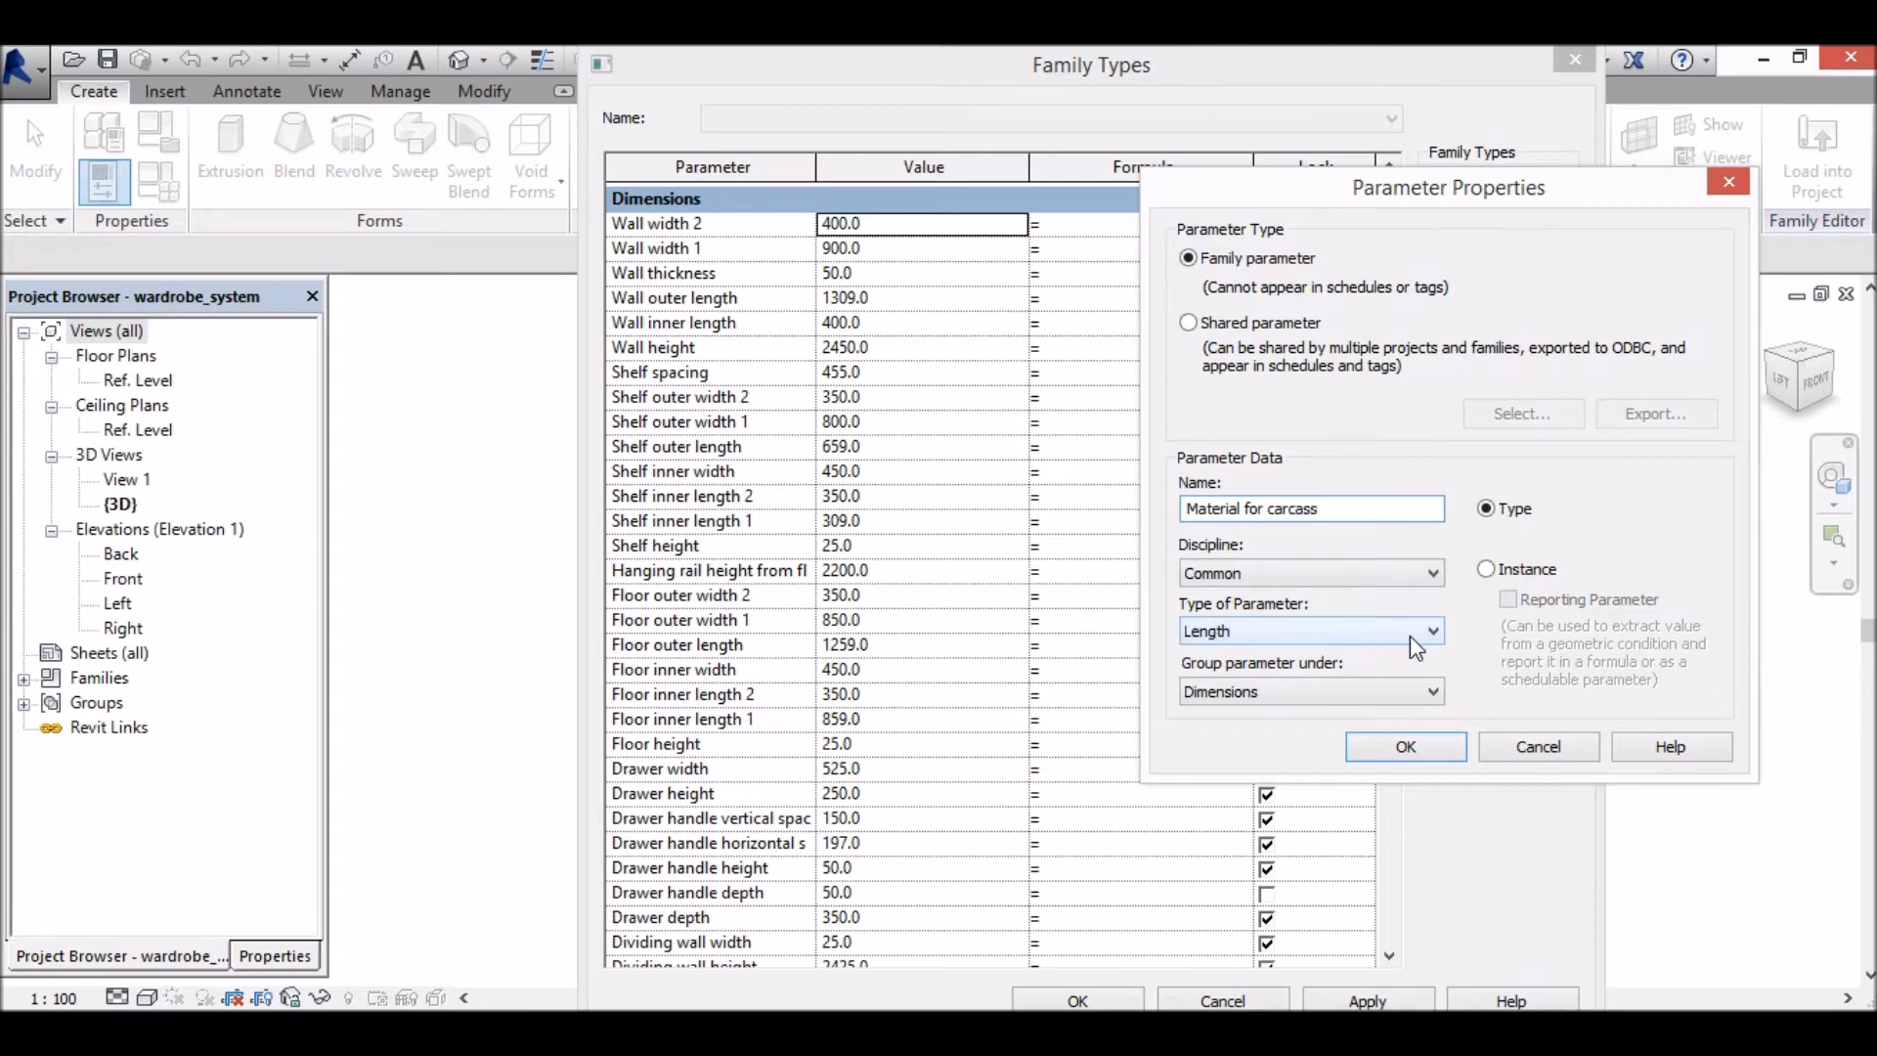
{"action": "left_click", "coordinate": [1373, 633]}
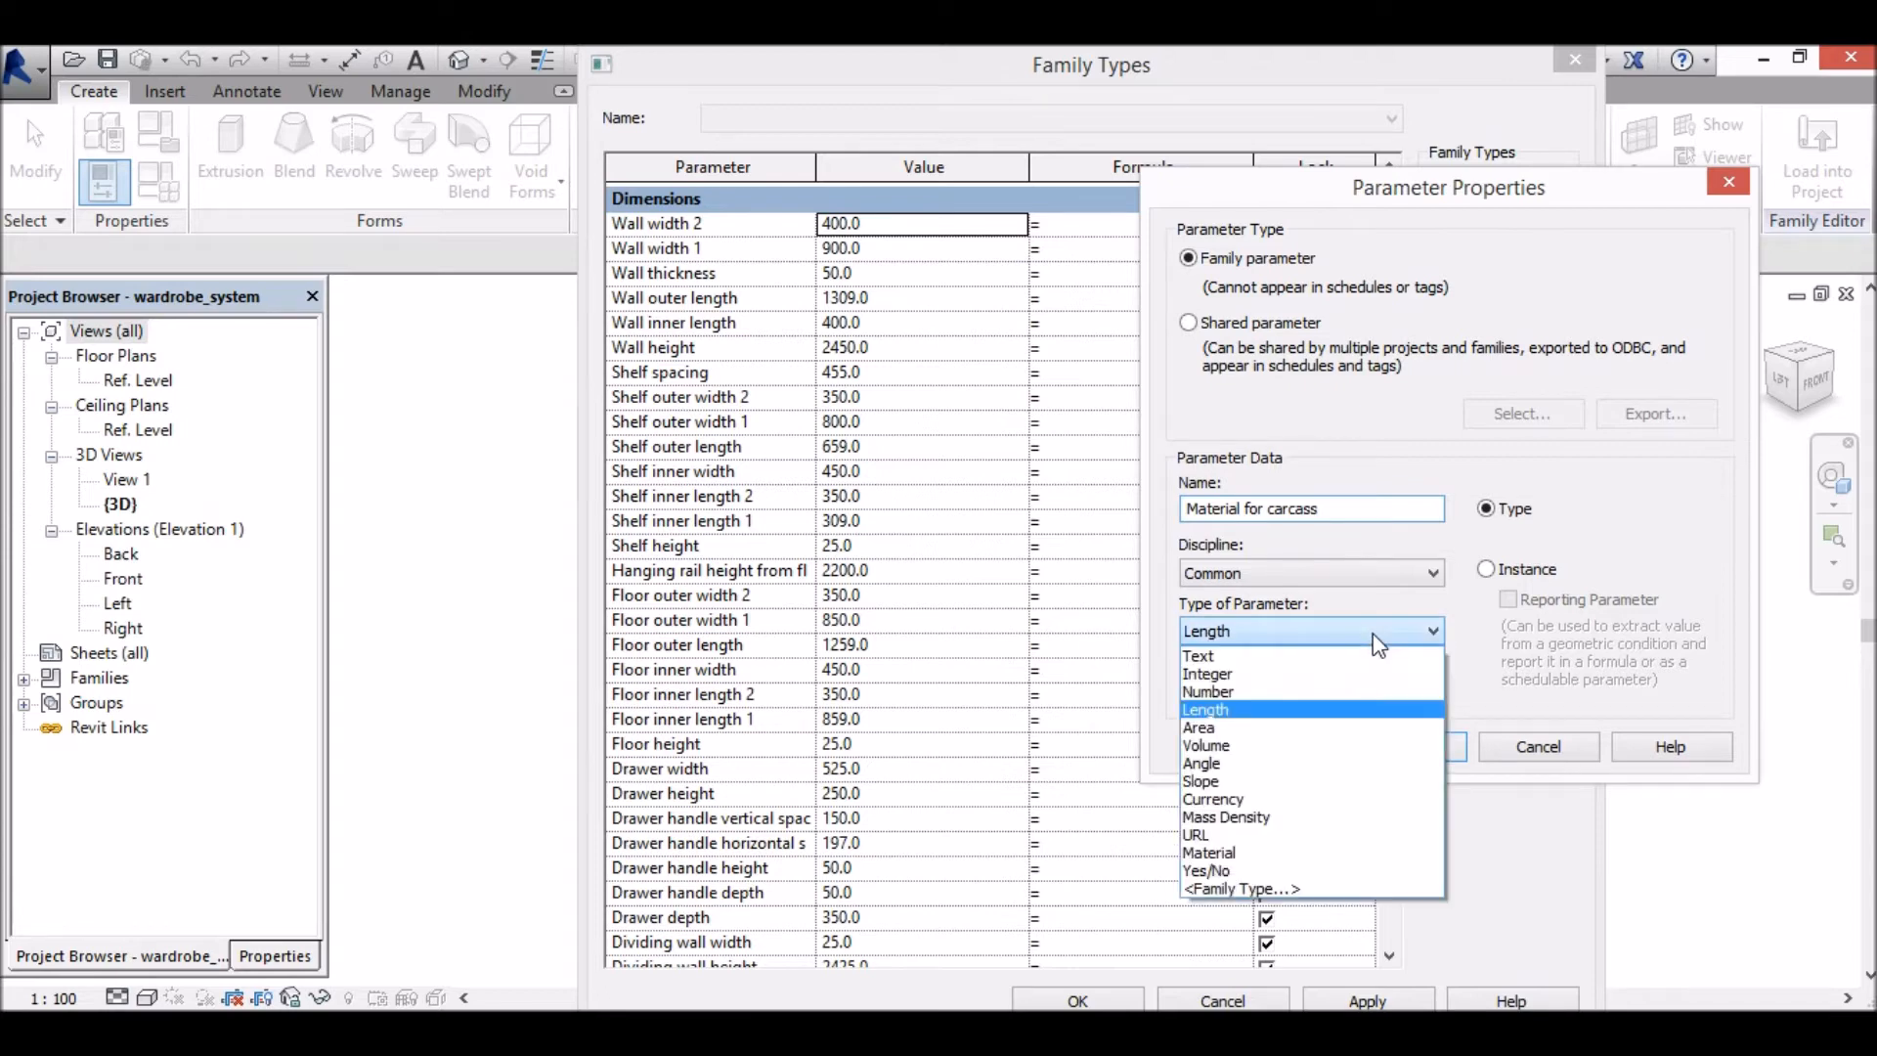
{"action": "left_click", "coordinate": [1287, 852]}
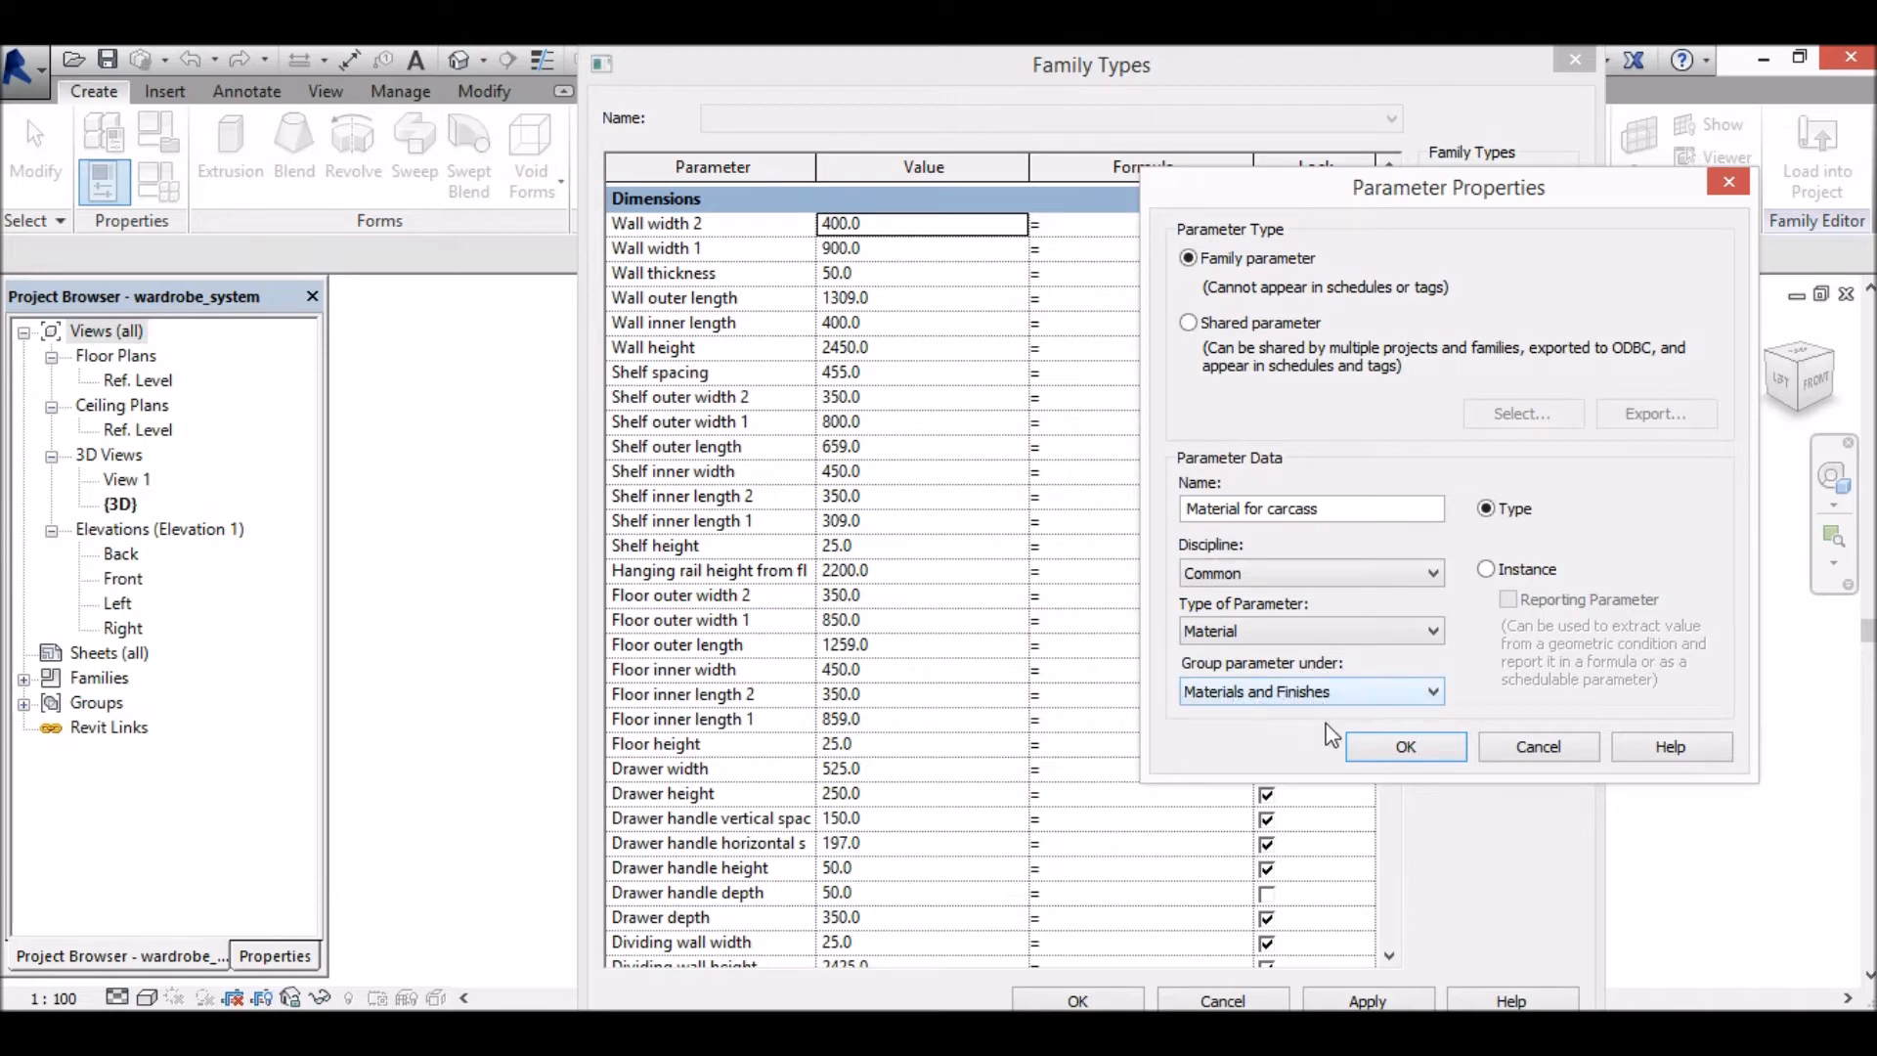
{"action": "left_click", "coordinate": [1408, 747]}
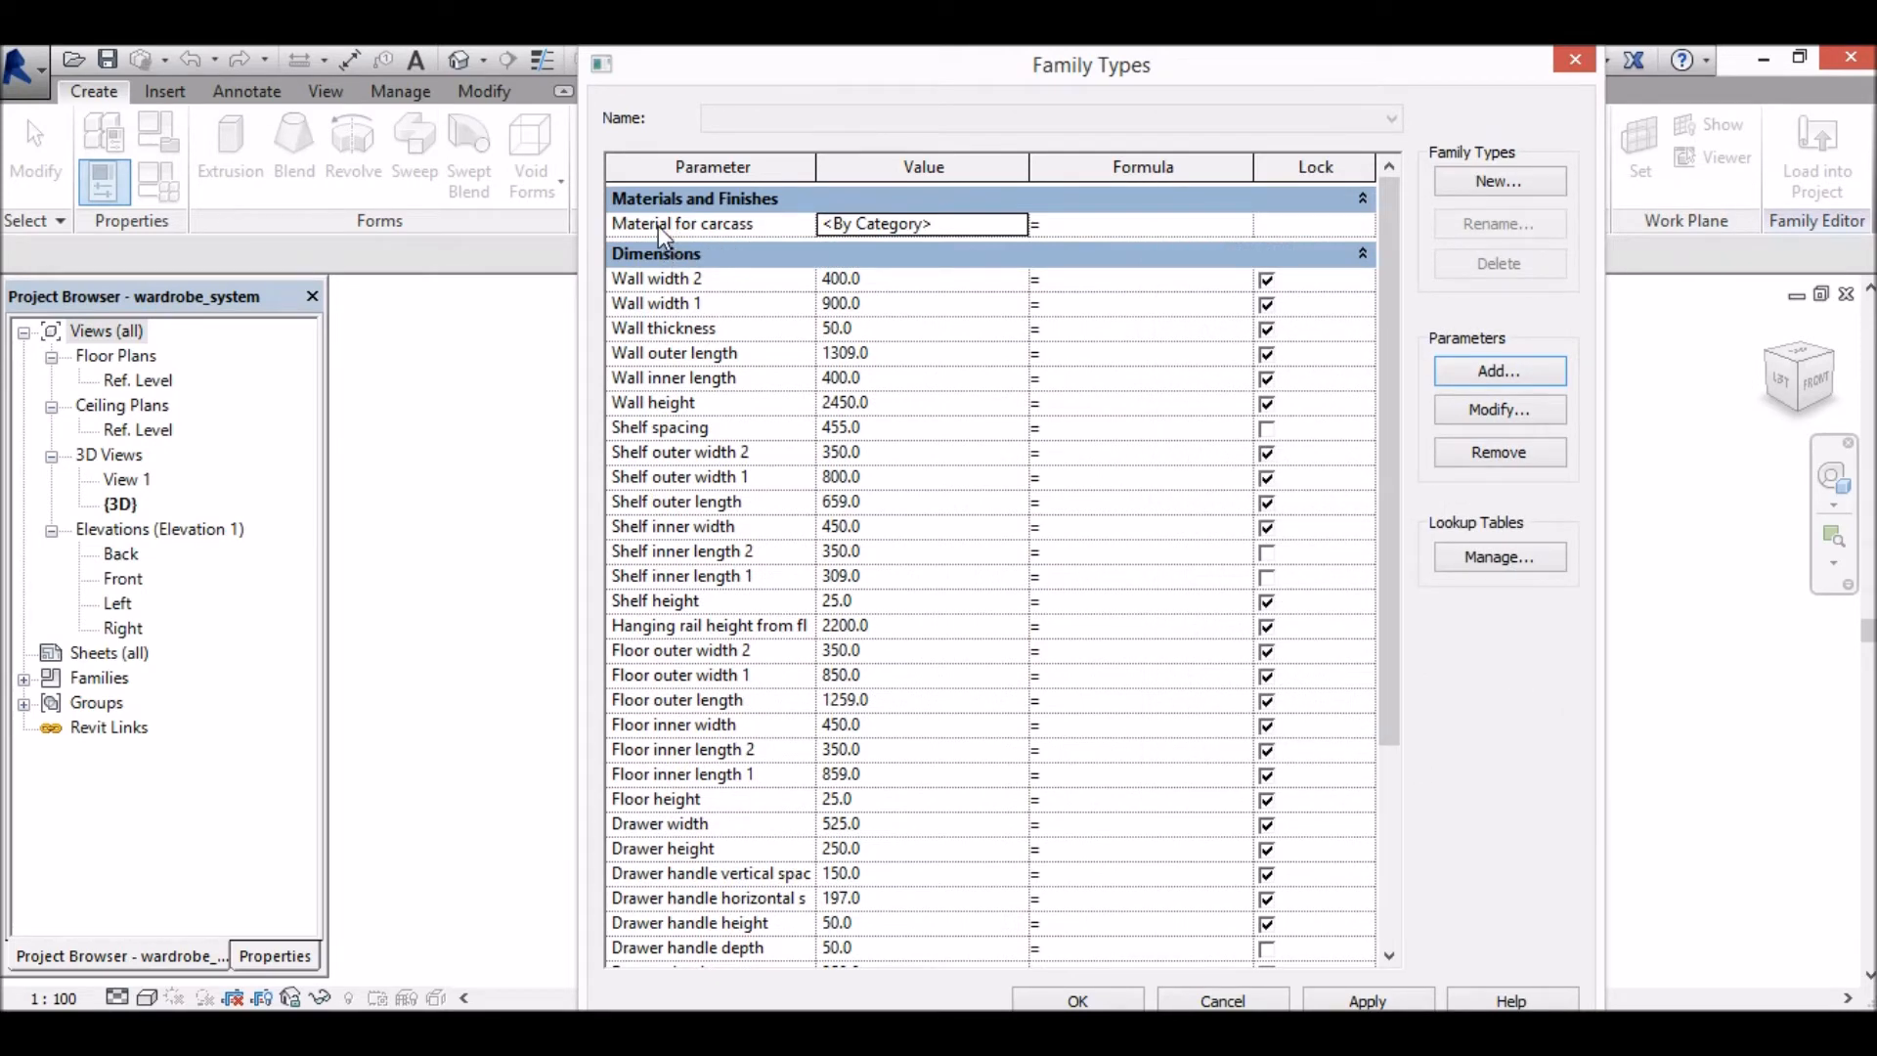
{"action": "left_click_drag", "start_coordinate": [634, 279], "coordinate": [713, 310]}
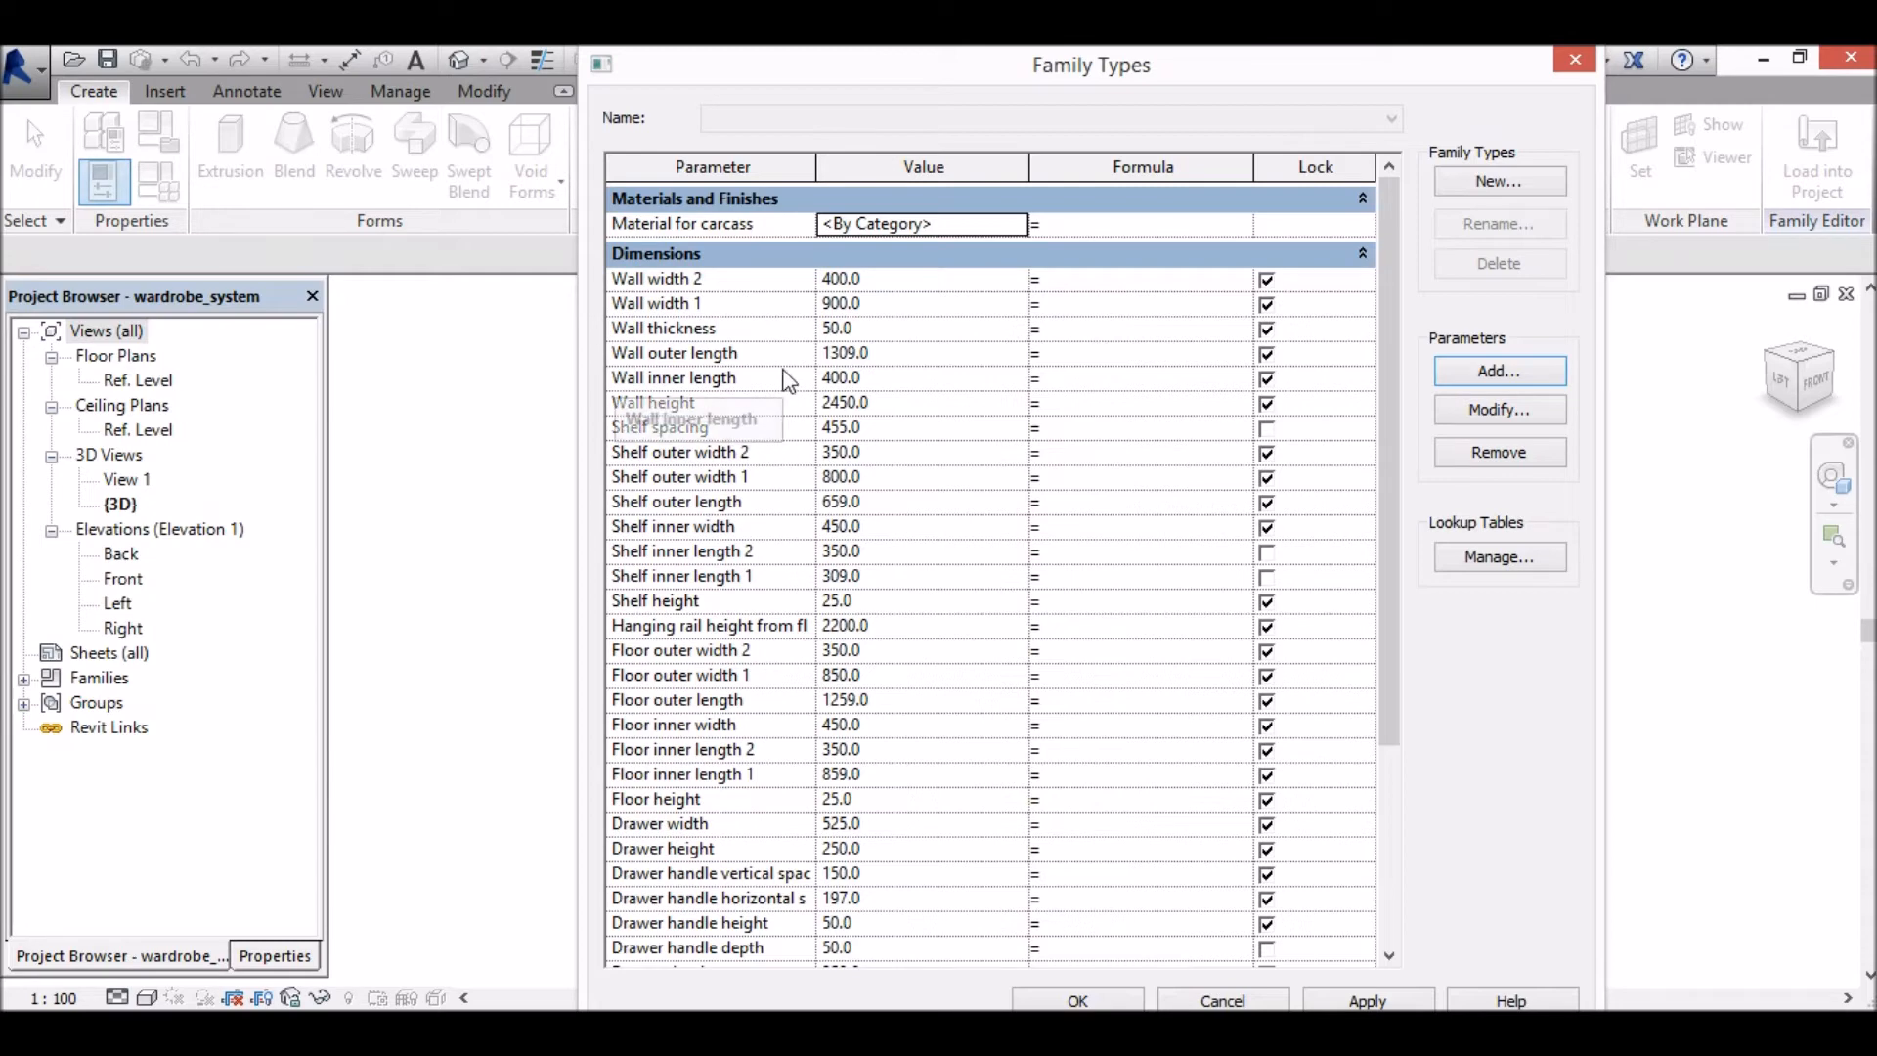
Step: Add a family type parameter named "Material for drawers" with parameter type Material, grouped under Materials and Finishes
{"action": "left_click", "coordinate": [1496, 378]}
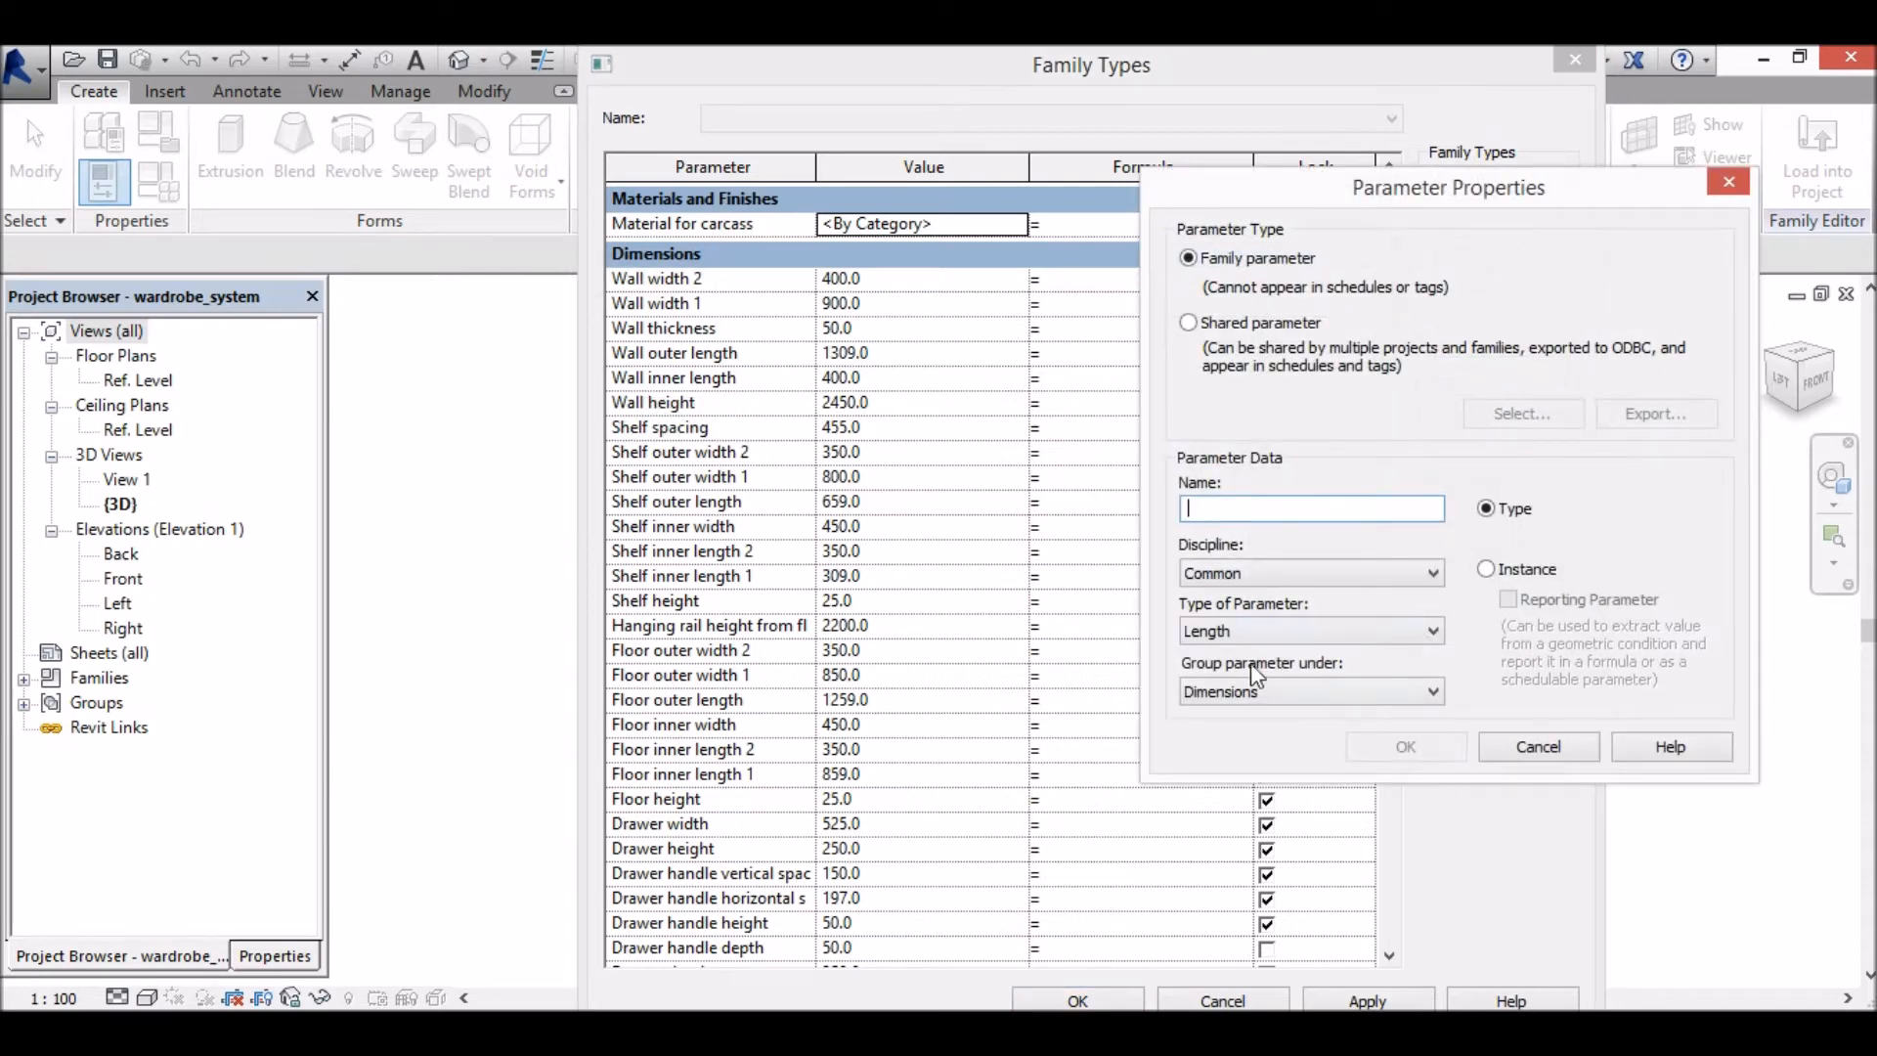
{"action": "type", "text": "Material for drawers"}
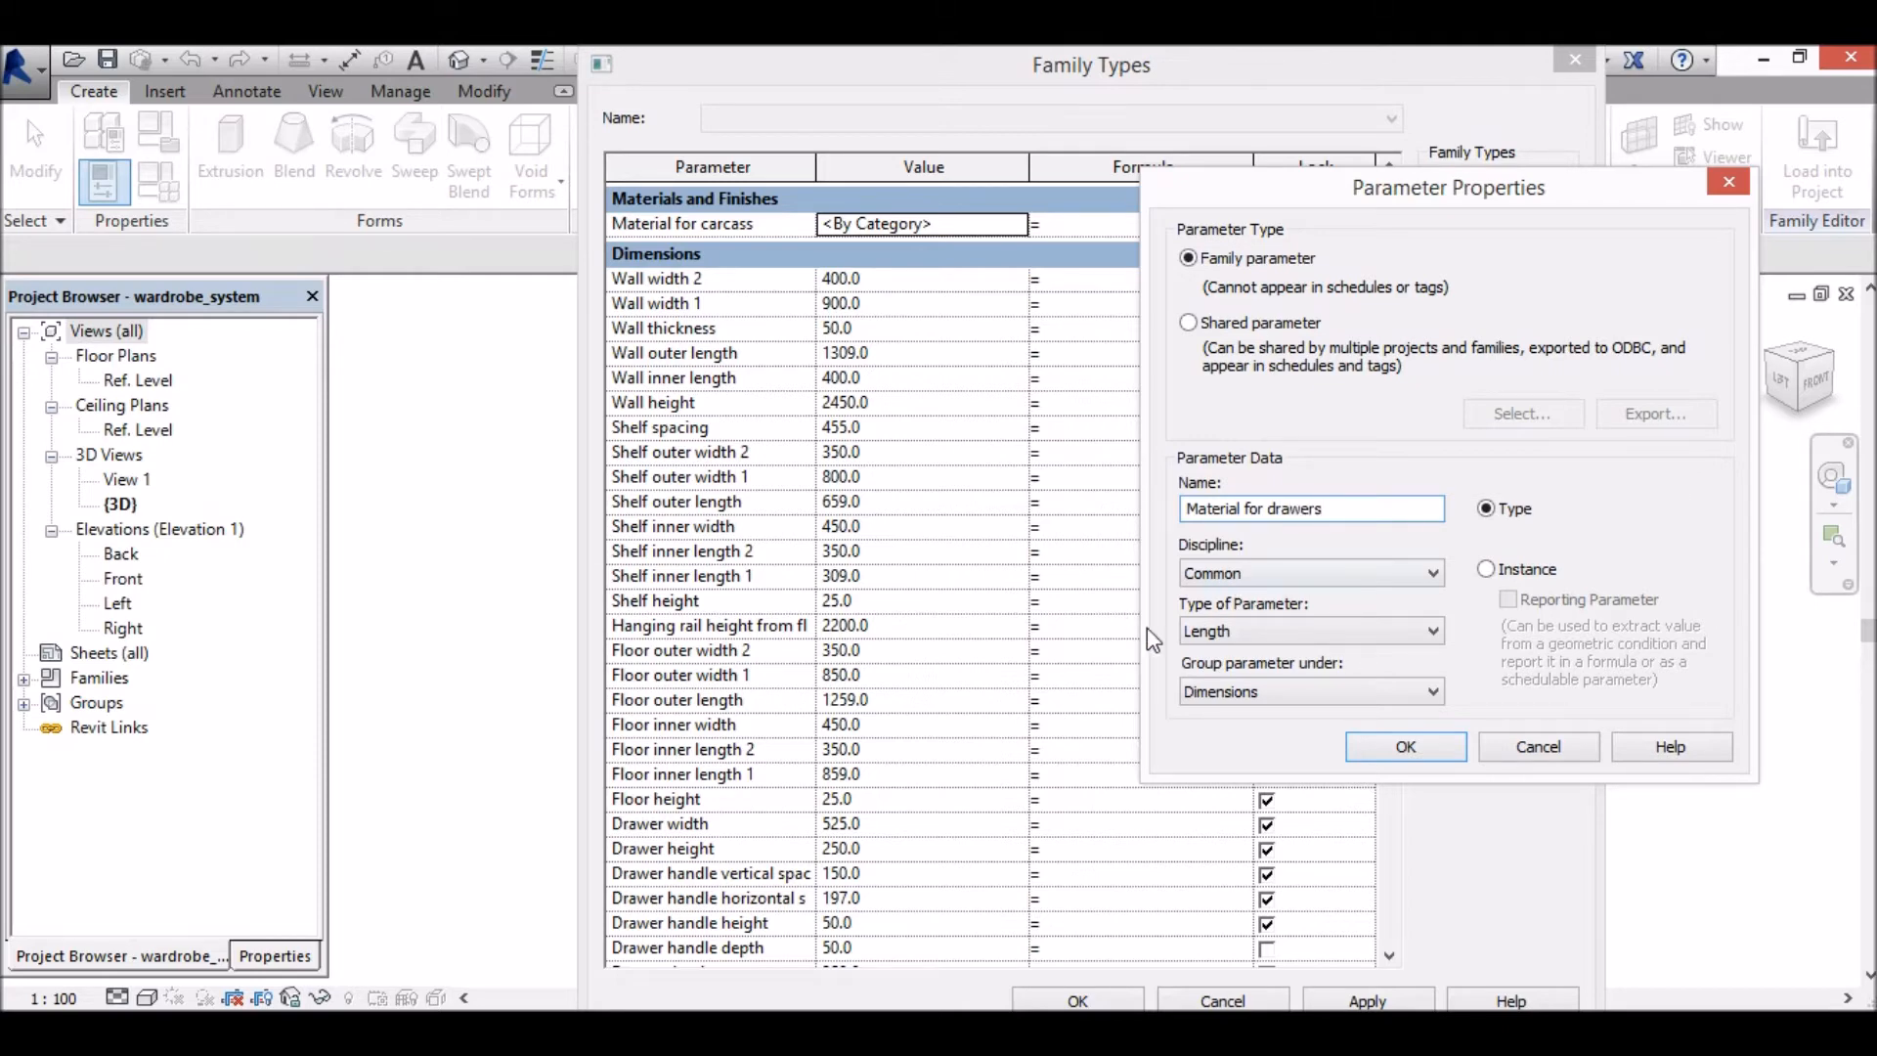
{"action": "left_click", "coordinate": [1336, 633]}
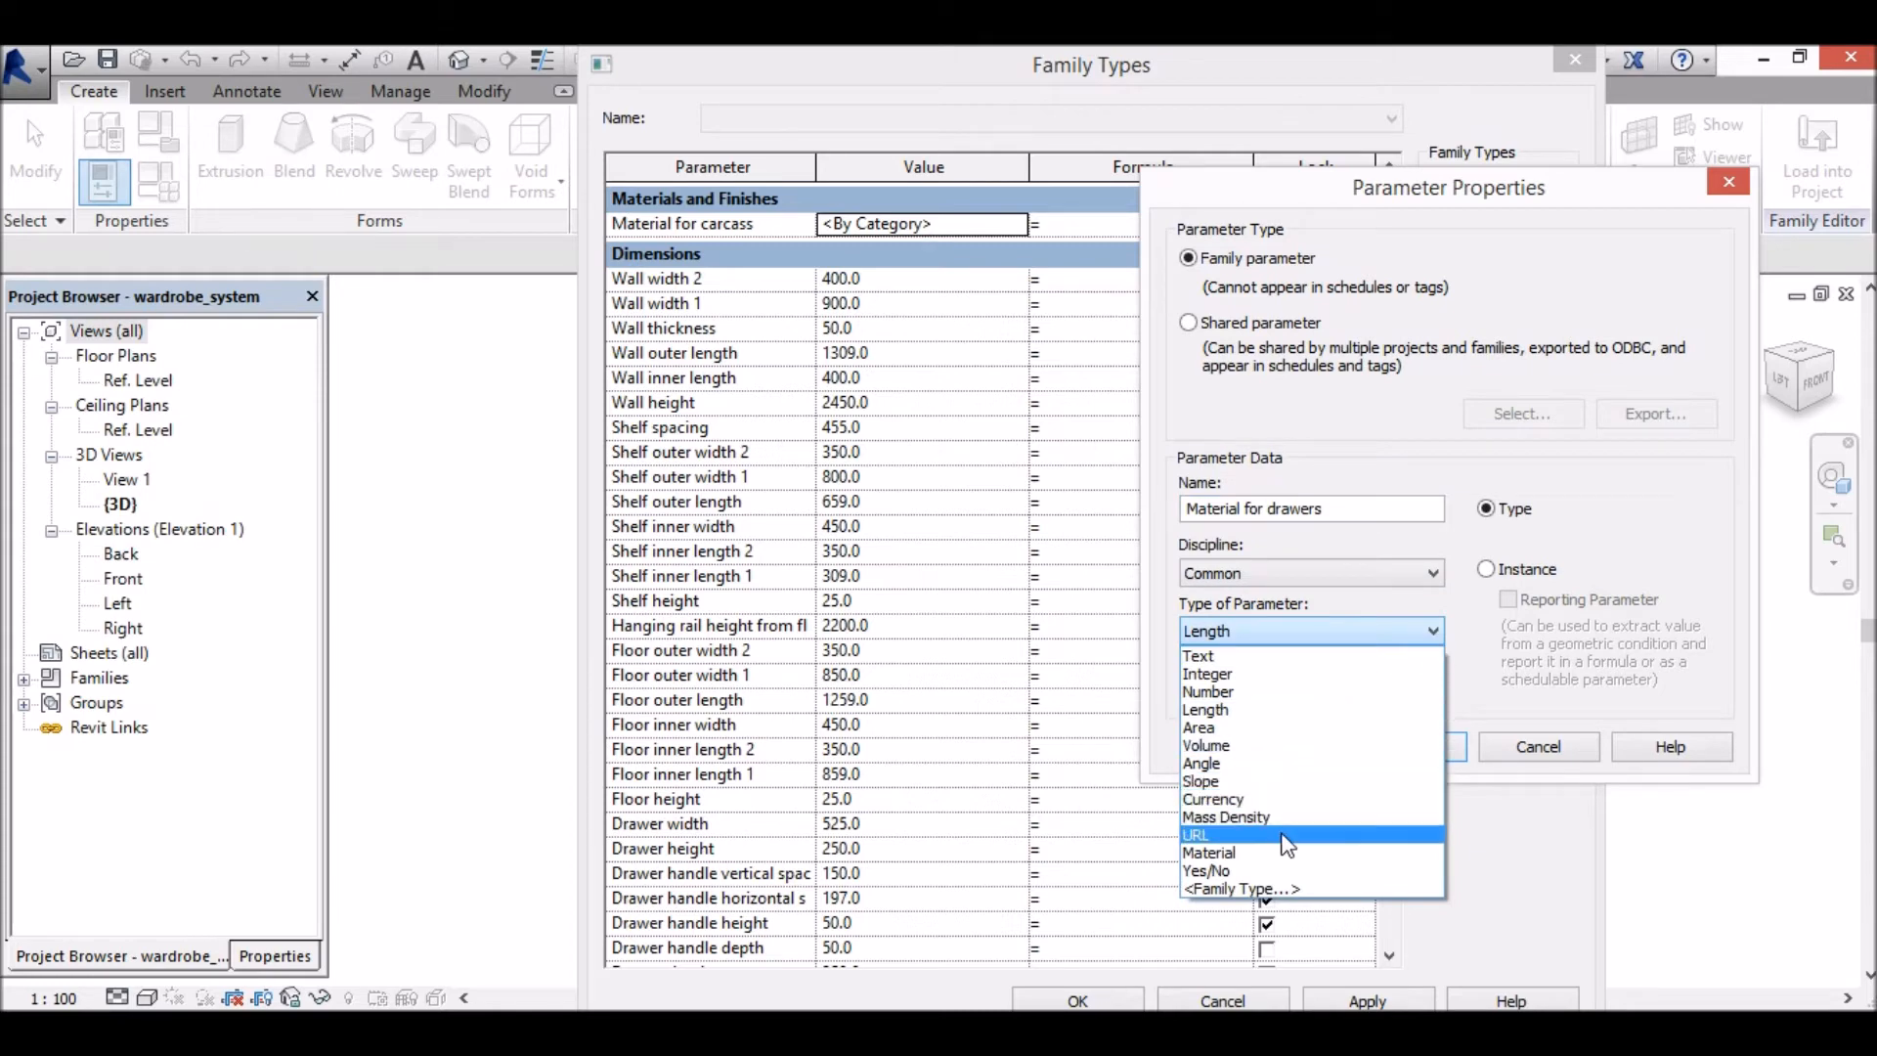
{"action": "left_click", "coordinate": [1230, 853]}
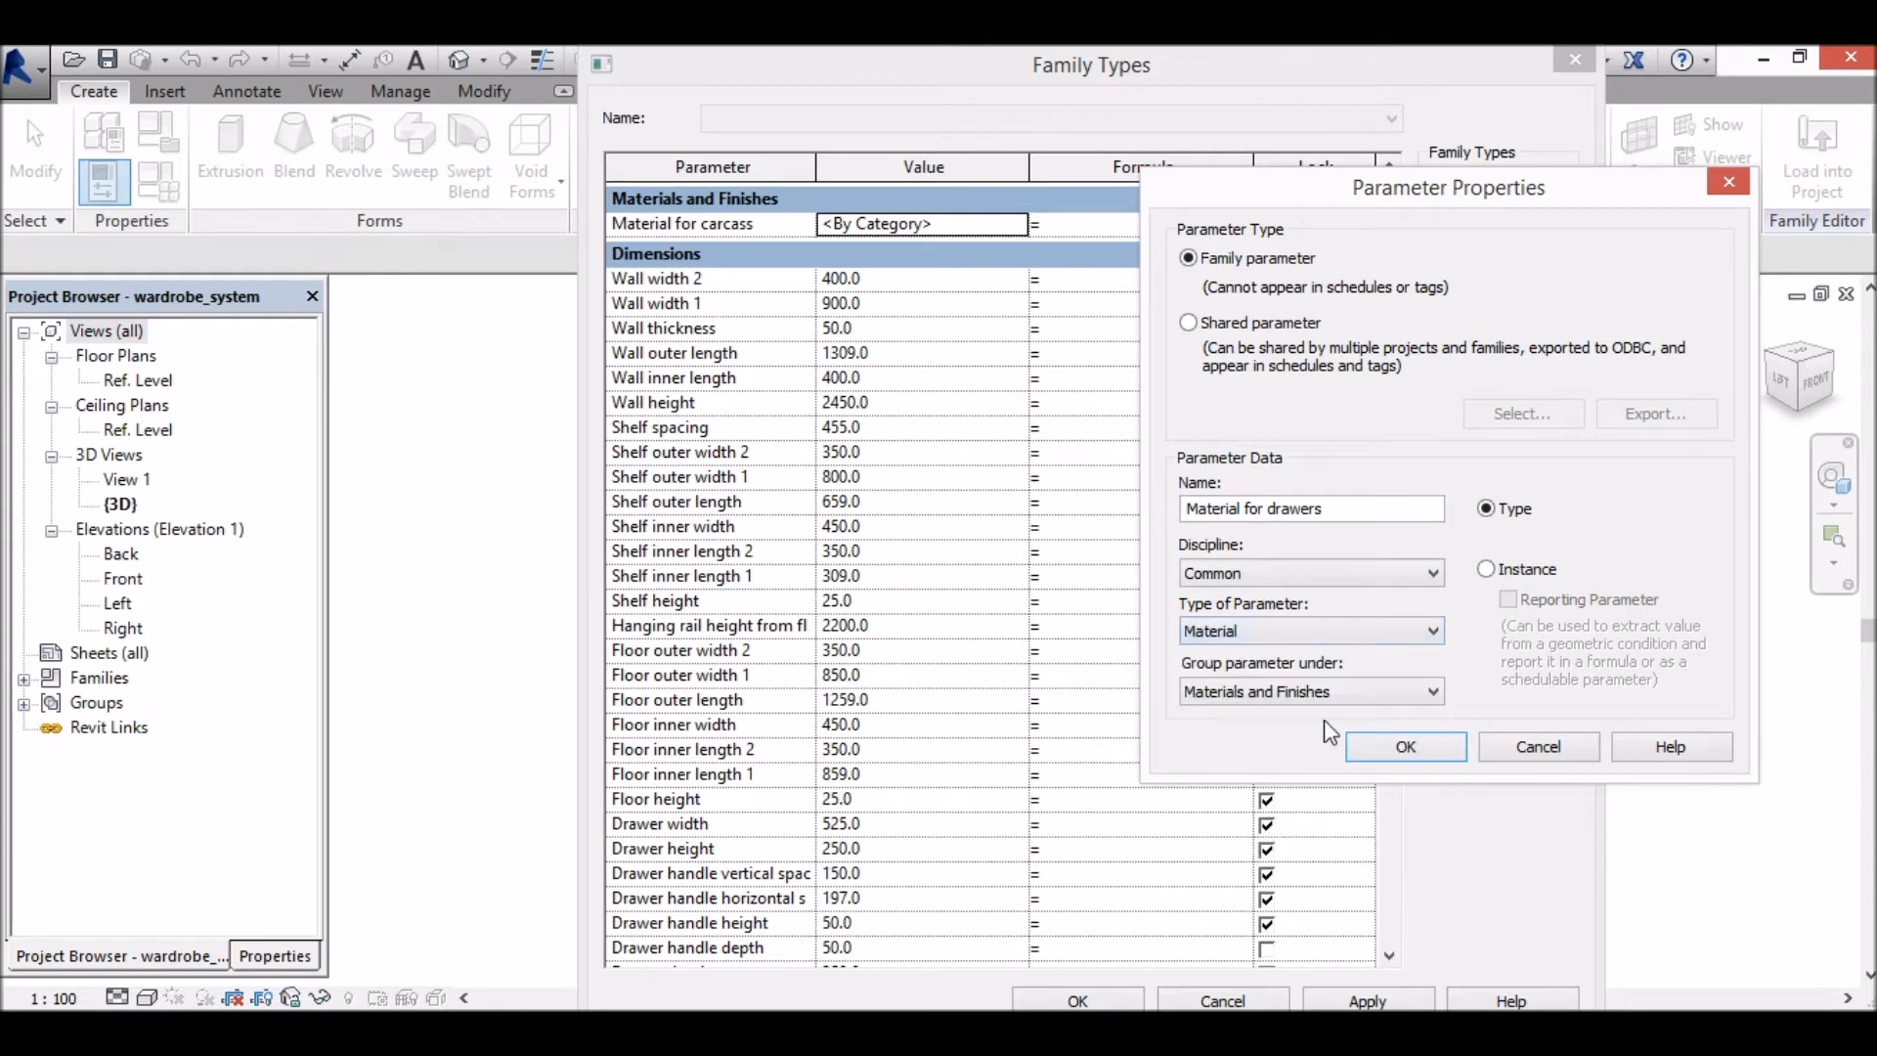
{"action": "left_click", "coordinate": [1416, 751]}
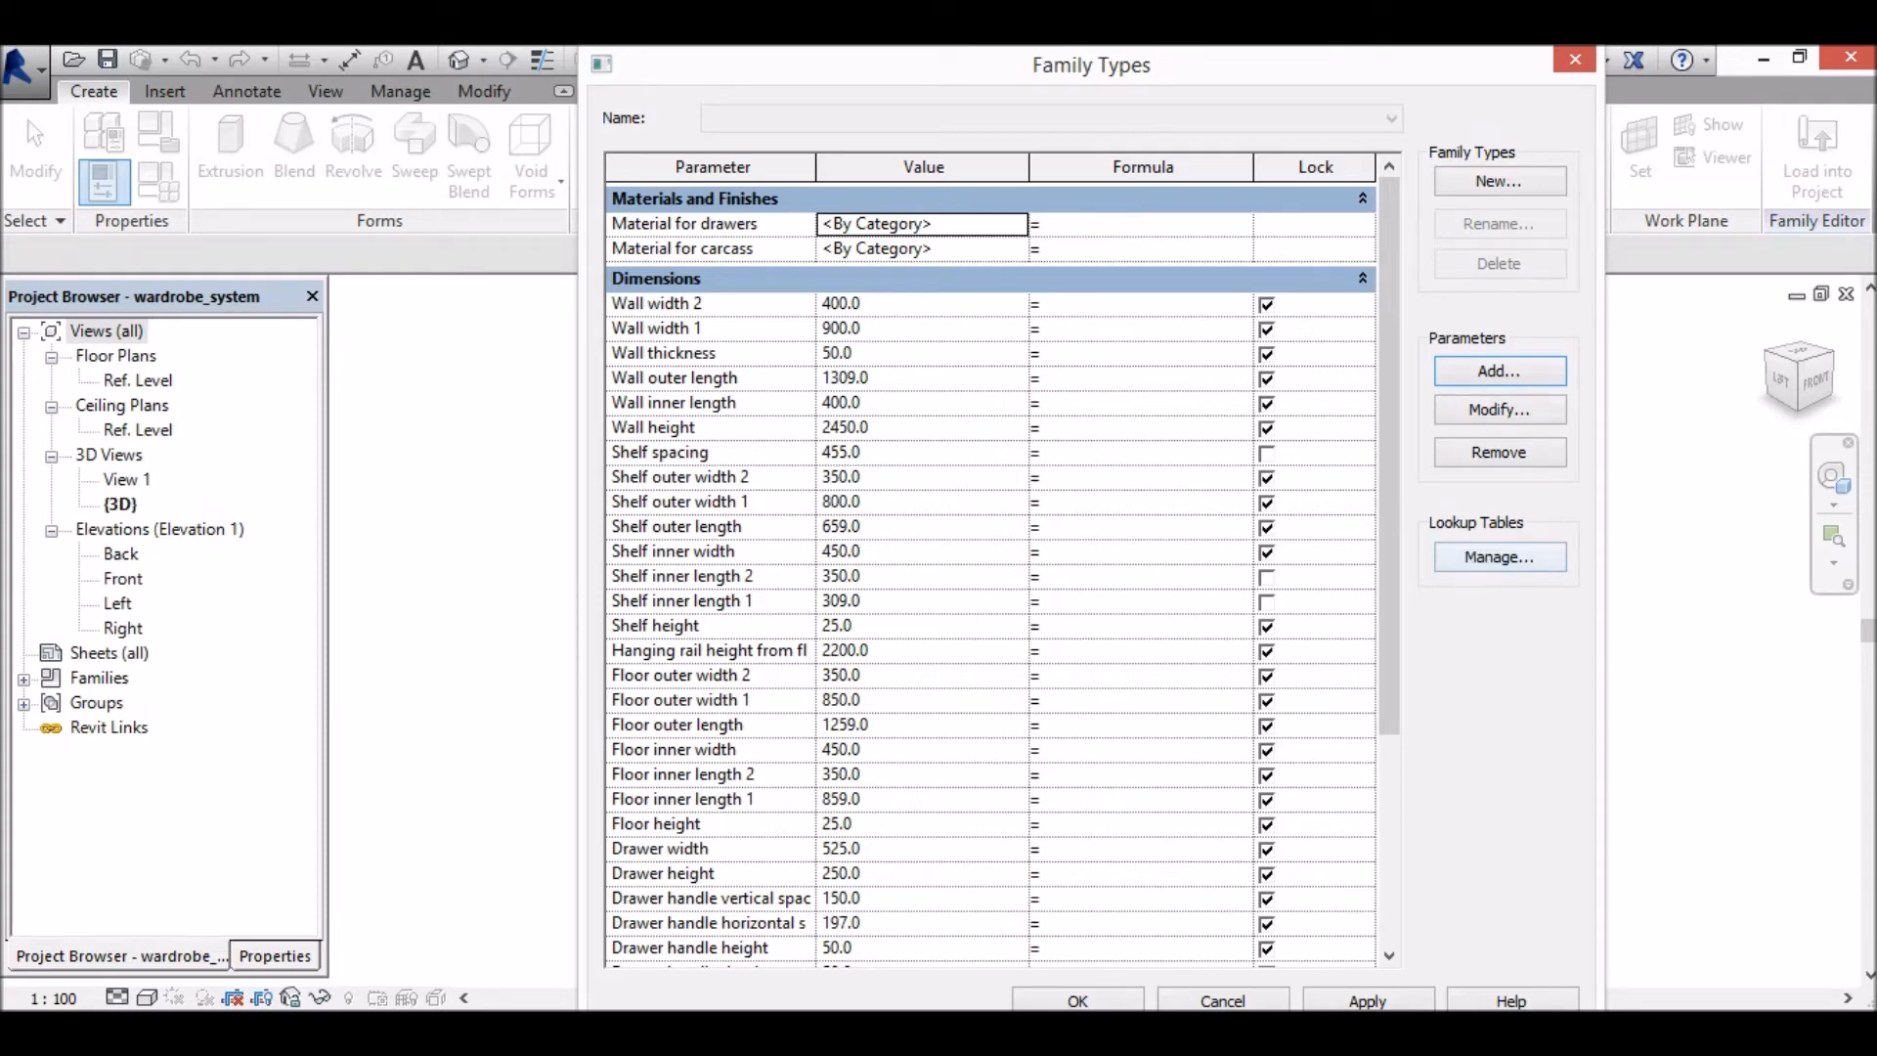
{"action": "left_click", "coordinate": [1499, 556]}
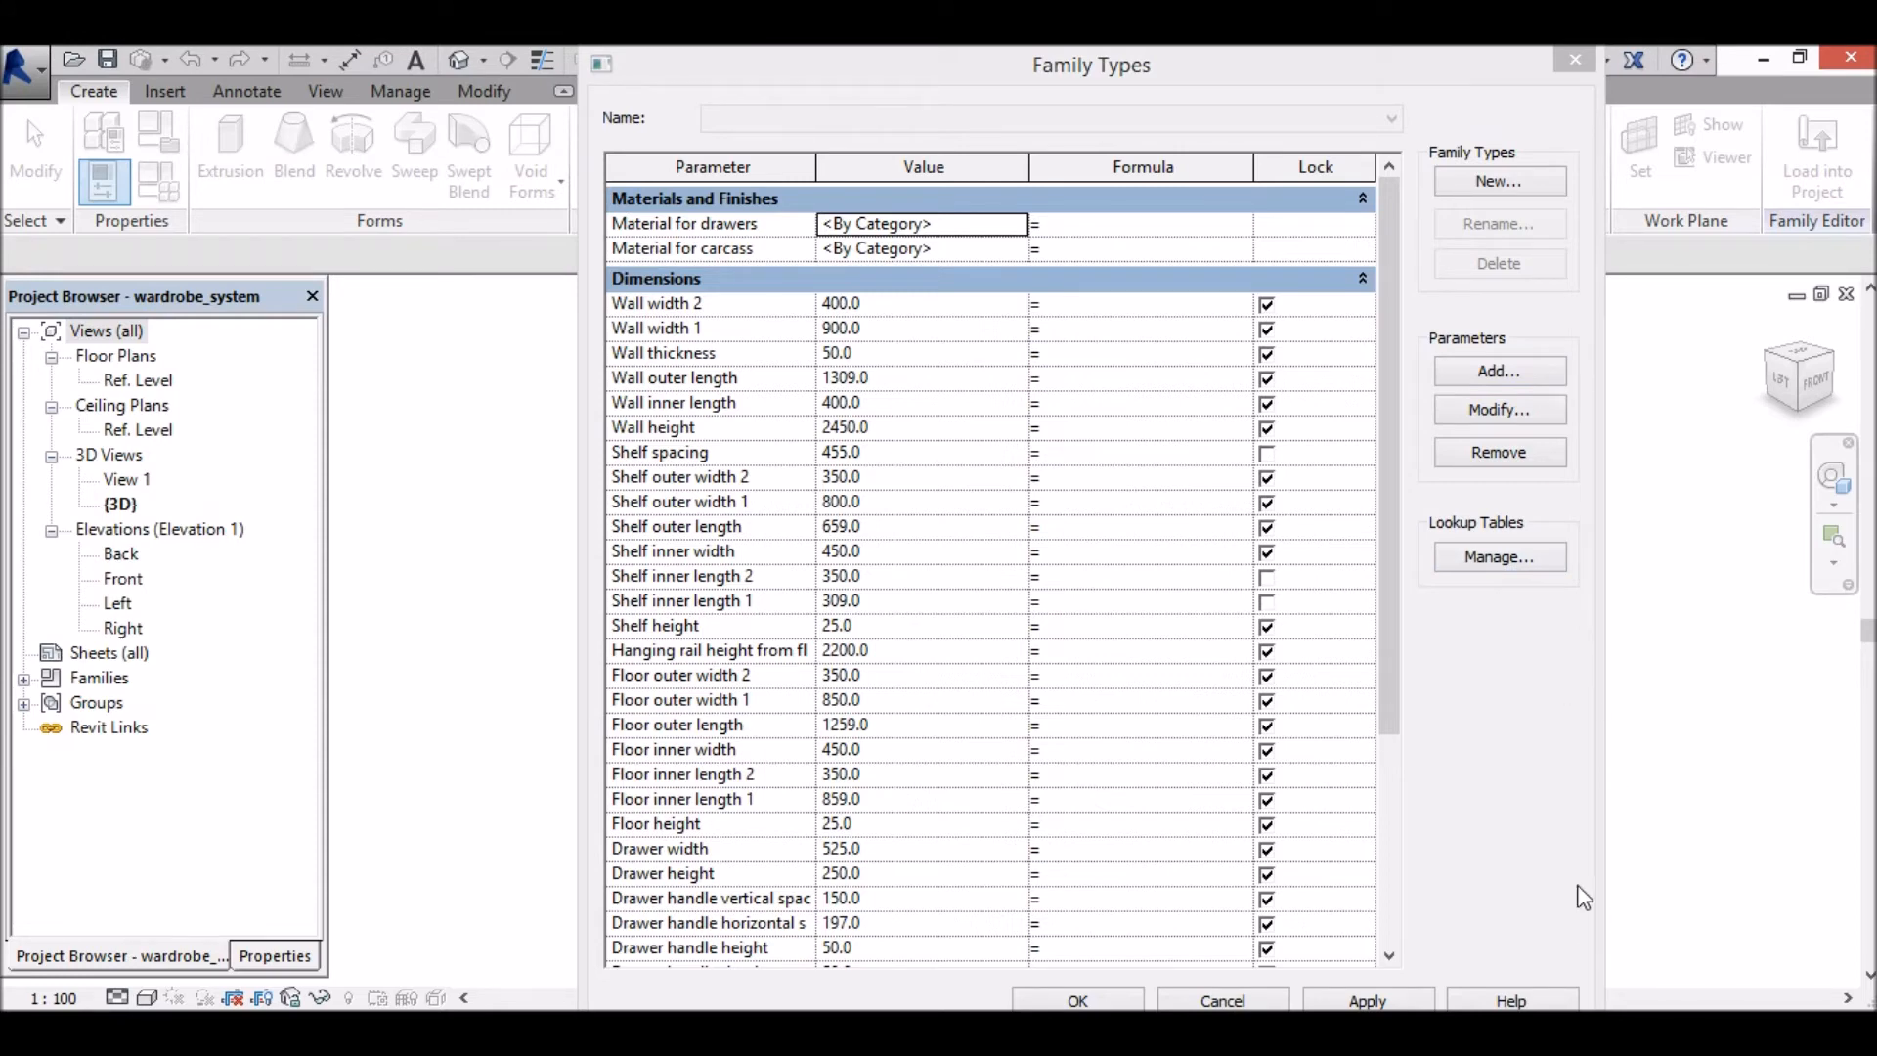
Step: Add a family type parameter named "Material for drawer handles" with parameter type Material, grouped under Materials and Finishes
{"action": "left_click", "coordinate": [1517, 370]}
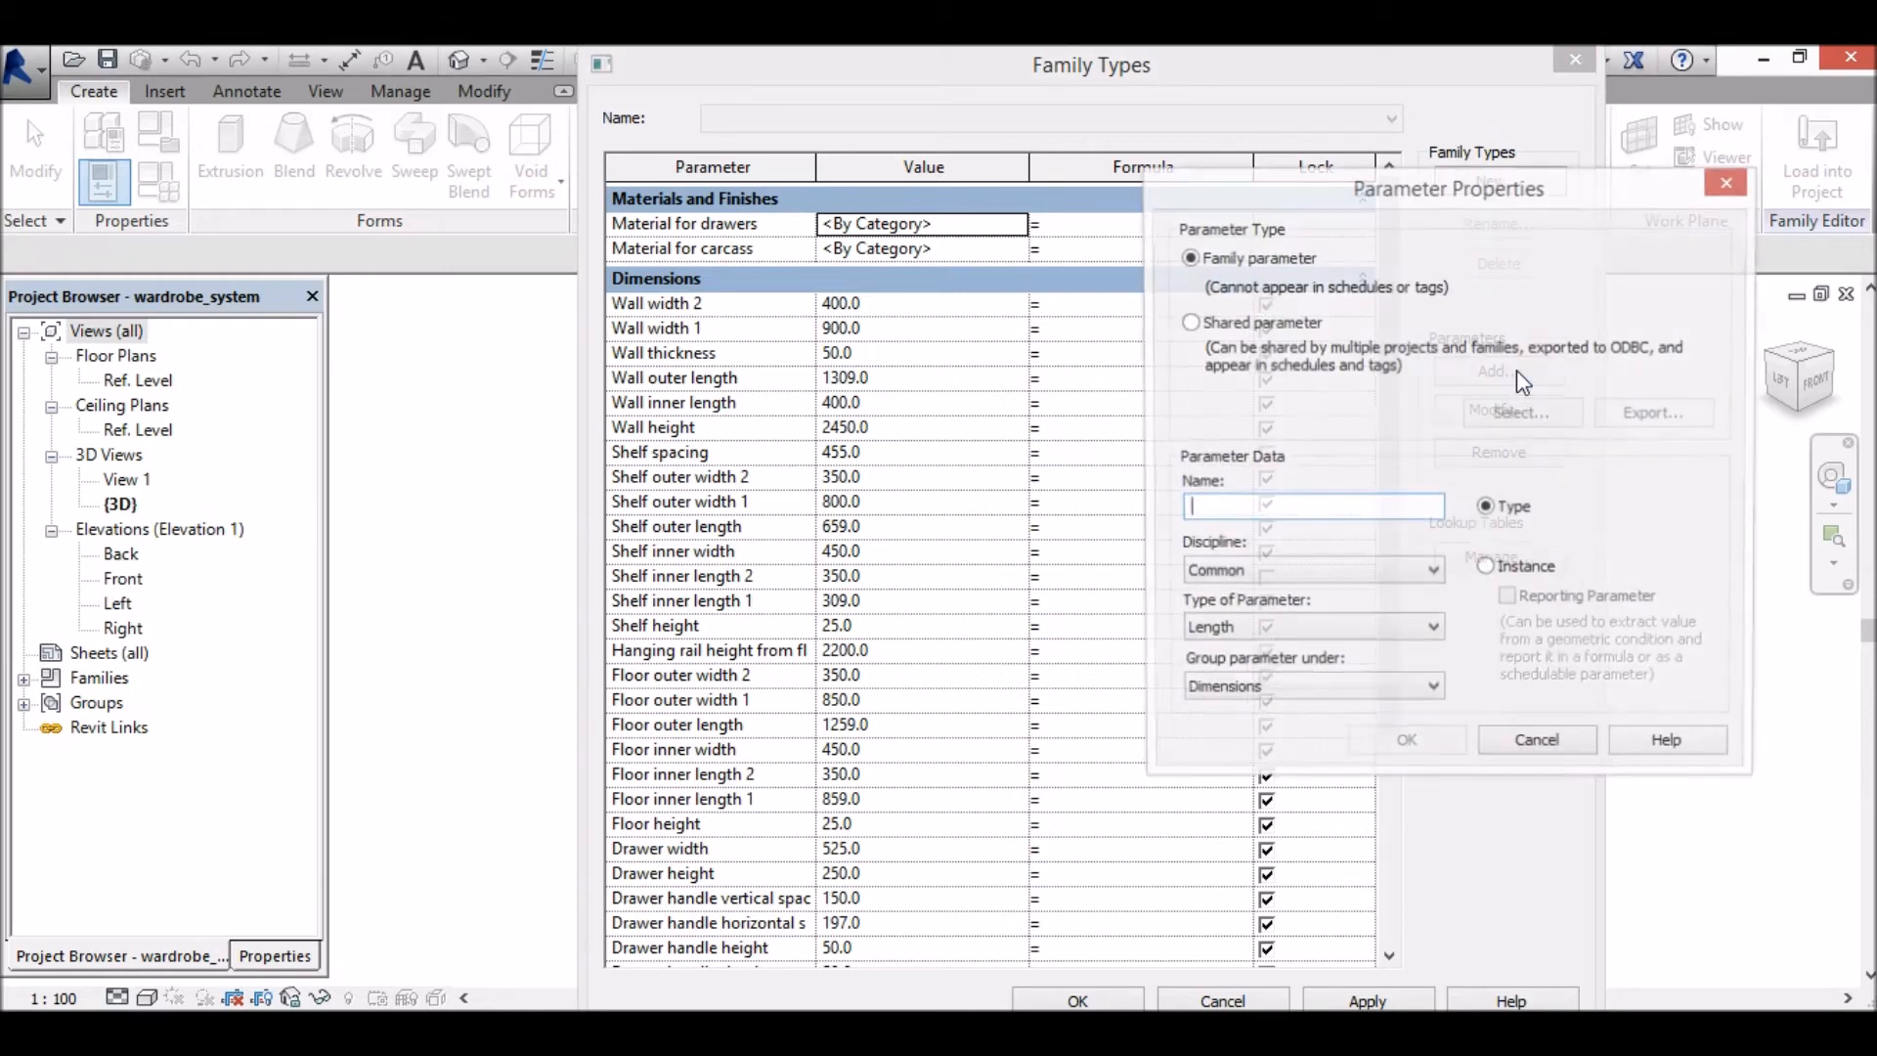
{"action": "type", "text": "Material for drawer handles"}
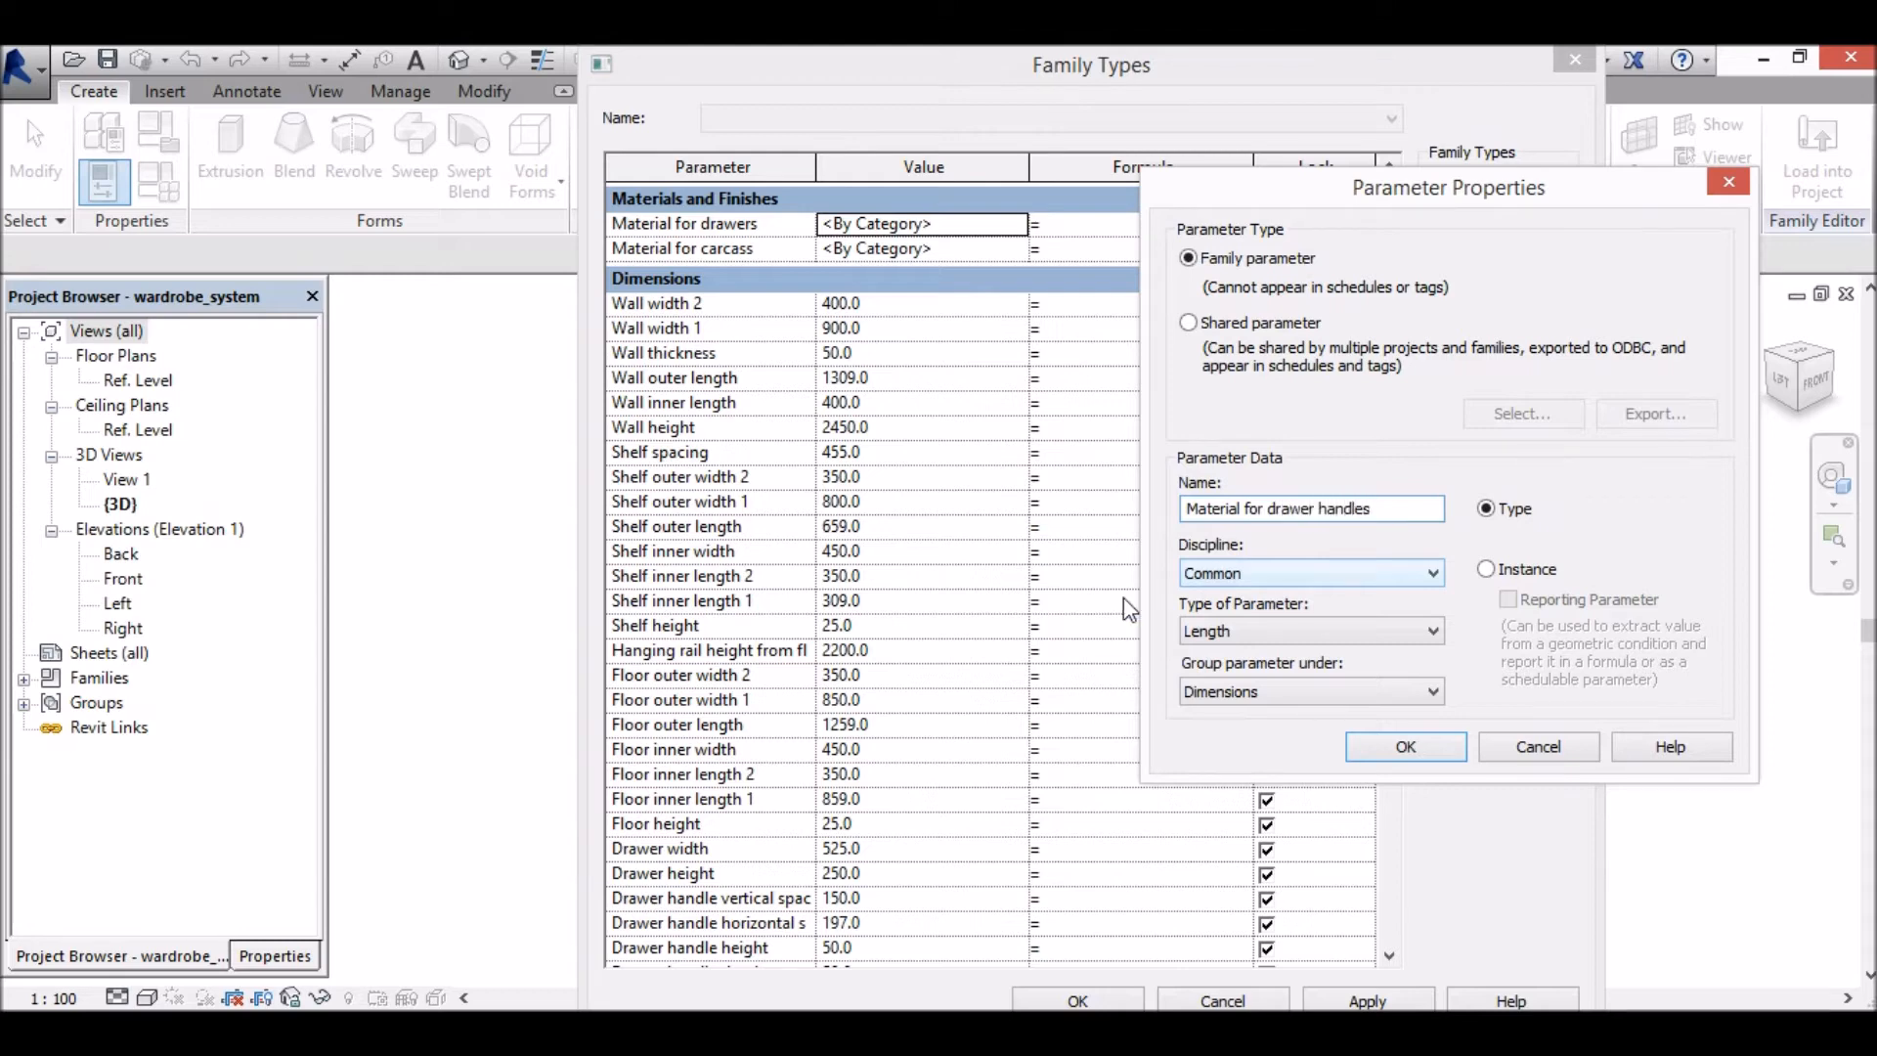
{"action": "left_click", "coordinate": [1311, 631]}
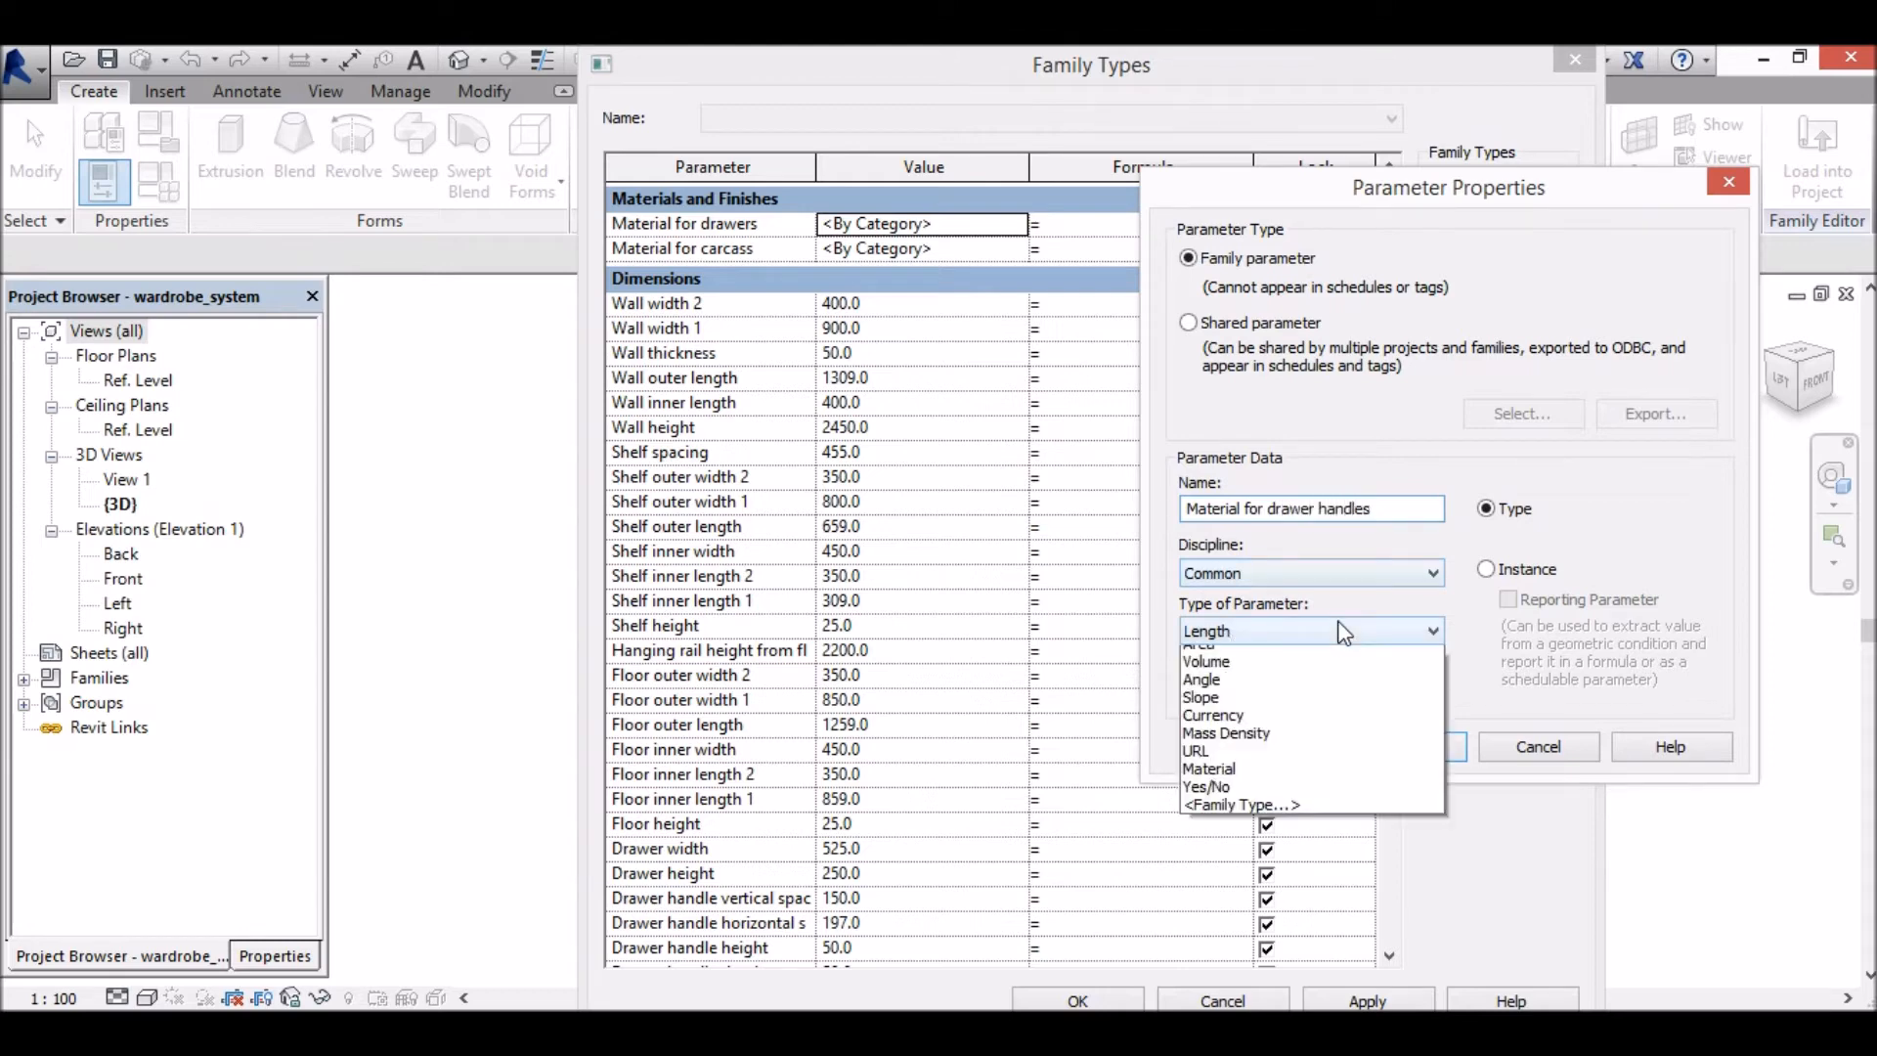
{"action": "left_click", "coordinate": [1290, 856]}
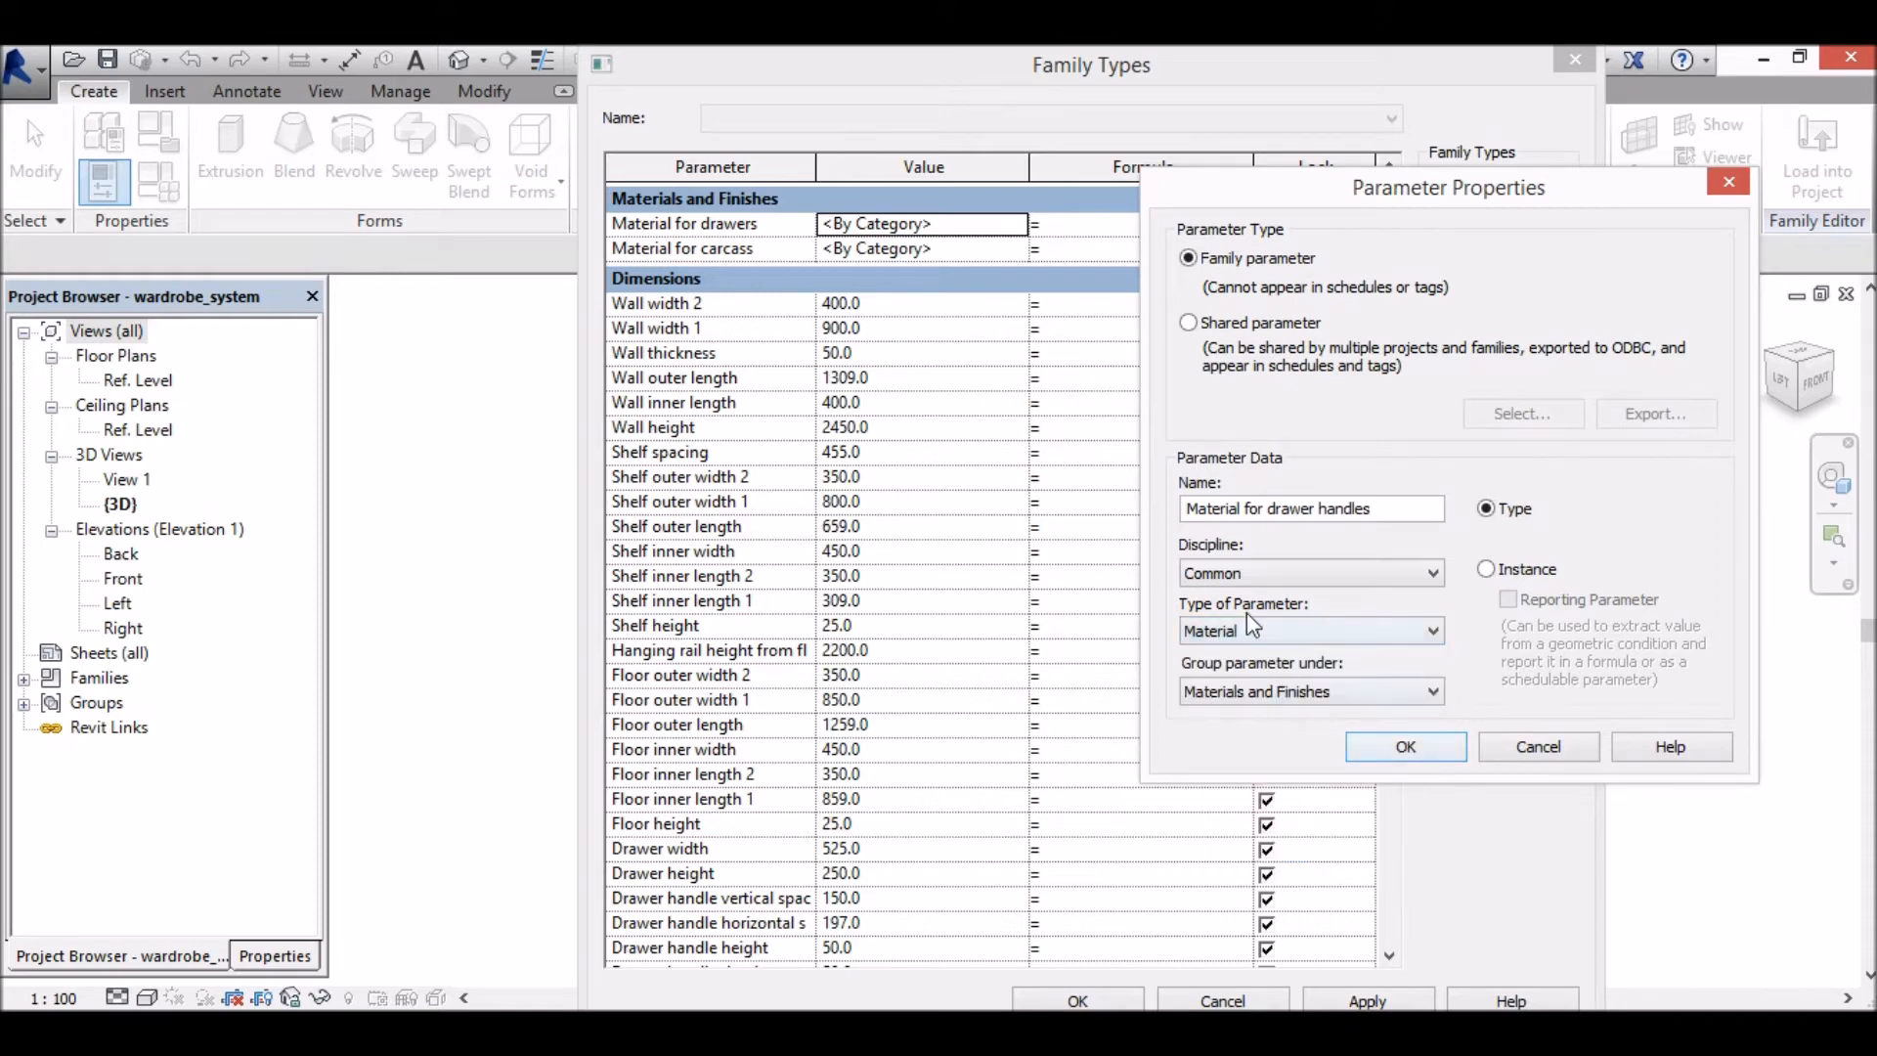
{"action": "left_click", "coordinate": [1400, 749]}
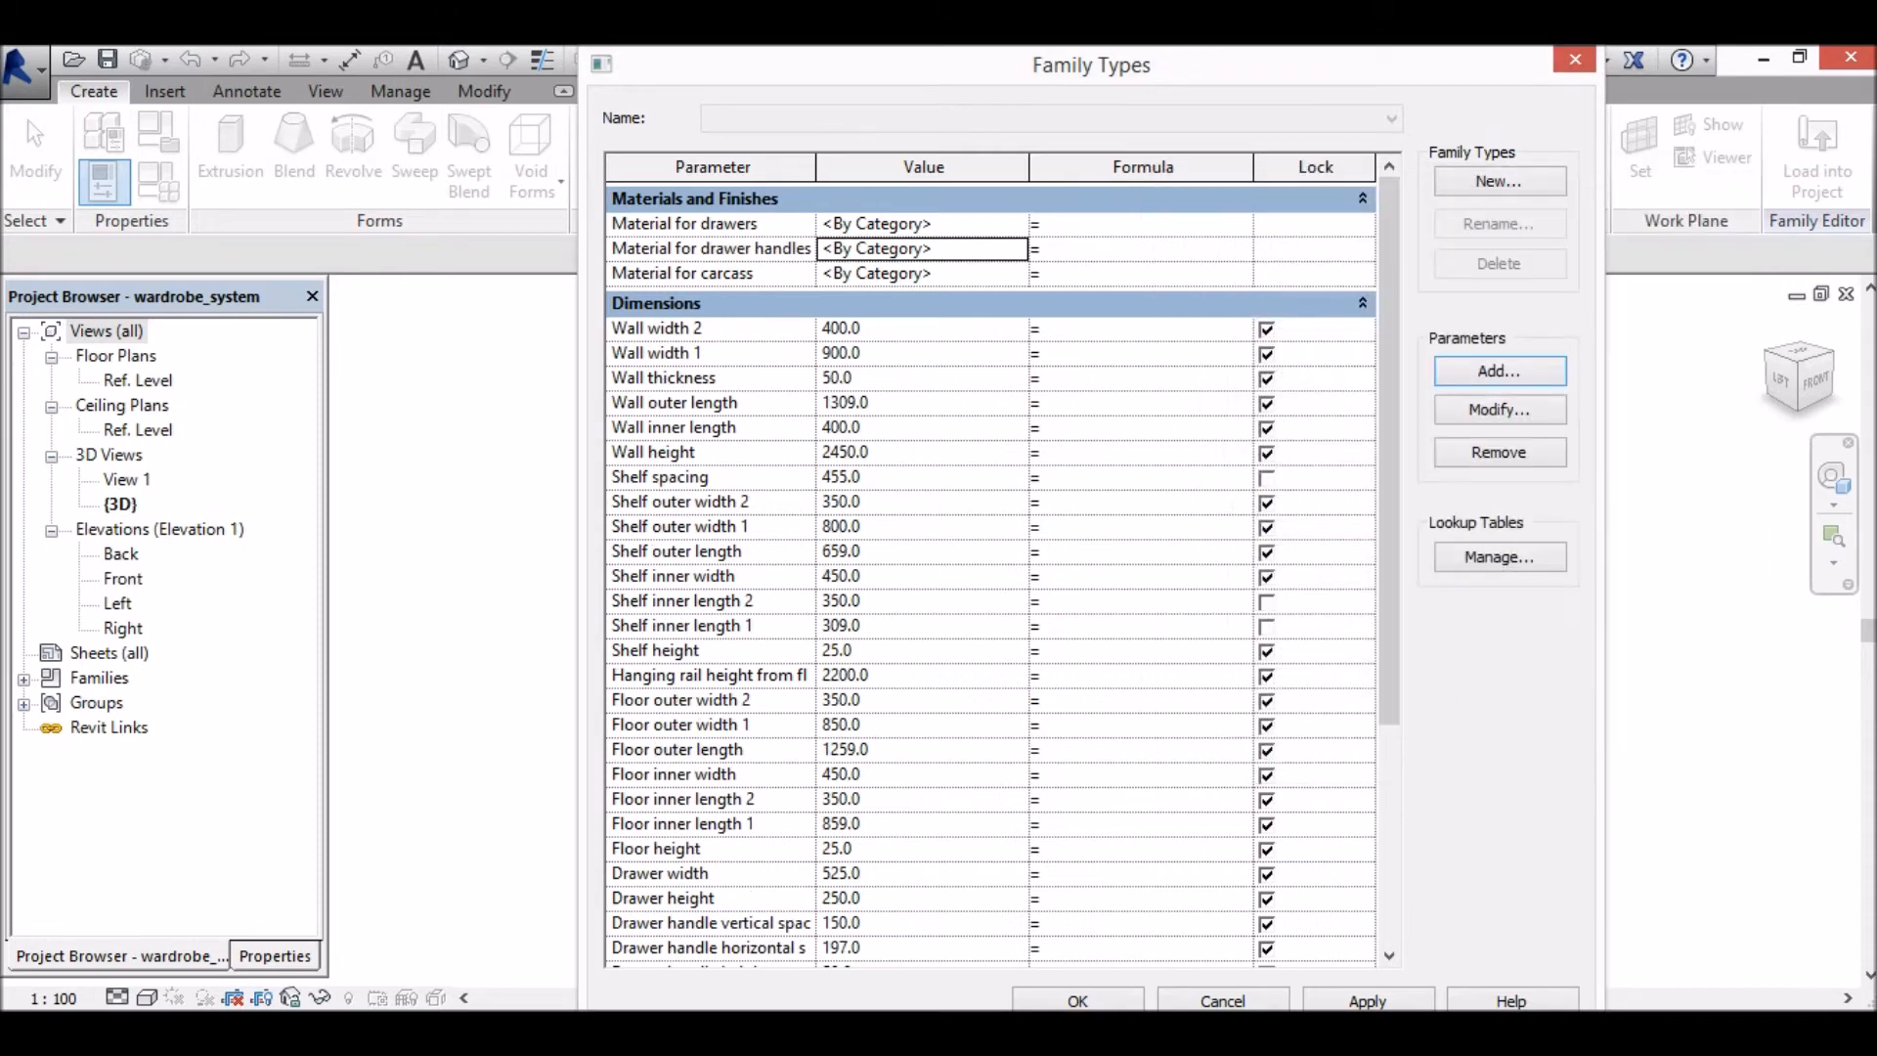
Step: Add a family type parameter named "Material for kickboard" with parameter type Material, grouped under Materials and Finishes
{"action": "left_click", "coordinate": [1543, 377]}
{"action": "type", "text": "Material for kickboard"}
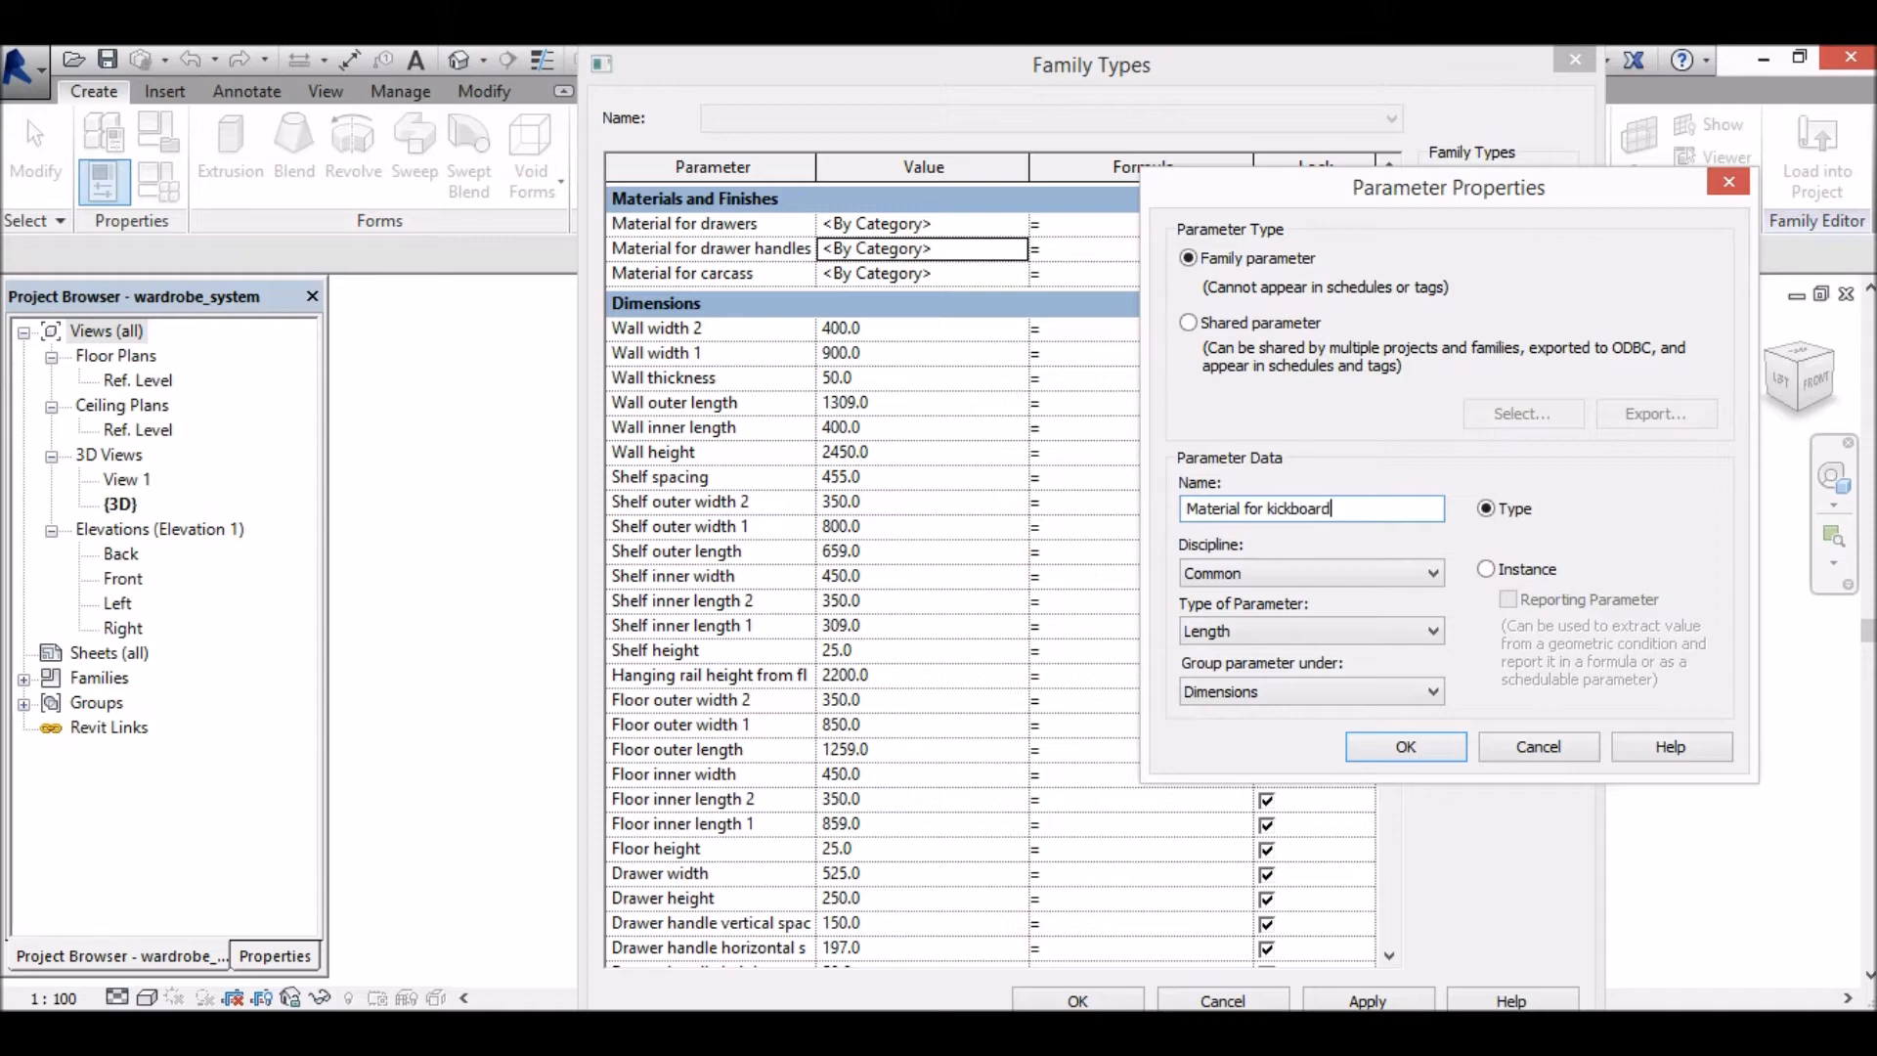
{"action": "left_click", "coordinate": [1296, 631]}
{"action": "left_click", "coordinate": [1287, 853]}
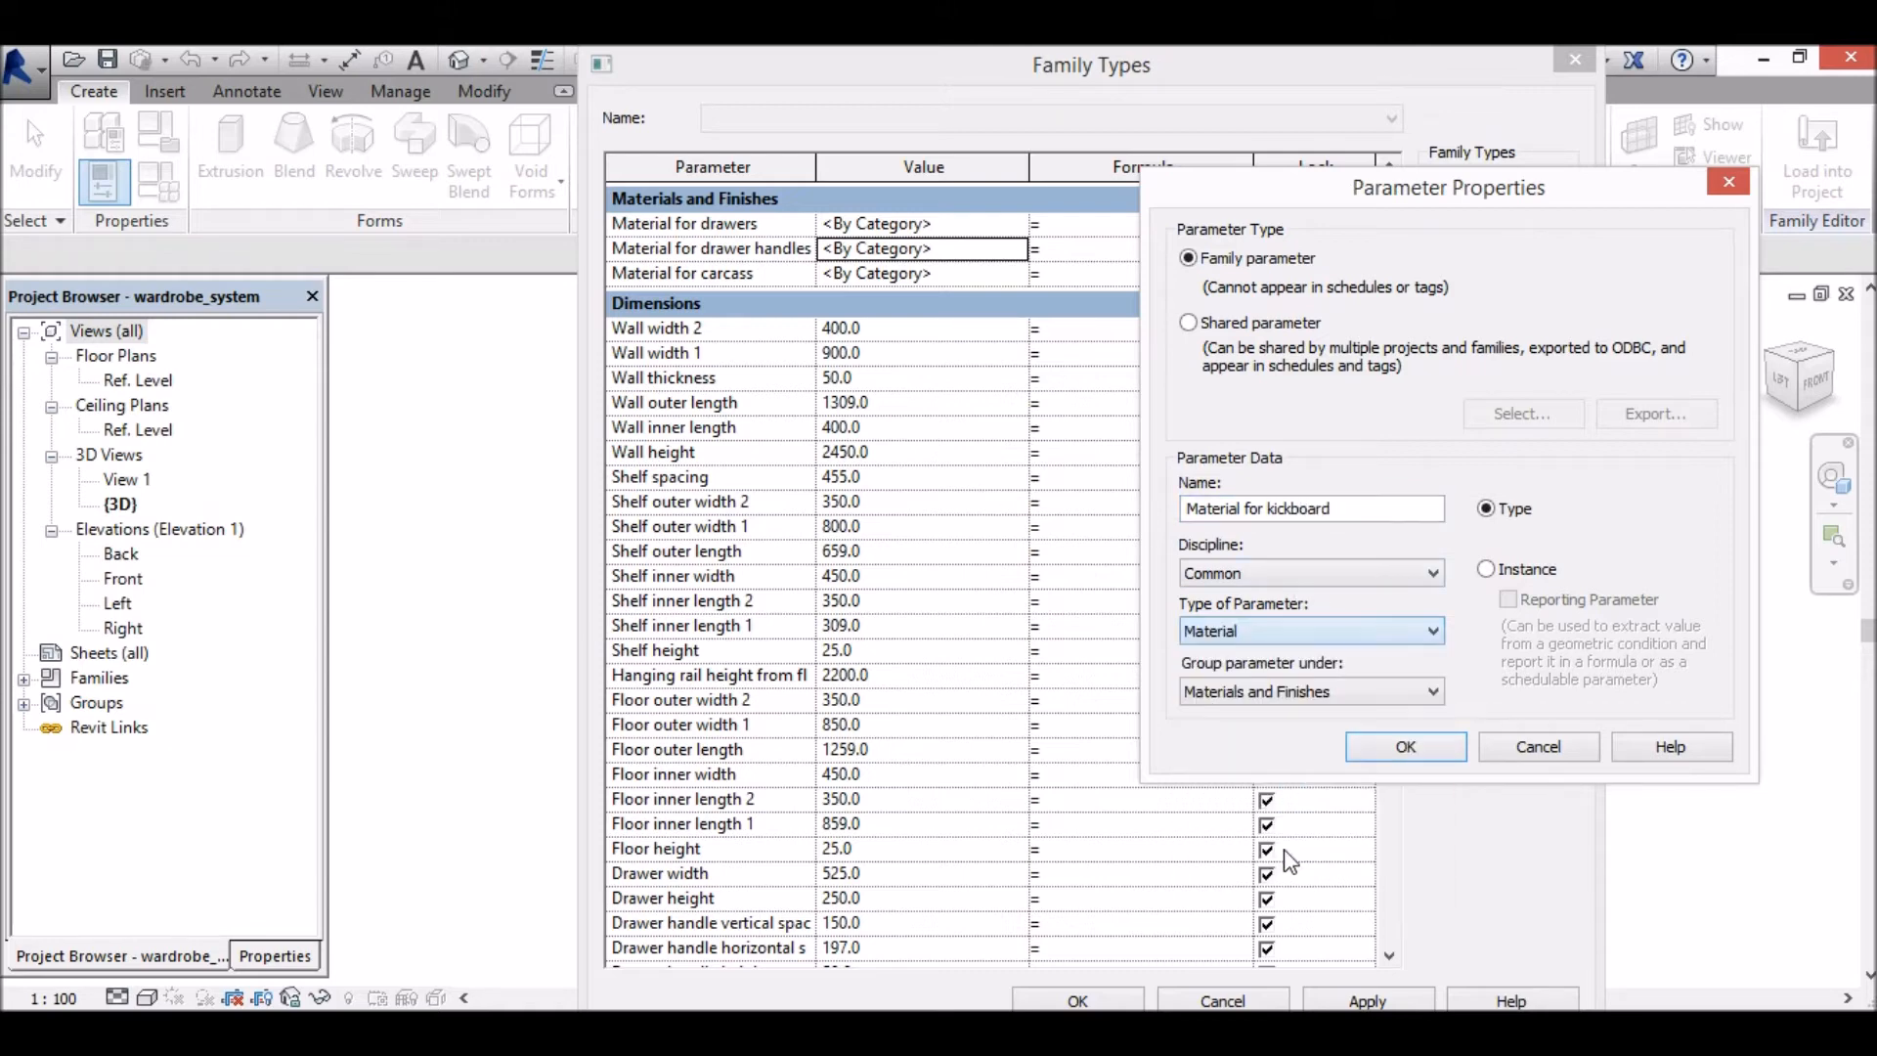
{"action": "left_click", "coordinate": [1409, 748]}
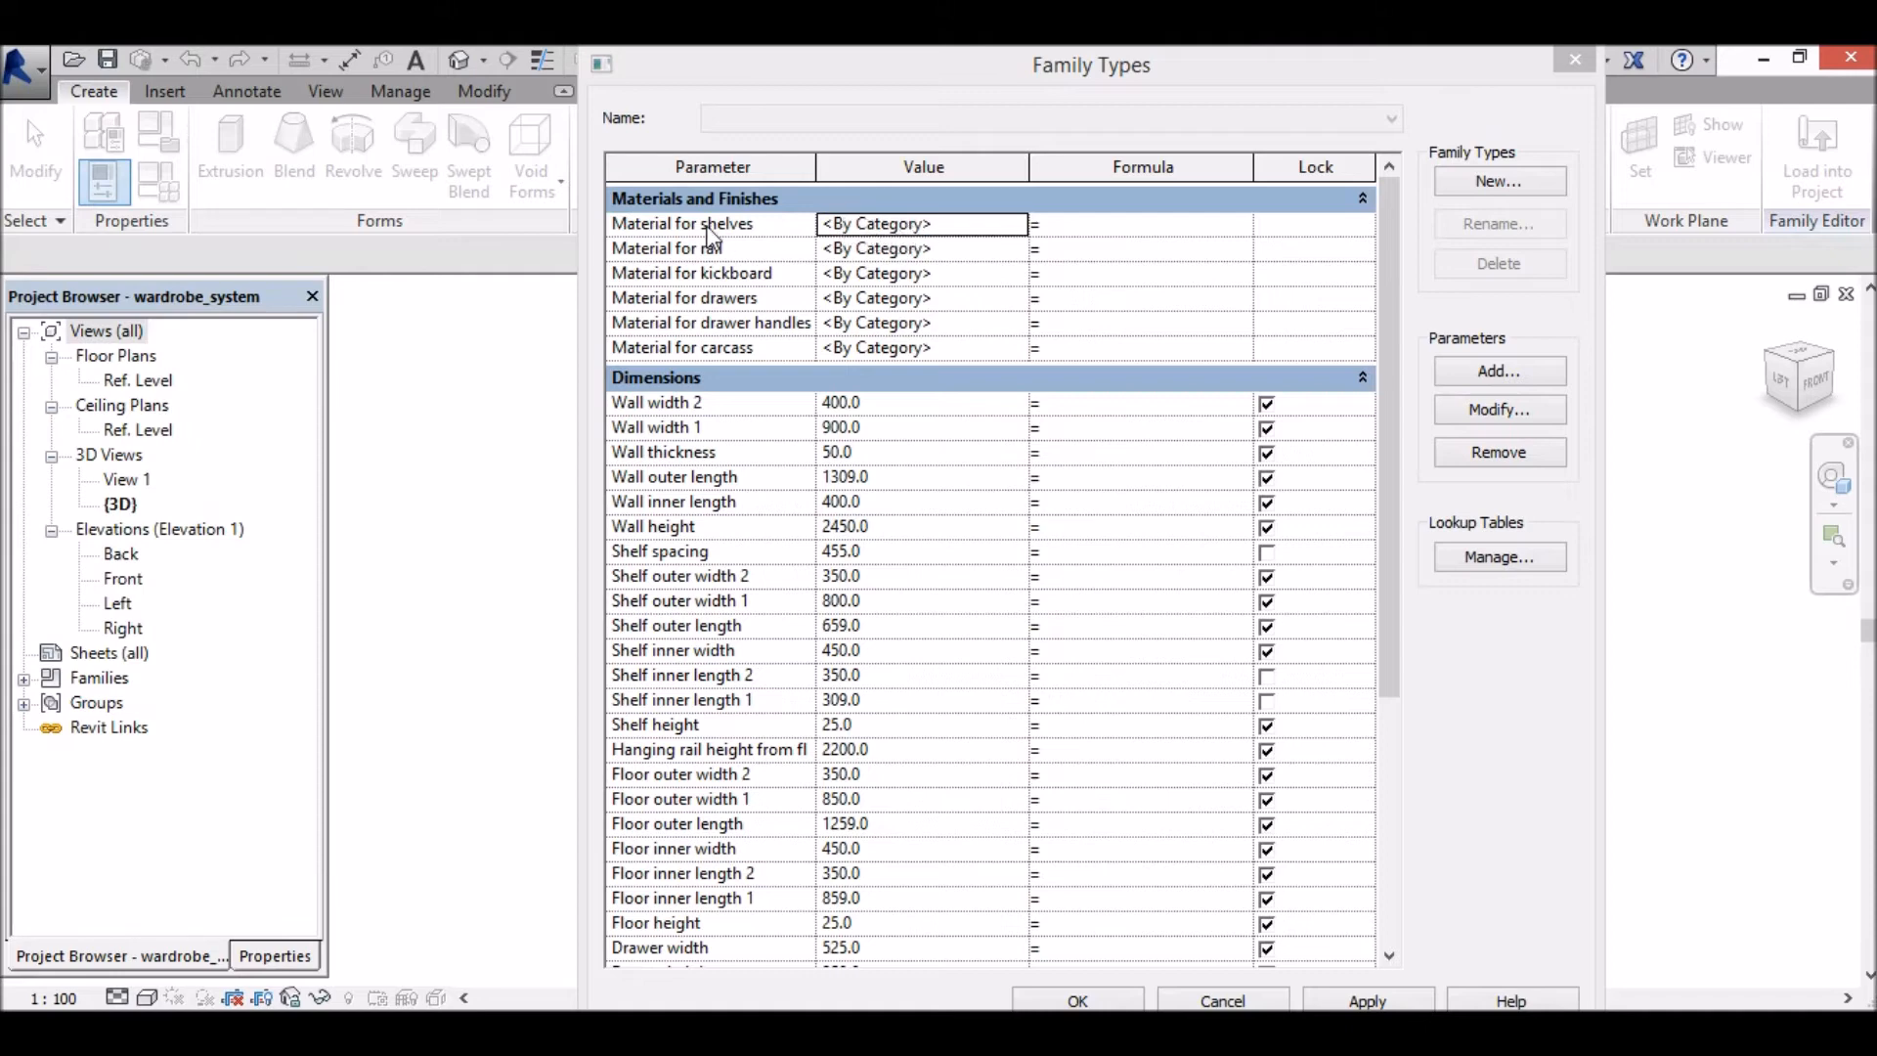
Step: For the Material for shelves parameter, duplicate the Default material and name the copy with the author's first name followed by "_wardrobe_timber"
{"action": "left_click", "coordinate": [973, 225]}
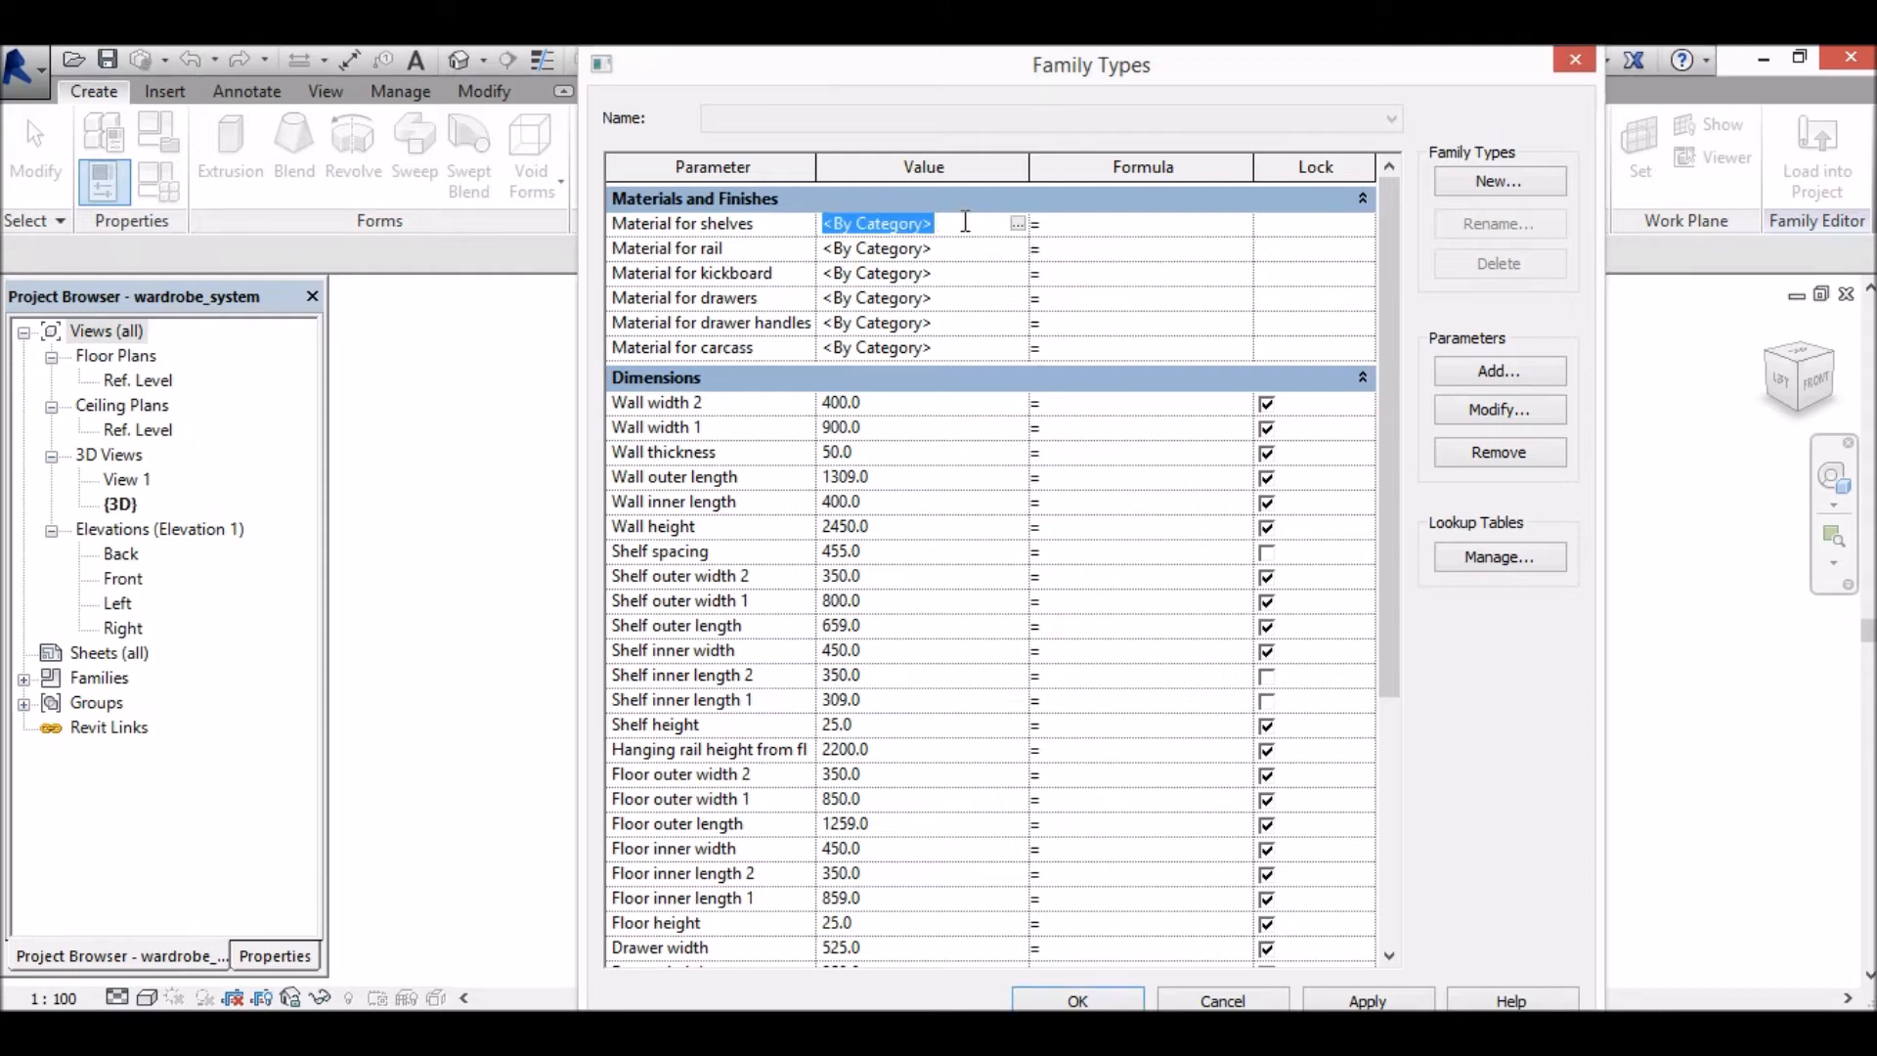
{"action": "left_click", "coordinate": [1018, 224]}
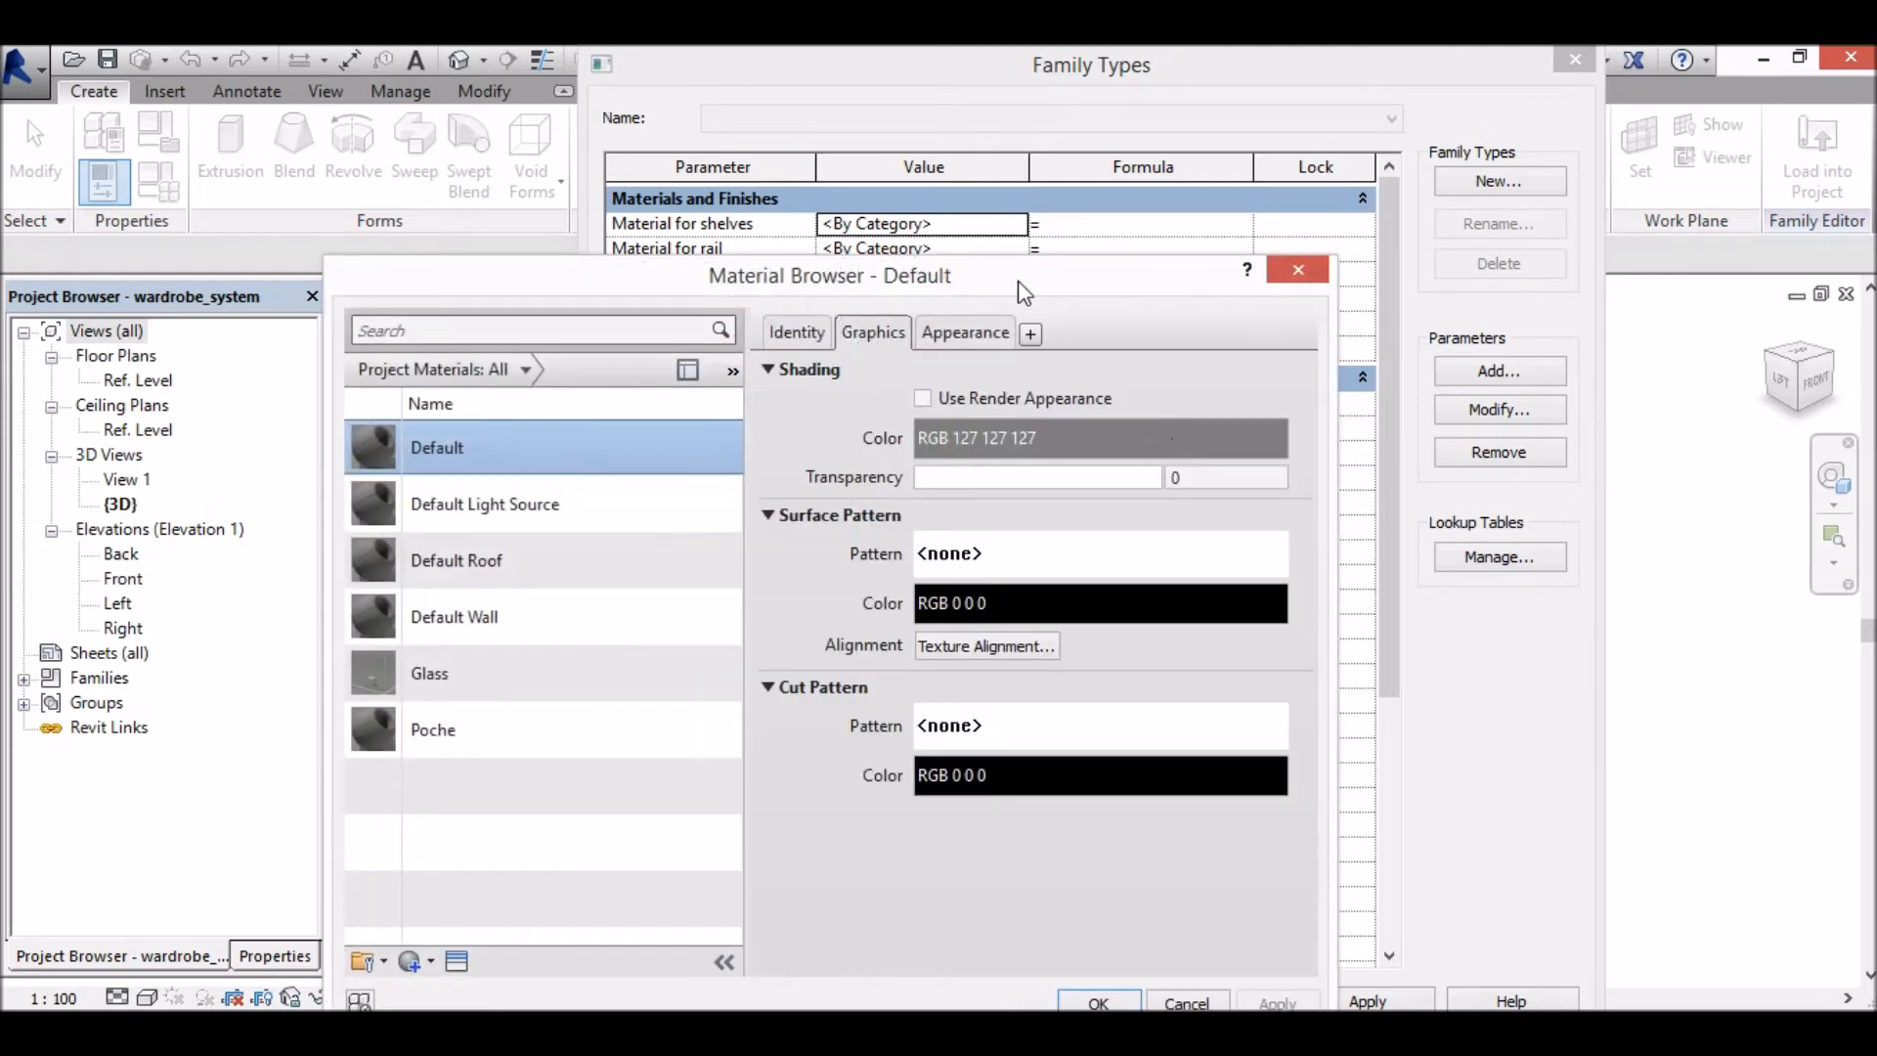
{"action": "left_click_drag", "start_coordinate": [1024, 292], "coordinate": [1056, 141]}
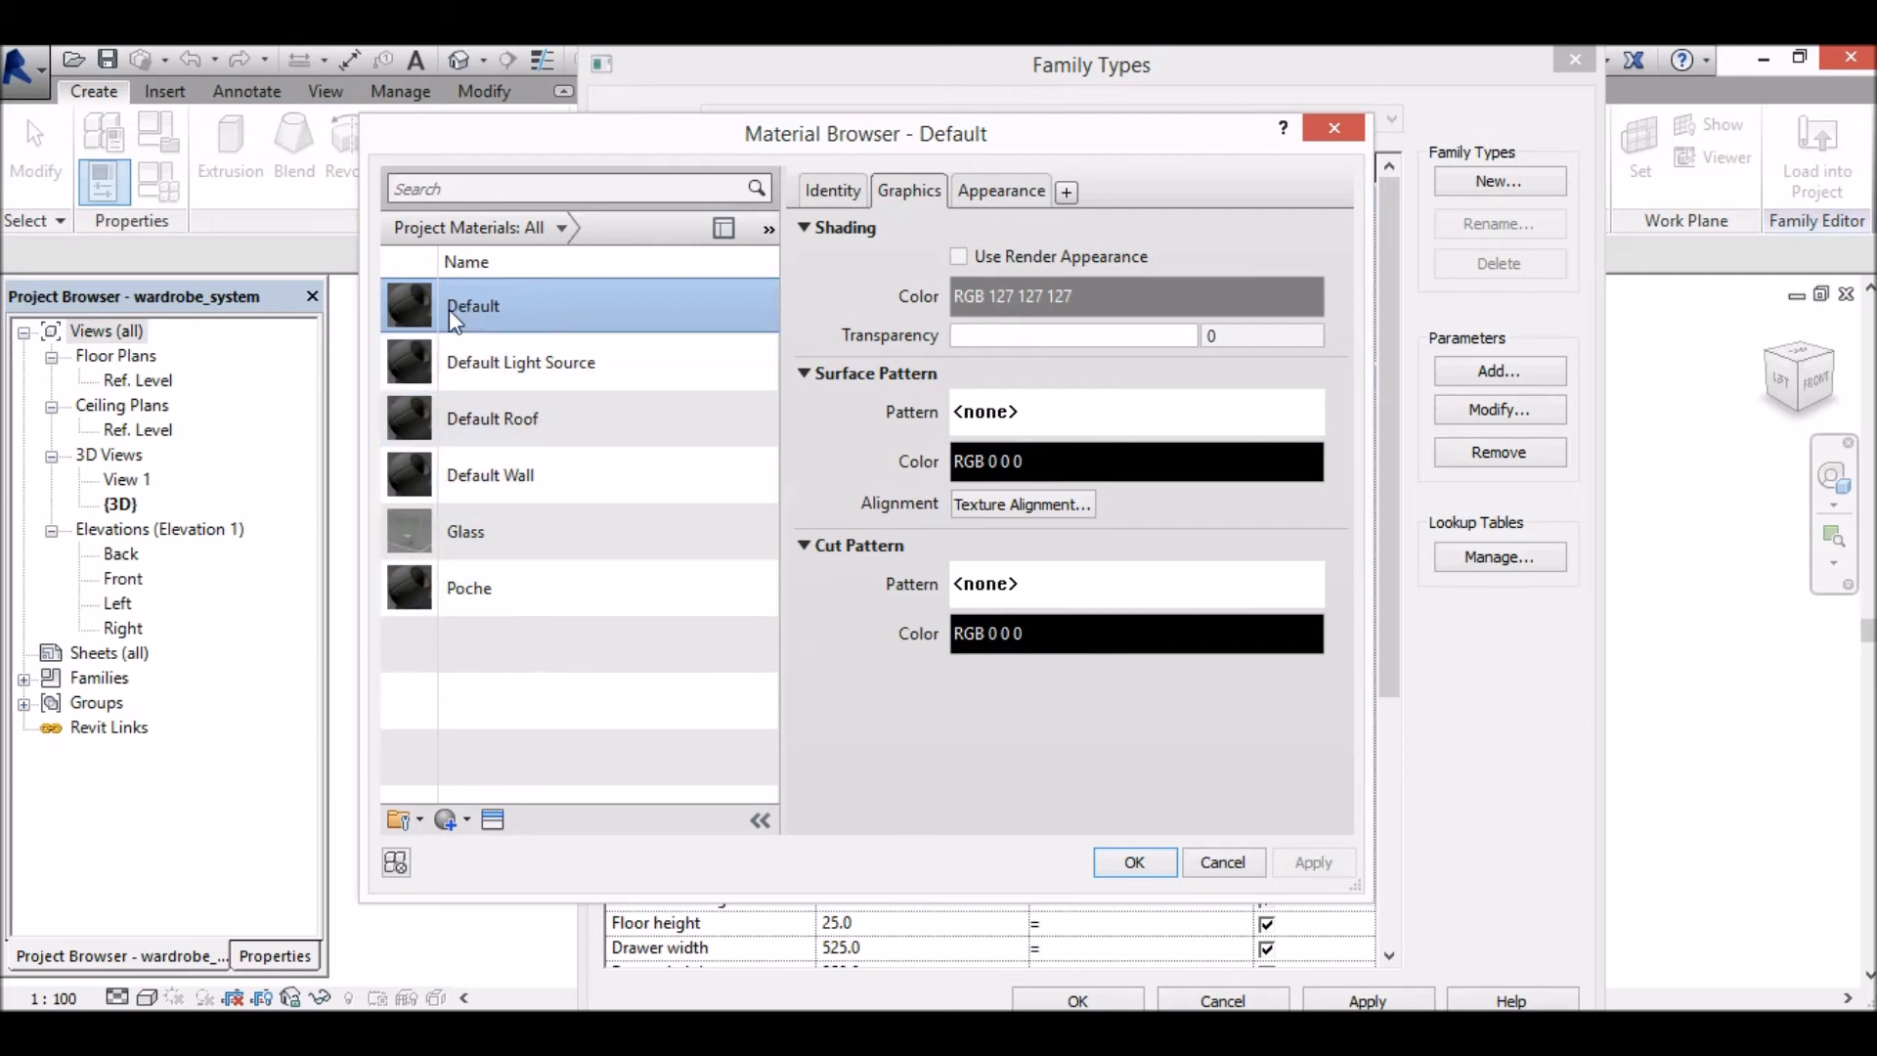
{"action": "right_click", "coordinate": [548, 301]}
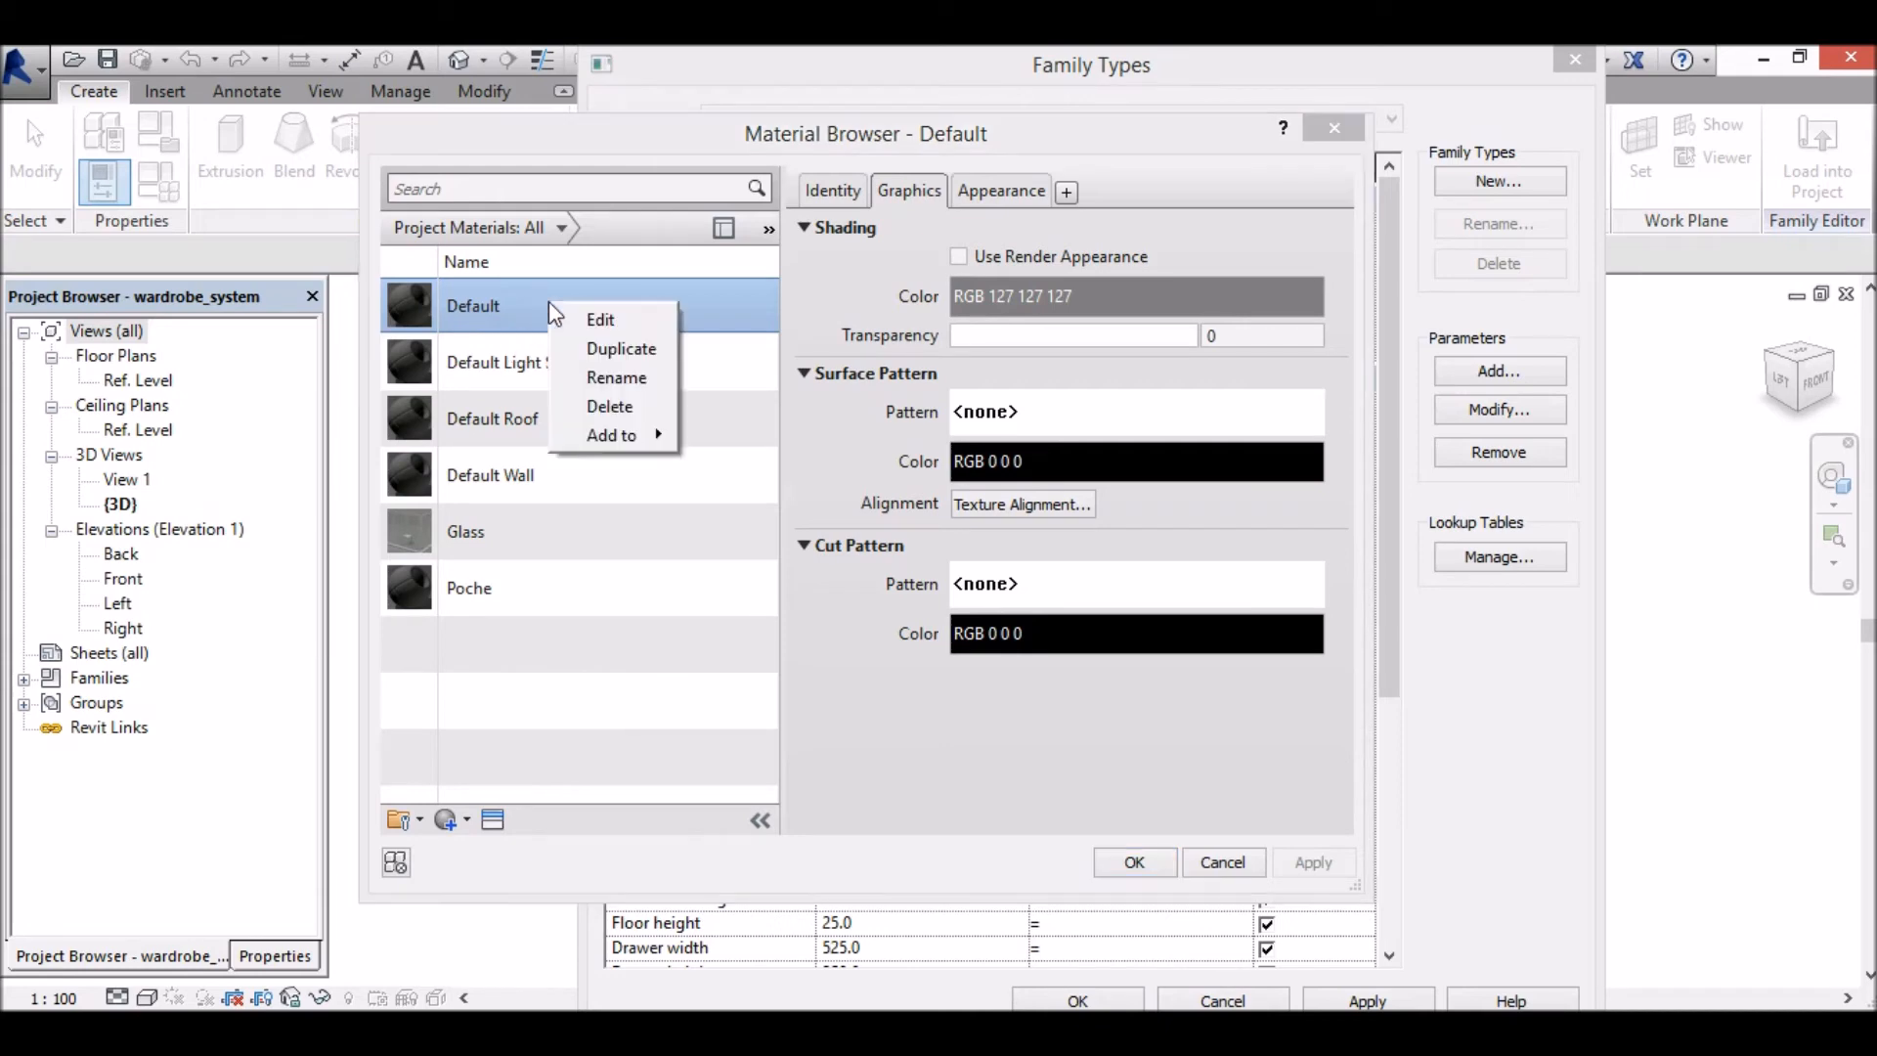
{"action": "left_click", "coordinate": [646, 360]}
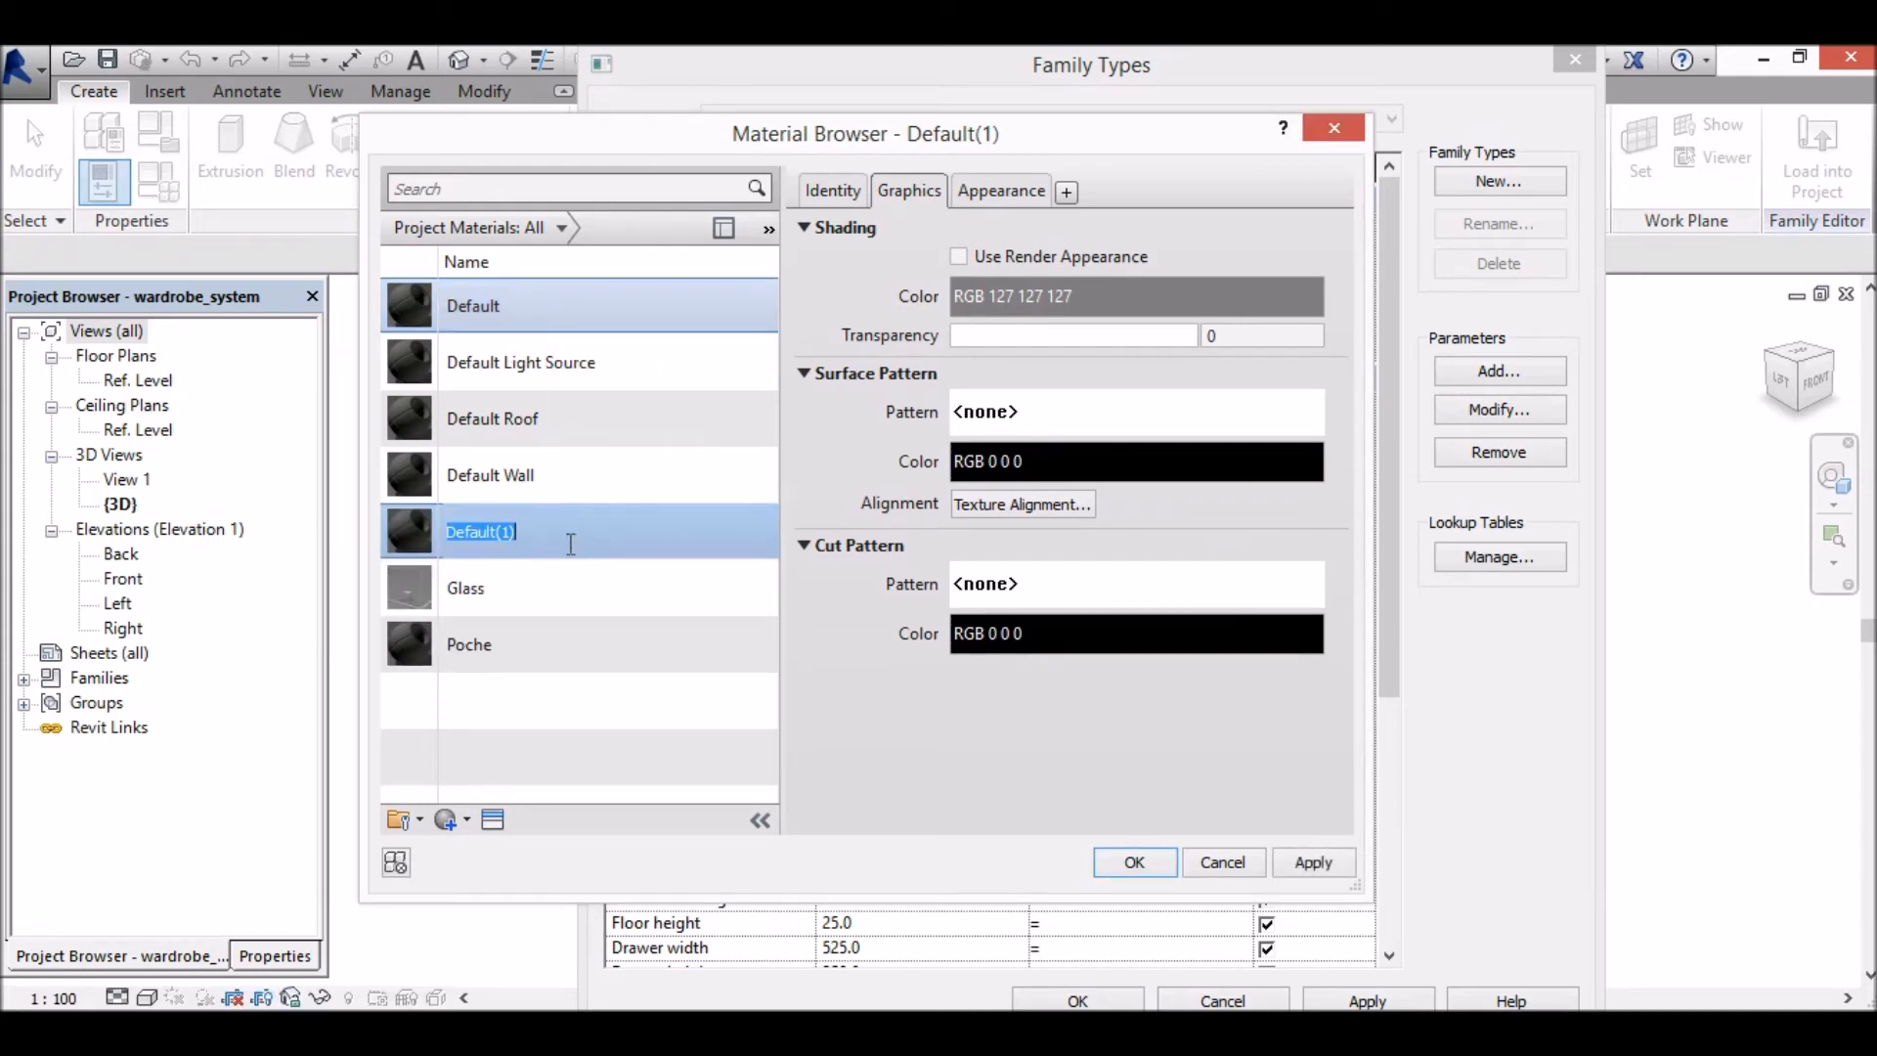
{"action": "type", "text": "Bel"}
{"action": "type", "text": "inda"}
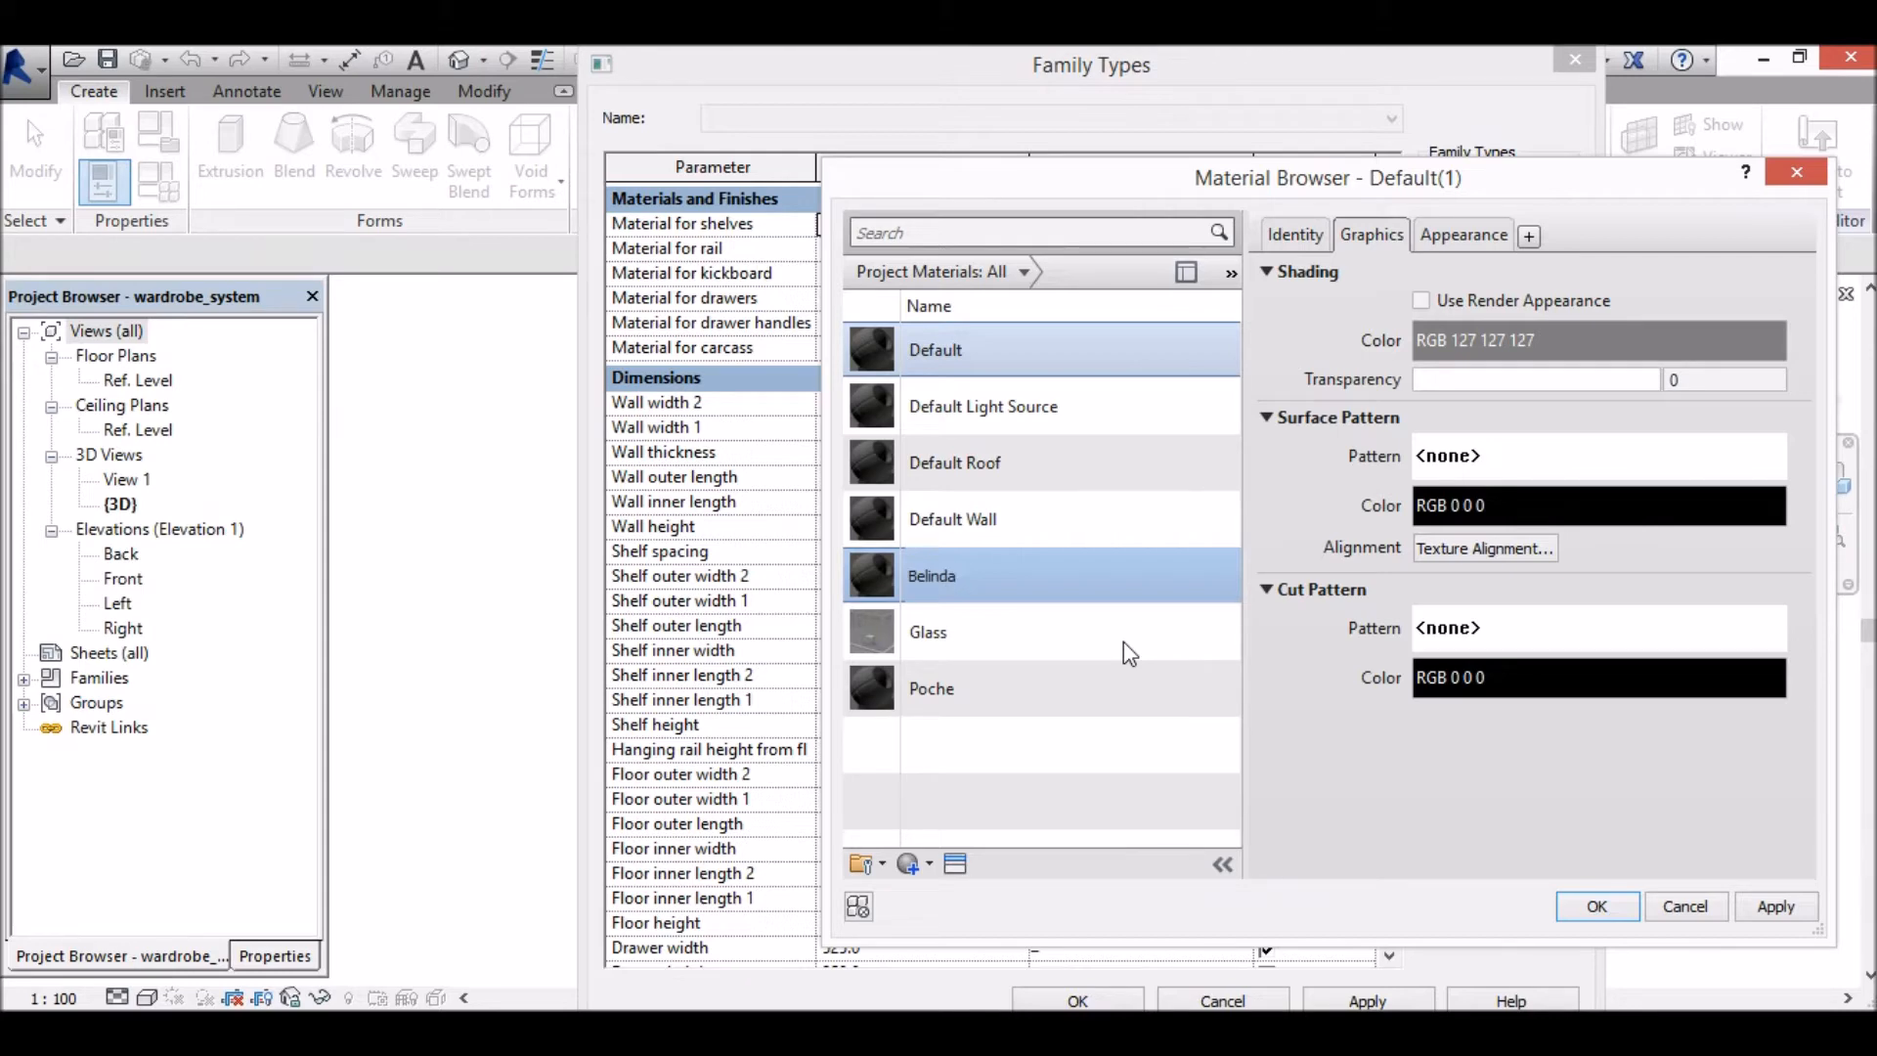
{"action": "type", "text": "_wardrobe_timber"}
Step: Assign the beechwood_amaretto image from the Mats folder to the new timber material's generic appearance
{"action": "left_click", "coordinate": [1490, 235]}
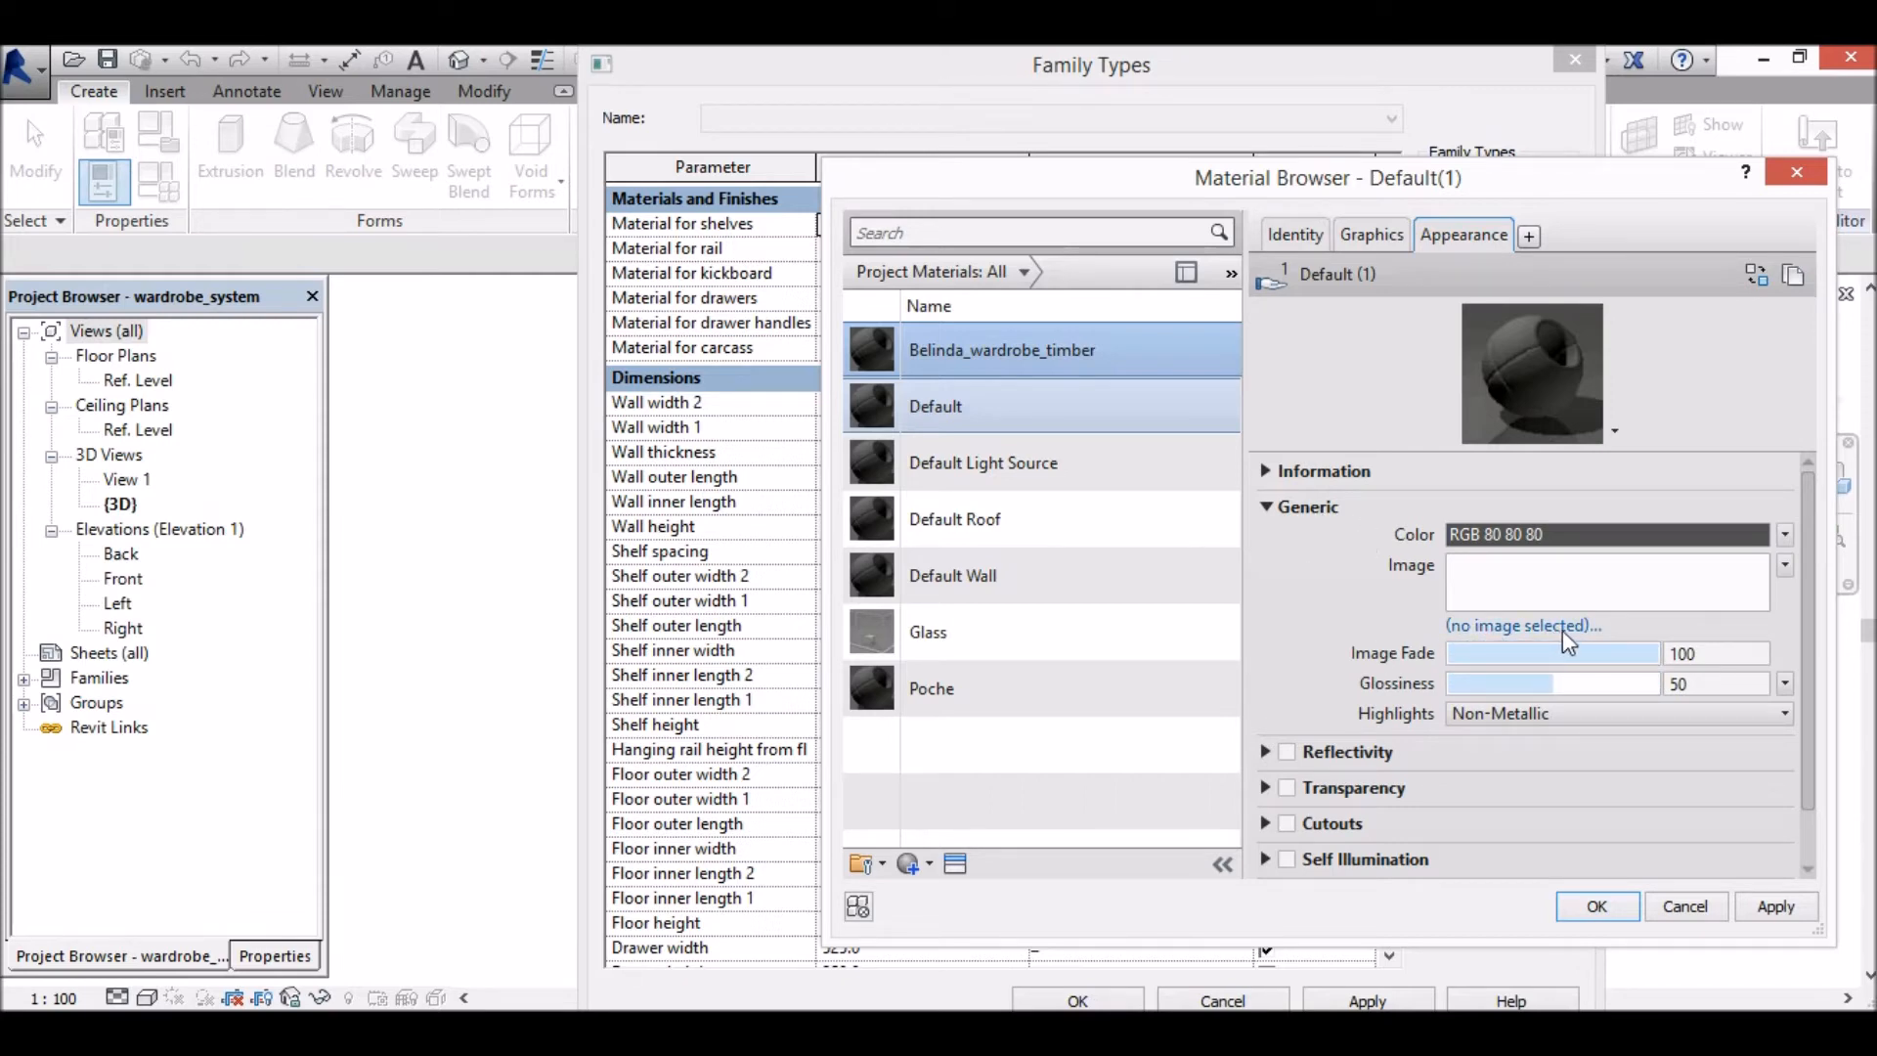
{"action": "mouse_move", "coordinate": [1576, 630]}
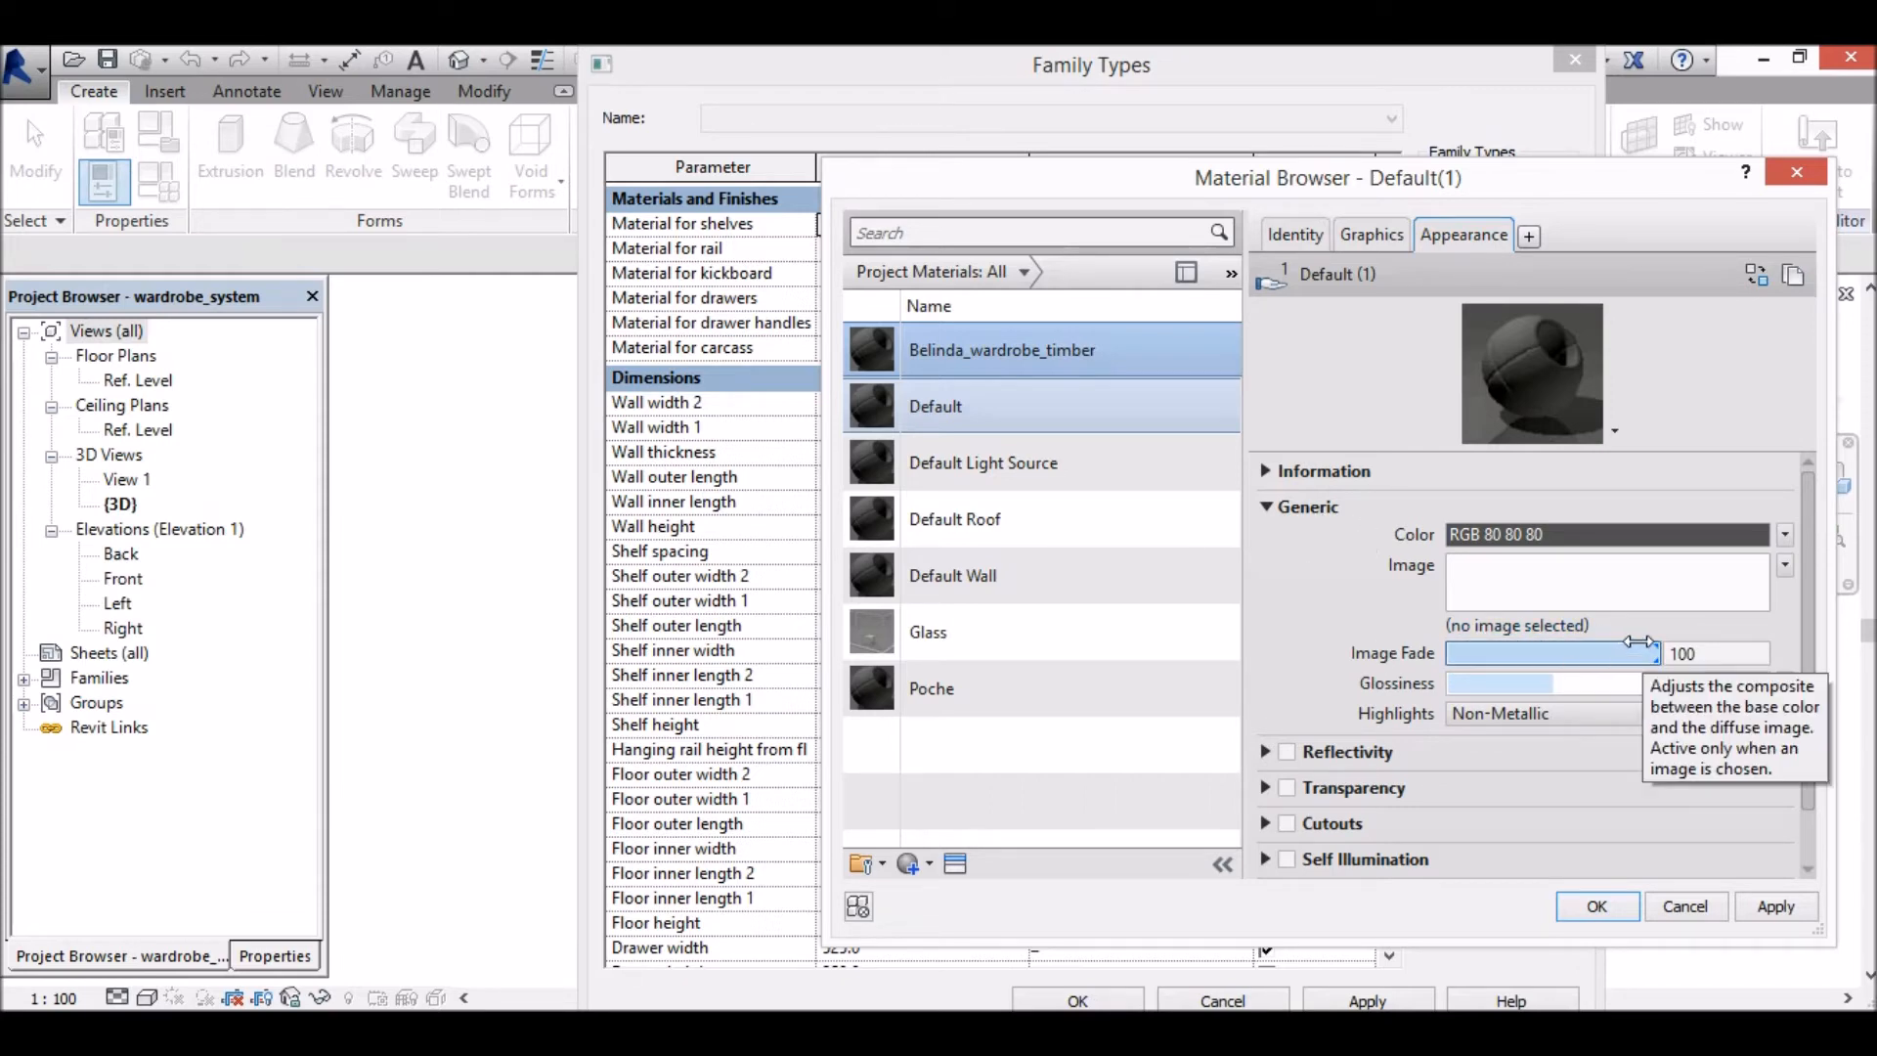
{"action": "left_click", "coordinate": [1538, 636]}
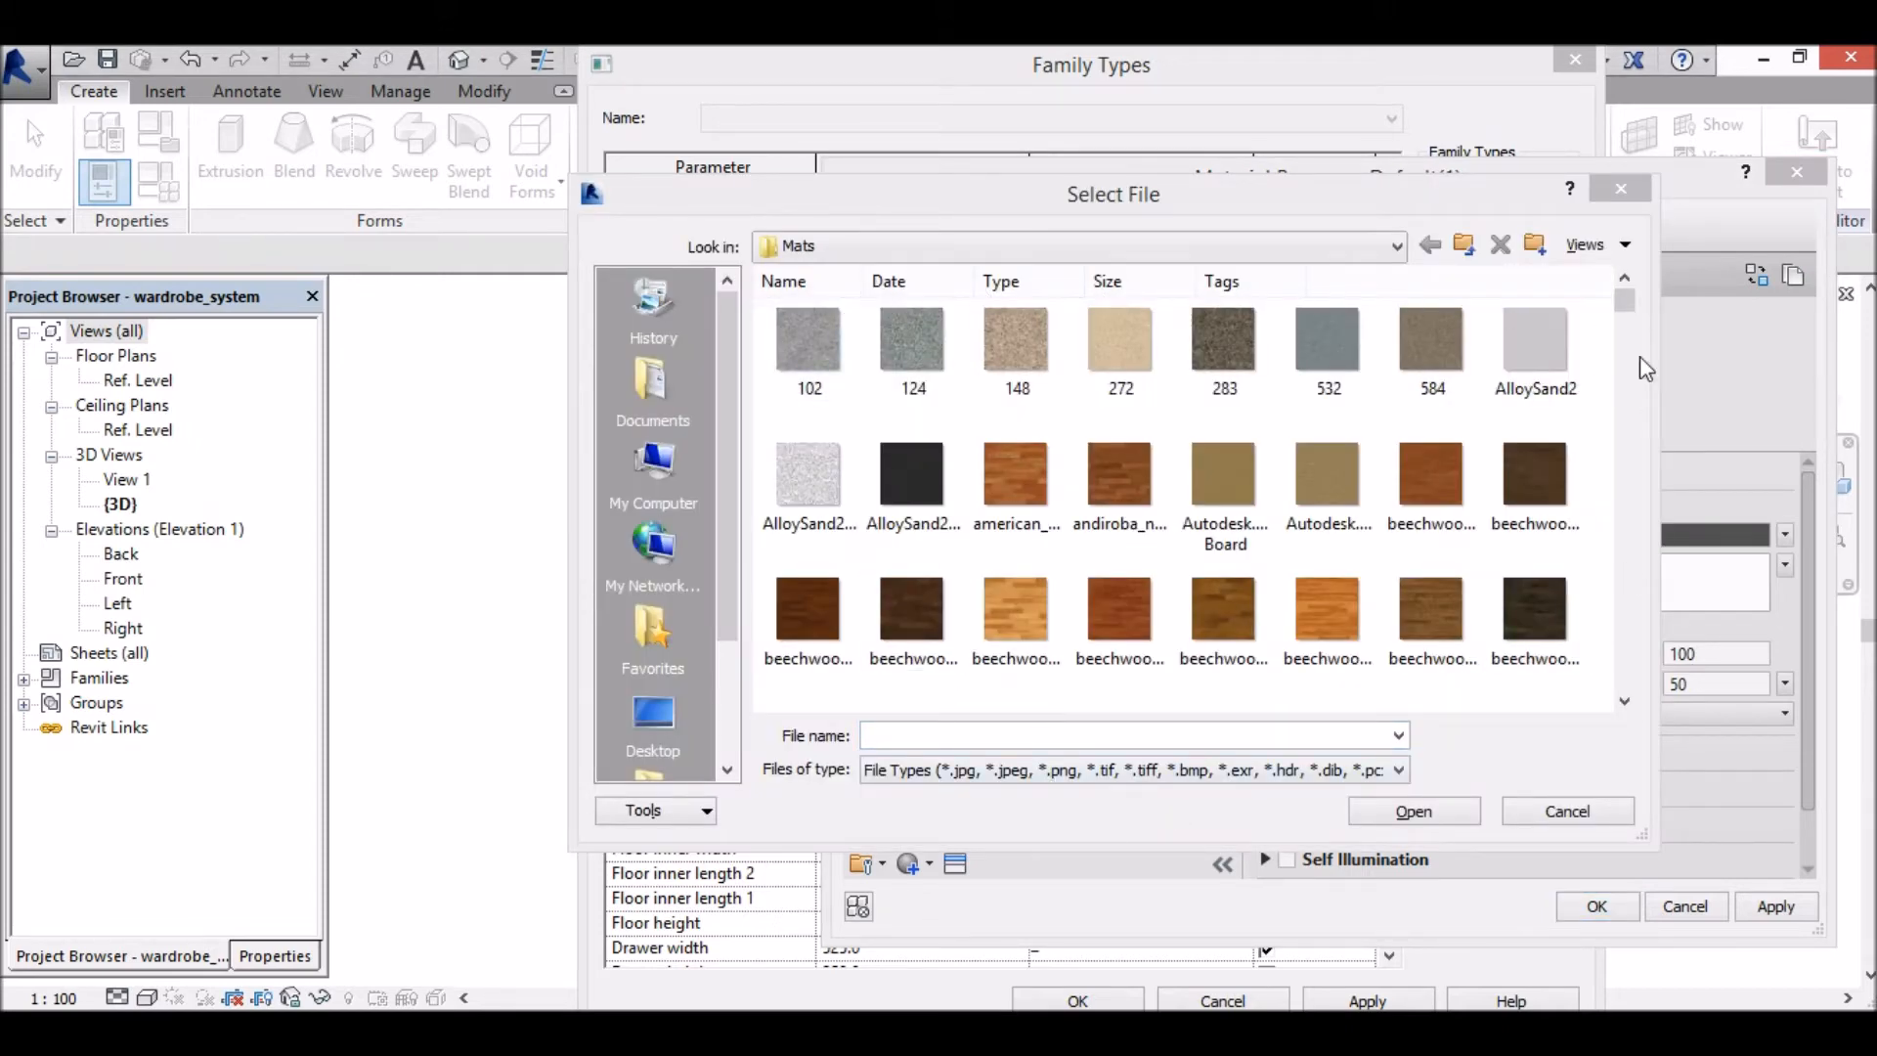
{"action": "left_click_drag", "start_coordinate": [1640, 323], "coordinate": [1641, 358]}
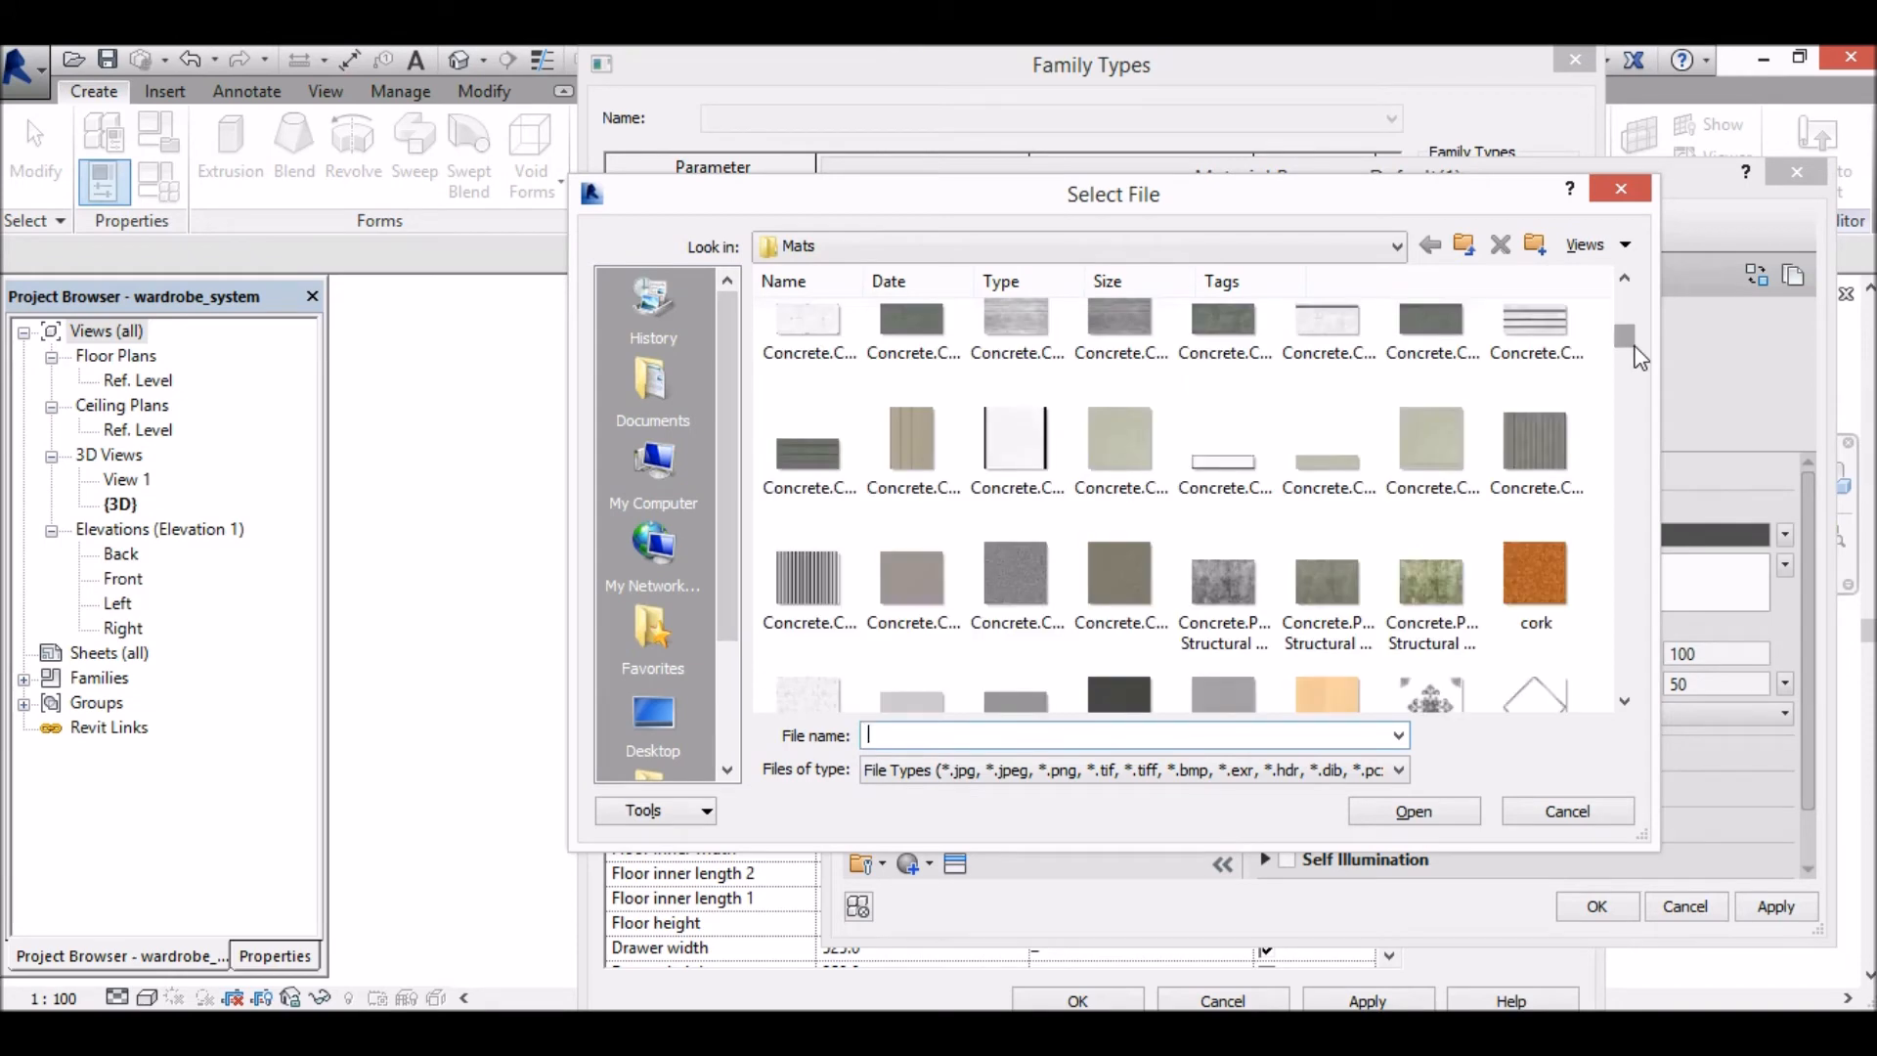
{"action": "left_click_drag", "start_coordinate": [1635, 347], "coordinate": [1622, 305]}
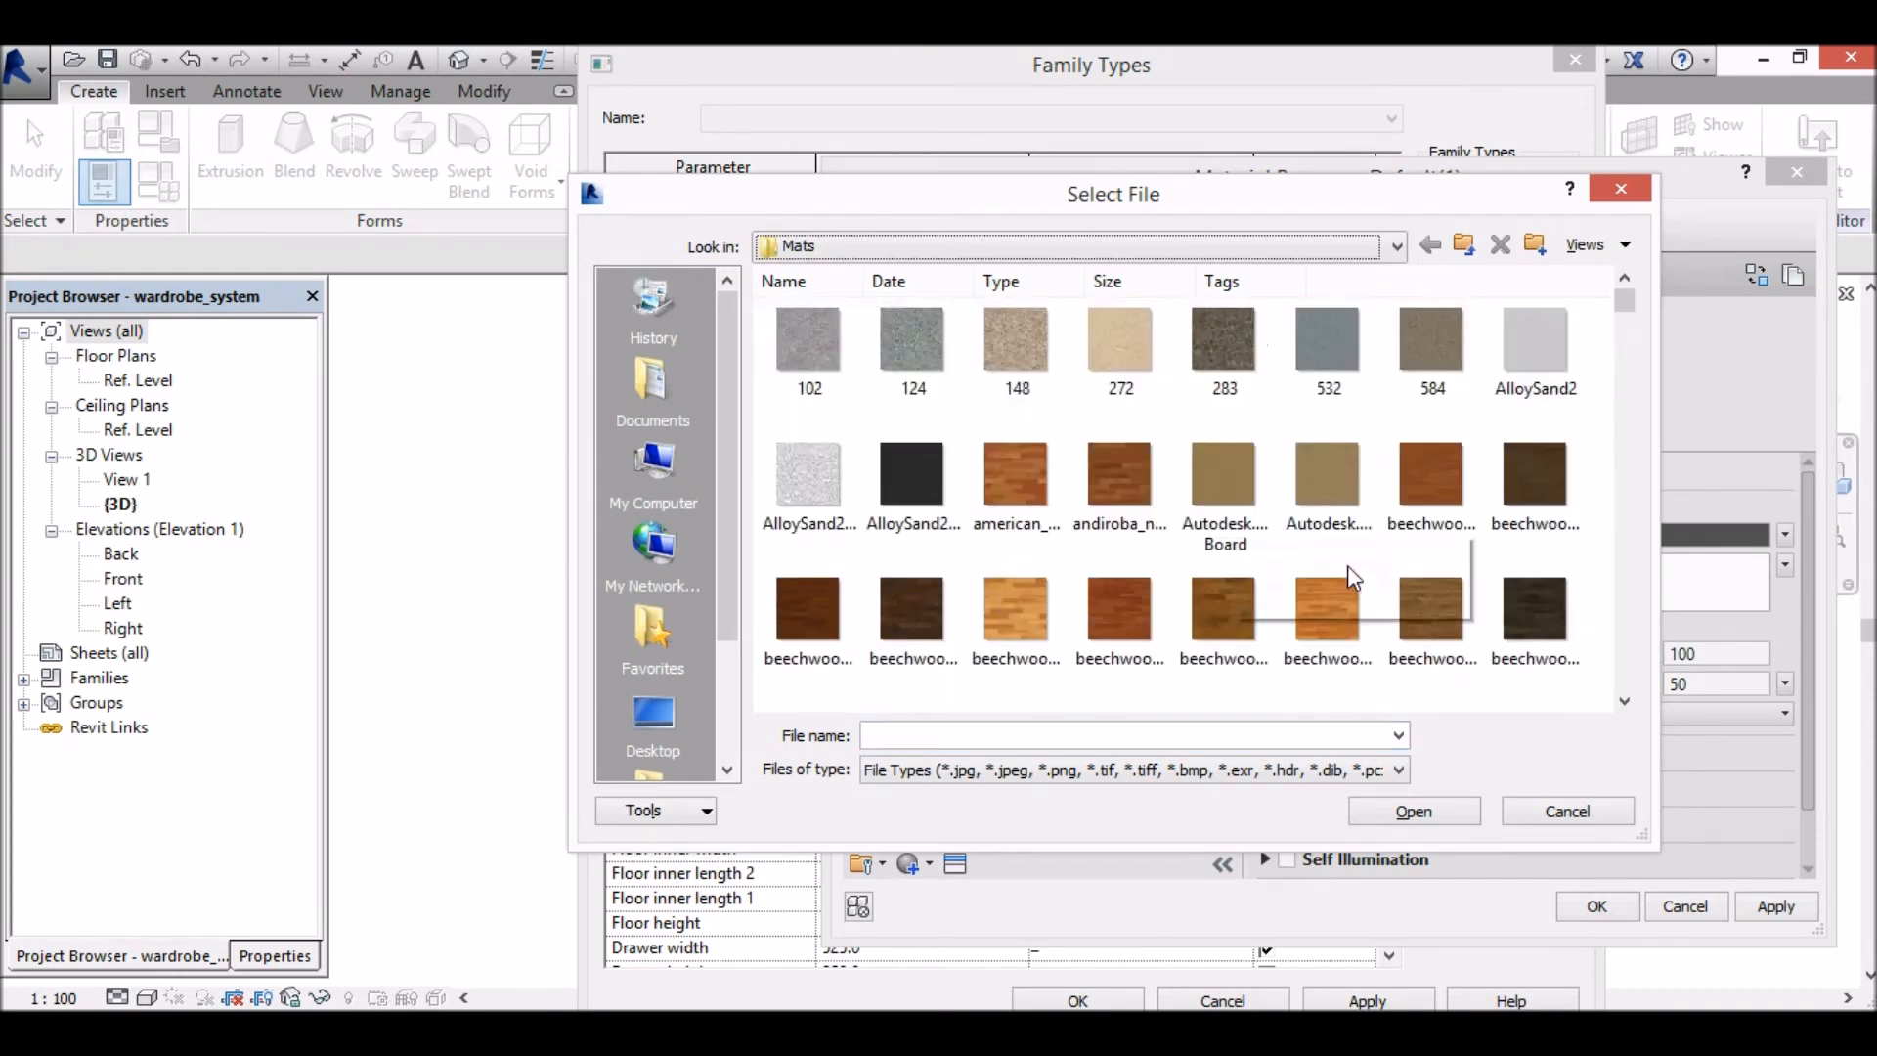
{"action": "left_click", "coordinate": [1436, 468]}
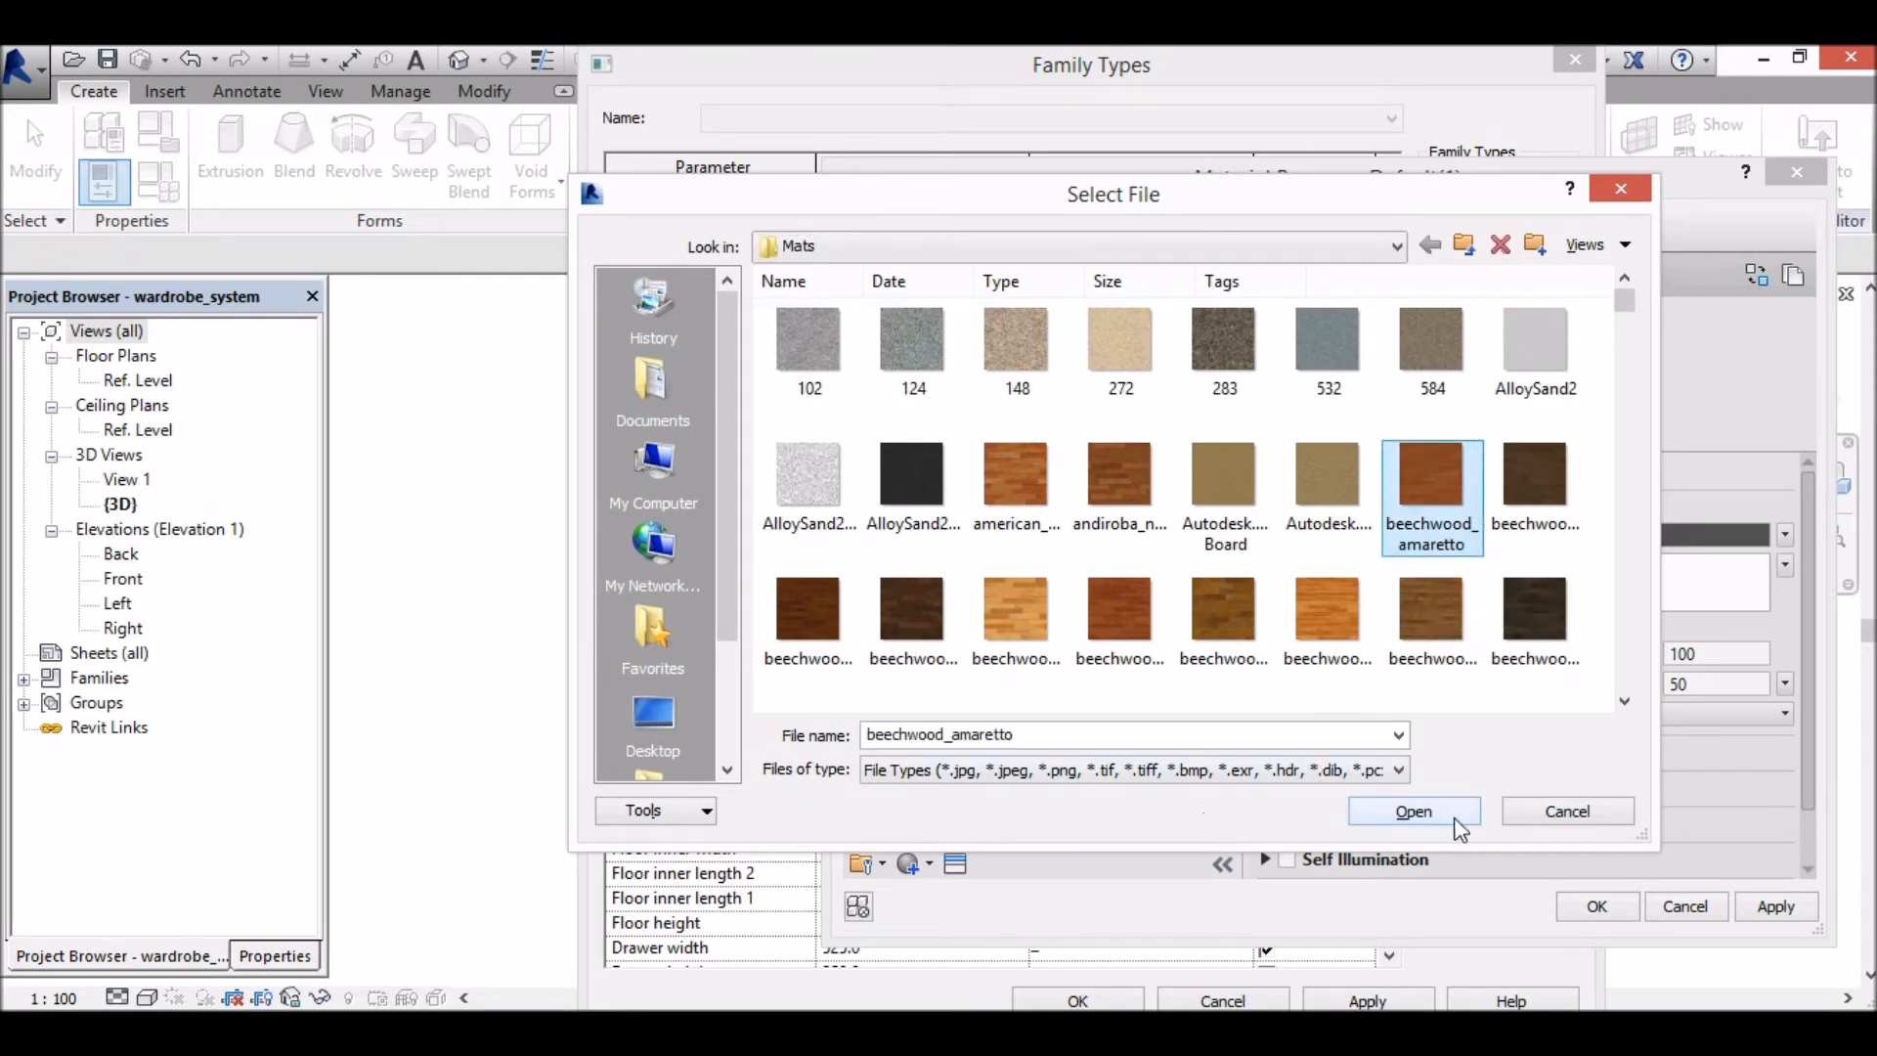
{"action": "left_click", "coordinate": [1451, 817]}
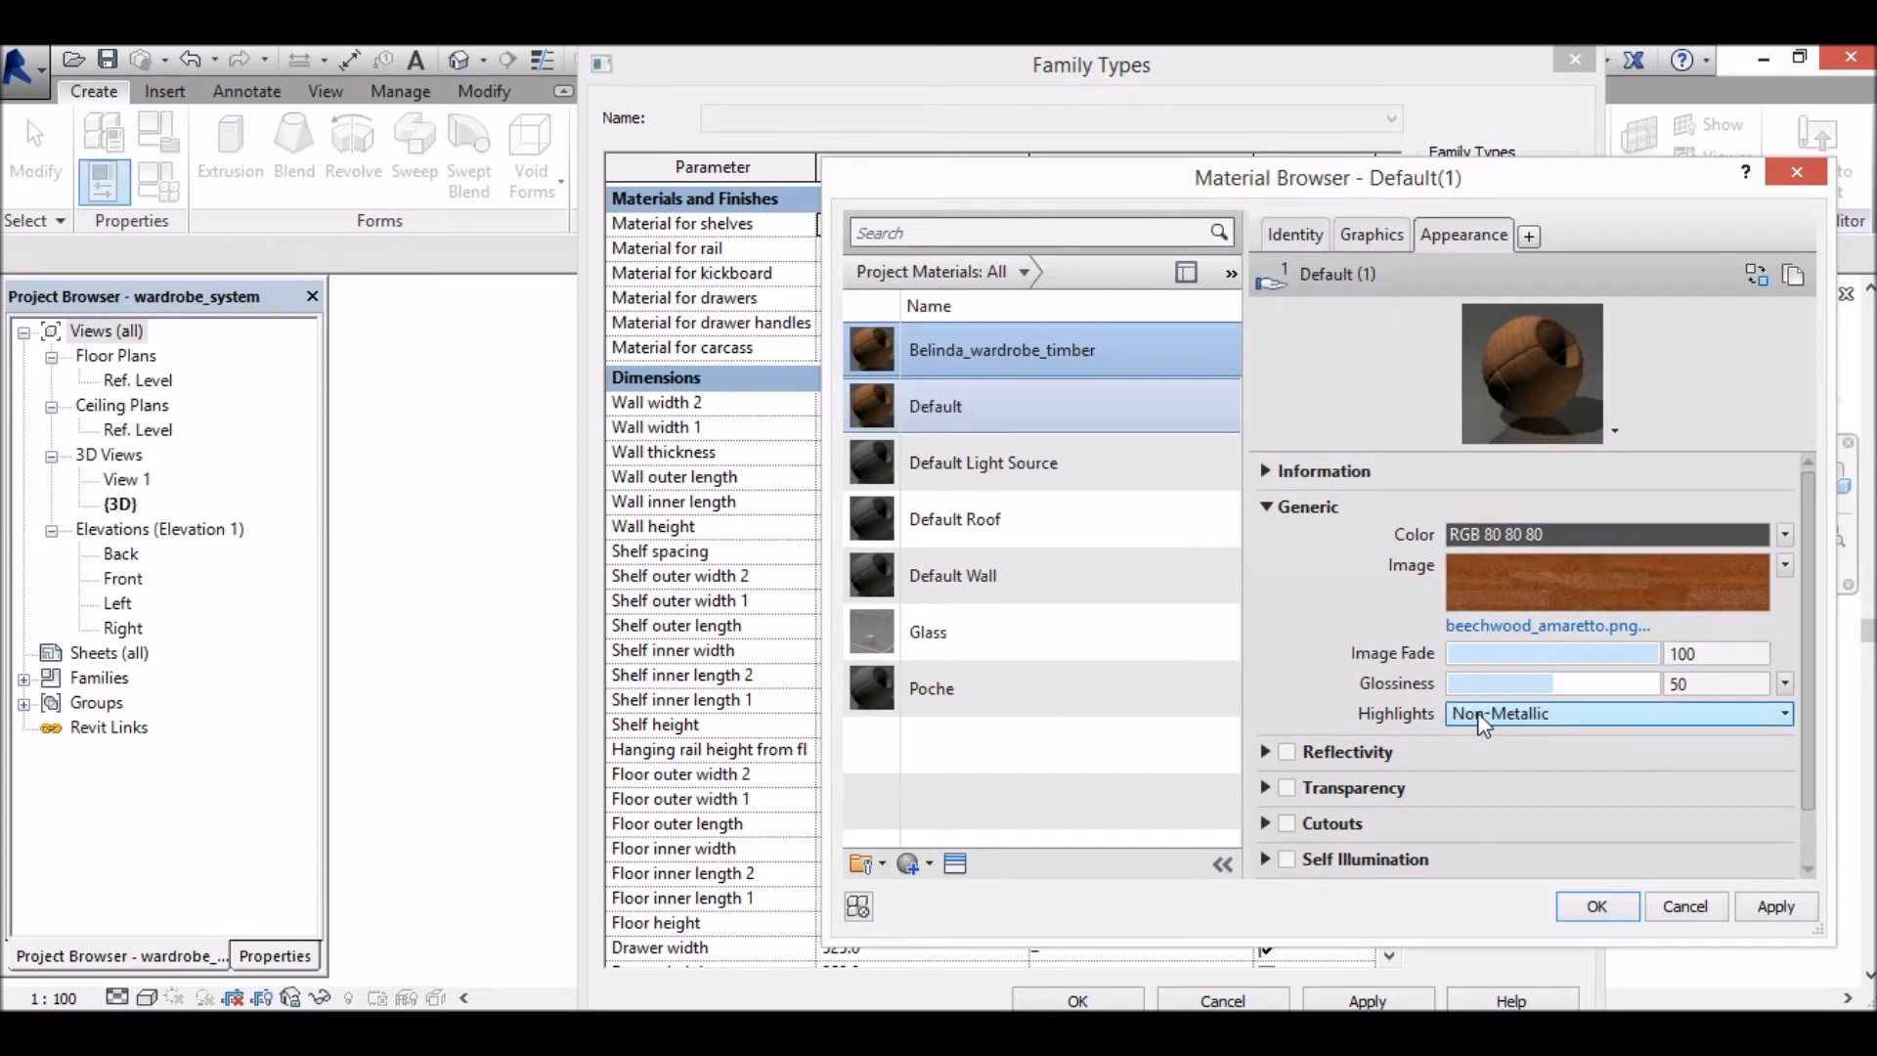
Step: Enter "Beechwood timber for wardrobe" as the description in the timber material's identity data
{"action": "left_click", "coordinate": [1373, 235]}
{"action": "left_click", "coordinate": [1315, 236]}
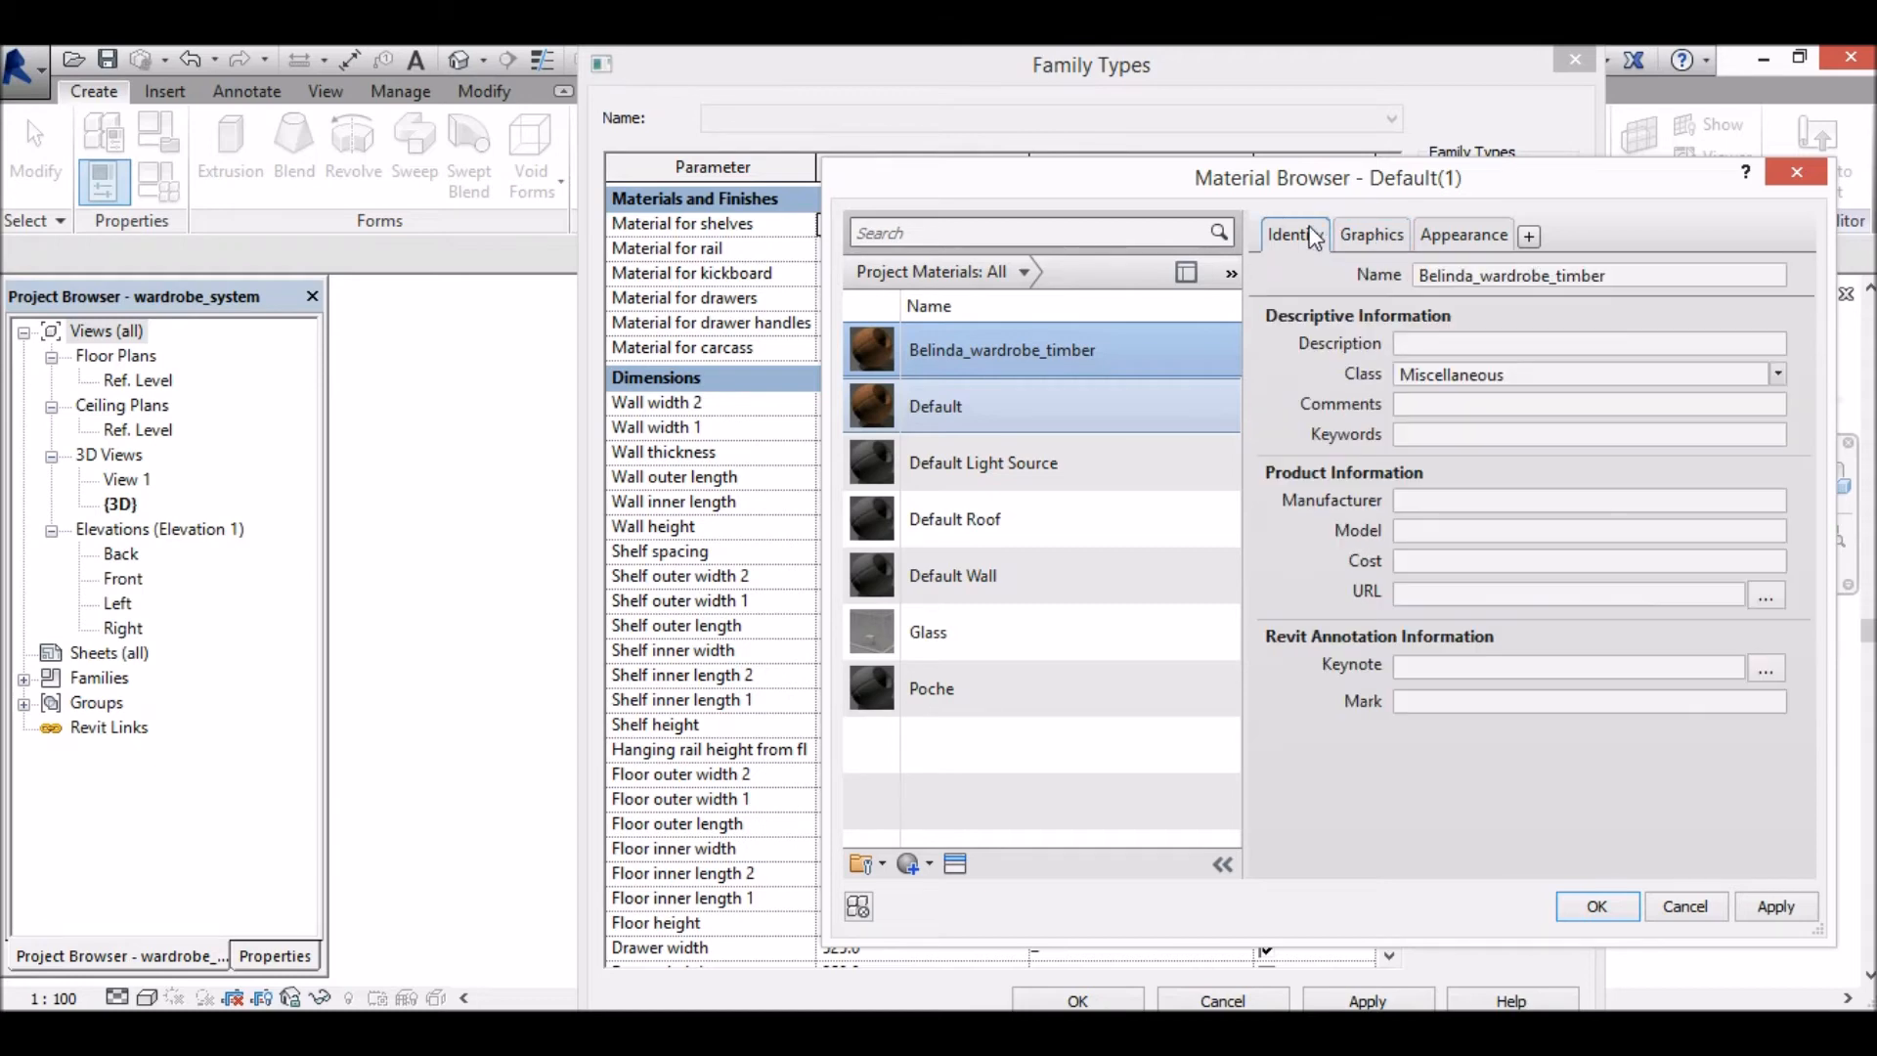
{"action": "left_click", "coordinate": [1447, 344]}
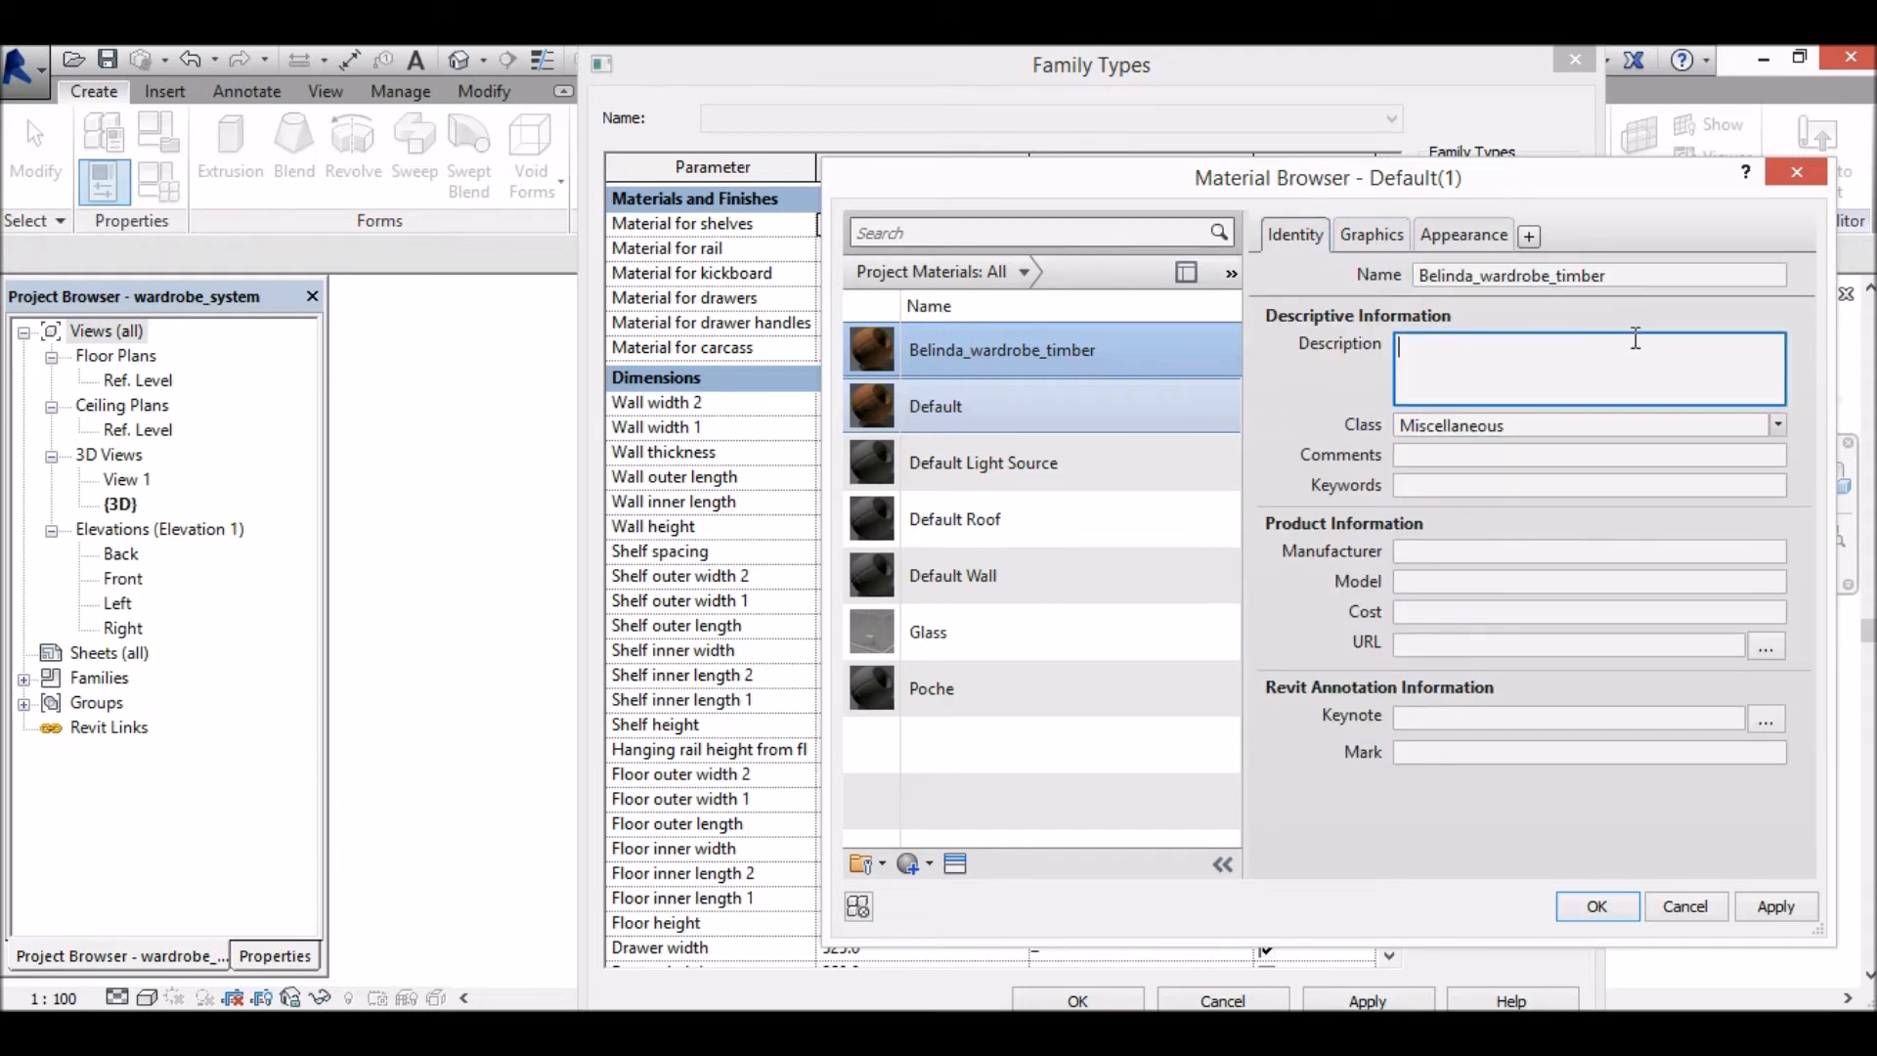
{"action": "type", "text": "Beechwood timber for wa"}
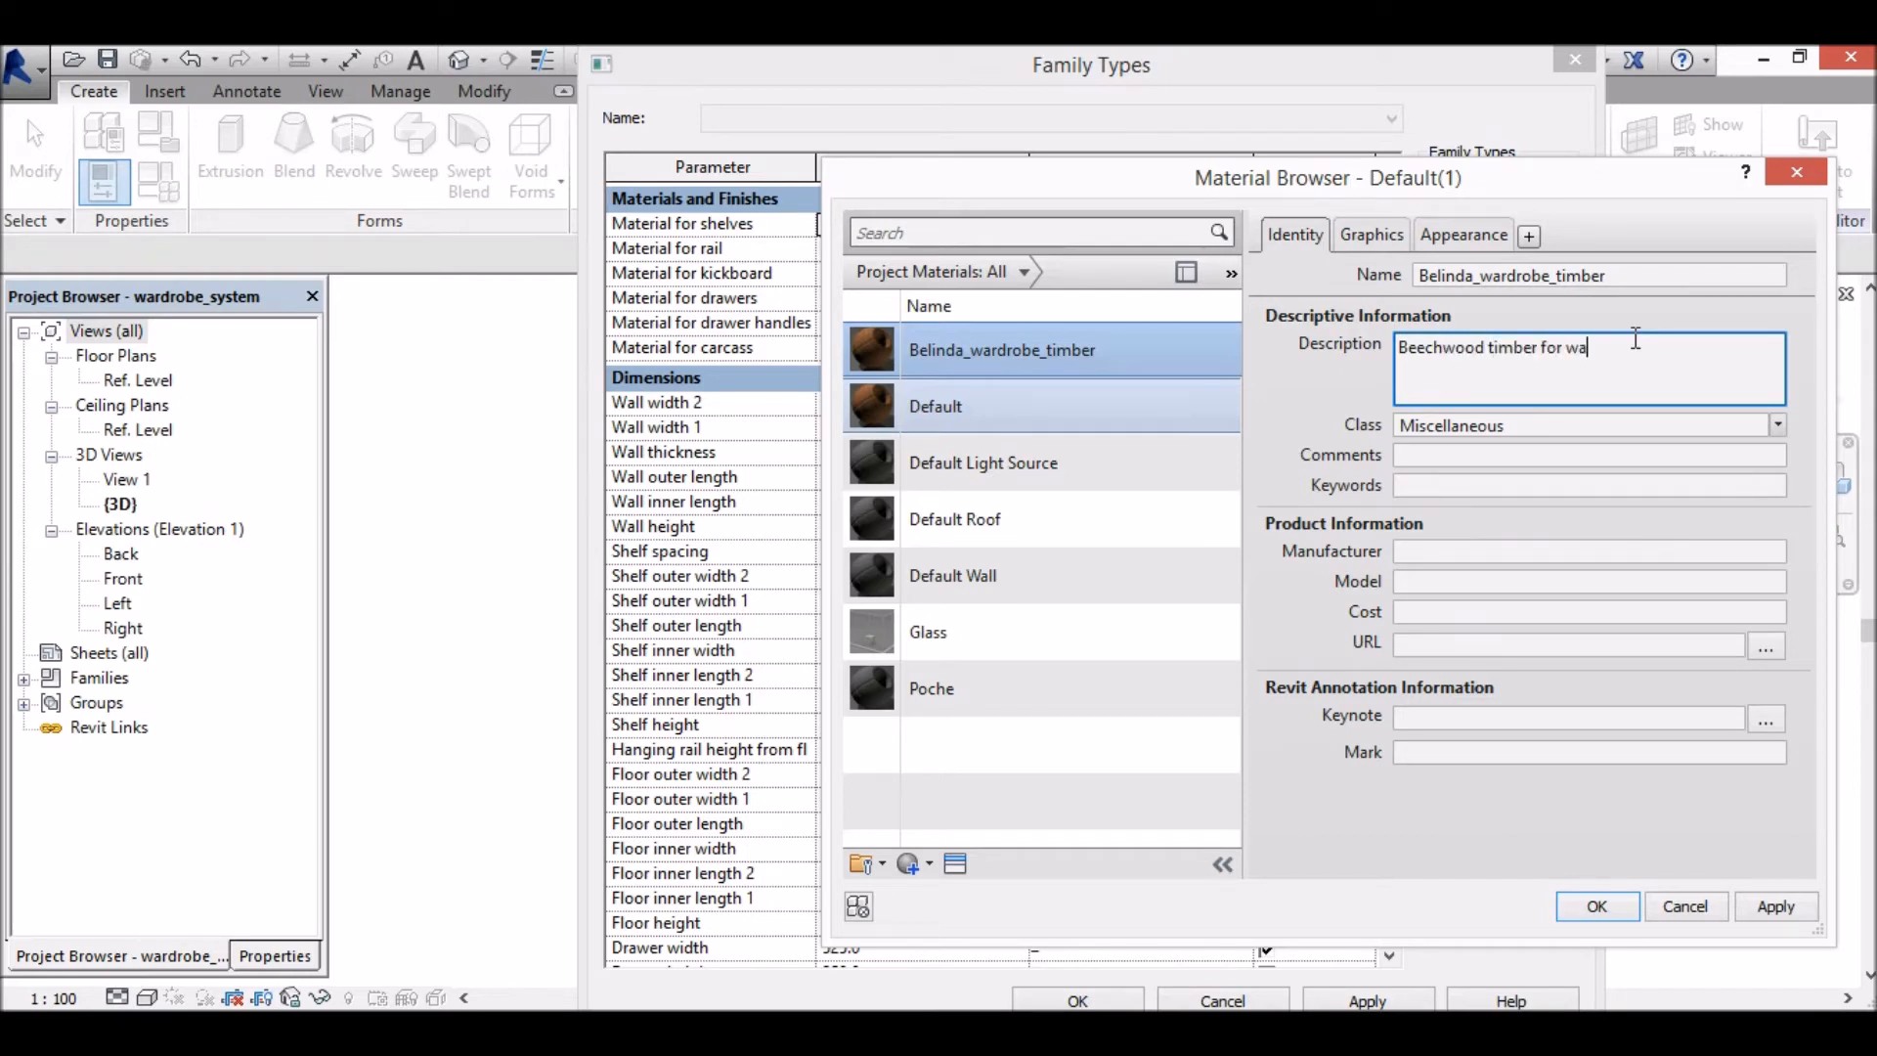
{"action": "type", "text": "rdrobe"}
Step: Copy the description into the material's identity keywords and edit it to read "Beechwood, timber, wardrobe"
{"action": "left_click_drag", "start_coordinate": [1652, 347], "coordinate": [1084, 336]}
{"action": "key", "text": "ctrl+c"}
{"action": "left_click", "coordinate": [1490, 485]}
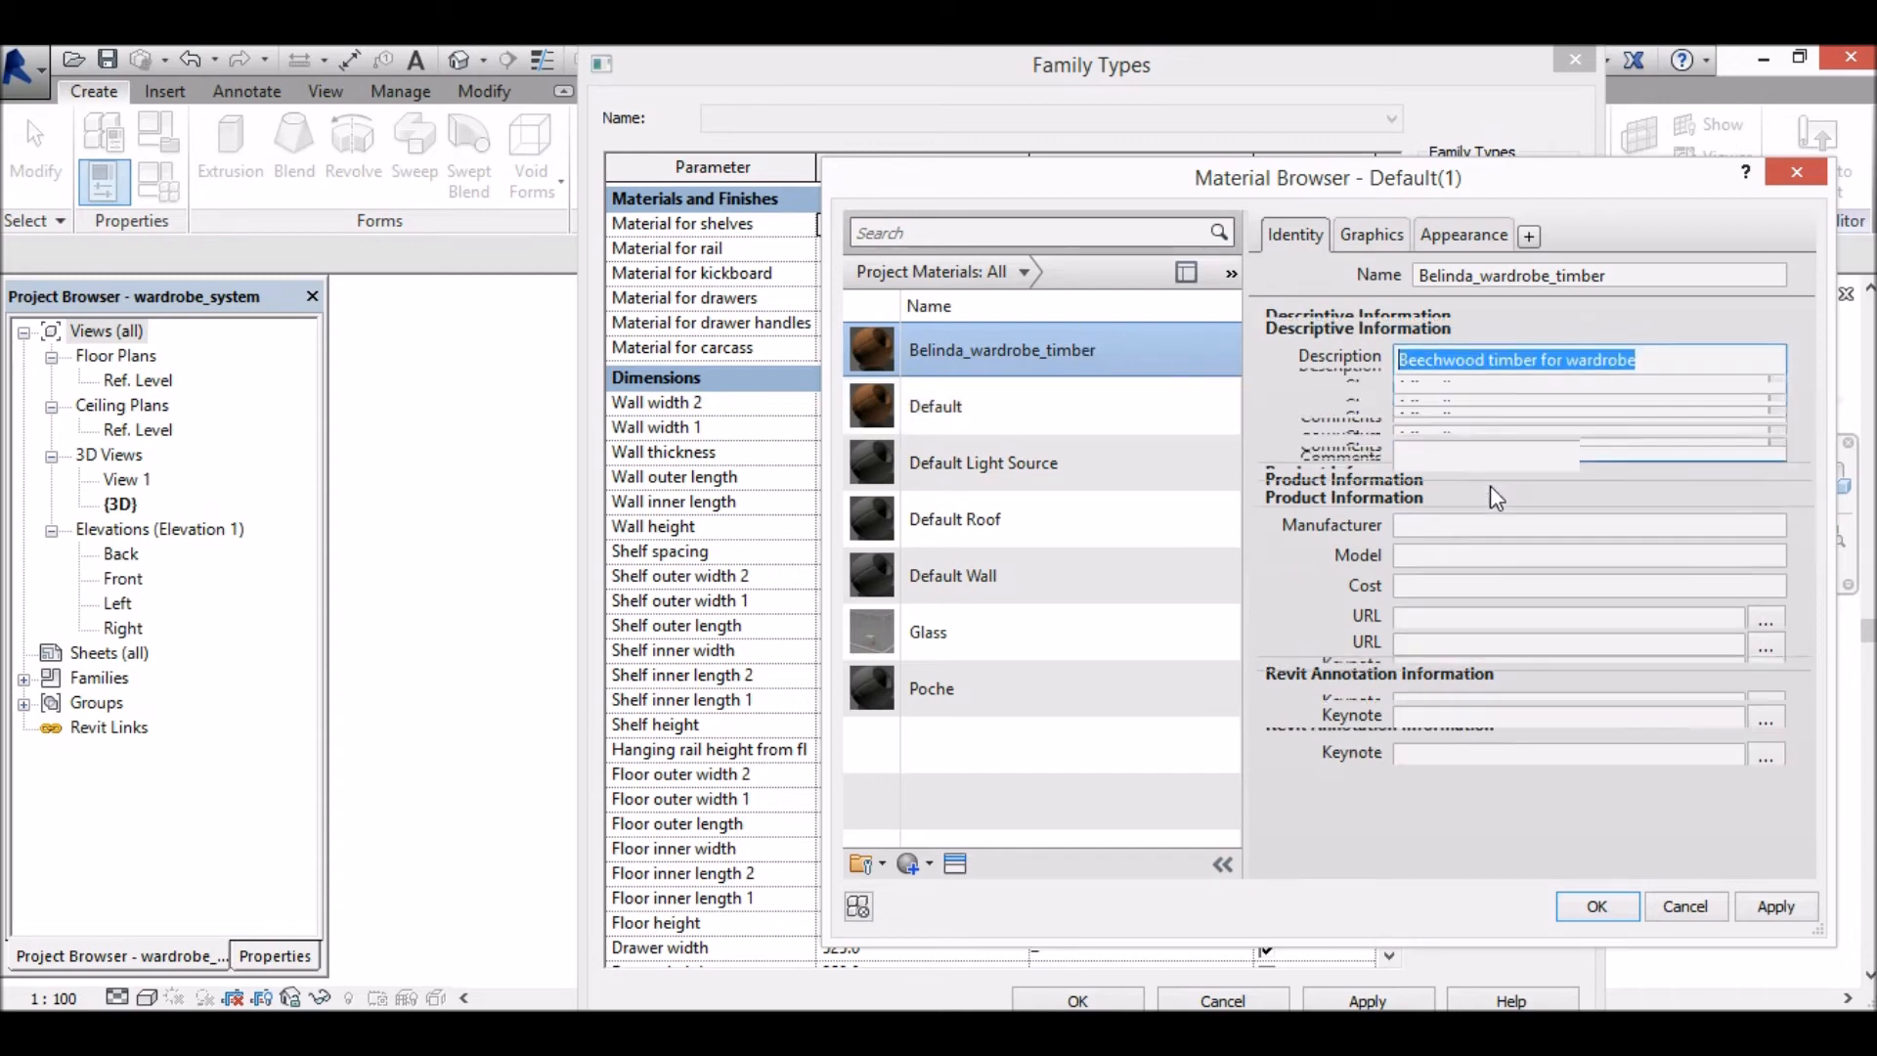
{"action": "key", "text": "ctrl+v"}
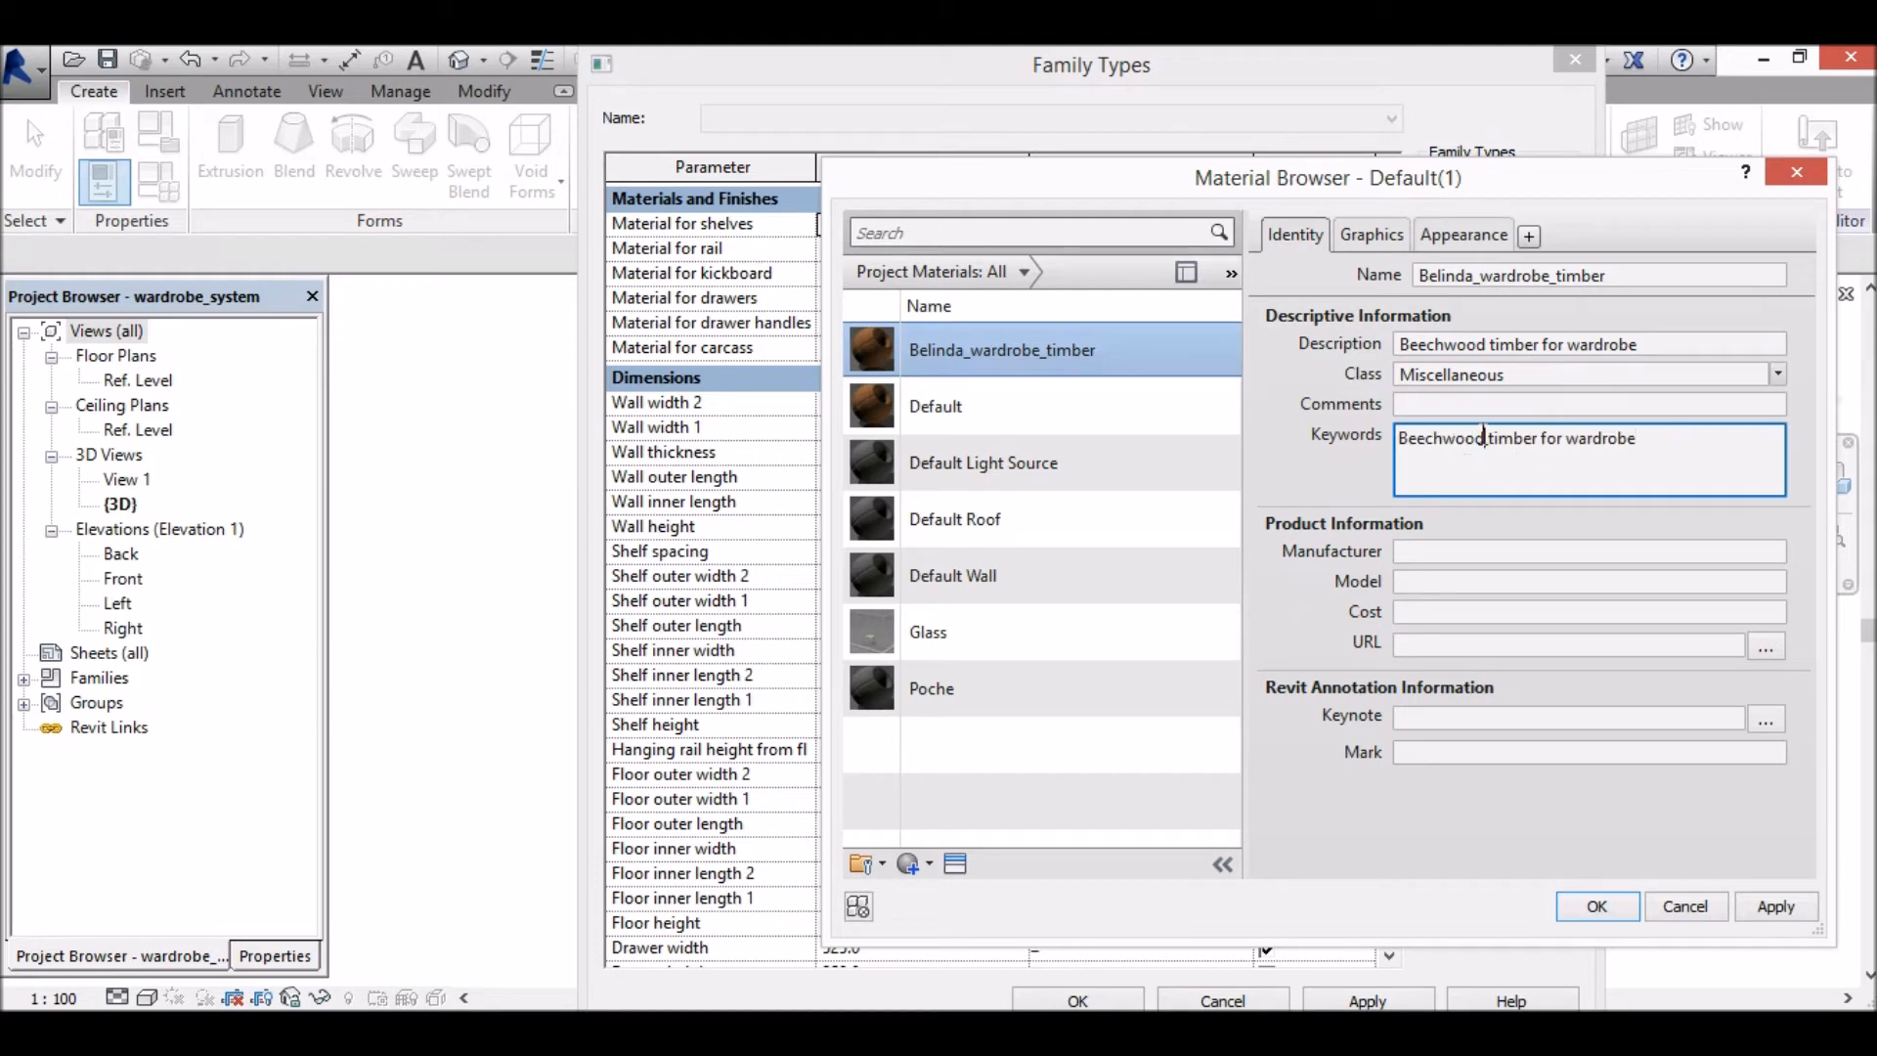
{"action": "type", "text": ","}
{"action": "left_click_drag", "start_coordinate": [1568, 437], "coordinate": [1537, 437]}
{"action": "type", "text": ","}
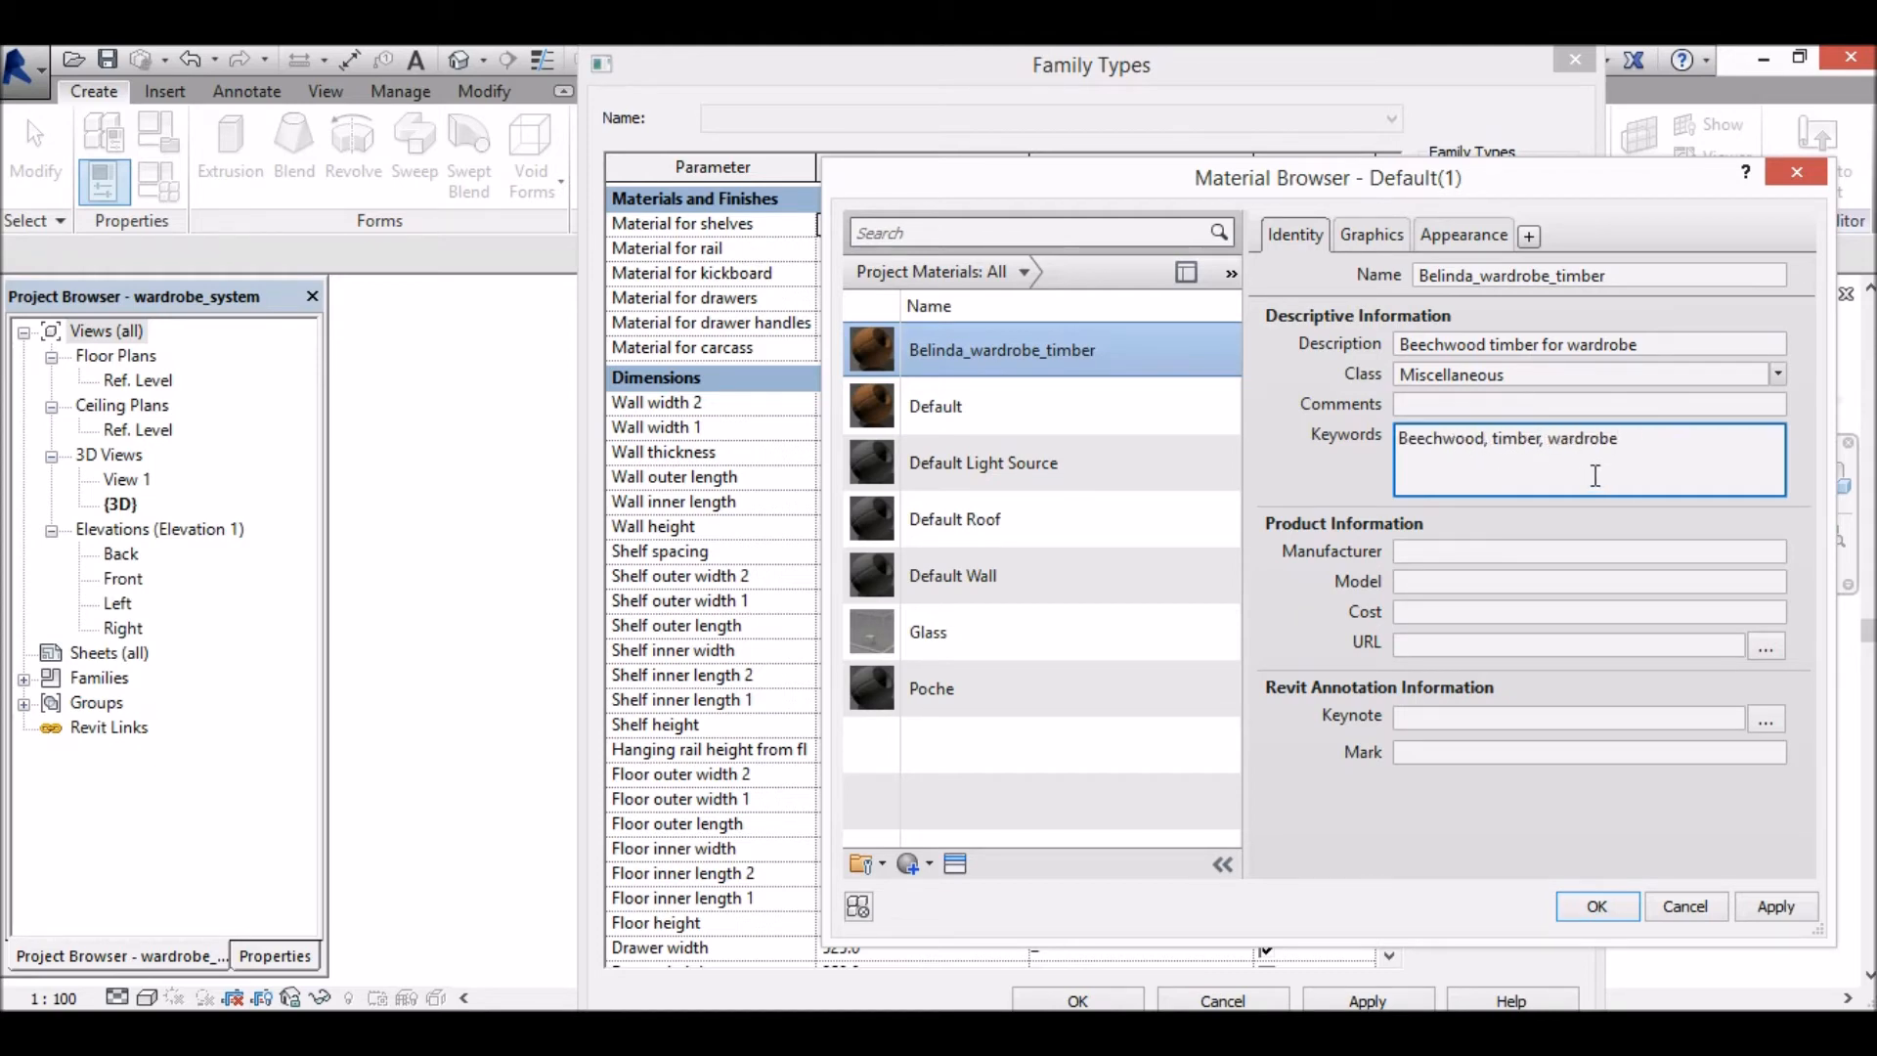
Step: Rename the material's appearance asset with the author's first name followed by "_wardrobe_timber"
{"action": "left_click", "coordinate": [1467, 237]}
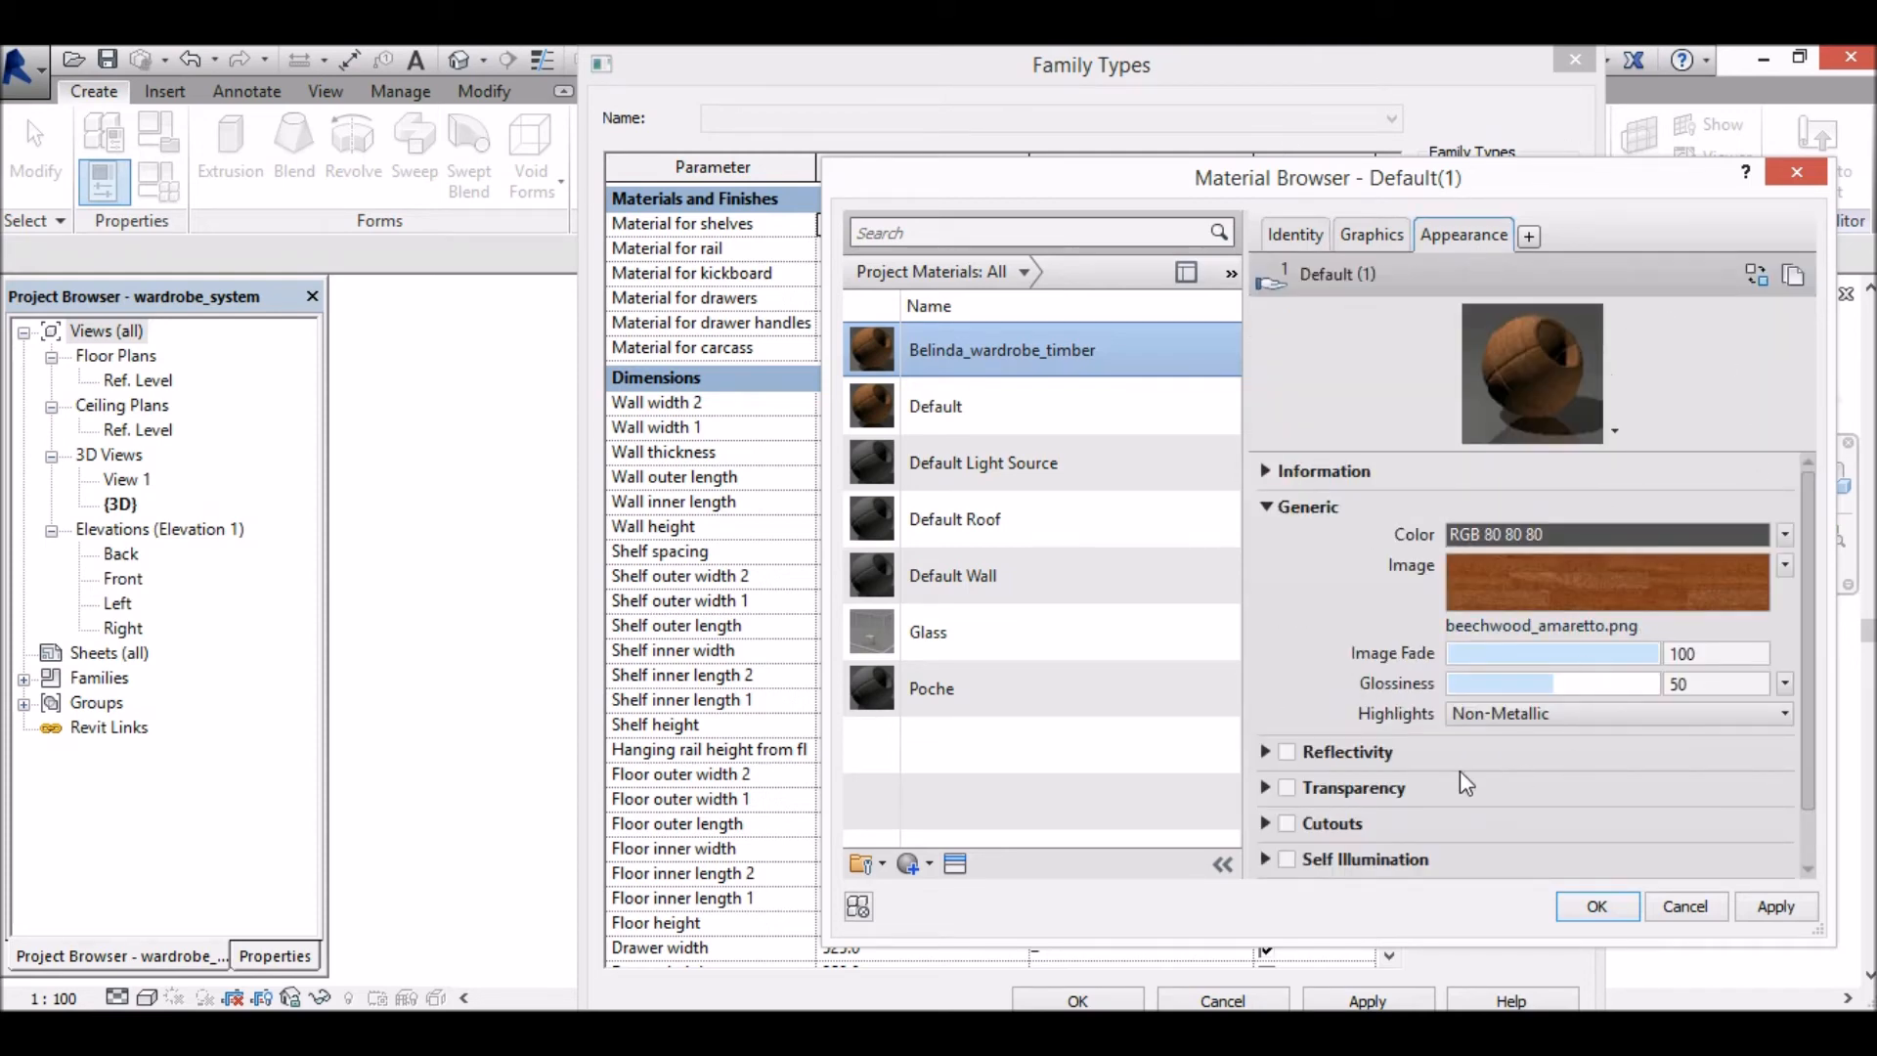
{"action": "left_click", "coordinate": [1296, 471]}
{"action": "left_click", "coordinate": [1530, 503]}
{"action": "left_click_drag", "start_coordinate": [1560, 506], "coordinate": [1434, 508]}
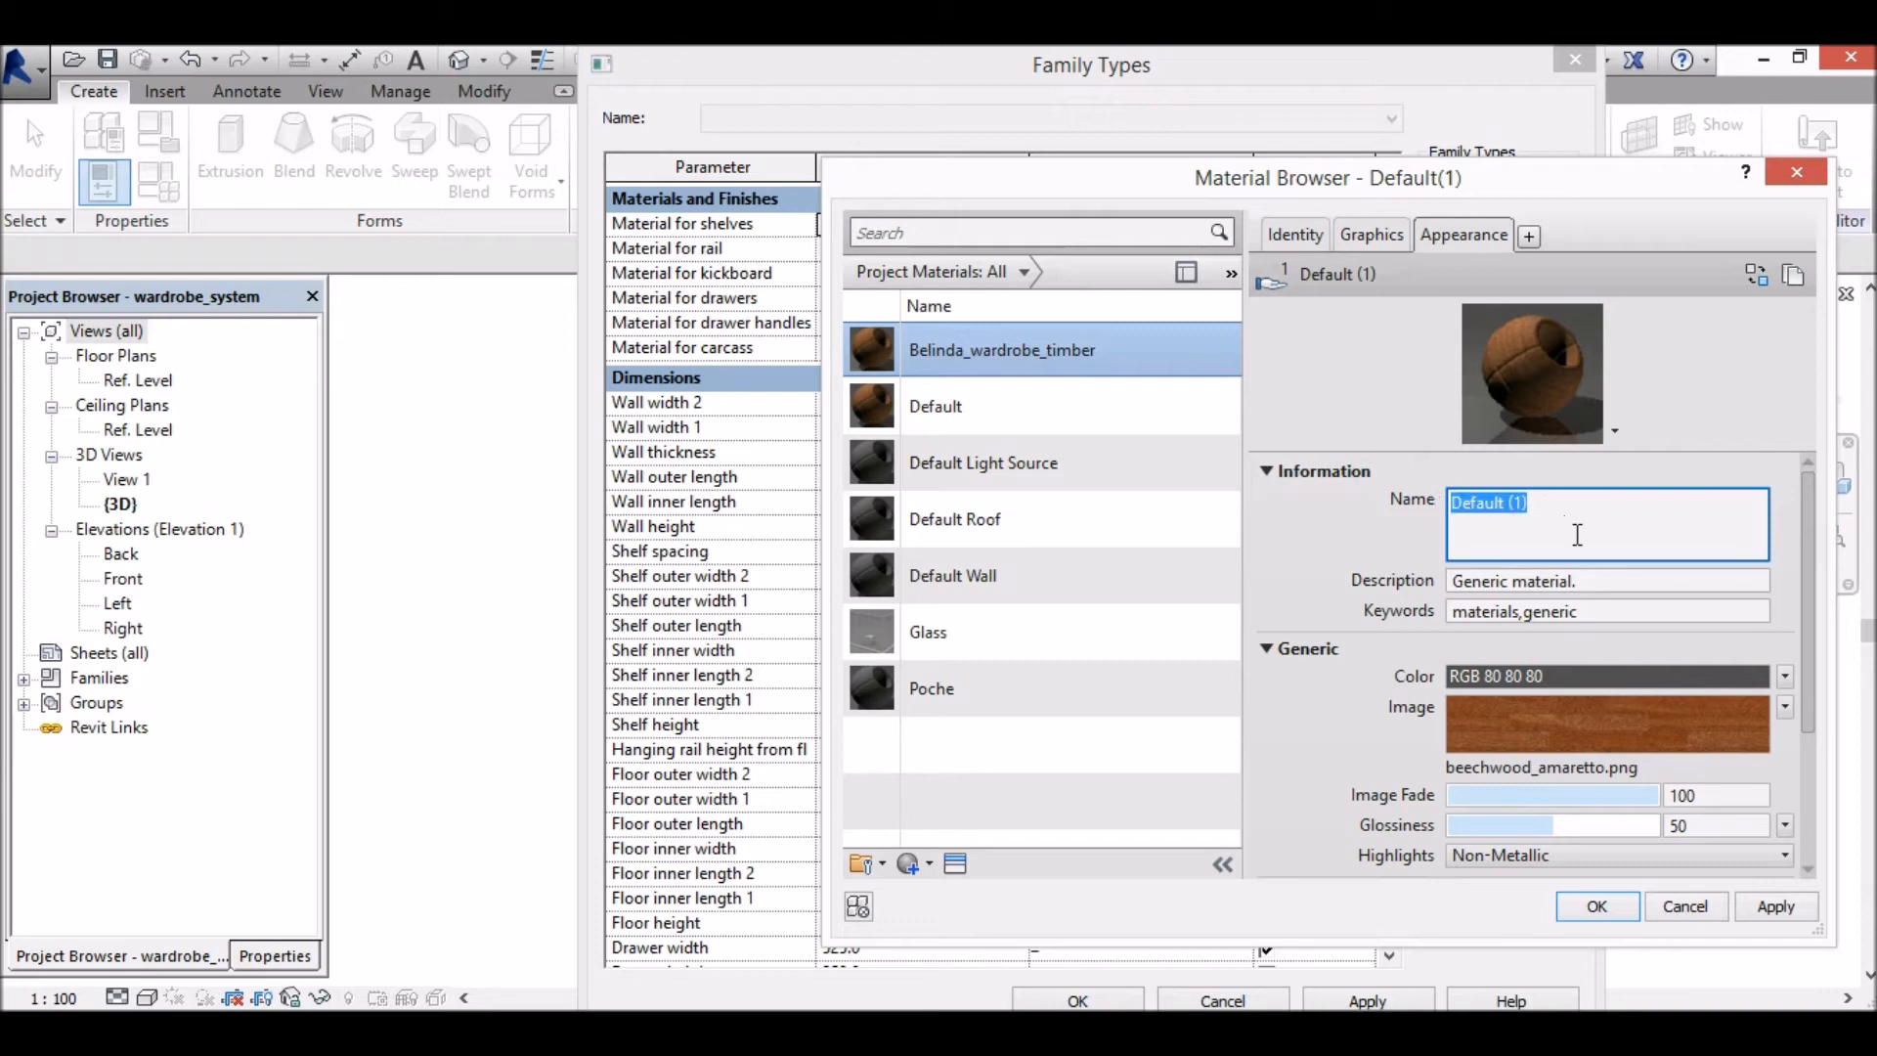
{"action": "type", "text": "Belinda_wardrob"}
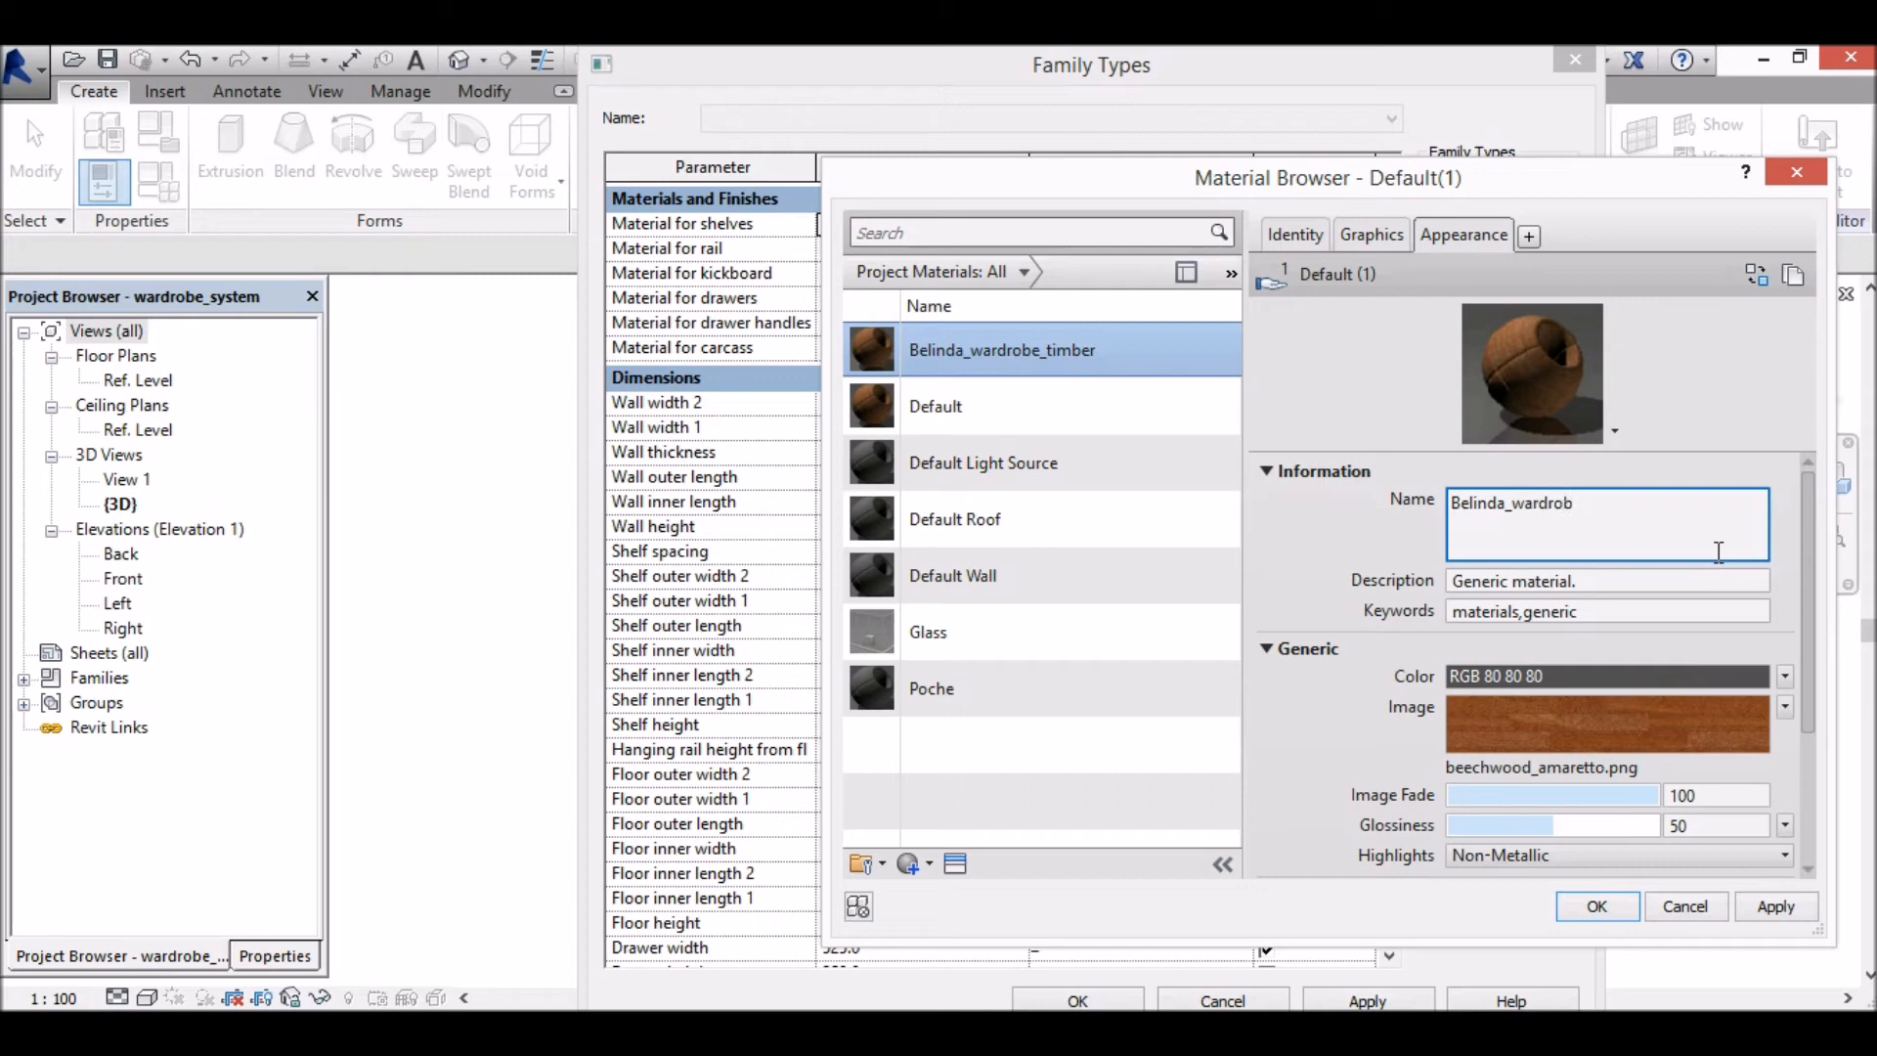
{"action": "type", "text": "e_timber"}
Step: Set the appearance asset's description to "Beechwood timber" and its keywords to "materials,timber, beechwood"
{"action": "left_click", "coordinate": [1604, 581]}
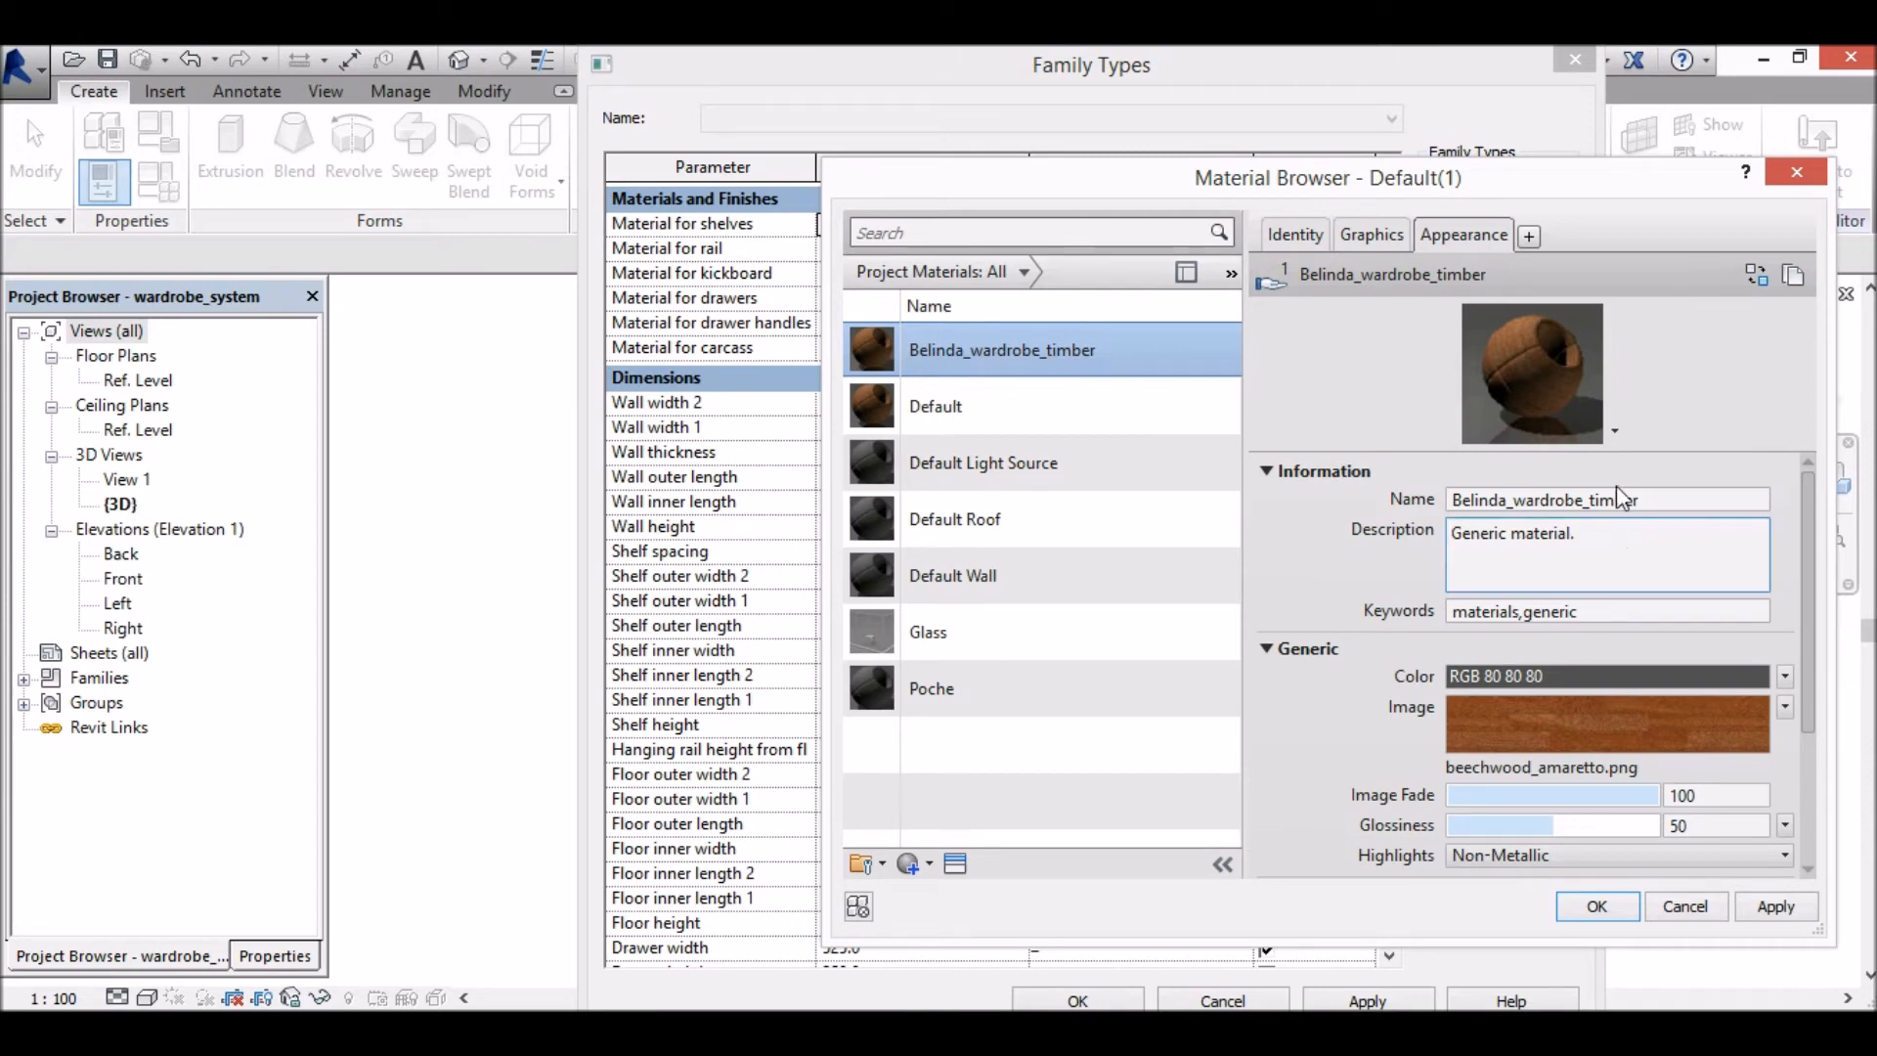
{"action": "left_click_drag", "start_coordinate": [1600, 528], "coordinate": [1440, 532]}
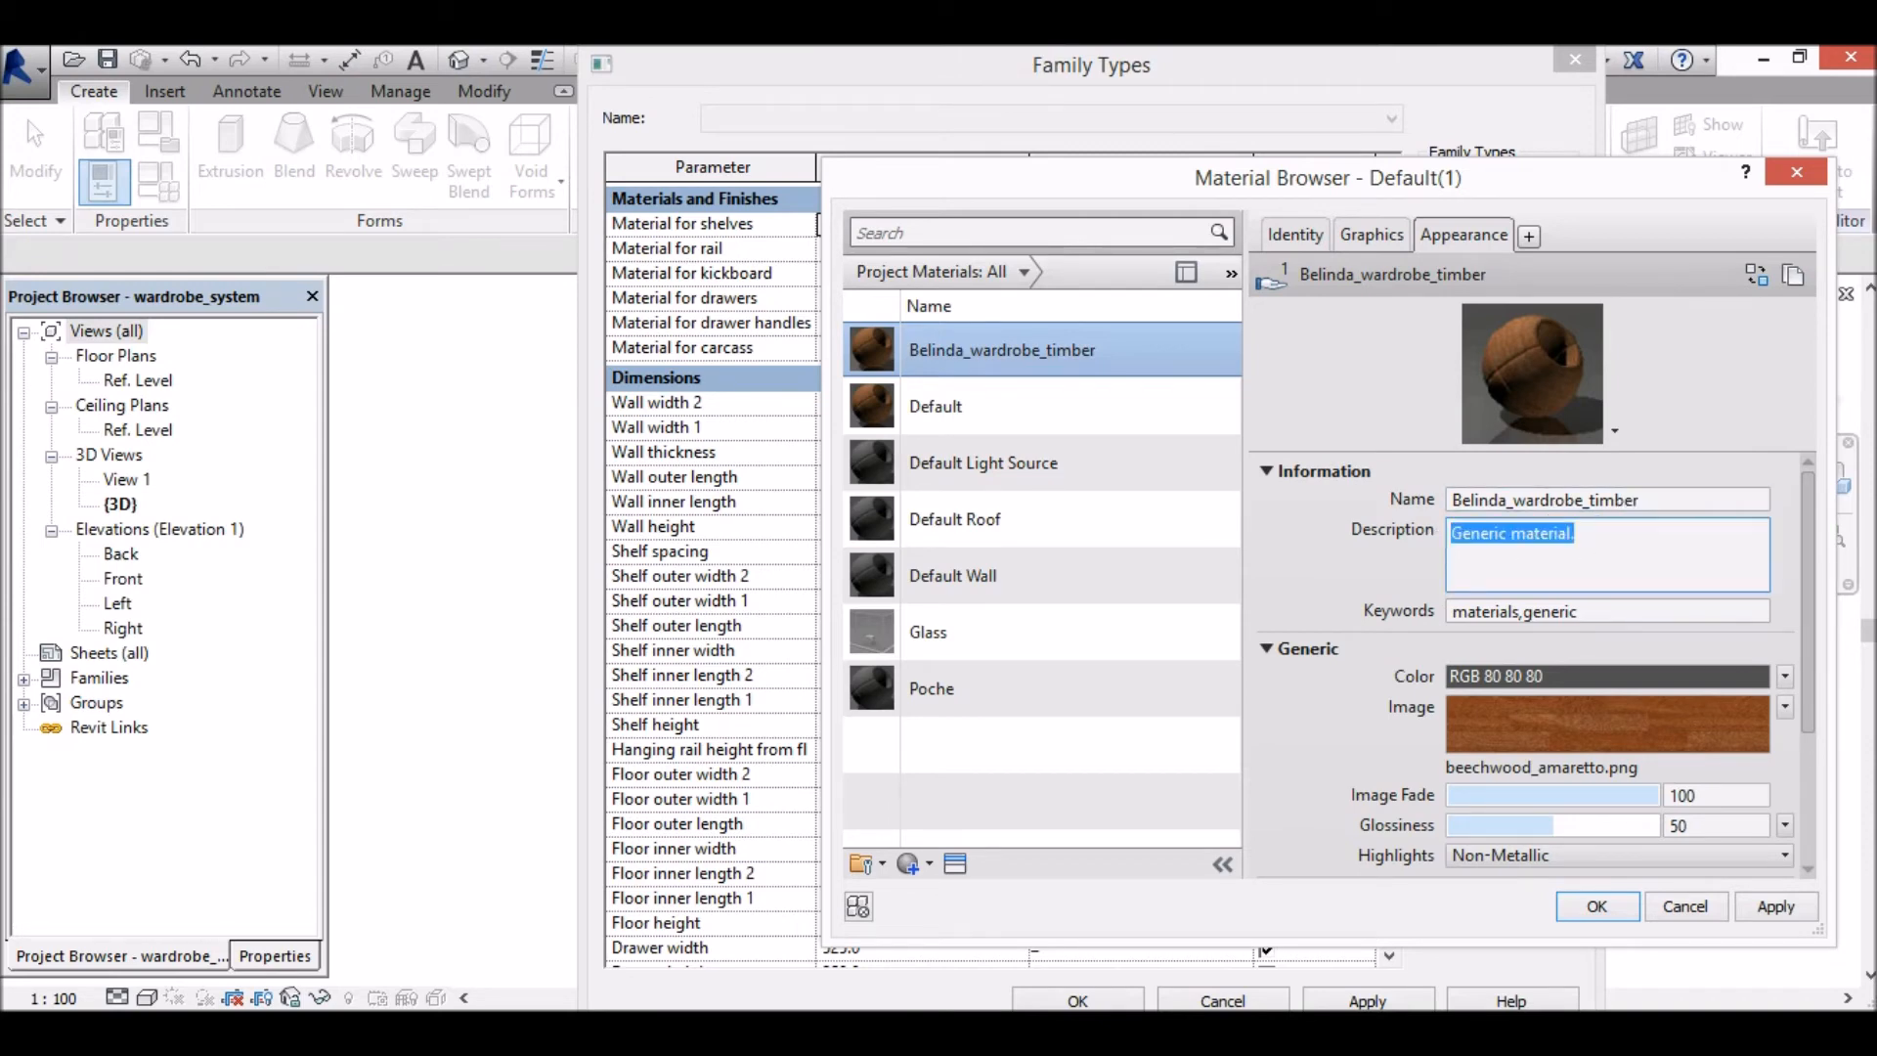
{"action": "type", "text": "Beechwood timber"}
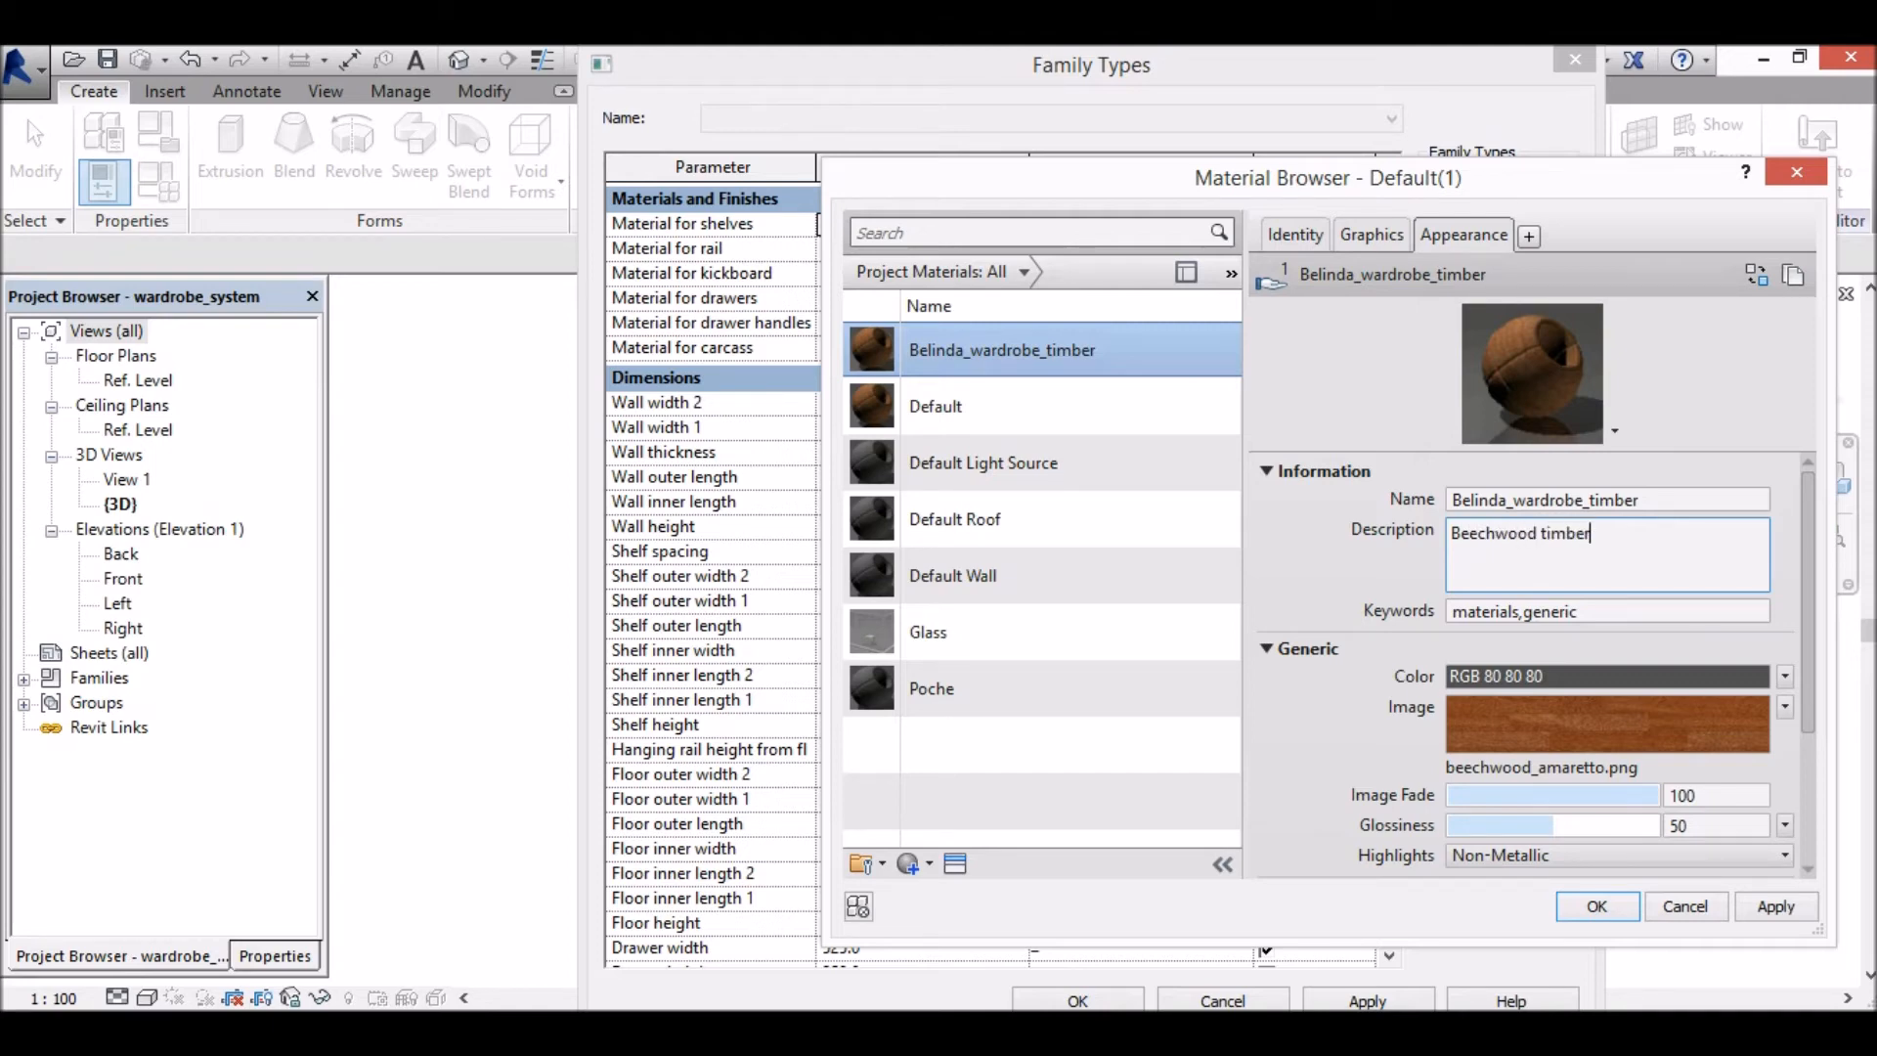
{"action": "left_click", "coordinate": [1530, 616]}
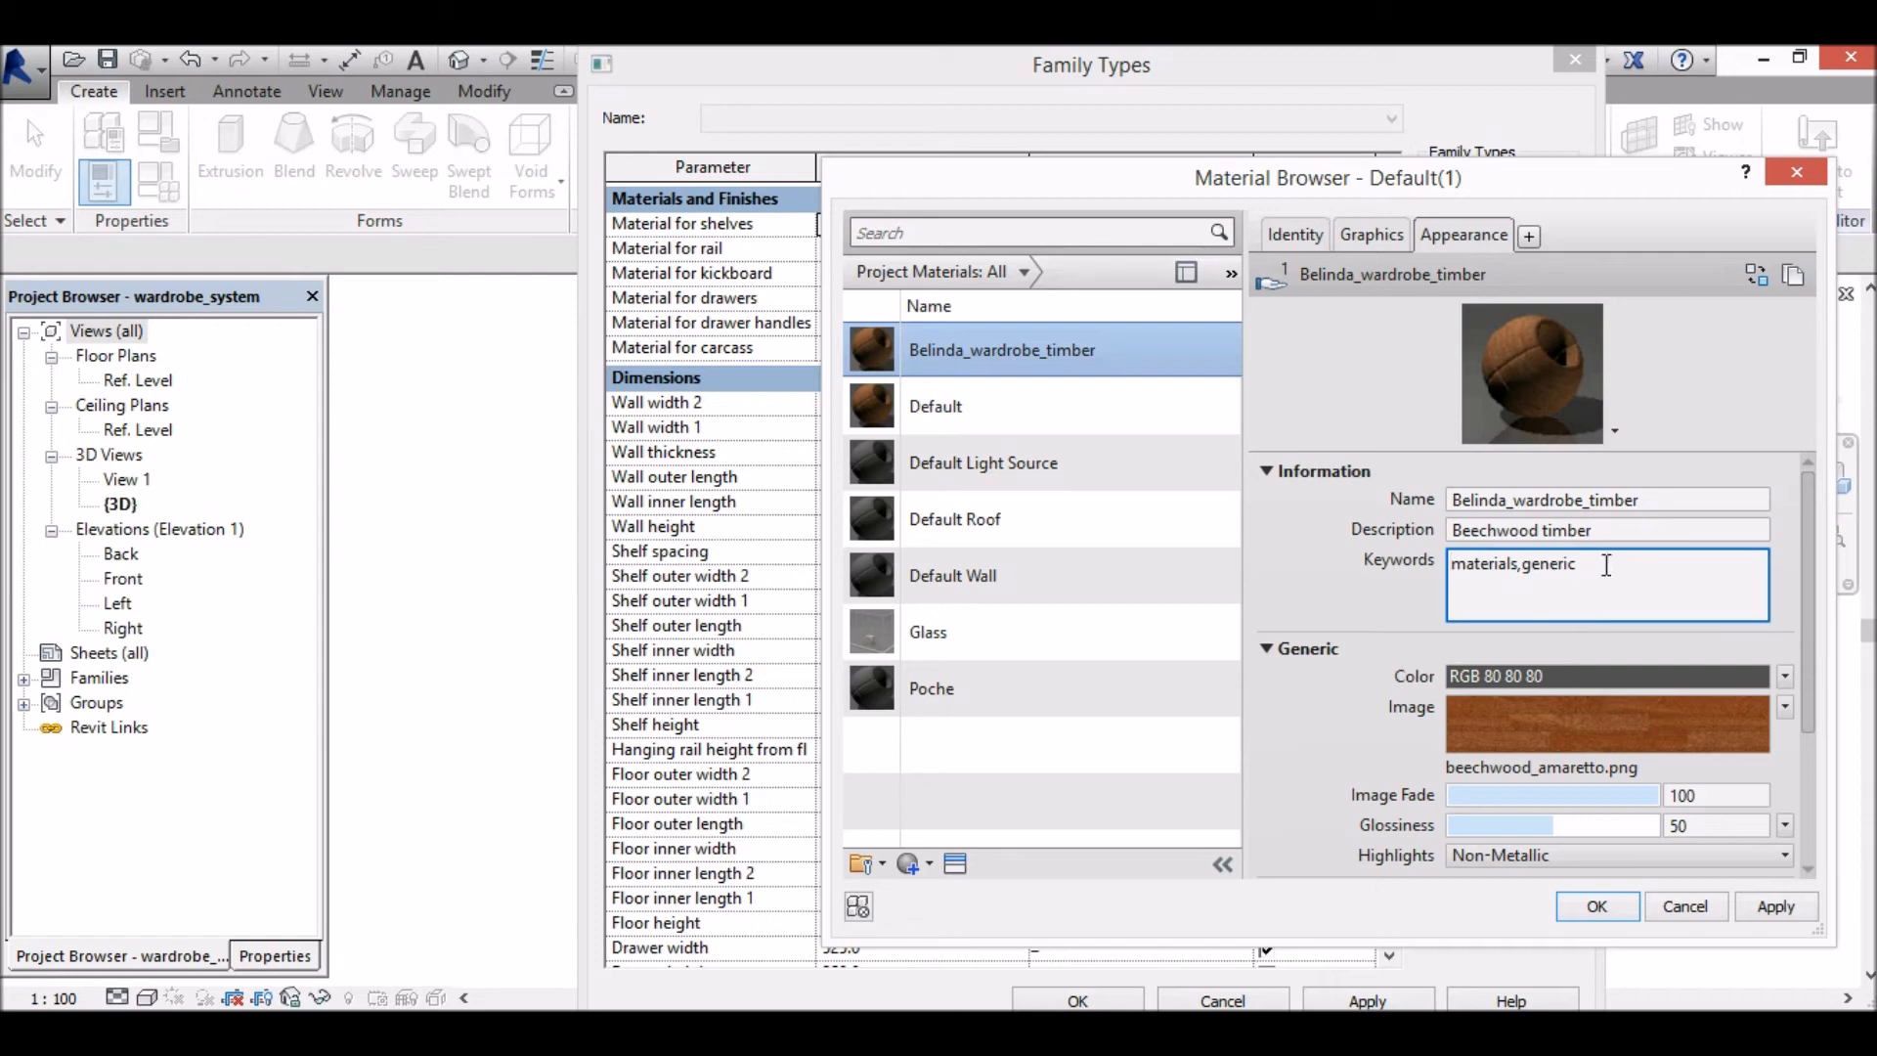
{"action": "left_click_drag", "start_coordinate": [1621, 569], "coordinate": [1527, 572]}
{"action": "type", "text": "timber, beechwood"}
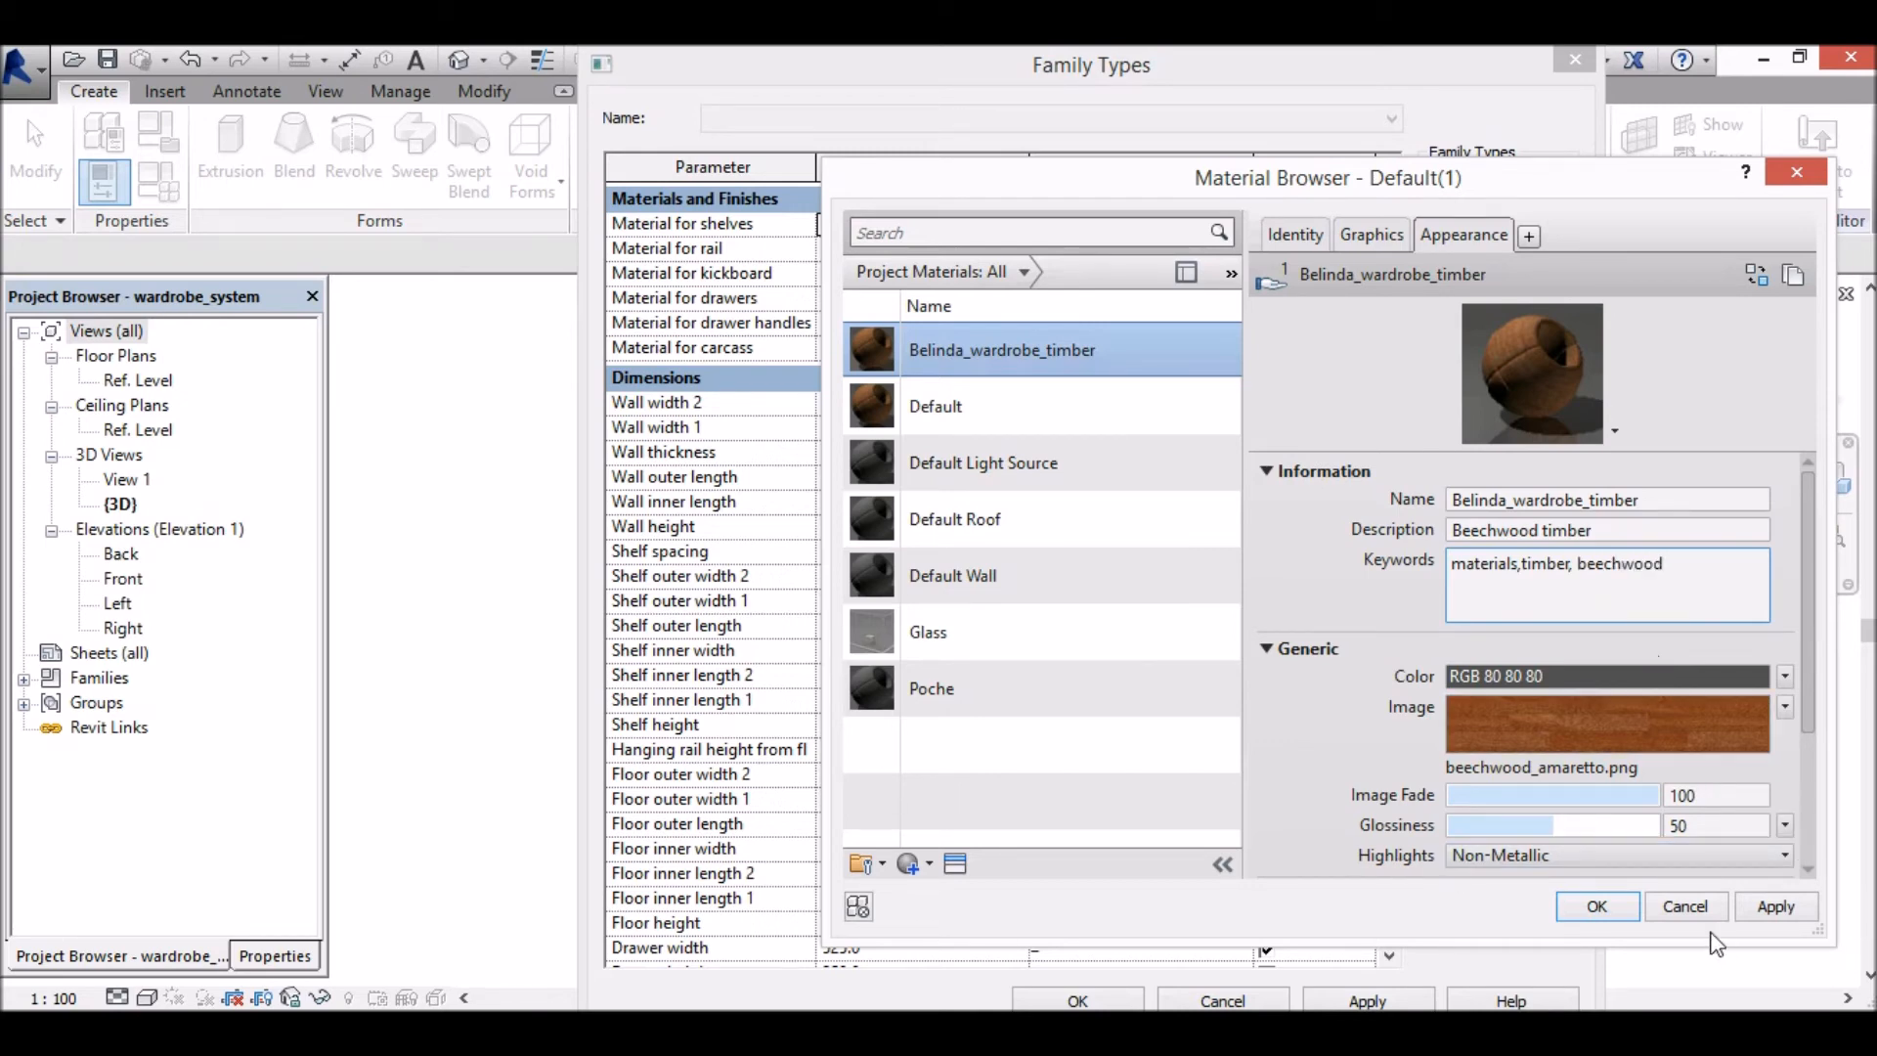
Step: Apply the finished timber material to the shelves material parameter and assign the same material to the kickboard parameter
{"action": "left_click", "coordinate": [1777, 907]}
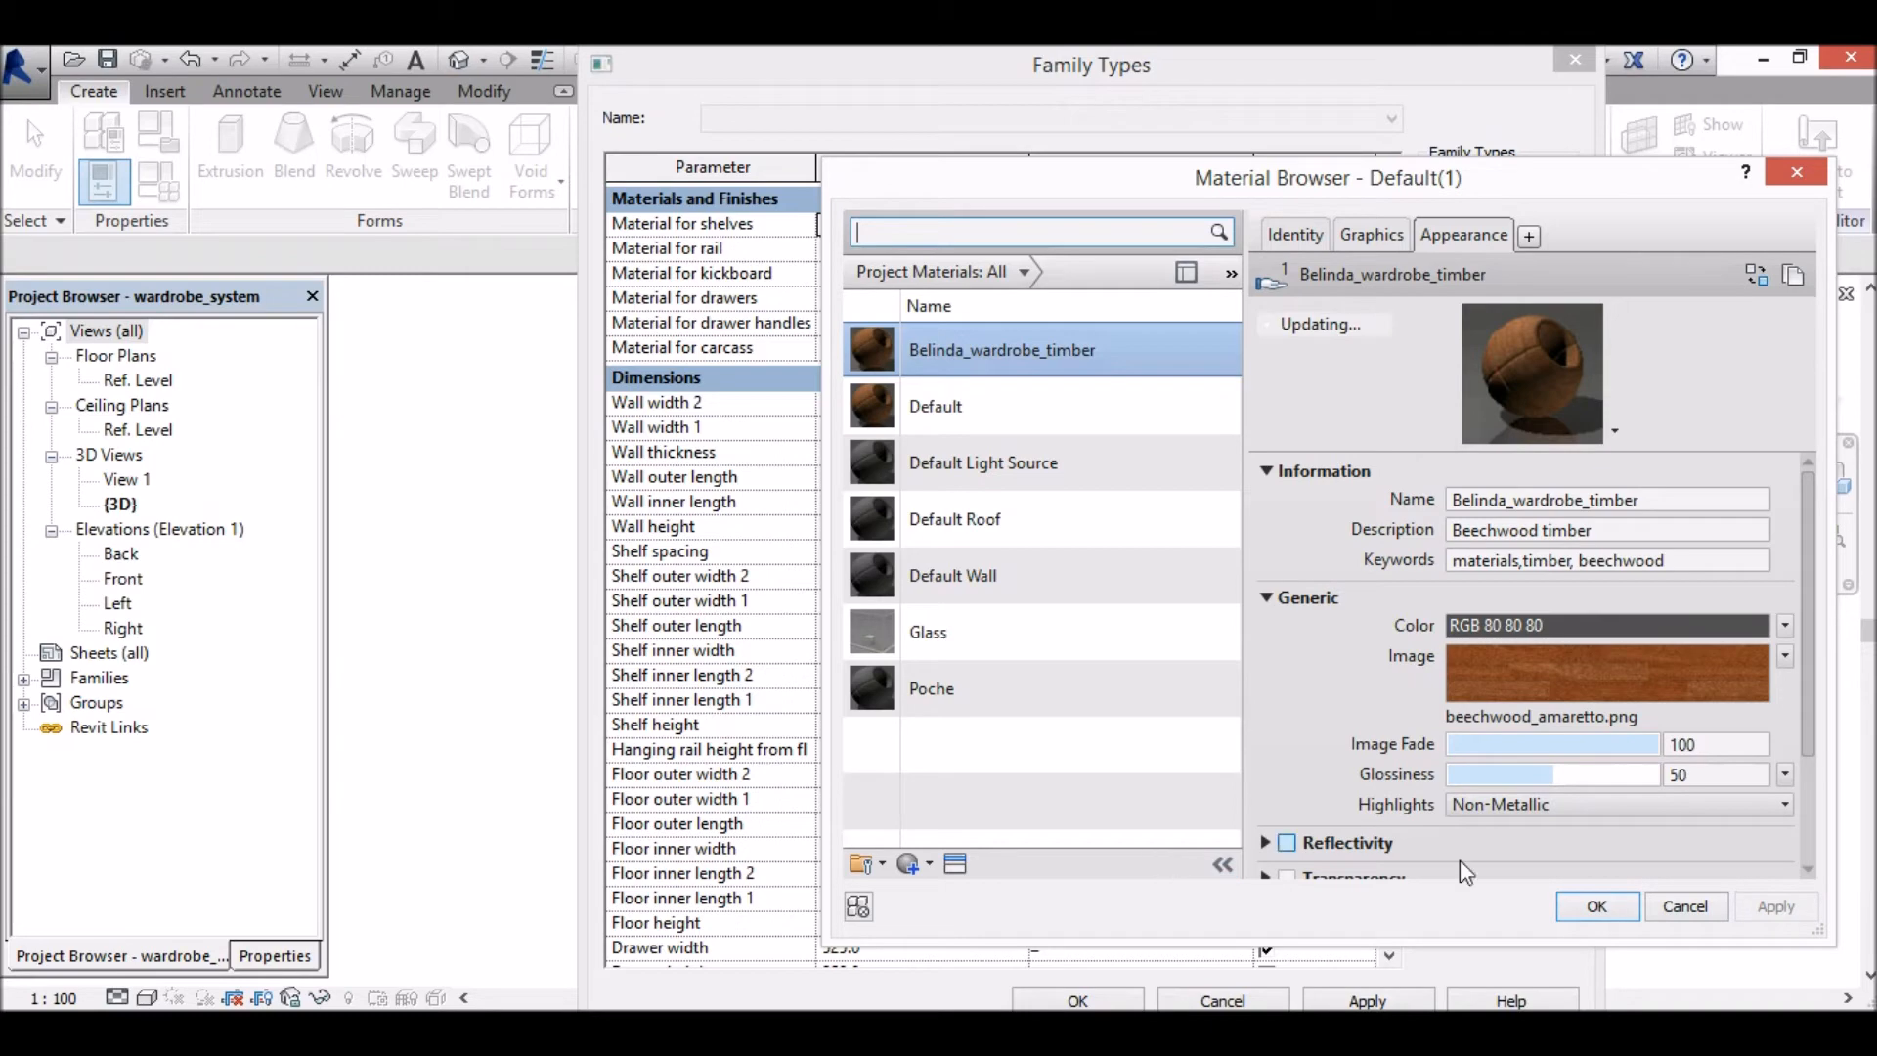
{"action": "left_click", "coordinate": [1615, 911]}
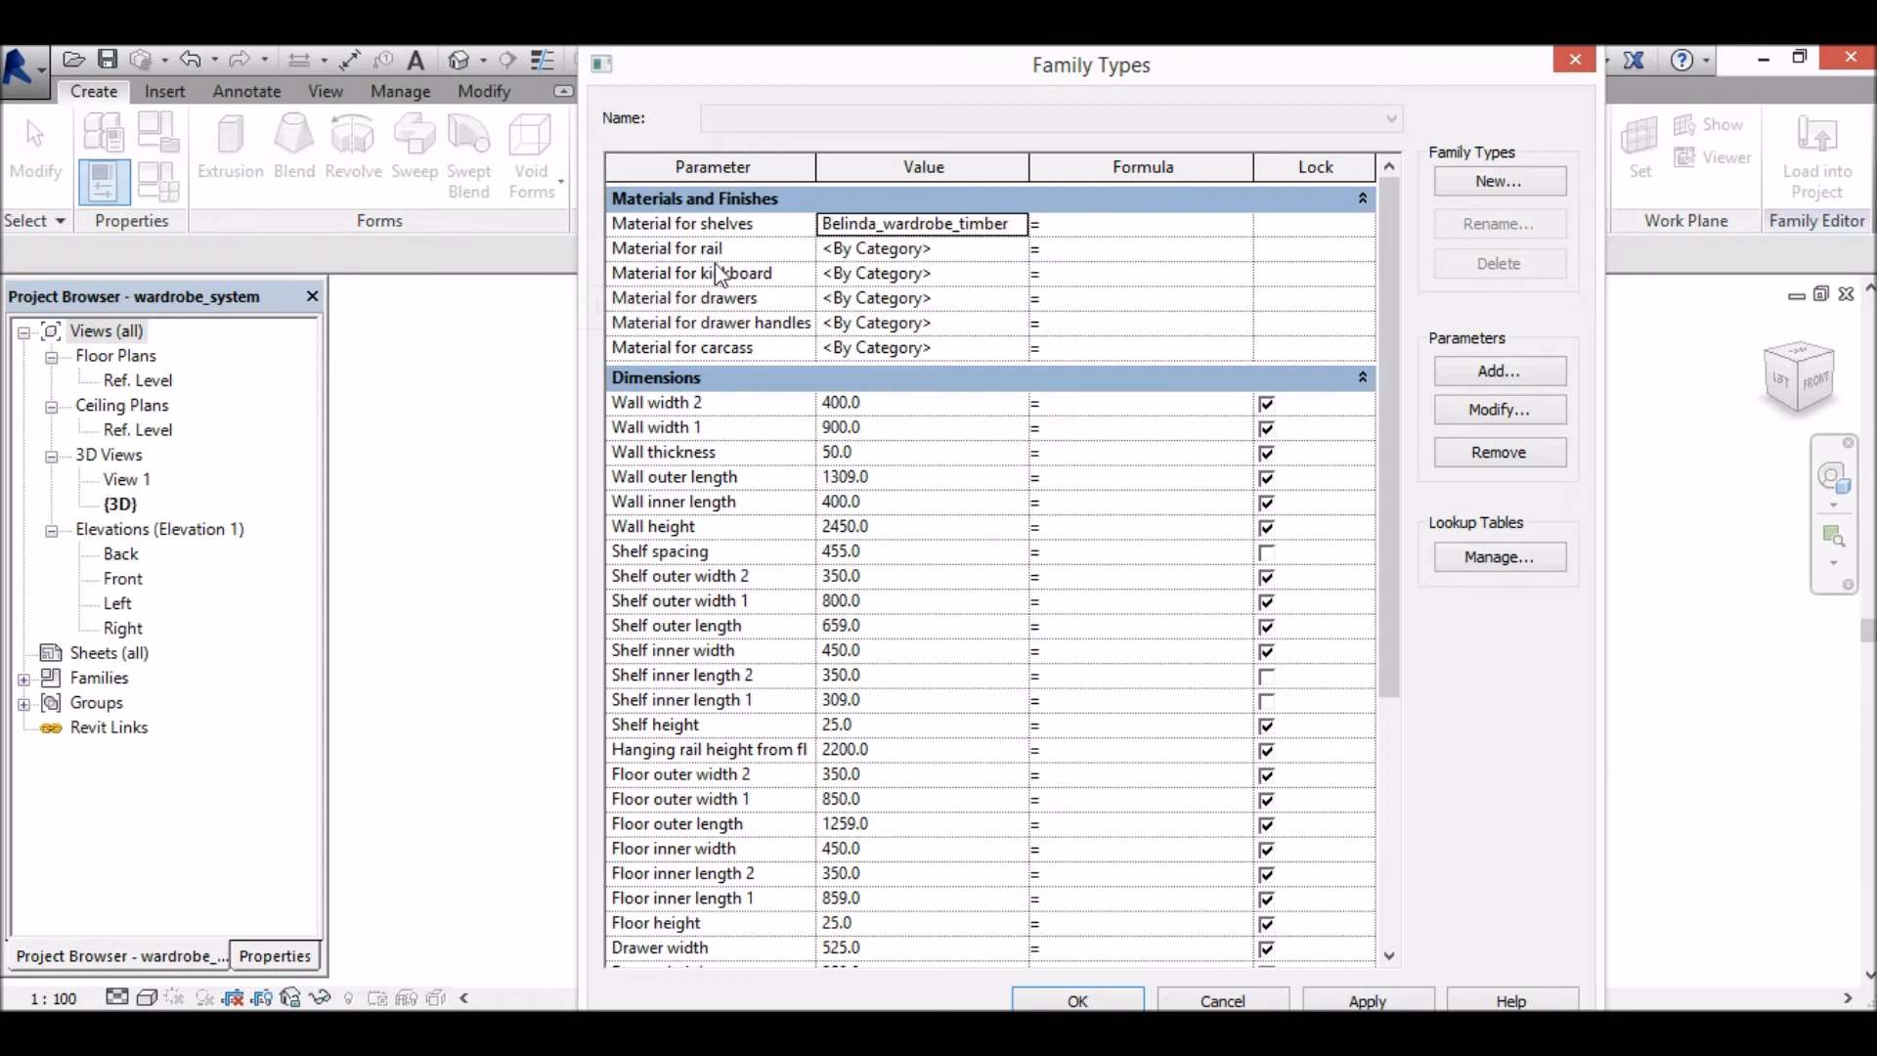
{"action": "left_click", "coordinate": [934, 273]}
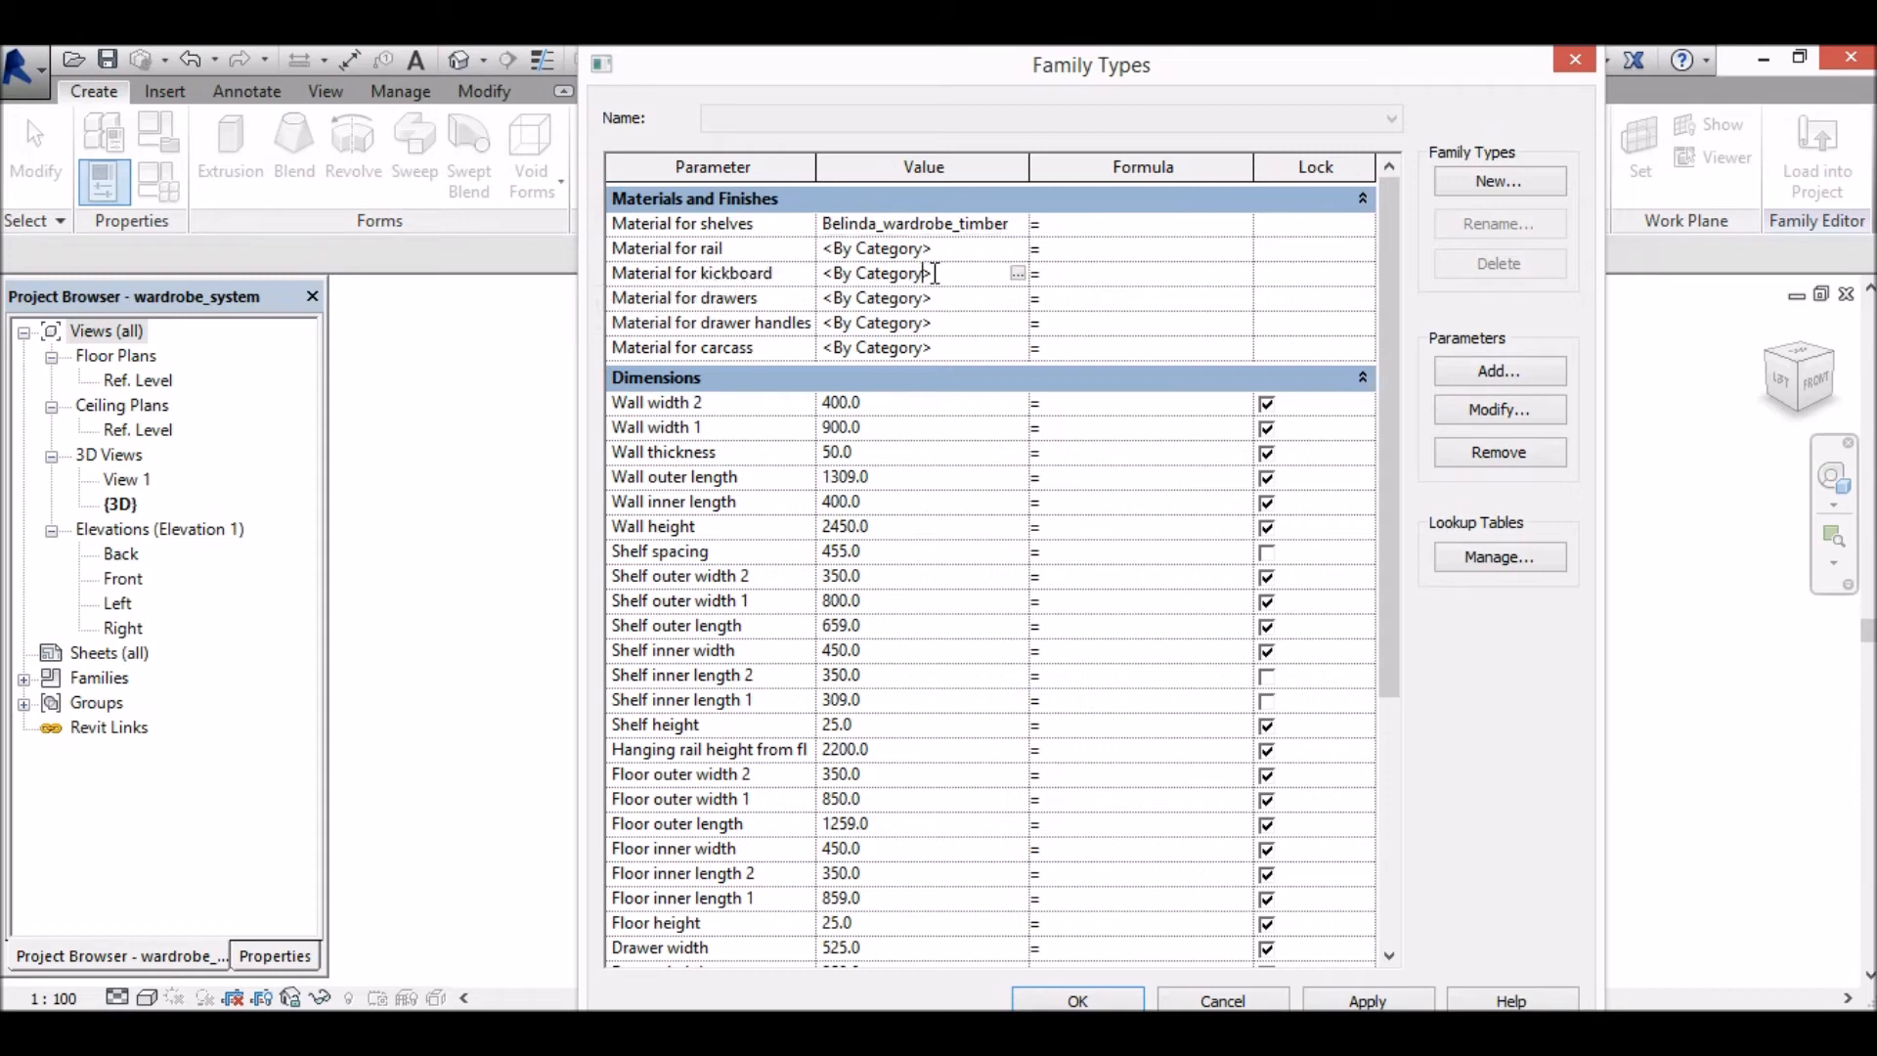
{"action": "left_click", "coordinate": [1018, 274]}
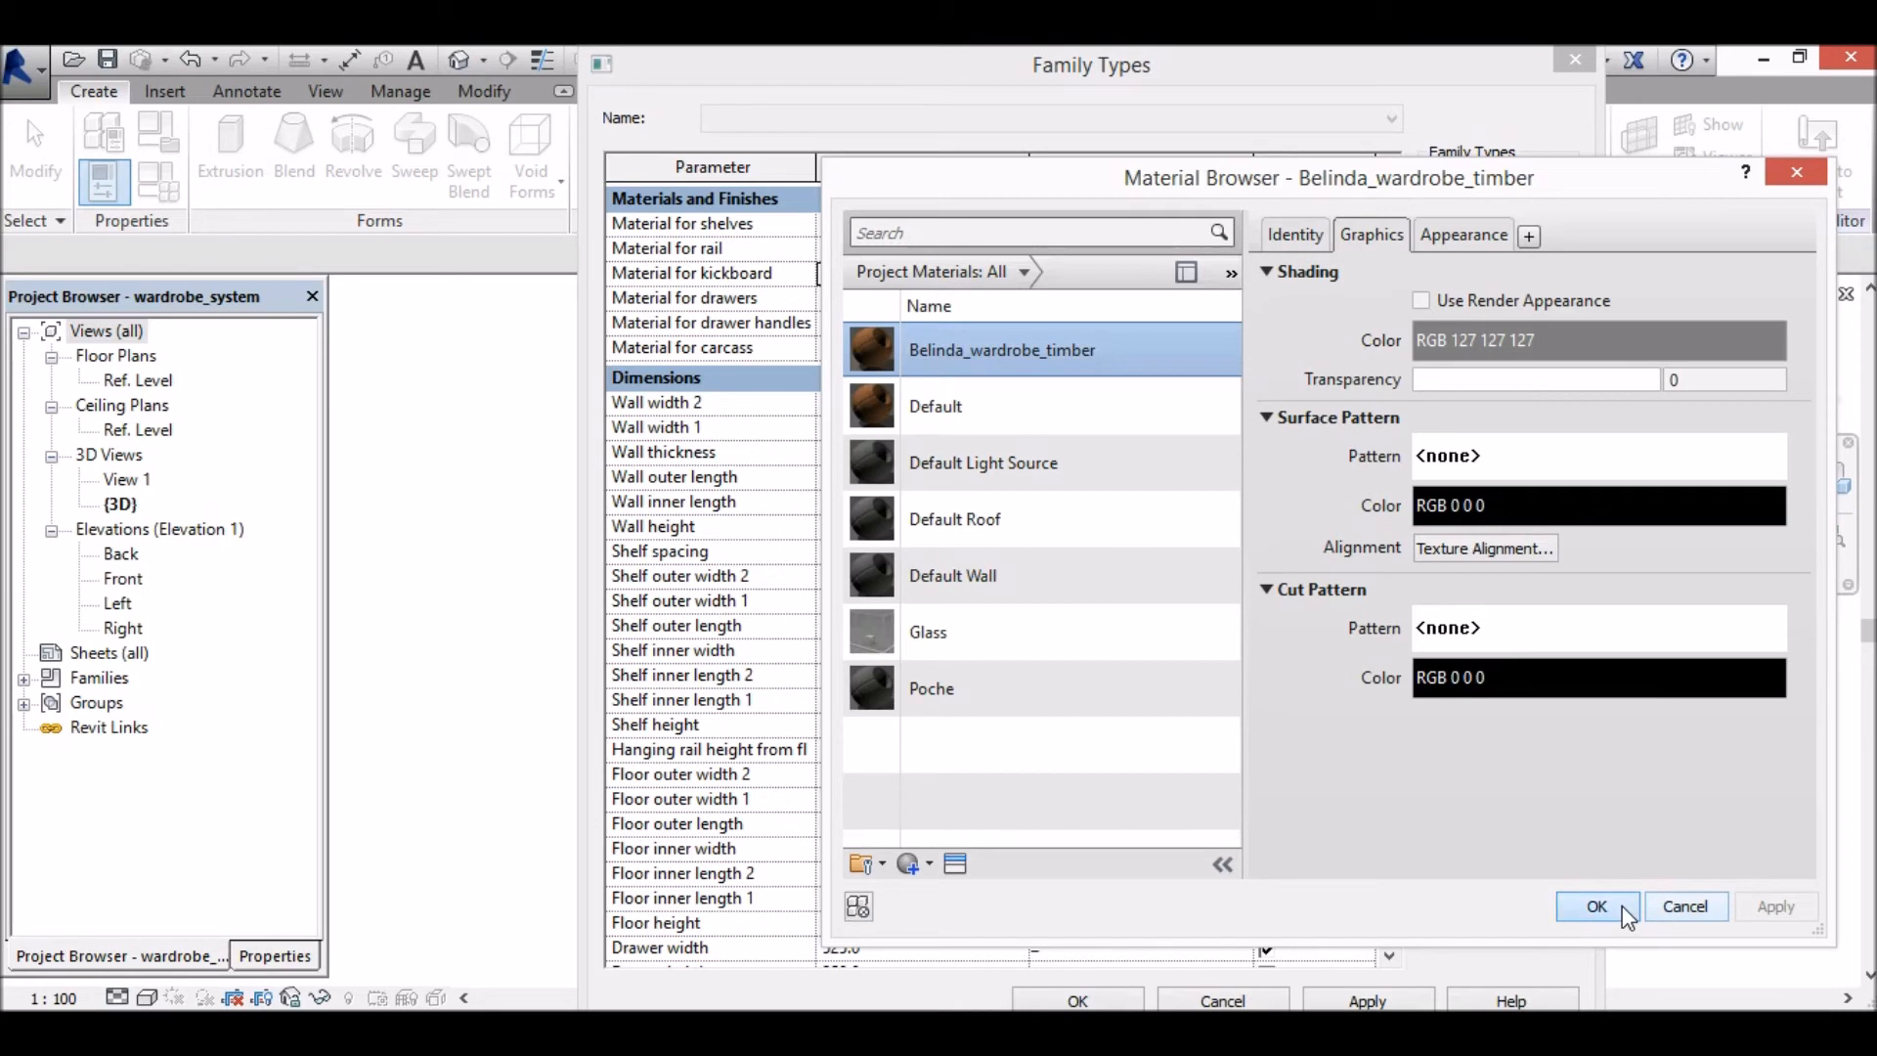
{"action": "left_click", "coordinate": [1593, 907]}
Step: Assign the custom wardrobe timber material to the drawers and carcass material parameters
{"action": "left_click", "coordinate": [937, 298]}
{"action": "left_click", "coordinate": [1017, 299]}
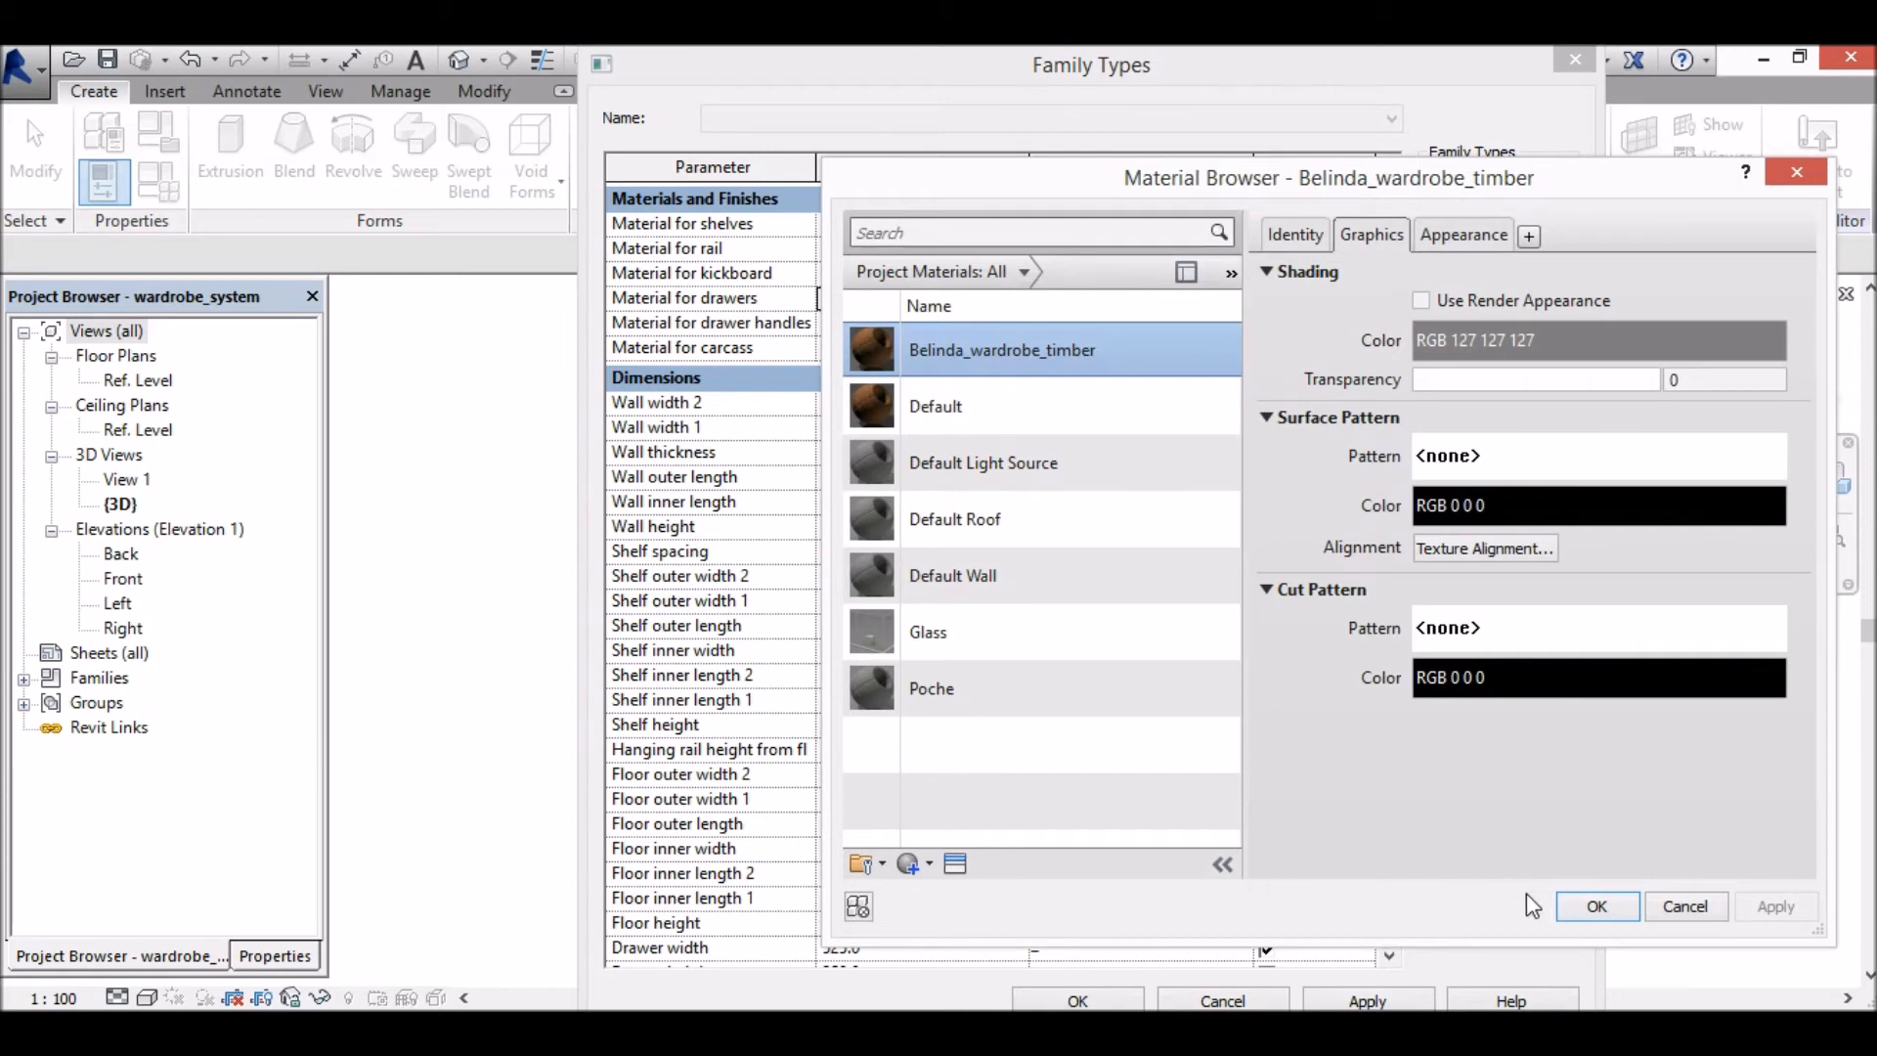
{"action": "left_click", "coordinate": [1592, 906]}
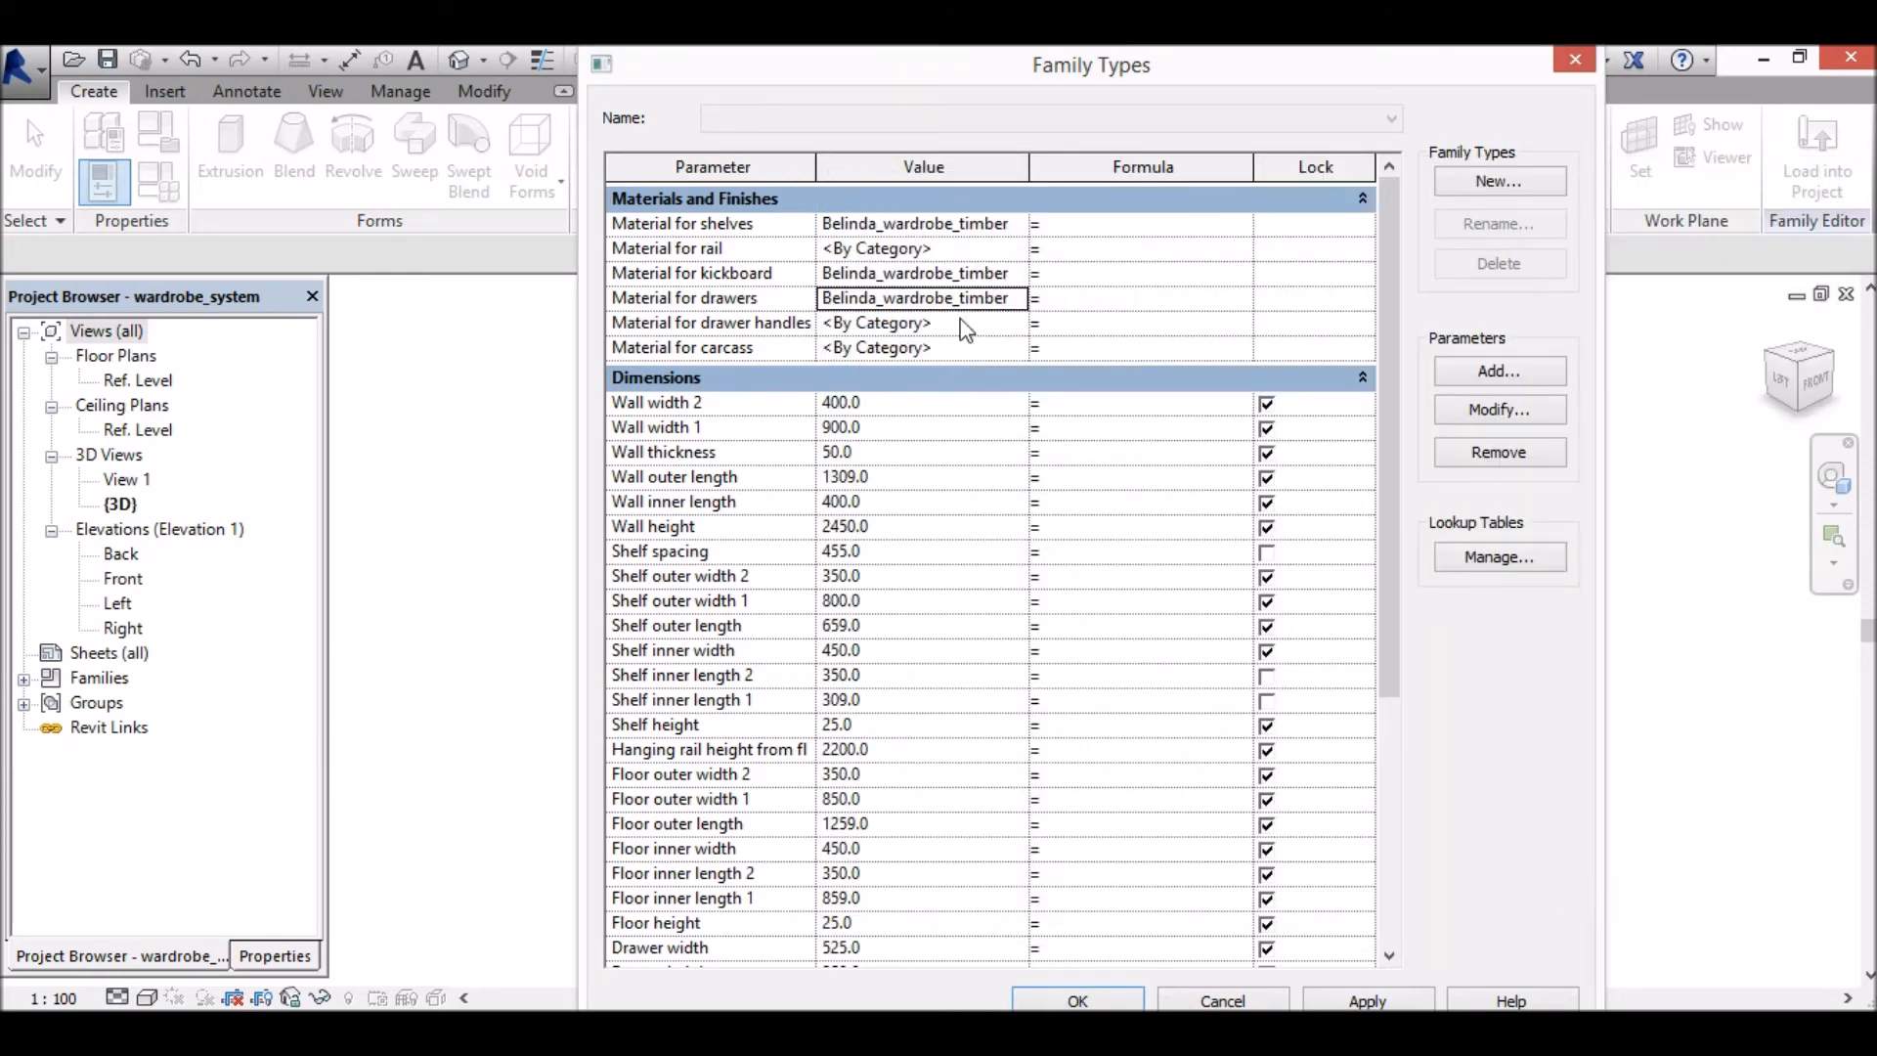
{"action": "left_click", "coordinate": [890, 348]}
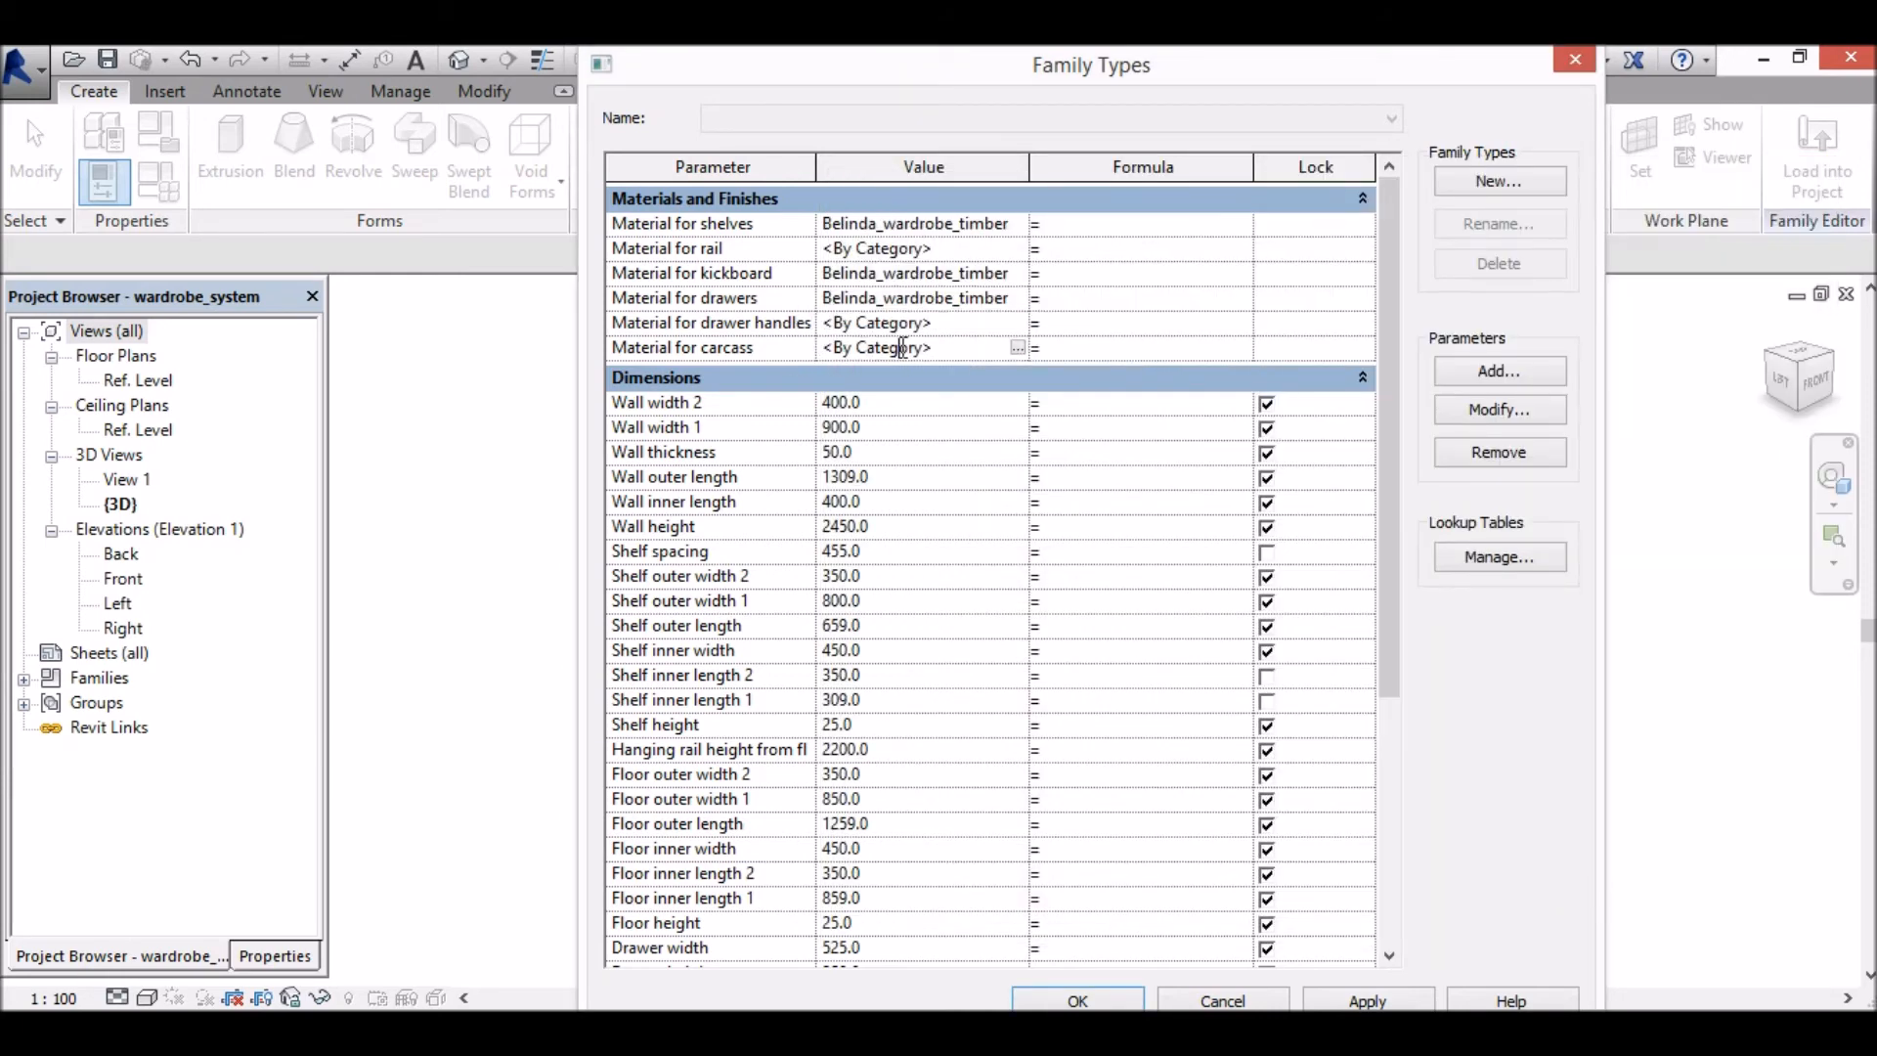
{"action": "left_click", "coordinate": [1018, 346]}
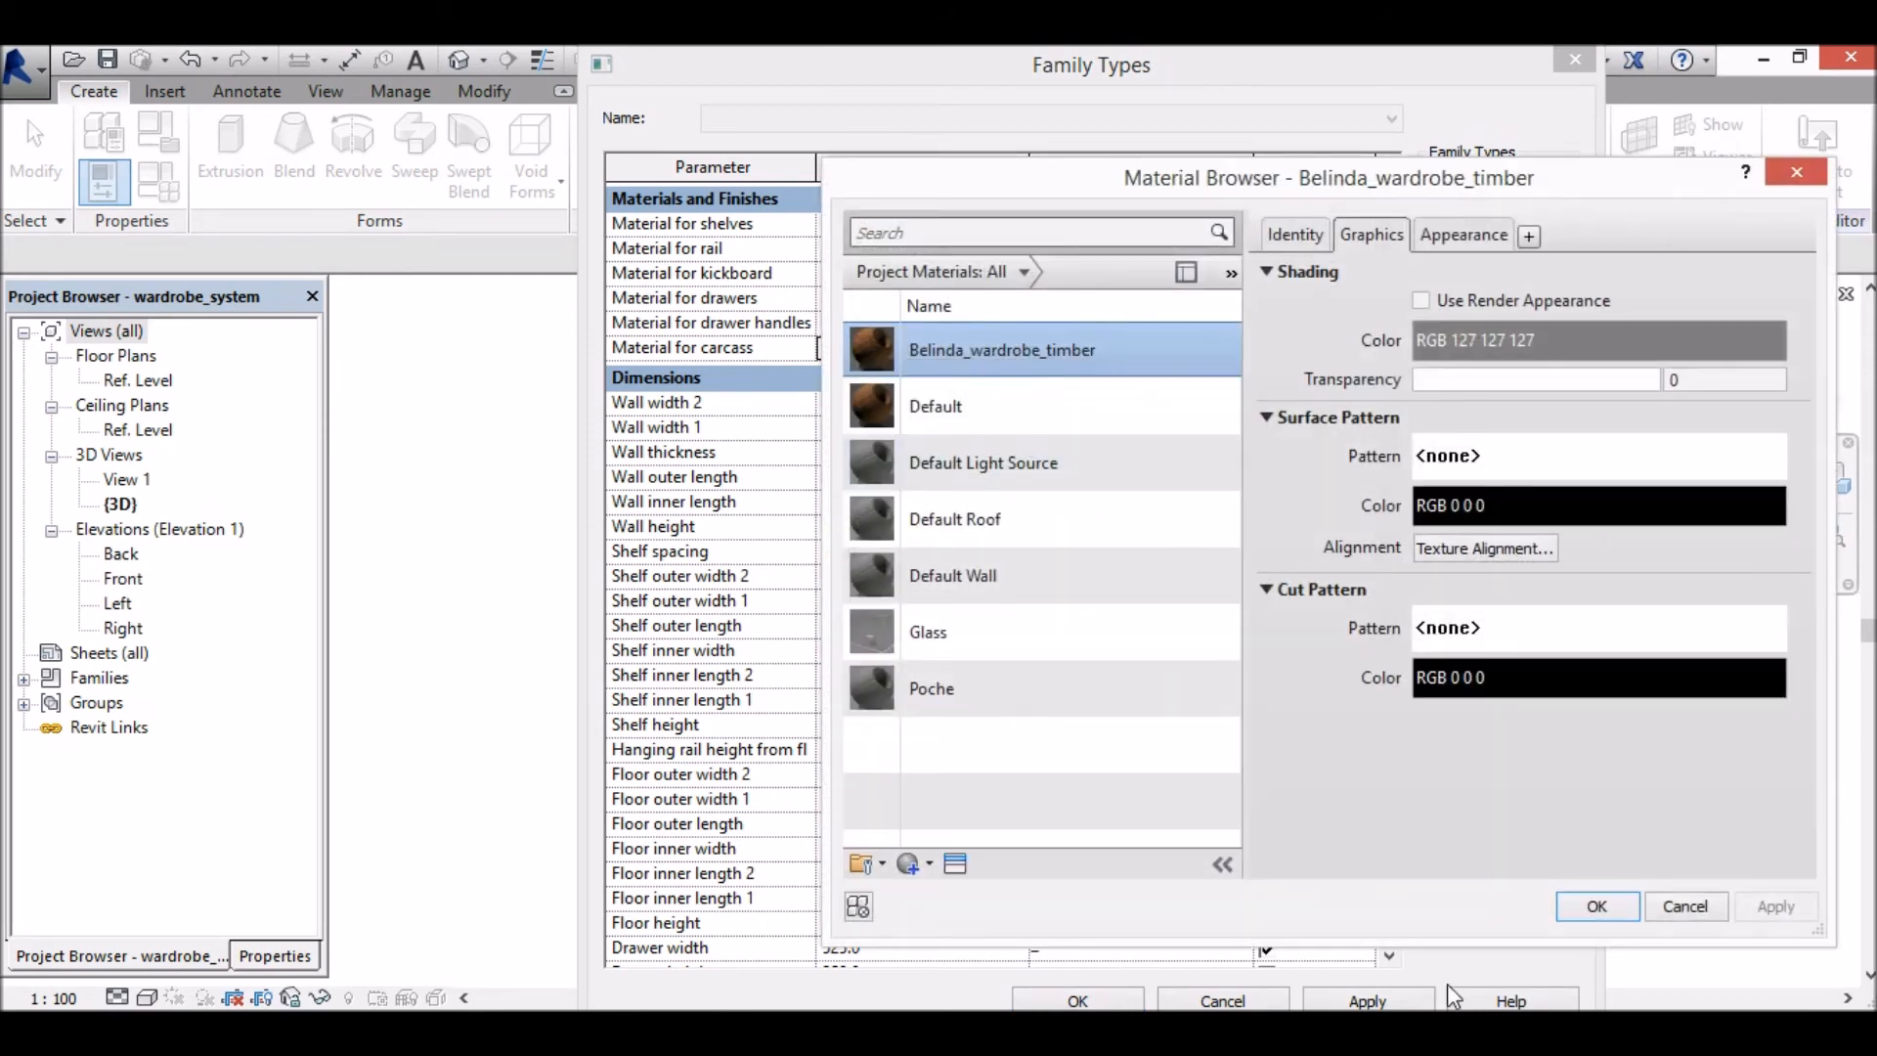
{"action": "left_click", "coordinate": [1598, 905]}
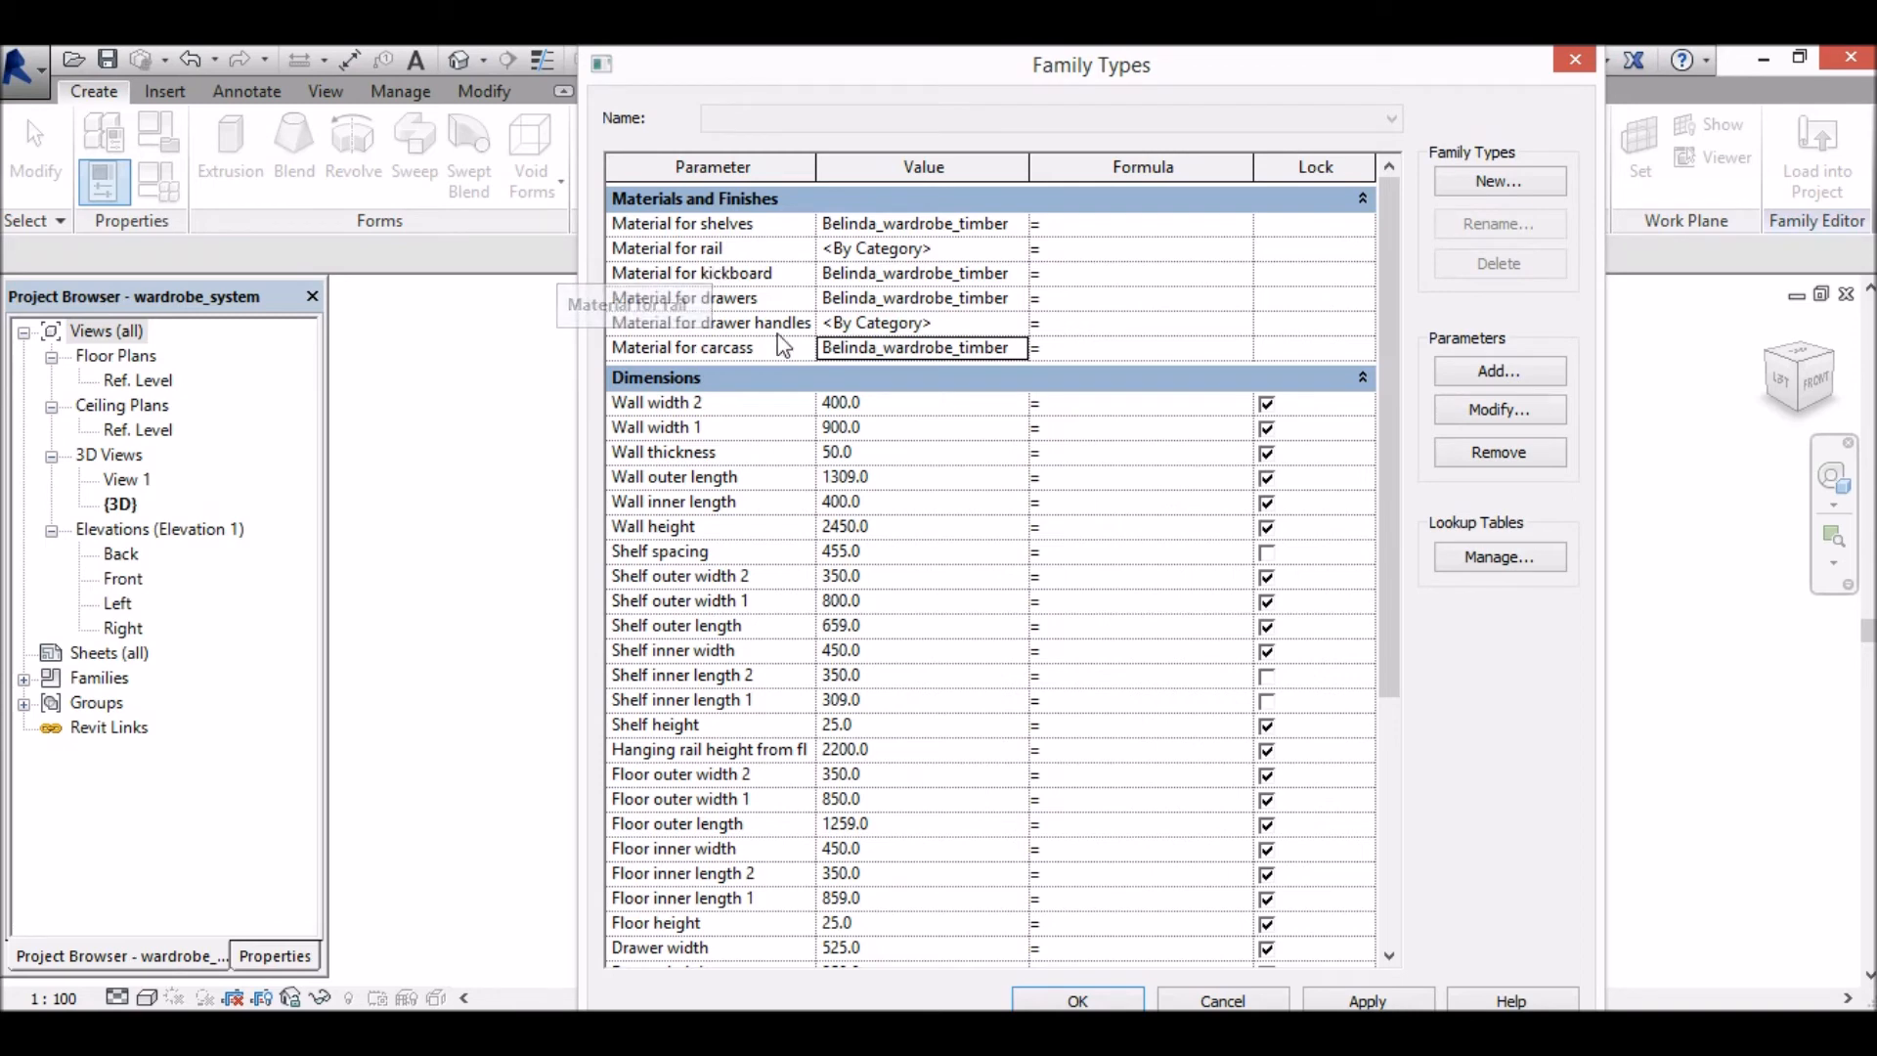
Step: For the rail material parameter, duplicate the Default material and name the copy with the author's first name followed by "_wardrobe_metal"
{"action": "left_click", "coordinate": [910, 250]}
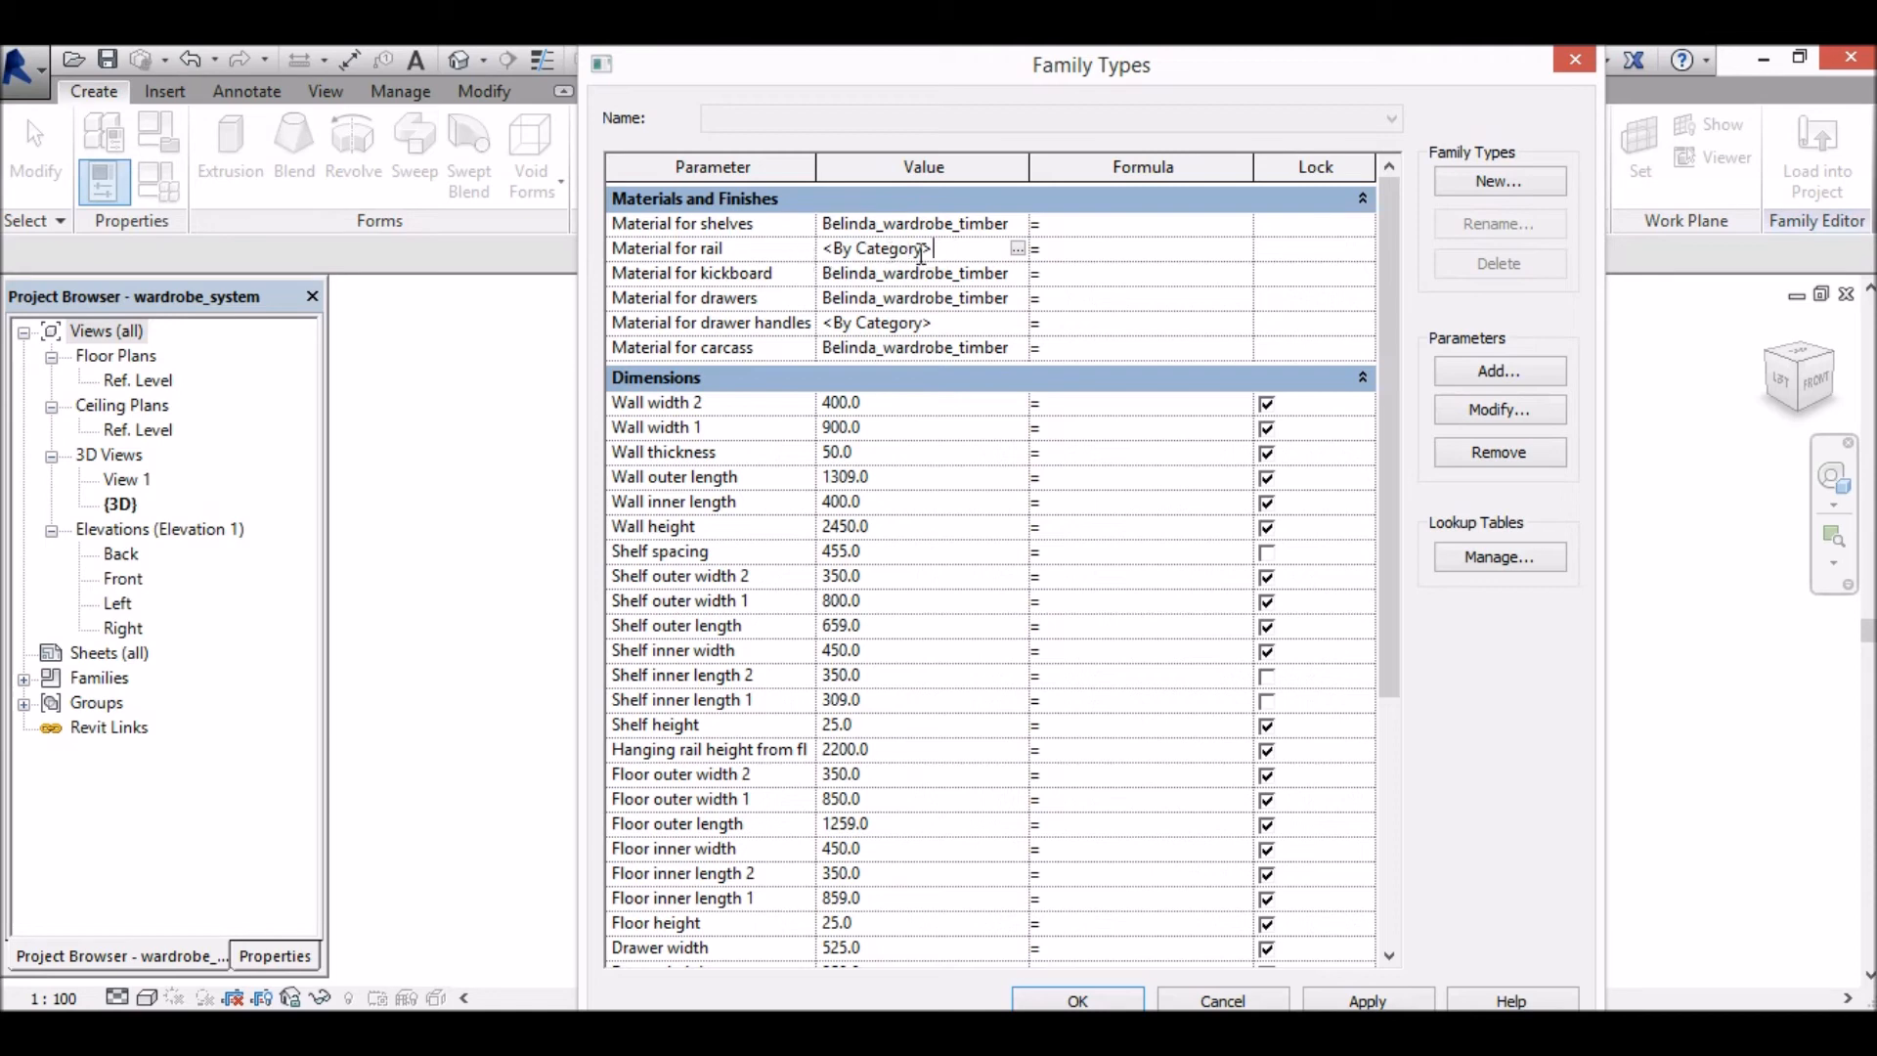
{"action": "left_click", "coordinate": [1018, 250]}
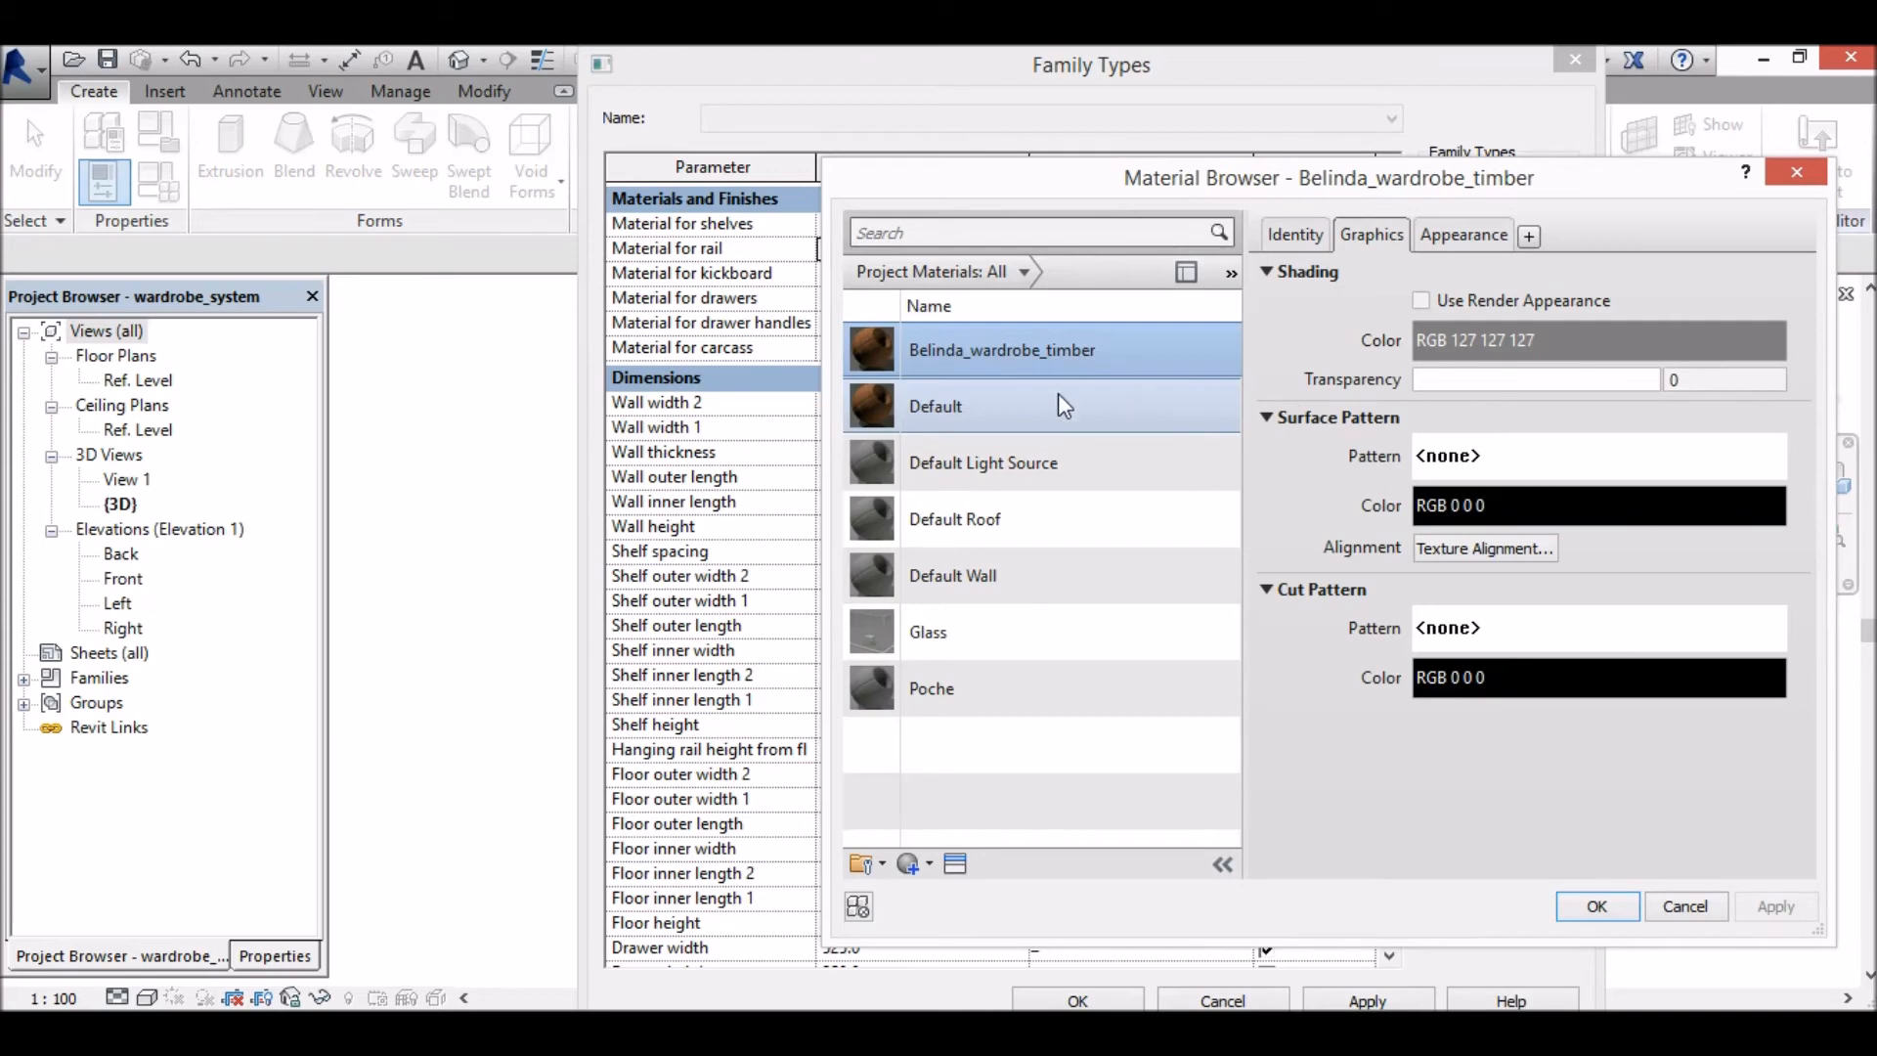
{"action": "left_click", "coordinate": [1034, 405]}
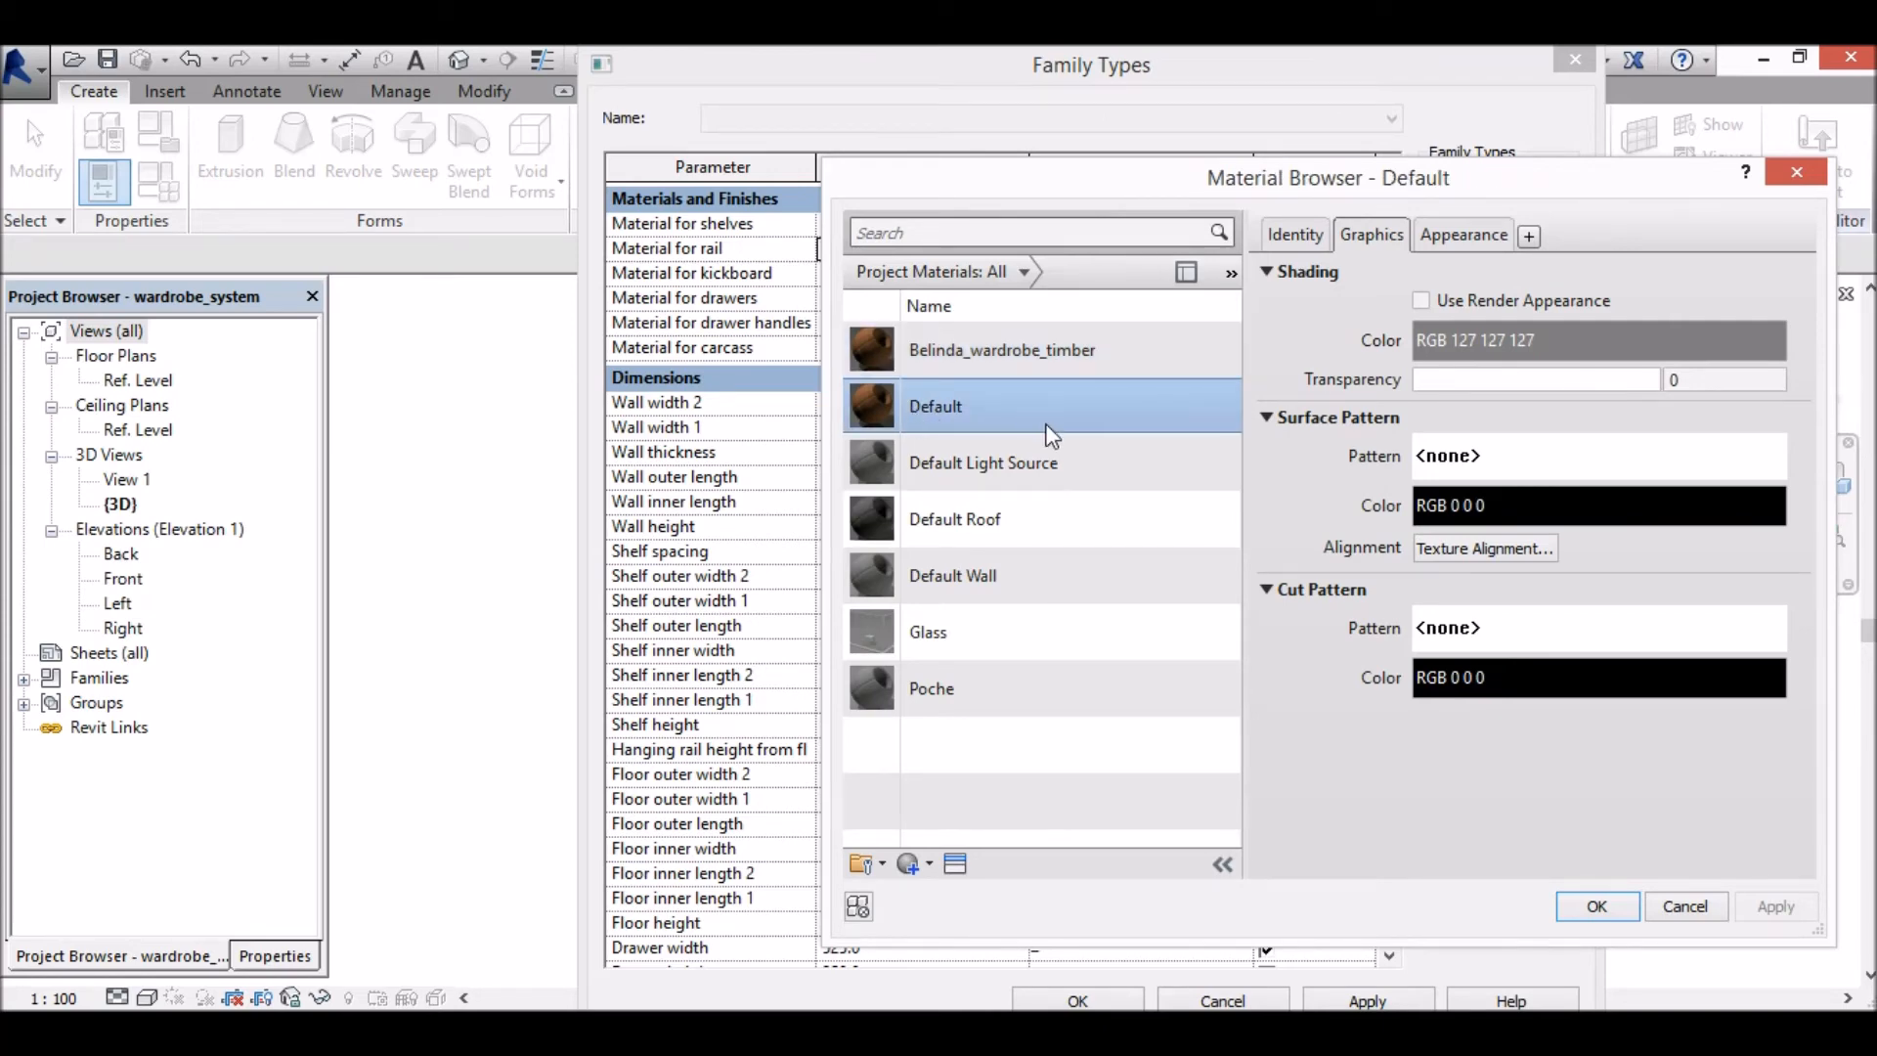
{"action": "right_click", "coordinate": [1051, 435]}
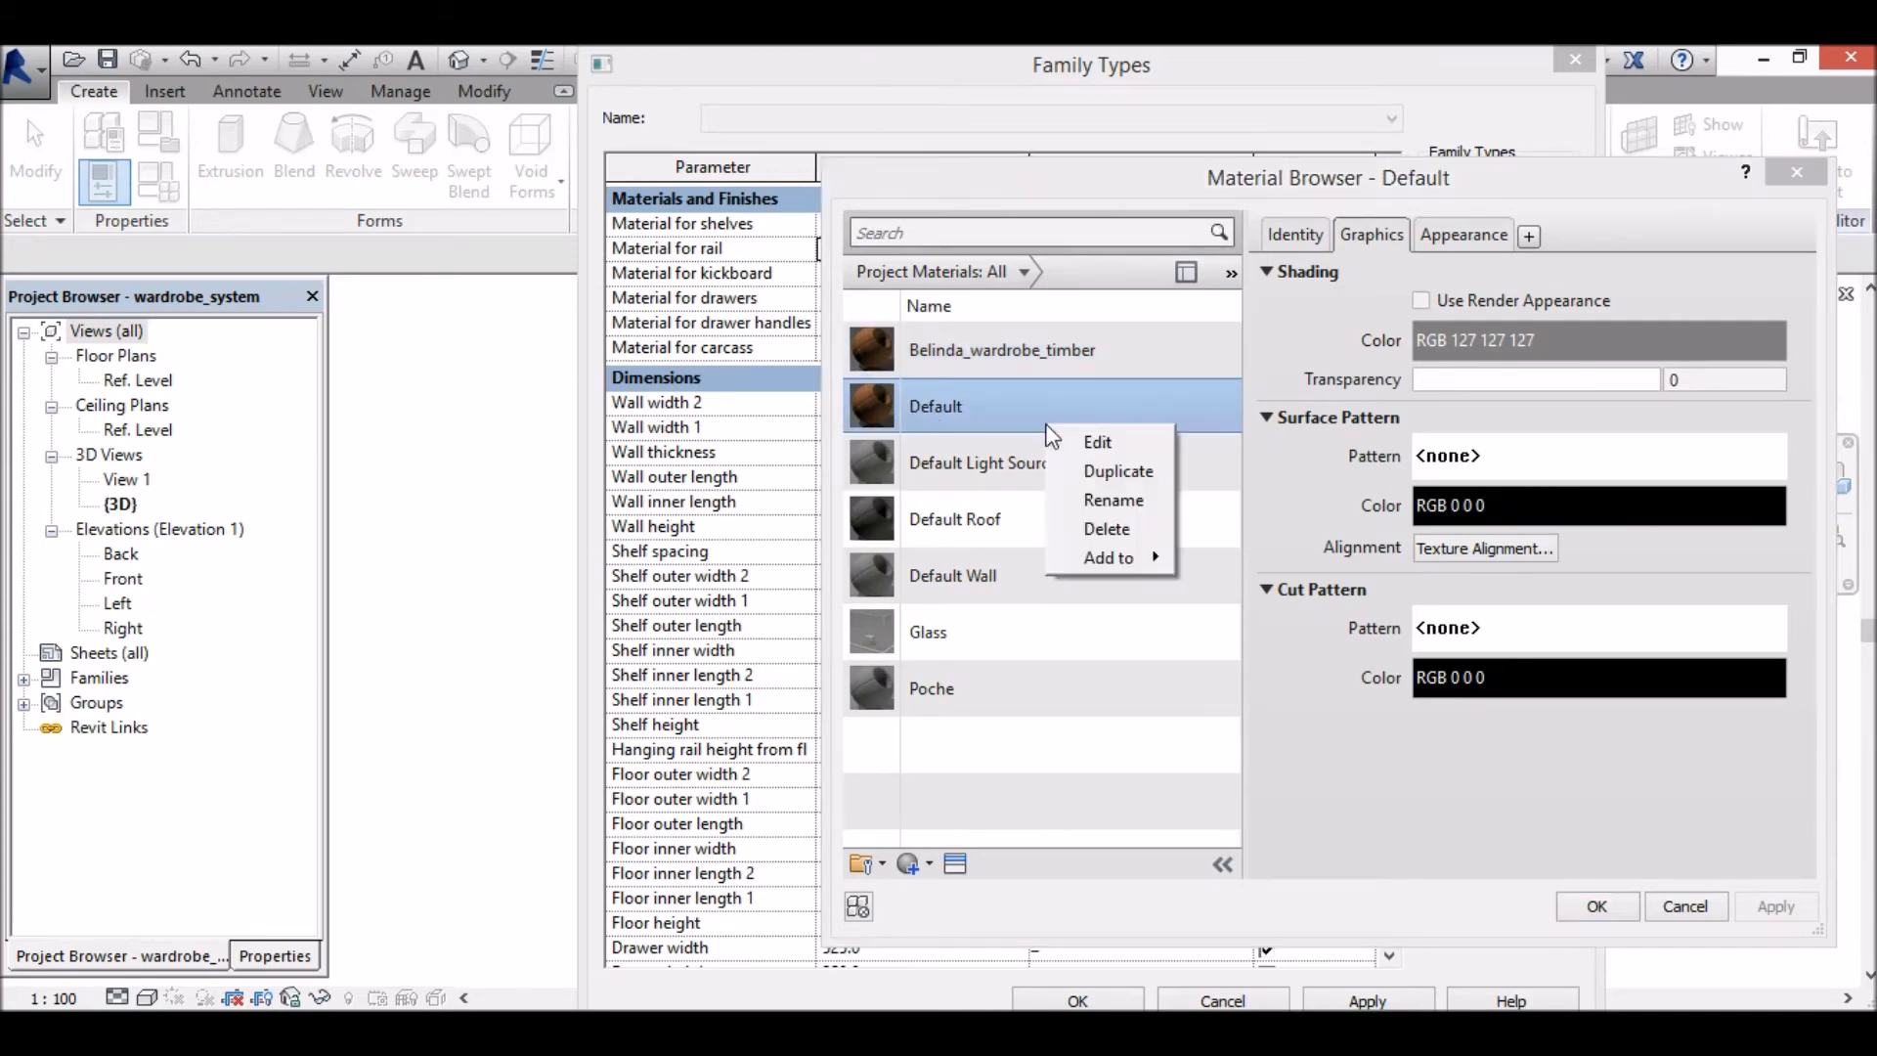
{"action": "left_click", "coordinate": [1114, 471]}
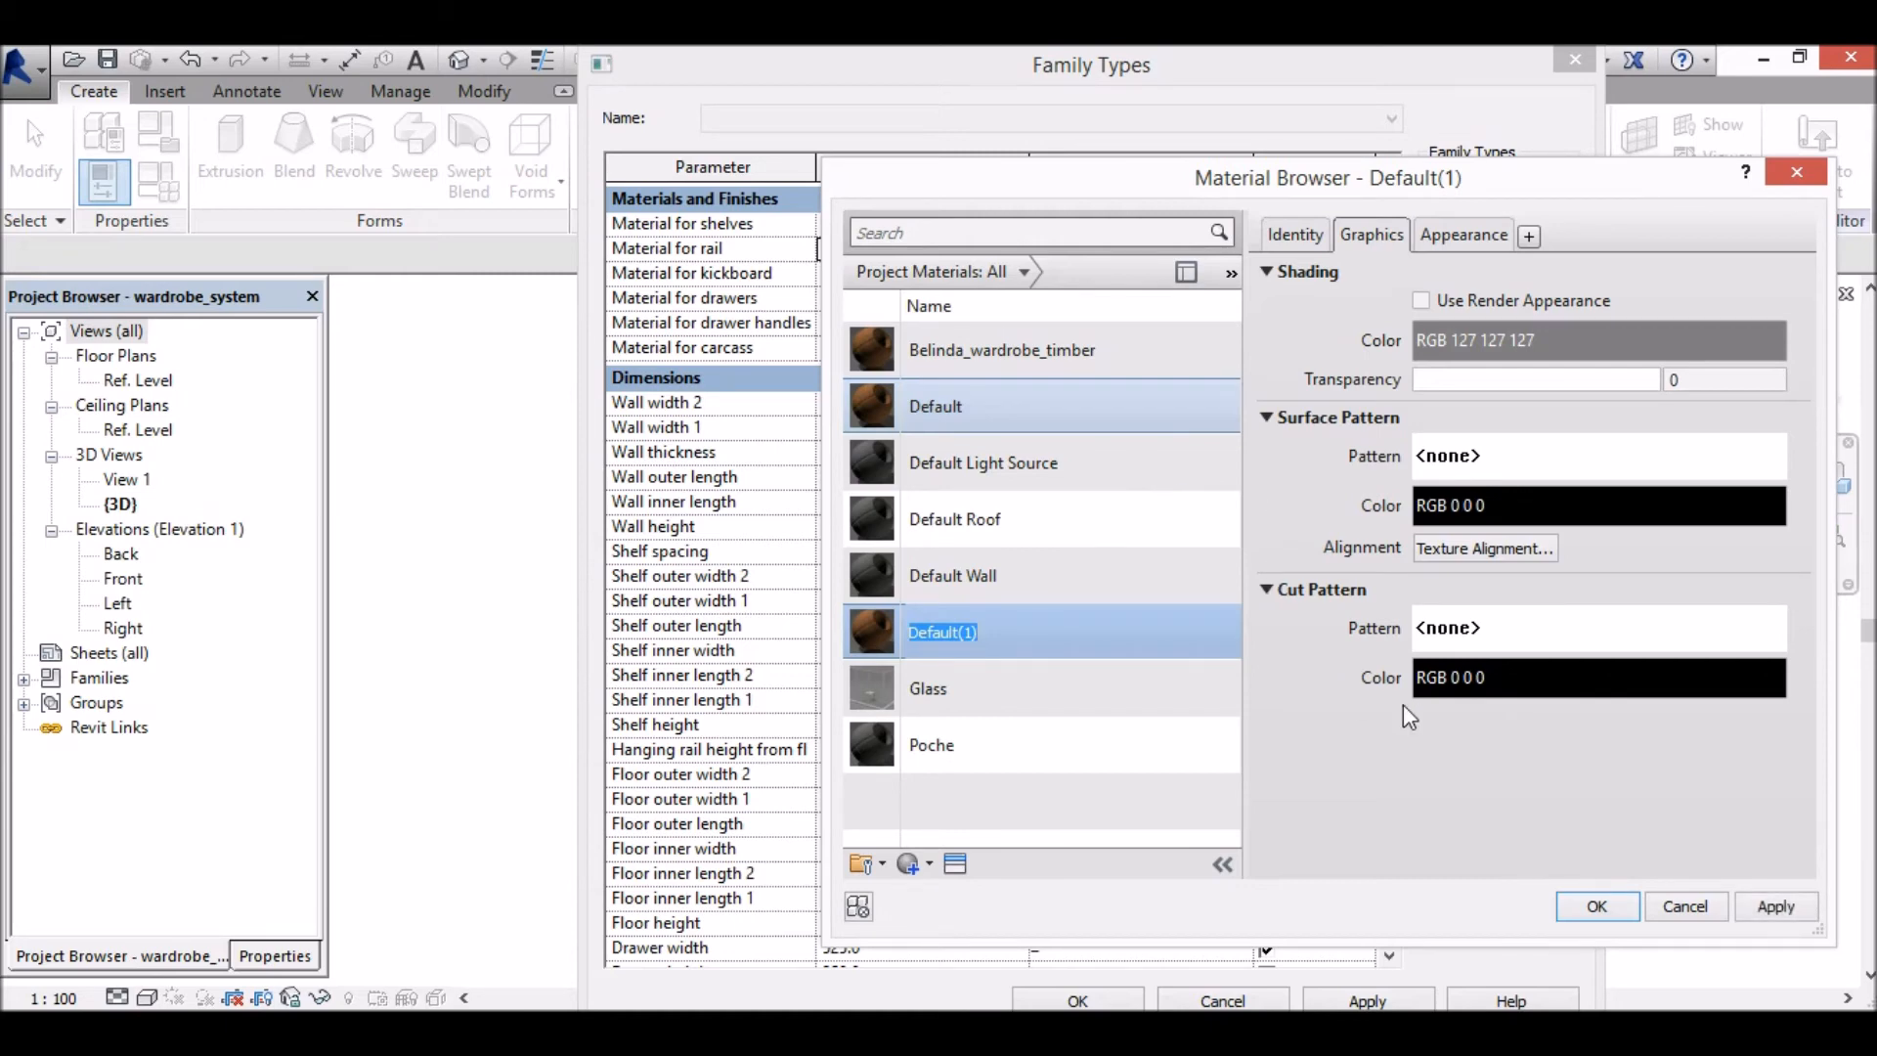
{"action": "type", "text": "Belinda_wardrobe_metal"}
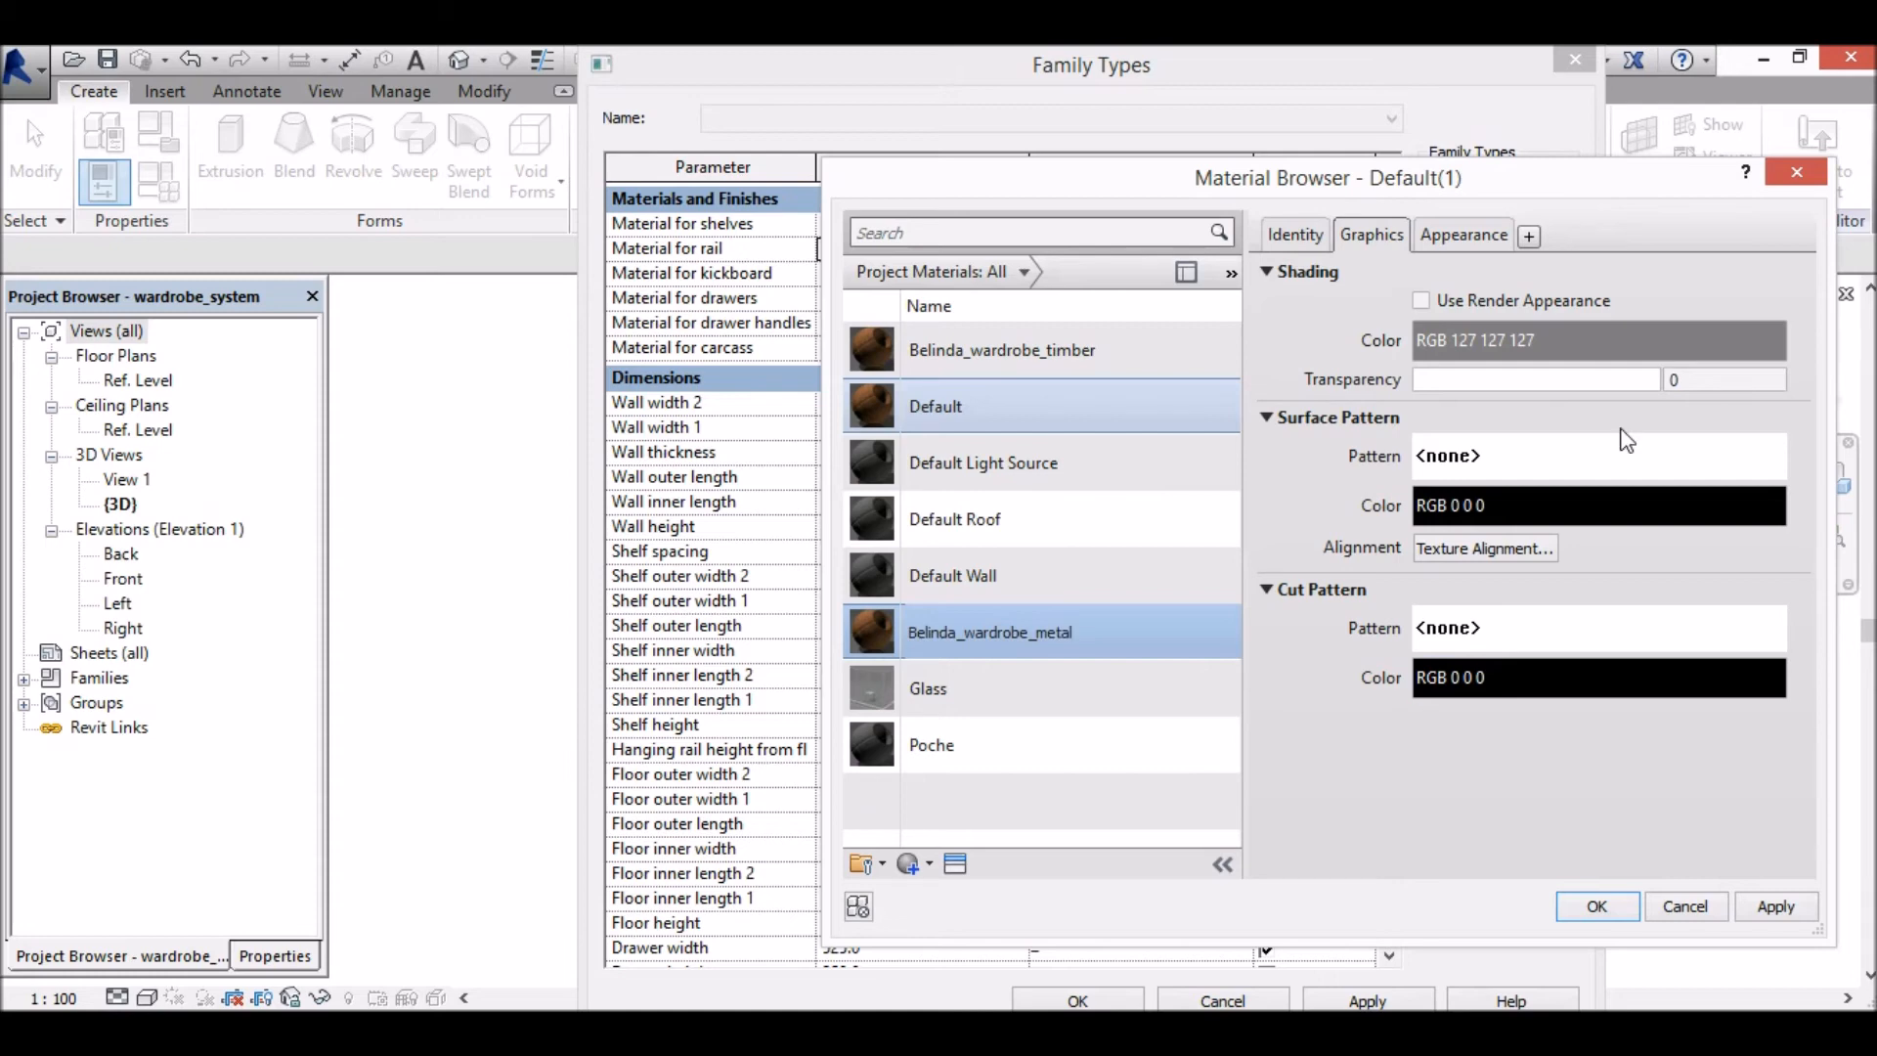
{"action": "key", "text": "Return"}
Step: Replace the metal material's appearance image with the Metals.Ornamental Metals.Stainless.Bright texture from the Mats folder
{"action": "left_click", "coordinate": [1464, 231]}
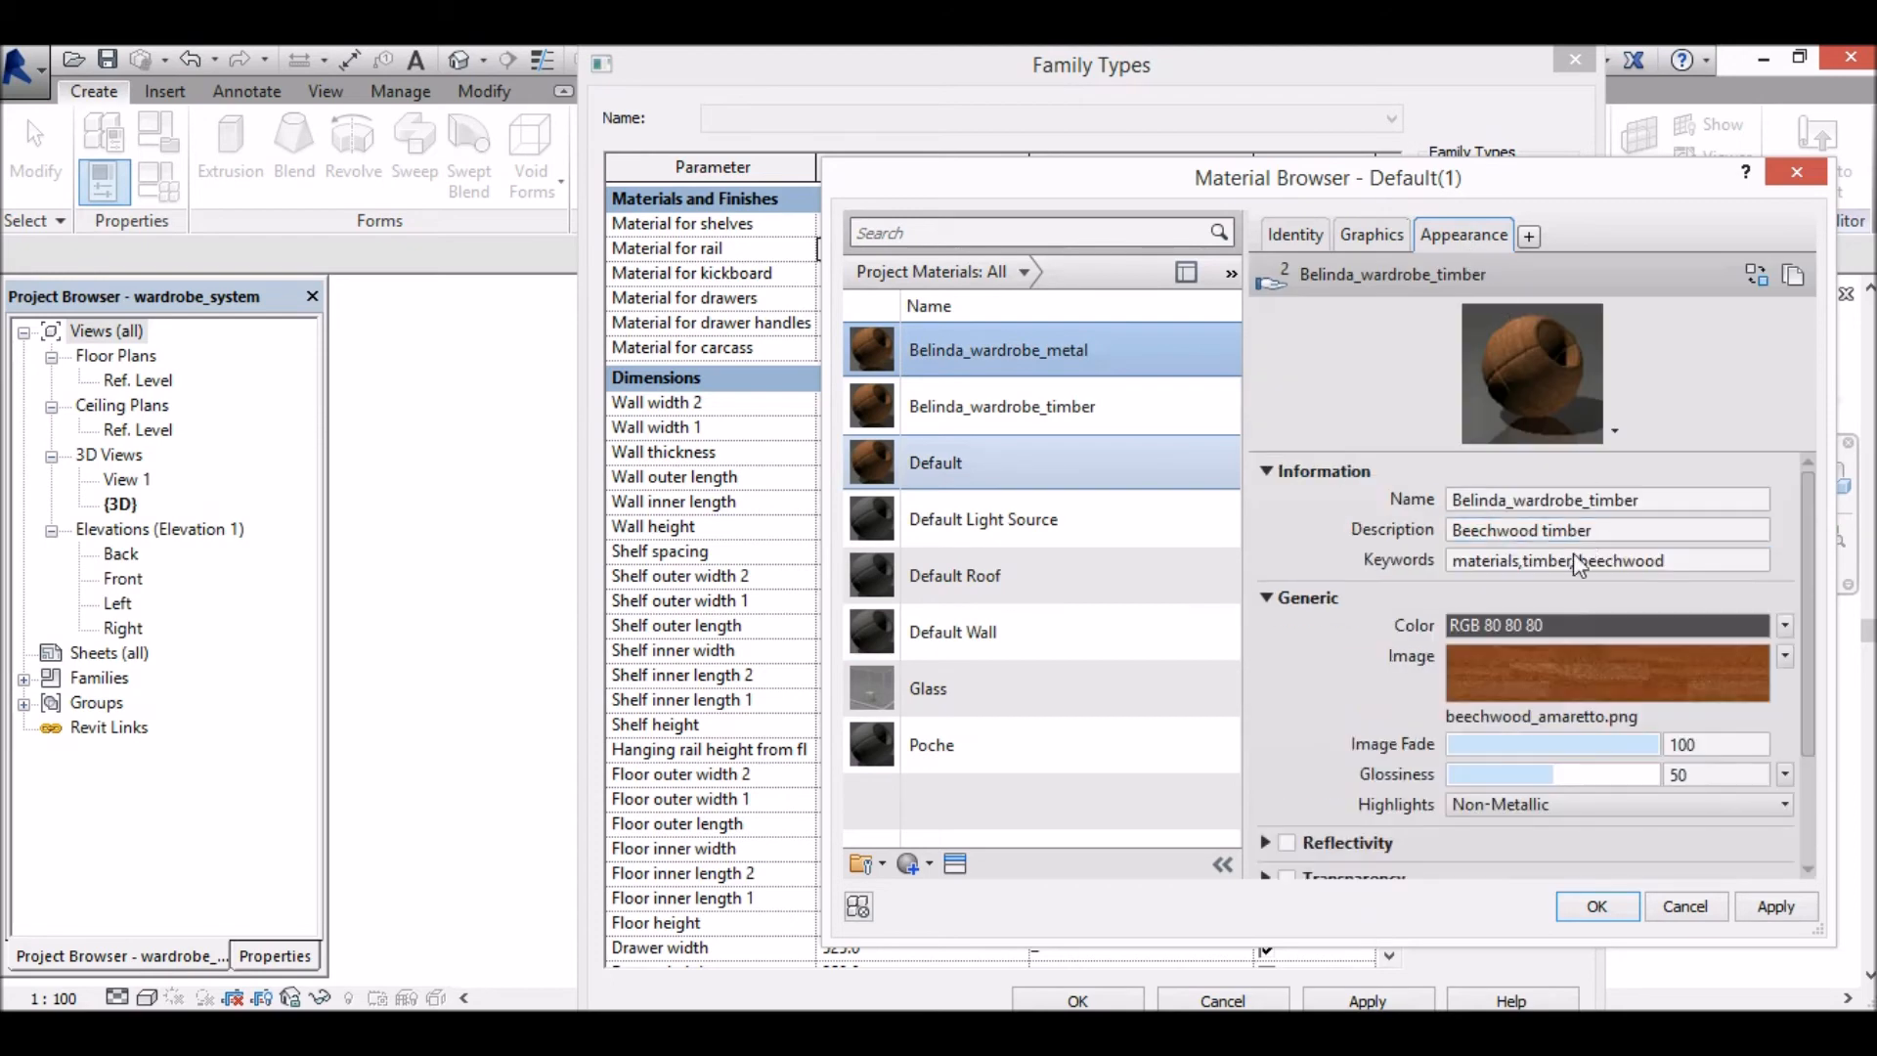
{"action": "left_click", "coordinate": [1563, 717]}
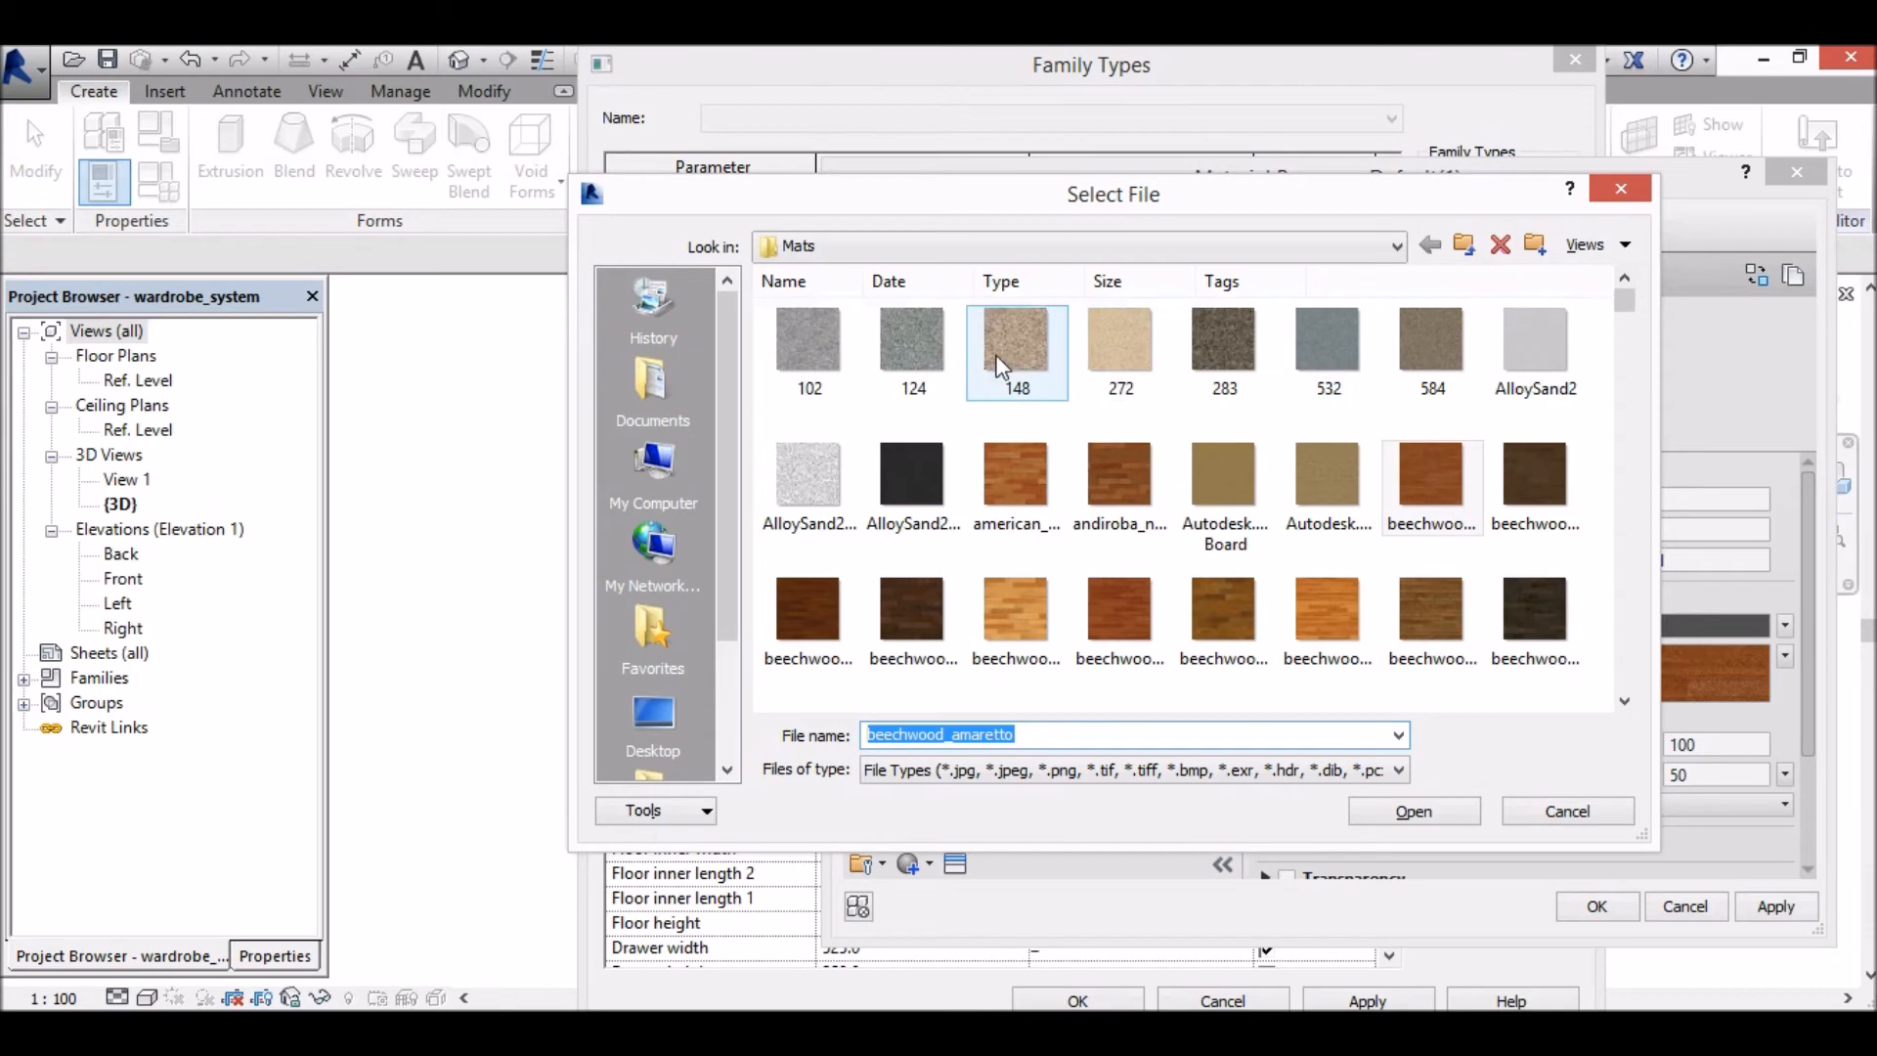
{"action": "left_click_drag", "start_coordinate": [1629, 302], "coordinate": [1619, 550]}
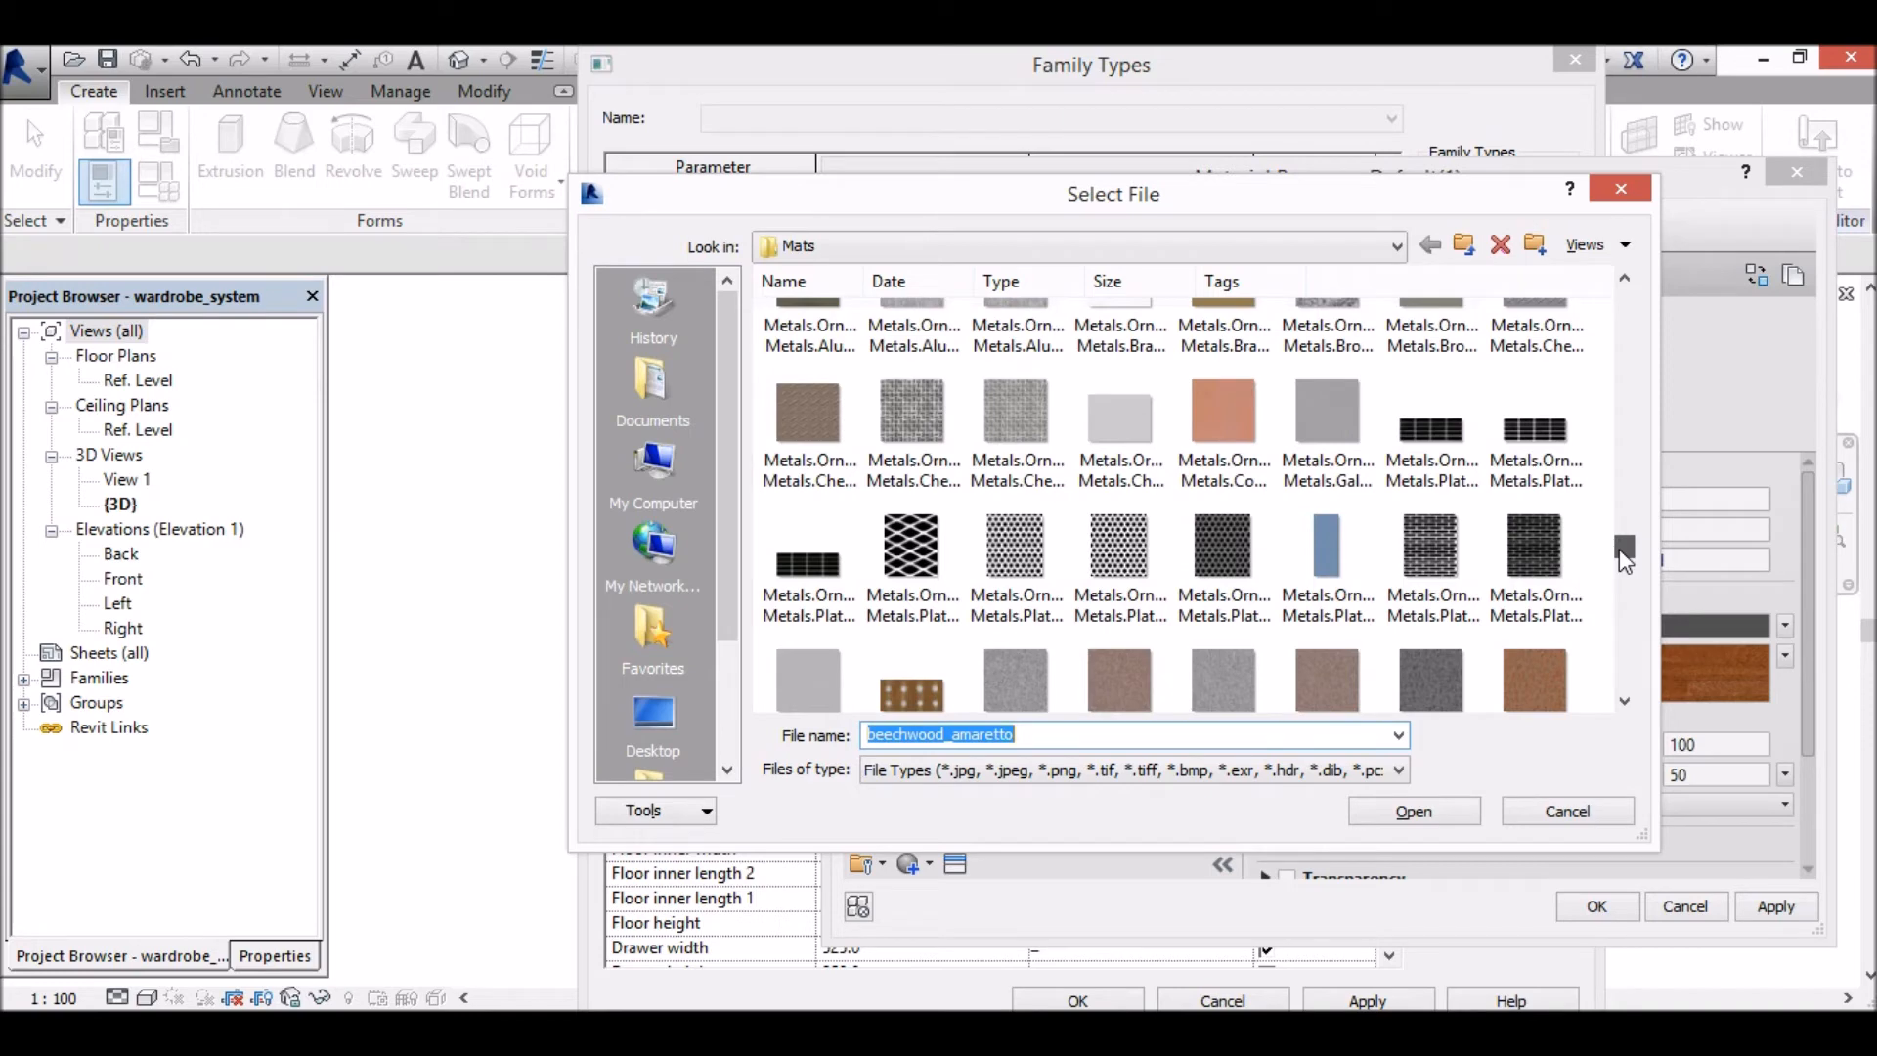
{"action": "left_click_drag", "start_coordinate": [1618, 547], "coordinate": [1618, 560]}
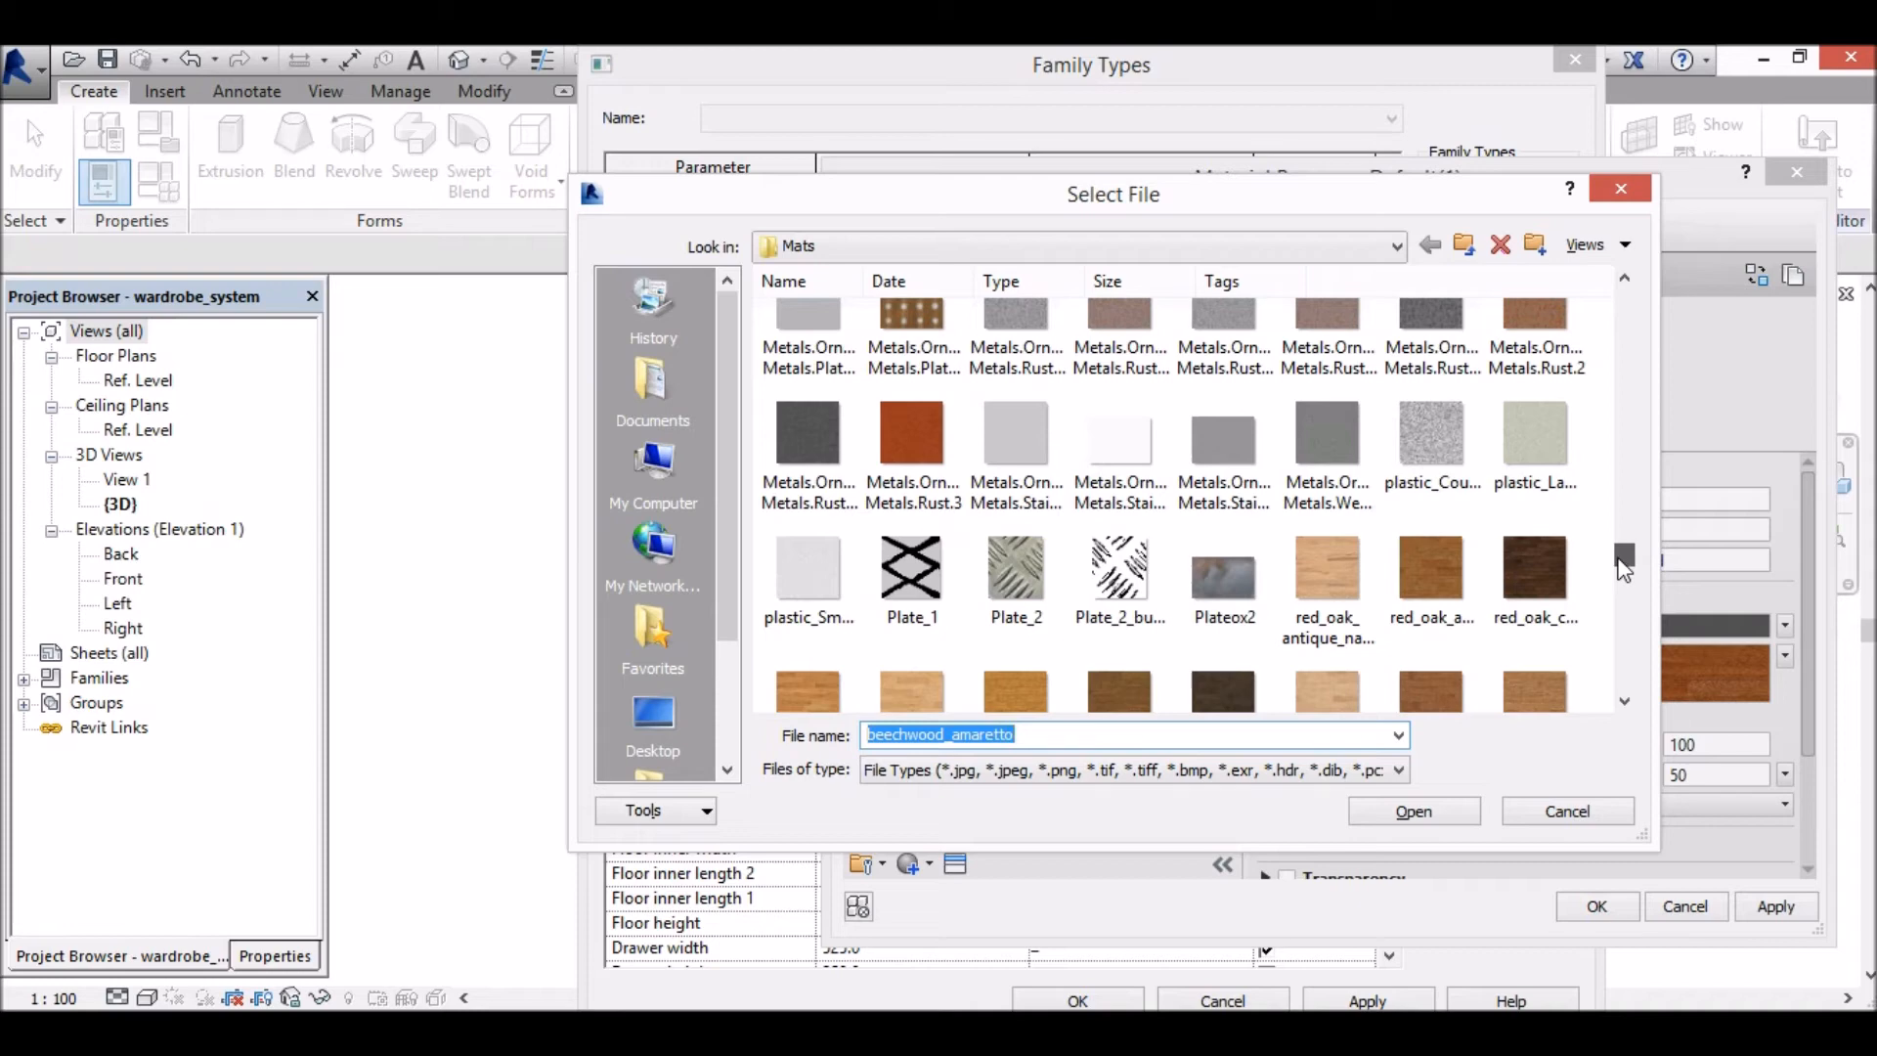
{"action": "left_click", "coordinate": [997, 450]}
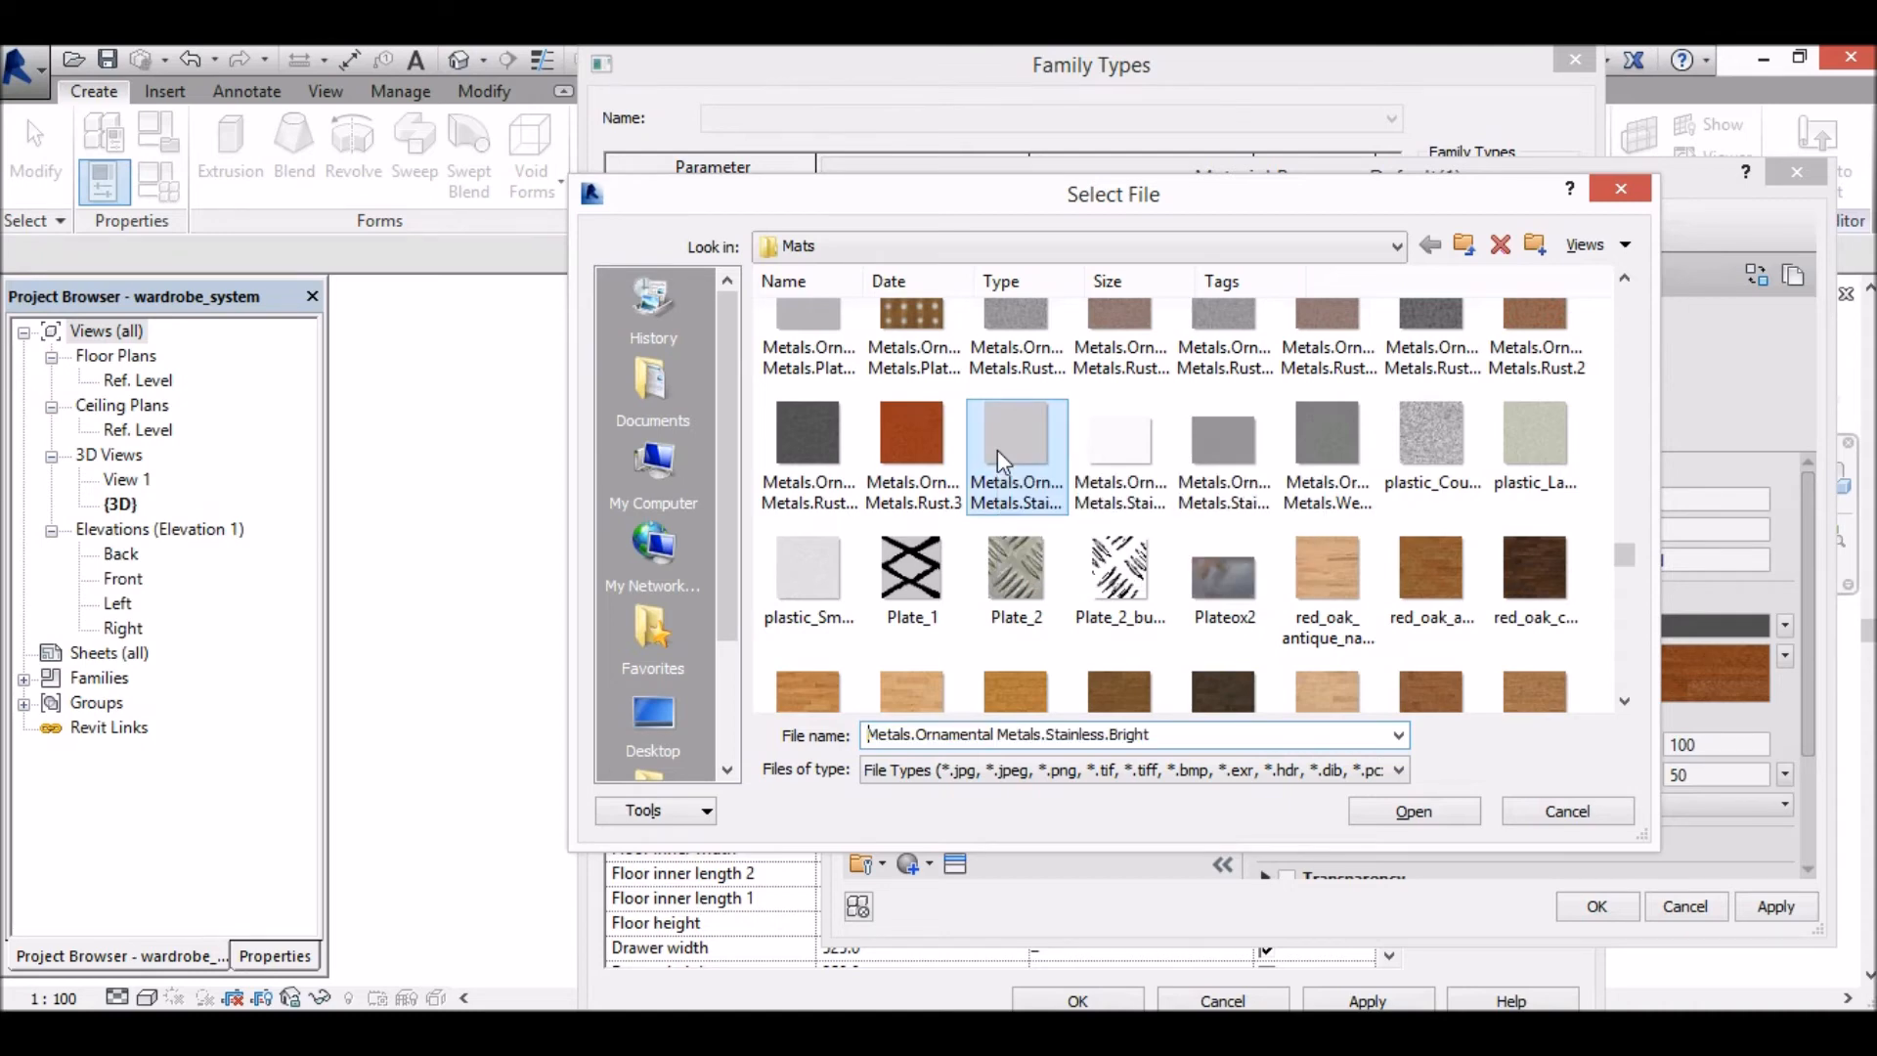
{"action": "left_click", "coordinate": [1407, 812]}
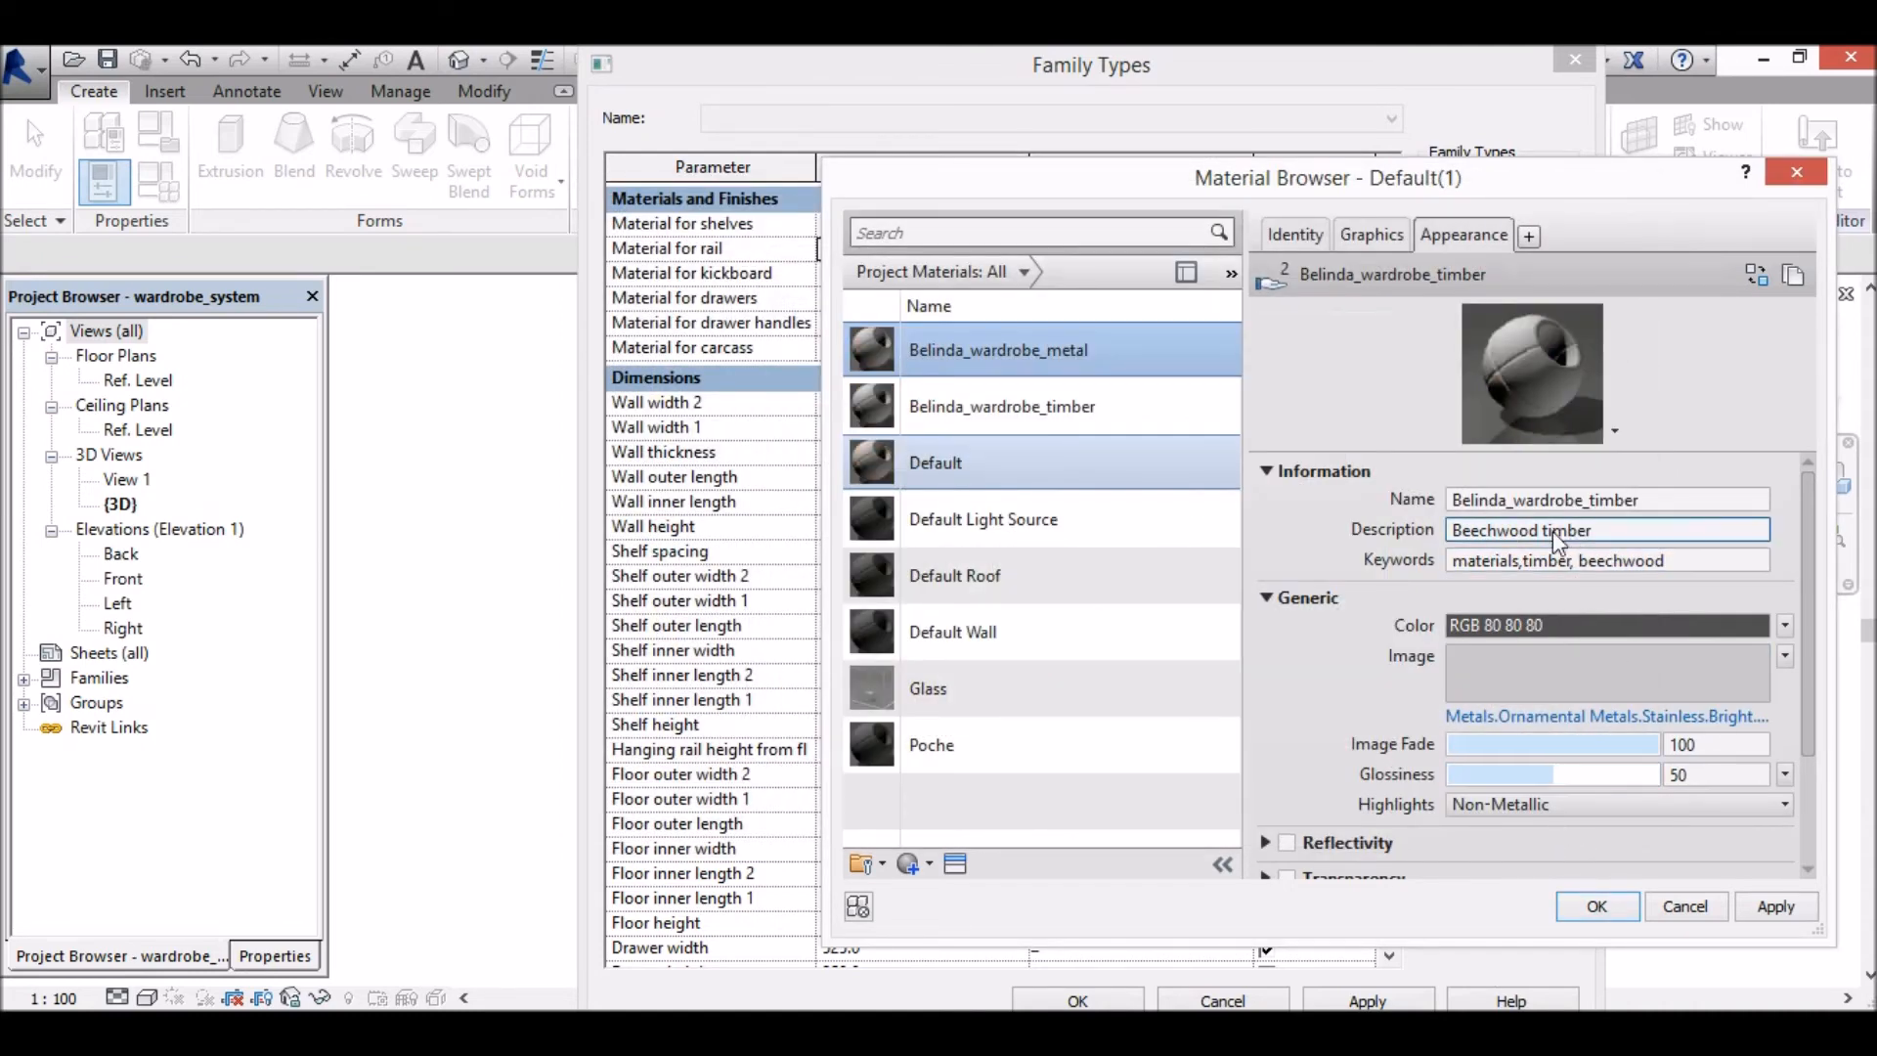
Step: Rename the metal material's appearance asset with the author's first name followed by "_wardrobe_metal"
{"action": "left_click", "coordinate": [1523, 504]}
{"action": "left_click_drag", "start_coordinate": [1639, 502], "coordinate": [1586, 503]}
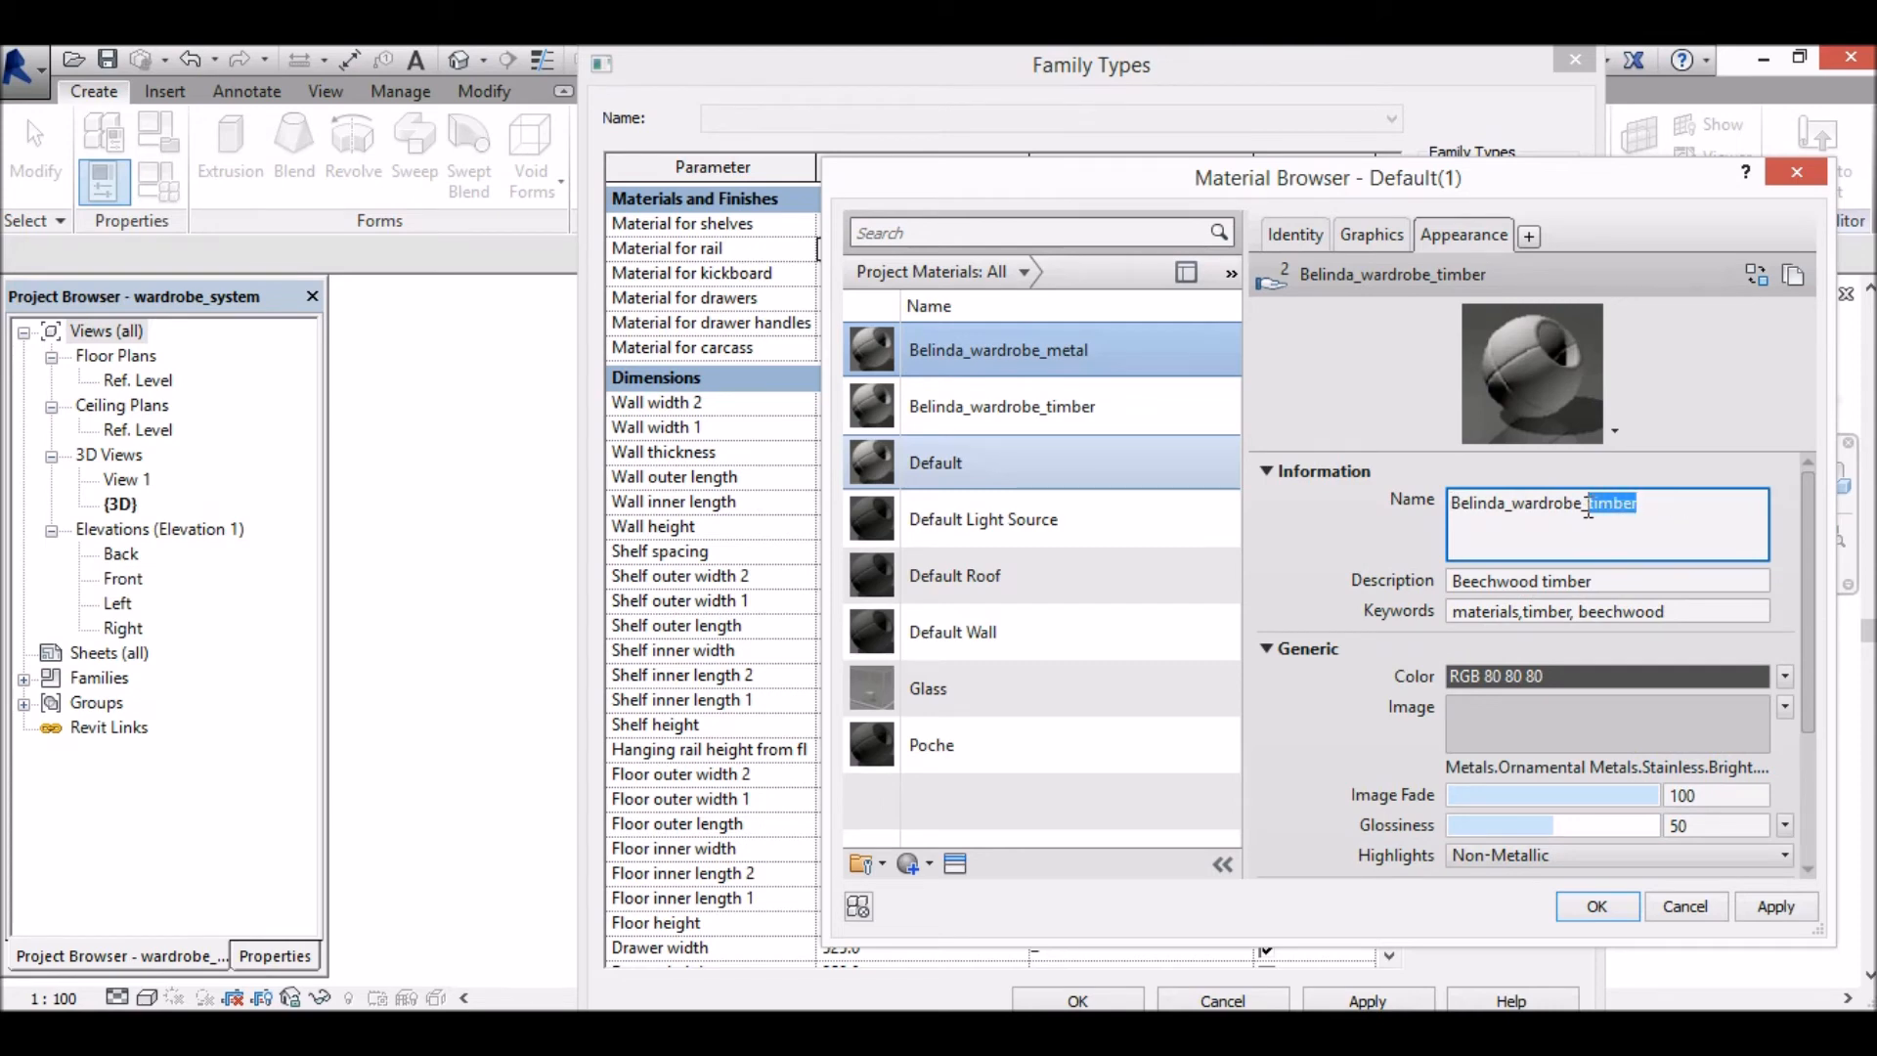
{"action": "type", "text": "metal"}
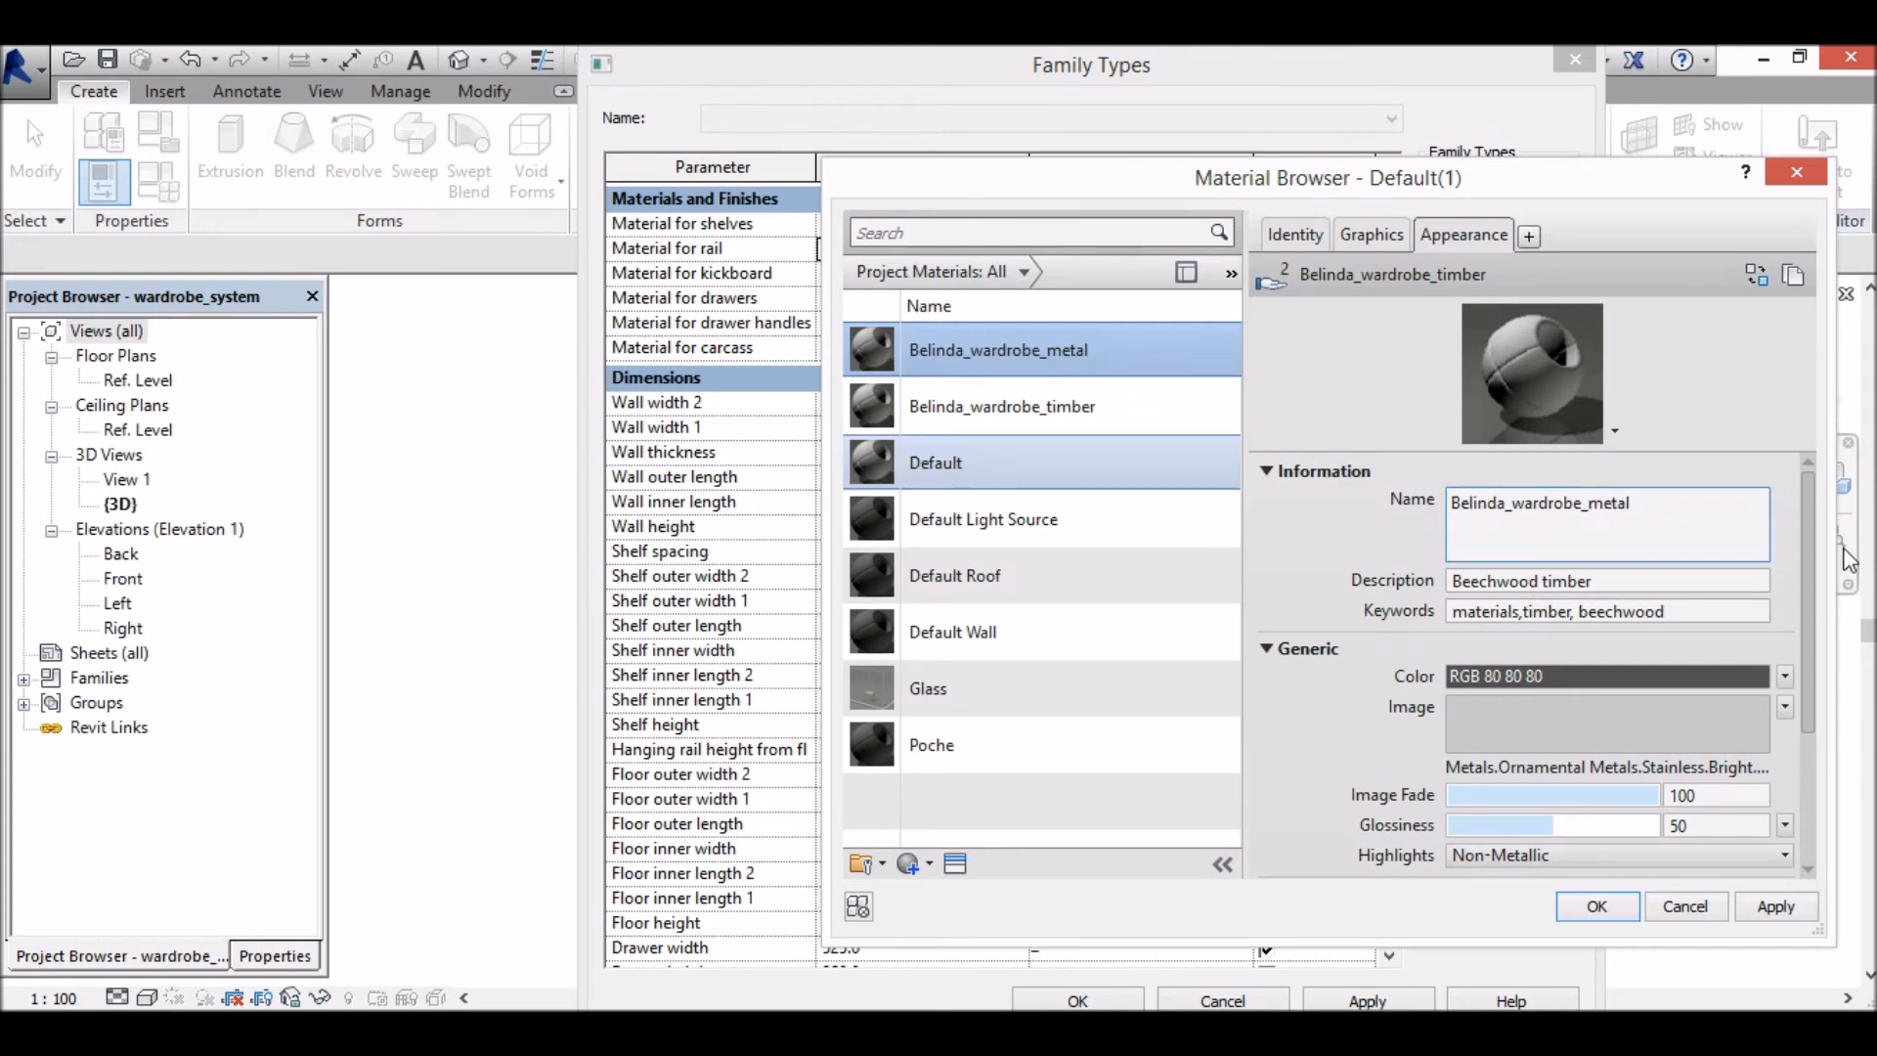
Step: Set the appearance asset's description to "Stainless steel for drawer handles and hanging rail"
{"action": "left_click", "coordinate": [1622, 583]}
{"action": "left_click_drag", "start_coordinate": [1654, 547], "coordinate": [1451, 533]}
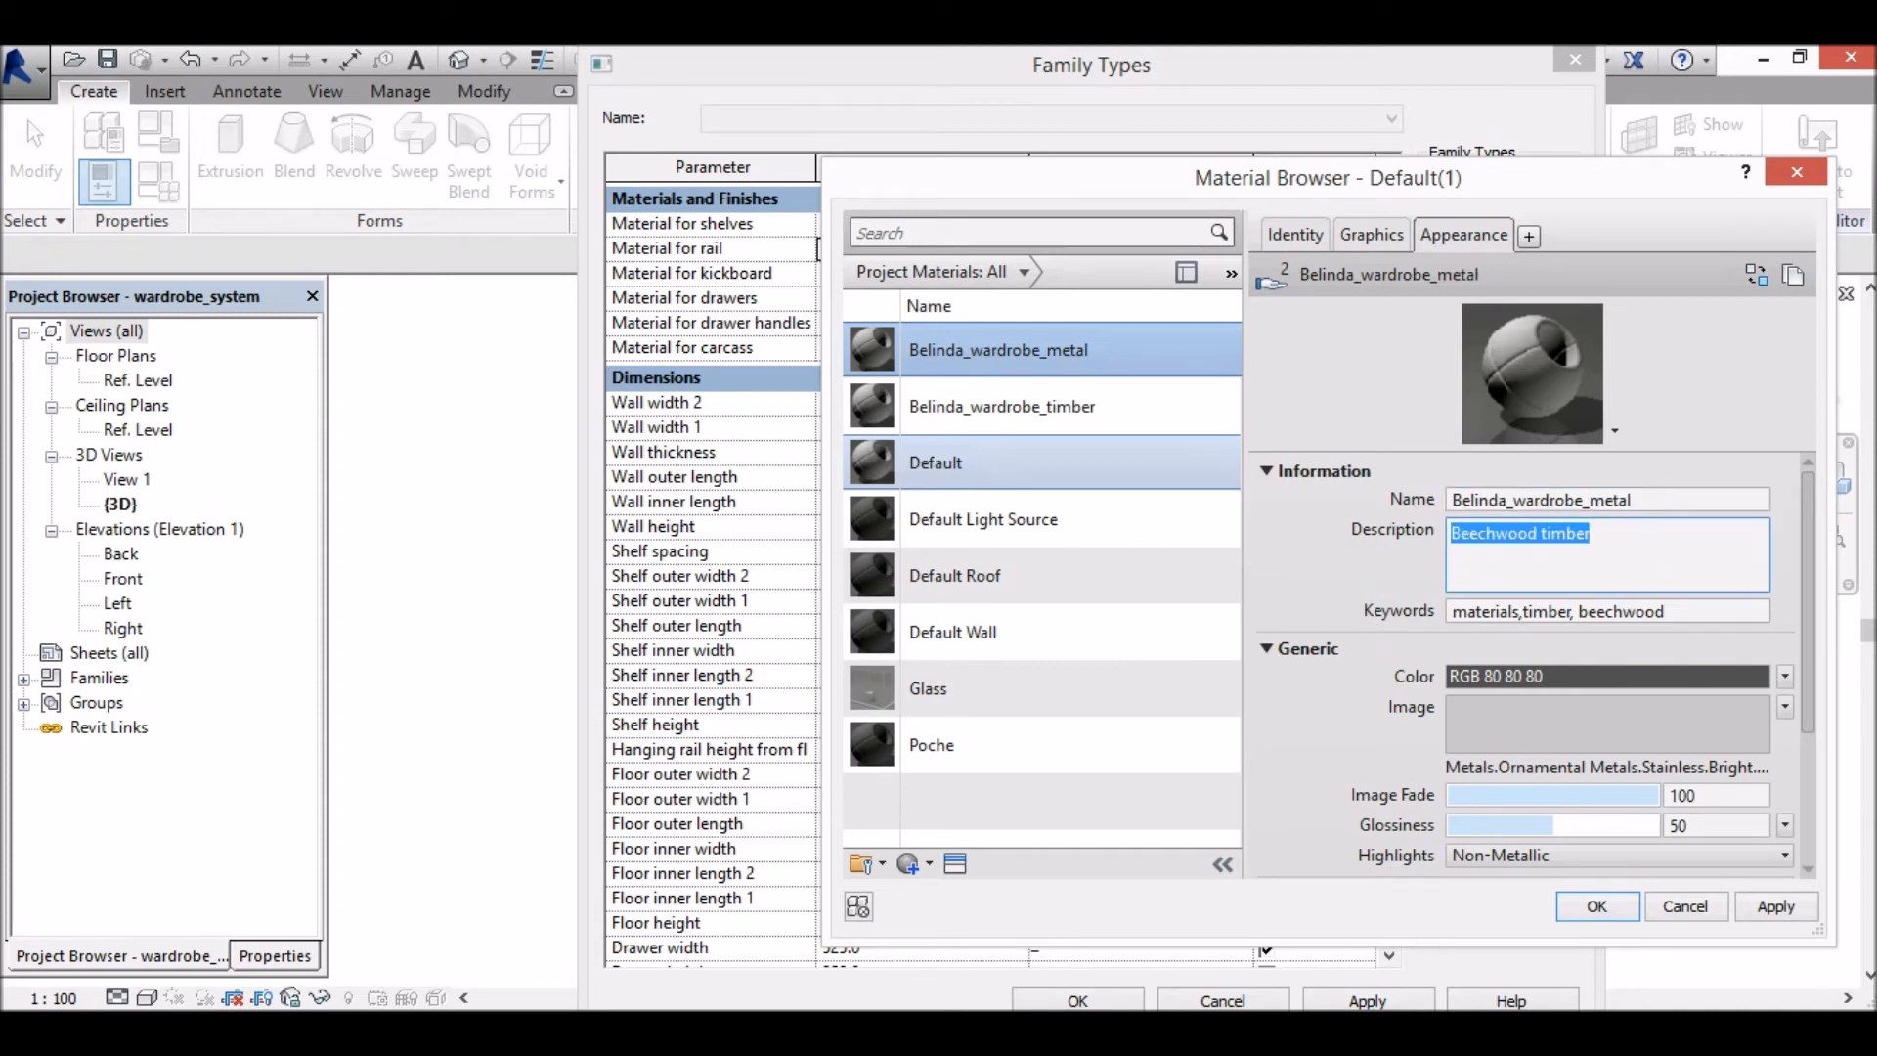
{"action": "type", "text": "Stainless steel metal"}
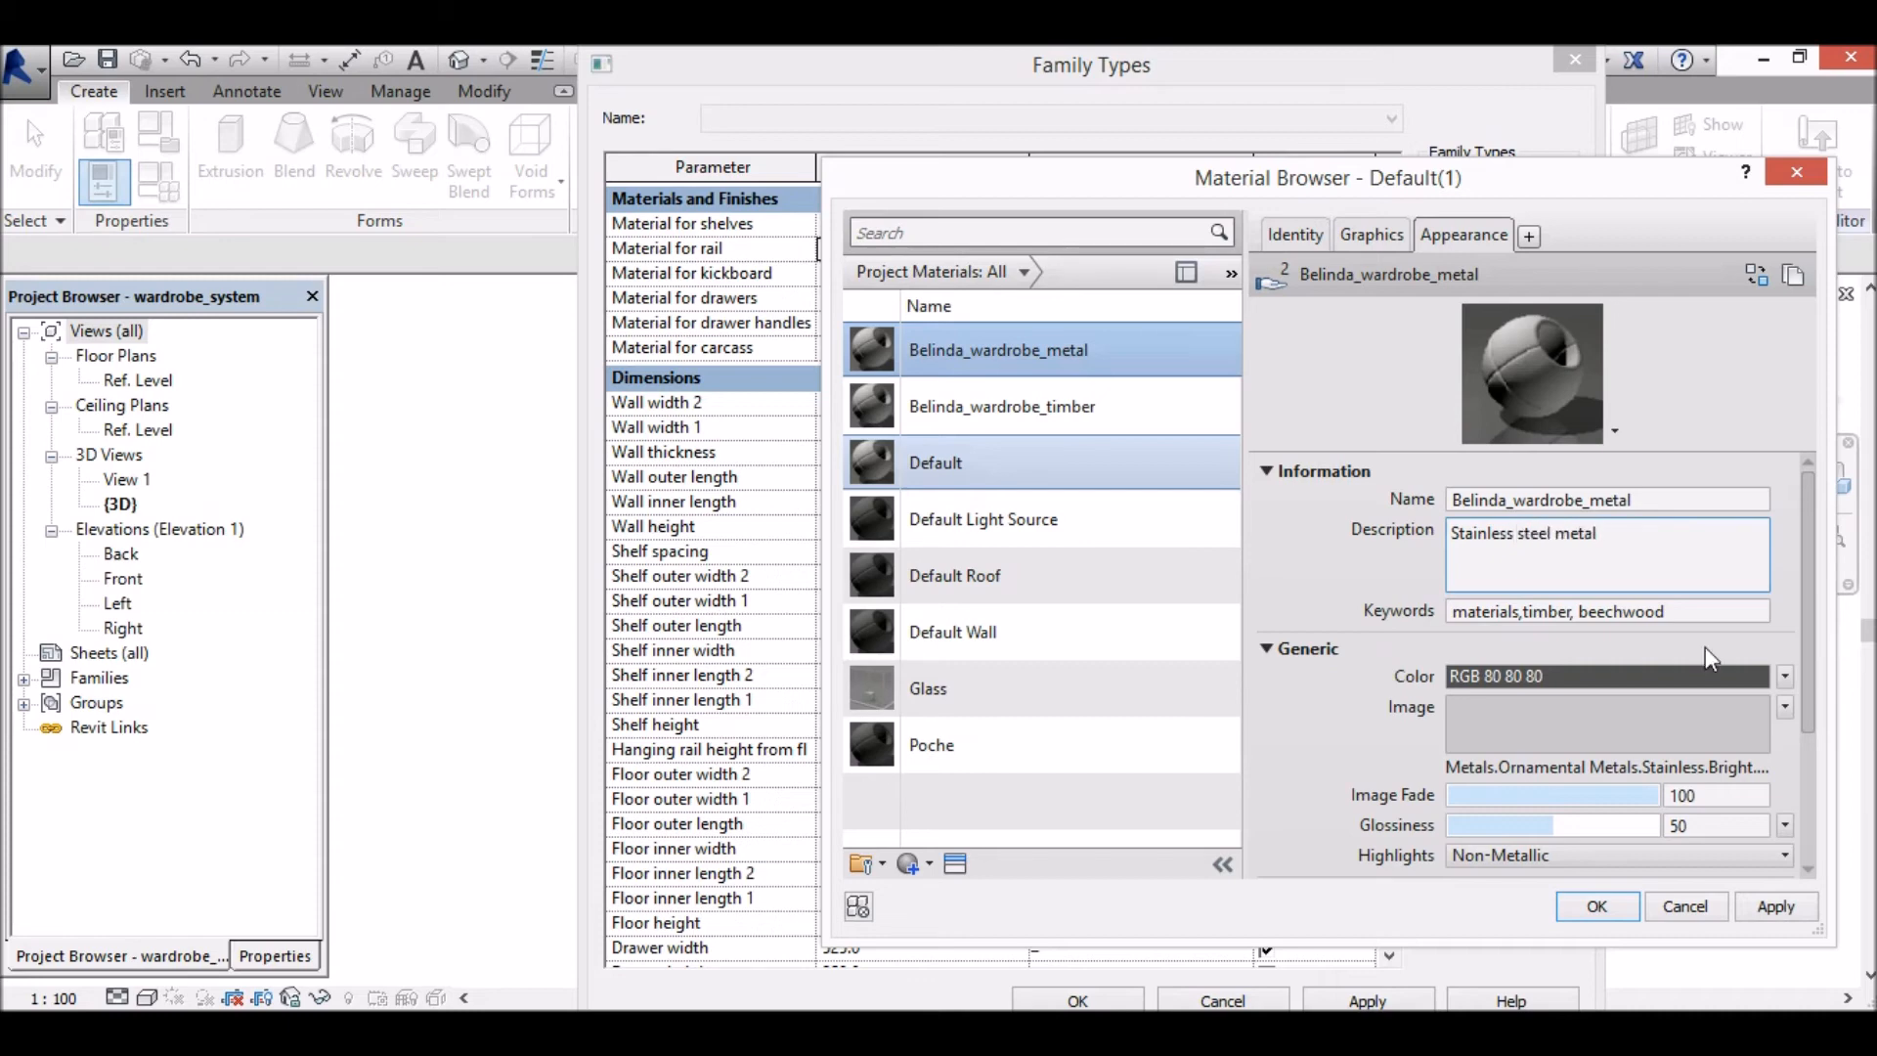
{"action": "left_click_drag", "start_coordinate": [1596, 533], "coordinate": [1555, 525]}
{"action": "key", "text": "BackSpace"}
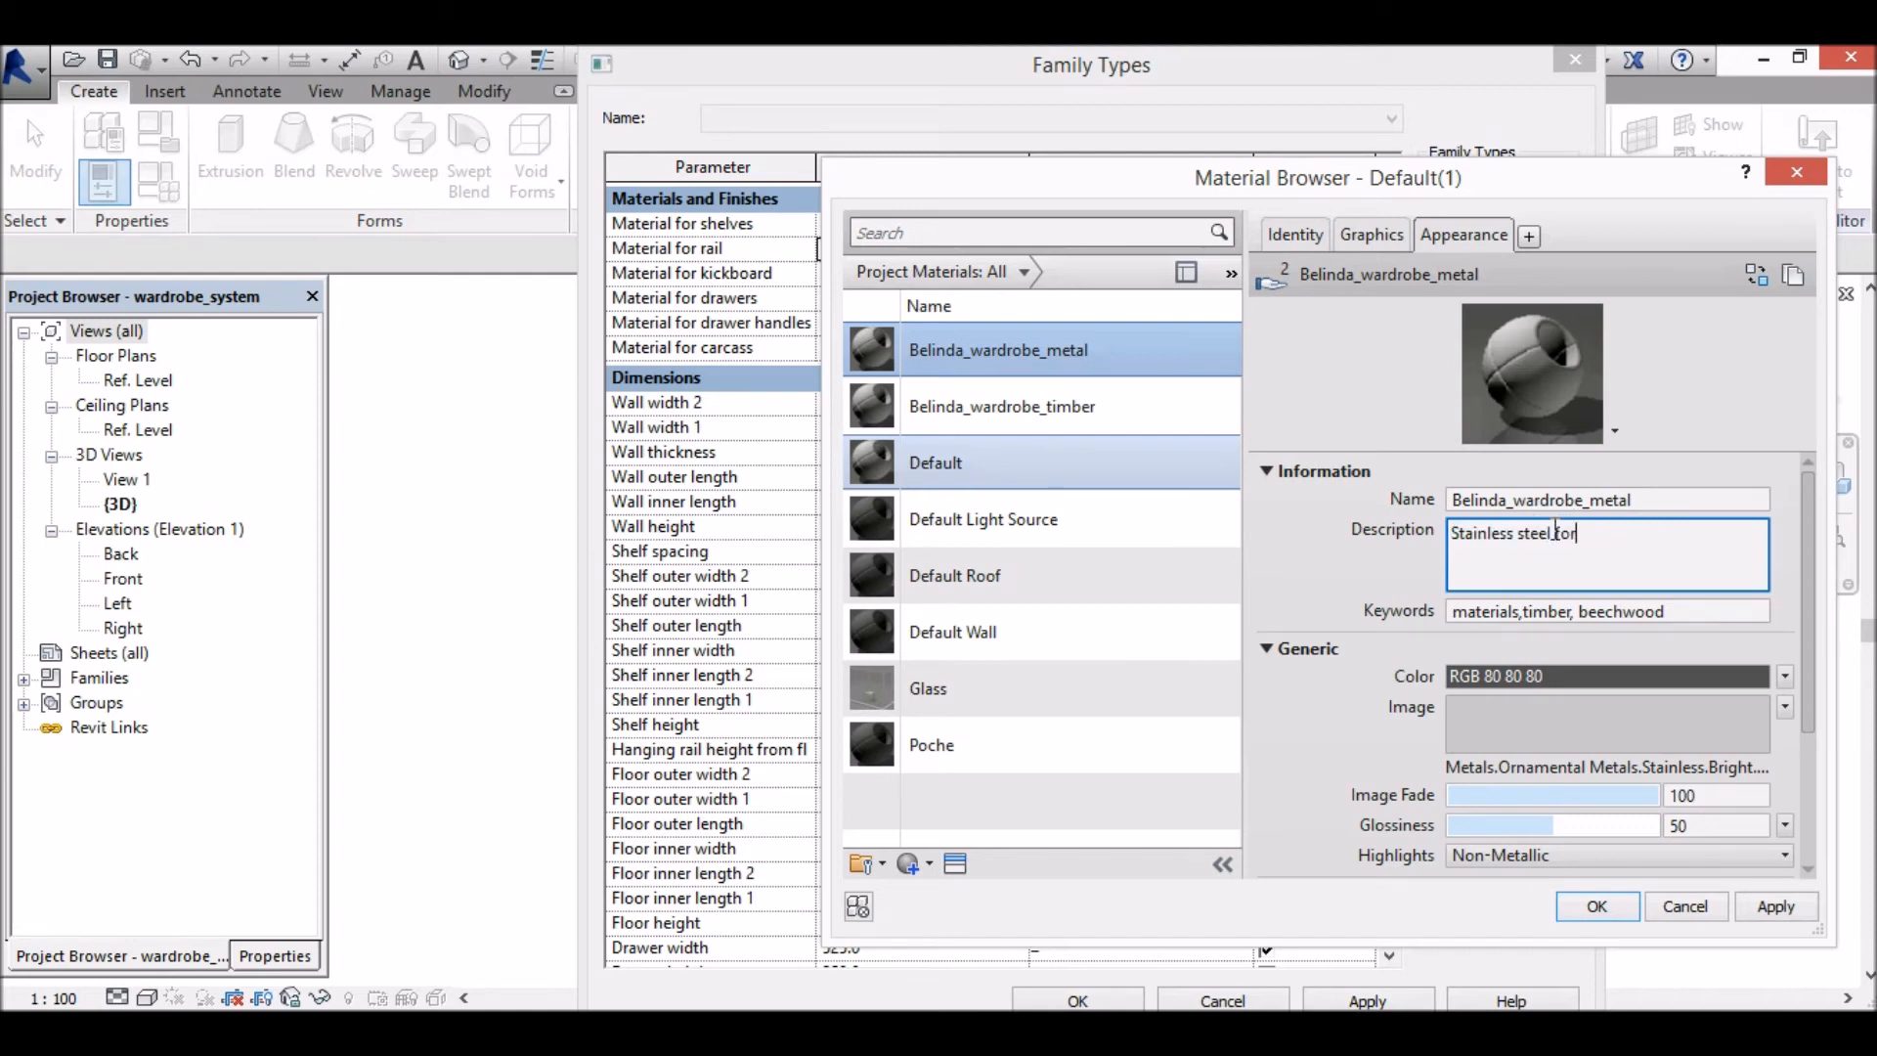
{"action": "type", "text": "for drawer handles and hanging rail"}
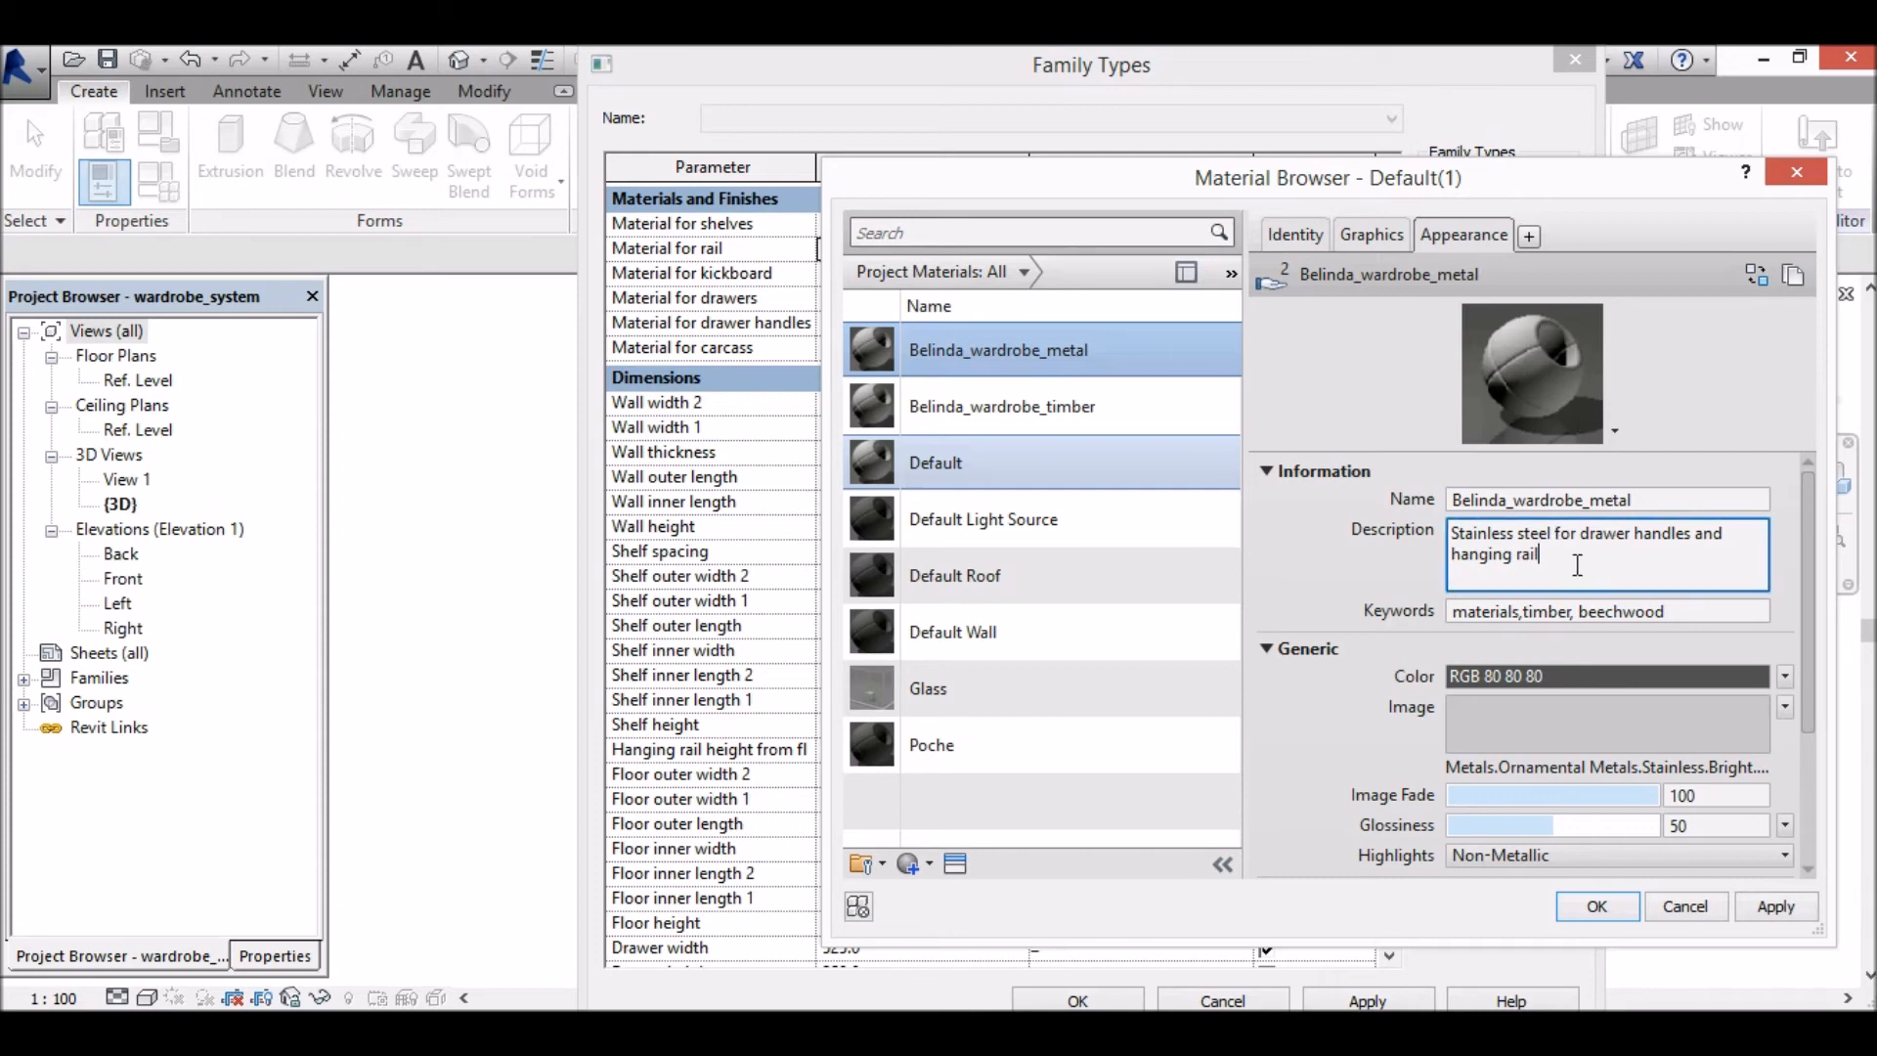
Step: Copy "Stainless steel" from the description into the appearance keywords so they read "materials,Stainless steel, metal"
{"action": "left_click_drag", "start_coordinate": [1552, 535], "coordinate": [1450, 535]}
{"action": "key", "text": "ctrl+c"}
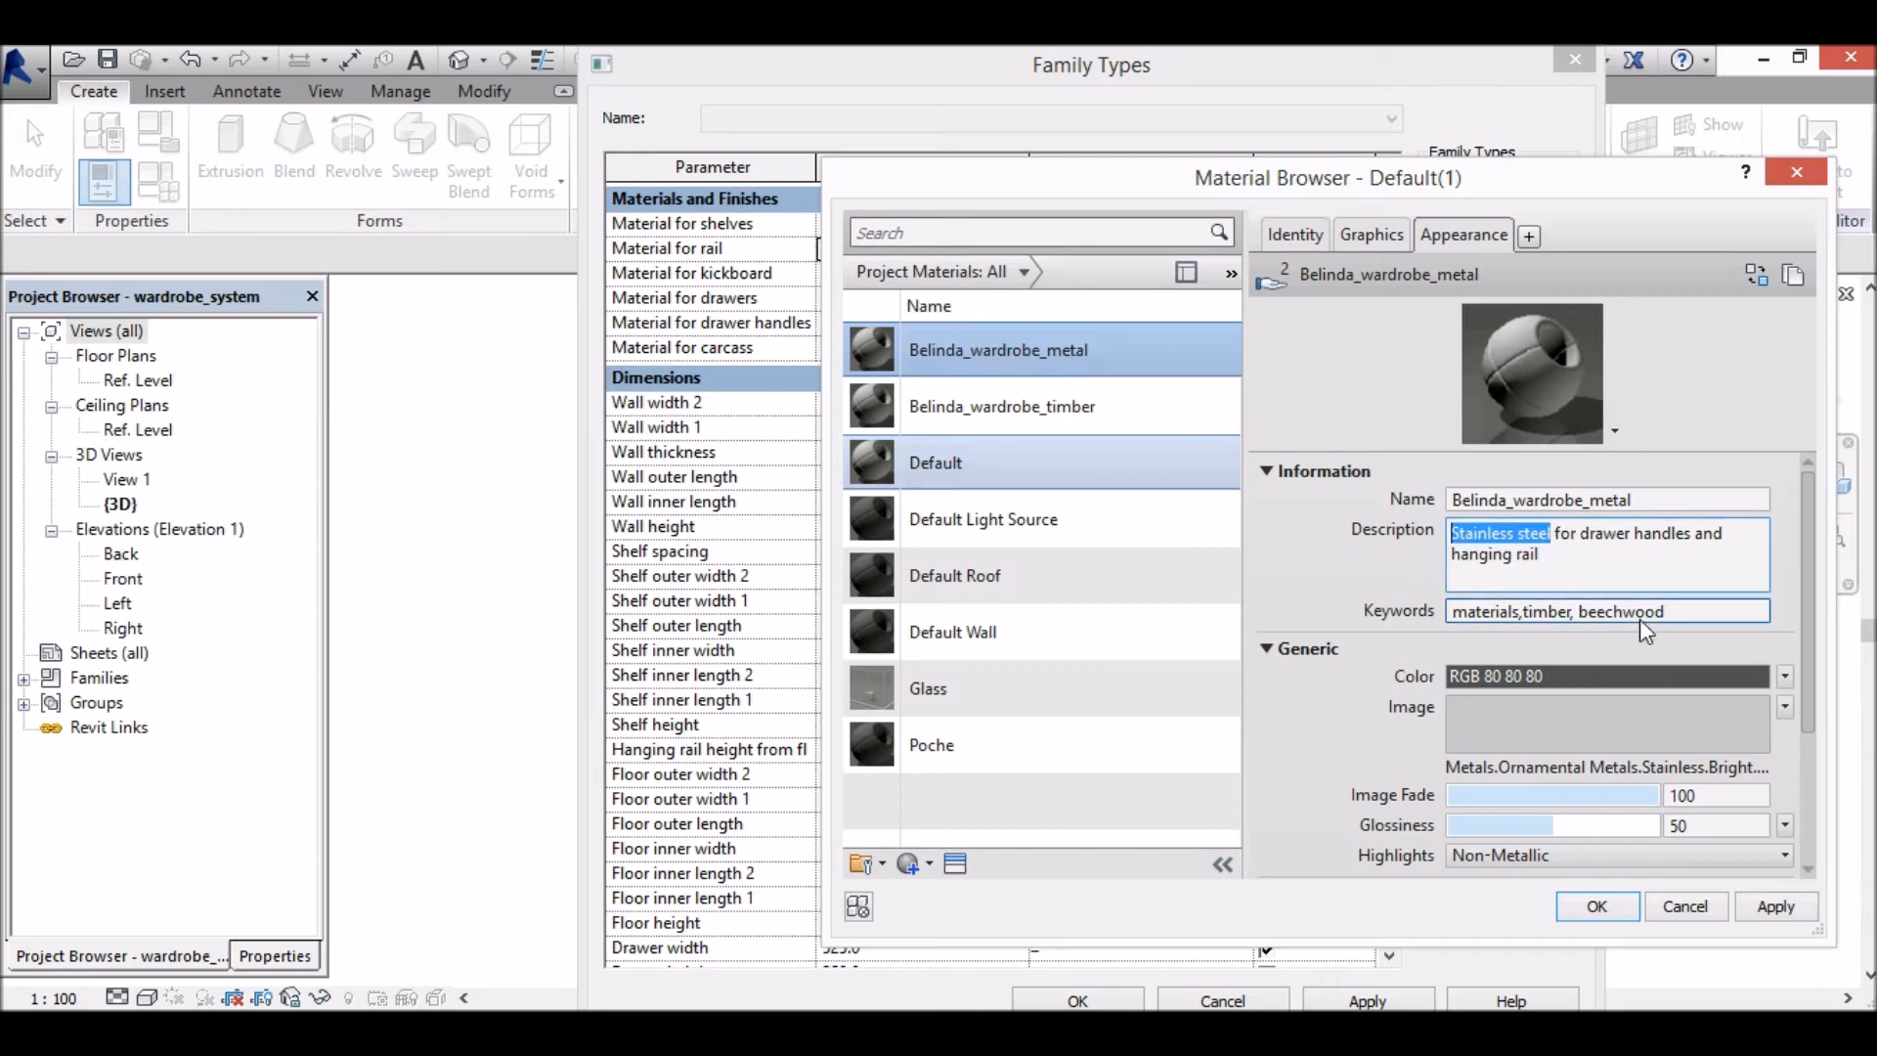
{"action": "left_click", "coordinate": [1721, 611]}
{"action": "left_click_drag", "start_coordinate": [1721, 567], "coordinate": [1519, 573]}
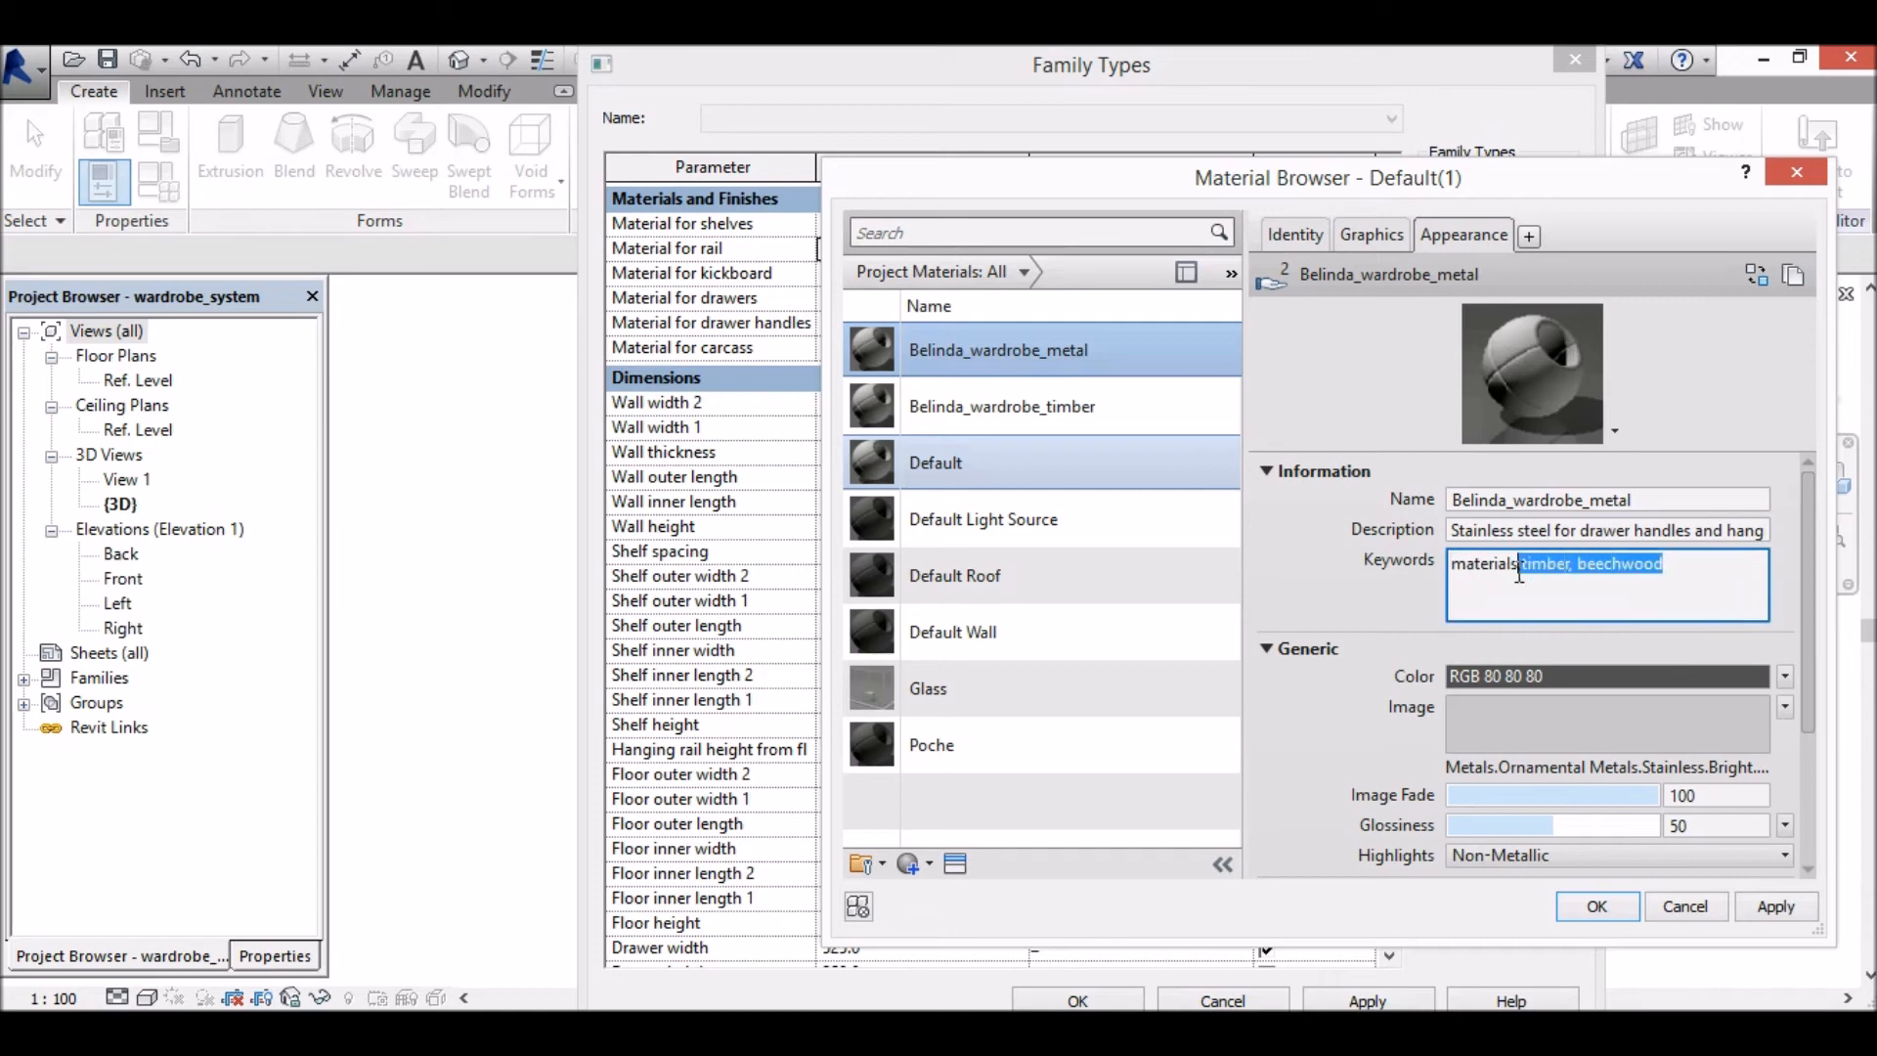
{"action": "key", "text": "ctrl+v"}
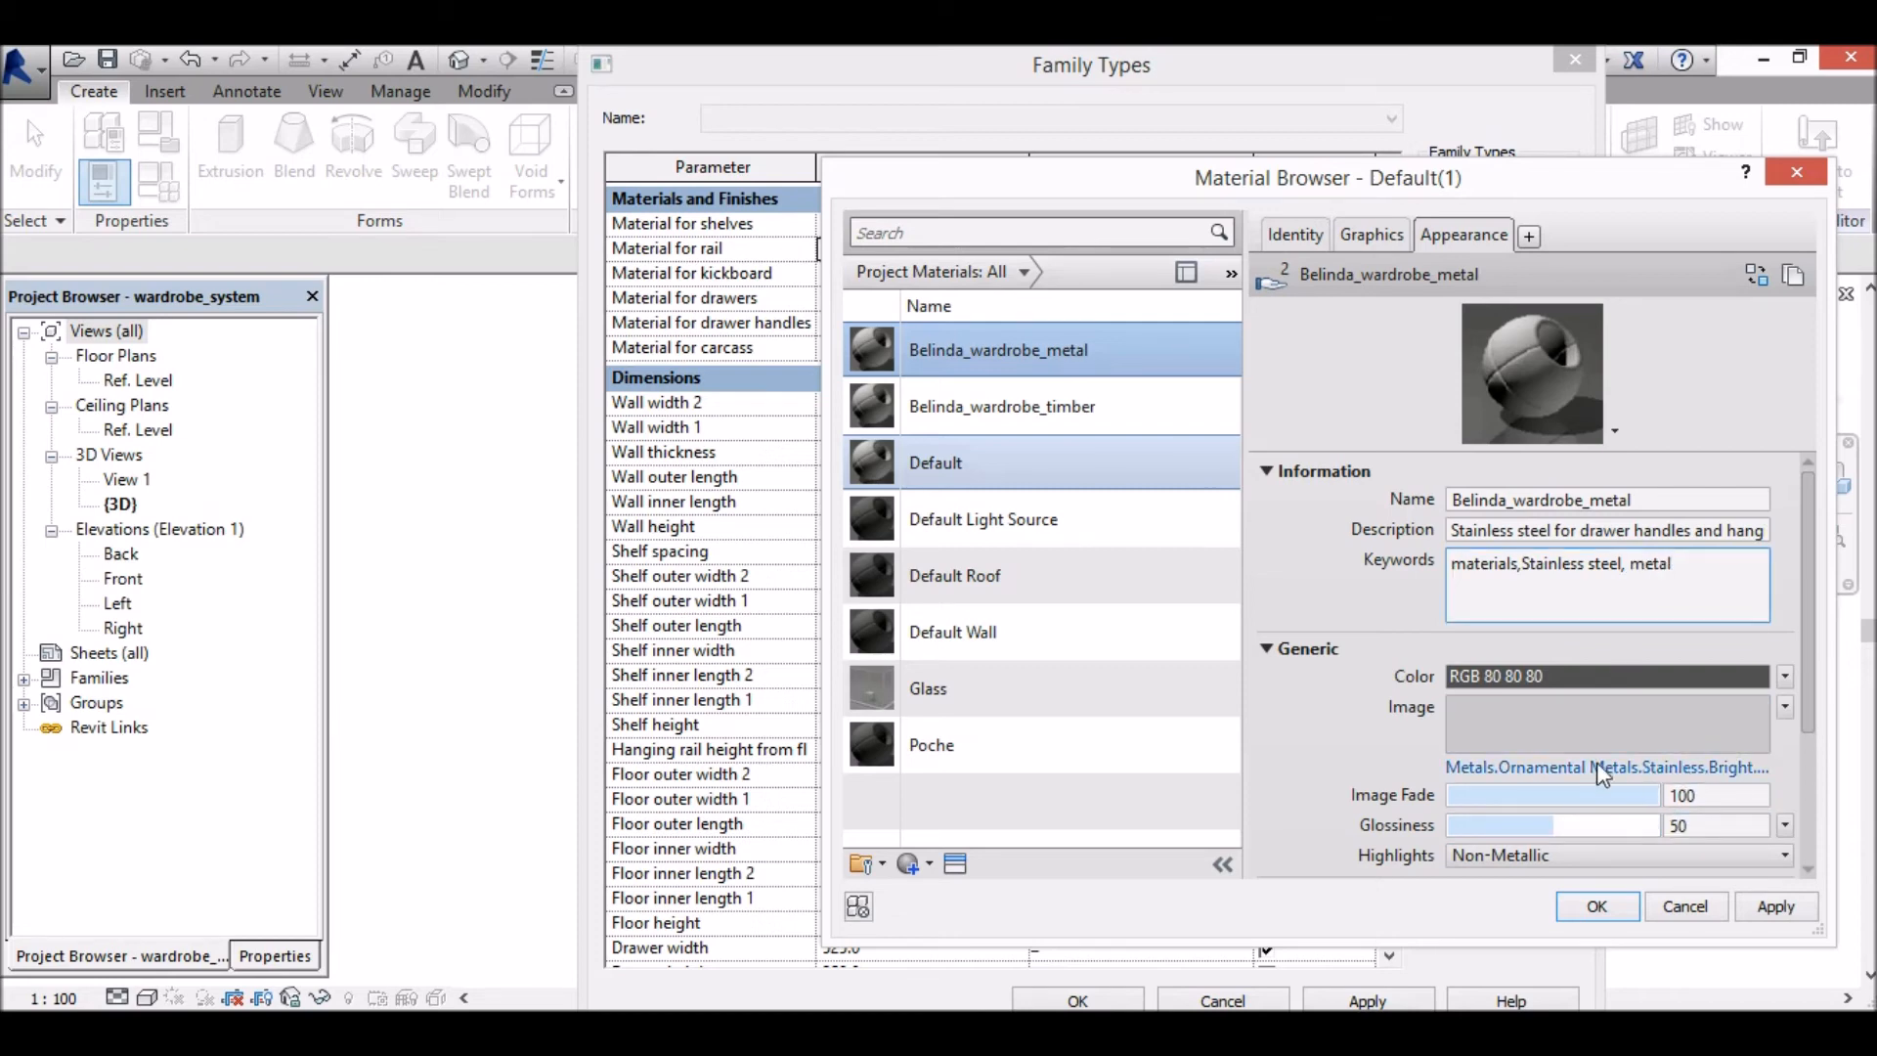
Step: Set the metal appearance's highlights to Metallic and assign the material to the rail parameter
{"action": "left_click", "coordinate": [1557, 859]}
{"action": "left_click", "coordinate": [1665, 858]}
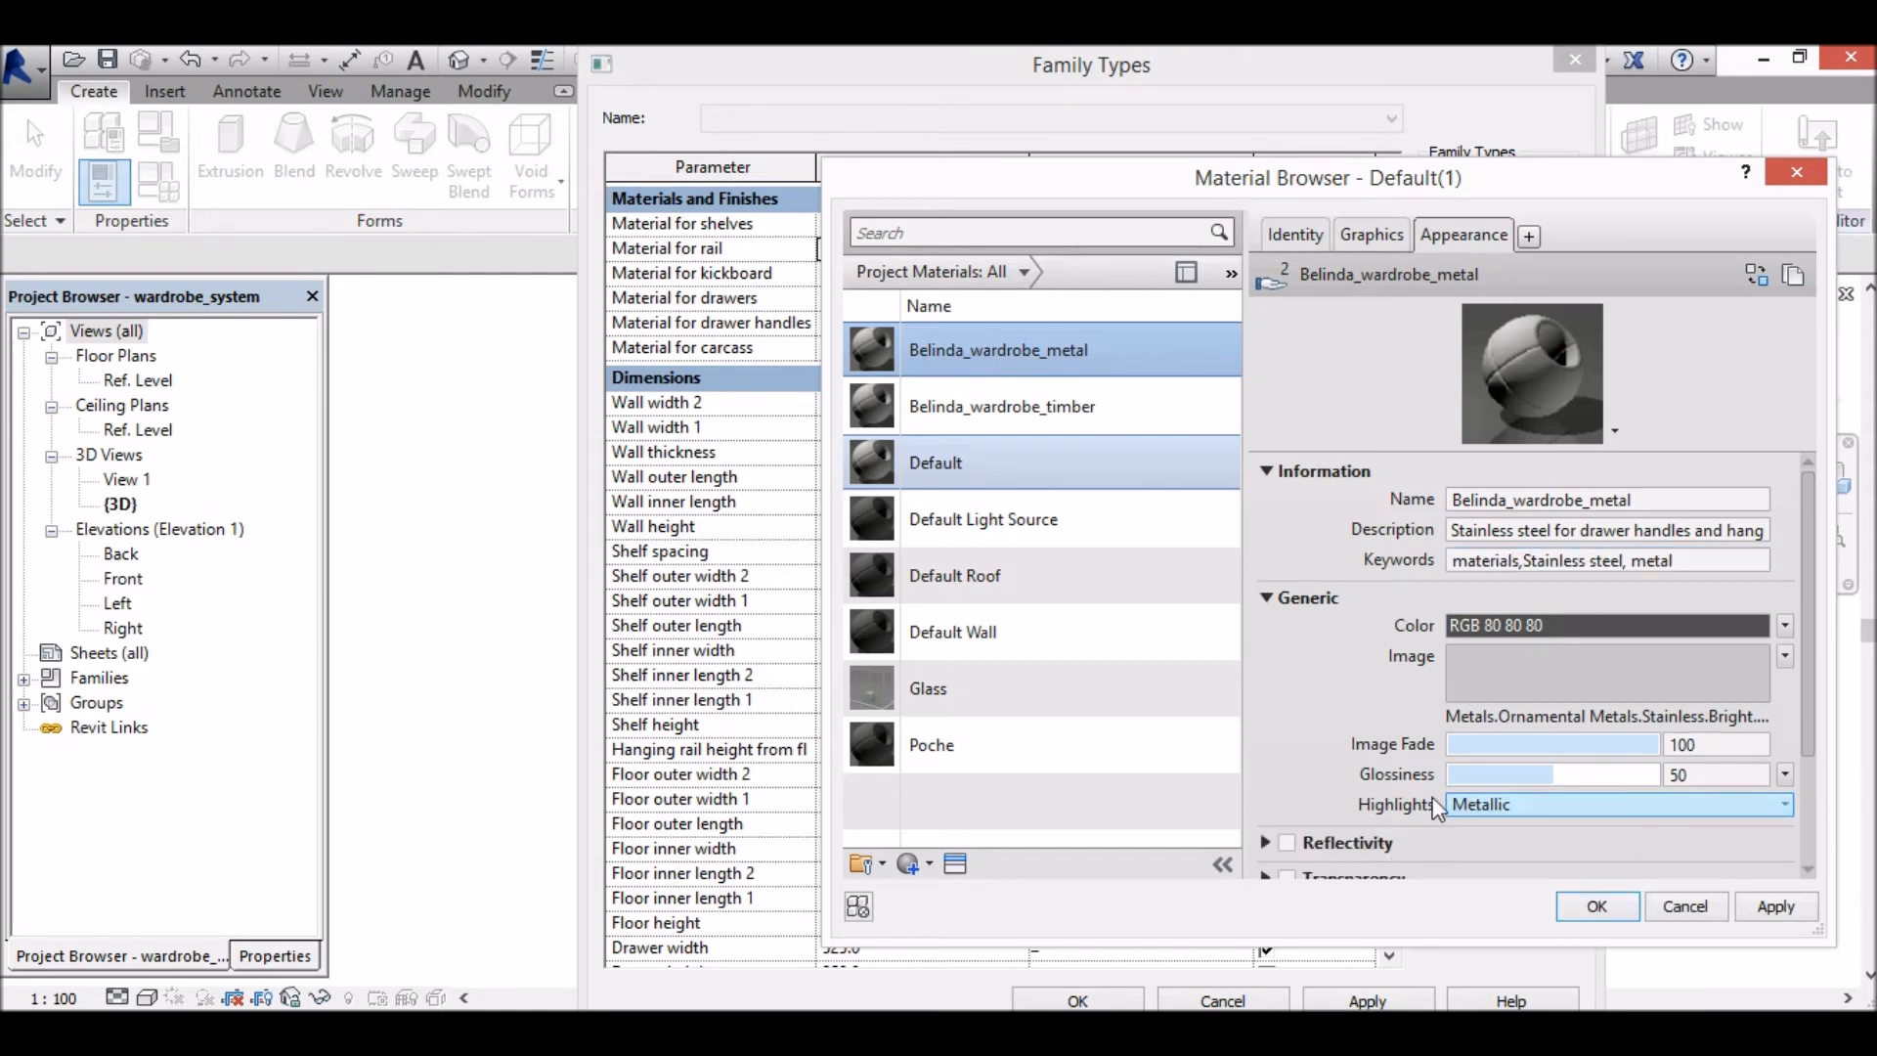
{"action": "left_click", "coordinate": [1598, 907]}
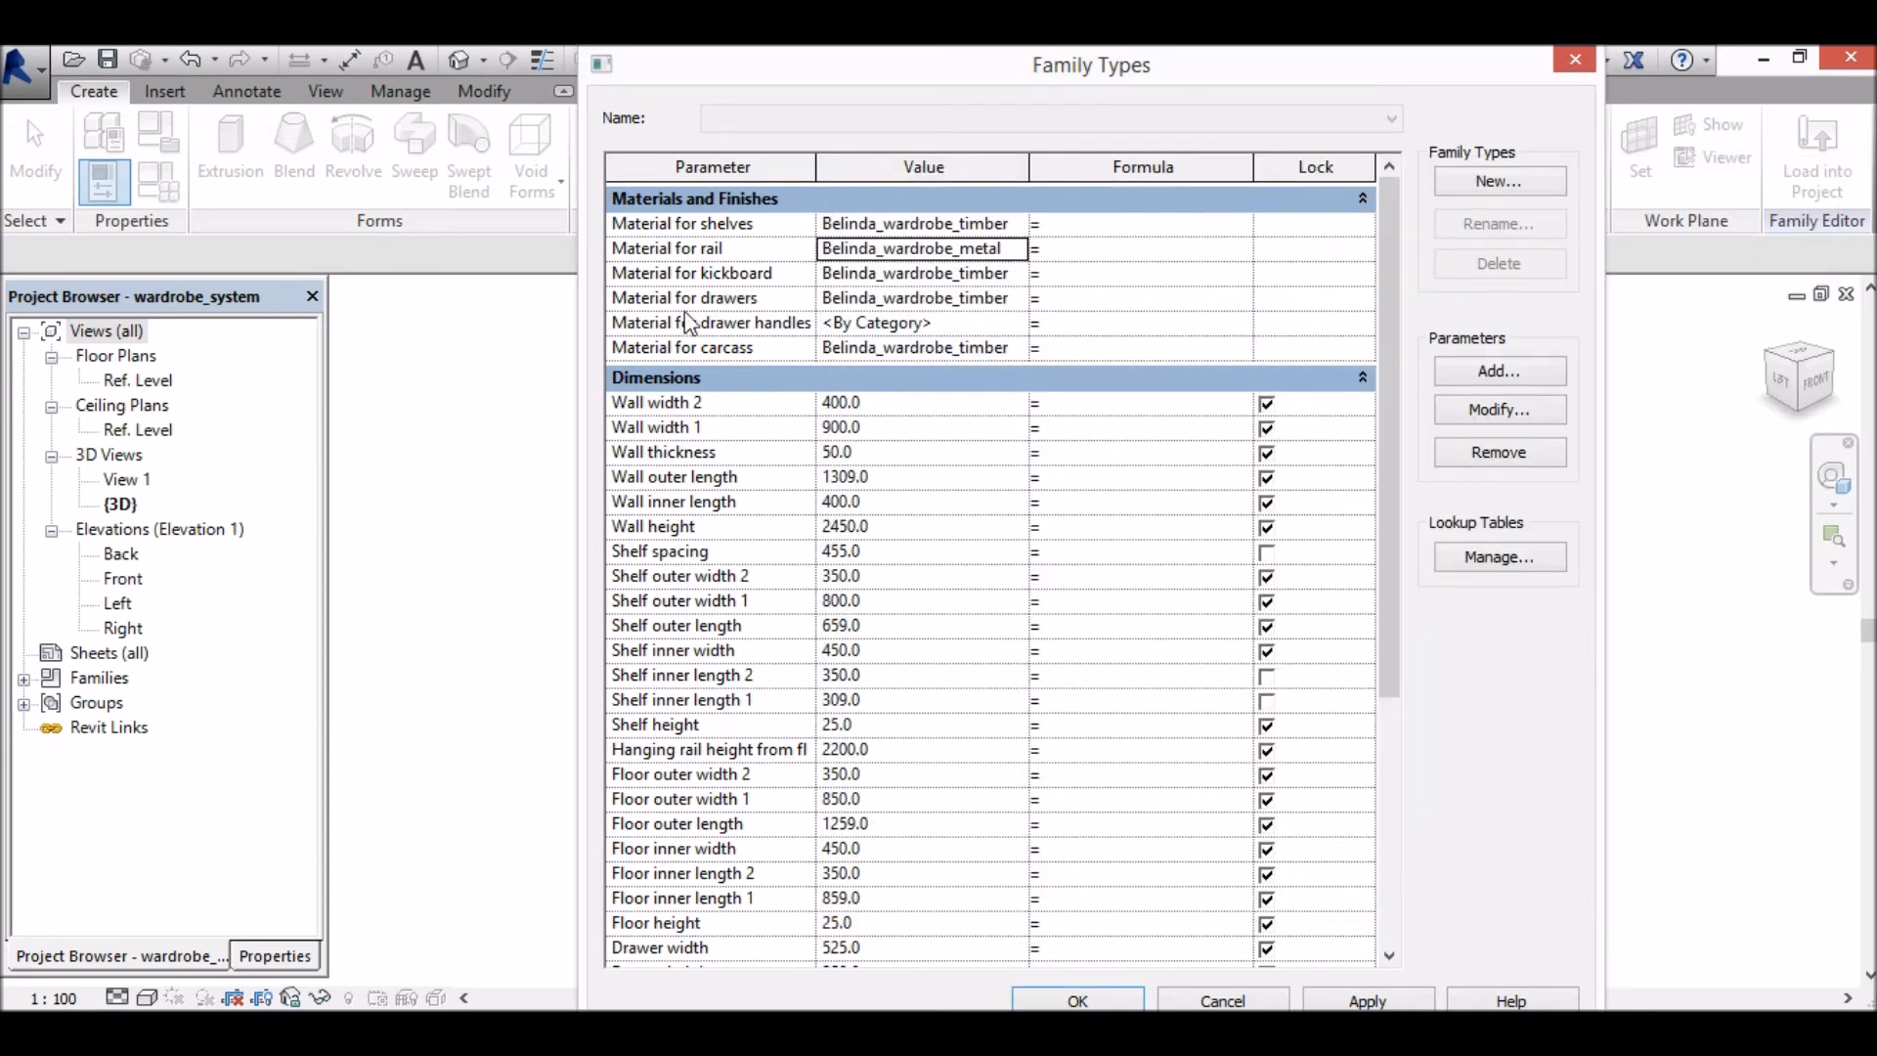
Step: Assign the custom wardrobe metal material to the drawer handles material parameter
{"action": "left_click", "coordinate": [984, 325]}
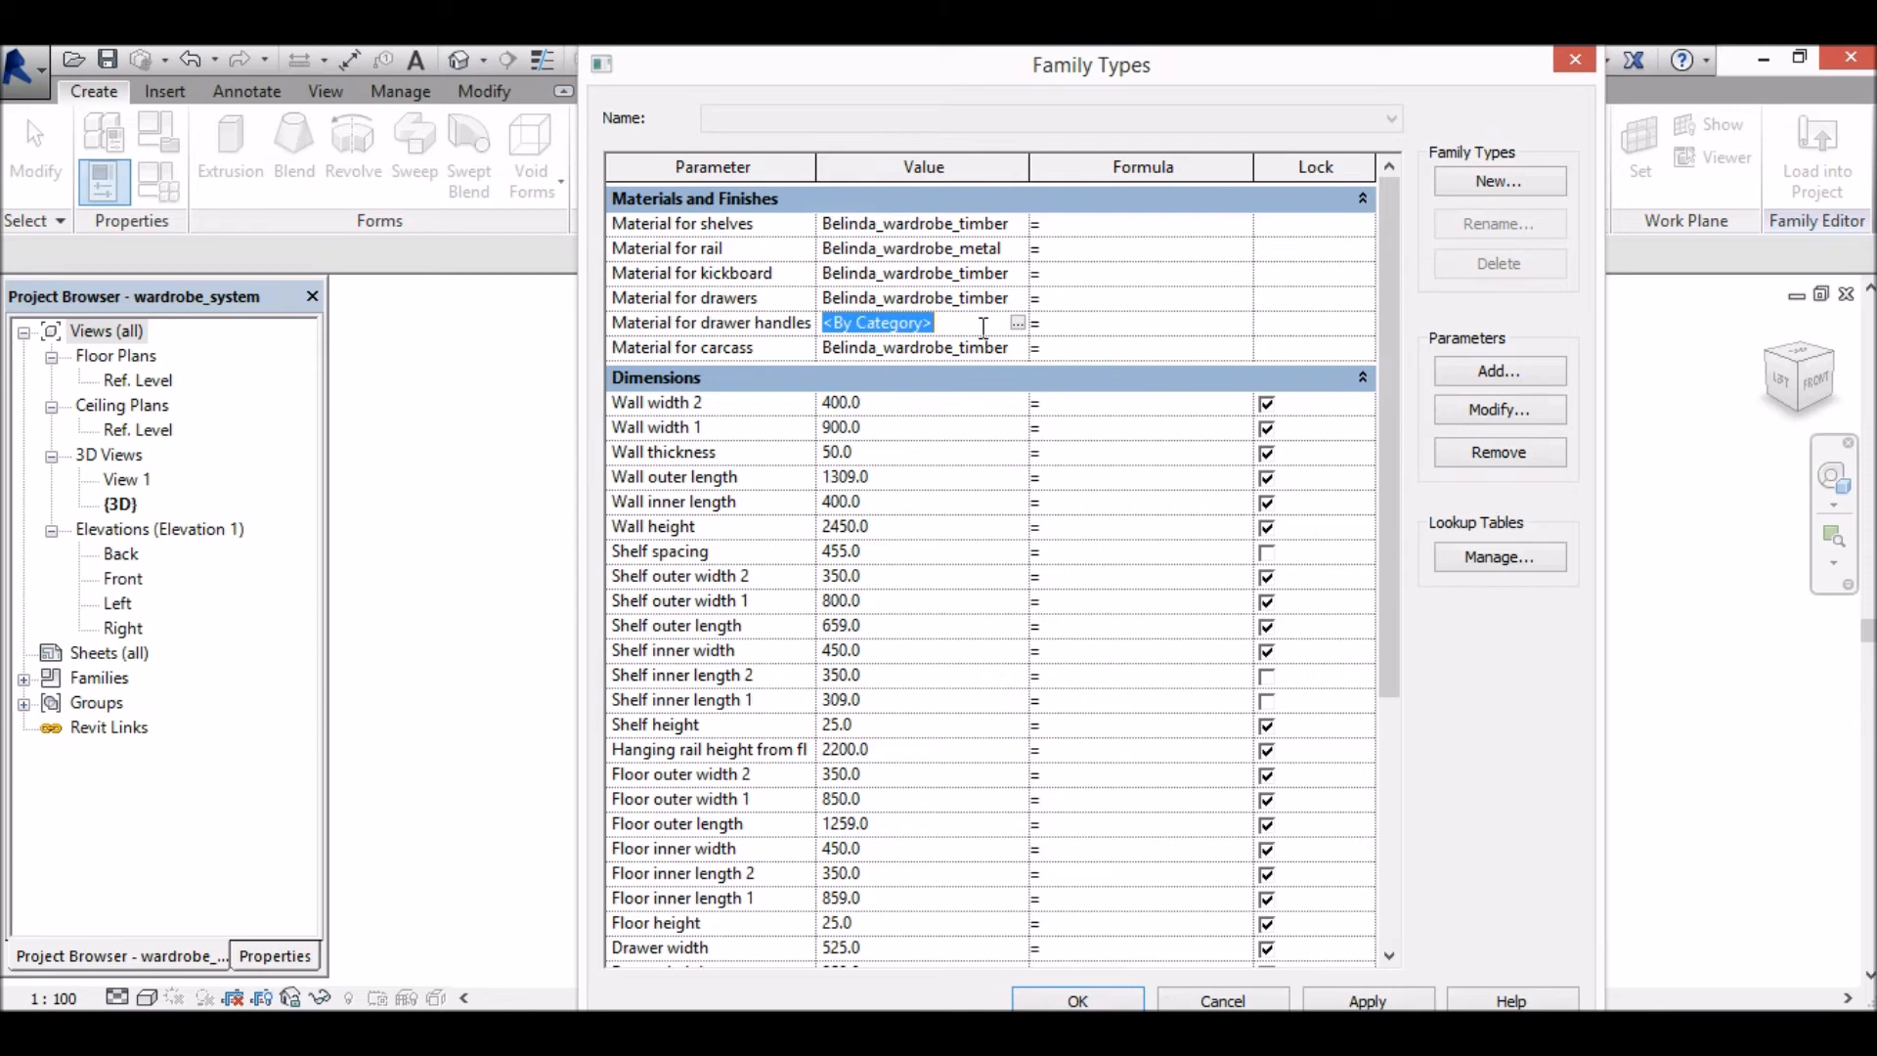
{"action": "left_click", "coordinate": [1016, 322]}
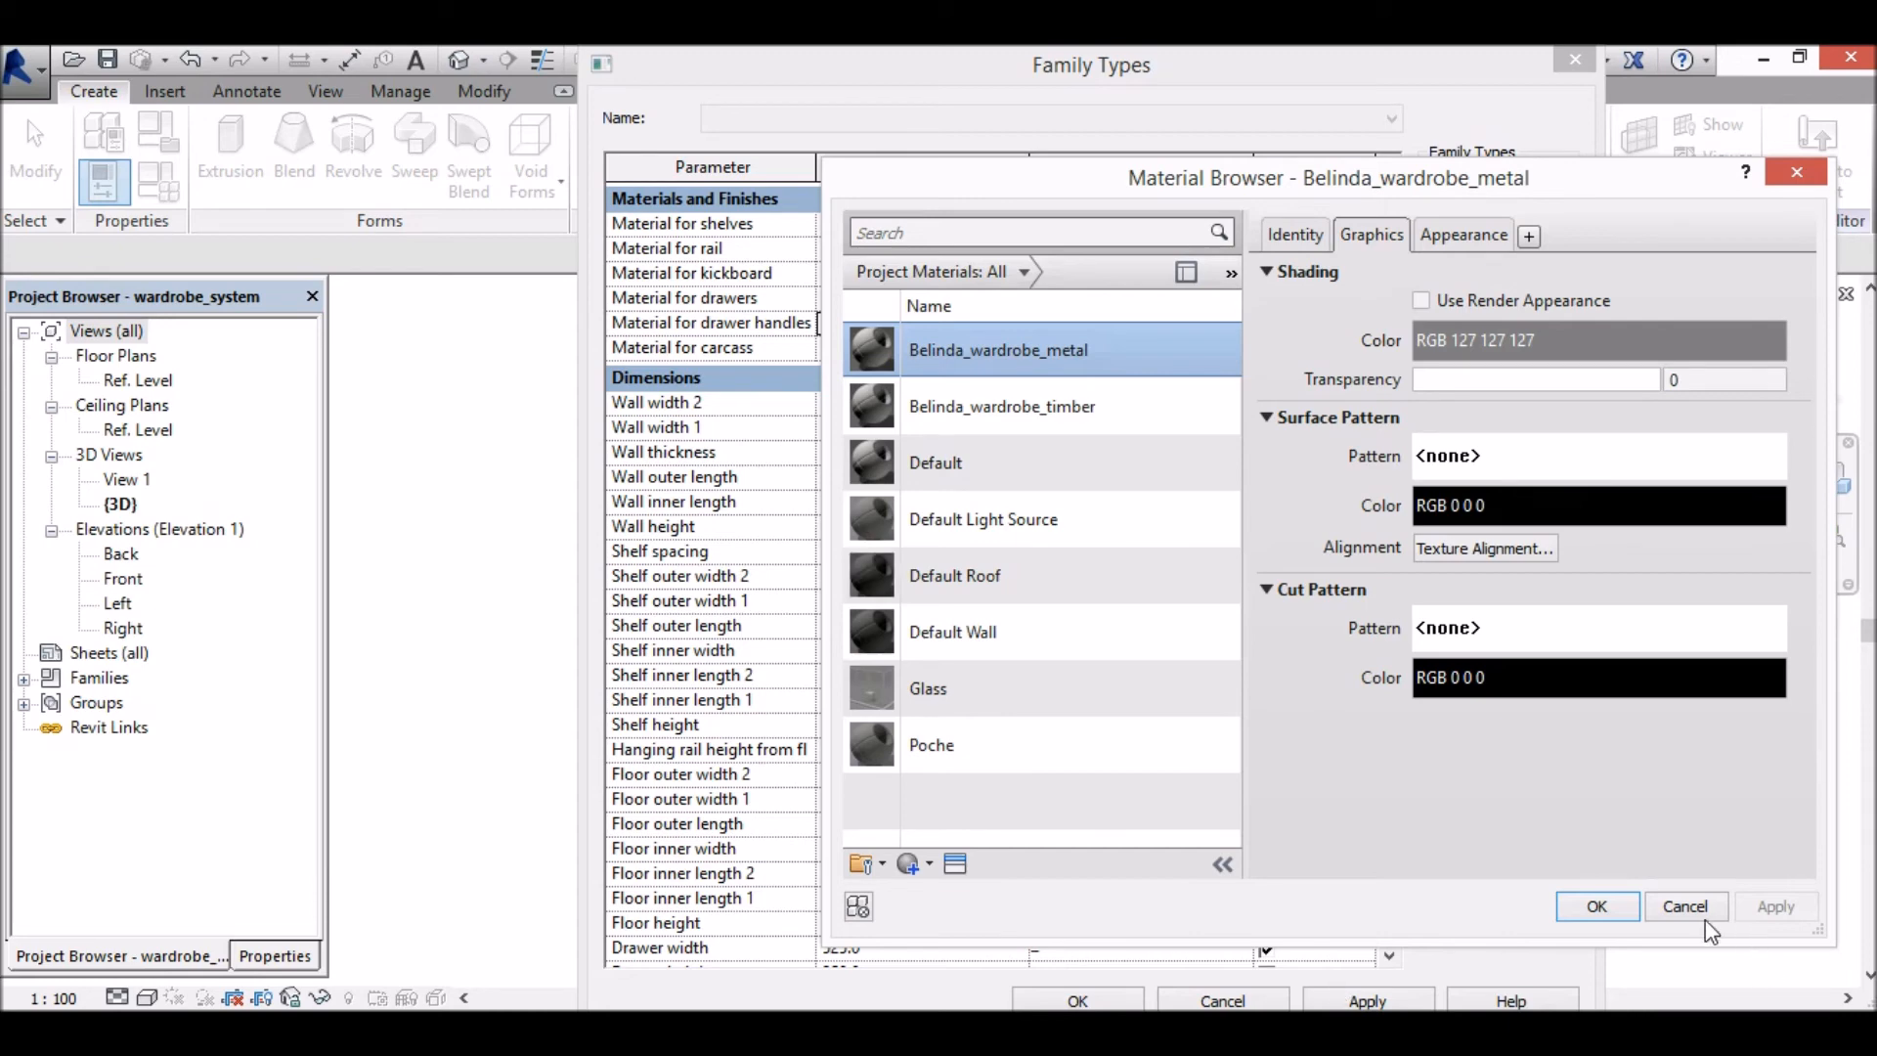
{"action": "left_click", "coordinate": [1617, 909]}
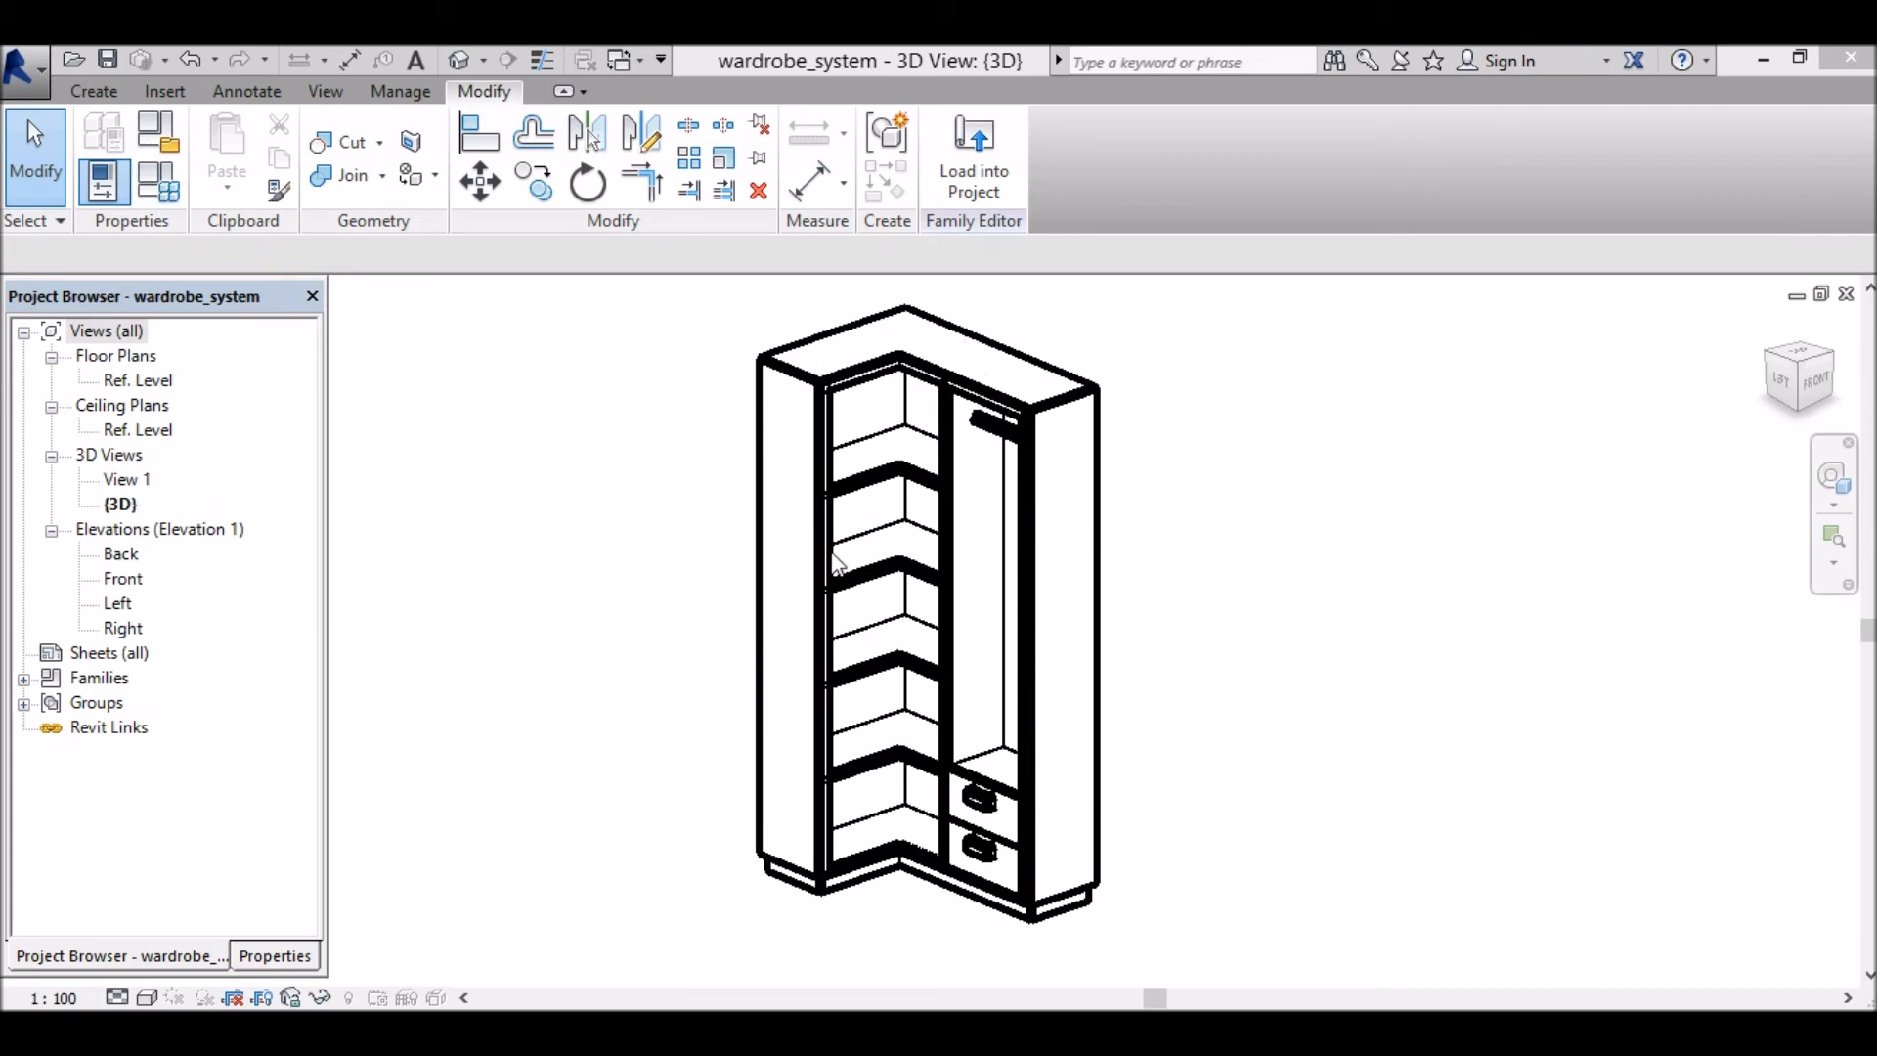
Step: Associate the L-shaped top panel's material with the "Material for carcass" parameter and check the carcass panels' material
{"action": "left_click", "coordinate": [855, 370]}
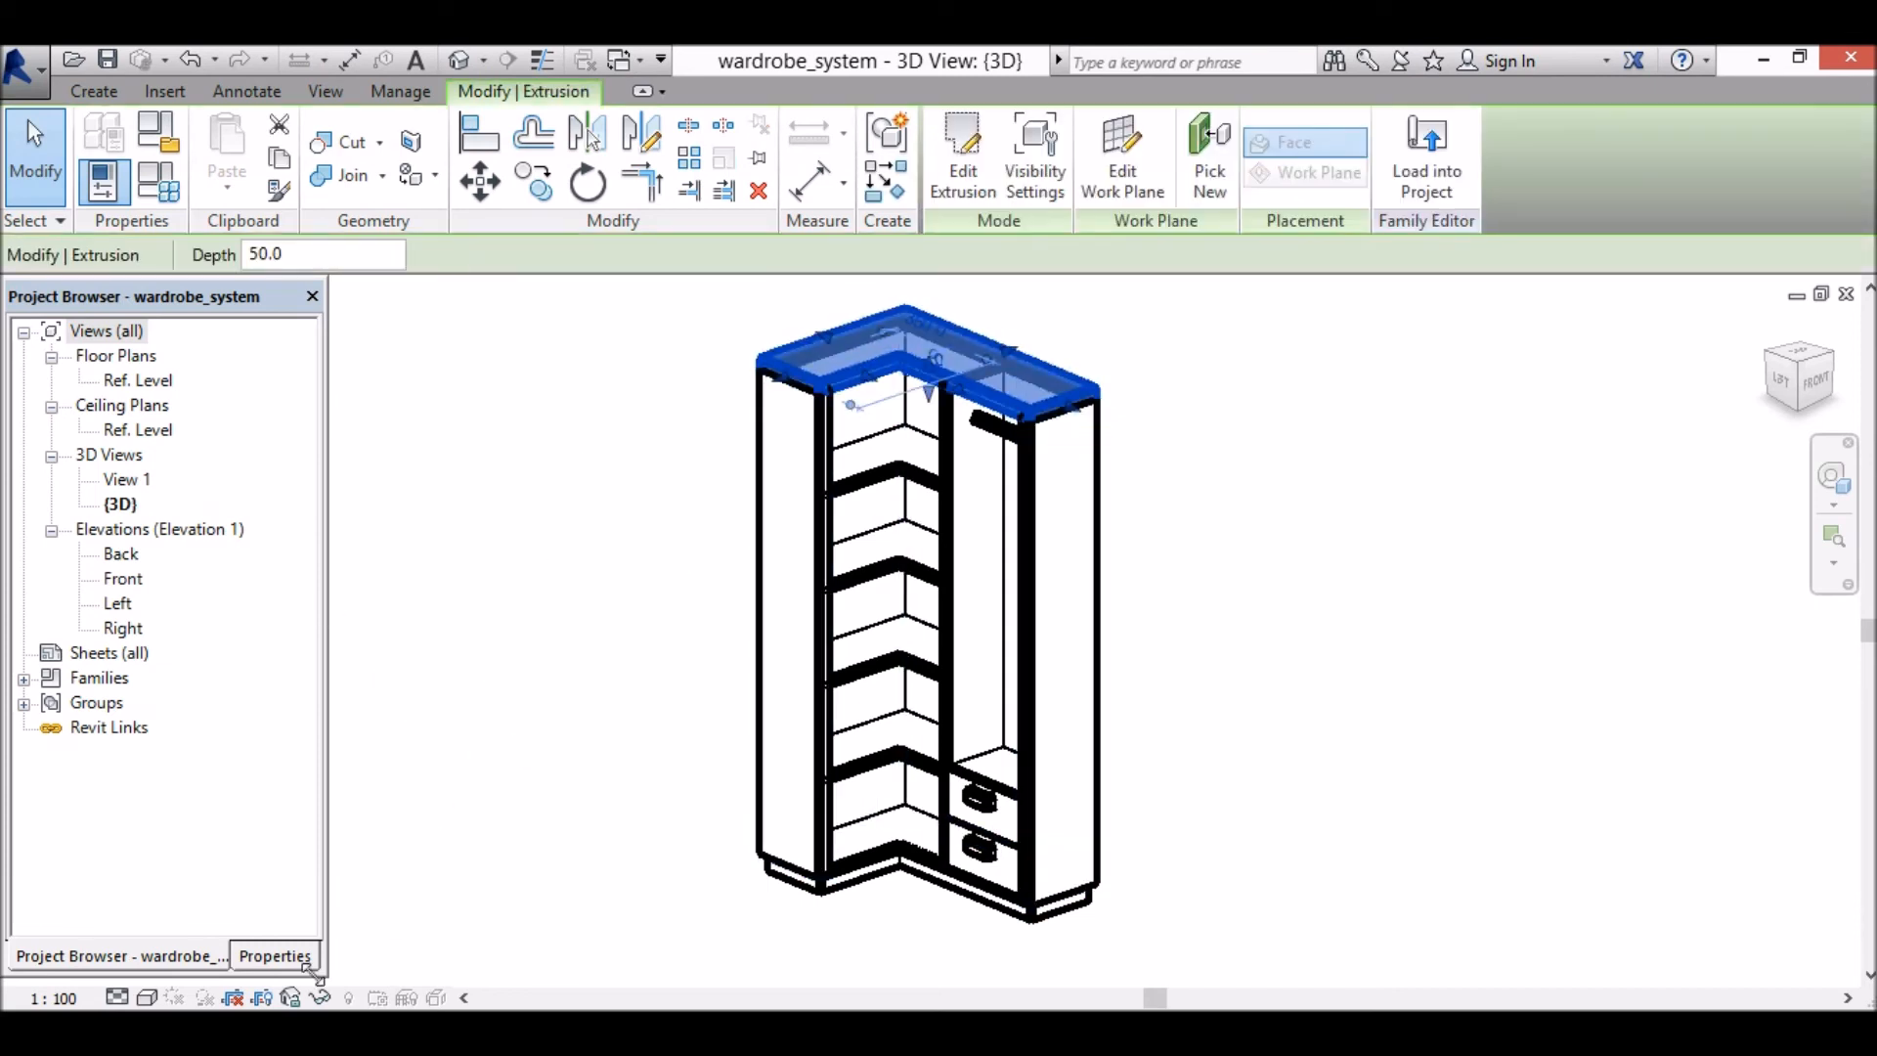
{"action": "left_click", "coordinate": [277, 958]}
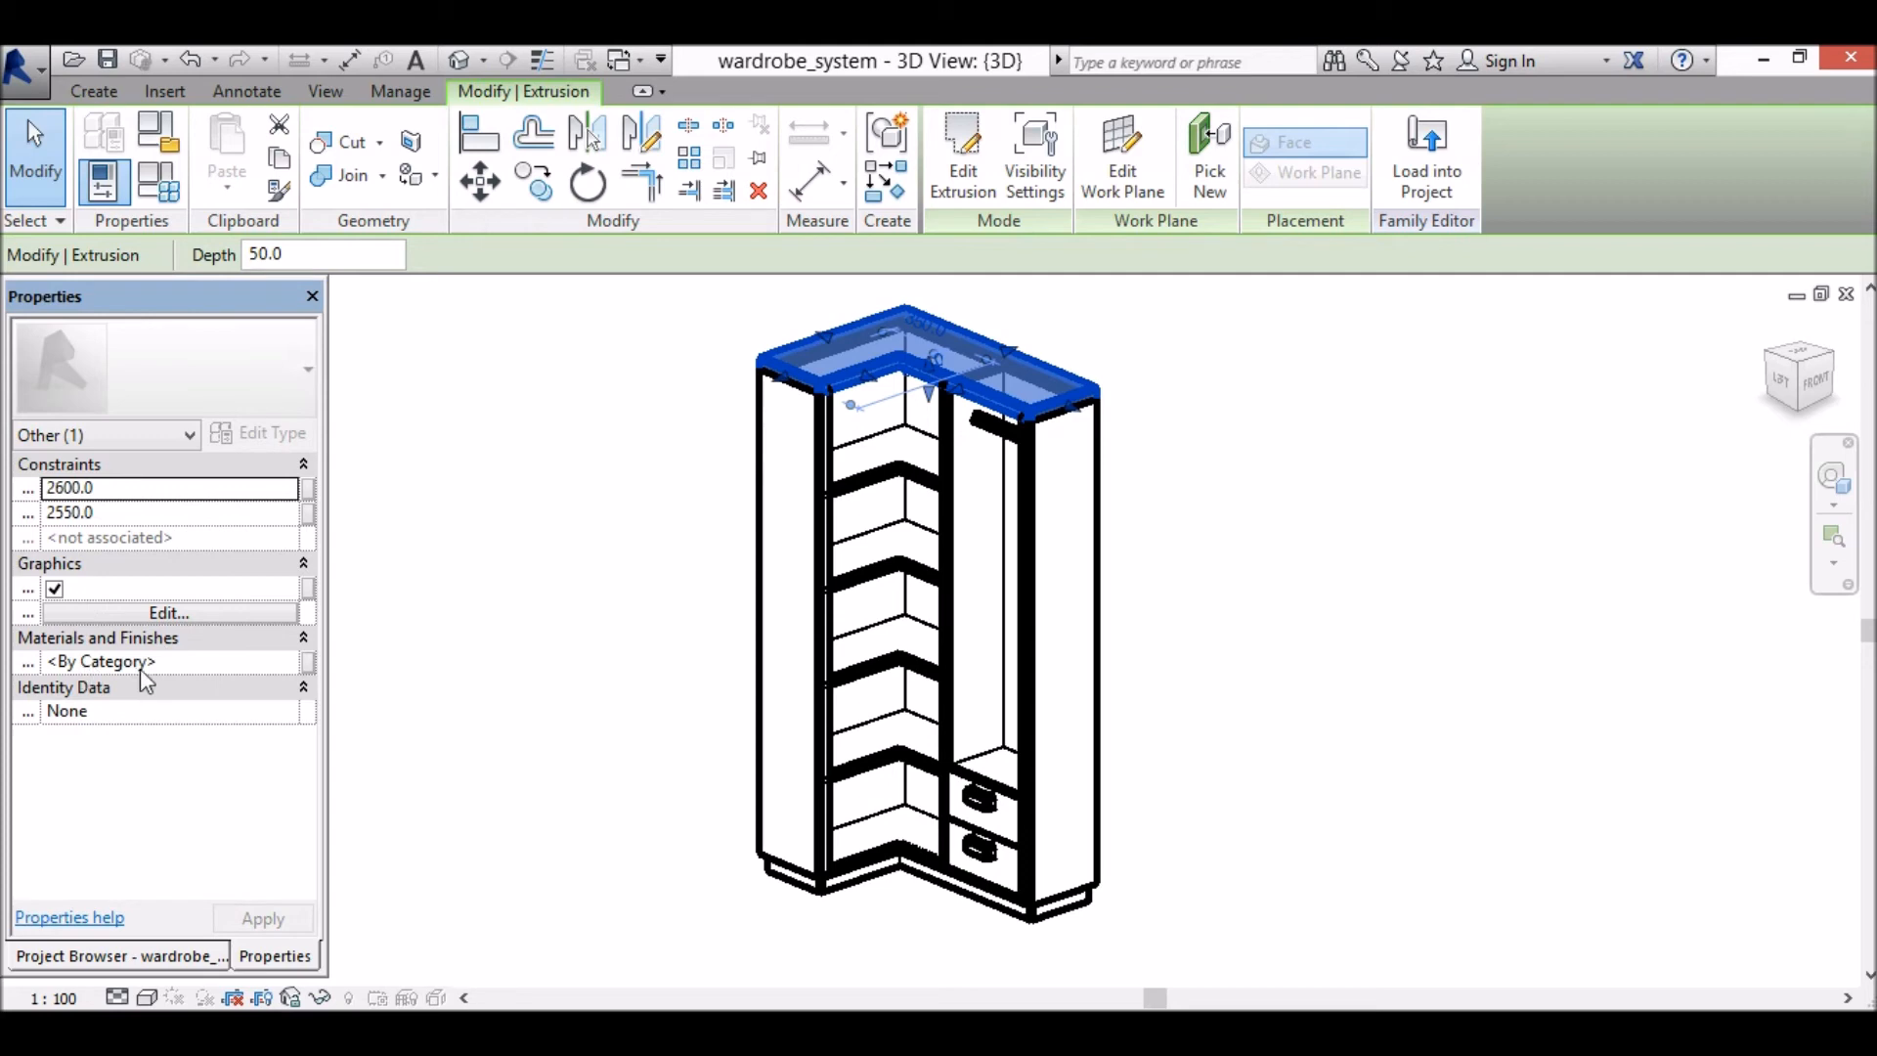
{"action": "left_click", "coordinate": [308, 667]}
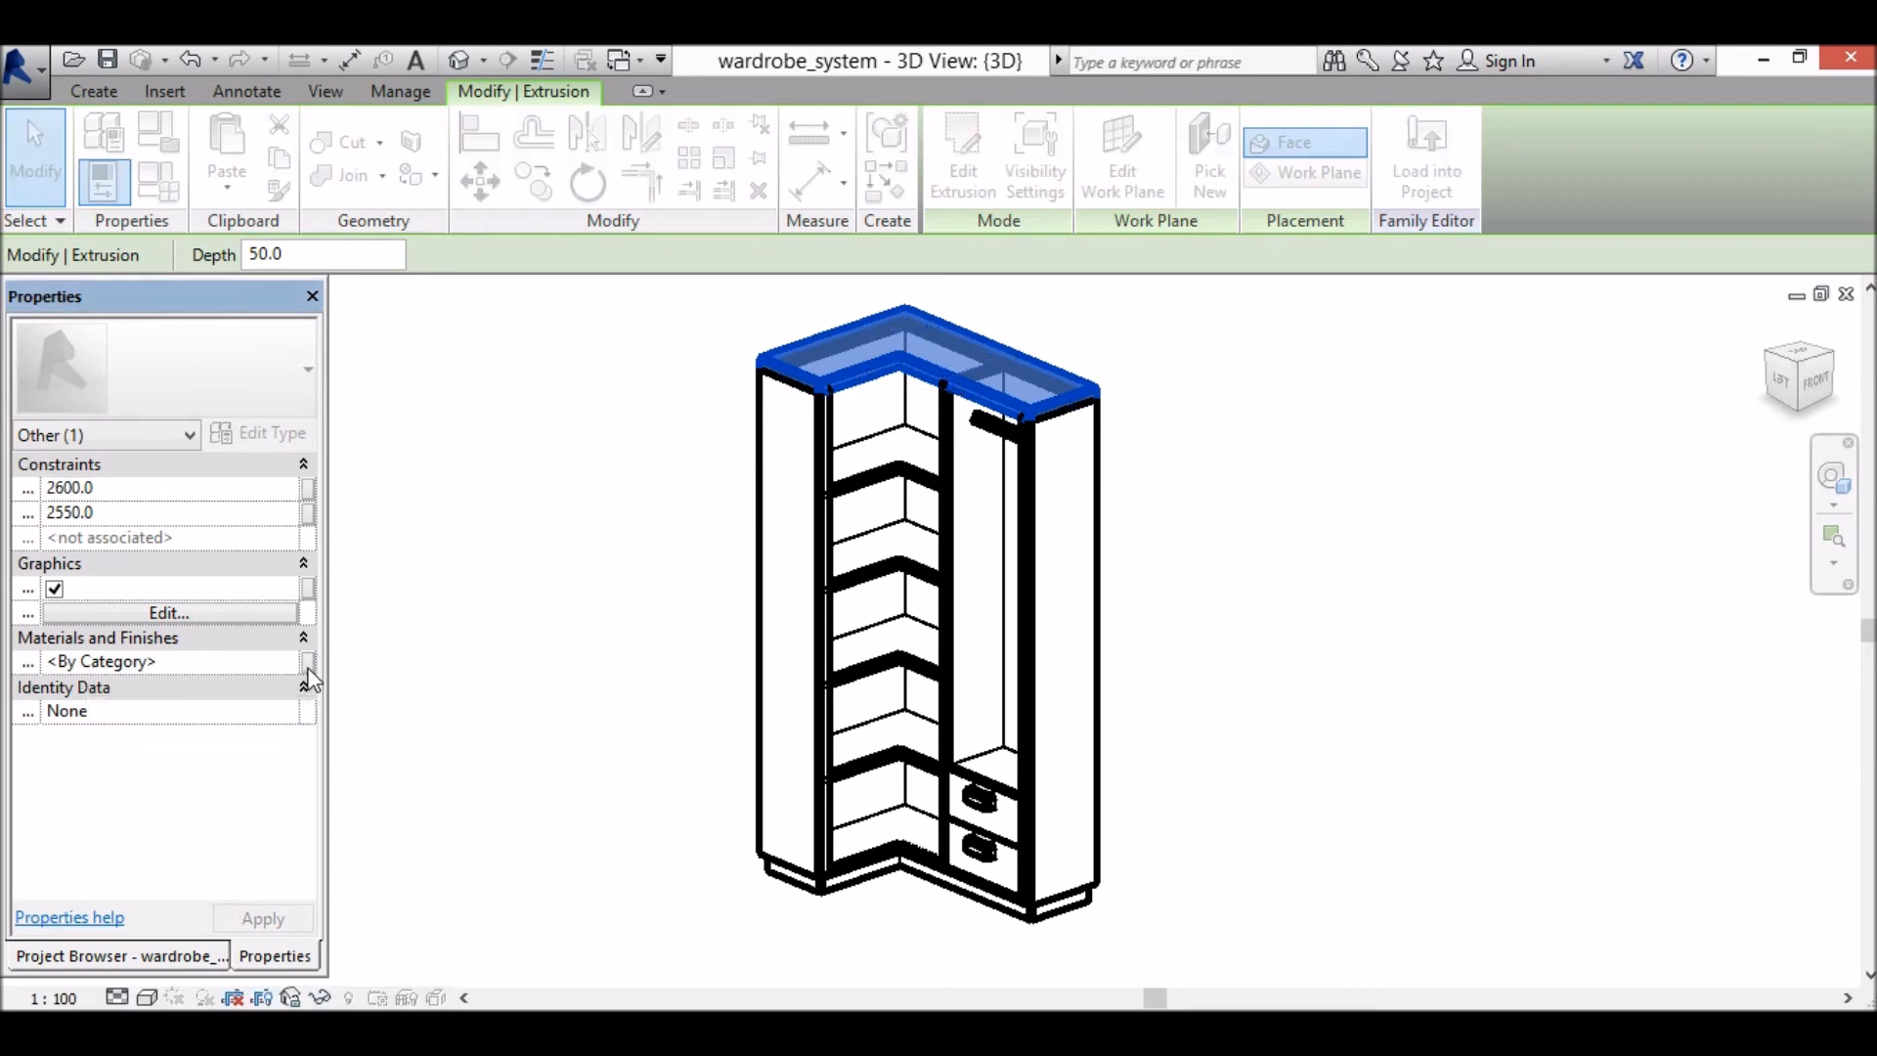
{"action": "left_click_drag", "start_coordinate": [1217, 656], "coordinate": [294, 413]}
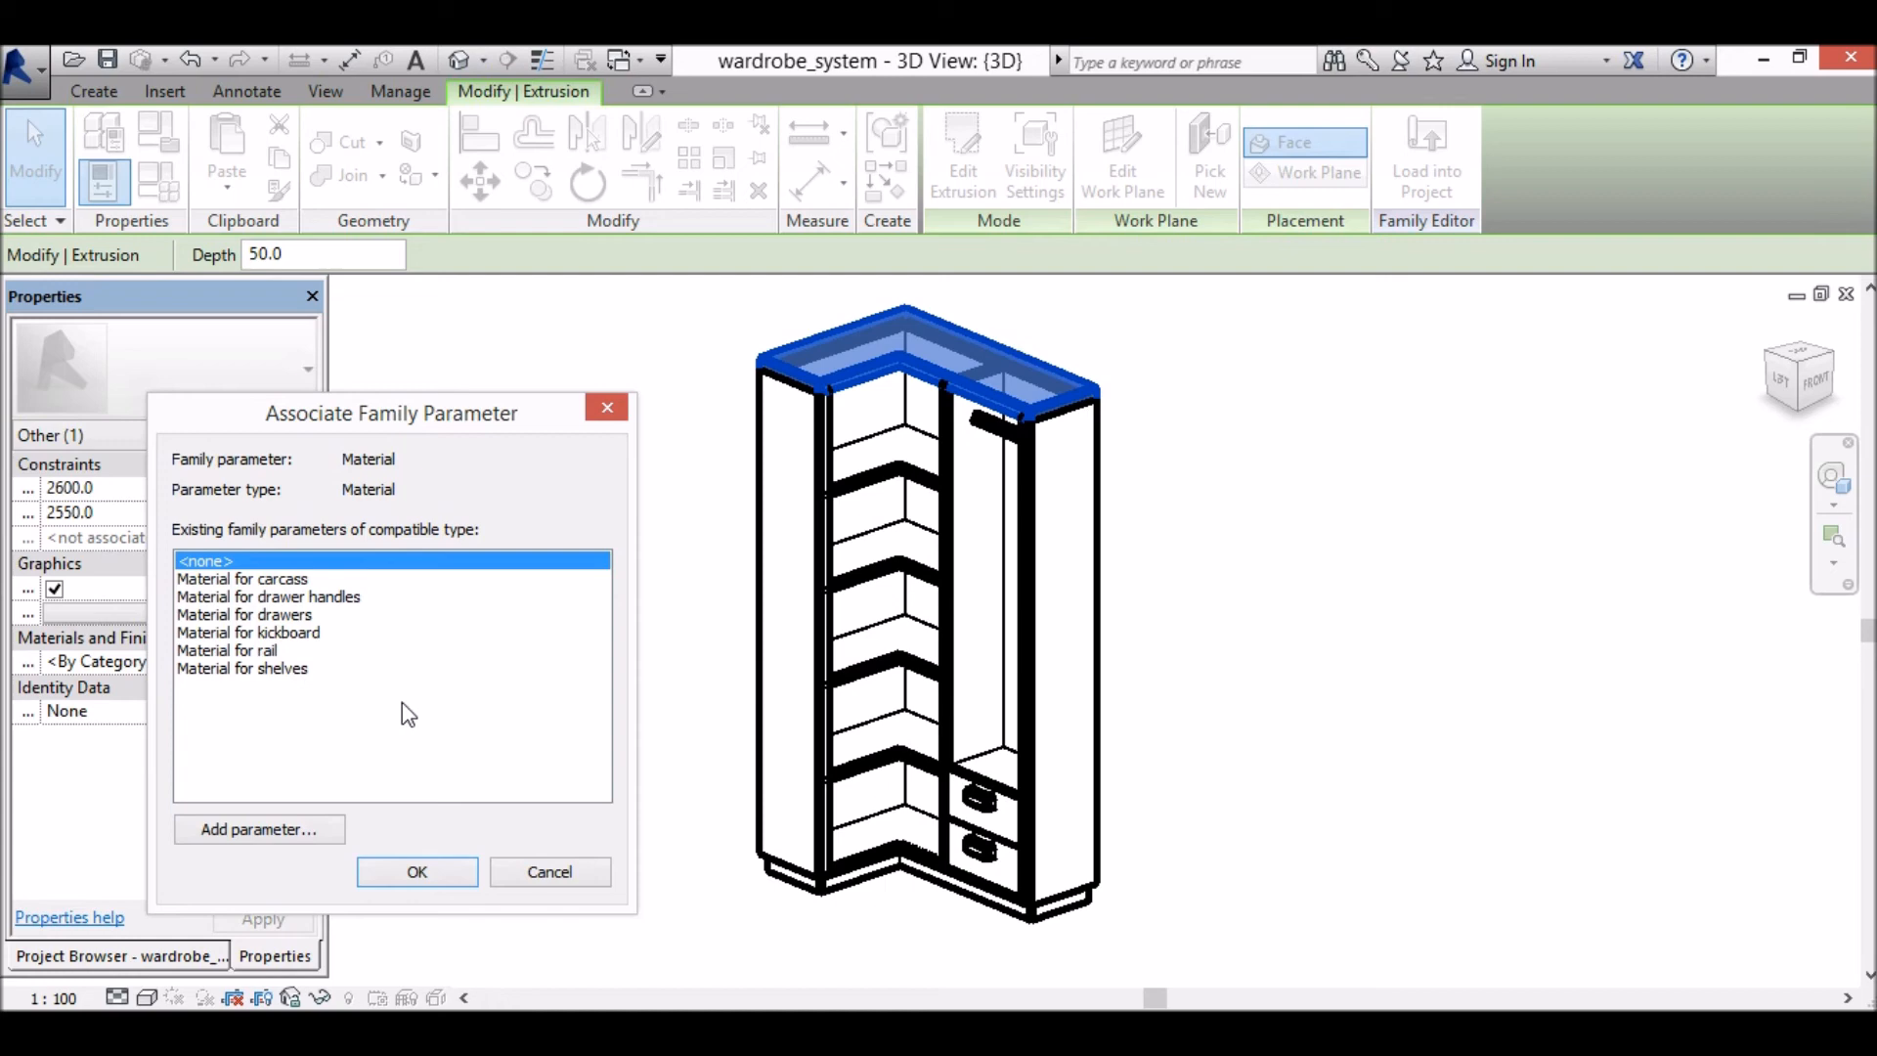
{"action": "left_click", "coordinate": [291, 581]}
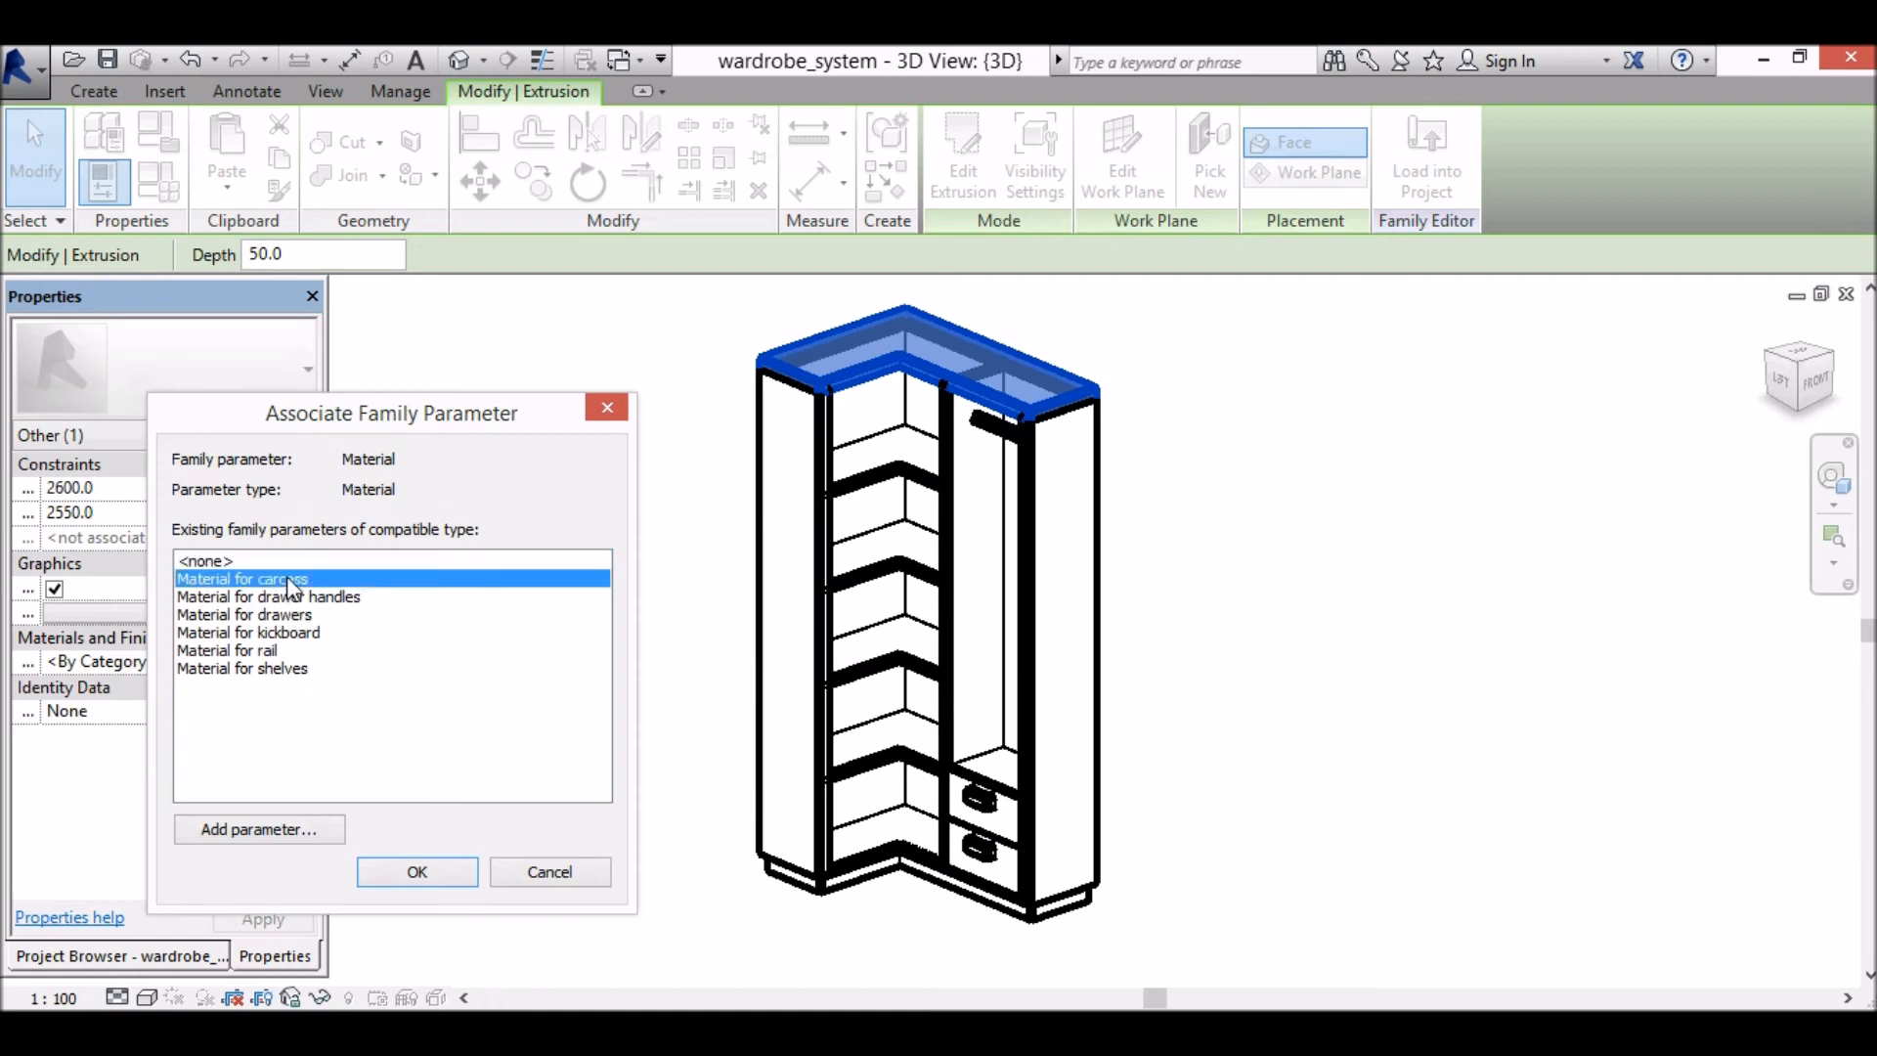
{"action": "left_click", "coordinate": [417, 871]}
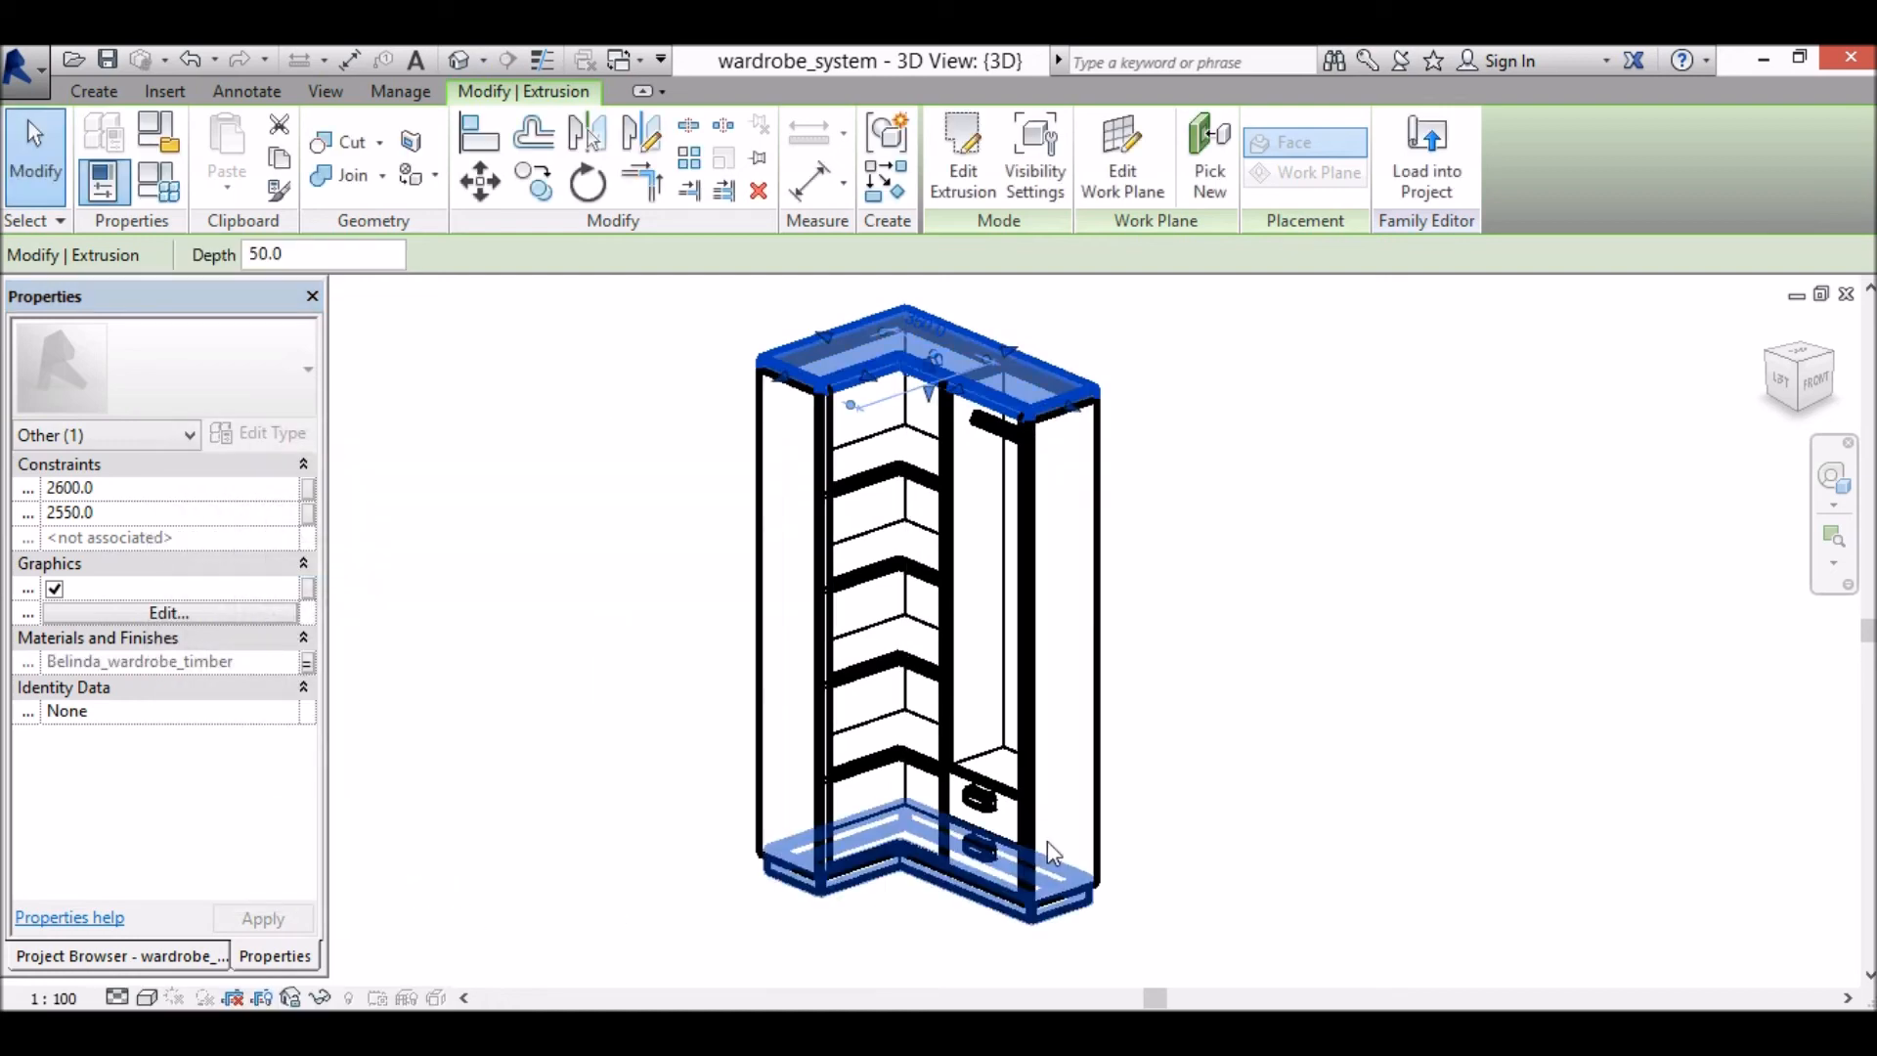
{"action": "left_click", "coordinate": [1095, 563]}
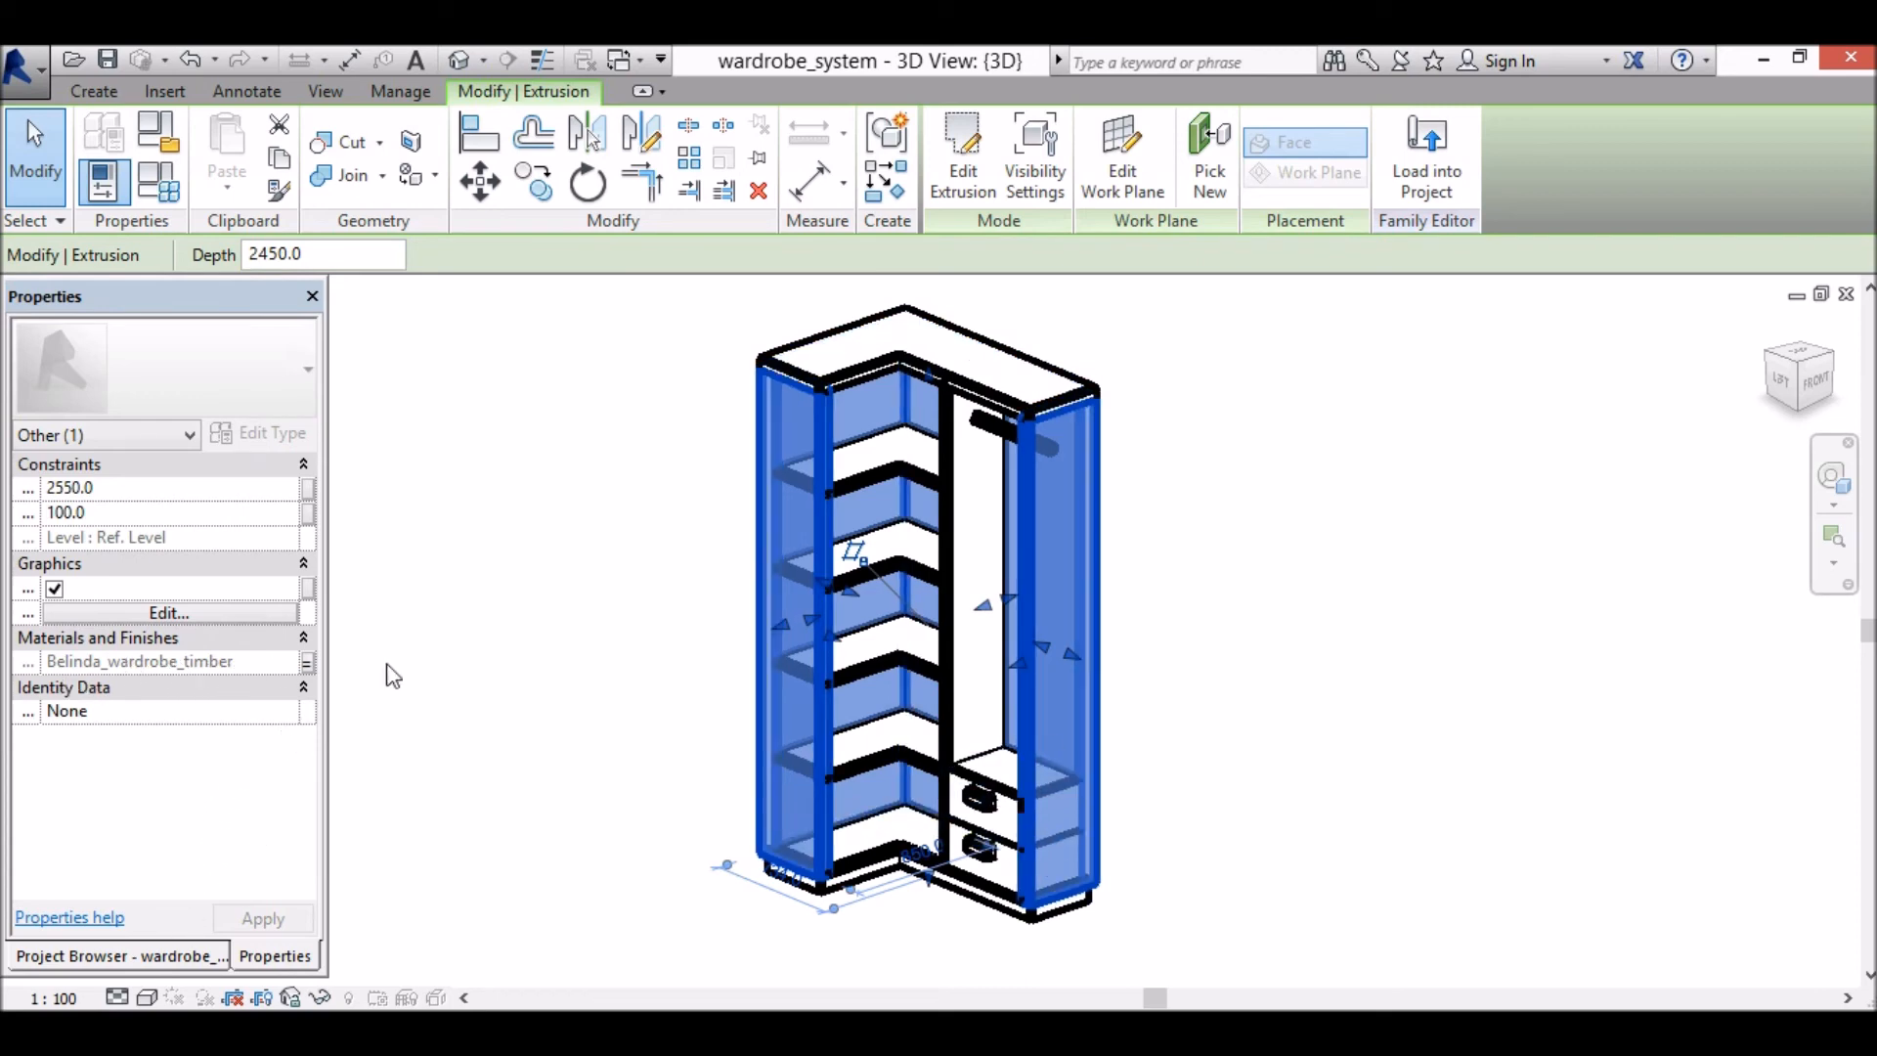
Step: Associate the uppermost L-shaped shelf's material with the "Material for shelves" parameter
{"action": "left_click", "coordinate": [876, 466]}
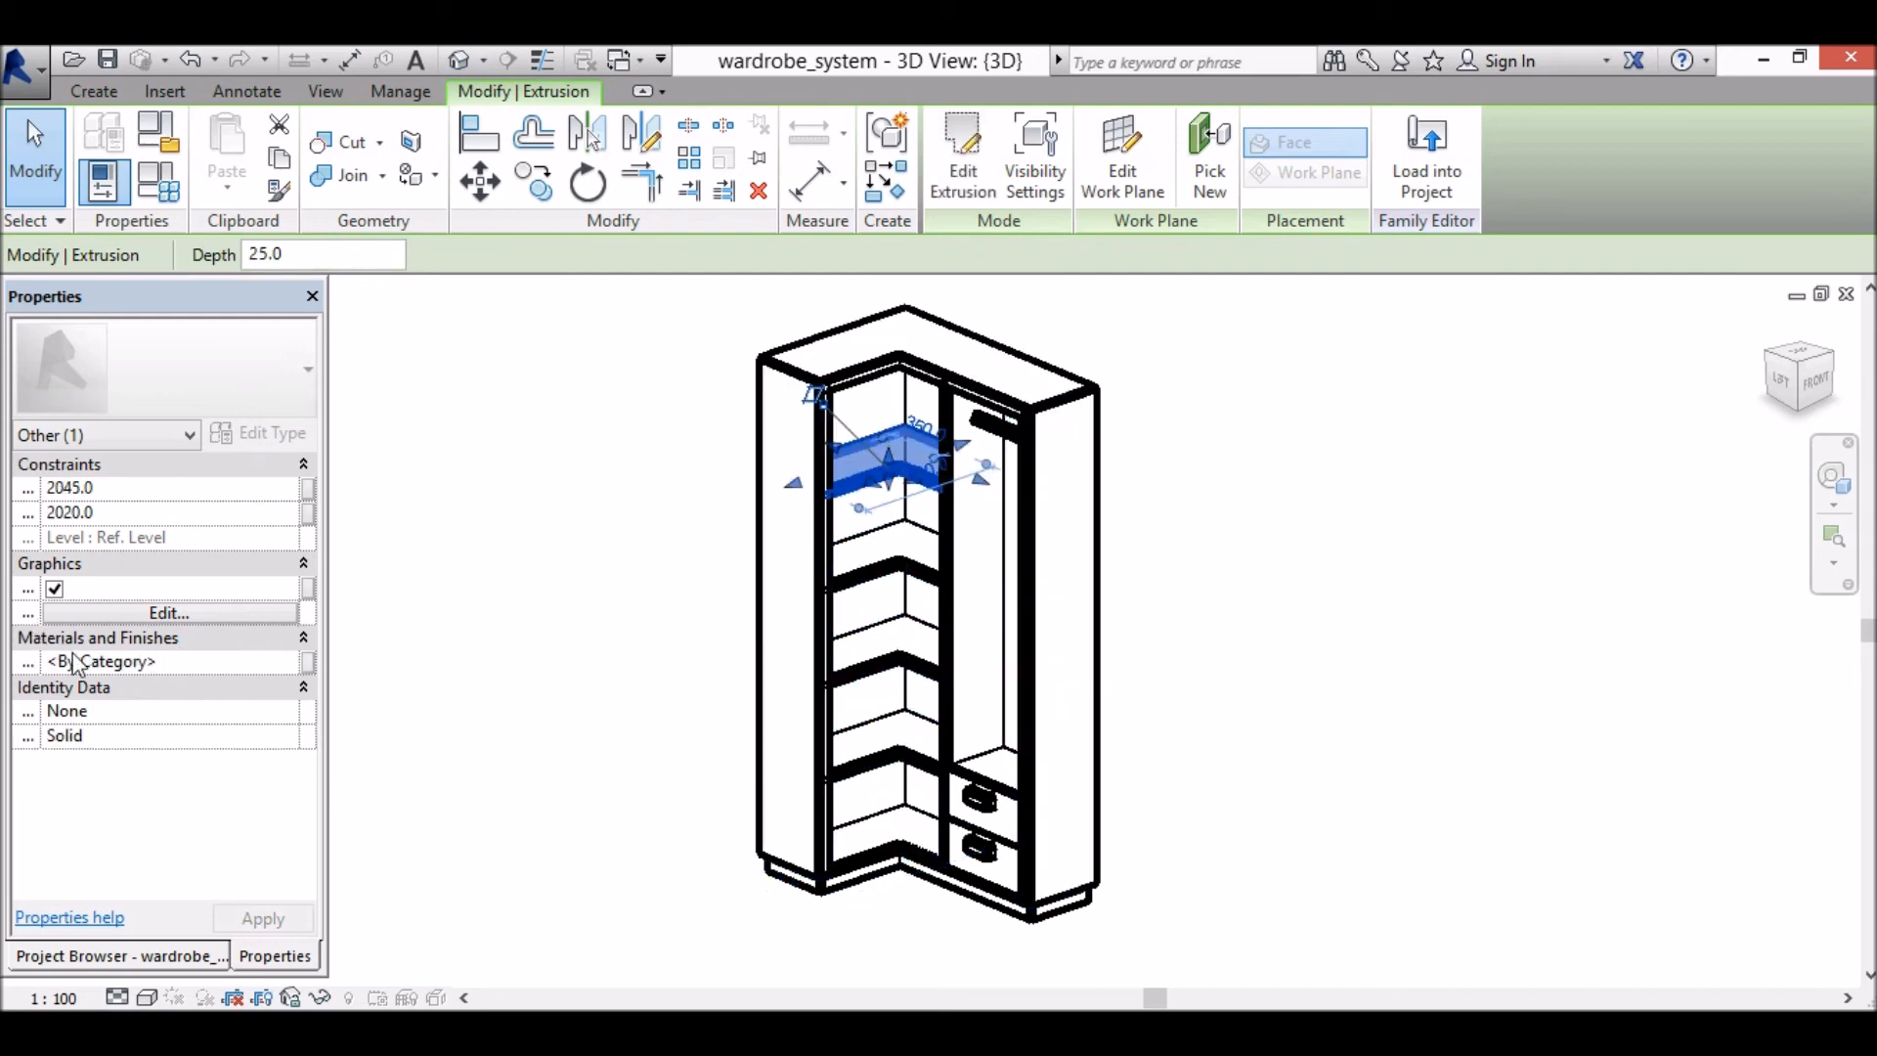
{"action": "left_click", "coordinate": [311, 662]}
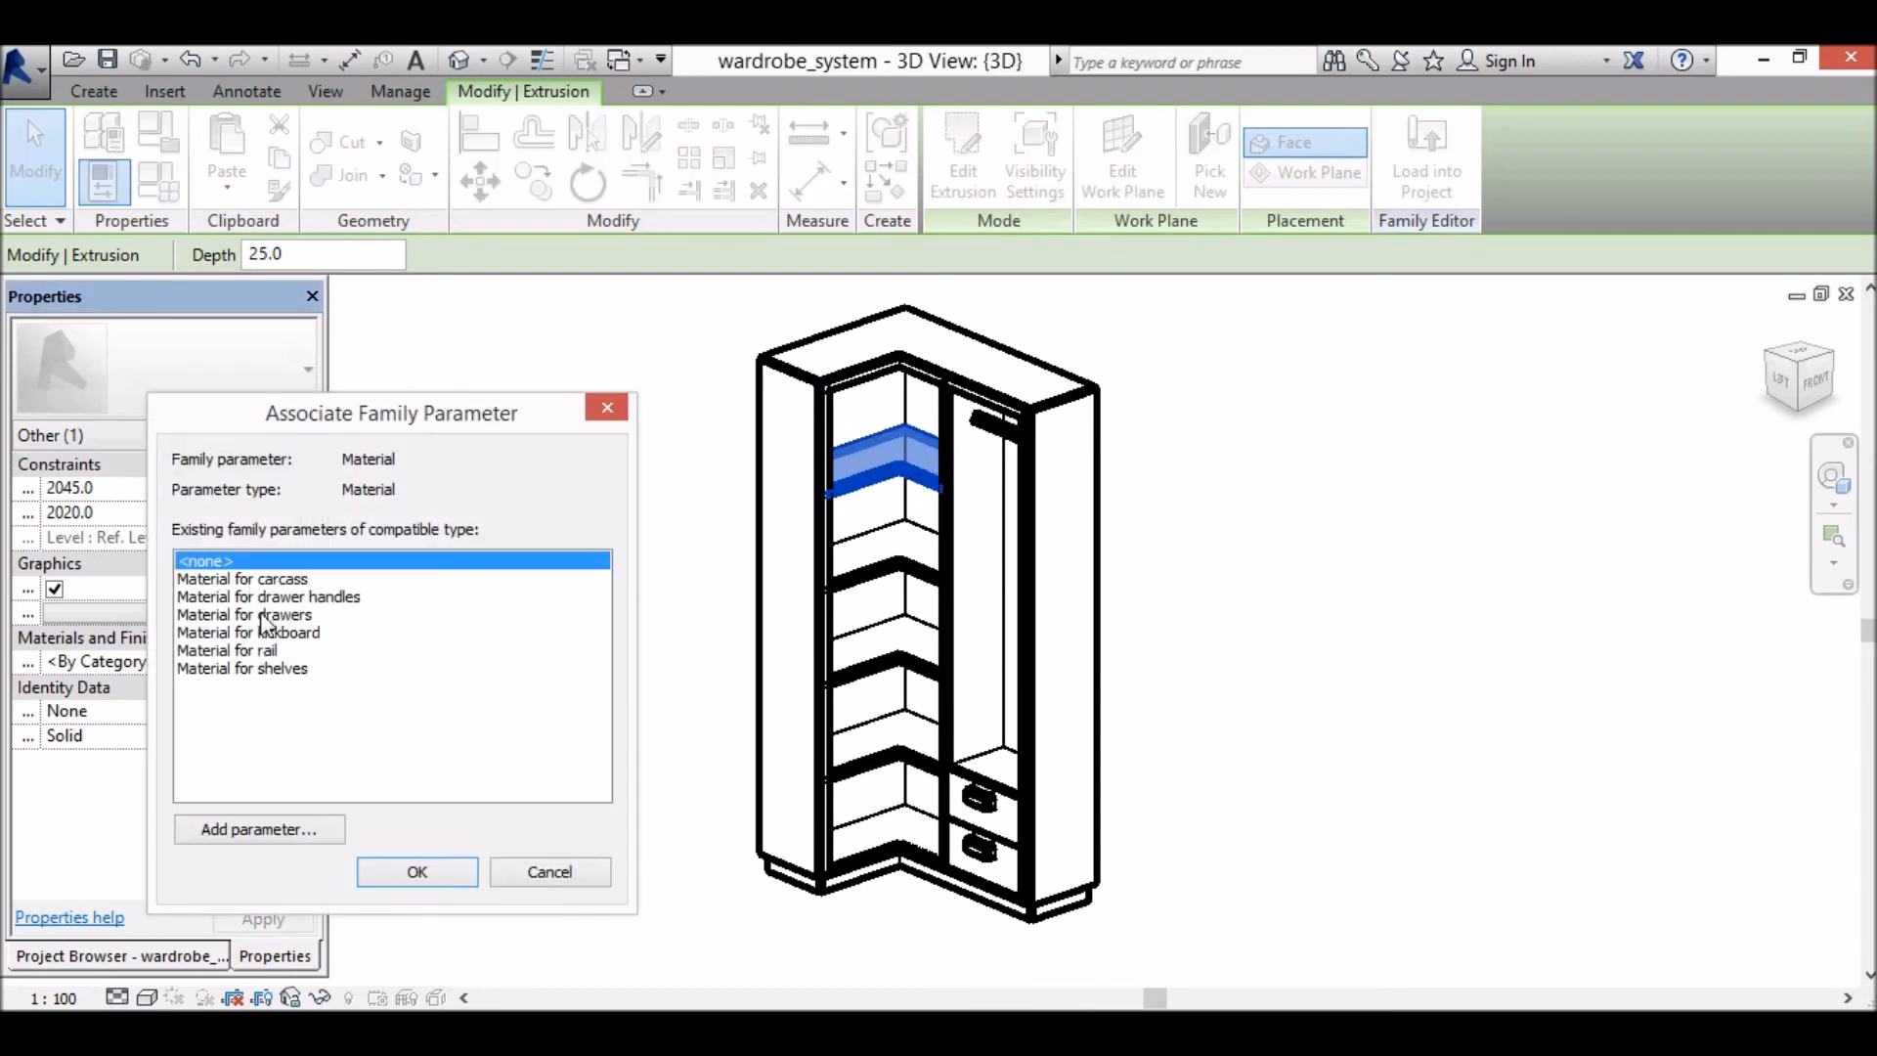
{"action": "left_click", "coordinate": [278, 670]}
{"action": "left_click", "coordinate": [417, 871]}
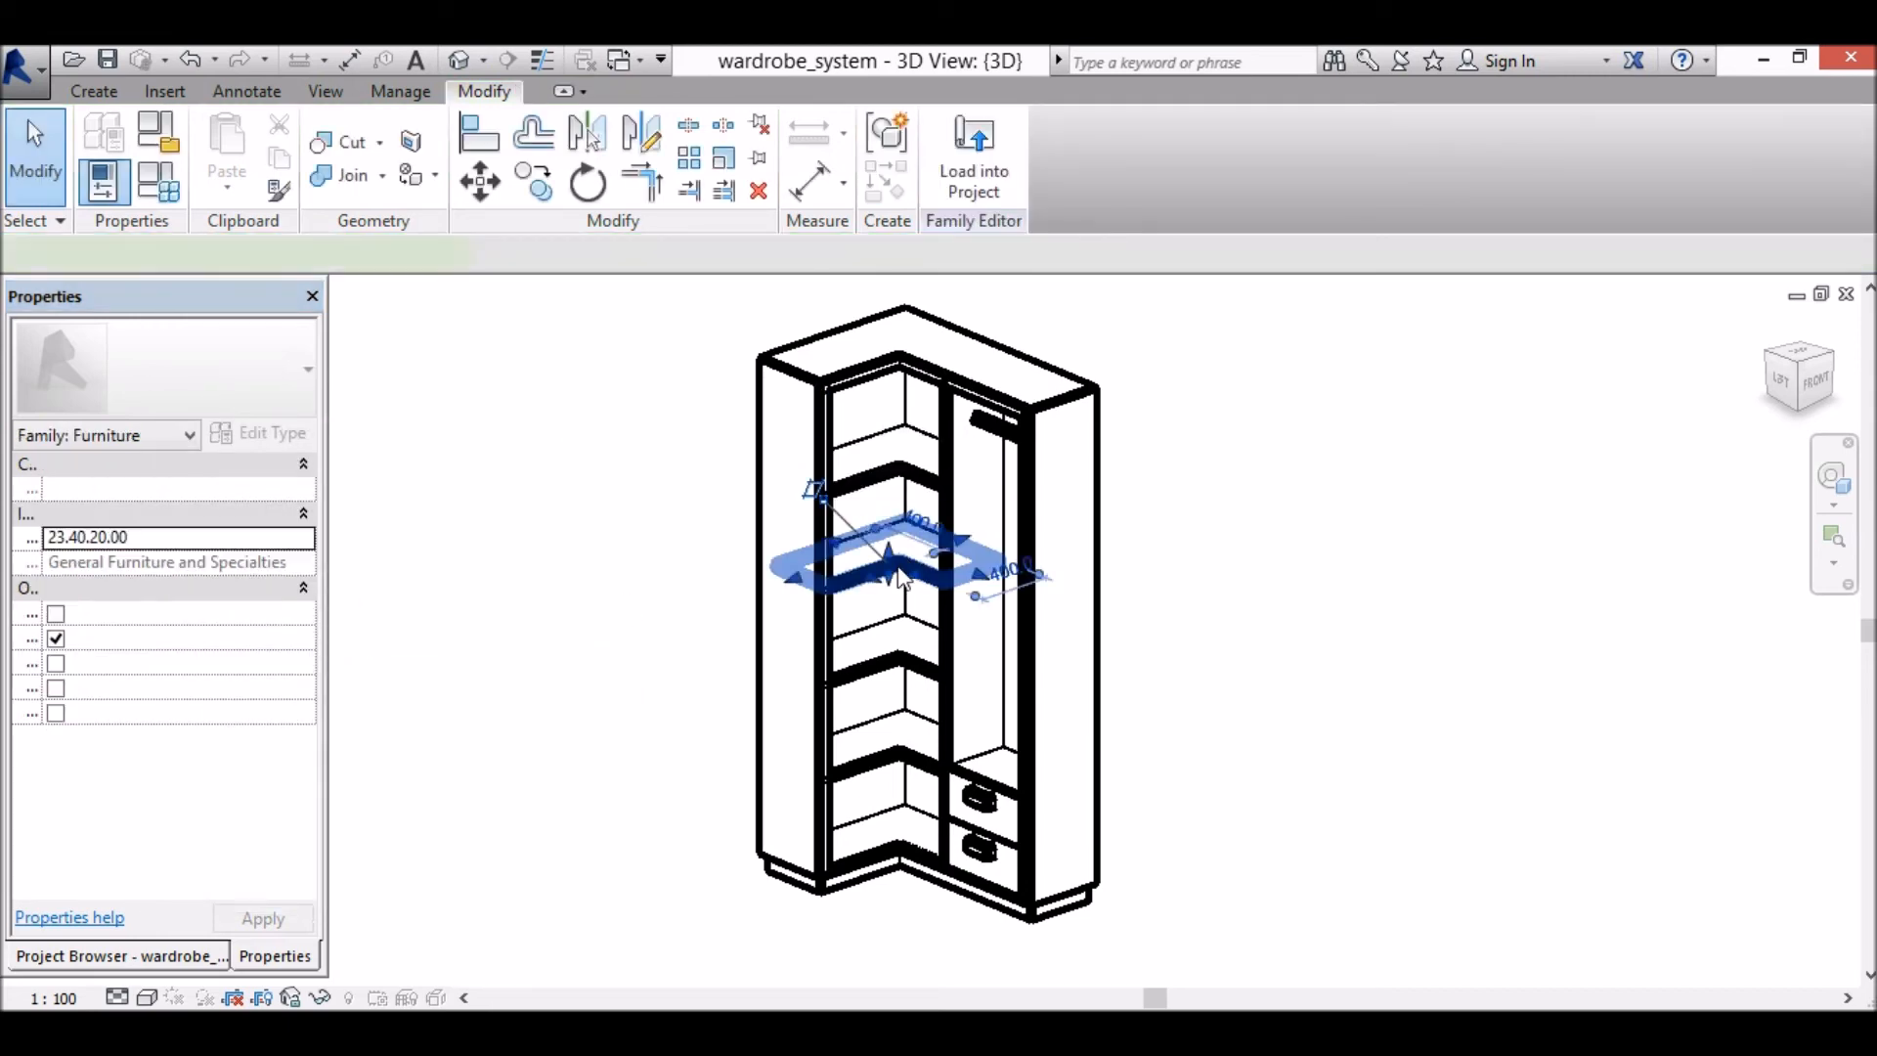
Step: Associate the material of the three L-shaped shelves below the uppermost one with "Material for shelves" together
{"action": "left_click", "coordinate": [908, 567]}
{"action": "left_click", "coordinate": [289, 958]}
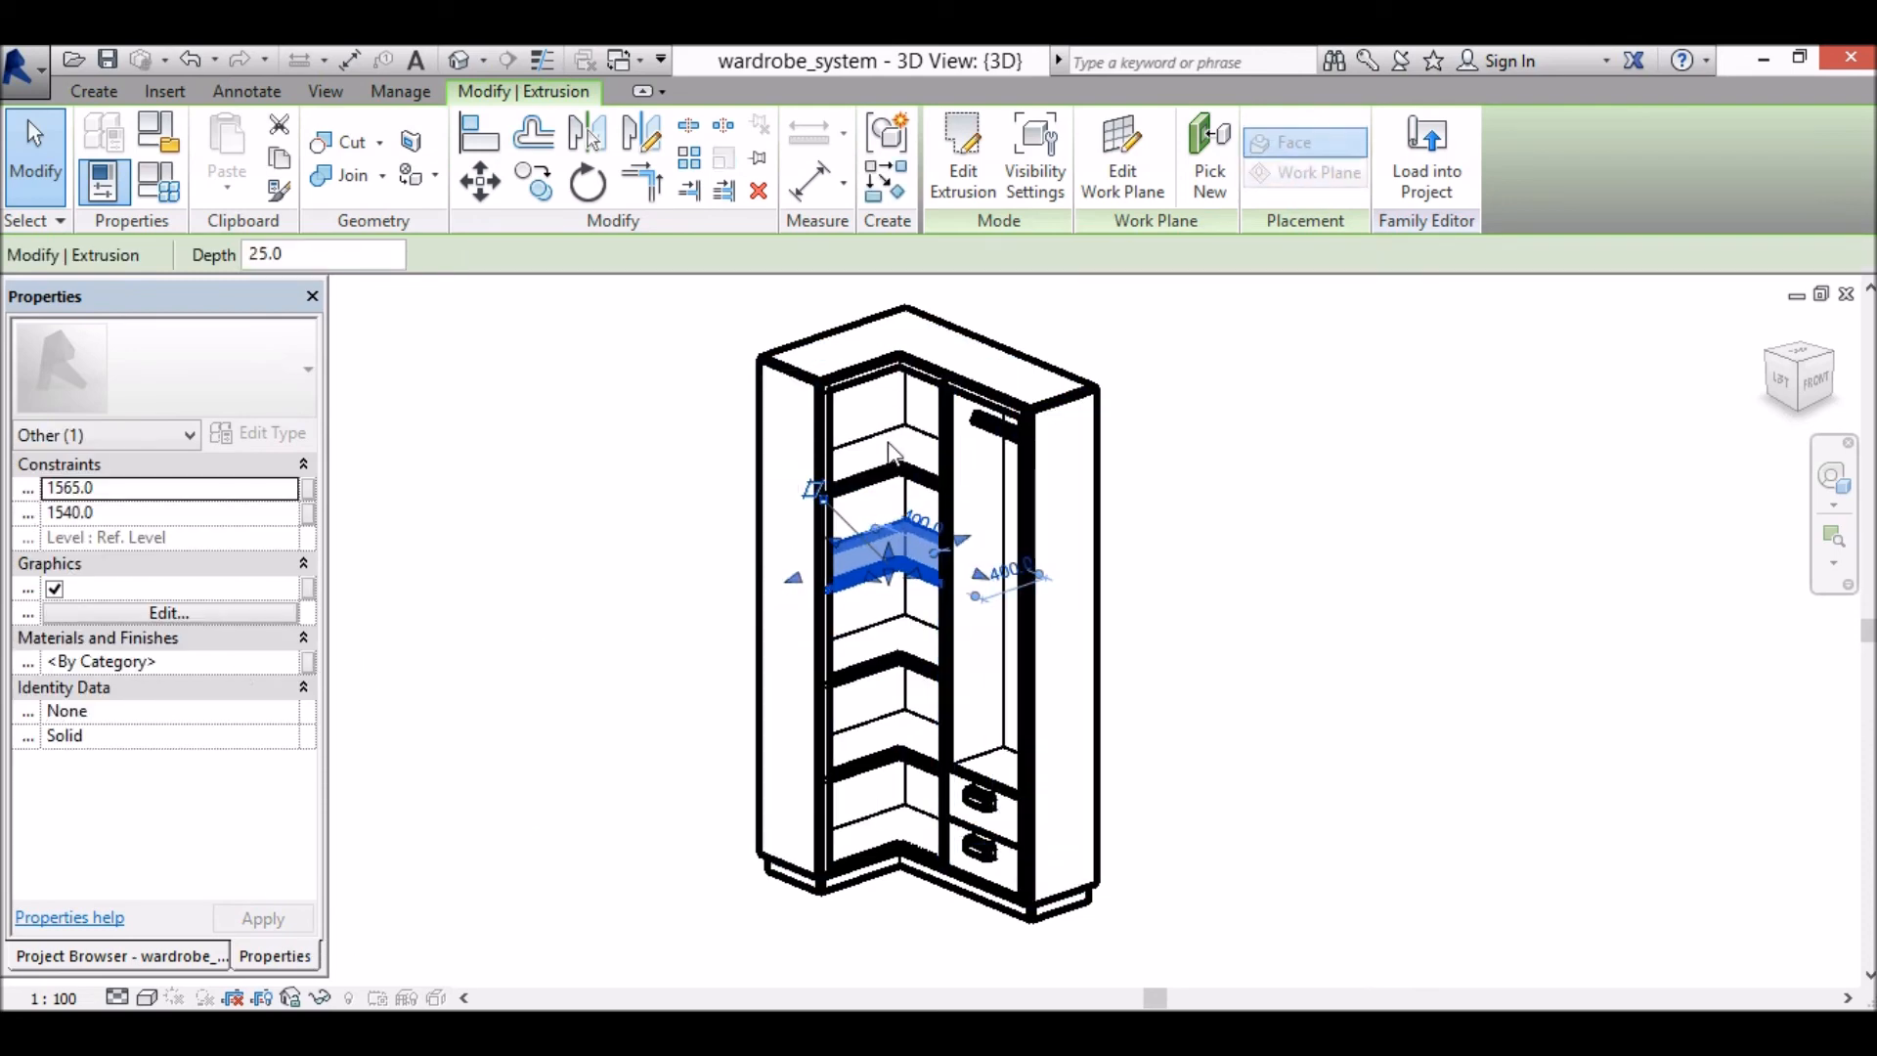
{"action": "left_click", "coordinate": [893, 653], "text": "ctrl"}
{"action": "left_click", "coordinate": [896, 745], "text": "ctrl"}
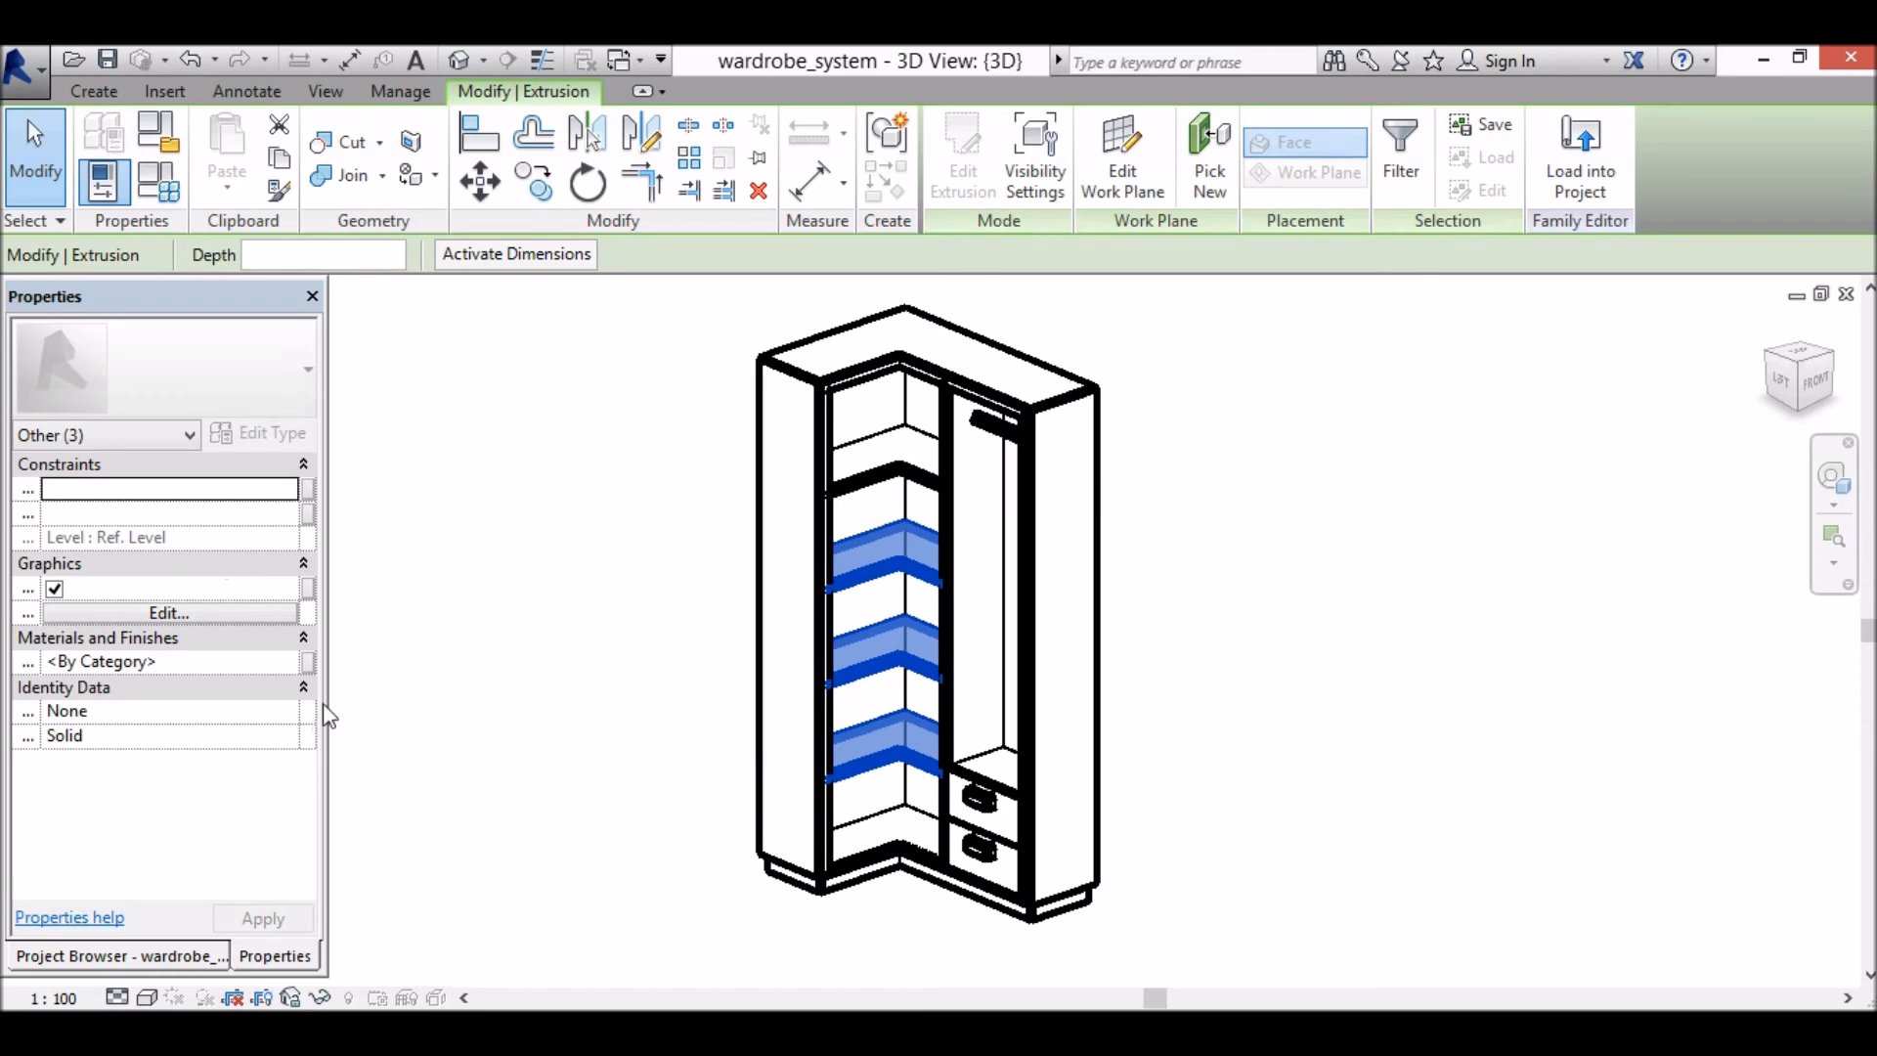
{"action": "left_click", "coordinate": [307, 662]}
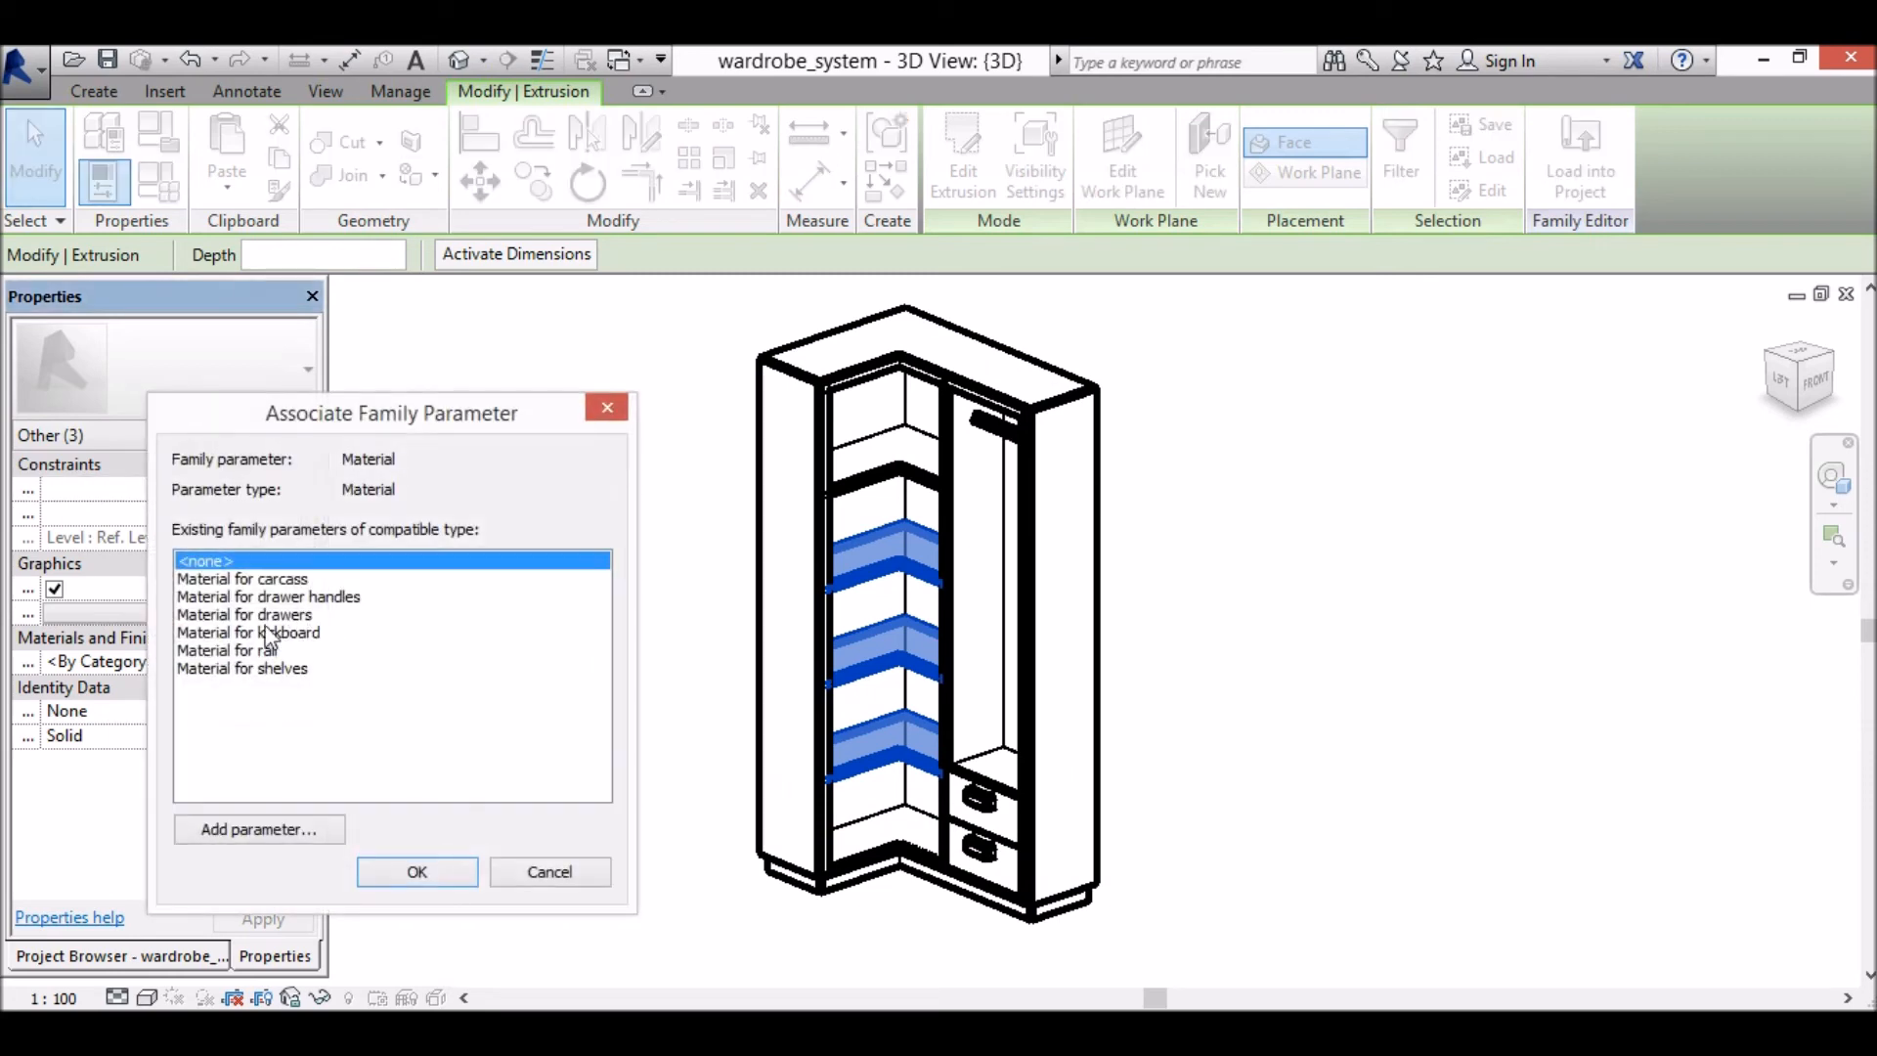
{"action": "left_click", "coordinate": [281, 669]}
{"action": "left_click", "coordinate": [419, 872]}
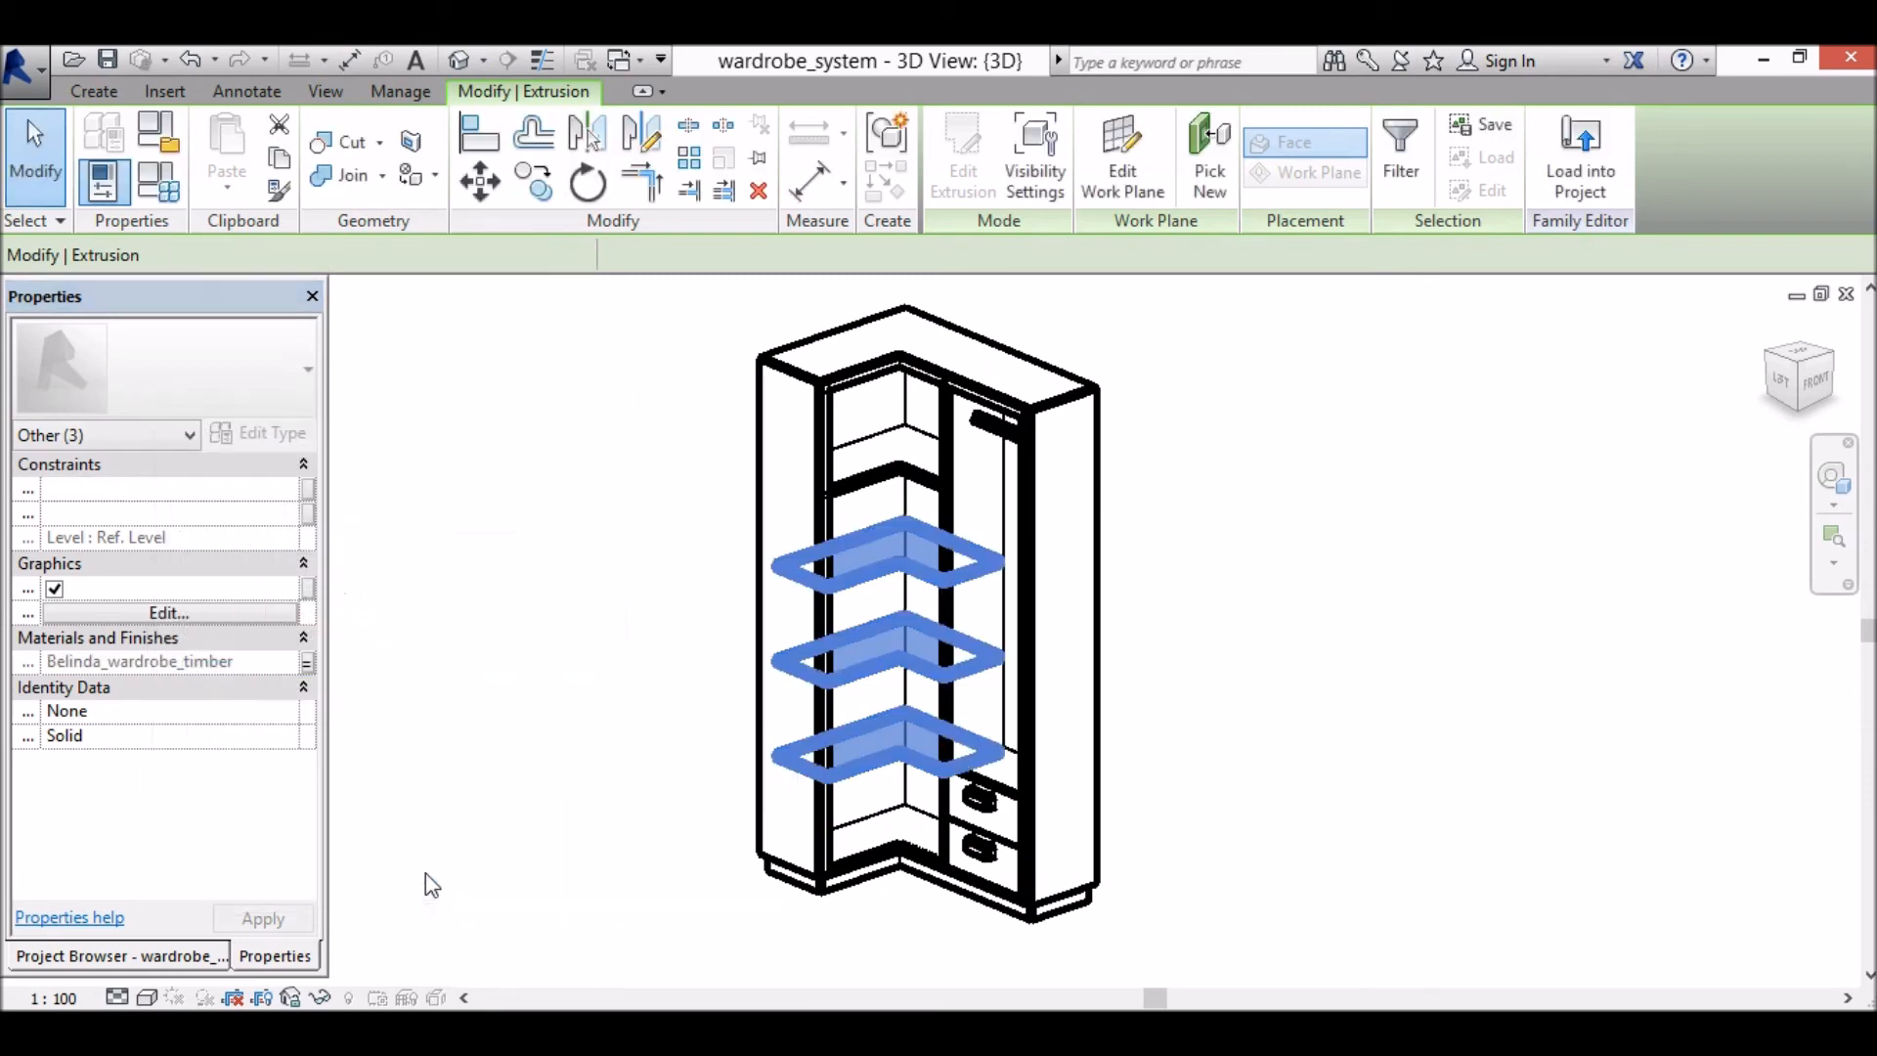
Step: Associate the material of the wardrobe's L-shaped bottom panel with the "Material for carcass" parameter
{"action": "left_click", "coordinate": [908, 859]}
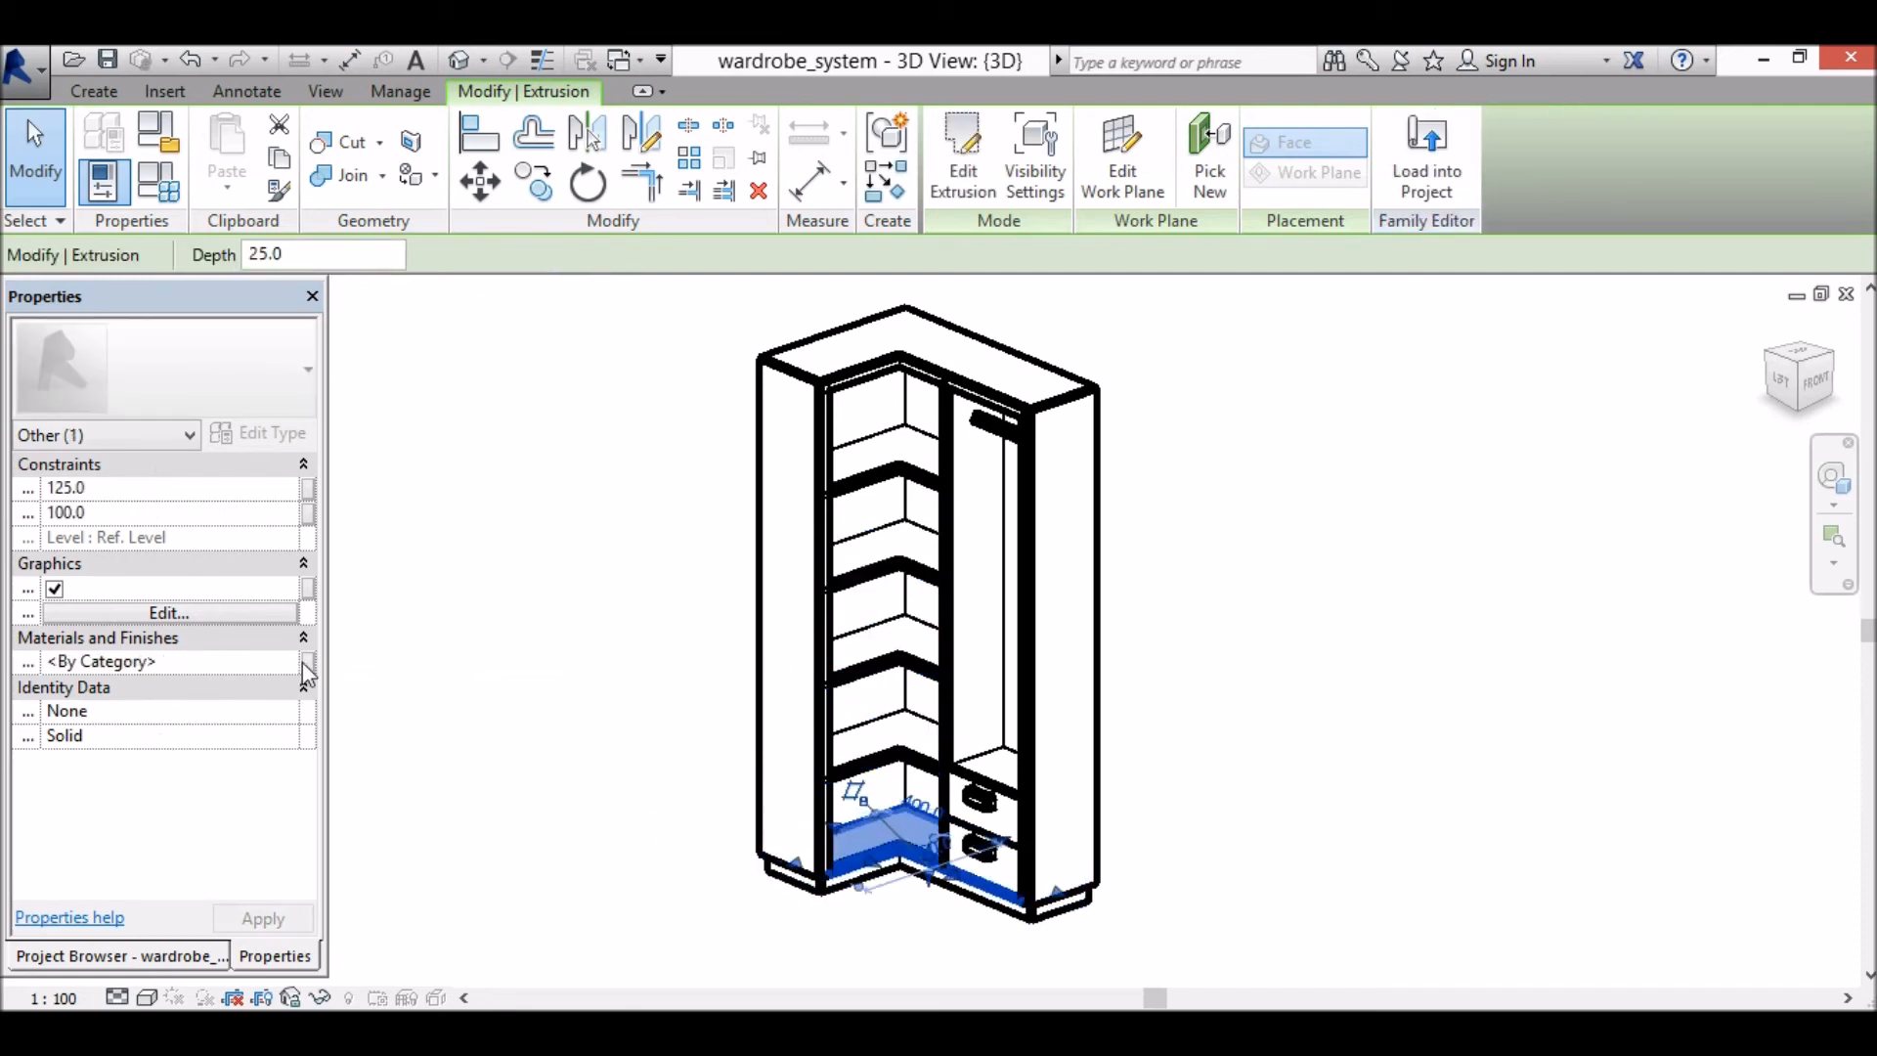
{"action": "left_click", "coordinate": [308, 665]}
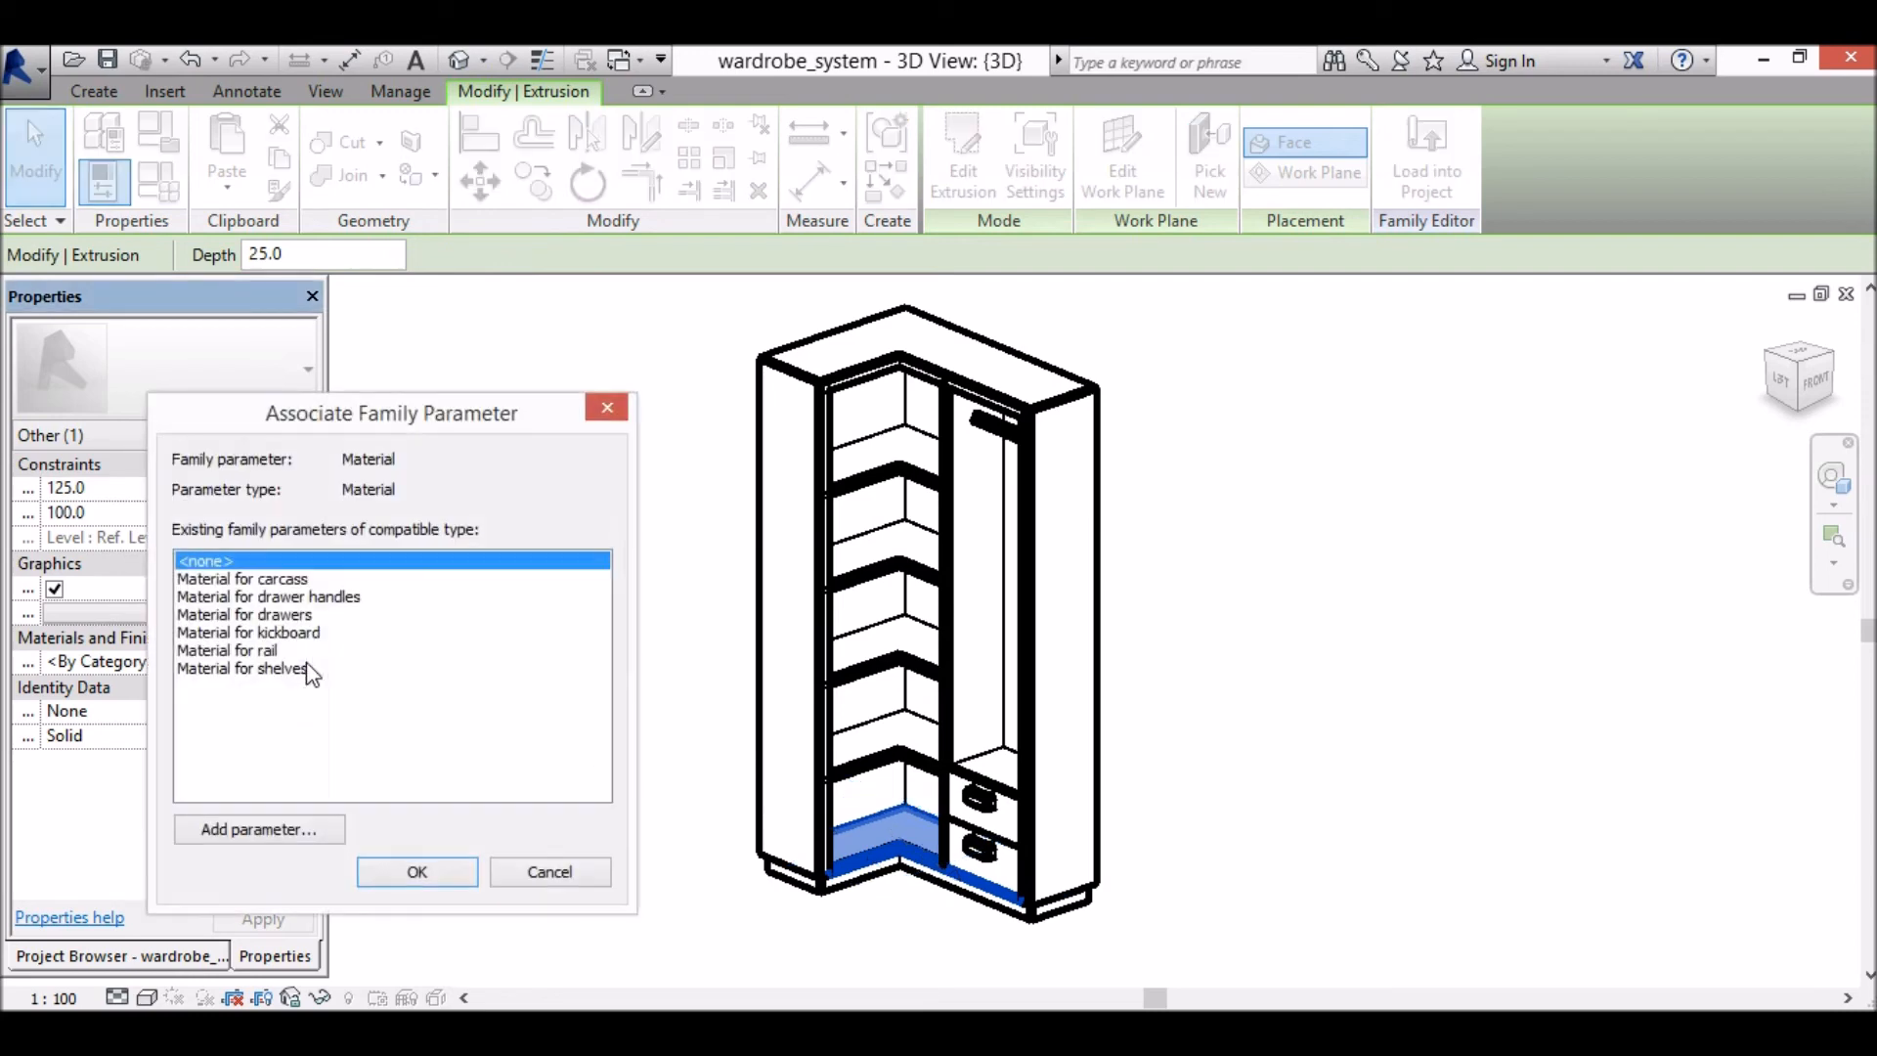
{"action": "left_click", "coordinate": [301, 581]}
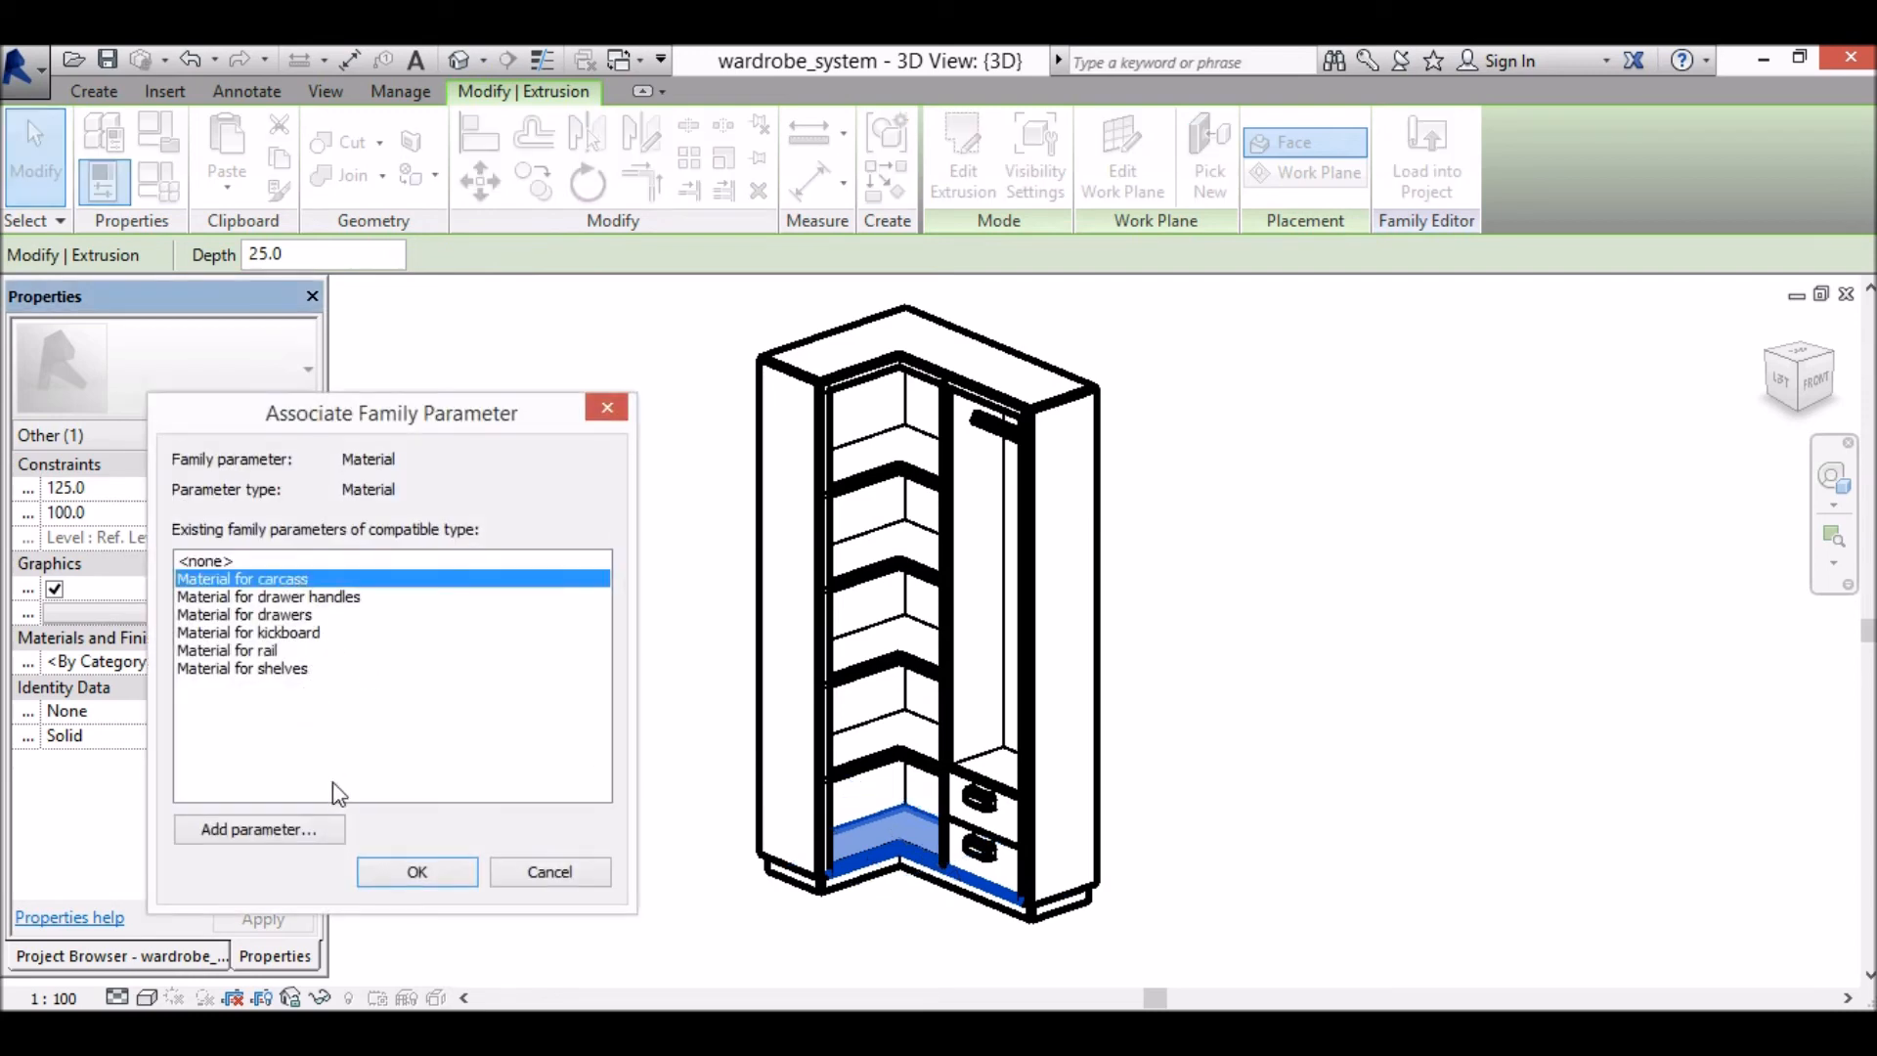
{"action": "left_click", "coordinate": [412, 872]}
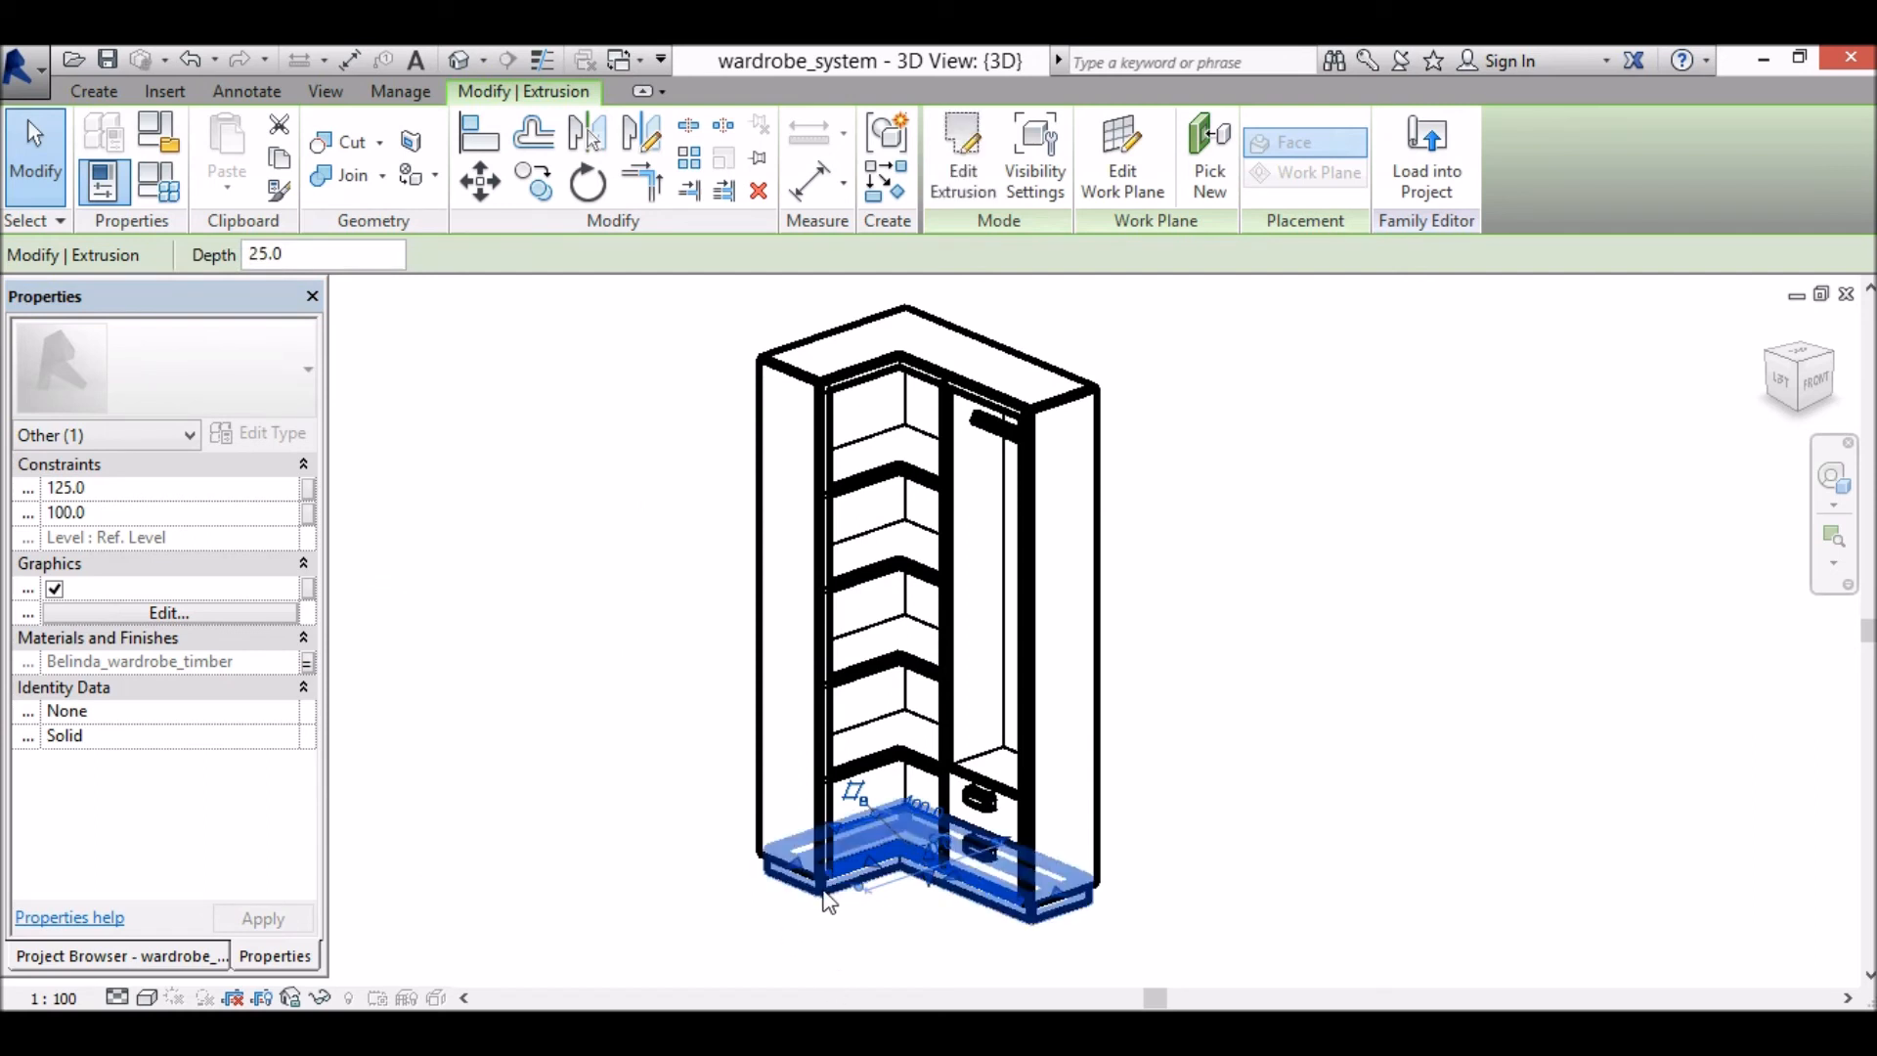
Step: Associate the kickboard extrusion's material under the wardrobe with the "Material for kickboard" parameter
{"action": "left_click", "coordinate": [829, 901]}
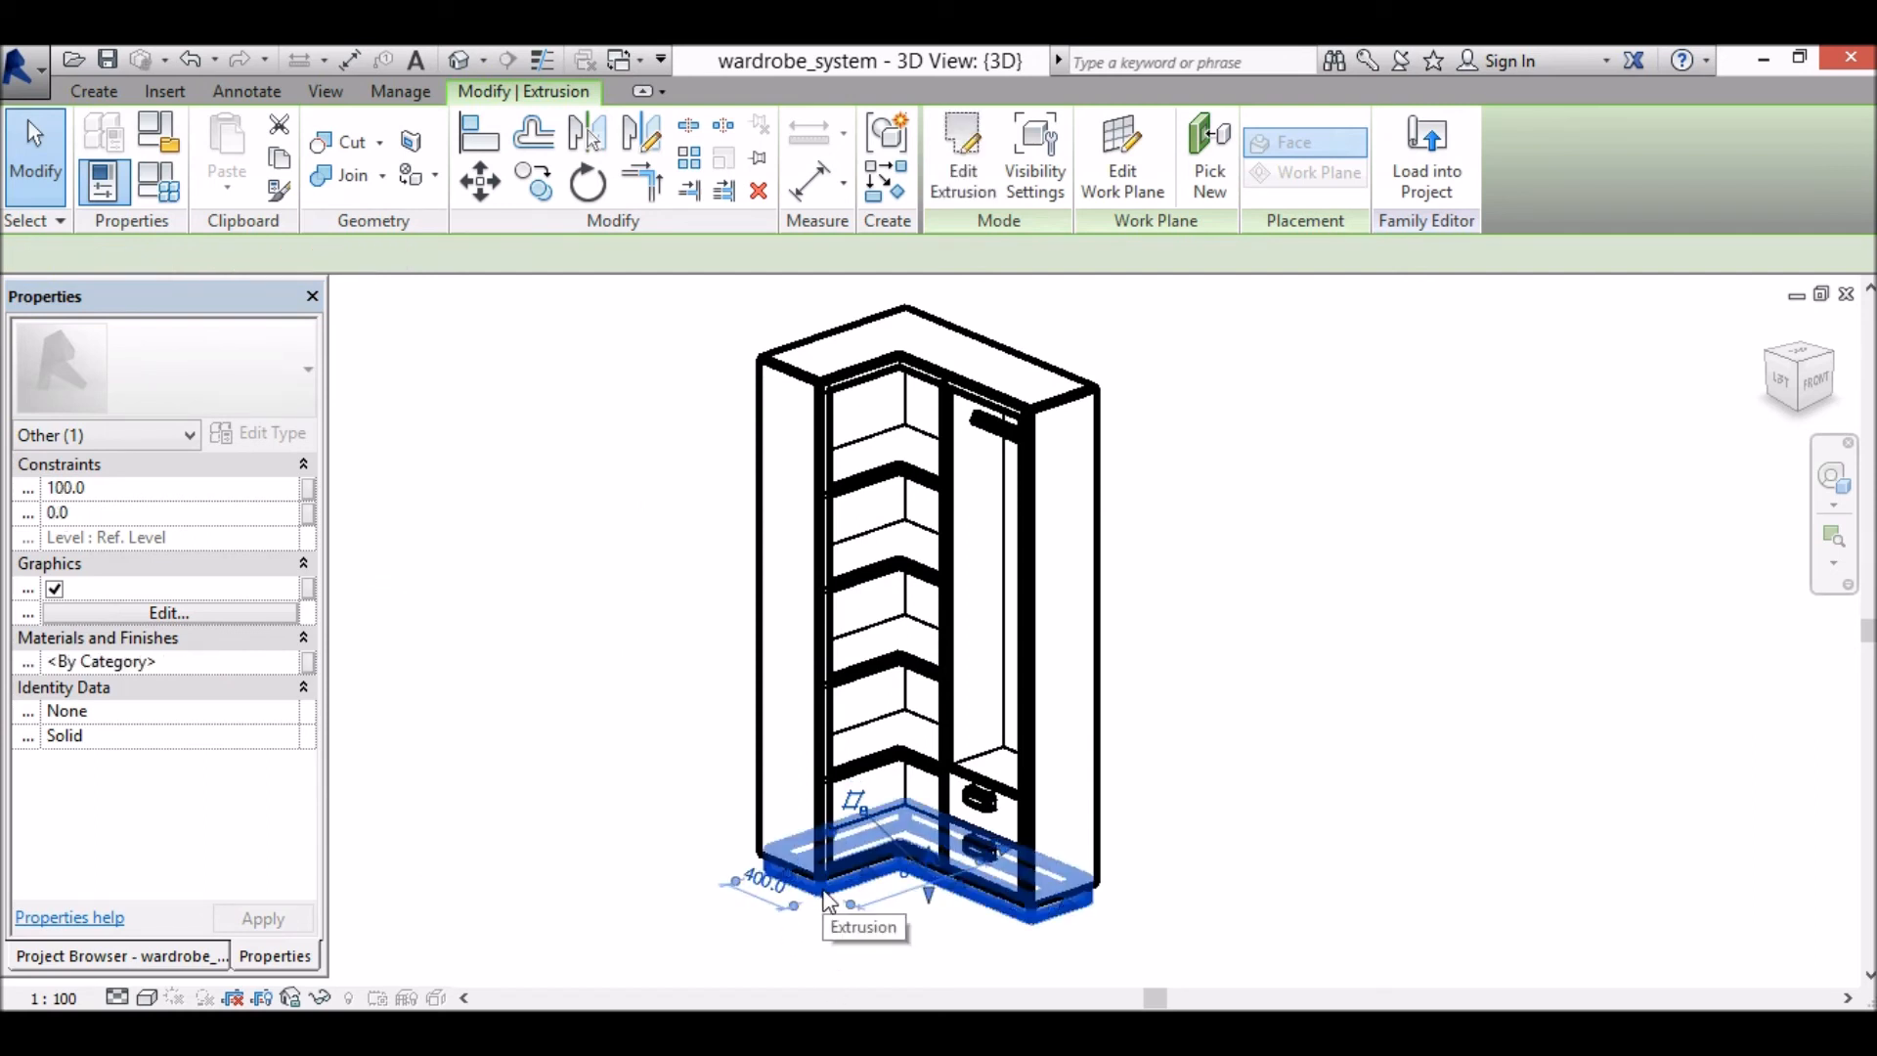
{"action": "left_click", "coordinate": [306, 666]}
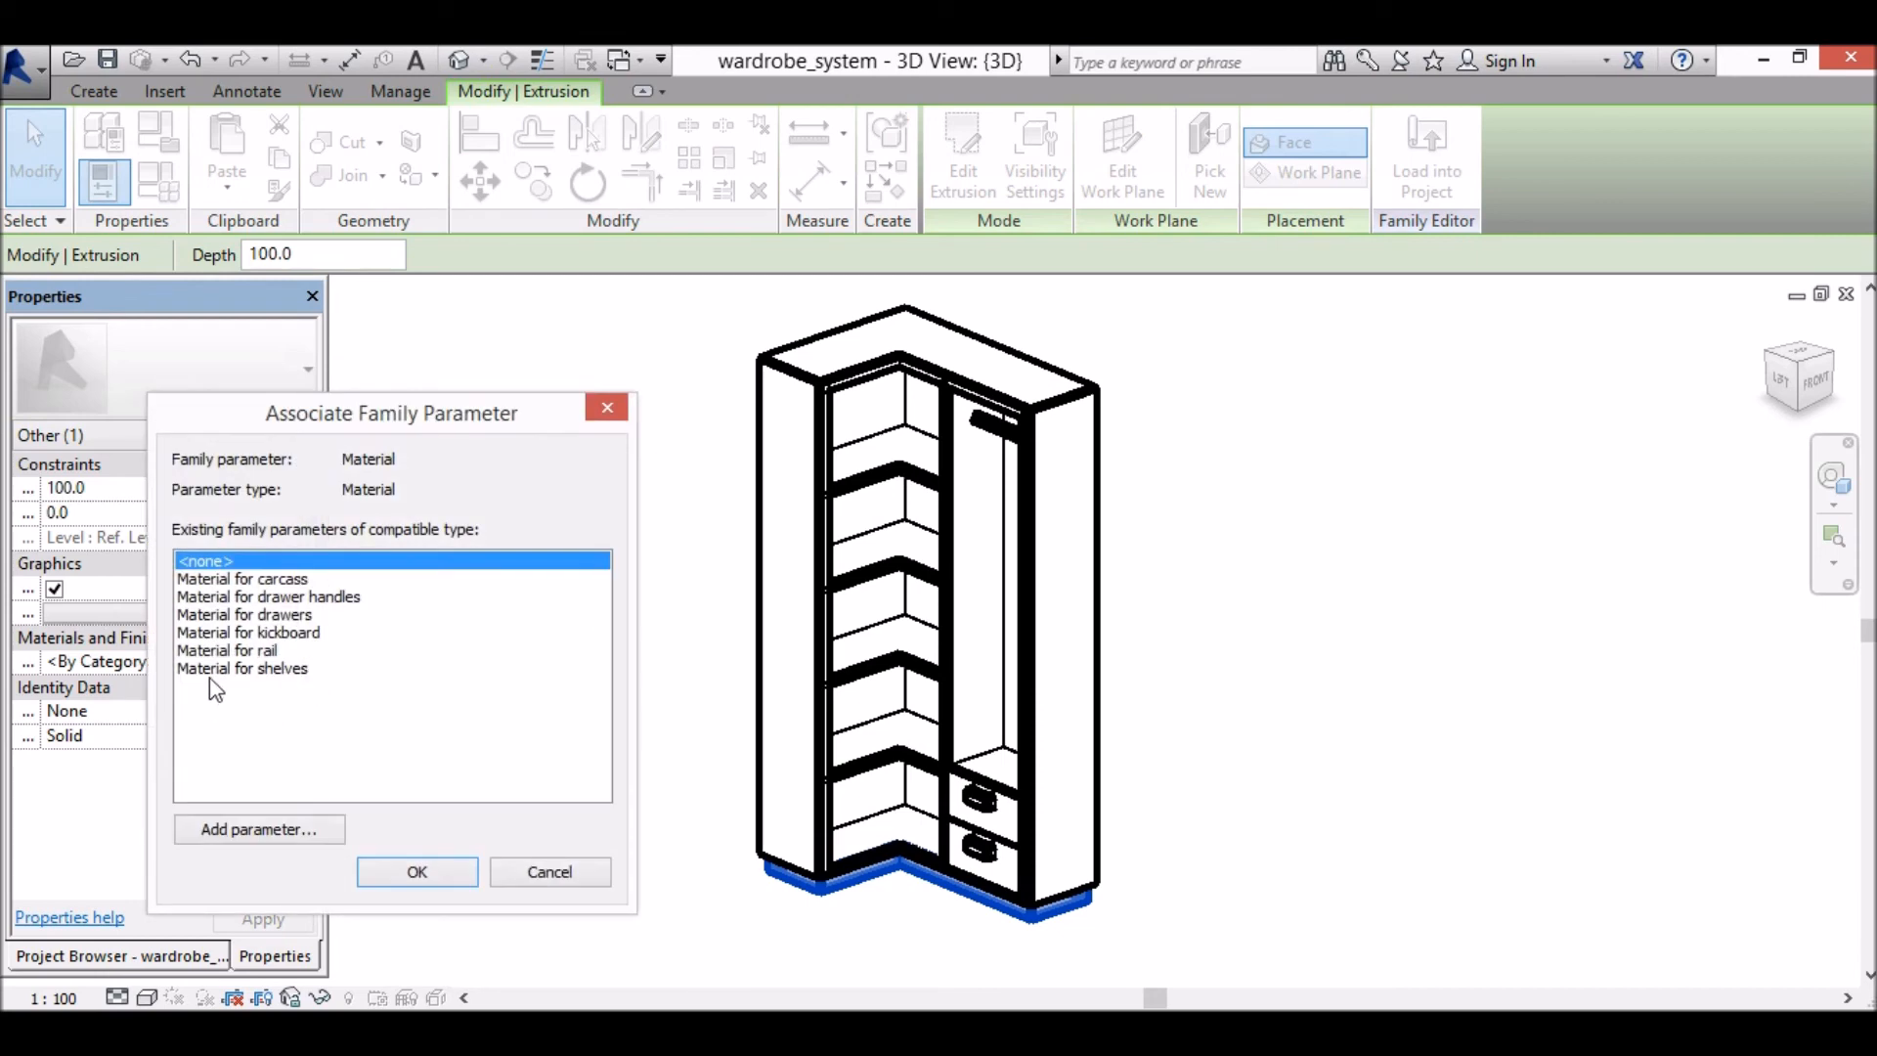
{"action": "left_click", "coordinate": [278, 634]}
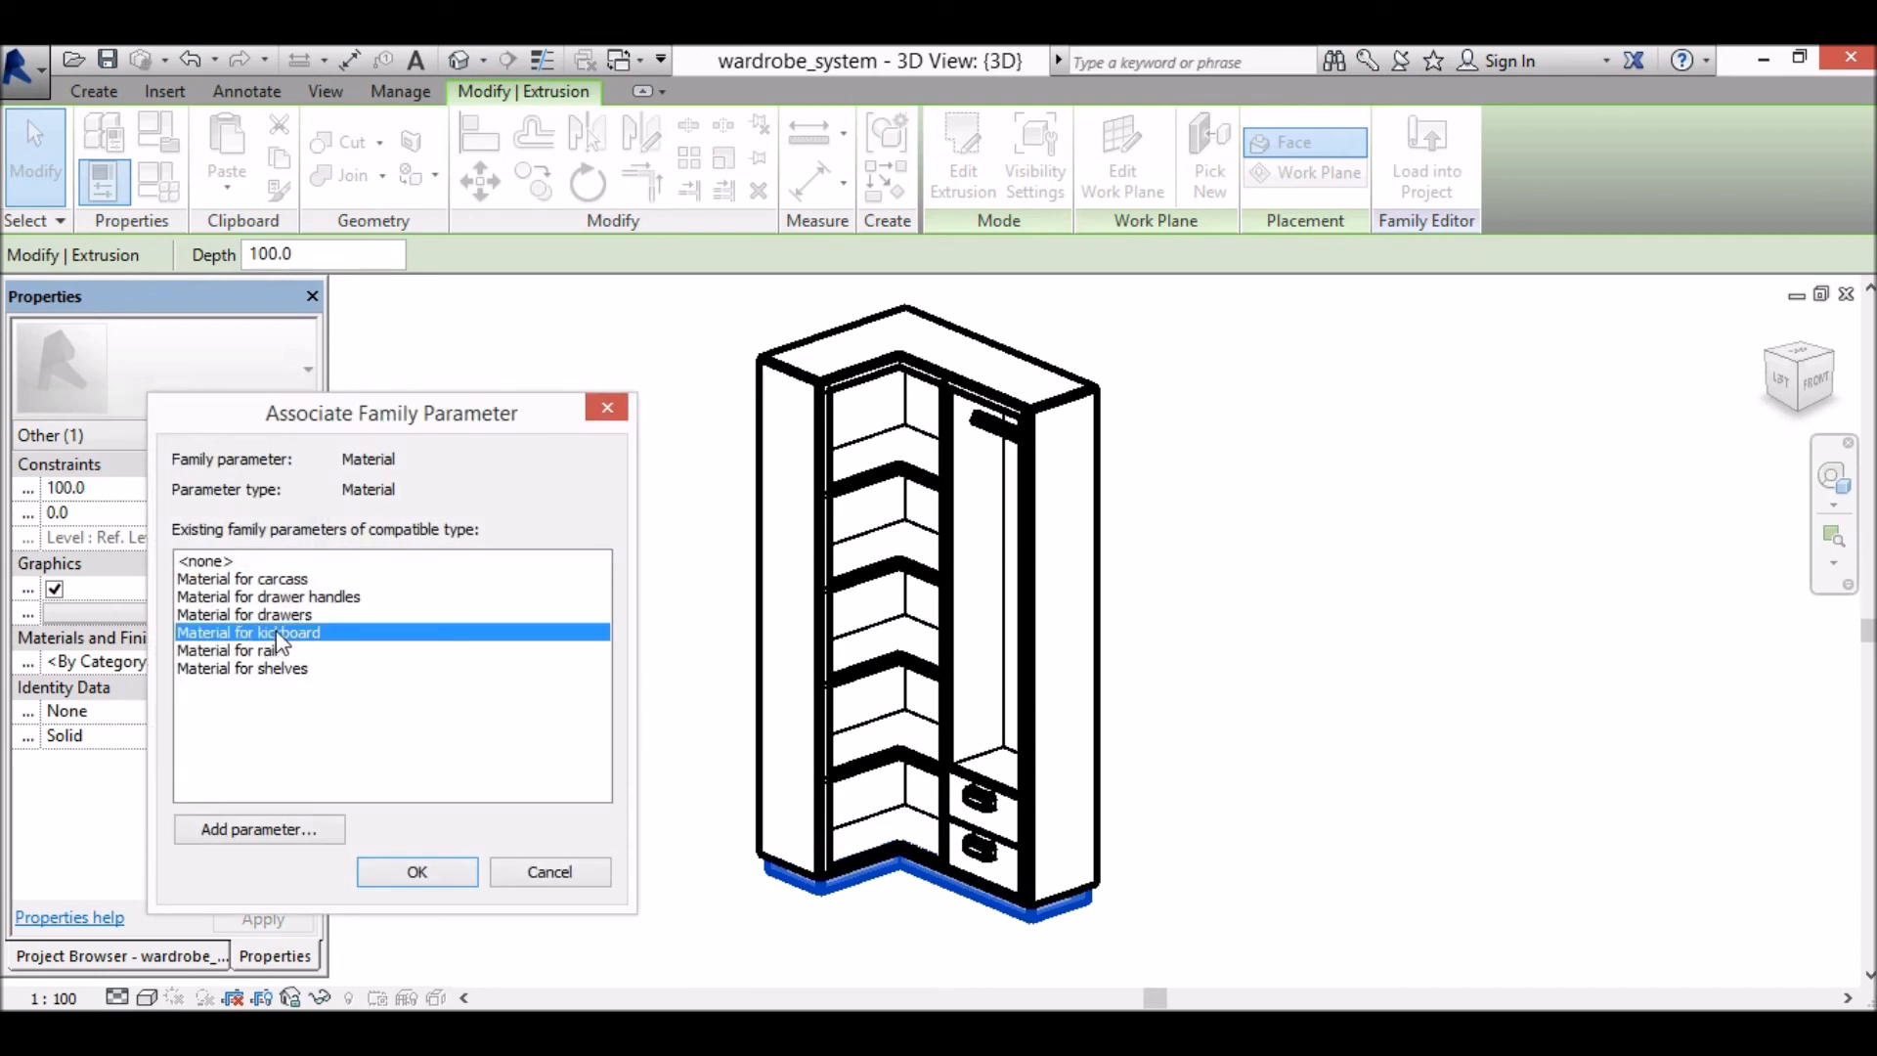
{"action": "left_click", "coordinate": [419, 872]}
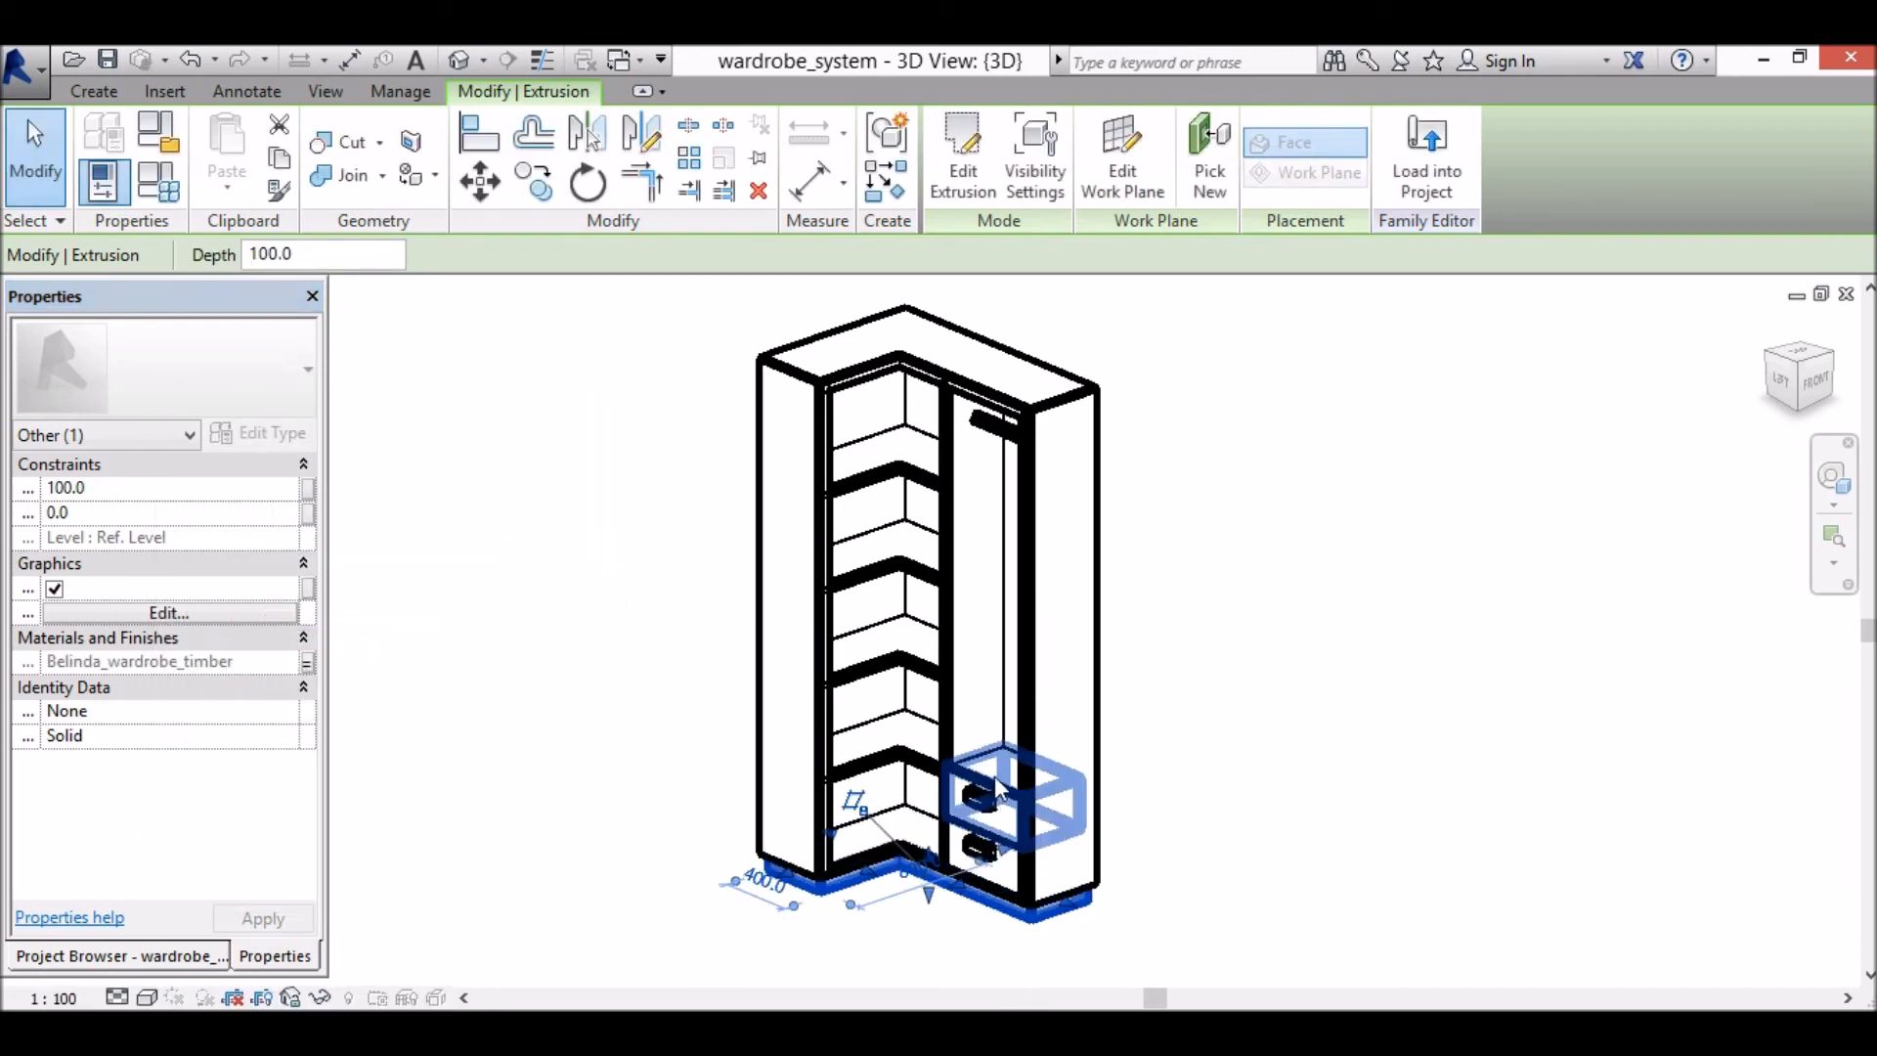
{"action": "key", "text": "Escape"}
Step: Associate the material of both drawers with the "Material for drawers" parameter and clear the selection
{"action": "left_click", "coordinate": [998, 812]}
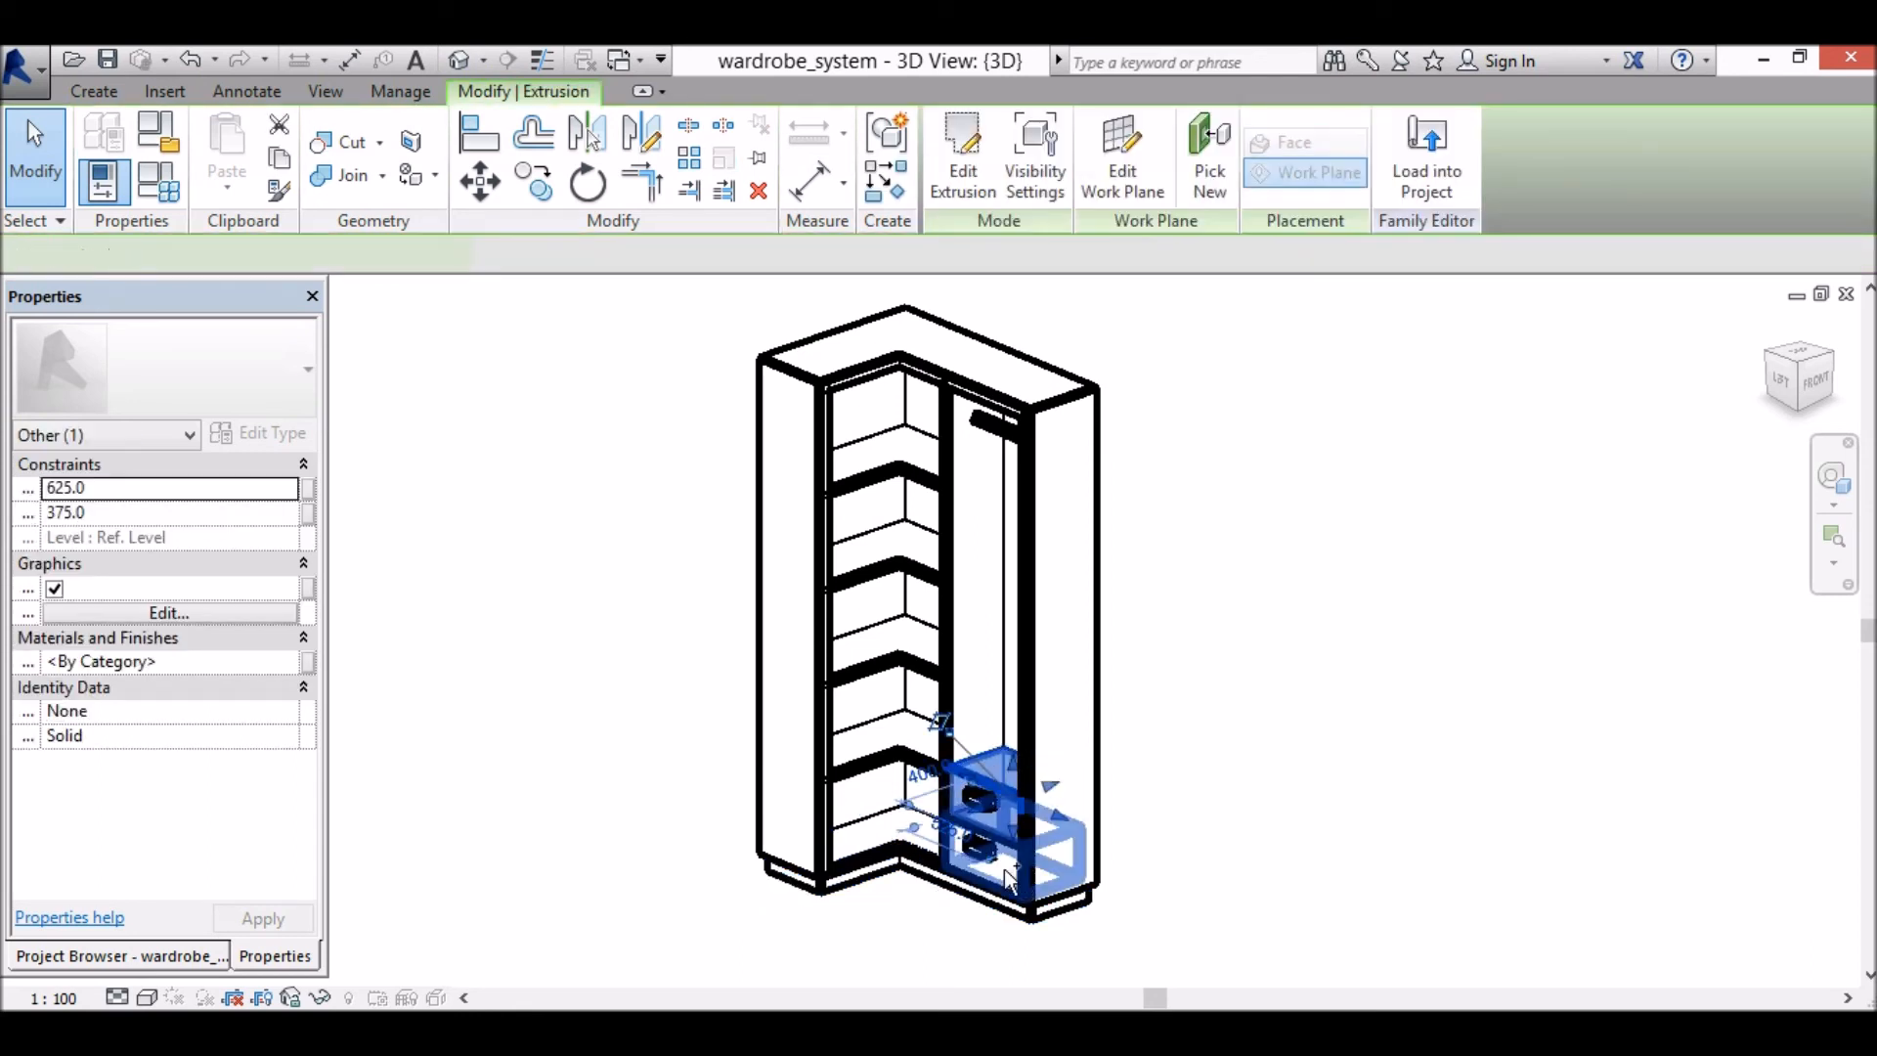
{"action": "left_click", "coordinate": [1017, 868], "text": "ctrl"}
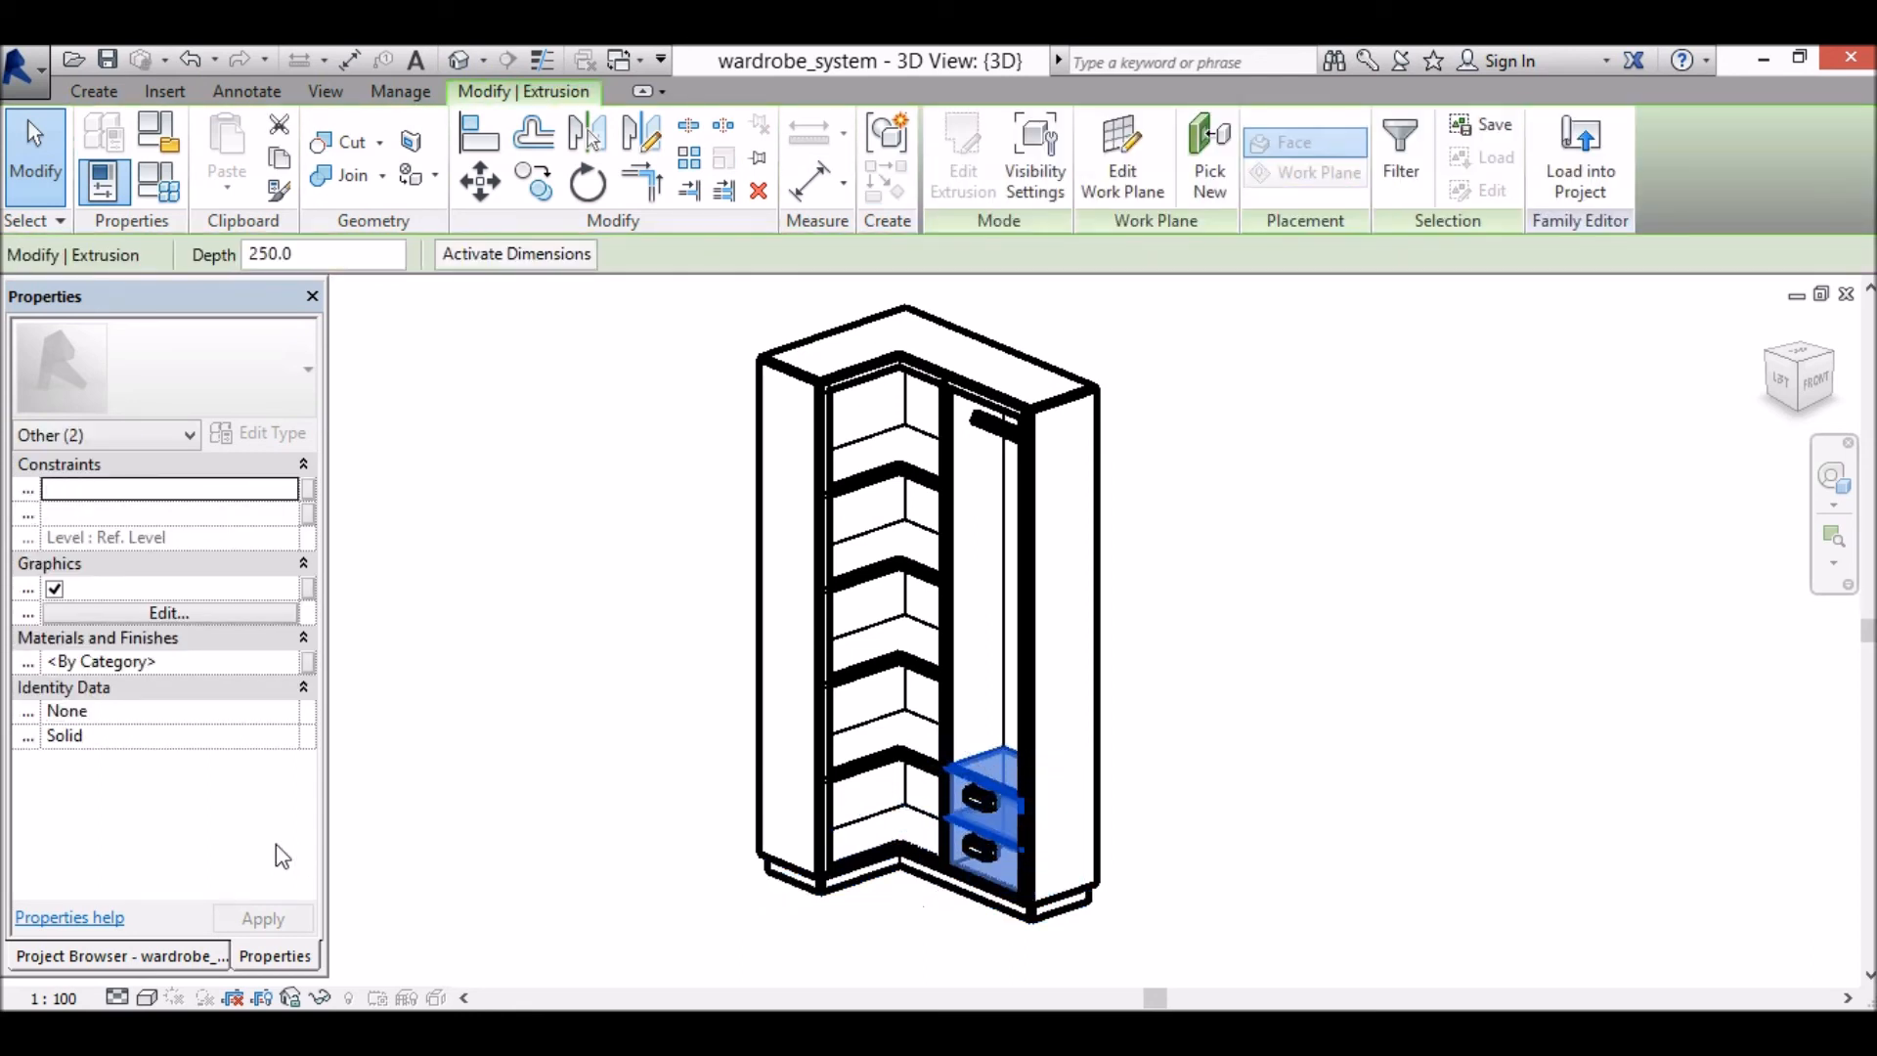
{"action": "left_click", "coordinate": [308, 662]}
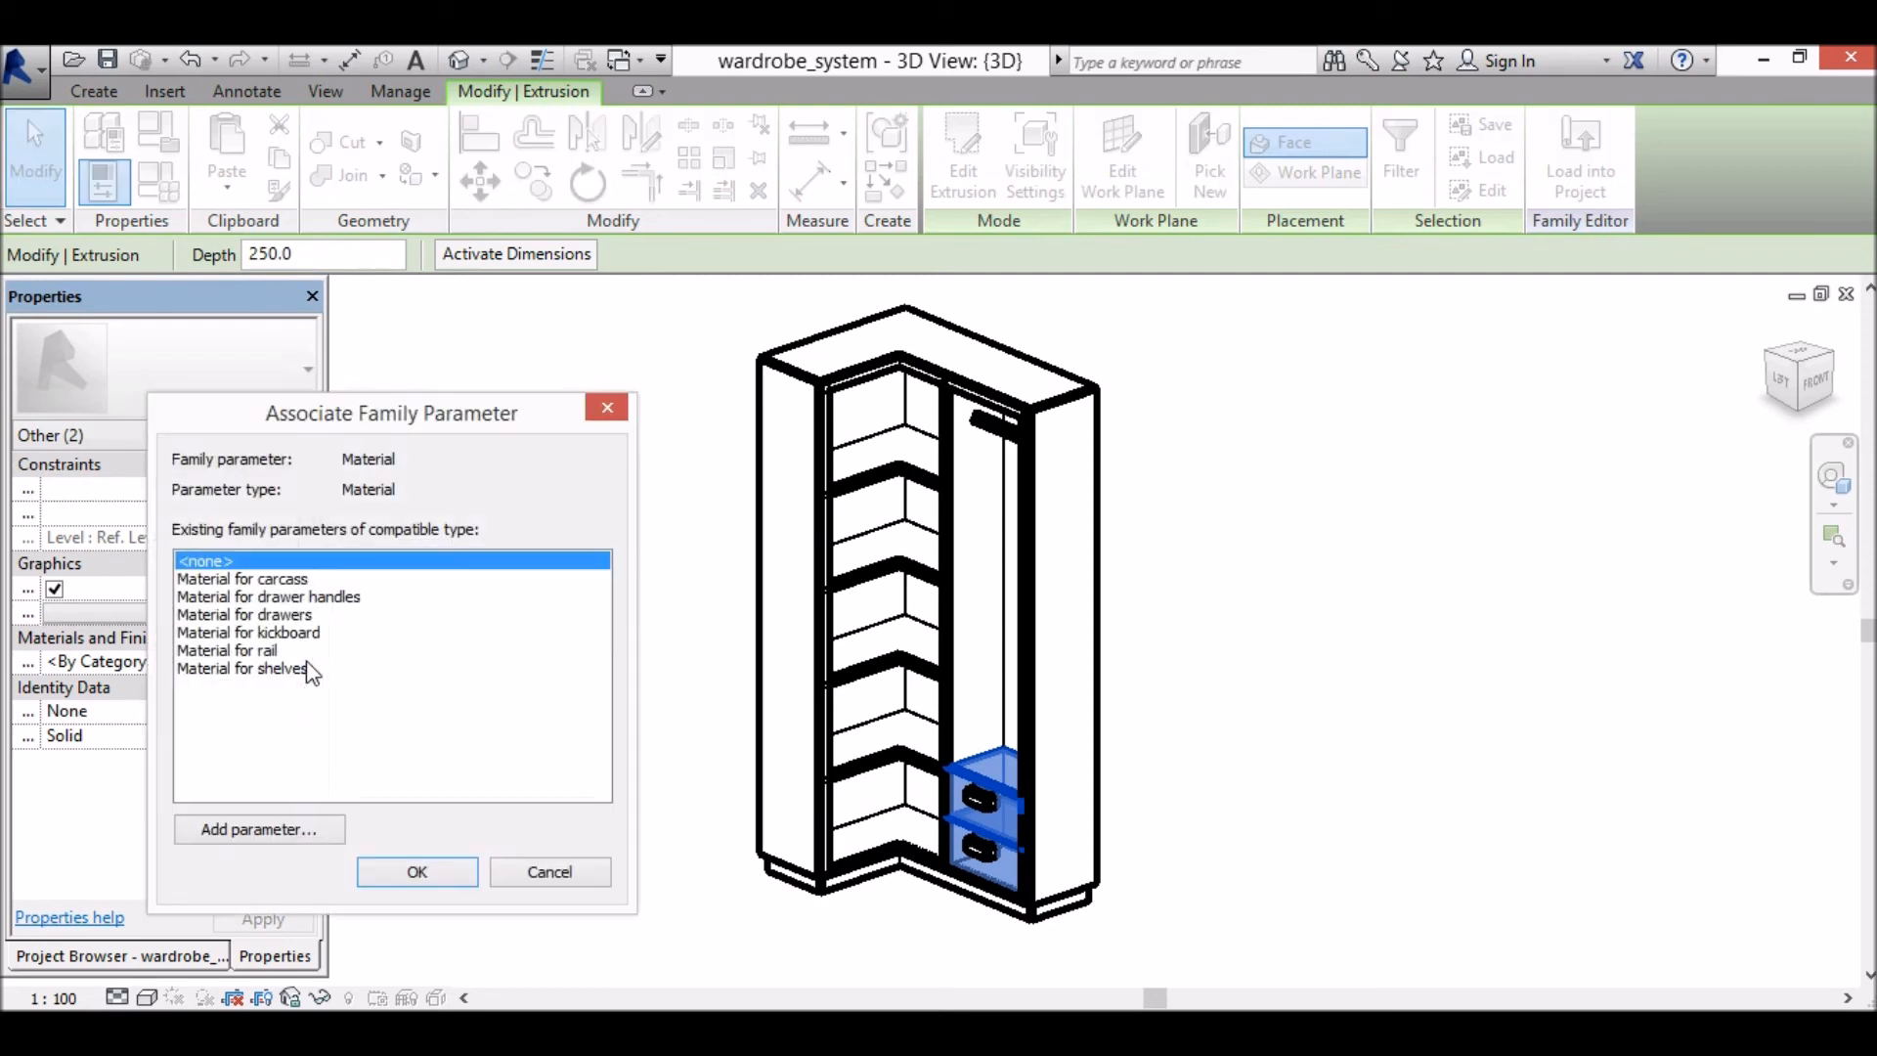
{"action": "left_click", "coordinate": [289, 615]}
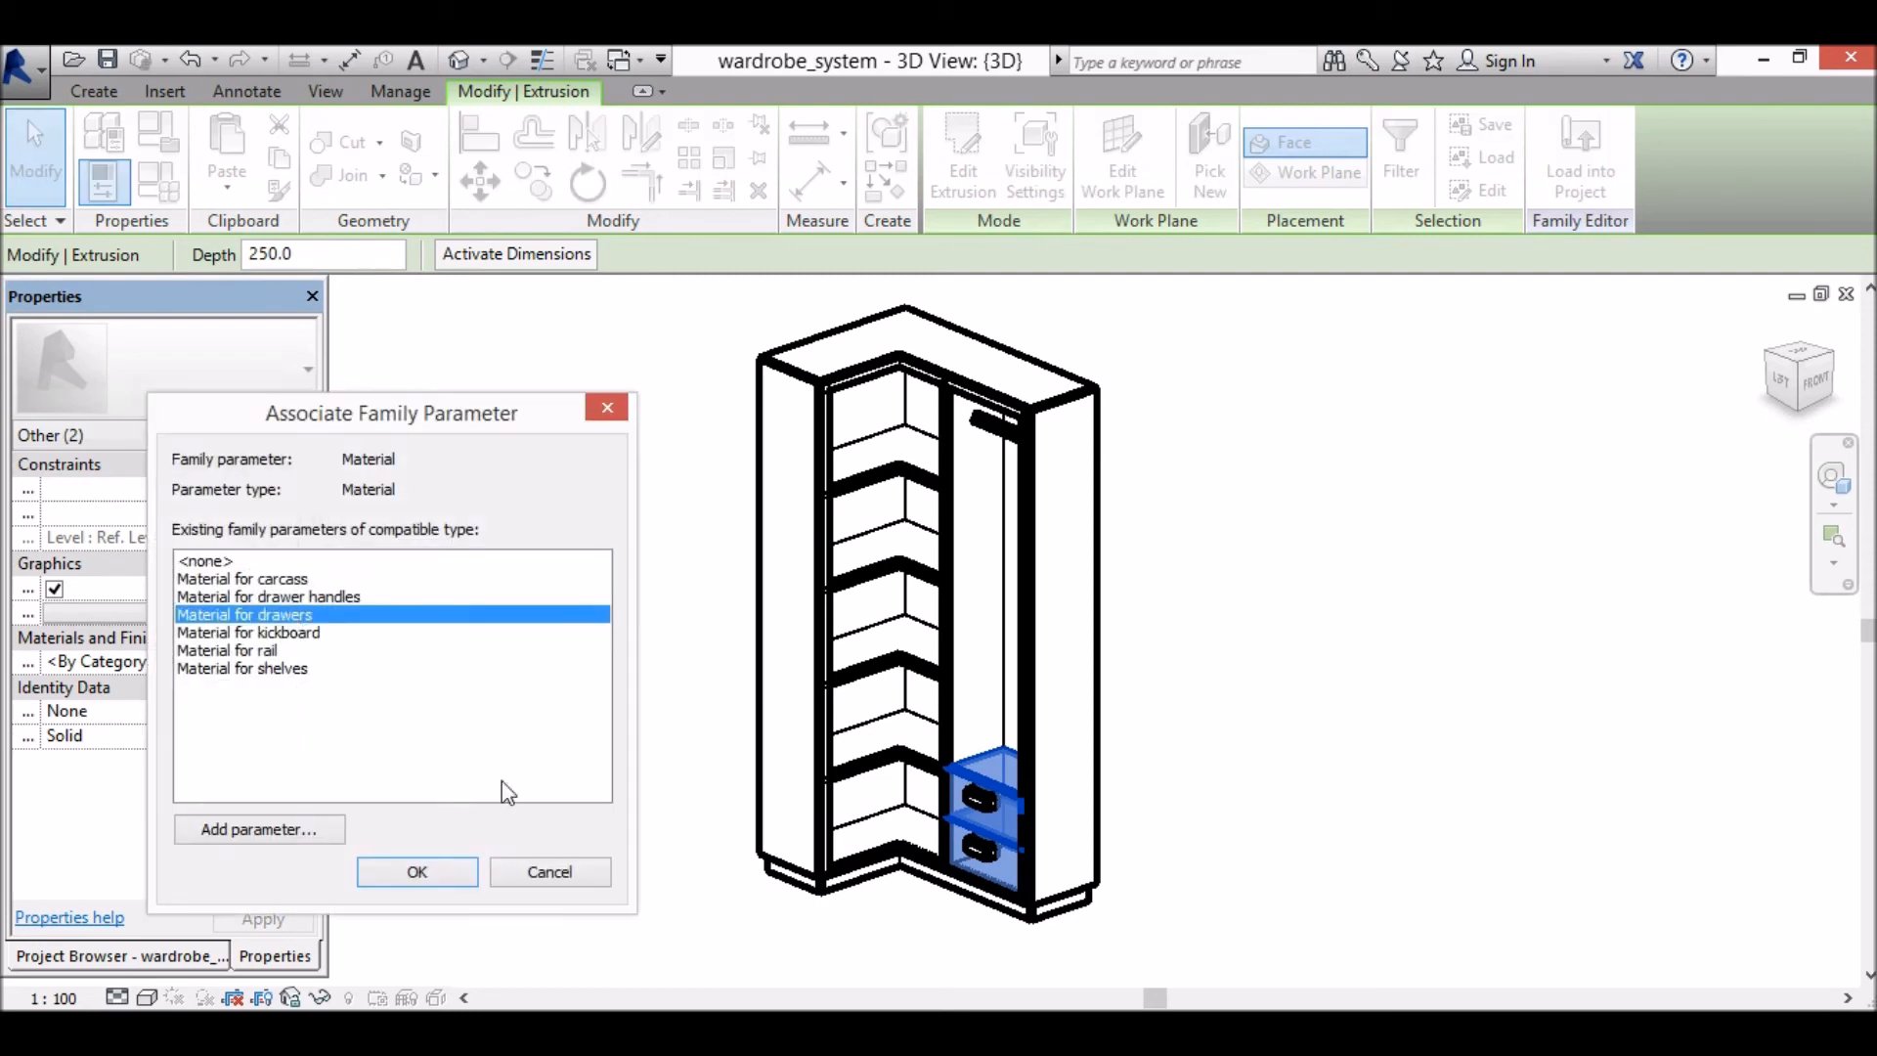
{"action": "left_click", "coordinate": [411, 870]}
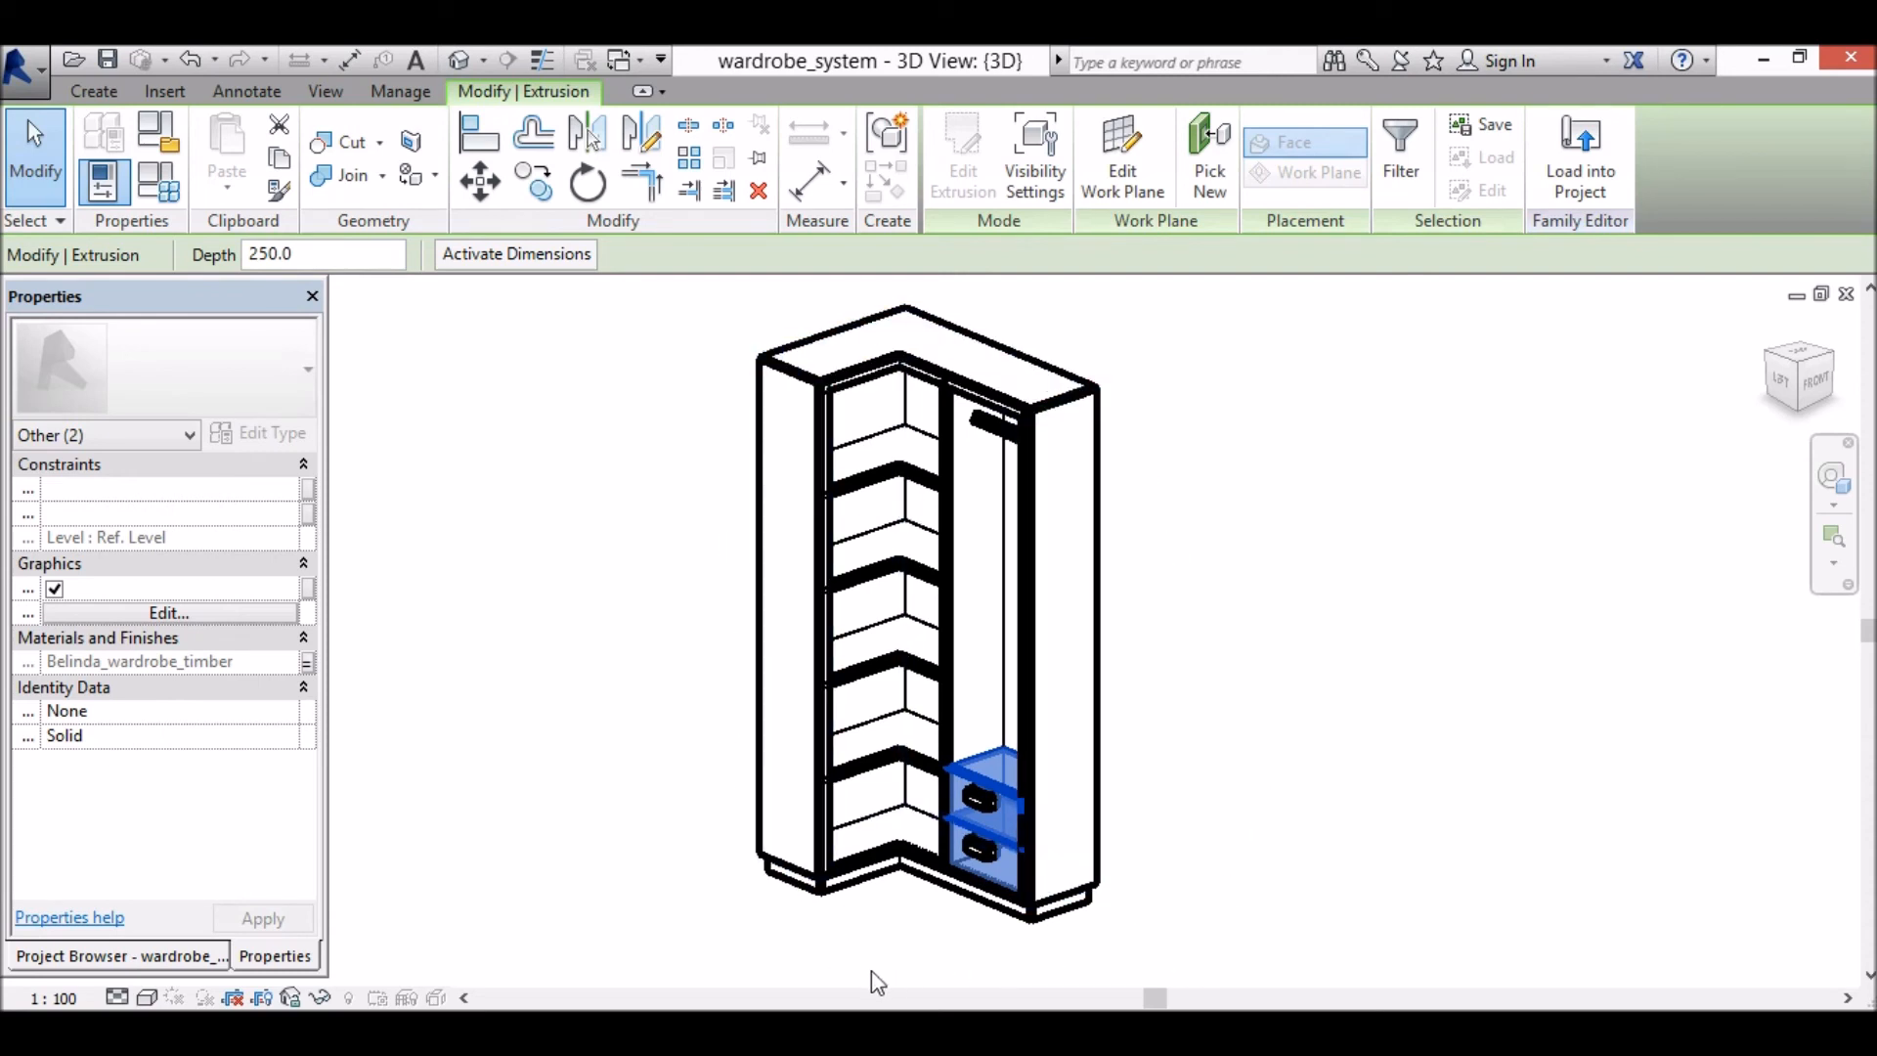
{"action": "left_click", "coordinate": [1251, 812]}
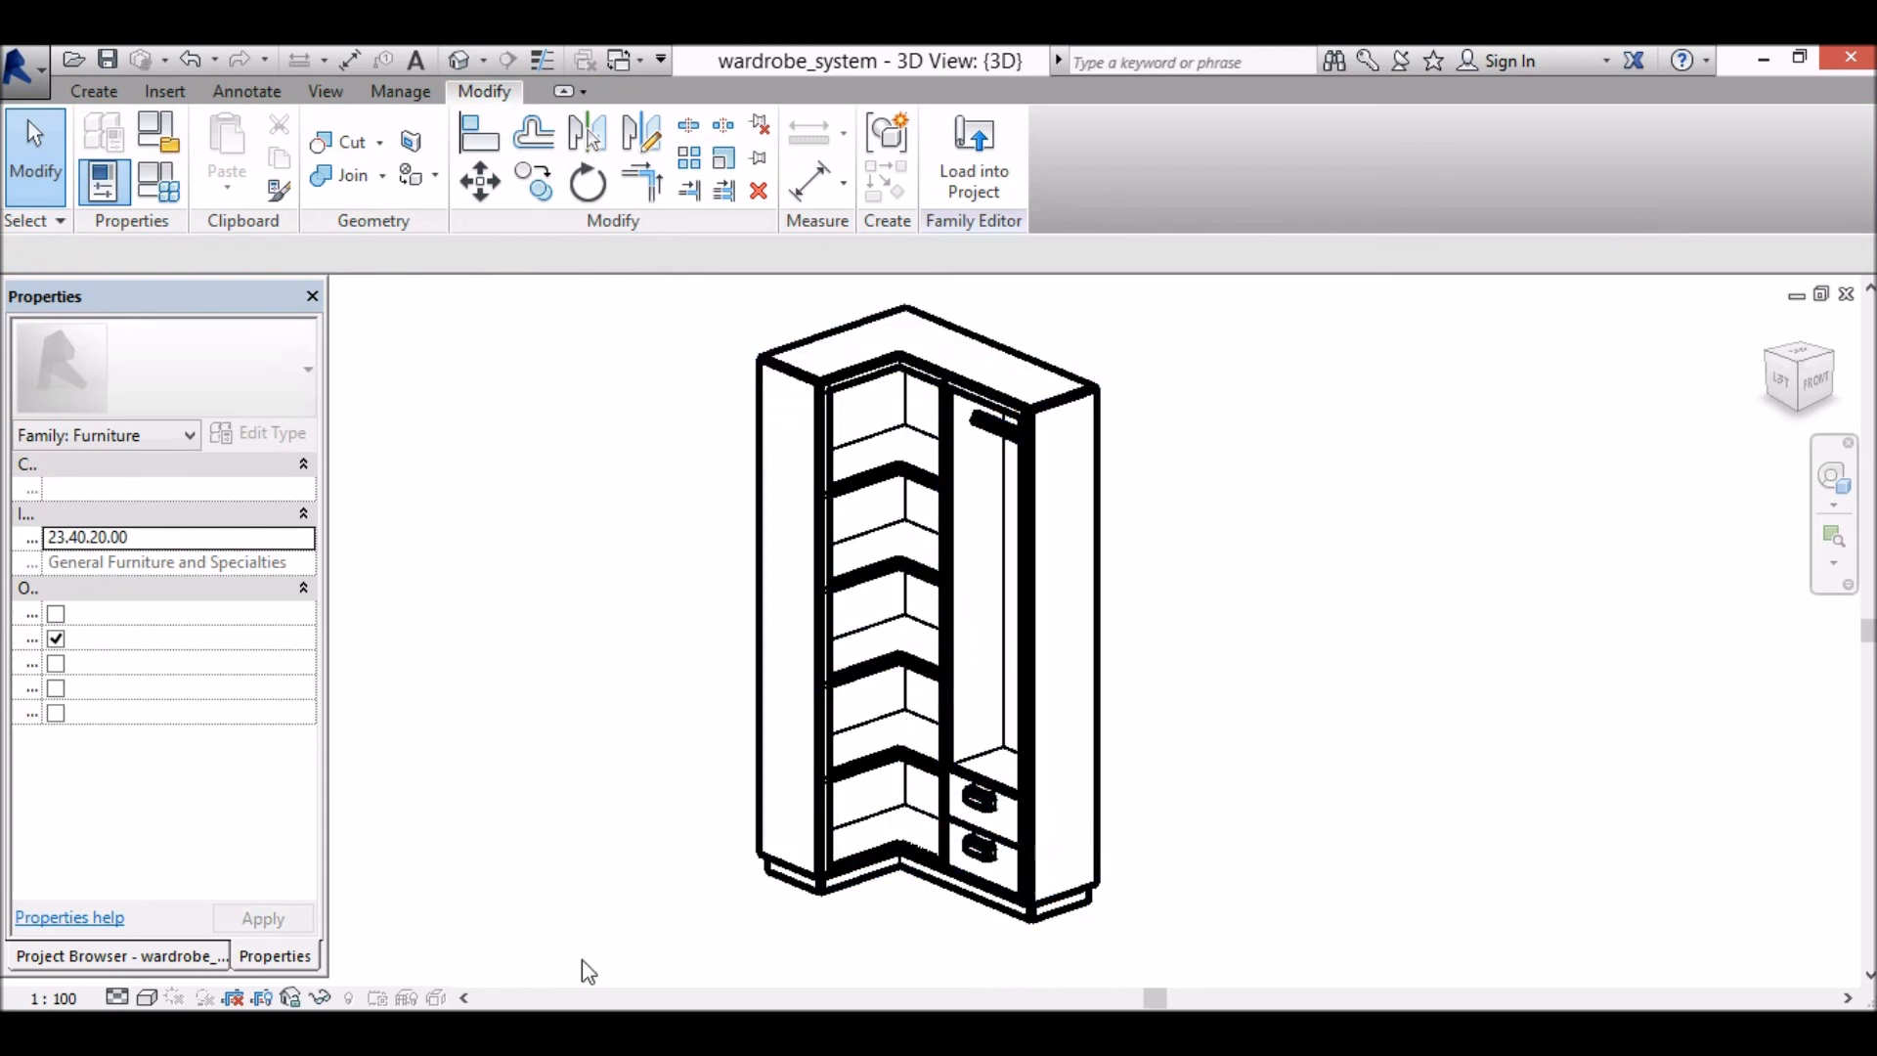
Step: Associate the material of both drawer handles with the "Material for drawer handles" parameter
{"action": "left_click", "coordinate": [980, 802]}
{"action": "left_click", "coordinate": [982, 852], "text": "ctrl"}
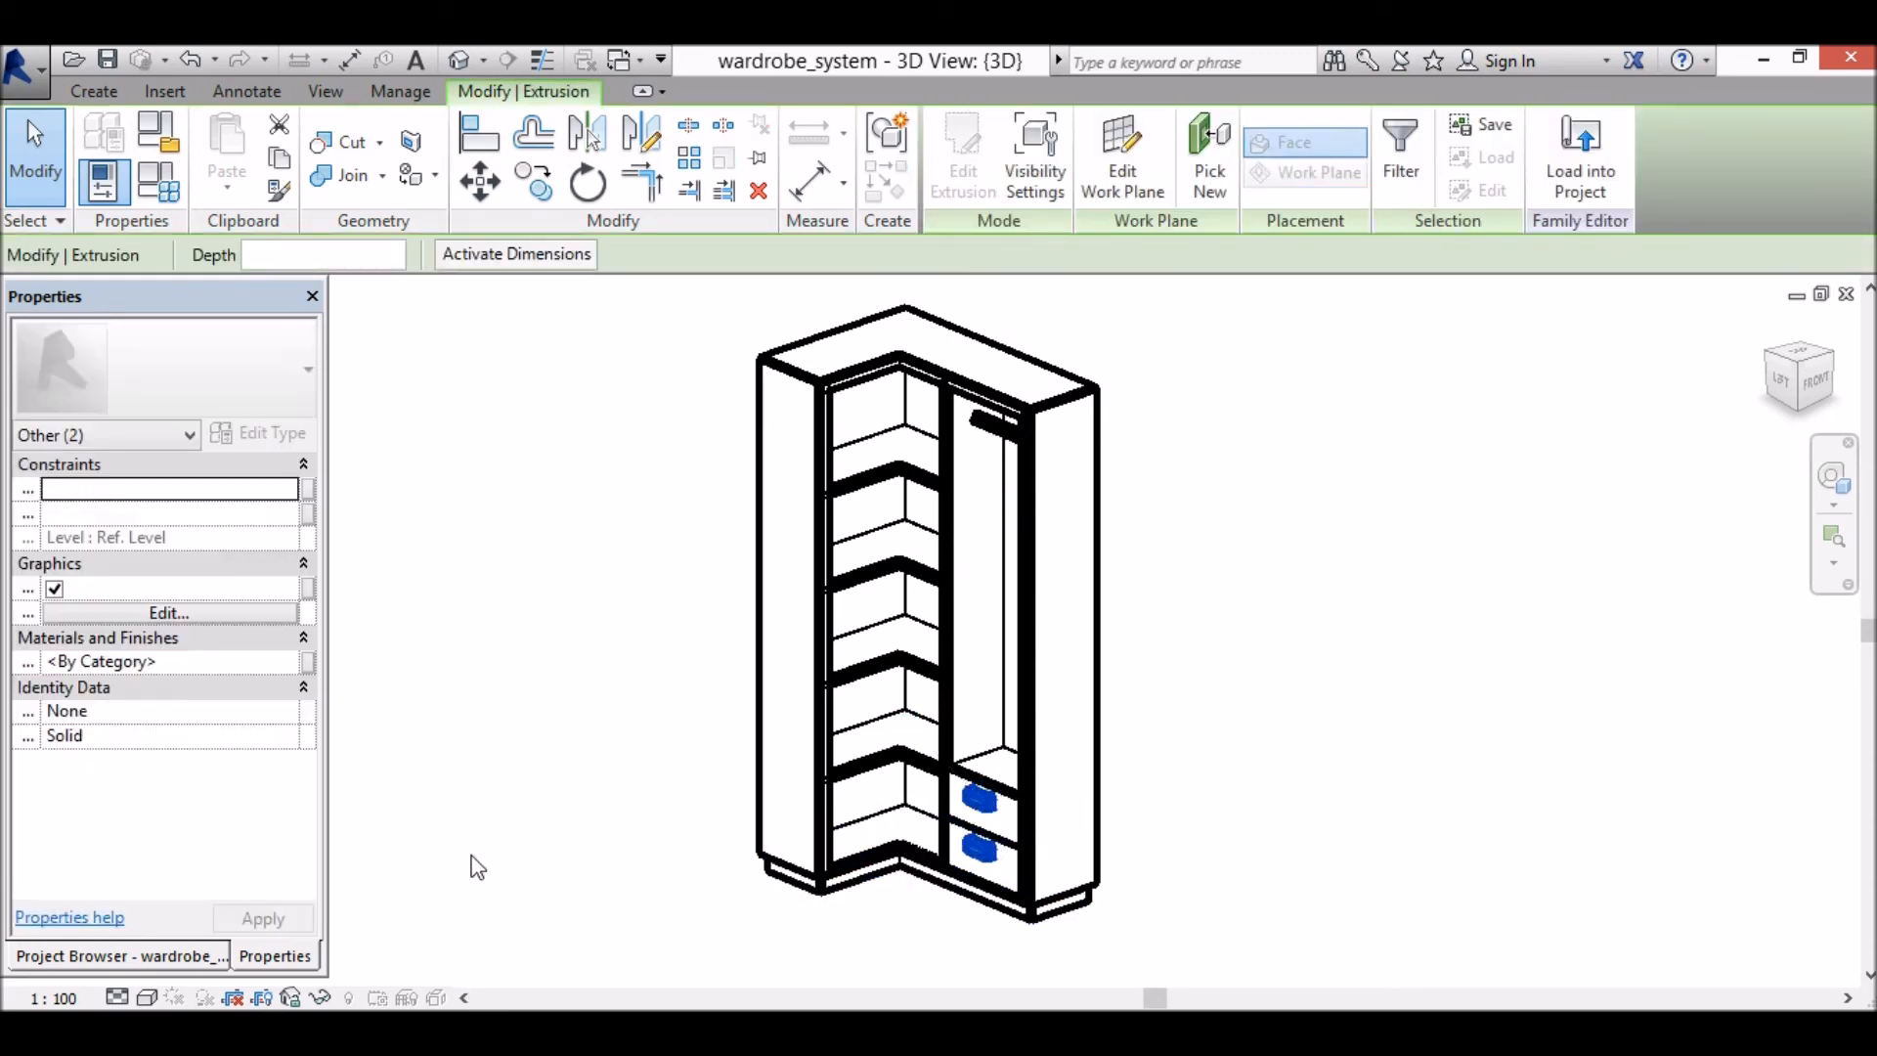
{"action": "left_click", "coordinate": [308, 663]}
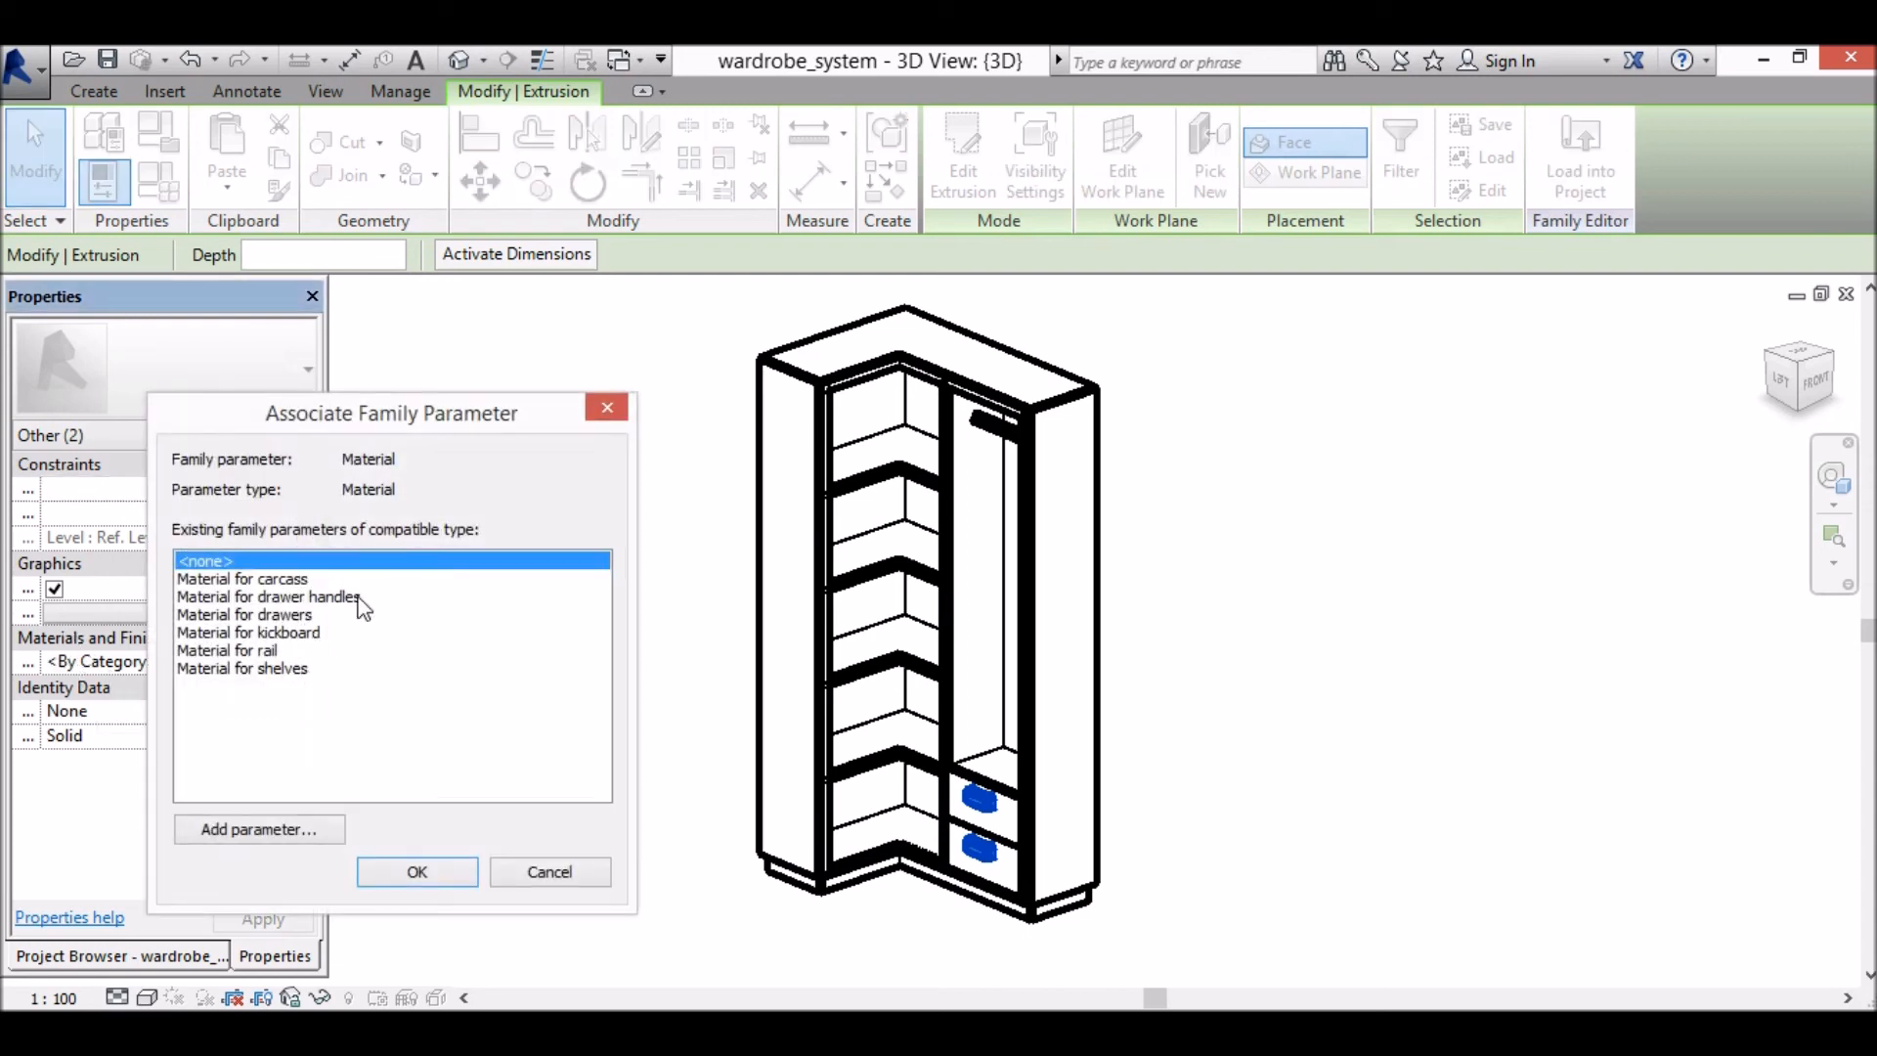
{"action": "left_click", "coordinate": [270, 599]}
{"action": "left_click", "coordinate": [417, 873]}
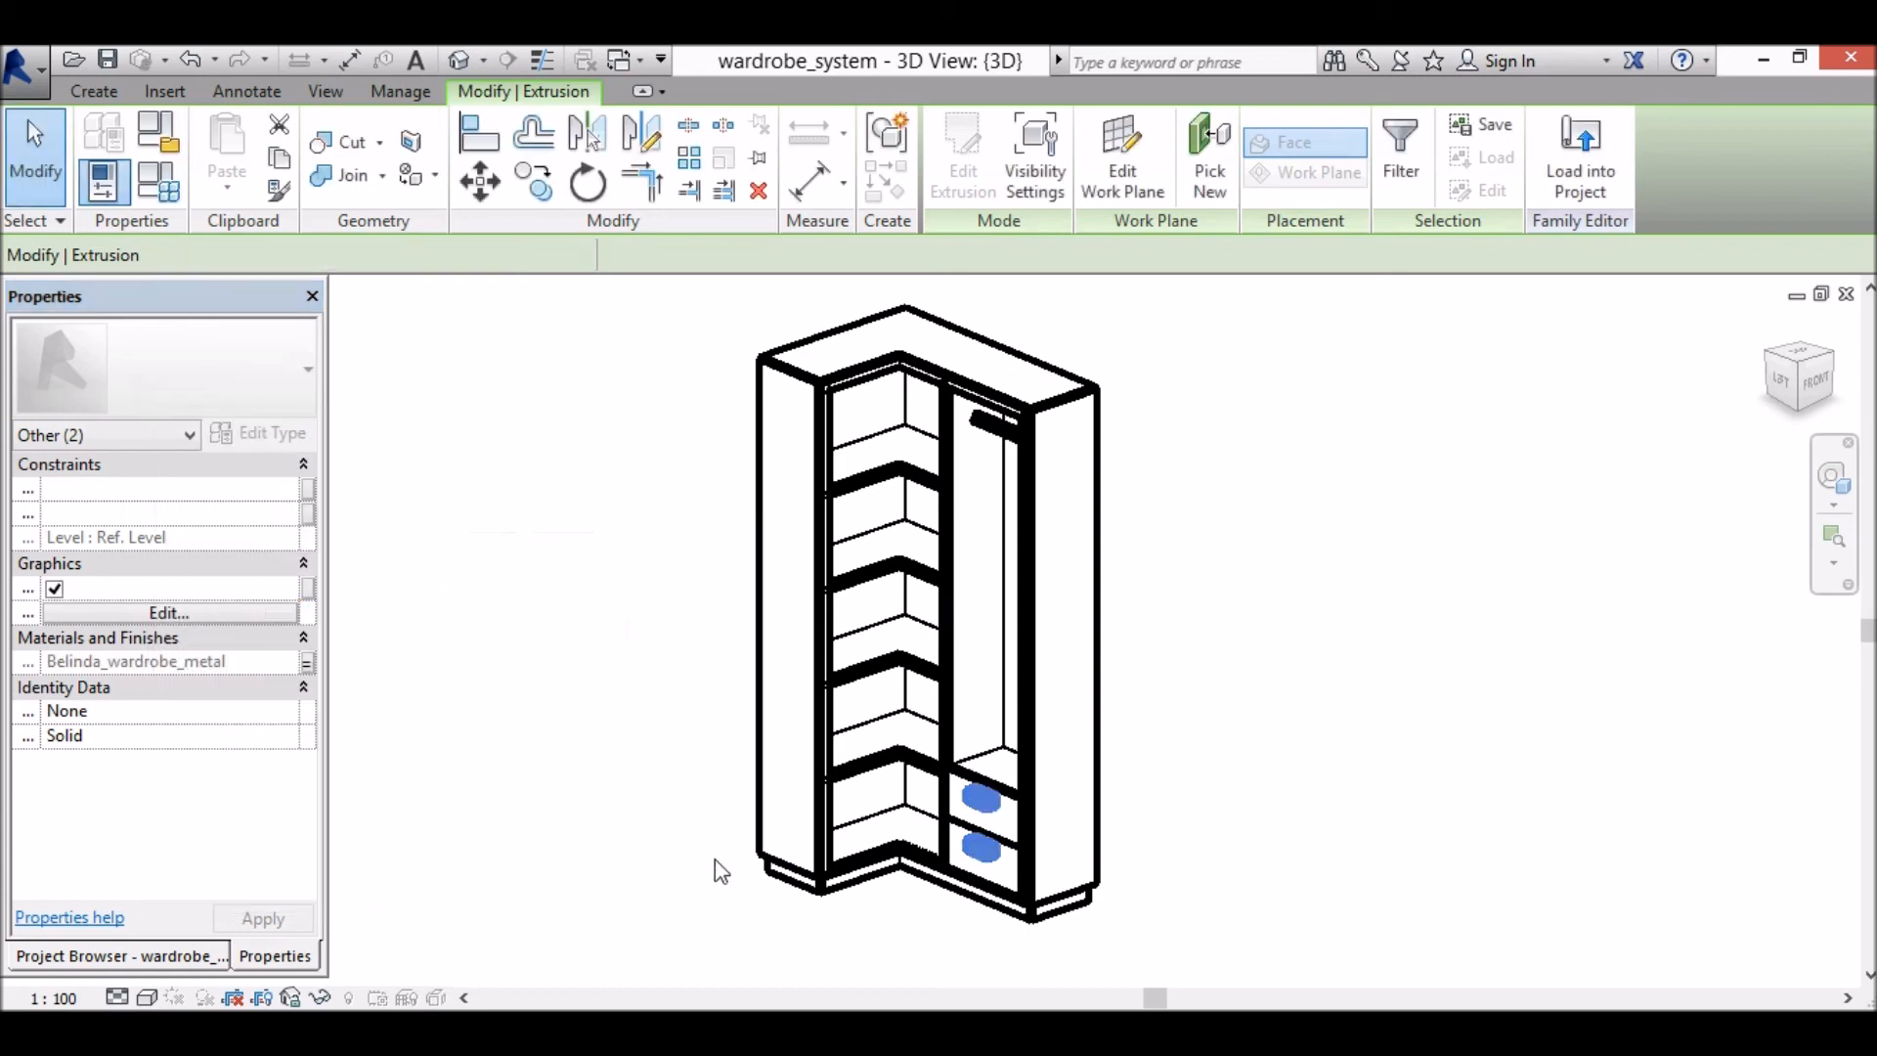
Step: Associate the hanging rail's material with the "Material for rail" parameter
{"action": "left_click", "coordinate": [993, 438]}
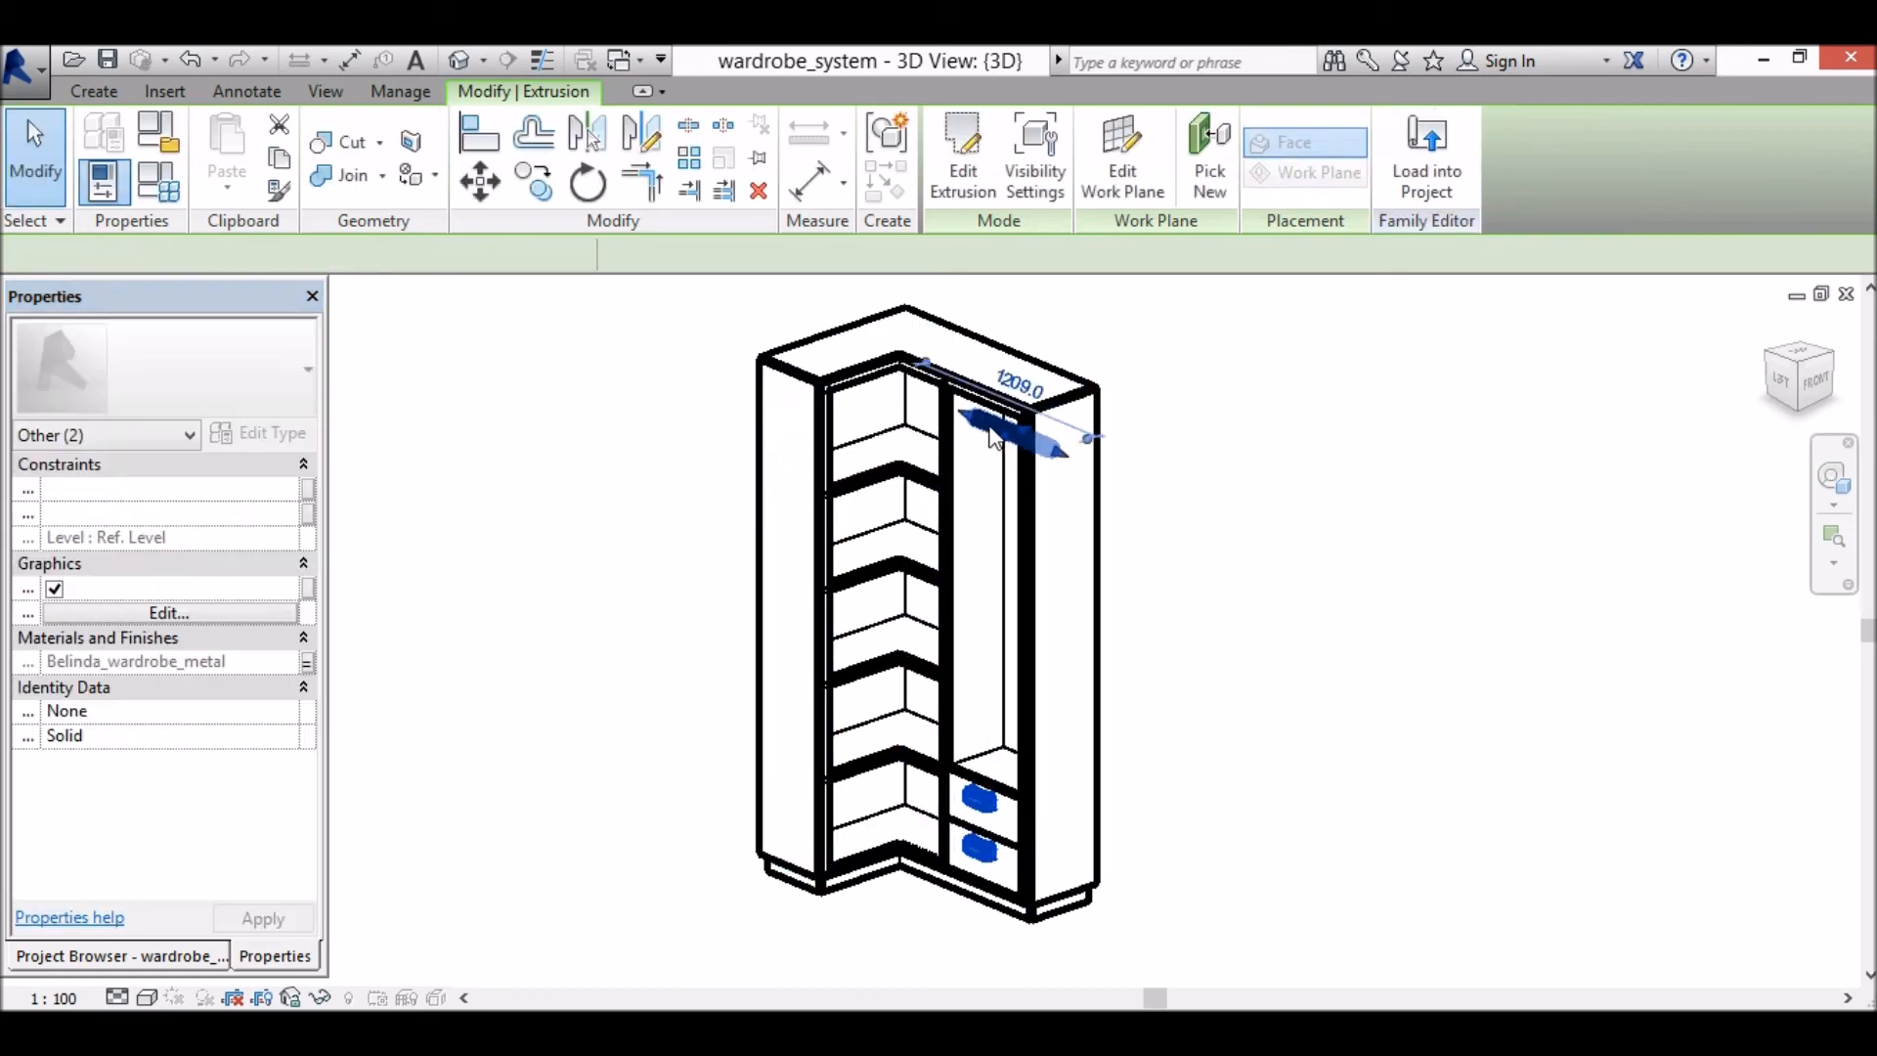
{"action": "left_click", "coordinate": [309, 662]}
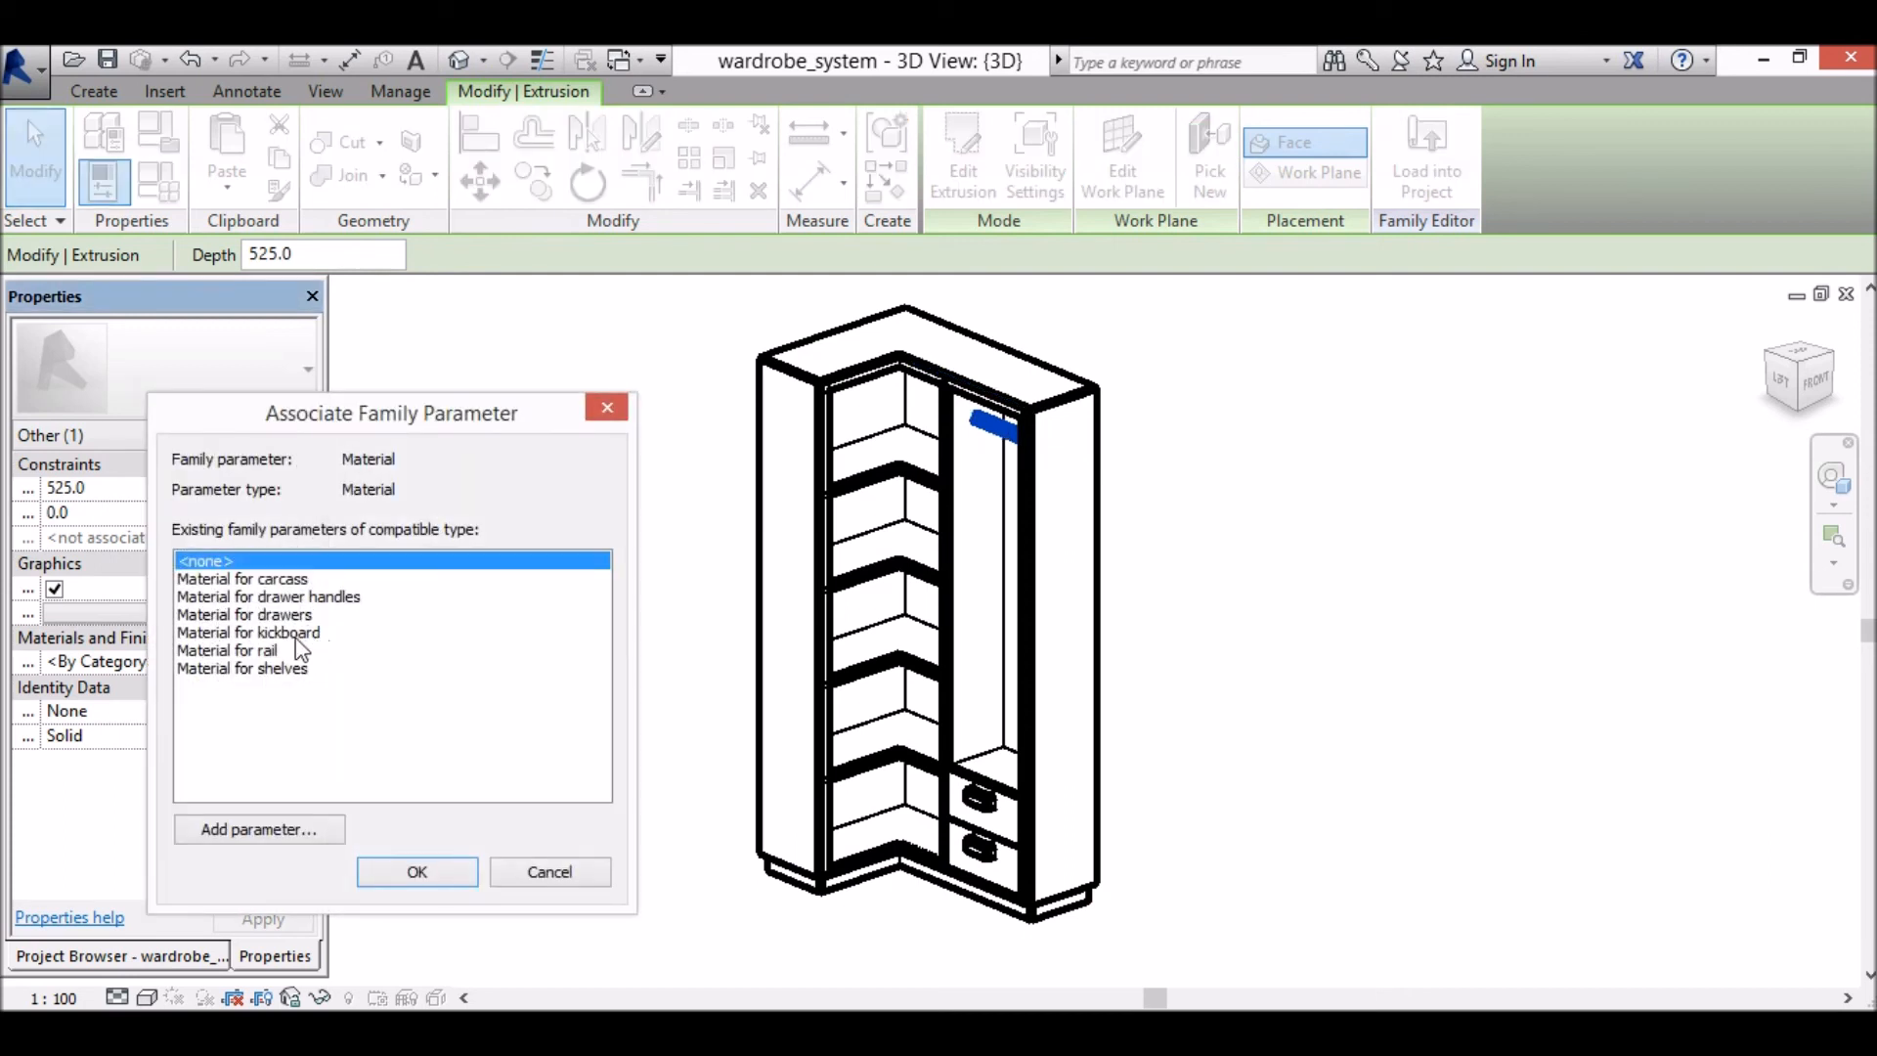
{"action": "left_click", "coordinate": [236, 653]}
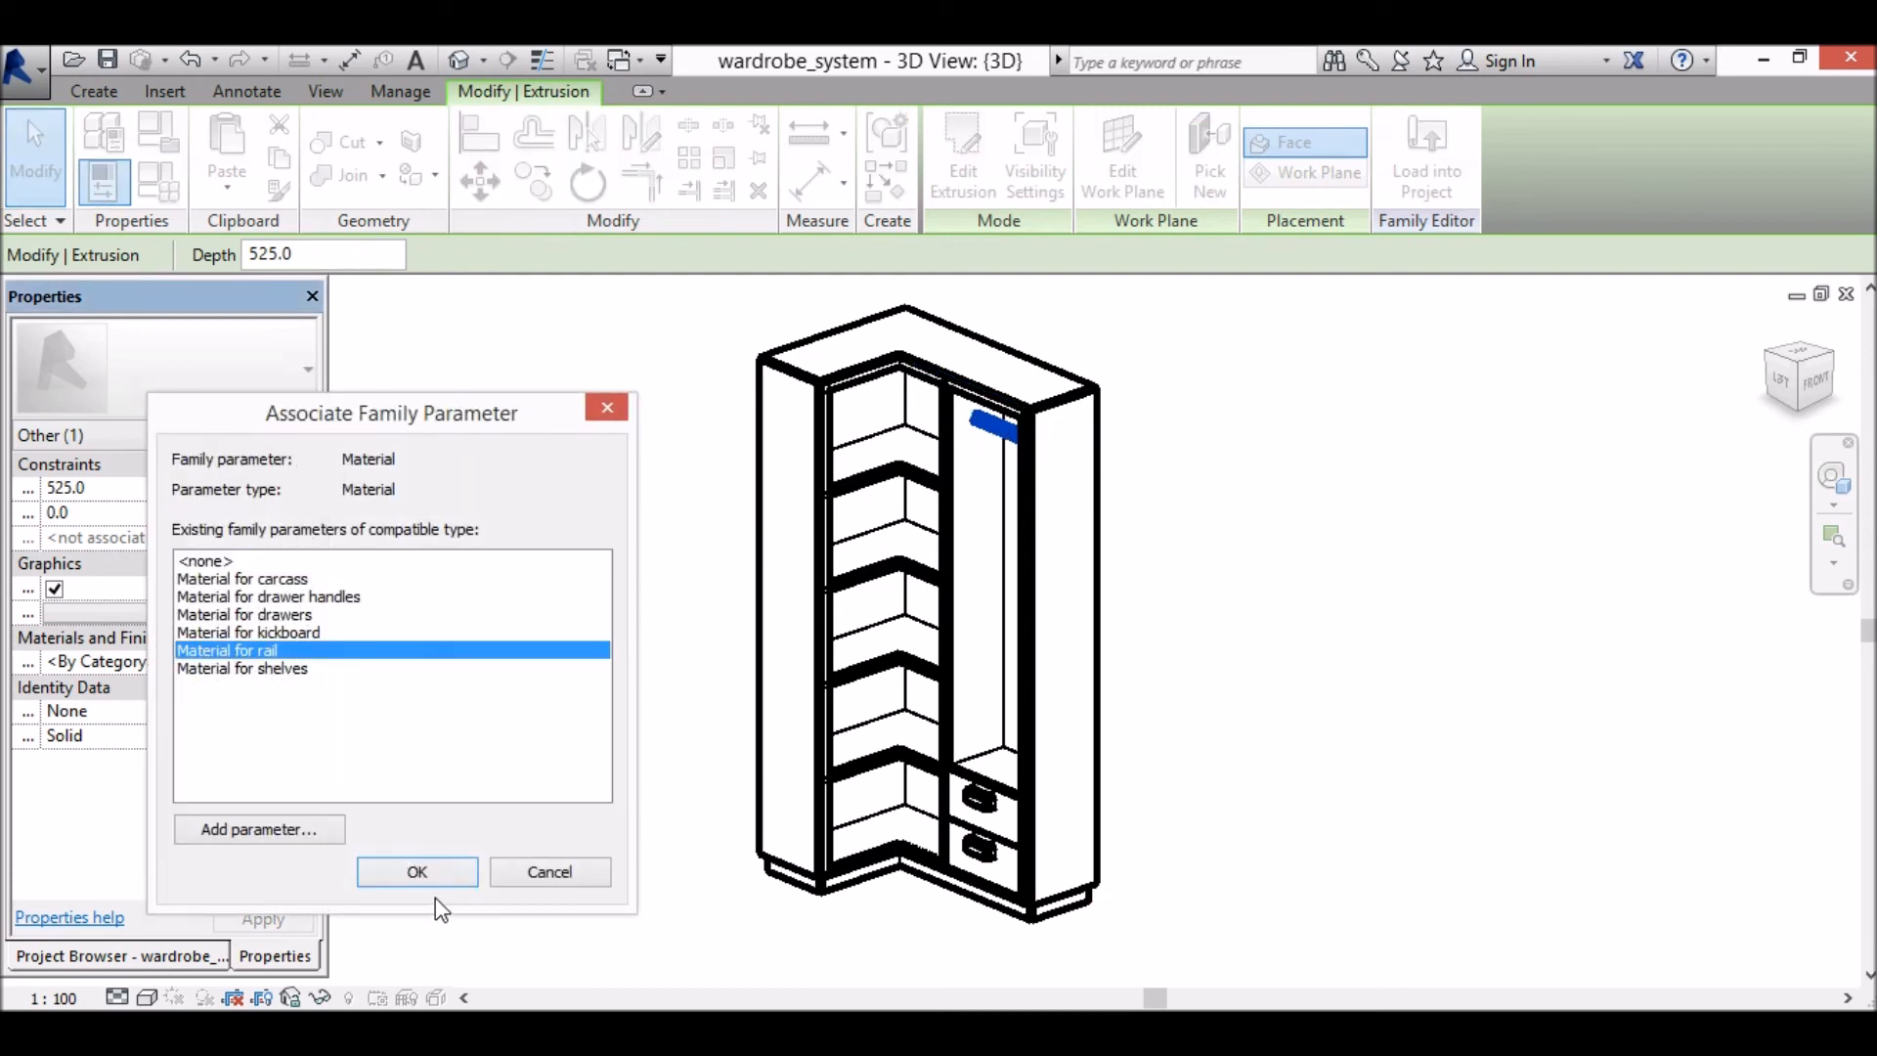
{"action": "left_click", "coordinate": [417, 872]}
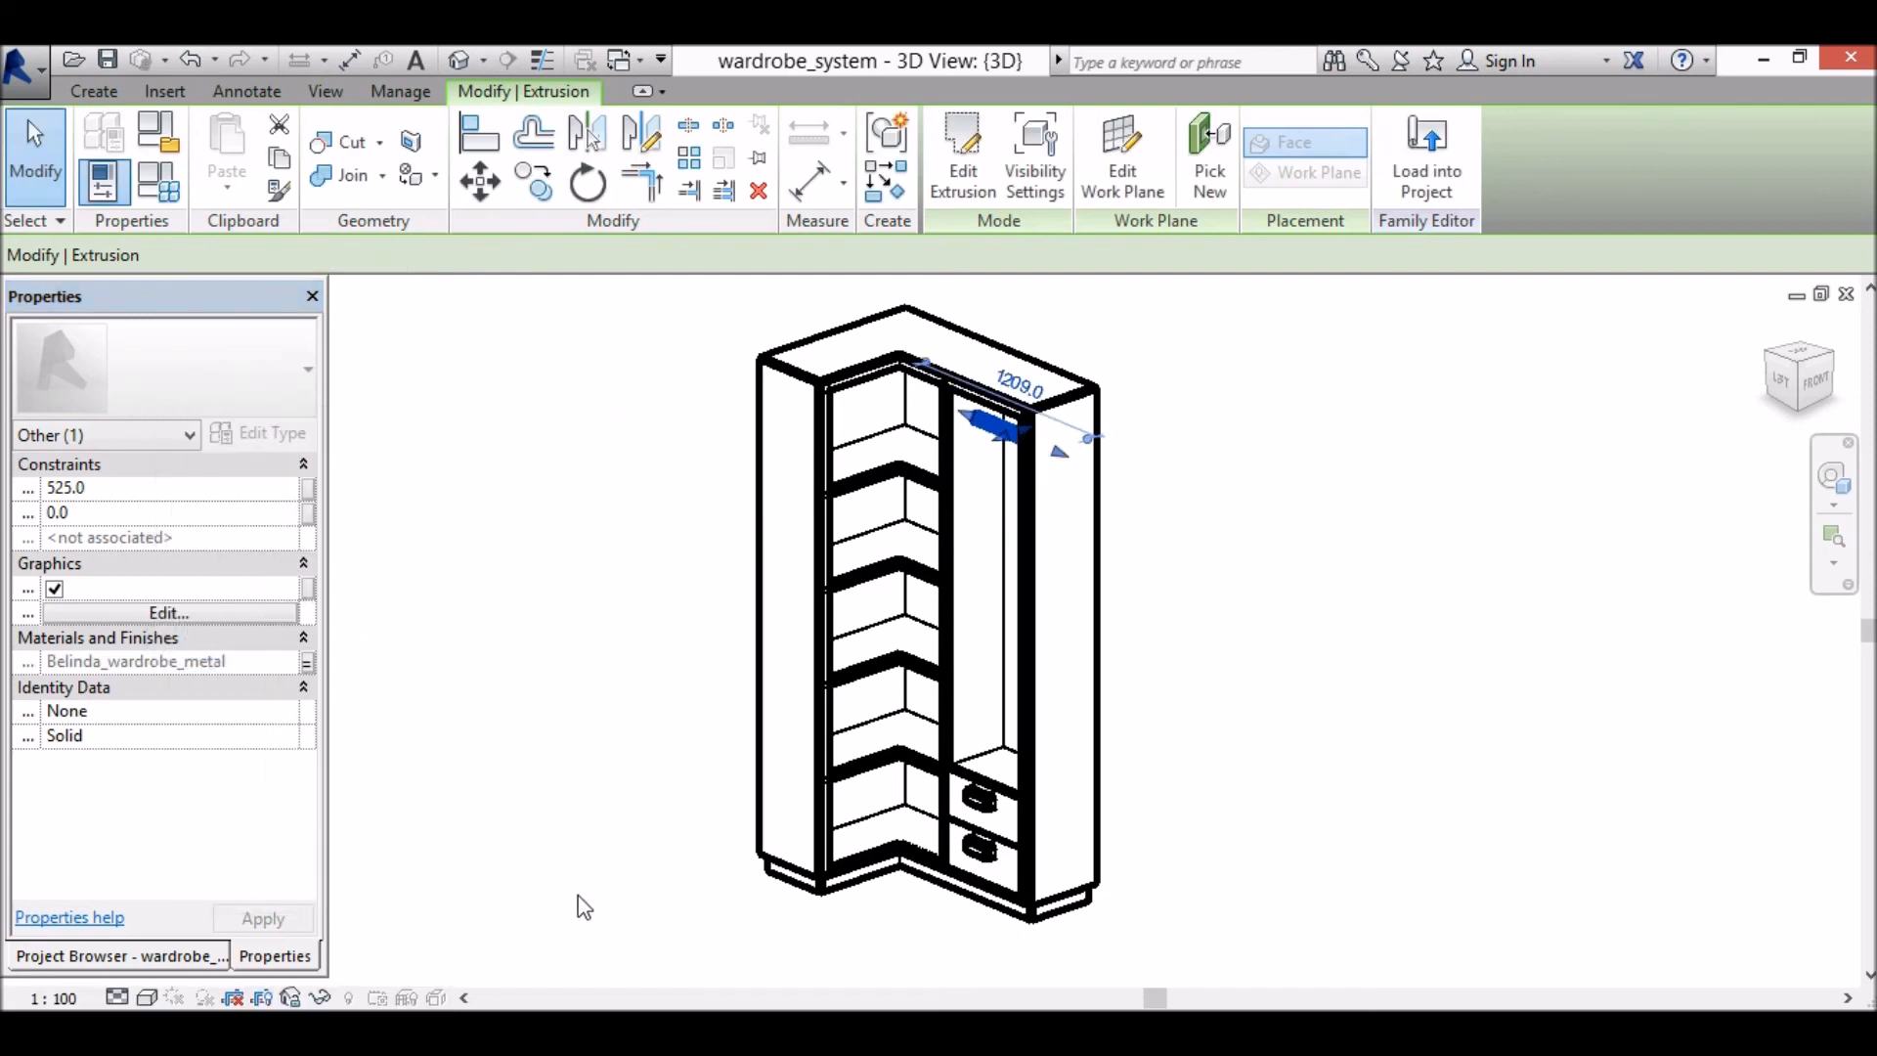
Step: Clear the selection and save the wardrobe family as wardrobe_system in the custom_furniture folder
{"action": "left_click", "coordinate": [1296, 758]}
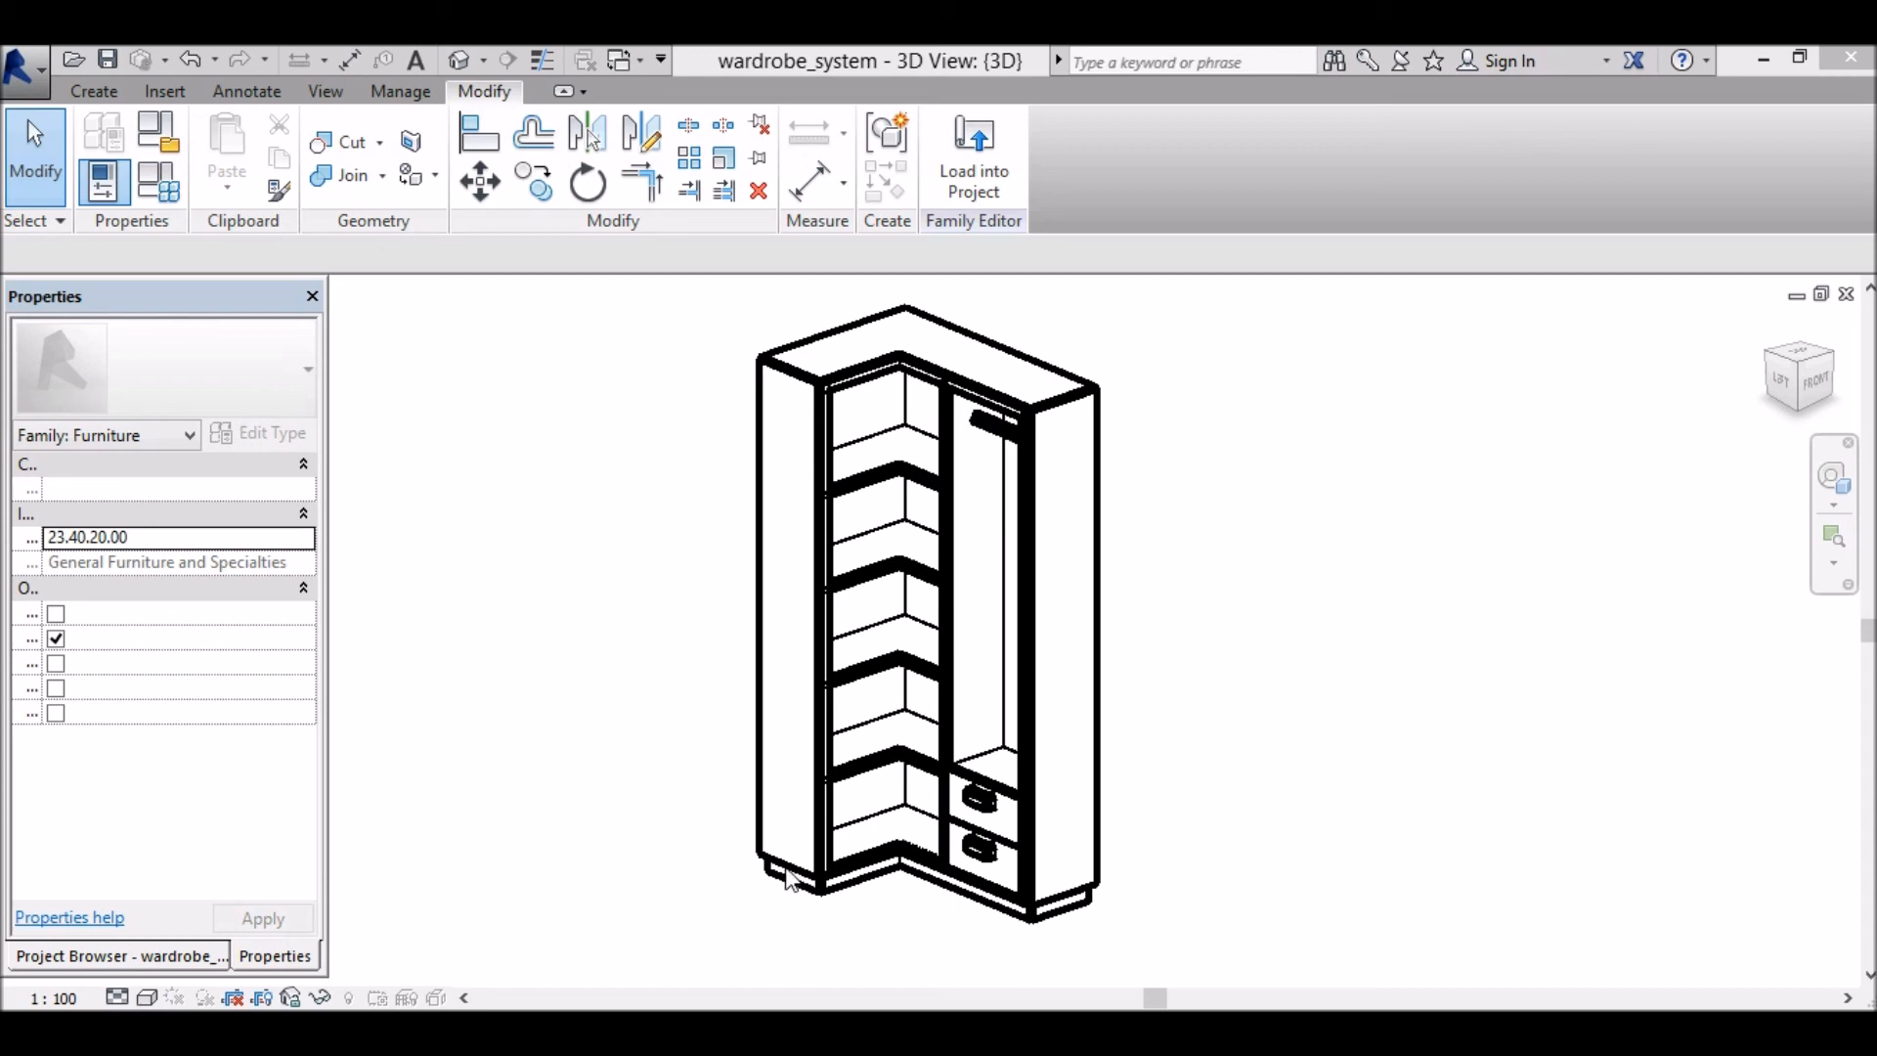
{"action": "left_click", "coordinate": [27, 76]}
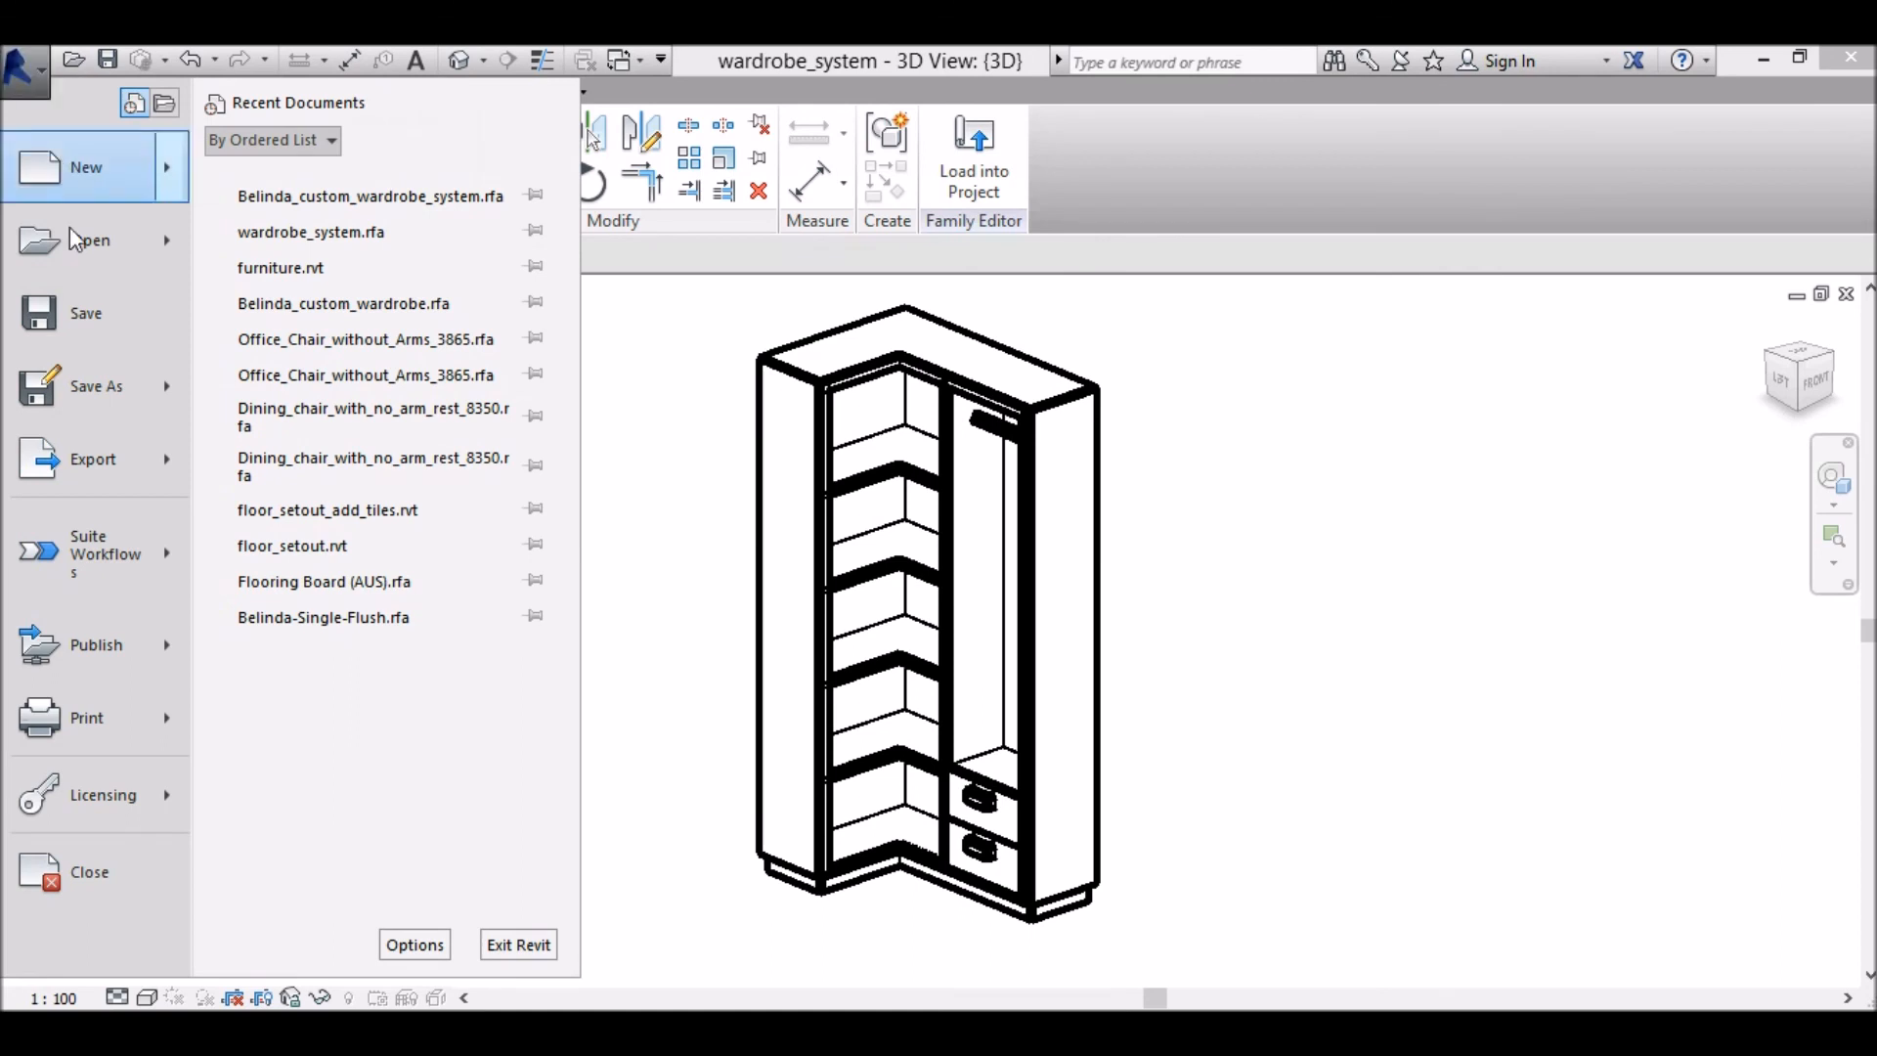
{"action": "mouse_move", "coordinate": [89, 383]}
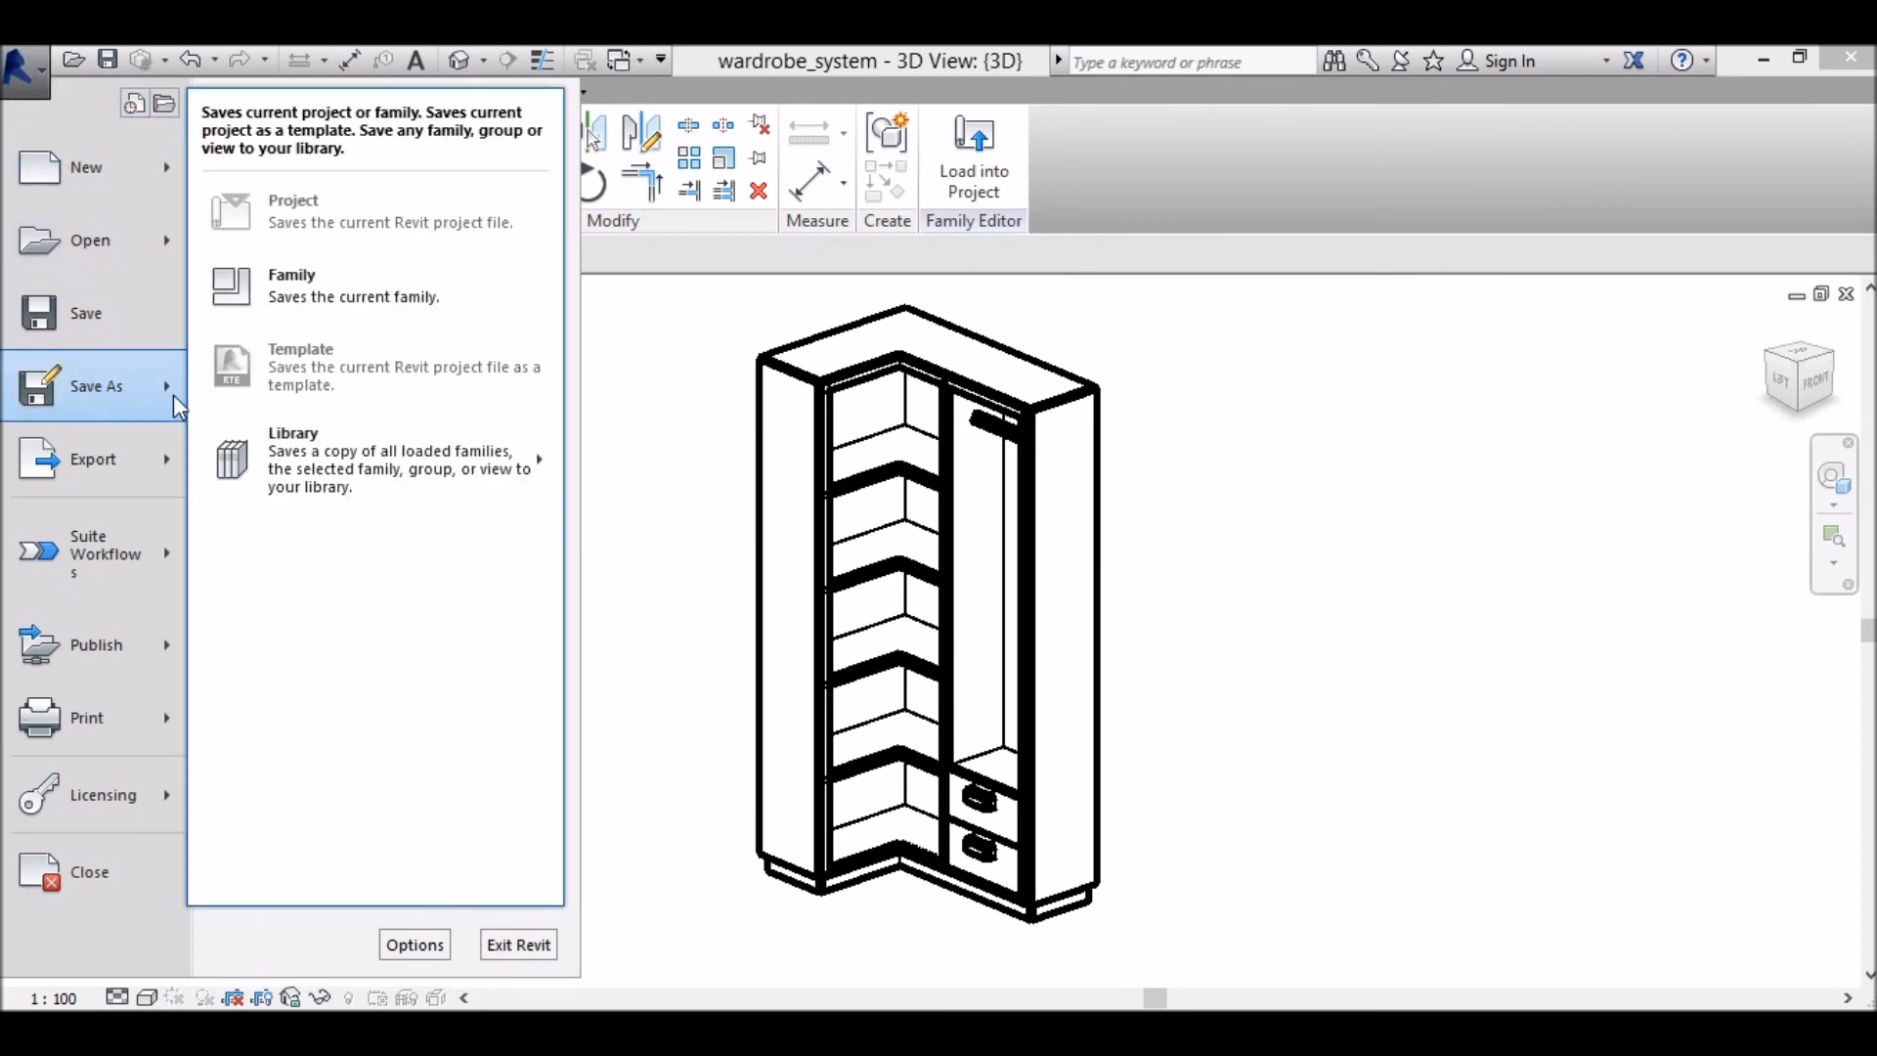
{"action": "left_click", "coordinate": [320, 302]}
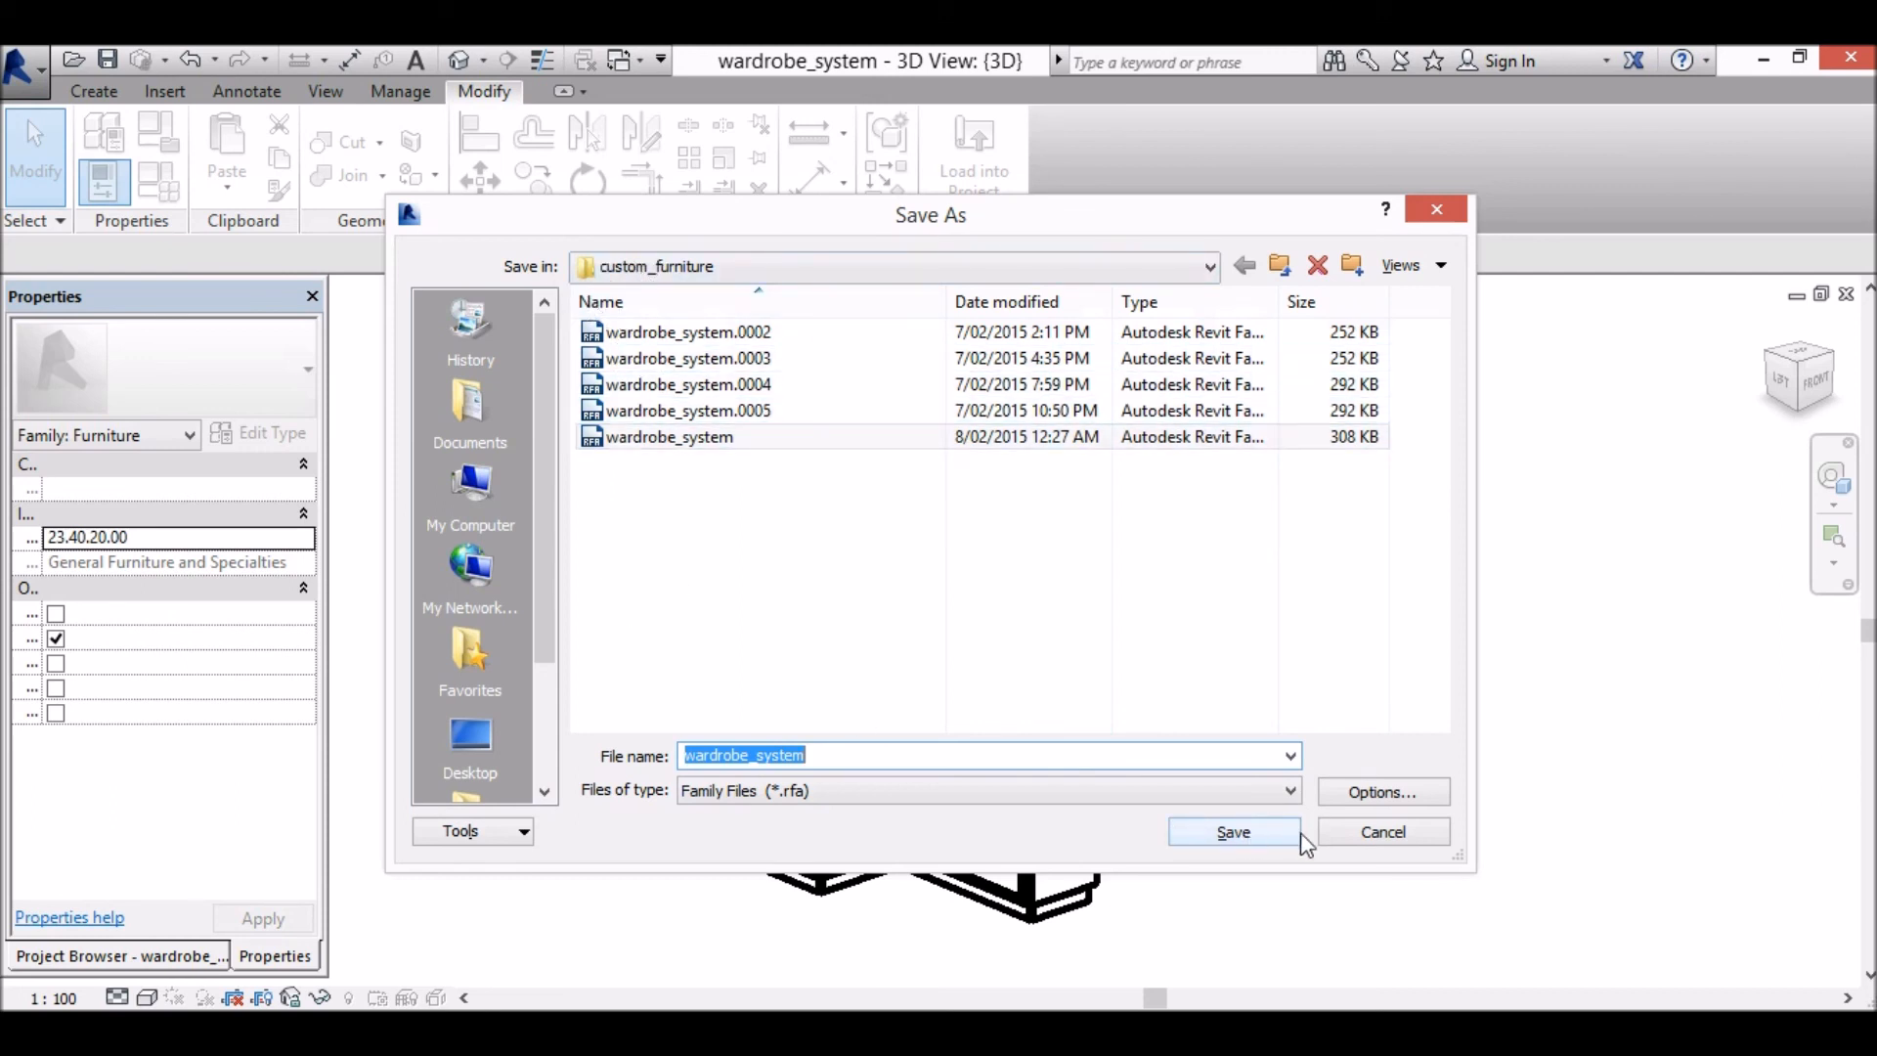
{"action": "left_click", "coordinate": [1355, 834]}
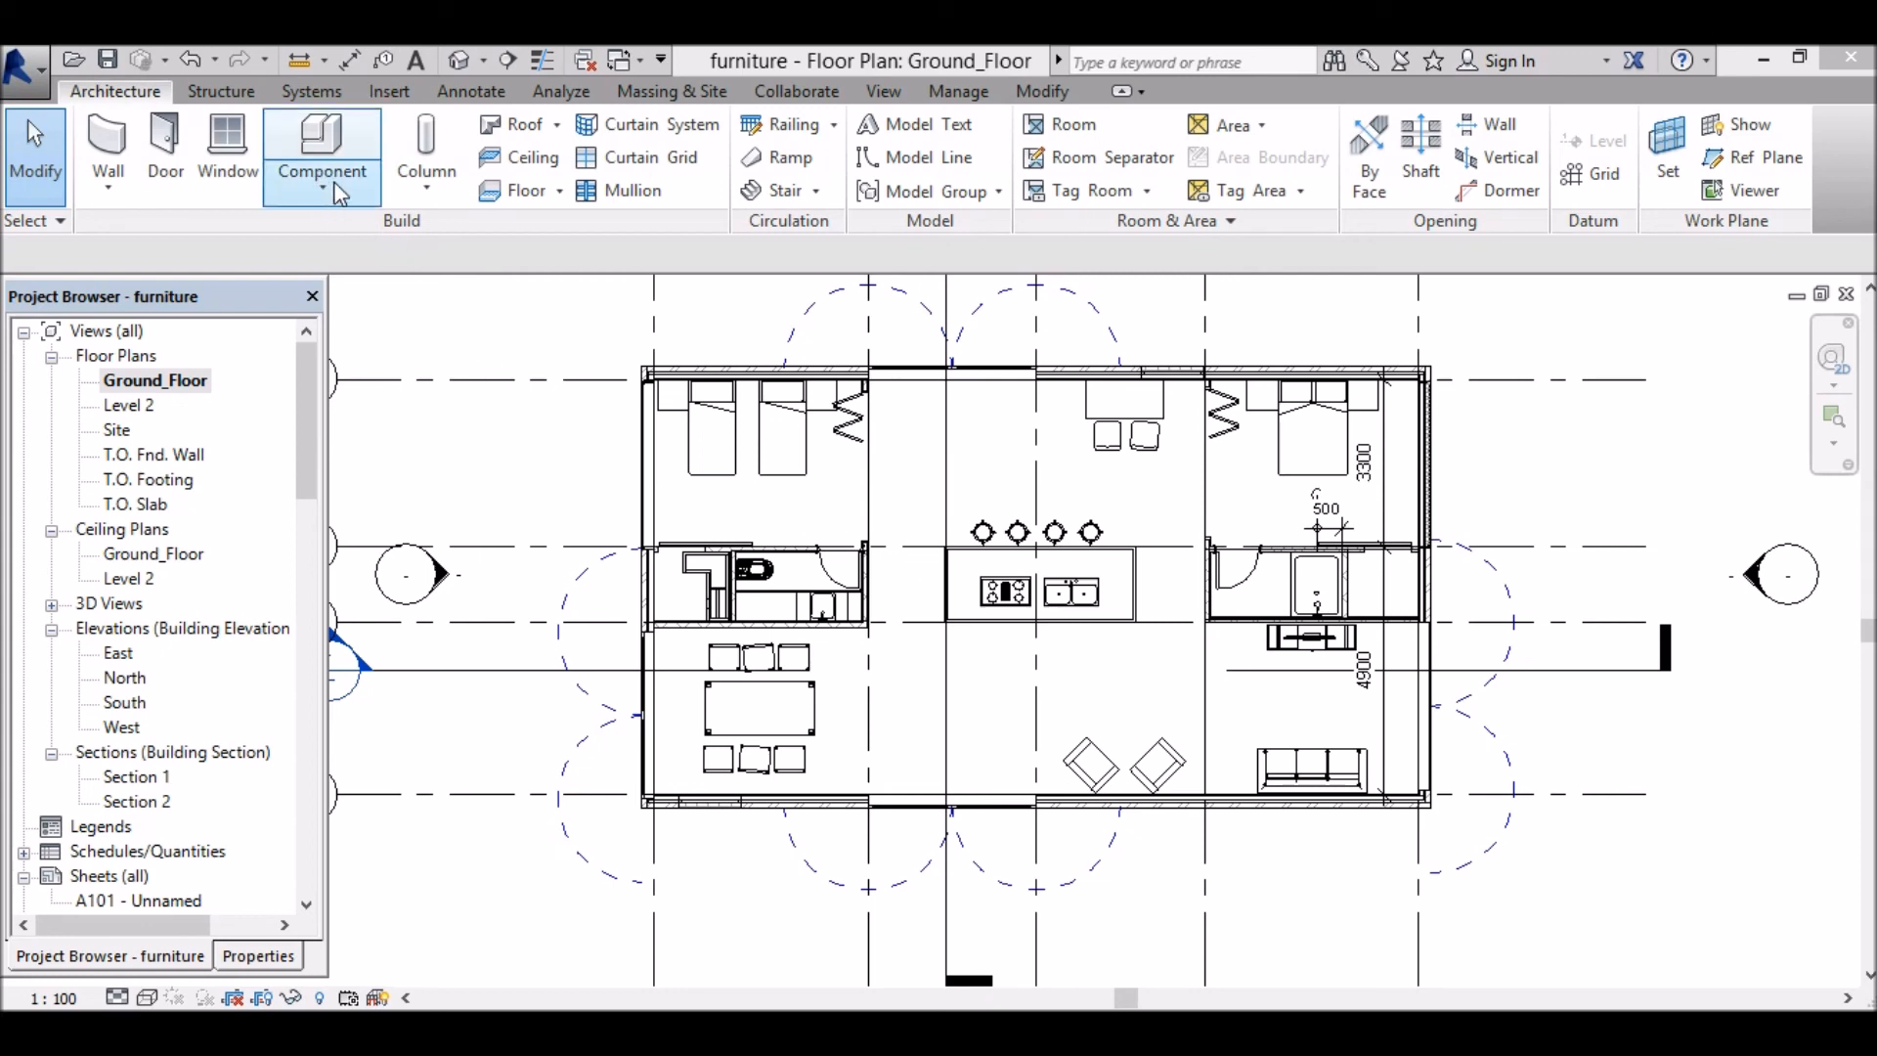
Step: Load the wardrobe_system family from the custom_furniture folder in Documents into the furniture project as a component for placement
{"action": "left_click", "coordinate": [337, 137]}
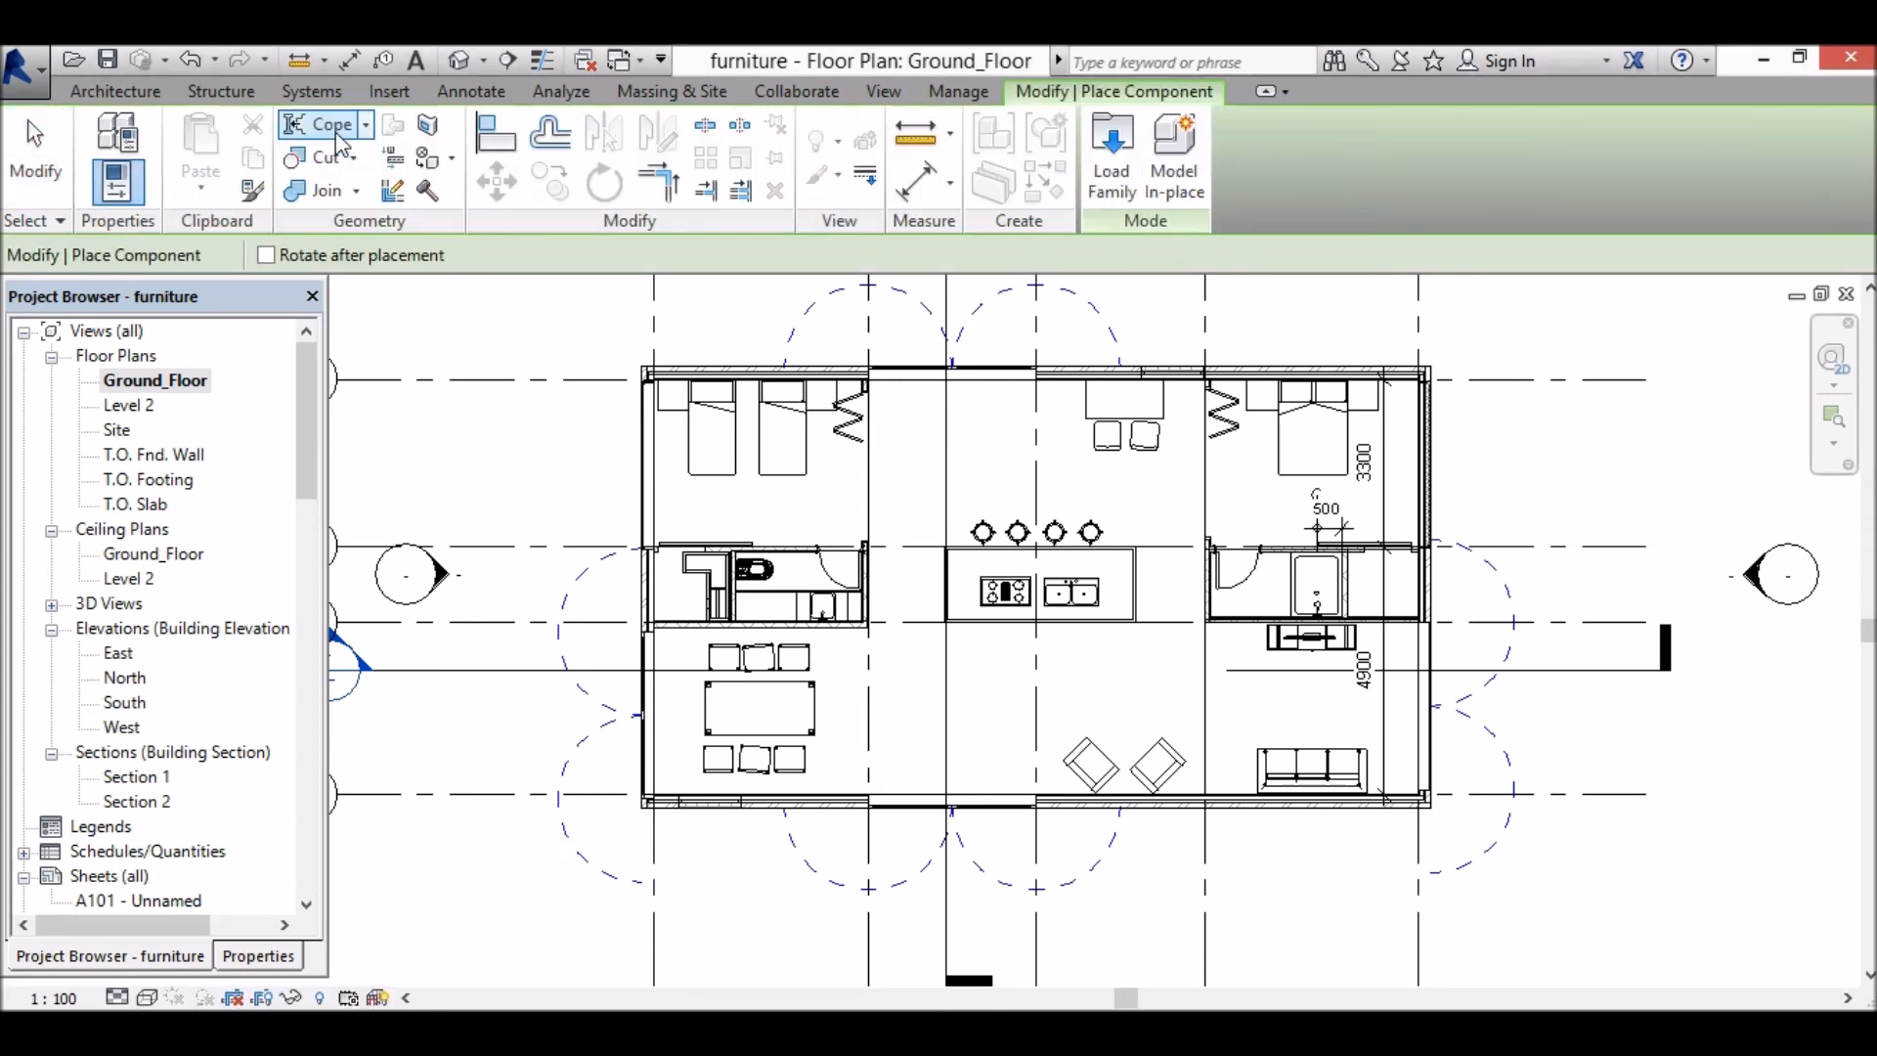
{"action": "left_click", "coordinate": [1126, 208]}
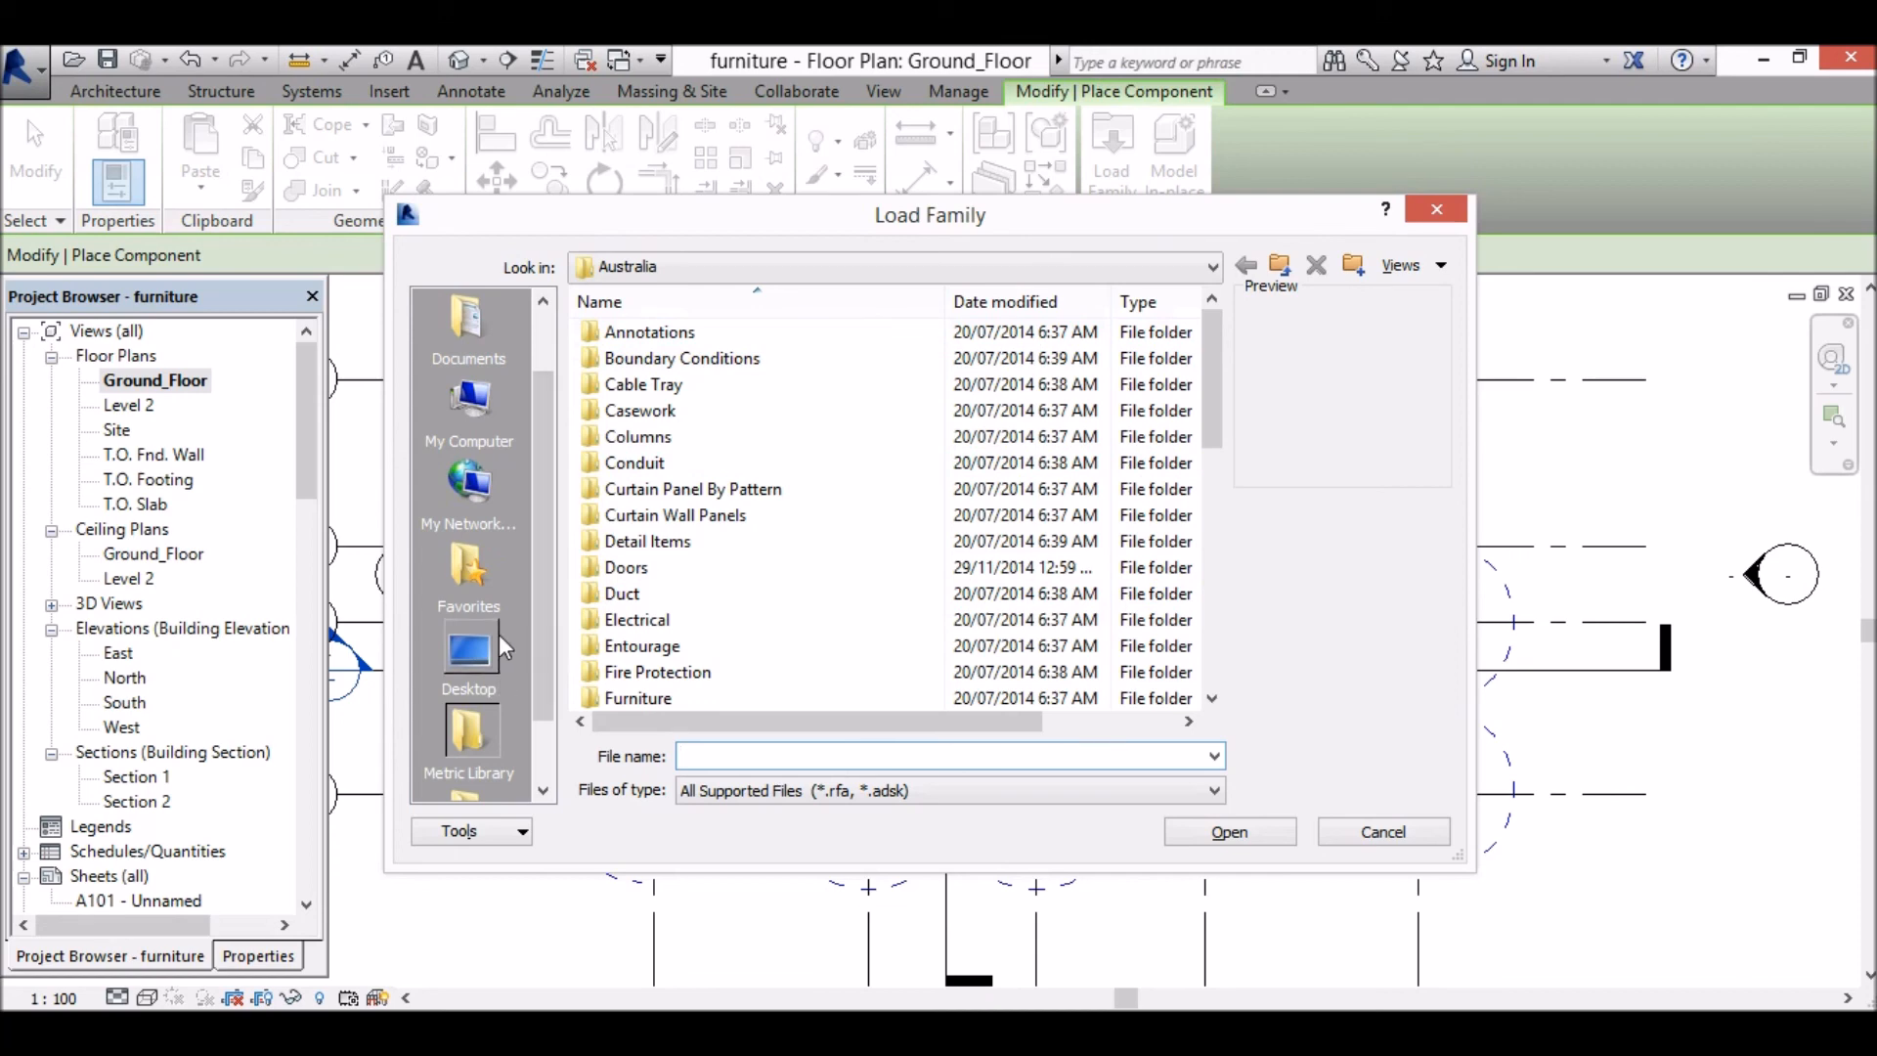
{"action": "left_click", "coordinate": [467, 323]}
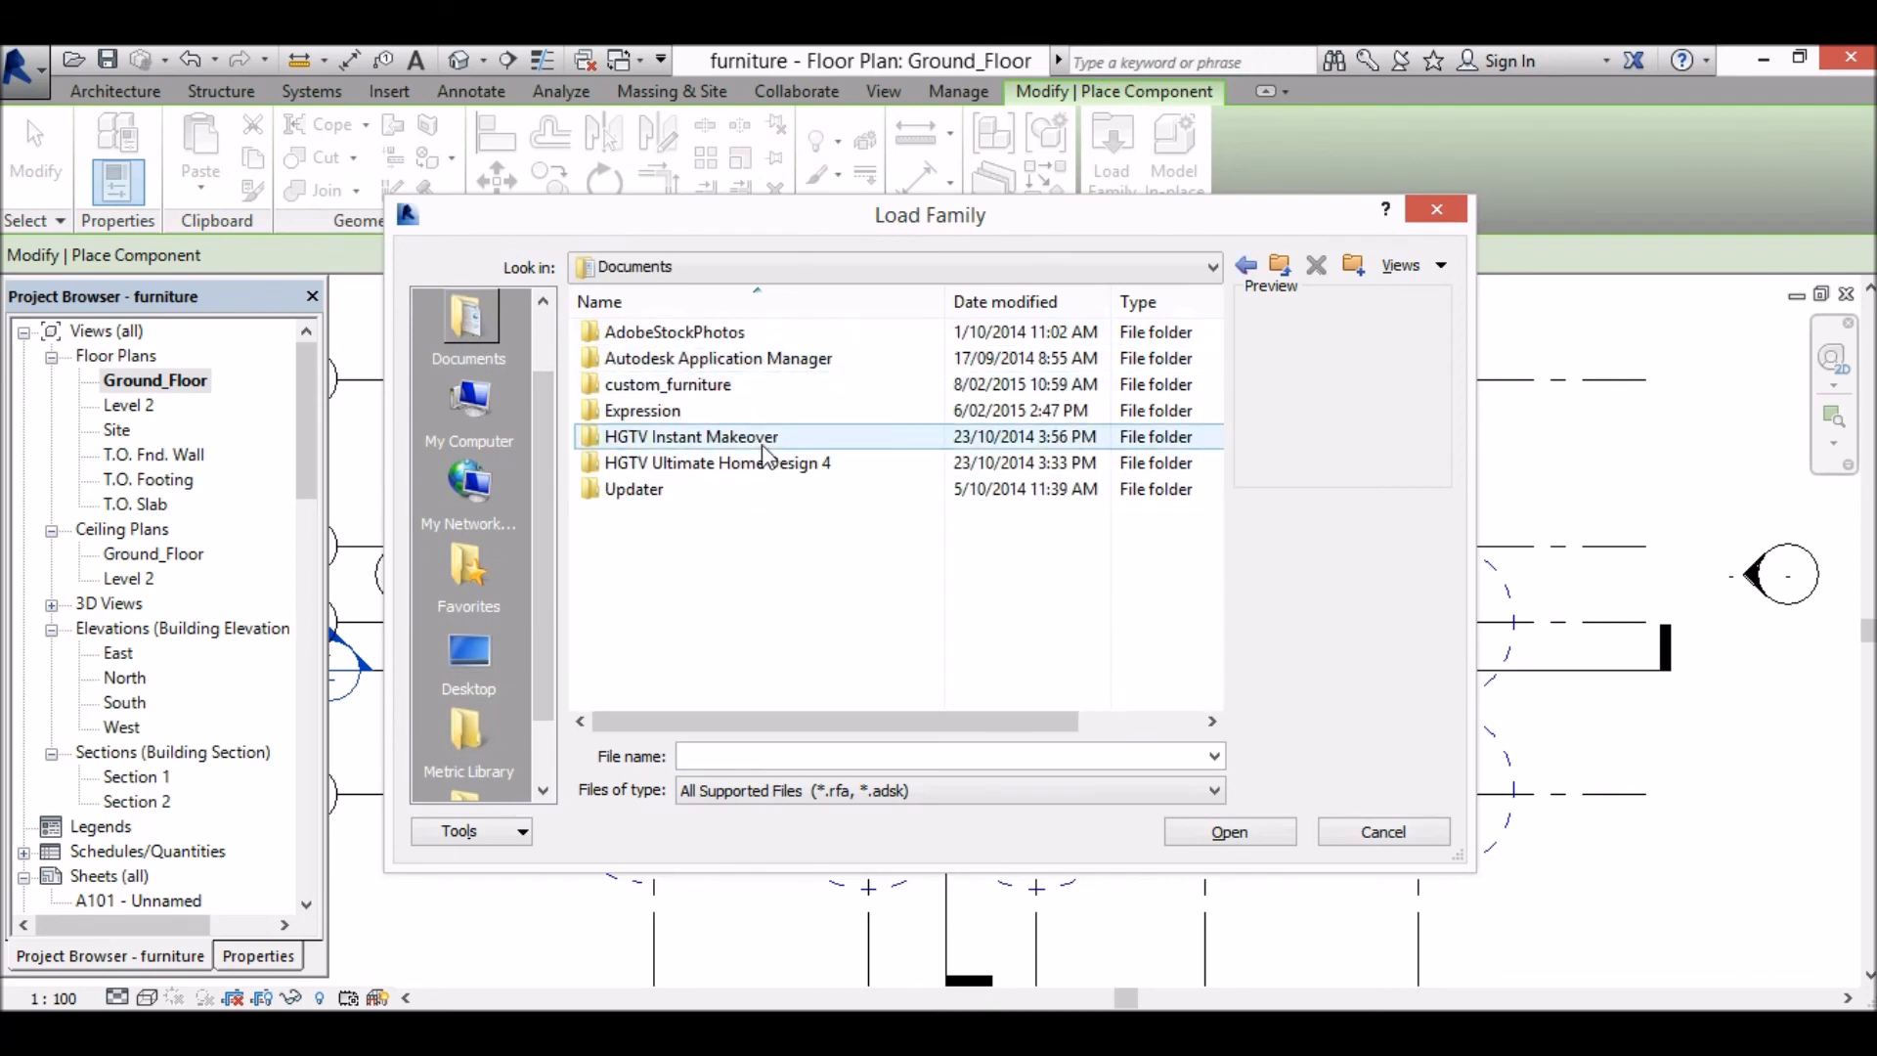
{"action": "double_click", "coordinate": [673, 386]}
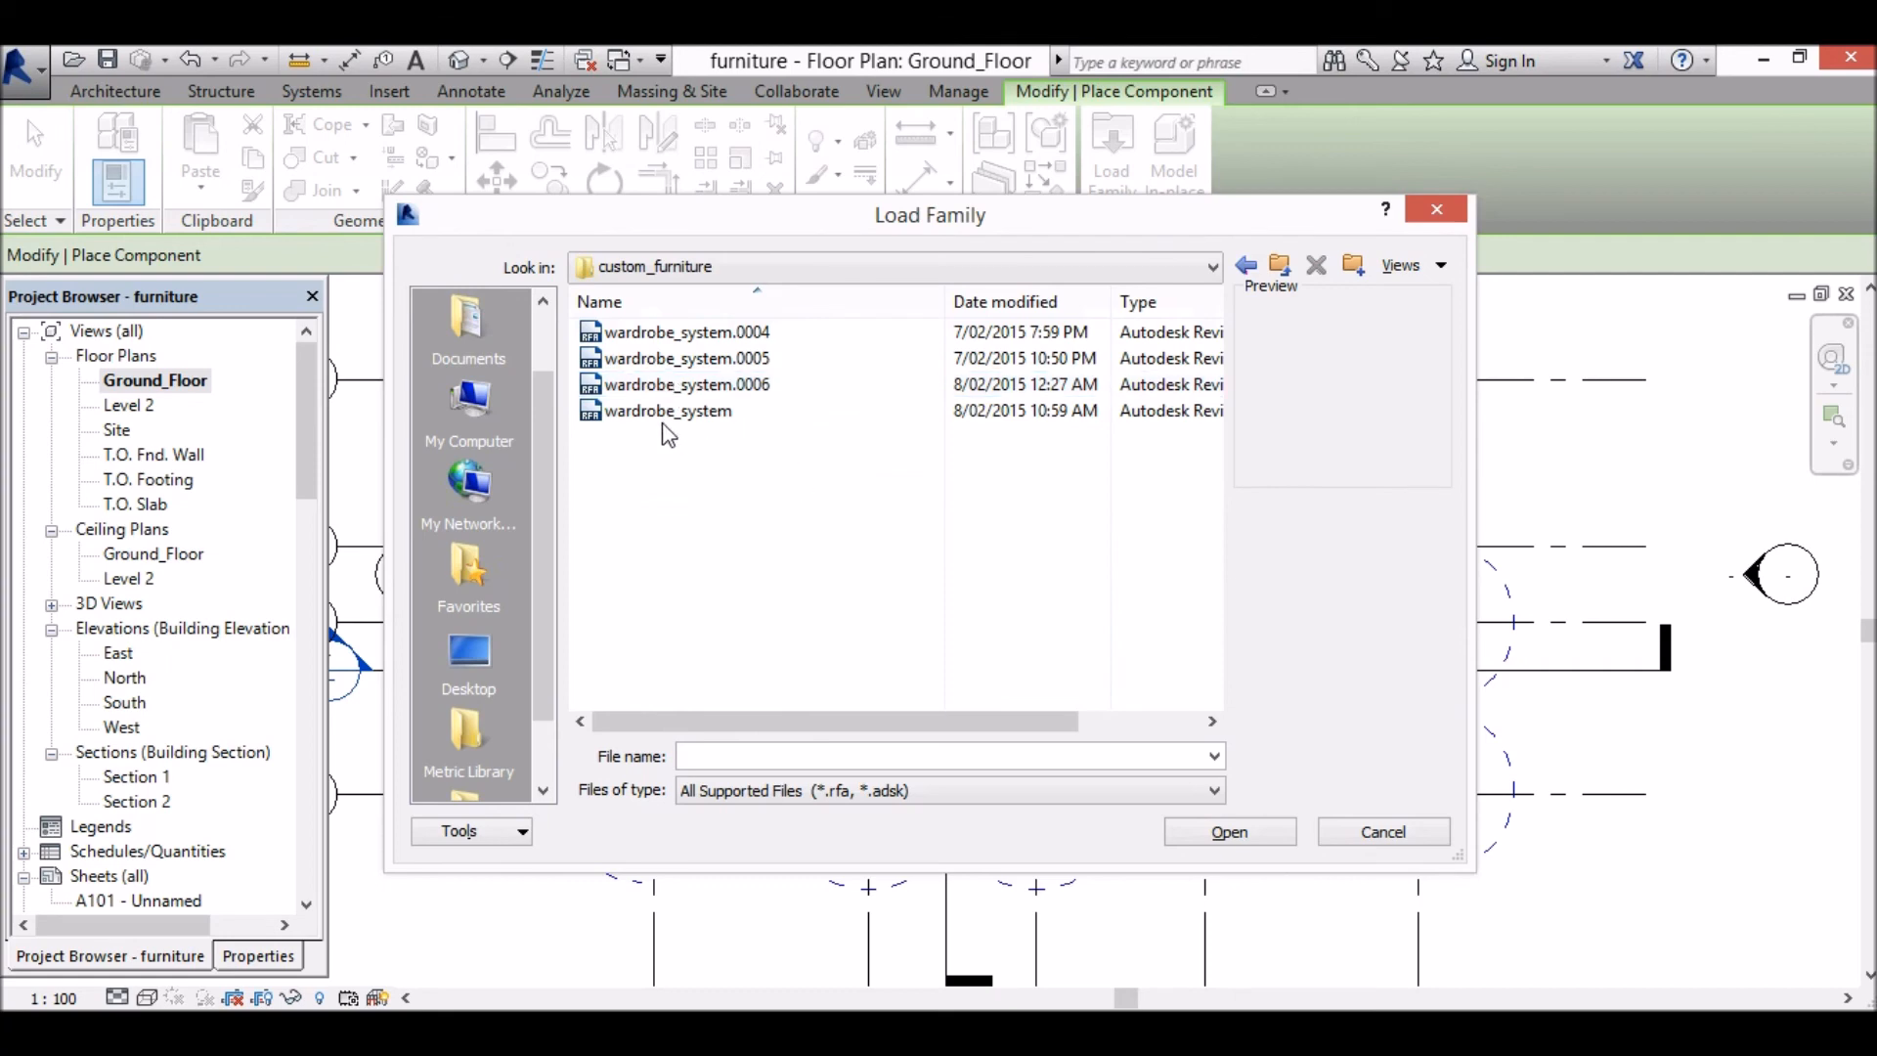
{"action": "left_click", "coordinate": [671, 412]}
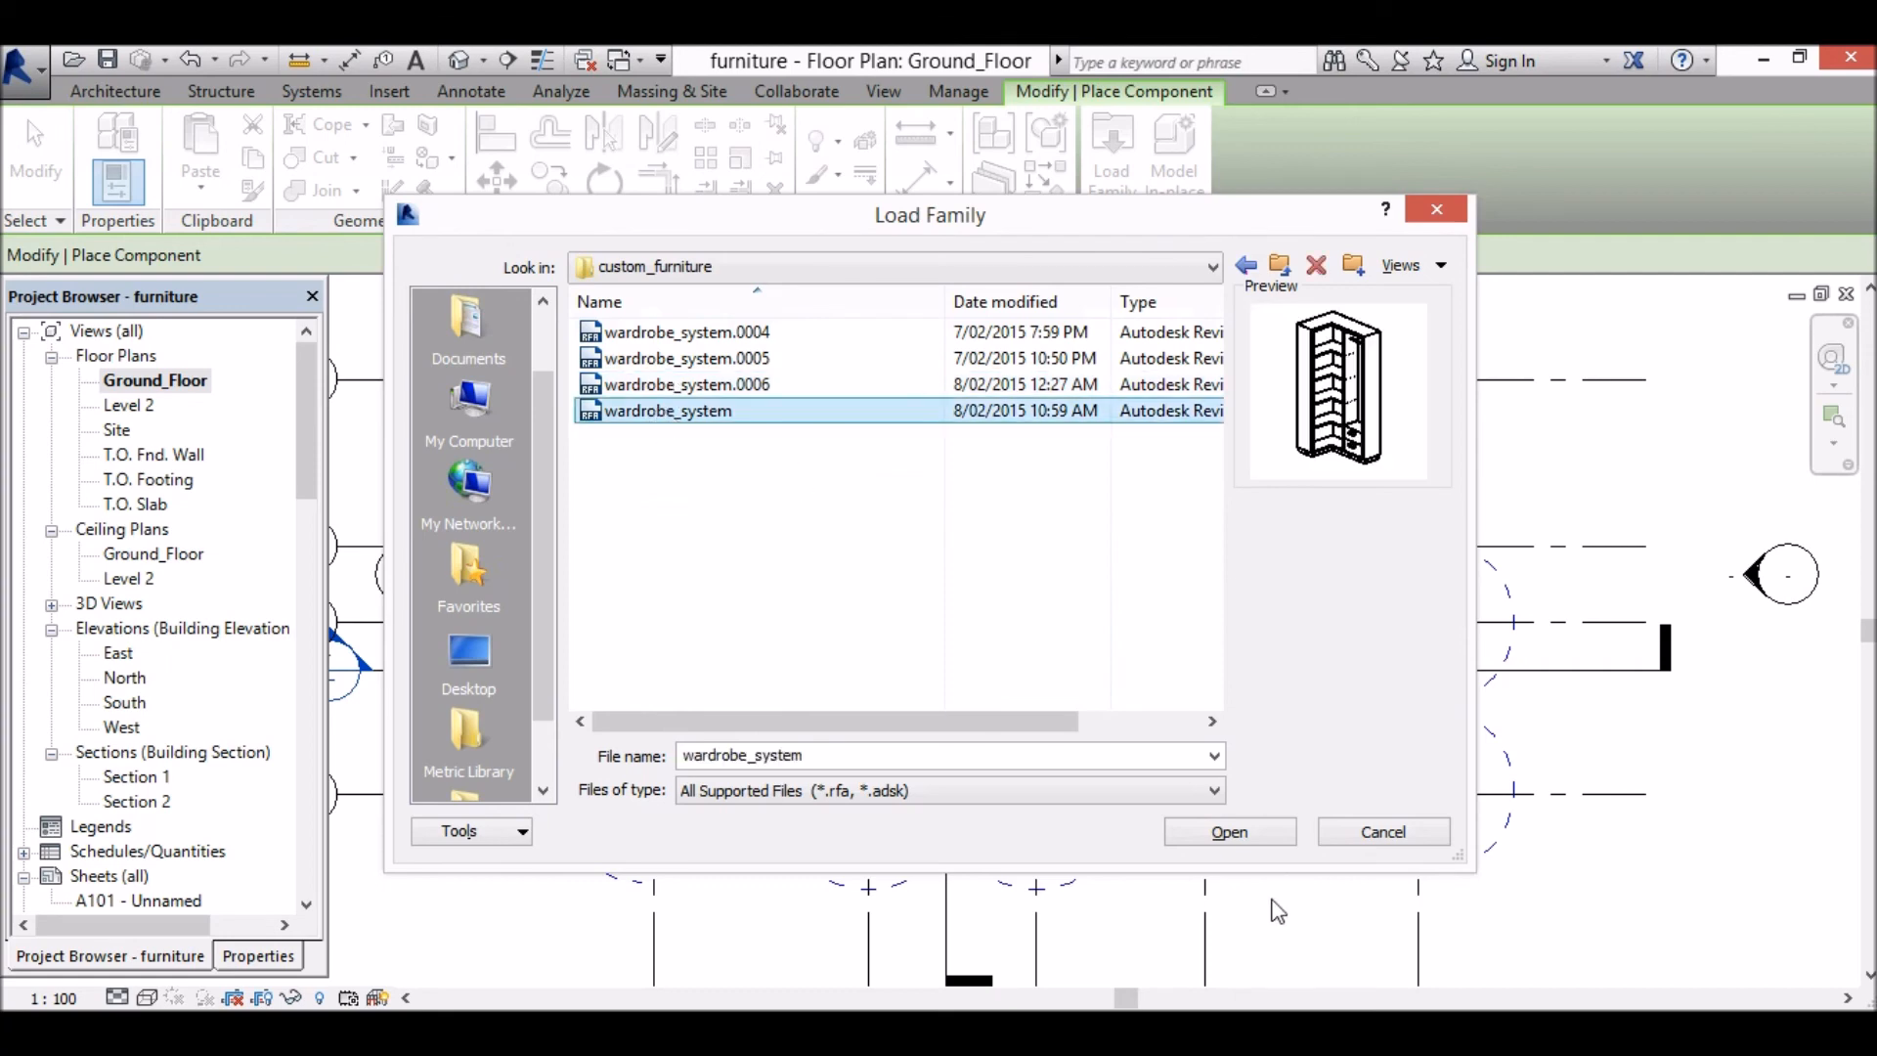
{"action": "left_click", "coordinate": [1256, 833]}
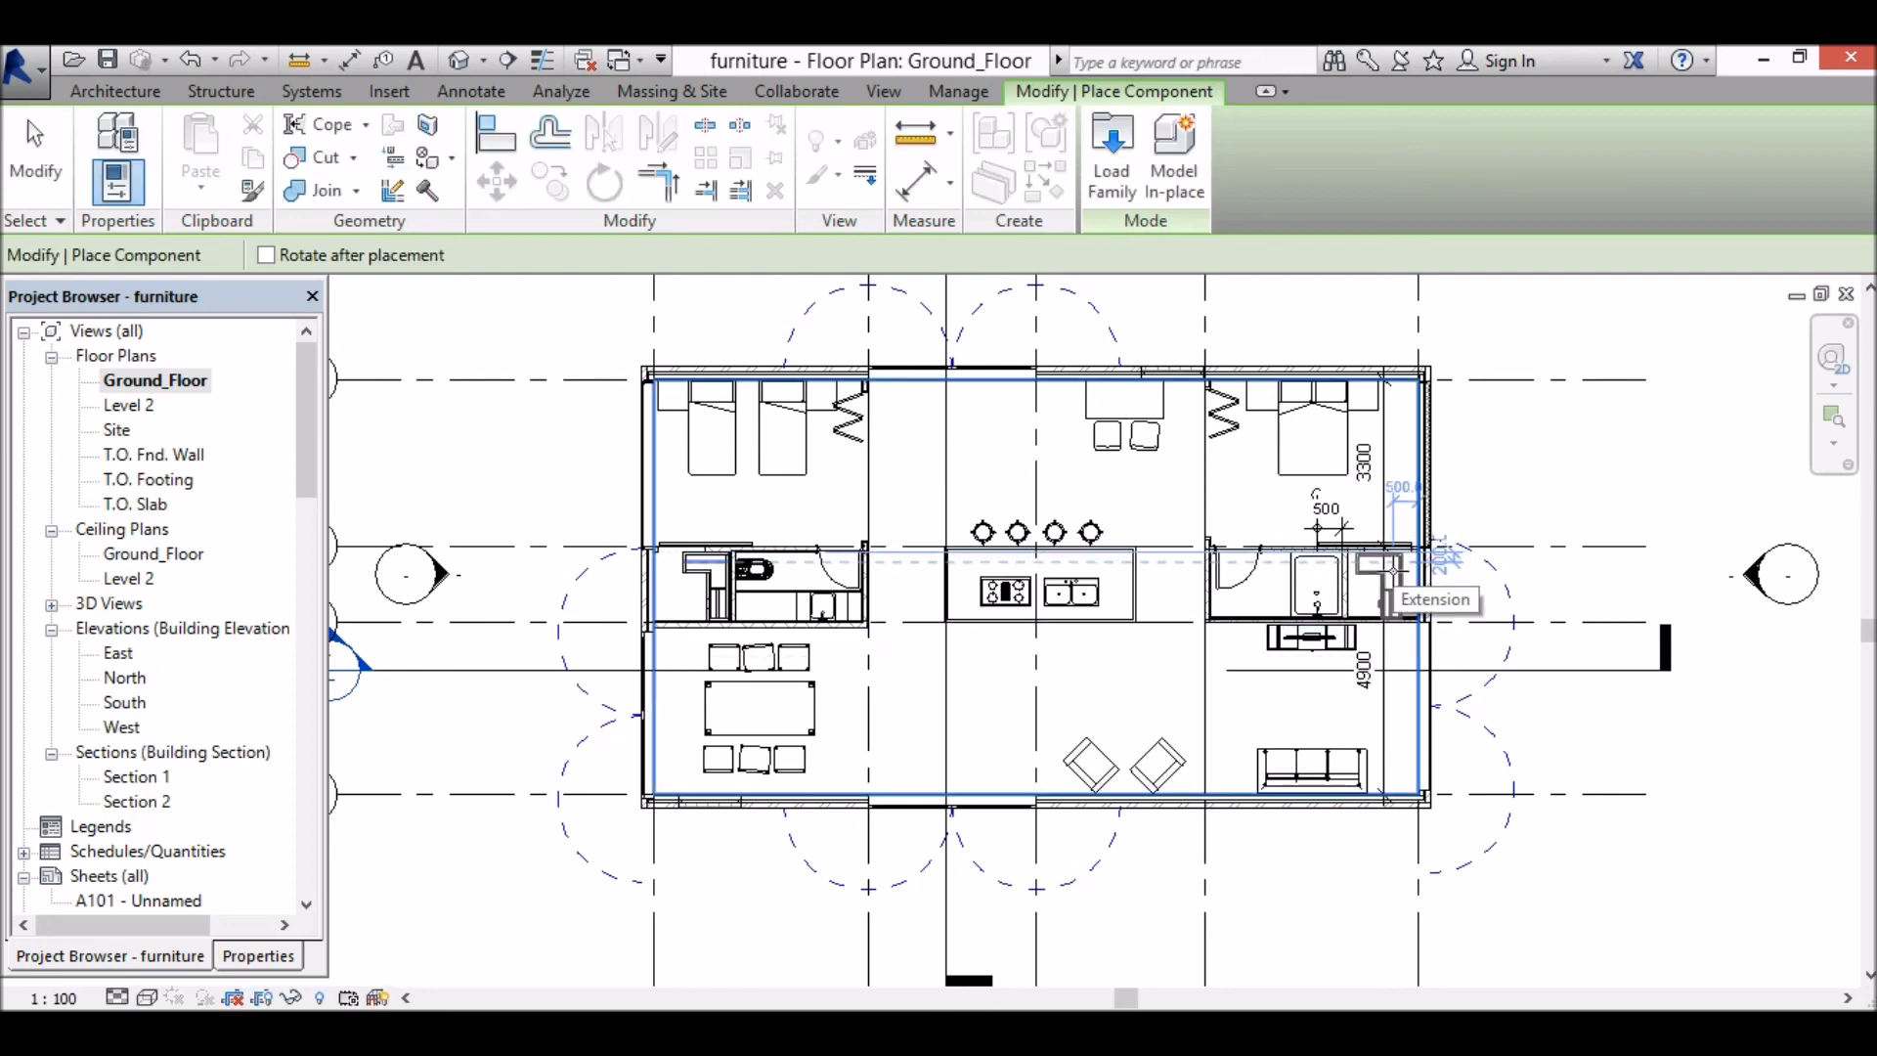
Step: Rotate the wardrobe and place one in the small room beside the eastern shower on the Ground_Floor plan, ending placement
{"action": "key", "text": "space"}
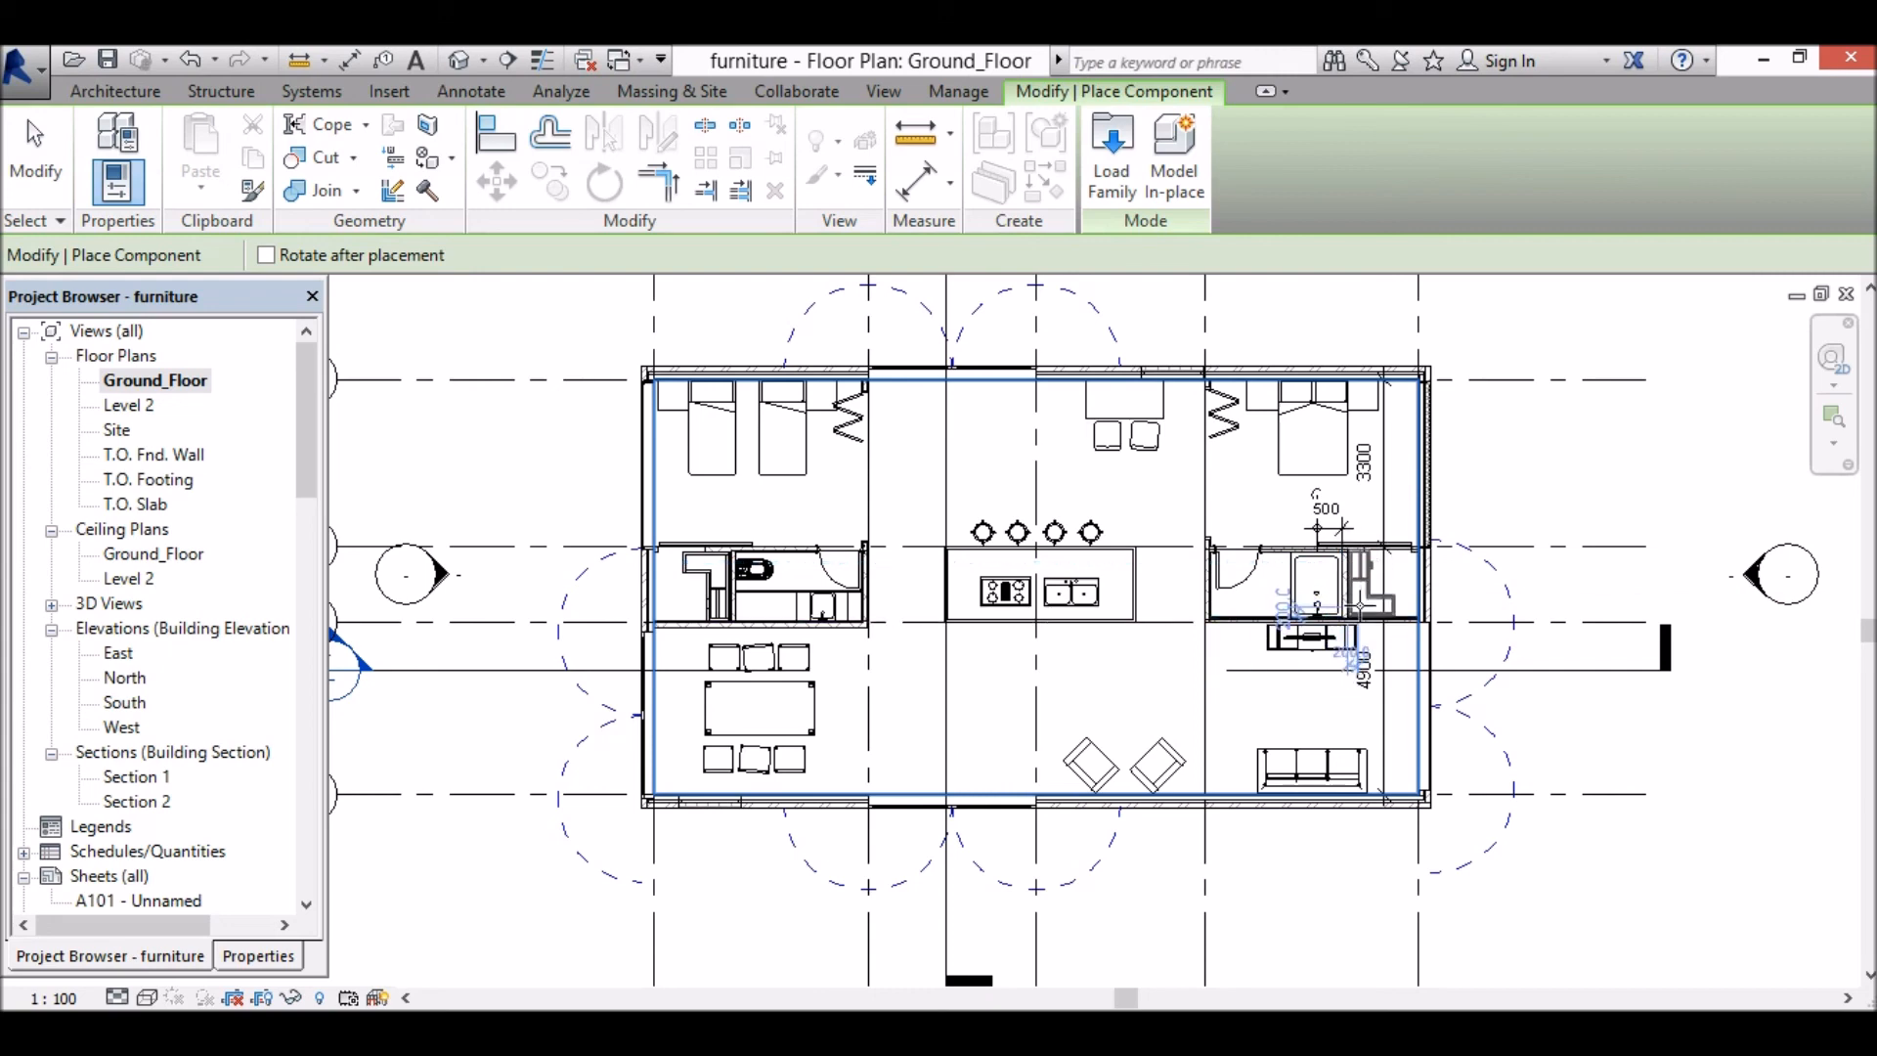
{"action": "left_click", "coordinate": [1359, 604]}
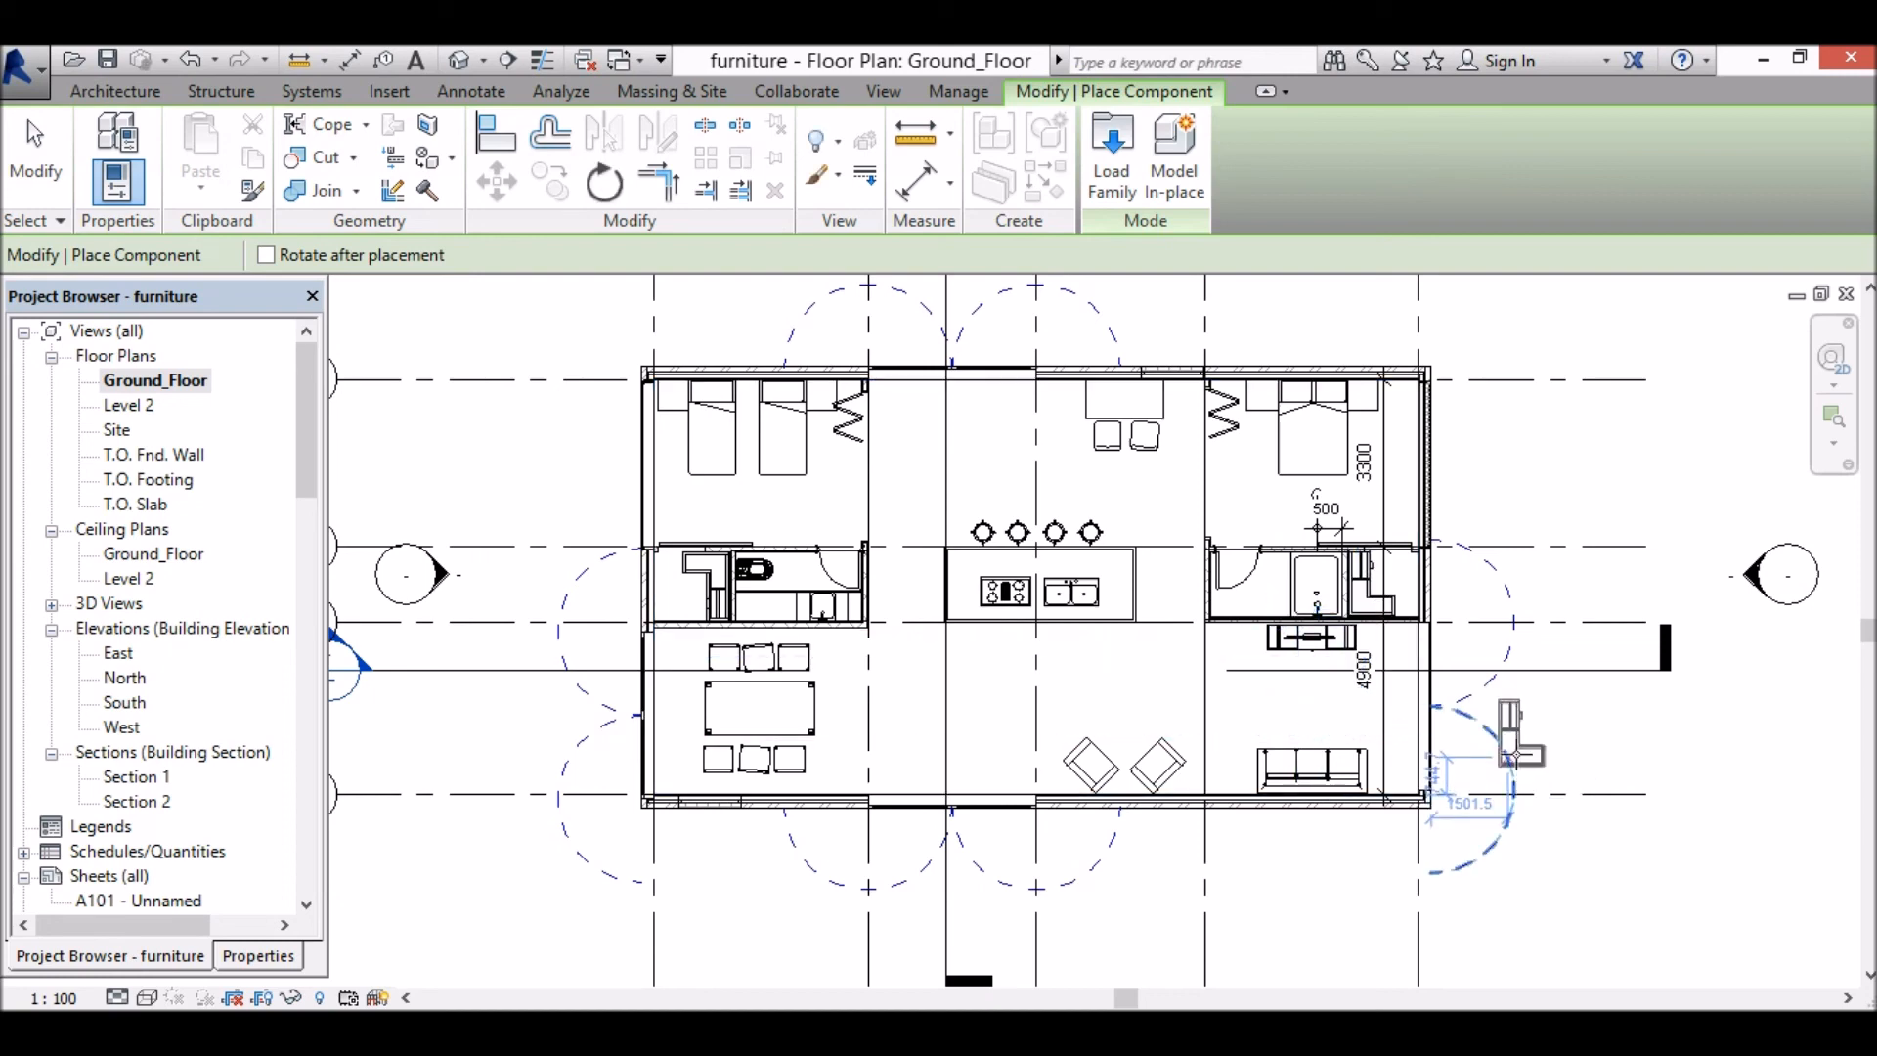
{"action": "key", "text": "Escape"}
{"action": "key", "text": "Escape"}
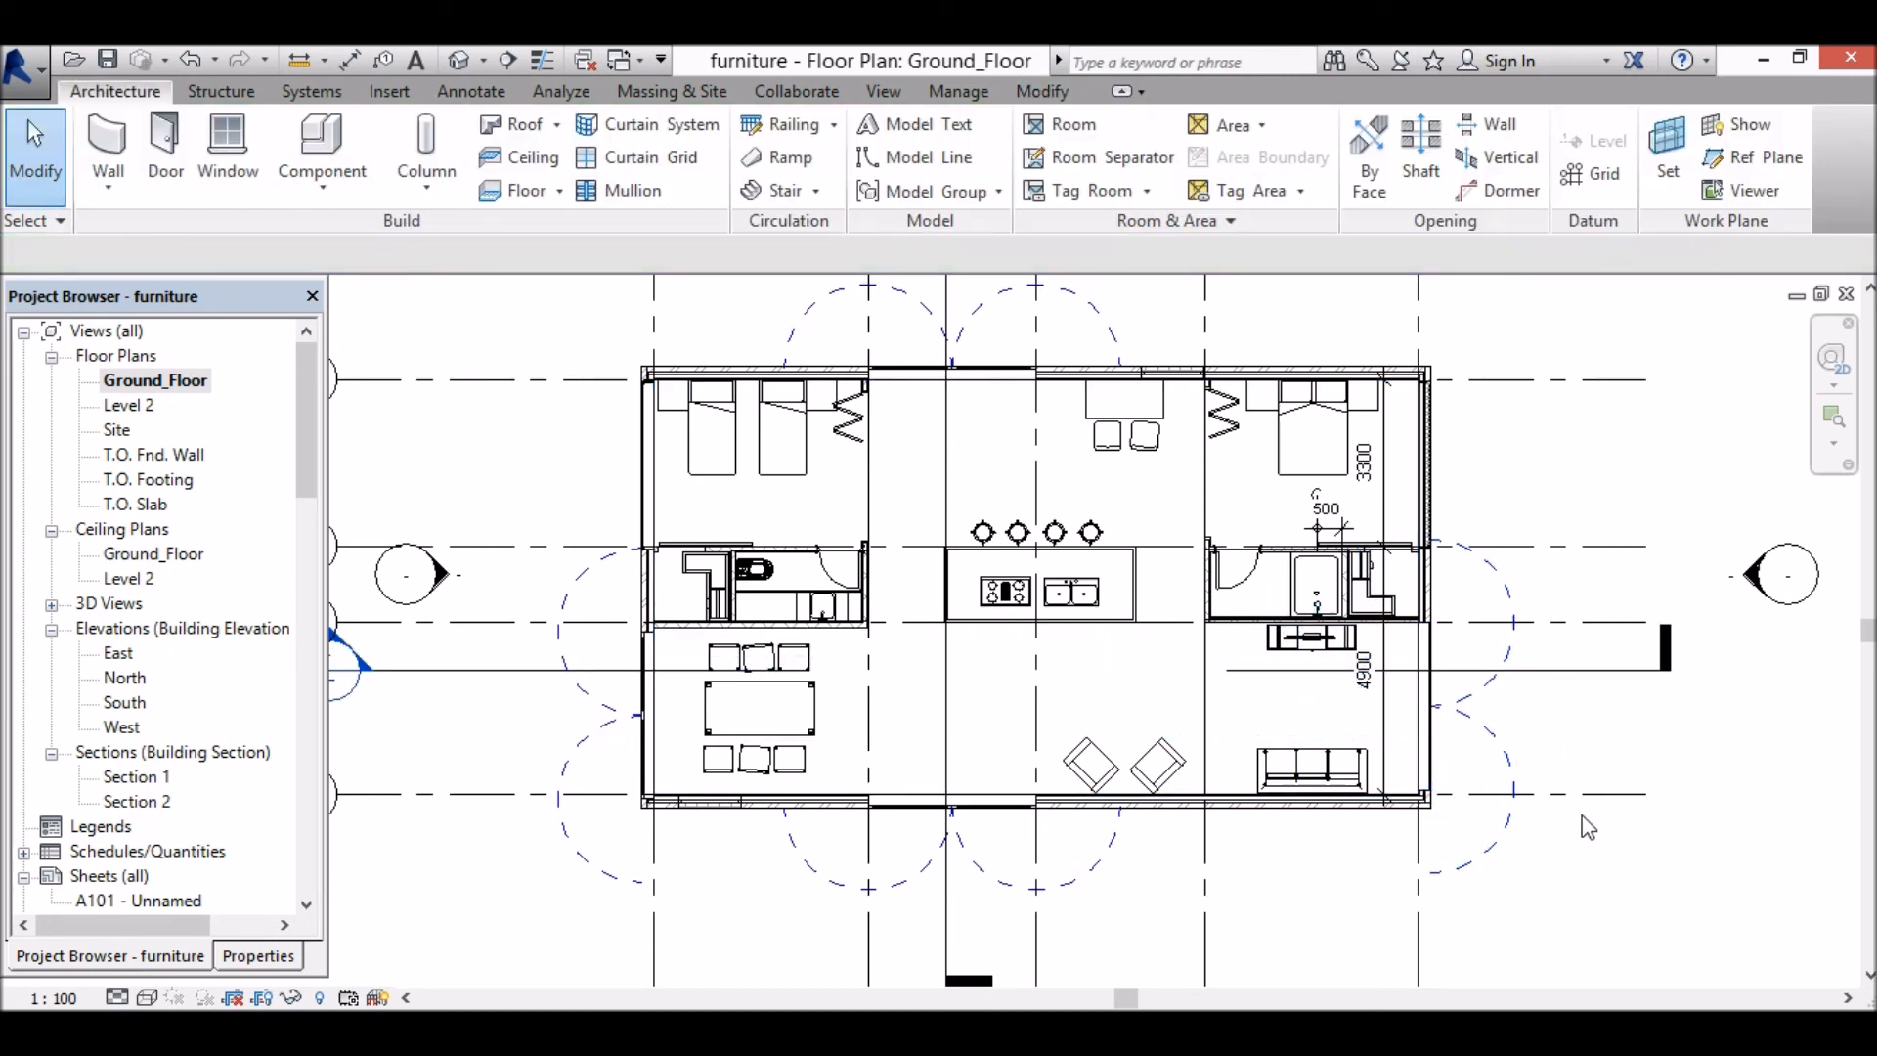
Step: Examine the placed wardrobe and its beechwood finish in the default 3D view, looking down into the small room and the surrounding house
{"action": "left_click", "coordinate": [460, 62]}
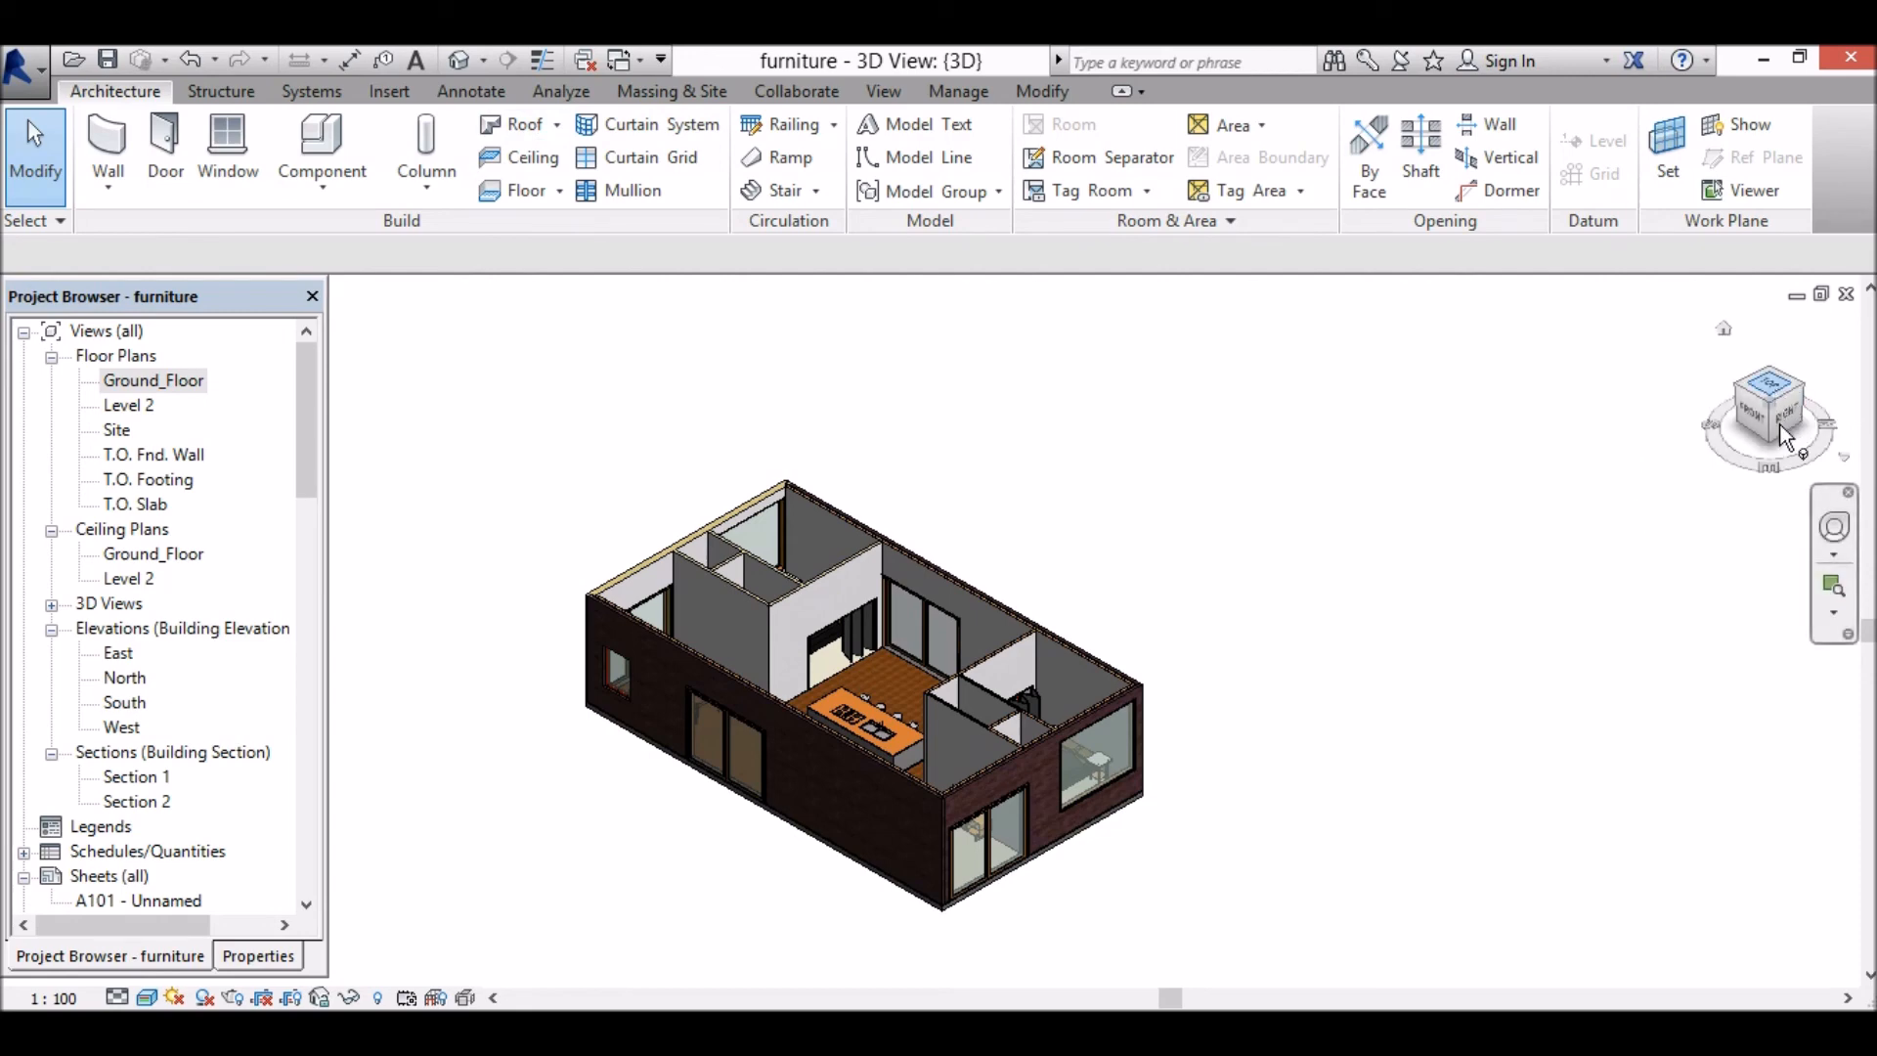
{"action": "left_click_drag", "start_coordinate": [1778, 416], "coordinate": [1751, 471]}
{"action": "scroll", "coordinate": [978, 818], "scroll_direction": "up", "scroll_amount": 5}
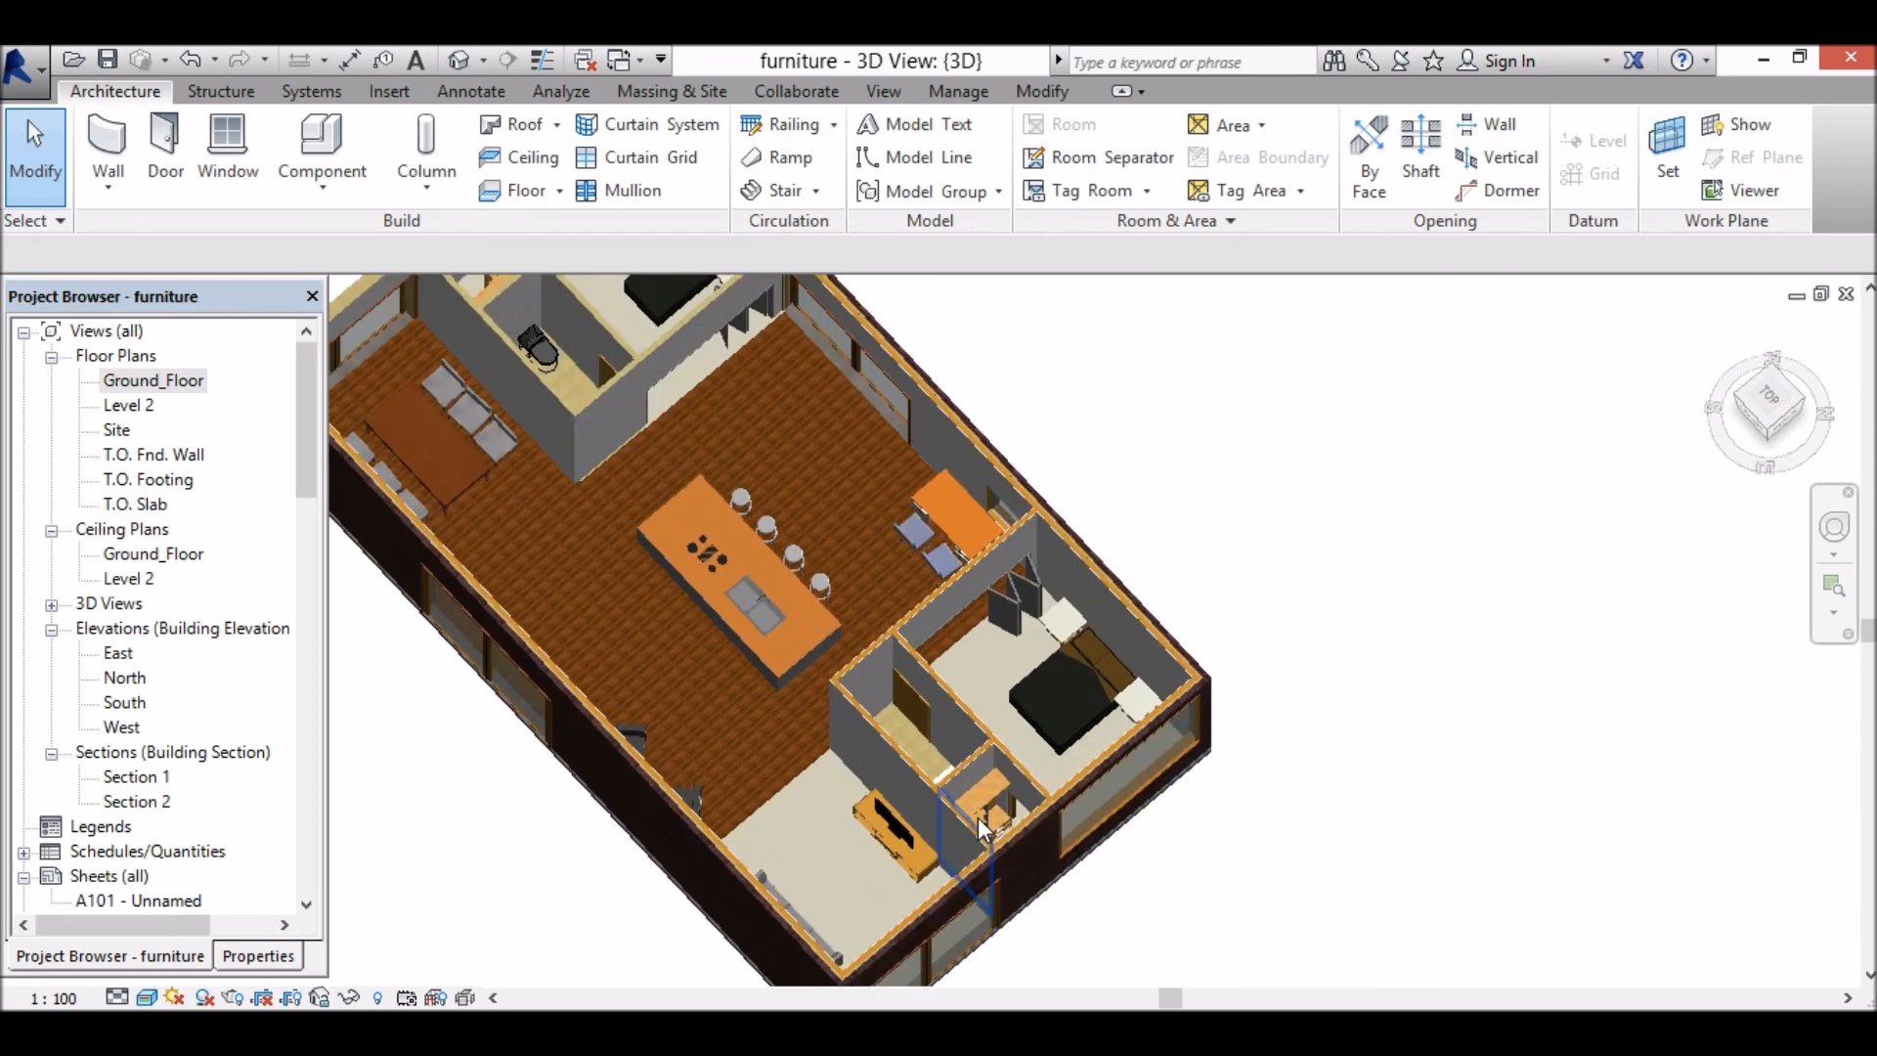
{"action": "scroll", "coordinate": [1007, 831], "scroll_direction": "up", "scroll_amount": 1}
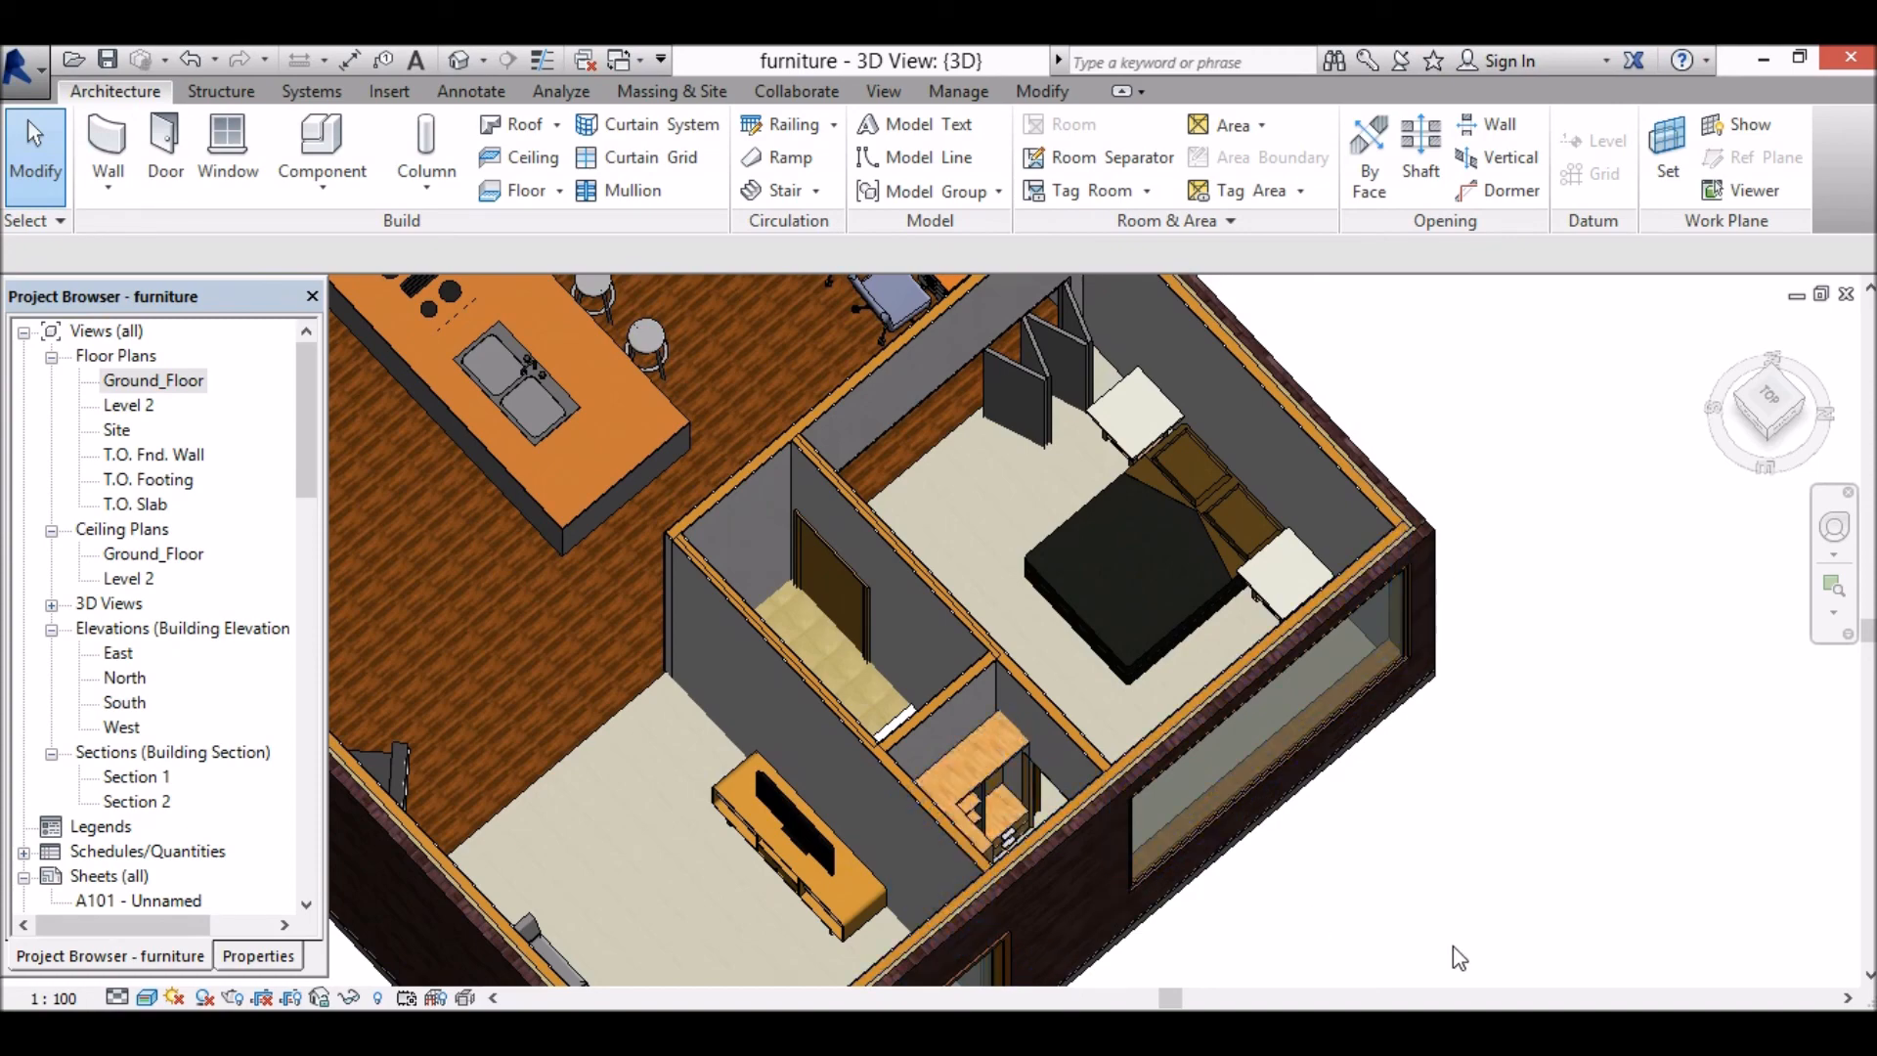
{"action": "scroll", "coordinate": [1464, 868], "scroll_direction": "down", "scroll_amount": 3}
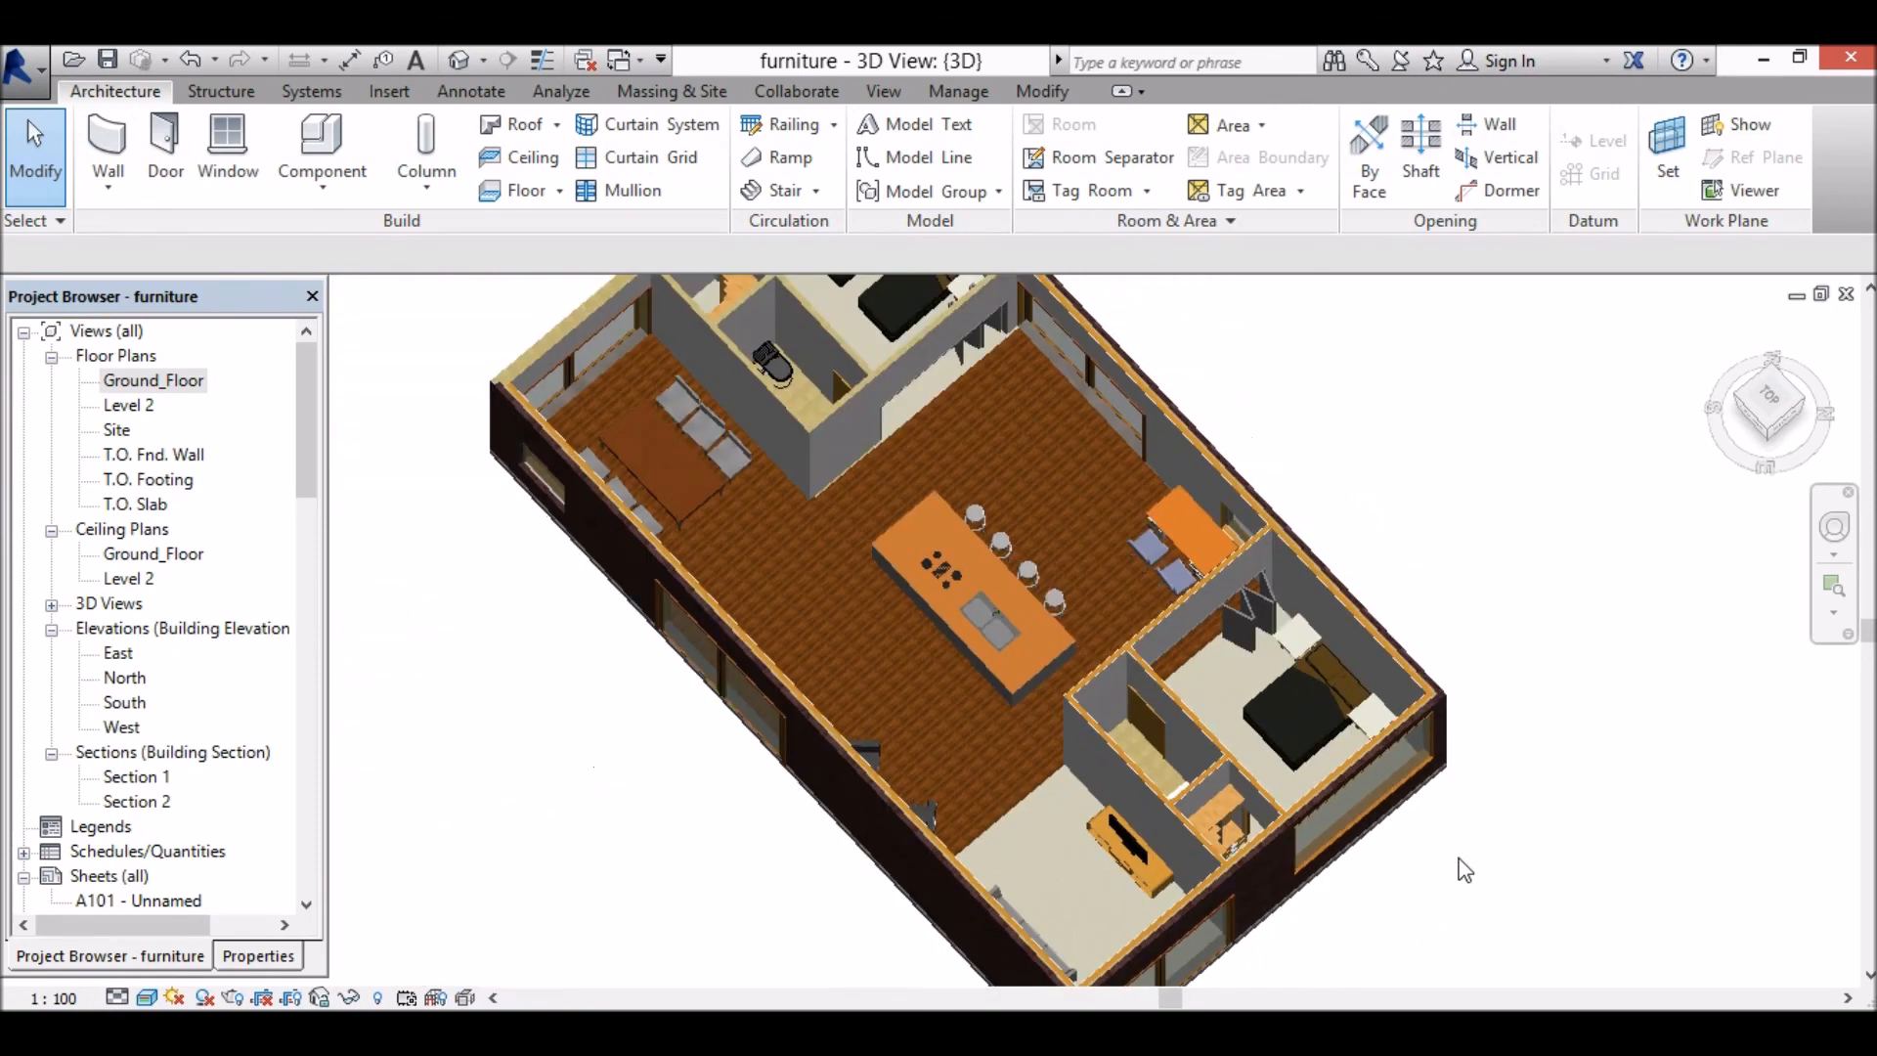
{"action": "scroll", "coordinate": [1462, 868], "scroll_direction": "down", "scroll_amount": 2}
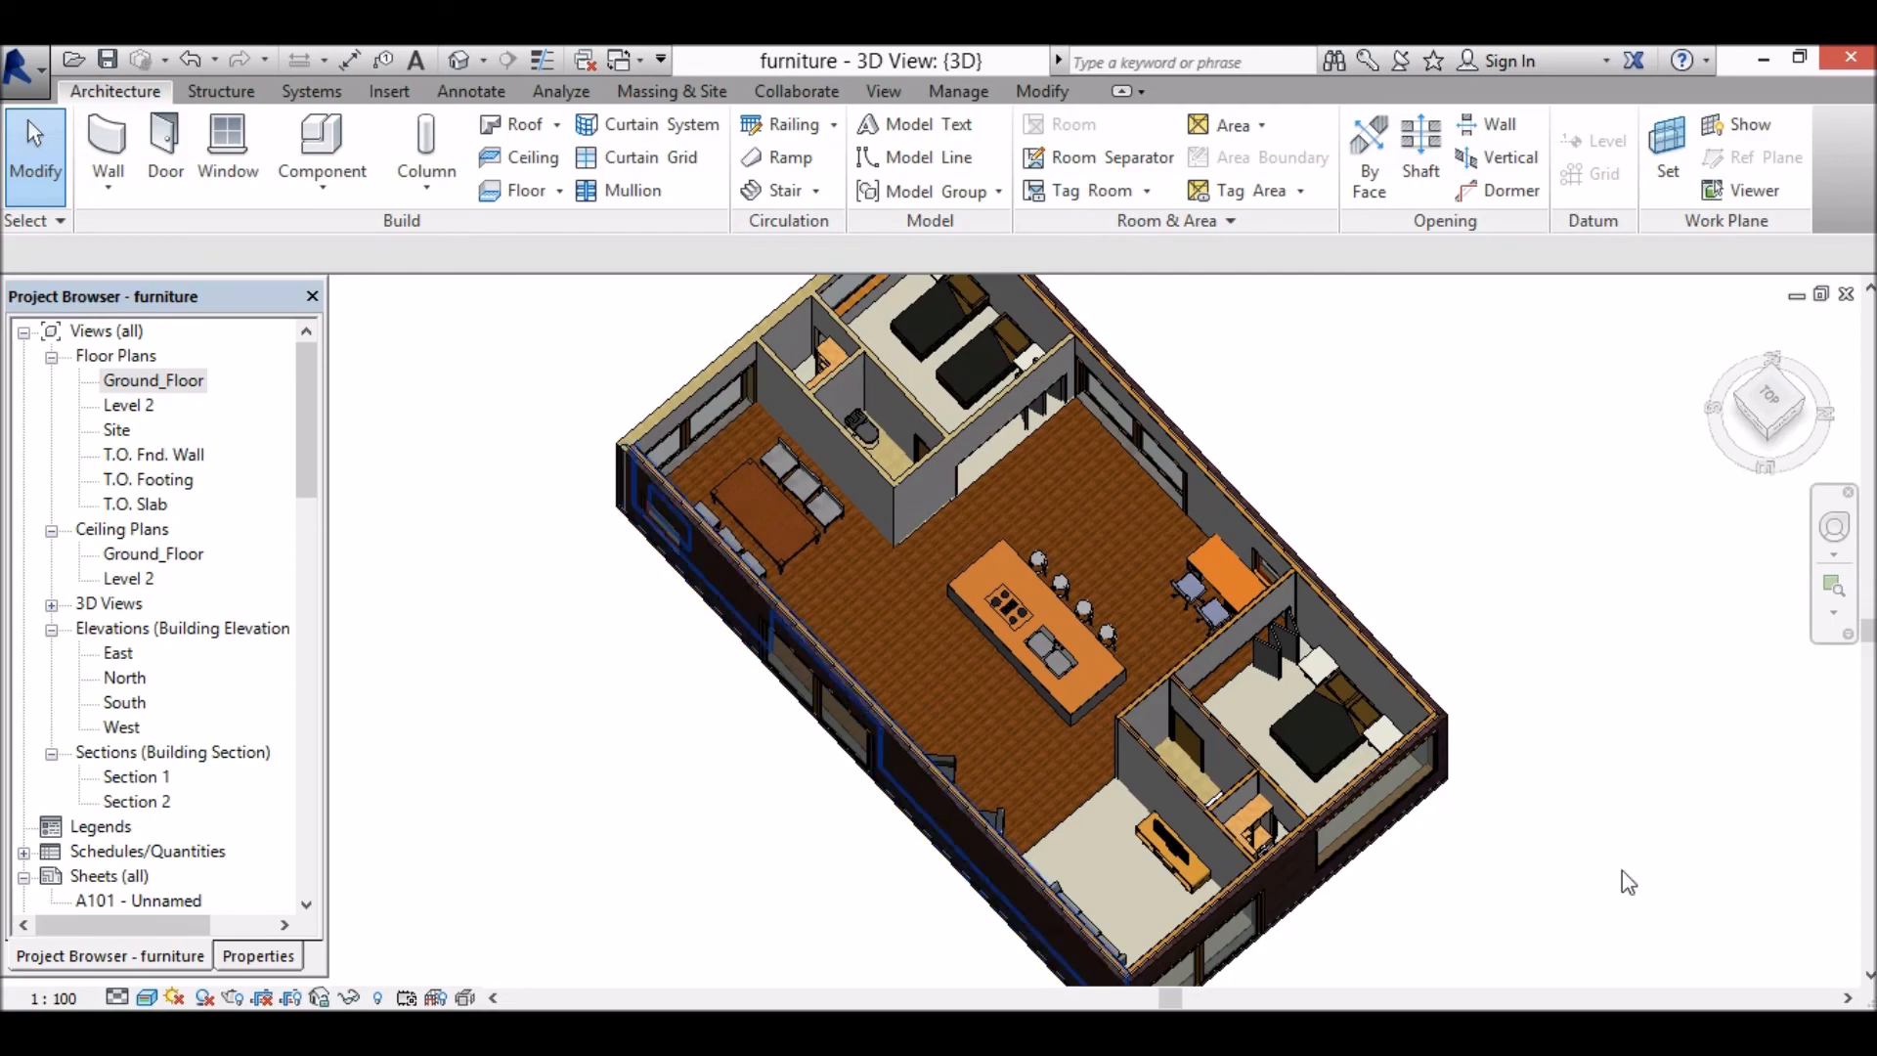